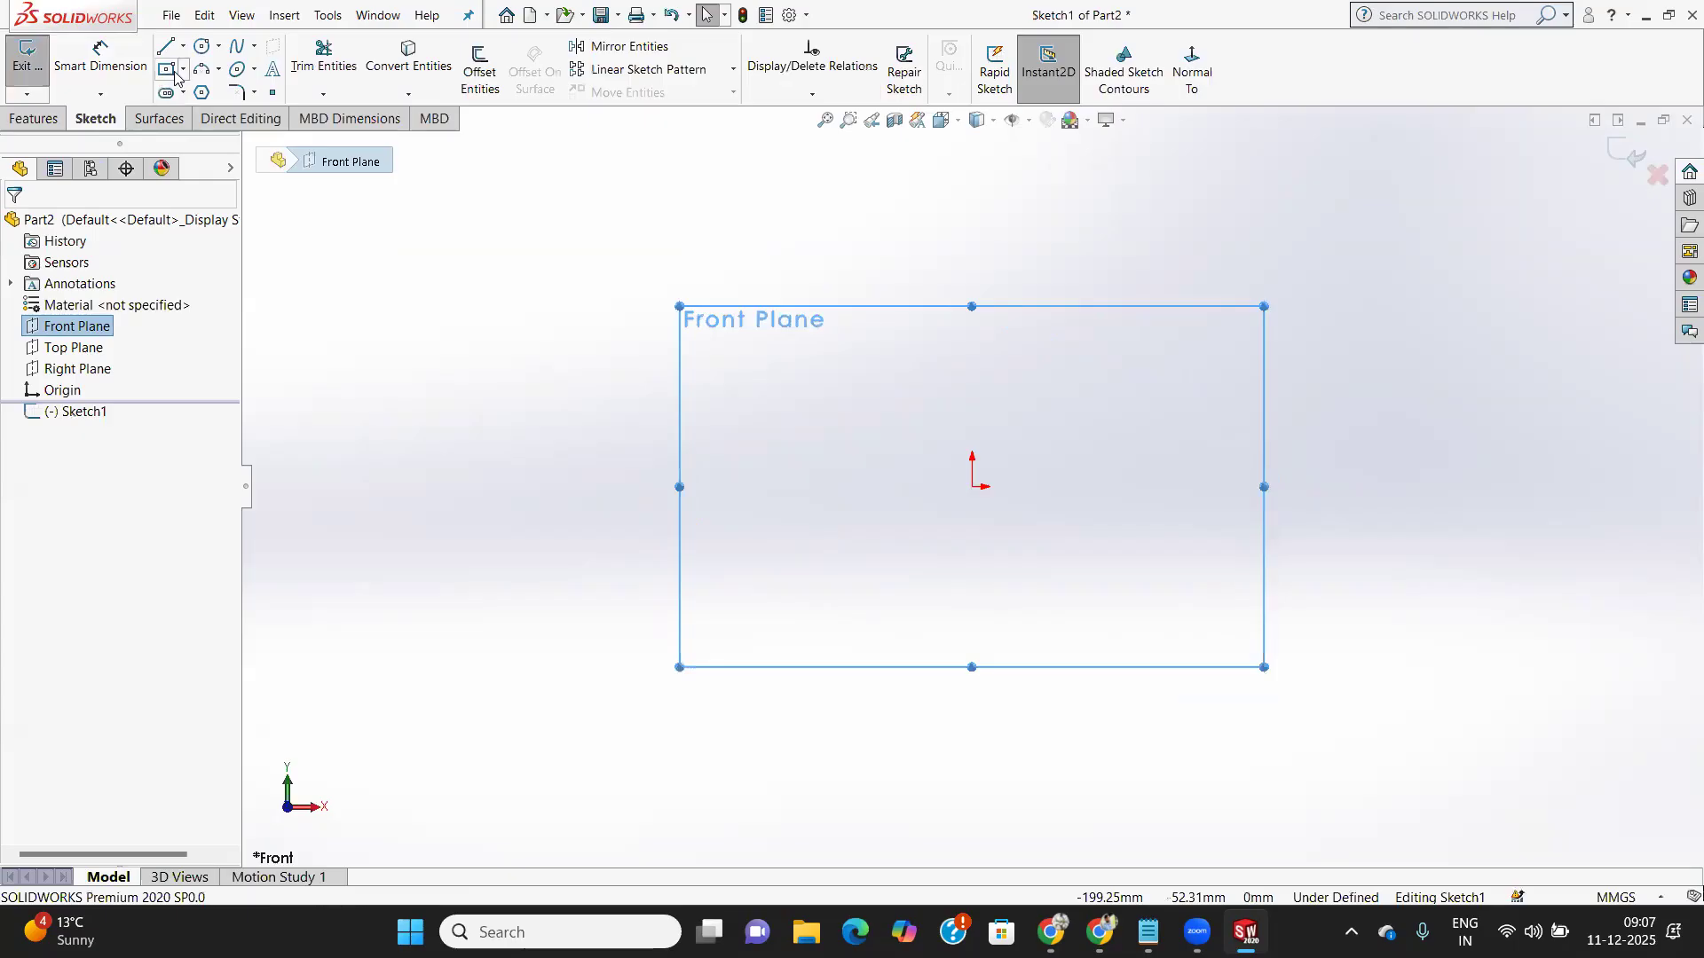
# Sketch a center rectangle about 187 mm by 103 mm, centred on the origin
pyautogui.click(169, 71)
pyautogui.click(976, 487)
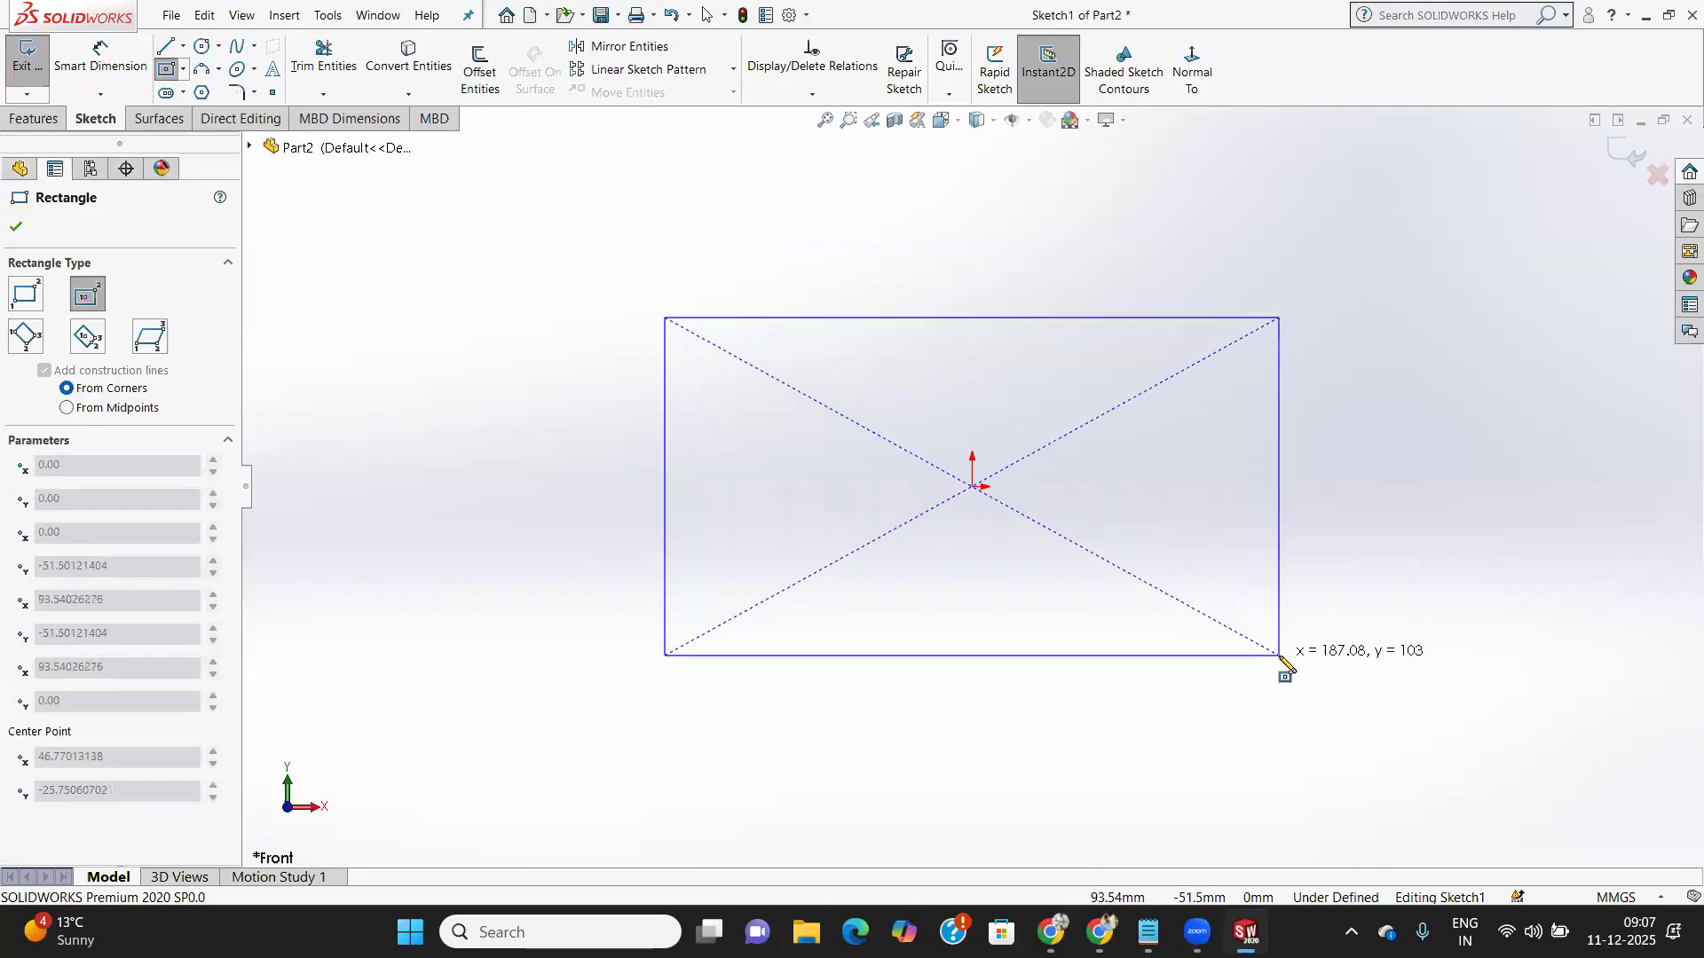
pyautogui.click(1281, 657)
# Dimension the rectangle to a width of 200 mm and a height of 120 mm
pyautogui.click(100, 58)
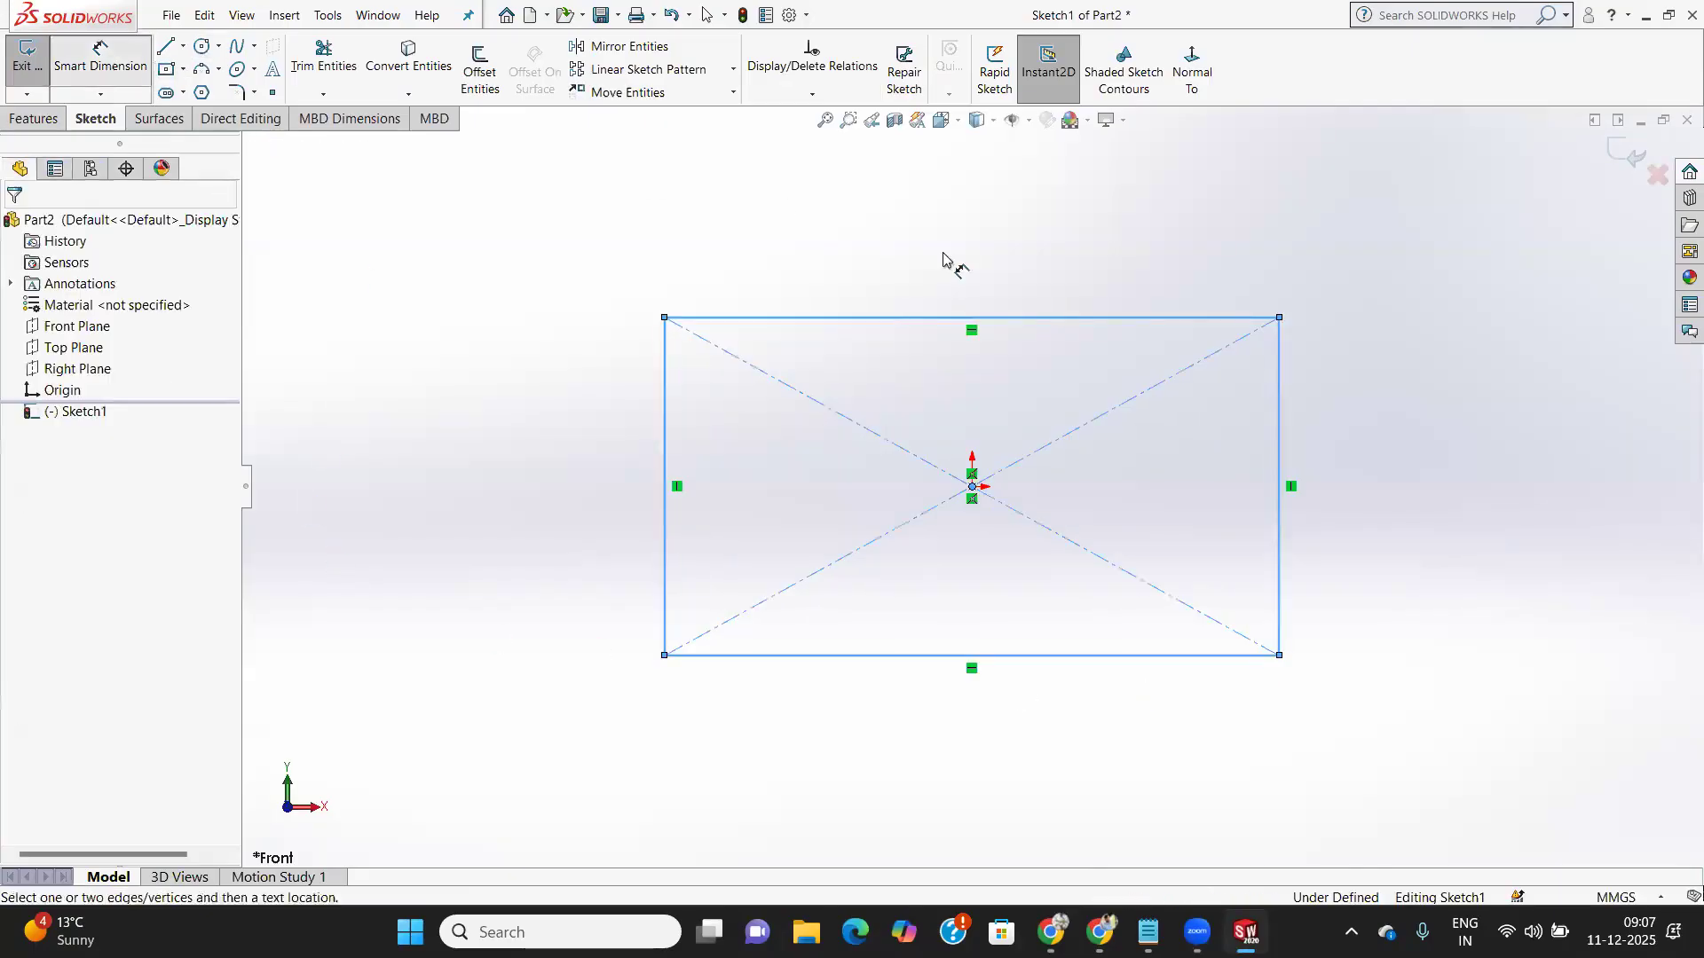
pyautogui.click(1082, 316)
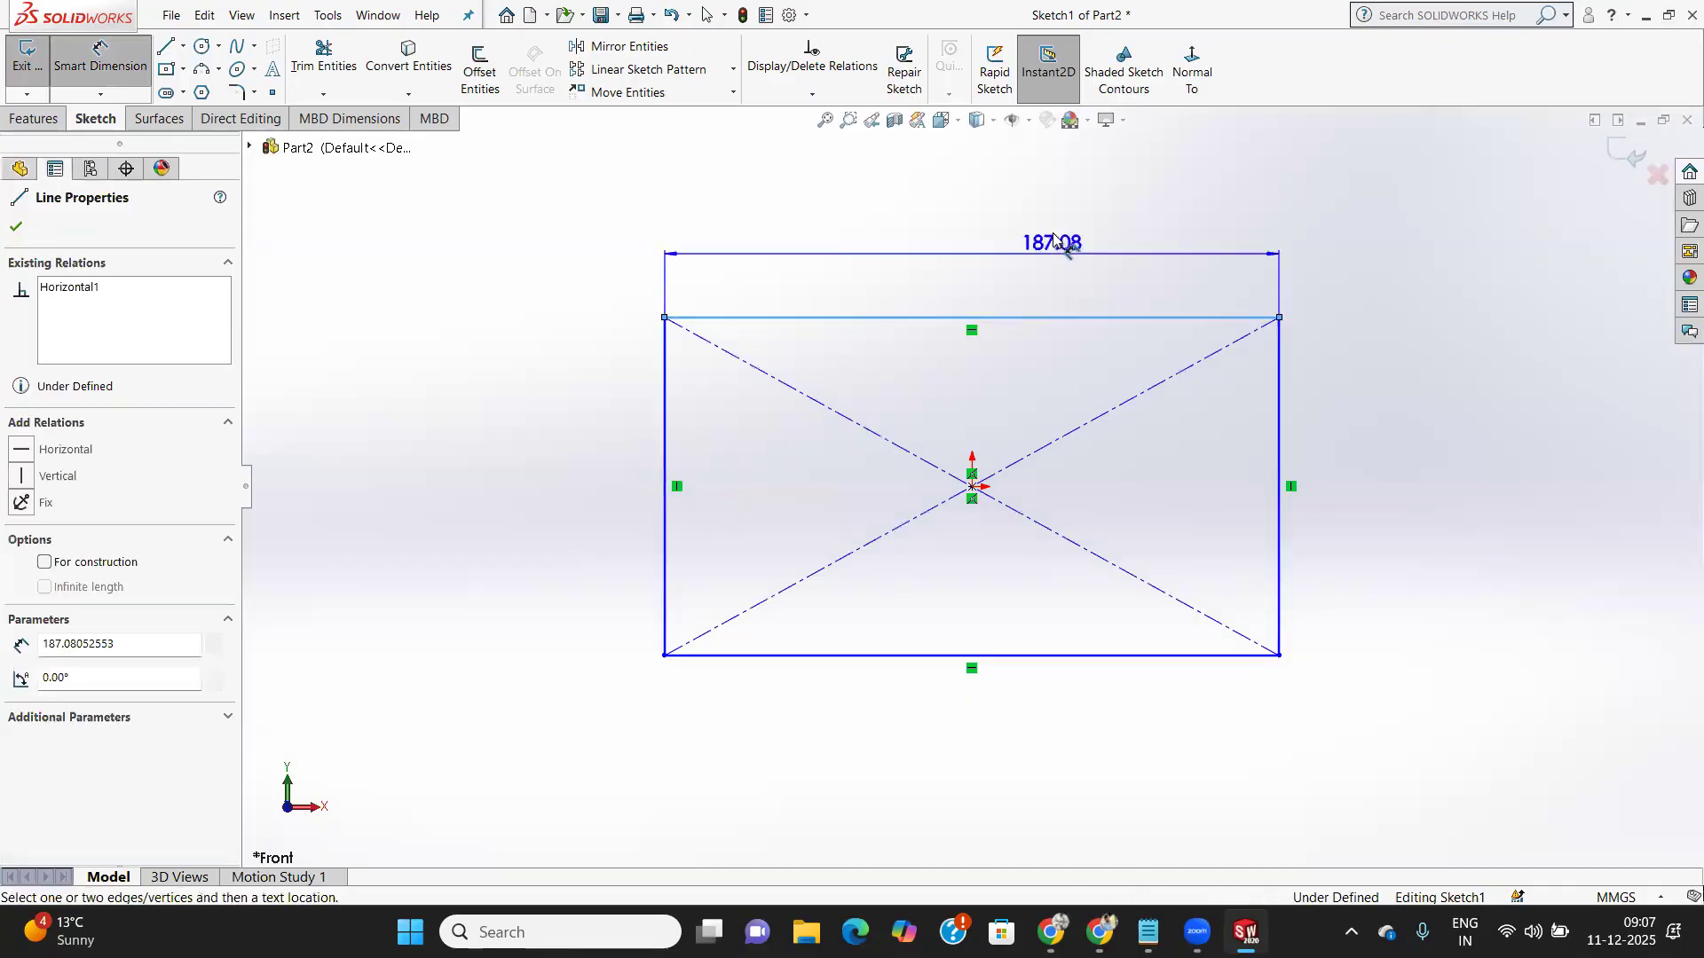
pyautogui.click(1056, 238)
pyautogui.write('200')
pyautogui.press('Return')
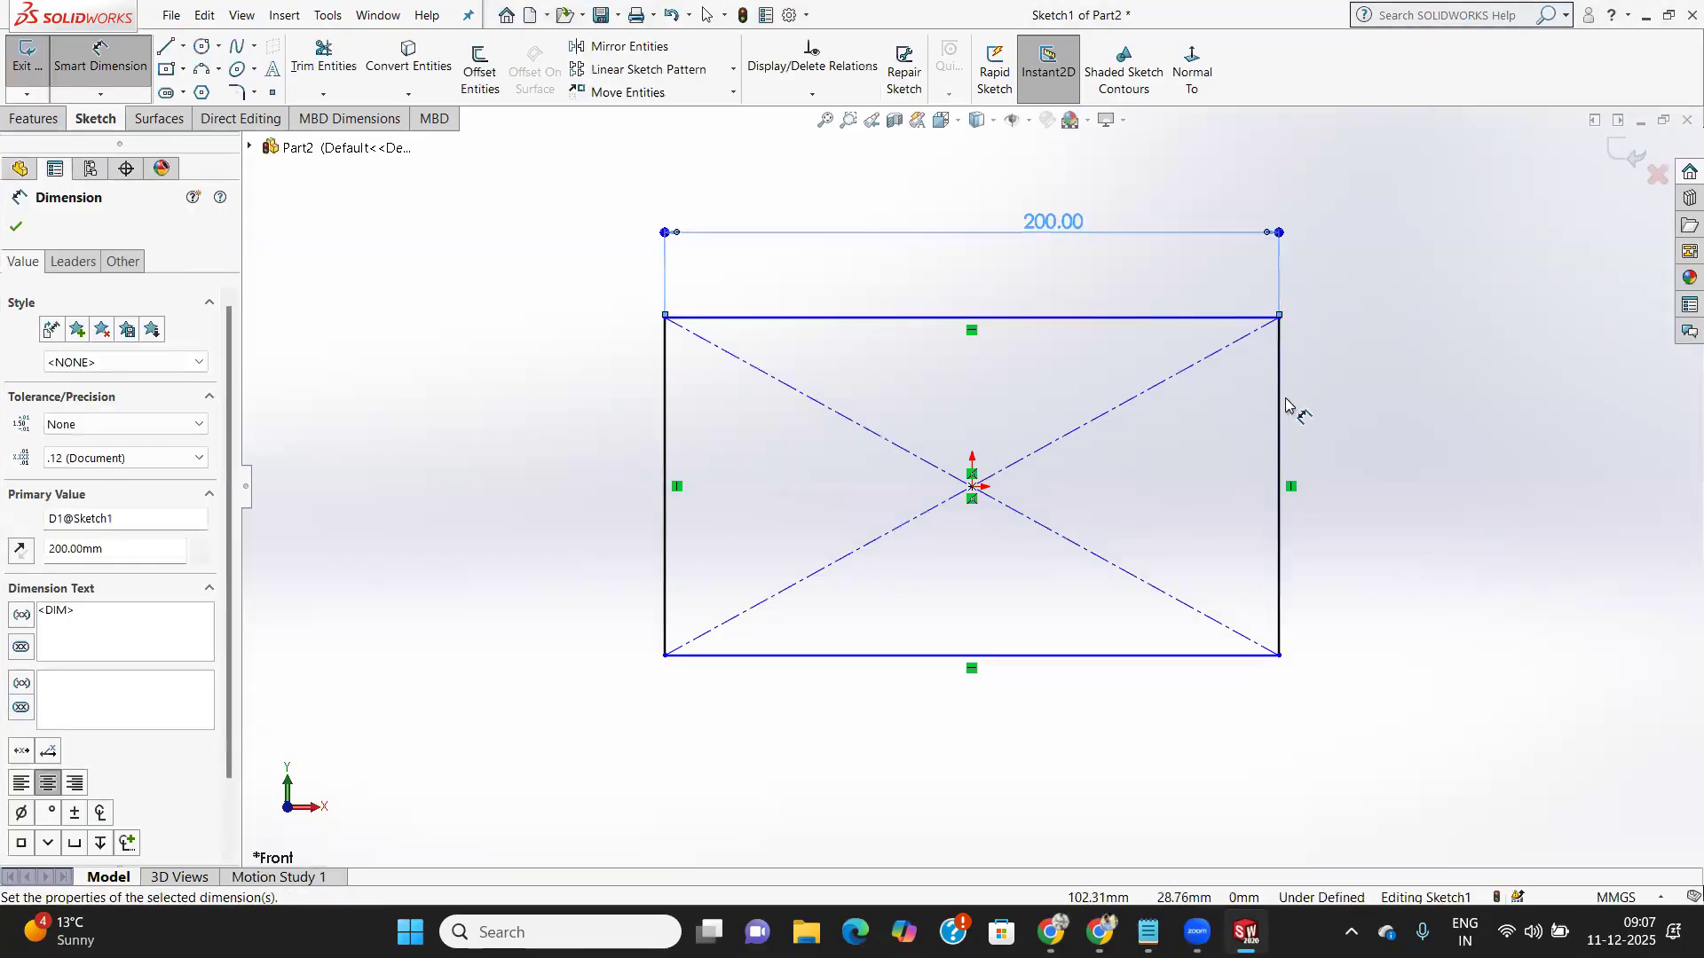
pyautogui.click(1282, 407)
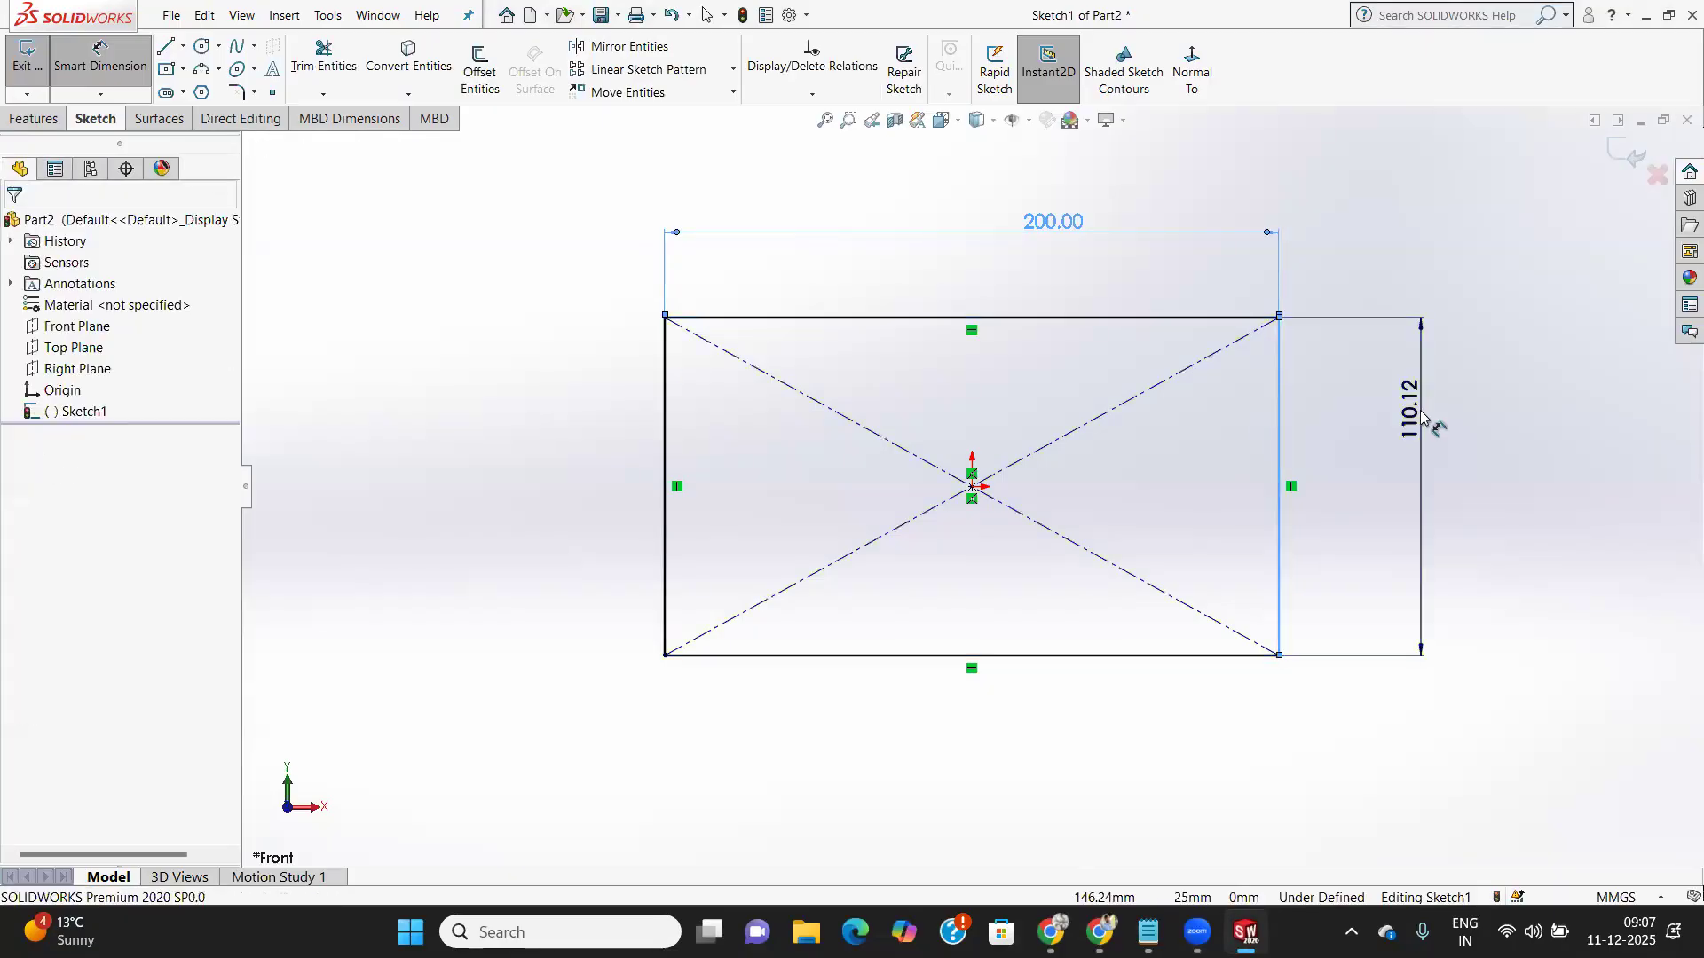
pyautogui.click(1420, 415)
pyautogui.write('120')
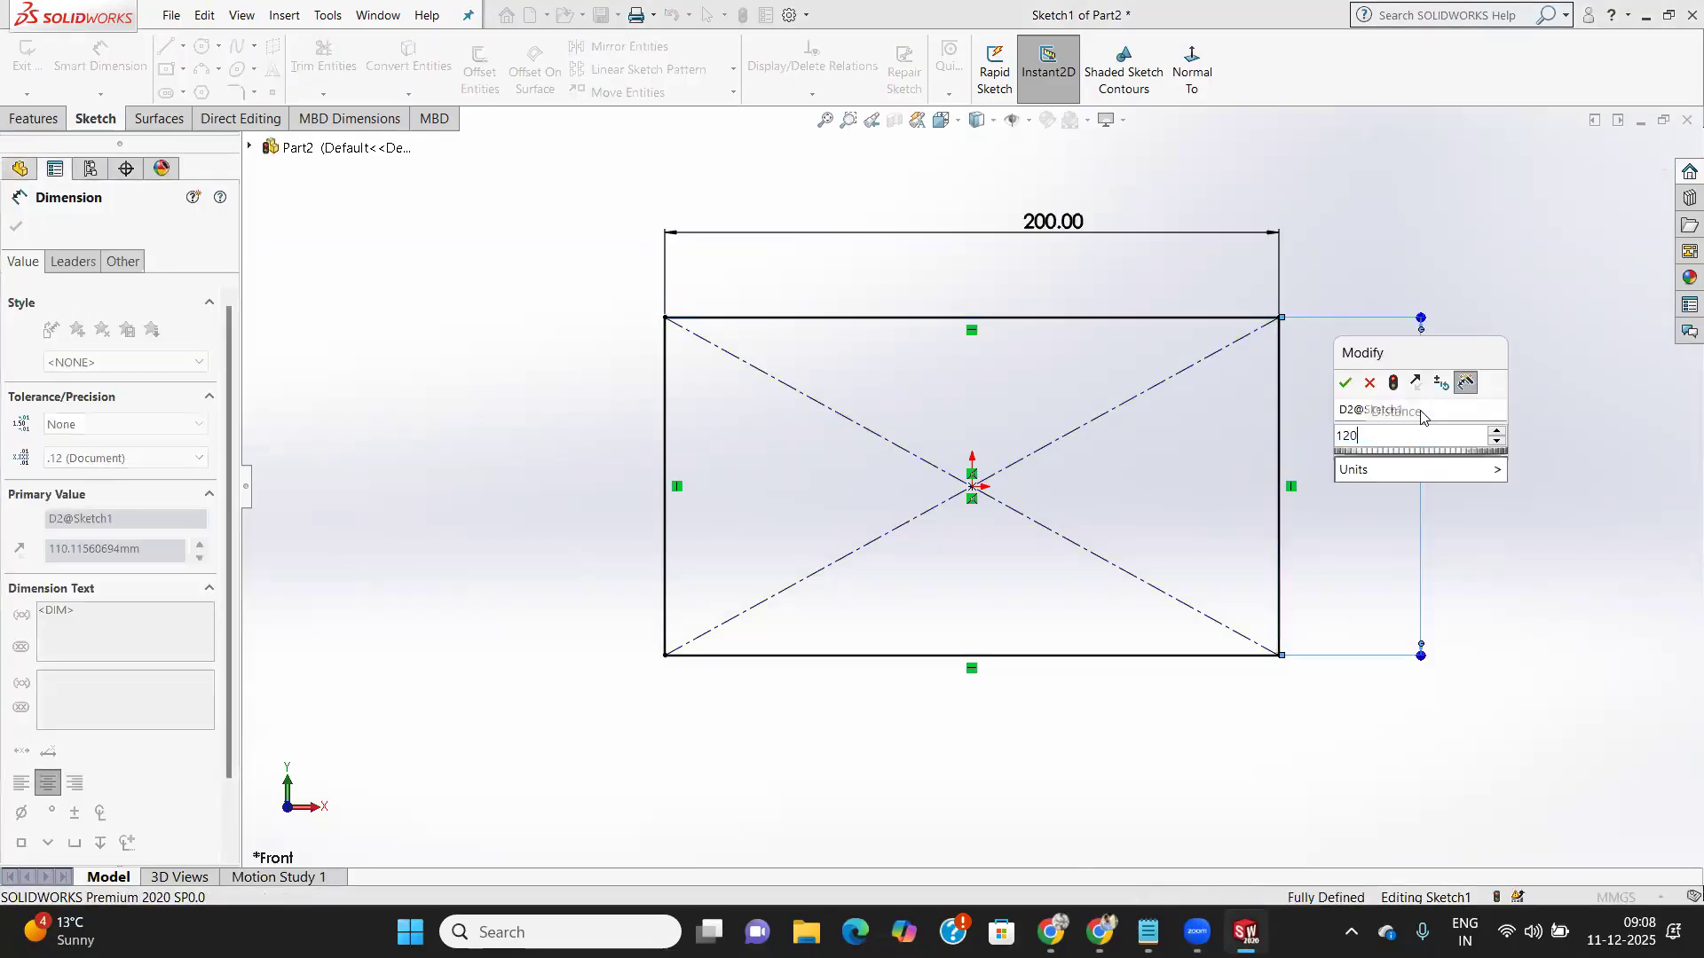
pyautogui.press('Return')
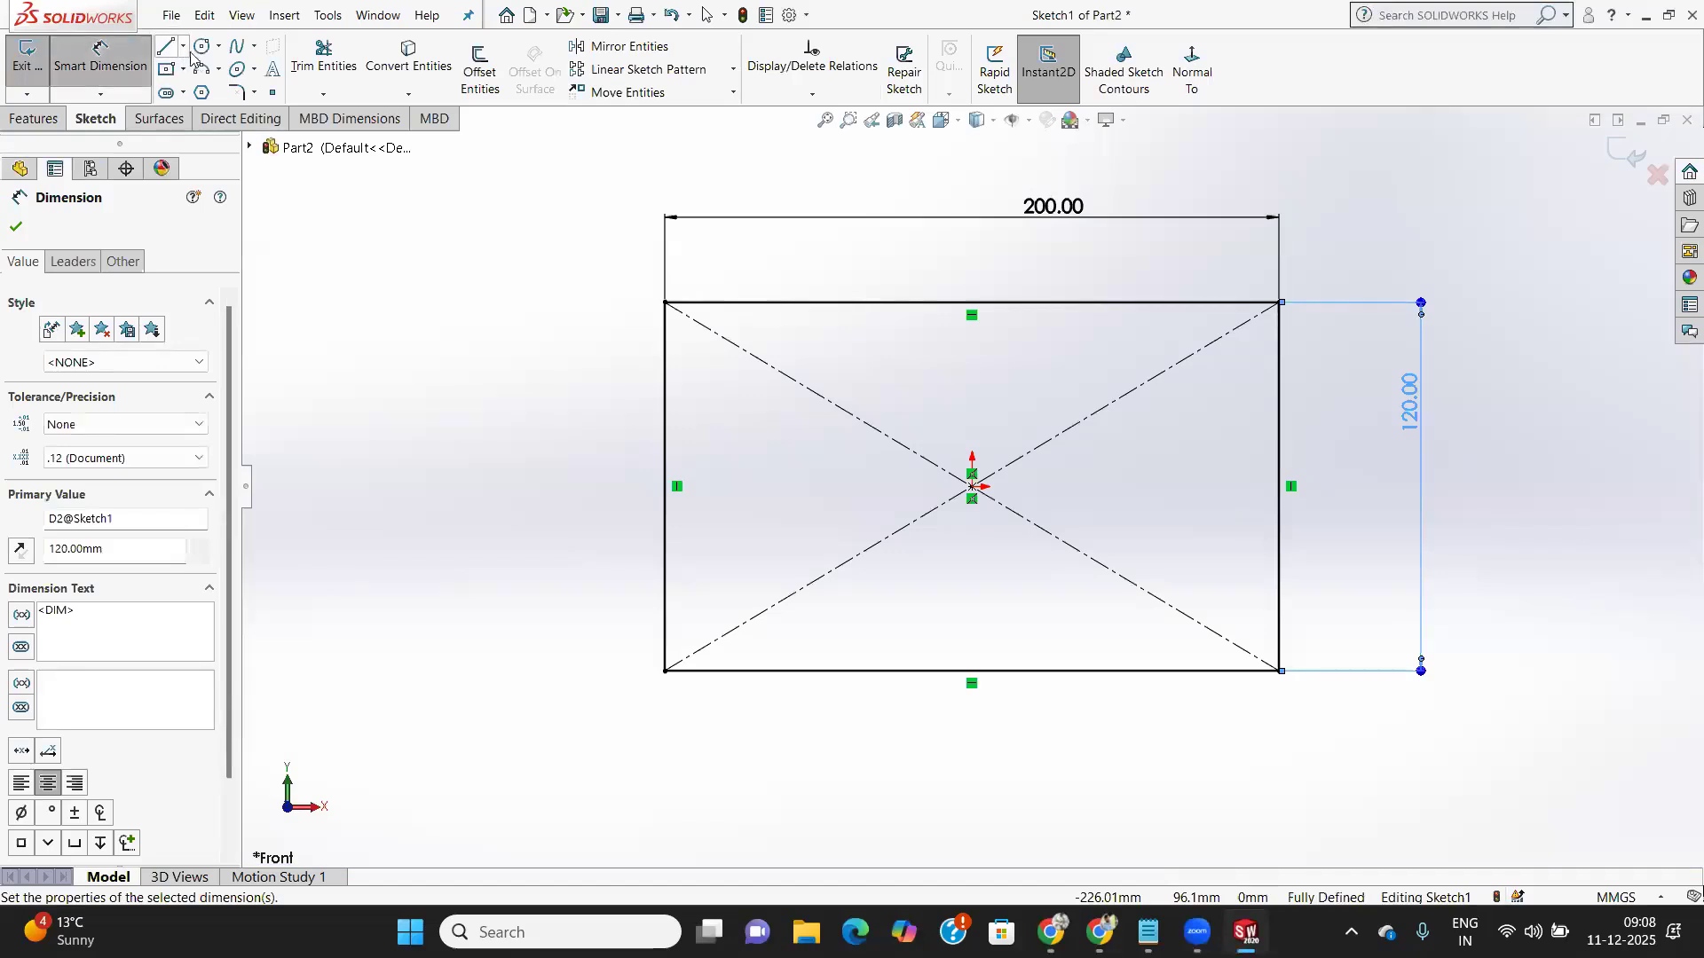
# Sketch a circle centred on the origin and dimension its diameter to 30 mm
pyautogui.click(202, 46)
pyautogui.moveTo(972, 486); pyautogui.dragTo(1016, 530)
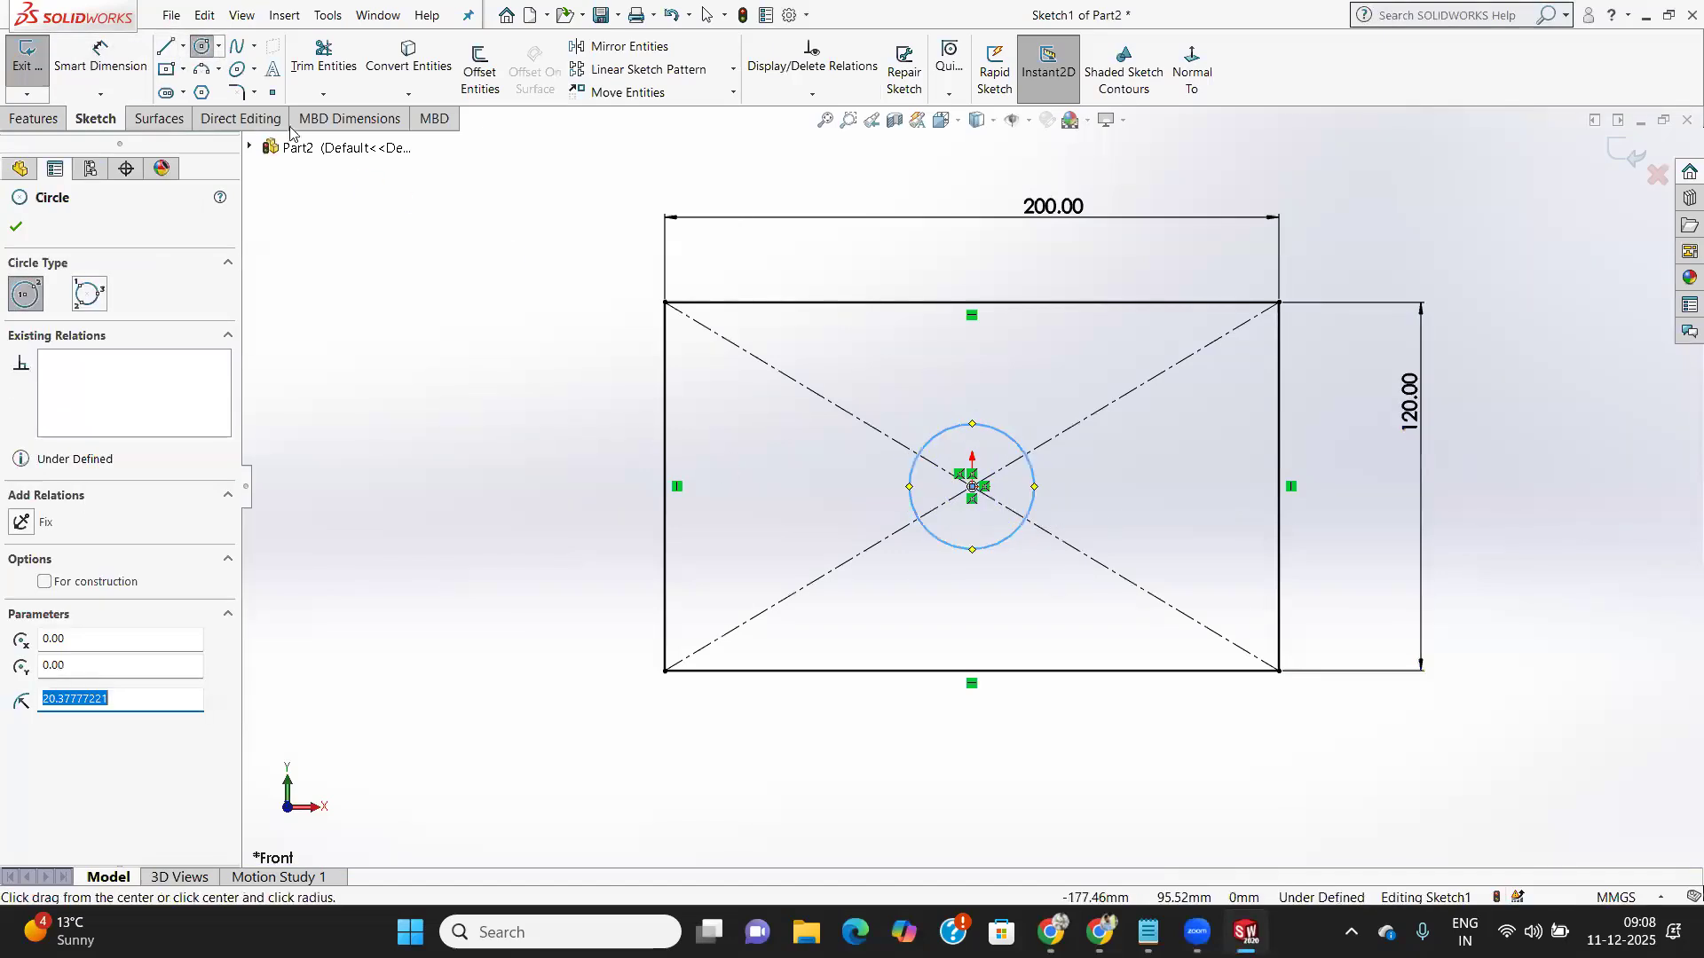
pyautogui.click(101, 58)
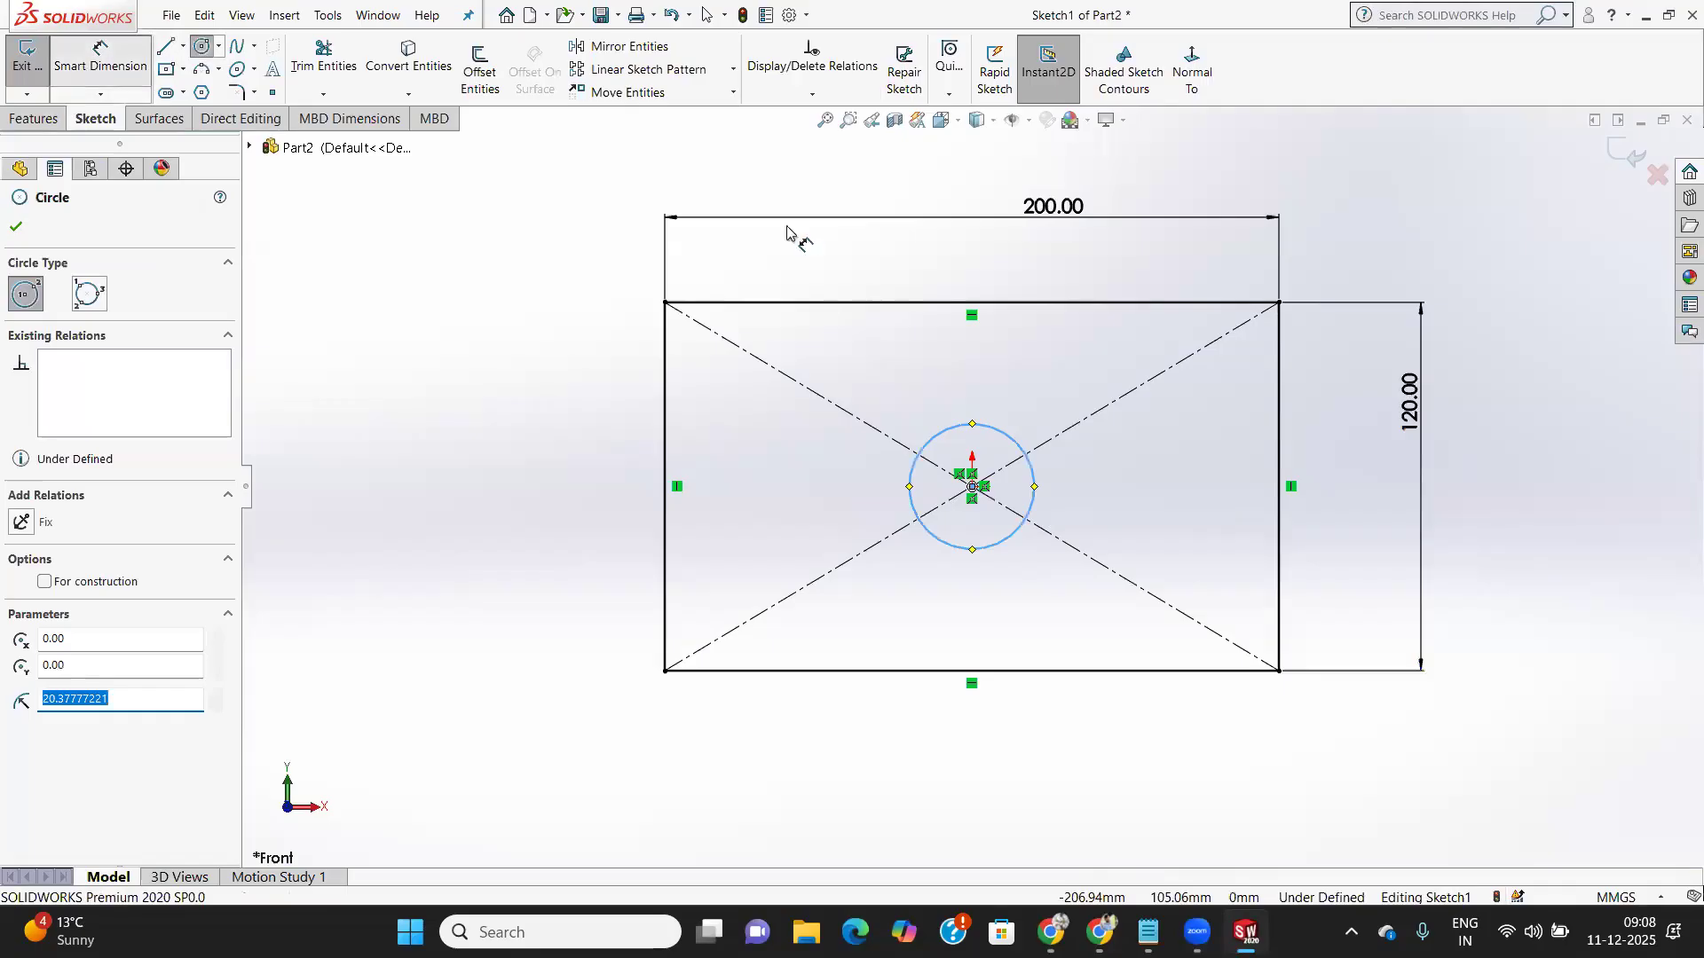
pyautogui.click(1031, 472)
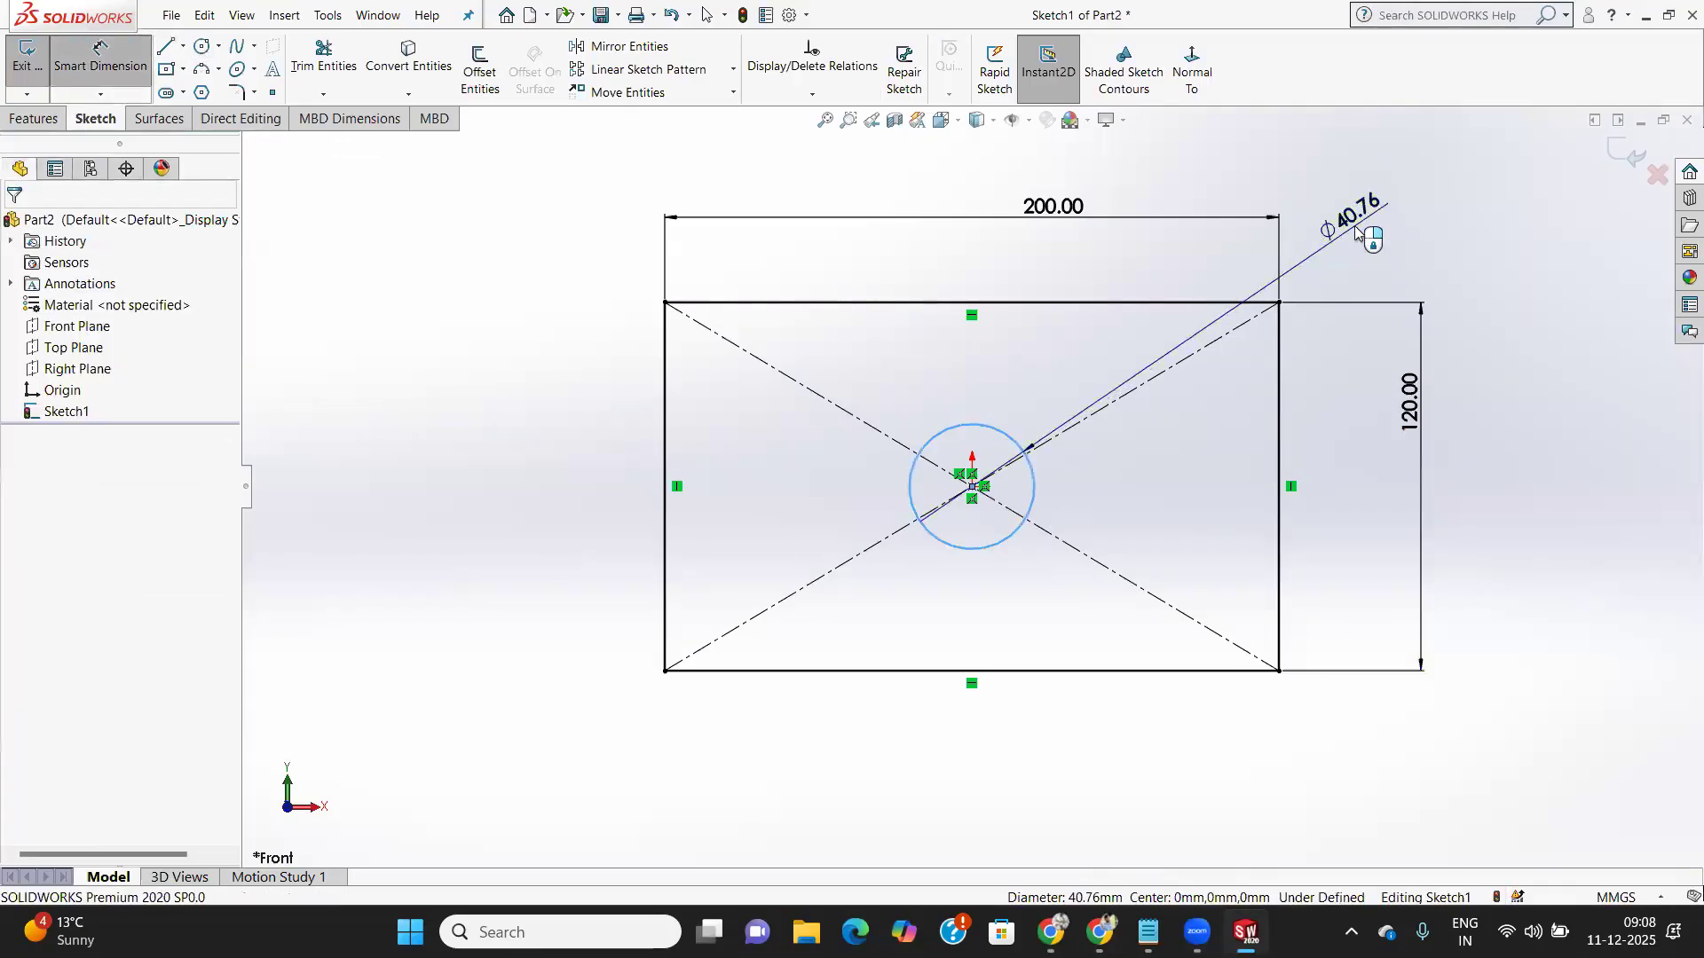
pyautogui.click(1355, 229)
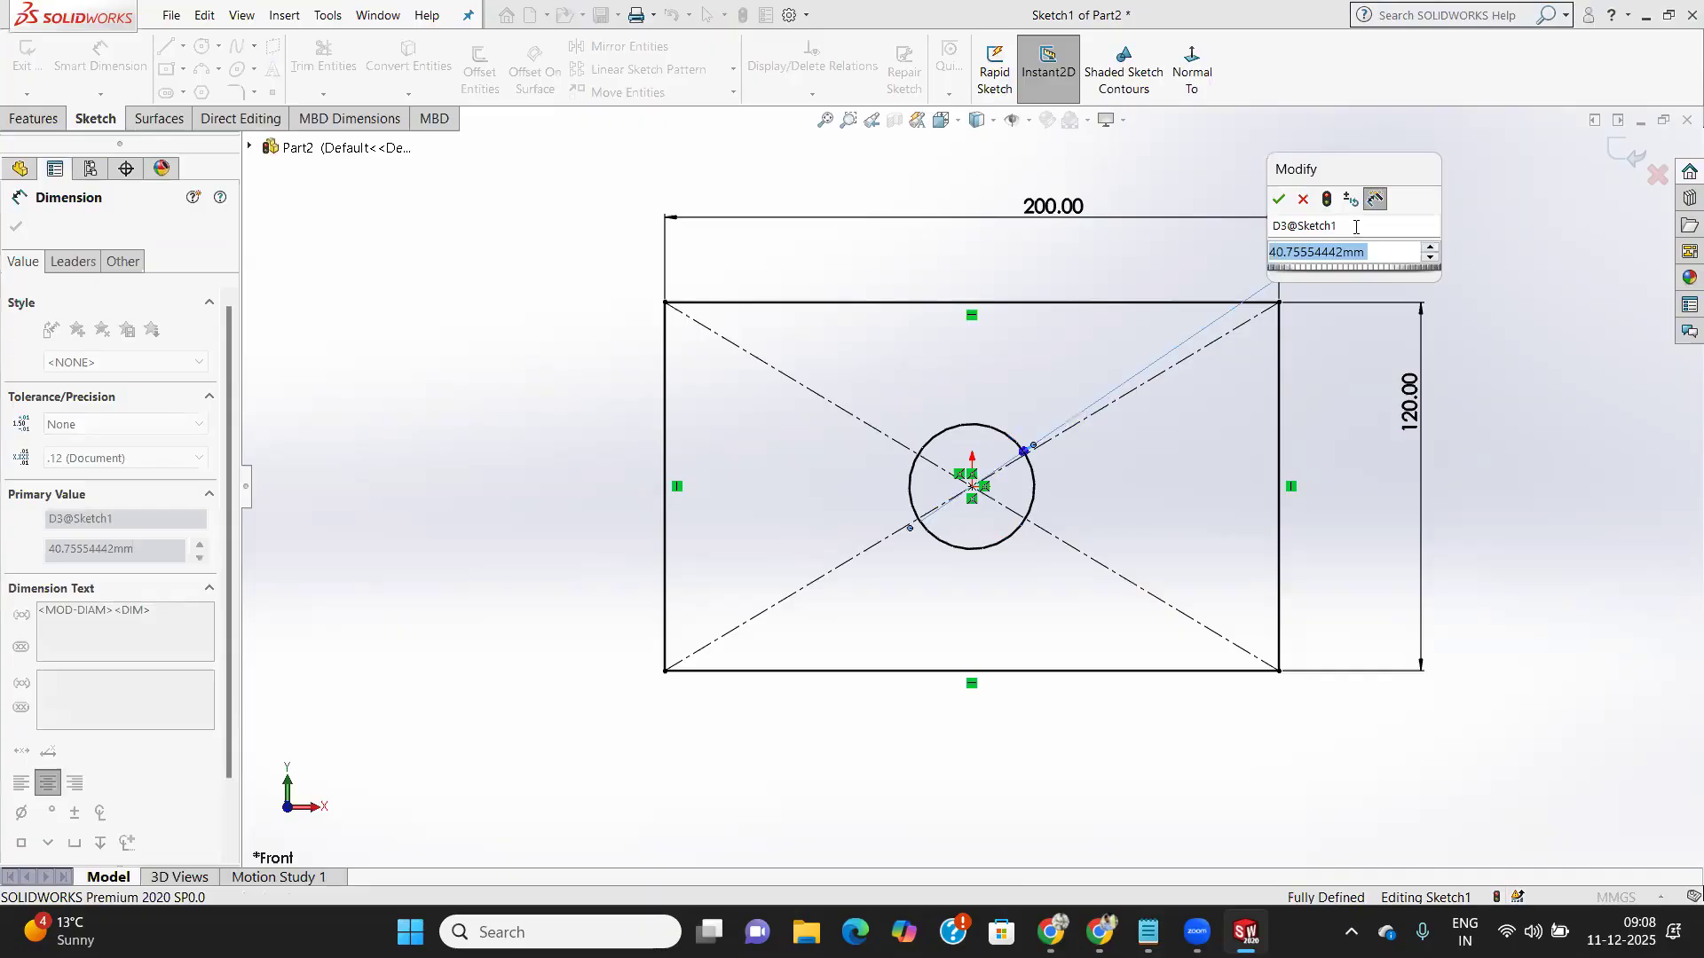
pyautogui.write('40')
pyautogui.press('Return')
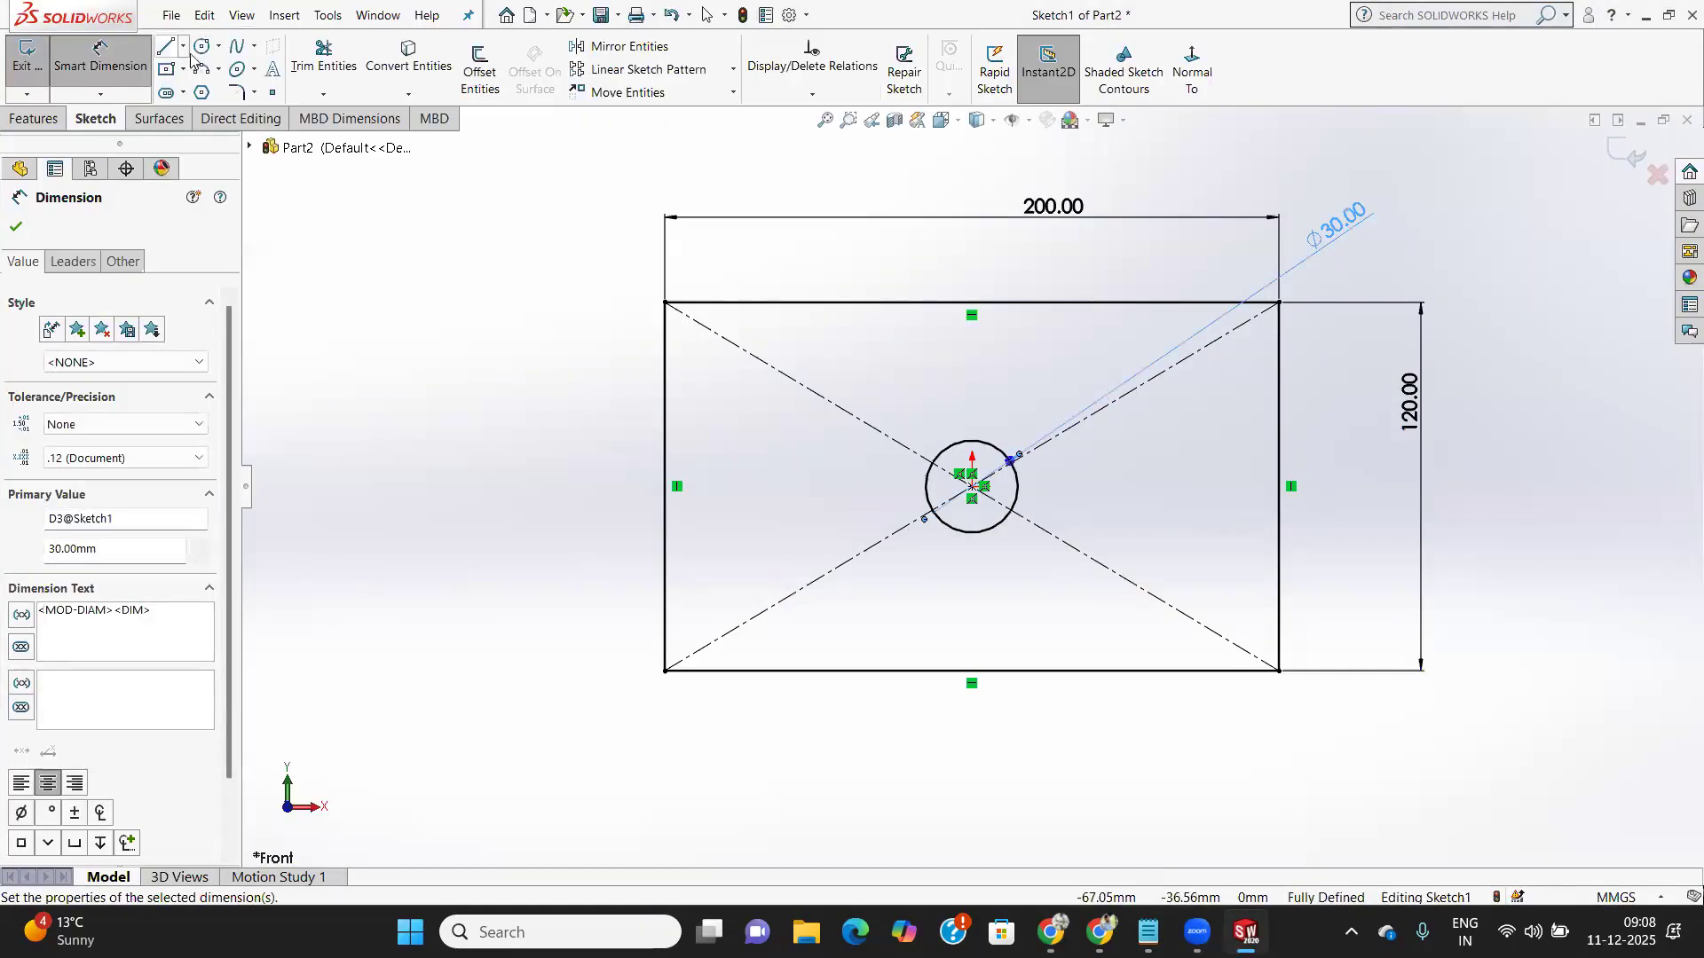
# Sketch a small circle inside the rectangle's upper-left corner and dimension its diameter to 10 mm
pyautogui.click(202, 46)
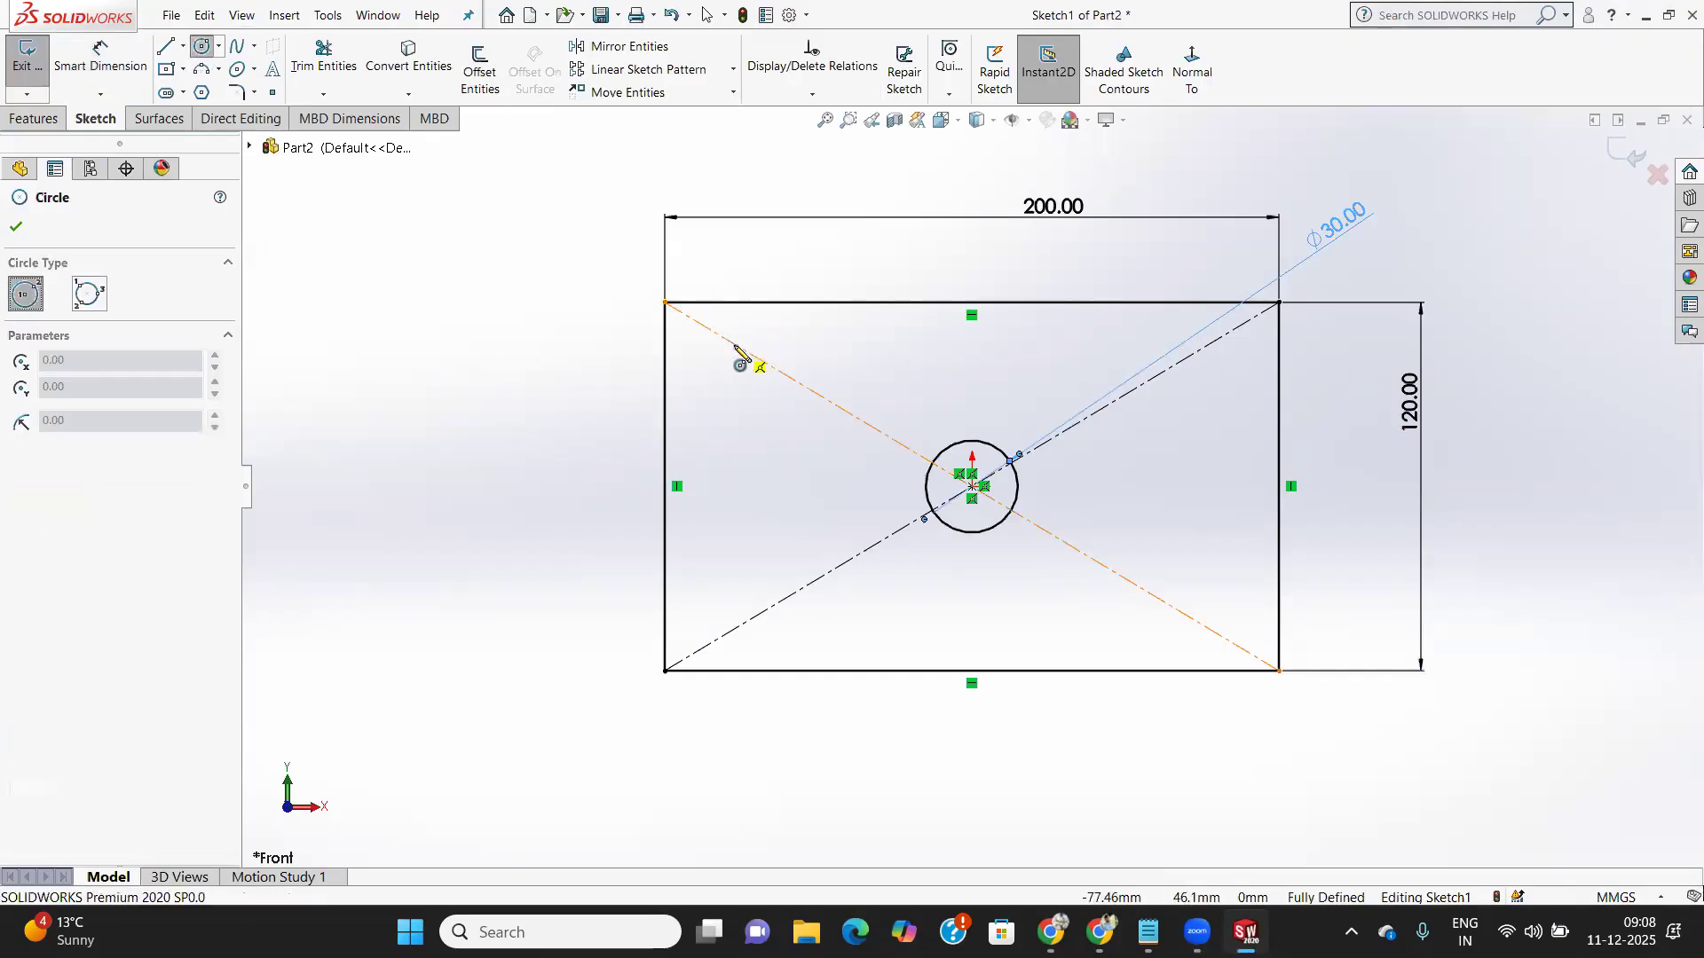
pyautogui.click(735, 365)
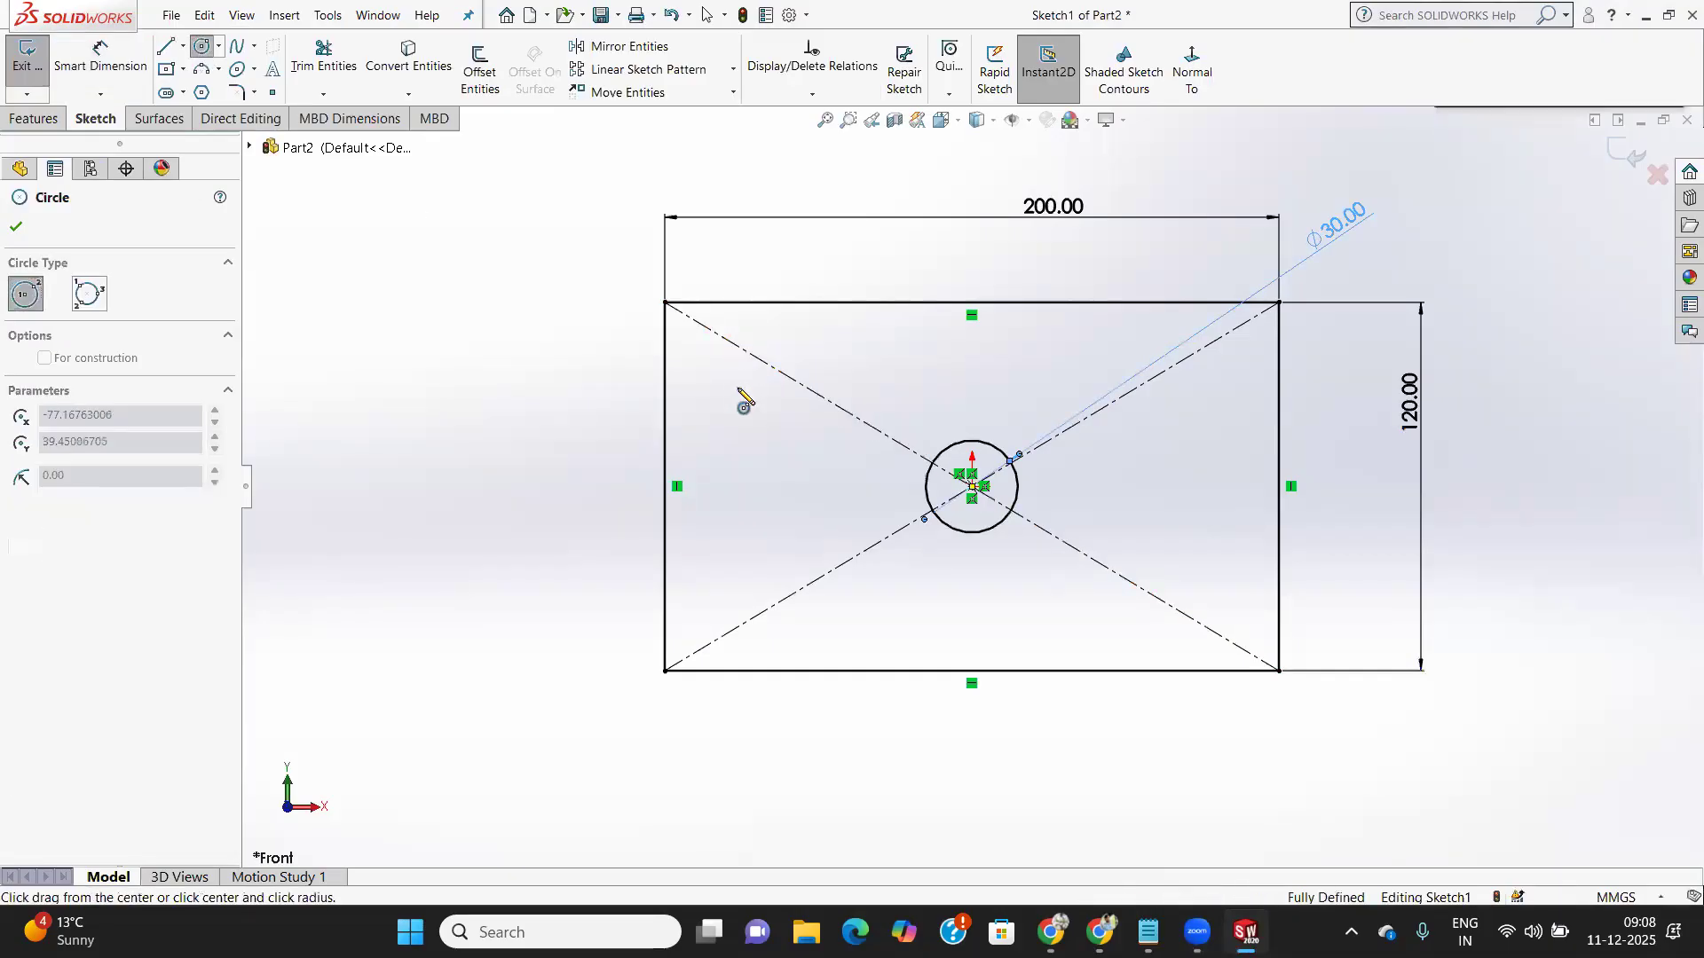
pyautogui.click(736, 394)
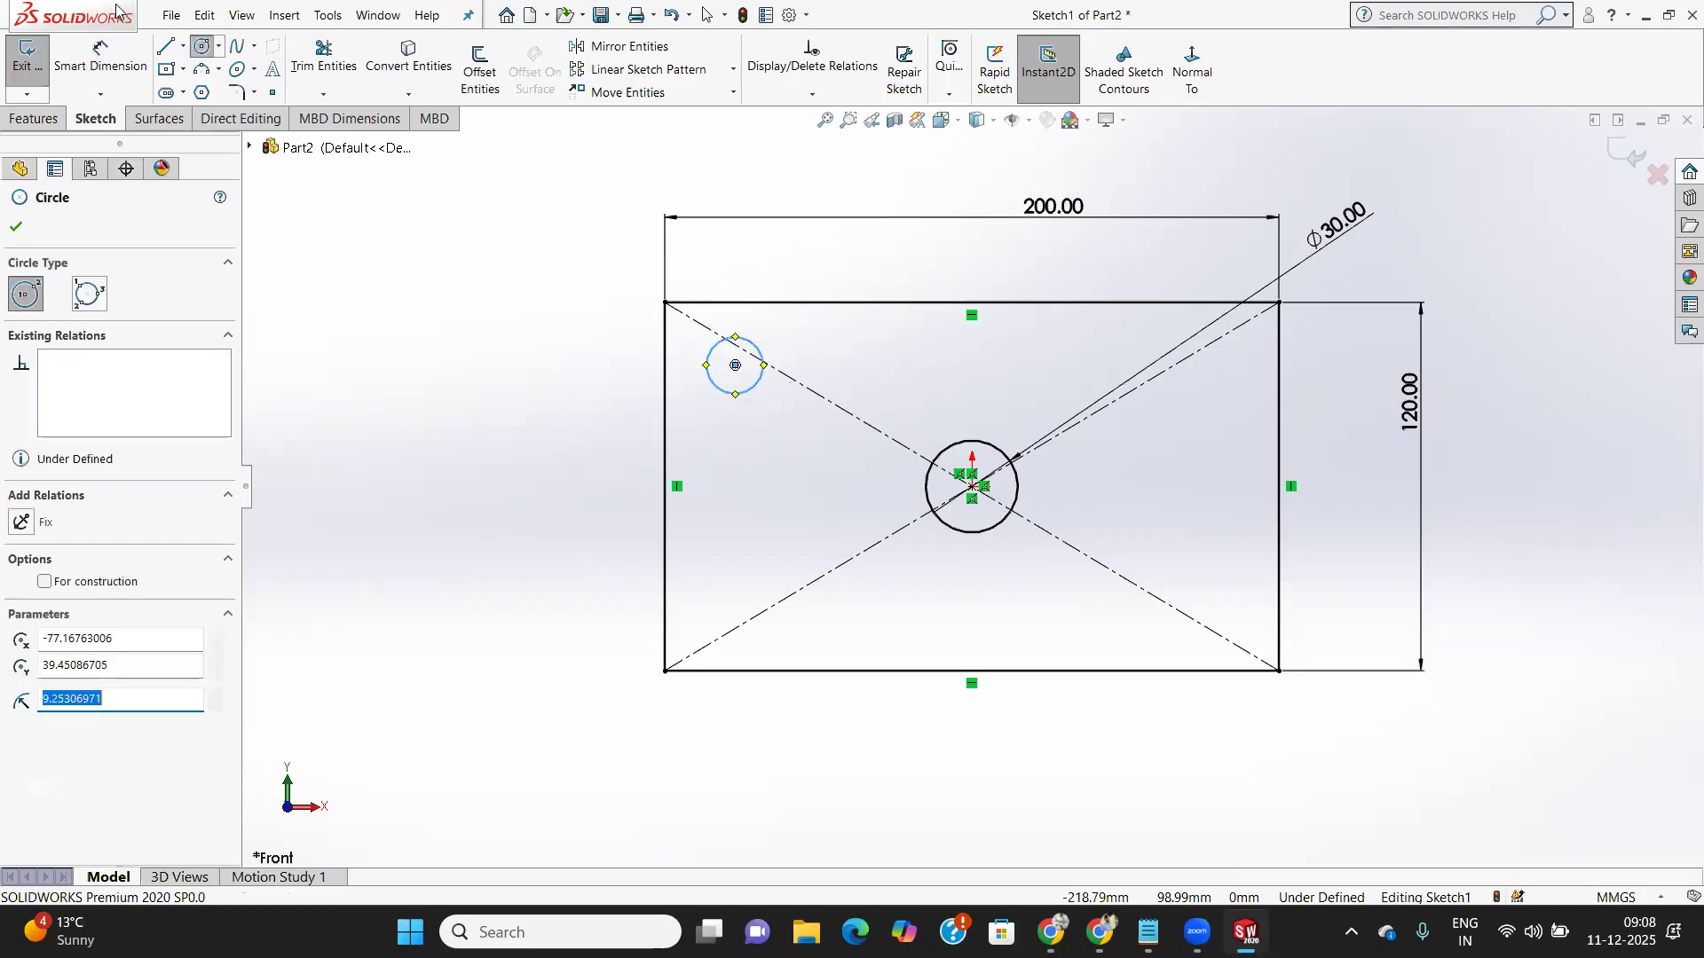
pyautogui.click(92, 67)
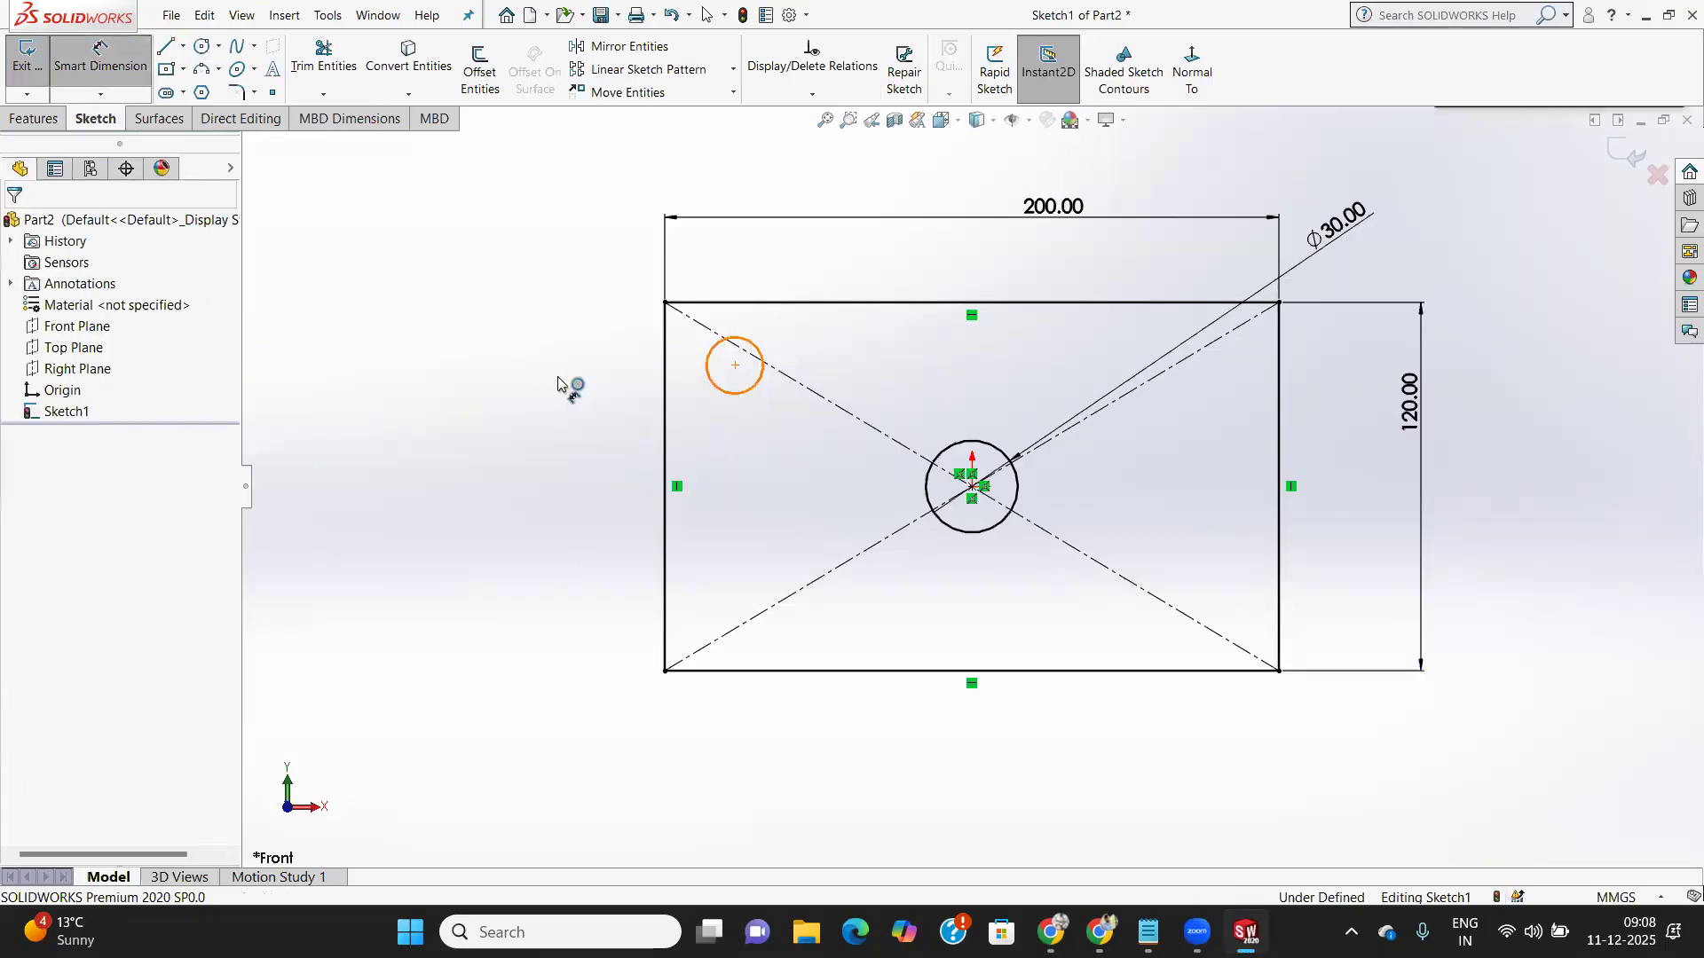
pyautogui.click(707, 366)
pyautogui.click(557, 383)
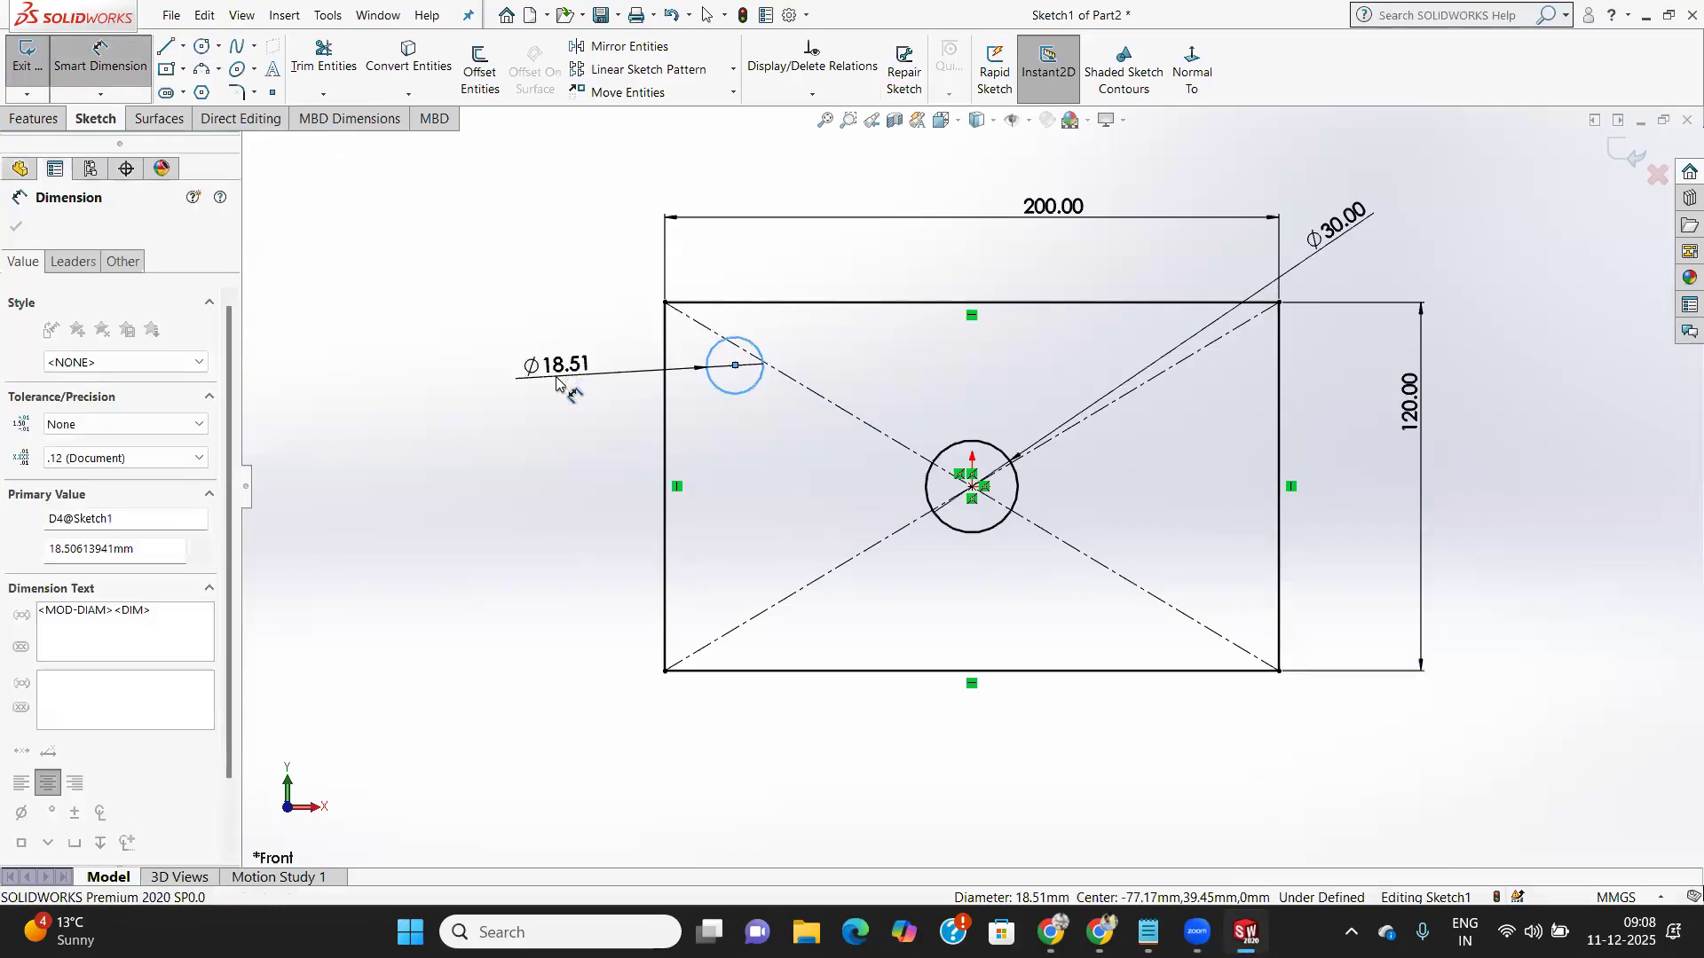
pyautogui.write('15')
pyautogui.press('Return')
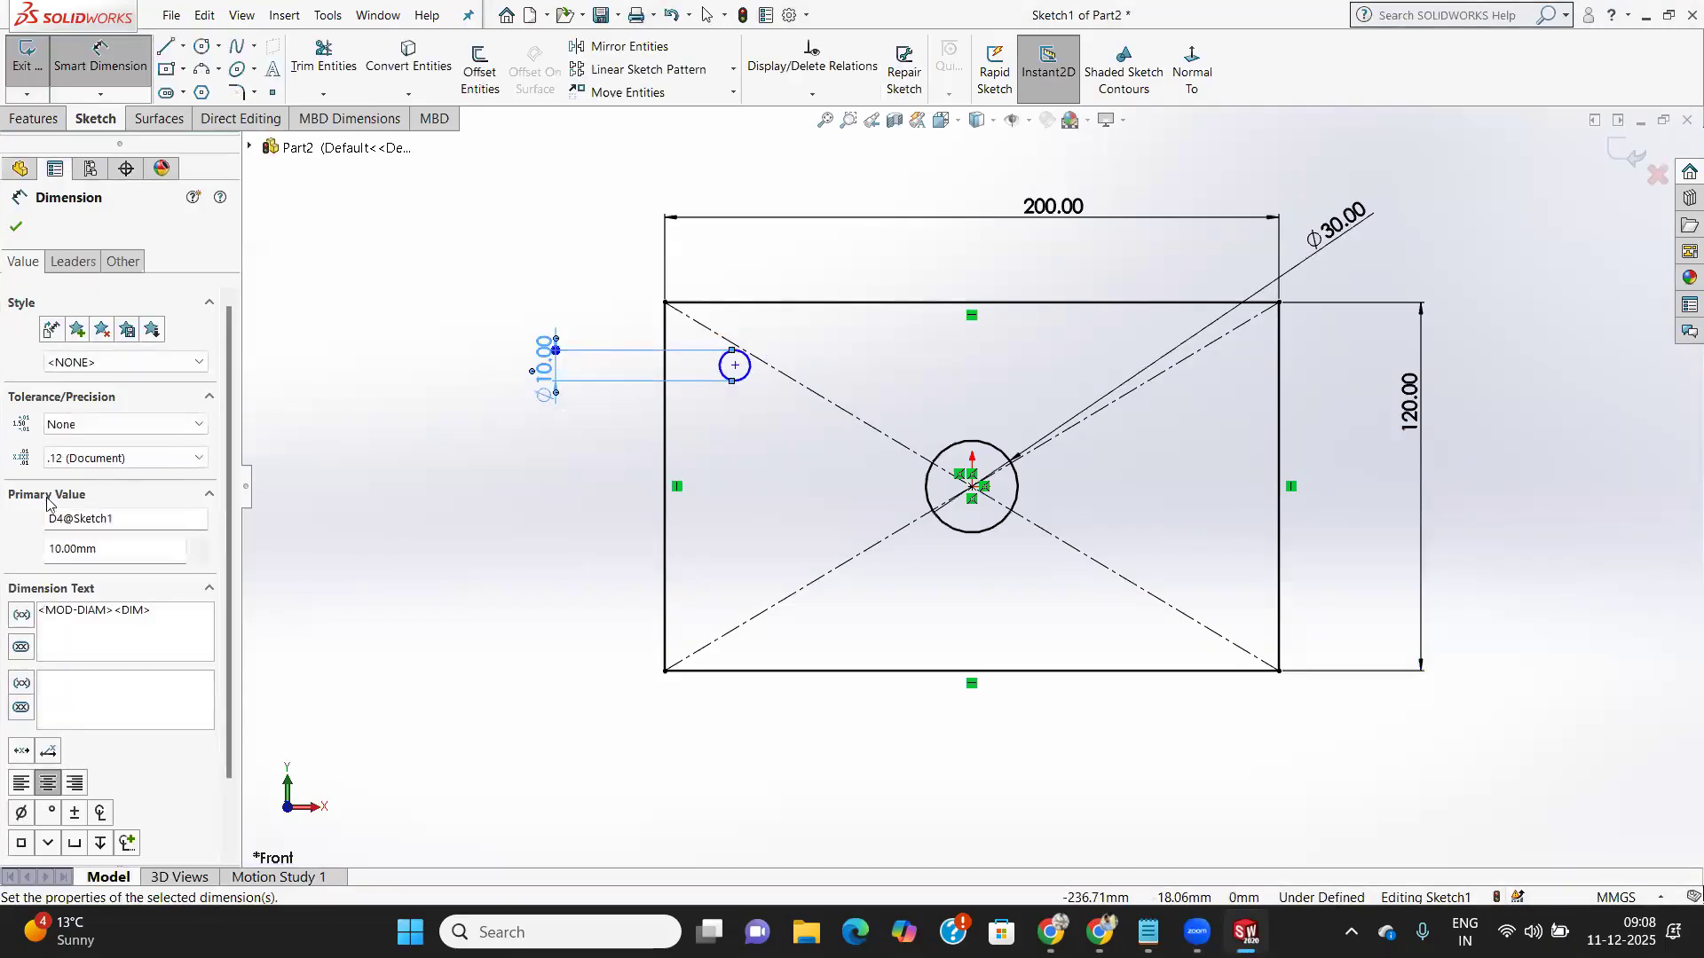
# Set the corner circle's diameter to 15 mm
pyautogui.doubleClick(114, 553)
pyautogui.write('15')
pyautogui.press('Return')
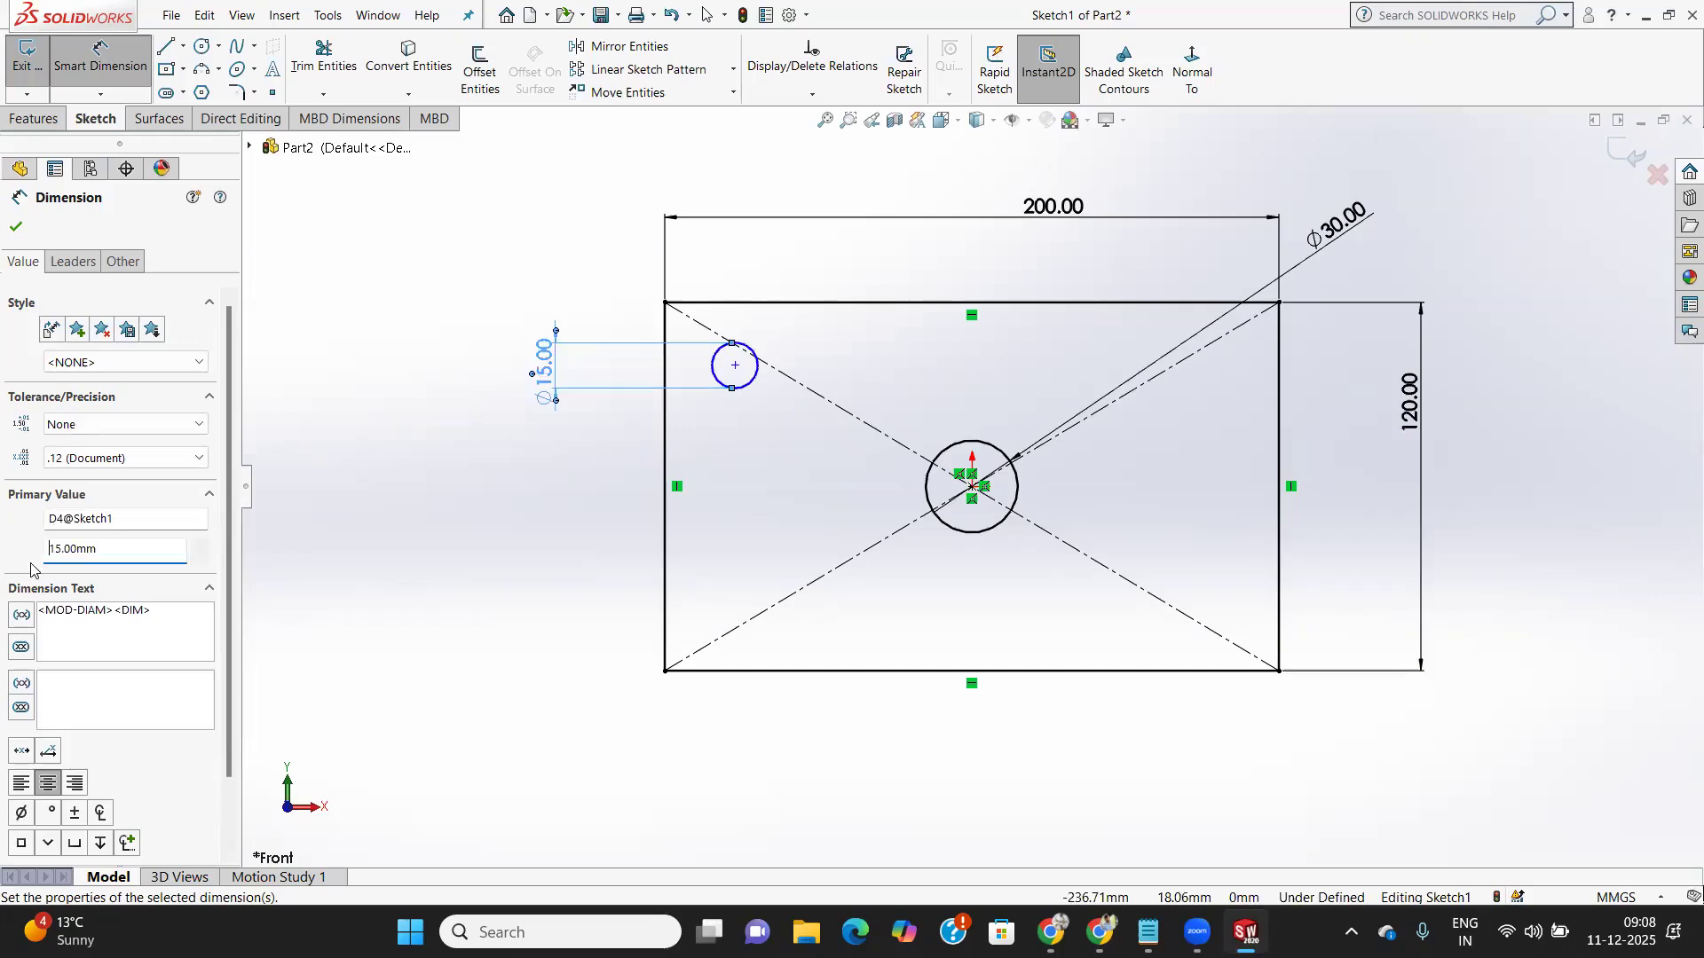
pyautogui.click(15, 227)
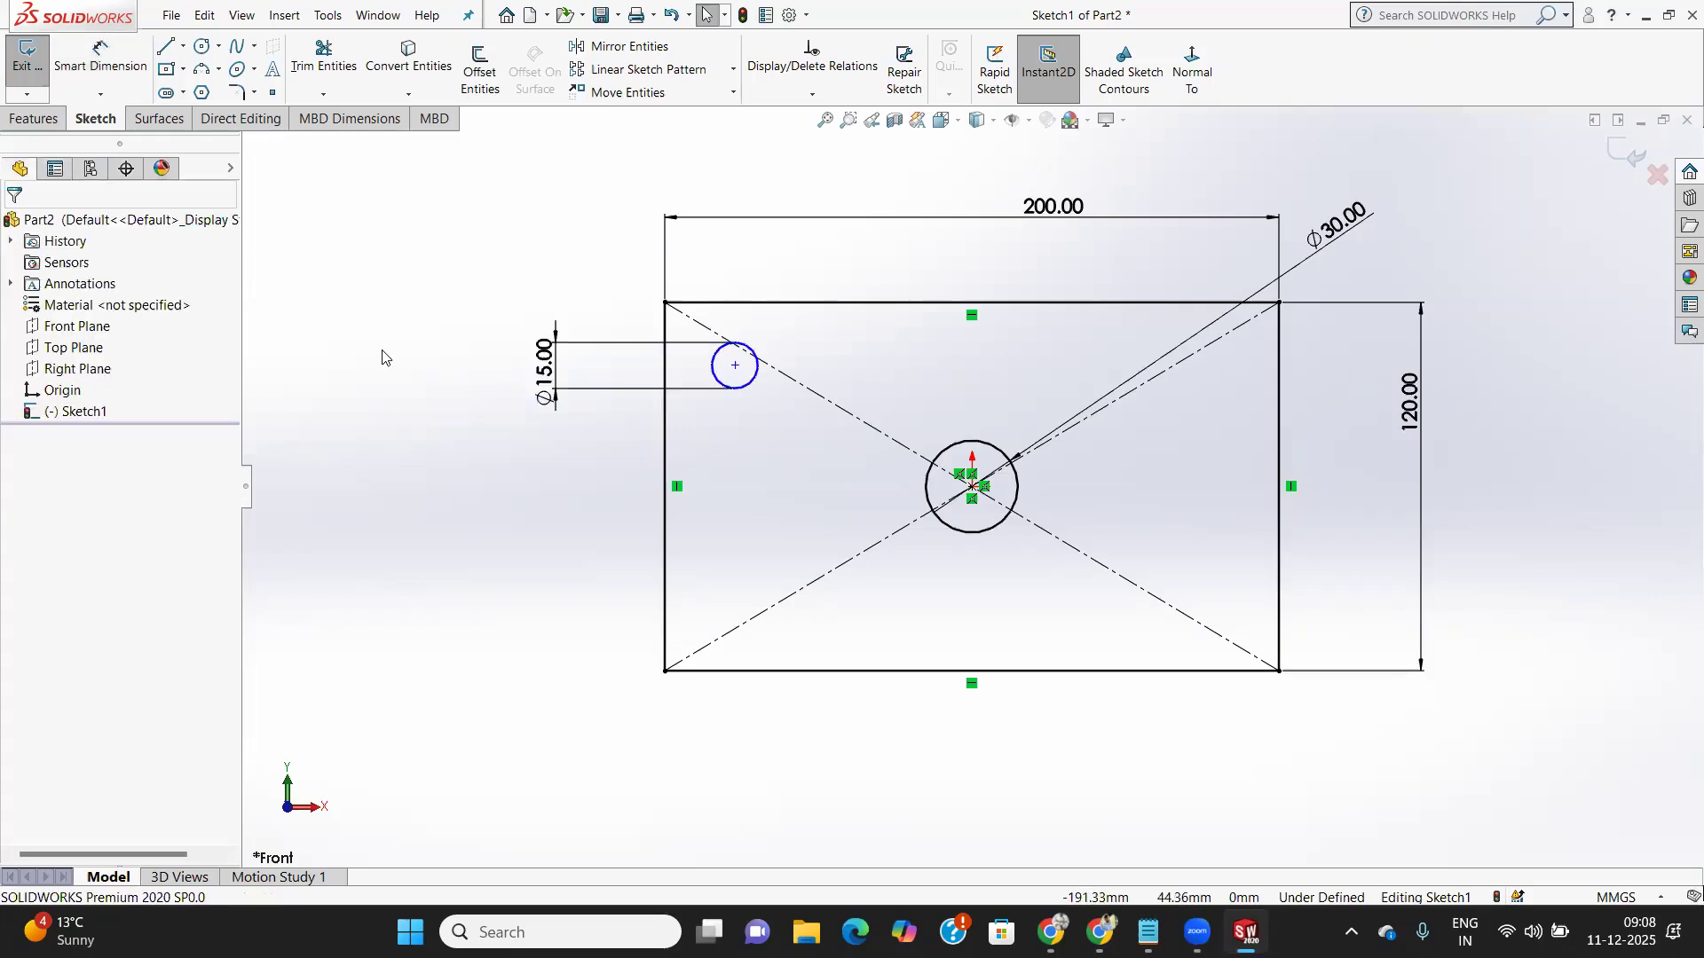
# Dimension the corner circle's center 20 mm below the rectangle's top edge
pyautogui.click(99, 53)
pyautogui.click(734, 365)
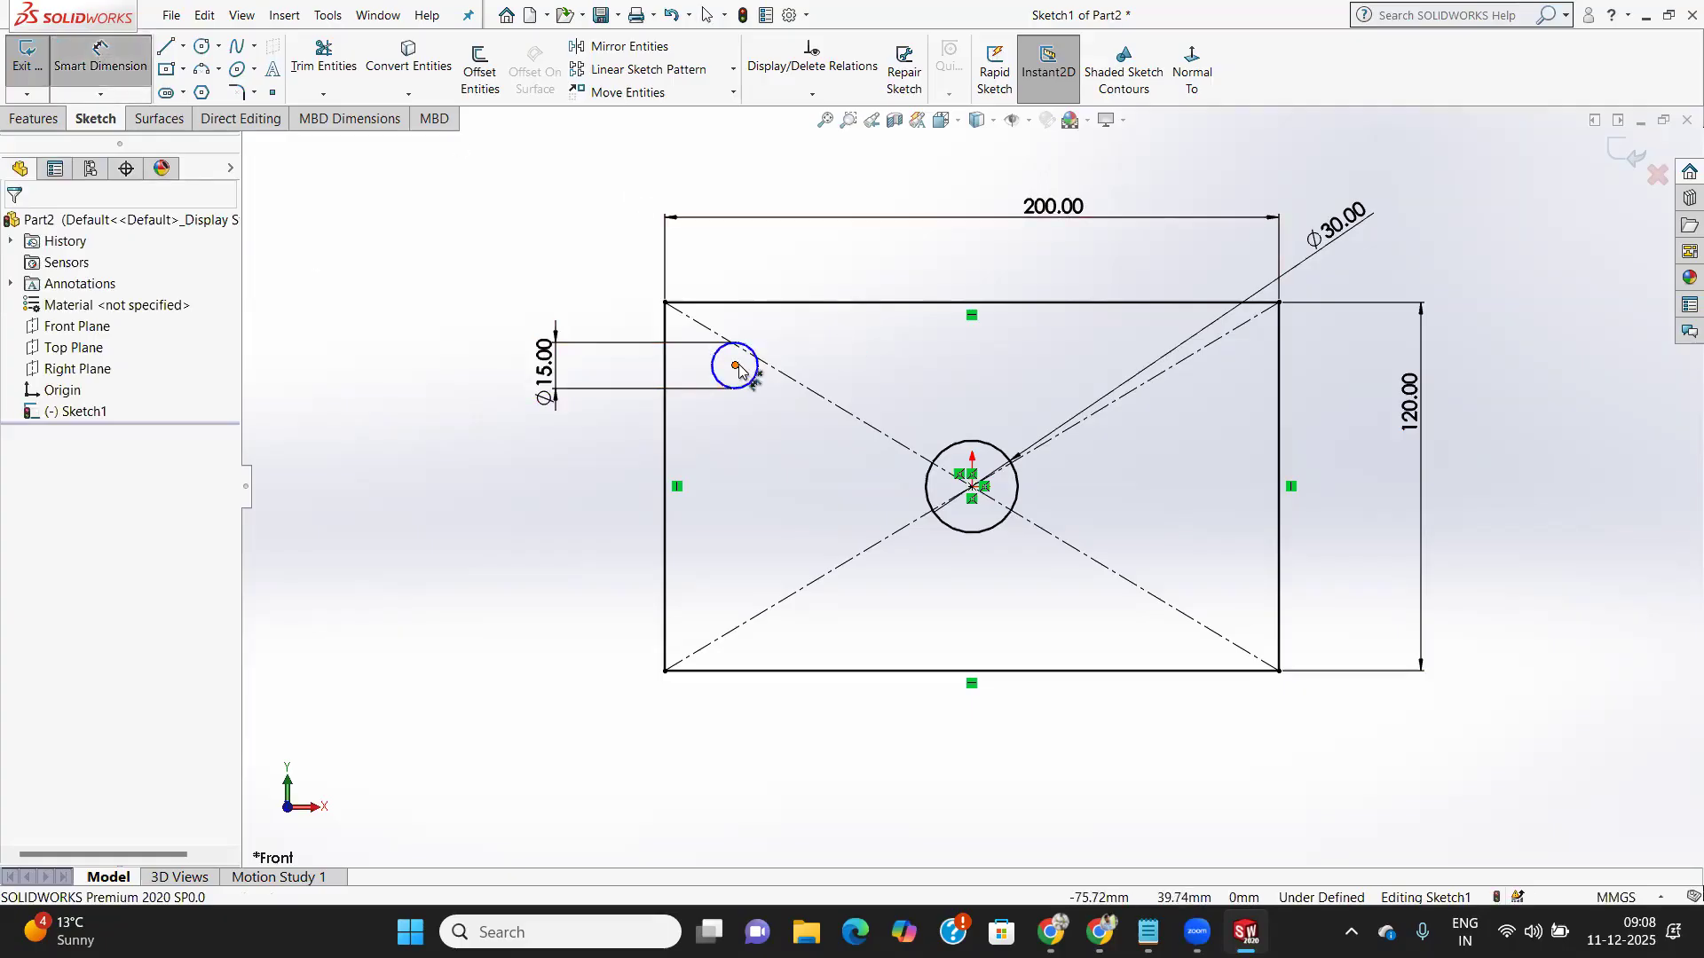
pyautogui.click(688, 303)
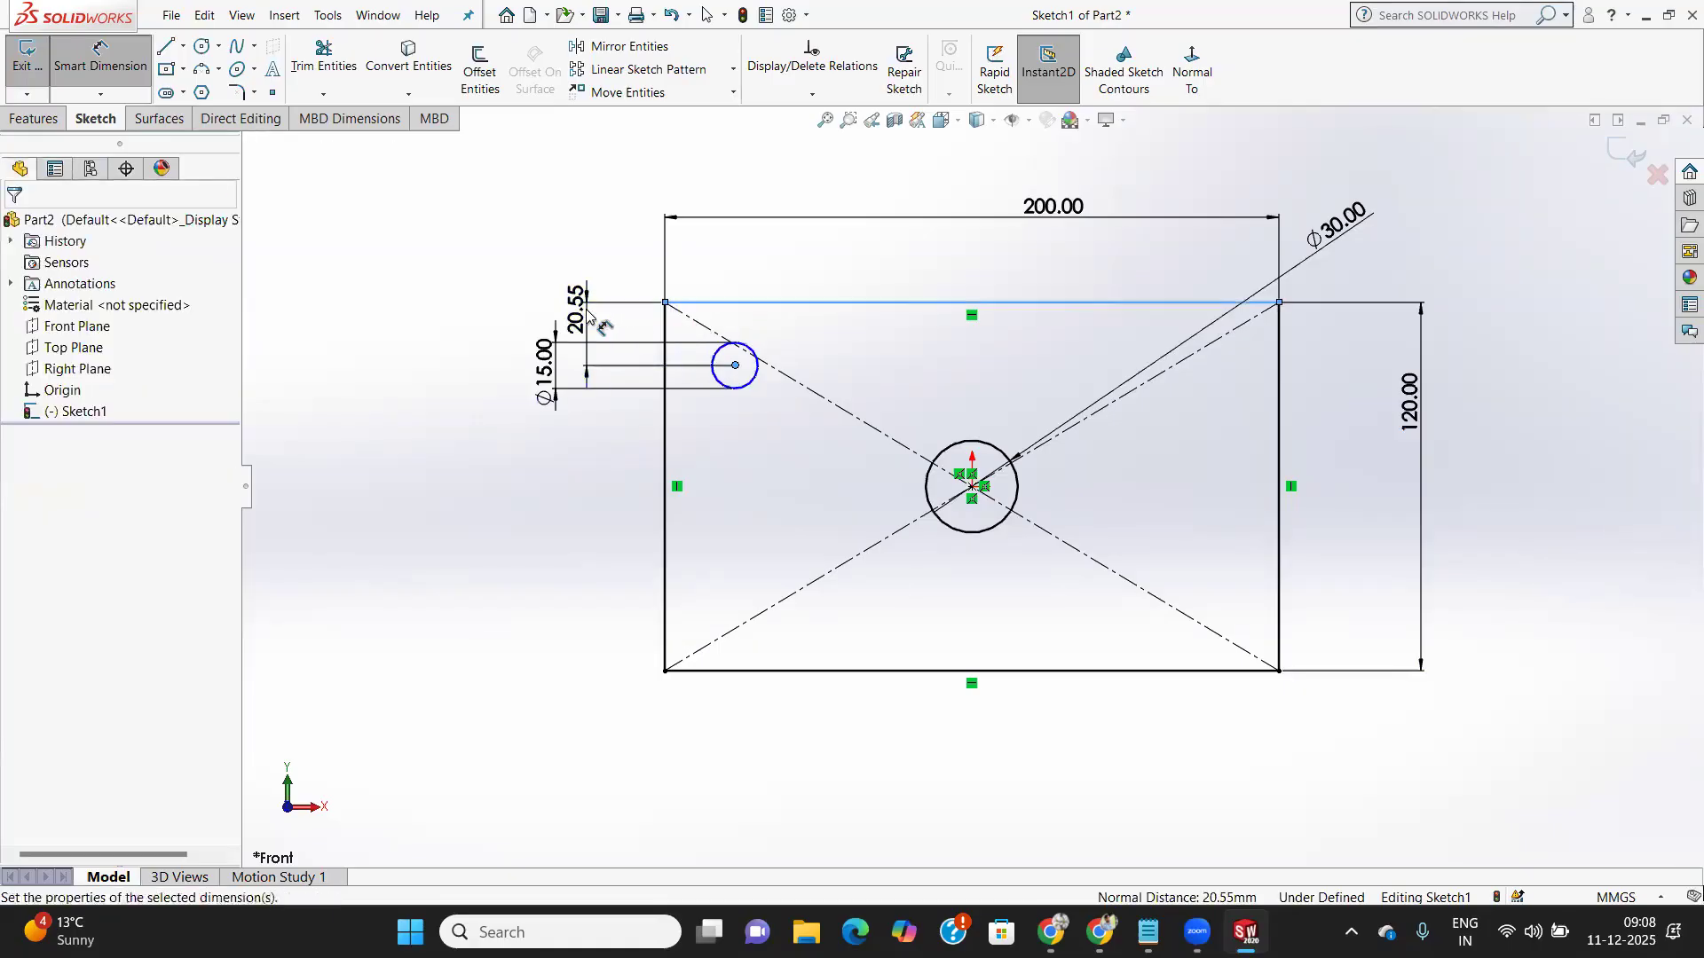
pyautogui.click(587, 315)
pyautogui.write('20')
pyautogui.press('Return')
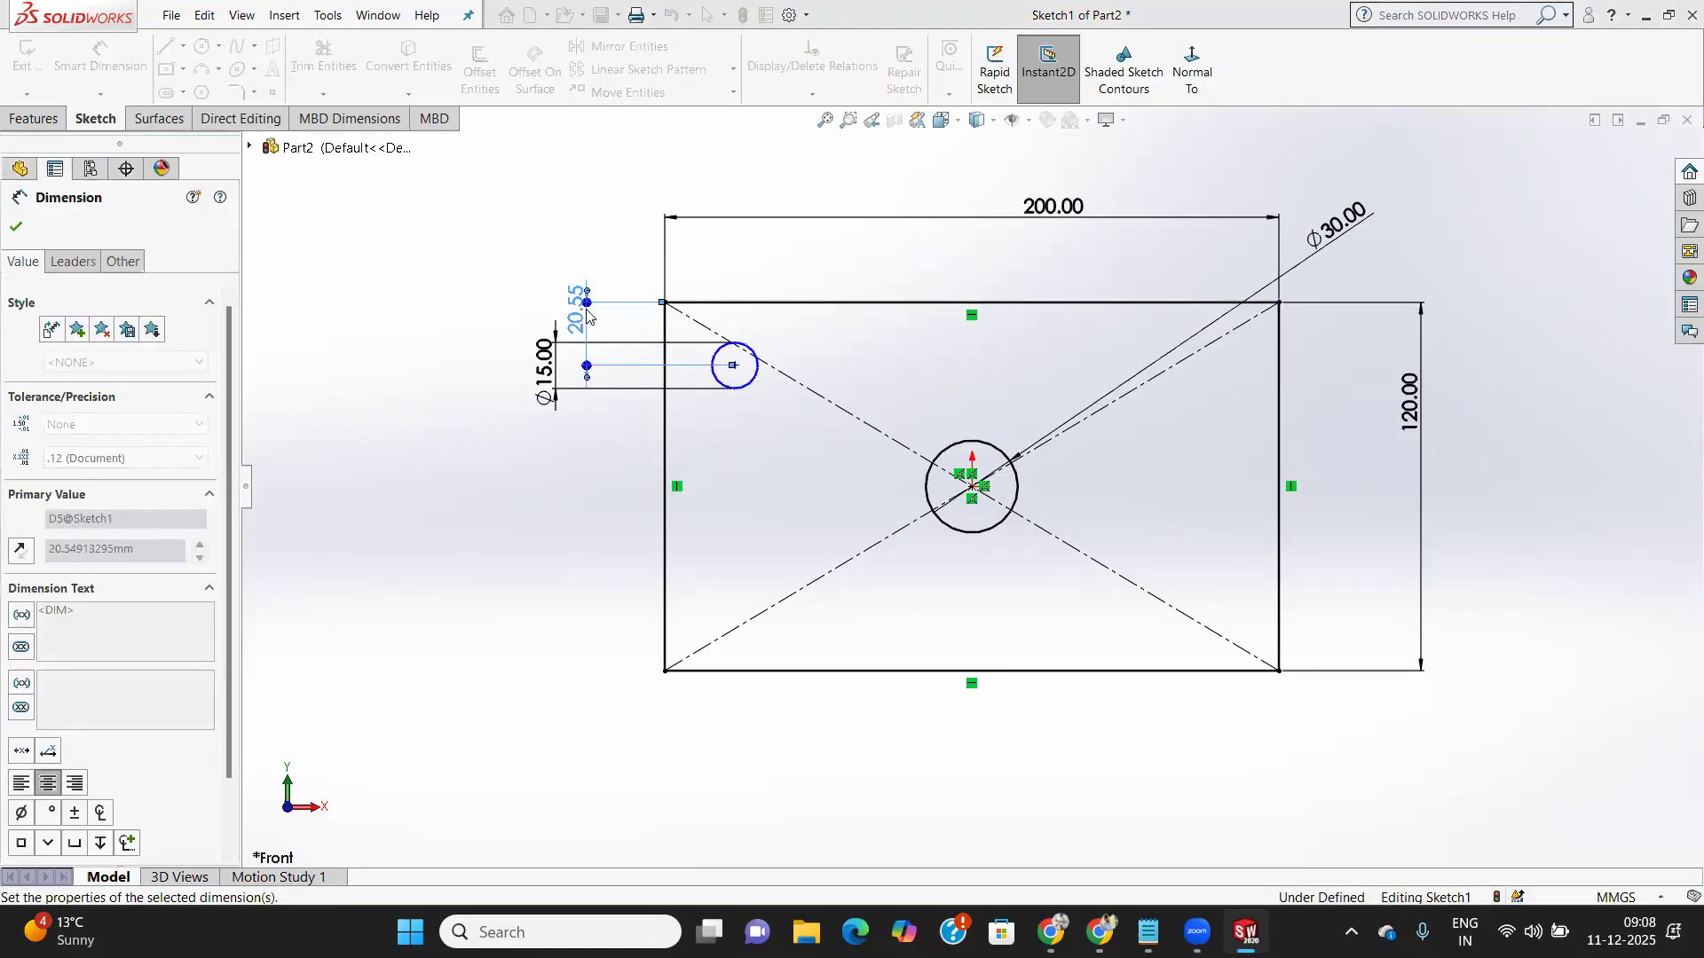
# Dimension the corner circle's center 20 mm from the rectangle's left edge
pyautogui.click(733, 363)
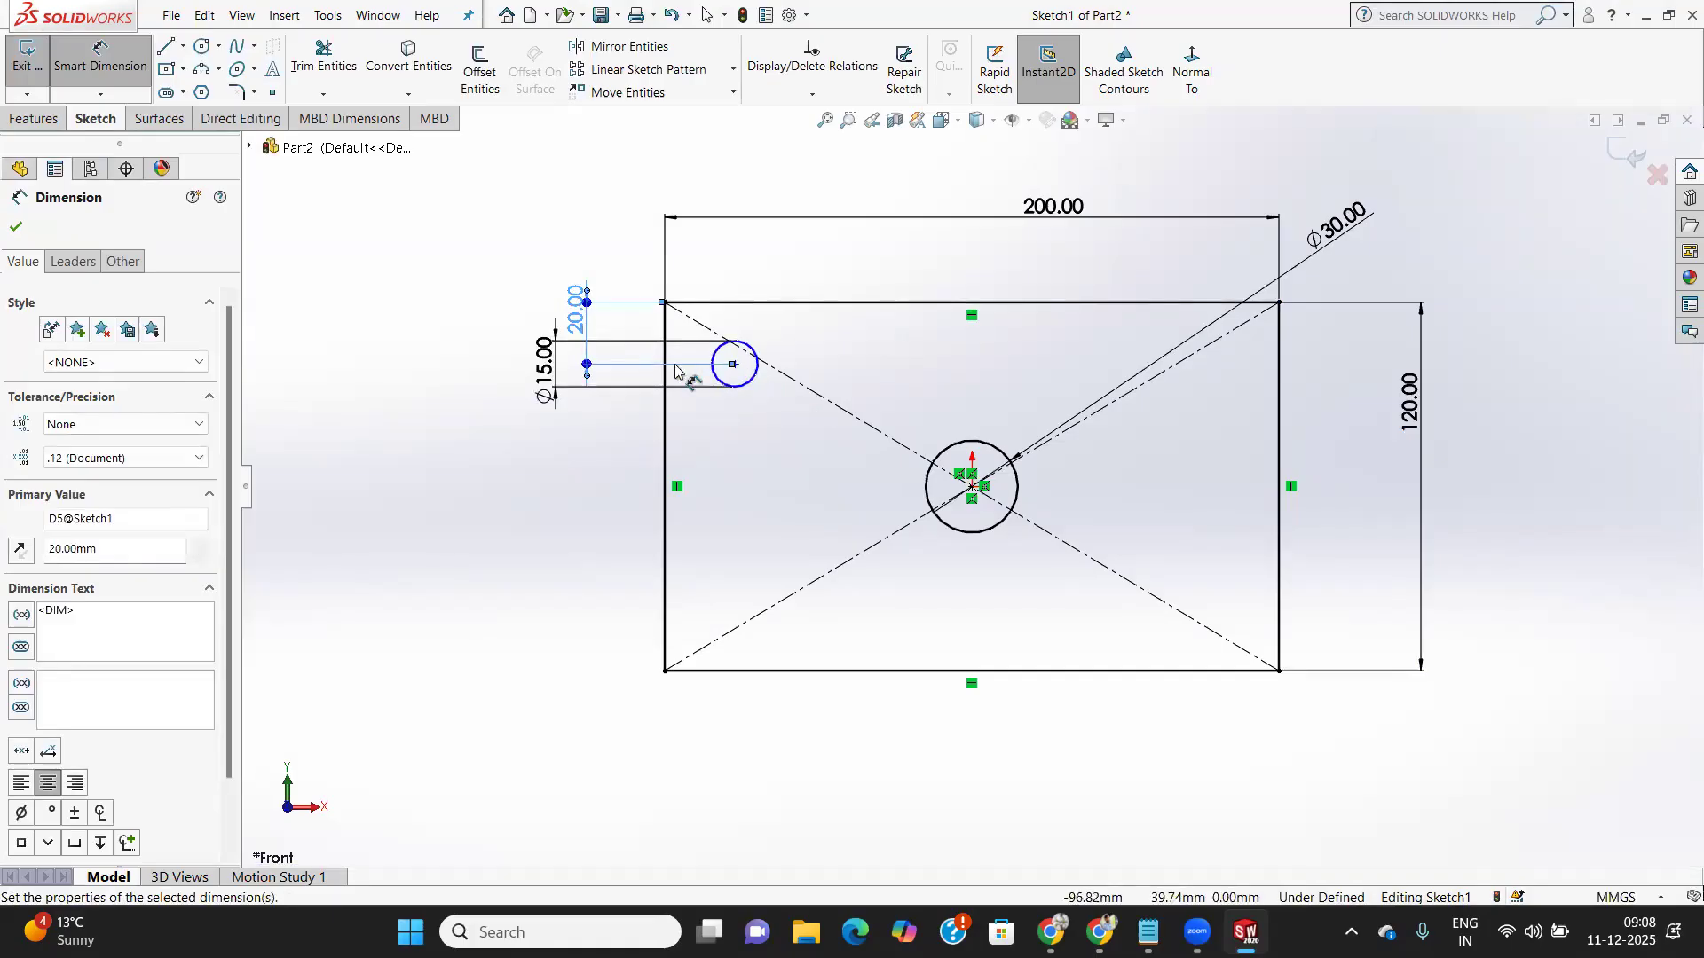
pyautogui.click(665, 373)
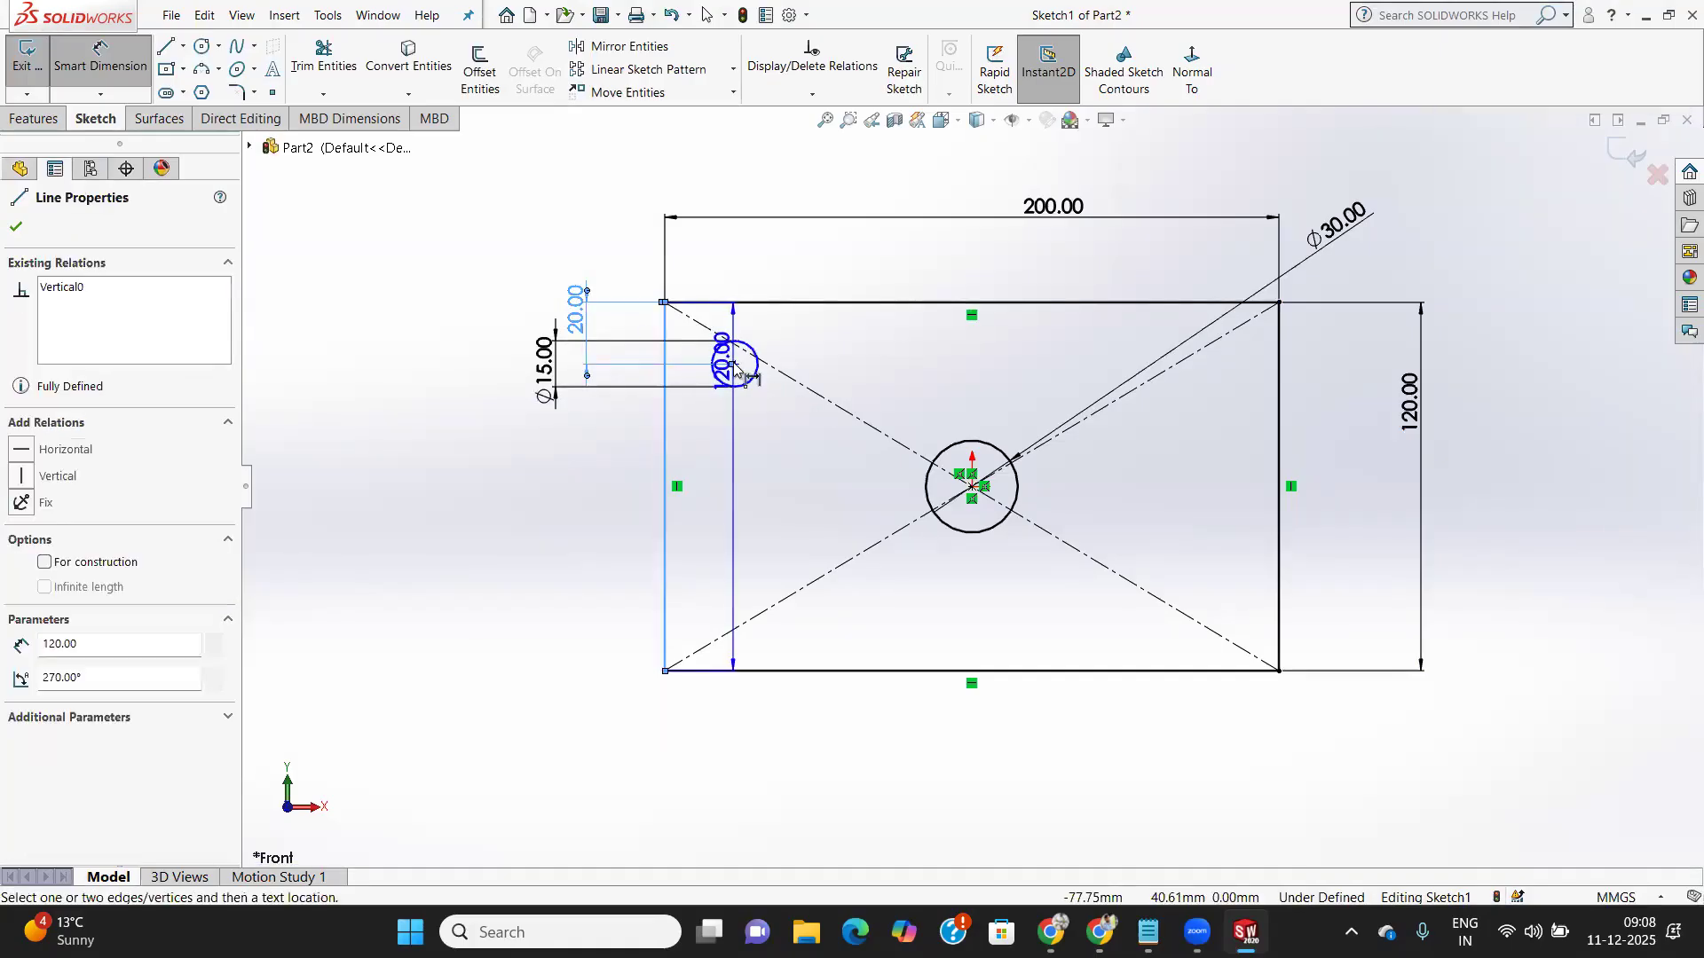
pyautogui.click(732, 363)
pyautogui.click(701, 707)
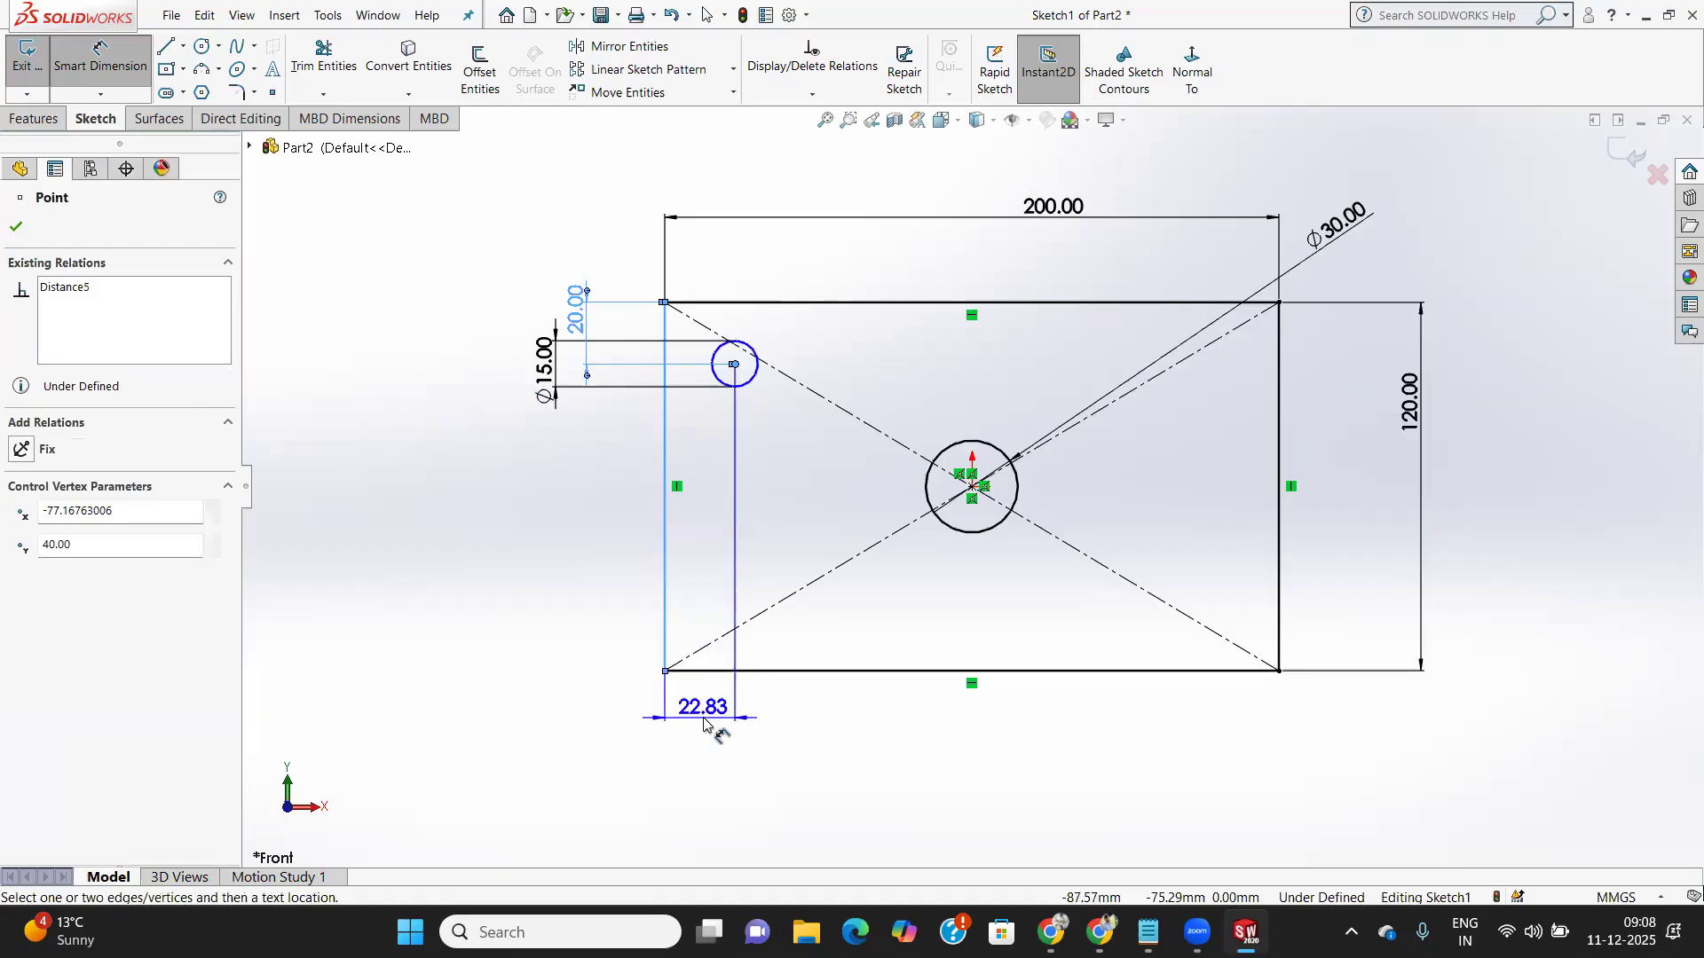
pyautogui.write('20')
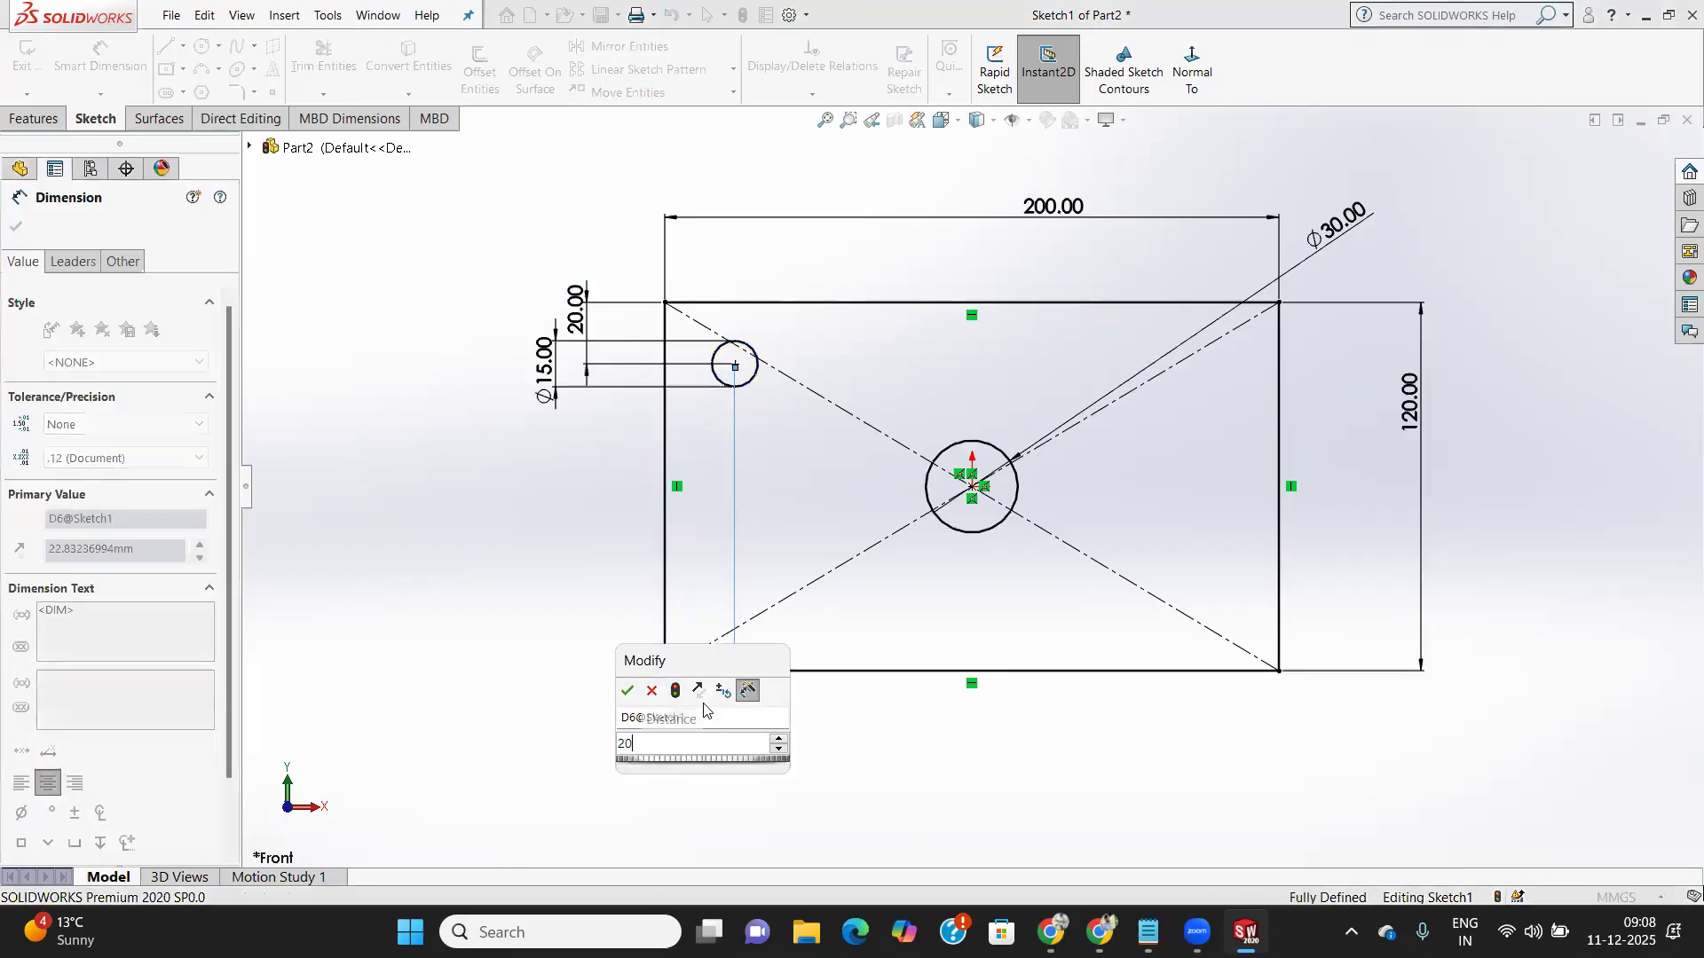
pyautogui.press('Return')
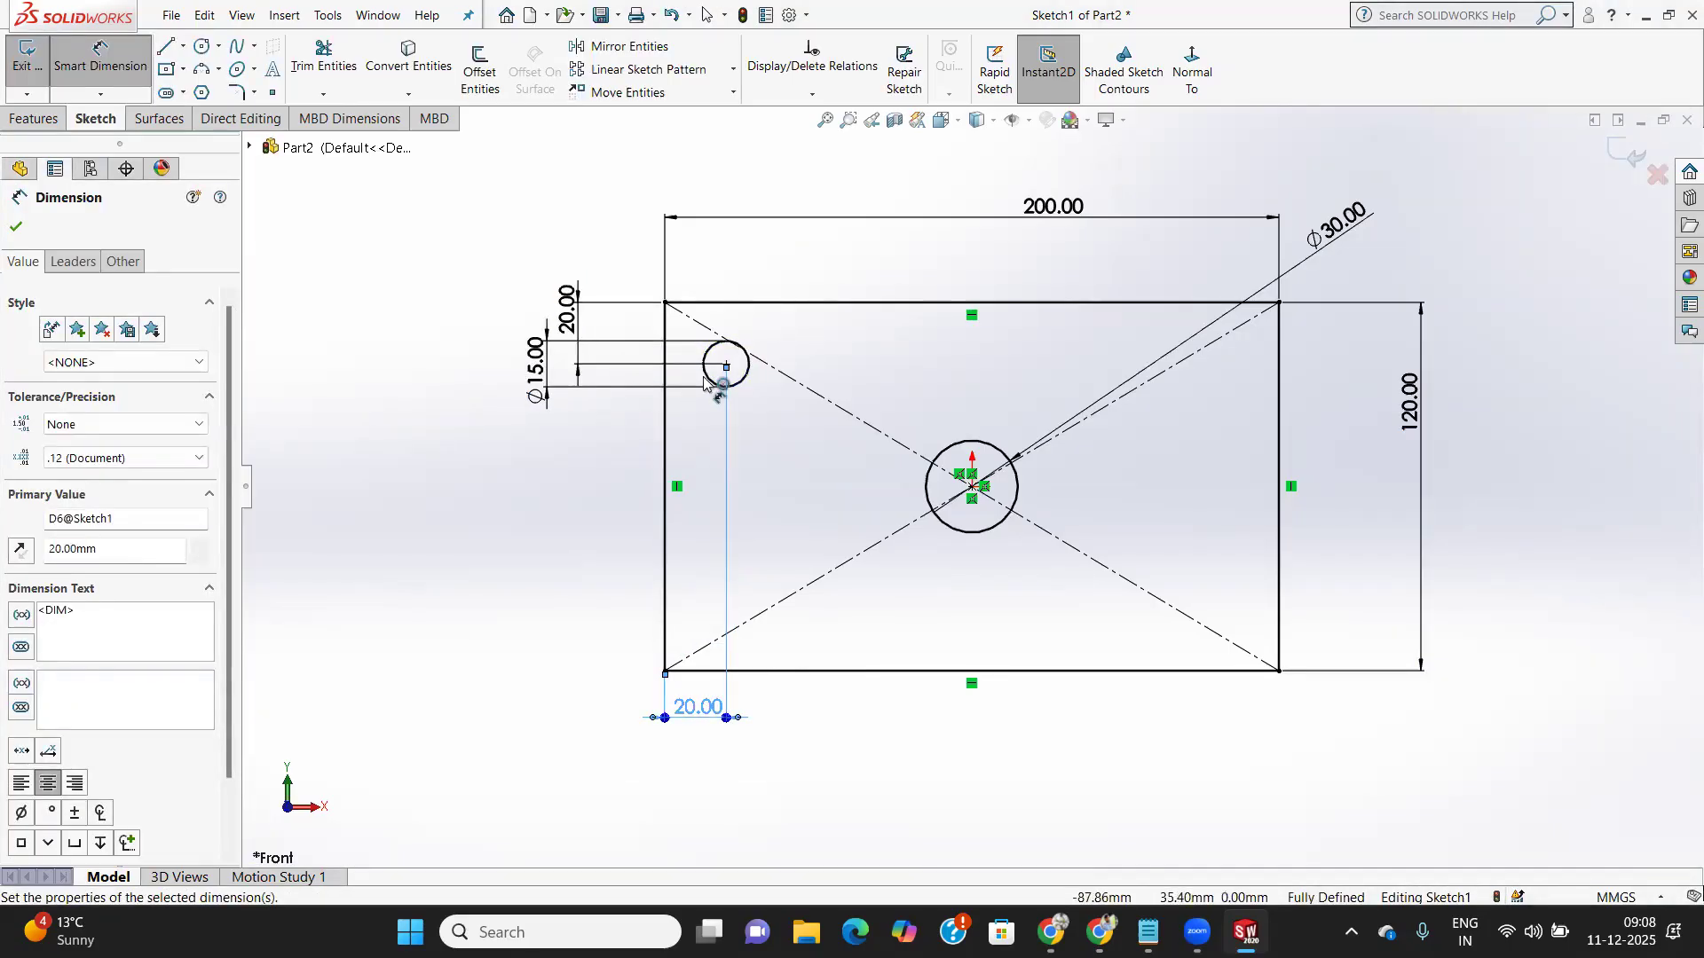
pyautogui.click(105, 64)
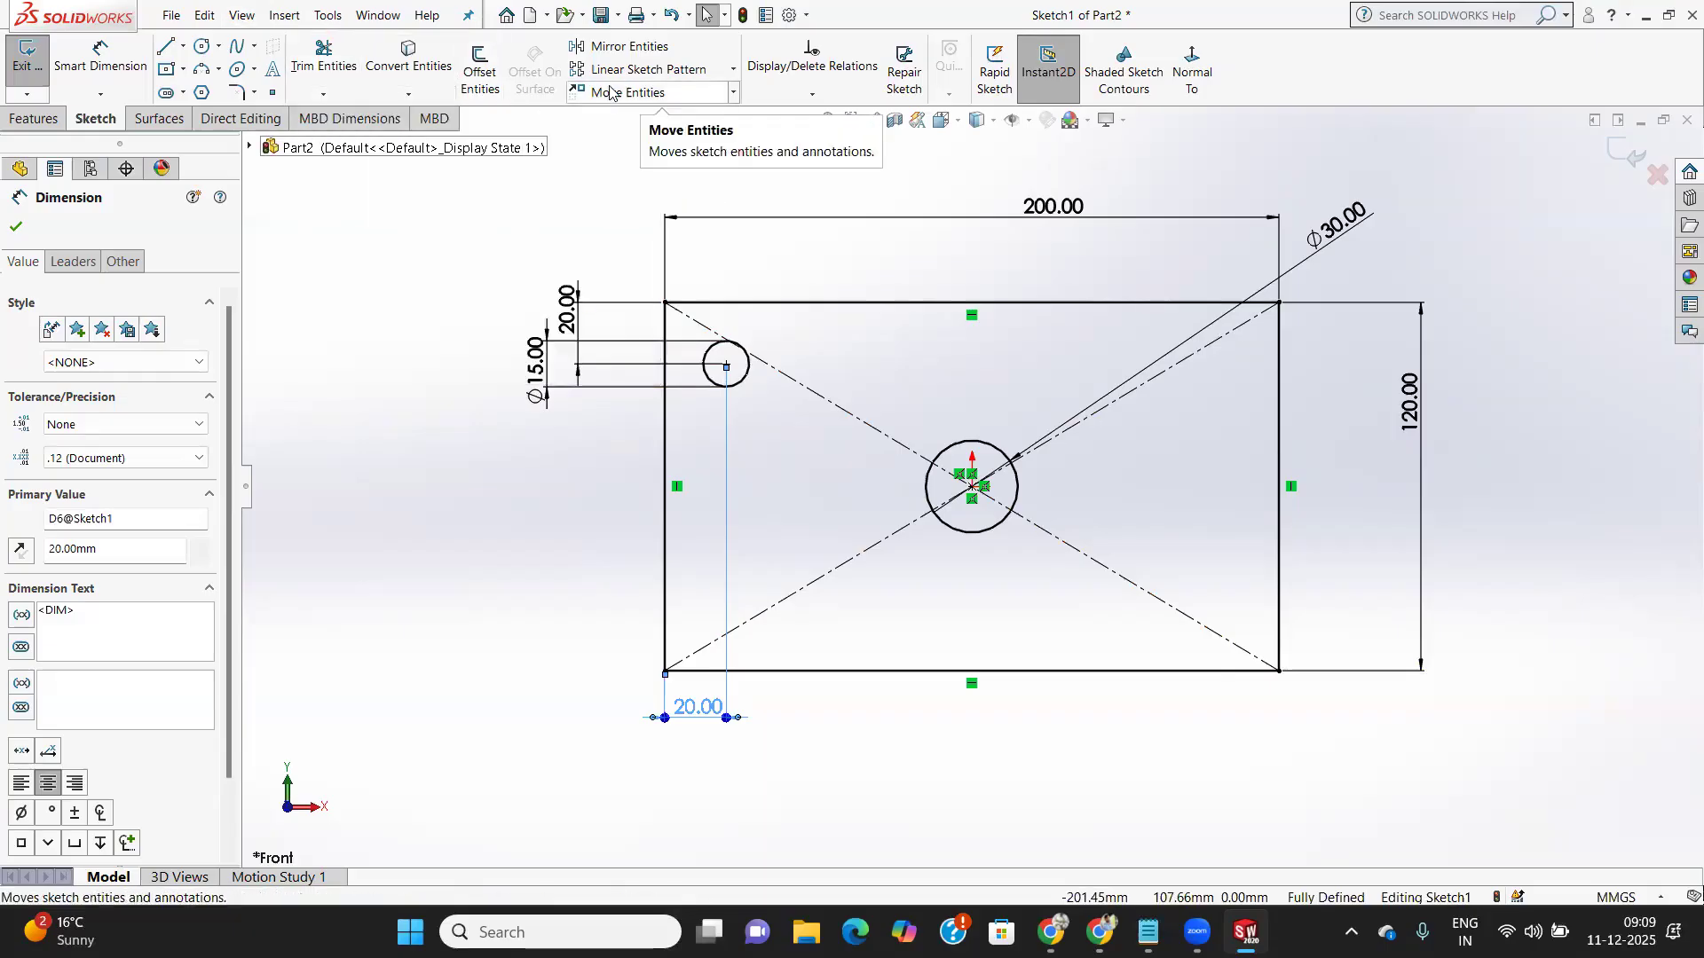
# Set up a linear sketch pattern of the corner circle along the X-axis with 140 mm spacing
pyautogui.click(732, 71)
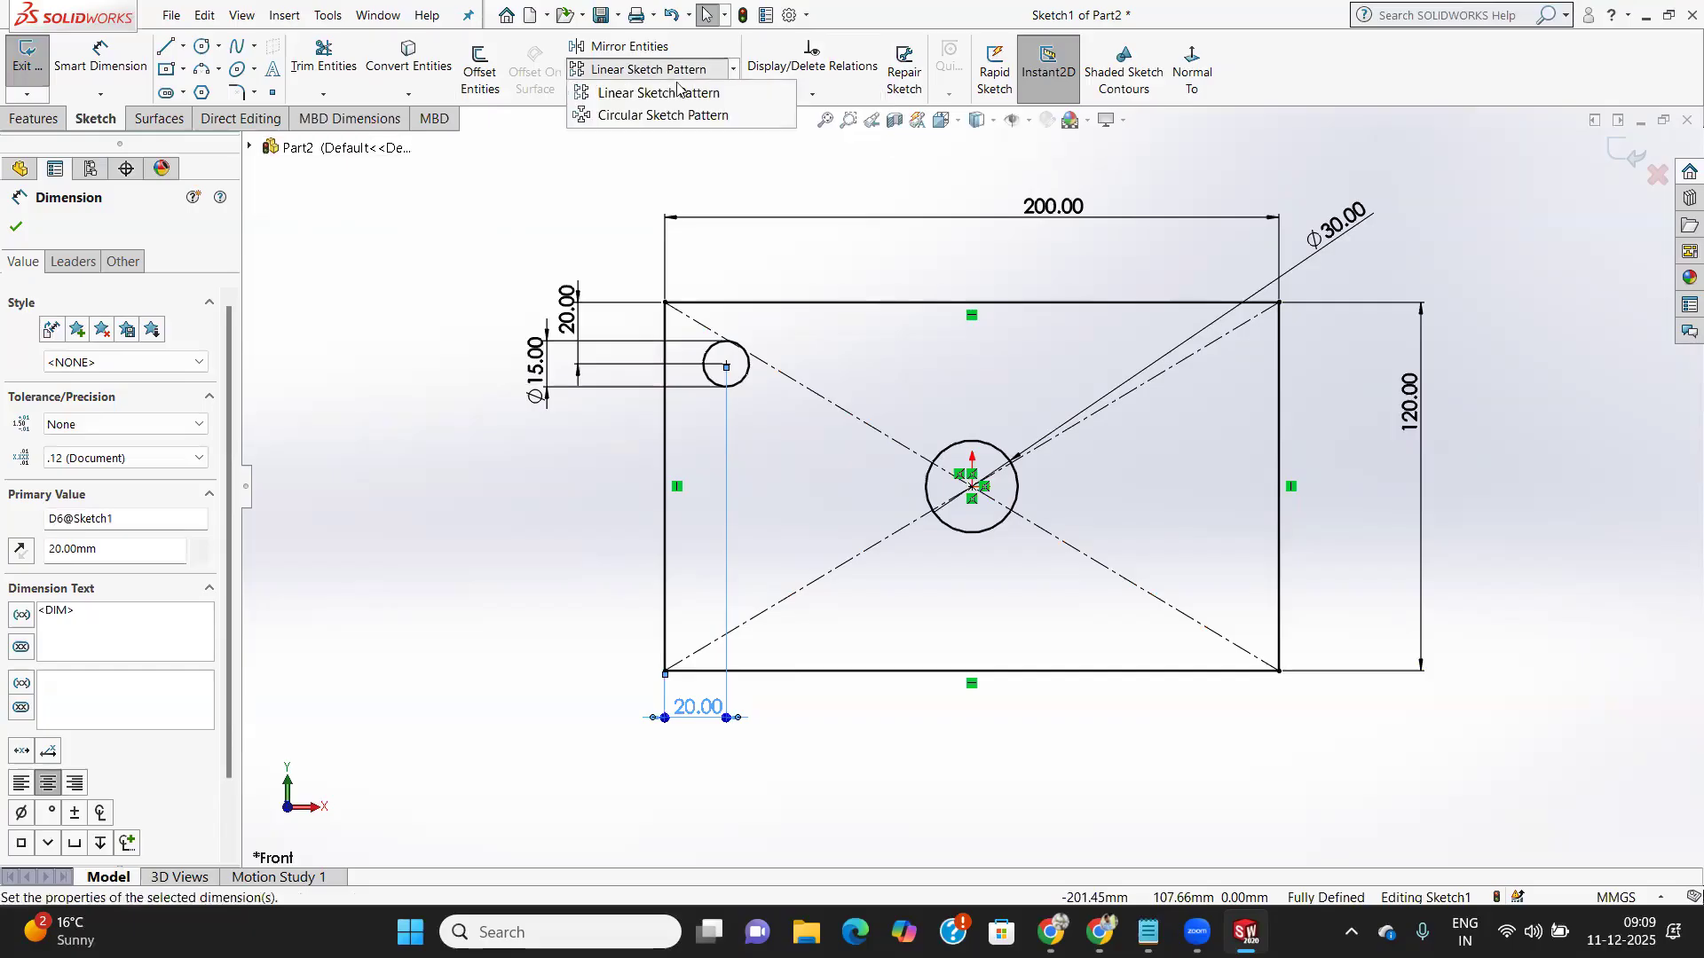
pyautogui.click(661, 98)
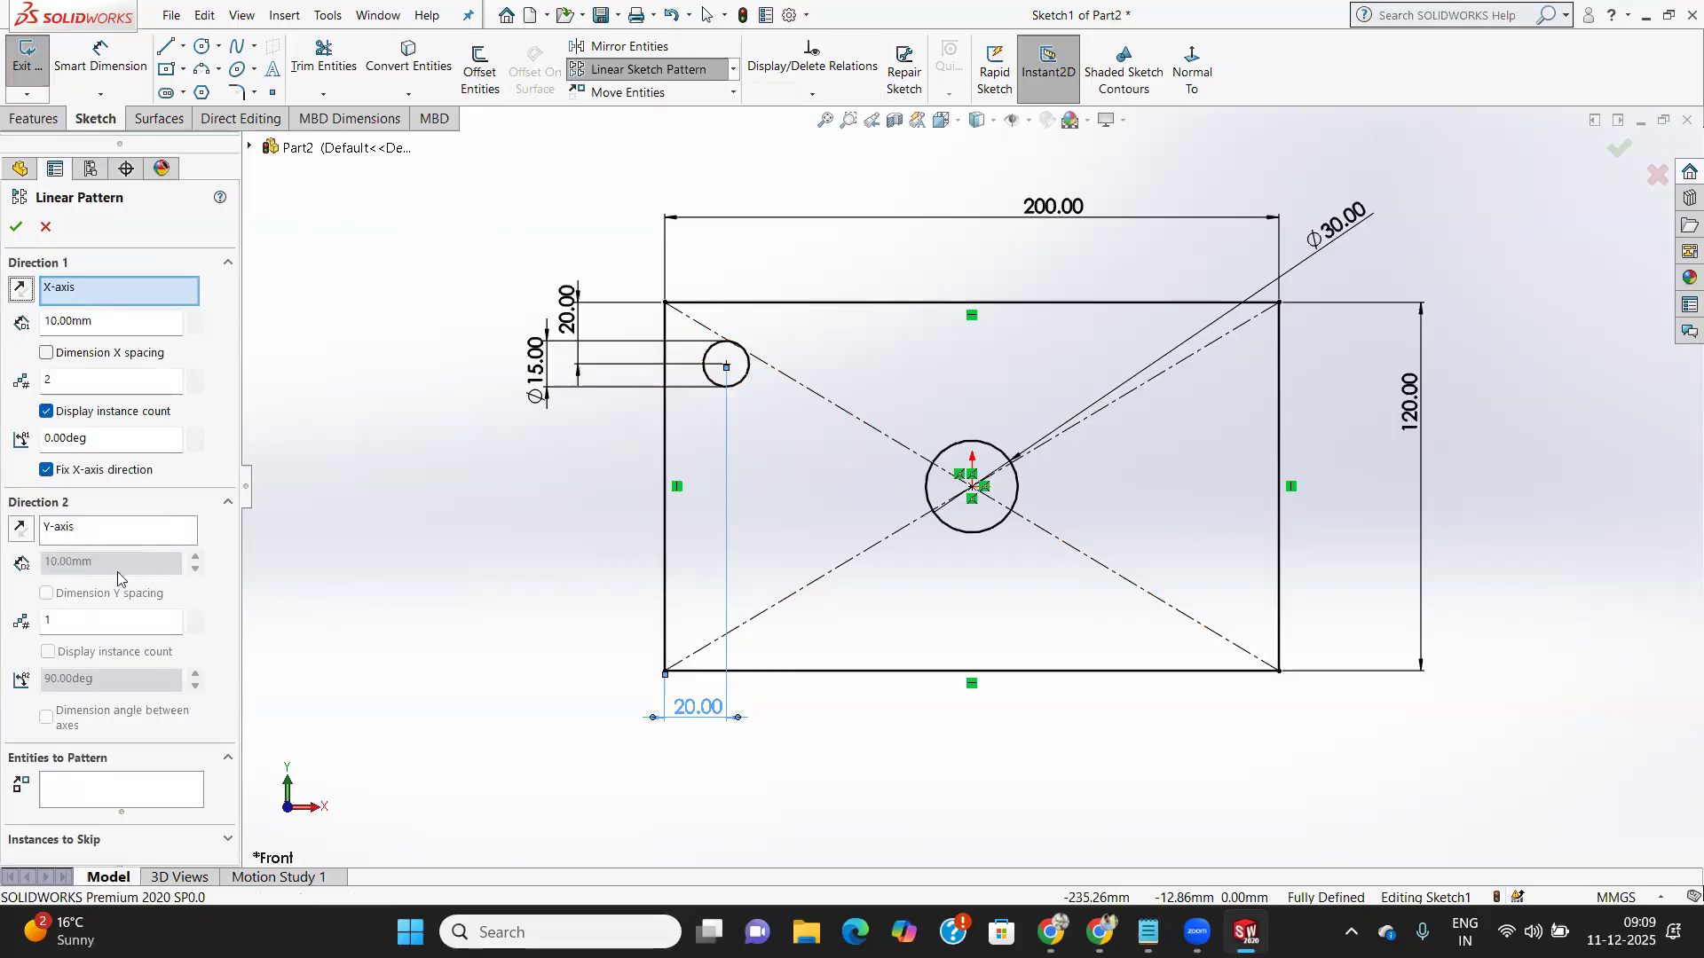
pyautogui.click(75, 792)
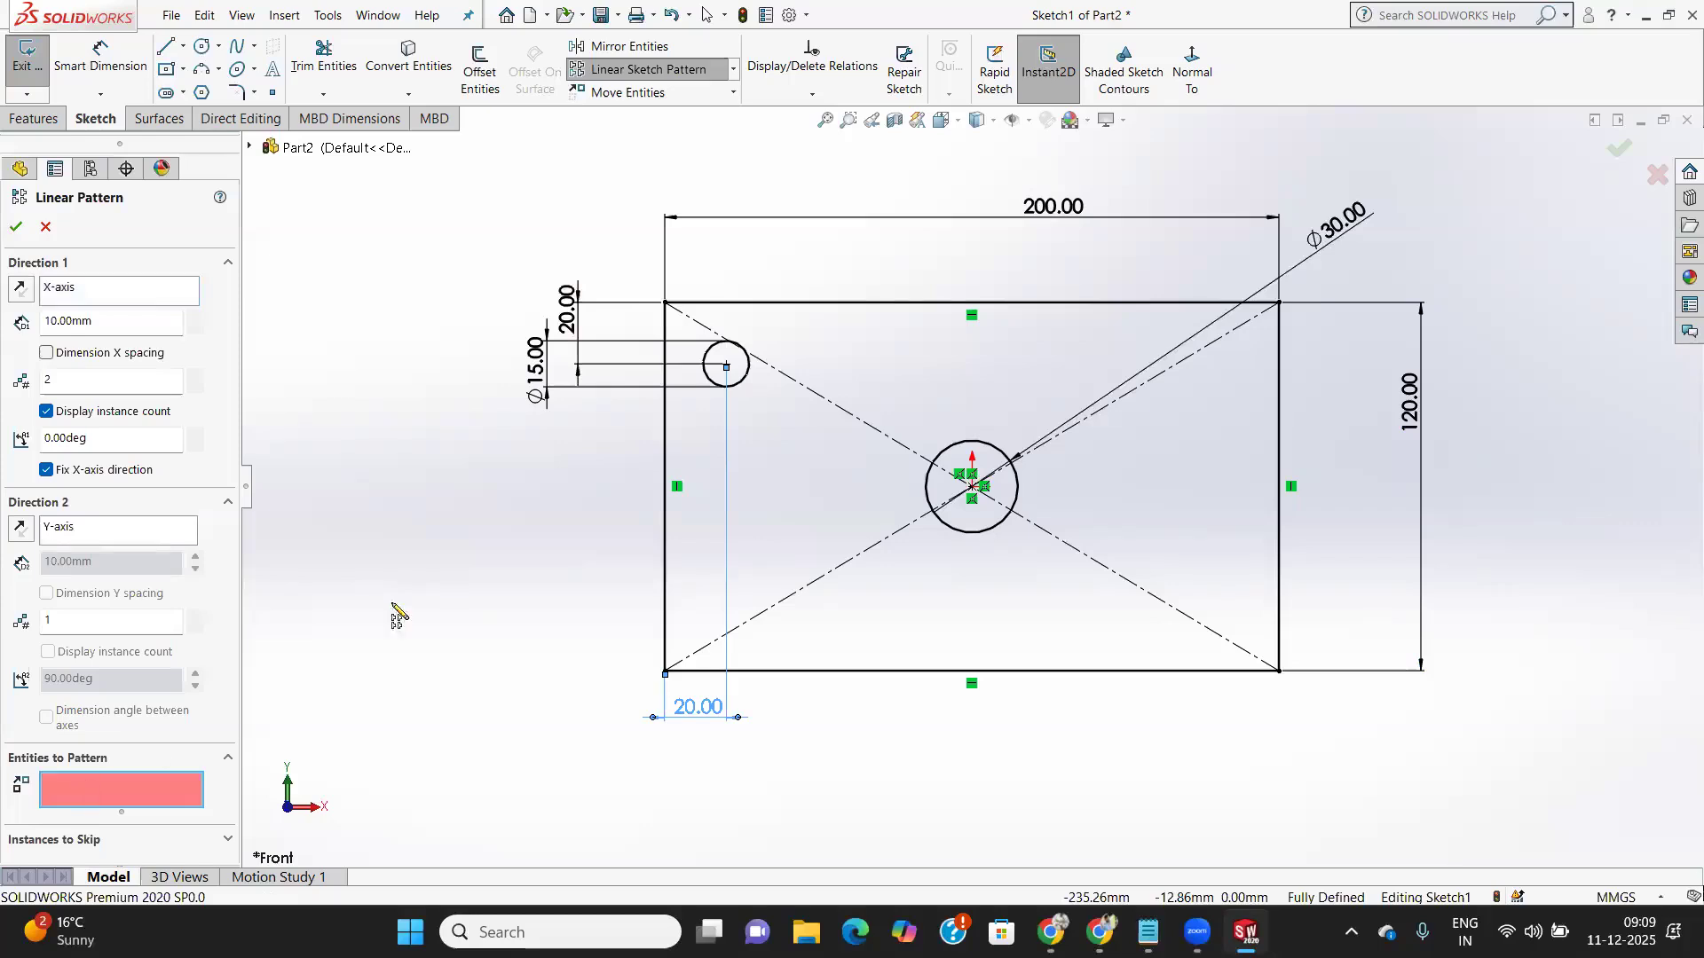
pyautogui.click(744, 381)
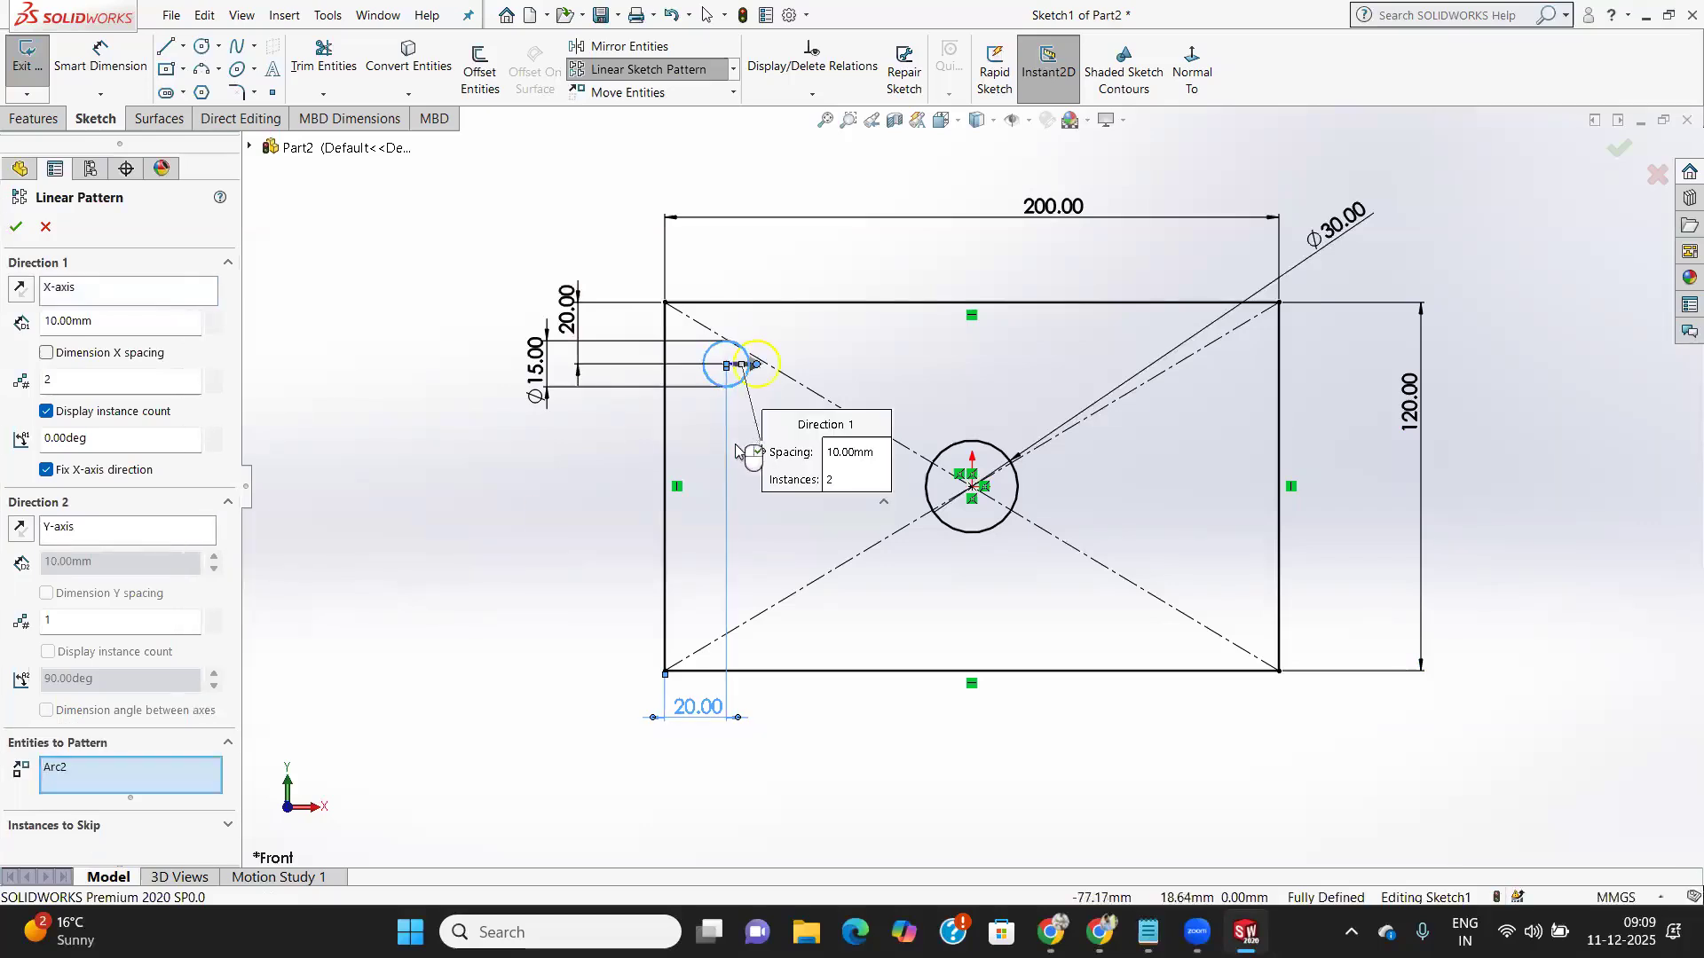
pyautogui.click(114, 324)
pyautogui.write('140')
pyautogui.press('Return')
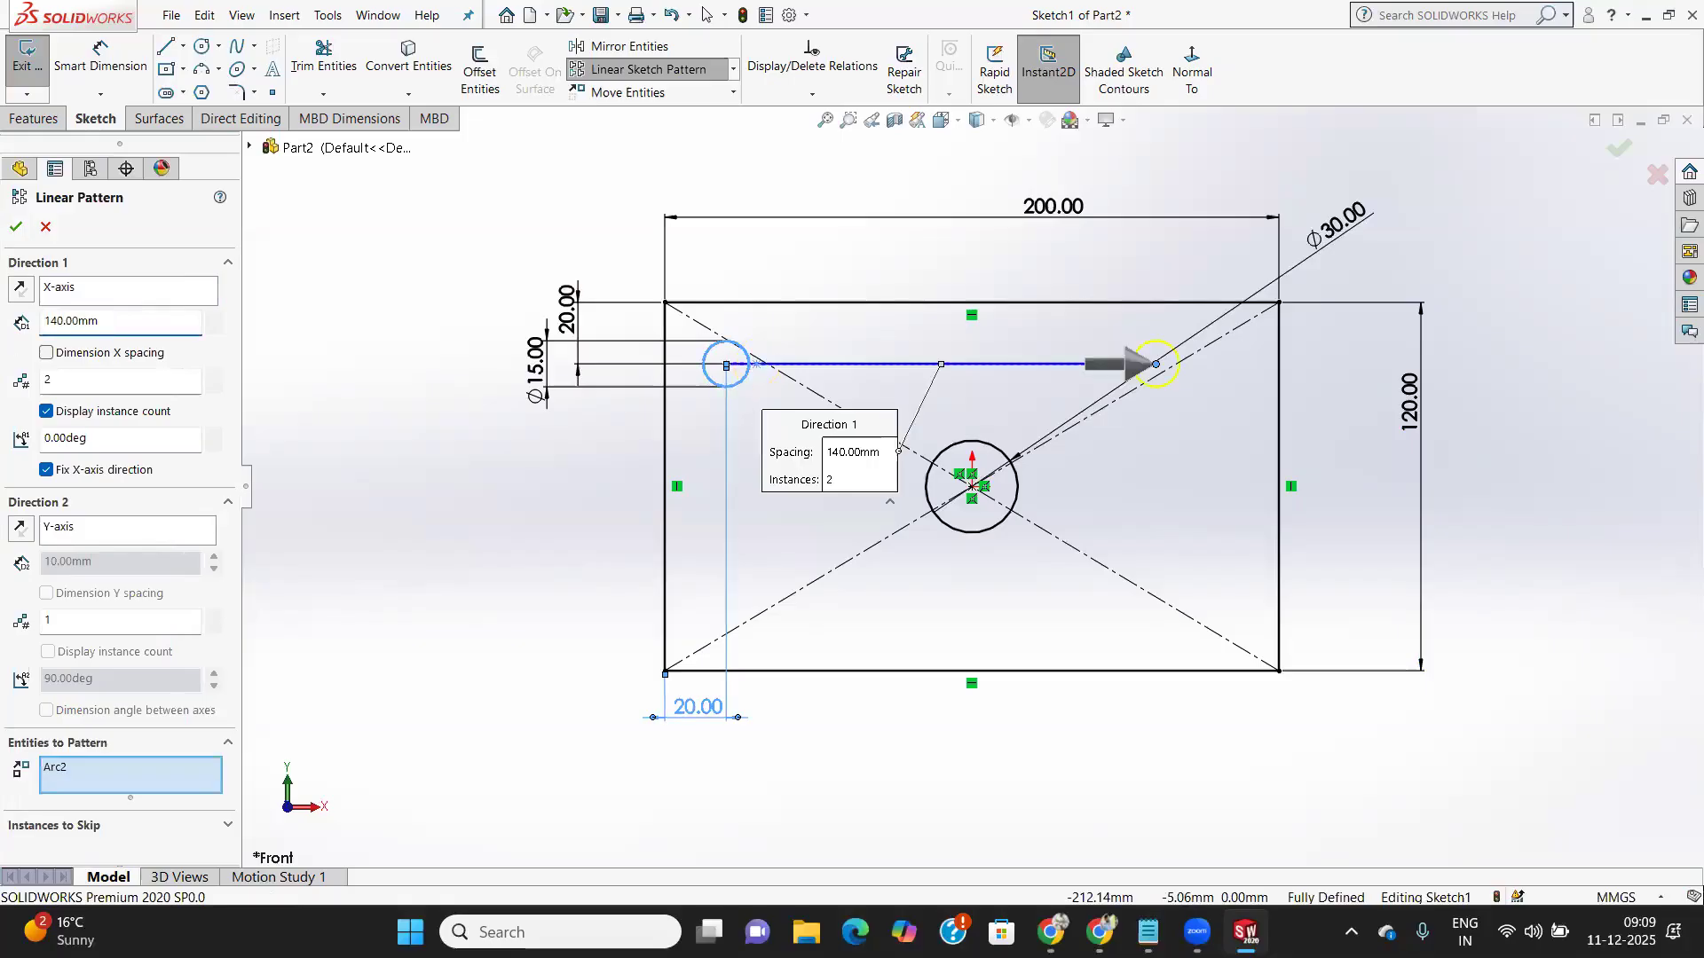
# Set the pattern's X-axis spacing to 160 mm
pyautogui.moveTo(104, 315); pyautogui.dragTo(9, 321)
pyautogui.write('160')
pyautogui.press('Return')
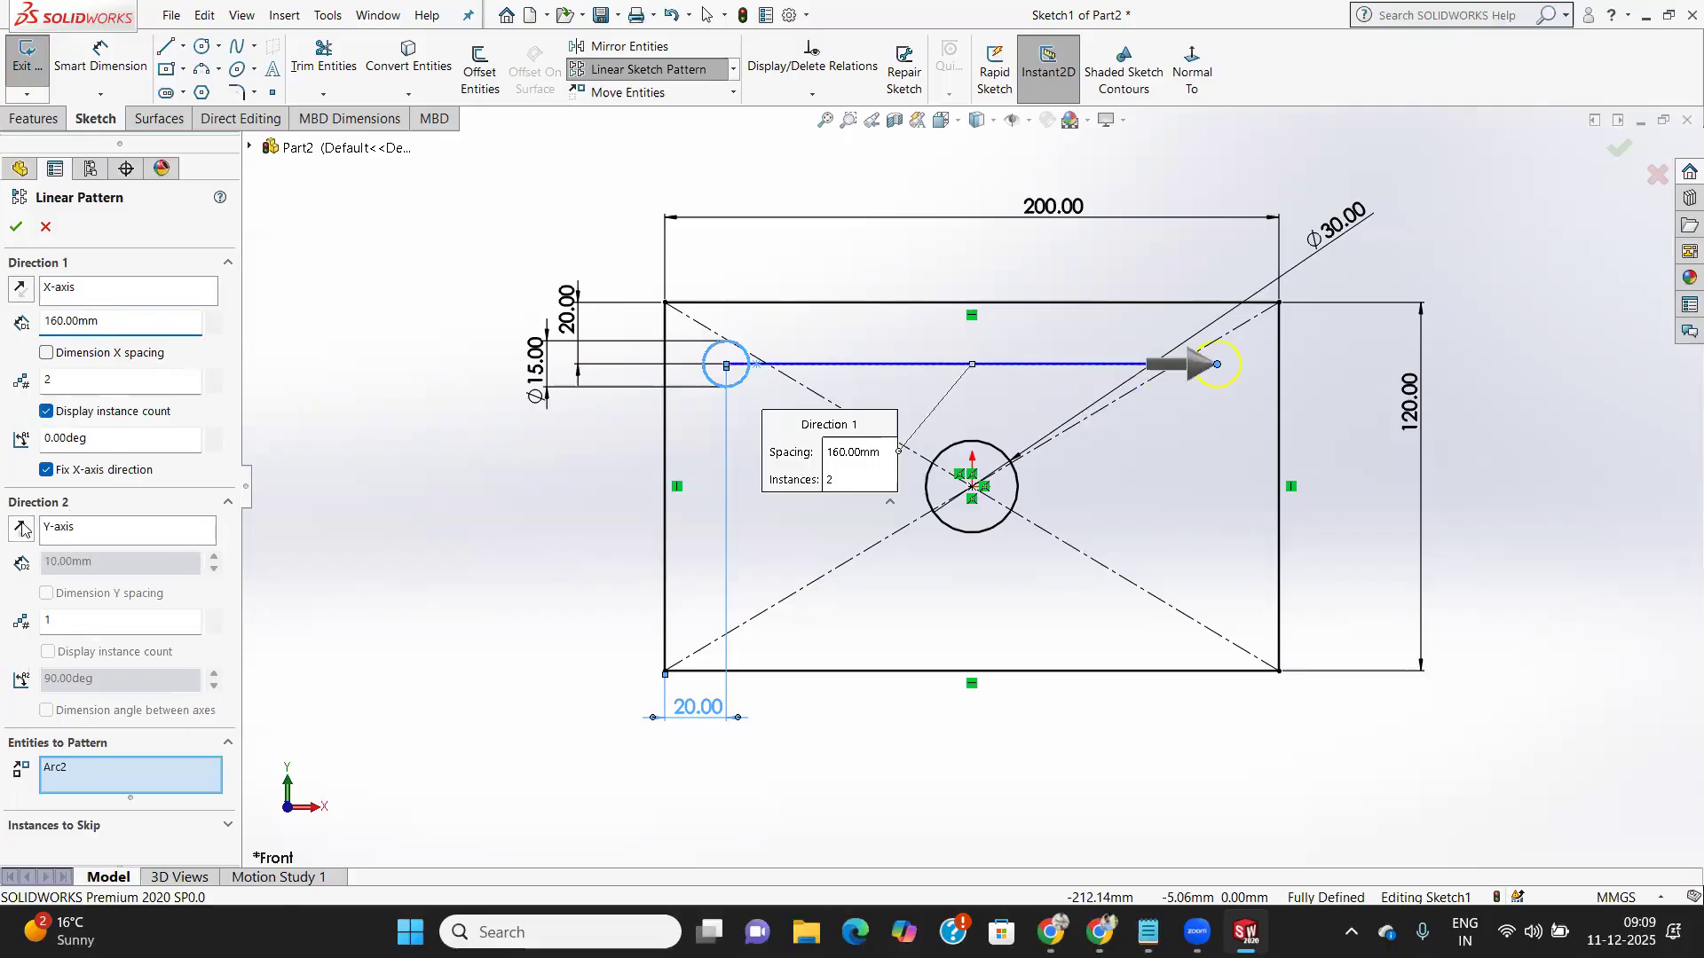
# Add a reversed Y-axis direction to the circle pattern with 2 instances at 80 mm spacing and accept the pattern
pyautogui.click(55, 632)
pyautogui.doubleClick(49, 619)
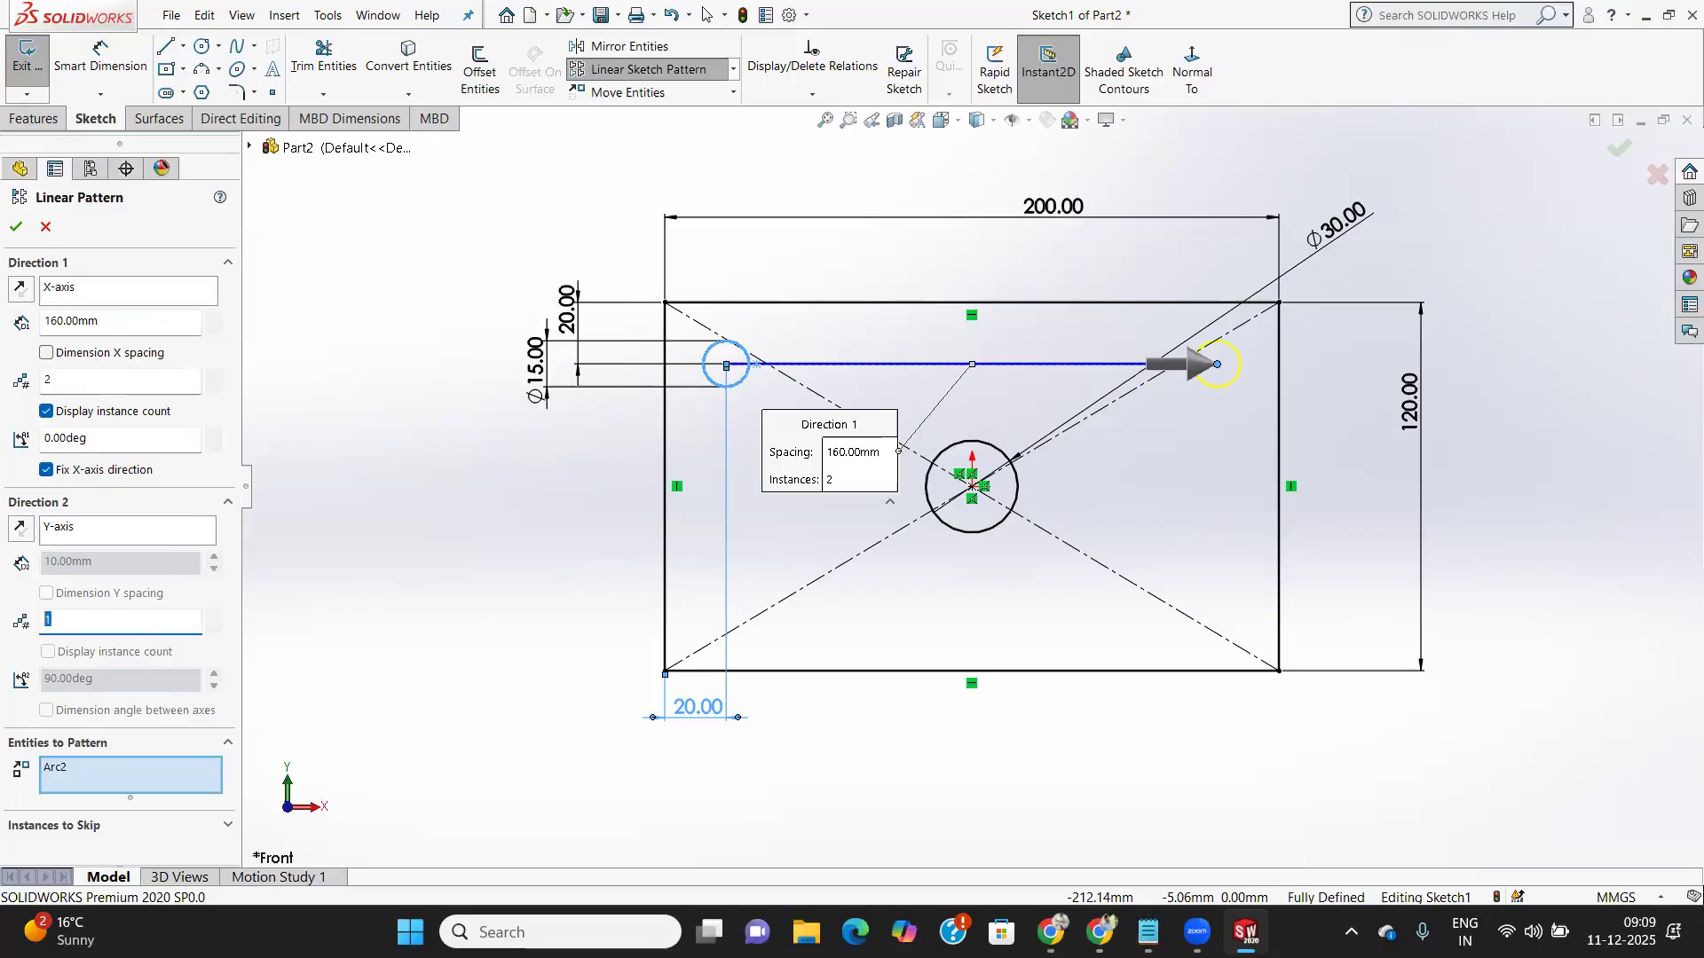
pyautogui.write('2')
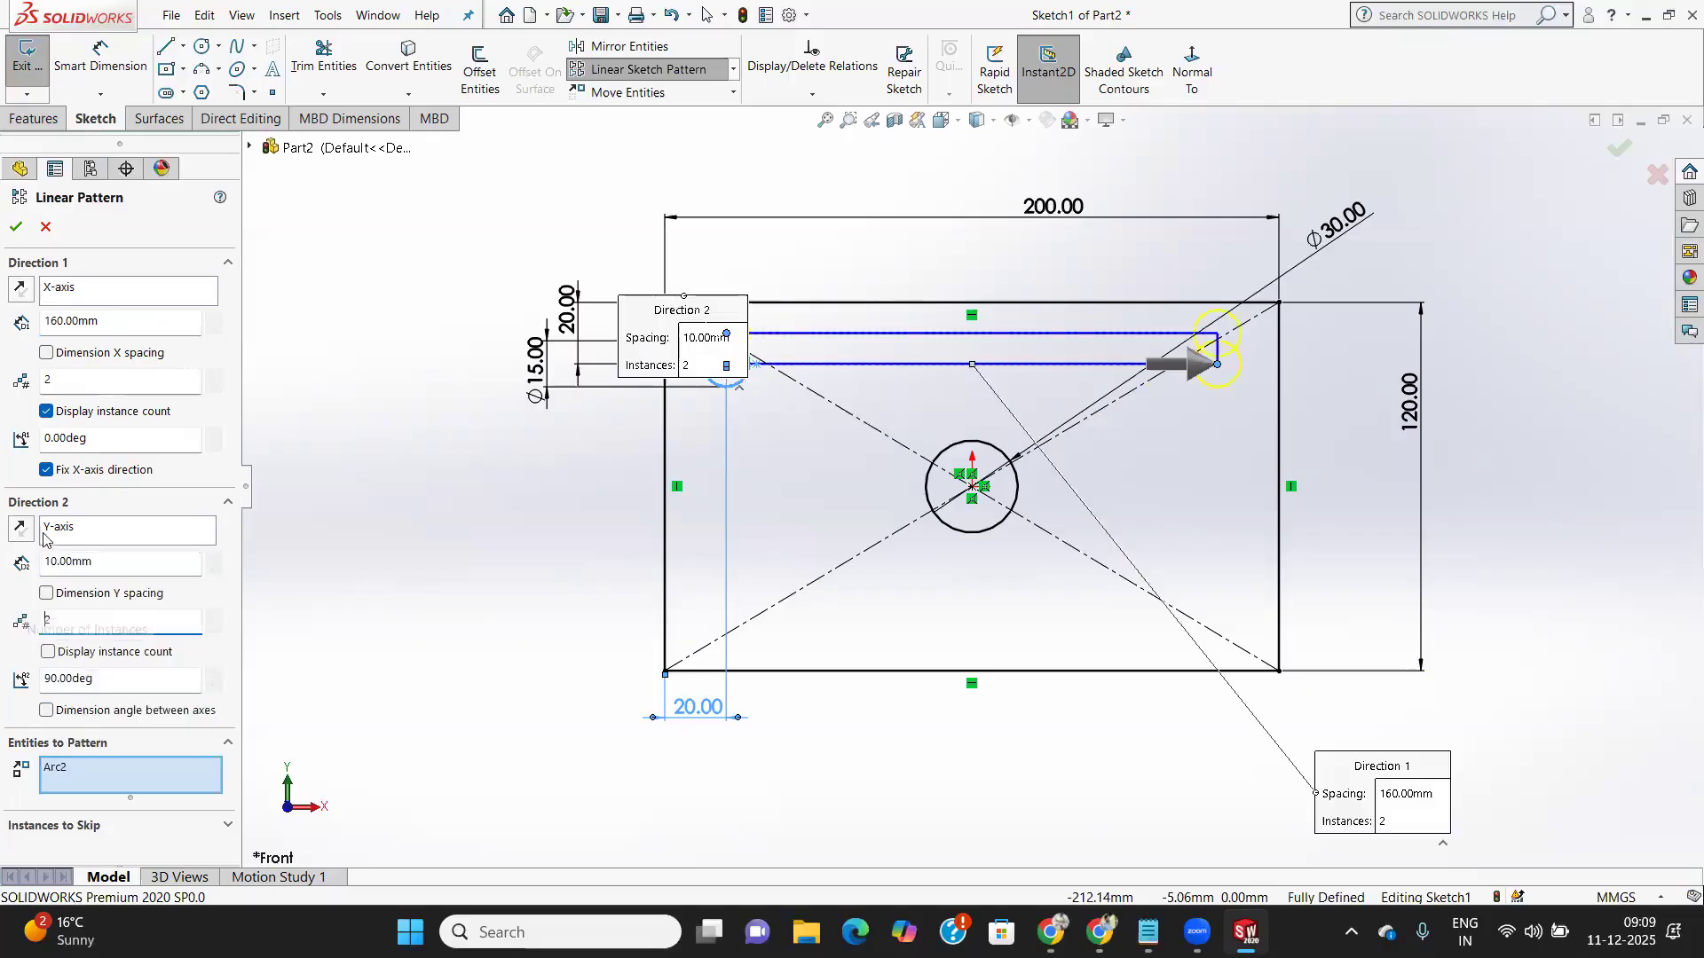
pyautogui.click(20, 530)
pyautogui.click(98, 561)
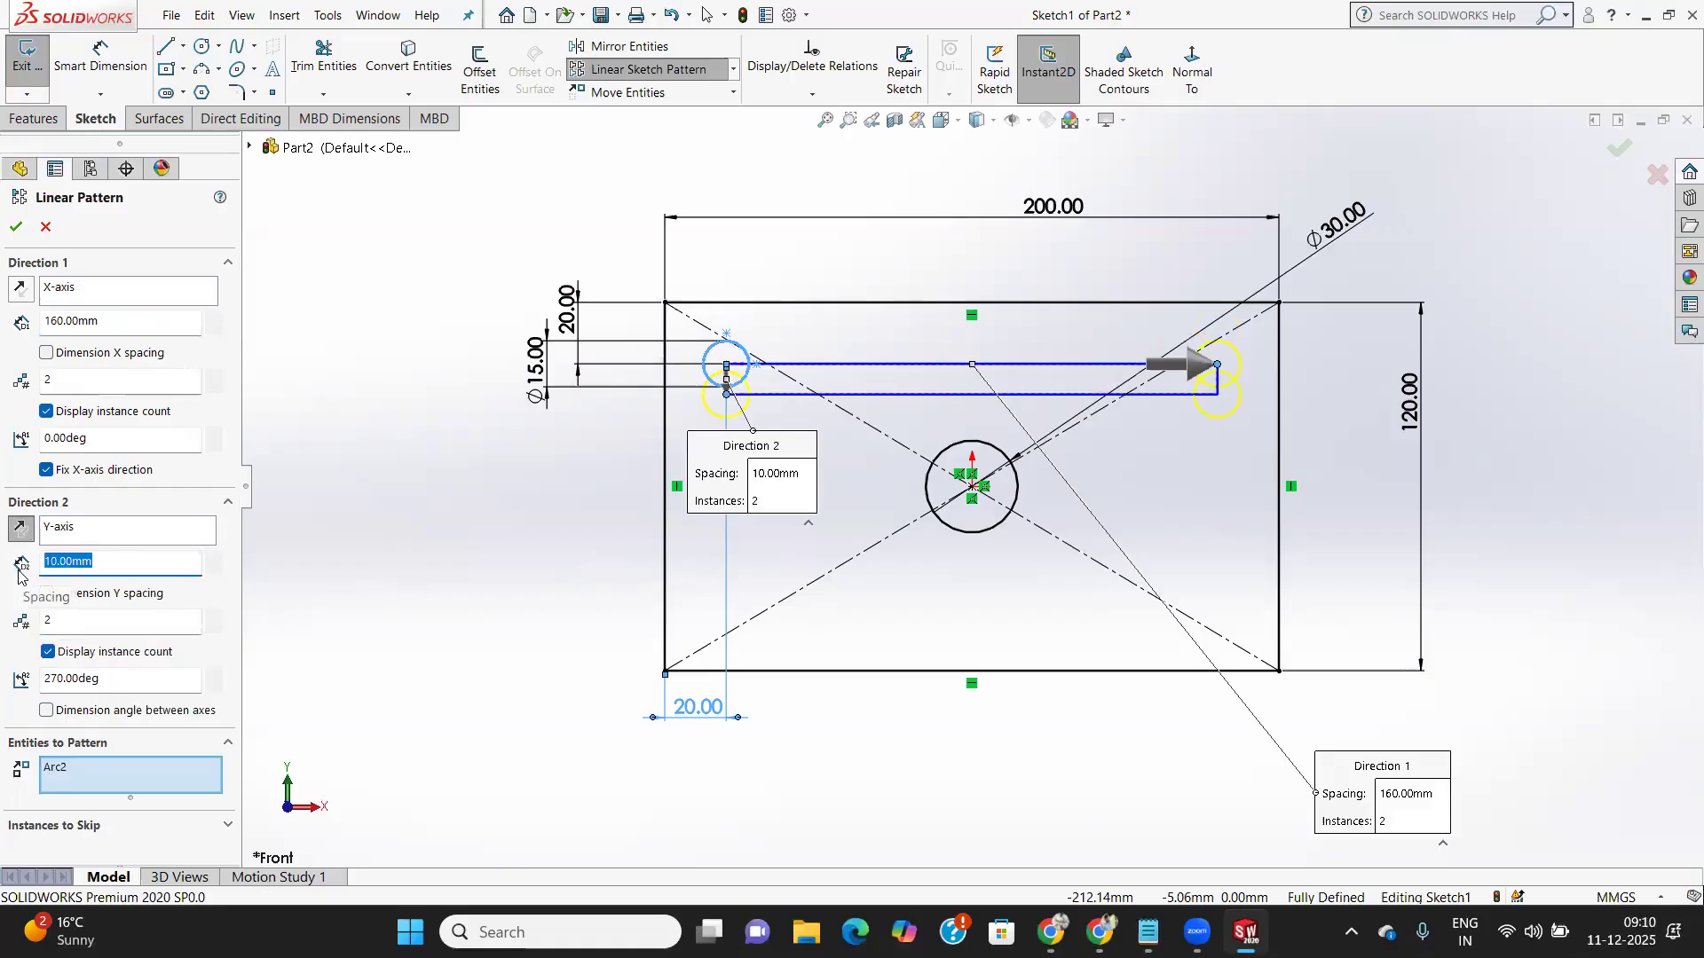
pyautogui.write('80')
pyautogui.press('Return')
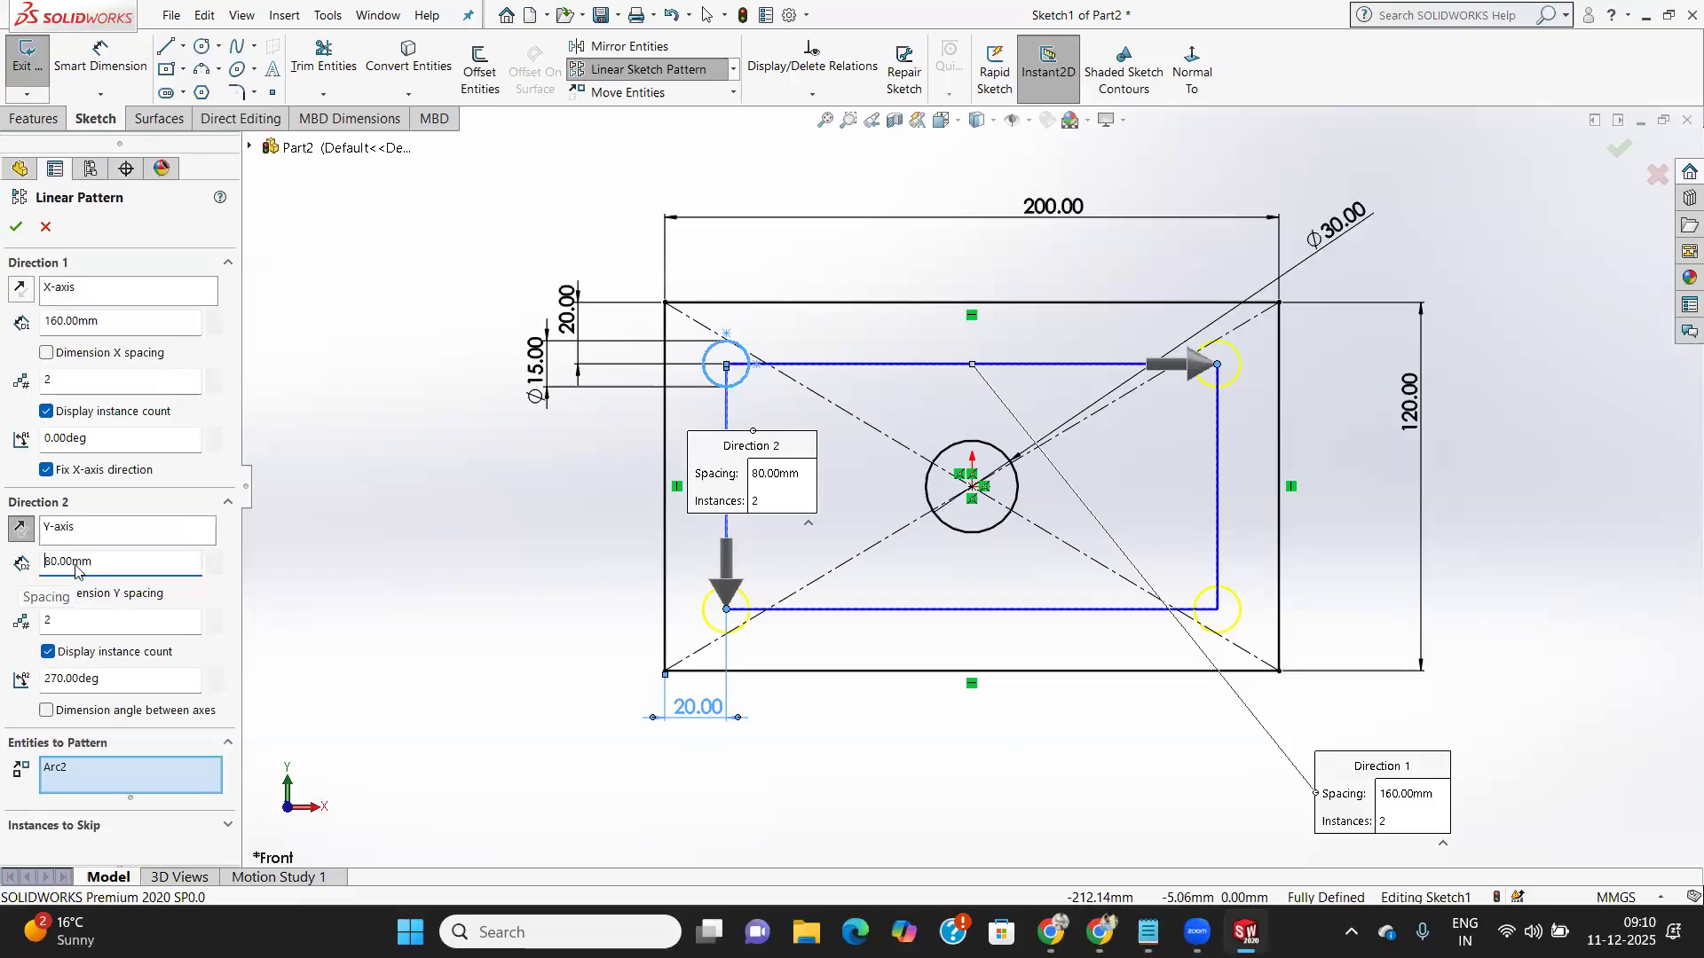
pyautogui.click(16, 227)
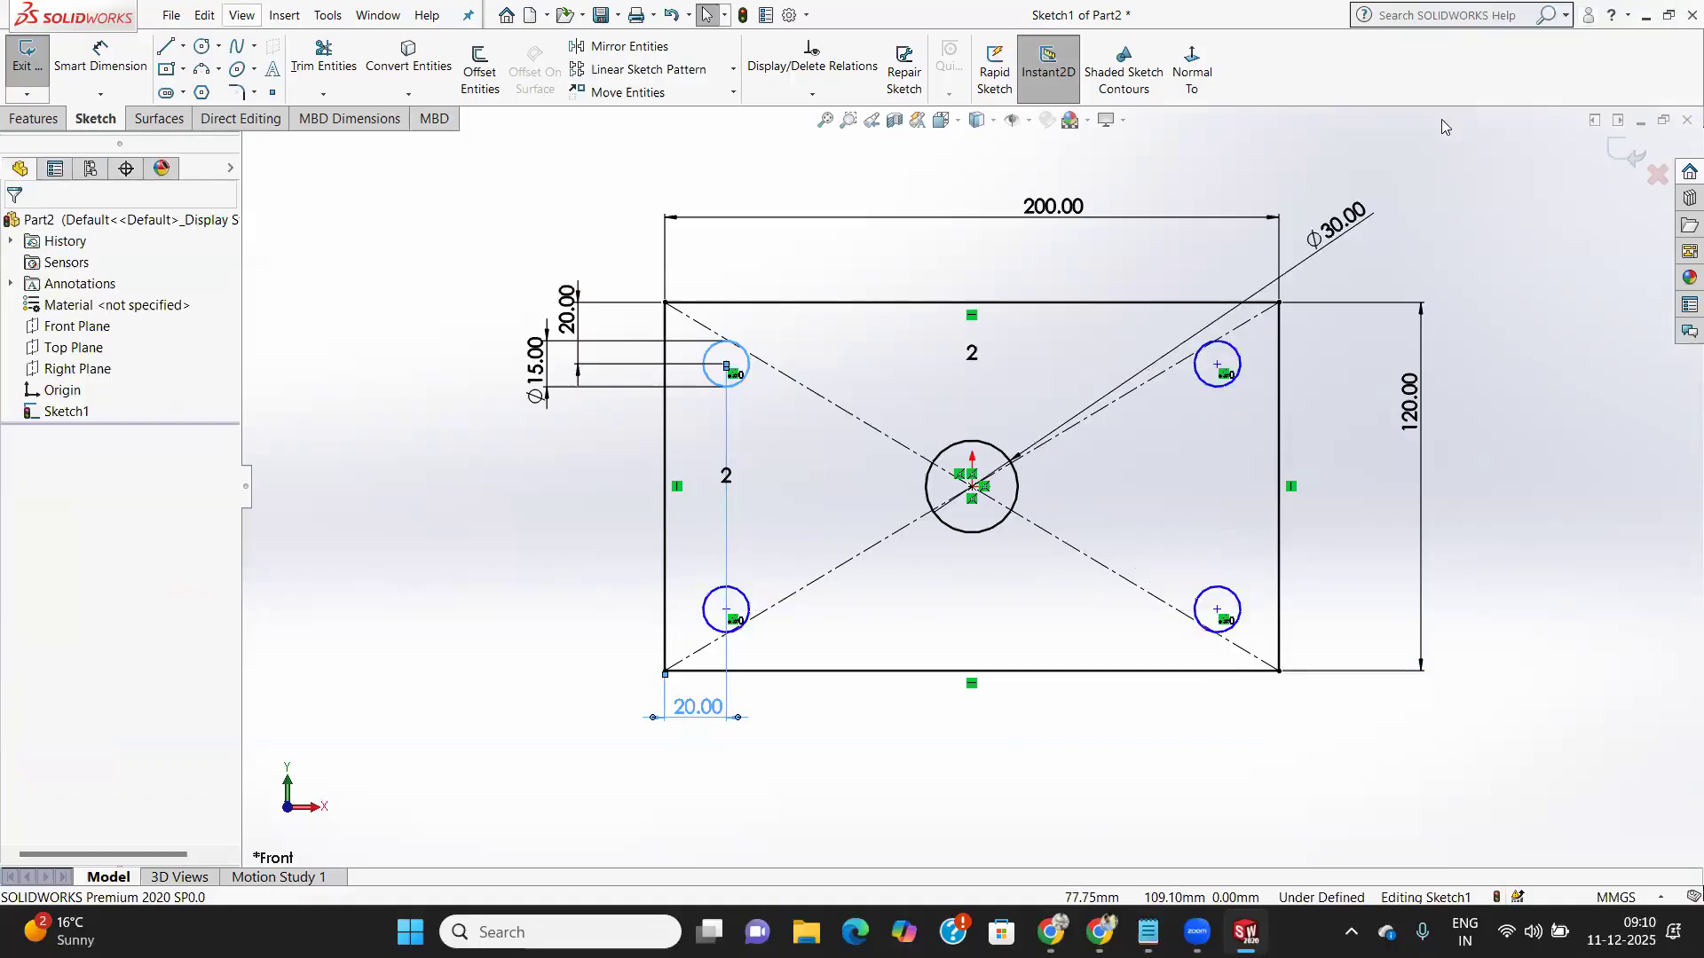
# Exit the sketch and extrude the plate with its five holes 20 mm blind in the reversed direction
pyautogui.click(16, 67)
pyautogui.click(45, 120)
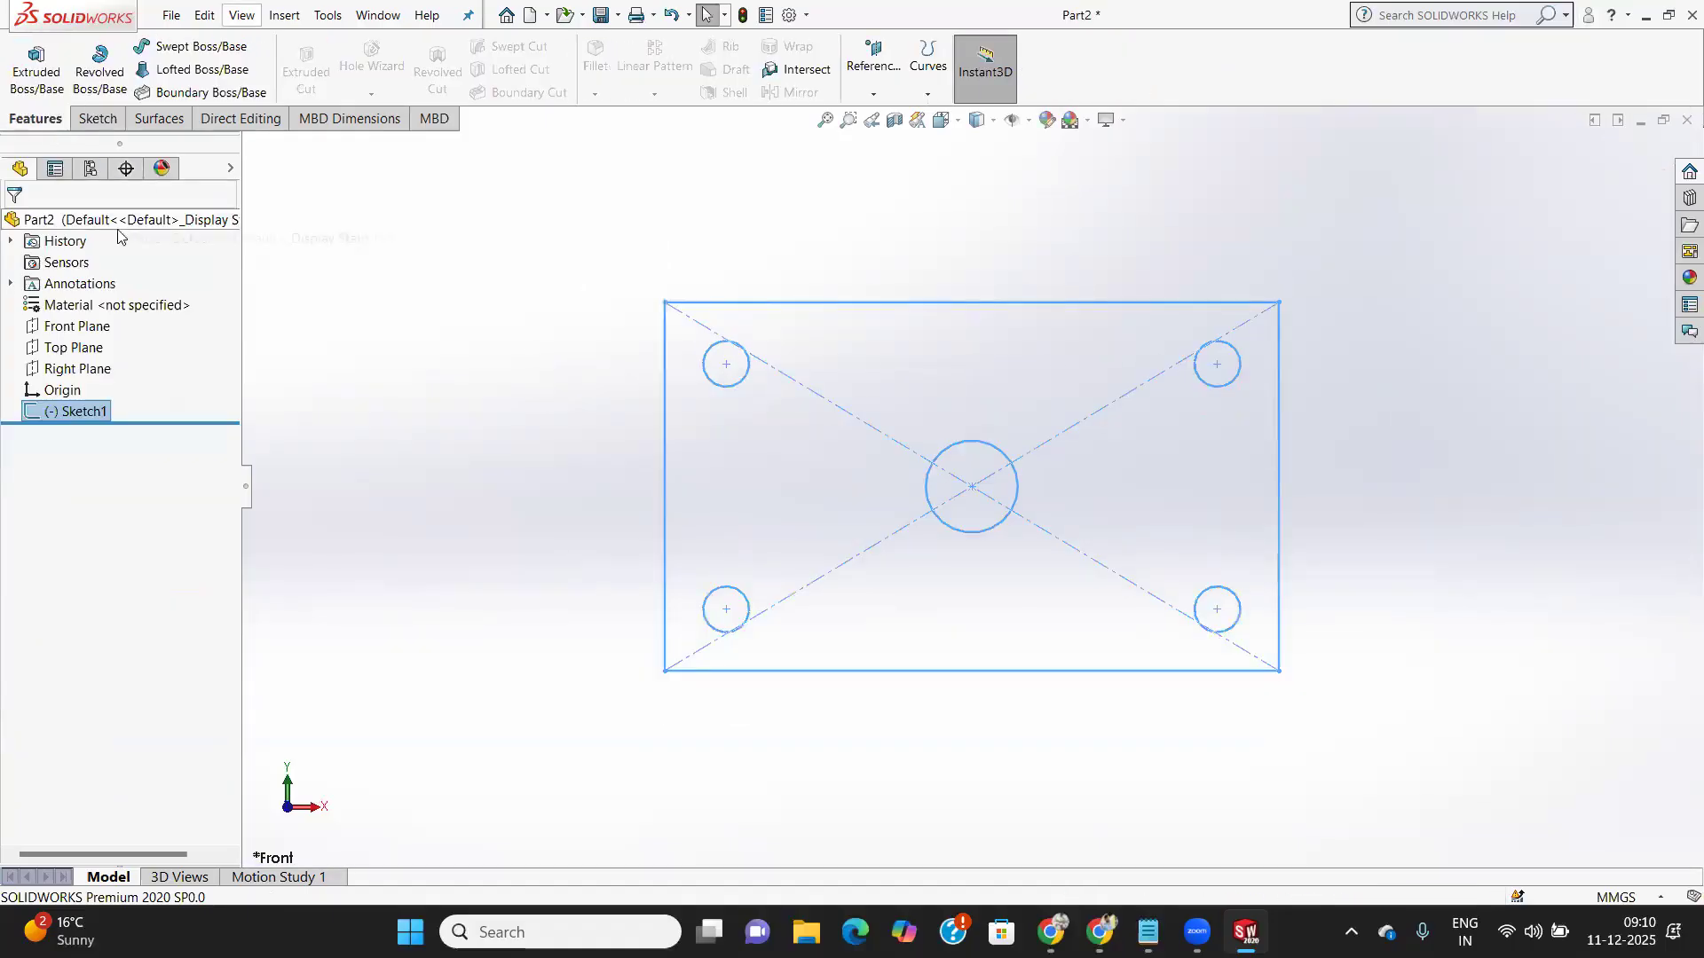
pyautogui.click(36, 66)
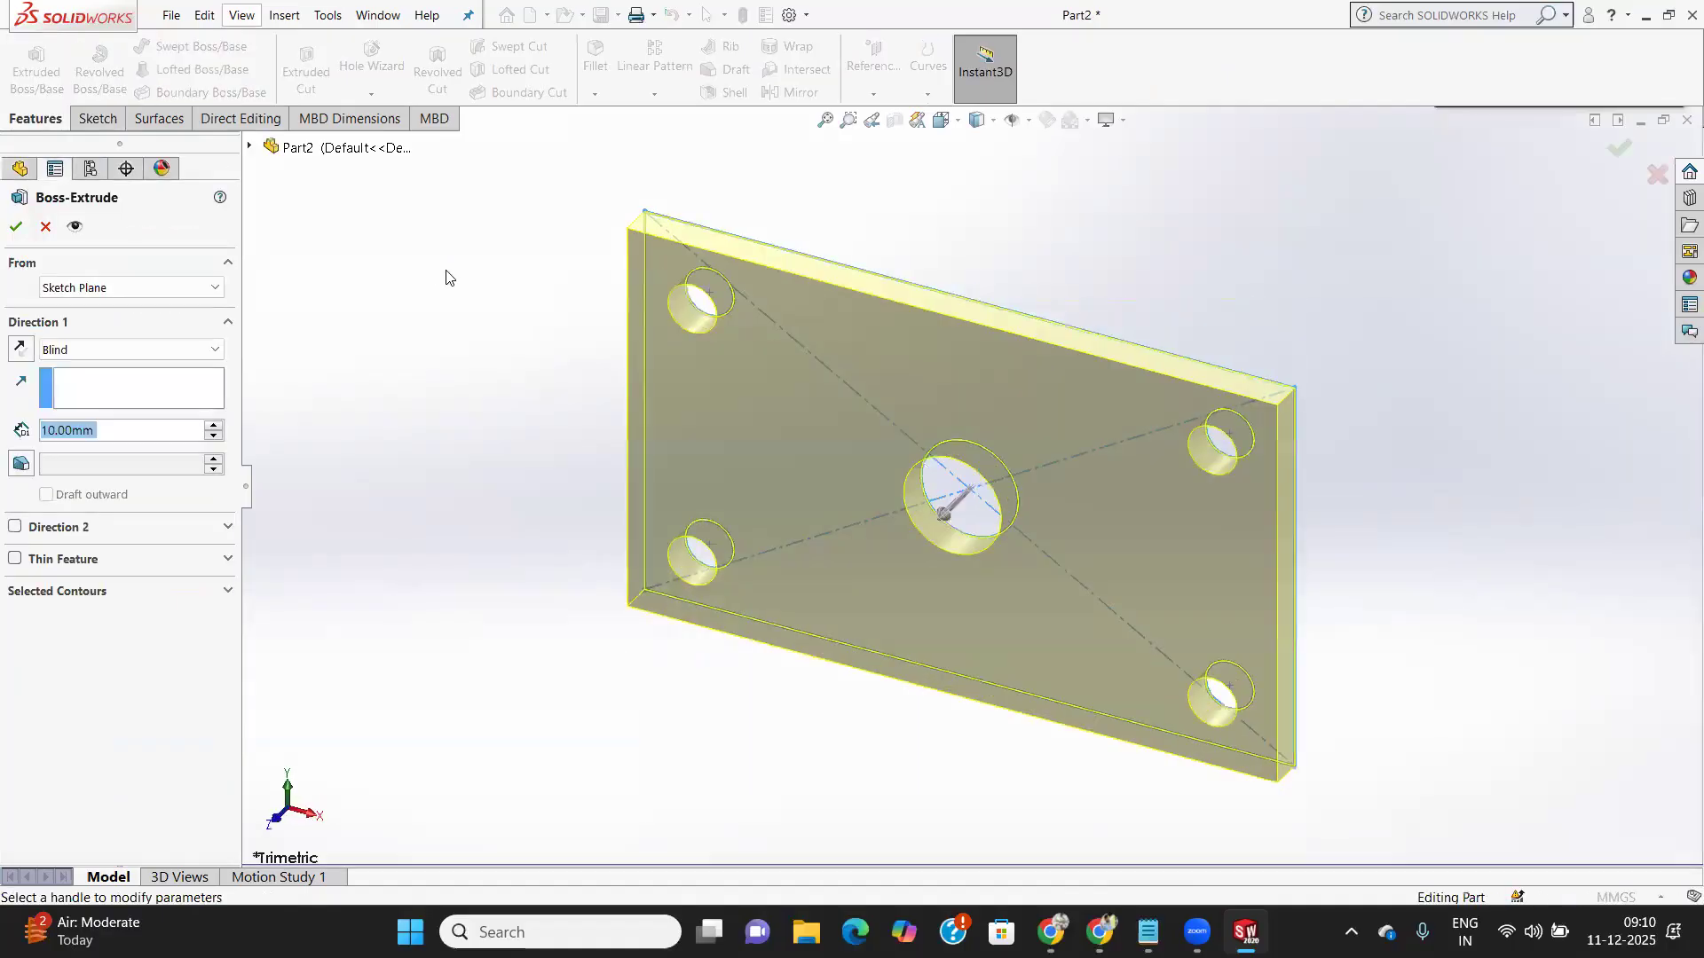
pyautogui.click(18, 351)
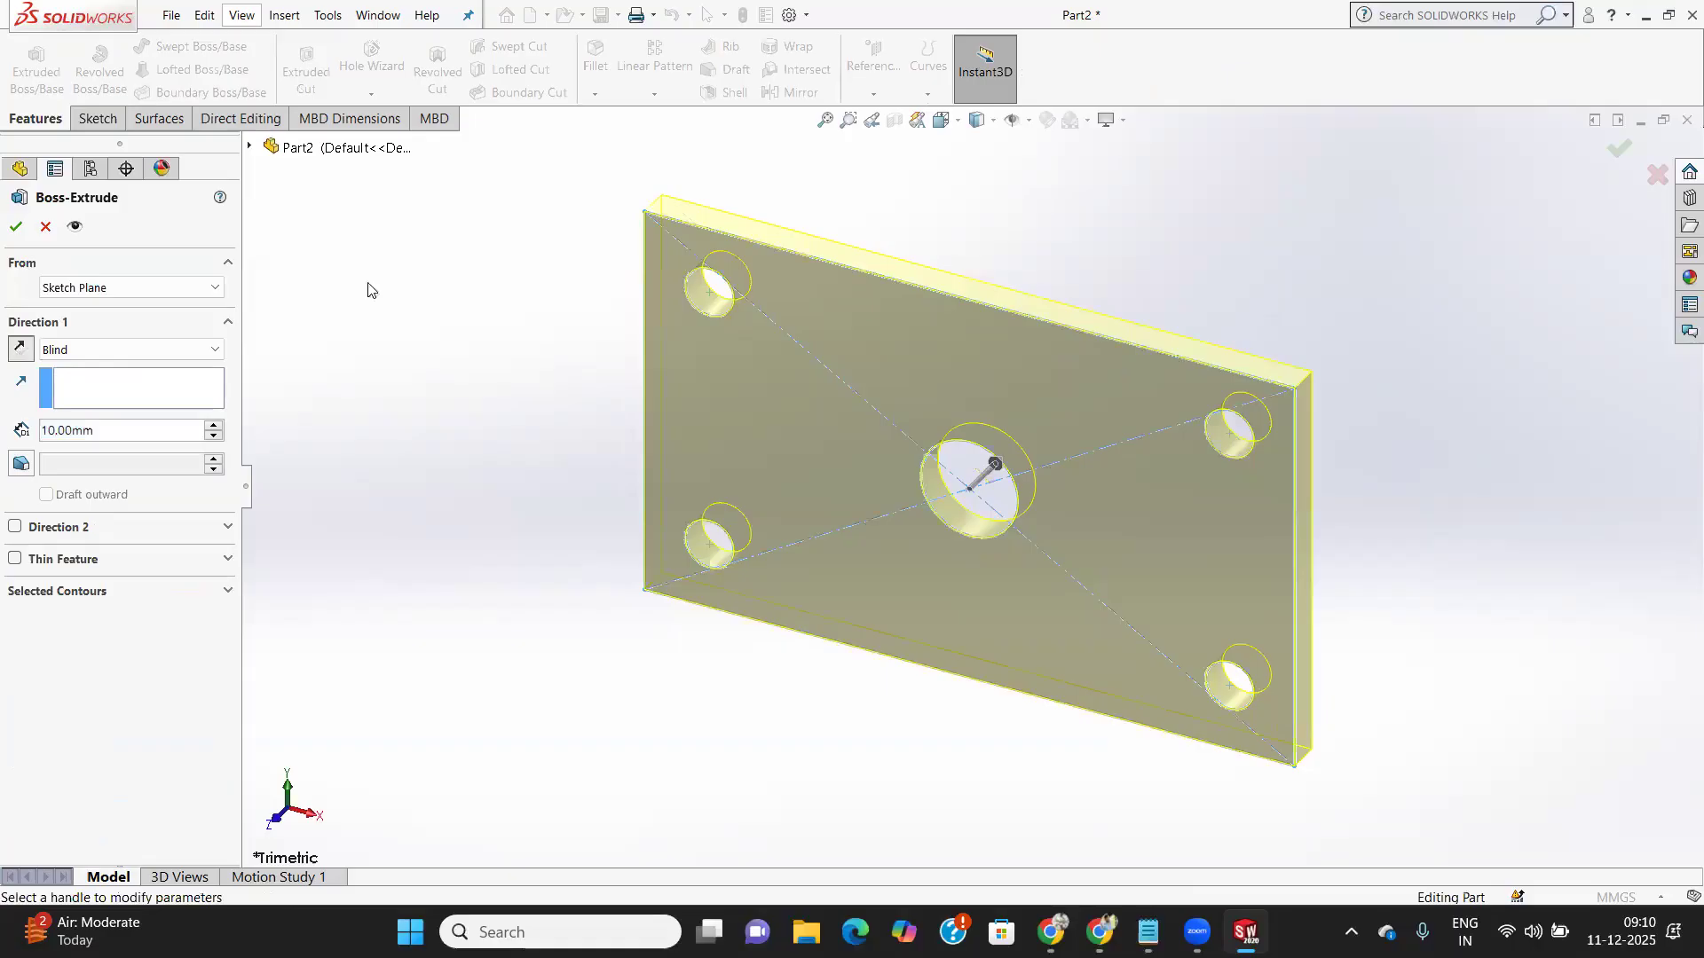
pyautogui.click(218, 426)
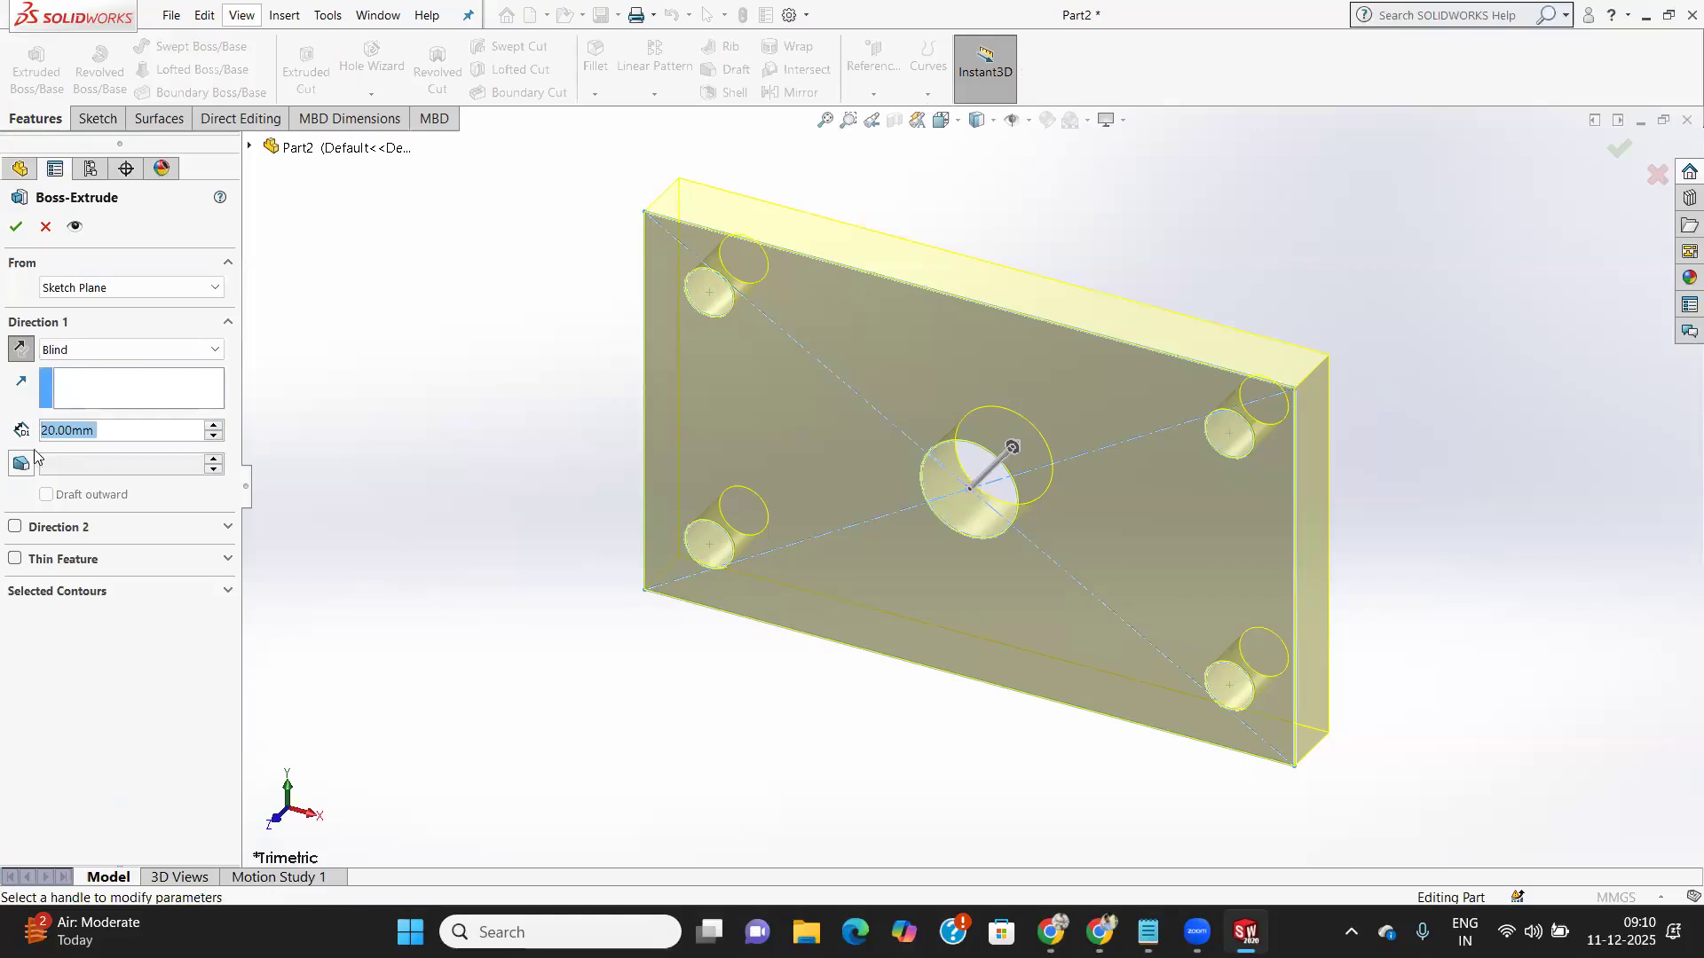
pyautogui.click(16, 232)
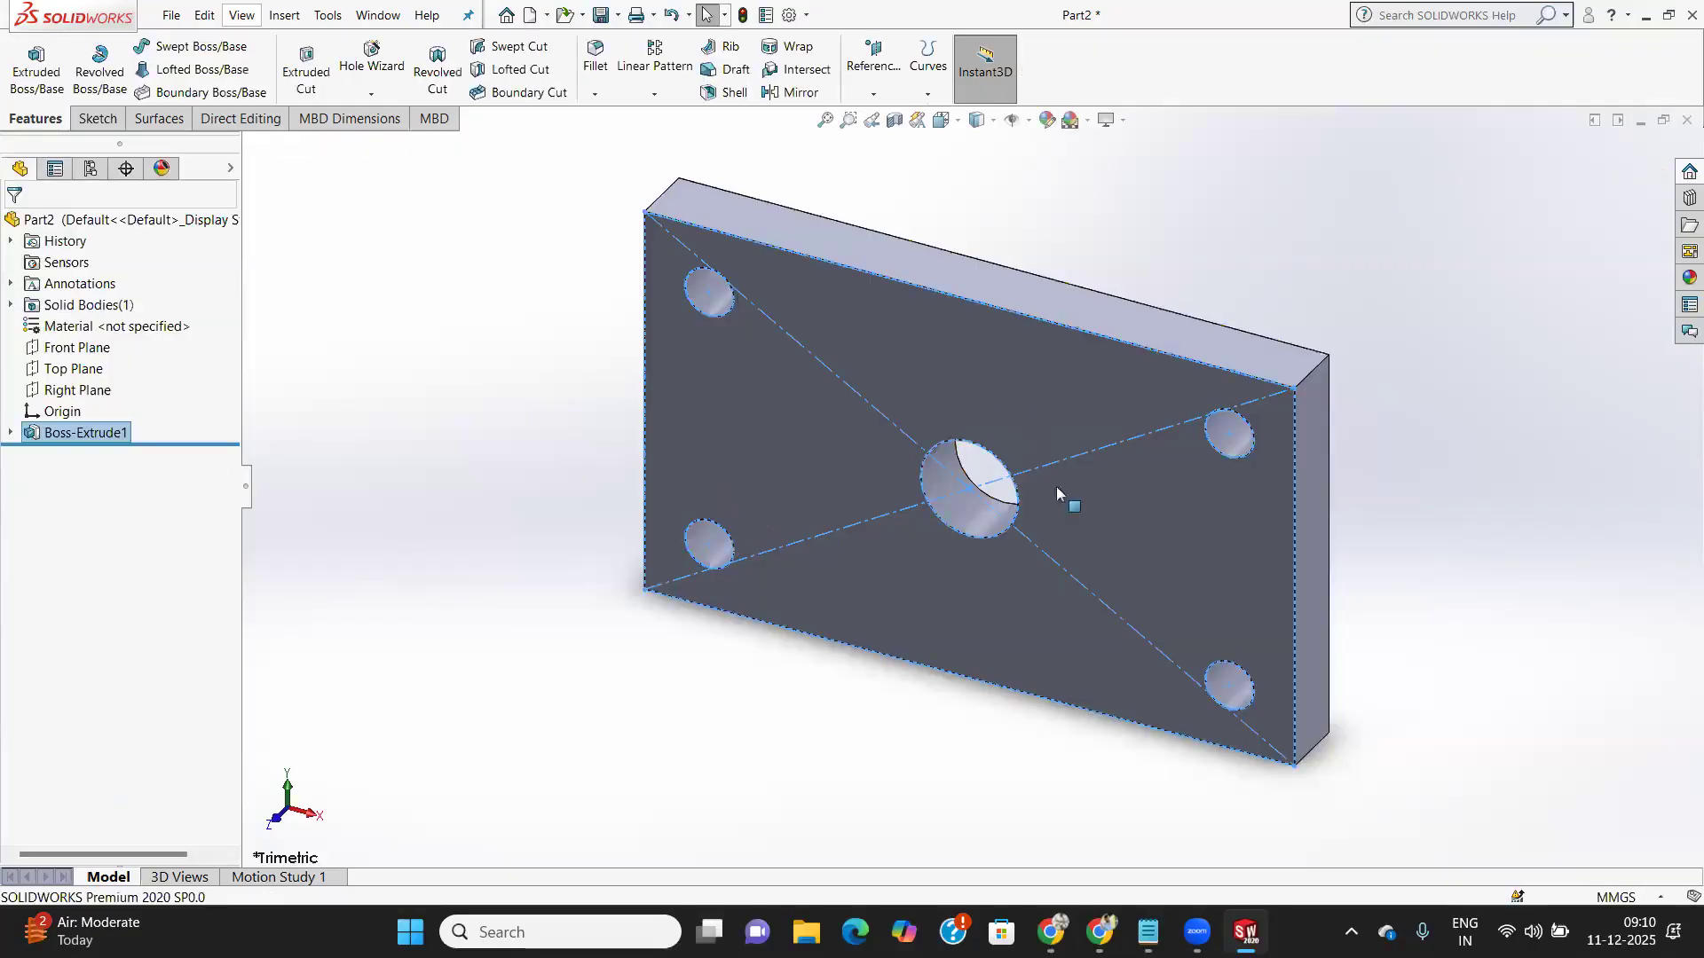
pyautogui.moveTo(1251, 505); pyautogui.dragTo(1305, 419, button='middle')
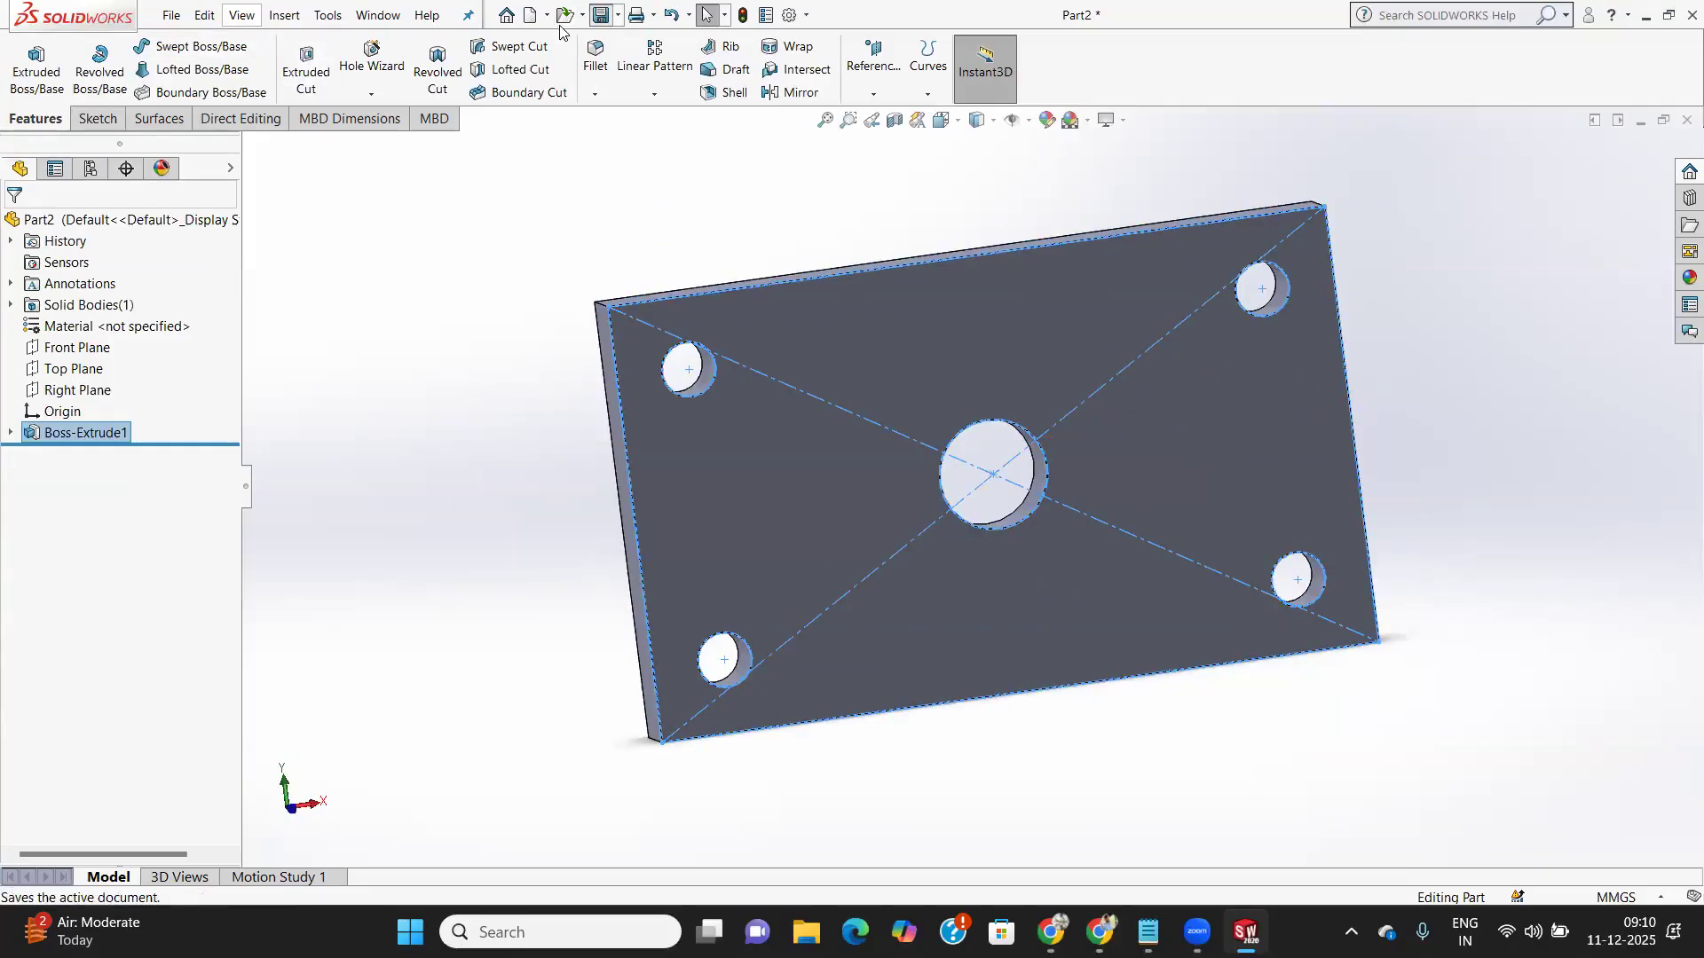
# Save the part as P1 in the Solidworks practice folder
pyautogui.scroll(-2, 295, 233)
pyautogui.scroll(-6, 295, 220)
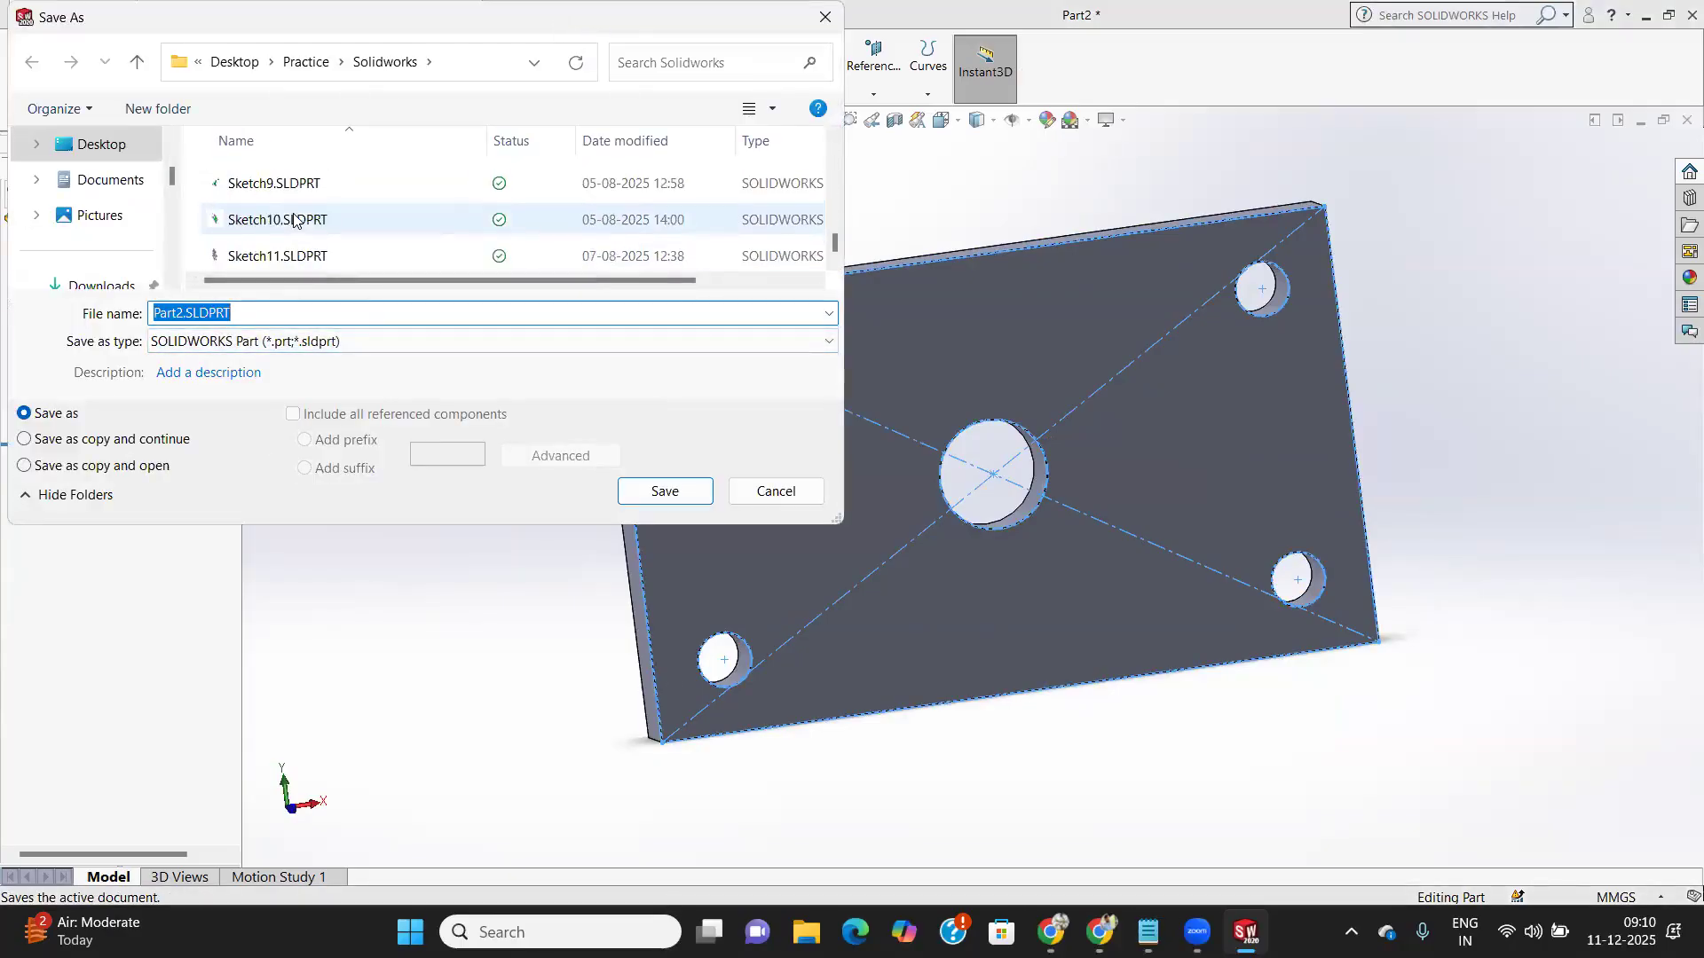
pyautogui.scroll(8, 295, 220)
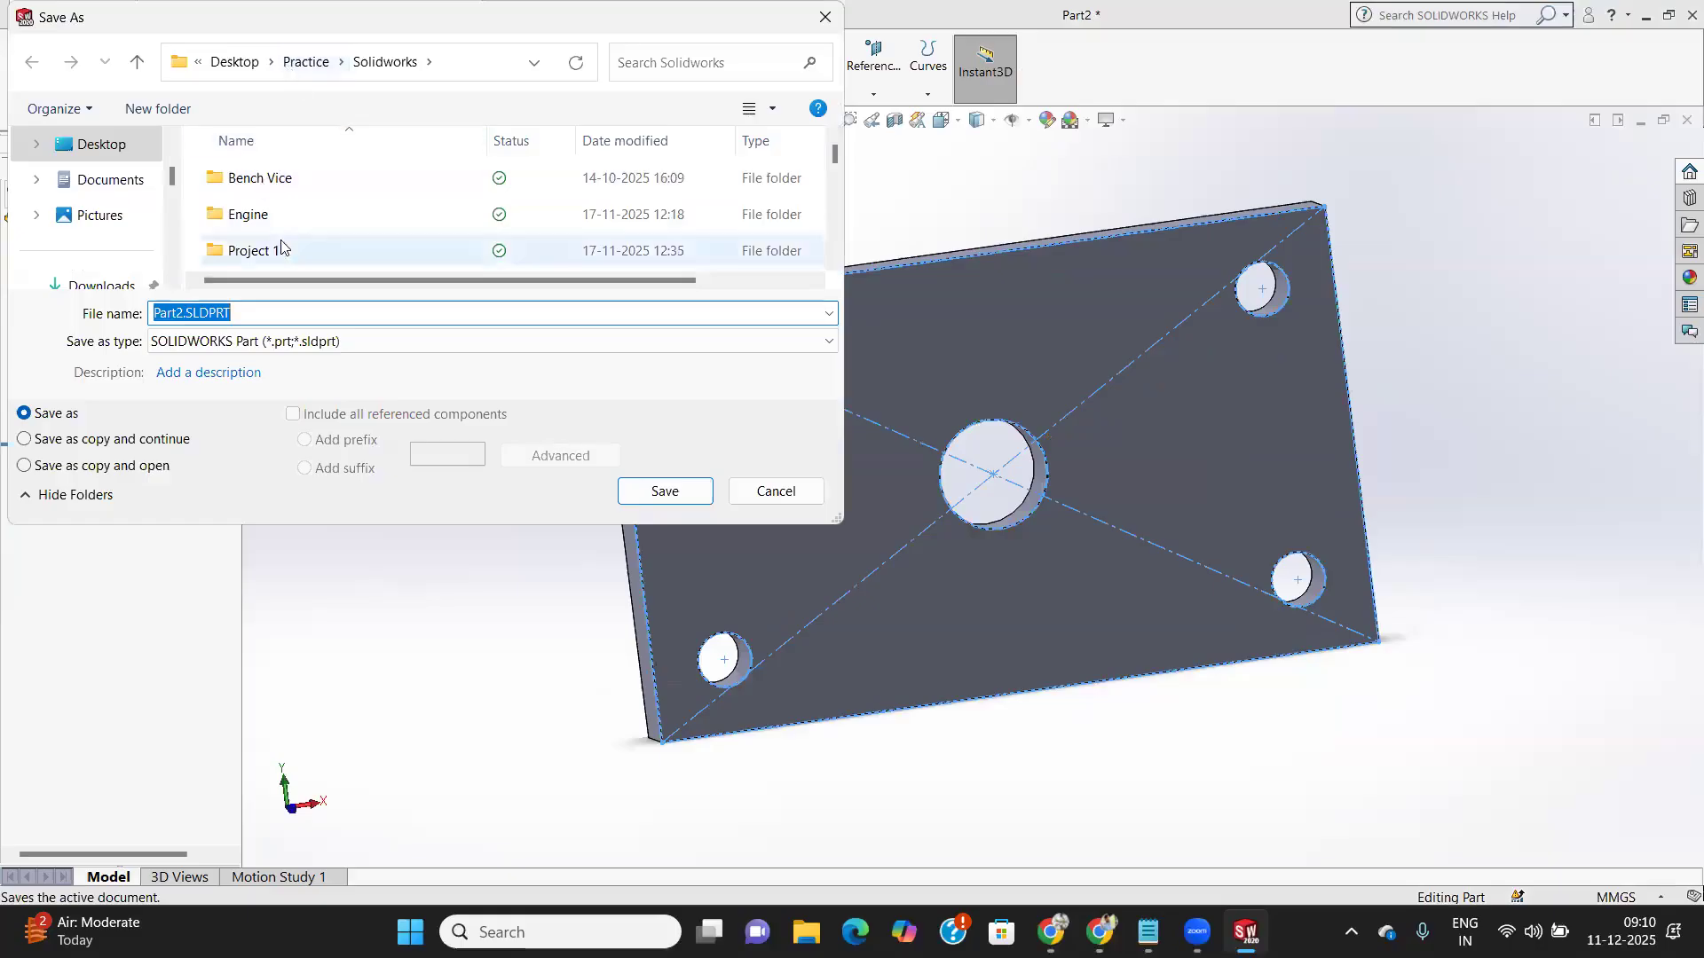
pyautogui.scroll(-8, 282, 240)
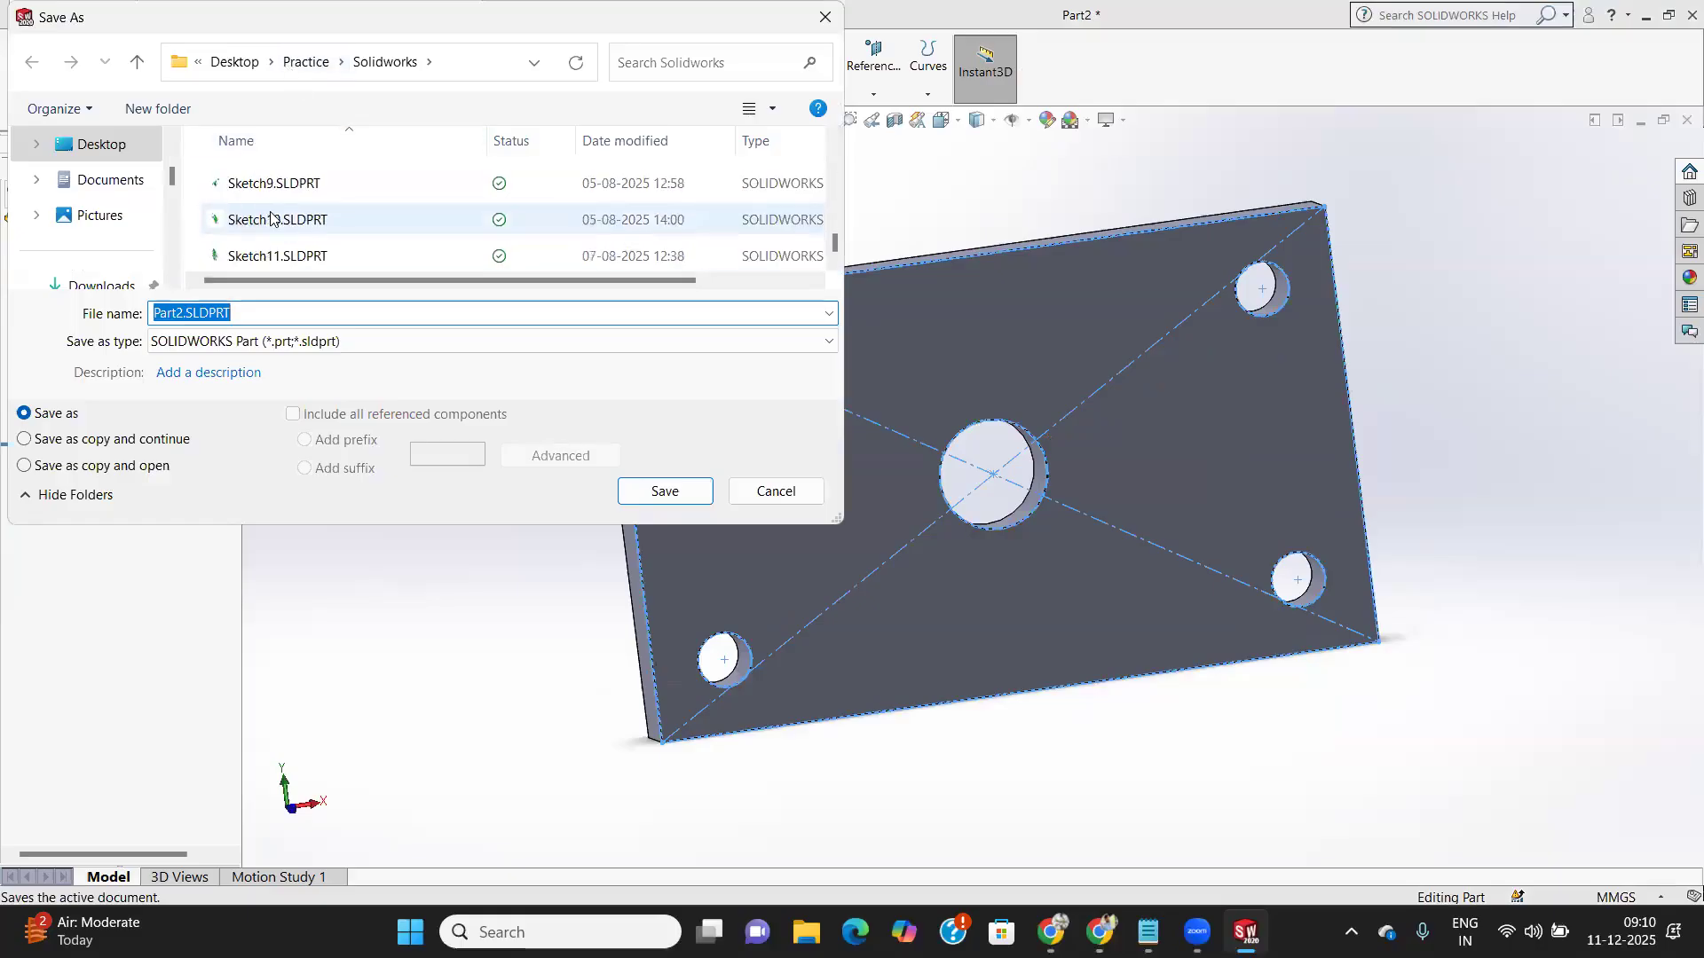
pyautogui.write('P1')
pyautogui.press('Return')
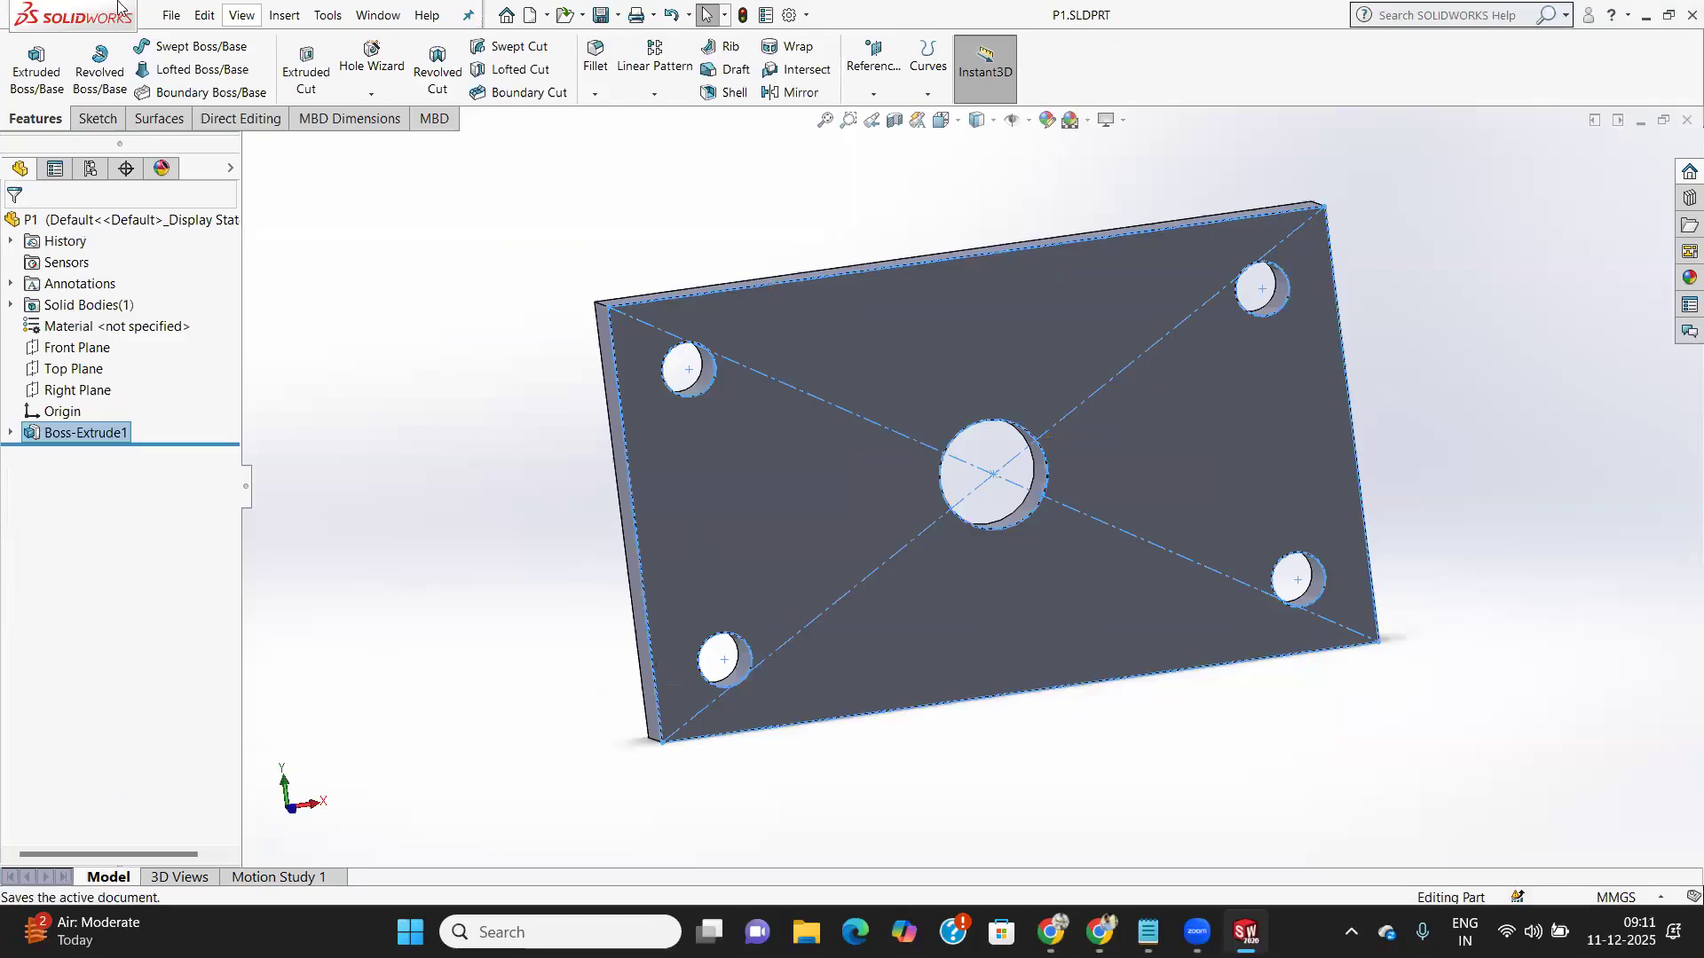
# Create a new part document
pyautogui.click(170, 15)
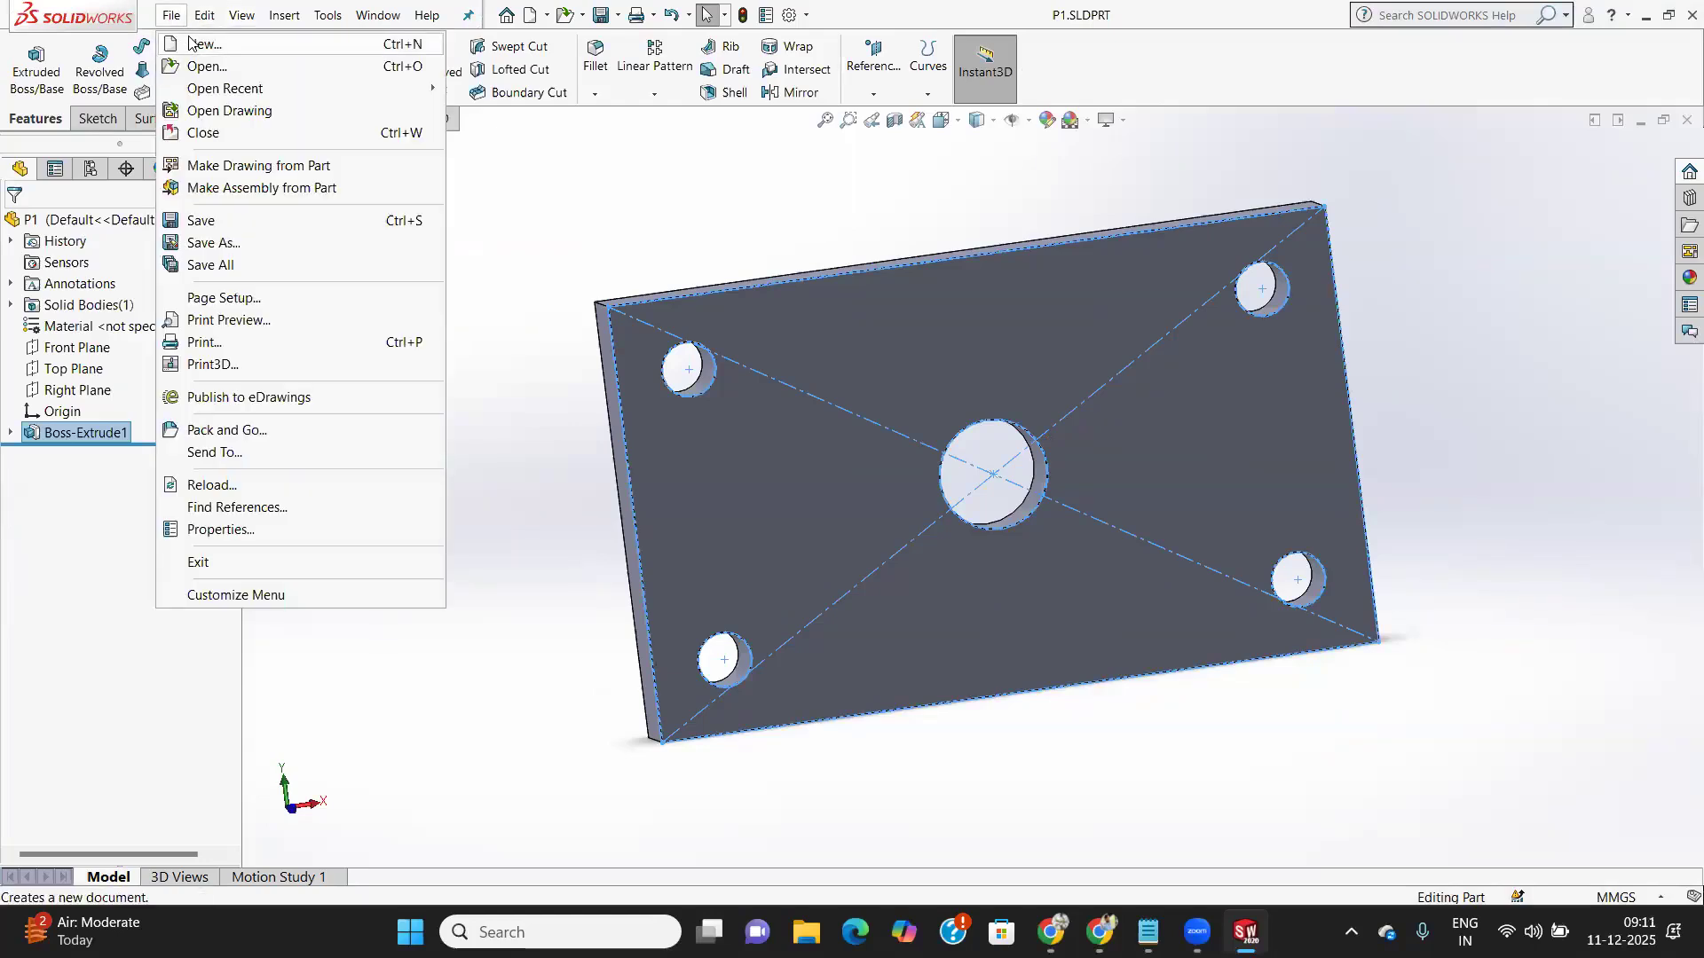
pyautogui.click(197, 44)
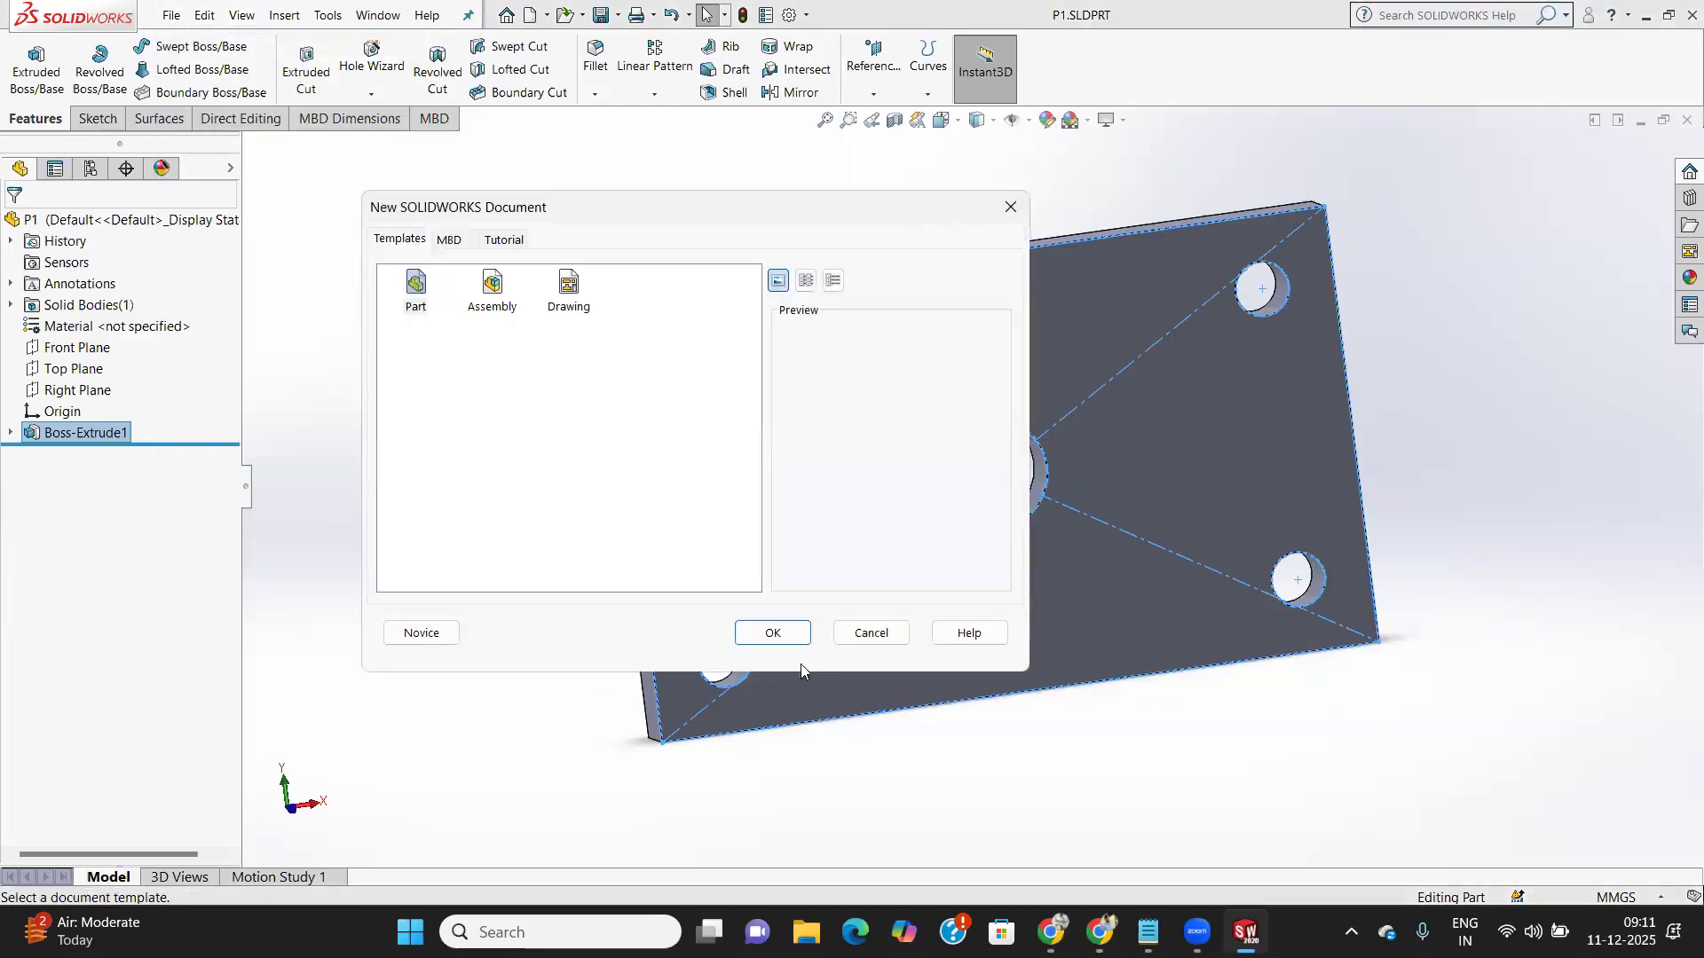
pyautogui.click(777, 640)
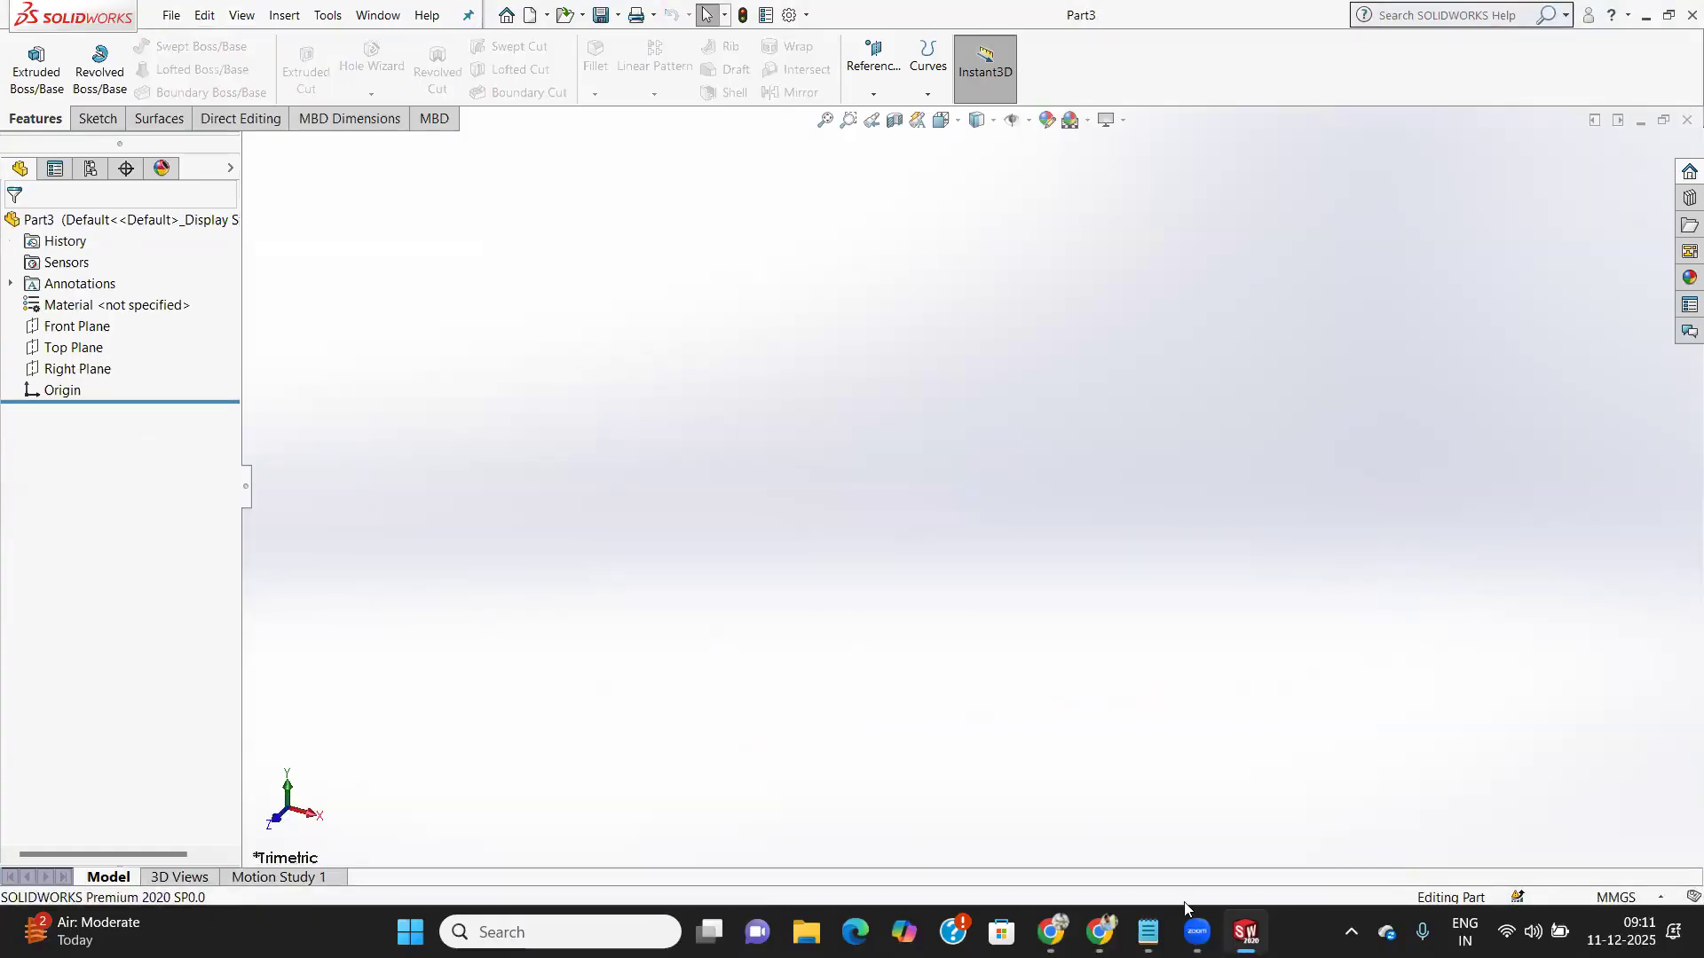
# Start a sketch on the Front Plane and draw a center rectangle about 168 by 129 mm from the origin
pyautogui.click(75, 328)
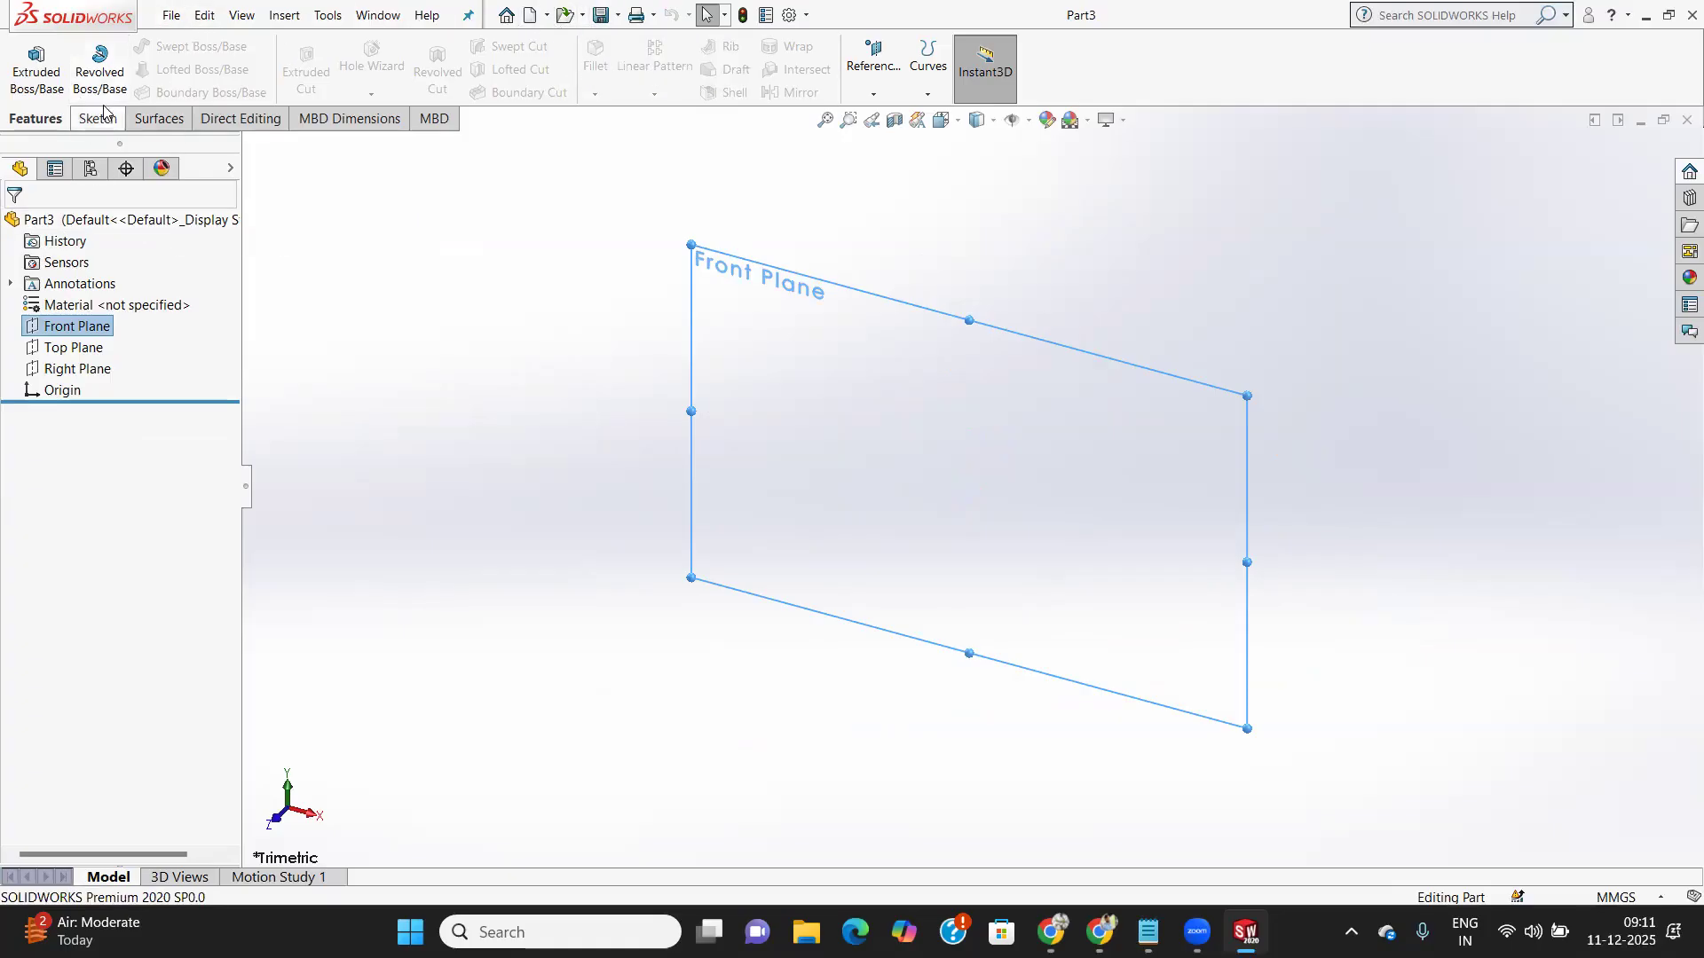
pyautogui.click(36, 64)
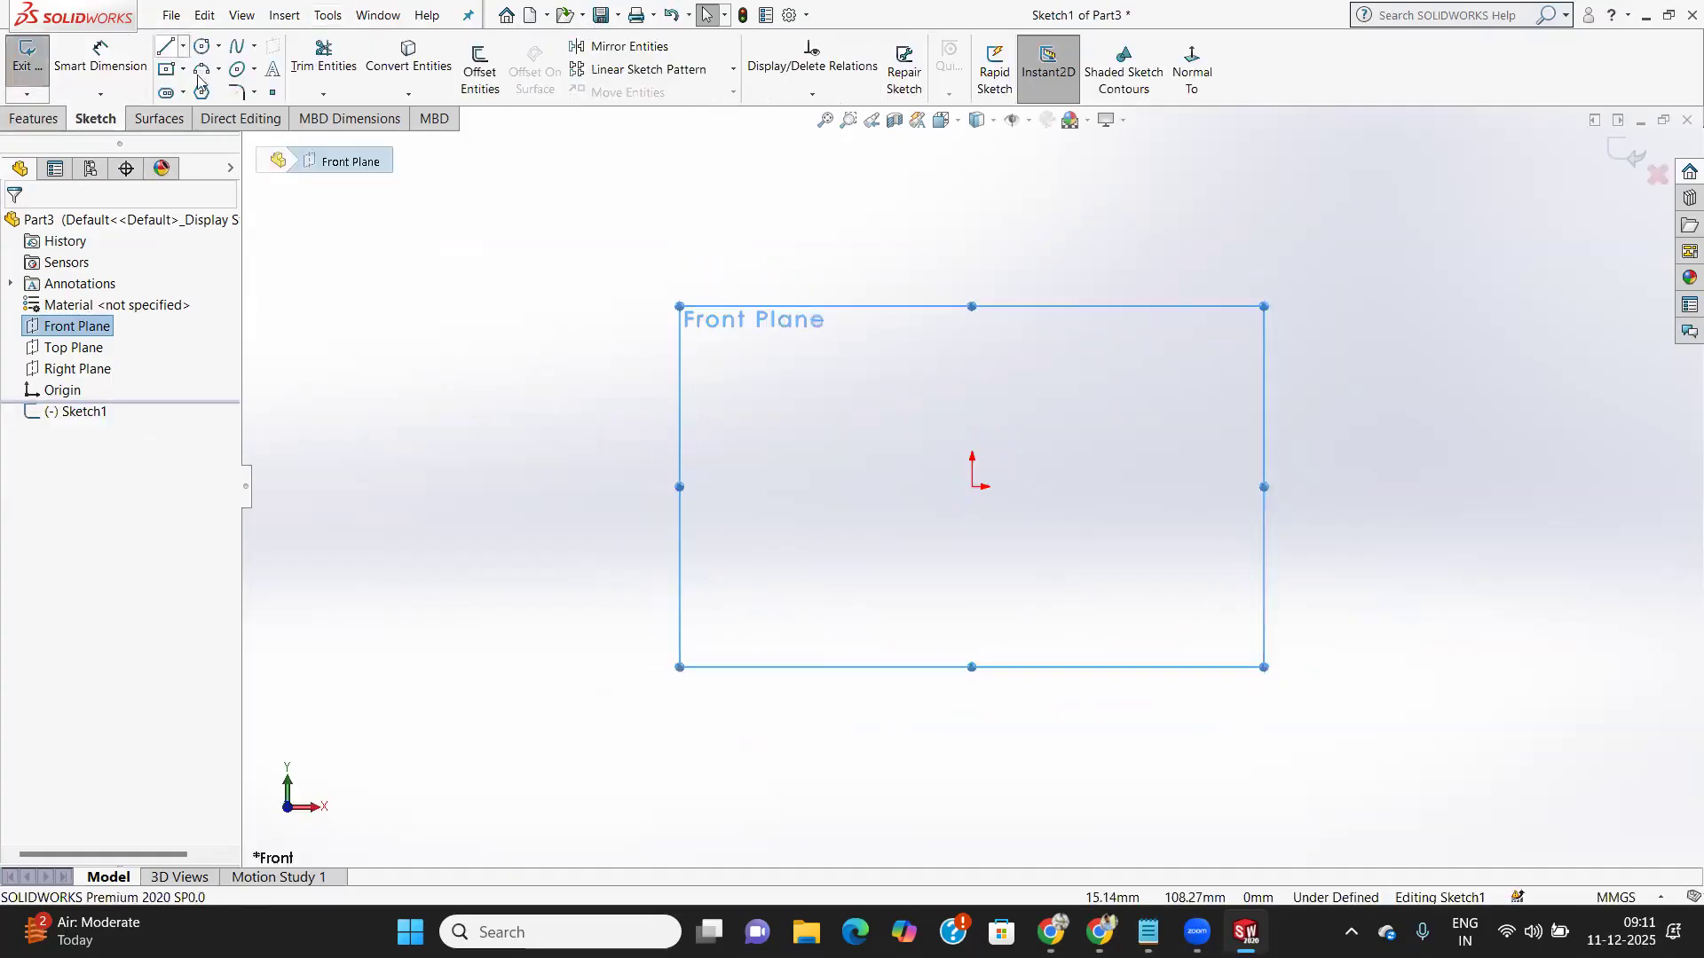
pyautogui.click(974, 487)
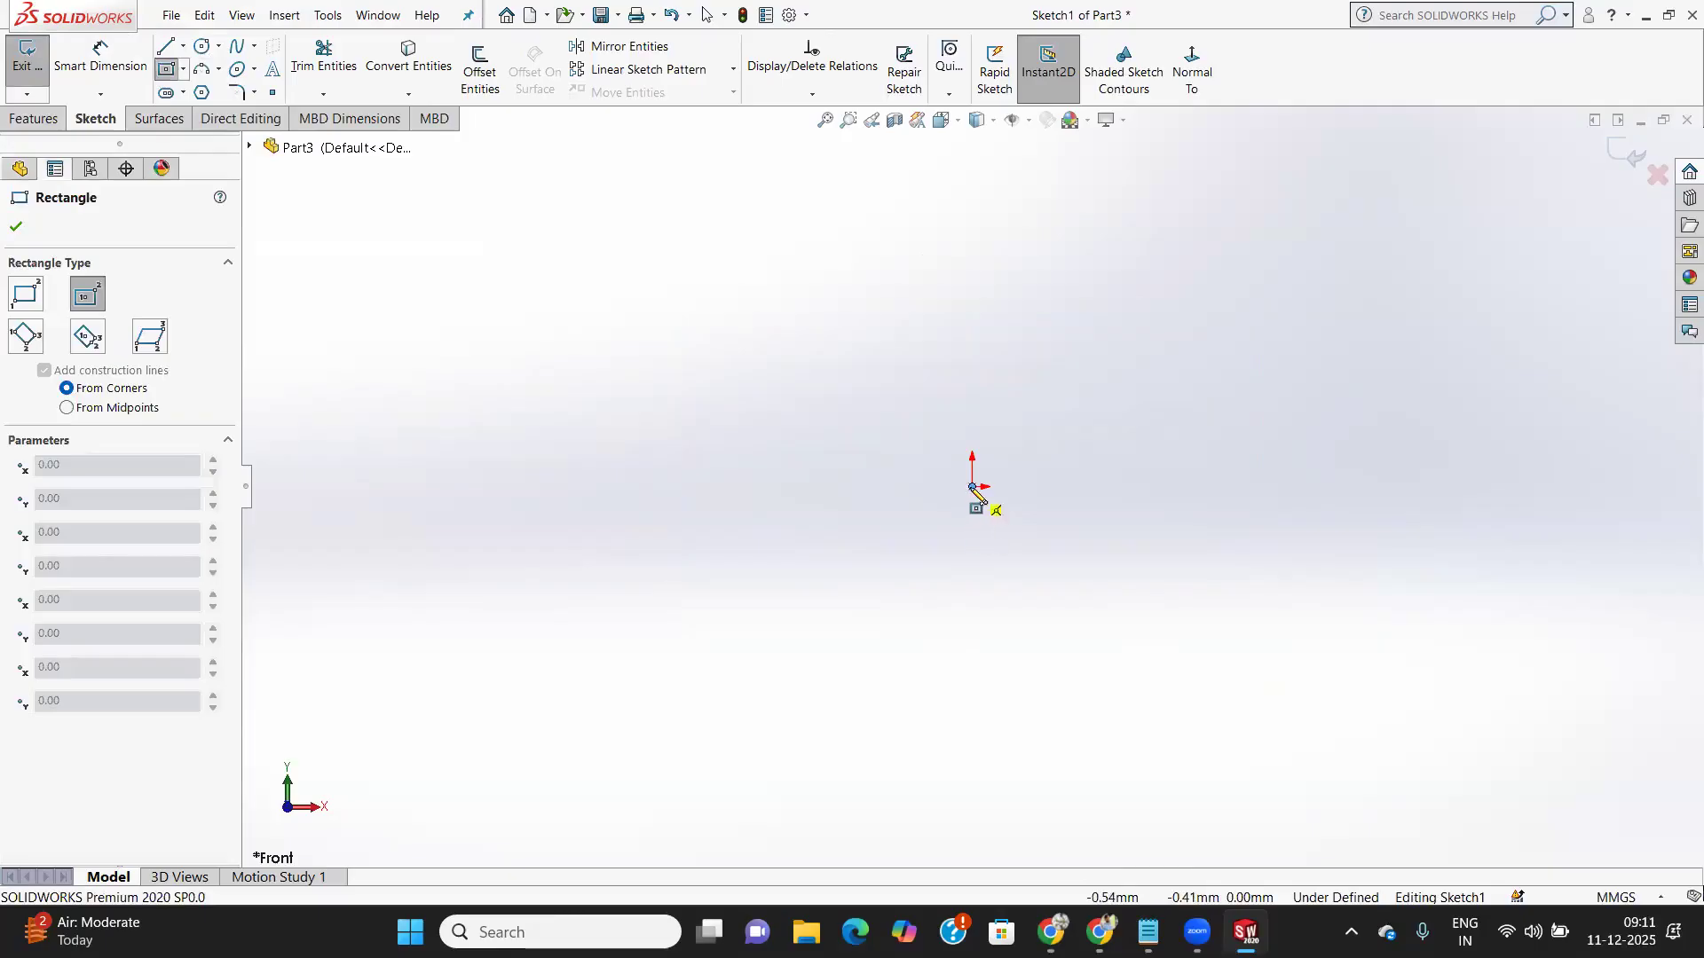
pyautogui.click(973, 487)
pyautogui.click(1246, 663)
pyautogui.press('Escape')
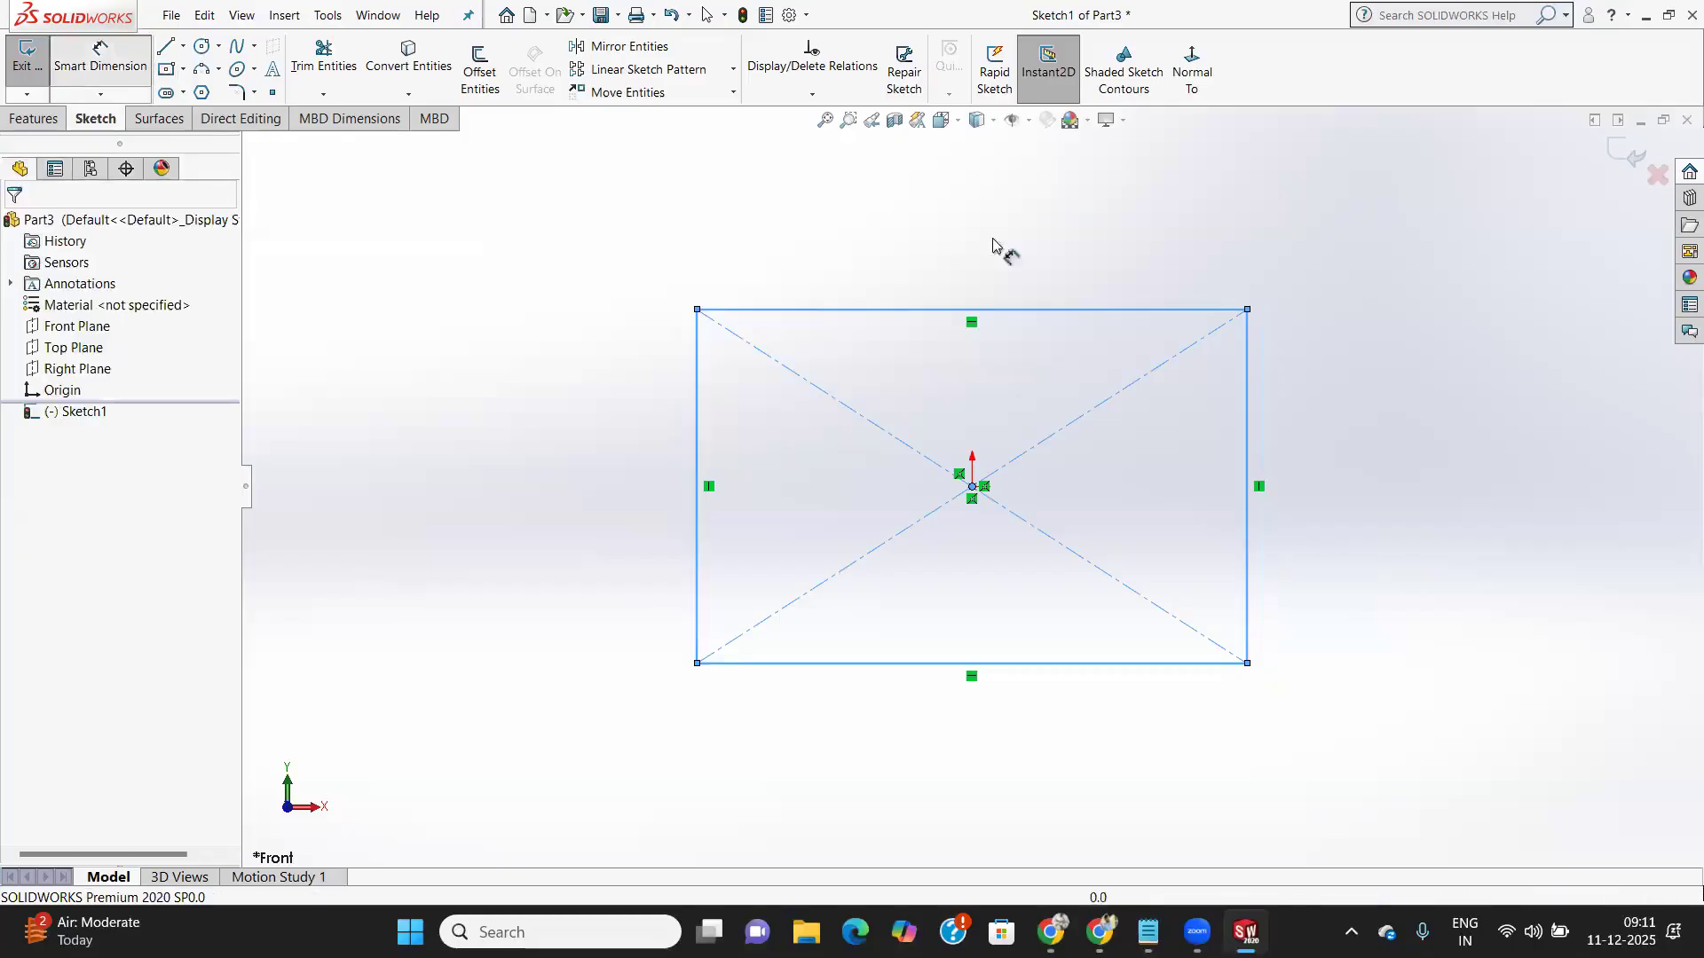
# Dimension the rectangle's top edge to 200 mm
pyautogui.click(1071, 307)
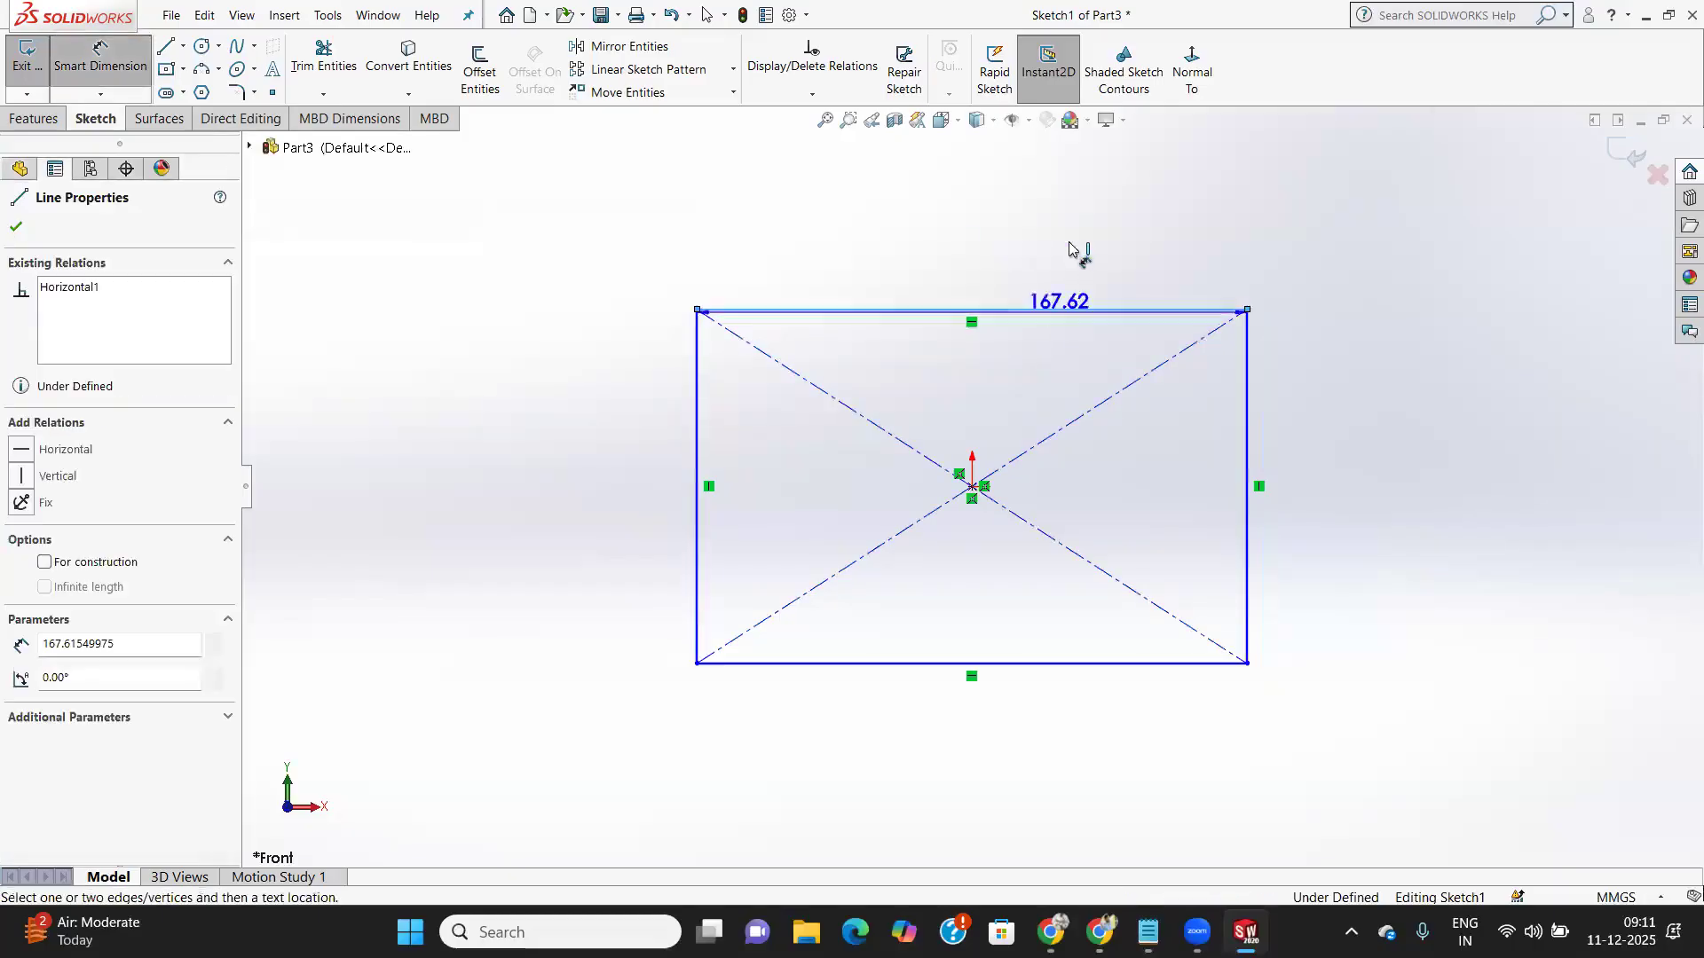
pyautogui.click(1071, 246)
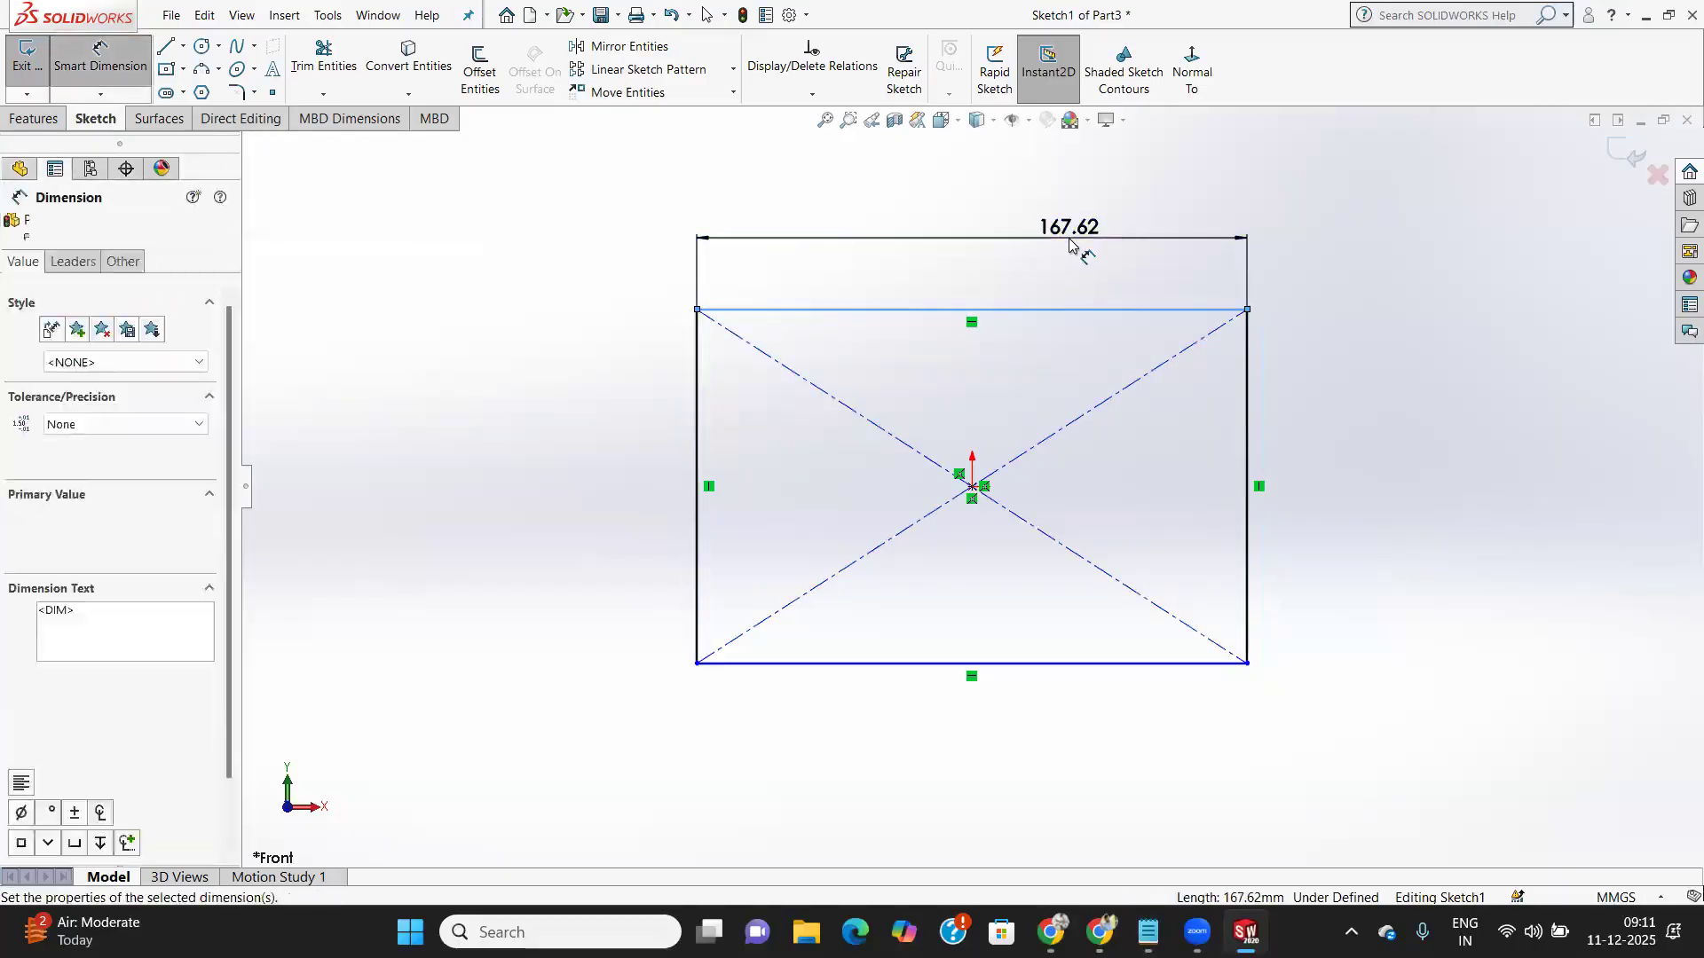
pyautogui.write('200')
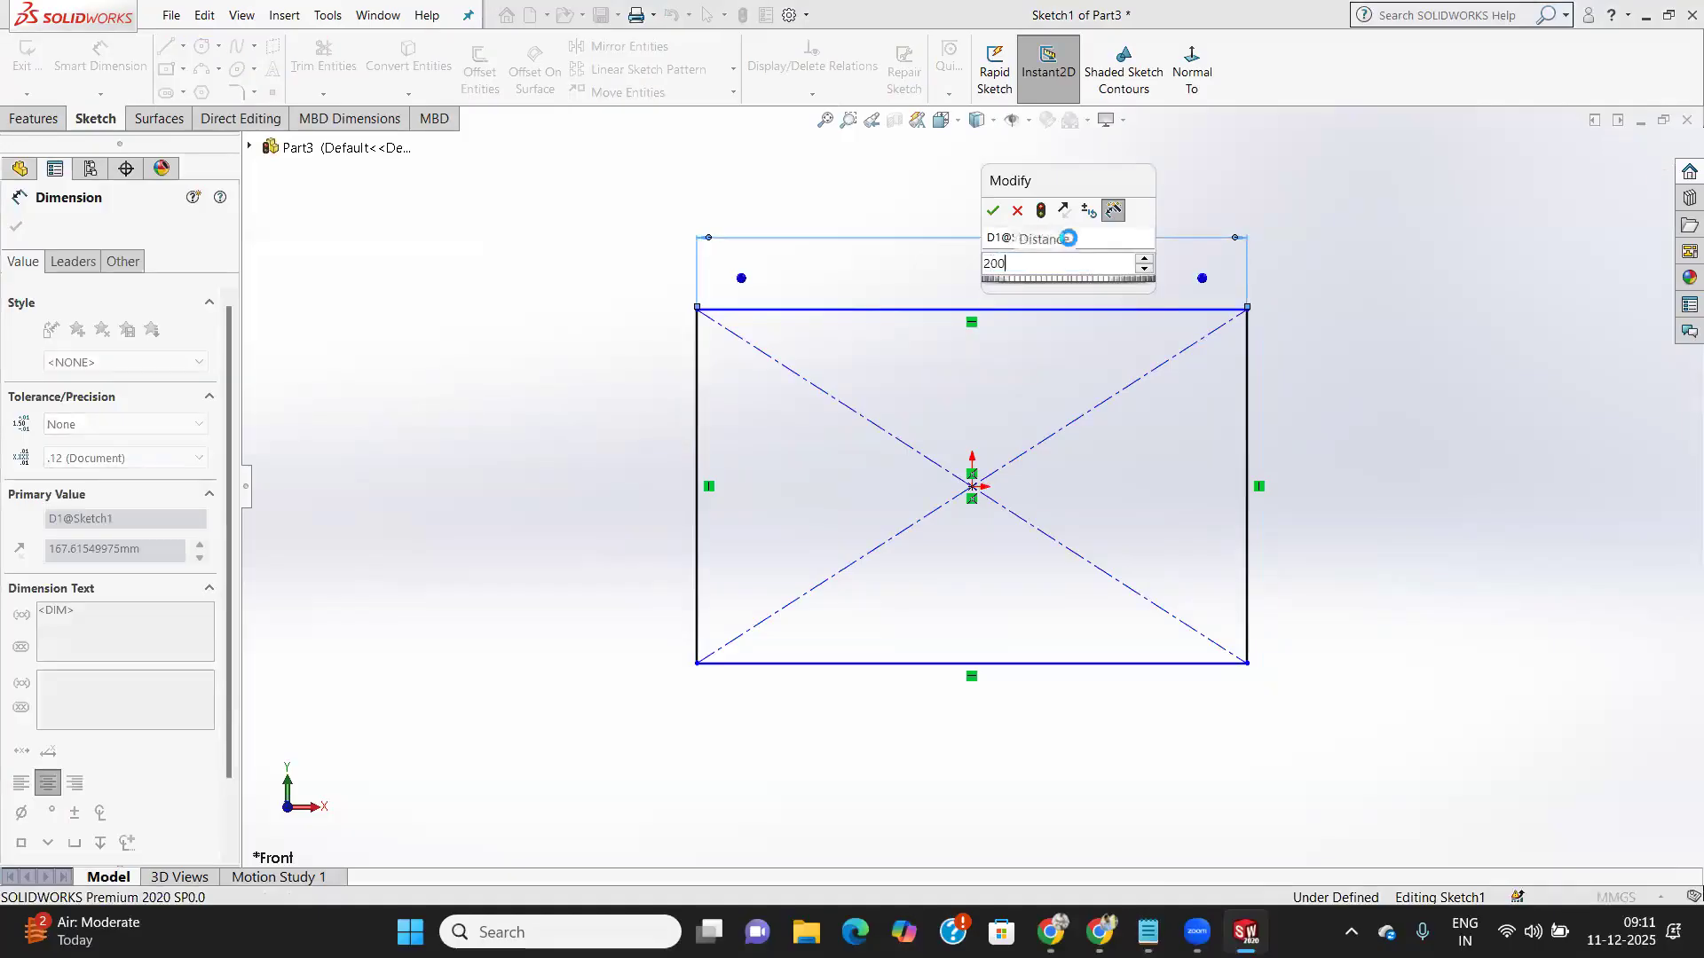
pyautogui.press('Return')
# Dimension the rectangle's right edge to 120 mm and leave the dimension tool
pyautogui.click(1248, 421)
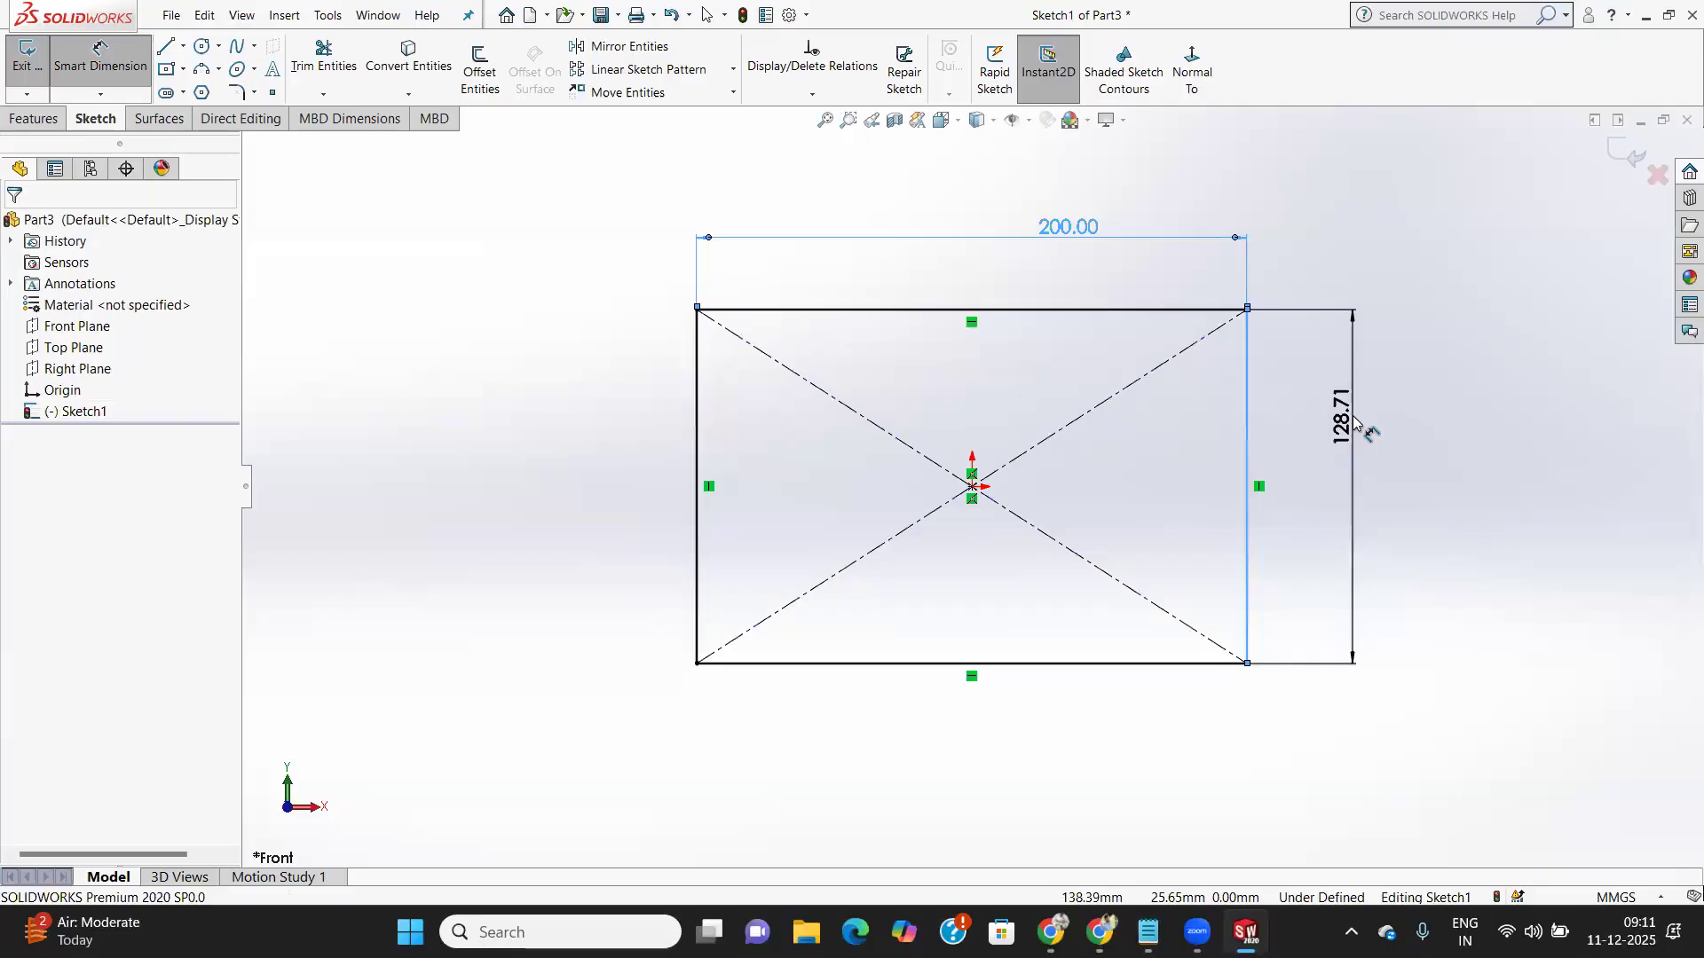
pyautogui.click(1353, 419)
pyautogui.press('Return')
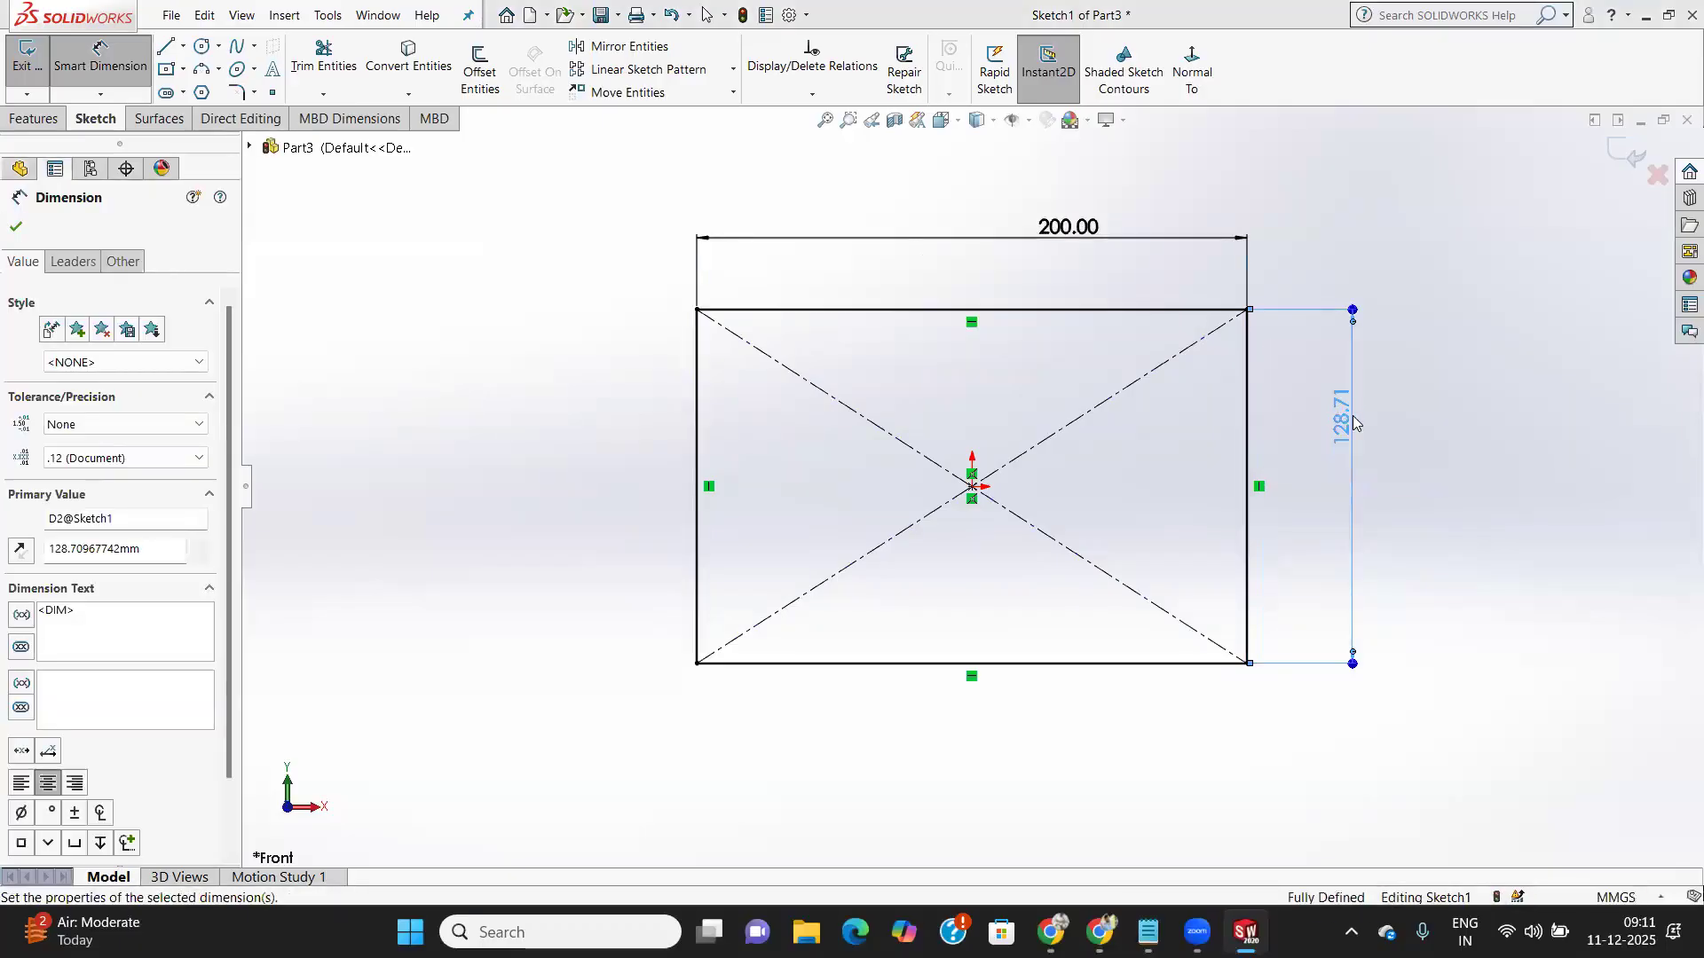
pyautogui.click(15, 229)
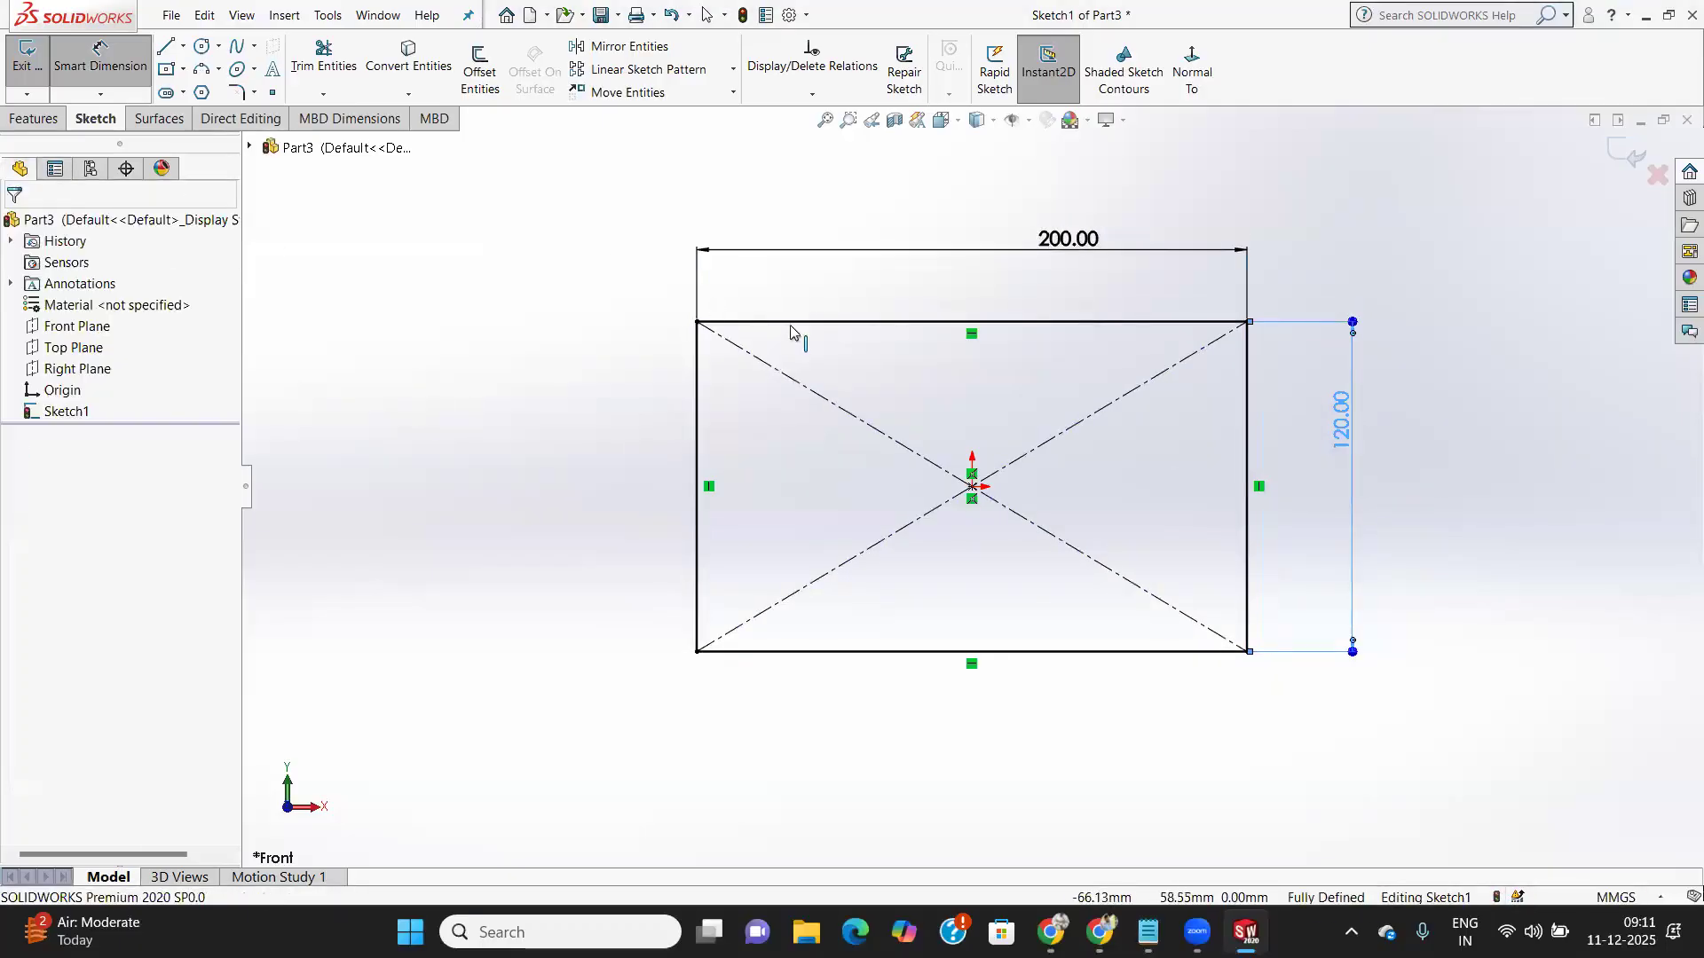
pyautogui.press('Escape')
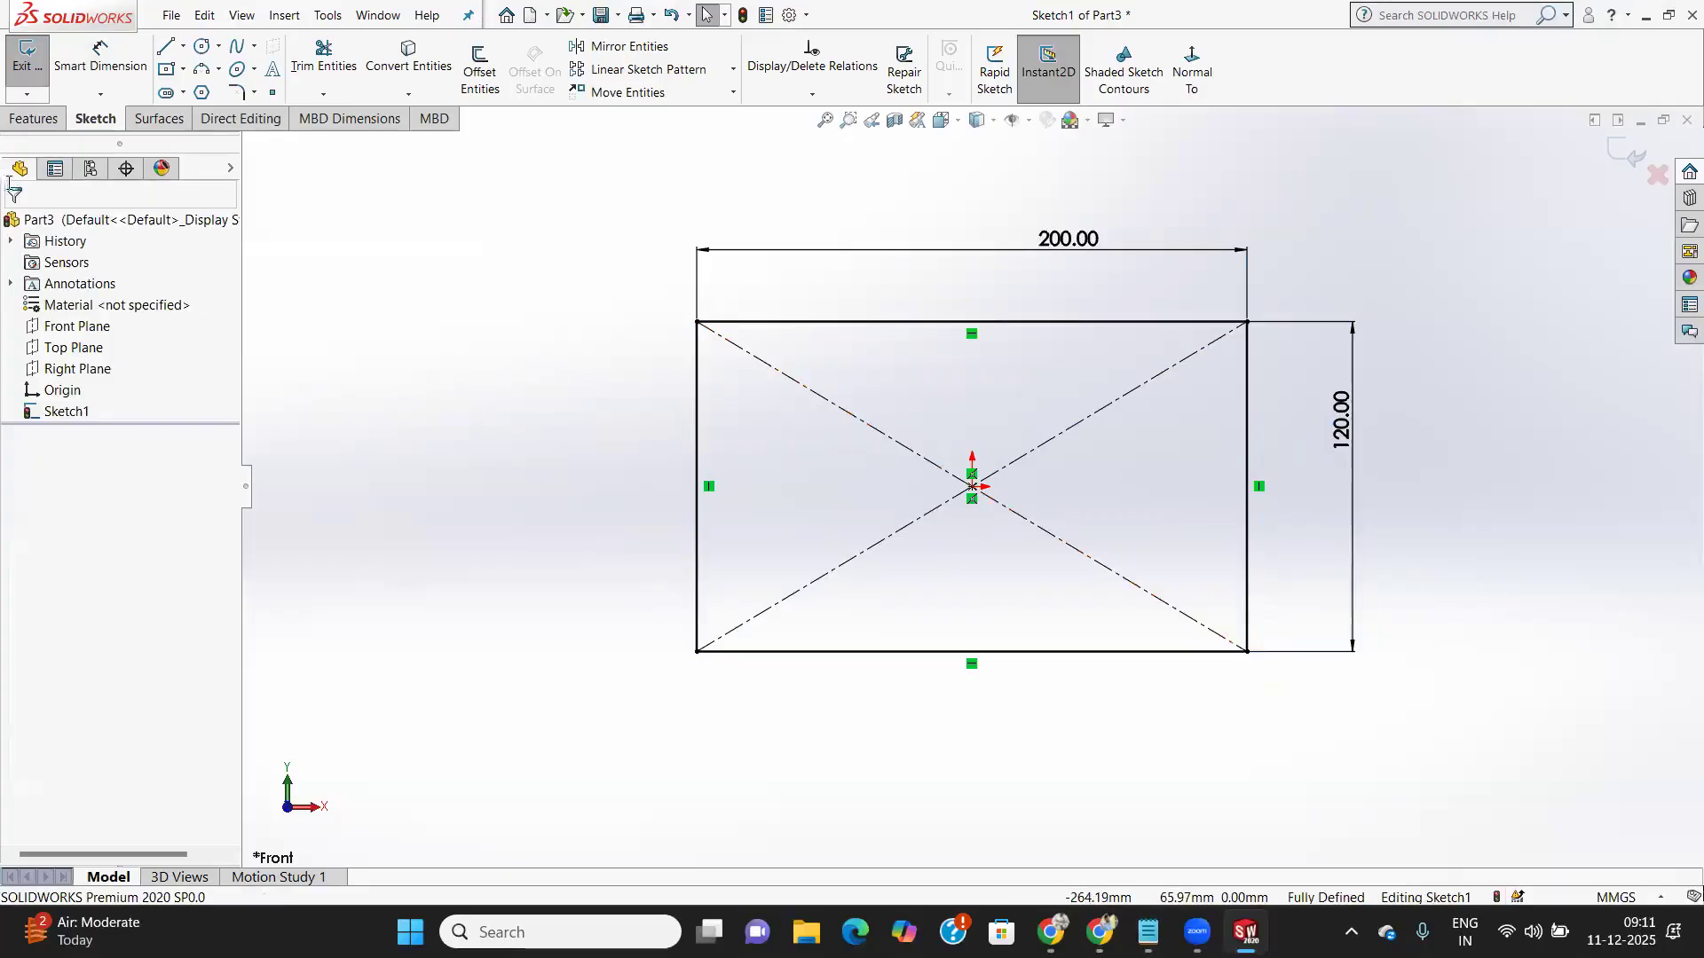
# Exit the sketch and extrude the rectangle 20 mm blind into a solid plate
pyautogui.click(30, 59)
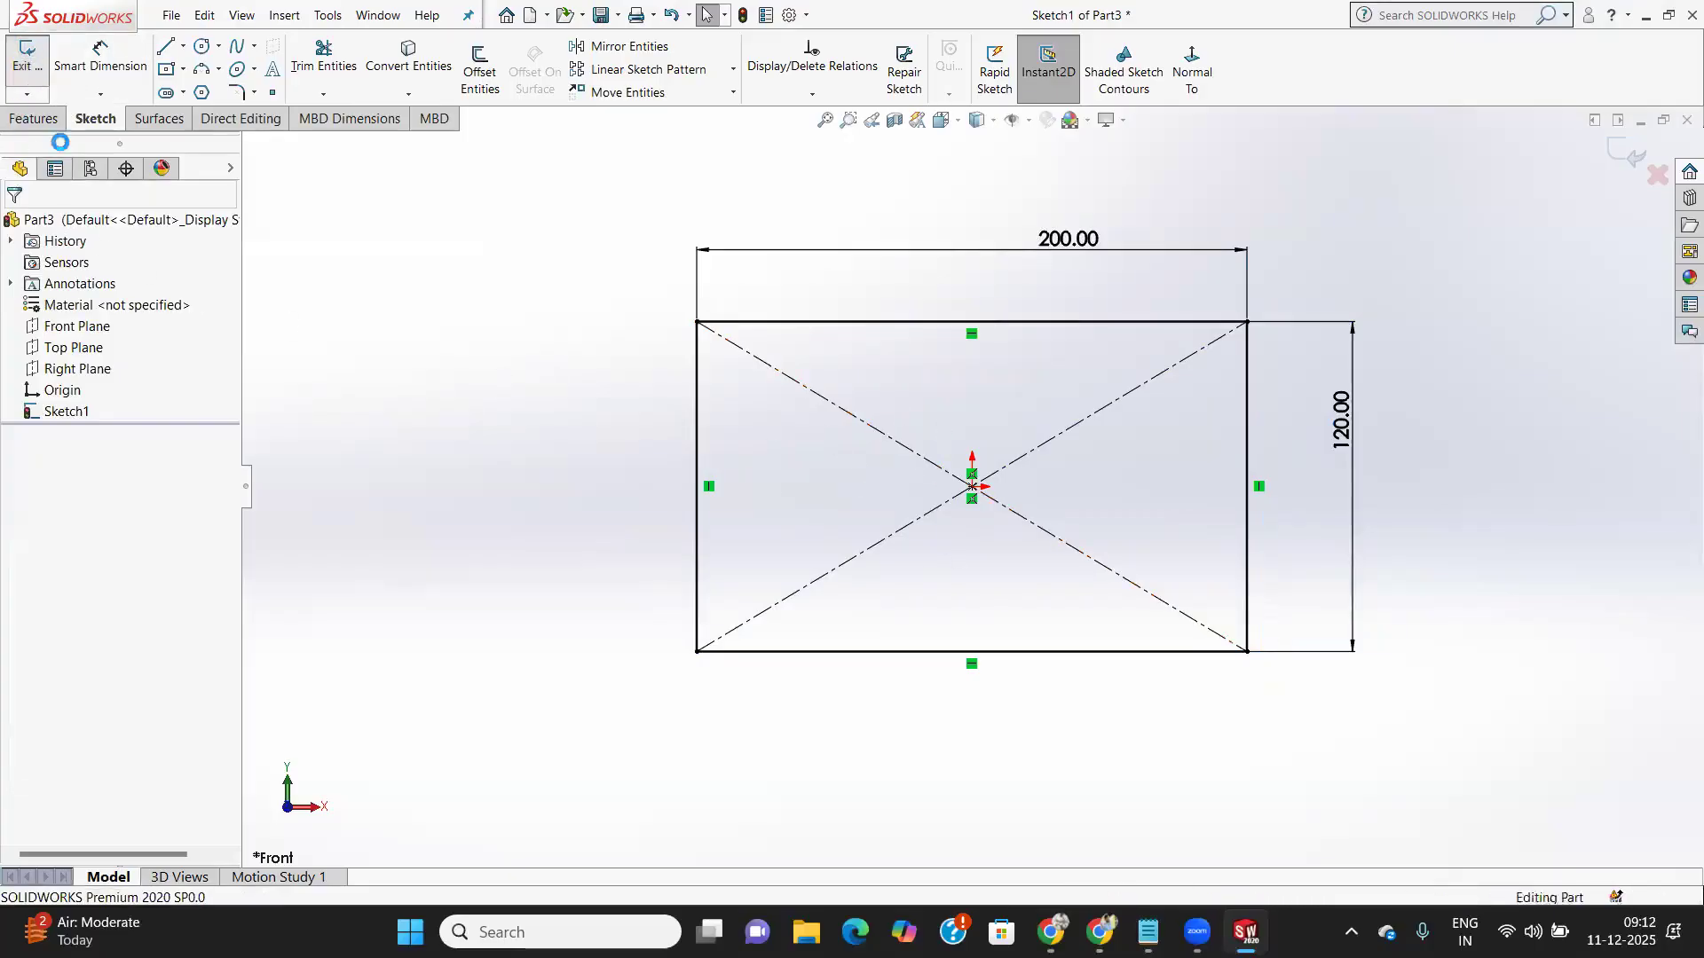
pyautogui.click(41, 124)
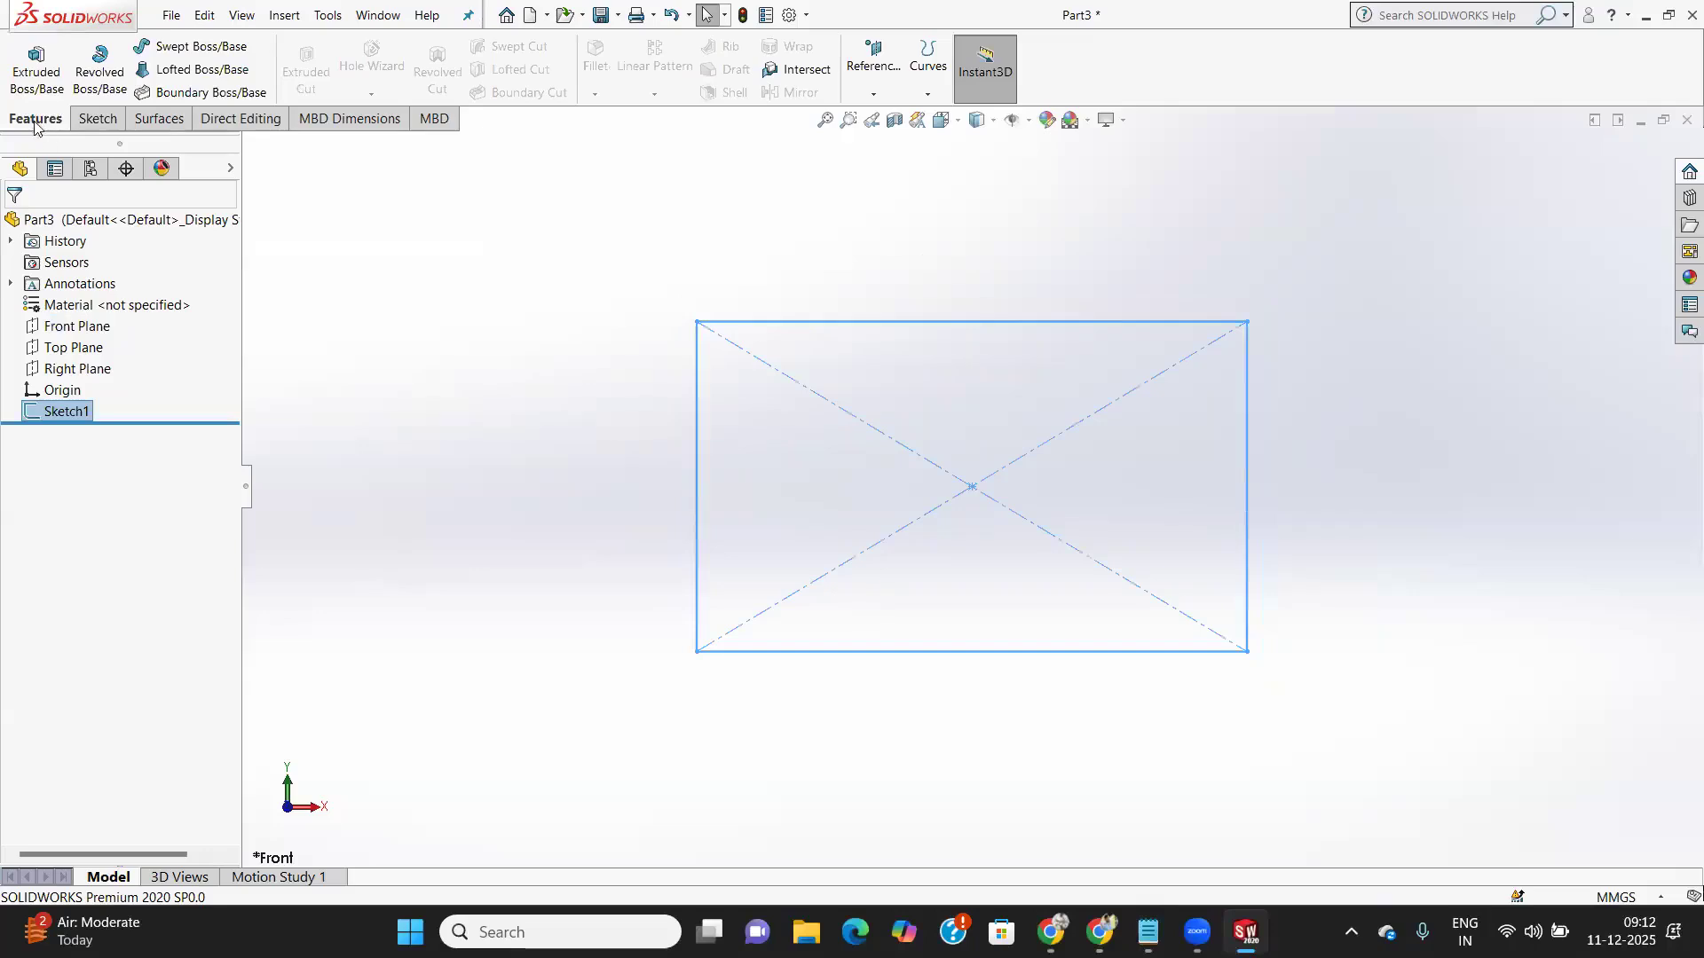
pyautogui.click(31, 59)
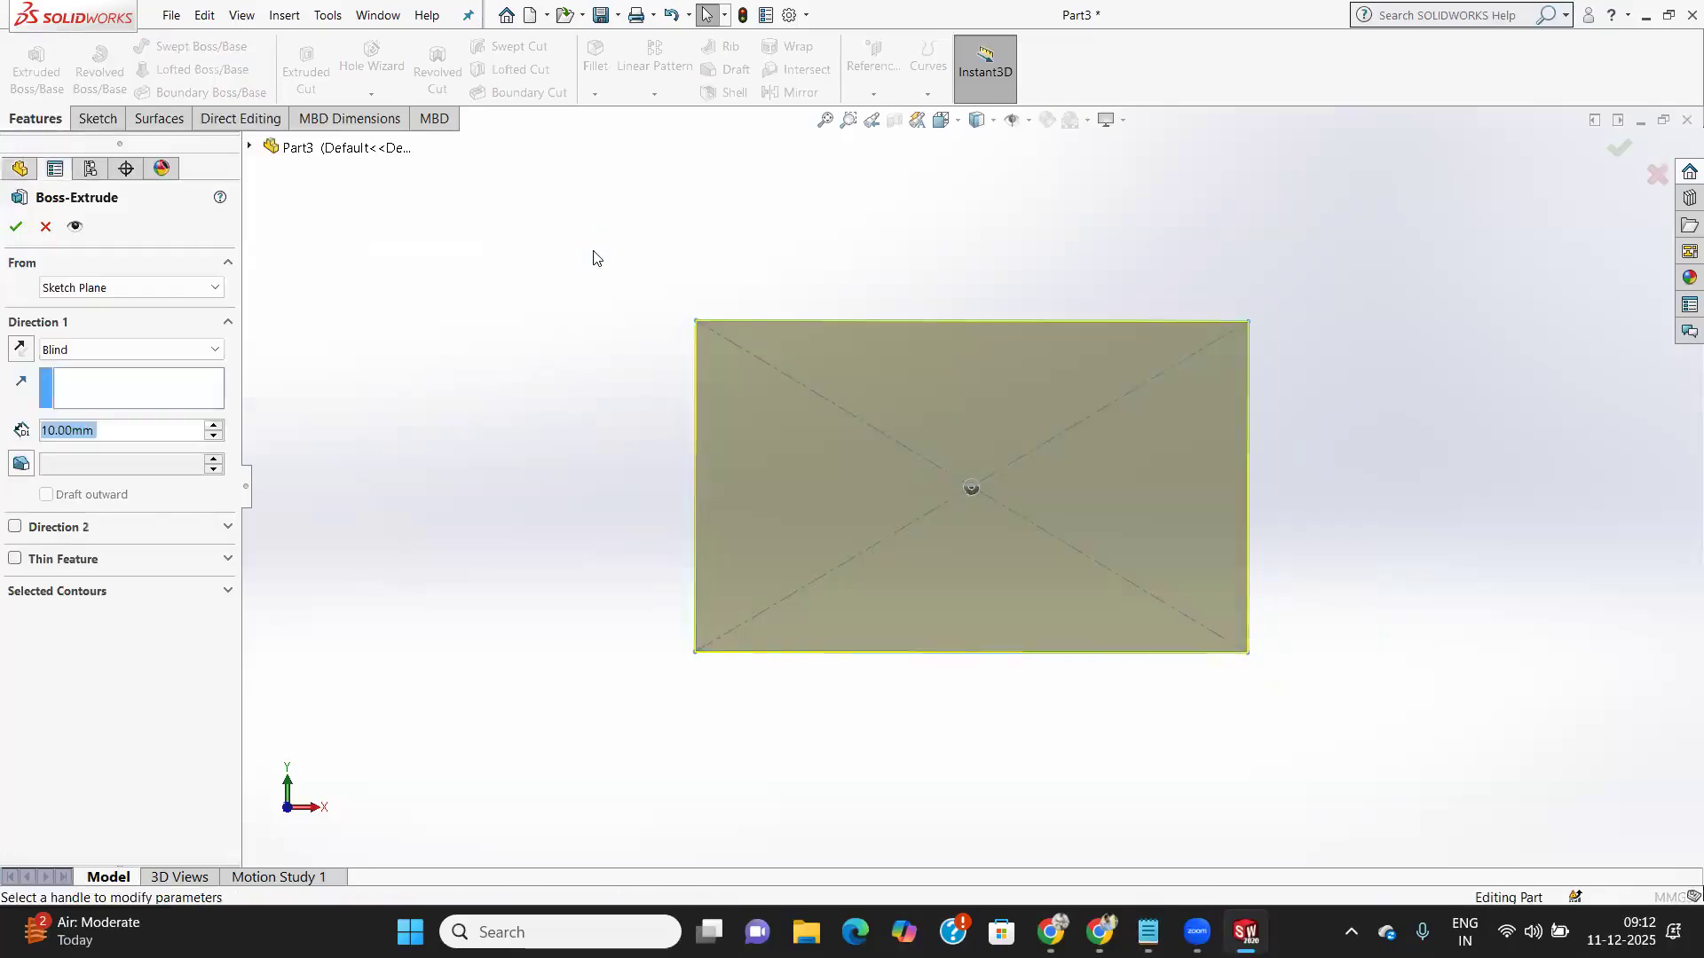
pyautogui.click(212, 426)
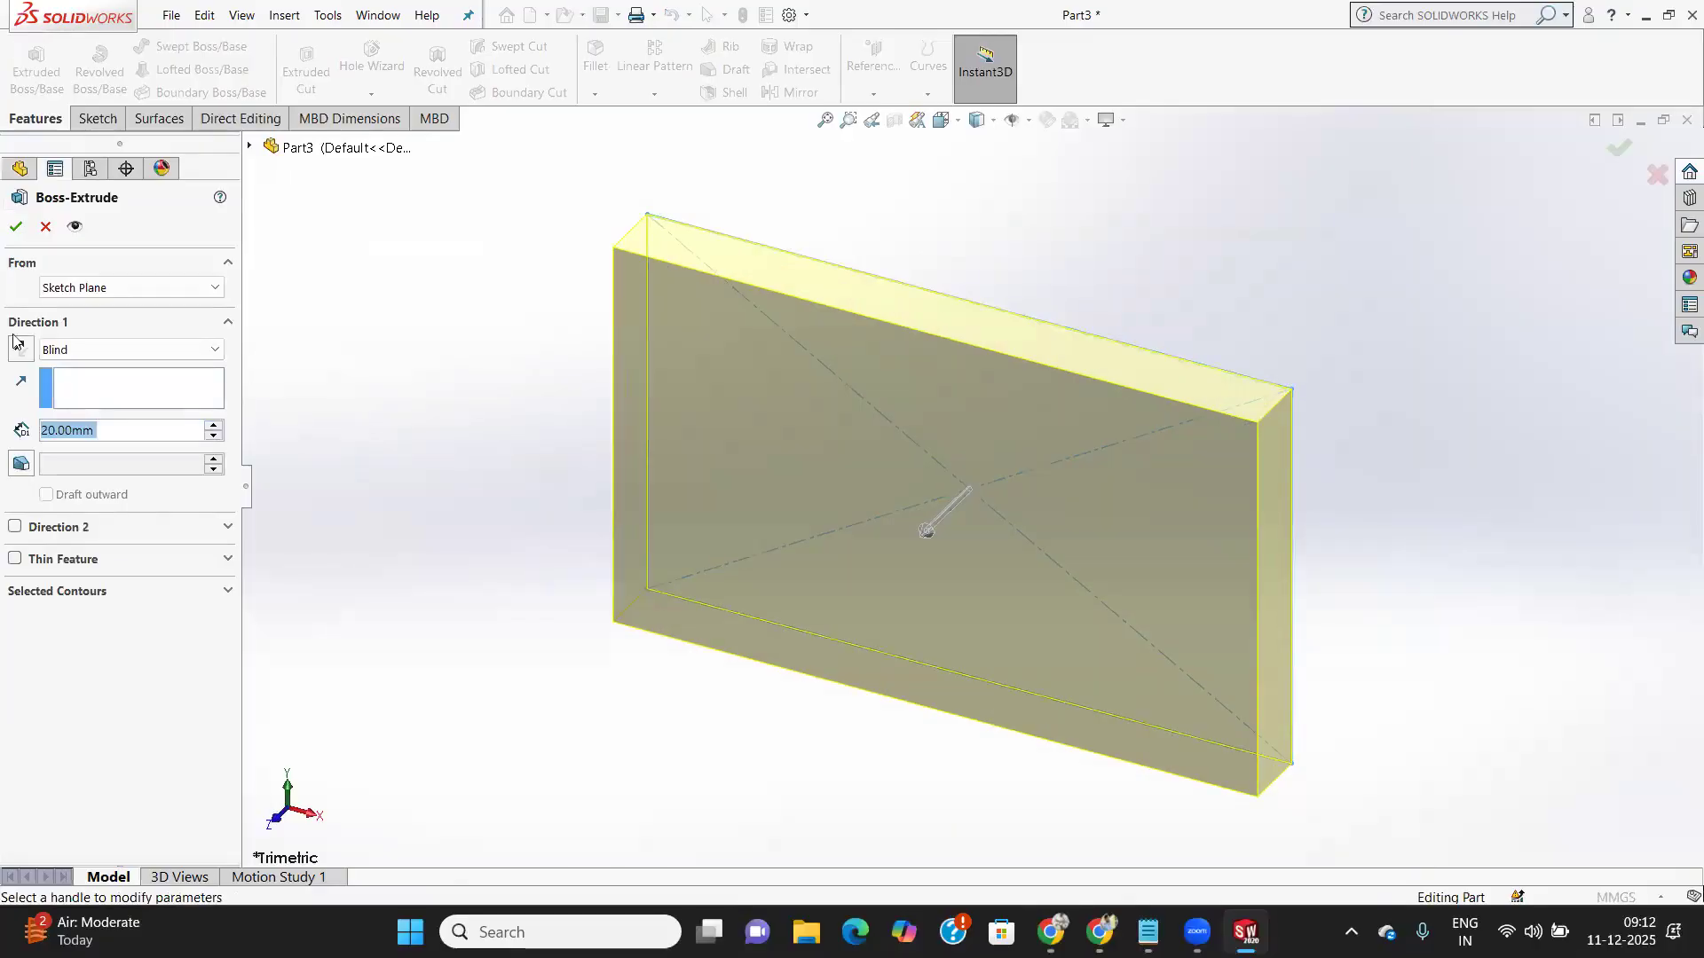
pyautogui.click(16, 227)
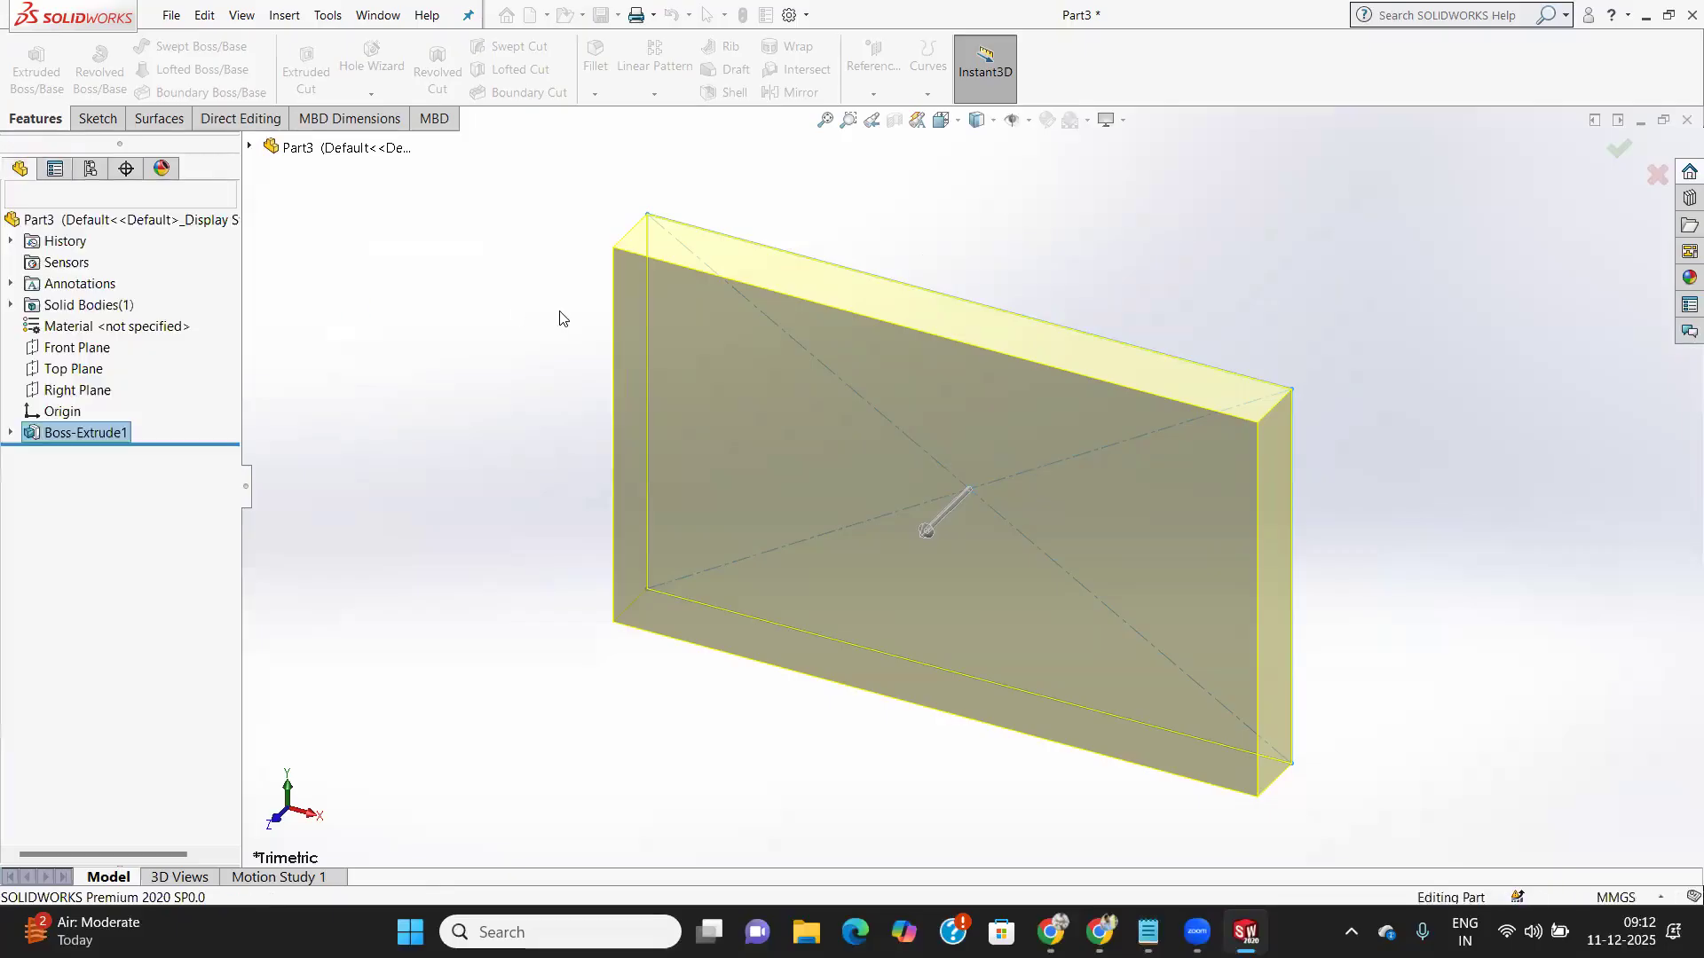
pyautogui.moveTo(893, 437); pyautogui.dragTo(794, 465, button='middle')
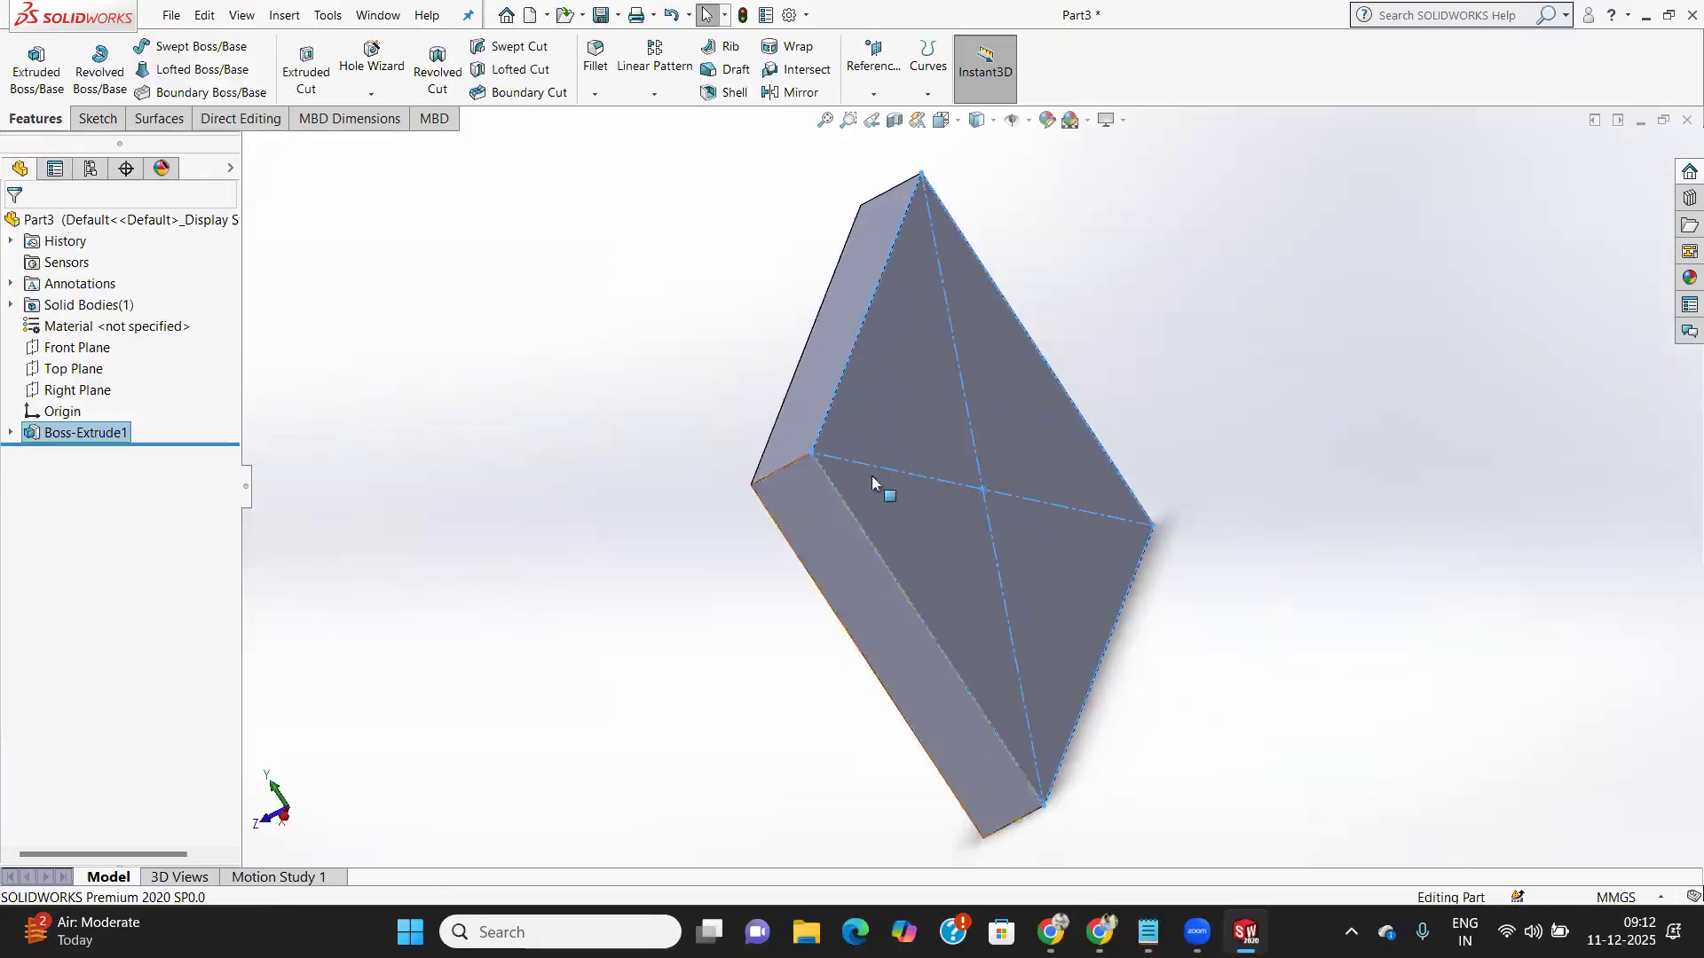
# Start a sketch on the plate's large face, view it straight on, and draw a circle of about 18.4 mm radius centred on the origin
pyautogui.click(914, 426)
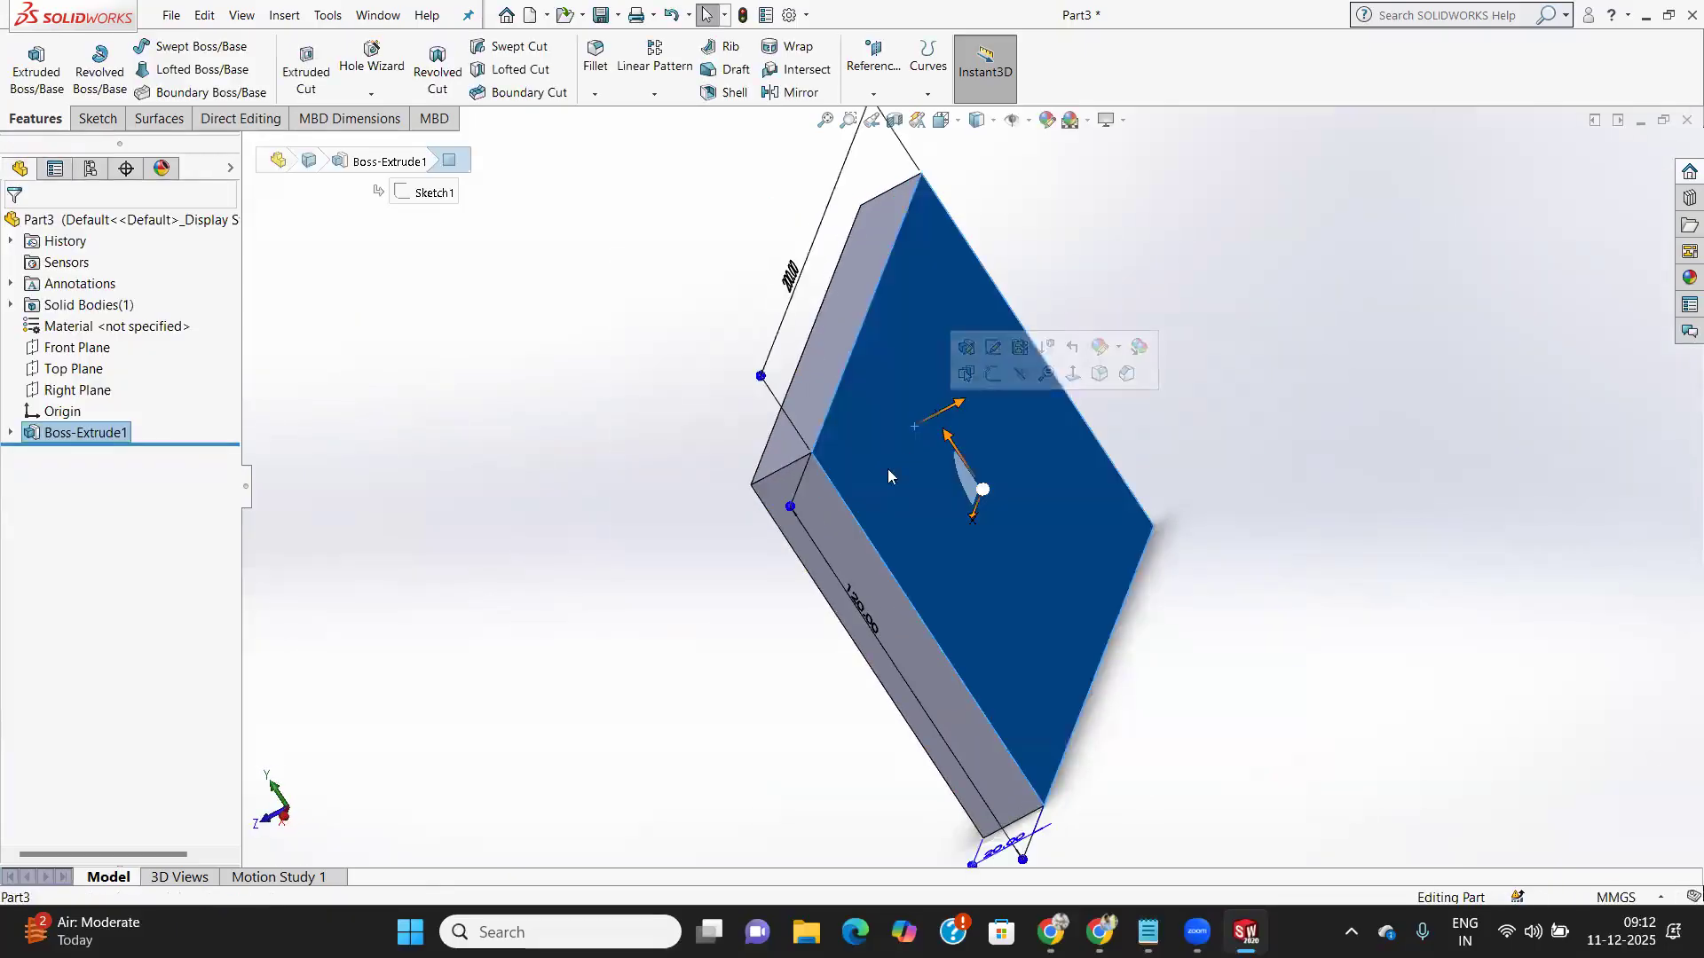
pyautogui.click(95, 118)
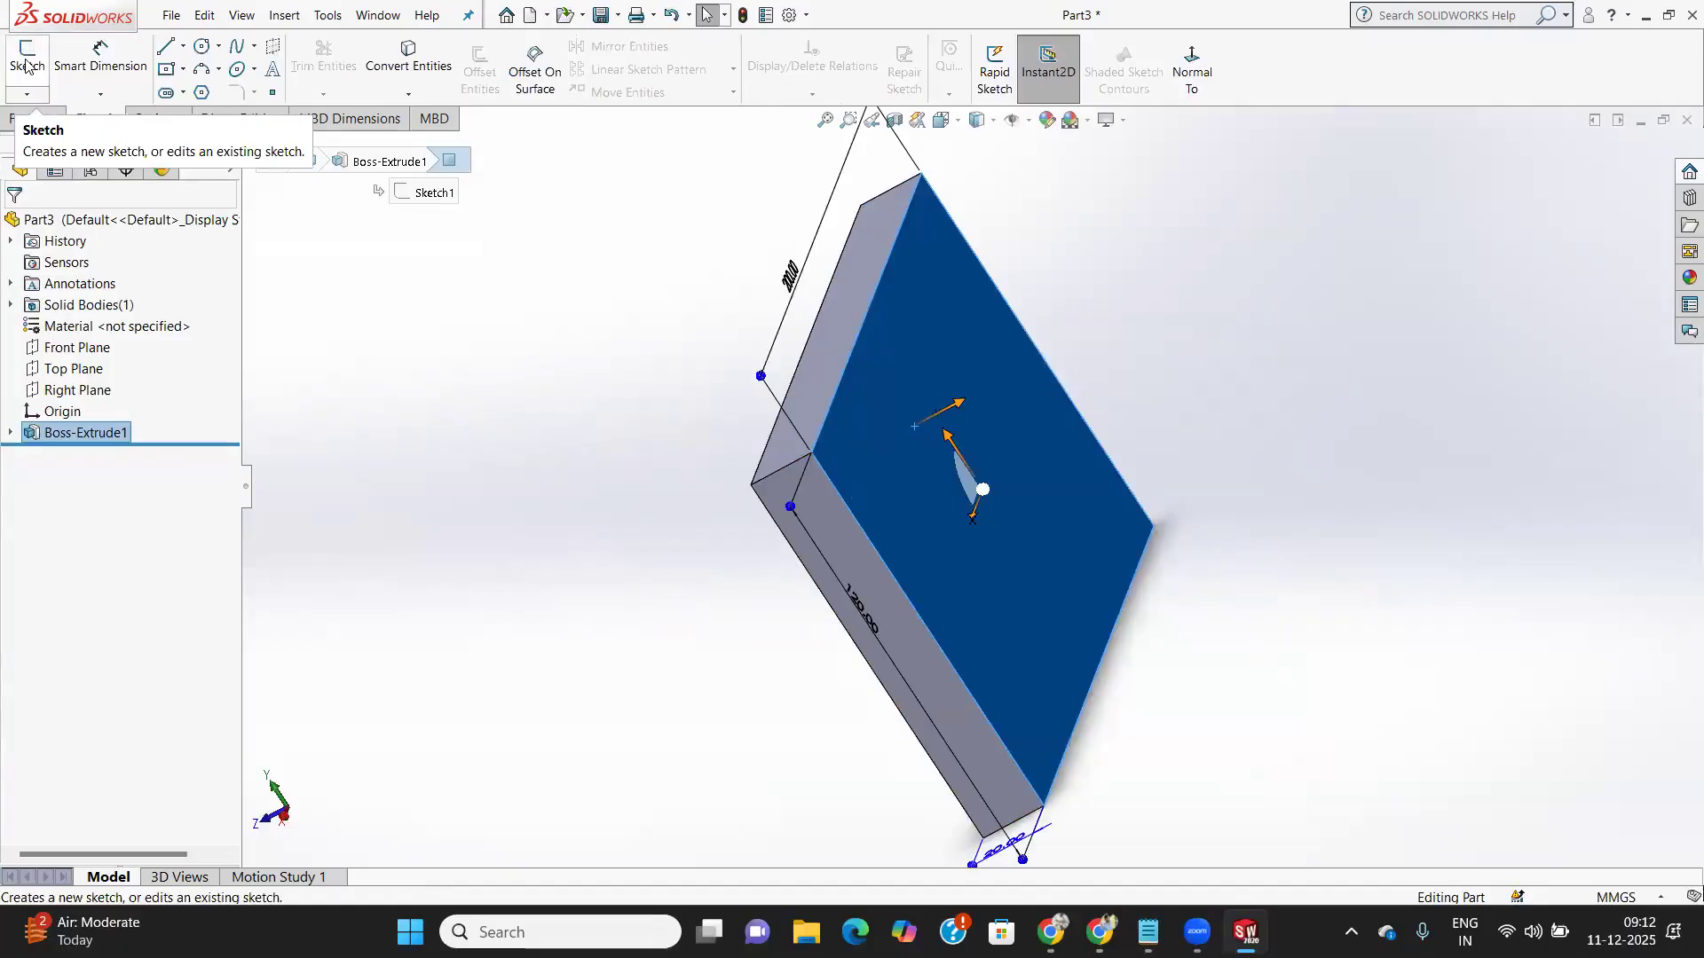
pyautogui.click(24, 64)
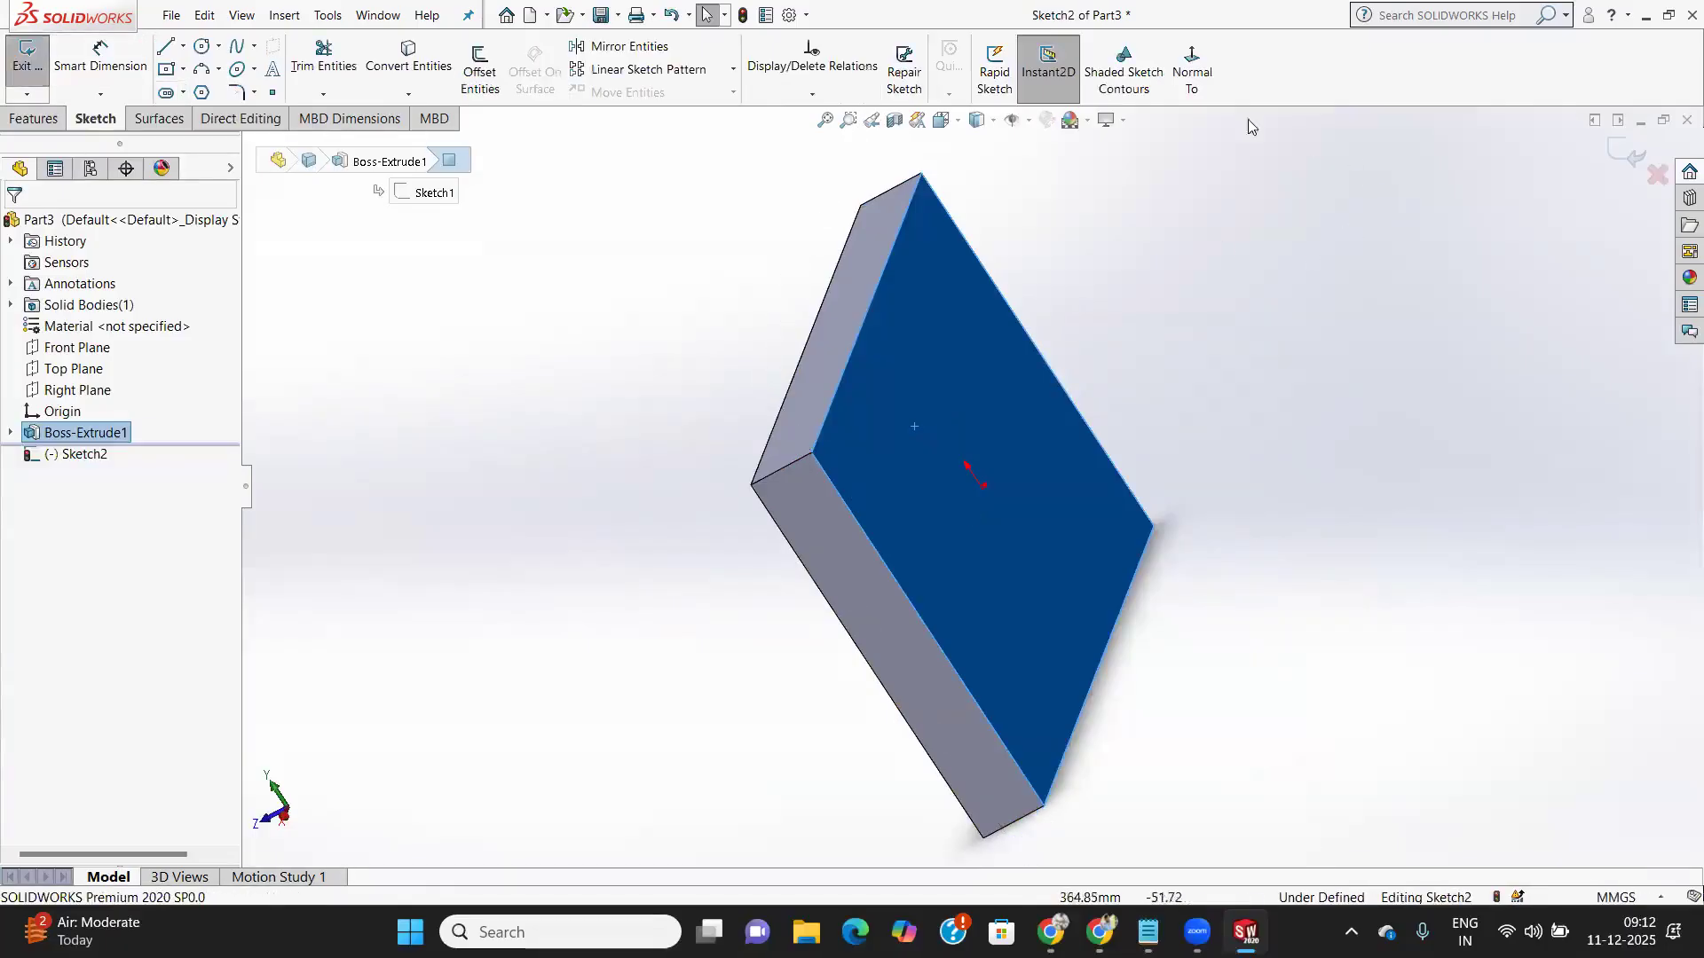
pyautogui.click(1191, 71)
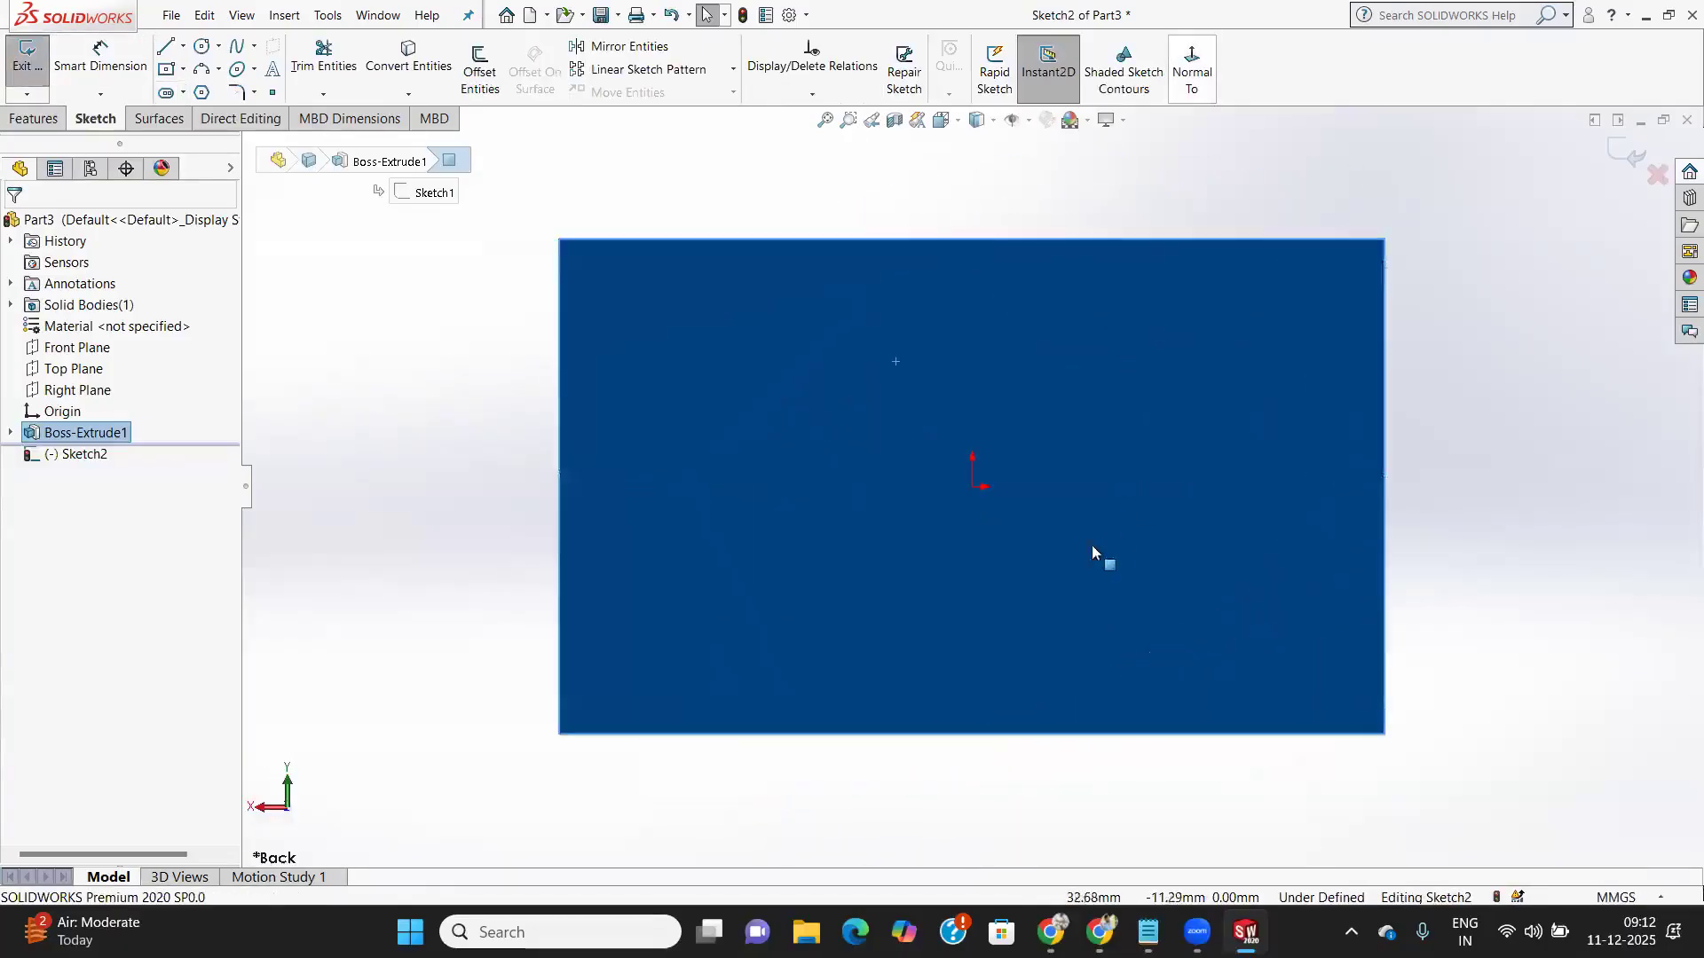
pyautogui.click(202, 45)
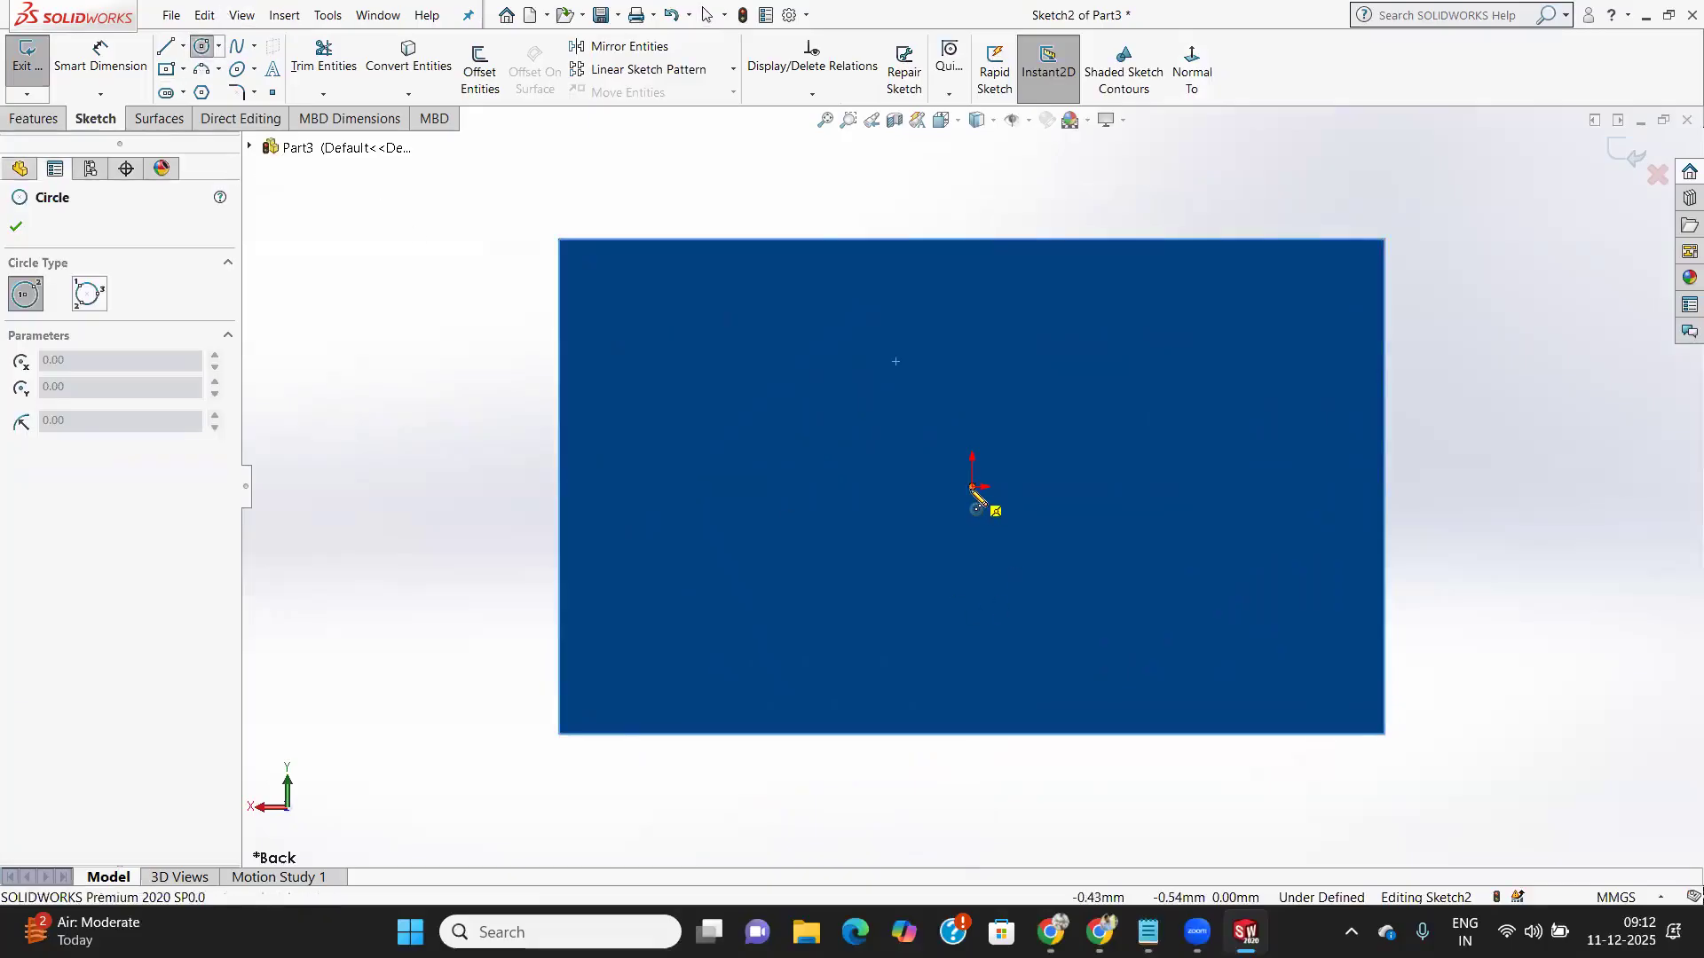
pyautogui.click(972, 487)
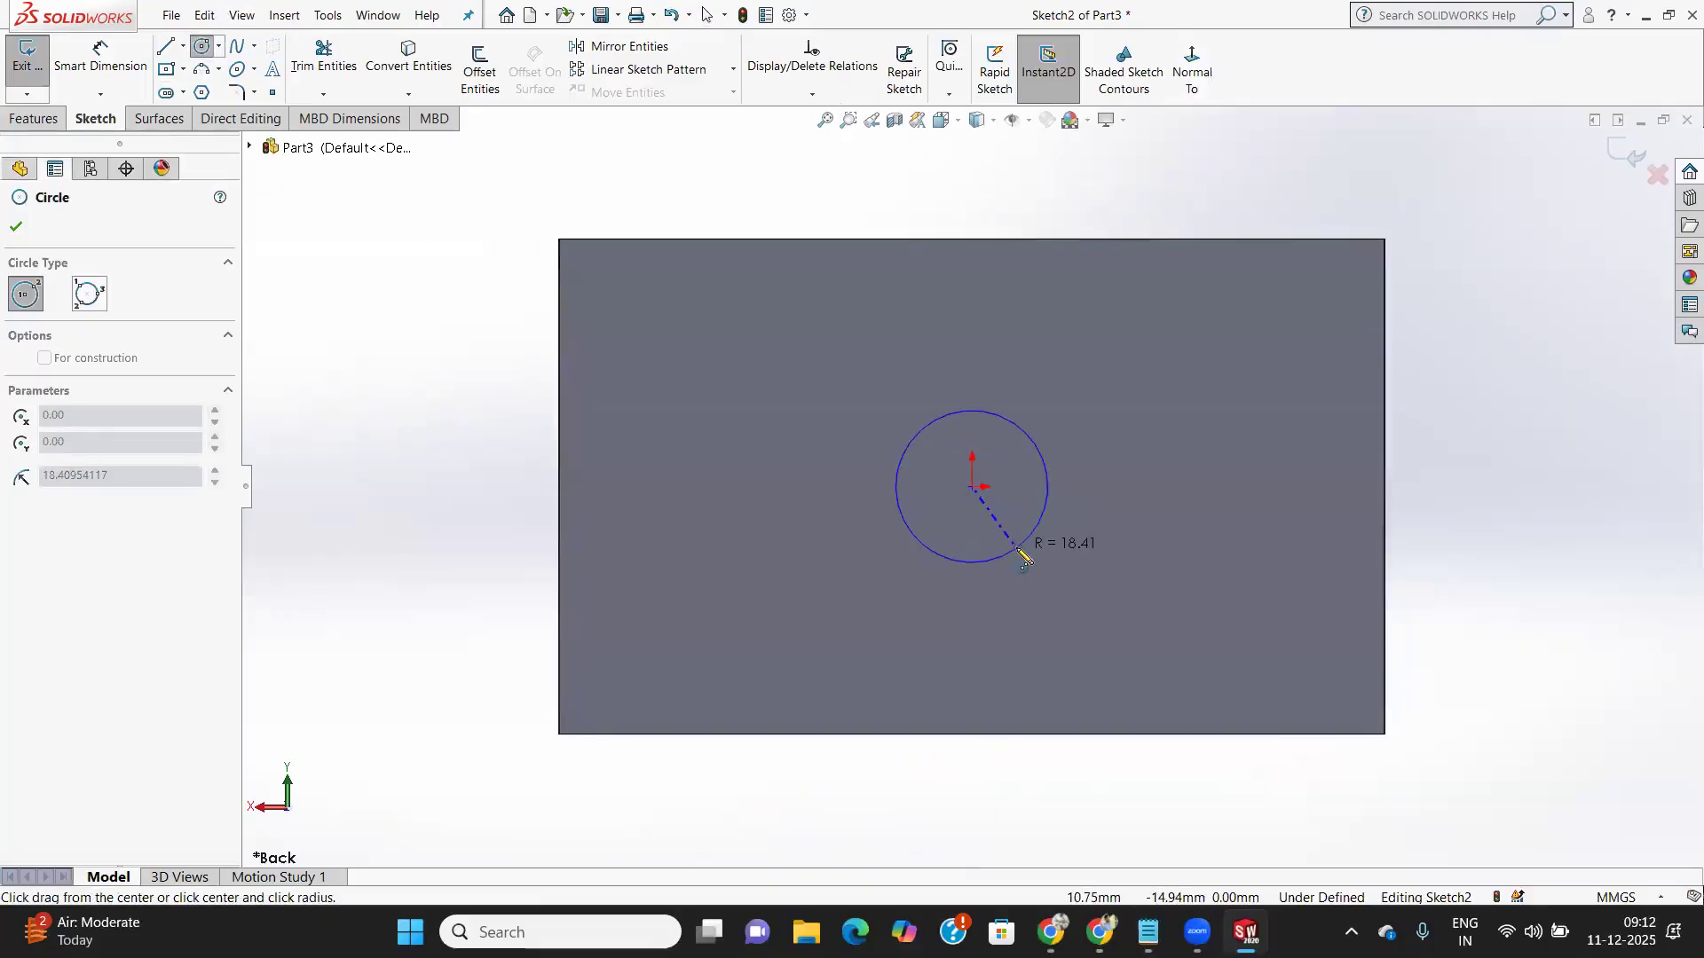
pyautogui.click(1025, 559)
pyautogui.press('Escape')
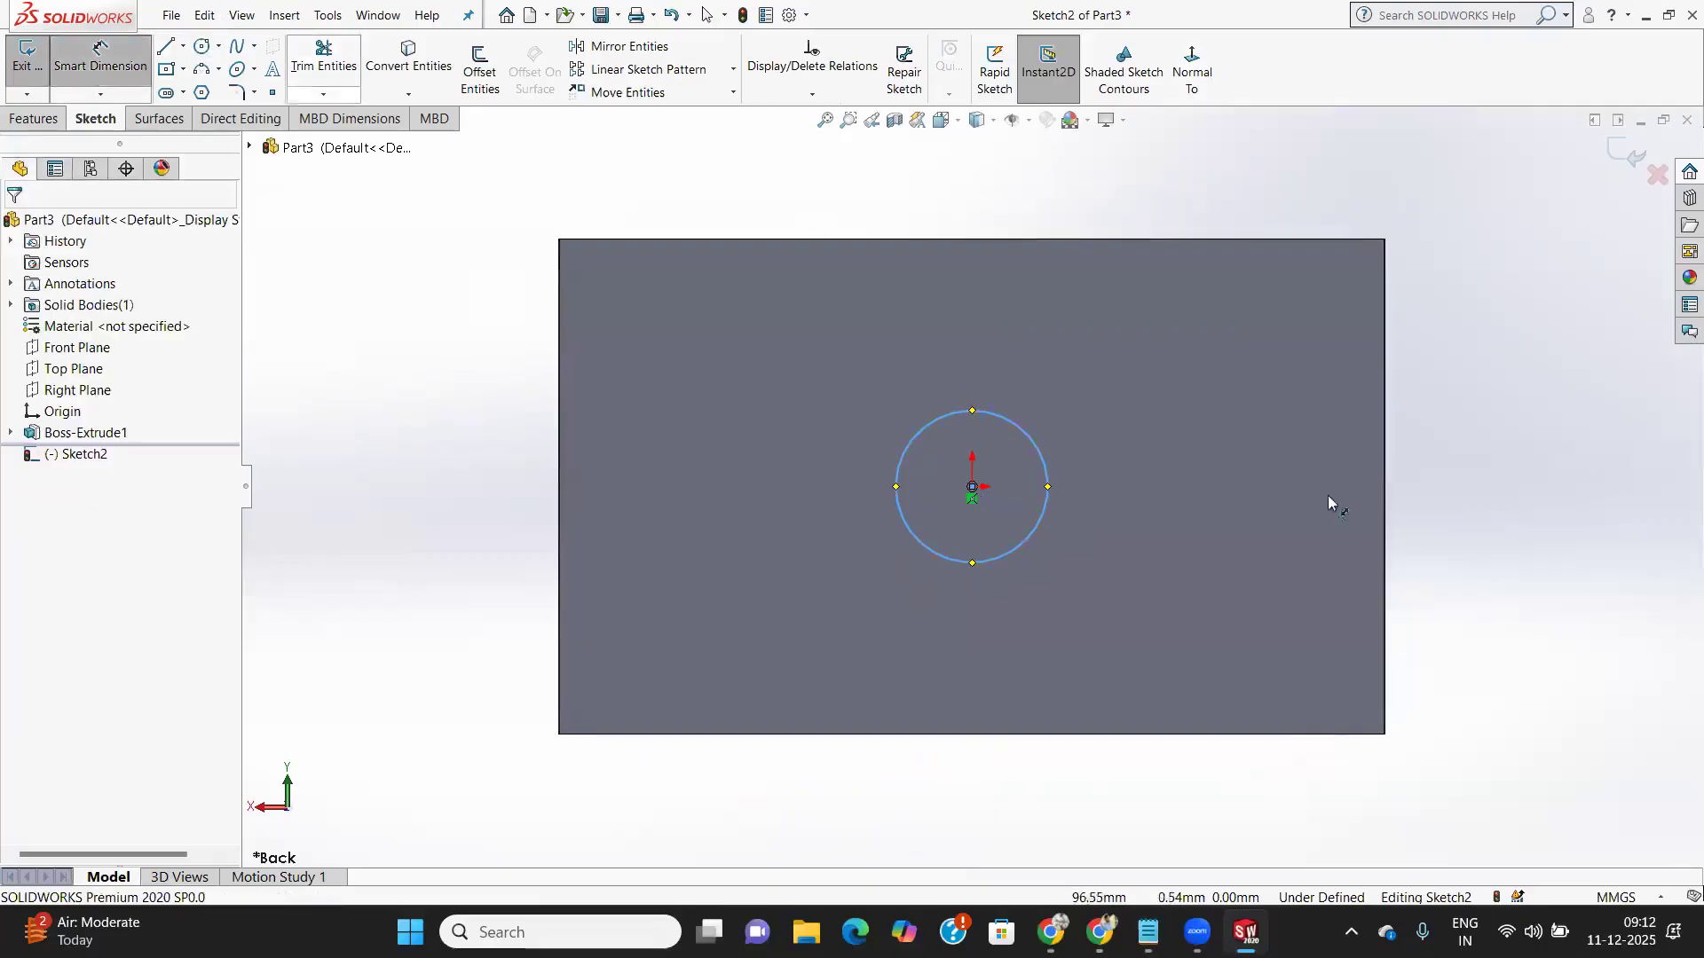
# Dimension the central circle's diameter to 30 mm
pyautogui.click(1036, 456)
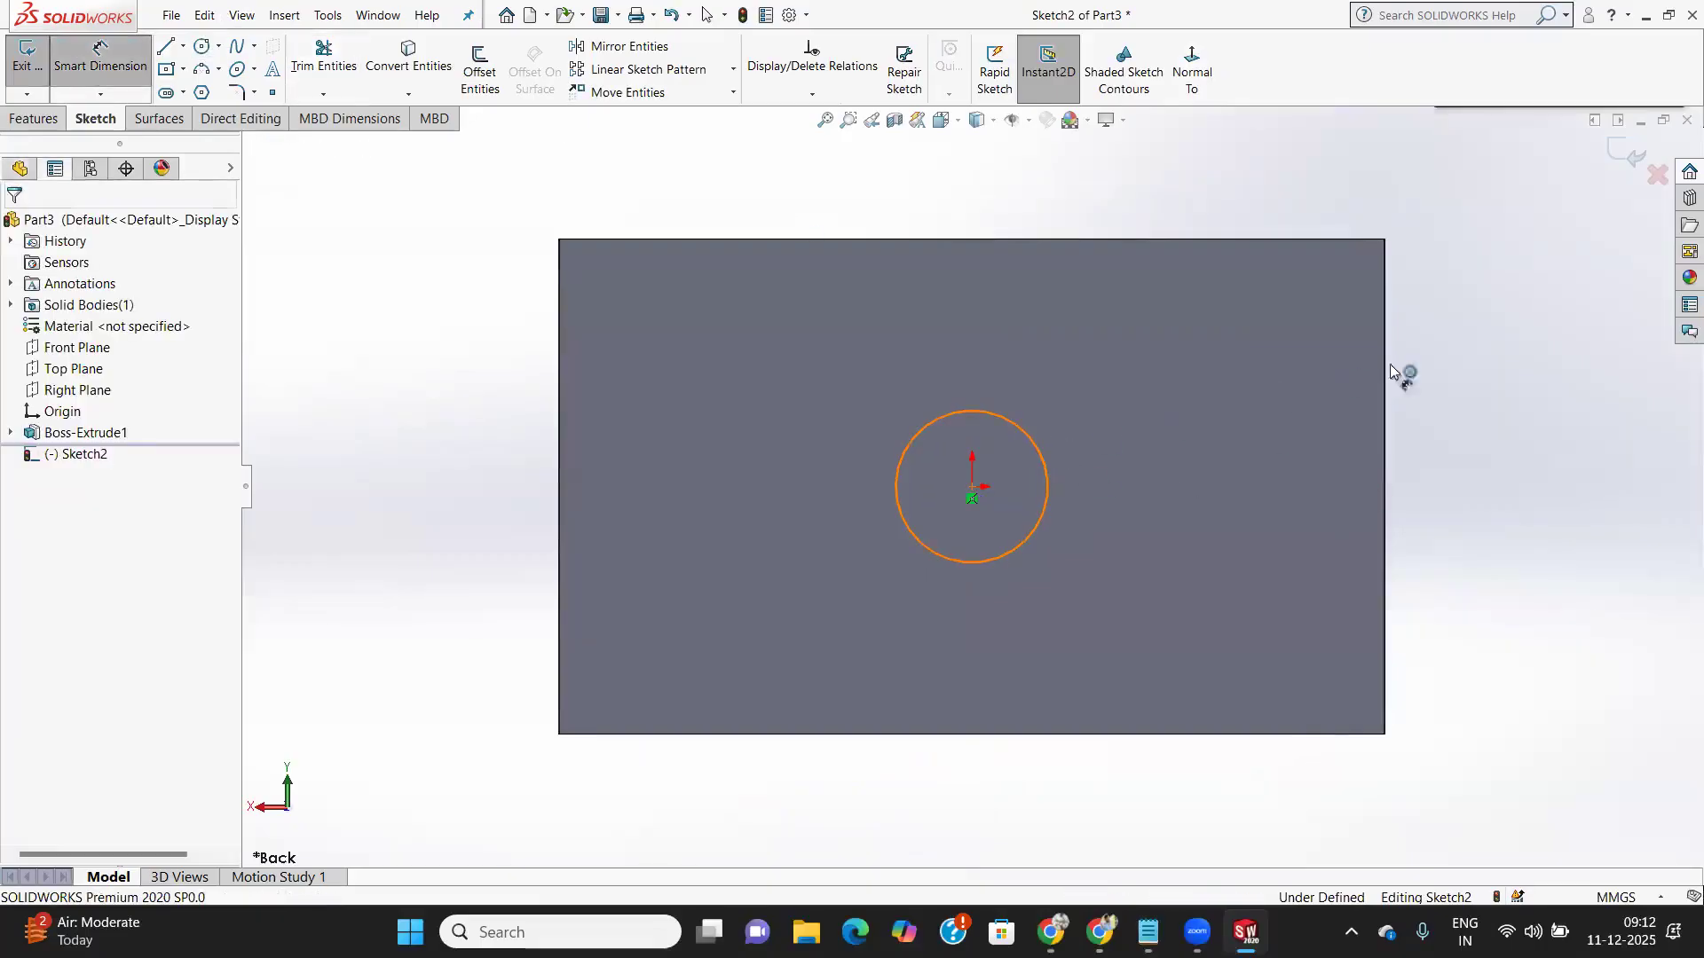
pyautogui.click(1468, 327)
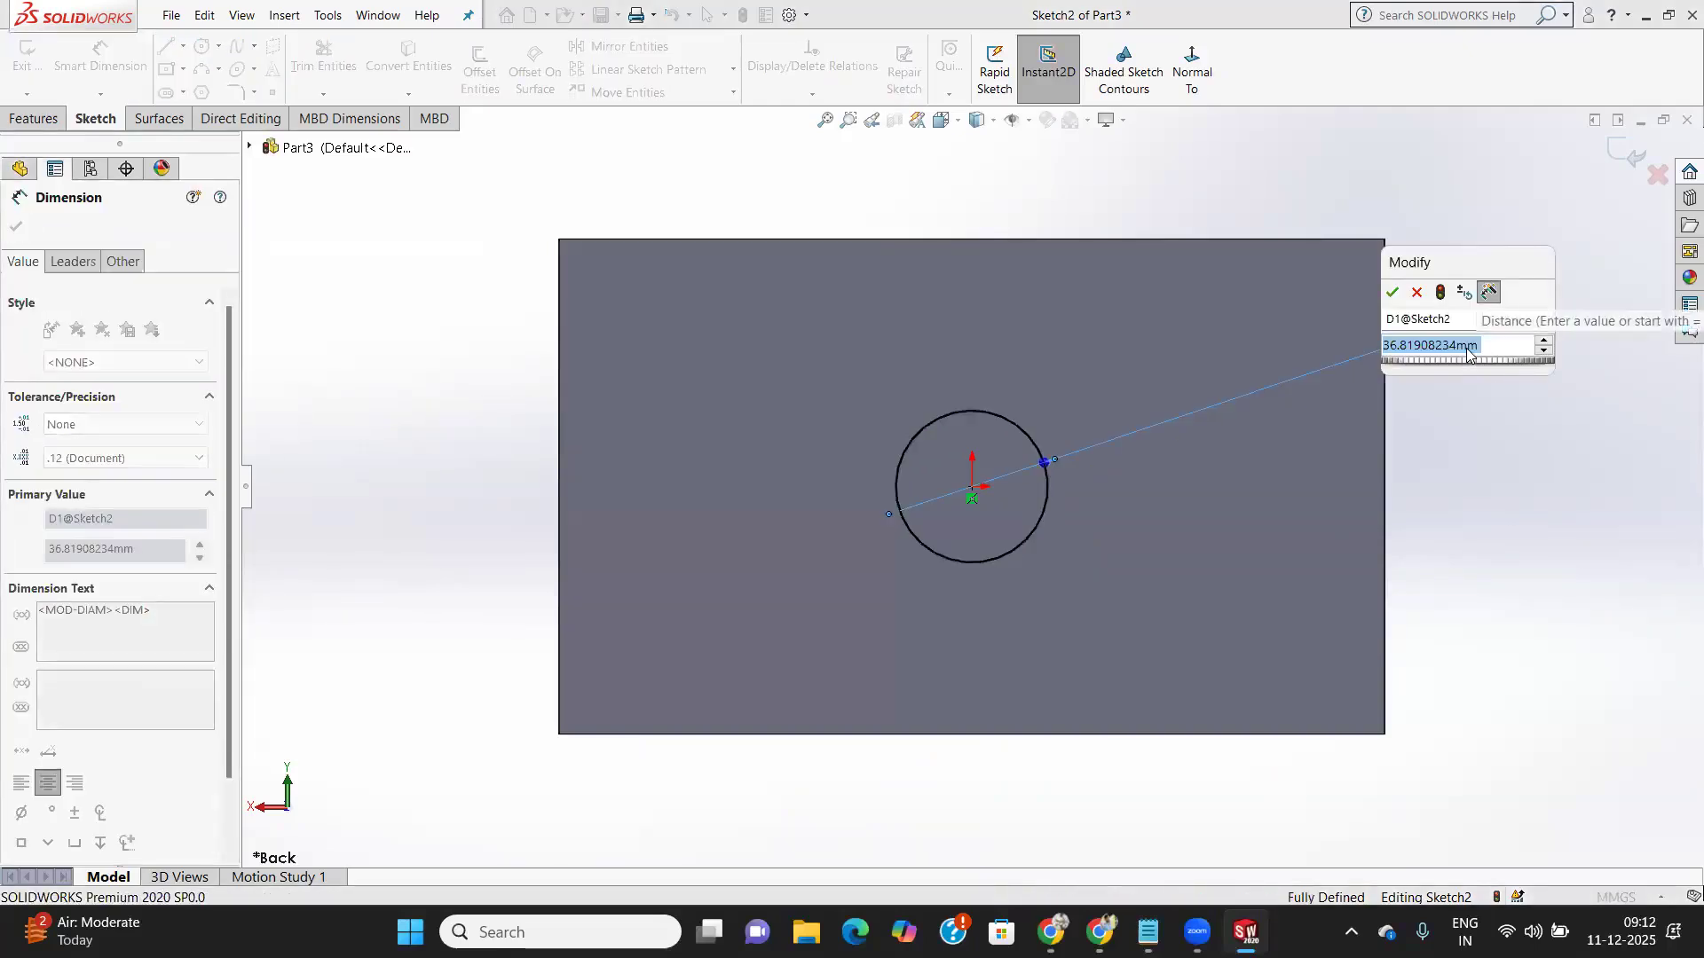
pyautogui.write('3')
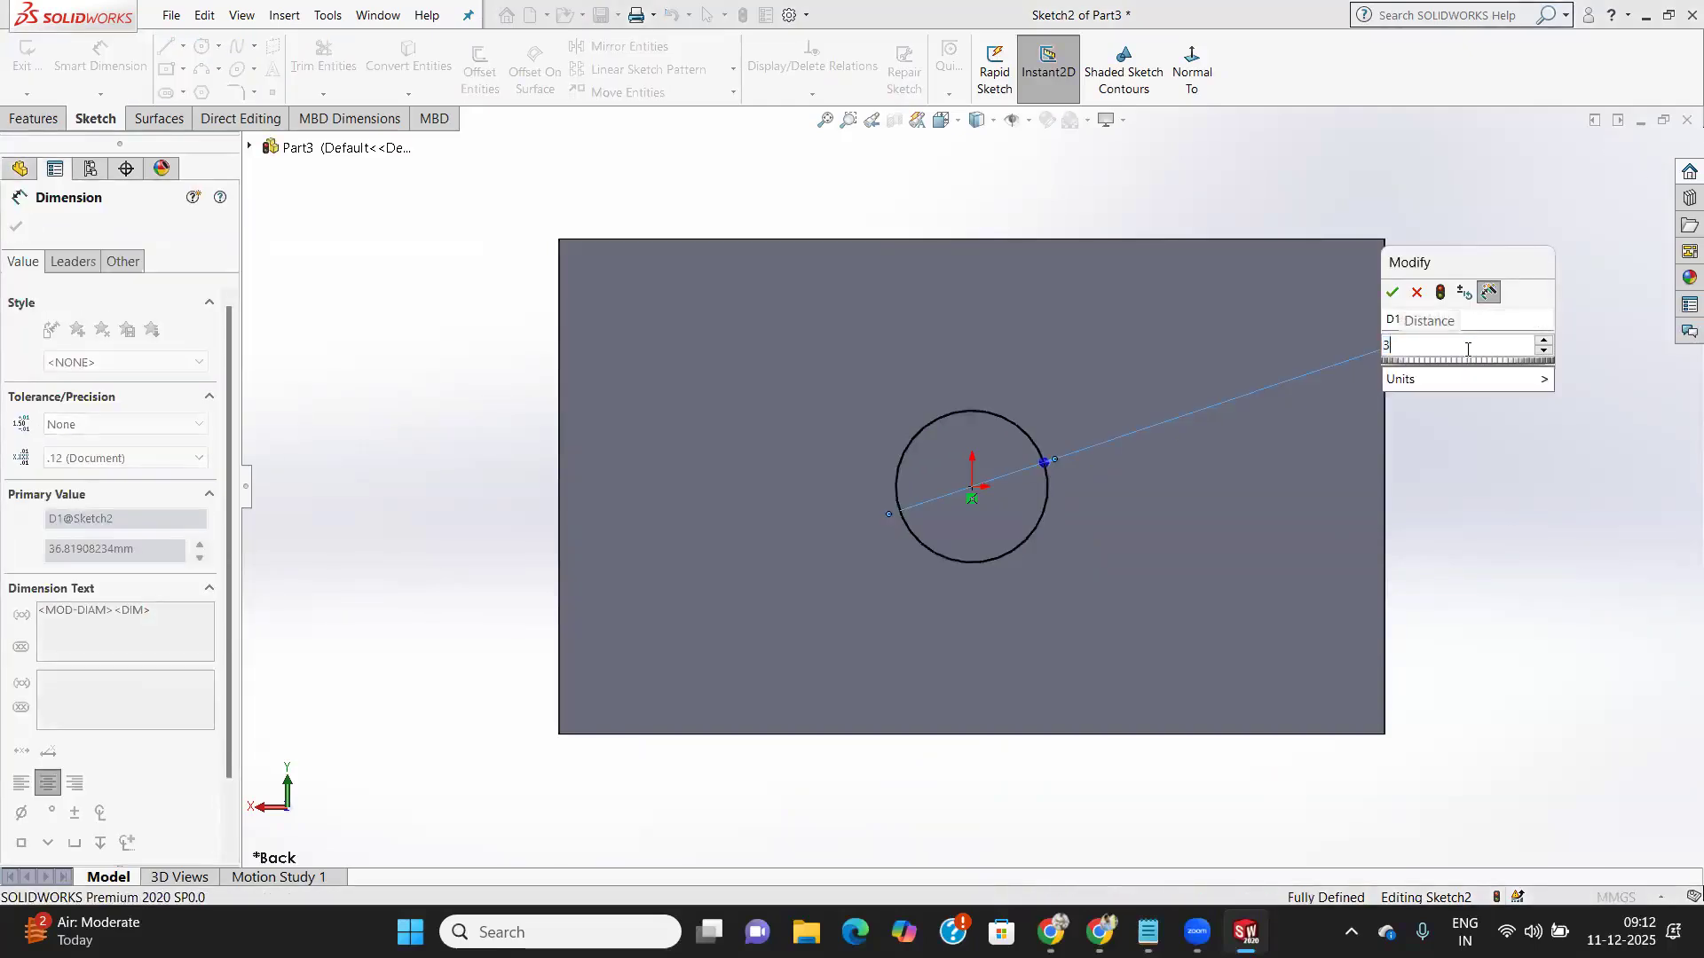
pyautogui.write('0')
pyautogui.press('Return')
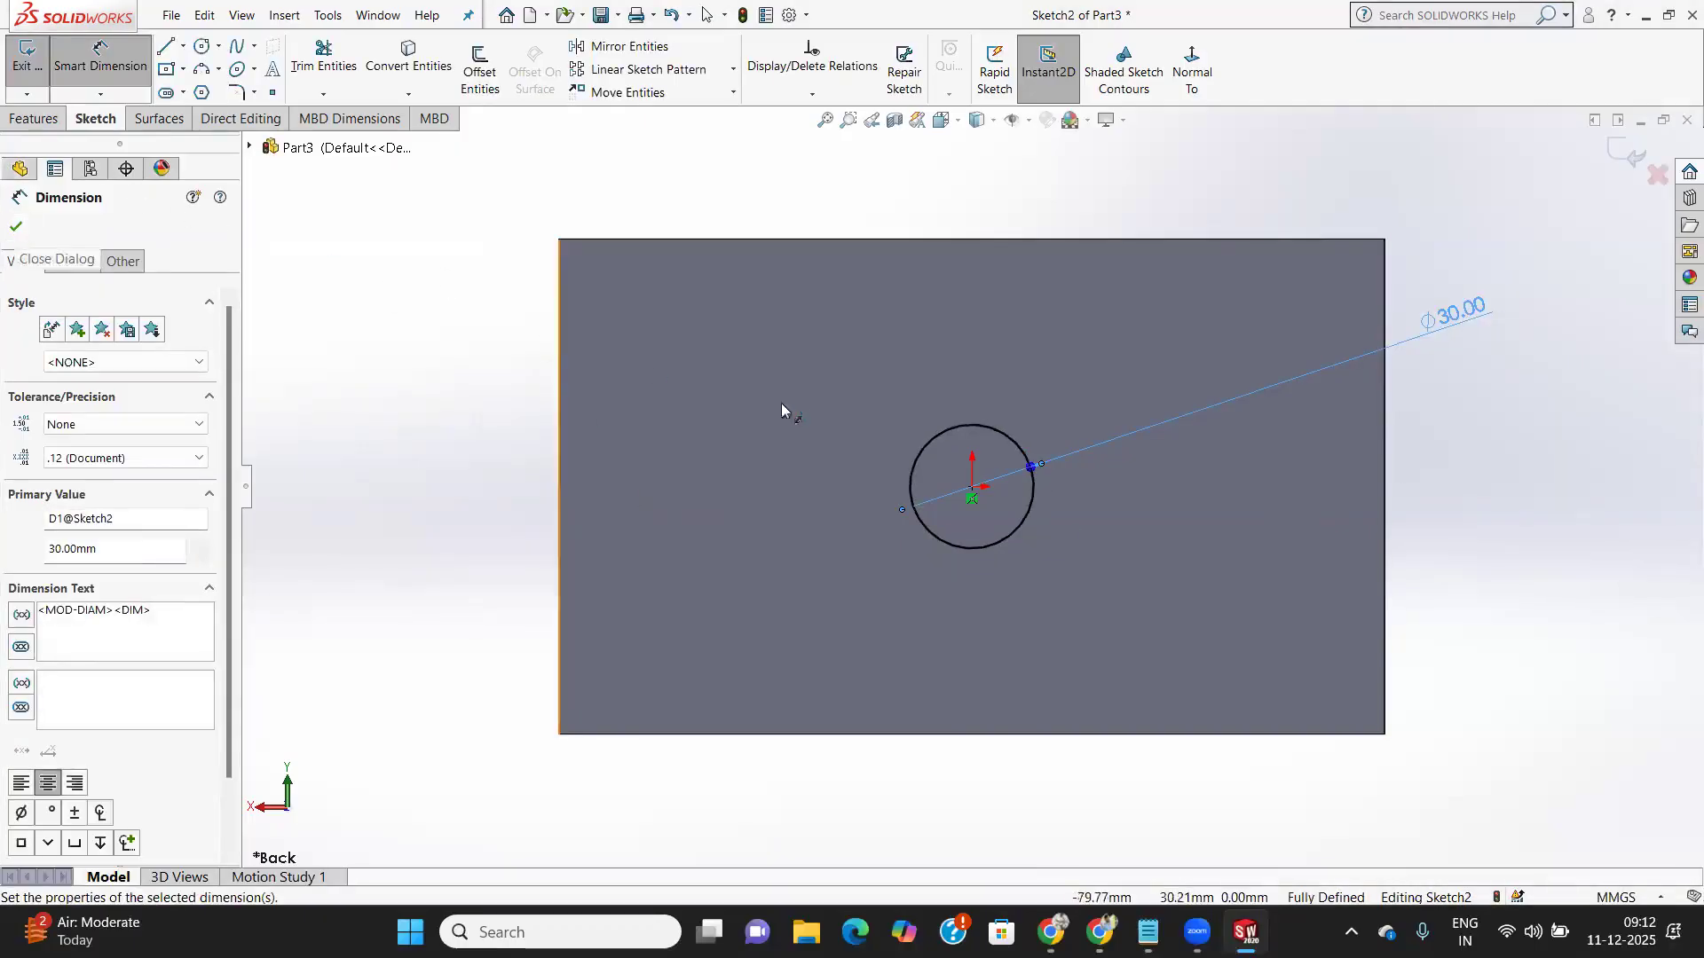
# Draw a circle of about 4.7 mm radius near the plate's upper-left corner and dimension its diameter to 15 mm
pyautogui.click(201, 54)
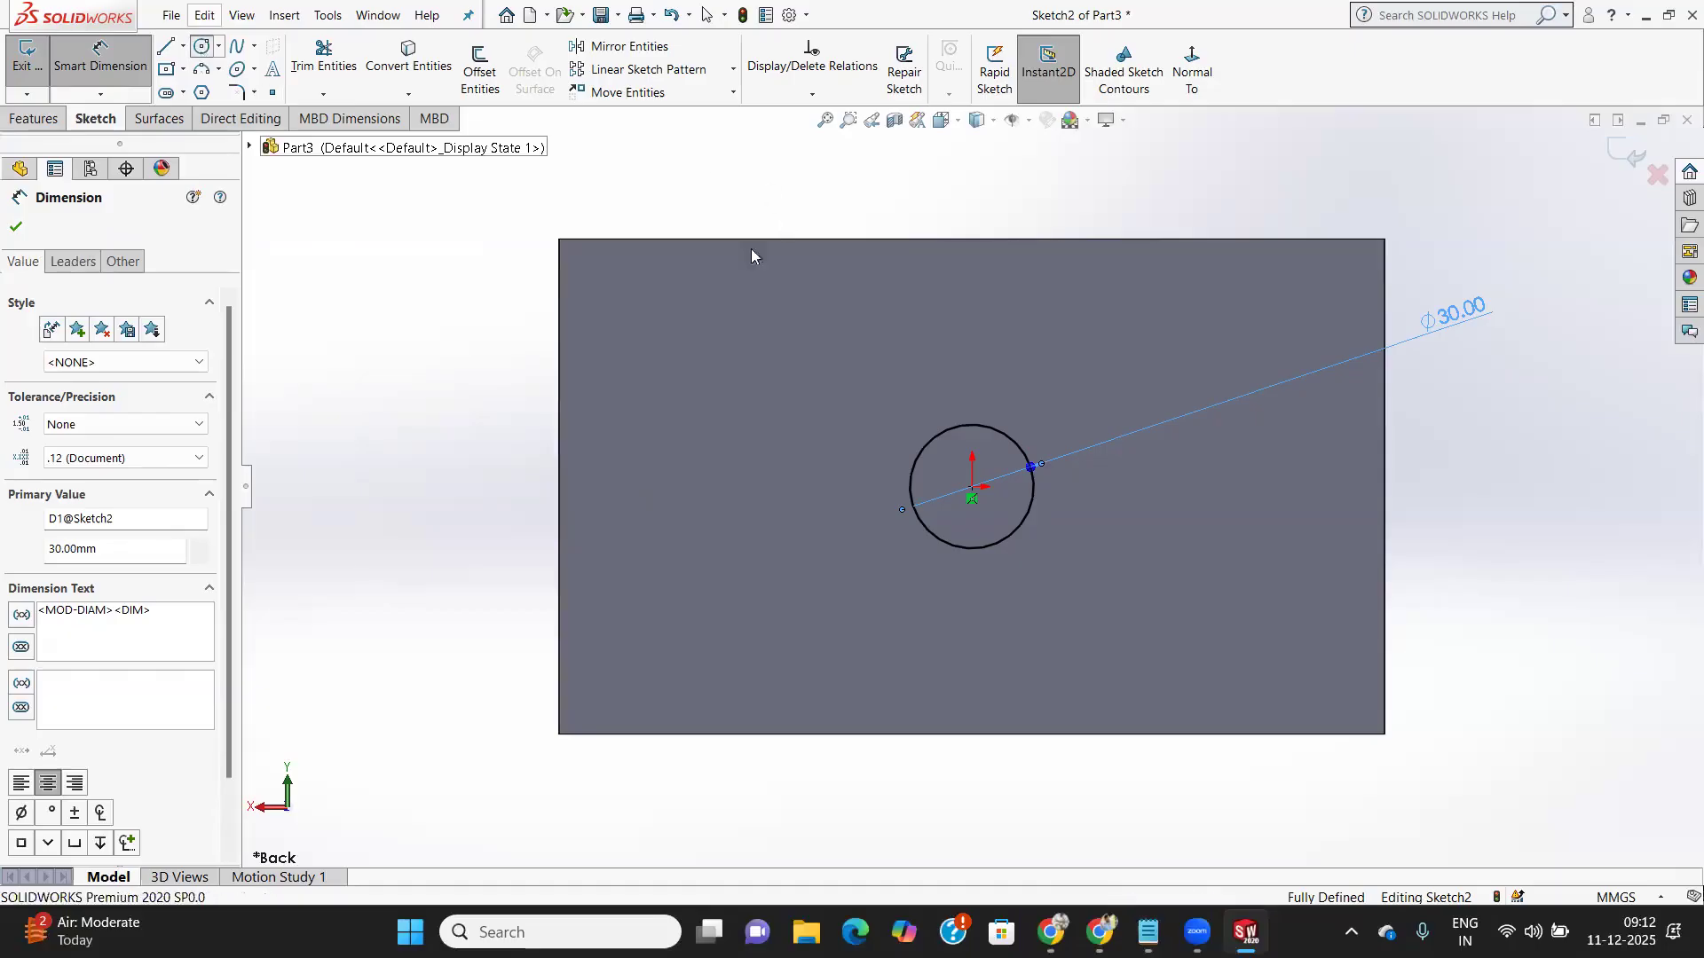
pyautogui.click(637, 305)
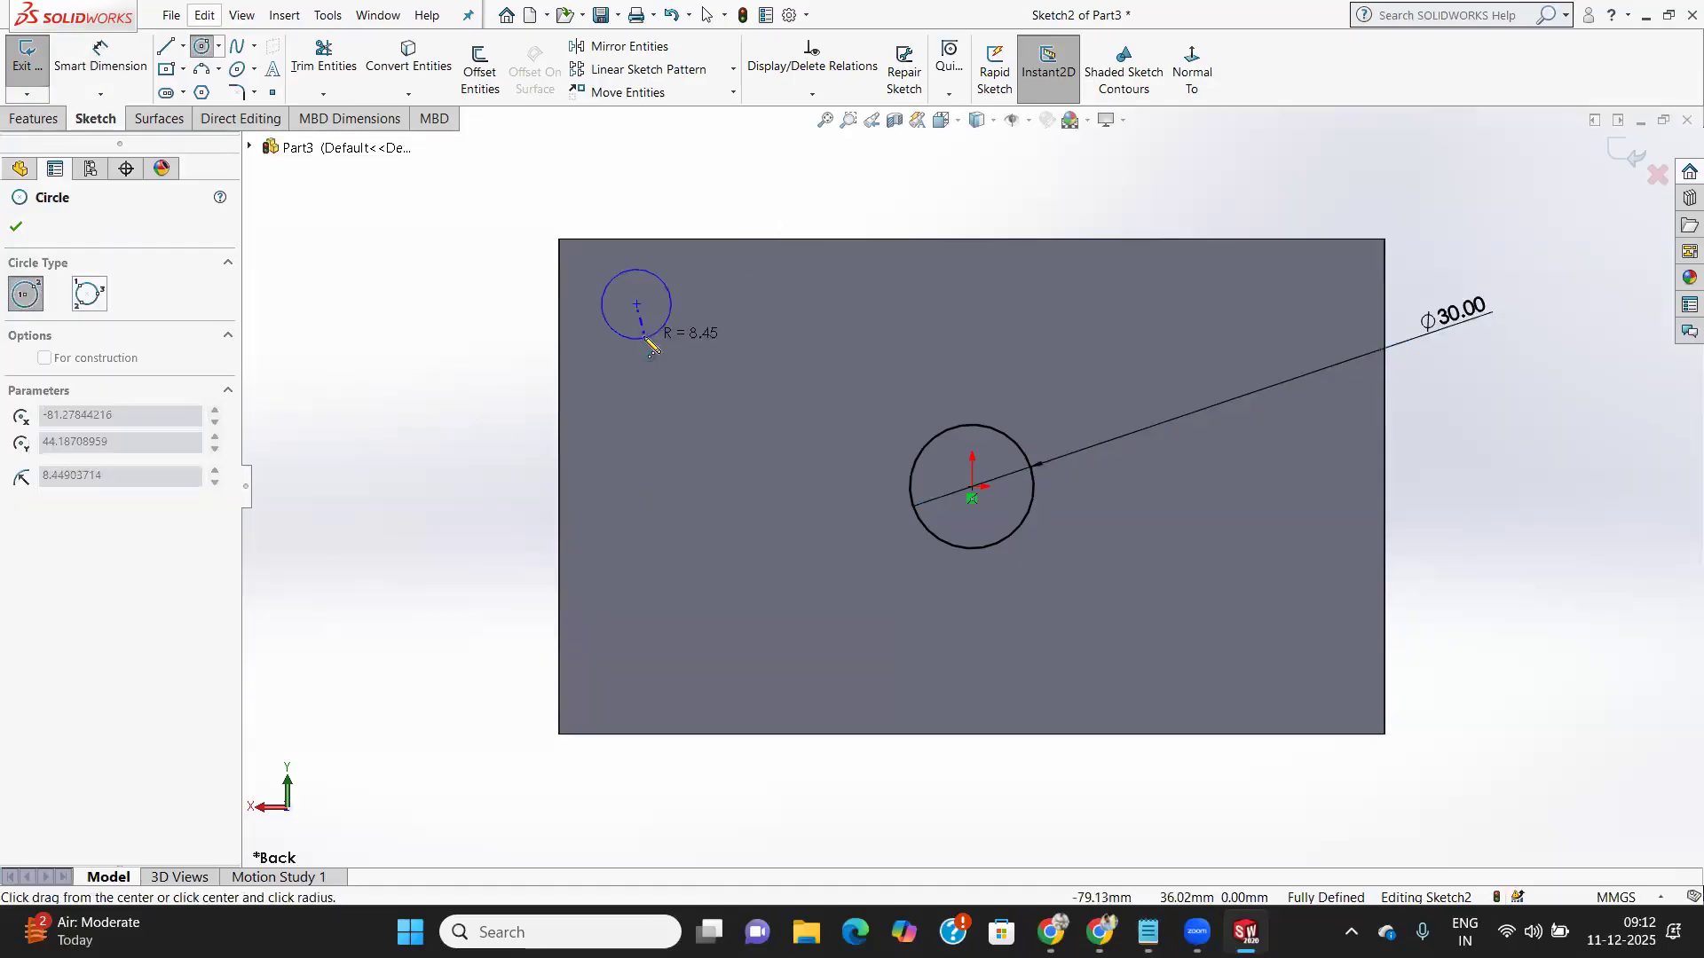
pyautogui.click(650, 317)
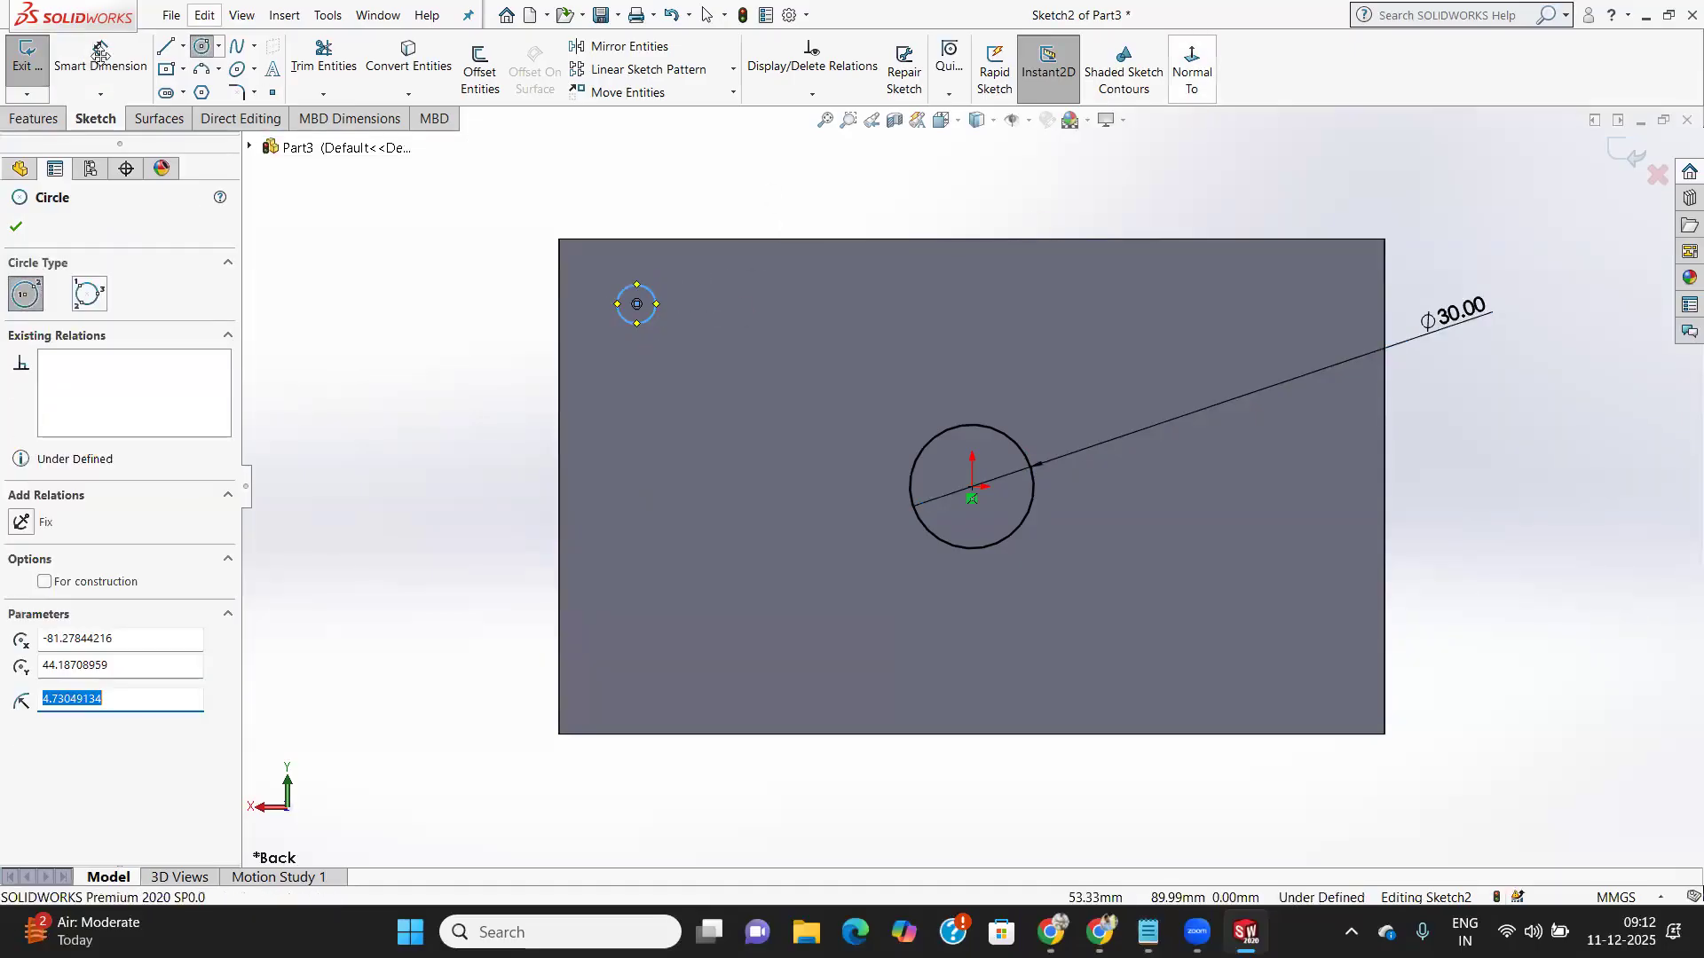
pyautogui.press('d')
pyautogui.click(620, 321)
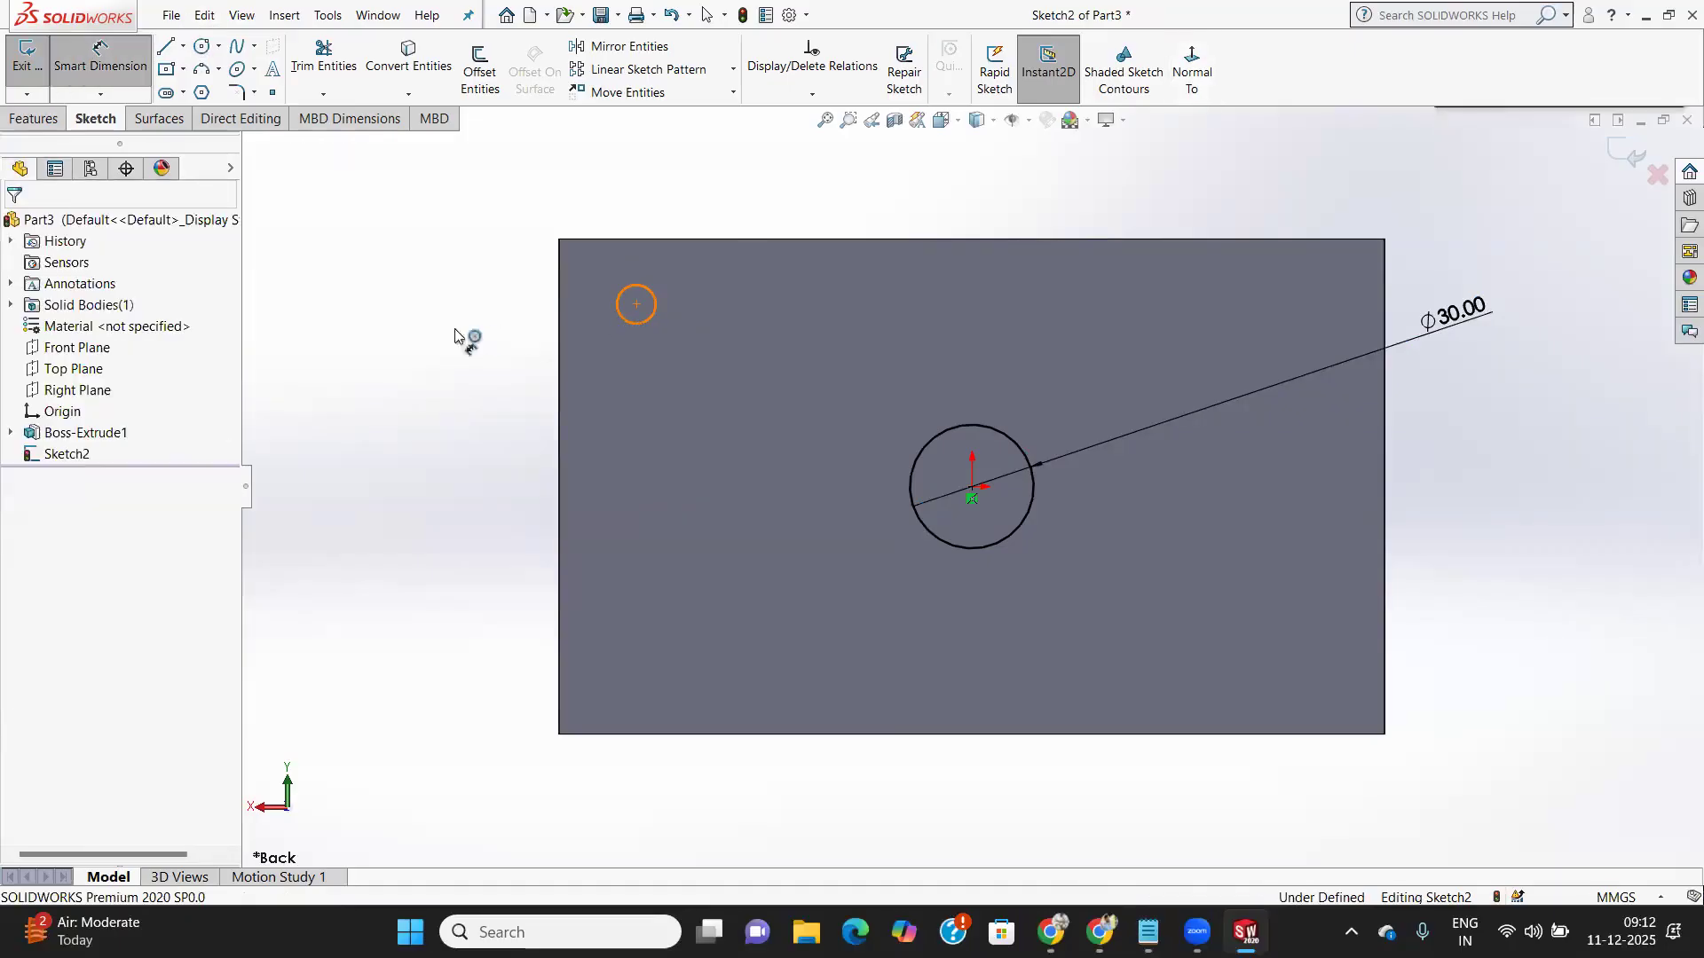
pyautogui.click(420, 342)
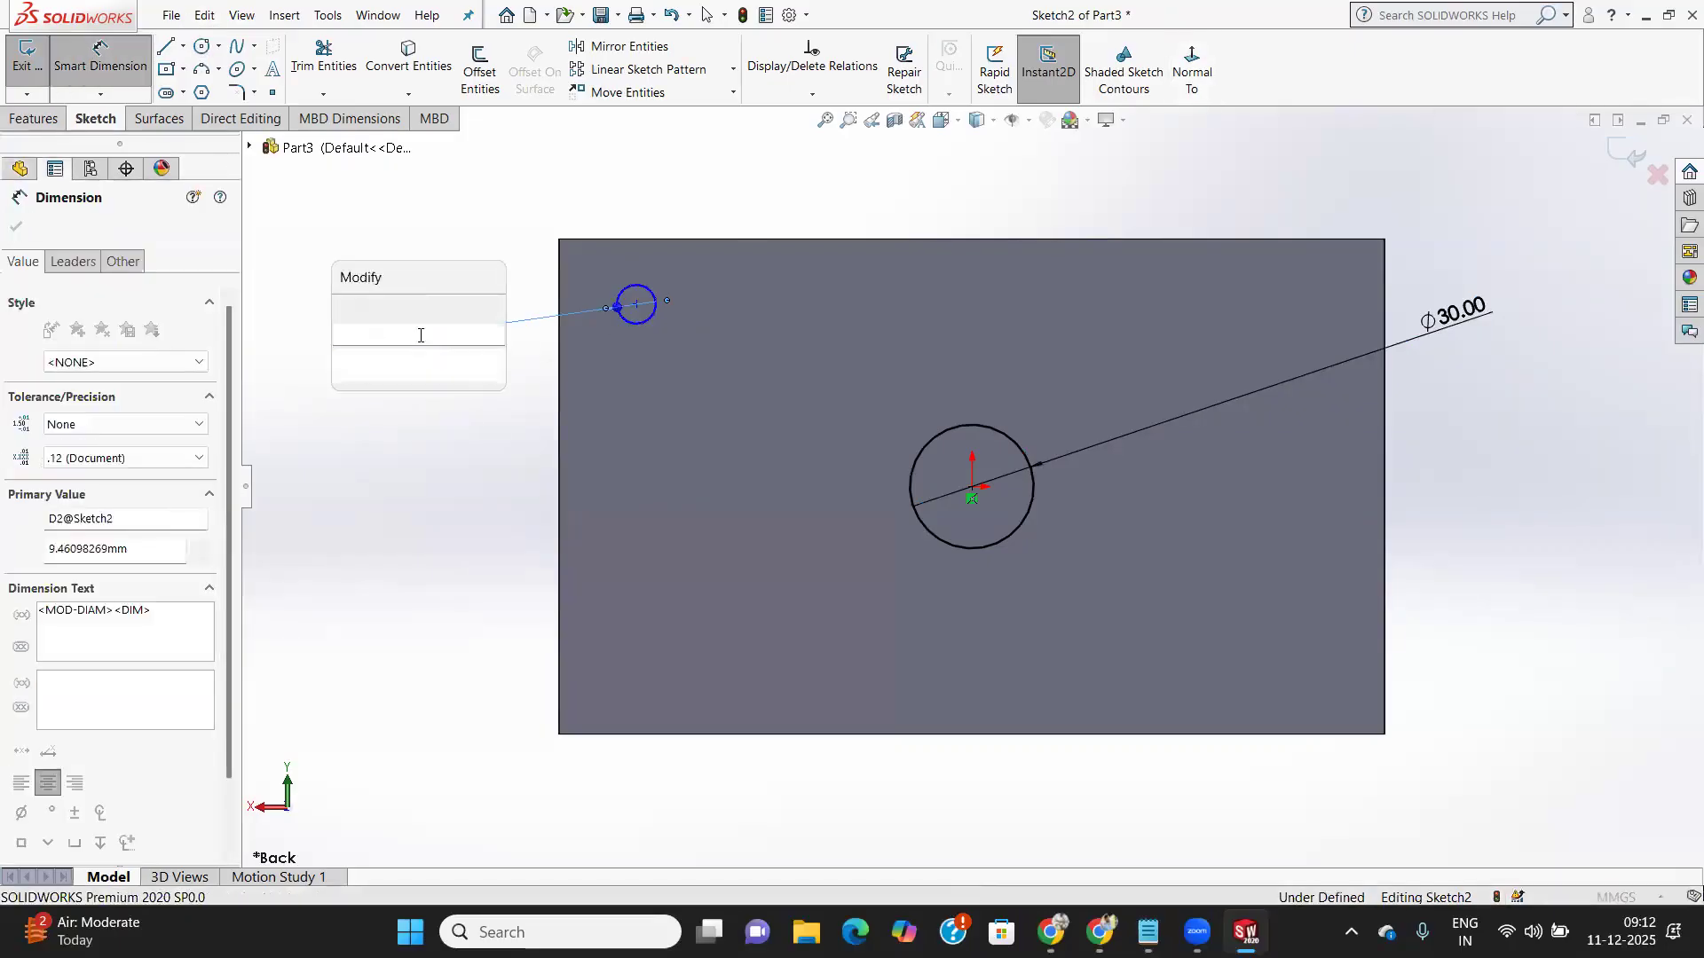
pyautogui.write('1')
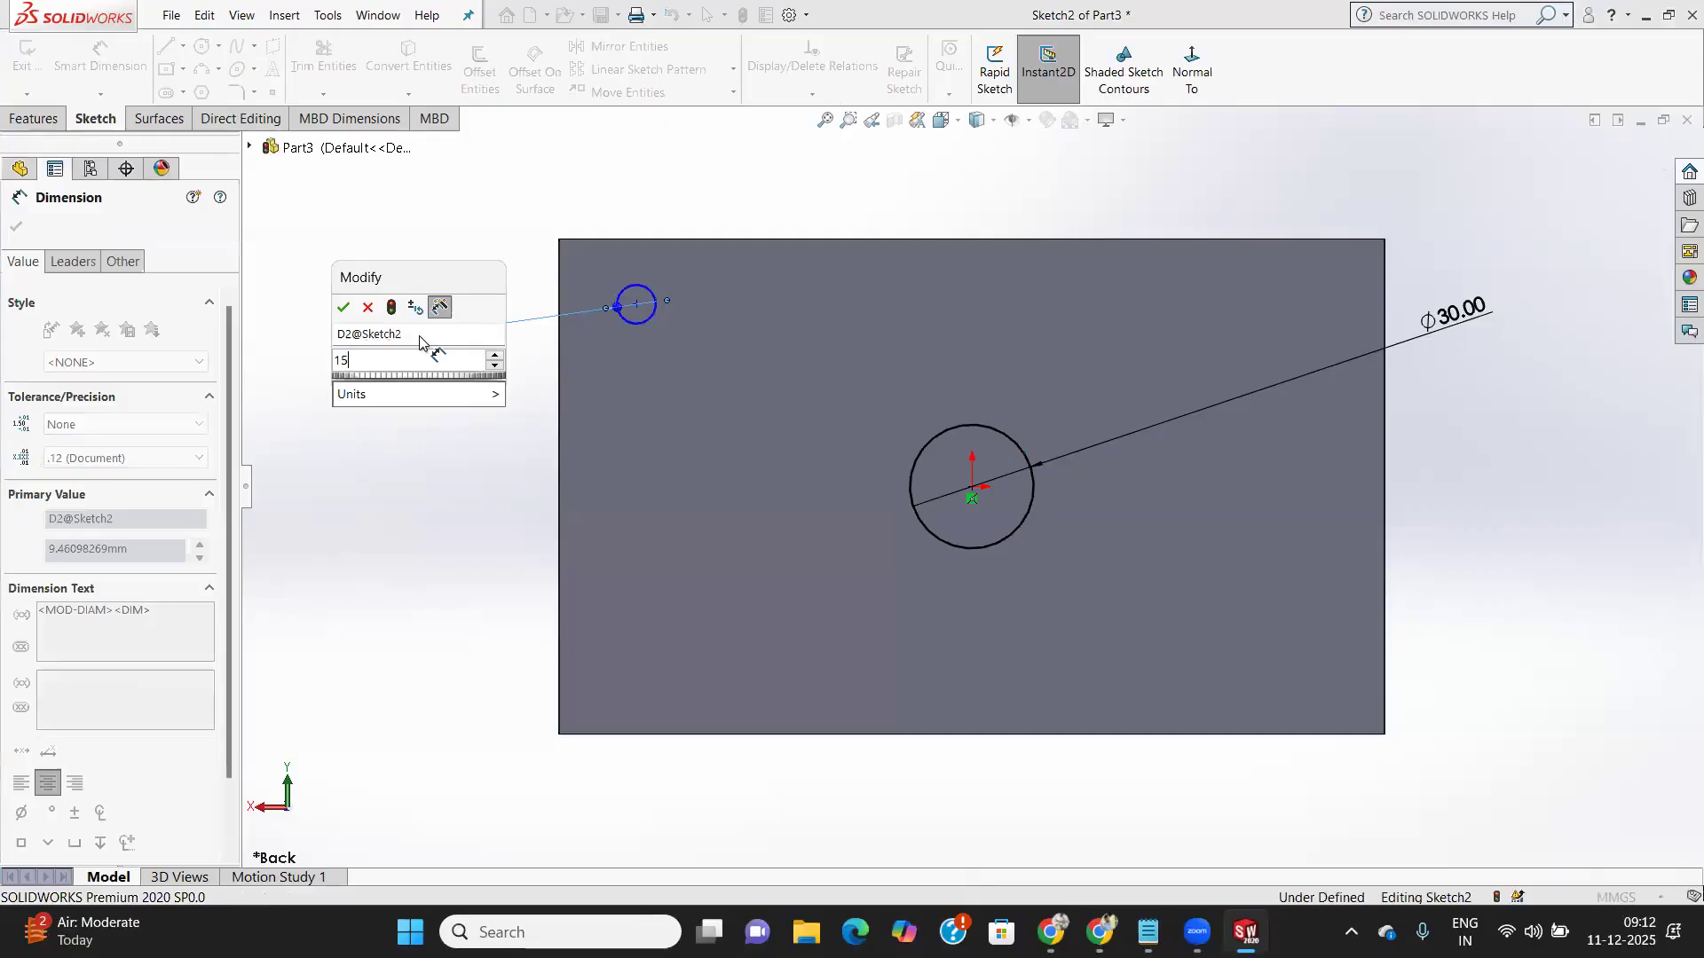
pyautogui.write('5')
pyautogui.press('Return')
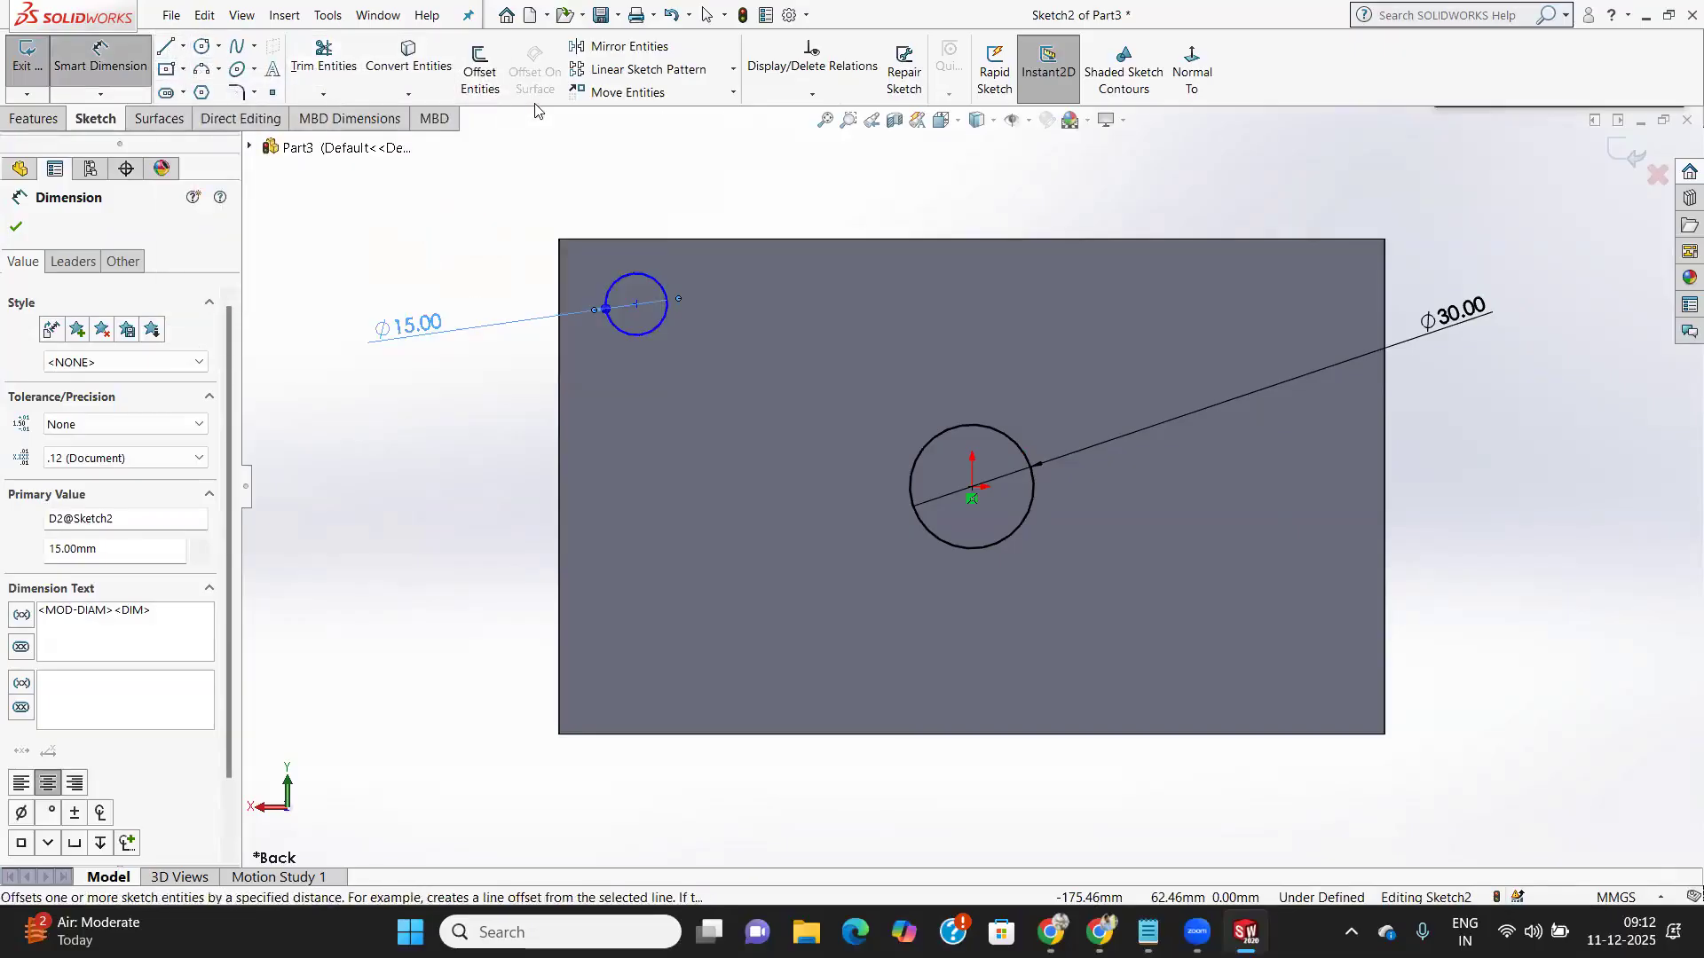
# Dimension the corner circle's center 20 mm below the plate's top edge
pyautogui.click(636, 306)
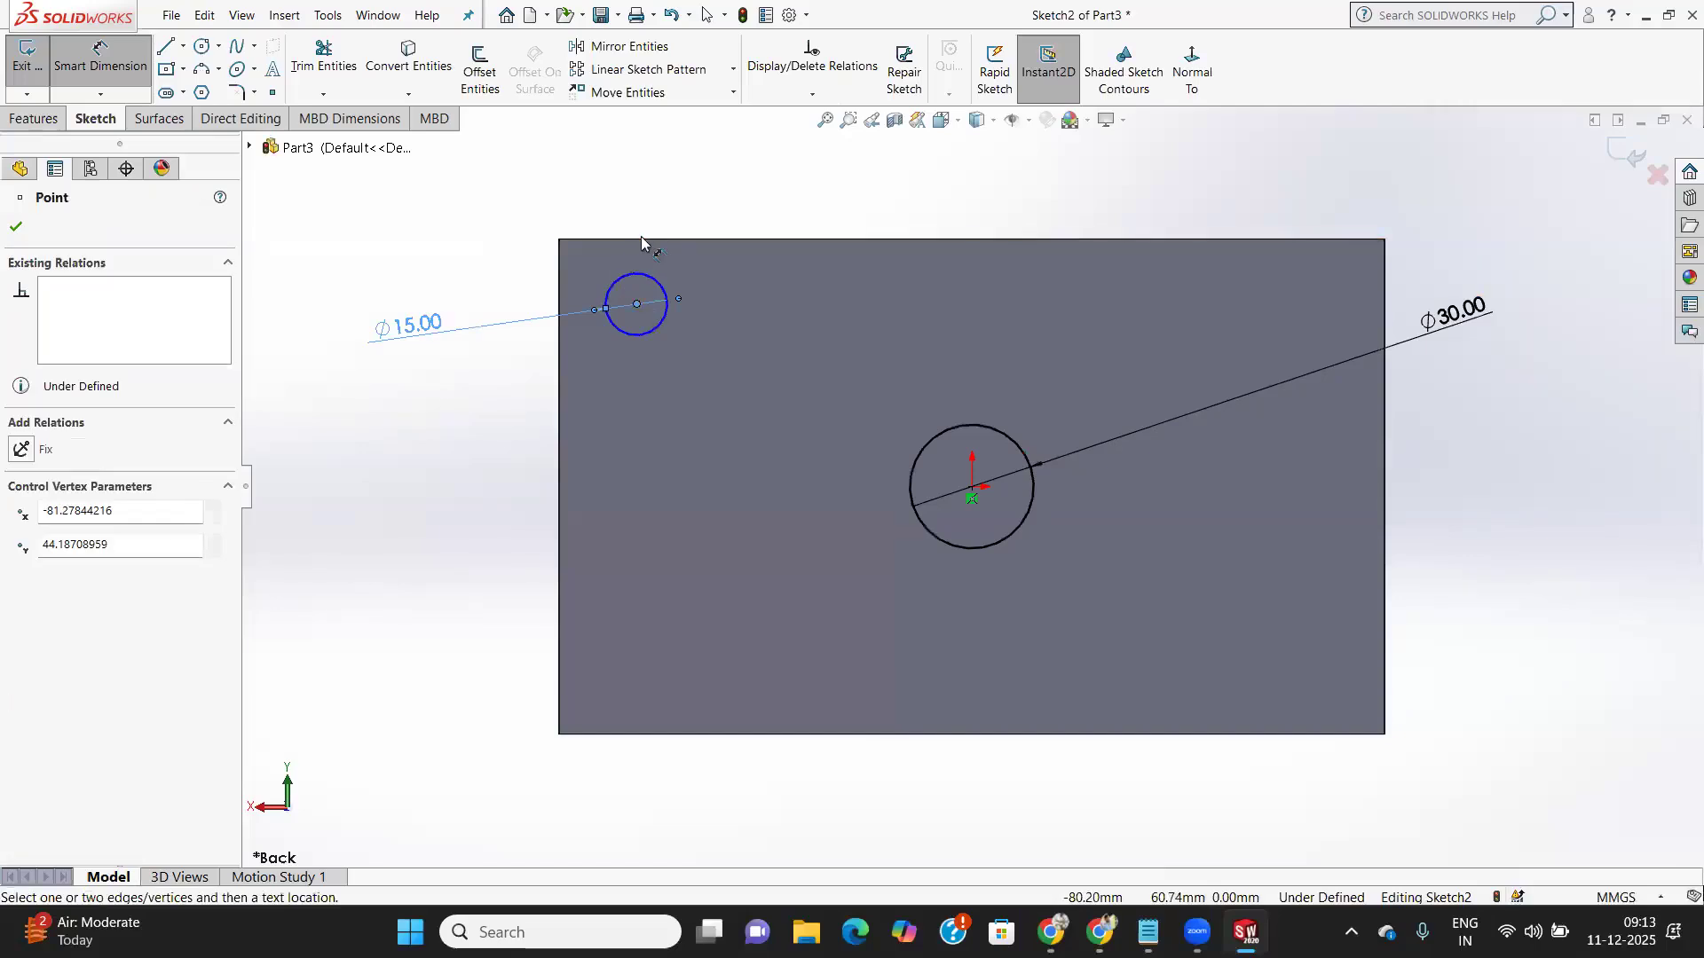
pyautogui.click(621, 240)
pyautogui.click(495, 241)
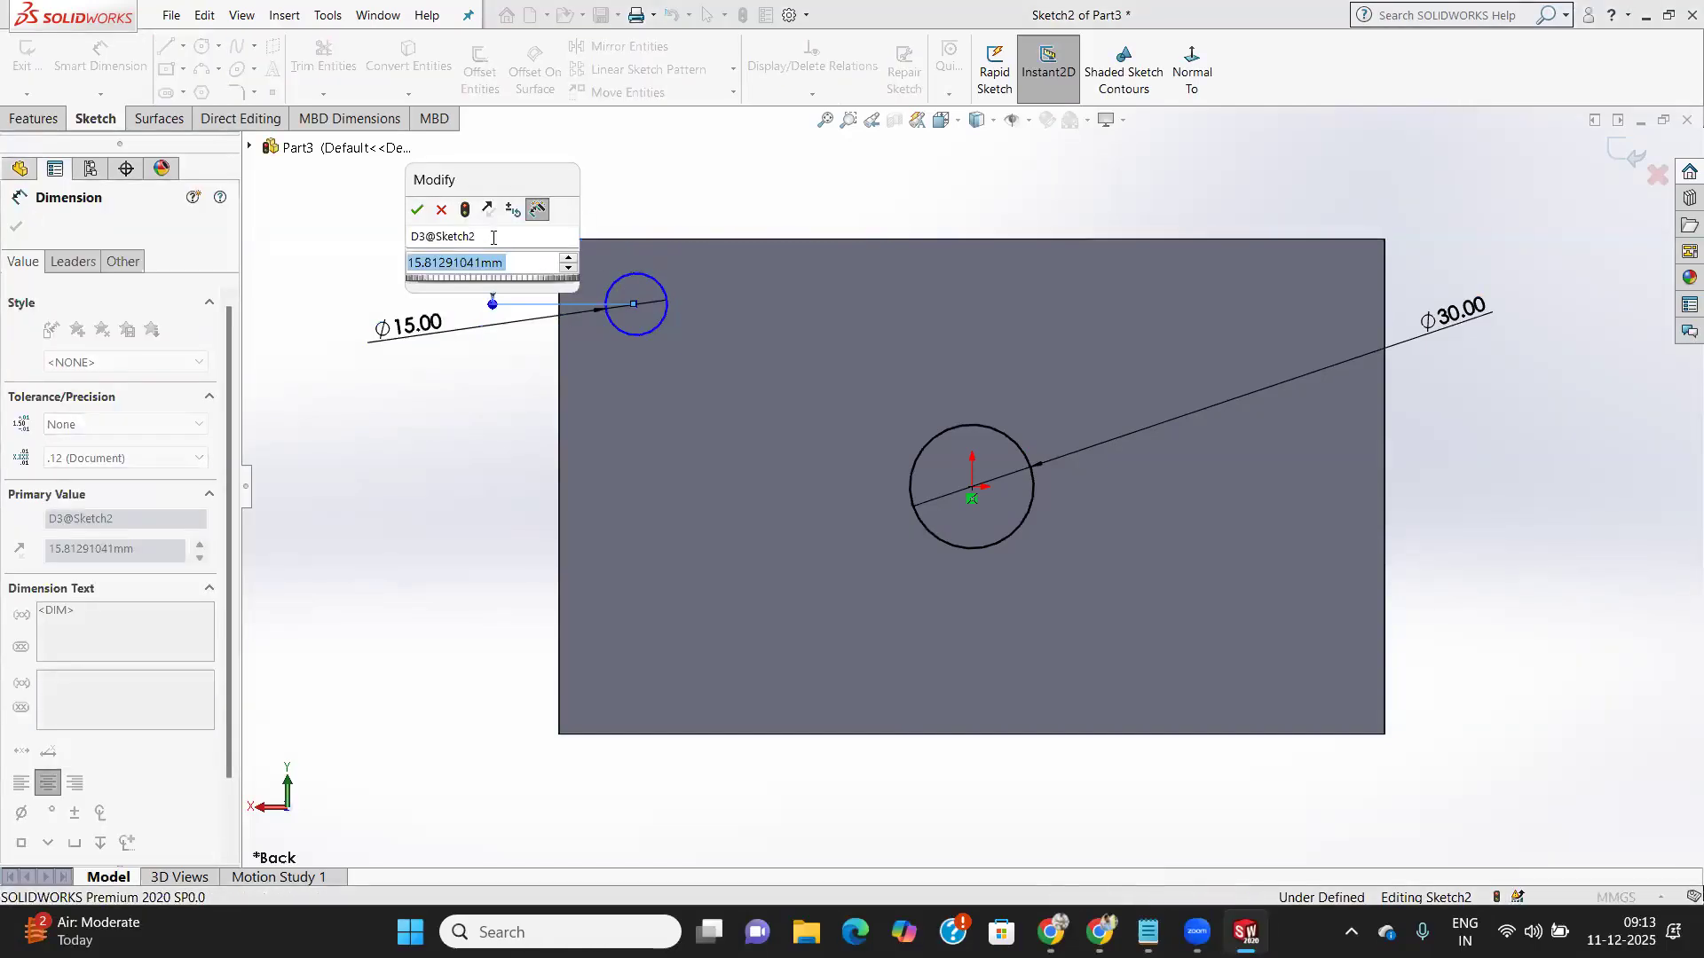
pyautogui.write('20')
pyautogui.press('Return')
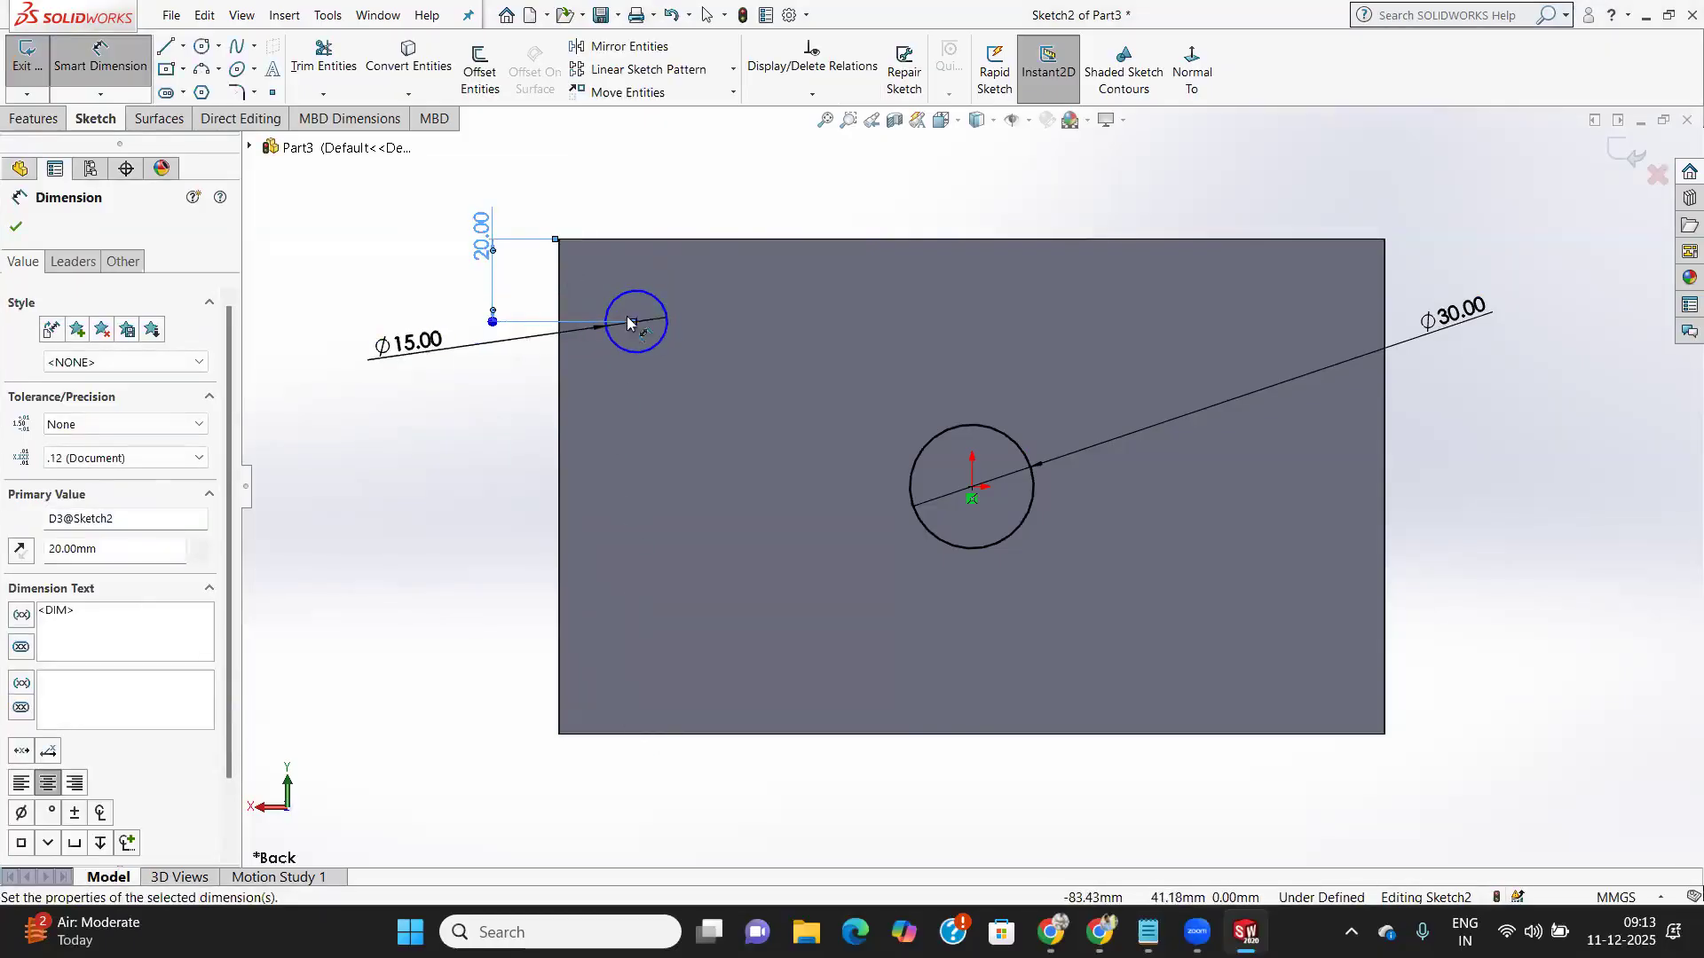
# Dimension the corner circle's center 20 mm from the plate's left edge and leave the dimension tool
pyautogui.click(560, 310)
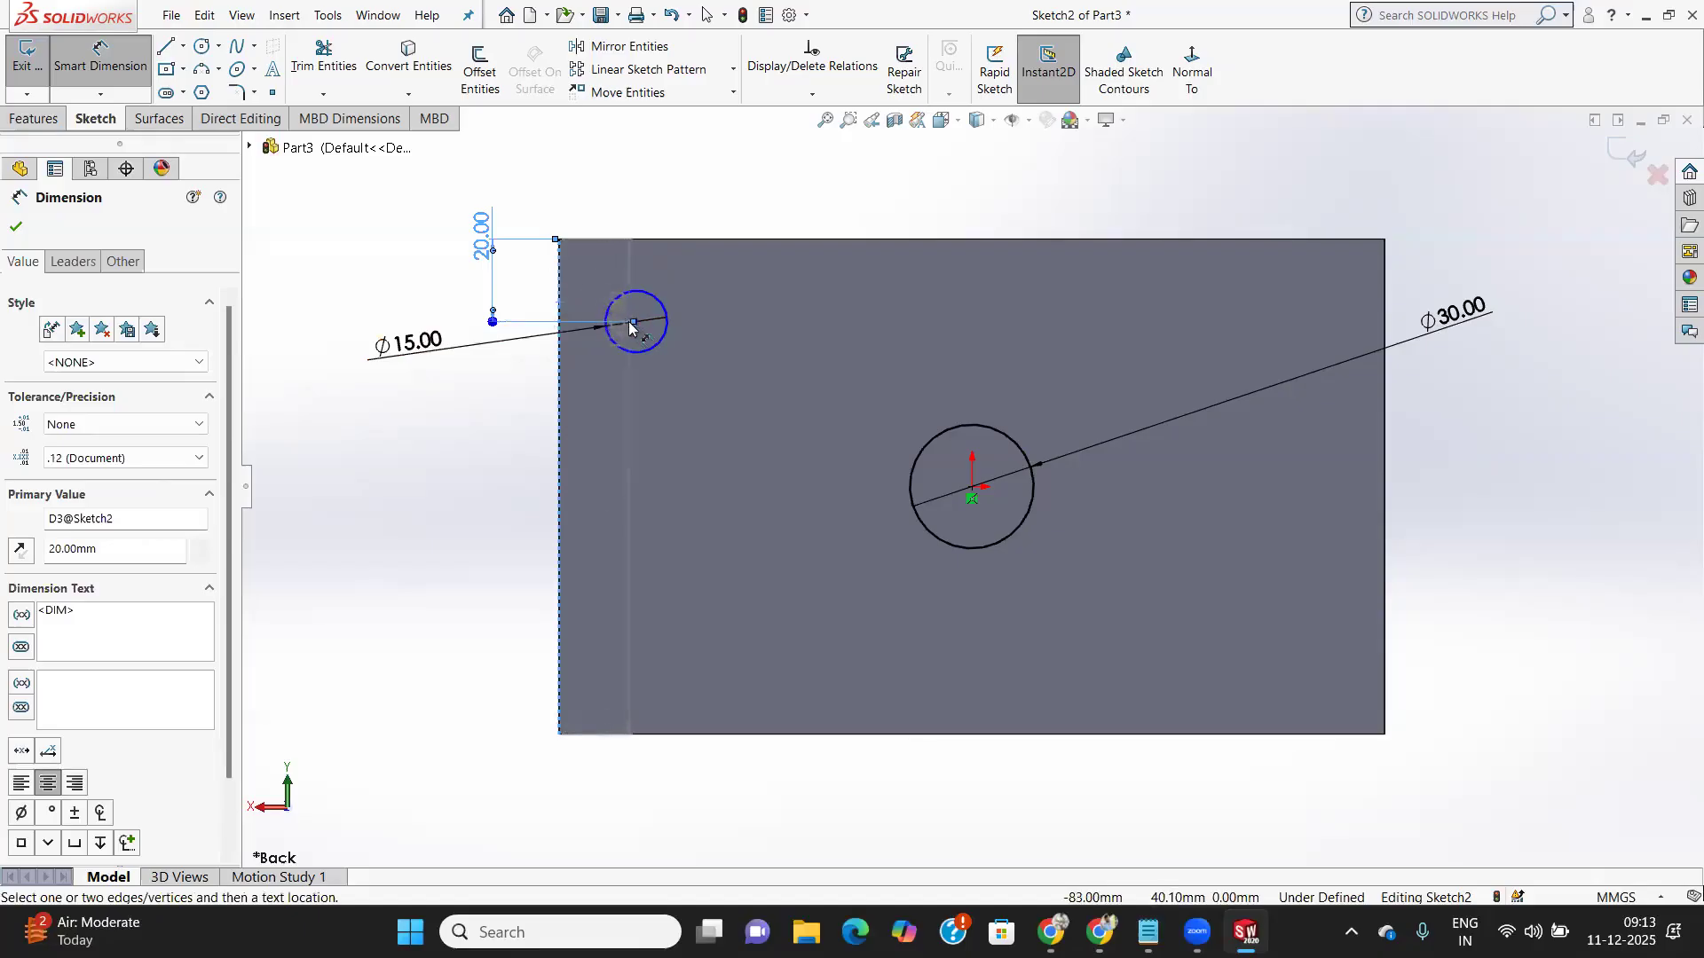
pyautogui.click(635, 322)
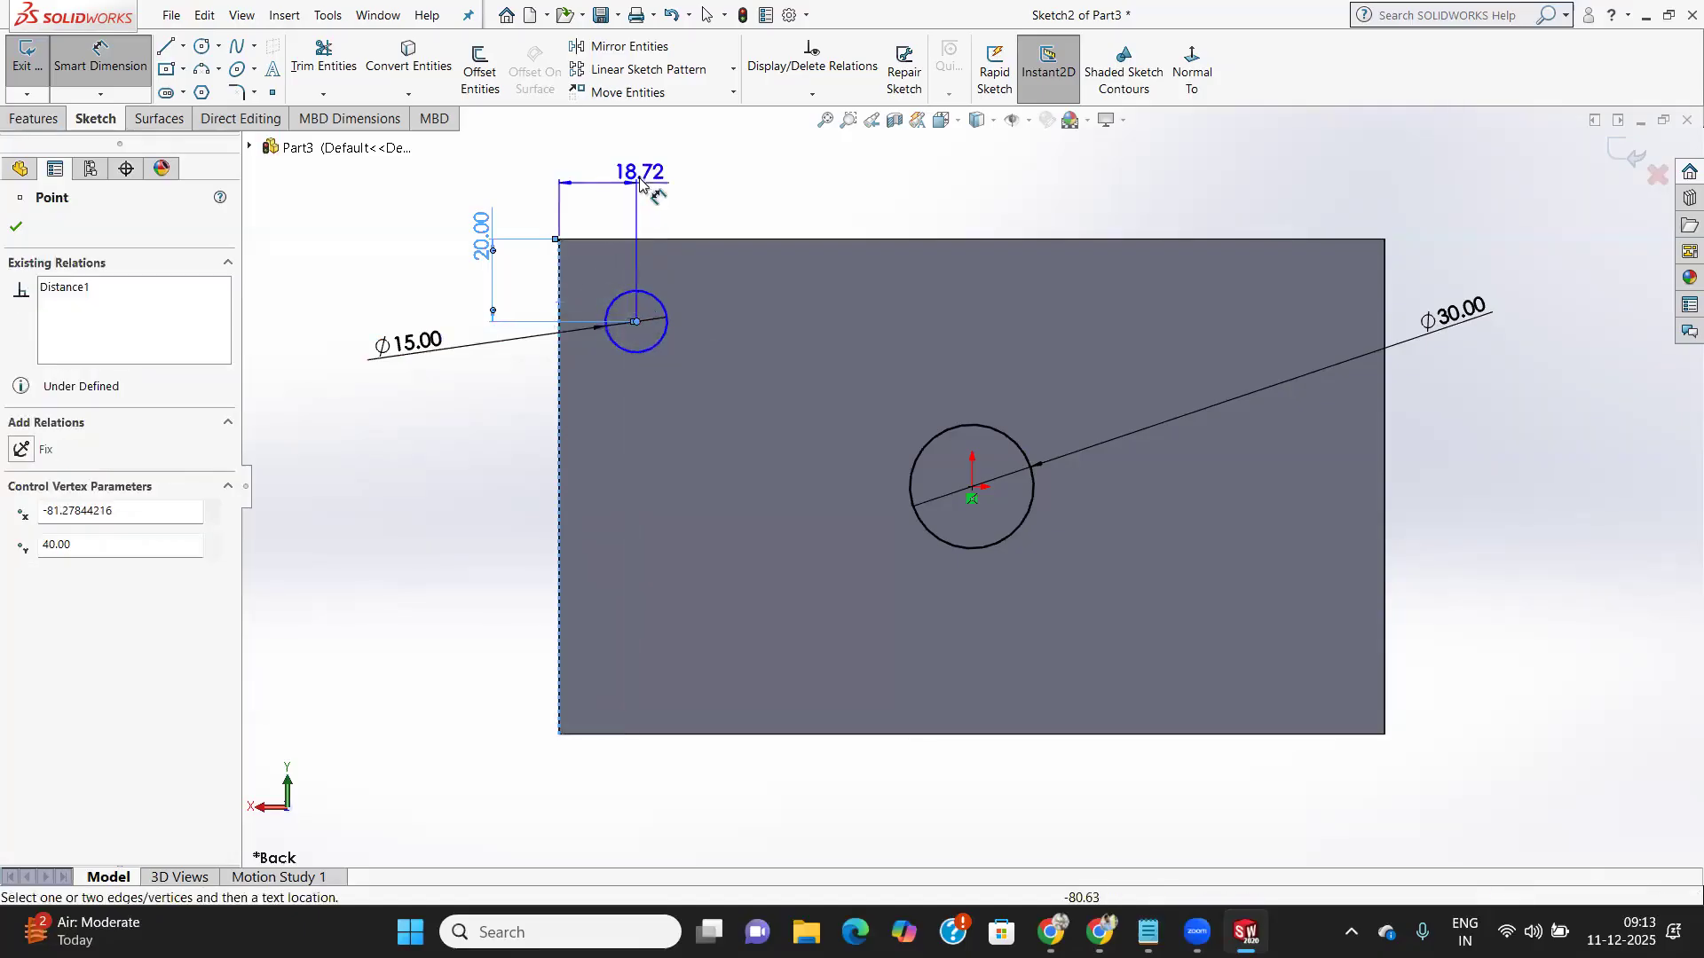
pyautogui.click(639, 178)
pyautogui.write('20')
pyautogui.press('Return')
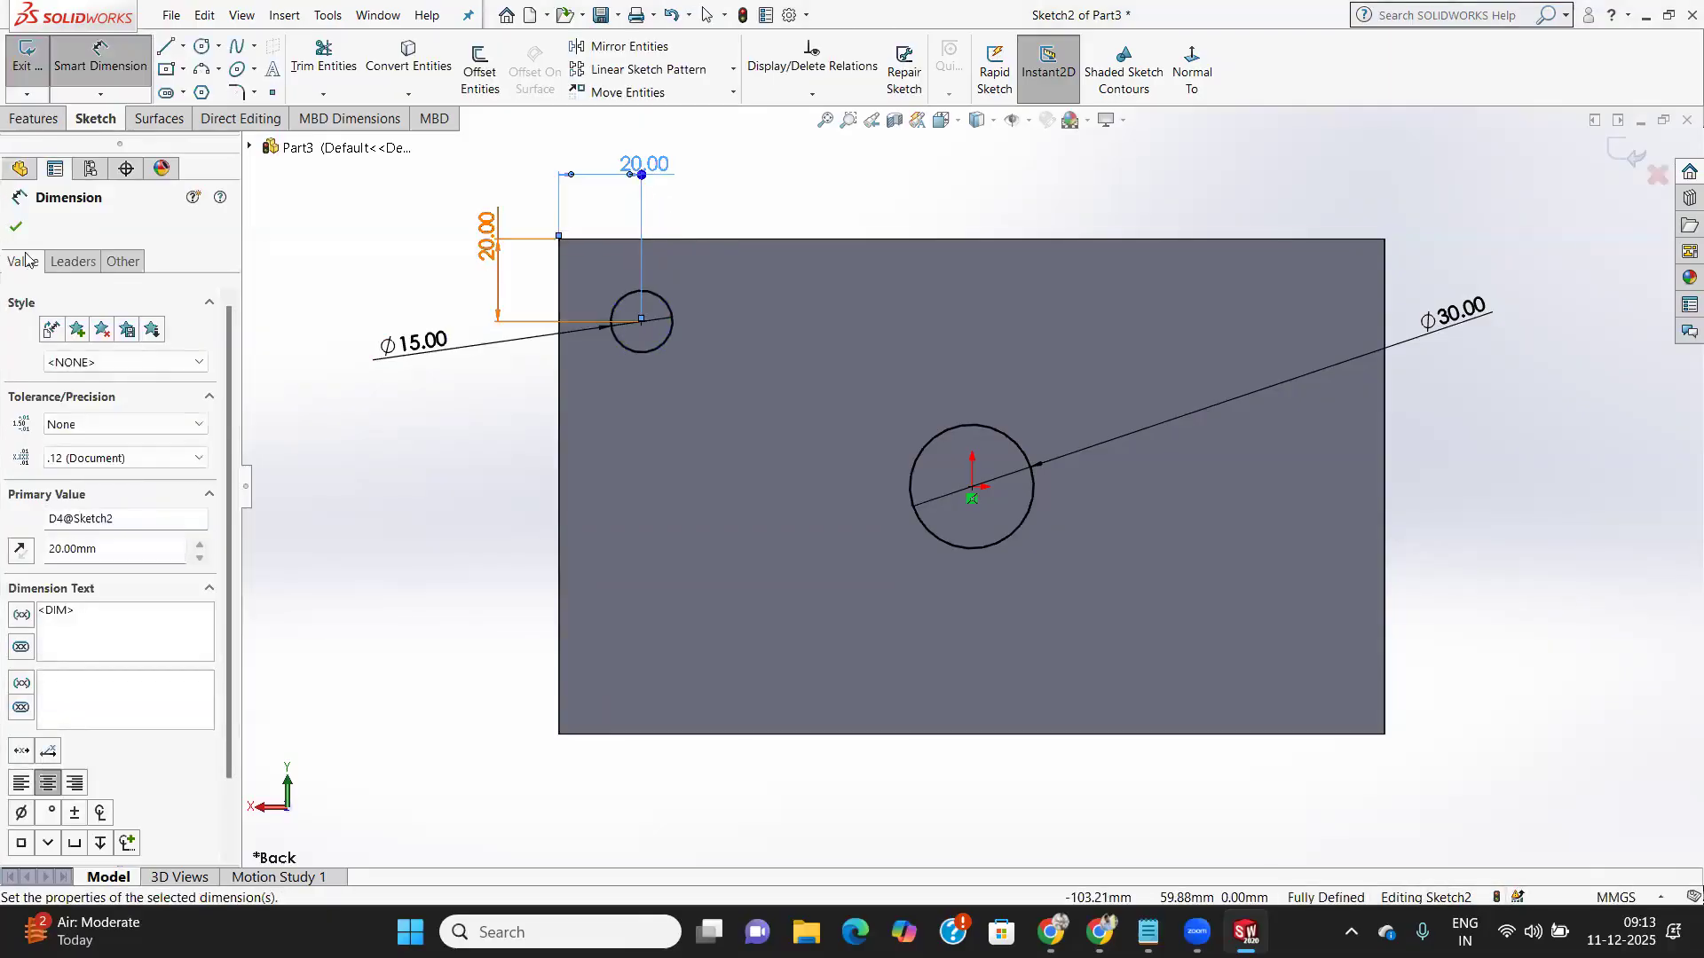
pyautogui.click(17, 229)
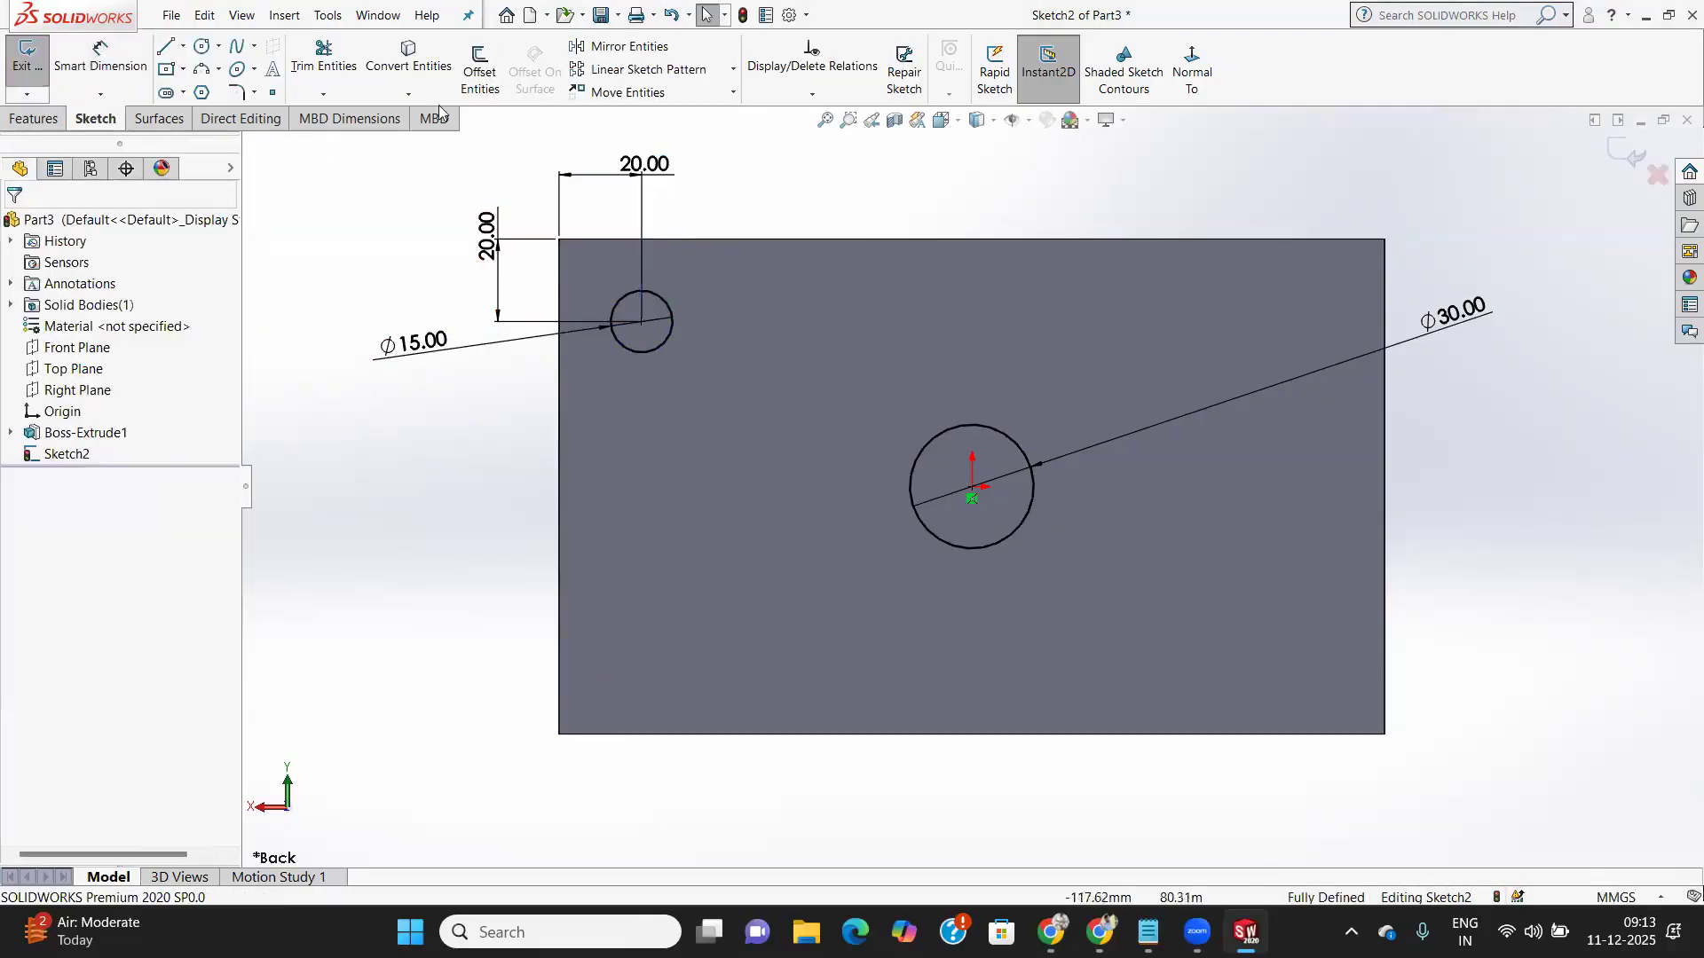
# Start a linear sketch pattern of the 15 mm corner circle with 160 mm spacing along the X-axis
pyautogui.click(733, 70)
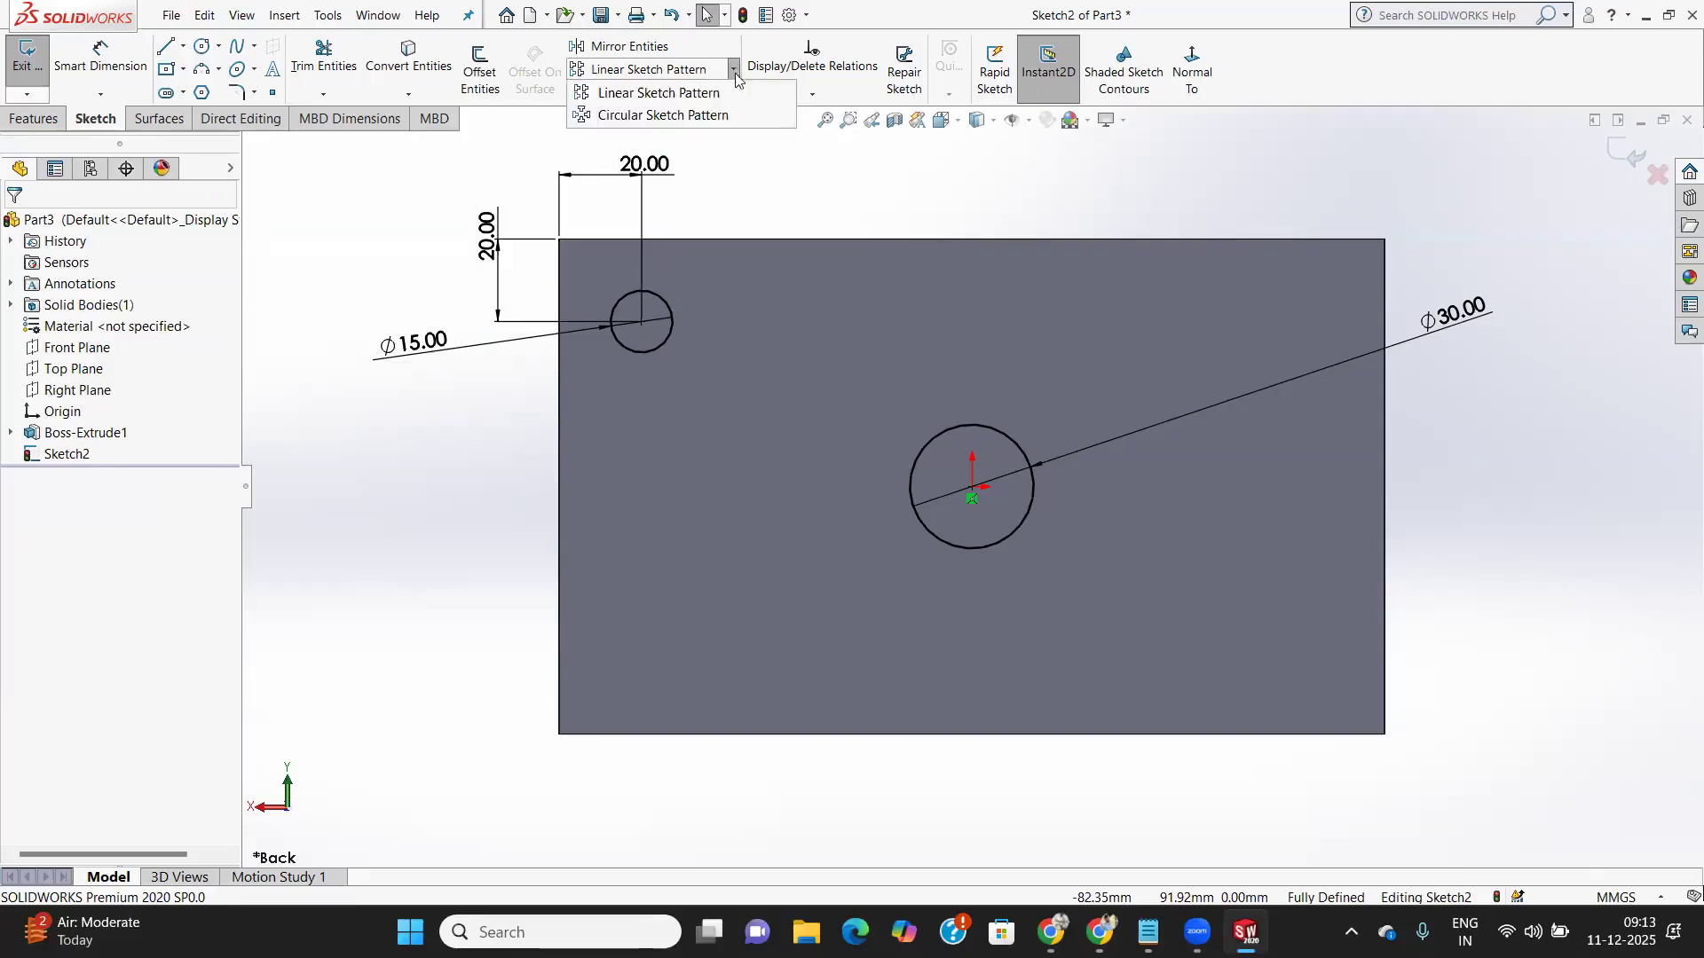
pyautogui.click(716, 94)
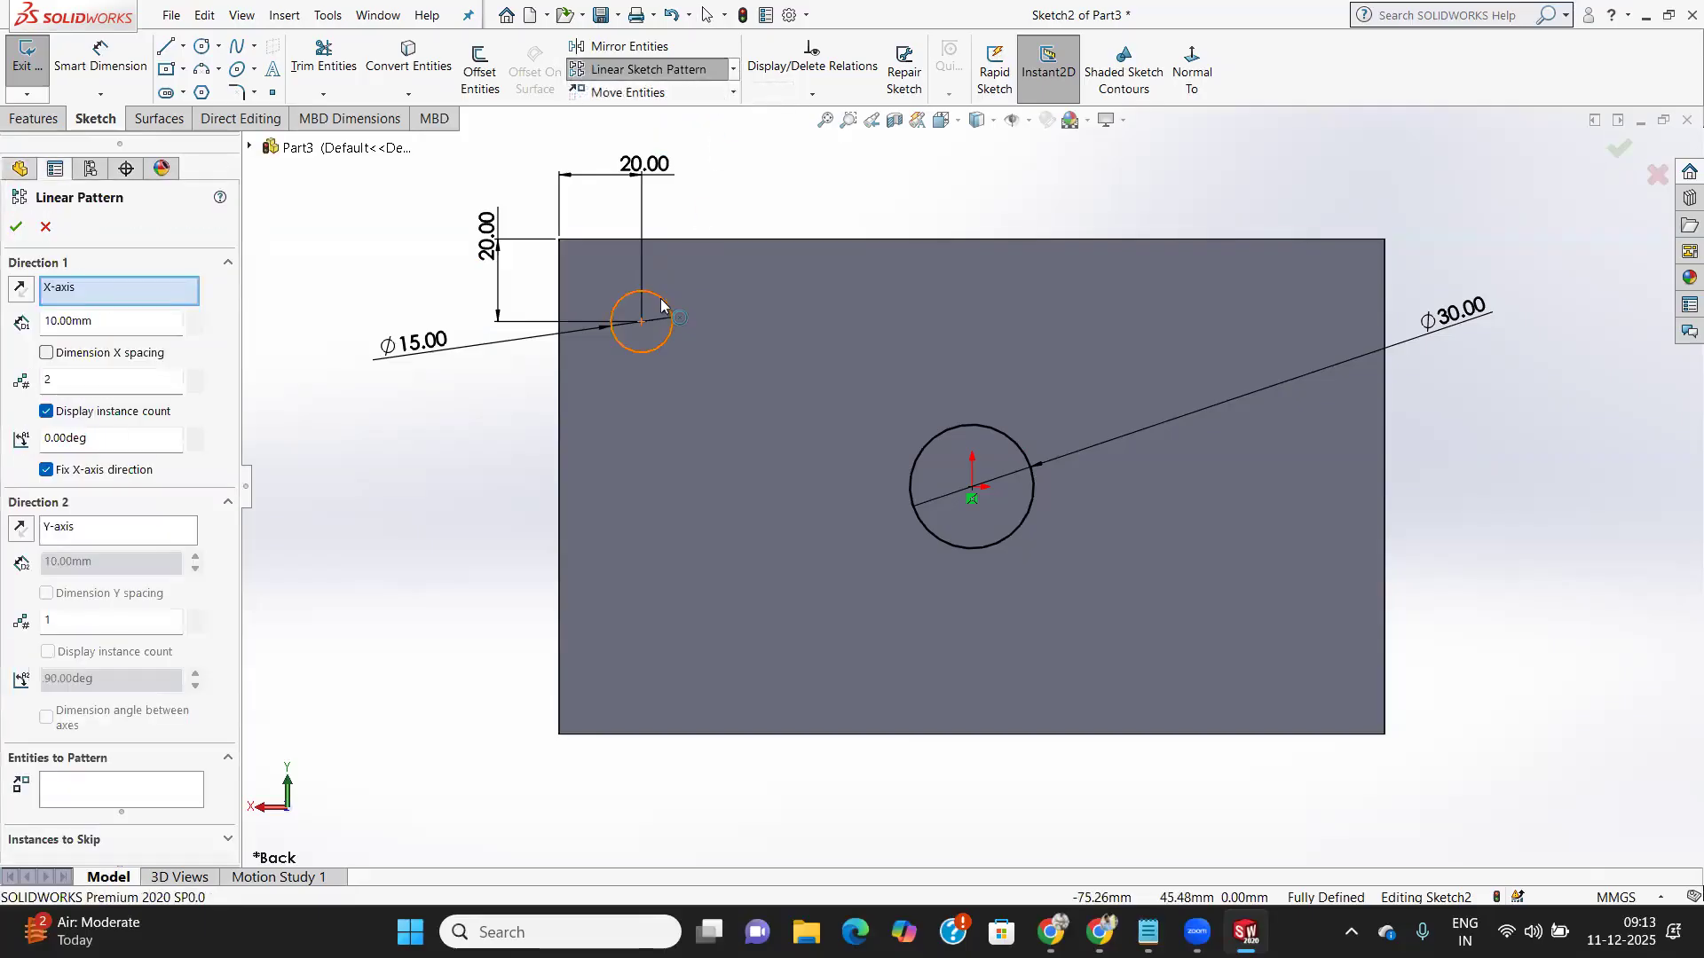
pyautogui.click(77, 800)
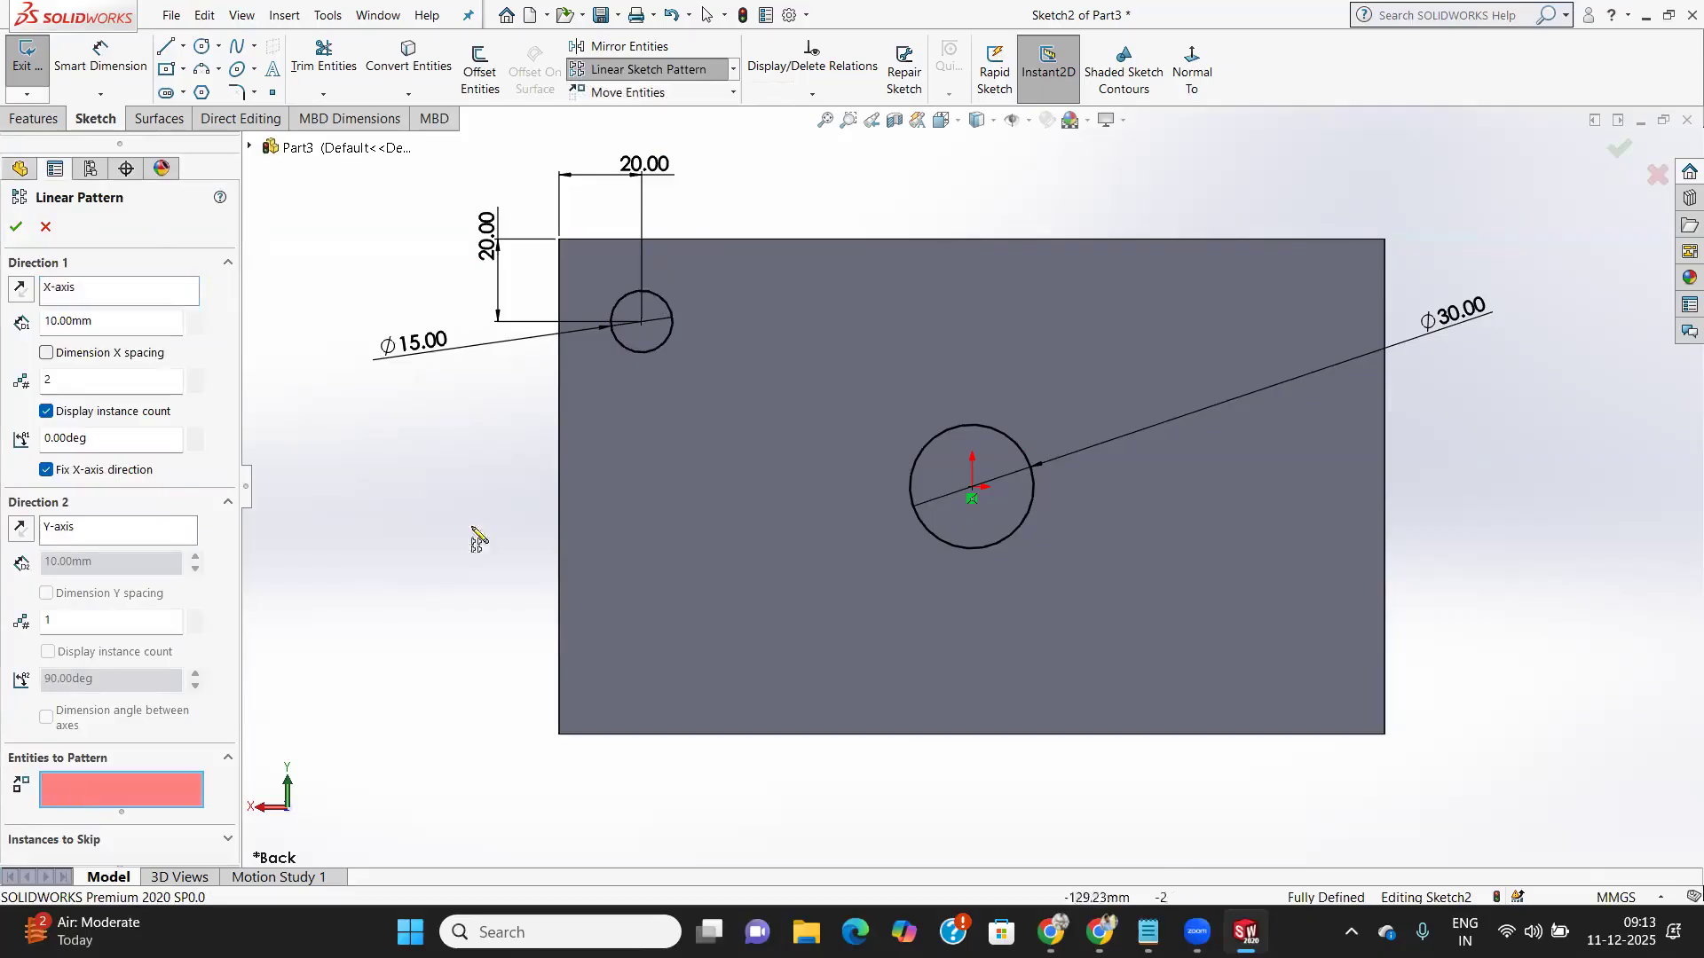
pyautogui.click(666, 301)
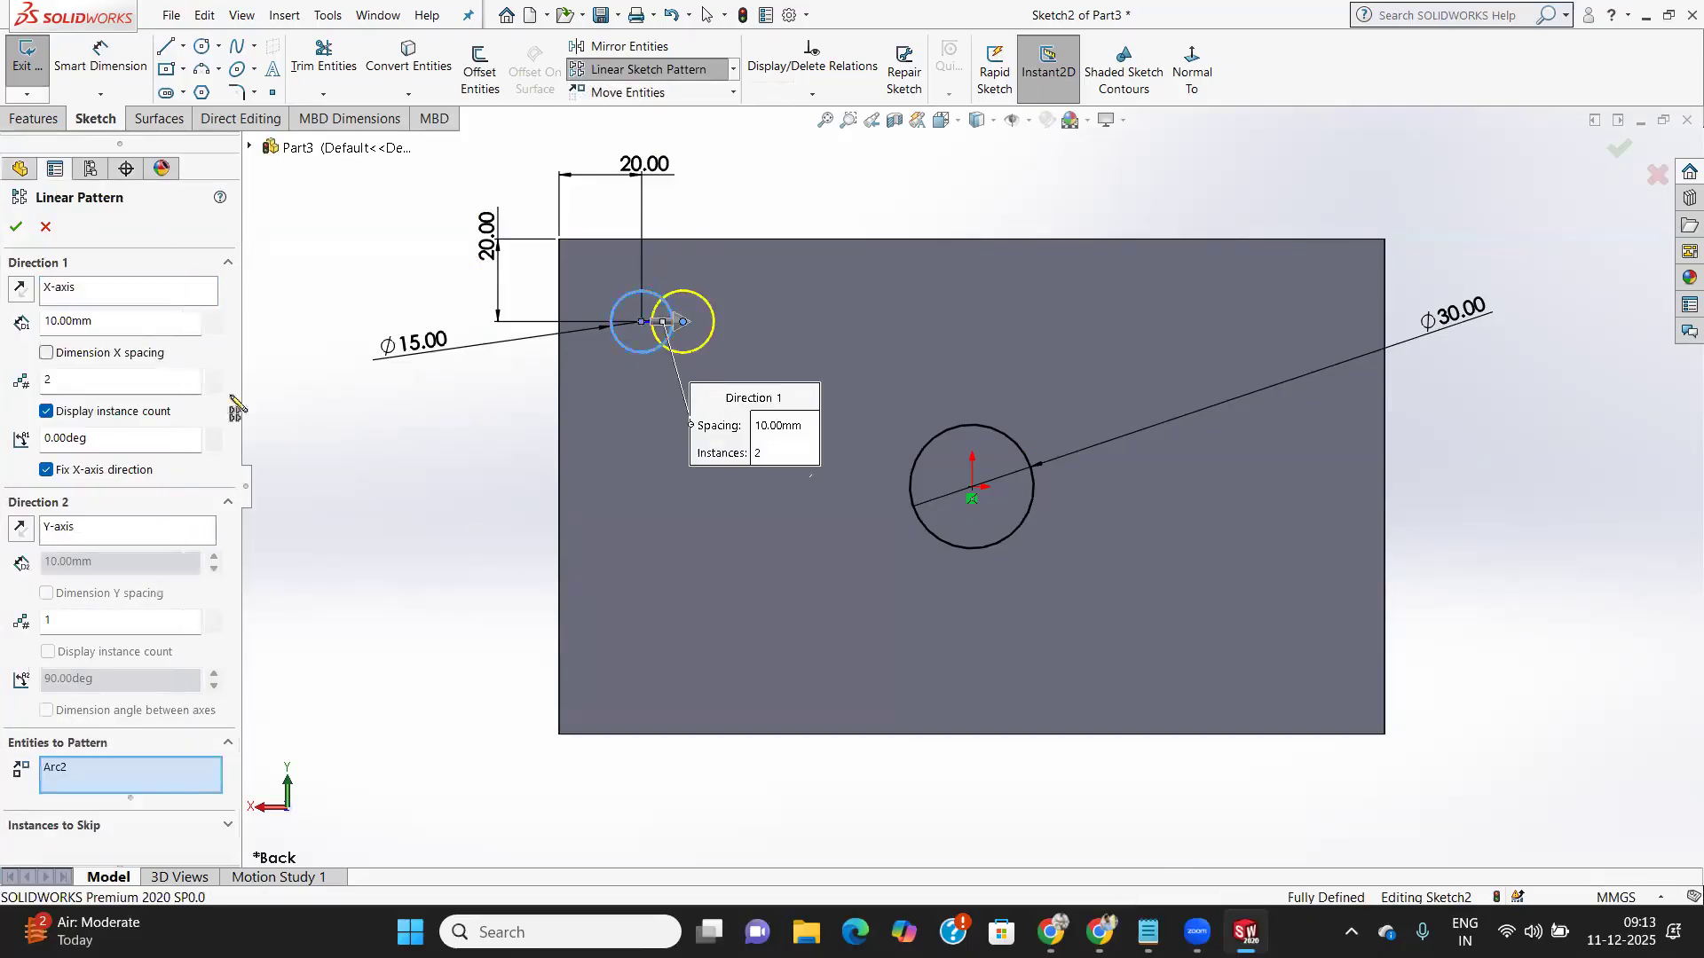
pyautogui.click(110, 327)
pyautogui.write('16')
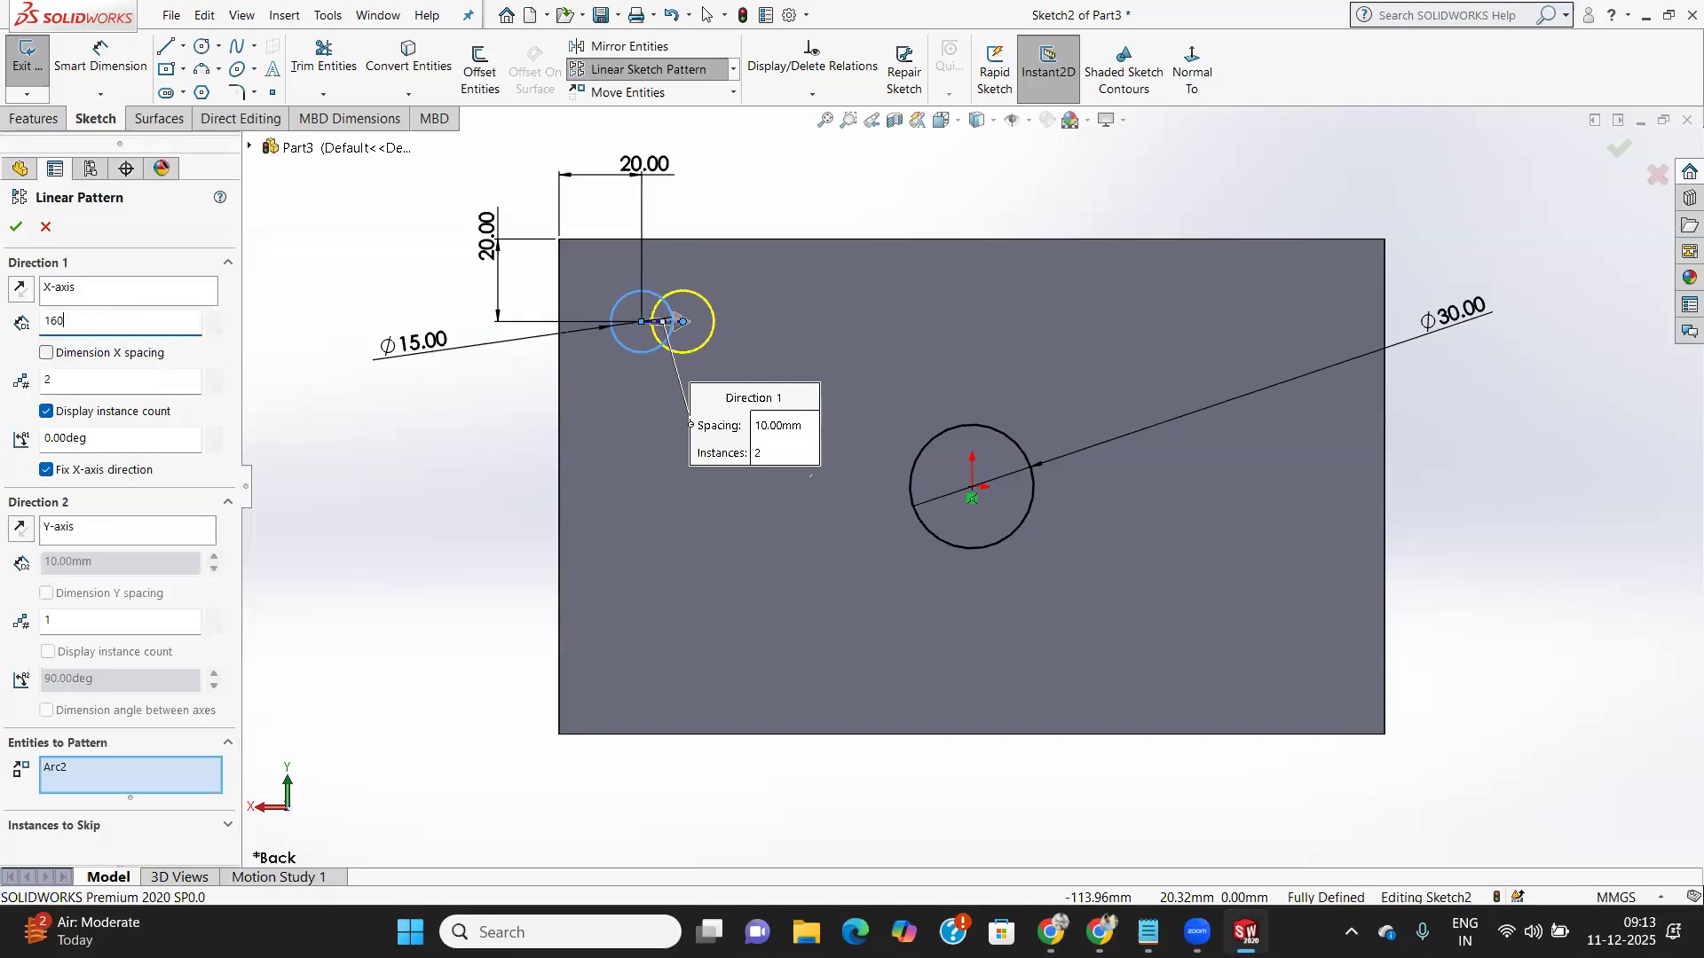
pyautogui.write('0')
pyautogui.press('Return')
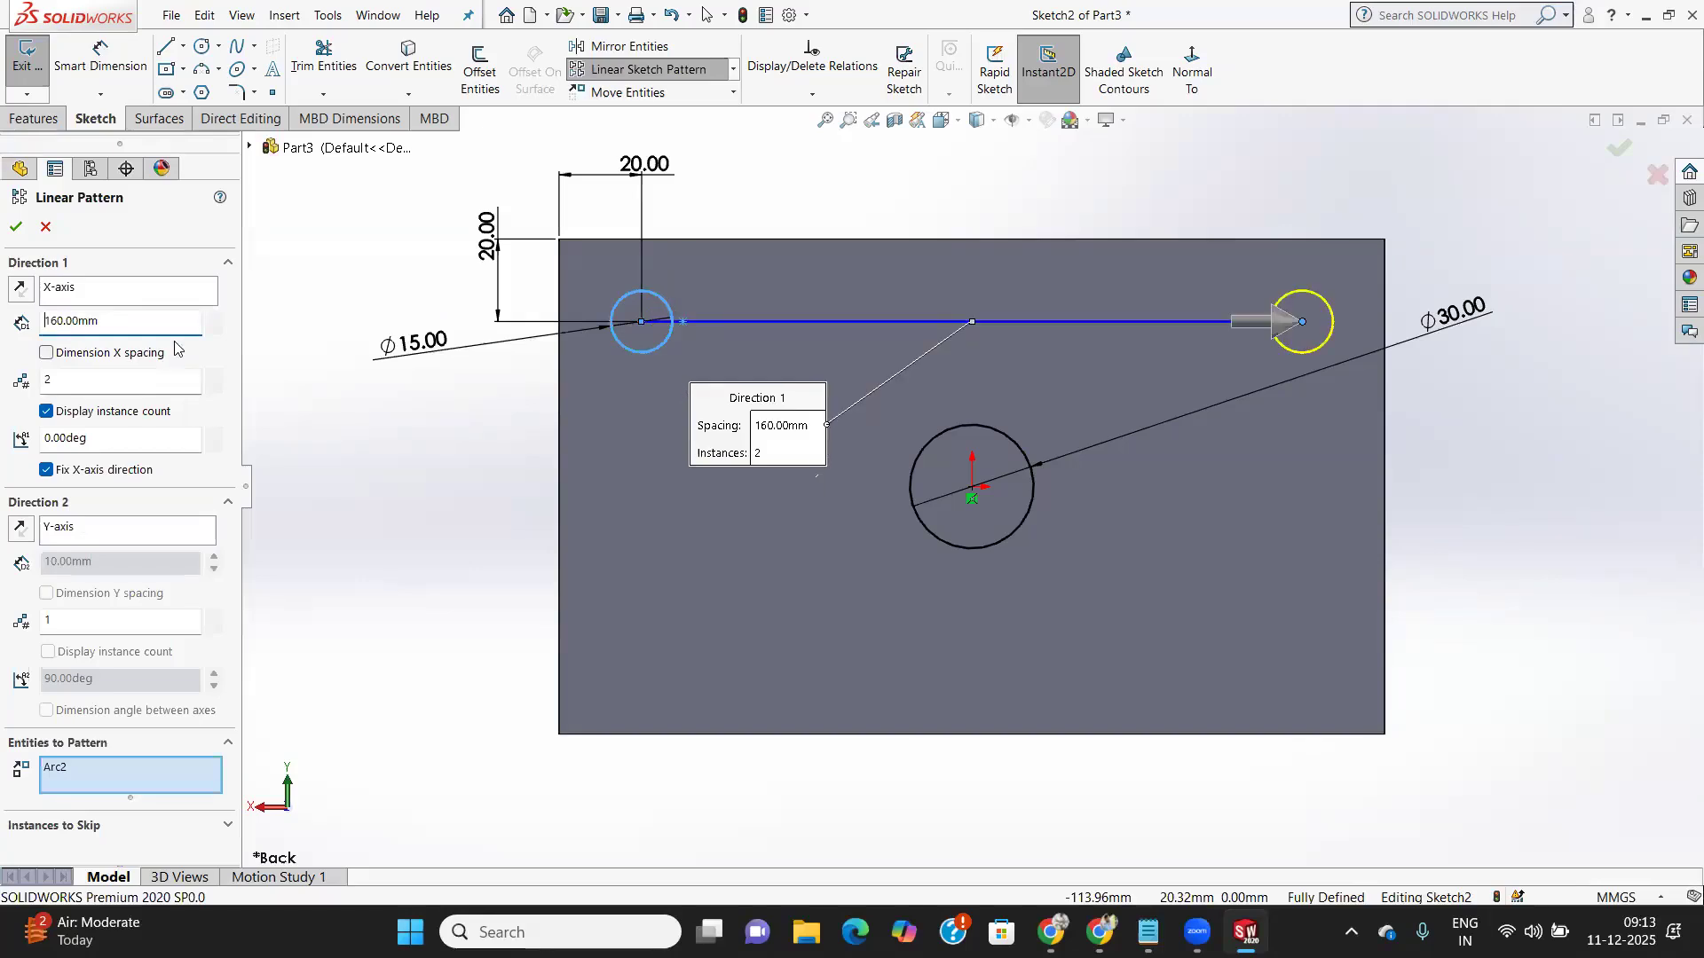
# Set the pattern's Y-axis direction to 2 instances, reversed downward with 80 mm spacing, and accept the pattern
pyautogui.click(74, 626)
pyautogui.press('Return')
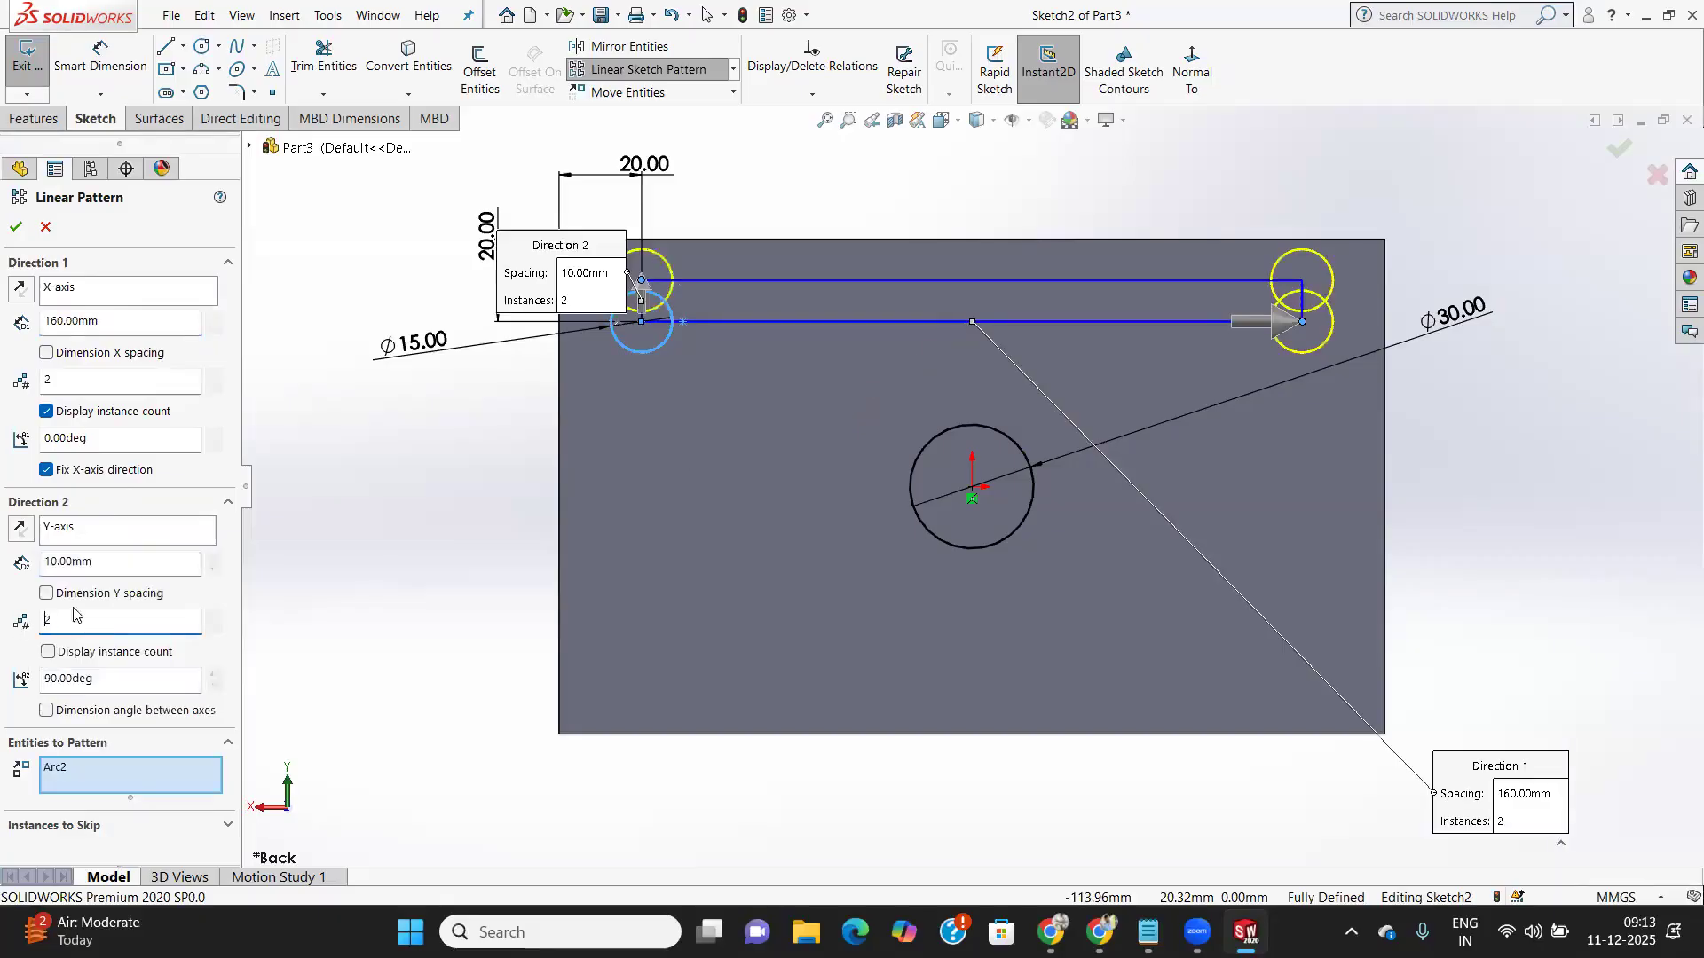
pyautogui.click(26, 527)
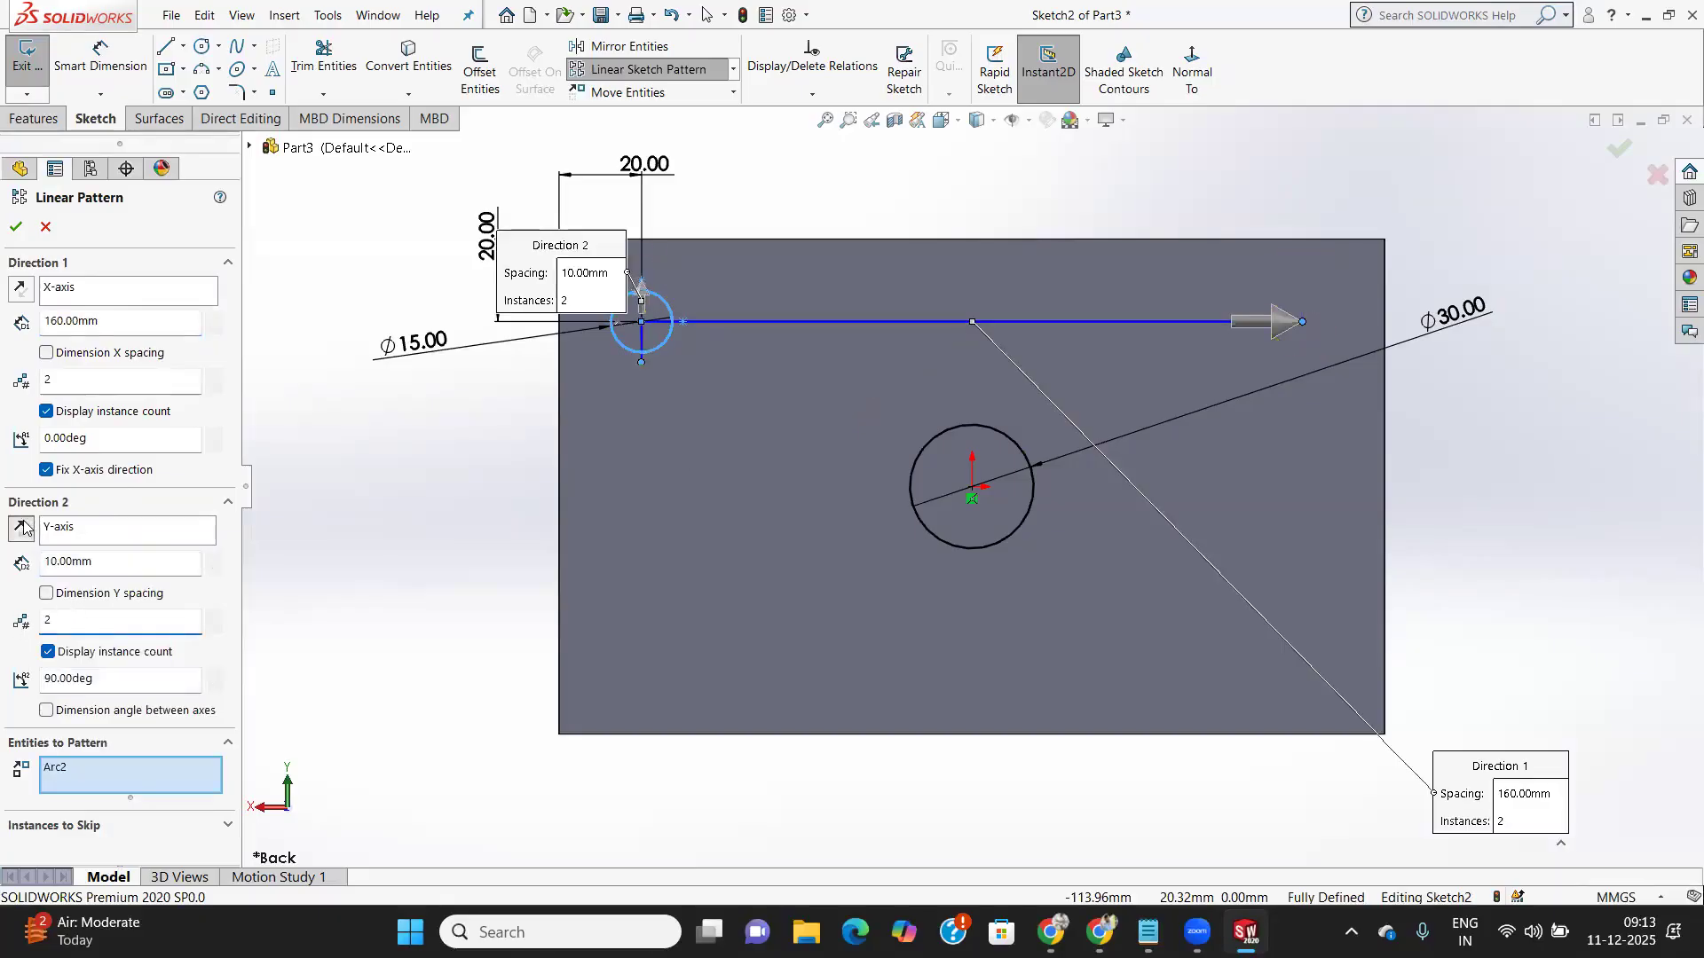
pyautogui.doubleClick(62, 566)
pyautogui.write('80')
pyautogui.press('Return')
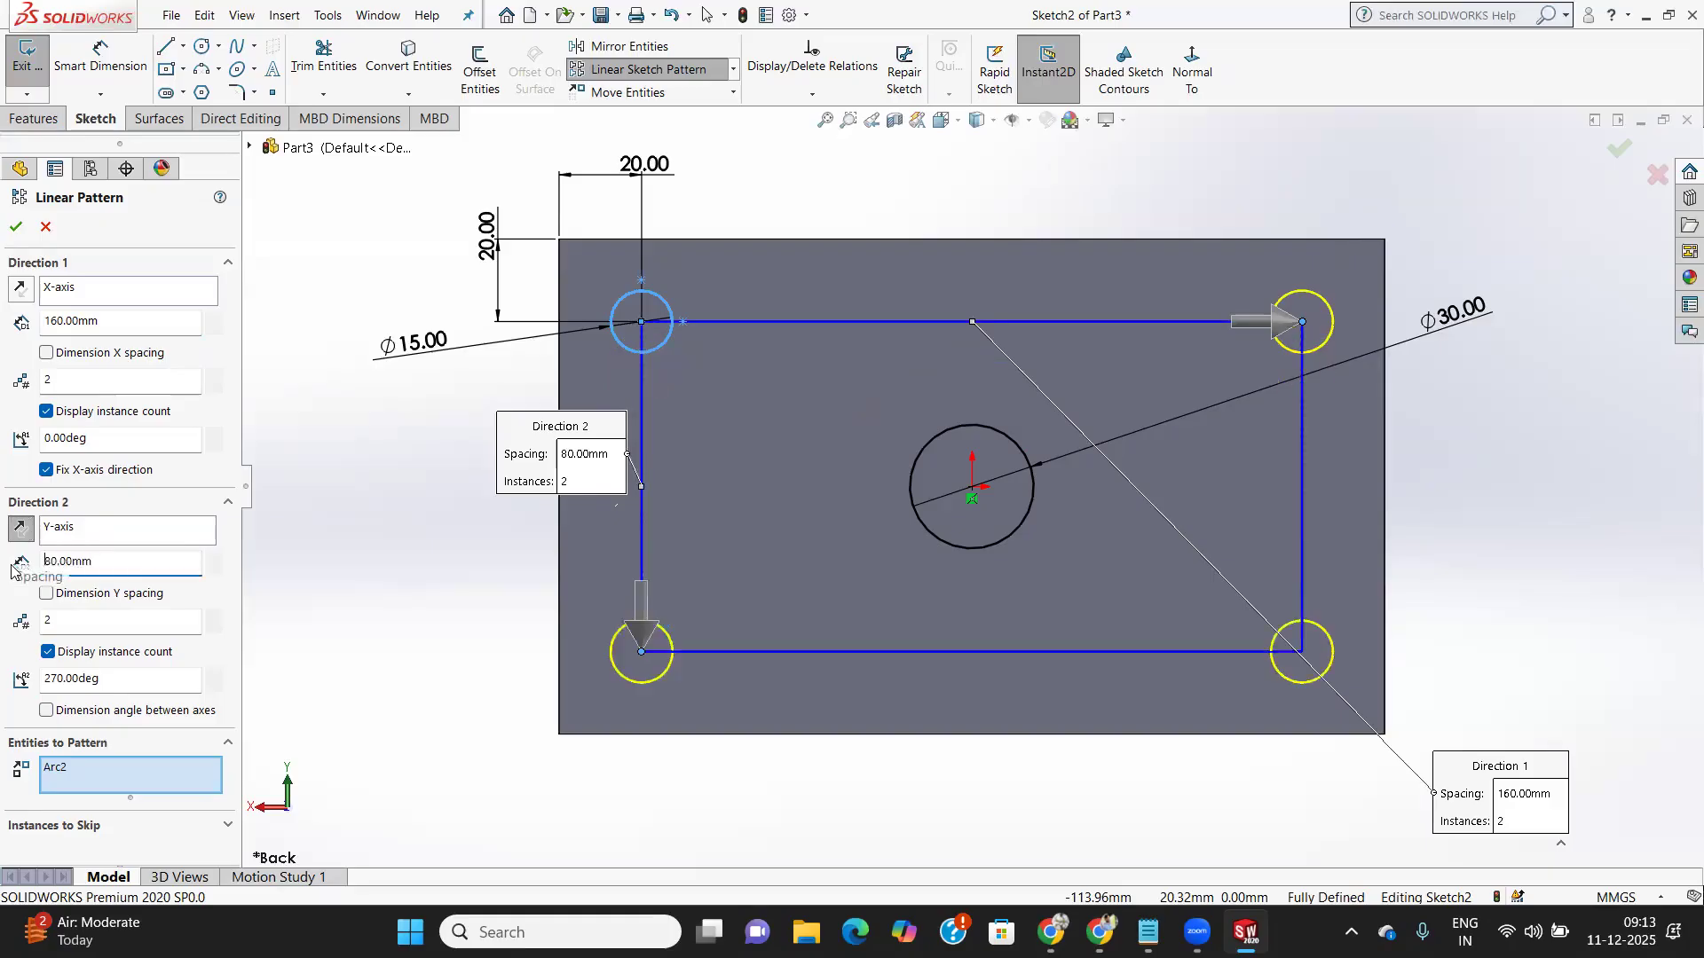
pyautogui.click(17, 227)
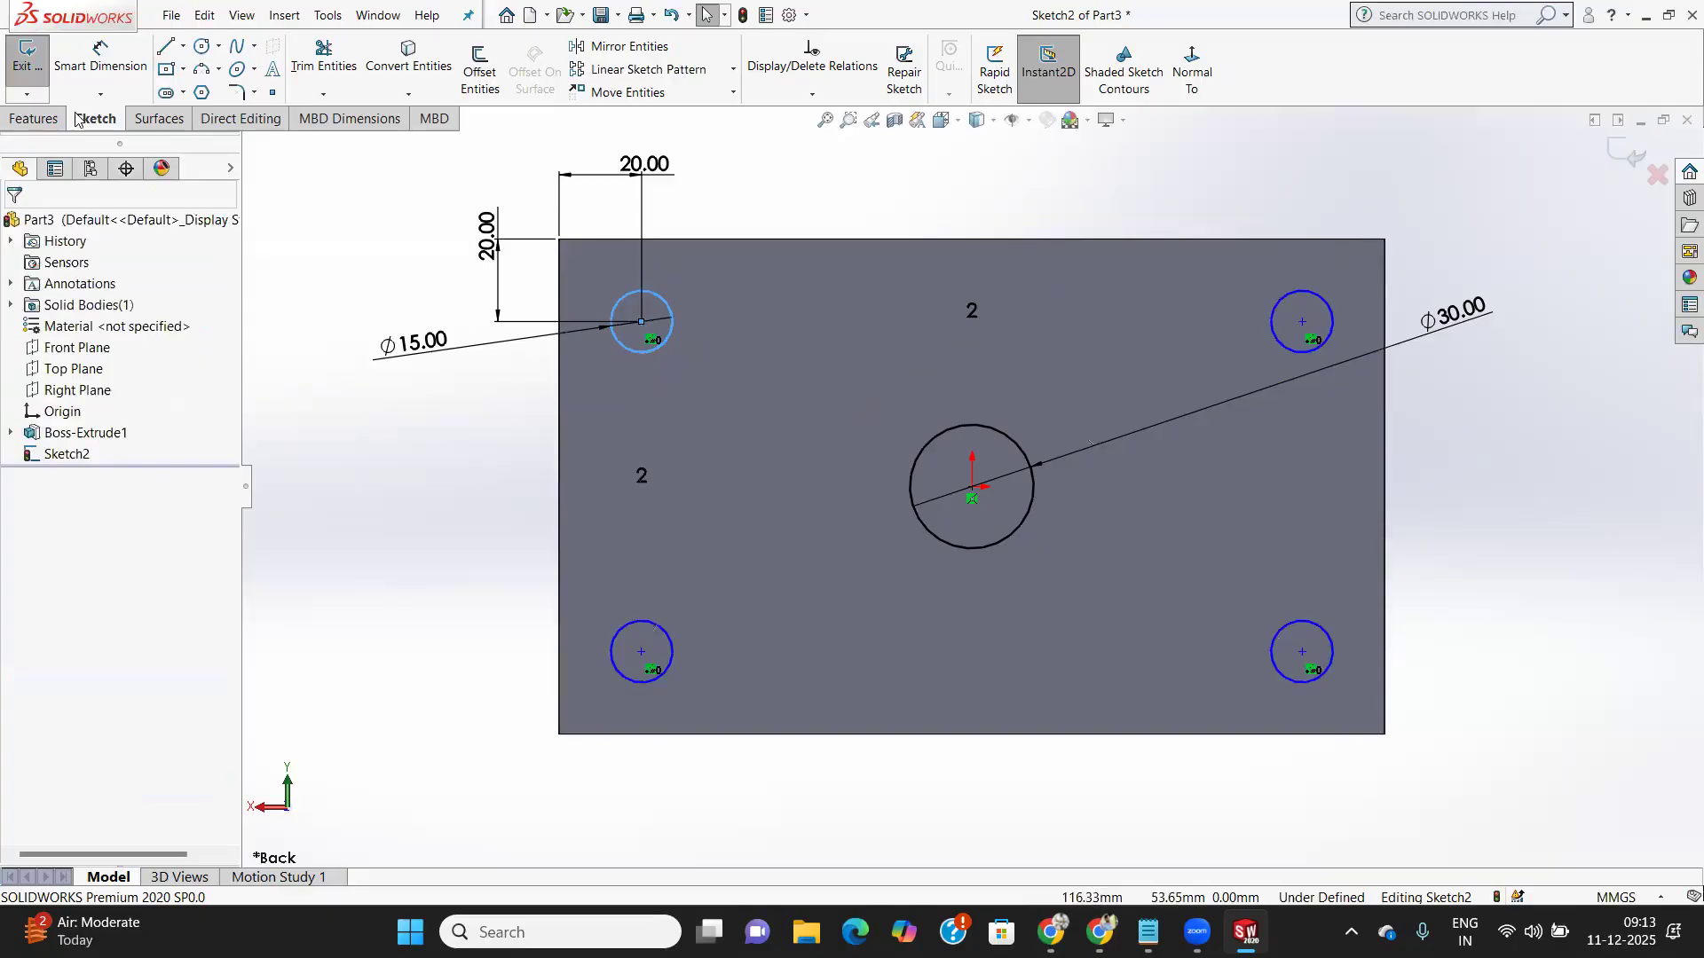
# Exit the sketch and extrude the central and four corner circles 50 mm outward as merged bosses
pyautogui.click(25, 71)
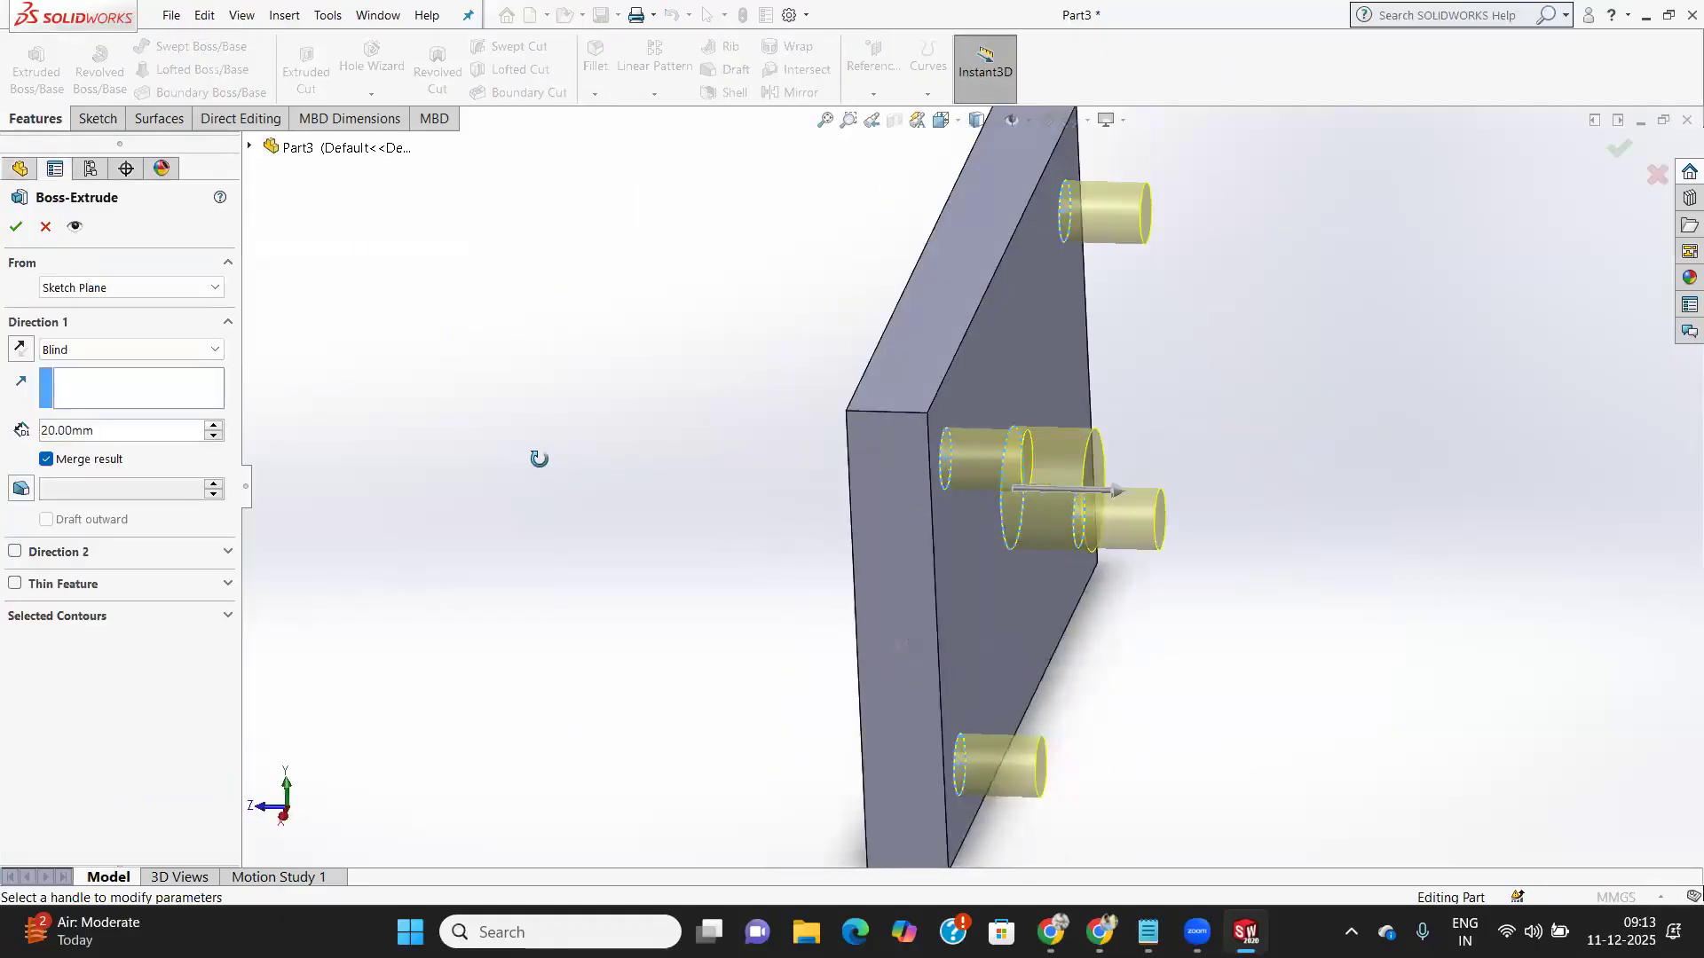
pyautogui.click(217, 427)
pyautogui.click(216, 427)
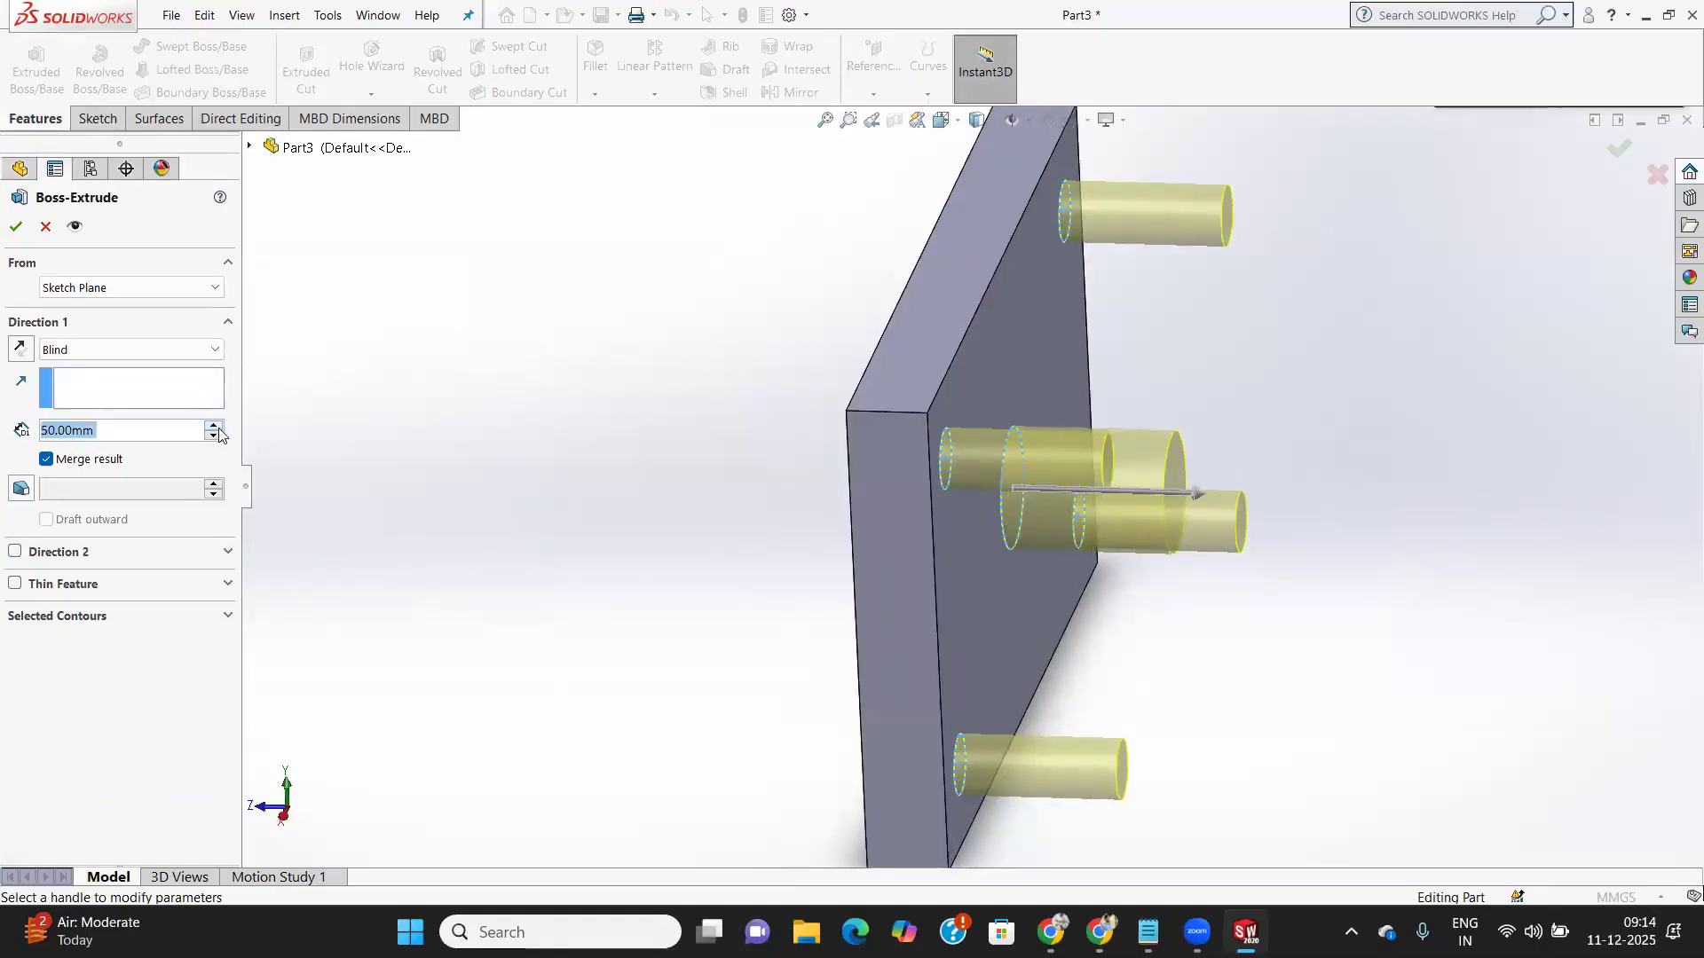
pyautogui.click(215, 427)
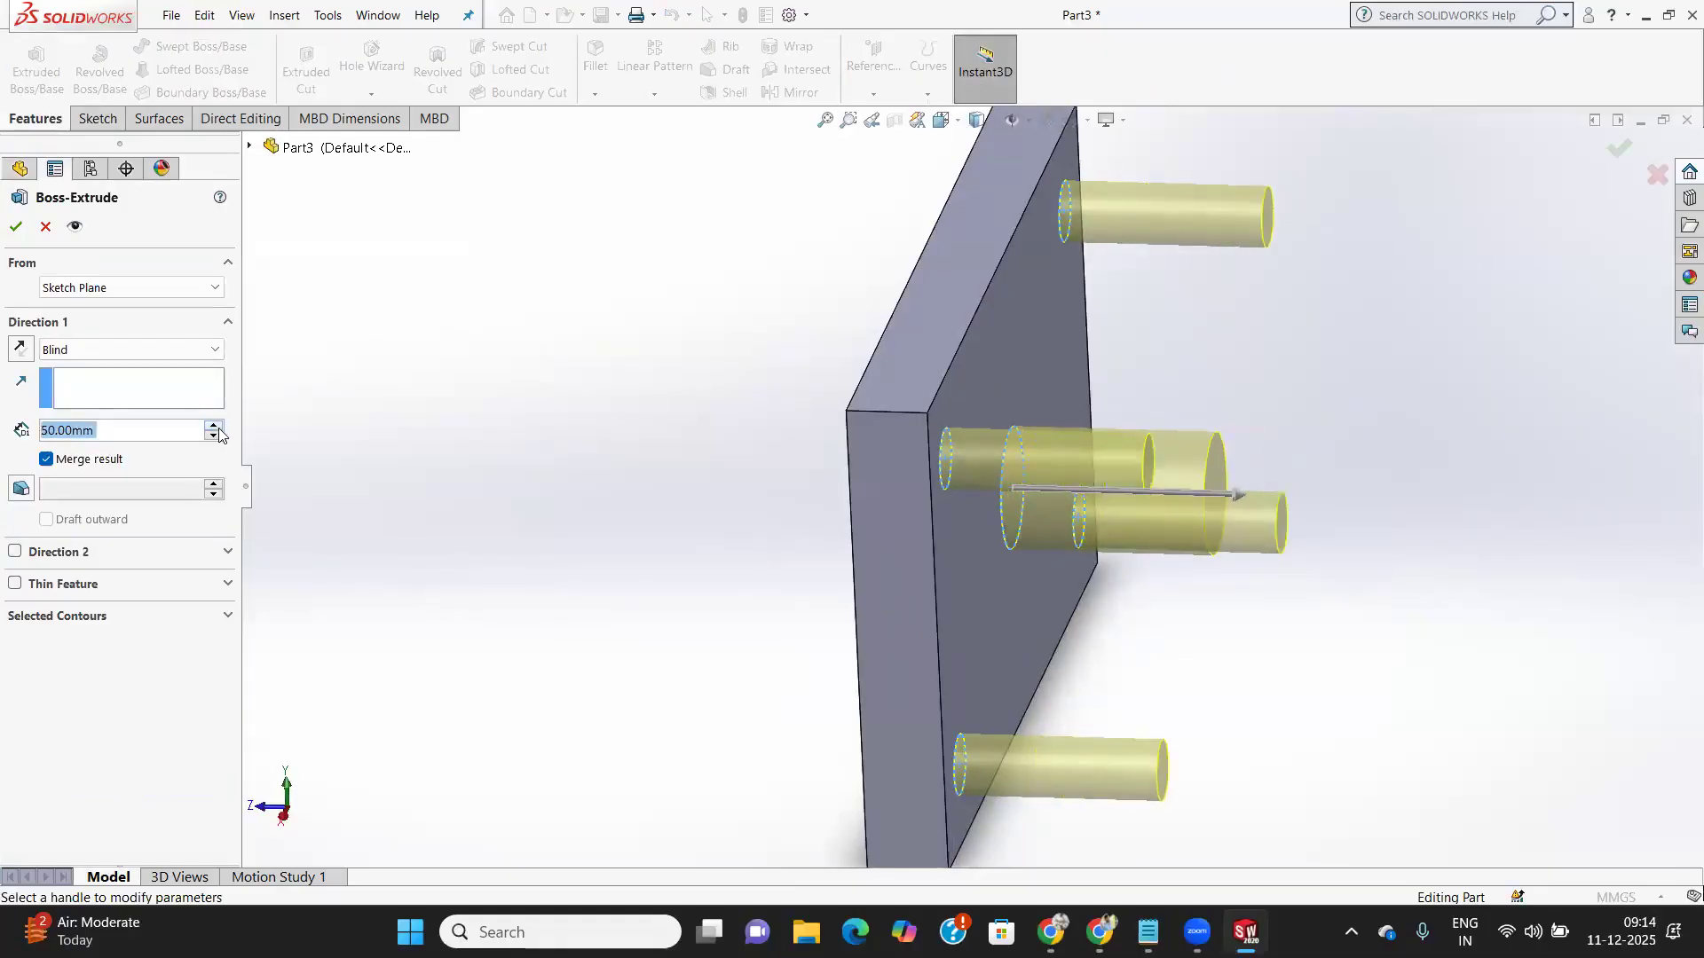
pyautogui.click(16, 228)
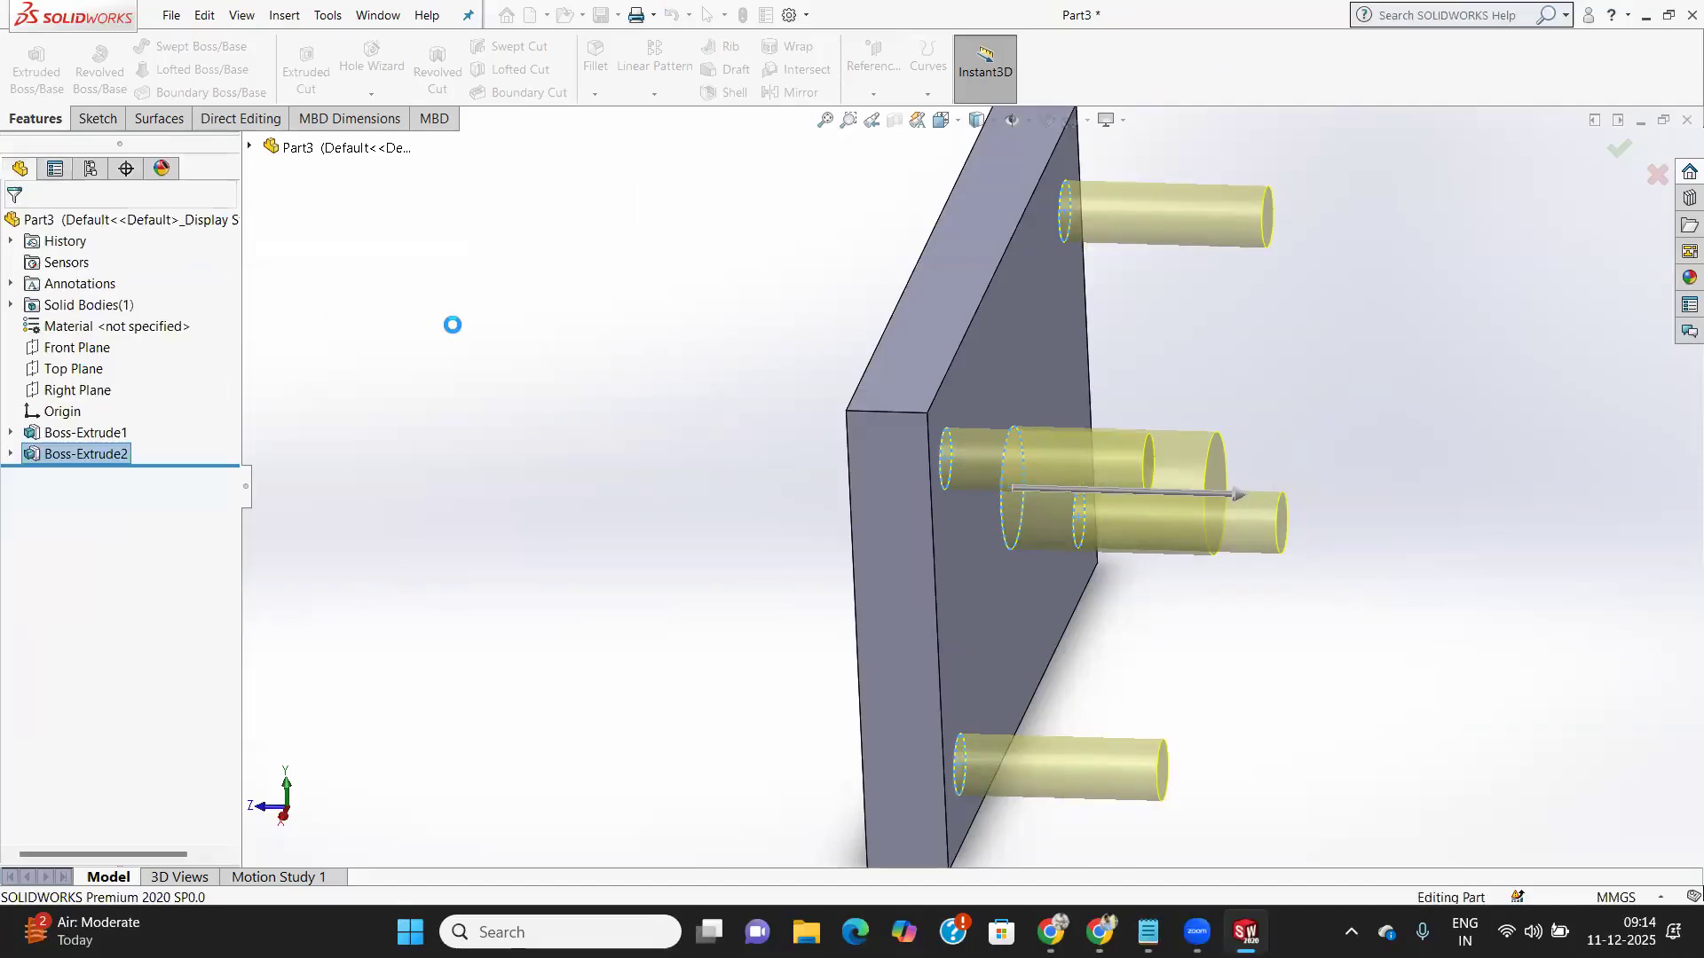
pyautogui.moveTo(436, 327); pyautogui.dragTo(463, 265, button='middle')
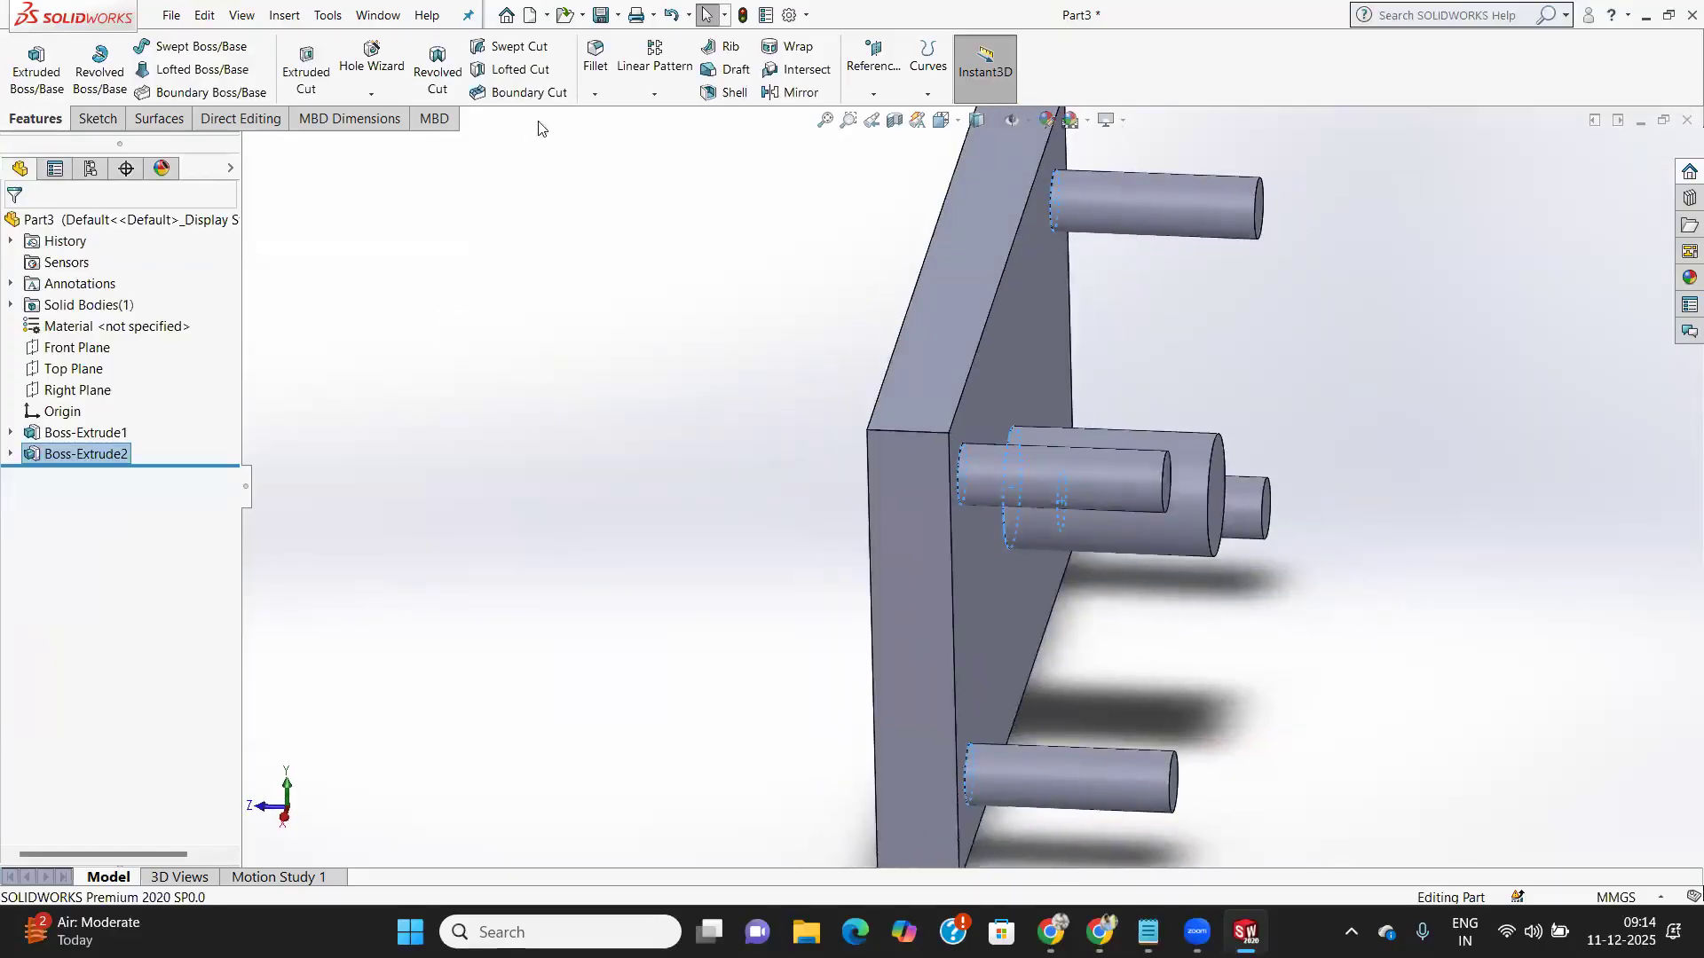
# Start a constant-size fillet on the outer end edge of one upper corner pin
pyautogui.click(594, 94)
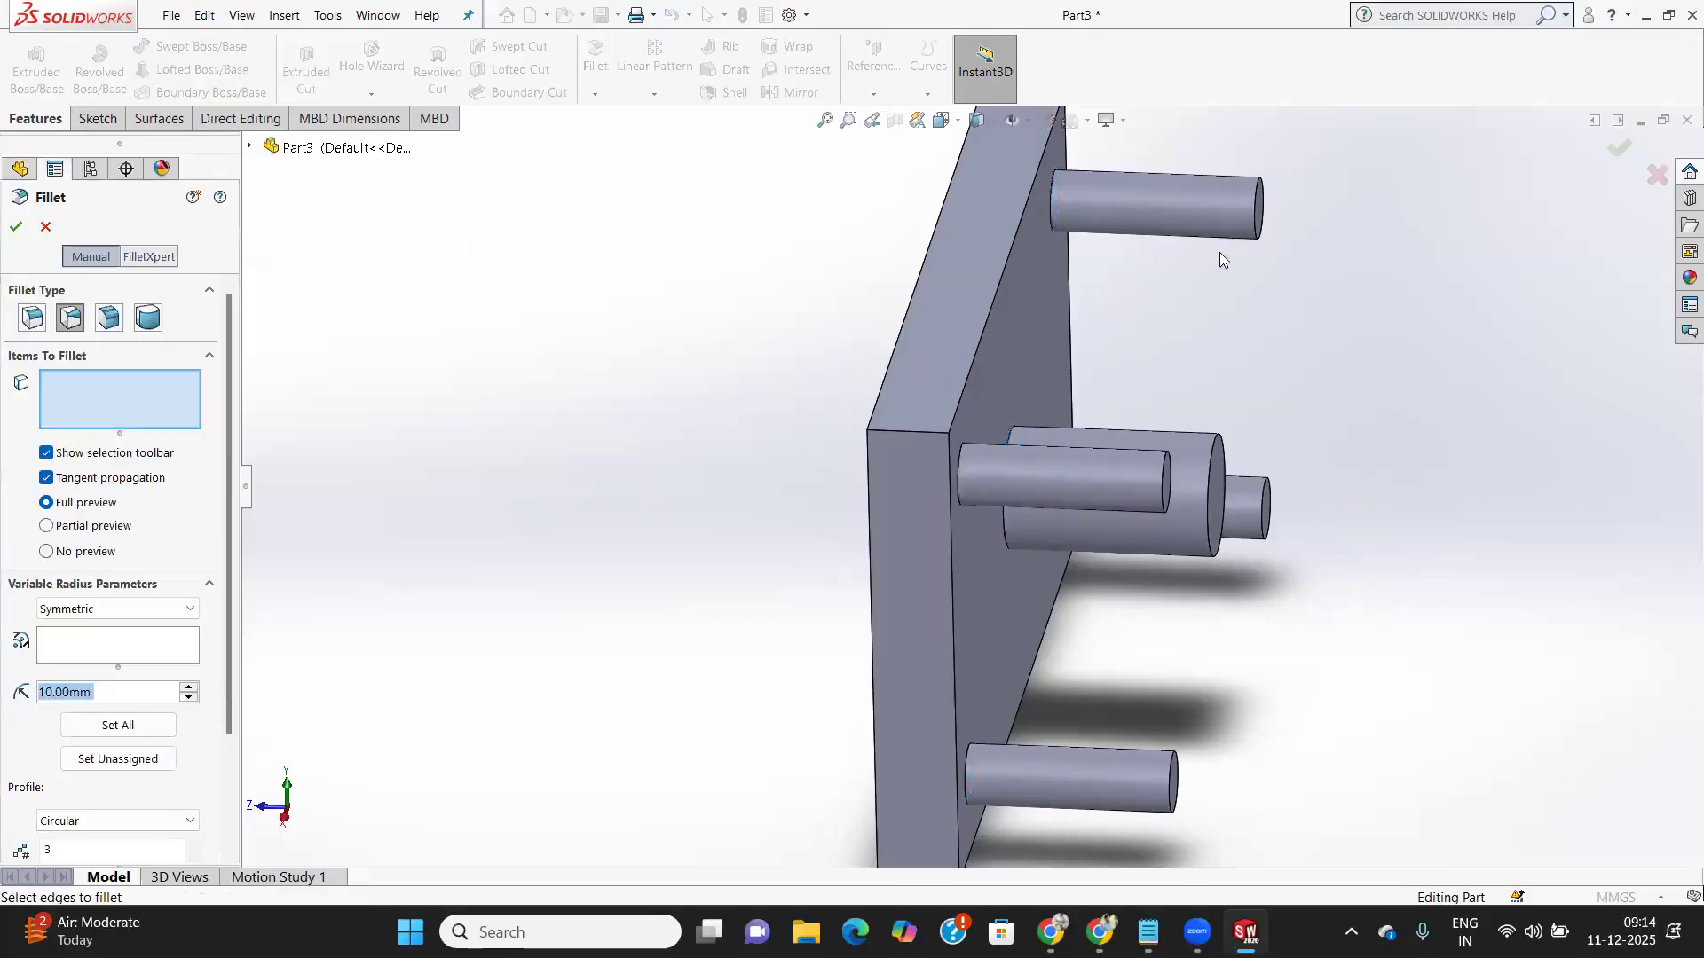
pyautogui.scroll(1, 1256, 226)
pyautogui.moveTo(1256, 225); pyautogui.dragTo(1201, 243, button='middle')
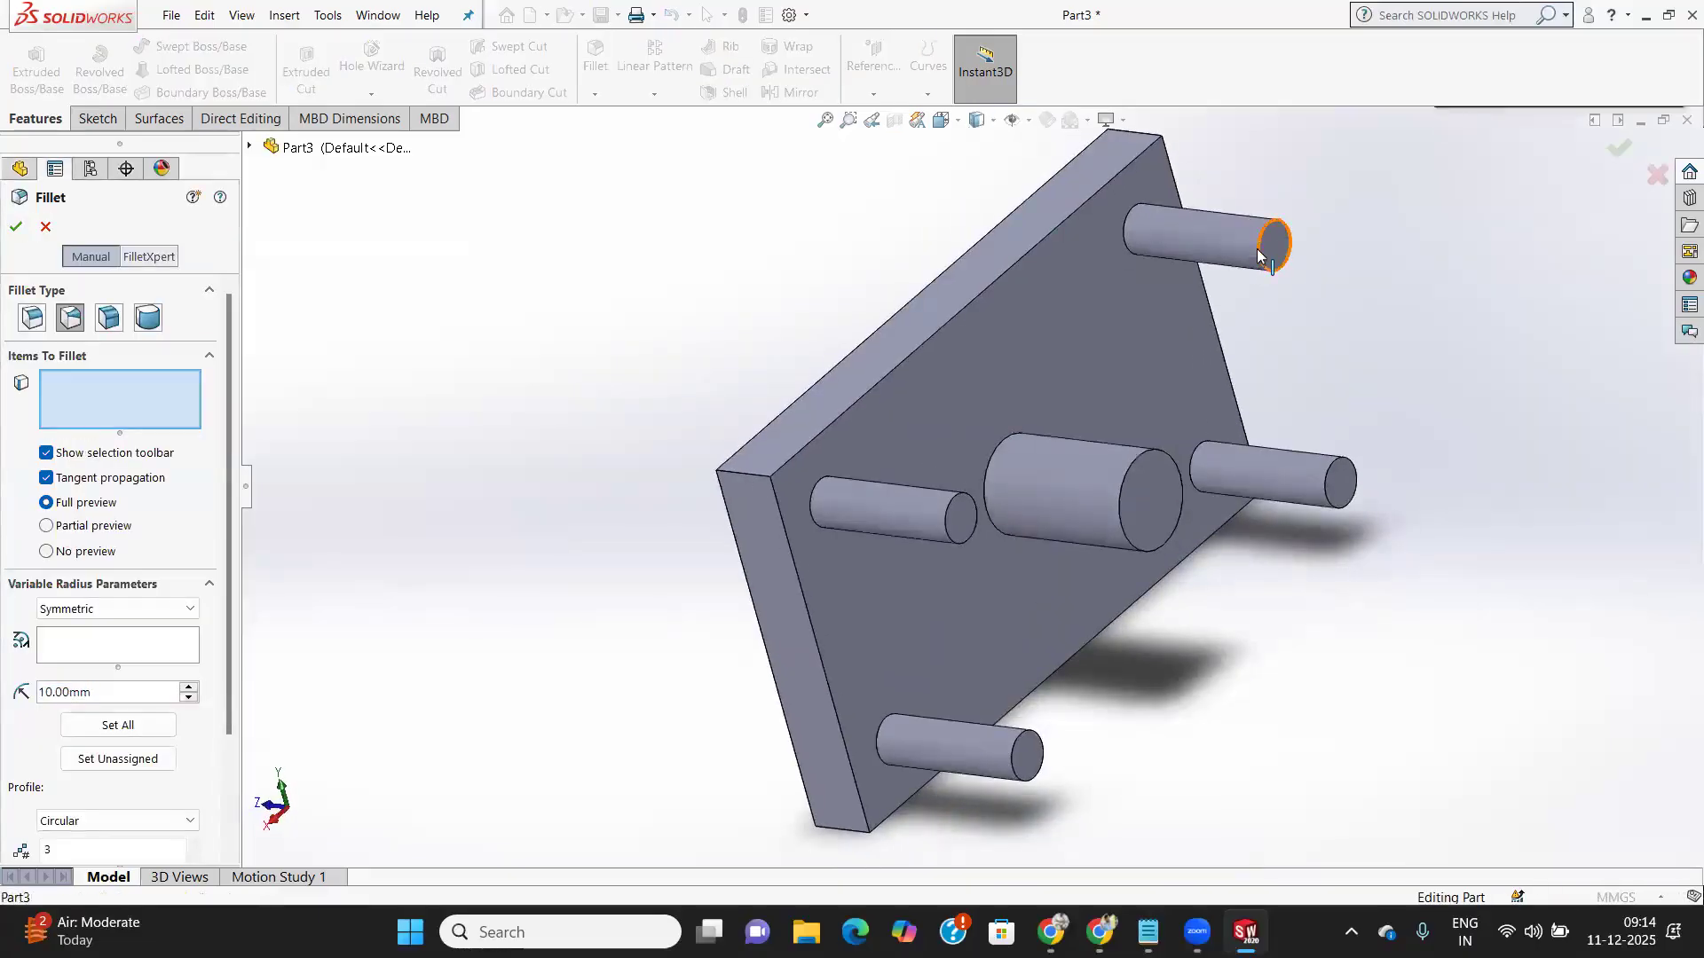
pyautogui.click(1257, 251)
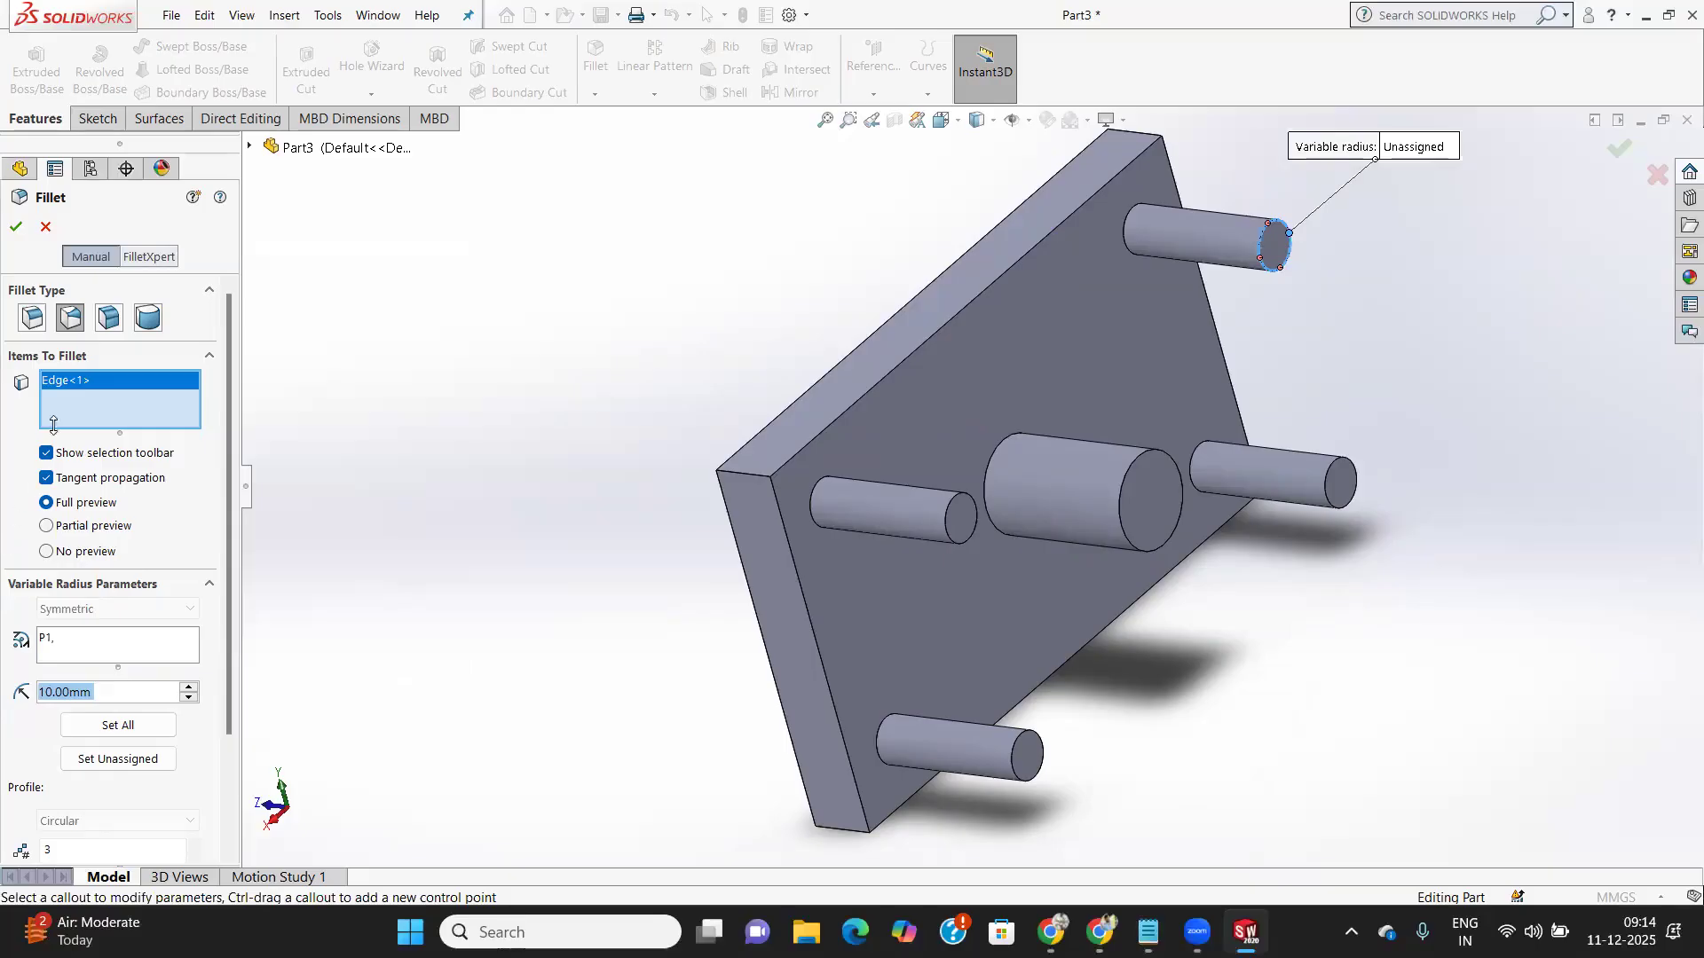
pyautogui.click(31, 317)
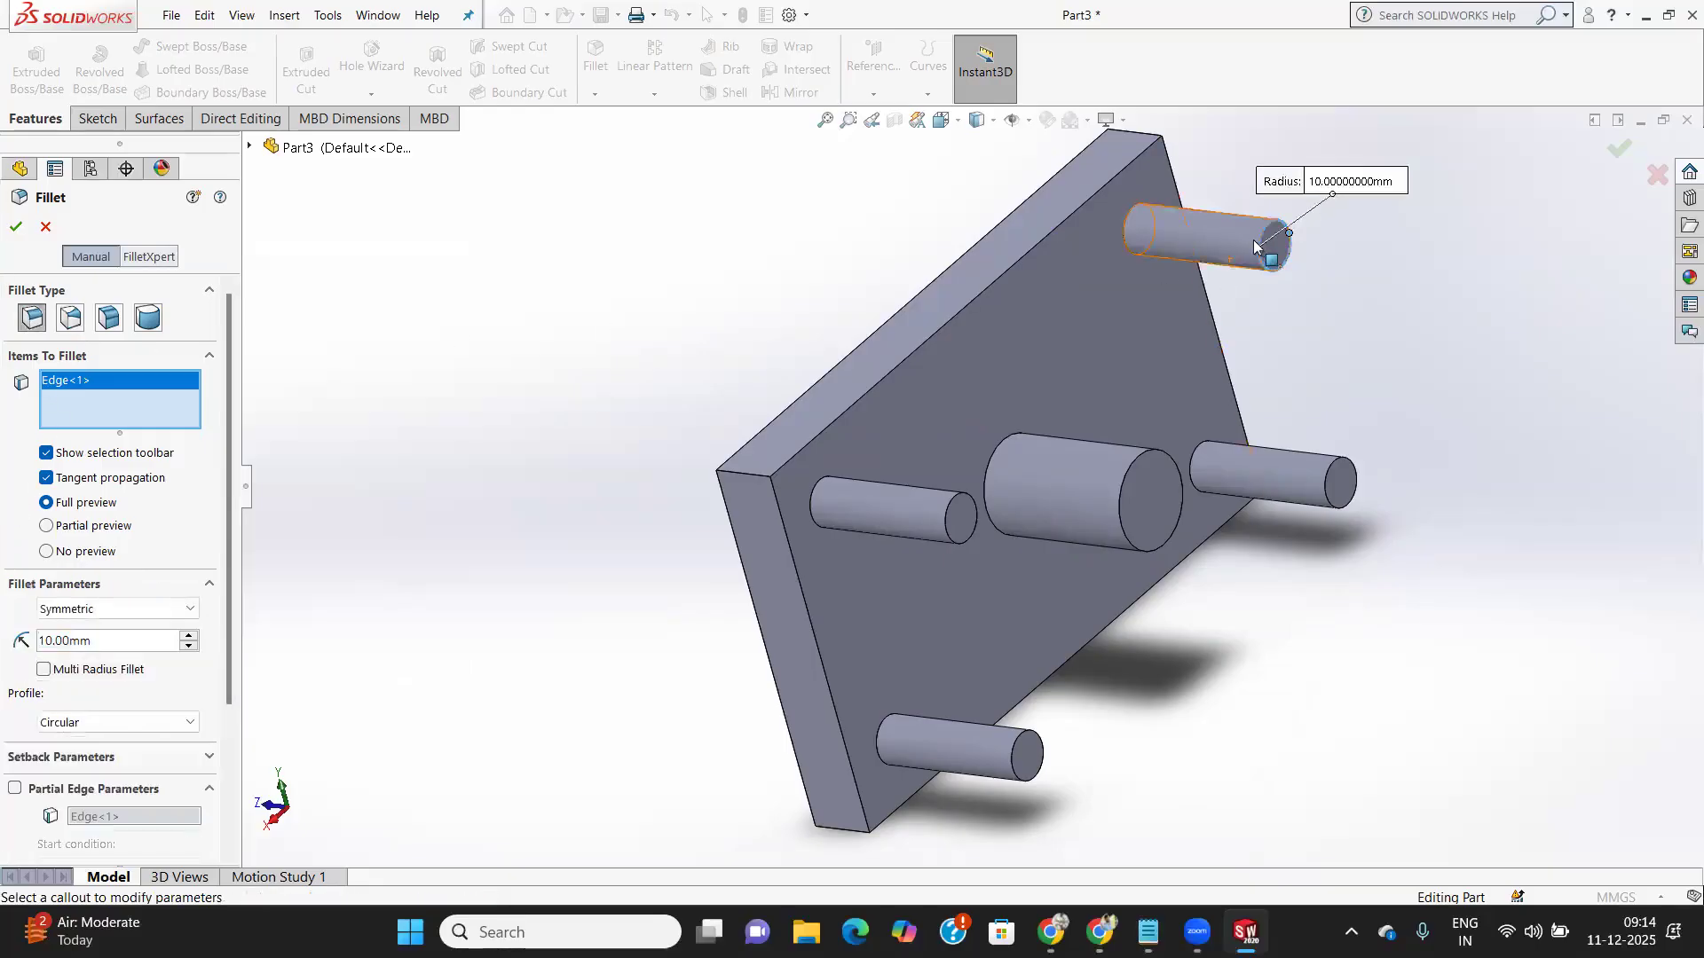
pyautogui.scroll(-2, 1253, 239)
pyautogui.scroll(-5, 1232, 308)
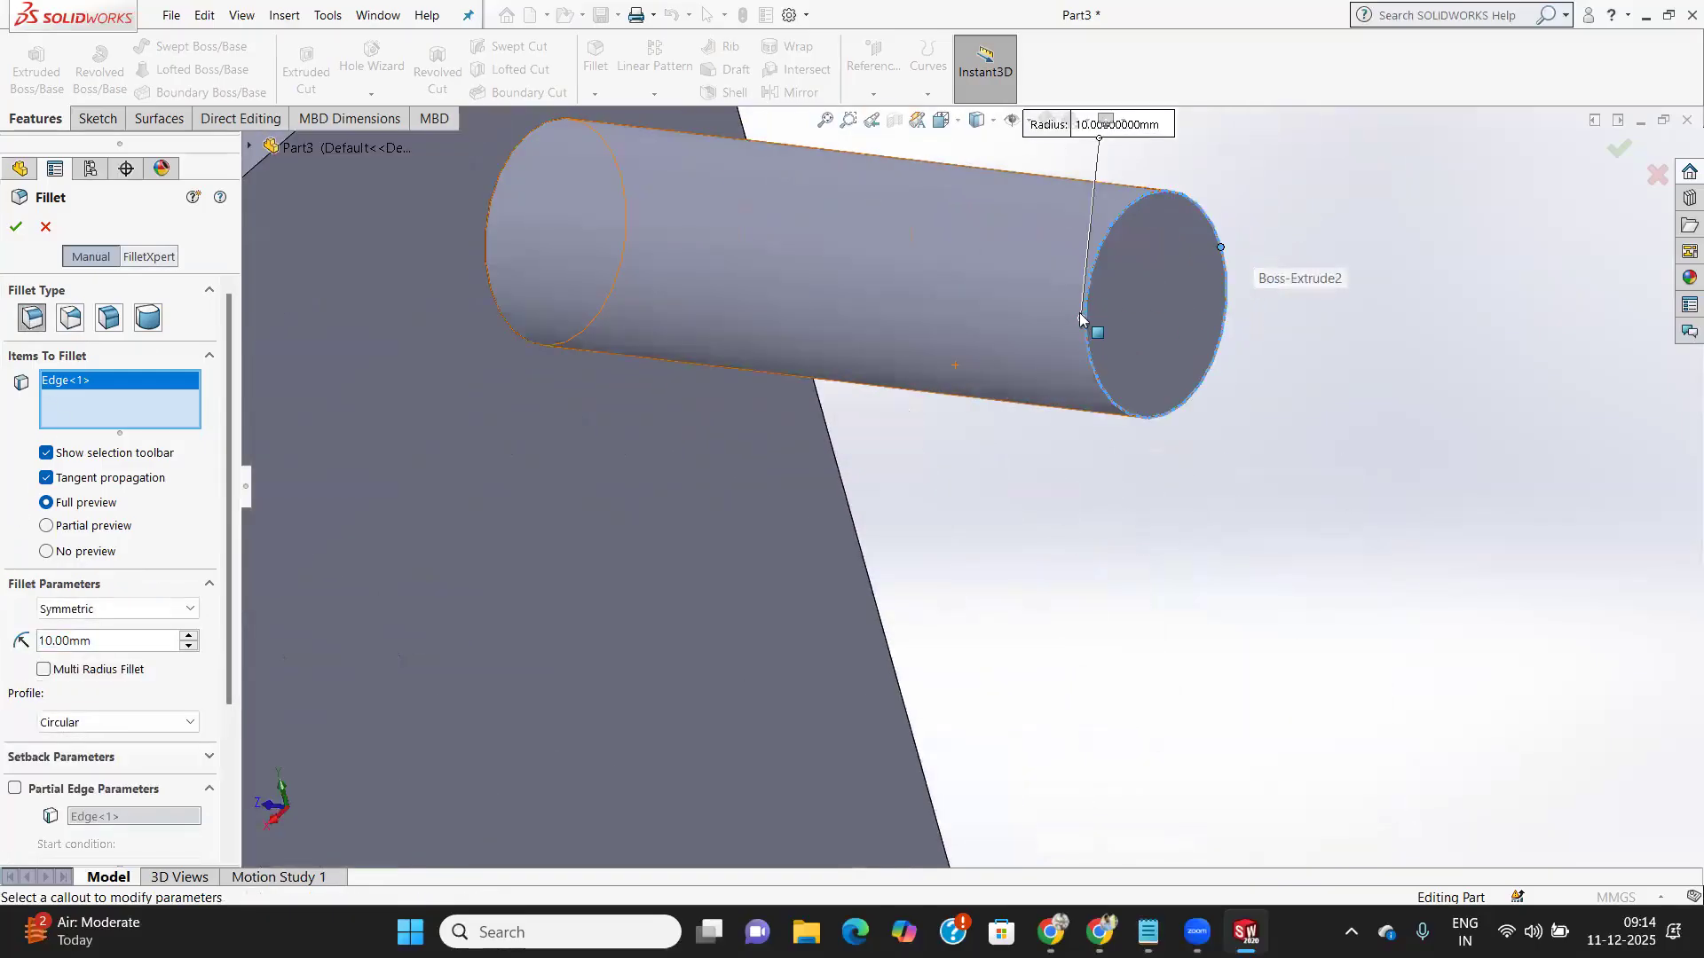
pyautogui.scroll(3, 1080, 317)
pyautogui.scroll(3, 1081, 318)
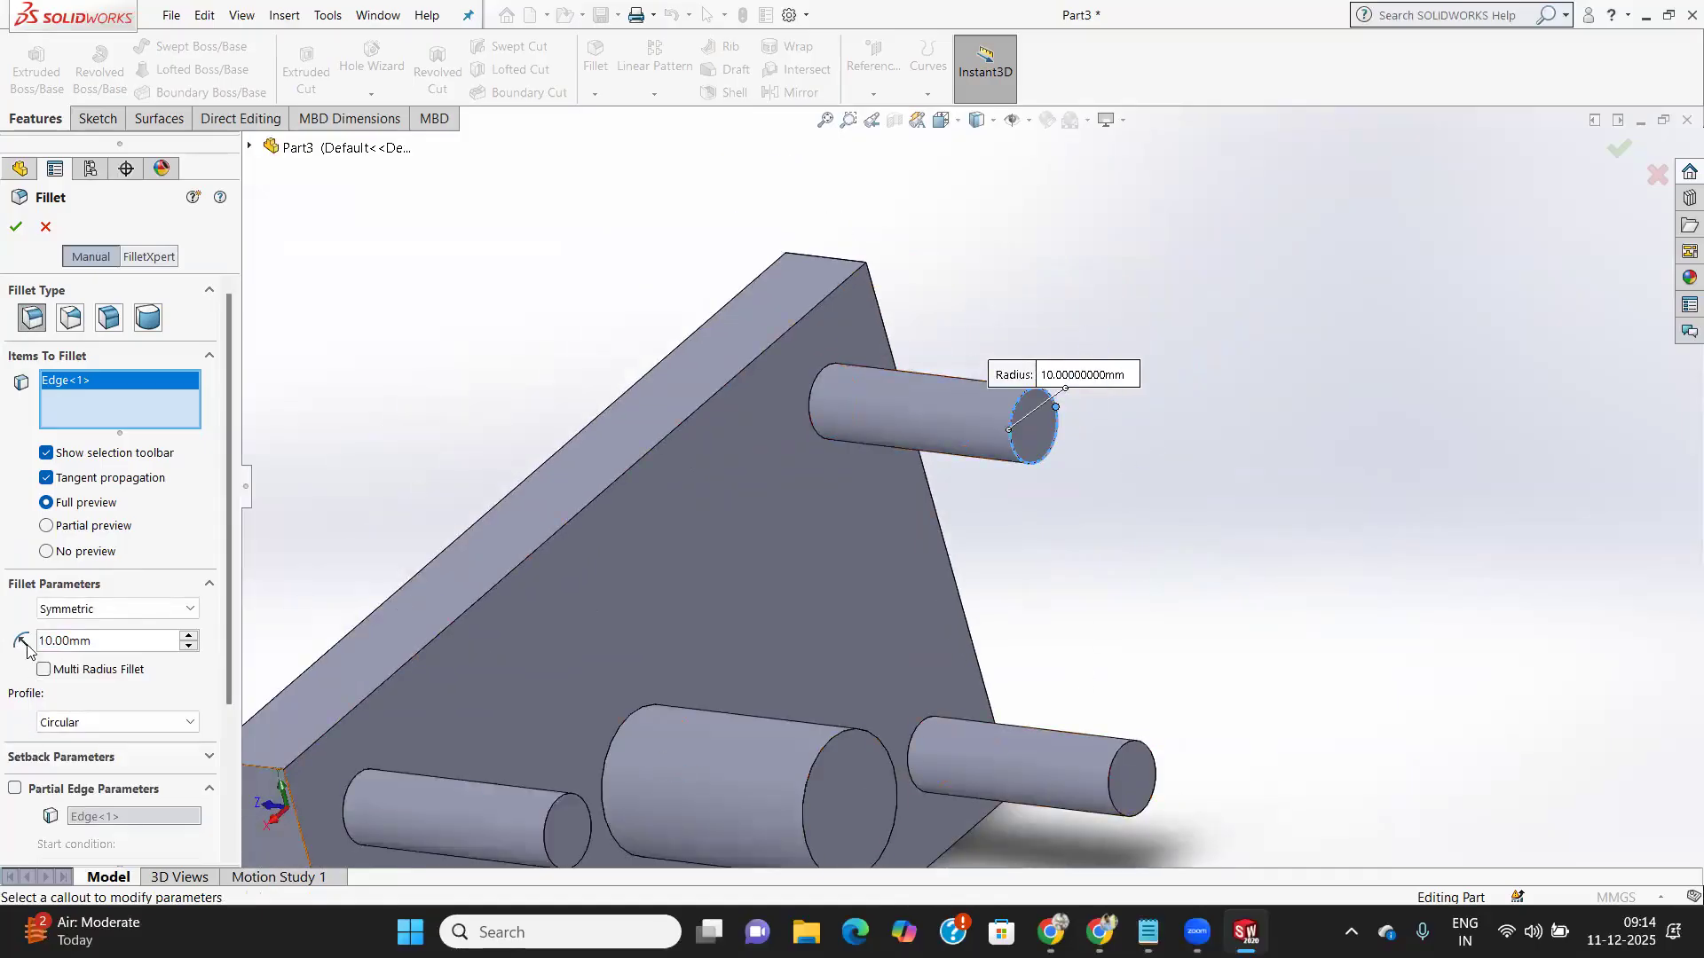
# Try a 5 mm radius for the pin's end fillet
pyautogui.moveTo(102, 647); pyautogui.dragTo(40, 639)
pyautogui.write('5')
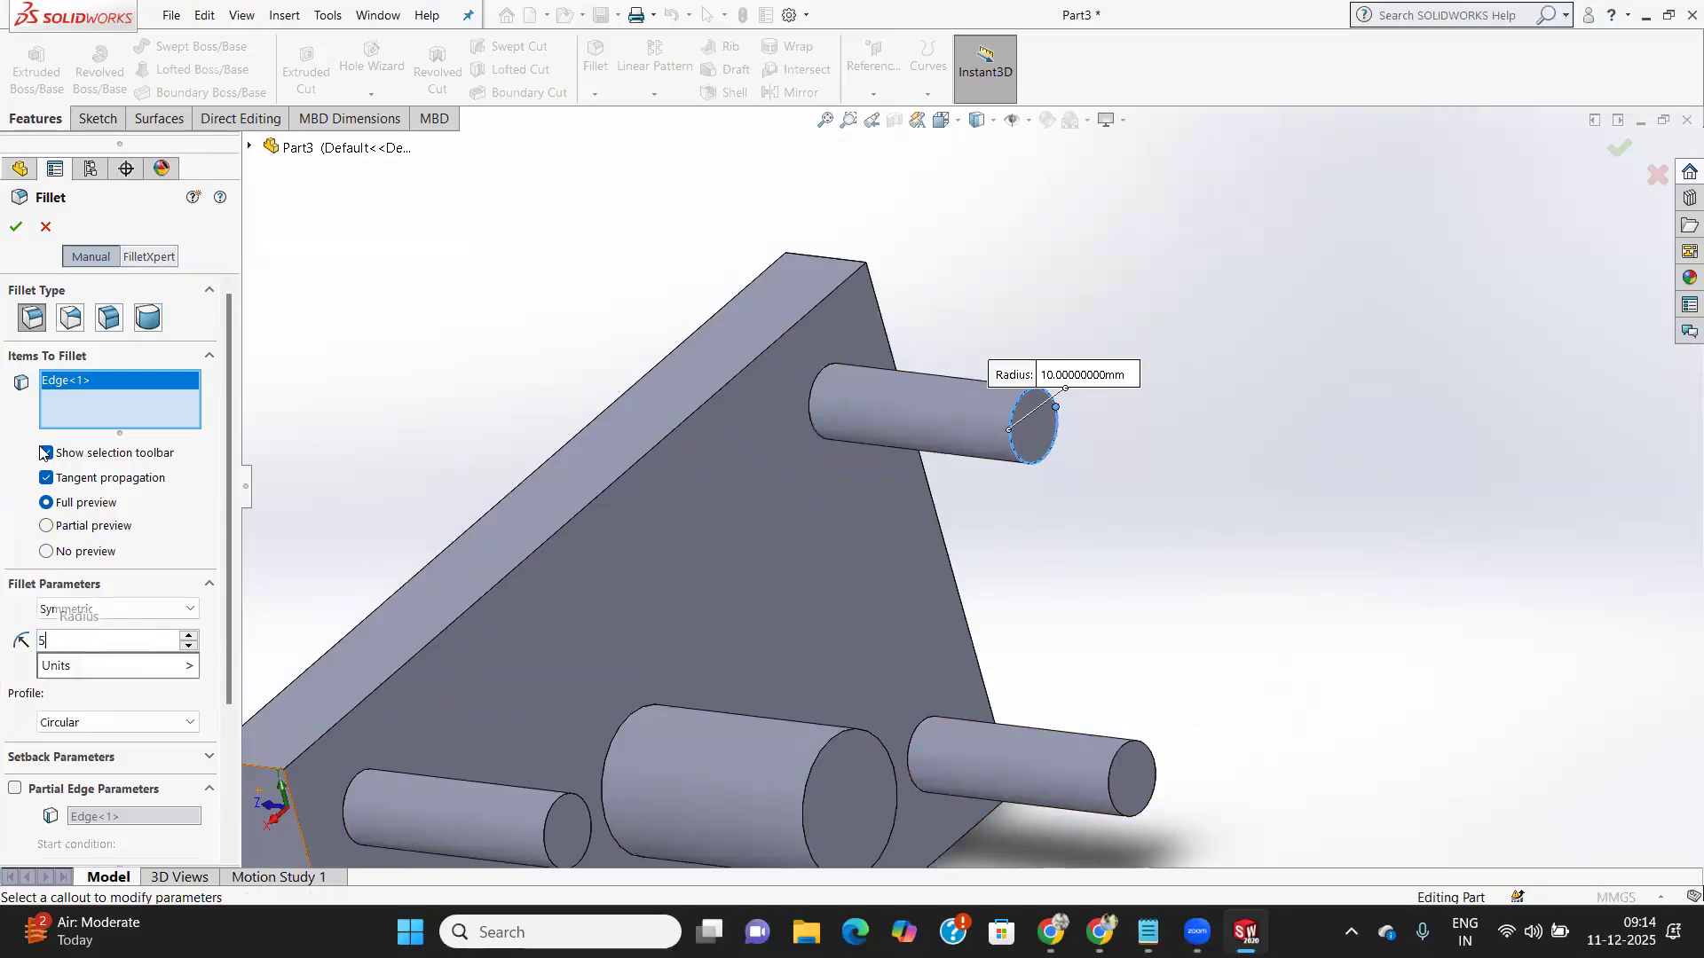
pyautogui.press('Return')
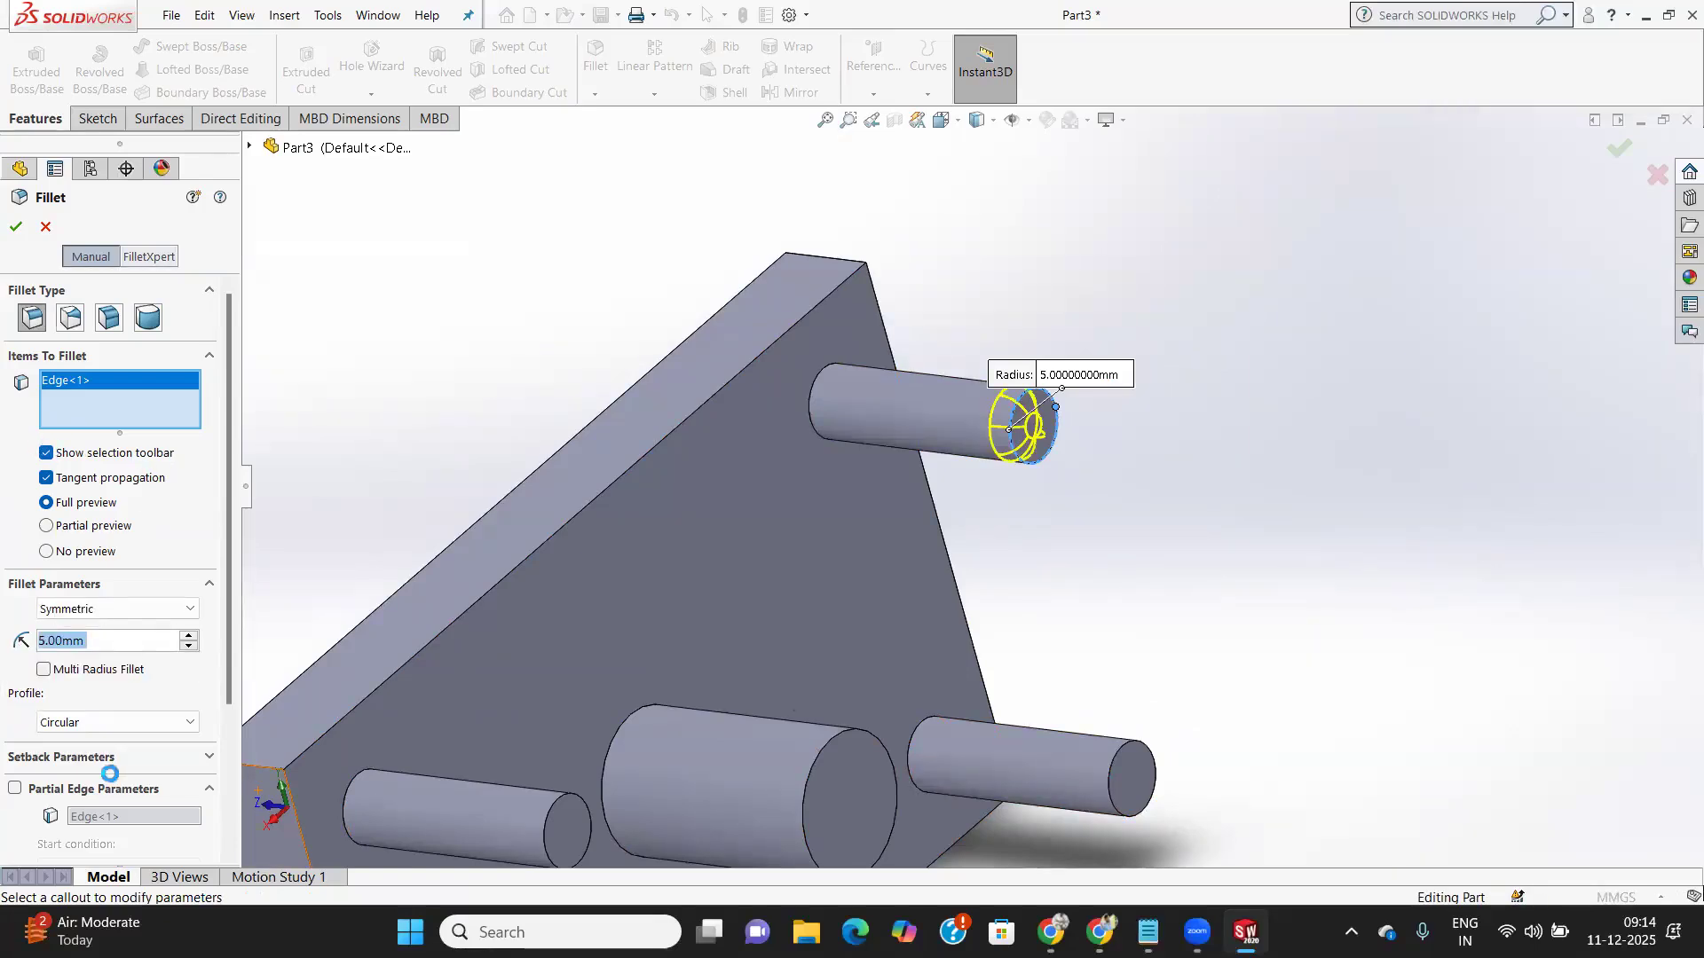
# Set the fillet radius to 2 mm
pyautogui.moveTo(106, 639); pyautogui.dragTo(9, 648)
pyautogui.write('2')
pyautogui.press('Return')
pyautogui.scroll(-2, 1027, 536)
pyautogui.scroll(4, 1028, 529)
pyautogui.scroll(-4, 1032, 688)
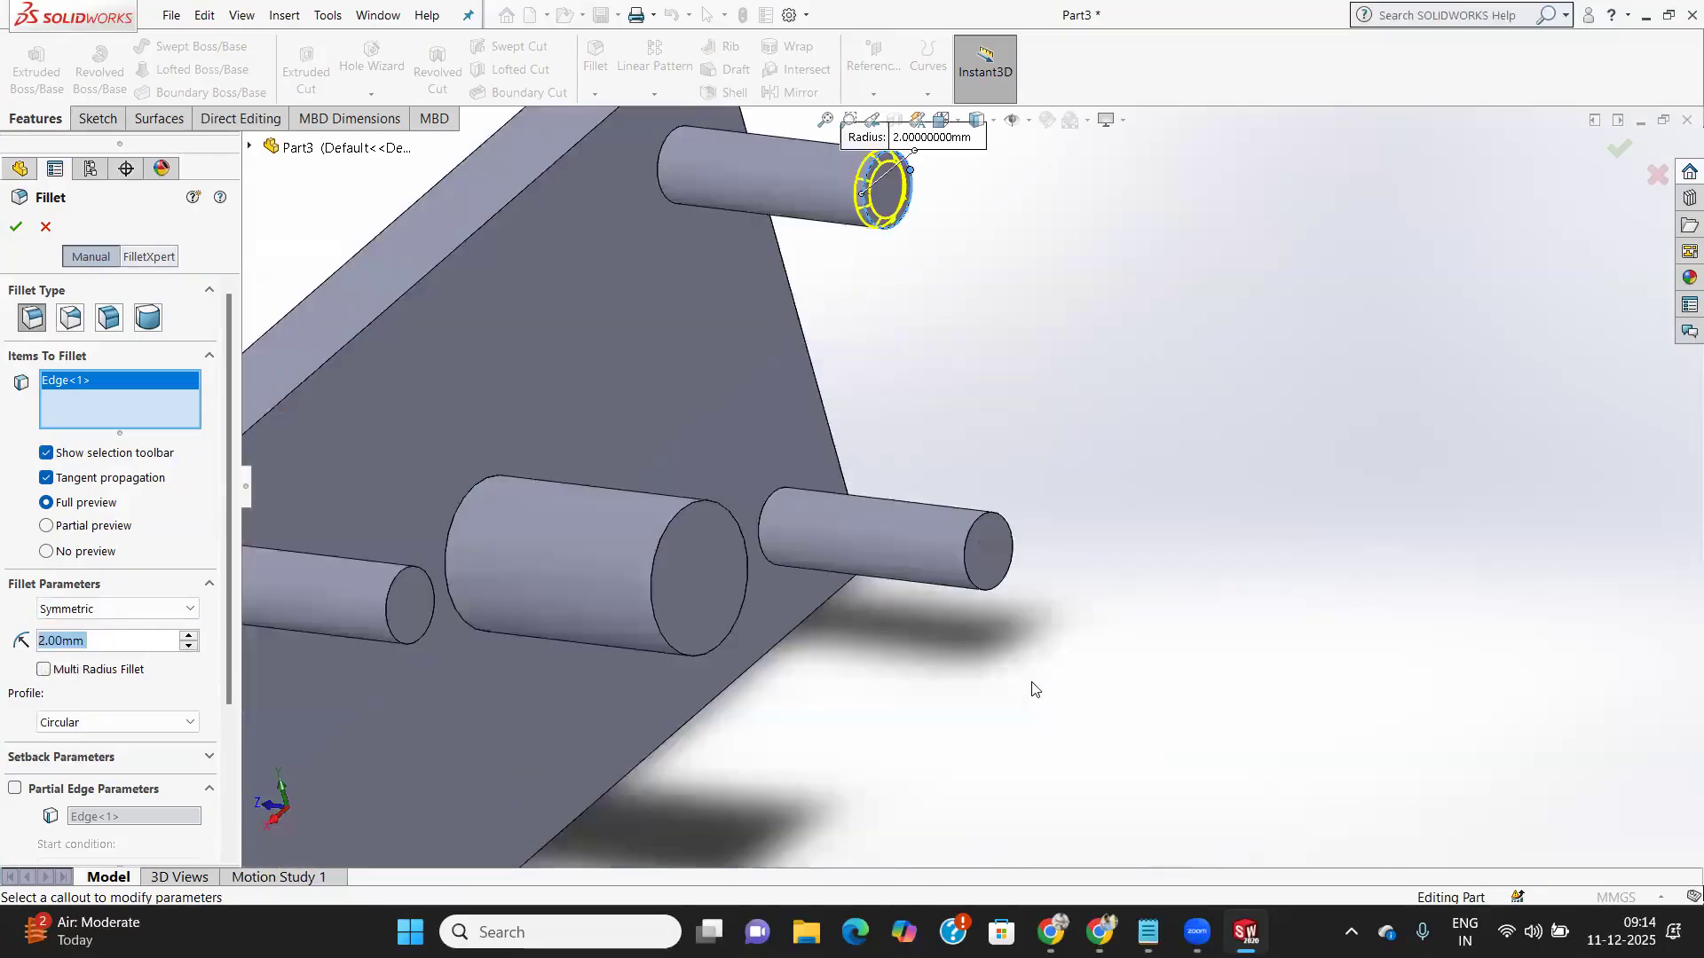
# Add the end edges of the central boss and the other three corner pins to the fillet and accept it
pyautogui.click(966, 568)
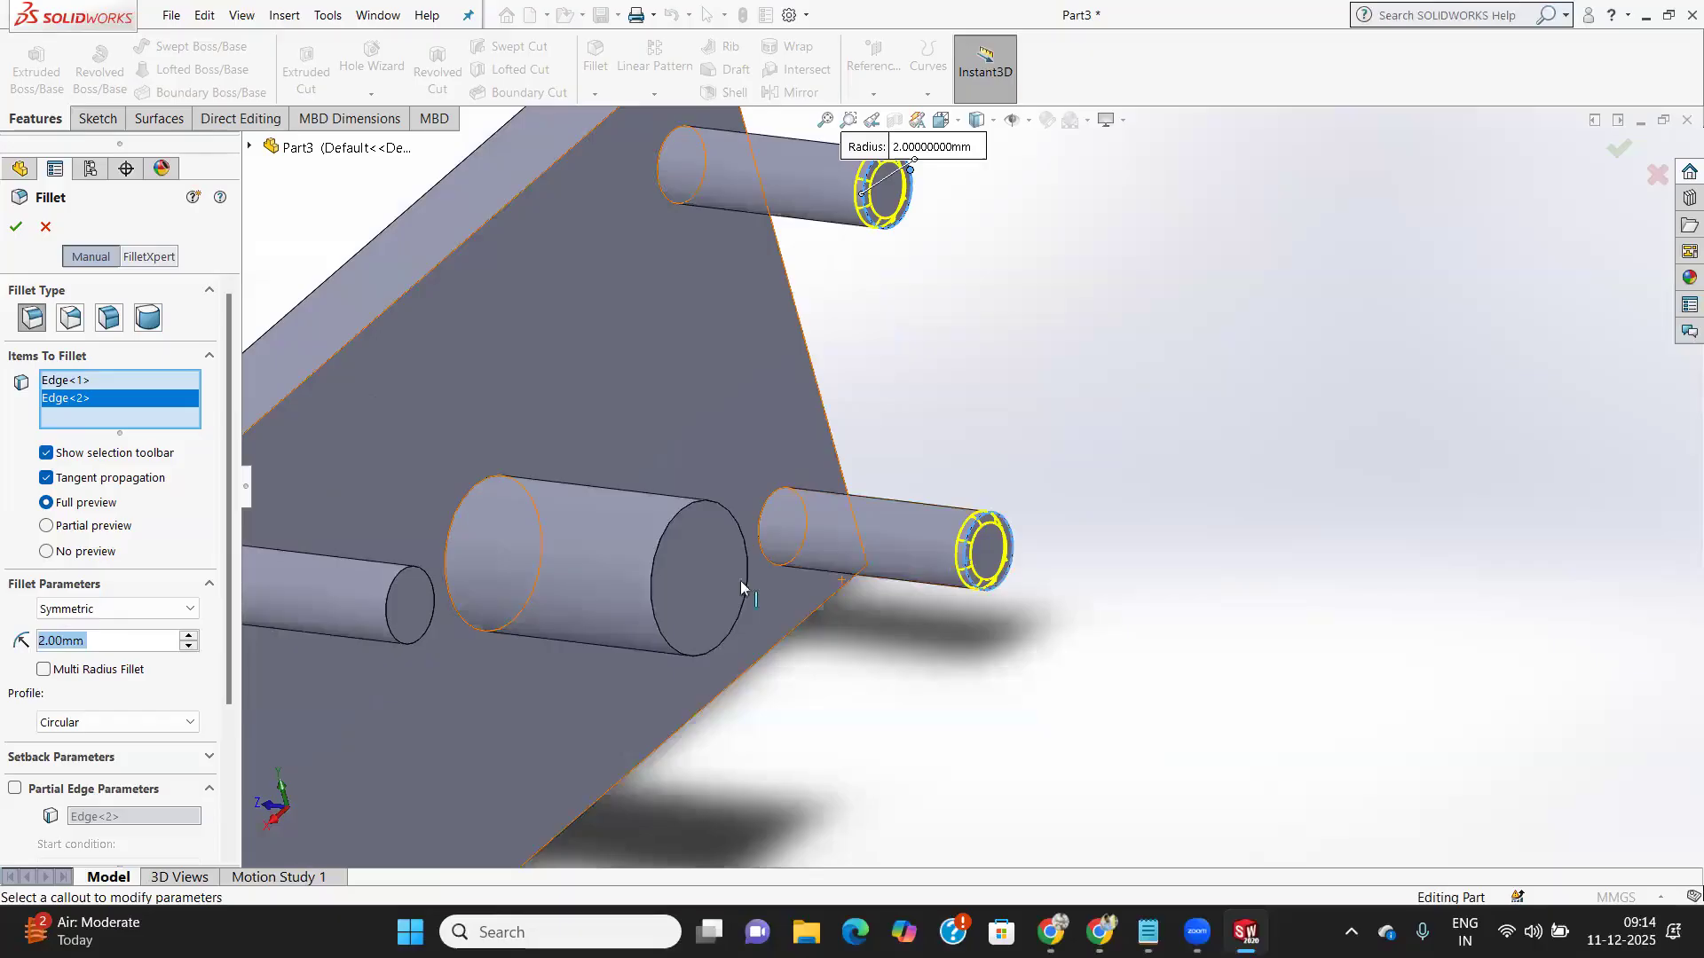
pyautogui.click(650, 582)
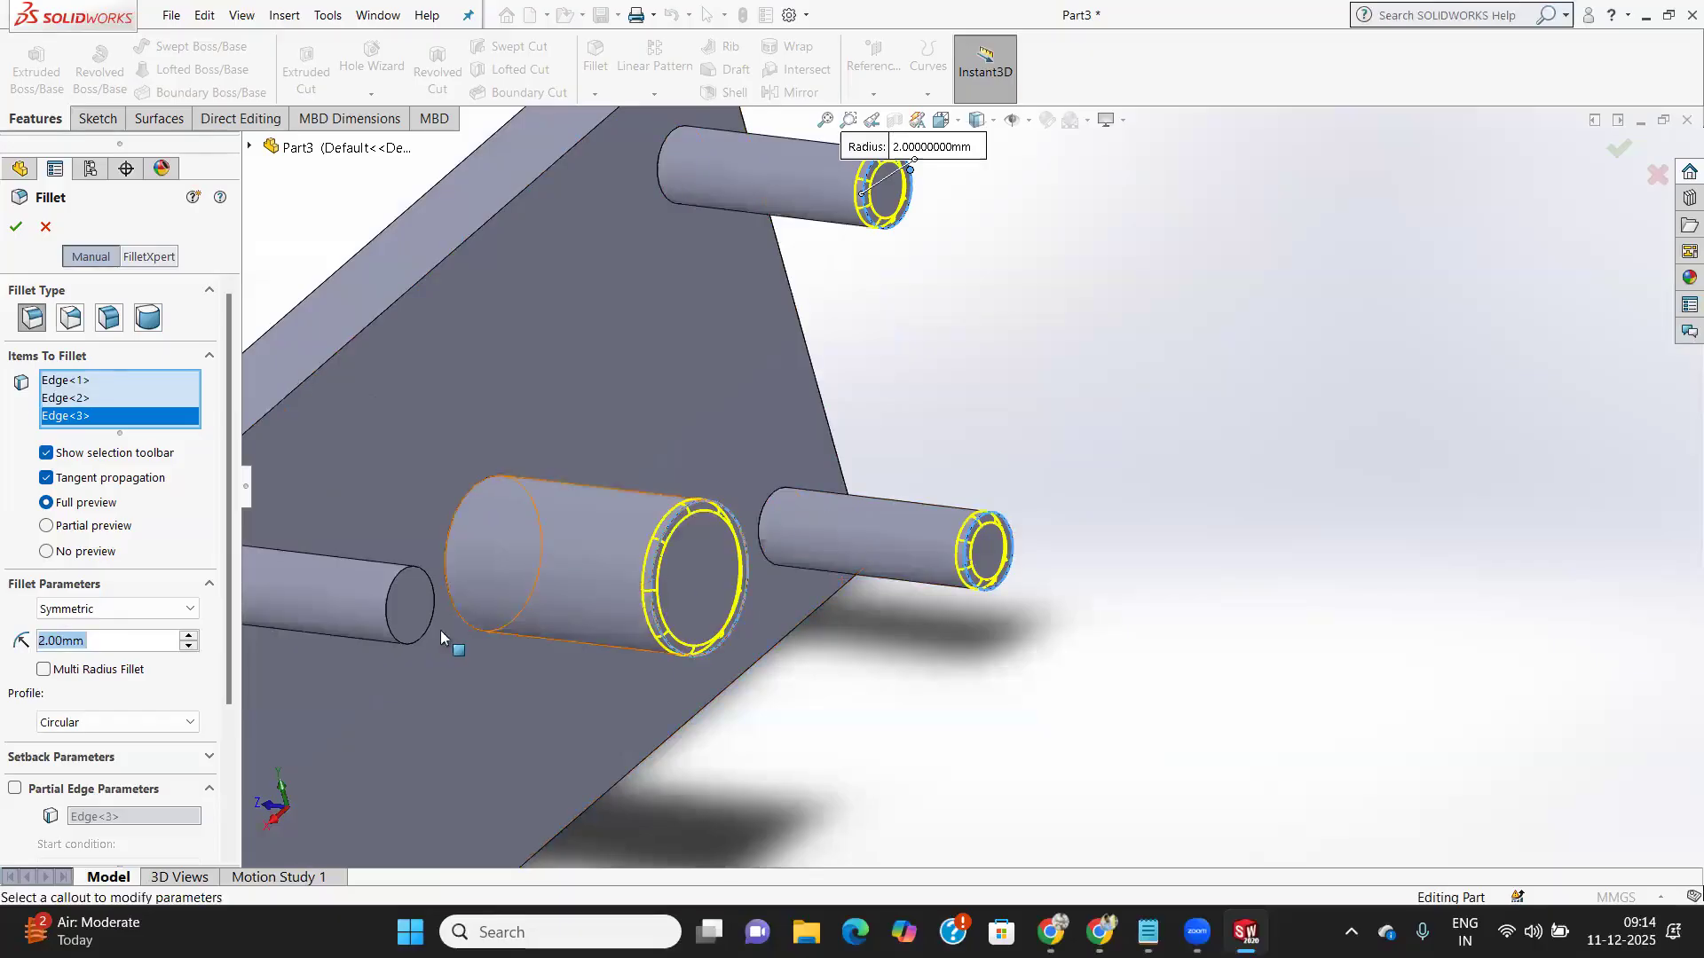
pyautogui.click(388, 632)
pyautogui.scroll(-3, 408, 637)
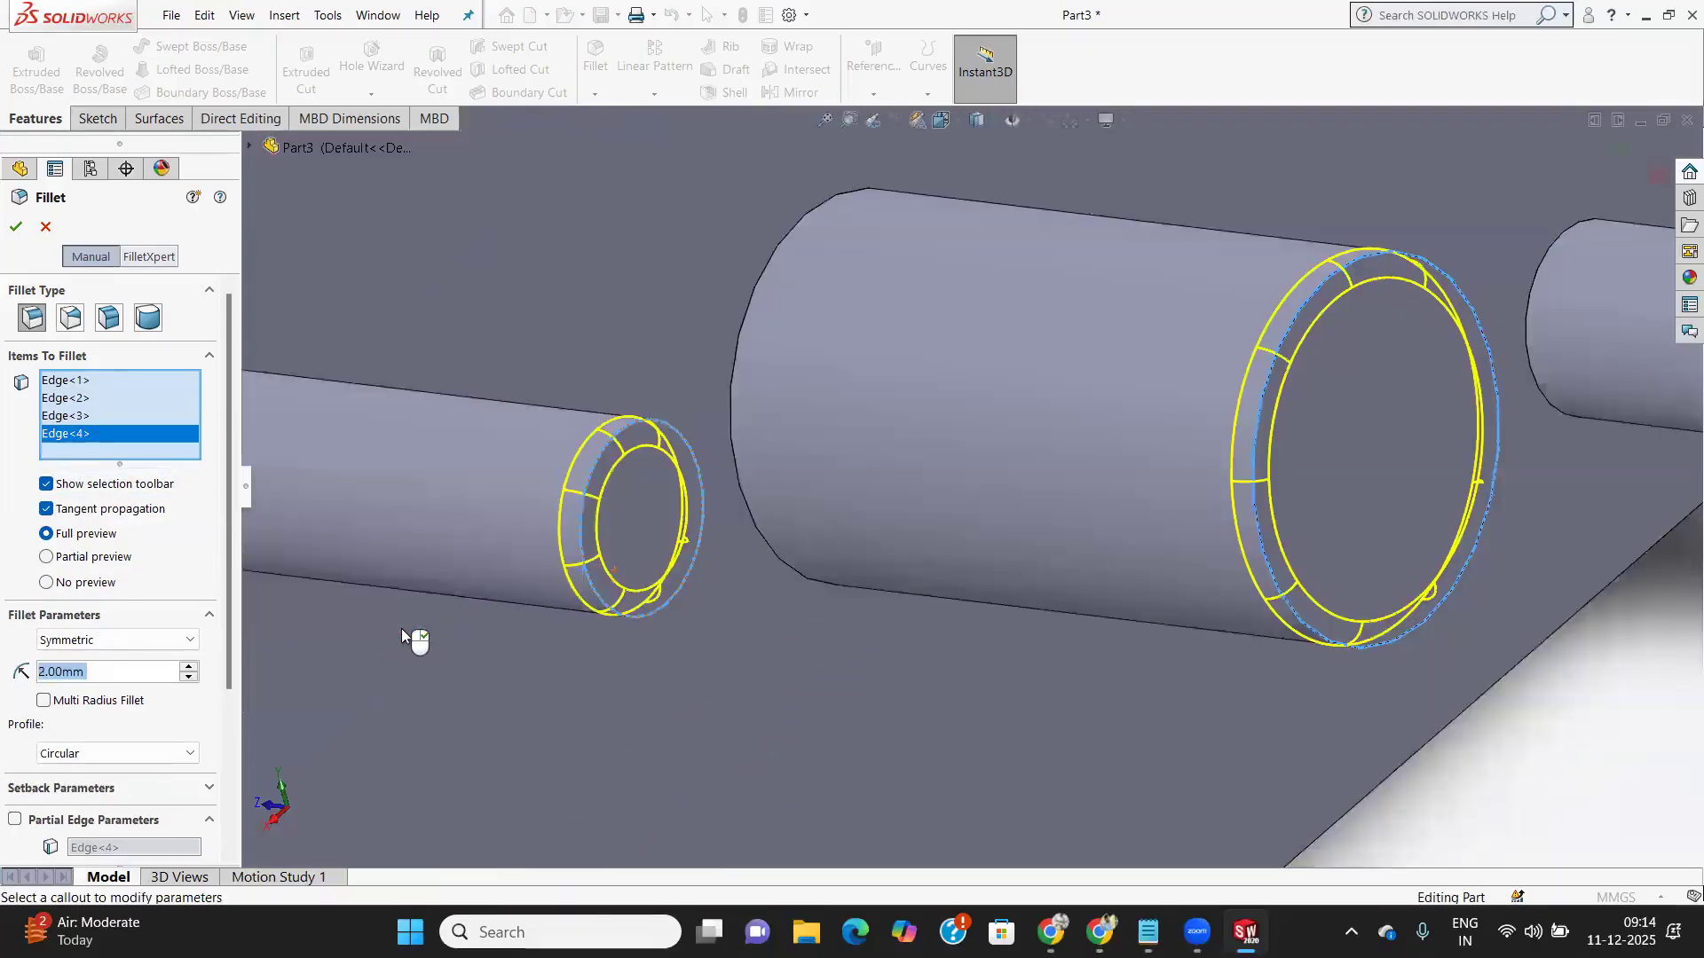
pyautogui.scroll(3, 404, 635)
pyautogui.scroll(3, 404, 635)
pyautogui.scroll(-3, 790, 686)
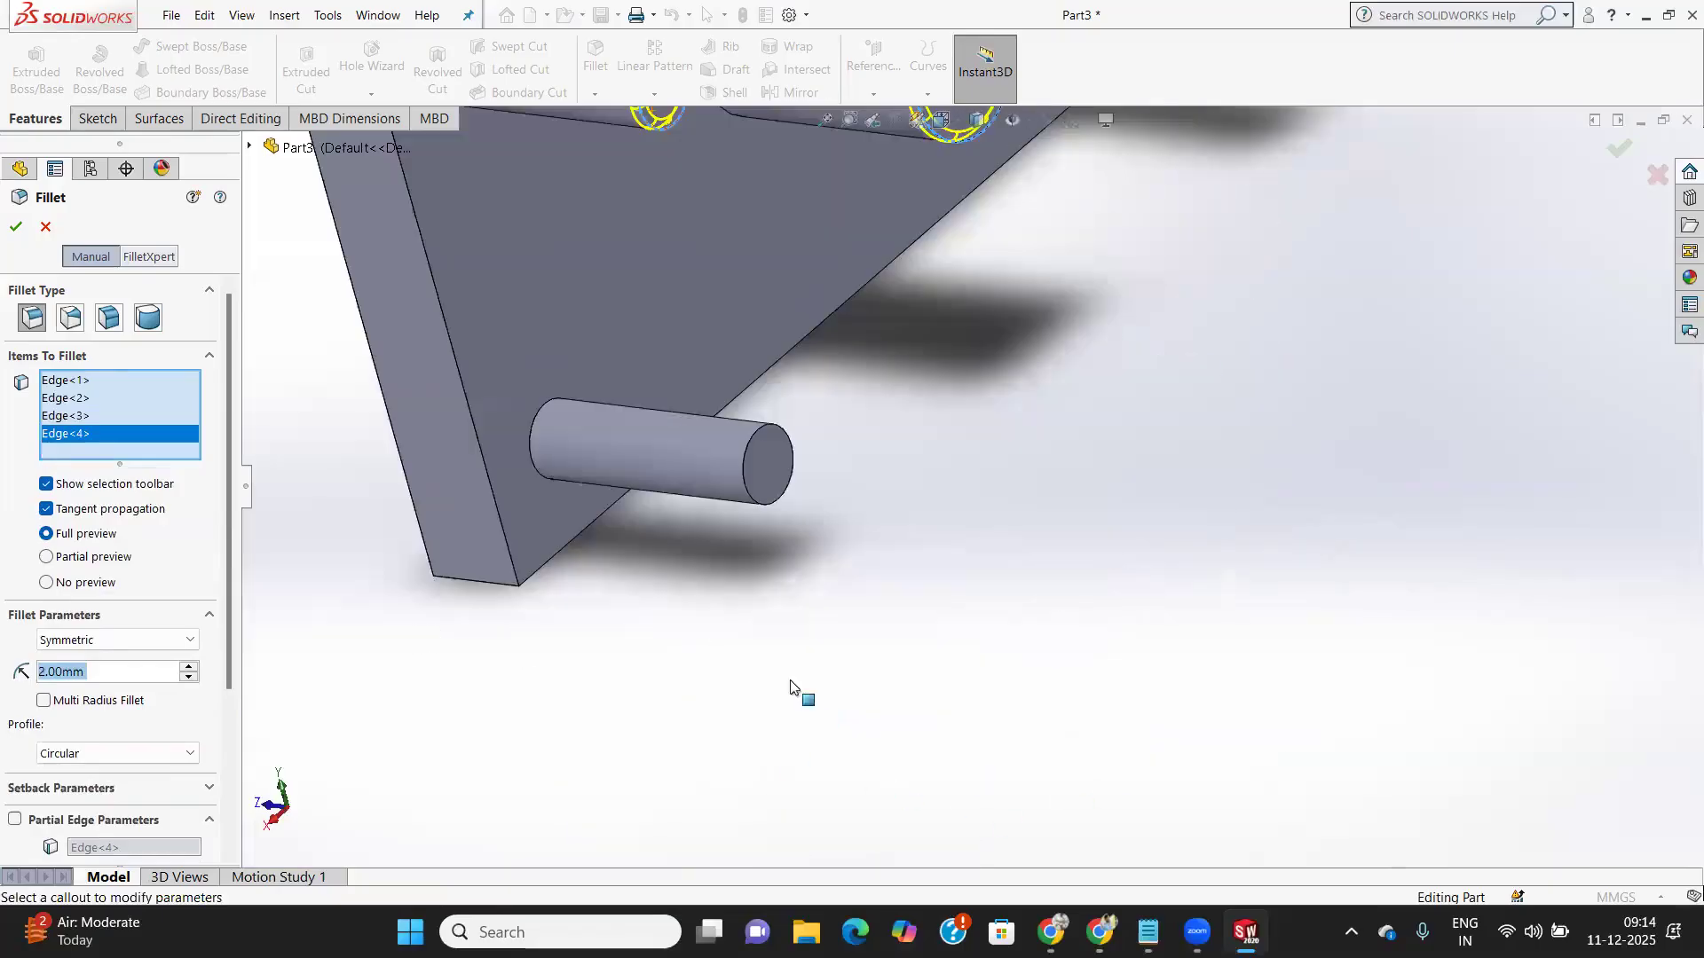
pyautogui.click(765, 505)
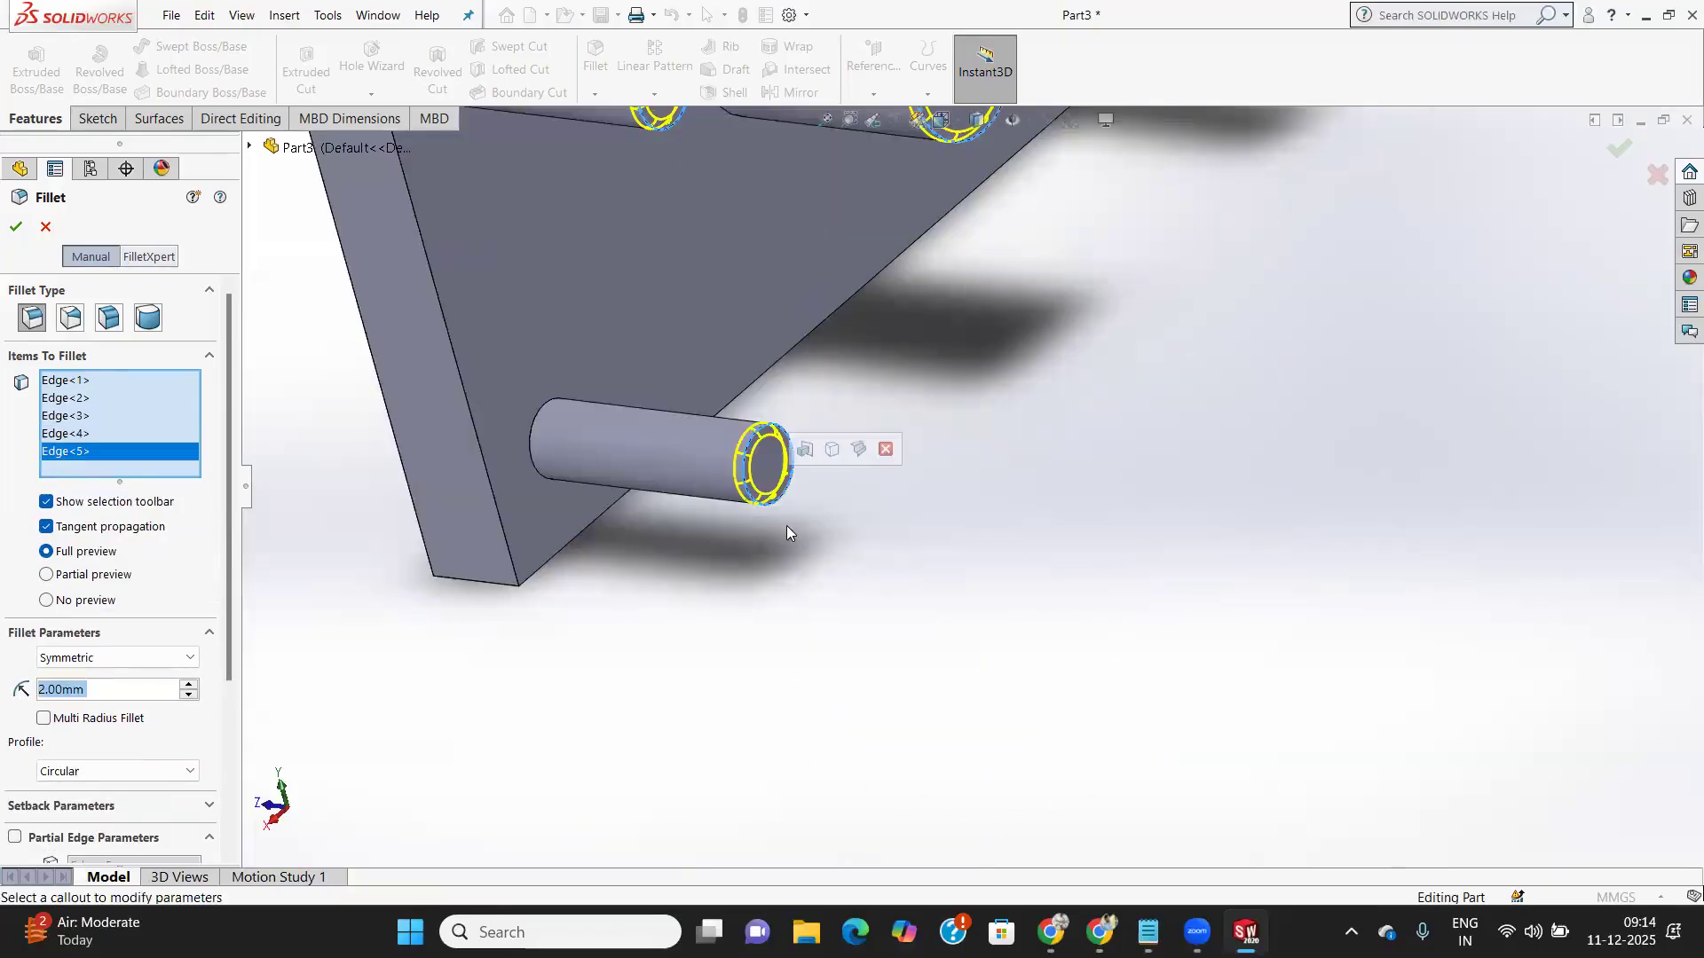
pyautogui.click(15, 229)
pyautogui.scroll(3, 1066, 362)
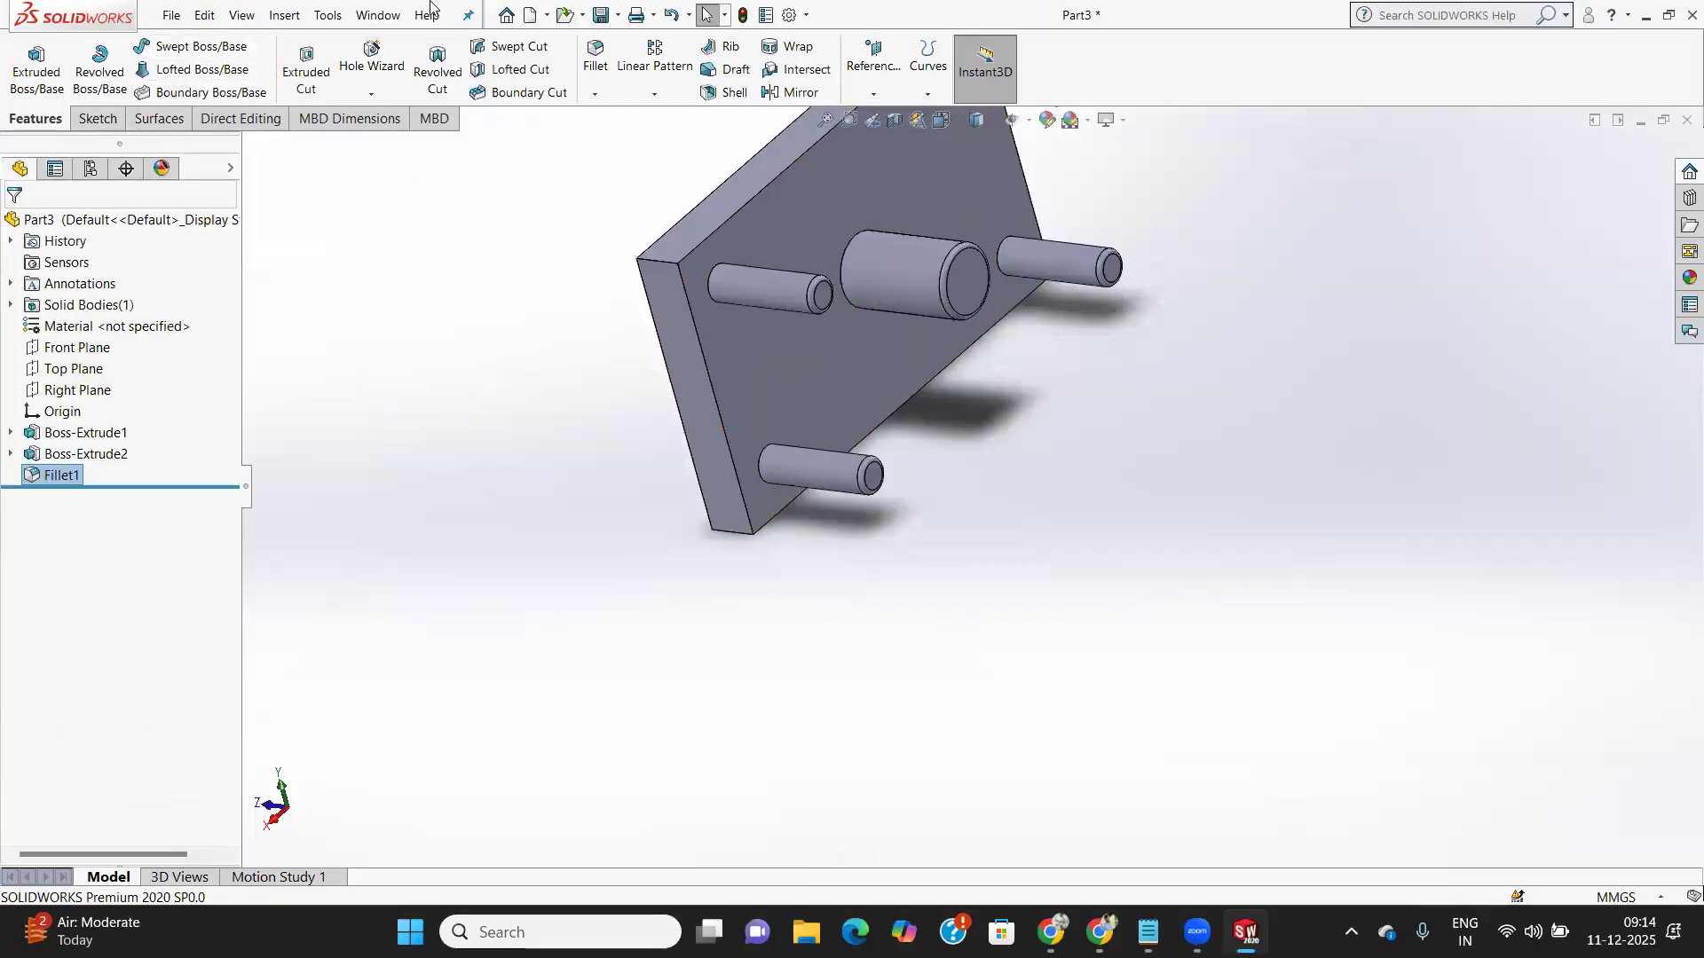
# Save the part as P2 in the Solidworks practice folder
pyautogui.hotkey('ctrl', 's')
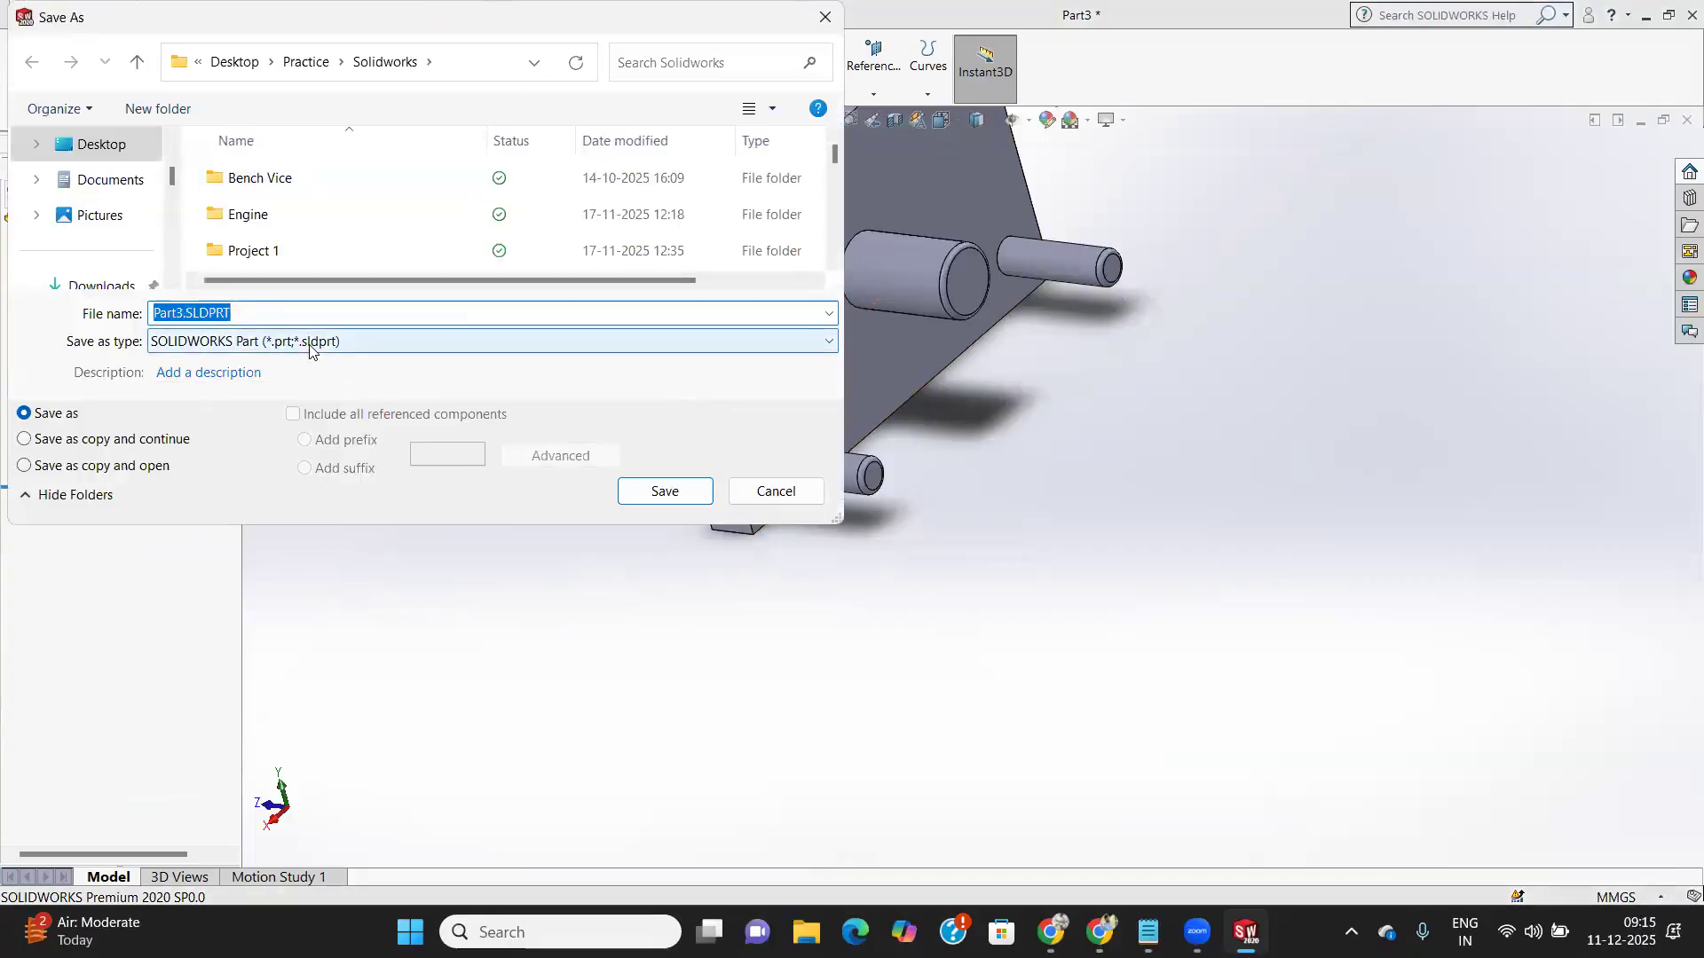
pyautogui.write('P2')
pyautogui.press('Return')
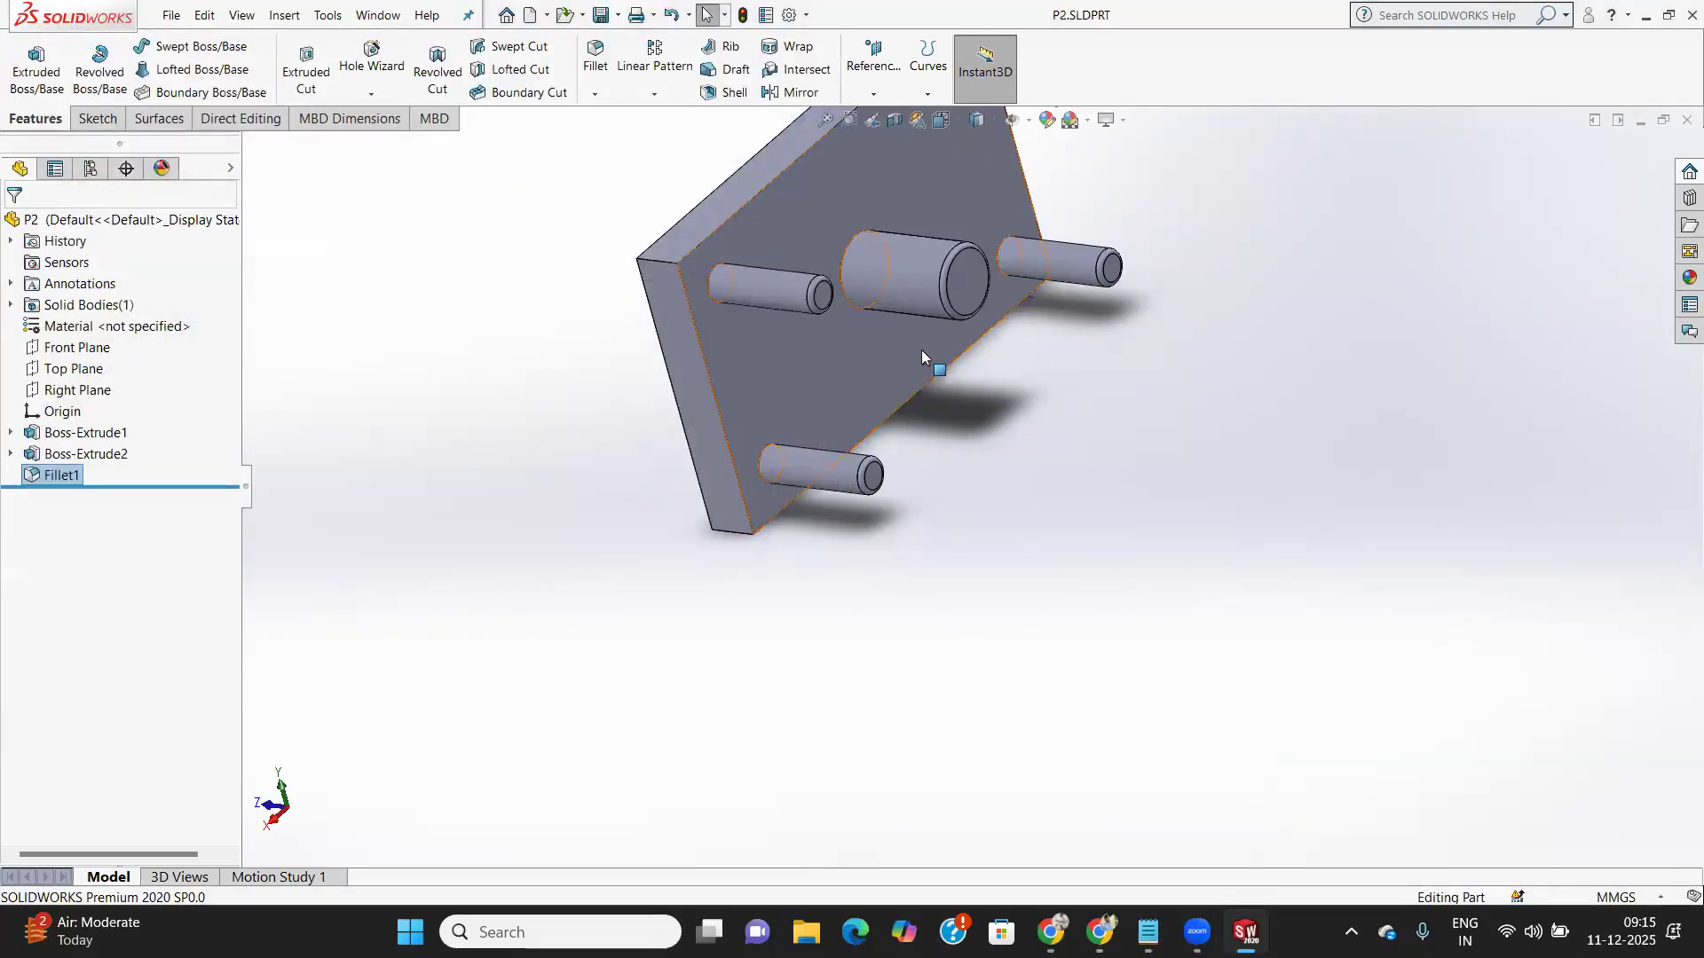
# Create a new assembly document from the Assembly template
pyautogui.scroll(4, 896, 350)
pyautogui.scroll(-3, 939, 269)
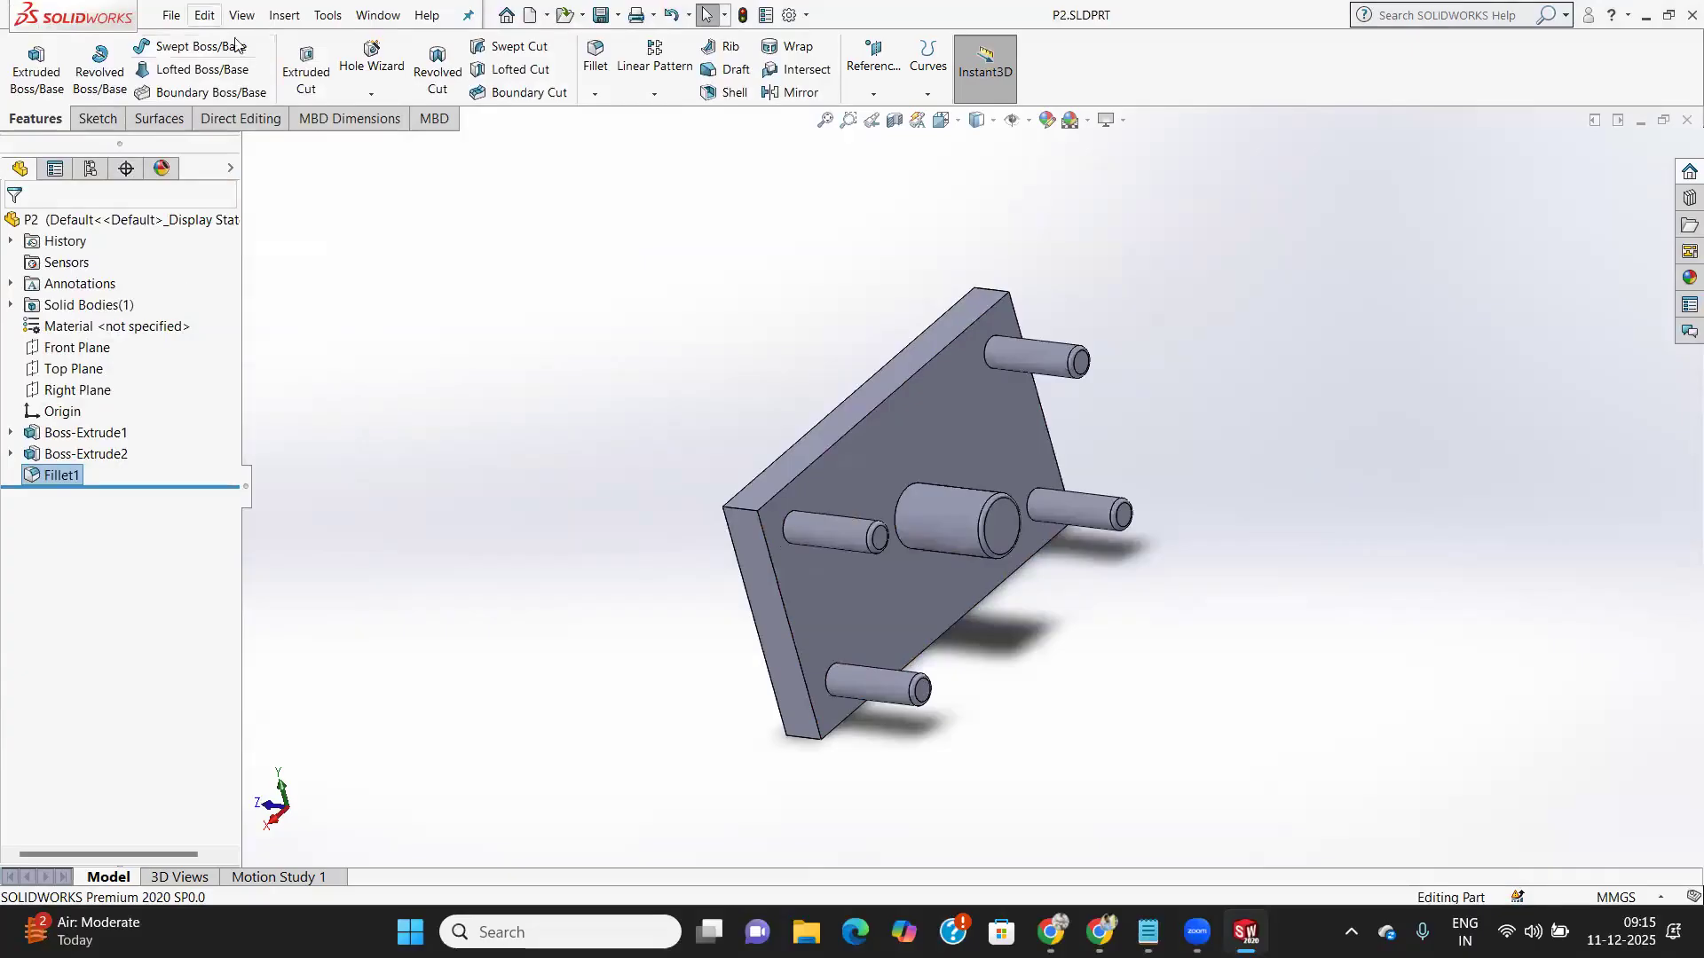
pyautogui.click(171, 15)
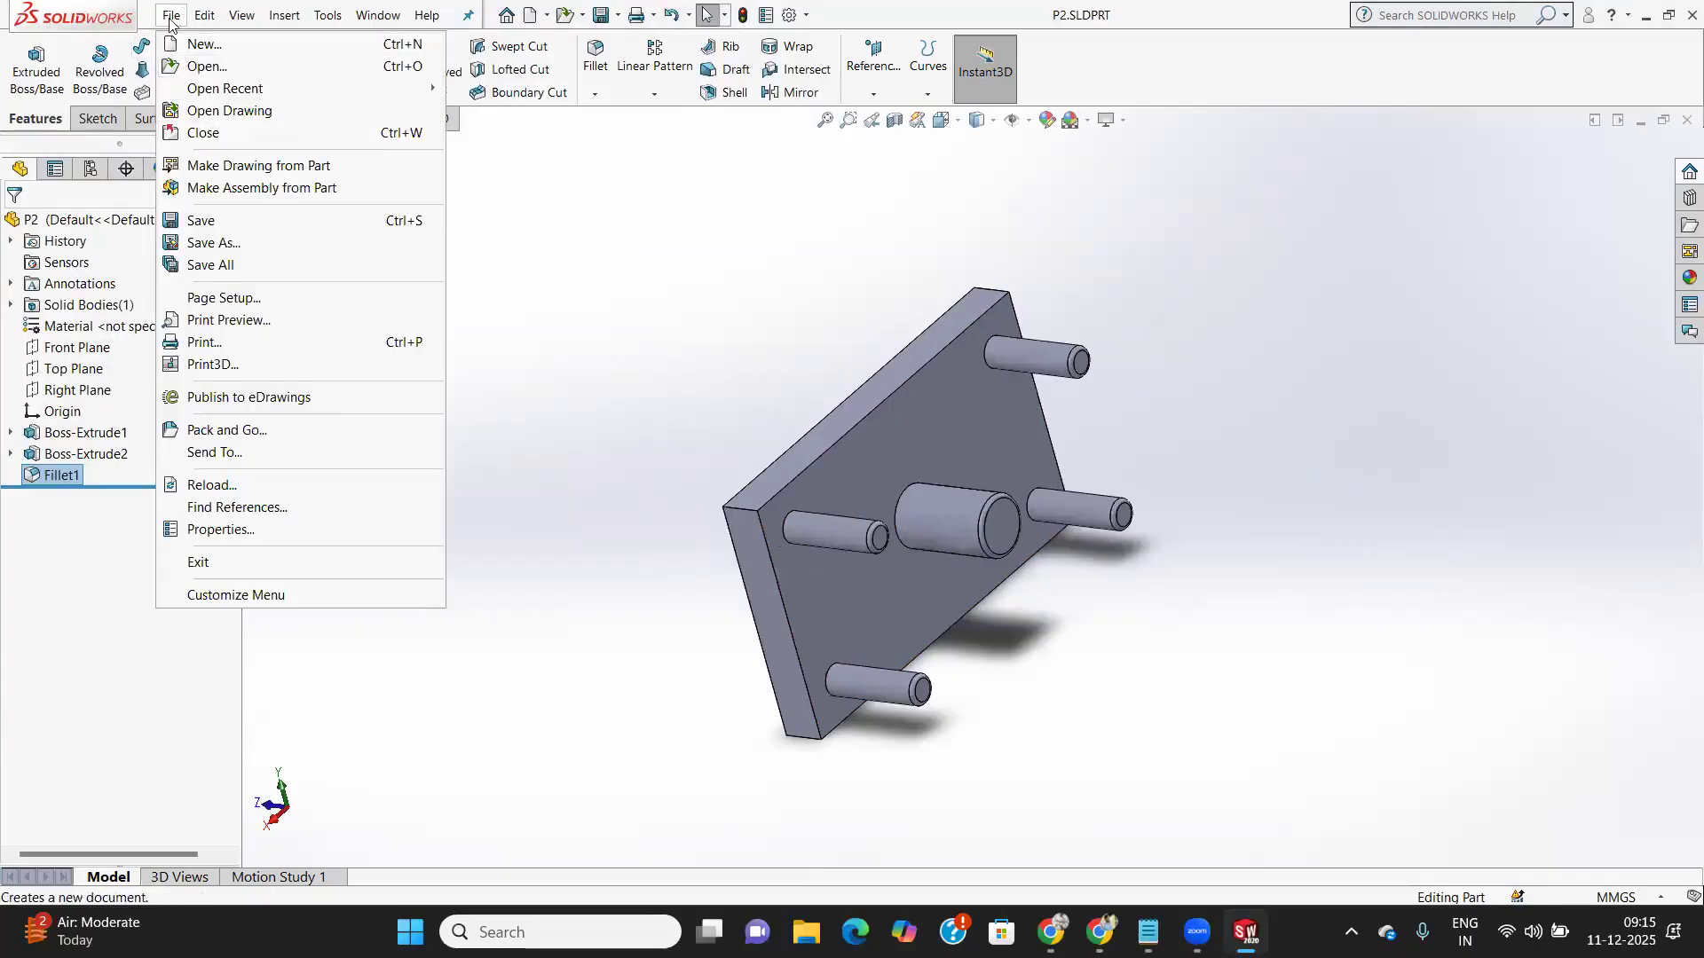
pyautogui.click(597, 285)
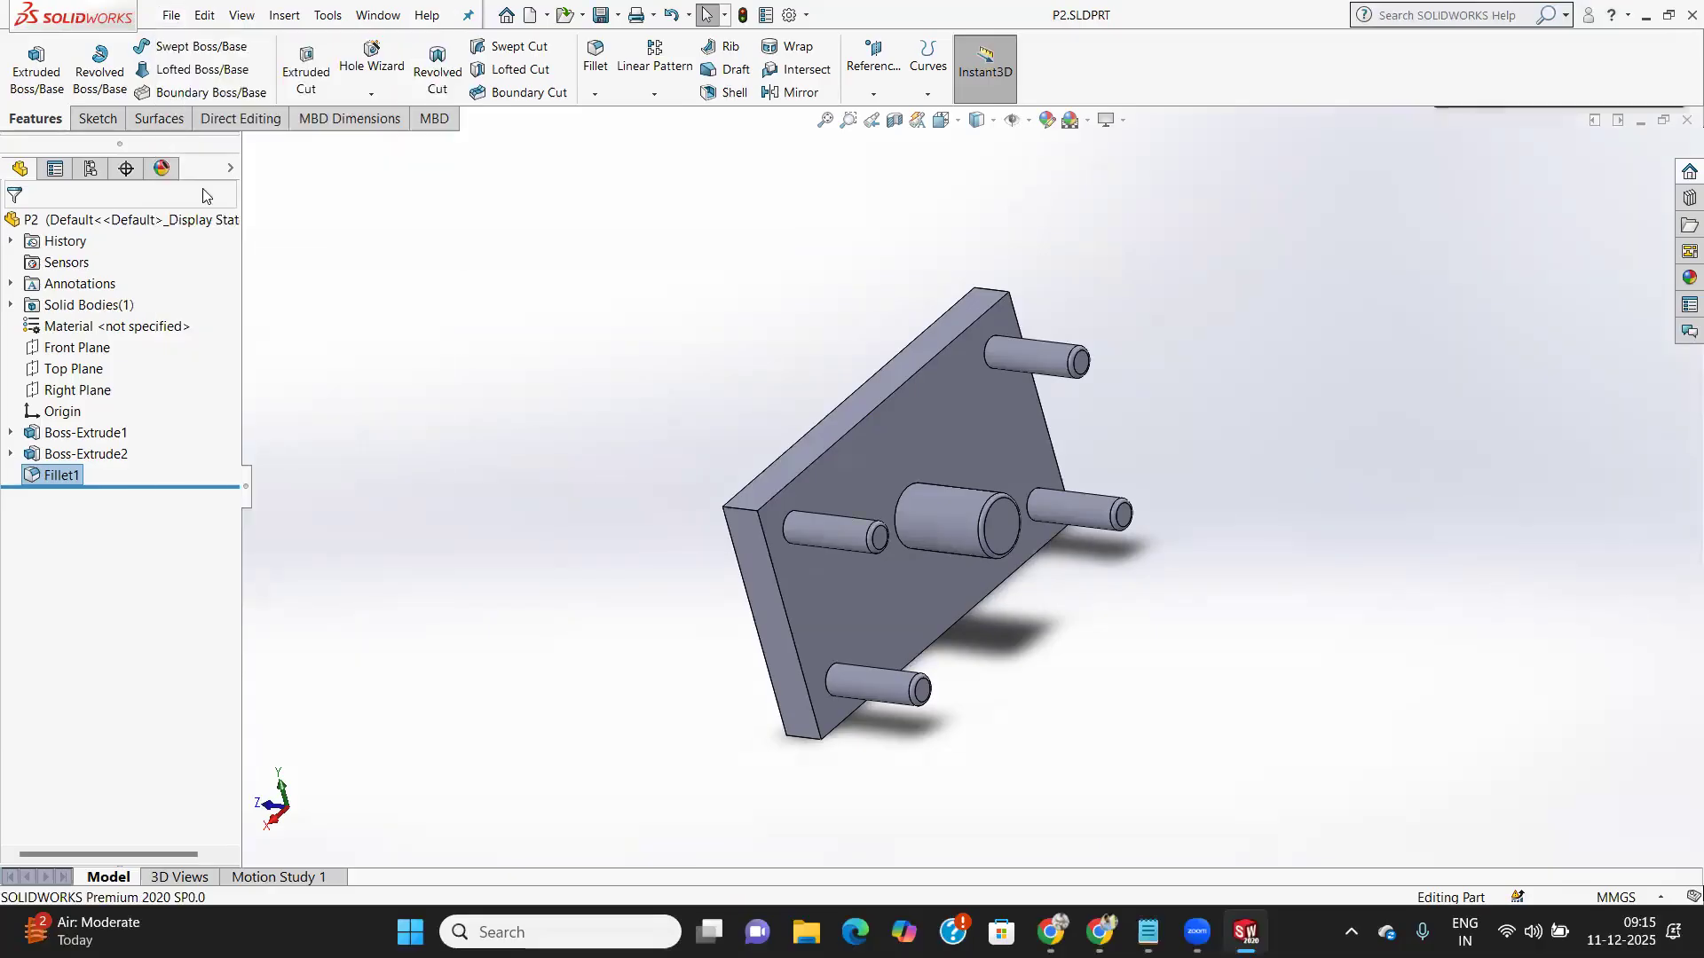
pyautogui.click(184, 15)
pyautogui.click(184, 14)
pyautogui.click(200, 15)
pyautogui.moveTo(181, 16)
pyautogui.click(202, 45)
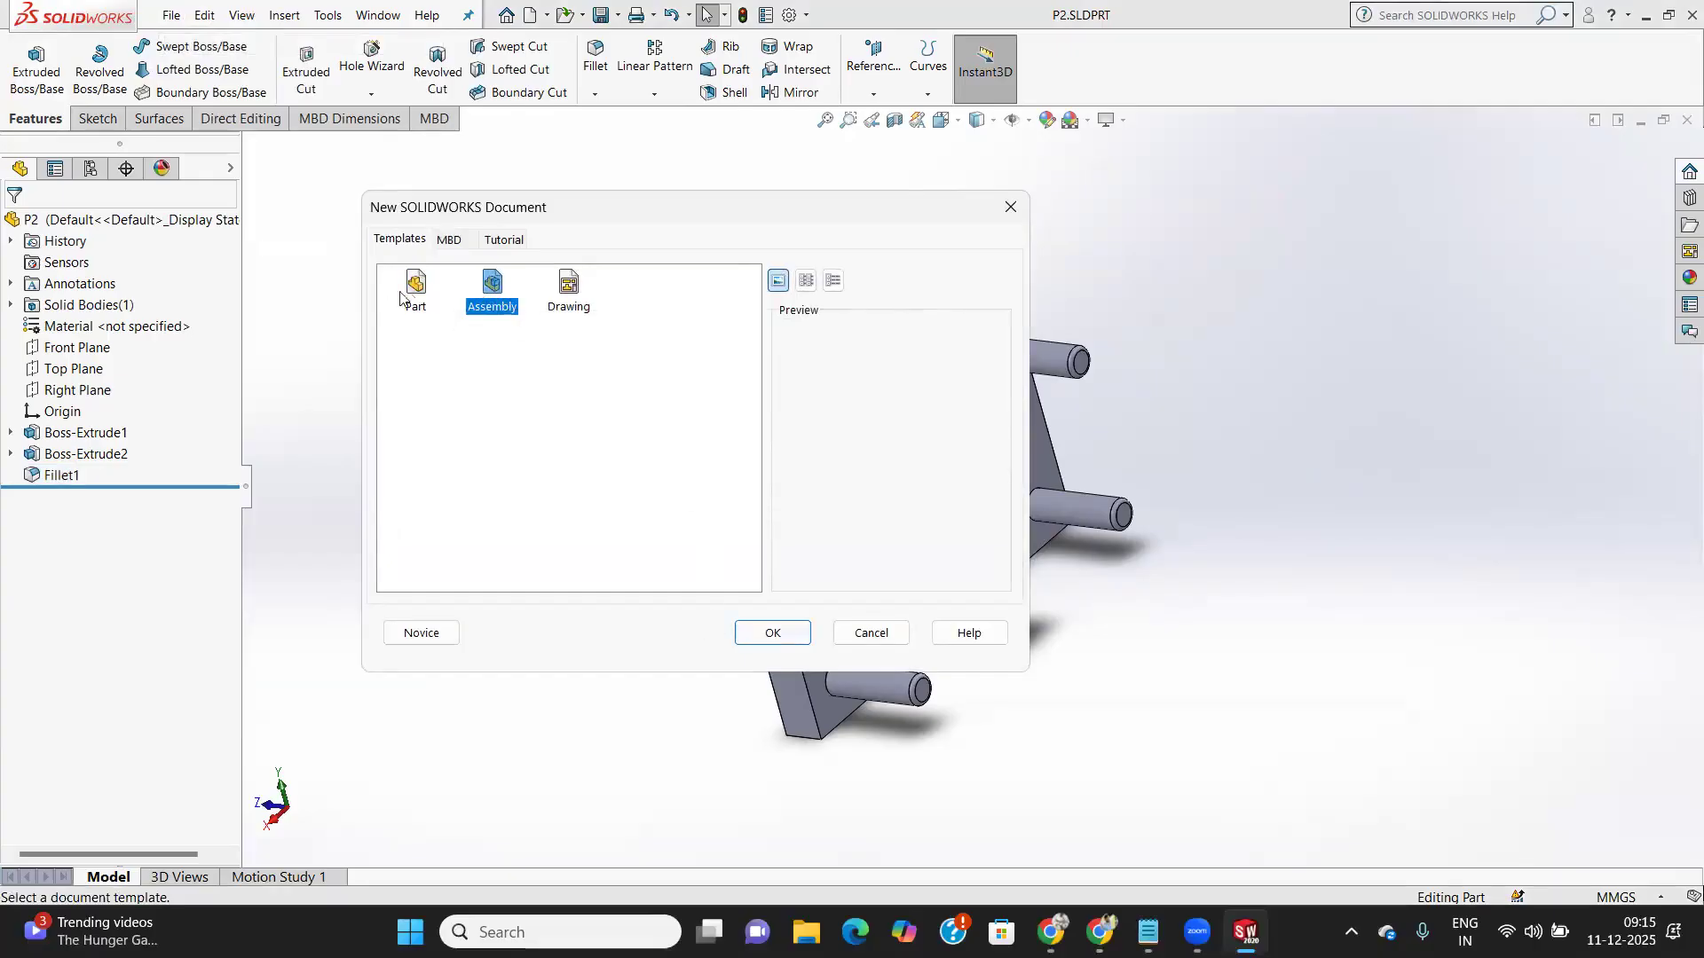
pyautogui.click(774, 634)
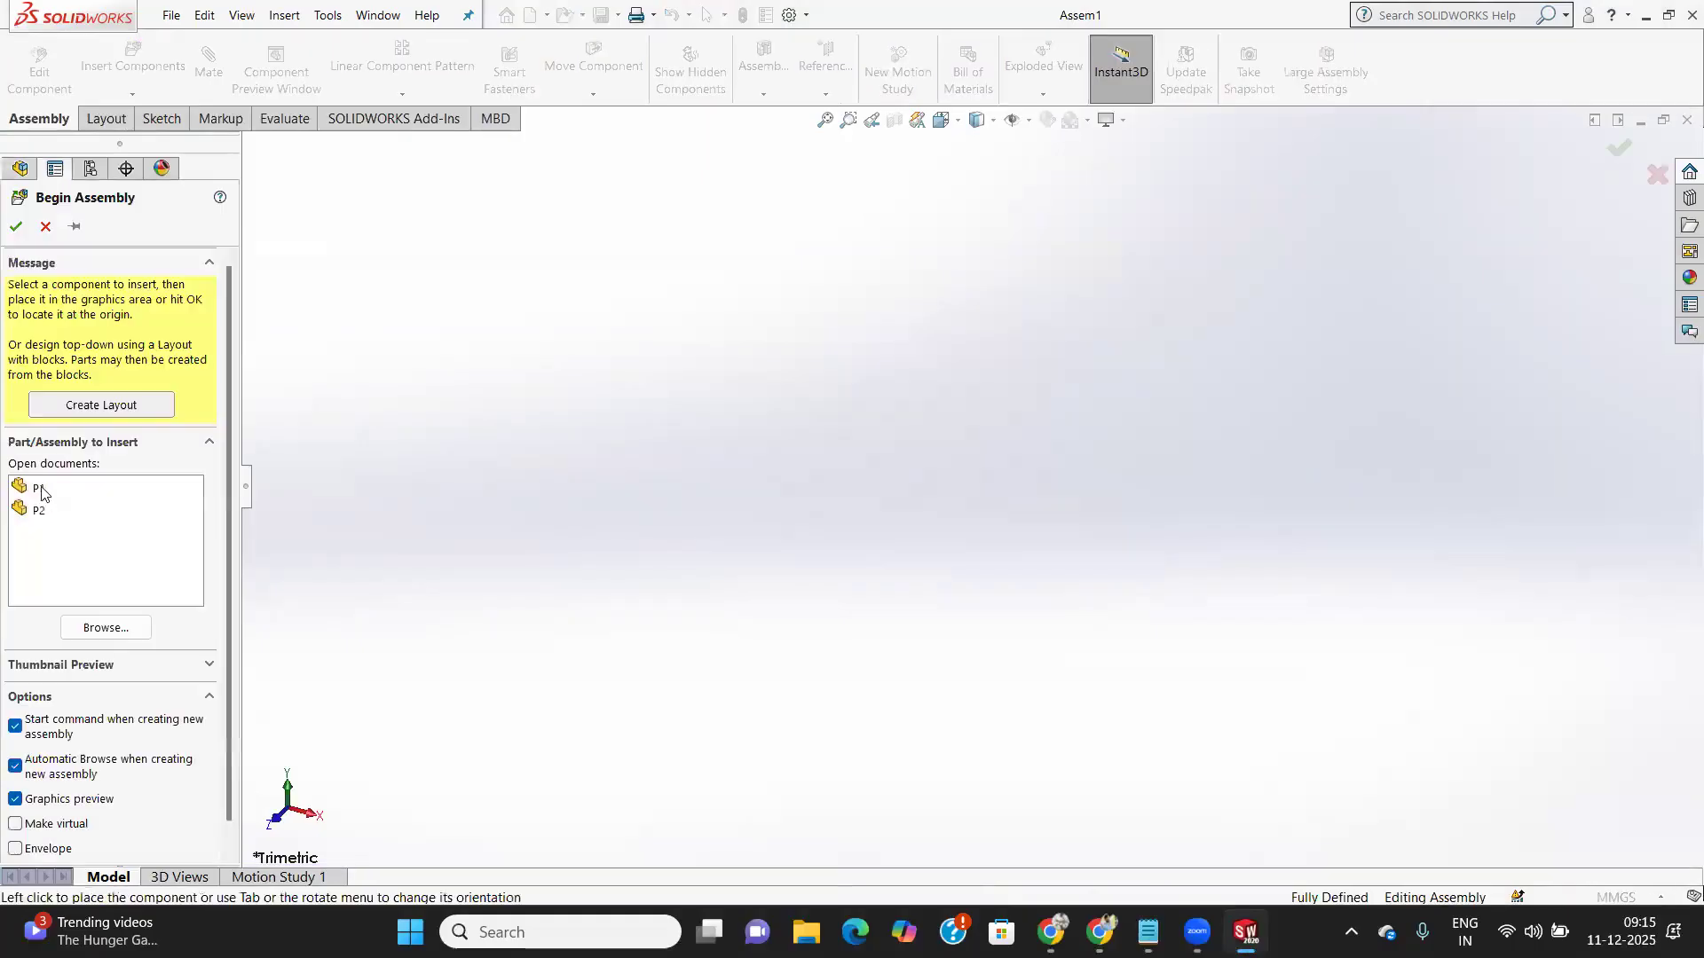
# Insert part P1 into the assembly as the first component and place part P2 beside it
pyautogui.click(41, 489)
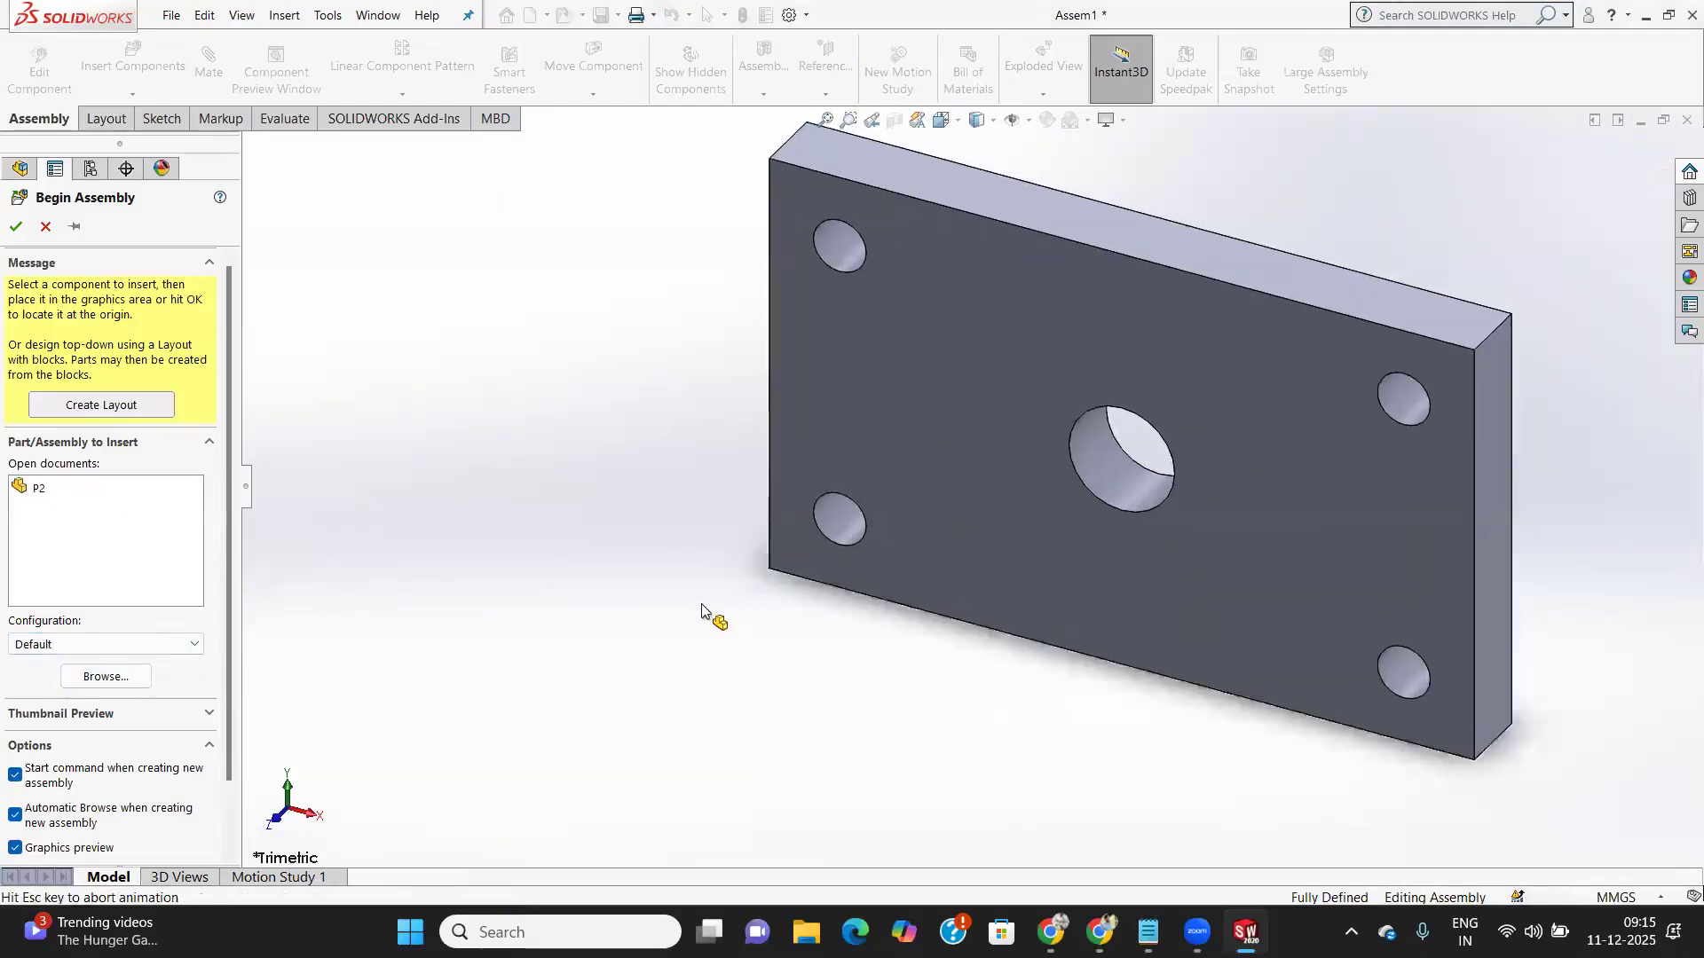
pyautogui.click(702, 611)
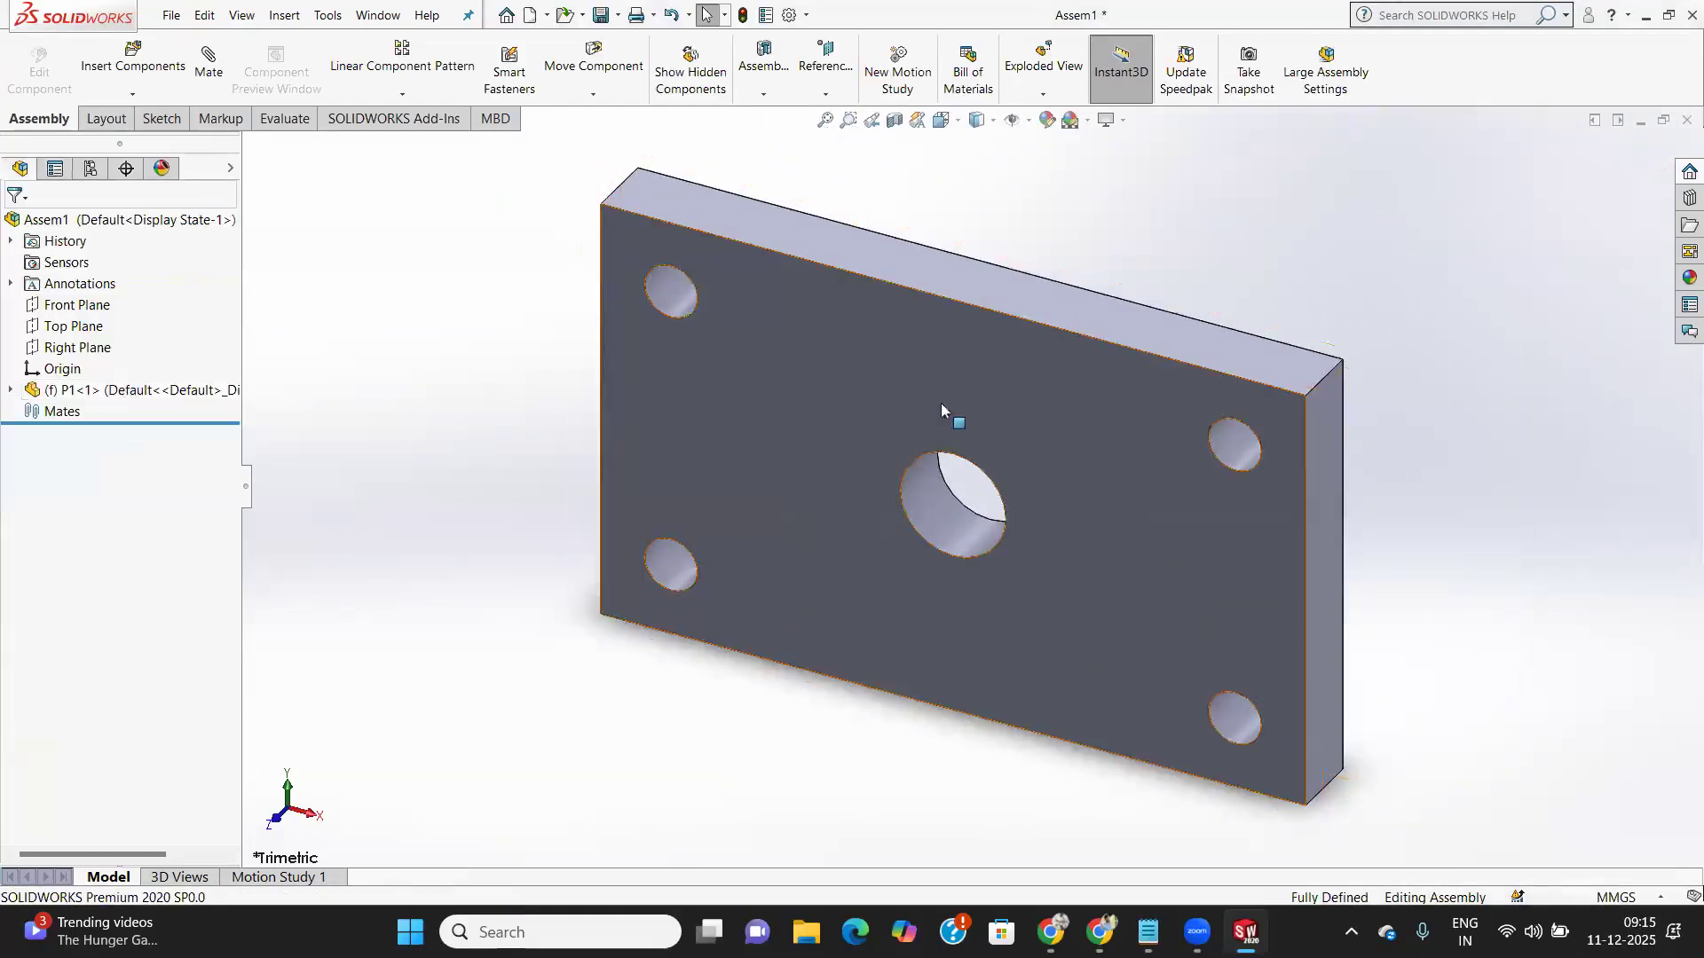
pyautogui.click(133, 58)
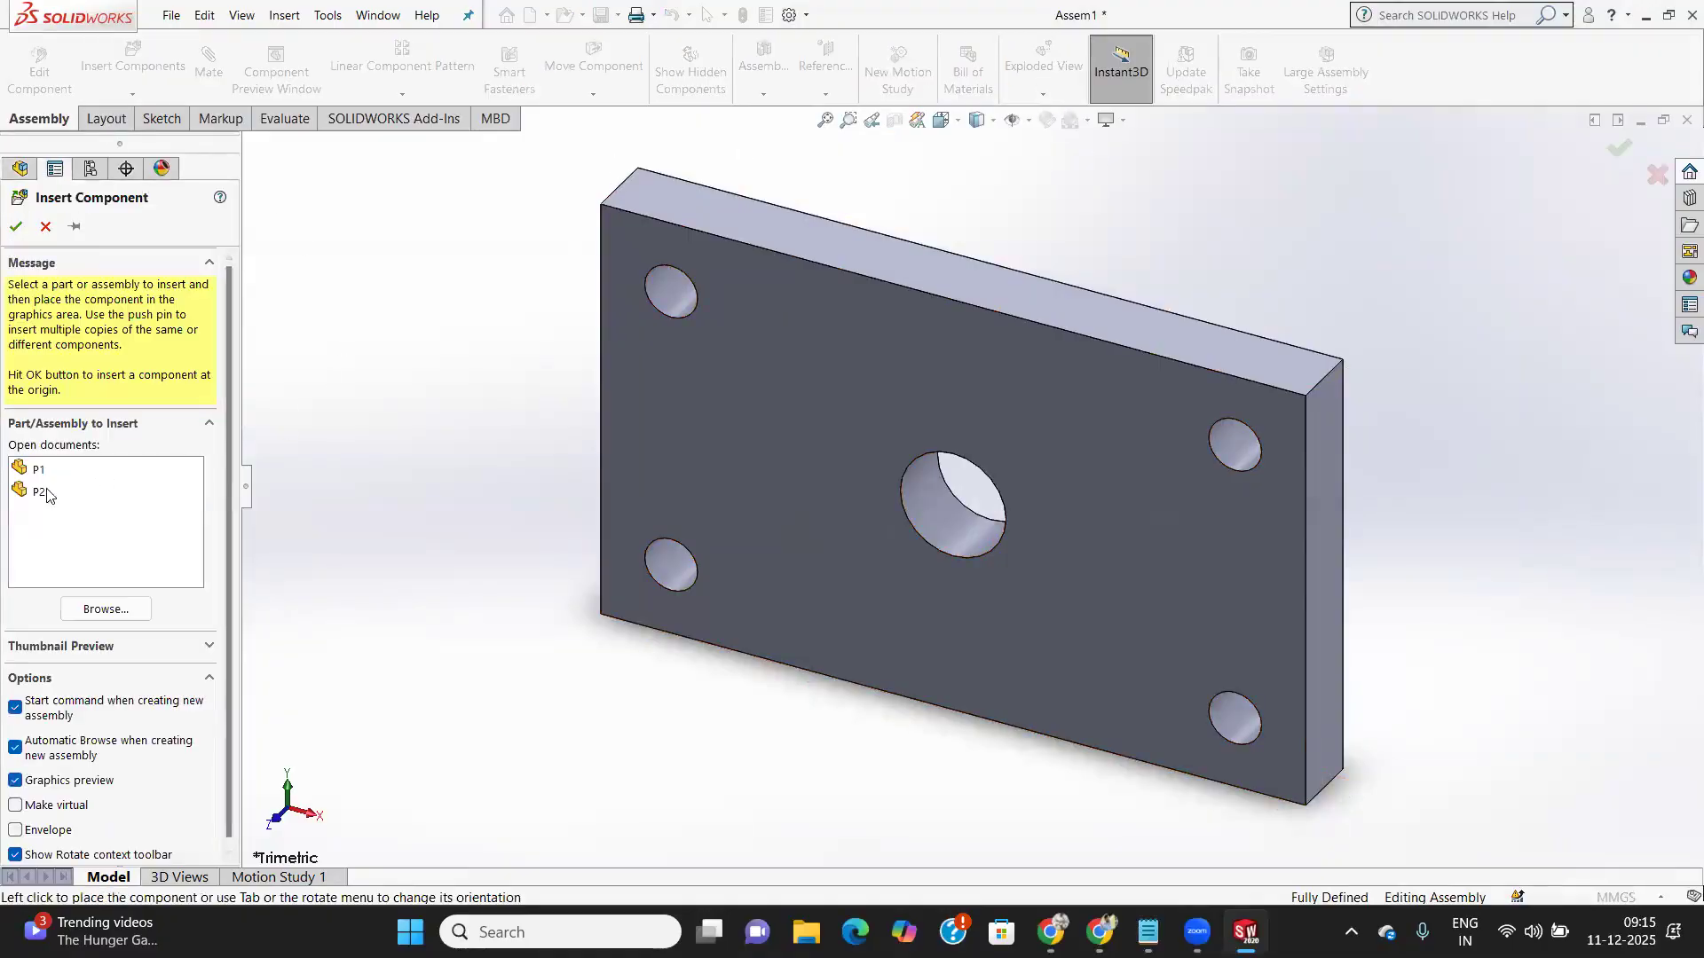
pyautogui.click(35, 494)
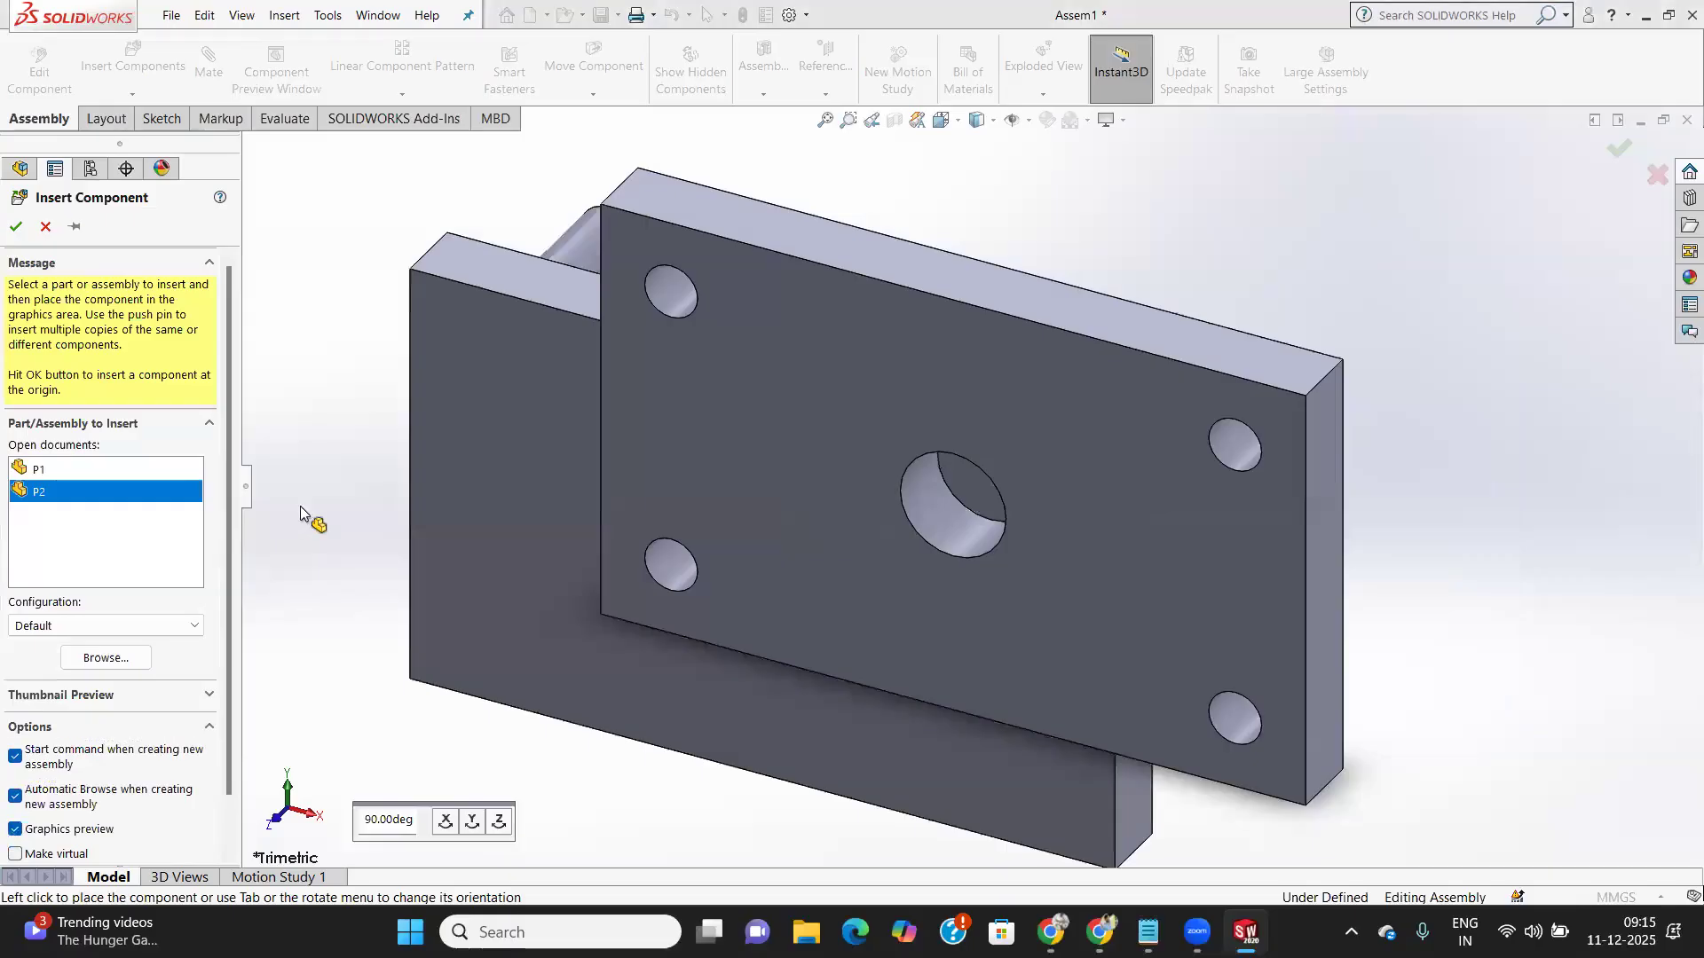
pyautogui.scroll(4, 488, 524)
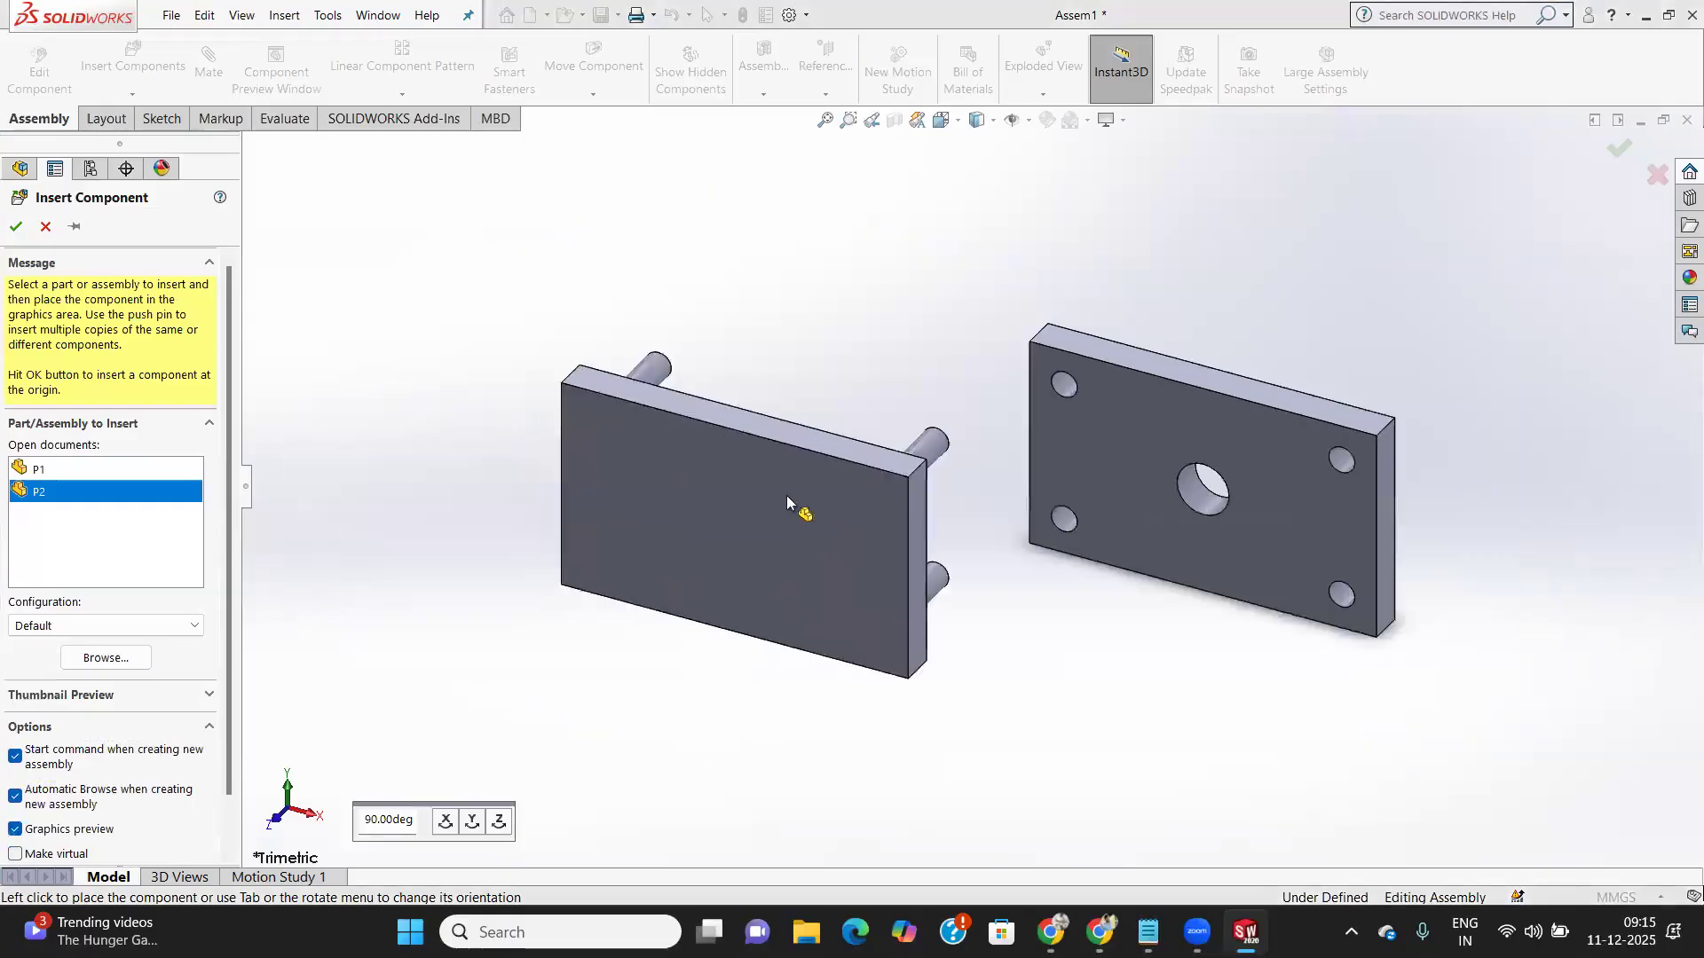
pyautogui.click(783, 529)
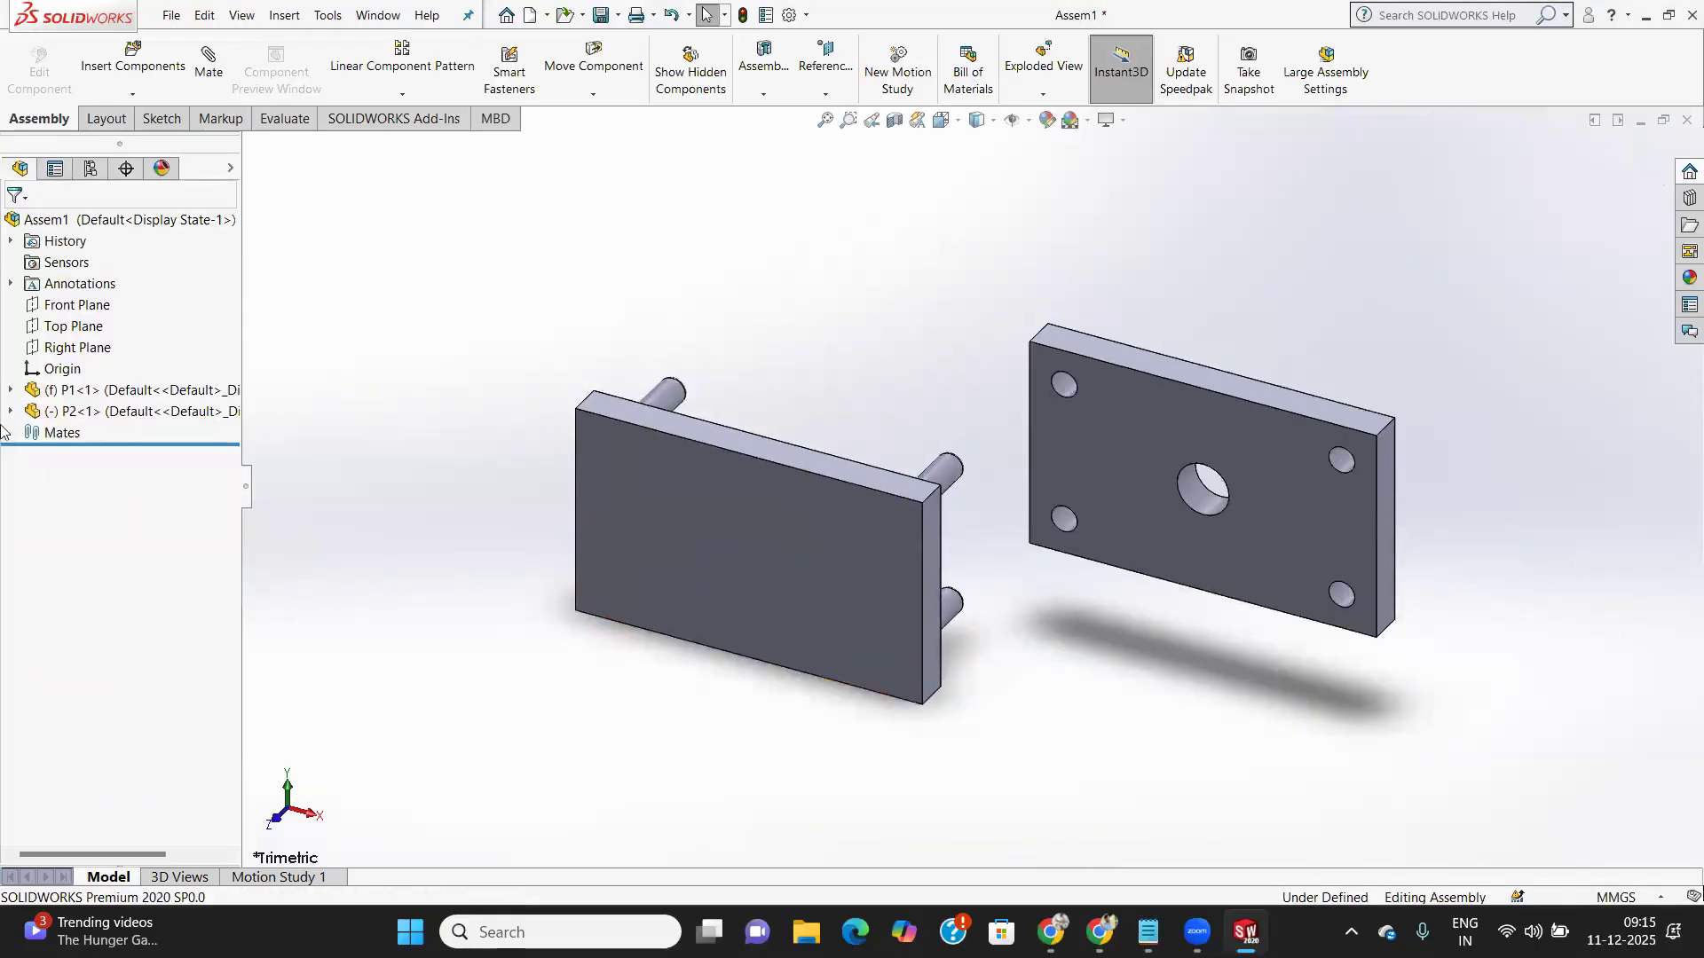
# Turn on the display of the reference planes in the assembly
pyautogui.moveTo(944, 570); pyautogui.dragTo(962, 524, button='middle')
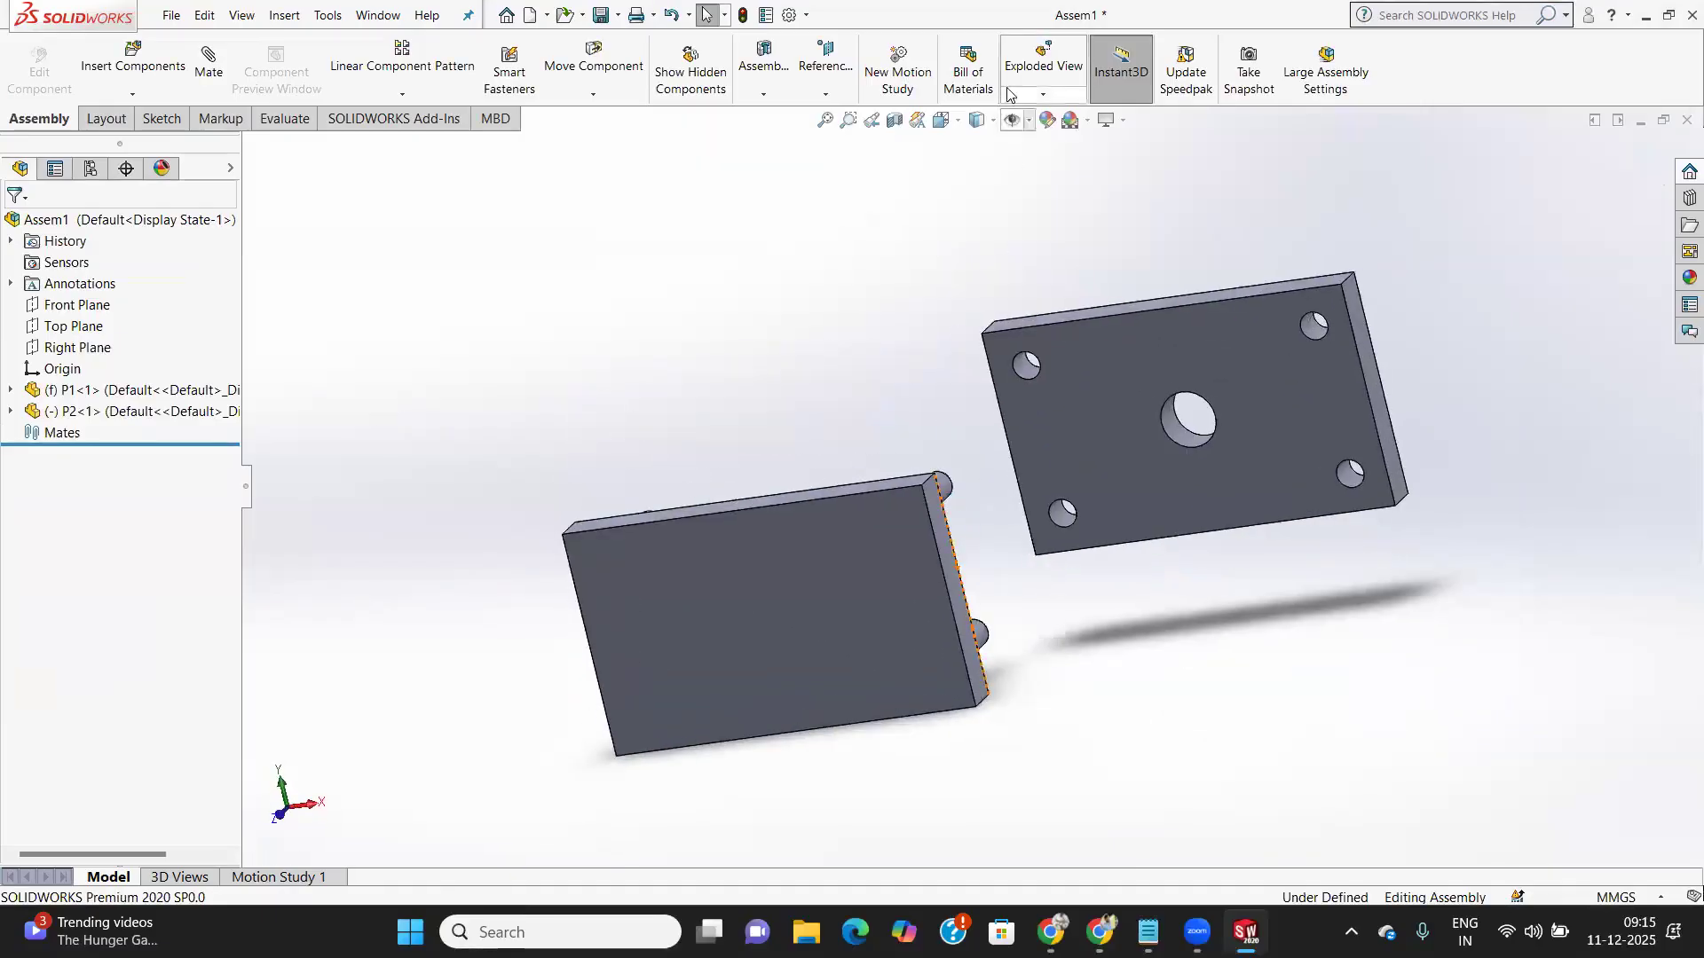
pyautogui.click(1028, 122)
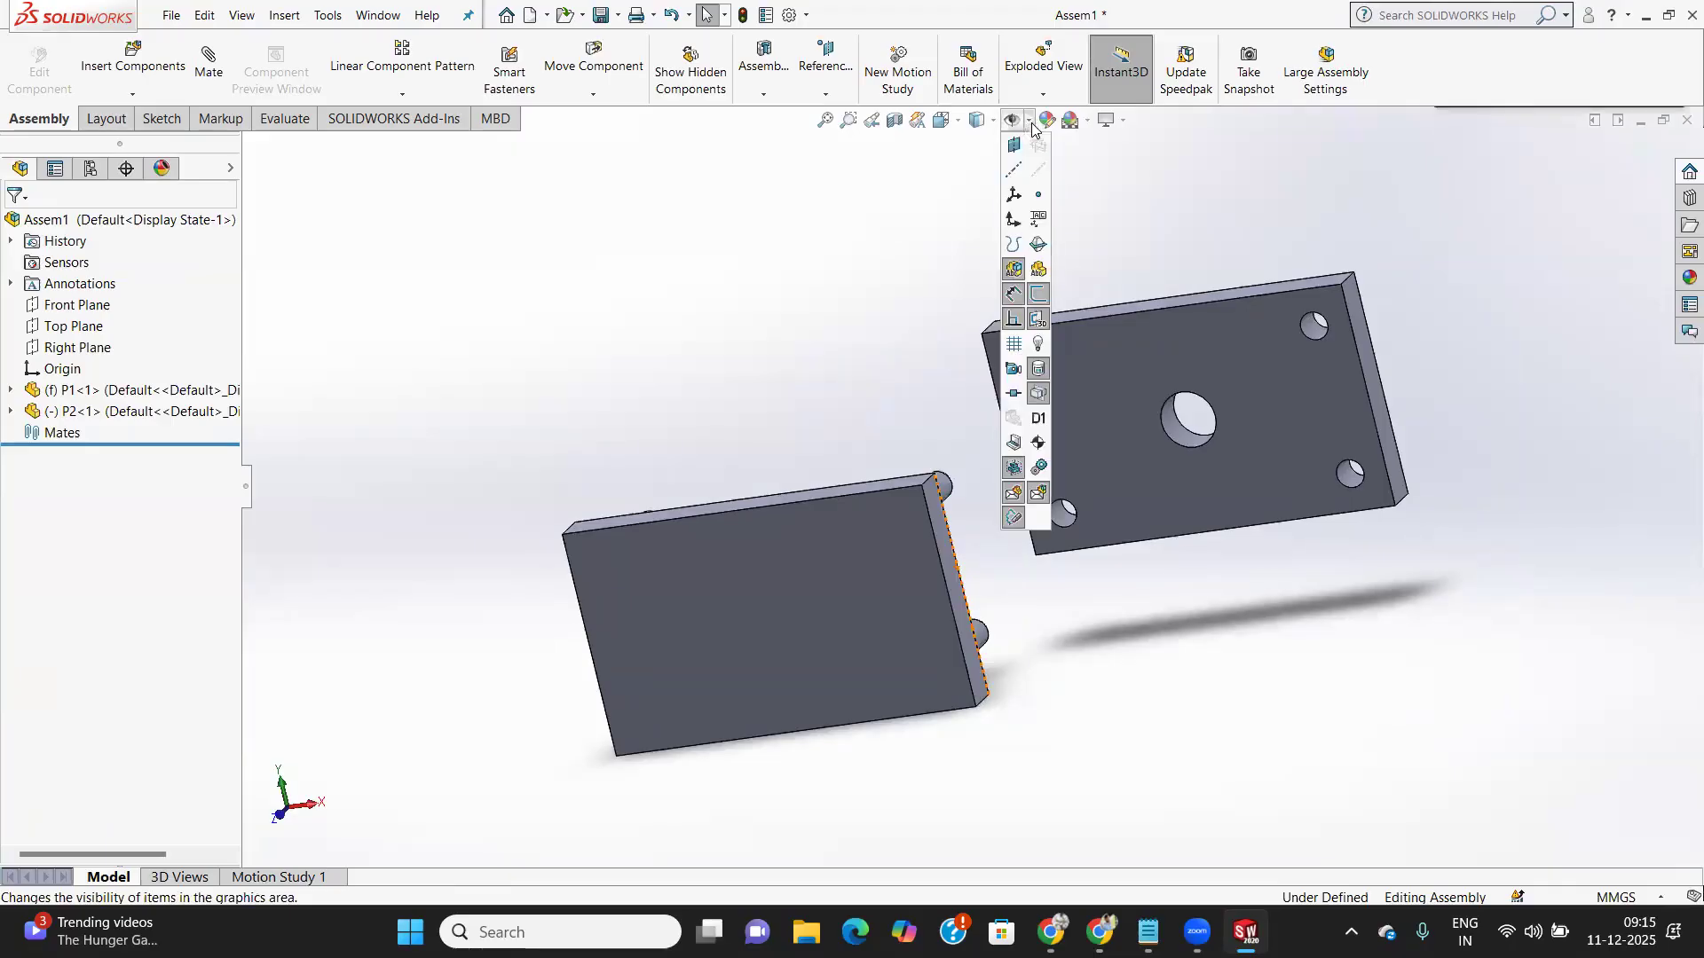
pyautogui.click(1015, 144)
pyautogui.moveTo(920, 396); pyautogui.dragTo(910, 445, button='middle')
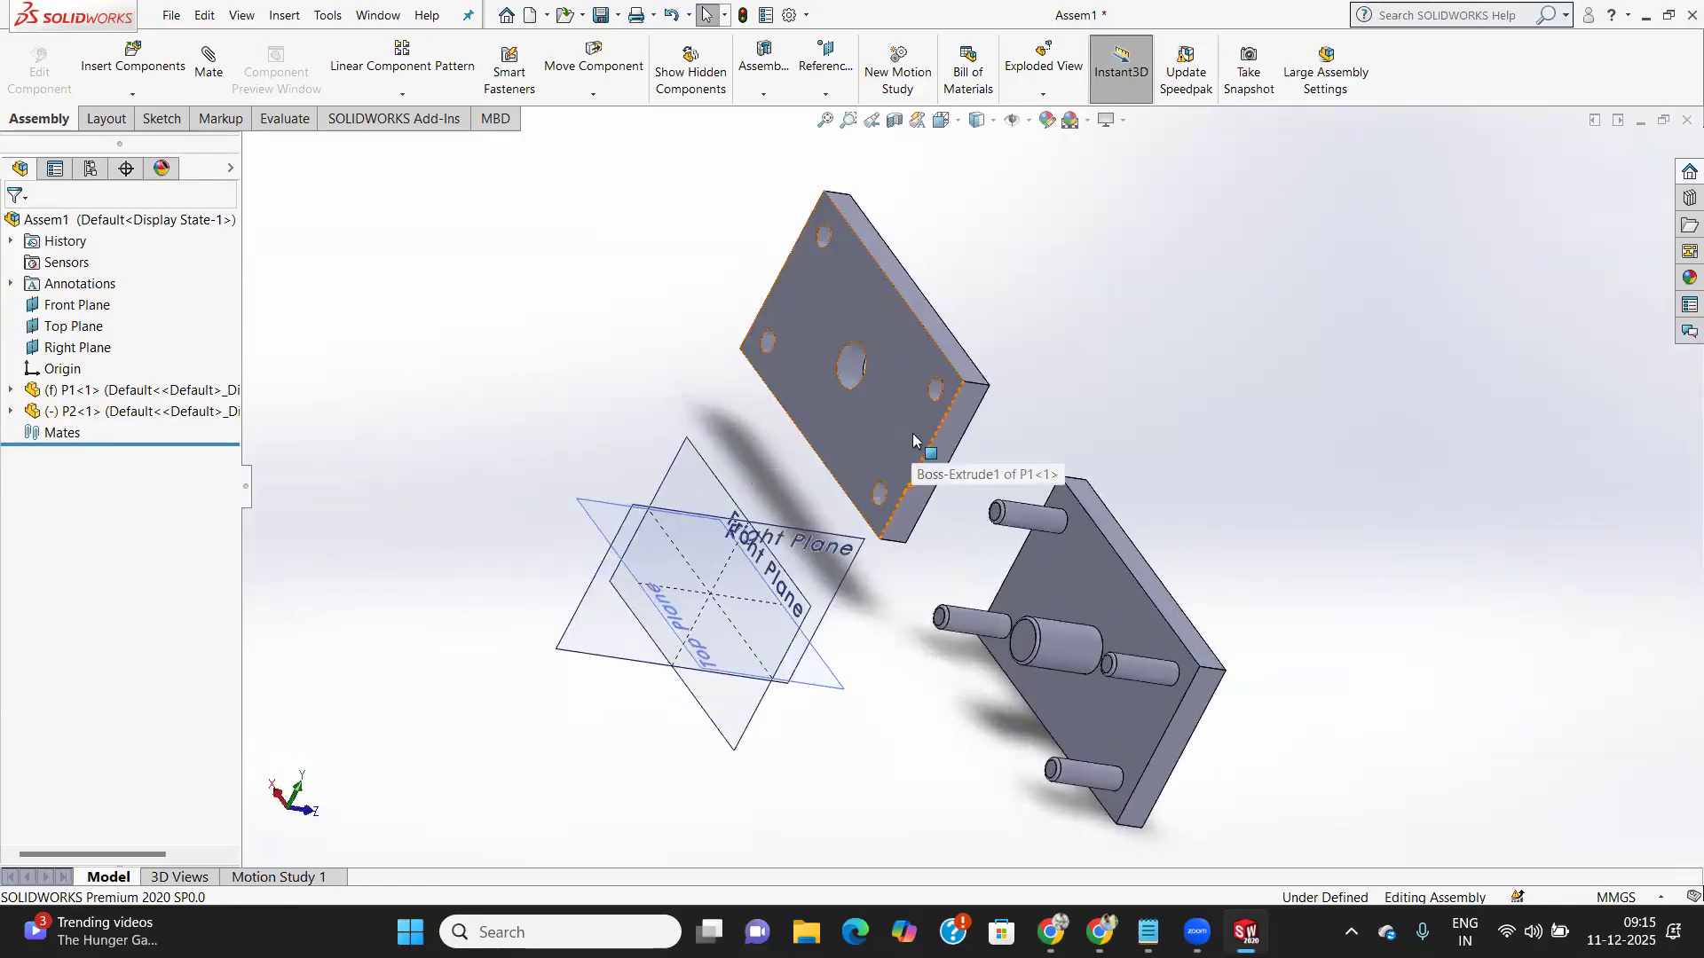
# Switch to part P2 and turn on the display of its primary planes
pyautogui.click(912, 448)
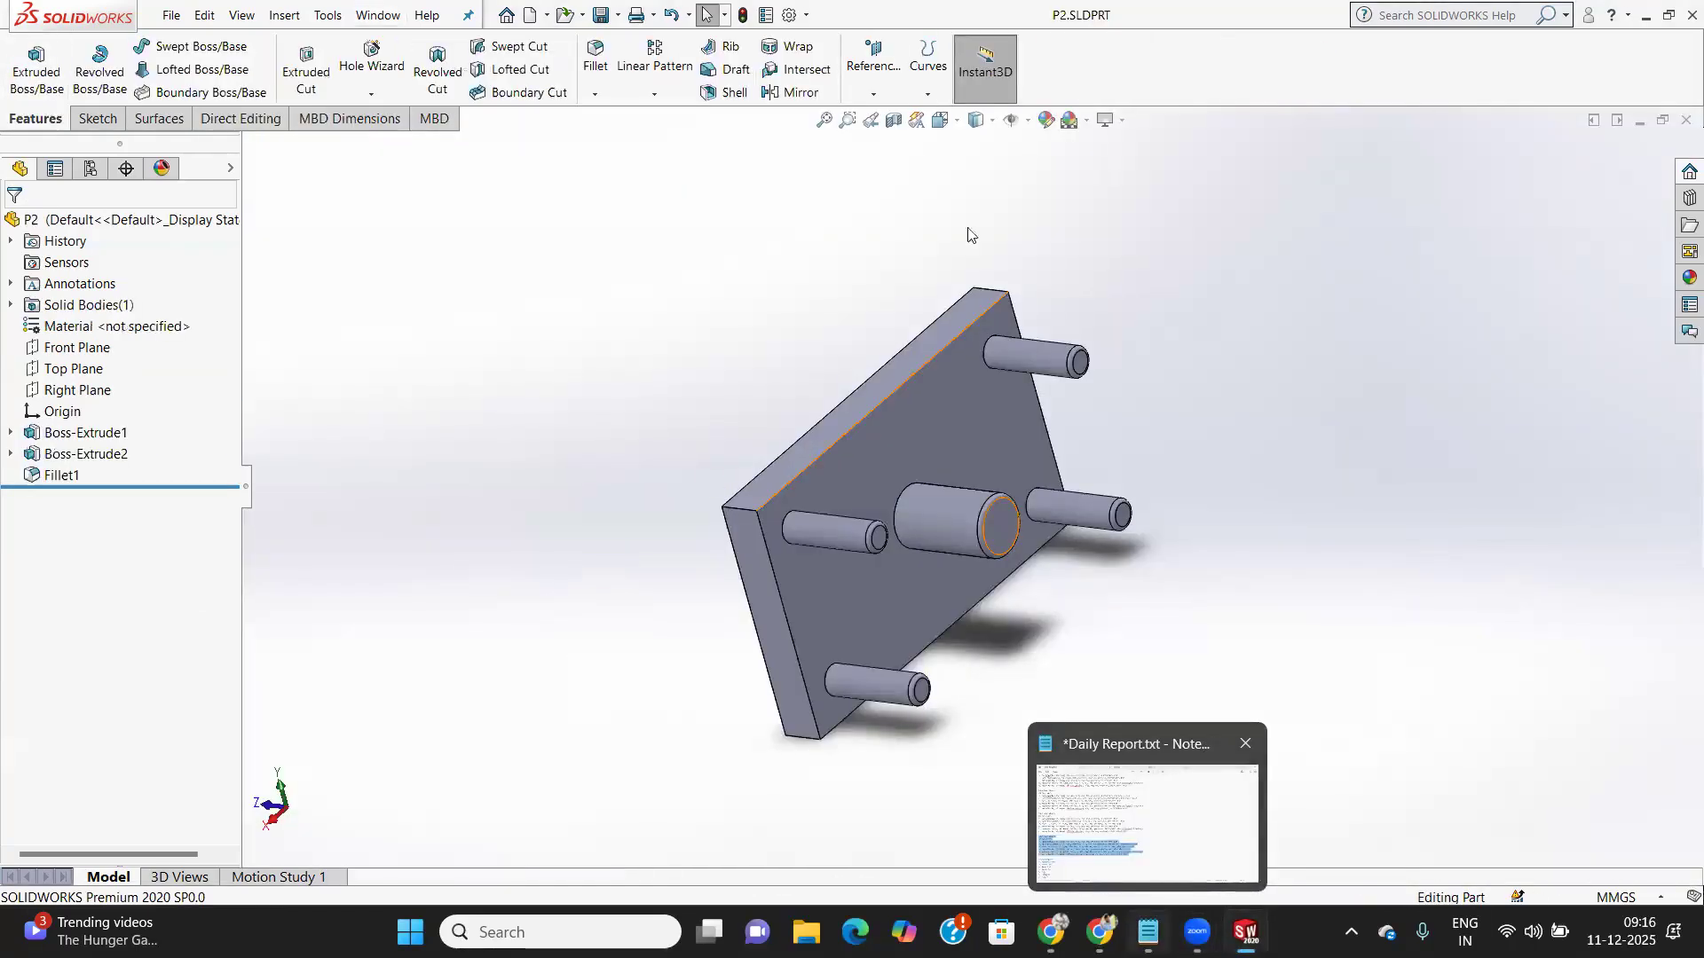
pyautogui.click(1026, 123)
pyautogui.click(1033, 148)
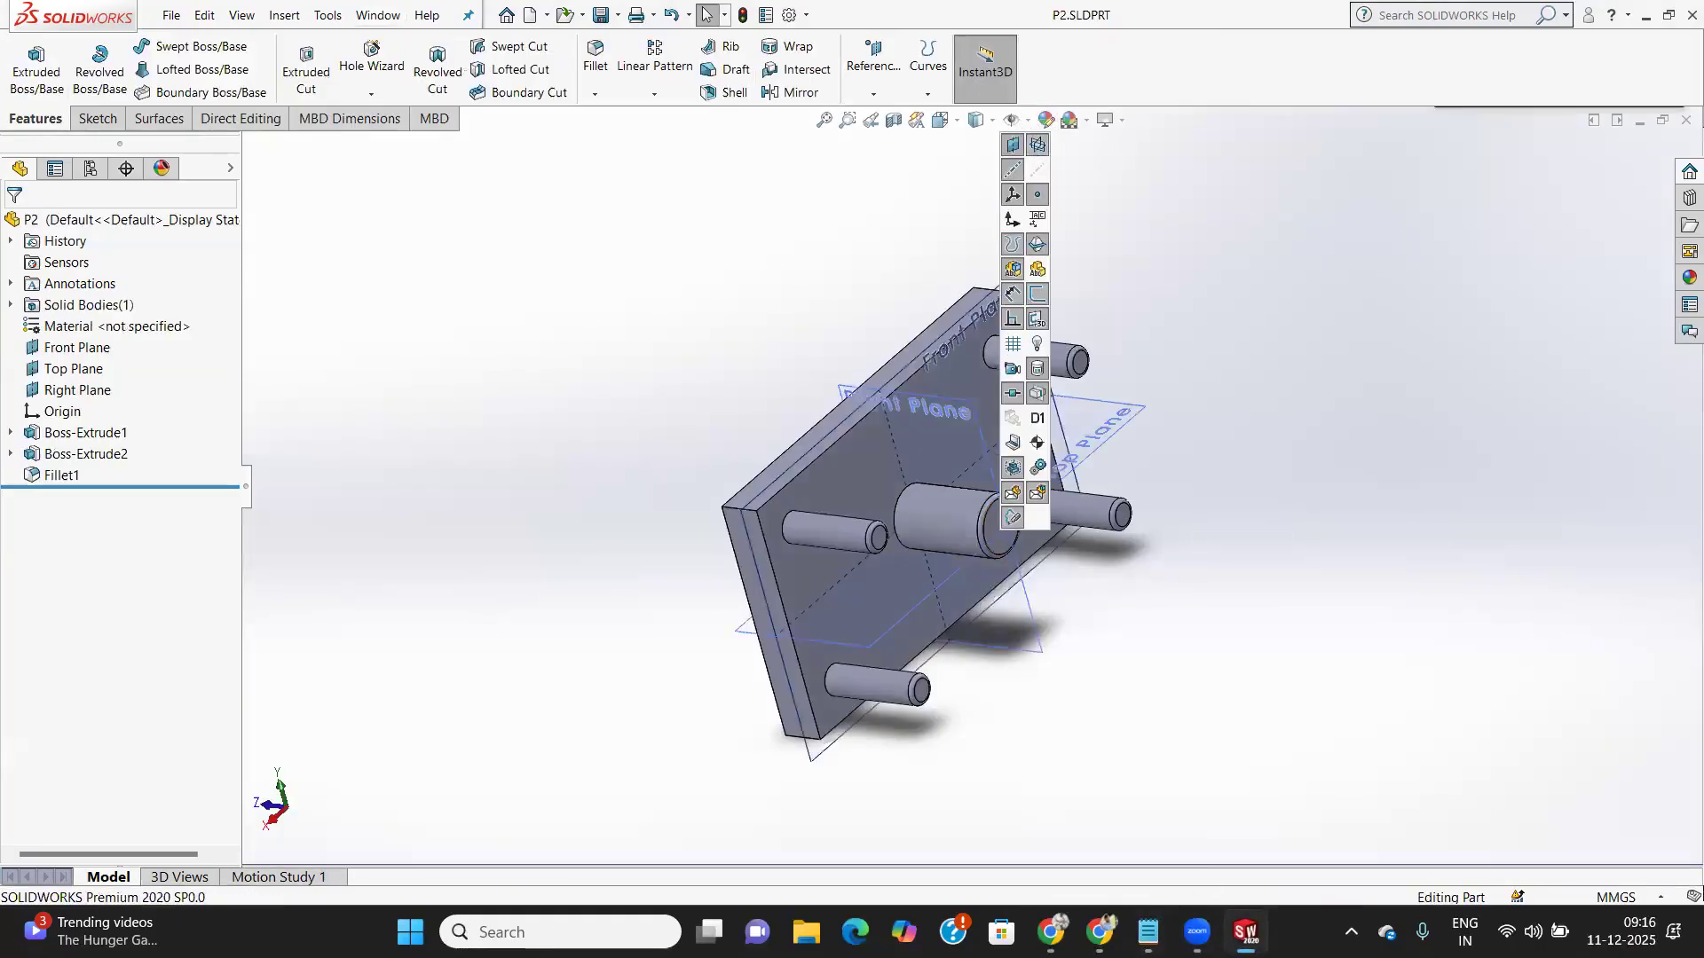
# Switch to part P1, turn on the display of its primary planes and return to assembly Assem1
pyautogui.moveTo(1197, 932)
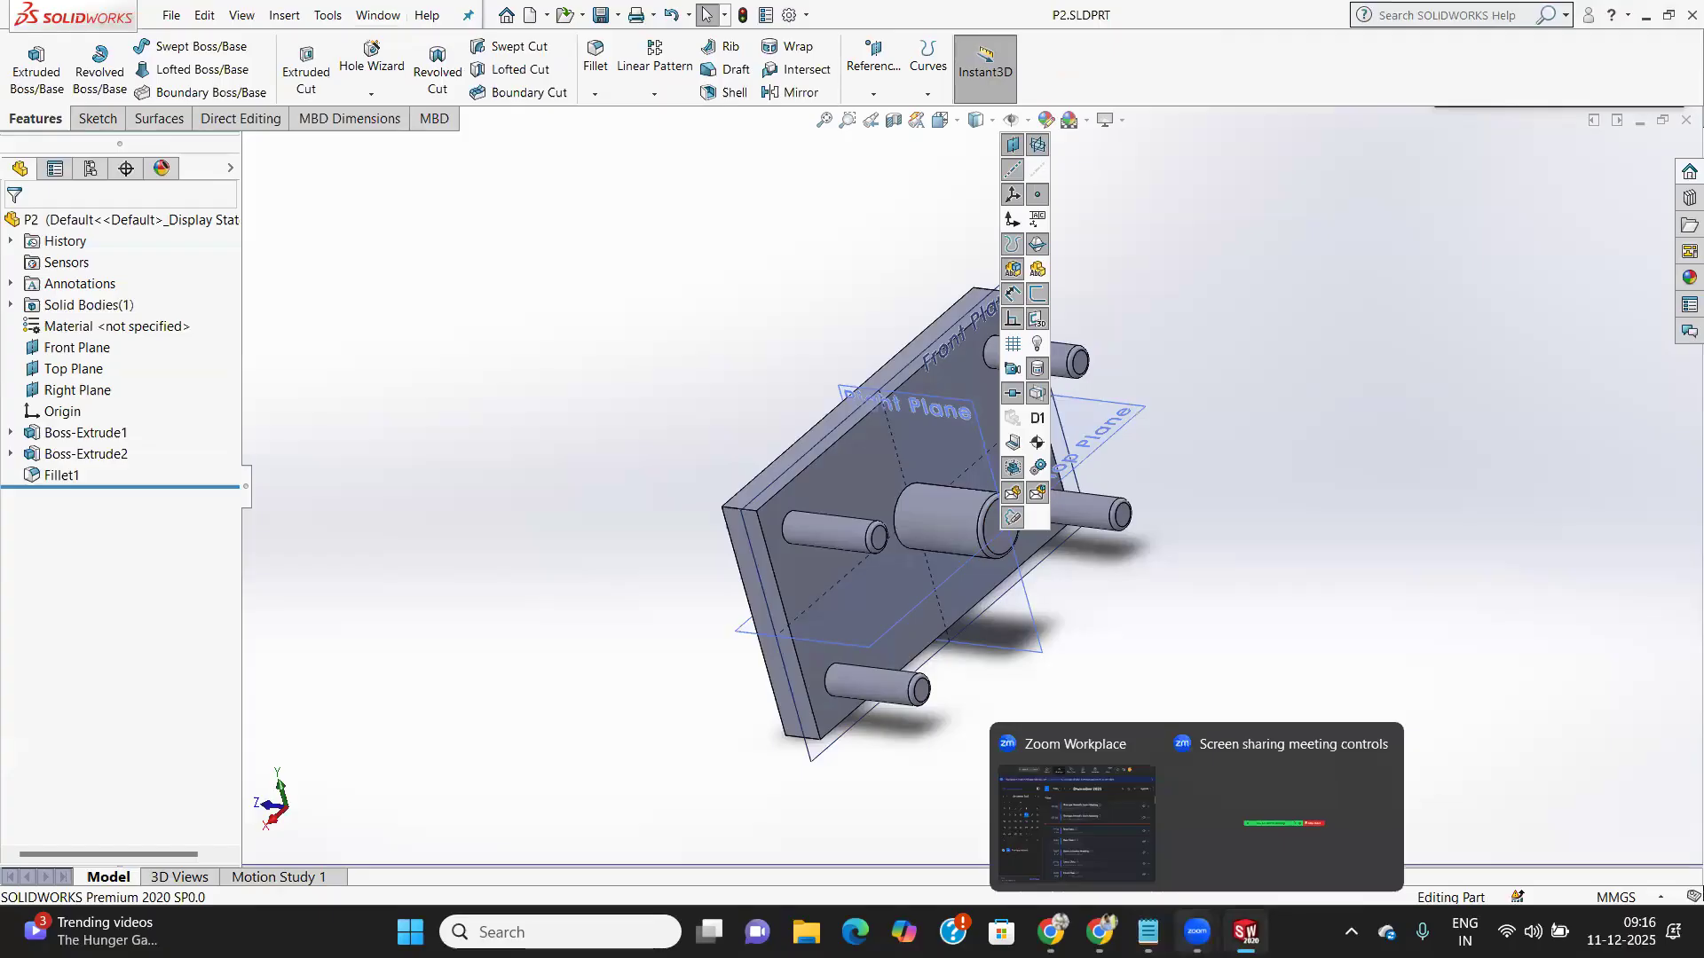
pyautogui.click(1103, 808)
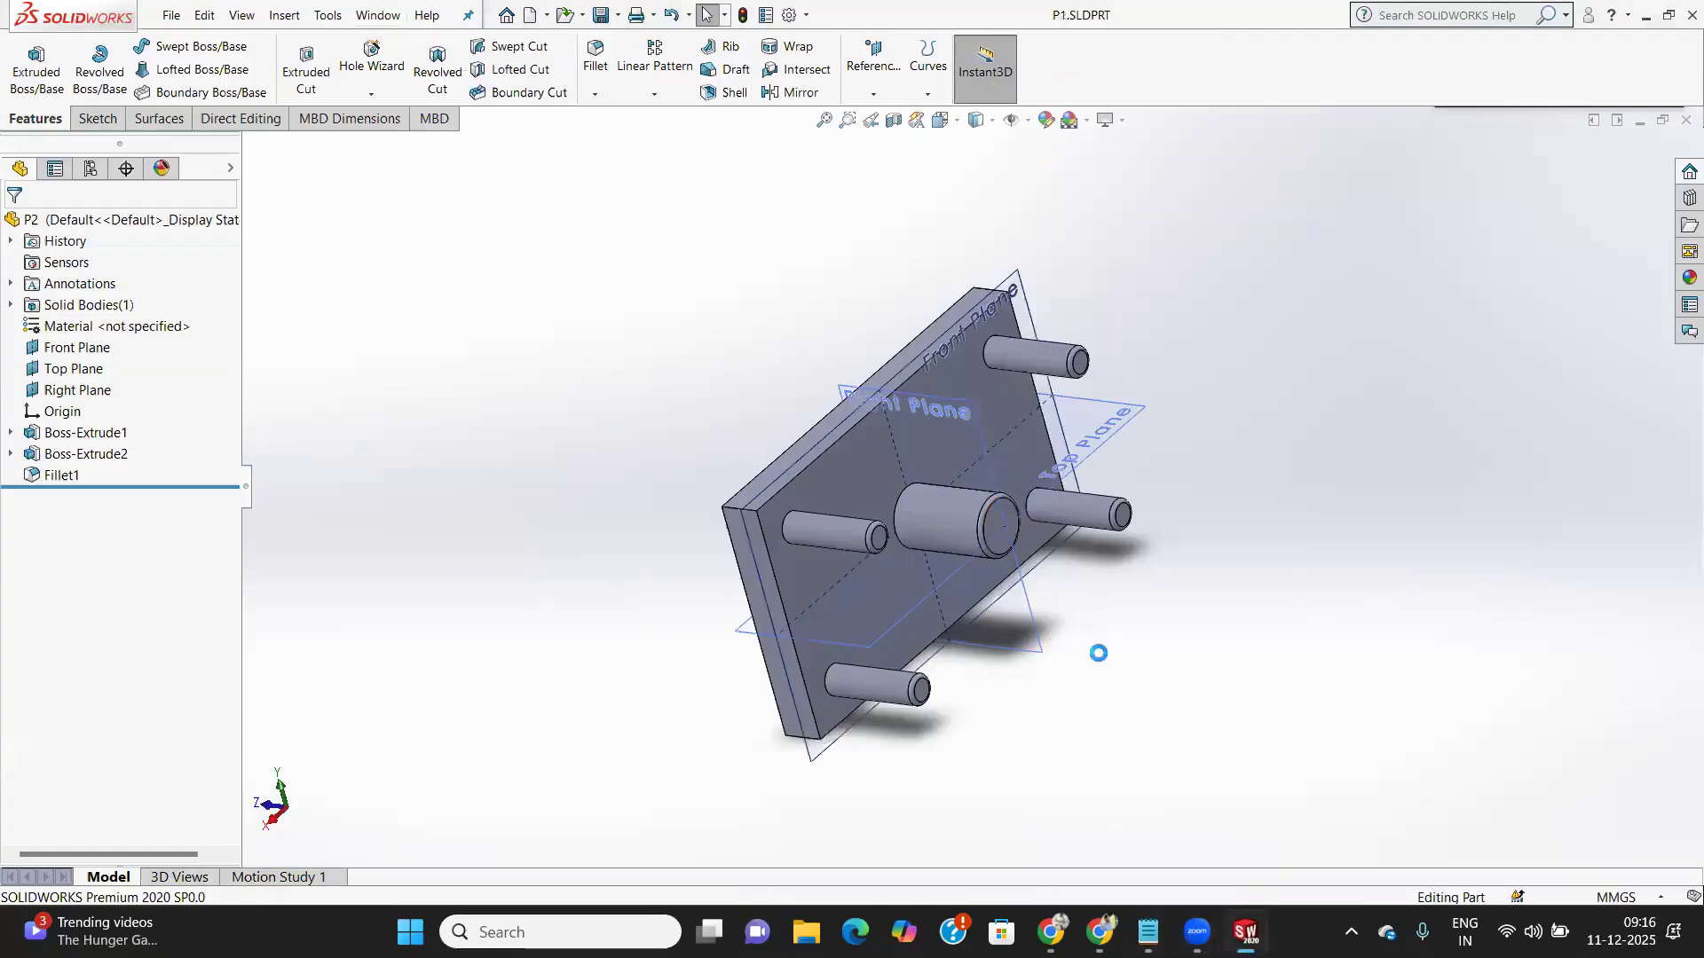
pyautogui.click(1026, 123)
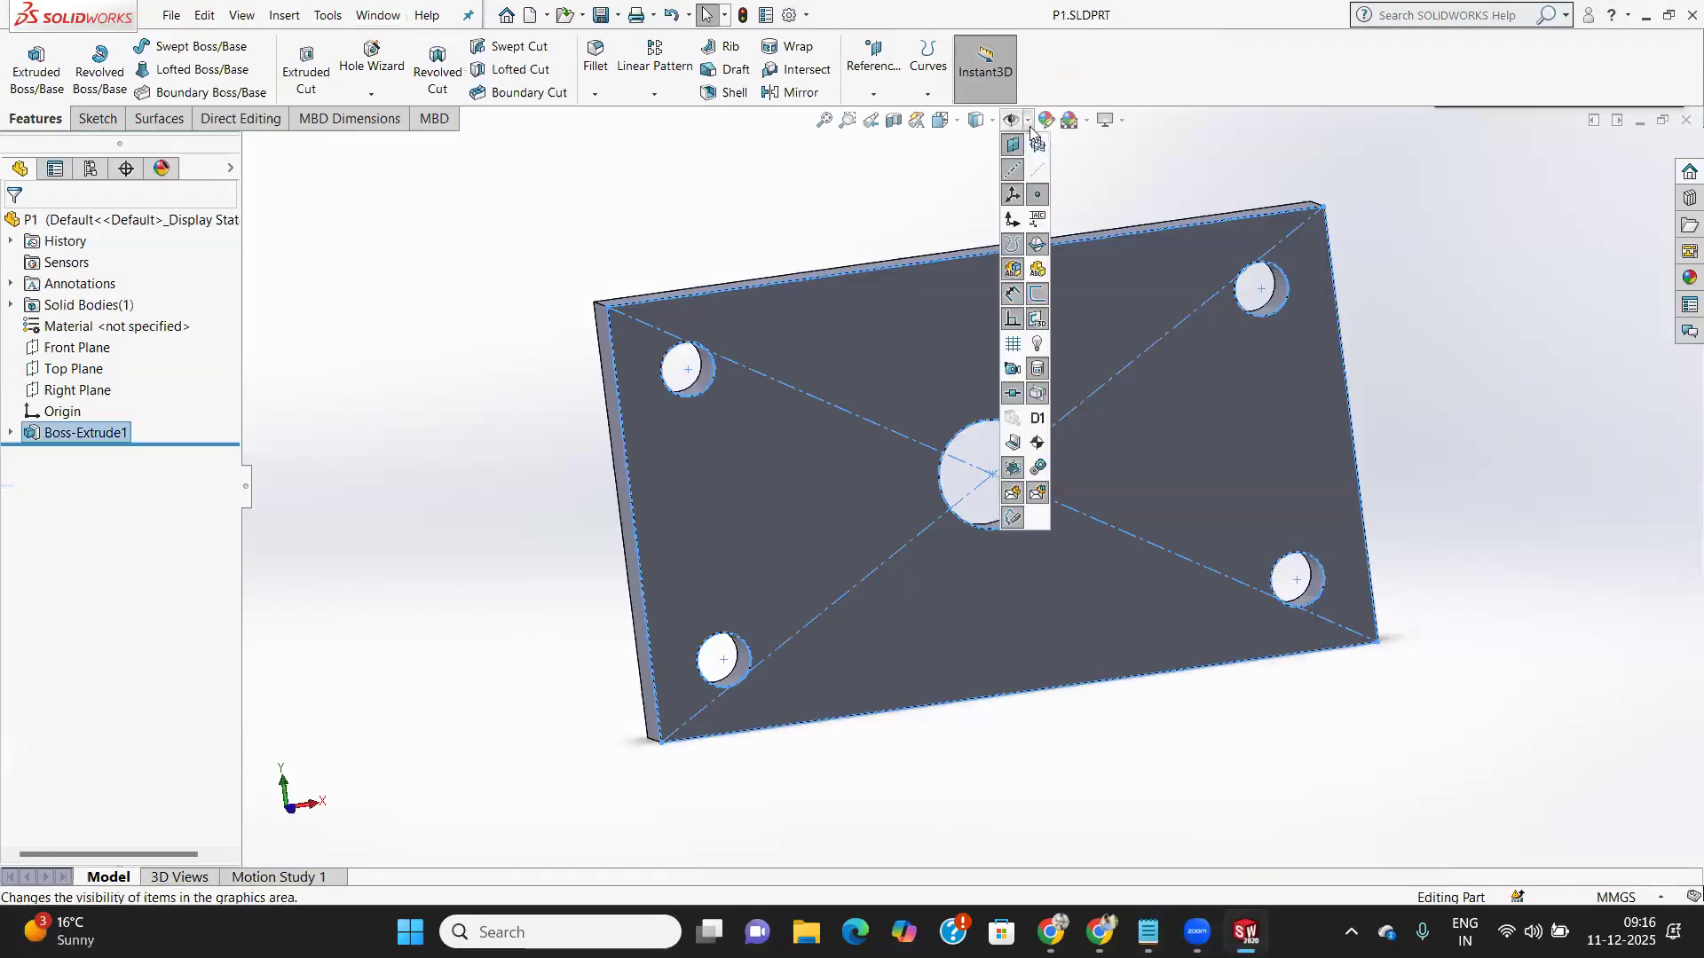
pyautogui.click(1037, 144)
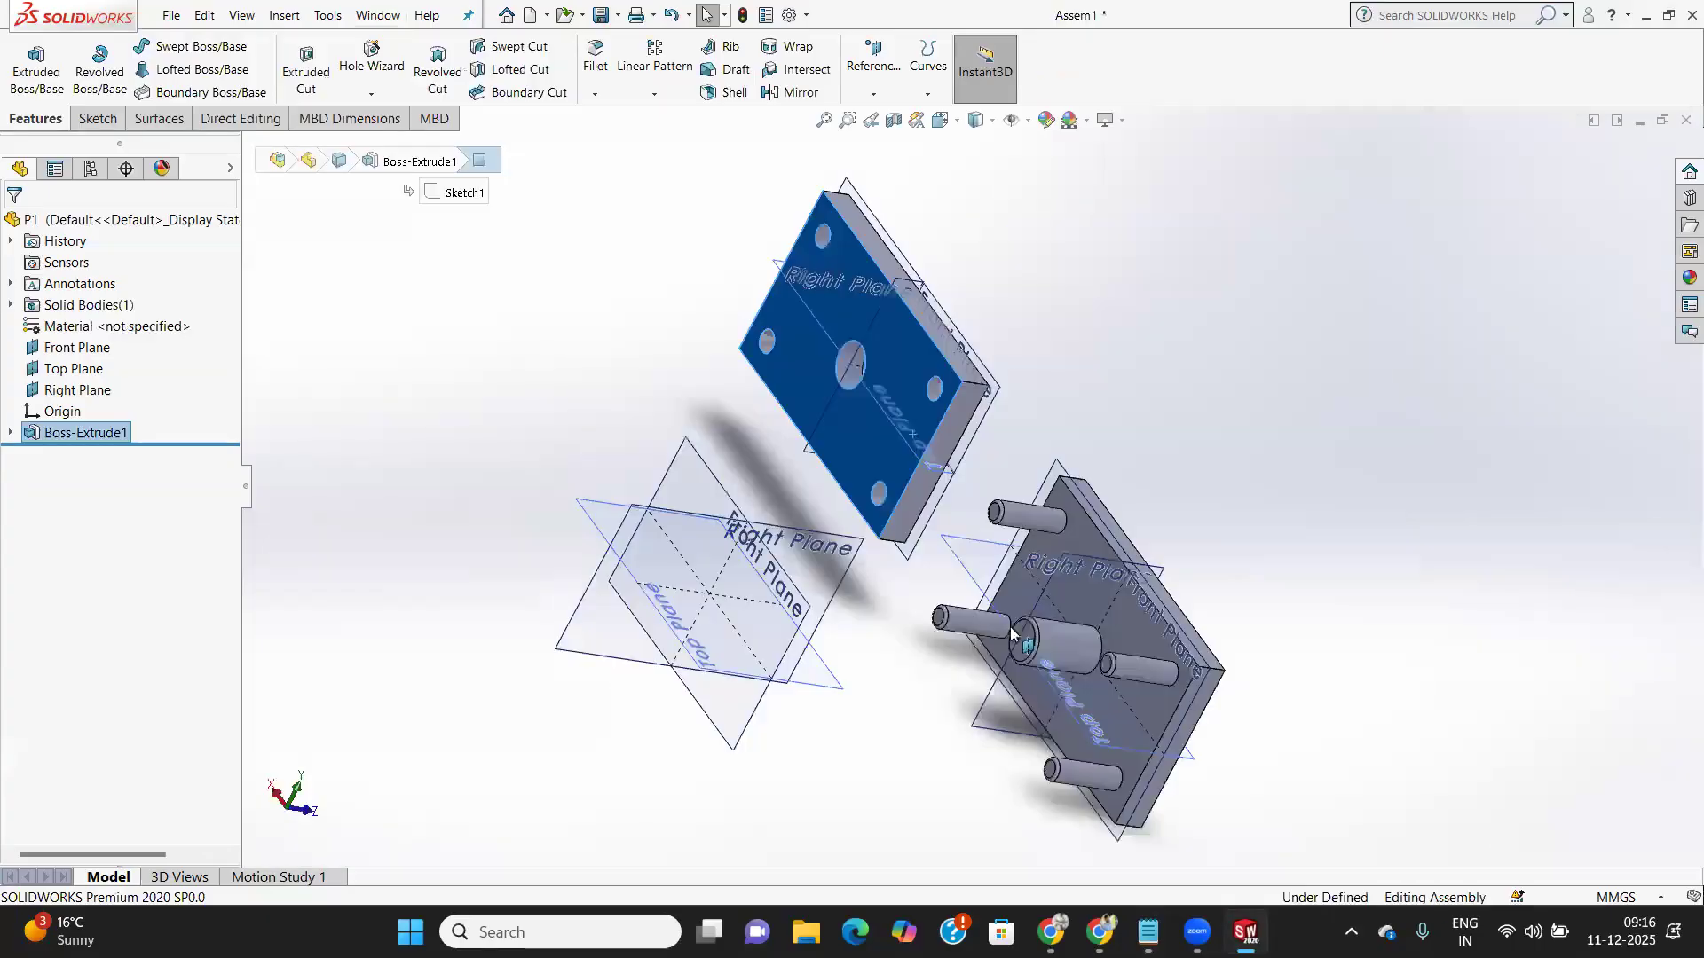
pyautogui.scroll(1, 933, 559)
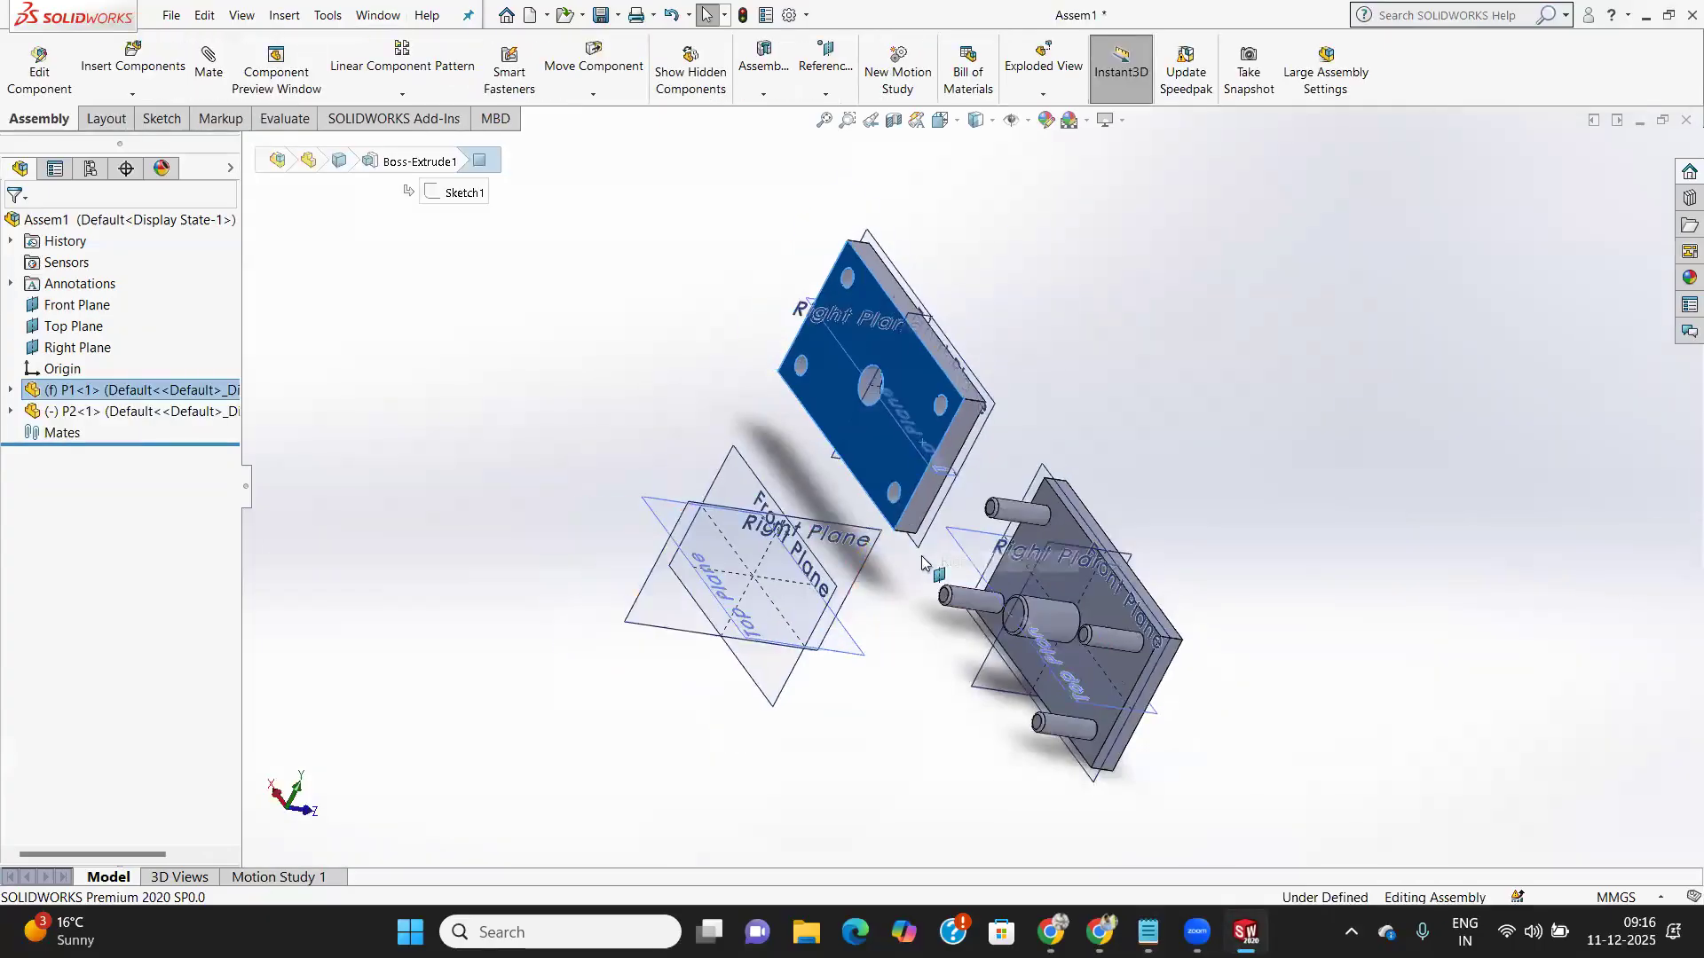
pyautogui.click(1026, 121)
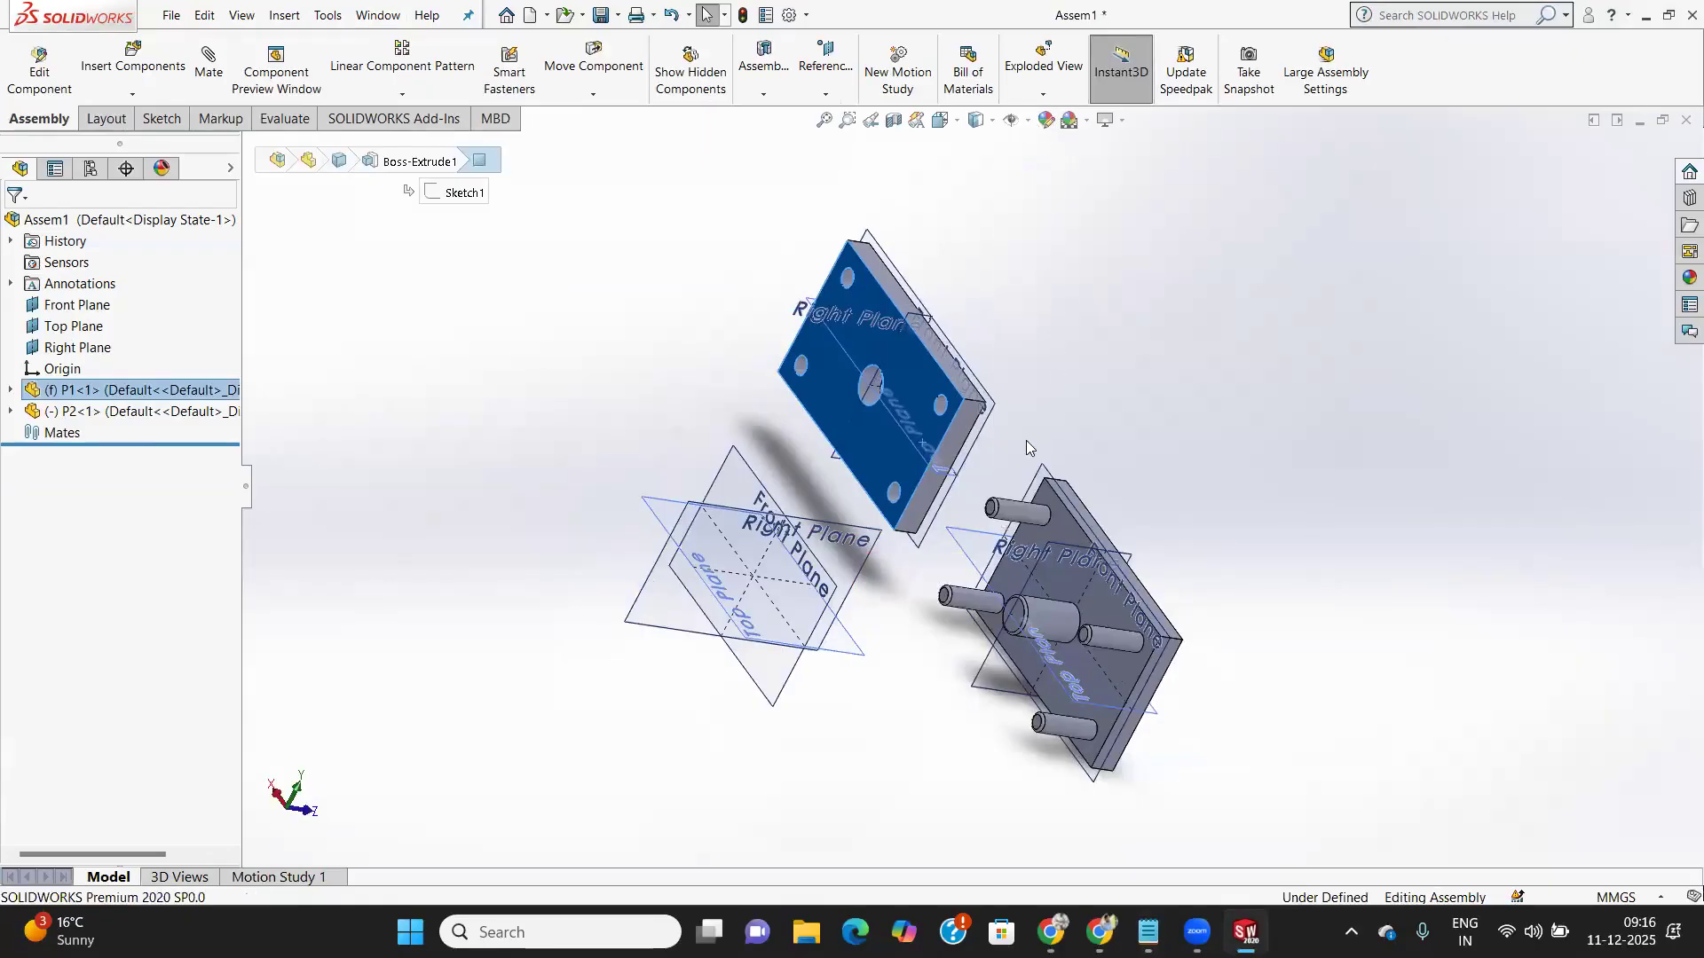
pyautogui.moveTo(1003, 434); pyautogui.dragTo(1072, 477, button='middle')
pyautogui.scroll(-3, 946, 479)
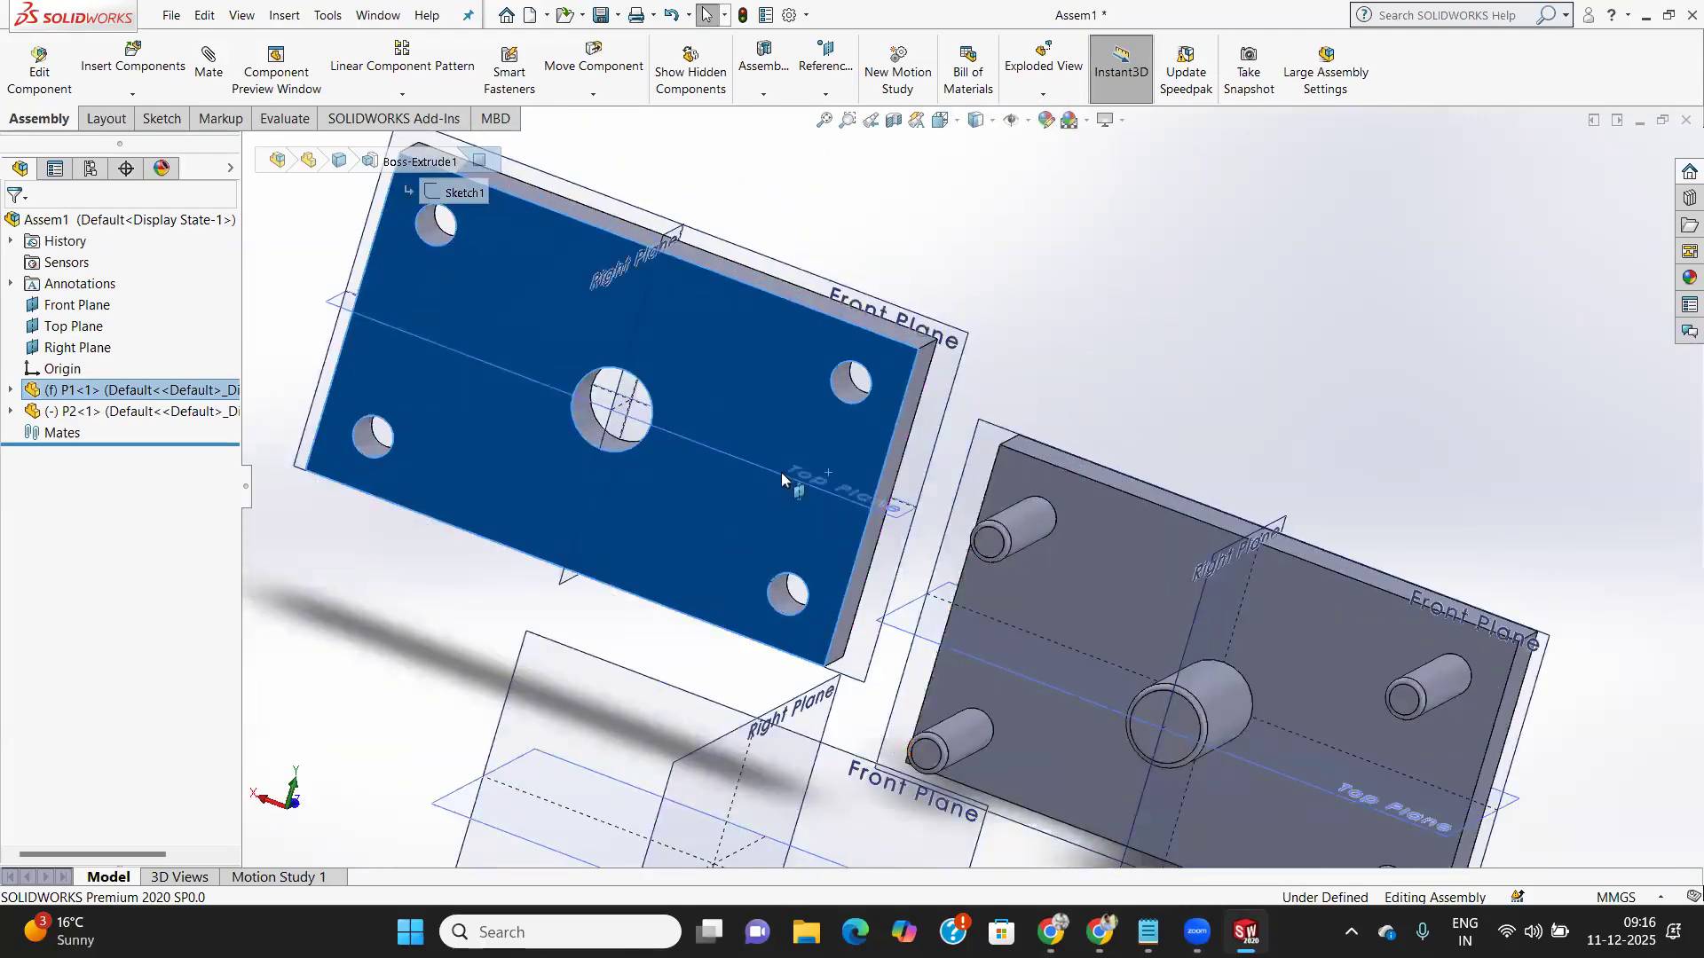
pyautogui.scroll(3, 781, 480)
pyautogui.scroll(-3, 834, 413)
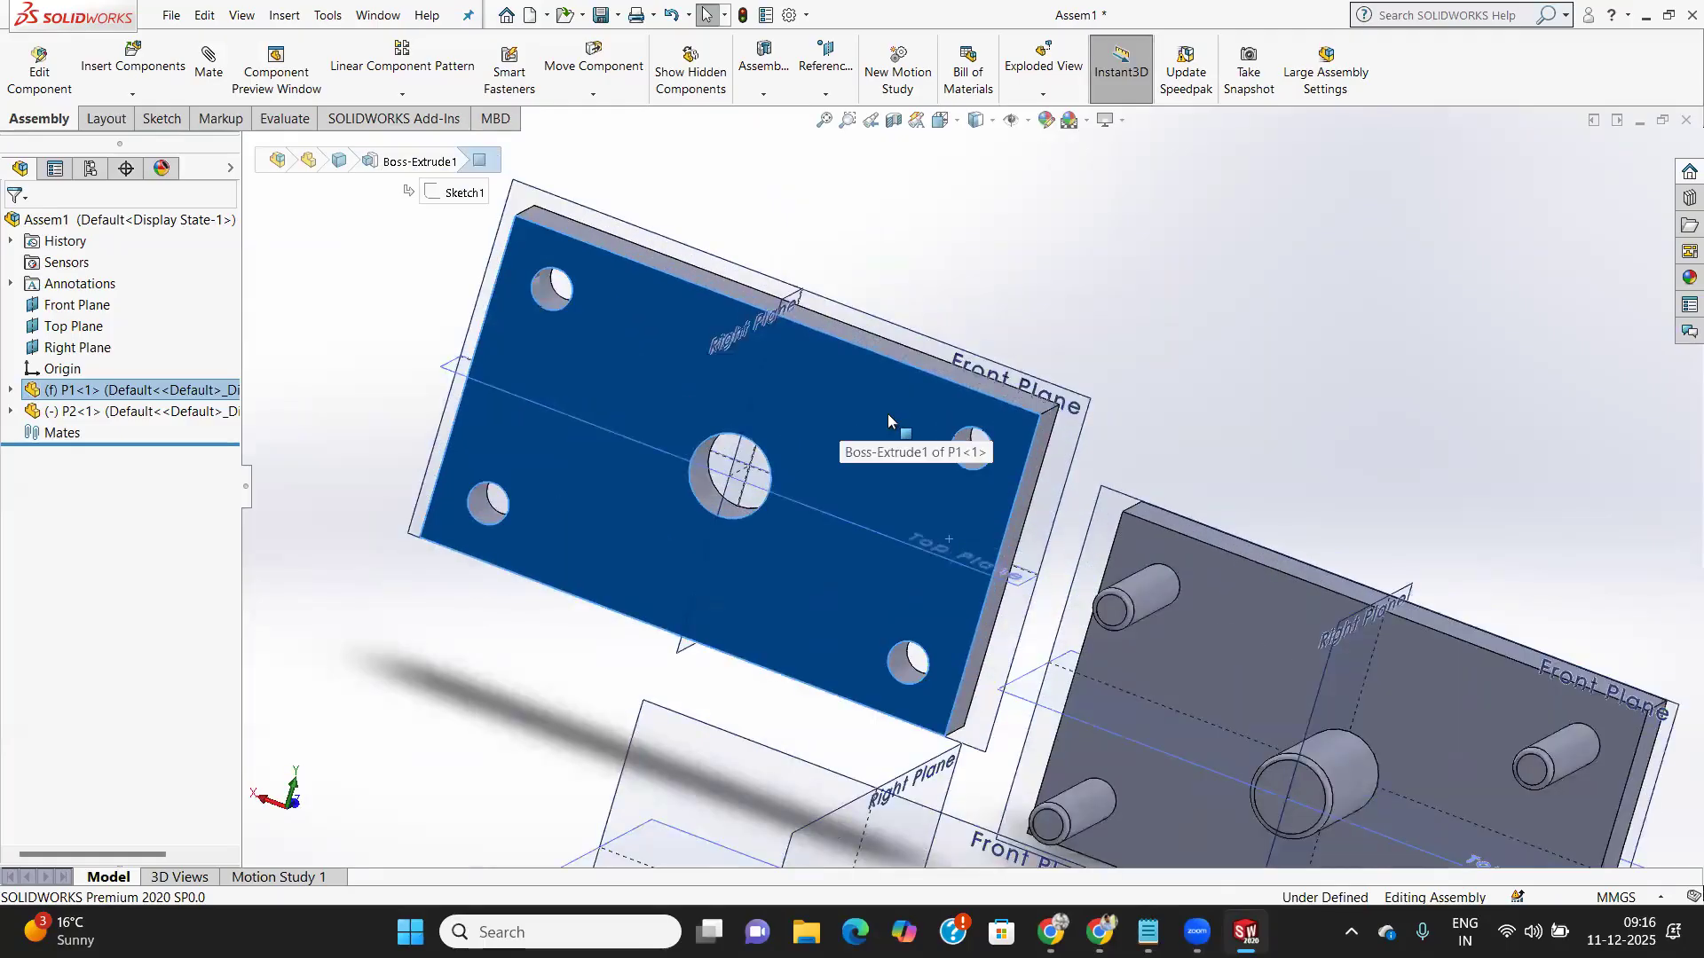
pyautogui.scroll(2, 889, 420)
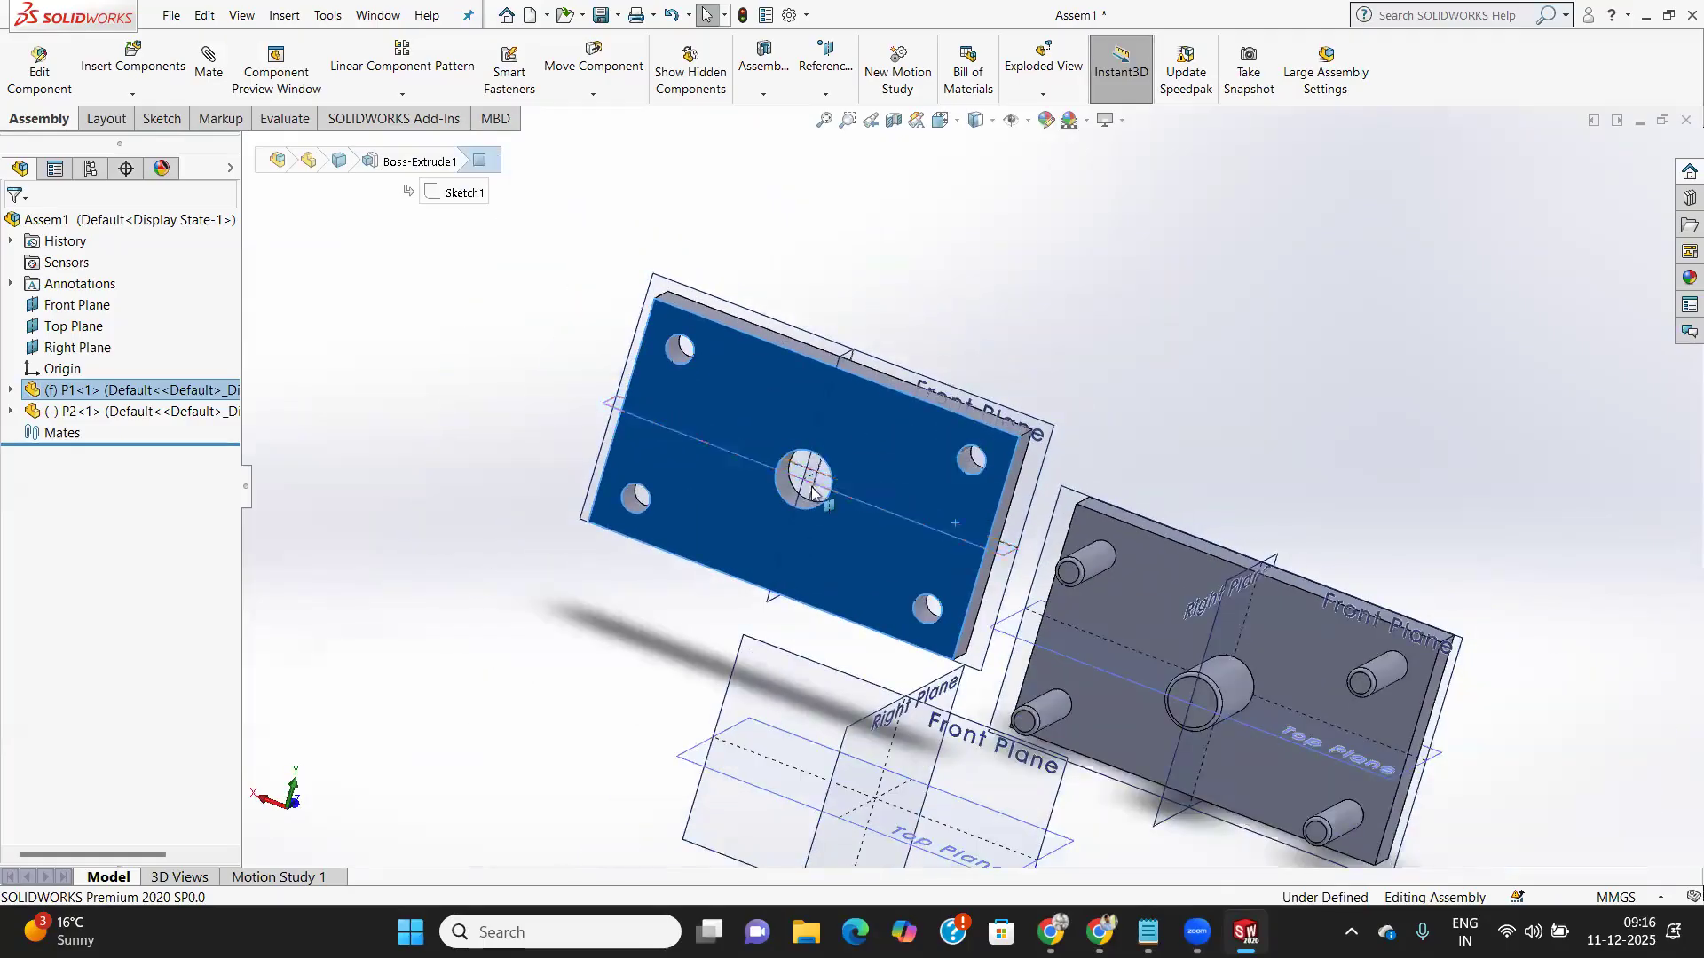
pyautogui.scroll(-3, 811, 491)
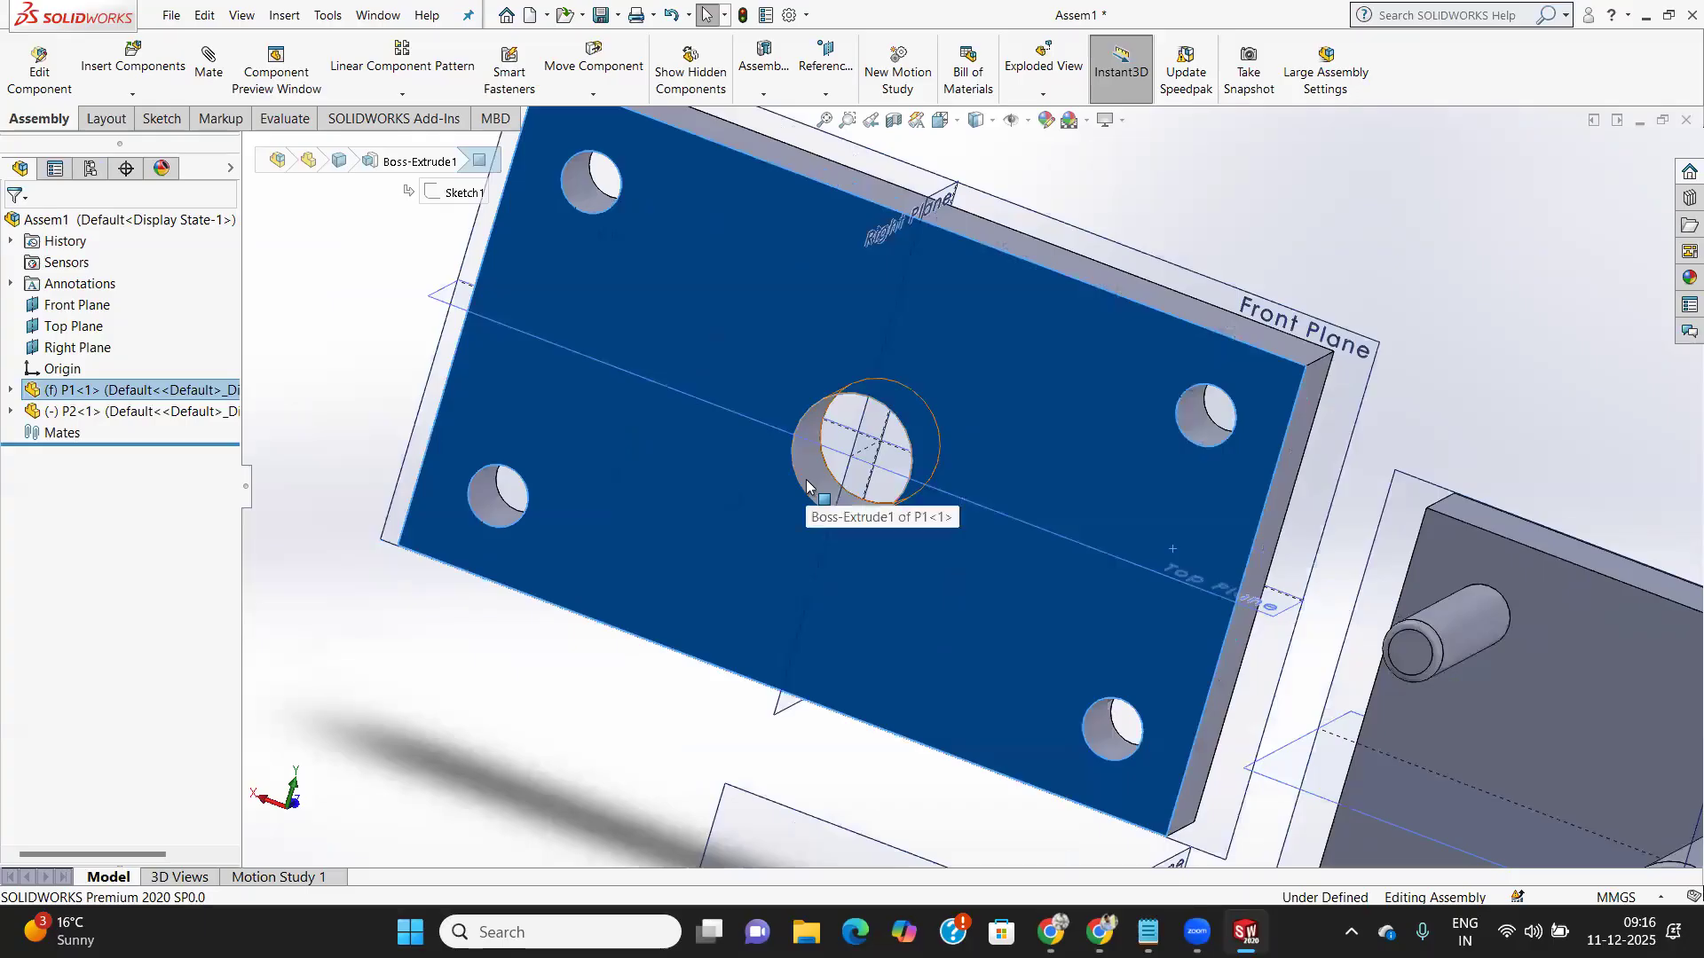
pyautogui.click(805, 480)
pyautogui.scroll(-2, 905, 492)
# Add a concentric mate between the cylindrical face of P2's central boss and P1's central hole
pyautogui.scroll(4, 912, 486)
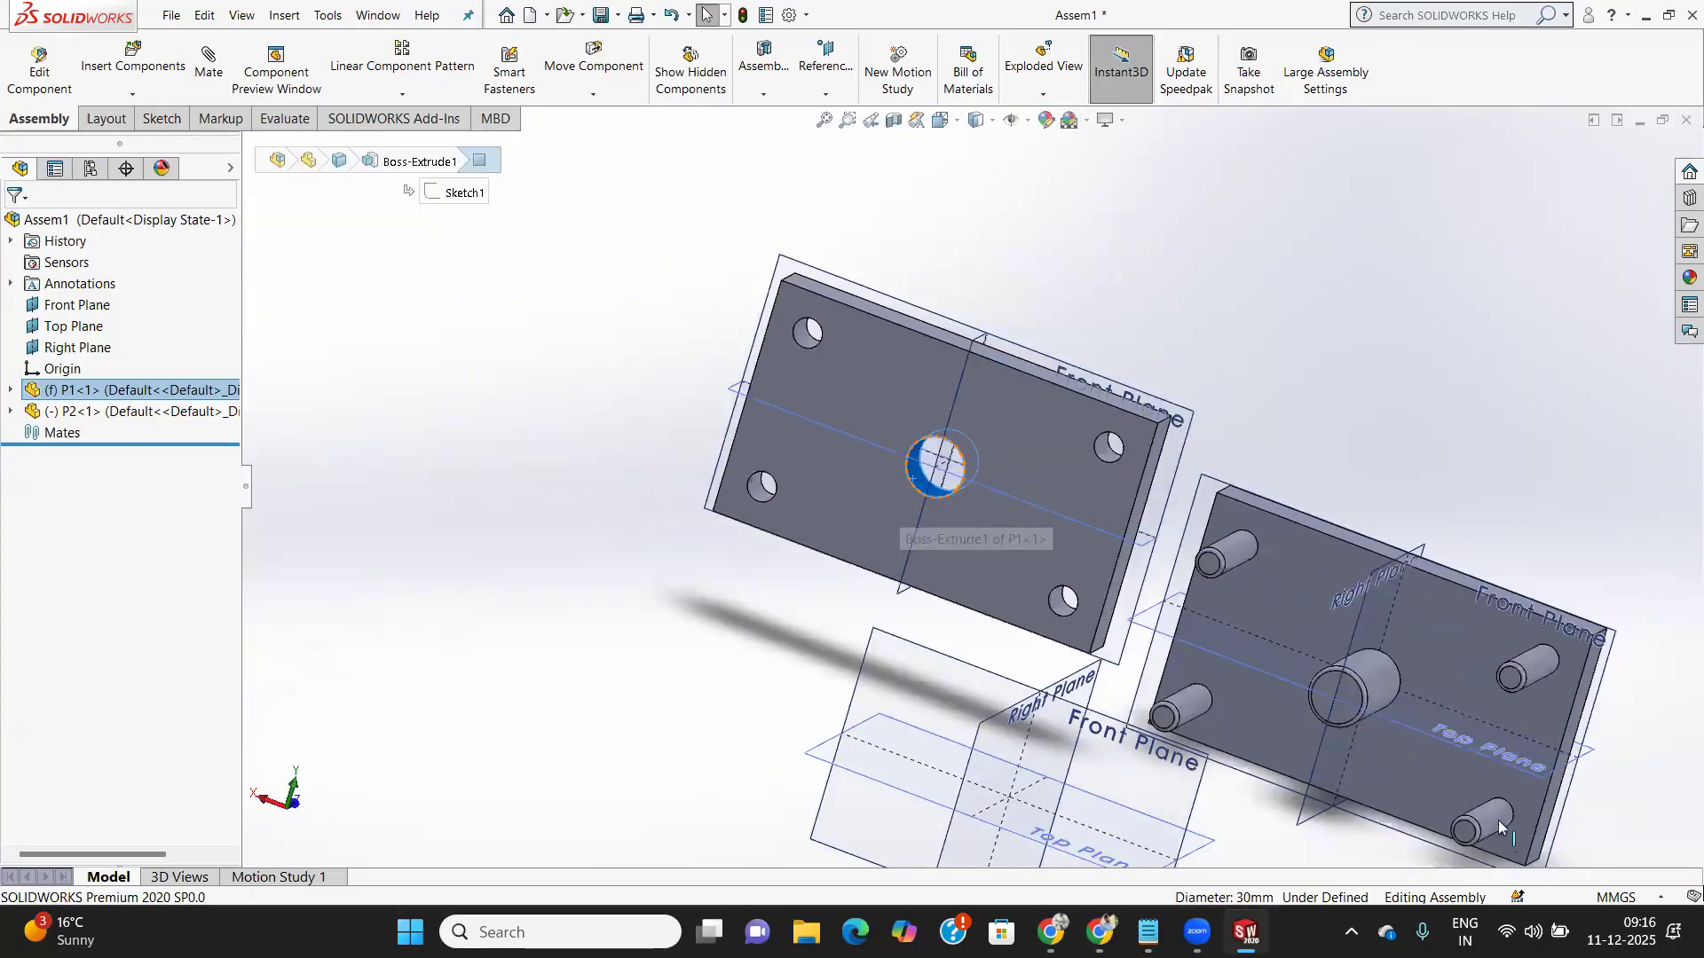
pyautogui.scroll(-3, 1305, 674)
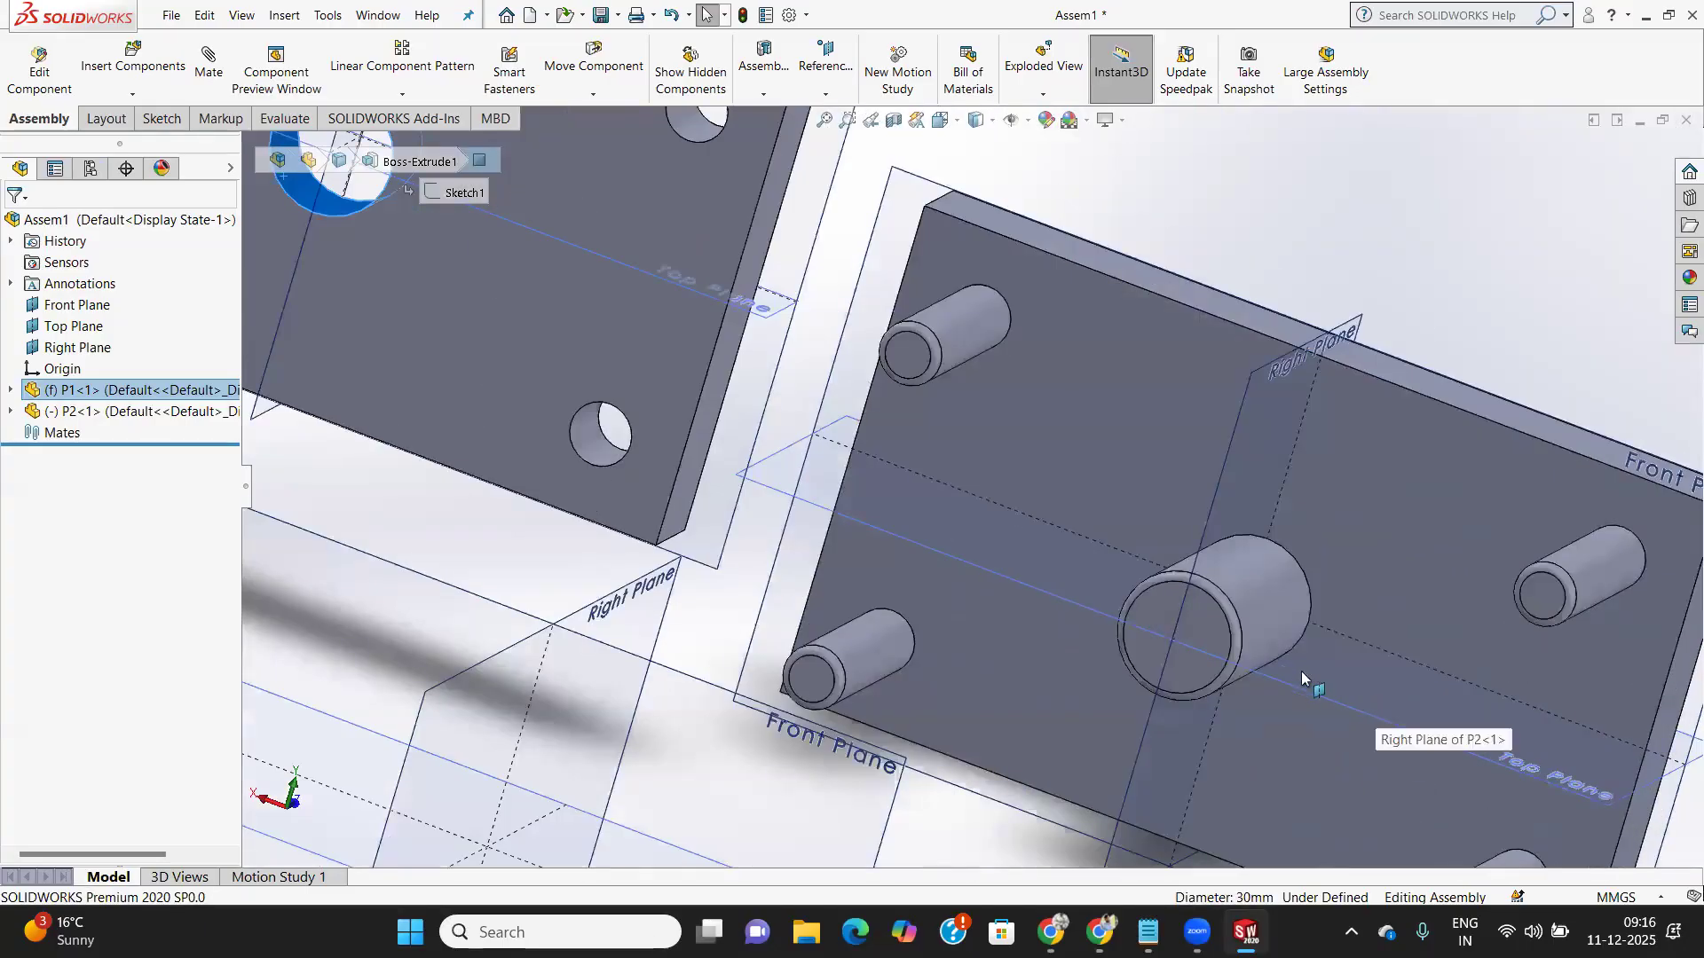
pyautogui.click(1275, 648)
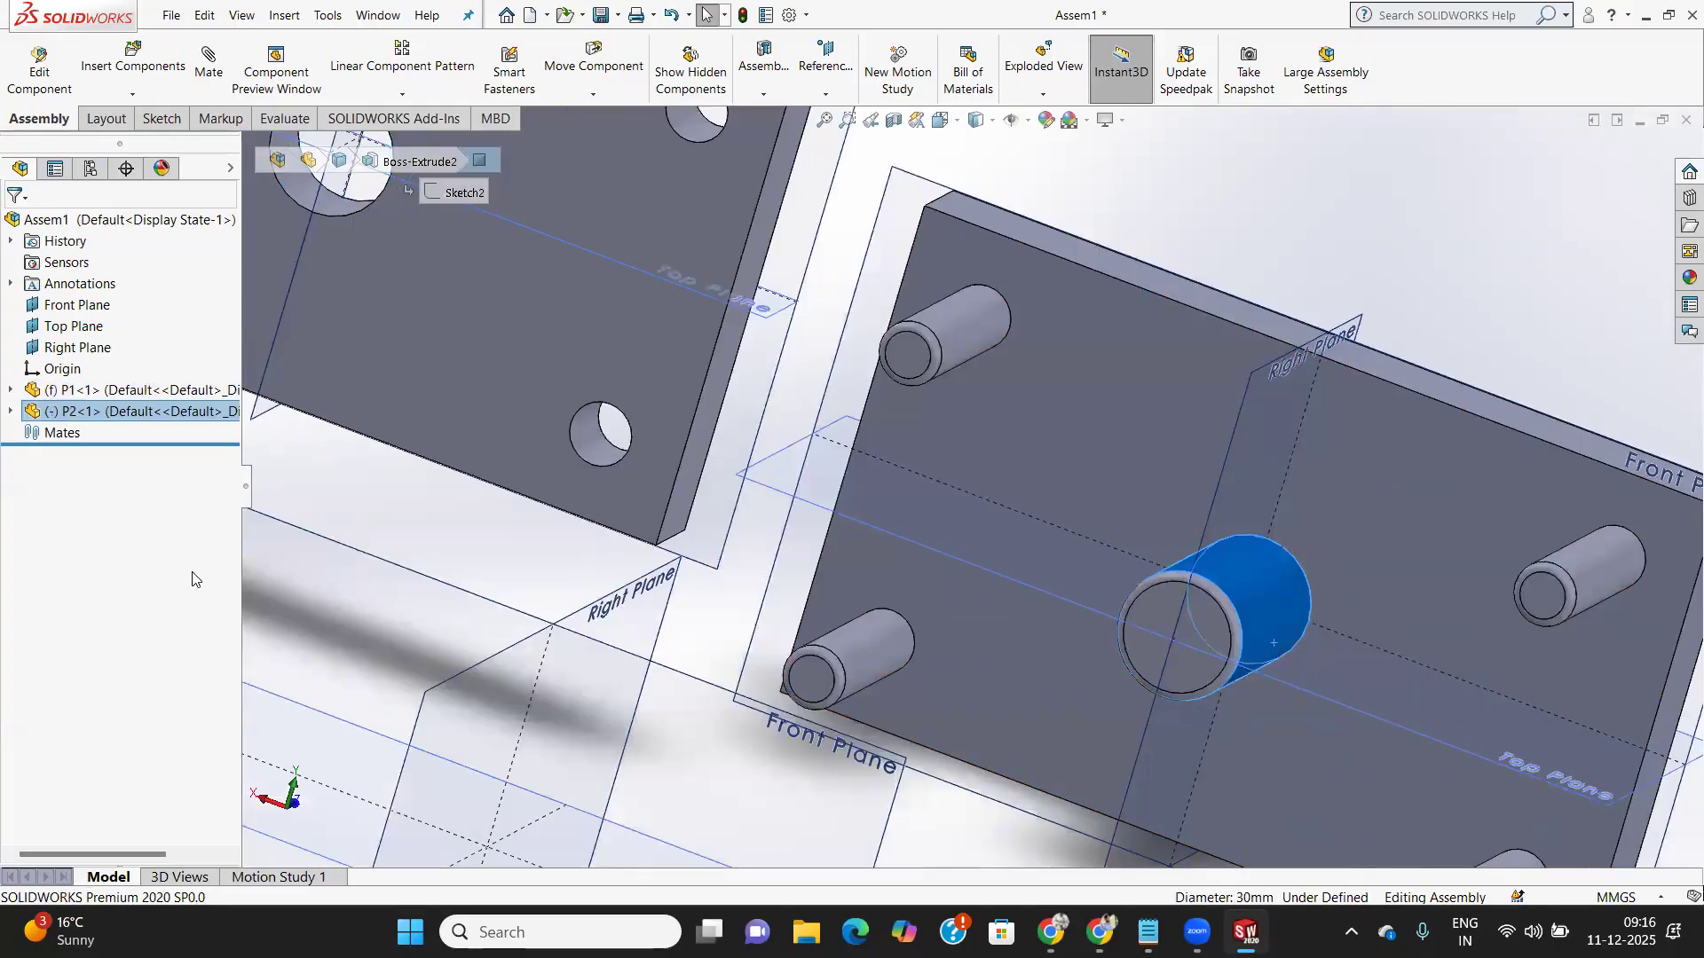
pyautogui.click(208, 62)
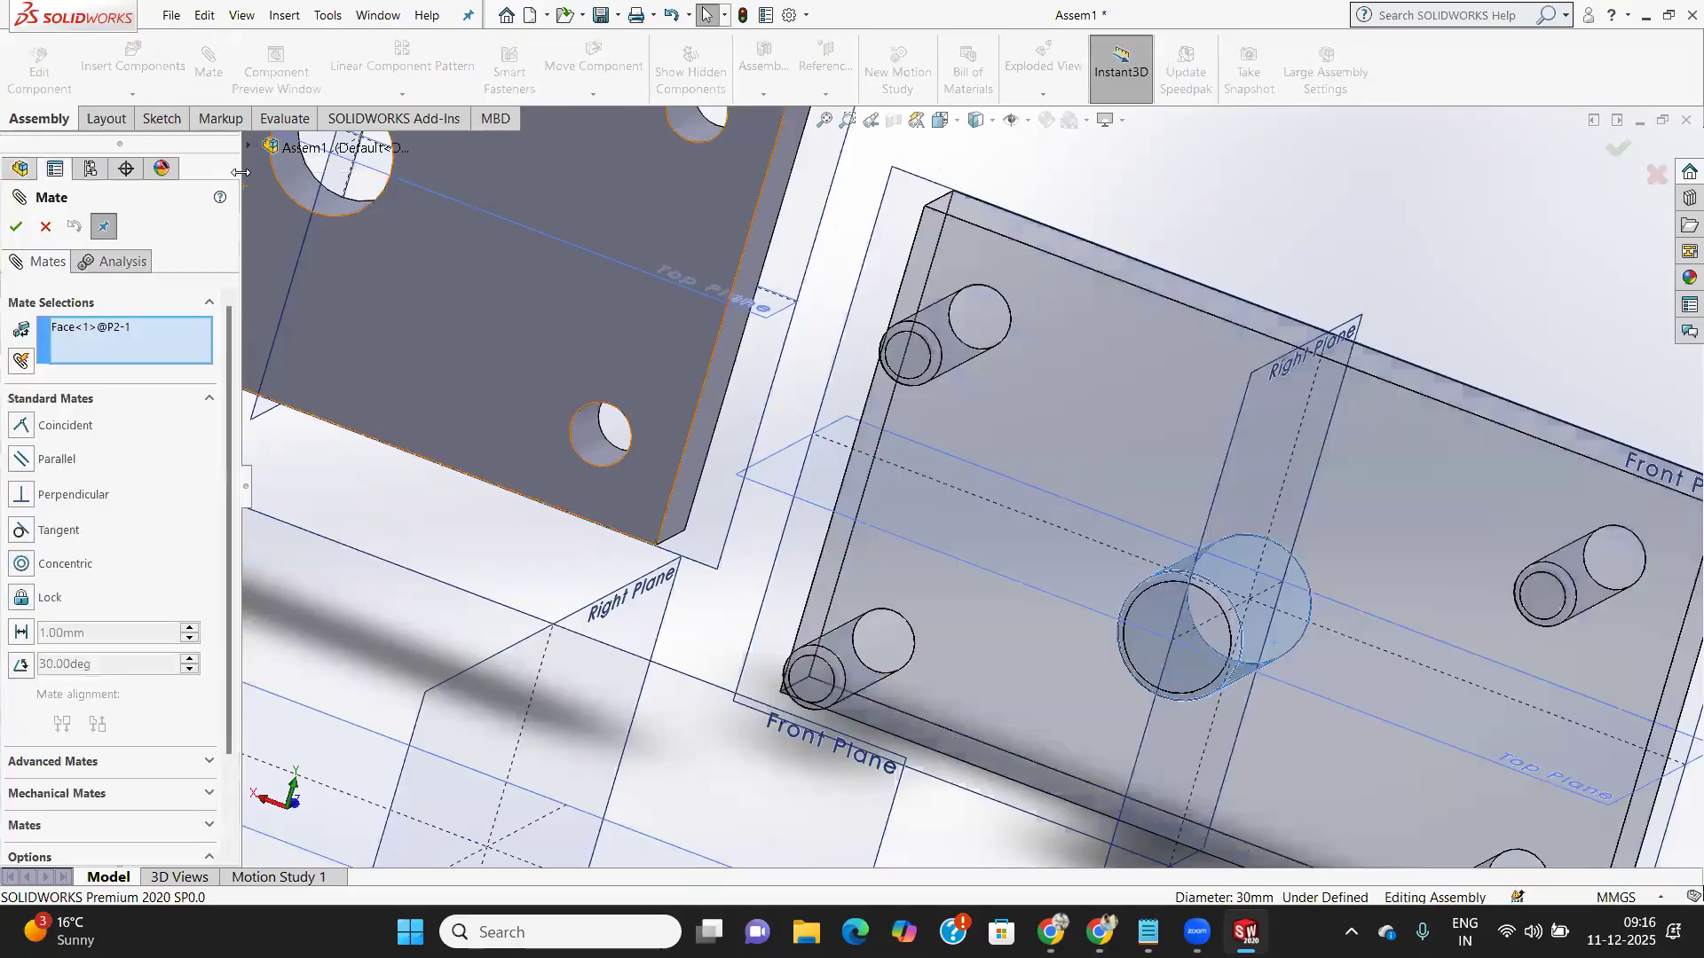
pyautogui.scroll(3, 515, 396)
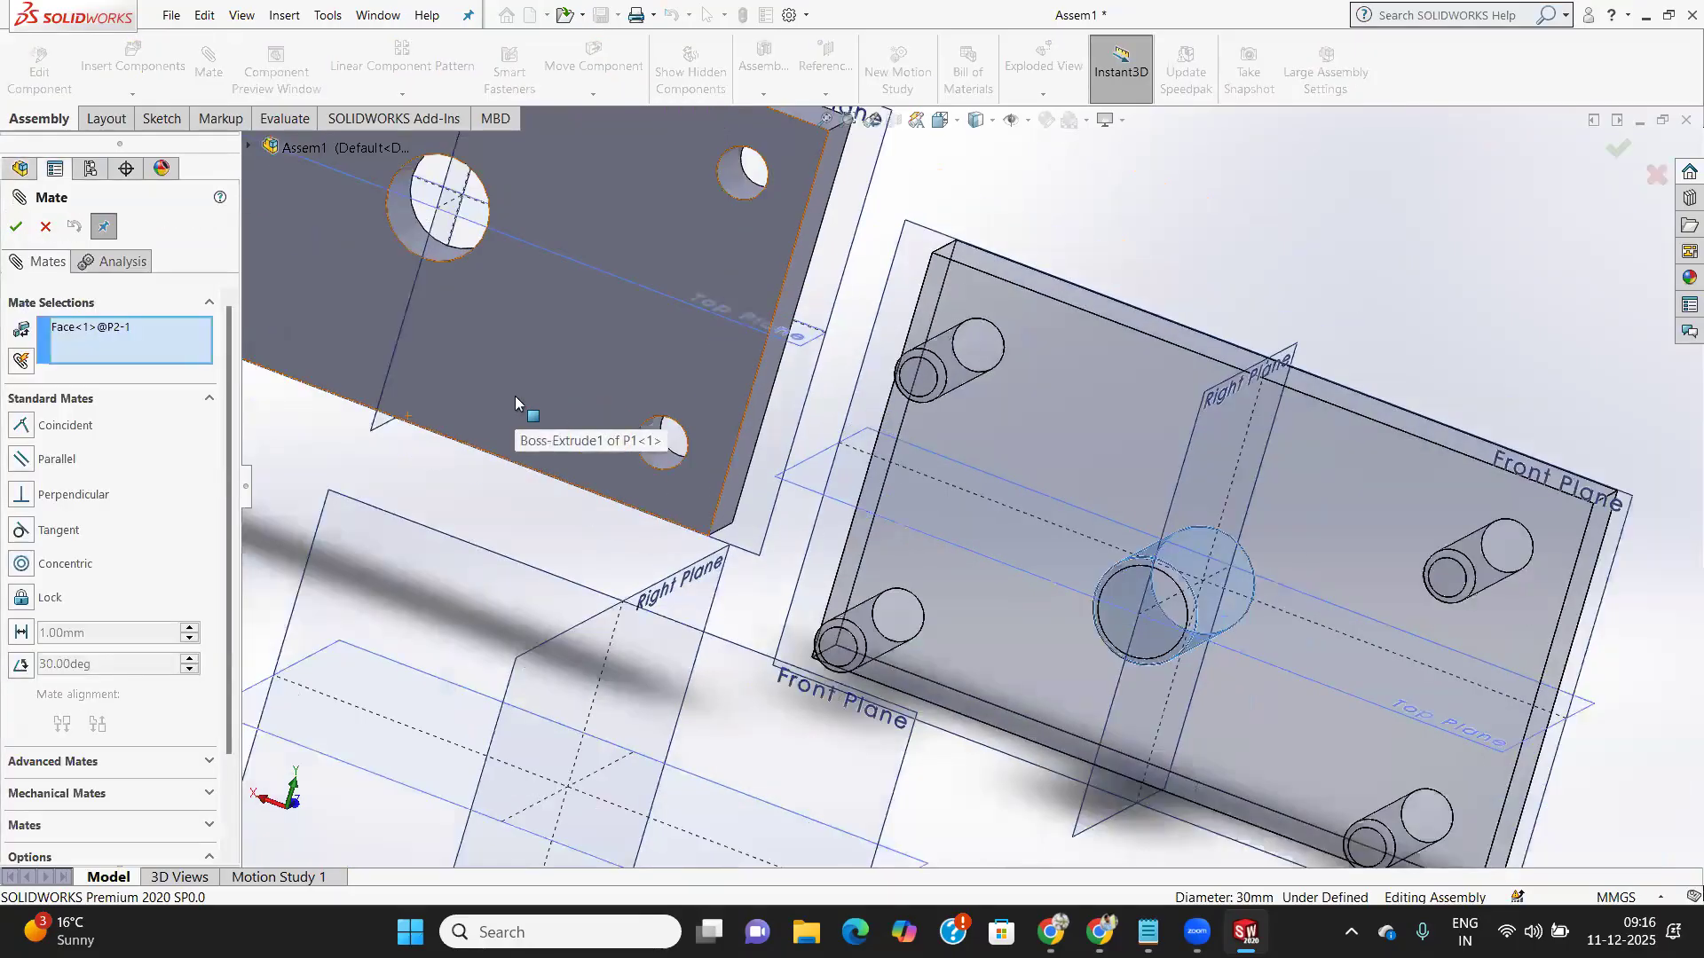
pyautogui.click(495, 271)
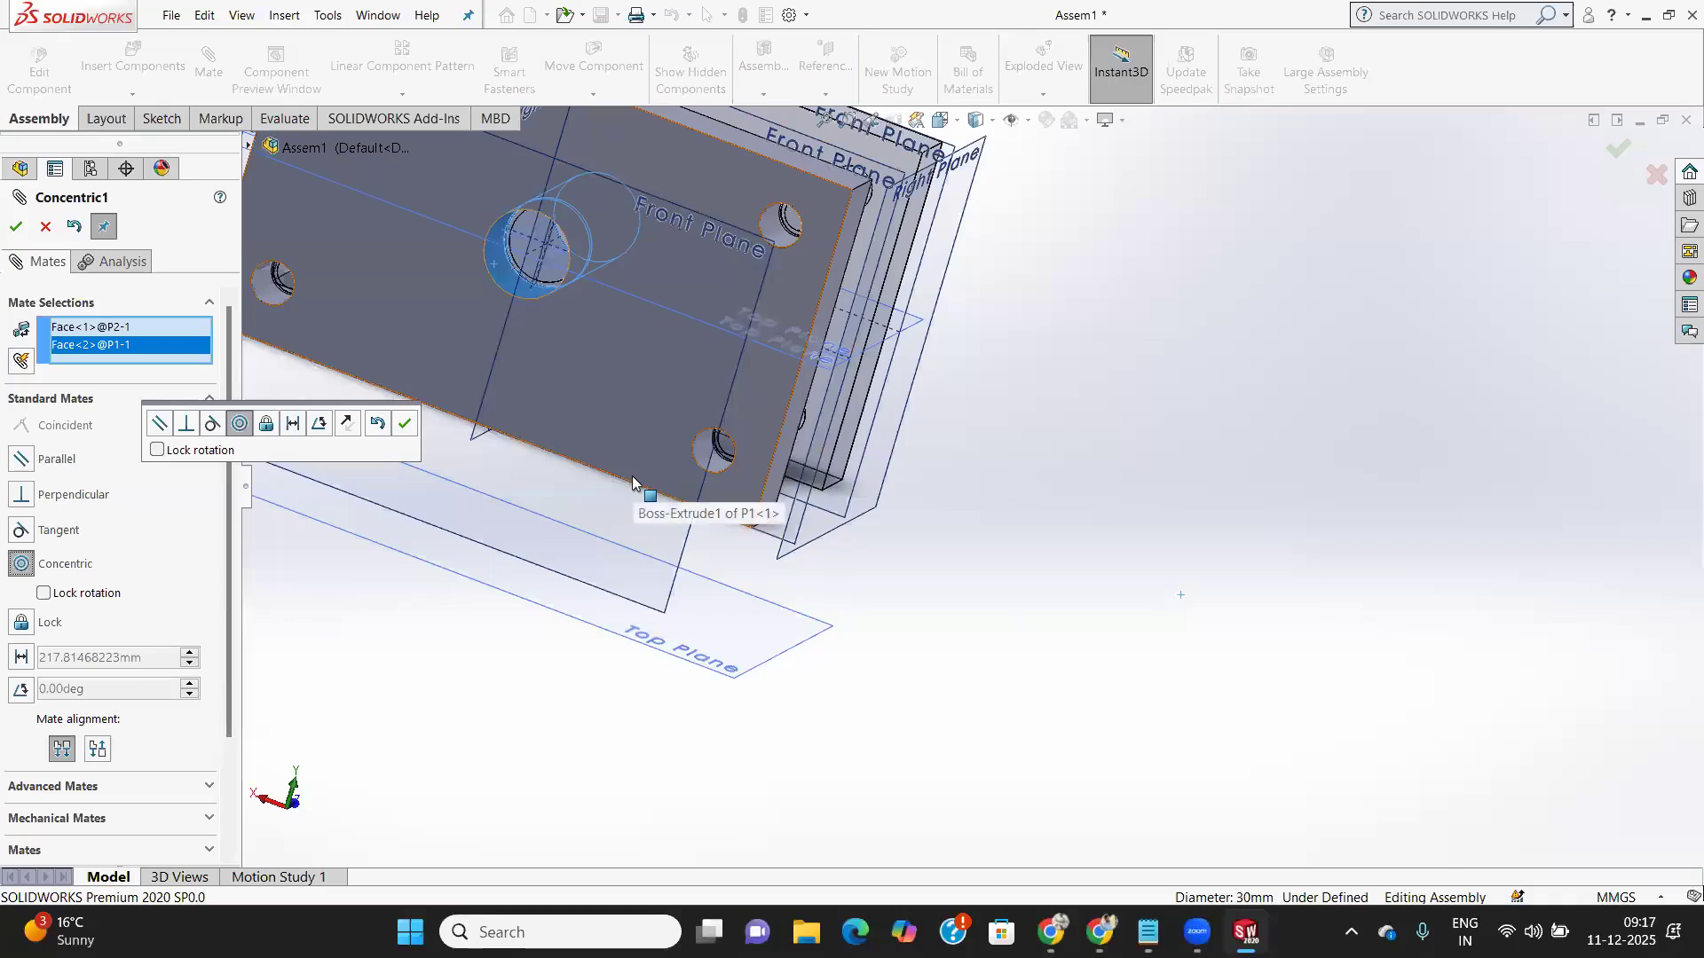
pyautogui.scroll(3, 842, 415)
pyautogui.moveTo(841, 417); pyautogui.dragTo(783, 454, button='middle')
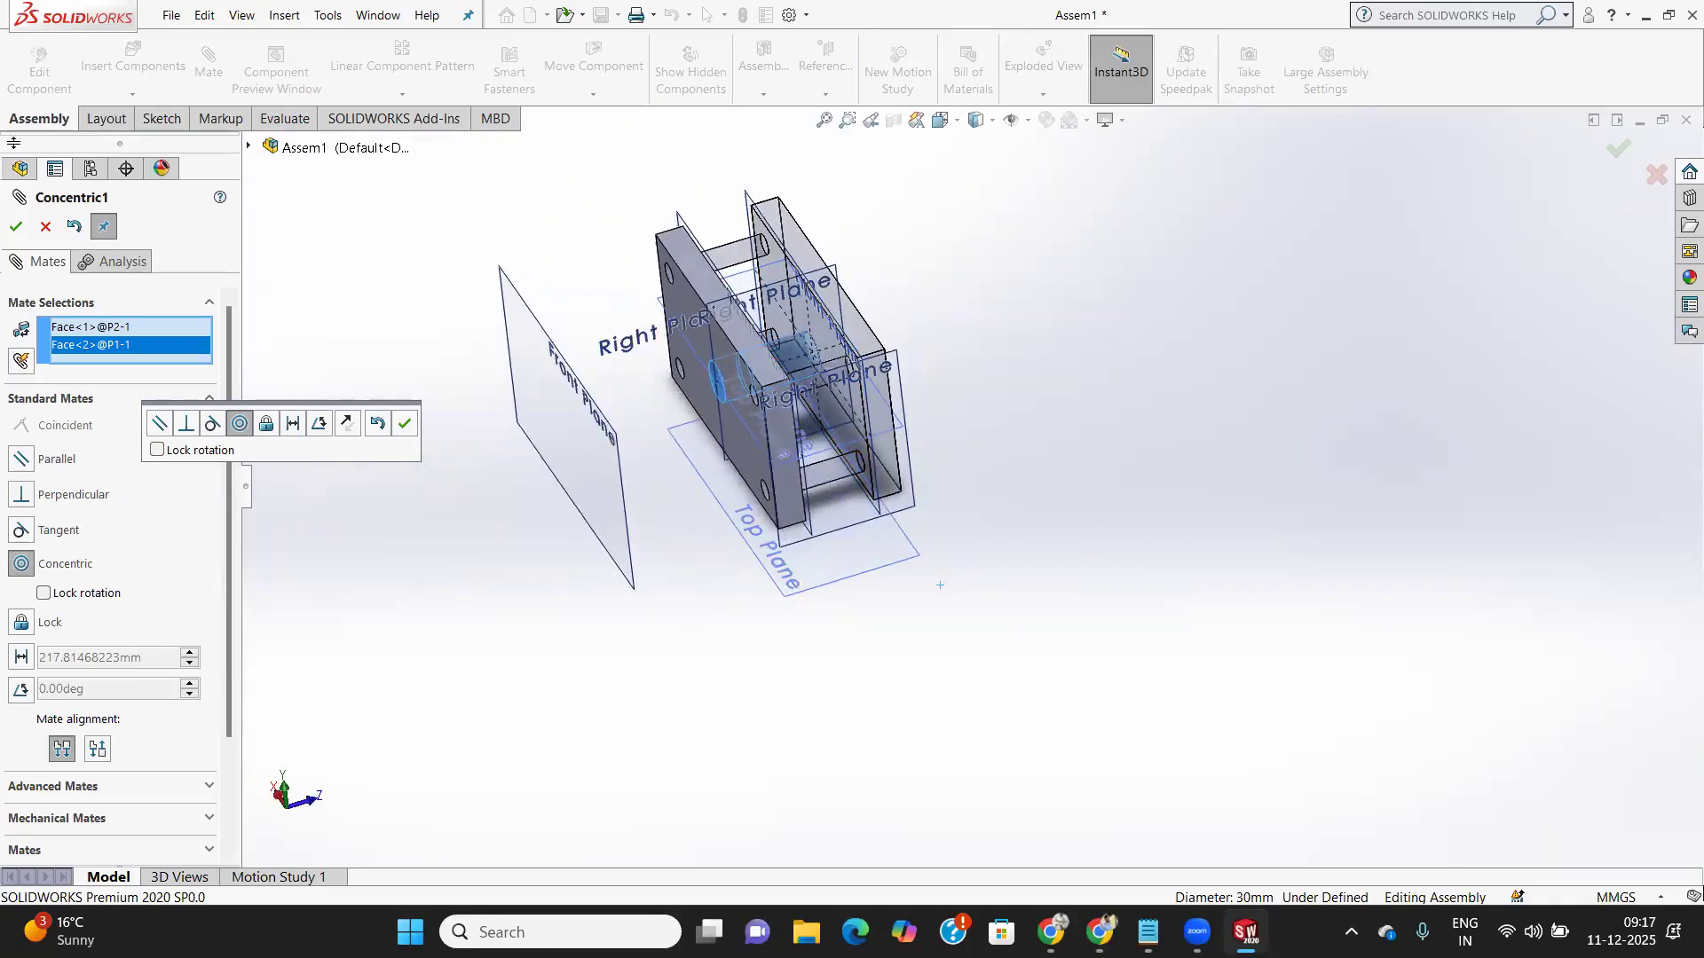
pyautogui.click(12, 226)
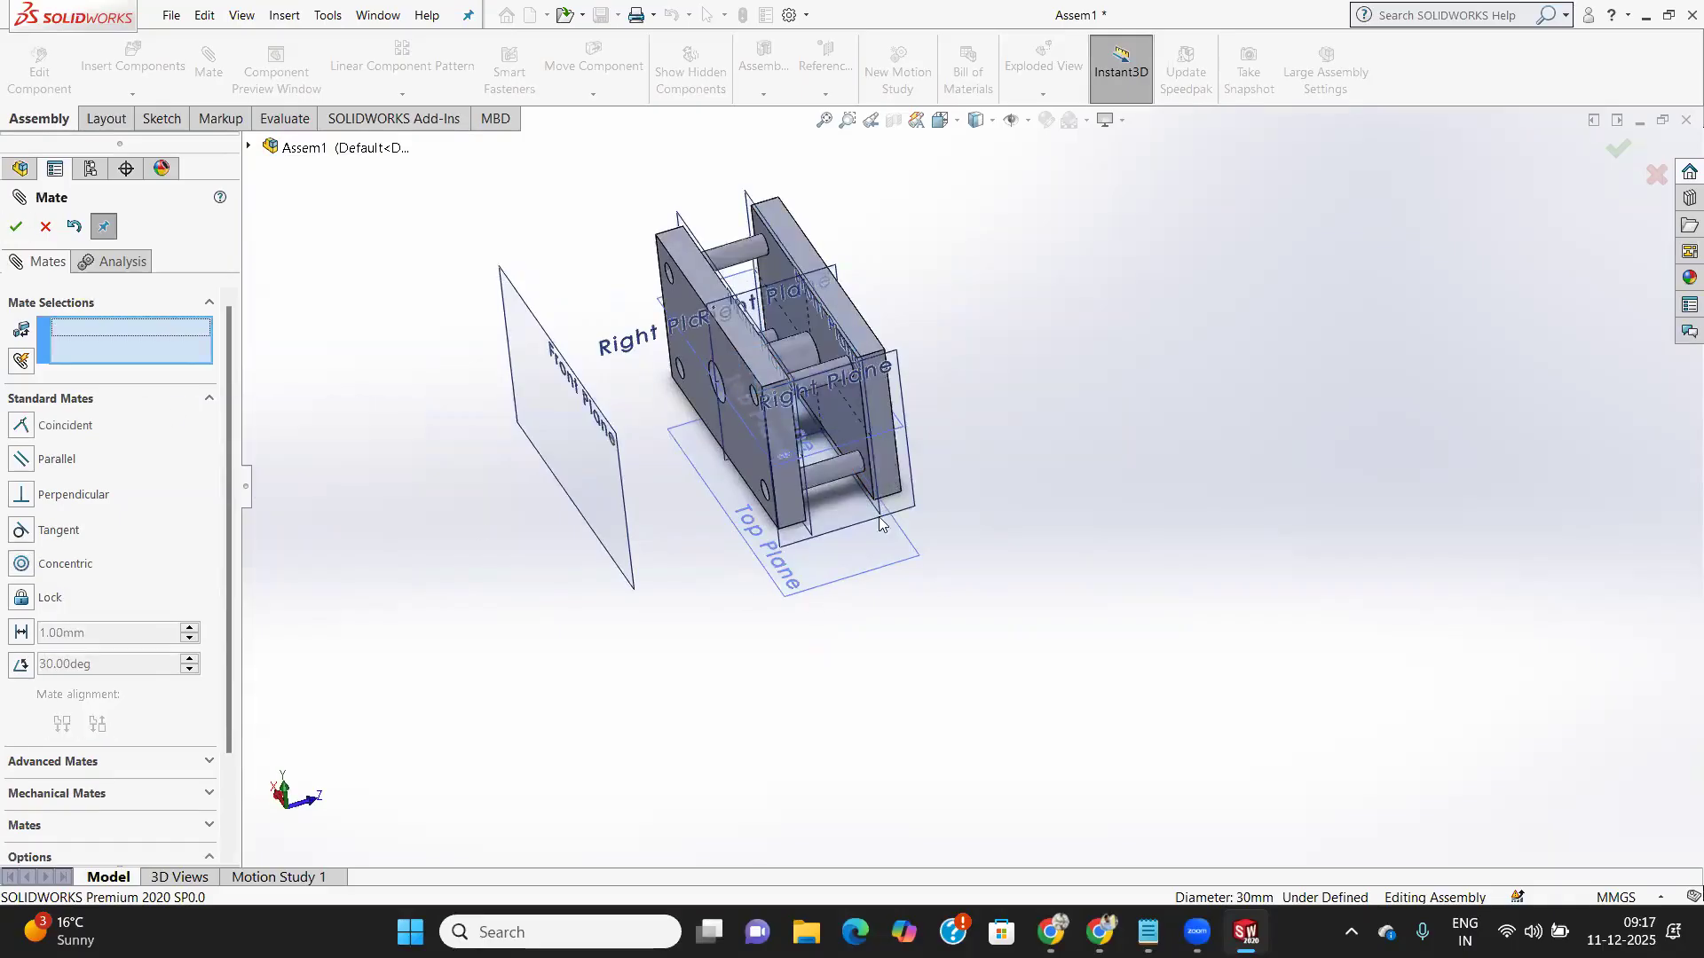
# Add a coincident mate between P2's plate face on the pin side and the P1 face opposite it
pyautogui.scroll(-3, 879, 524)
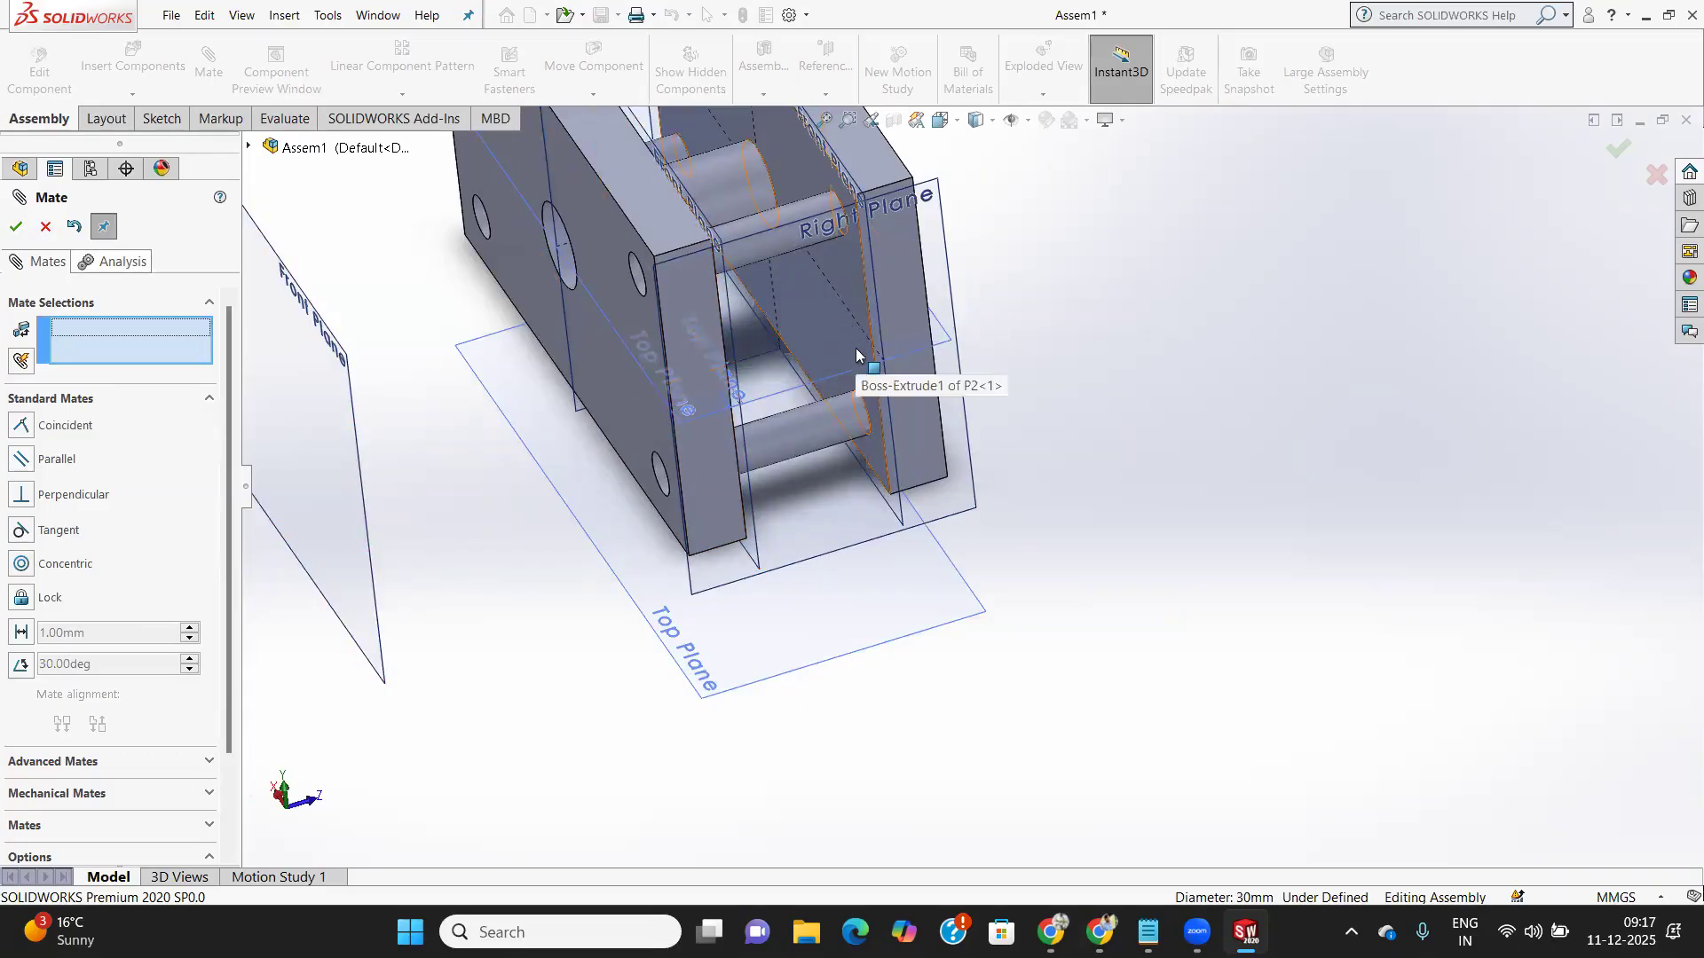
pyautogui.moveTo(762, 383); pyautogui.dragTo(843, 368, button='middle')
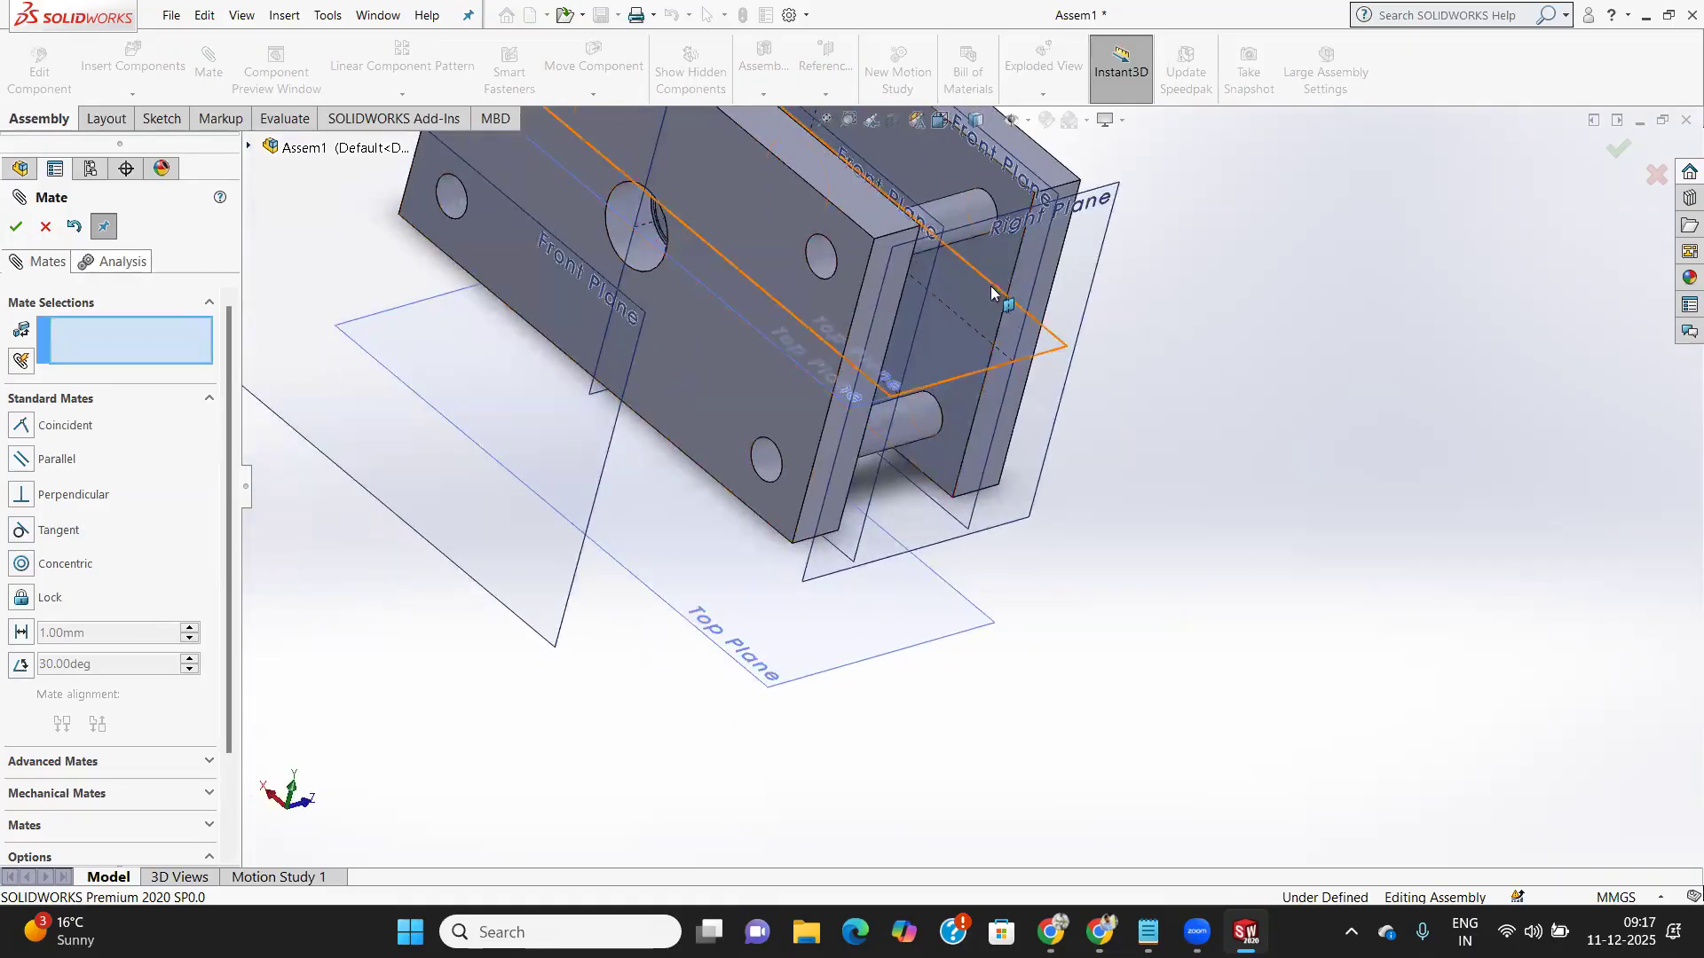
pyautogui.click(993, 256)
pyautogui.moveTo(982, 298); pyautogui.dragTo(843, 317, button='middle')
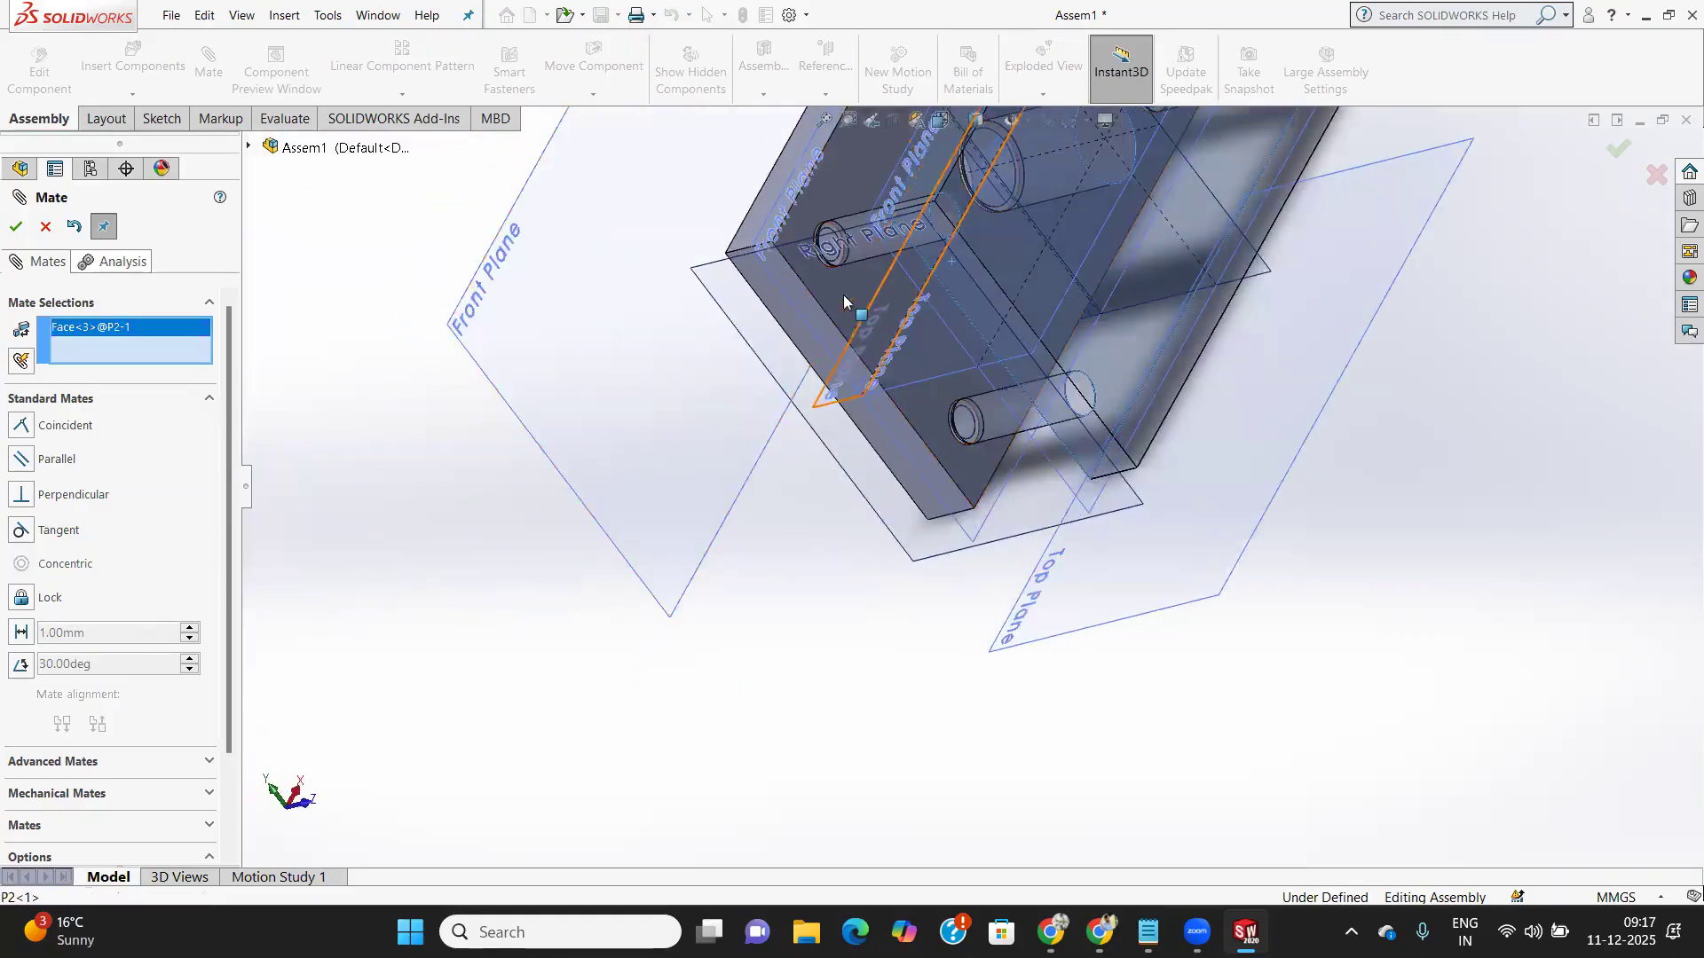
pyautogui.click(821, 281)
pyautogui.moveTo(845, 316); pyautogui.dragTo(967, 286, button='middle')
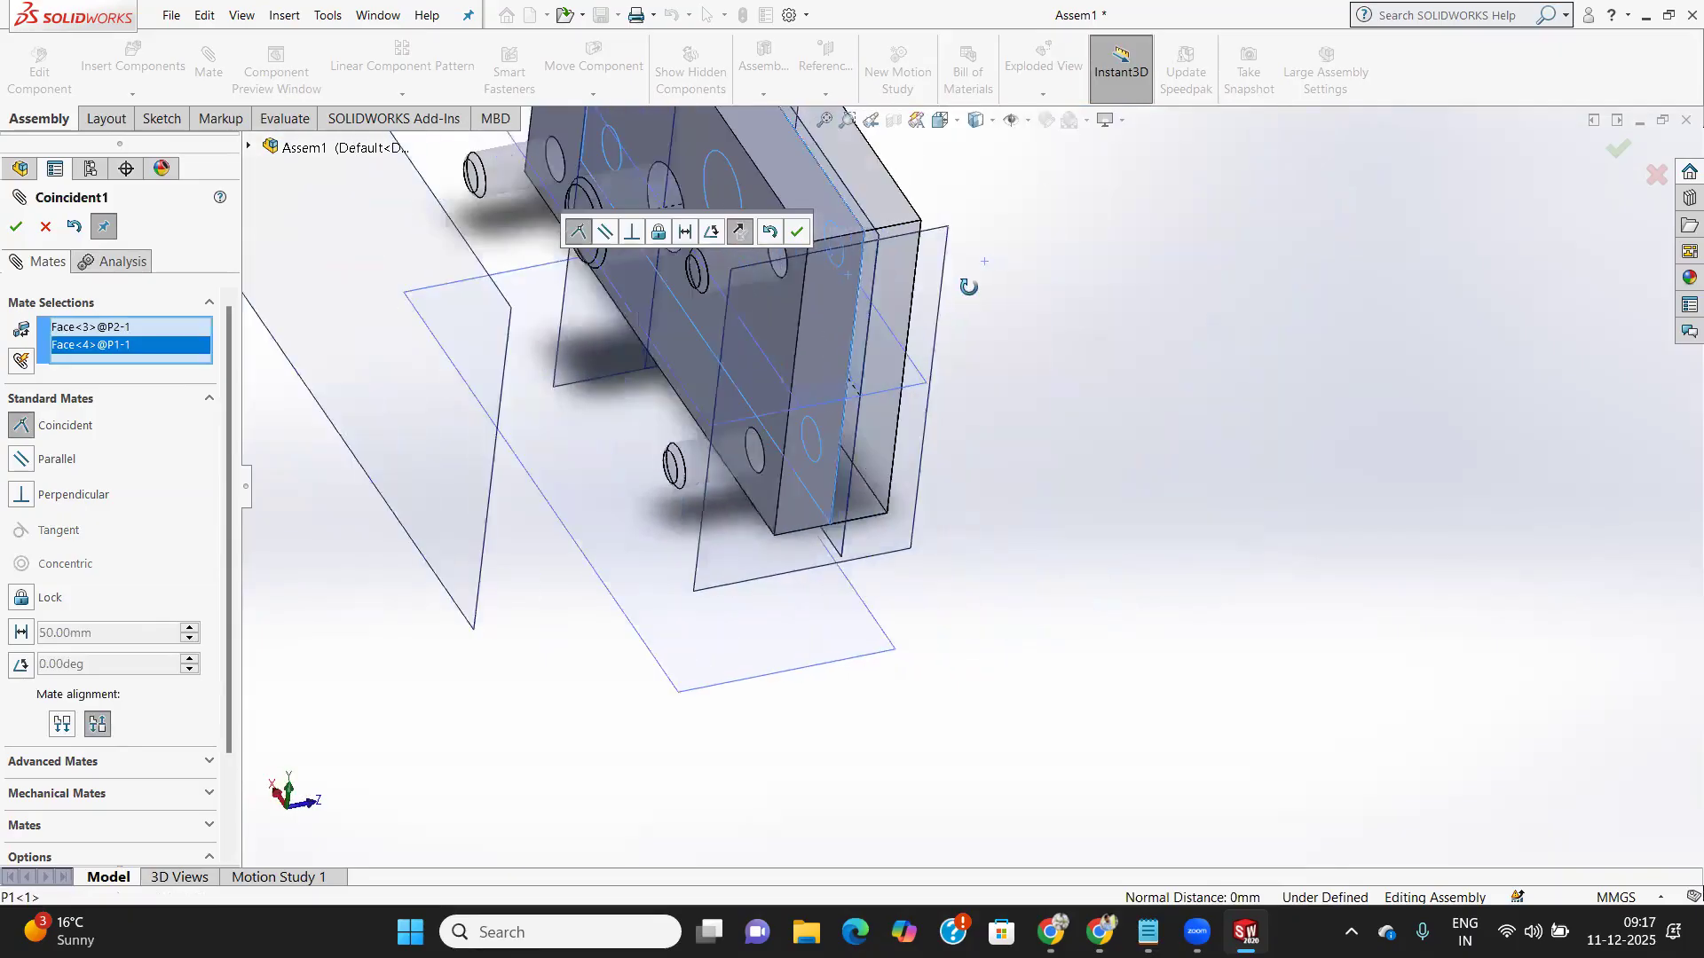
pyautogui.click(11, 235)
# Hide the reference planes in the assembly and view the joined plates from the pin side
pyautogui.scroll(4, 701, 353)
pyautogui.moveTo(702, 353); pyautogui.dragTo(799, 355, button='middle')
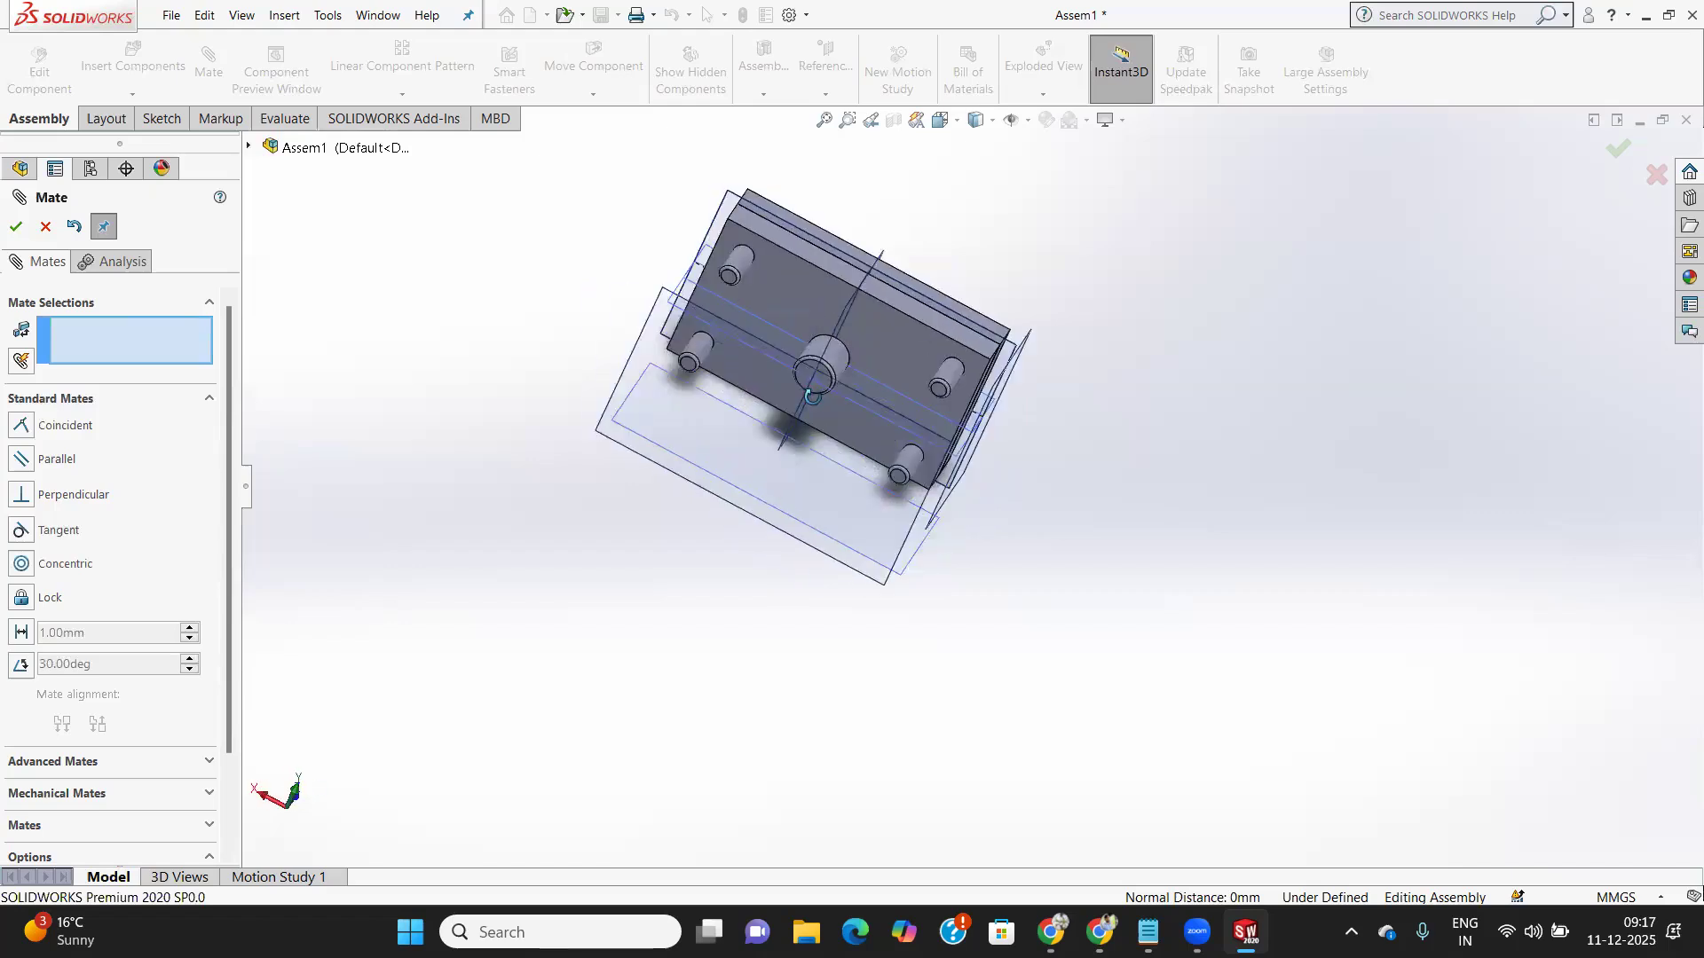
pyautogui.click(1027, 123)
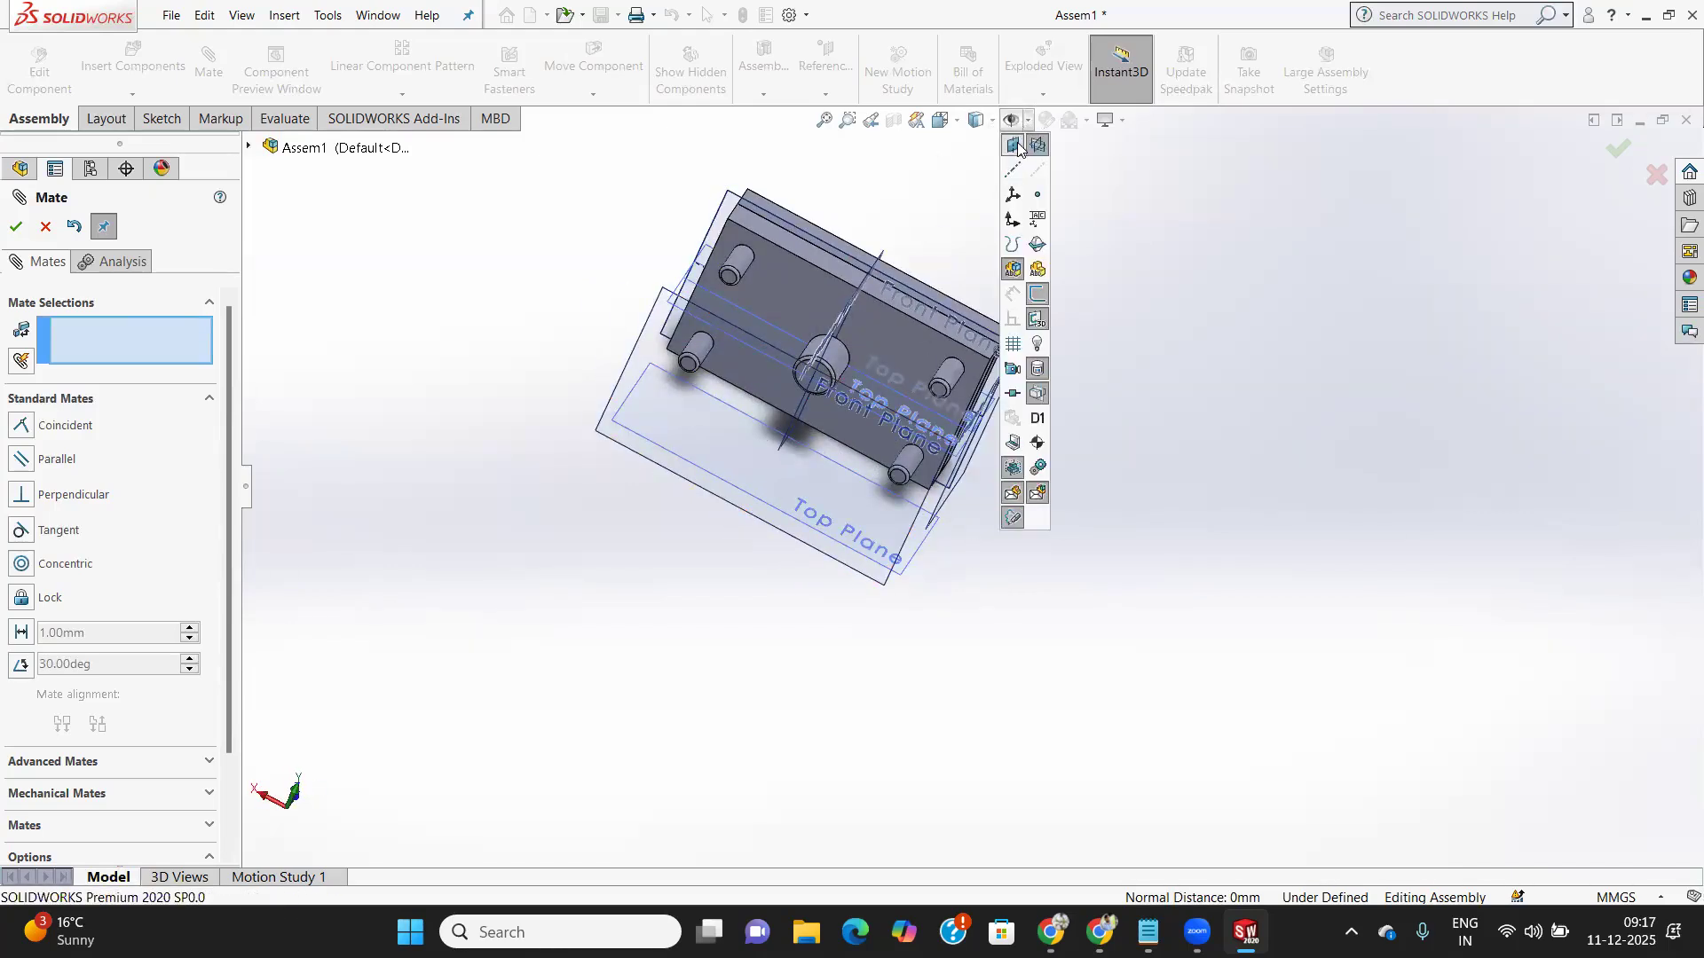
pyautogui.click(1016, 147)
pyautogui.moveTo(832, 461); pyautogui.dragTo(487, 324, button='middle')
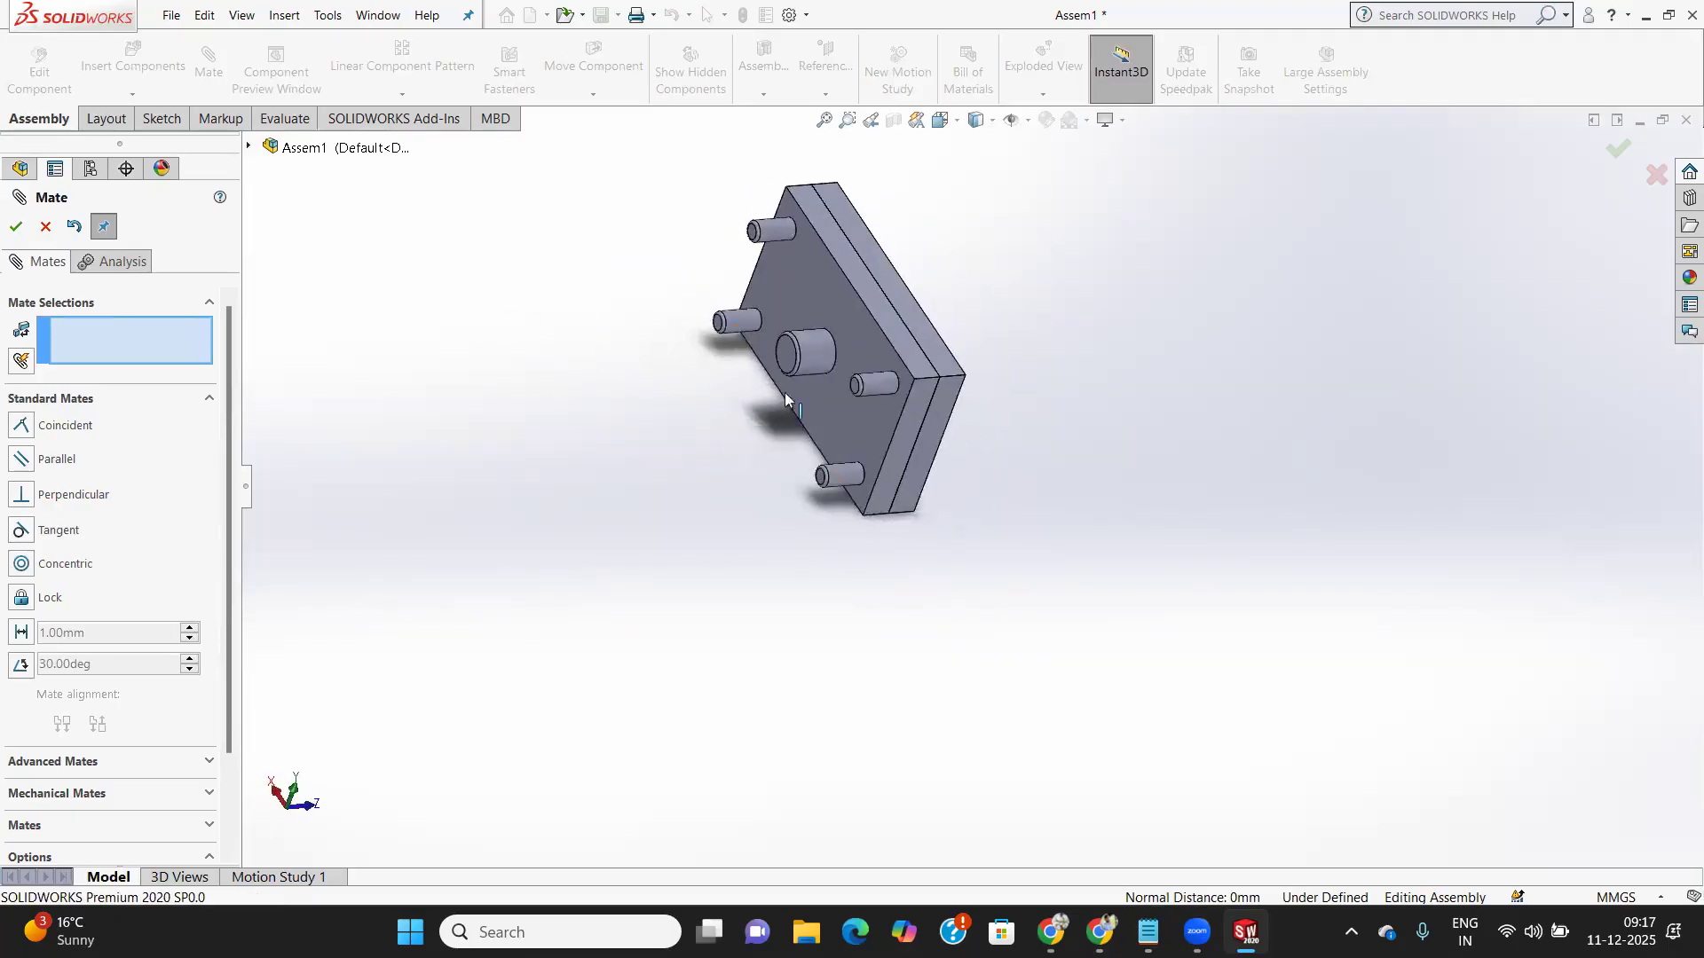
pyautogui.scroll(-3, 874, 355)
pyautogui.moveTo(859, 361); pyautogui.dragTo(855, 367, button='middle')
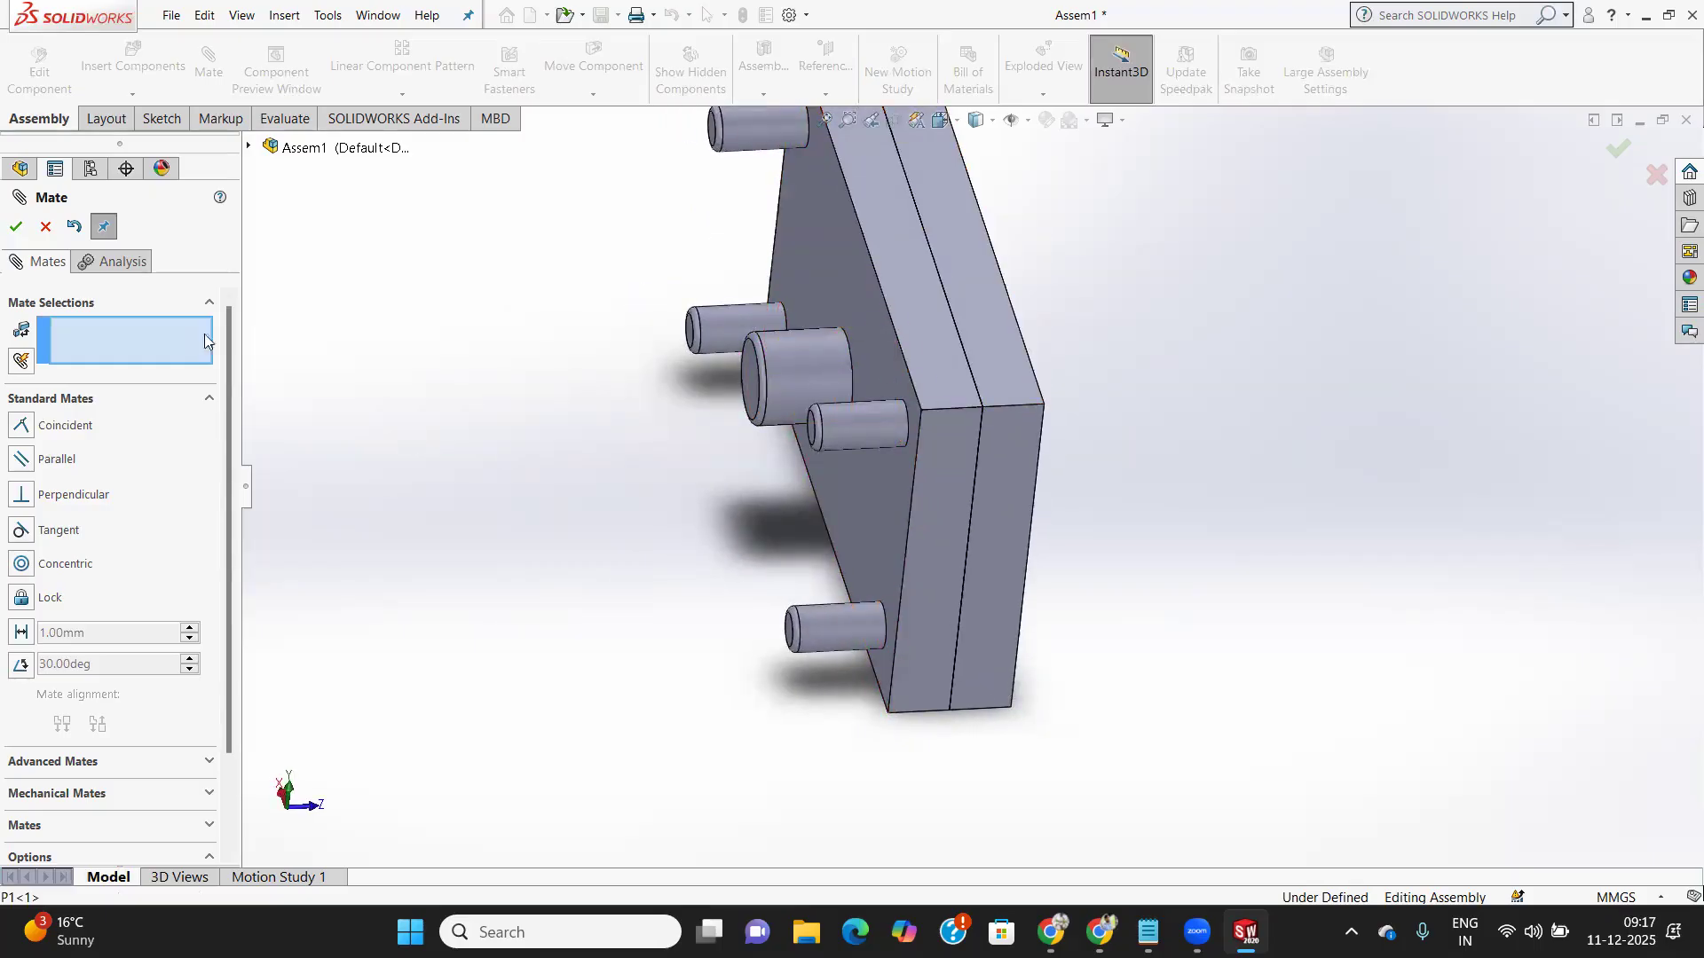
pyautogui.scroll(-3, 103, 444)
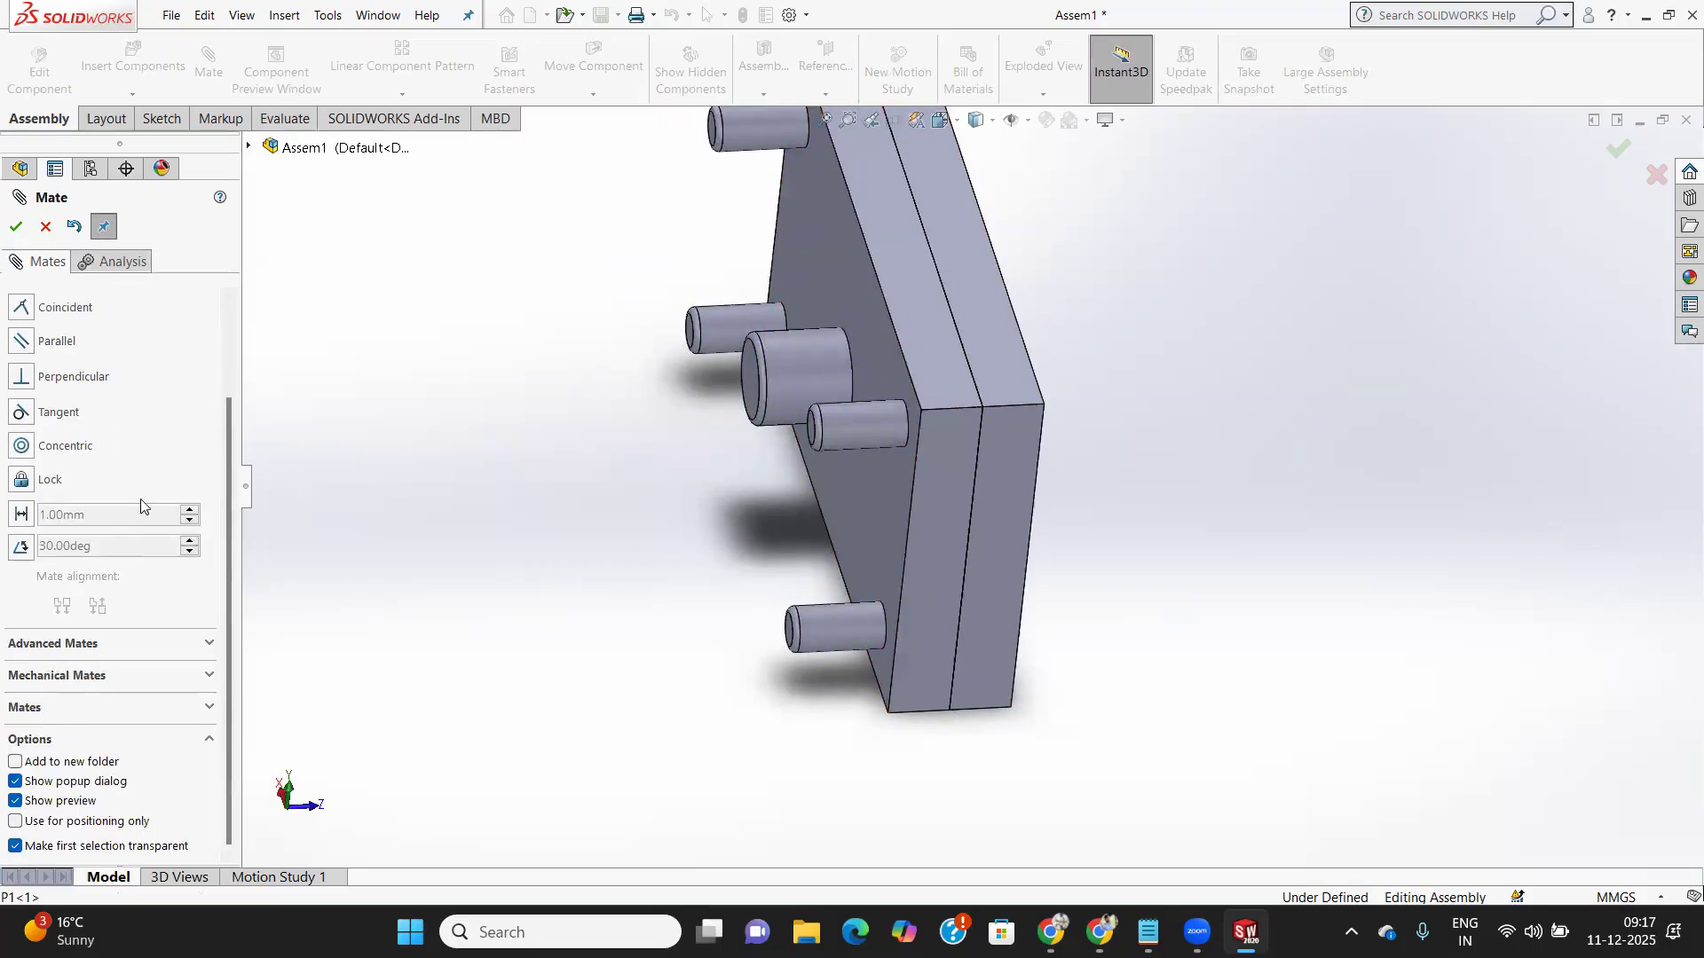
pyautogui.scroll(3, 141, 505)
pyautogui.scroll(3, 928, 312)
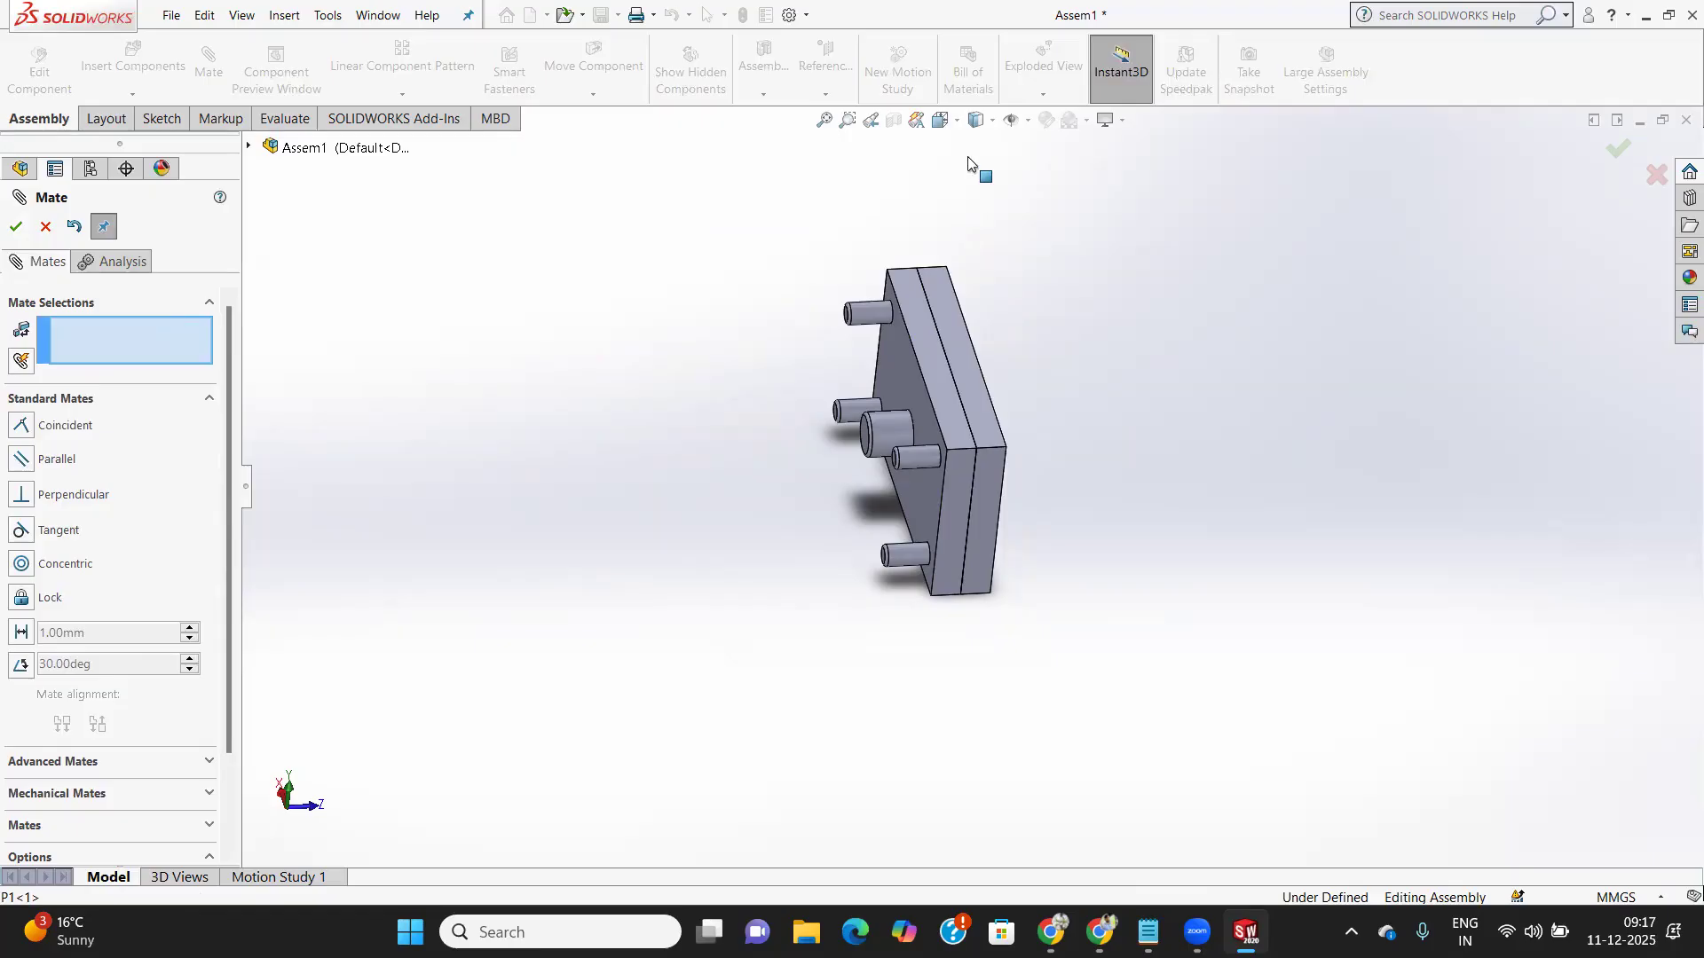
# Turn the reference planes back on in the assembly while the Mate command stays open
pyautogui.click(1029, 124)
pyautogui.click(1012, 266)
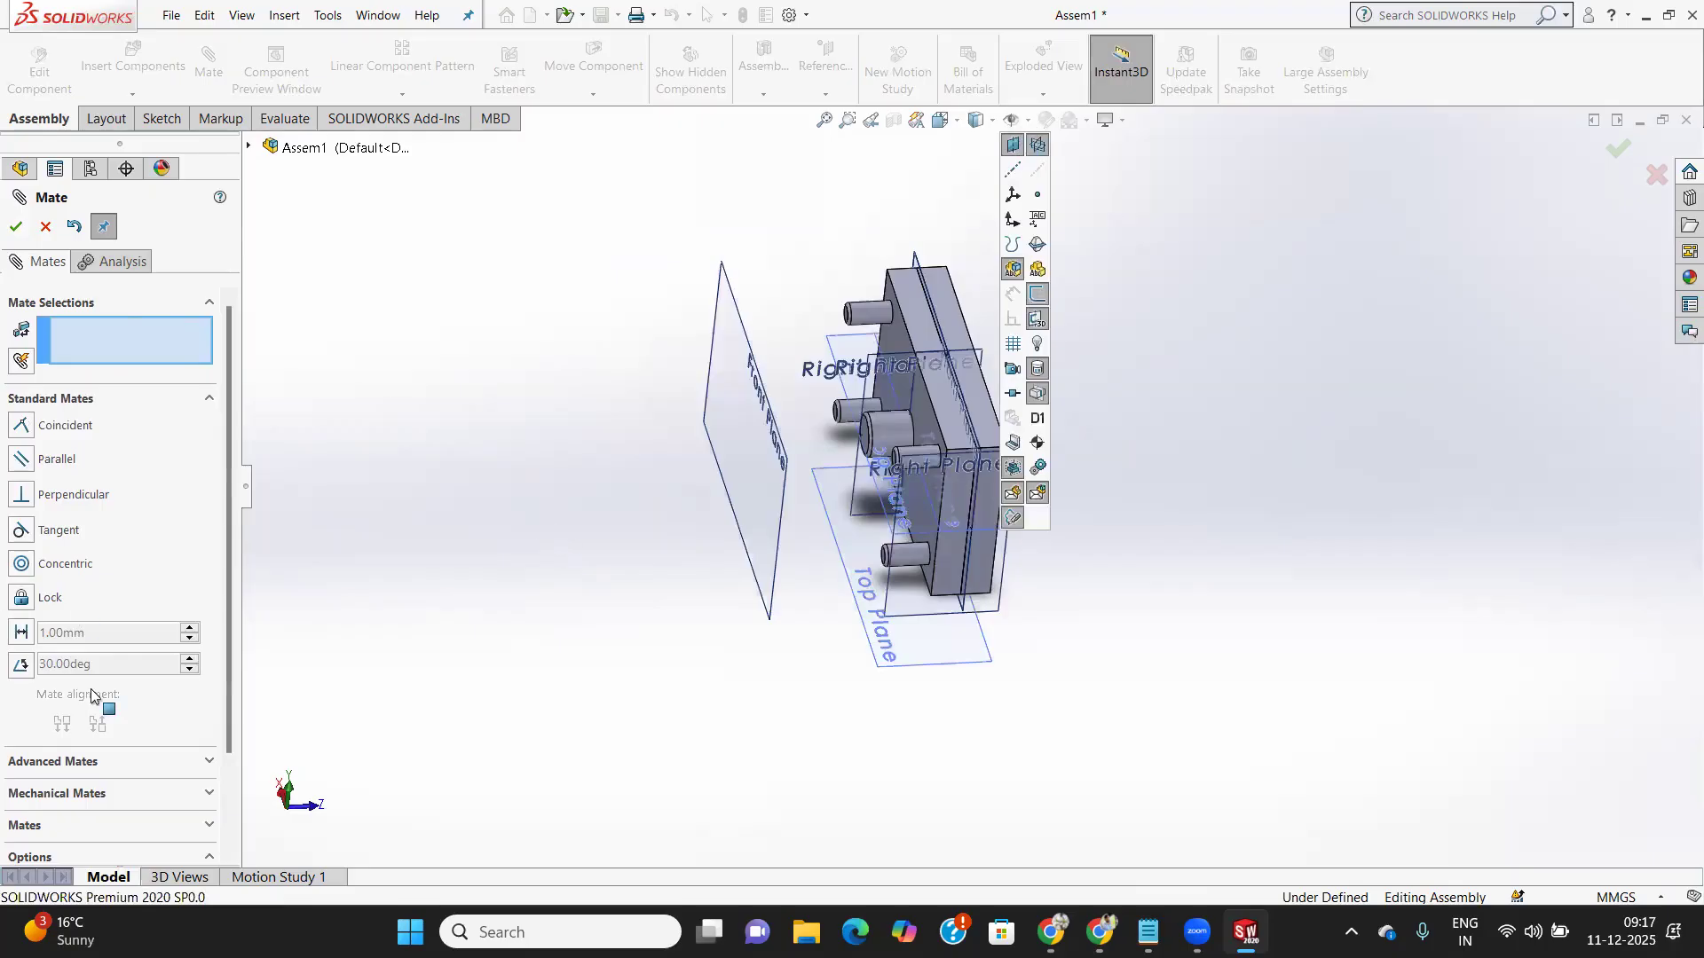
pyautogui.scroll(-3, 110, 757)
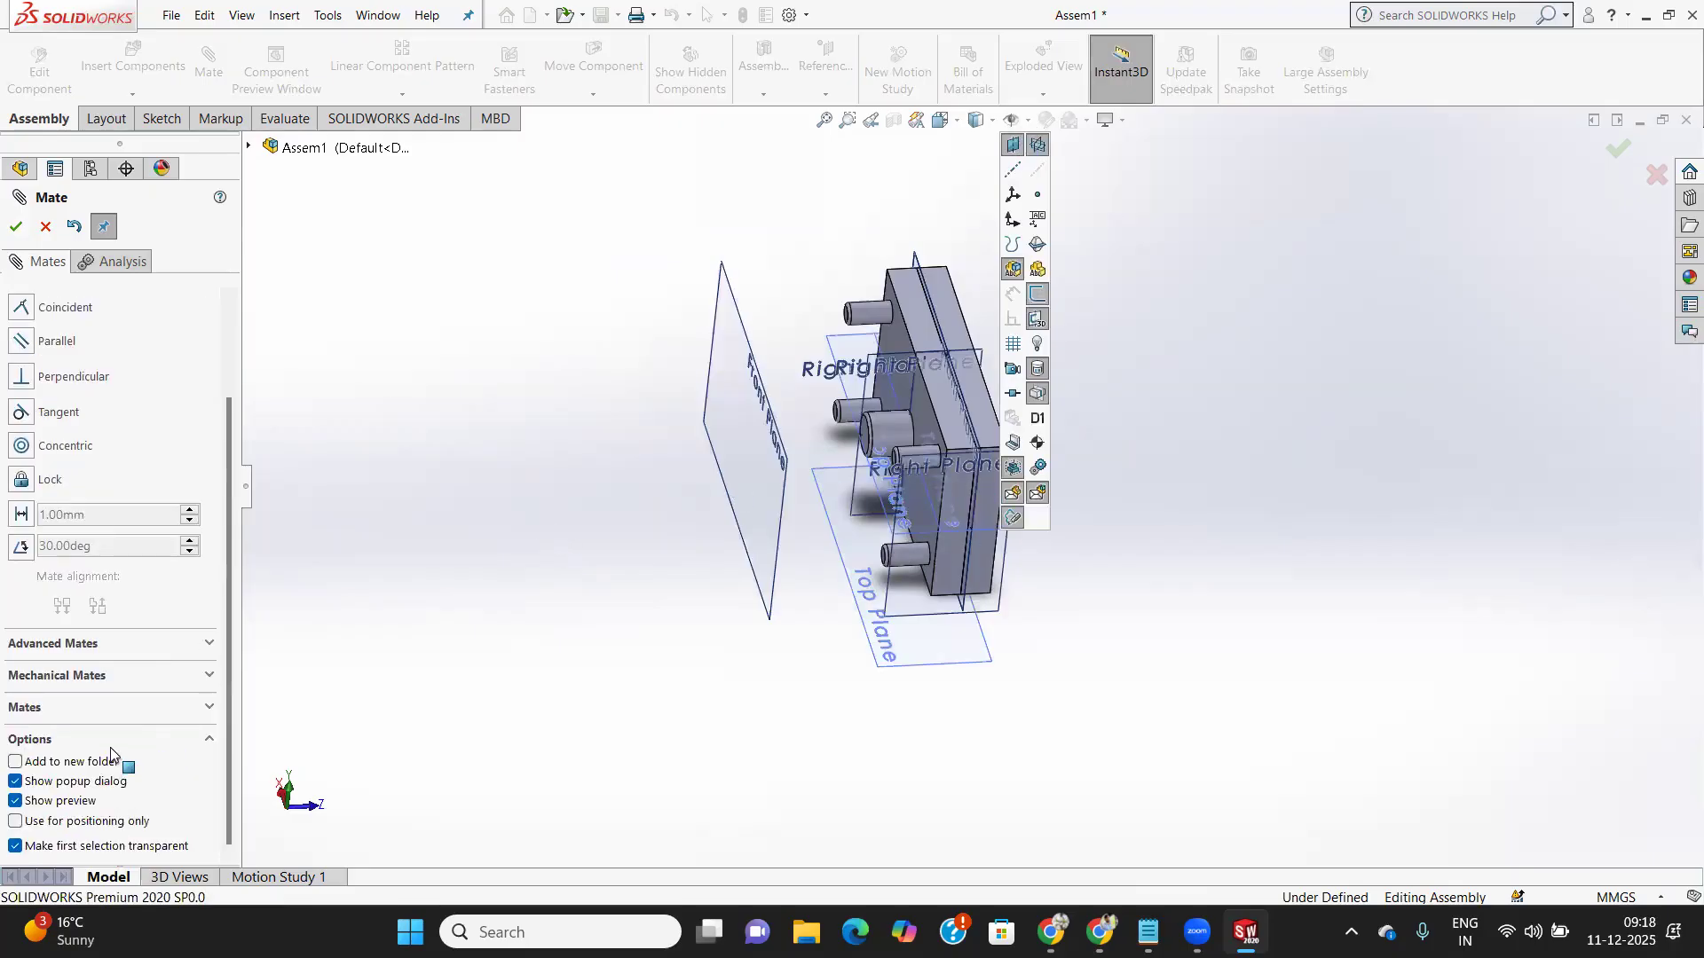
# Reopen the Mate command and select the existing coincident mate between P1 and P2 for editing
pyautogui.scroll(3, 174, 632)
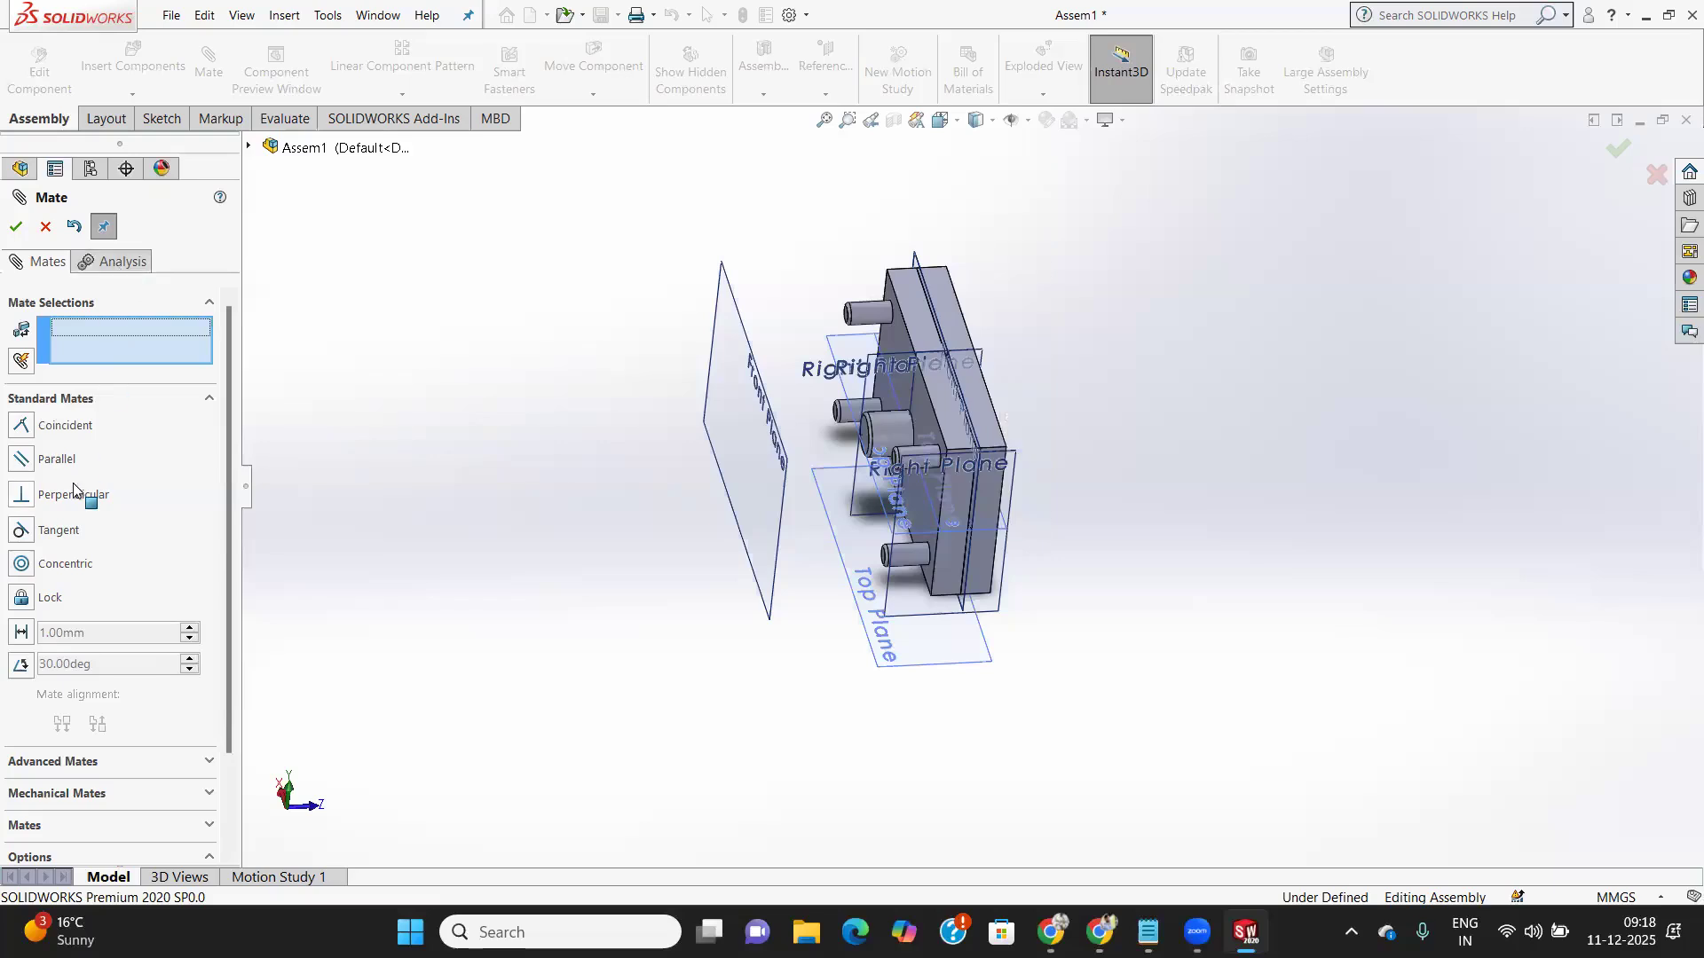
pyautogui.click(16, 227)
pyautogui.click(56, 435)
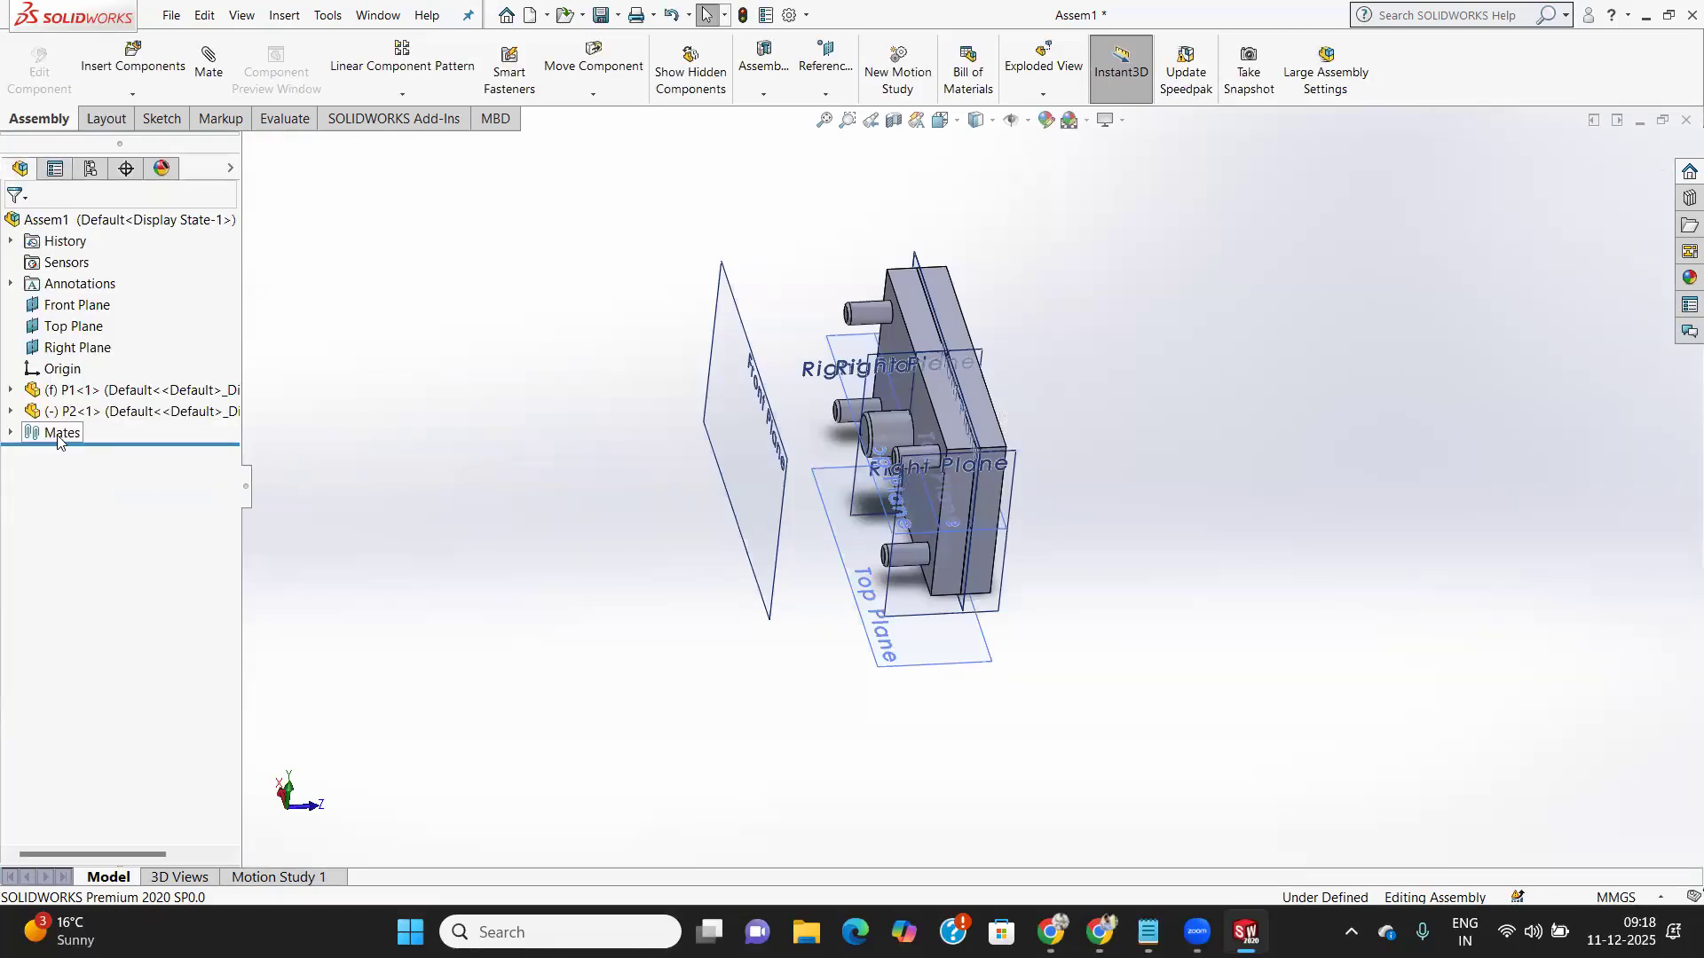
pyautogui.rightClick(57, 435)
pyautogui.click(285, 453)
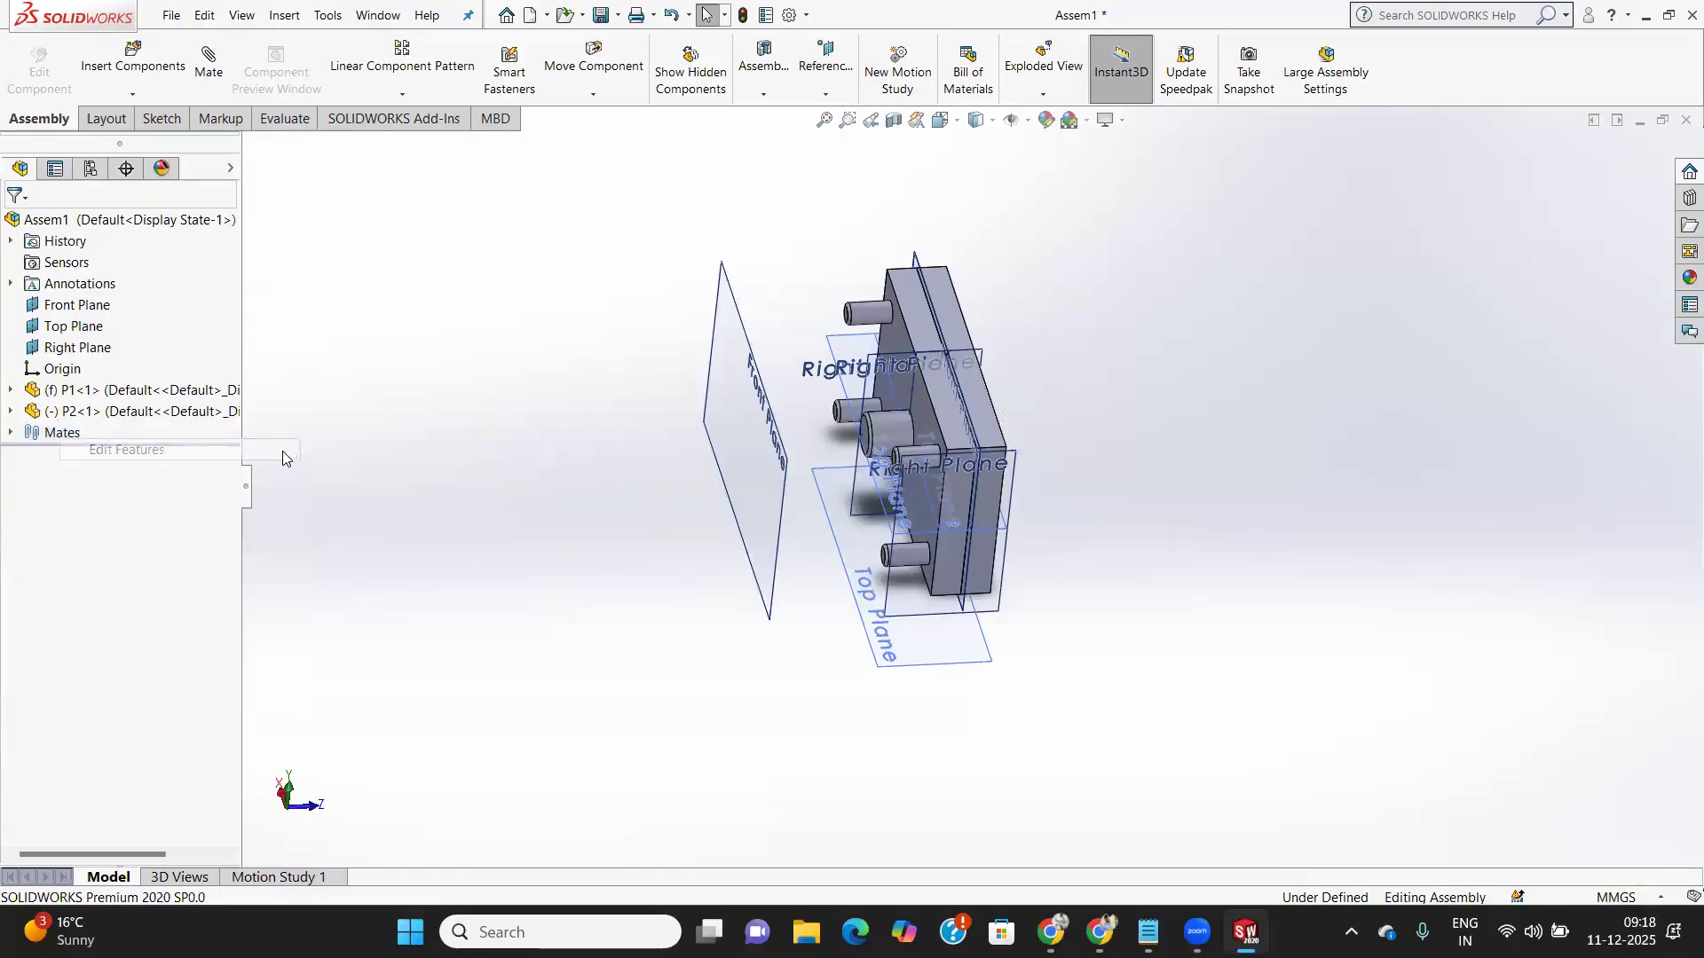
pyautogui.press('Return')
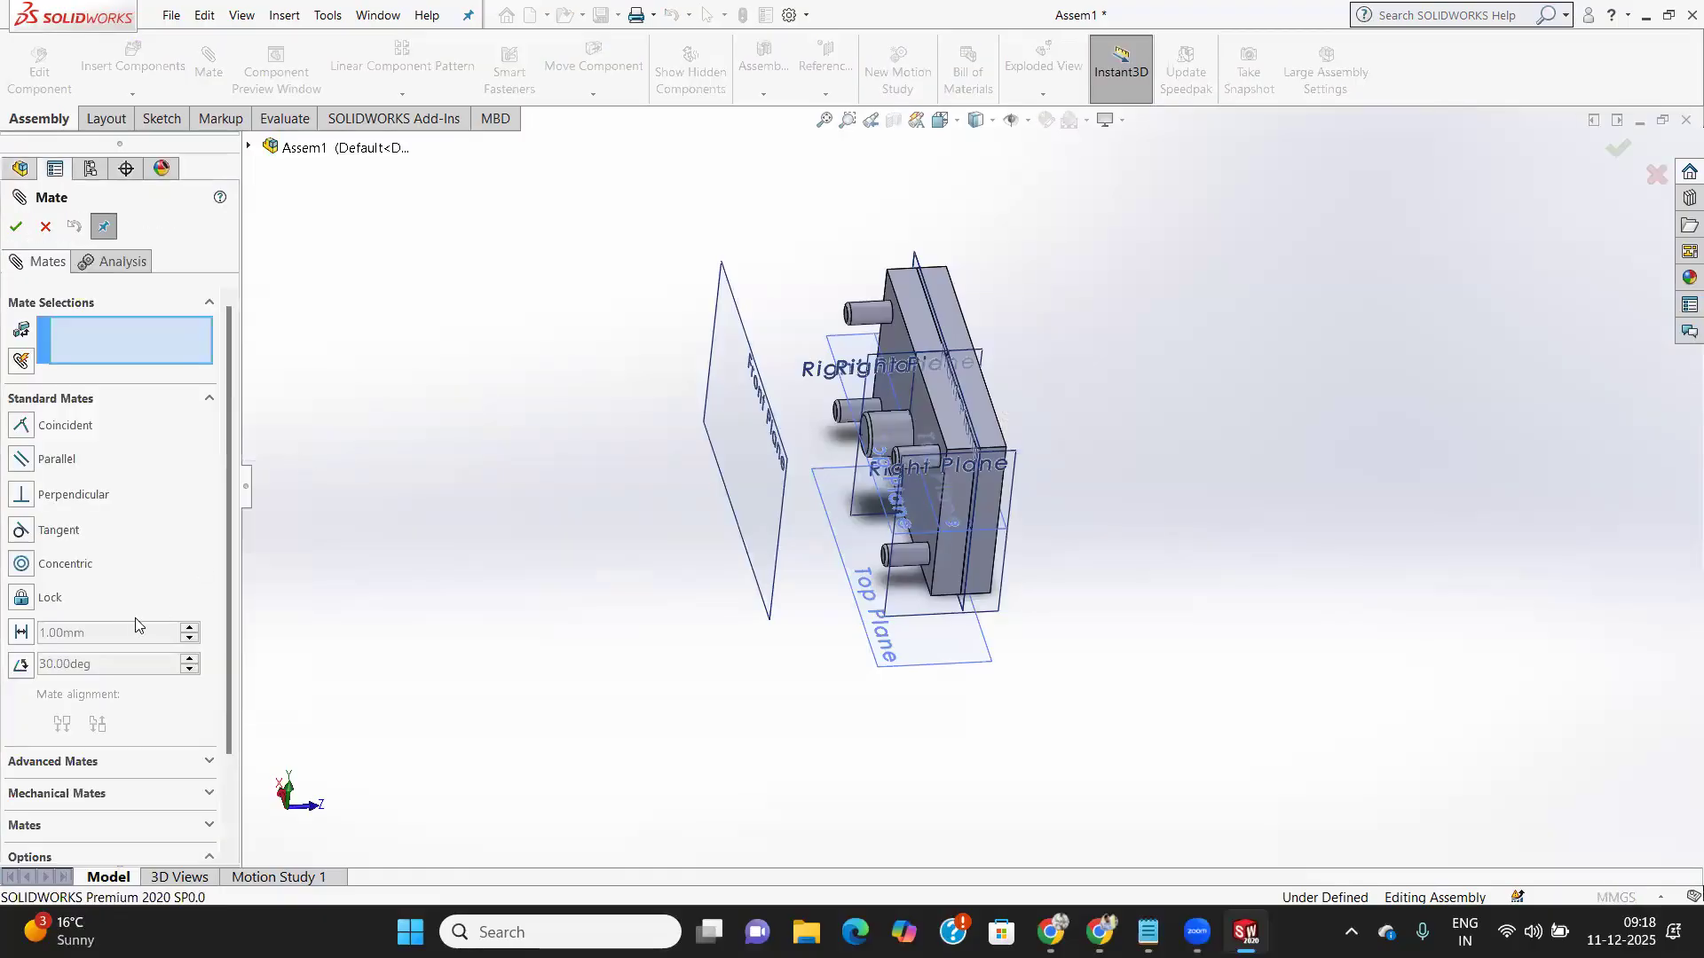
pyautogui.scroll(-3, 136, 621)
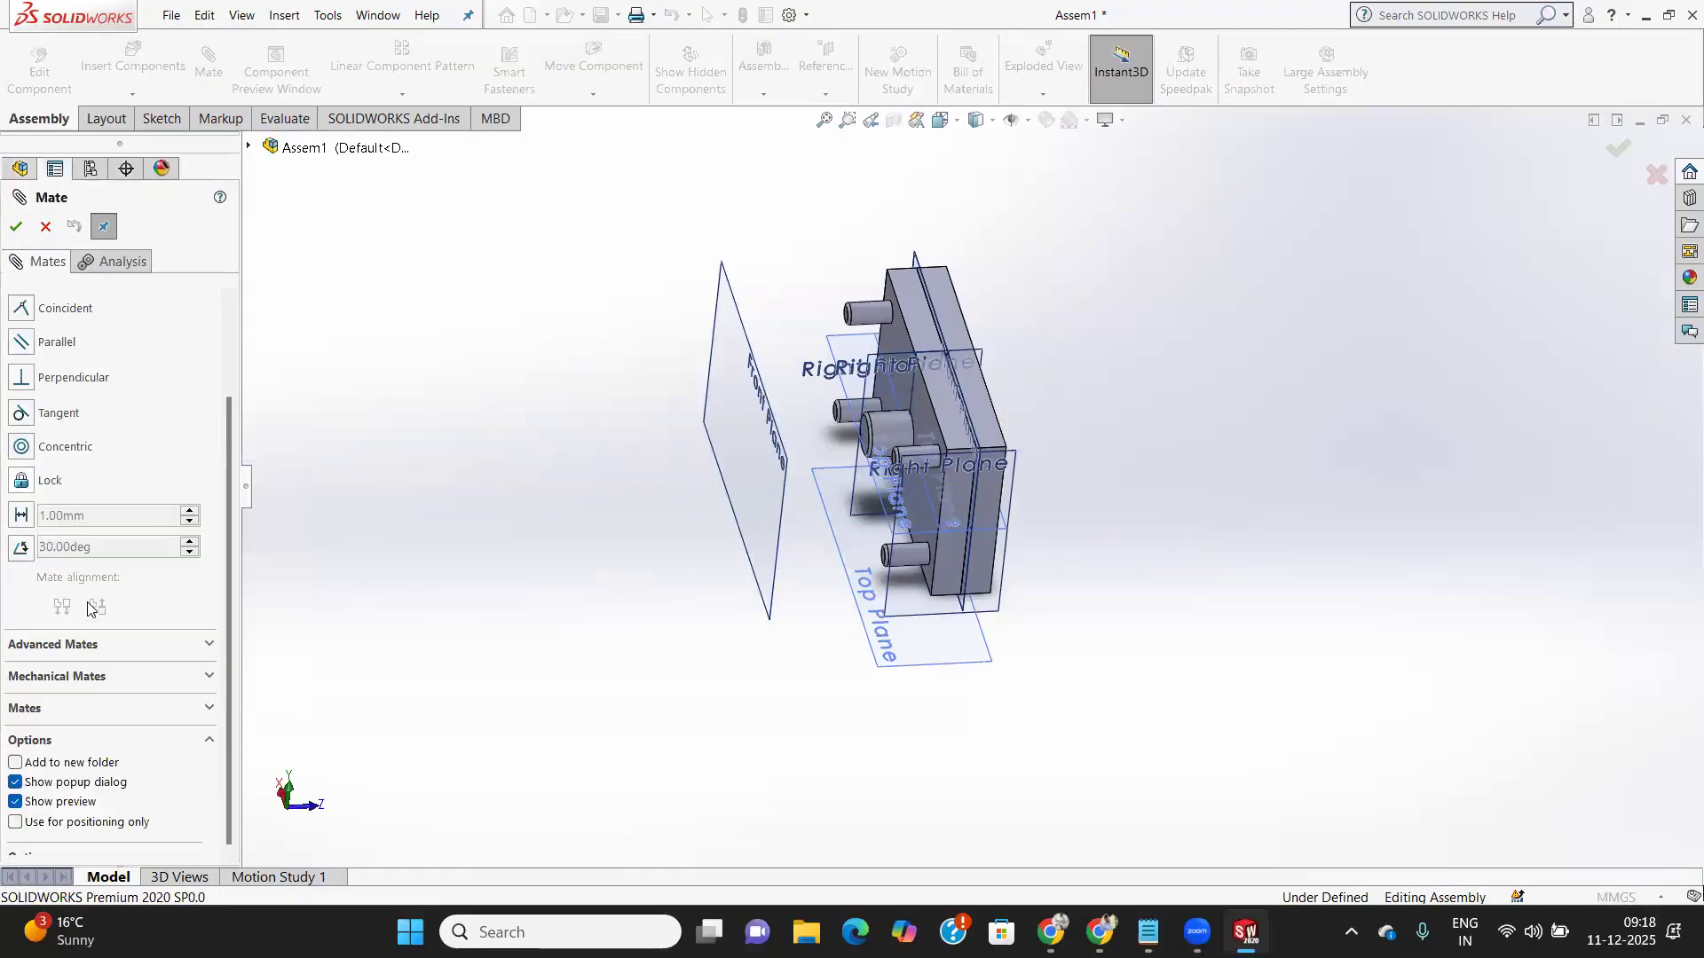
pyautogui.click(210, 708)
pyautogui.click(84, 752)
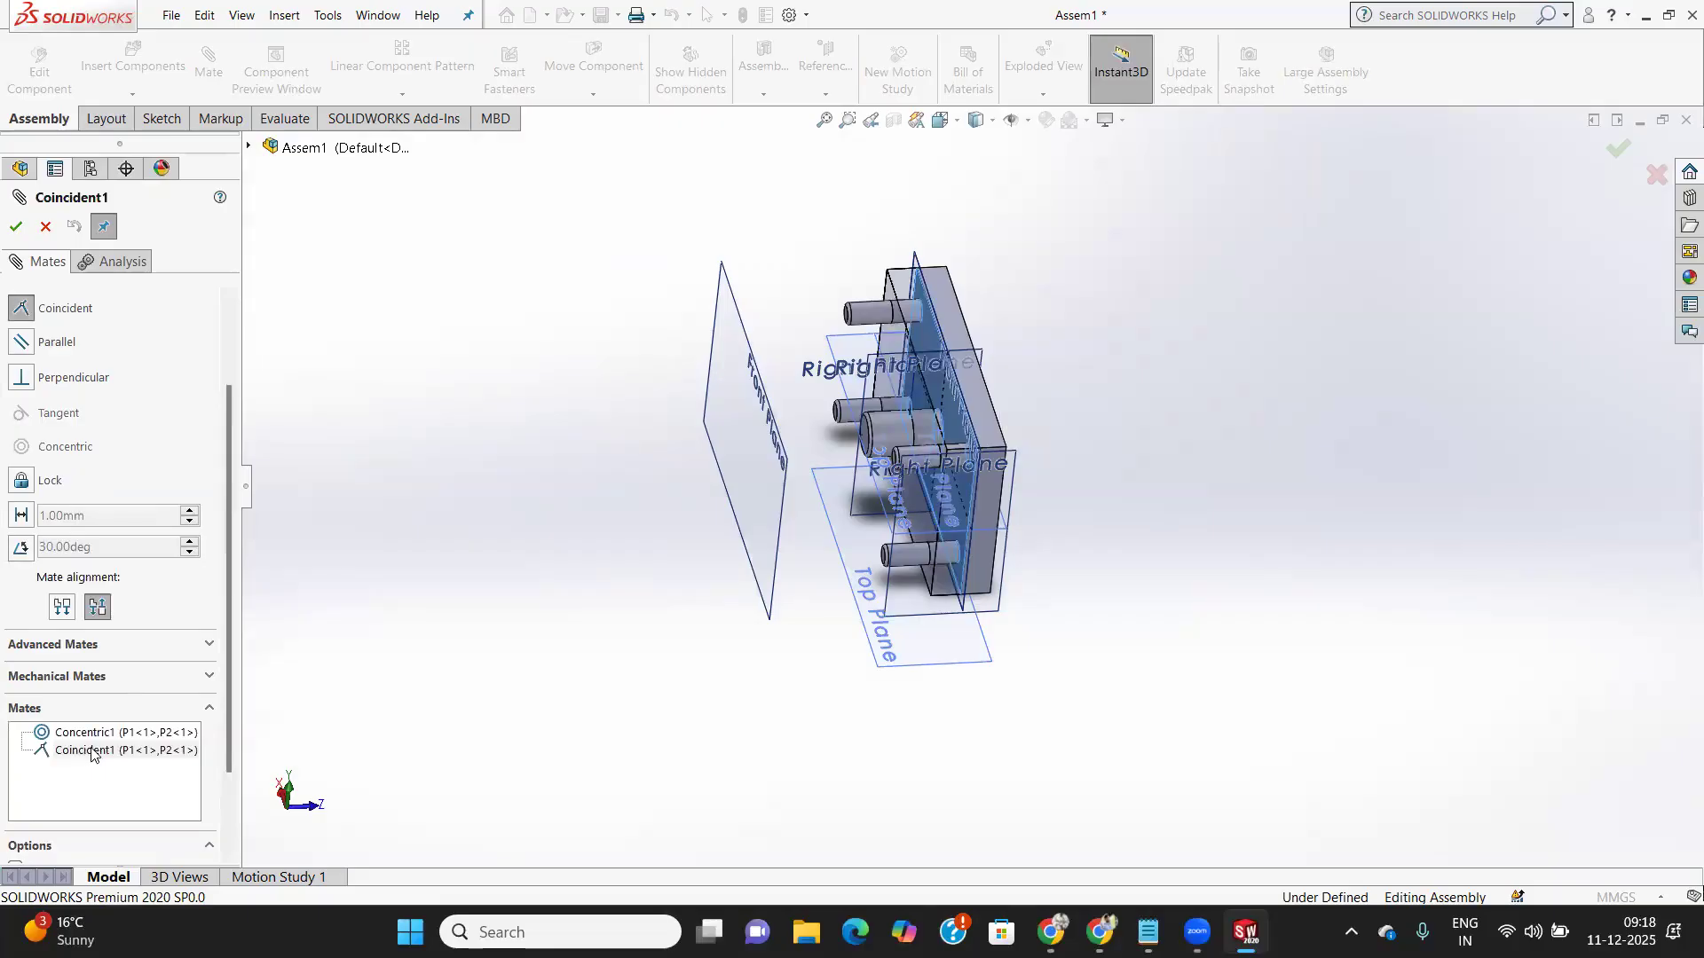
pyautogui.click(95, 752)
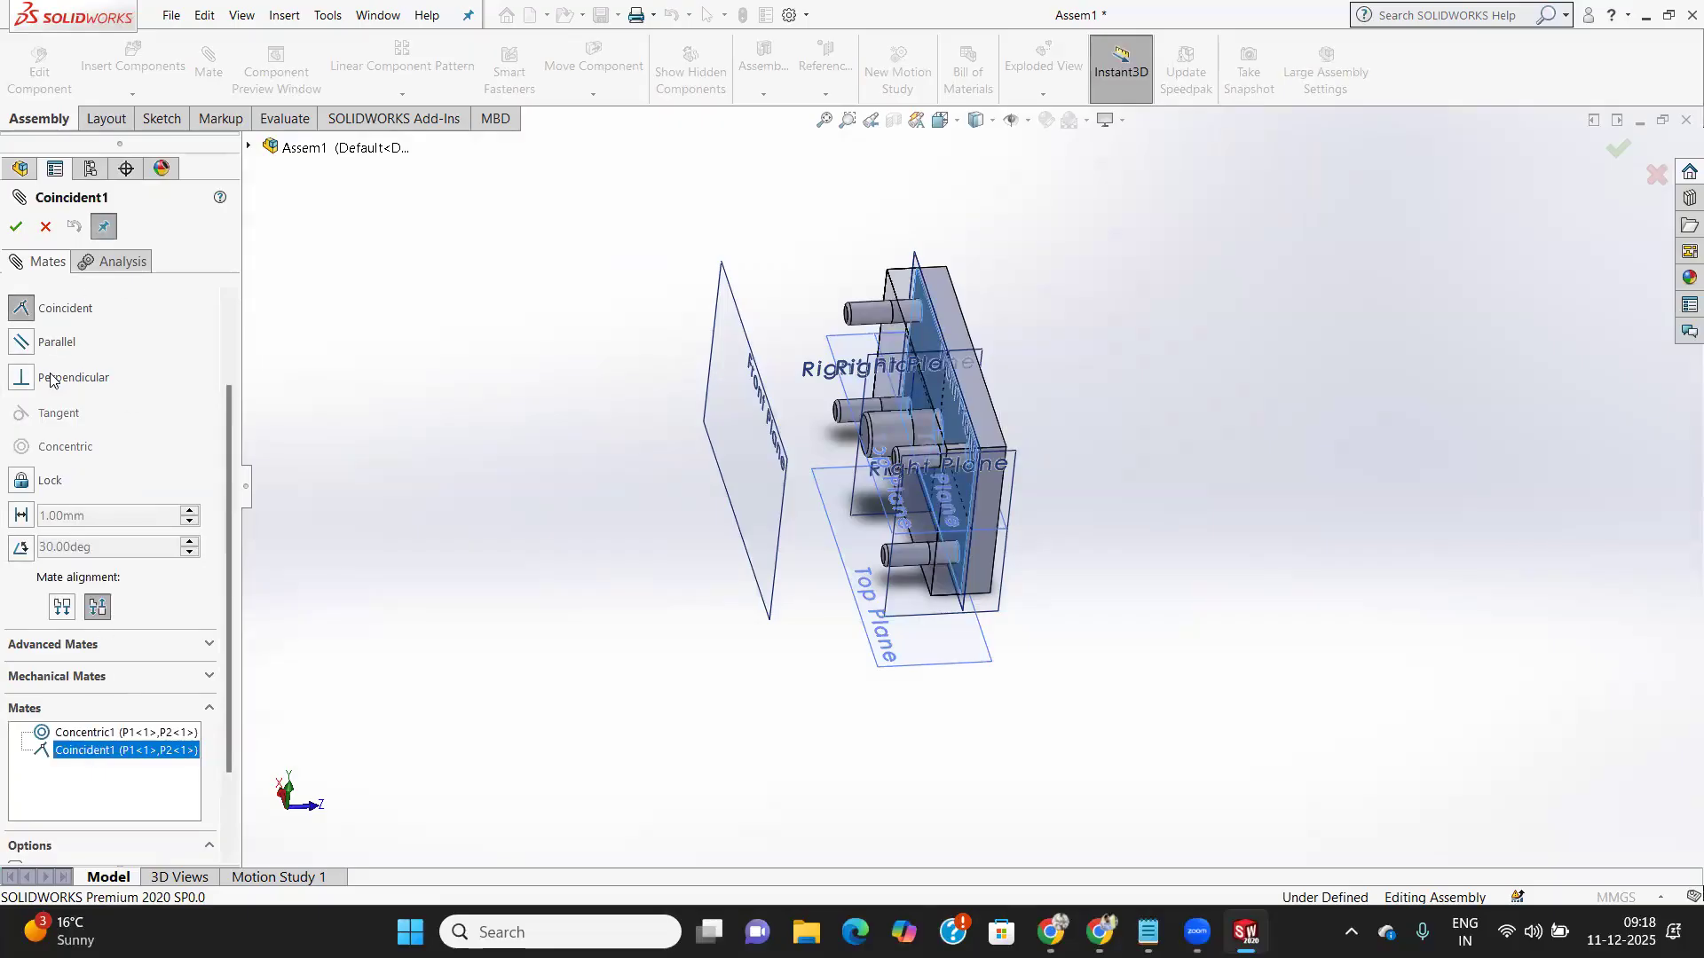
# Try the parallel type on the coincident mate between P1 and P2, return it to coincident, and delete it
pyautogui.click(57, 342)
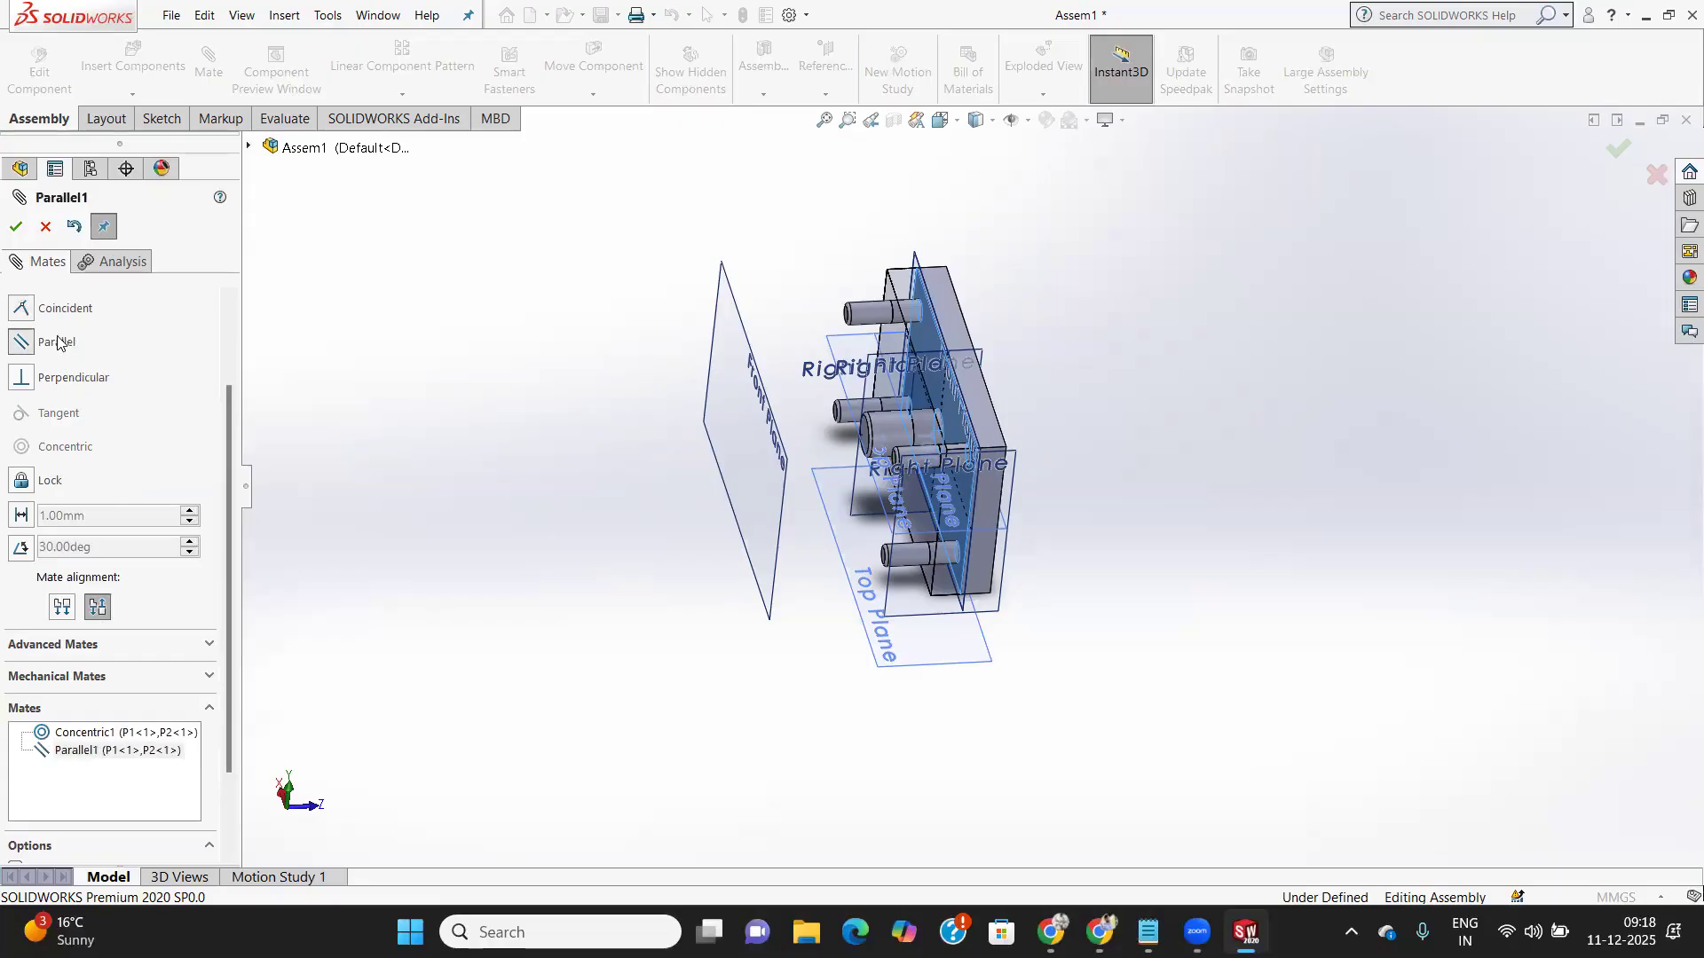
pyautogui.click(55, 308)
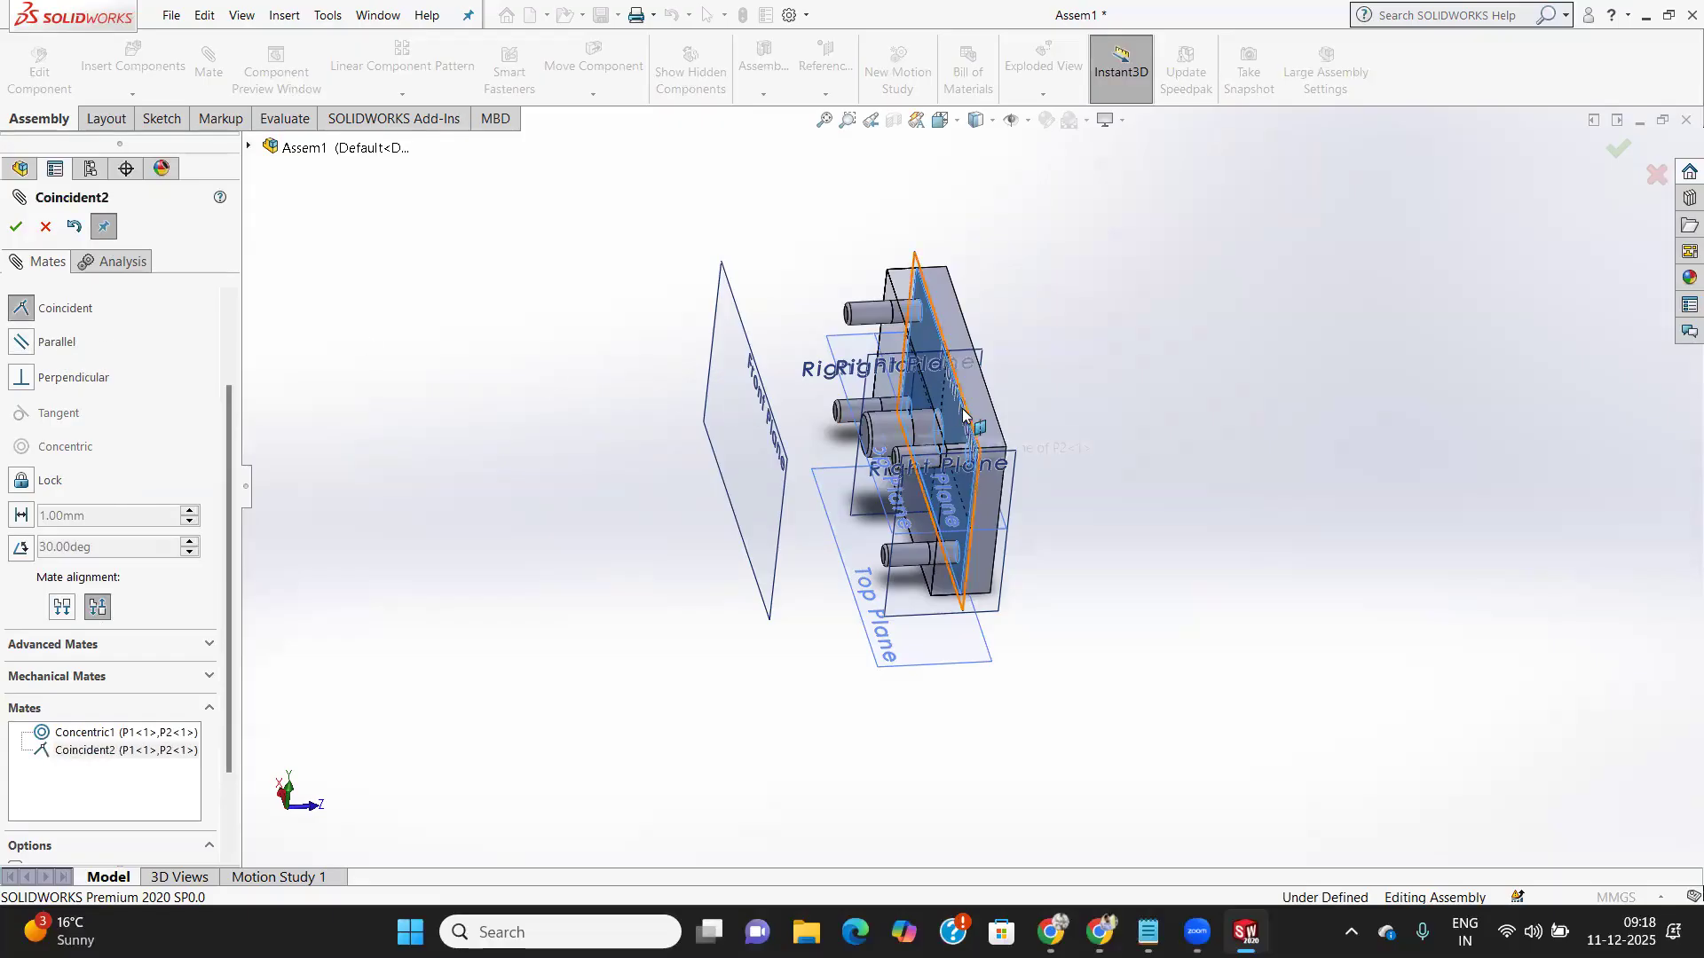
pyautogui.rightClick(98, 755)
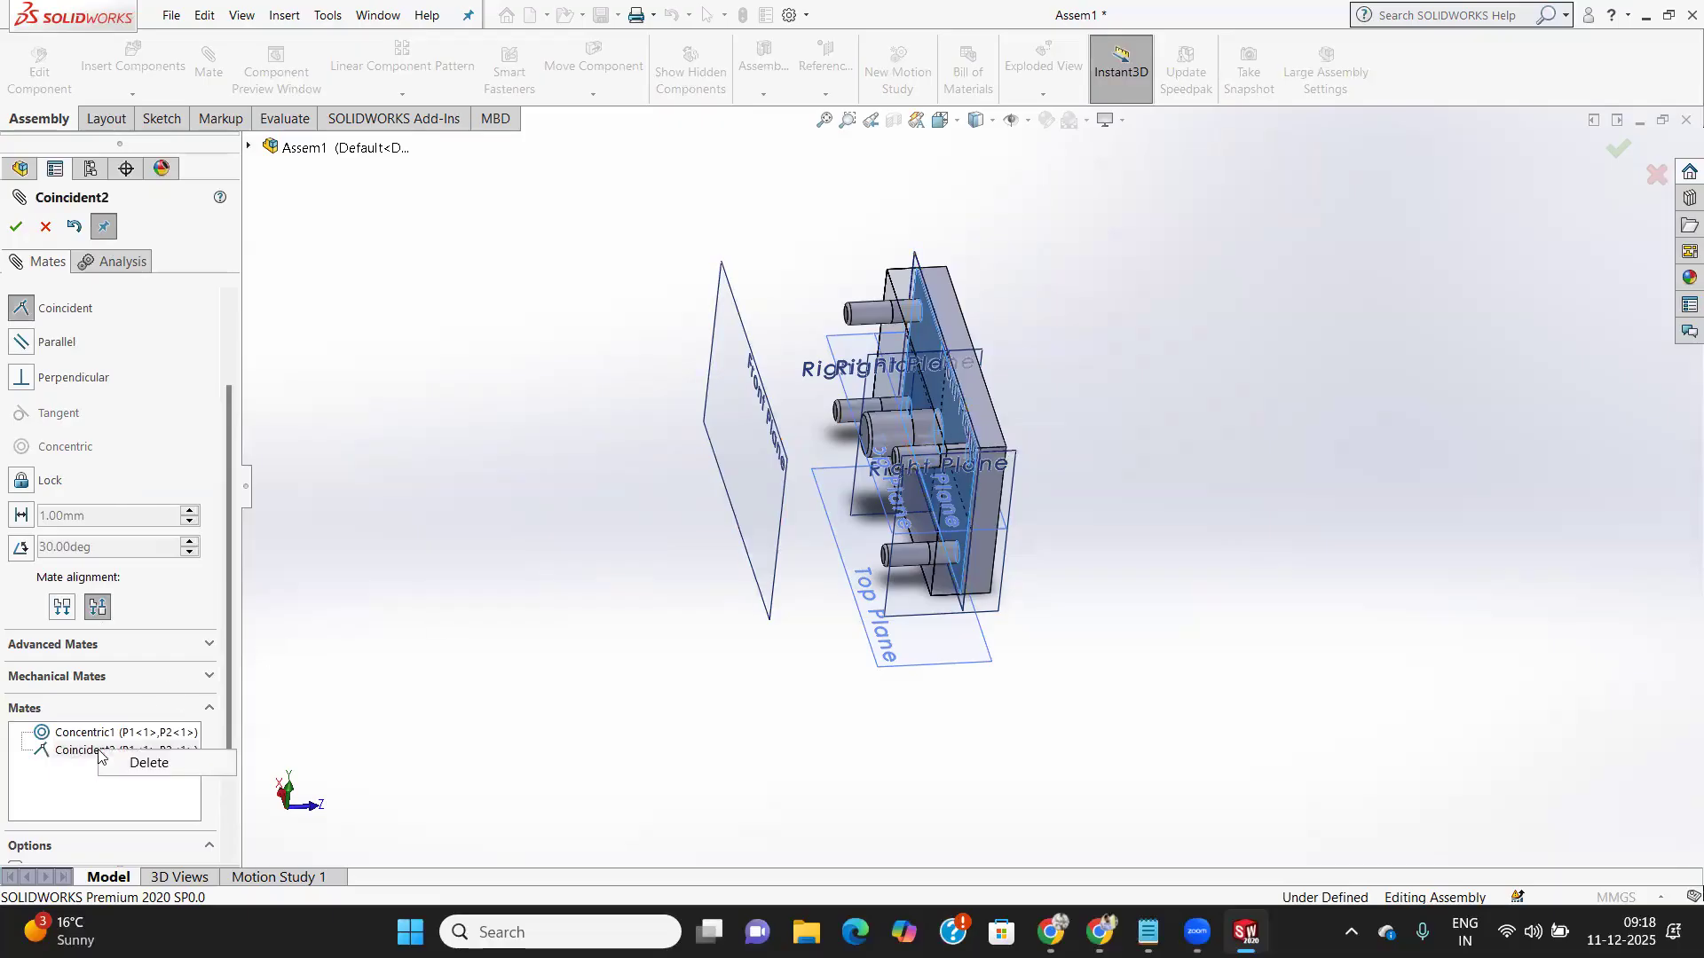
pyautogui.click(144, 764)
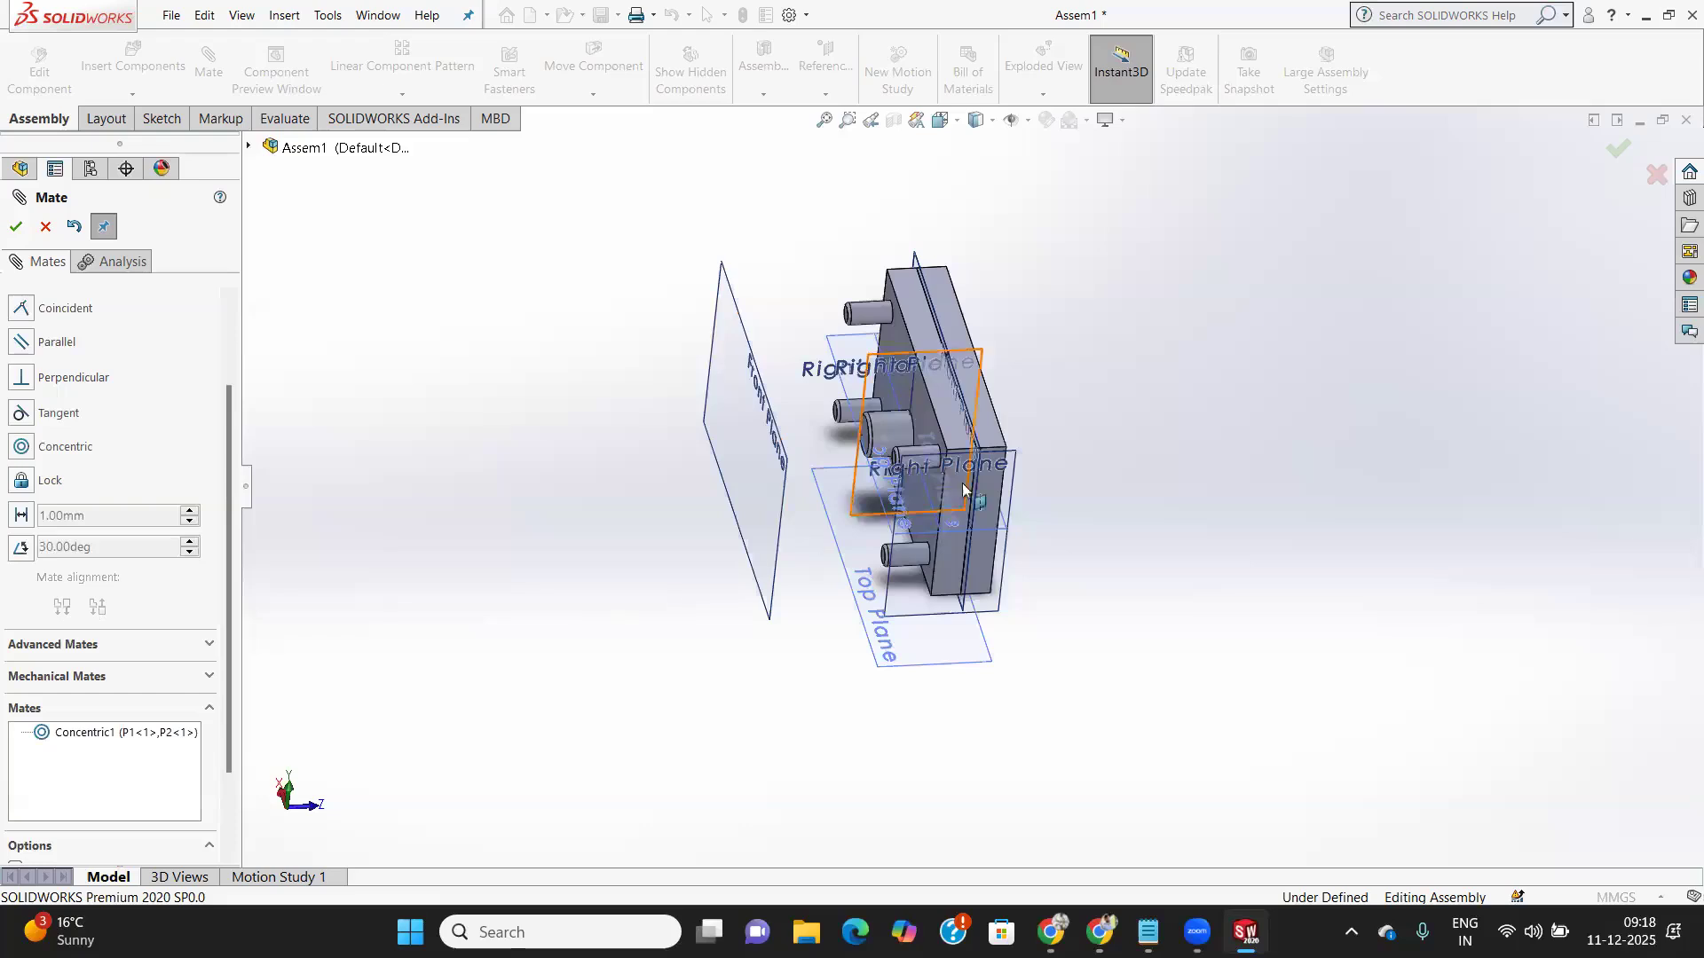
# Select P2's narrow side face and move P2 away from P1 along the shared hole axis
pyautogui.scroll(-3, 966, 469)
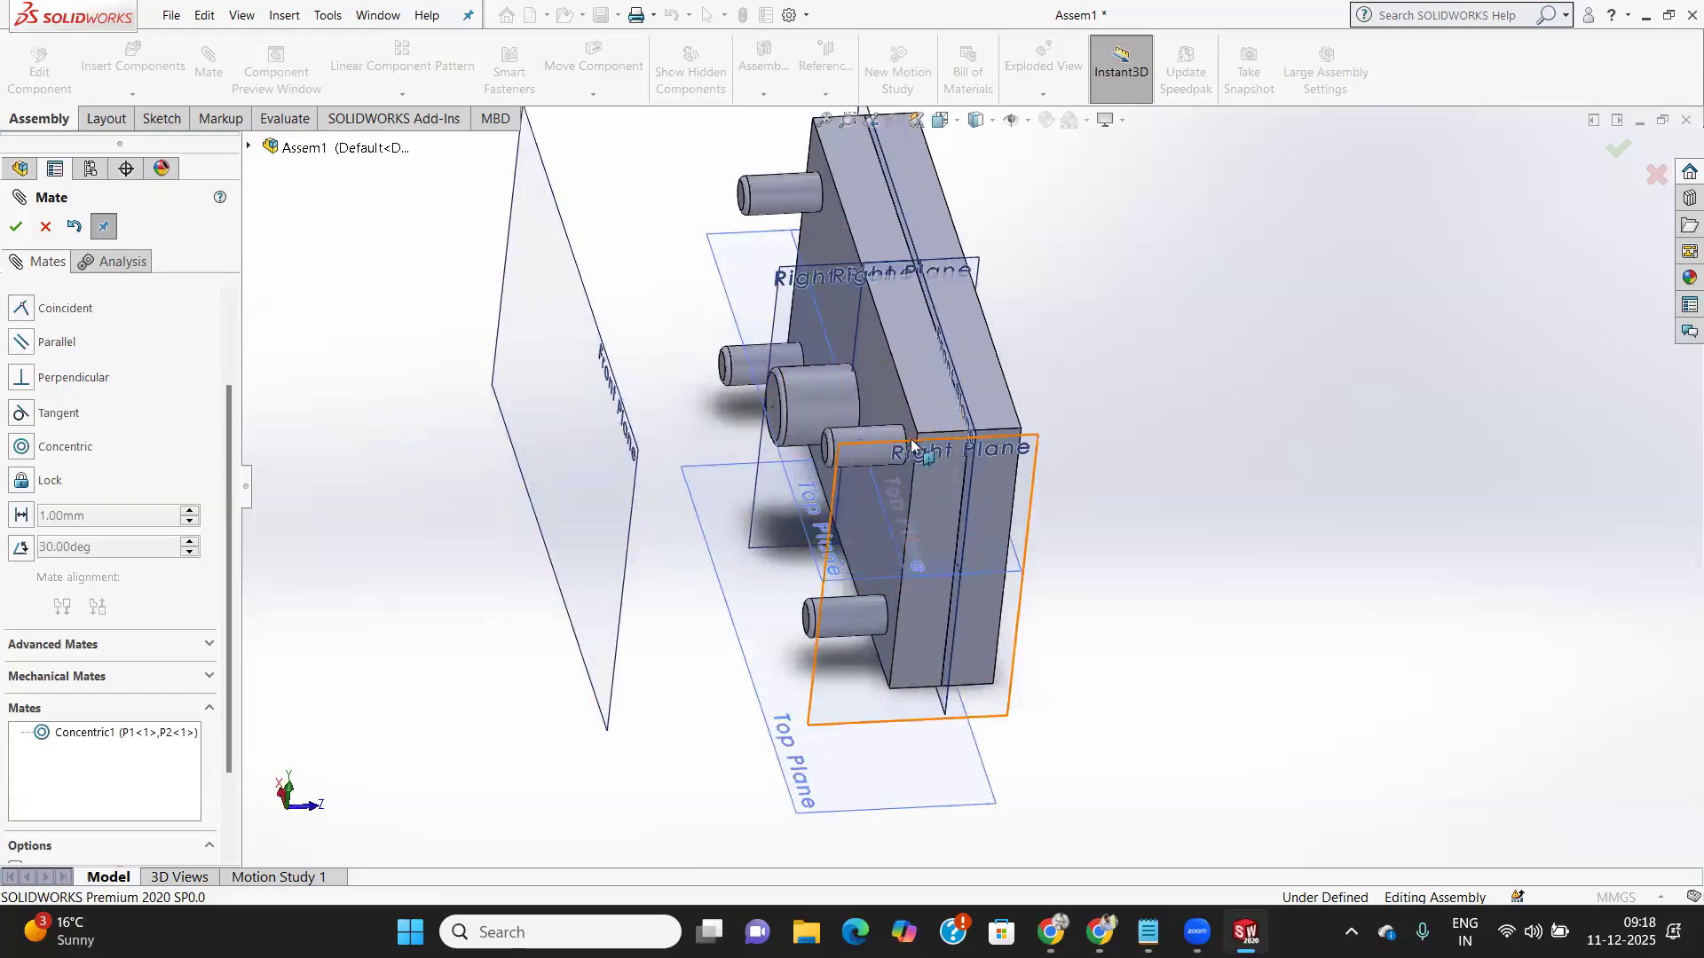
pyautogui.scroll(-2, 1021, 434)
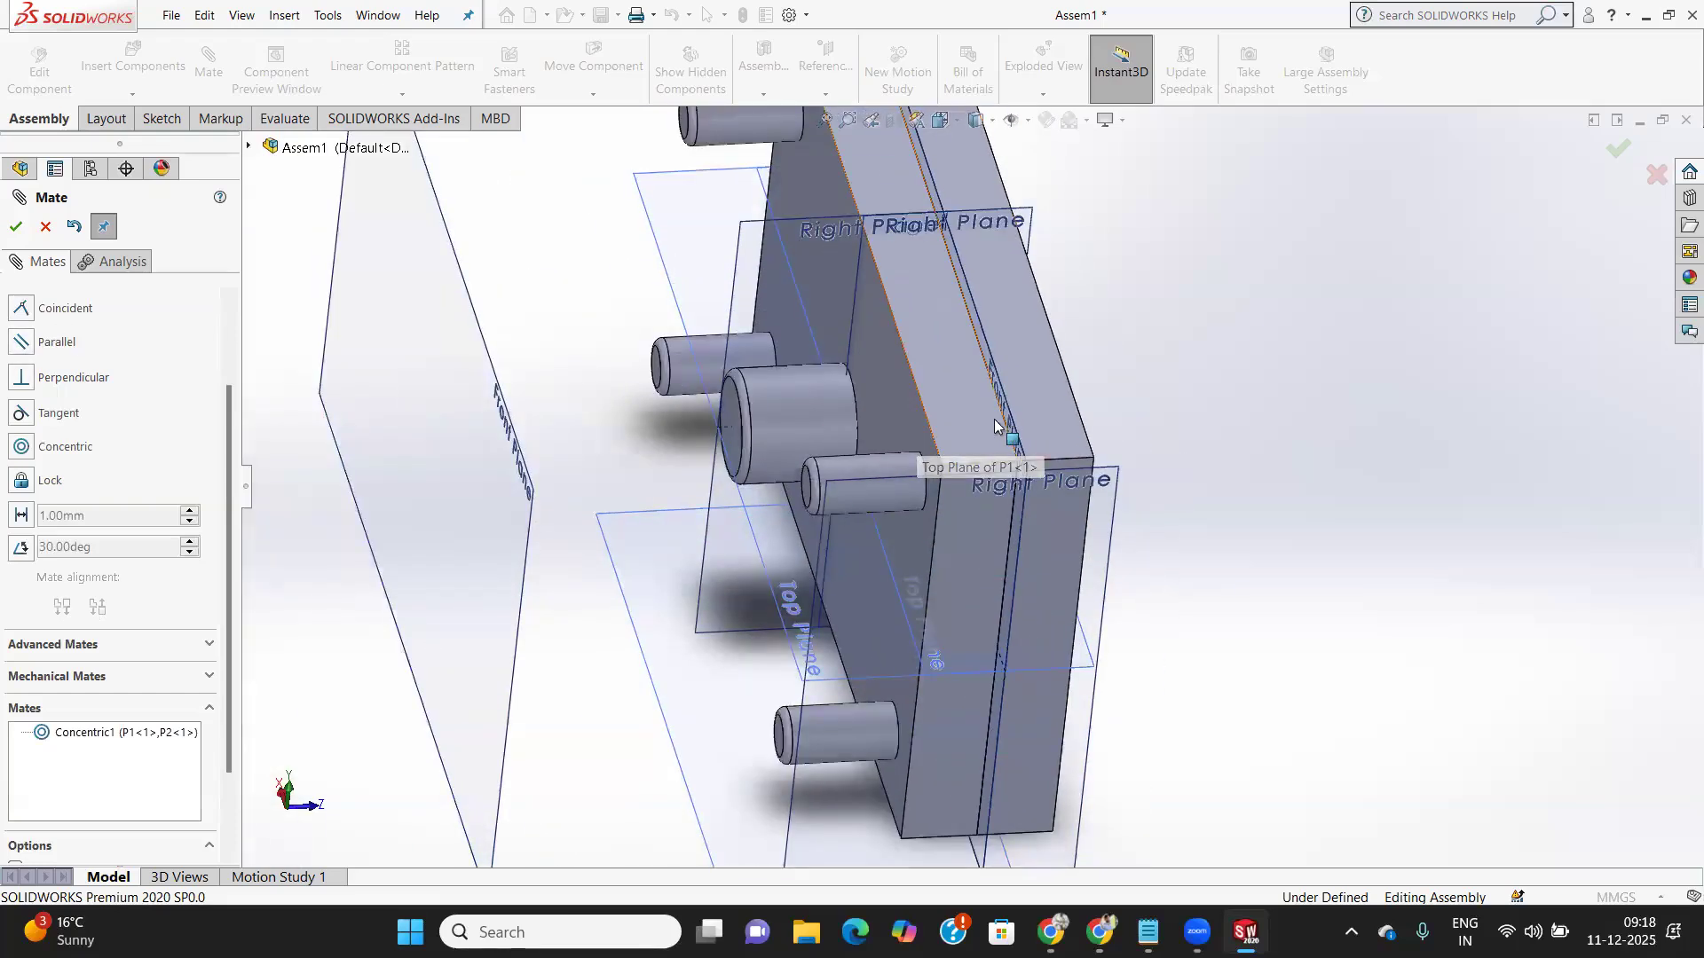
pyautogui.scroll(-3, 967, 421)
pyautogui.scroll(3, 981, 426)
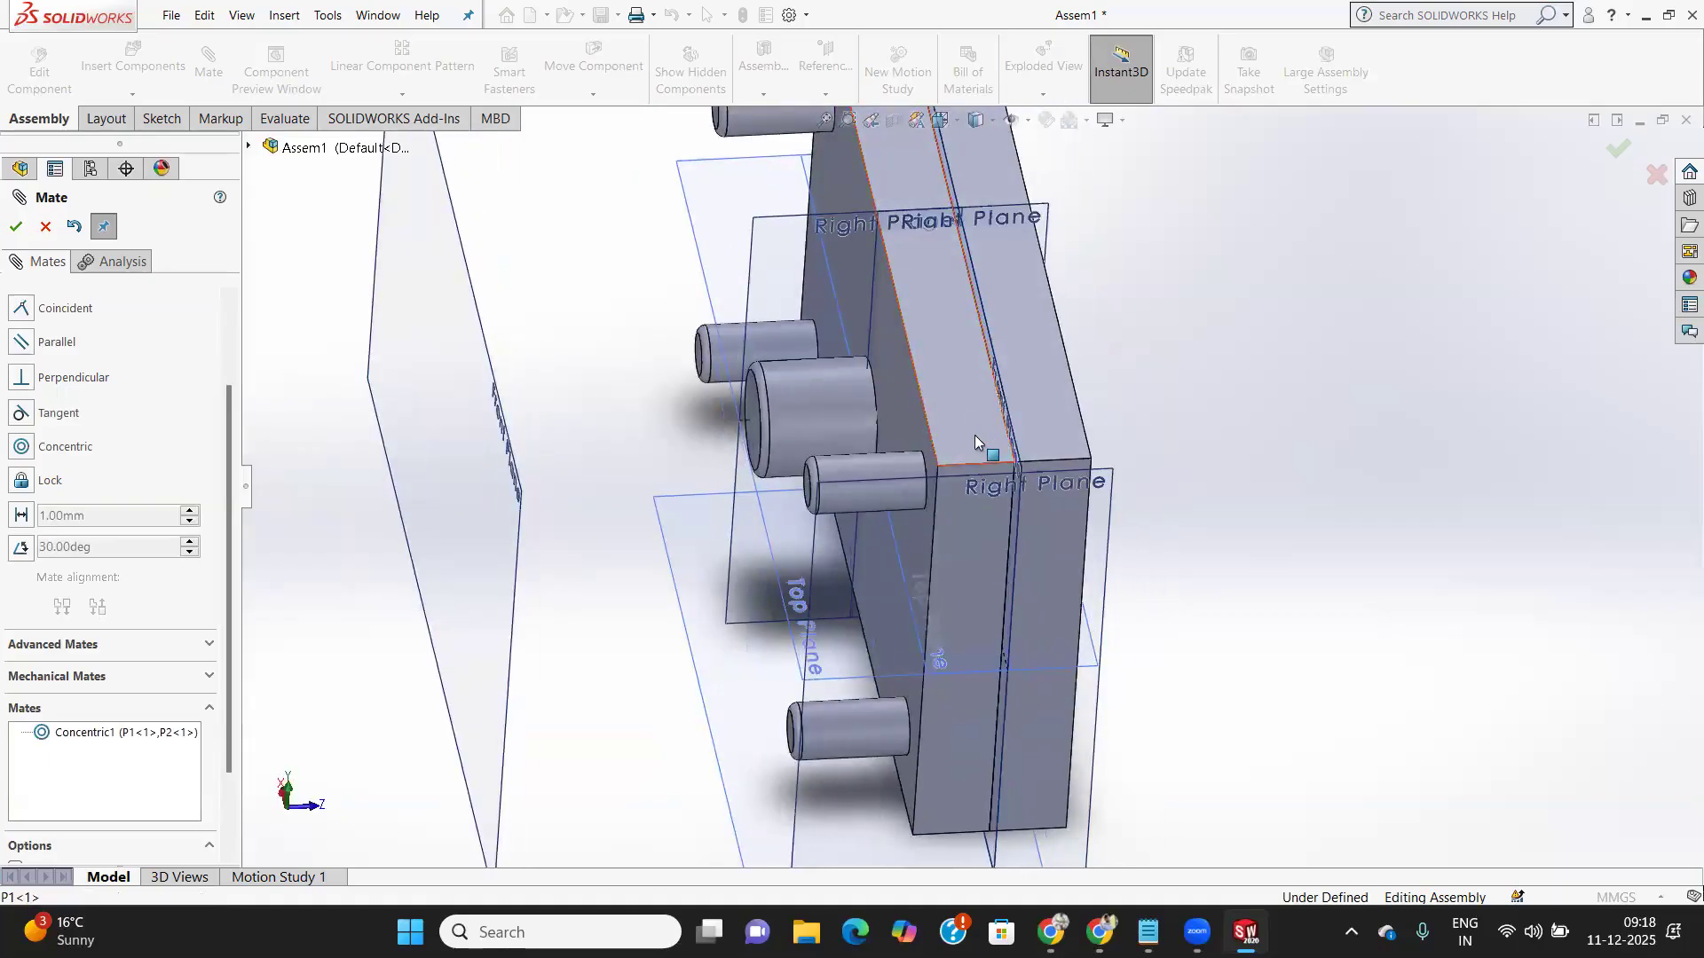
pyautogui.click(1047, 433)
pyautogui.moveTo(1052, 437); pyautogui.dragTo(1229, 417)
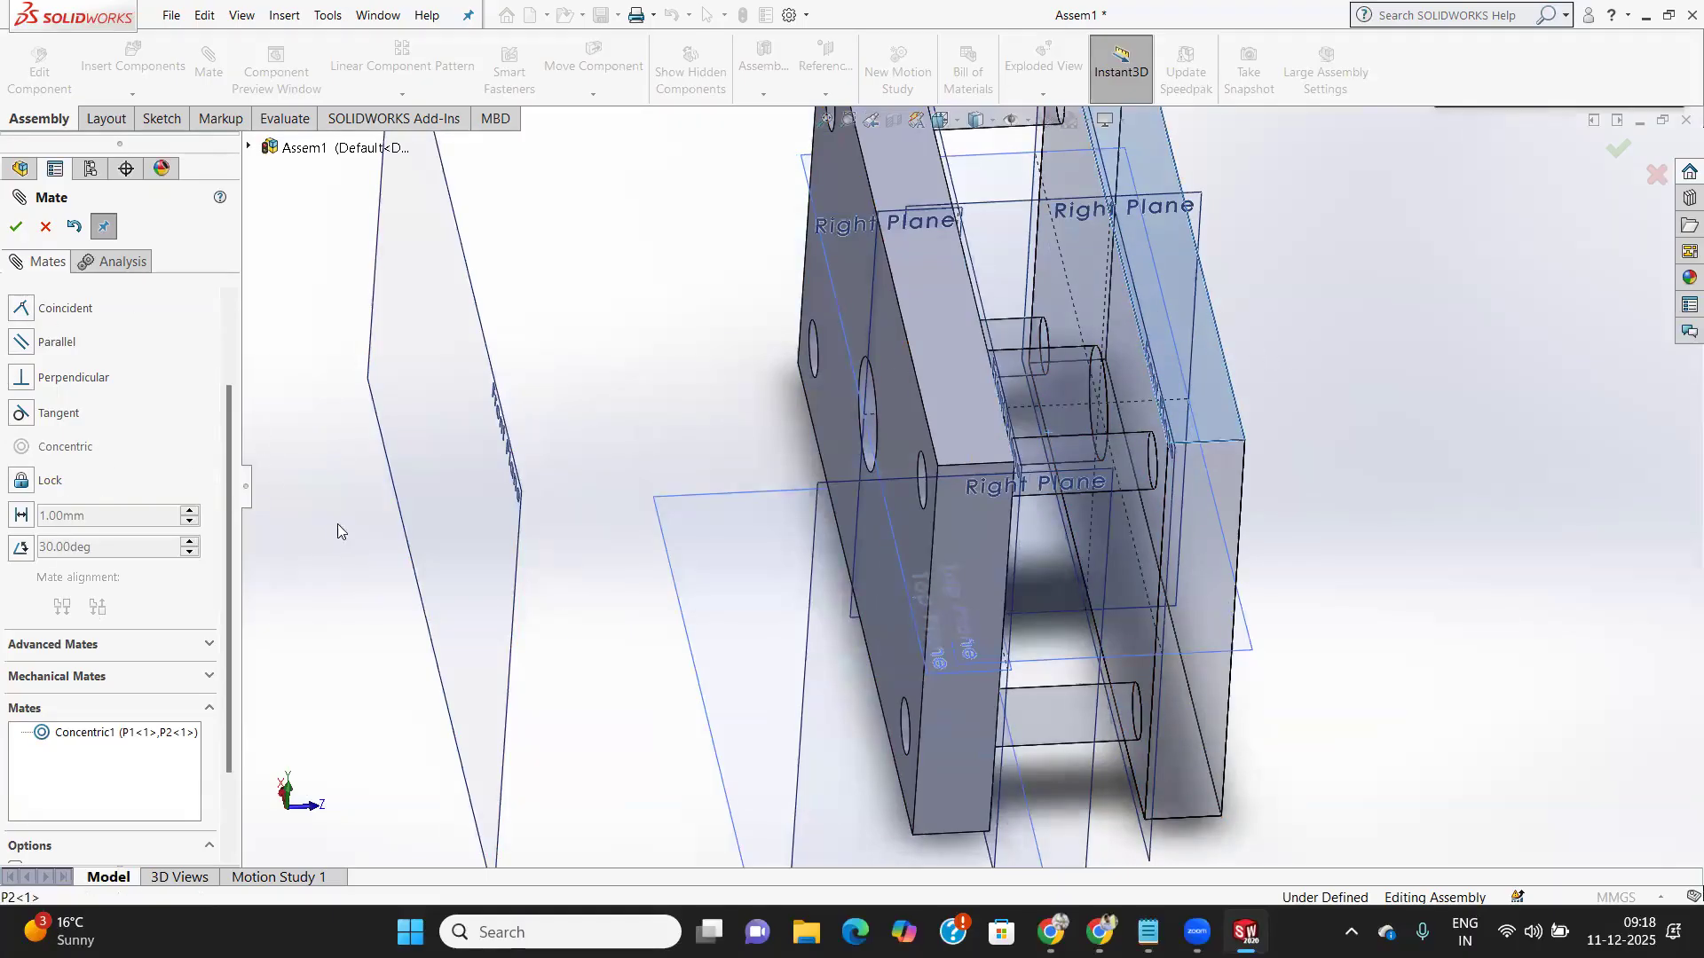
# Try a 10 mm distance mate between P2's narrow side face and P1's large face toward P2, breaking other mates to satisfy it
pyautogui.moveTo(997, 515); pyautogui.dragTo(919, 525, button='middle')
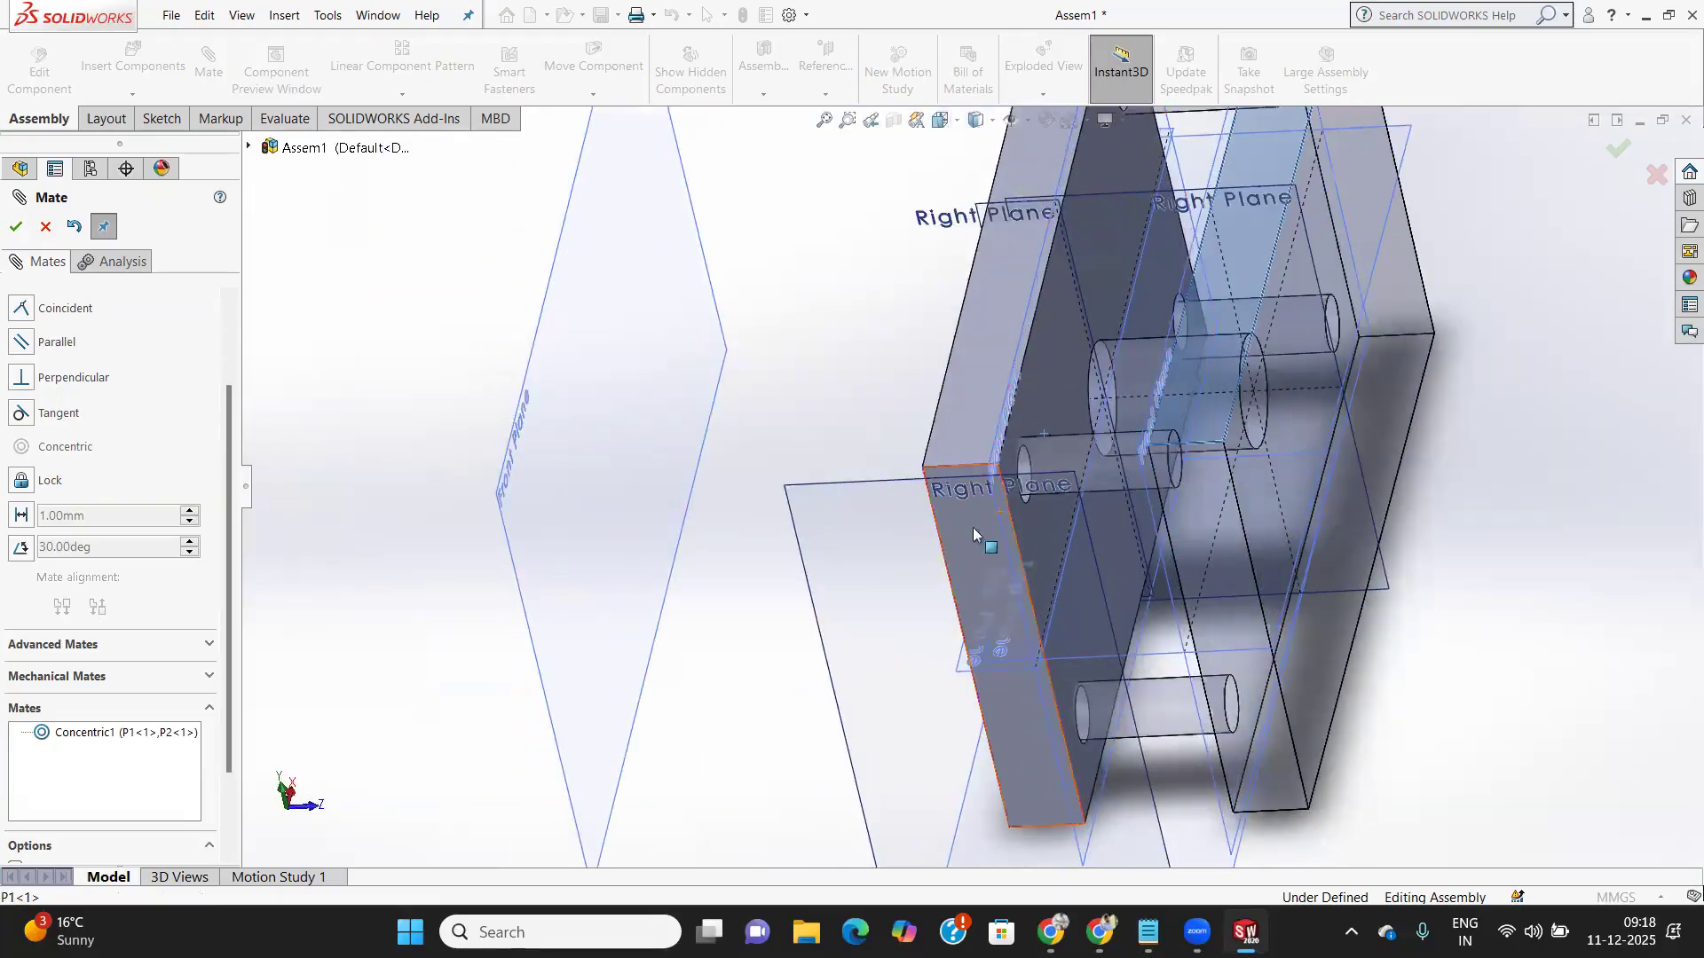
pyautogui.click(1035, 556)
pyautogui.moveTo(1035, 569); pyautogui.dragTo(1243, 557, button='middle')
pyautogui.click(1180, 547)
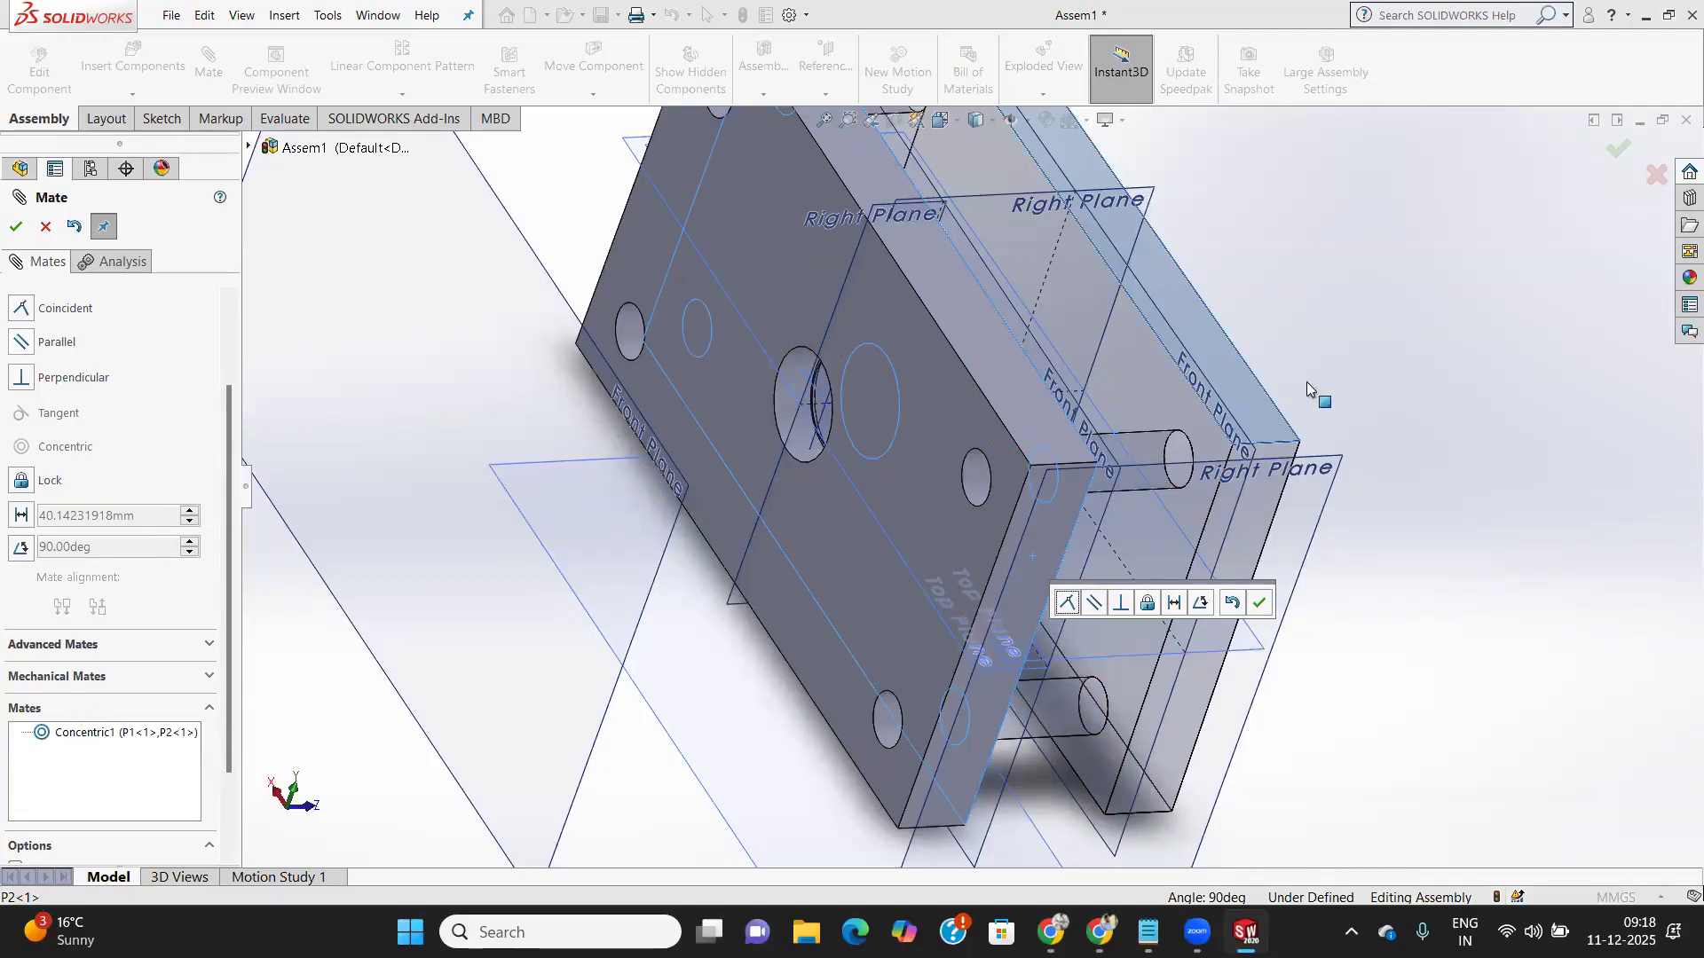
pyautogui.click(1173, 604)
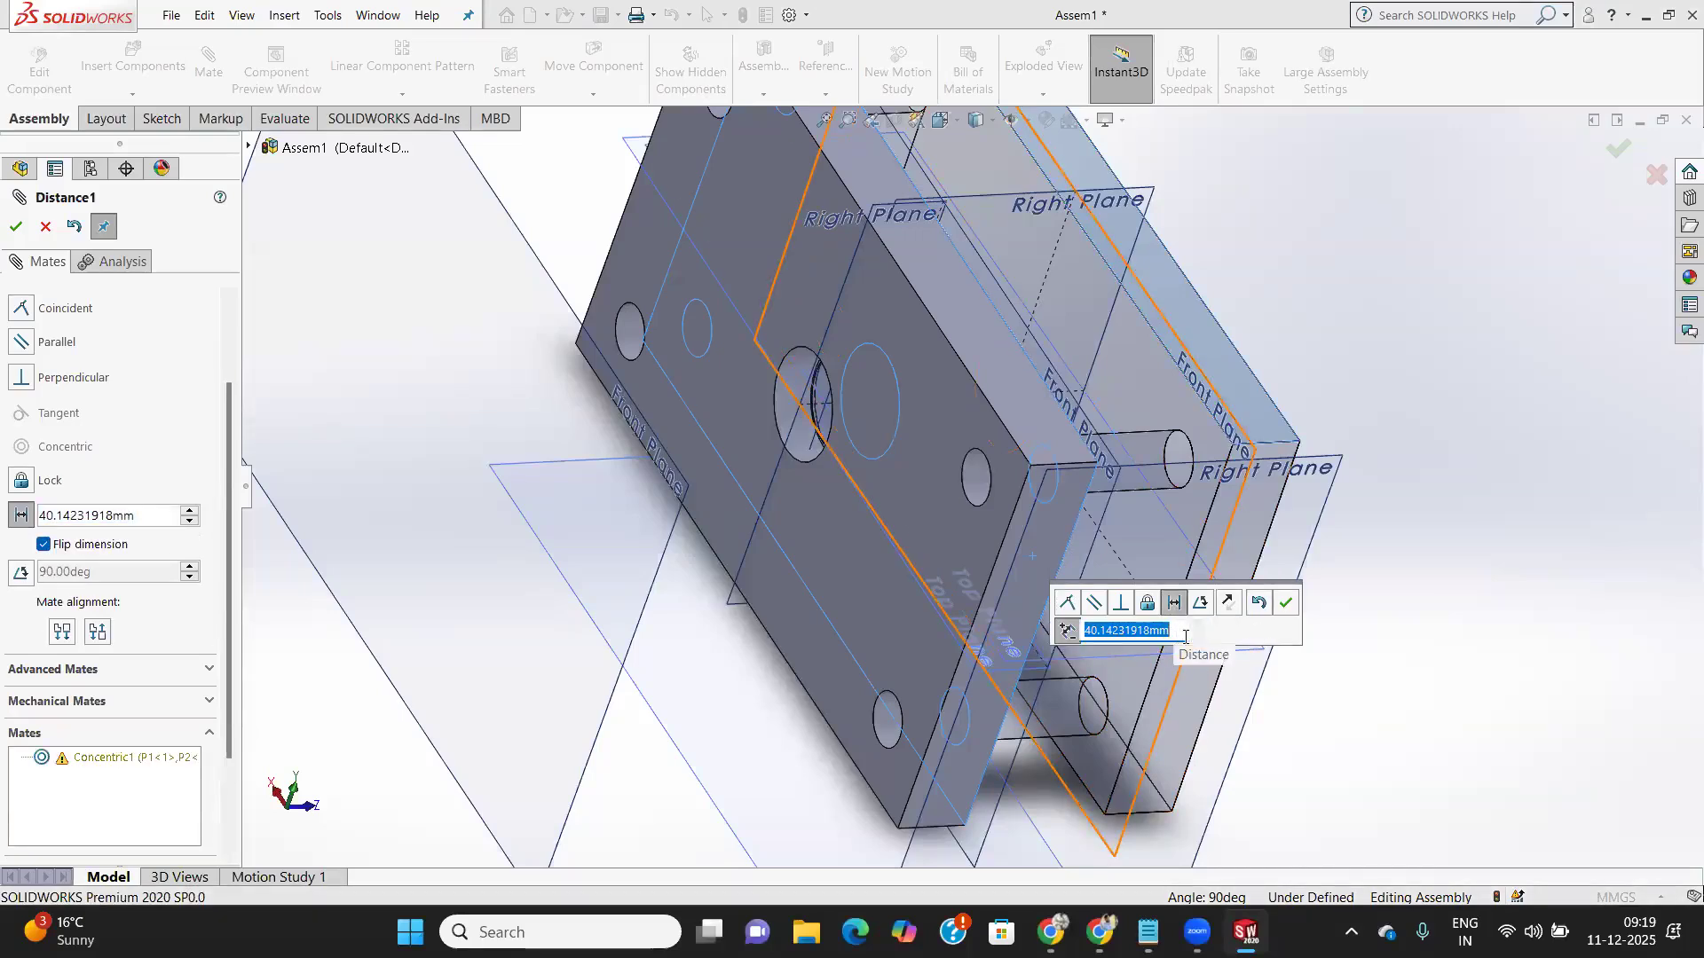
pyautogui.write('10')
pyautogui.press('Return')
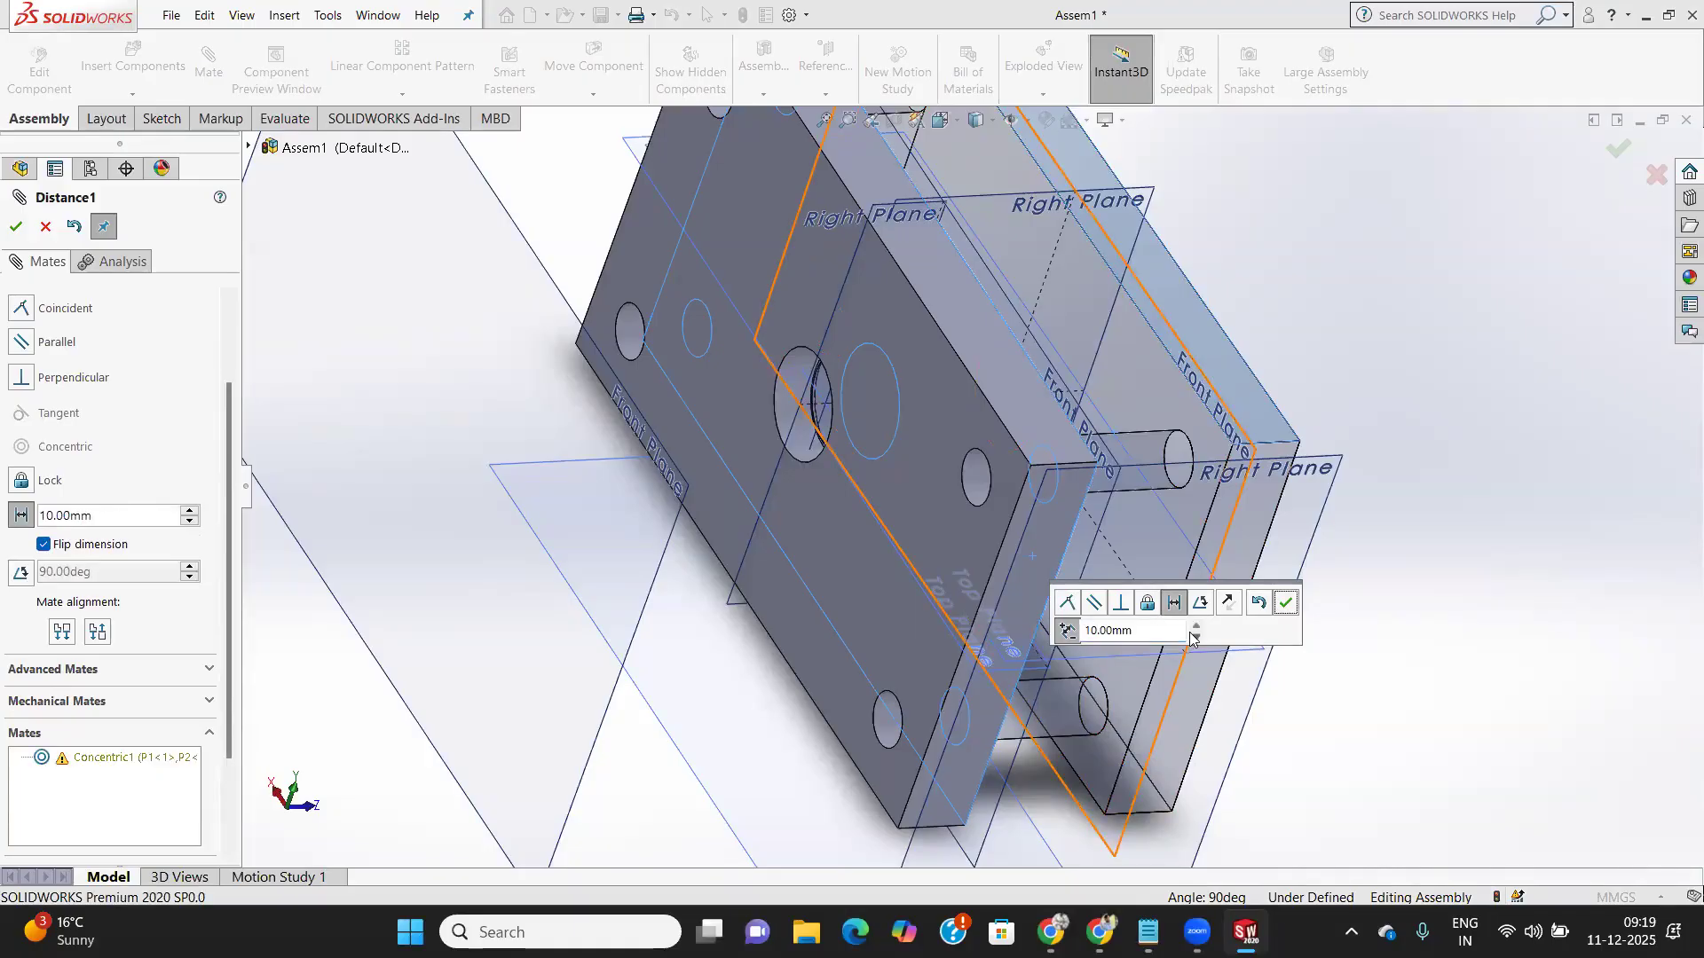
pyautogui.click(1286, 604)
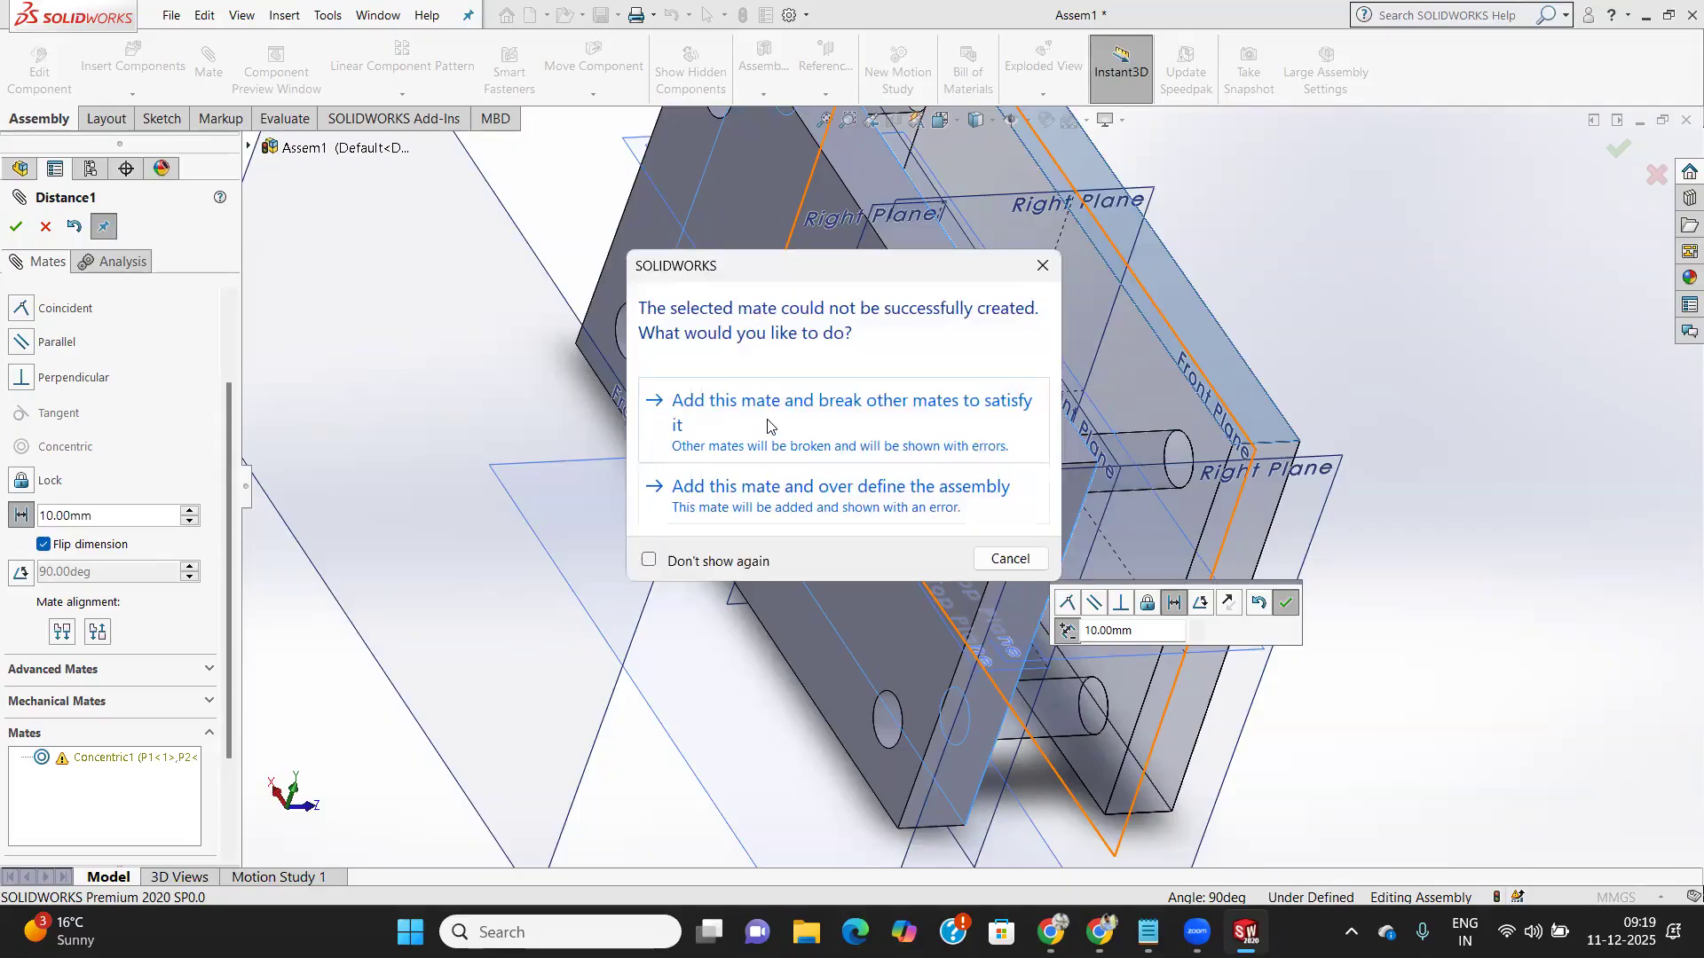
pyautogui.click(768, 425)
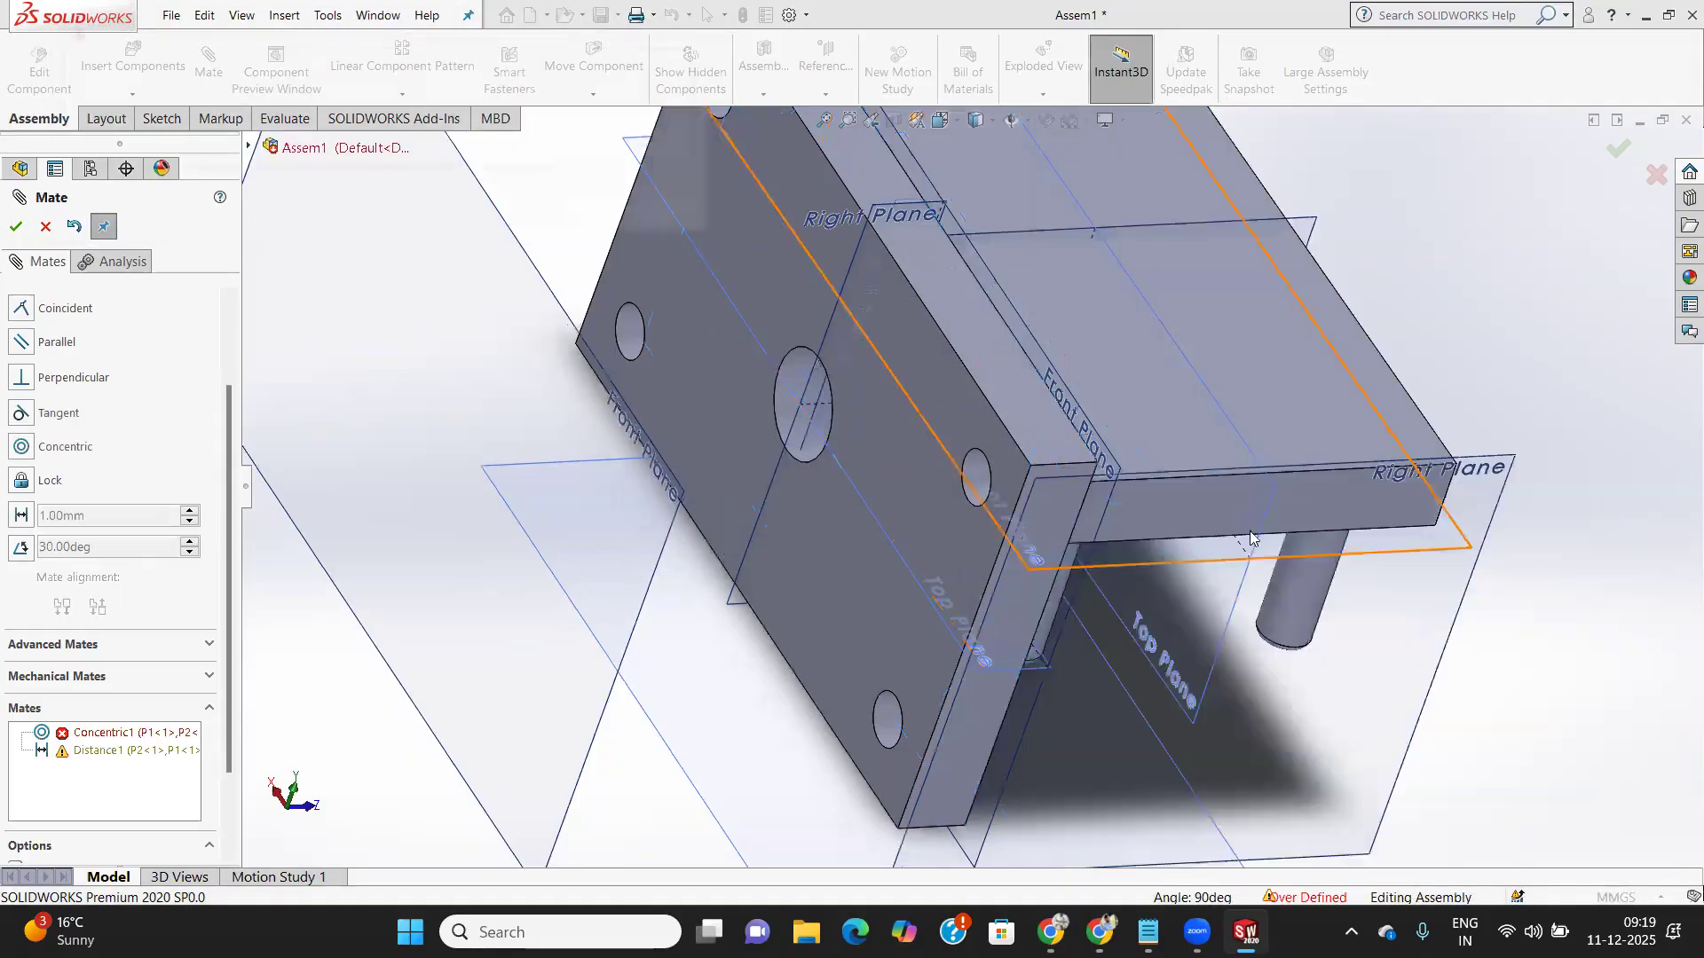
# Undo back to the coincident mate between the plates and change it to a 10 mm distance mate
pyautogui.click(733, 16)
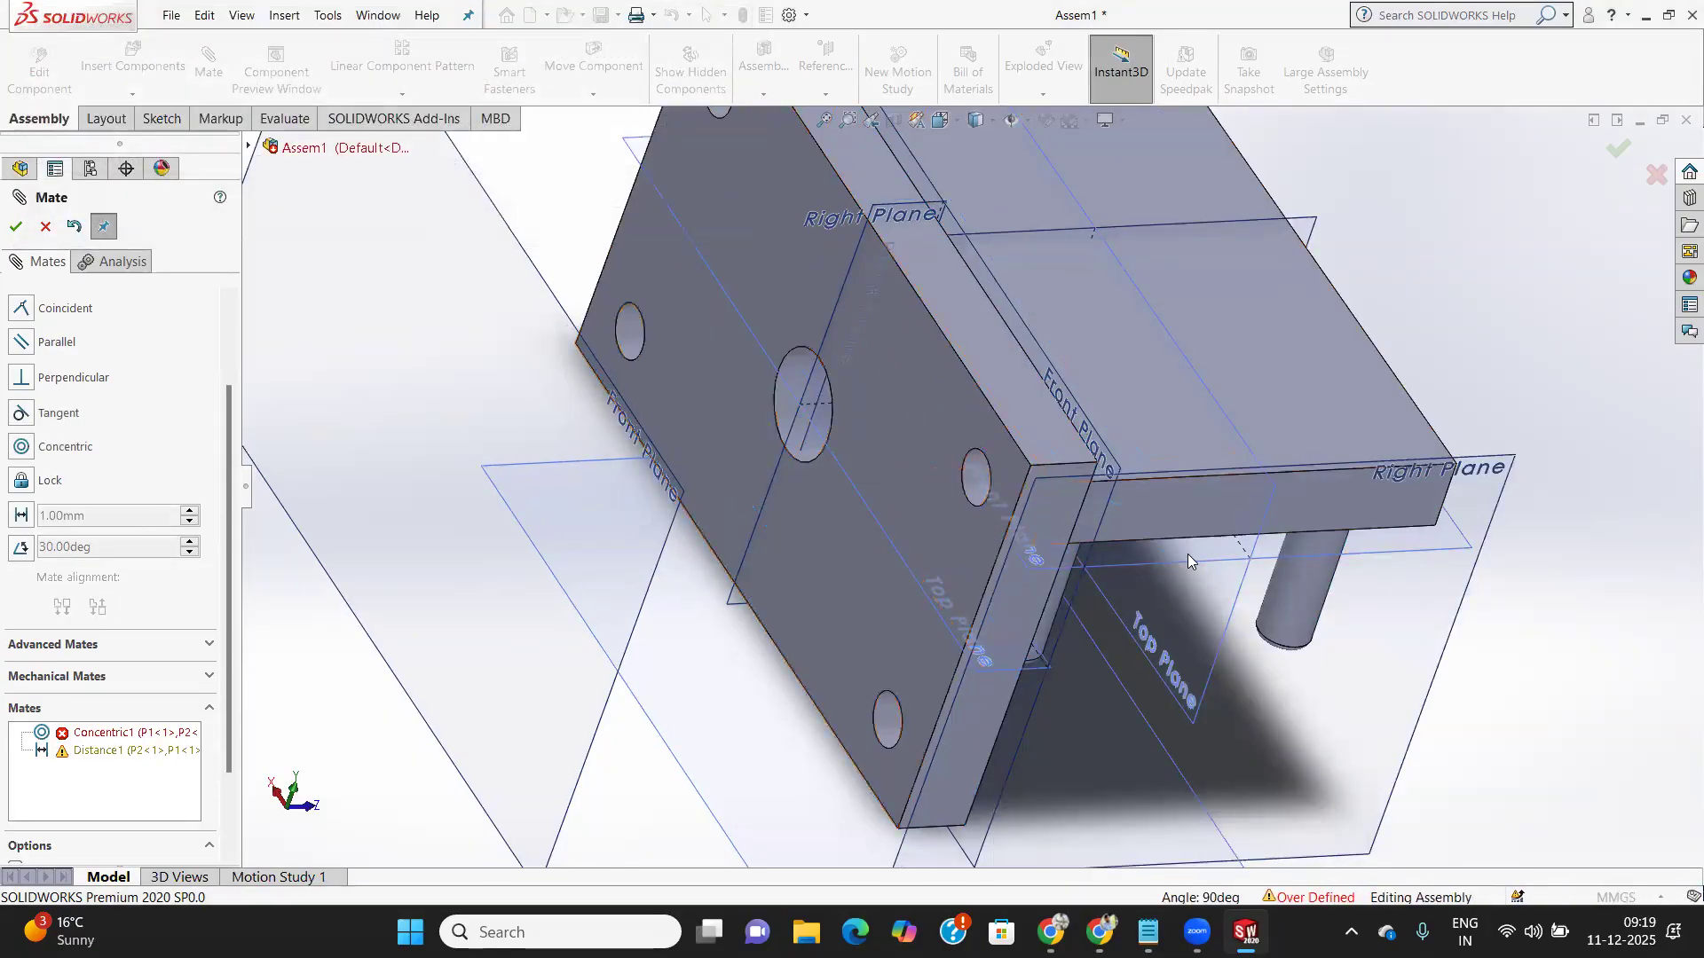
pyautogui.hotkey('ctrl', 'z')
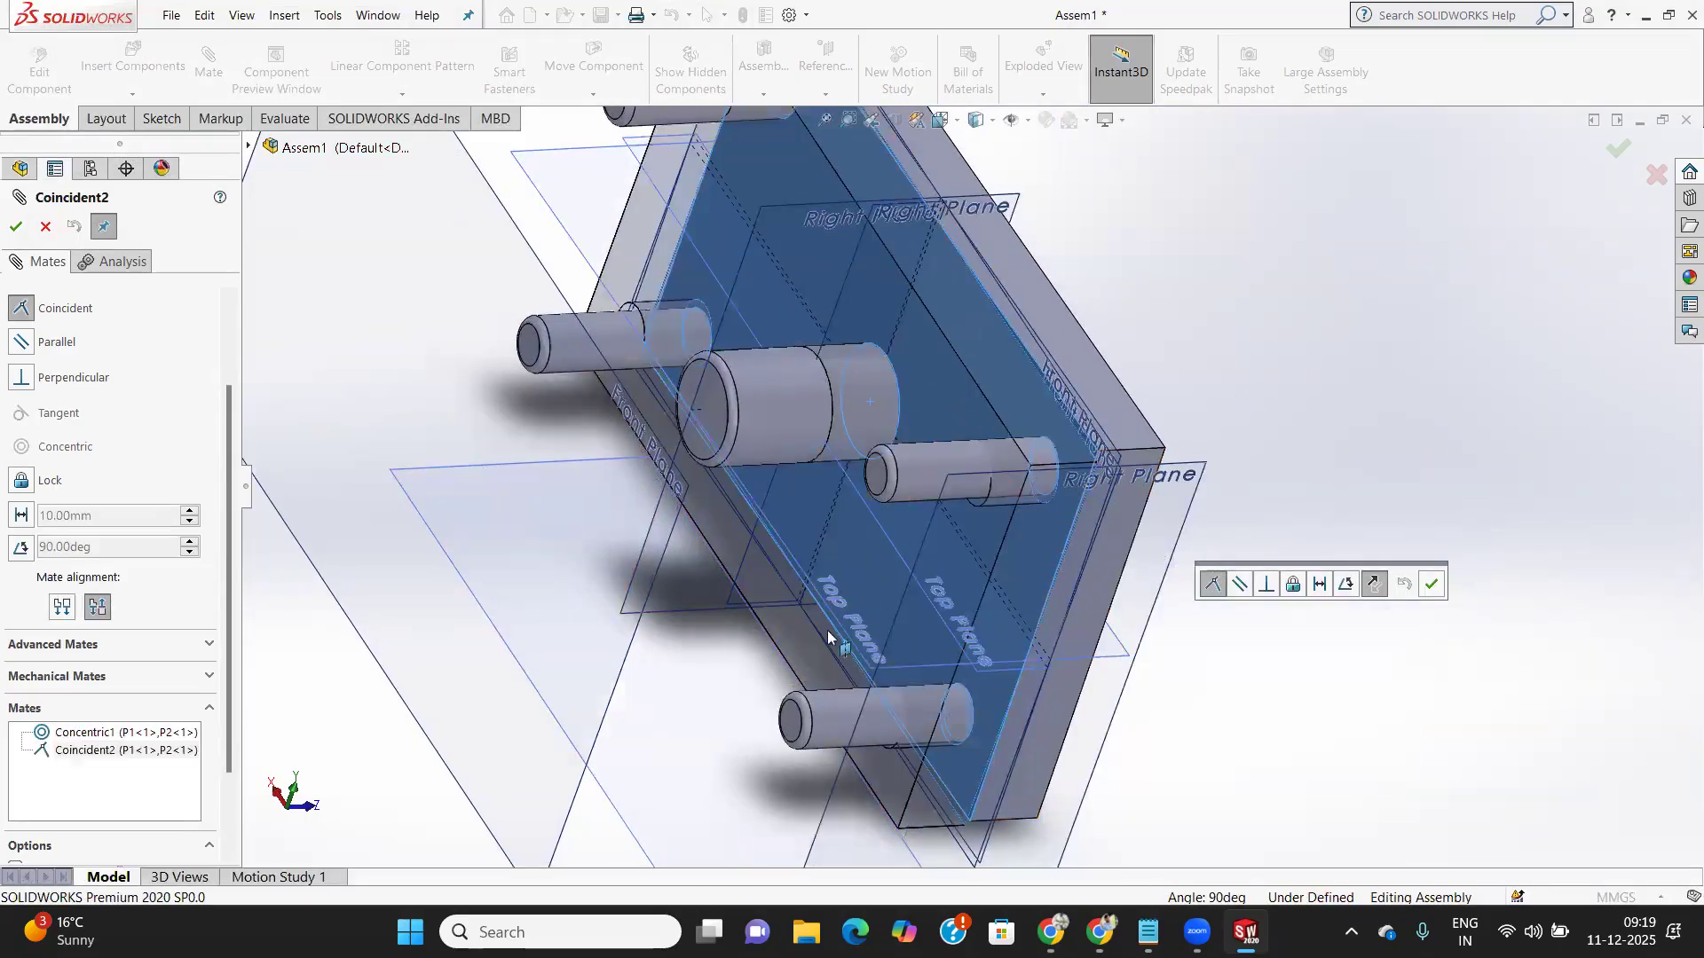
pyautogui.moveTo(827, 630); pyautogui.dragTo(1312, 645, button='middle')
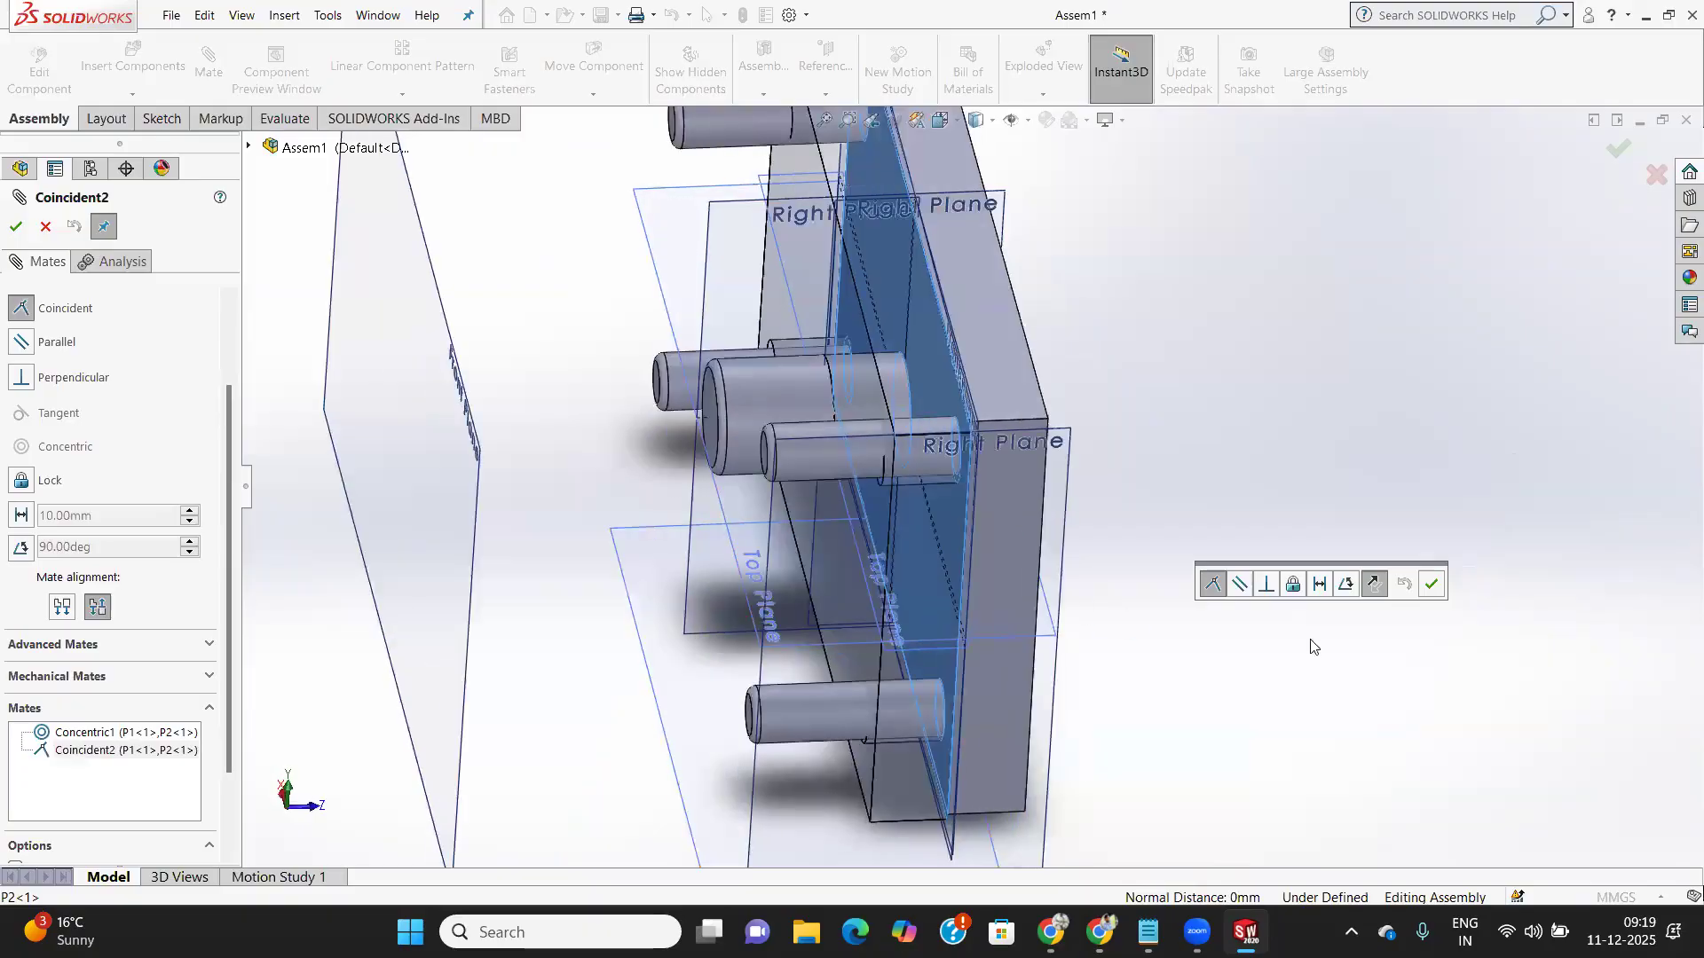
pyautogui.click(1322, 584)
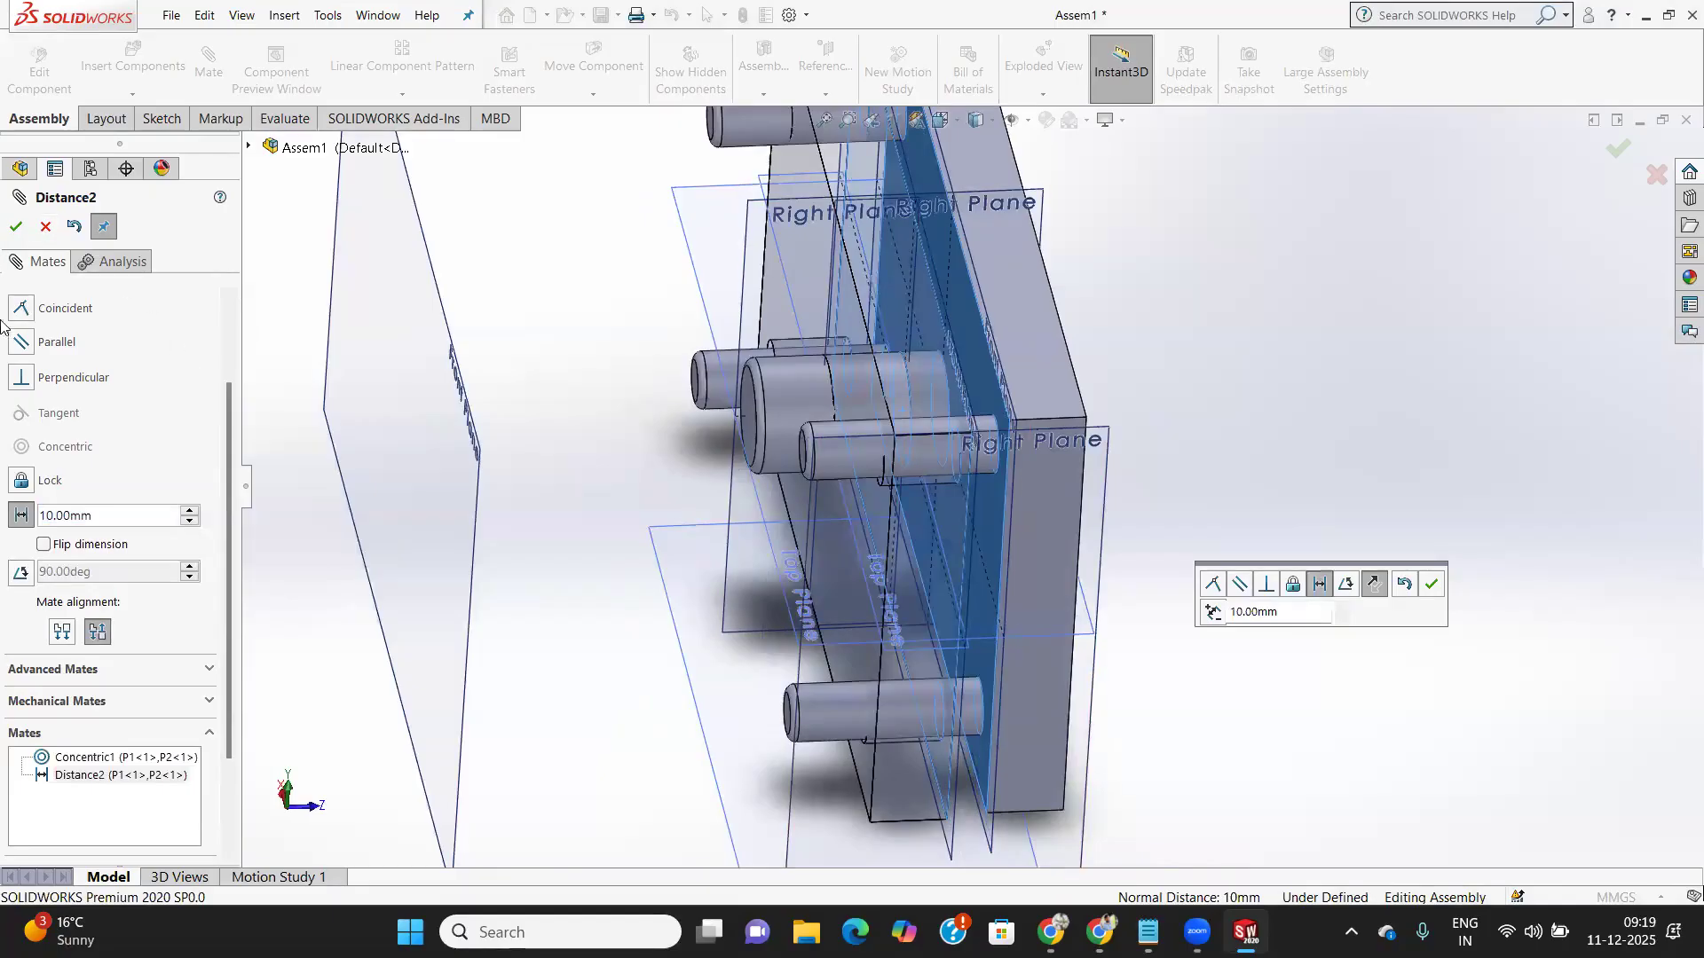
pyautogui.press('Return')
# Examine the gap between the two plates and the pins passing through P1 from several angles
pyautogui.moveTo(1099, 525); pyautogui.dragTo(1076, 553, button='middle')
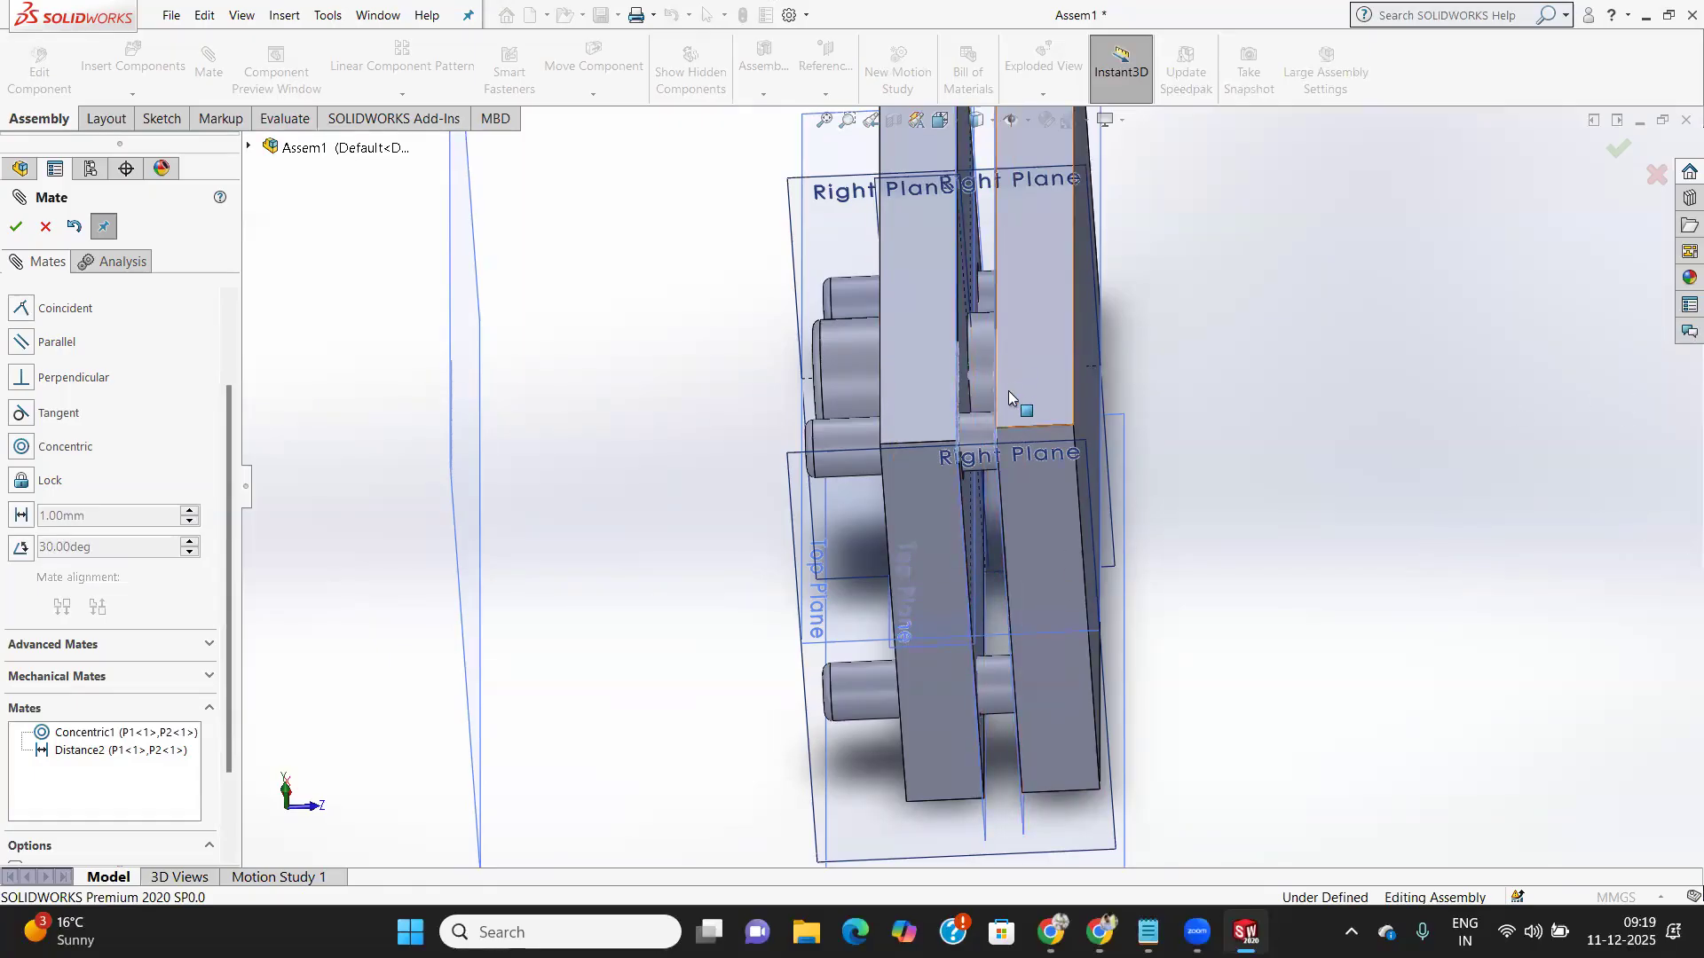
pyautogui.scroll(-3, 1006, 397)
pyautogui.scroll(3, 905, 403)
pyautogui.moveTo(905, 403); pyautogui.dragTo(929, 499, button='middle')
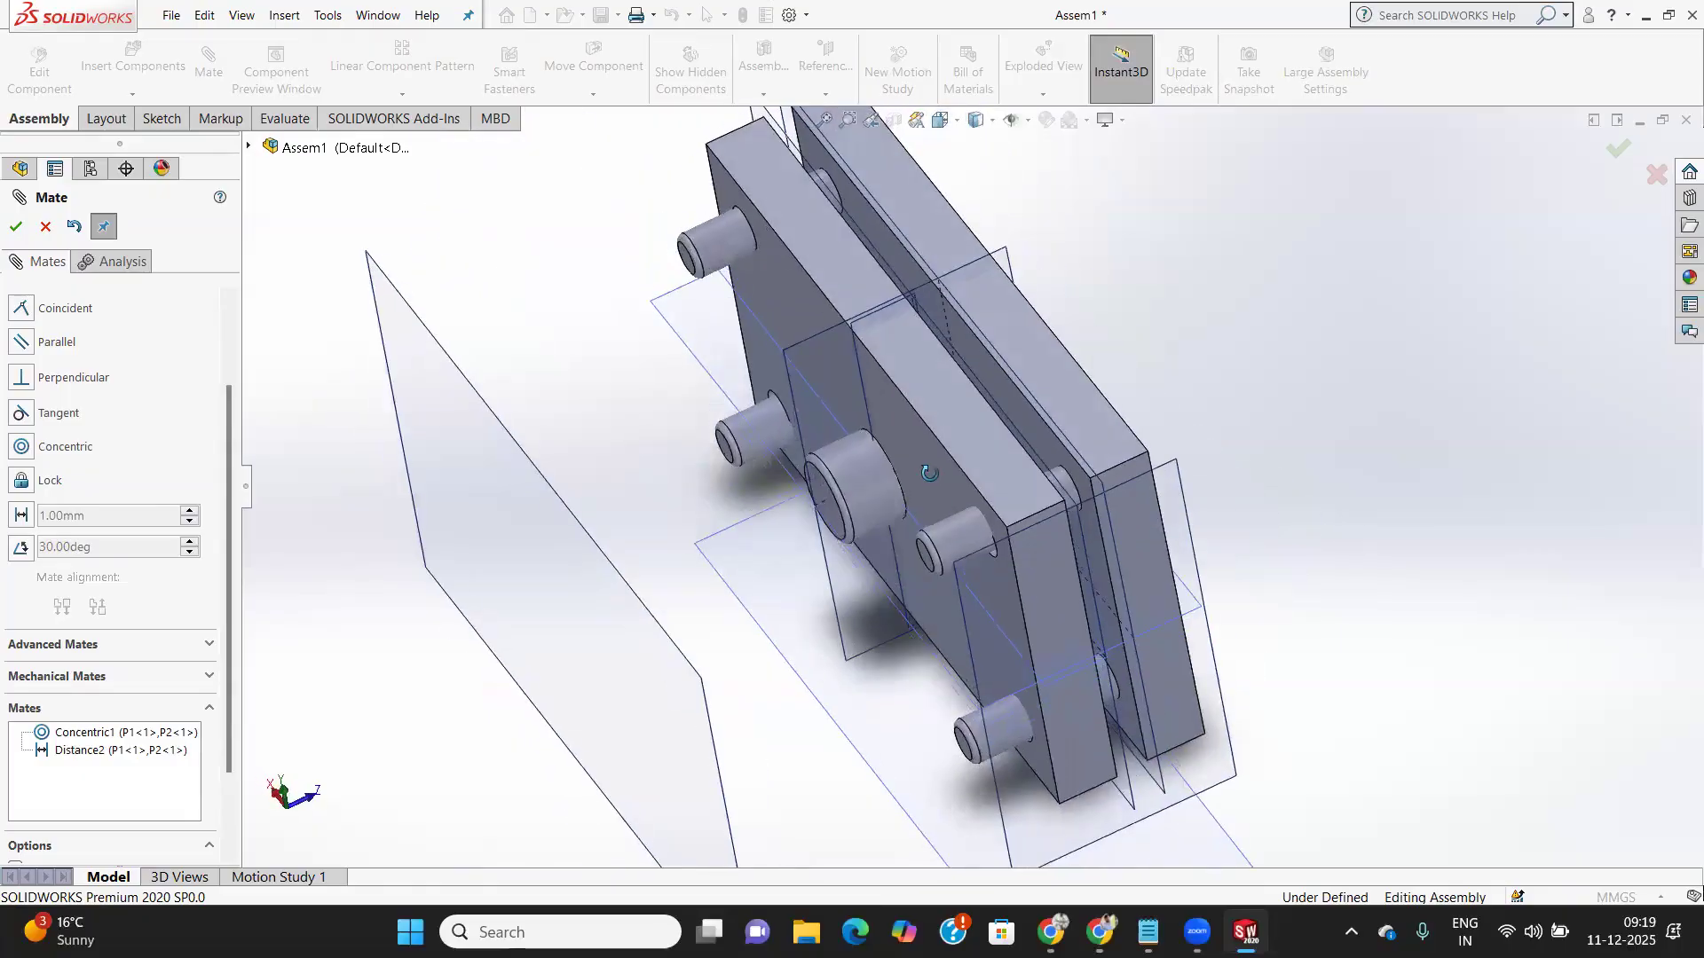
pyautogui.scroll(-2, 937, 456)
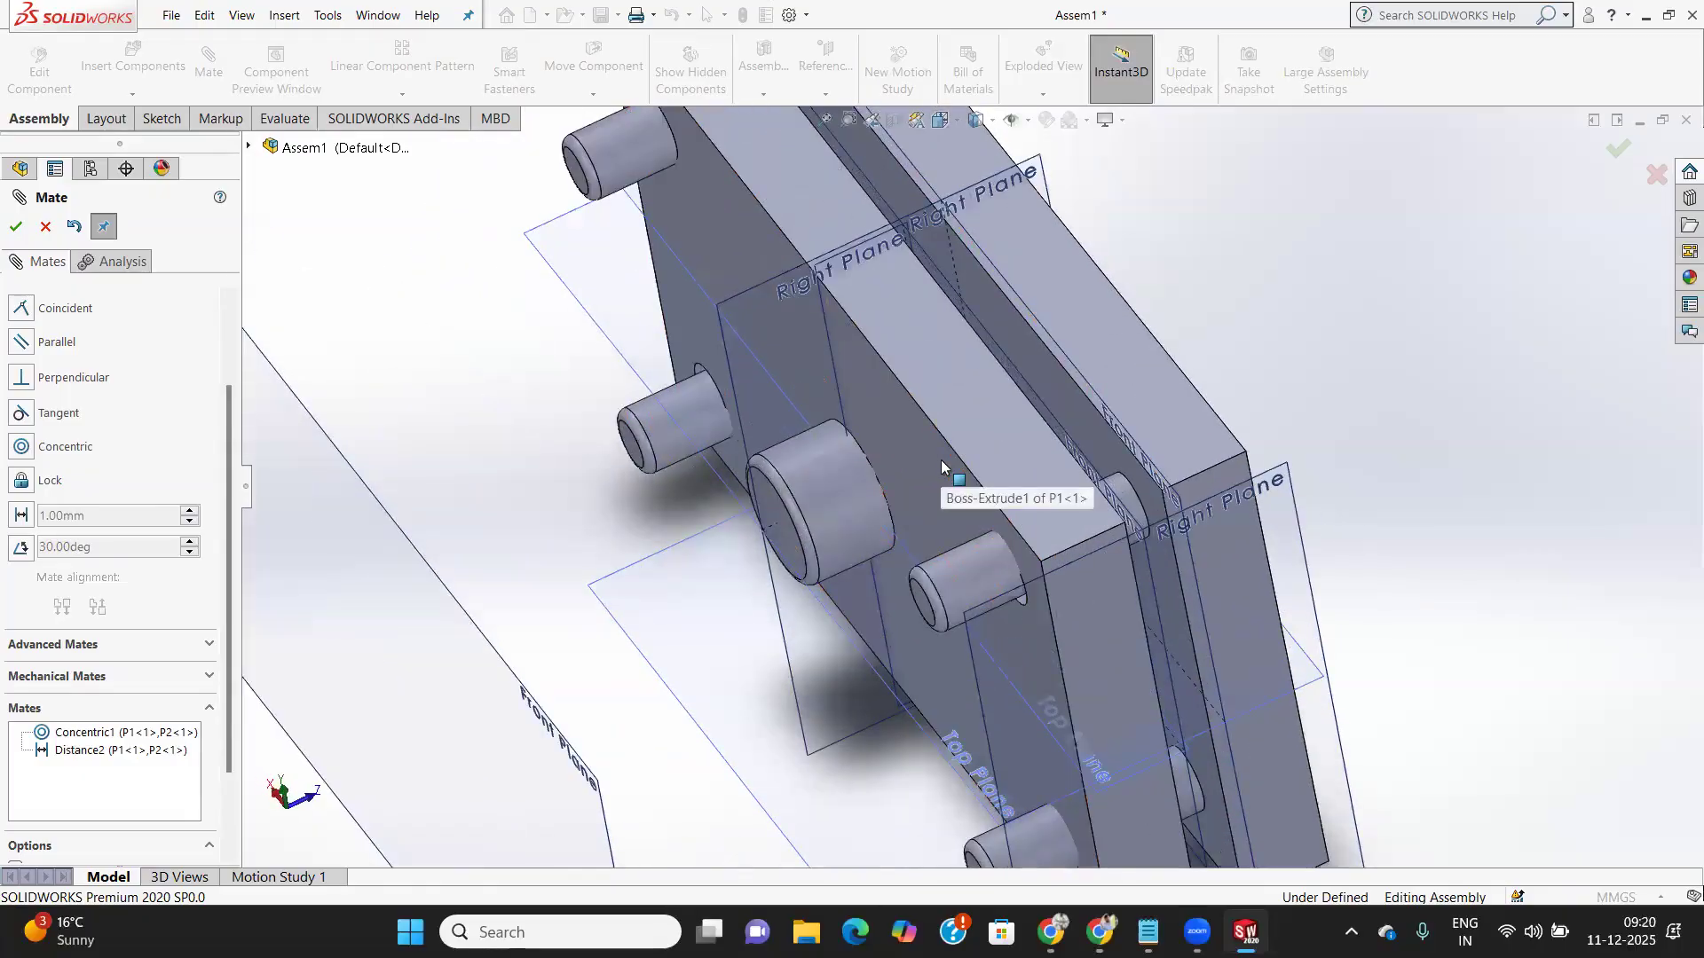
pyautogui.moveTo(941, 460)
pyautogui.mouseDown(button='middle')
pyautogui.moveTo(963, 457)
pyautogui.moveTo(928, 477)
pyautogui.mouseUp(button='middle')
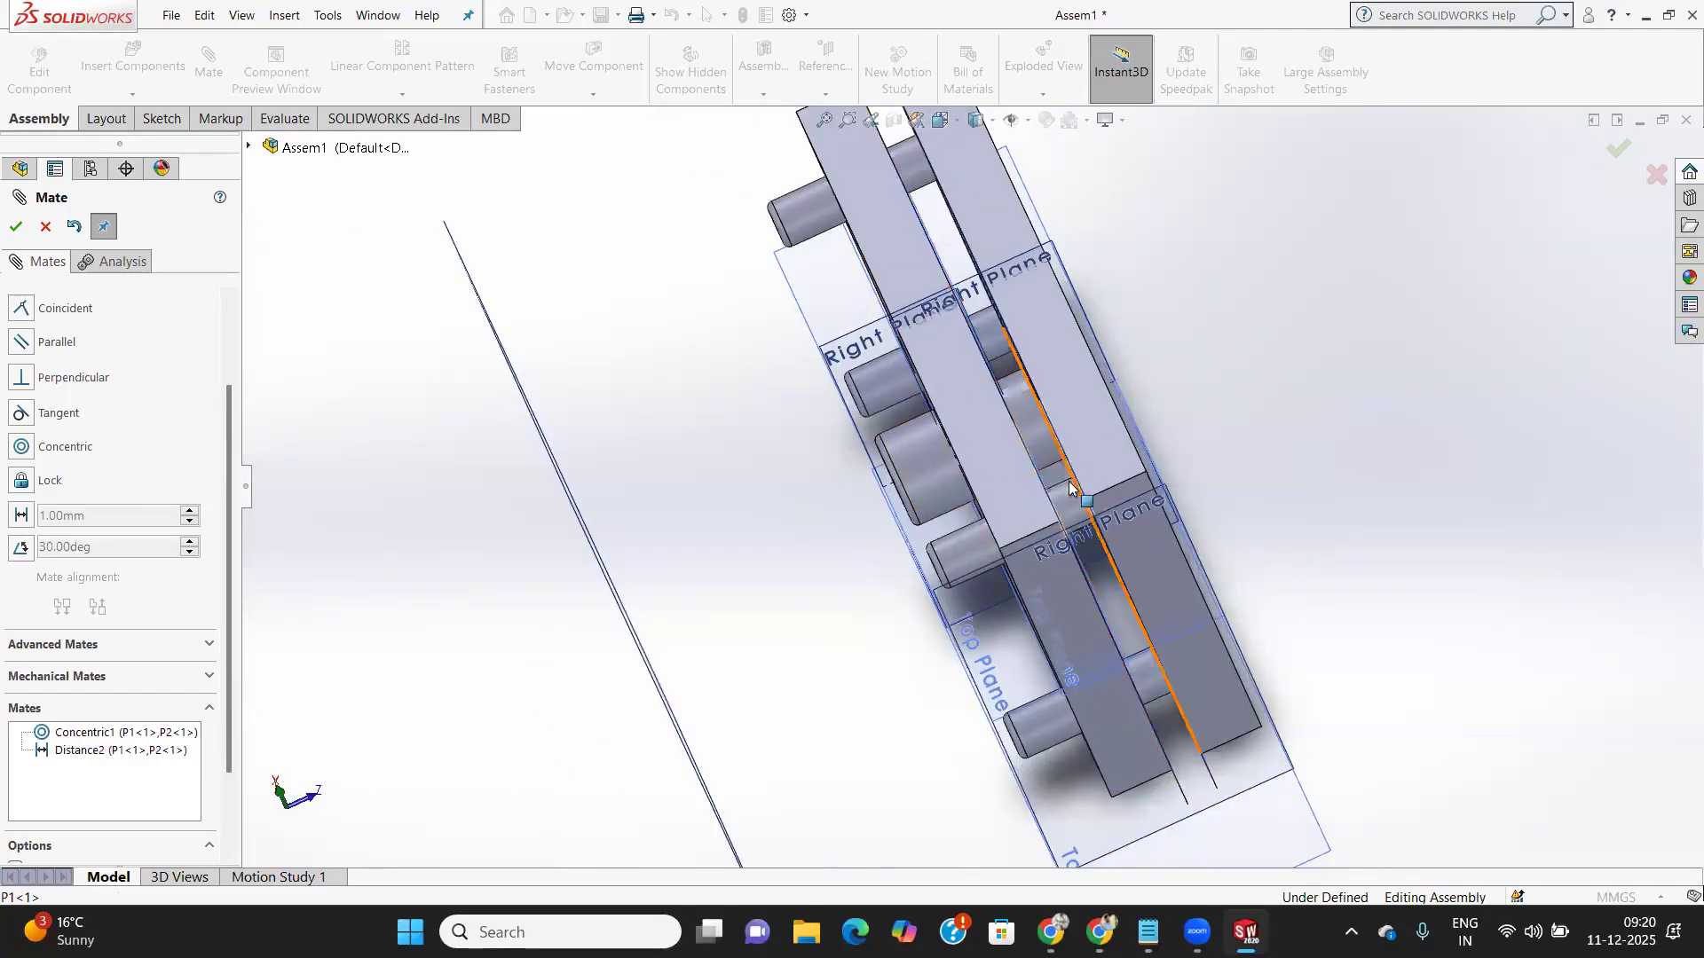
# Try a 15 mm distance mate between P2 and P1's large face toward P2, over-defining the assembly
pyautogui.moveTo(1078, 488); pyautogui.dragTo(949, 435, button='middle')
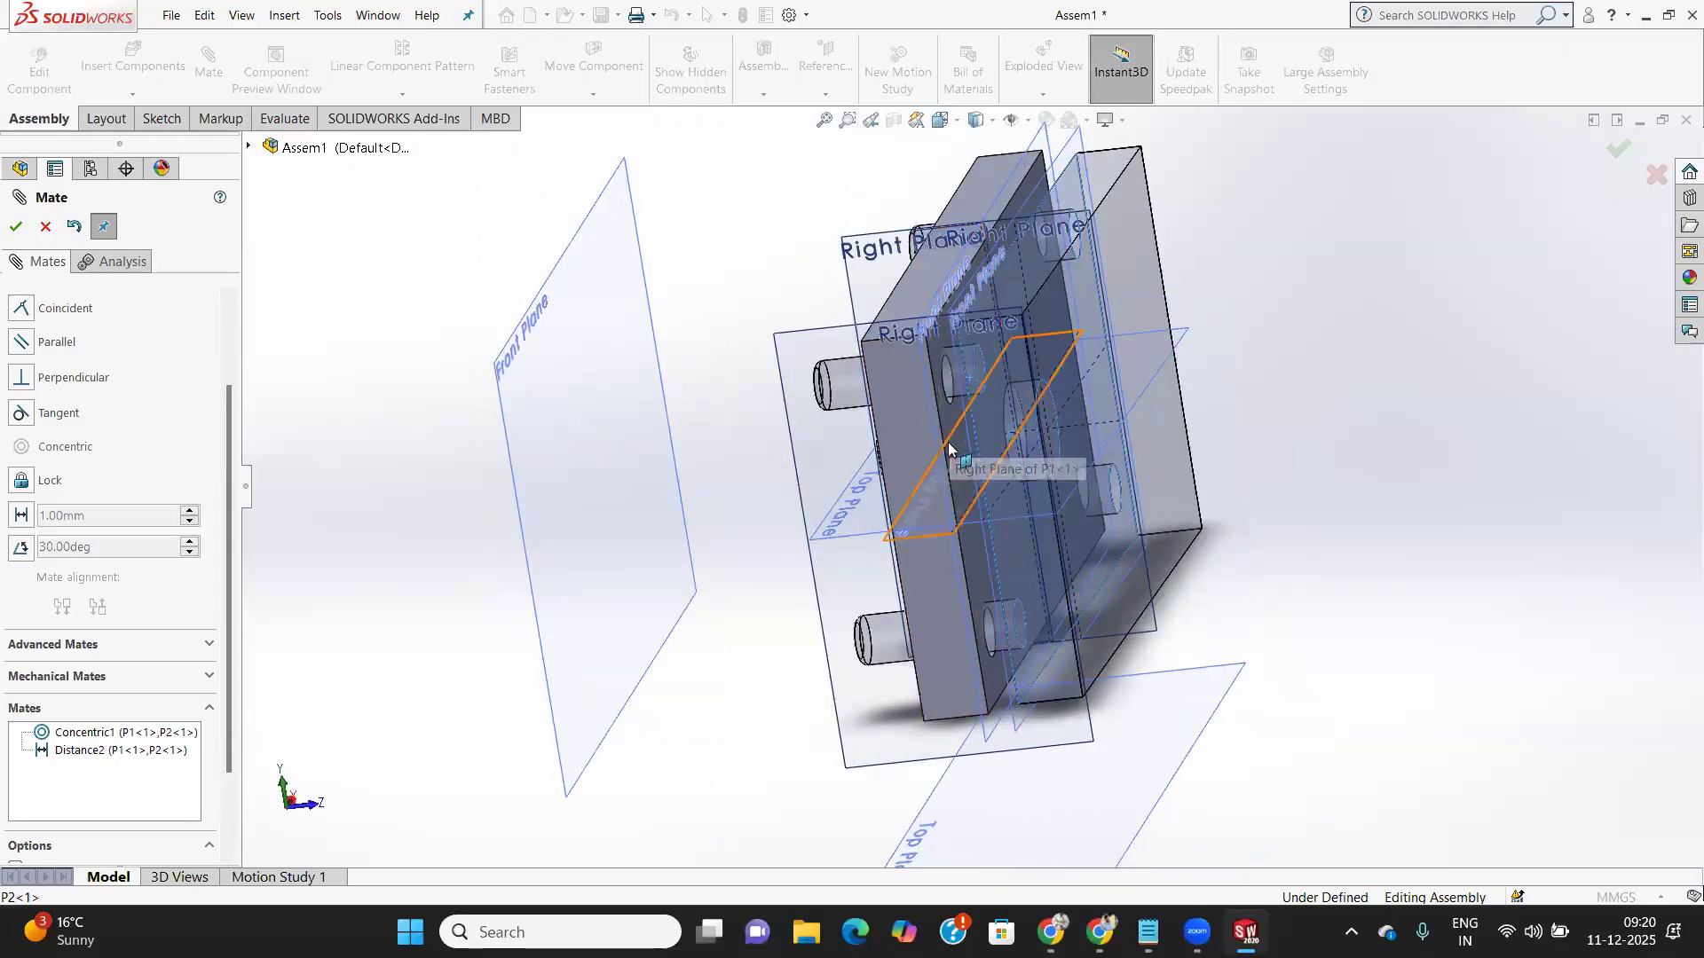
pyautogui.scroll(-5, 944, 424)
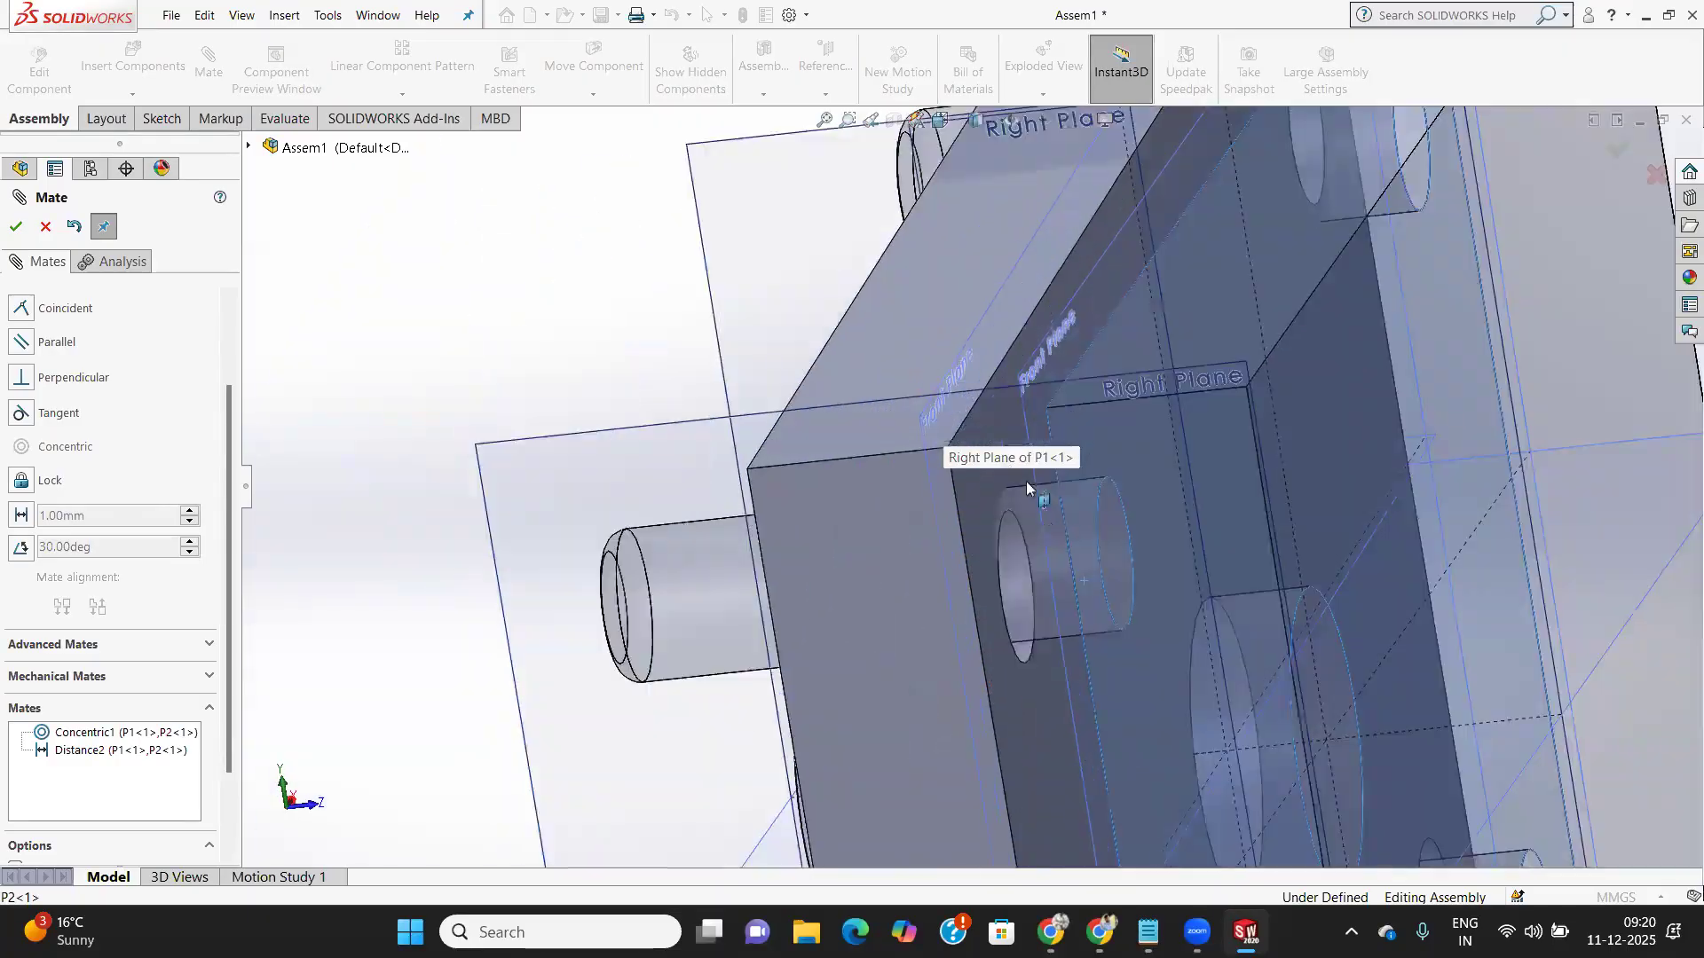
pyautogui.click(985, 470)
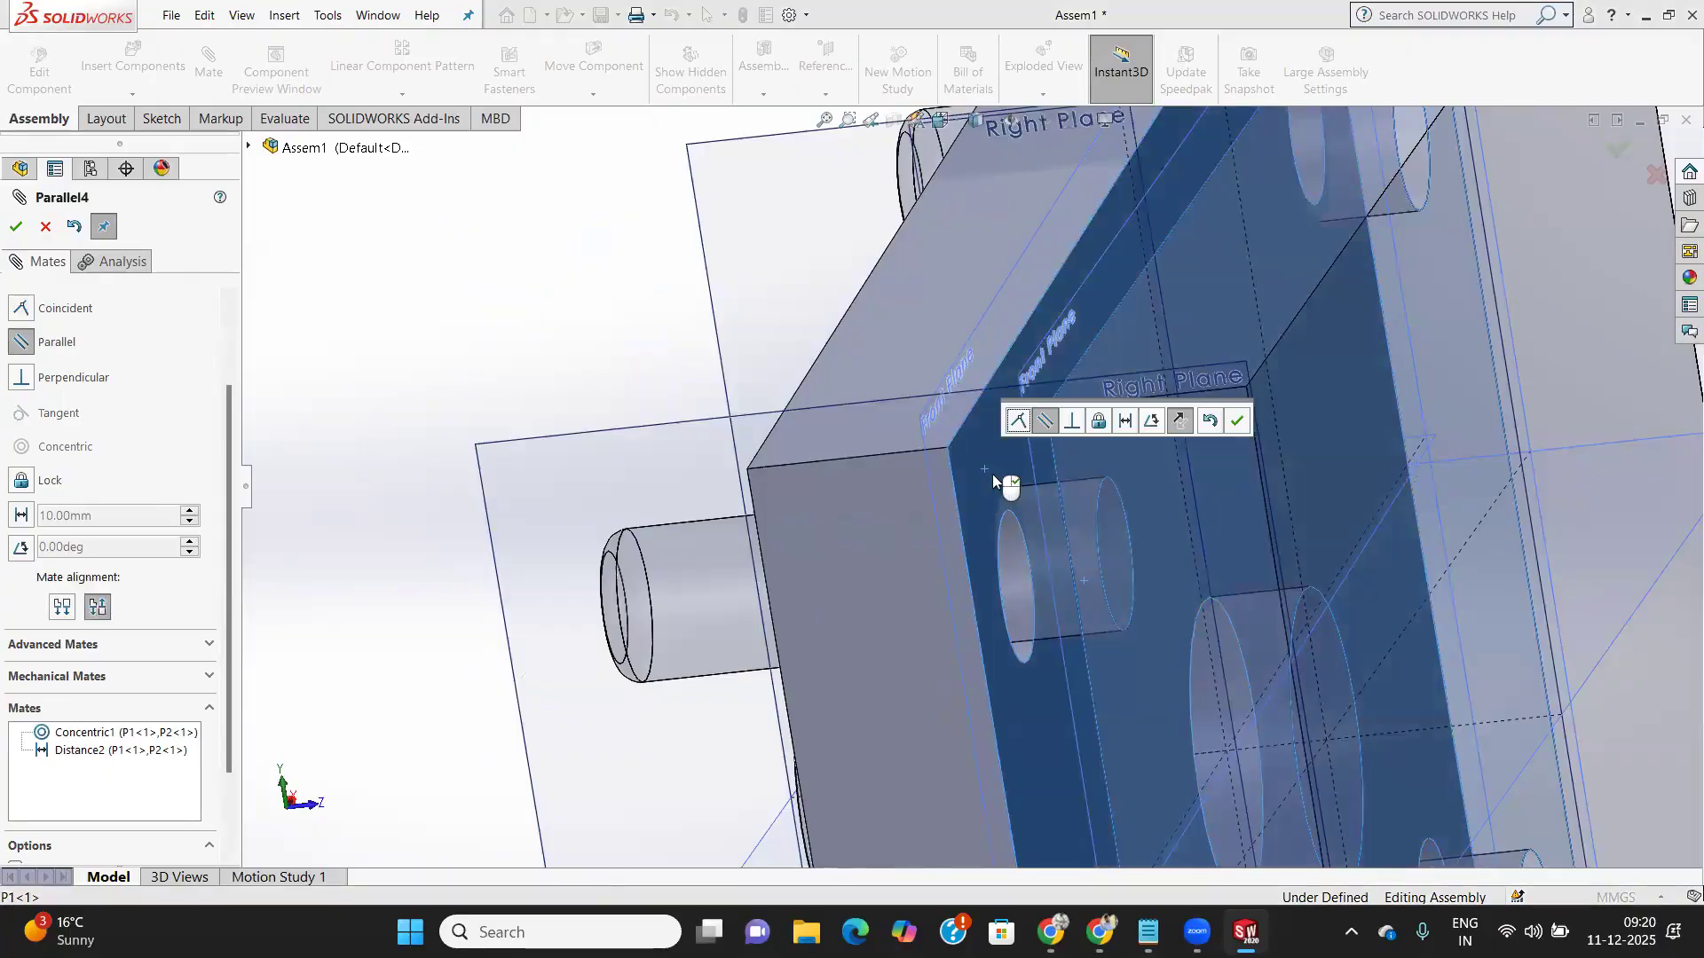
pyautogui.click(1123, 422)
pyautogui.write('15')
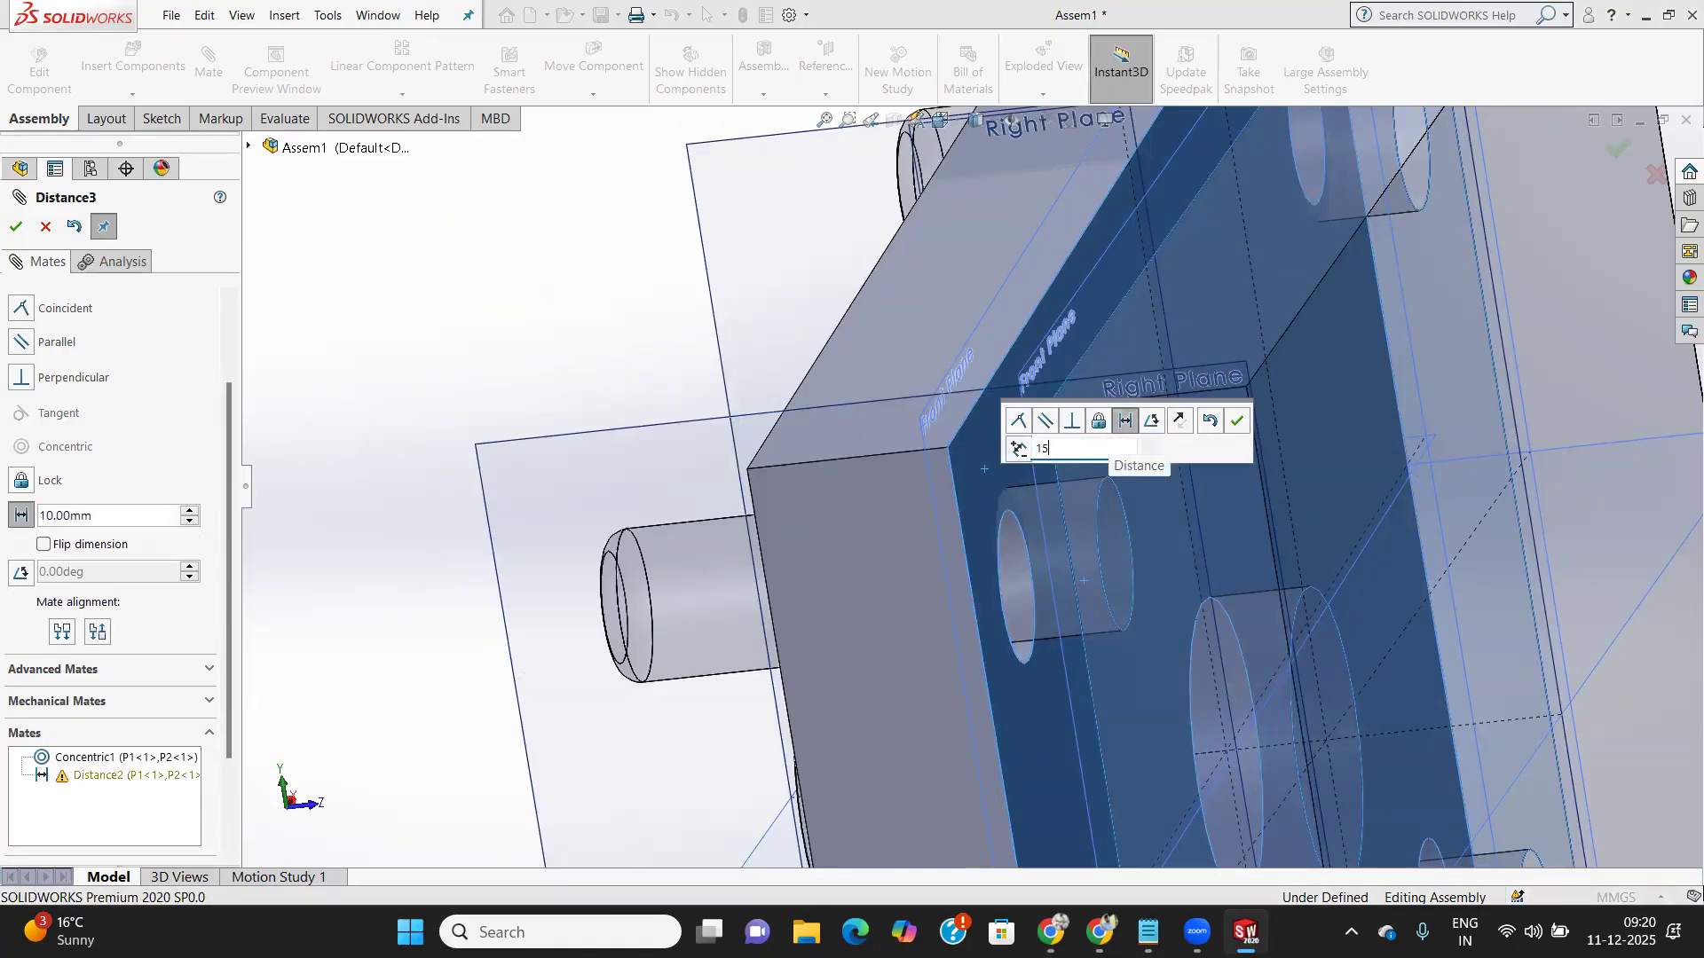
pyautogui.press('Return')
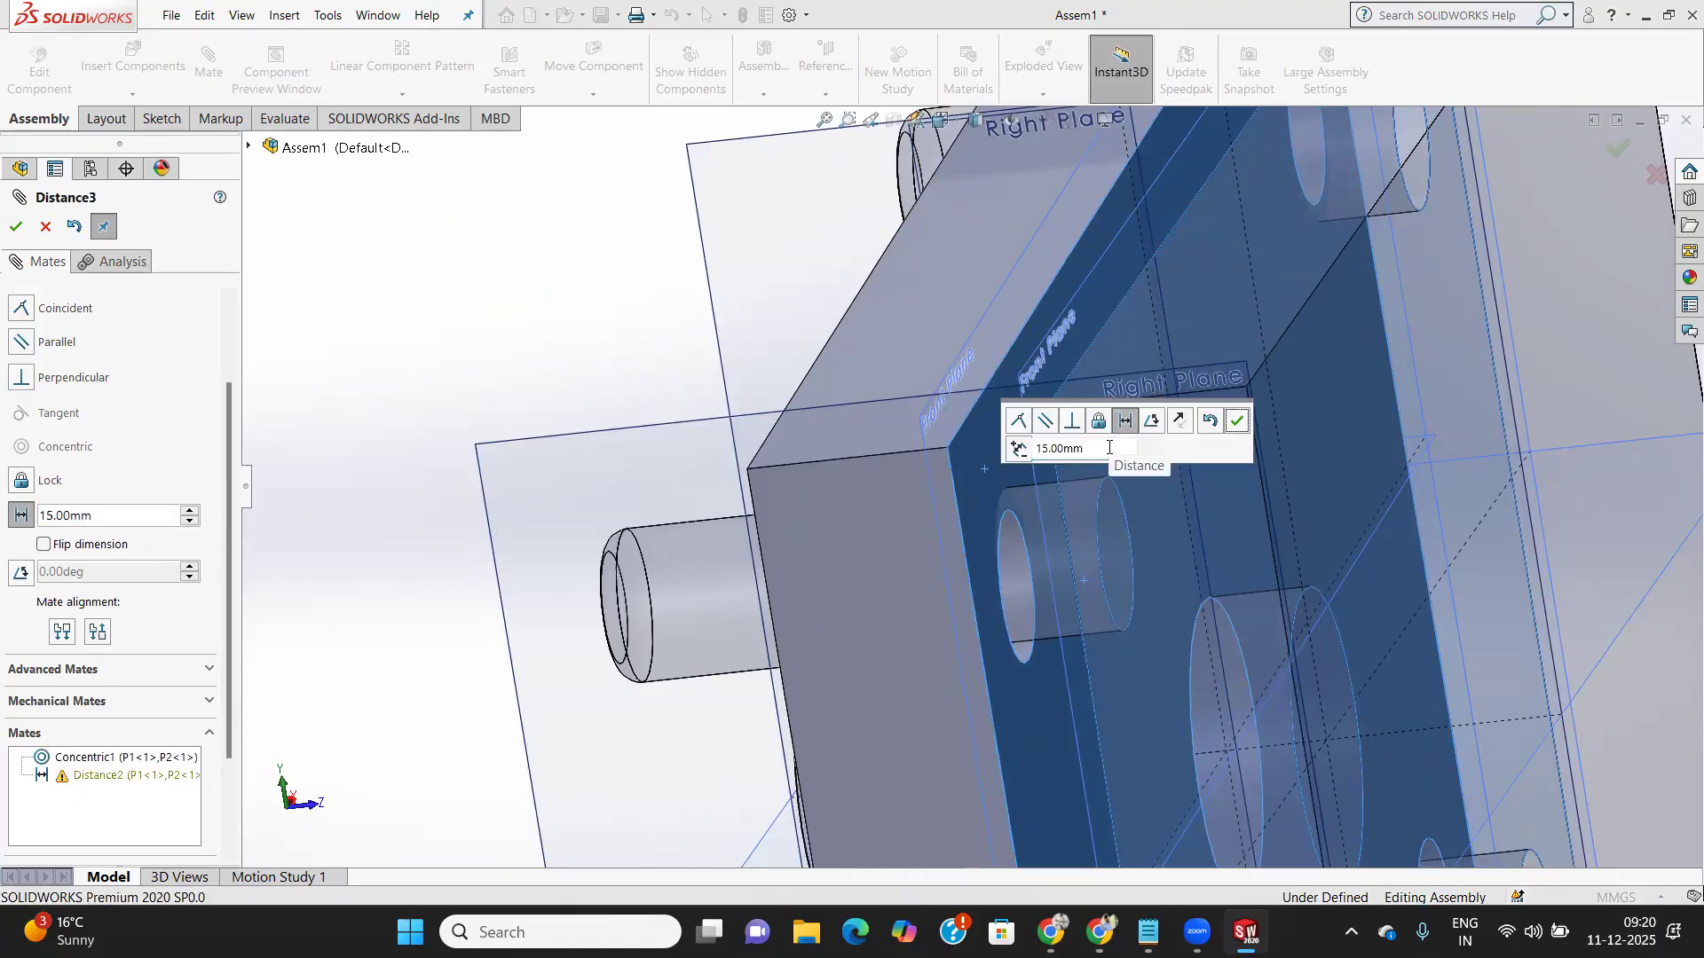
pyautogui.click(1237, 420)
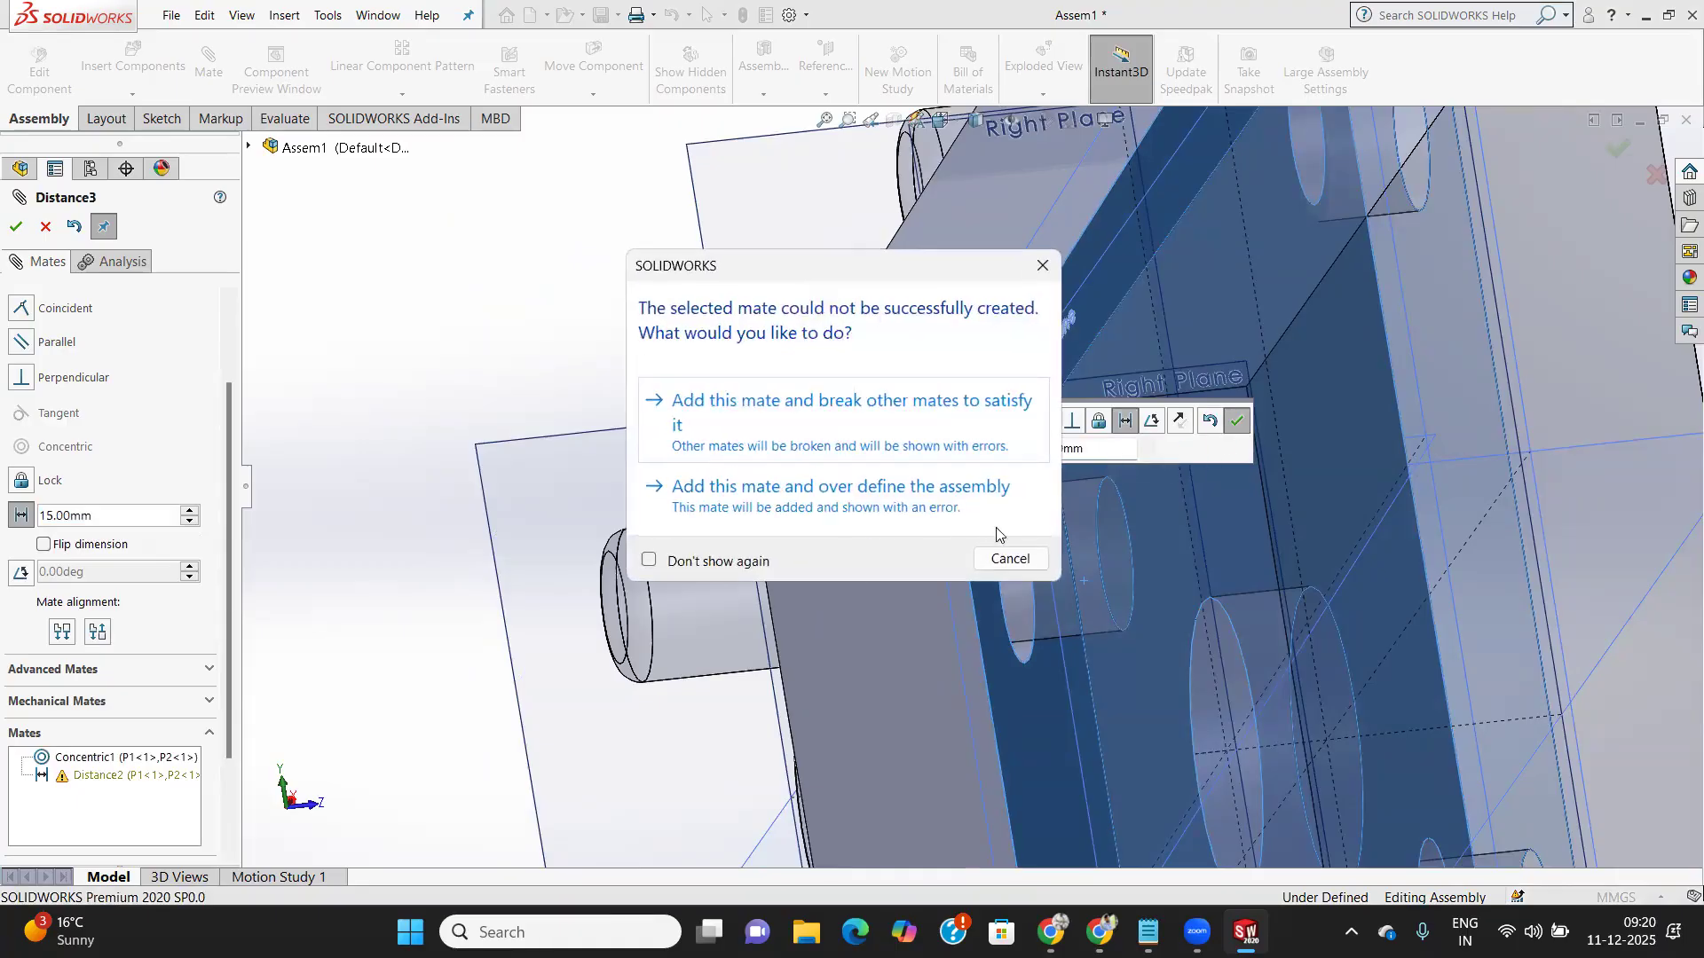
pyautogui.click(773, 504)
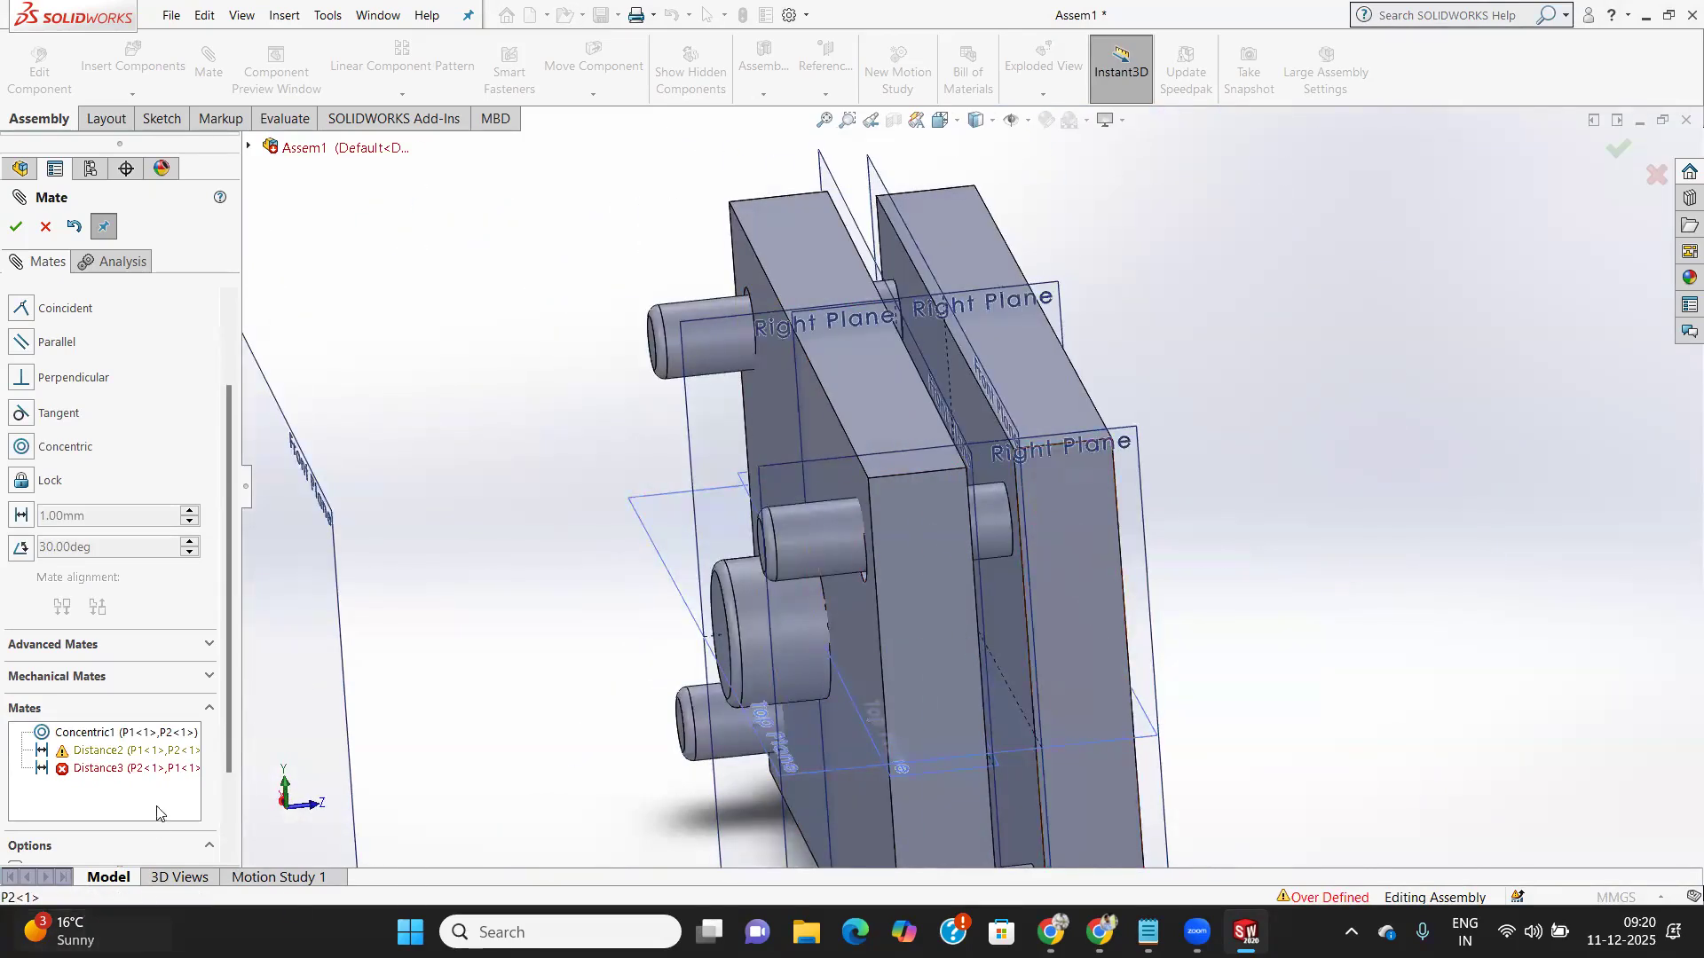
# Delete the over-defining 15 mm distance mate between the two plates
pyautogui.click(131, 768)
pyautogui.rightClick(109, 796)
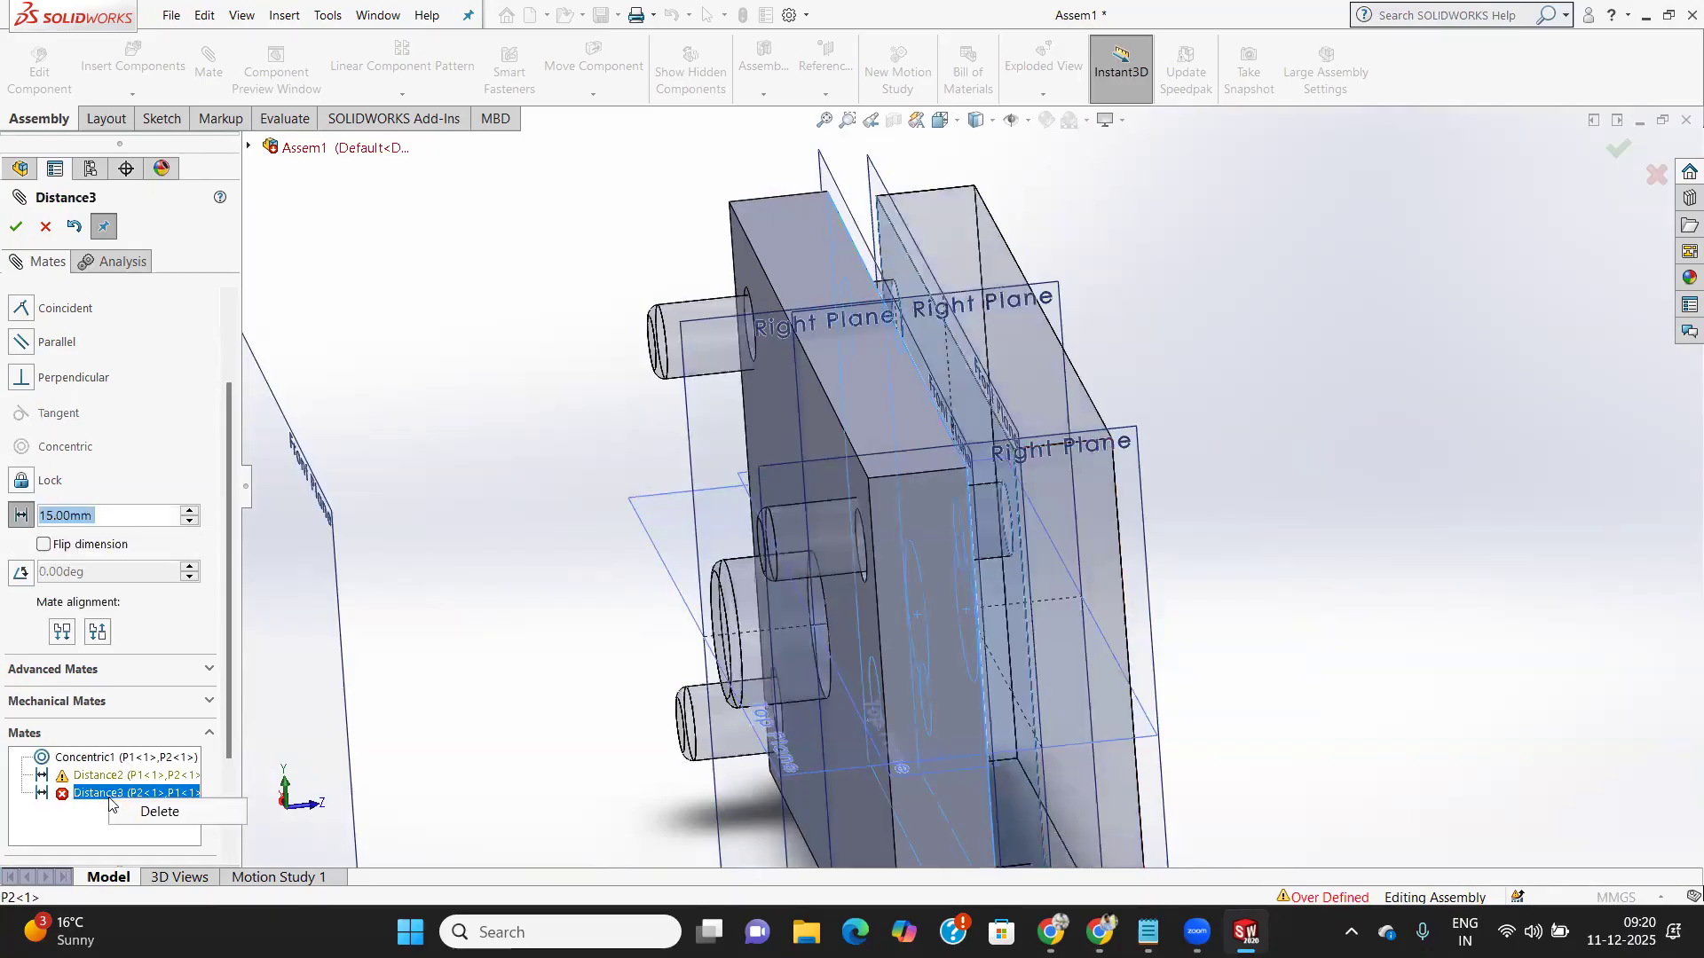
pyautogui.click(154, 809)
# Delete the 10 mm distance mate and the concentric mate between P1 and P2
pyautogui.moveTo(1121, 656); pyautogui.dragTo(999, 621, button='middle')
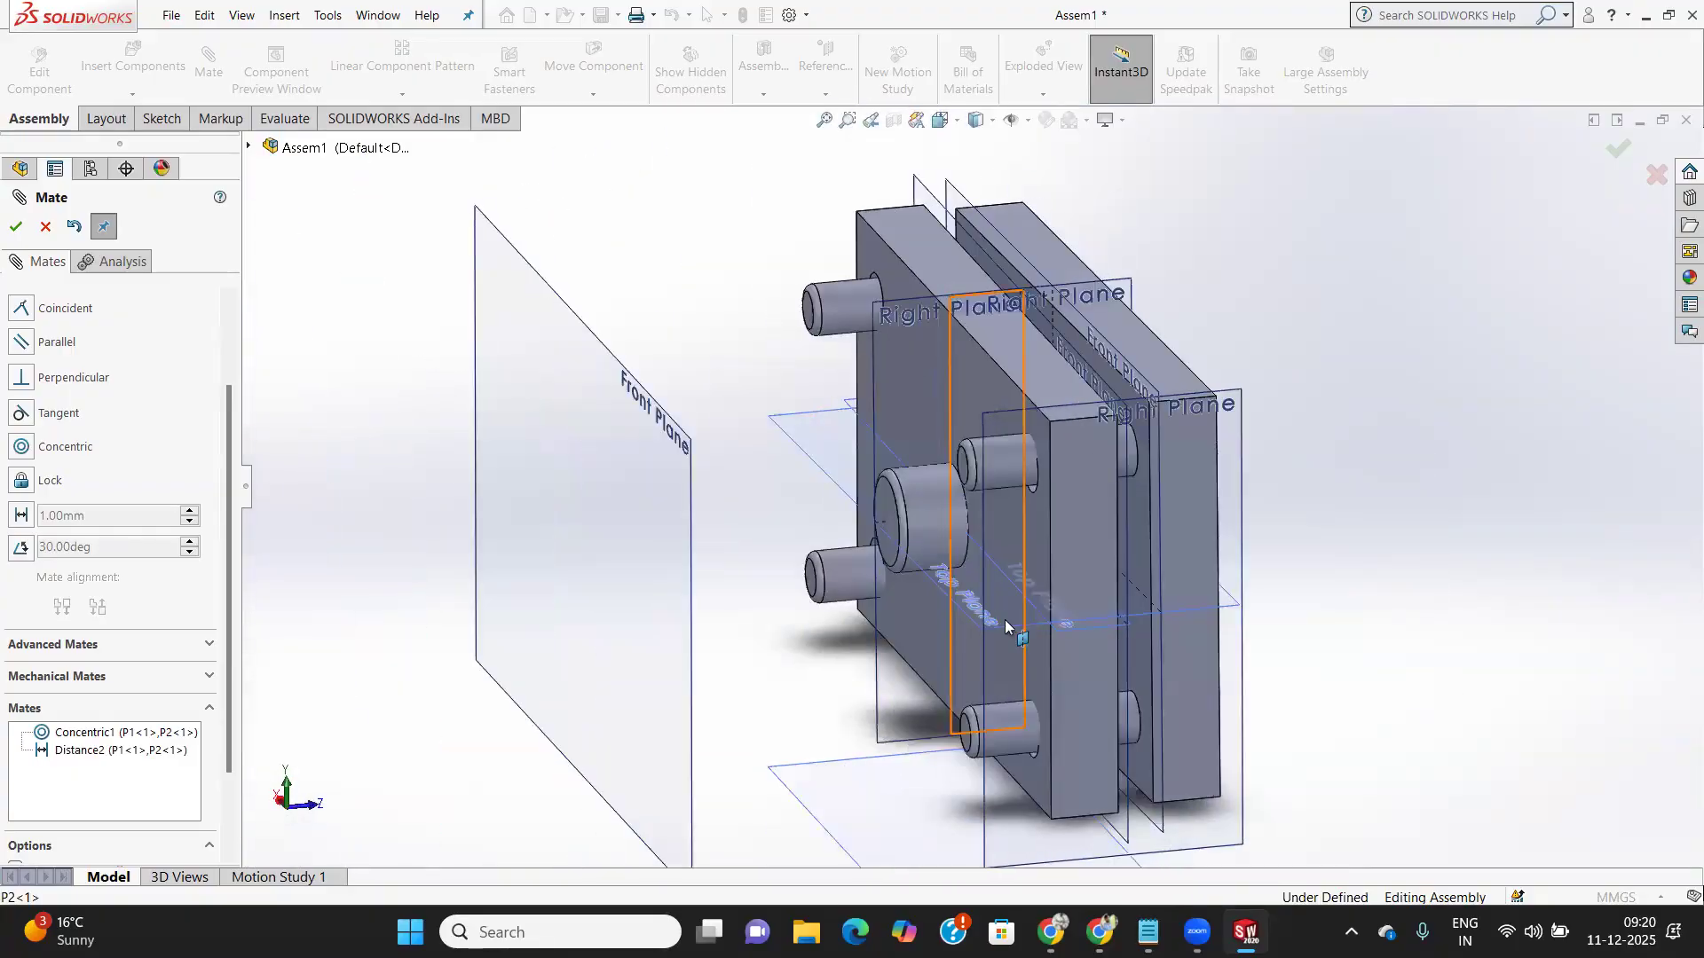
pyautogui.click(92, 750)
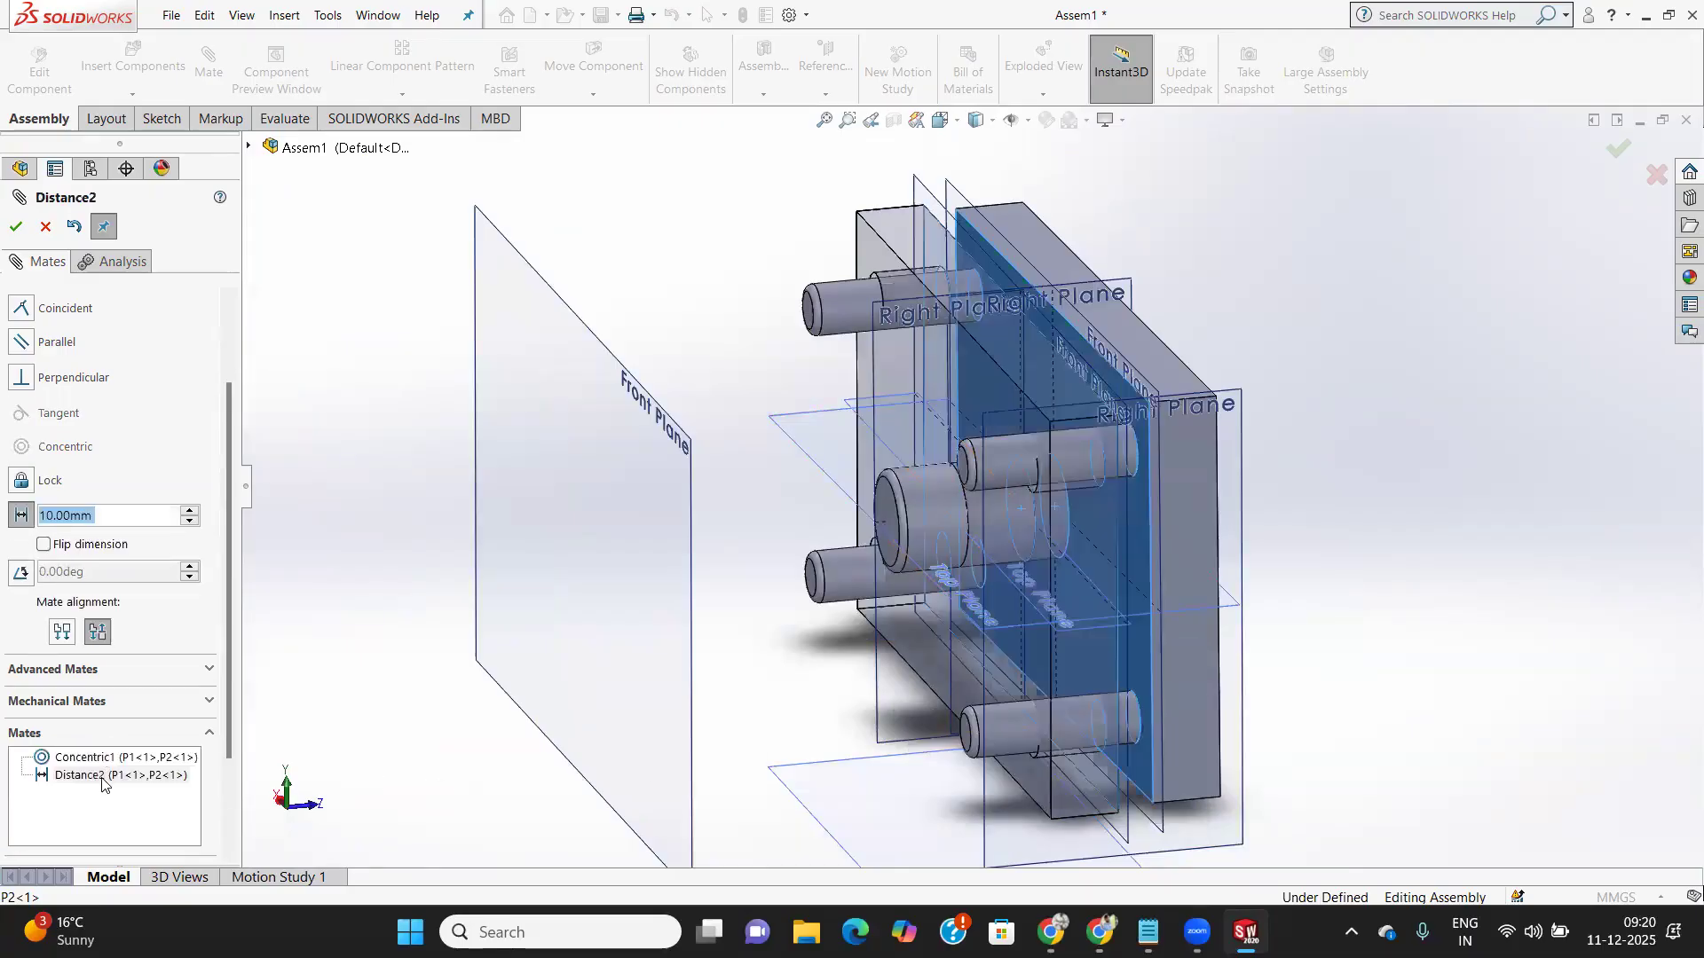
pyautogui.click(103, 777)
pyautogui.rightClick(107, 782)
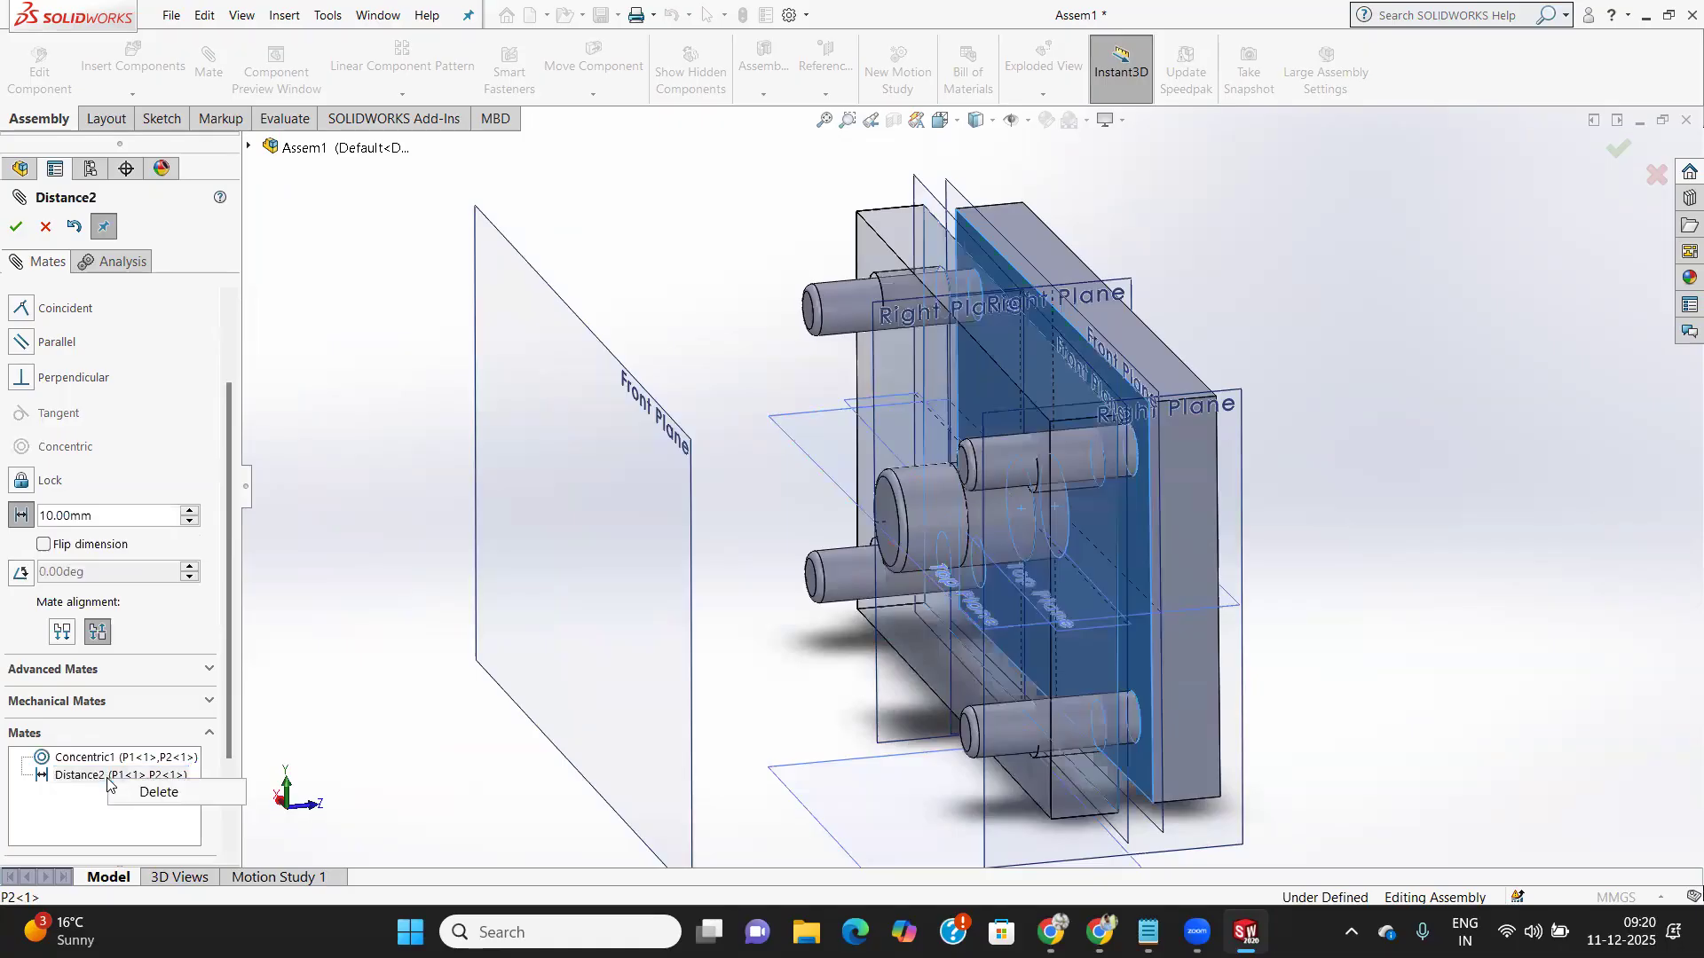
pyautogui.click(155, 790)
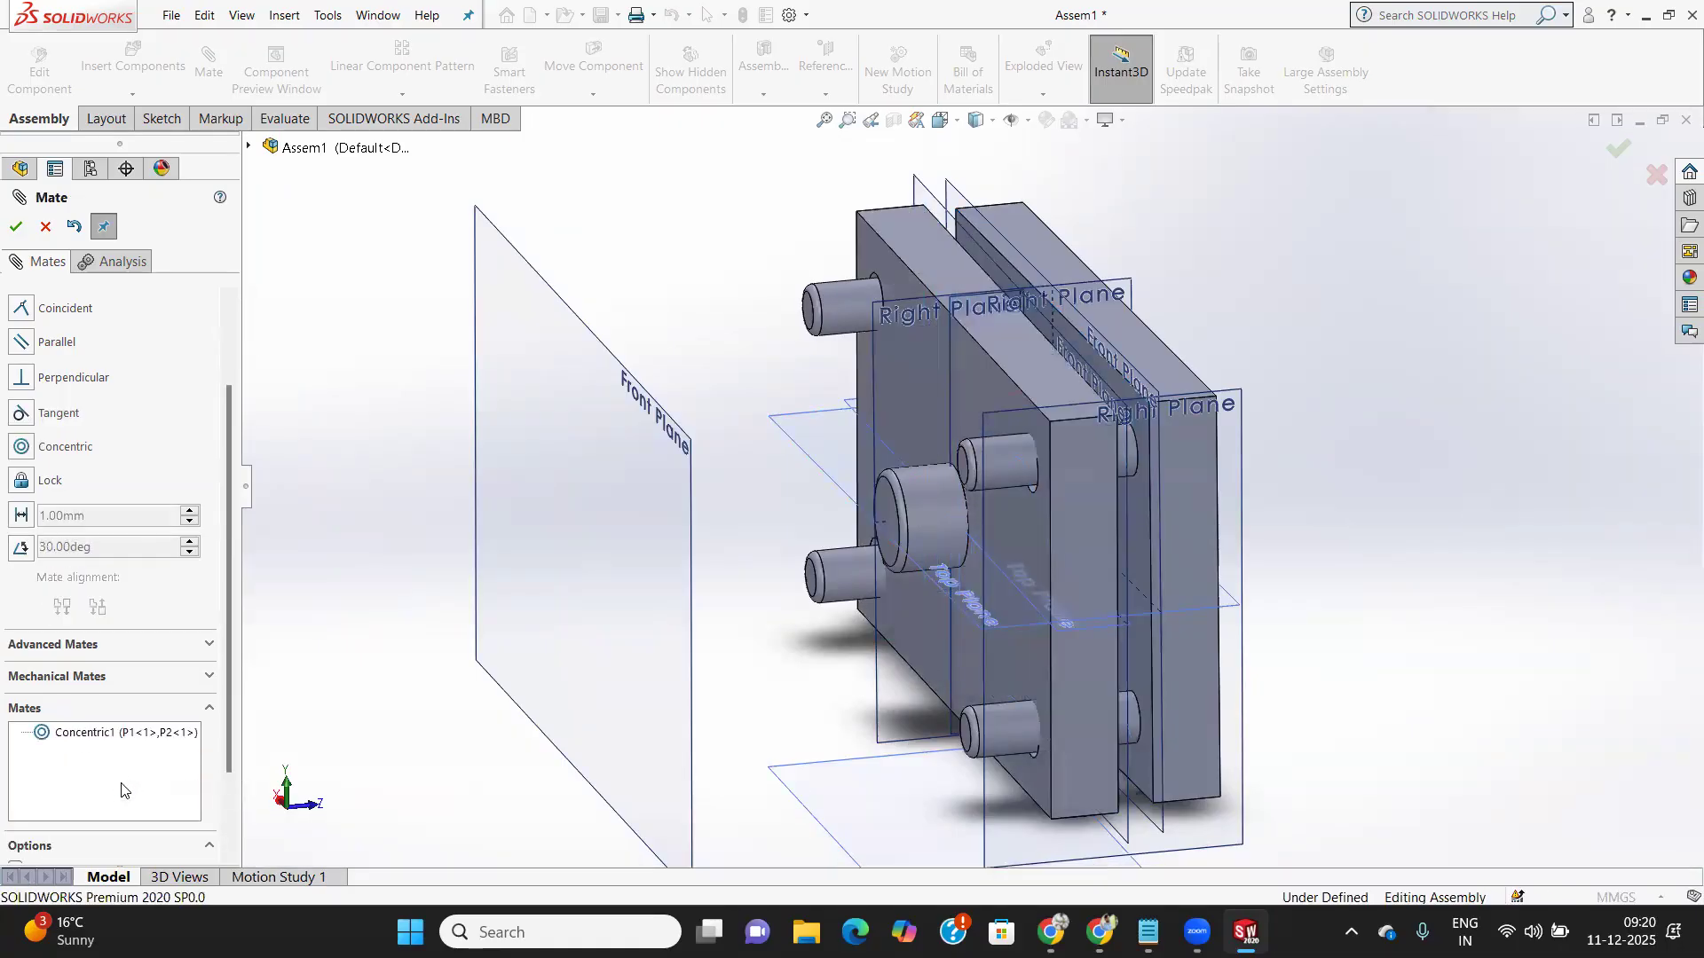
pyautogui.click(110, 734)
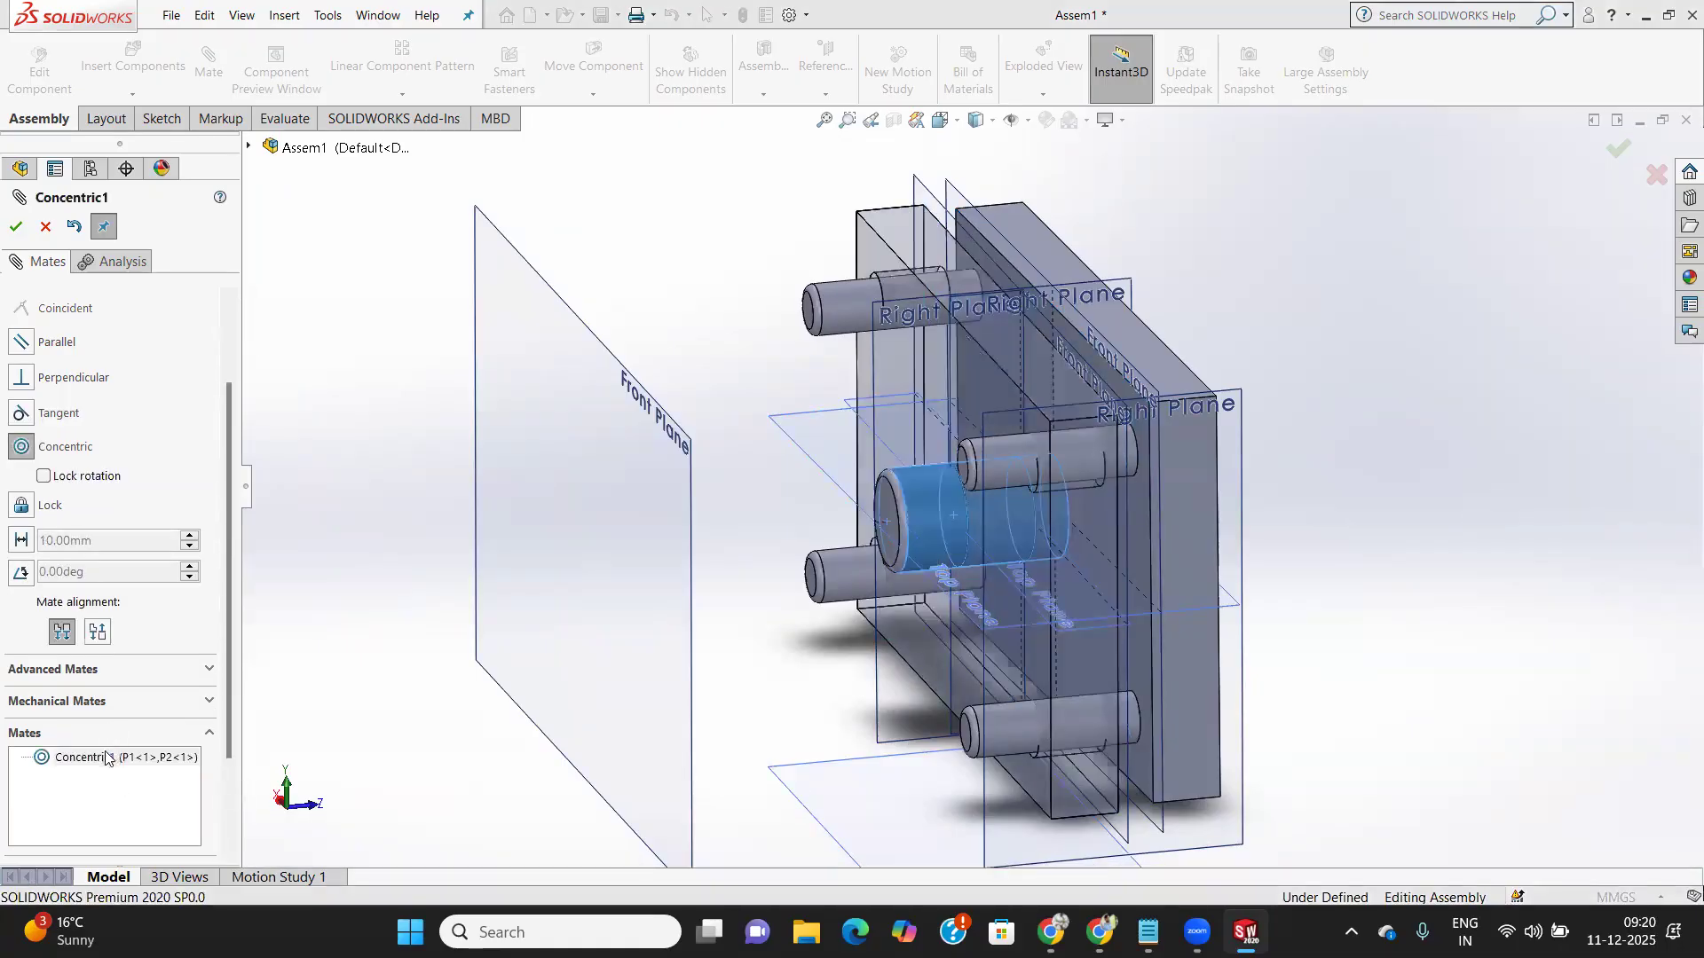
pyautogui.rightClick(107, 758)
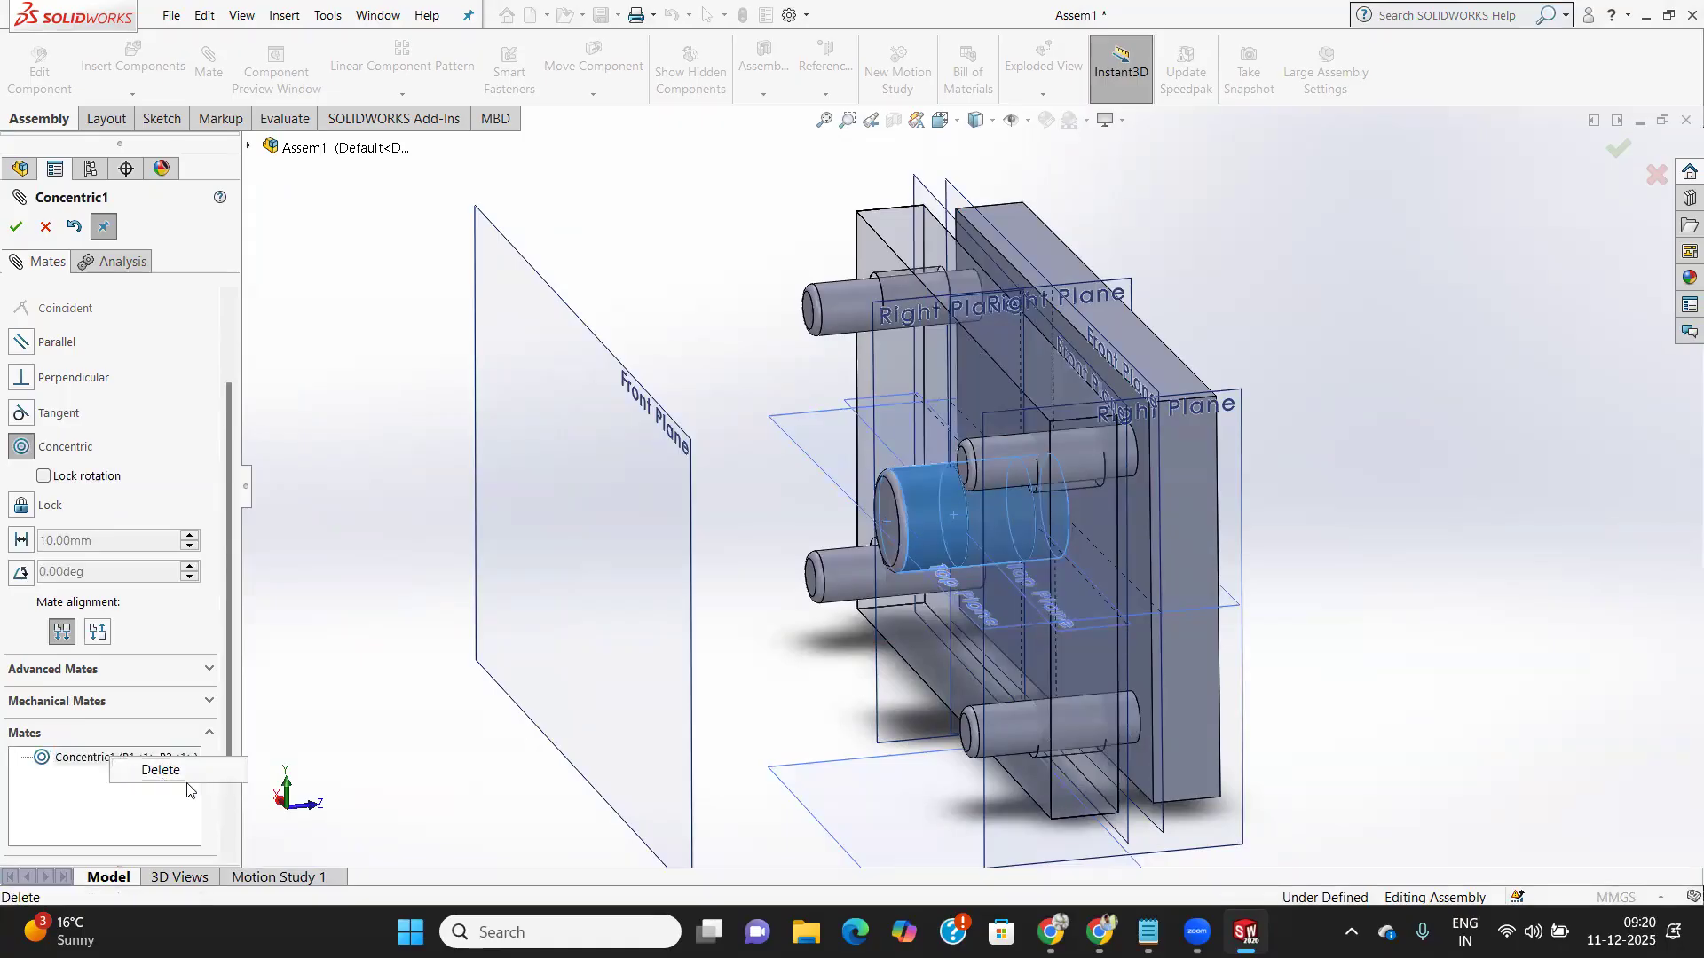
pyautogui.click(168, 771)
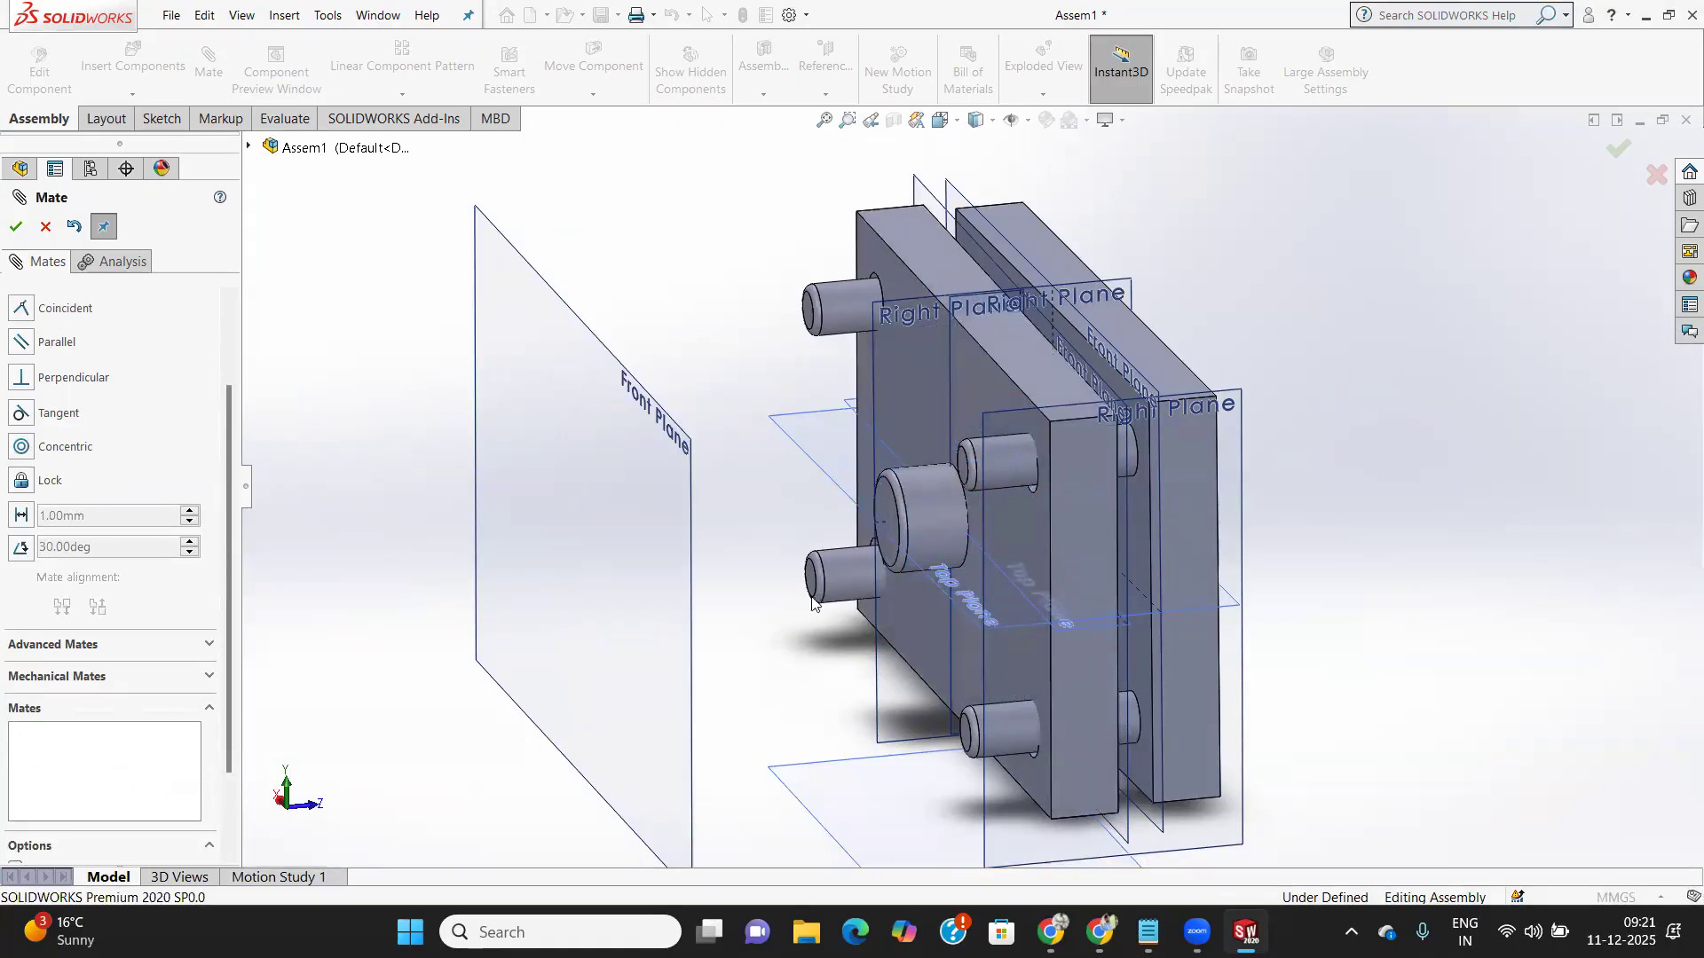
# Close the Mate command, try to move P1 with Move Component and shift P2 slightly toward P1
pyautogui.scroll(-2, 818, 587)
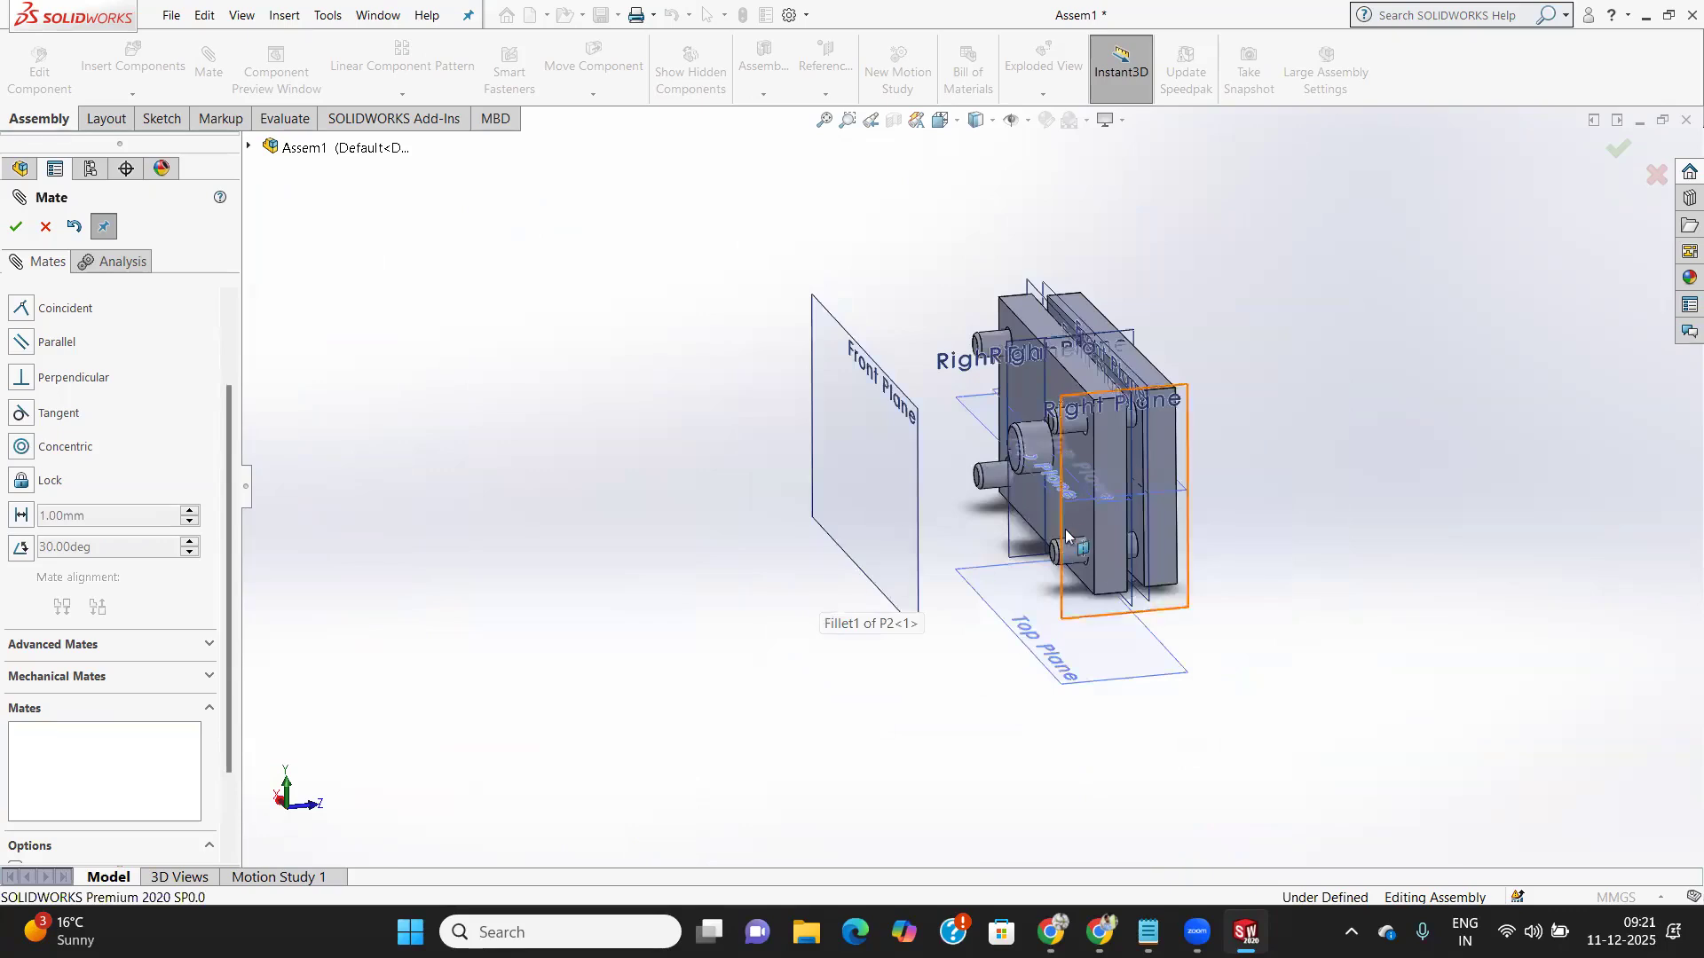
pyautogui.scroll(-3, 834, 590)
pyautogui.scroll(4, 1012, 581)
pyautogui.scroll(-3, 1016, 583)
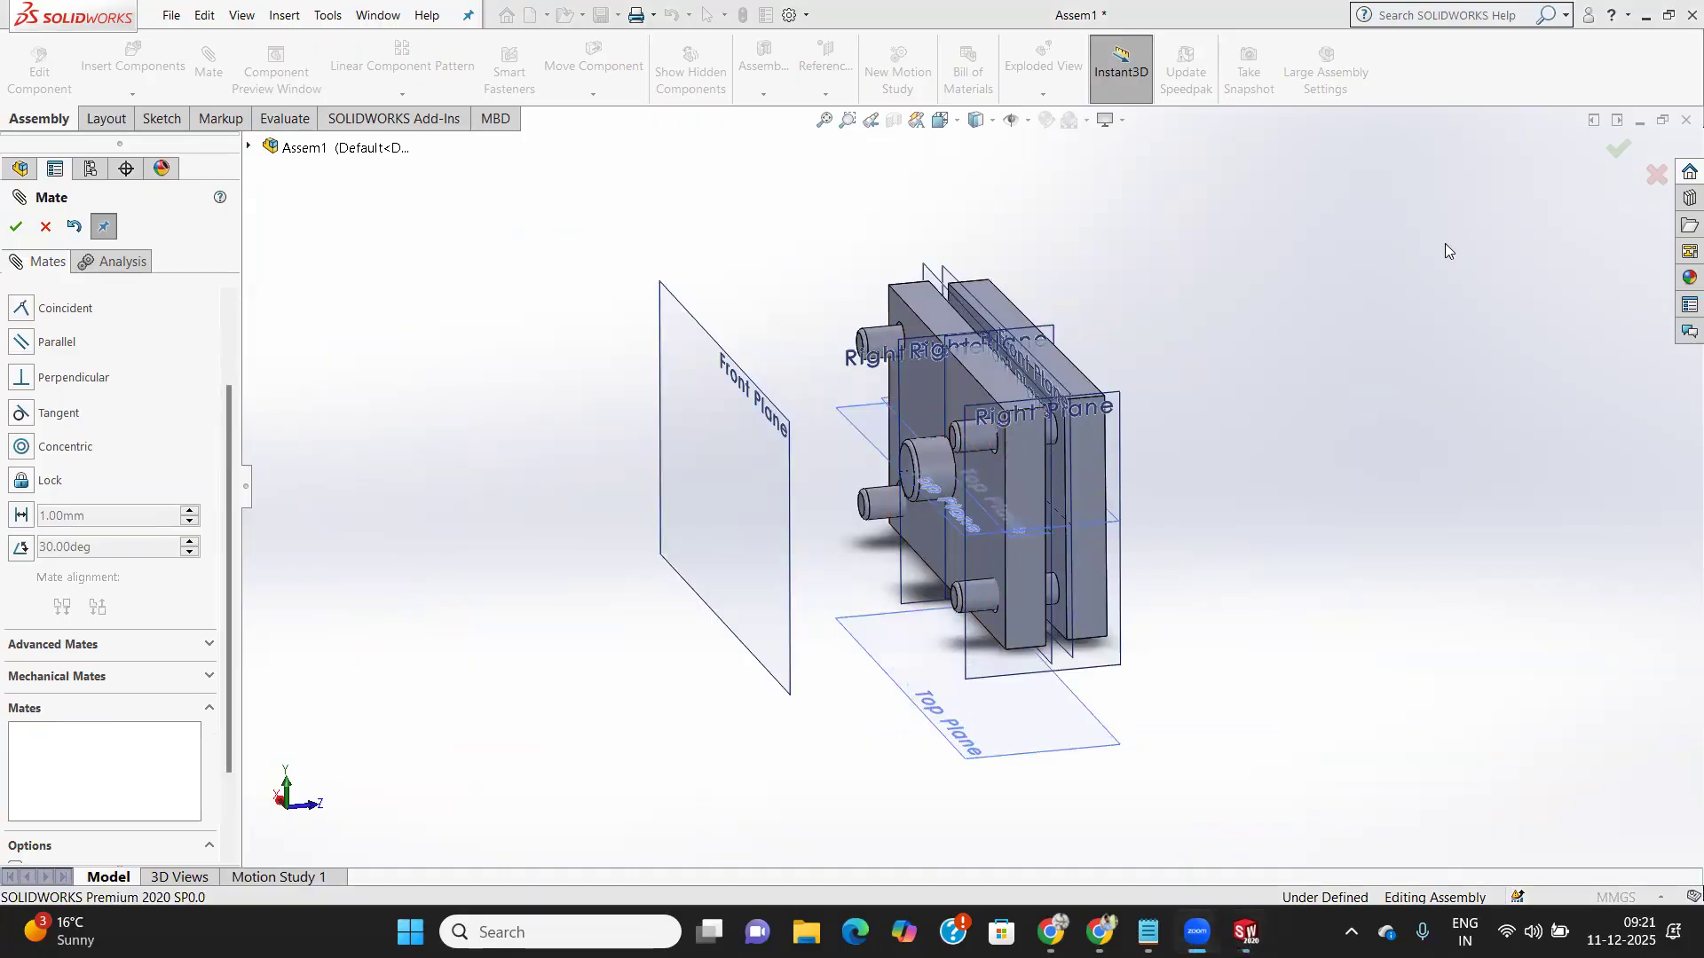
pyautogui.press('Escape')
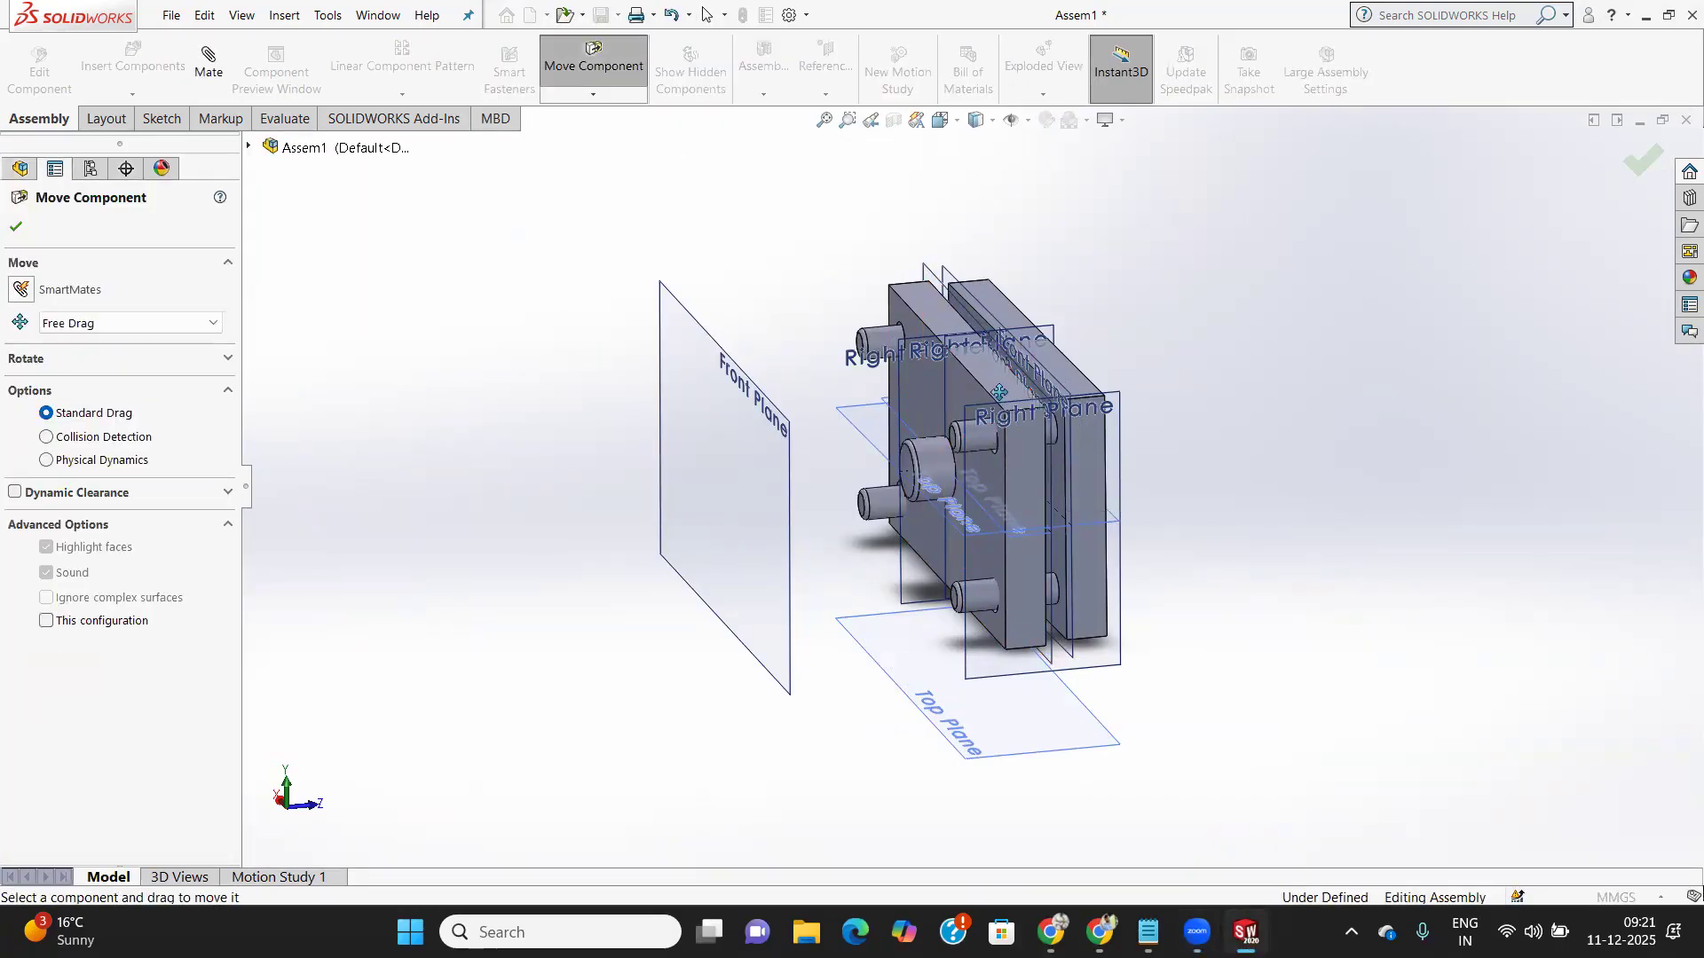
pyautogui.moveTo(999, 392); pyautogui.dragTo(921, 403)
pyautogui.moveTo(1010, 482); pyautogui.dragTo(962, 458)
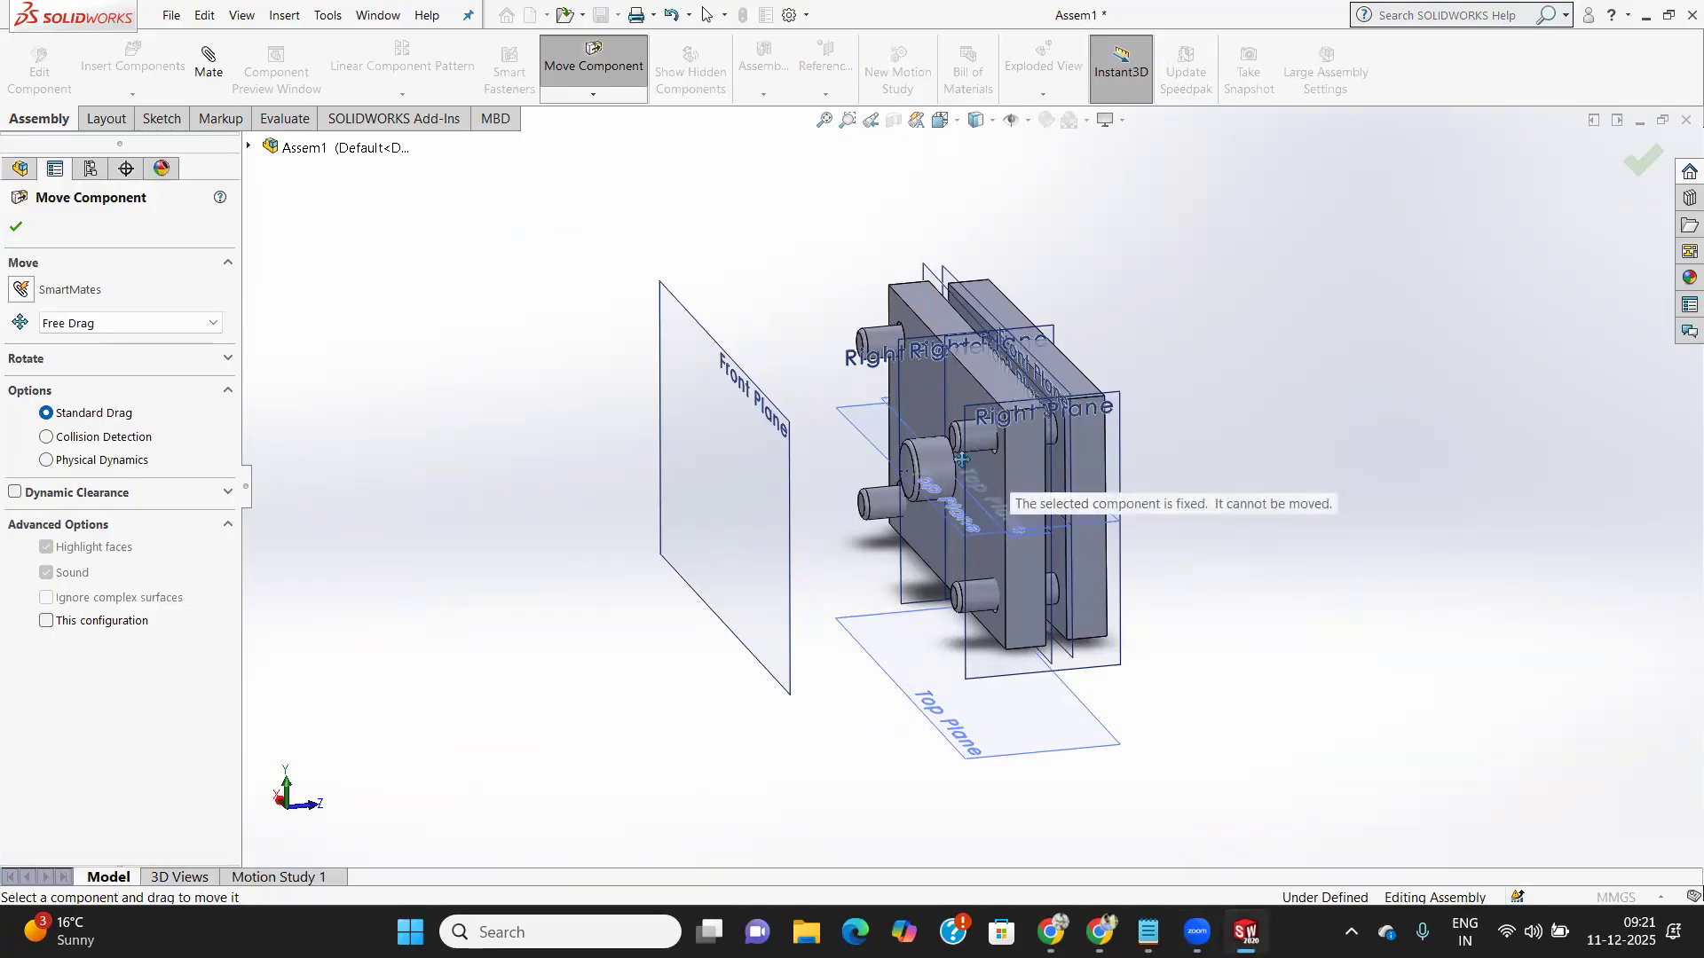
pyautogui.click(1019, 495)
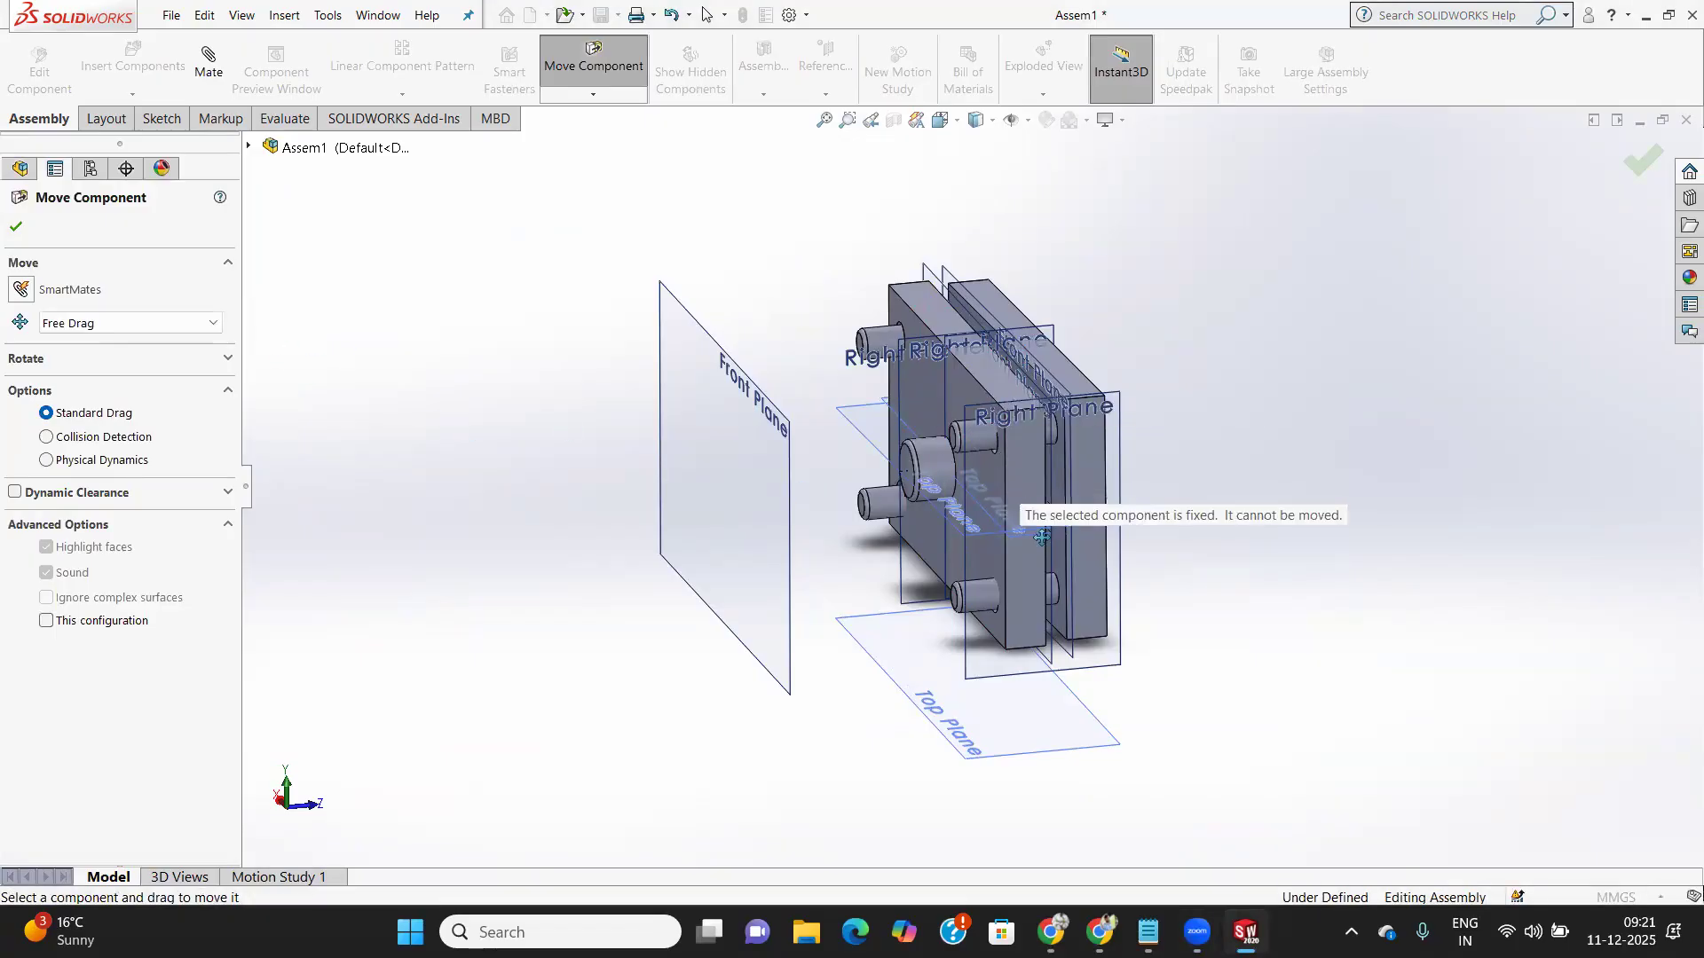
pyautogui.moveTo(1038, 529); pyautogui.dragTo(937, 522)
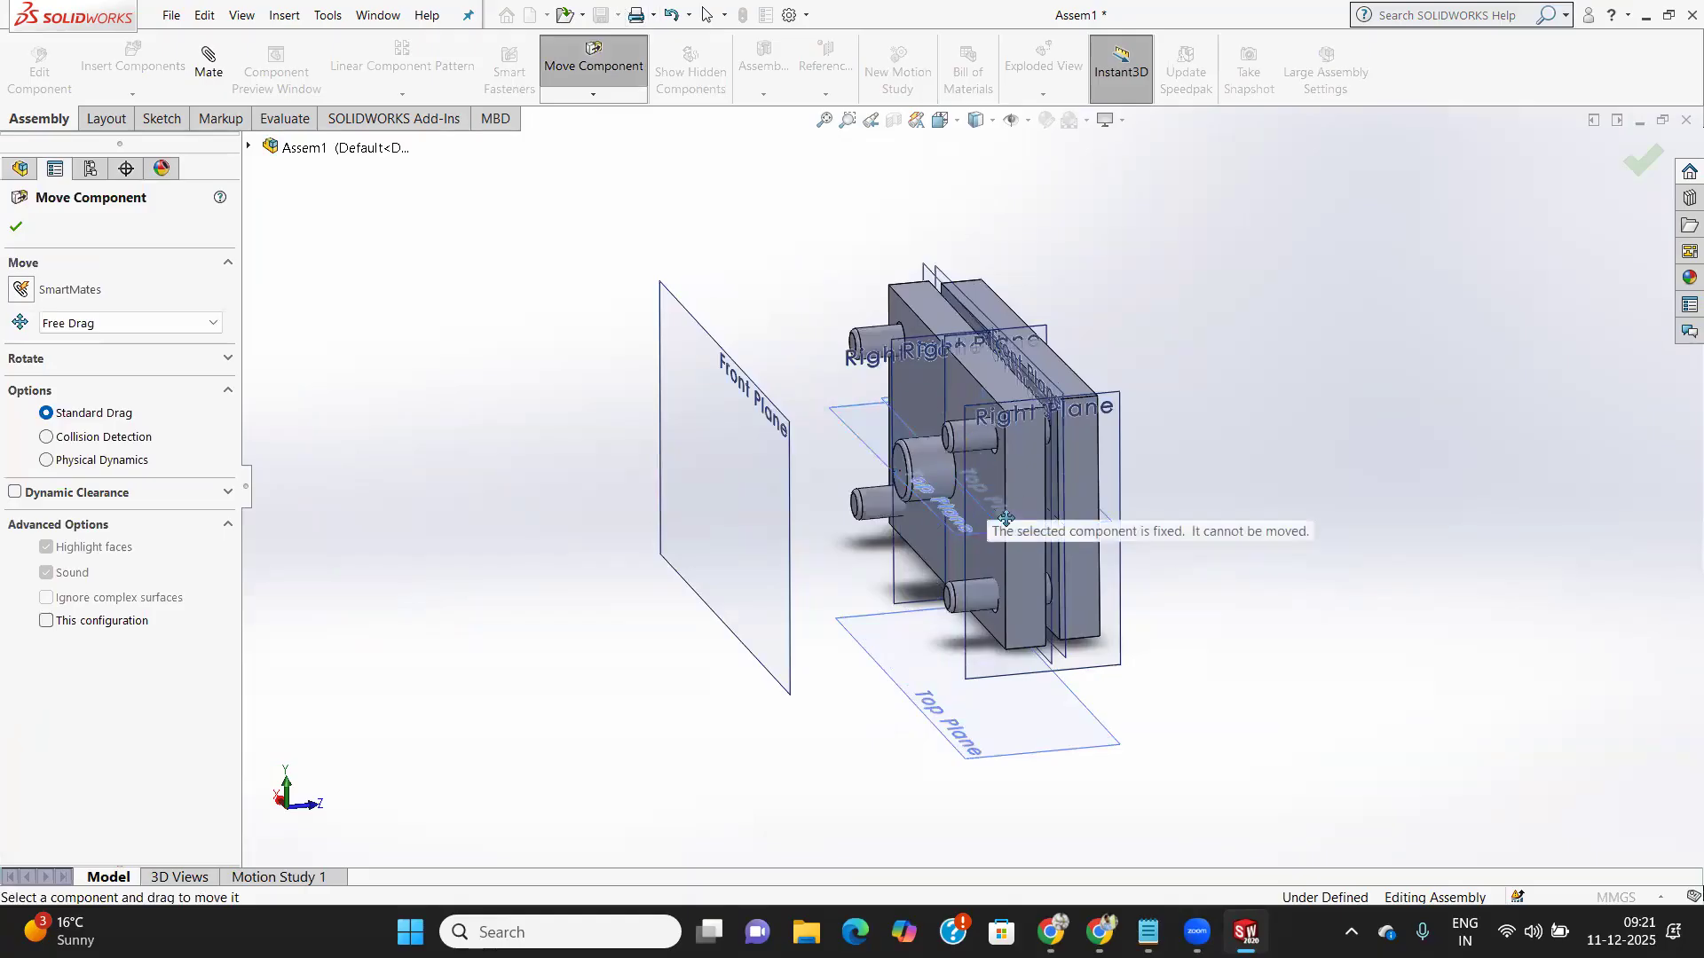
pyautogui.scroll(-5, 1005, 520)
pyautogui.click(999, 462)
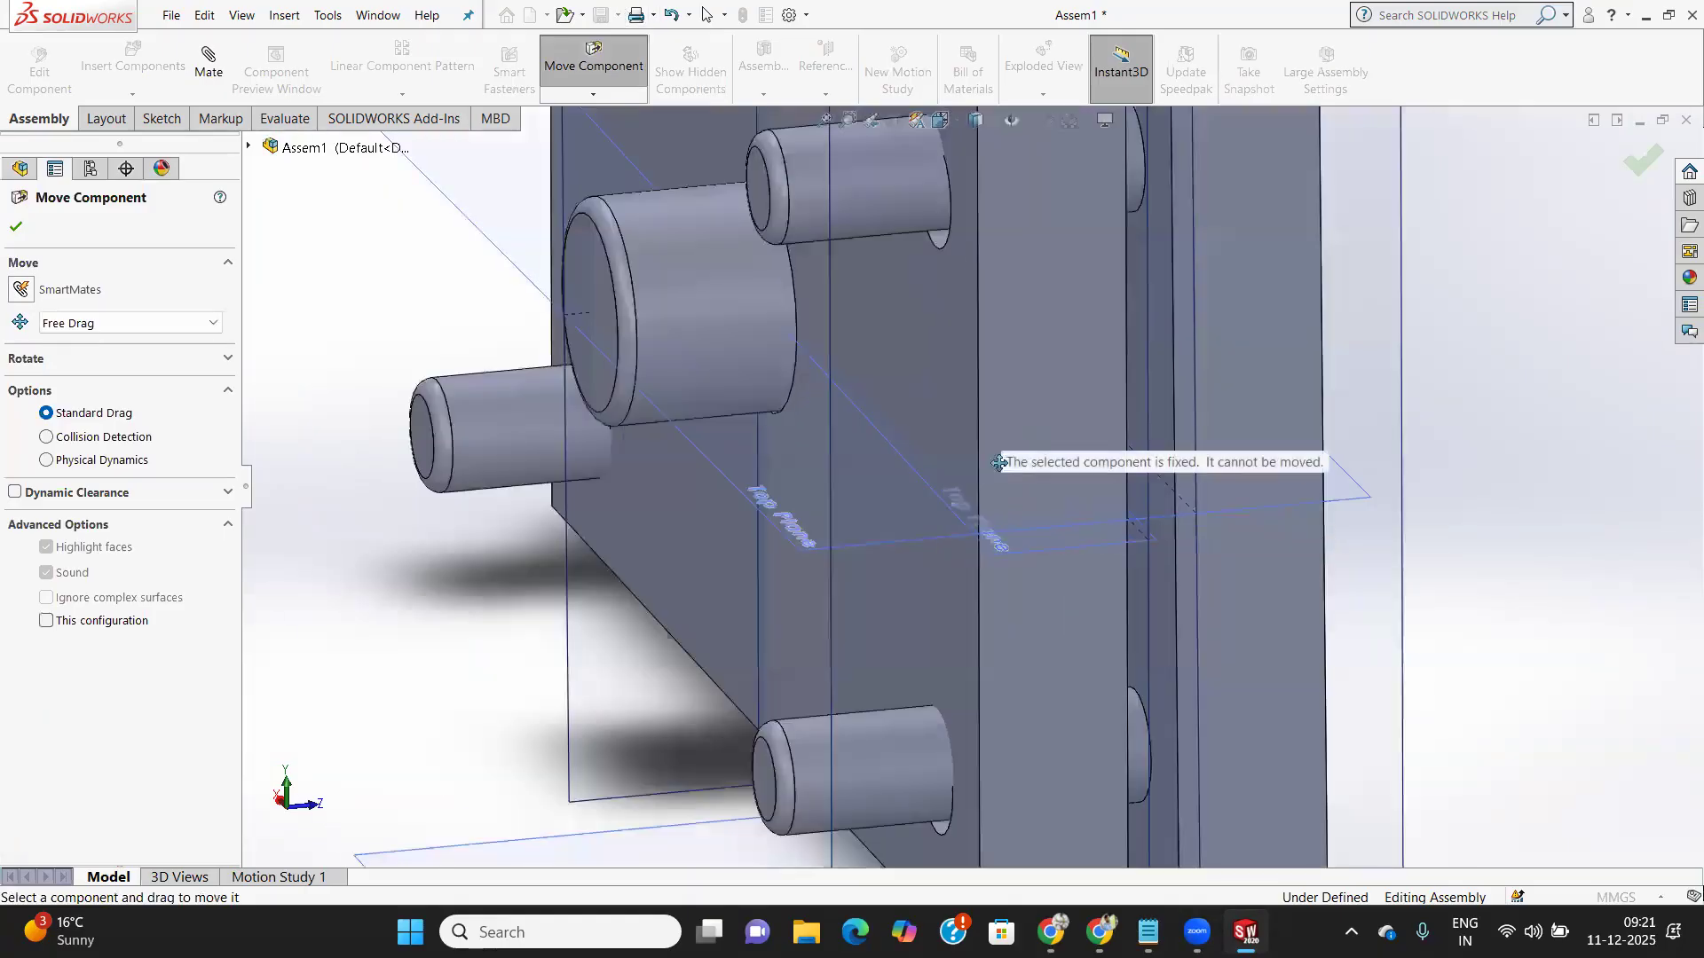
pyautogui.click(580, 97)
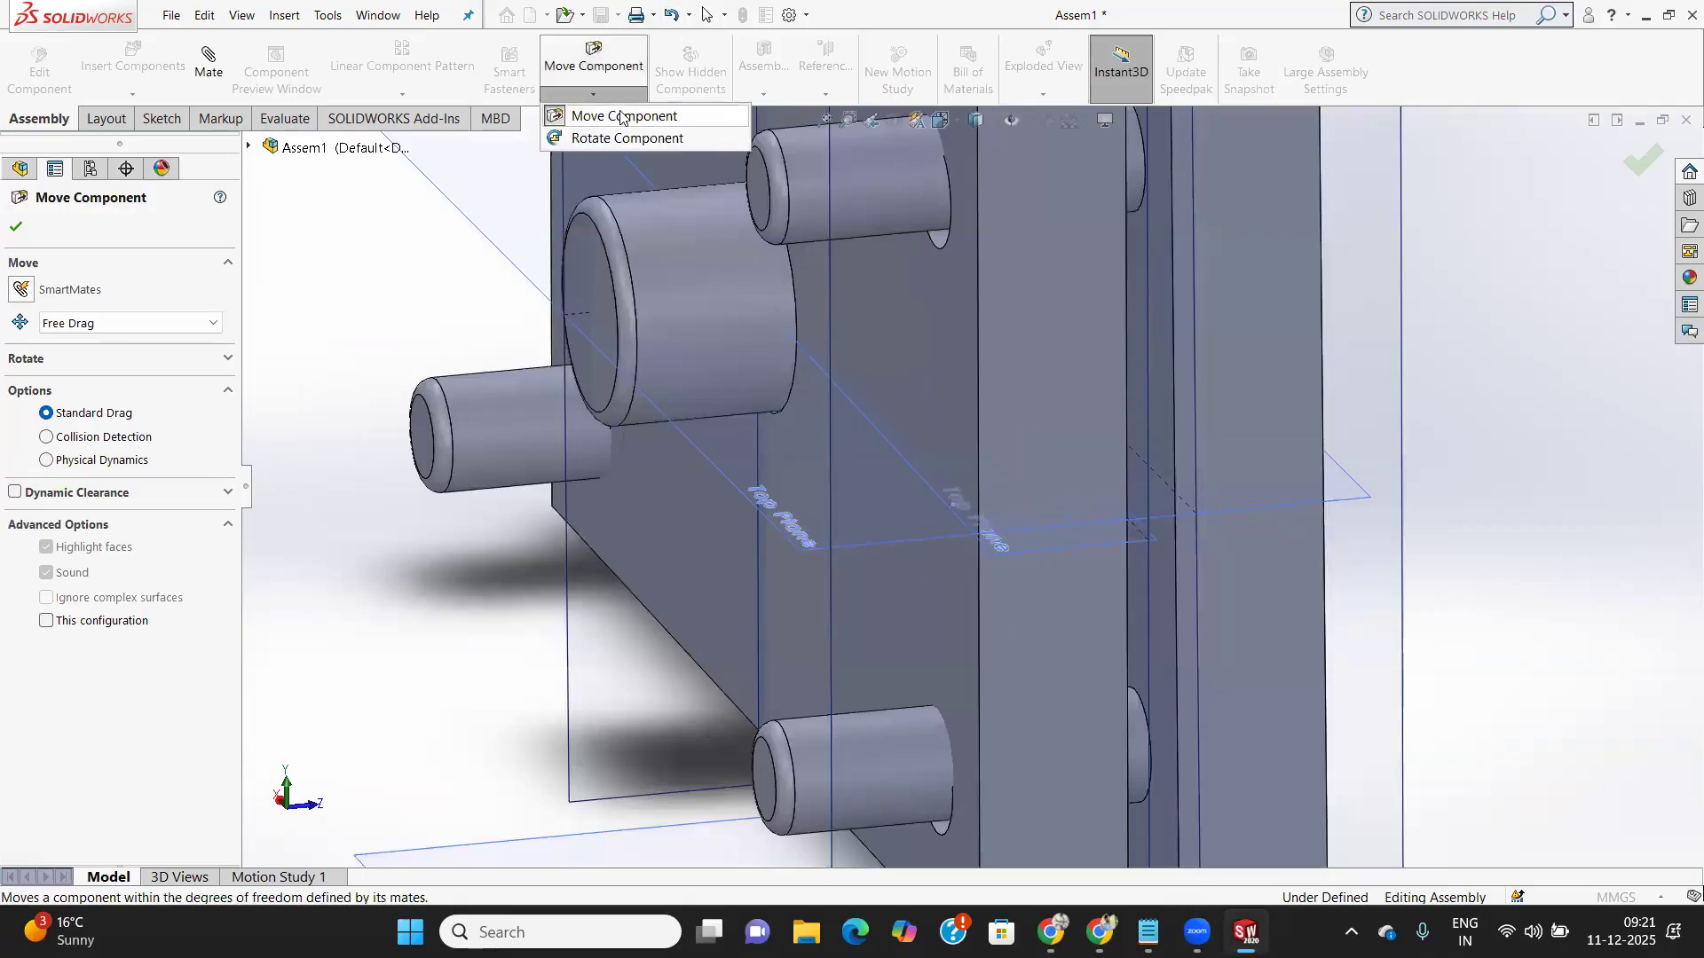
pyautogui.click(621, 115)
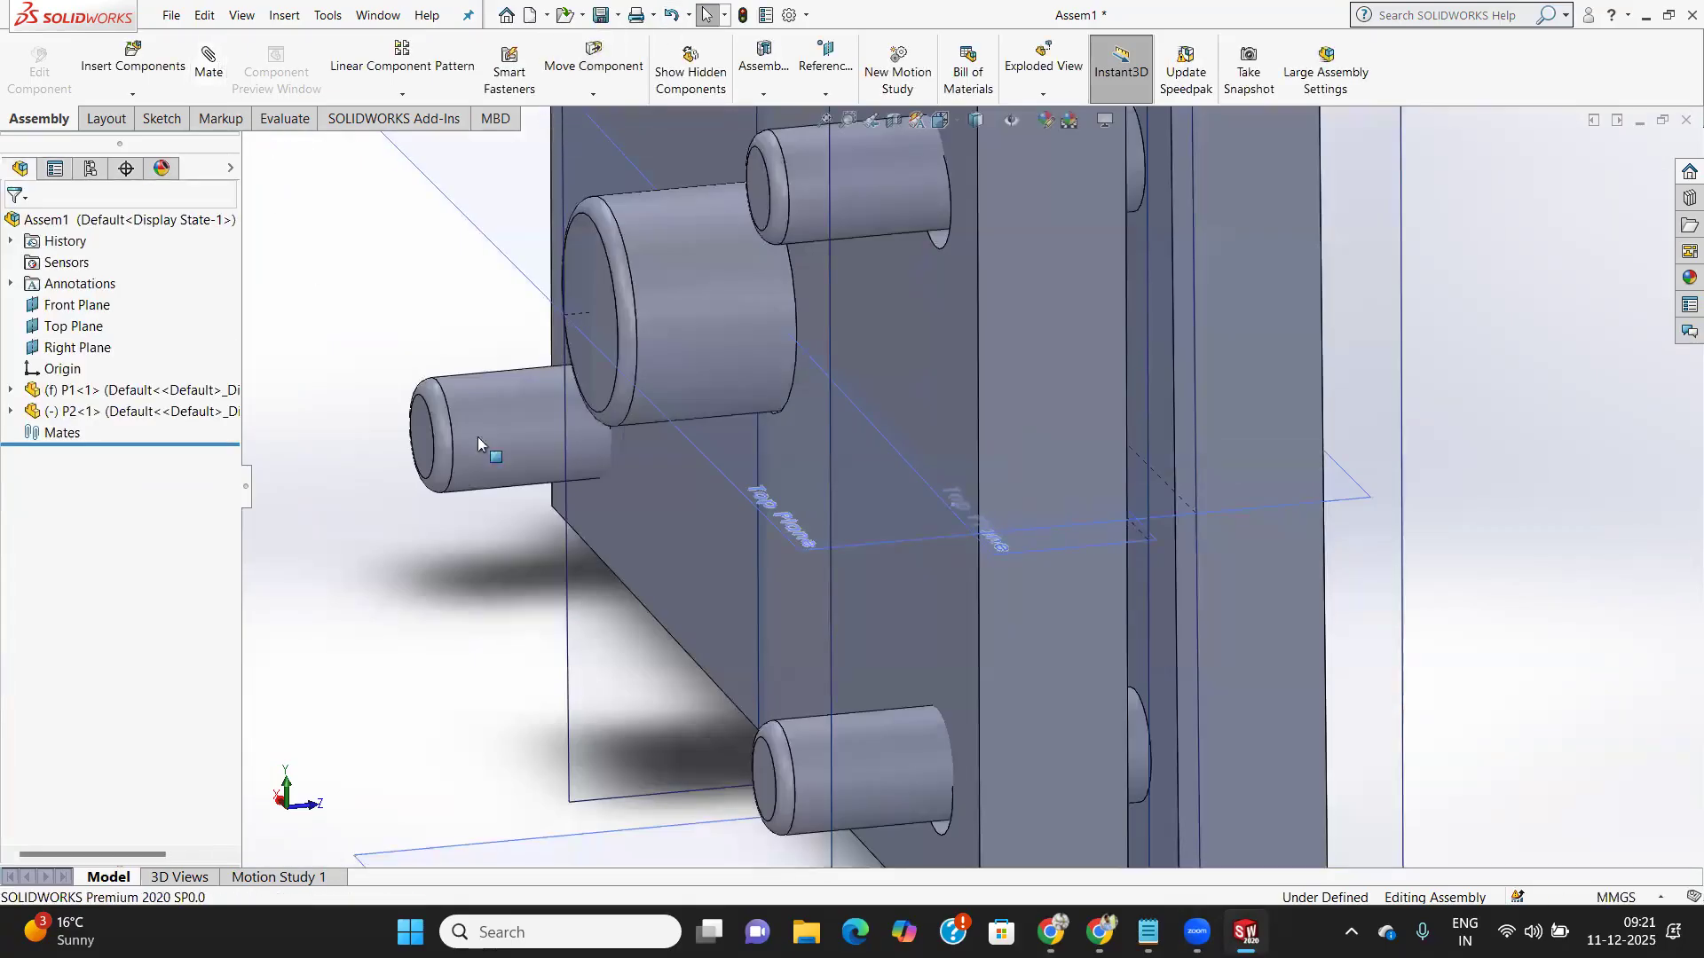
pyautogui.press('f')
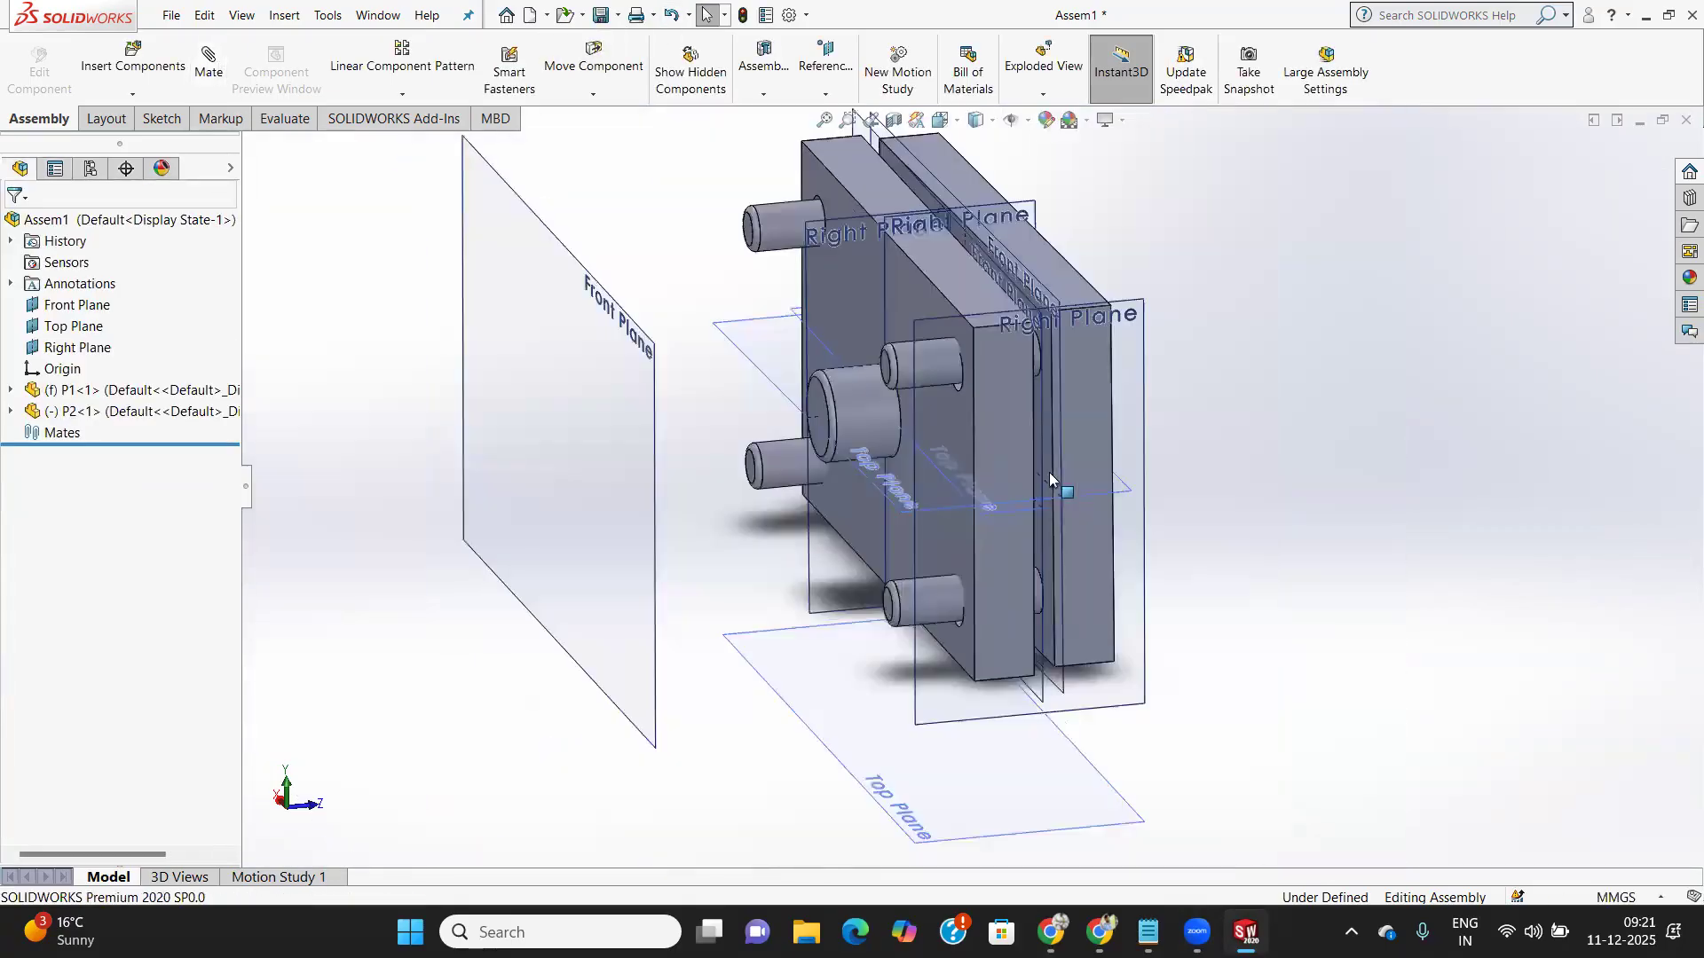
pyautogui.click(996, 396)
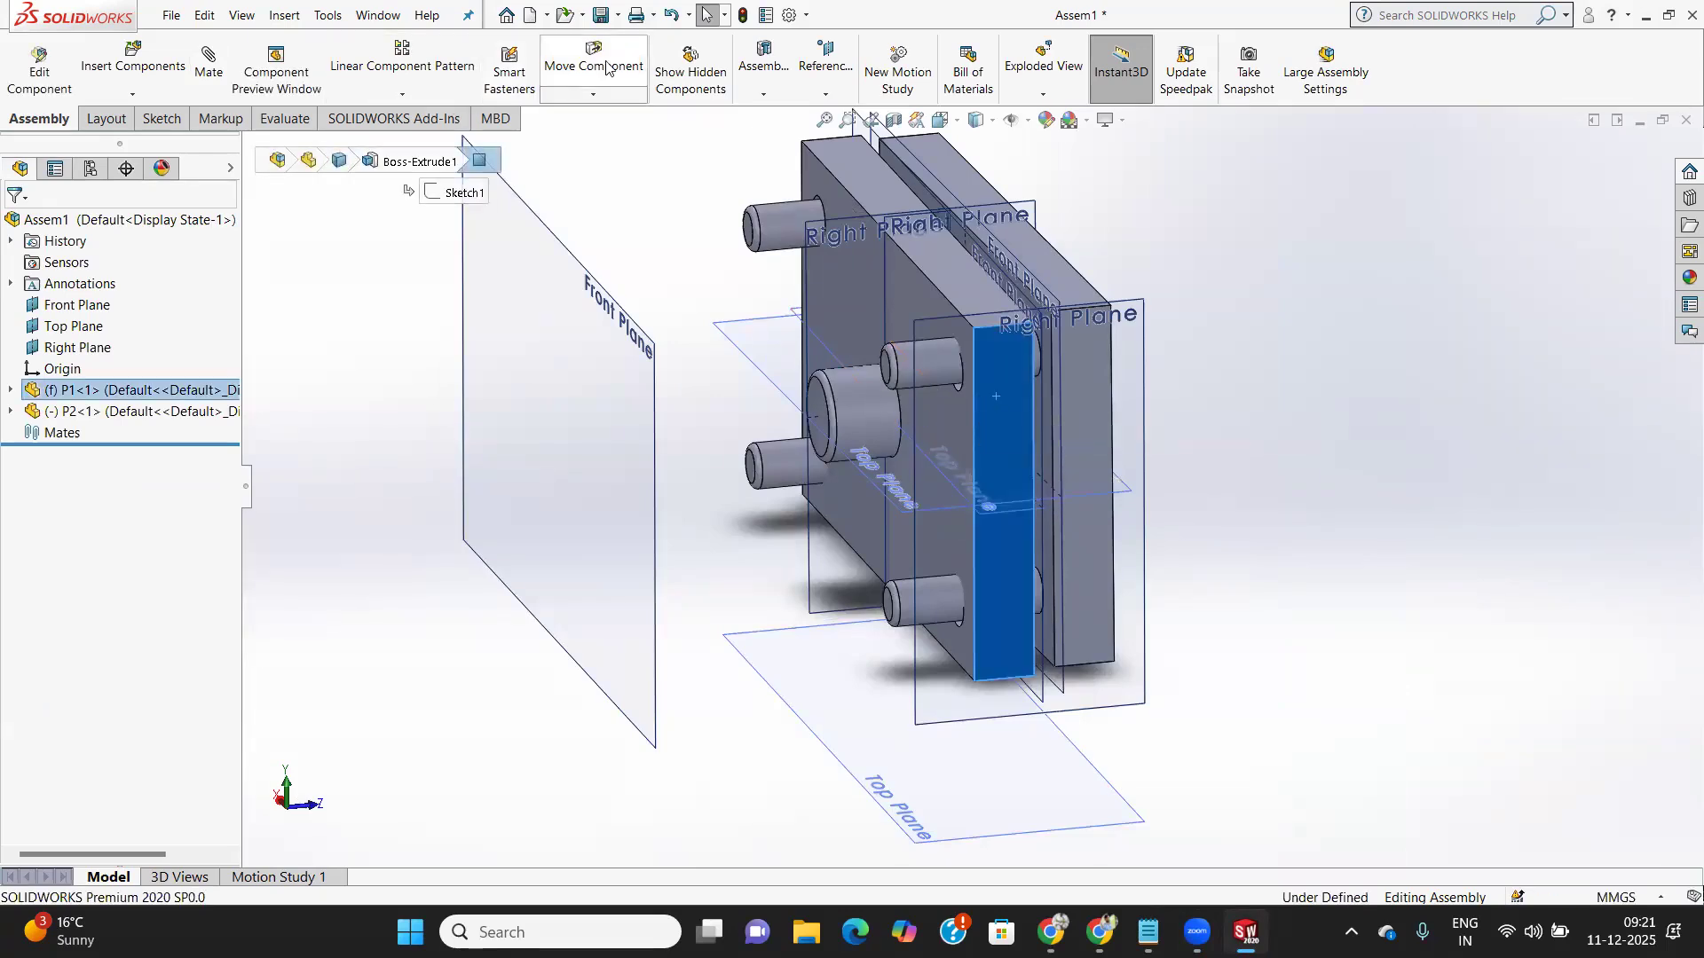
pyautogui.moveTo(987, 430); pyautogui.dragTo(916, 451)
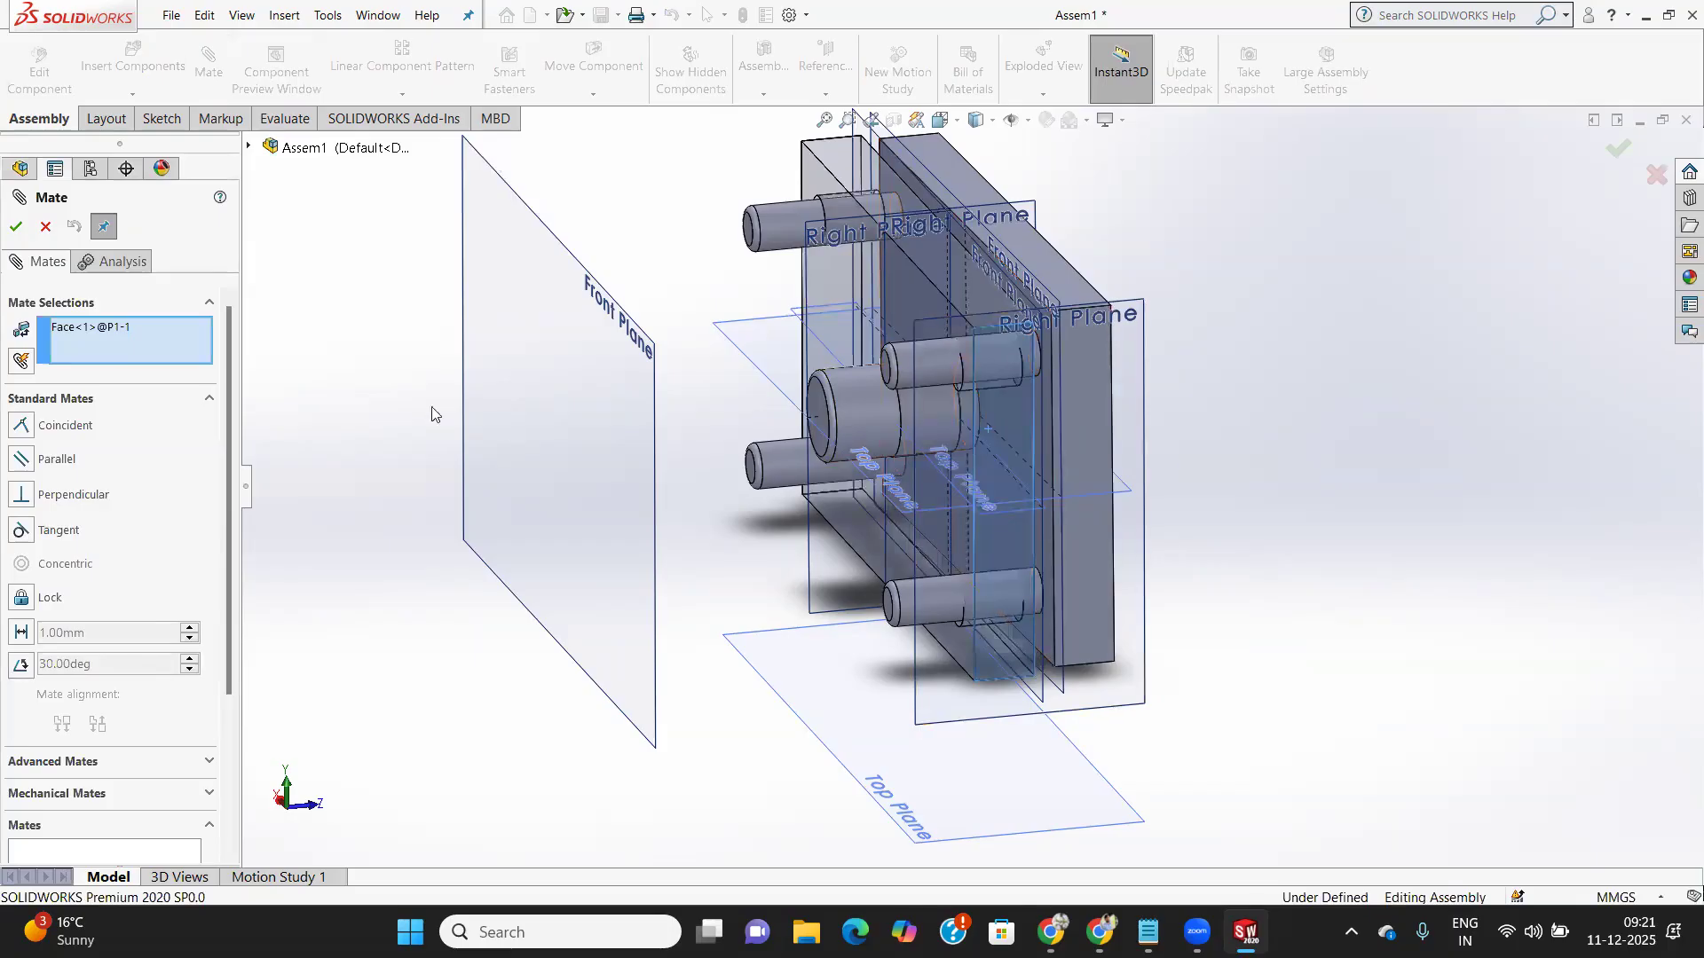
pyautogui.rightClick(76, 335)
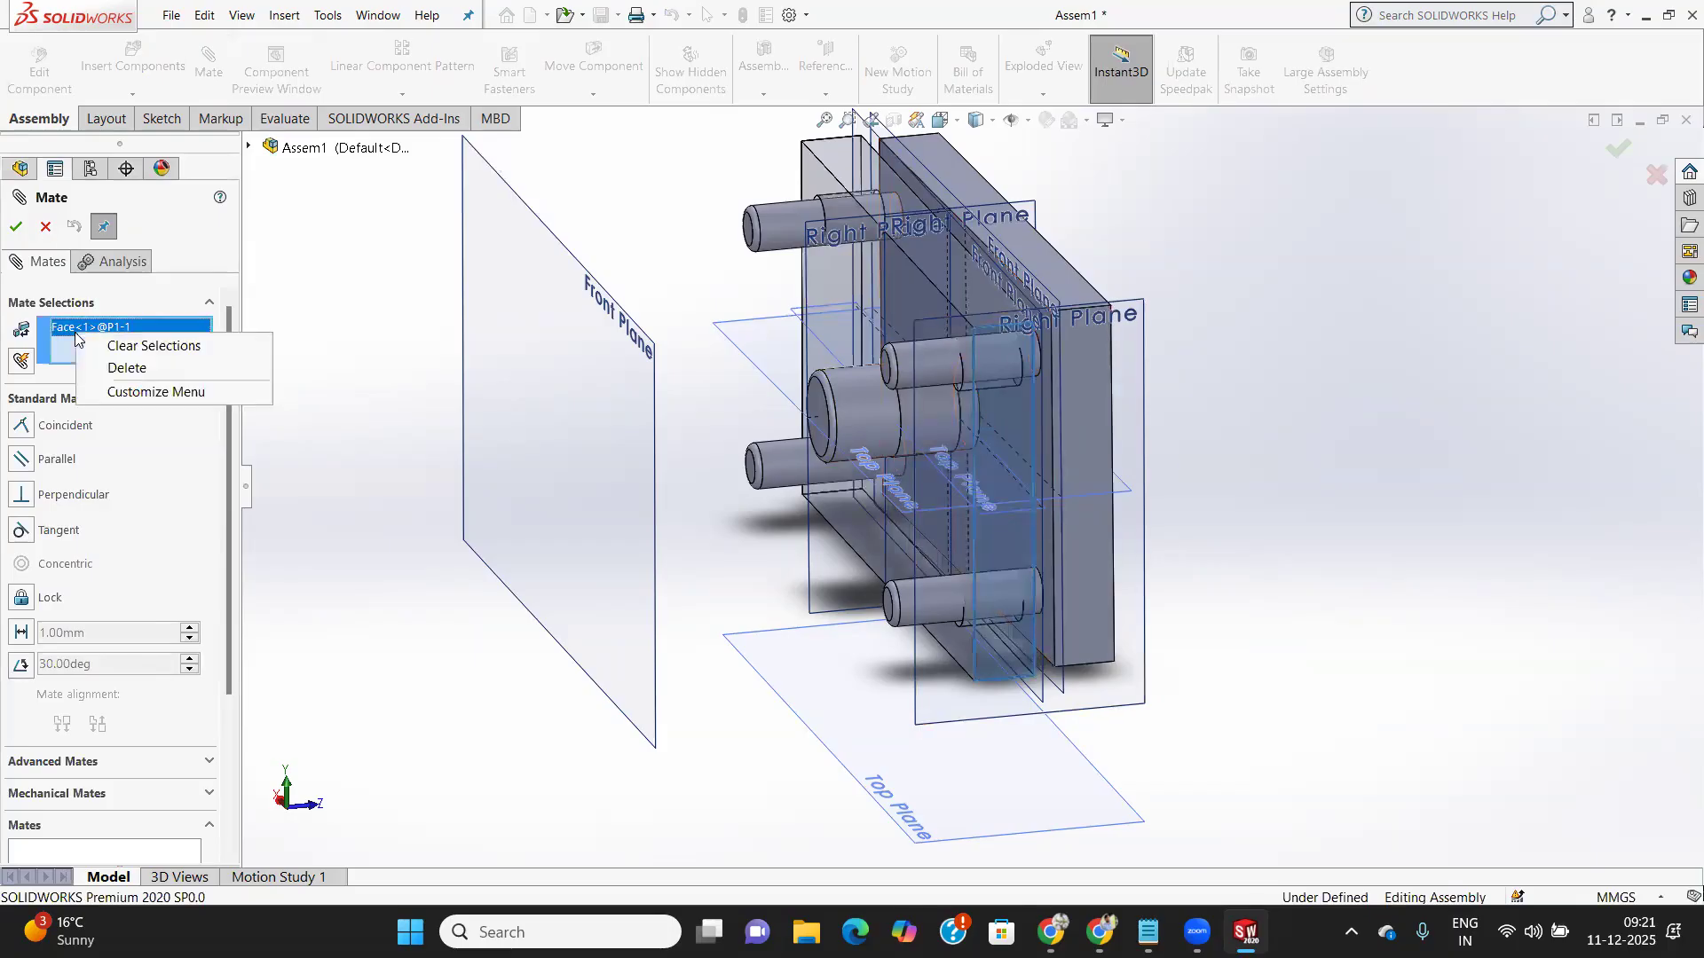
pyautogui.click(158, 365)
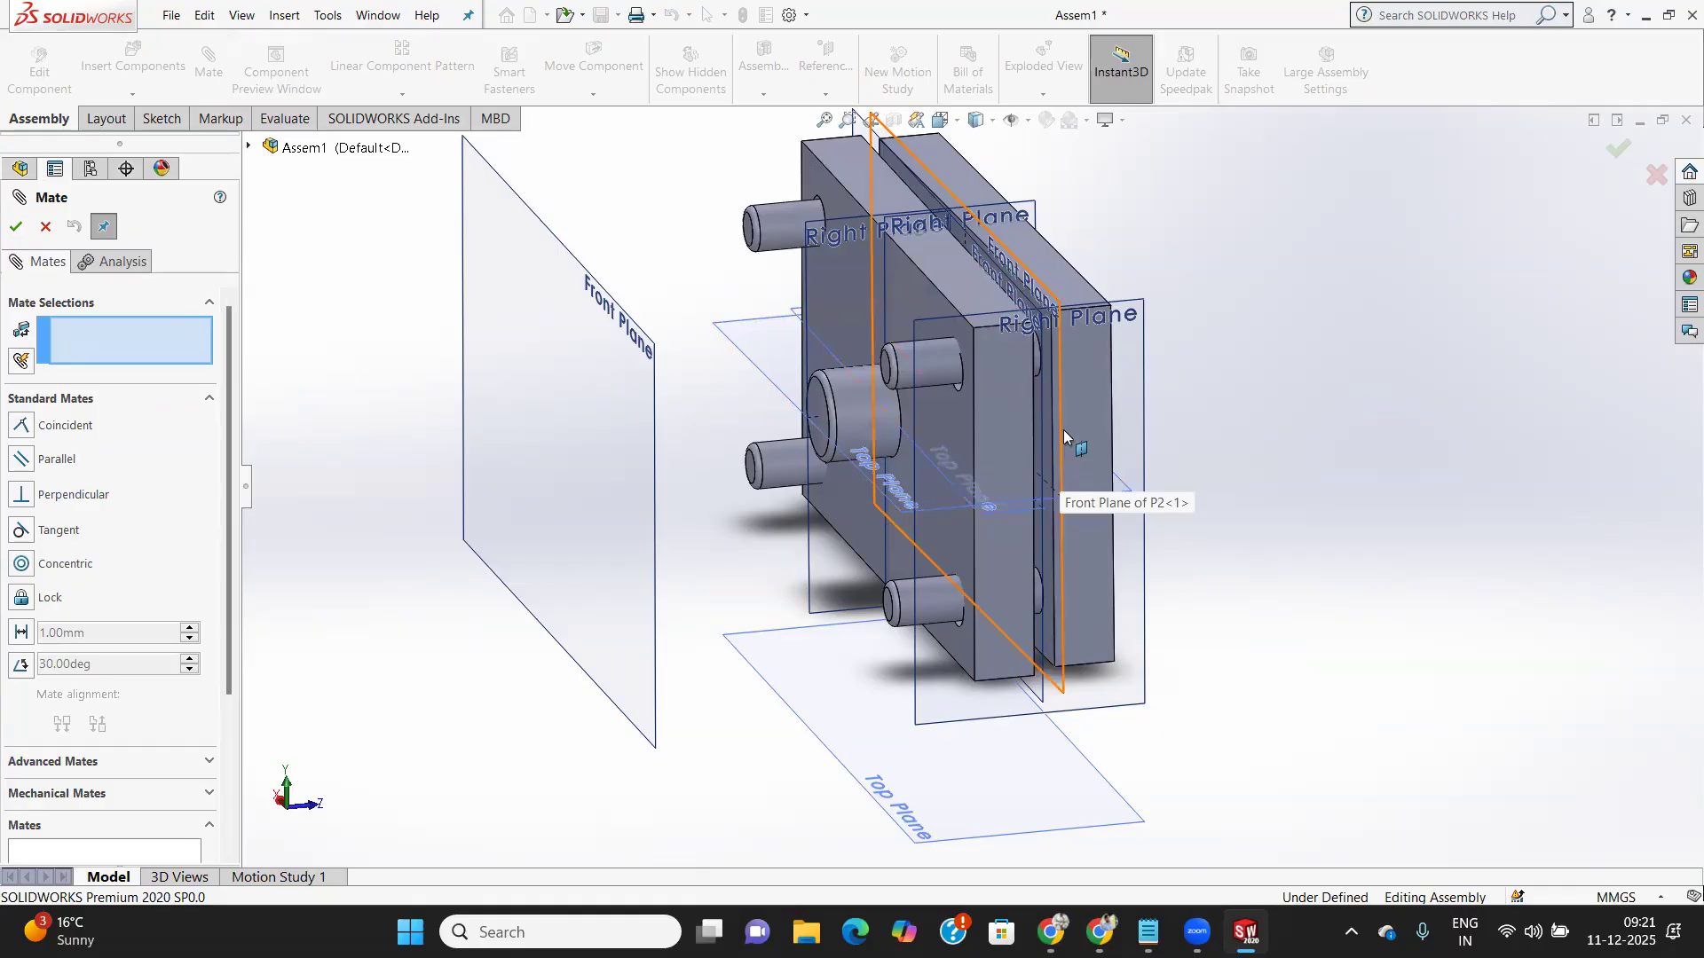
# Try a coincident and a parallel mate between P1's narrow side face and P2's large face on the pin side
pyautogui.scroll(2, 1063, 429)
pyautogui.scroll(-8, 1039, 439)
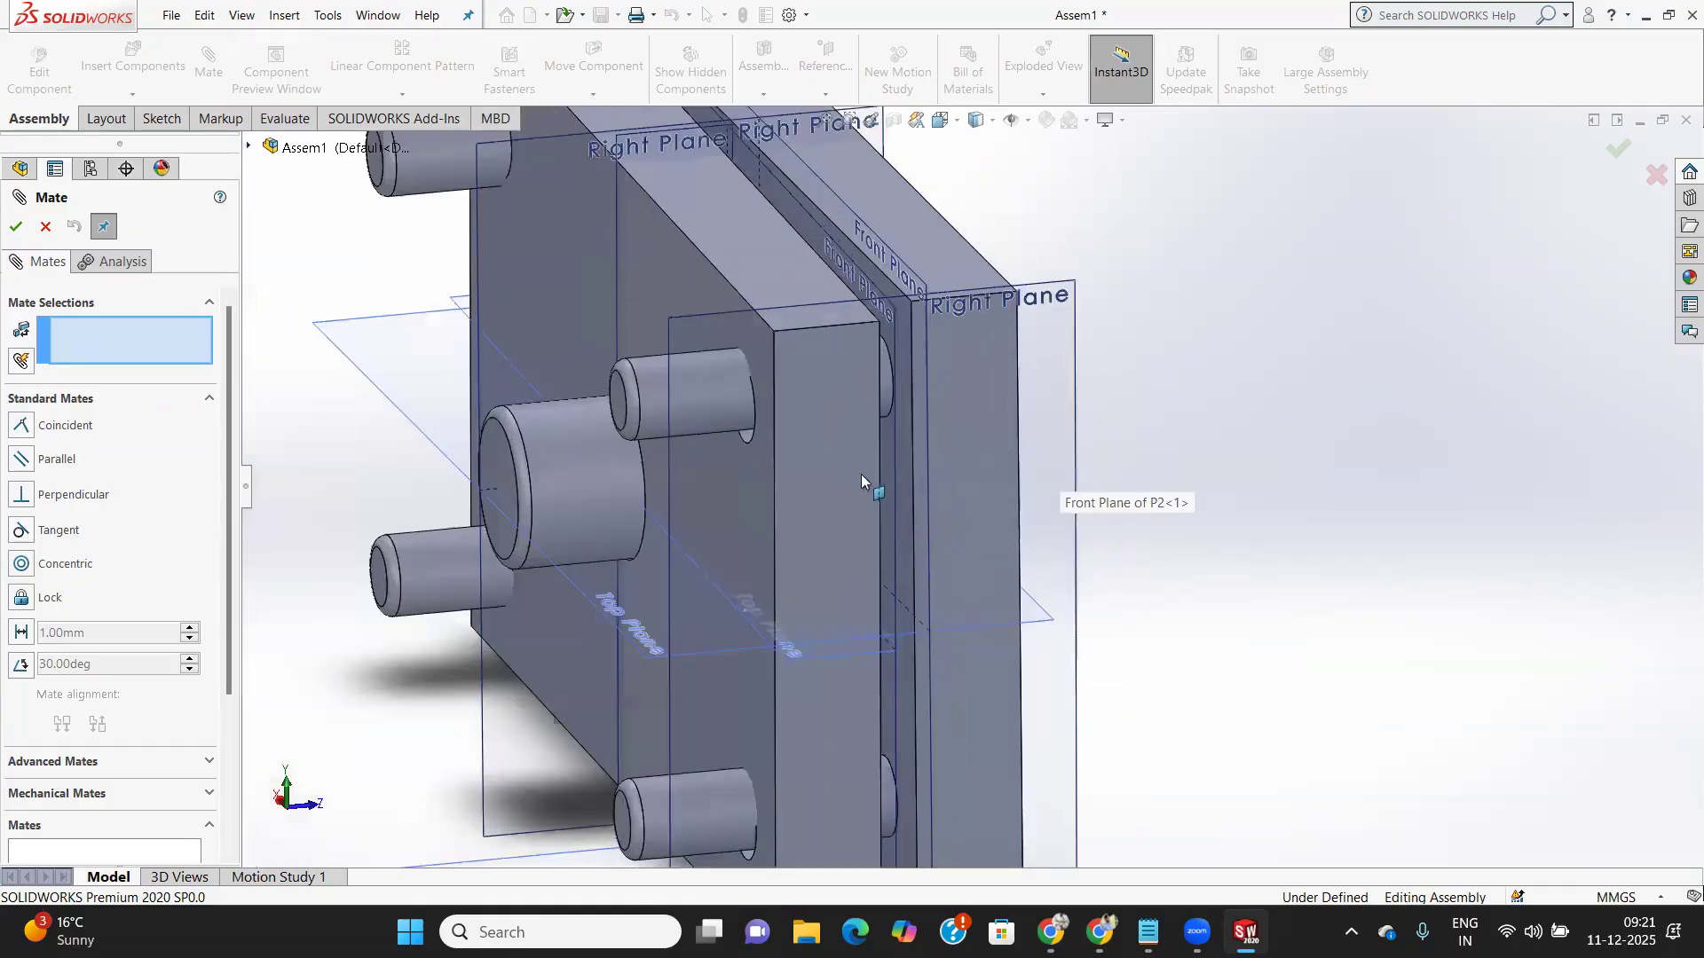
pyautogui.click(855, 473)
pyautogui.click(914, 479)
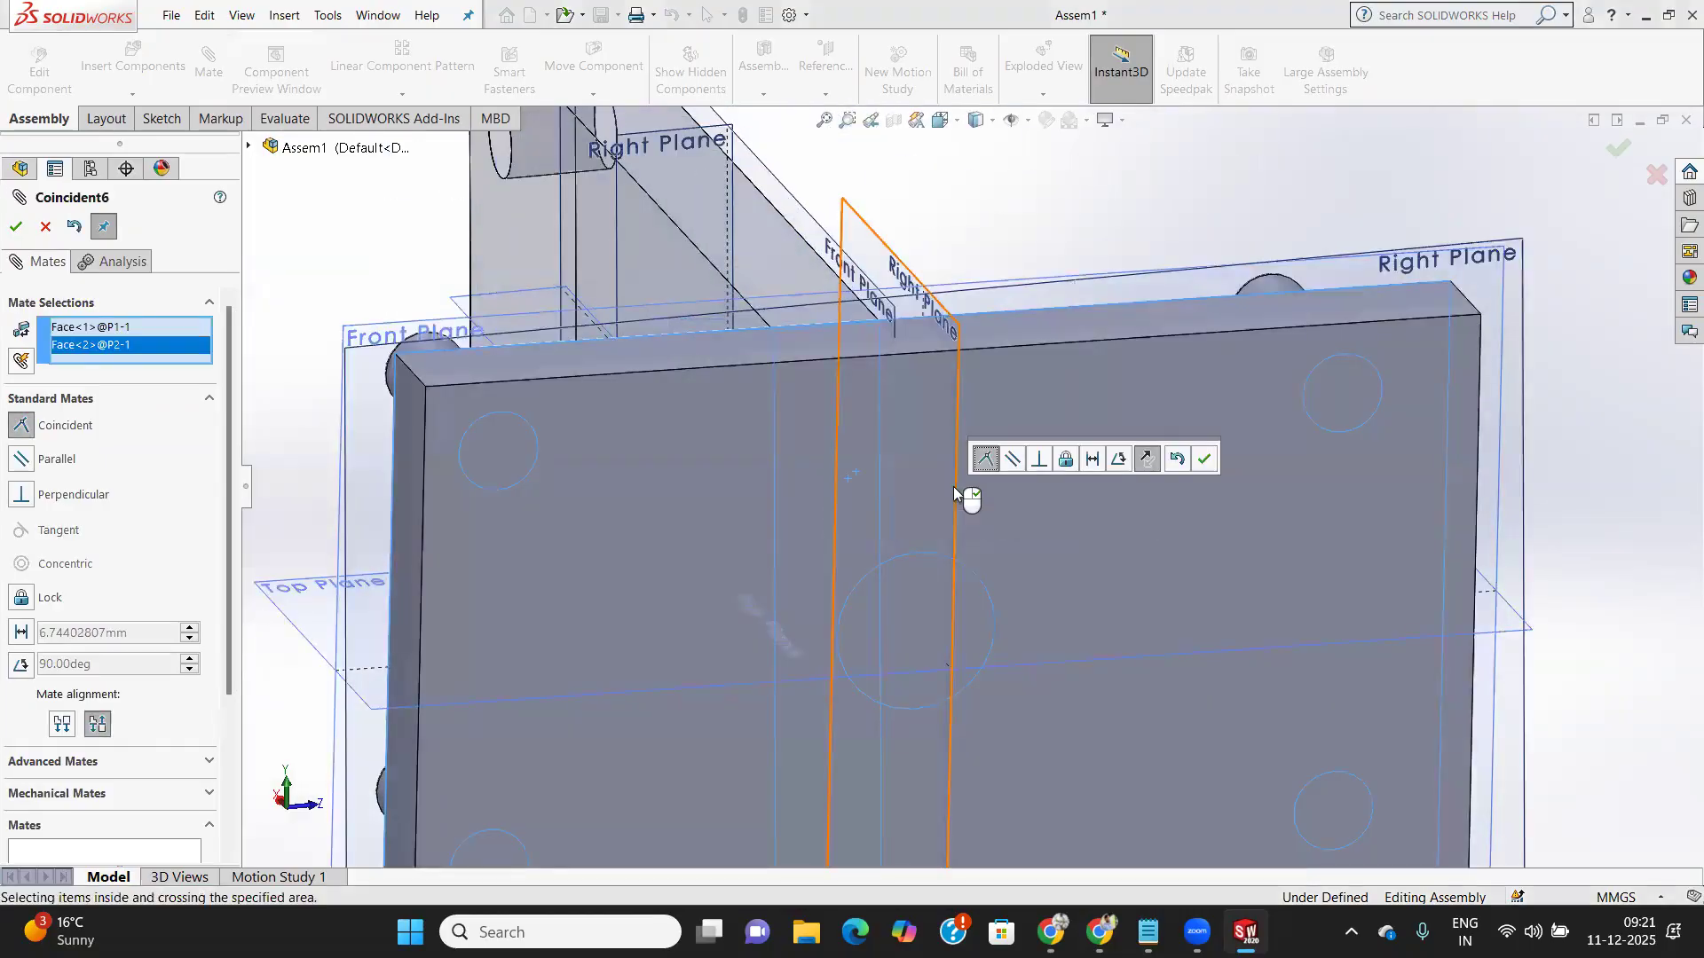
pyautogui.scroll(5, 953, 486)
pyautogui.moveTo(953, 486); pyautogui.dragTo(1099, 660, button='middle')
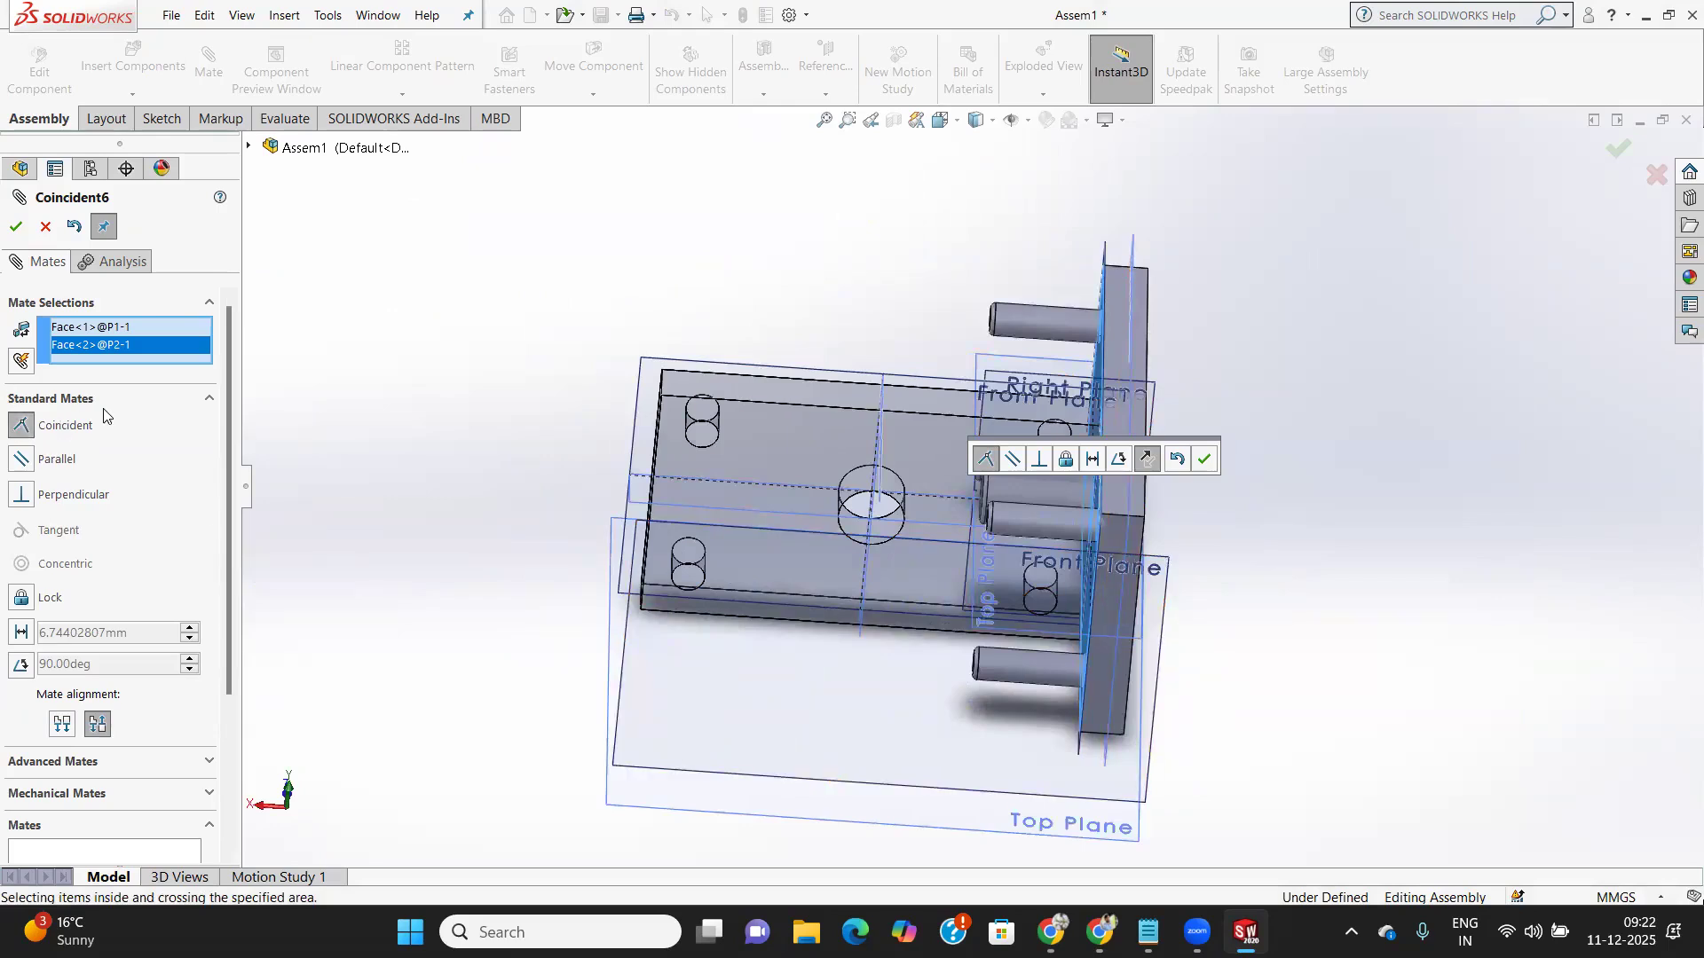
pyautogui.click(49, 462)
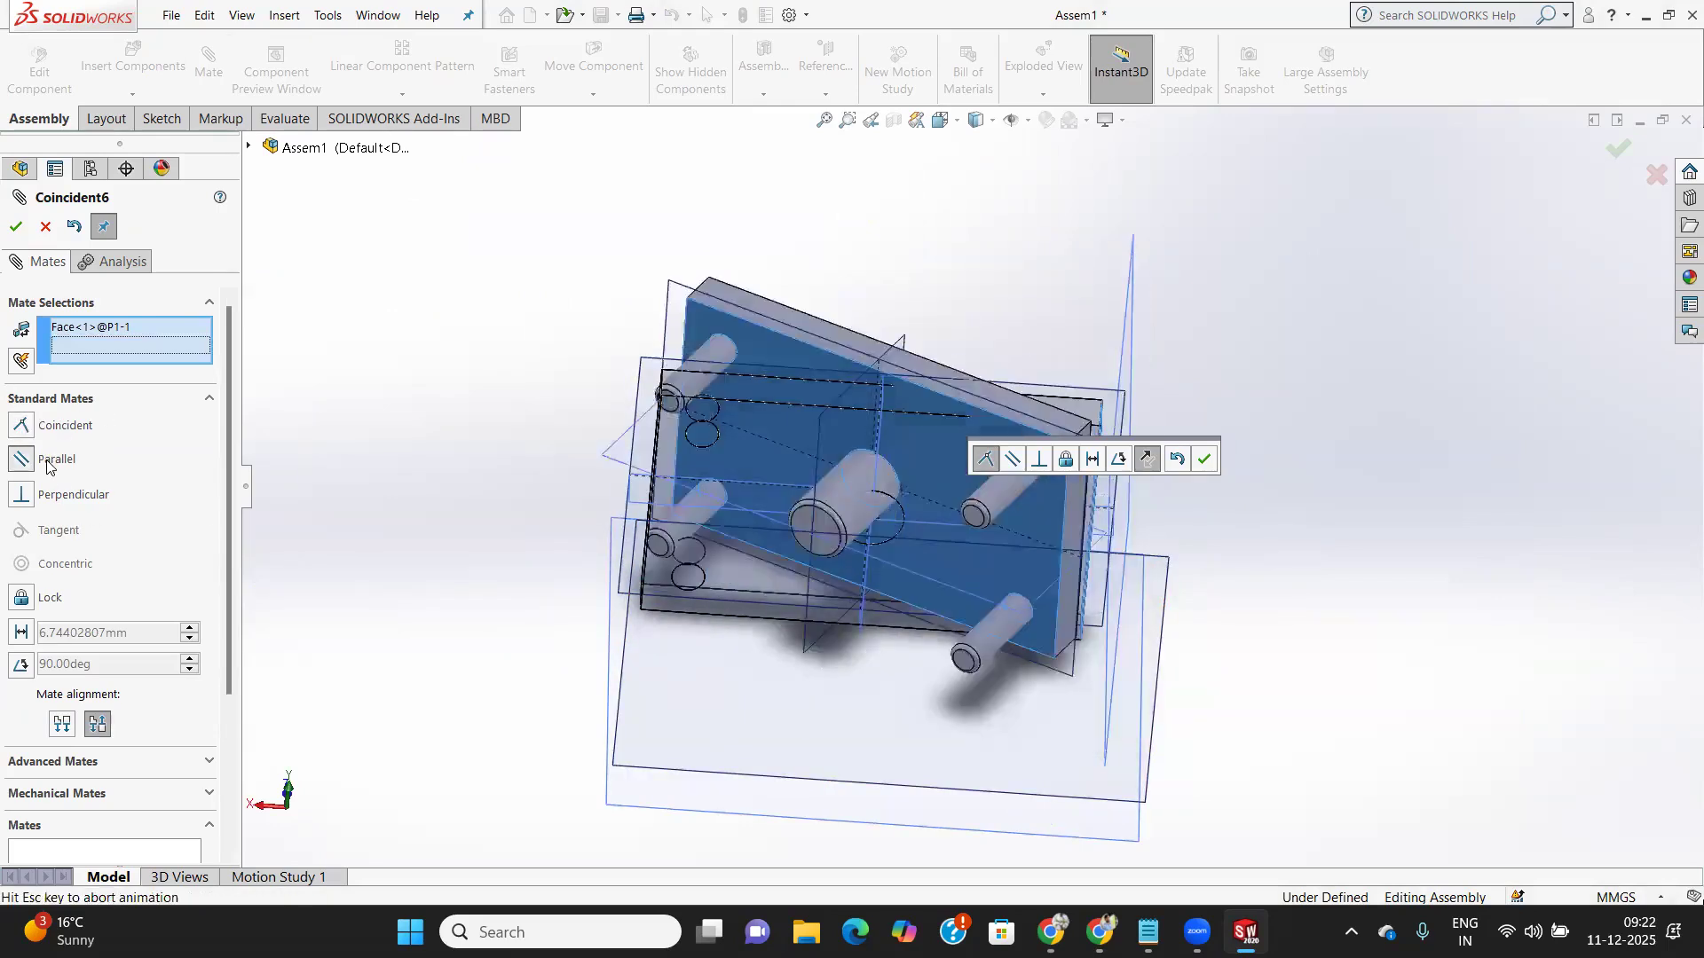
pyautogui.scroll(3, 895, 465)
pyautogui.scroll(-3, 894, 465)
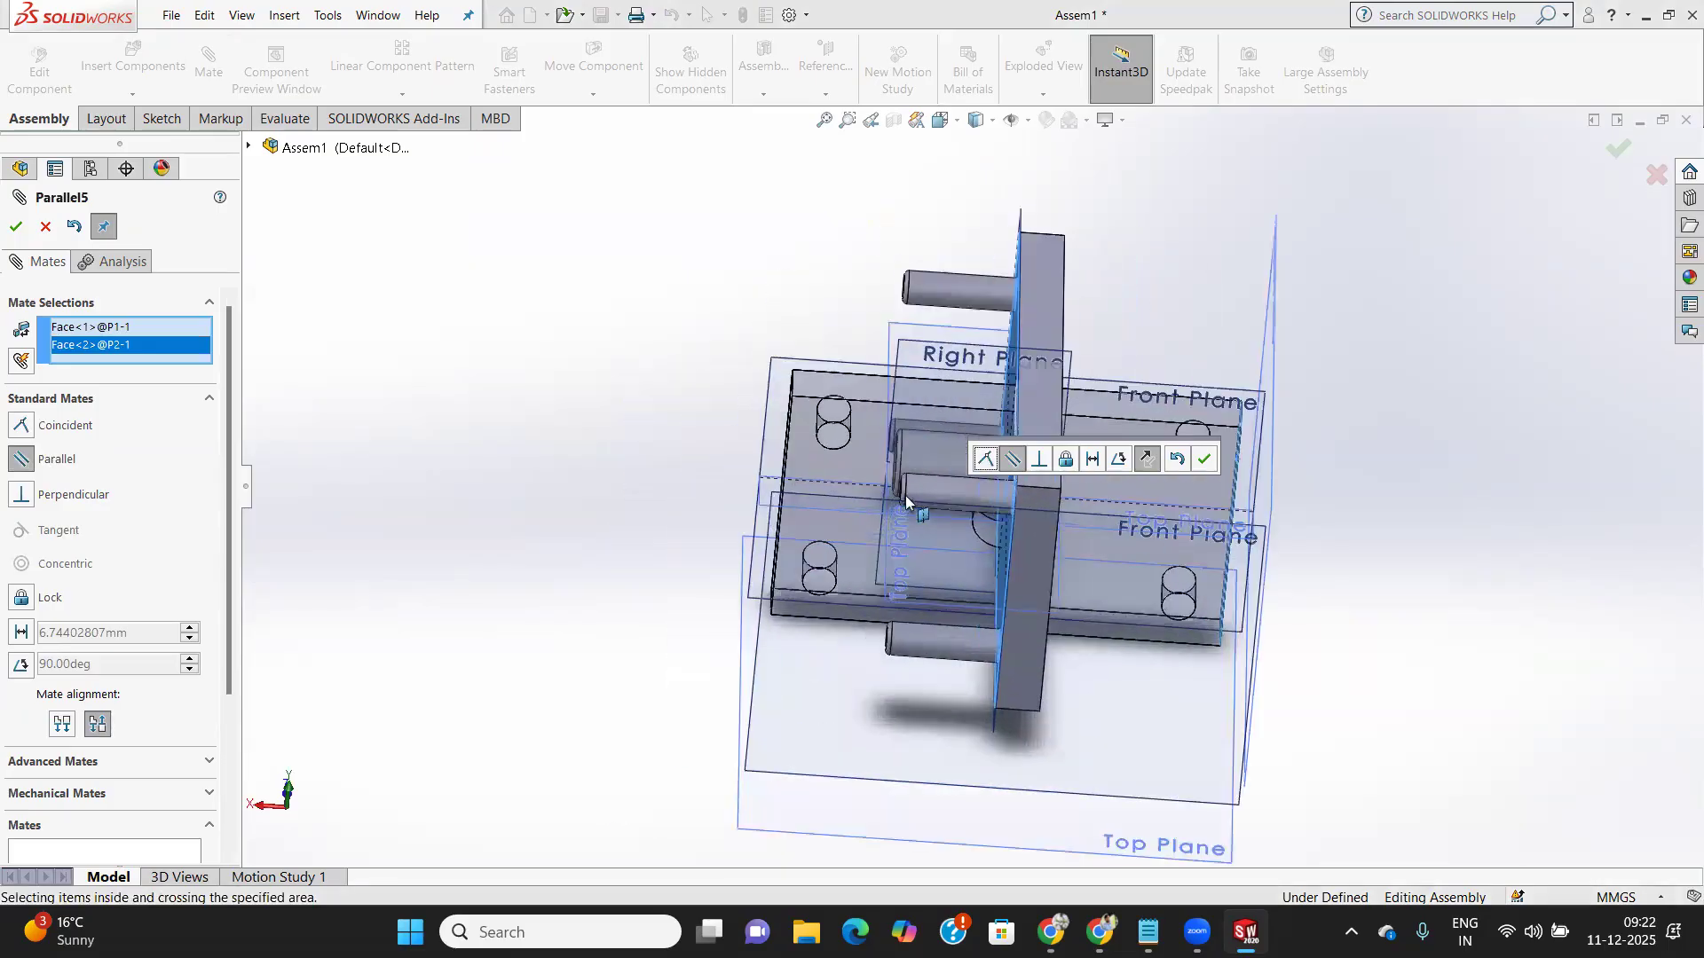
pyautogui.click(40, 229)
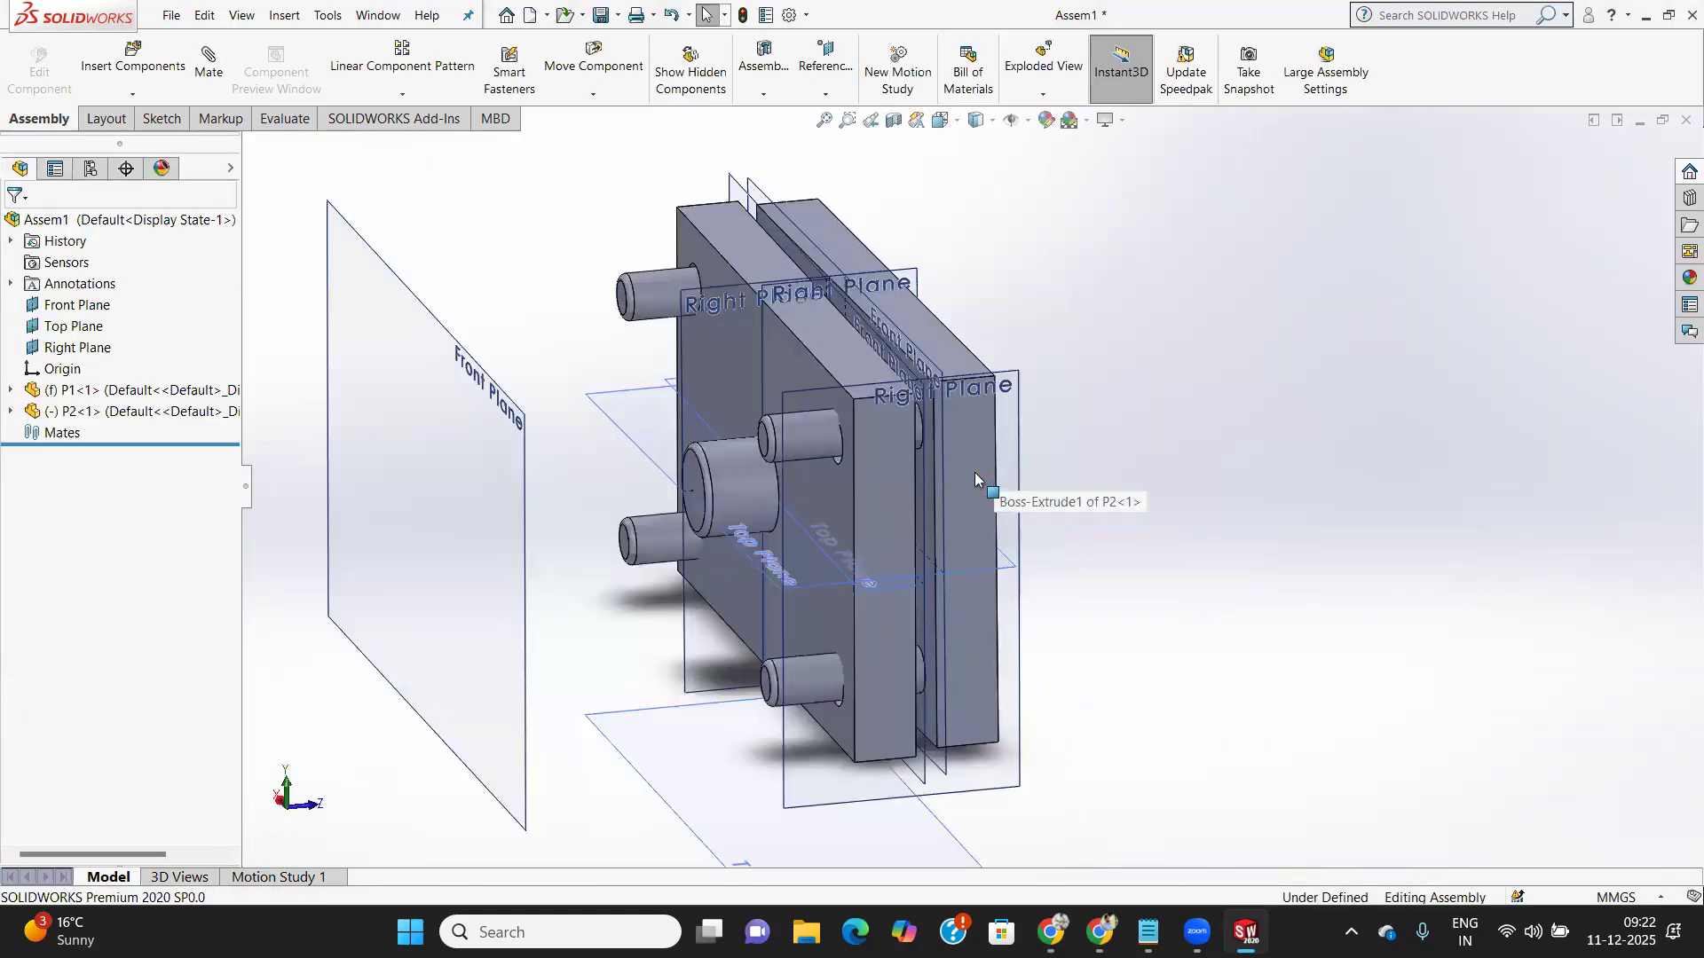
# Move plate P2 away from P1 so its pins are clear of the holes
pyautogui.click(974, 479)
pyautogui.moveTo(981, 498); pyautogui.dragTo(1405, 464)
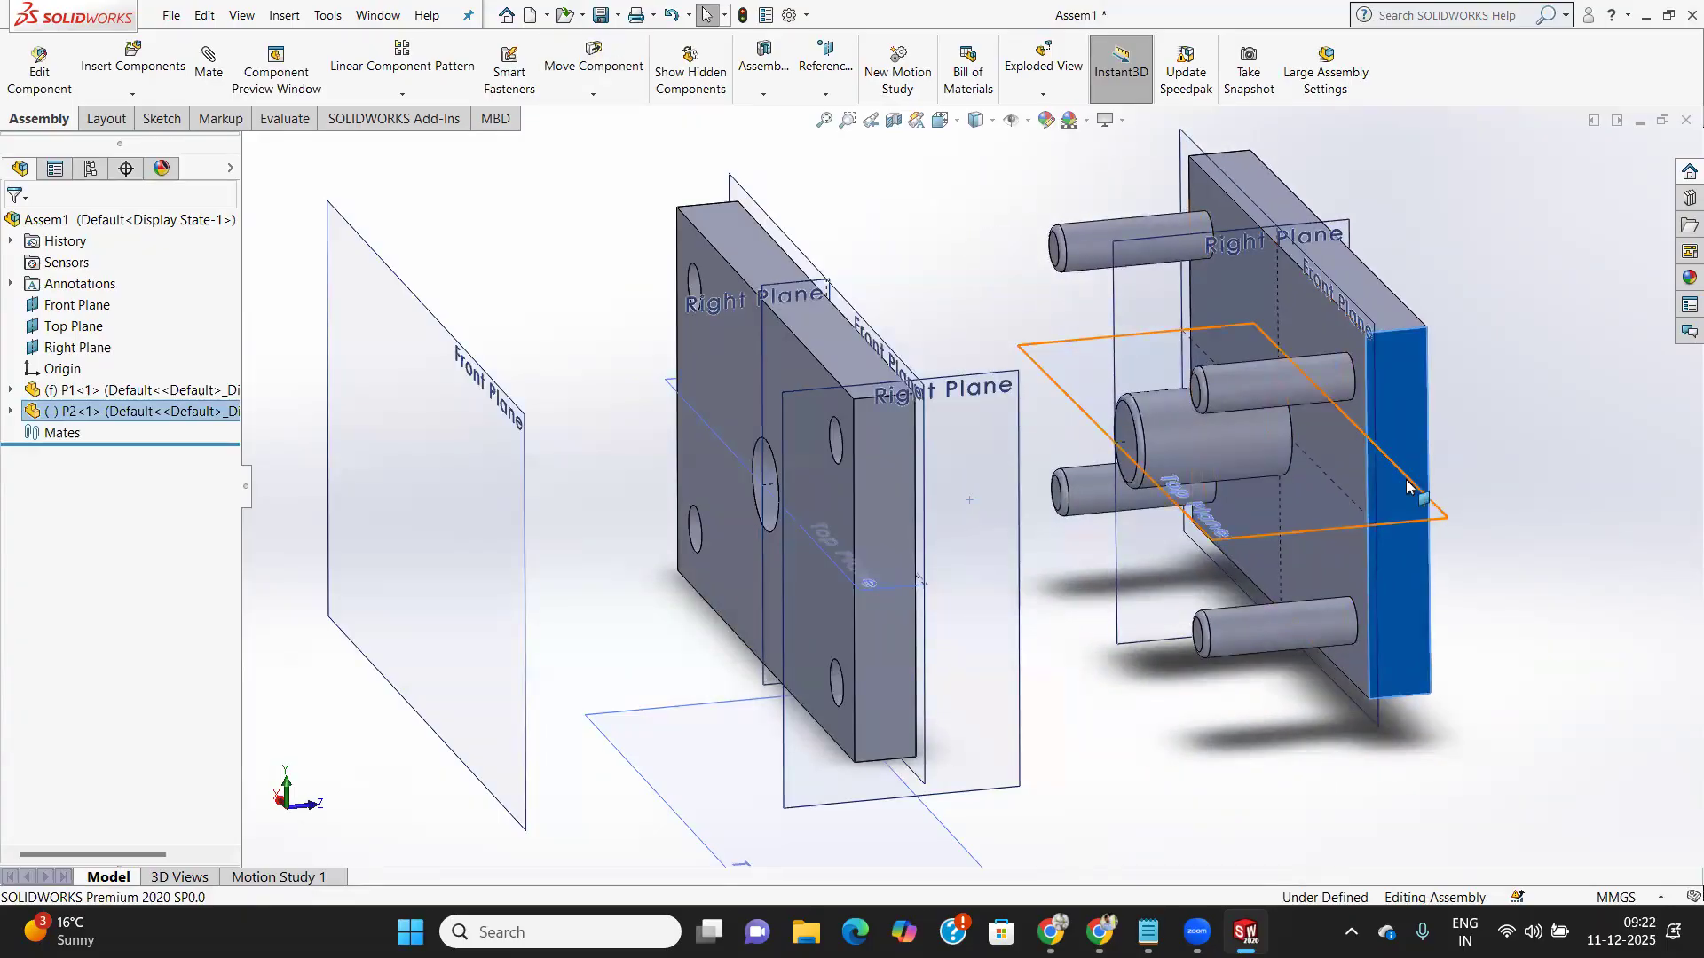
pyautogui.click(1120, 759)
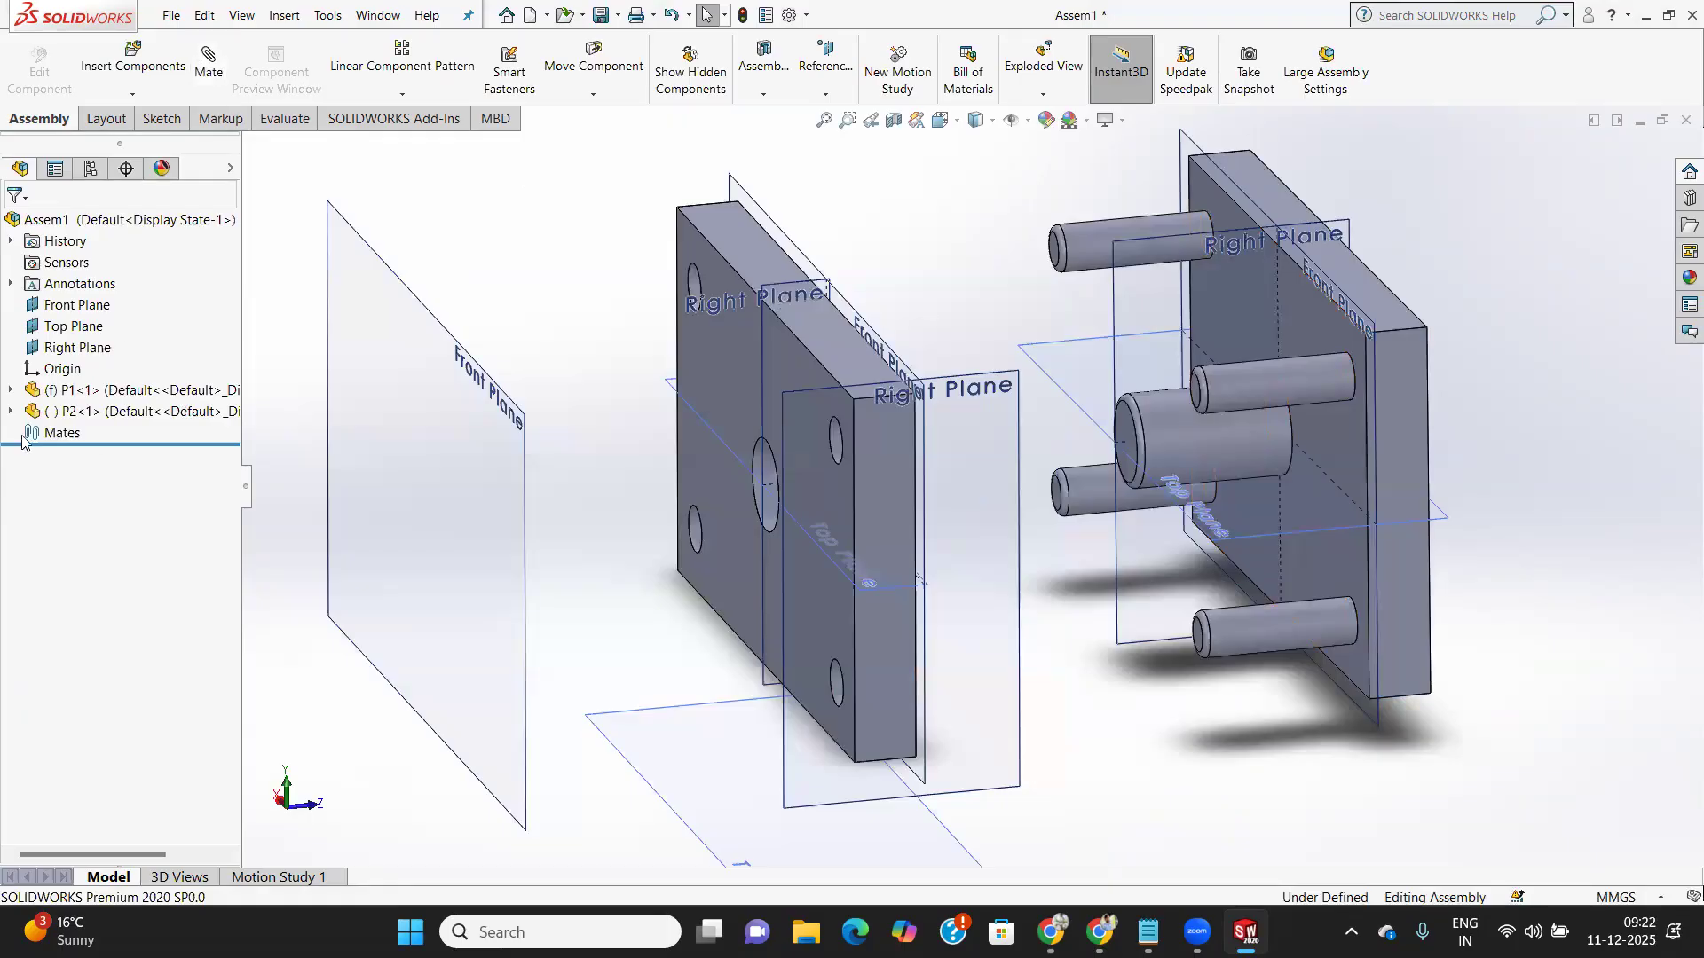
pyautogui.rightClick(59, 435)
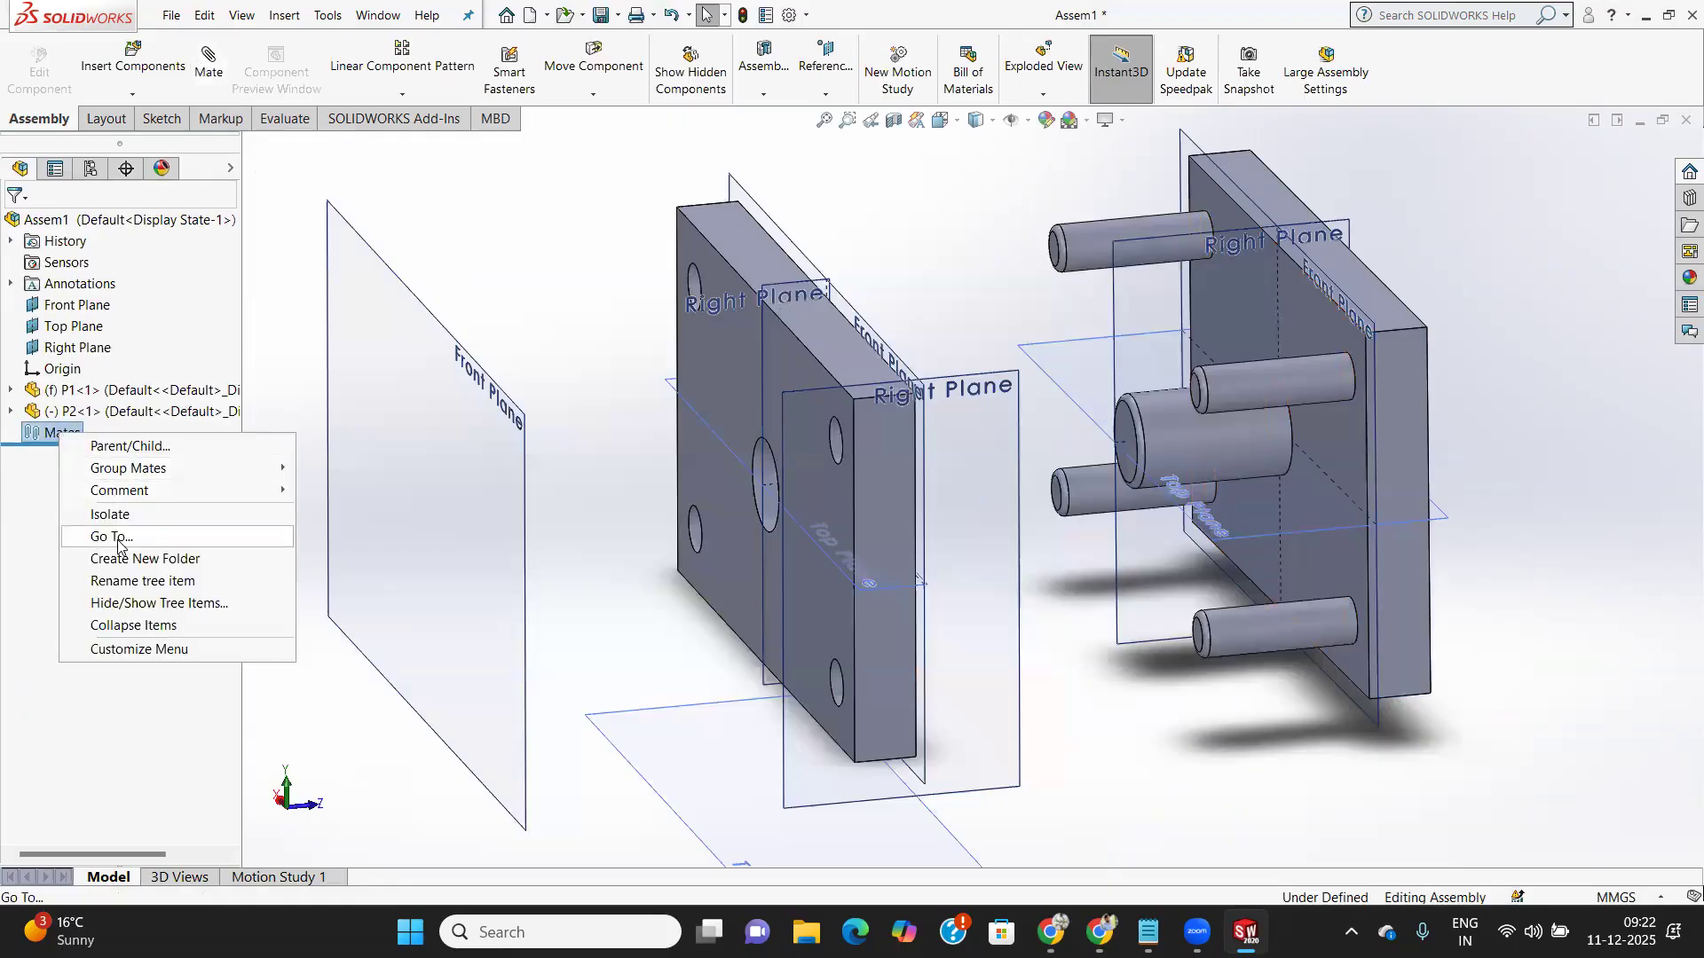
pyautogui.click(2, 586)
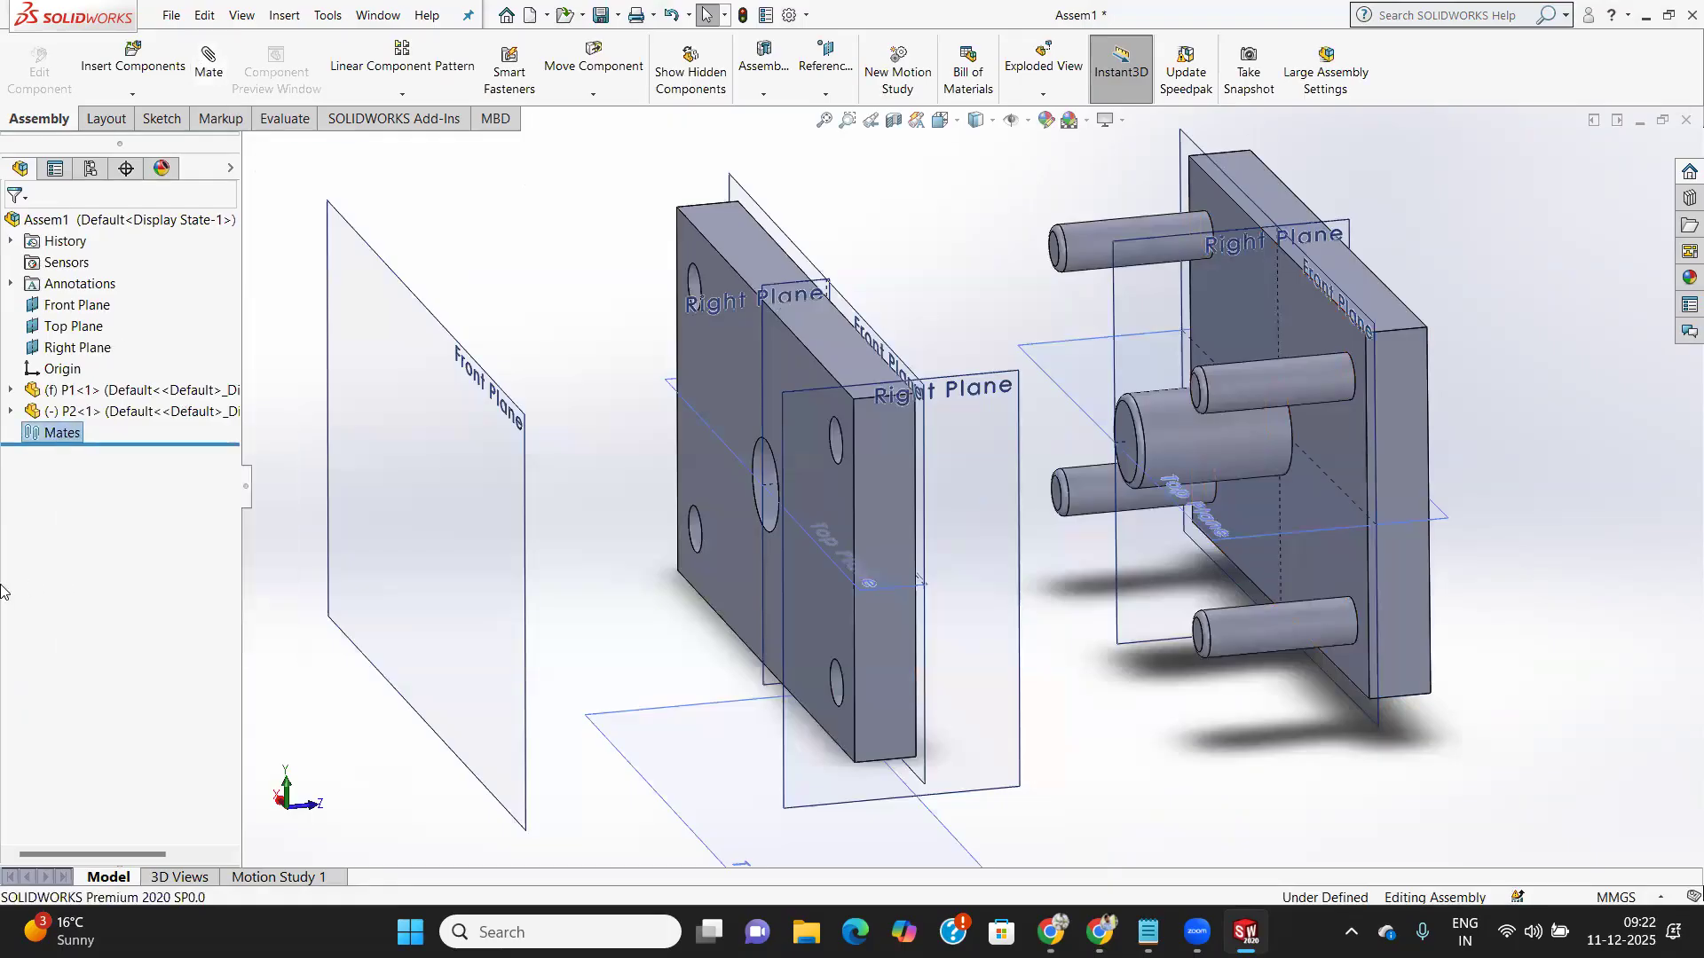
pyautogui.rightClick(51, 434)
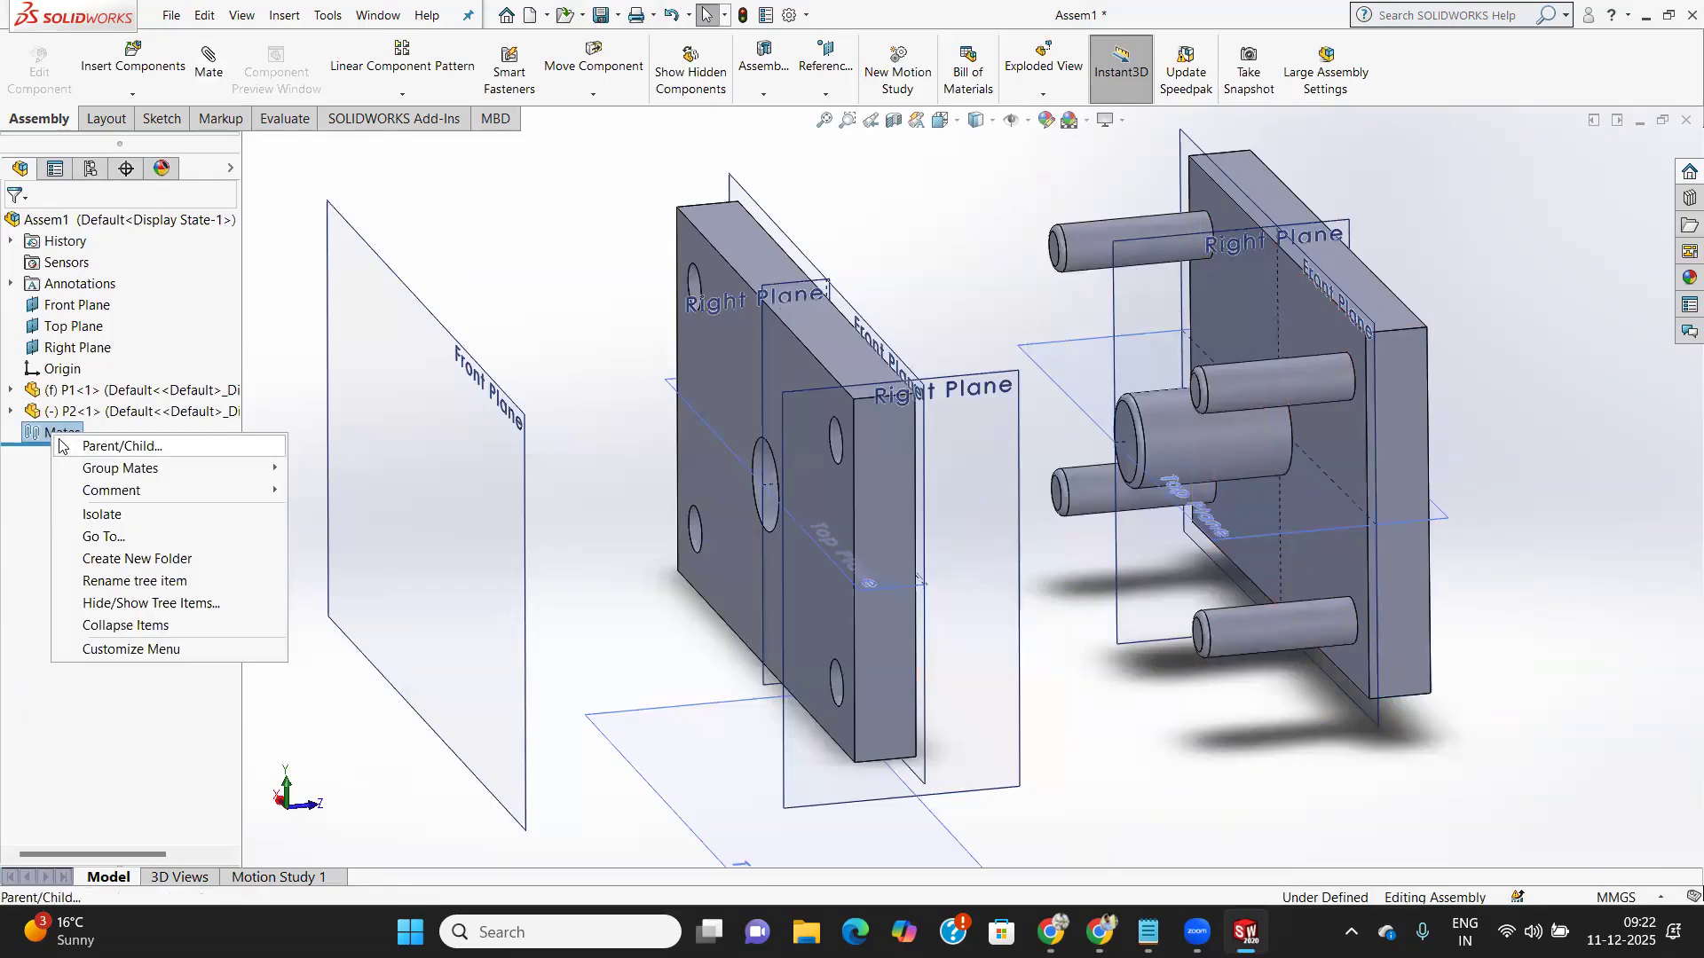
pyautogui.click(71, 700)
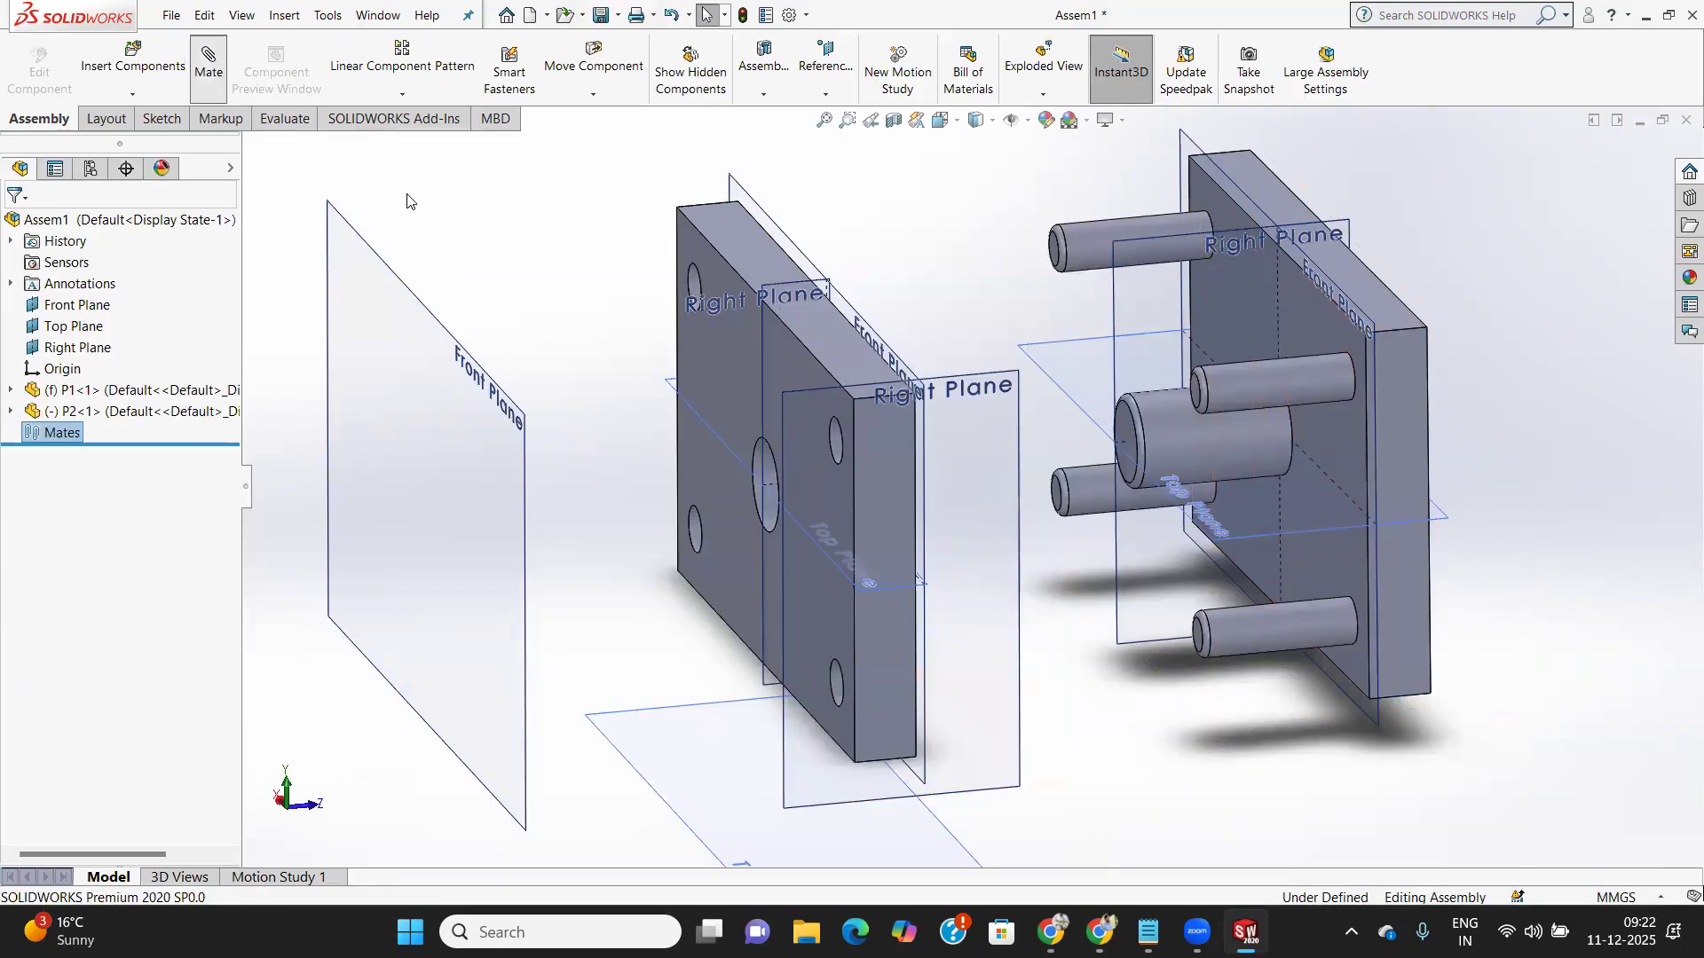
# Try a parallel mate between P1's large face facing away from P2 and P2's large face without pins
pyautogui.click(208, 62)
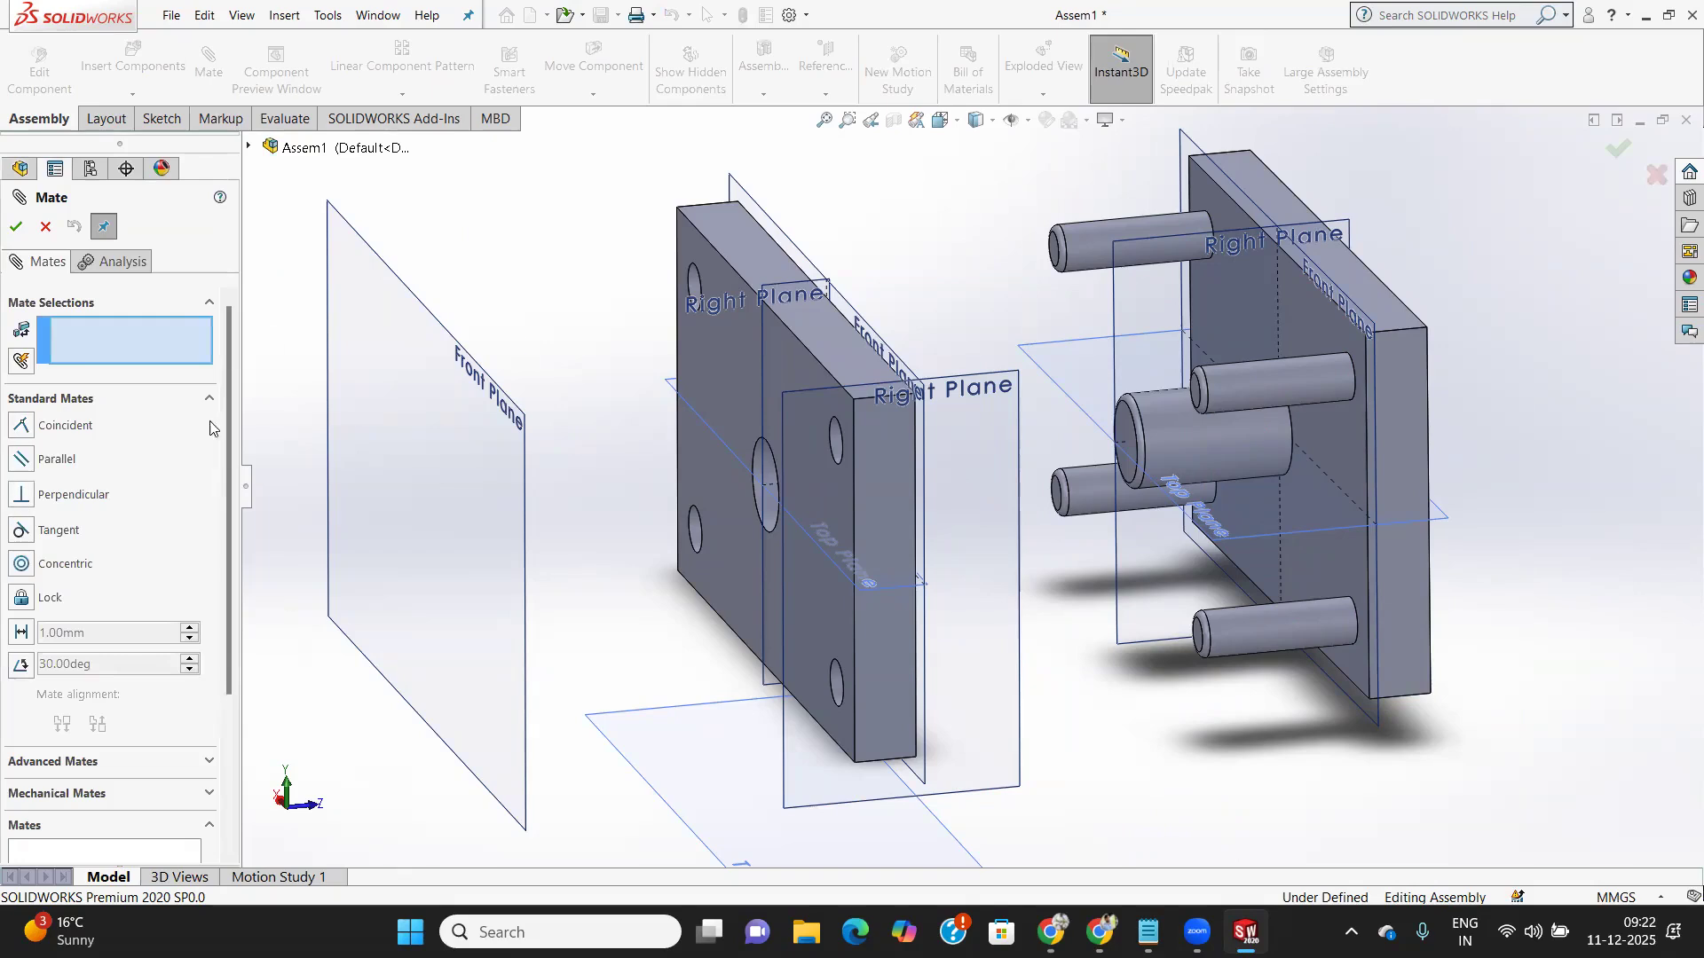
pyautogui.click(67, 465)
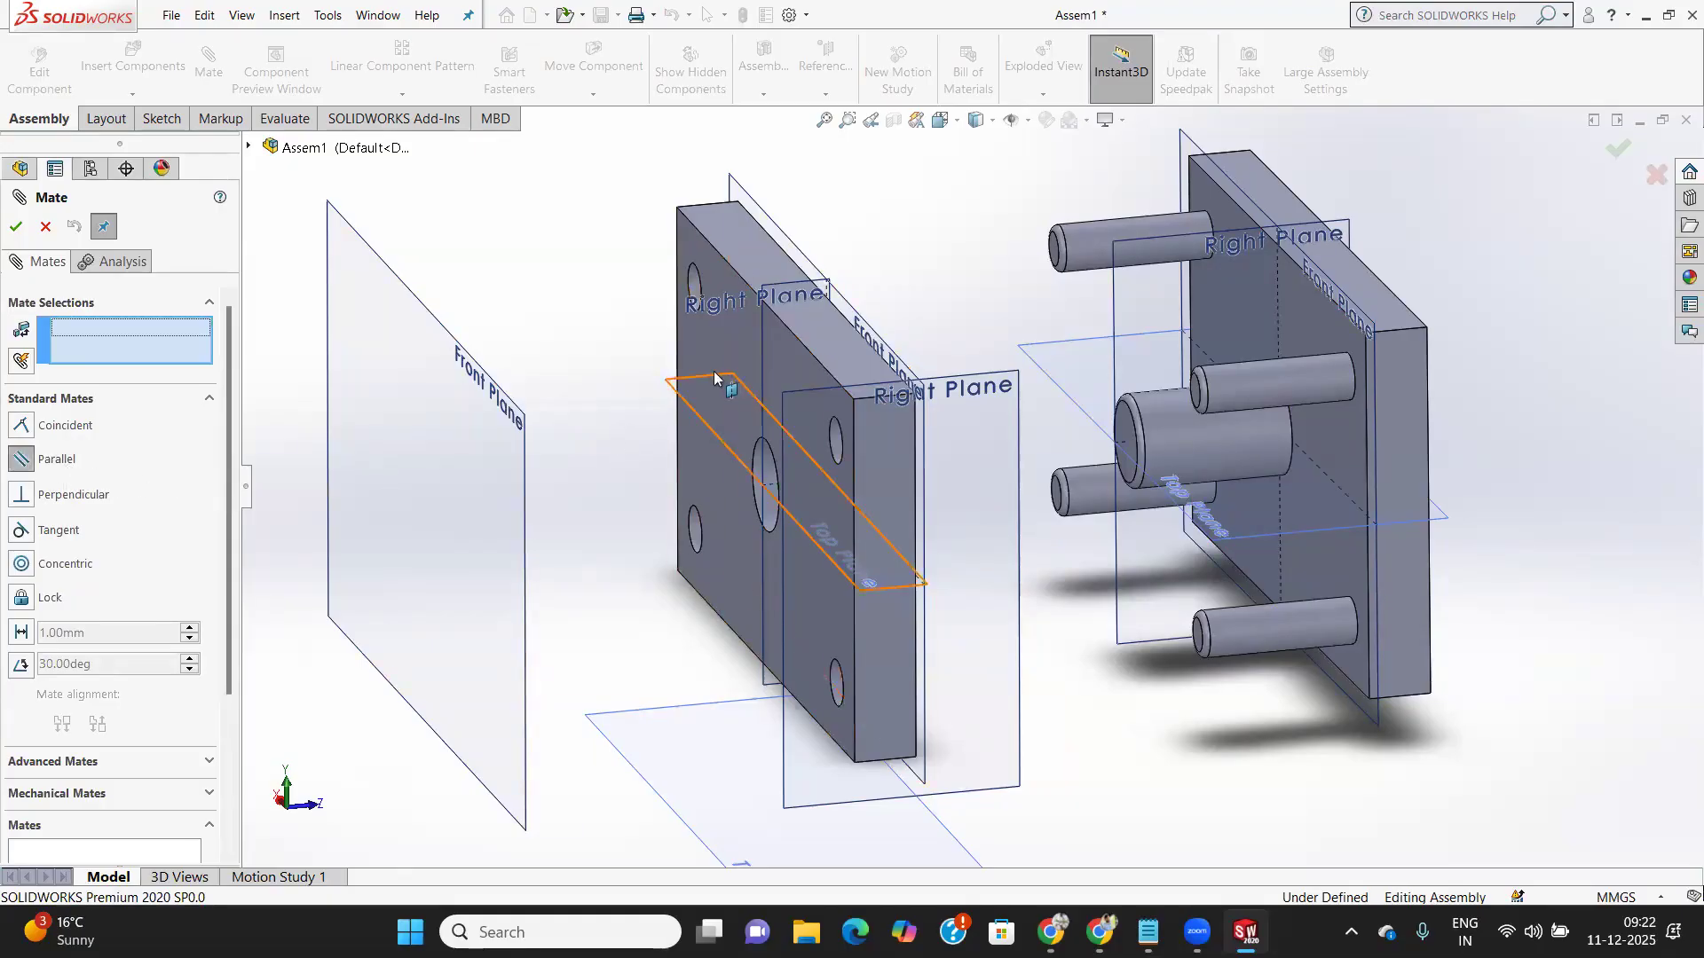
pyautogui.click(717, 342)
pyautogui.moveTo(1006, 448); pyautogui.dragTo(1124, 425, button='middle')
pyautogui.click(1097, 381)
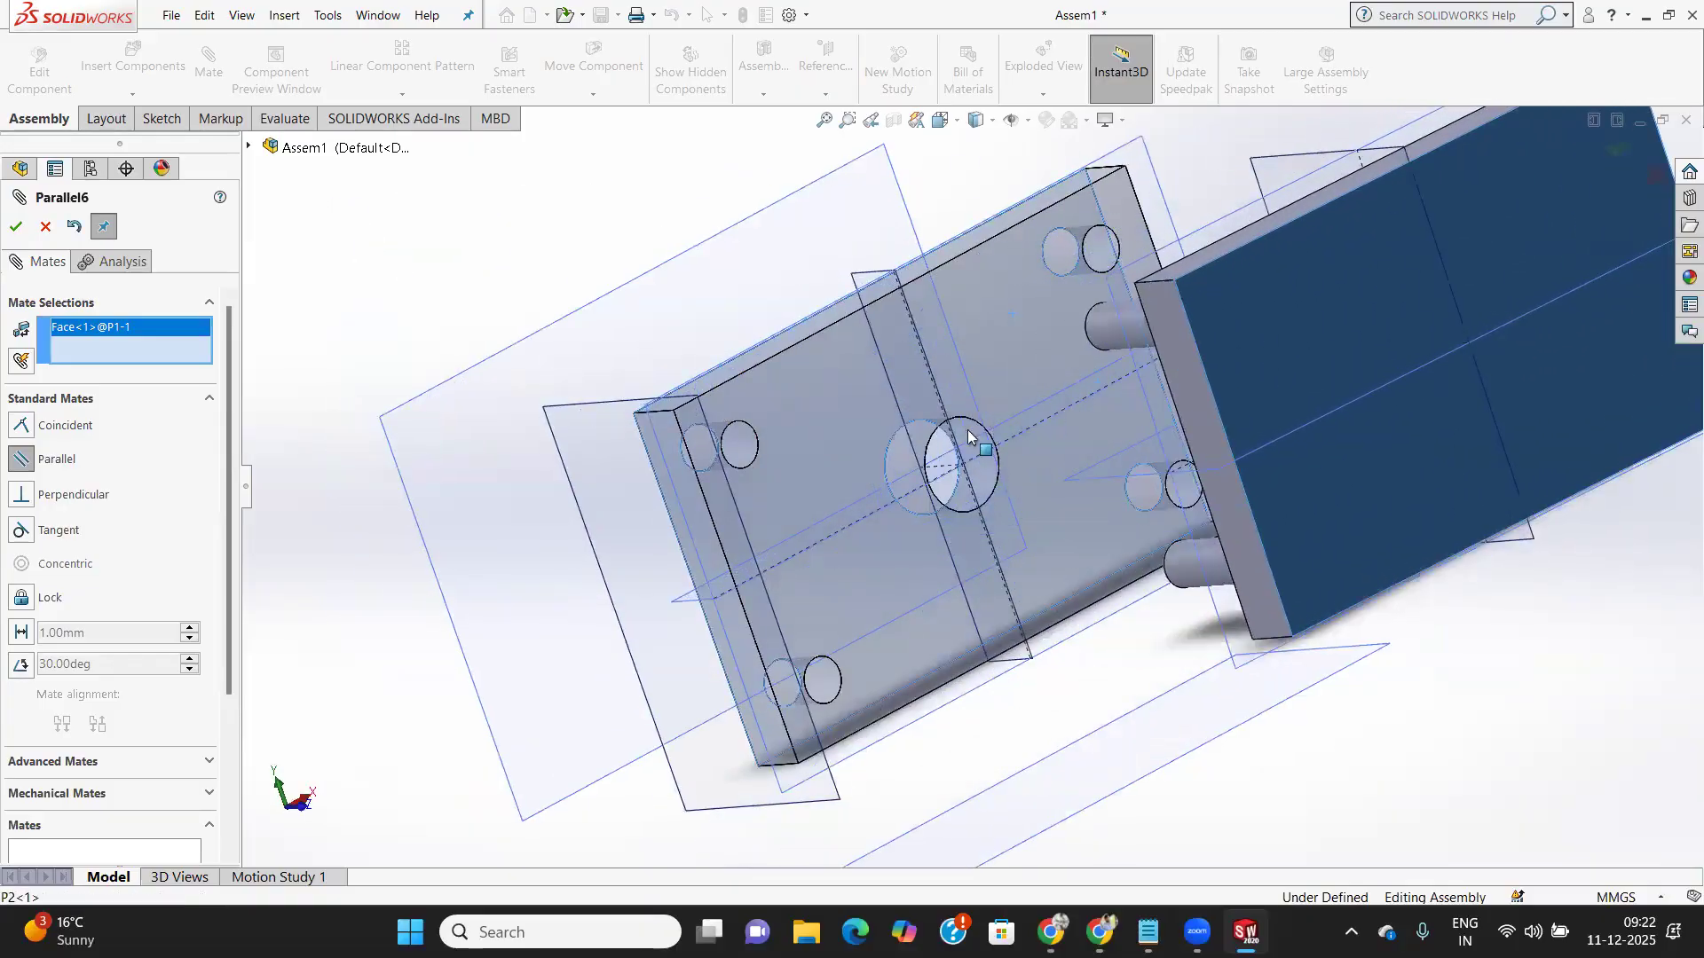
pyautogui.moveTo(829, 472); pyautogui.dragTo(968, 488, button='middle')
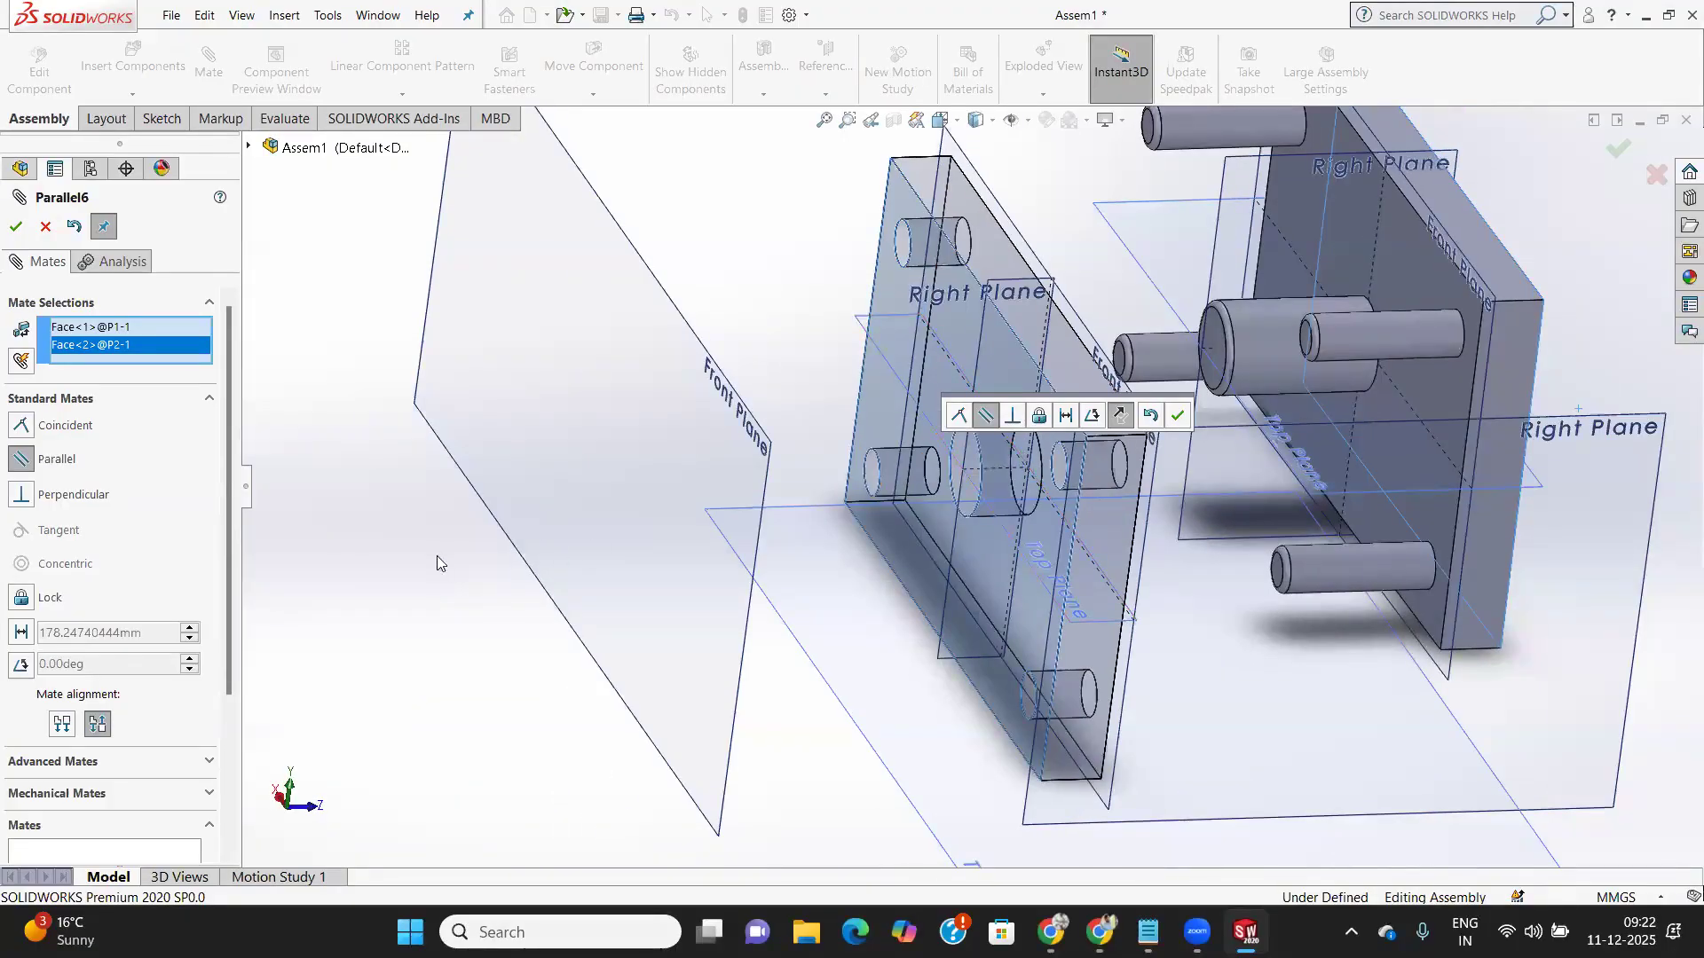
# Try a perpendicular mate between the same two large faces of P1 and P2, and cancel the Mate command
pyautogui.click(64, 495)
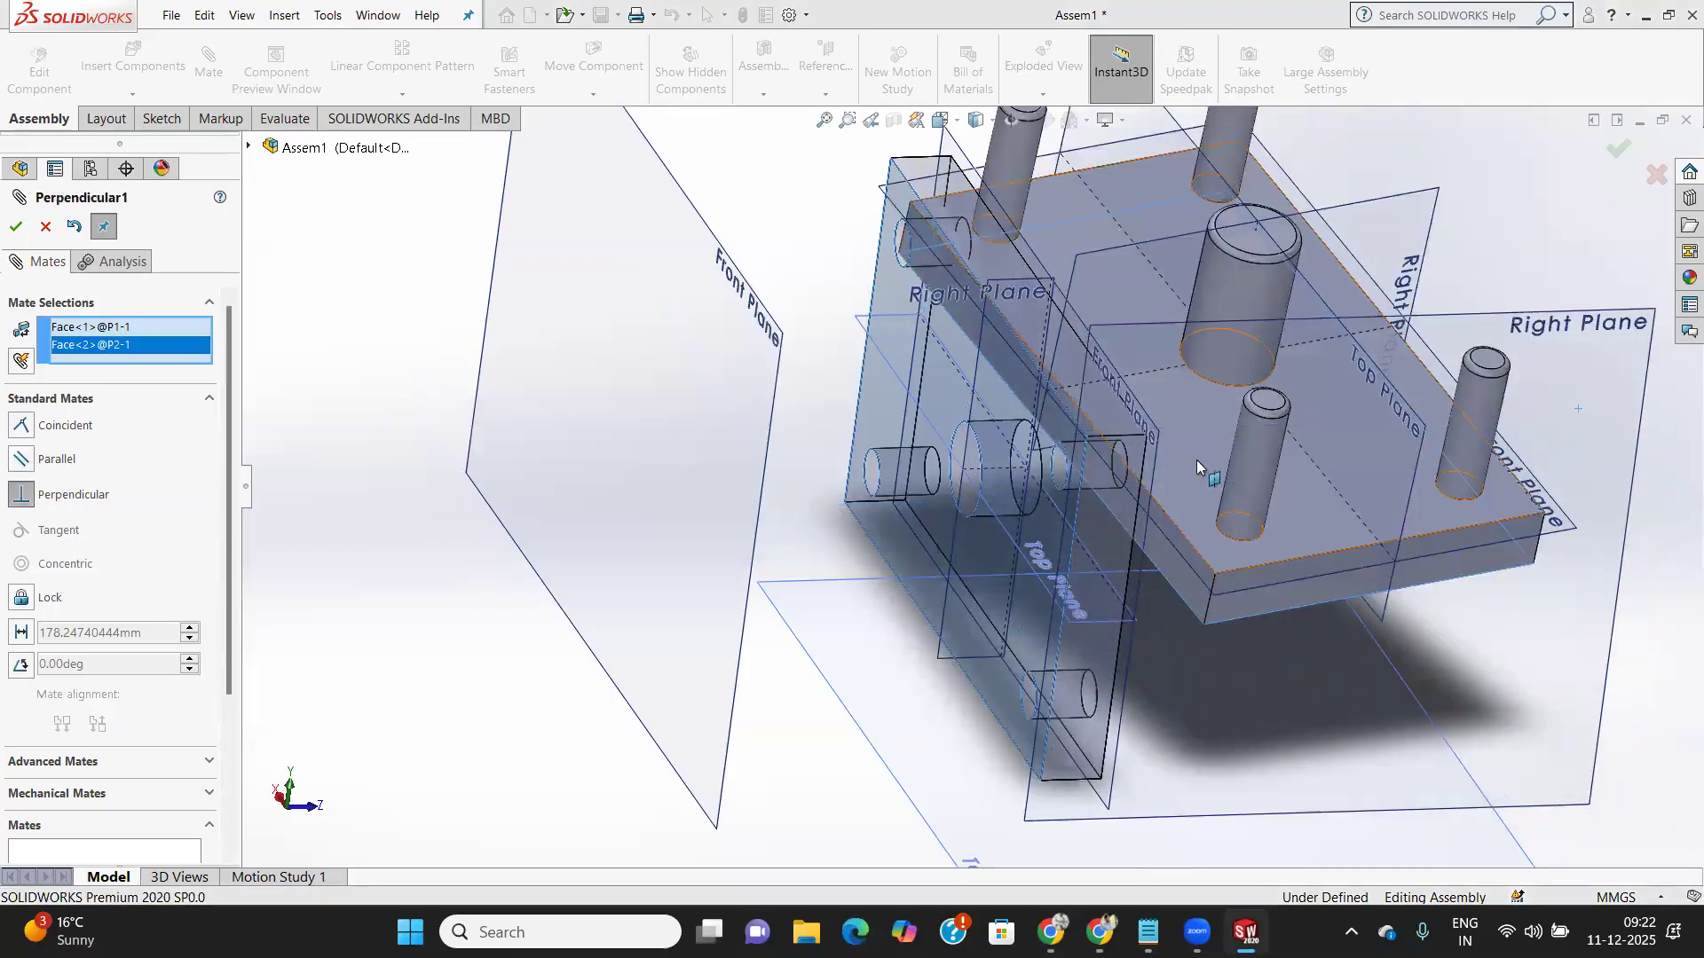
pyautogui.scroll(5, 1196, 459)
pyautogui.moveTo(1196, 460); pyautogui.dragTo(1141, 415, button='middle')
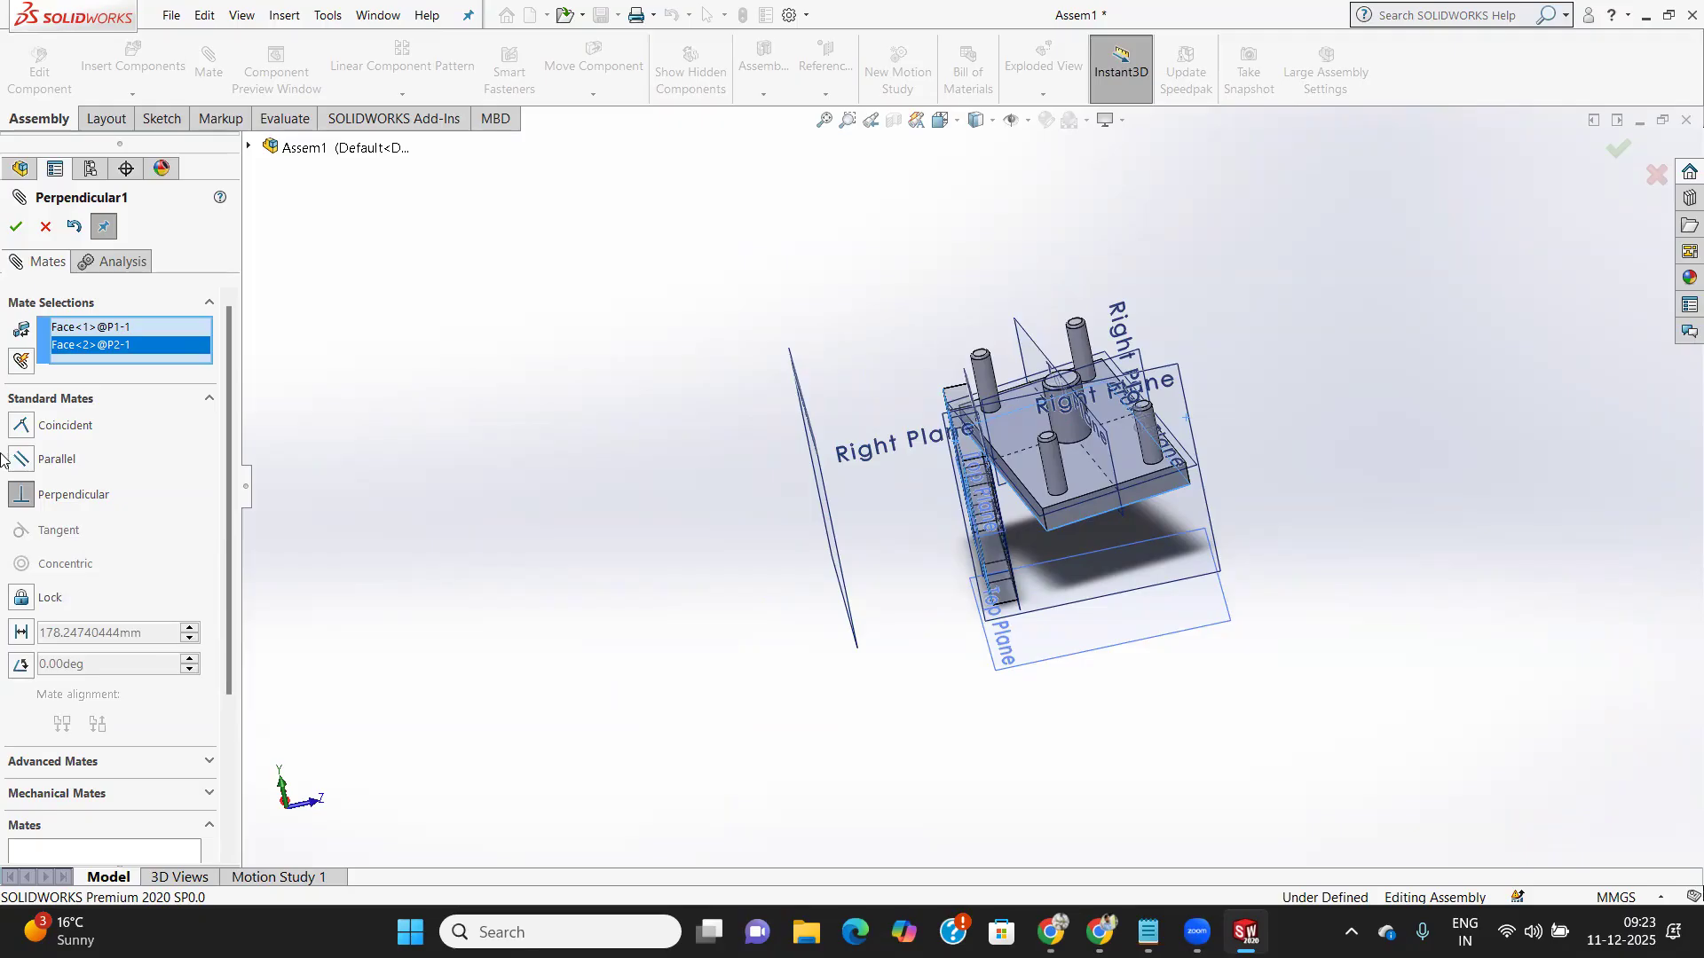
pyautogui.click(47, 225)
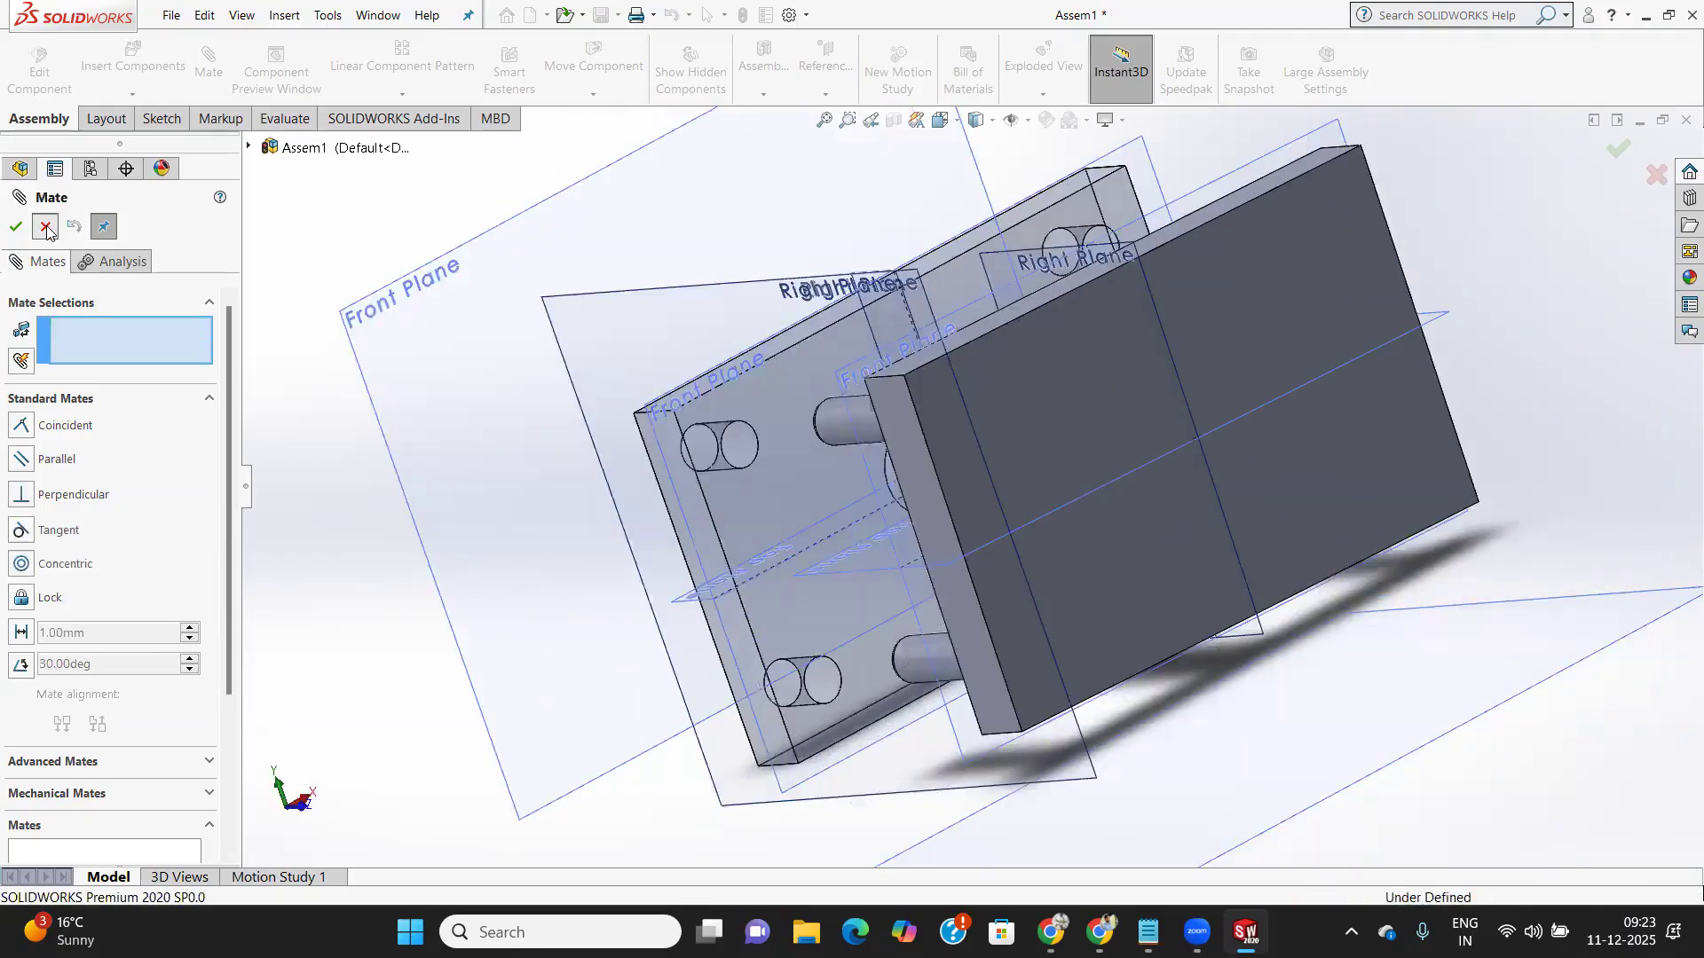
pyautogui.click(46, 228)
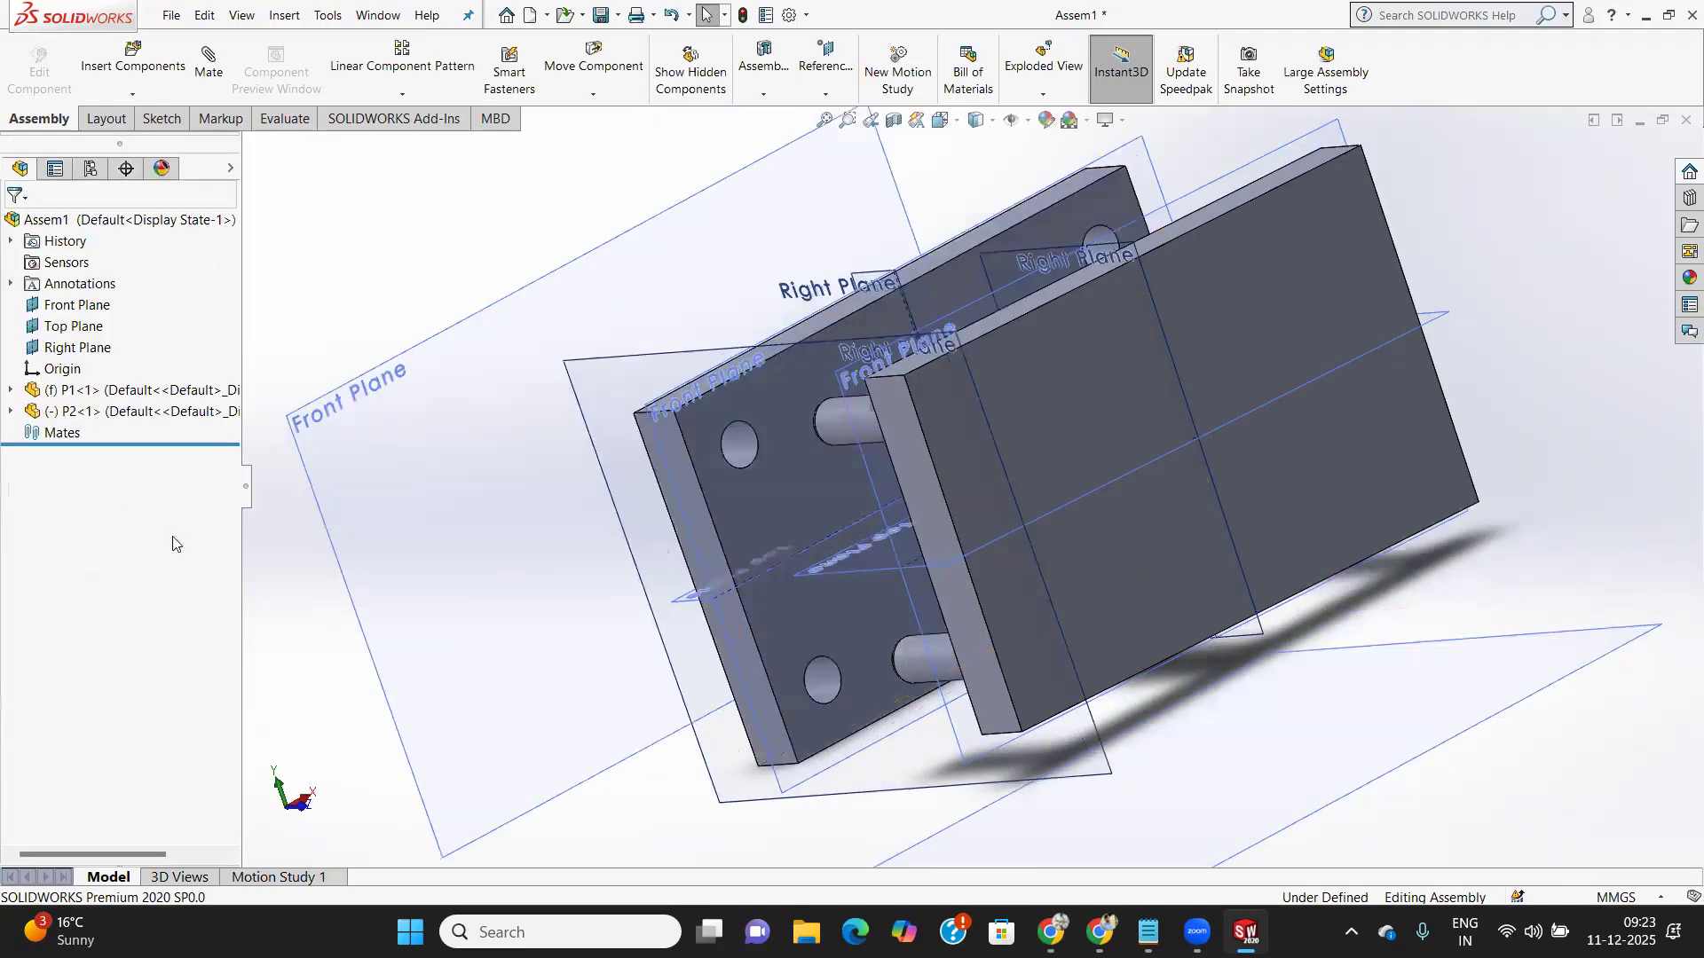
# Close the plate assembly without saving the changes
pyautogui.moveTo(525, 517); pyautogui.dragTo(691, 537, button='middle')
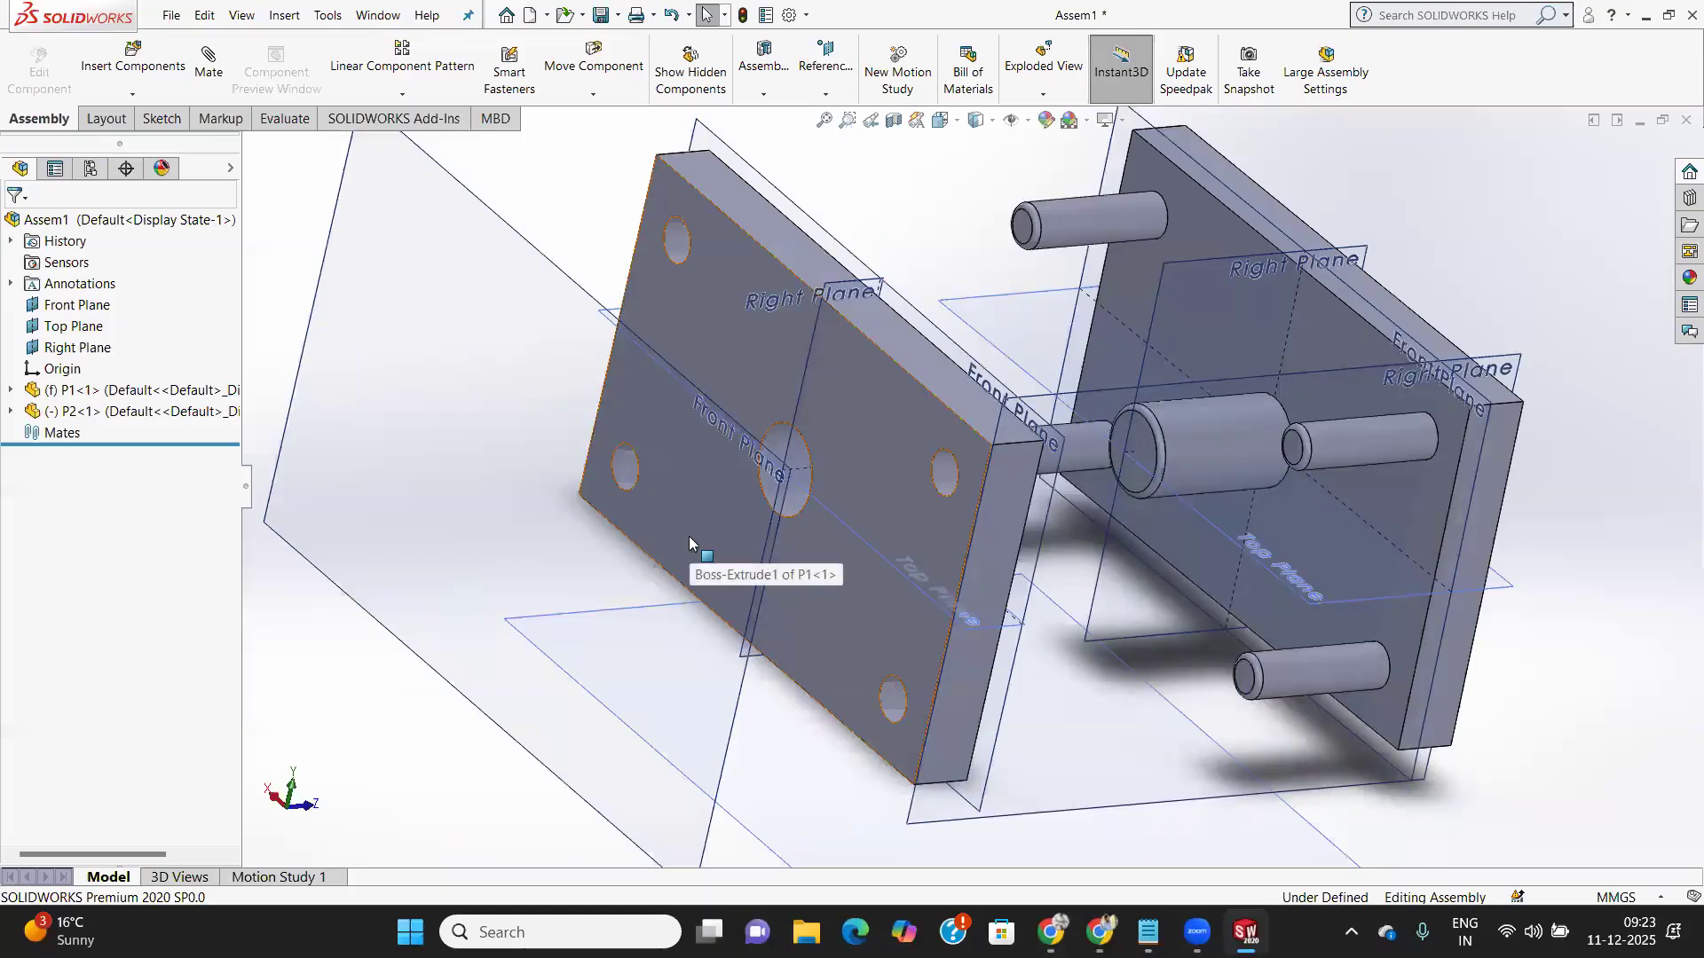
pyautogui.scroll(-3, 621, 355)
pyautogui.scroll(8, 630, 341)
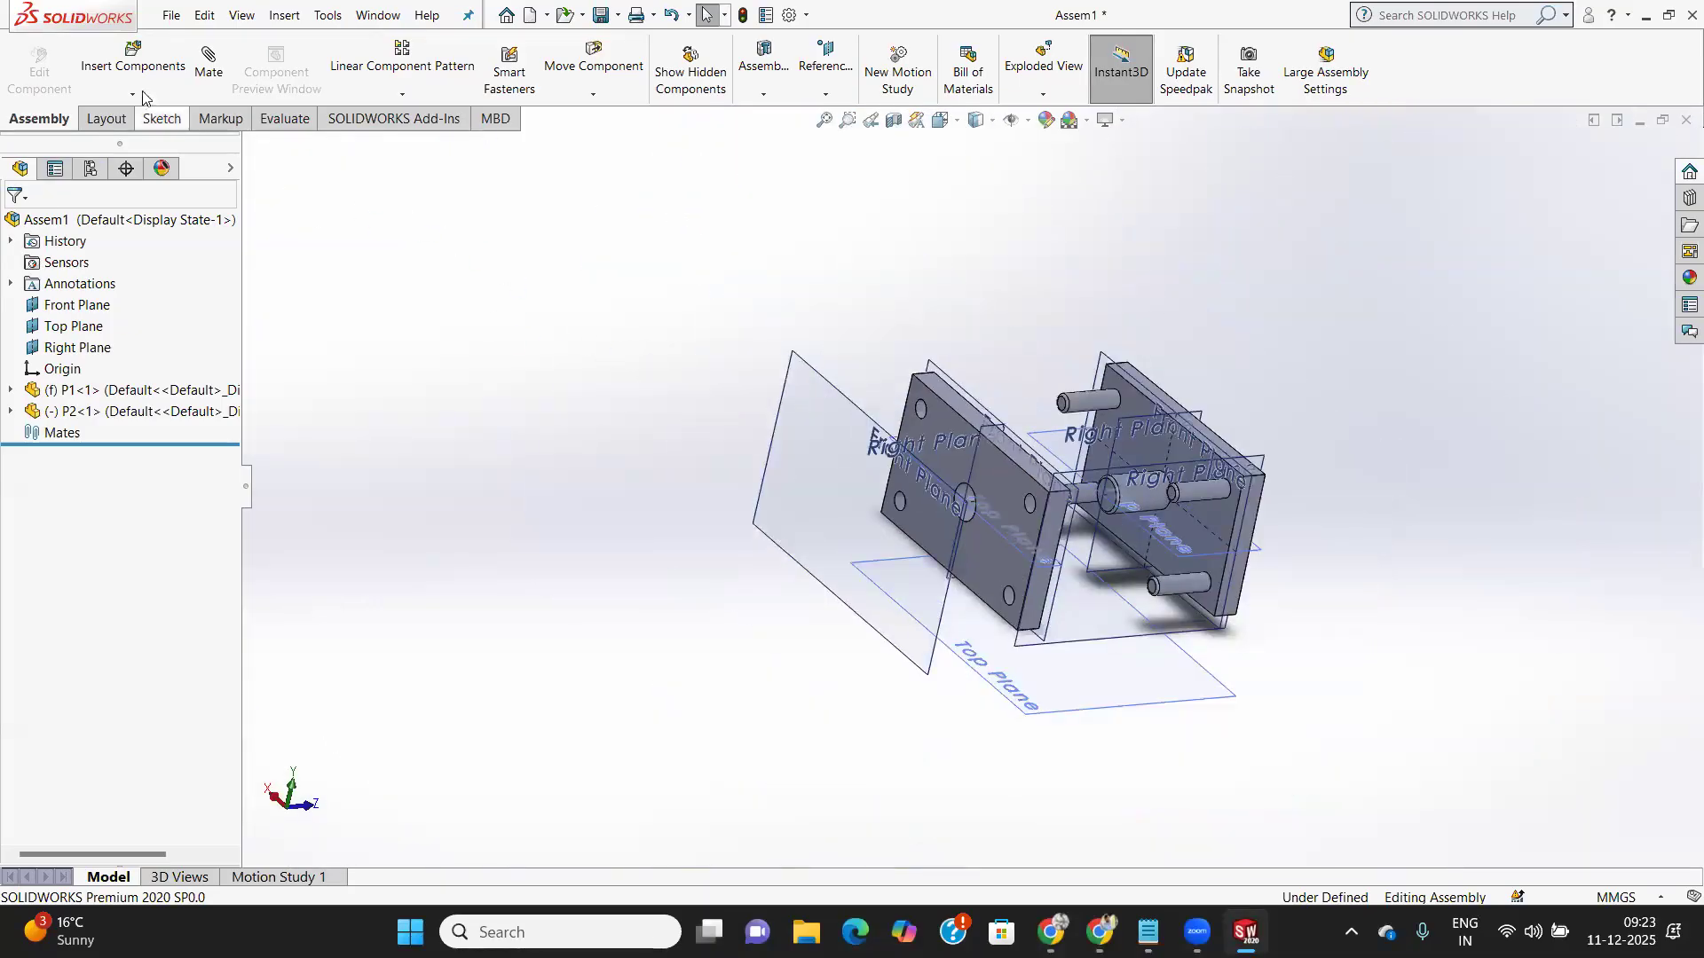
pyautogui.click(171, 15)
pyautogui.moveTo(204, 15)
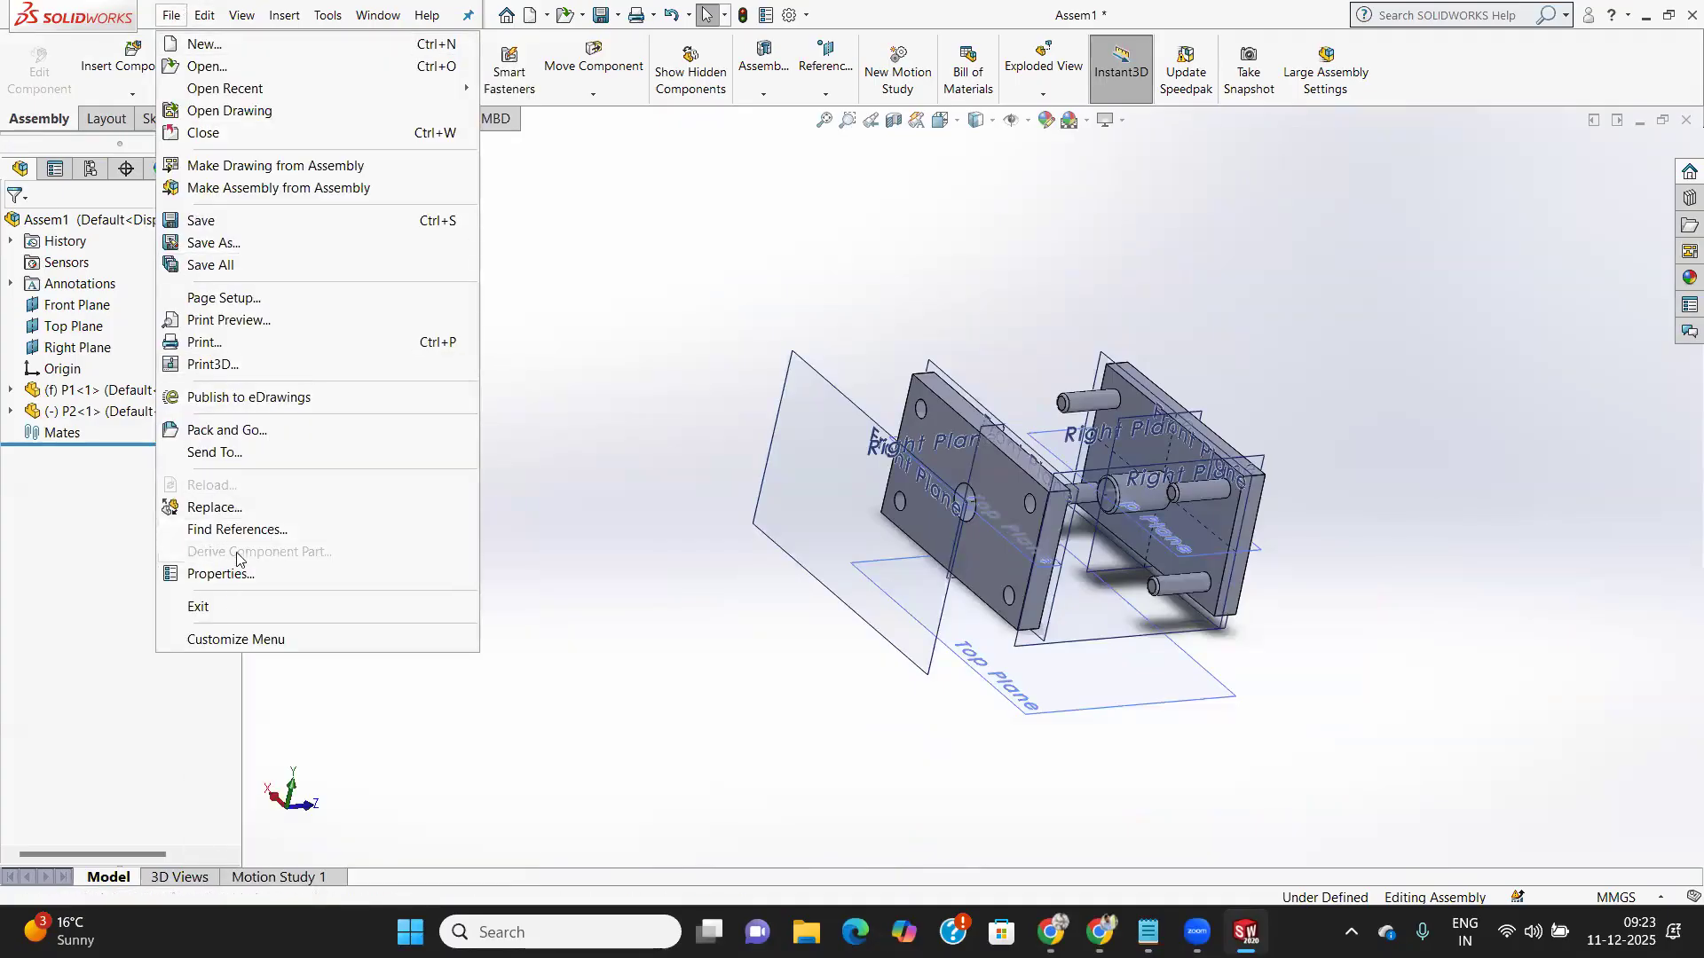
pyautogui.click(207, 133)
pyautogui.click(795, 479)
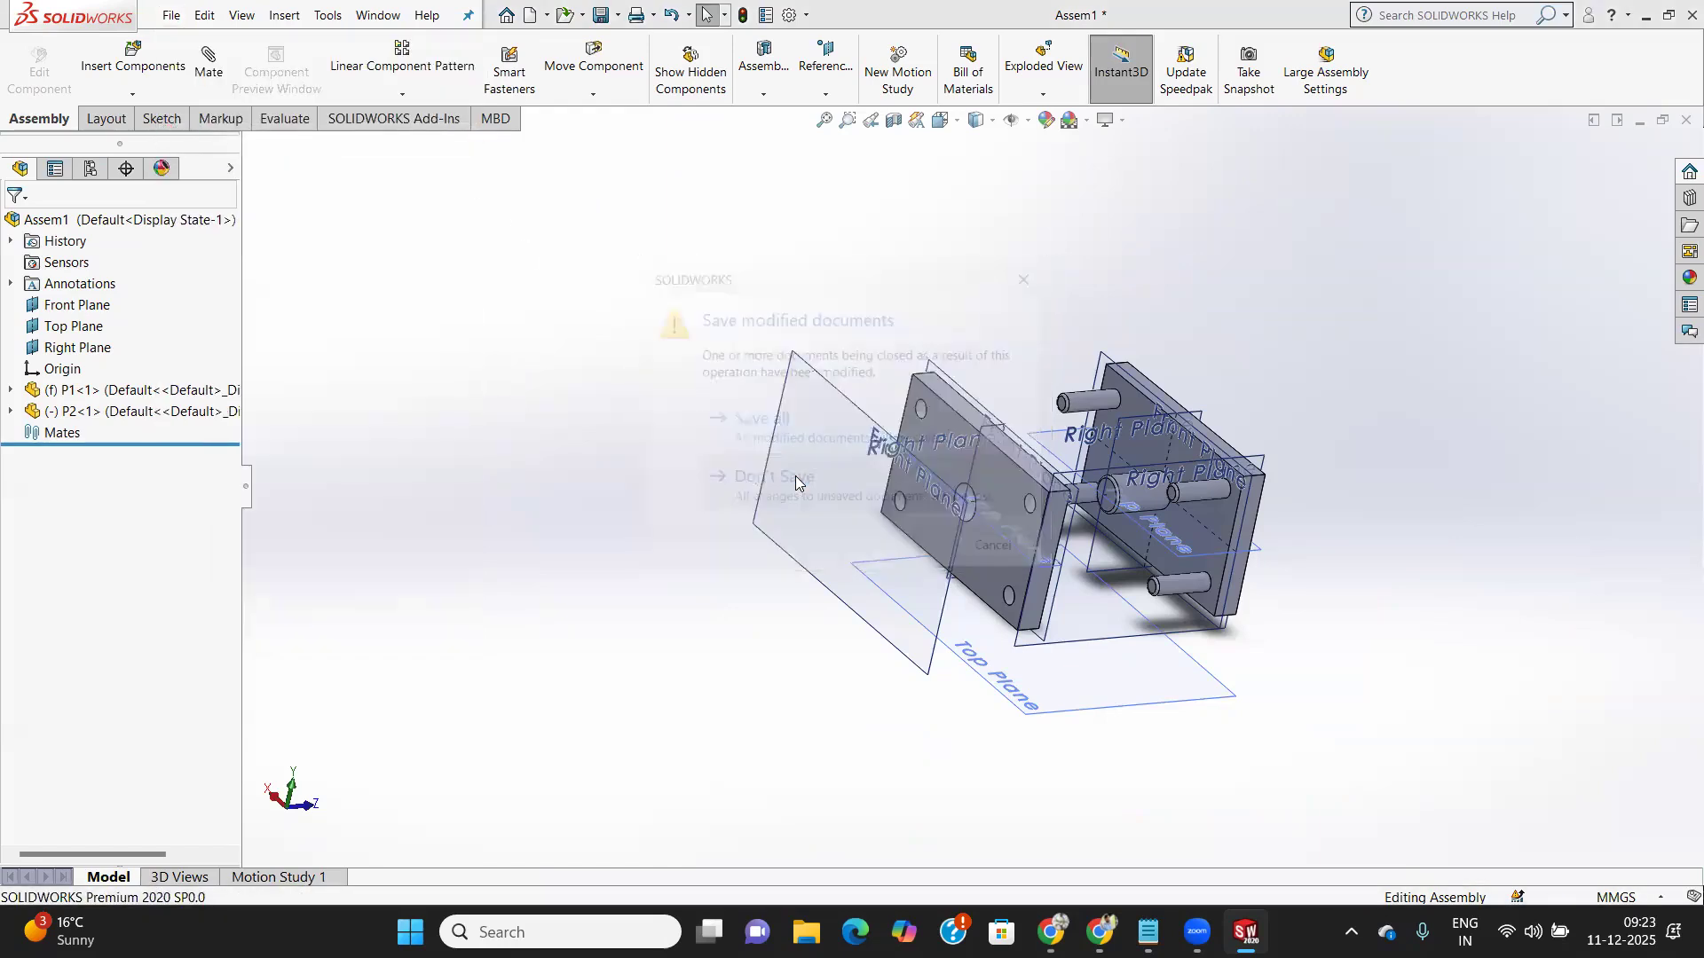
# Close the part documents P1 and P2
pyautogui.click(172, 15)
pyautogui.click(202, 134)
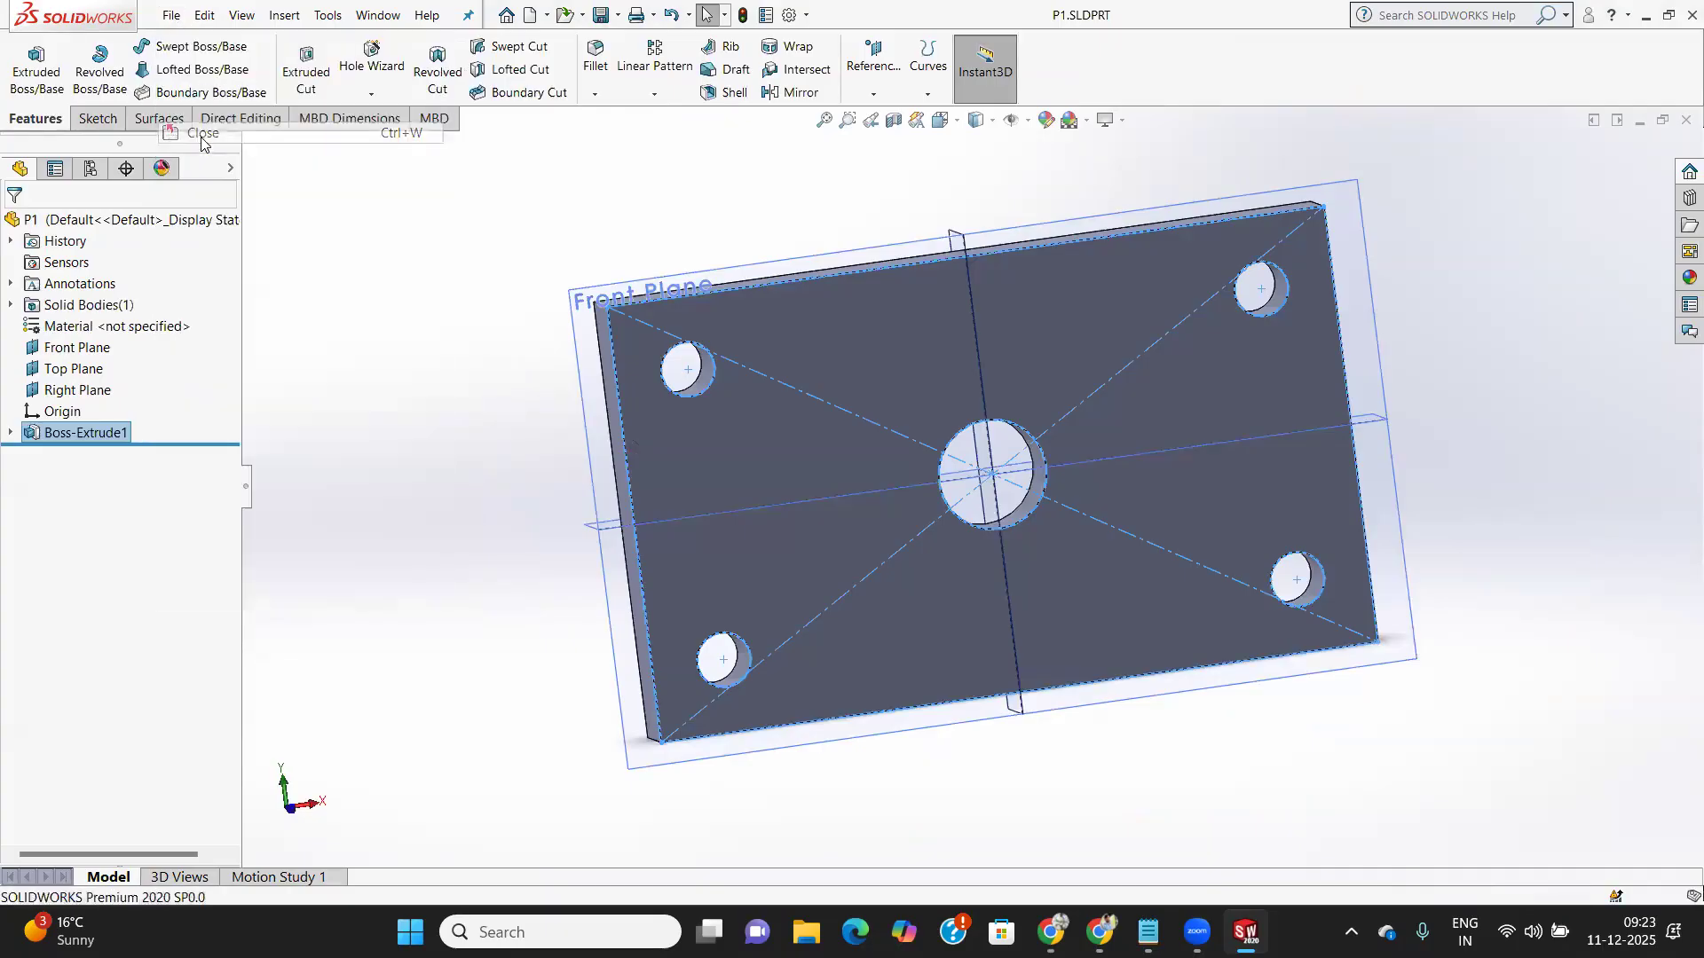
pyautogui.click(165, 18)
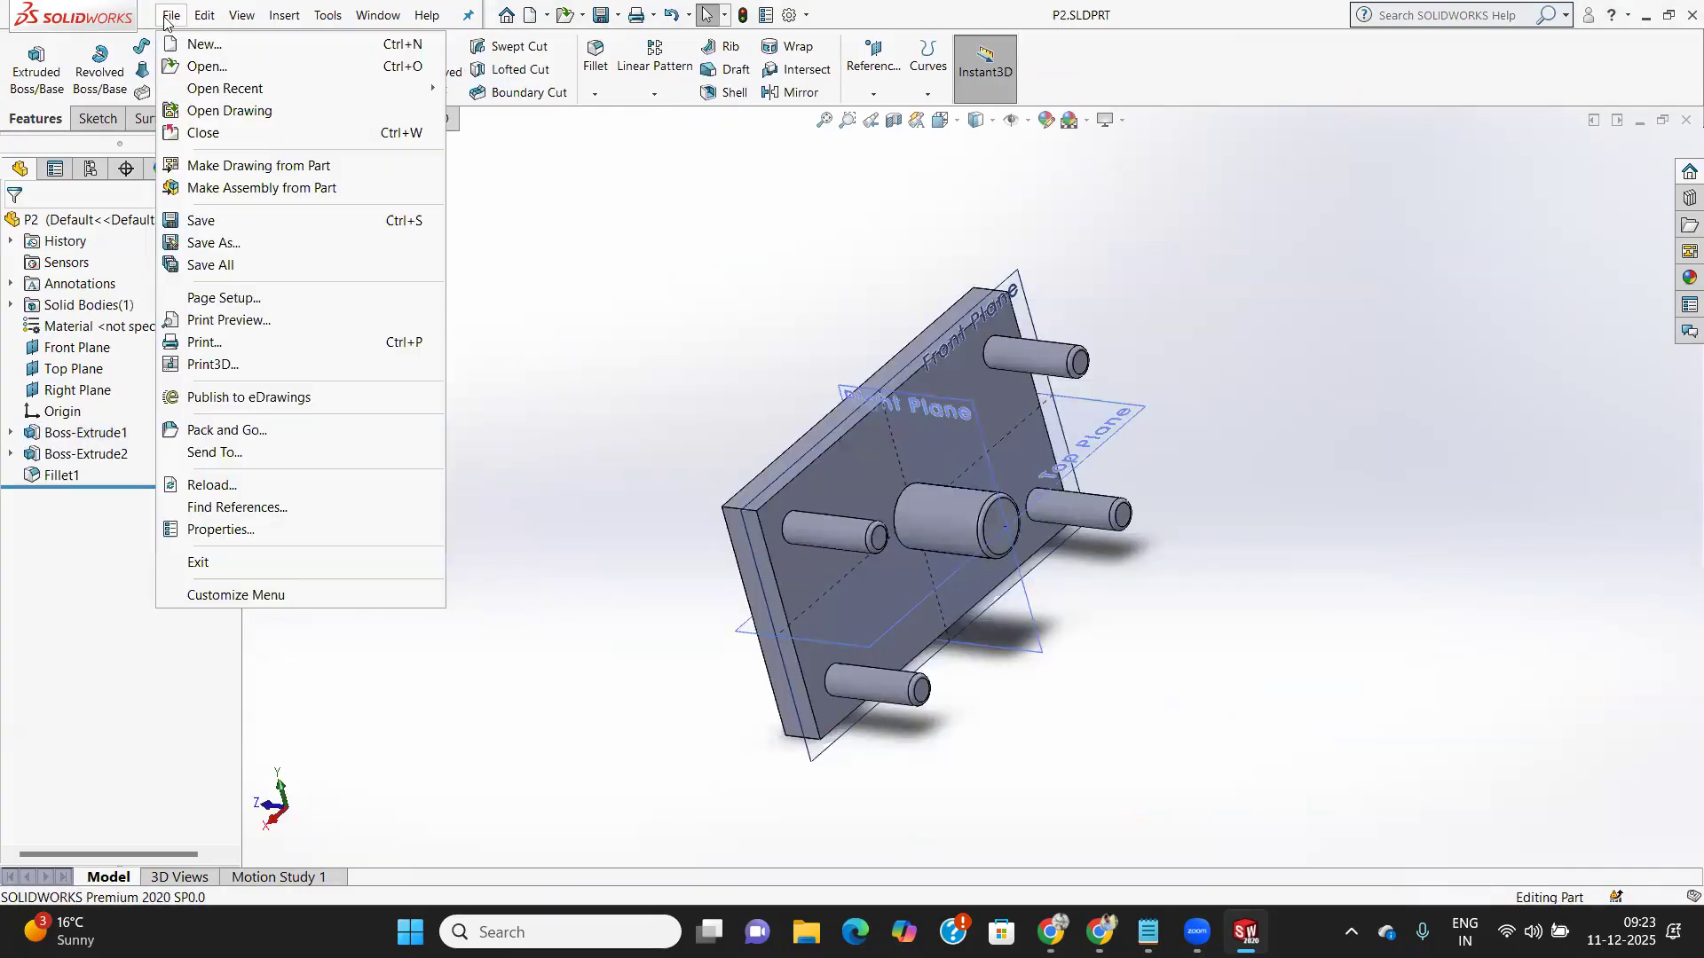
pyautogui.click(202, 135)
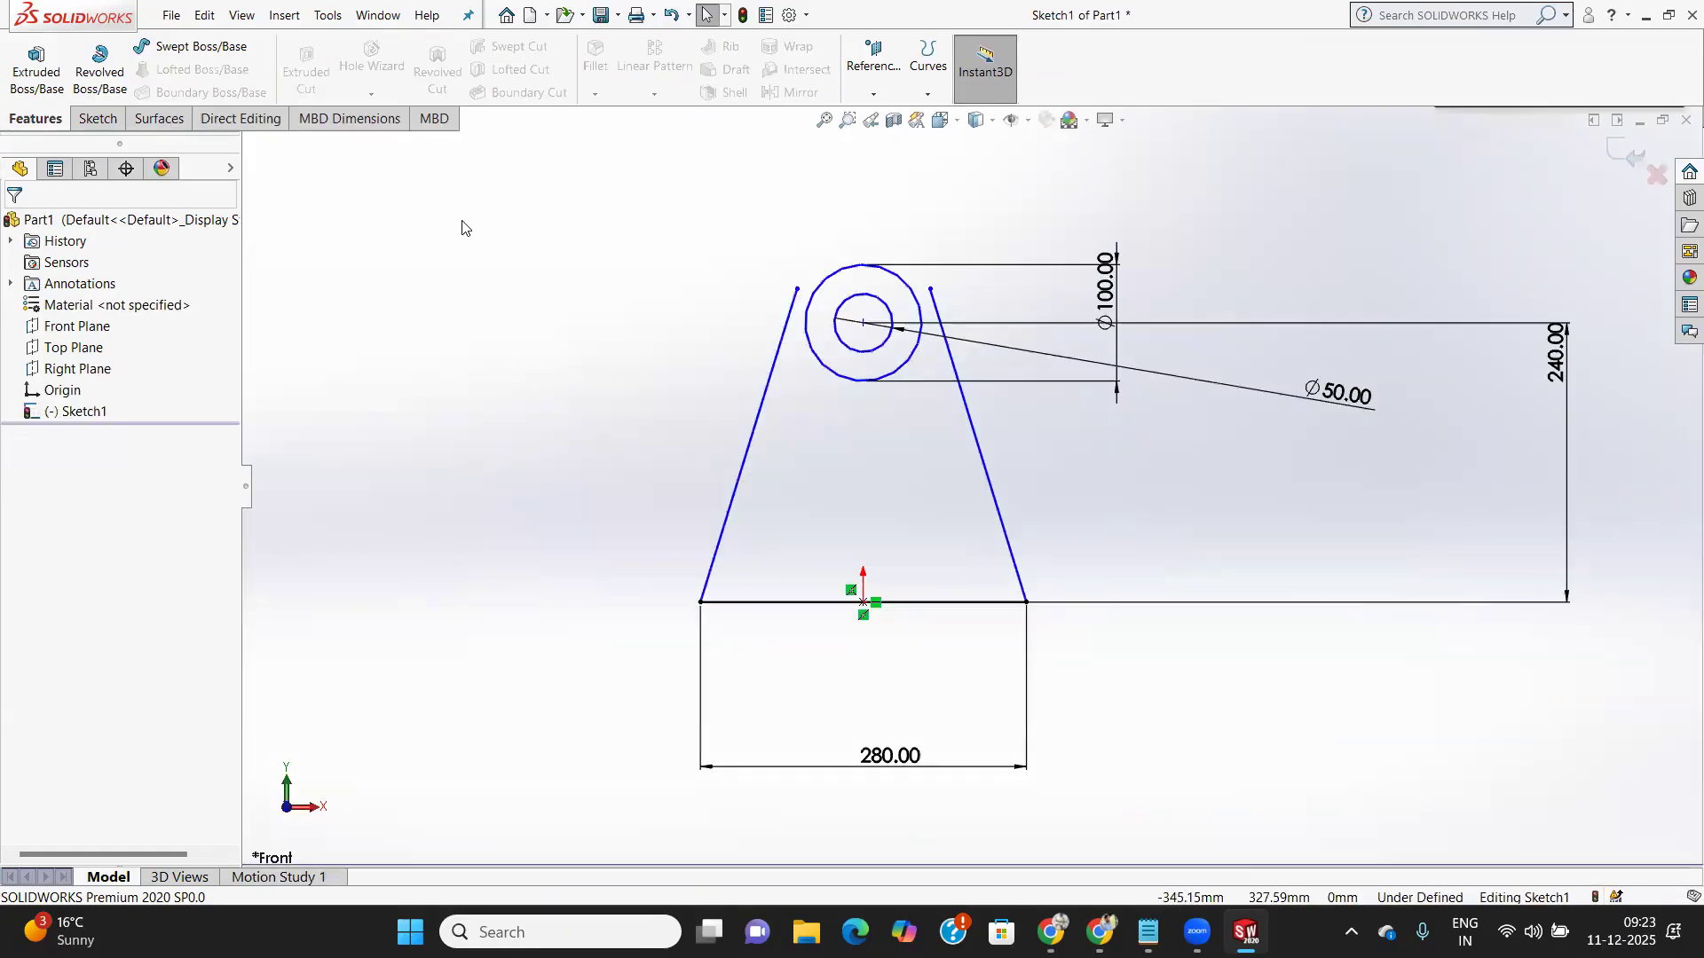
# Create a new document from the Assembly template
pyautogui.click(173, 18)
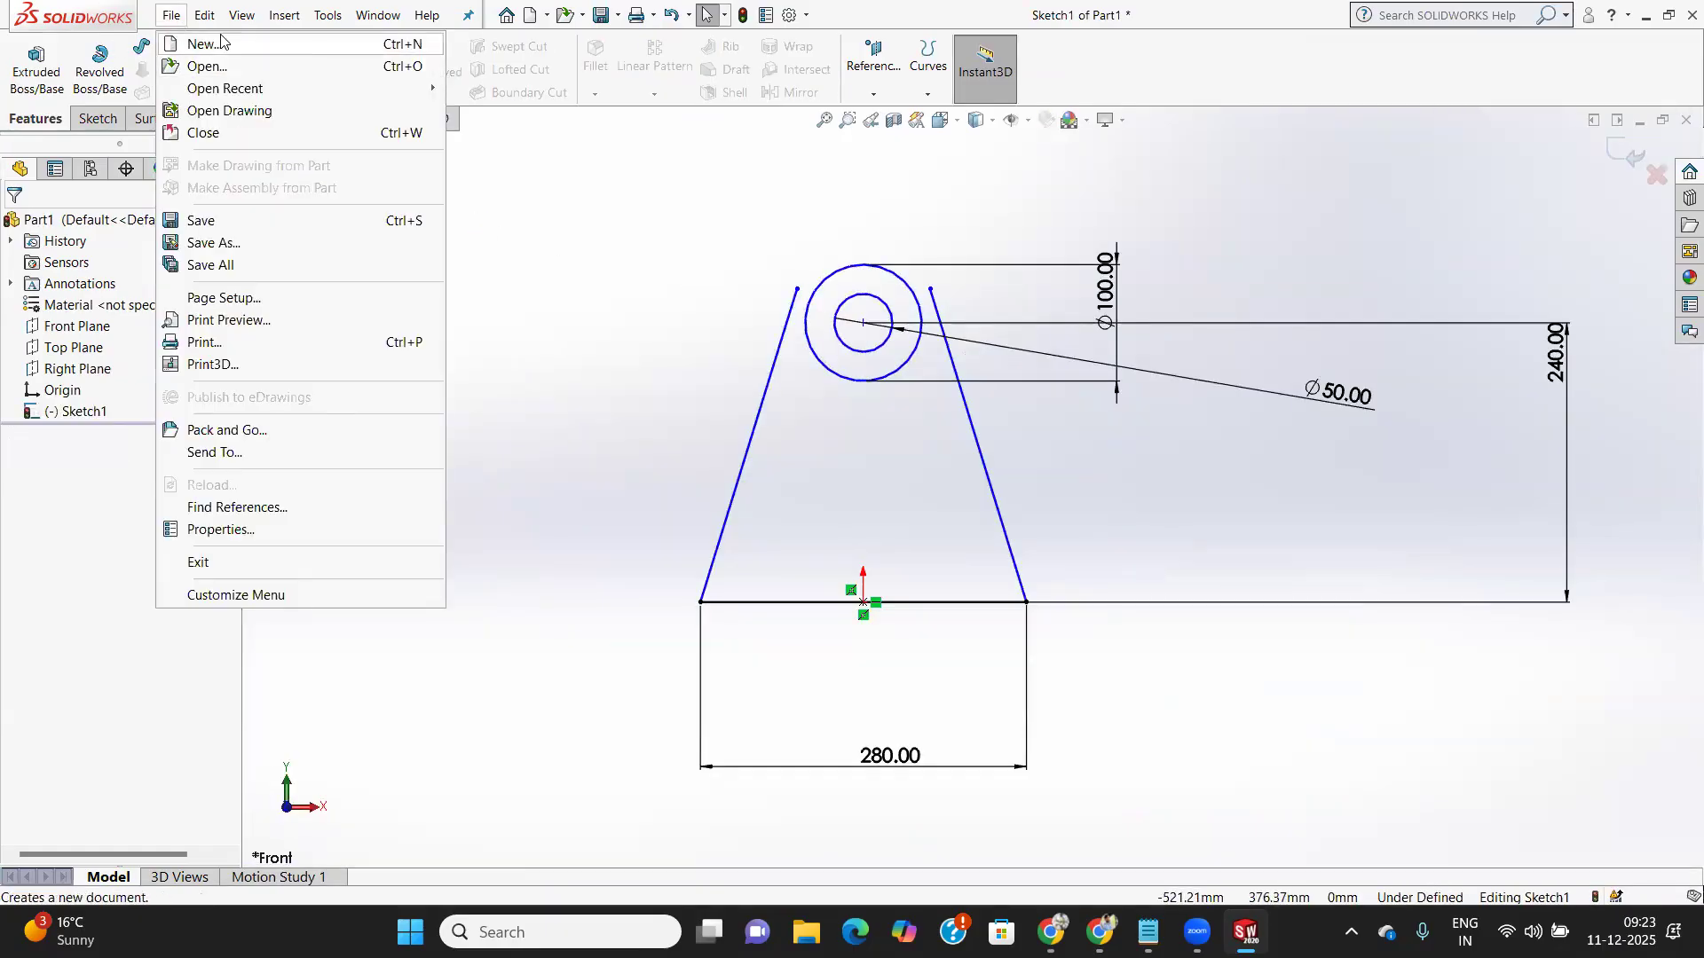
pyautogui.click(199, 42)
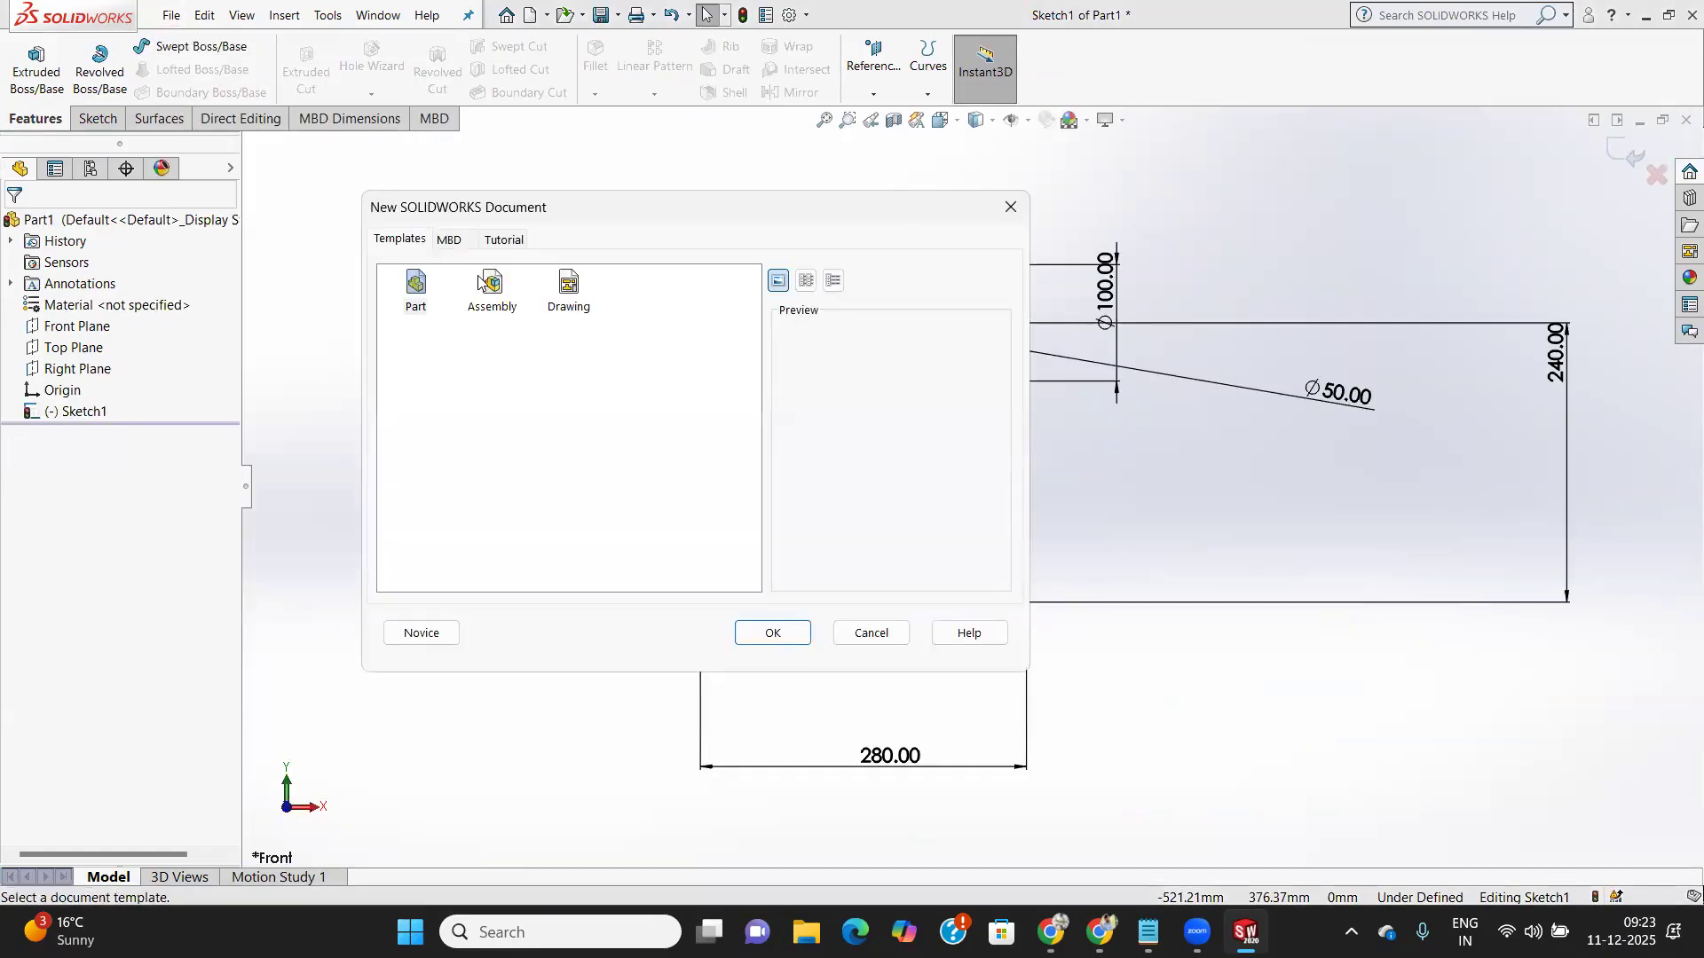
pyautogui.click(488, 284)
pyautogui.click(772, 632)
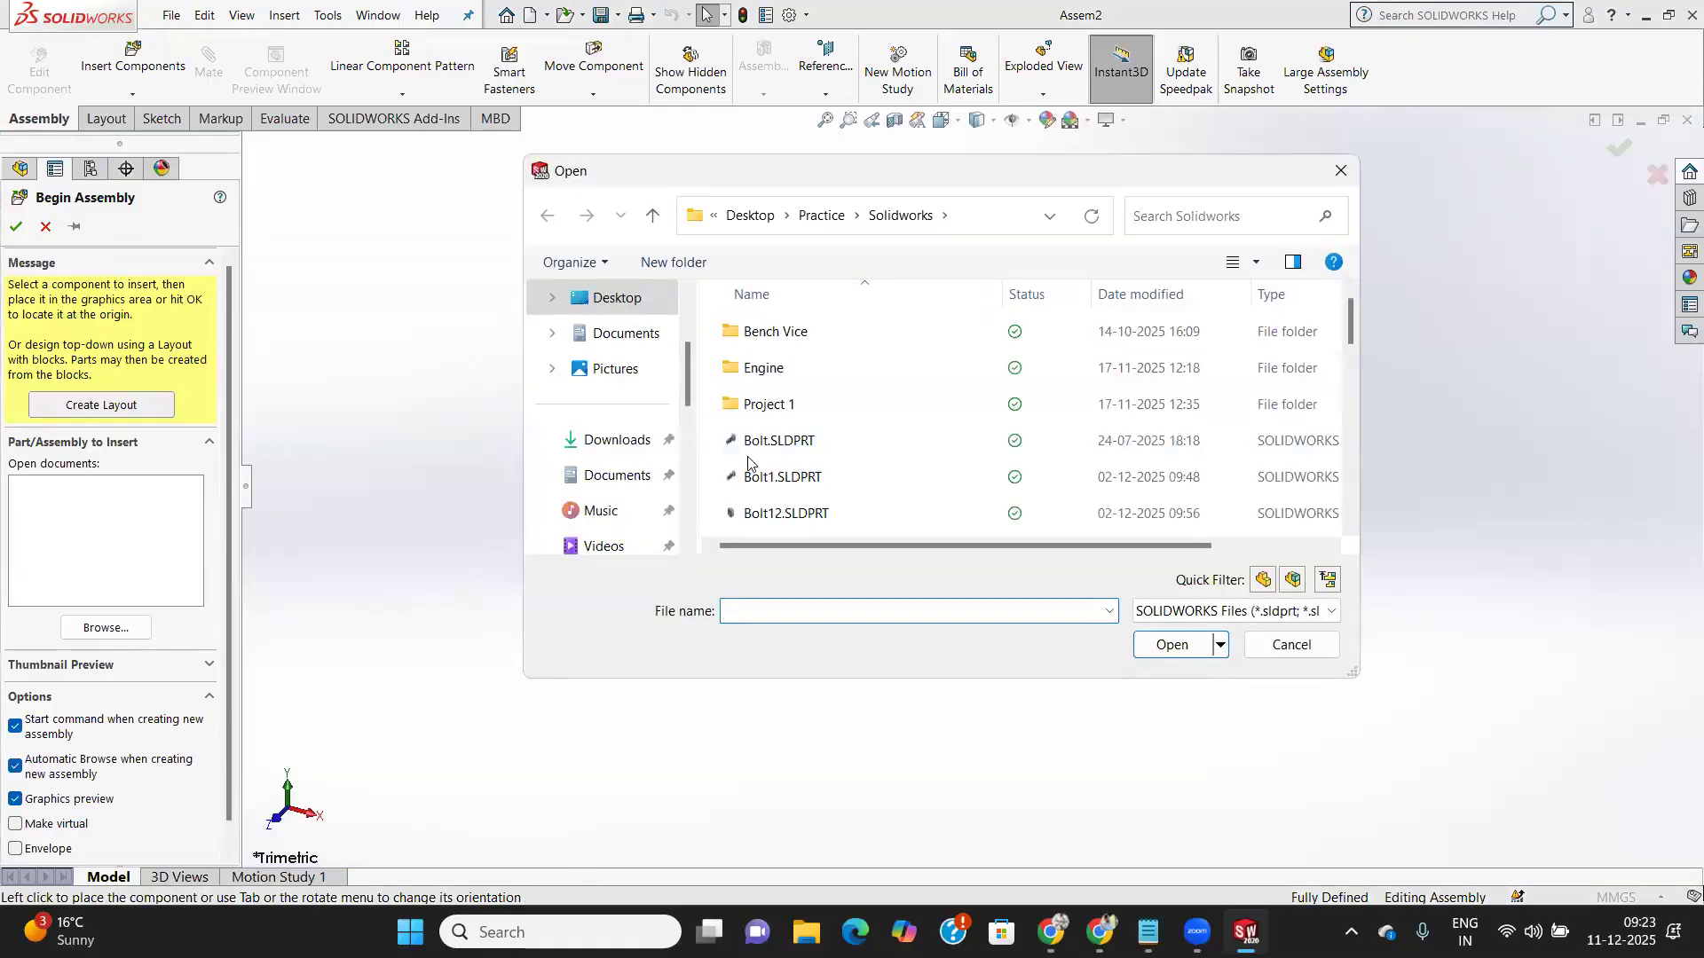
# Insert Bolt1.SLDPRT from the Solidworks folder as the first component of the new assembly
pyautogui.scroll(1, 812, 460)
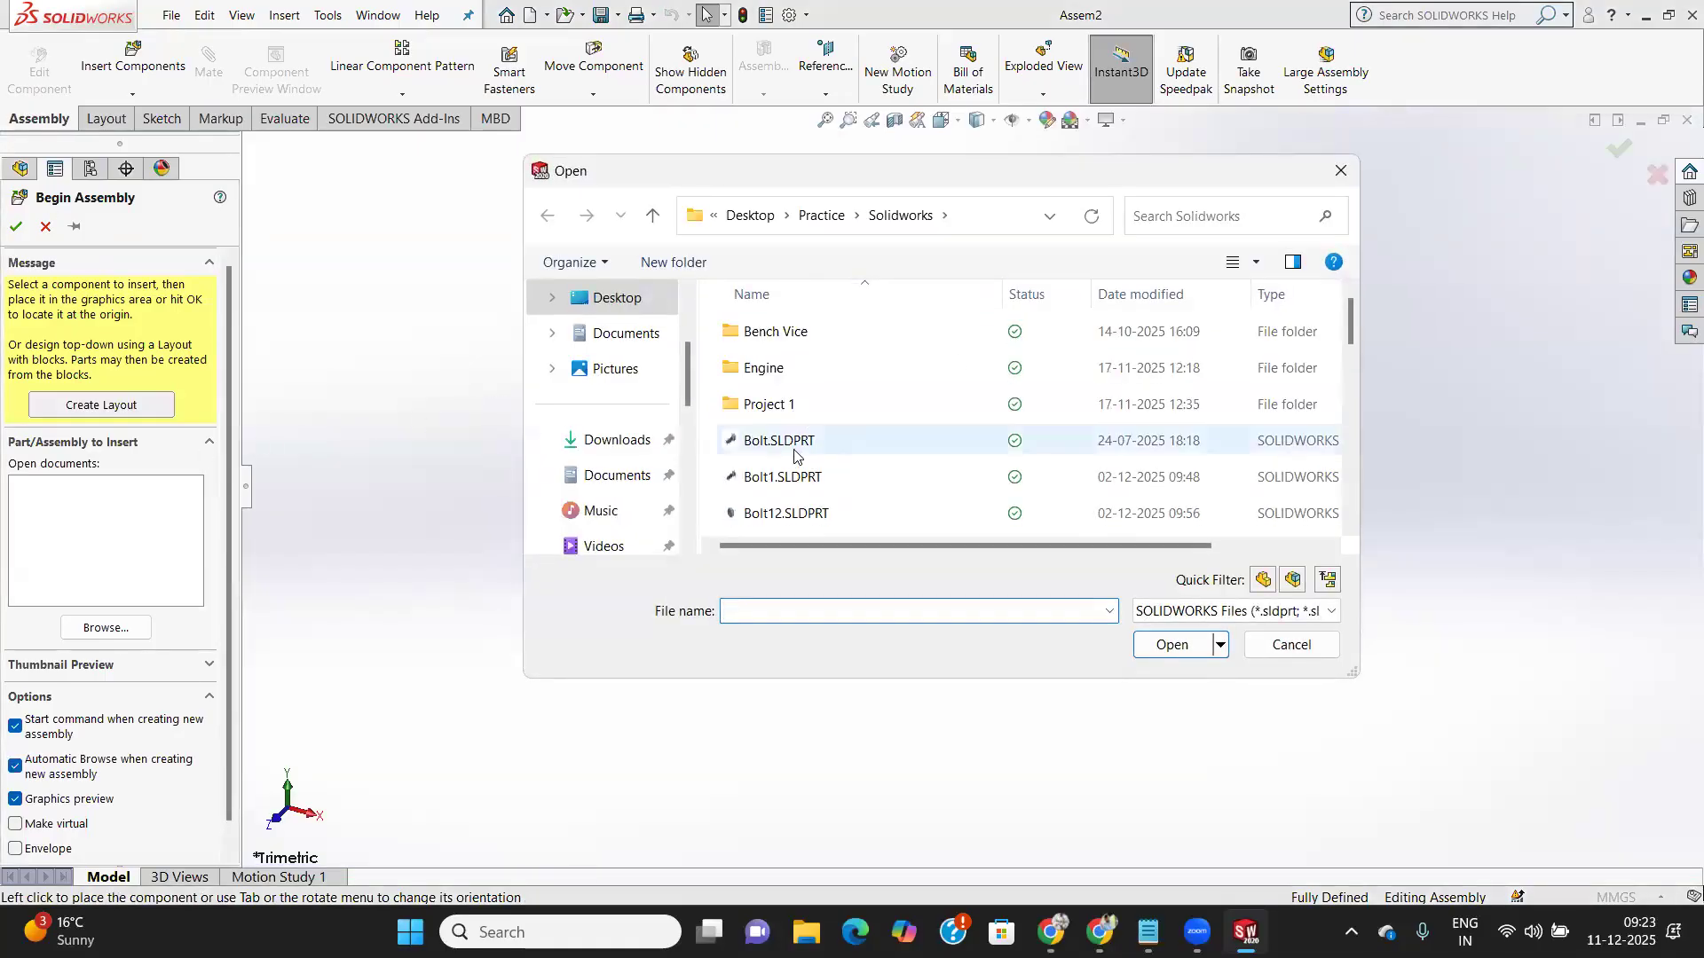
pyautogui.scroll(-1, 798, 505)
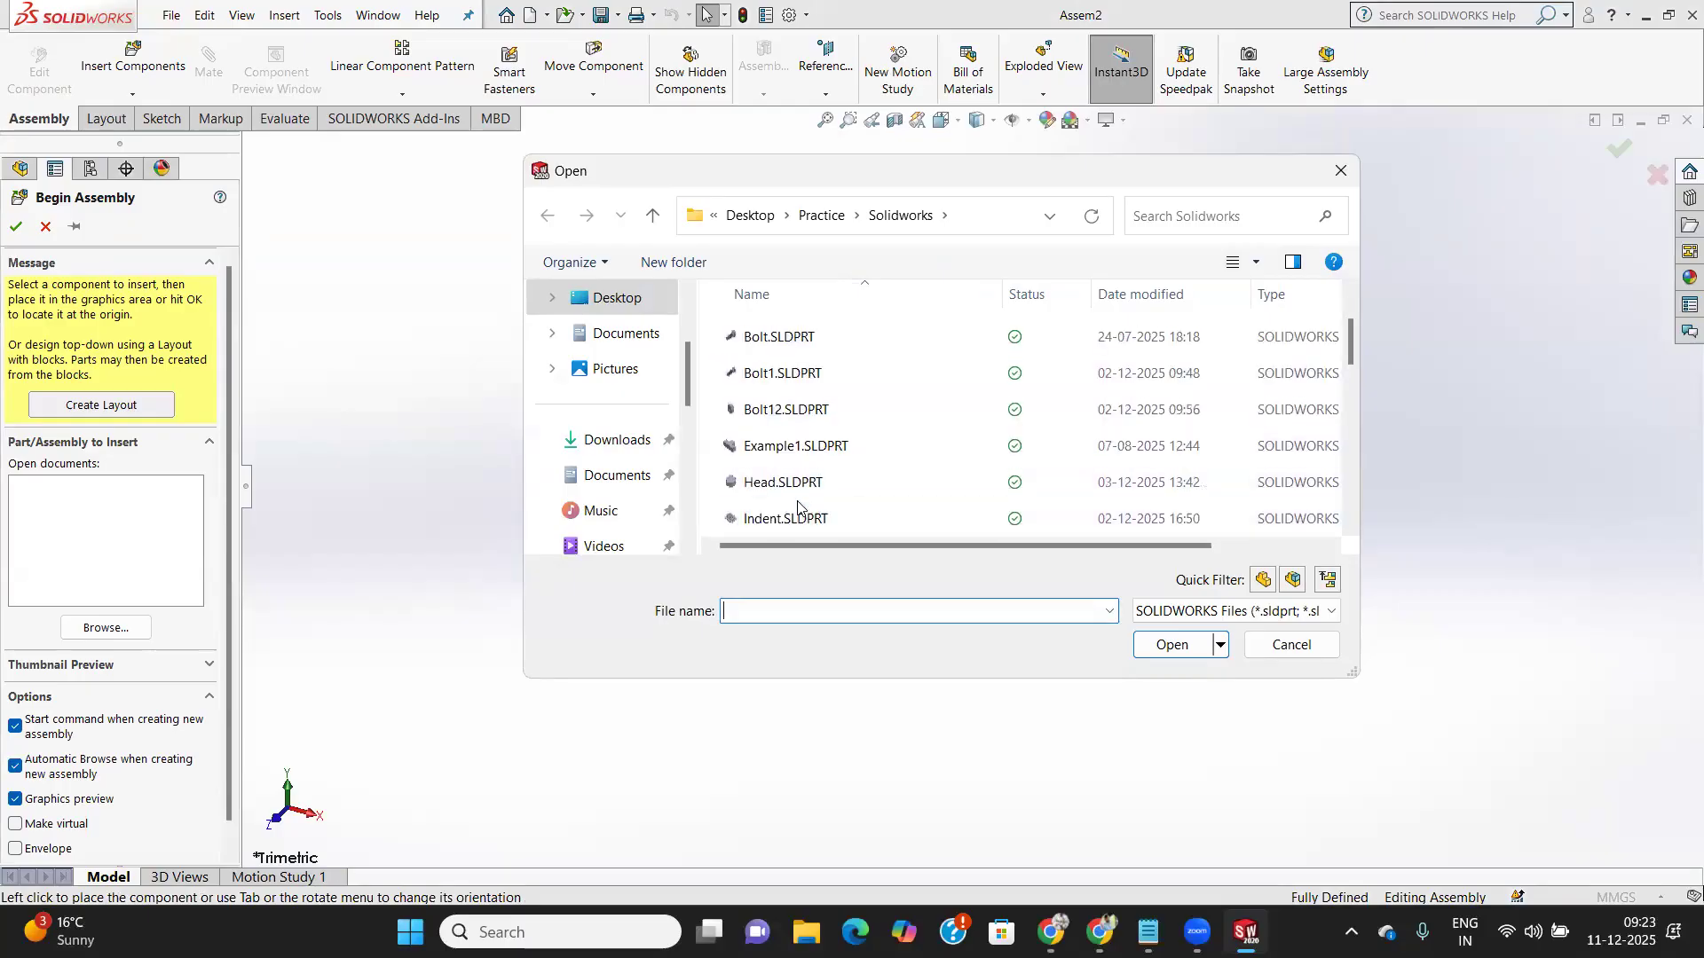
pyautogui.click(807, 377)
pyautogui.click(1165, 655)
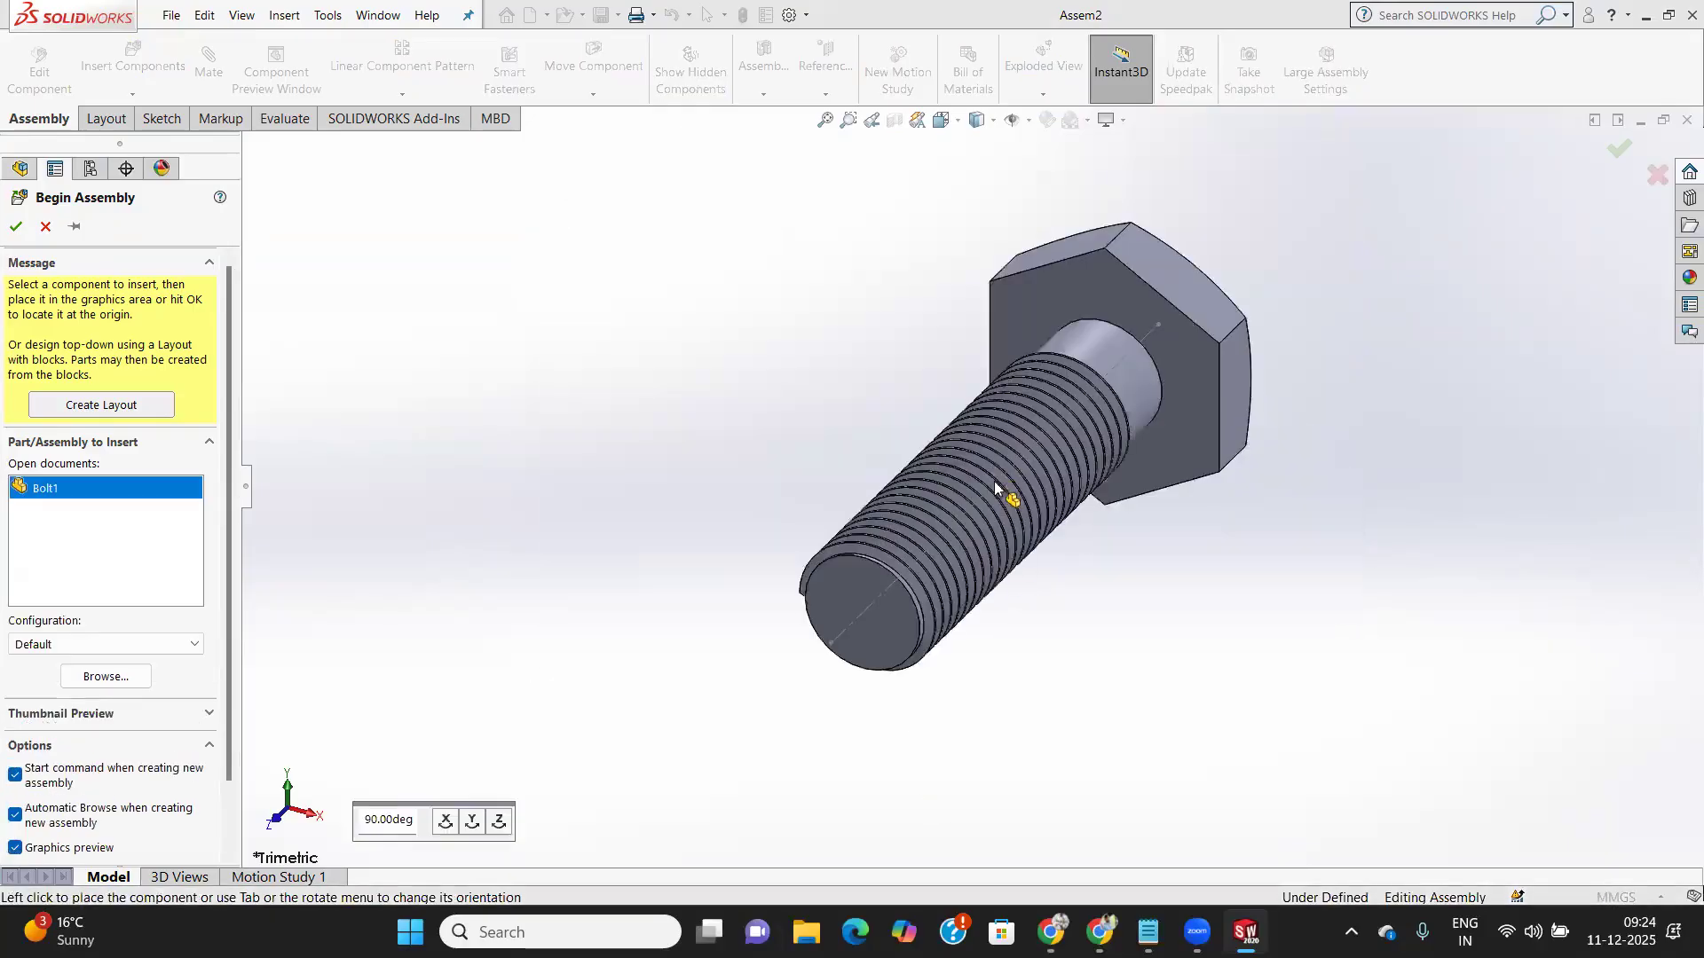
pyautogui.click(976, 440)
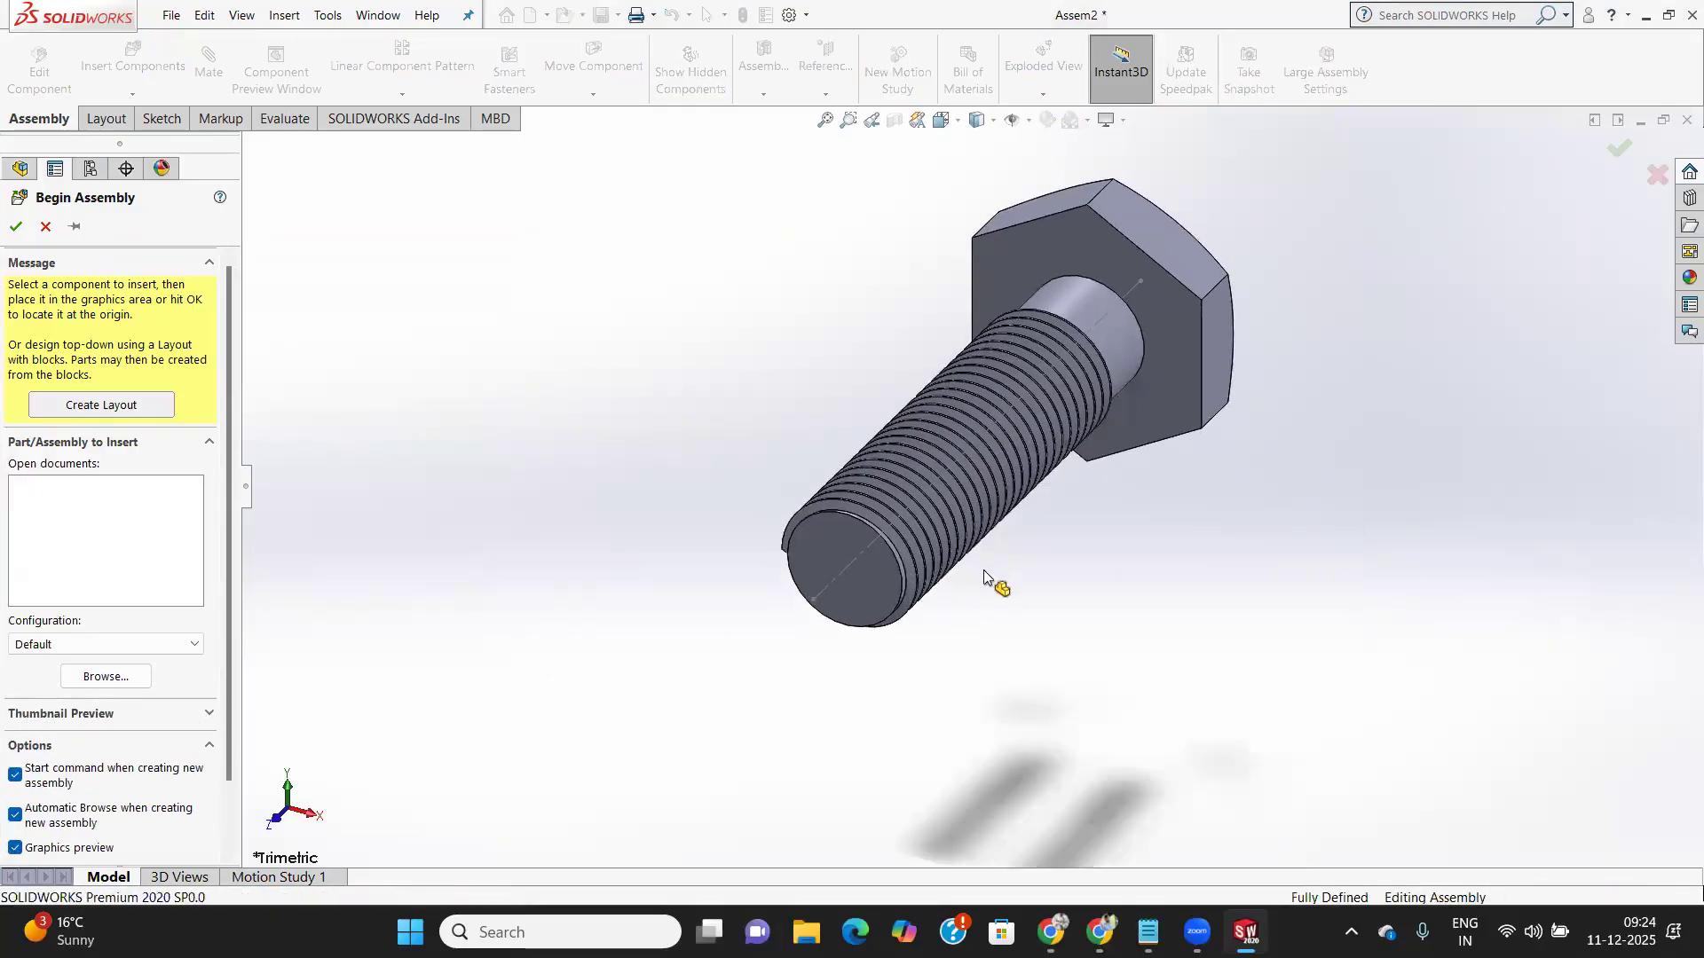
pyautogui.moveTo(1000, 659); pyautogui.dragTo(942, 593, button='middle')
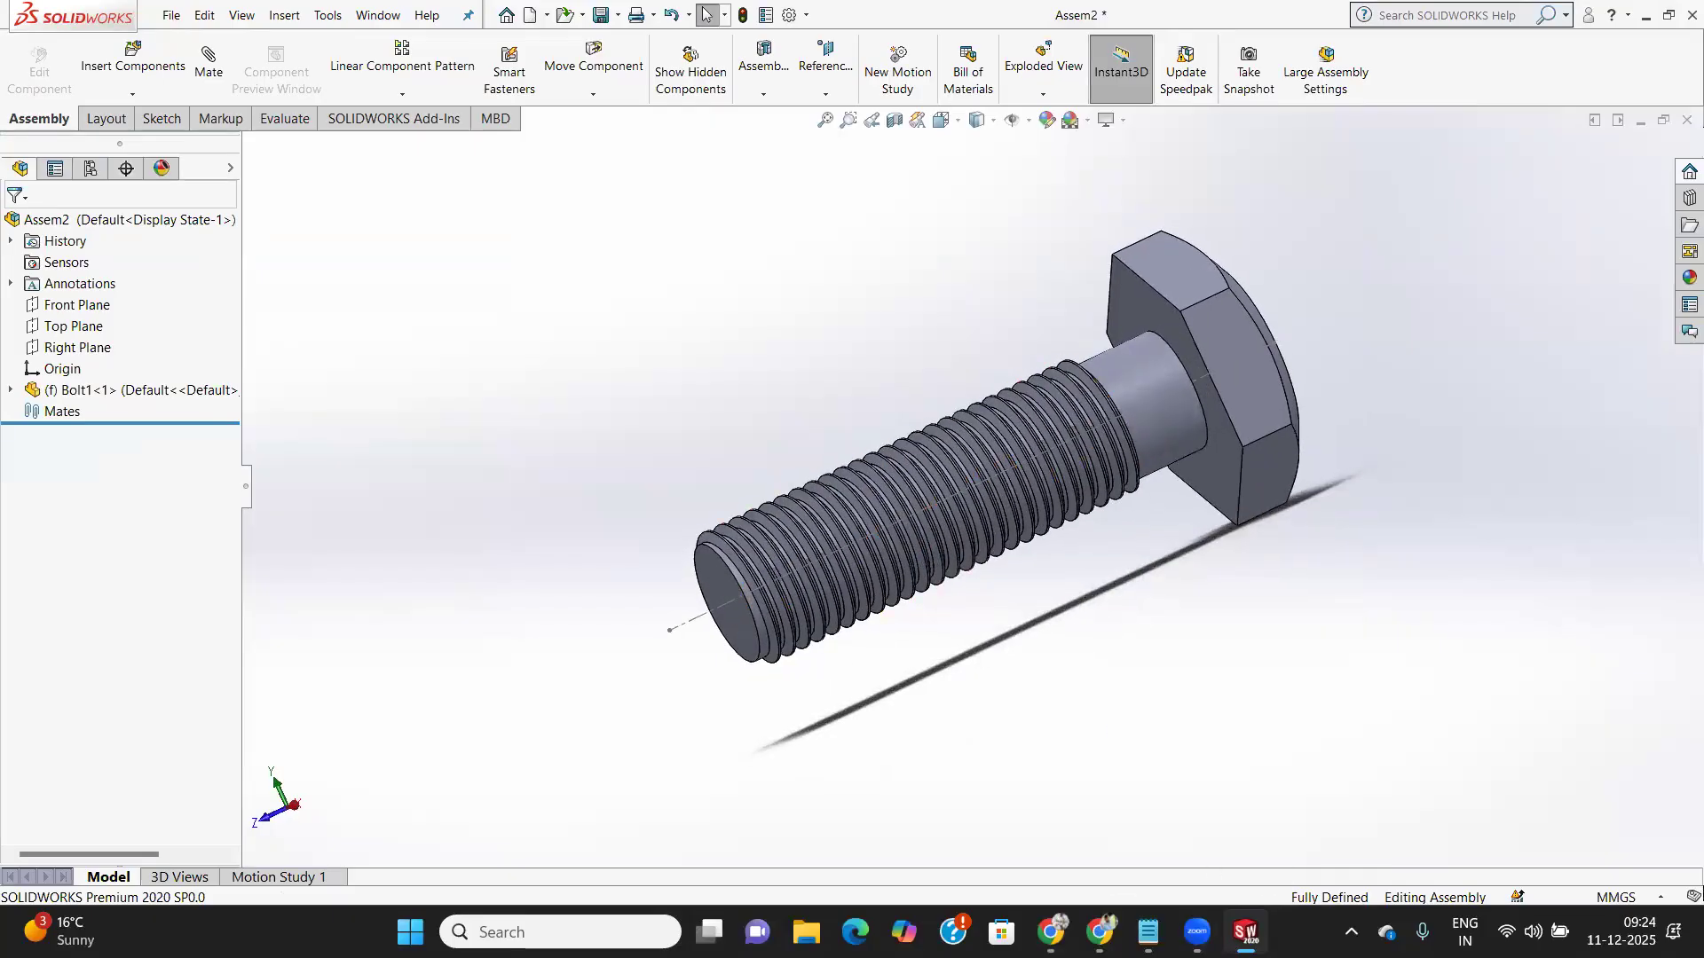
# Insert the nut Bolt12.SLDPRT and place it beyond the threaded end of the bolt
pyautogui.click(133, 66)
pyautogui.click(120, 609)
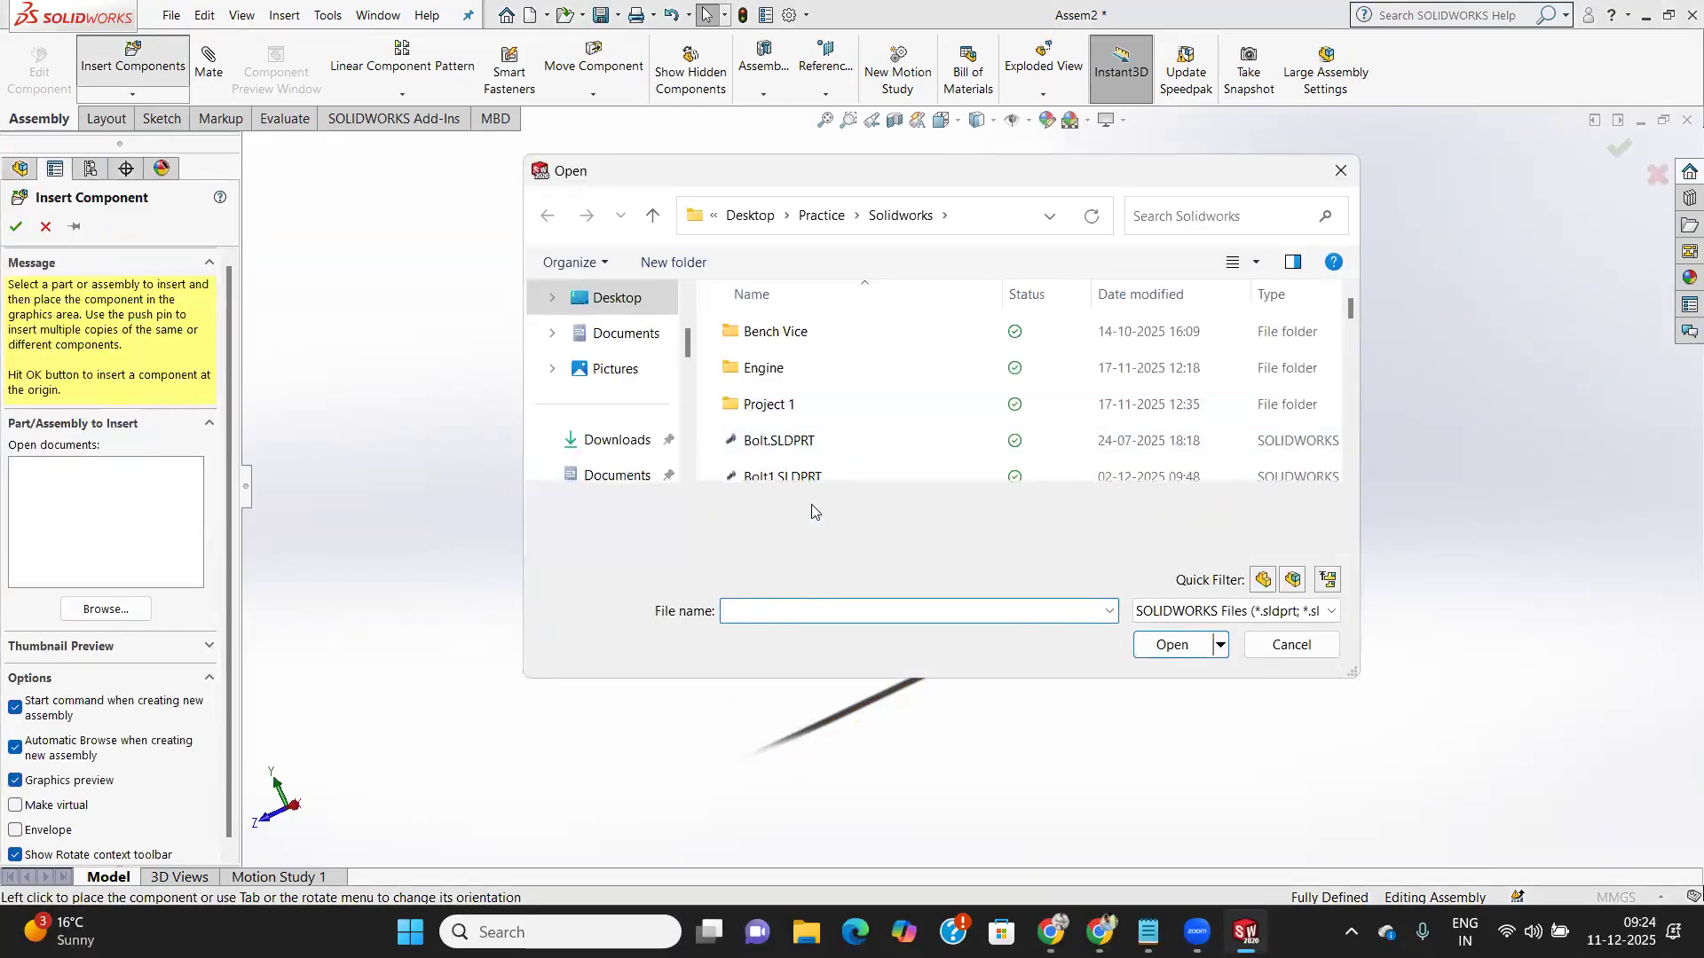
pyautogui.scroll(-1, 799, 426)
pyautogui.click(786, 444)
pyautogui.press('Return')
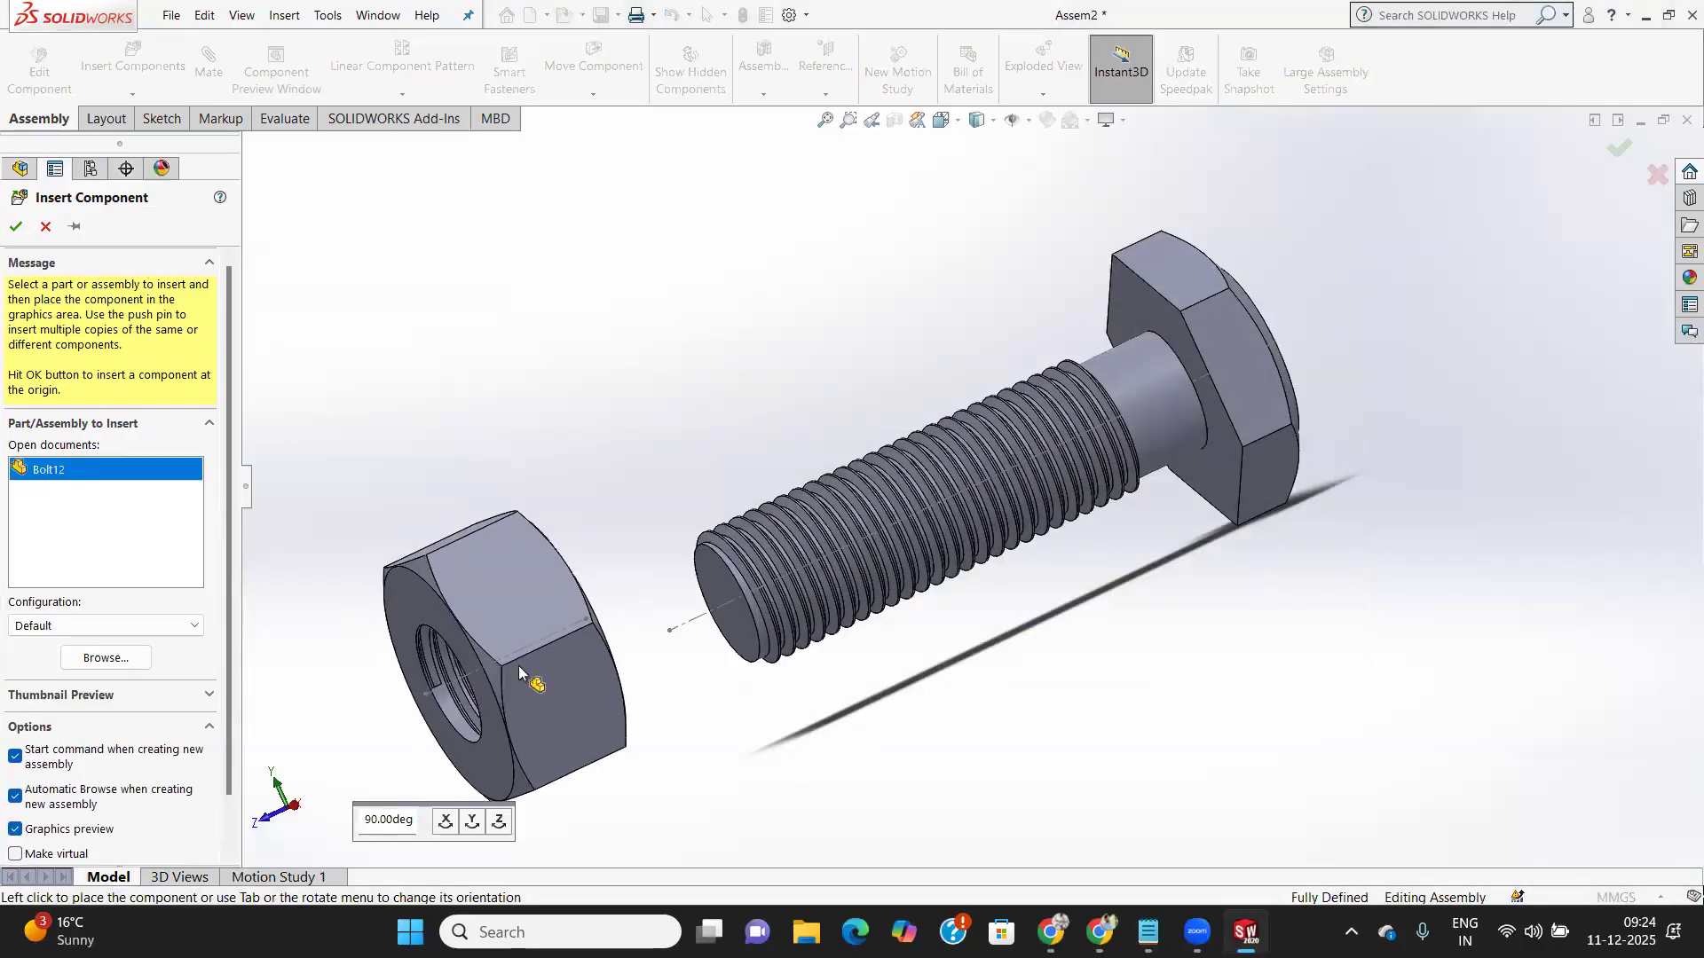
pyautogui.click(585, 669)
pyautogui.moveTo(603, 664); pyautogui.dragTo(656, 626, button='middle')
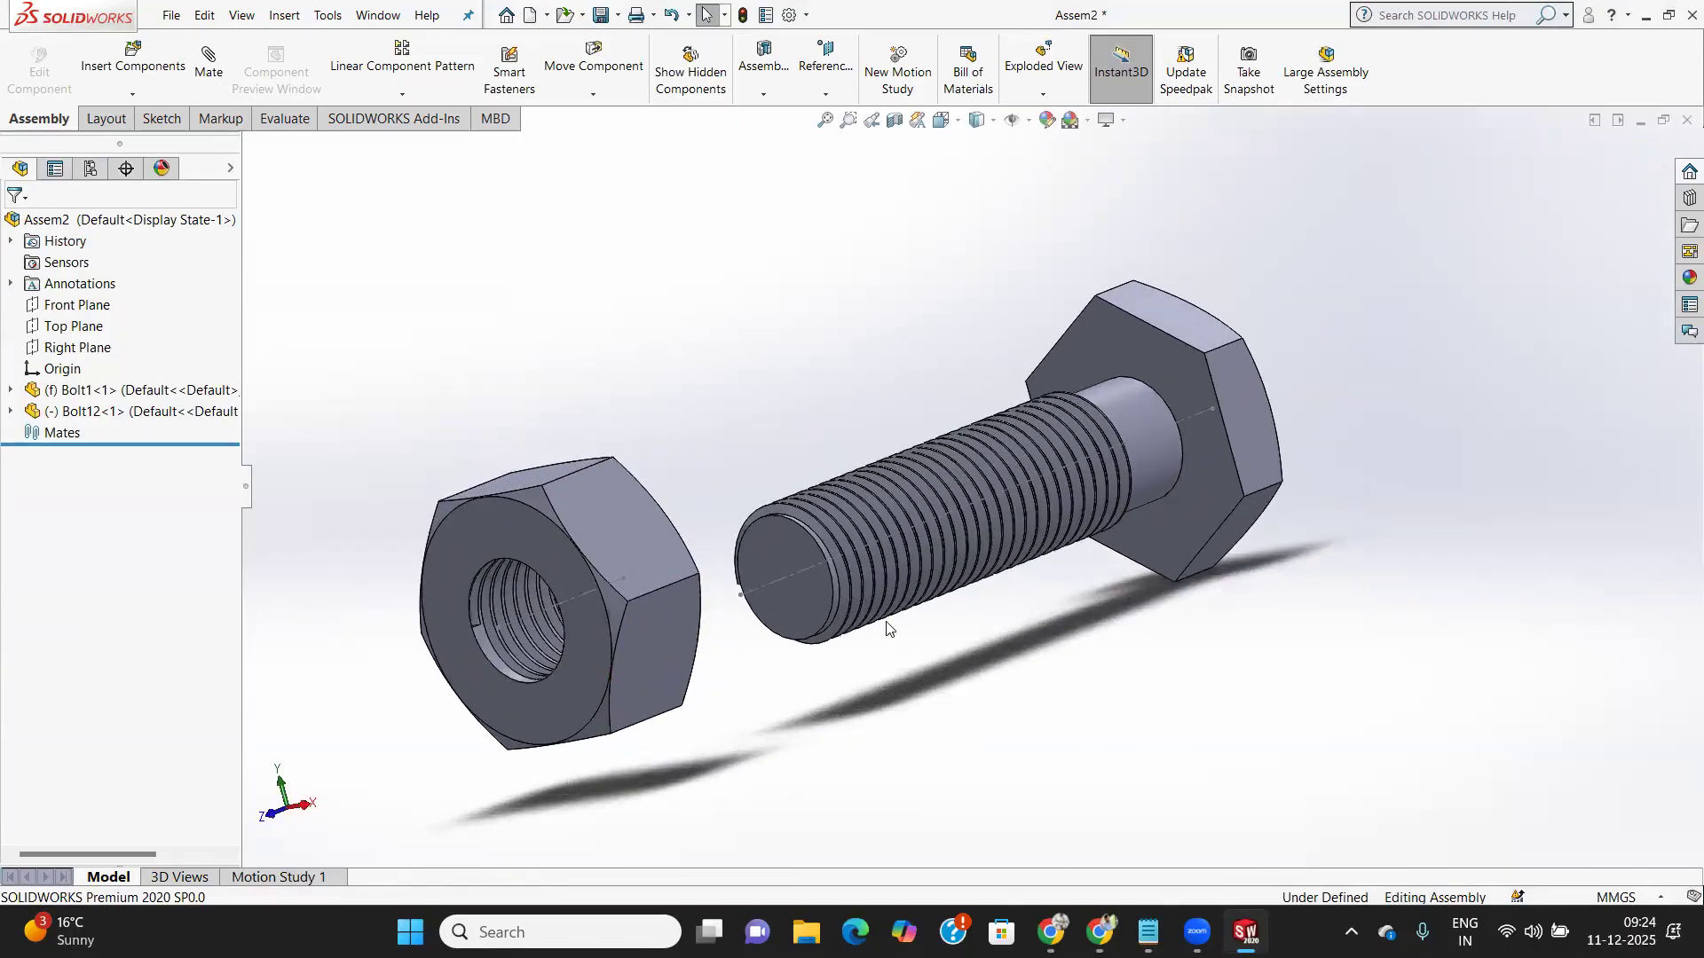
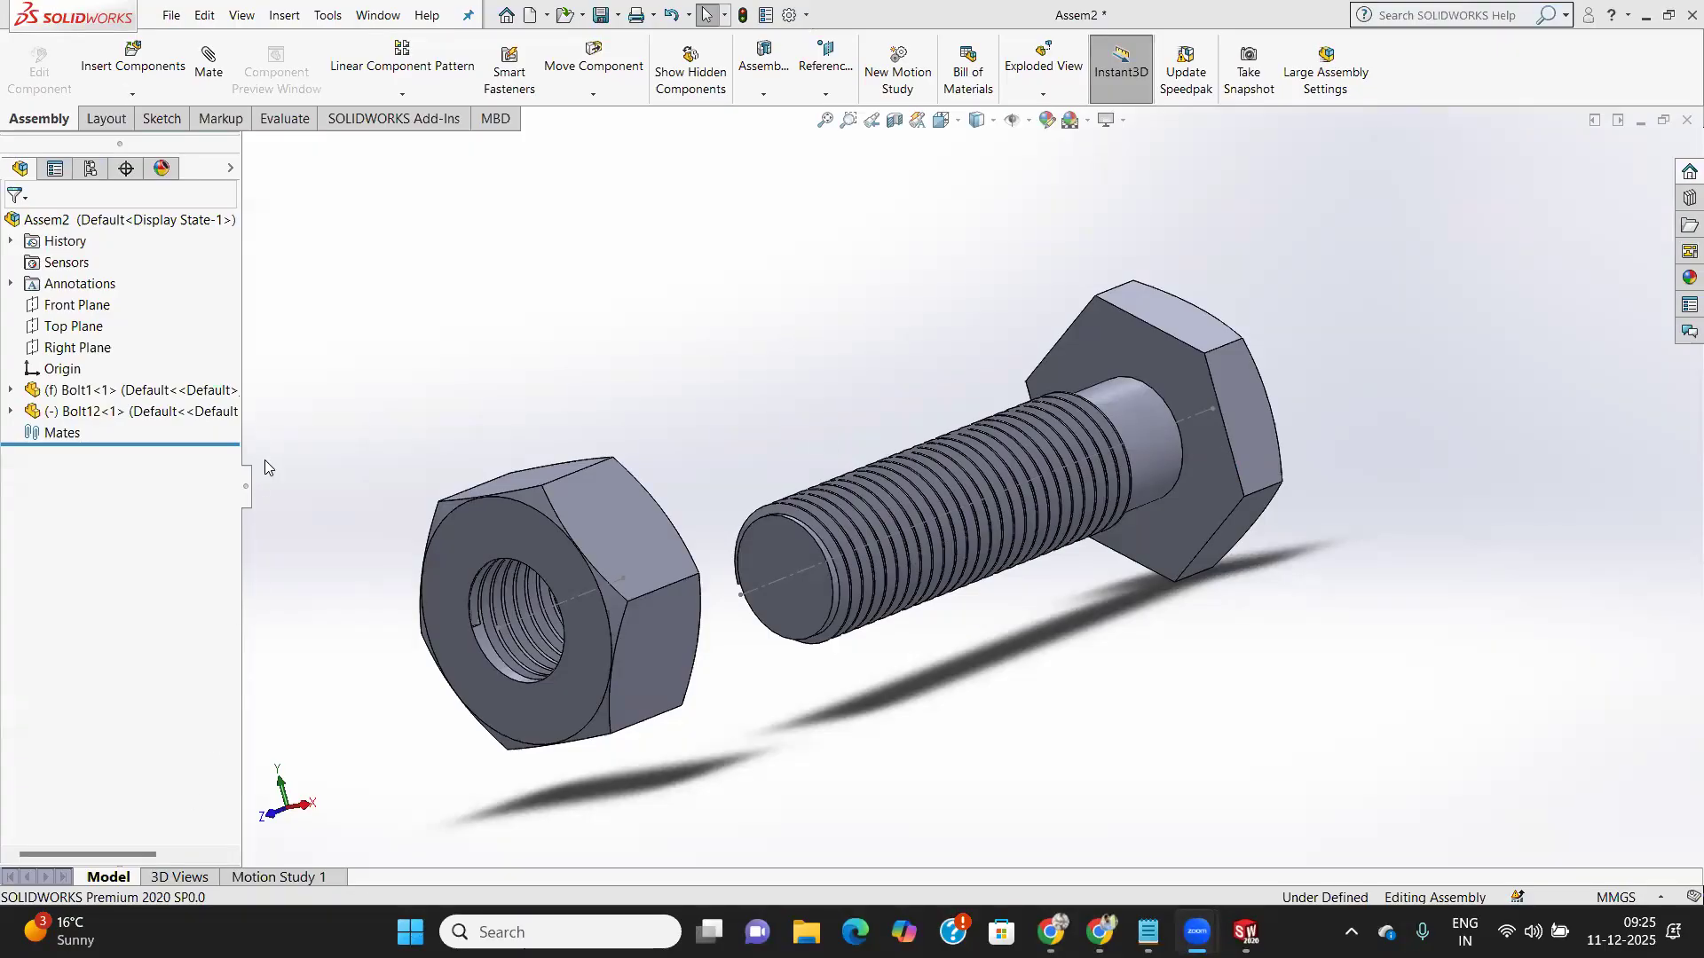
pyautogui.scroll(-2, 525, 525)
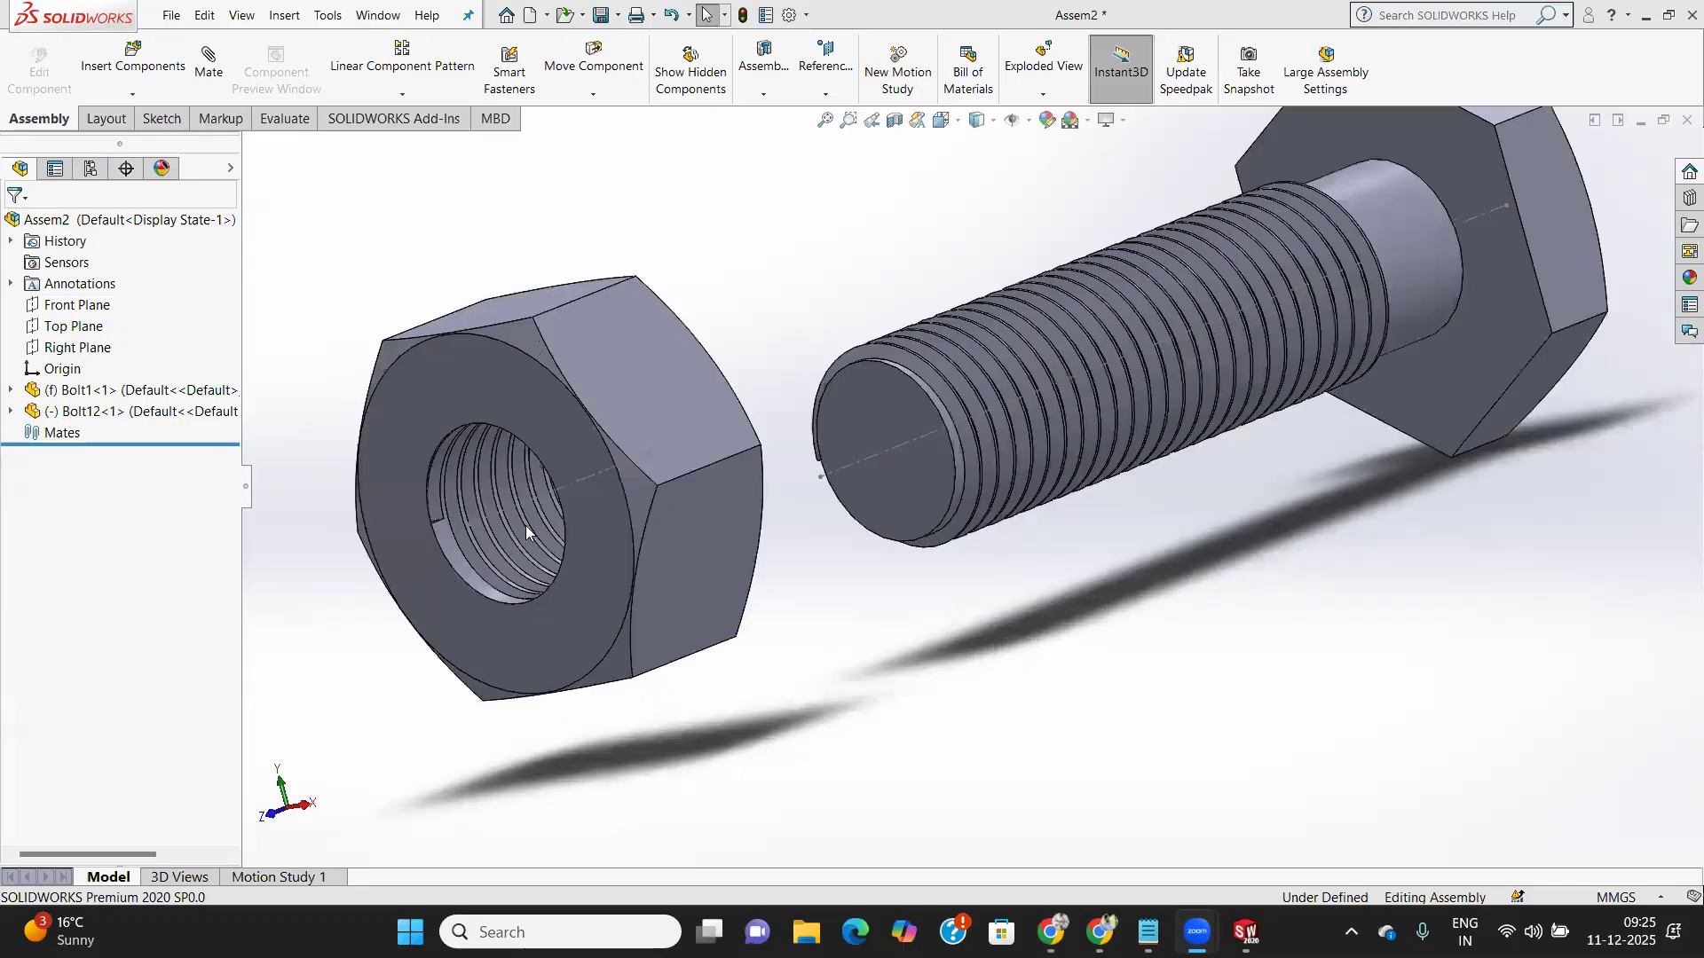
pyautogui.scroll(-2, 587, 459)
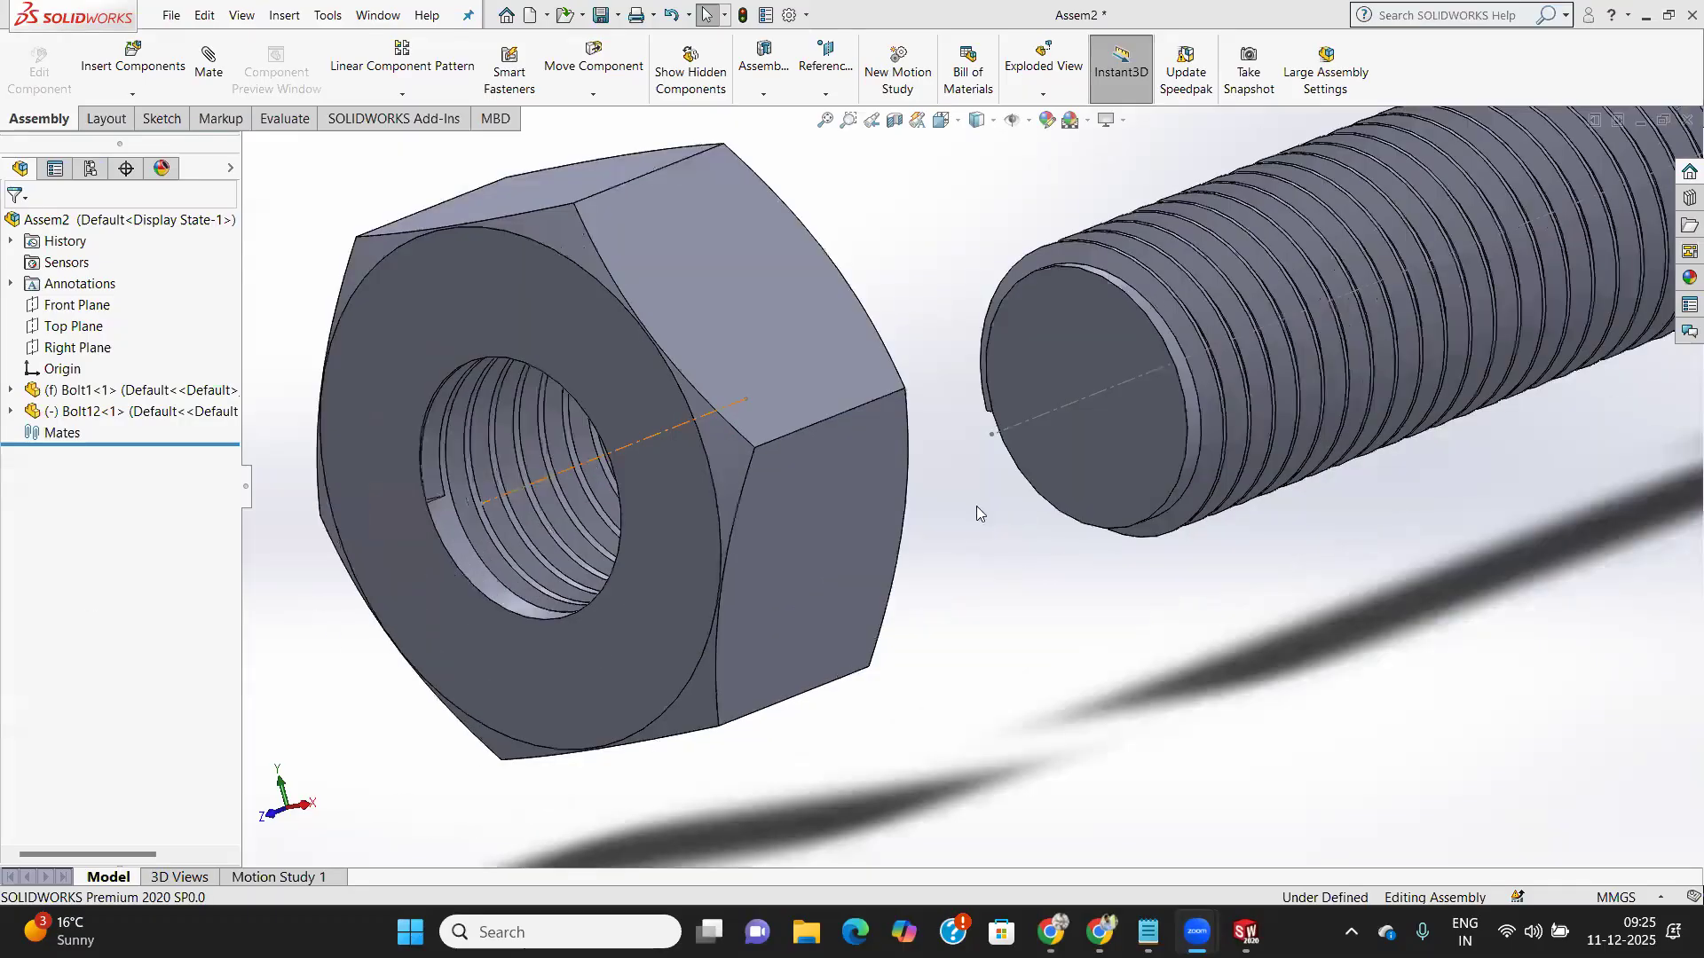
# Turn on the temporary axes display and turn off the reference axes display
pyautogui.scroll(4, 972, 533)
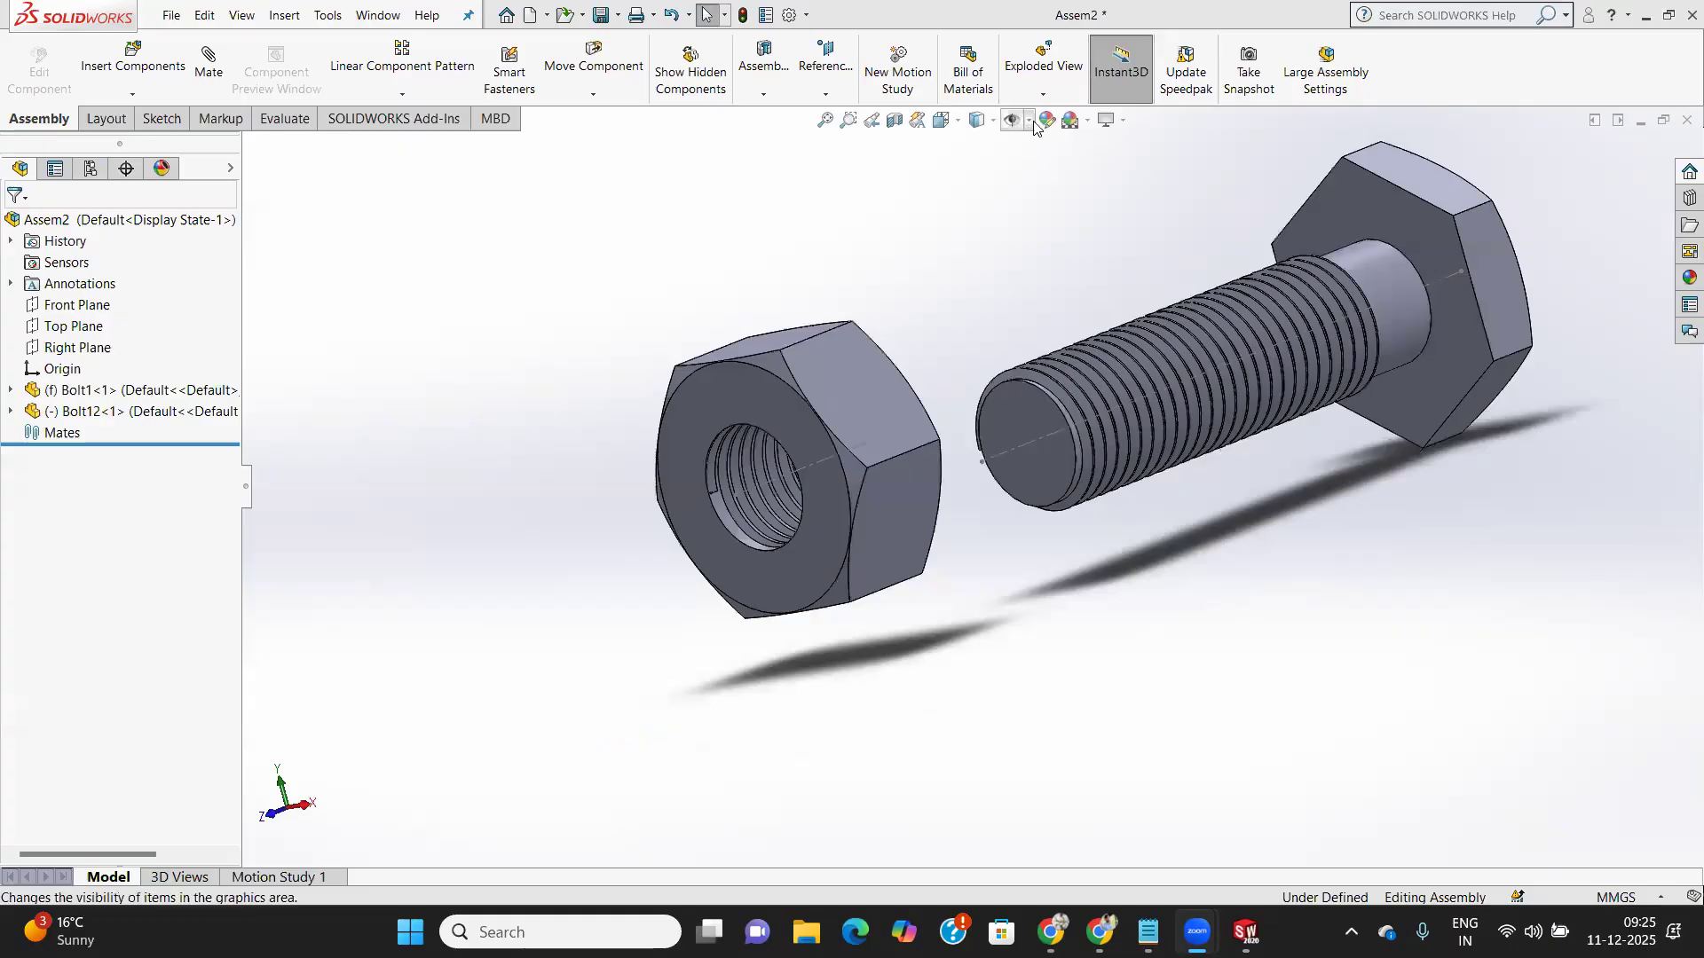
pyautogui.click(1032, 122)
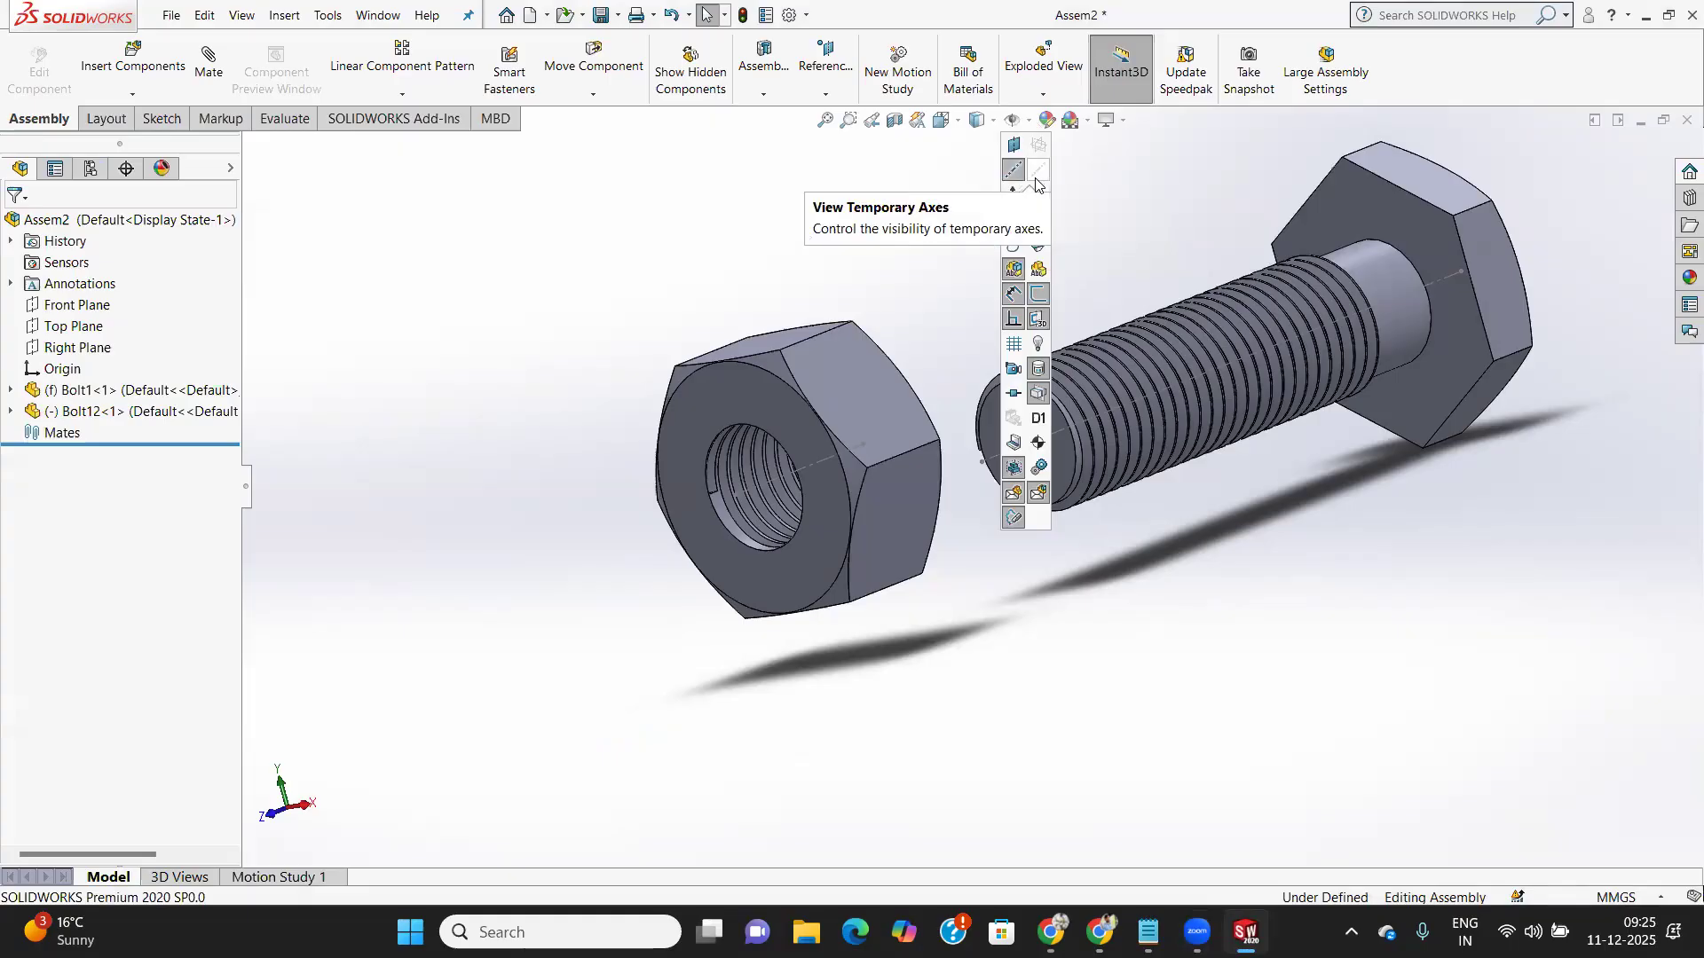
pyautogui.click(1036, 178)
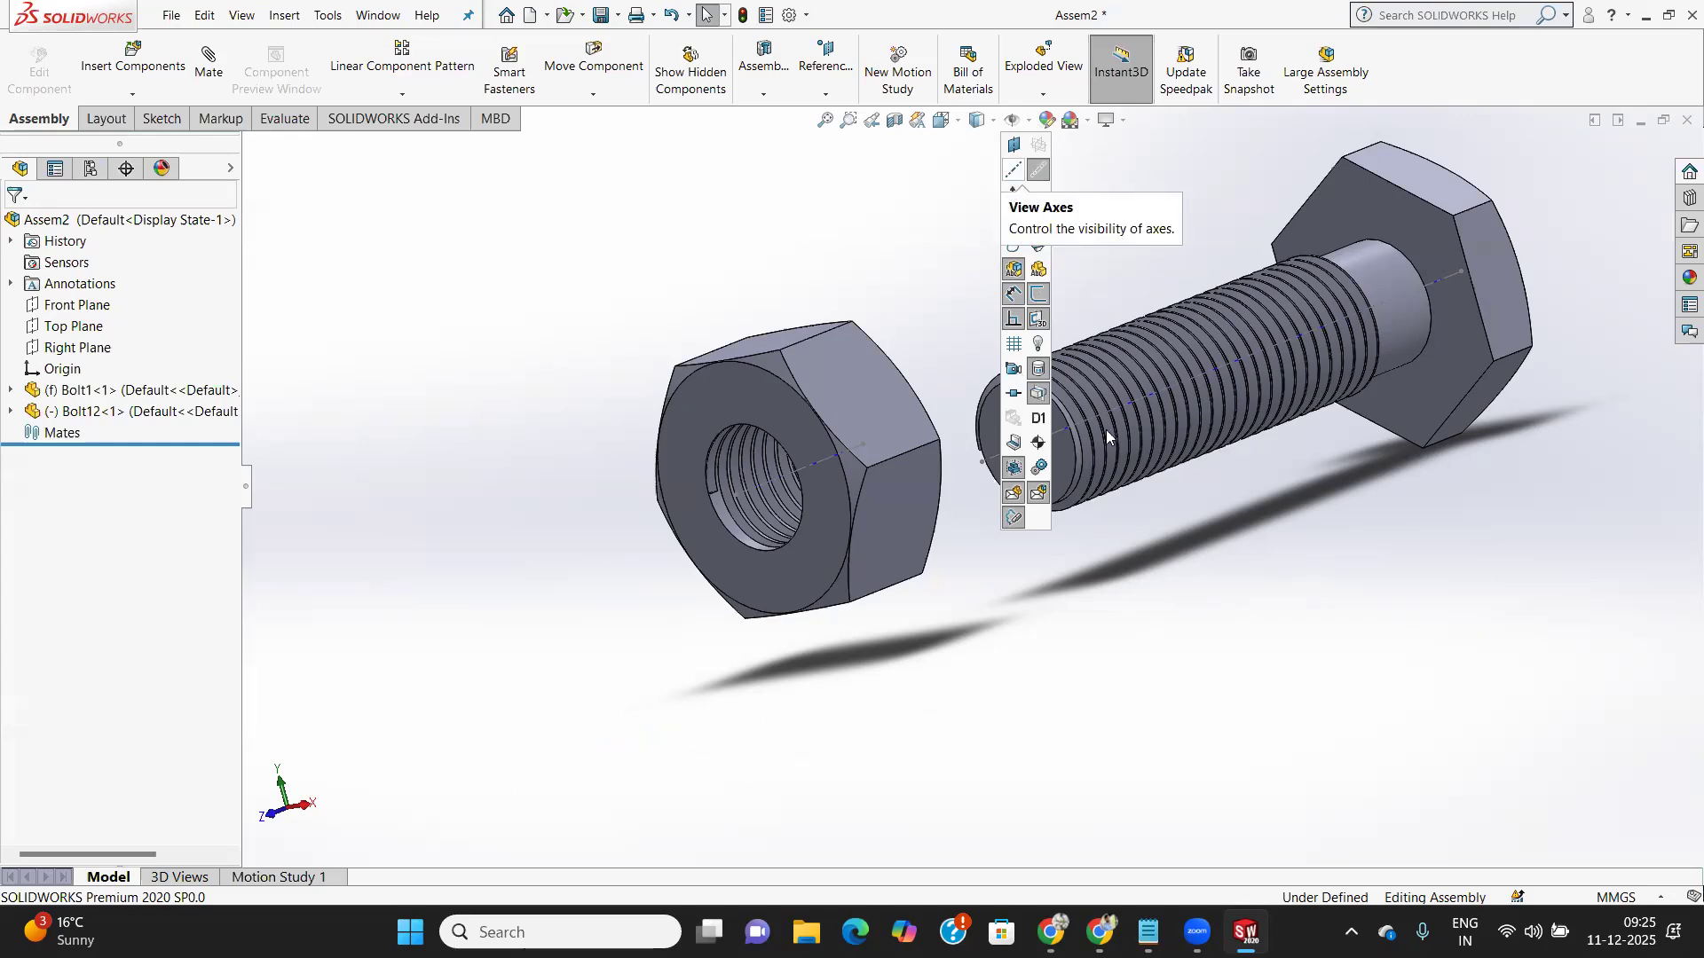
pyautogui.scroll(-3, 1021, 419)
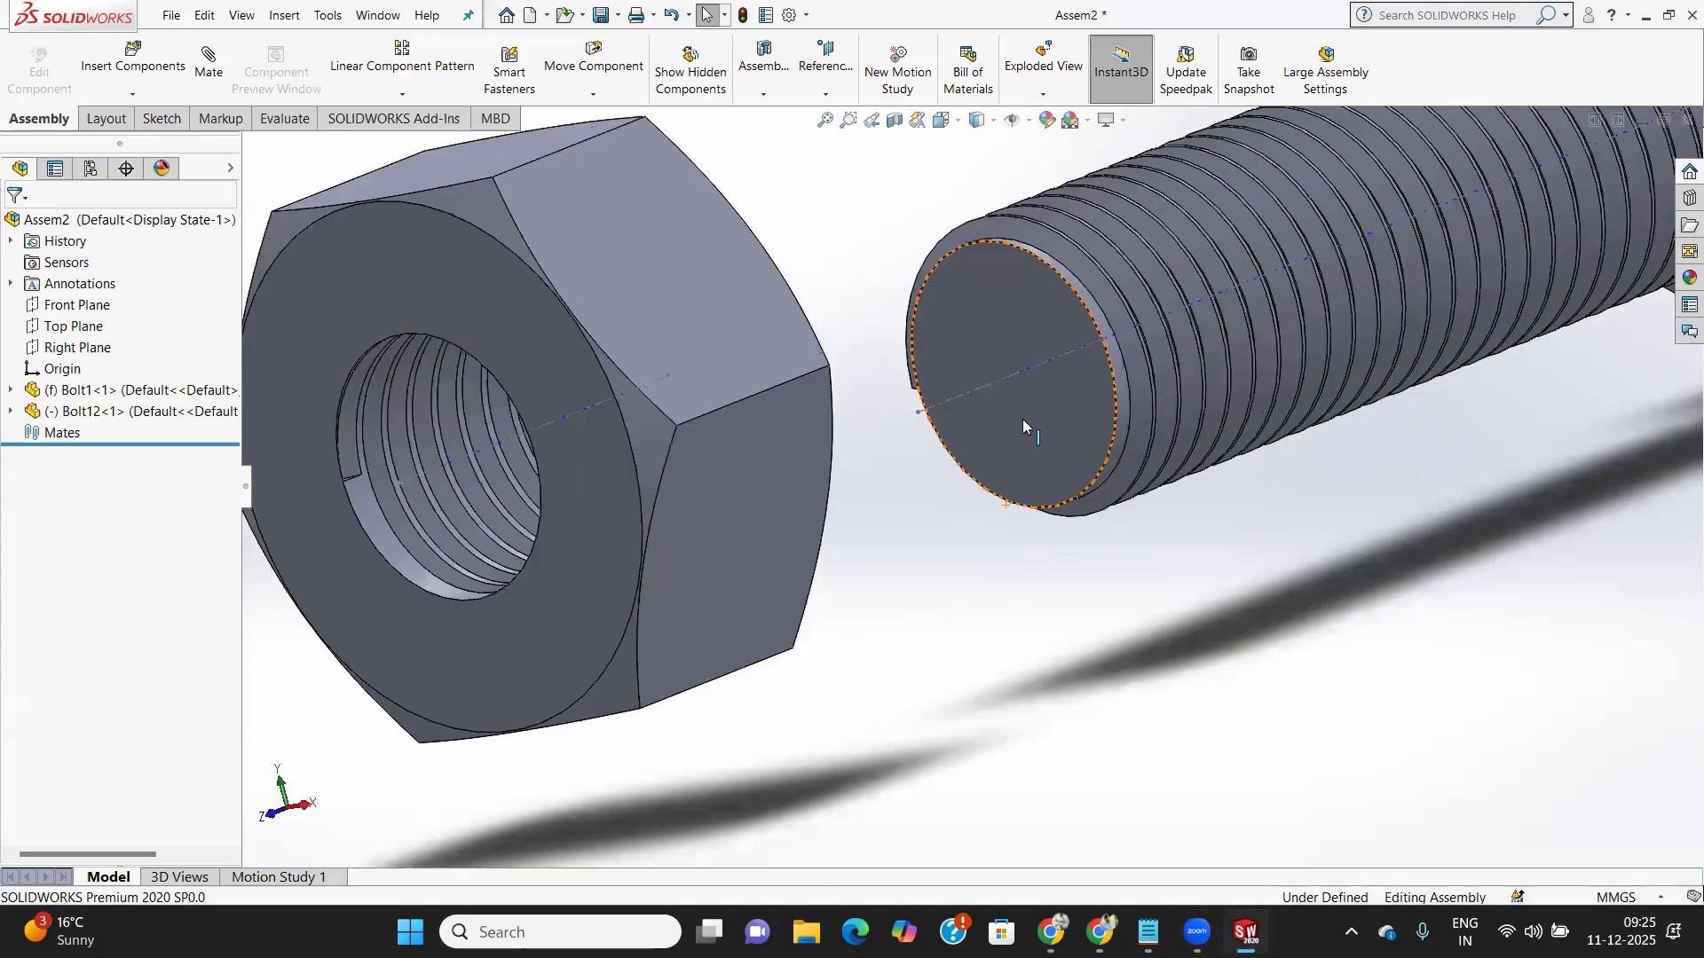
pyautogui.scroll(-2, 931, 391)
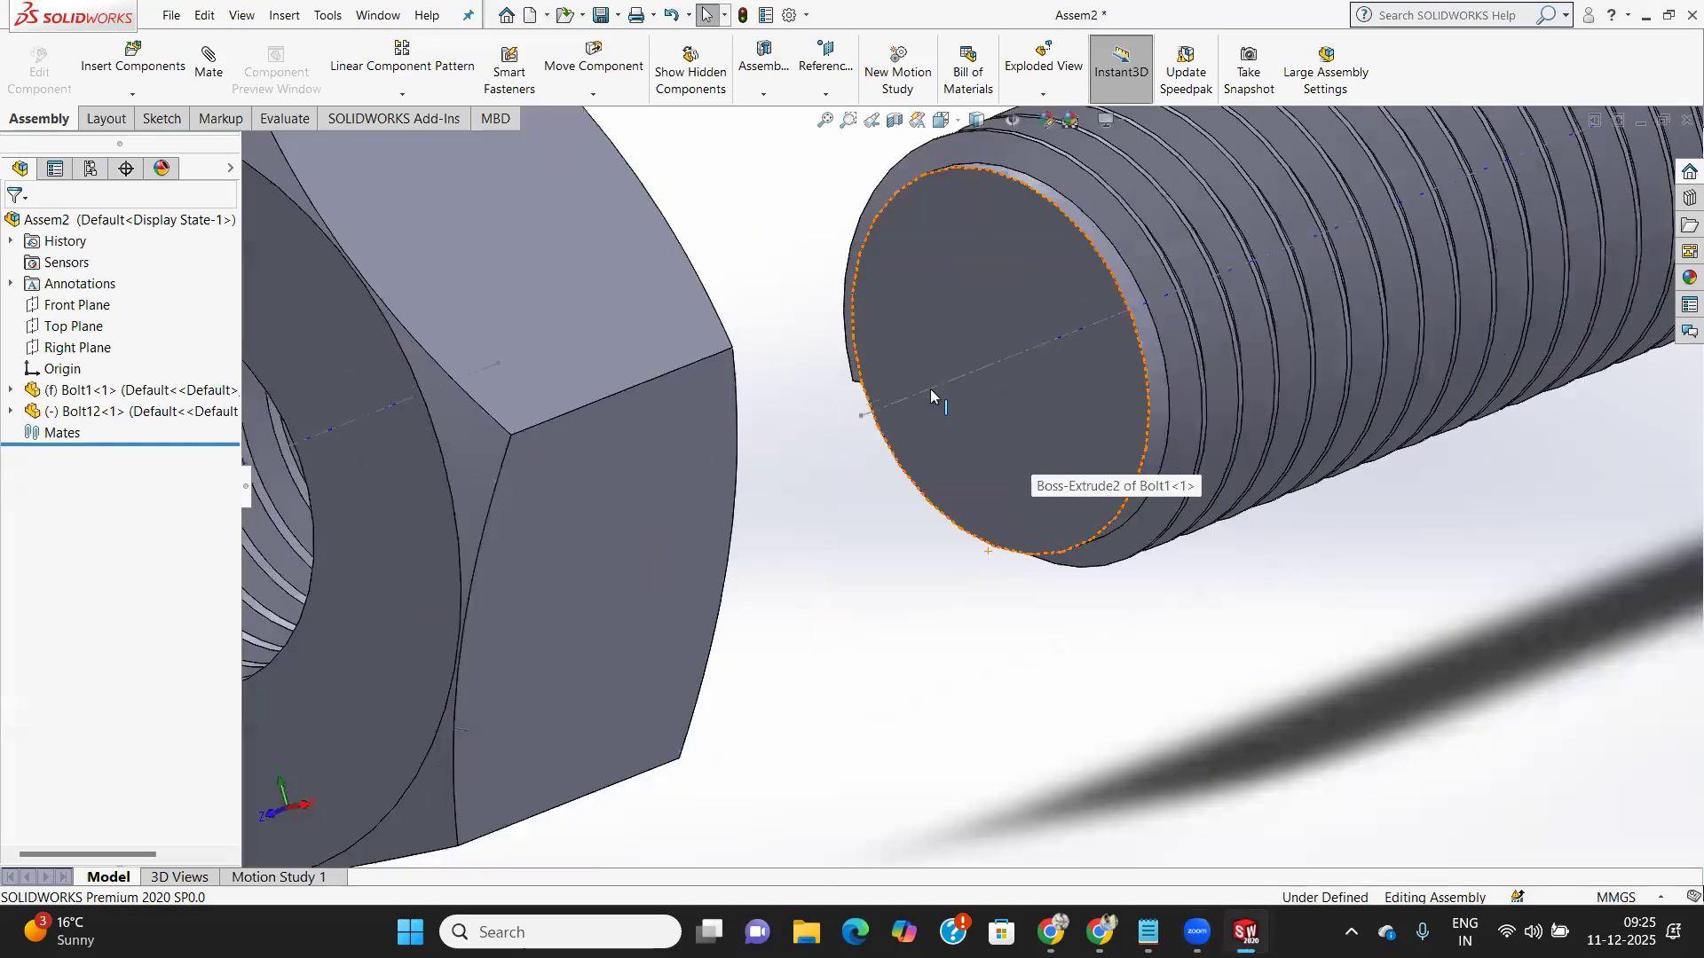
pyautogui.scroll(5, 930, 395)
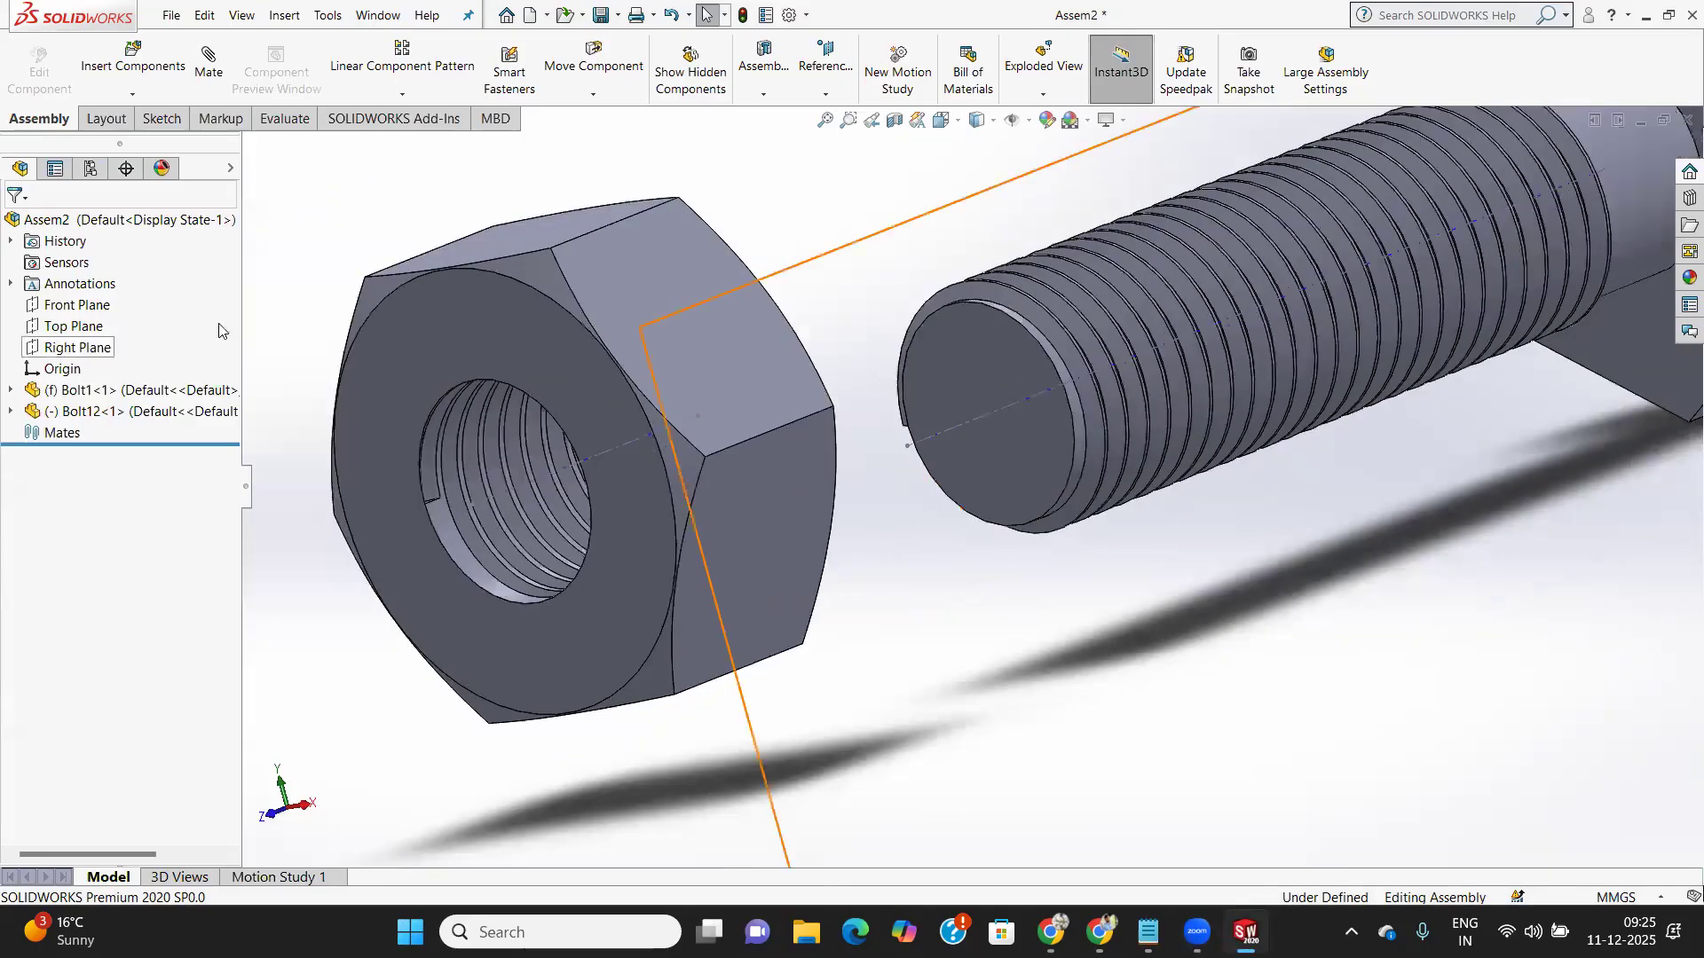
# Add a coincident mate between the sketched centre lines of the bolt and nut, sliding the nut onto the threaded shank
pyautogui.click(210, 60)
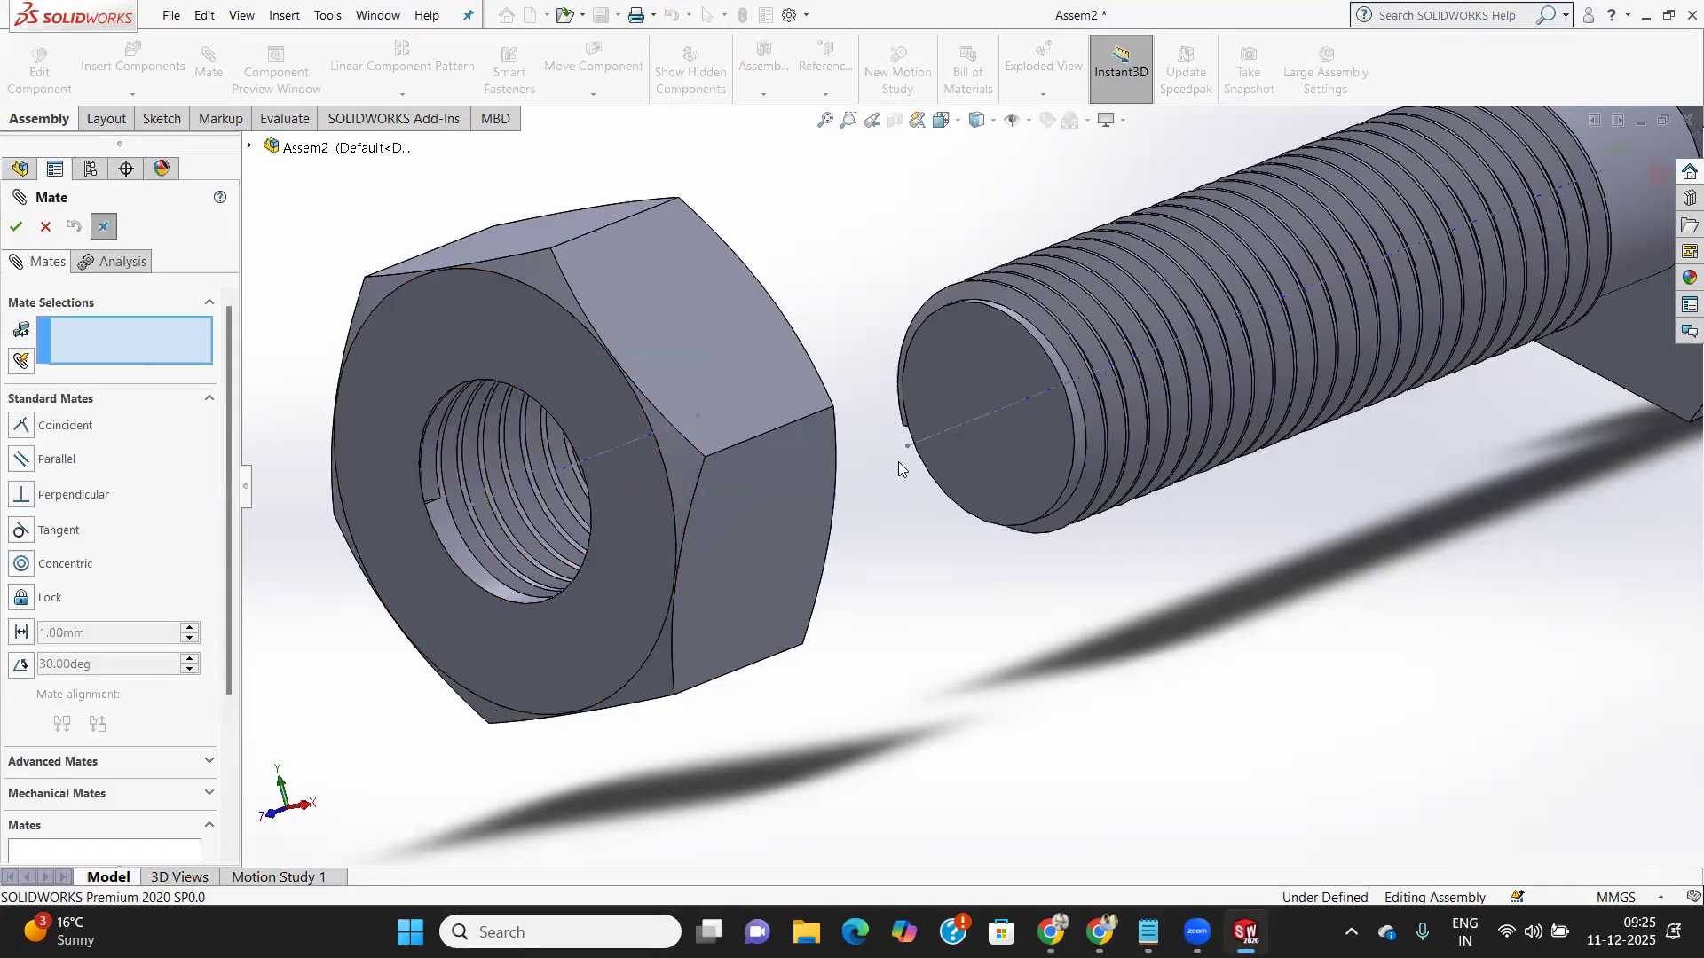
pyautogui.click(919, 449)
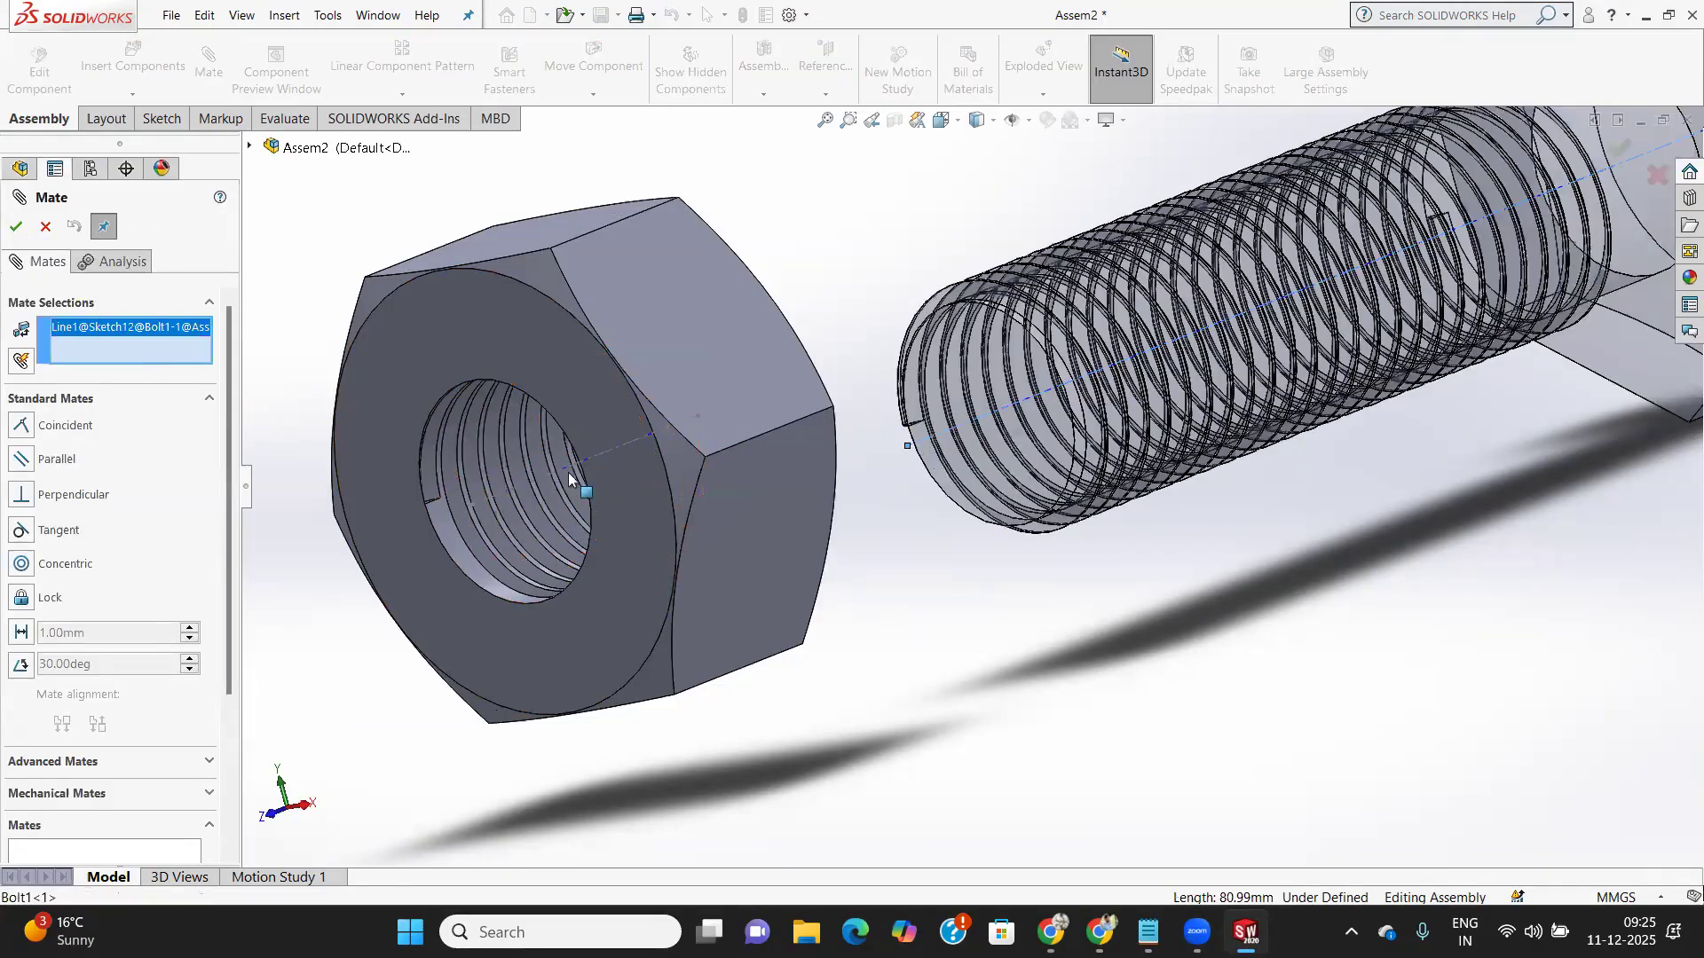
pyautogui.click(533, 475)
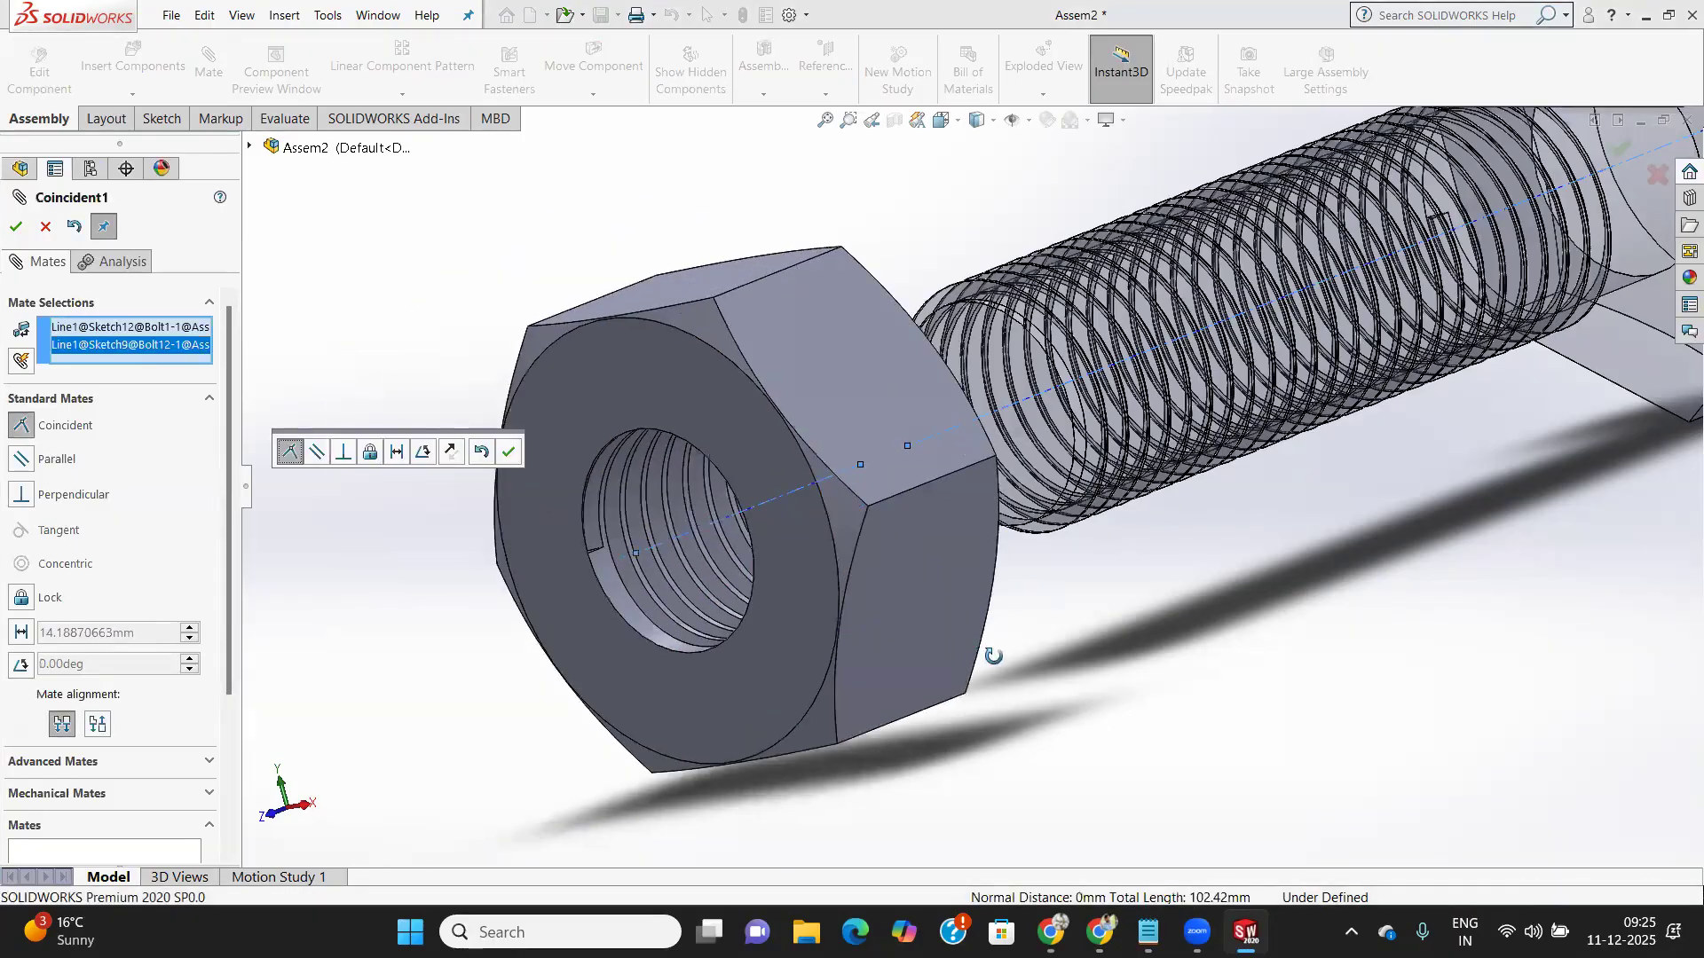
pyautogui.moveTo(992, 651); pyautogui.dragTo(992, 656, button='middle')
pyautogui.moveTo(896, 554); pyautogui.dragTo(1423, 552)
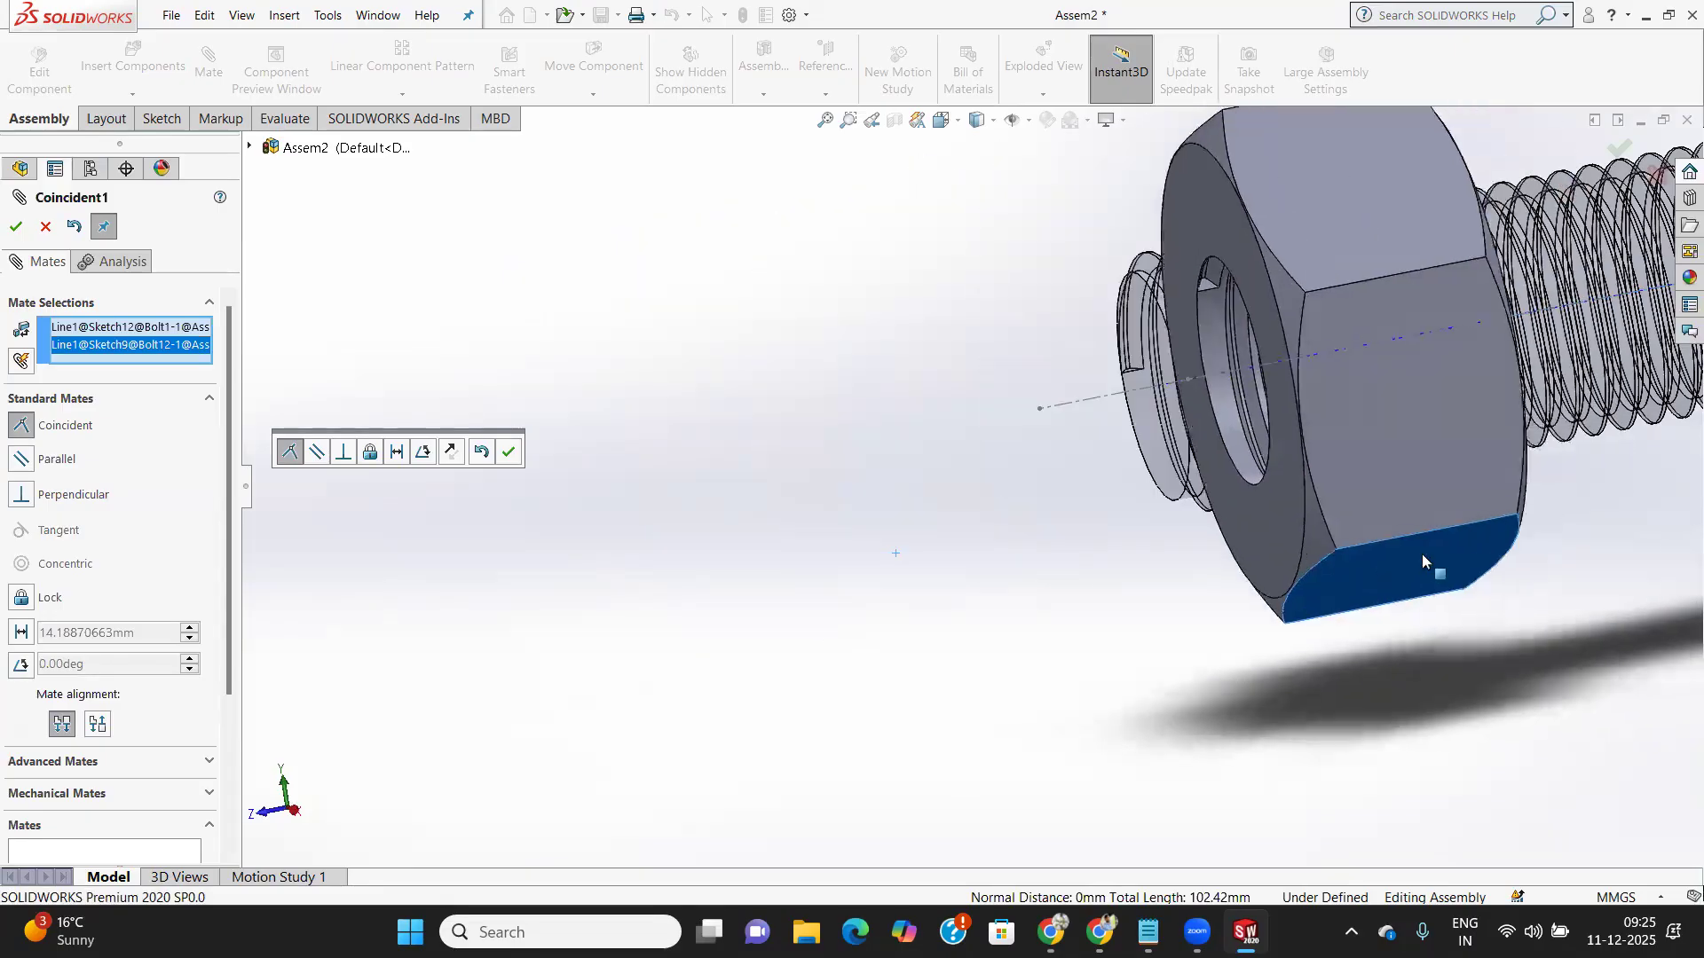
pyautogui.moveTo(875, 621); pyautogui.dragTo(1268, 543, button='middle')
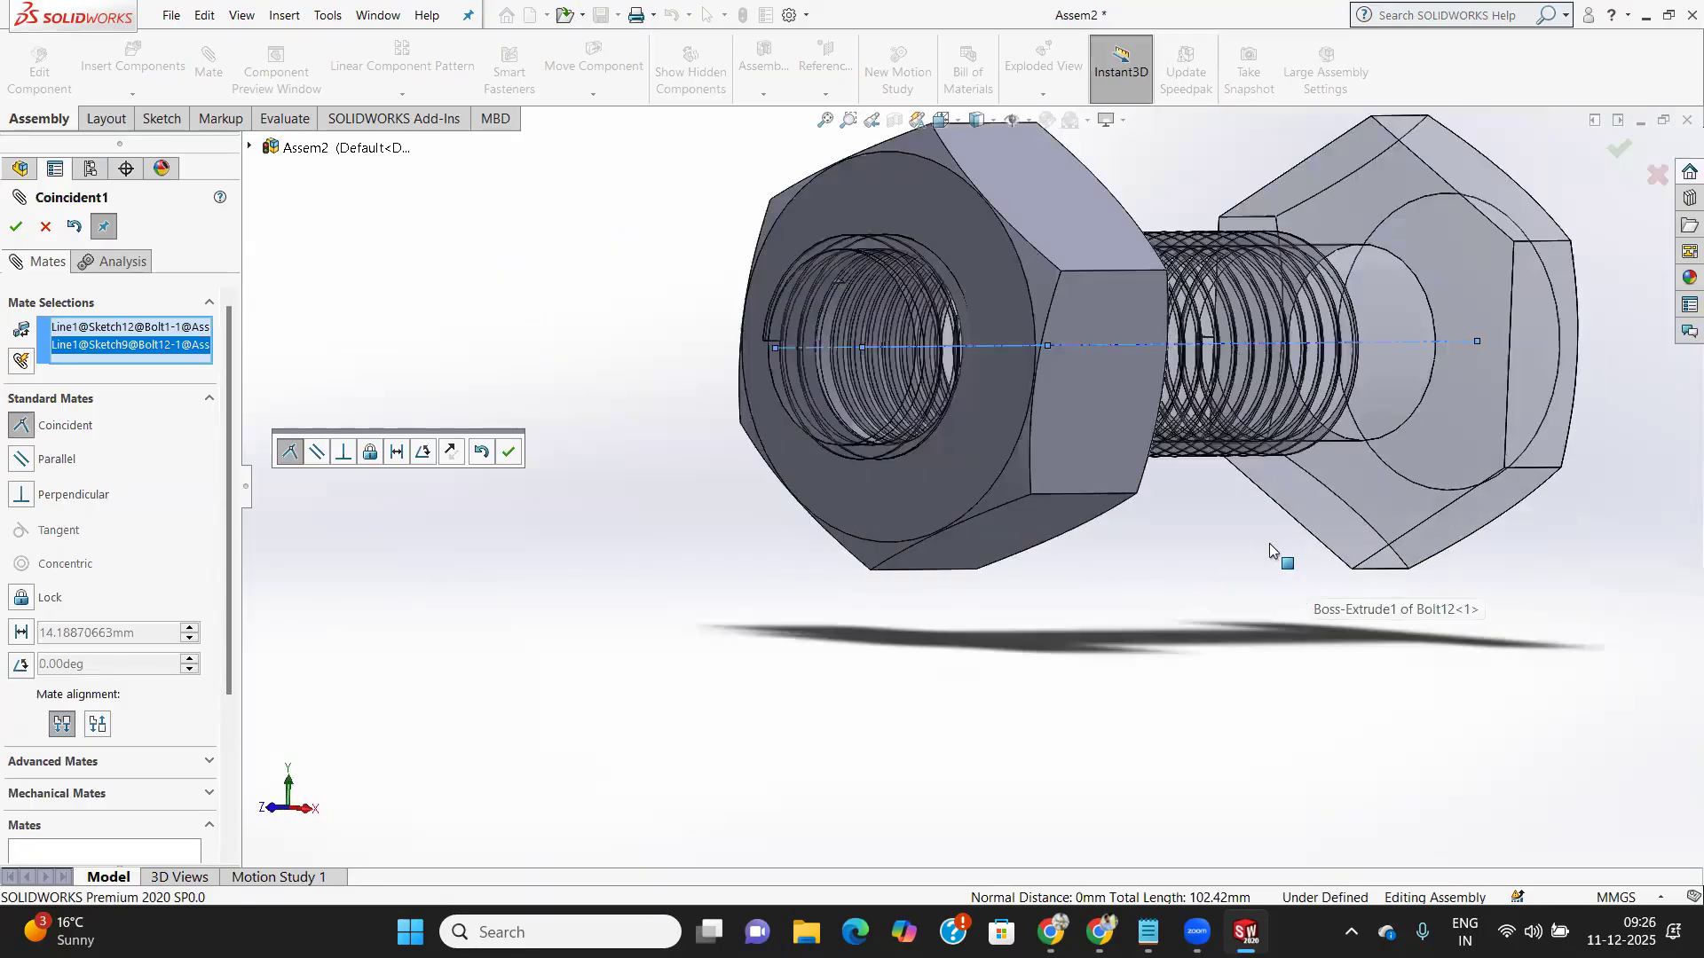
pyautogui.scroll(-1, 1016, 438)
pyautogui.moveTo(1123, 430); pyautogui.dragTo(1109, 348)
pyautogui.click(16, 225)
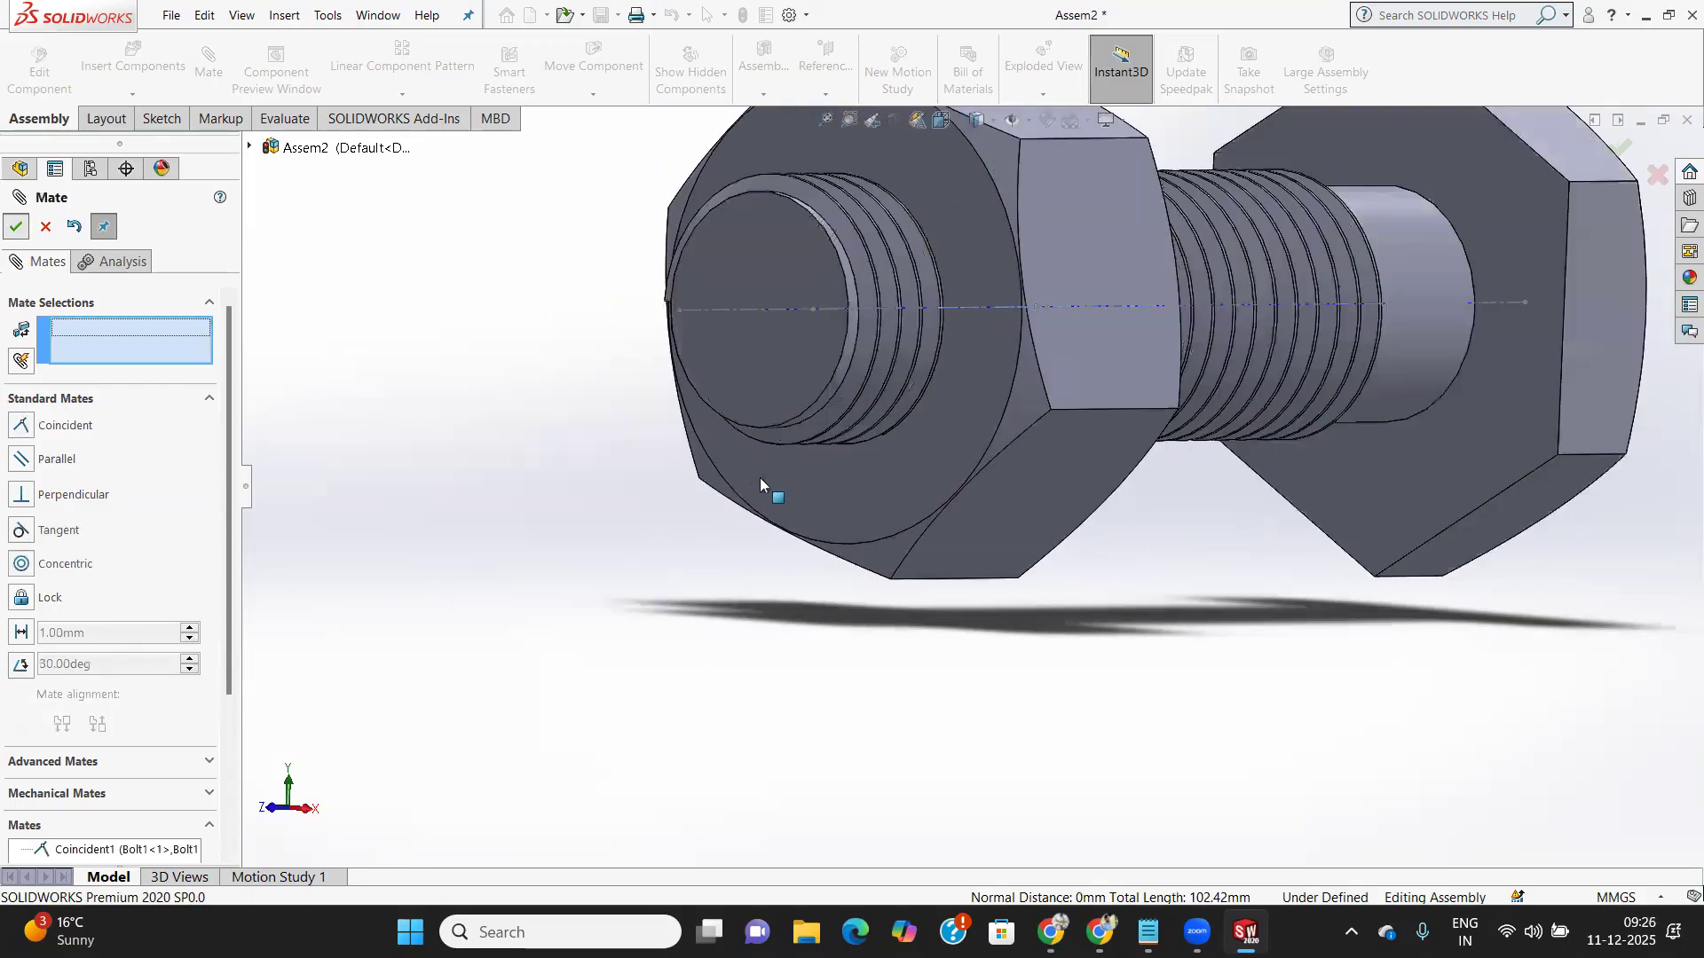
# Test the nut's remaining freedom by moving it on the bolt's threaded shank
pyautogui.scroll(3, 1006, 527)
pyautogui.scroll(2, 1010, 487)
pyautogui.moveTo(1064, 451); pyautogui.dragTo(1034, 540, button='middle')
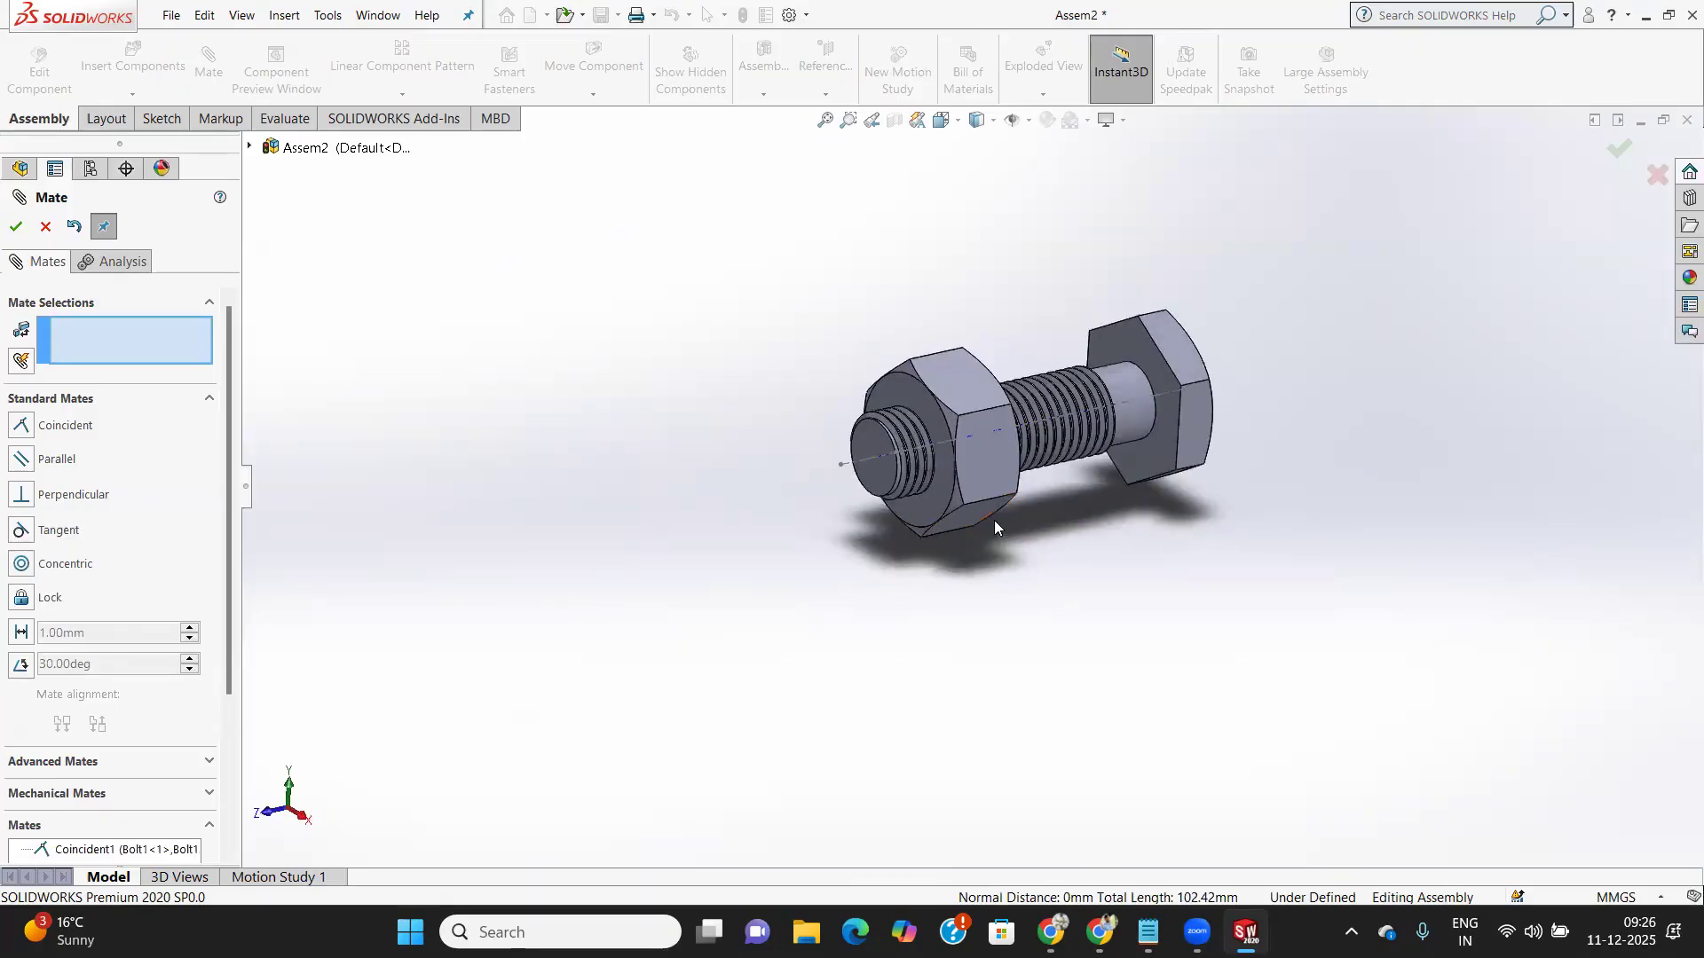
pyautogui.scroll(-3, 963, 394)
pyautogui.moveTo(974, 403); pyautogui.dragTo(879, 569)
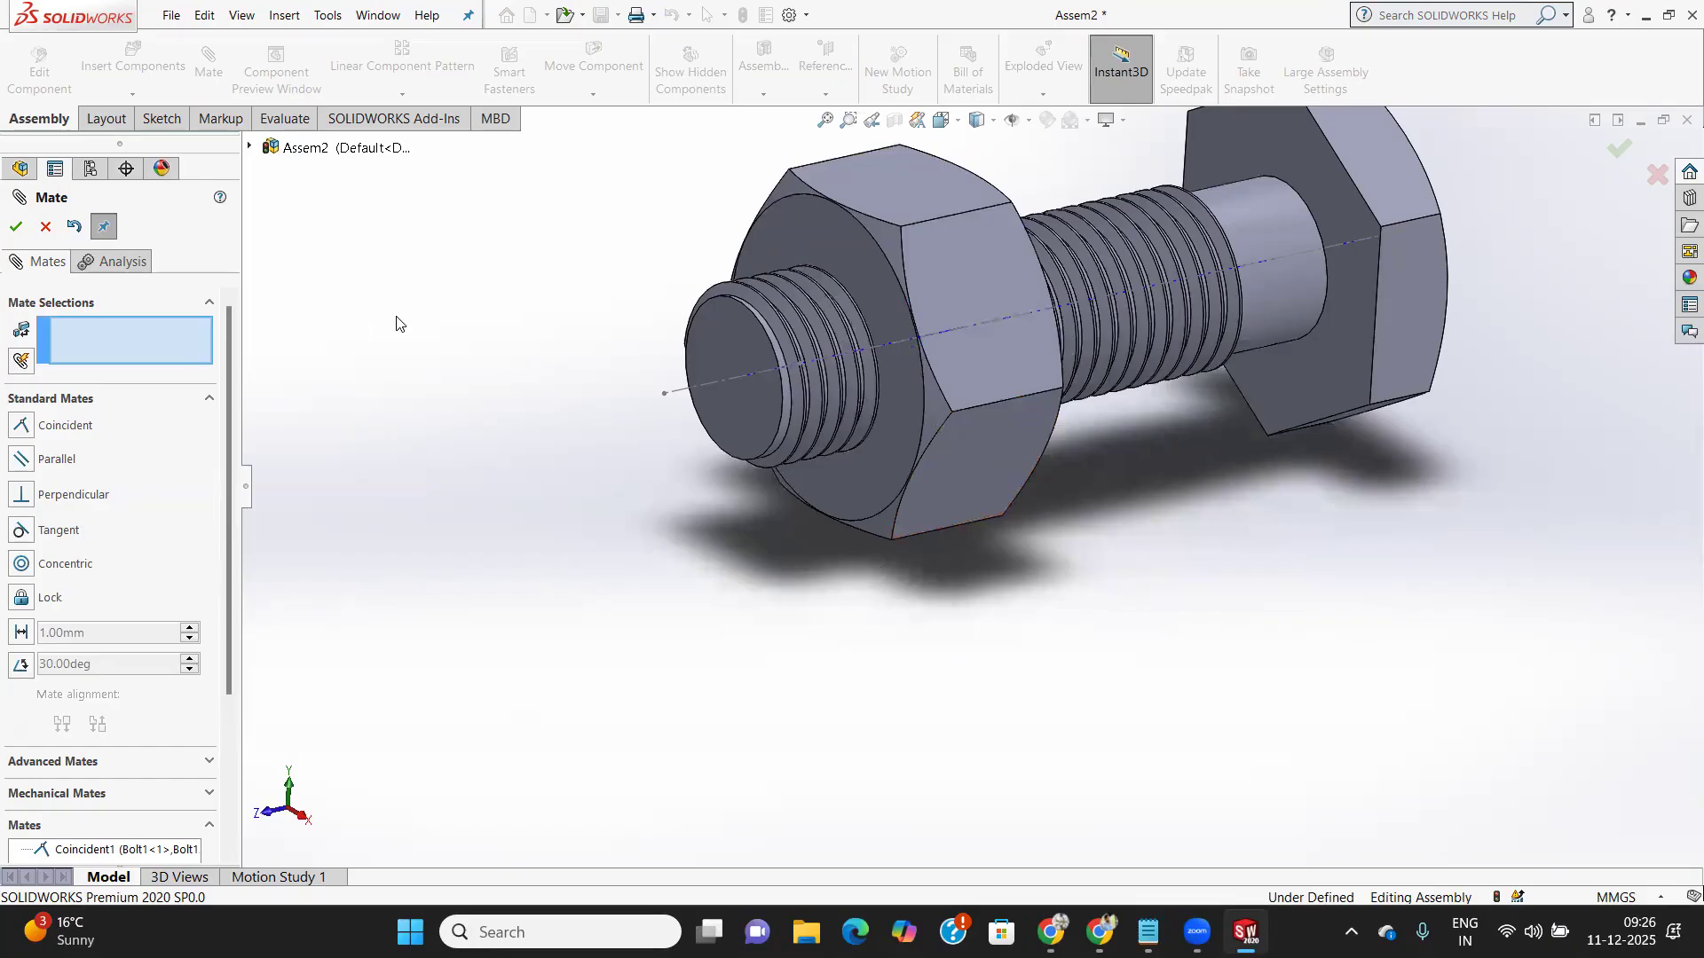
# Examine the nut's position on the bolt's thread from several angles and distances
pyautogui.scroll(-3, 1346, 436)
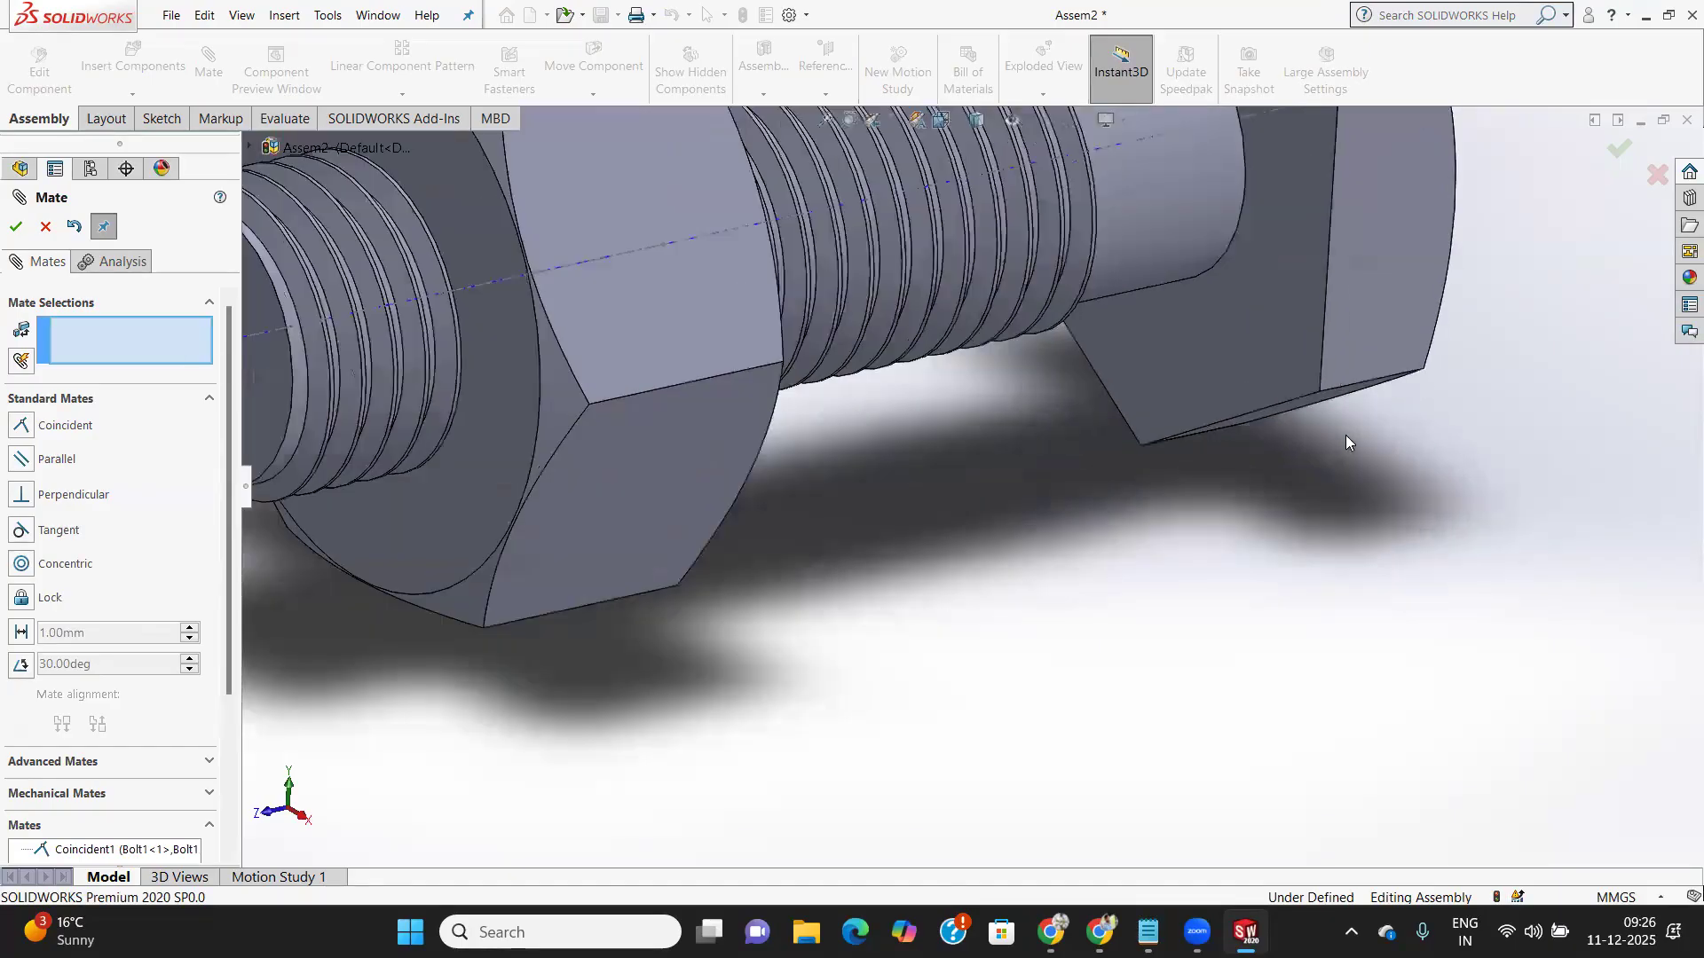
pyautogui.scroll(5, 1346, 435)
pyautogui.moveTo(1142, 306); pyautogui.dragTo(1119, 560, button='middle')
pyautogui.scroll(2, 1119, 560)
pyautogui.scroll(-4, 1007, 408)
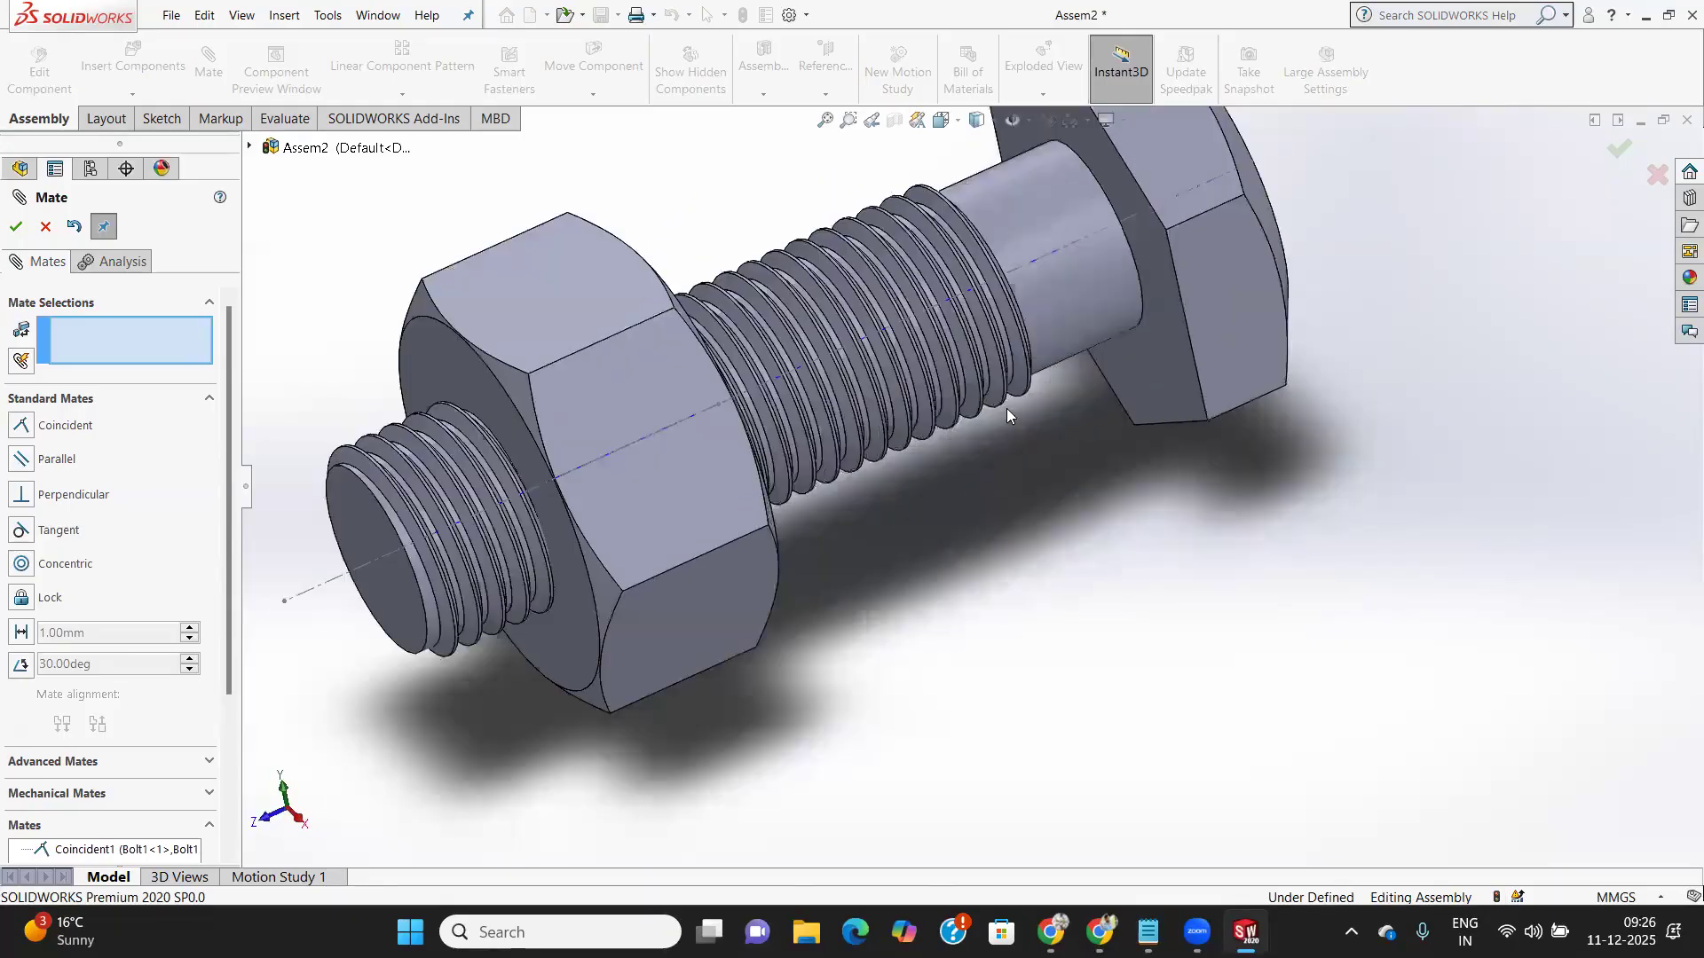
pyautogui.scroll(4, 1006, 409)
pyautogui.scroll(-1, 899, 355)
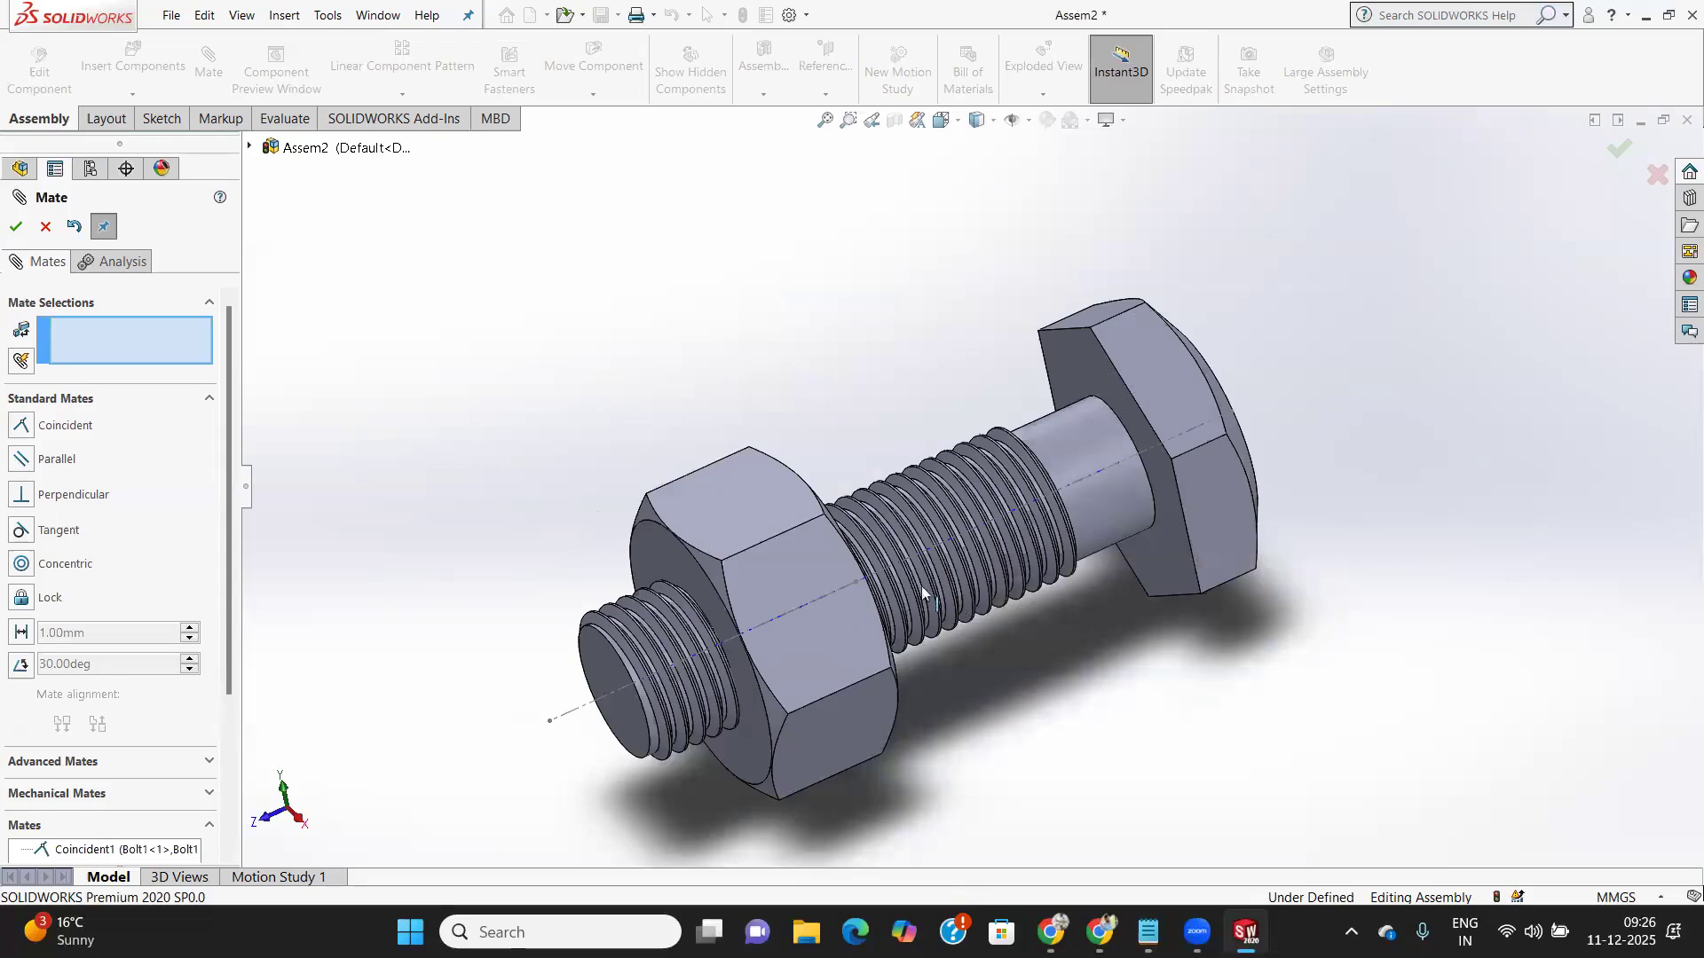
pyautogui.scroll(-3, 911, 709)
pyautogui.scroll(4, 1020, 607)
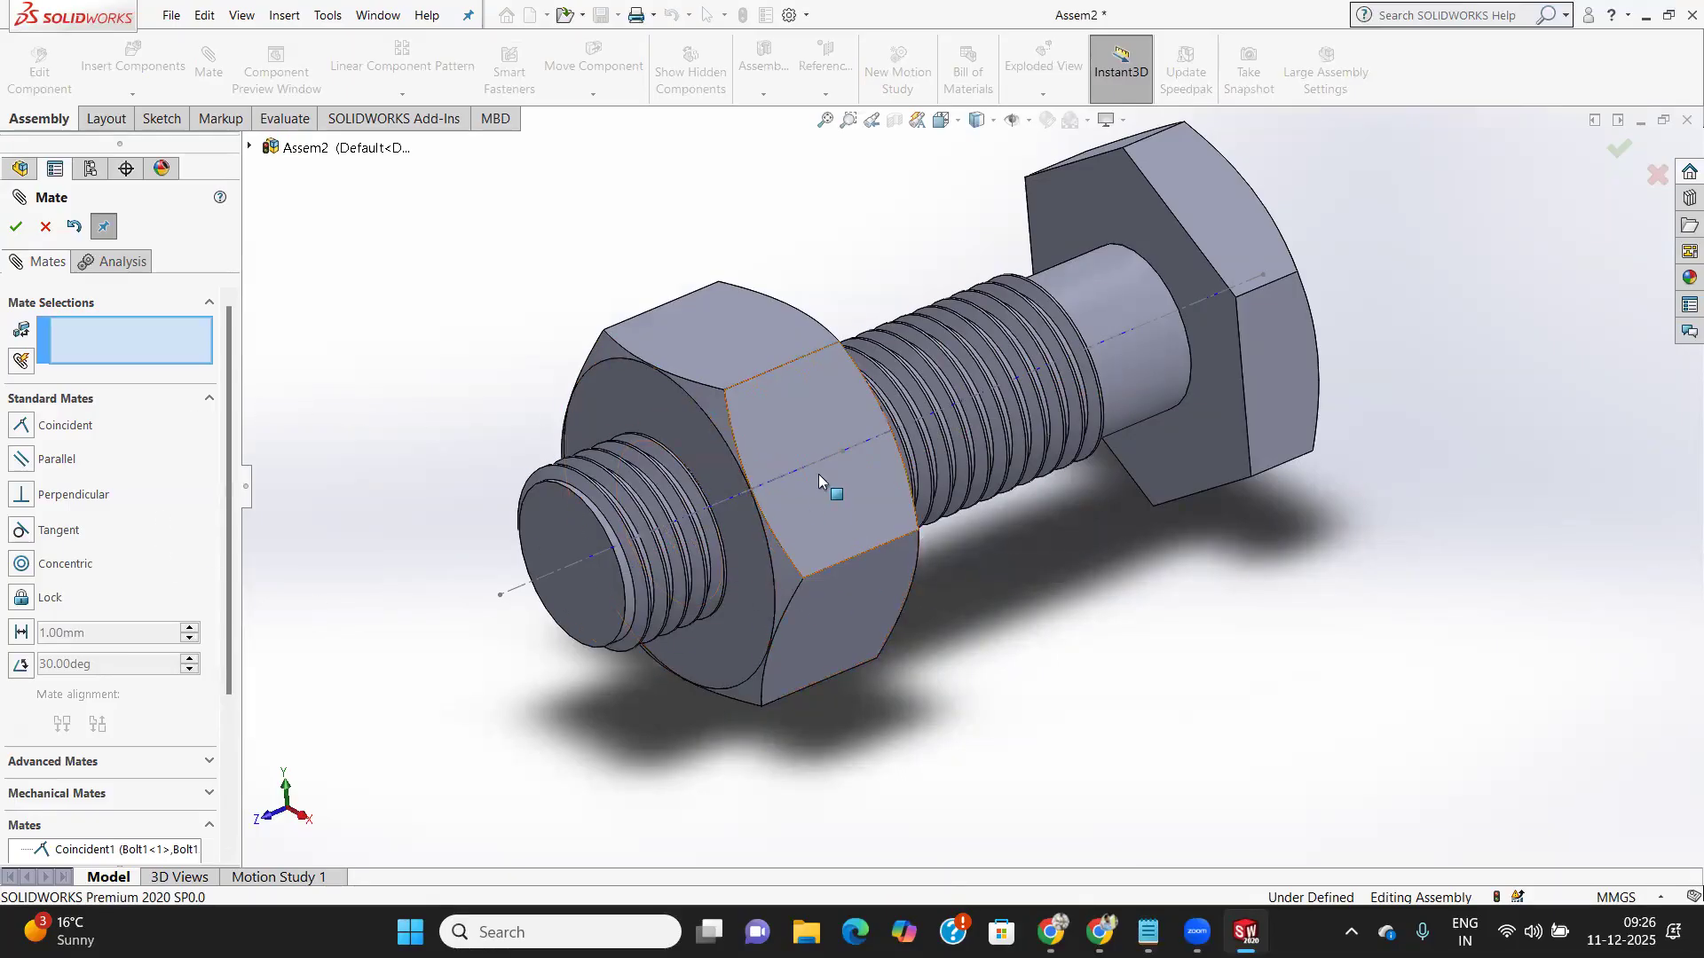
# Slide and rotate the nut along the bolt's thread and close the Mate command
pyautogui.moveTo(804, 414); pyautogui.dragTo(843, 536)
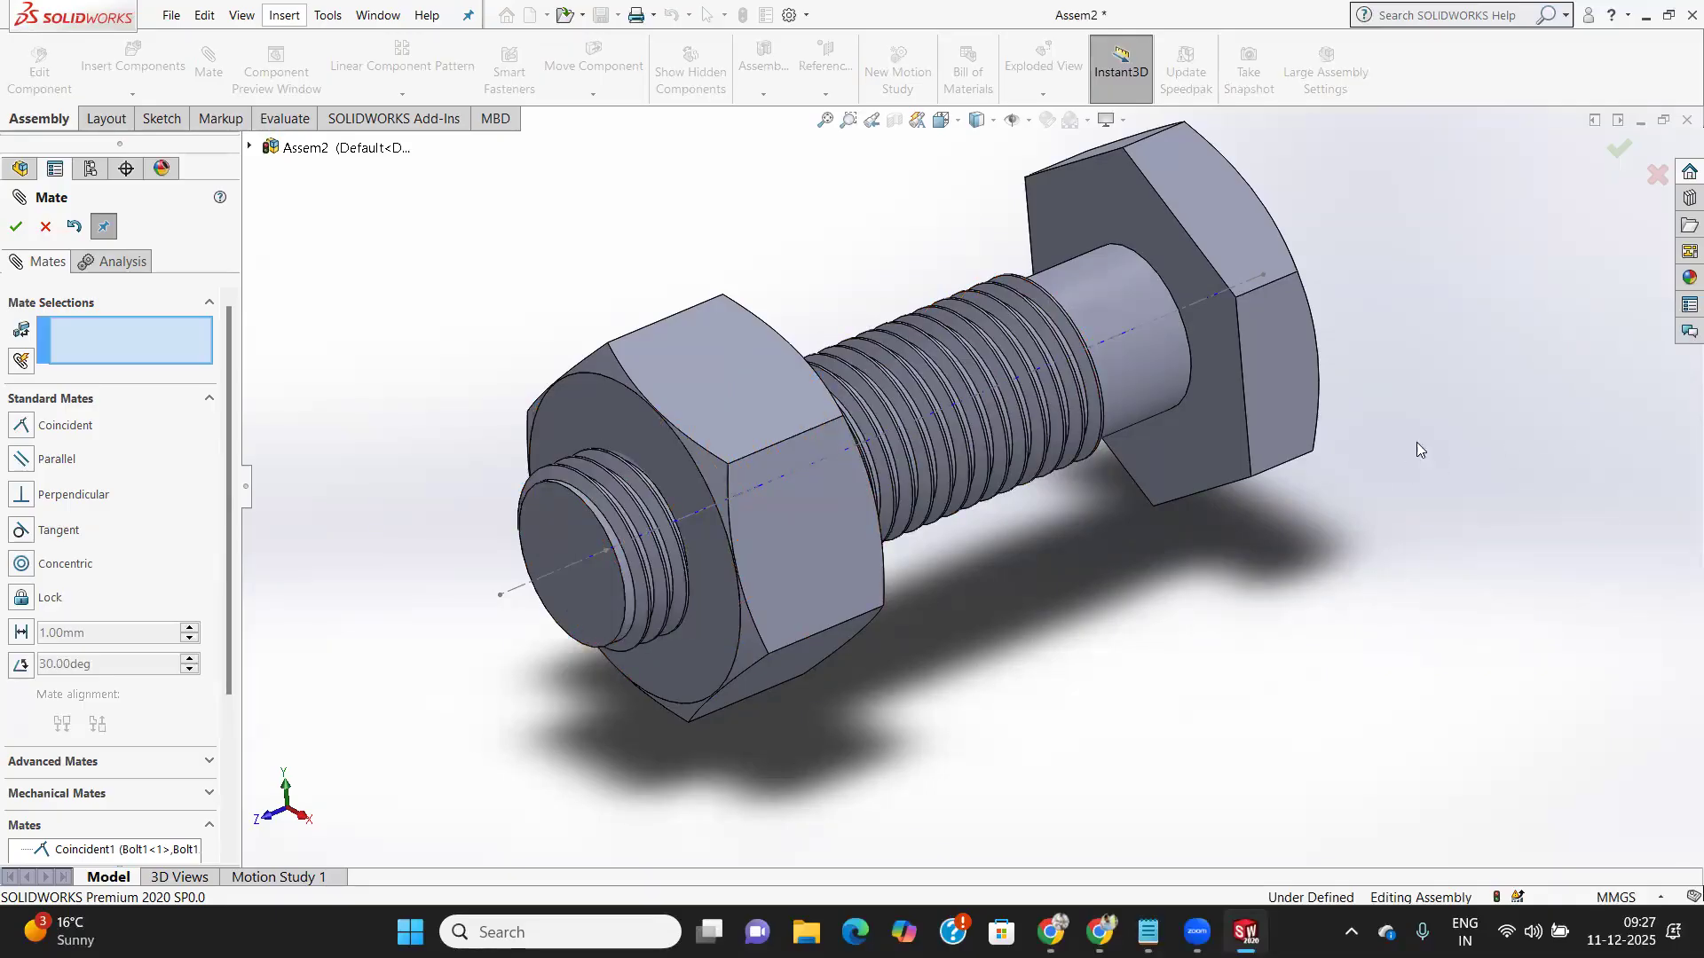
pyautogui.click(16, 226)
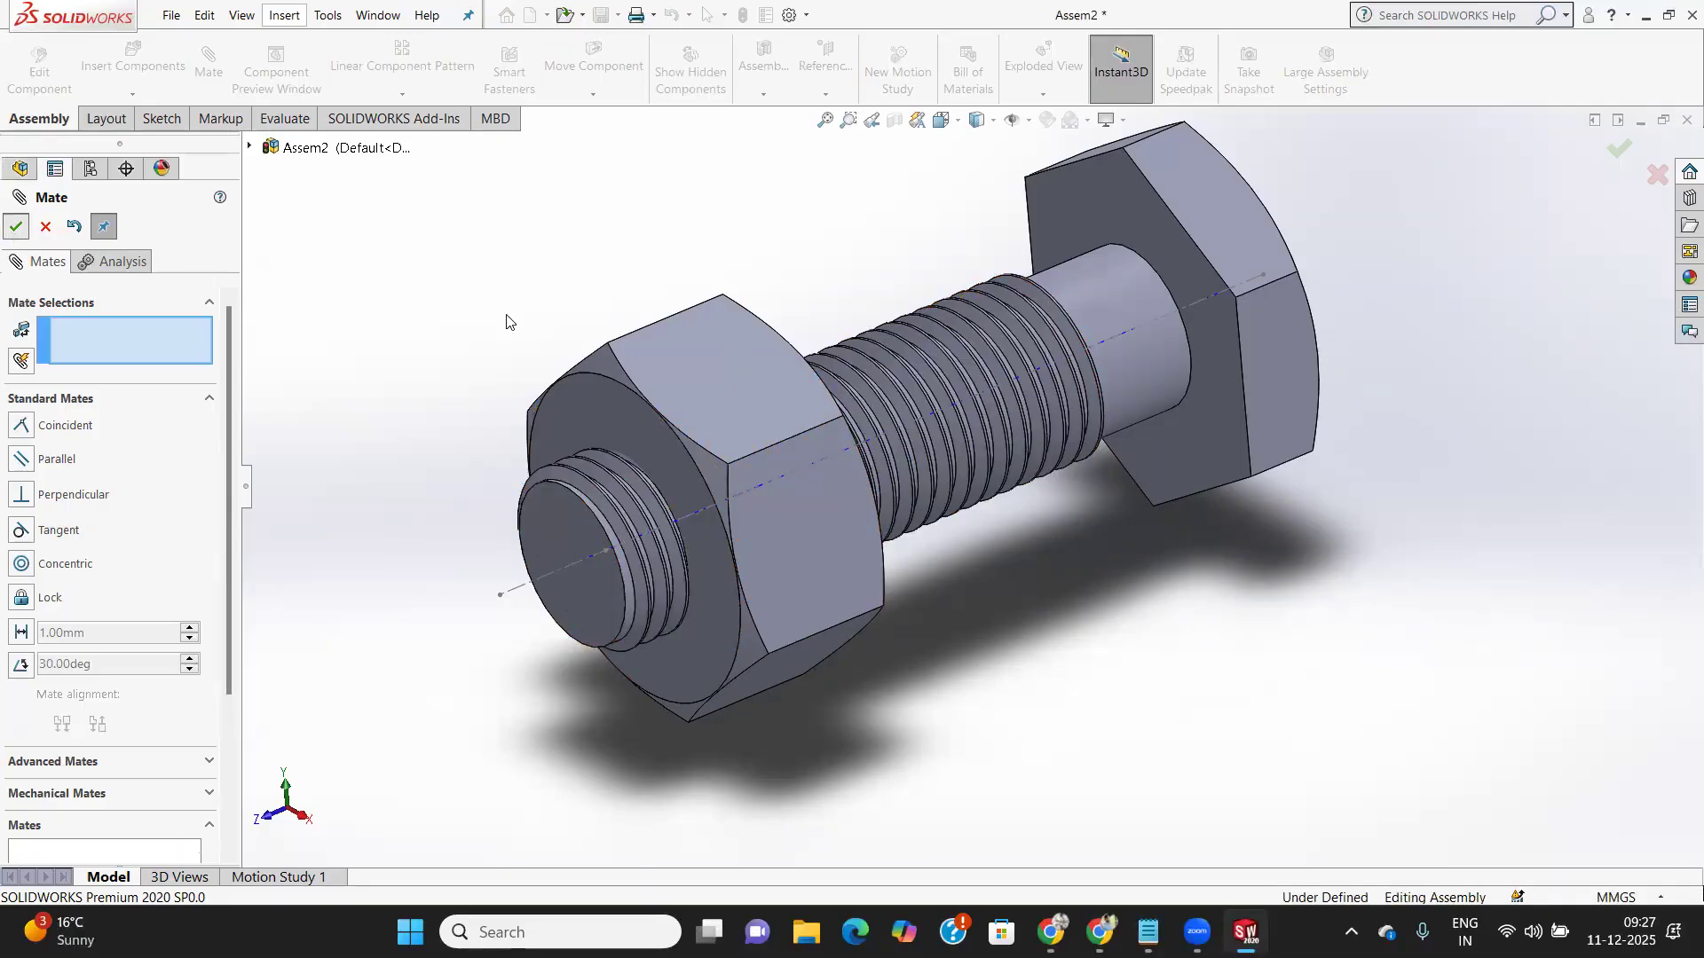
pyautogui.moveTo(774, 494); pyautogui.dragTo(876, 638)
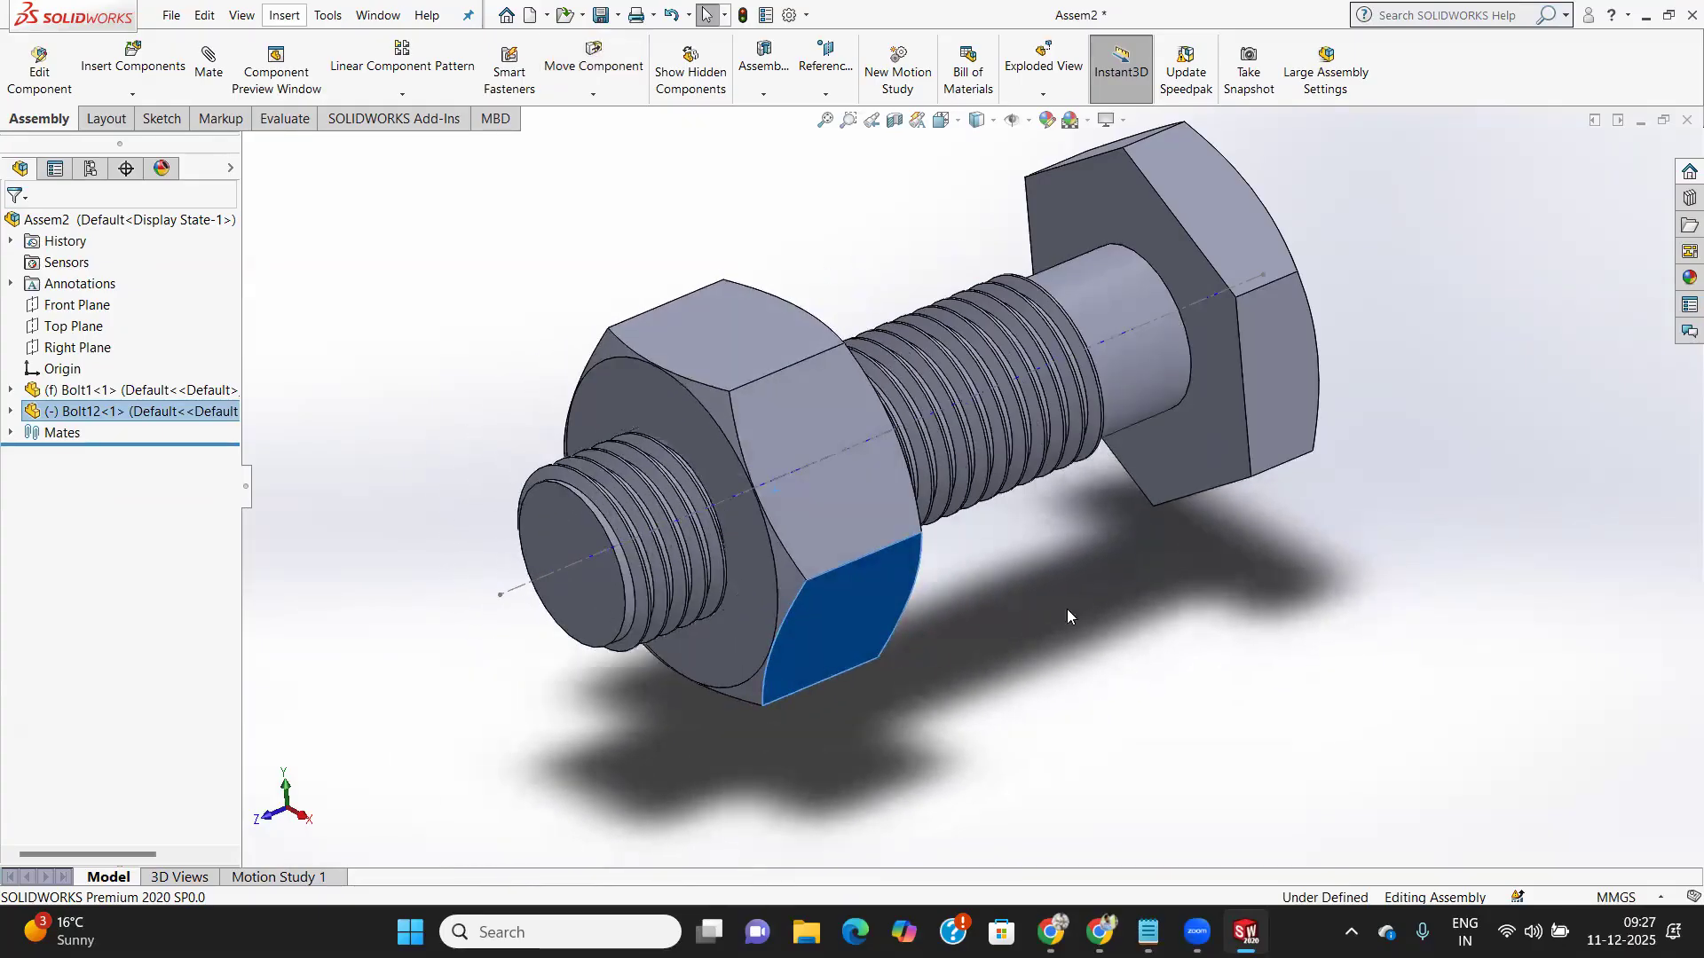
# Section the bolt and nut lengthwise at a -15 mm offset, inspect the thread engagement, and turn the section view off
pyautogui.click(893, 121)
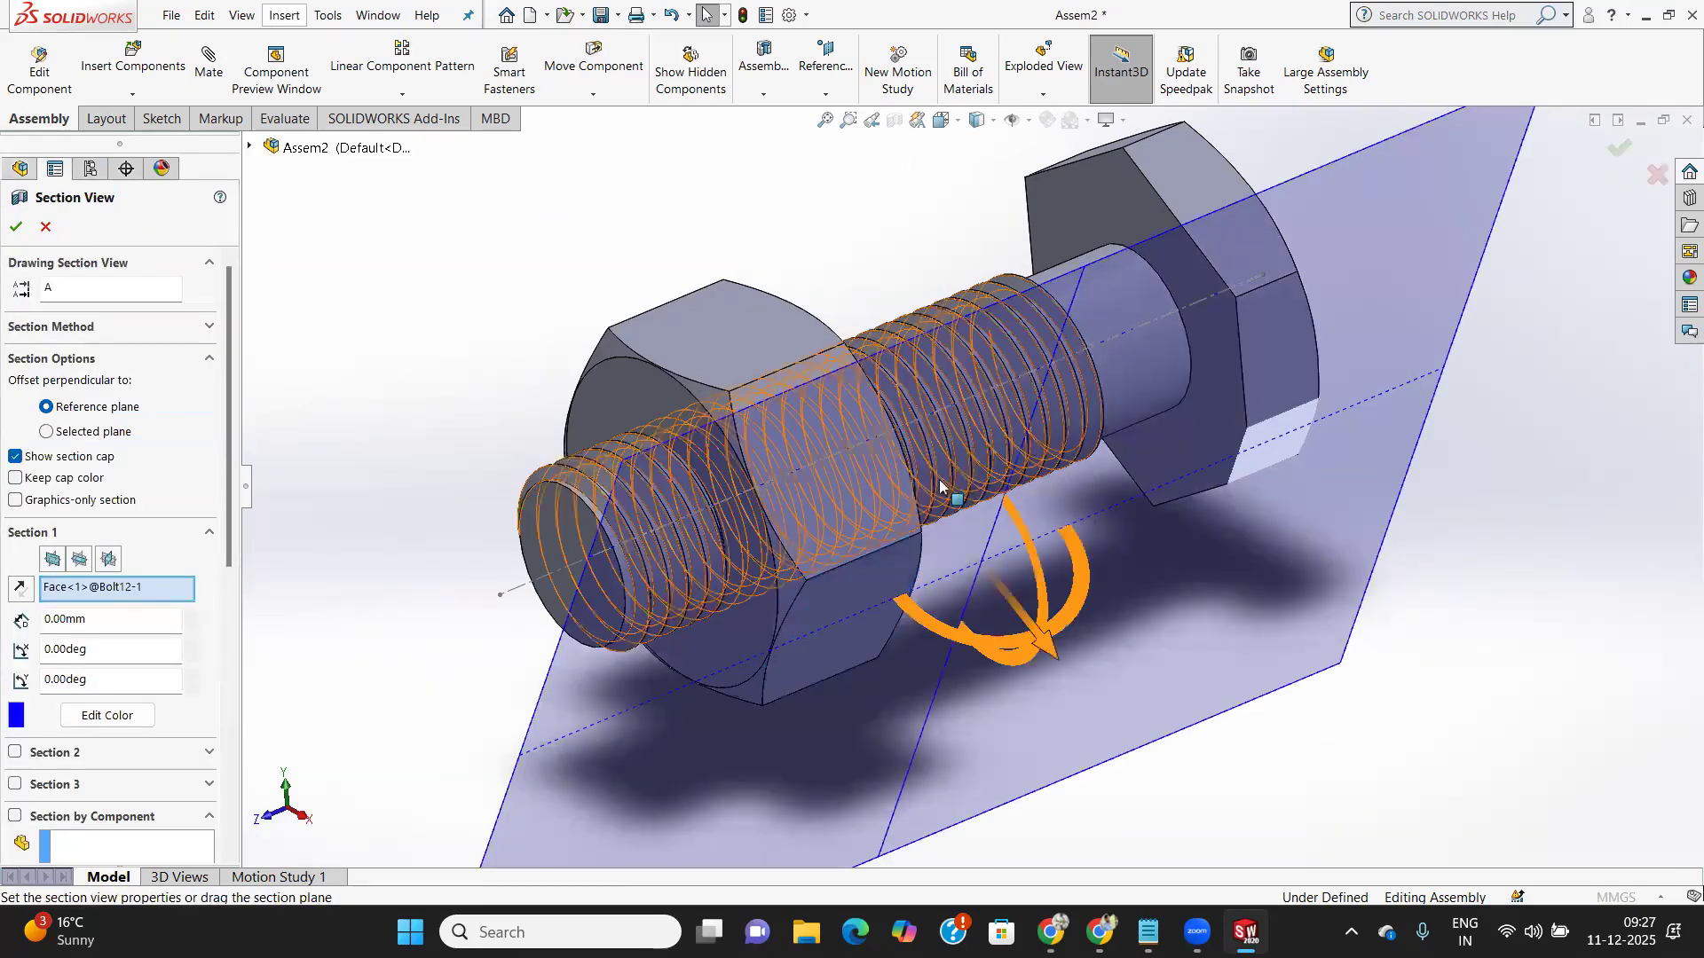
pyautogui.scroll(3, 963, 487)
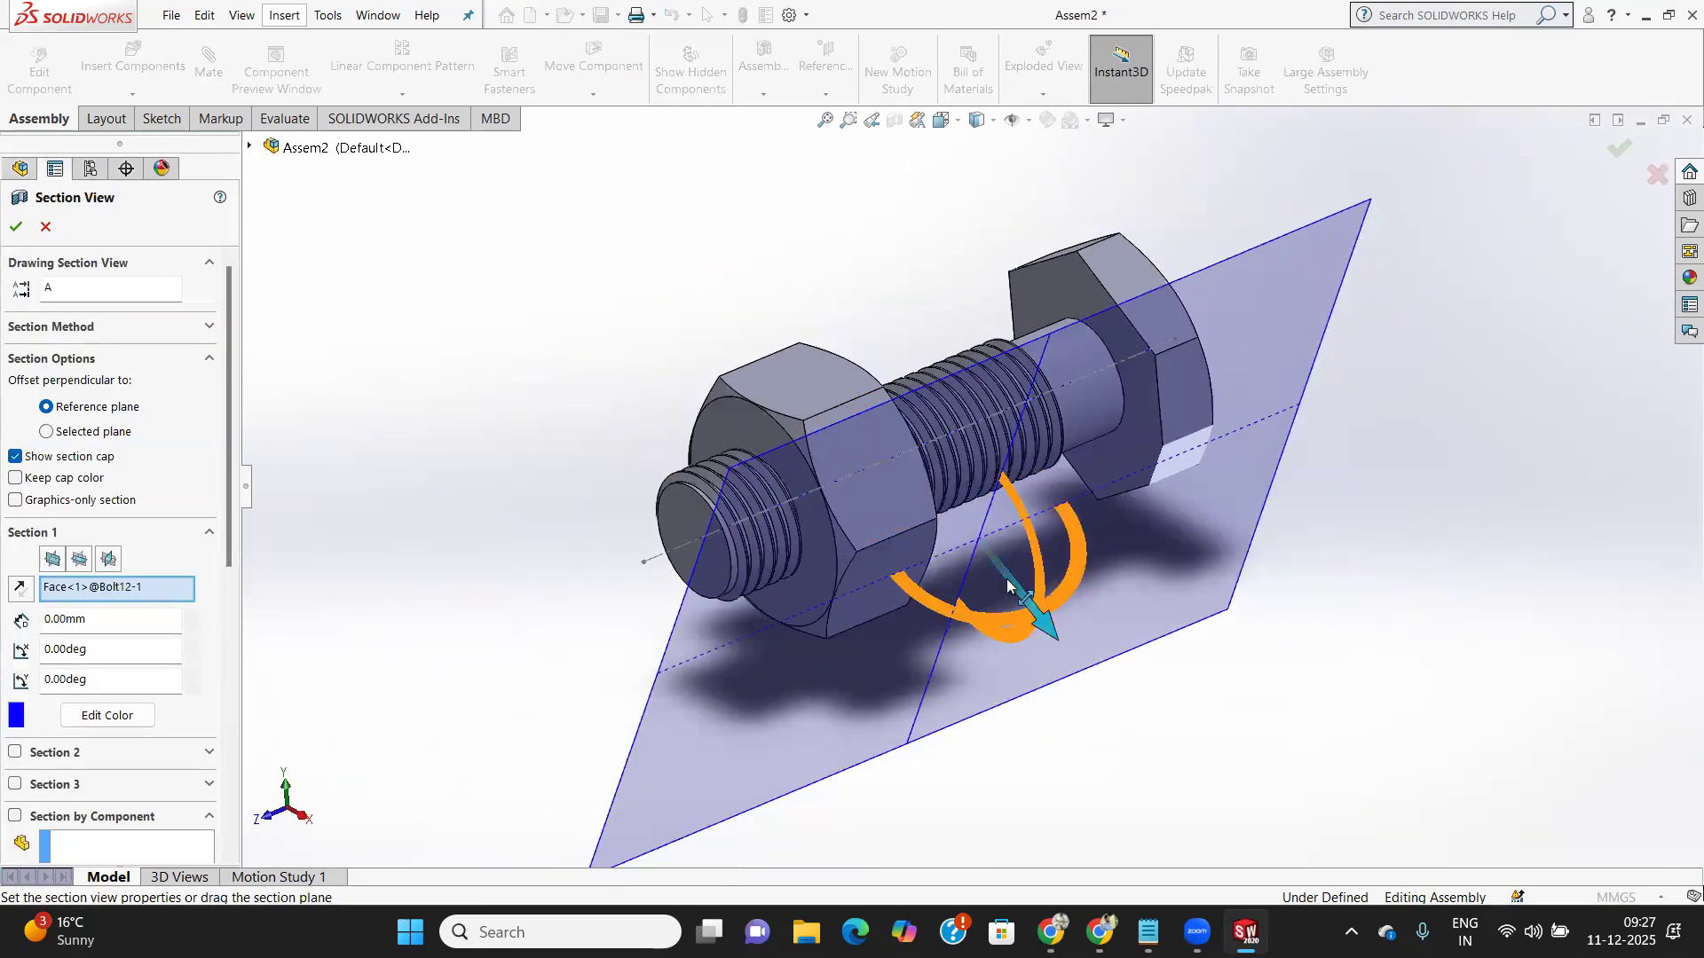
pyautogui.moveTo(1008, 585); pyautogui.dragTo(921, 497)
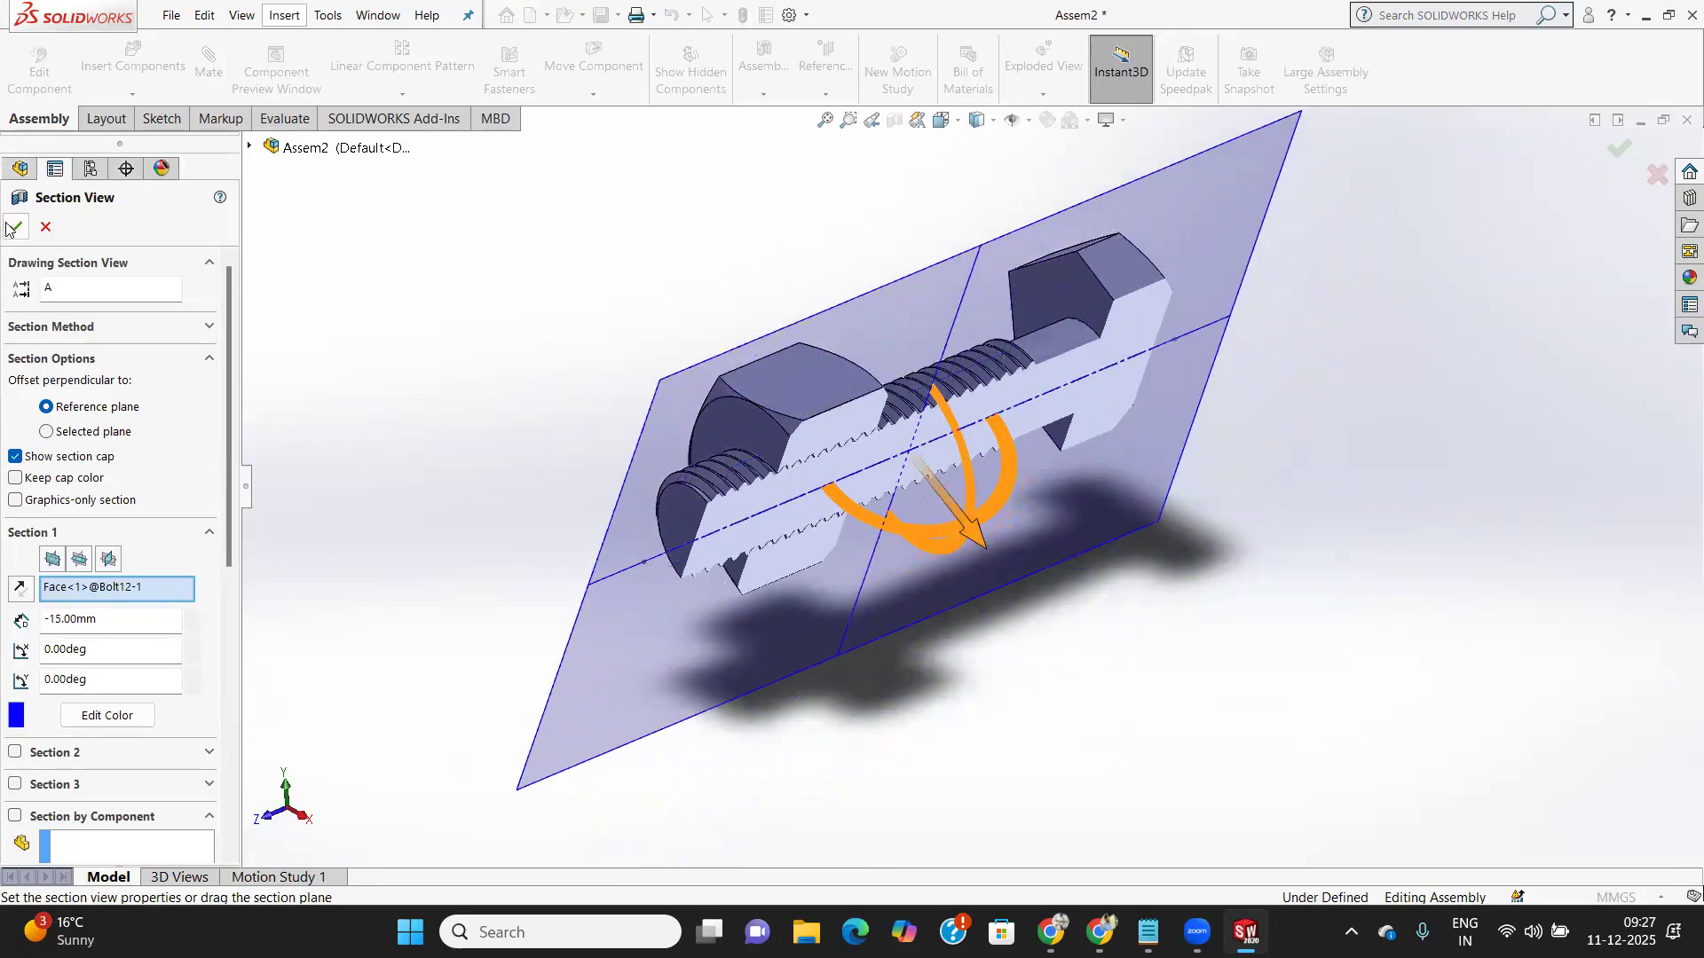
pyautogui.moveTo(932, 541); pyautogui.dragTo(890, 569, button='middle')
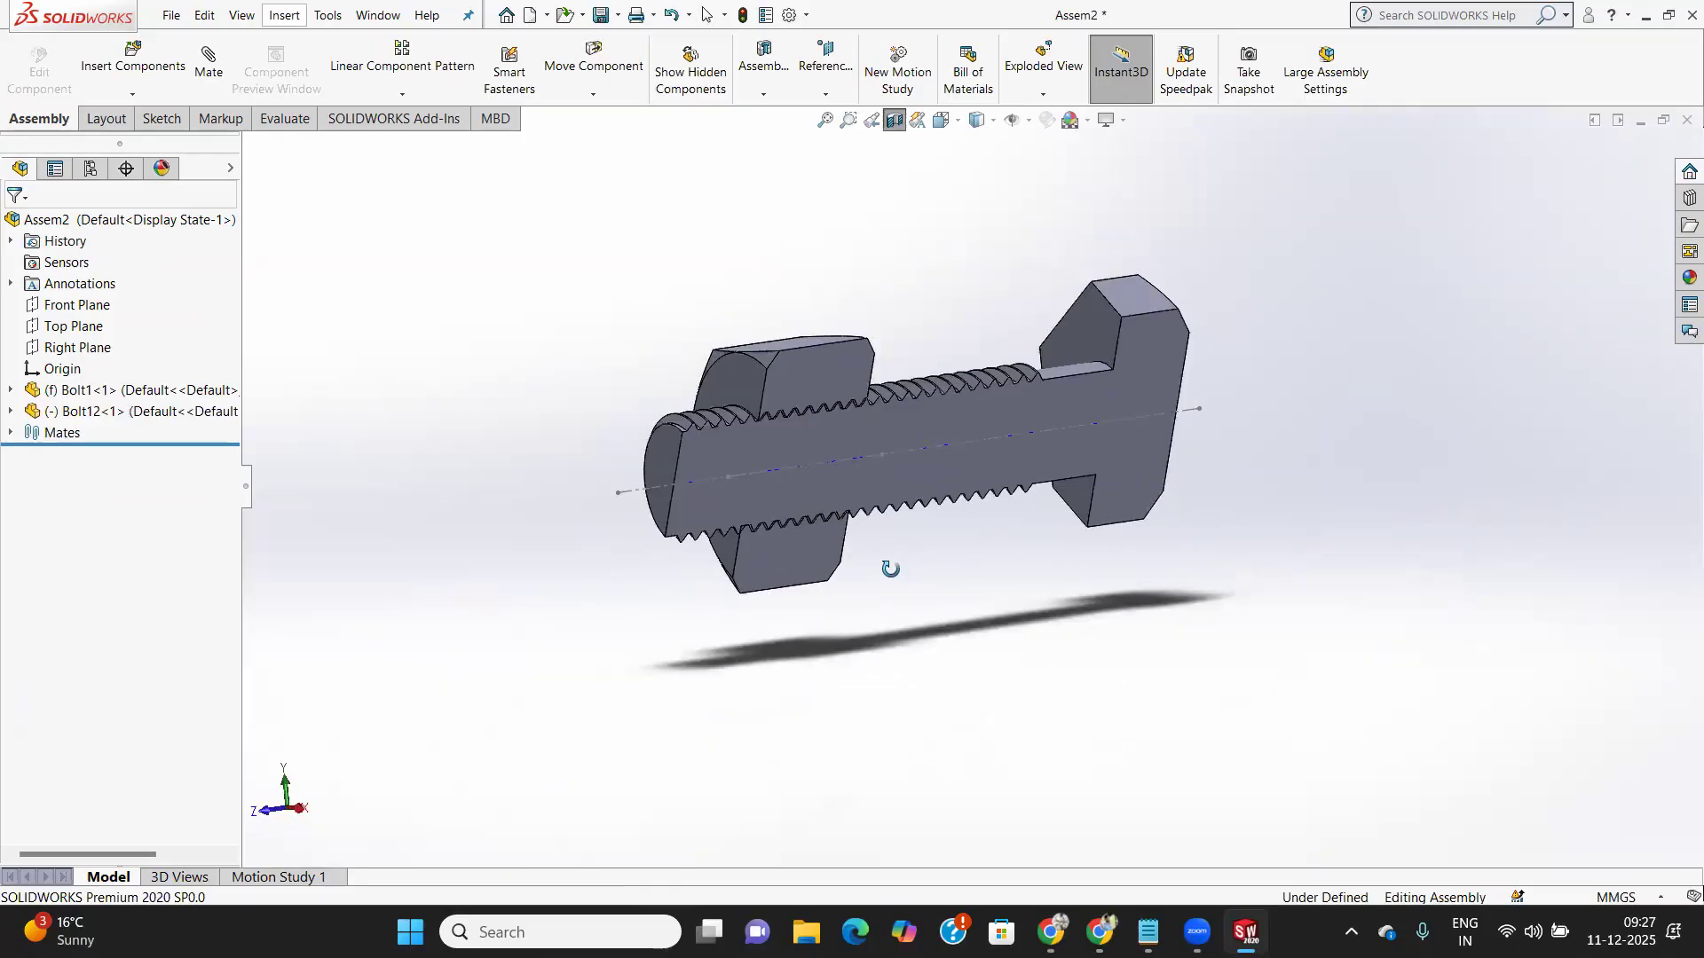
pyautogui.click(894, 121)
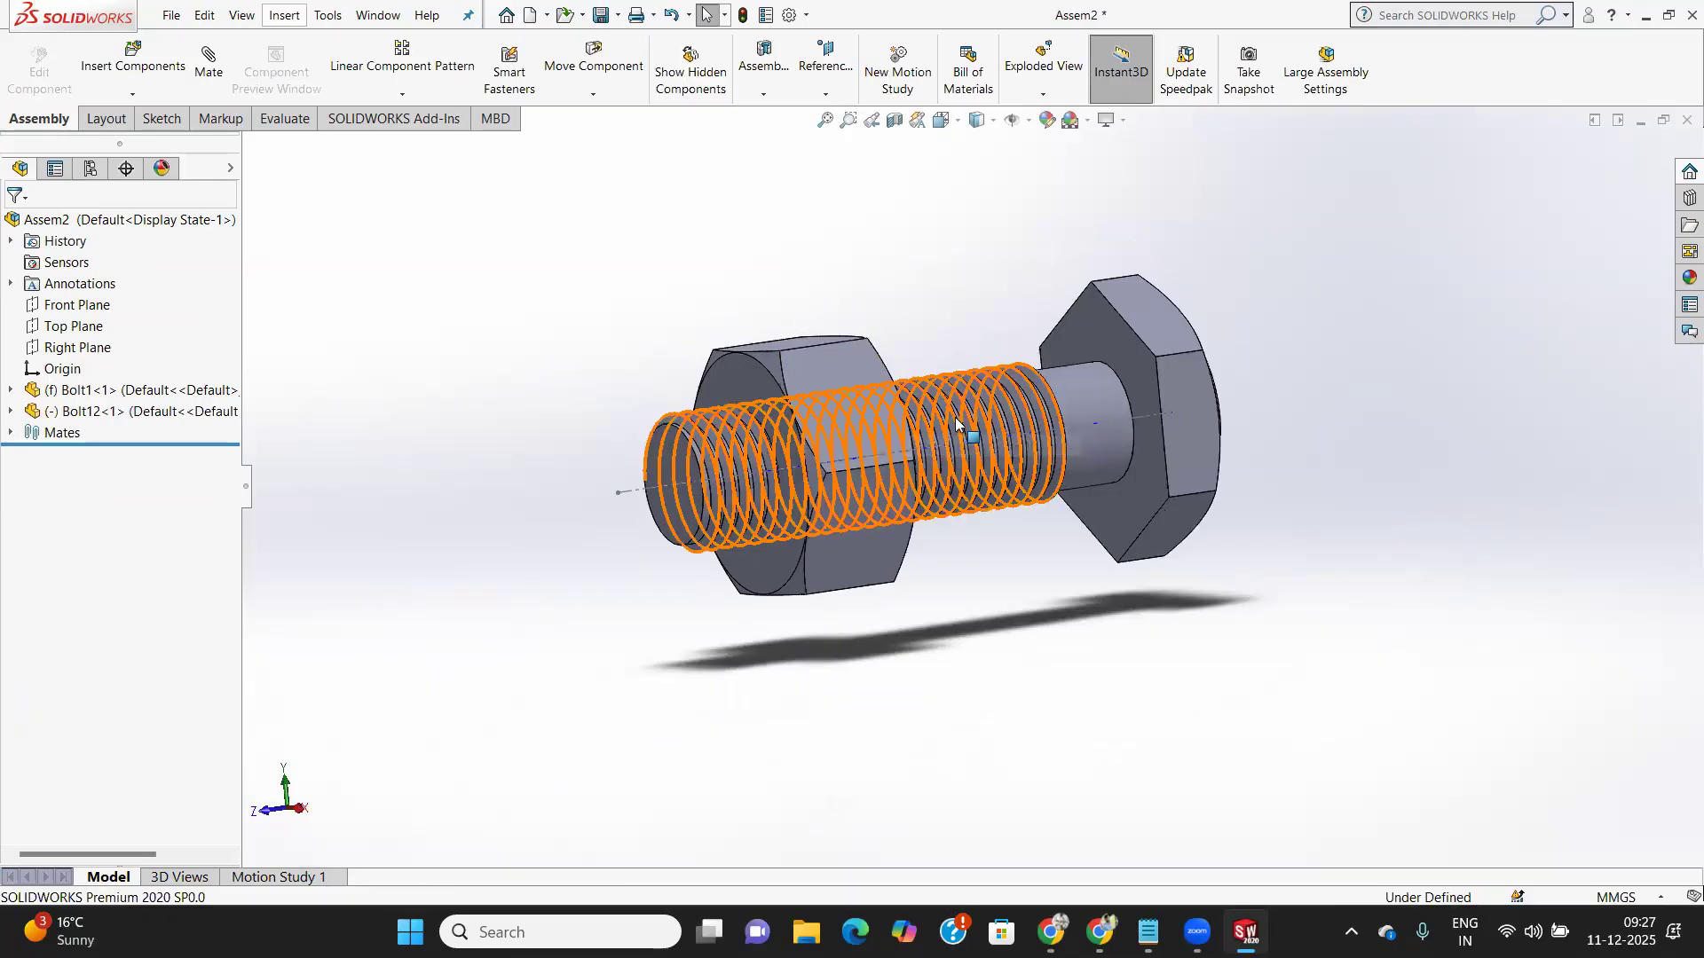
pyautogui.scroll(1, 923, 417)
pyautogui.scroll(-3, 854, 370)
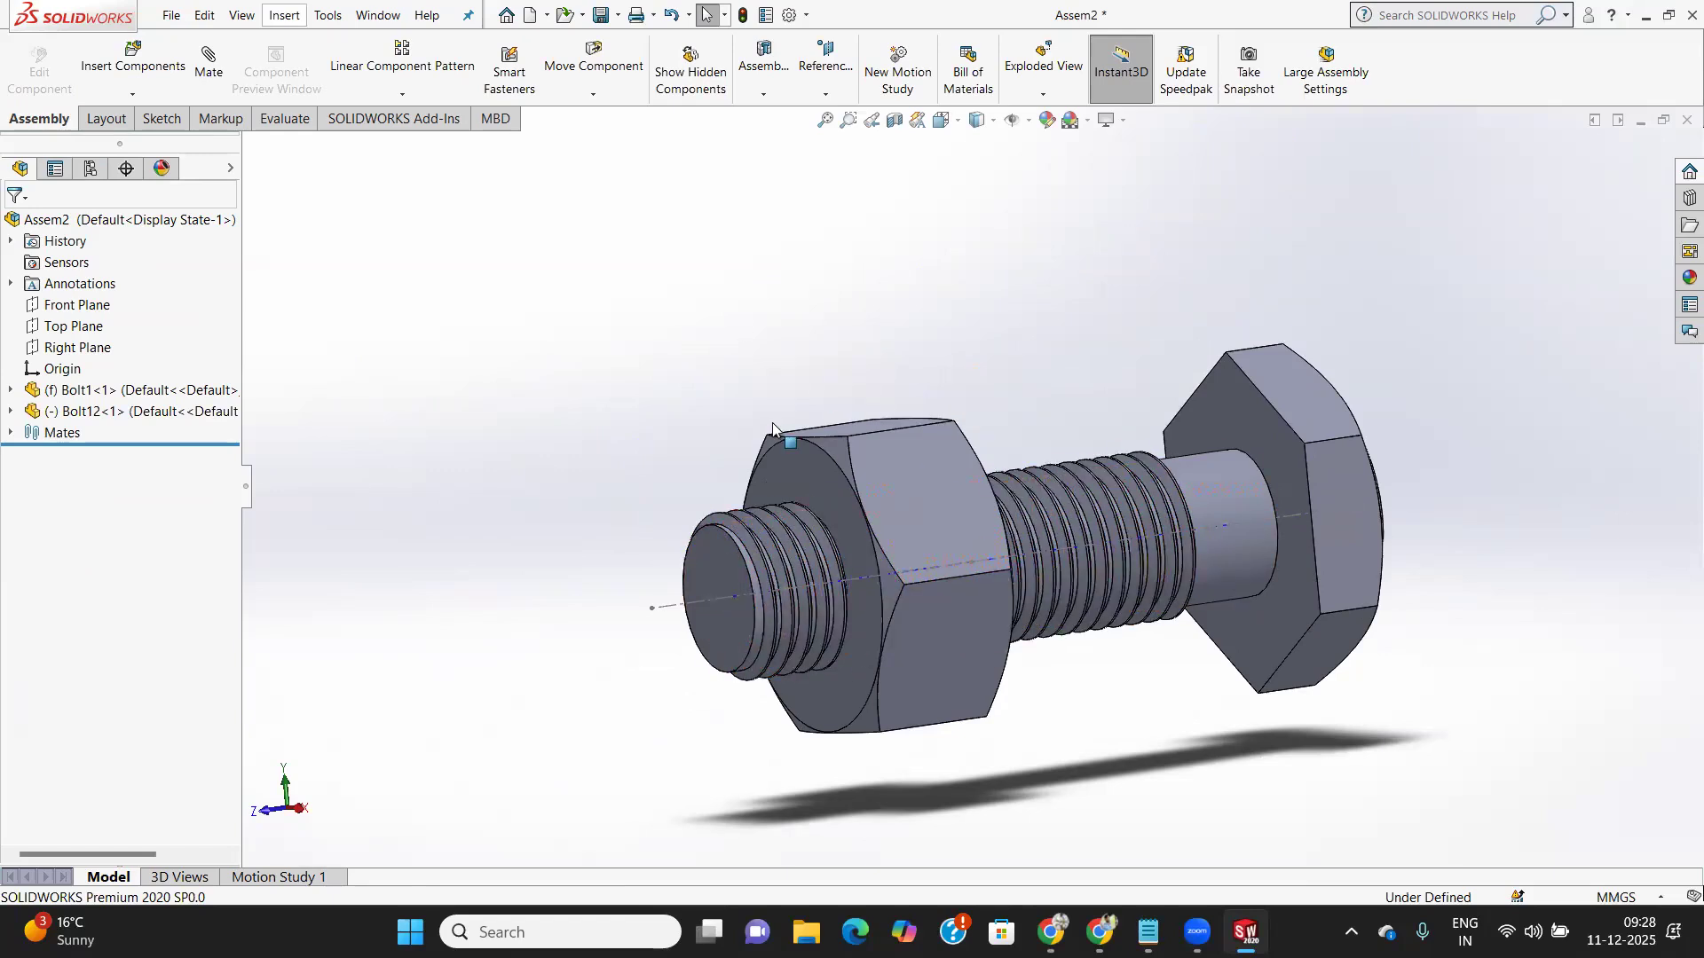
pyautogui.click(172, 16)
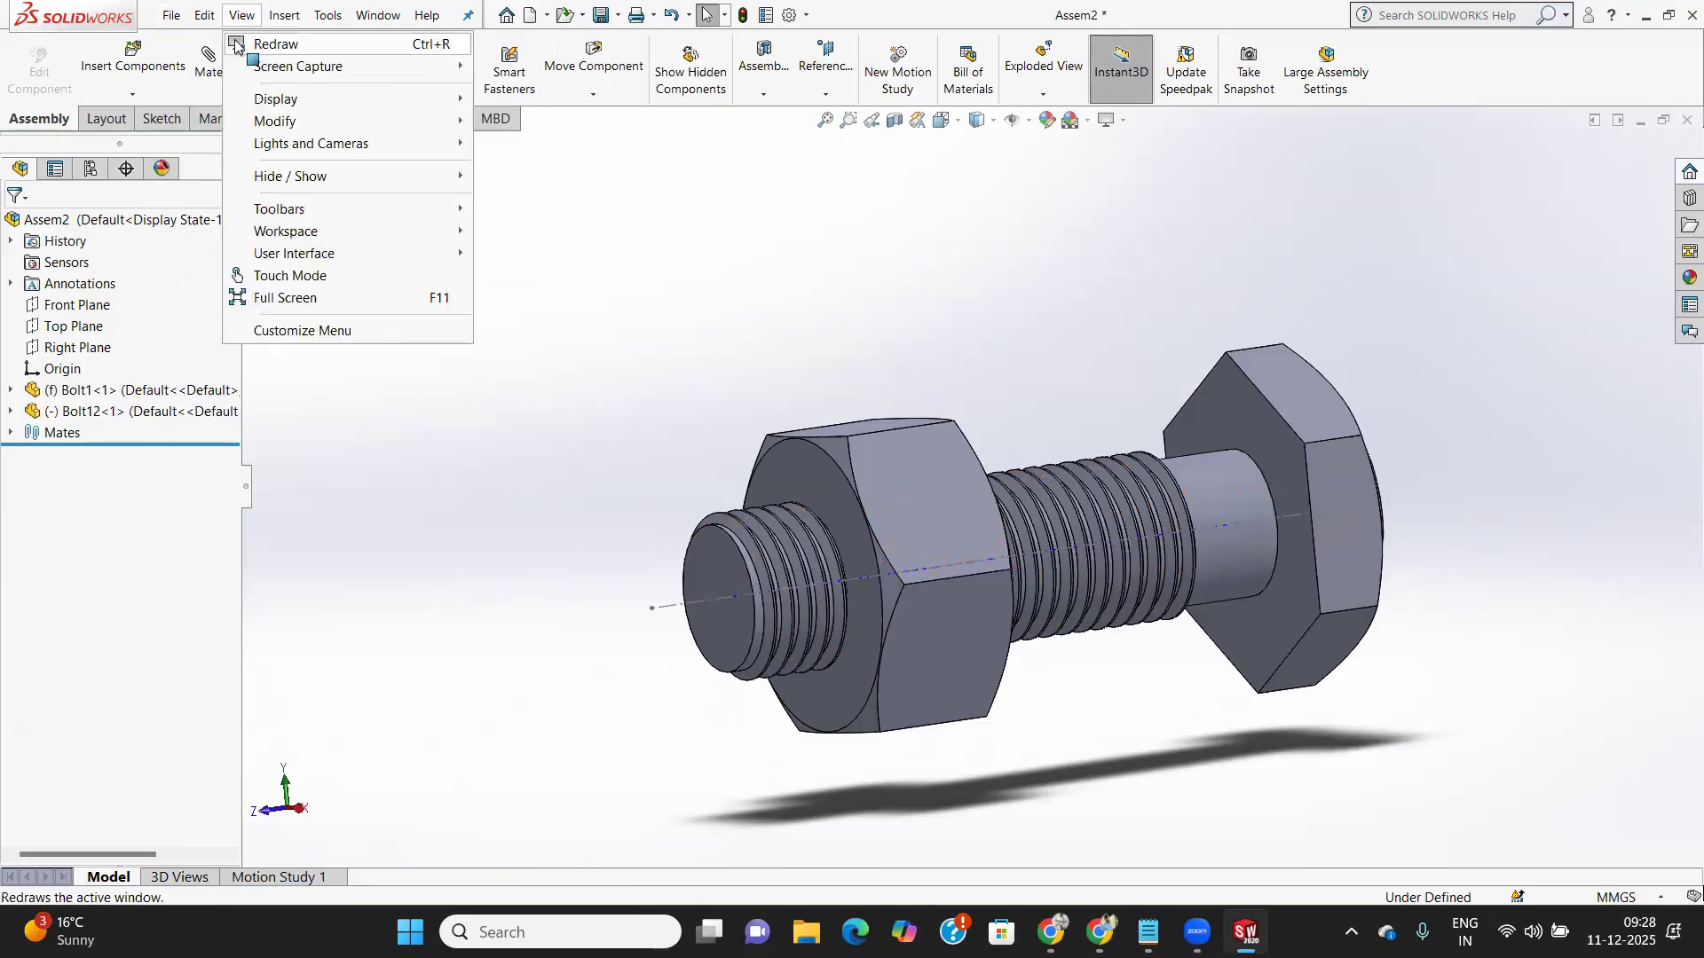
pyautogui.moveTo(204, 15)
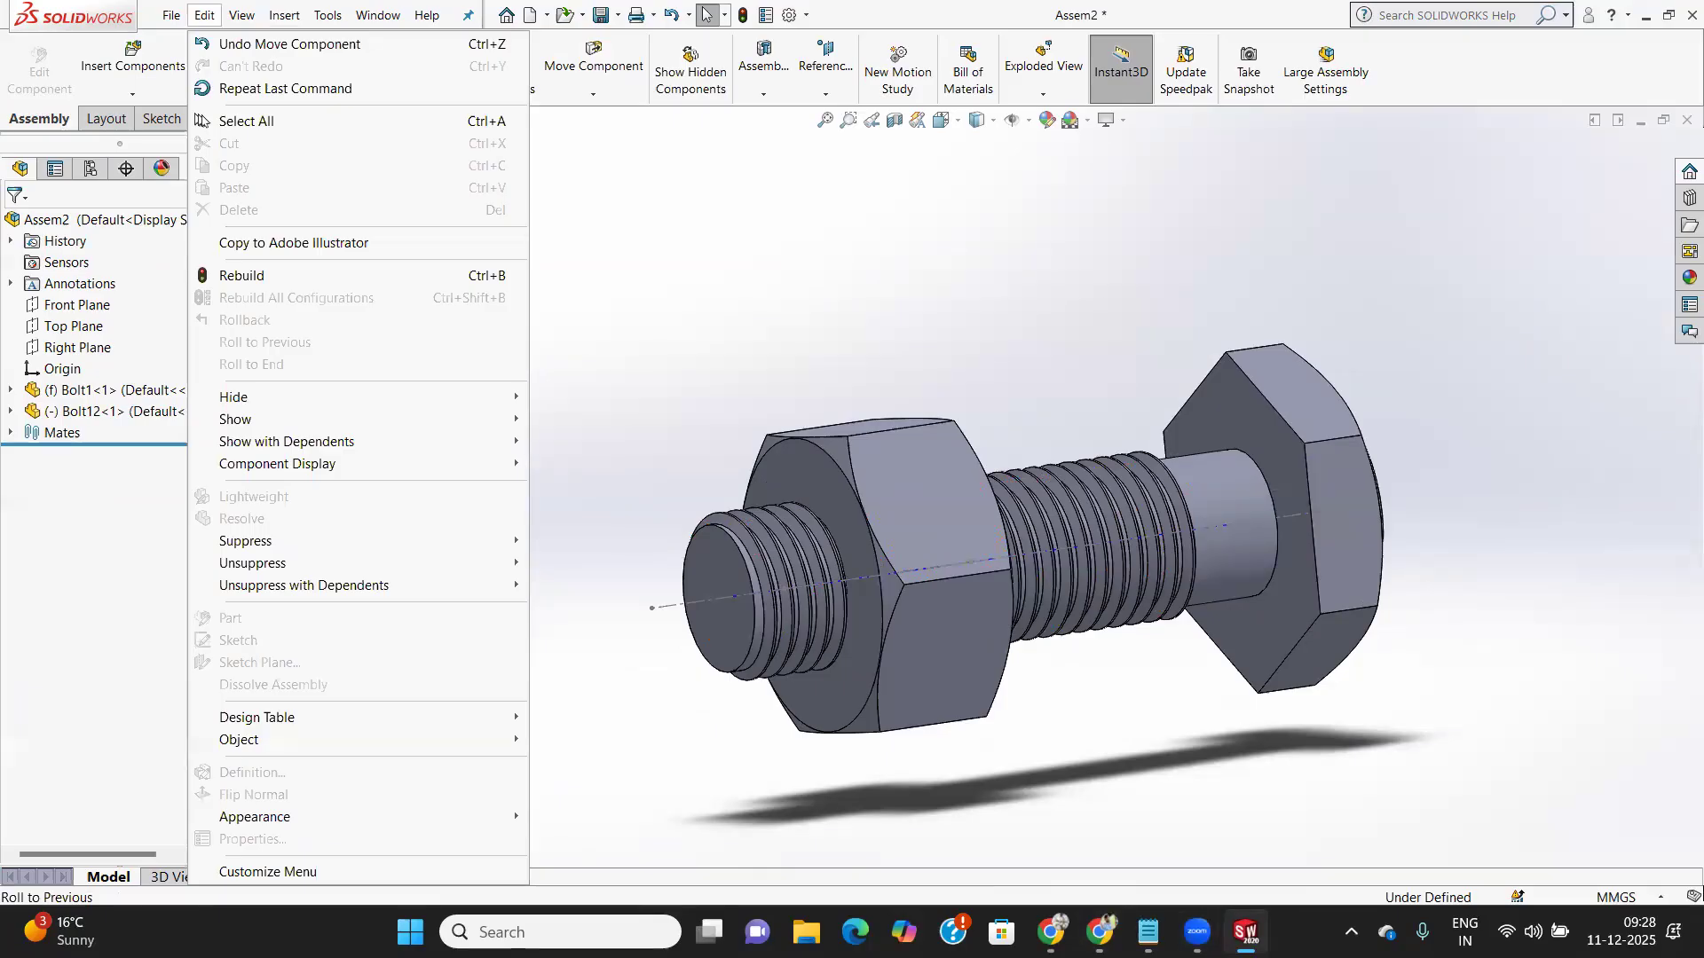
# Switch to the Part1 sketch and make the left slanted line tangent to the 100 mm outer circle
pyautogui.moveTo(1245, 932)
pyautogui.click(1142, 852)
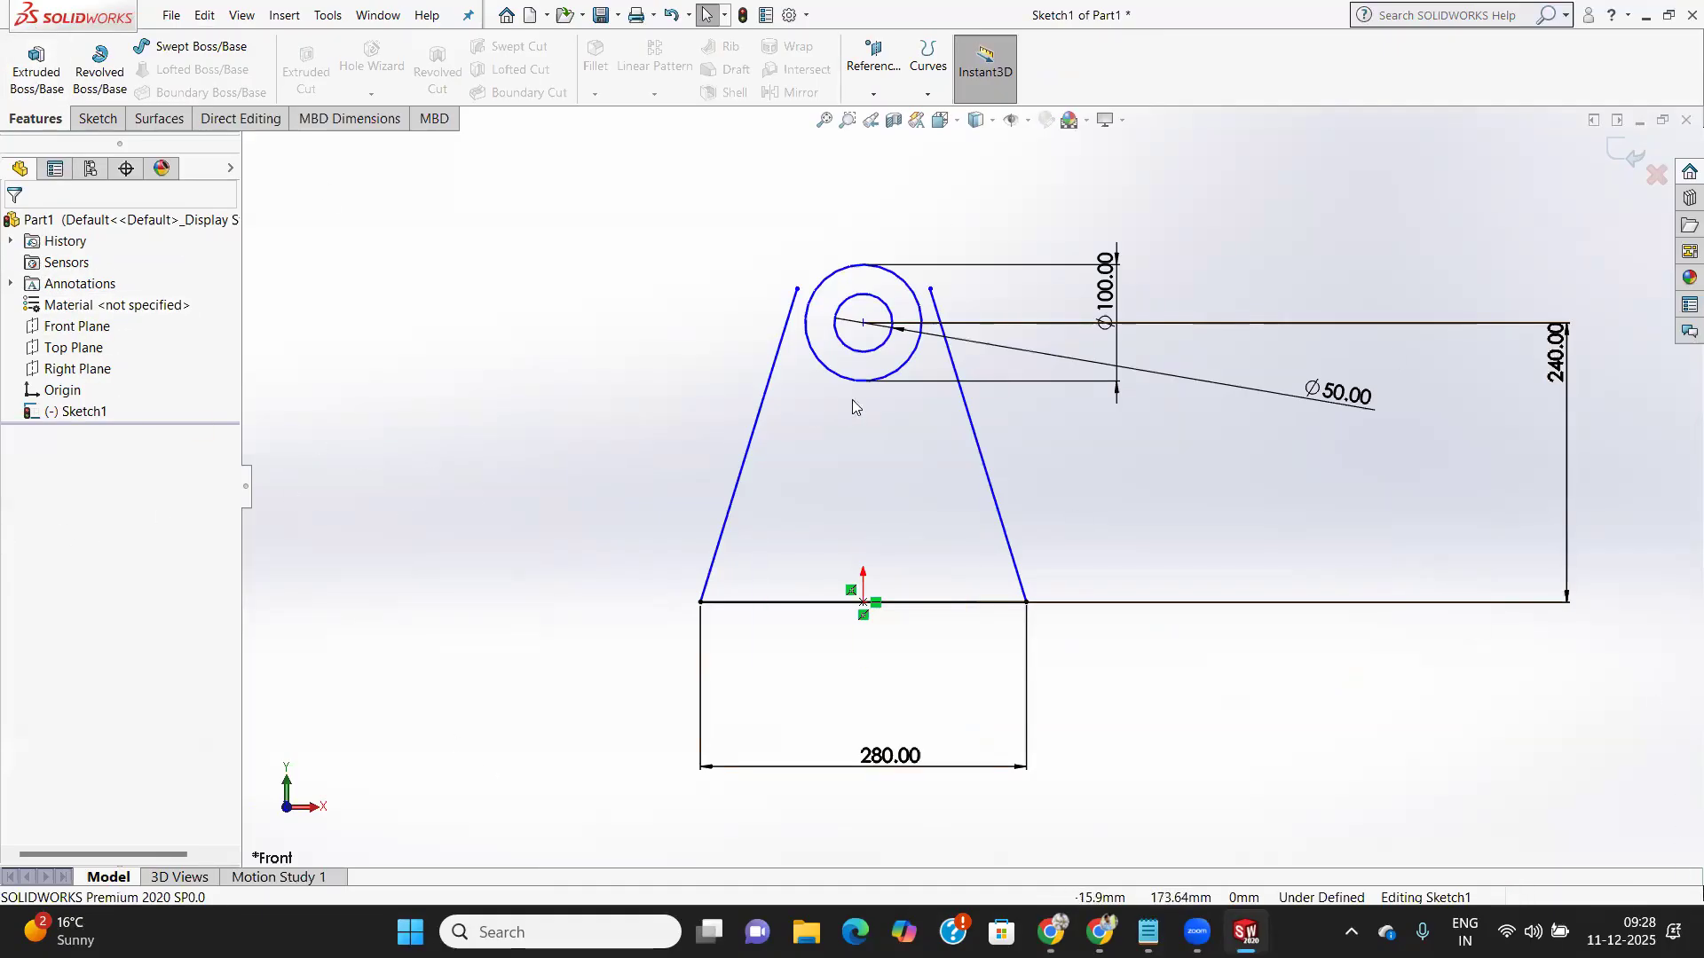
pyautogui.click(769, 388)
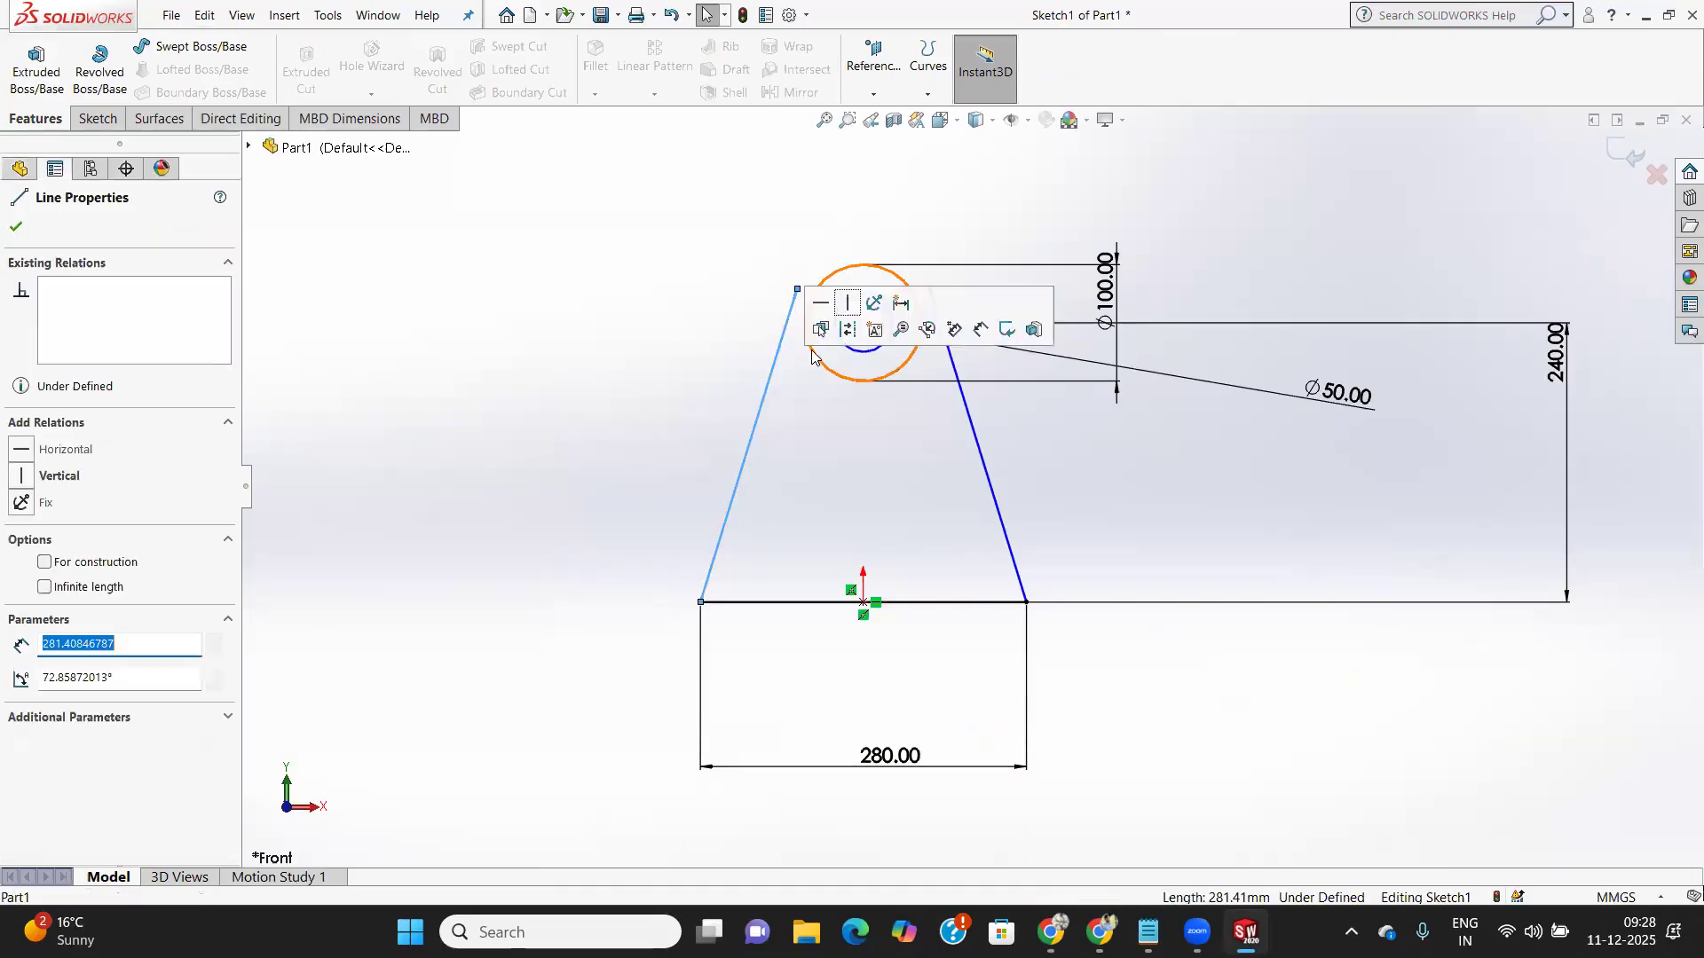
pyautogui.click(812, 355)
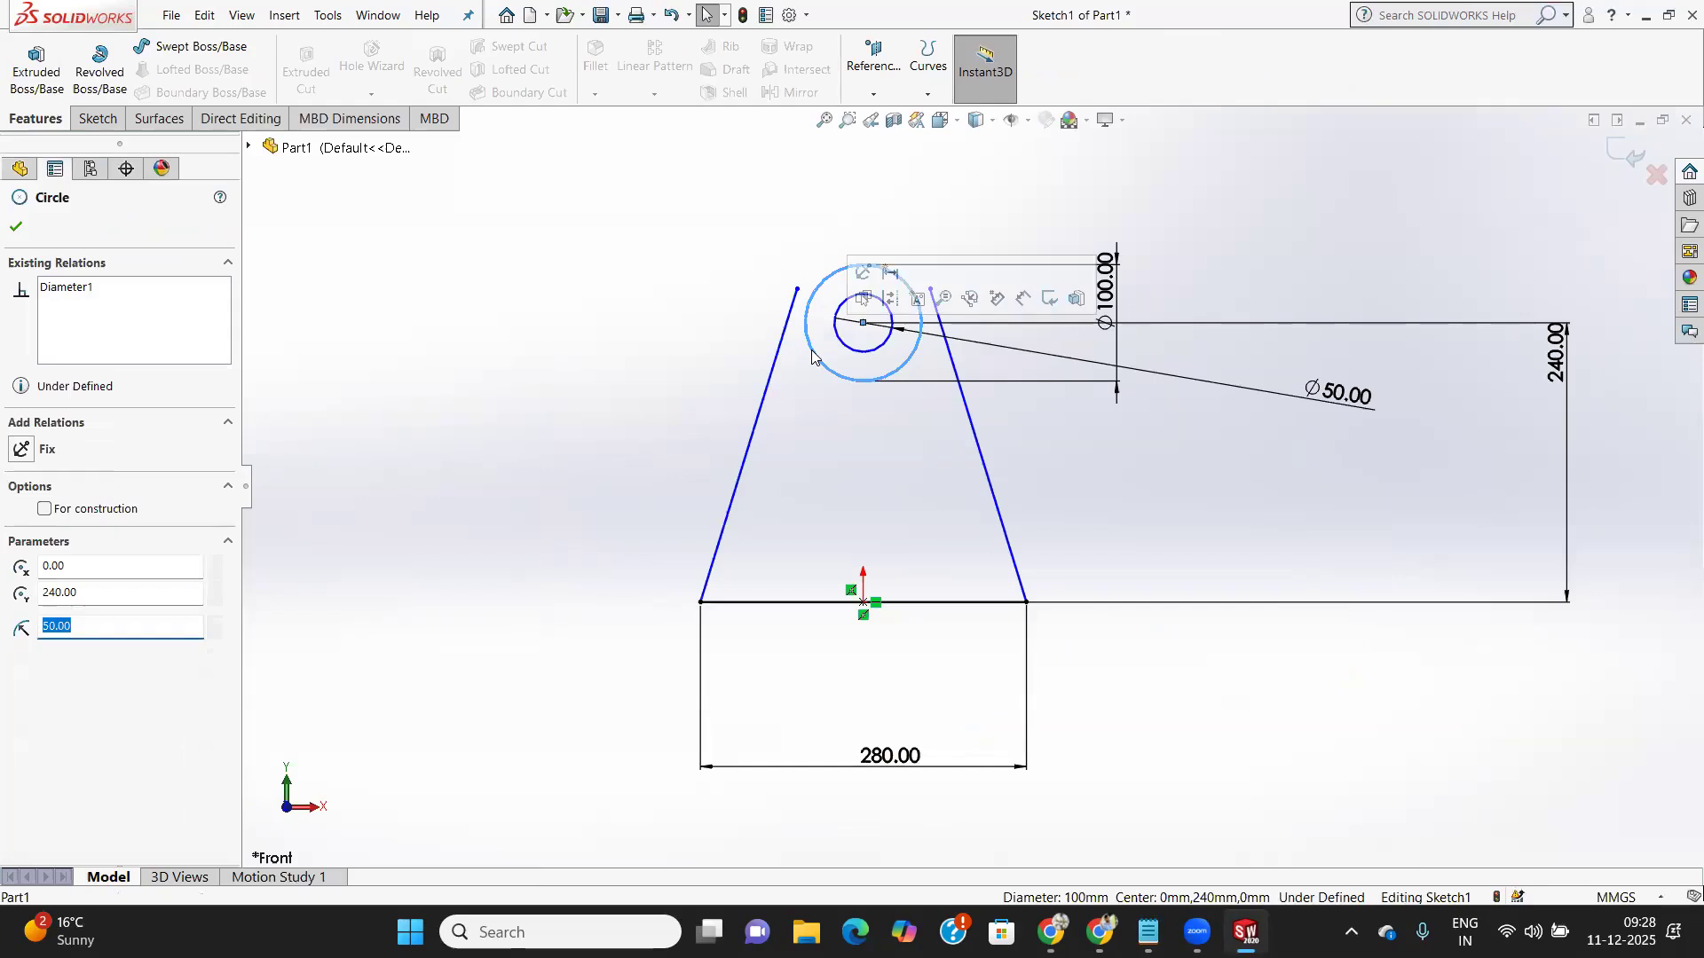
pyautogui.keyDown('ctrl'); pyautogui.click(774, 368); pyautogui.keyUp('ctrl')
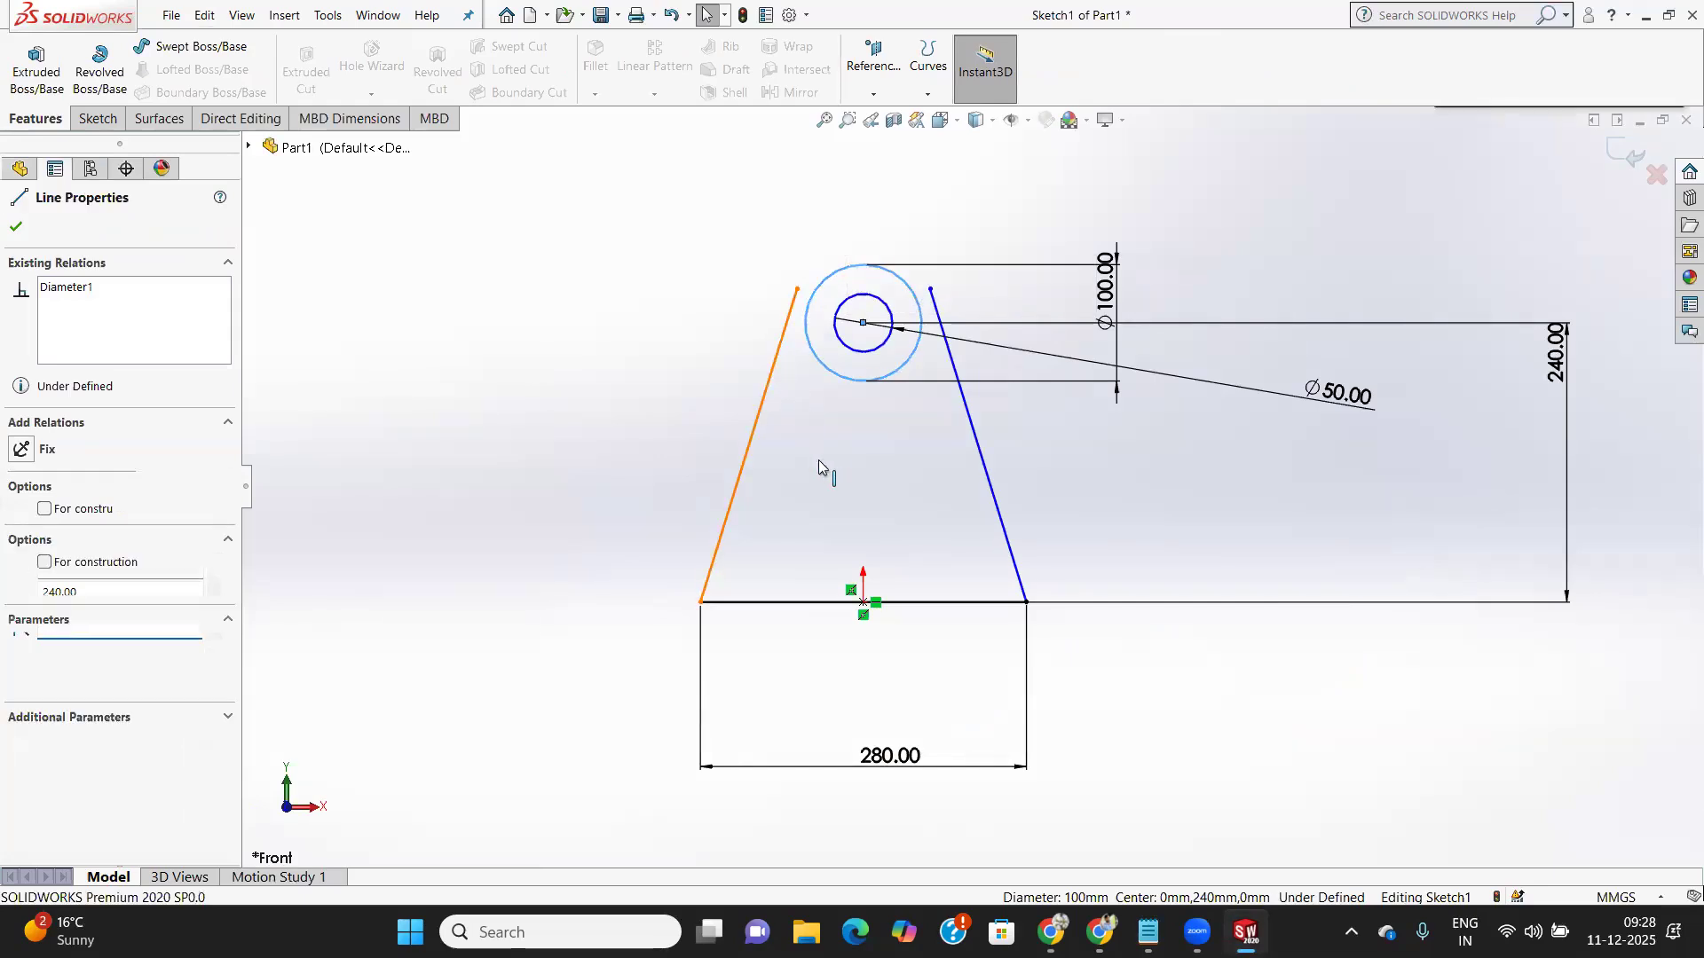
pyautogui.click(66, 543)
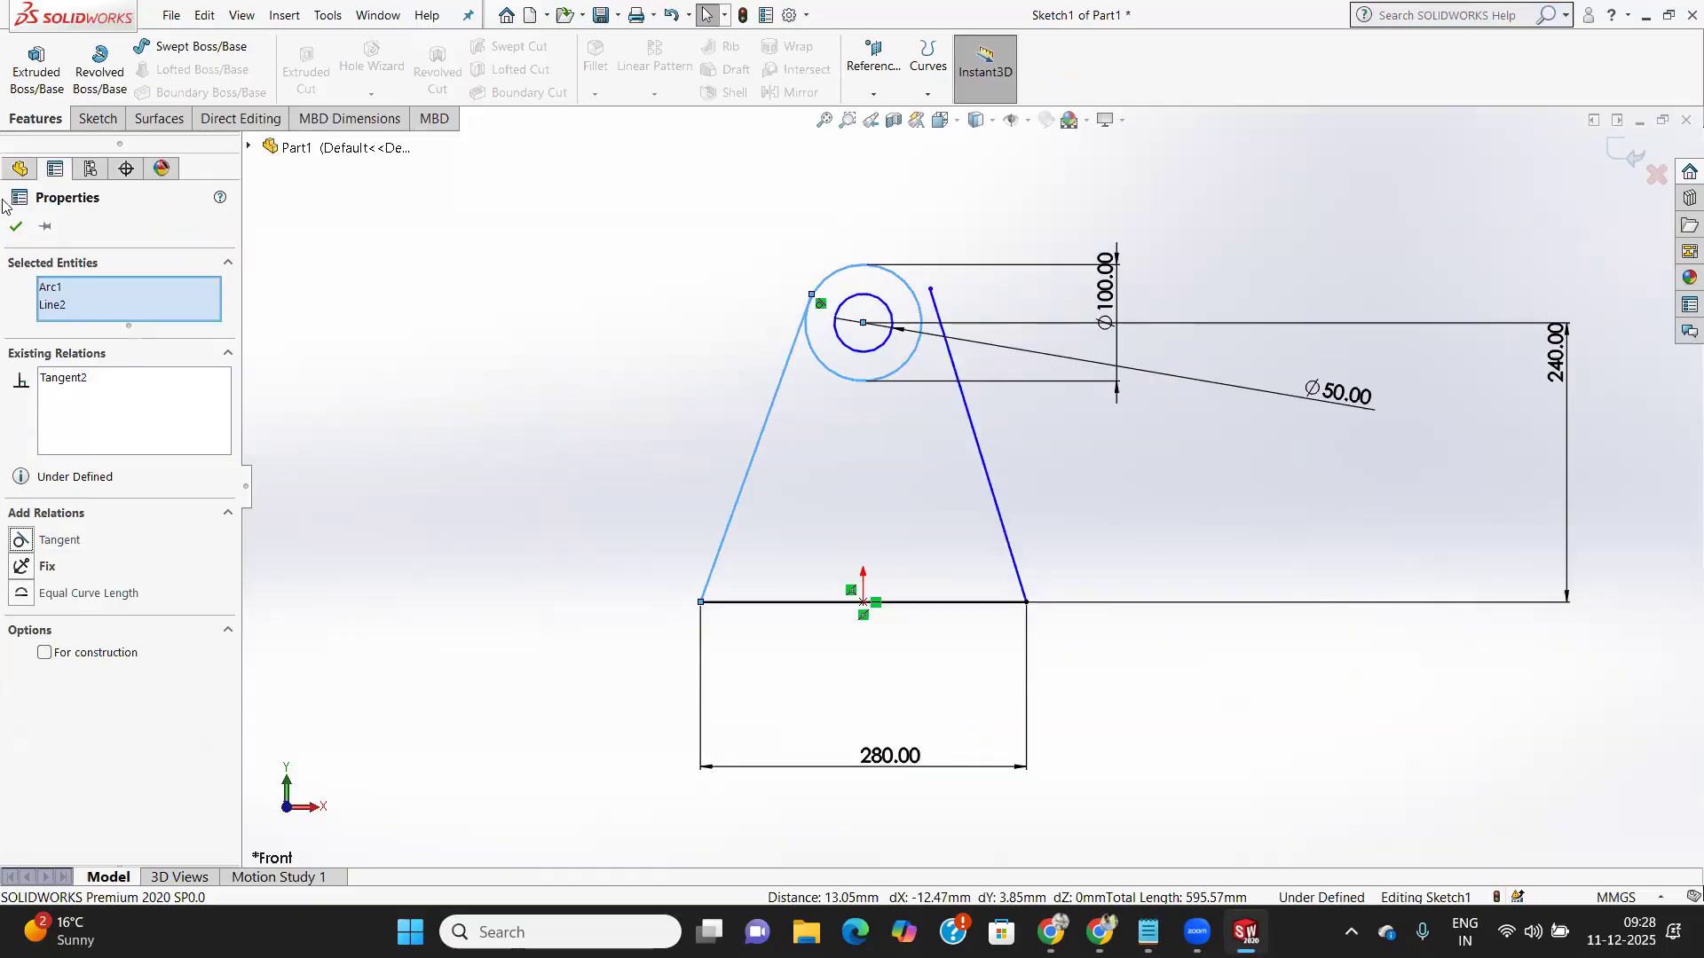
pyautogui.press('Escape')
# Make the bracket's right slanted line tangent to the 100 mm outer circle
pyautogui.click(915, 352)
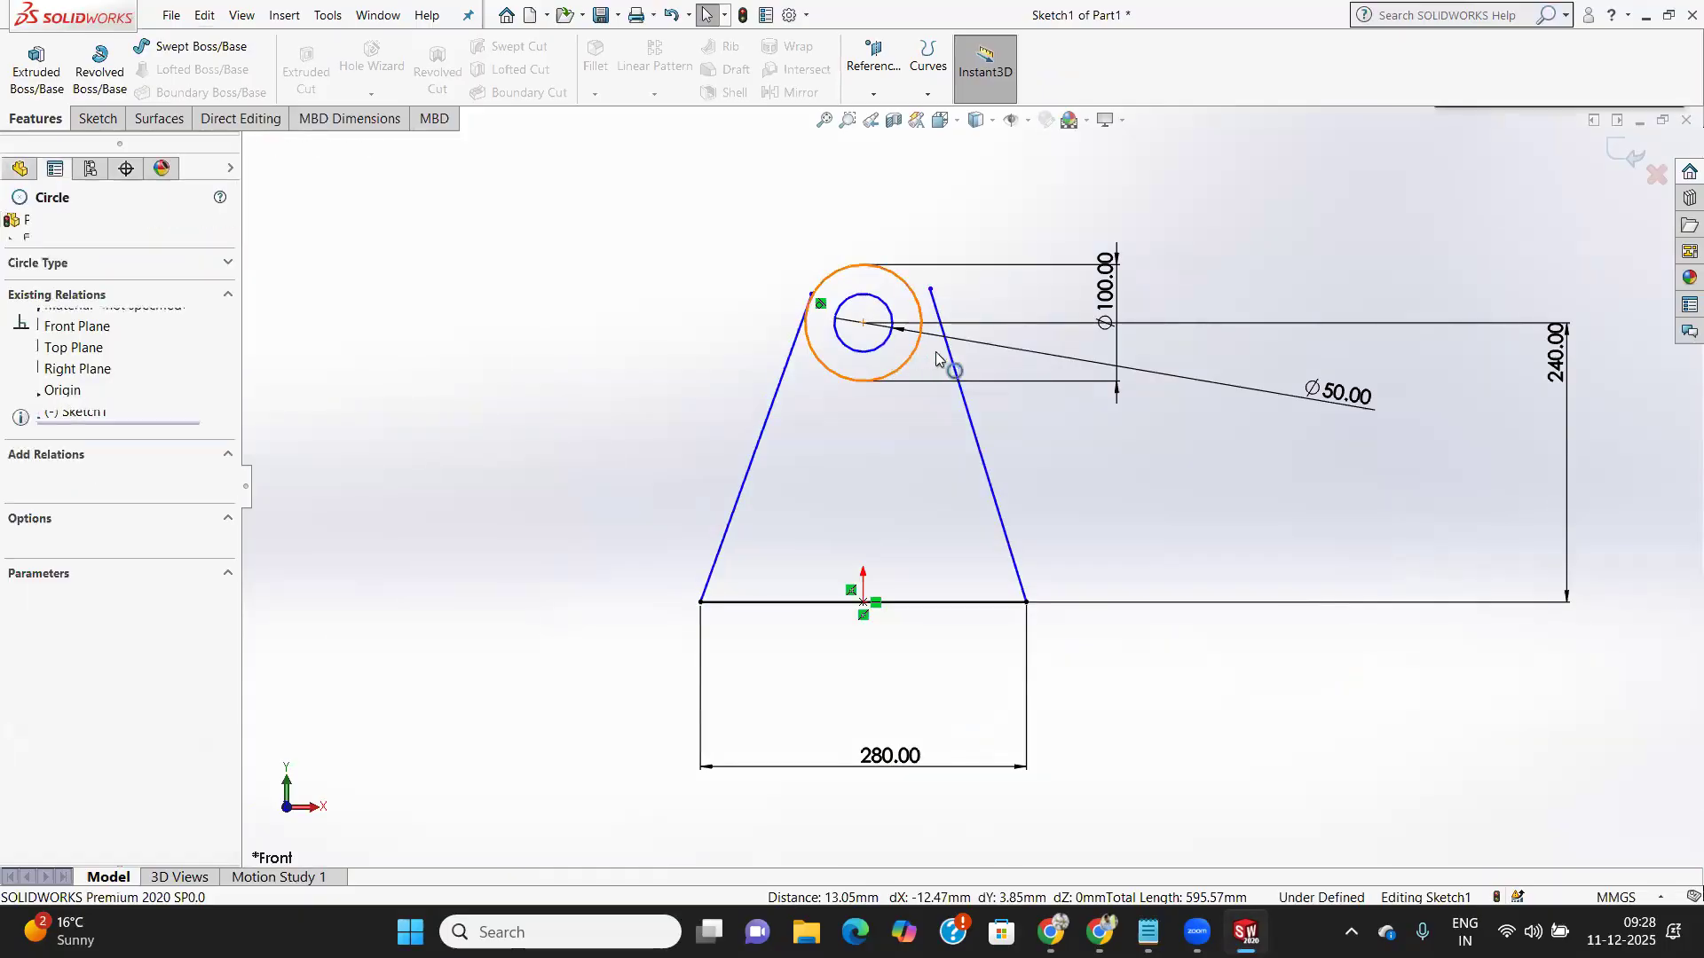
pyautogui.keyDown('ctrl'); pyautogui.click(947, 358); pyautogui.keyUp('ctrl')
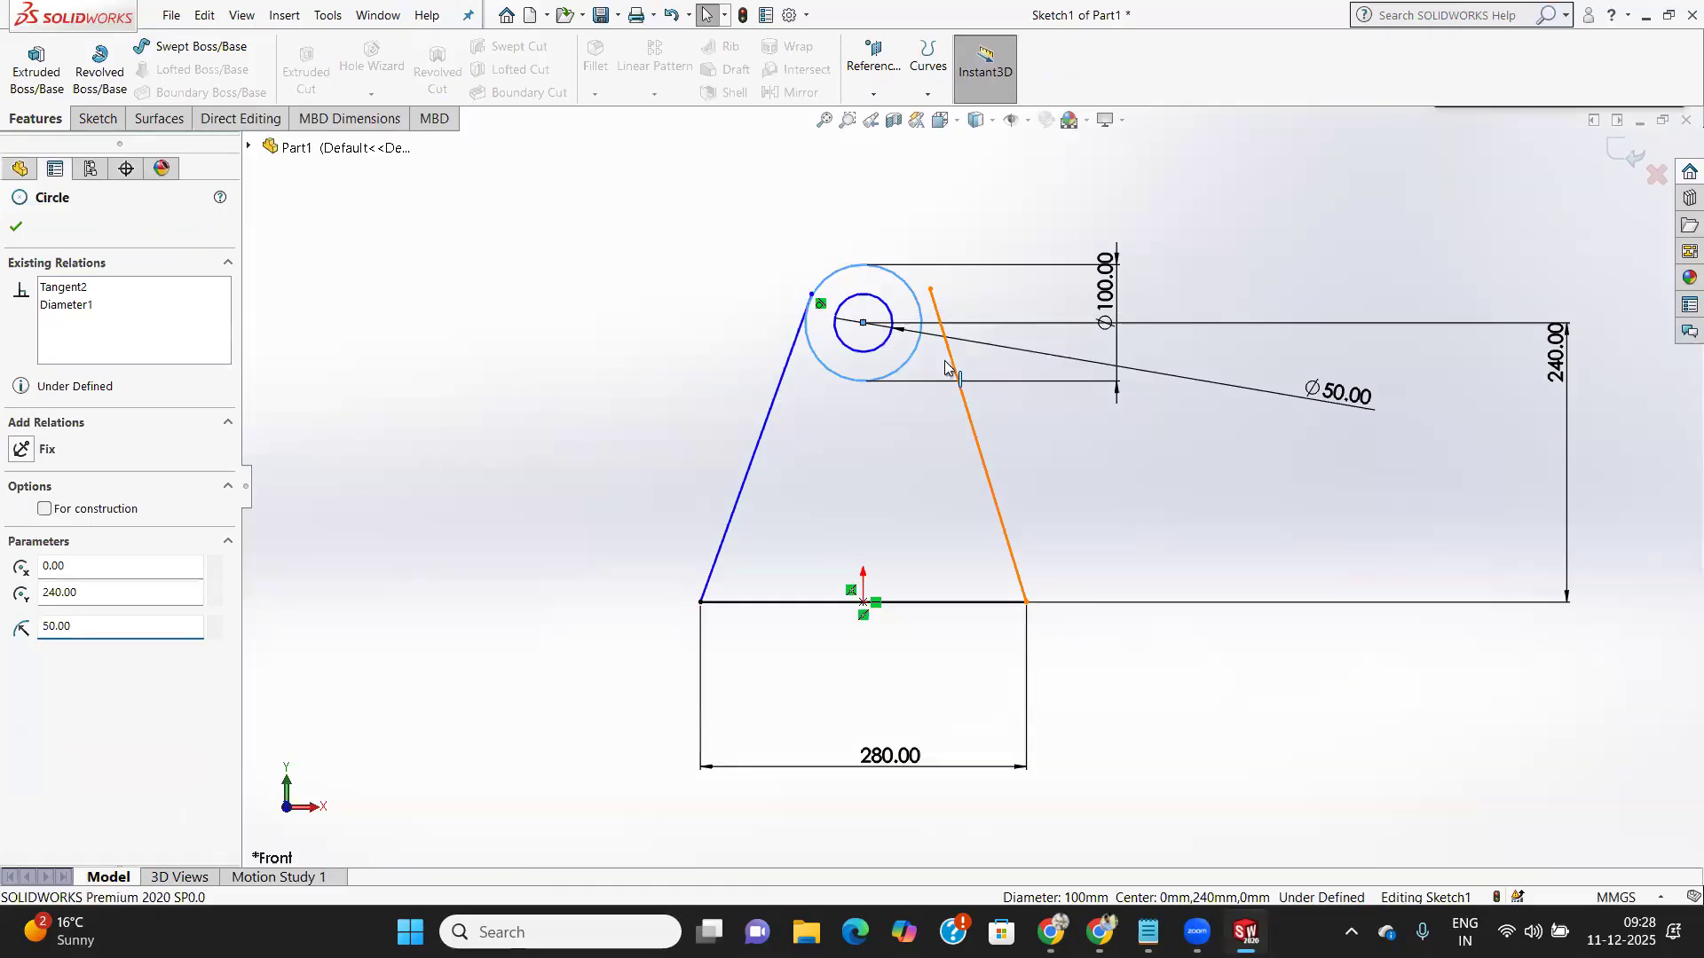
pyautogui.click(60, 540)
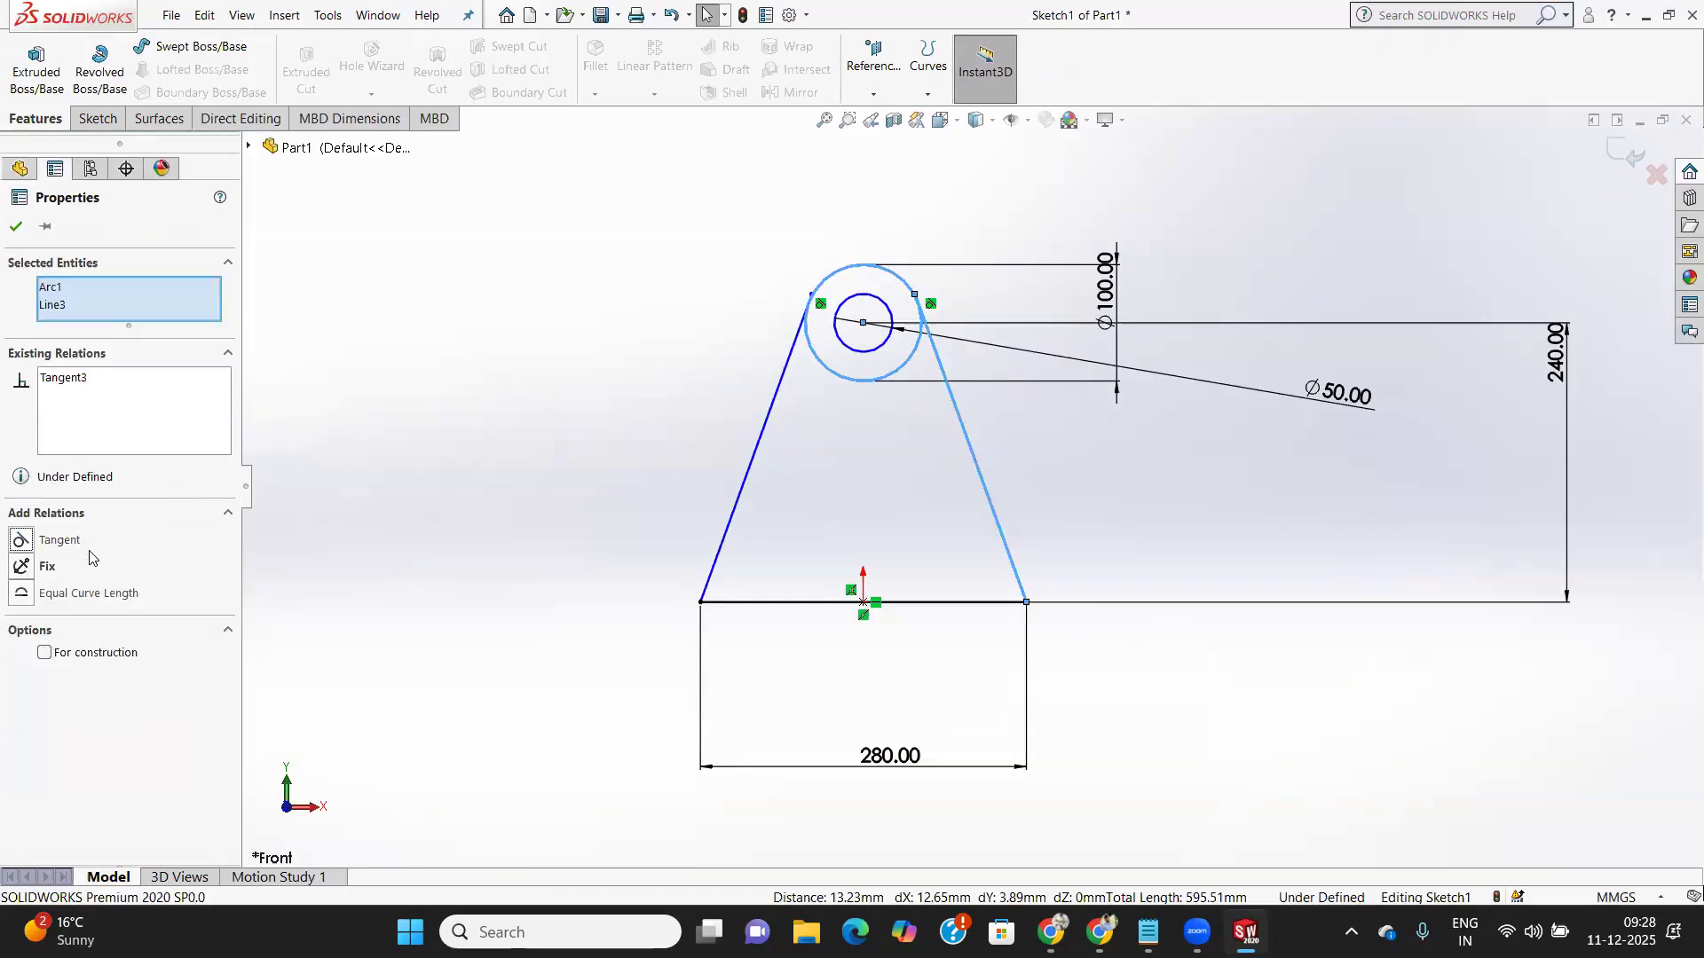
pyautogui.click(14, 227)
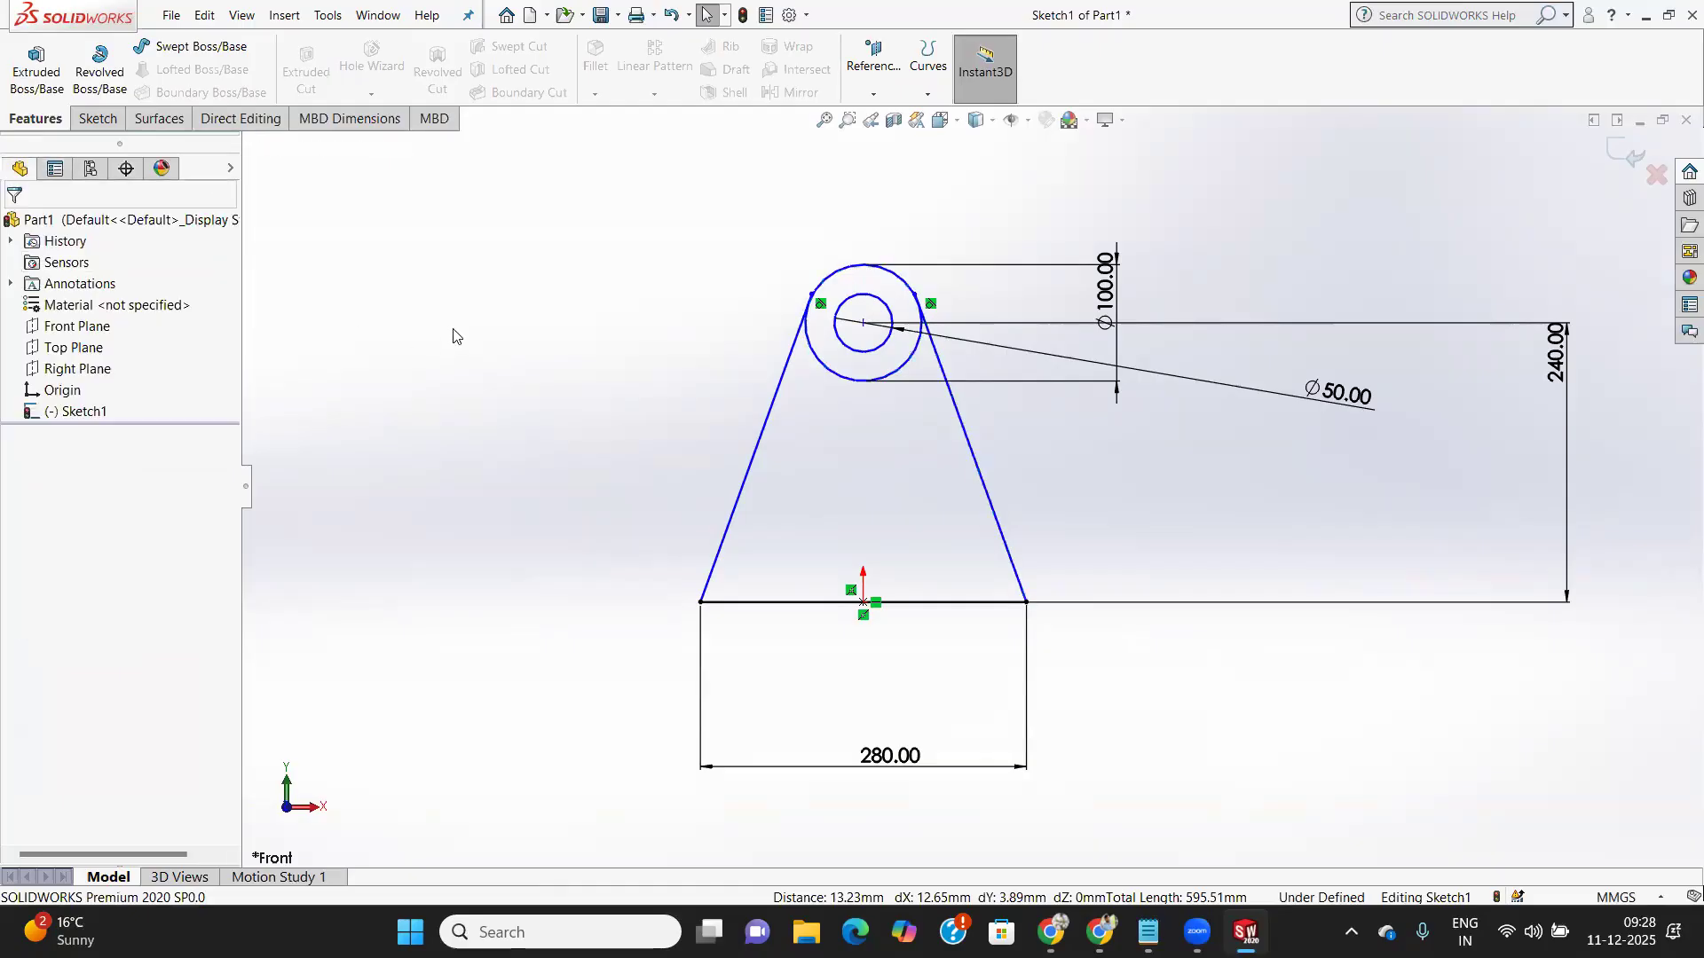
# Trim away the lower arc of the 100 mm circle between the two slanted lines and exit the sketch
pyautogui.click(97, 118)
pyautogui.click(324, 60)
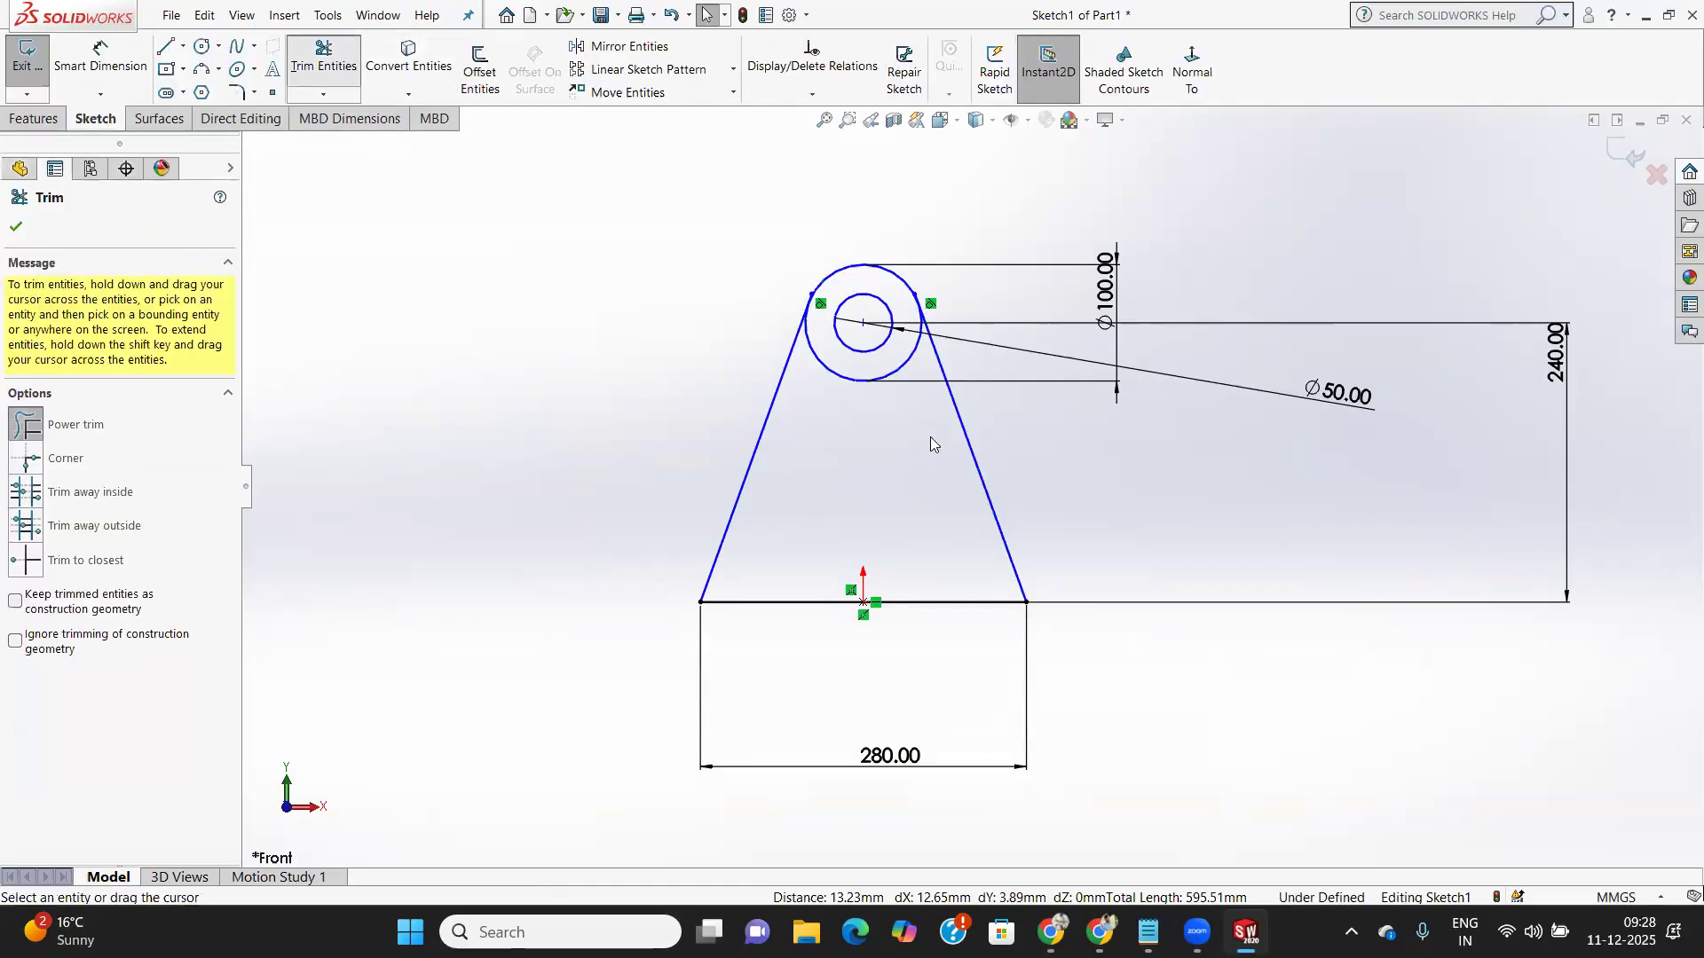
pyautogui.scroll(-4, 883, 399)
pyautogui.moveTo(836, 338); pyautogui.dragTo(833, 393)
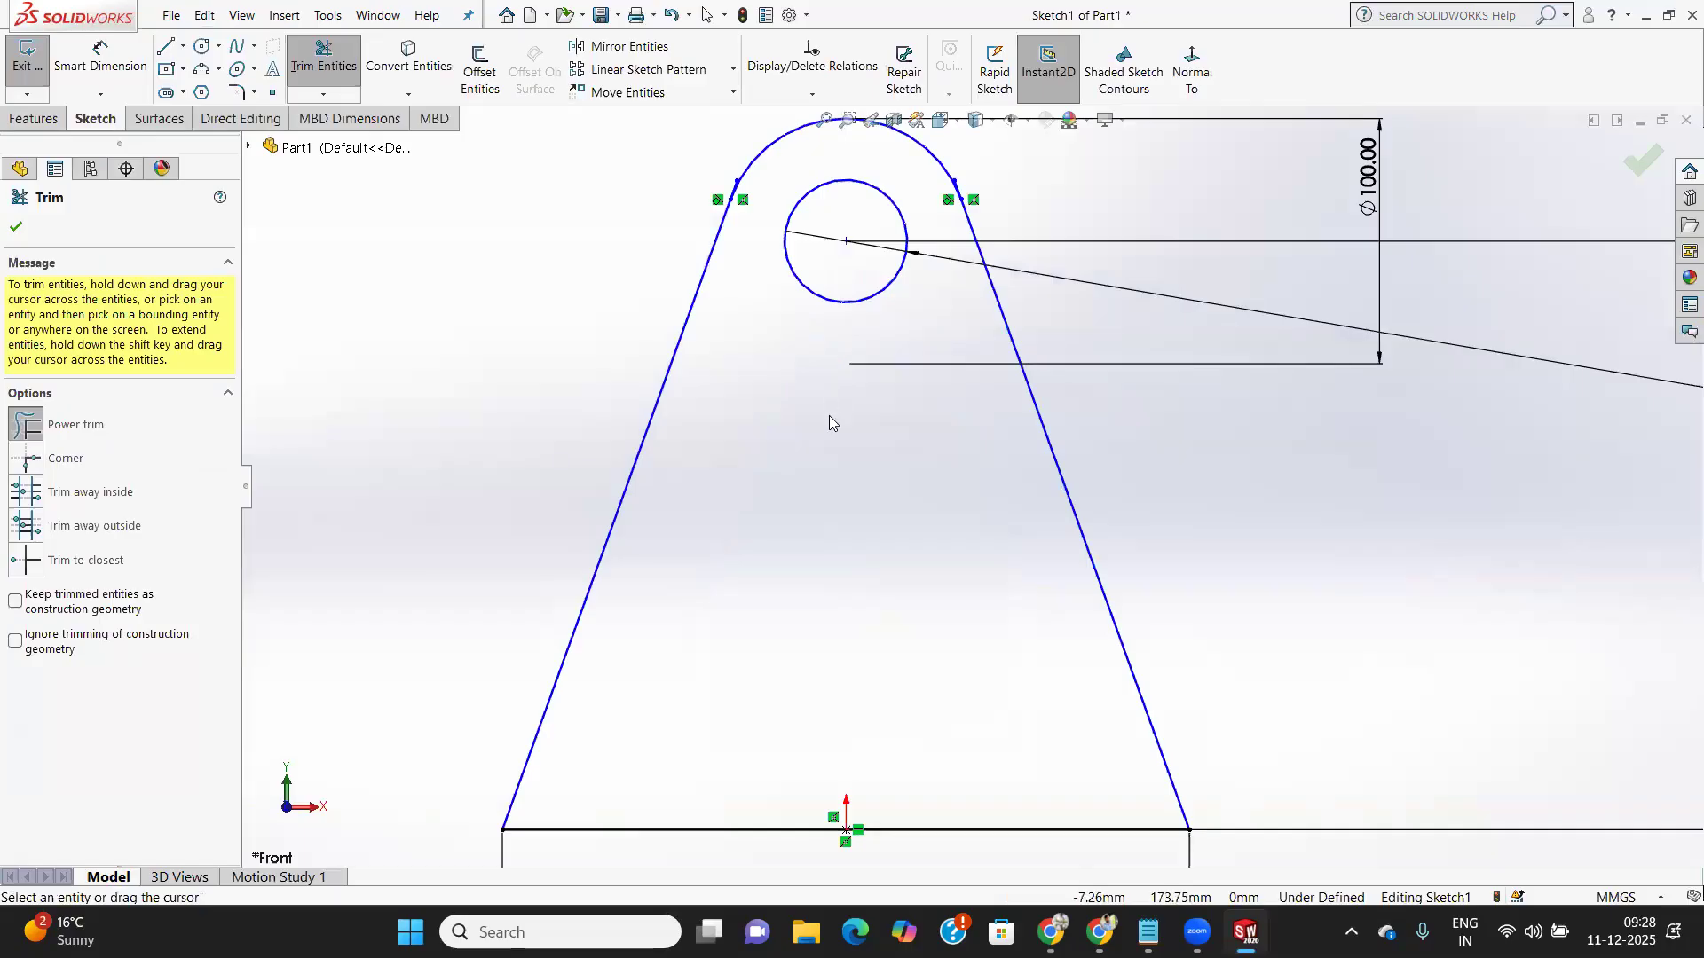
pyautogui.scroll(3, 830, 422)
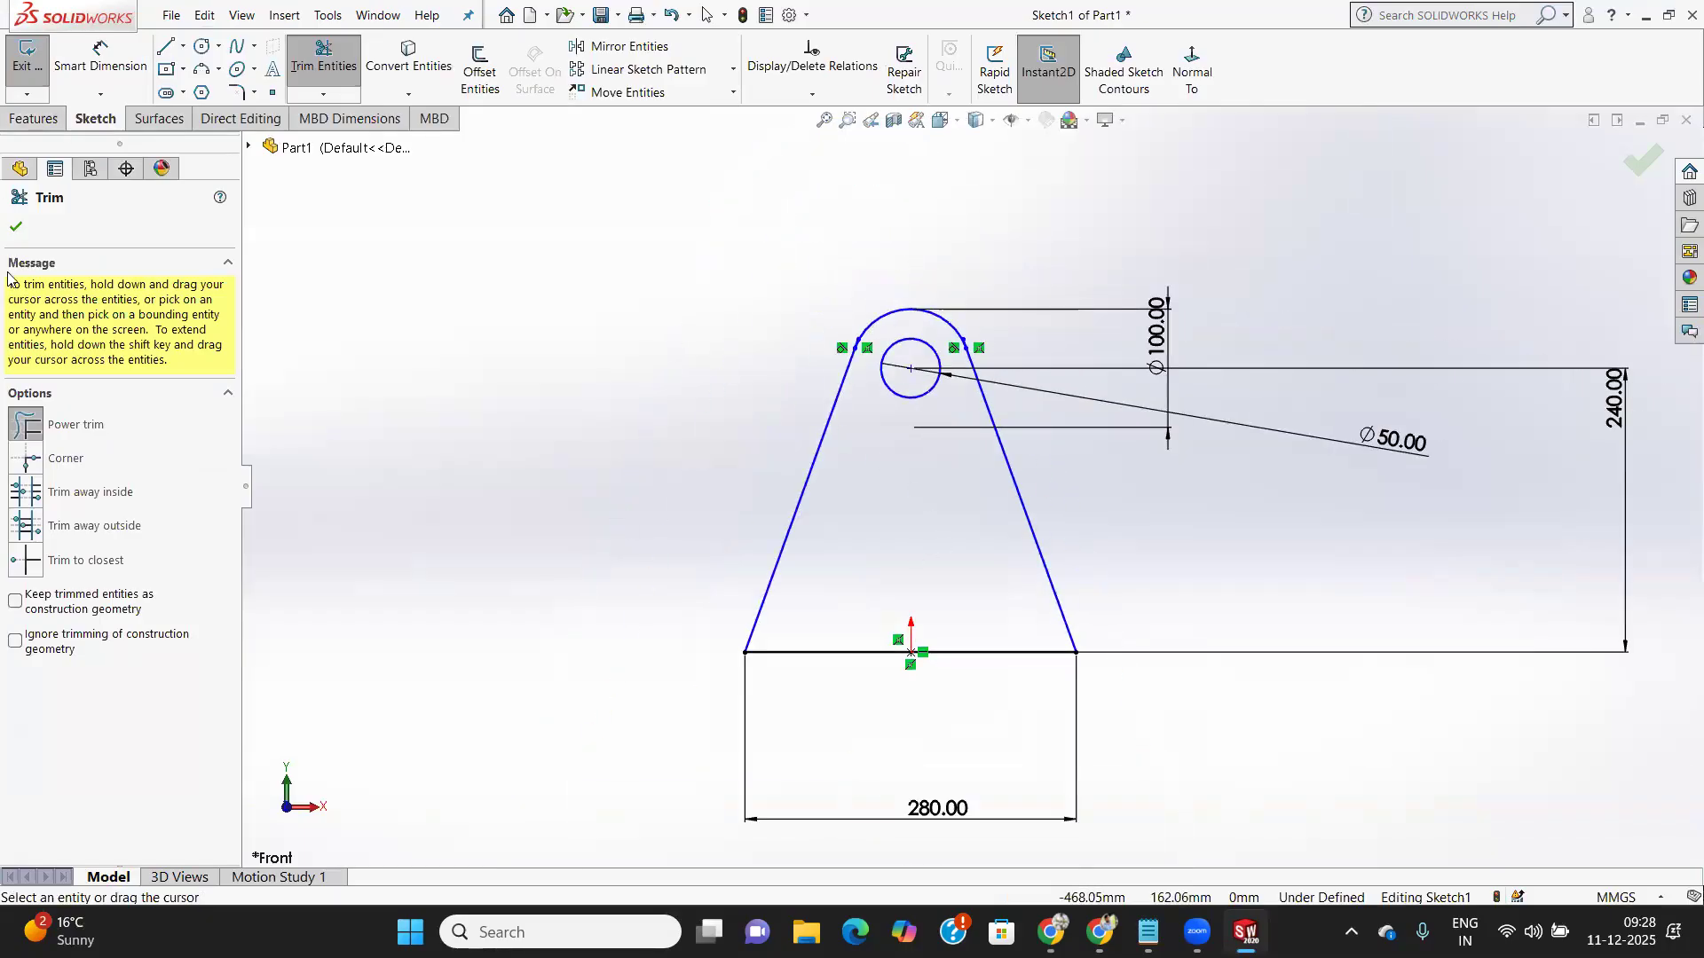
pyautogui.click(16, 226)
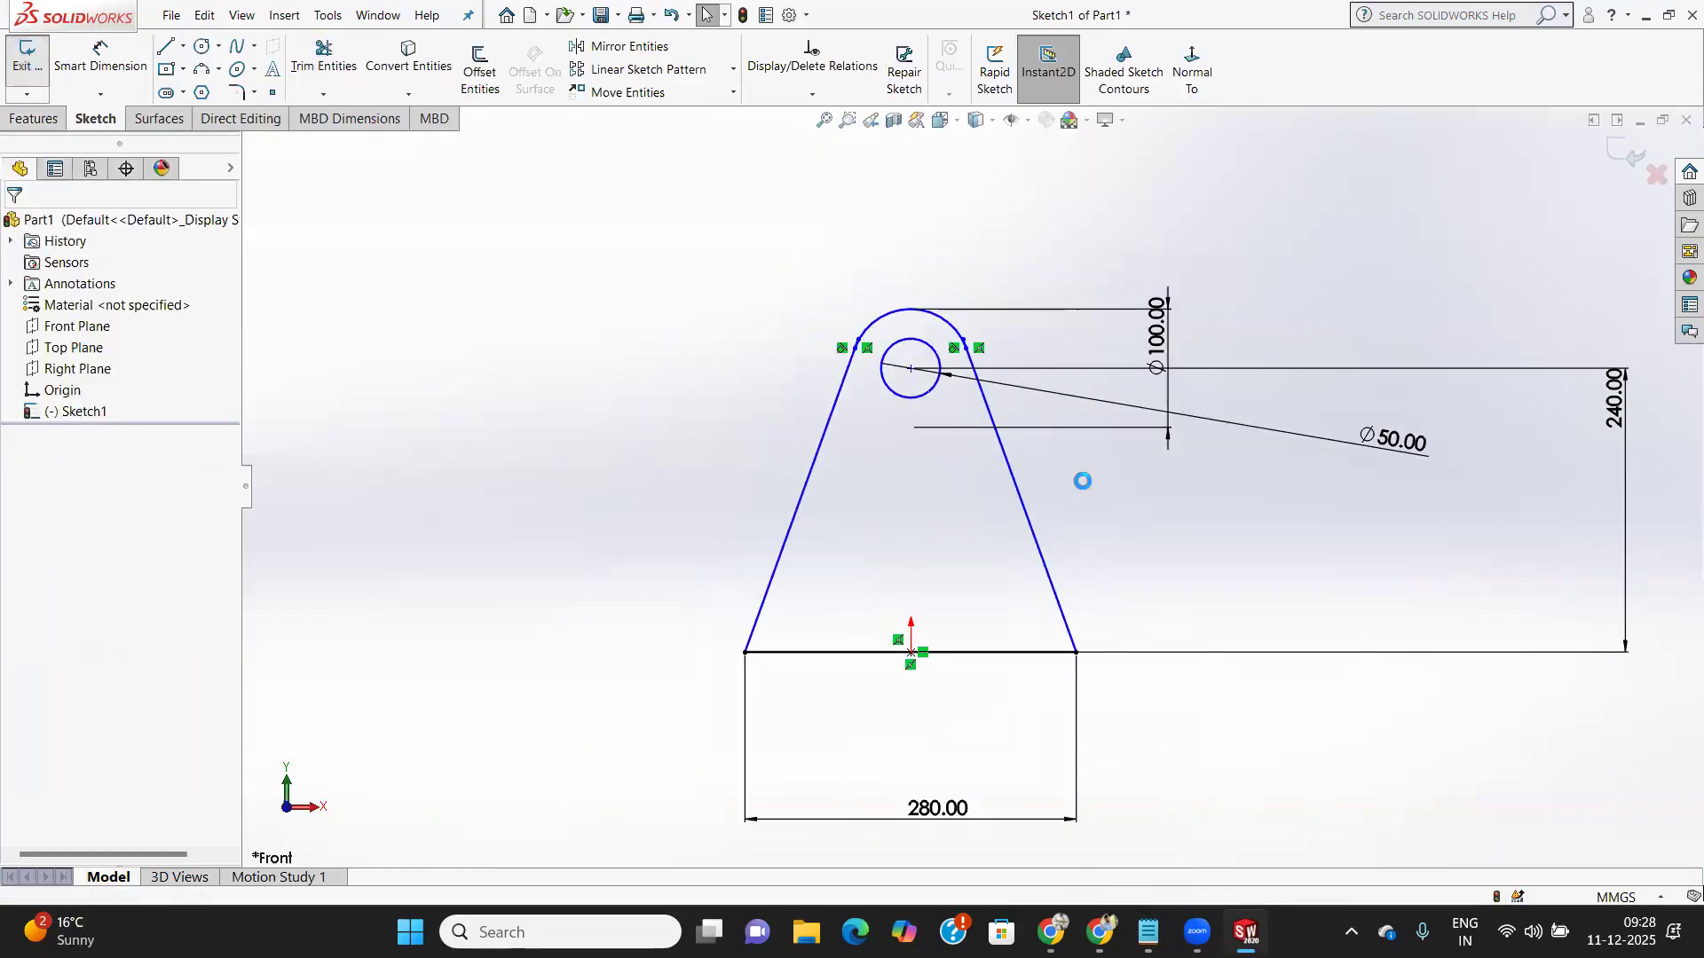
# Try to extrude the bracket sketch with a 10 mm blind depth in the reversed direction, then cancel the extrusion
pyautogui.moveTo(1079, 485)
pyautogui.mouseDown(button='middle')
pyautogui.moveTo(1039, 503)
pyautogui.moveTo(1020, 550)
pyautogui.mouseUp(button='middle')
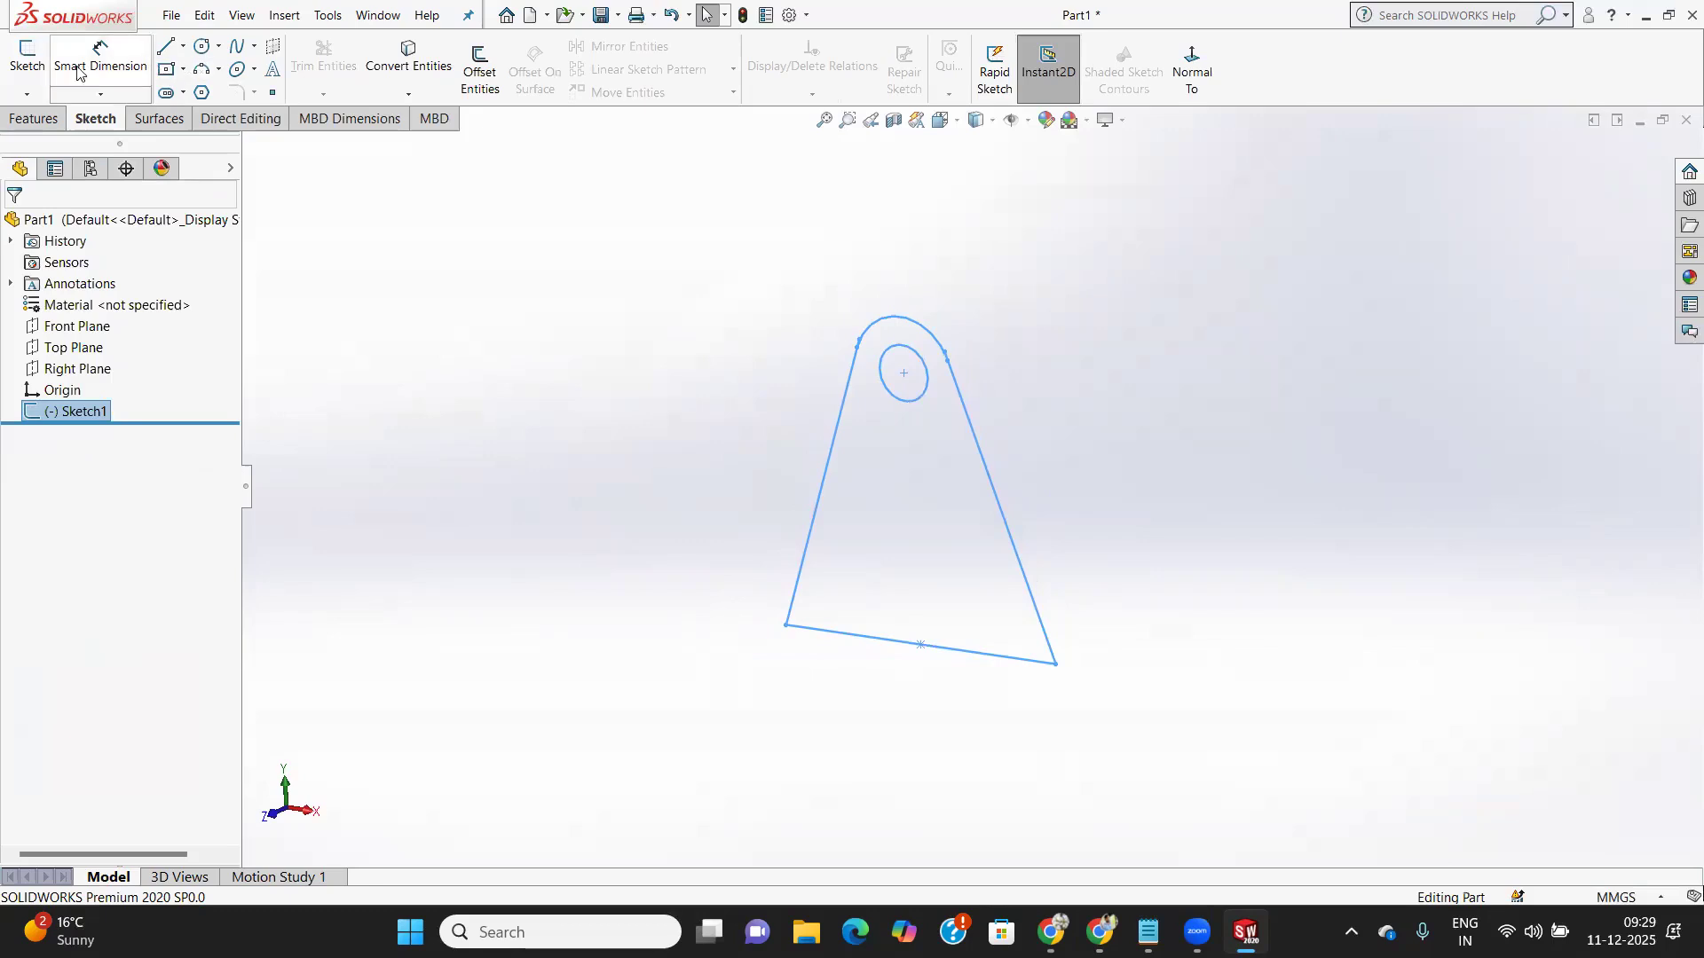
pyautogui.click(34, 118)
pyautogui.click(36, 69)
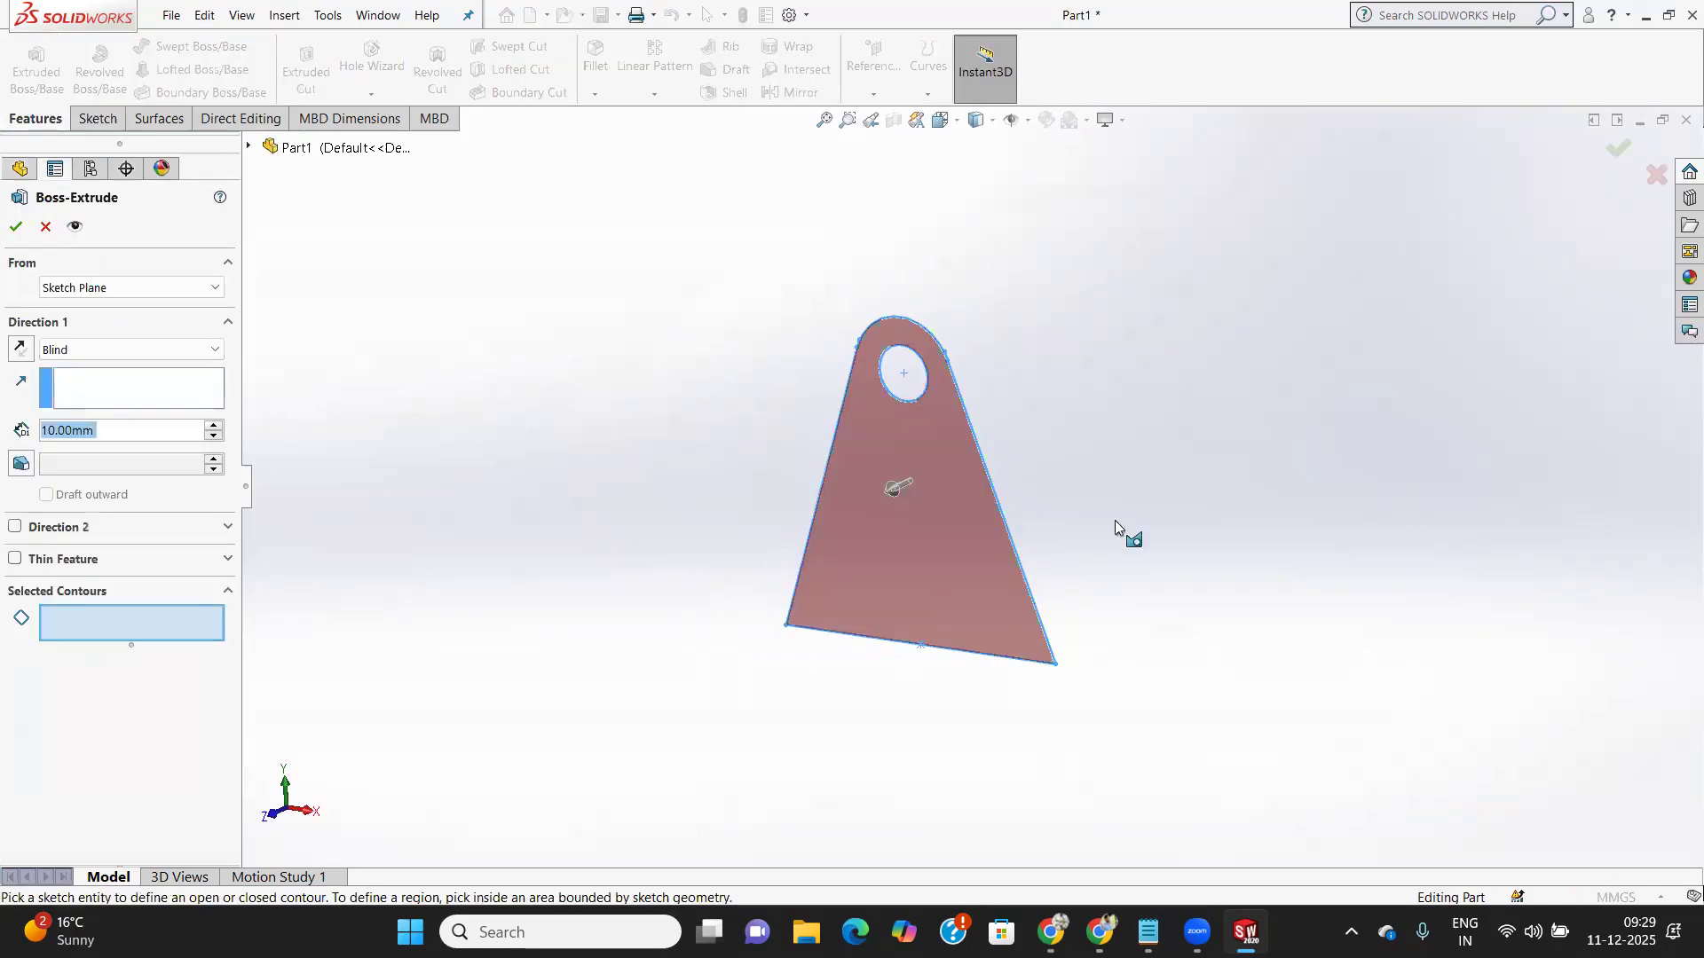
pyautogui.moveTo(1155, 492)
pyautogui.mouseDown(button='middle')
pyautogui.moveTo(1068, 544)
pyautogui.moveTo(927, 556)
pyautogui.mouseUp(button='middle')
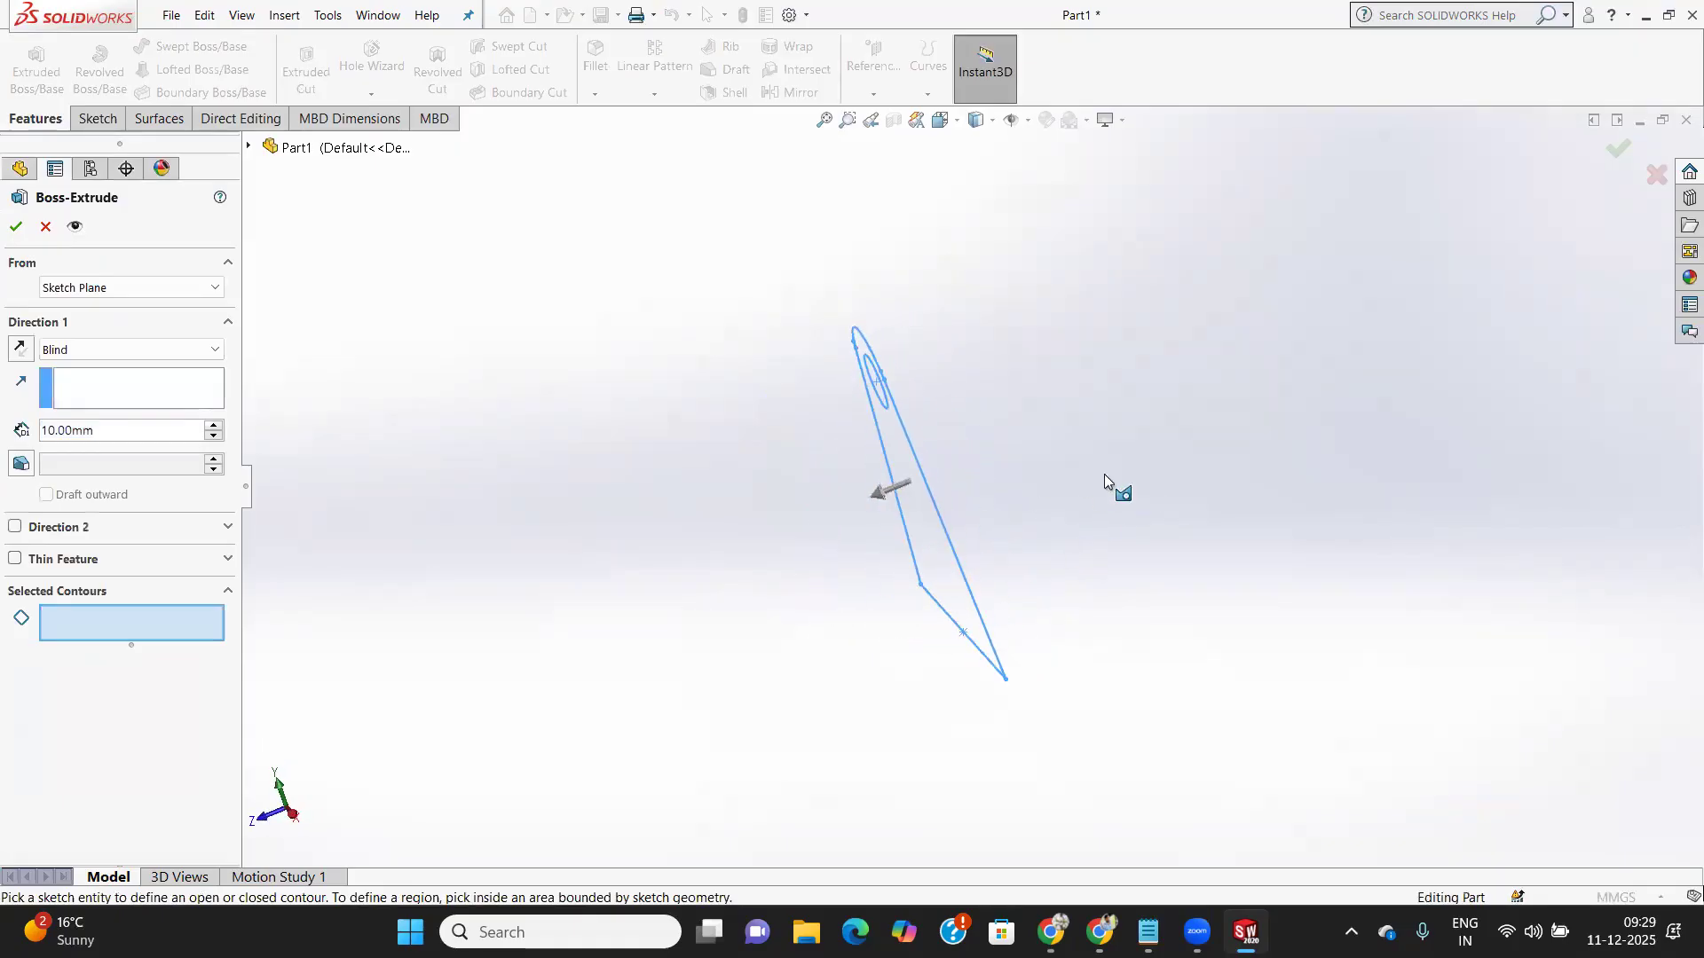
pyautogui.click(18, 350)
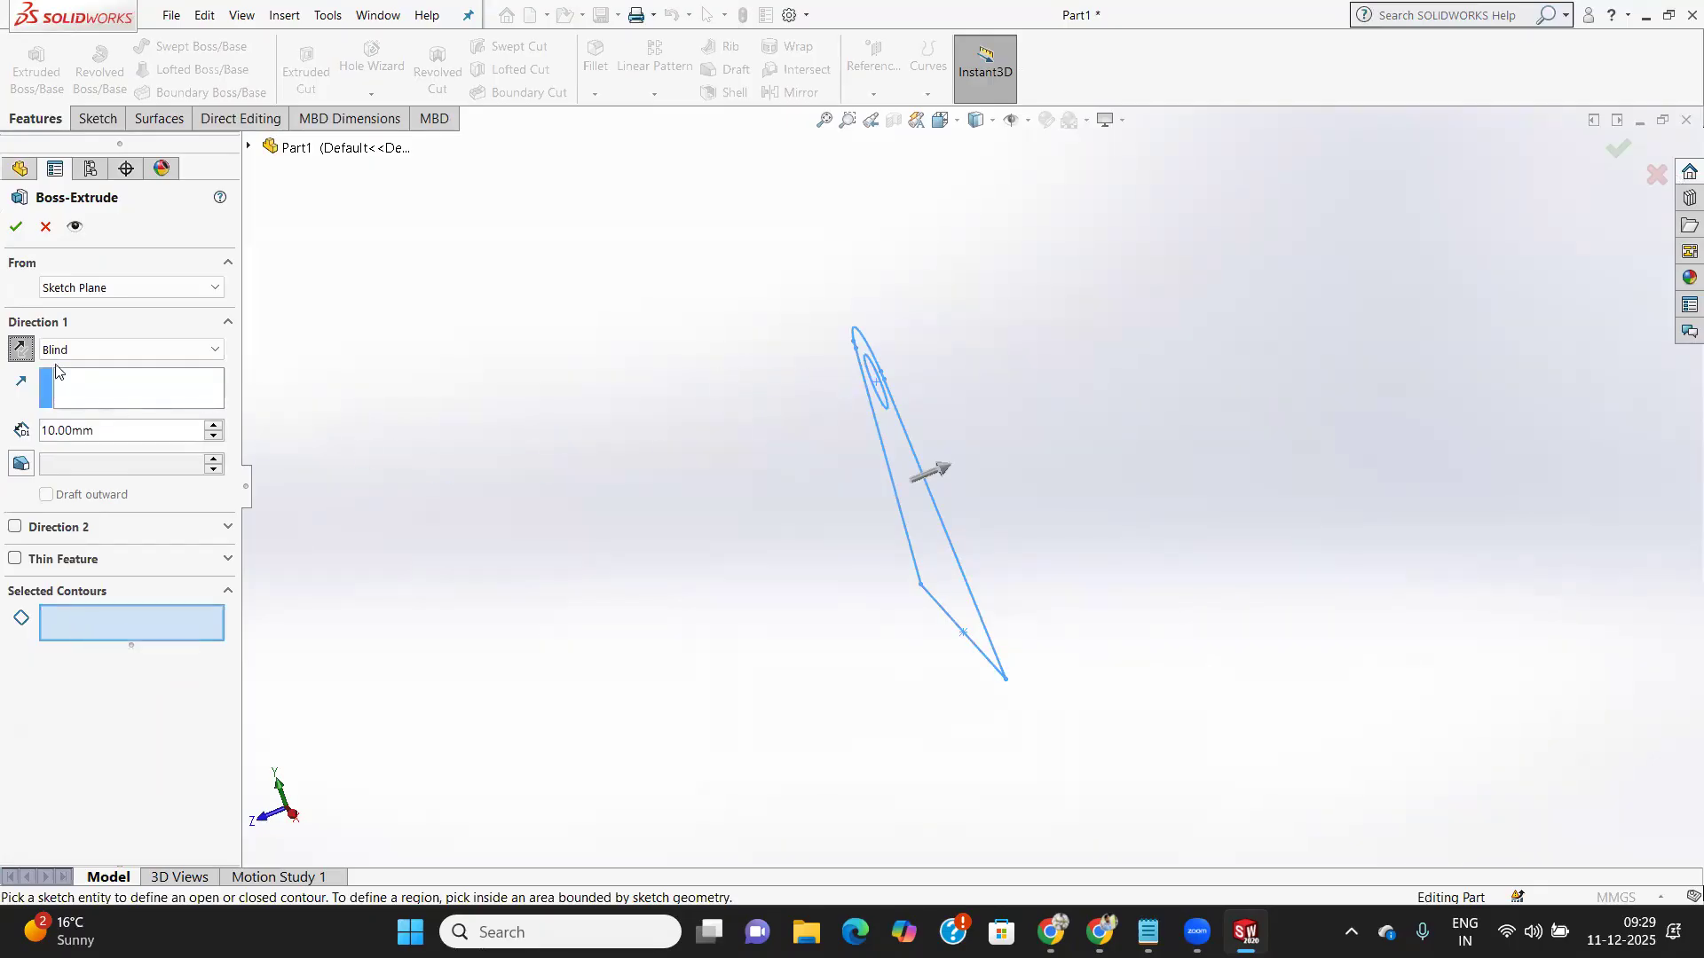
pyautogui.click(84, 383)
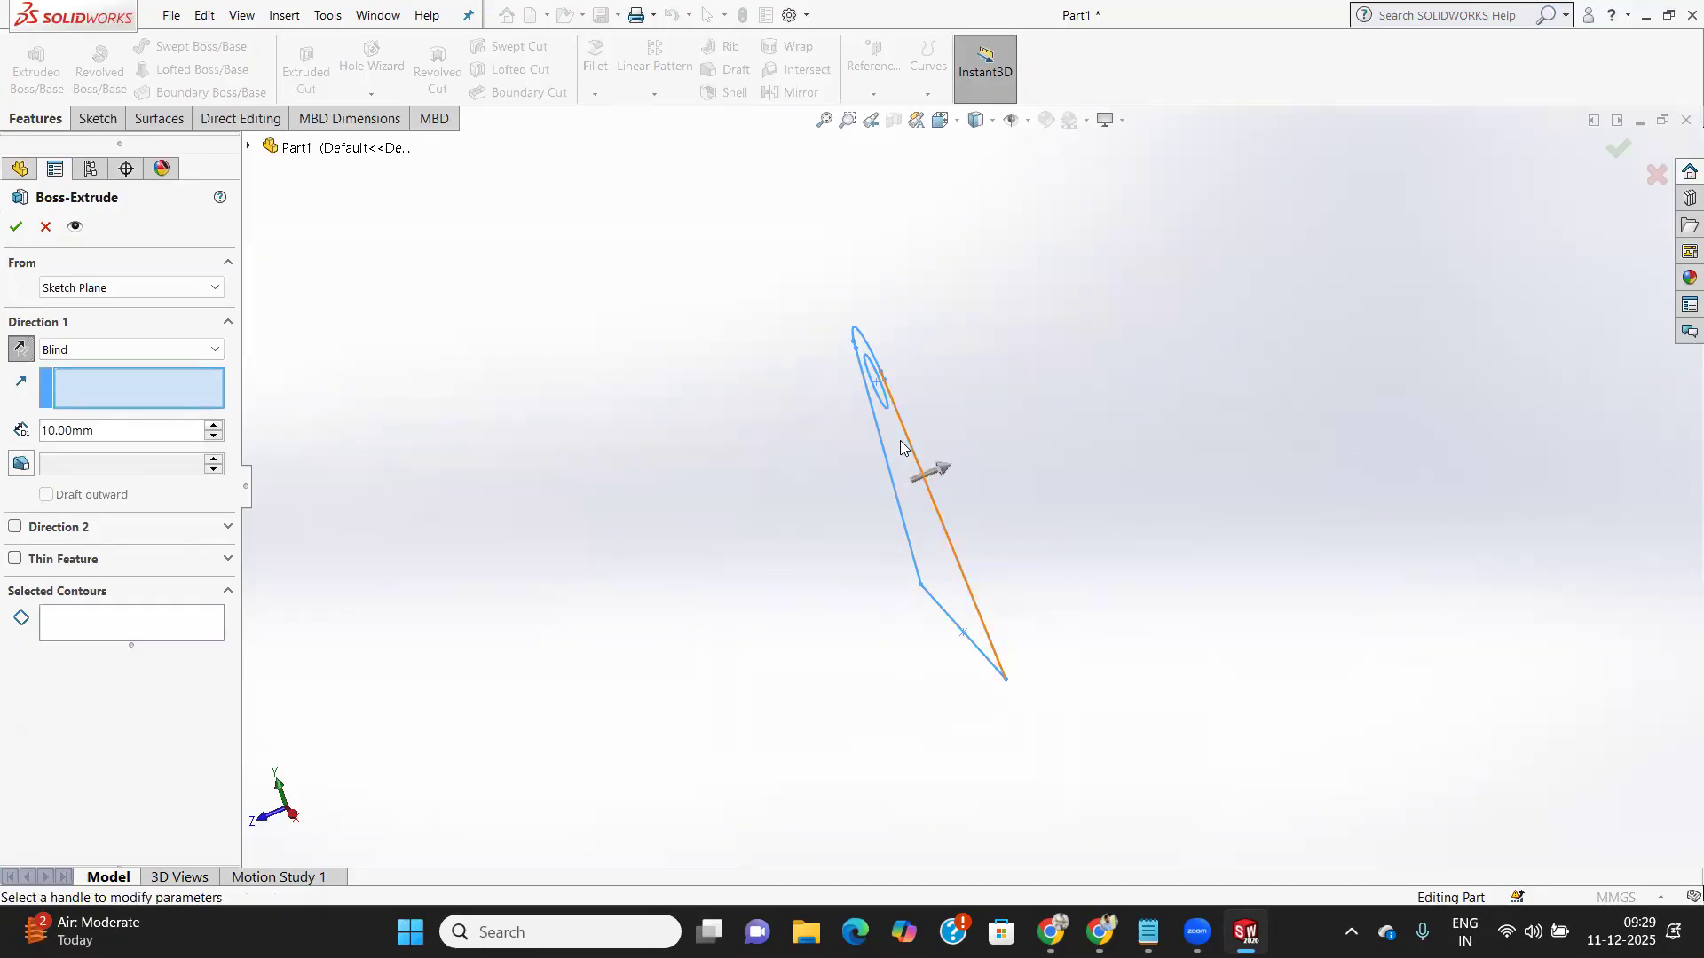
pyautogui.moveTo(903, 441)
pyautogui.mouseDown(button='middle')
pyautogui.moveTo(961, 391)
pyautogui.moveTo(985, 393)
pyautogui.mouseUp(button='middle')
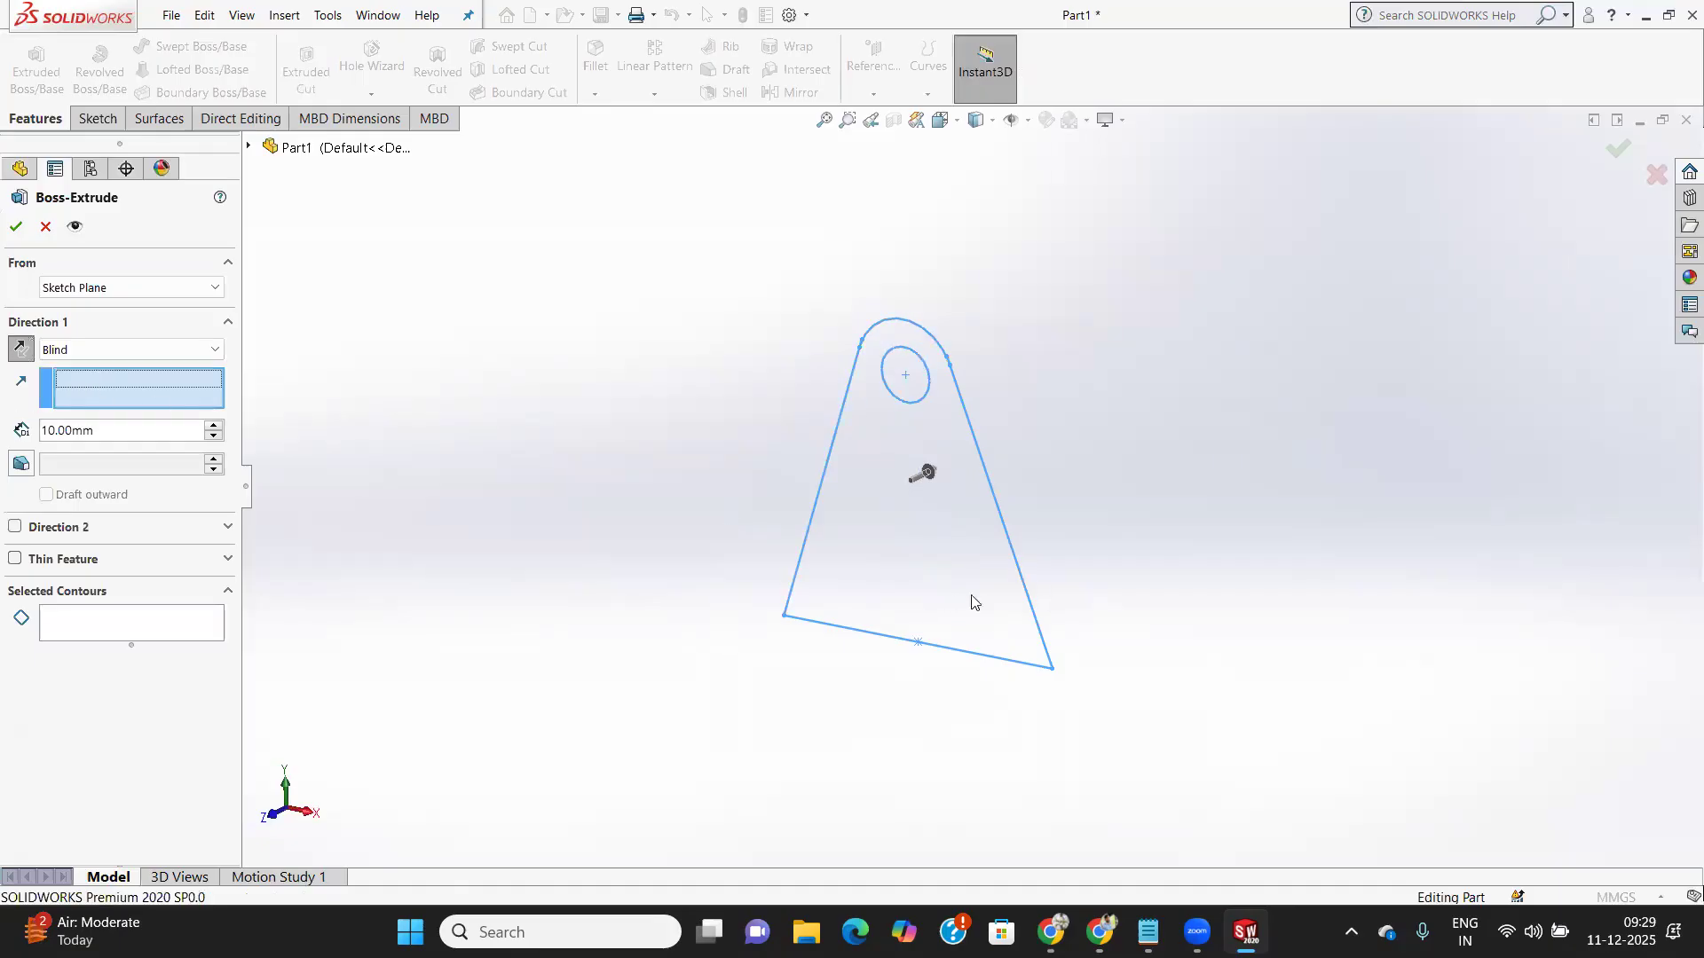
pyautogui.moveTo(912, 506)
pyautogui.mouseDown(button='middle')
pyautogui.moveTo(858, 514)
pyautogui.moveTo(858, 453)
pyautogui.mouseUp(button='middle')
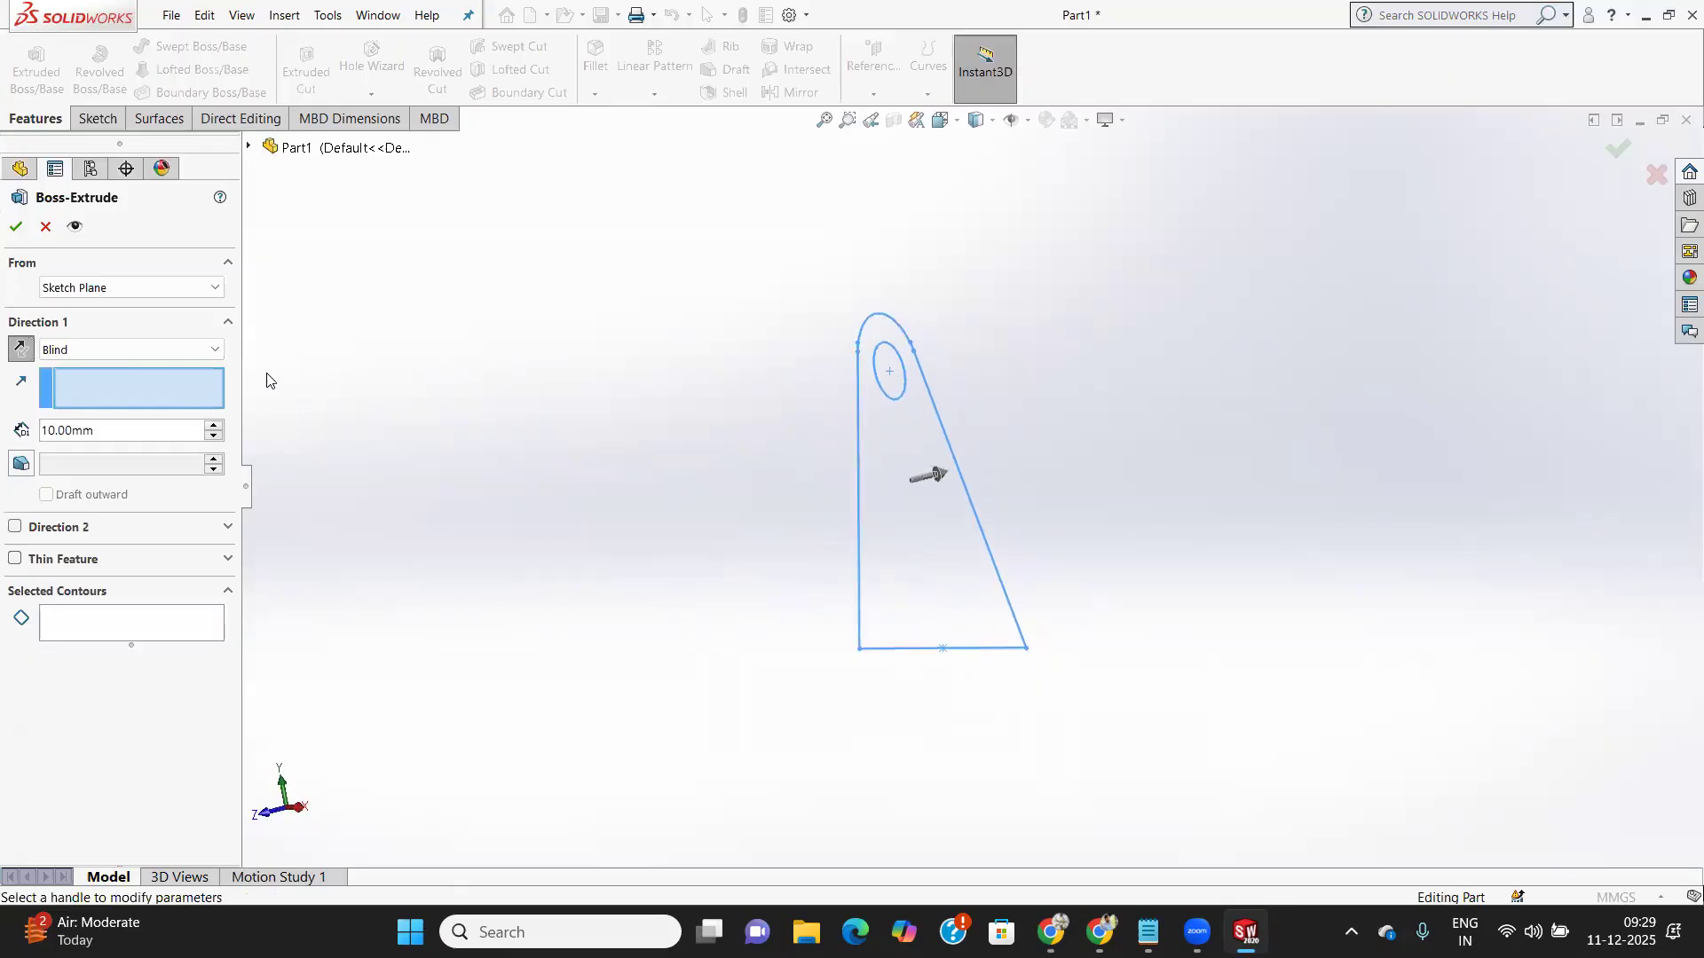
pyautogui.click(227, 324)
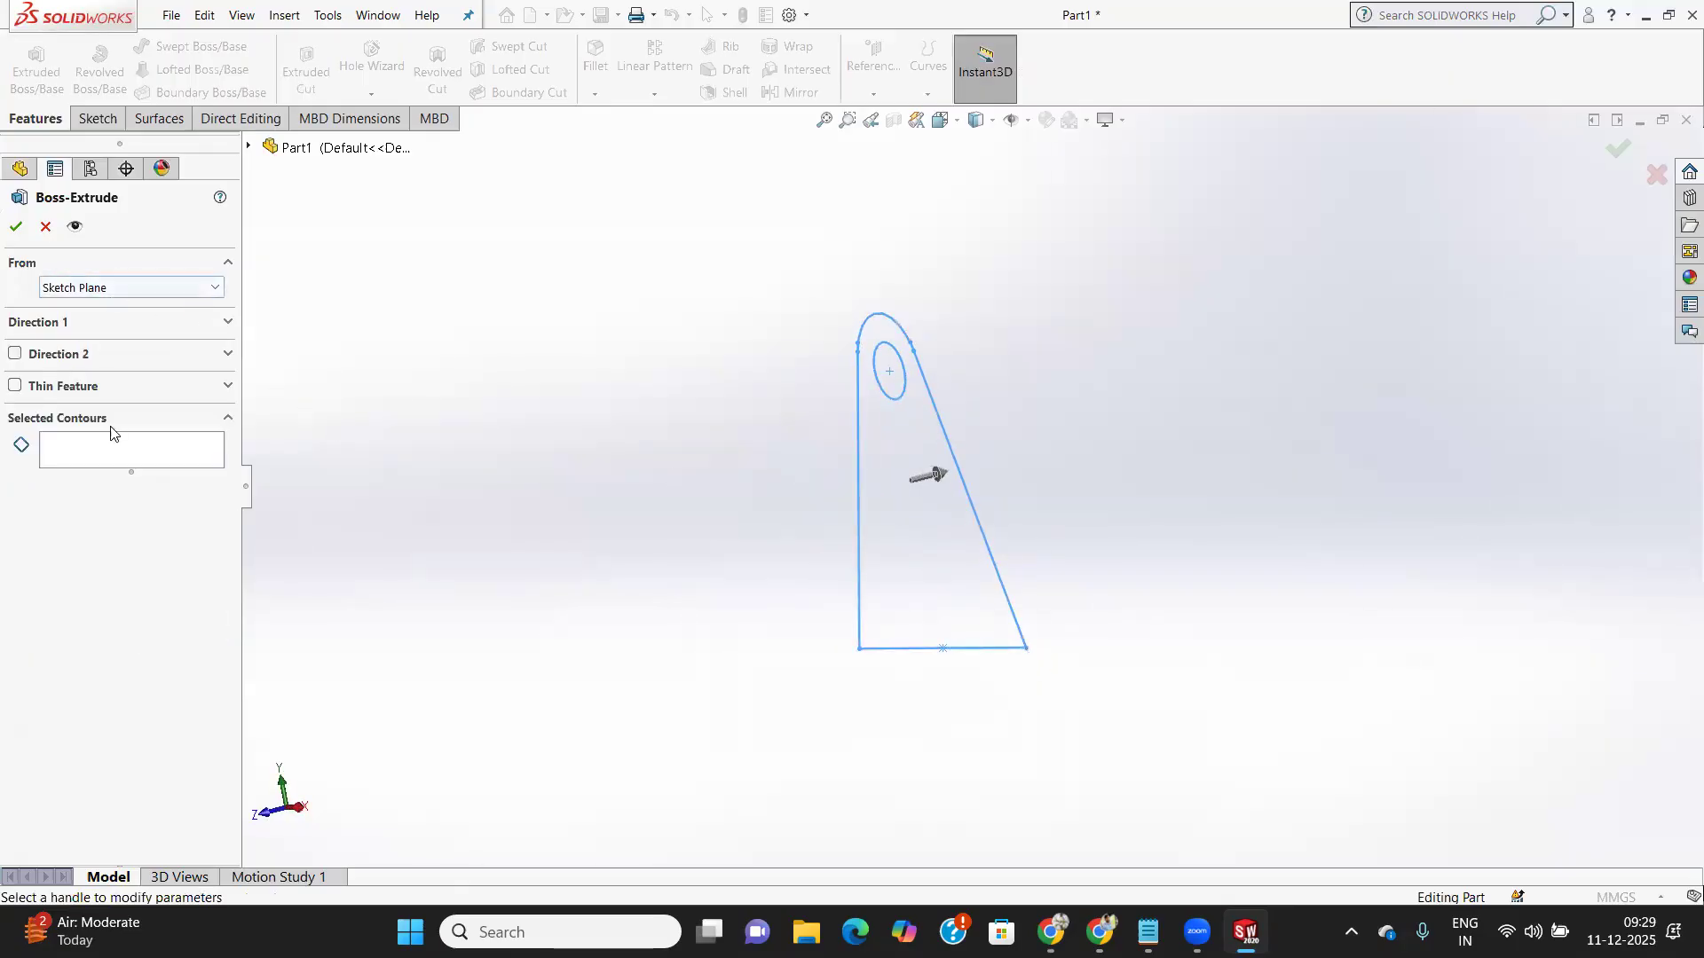
pyautogui.click(226, 324)
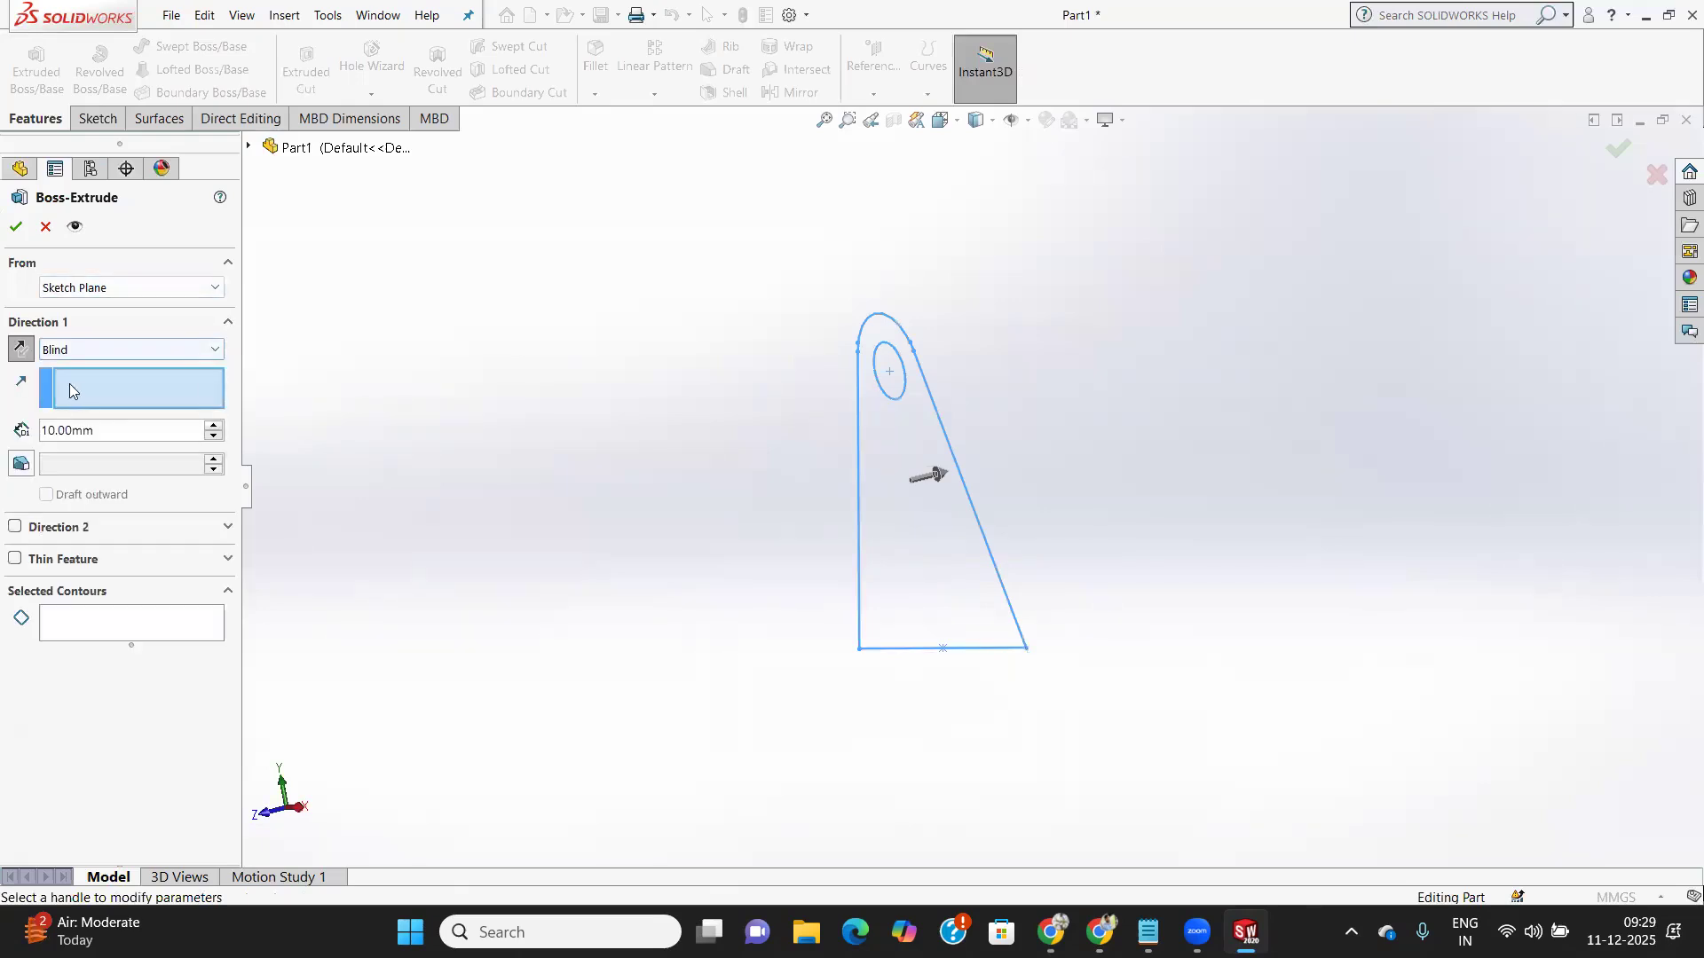
pyautogui.click(222, 559)
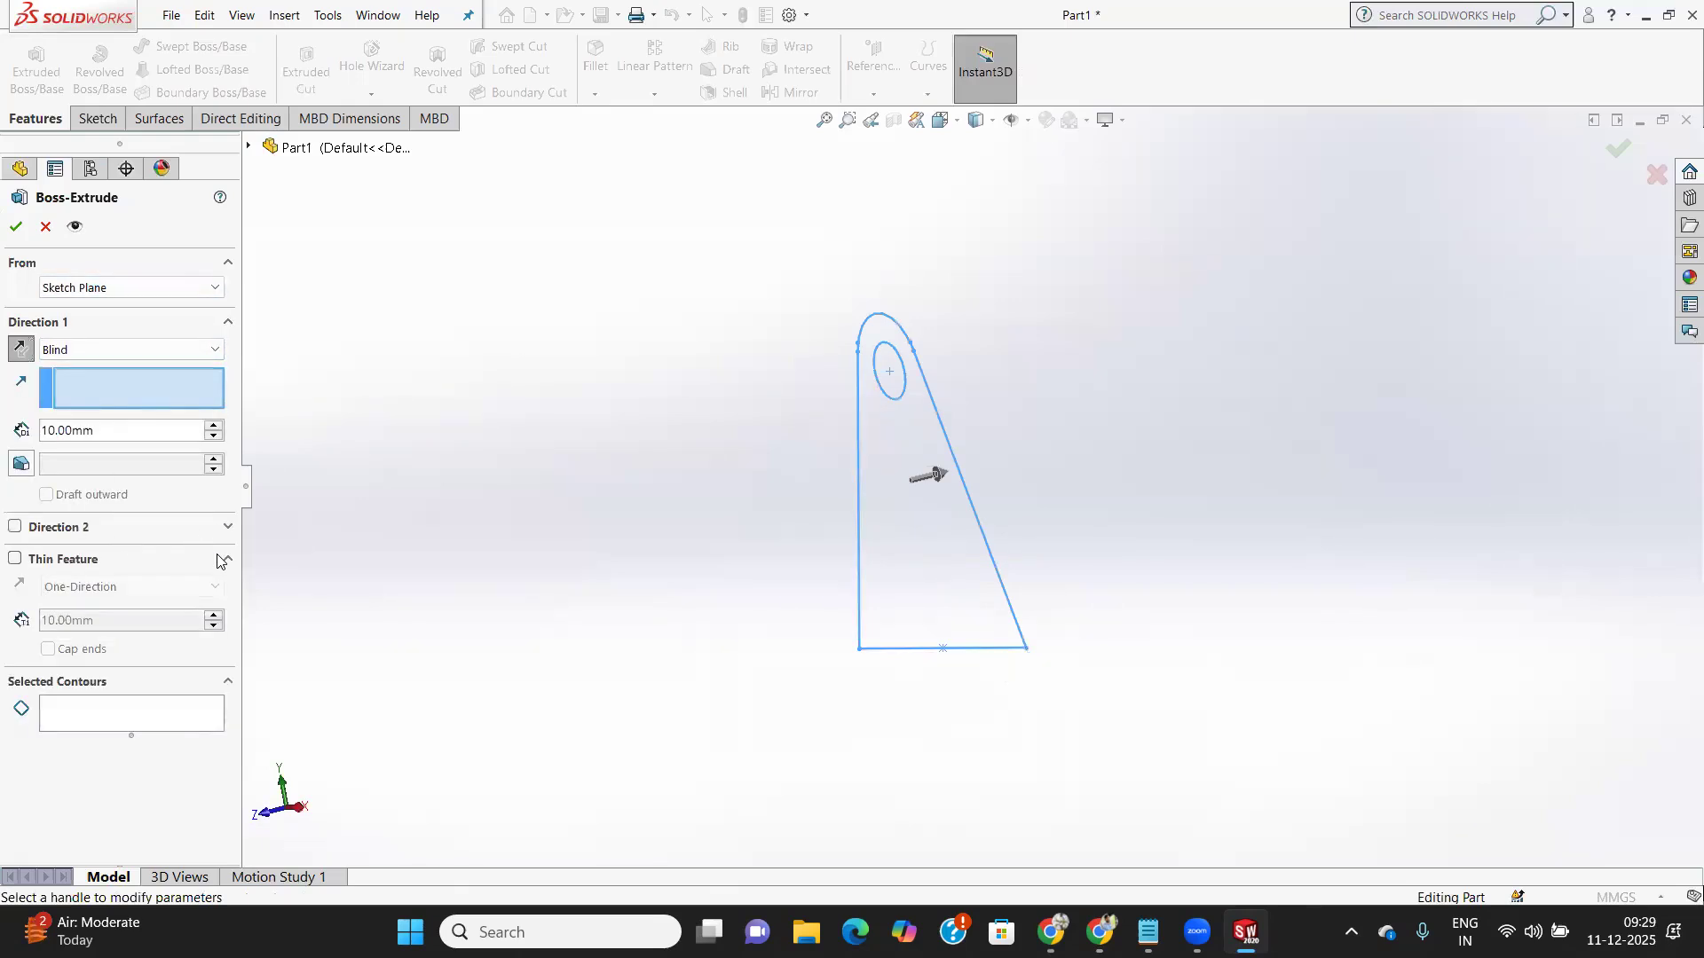
pyautogui.click(219, 561)
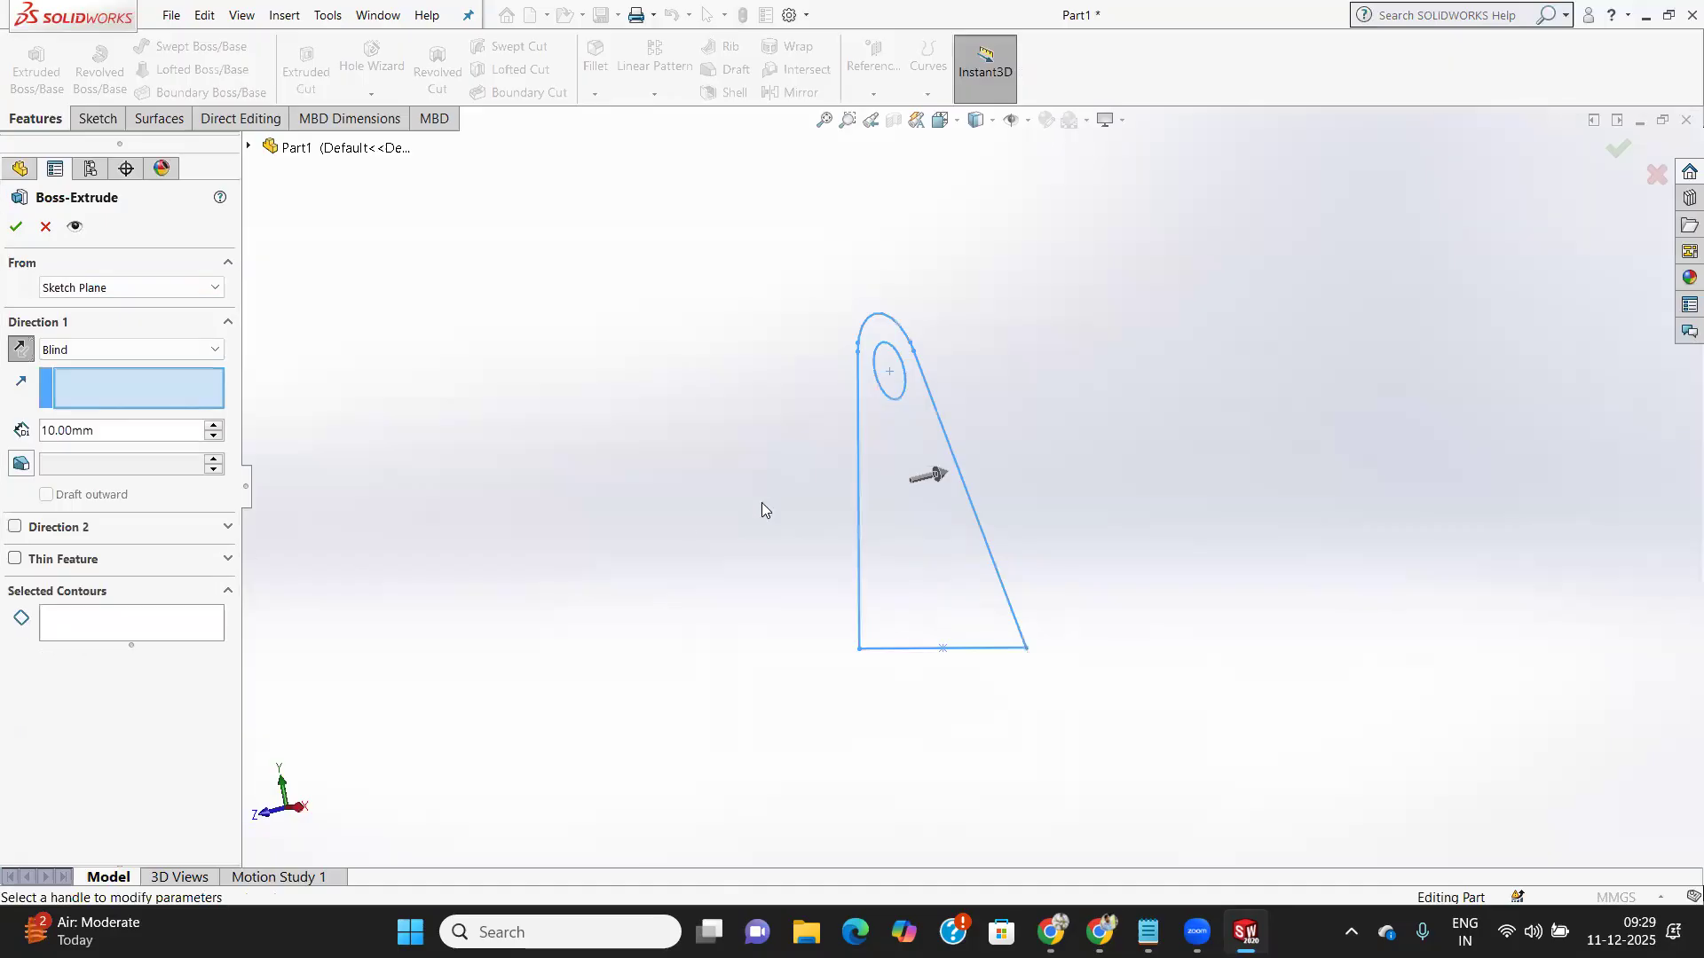
pyautogui.click(45, 226)
pyautogui.click(334, 499)
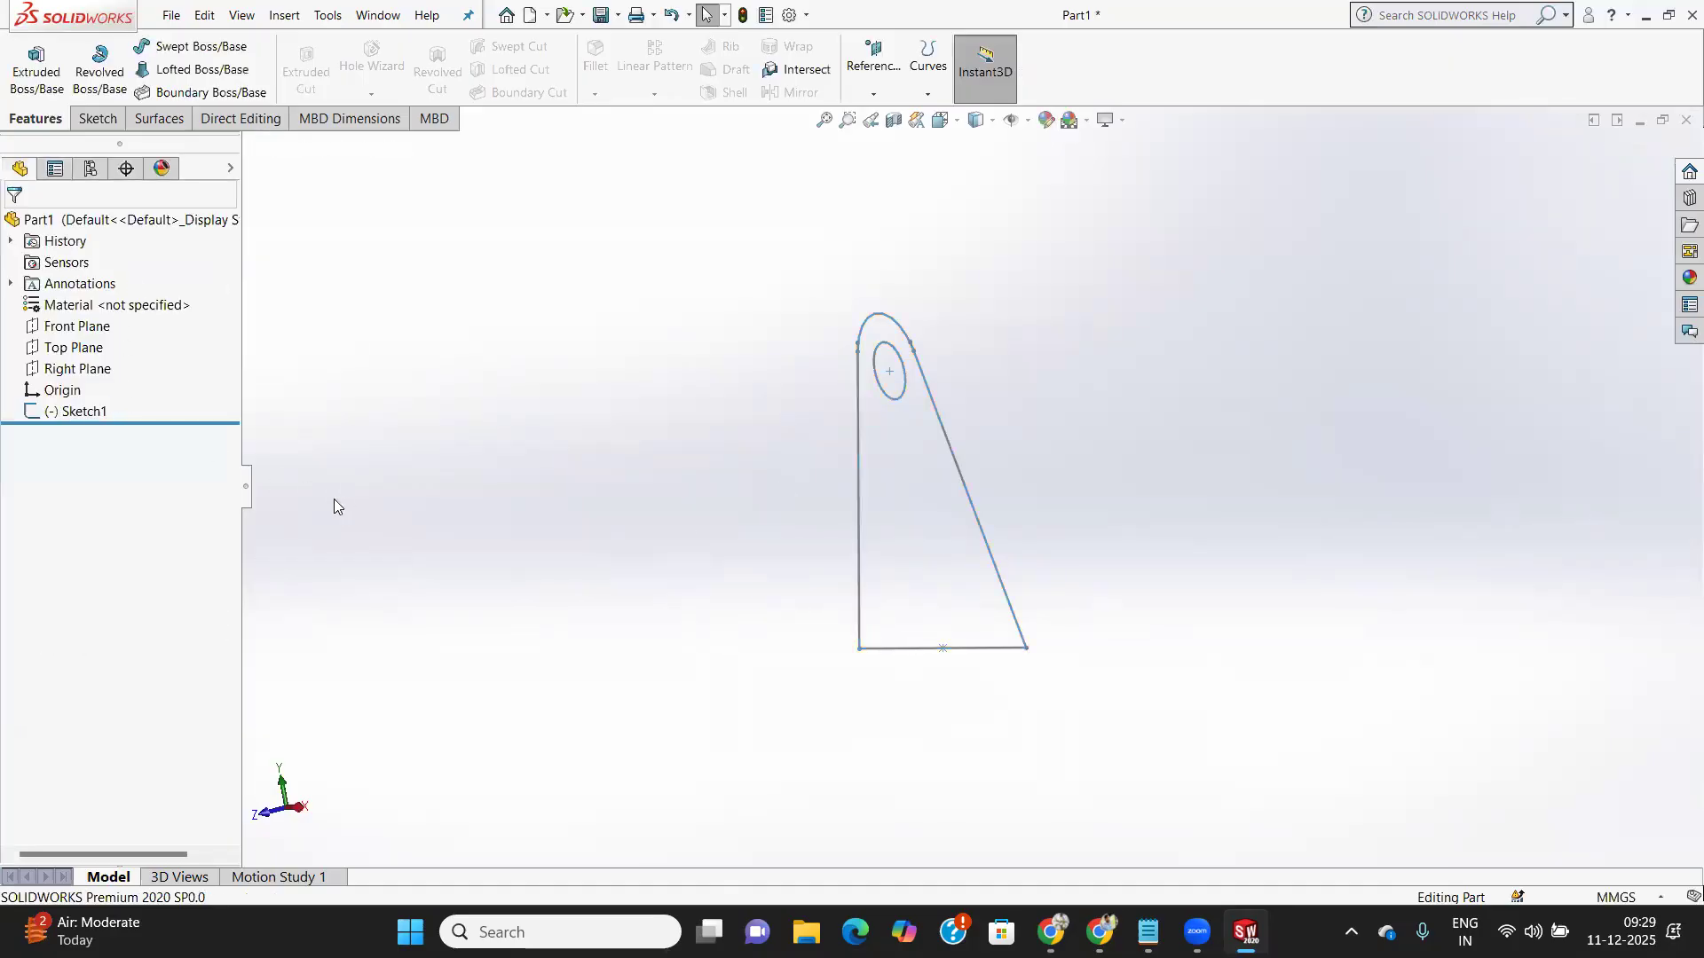
# Try to extrude the contour formed by the slanted lines and base line as a 10 mm thin feature
pyautogui.click(34, 71)
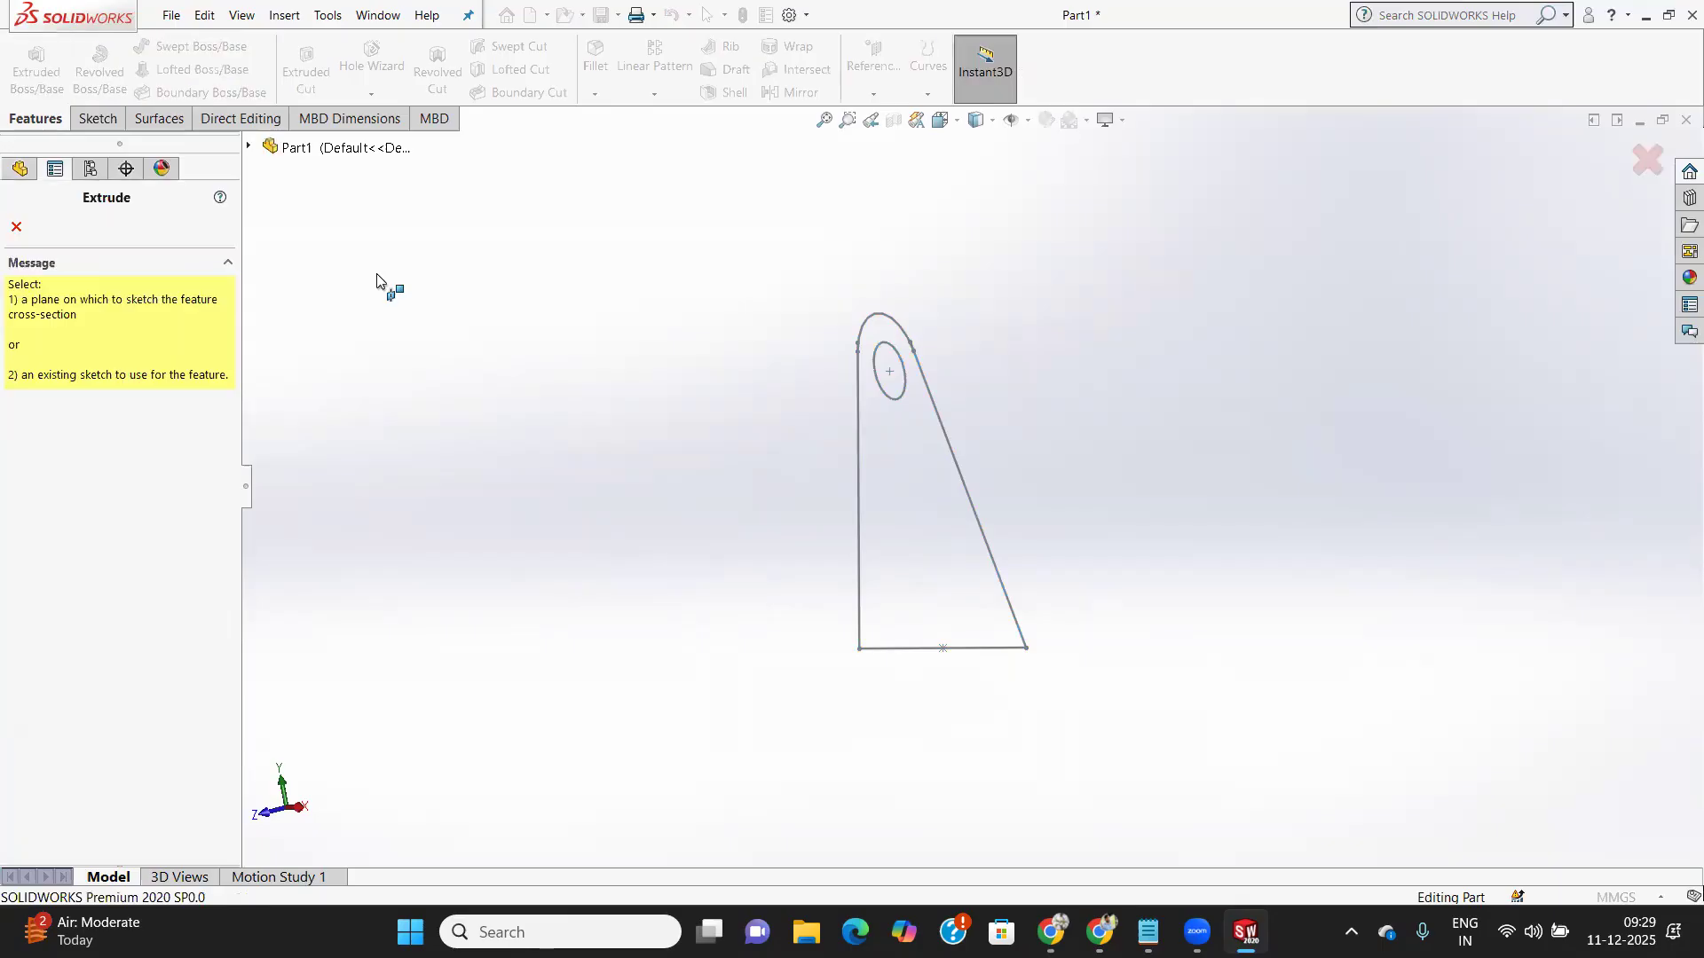
pyautogui.press('Escape')
pyautogui.click(962, 477)
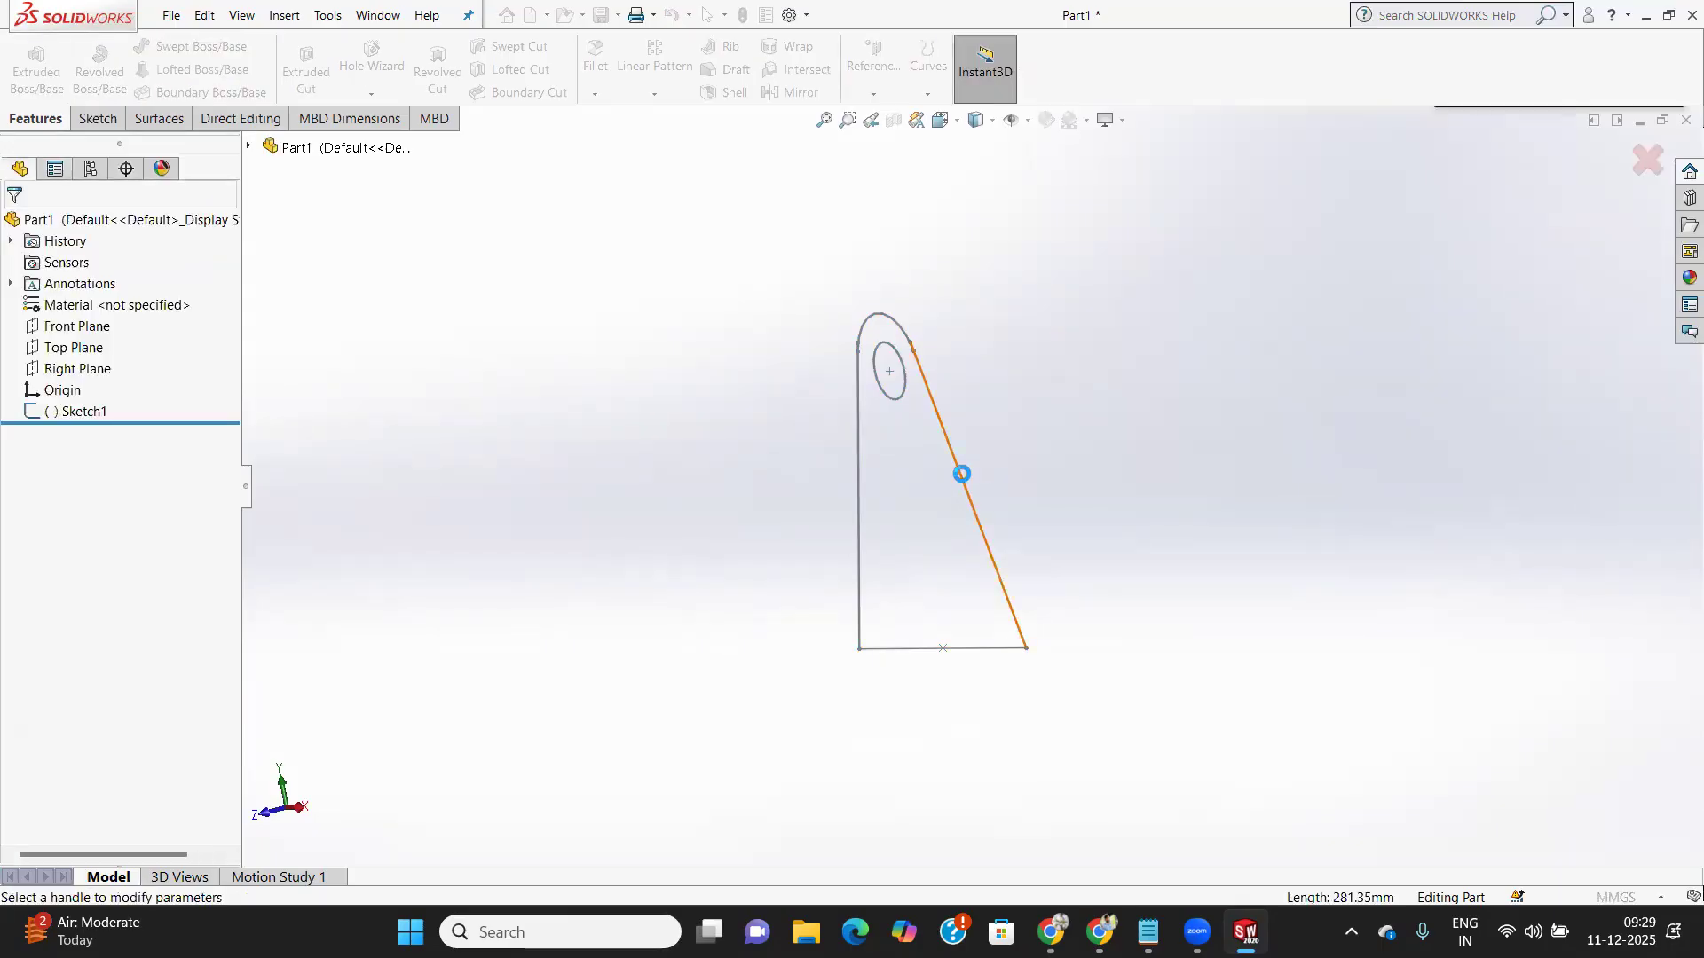
pyautogui.click(962, 475)
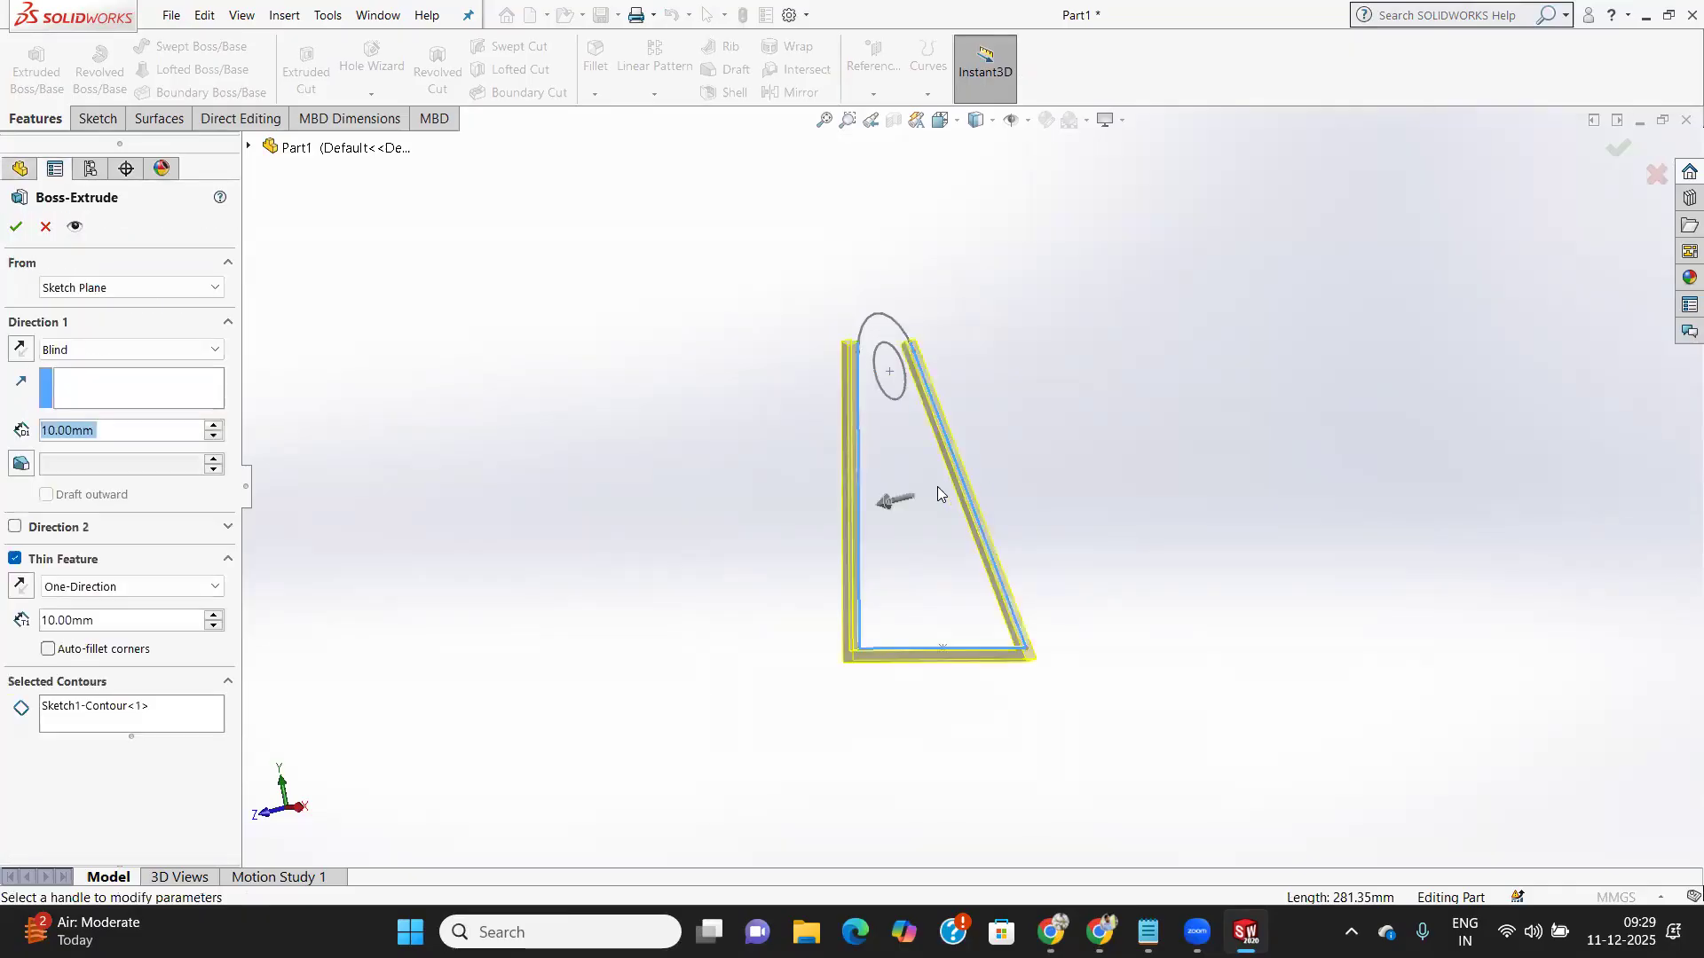
pyautogui.moveTo(961, 513); pyautogui.dragTo(920, 459, button='middle')
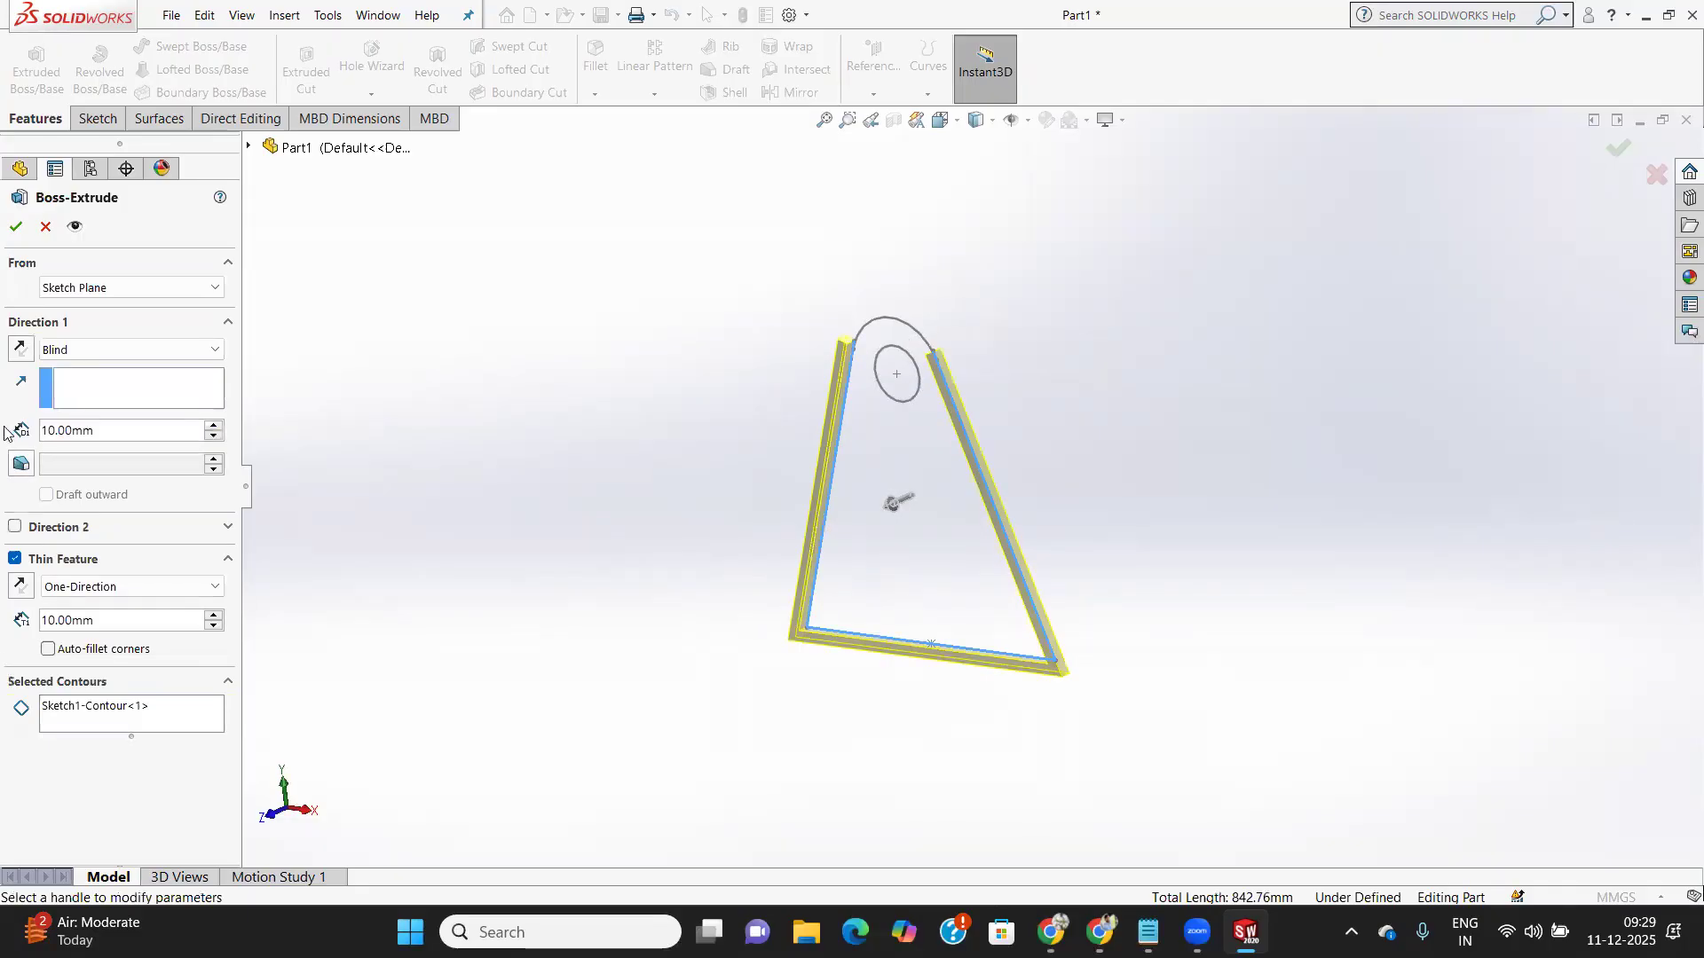
# Try the bracket's interior region as the extrusion contour instead of the open outline, remove it again and cancel the extrusion
pyautogui.click(92, 707)
pyautogui.rightClick(92, 706)
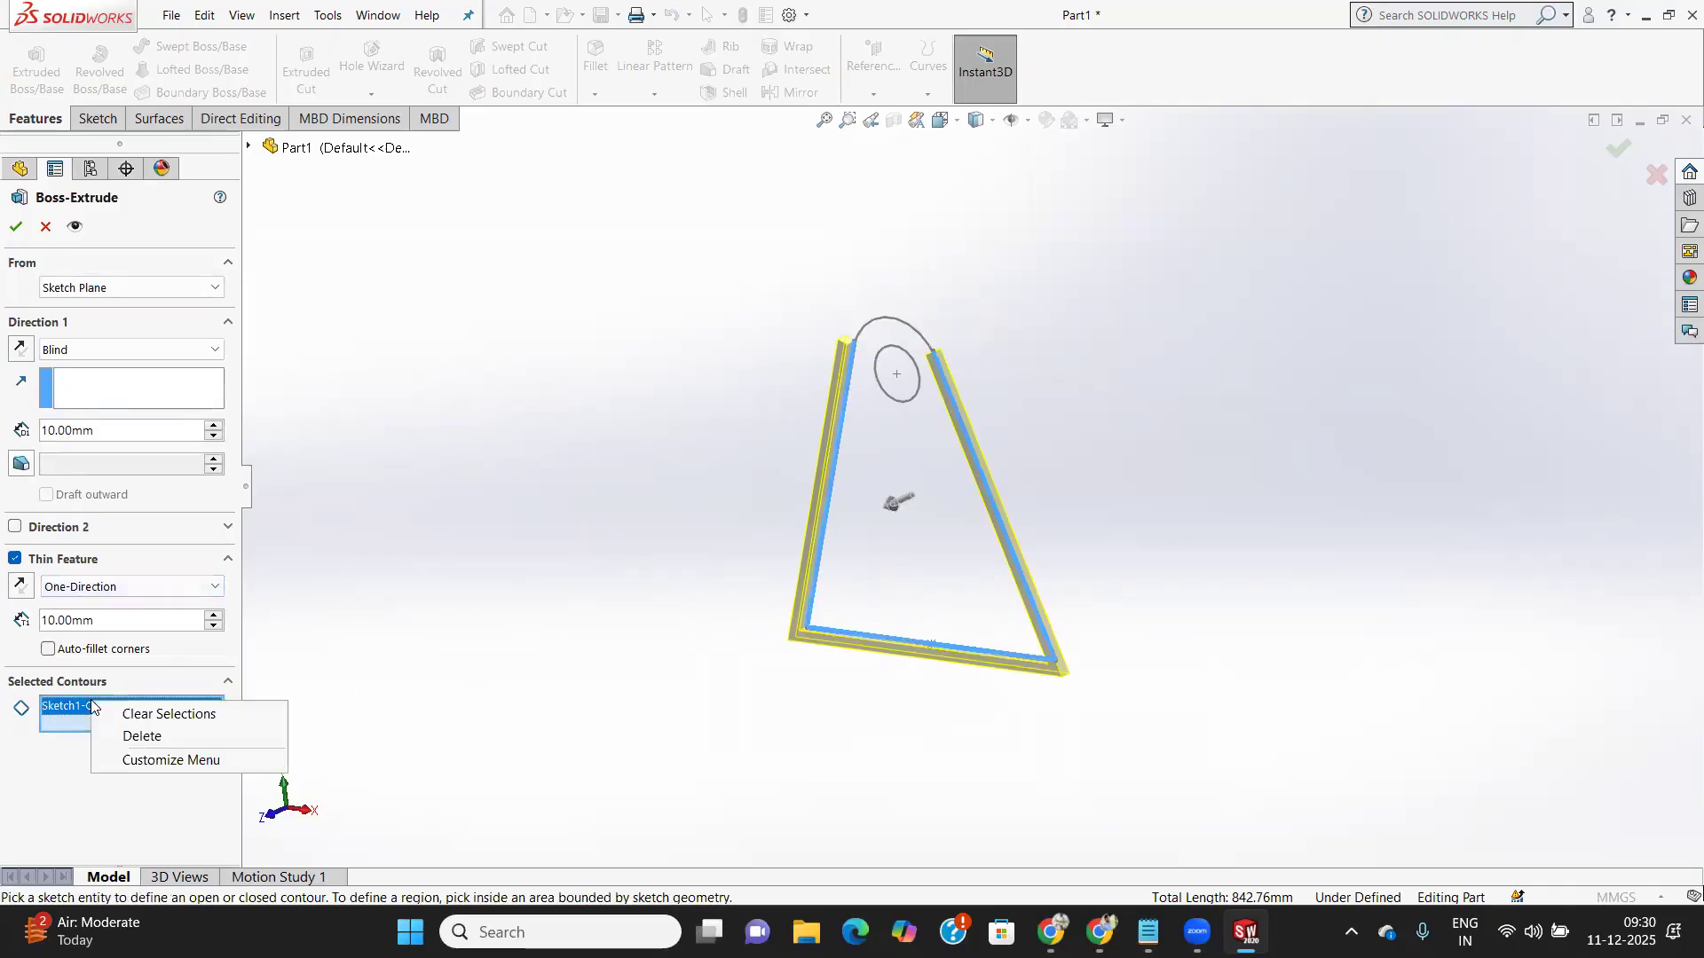
pyautogui.click(145, 734)
pyautogui.click(919, 564)
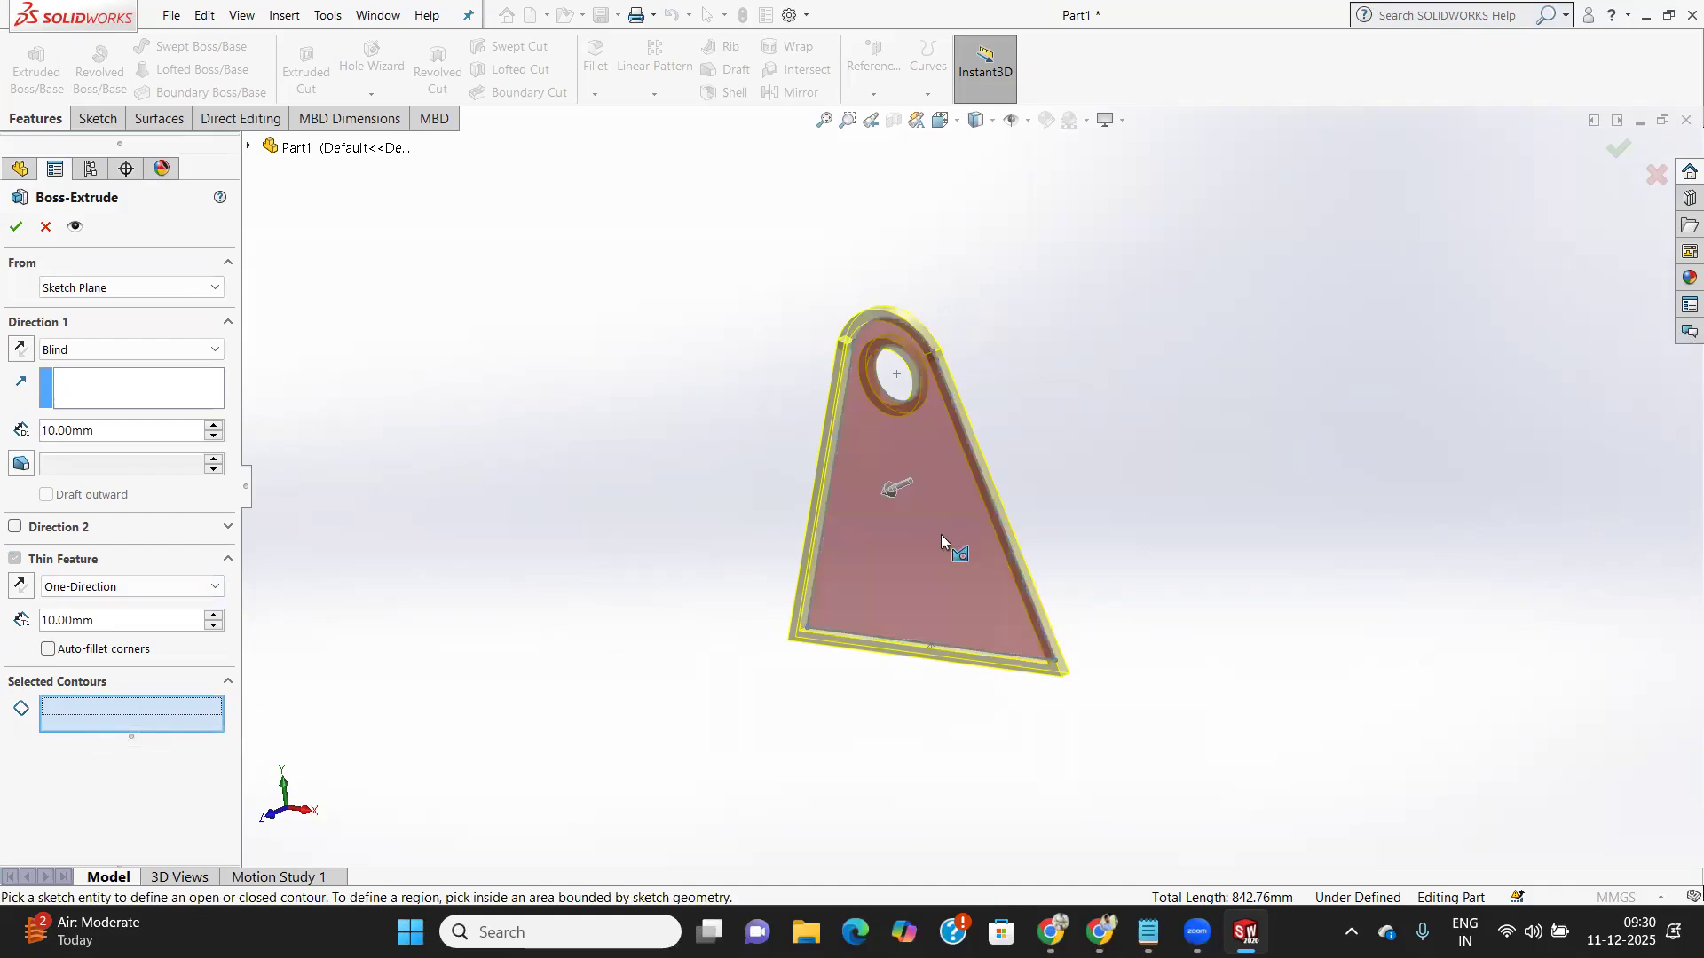
pyautogui.moveTo(921, 547)
pyautogui.mouseDown(button='middle')
pyautogui.moveTo(769, 599)
pyautogui.moveTo(829, 601)
pyautogui.moveTo(982, 548)
pyautogui.moveTo(947, 544)
pyautogui.moveTo(929, 510)
pyautogui.moveTo(1021, 434)
pyautogui.mouseUp(button='middle')
pyautogui.click(904, 514)
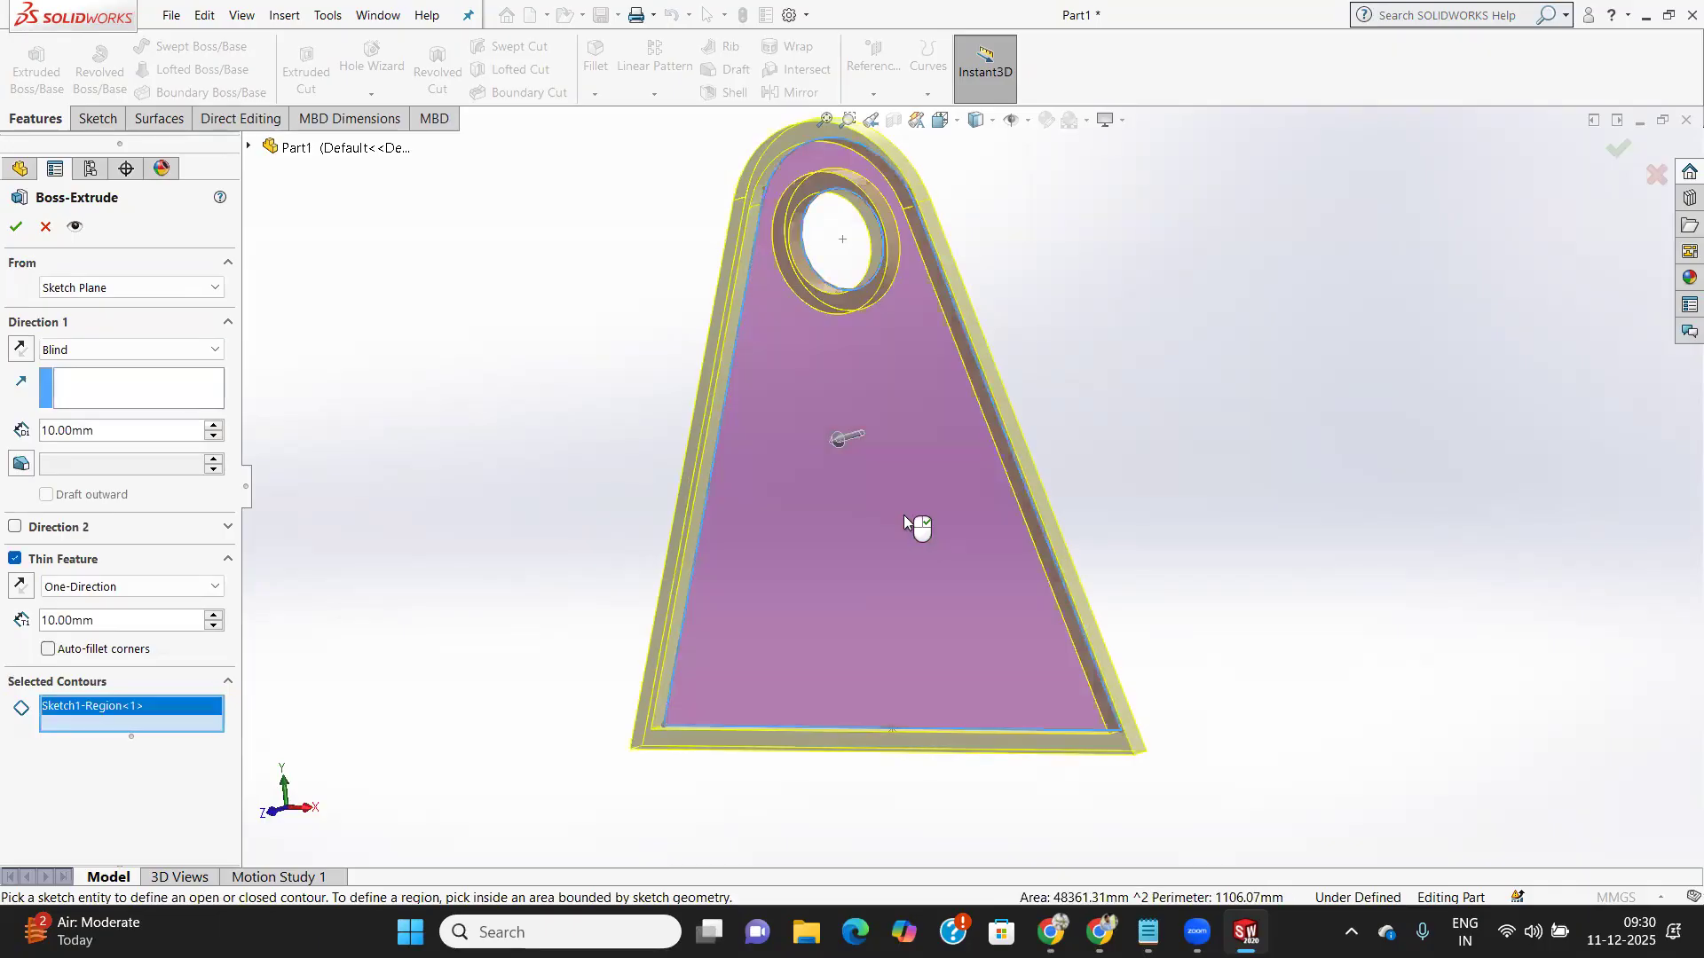
pyautogui.rightClick(80, 708)
pyautogui.click(133, 741)
pyautogui.scroll(4, 789, 583)
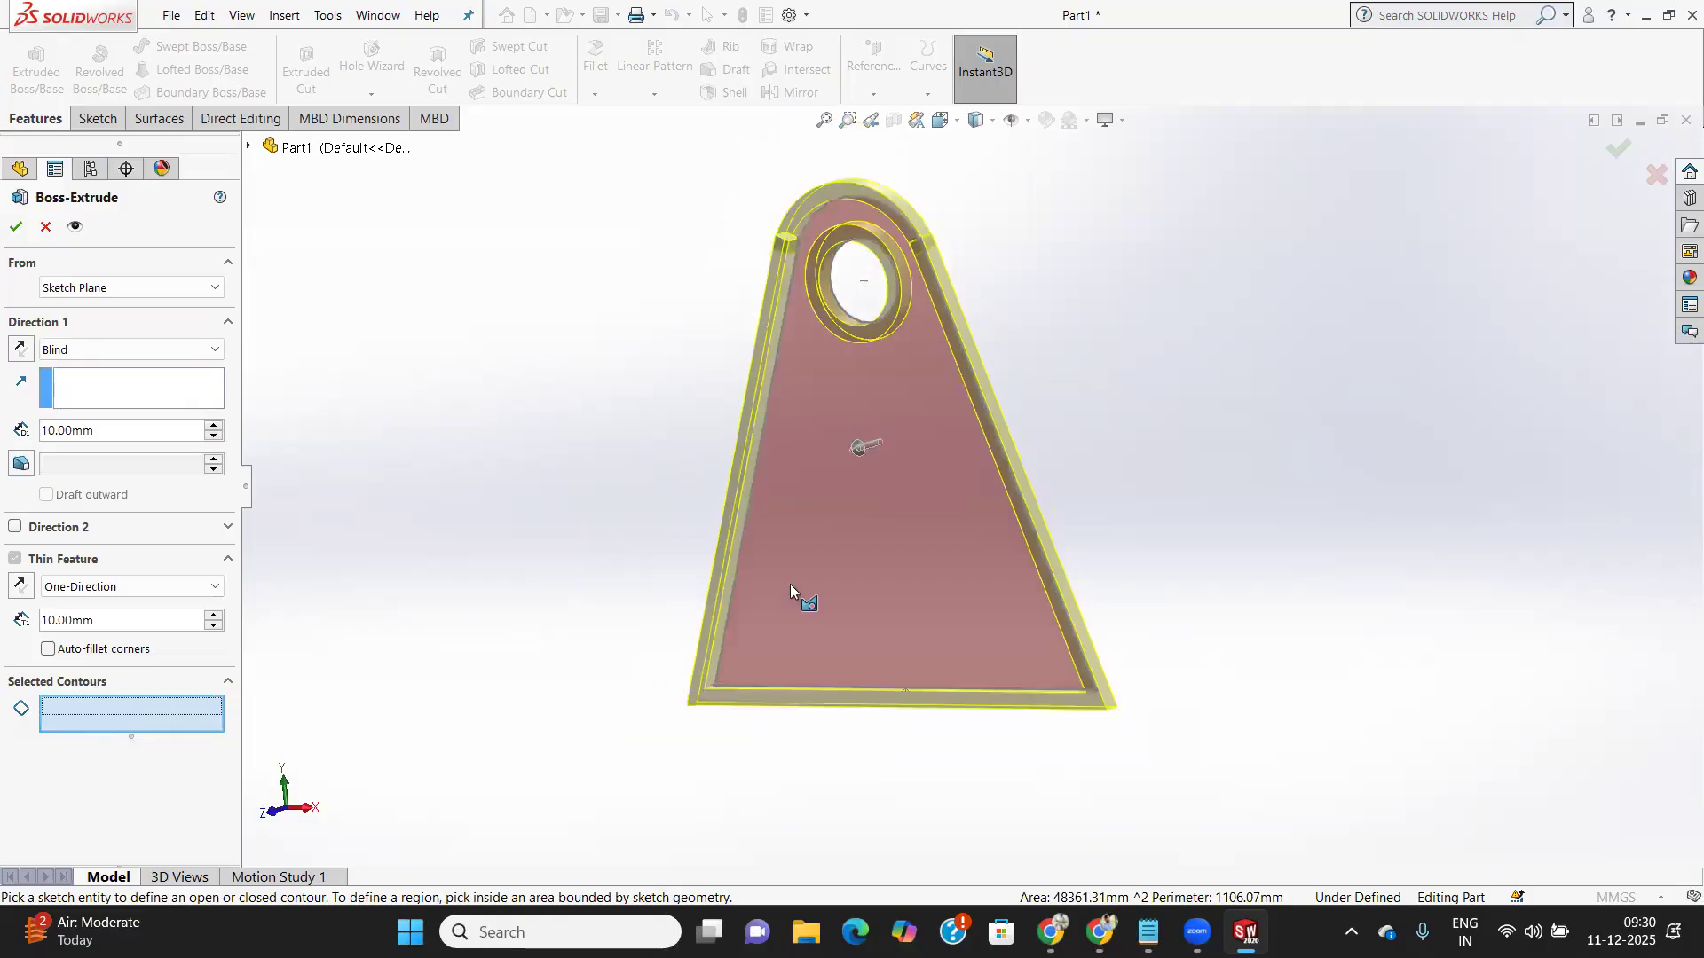
pyautogui.click(46, 227)
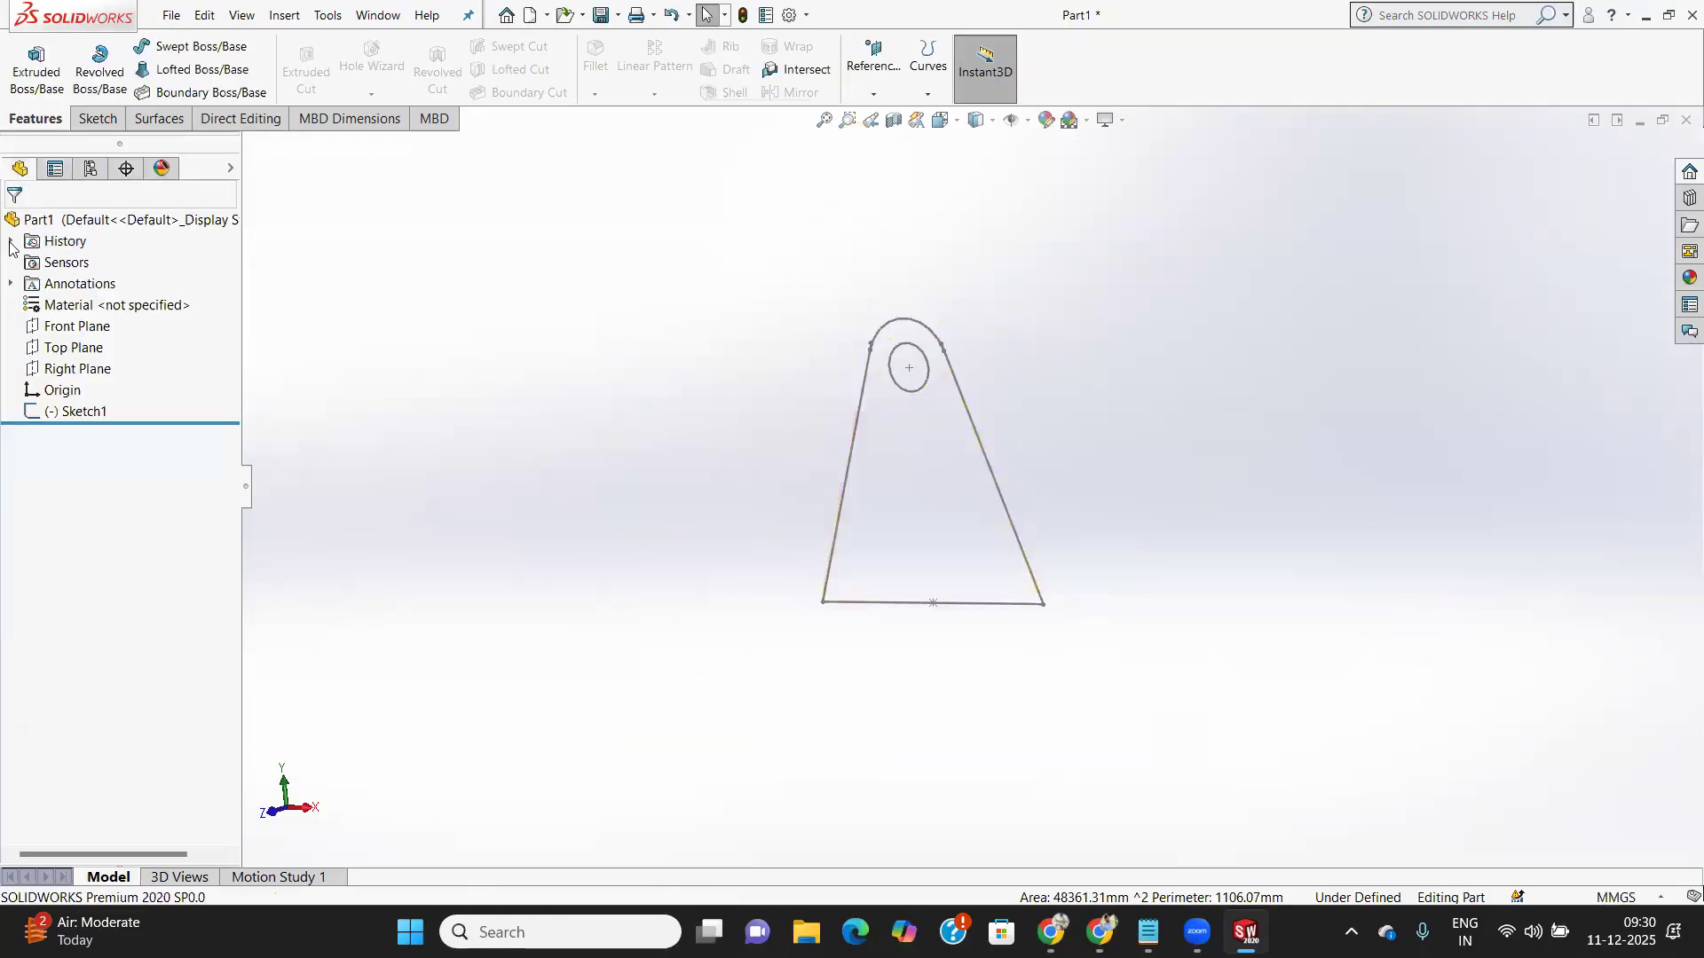
# Reopen the bracket sketch for editing and view its plane face-on
pyautogui.rightClick(68, 412)
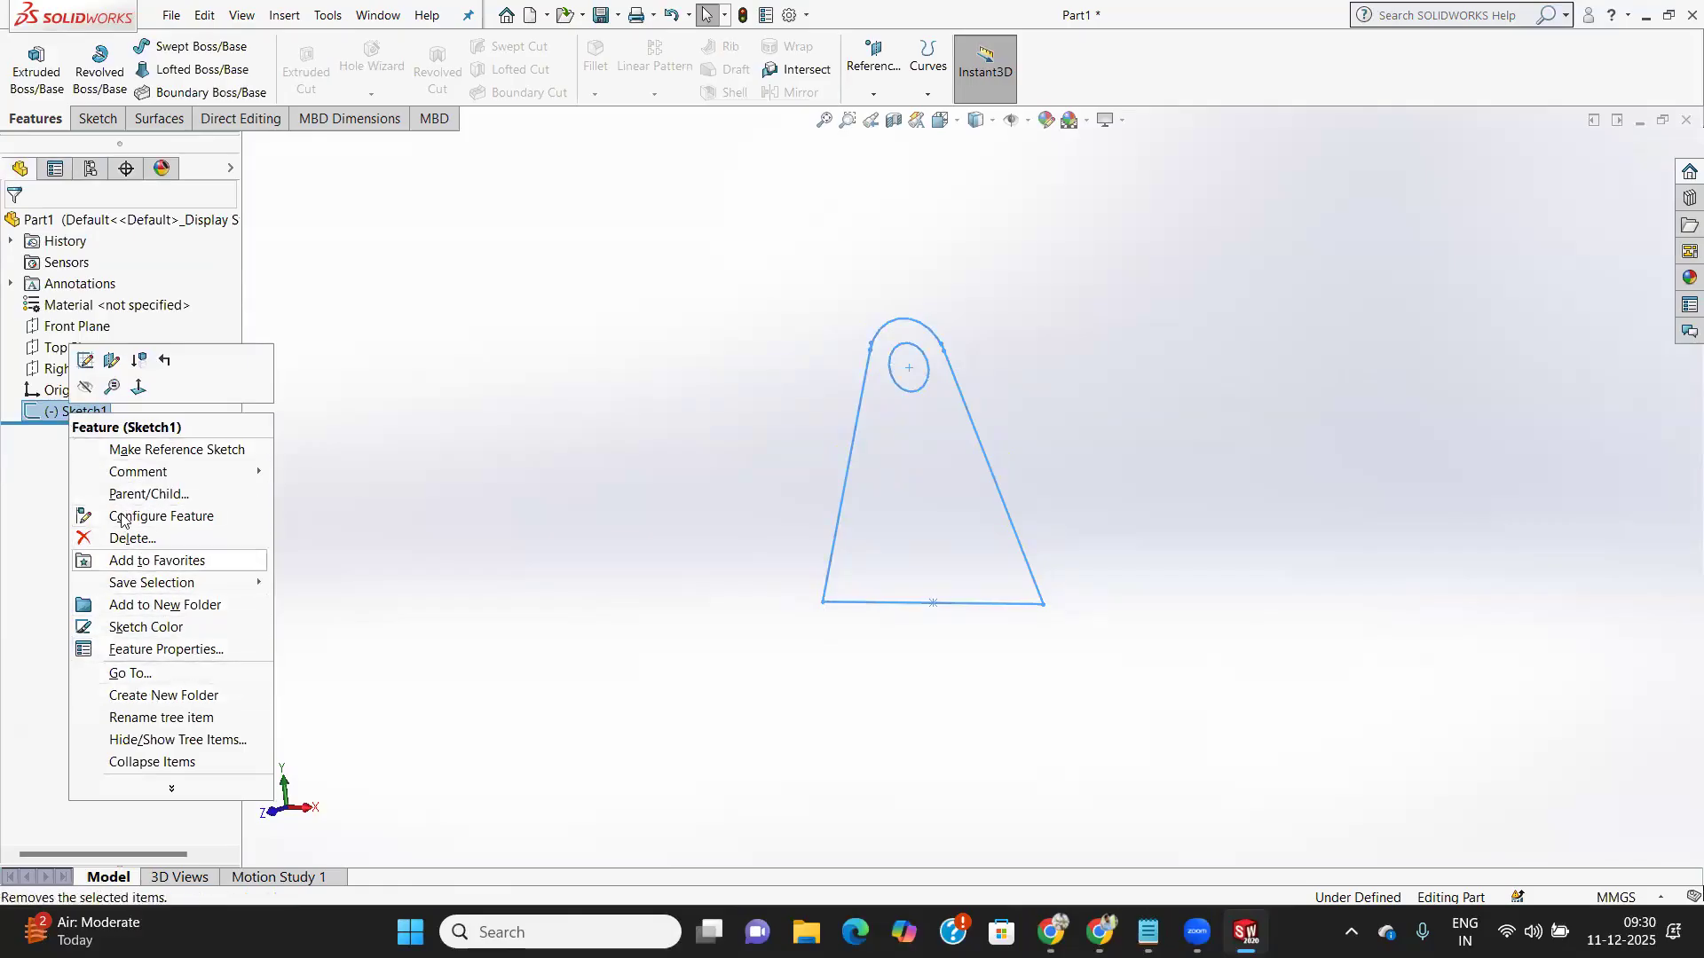
pyautogui.click(76, 359)
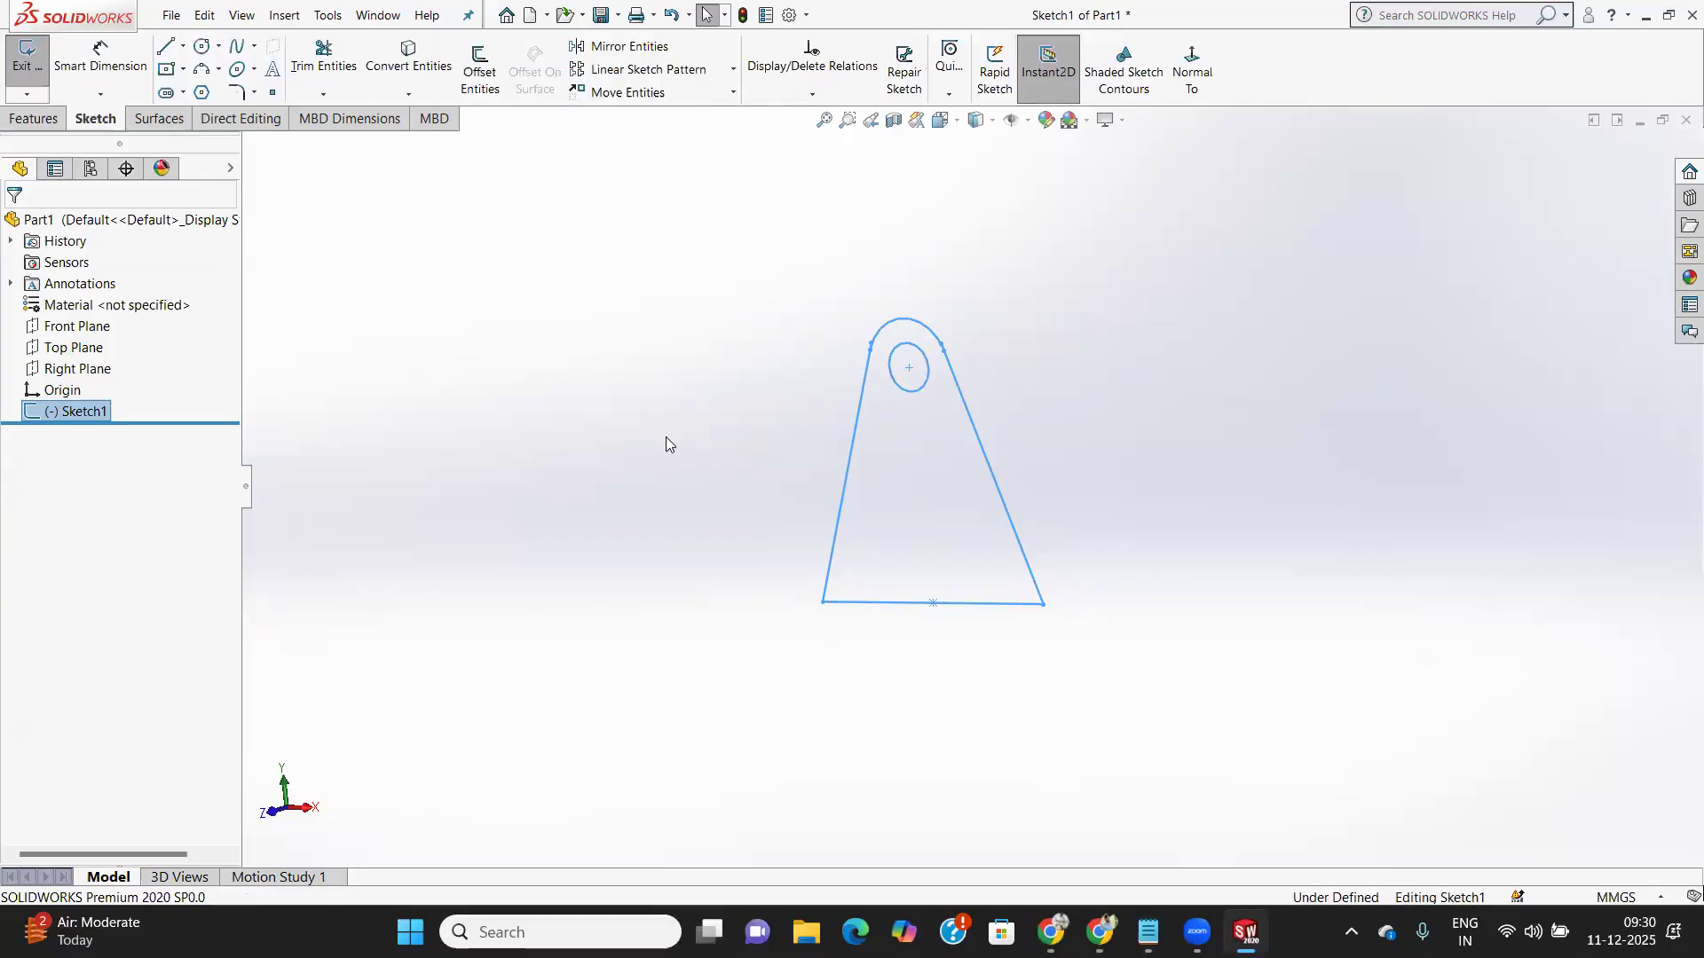
pyautogui.click(1186, 71)
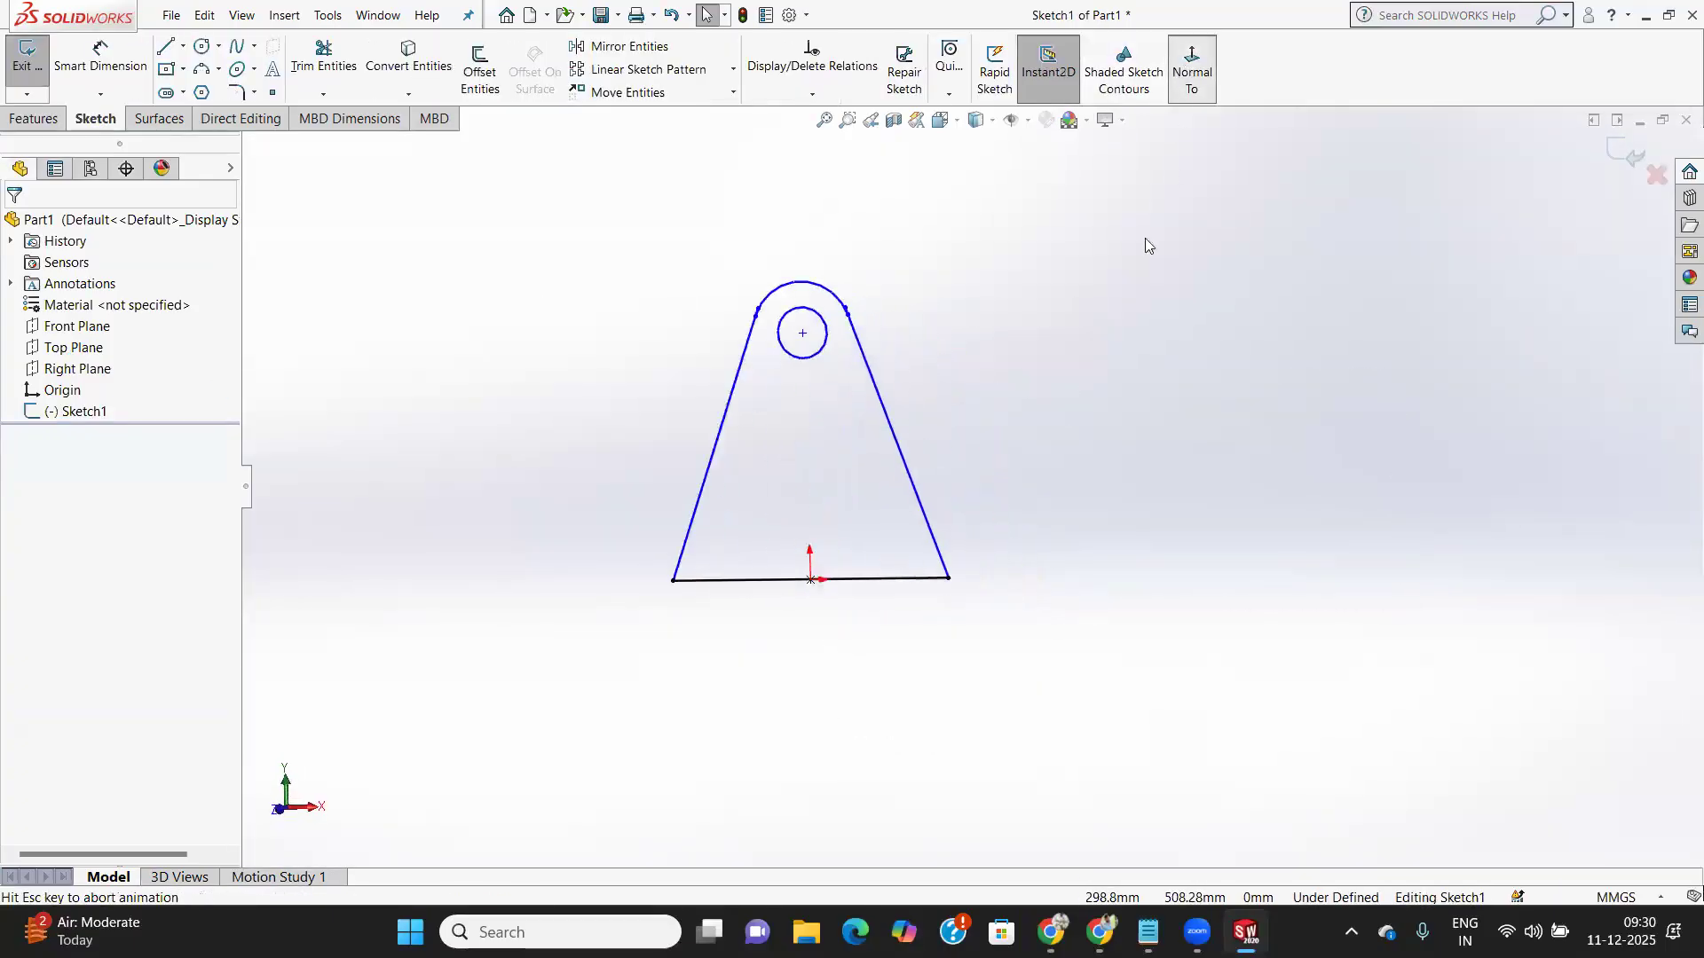
# Examine both base corners of the bracket outline for properly joined line ends
pyautogui.scroll(-7, 544, 564)
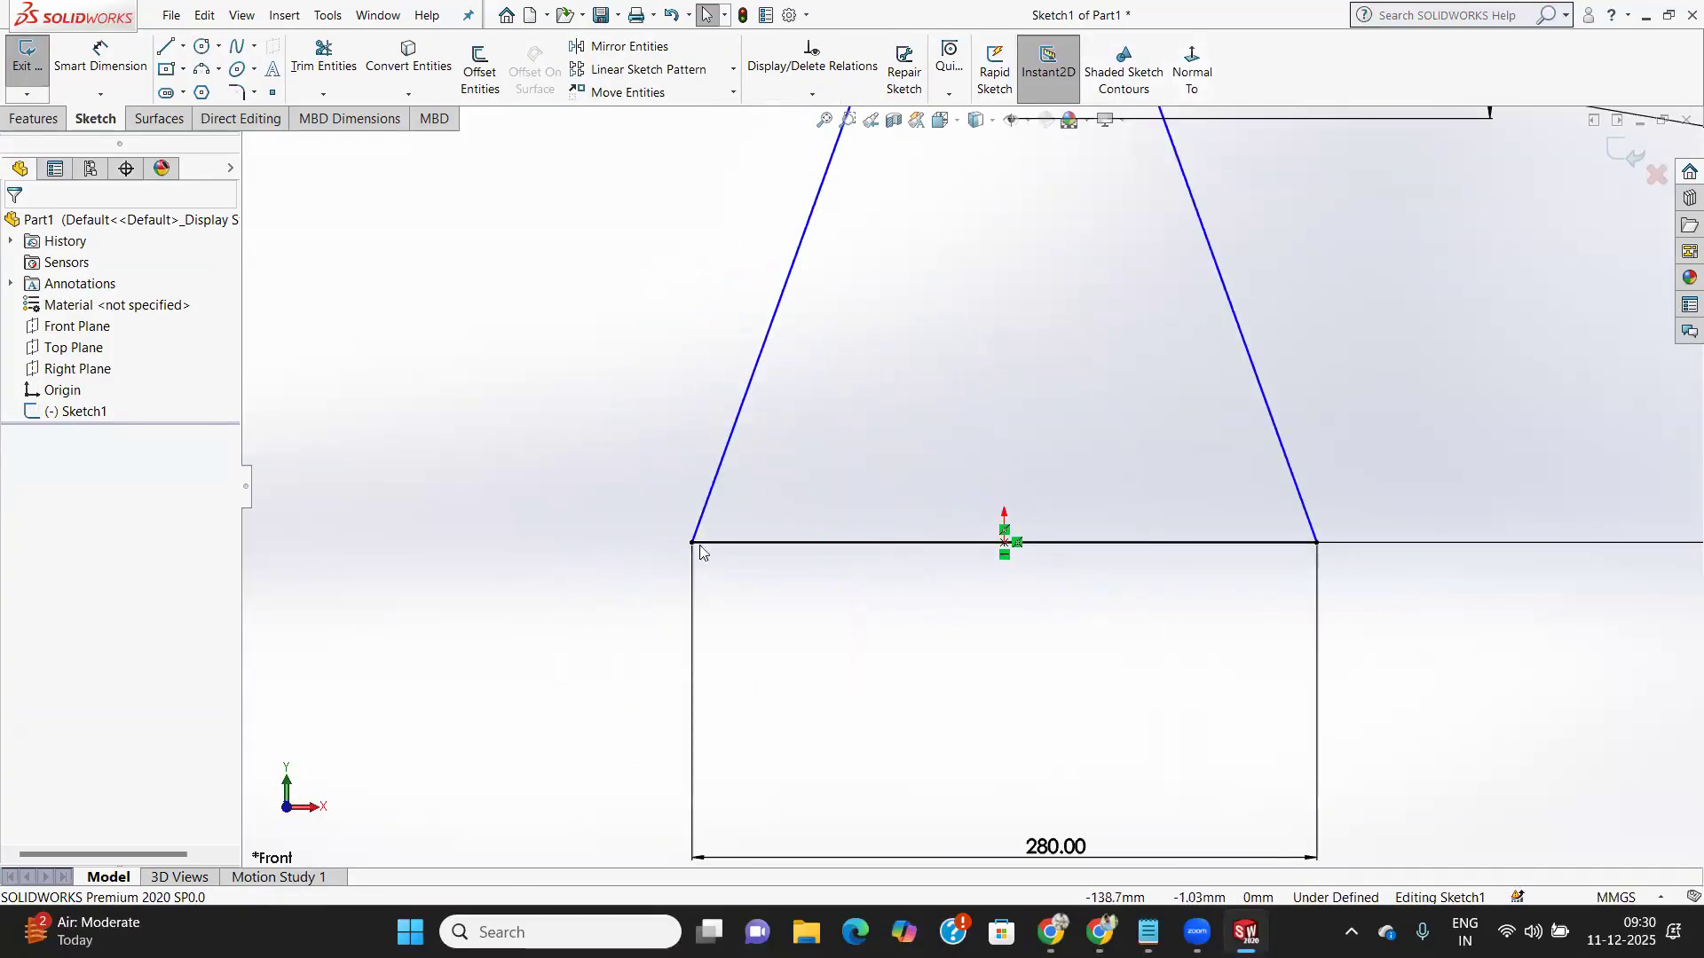
pyautogui.scroll(3, 719, 551)
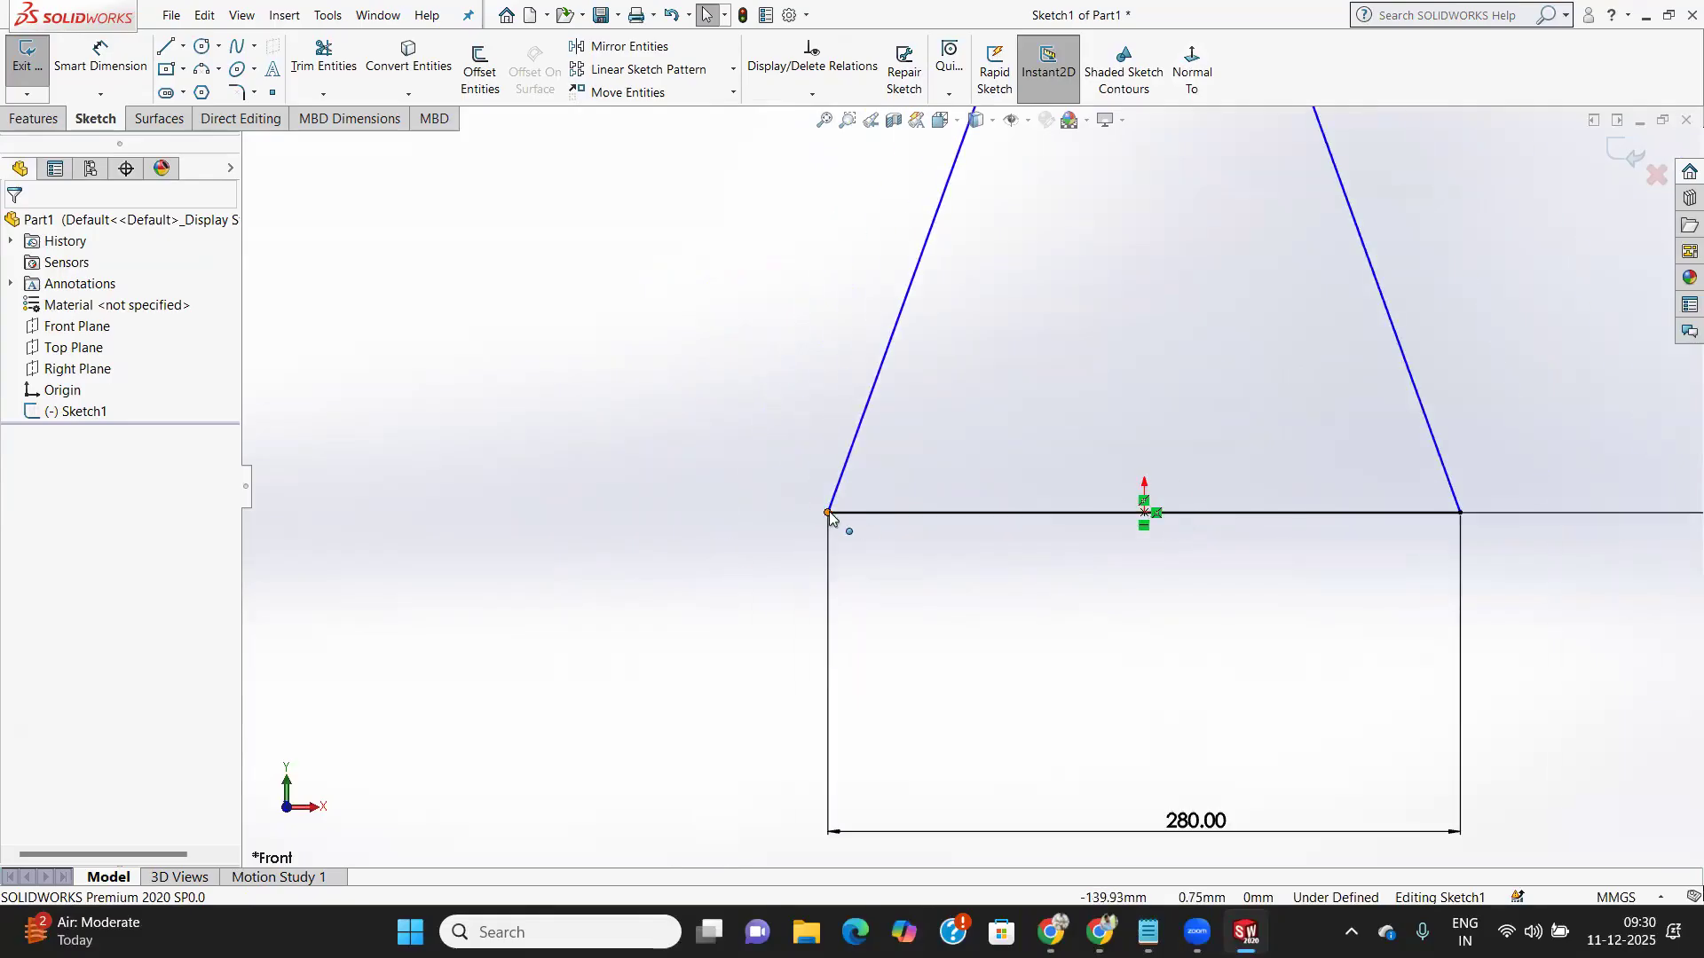
pyautogui.moveTo(785, 479)
pyautogui.mouseDown()
pyautogui.moveTo(884, 572)
pyautogui.moveTo(783, 490)
pyautogui.mouseUp()
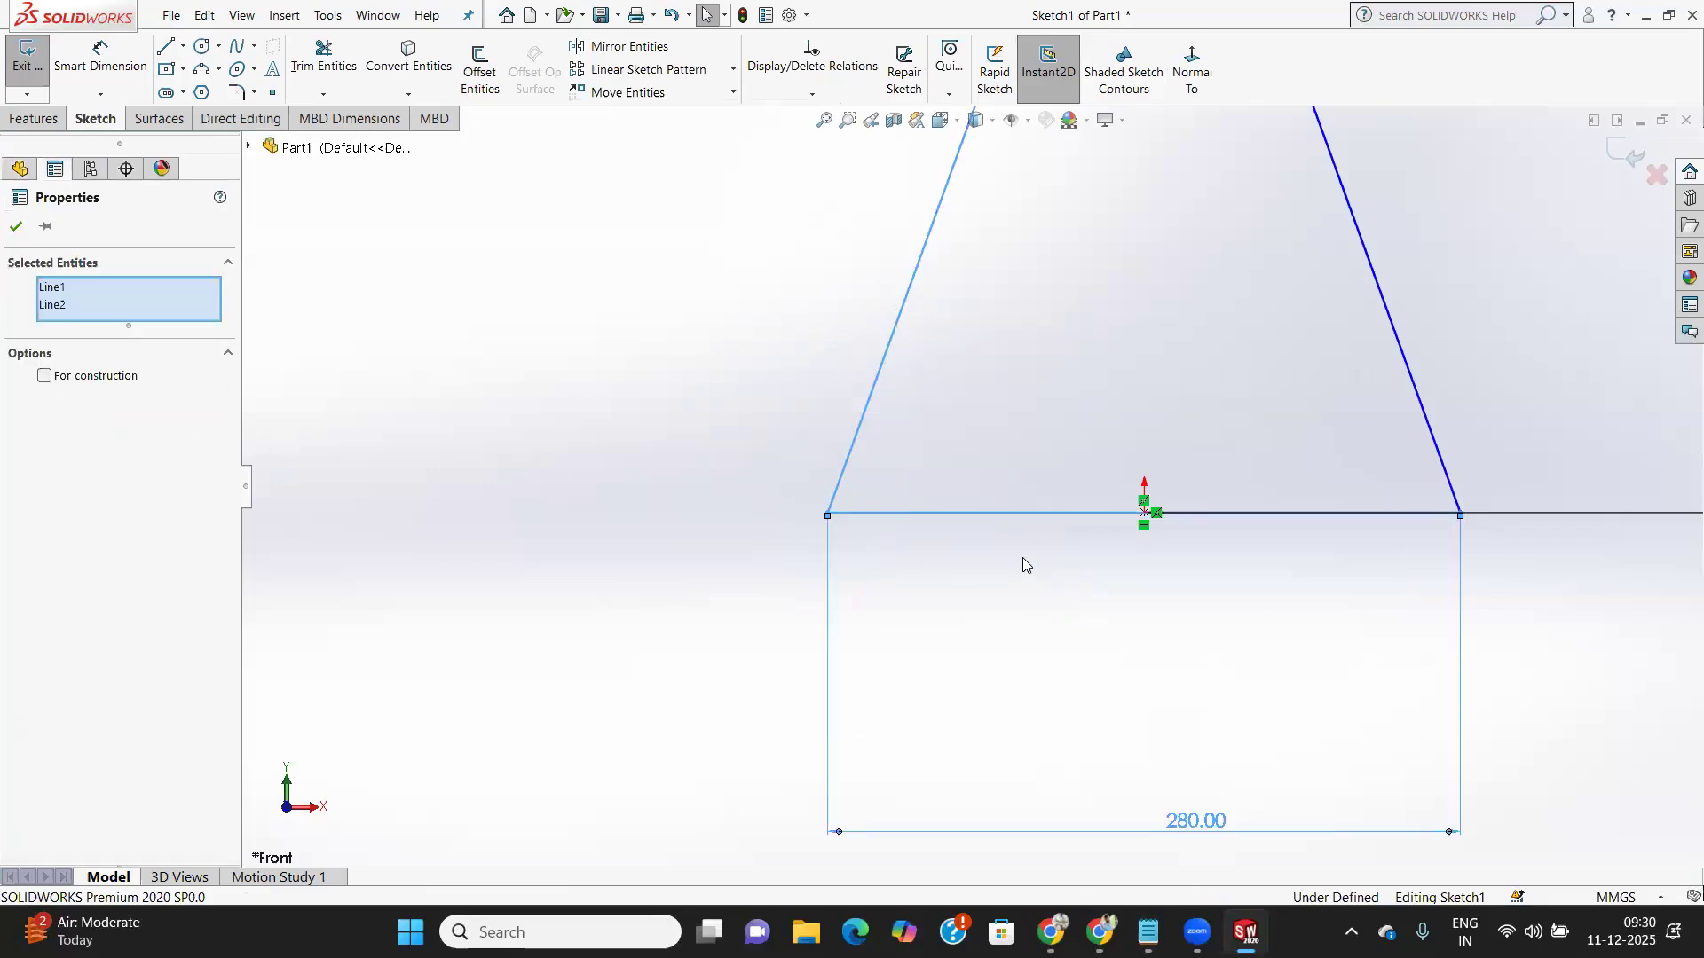
pyautogui.scroll(3, 1022, 557)
pyautogui.moveTo(1315, 554); pyautogui.dragTo(1235, 475)
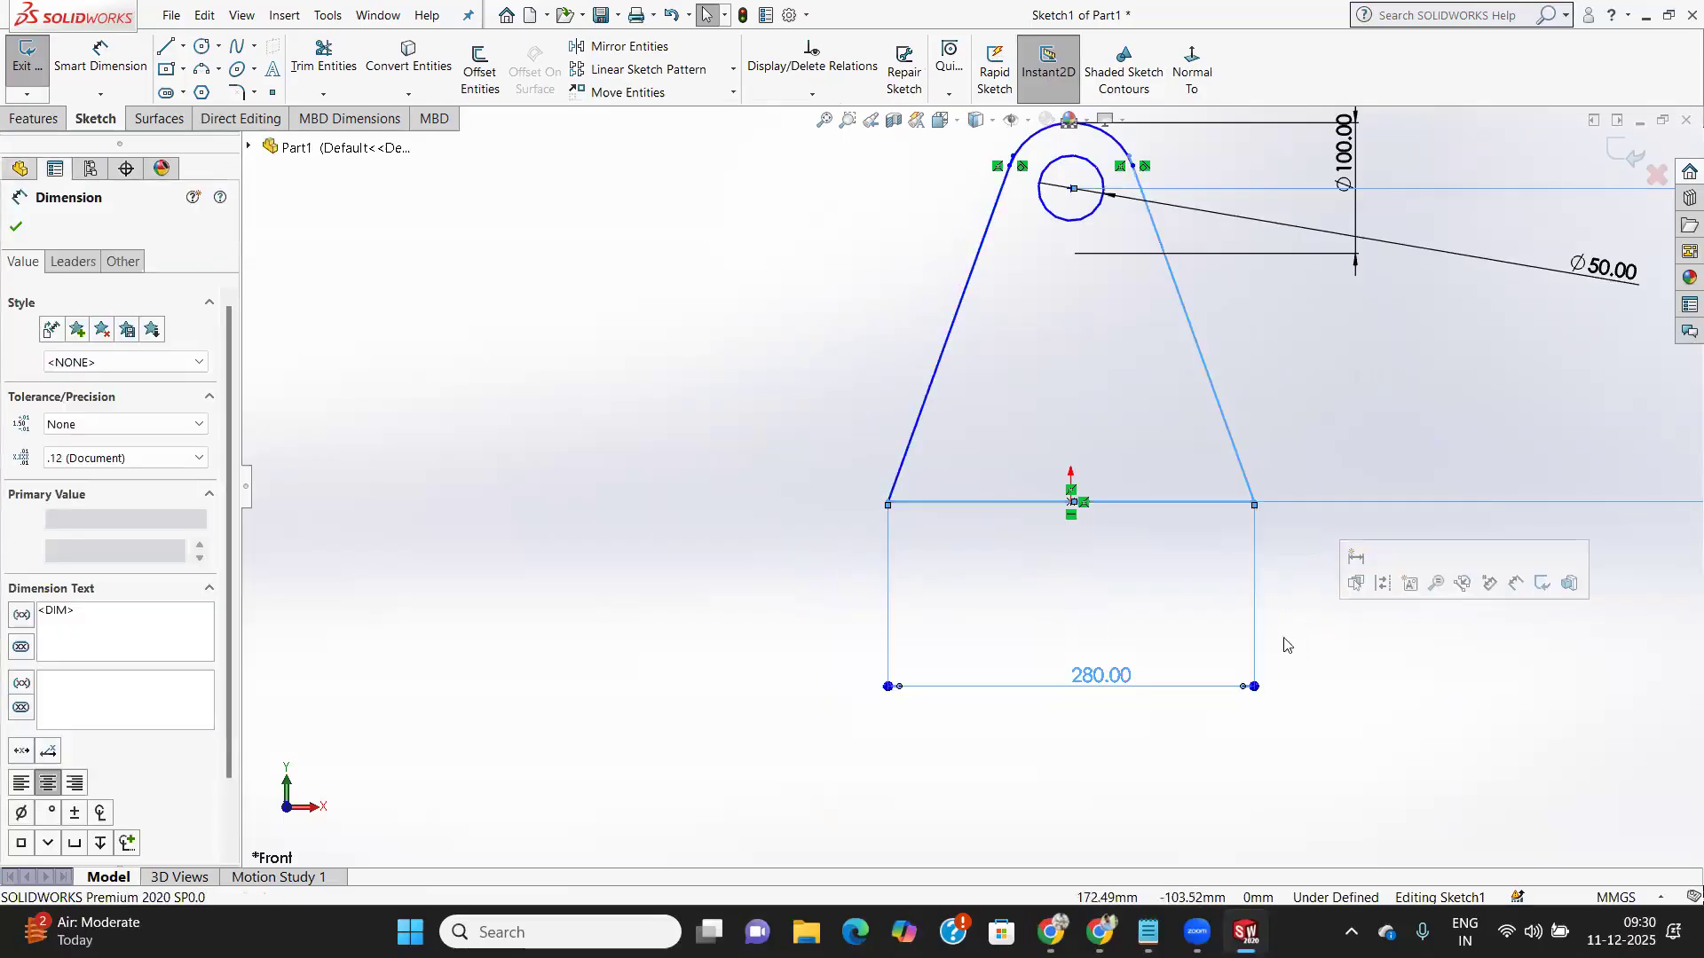
pyautogui.click(587, 583)
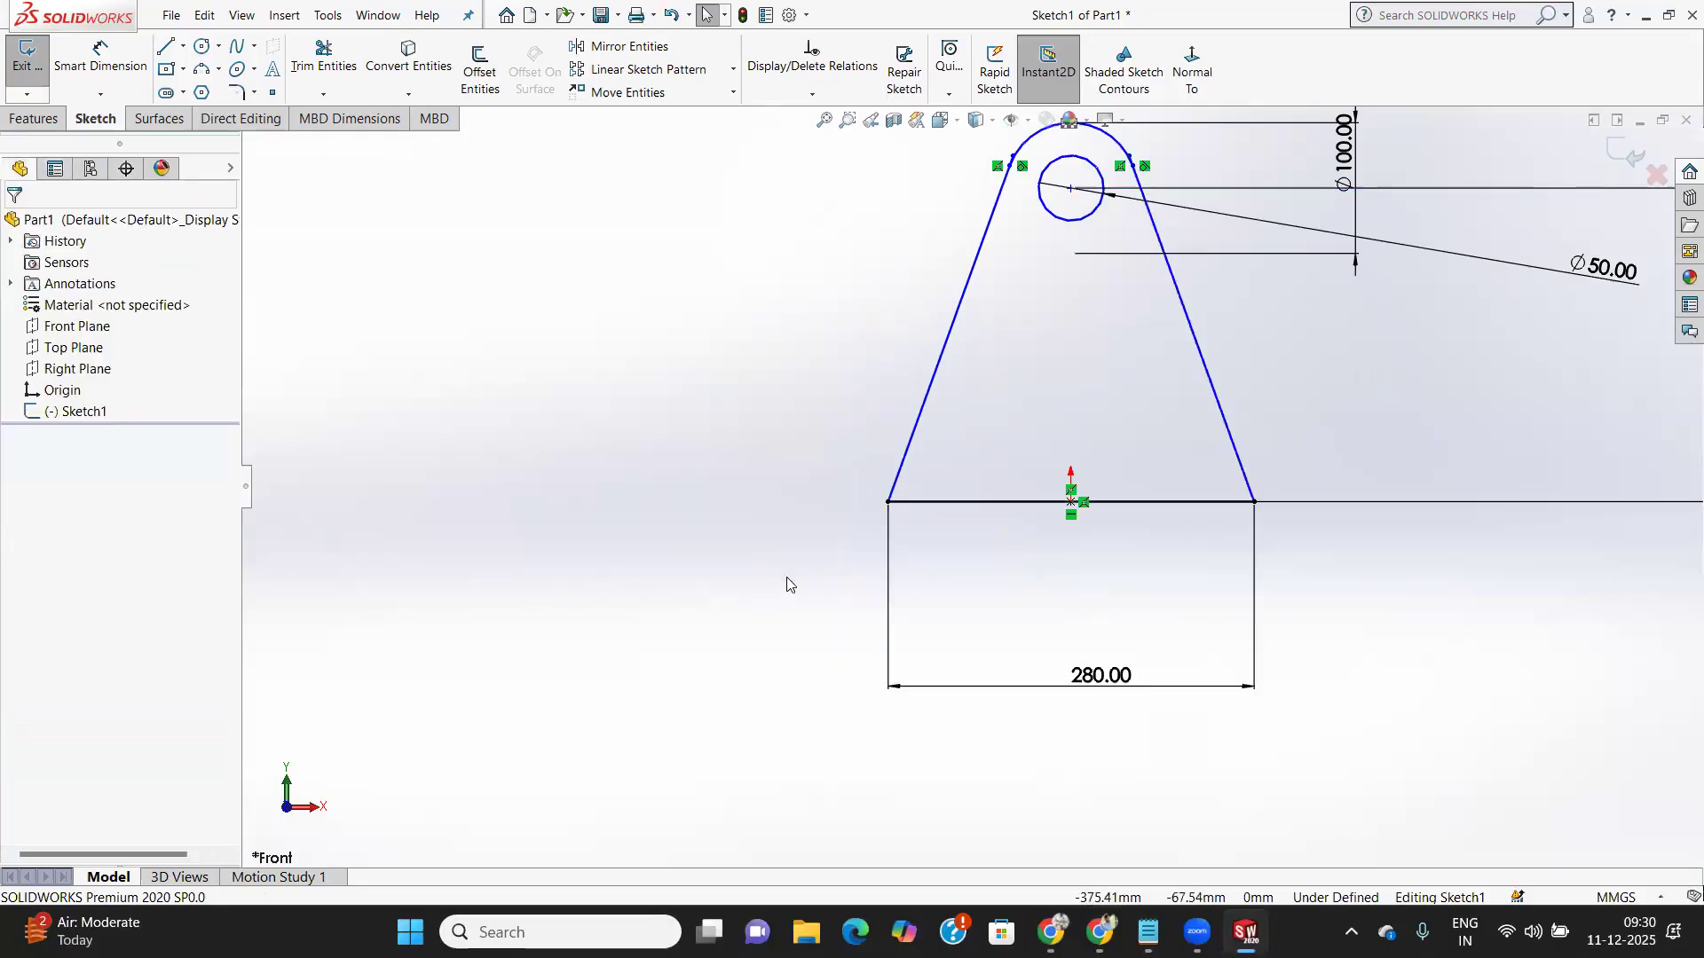
pyautogui.scroll(-2, 1145, 448)
pyautogui.scroll(3, 1128, 406)
pyautogui.scroll(-2, 987, 300)
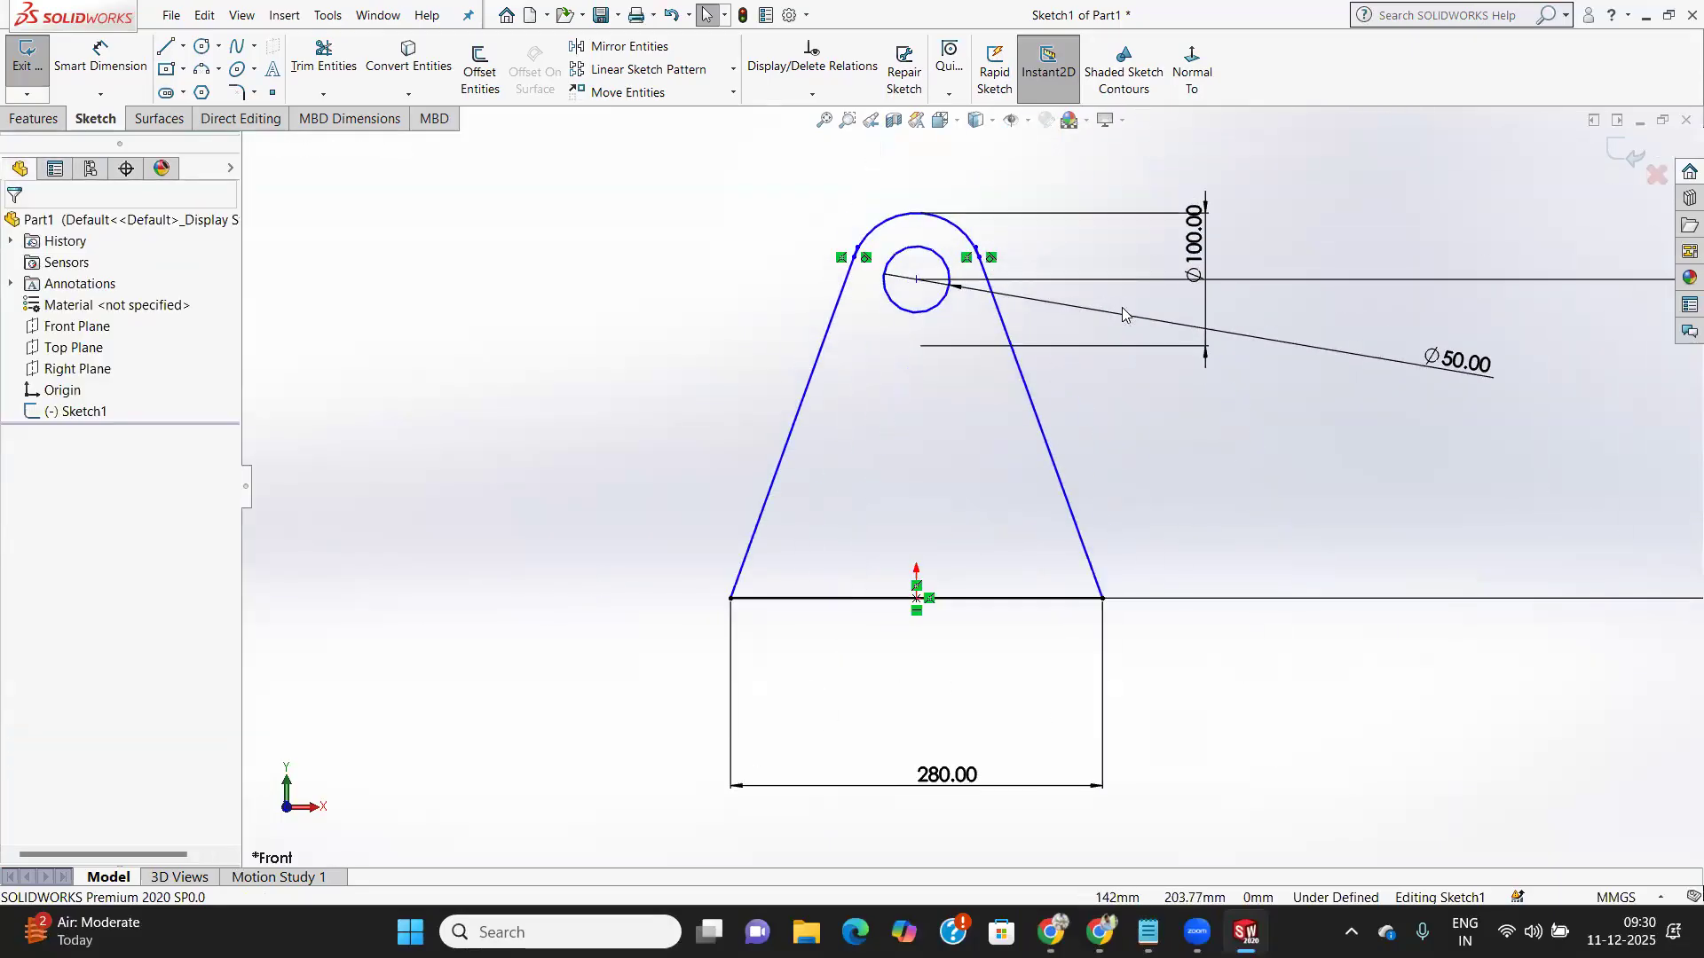
# Trim off the short overhanging ends of both slanted lines beyond their tangent points with the top arc
pyautogui.scroll(-2, 987, 300)
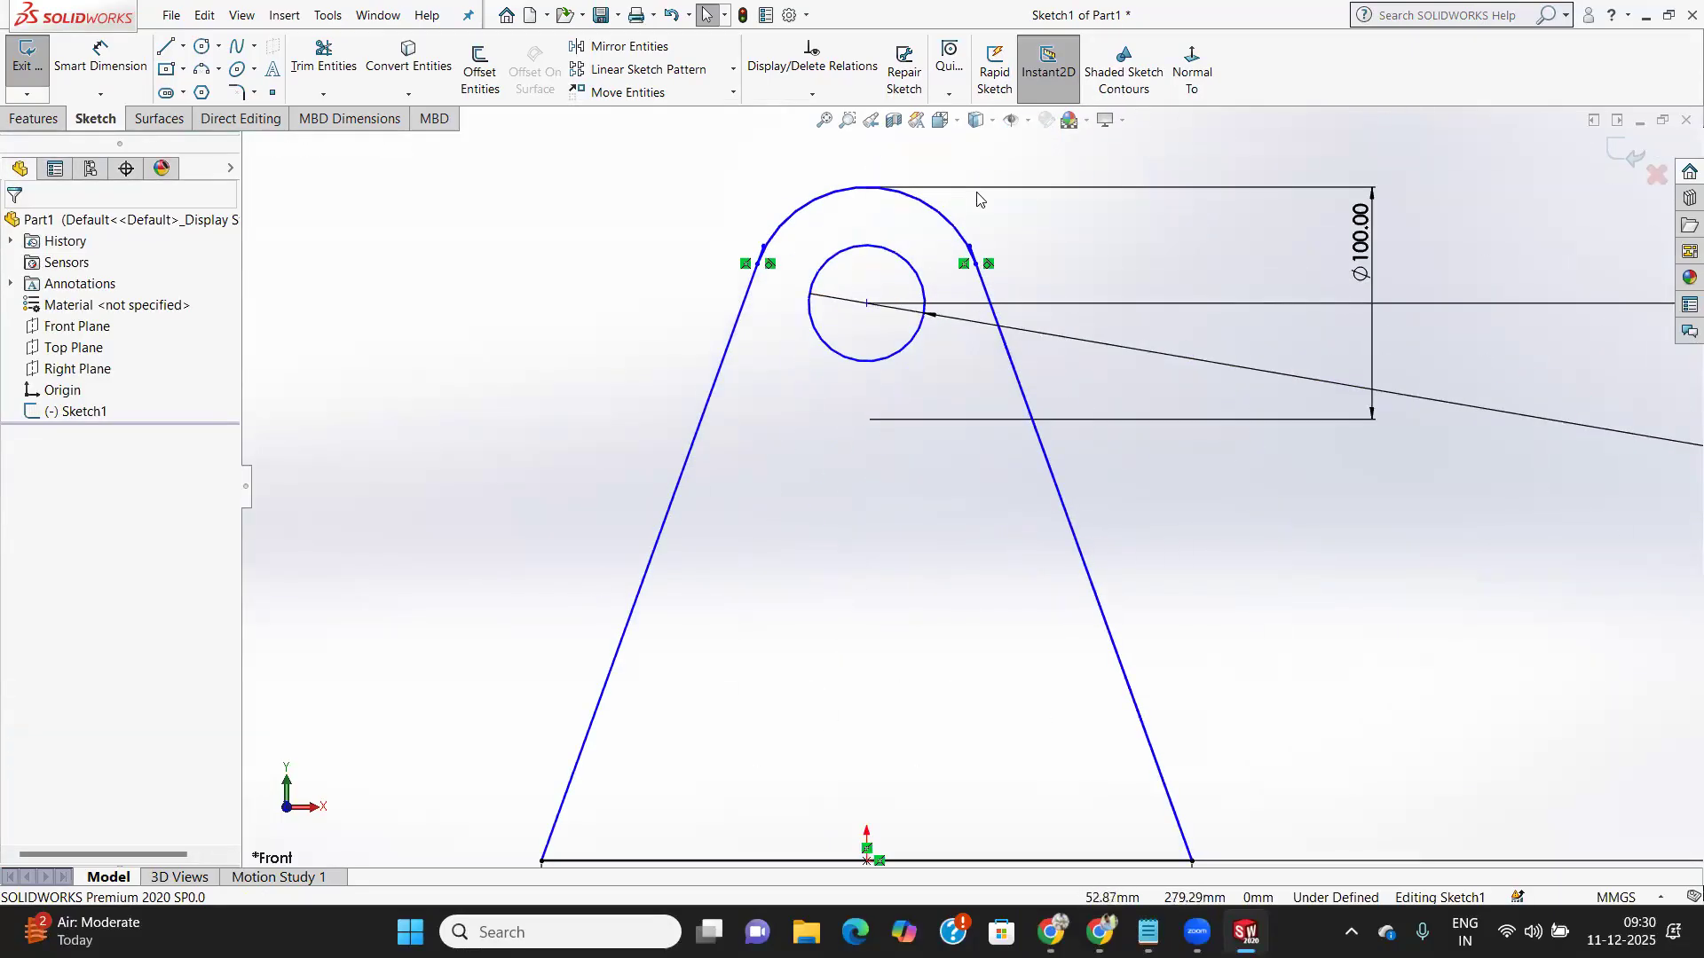
pyautogui.scroll(4, 760, 253)
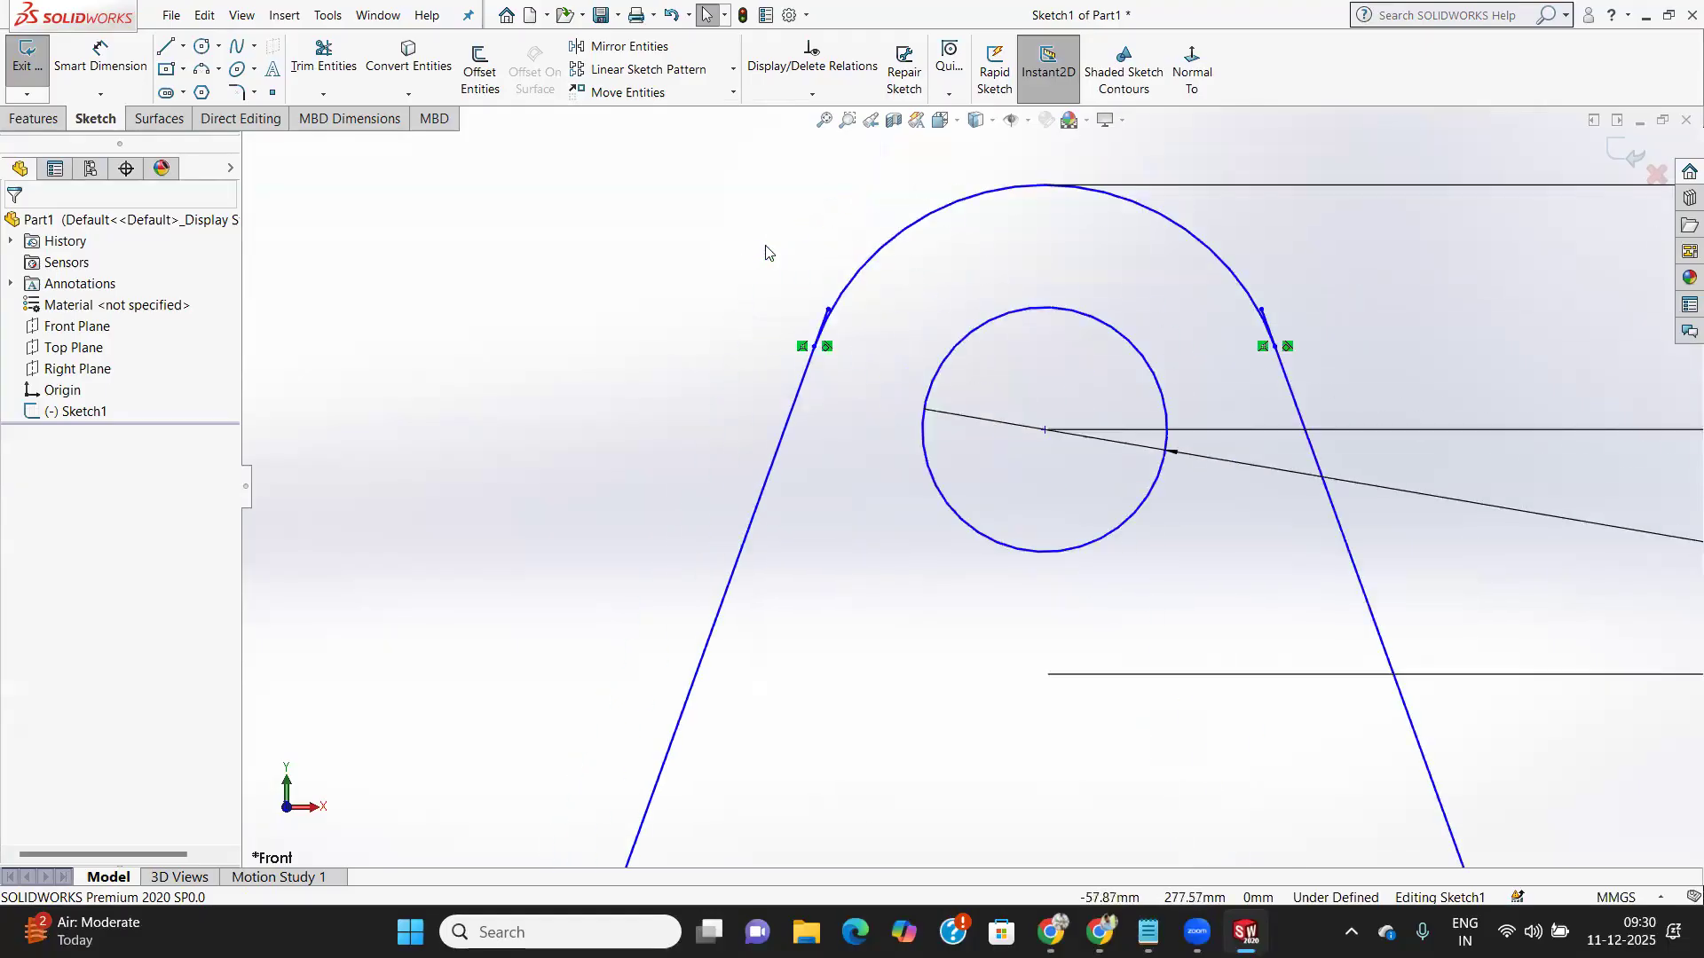
pyautogui.click(335, 72)
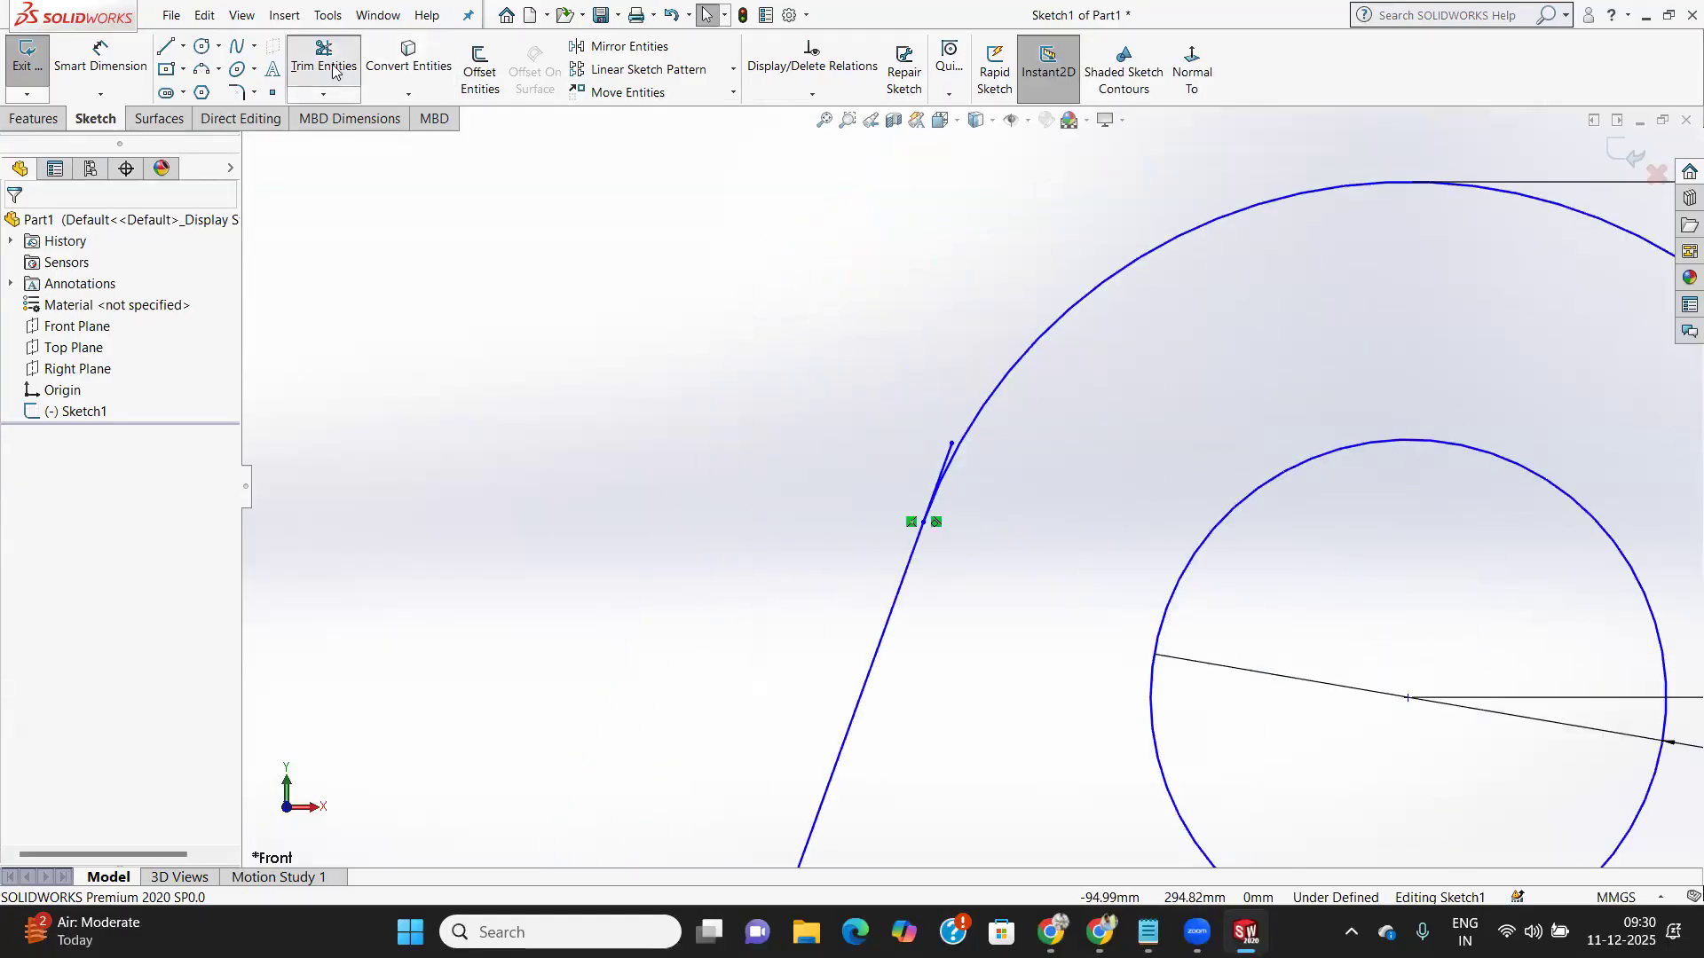
pyautogui.scroll(-3, 885, 460)
pyautogui.click(1017, 444)
pyautogui.scroll(3, 997, 460)
pyautogui.scroll(-5, 1208, 527)
pyautogui.scroll(-2, 964, 566)
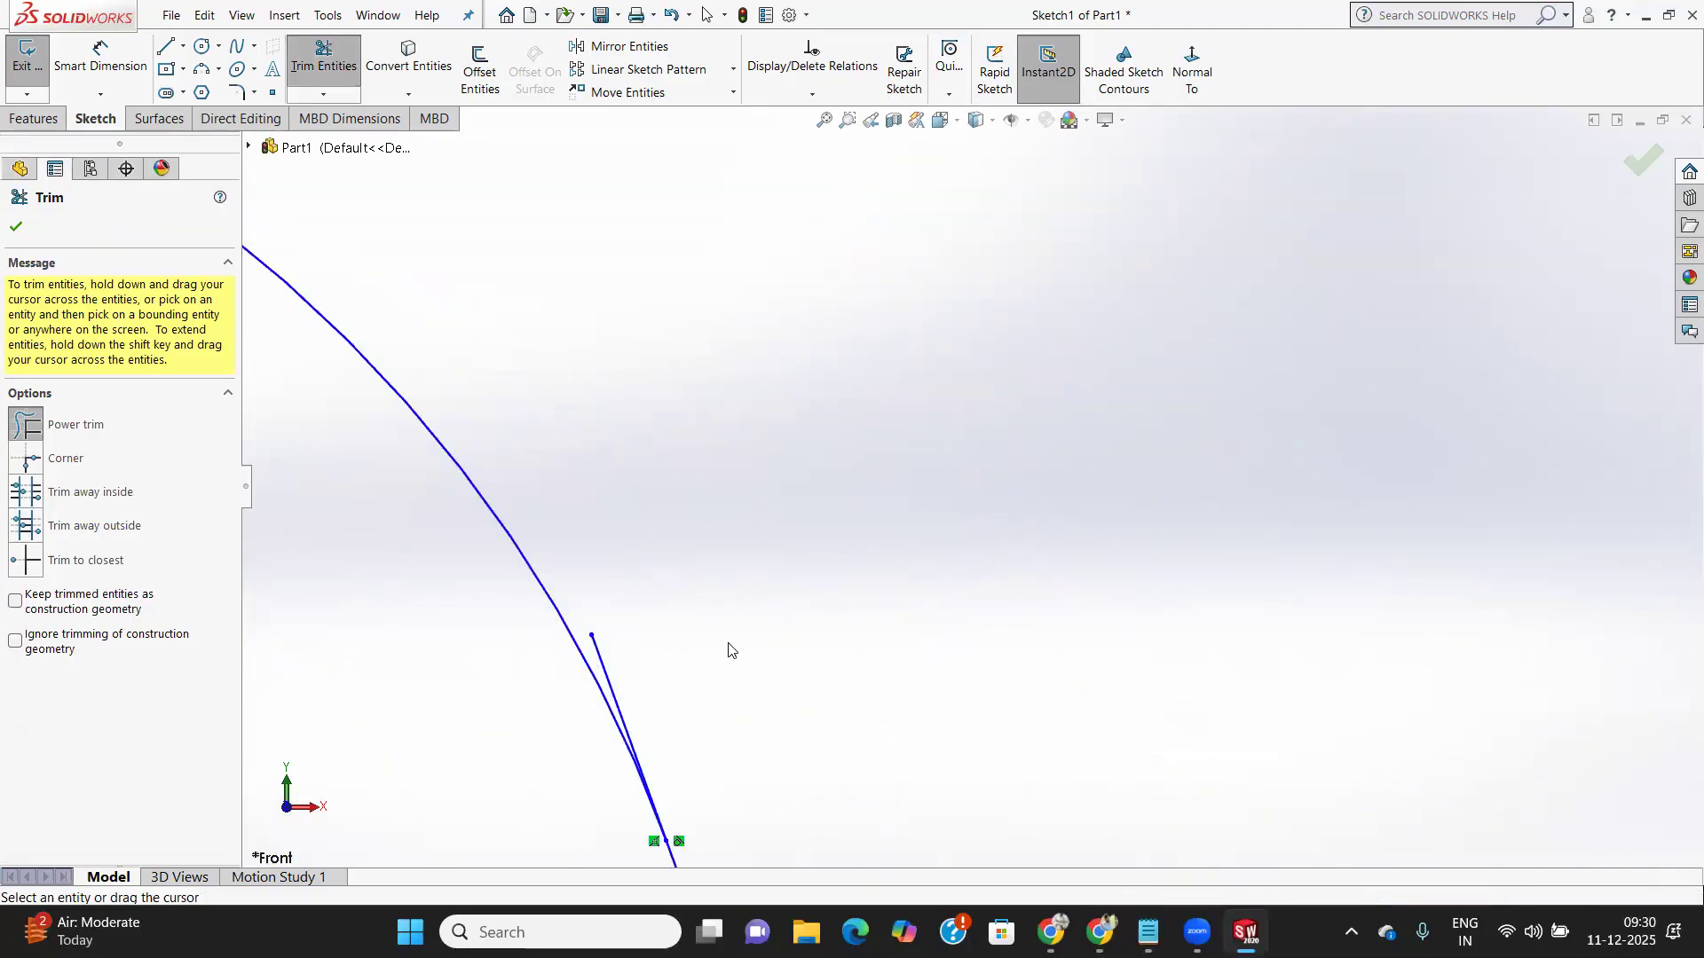
pyautogui.click(603, 664)
pyautogui.scroll(4, 688, 647)
pyautogui.scroll(3, 863, 716)
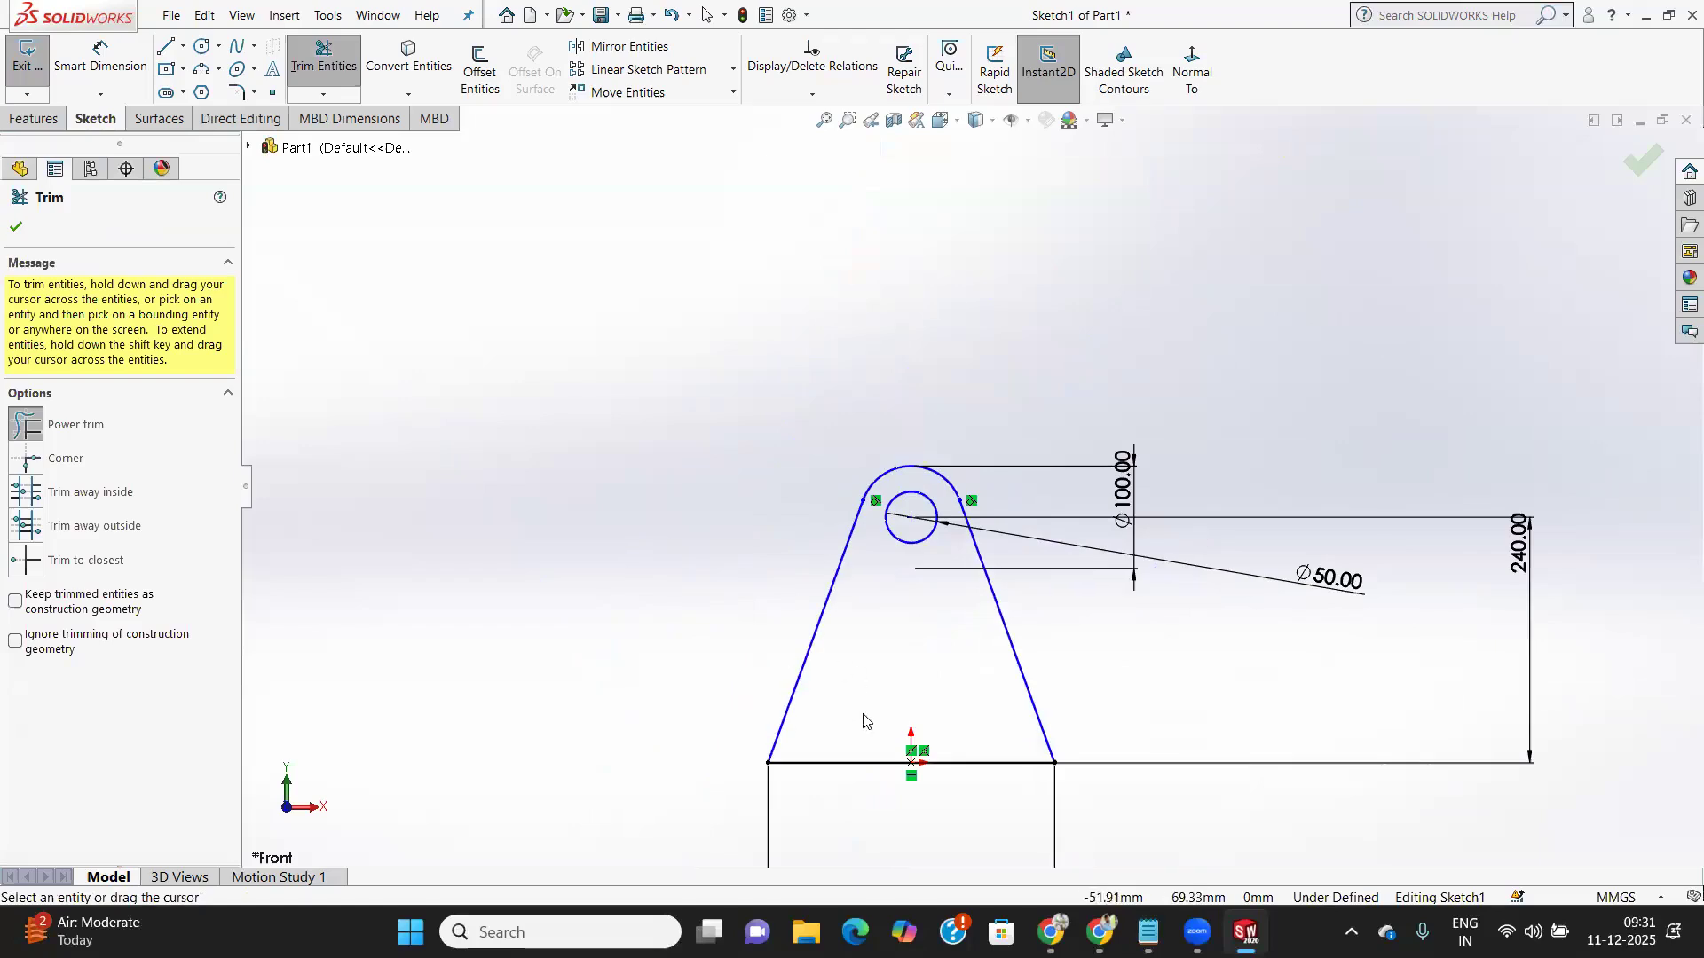
pyautogui.scroll(-6, 882, 741)
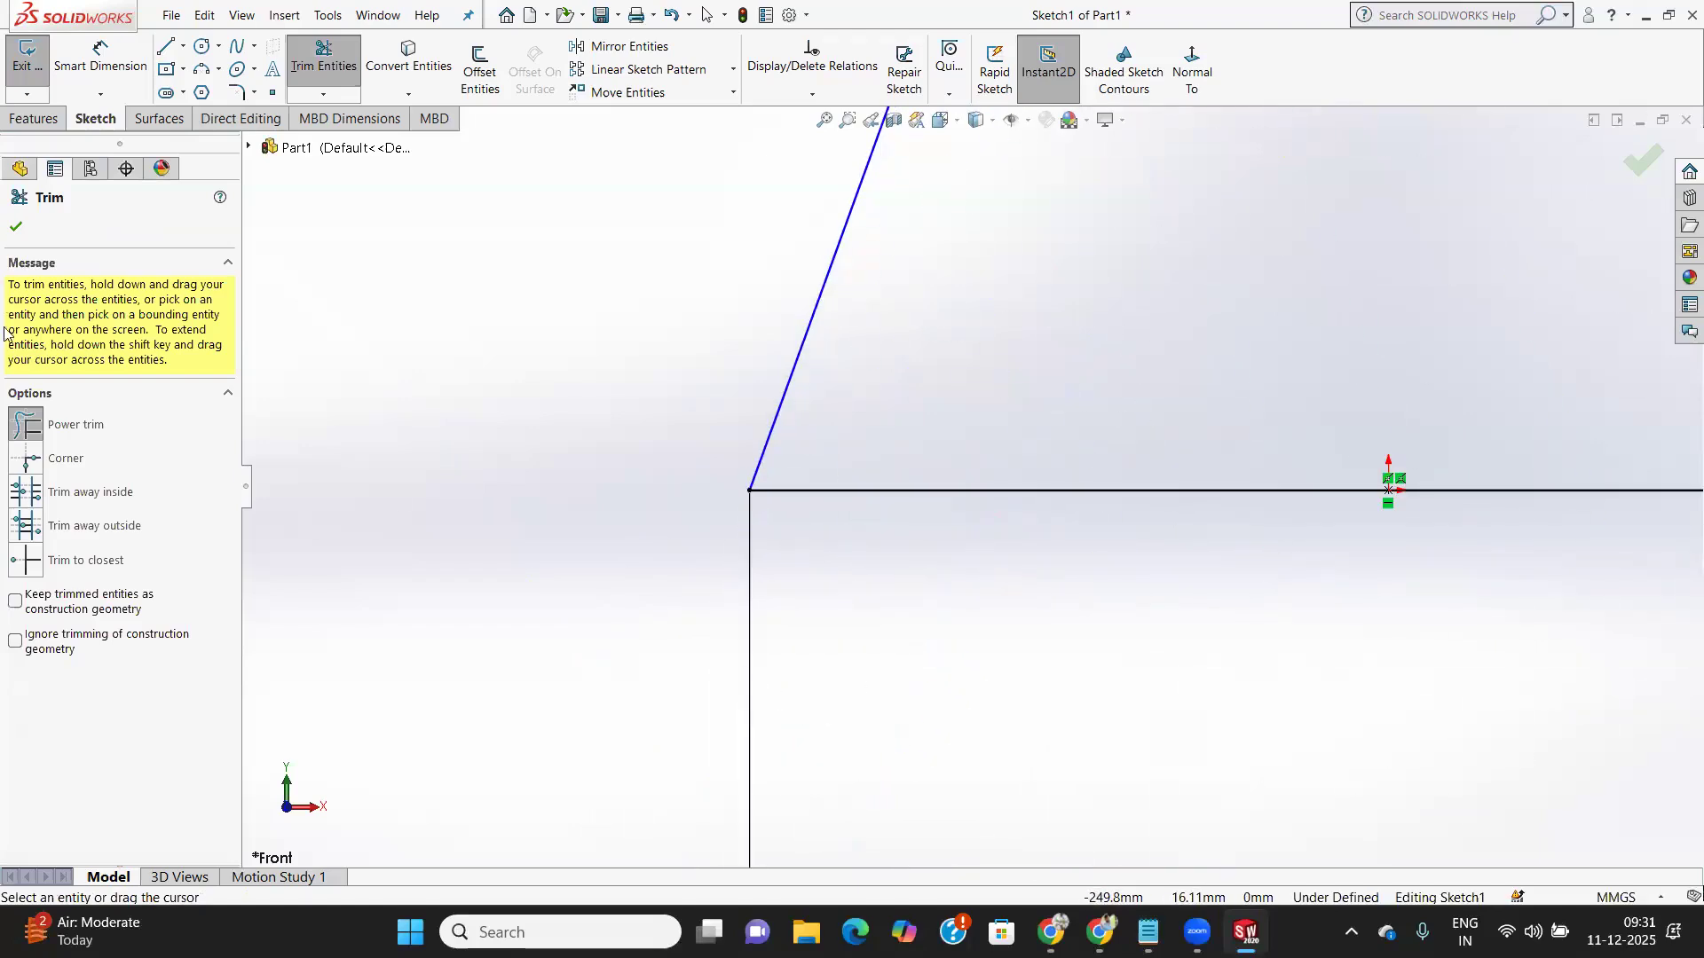
pyautogui.click(17, 228)
# Examine the trimmed arc junctions and the end point joining the base line and the left slanted line
pyautogui.scroll(5, 872, 606)
pyautogui.scroll(-3, 1042, 343)
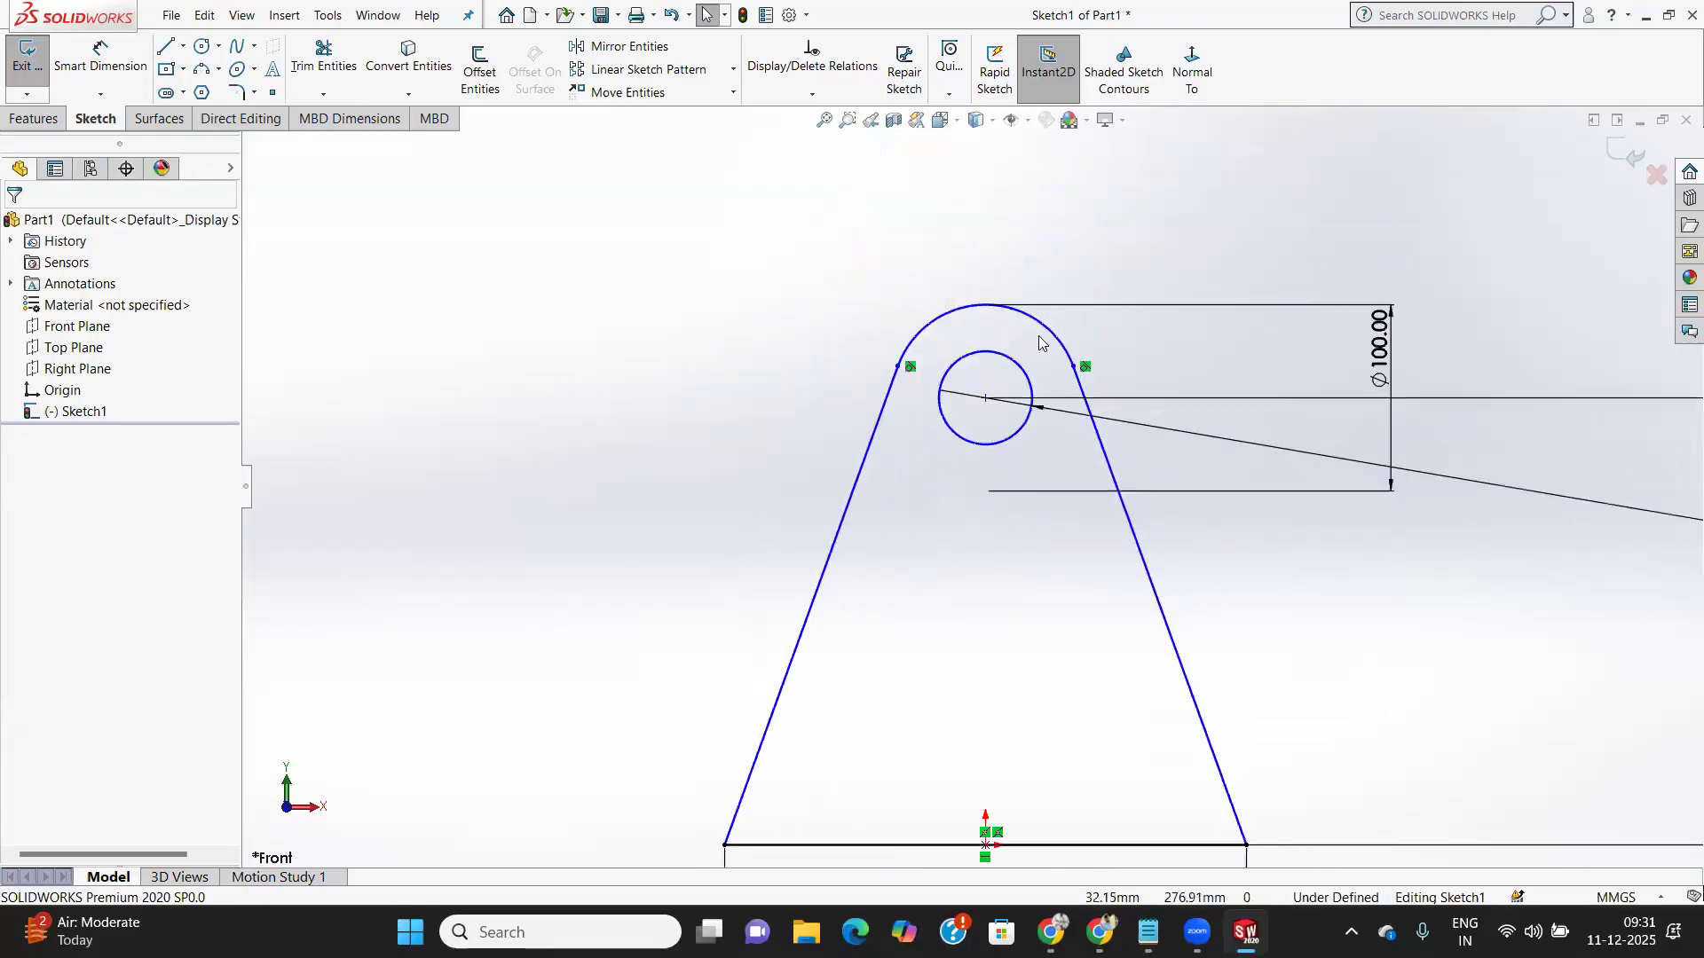
pyautogui.scroll(-2, 998, 343)
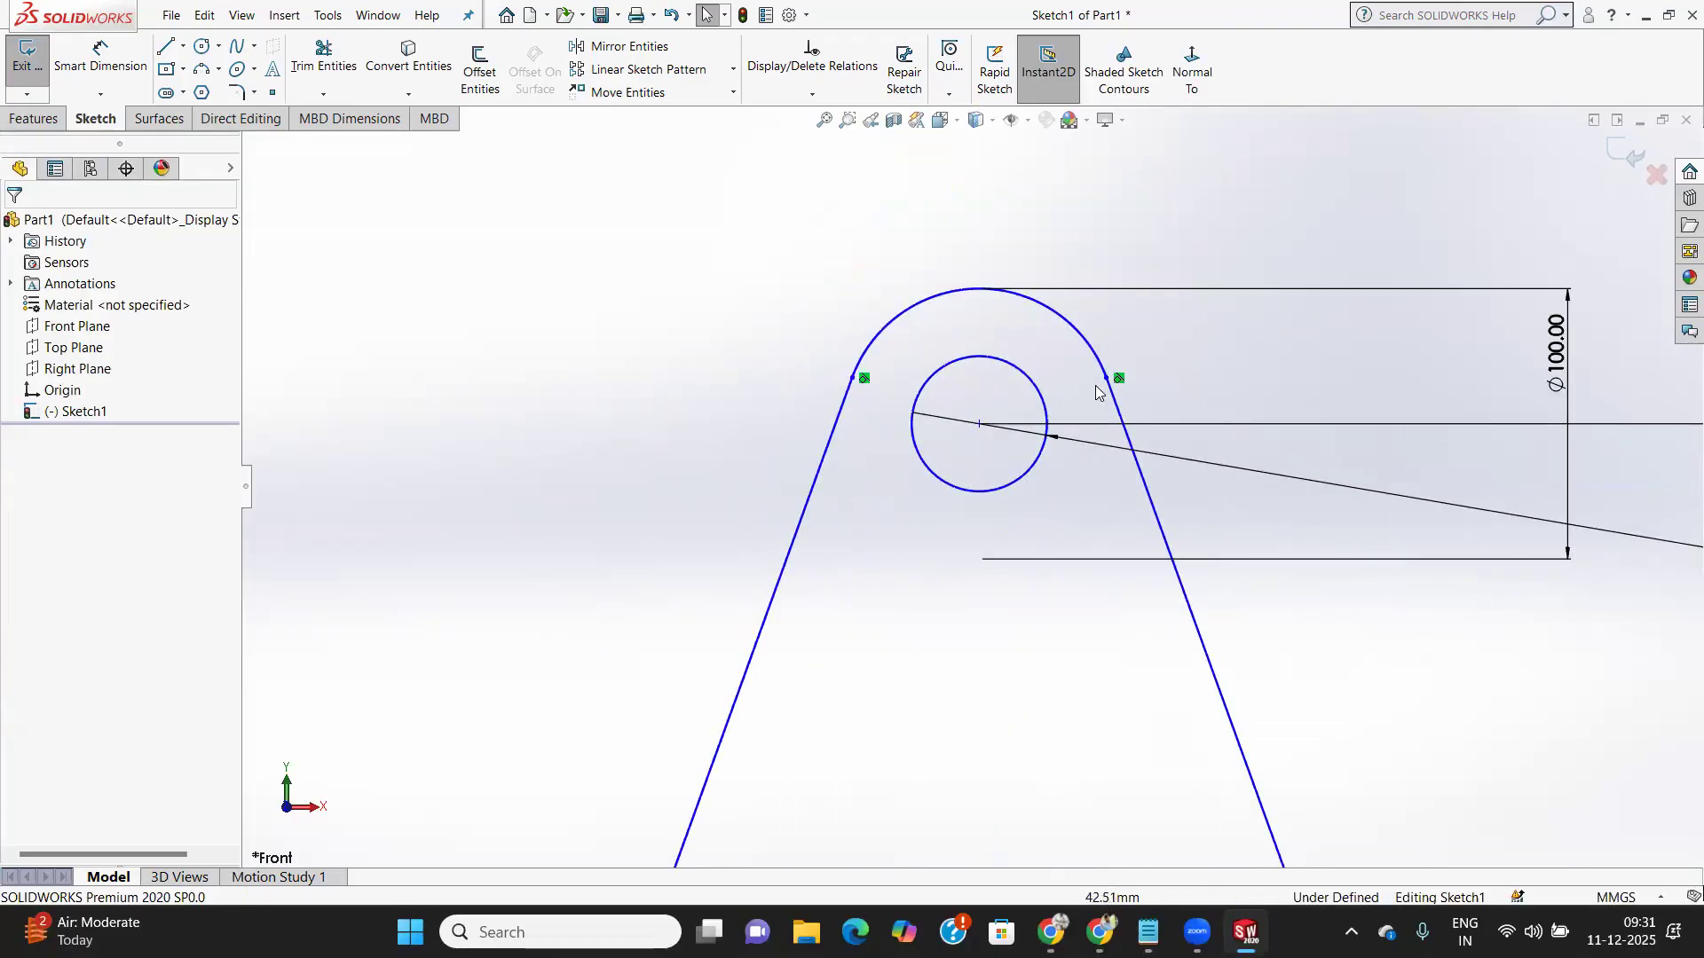
pyautogui.scroll(3, 976, 488)
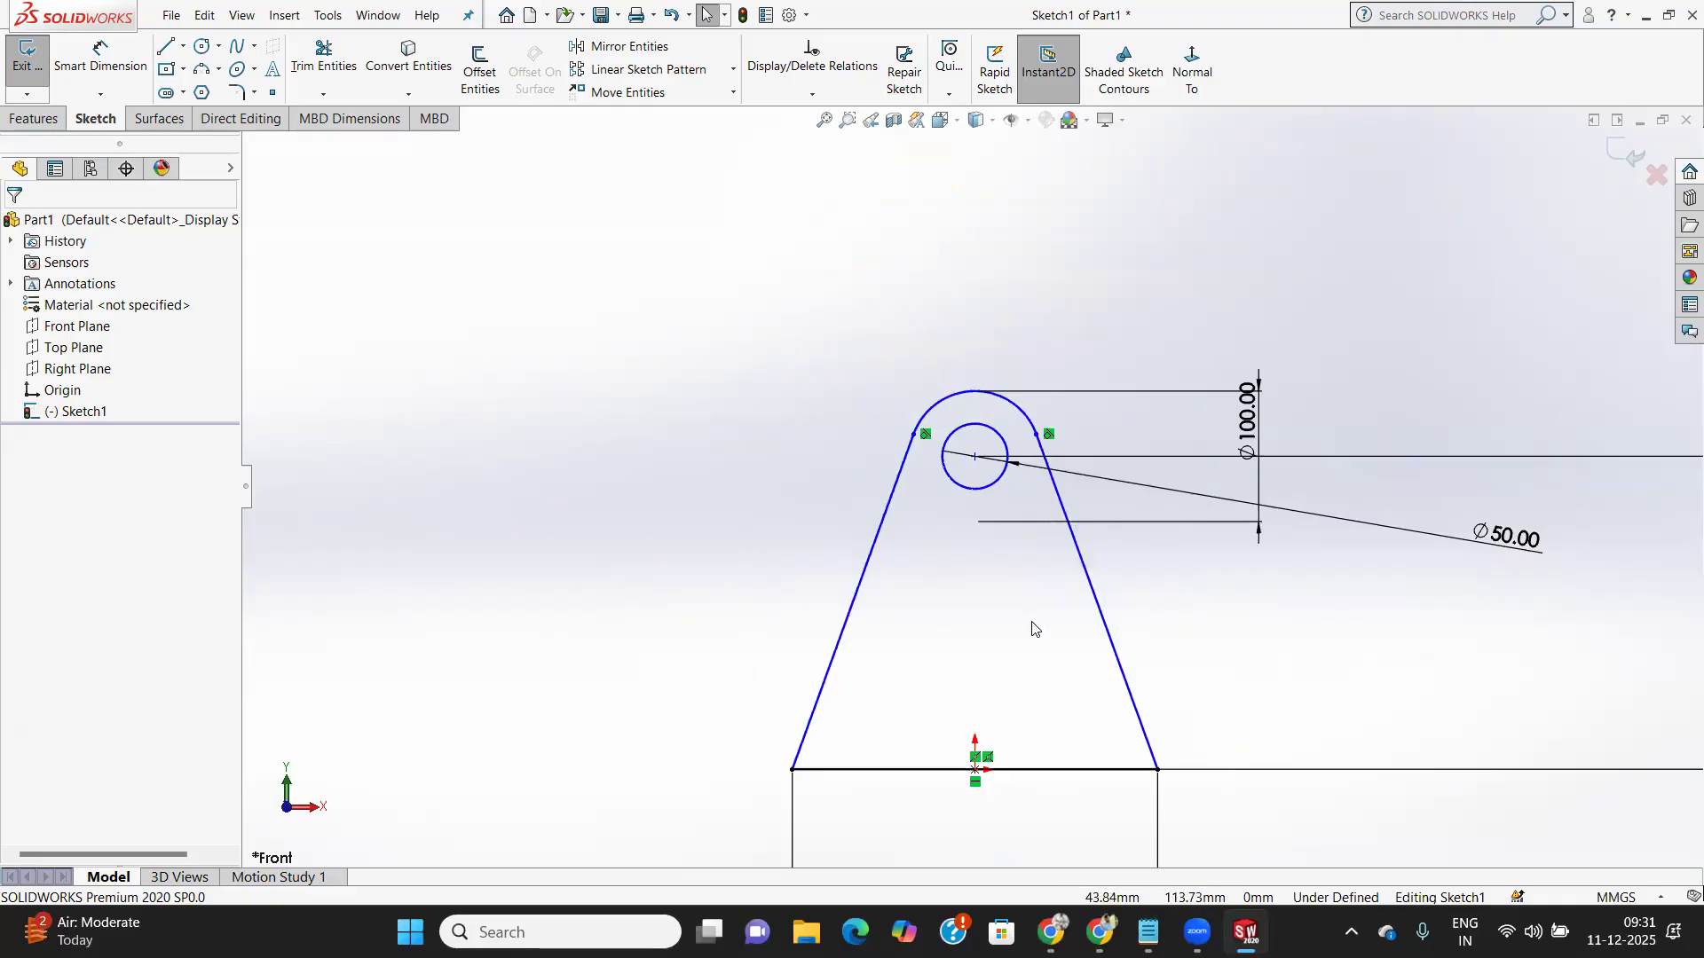
pyautogui.scroll(3, 1011, 666)
pyautogui.scroll(-5, 976, 592)
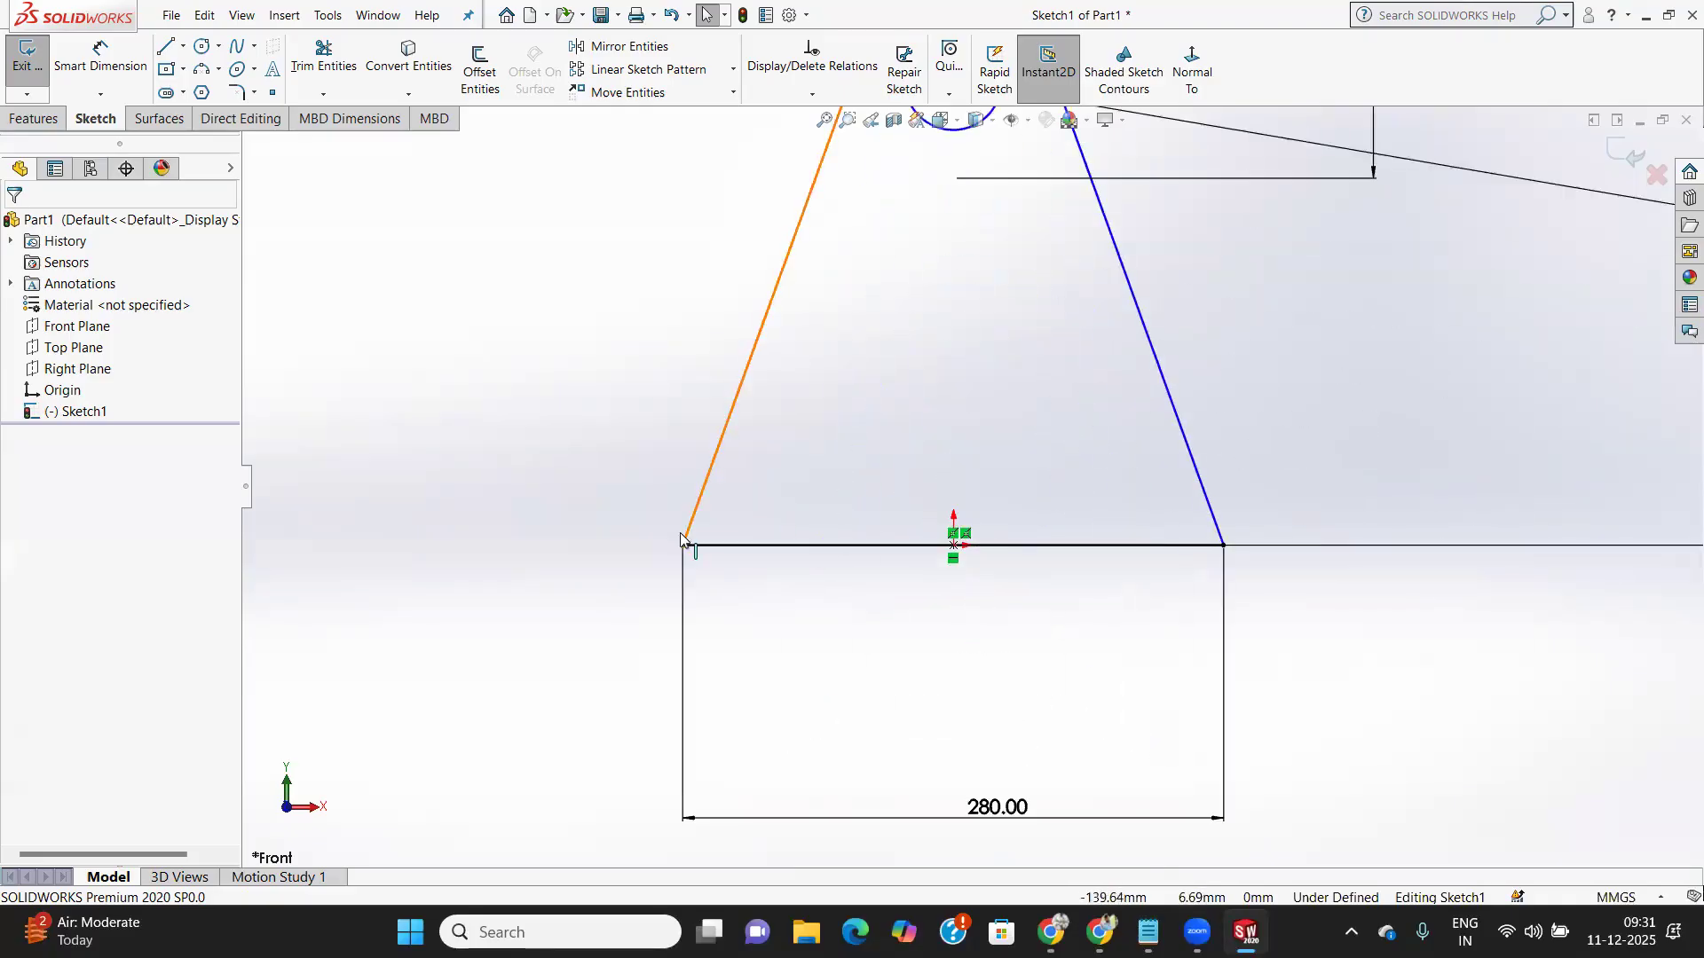
pyautogui.moveTo(635, 522); pyautogui.dragTo(589, 493)
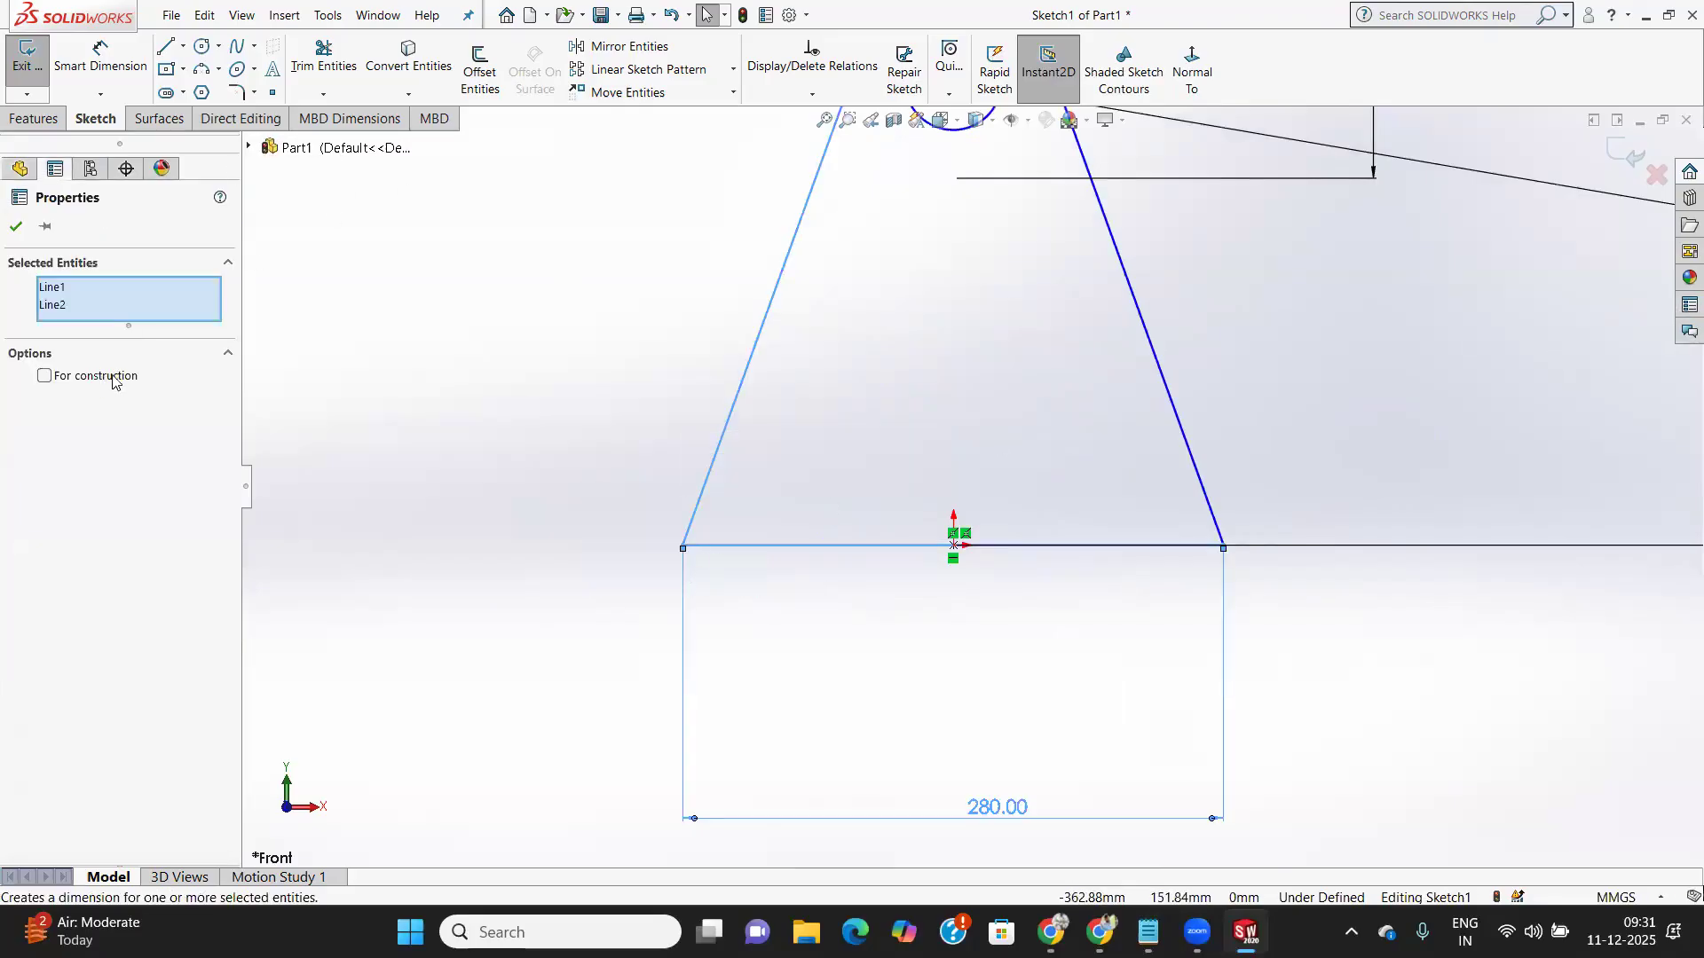
pyautogui.moveTo(533, 419); pyautogui.dragTo(749, 707)
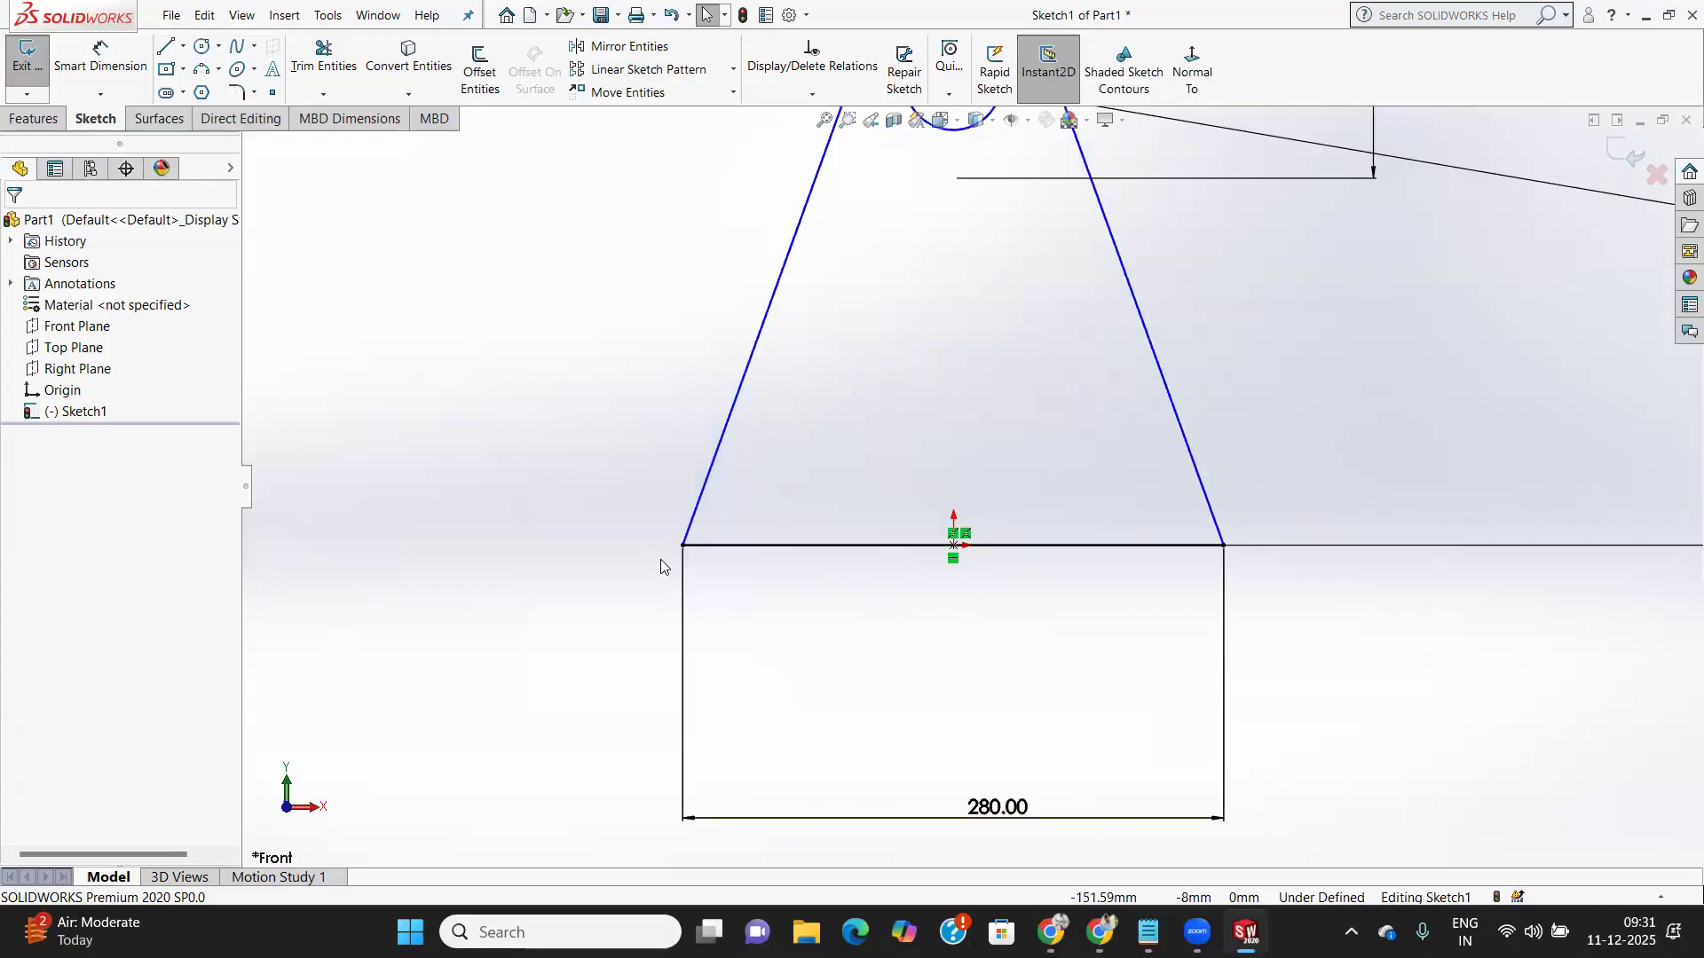
pyautogui.scroll(-3, 674, 556)
pyautogui.moveTo(776, 493); pyautogui.dragTo(820, 520)
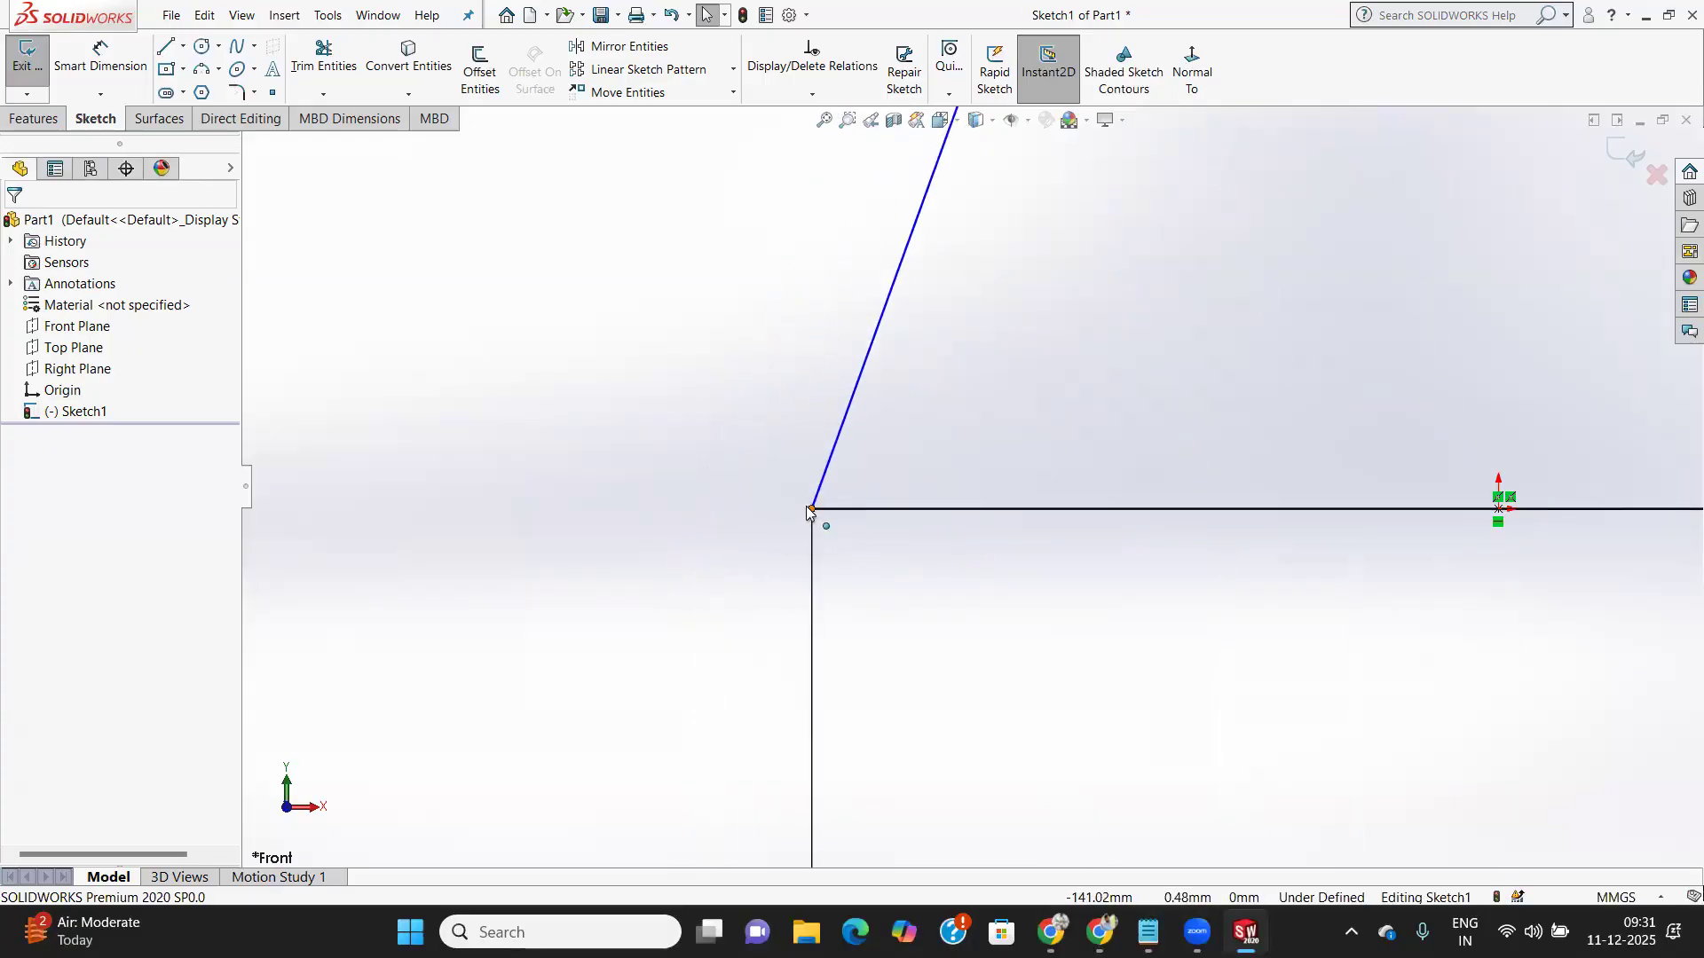
pyautogui.click(810, 509)
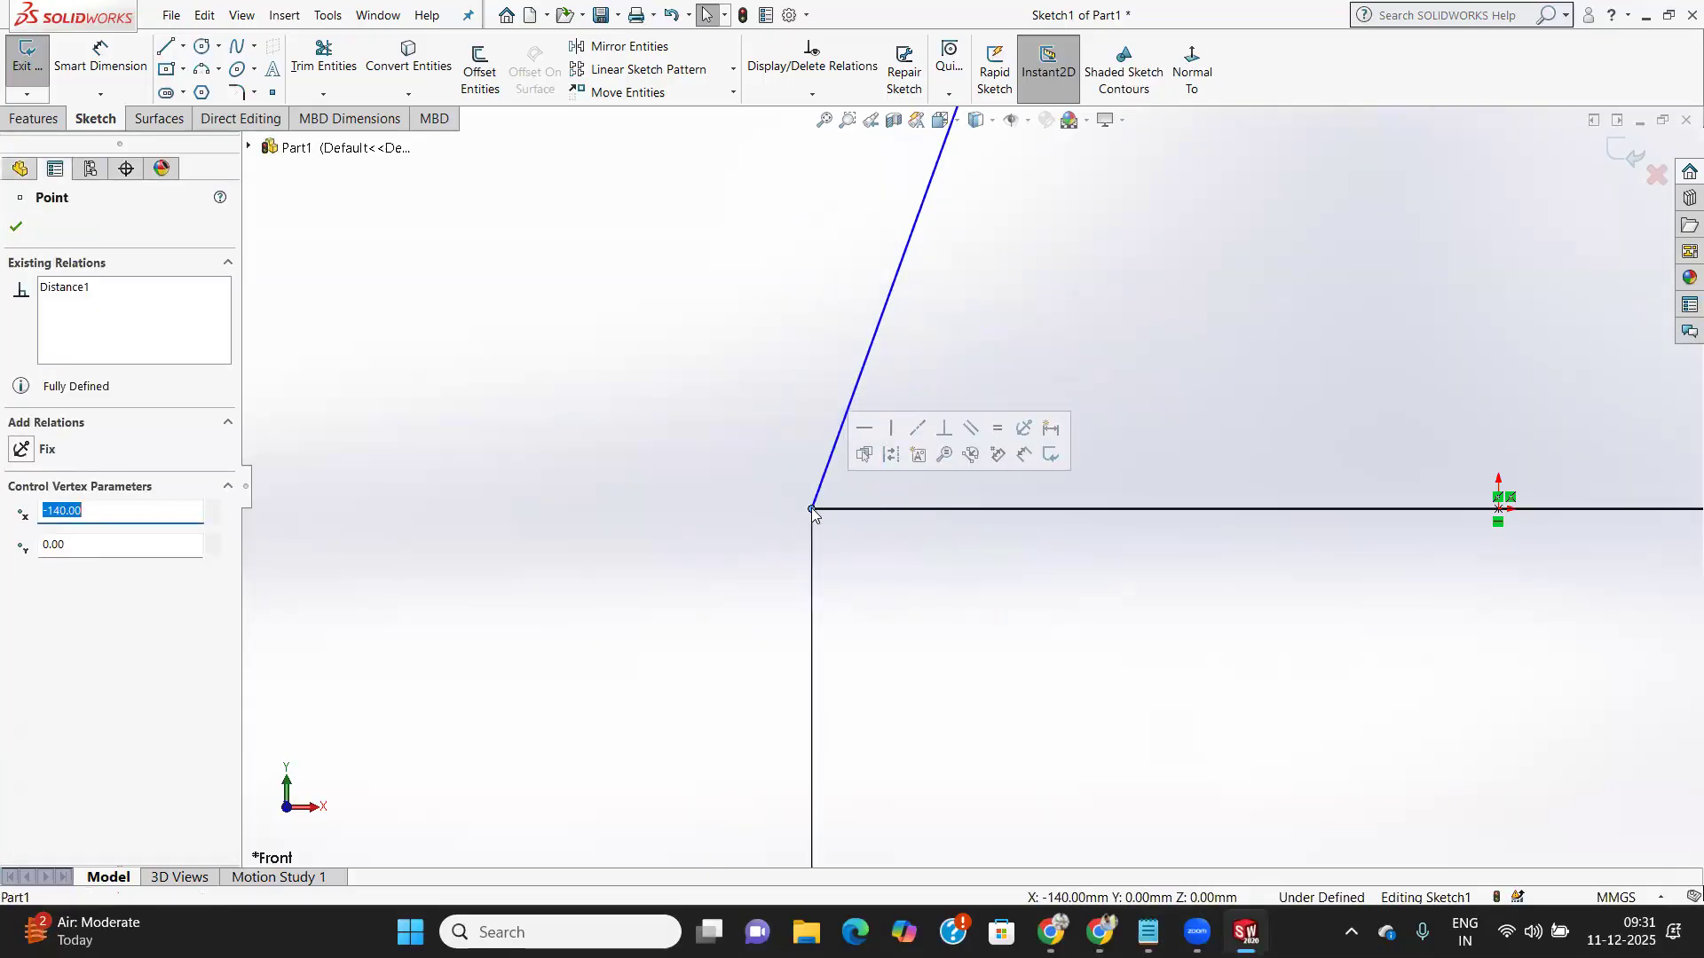
pyautogui.click(16, 227)
pyautogui.press('f')
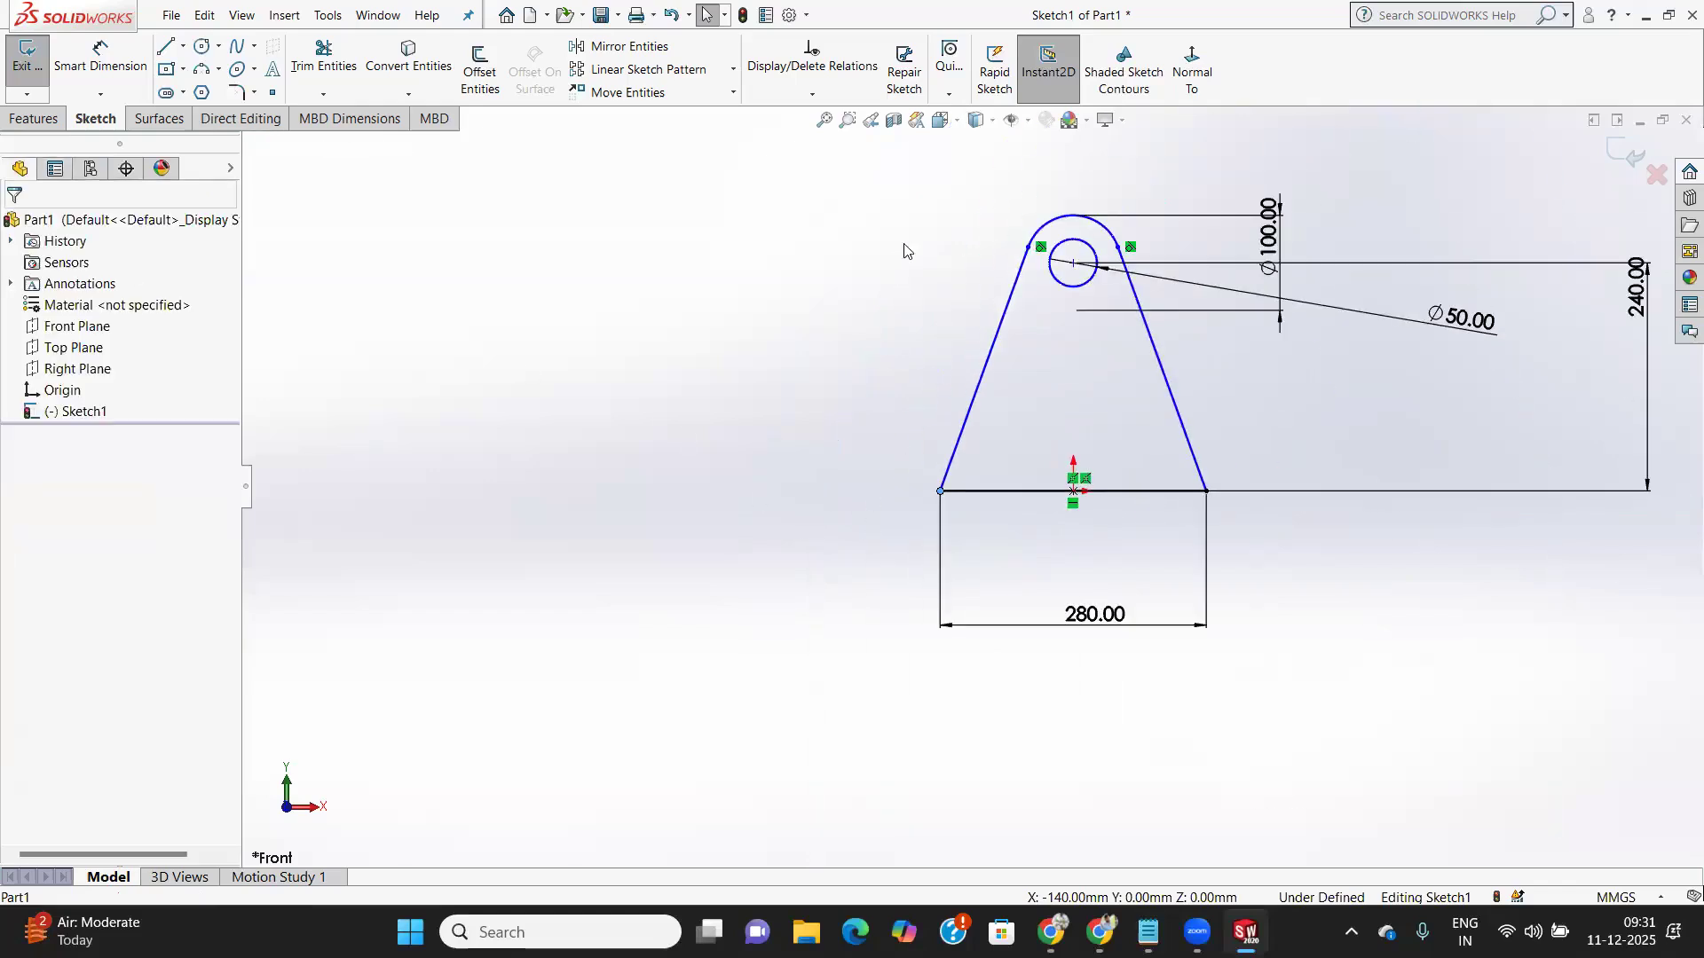
# Exit the sketch and start a boss extrusion of the bracket's closed outer contour
pyautogui.click(28, 57)
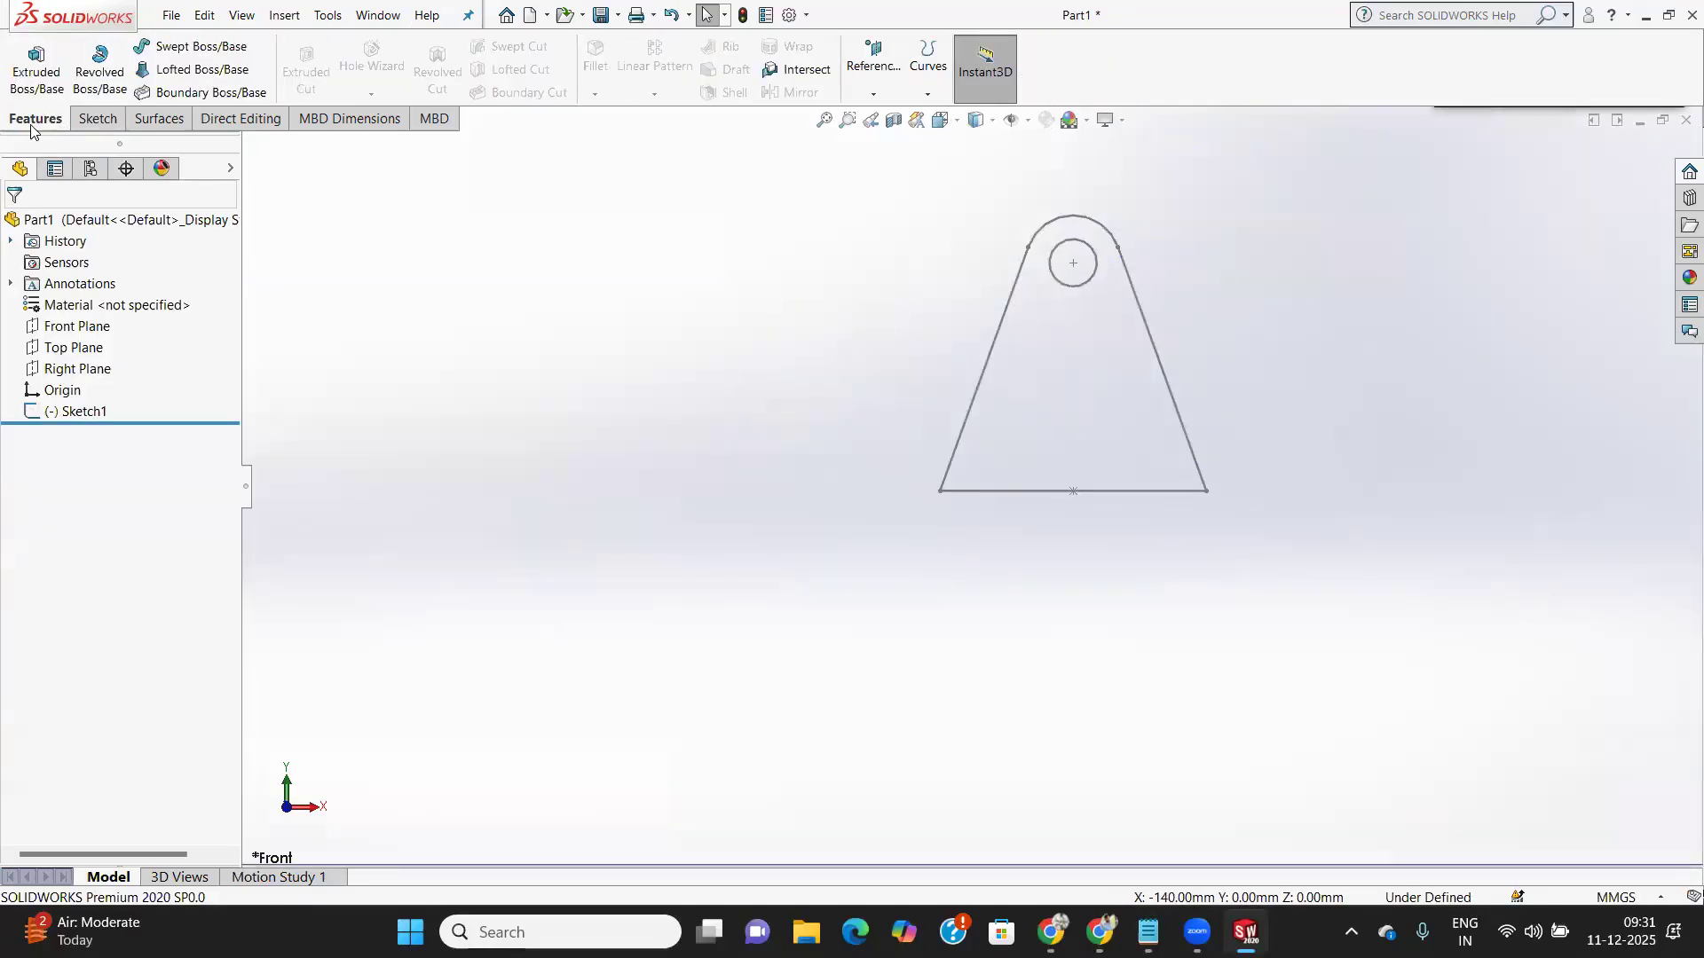
pyautogui.click(17, 58)
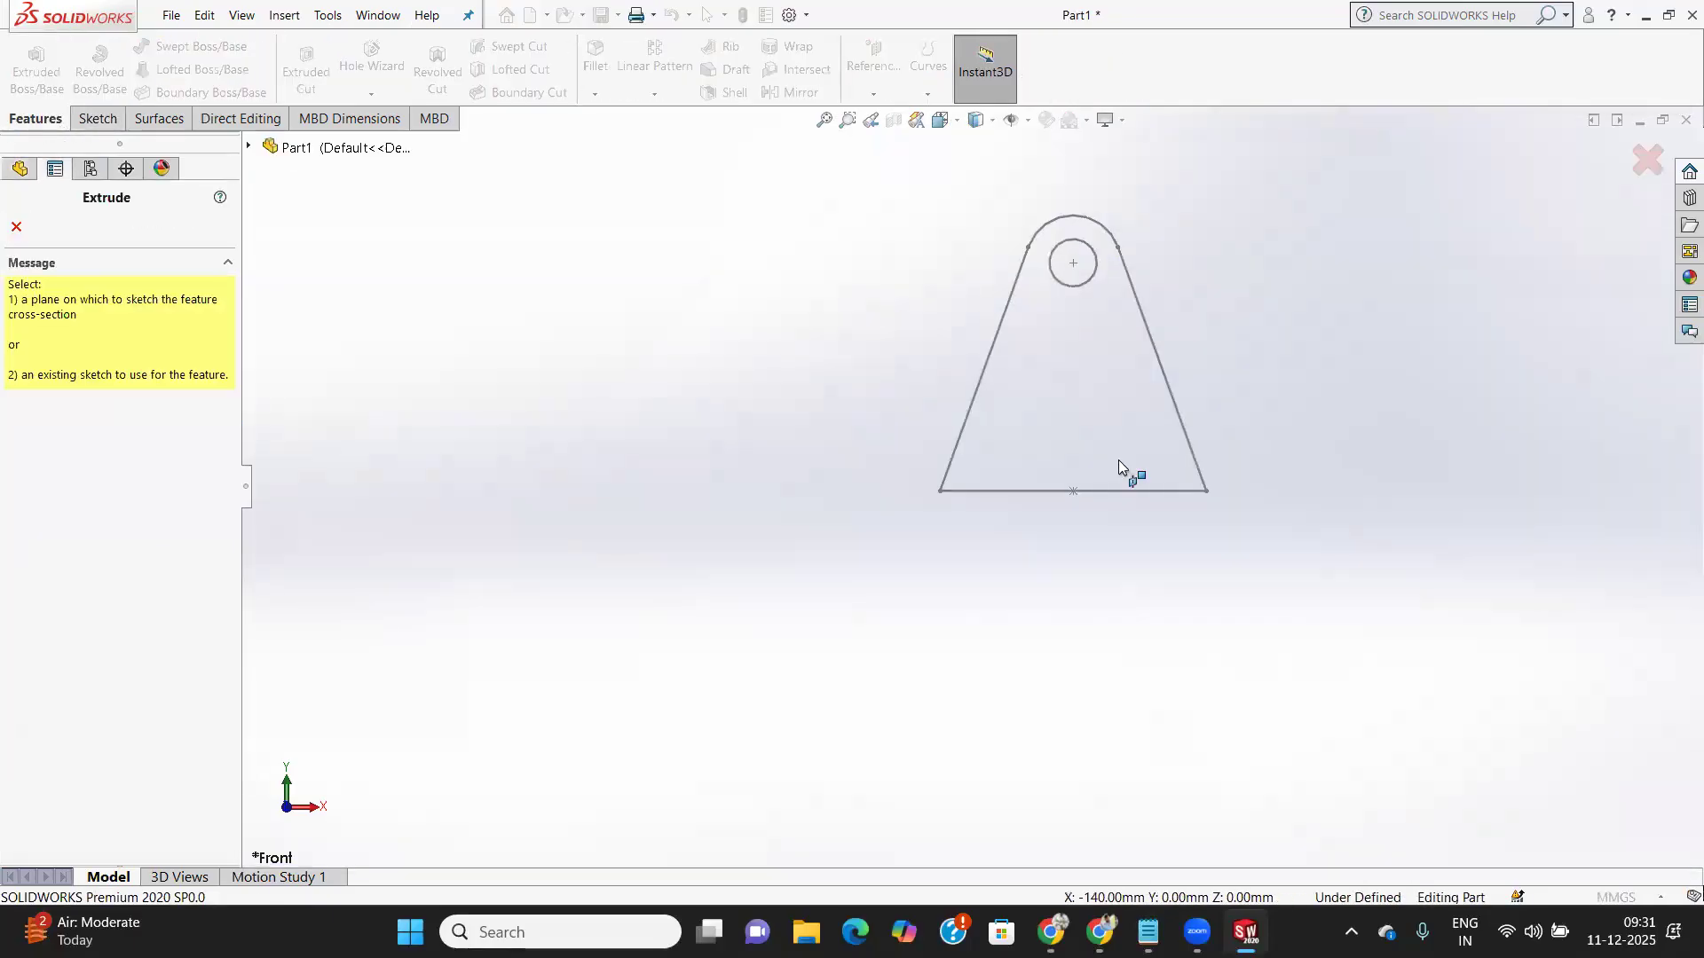
pyautogui.click(1166, 386)
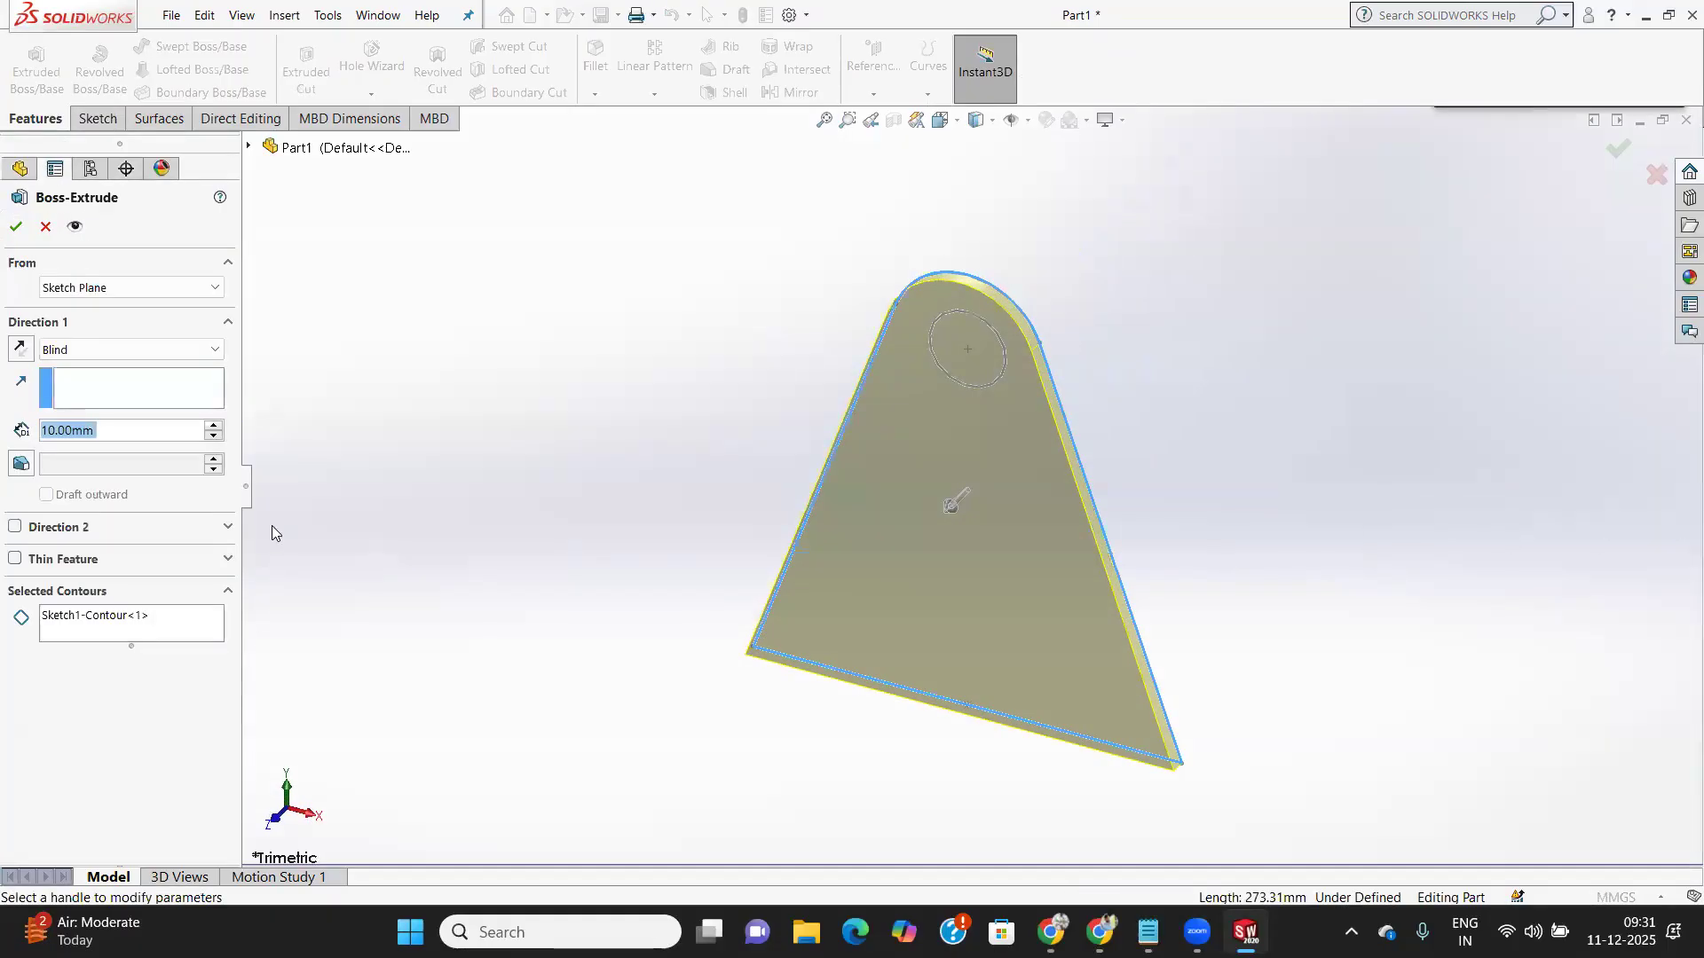
# Set the bracket extrusion's depth to 20 mm with a Mid Plane end condition
pyautogui.click(214, 426)
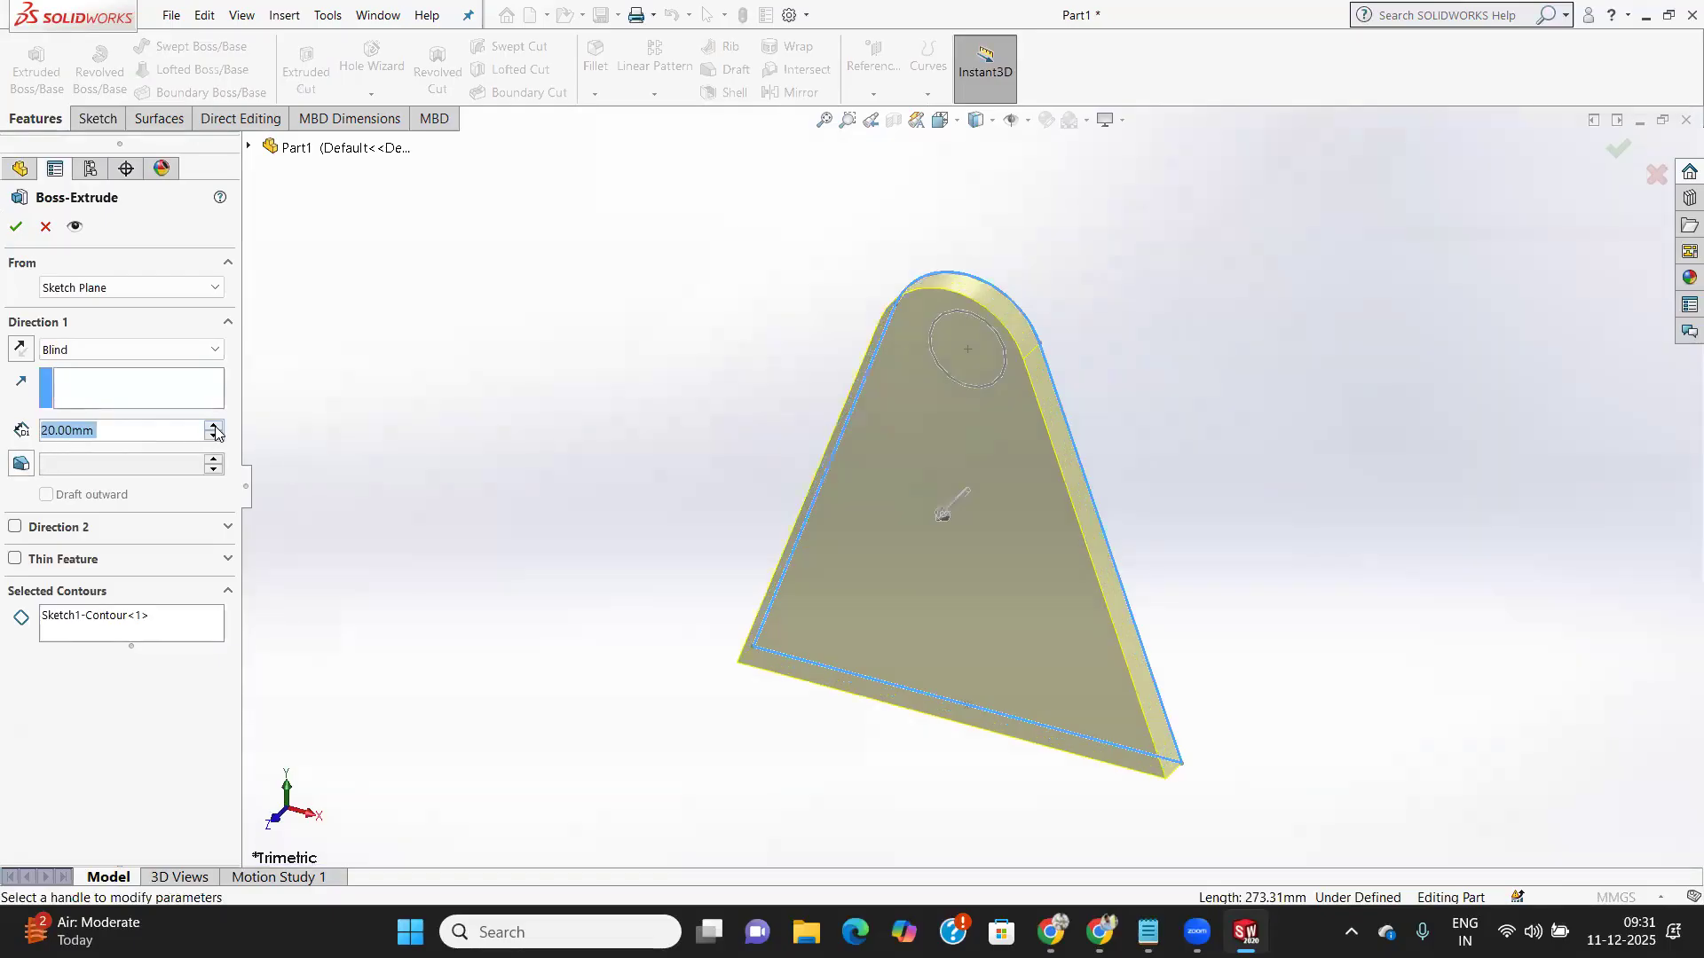
pyautogui.moveTo(958, 529); pyautogui.dragTo(861, 549, button='middle')
pyautogui.click(155, 348)
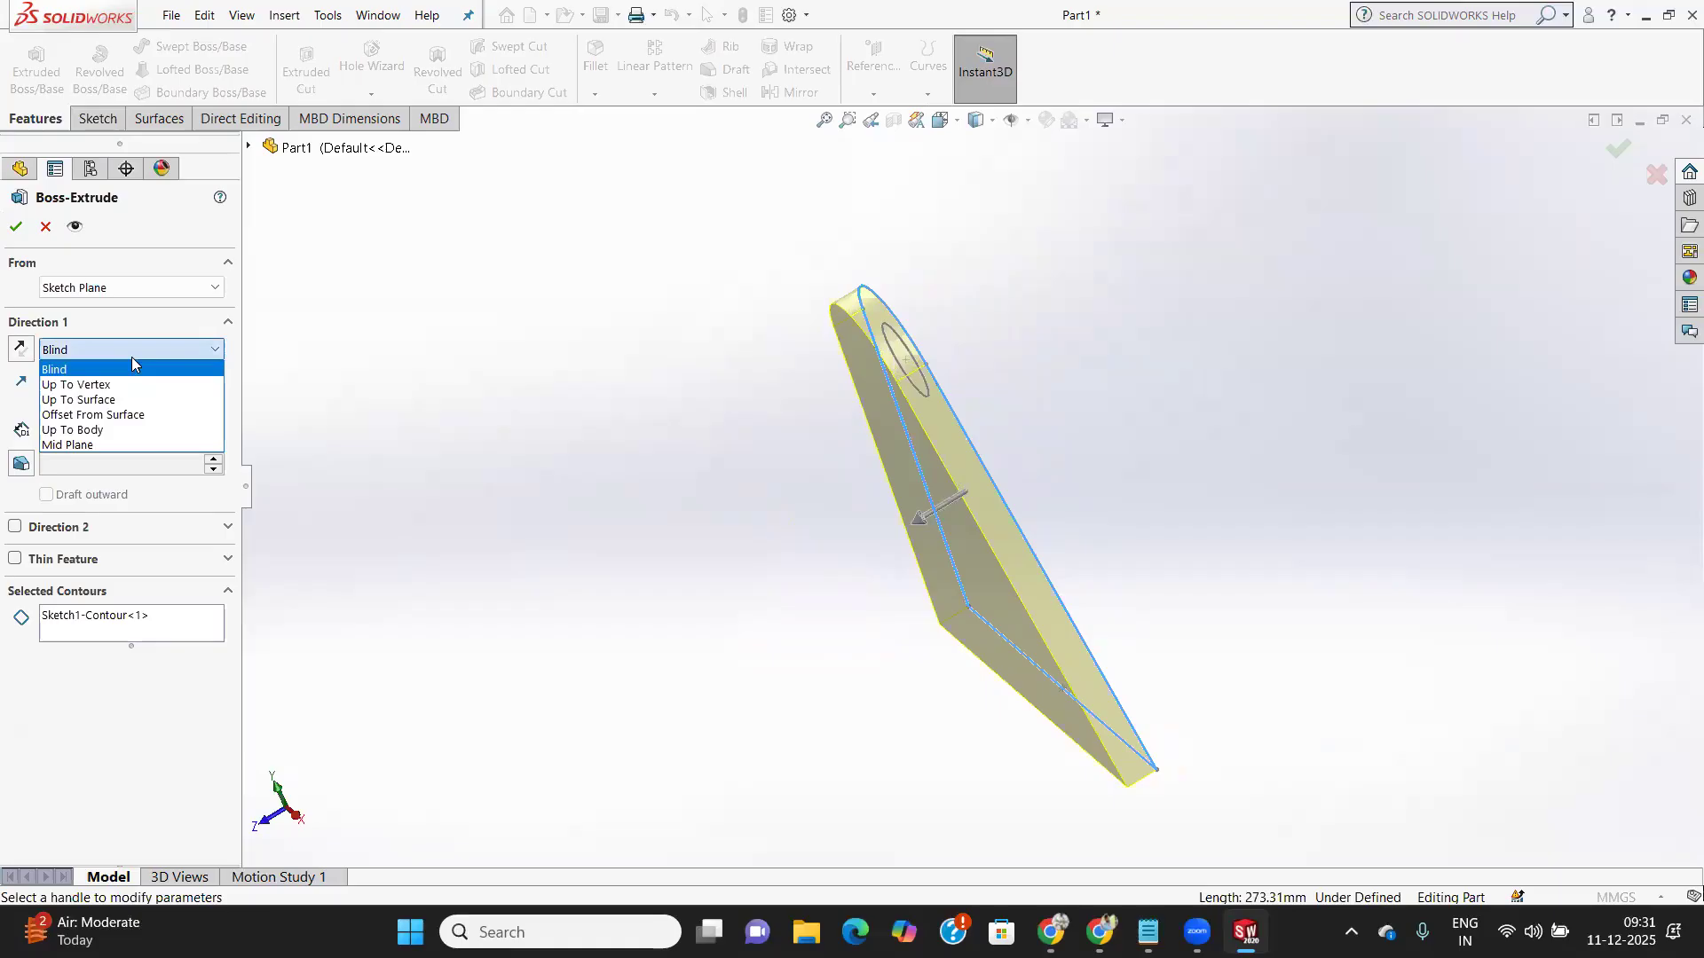
pyautogui.click(98, 446)
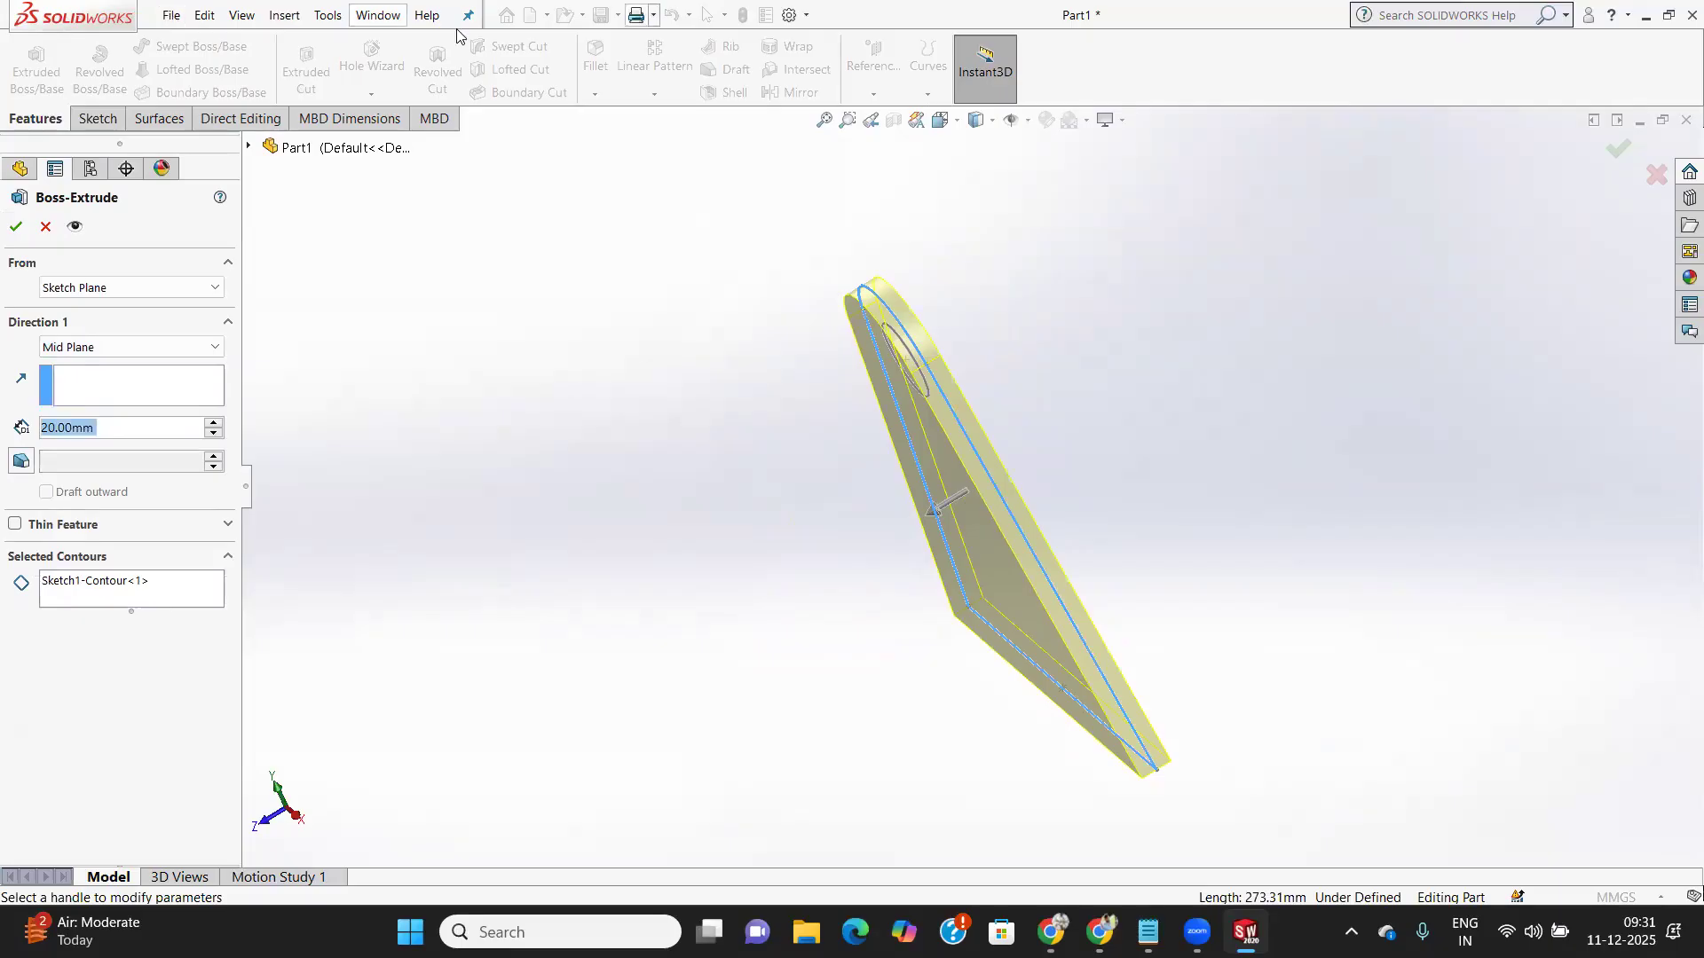
pyautogui.moveTo(861, 485); pyautogui.dragTo(981, 362, button='middle')
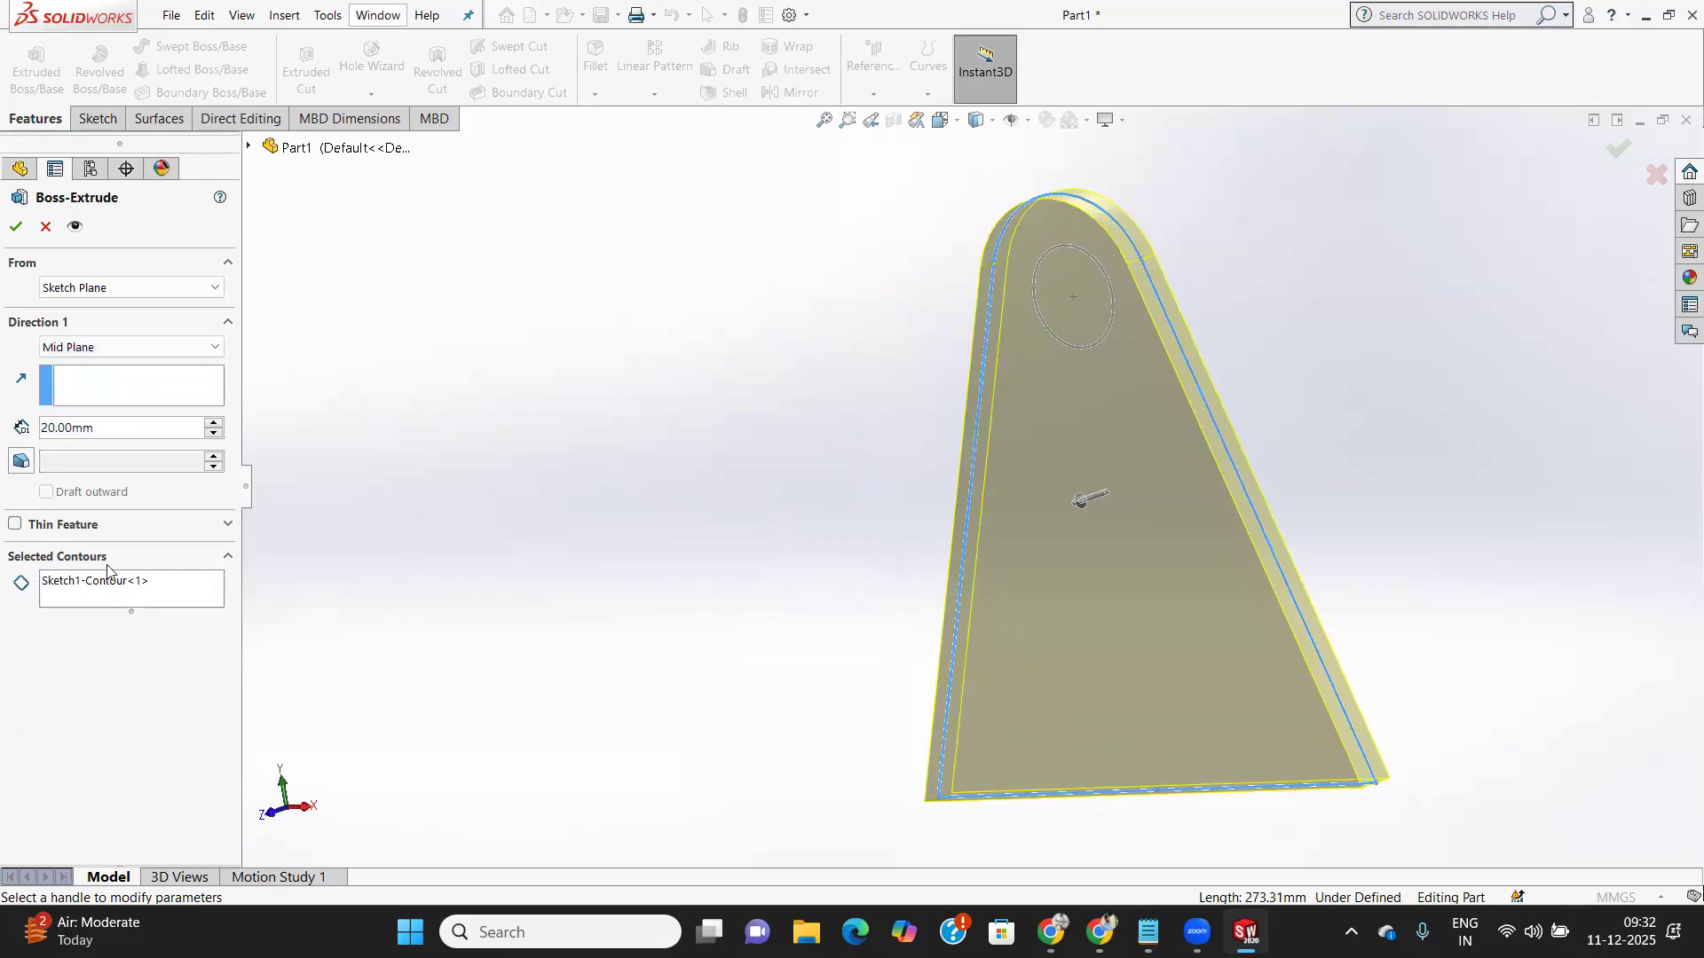
# Try a 1° draft and a 10 mm one-direction thin feature on the bracket extrusion, turning each option off again
pyautogui.click(210, 529)
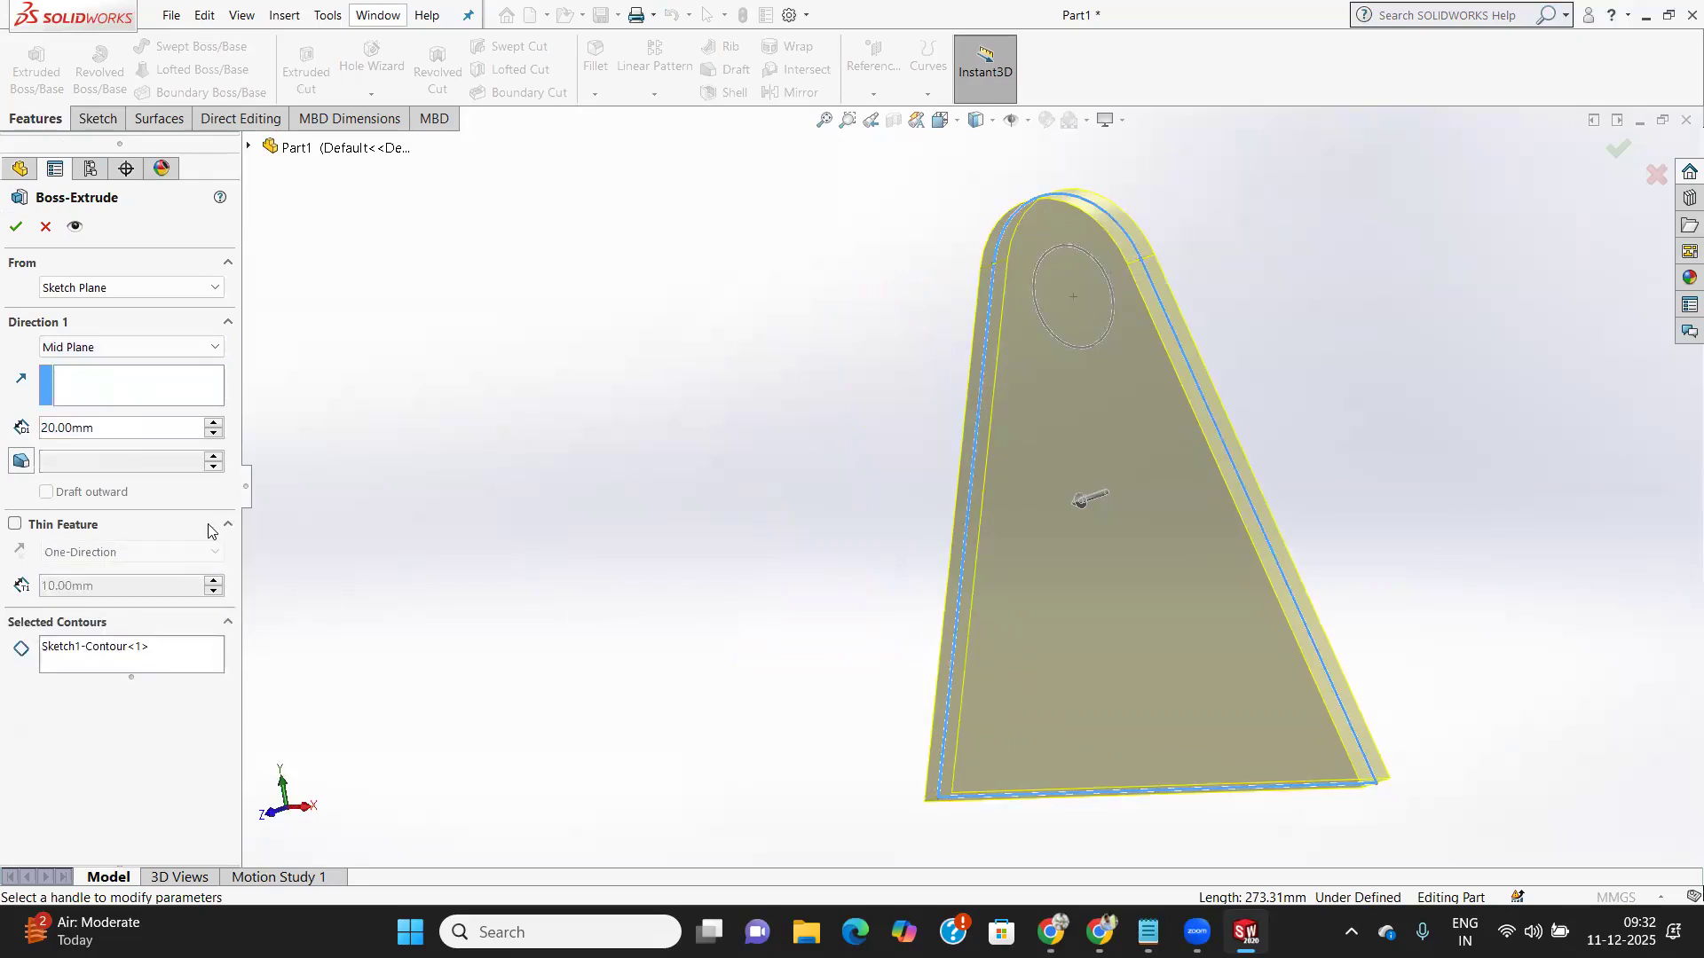
pyautogui.click(111, 665)
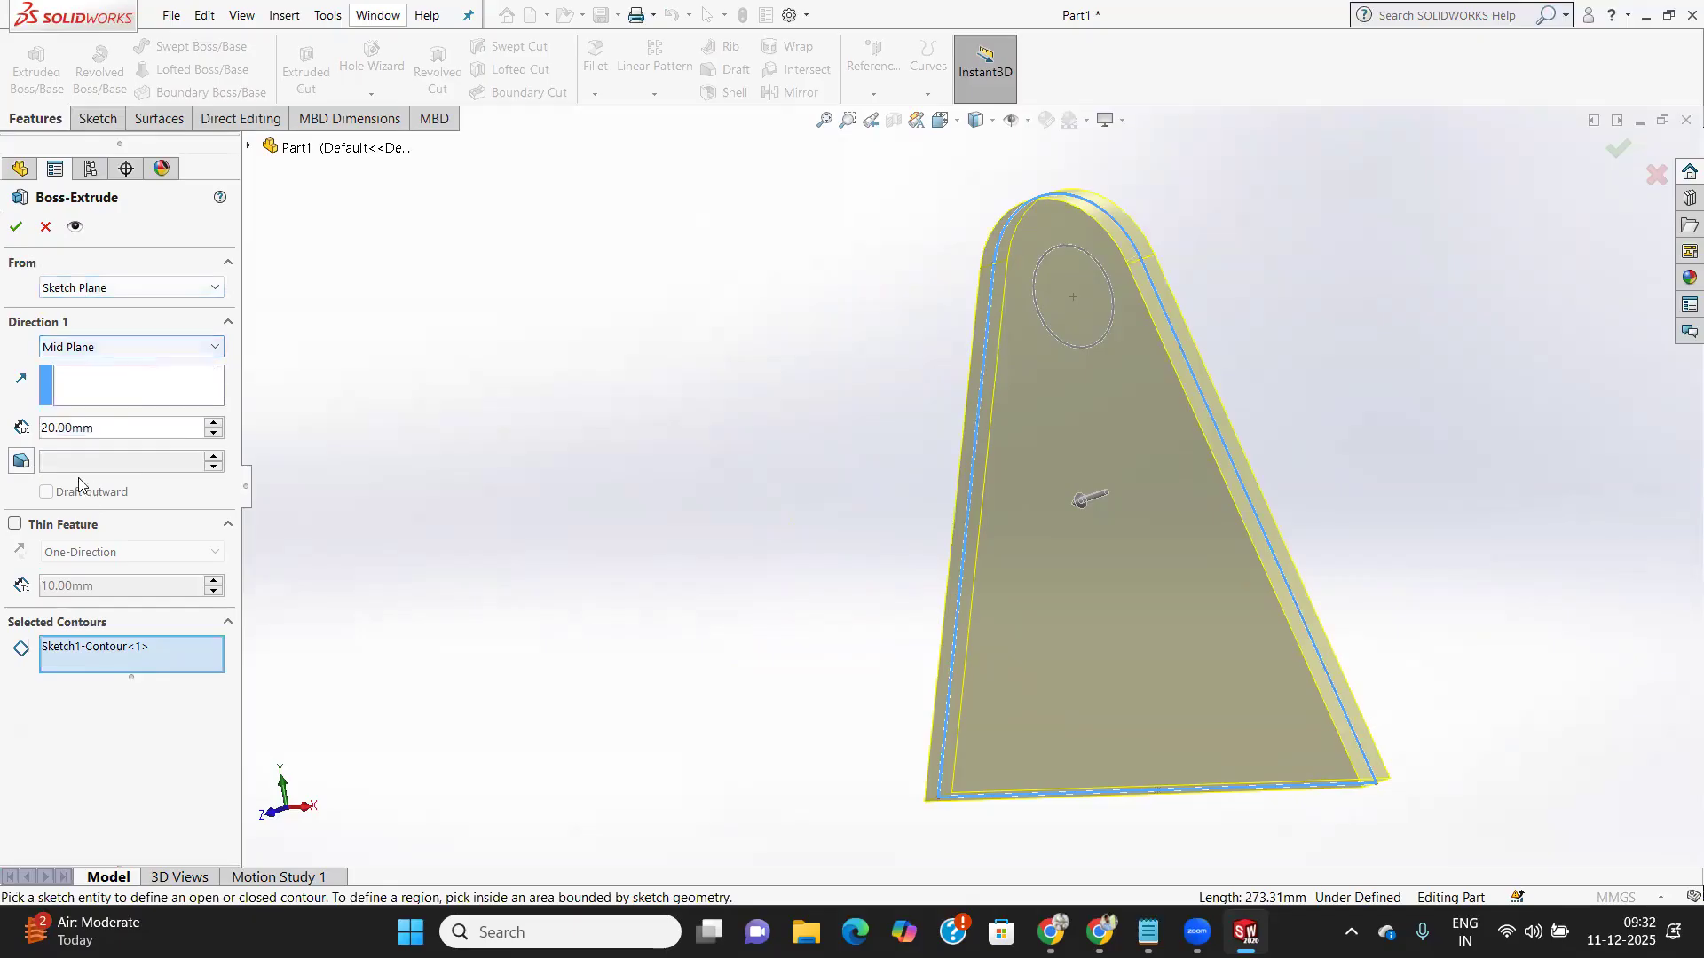
pyautogui.click(23, 461)
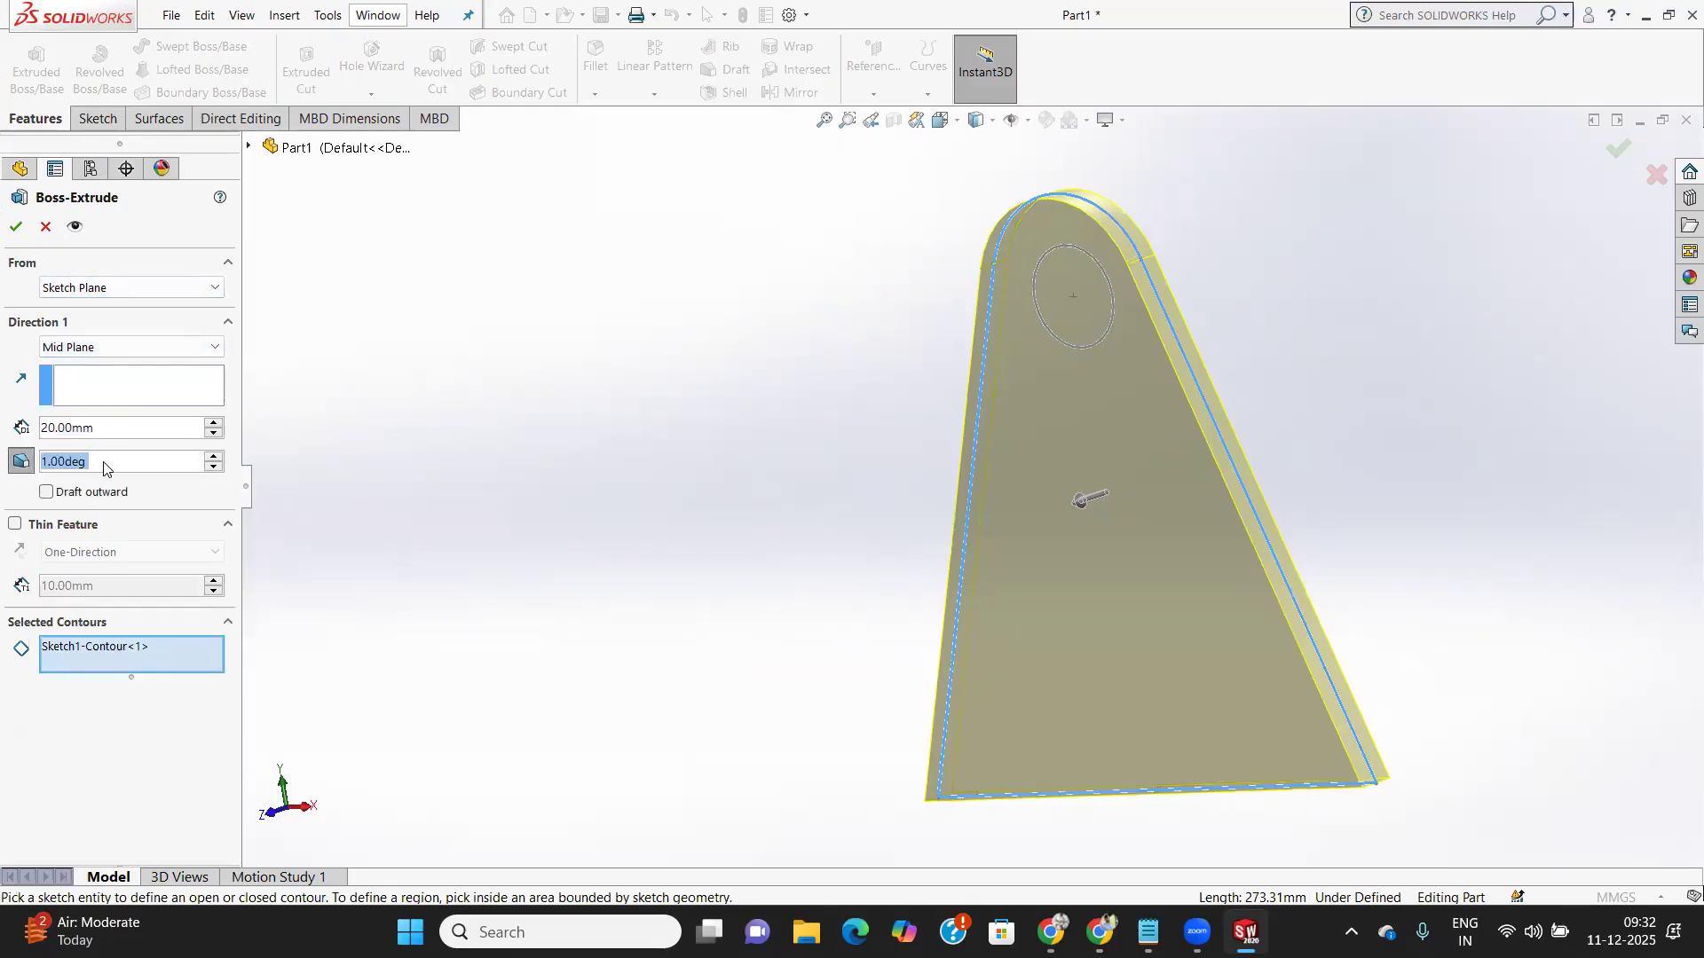
pyautogui.click(18, 461)
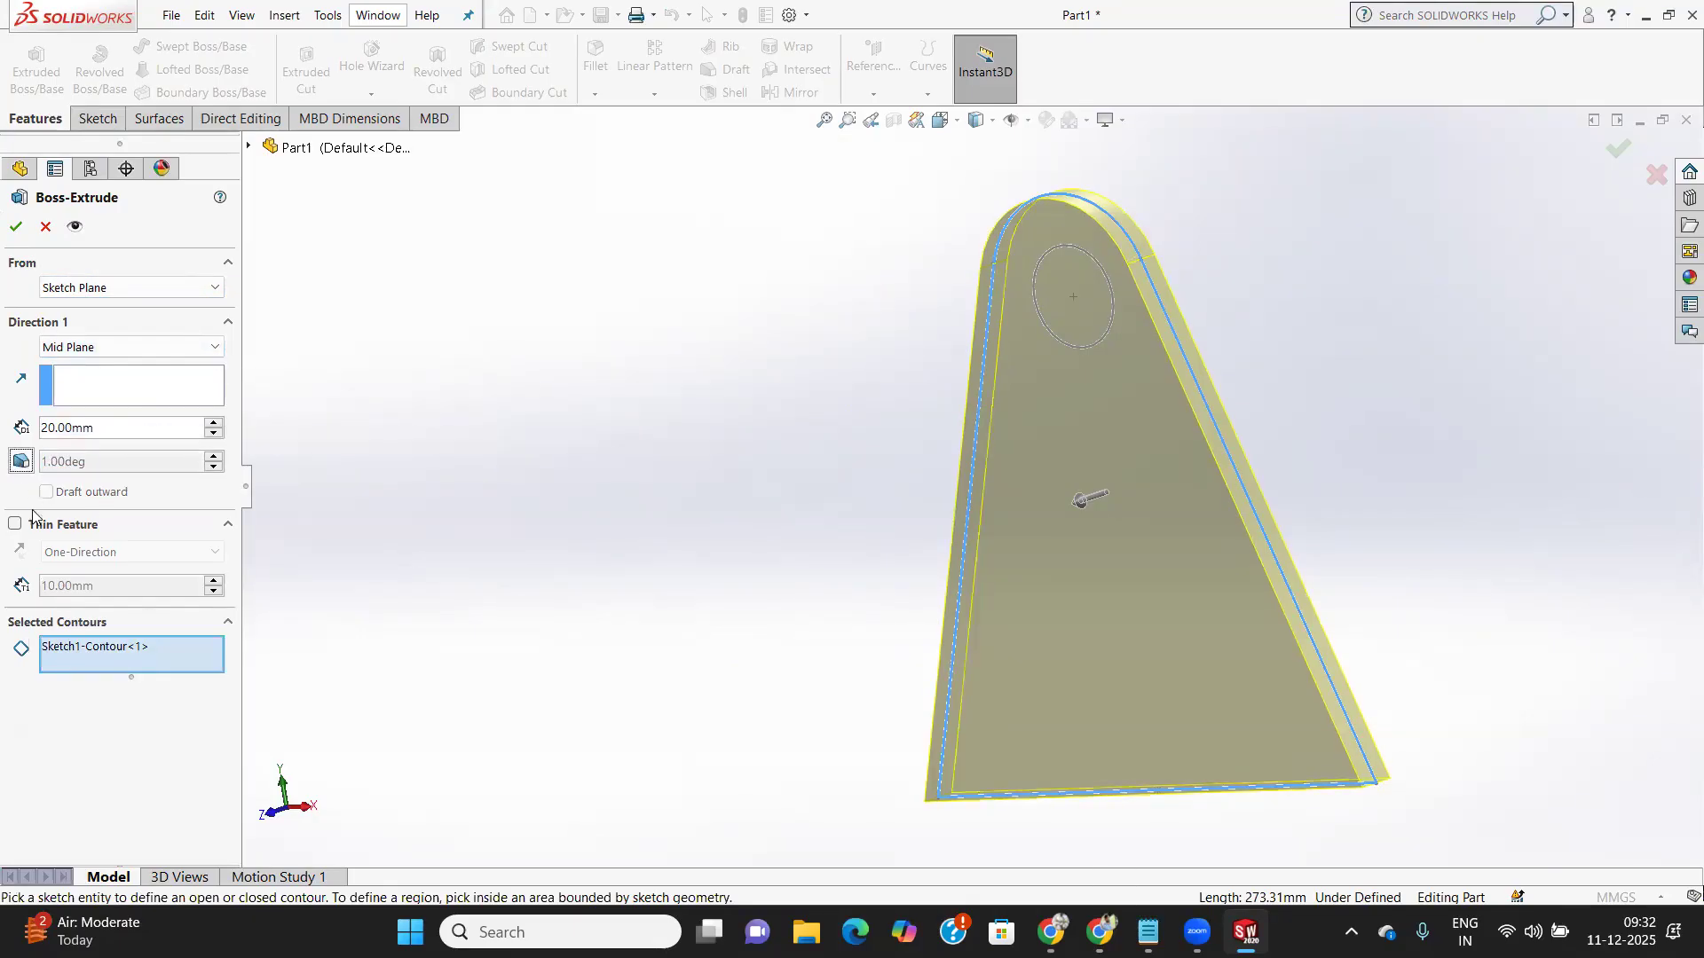
pyautogui.click(14, 524)
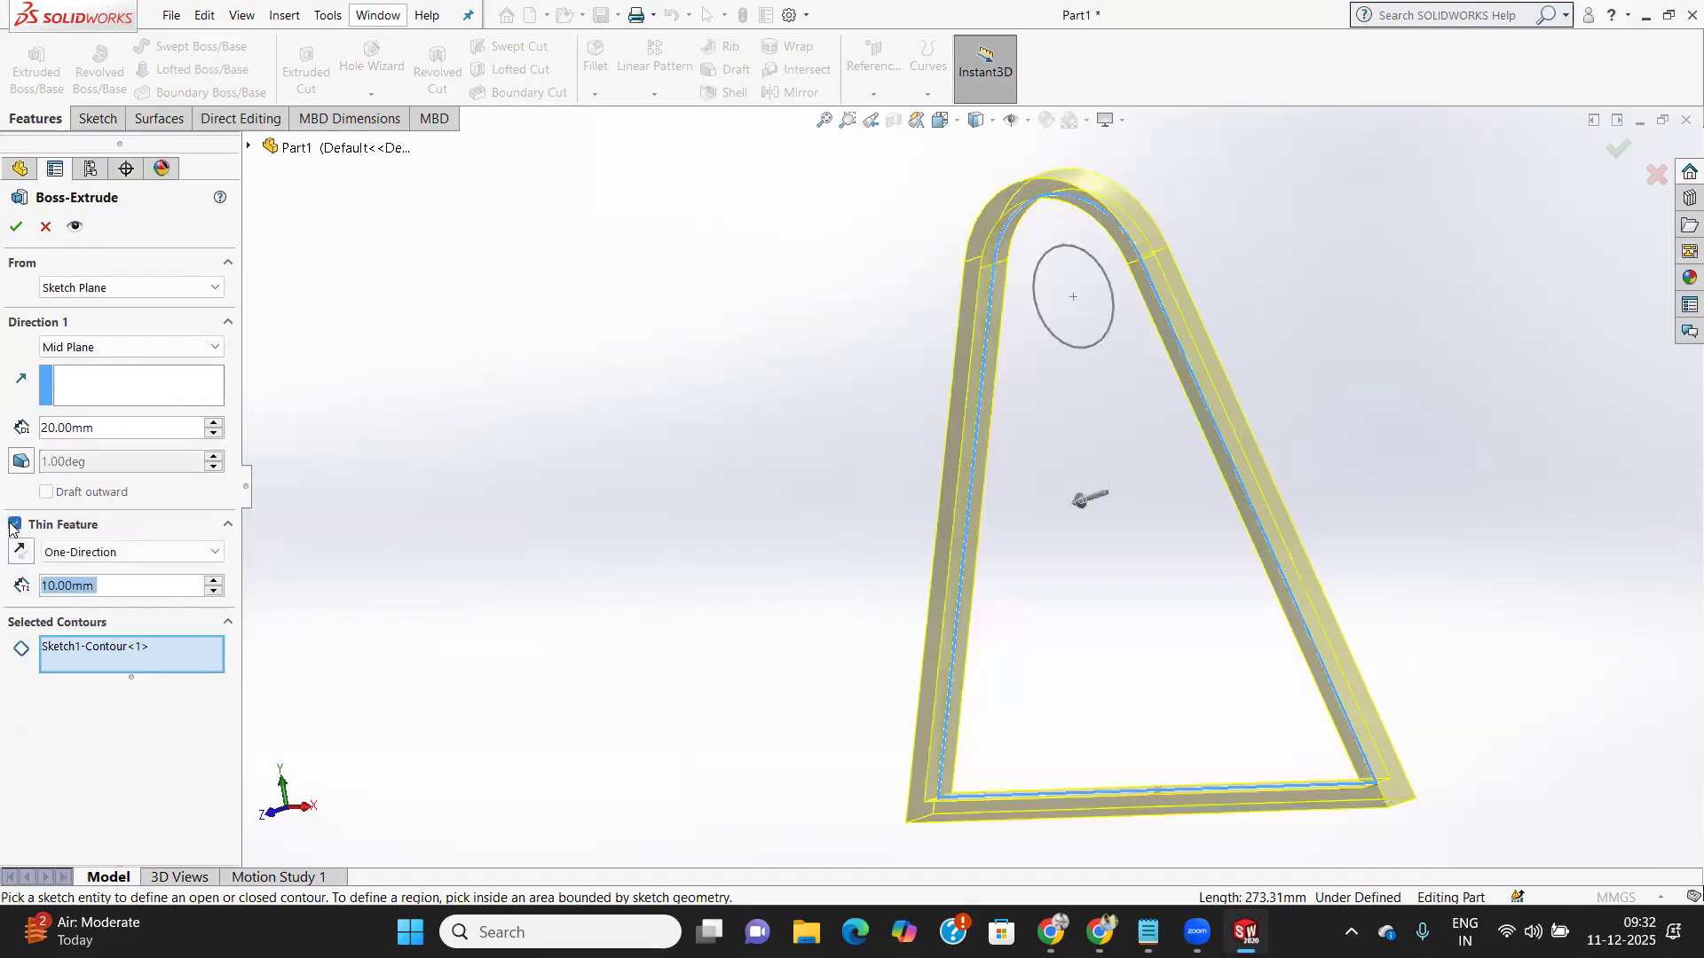
pyautogui.click(15, 524)
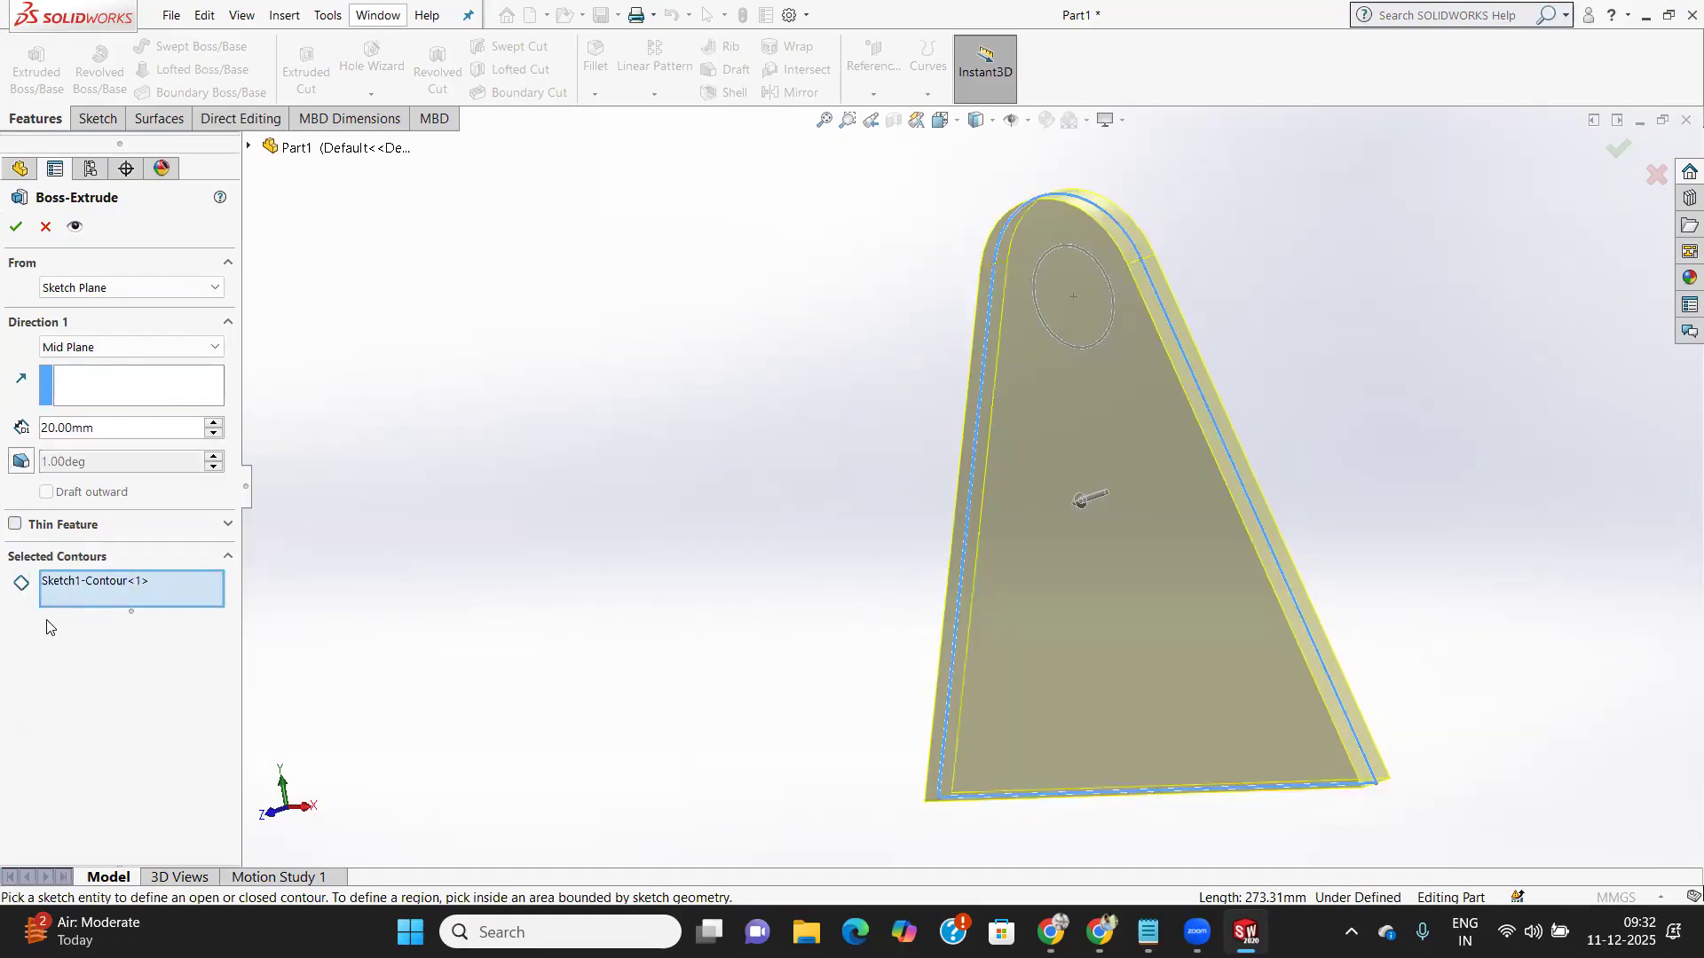
# Add the circular hole region to the selected contours and extrude the tapered plate 20 mm with the Mid Plane end condition
pyautogui.click(130, 591)
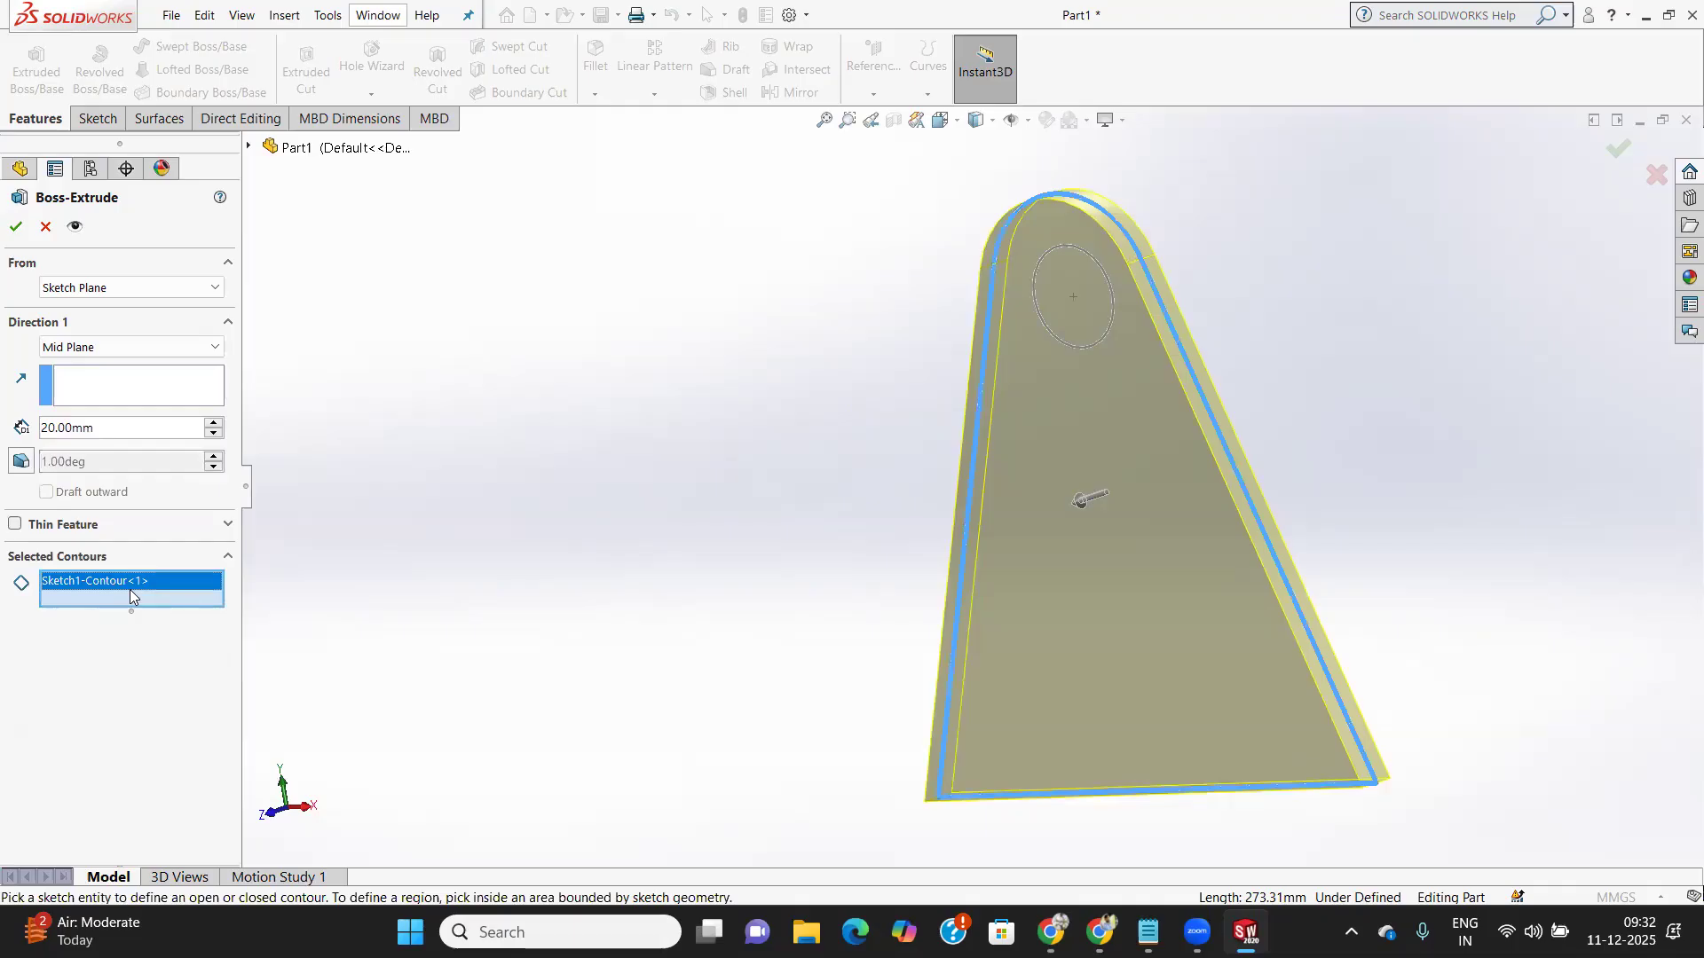
pyautogui.click(1090, 333)
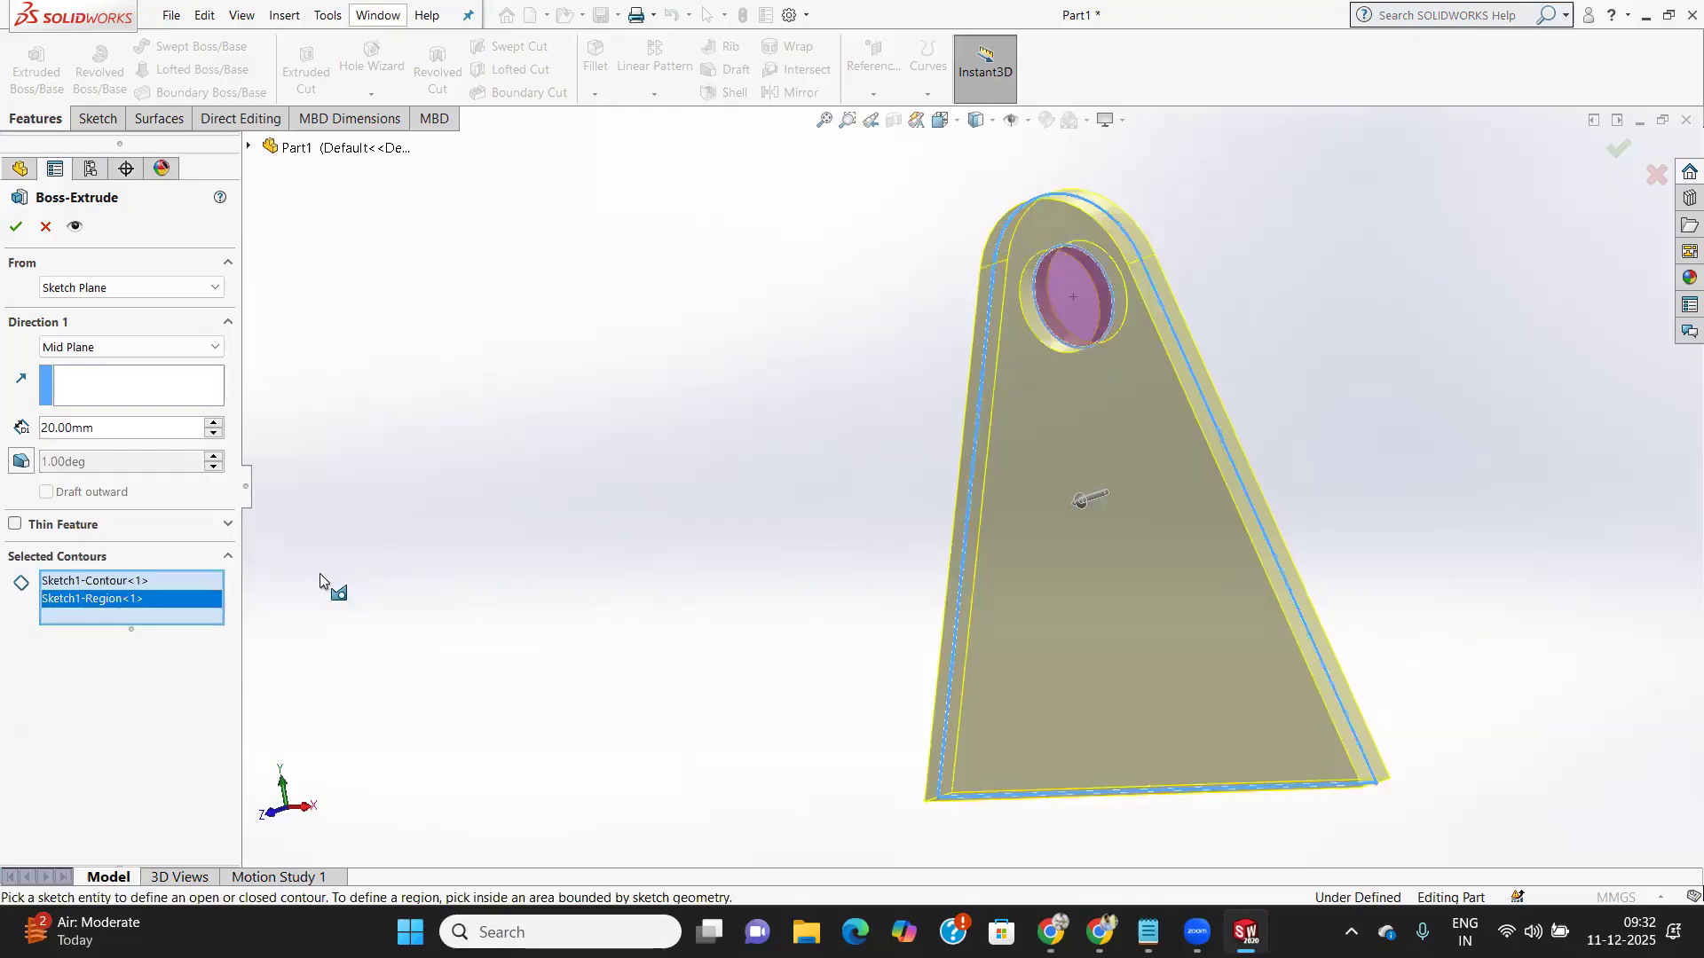
pyautogui.moveTo(973, 456); pyautogui.dragTo(872, 563, button='middle')
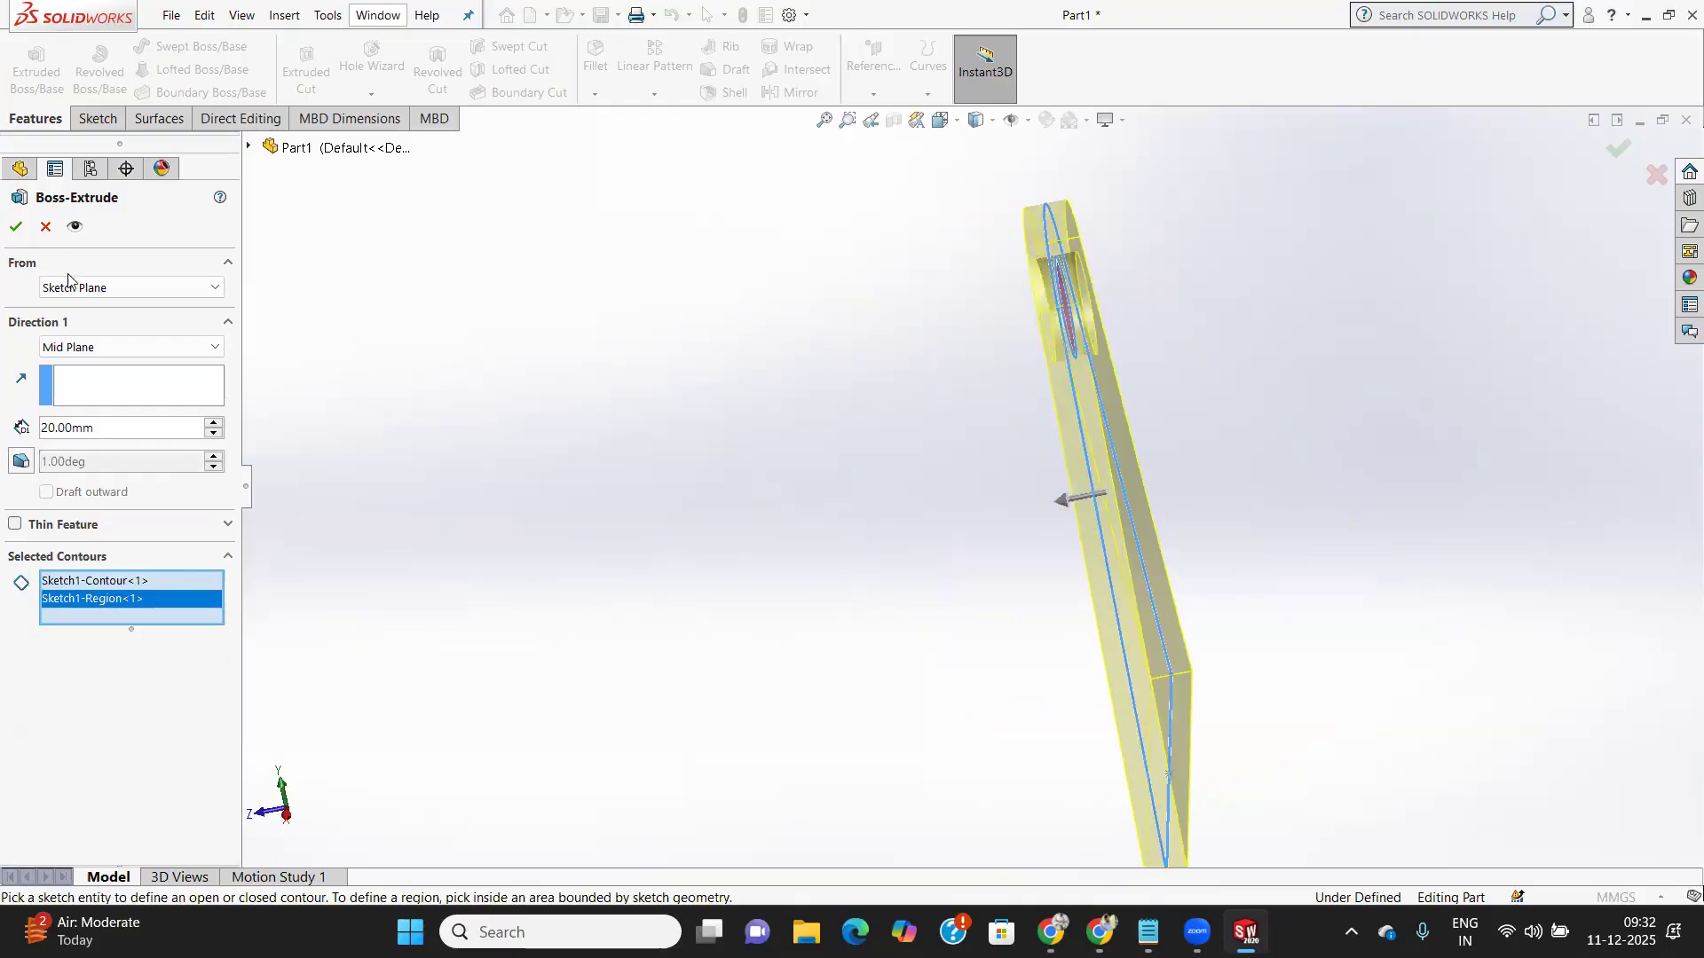
pyautogui.click(16, 225)
pyautogui.moveTo(1056, 444); pyautogui.dragTo(1121, 458, button='middle')
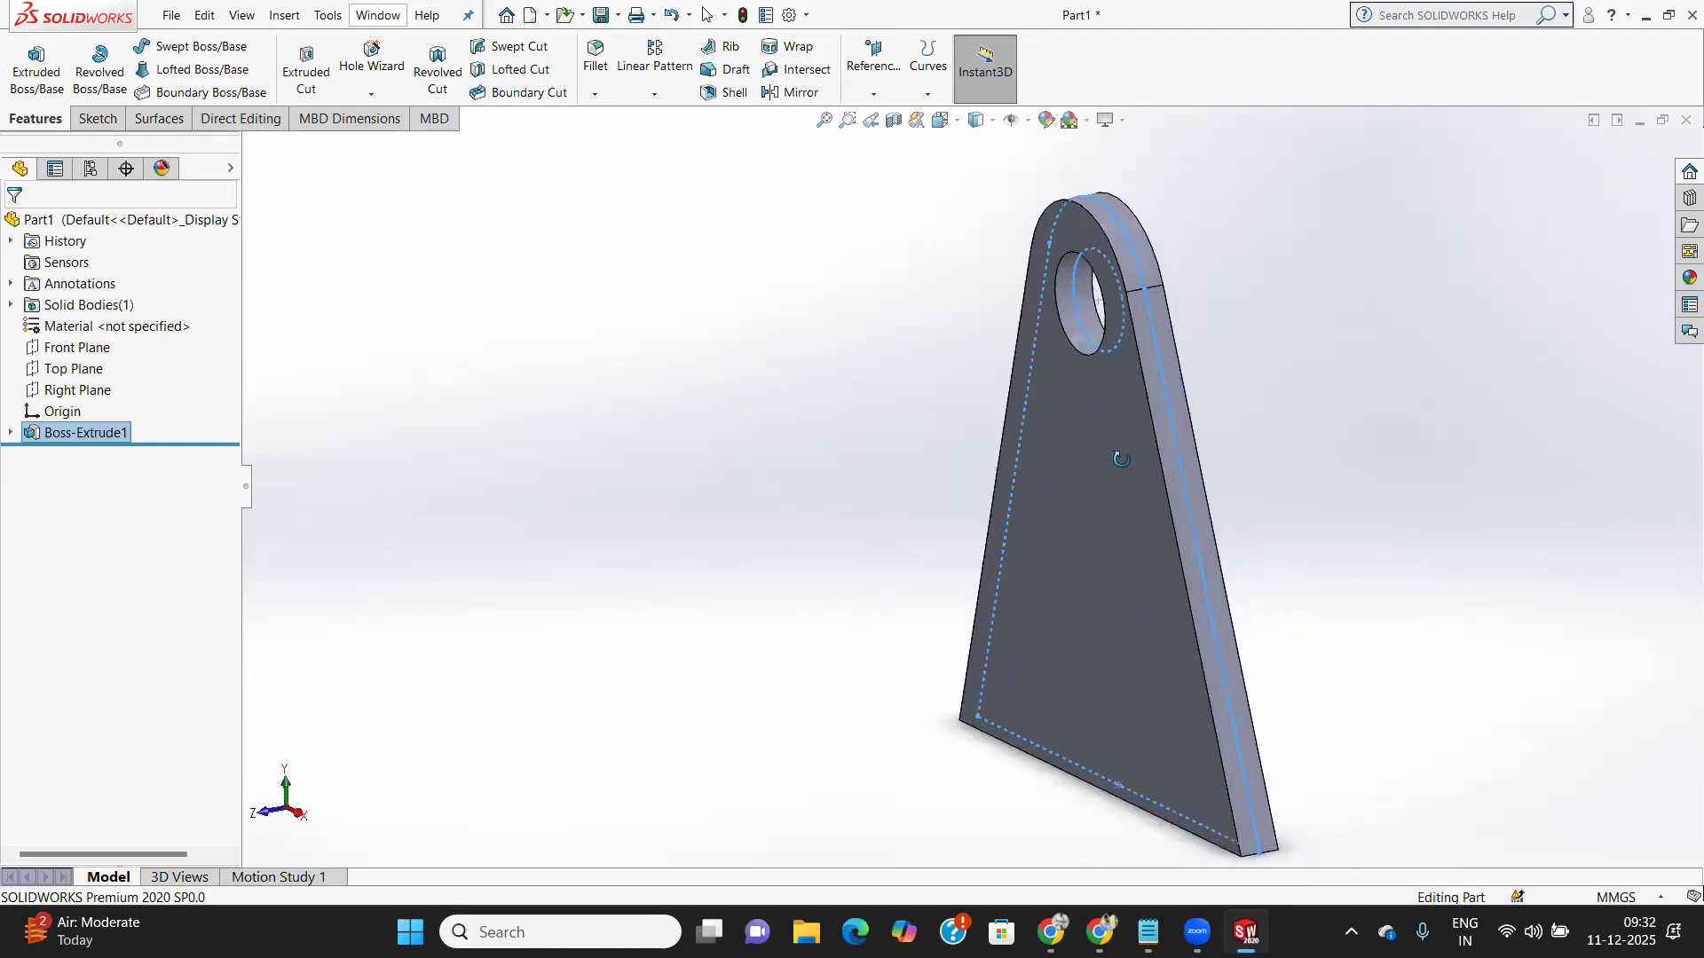
pyautogui.scroll(-3, 1198, 426)
pyautogui.scroll(4, 1194, 426)
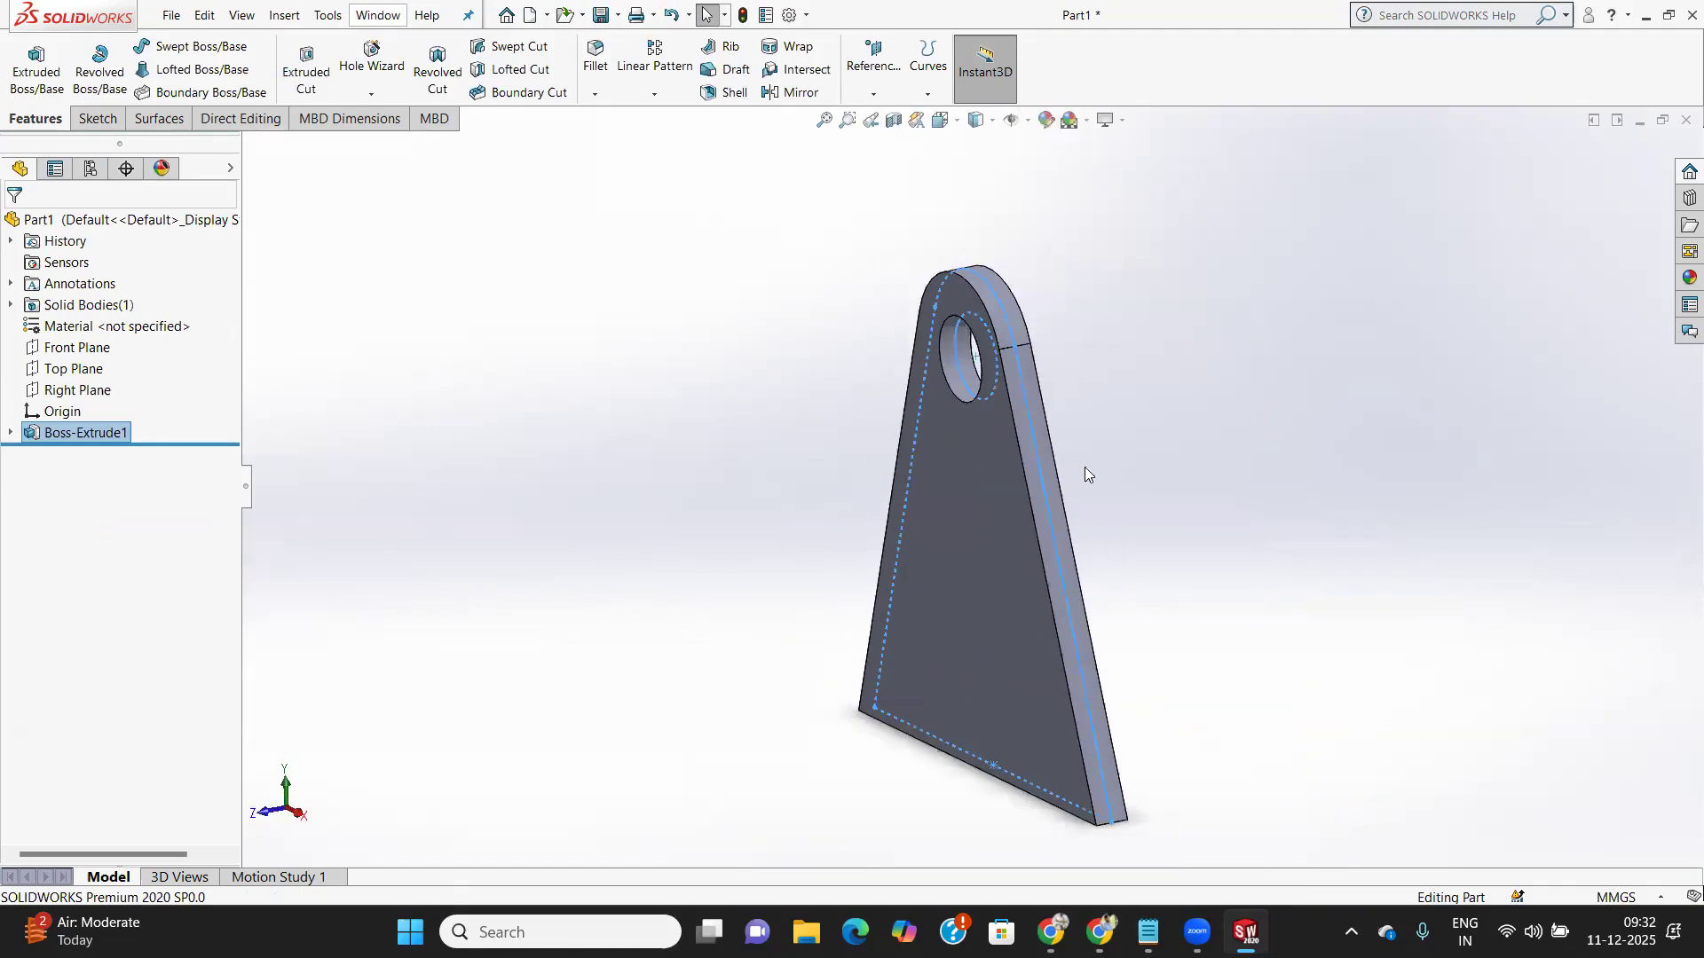
pyautogui.moveTo(1084, 467); pyautogui.dragTo(1053, 471, button='middle')
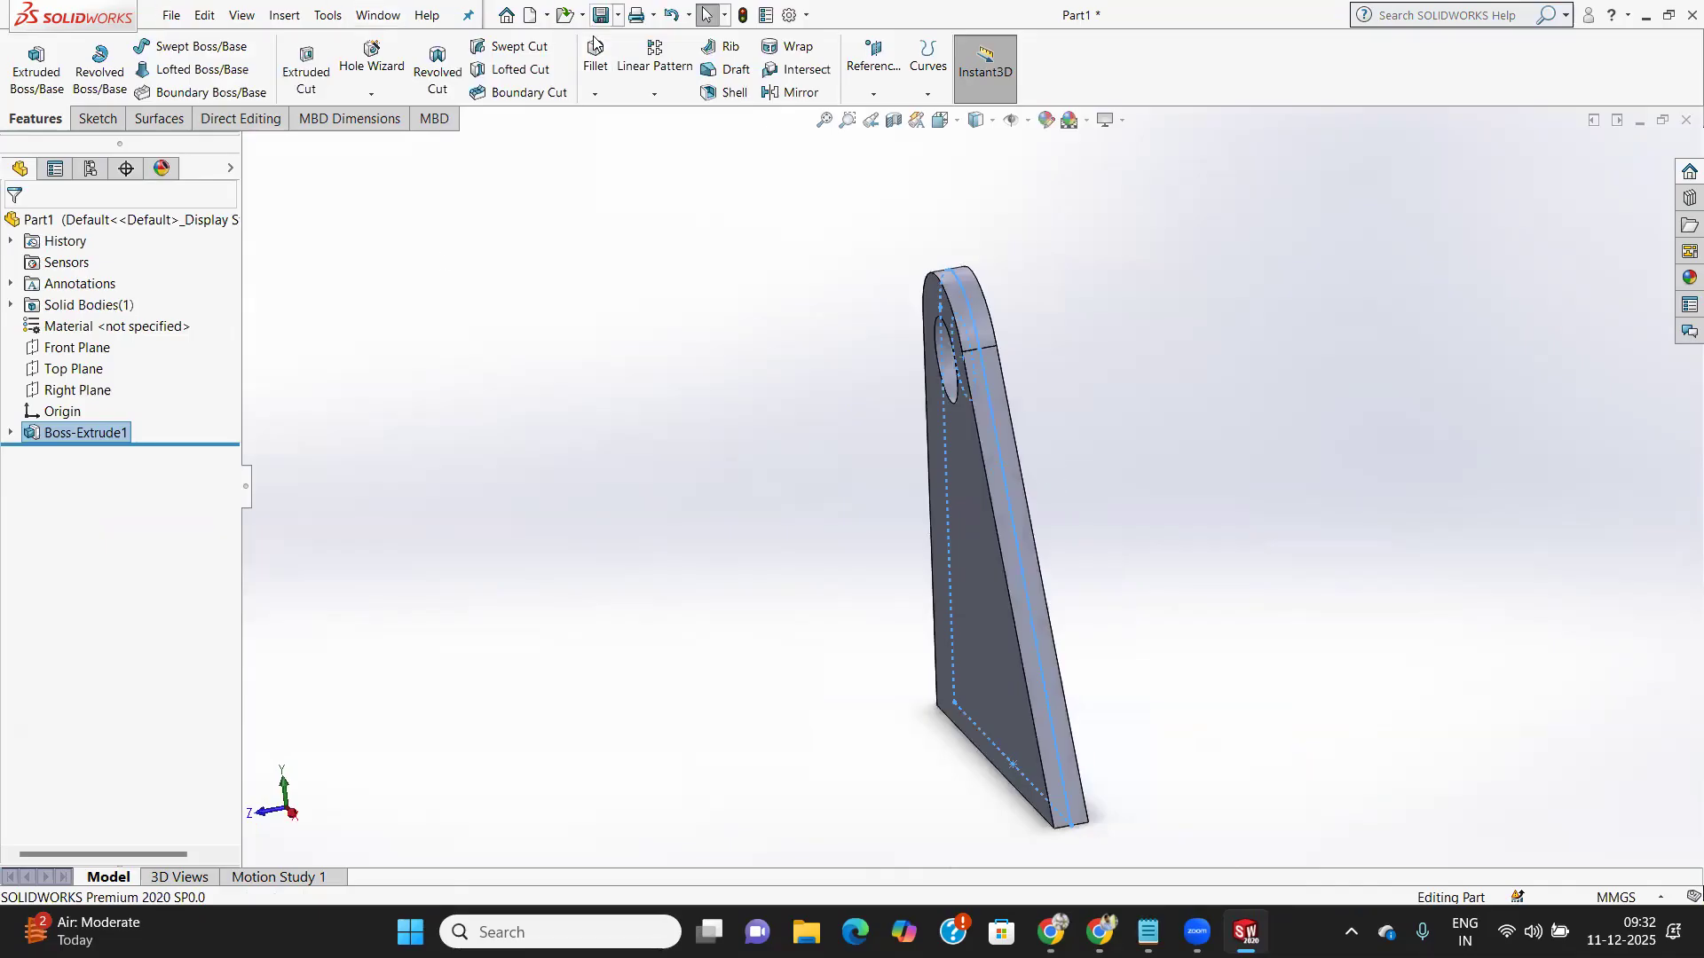
# Save the part as P1 in the Solidworks folder, replacing the existing file
pyautogui.hotkey('ctrl', 's')
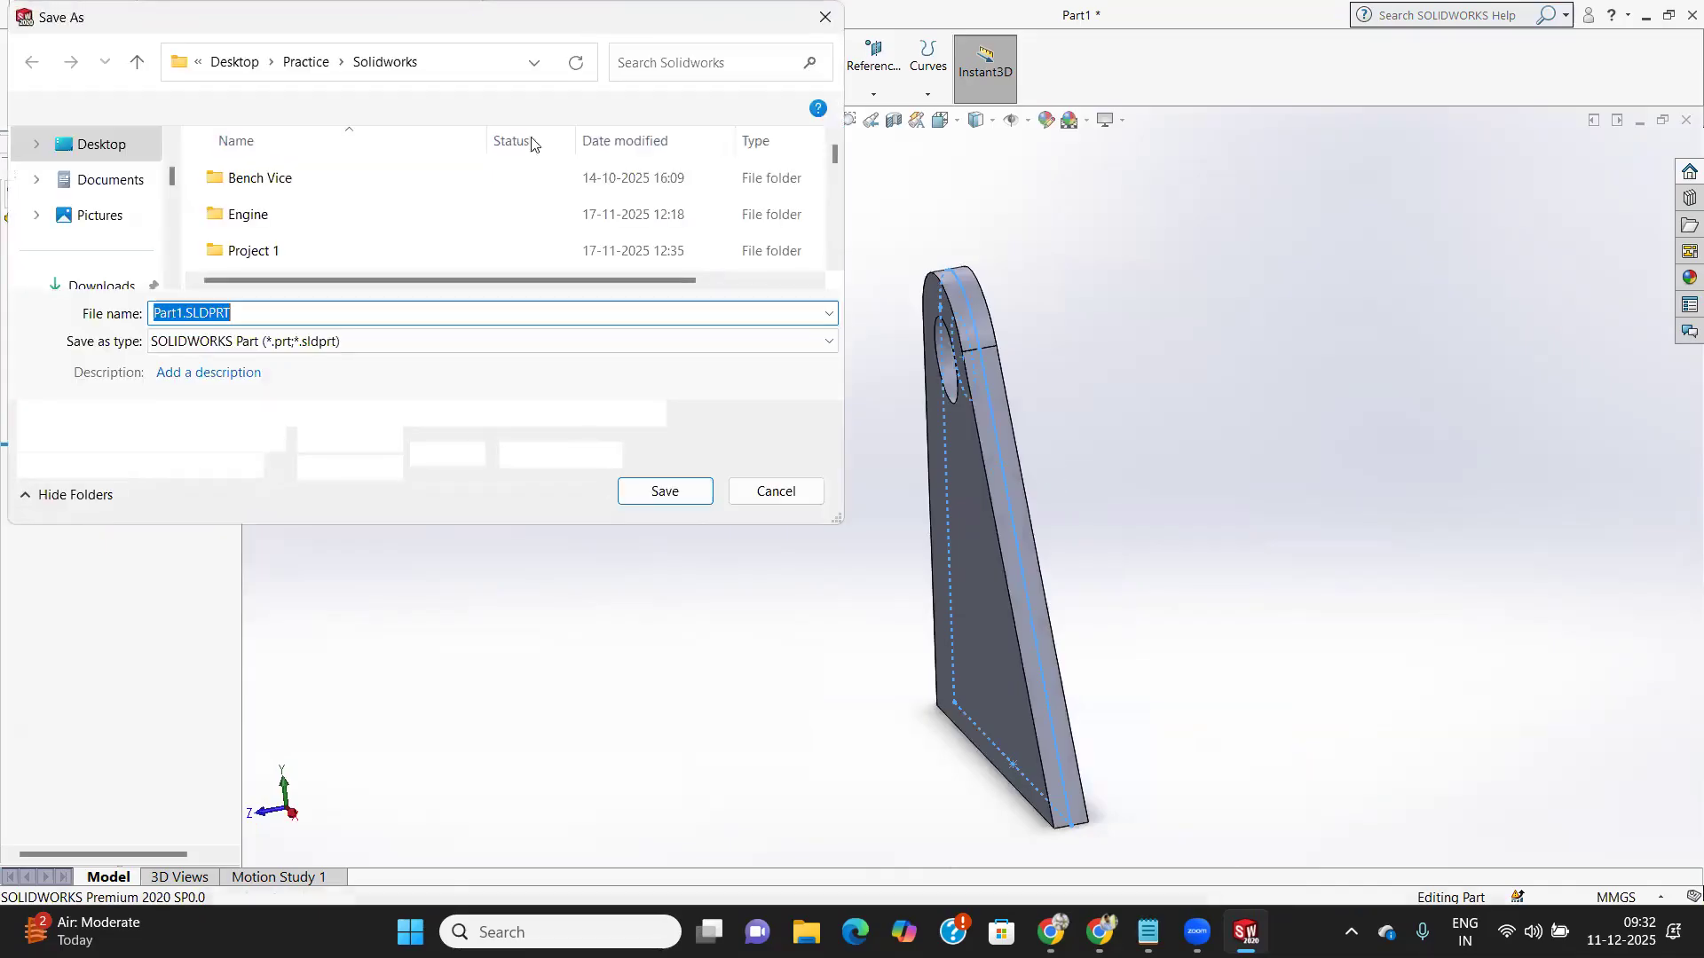
pyautogui.write('P')
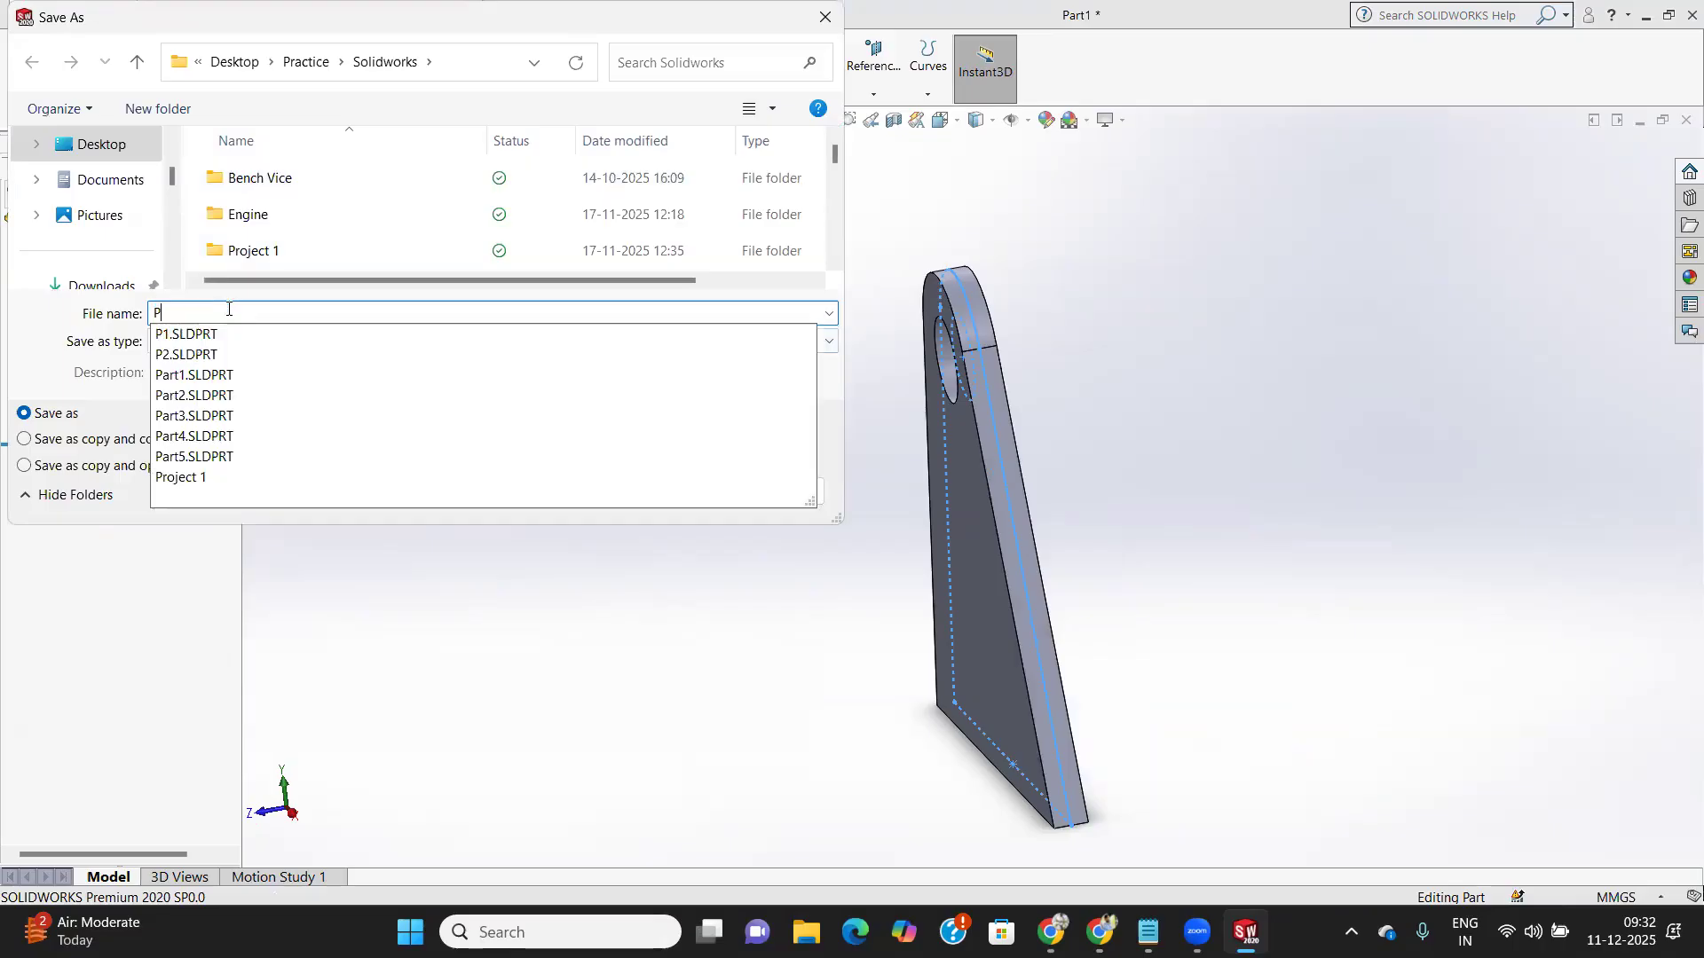
pyautogui.write('1')
pyautogui.press('Return')
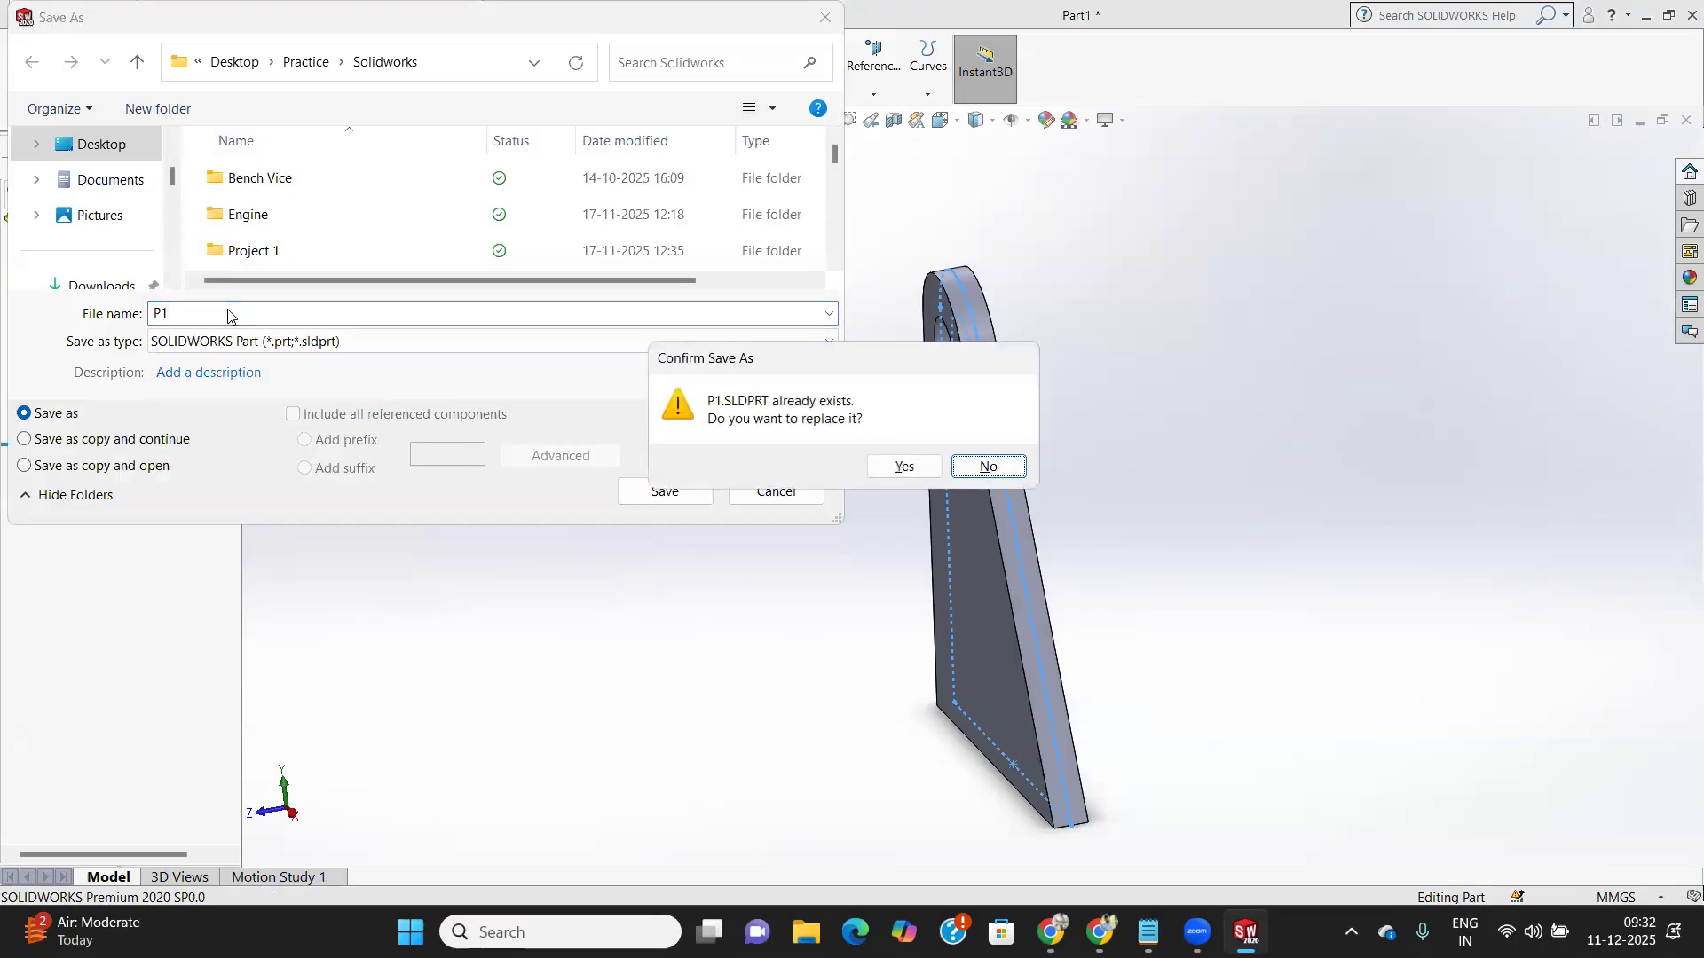
pyautogui.click(903, 468)
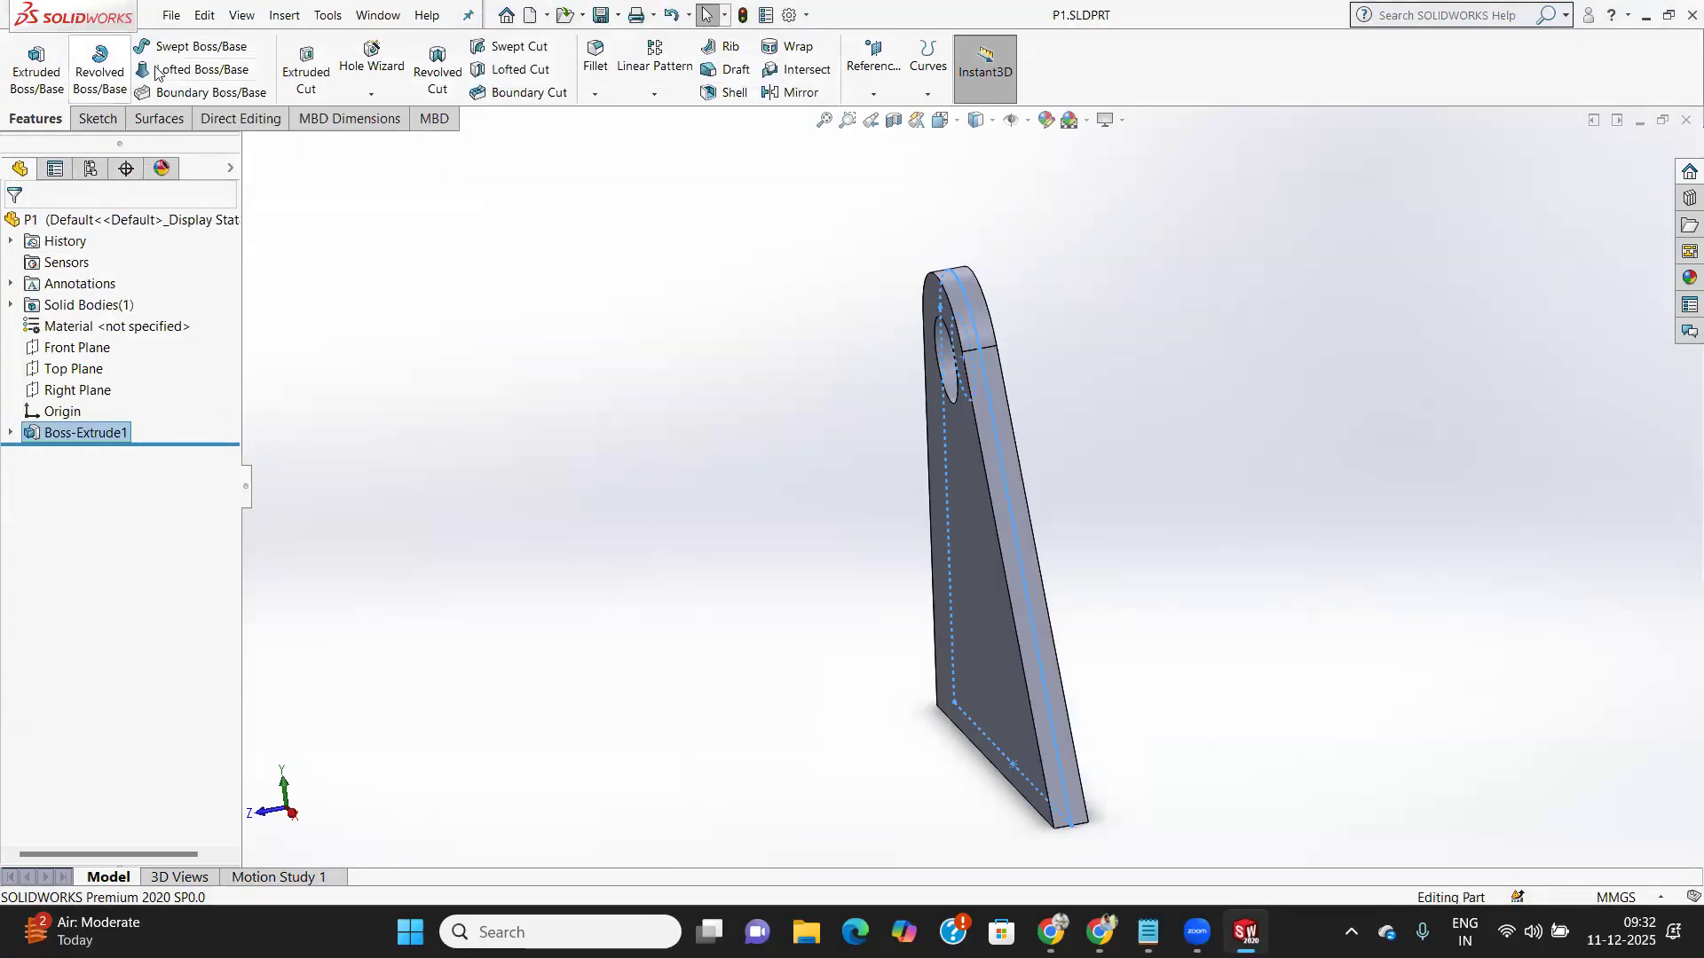
# Create a new document from the Part template
pyautogui.click(169, 17)
pyautogui.click(204, 15)
pyautogui.moveTo(171, 15)
pyautogui.click(197, 41)
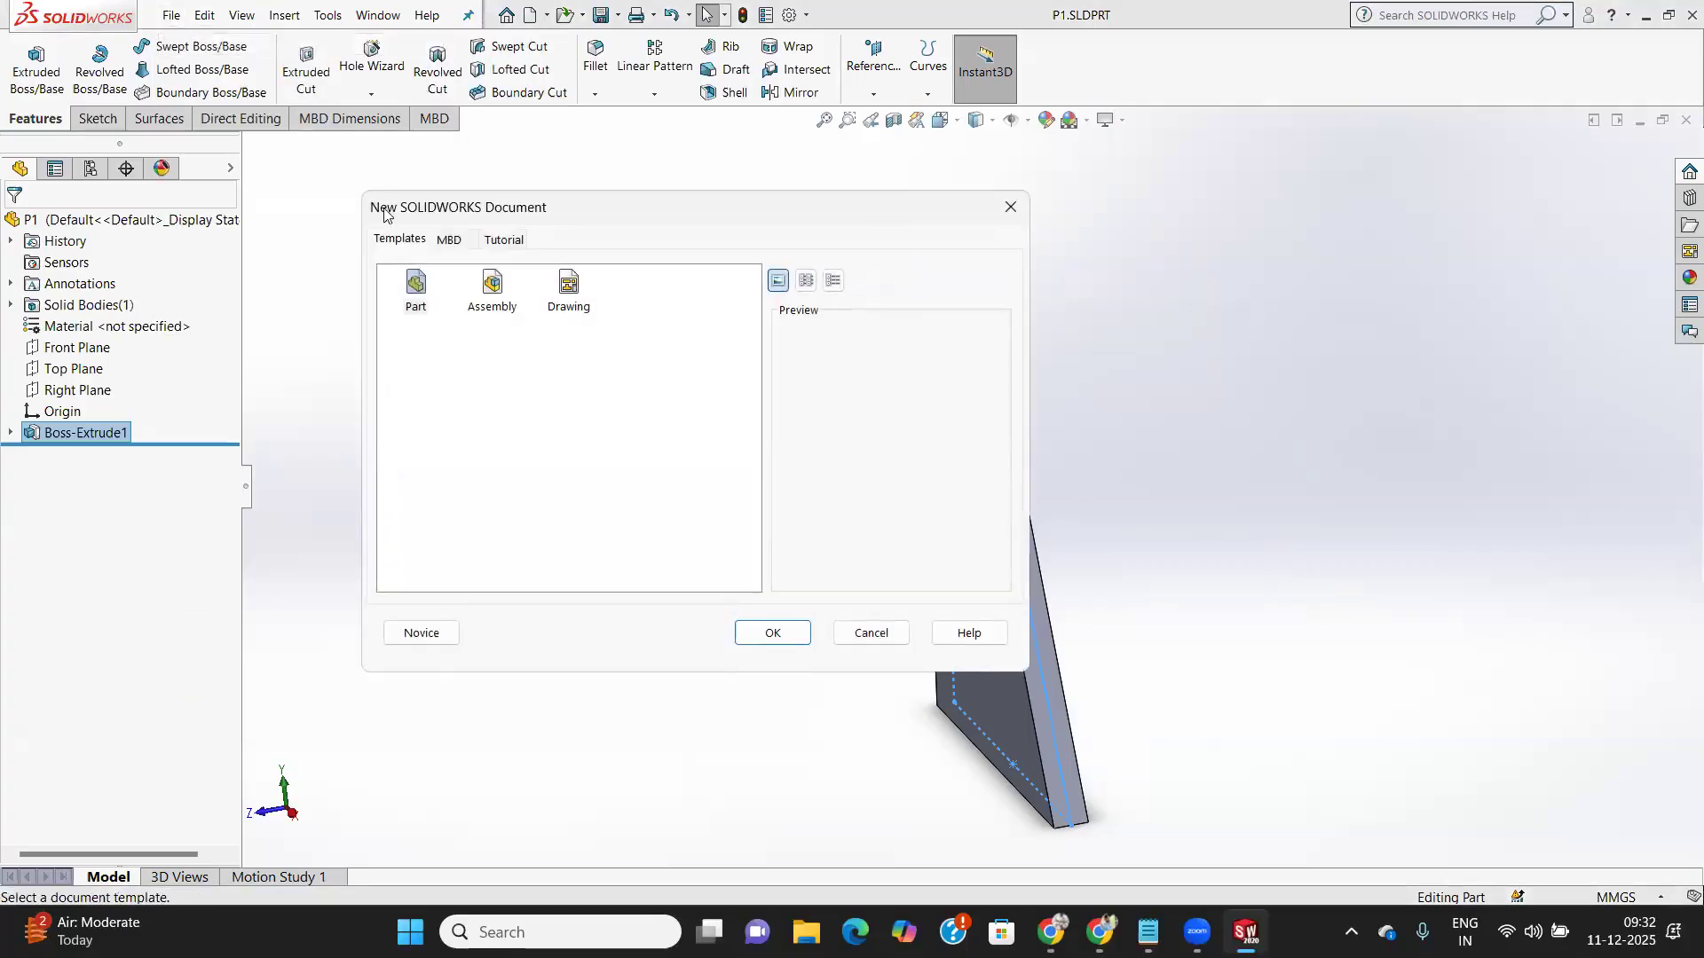
pyautogui.click(772, 632)
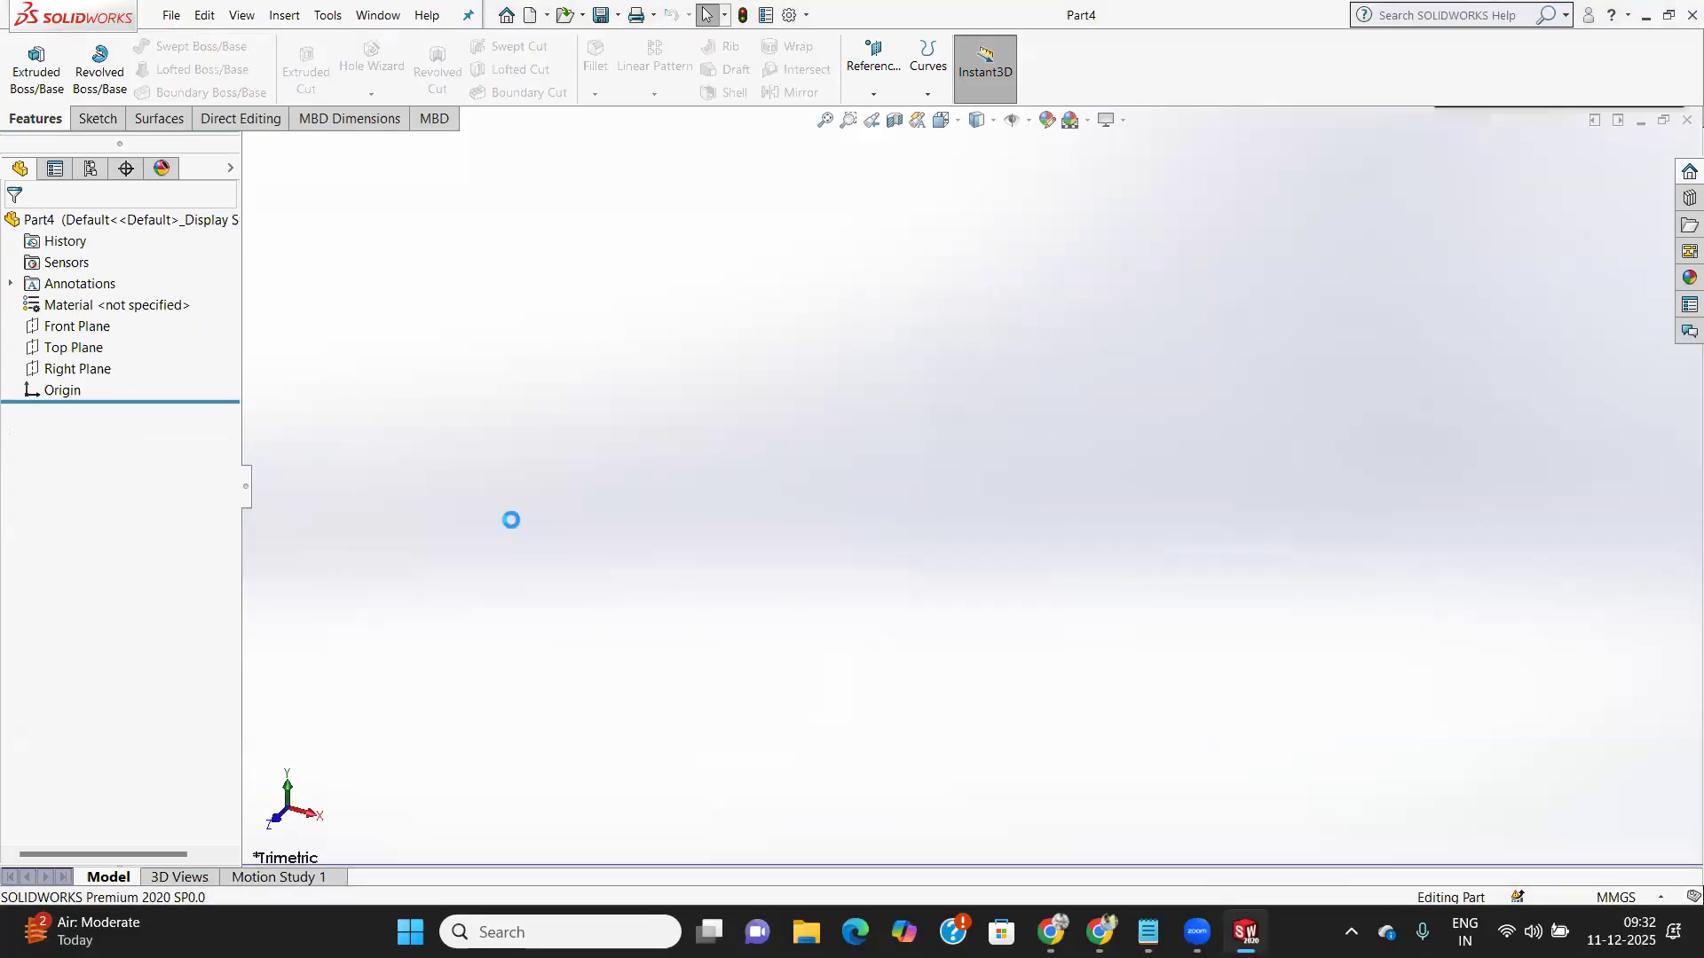
# Turn on the display of the Front, Top and Right planes in the empty part
pyautogui.click(92, 119)
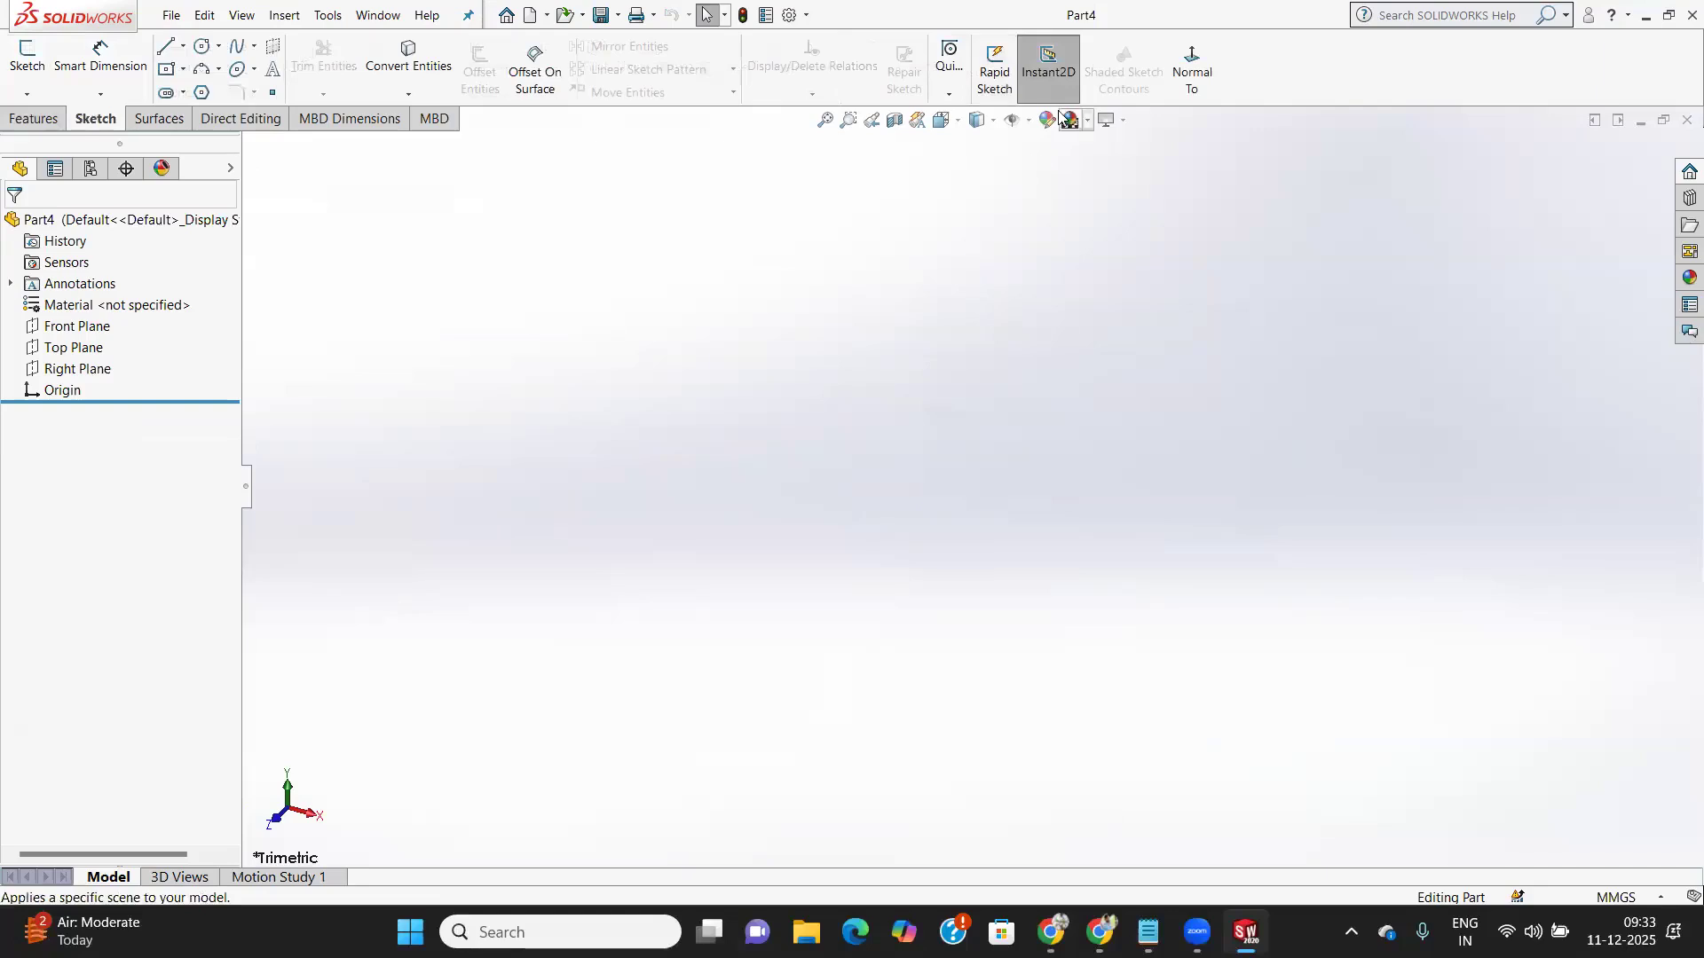
pyautogui.click(1029, 121)
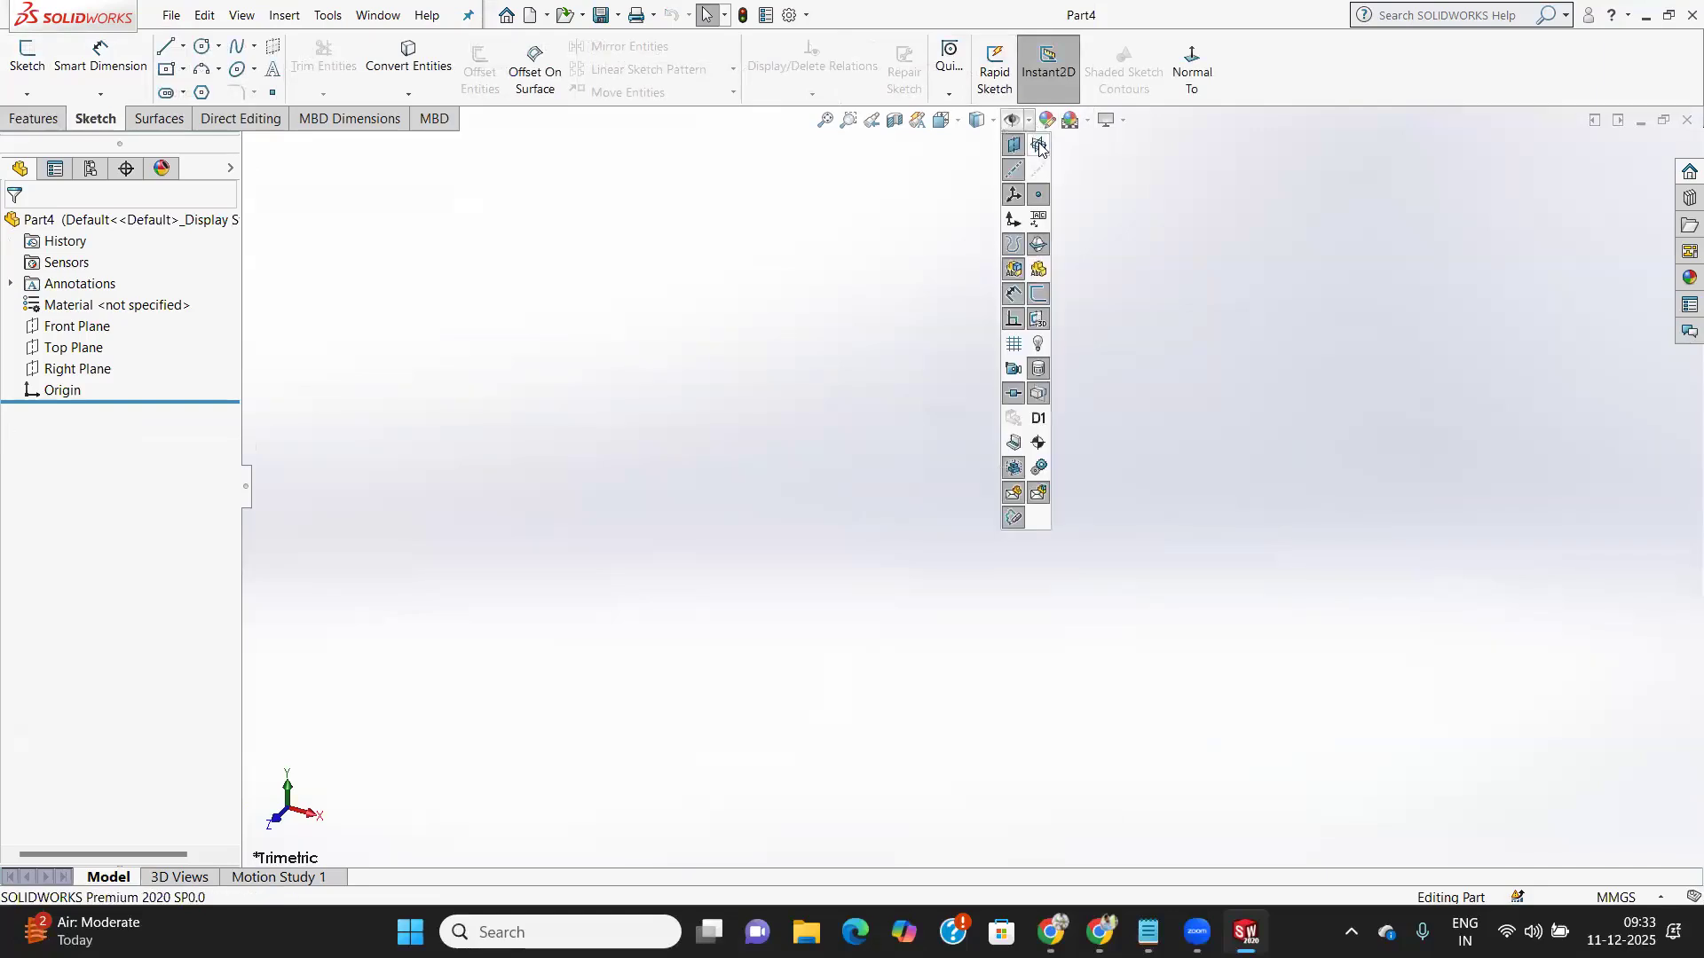
pyautogui.click(1039, 146)
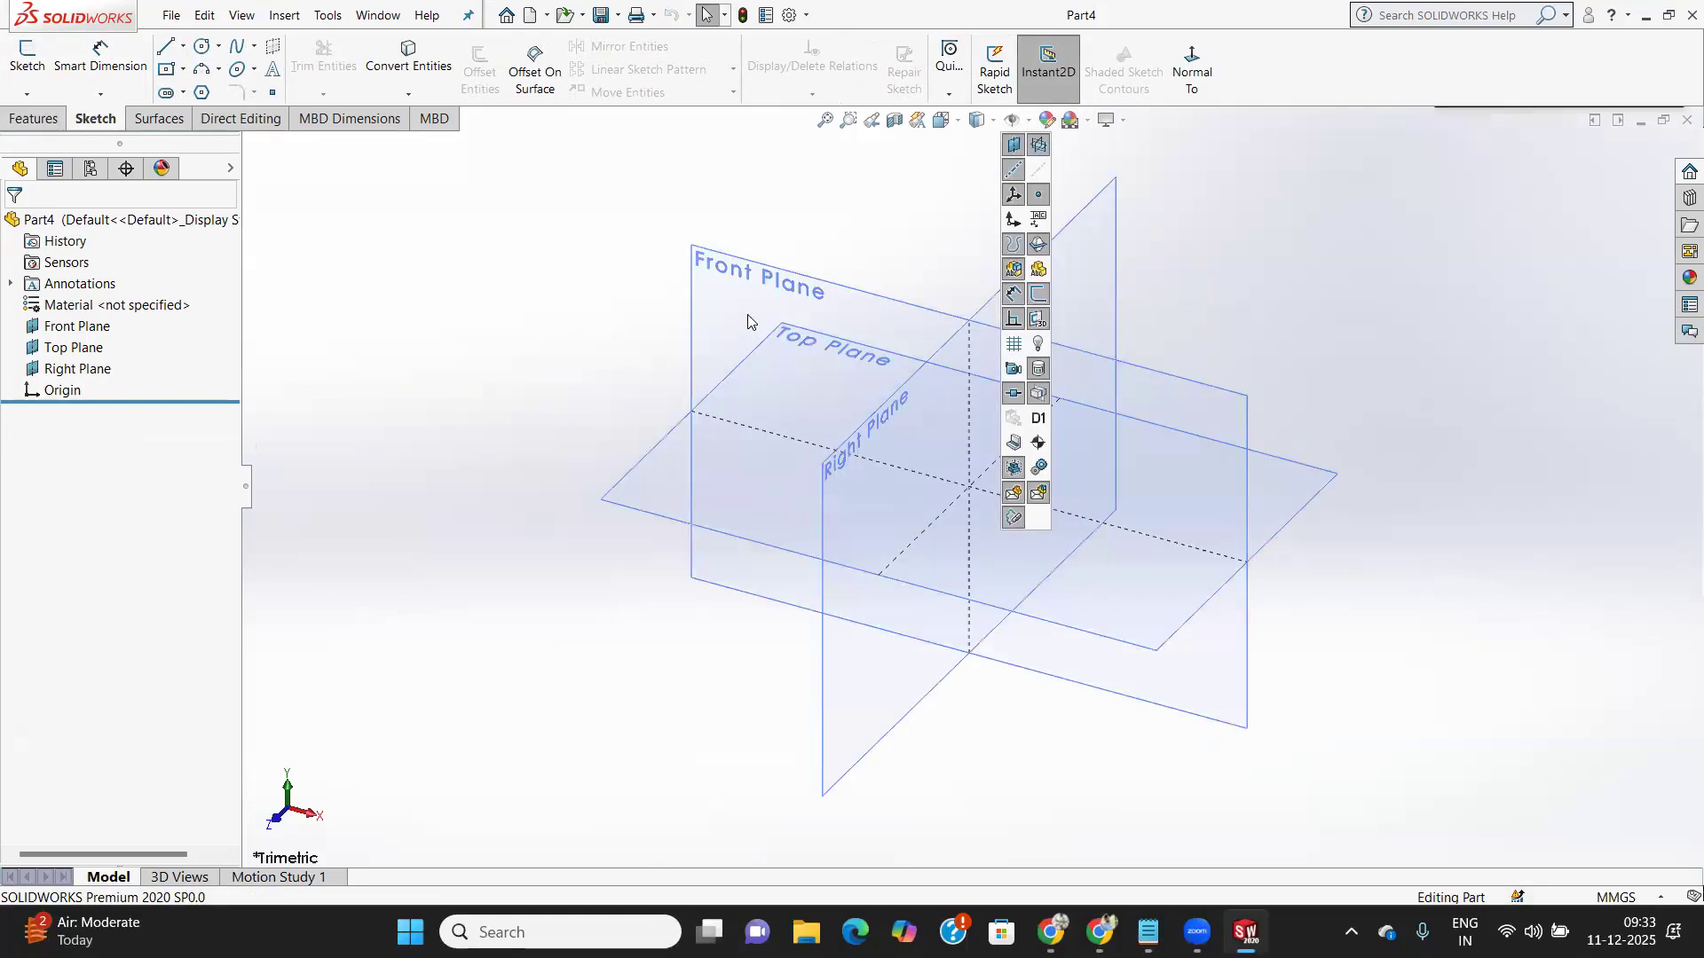
# Sketch a vertical centerpoint straight slot on the Front Plane, centred on the origin, about 102 mm between arc centres and 21 mm wide
pyautogui.click(26, 58)
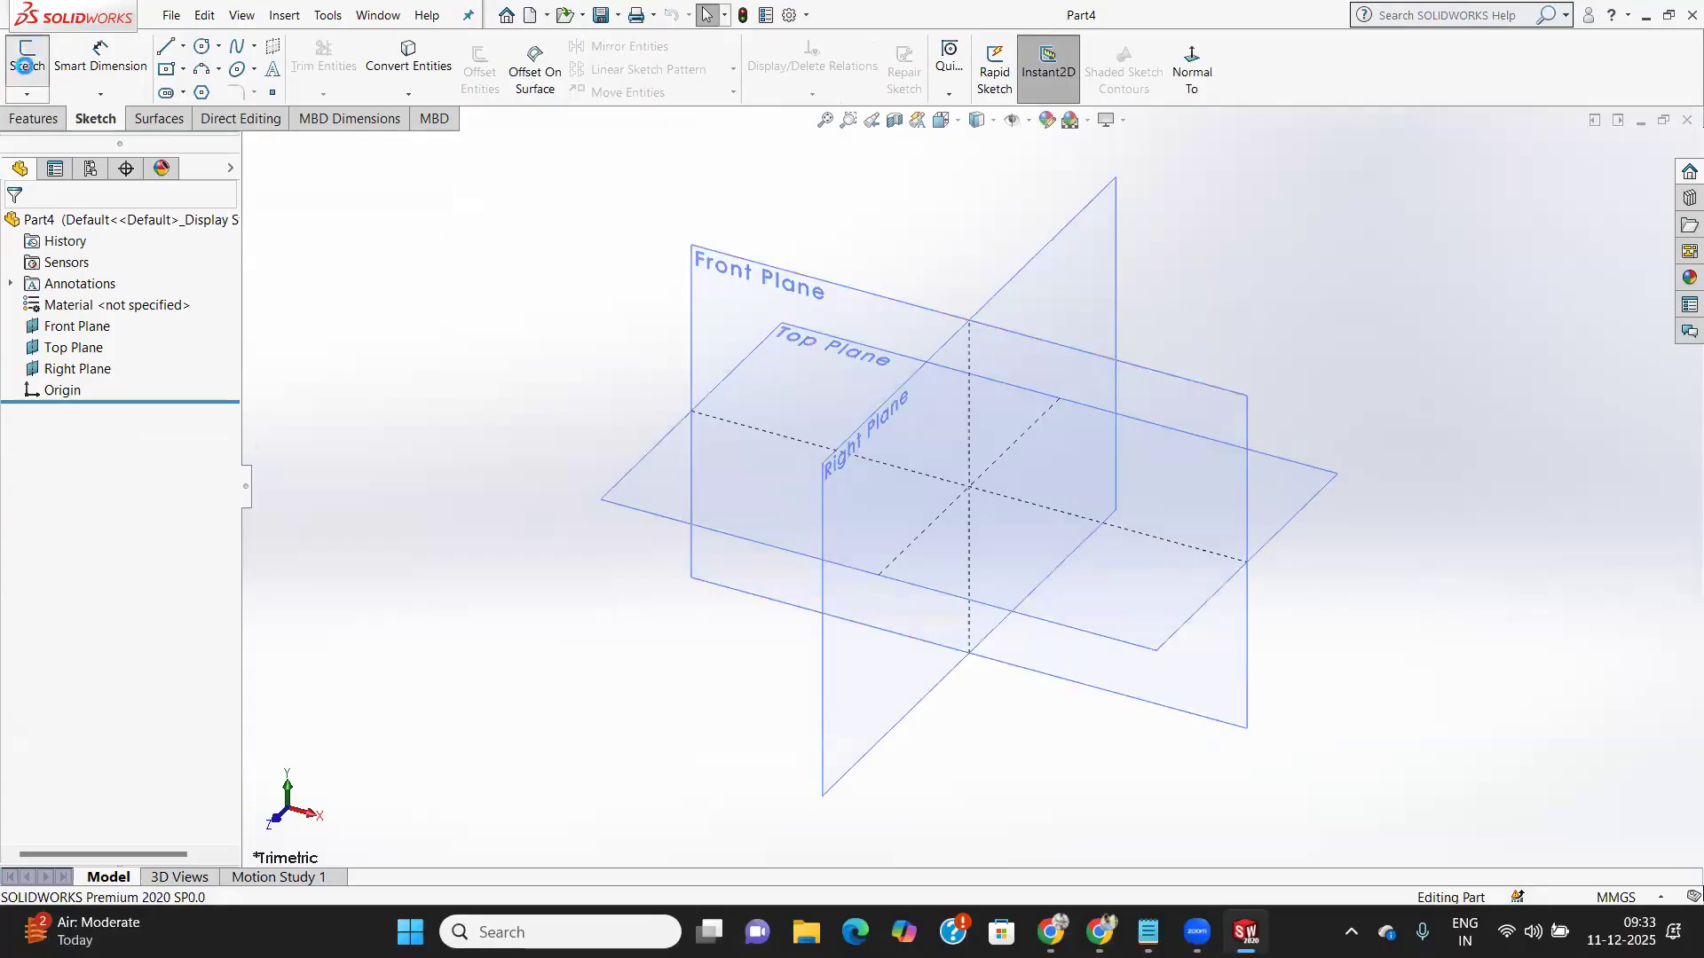
pyautogui.click(698, 298)
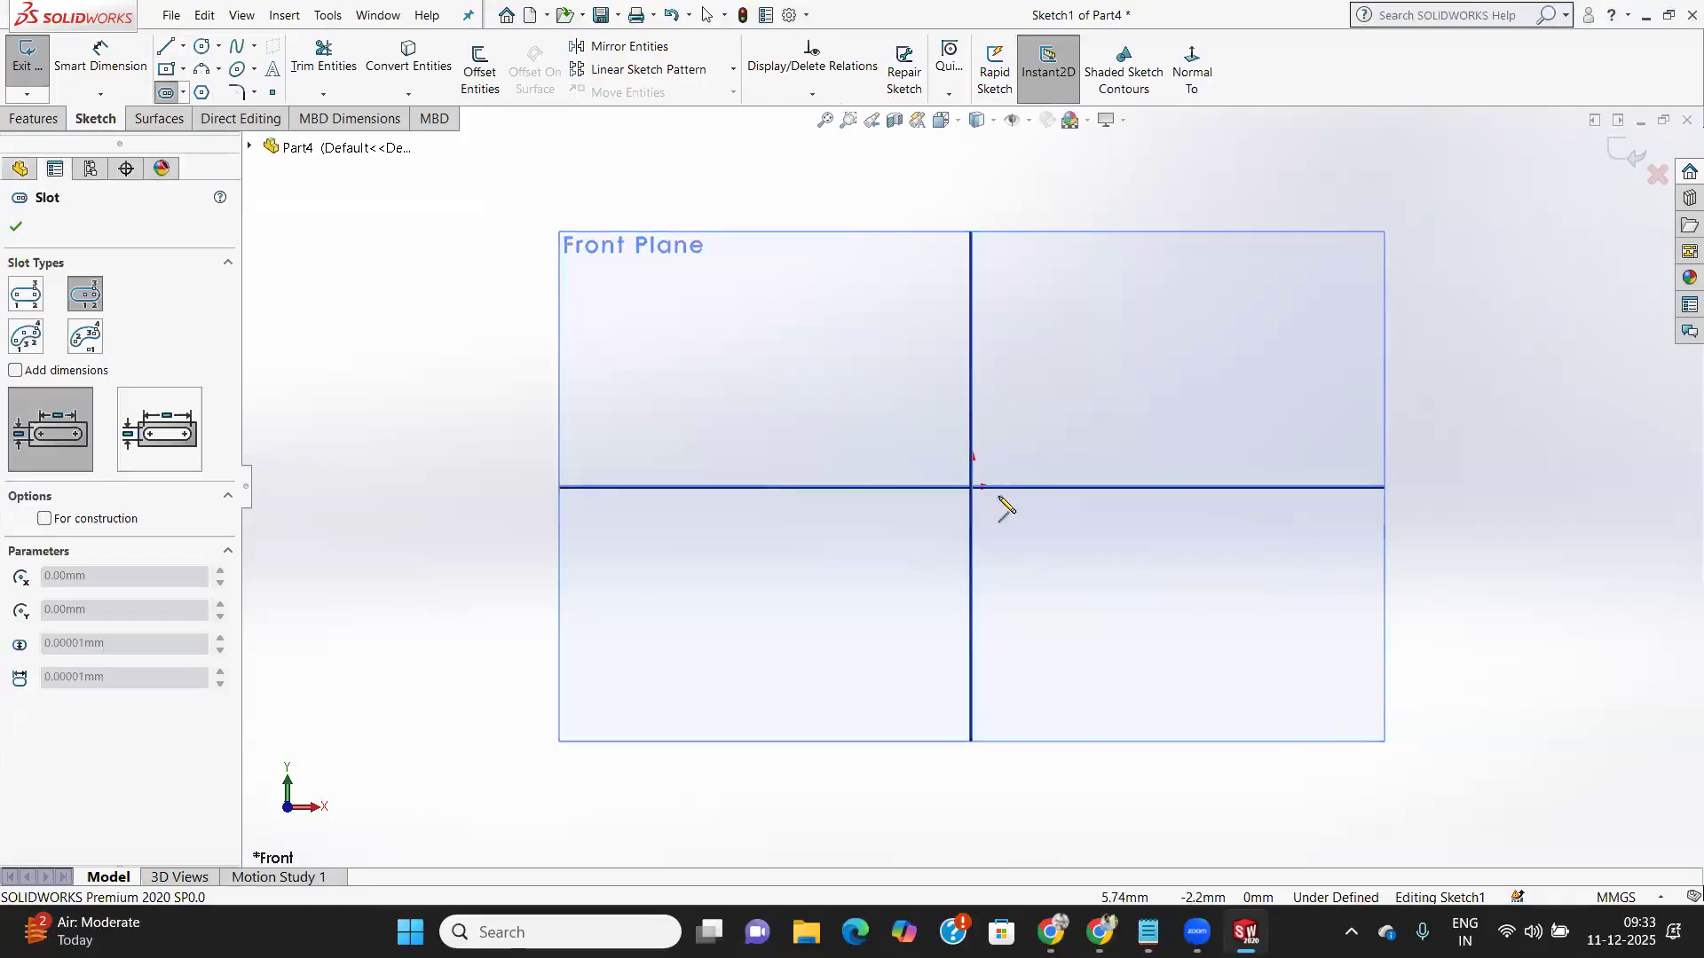
pyautogui.click(974, 487)
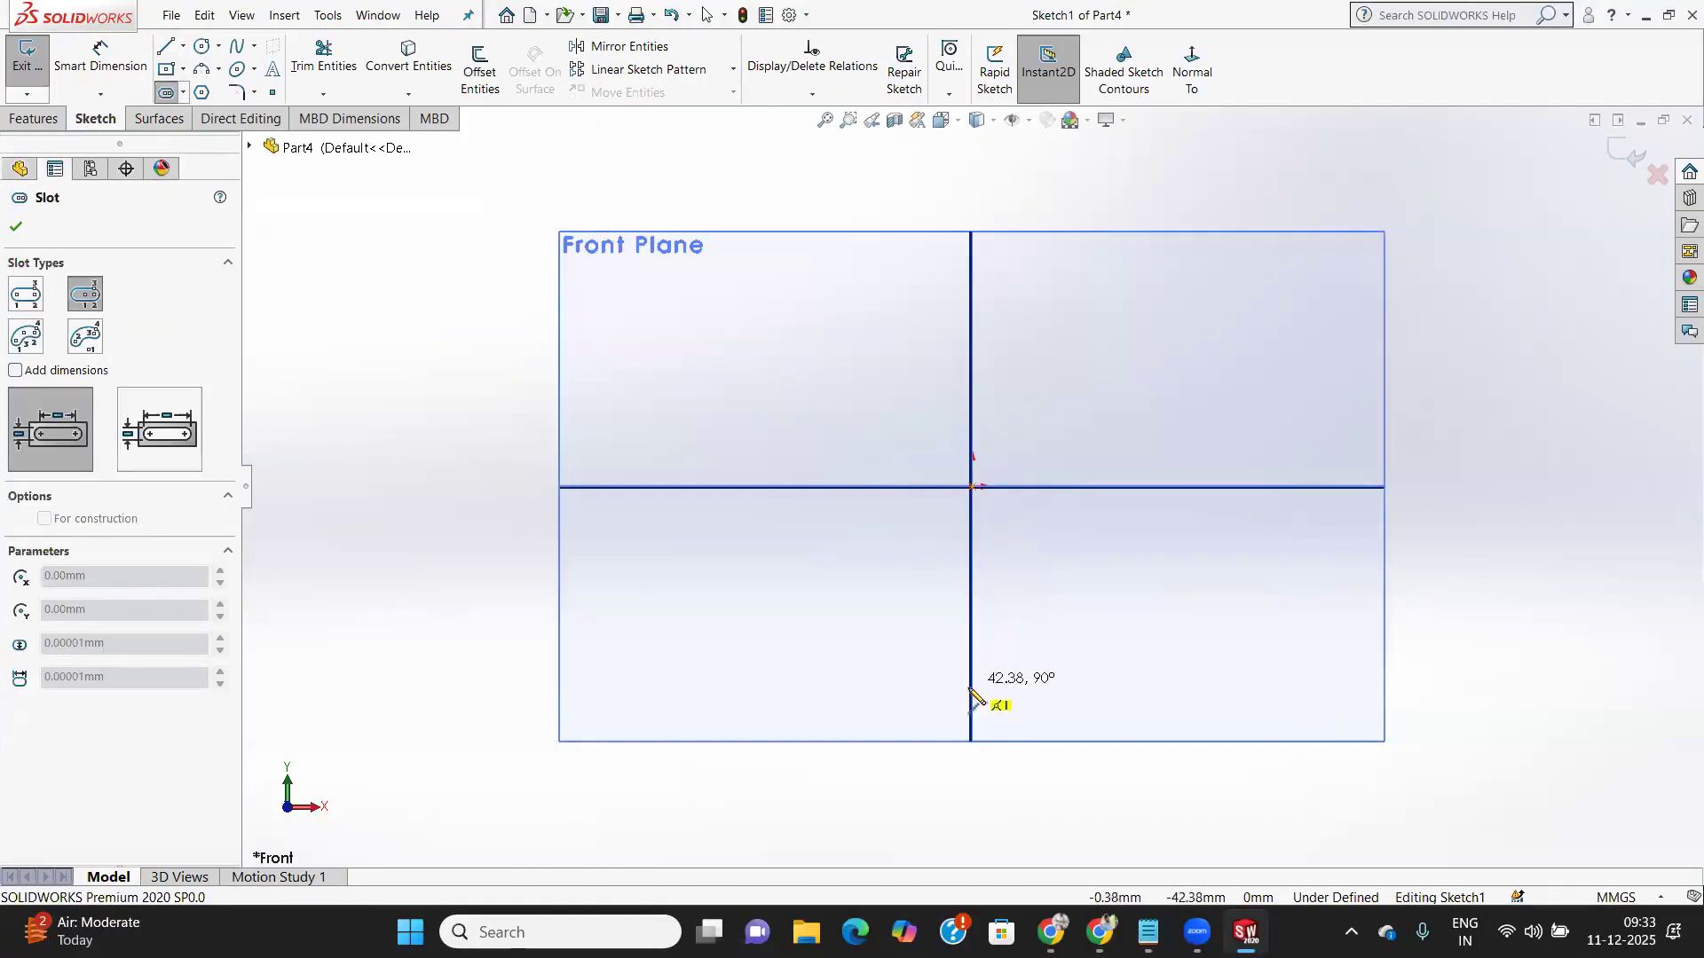
pyautogui.click(972, 724)
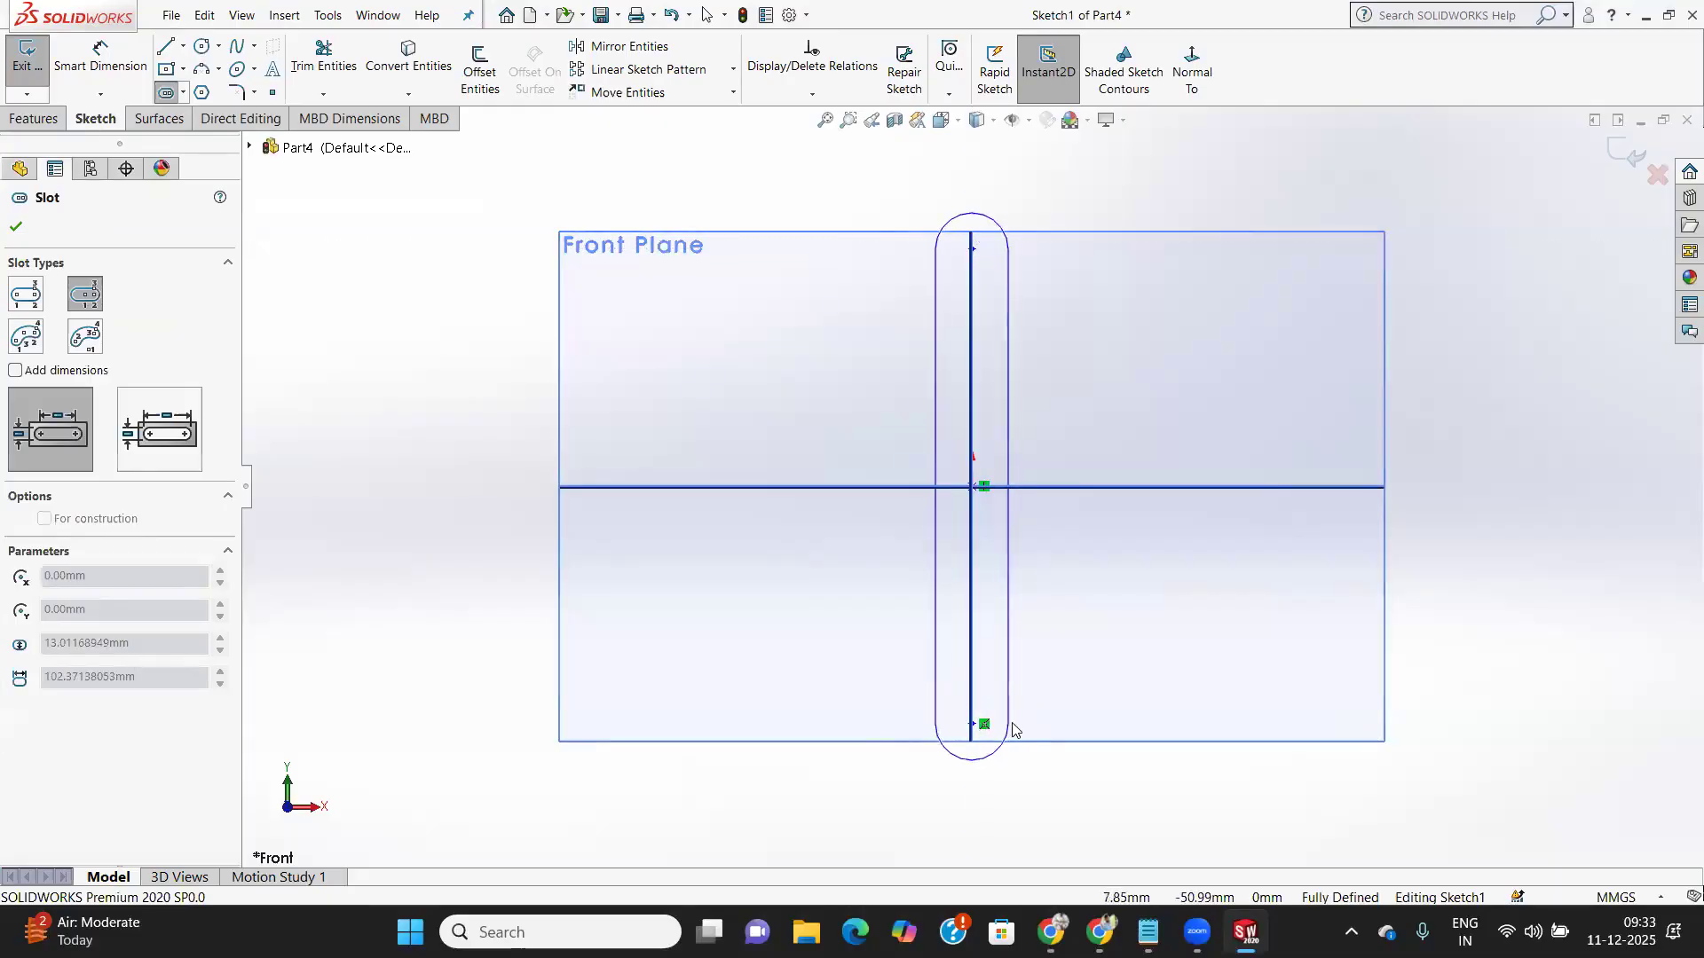
pyautogui.click(1021, 728)
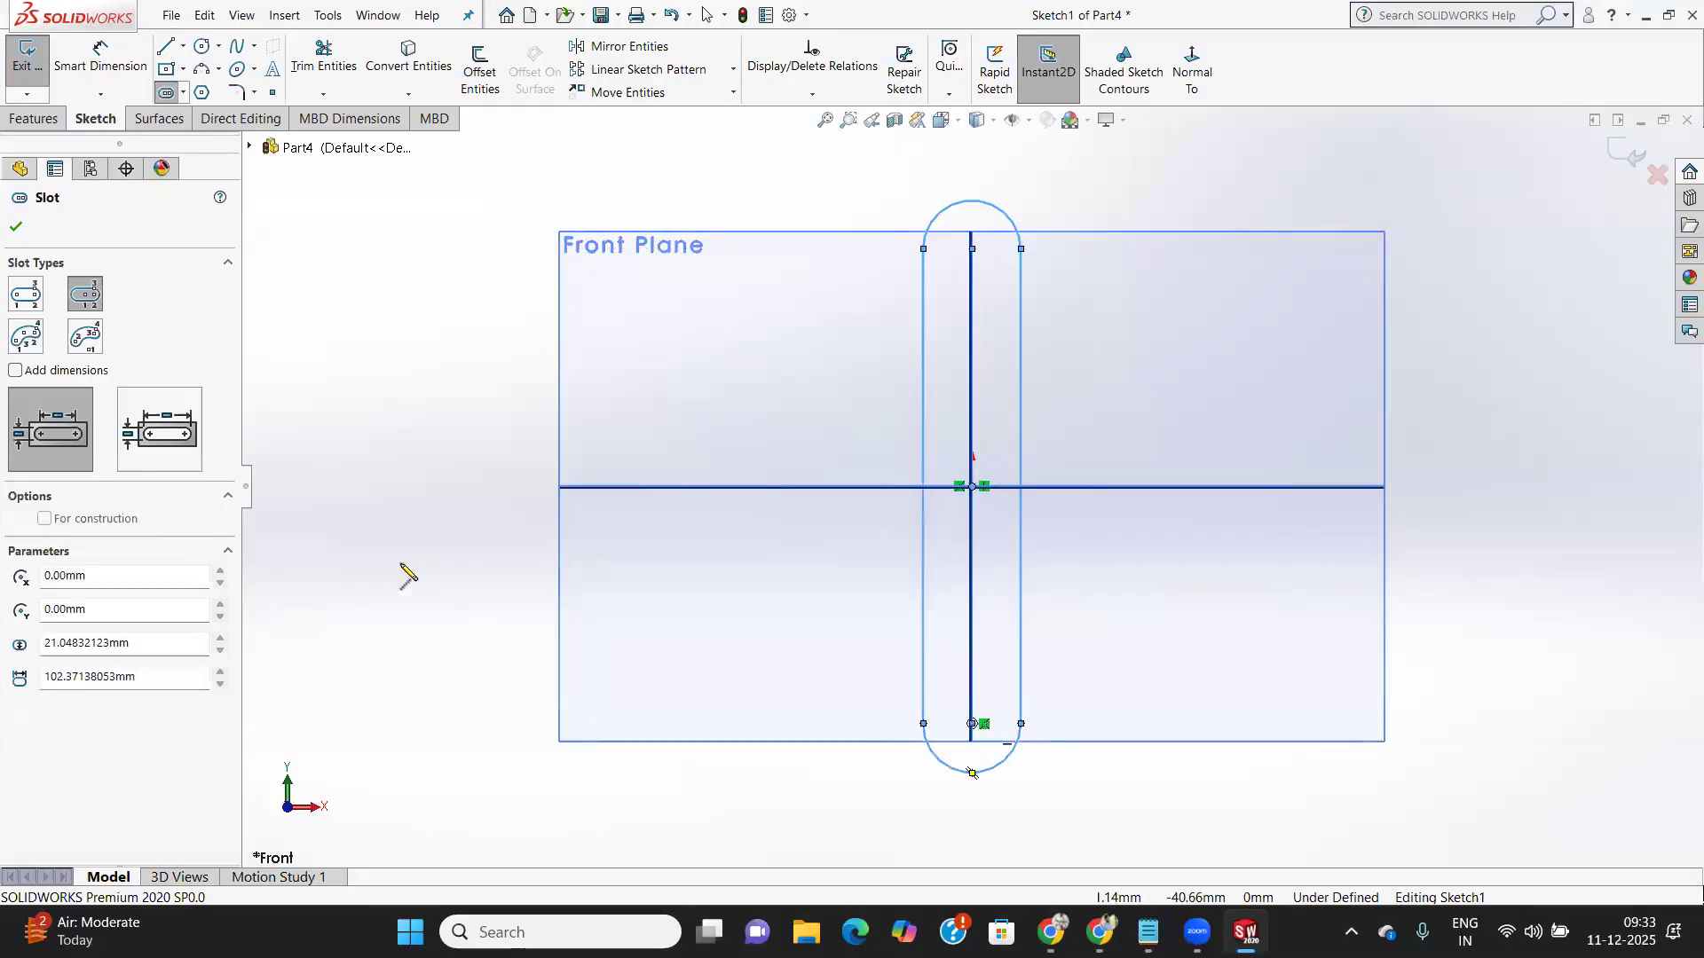
# Dimension the slot's centre-to-centre length as 255 mm and fit the sketch in view
pyautogui.click(98, 62)
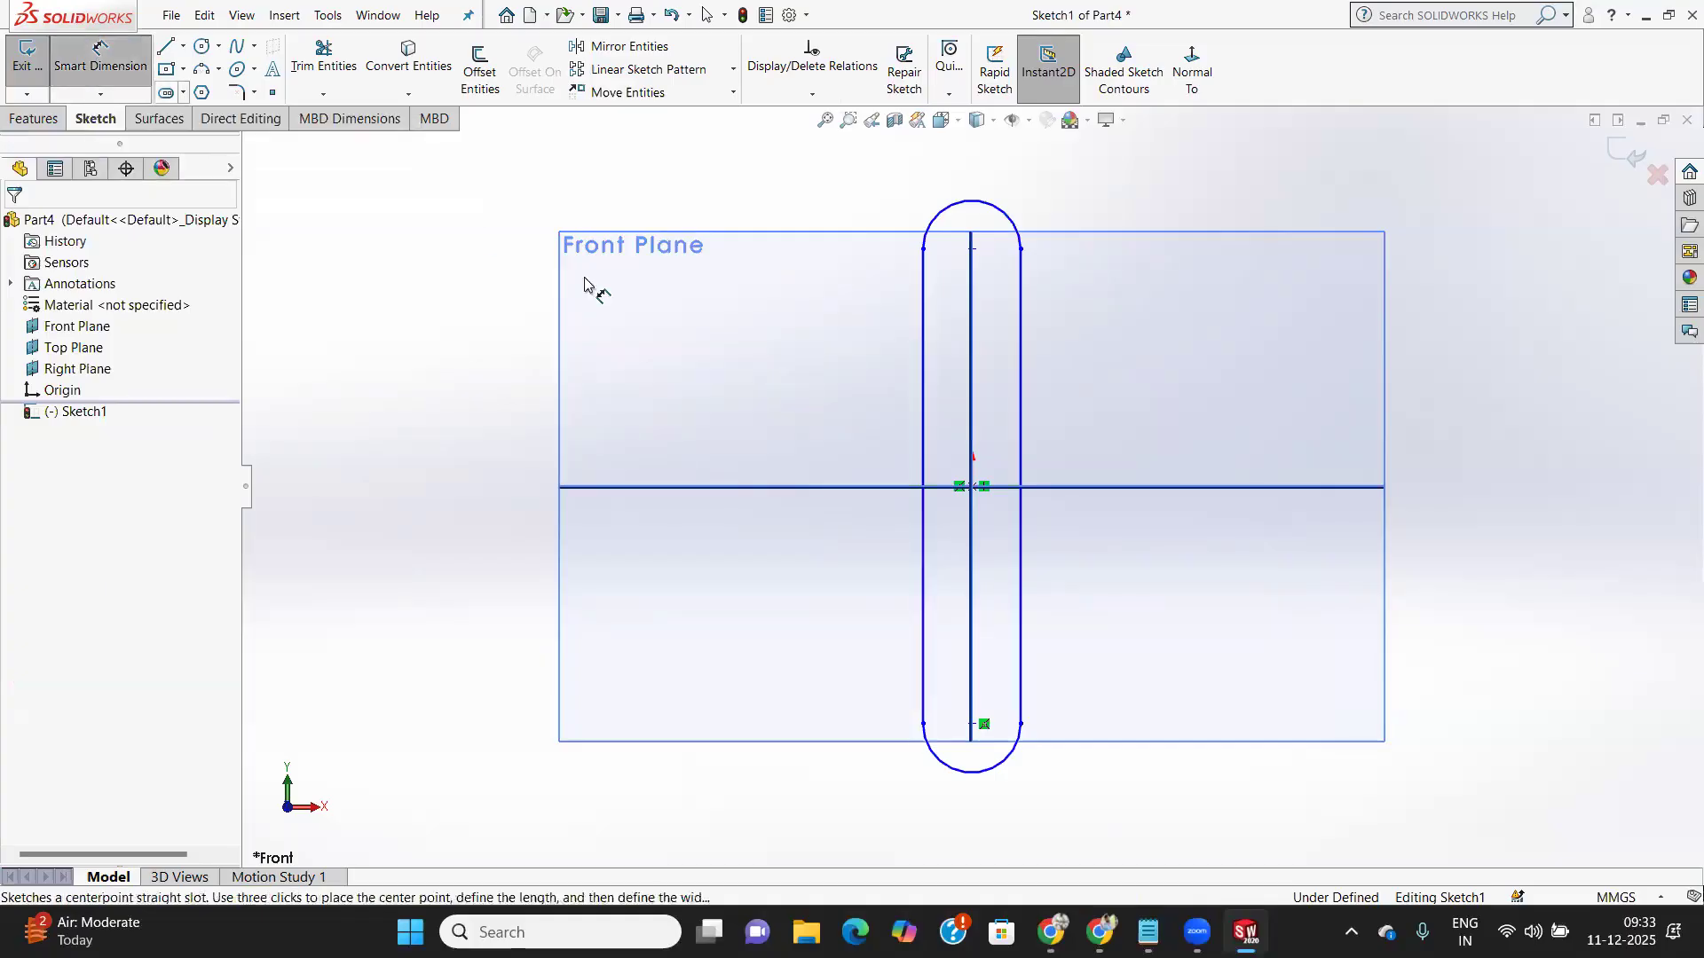
pyautogui.click(972, 399)
pyautogui.click(1187, 401)
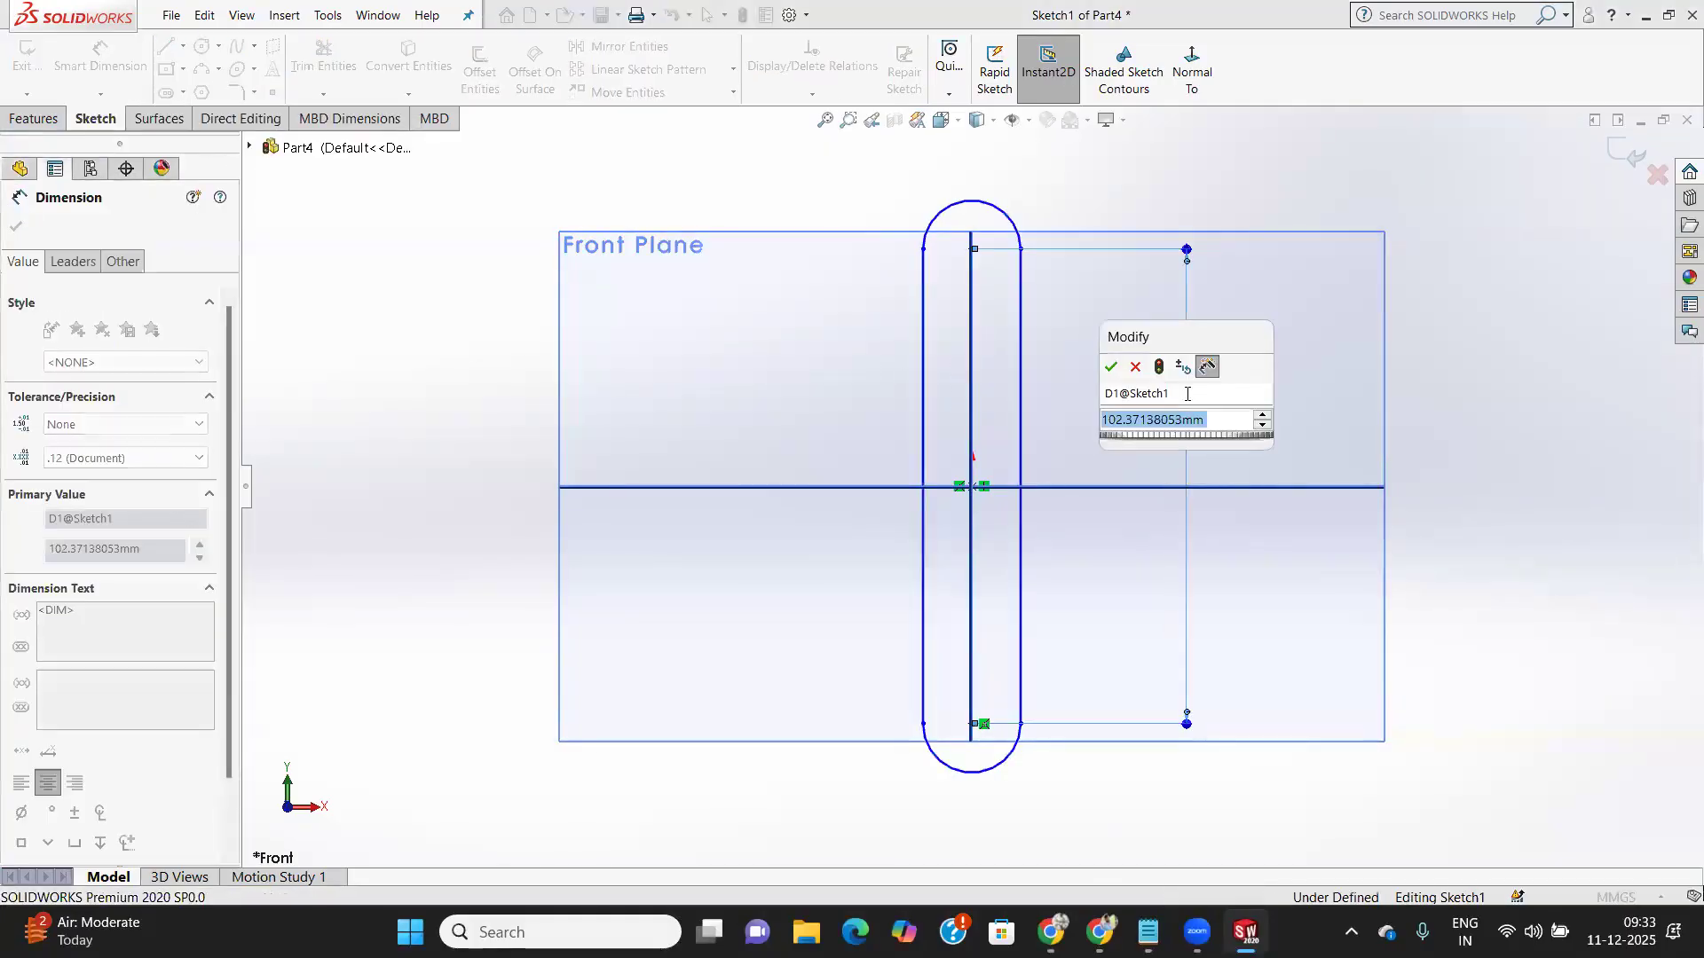
pyautogui.write('255')
pyautogui.press('Return')
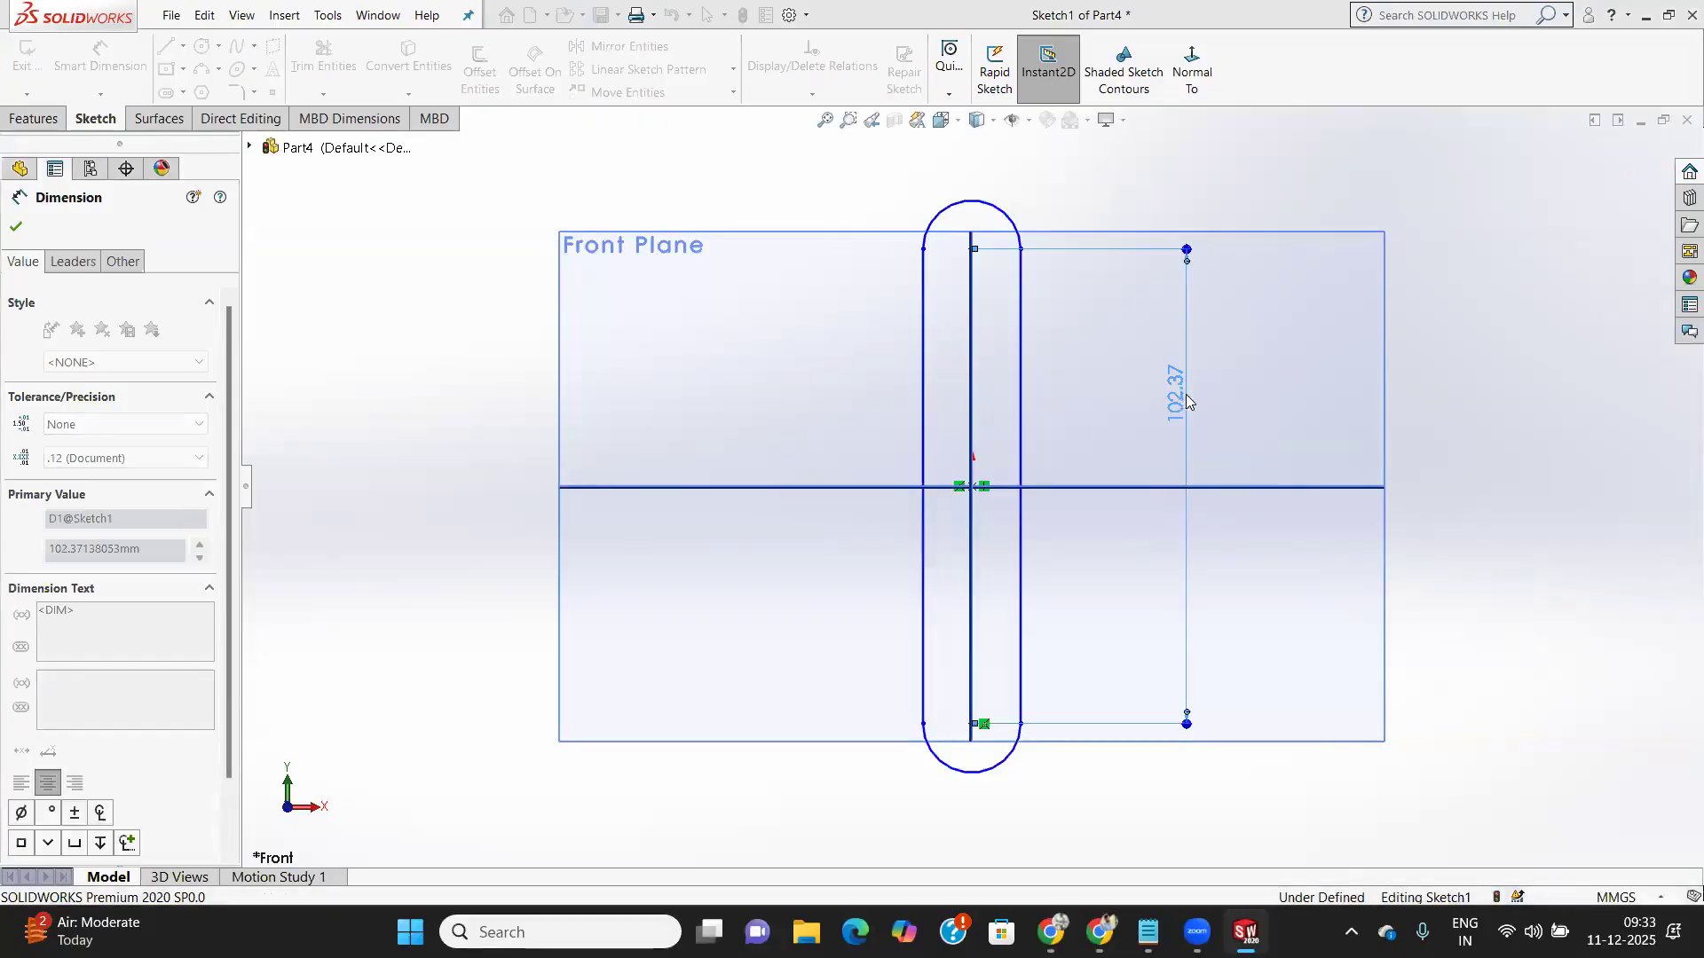
pyautogui.press('f')
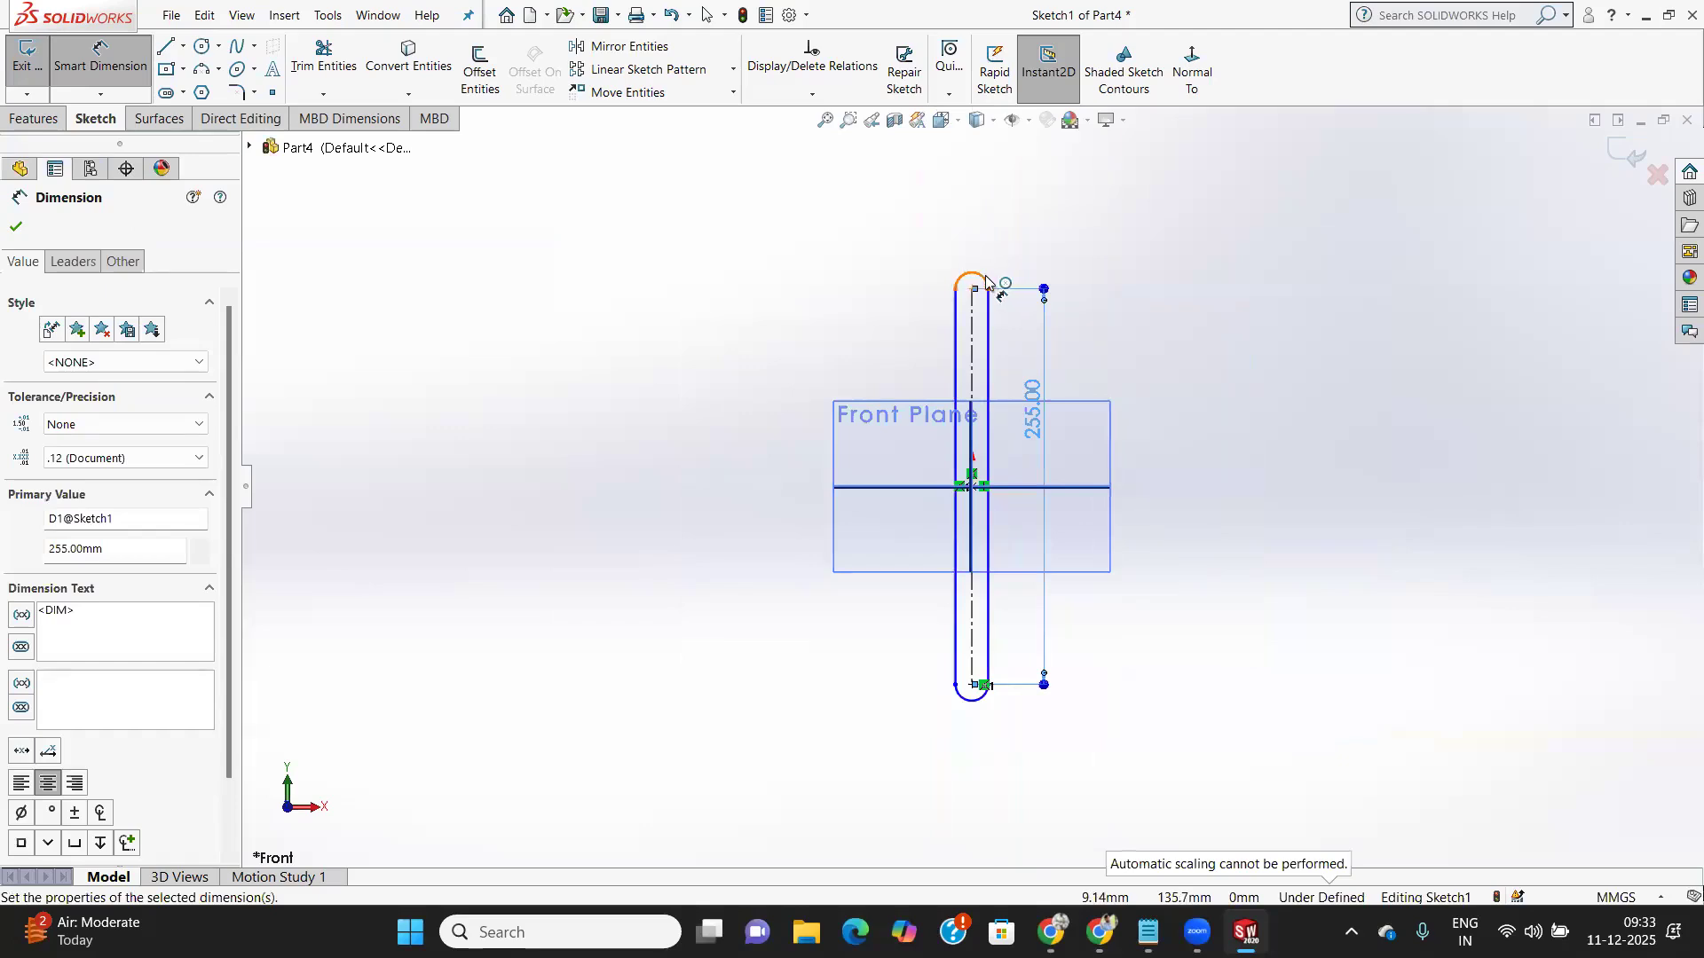
# Dimension the slot's upper end arc with a radius of 50 mm
pyautogui.click(981, 276)
pyautogui.click(1047, 238)
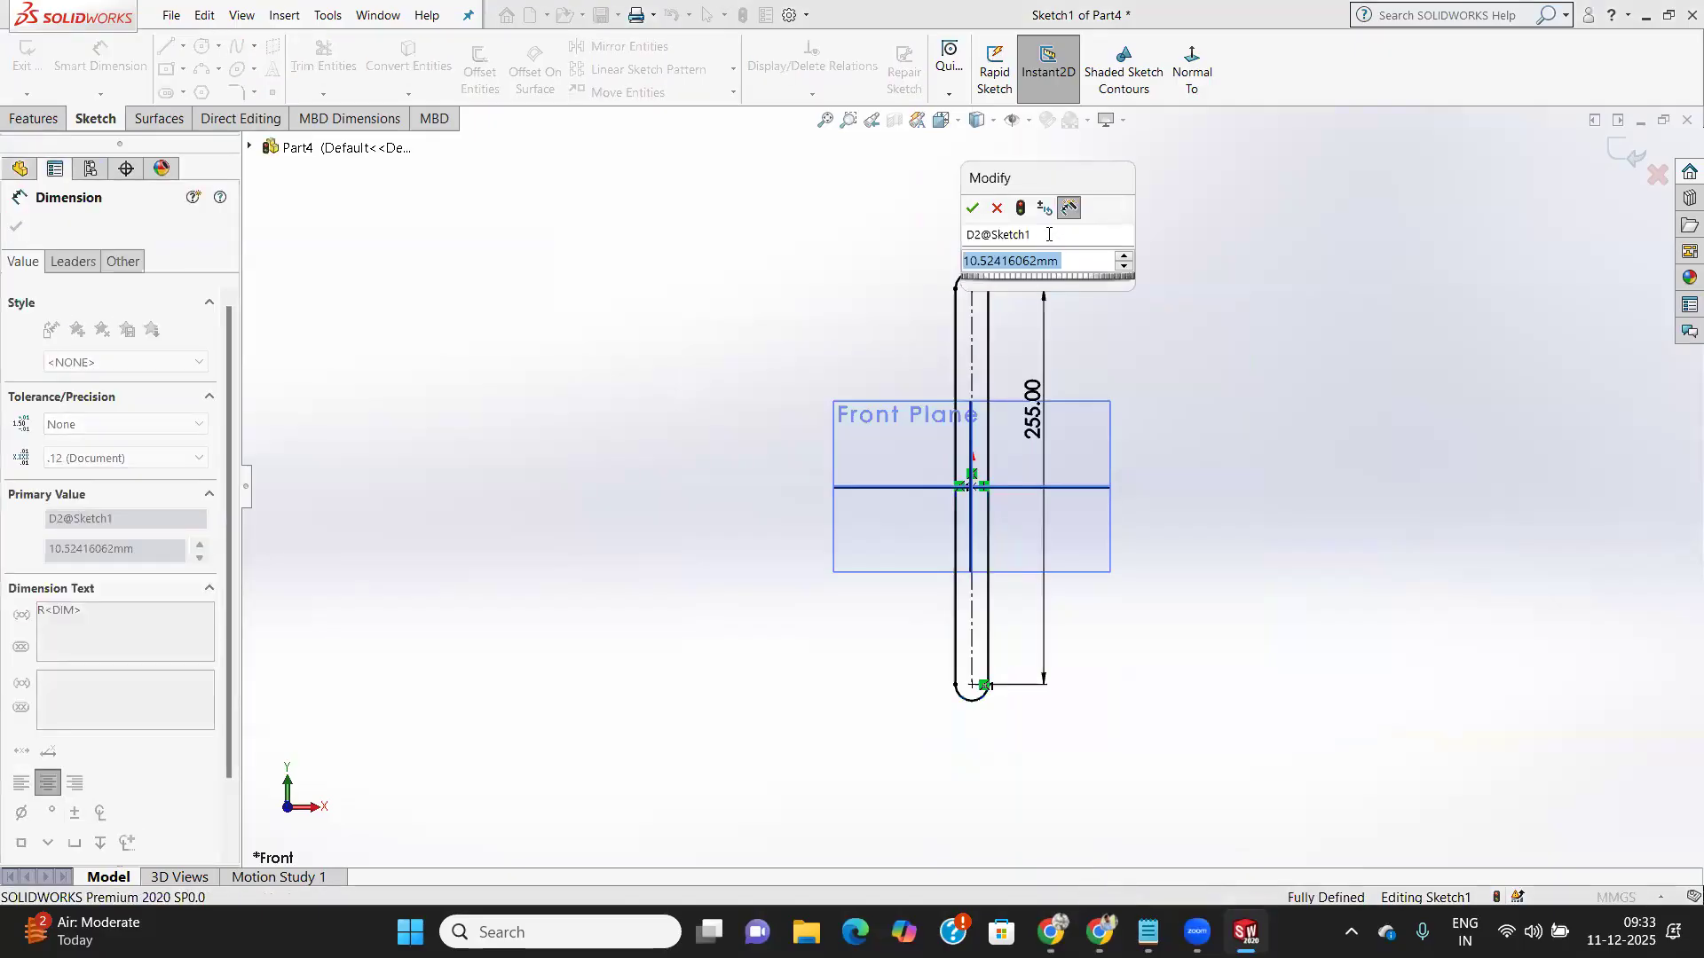
pyautogui.write('50')
pyautogui.press('Return')
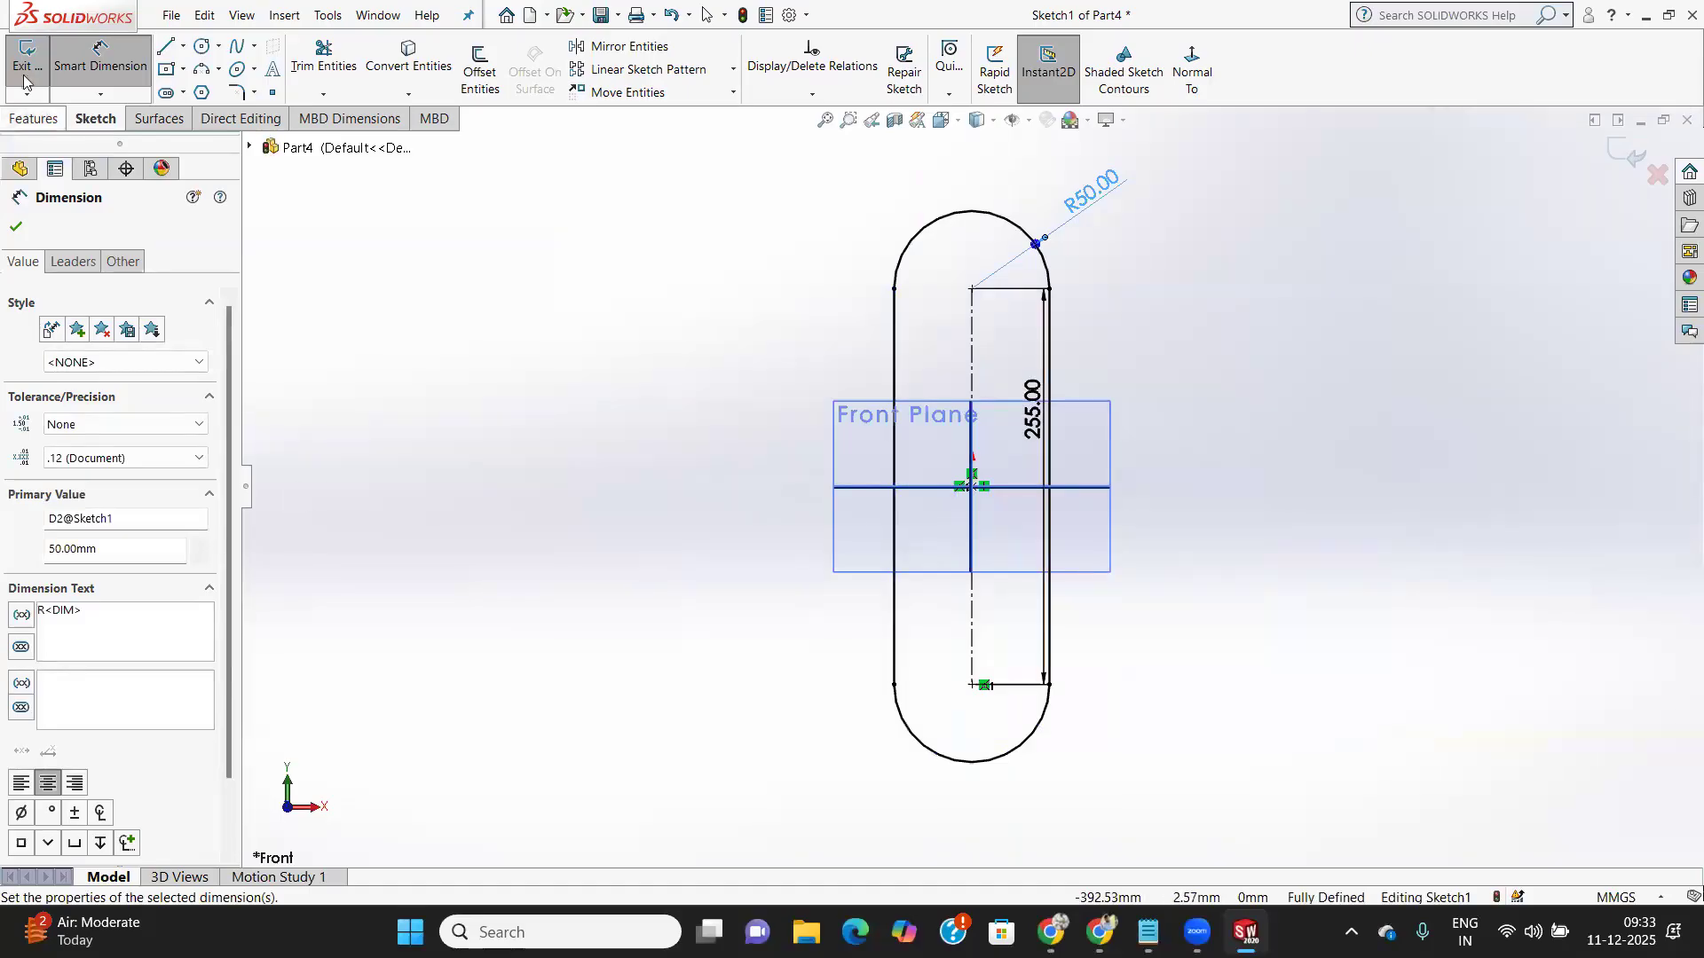
# Draw circles centred on the slot's upper and lower arc centres, with radii of about 25 mm and 23 mm respectively
pyautogui.click(201, 49)
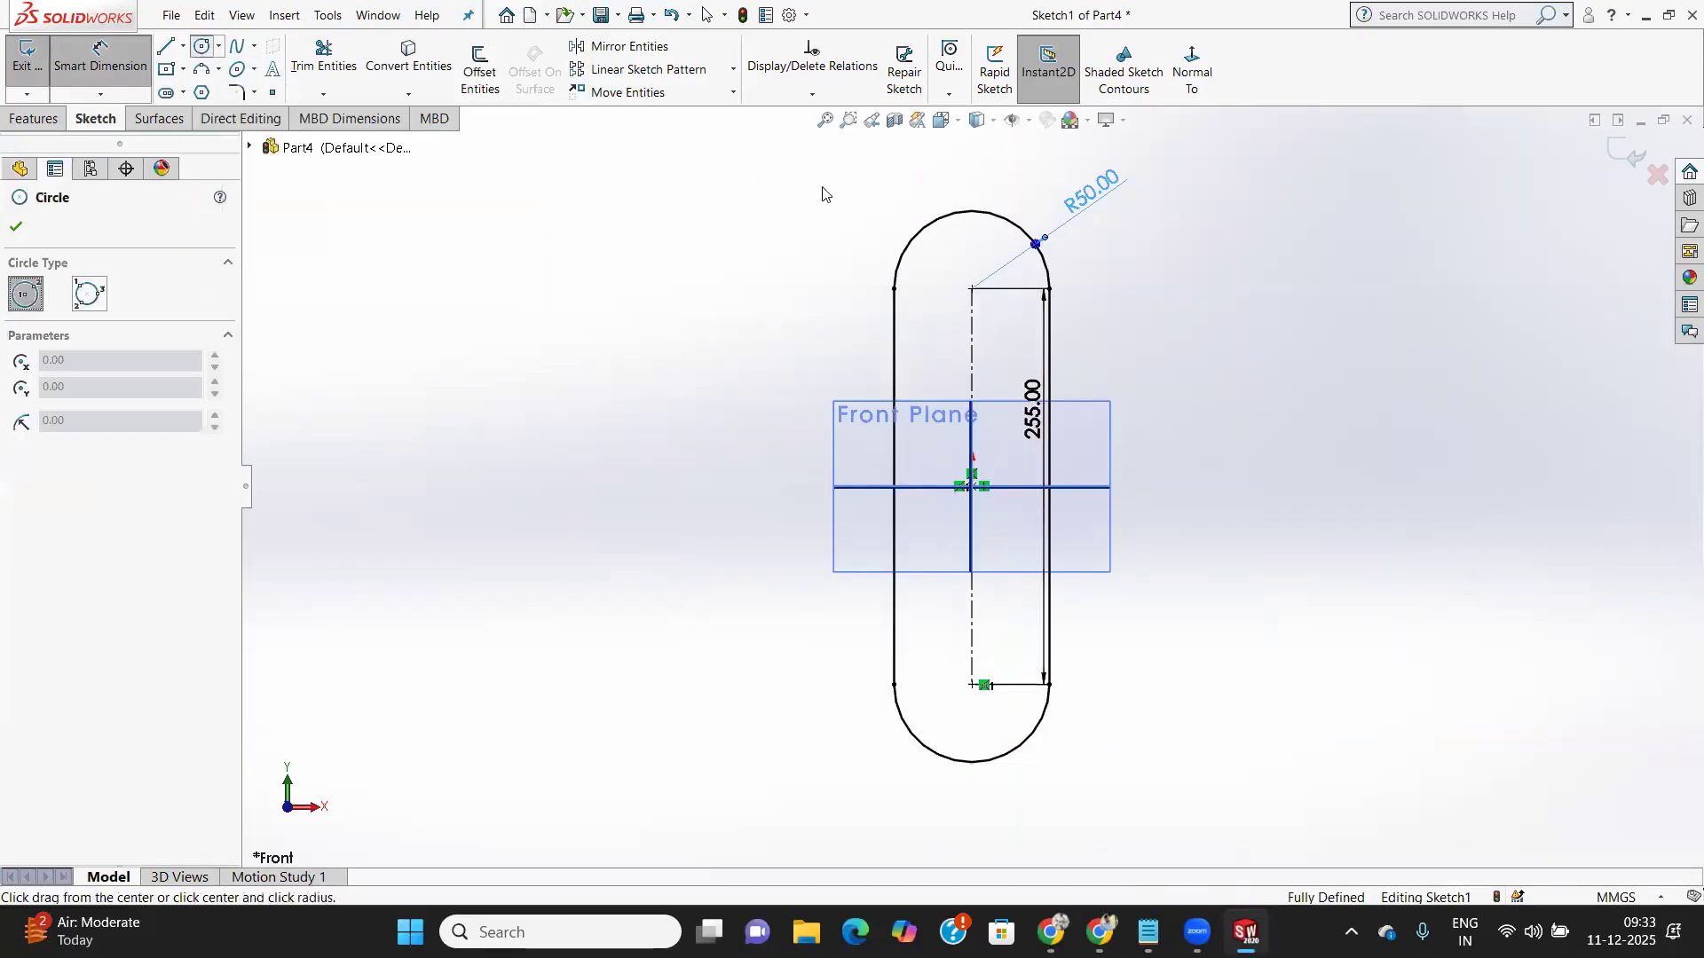
pyautogui.click(973, 288)
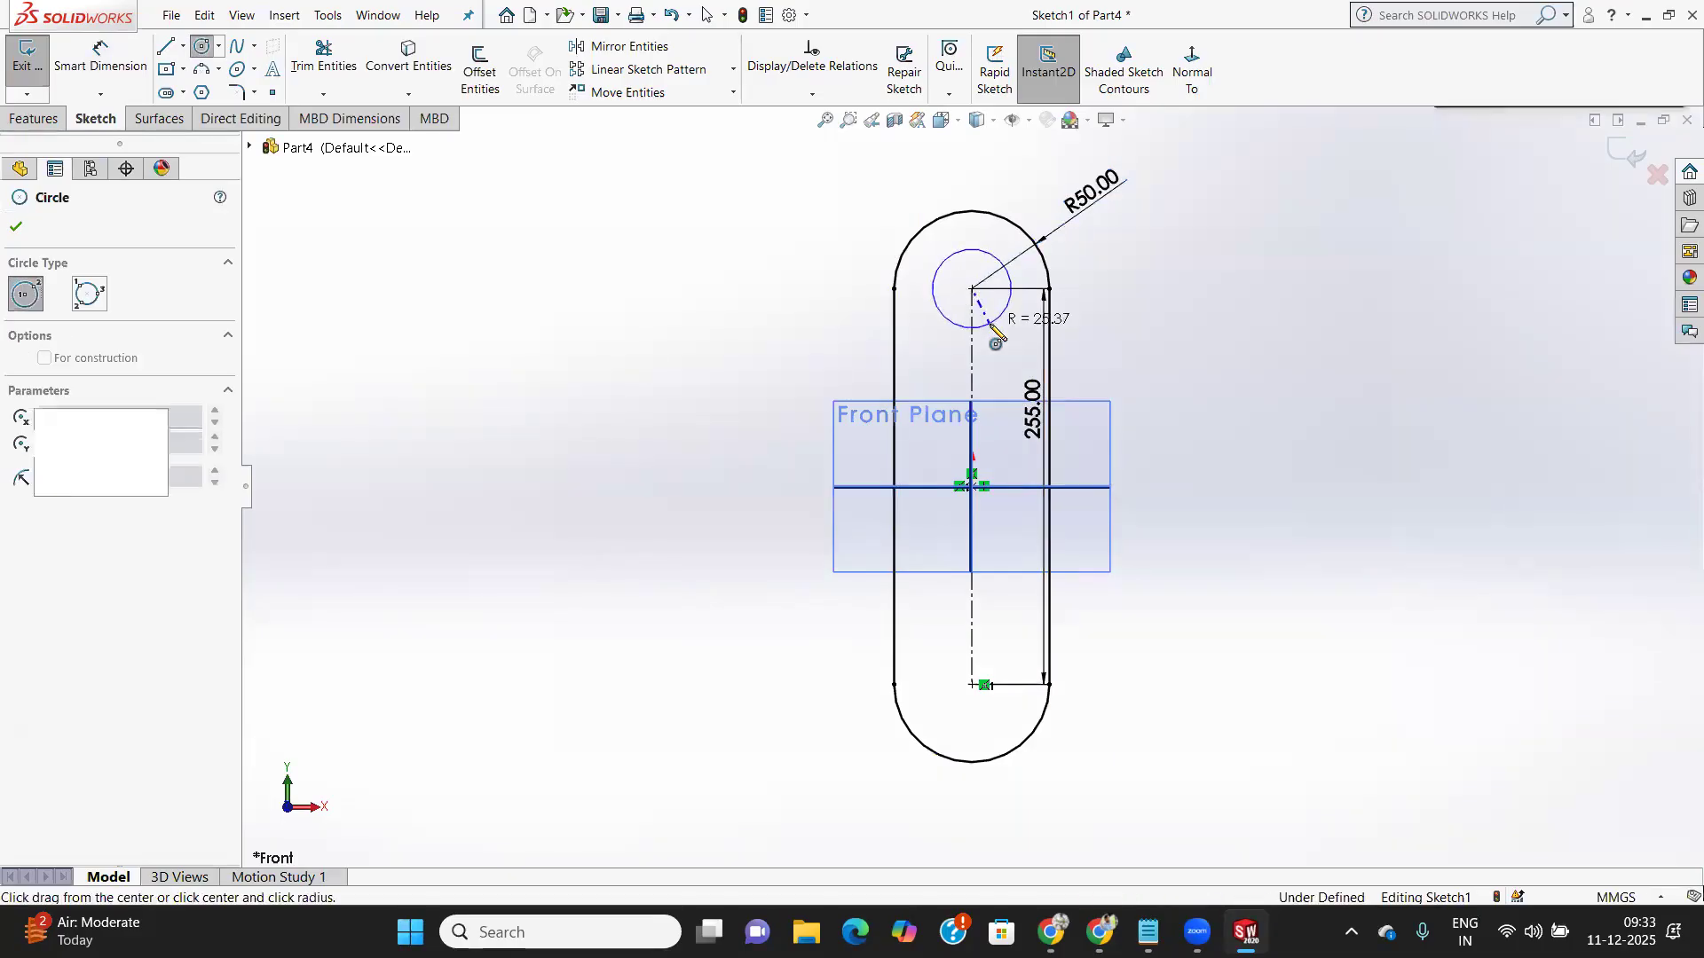
pyautogui.click(985, 325)
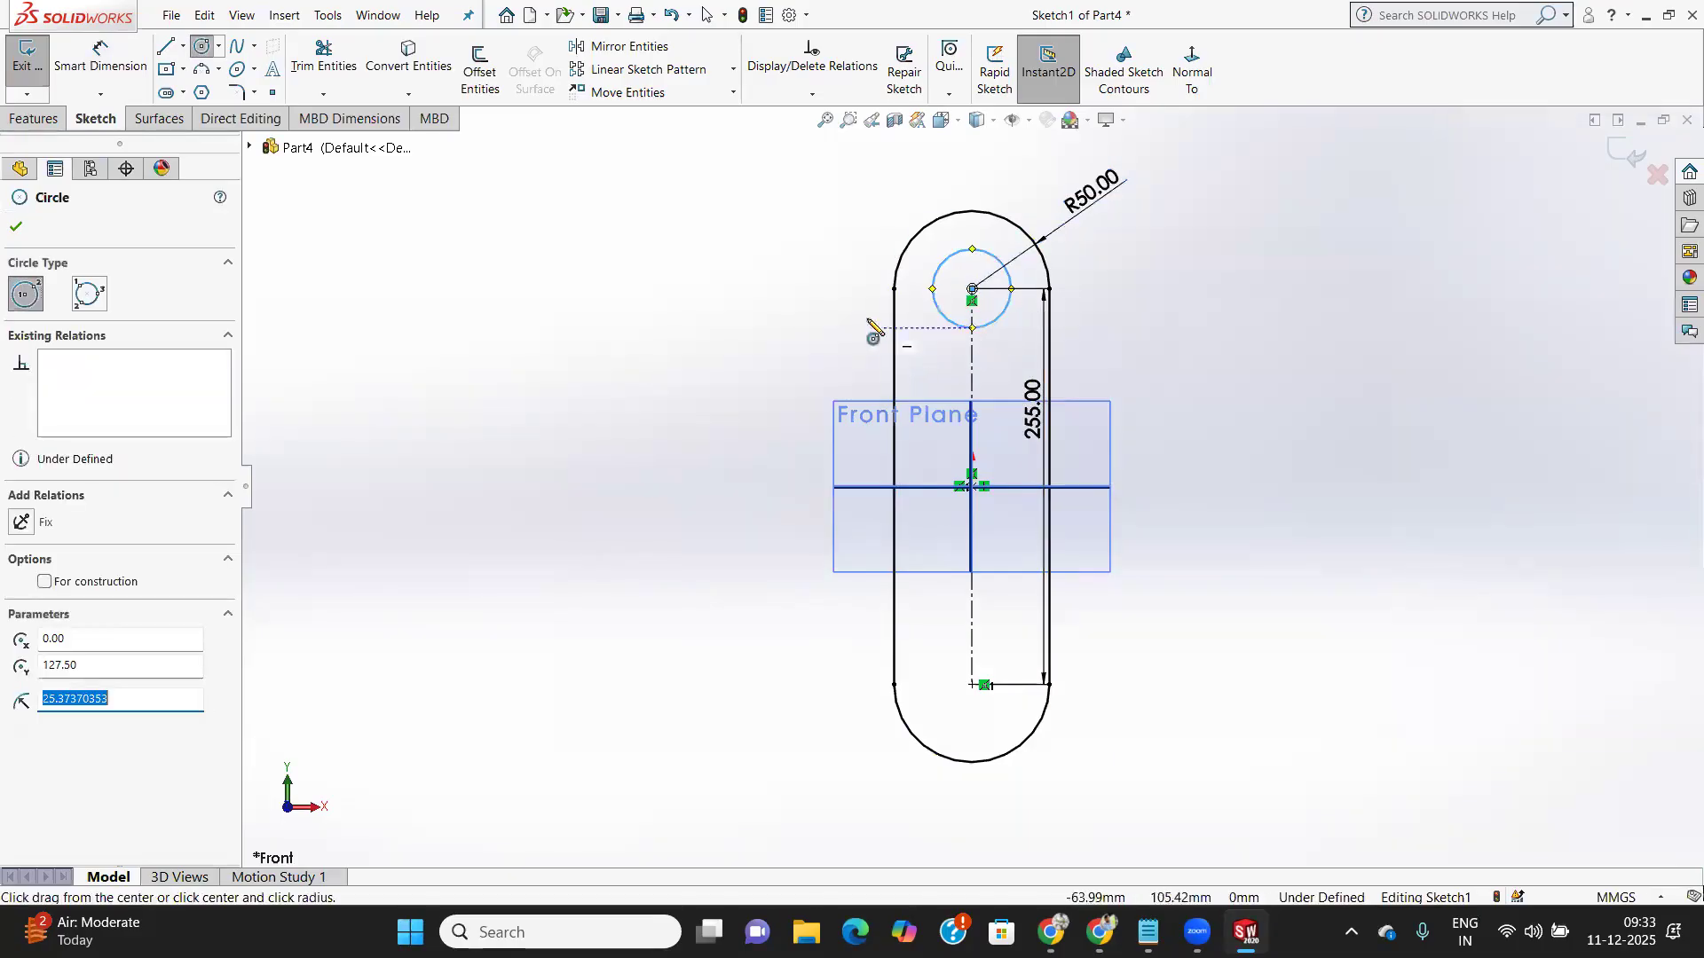
pyautogui.click(972, 684)
pyautogui.click(996, 711)
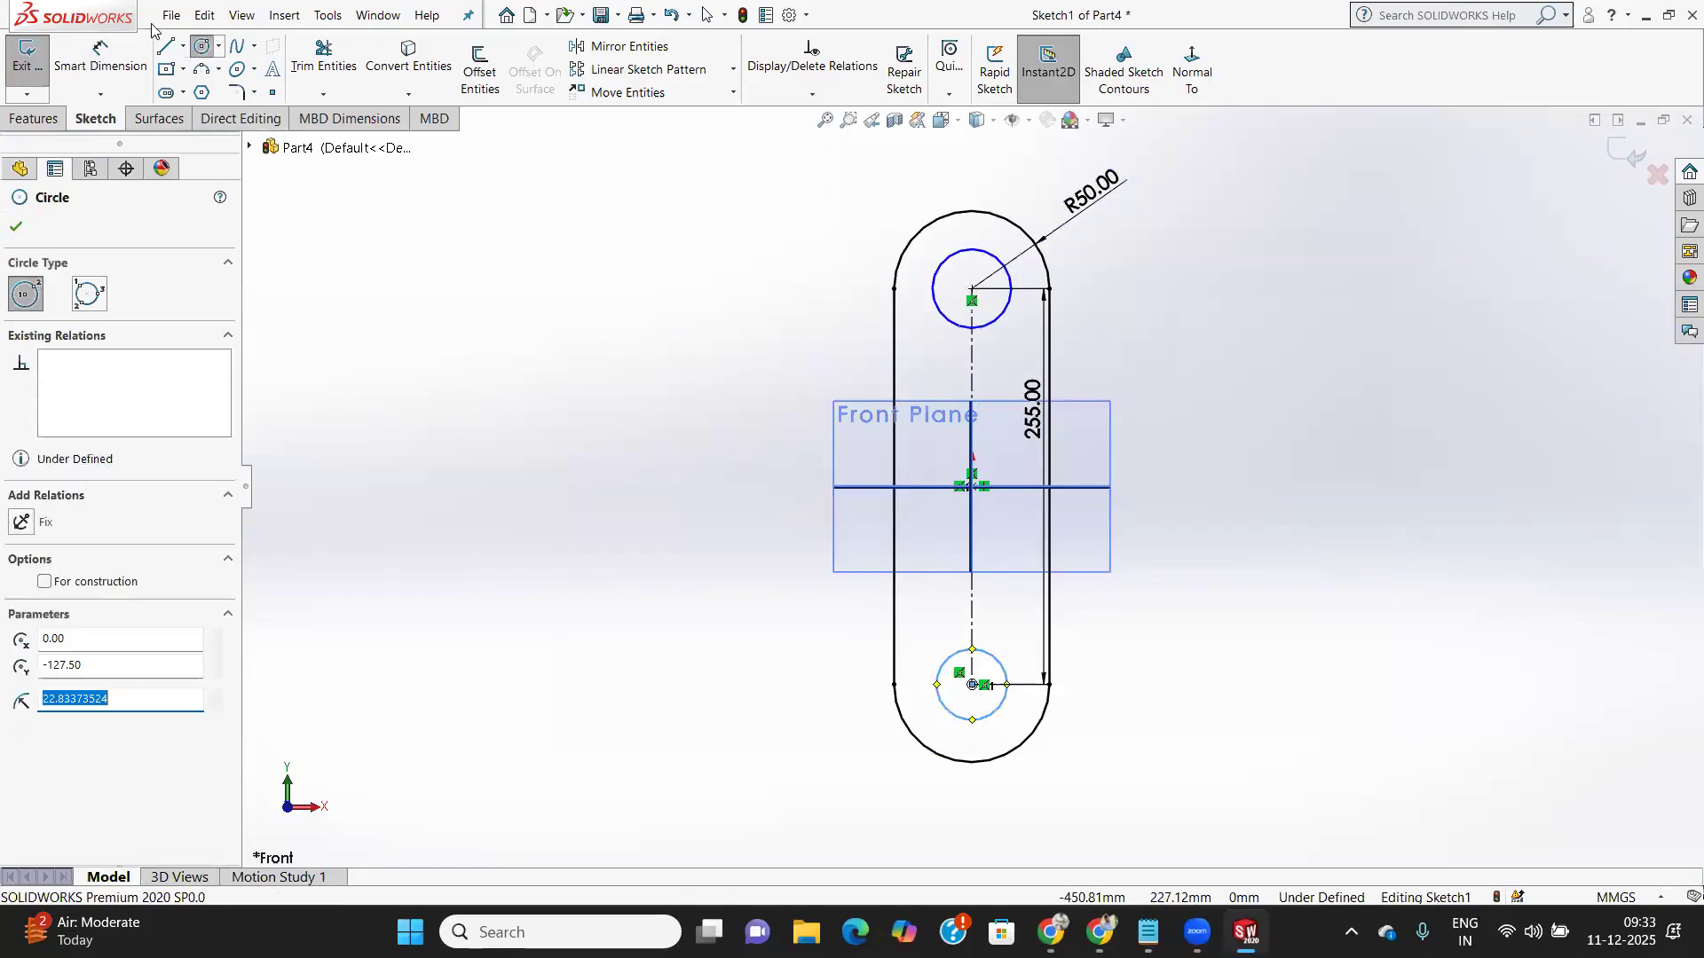
# Dimension the upper circle's diameter as 50 mm
pyautogui.click(81, 51)
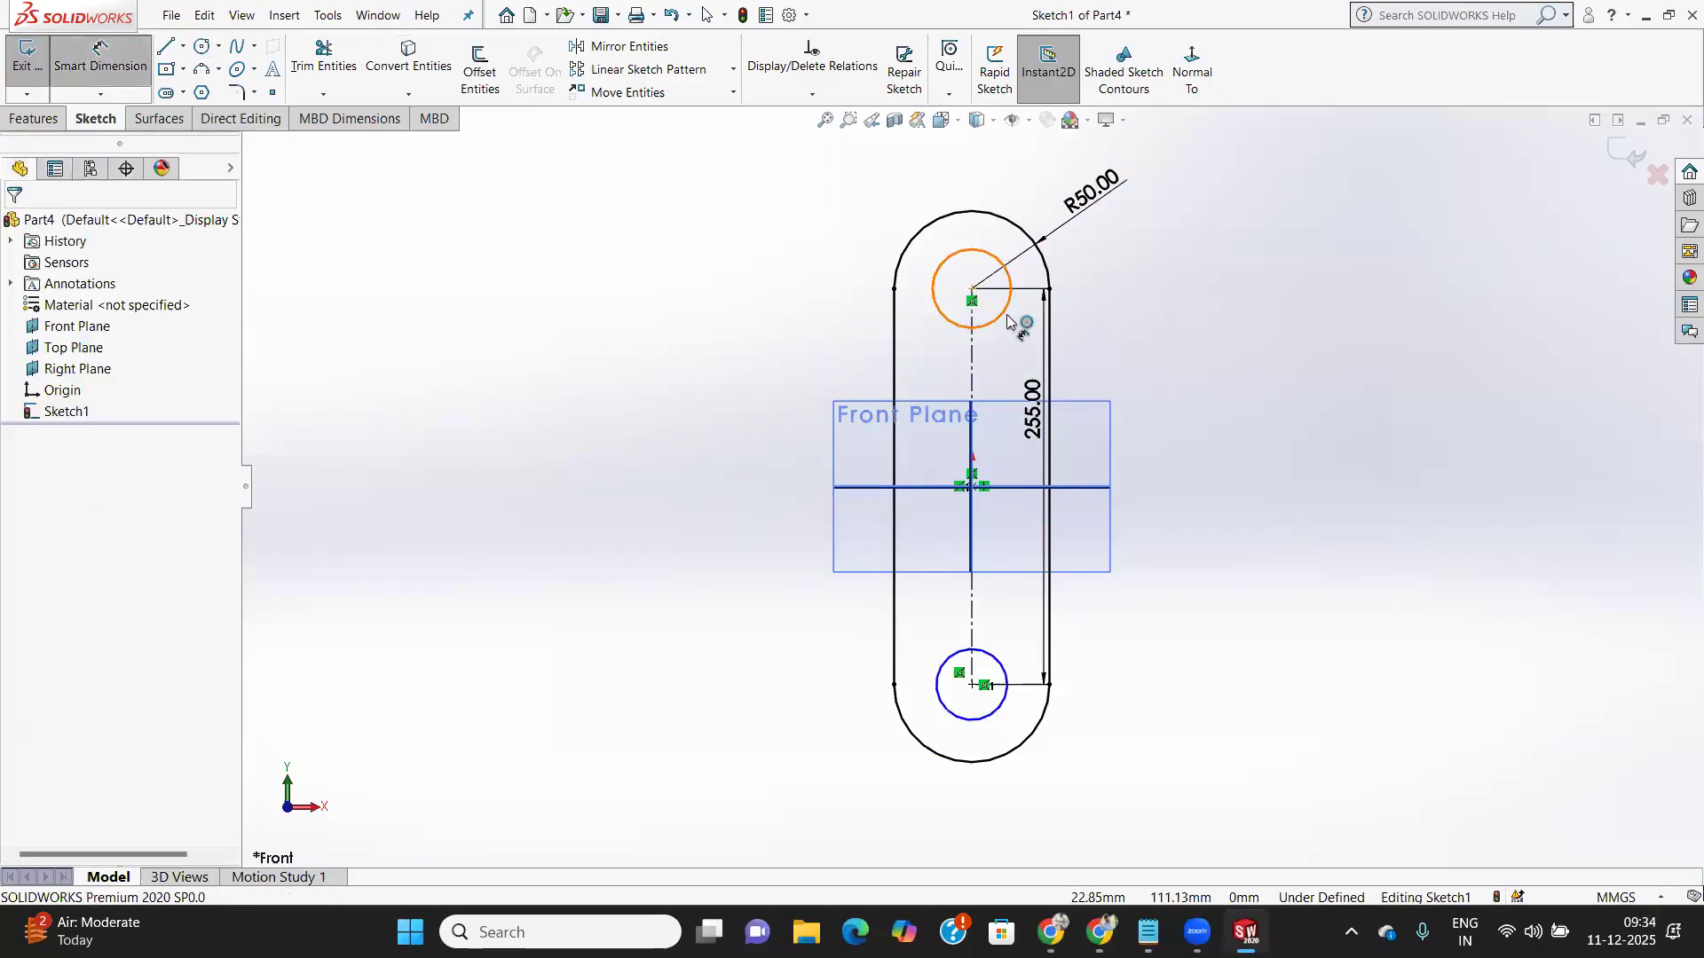
pyautogui.click(1046, 313)
pyautogui.click(1179, 319)
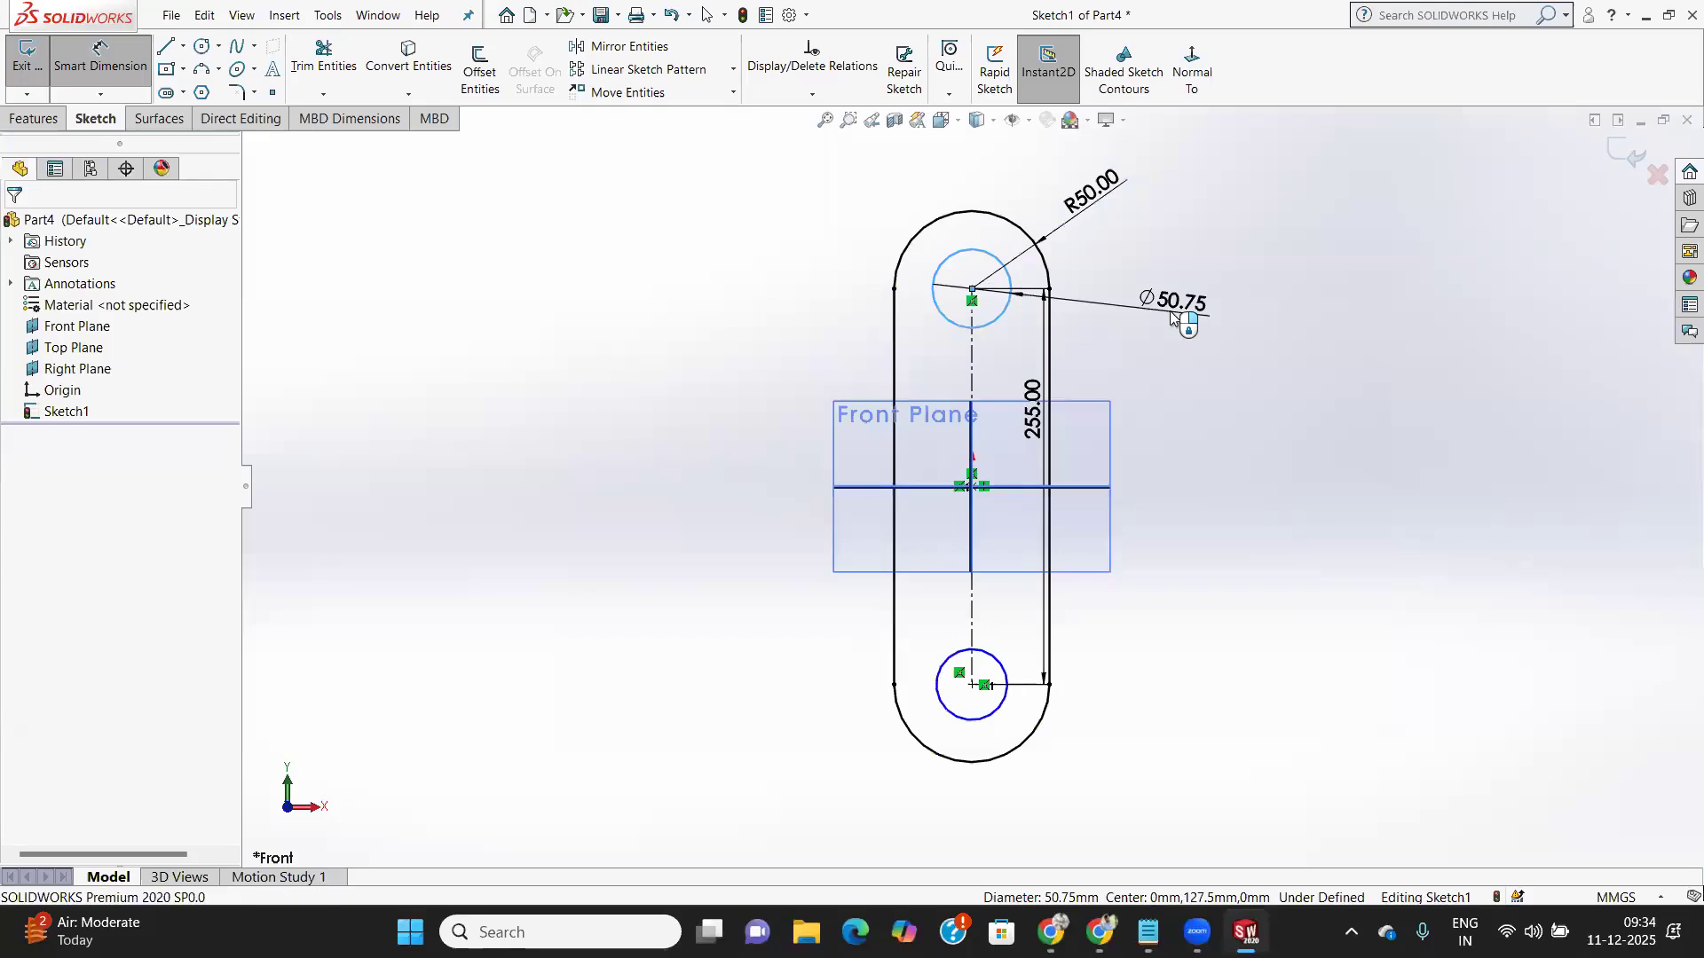
pyautogui.write('50')
pyautogui.press('Return')
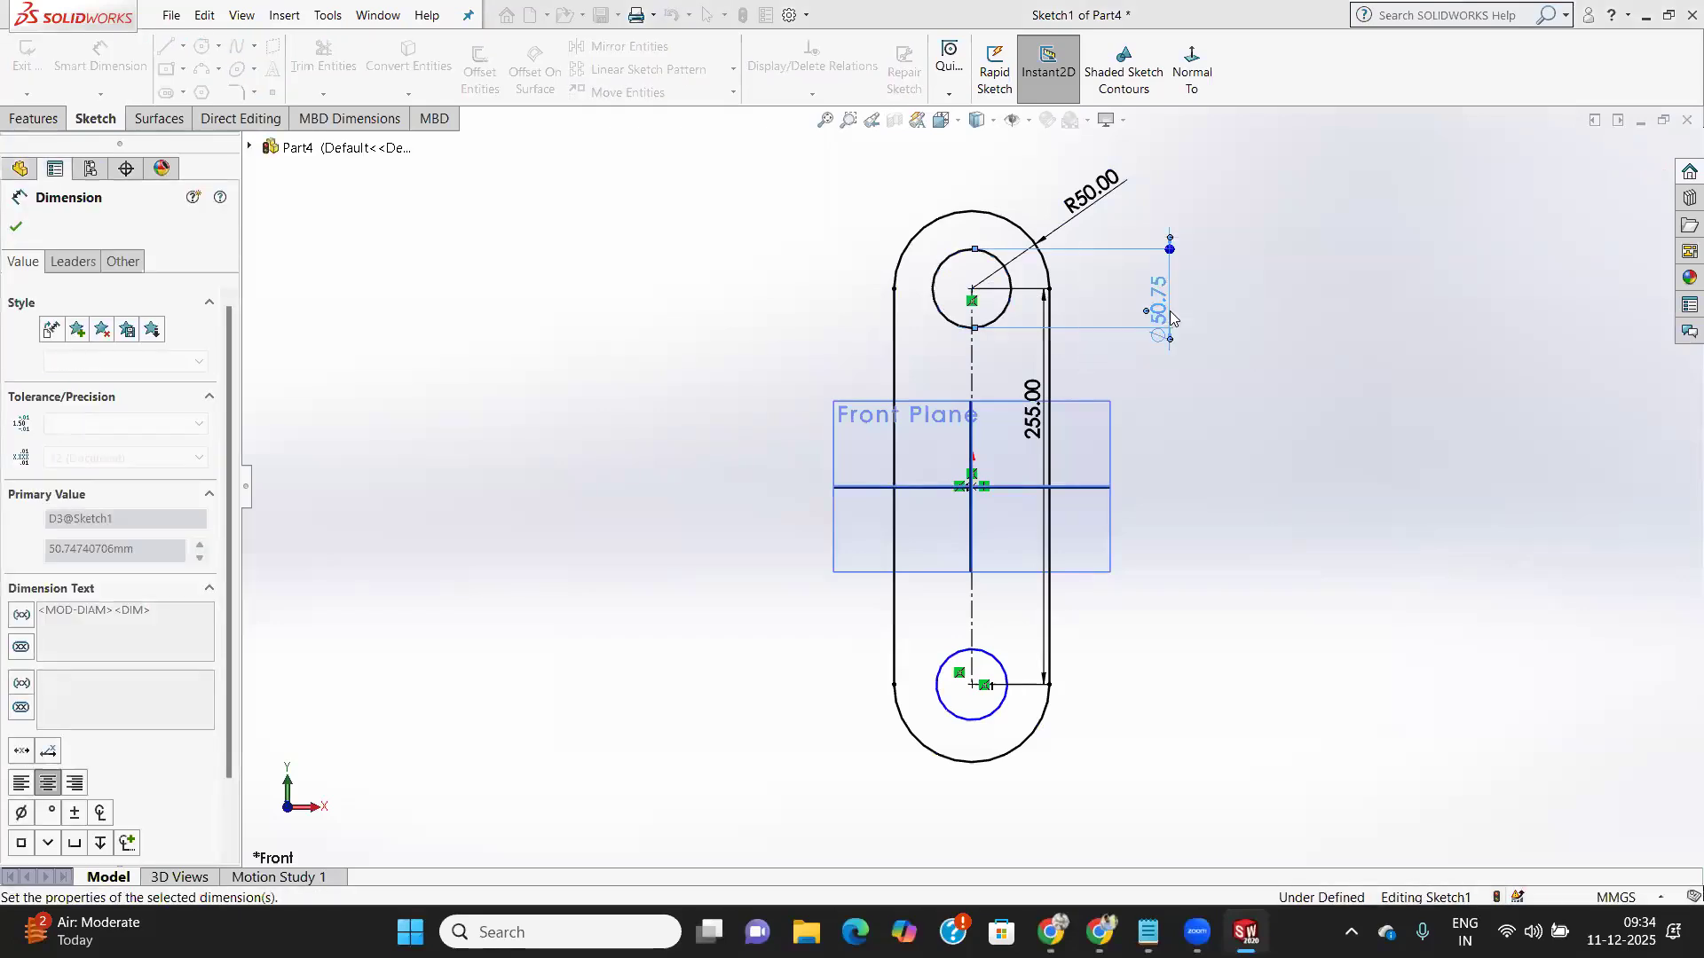
# Dimension the slotted link's lower circle with a diameter of 50 mm and exit the sketch
pyautogui.click(1006, 707)
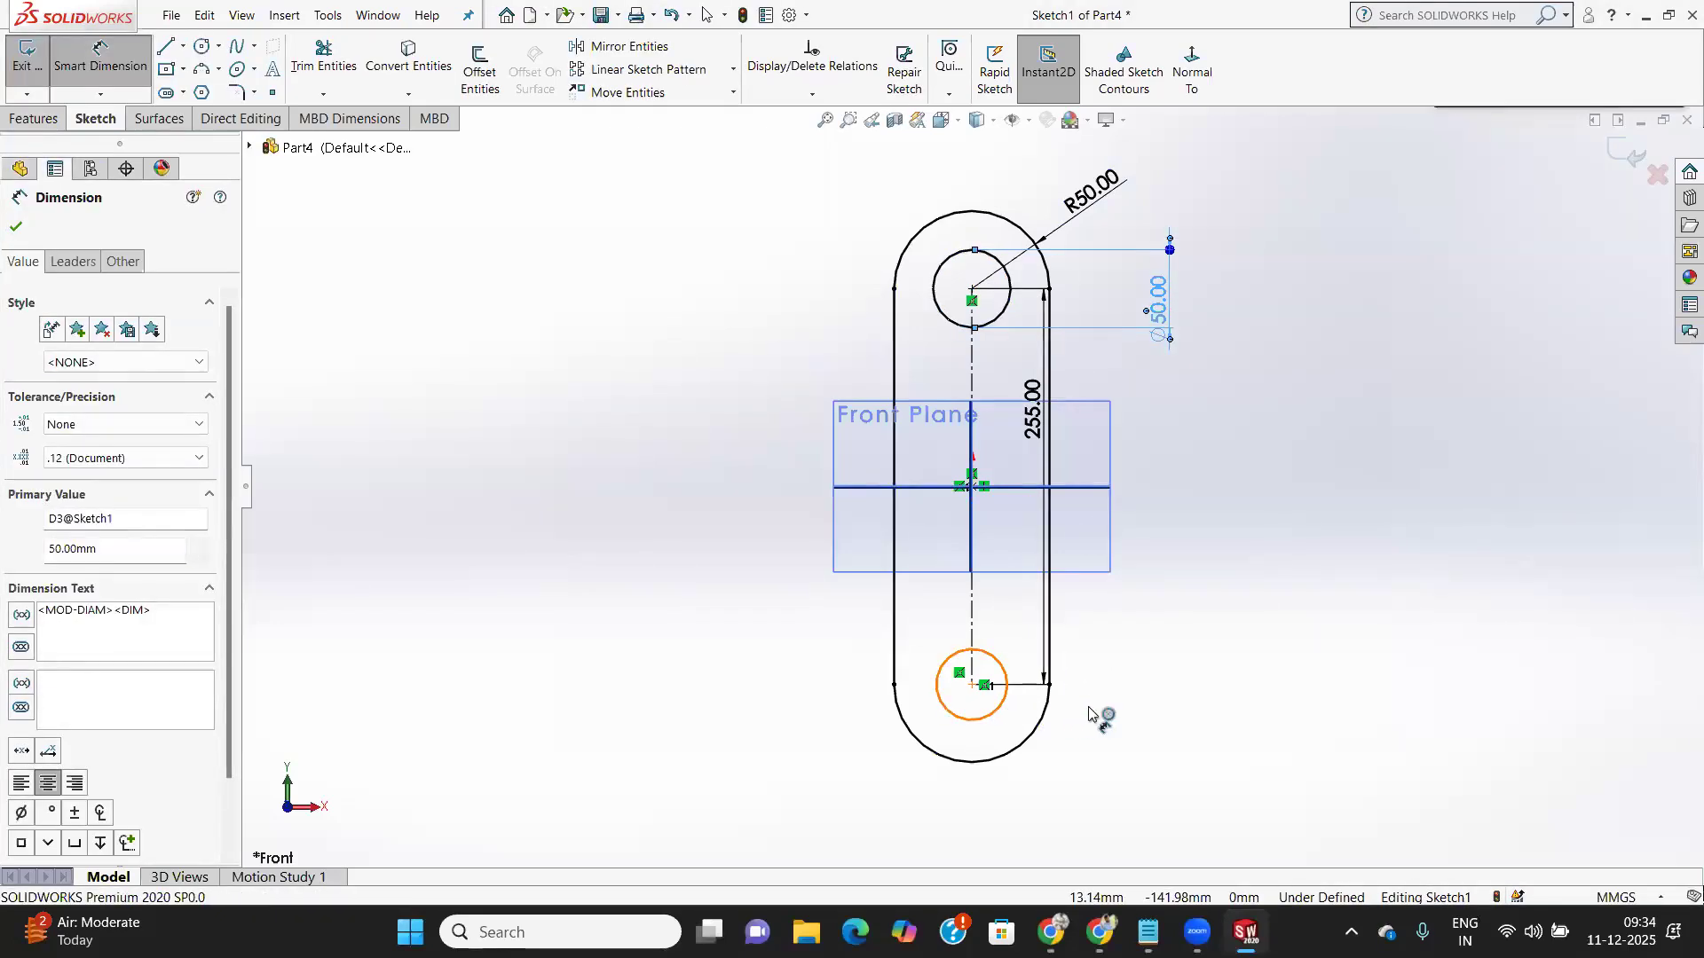
pyautogui.click(1136, 712)
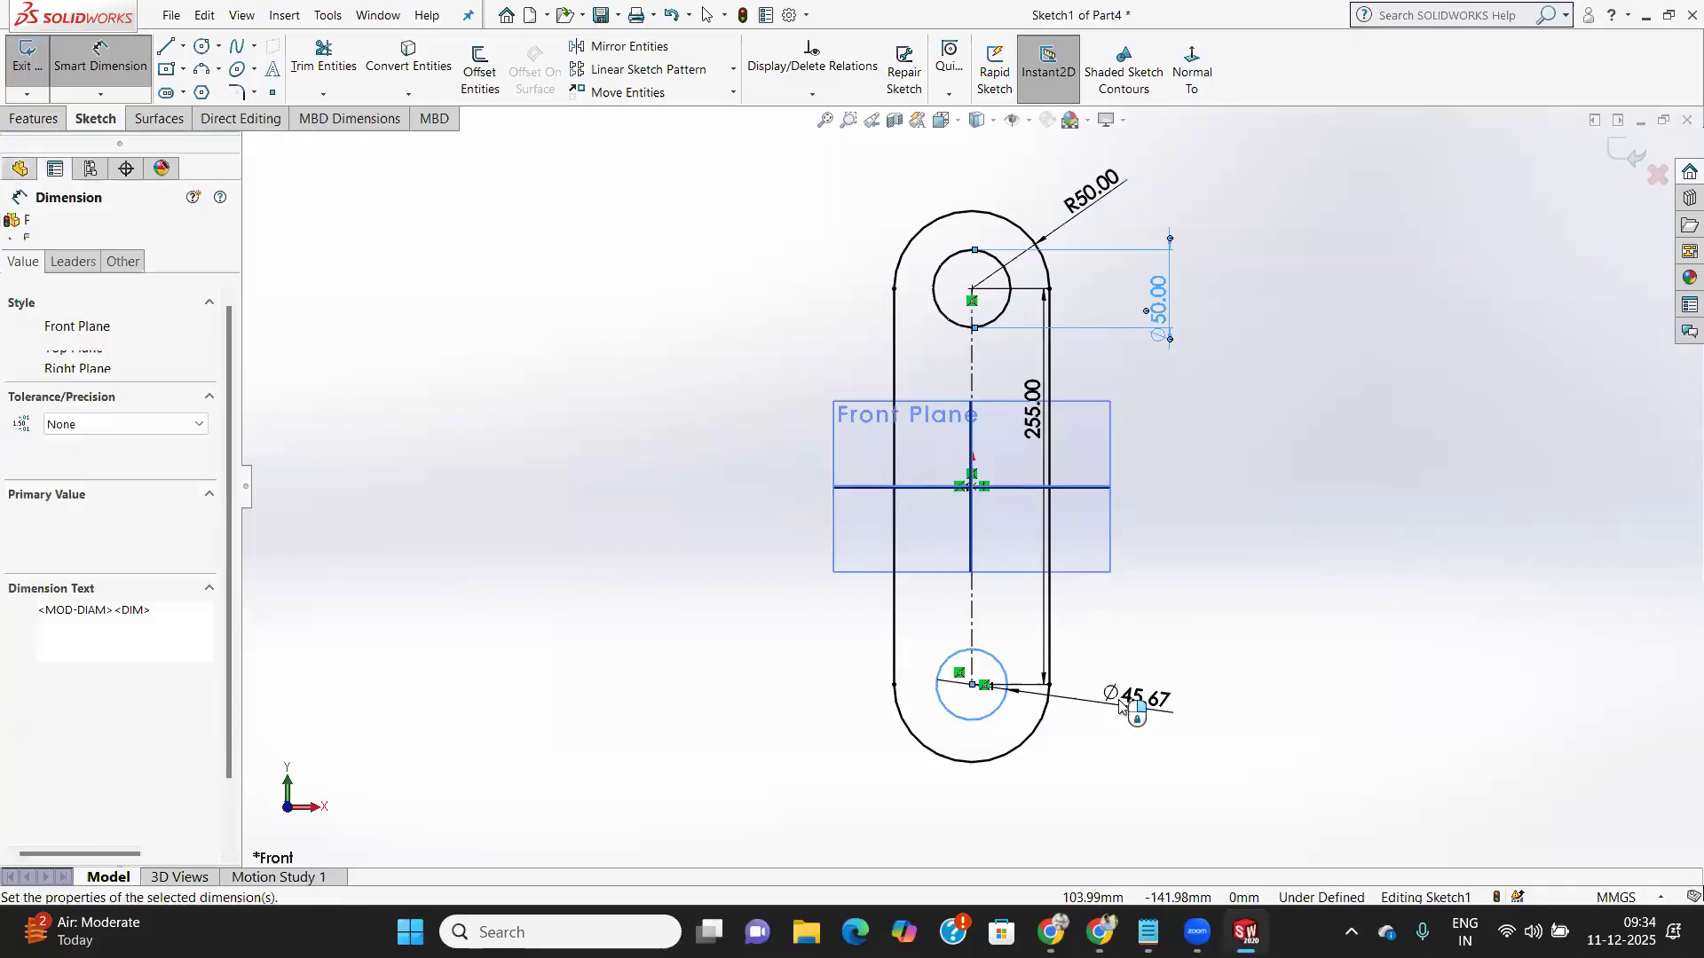
pyautogui.write('50')
pyautogui.press('Return')
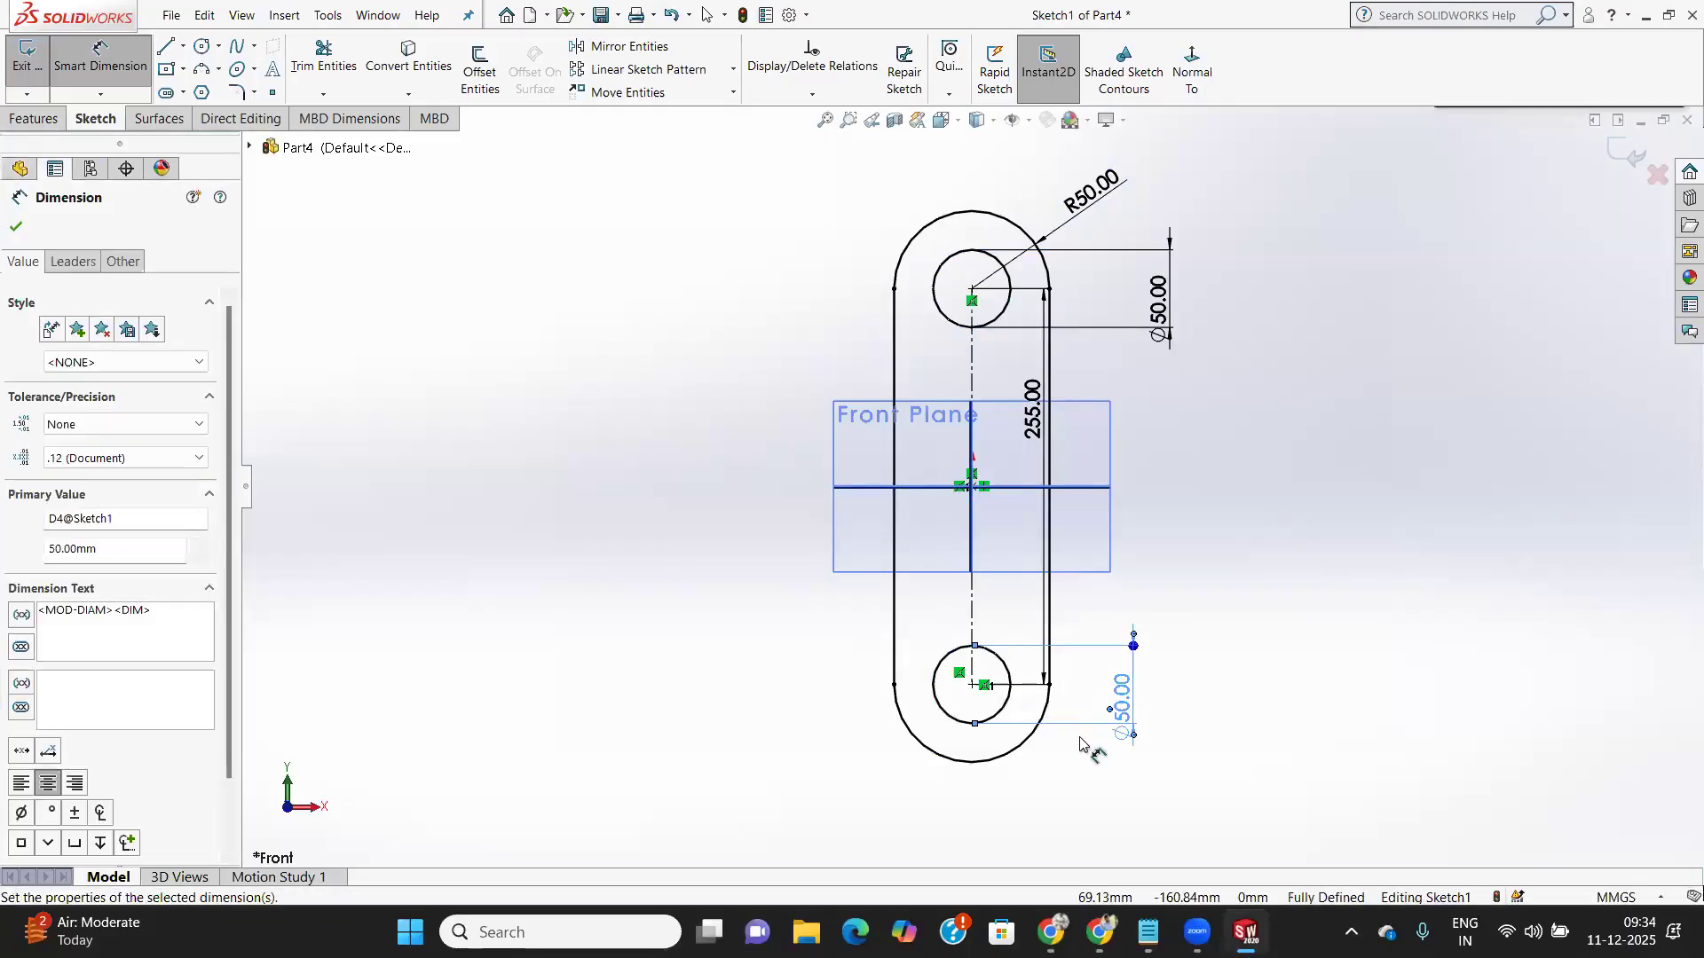
pyautogui.click(17, 226)
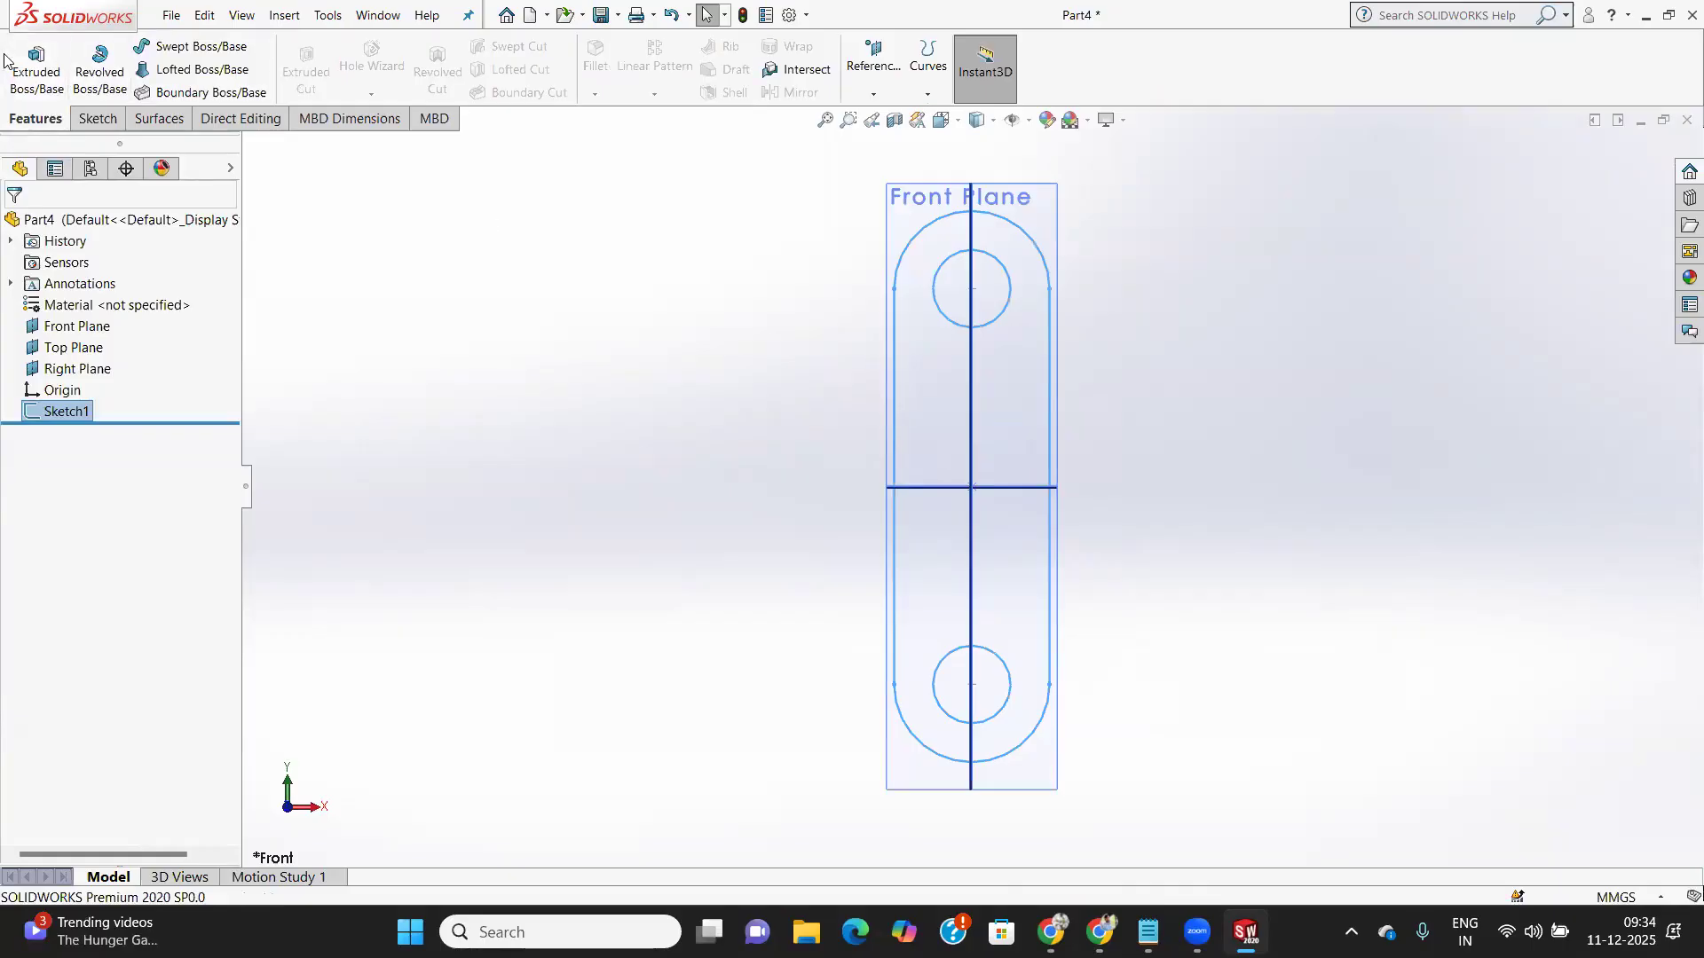
# Extrude the slotted link profile with the Mid Plane end condition, raising the depth by one increment
pyautogui.click(65, 84)
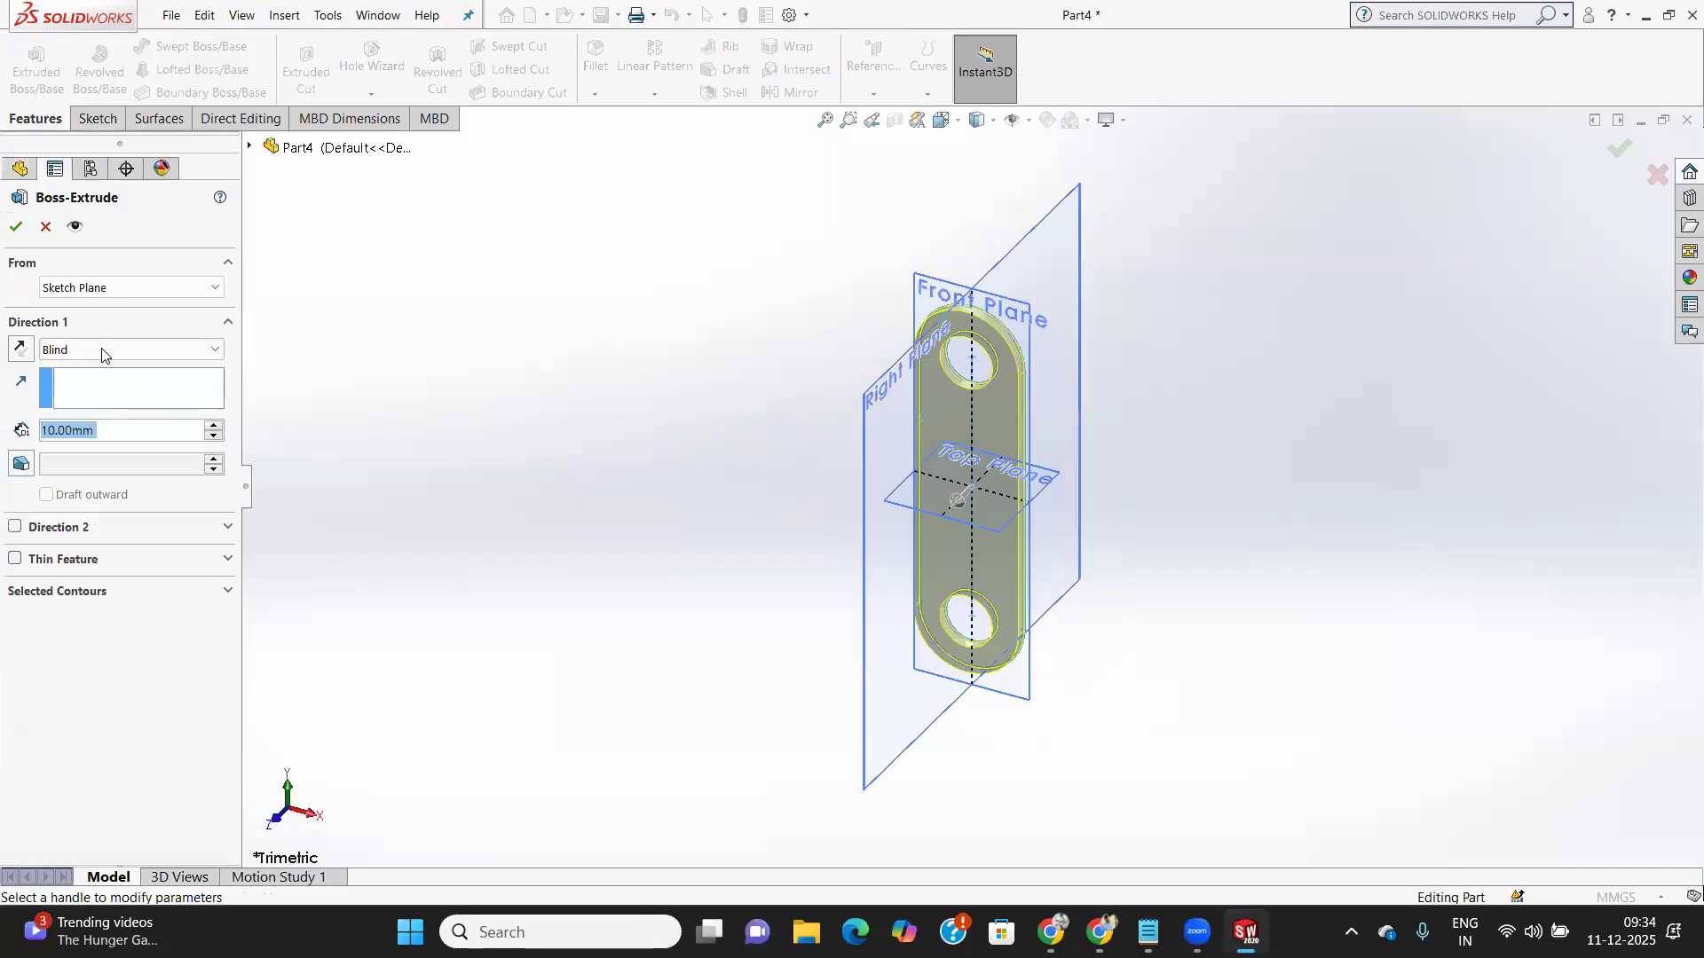
pyautogui.click(103, 349)
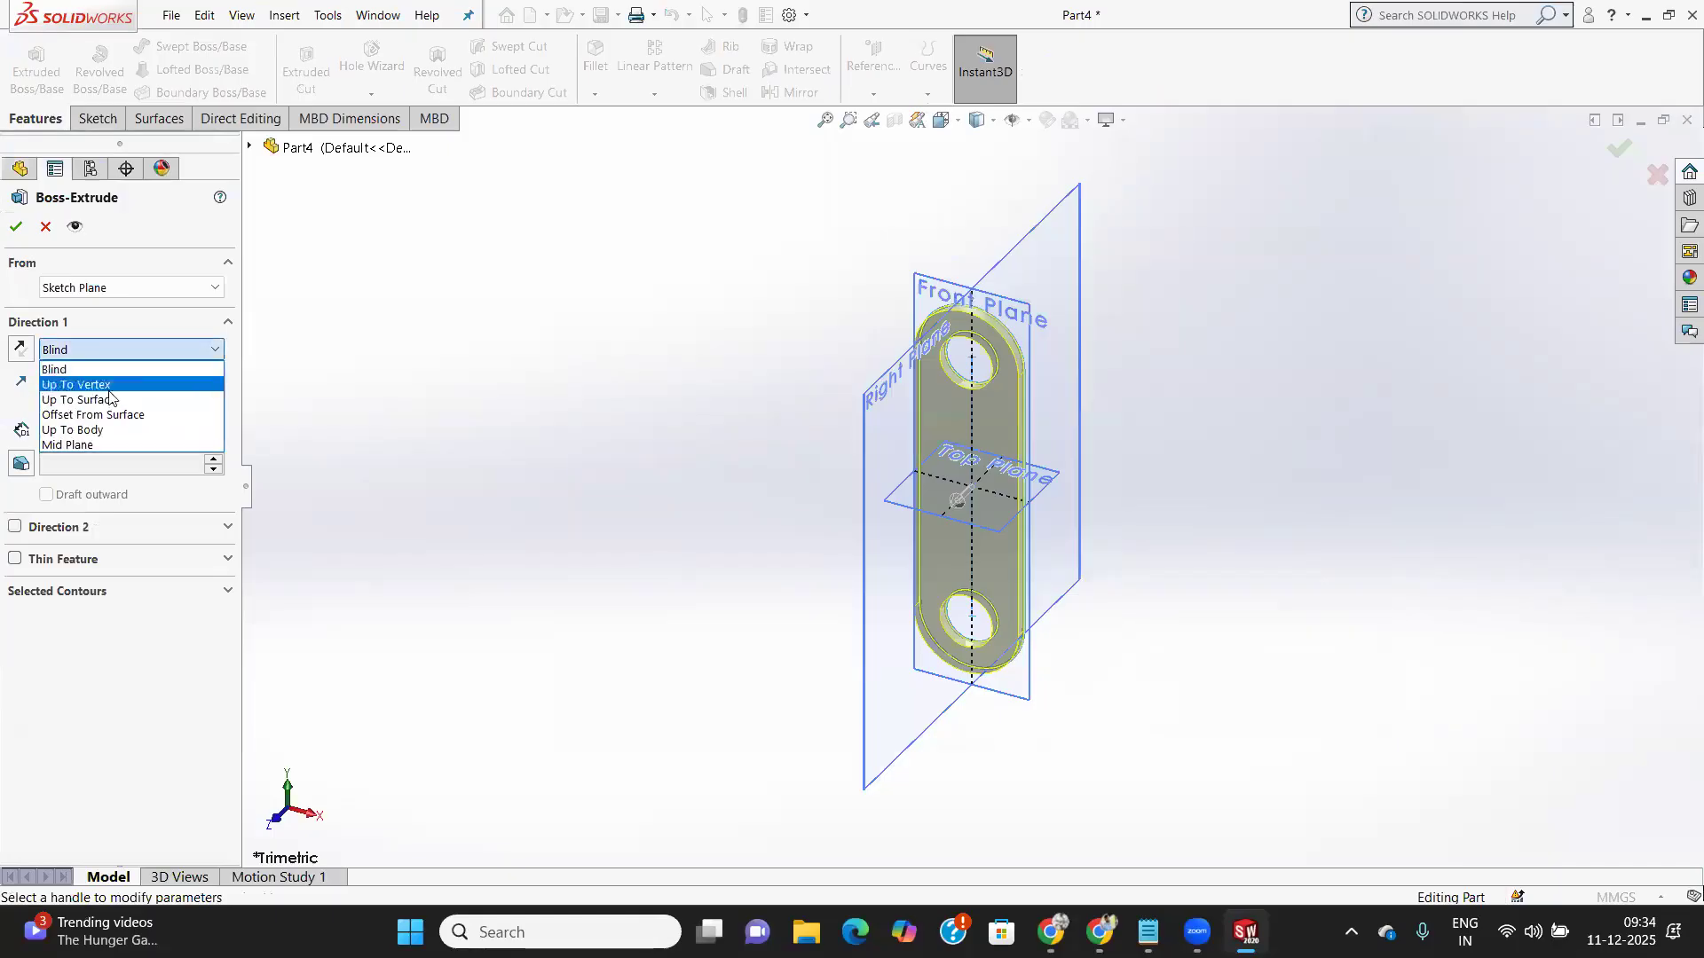
pyautogui.click(96, 445)
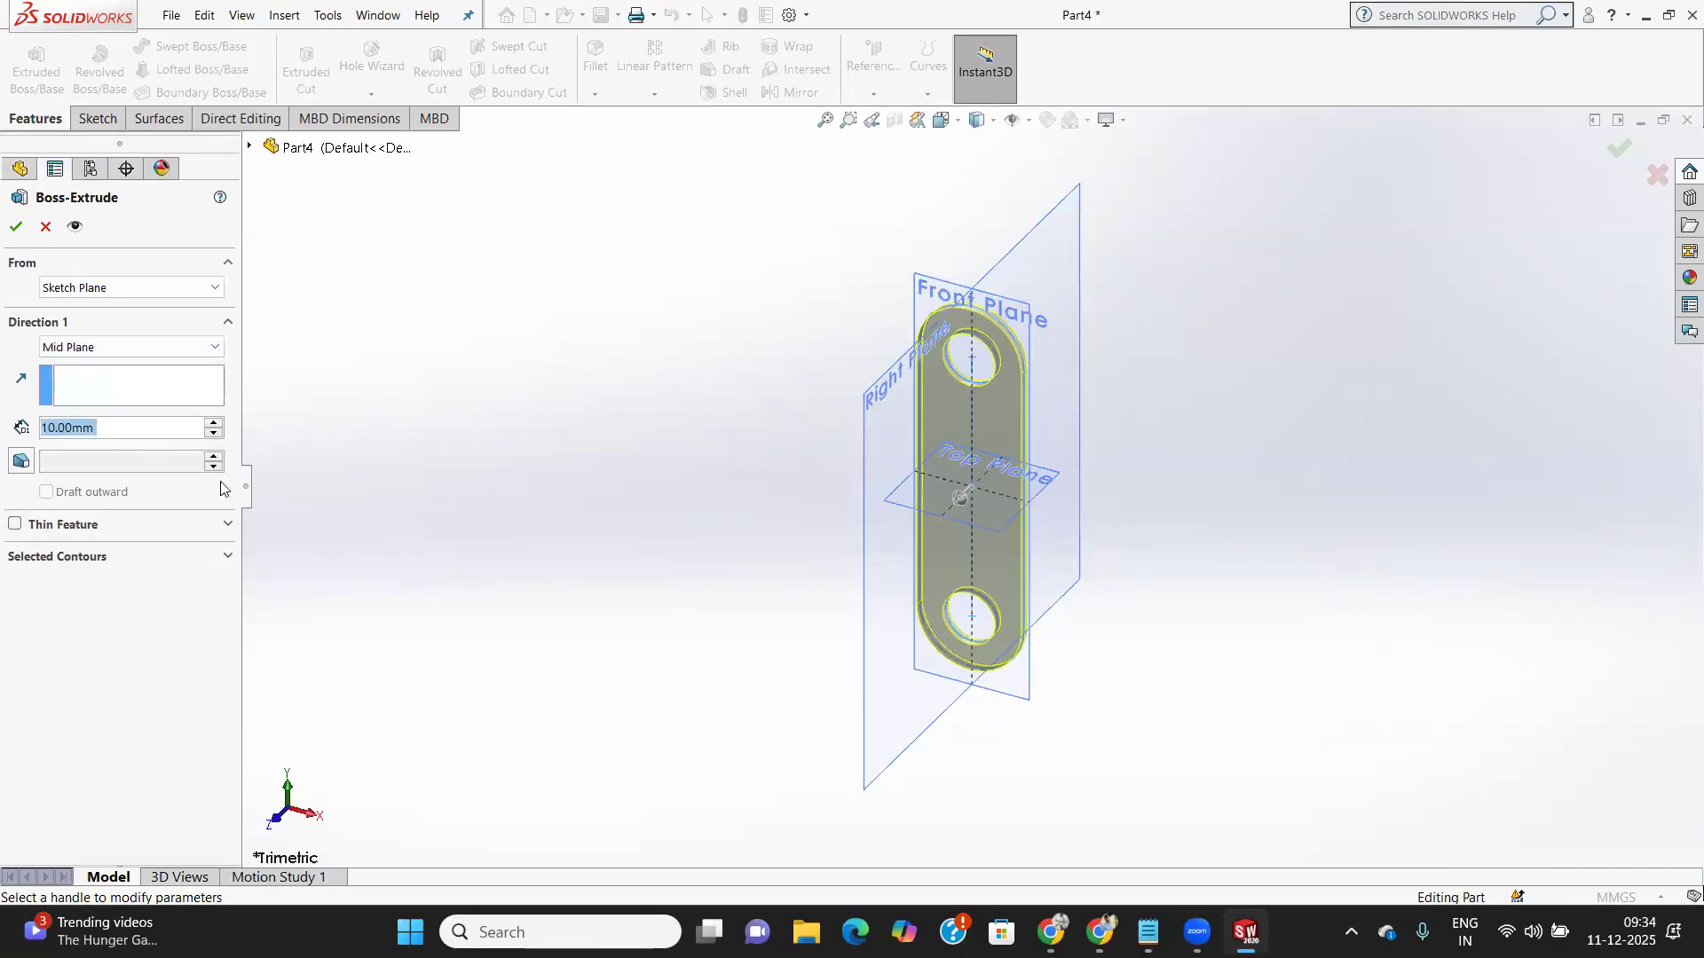
pyautogui.click(213, 424)
pyautogui.click(16, 226)
# Save the slotted link part as P2 in the Solidworks folder, replacing the existing file
pyautogui.moveTo(1045, 410); pyautogui.dragTo(976, 355, button='middle')
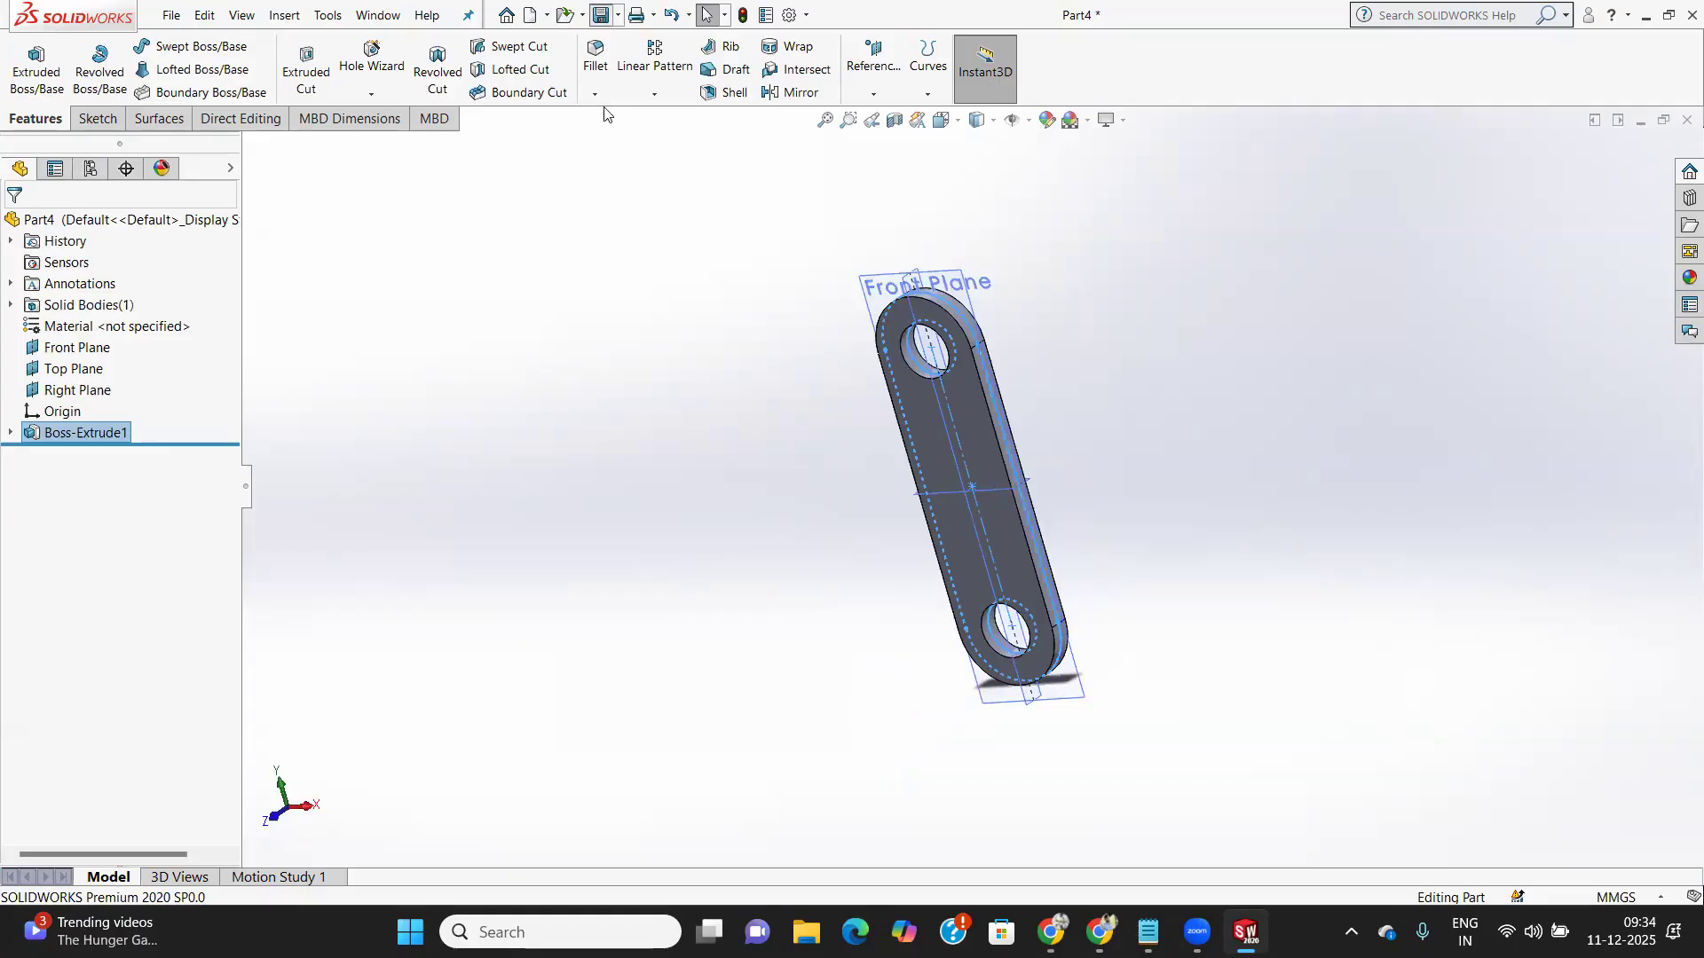
pyautogui.hotkey('ctrl', 's')
pyautogui.write('P')
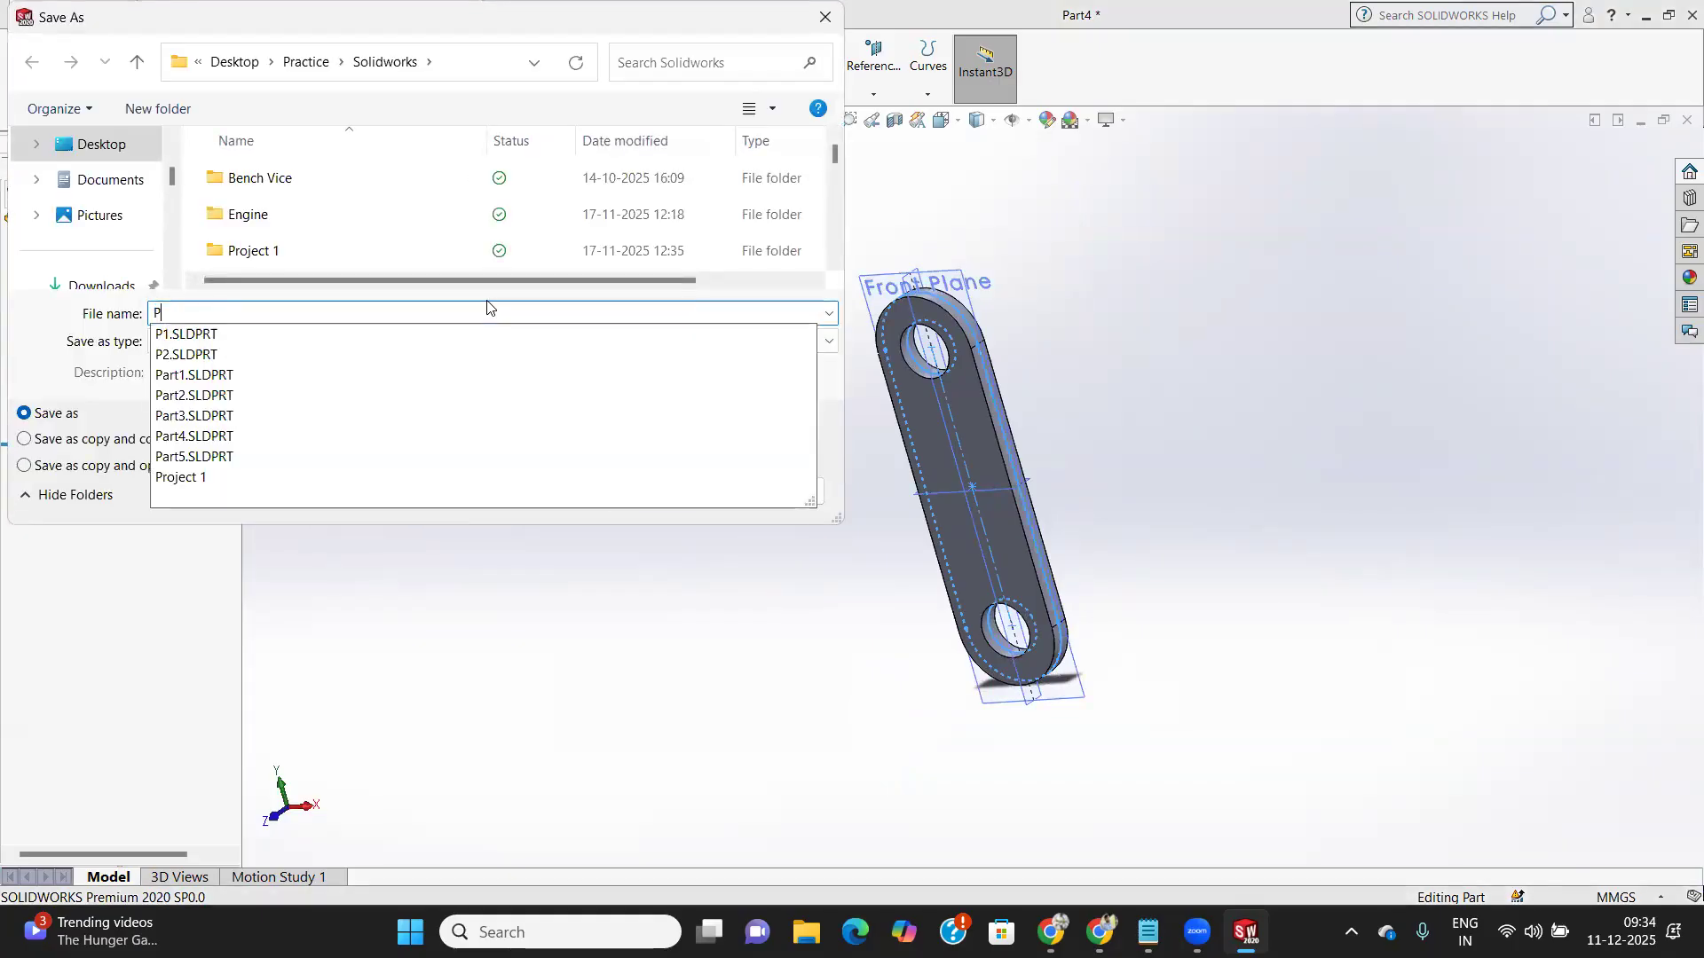
pyautogui.write('2')
pyautogui.press('Return')
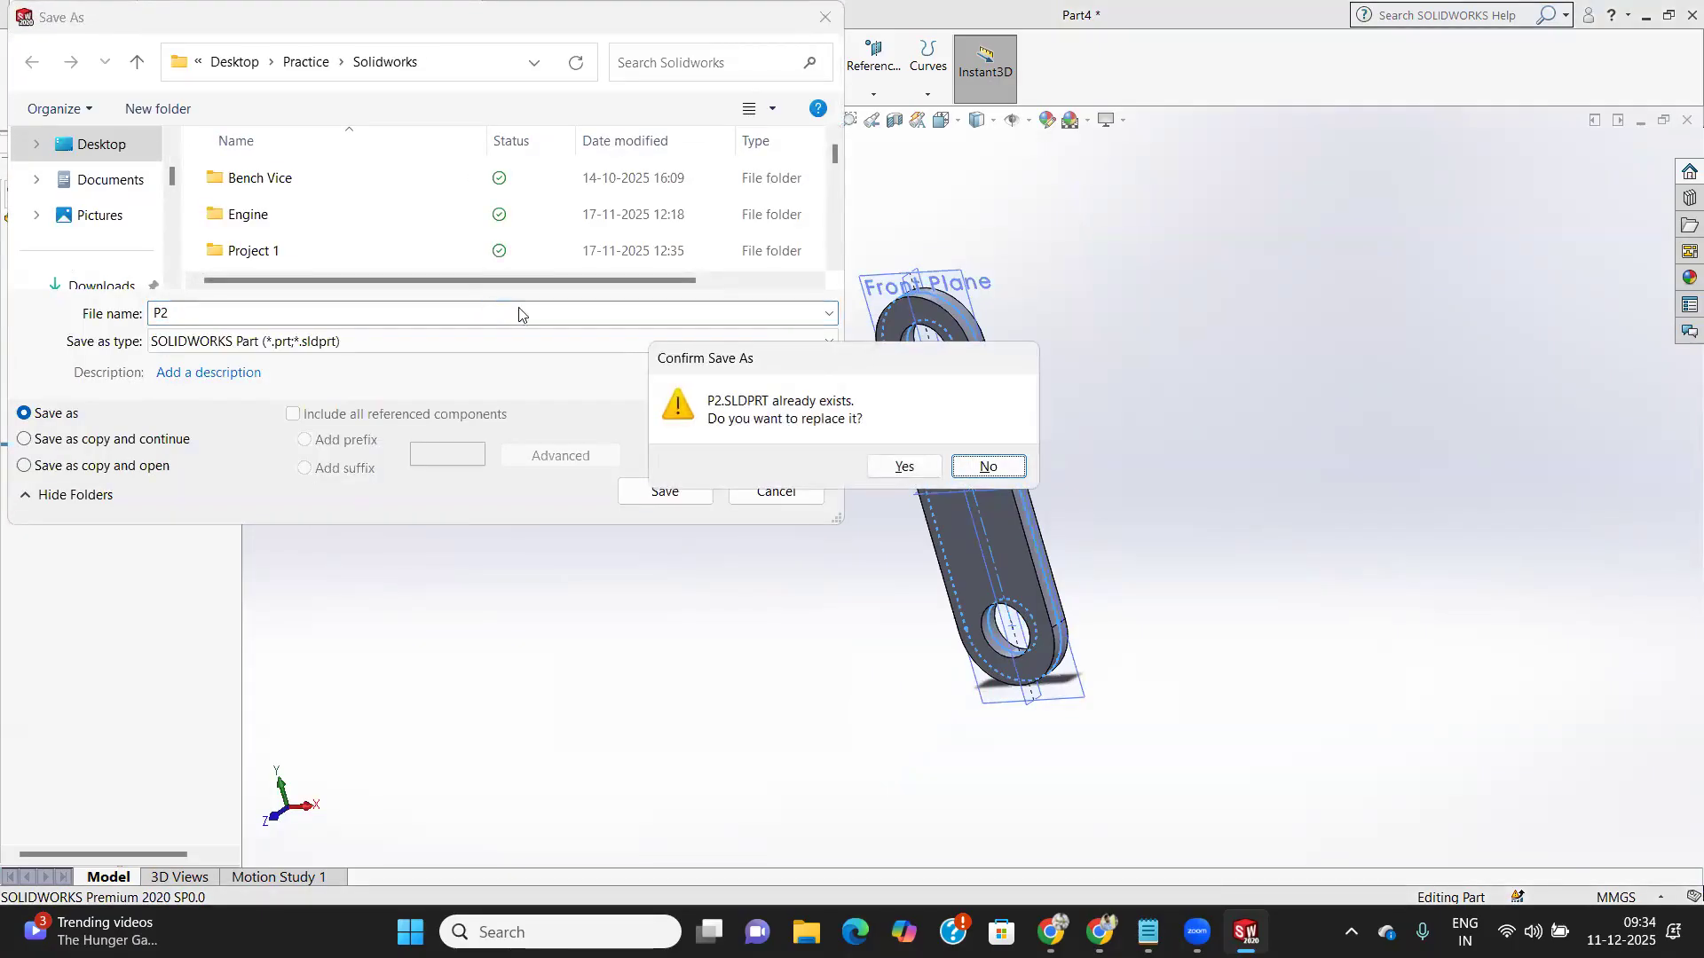
pyautogui.click(905, 468)
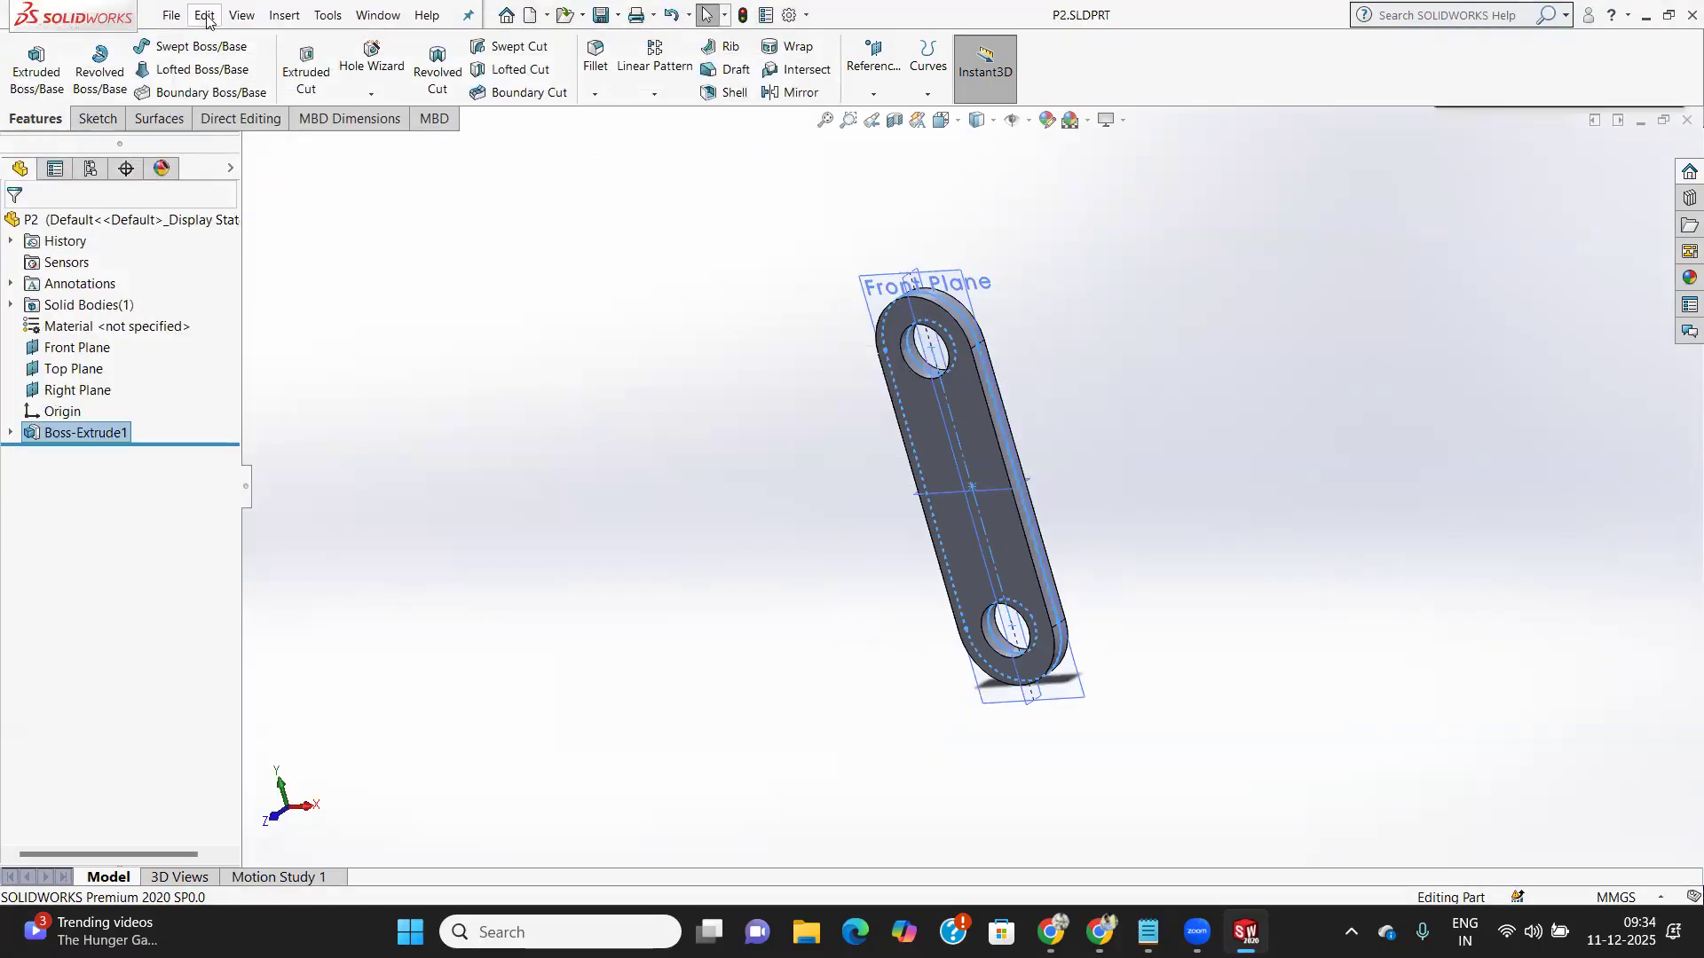
# Create a new document from the Part template
pyautogui.click(170, 16)
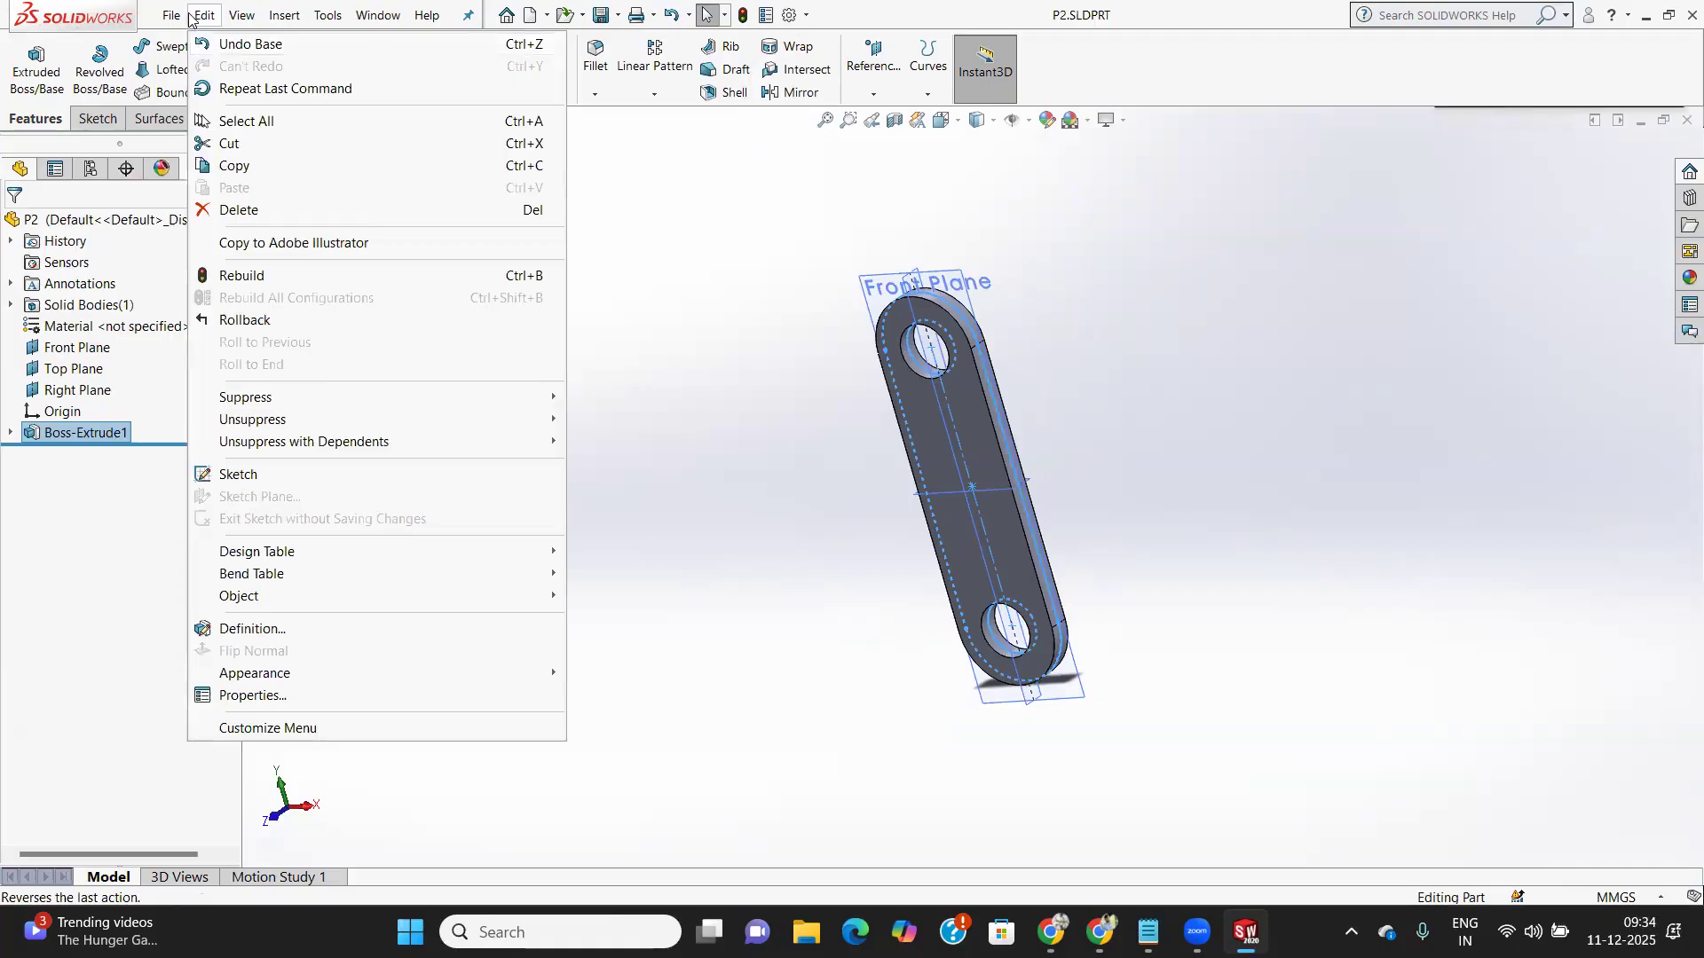
pyautogui.click(213, 45)
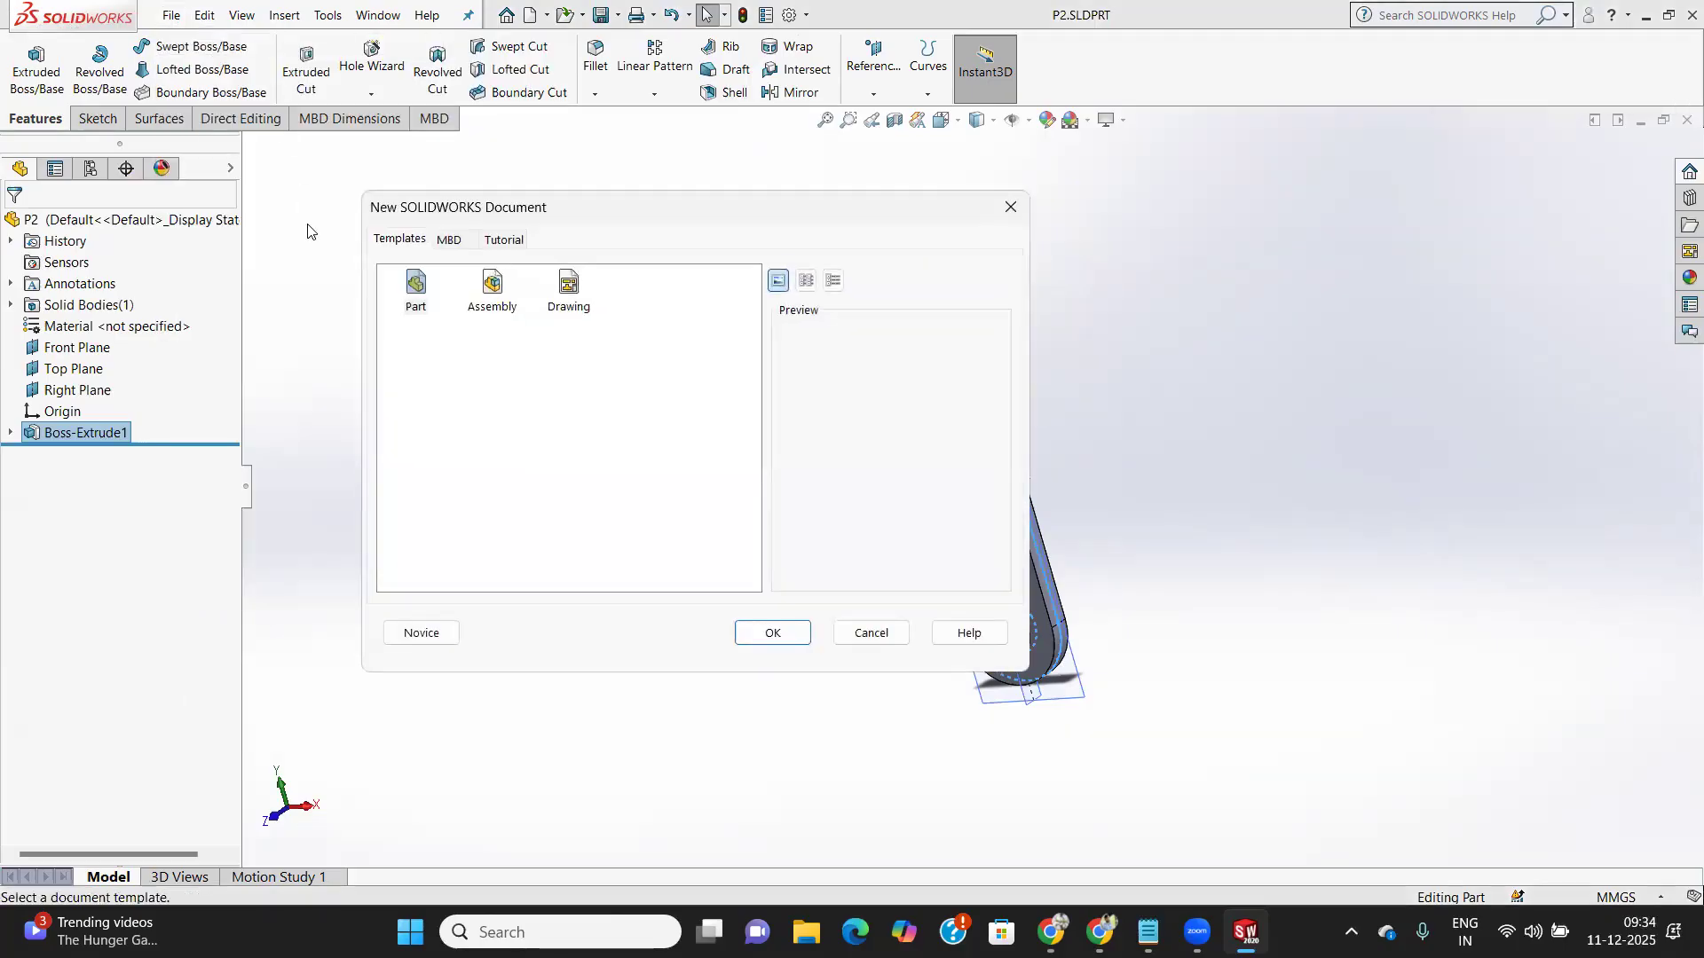
pyautogui.click(772, 635)
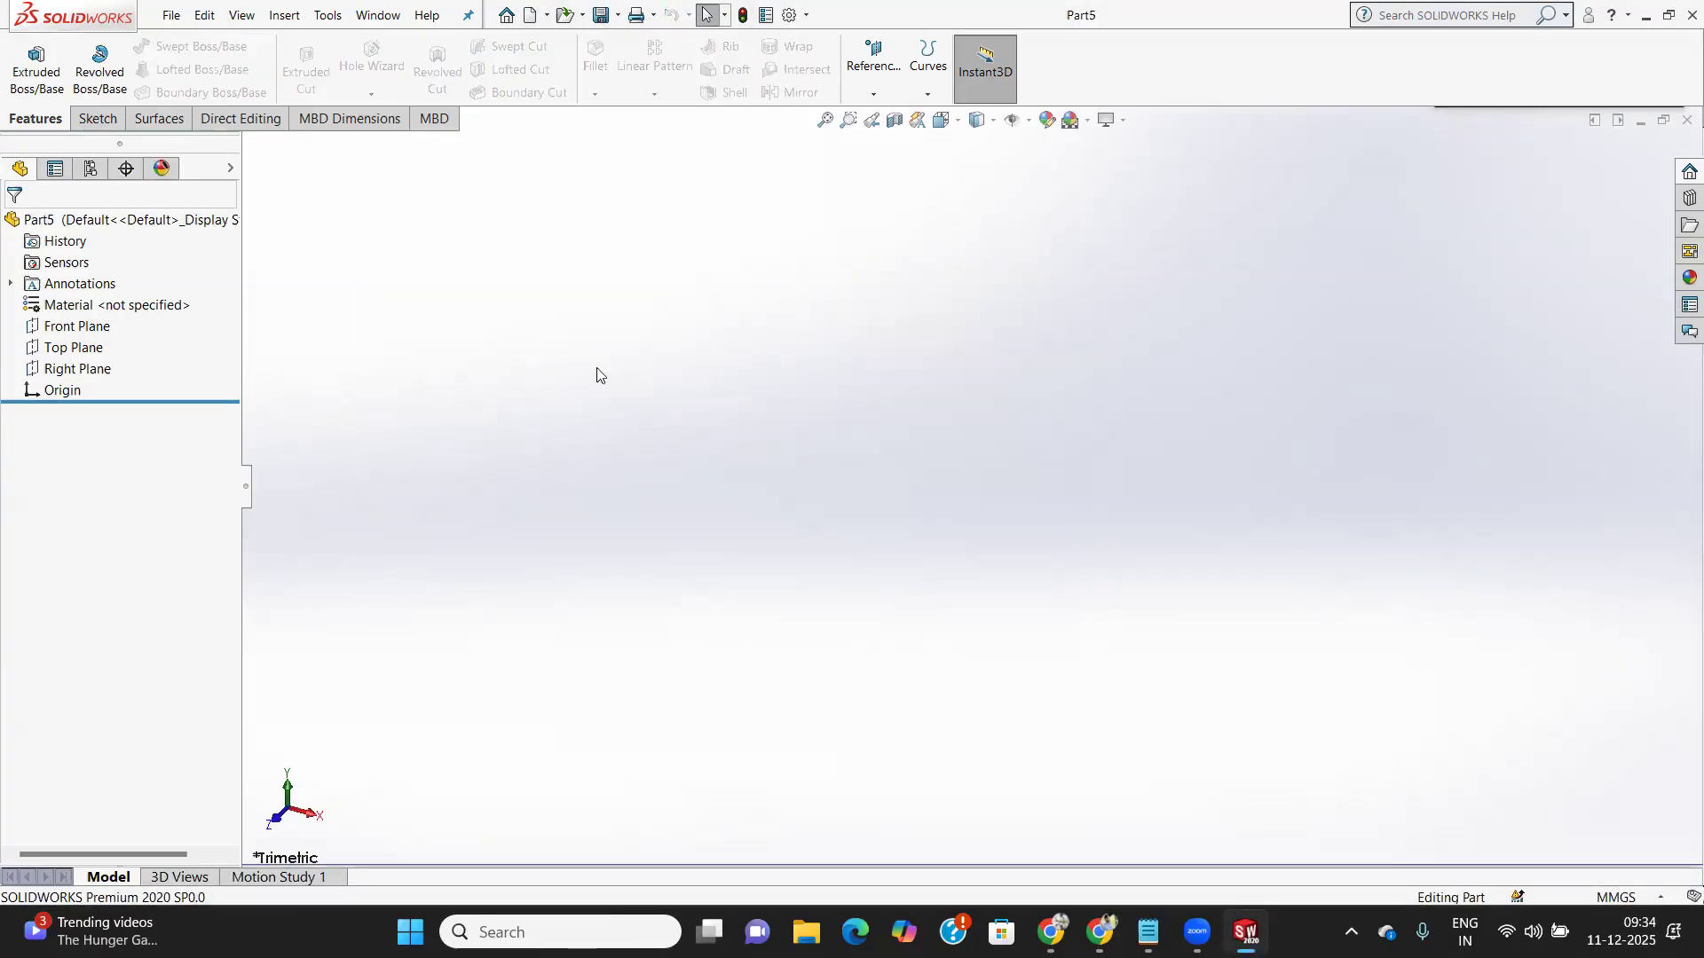
# Start a sketch on the Top Plane and draw a centre rectangle about 160 by 103 mm from the origin
pyautogui.click(96, 120)
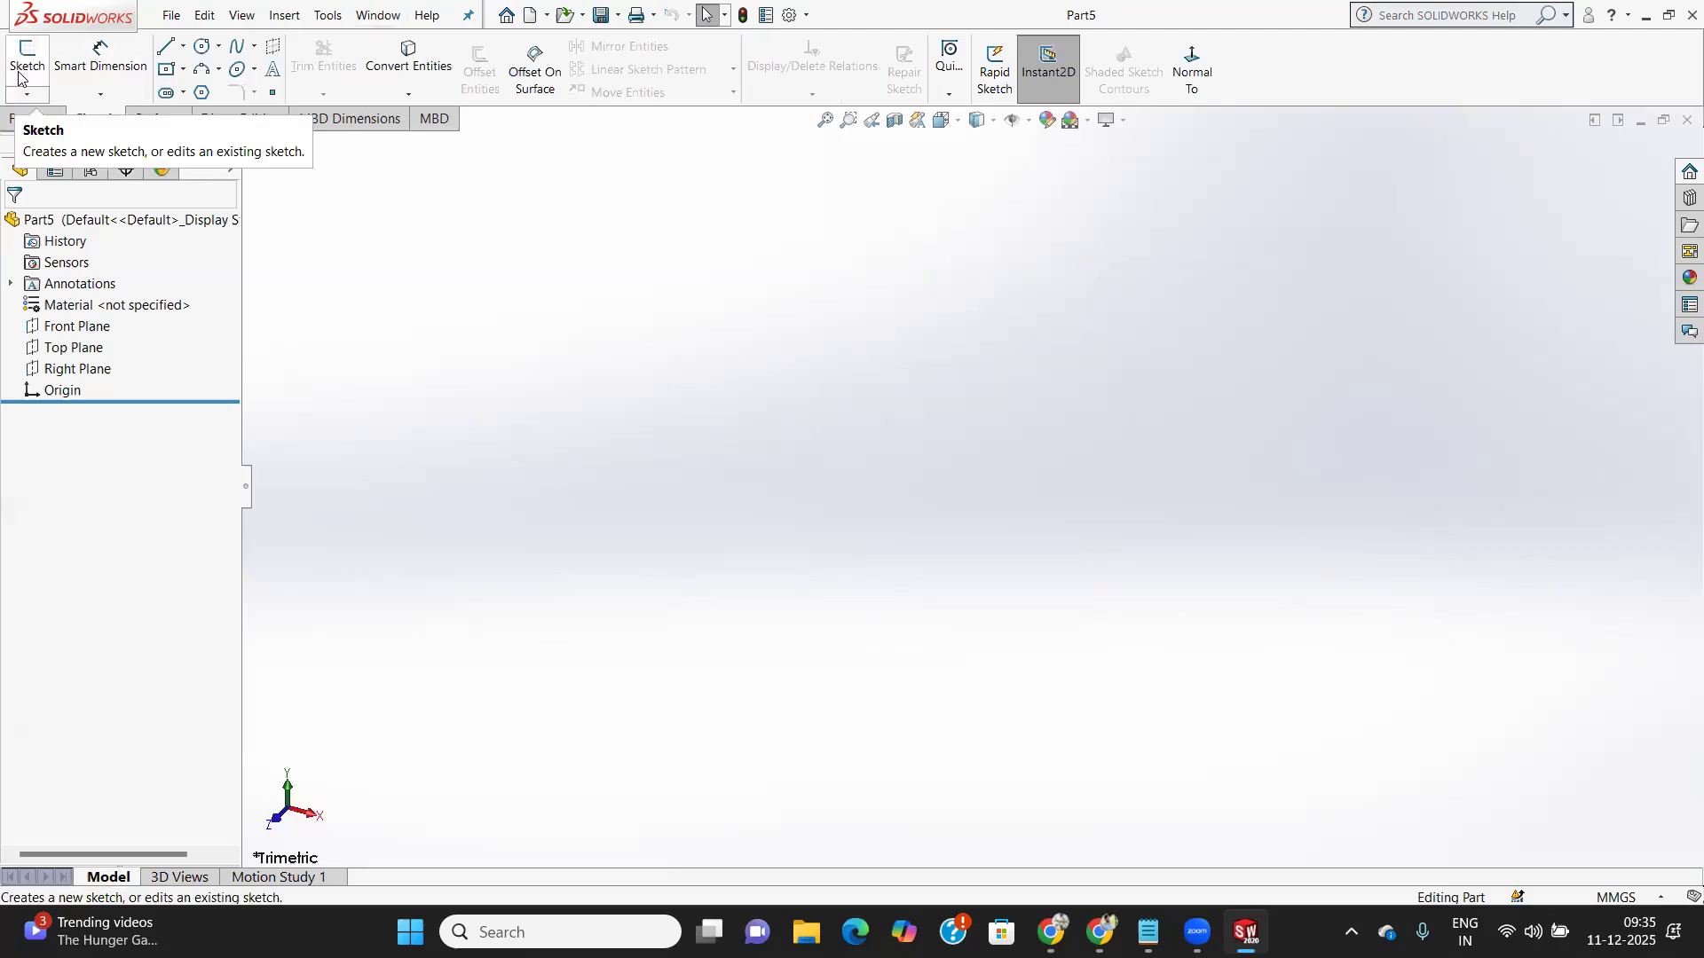
pyautogui.click(74, 347)
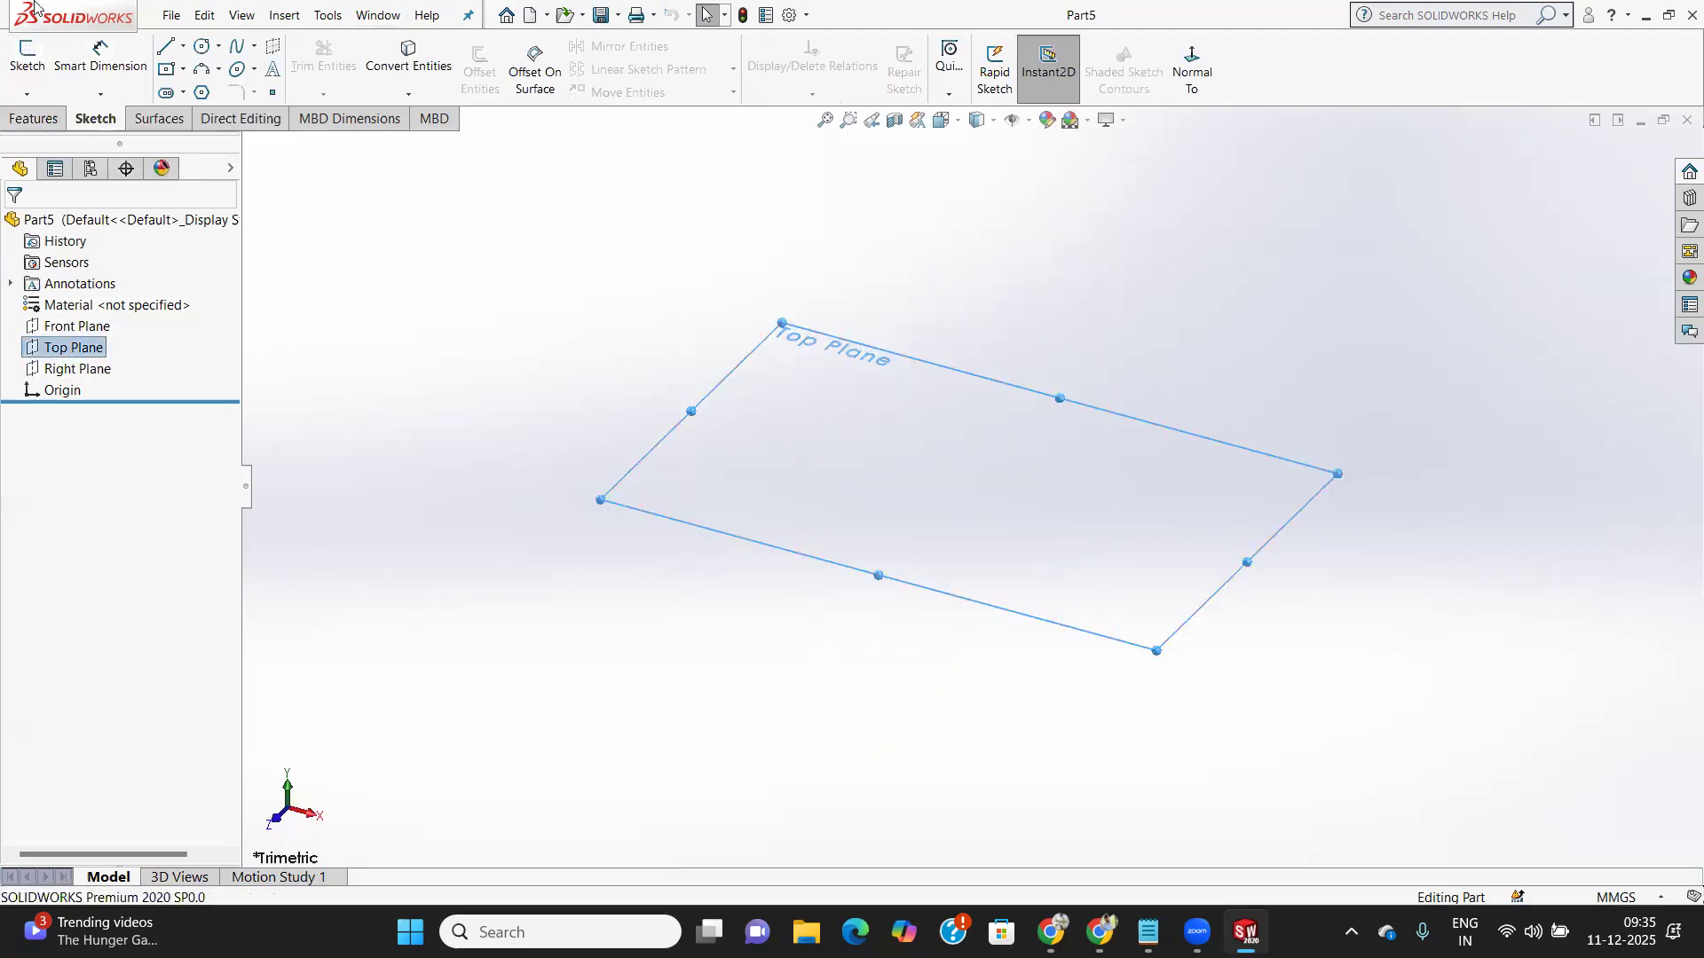
pyautogui.click(21, 64)
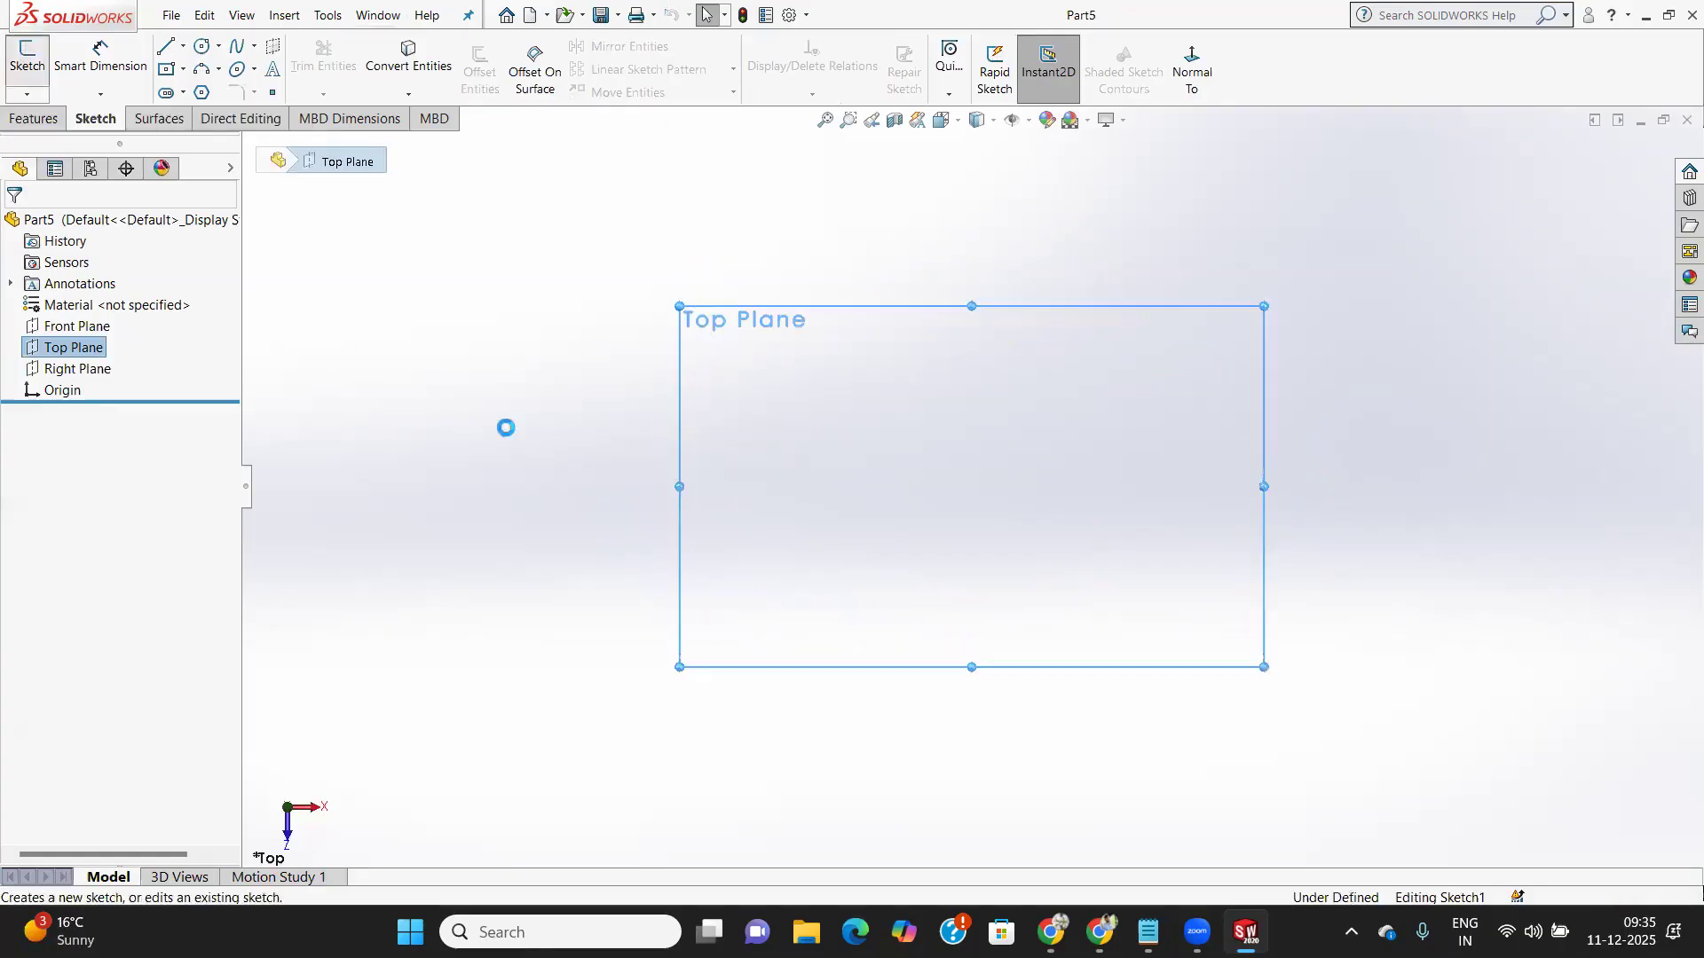
pyautogui.click(166, 71)
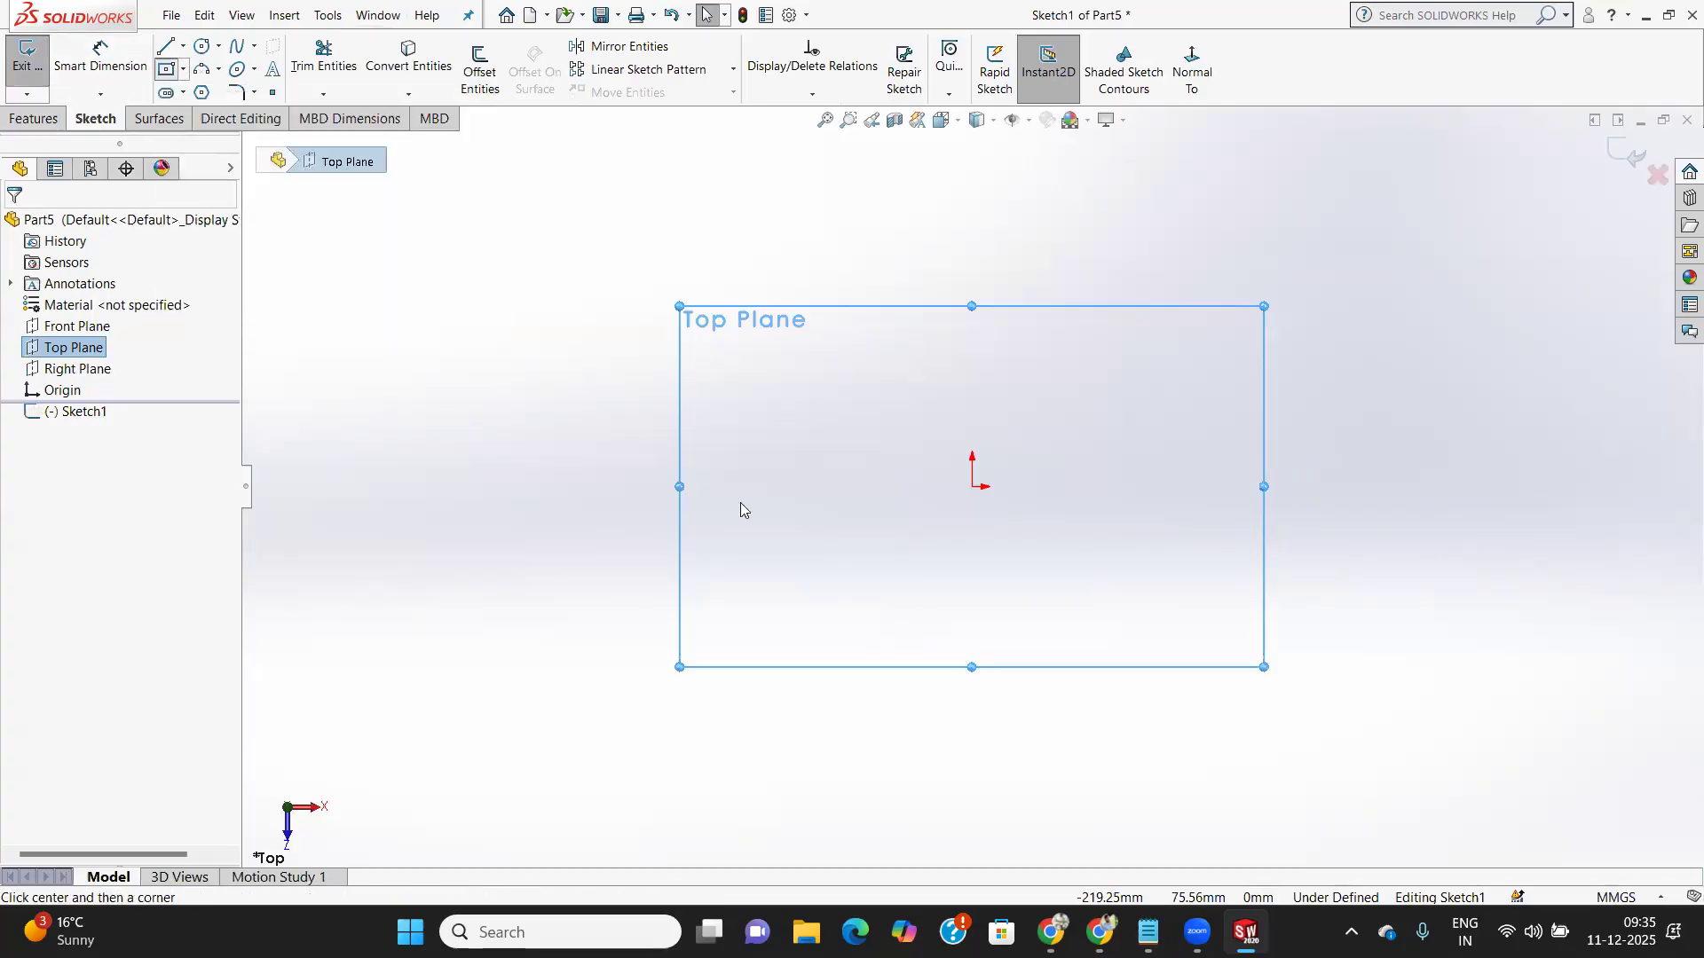
pyautogui.click(974, 487)
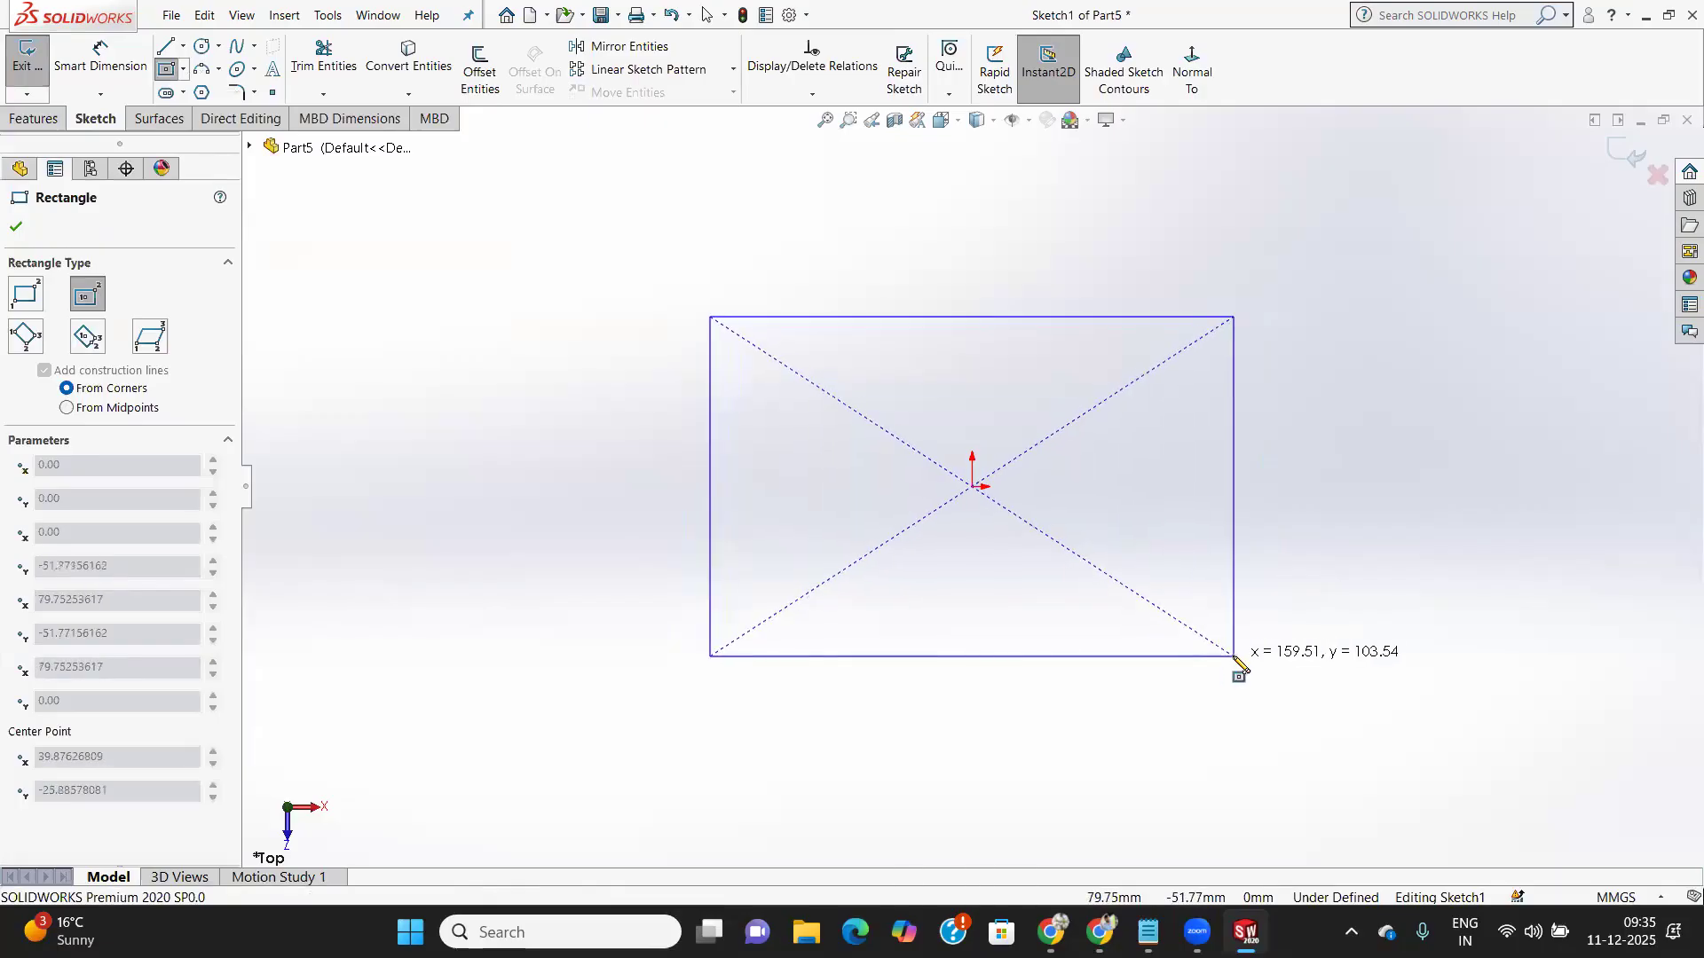
pyautogui.click(1234, 656)
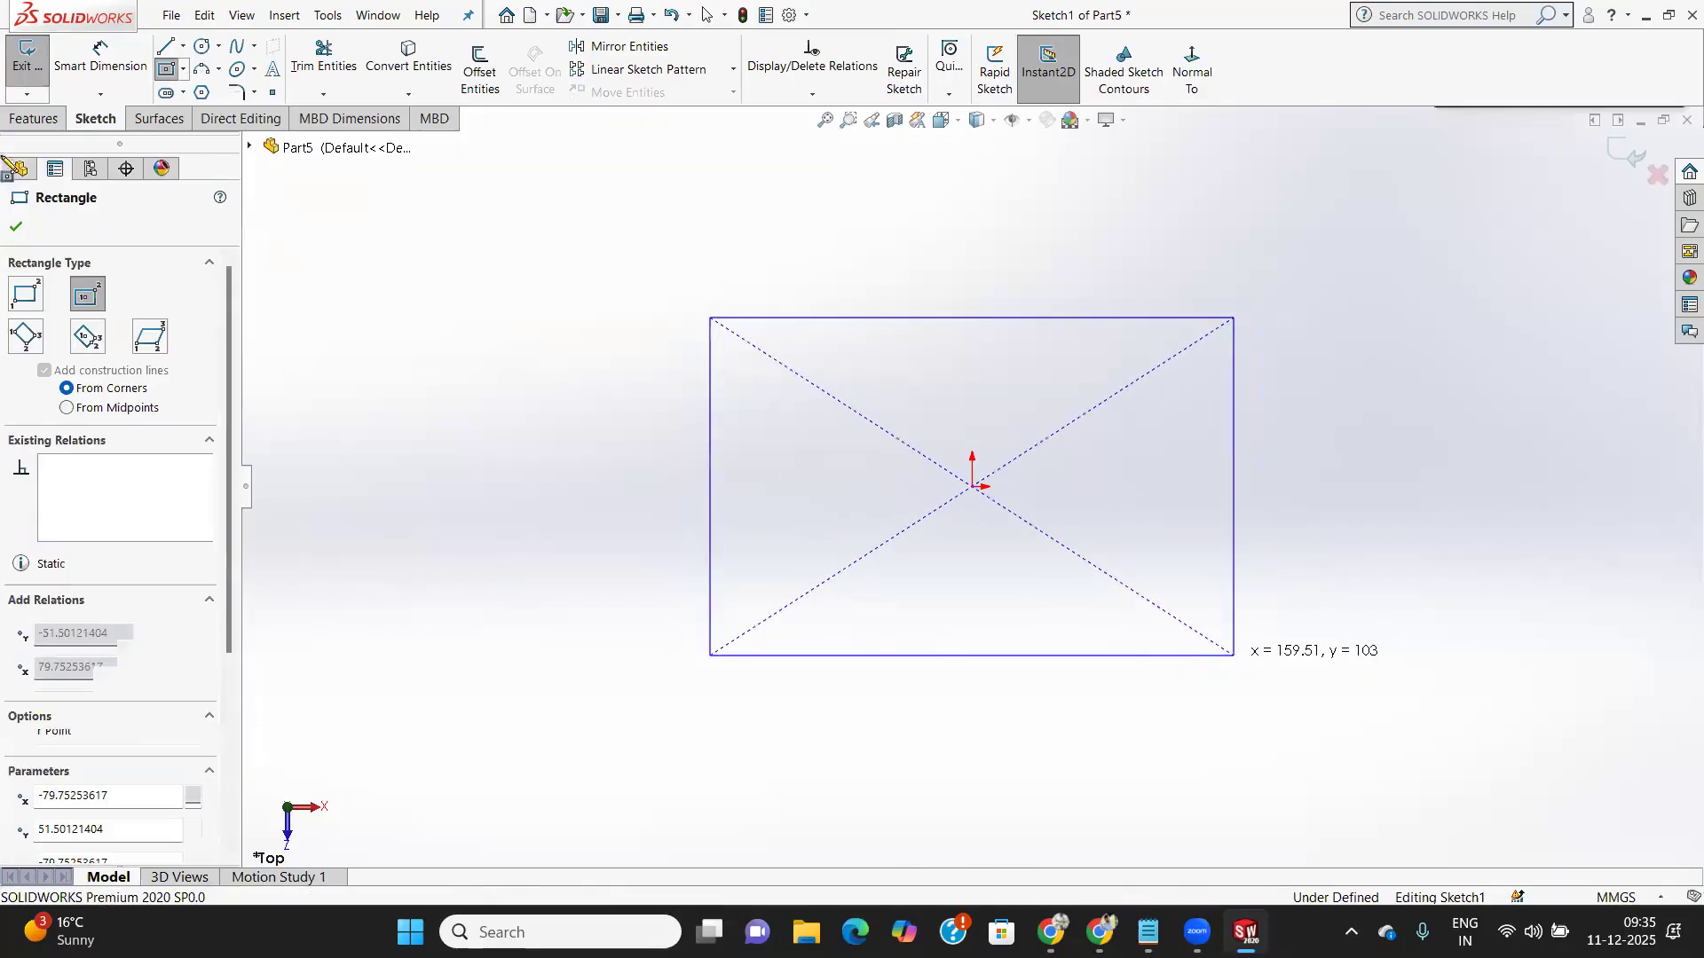
# Dimension the rectangle's upper horizontal edge as 300 mm
pyautogui.click(99, 59)
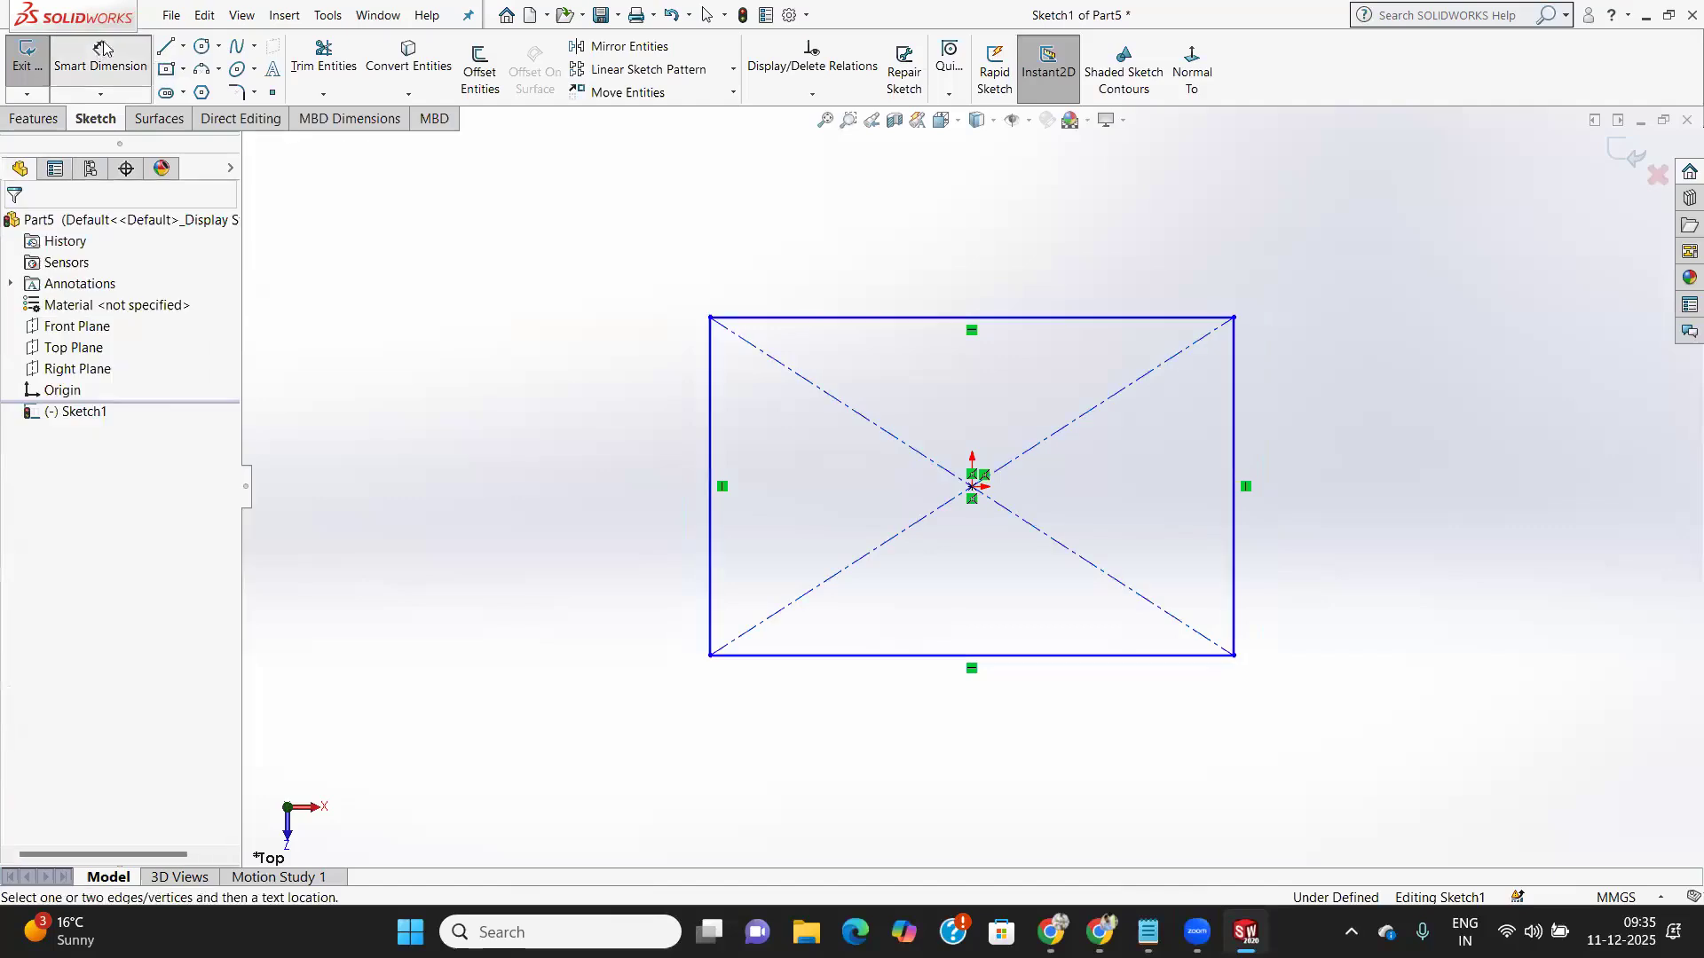
pyautogui.click(1056, 318)
pyautogui.click(1030, 255)
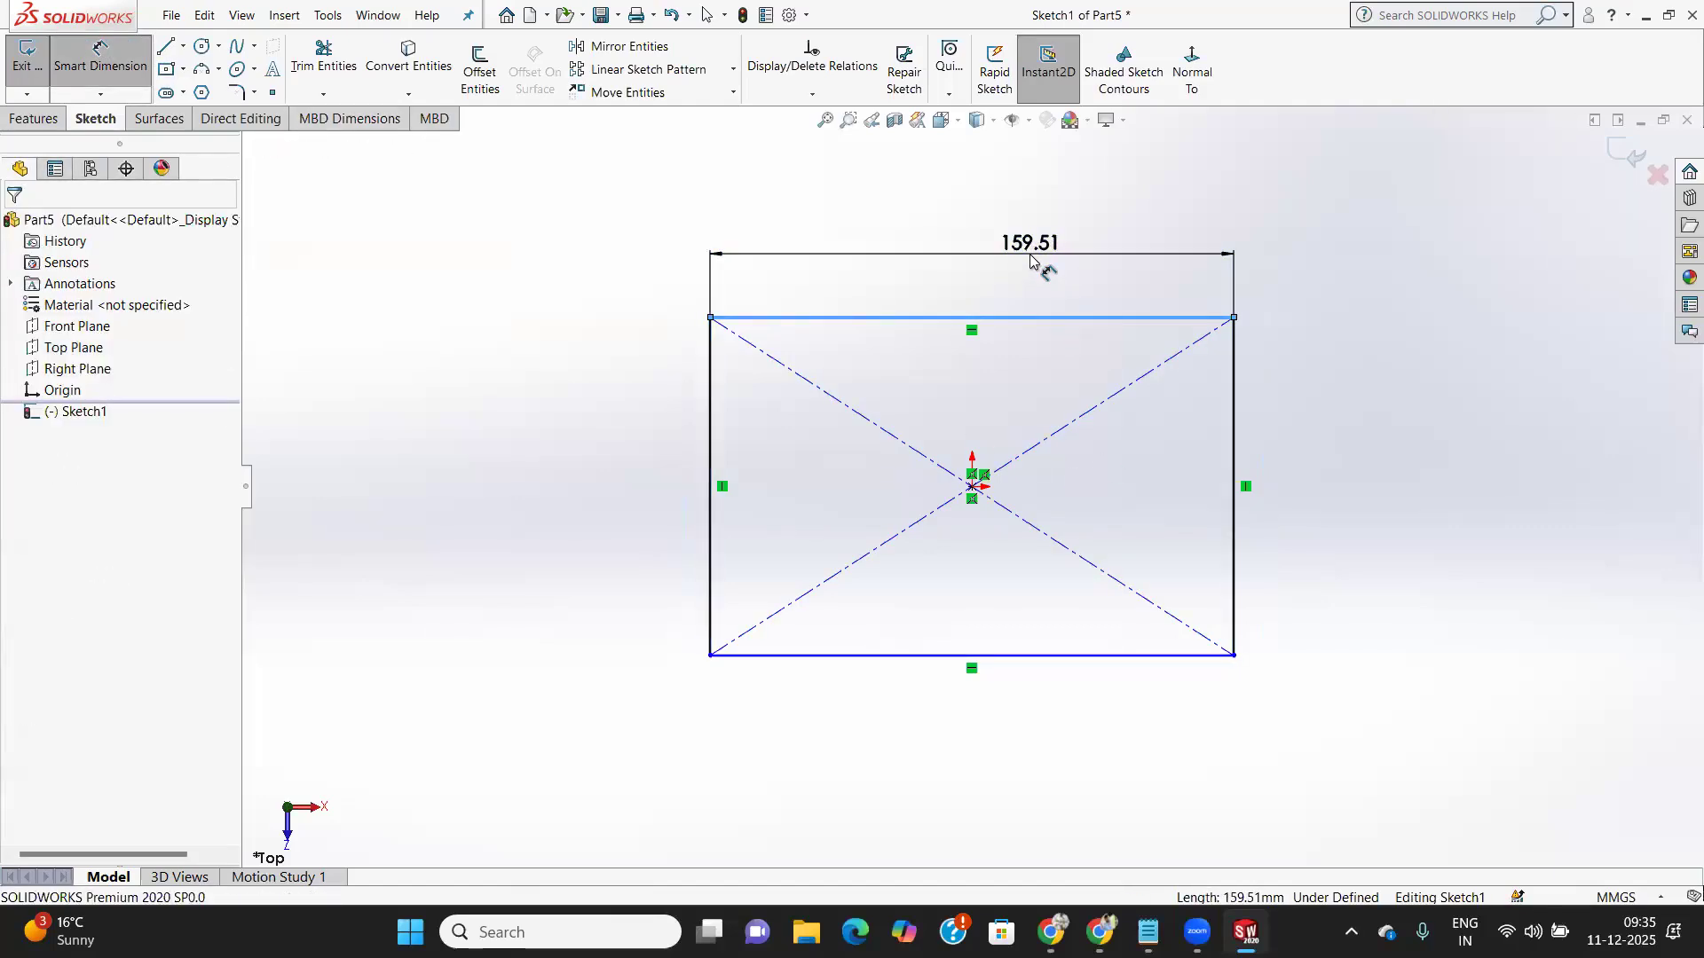
pyautogui.write('300')
pyautogui.press('Return')
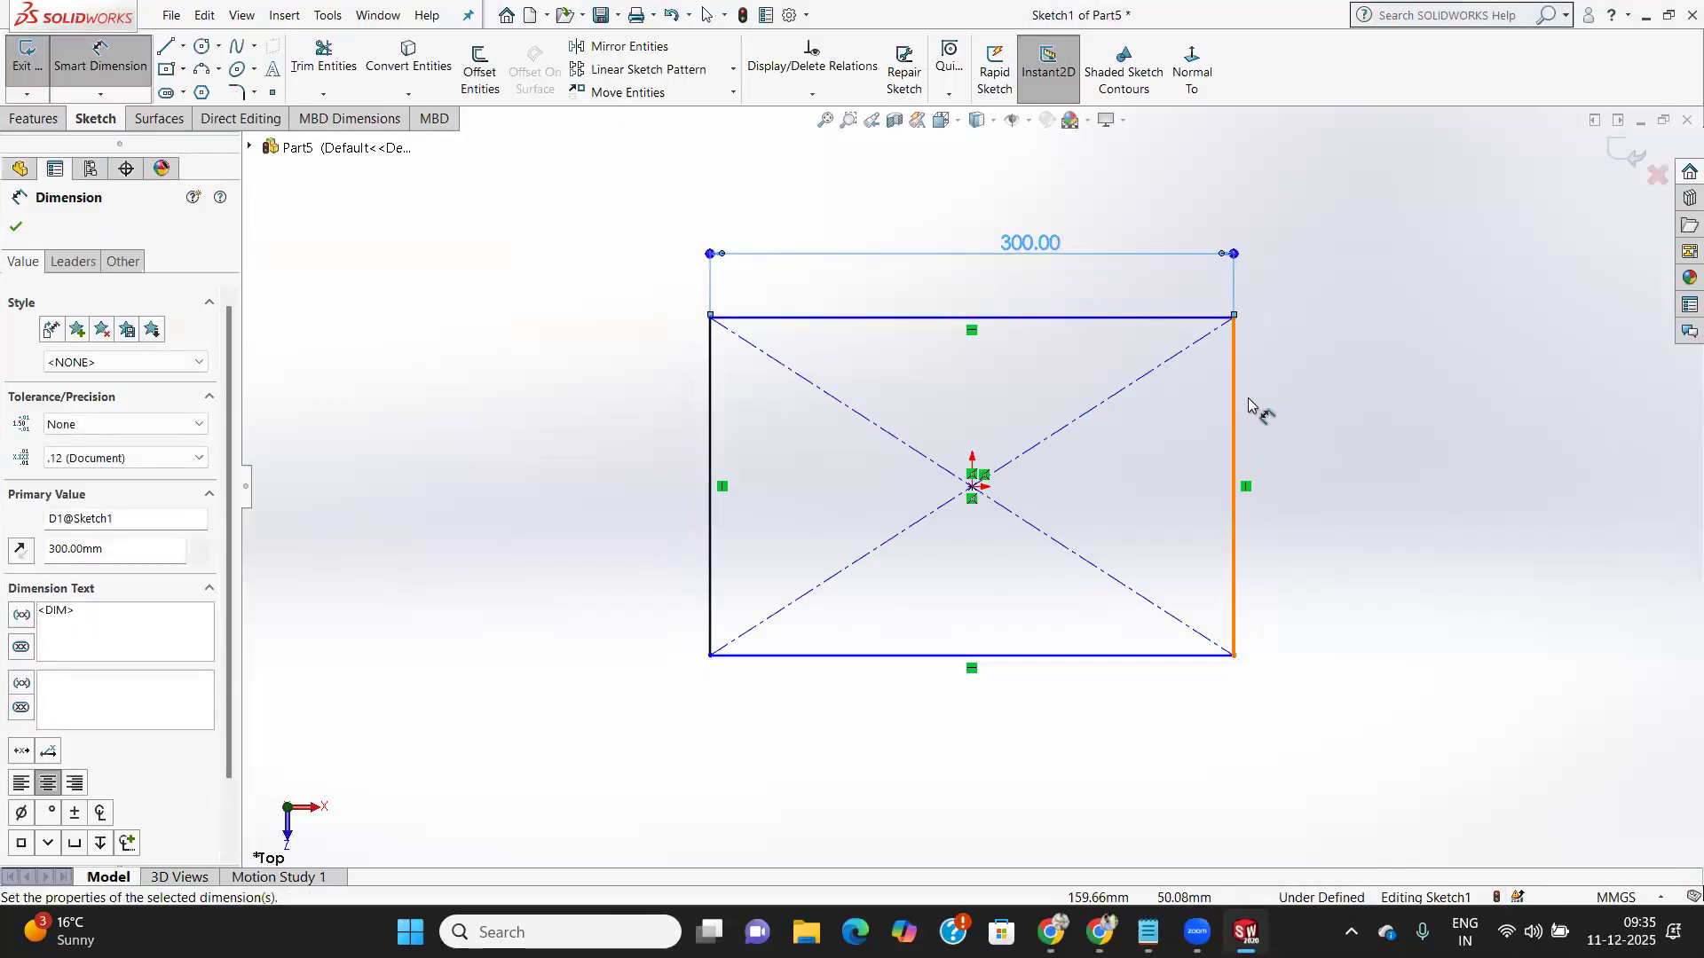
# Dimension the rectangle's right vertical edge as 180 mm and leave the dimension tool
pyautogui.click(1390, 410)
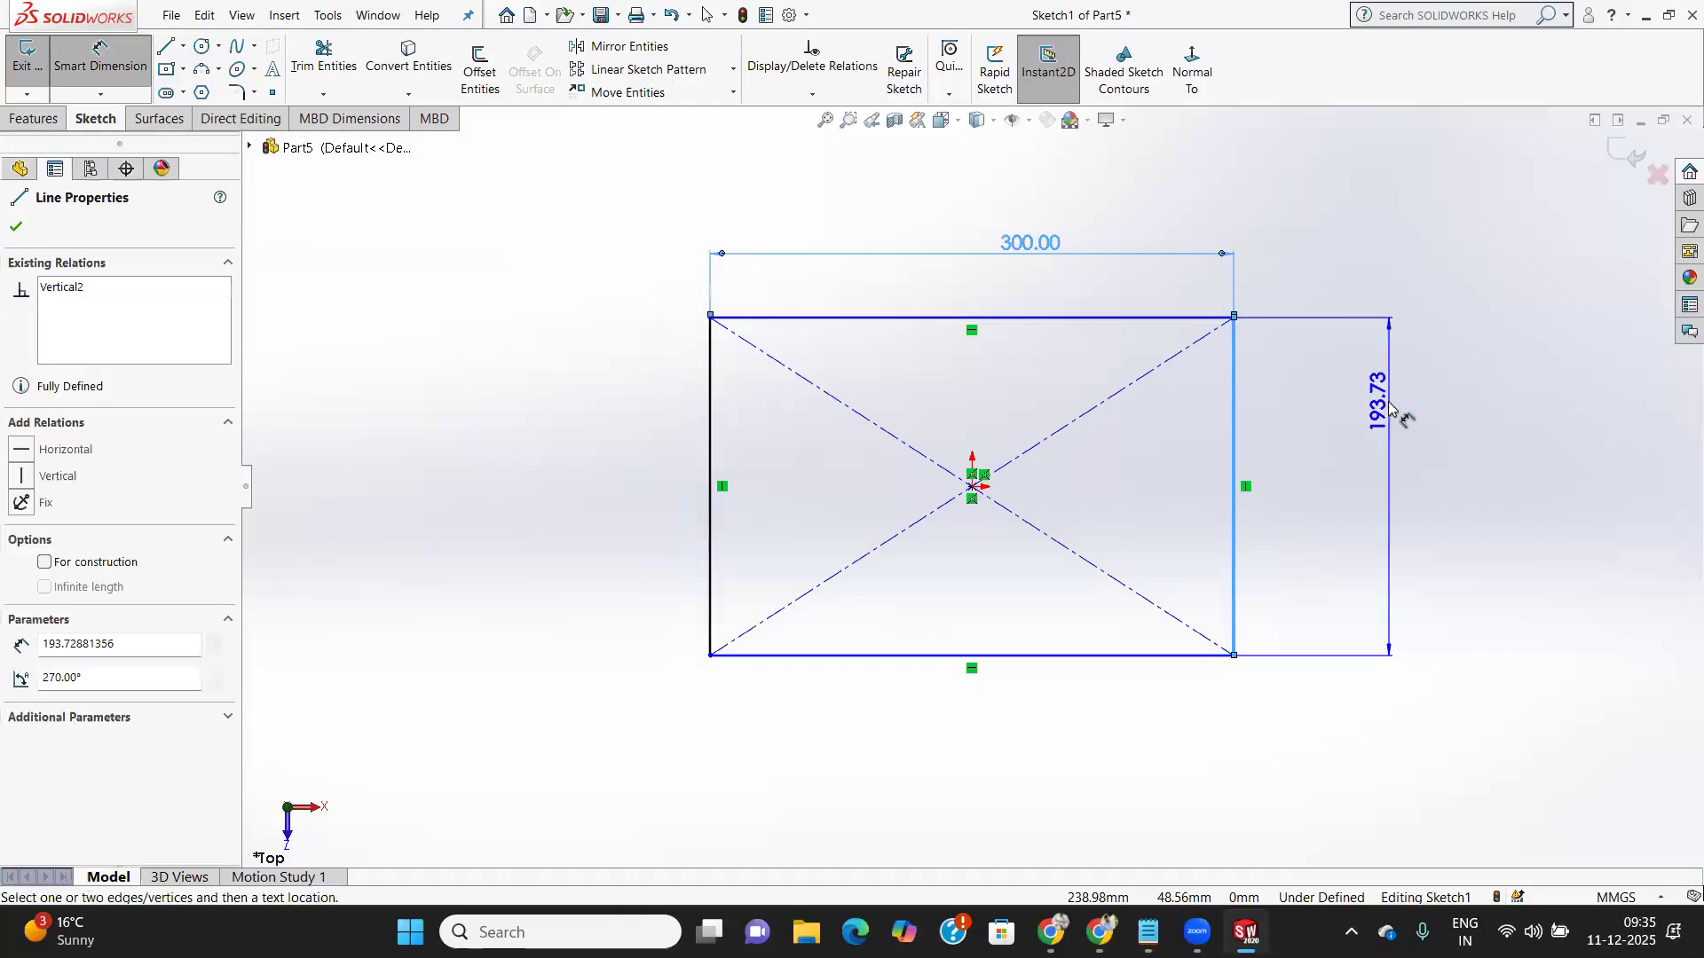
pyautogui.click(1390, 412)
pyautogui.write('180')
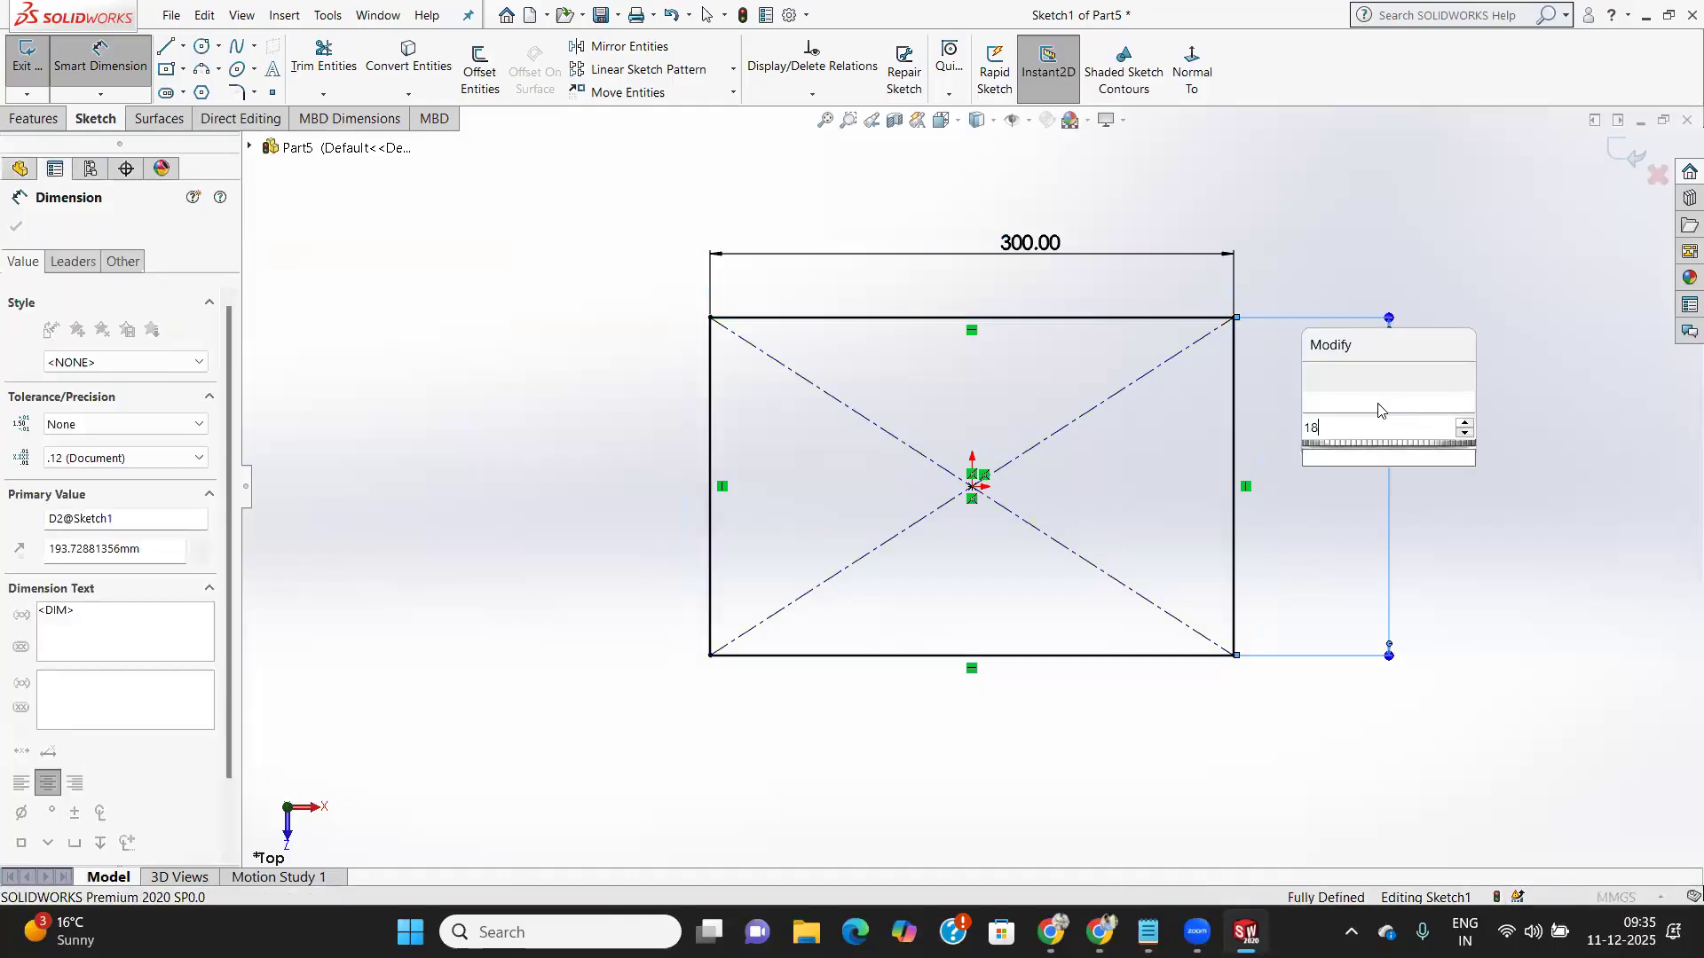
pyautogui.press('Return')
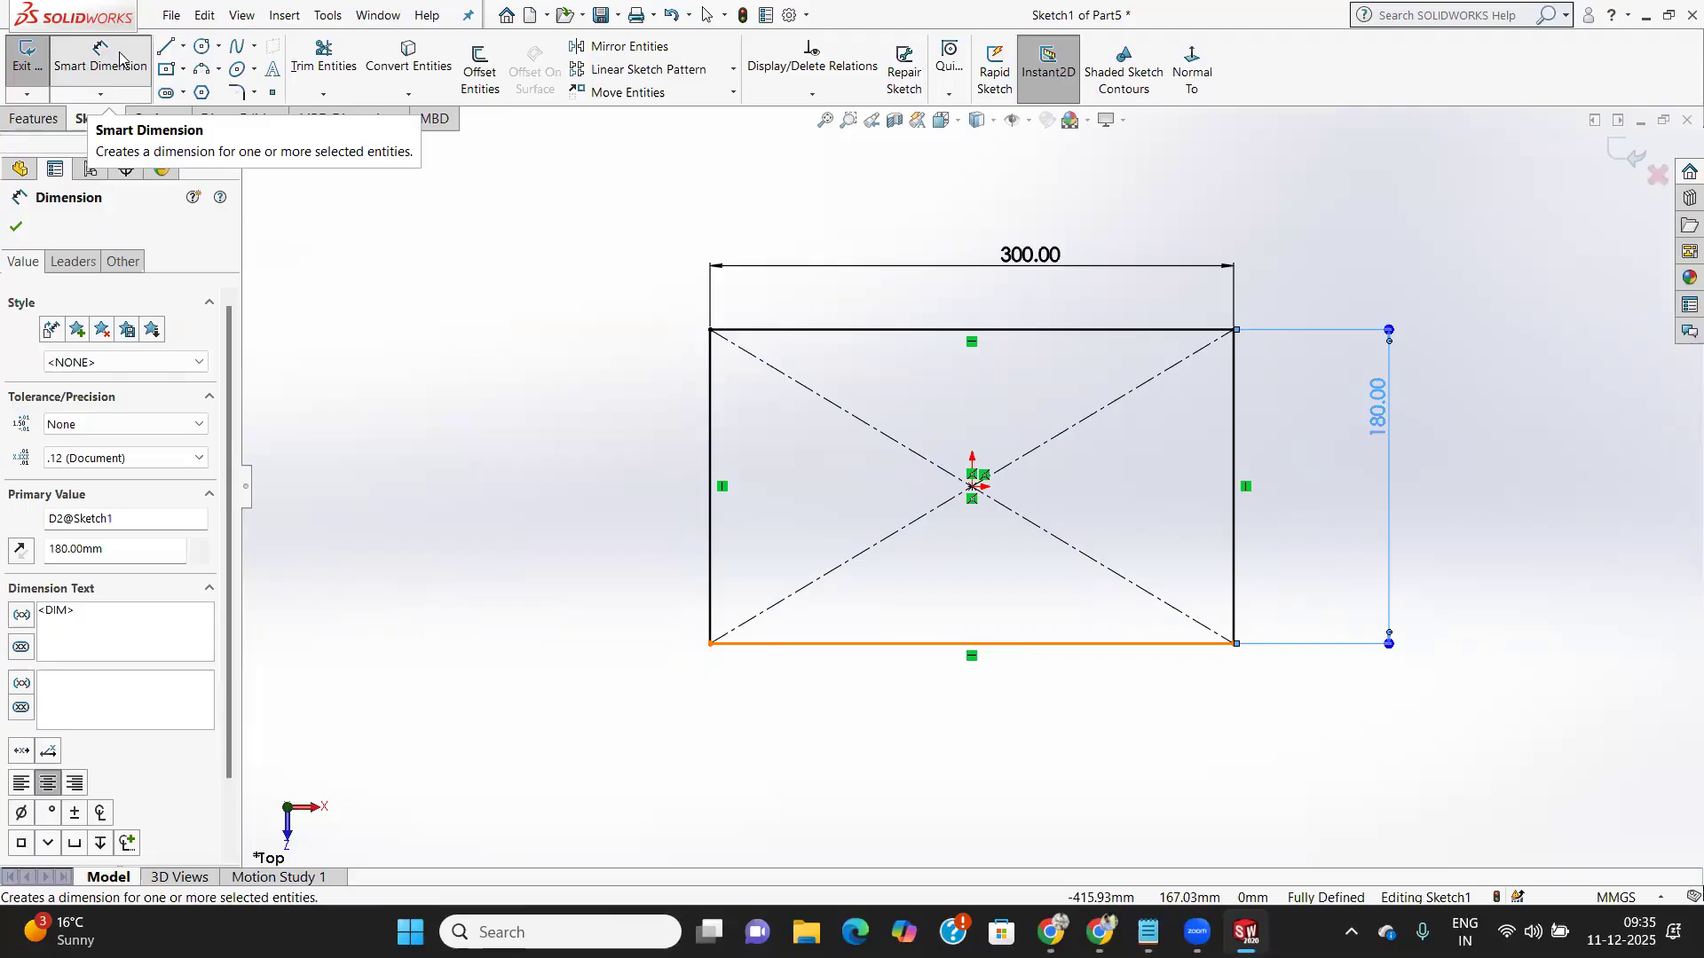
pyautogui.click(753, 375)
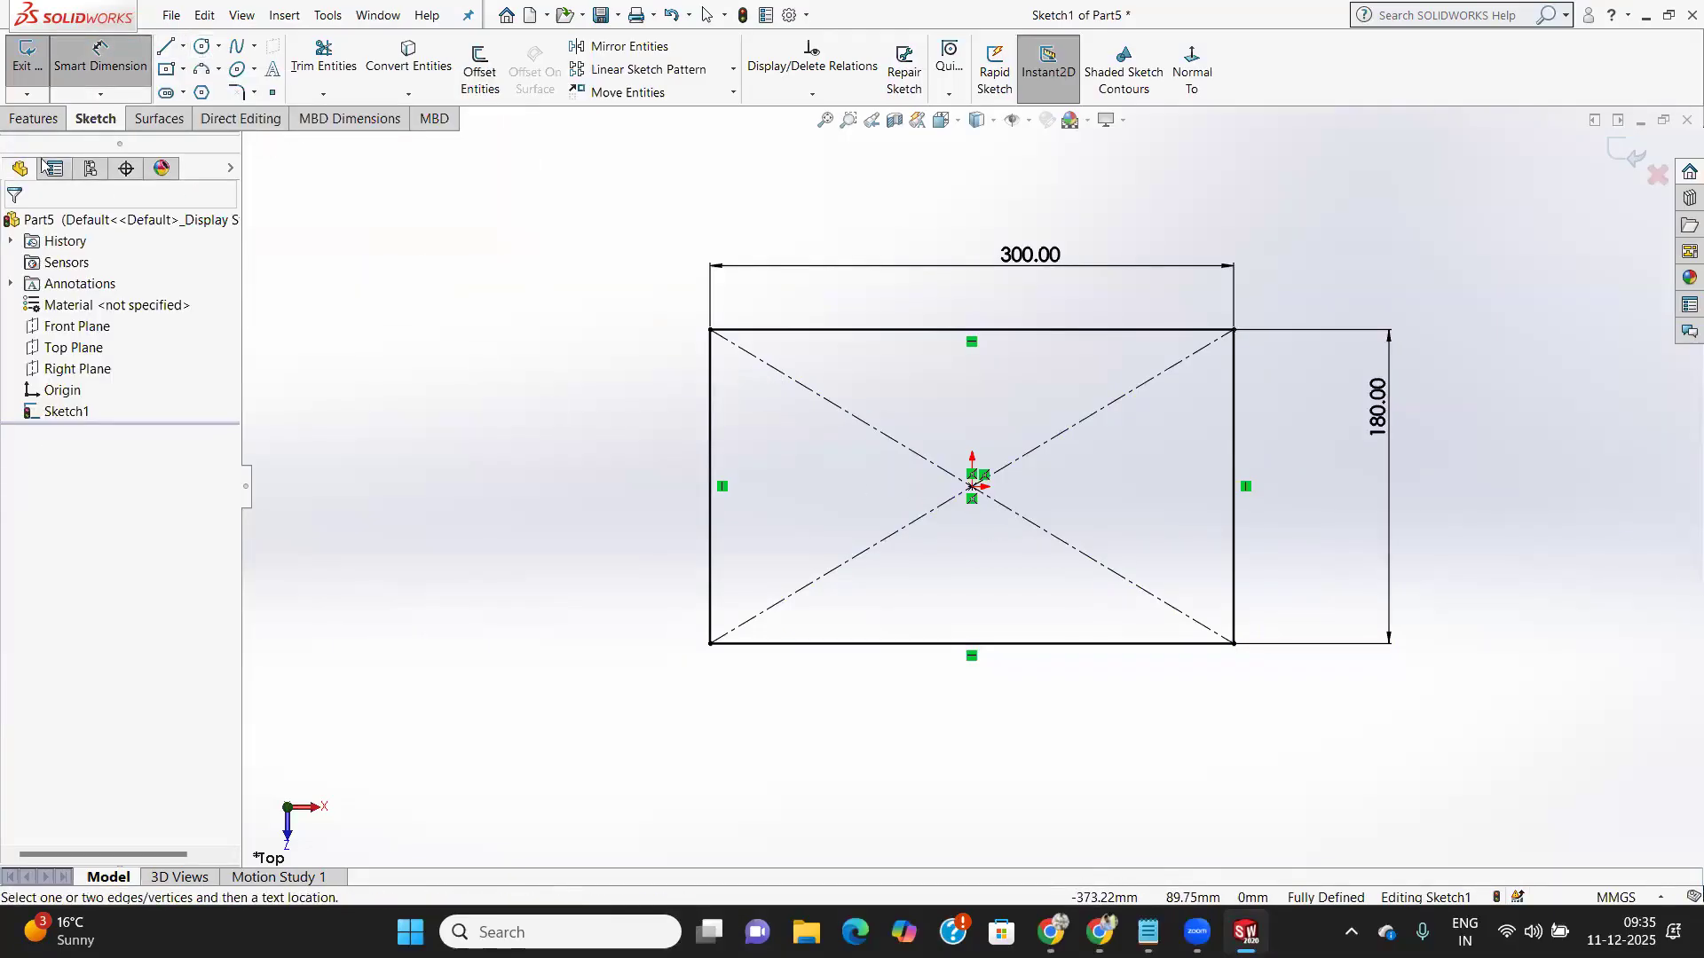
pyautogui.press('Escape')
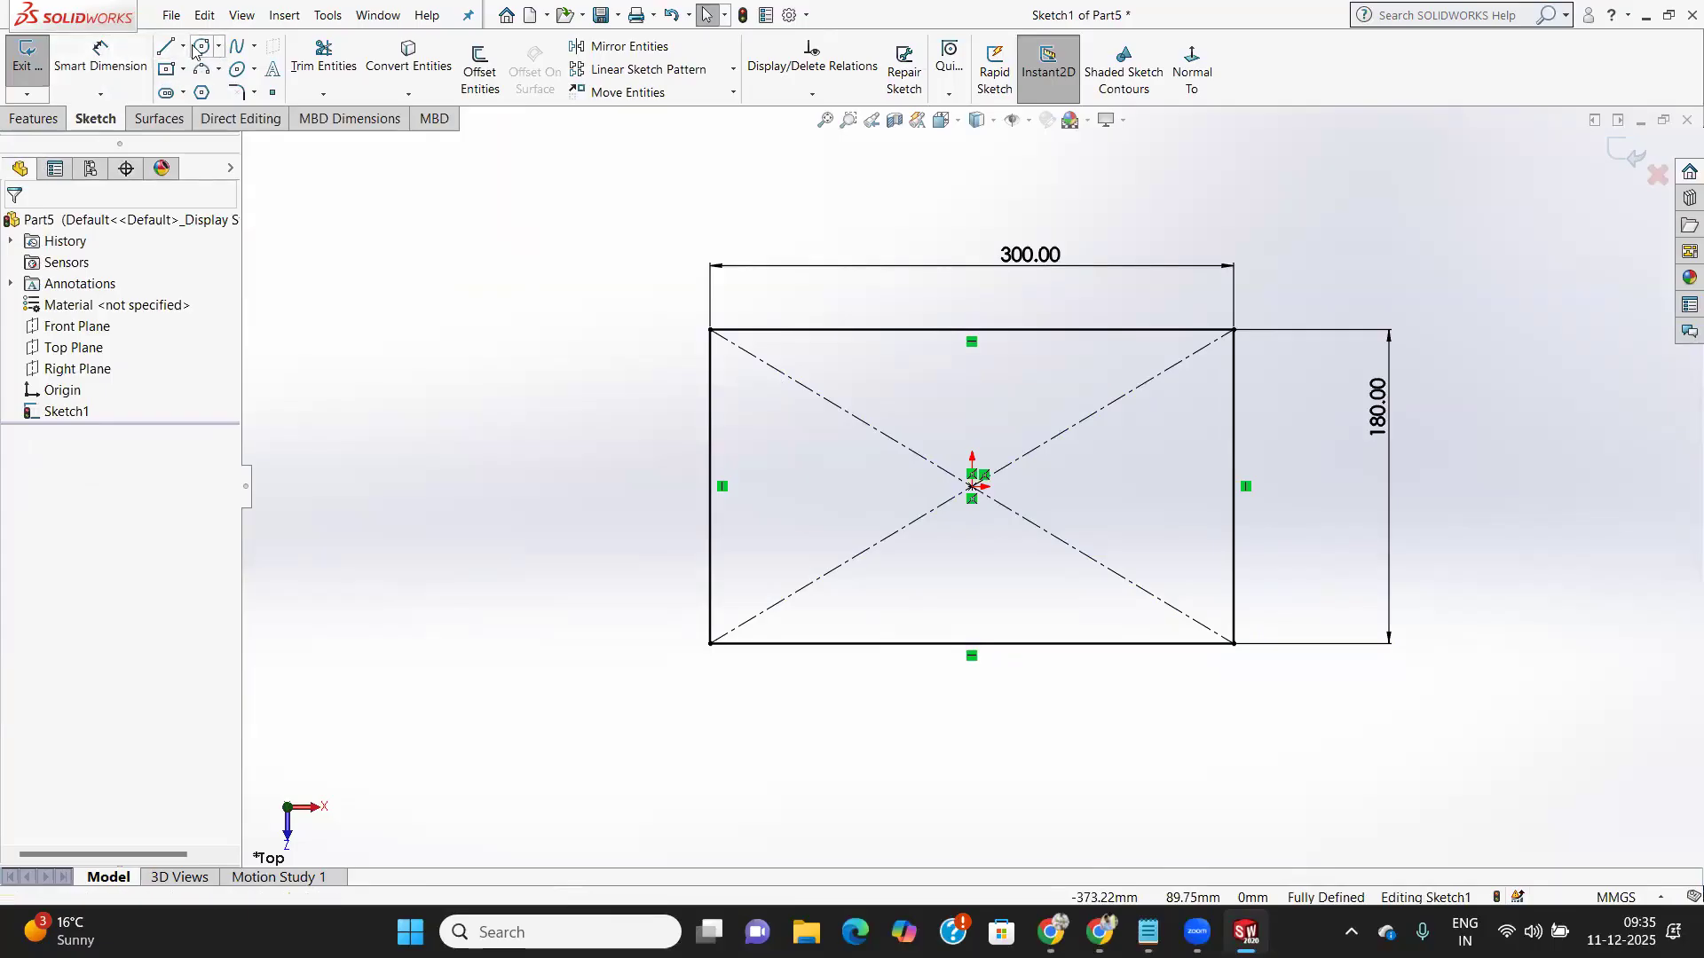
# Draw a circle with a radius of about 13 mm inside the rectangle near its upper-left corner
pyautogui.click(205, 50)
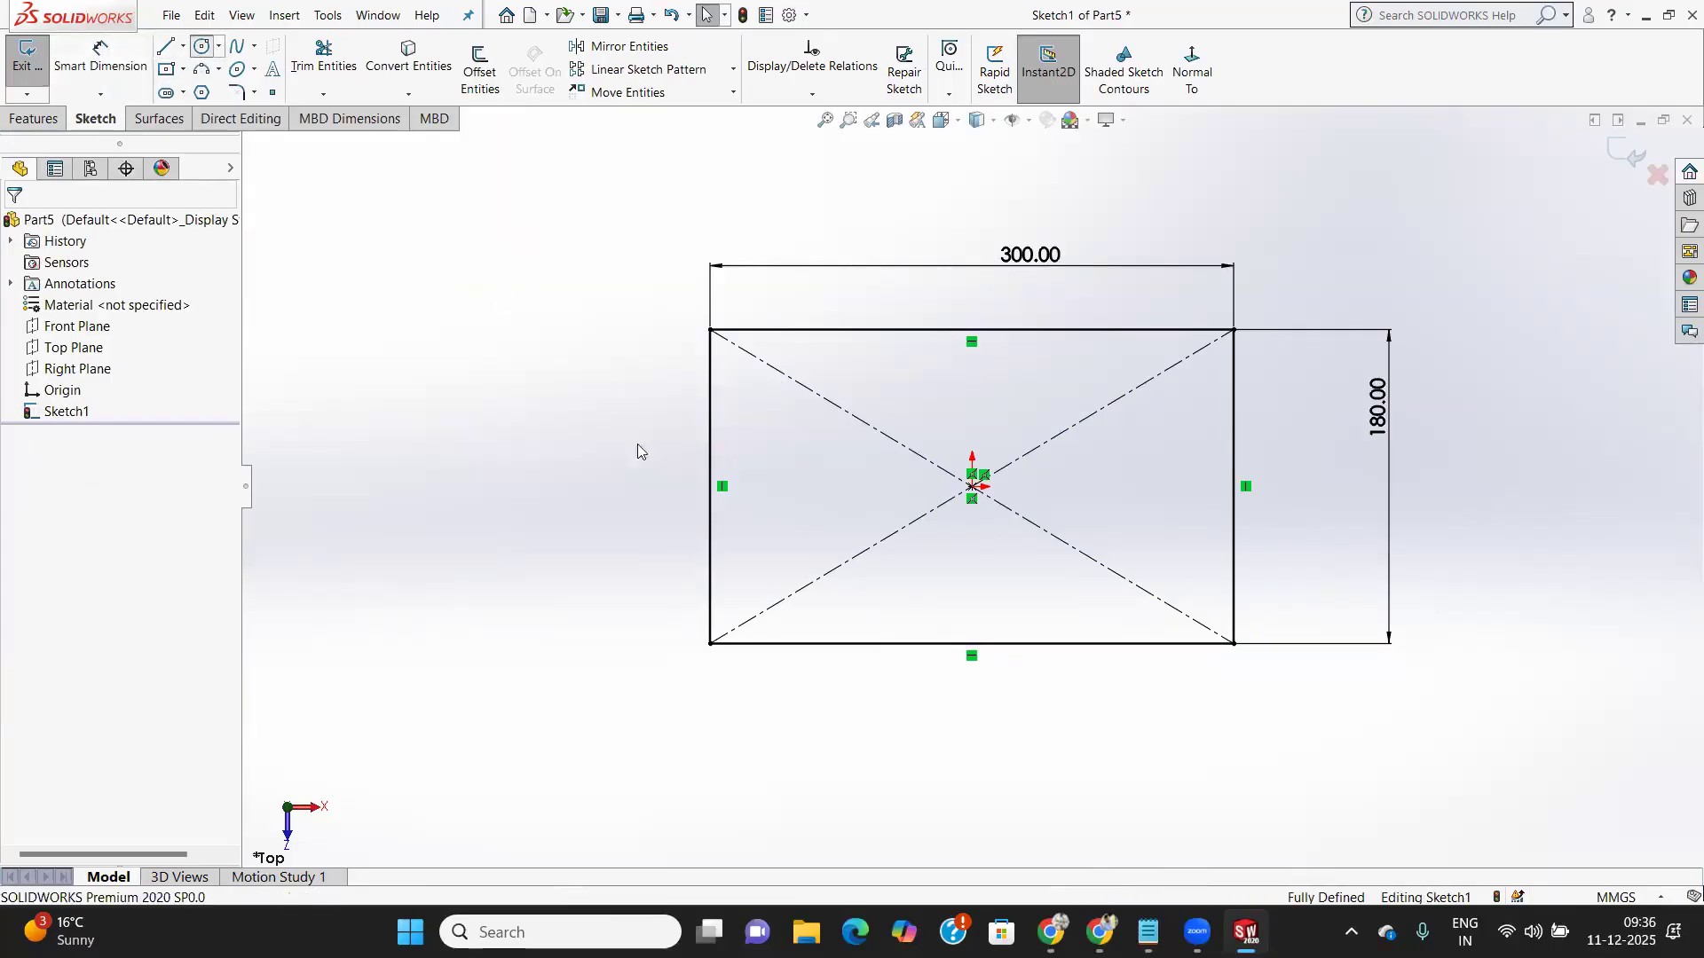
pyautogui.click(761, 385)
pyautogui.click(772, 404)
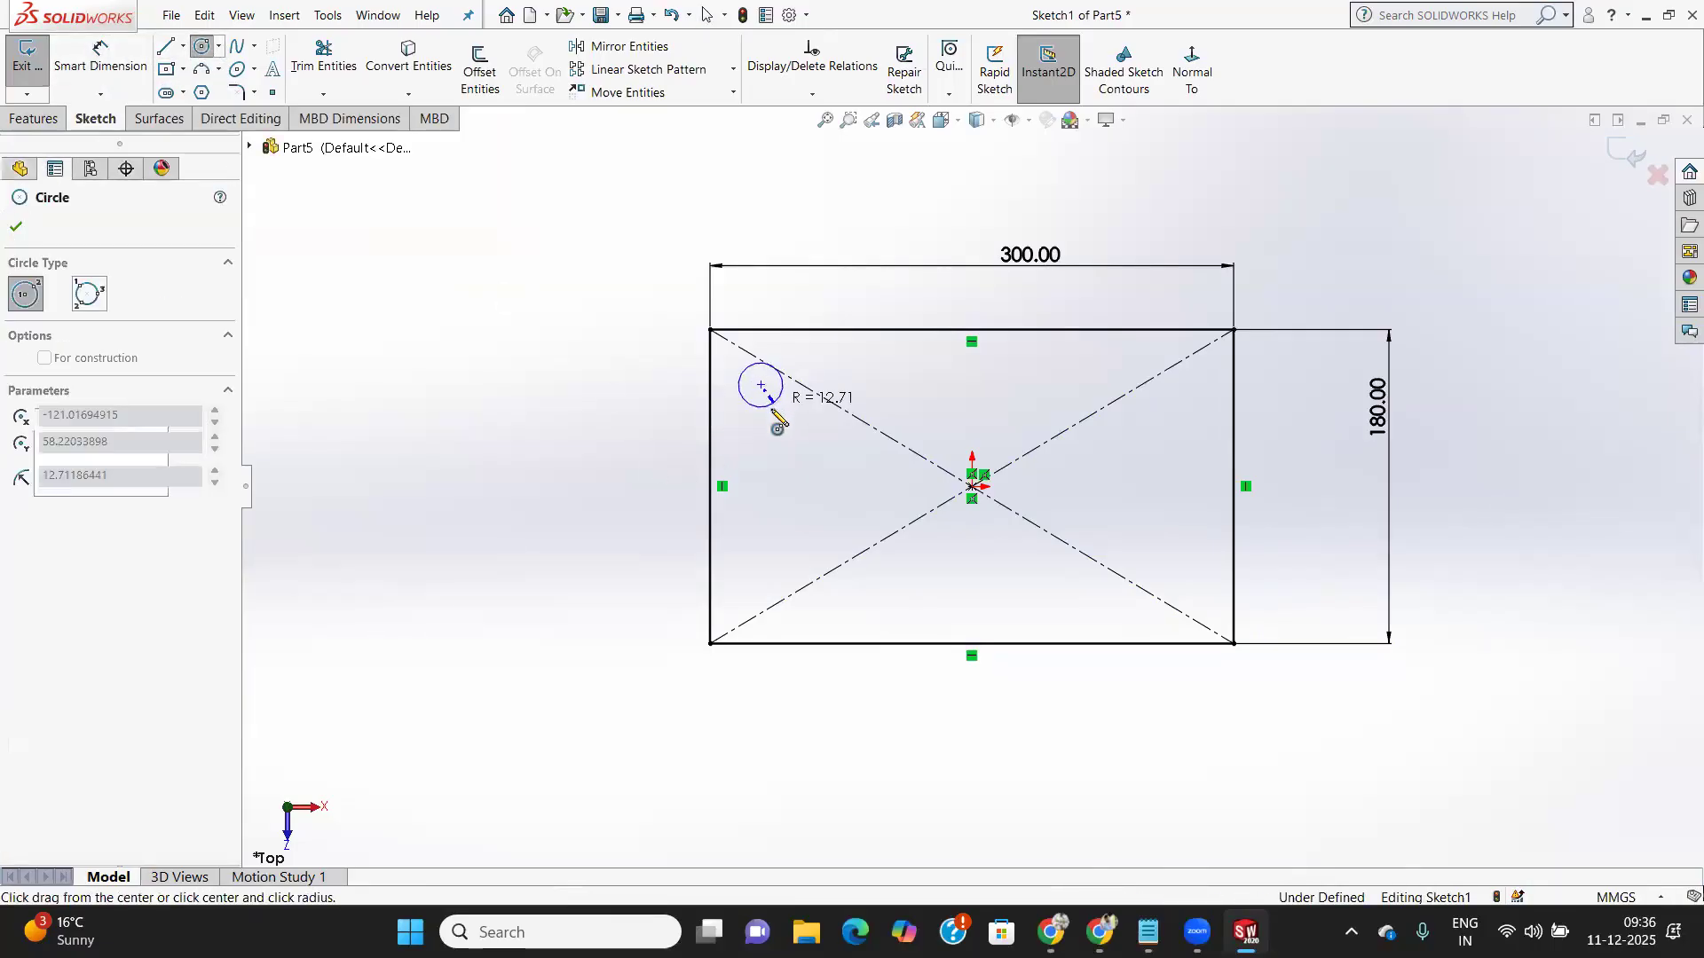
# Dimension the diameter of the circle near the rectangle's upper-left corner as 20 mm
pyautogui.click(112, 64)
pyautogui.click(747, 402)
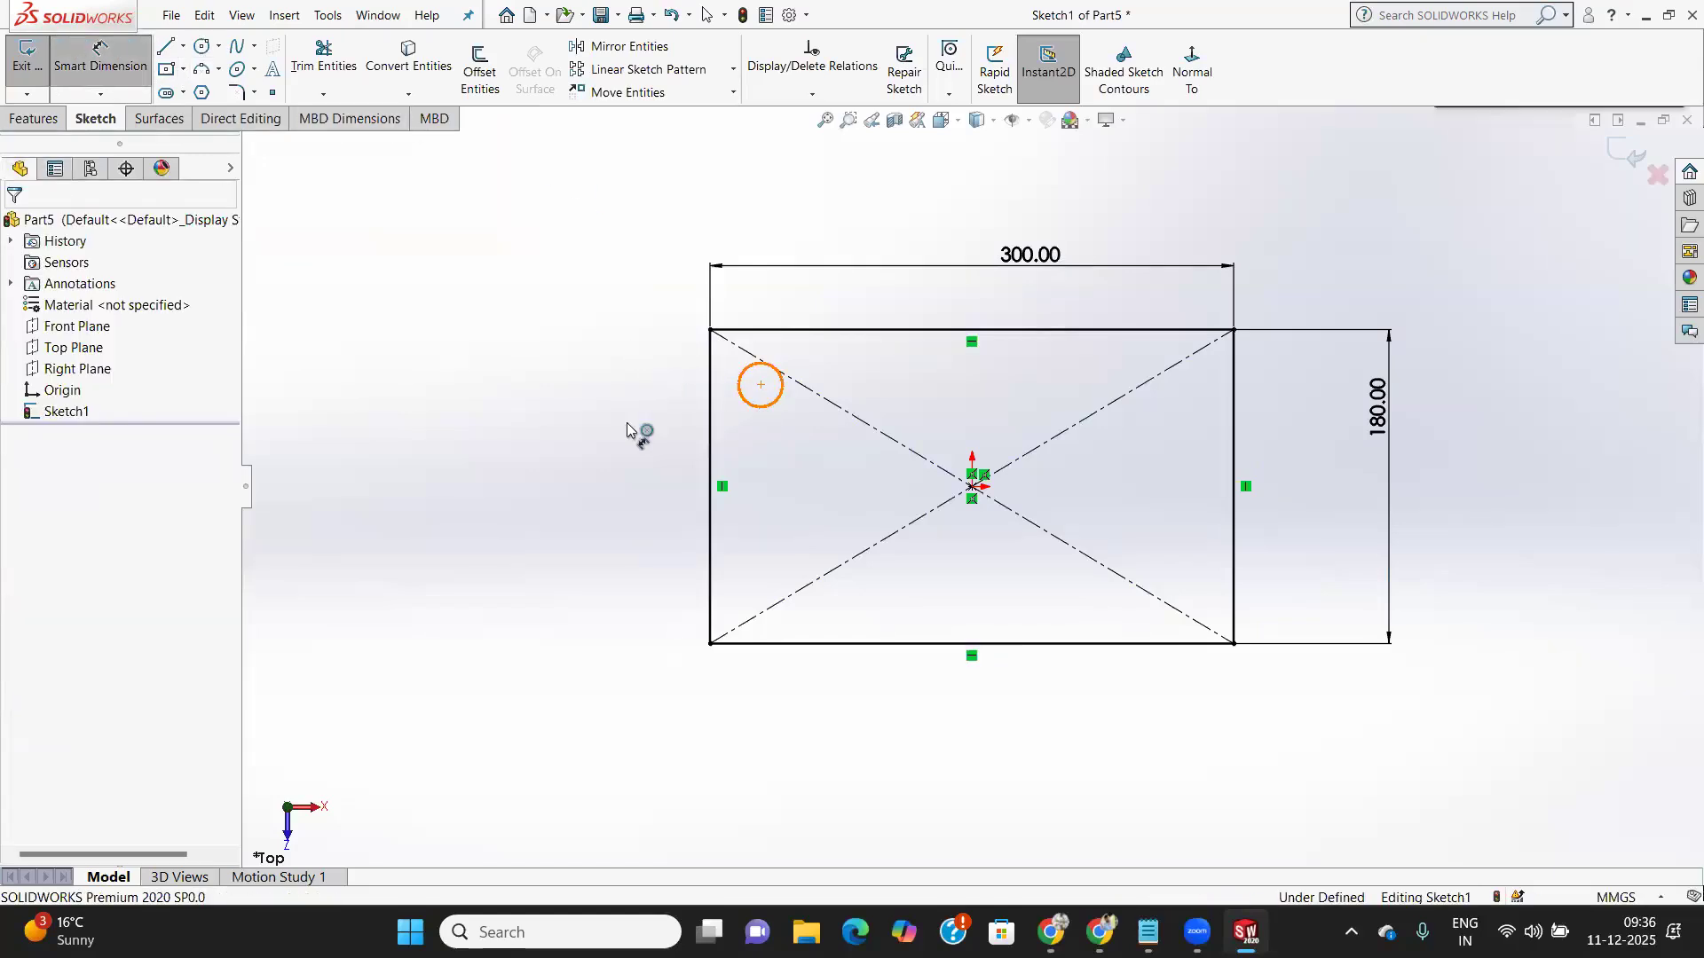
pyautogui.click(625, 432)
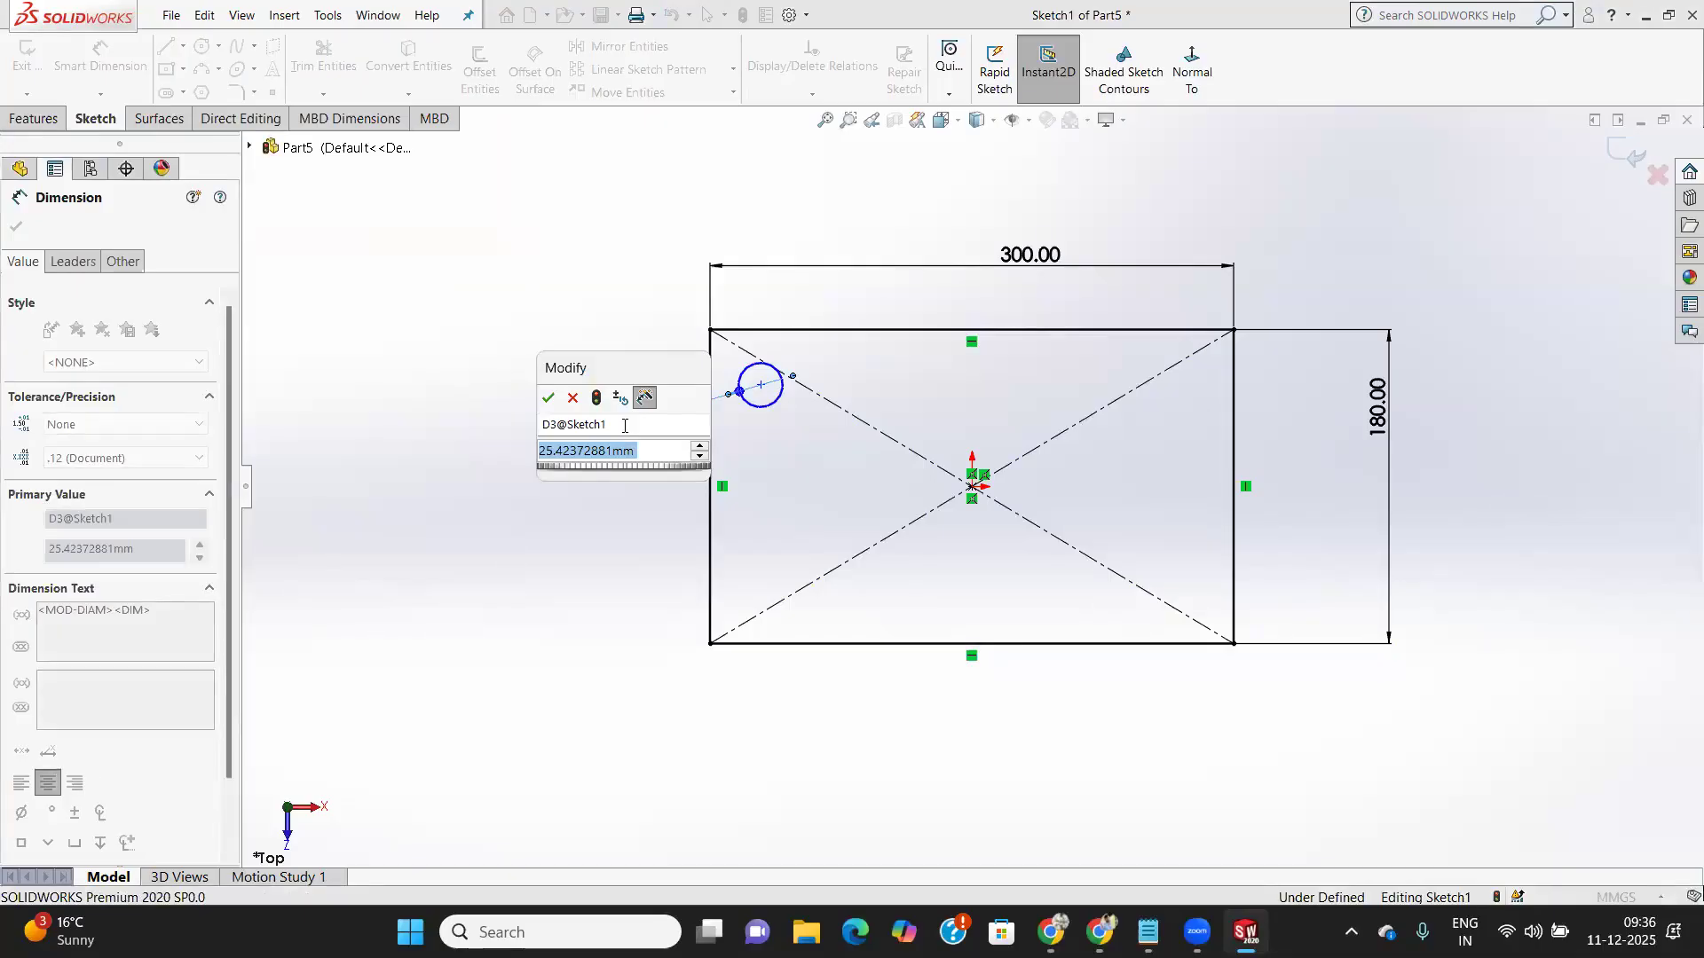
pyautogui.write('20')
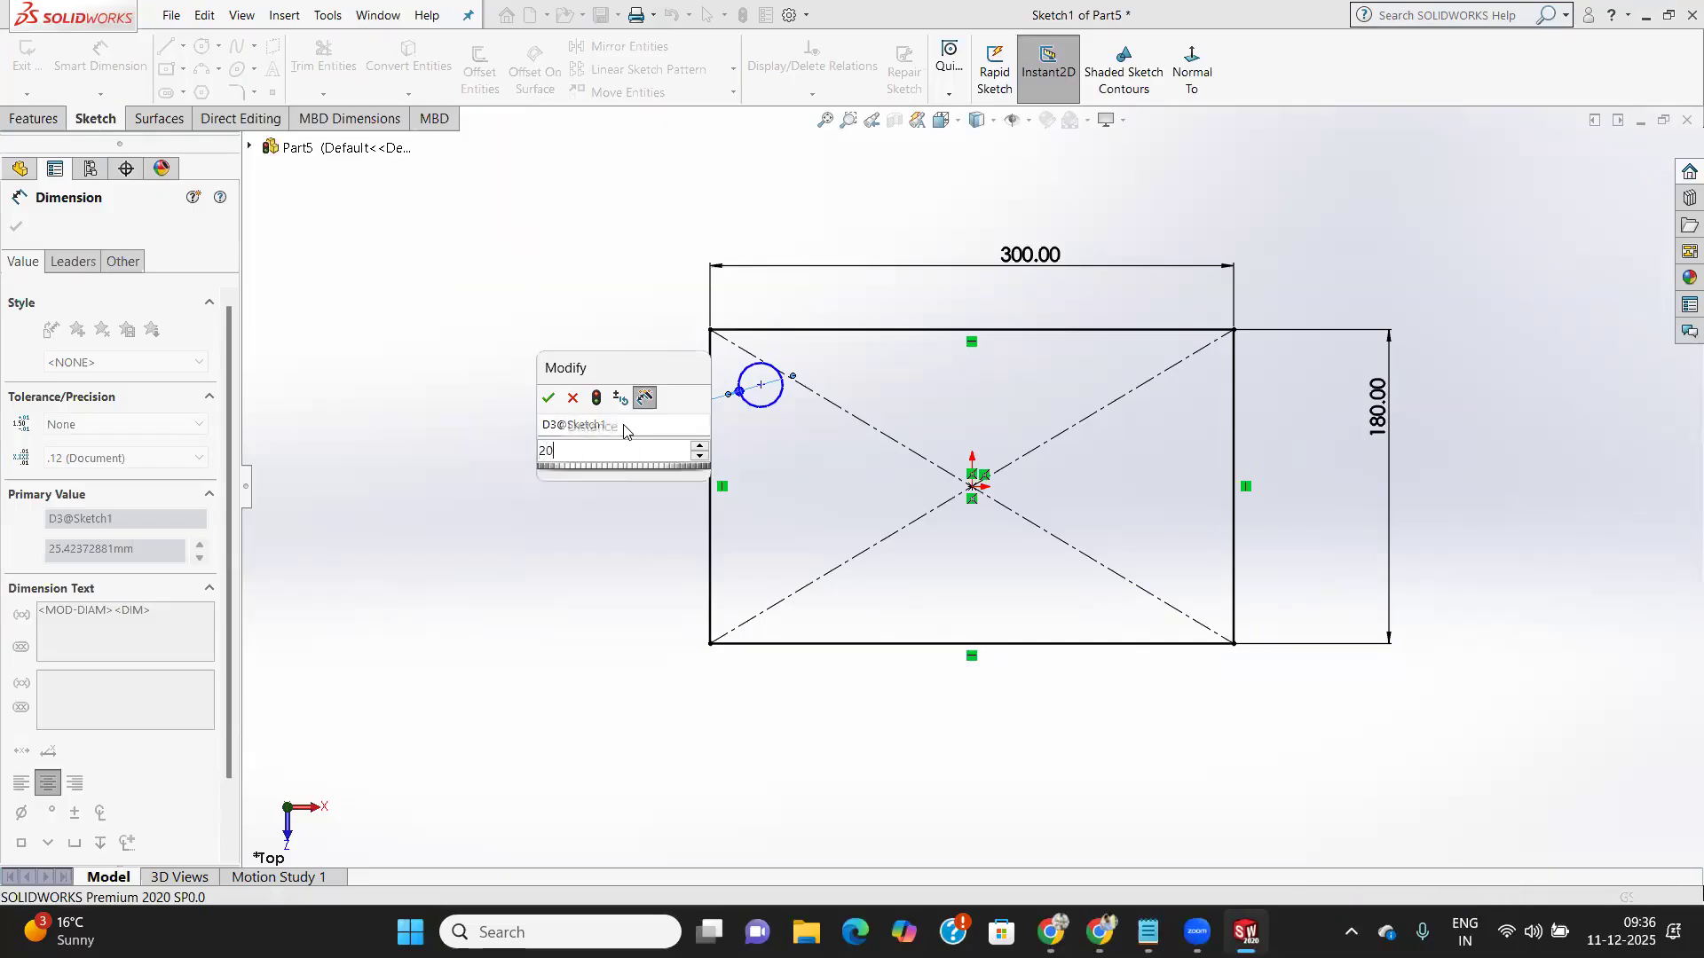
pyautogui.press('Return')
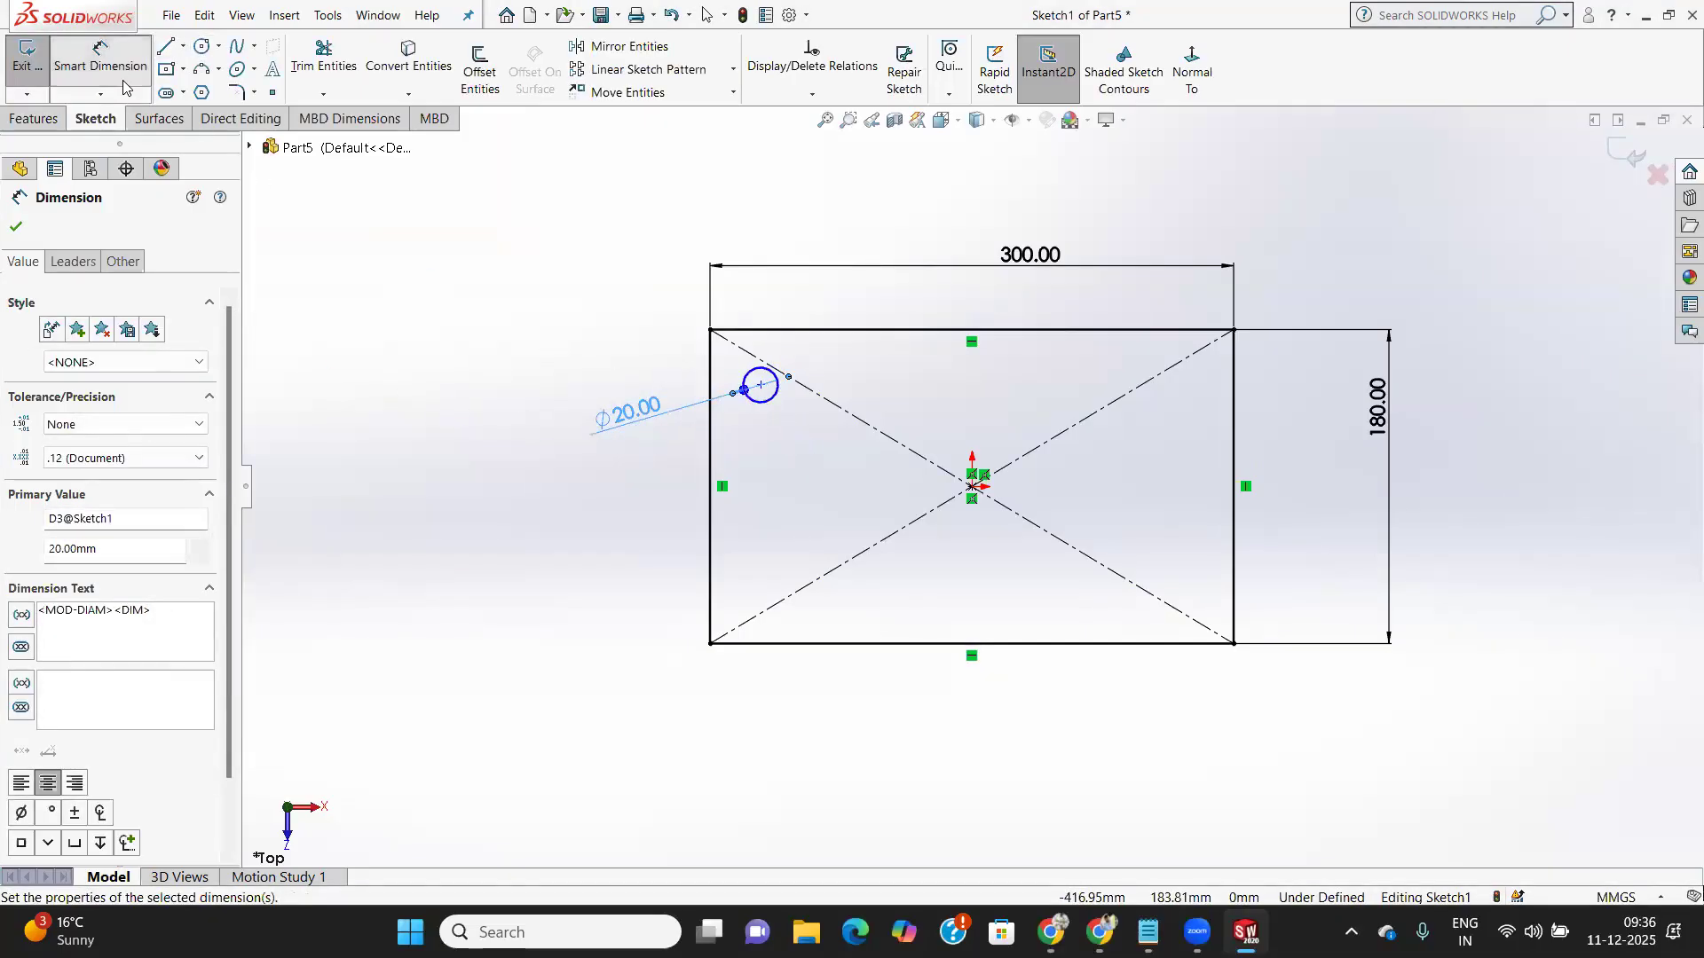
pyautogui.click(124, 86)
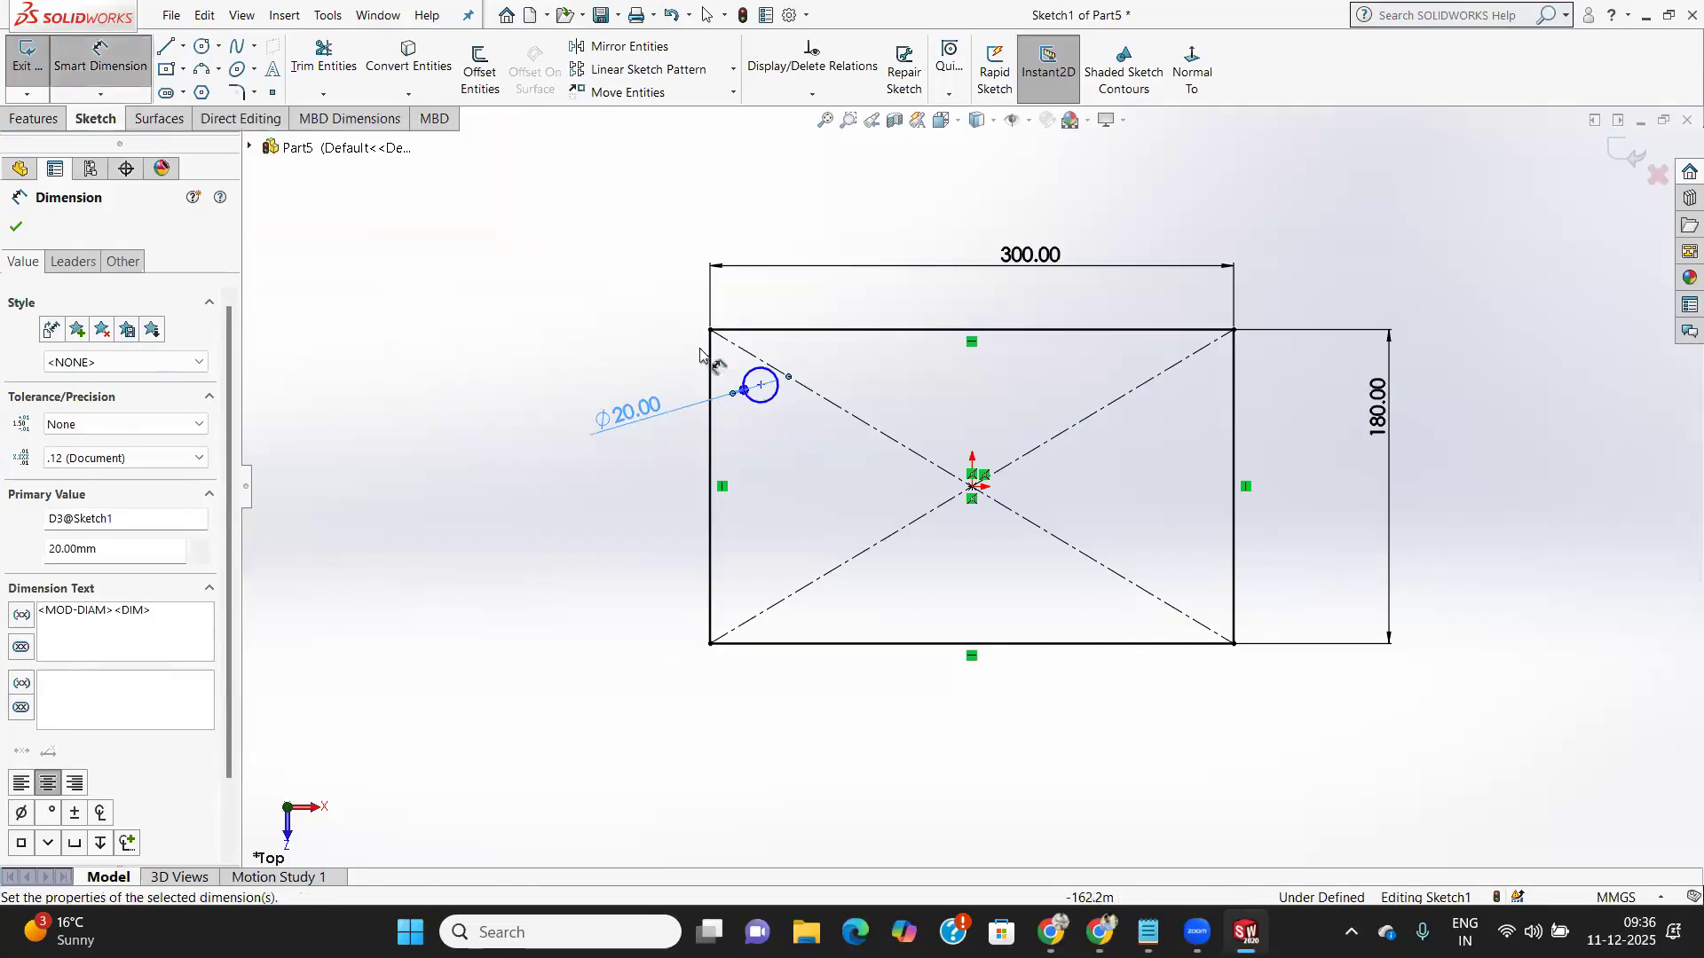
# Dimension the circle's centre 25 mm below the rectangle's upper horizontal edge
pyautogui.click(762, 386)
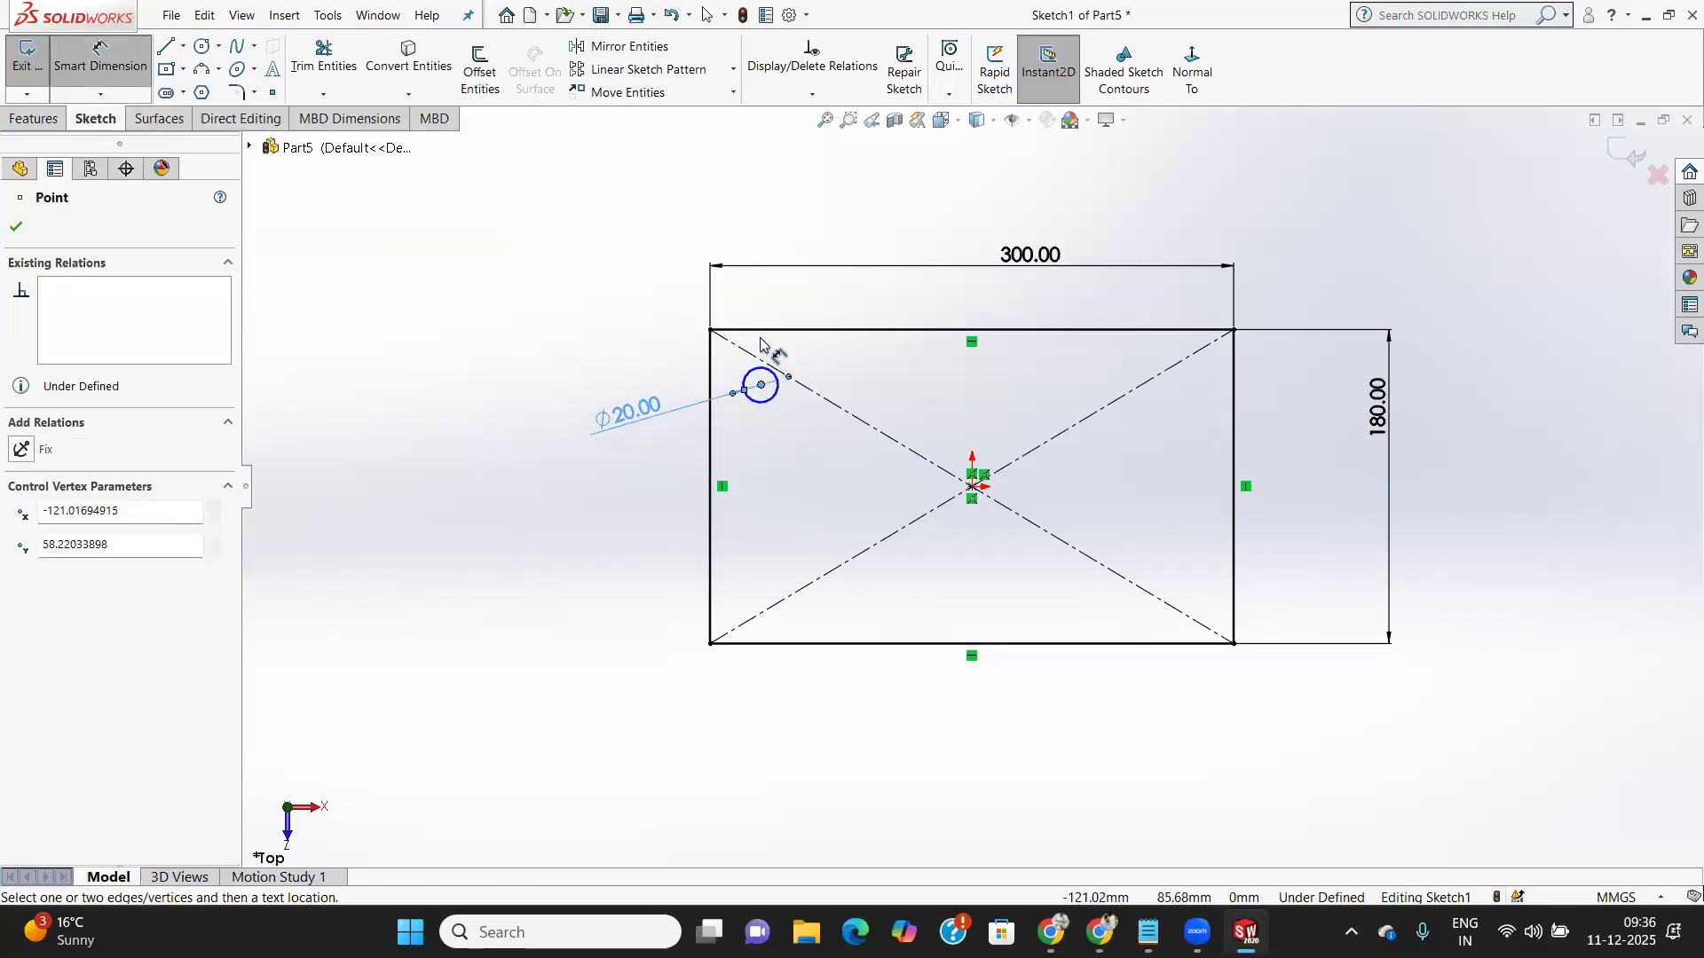
pyautogui.click(753, 335)
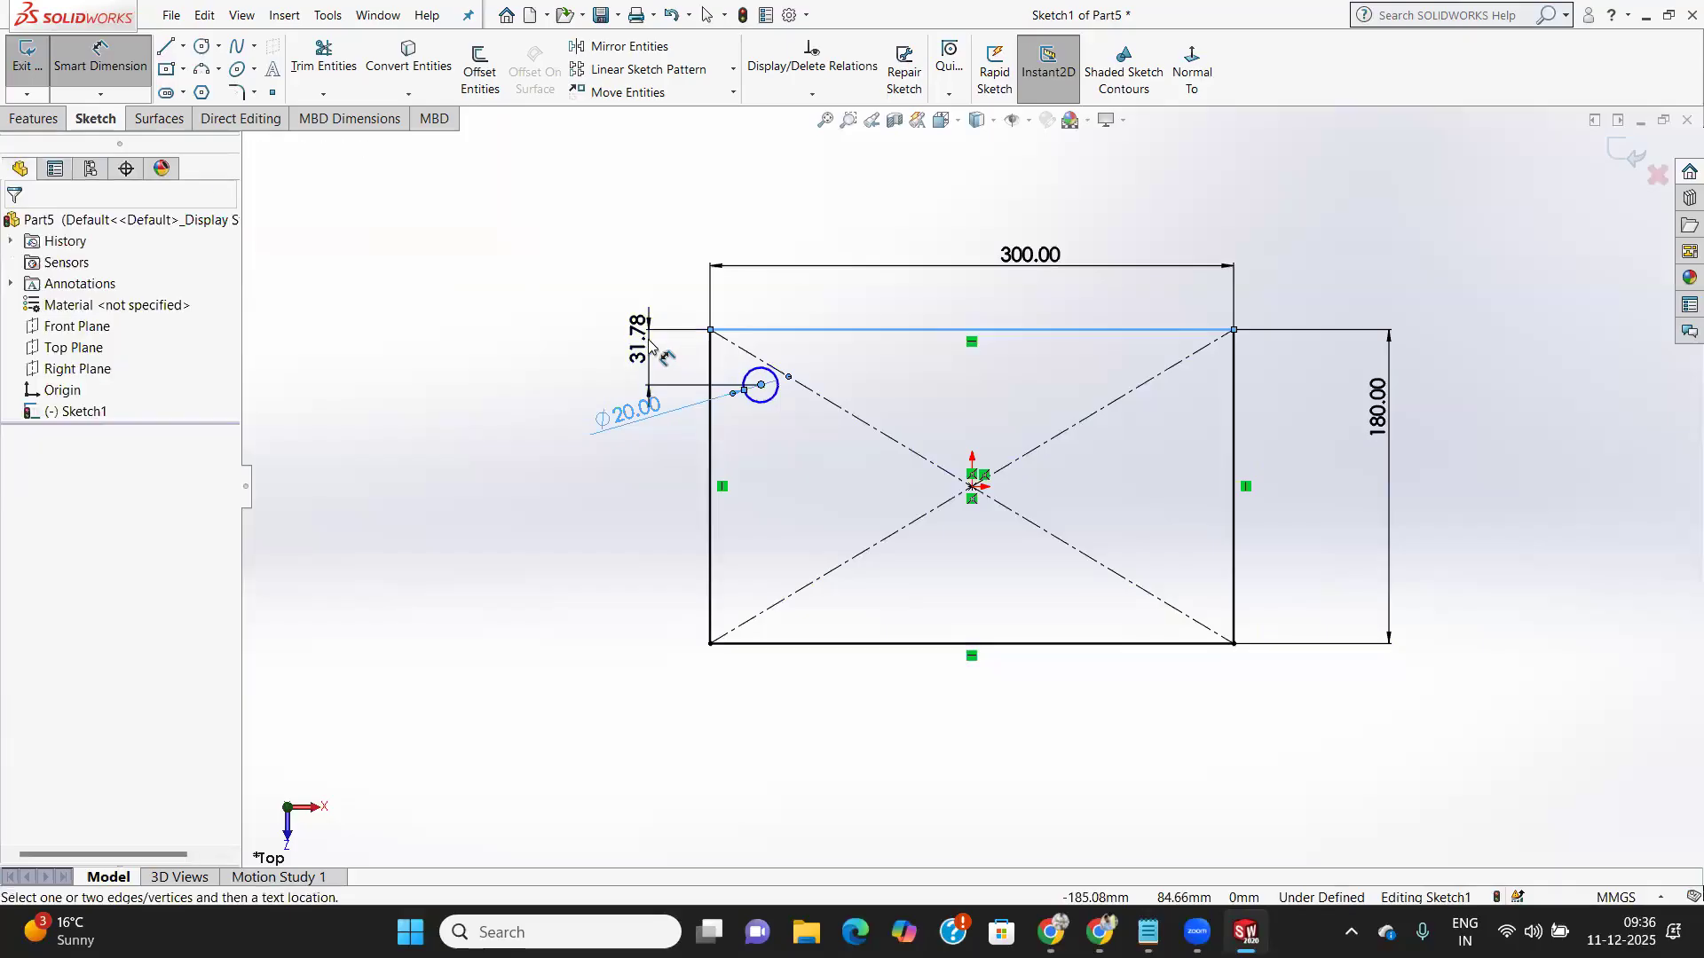
pyautogui.click(667, 344)
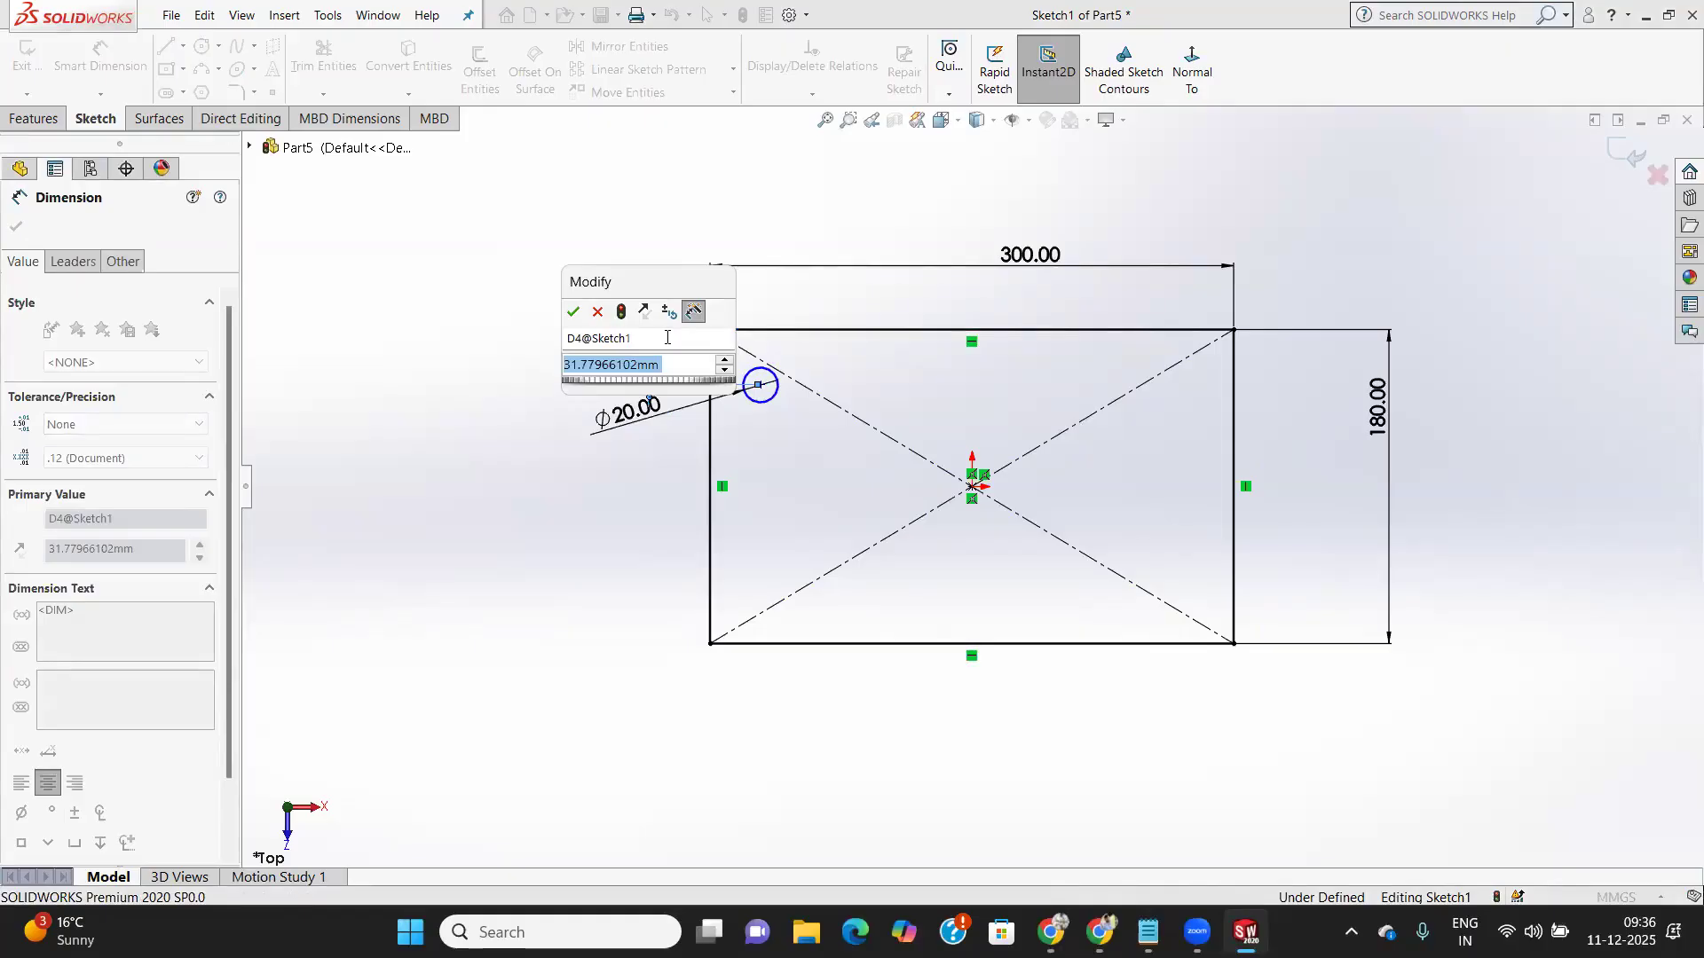
pyautogui.write('25')
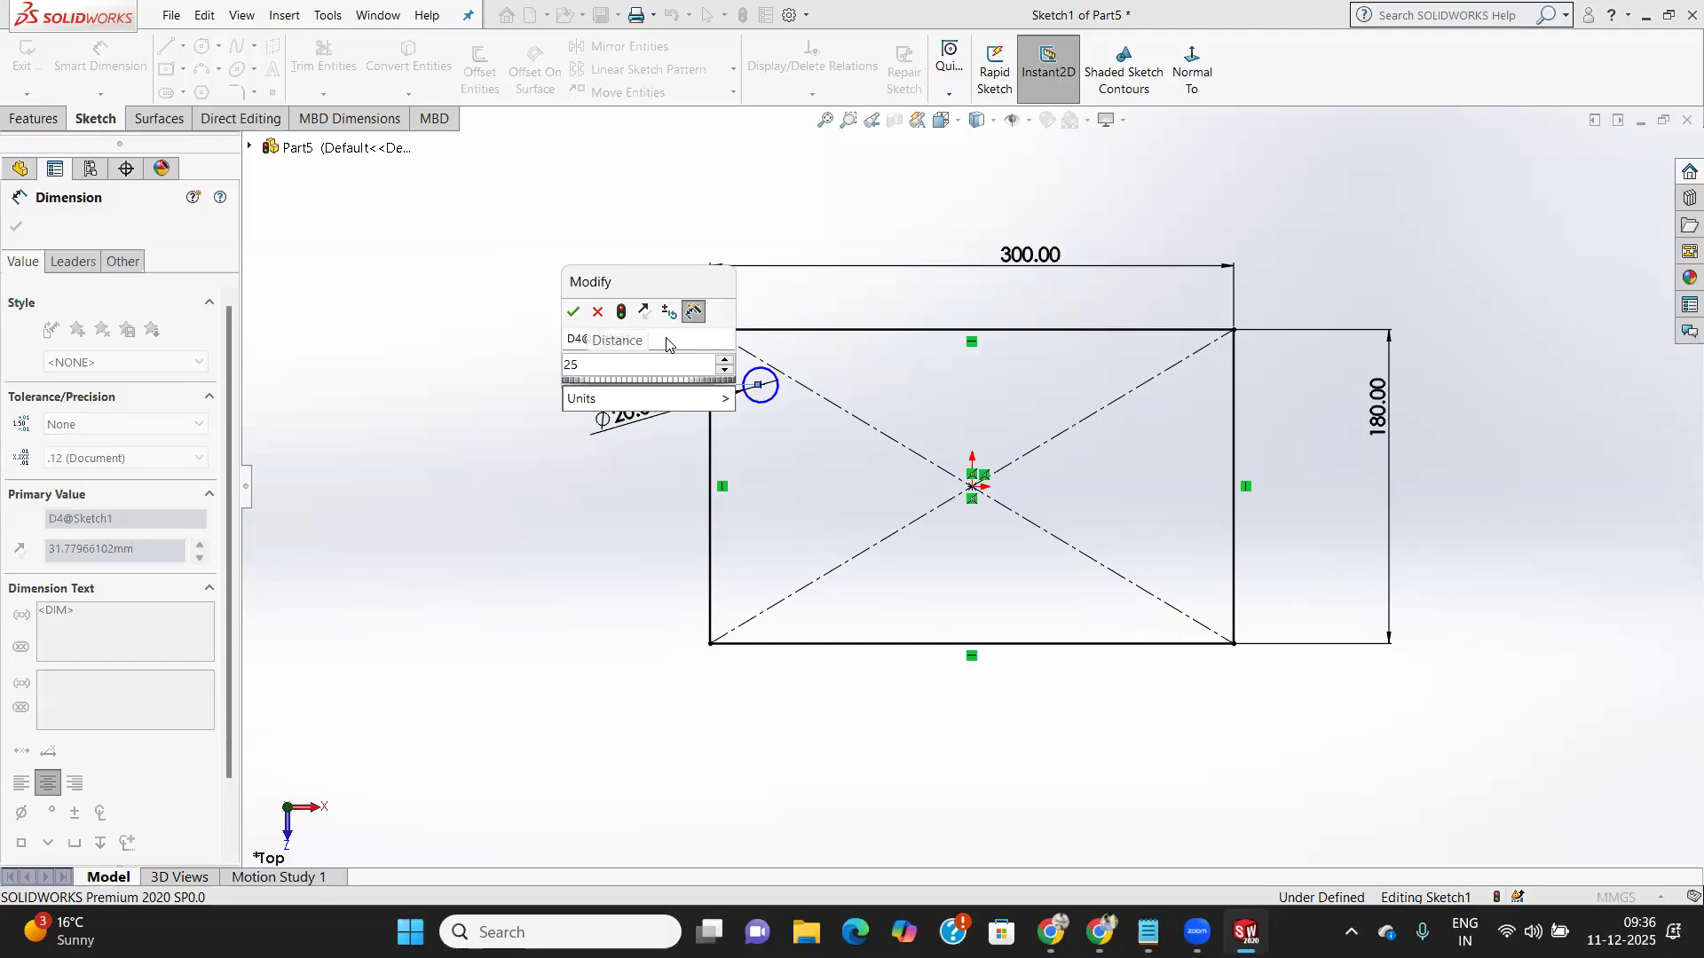
pyautogui.press('Return')
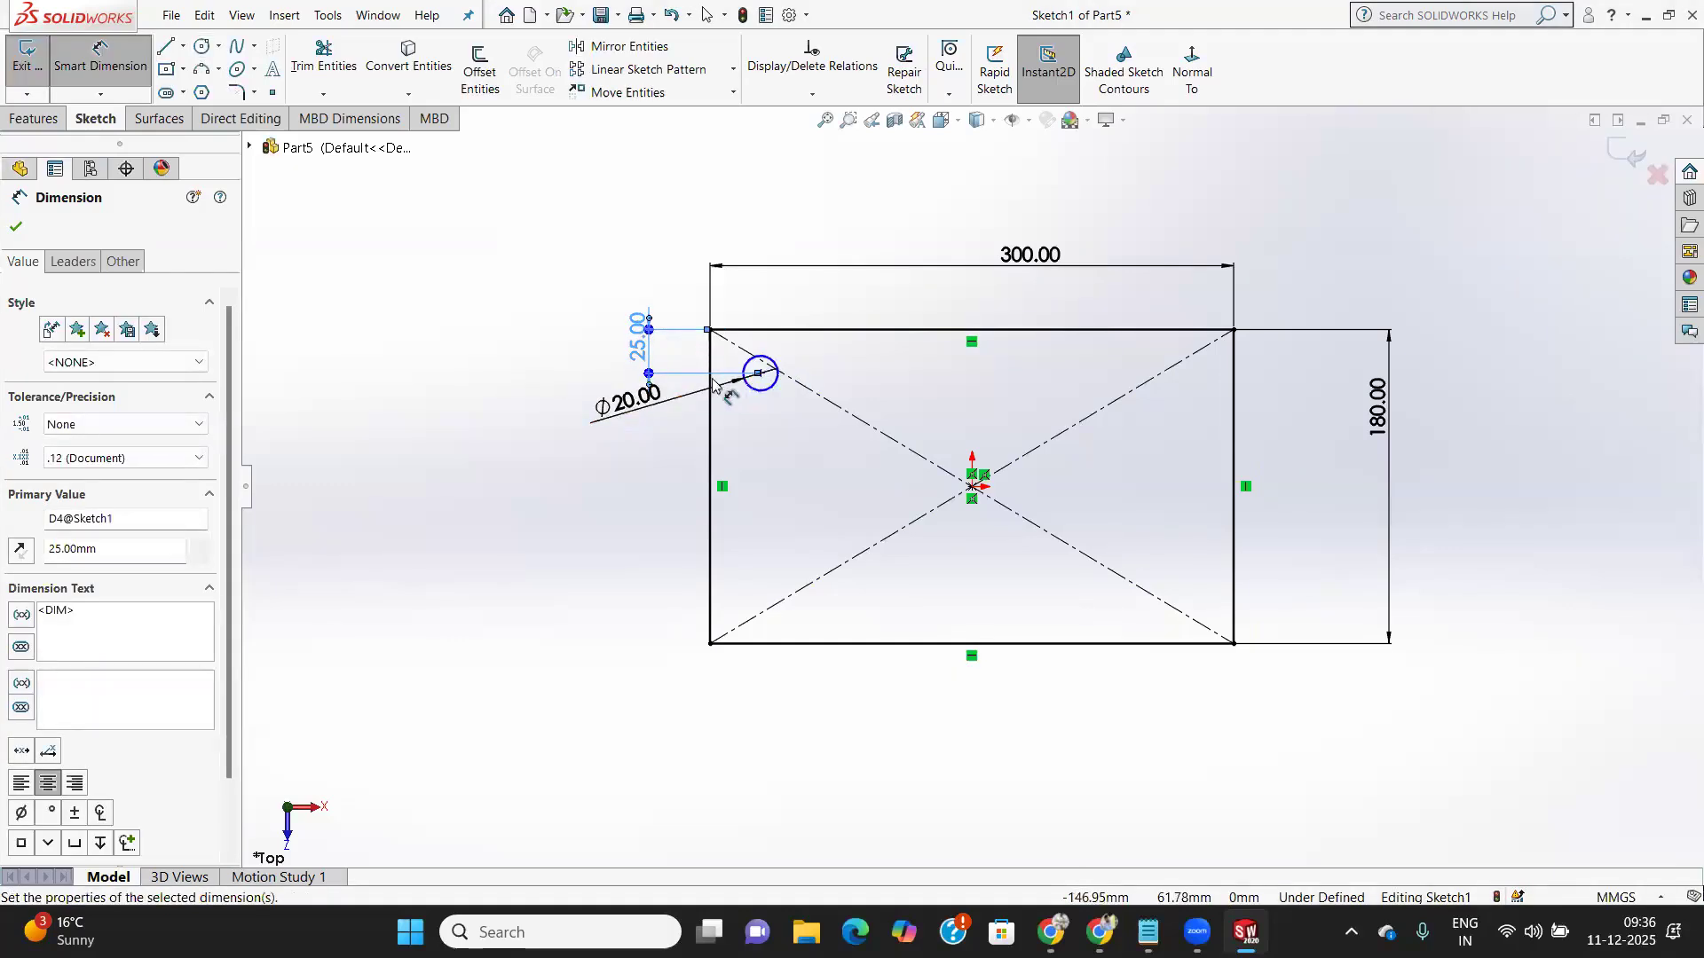
# Dimension the circle's centre 25 mm from the rectangle's left vertical edge and leave the dimension tool
pyautogui.scroll(-5, 757, 372)
pyautogui.click(779, 382)
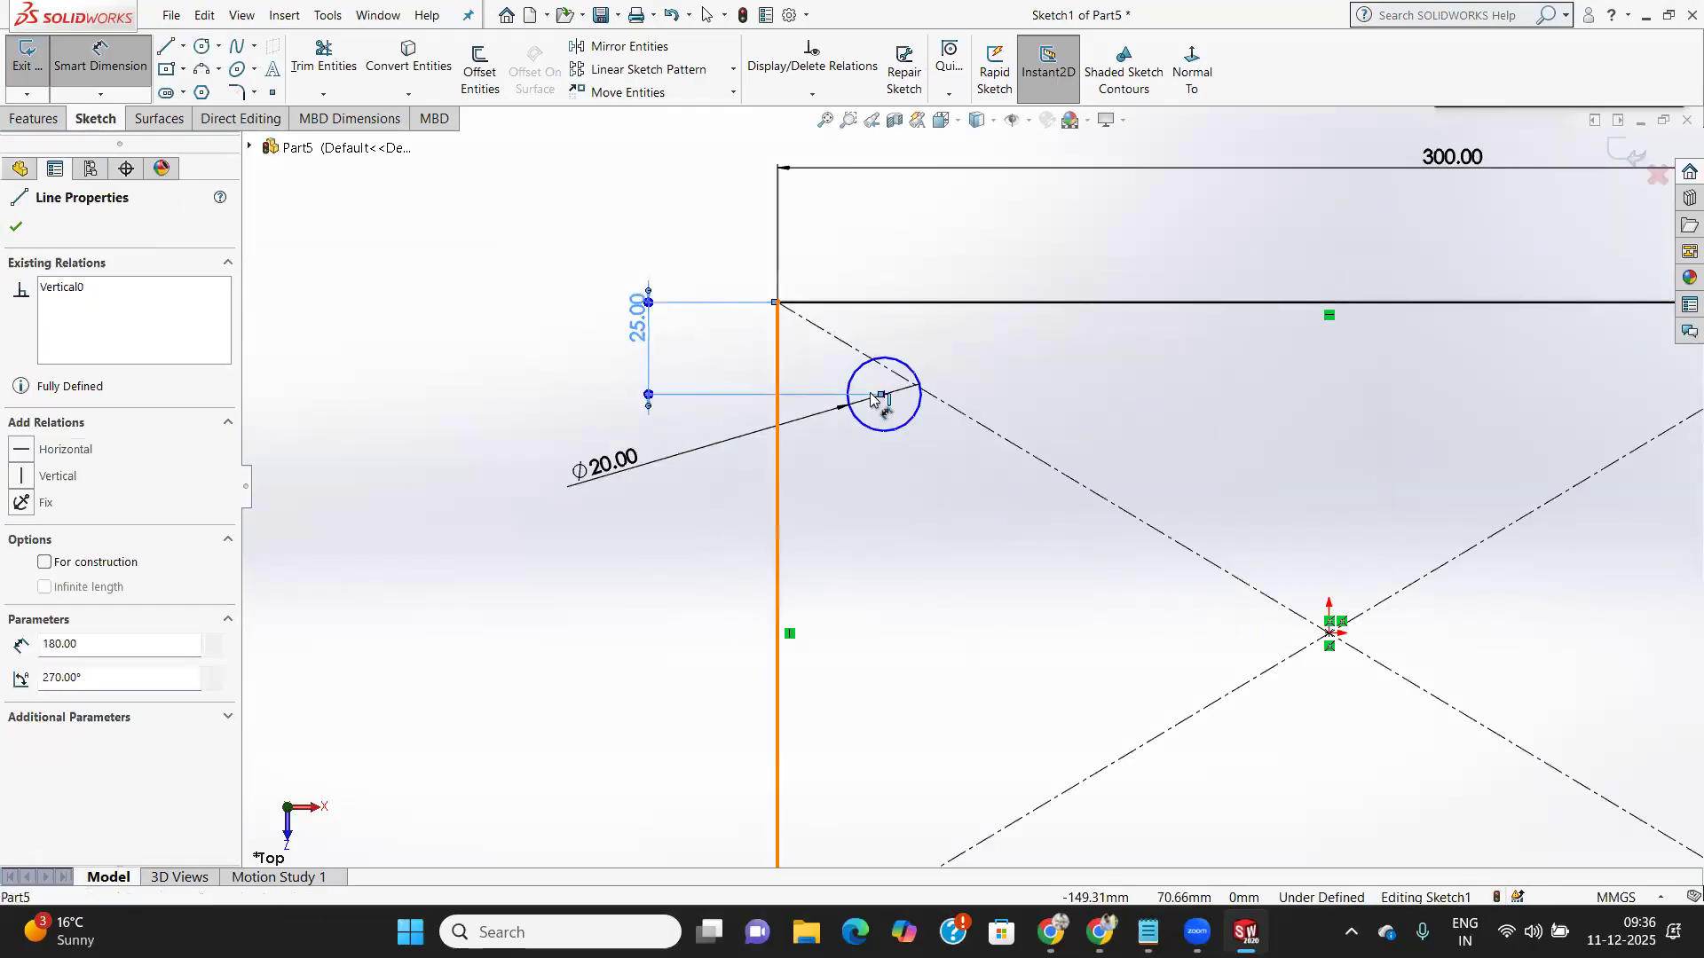
pyautogui.click(883, 395)
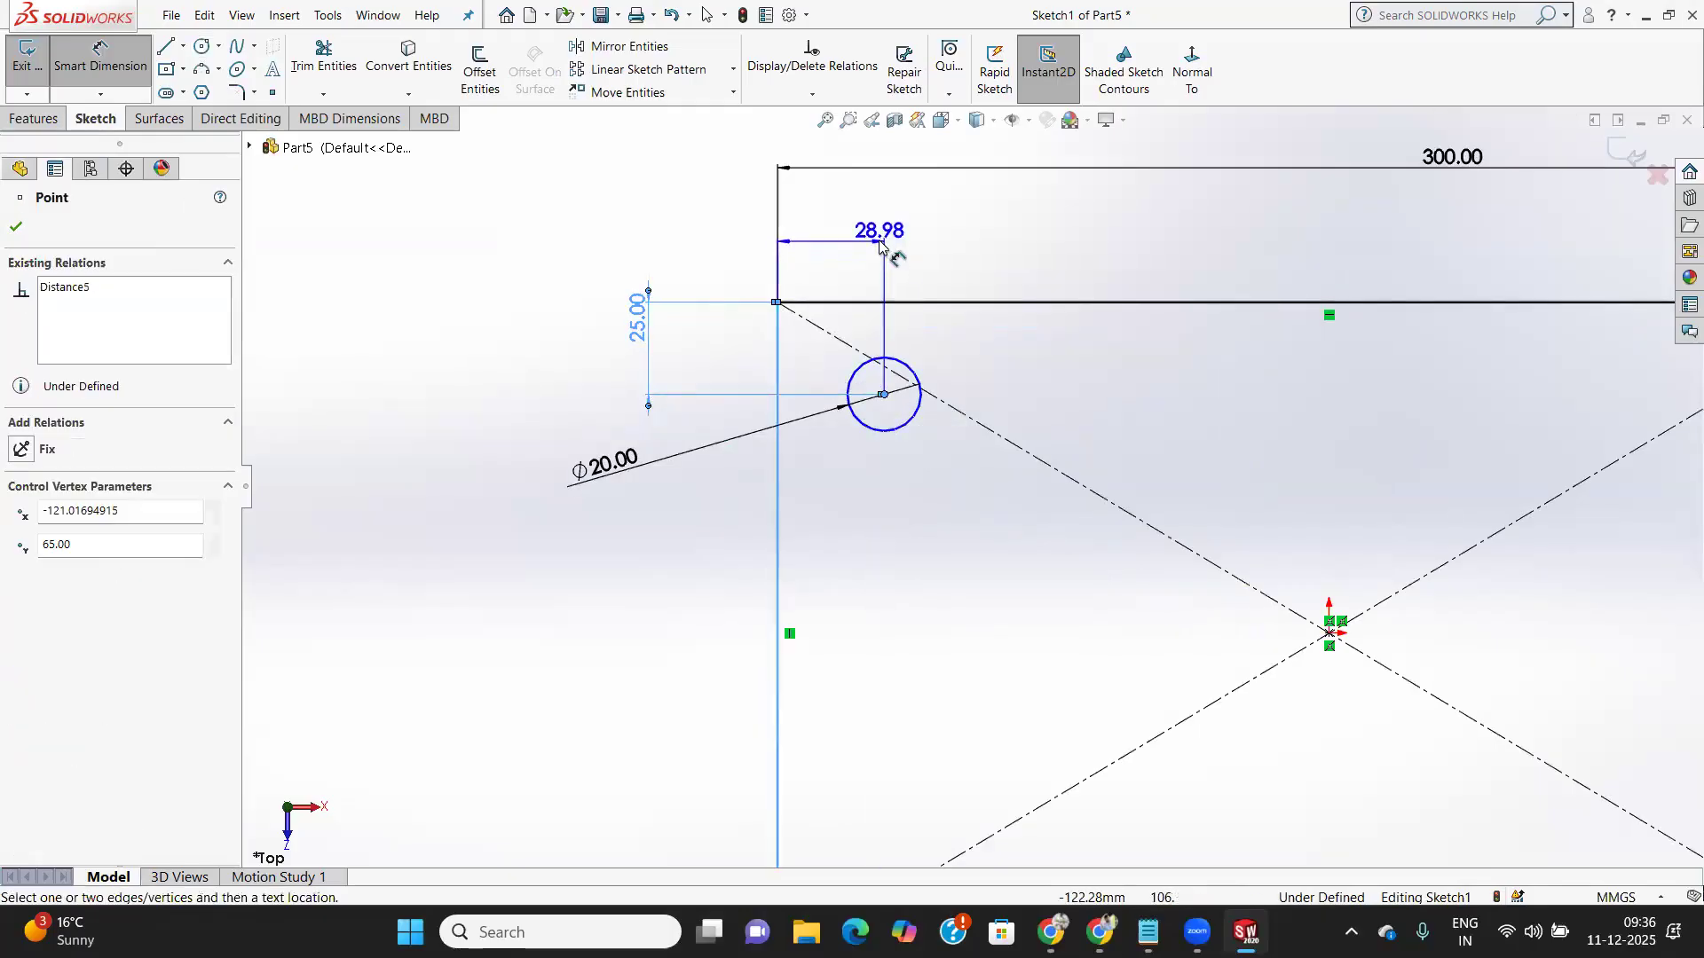
pyautogui.click(879, 242)
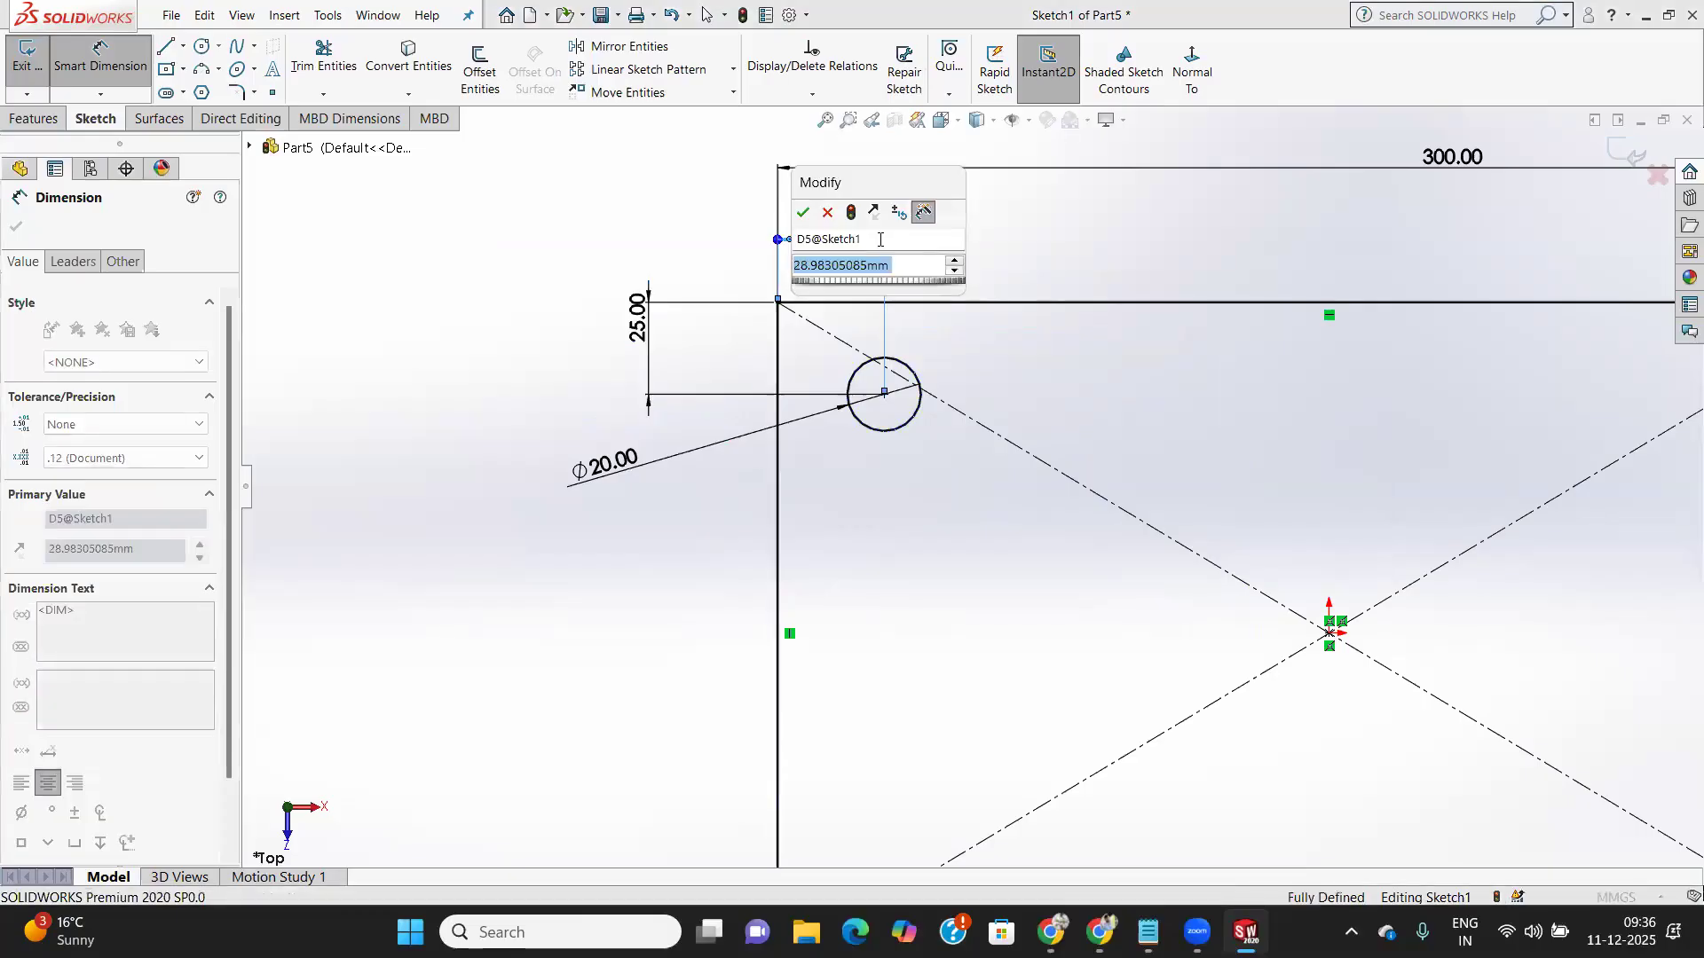
pyautogui.write('25')
pyautogui.press('Return')
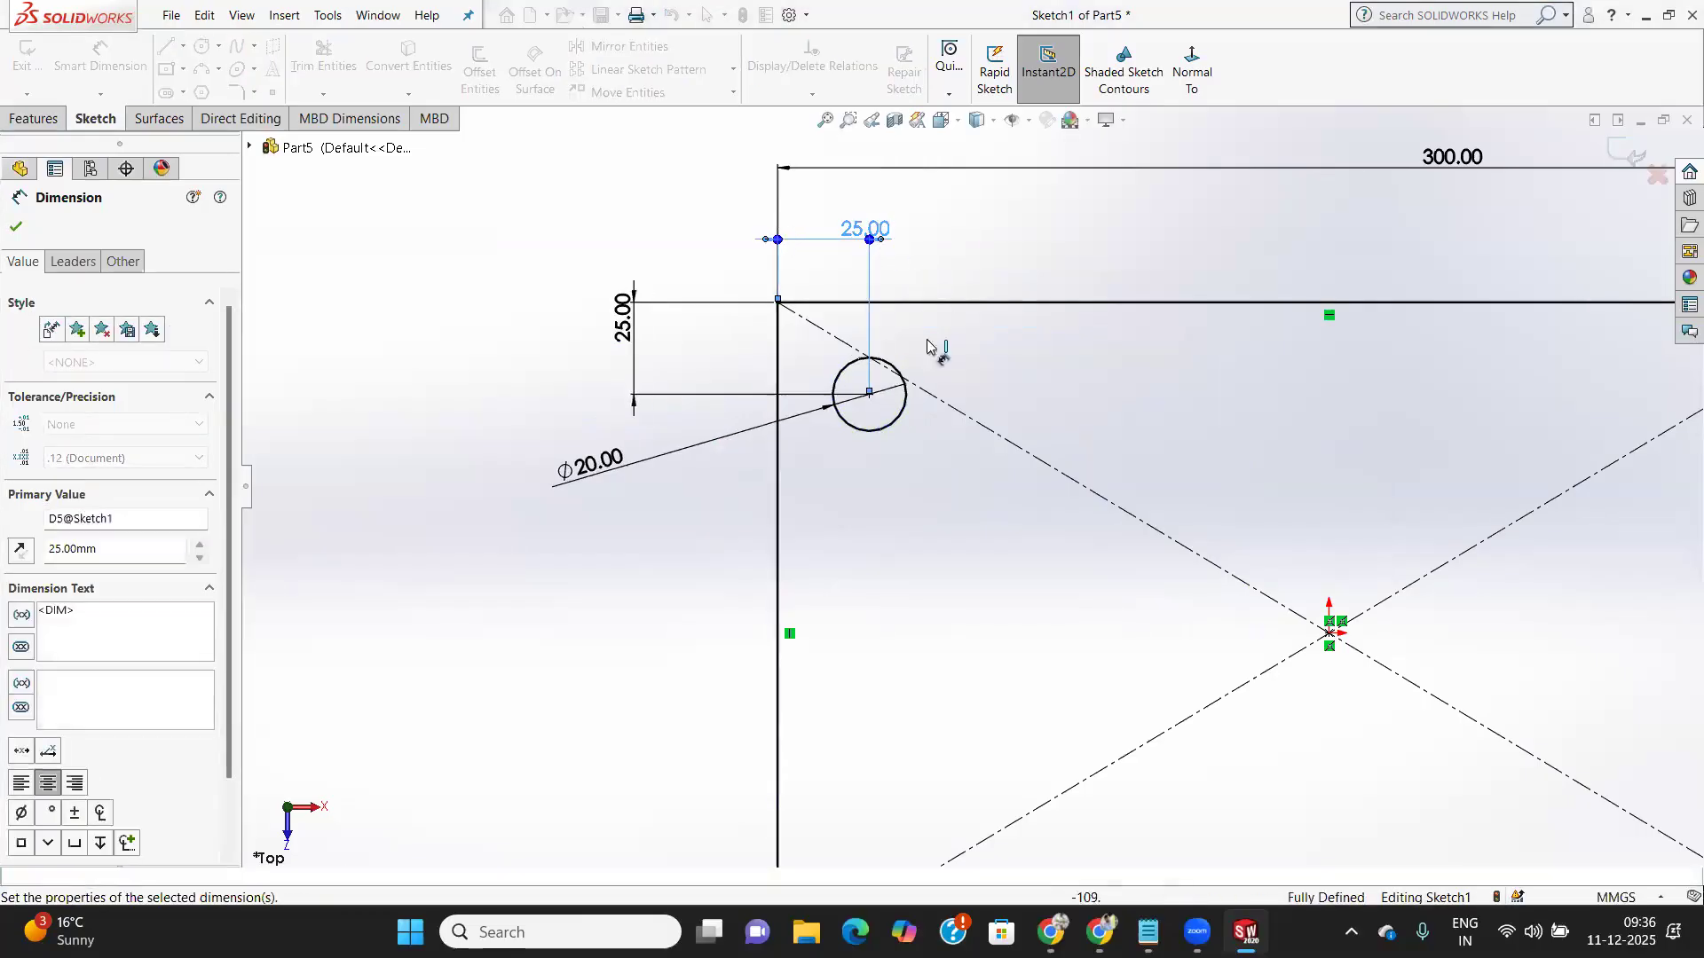
pyautogui.click(15, 228)
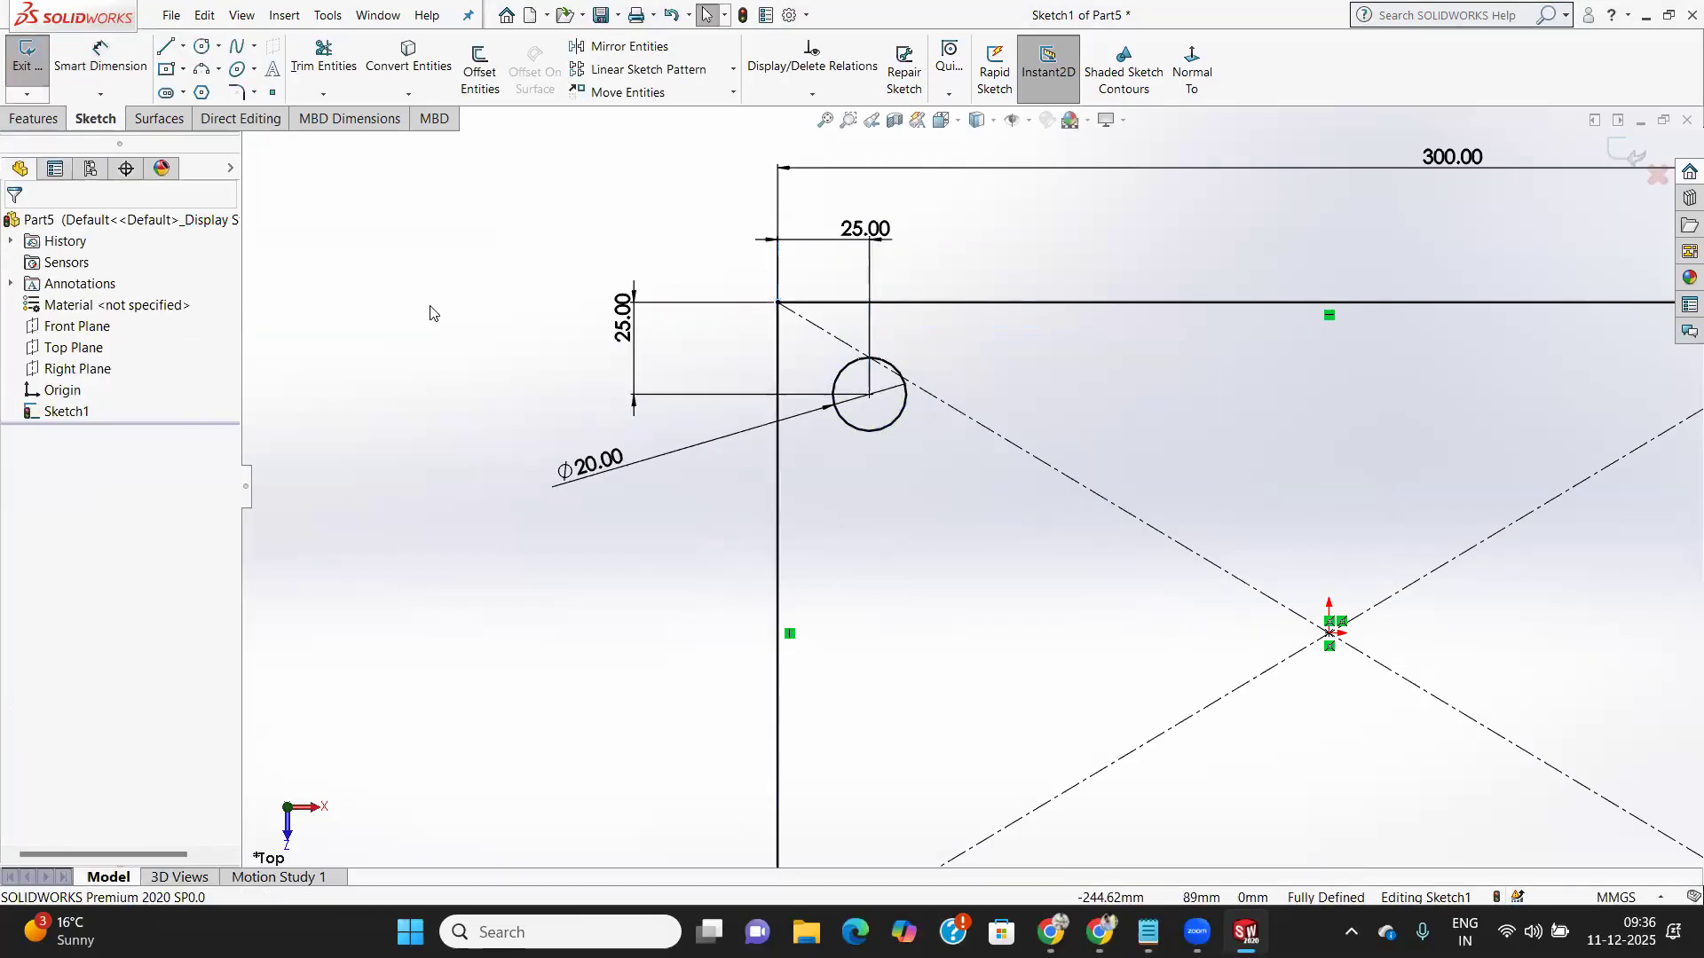
# Start a linear sketch pattern of the 20 mm circle along the X-axis with a spacing of 250 mm
pyautogui.scroll(2, 550, 344)
pyautogui.scroll(-3, 550, 344)
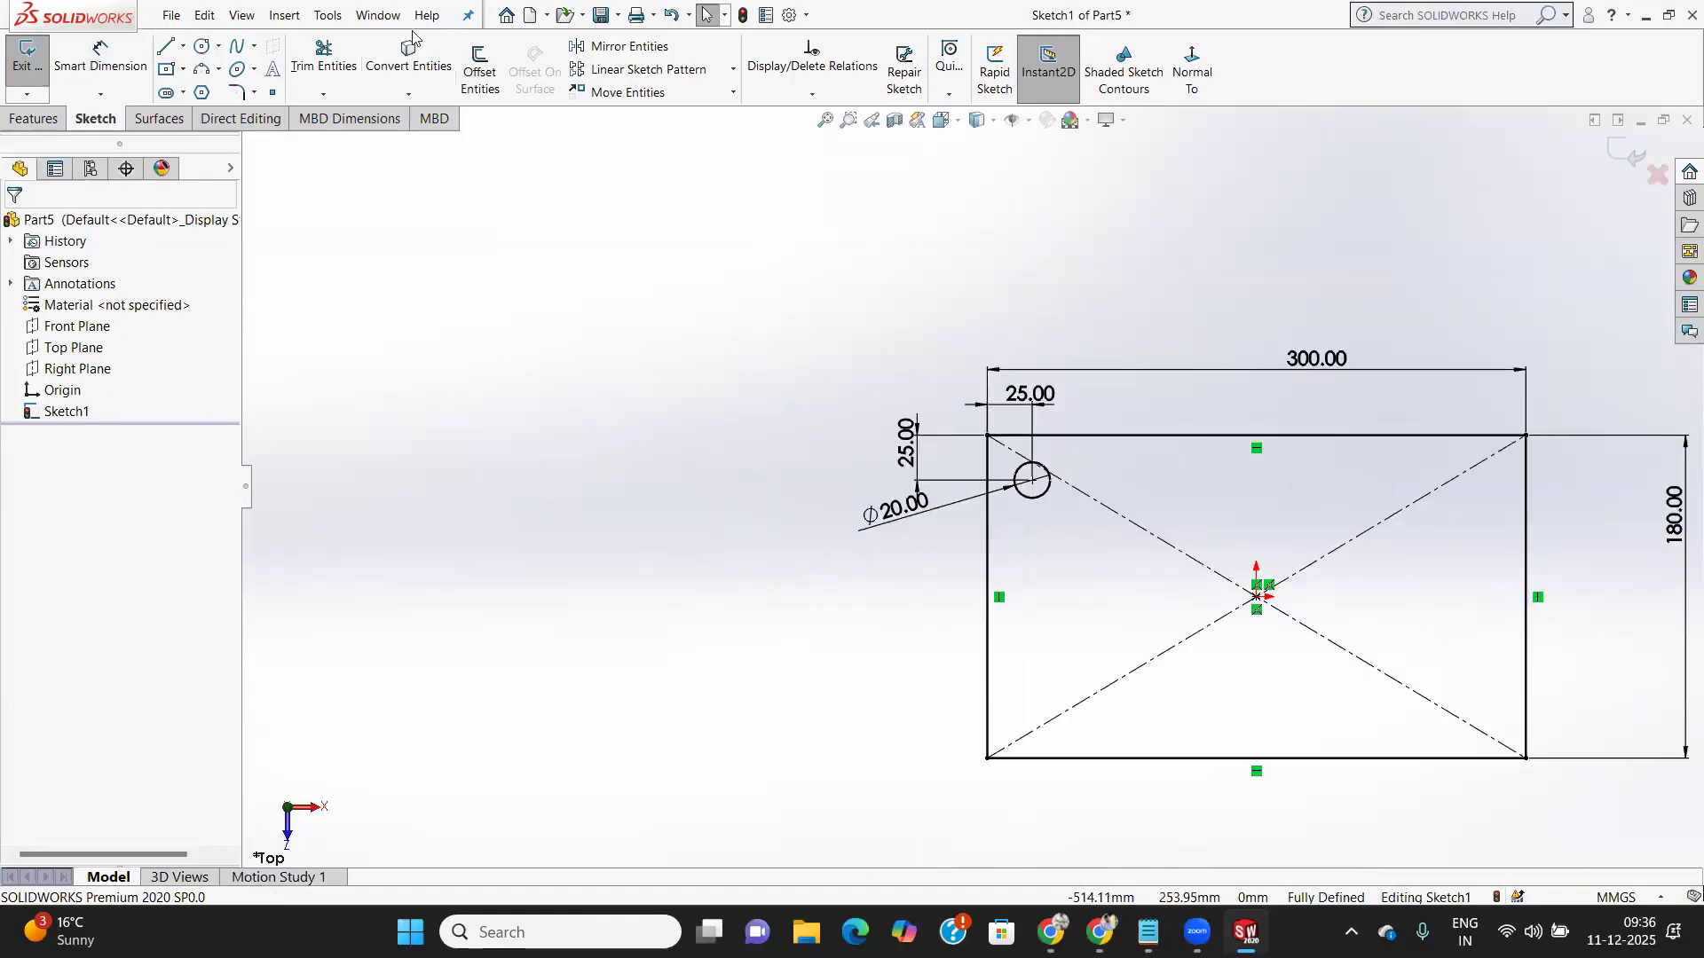
pyautogui.click(733, 69)
pyautogui.click(656, 92)
pyautogui.click(1042, 492)
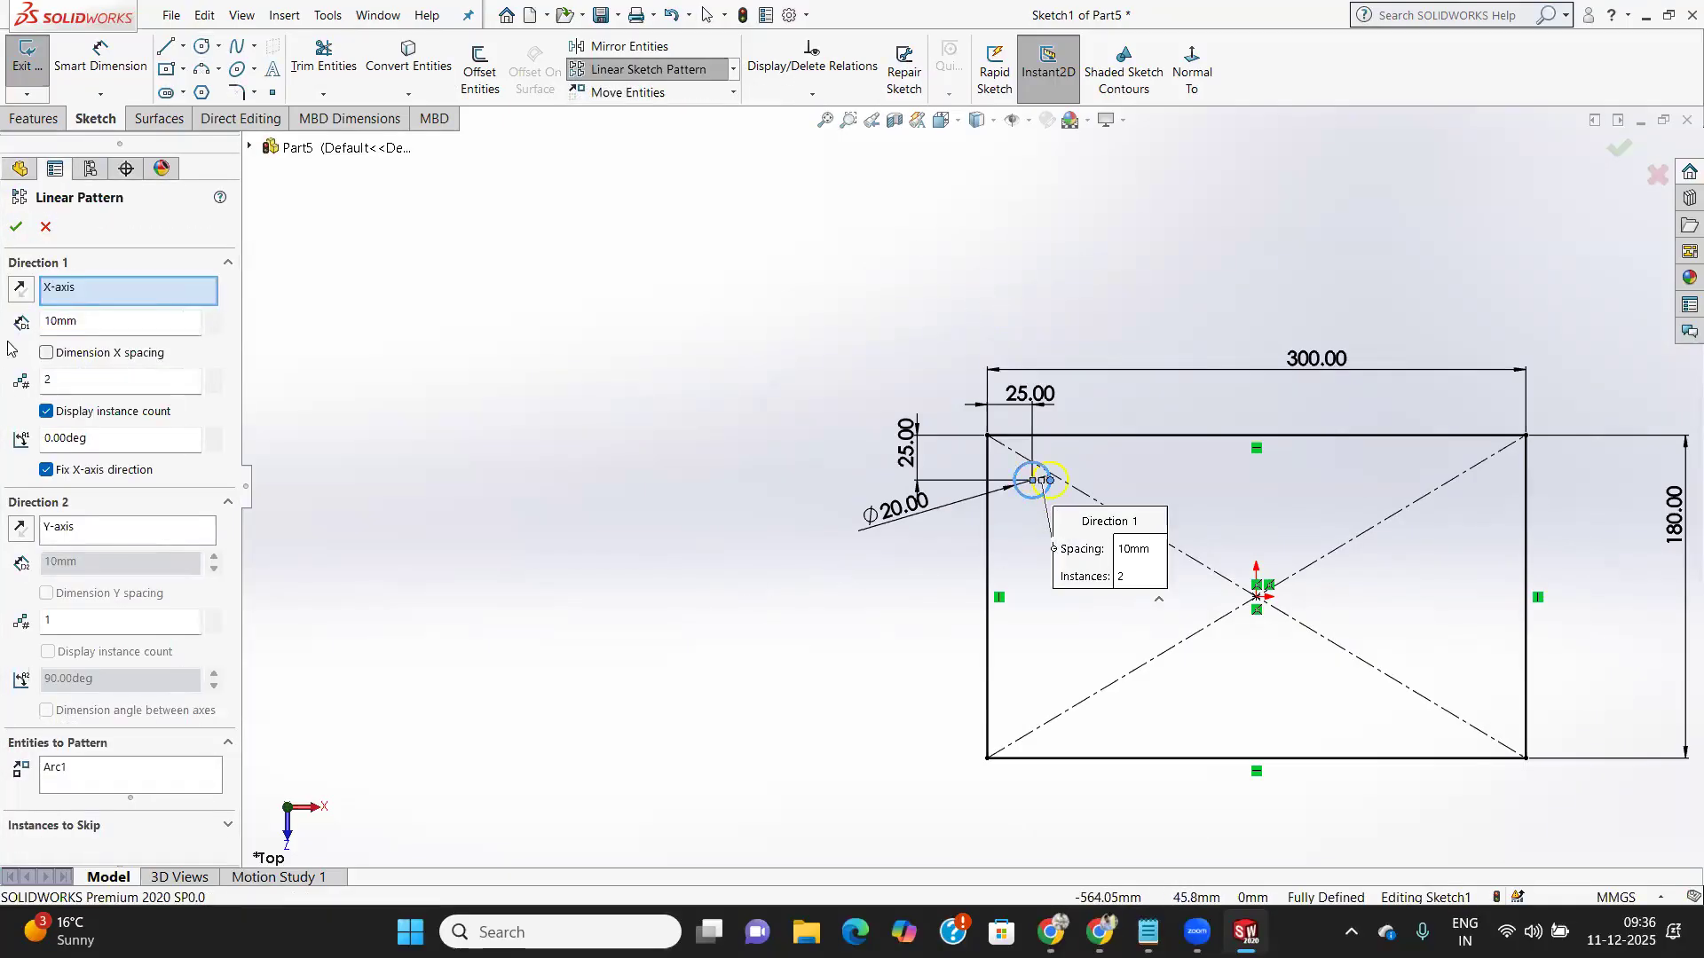
pyautogui.doubleClick(88, 330)
pyautogui.write('250')
pyautogui.press('Return')
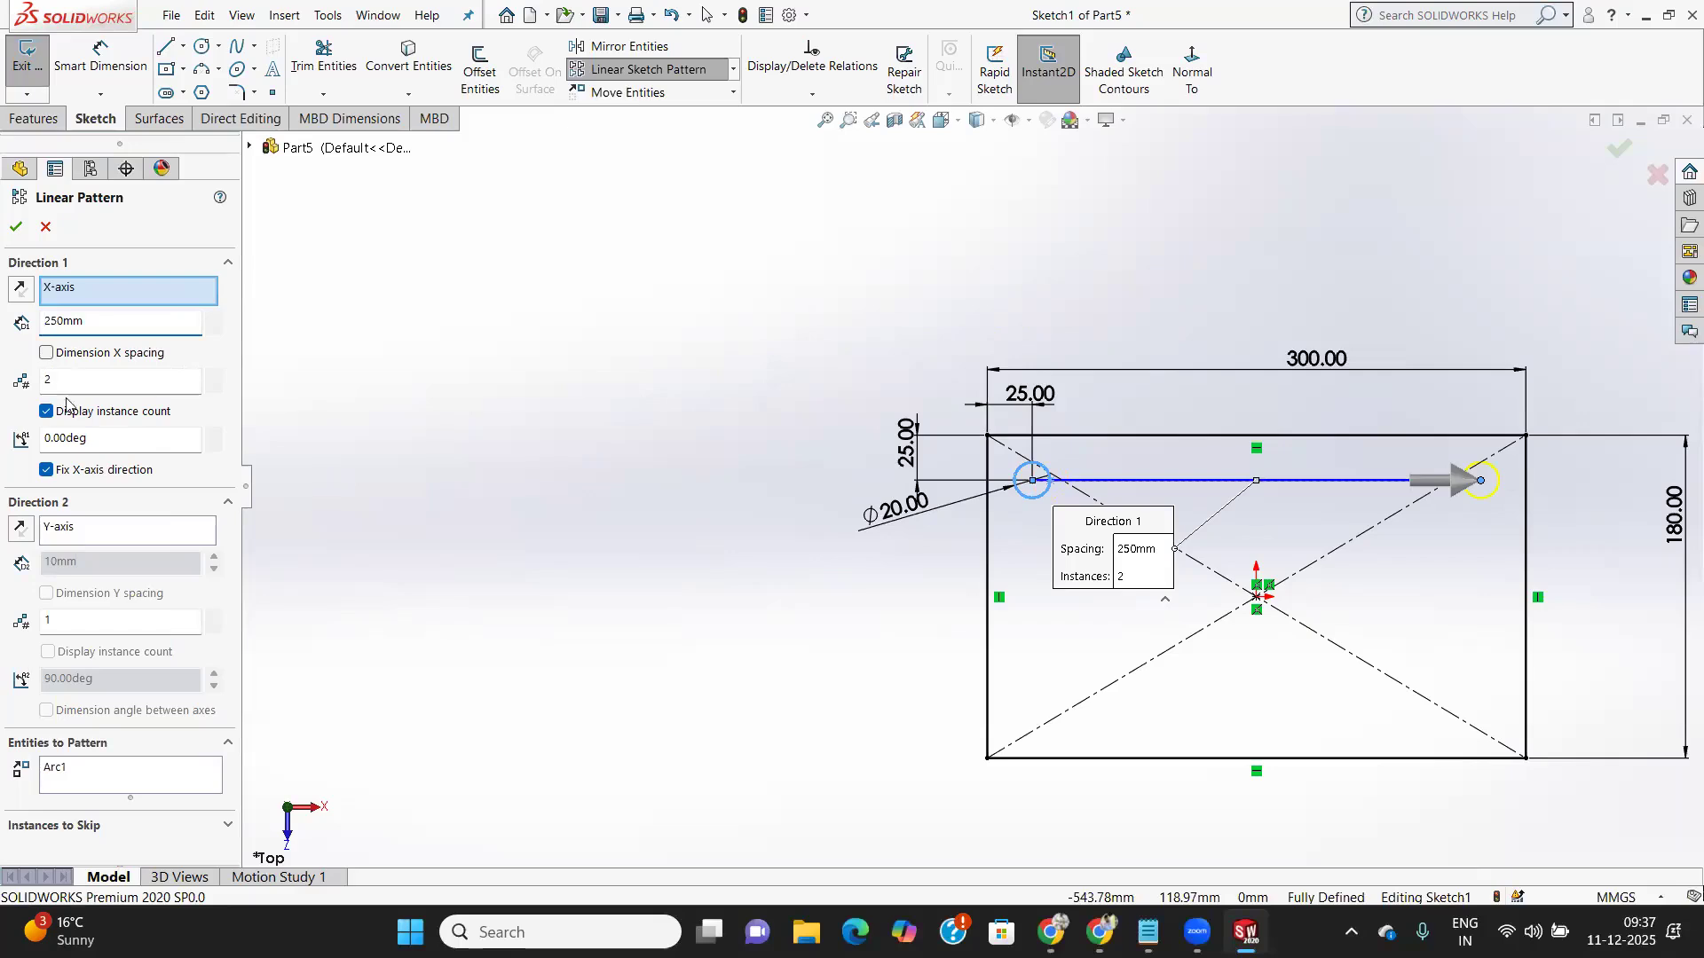
# Set the circle pattern to 2 instances along the Y-axis and 3 instances along the X-axis
pyautogui.click(54, 613)
pyautogui.write('2')
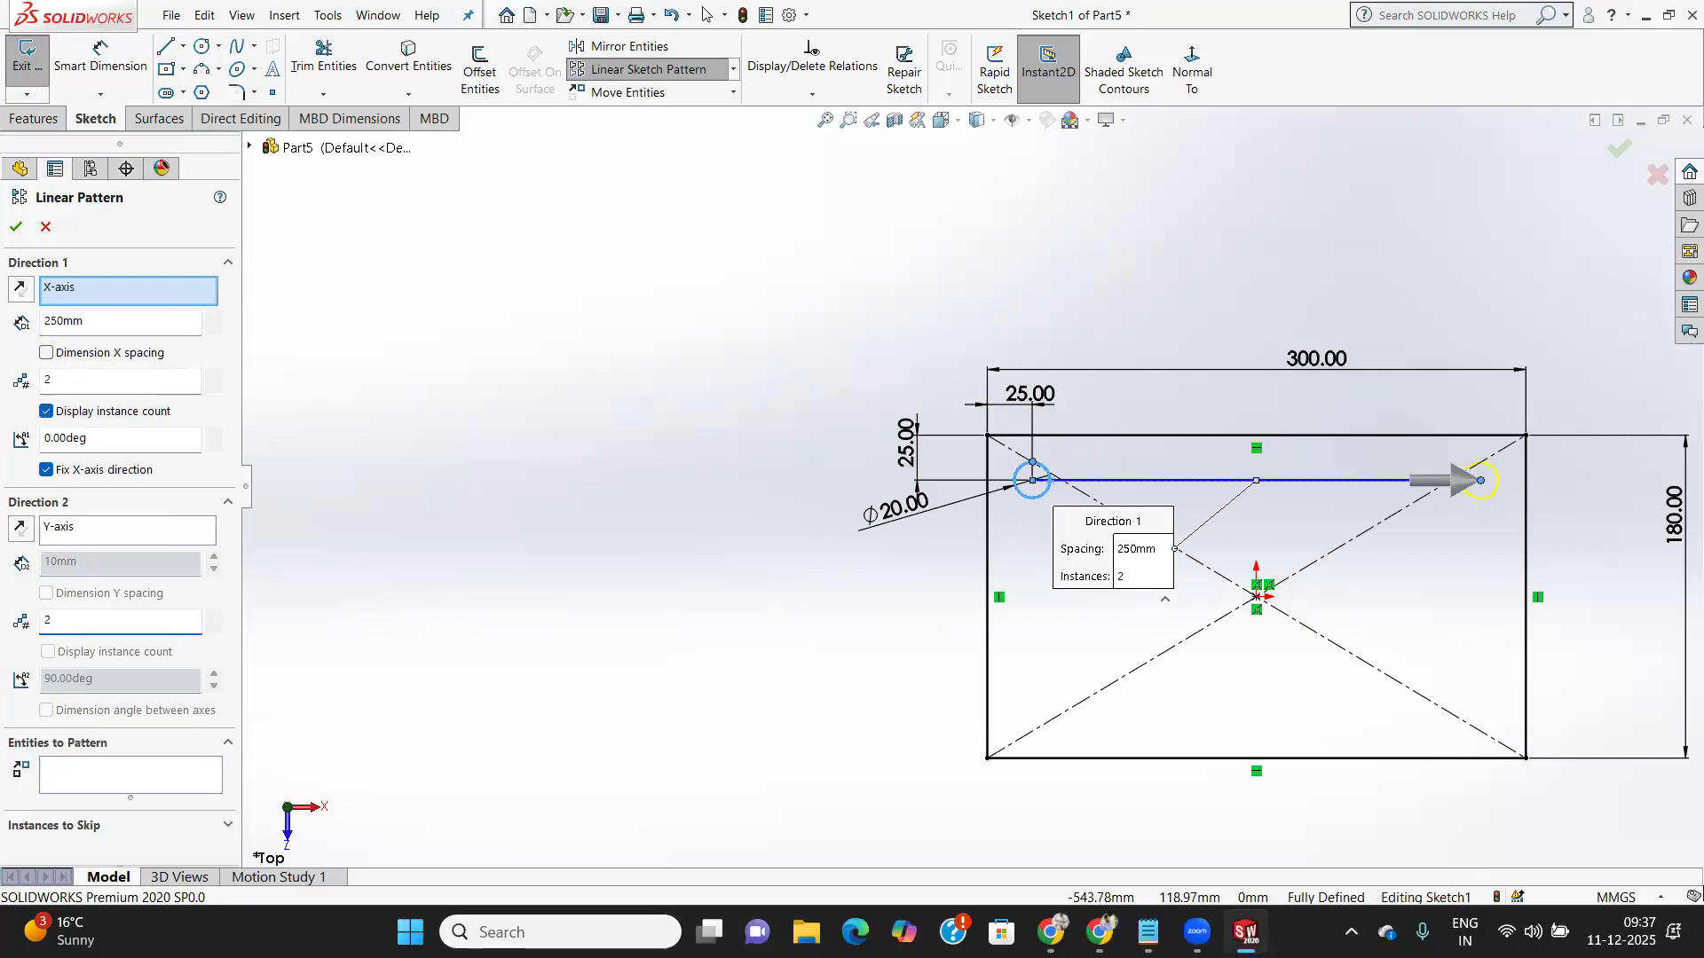
pyautogui.click(62, 377)
pyautogui.write('3')
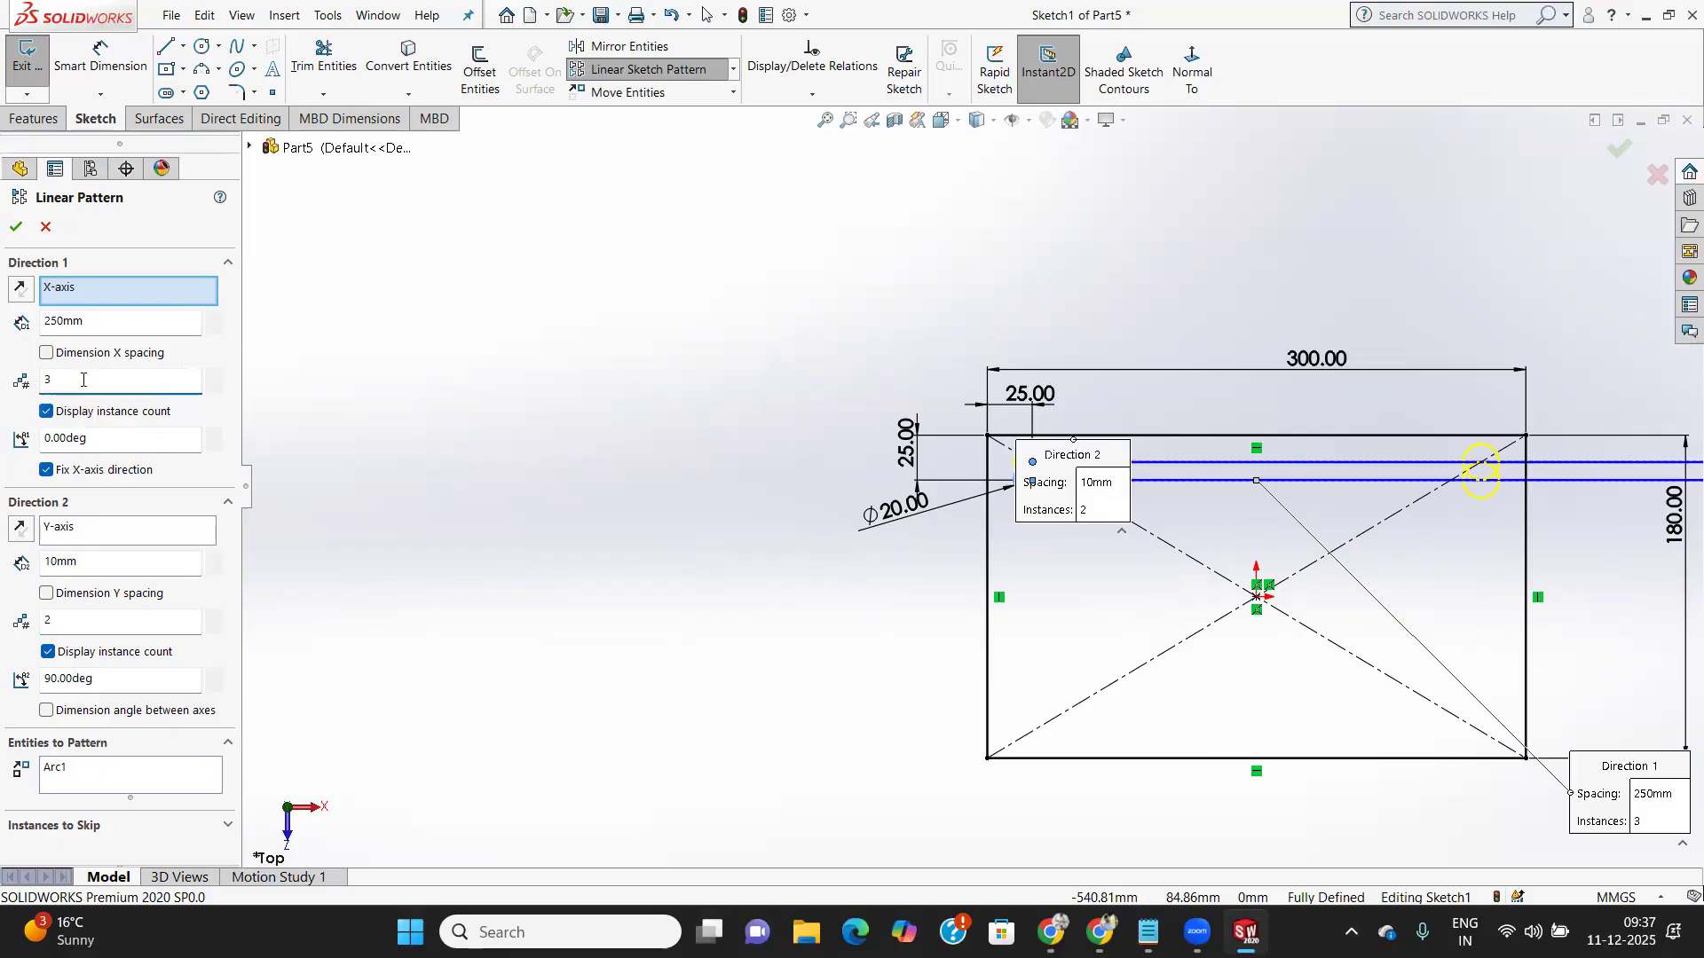
pyautogui.scroll(-2, 1331, 461)
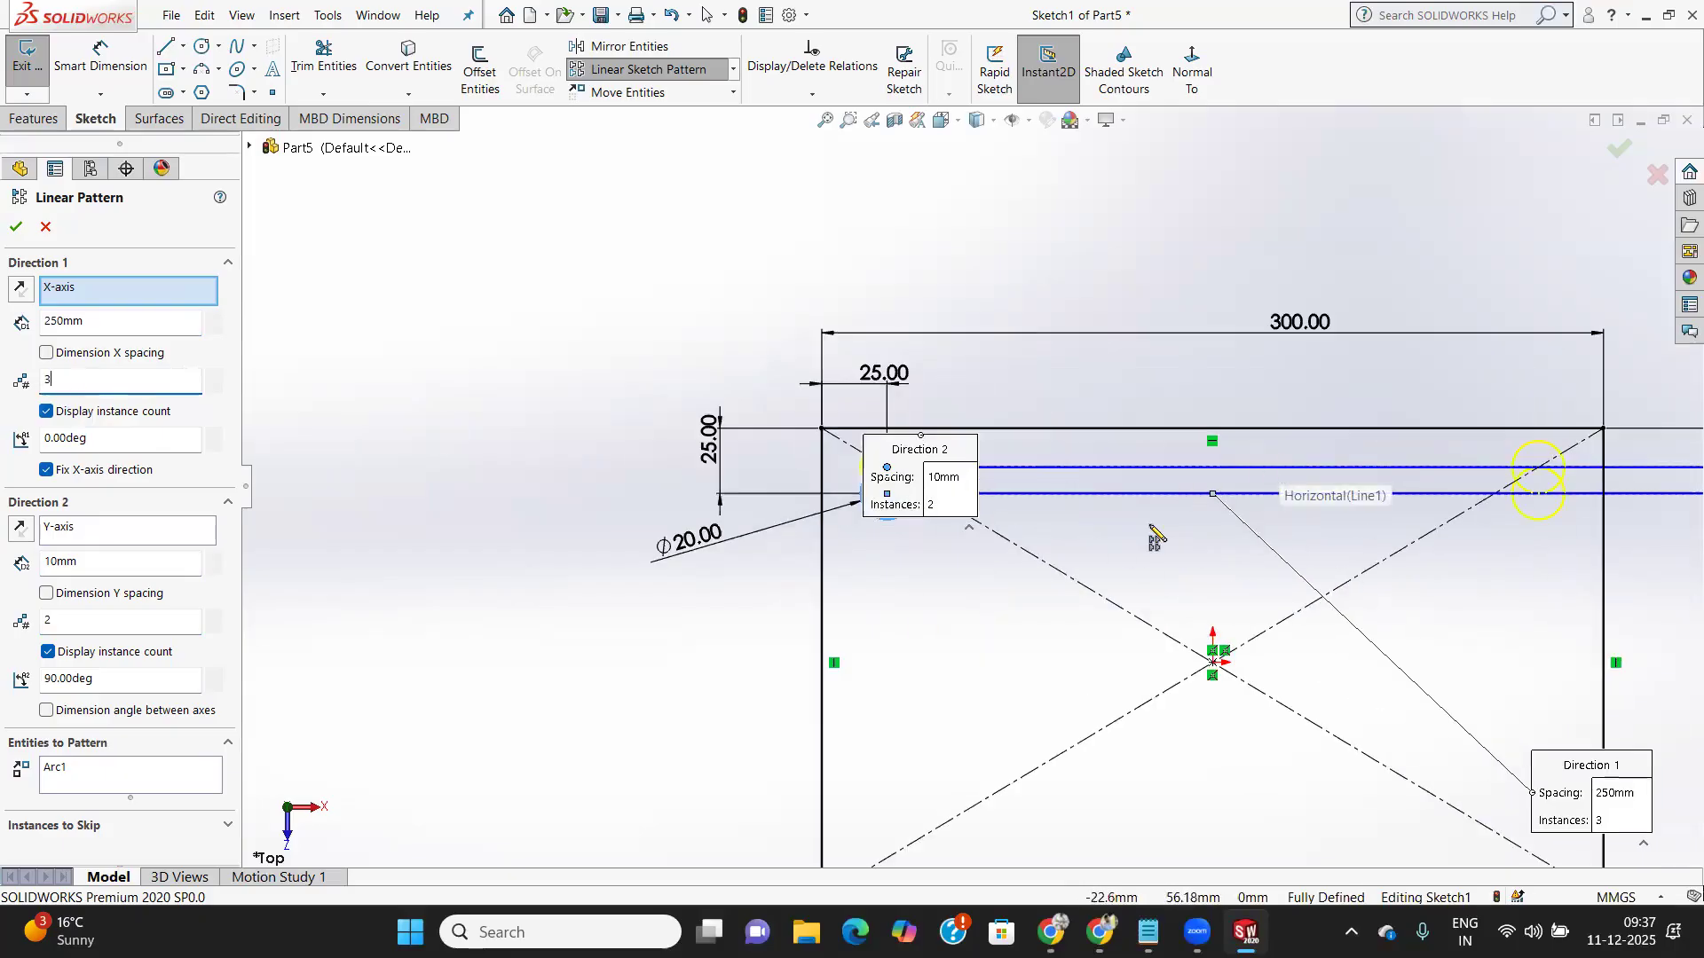
pyautogui.scroll(5, 799, 466)
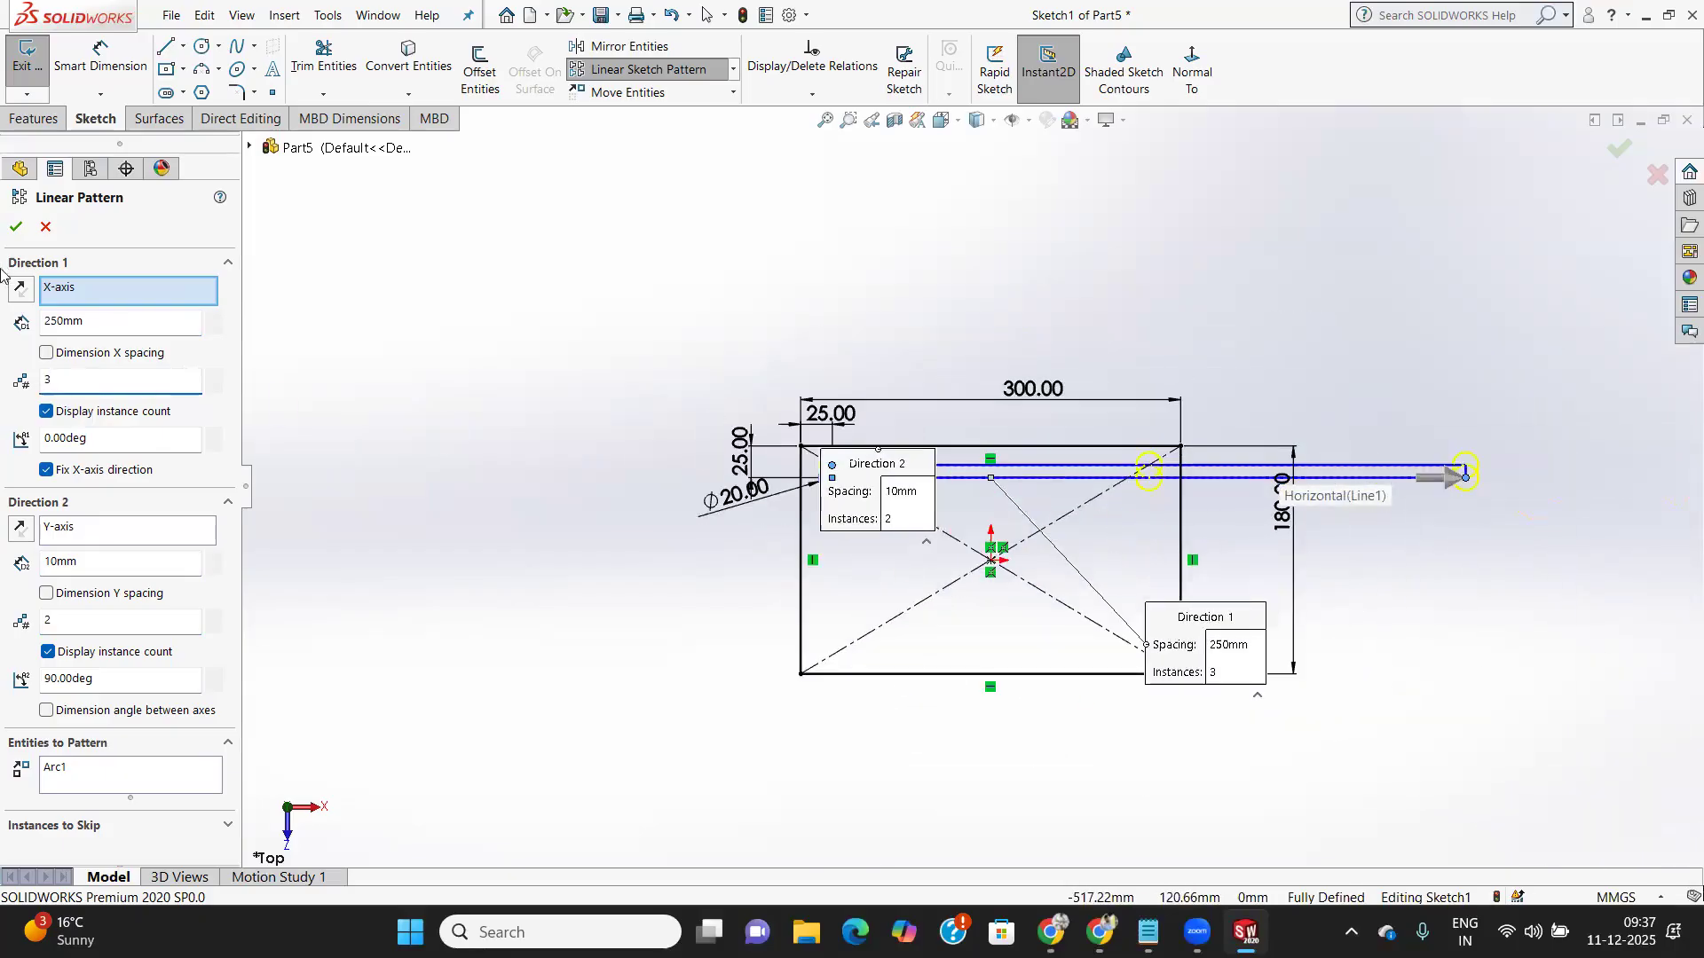
# Try an X-axis spacing of 150 mm for the circle pattern, and settle on 125 mm
pyautogui.click(94, 322)
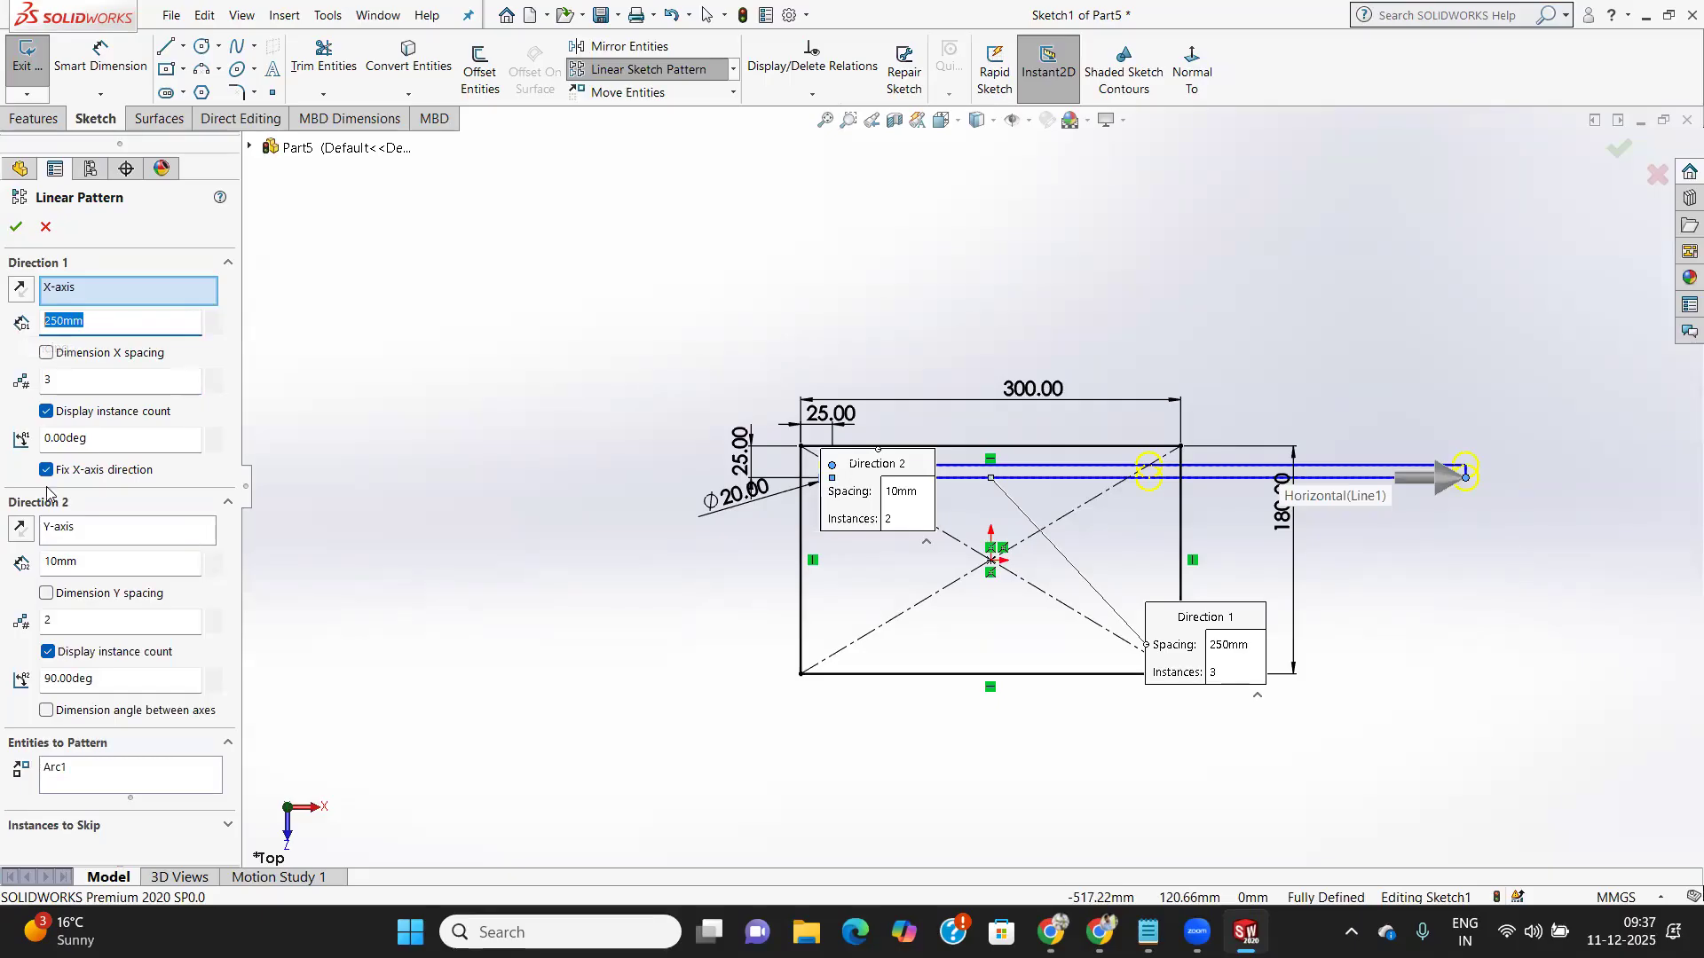
pyautogui.click(47, 411)
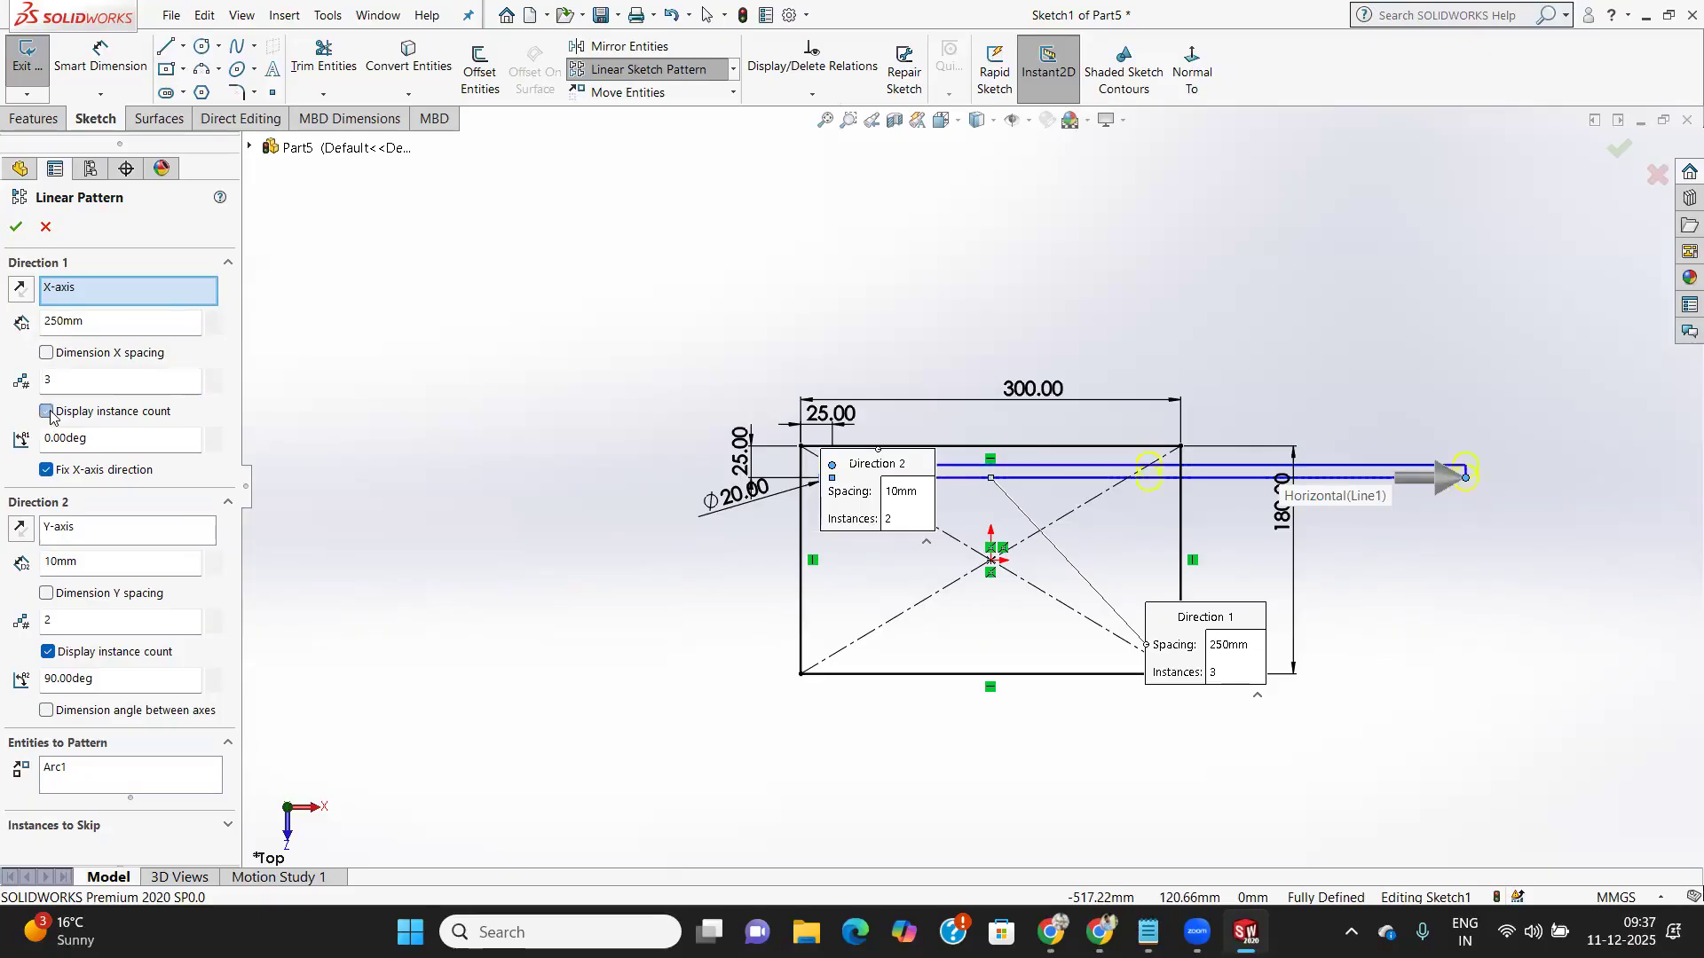
pyautogui.click(46, 353)
pyautogui.click(45, 354)
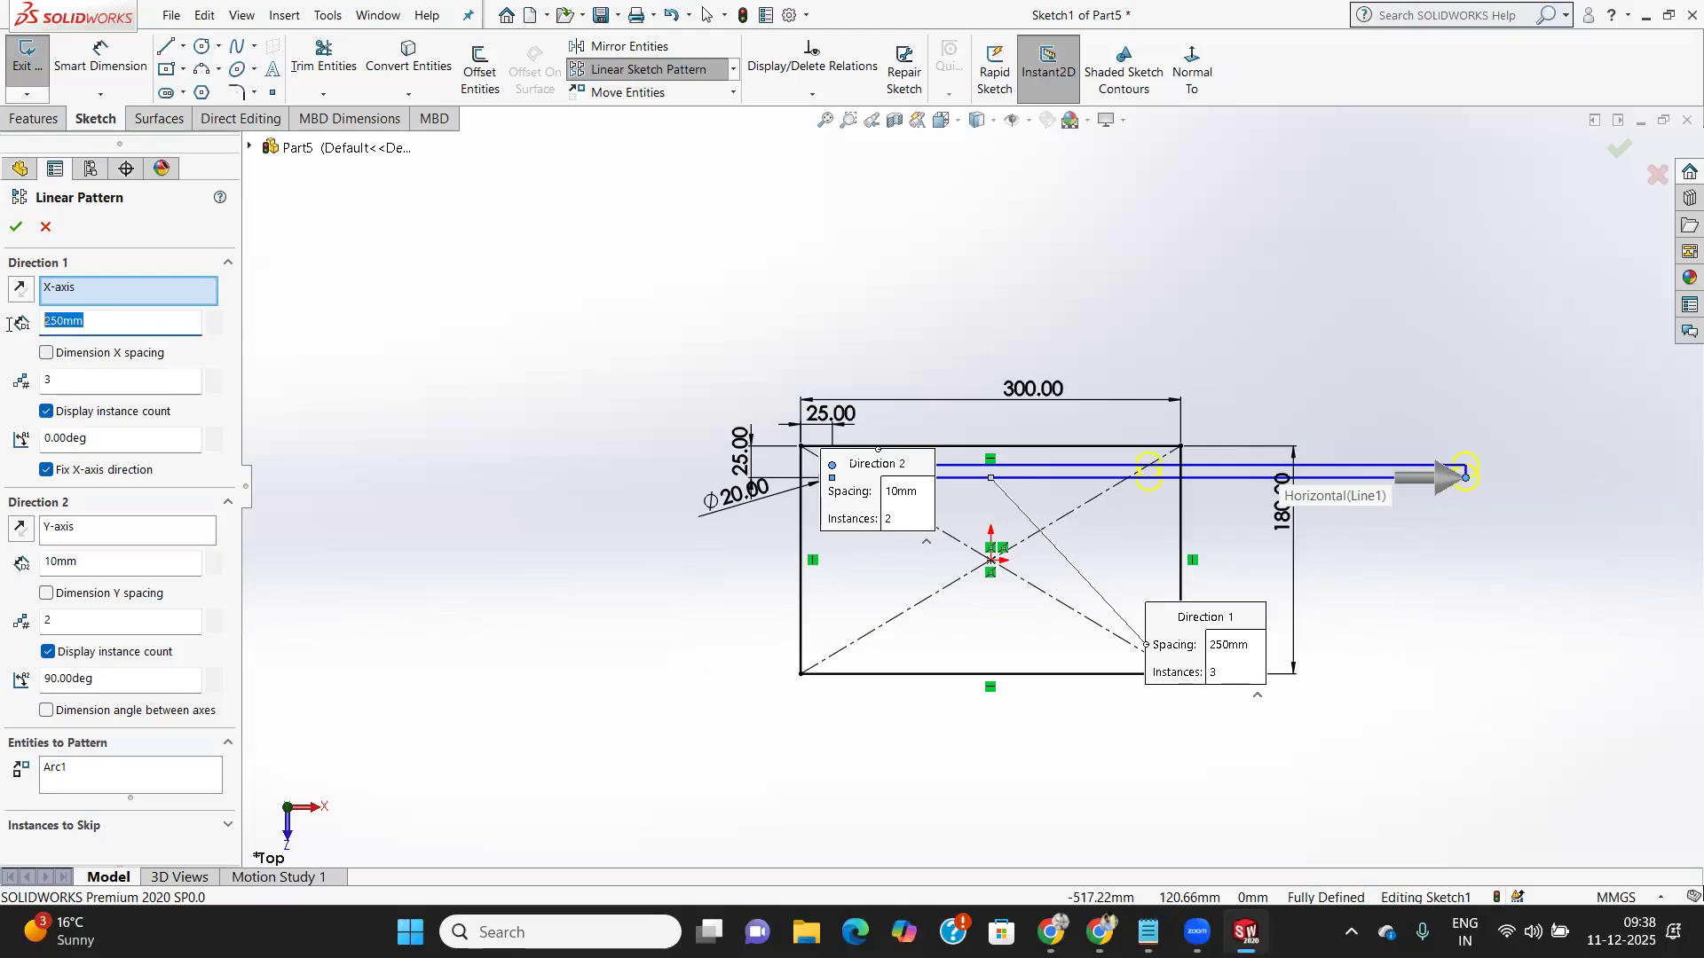
pyautogui.write('150mm')
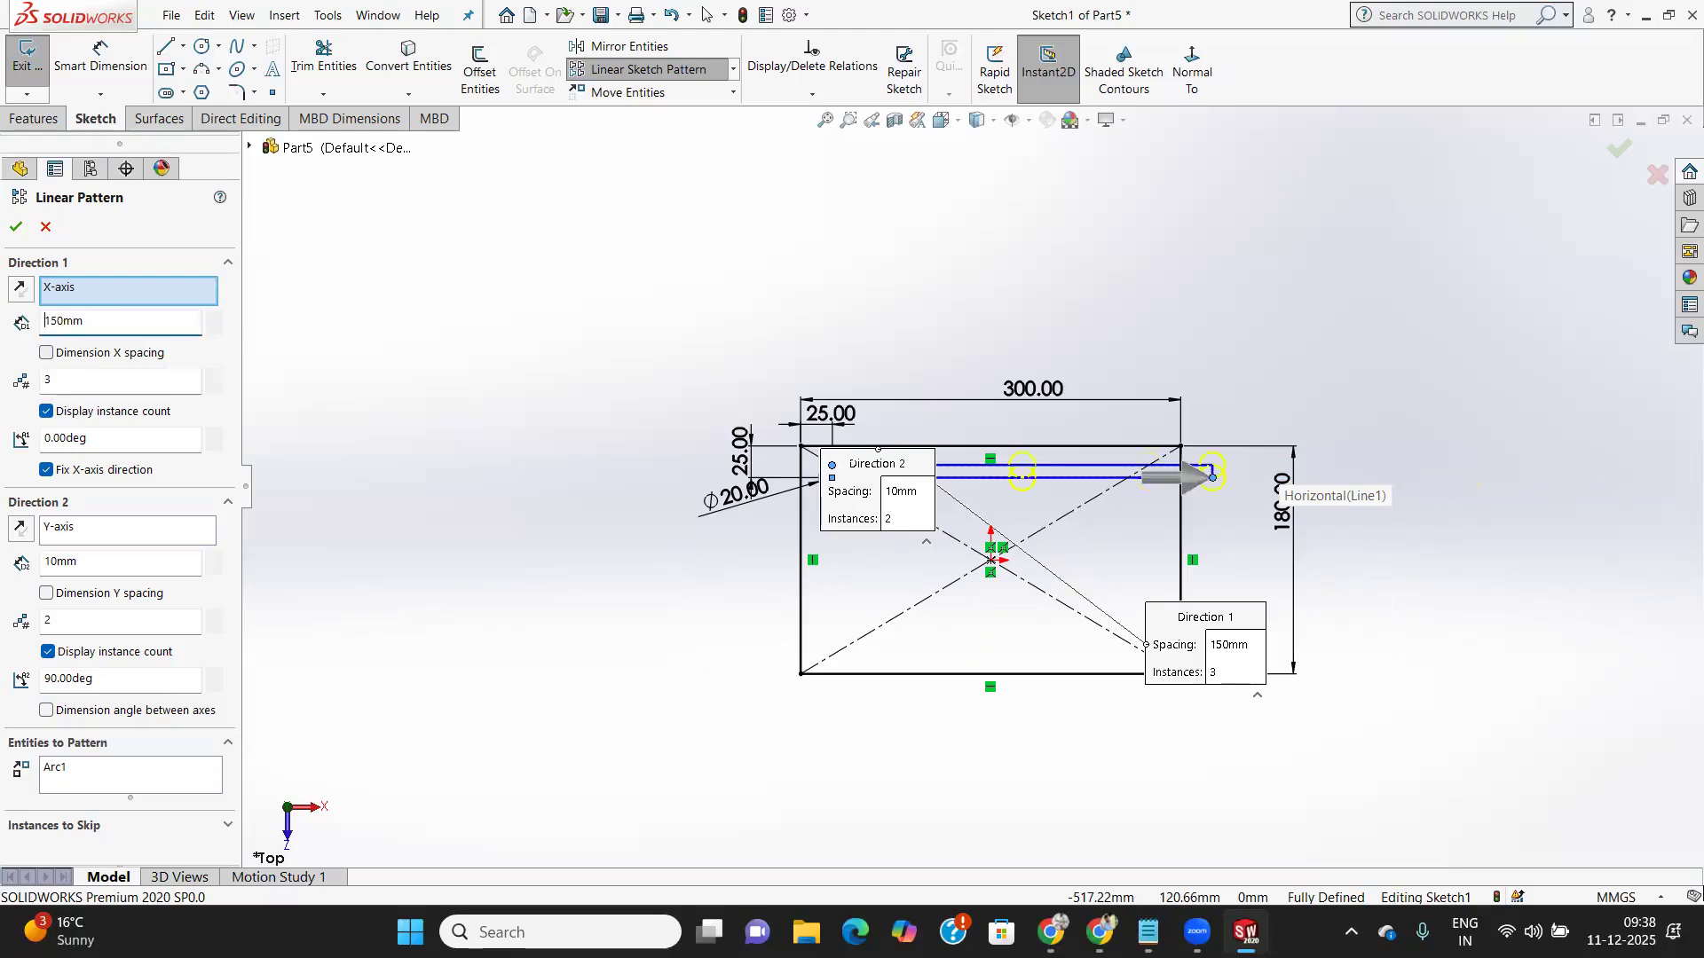
pyautogui.doubleClick(96, 322)
pyautogui.write('125mm')
pyautogui.press('Return')
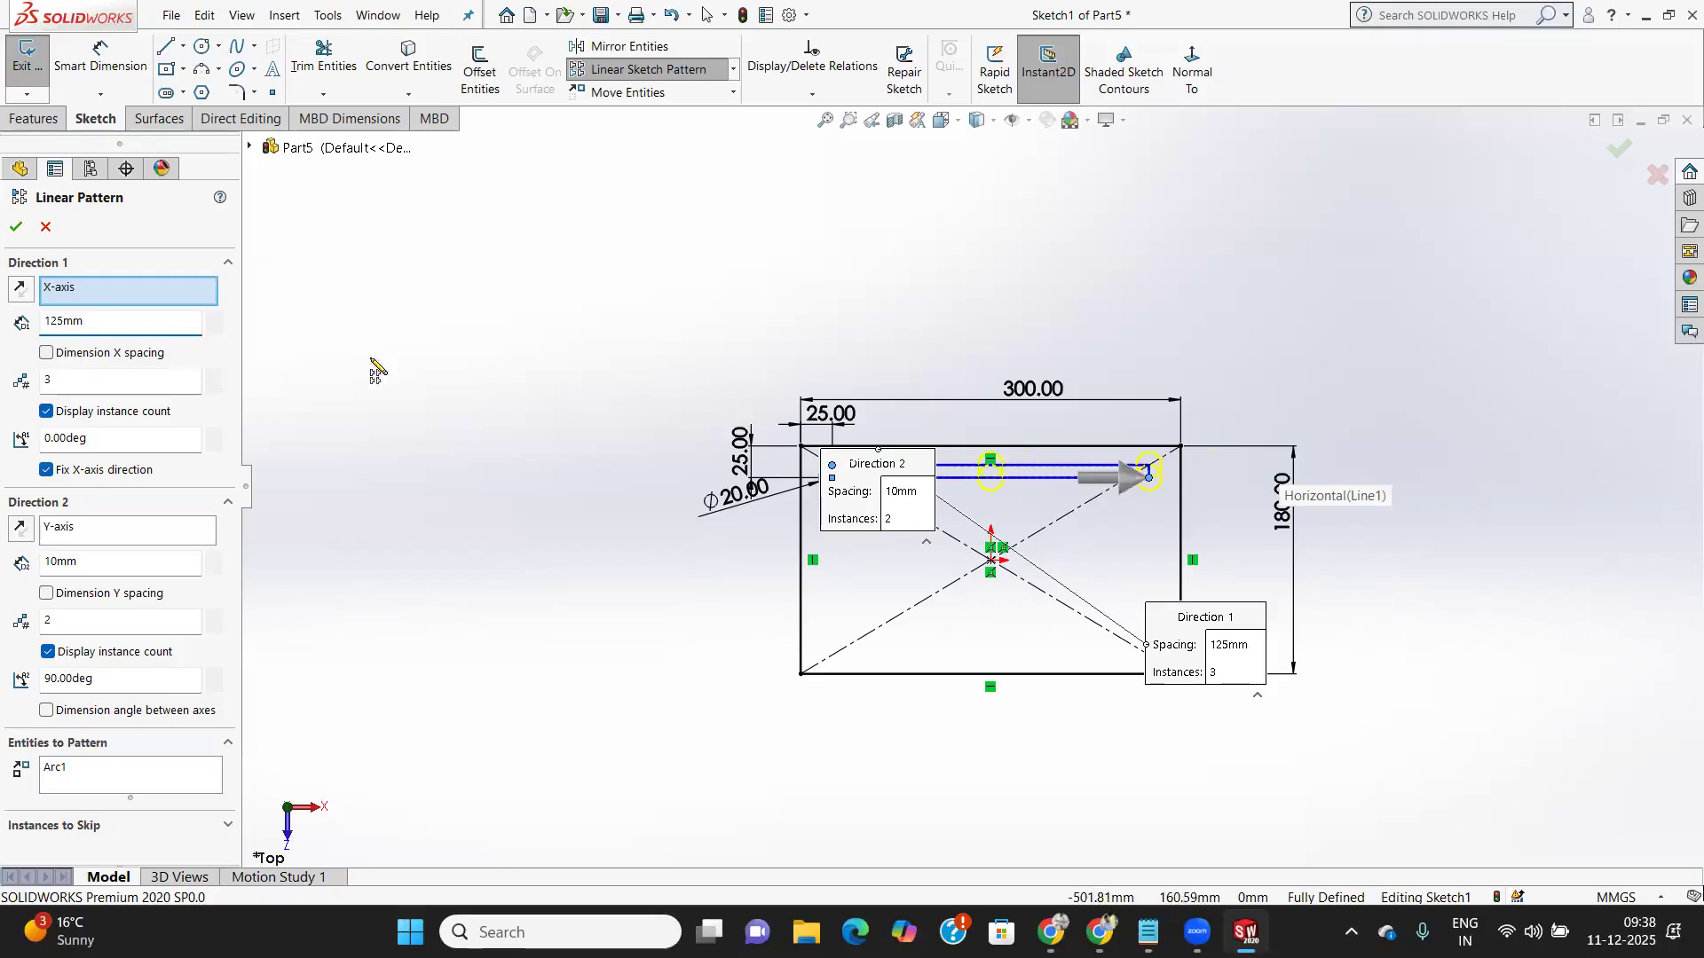
# Try an X-axis spacing of 83.34 mm for the circle pattern and return it to 125 mm
pyautogui.scroll(-3, 1026, 513)
pyautogui.scroll(-2, 1027, 513)
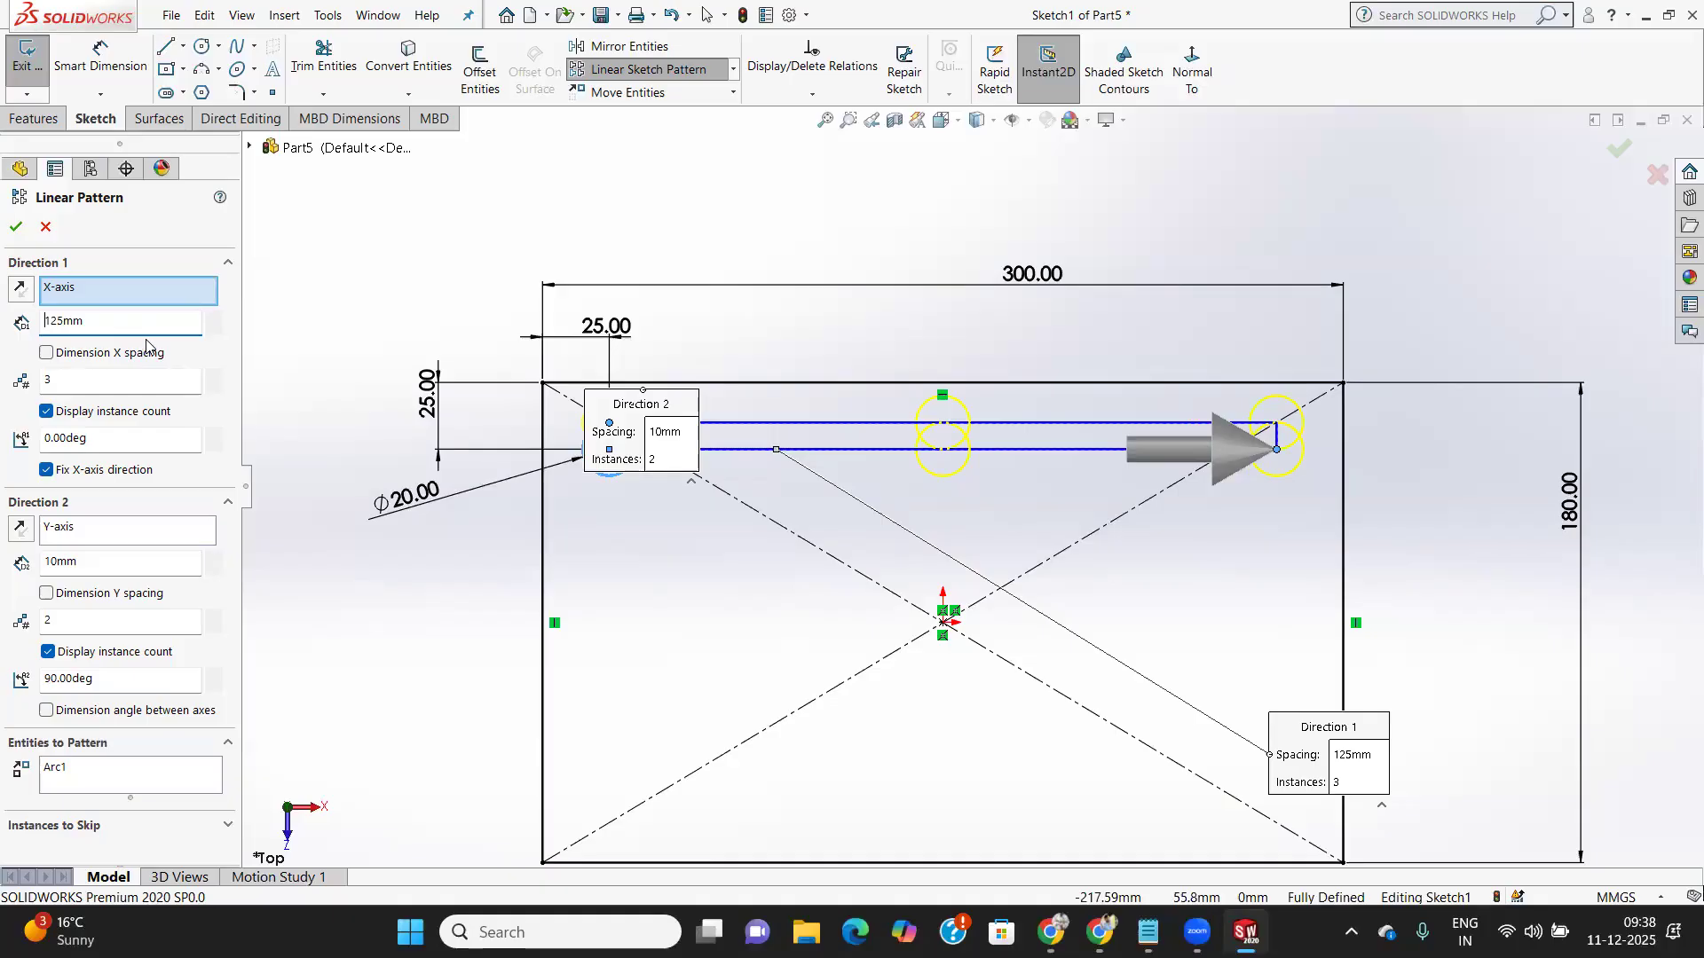
pyautogui.doubleClick(96, 323)
pyautogui.write('83.34')
pyautogui.press('Return')
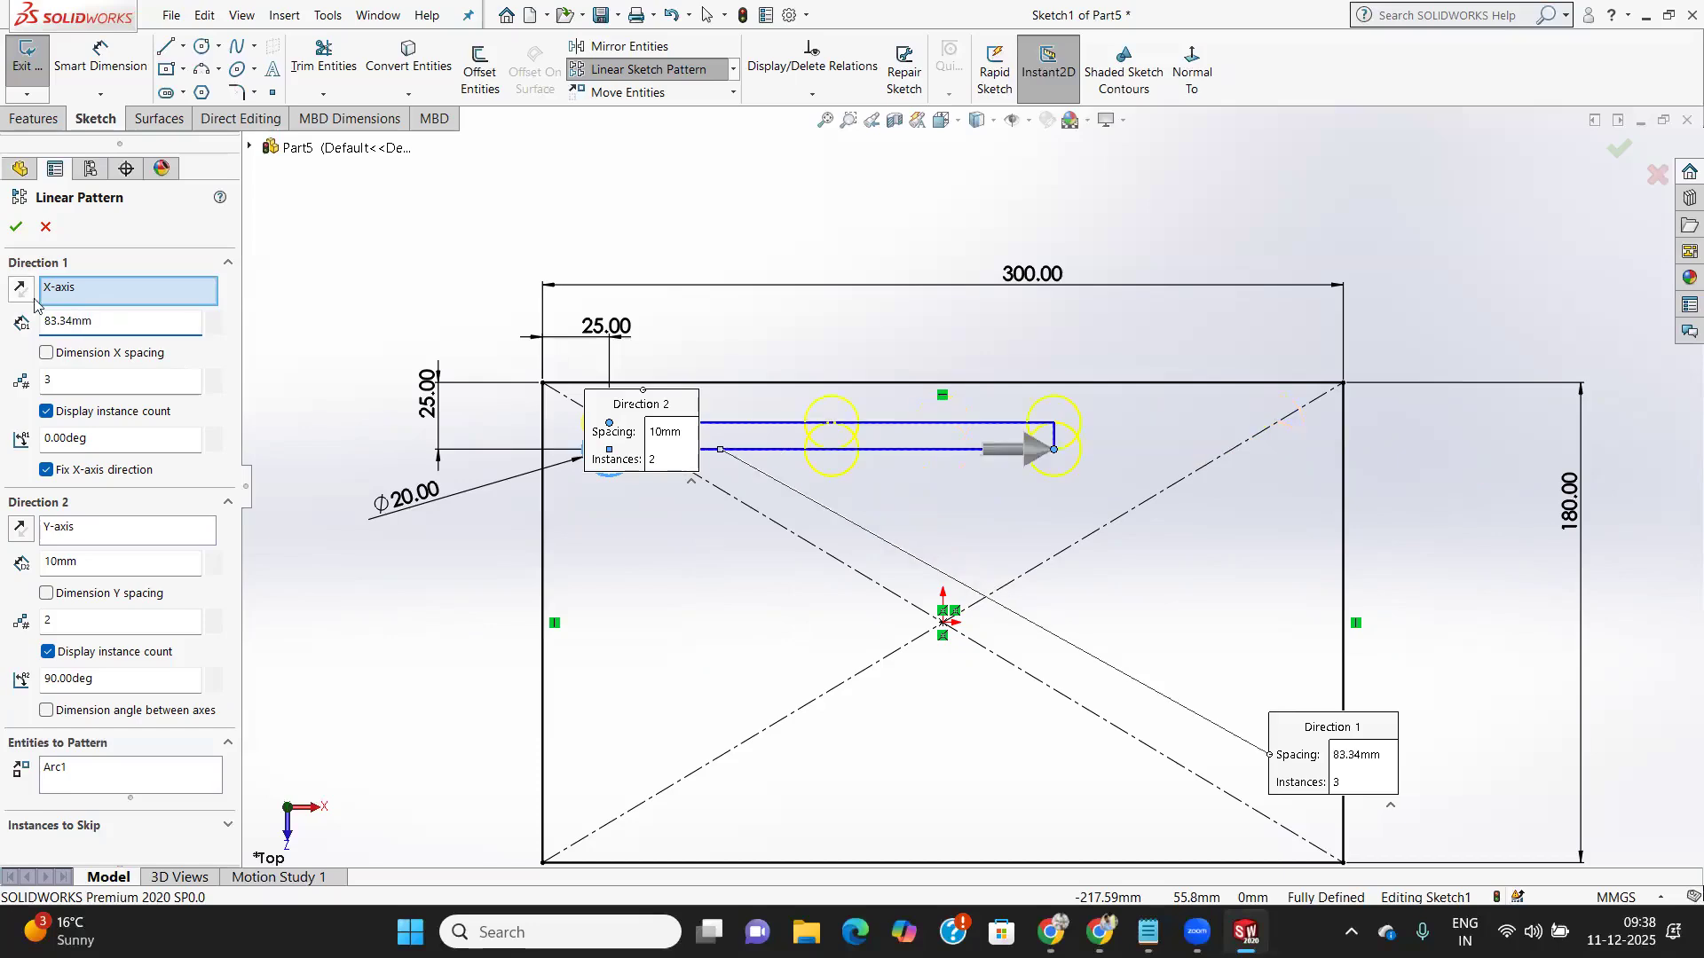
pyautogui.moveTo(108, 323); pyautogui.dragTo(25, 328)
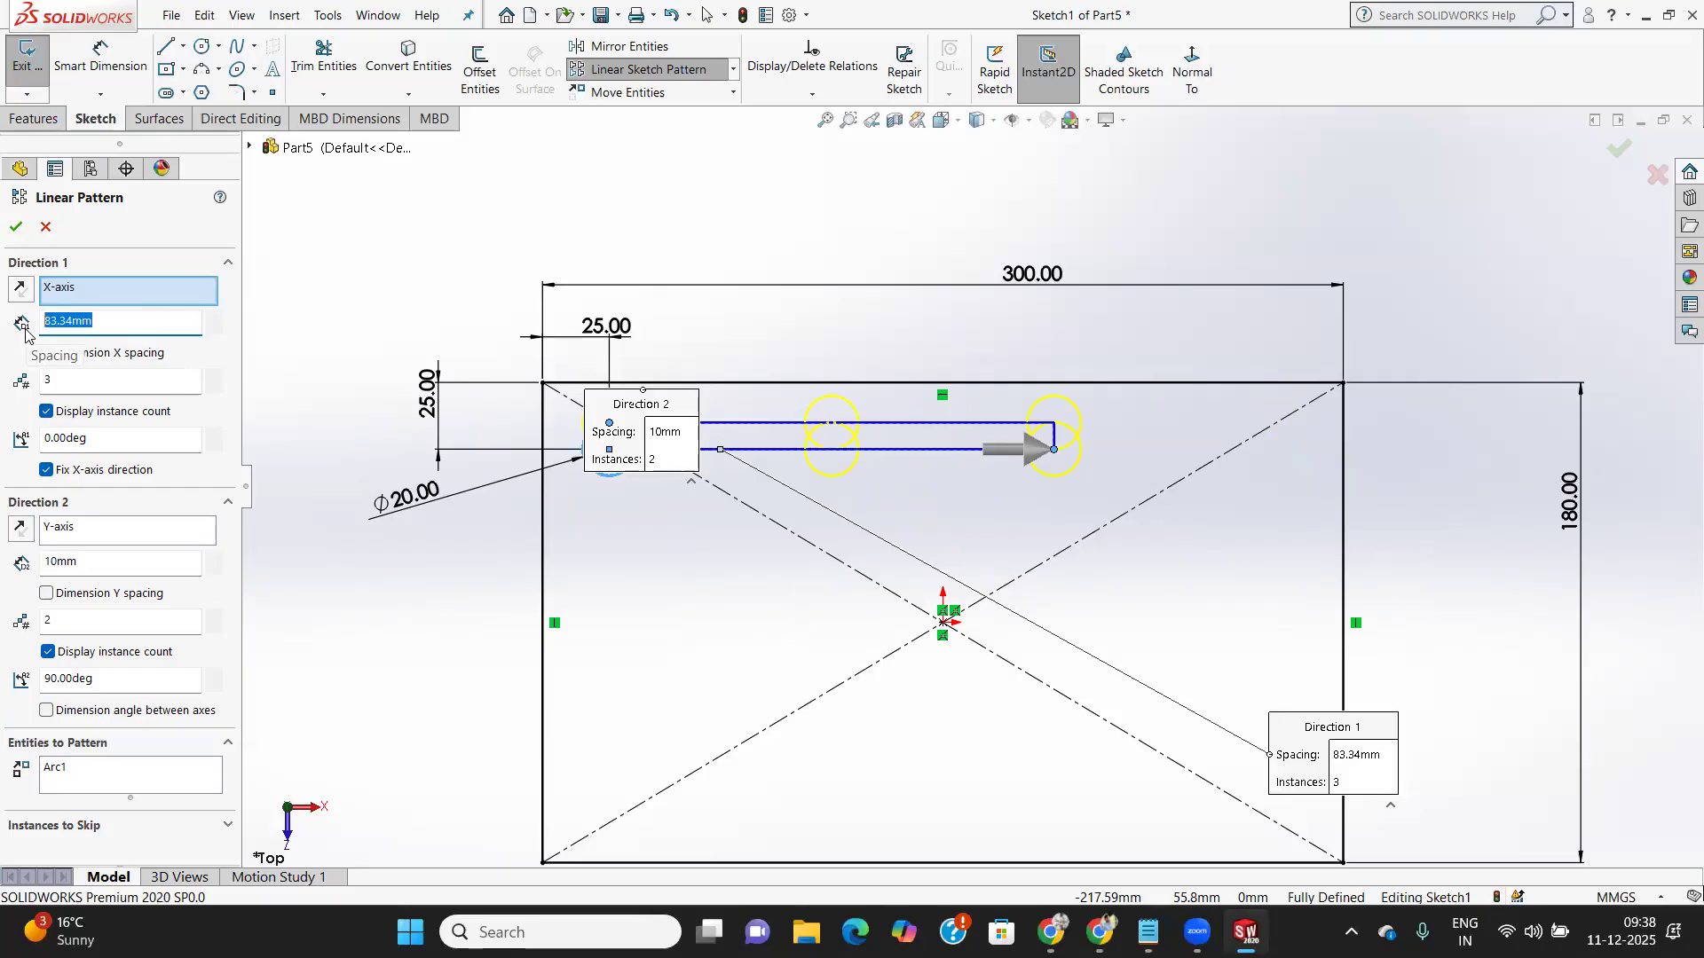
pyautogui.write('125')
pyautogui.press('Return')
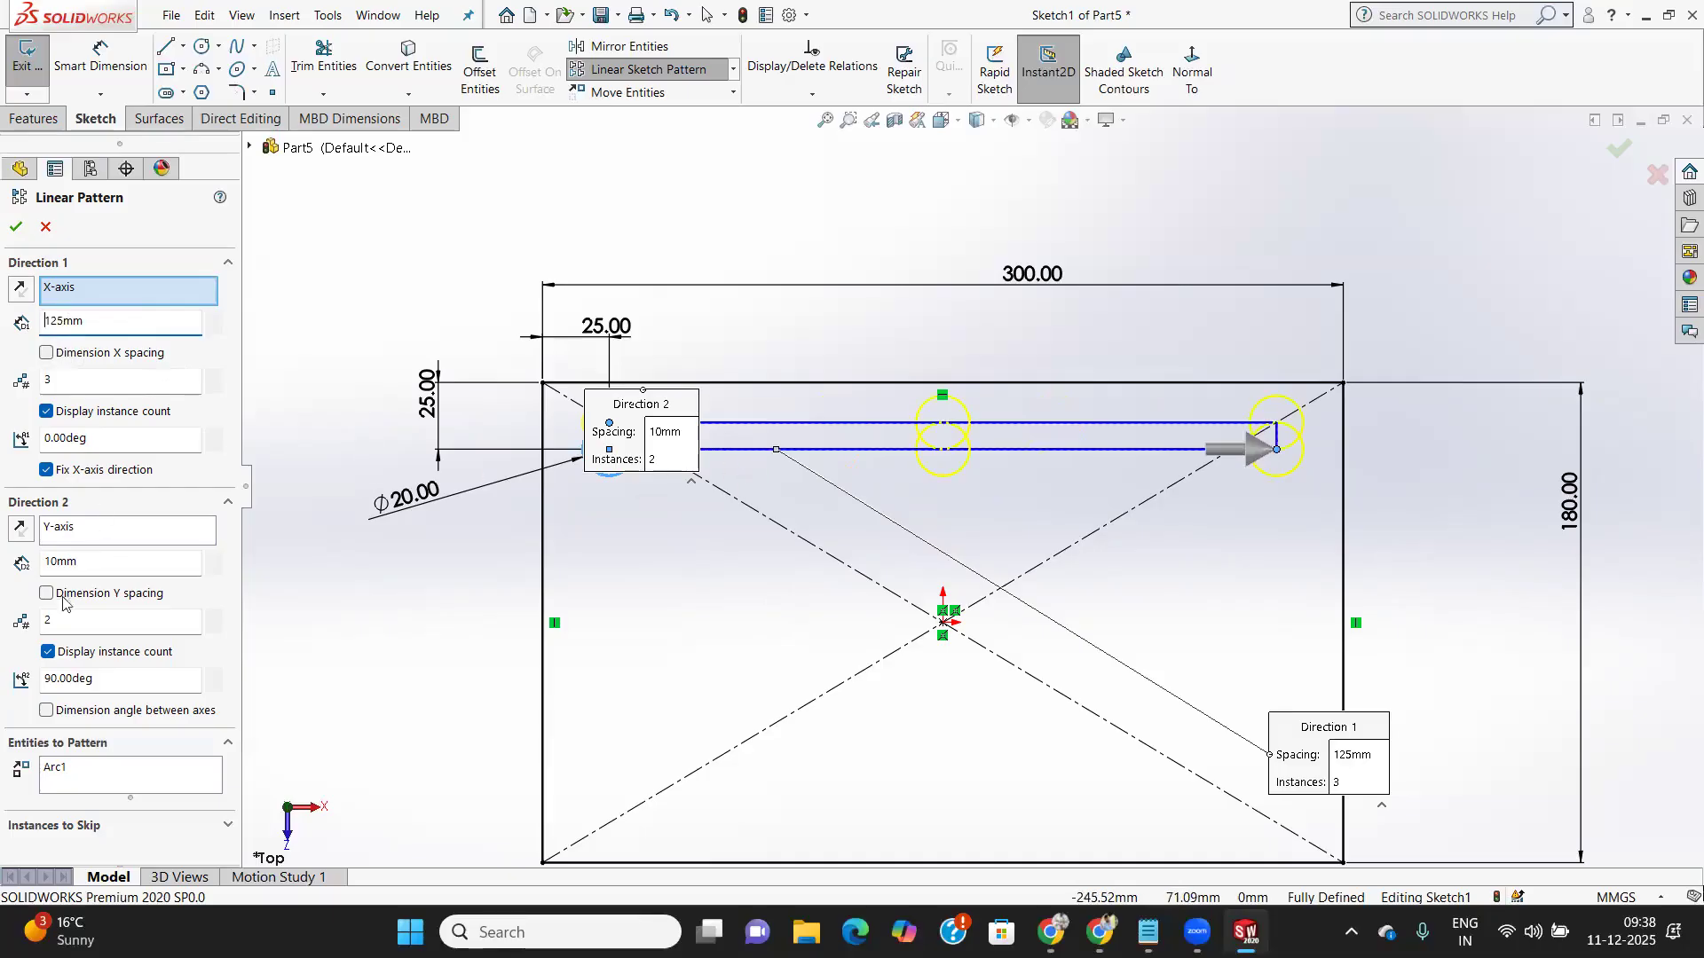
# Set the pattern's Y-axis spacing to 130 mm, reverse that direction to point down into the rectangle, and accept the pattern
pyautogui.doubleClick(92, 561)
pyautogui.write('130')
pyautogui.press('Return')
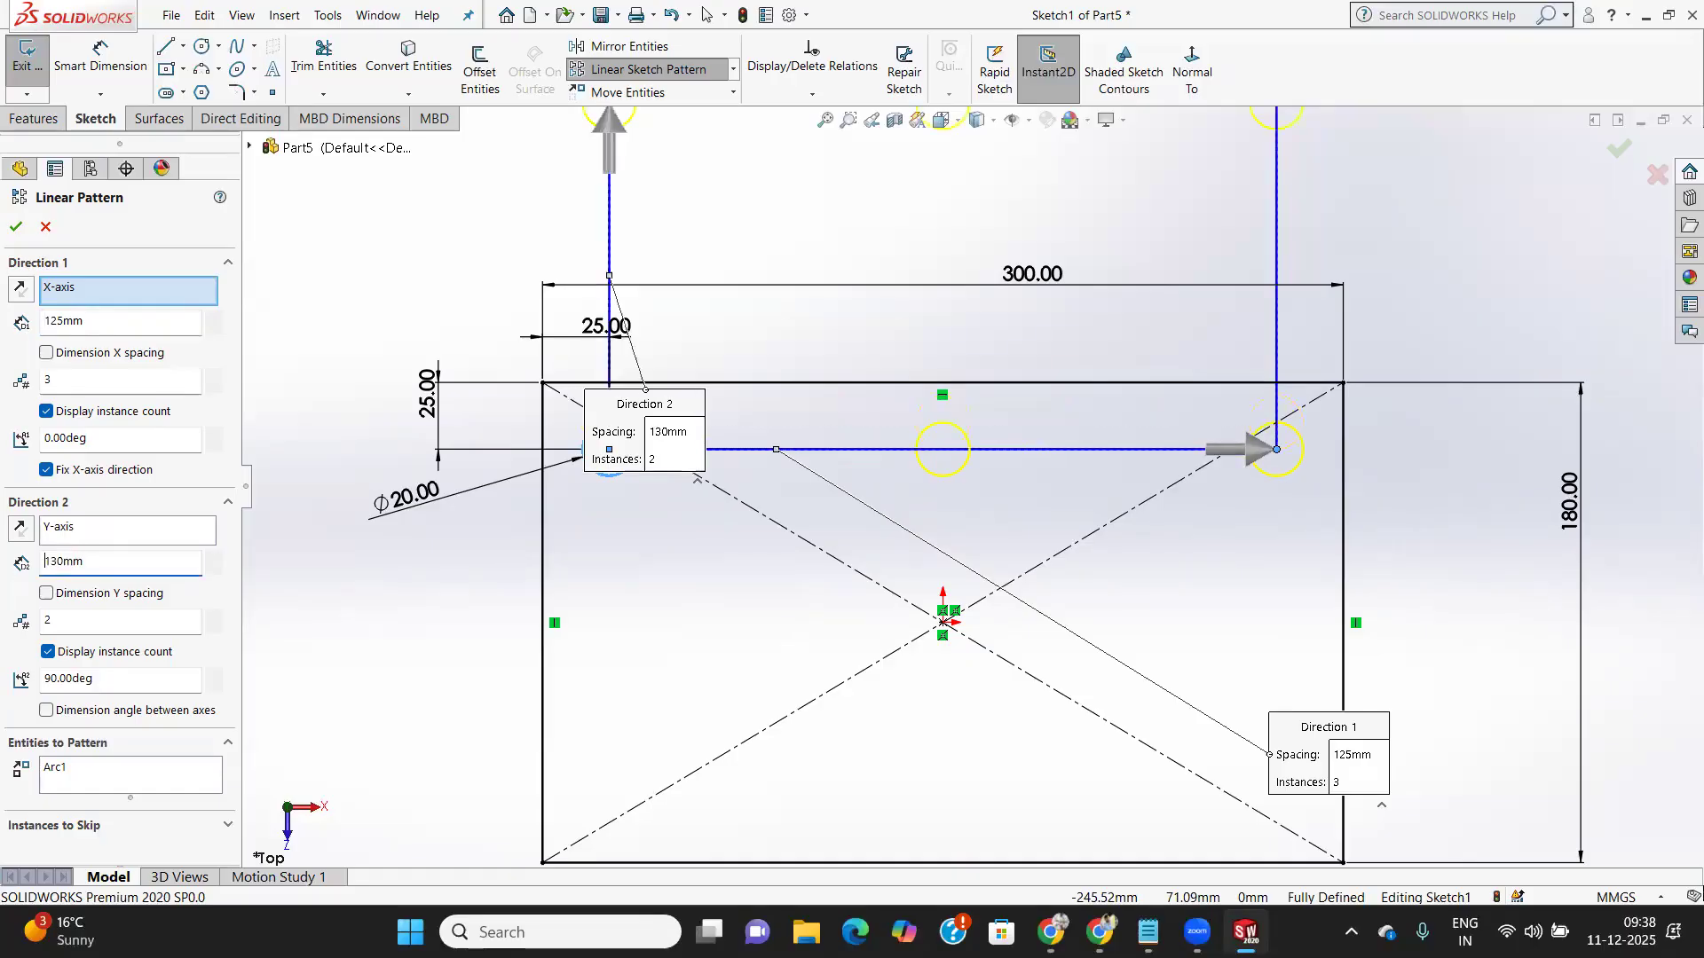
pyautogui.click(19, 527)
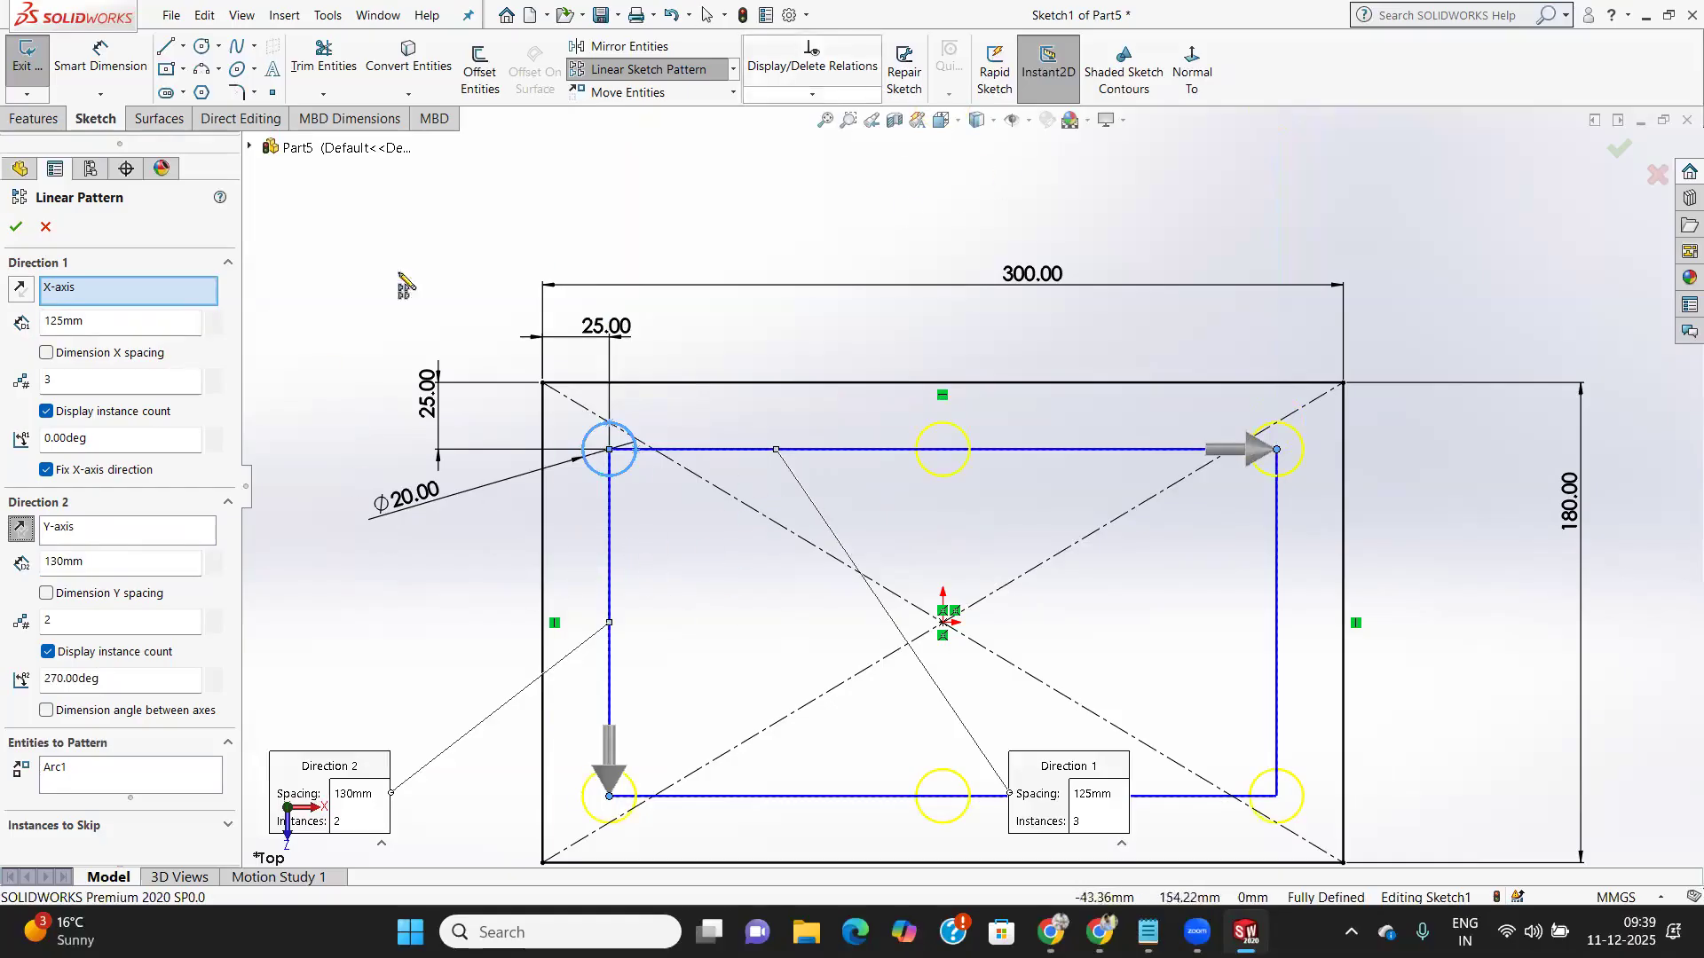
pyautogui.click(16, 226)
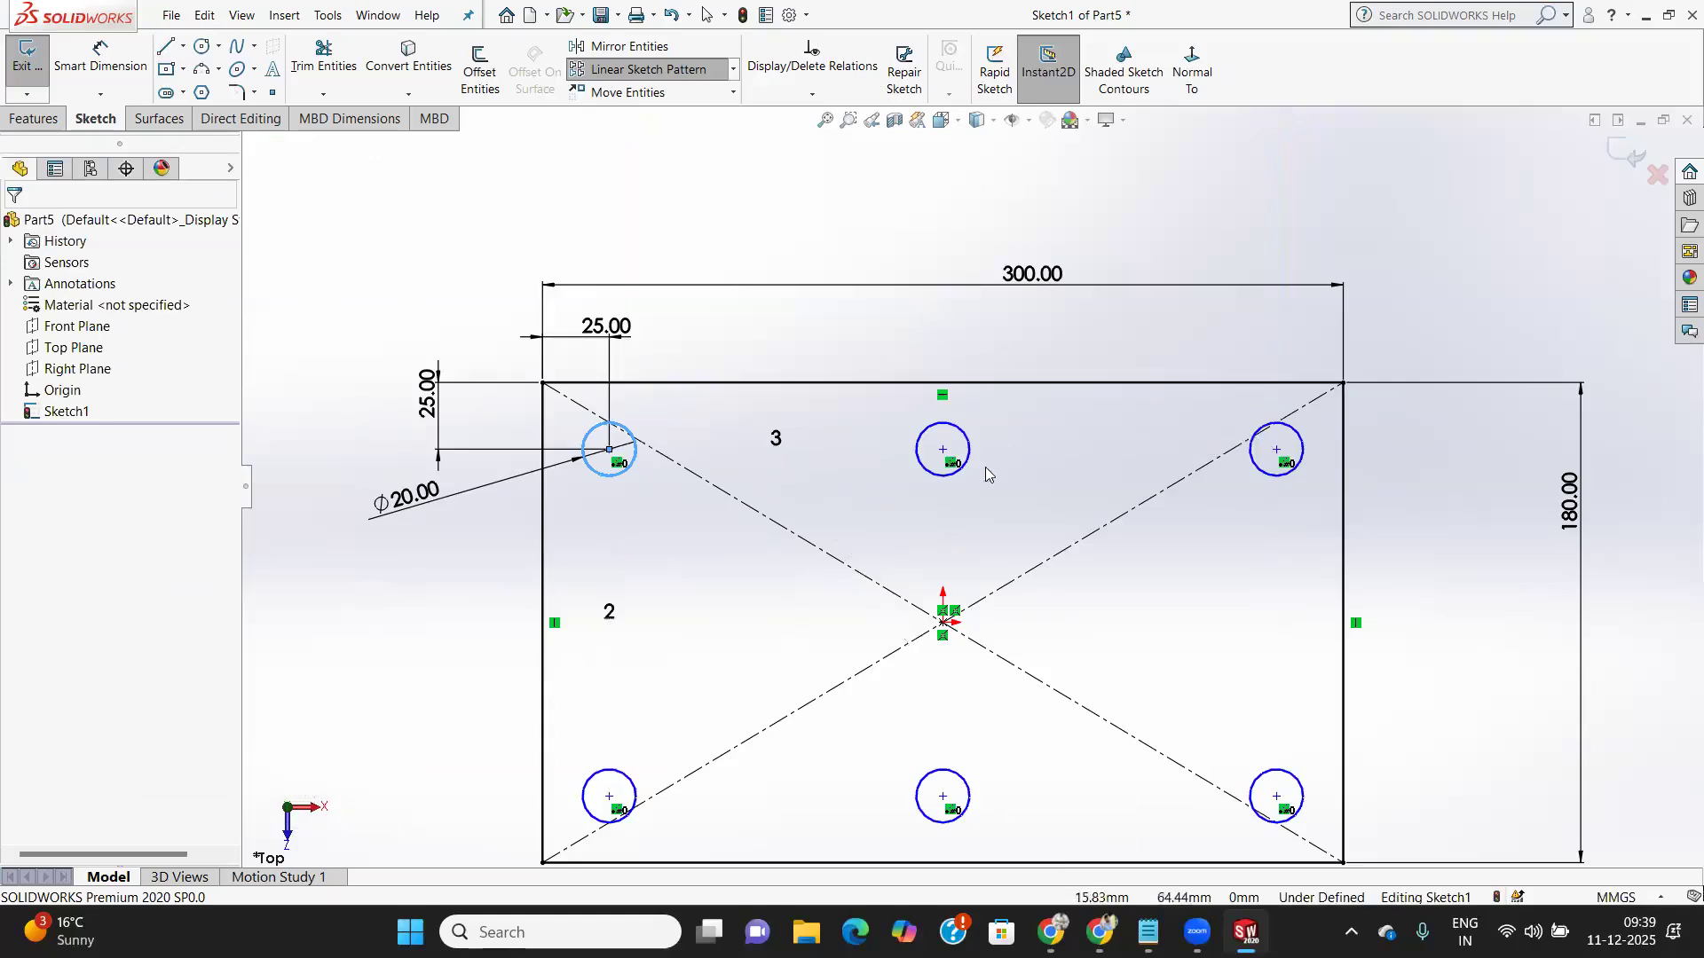
# Add a sketch fillet with a 10 mm radius to the rectangle's upper-left corner
pyautogui.scroll(-3, 983, 509)
pyautogui.scroll(4, 982, 512)
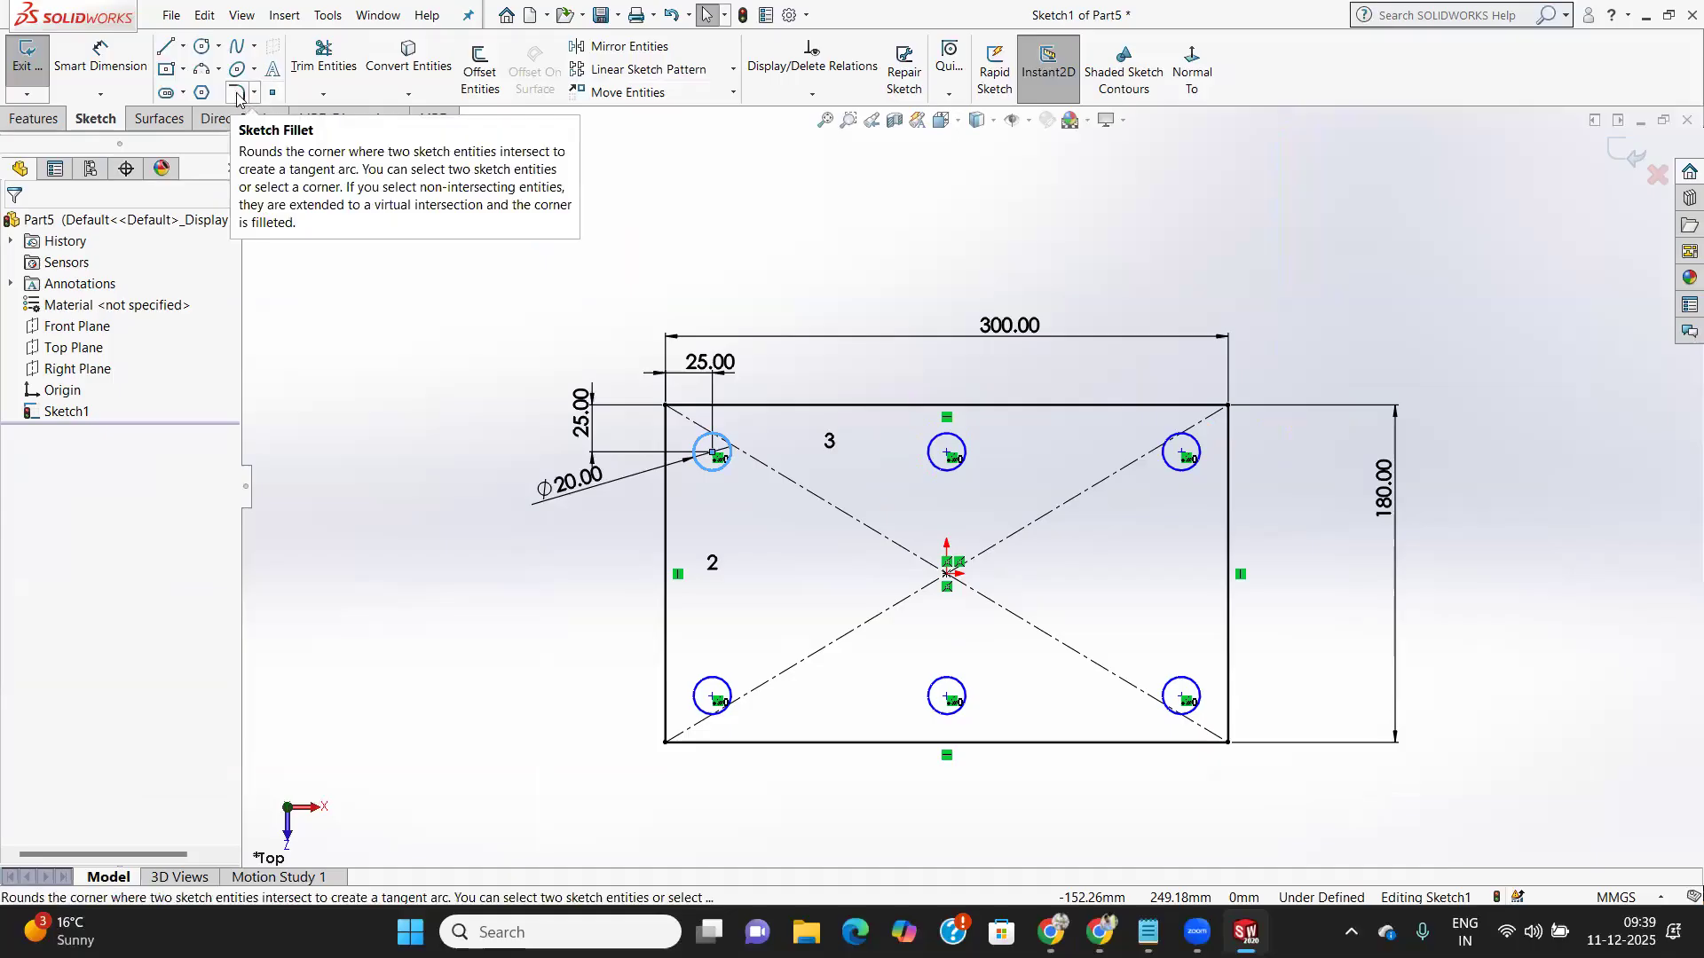
pyautogui.scroll(-3, 624, 420)
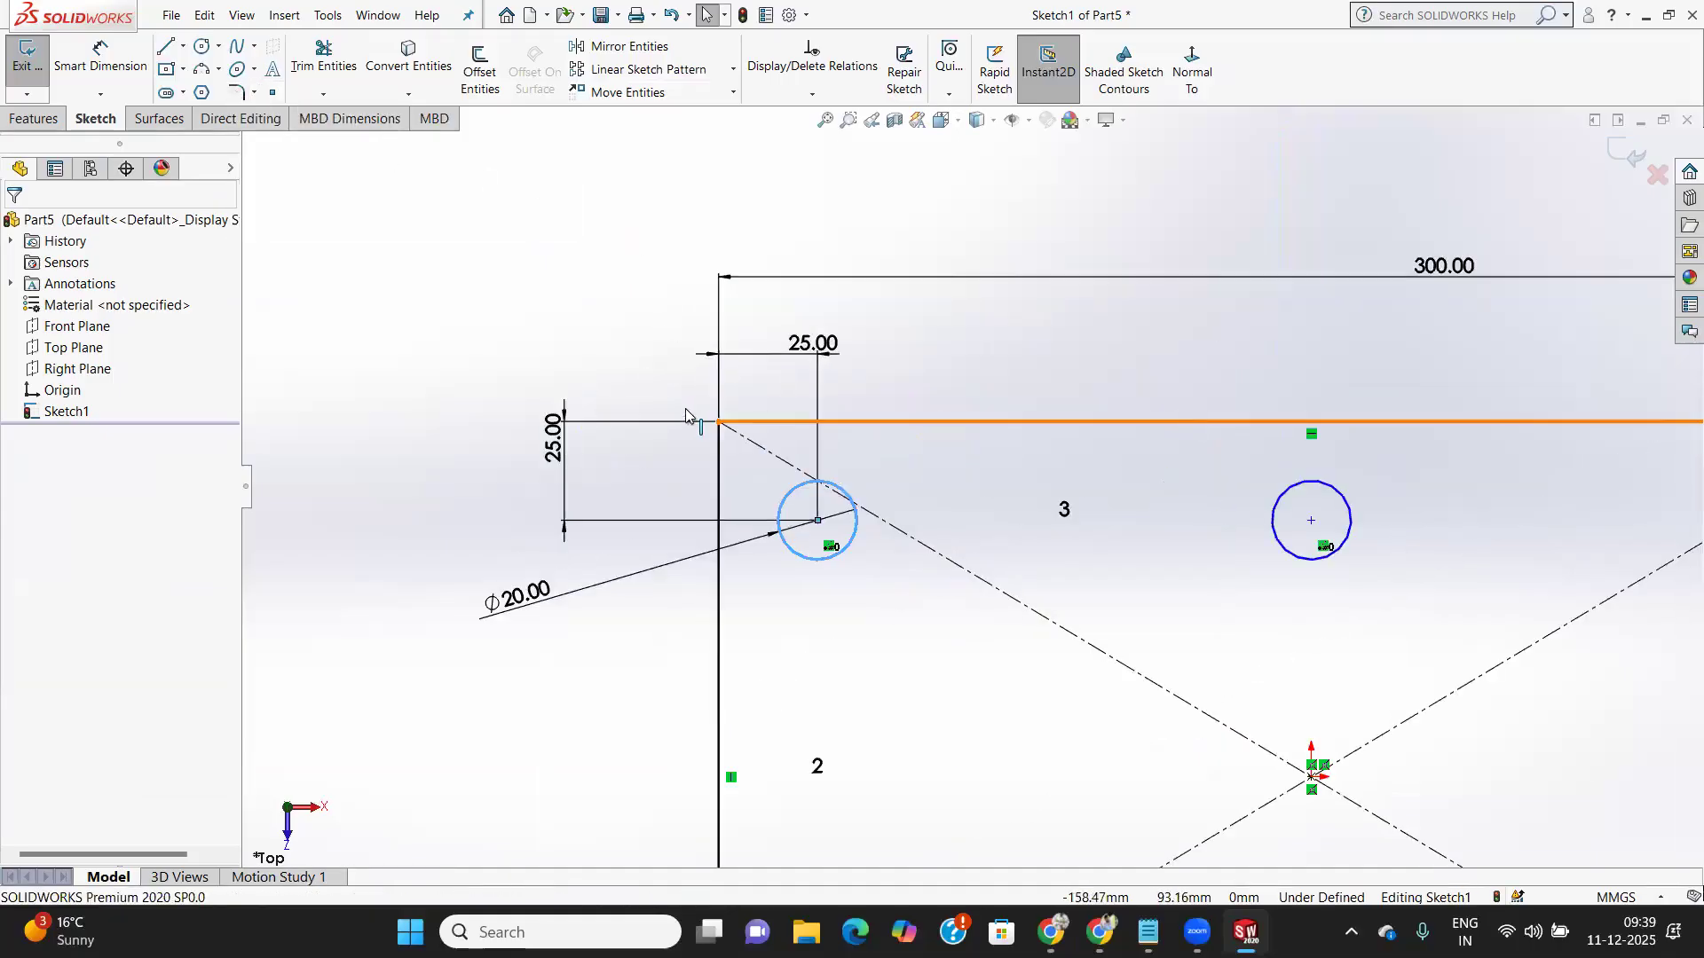
pyautogui.click(725, 432)
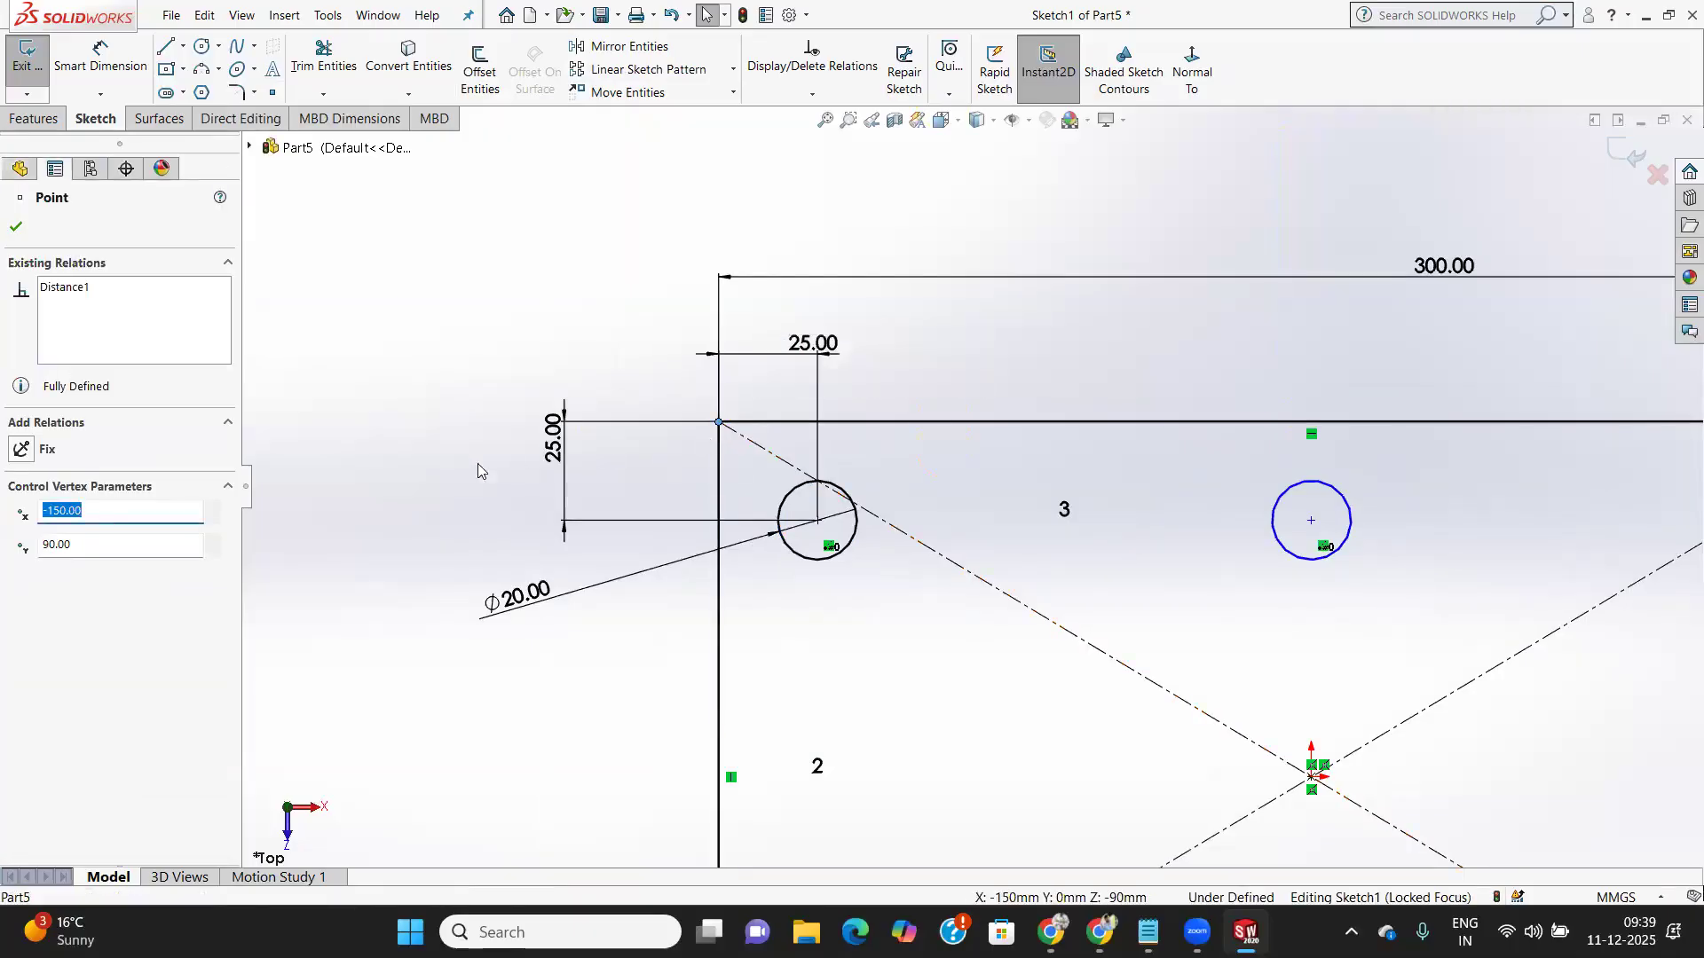
pyautogui.scroll(-2, 626, 417)
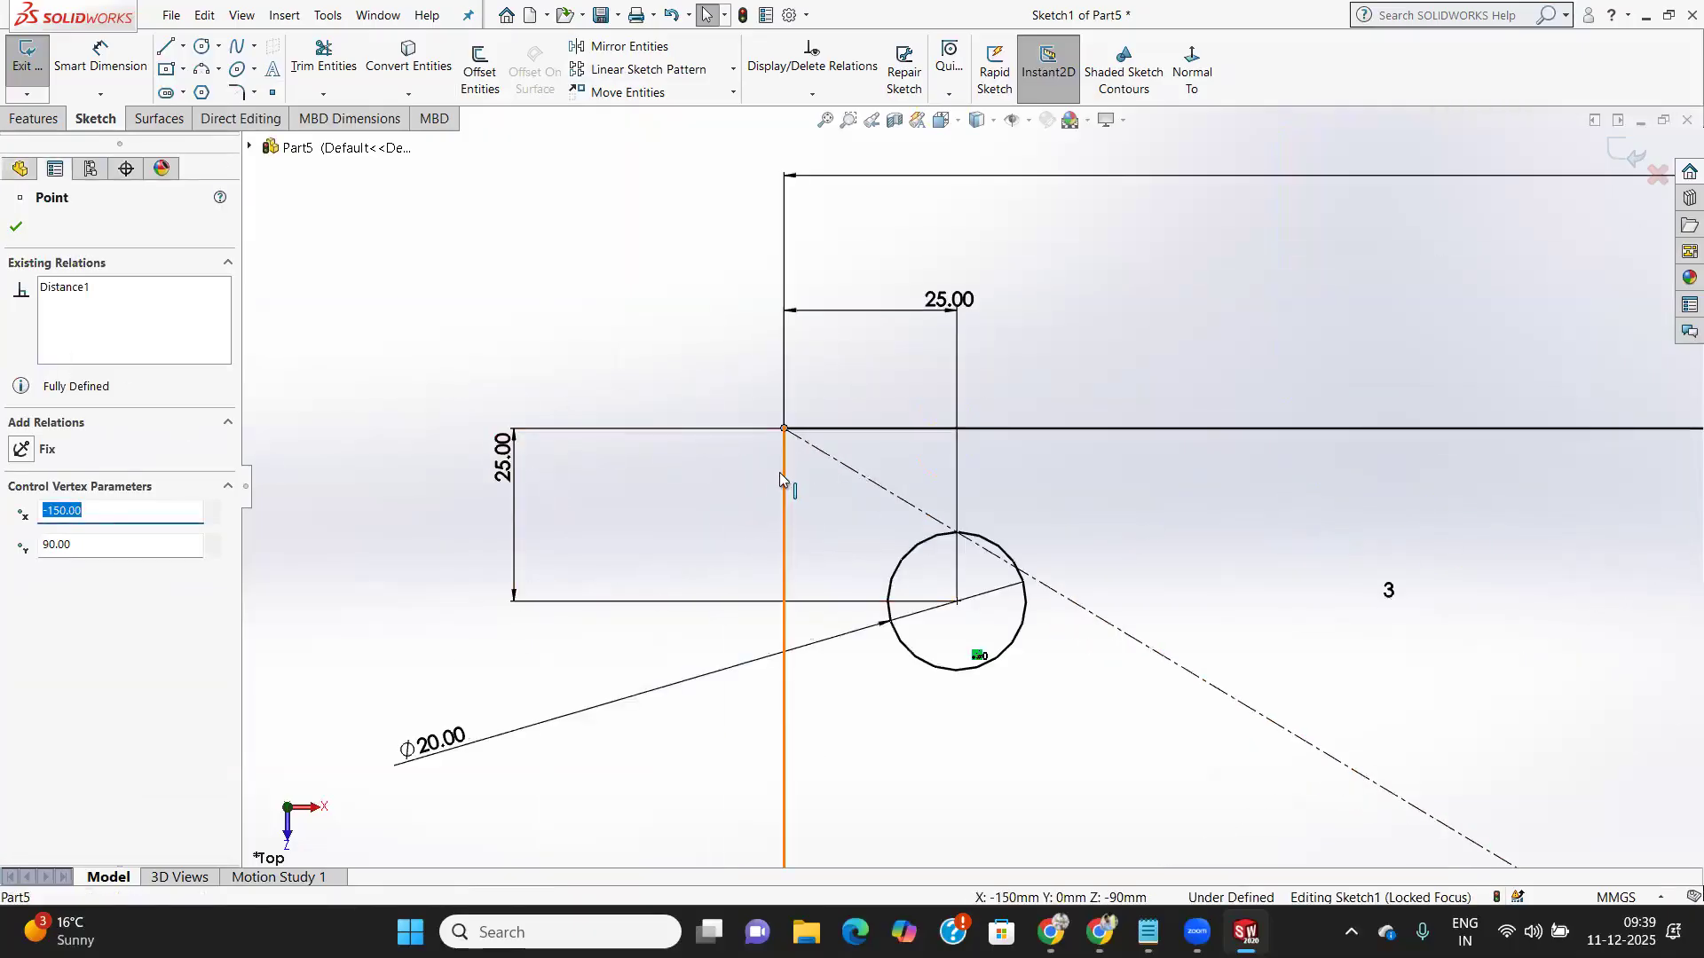
pyautogui.click(782, 472)
pyautogui.click(832, 422)
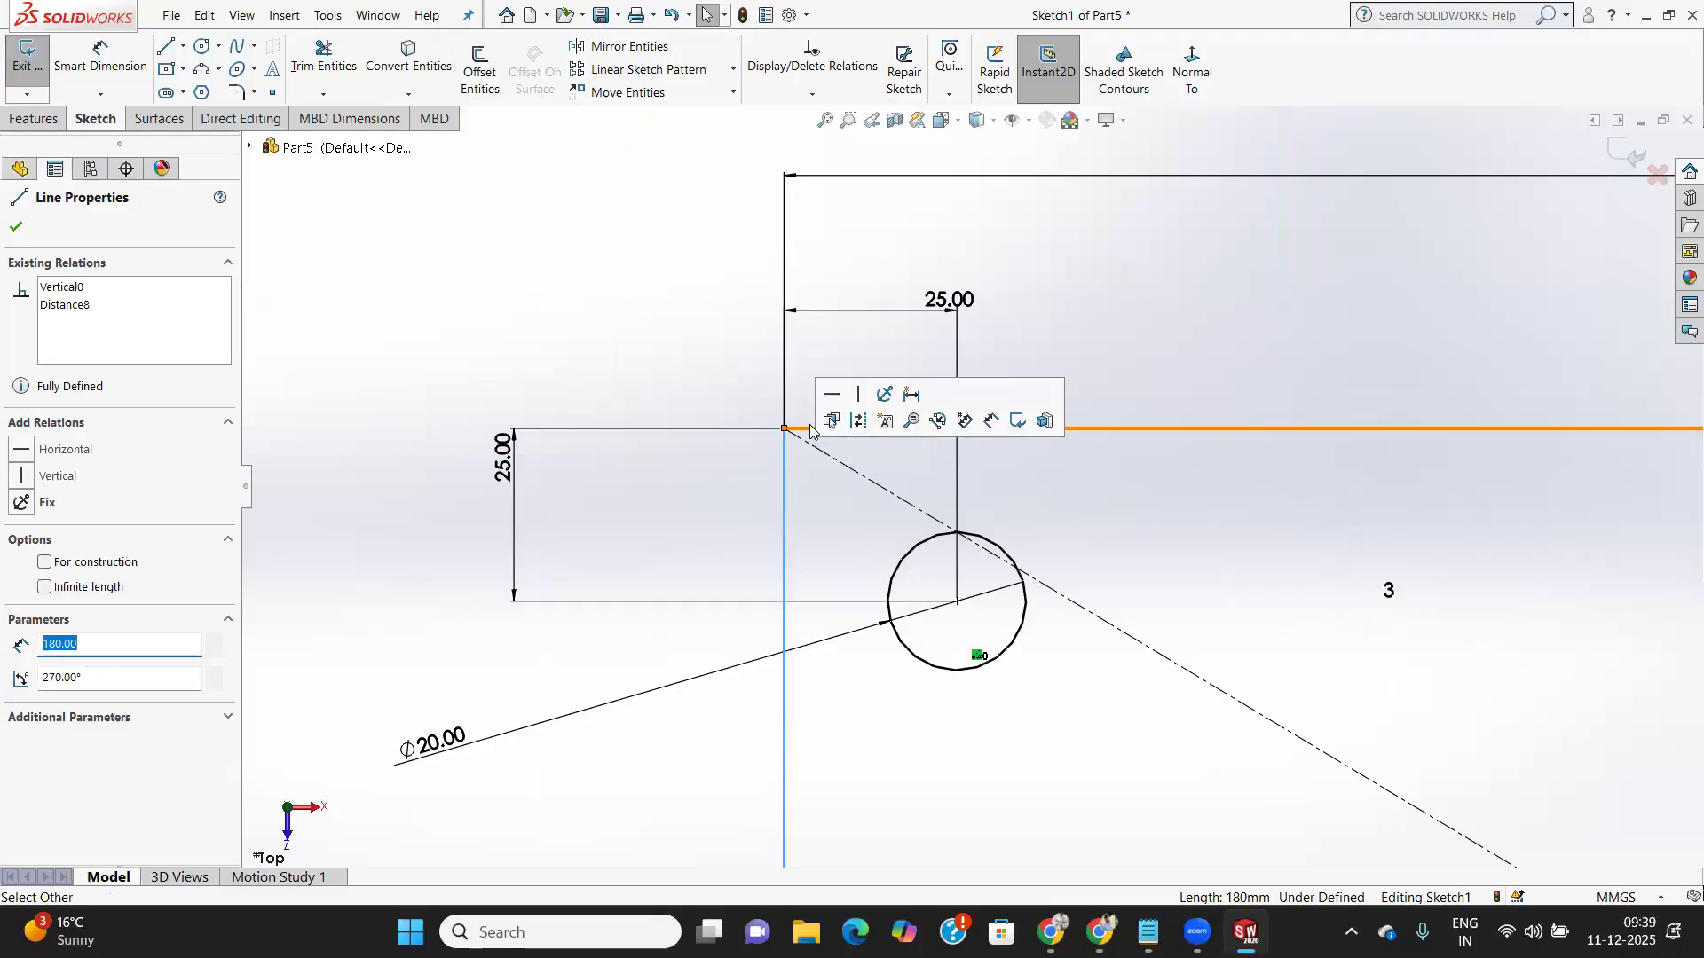
pyautogui.click(16, 227)
pyautogui.click(239, 94)
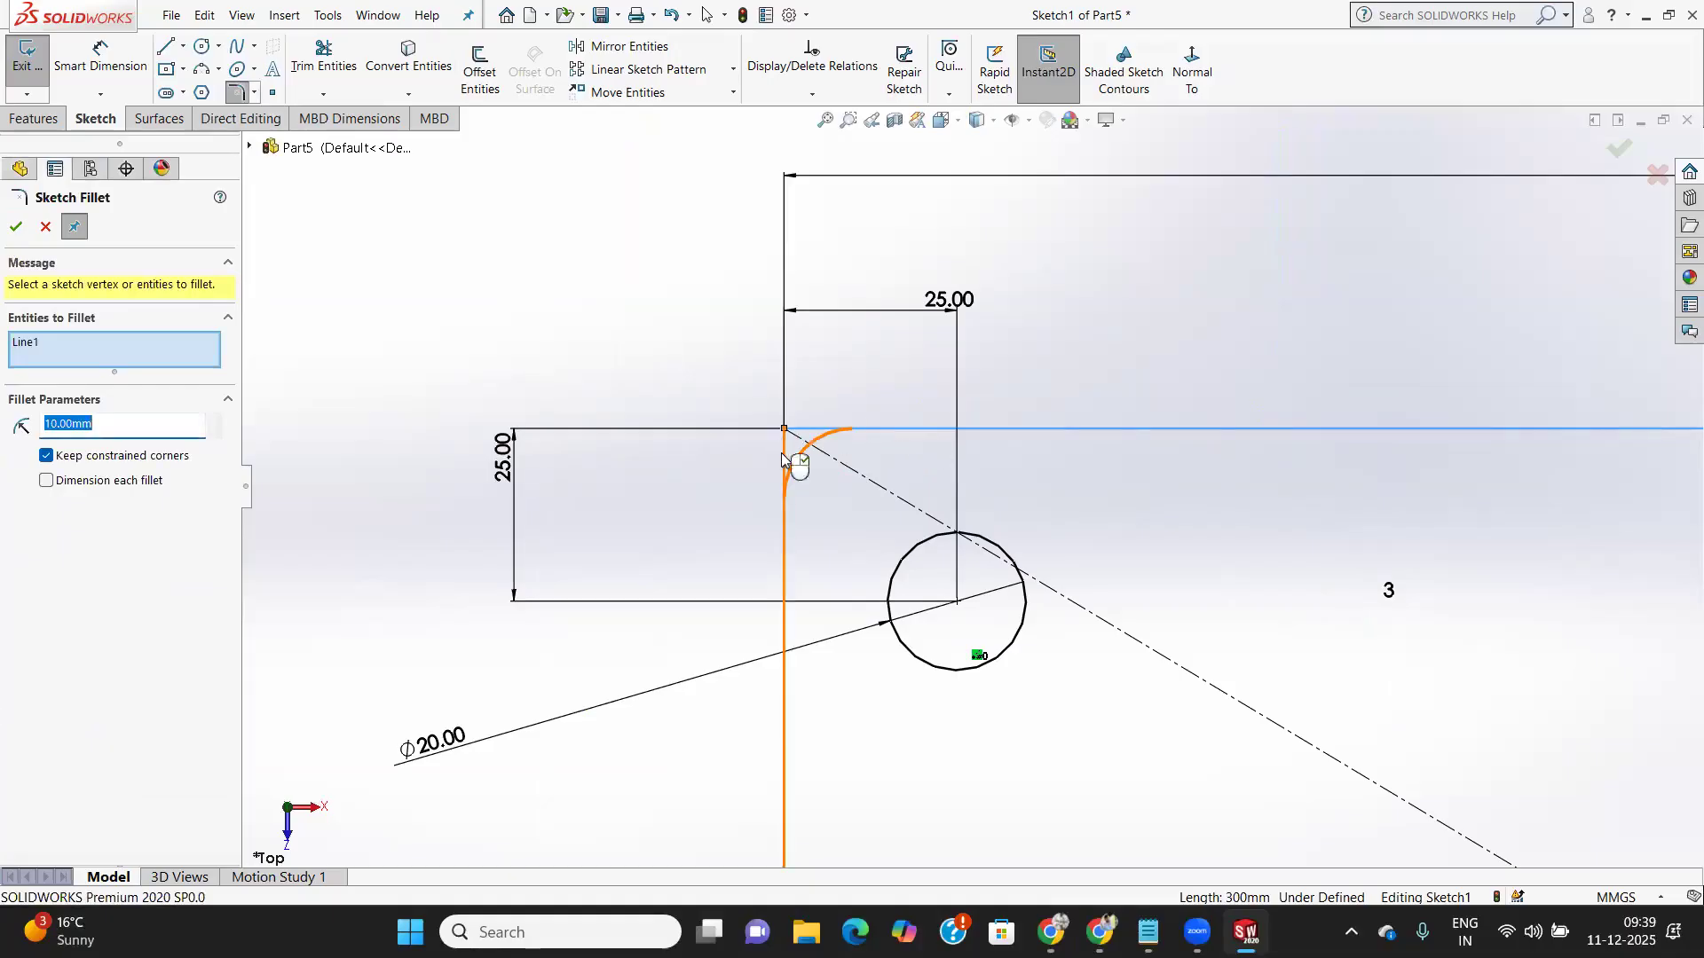
pyautogui.click(783, 501)
# Apply the same 10 mm sketch fillet to the rectangle's other three corners and accept the fillets
pyautogui.scroll(-1, 784, 501)
pyautogui.scroll(5, 1065, 497)
pyautogui.scroll(-4, 1553, 479)
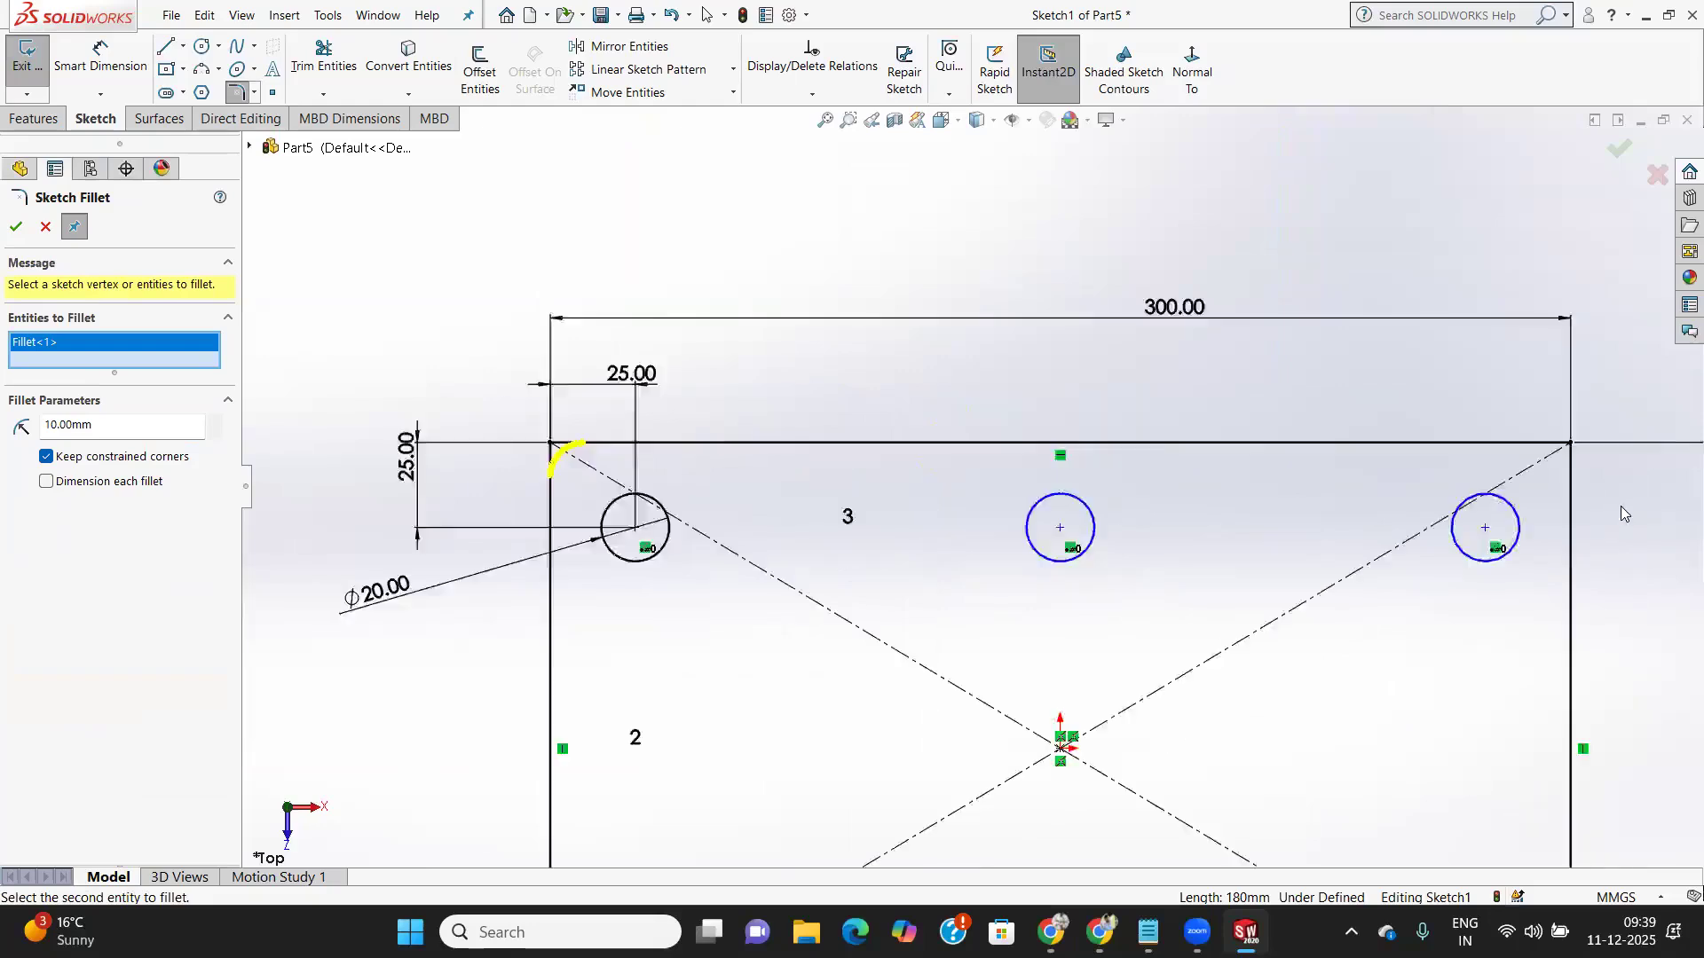
pyautogui.click(1411, 397)
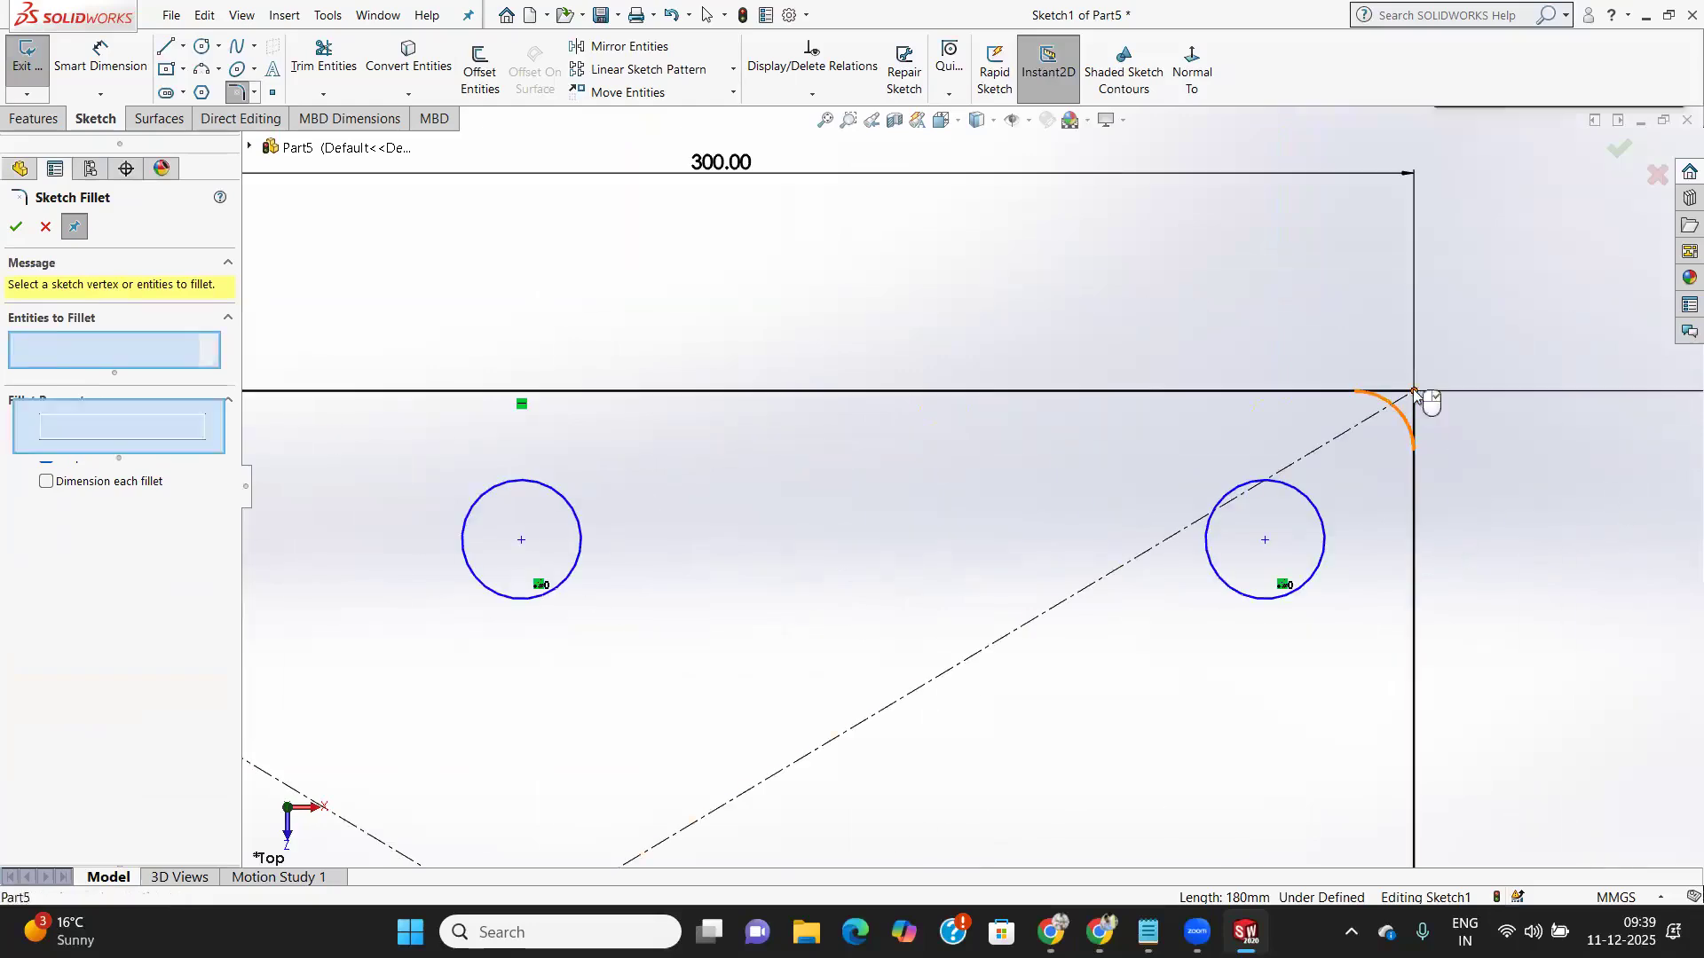
pyautogui.scroll(-2, 1415, 500)
pyautogui.scroll(3, 1414, 500)
pyautogui.scroll(6, 1413, 508)
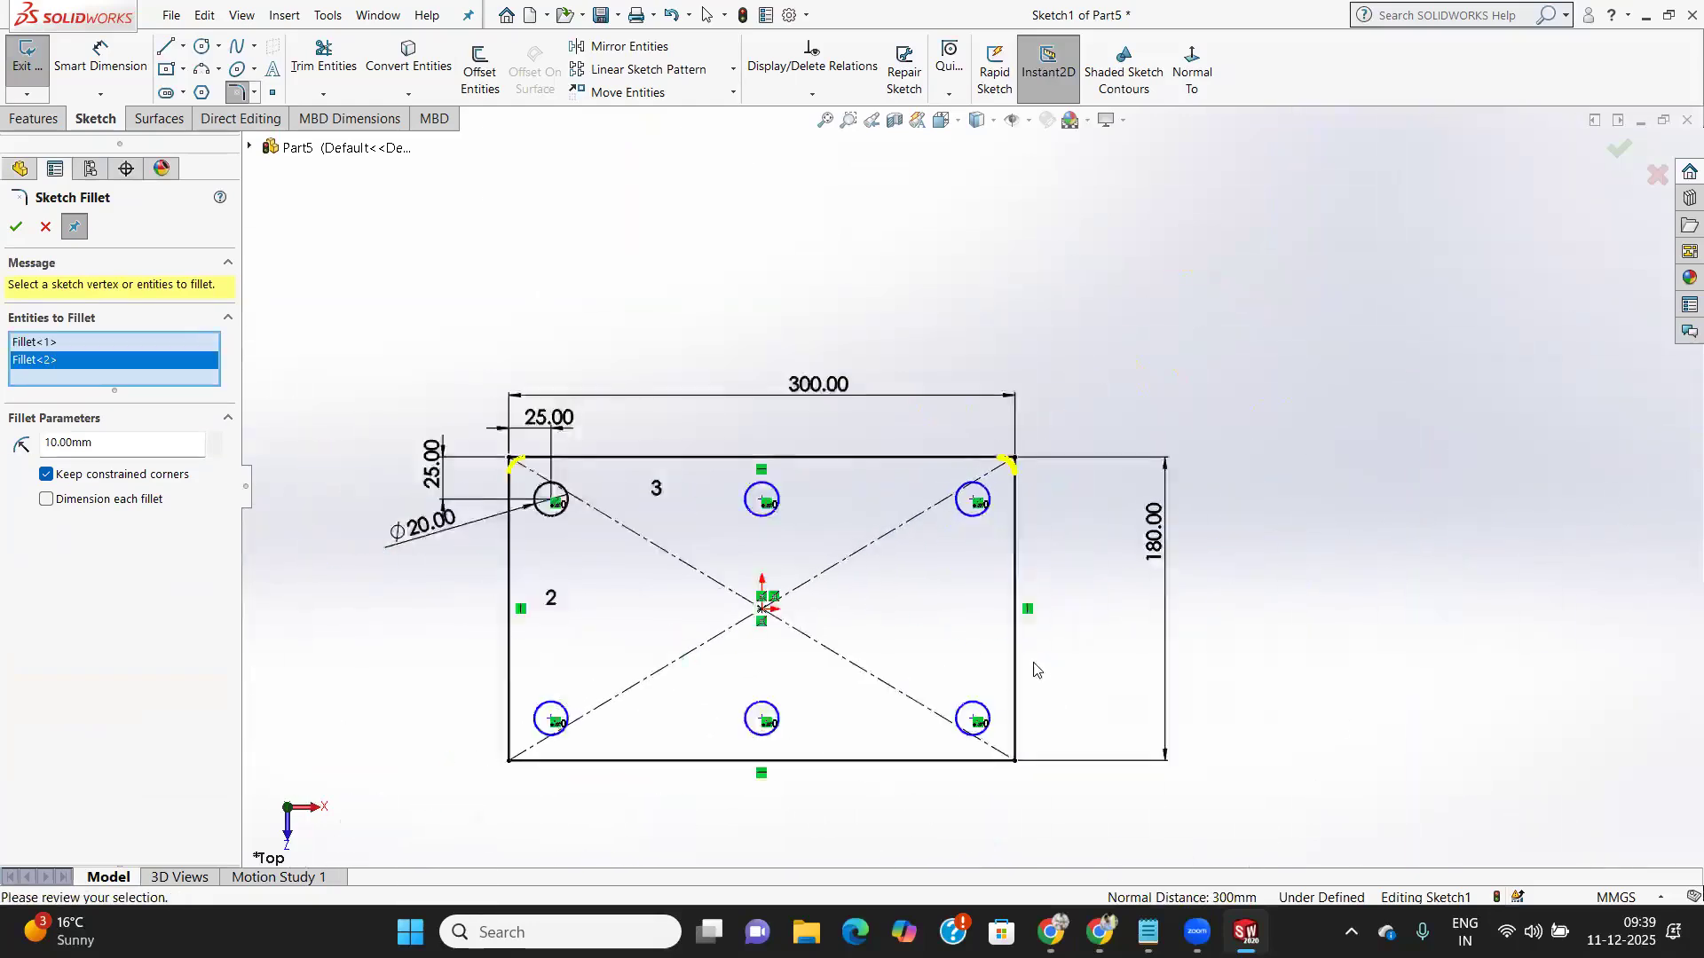
pyautogui.scroll(-3, 1003, 703)
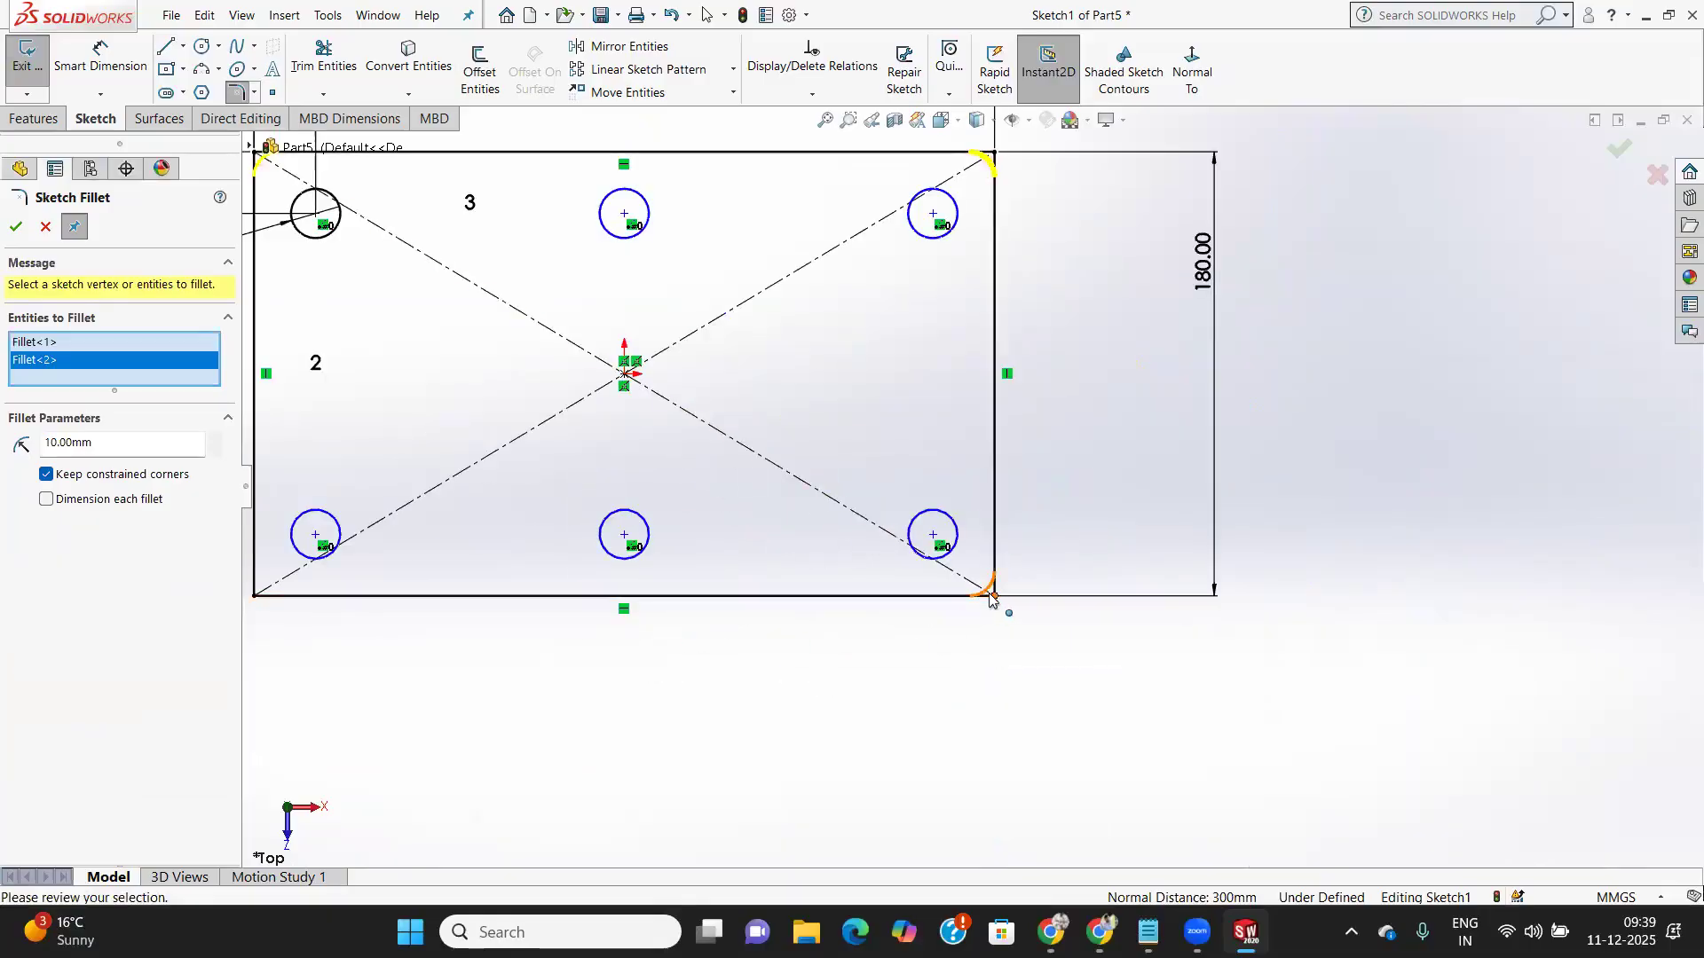
pyautogui.click(994, 596)
pyautogui.click(257, 595)
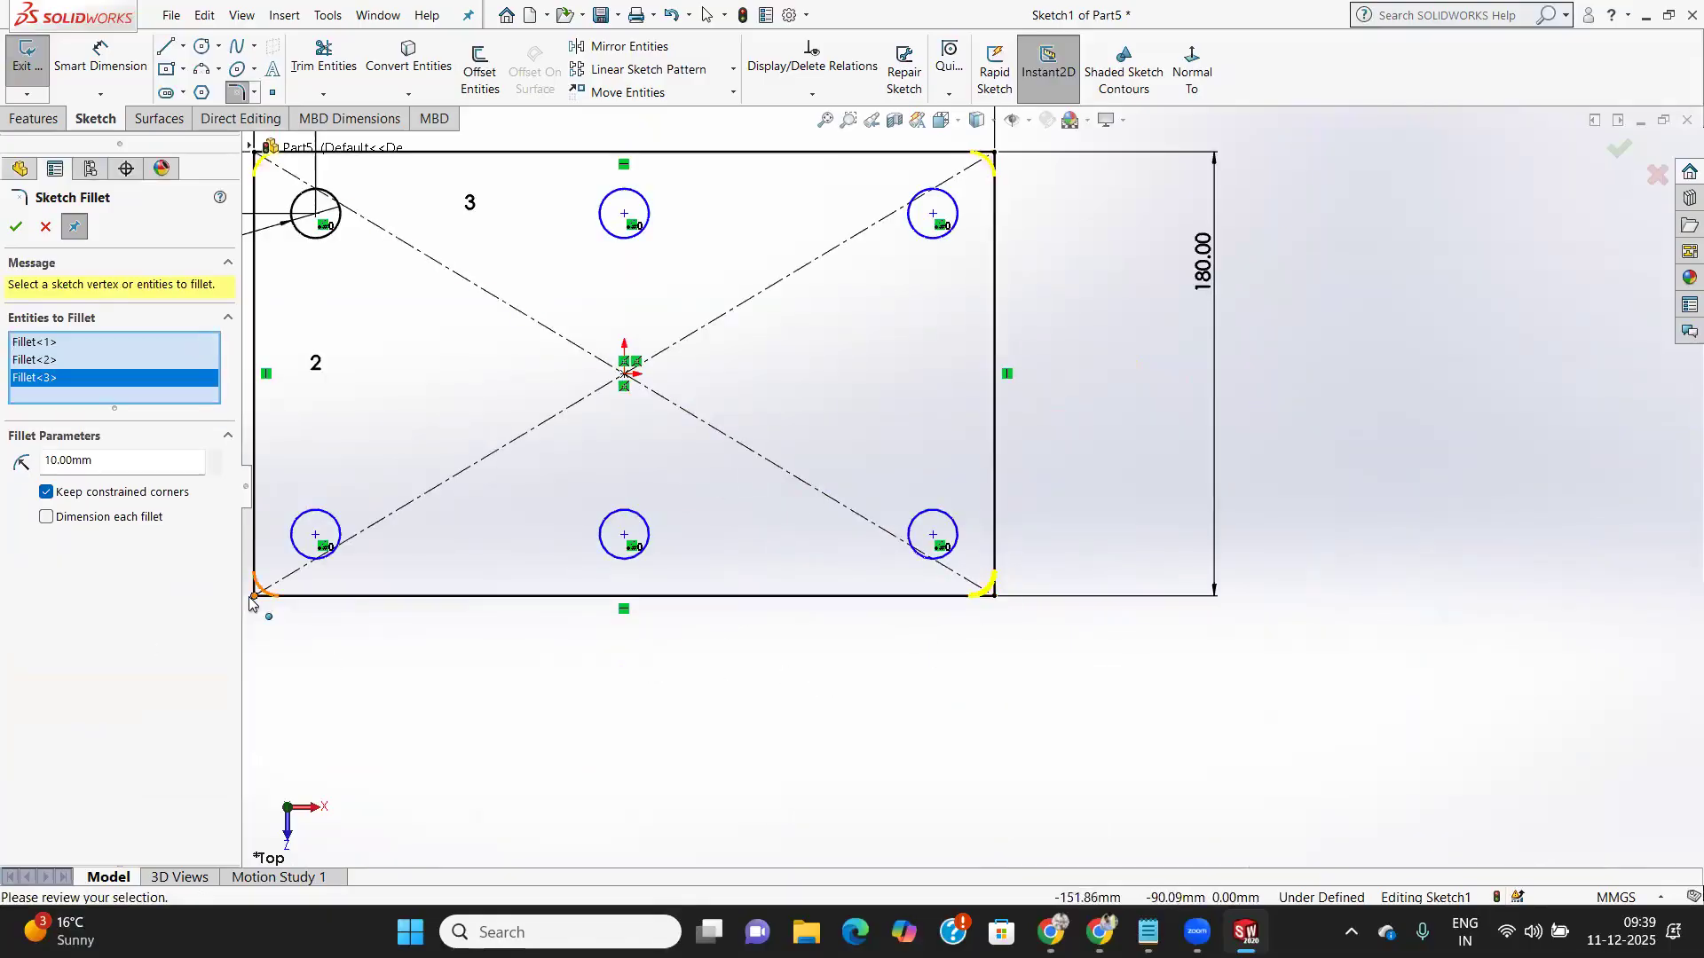
pyautogui.click(15, 227)
# Finish the plate sketch and extrude it 25 mm blind in the reversed, downward direction
pyautogui.scroll(-3, 496, 406)
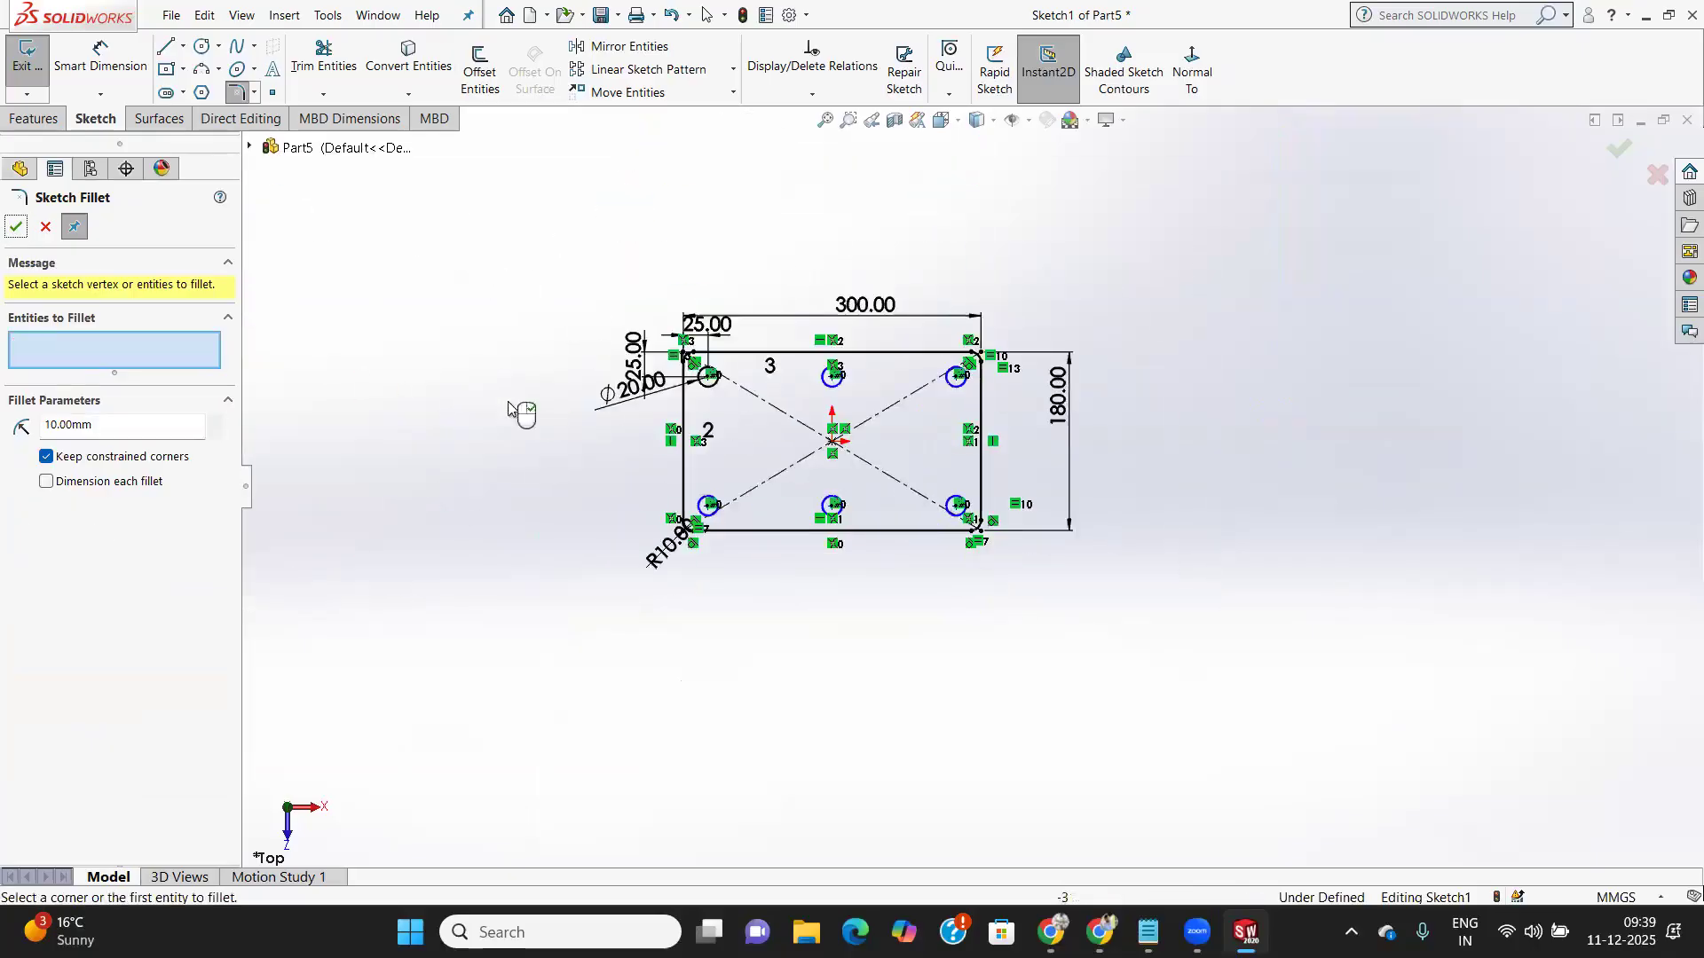
pyautogui.scroll(2, 837, 459)
pyautogui.click(27, 55)
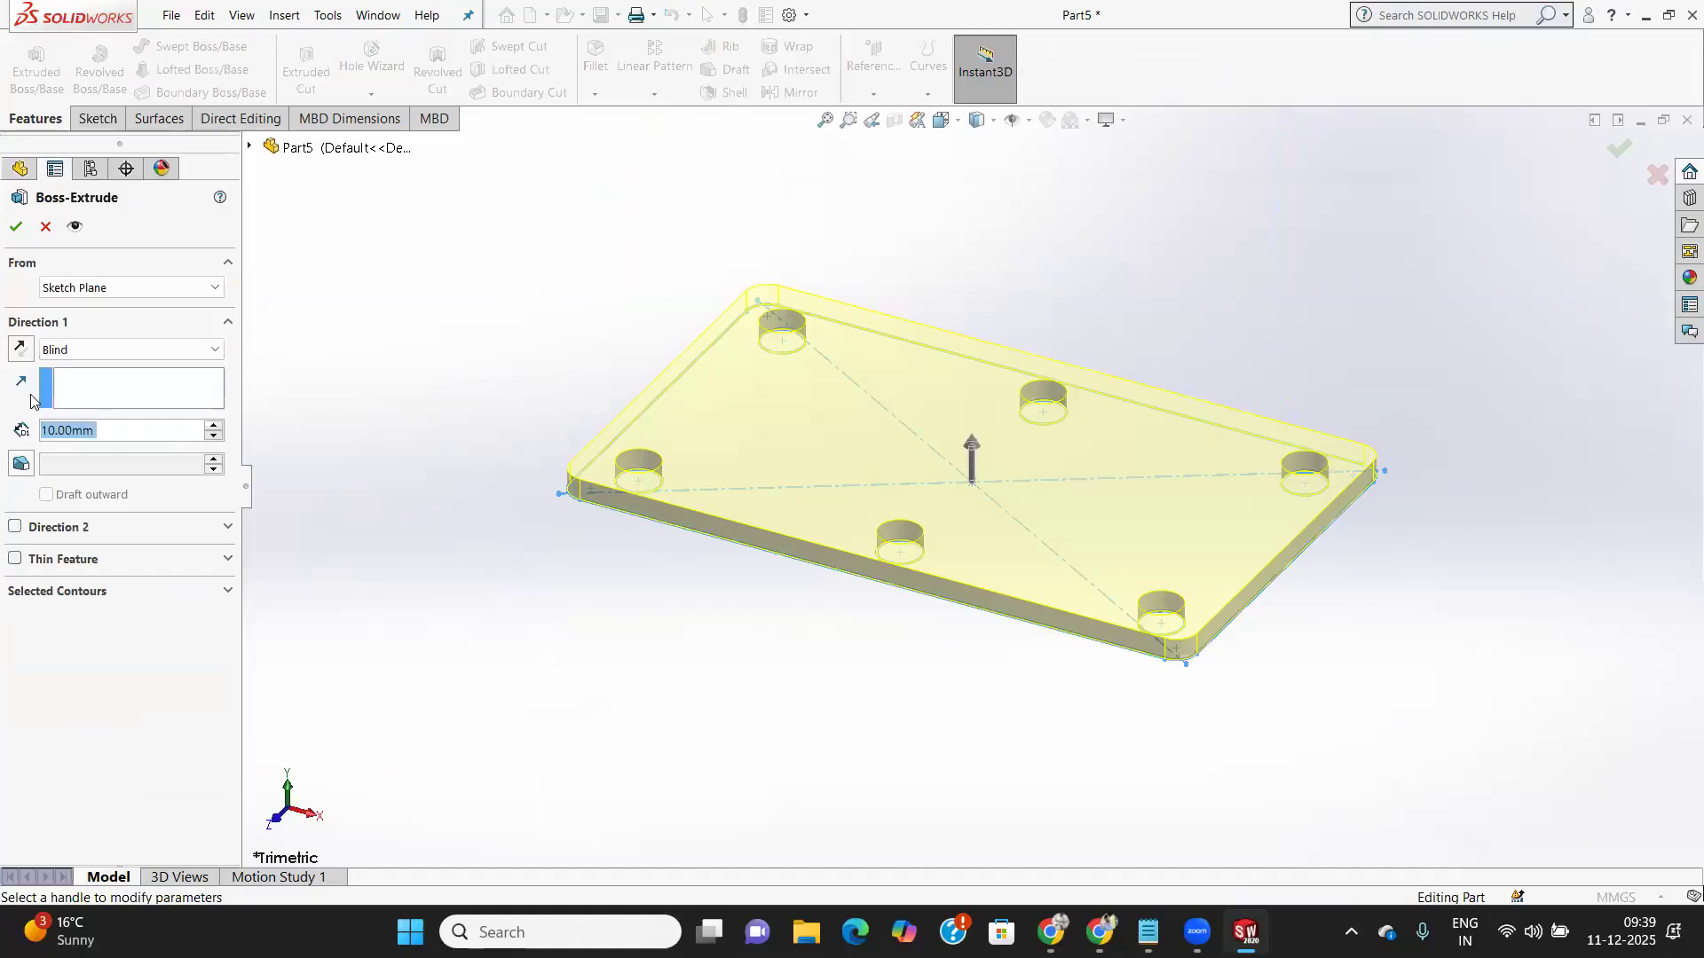
pyautogui.click(20, 349)
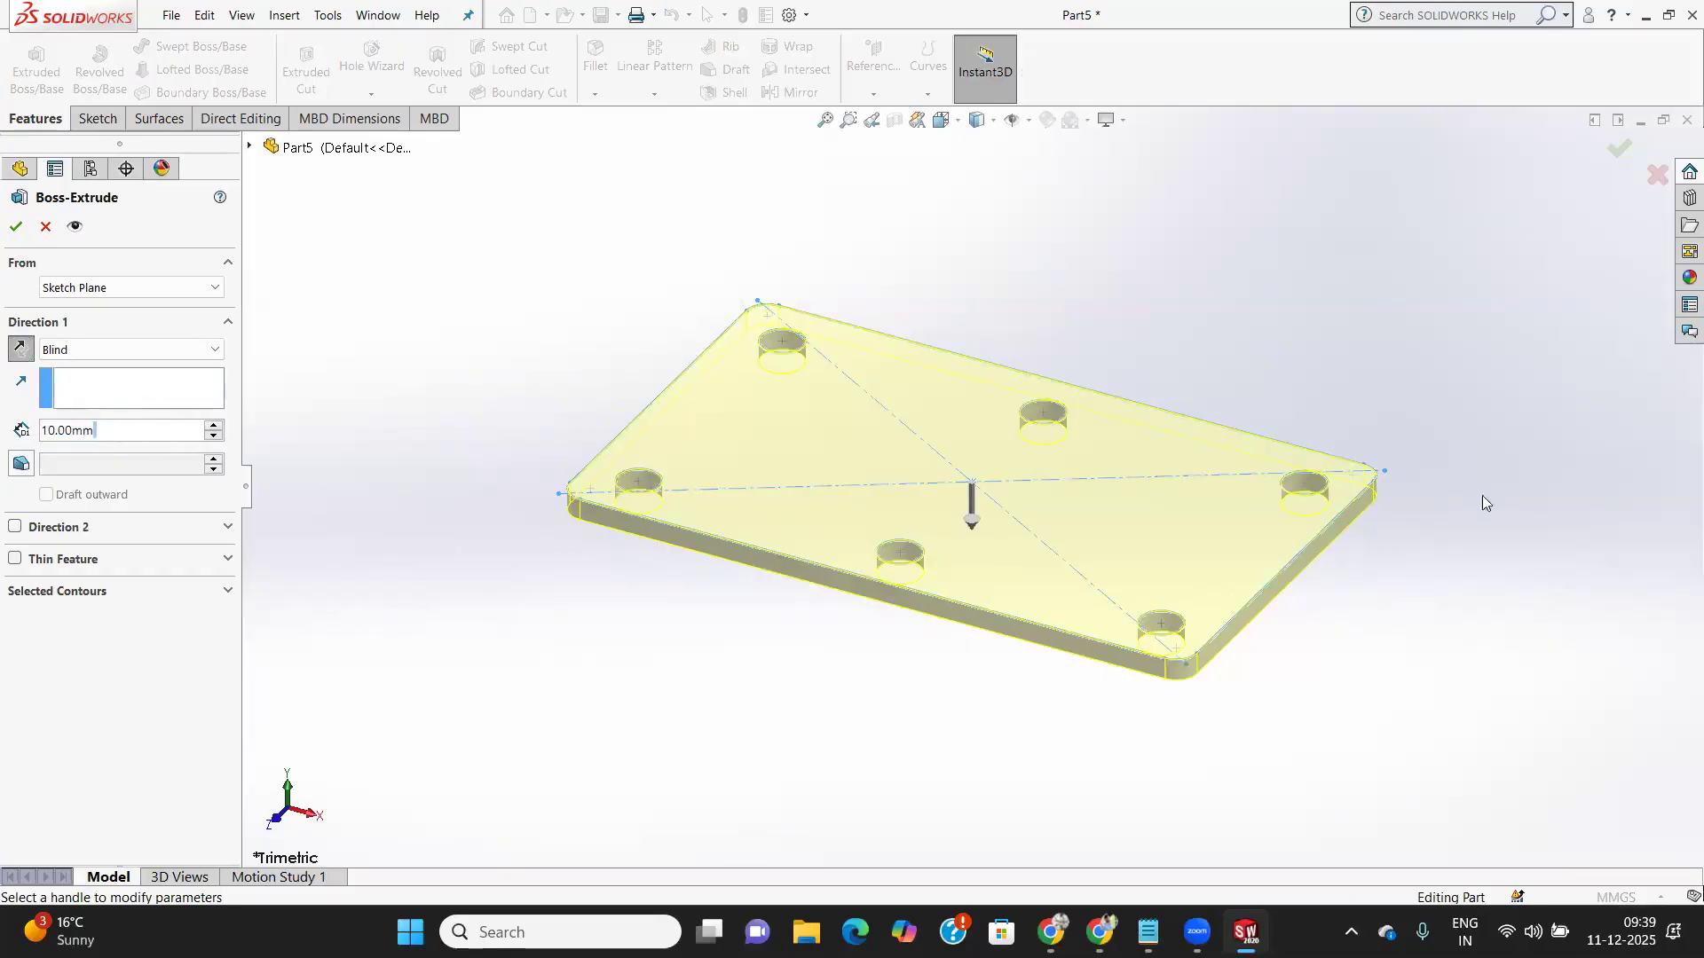
pyautogui.moveTo(118, 430); pyautogui.dragTo(9, 429)
pyautogui.write('25')
pyautogui.press('Return')
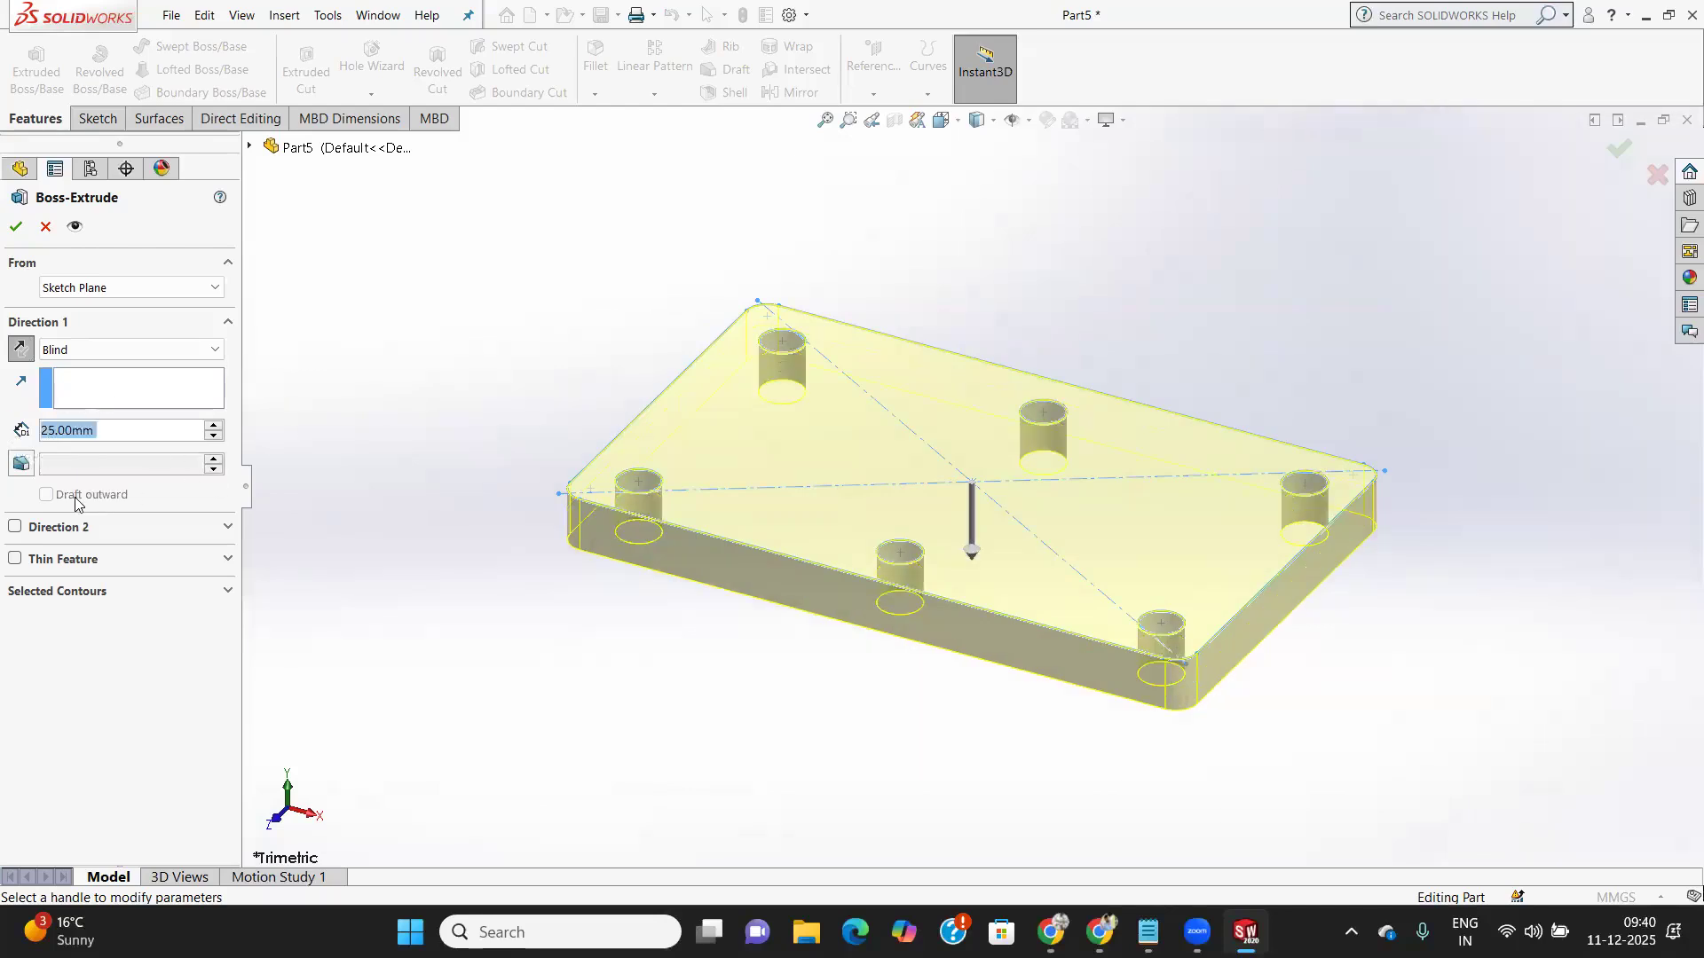
pyautogui.click(16, 227)
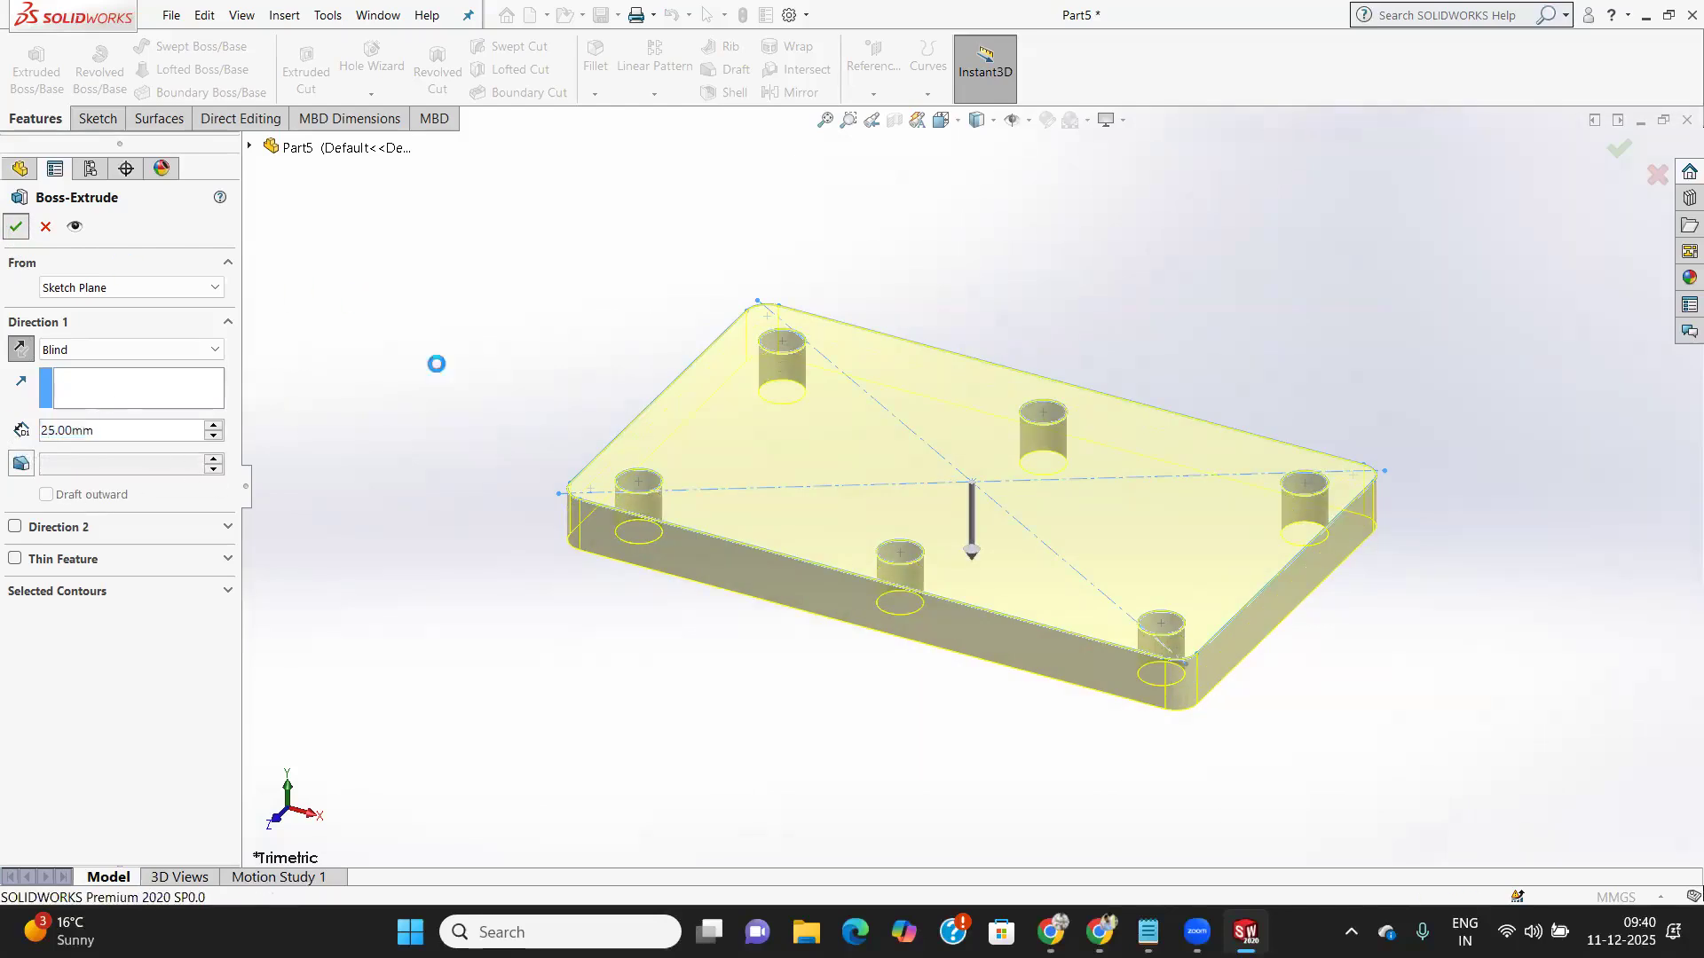
# Turn on the display of the reference planes and save the part as P3
pyautogui.moveTo(742, 619); pyautogui.dragTo(833, 535, button='middle')
pyautogui.click(1031, 122)
pyautogui.click(1031, 122)
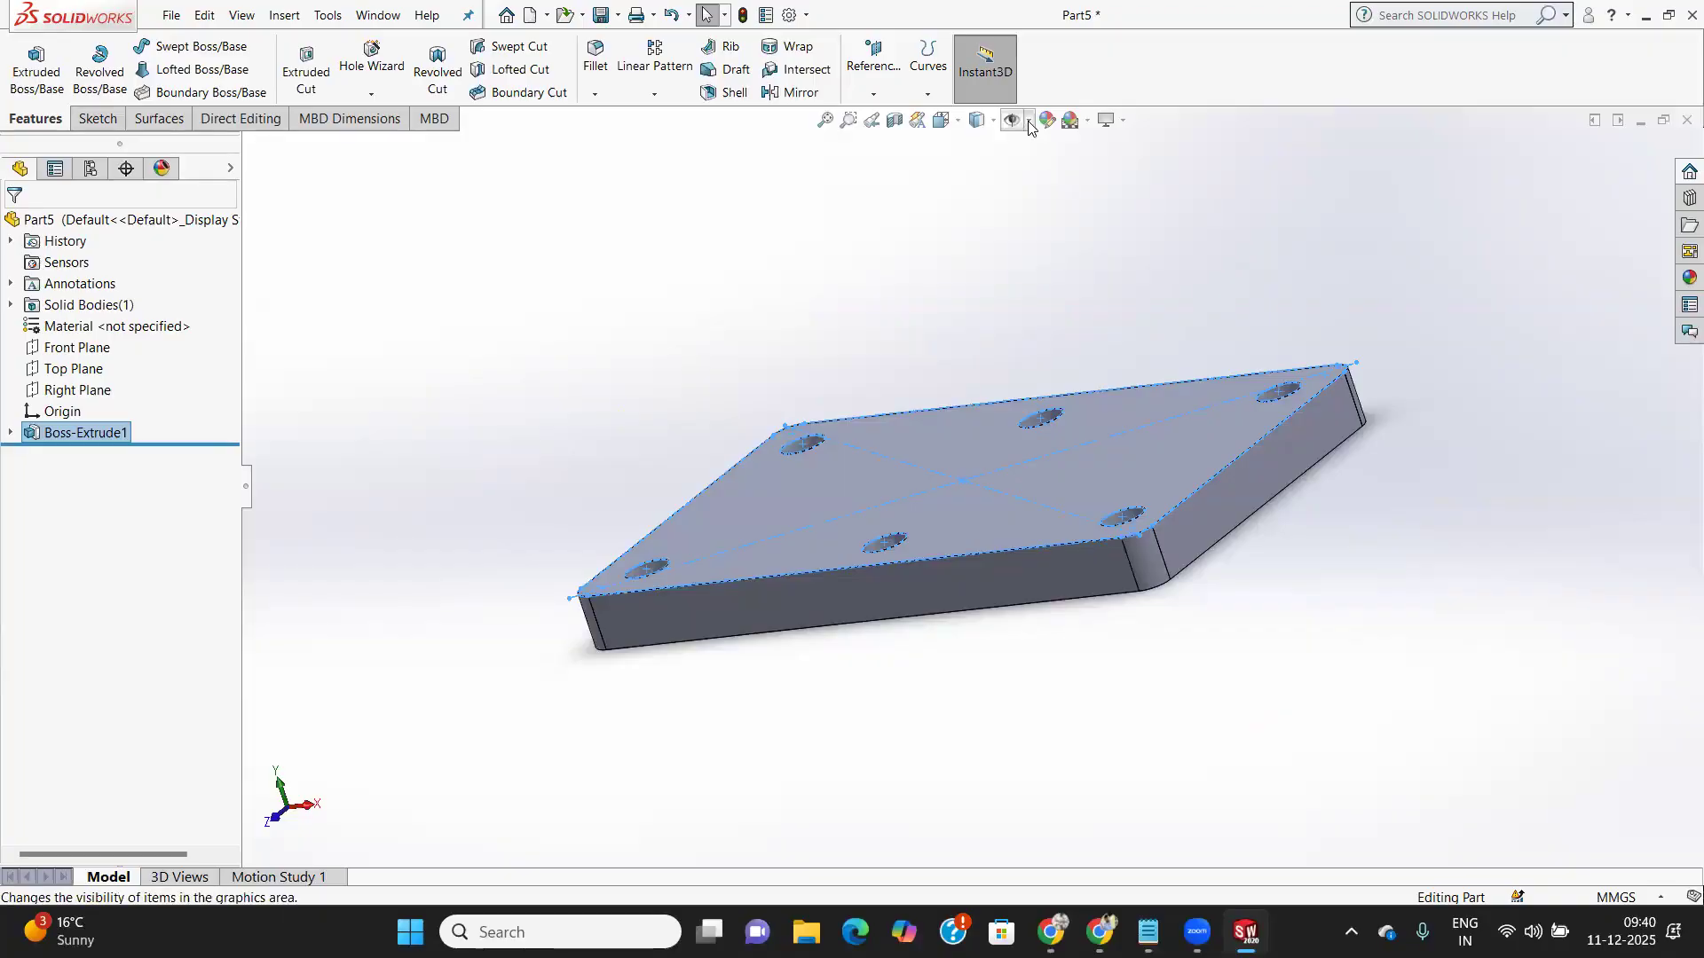
pyautogui.click(1030, 121)
pyautogui.click(1036, 142)
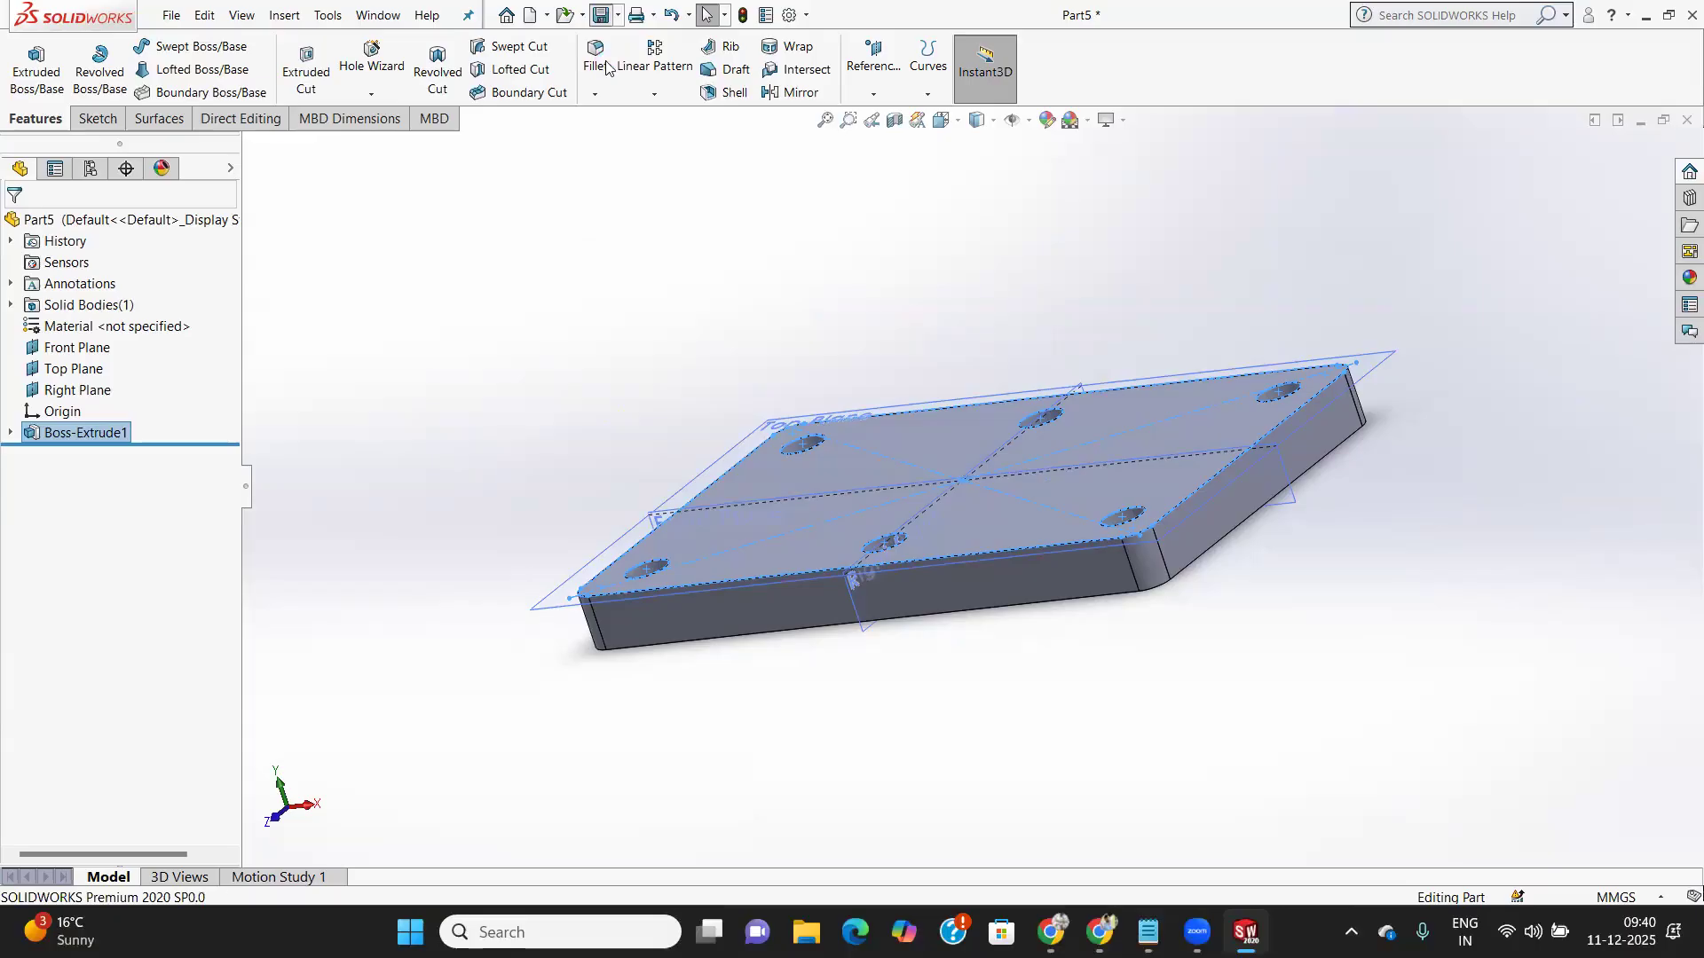
pyautogui.write('P3')
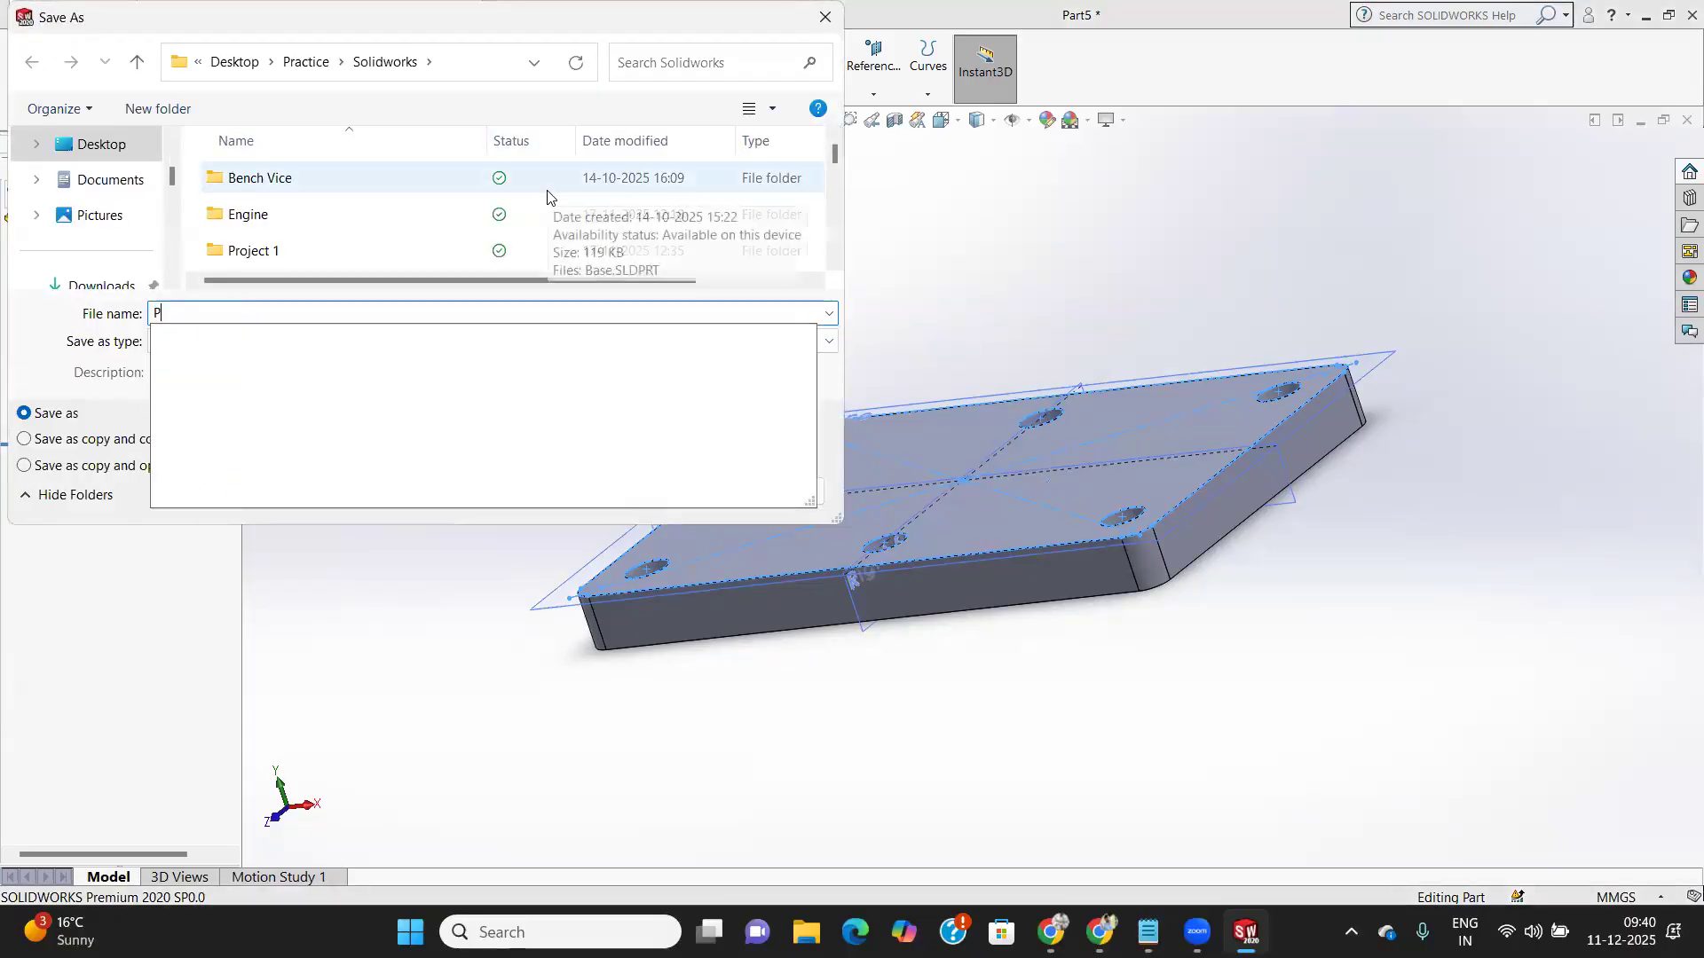
pyautogui.press('Return')
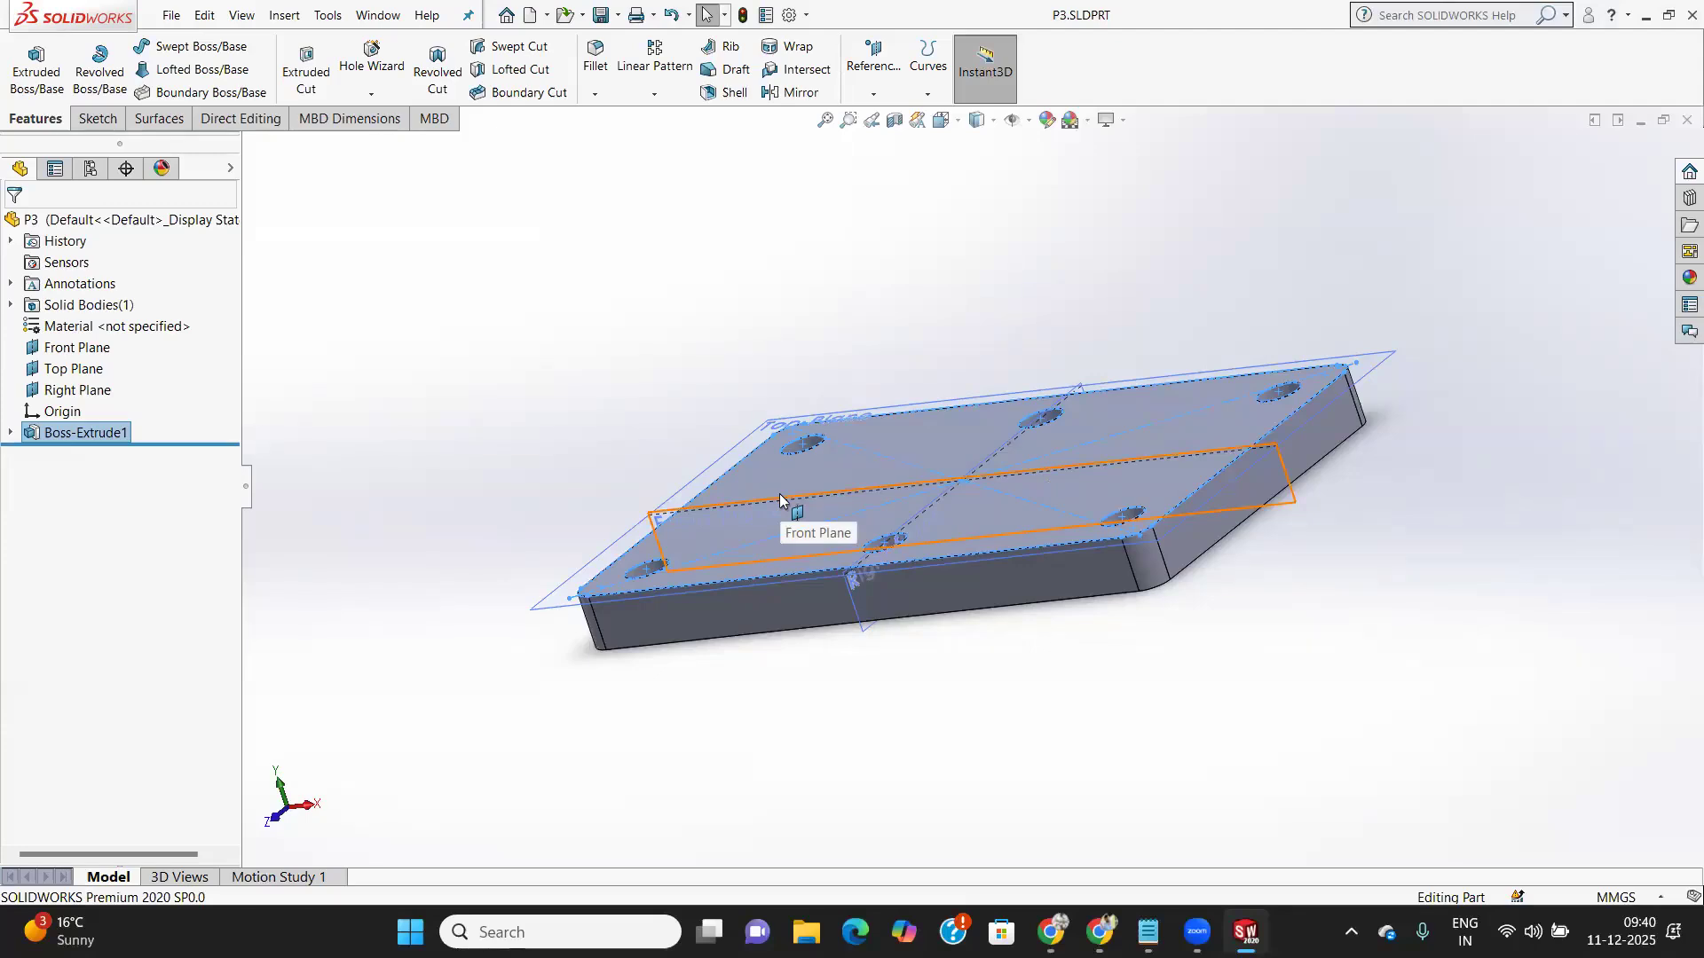
# Create a new part document and start a sketch on its Right Plane
pyautogui.click(171, 15)
pyautogui.click(199, 44)
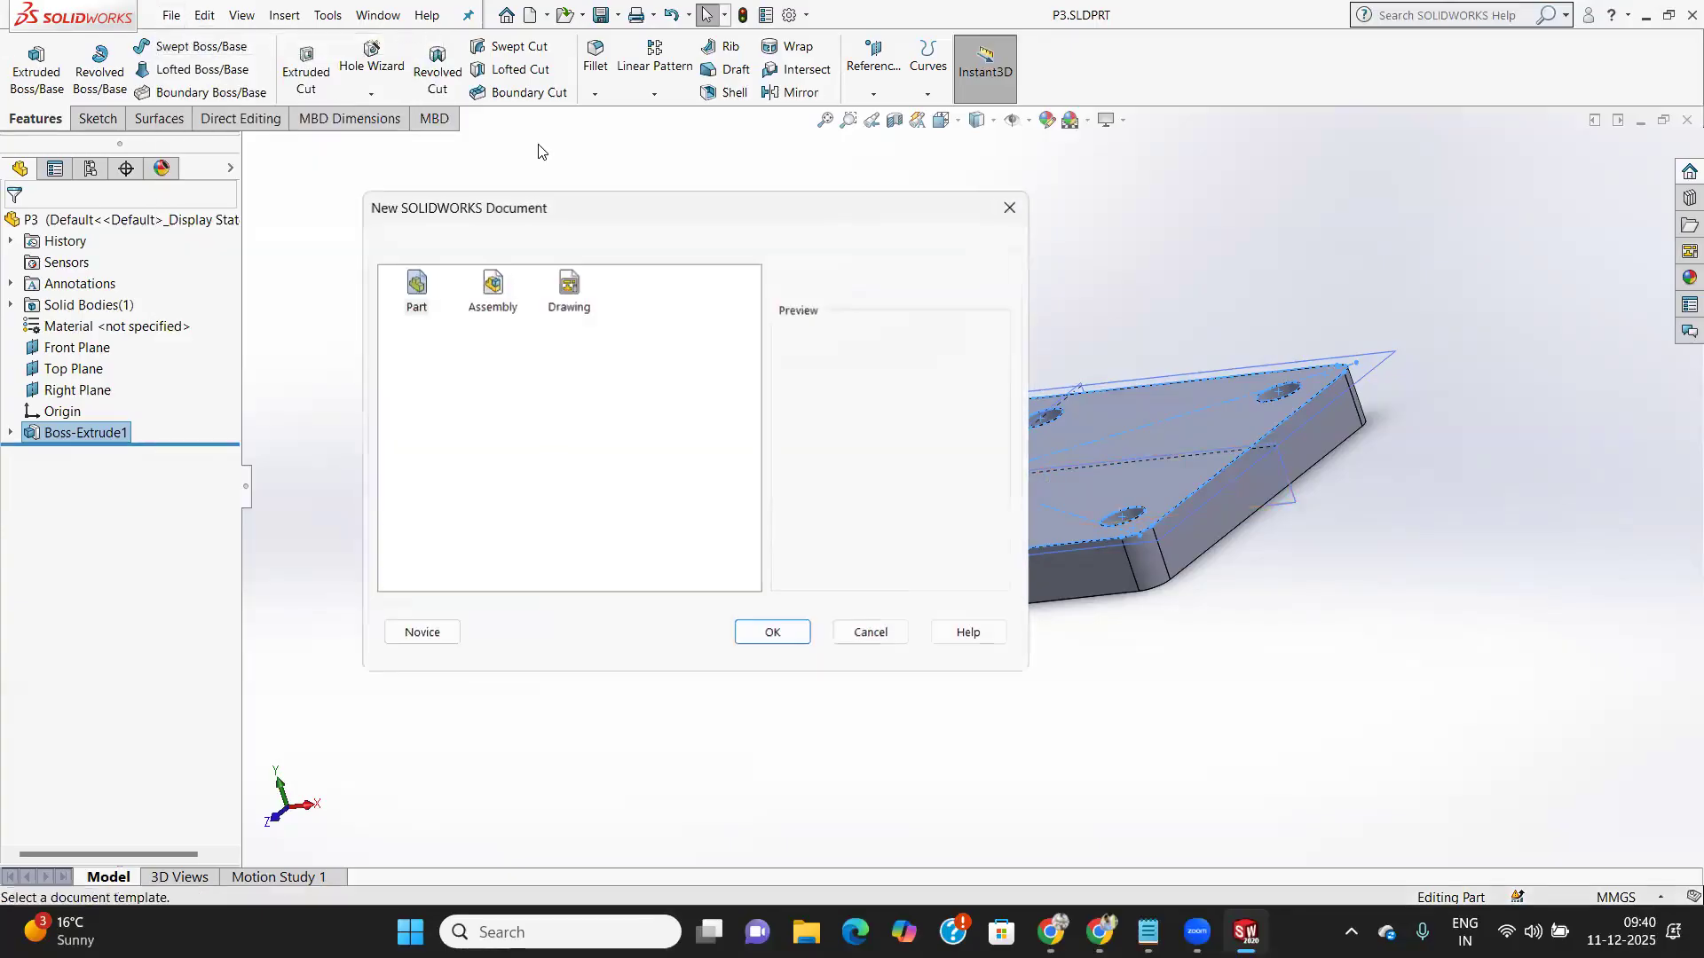
pyautogui.click(768, 632)
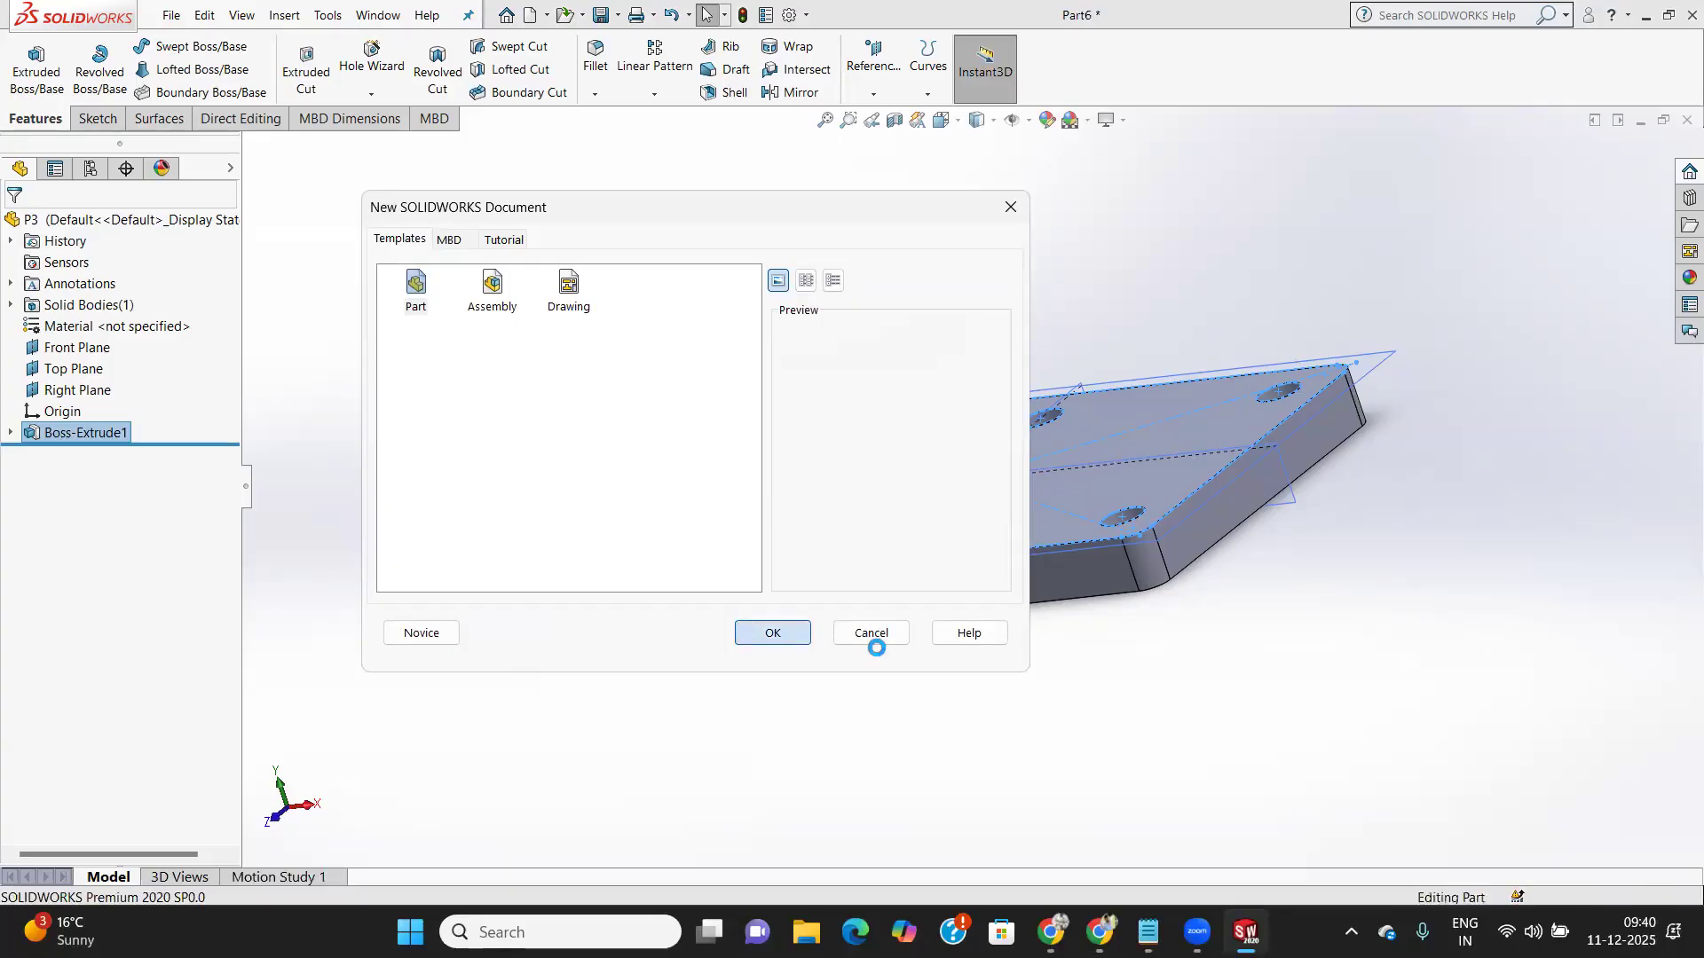
pyautogui.click(82, 329)
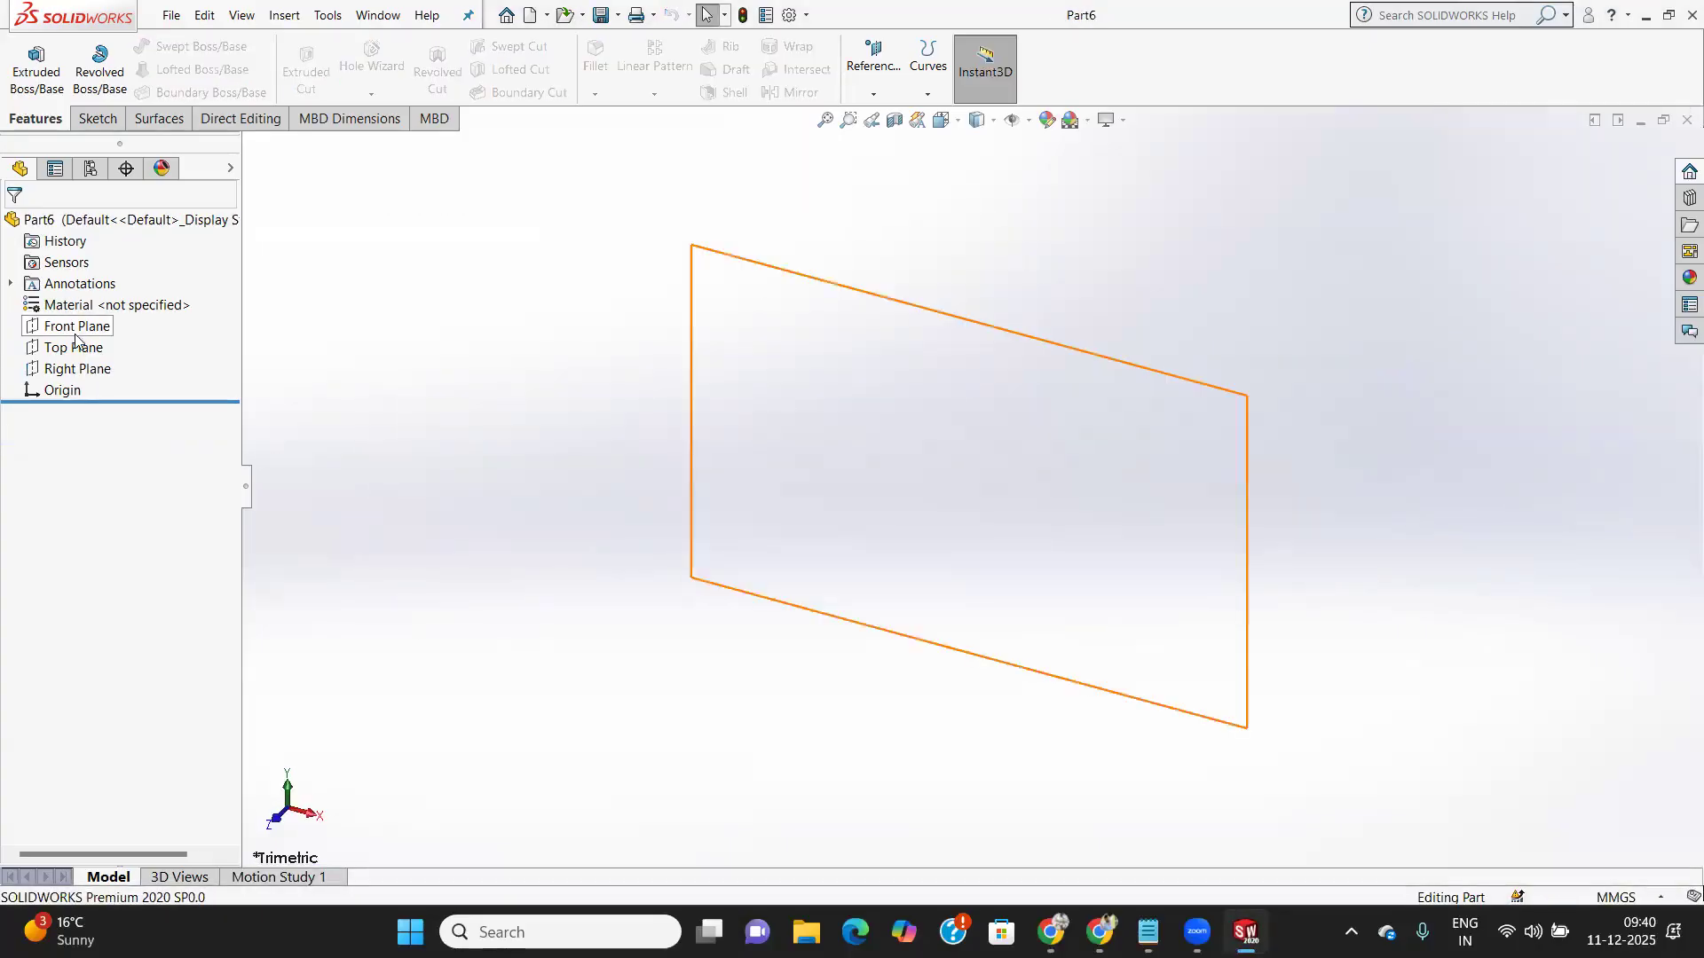
pyautogui.click(89, 344)
pyautogui.click(80, 370)
pyautogui.click(81, 370)
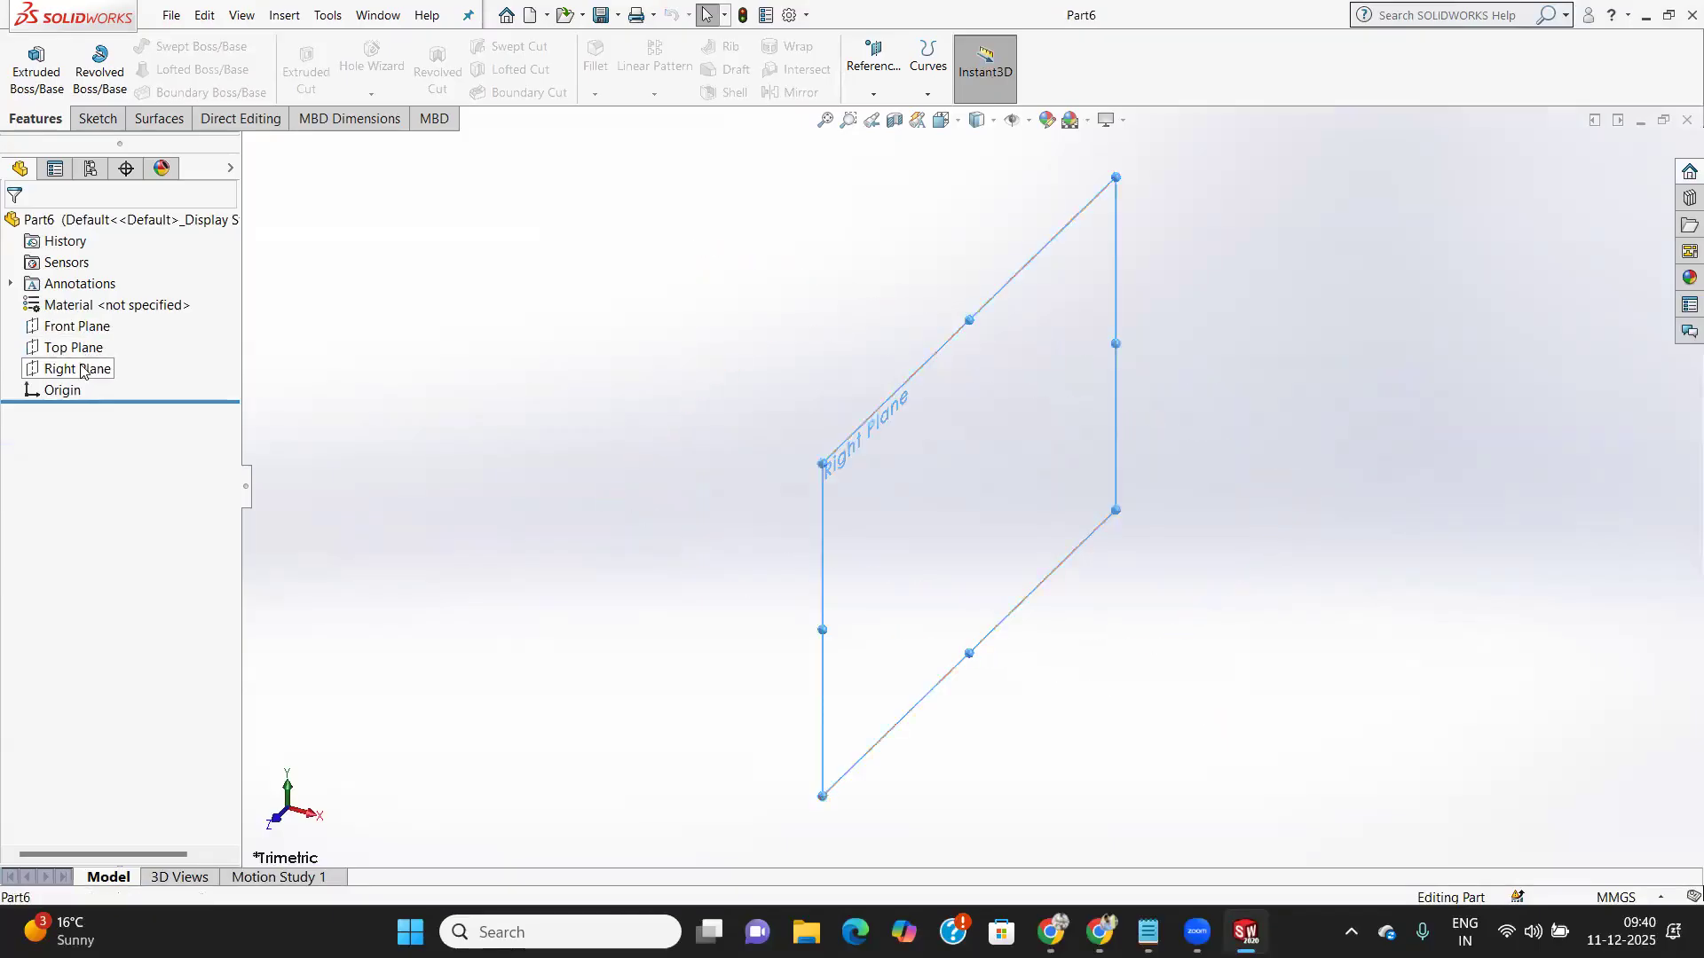
pyautogui.click(96, 118)
pyautogui.click(27, 62)
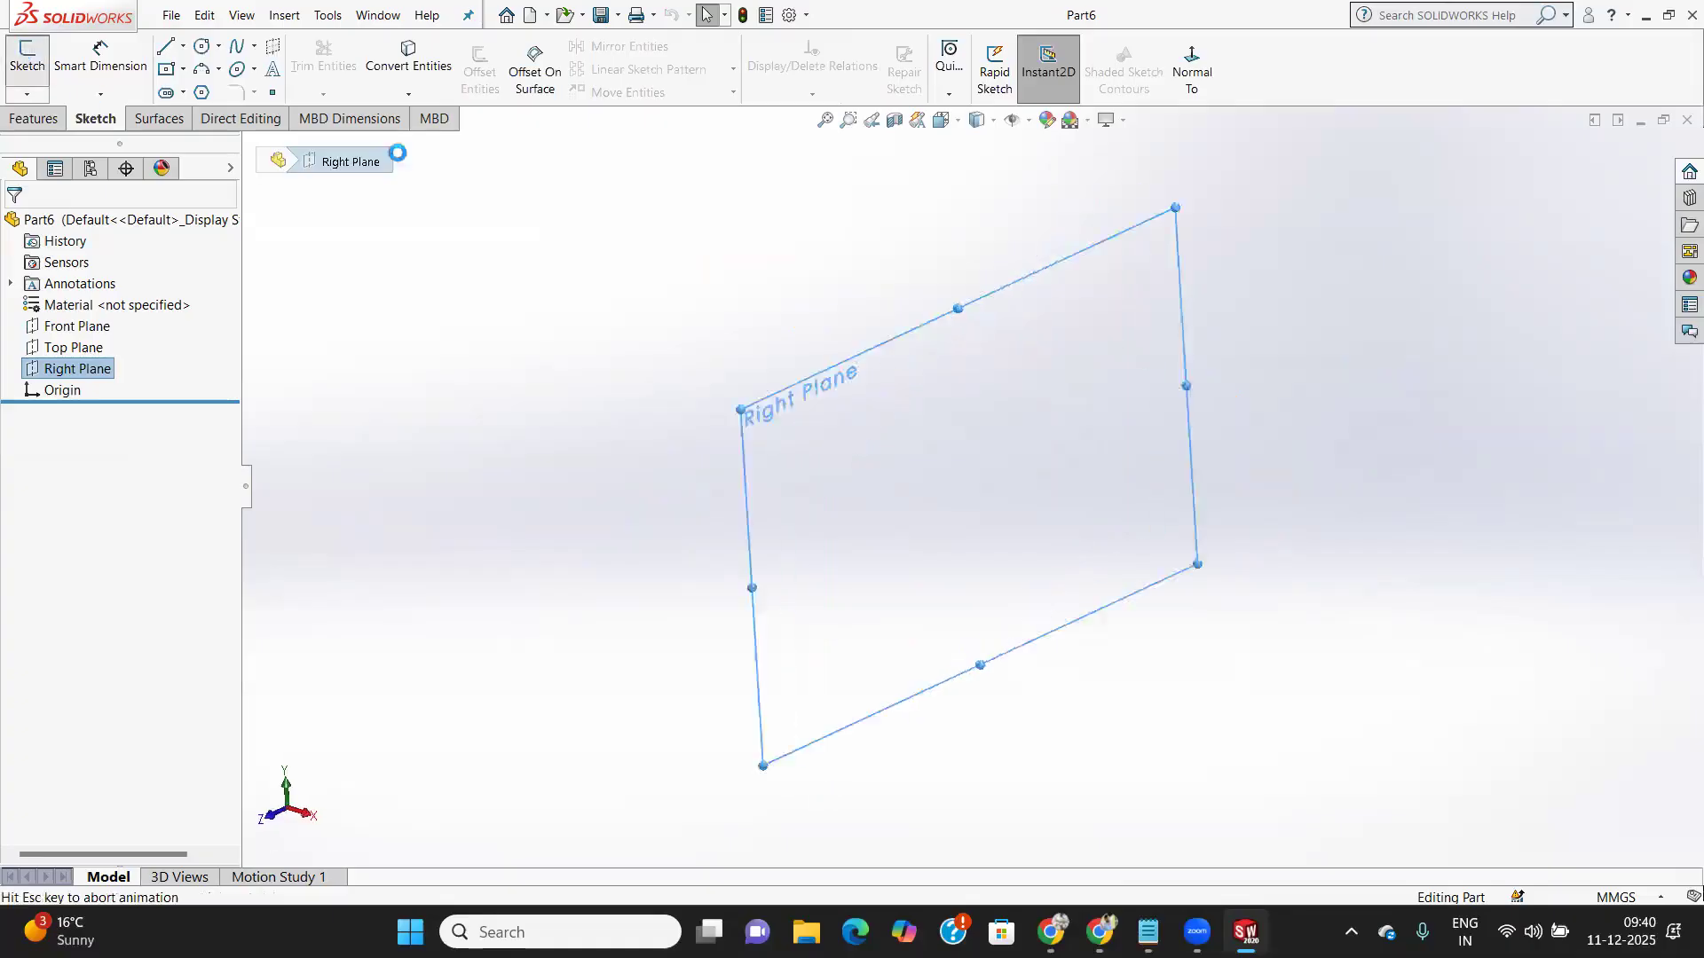
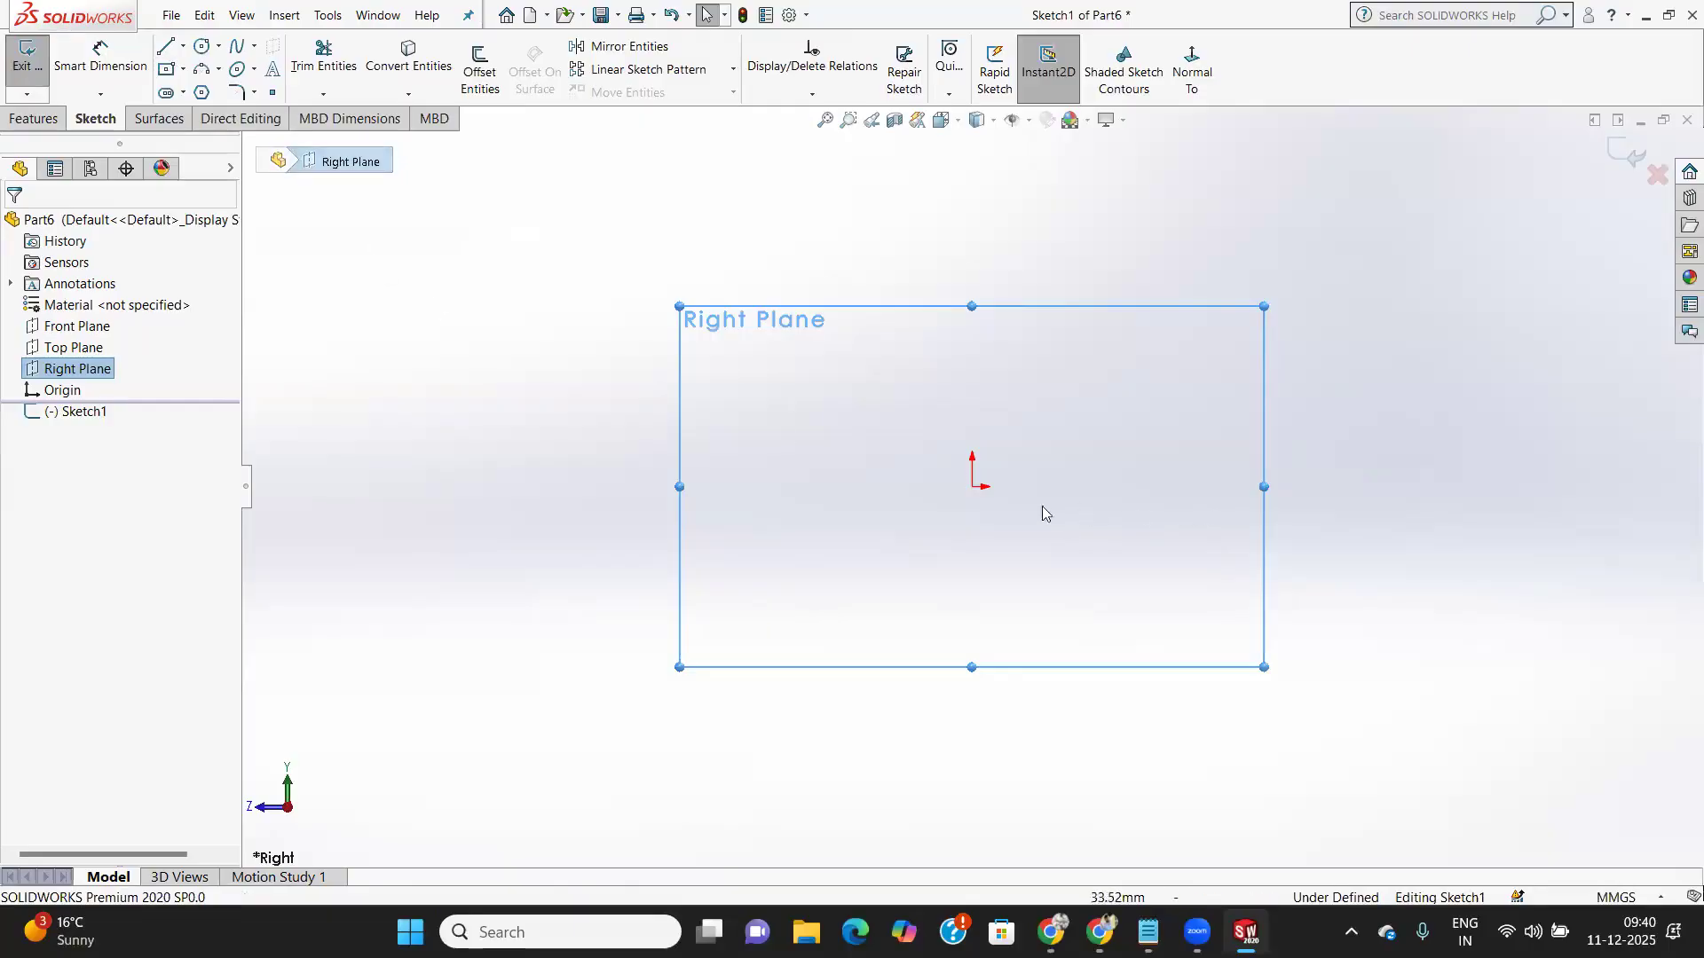
# Sketch a closed right triangle from the origin, about 93 mm high and 61 mm wide, with its base extending left
pyautogui.click(973, 490)
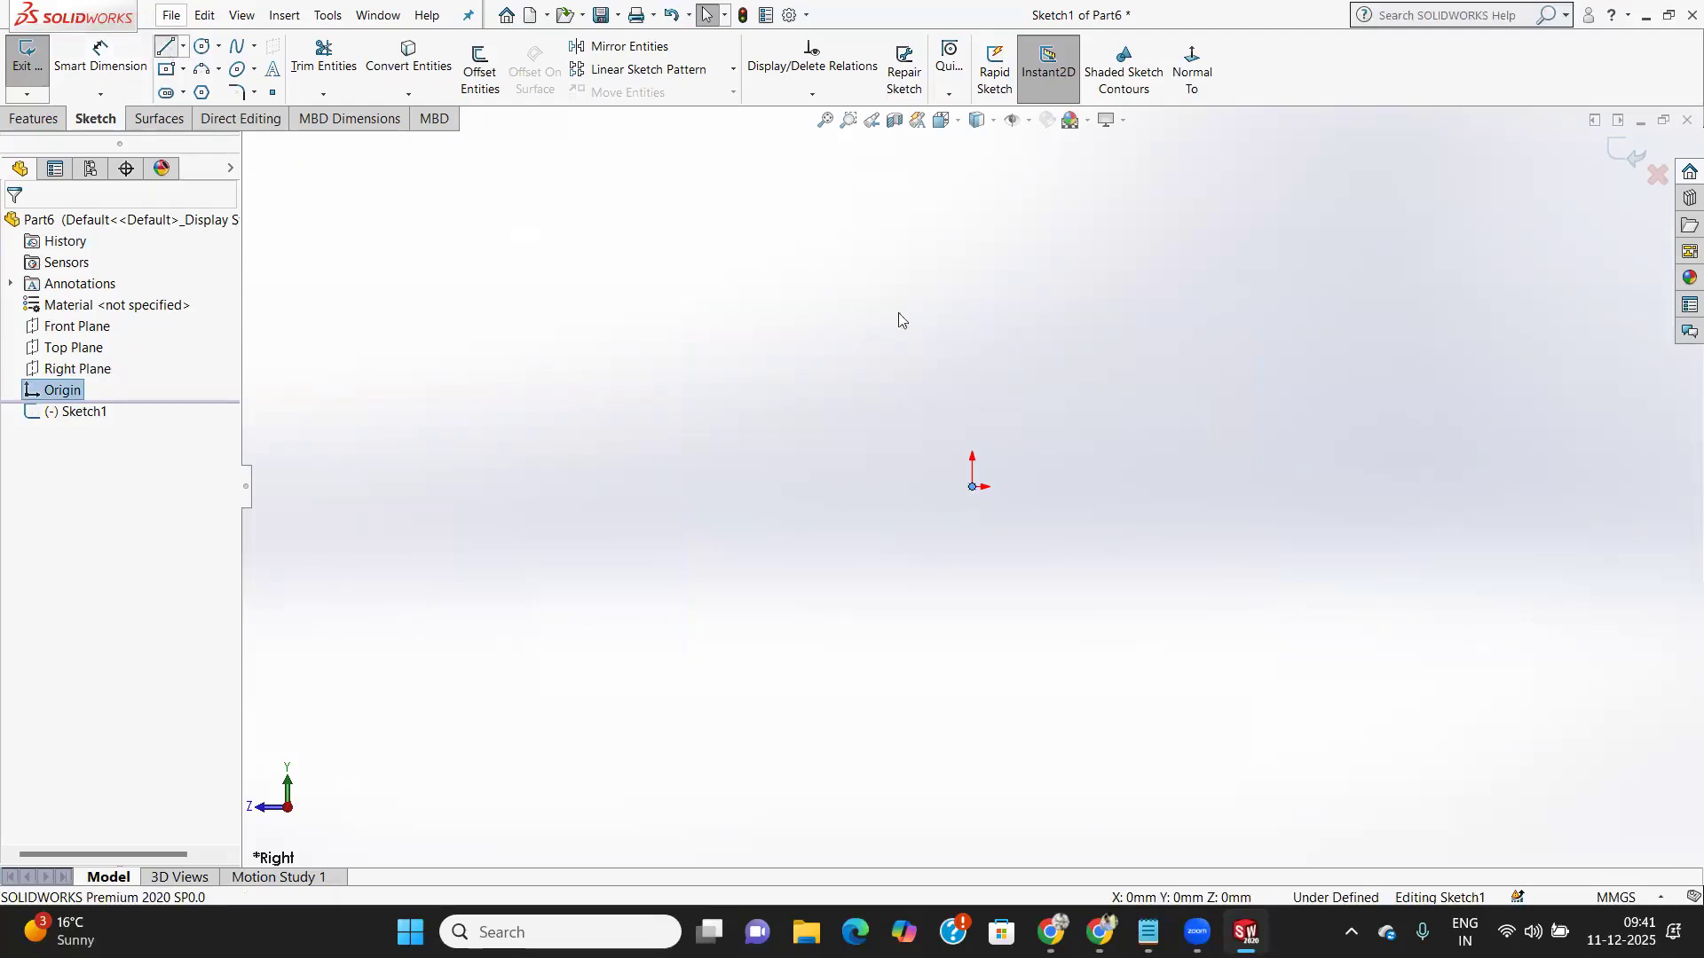
pyautogui.click(972, 487)
pyautogui.click(972, 181)
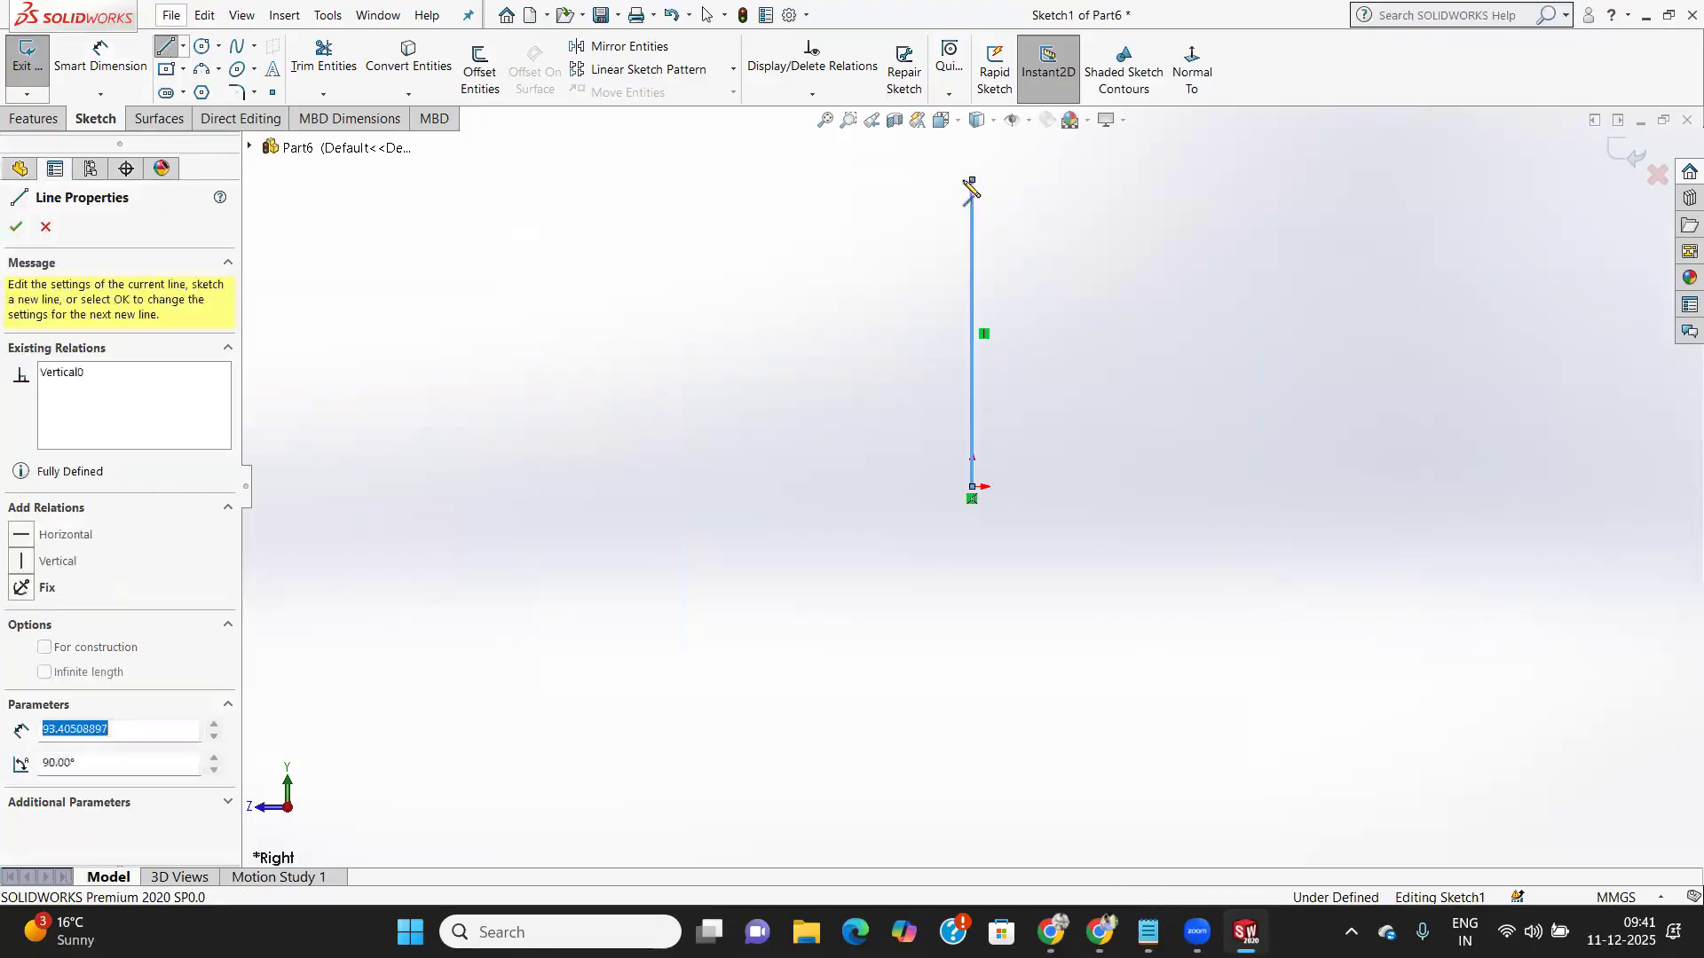
pyautogui.click(774, 486)
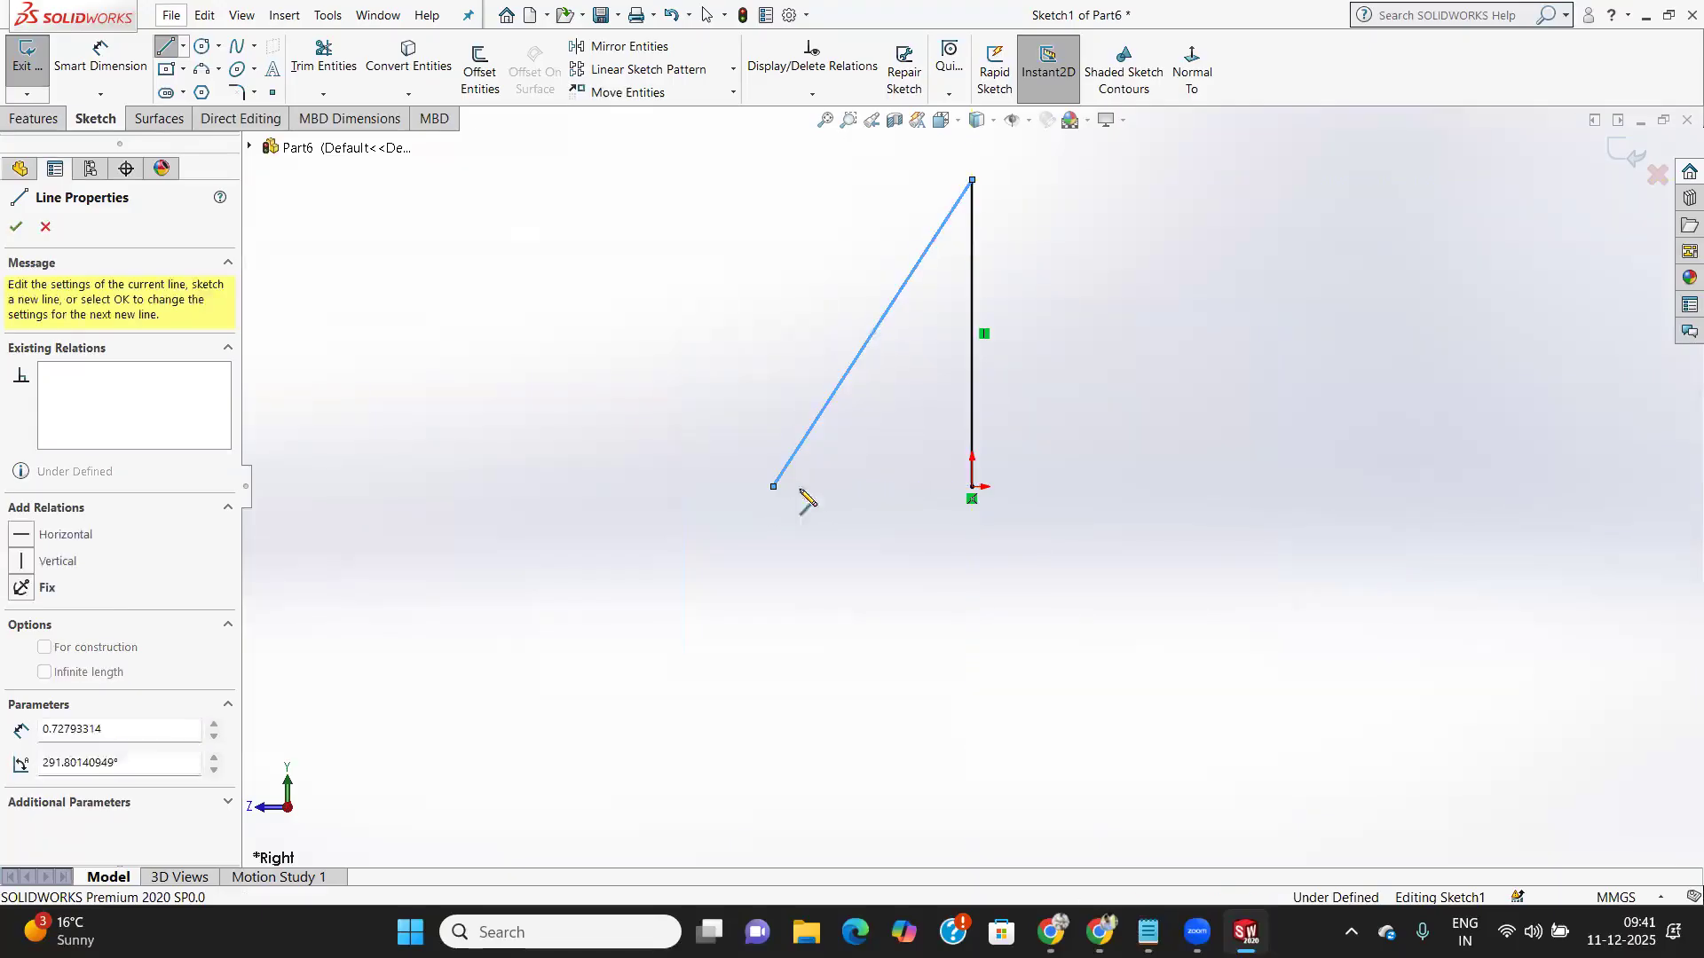
pyautogui.click(972, 487)
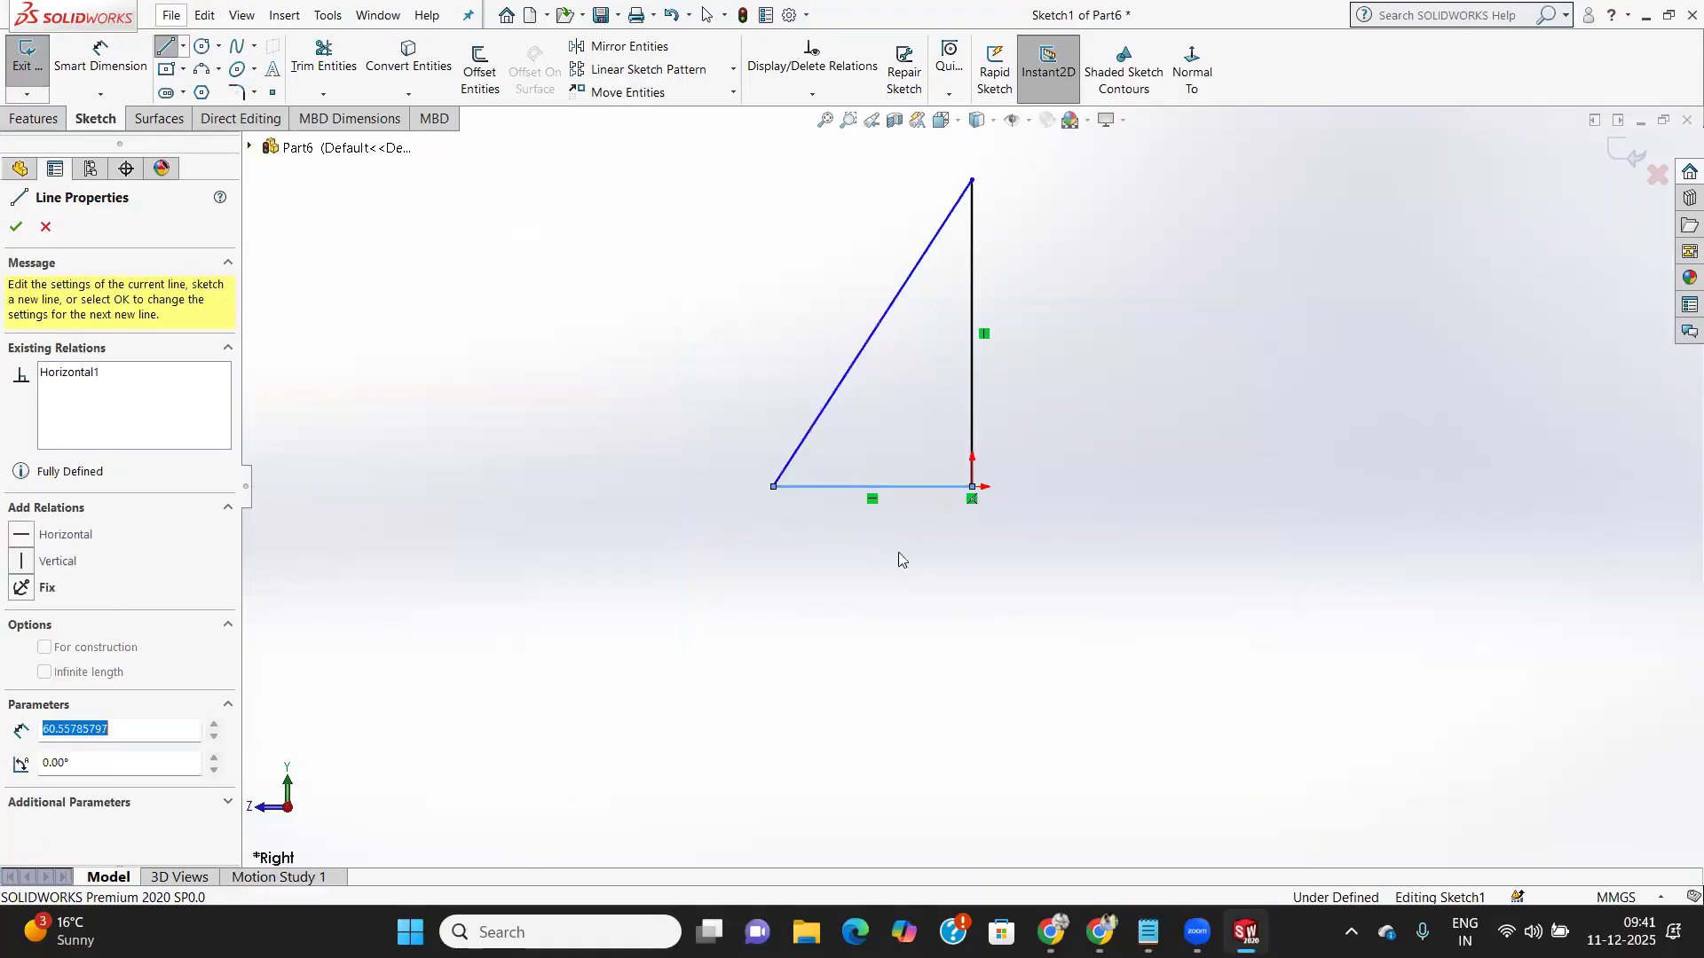
pyautogui.click(15, 227)
# Dimension the triangle's horizontal base as 50 mm
pyautogui.click(98, 56)
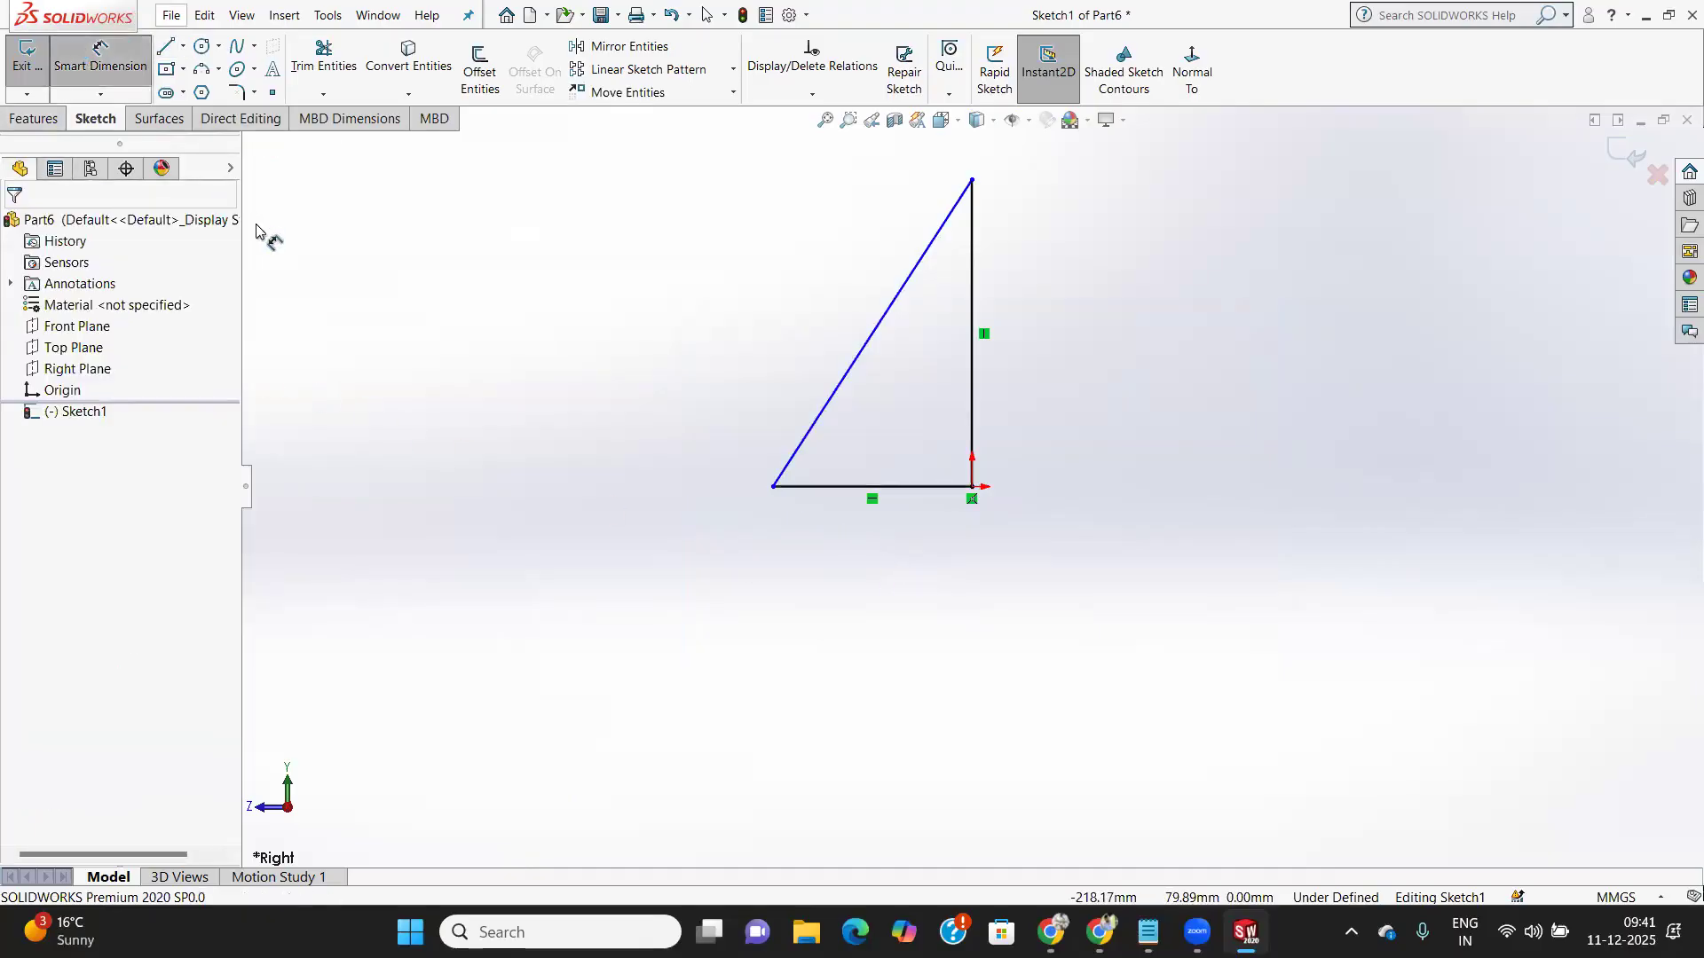
pyautogui.click(942, 493)
pyautogui.click(915, 575)
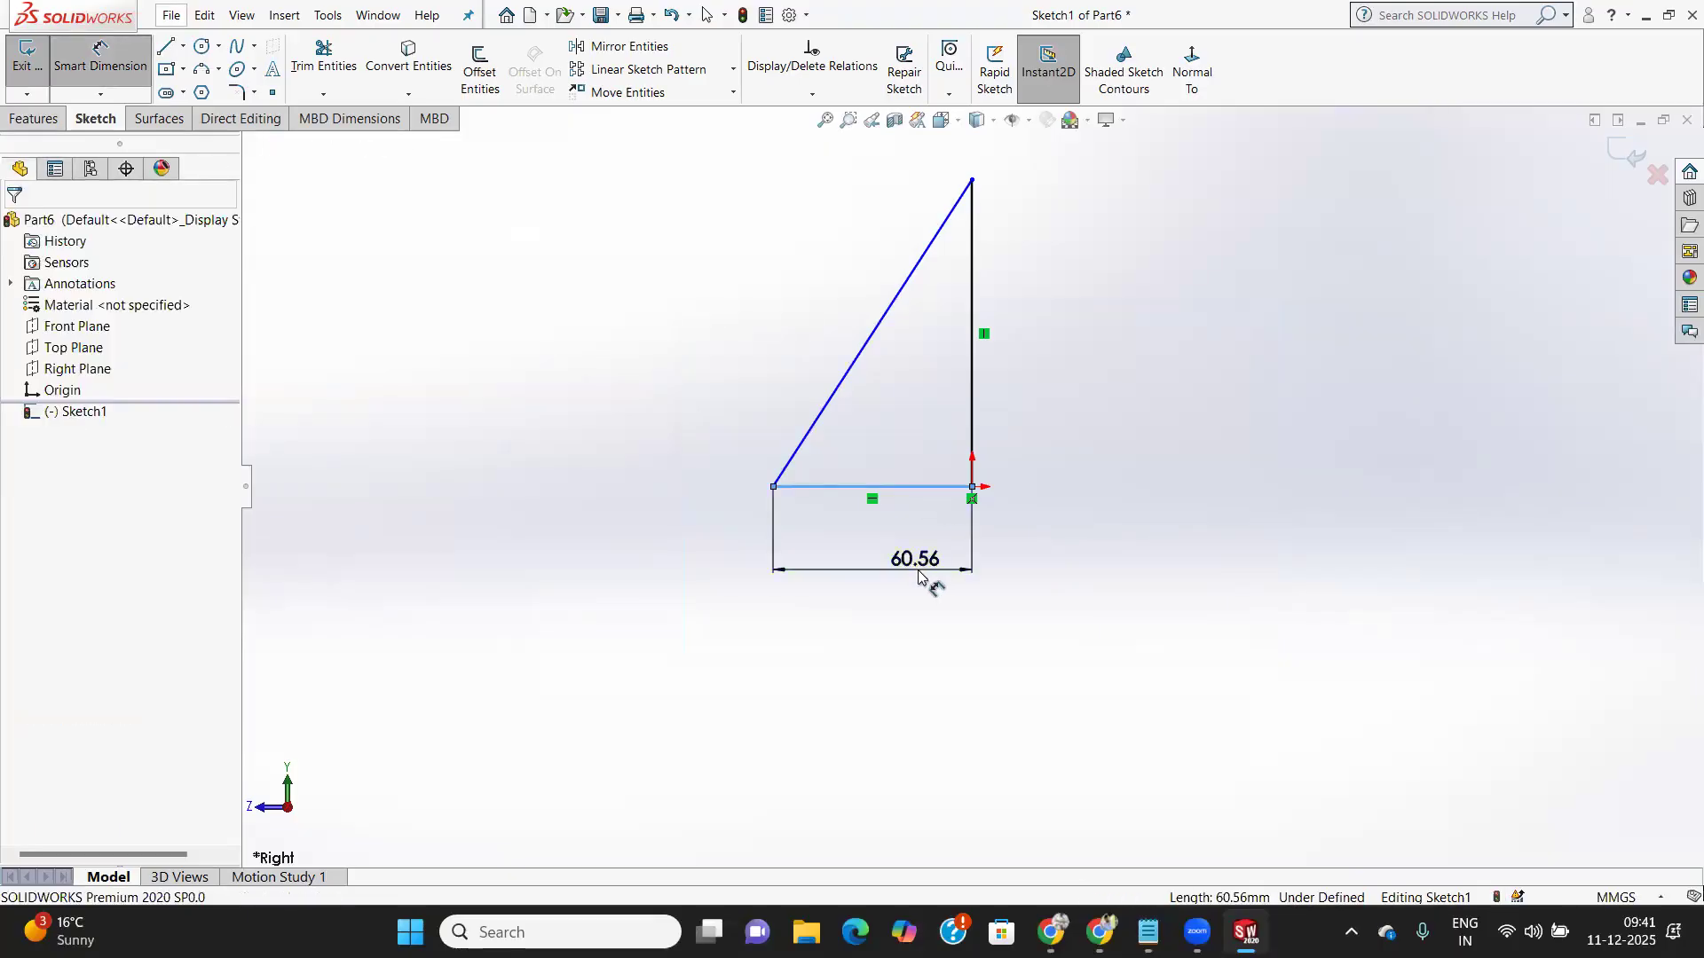
pyautogui.write('50')
pyautogui.press('Return')
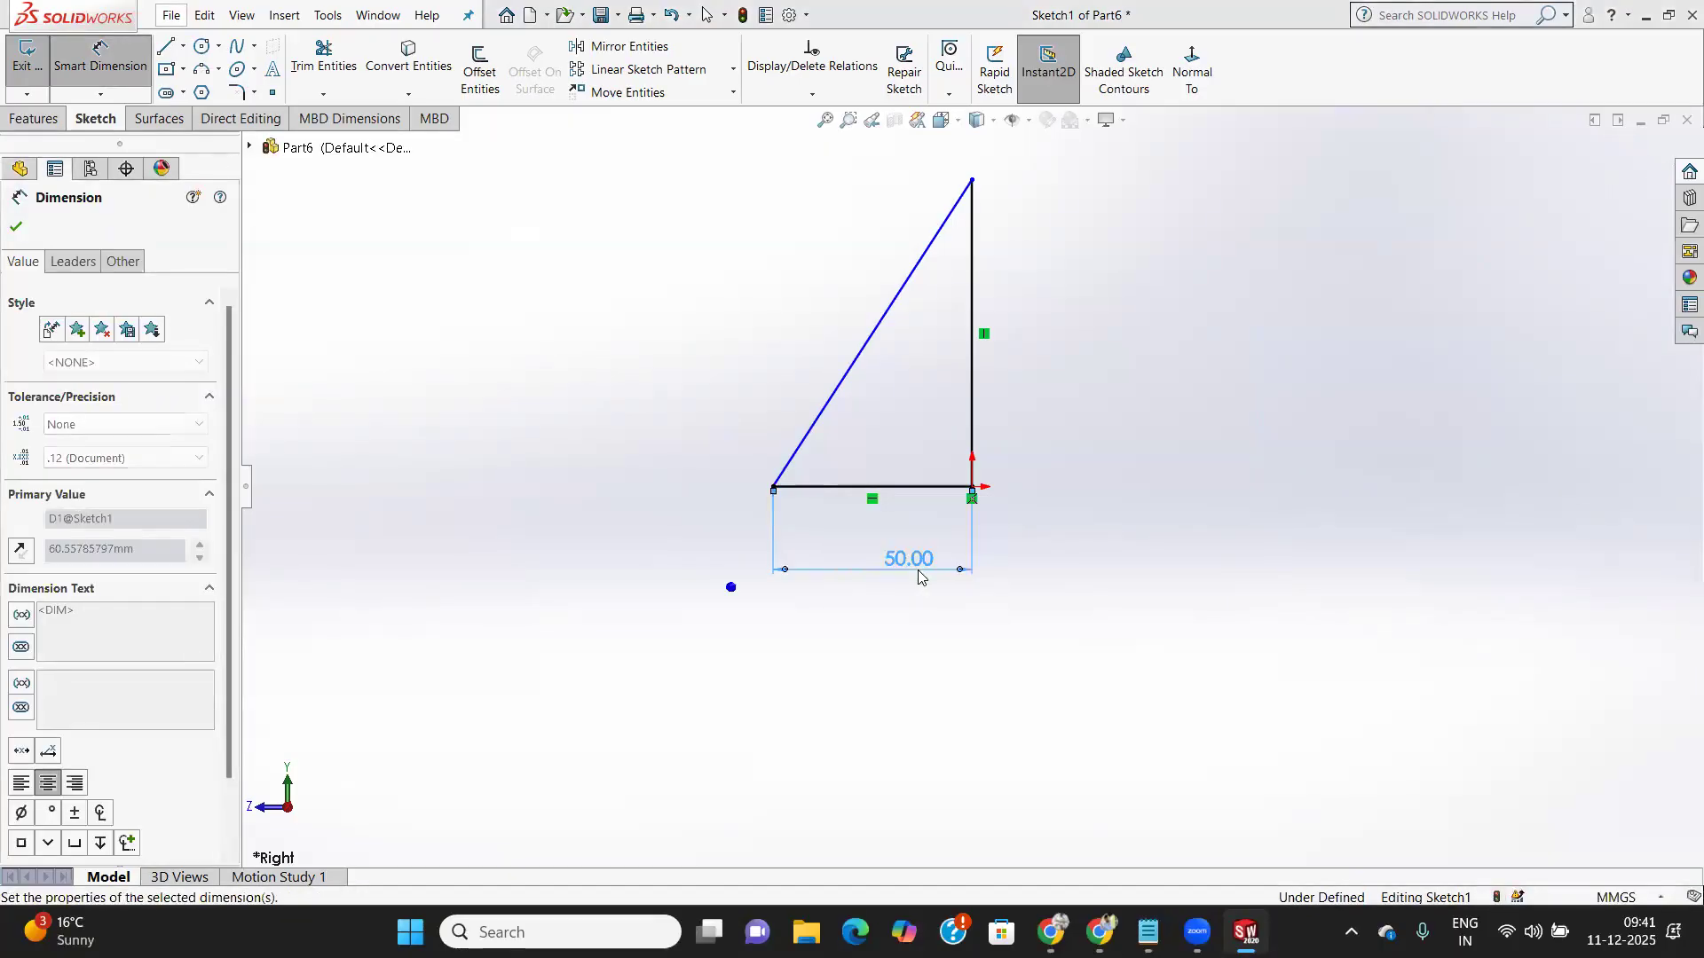
# Dimension the triangle's vertical side as 160 mm
pyautogui.click(974, 418)
pyautogui.click(1105, 415)
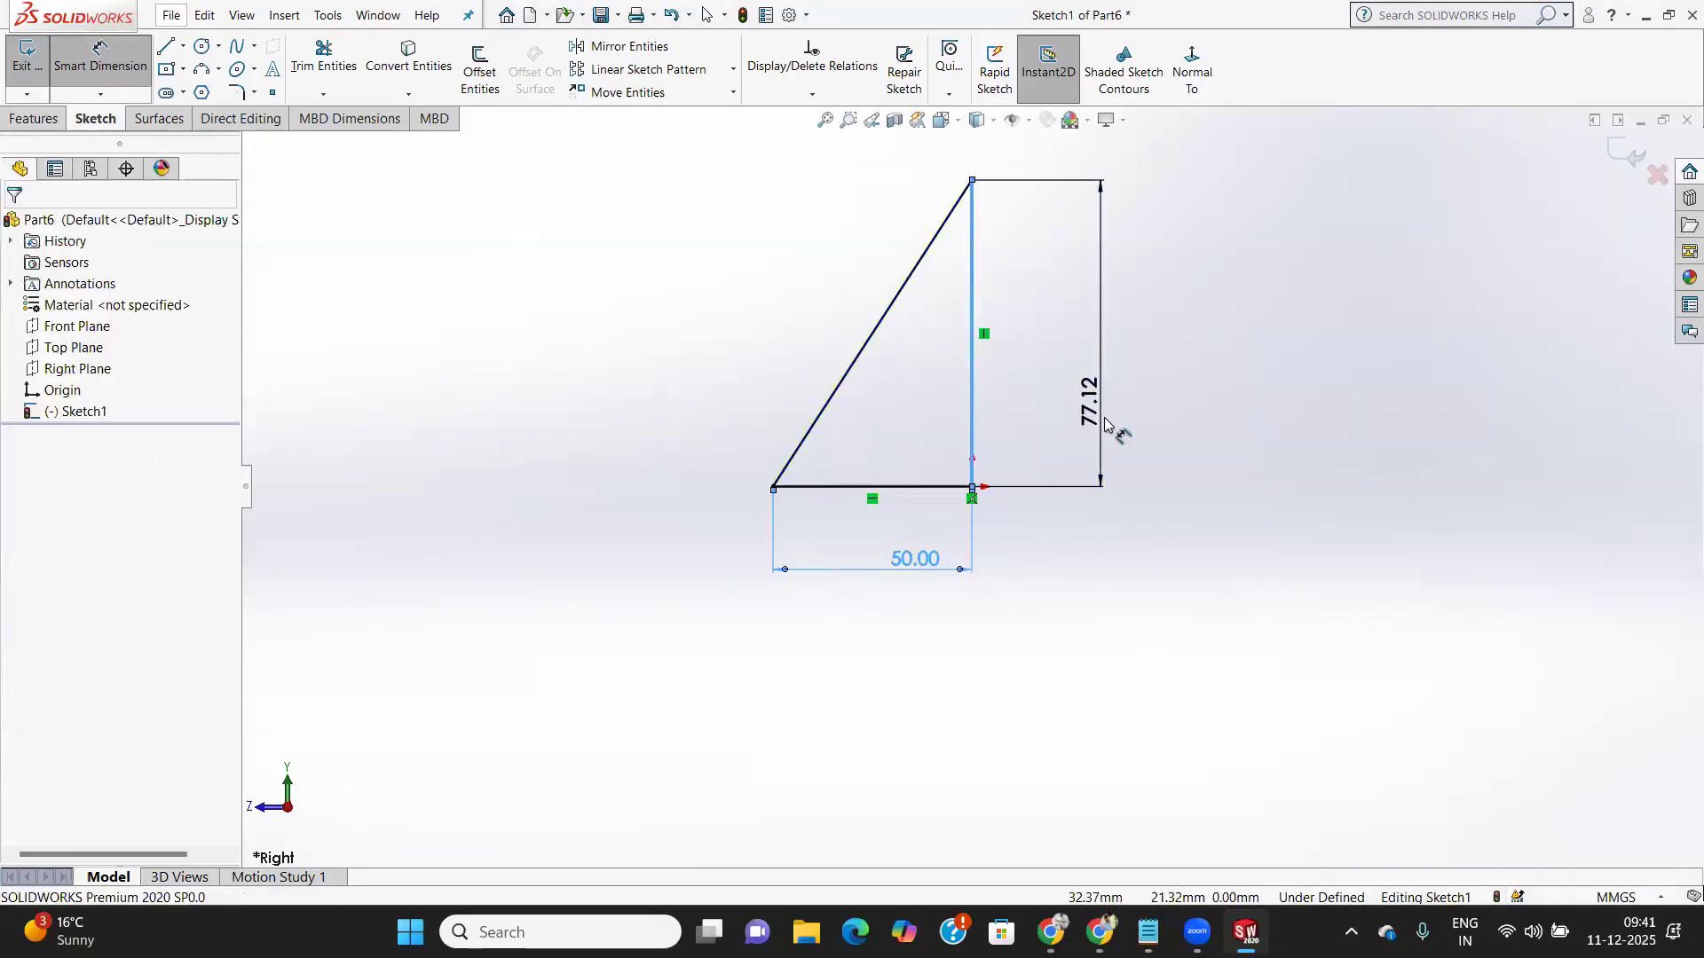
pyautogui.write('160')
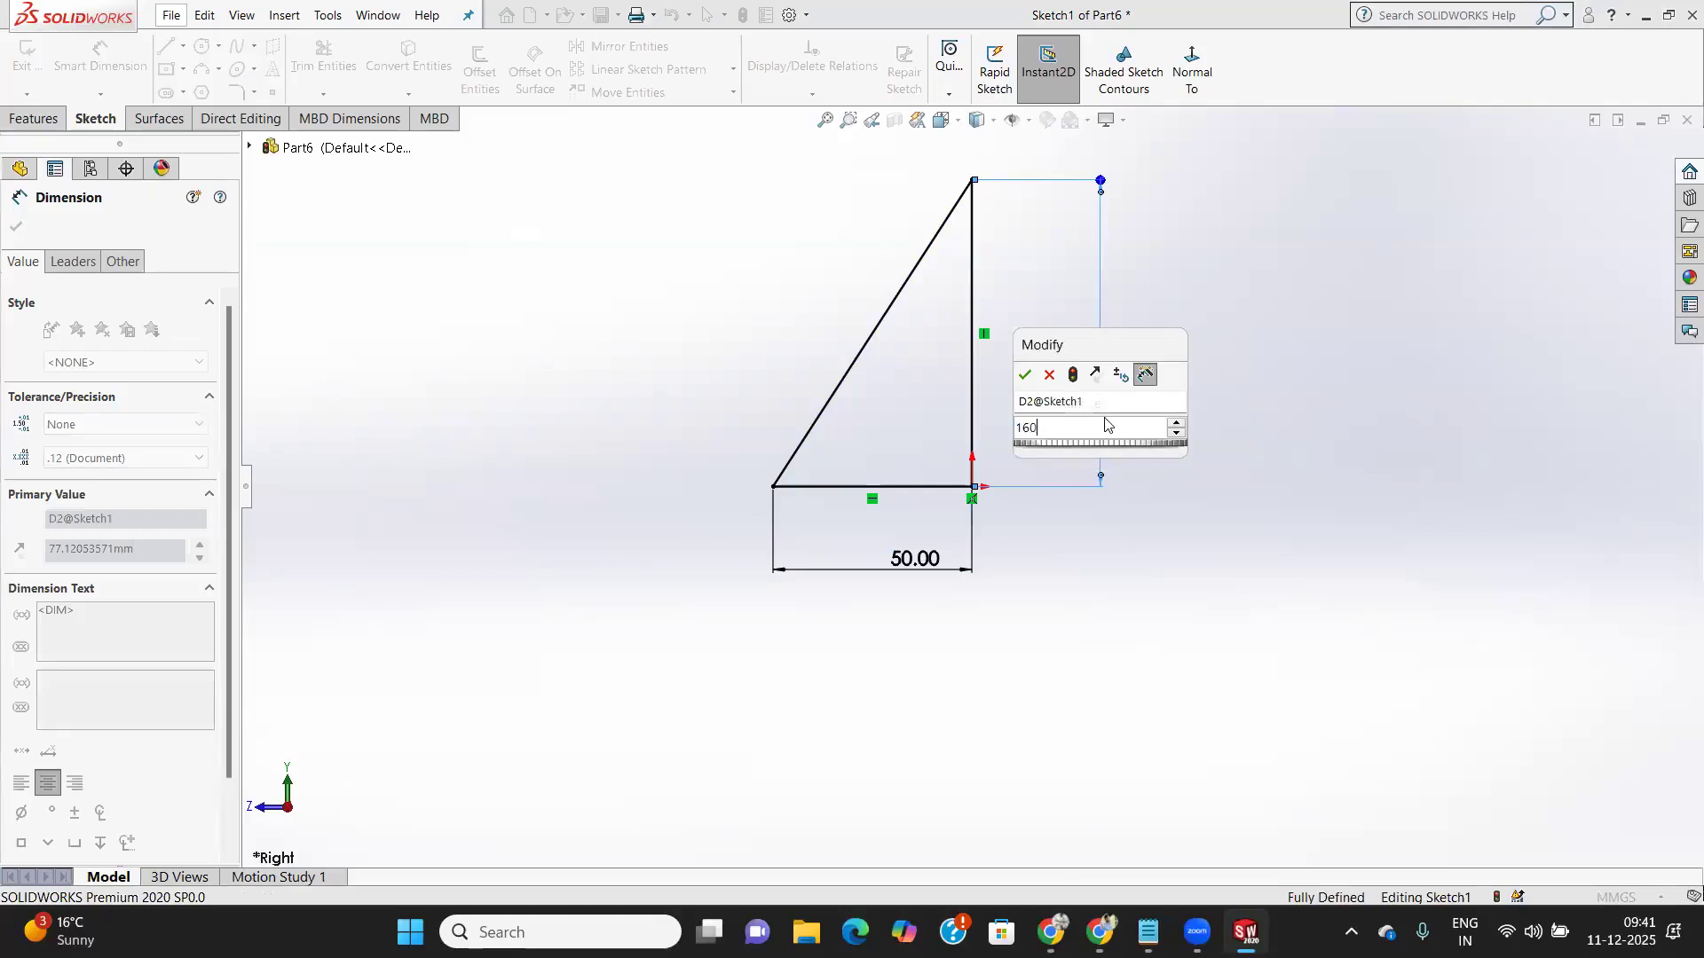
pyautogui.press('Return')
pyautogui.scroll(5, 1008, 365)
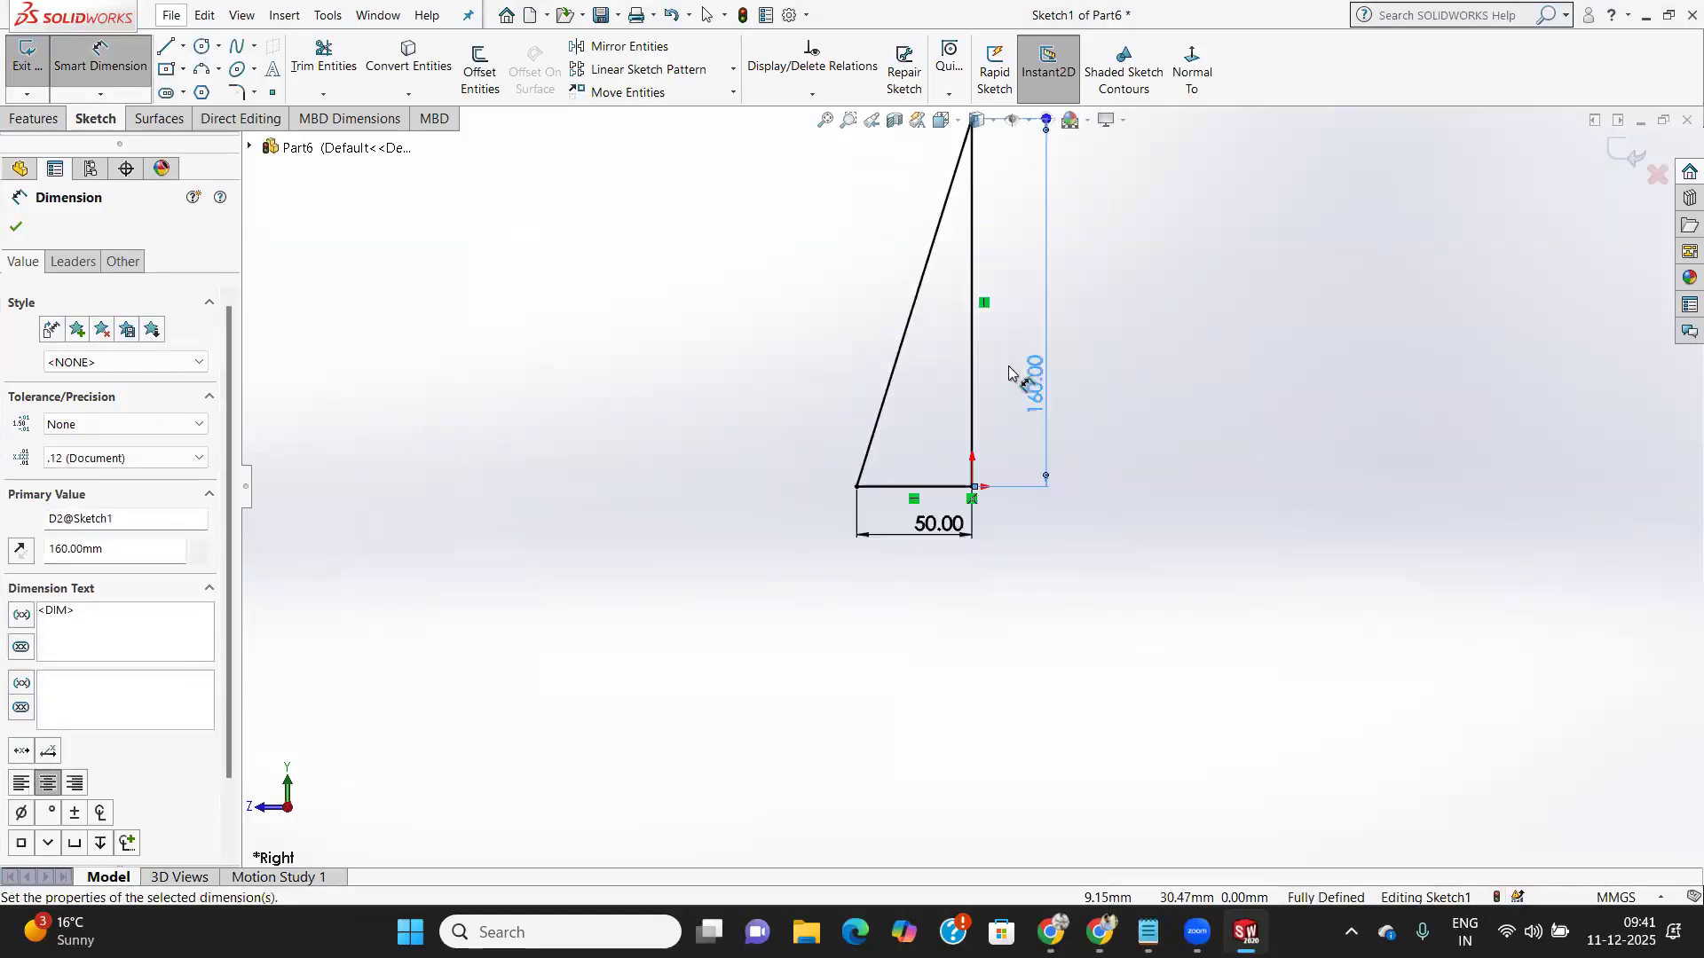
pyautogui.scroll(-2, 976, 362)
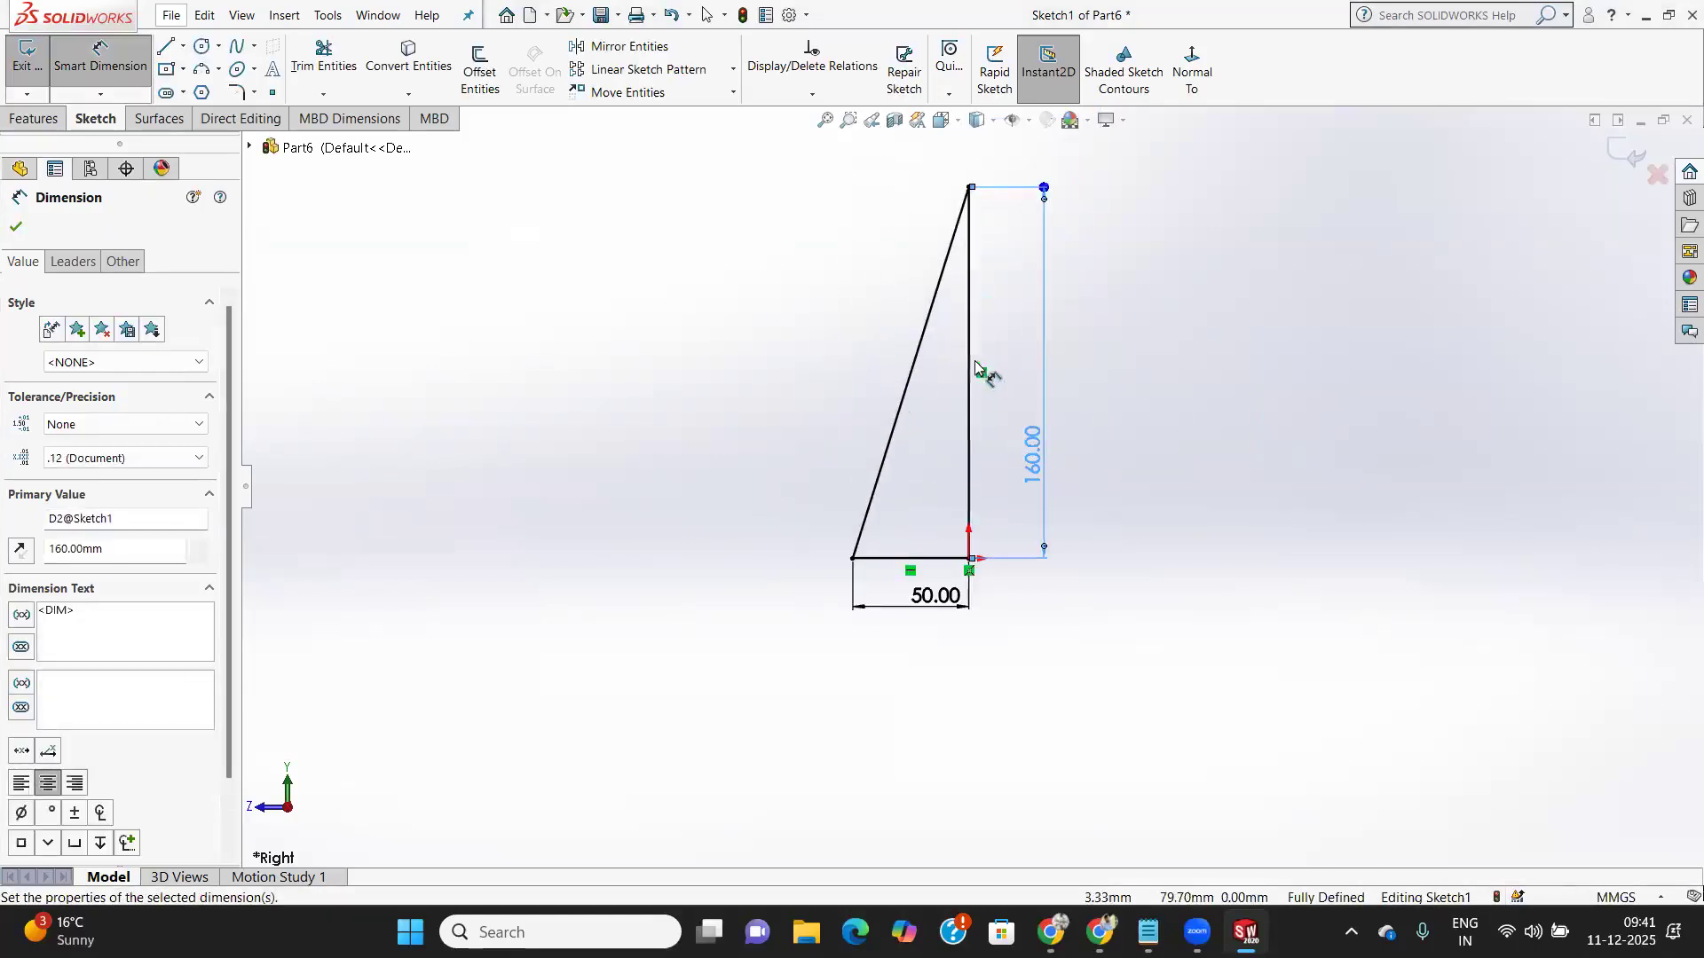
# Add a driven angle dimension between the triangle's slanted side and its base
pyautogui.click(871, 529)
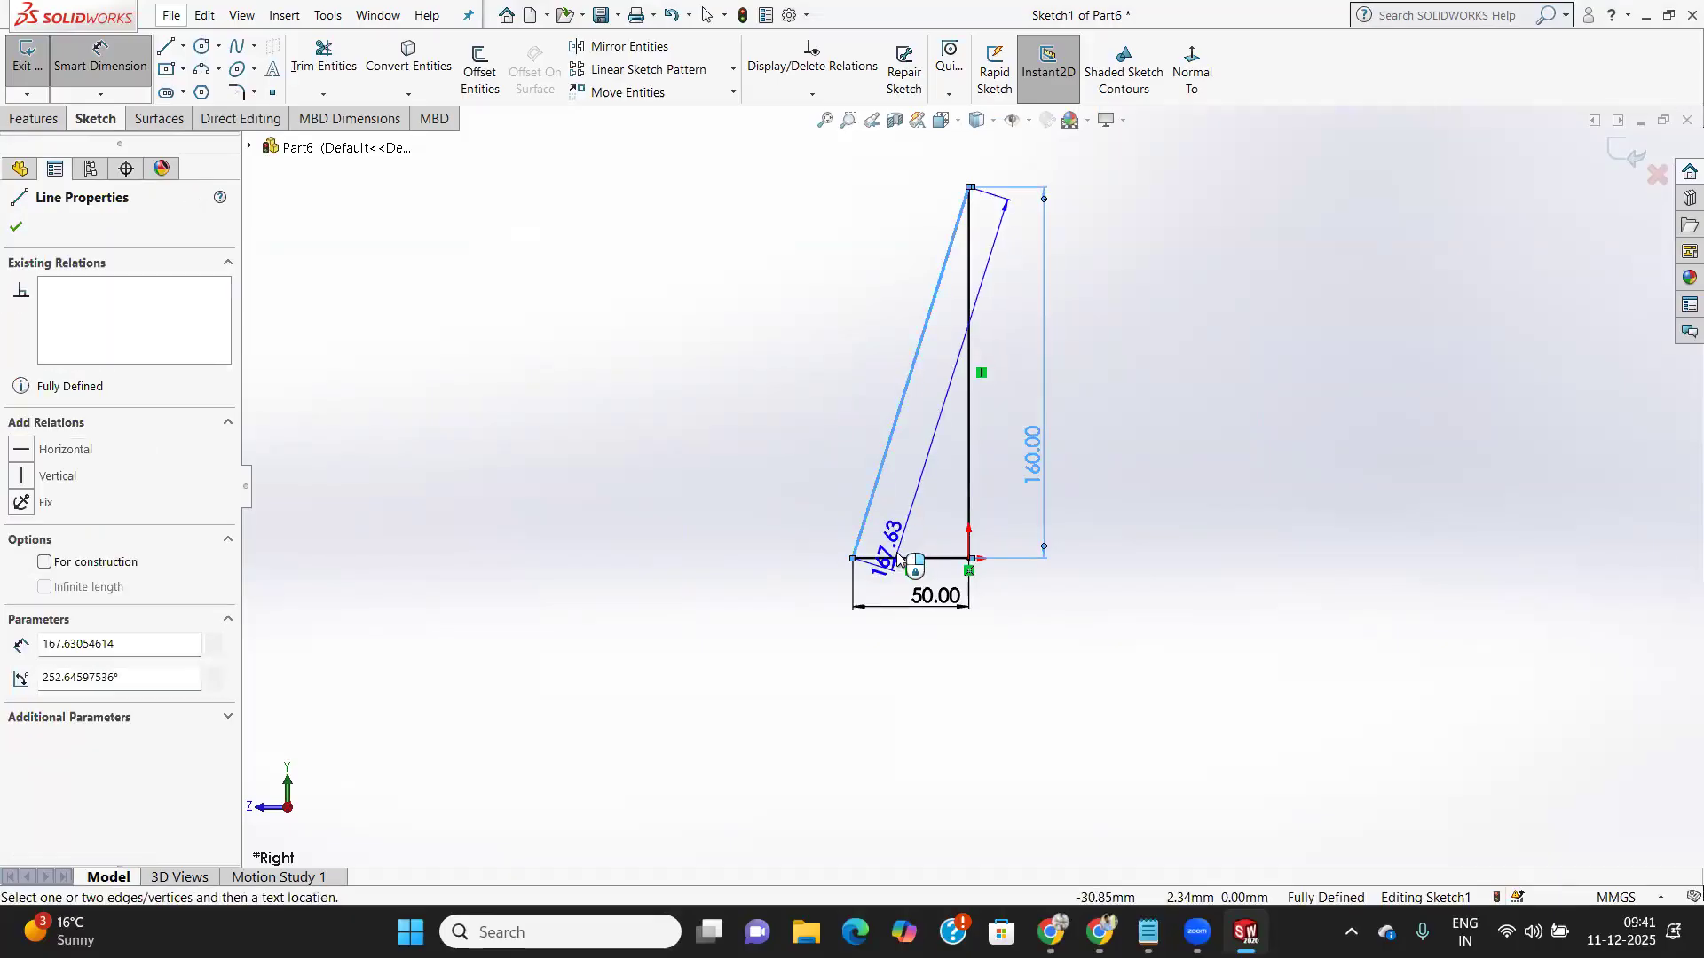
pyautogui.click(892, 558)
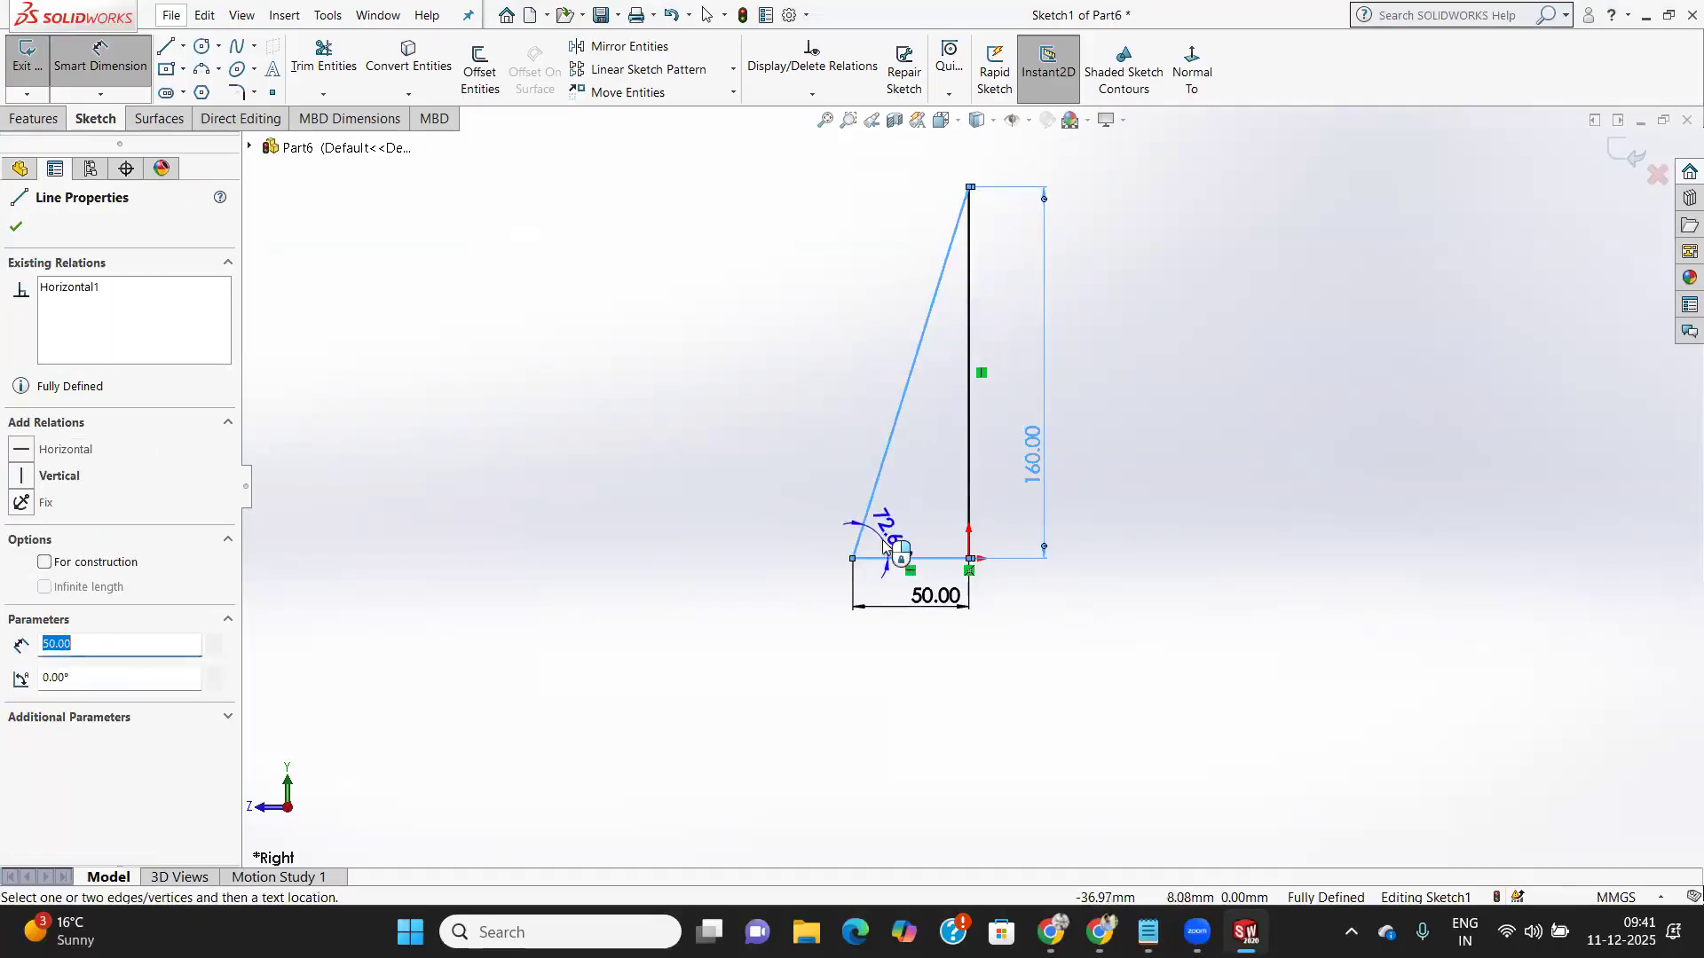
pyautogui.click(895, 539)
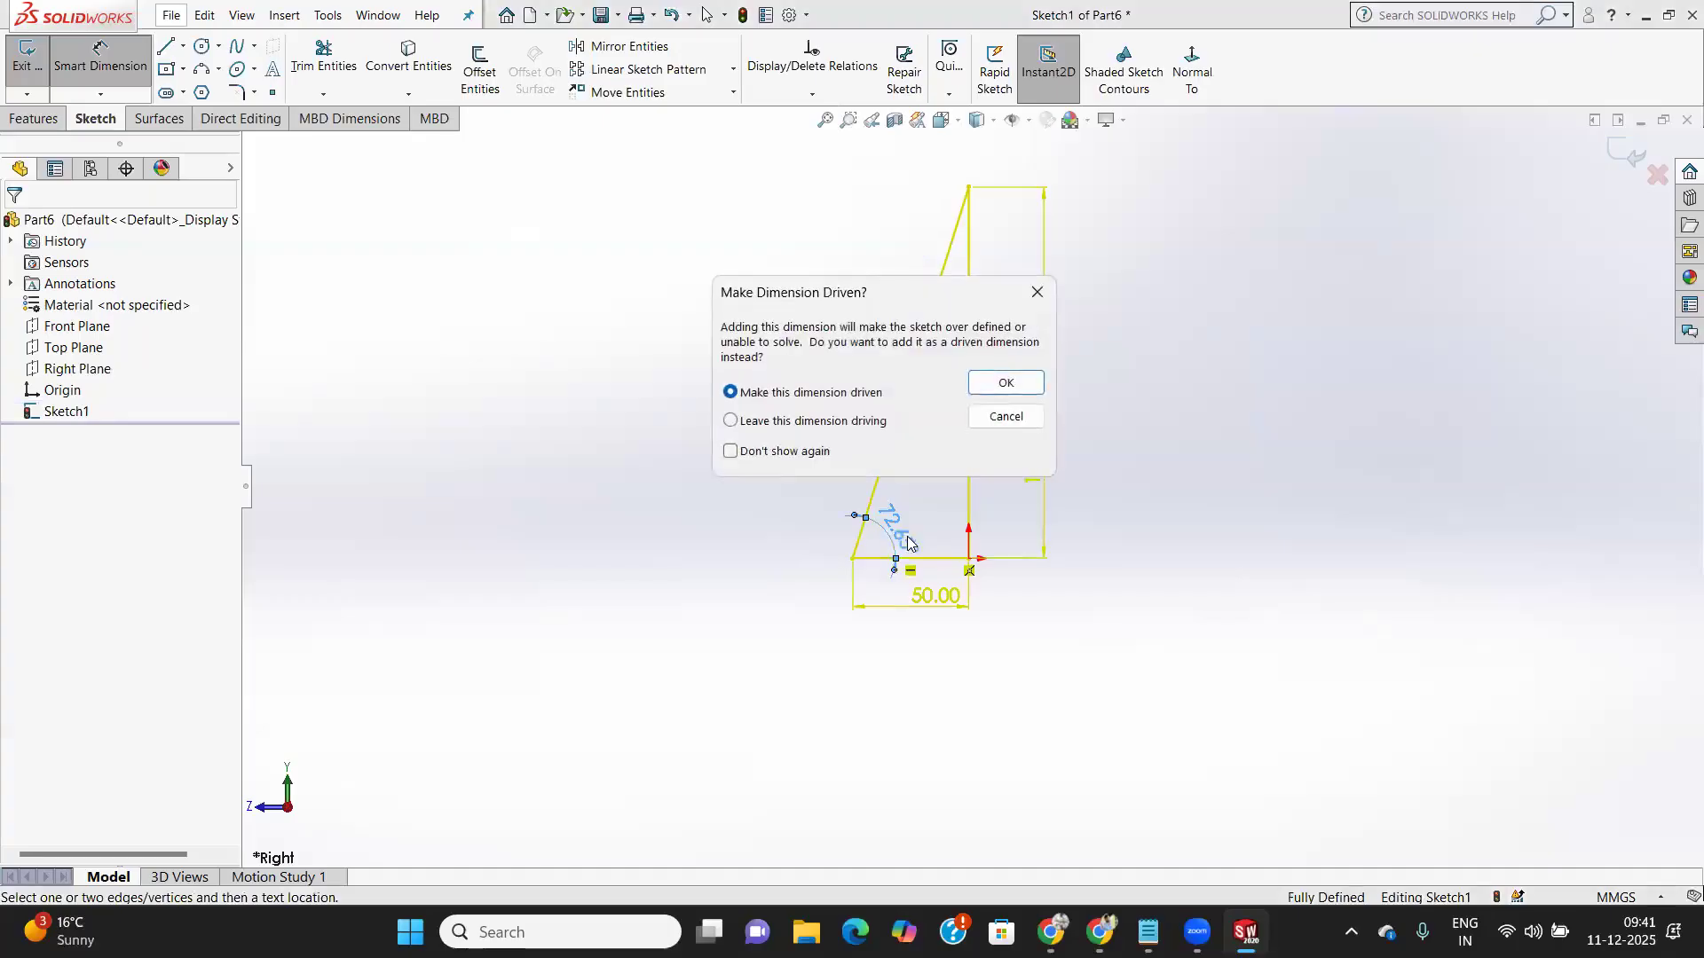
pyautogui.click(1004, 385)
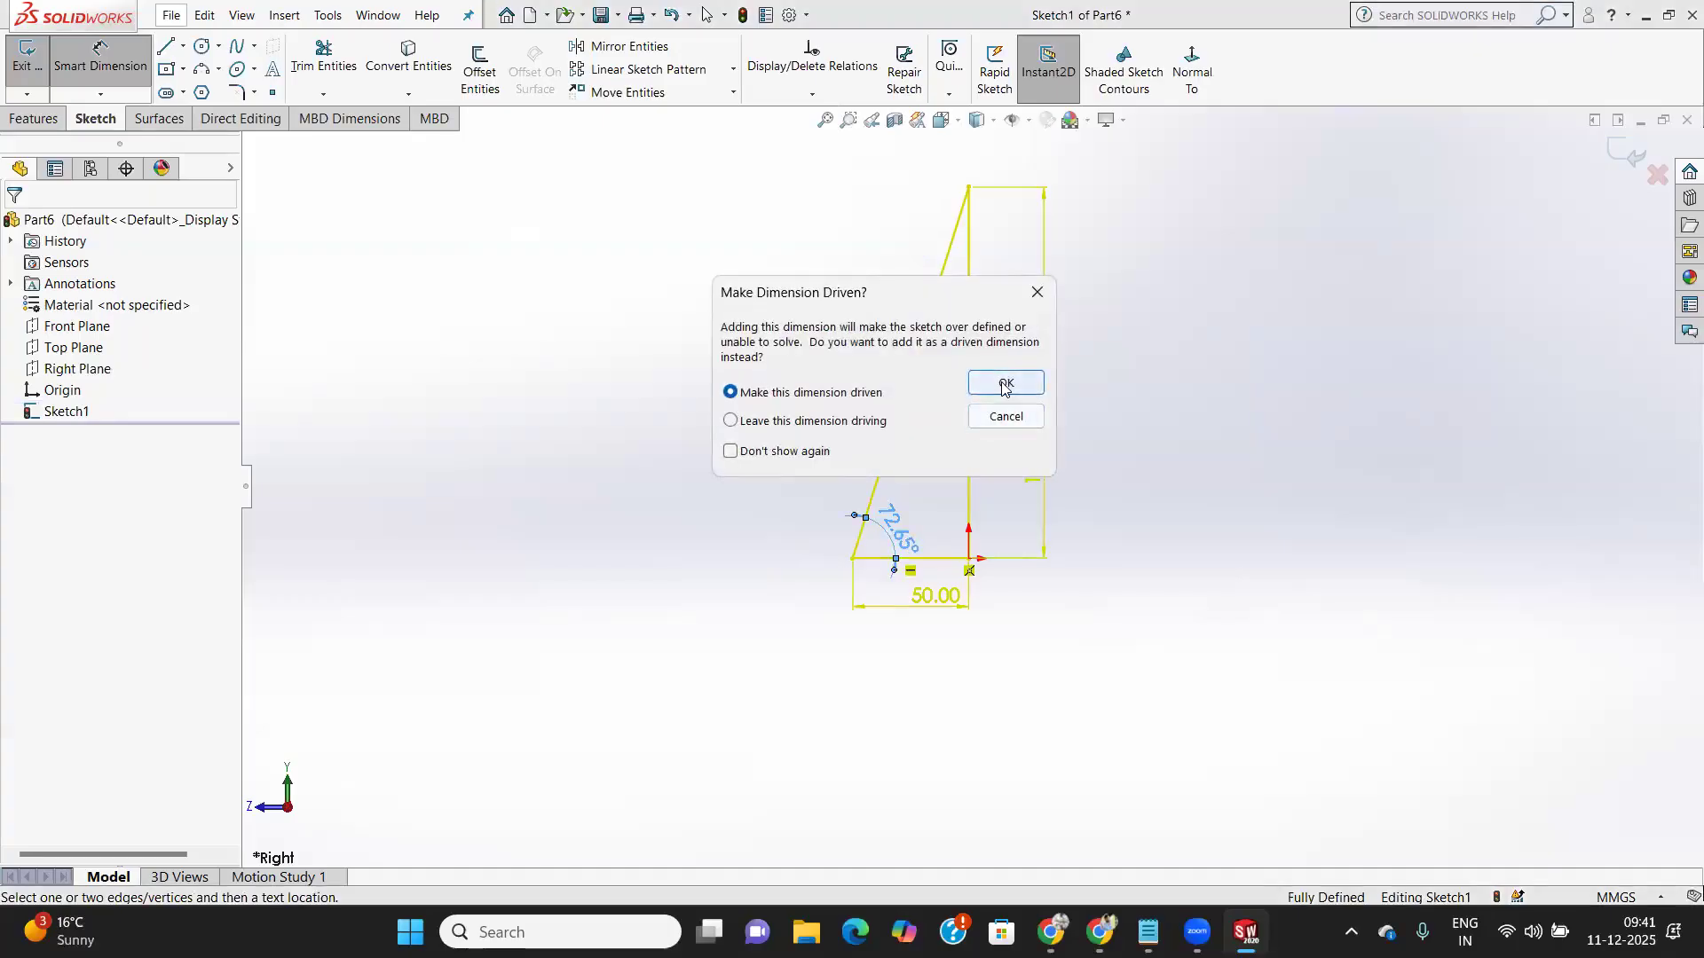
pyautogui.click(1006, 384)
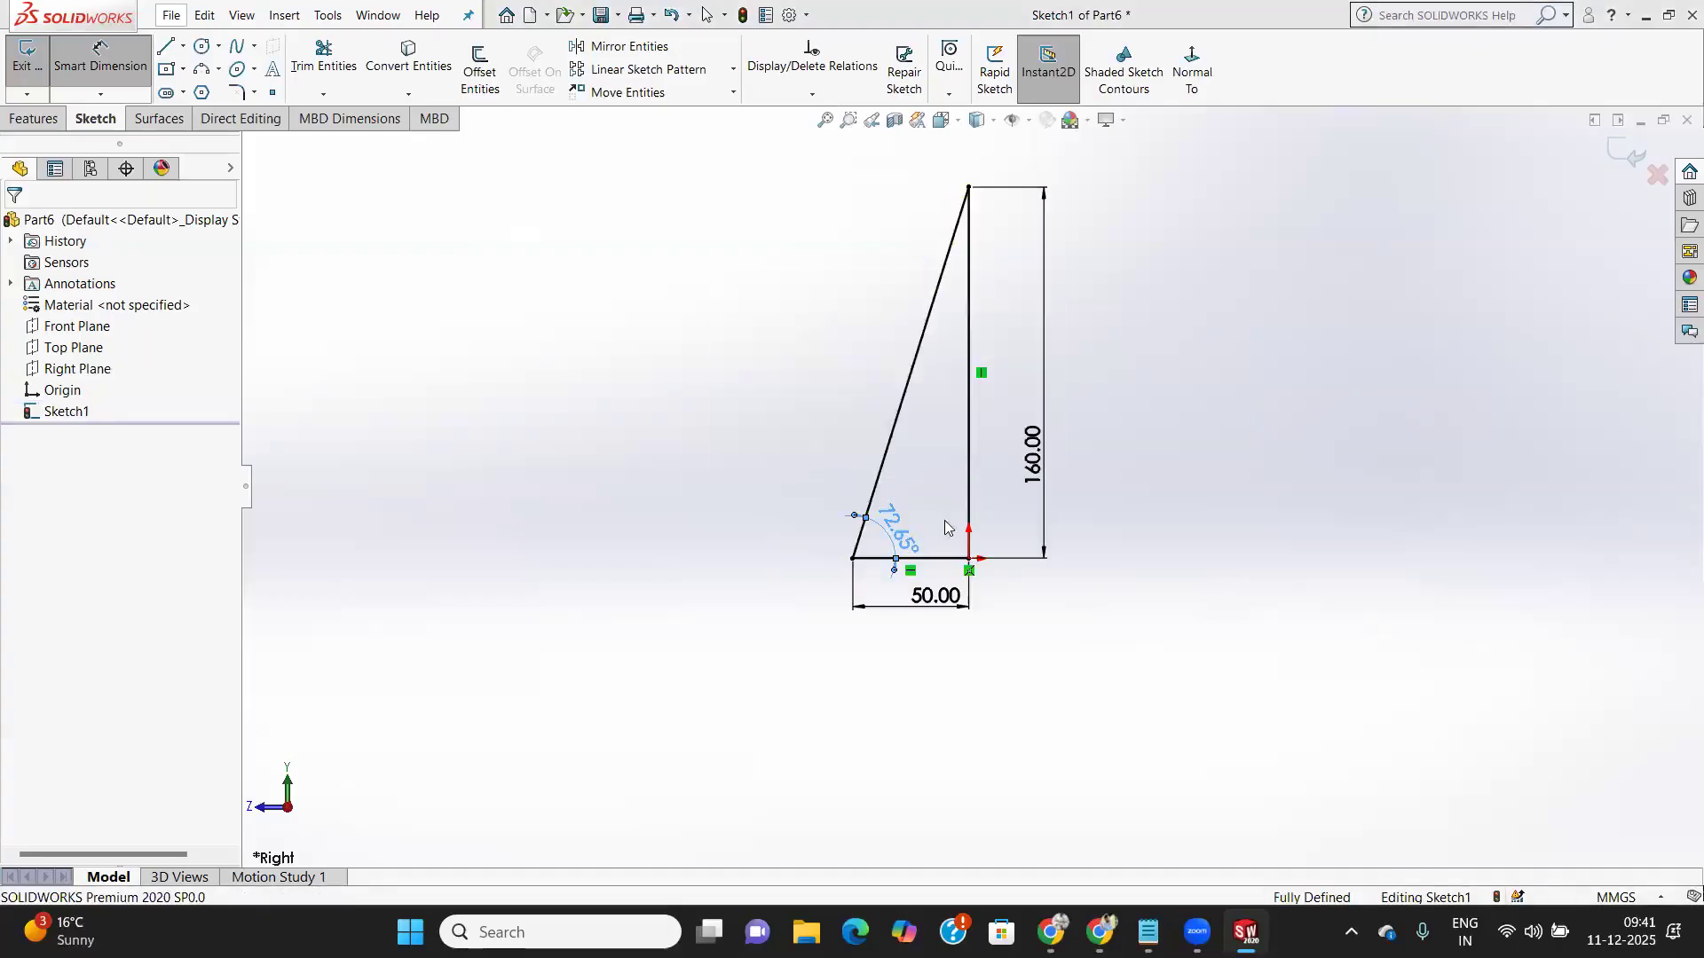
# Try to edit the value of the driven angle dimension between the slanted side and the base
pyautogui.click(893, 539)
pyautogui.scroll(-2, 882, 539)
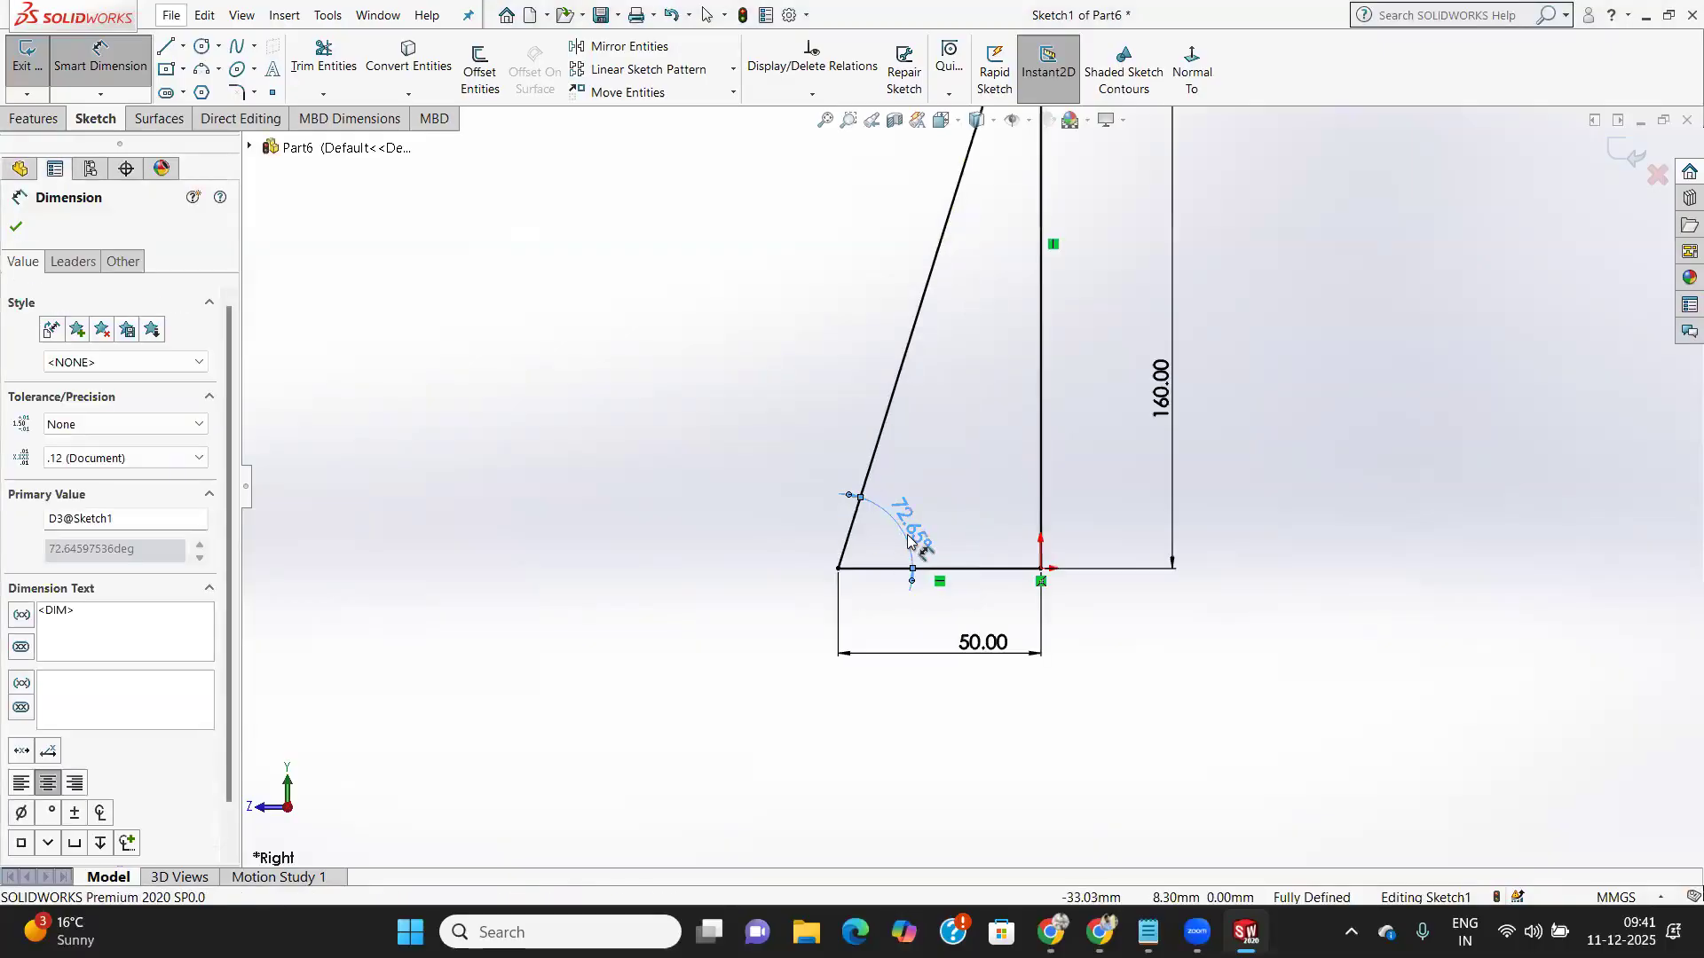
pyautogui.doubleClick(908, 538)
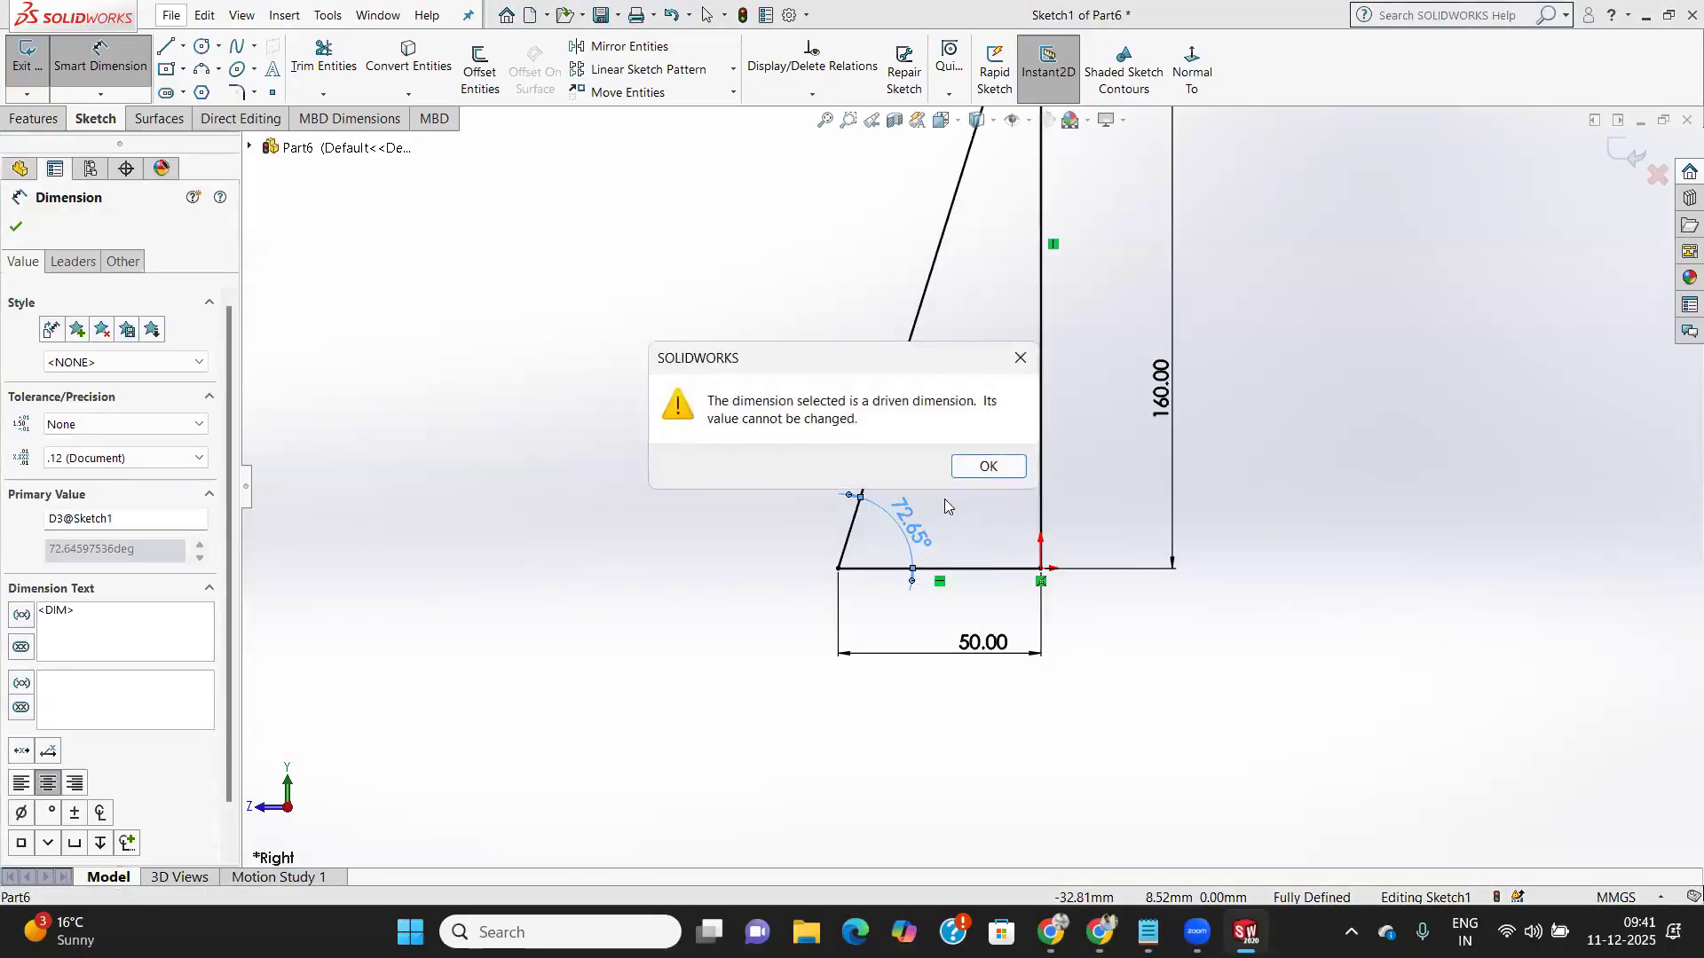
pyautogui.click(987, 467)
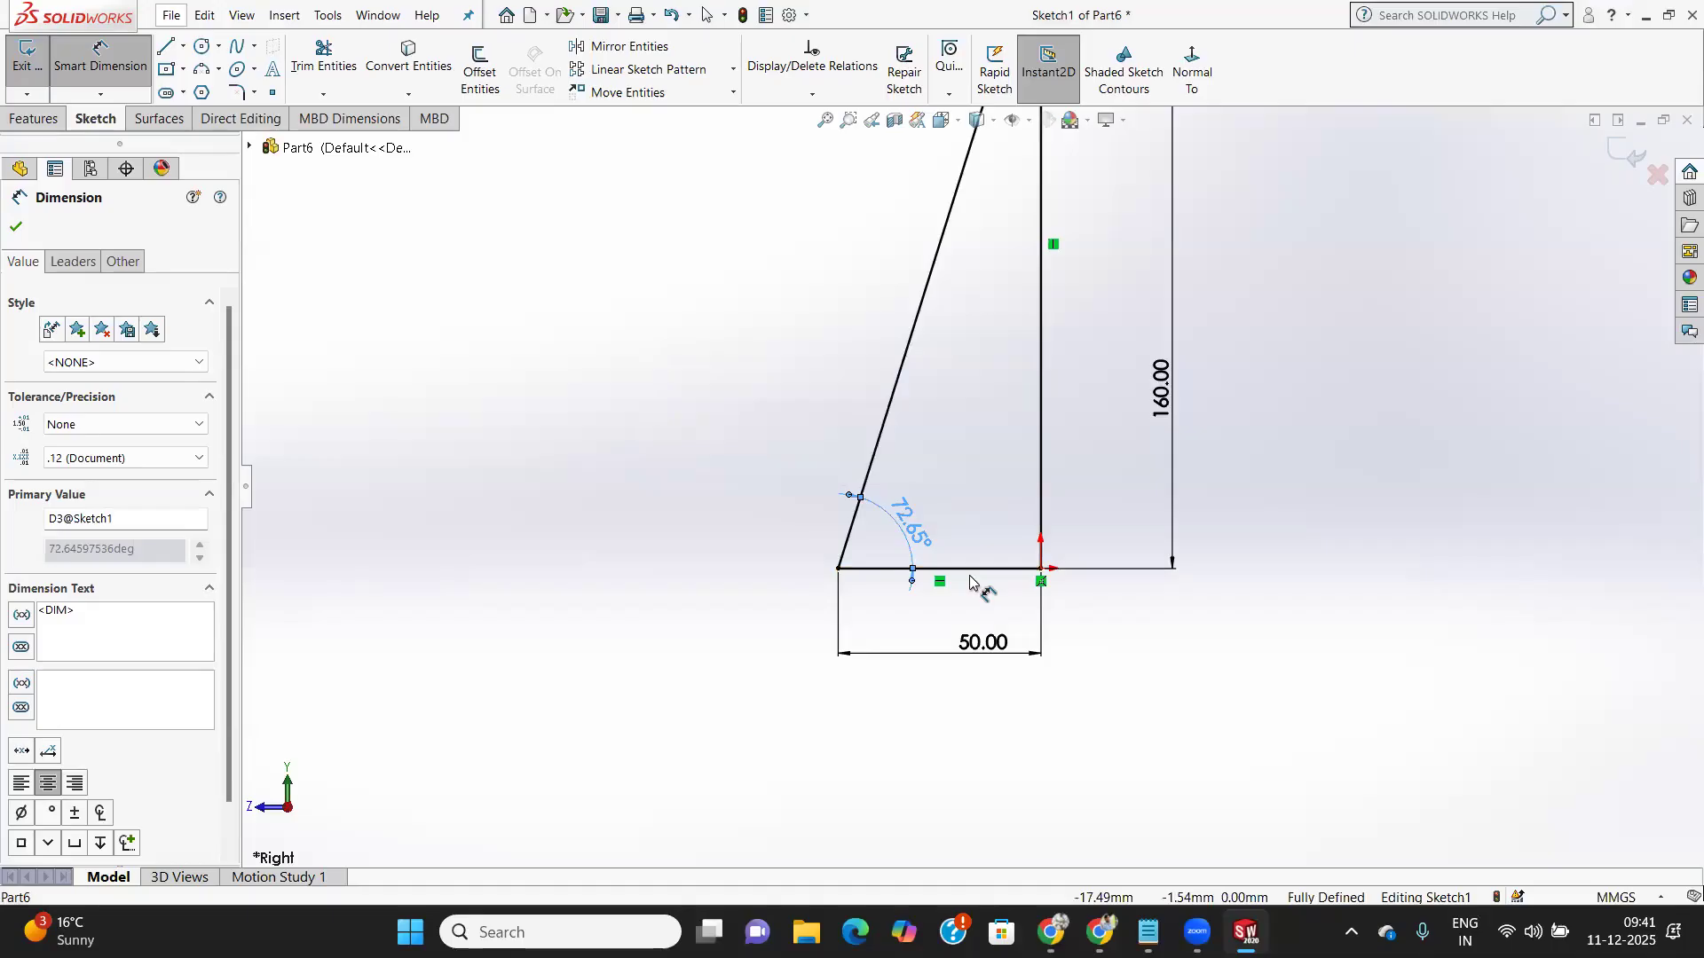
pyautogui.scroll(1, 970, 581)
pyautogui.scroll(1, 967, 528)
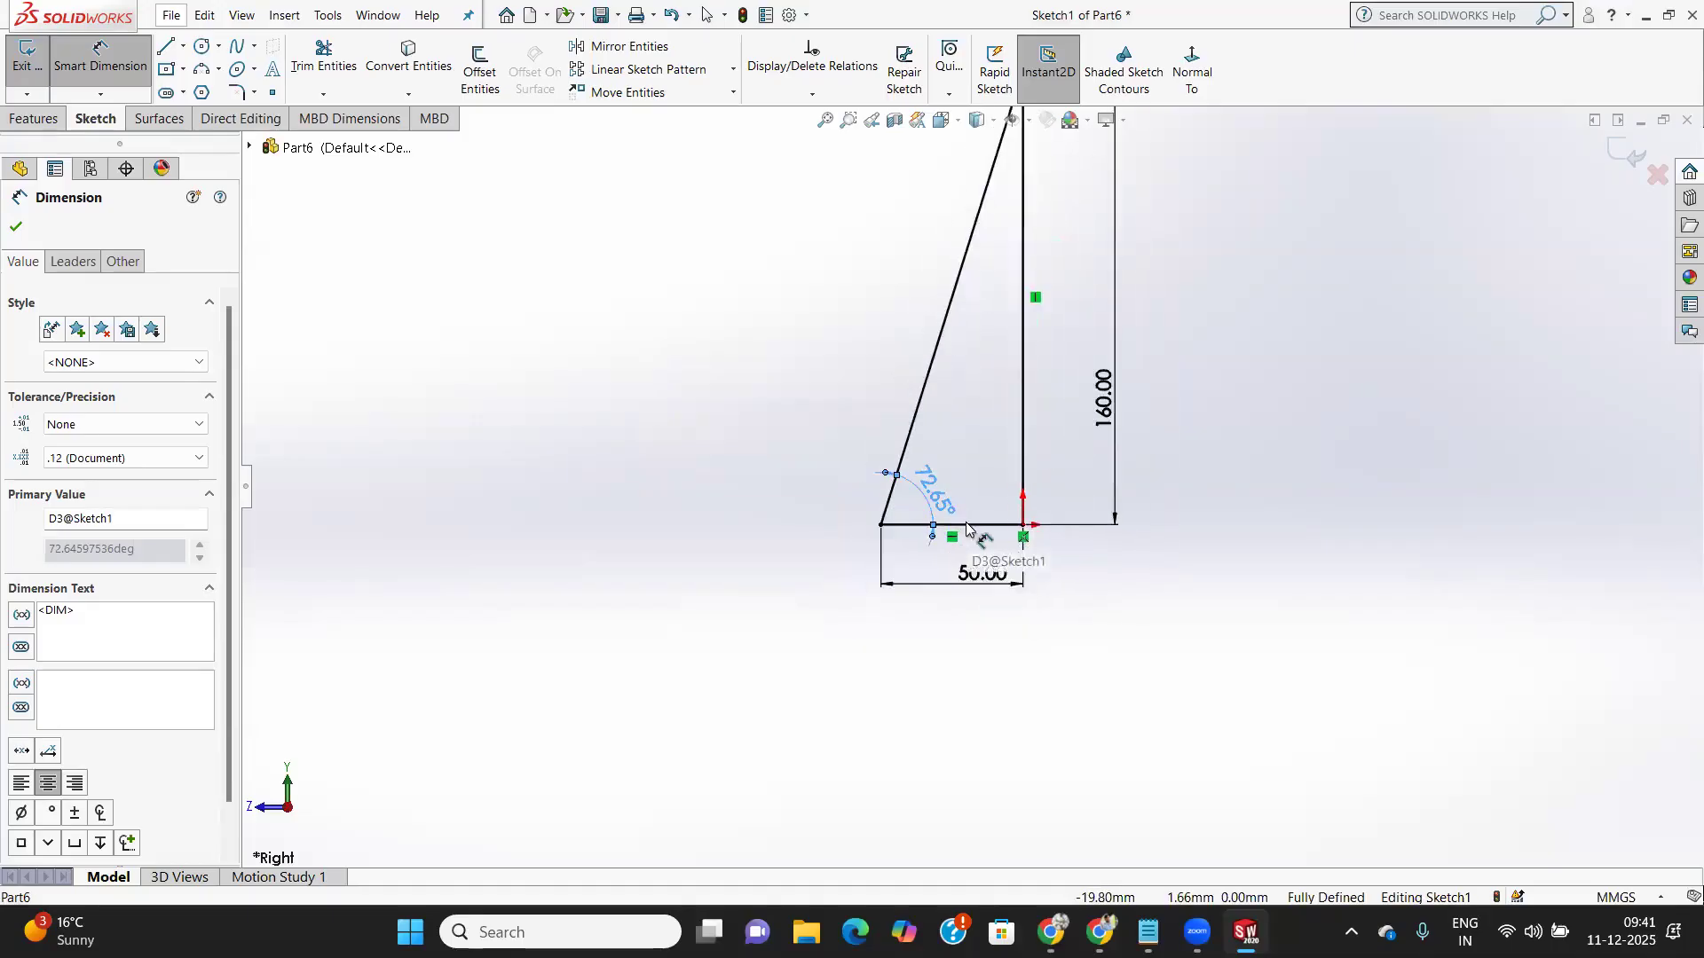
pyautogui.scroll(1, 965, 524)
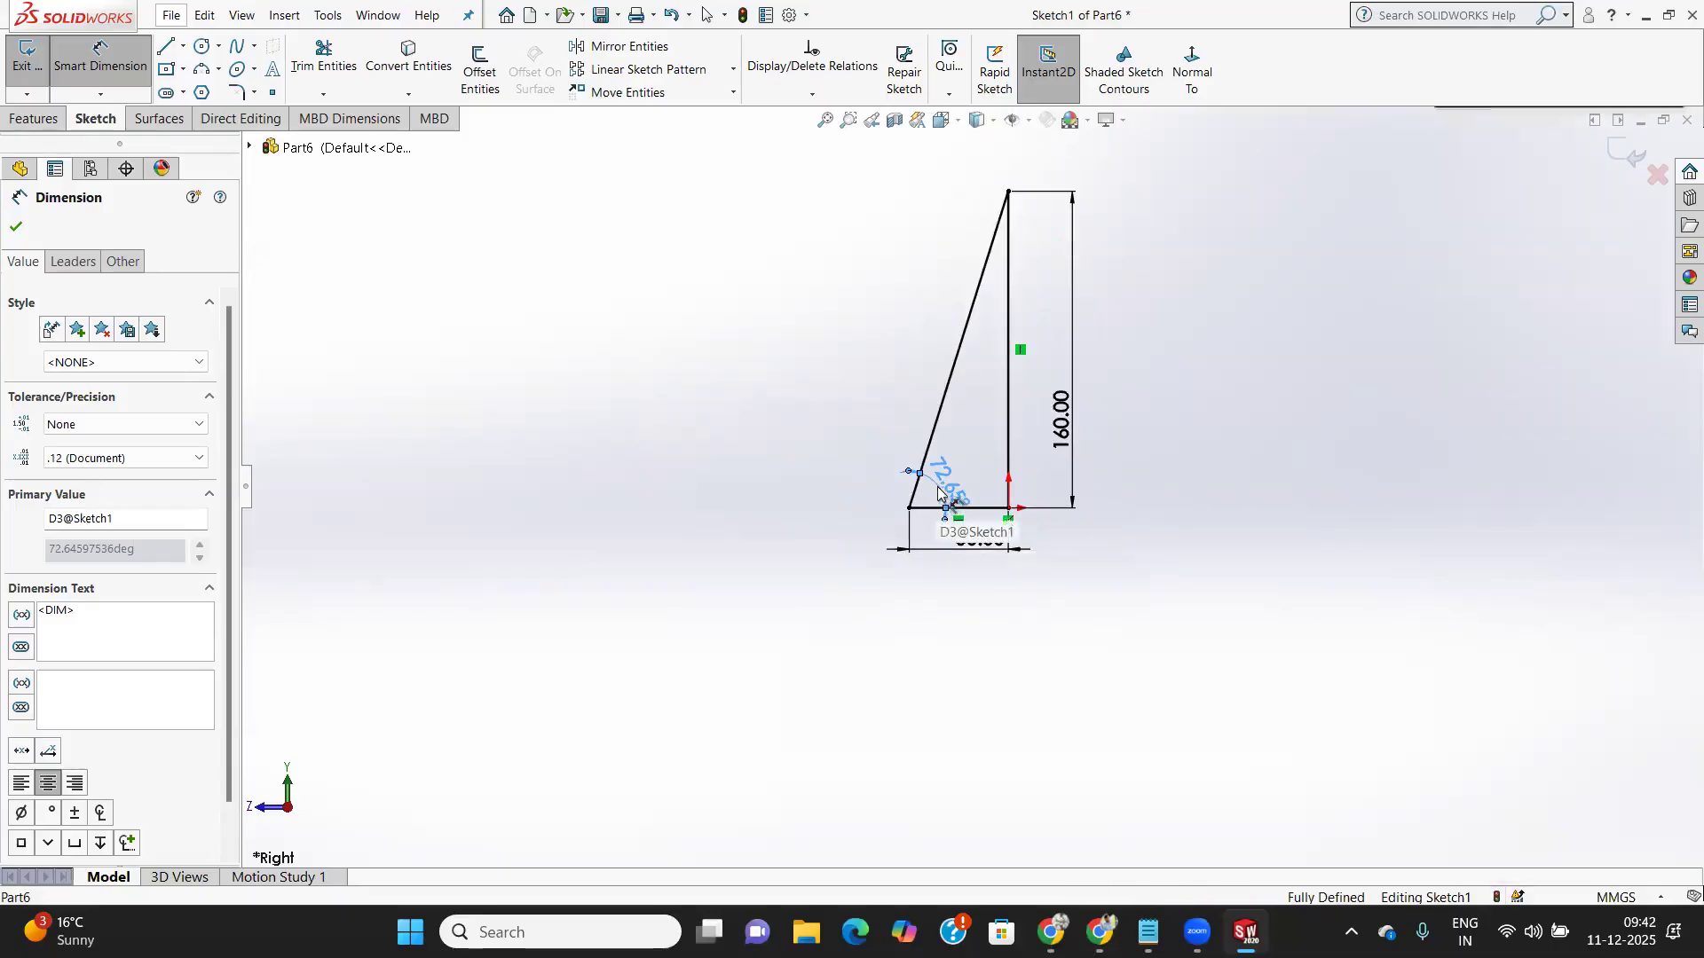
pyautogui.doubleClick(940, 490)
pyautogui.click(977, 465)
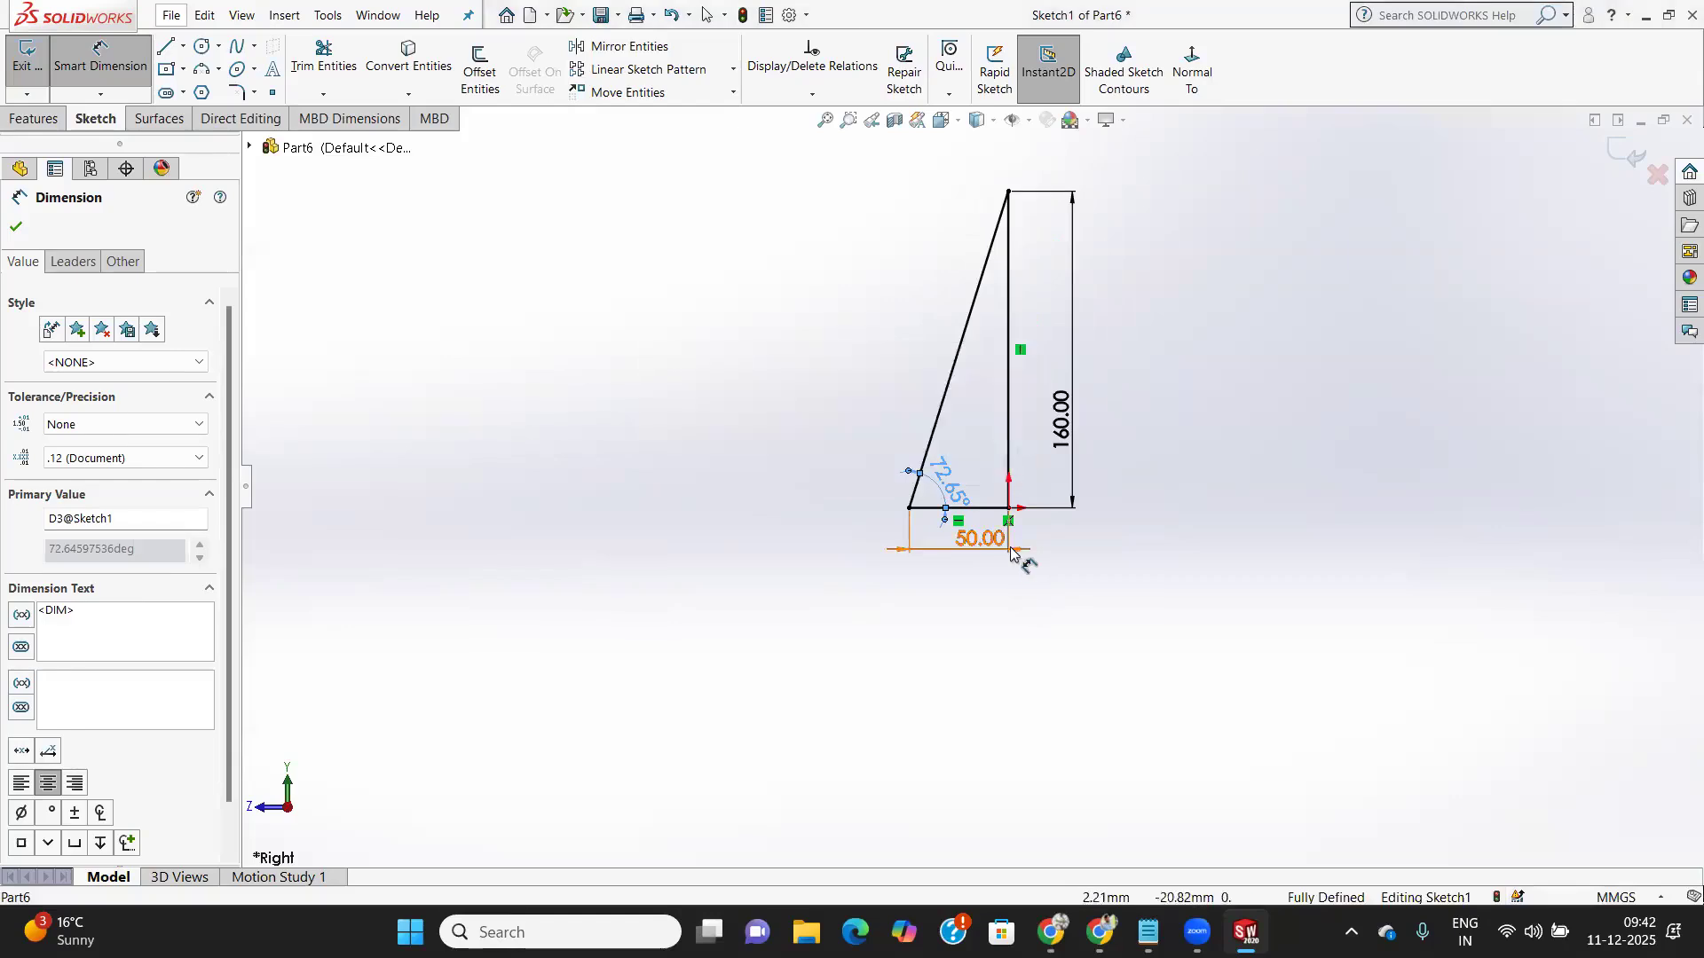
pyautogui.doubleClick(1008, 550)
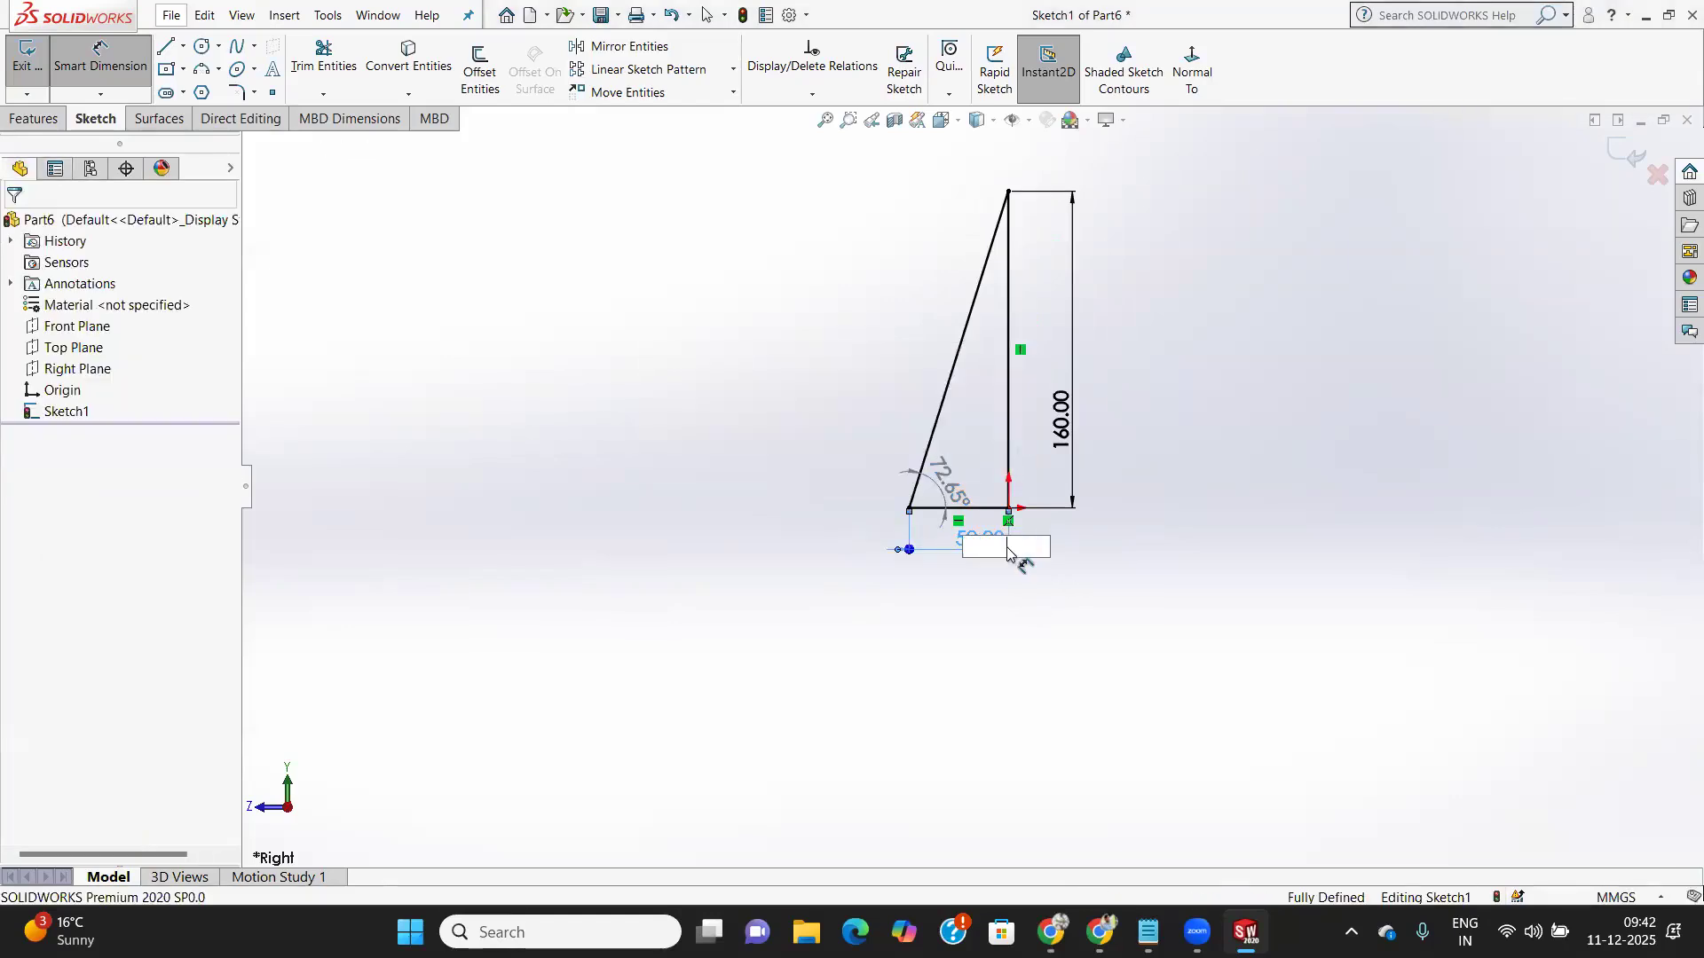
pyautogui.press('Return')
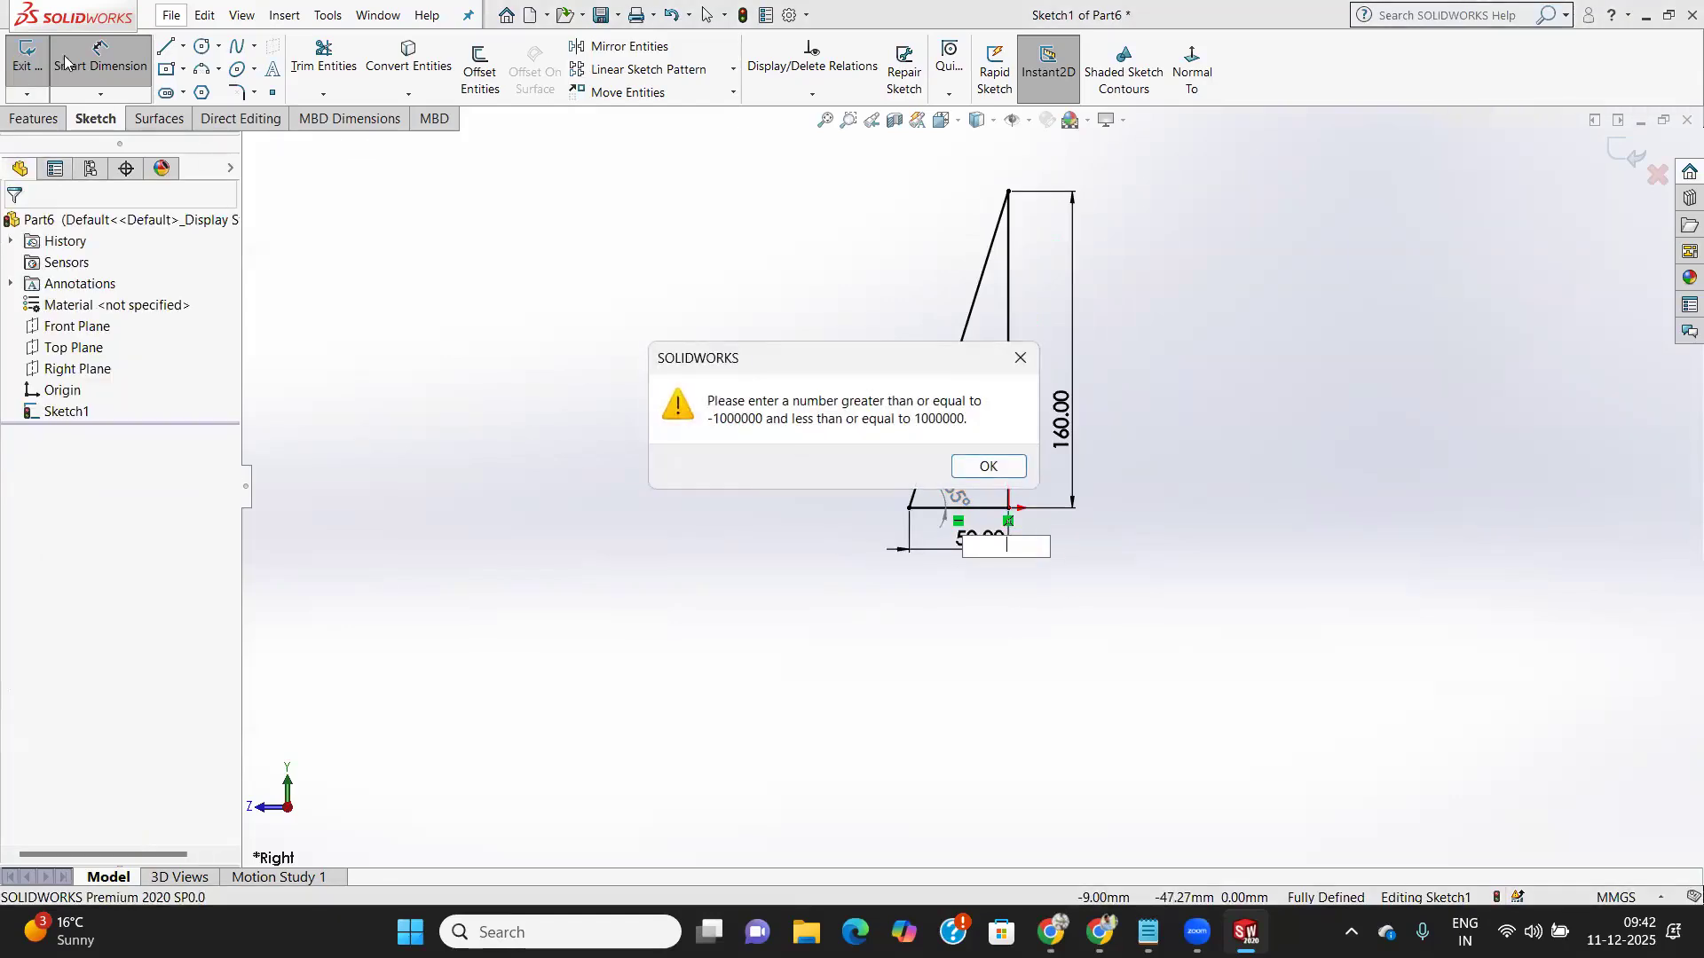
pyautogui.click(1020, 359)
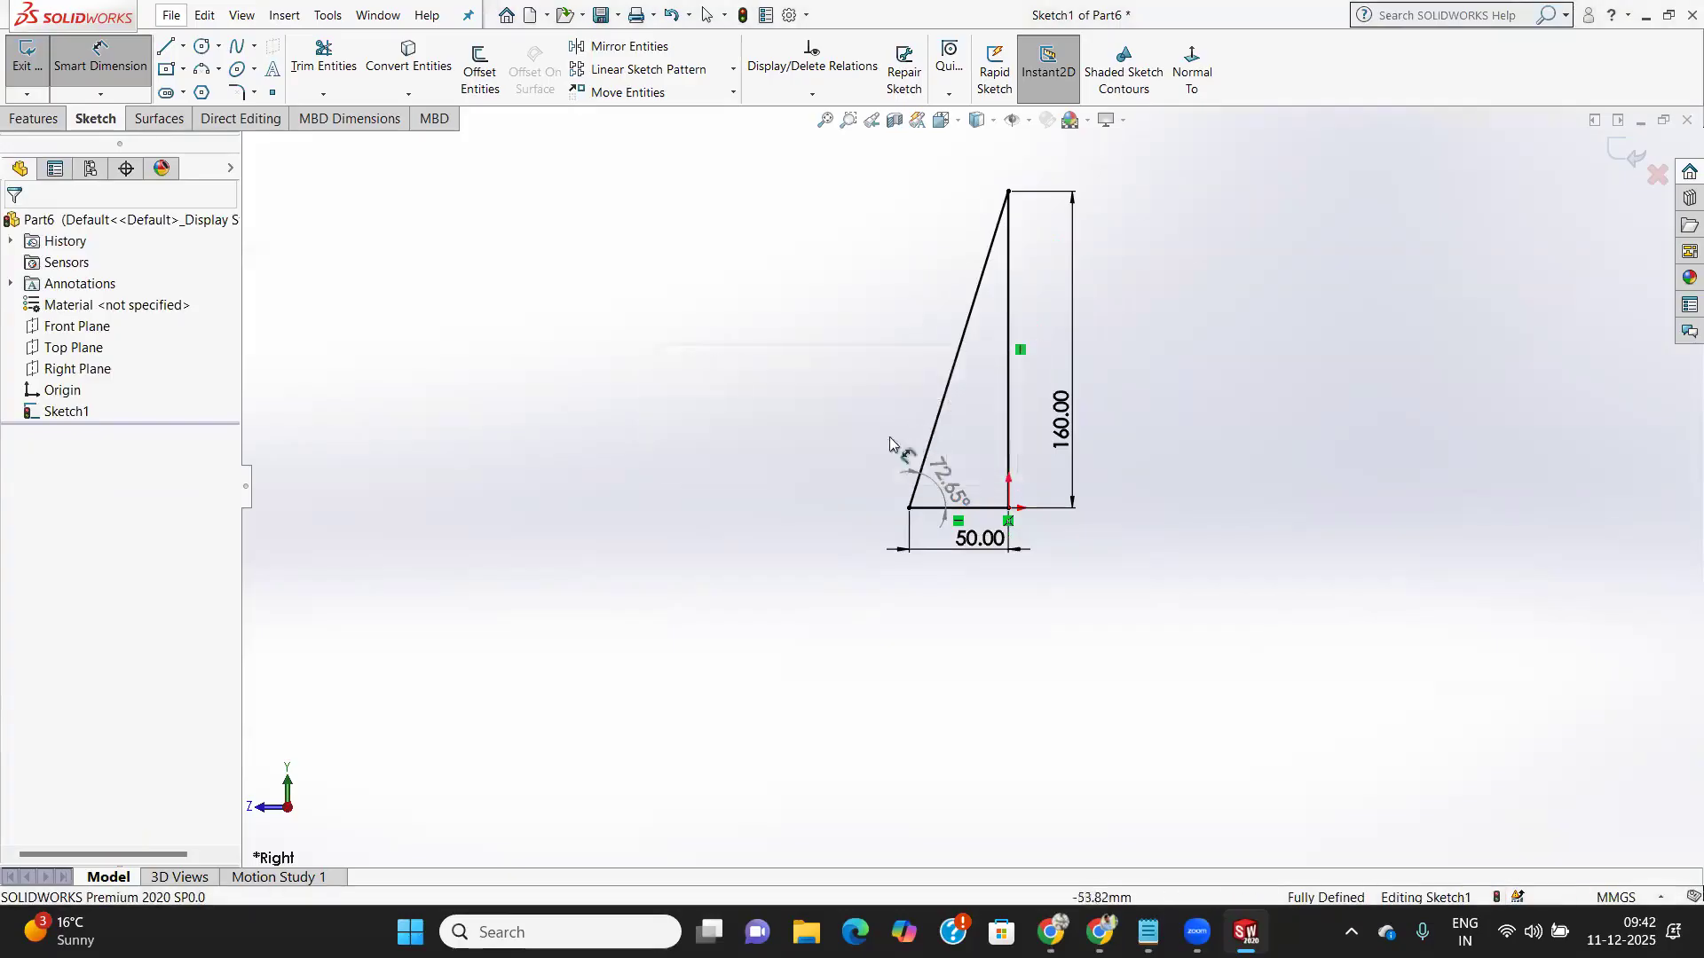
# Delete the 50 mm base dimension and the 160 mm height dimension from the triangle sketch
pyautogui.scroll(-3, 983, 557)
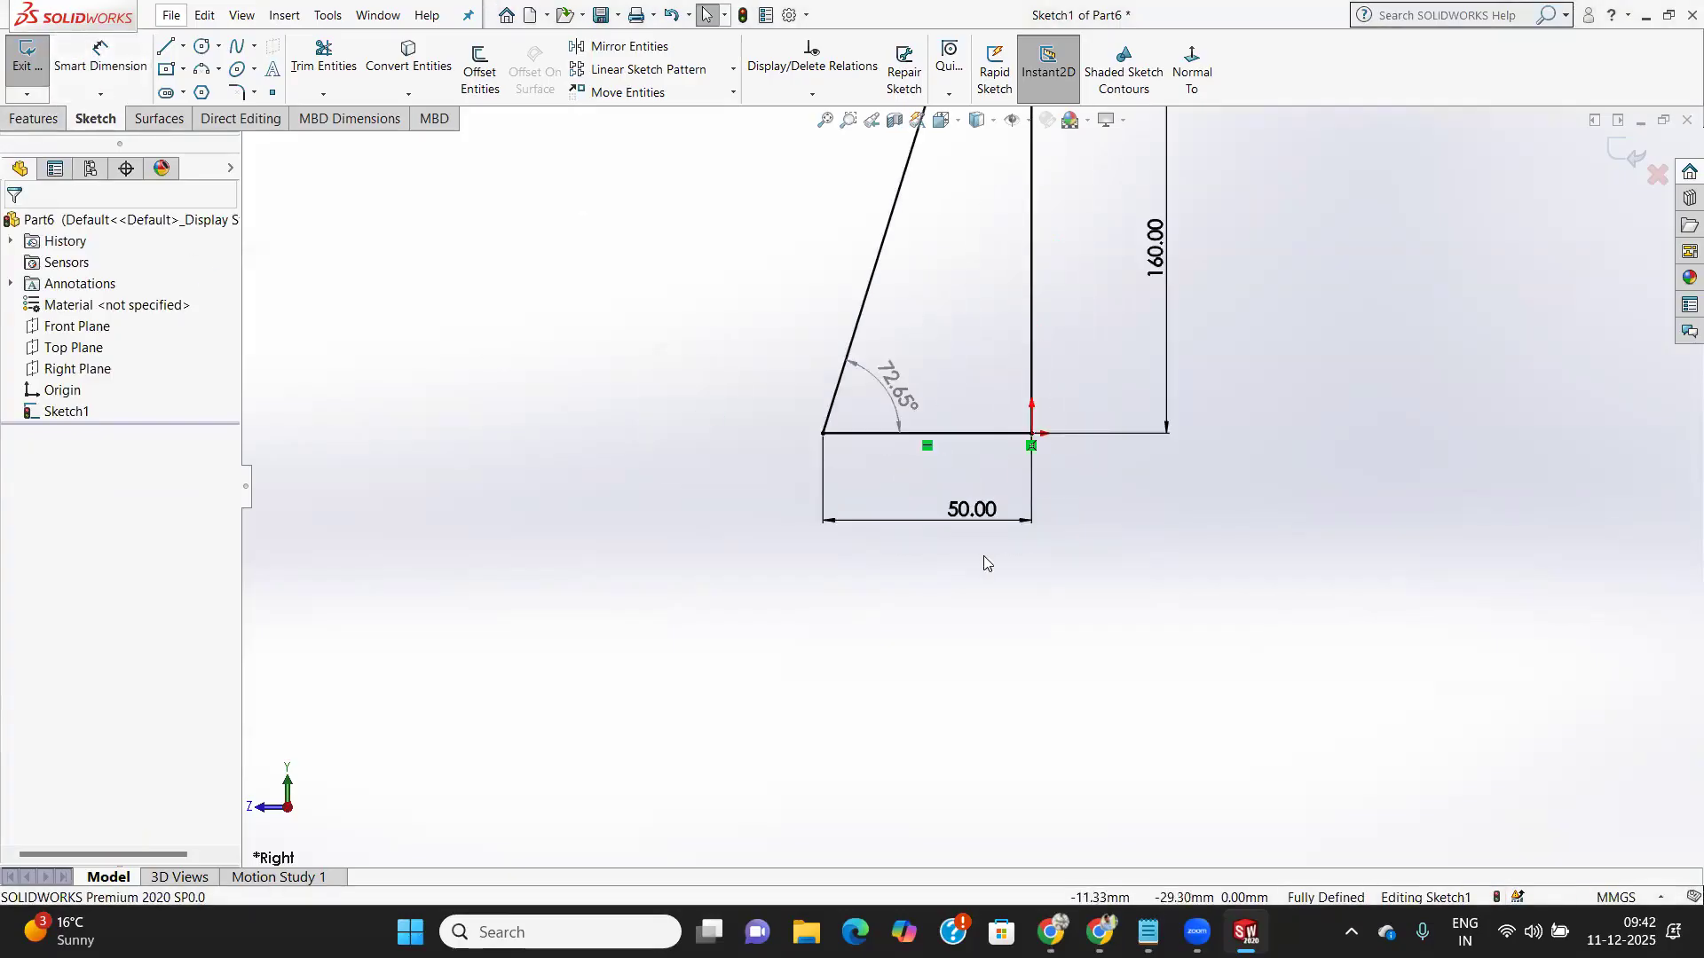
pyautogui.click(1029, 513)
pyautogui.press('Delete')
pyautogui.click(1140, 434)
pyautogui.press('Delete')
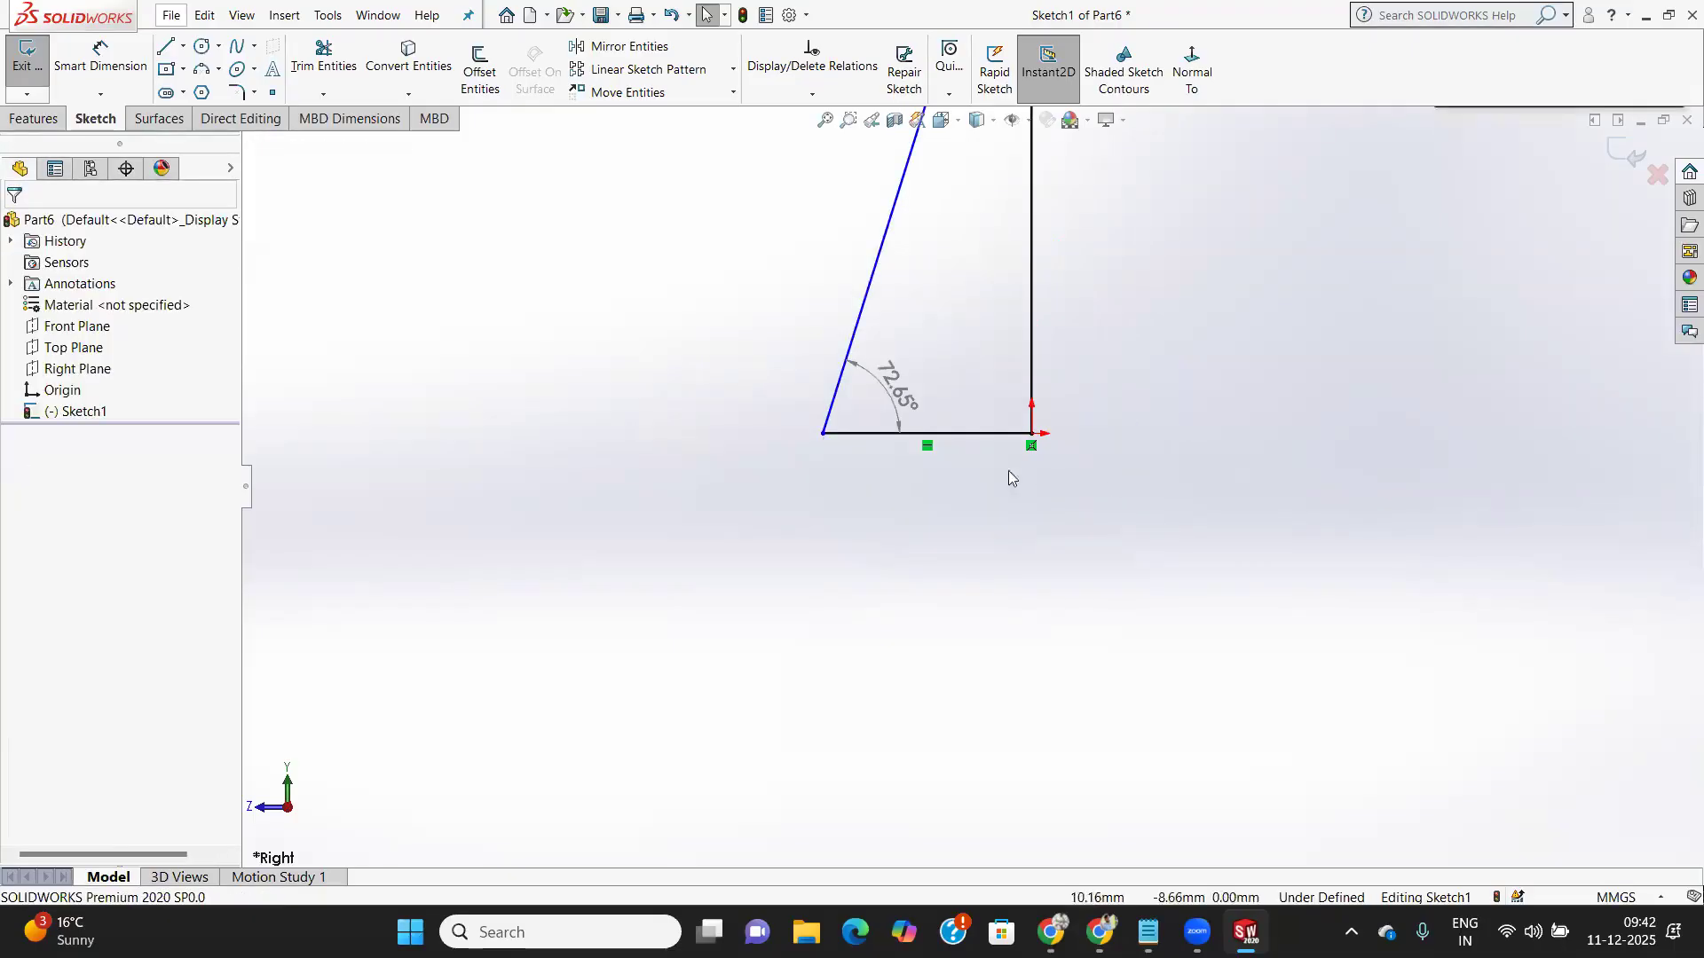
# Try editing the driven angle dimension once more and delete it from the sketch
pyautogui.scroll(-3, 994, 463)
pyautogui.scroll(4, 976, 471)
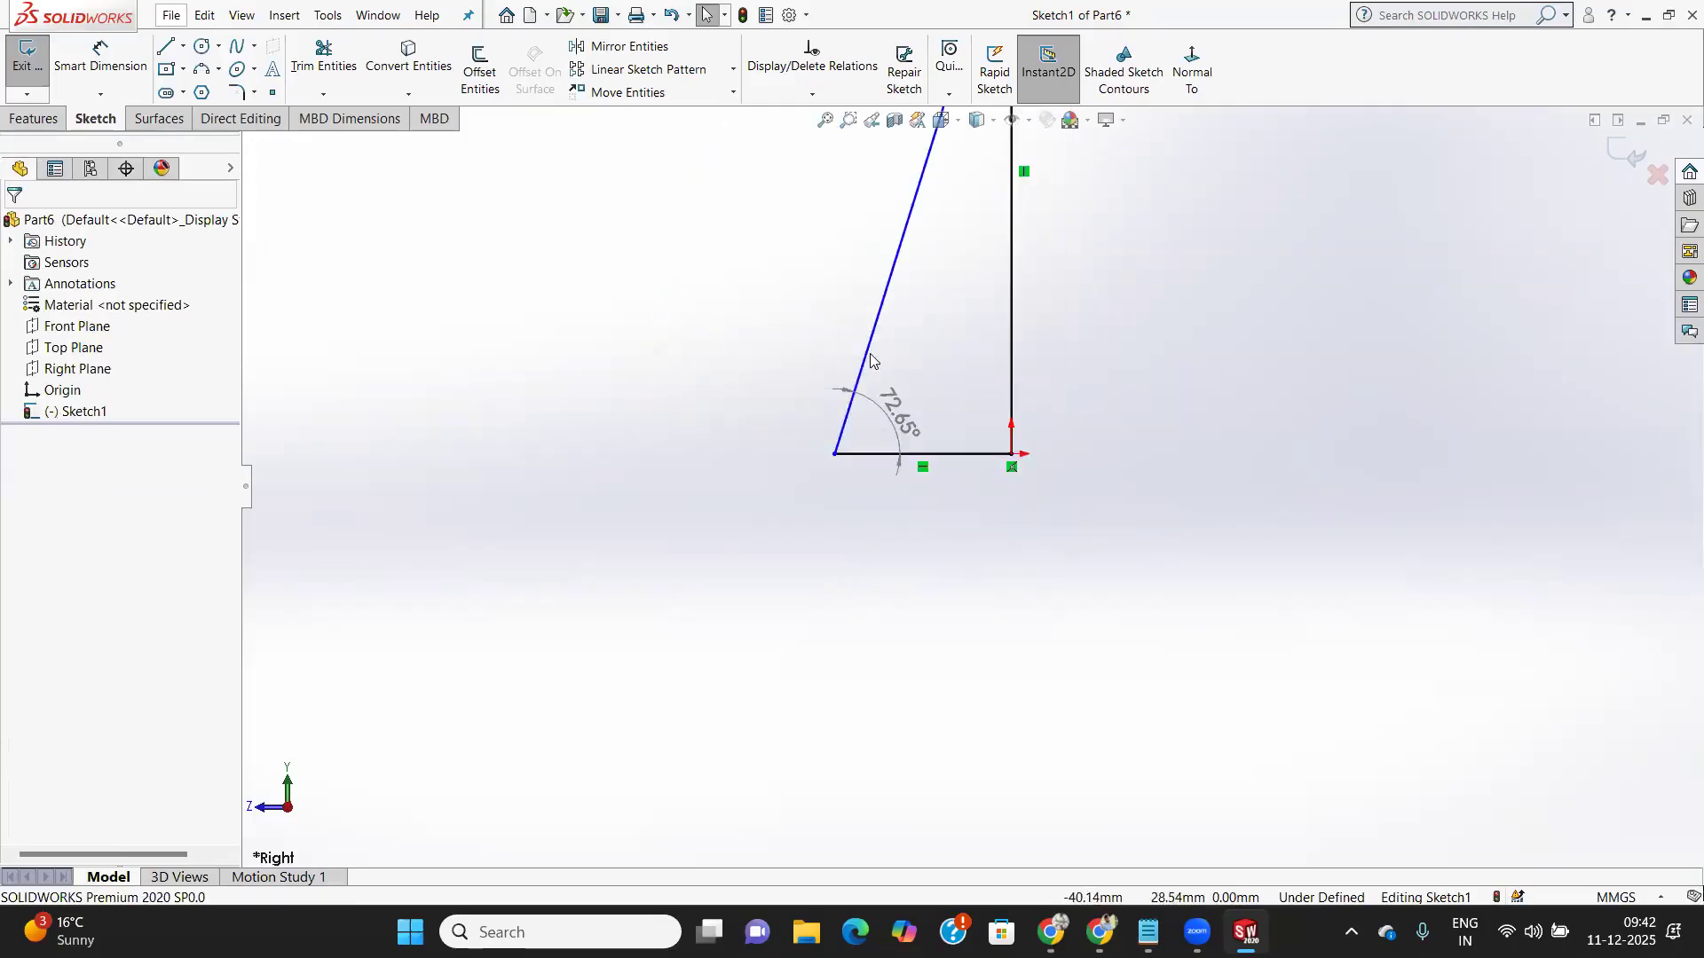
pyautogui.doubleClick(891, 428)
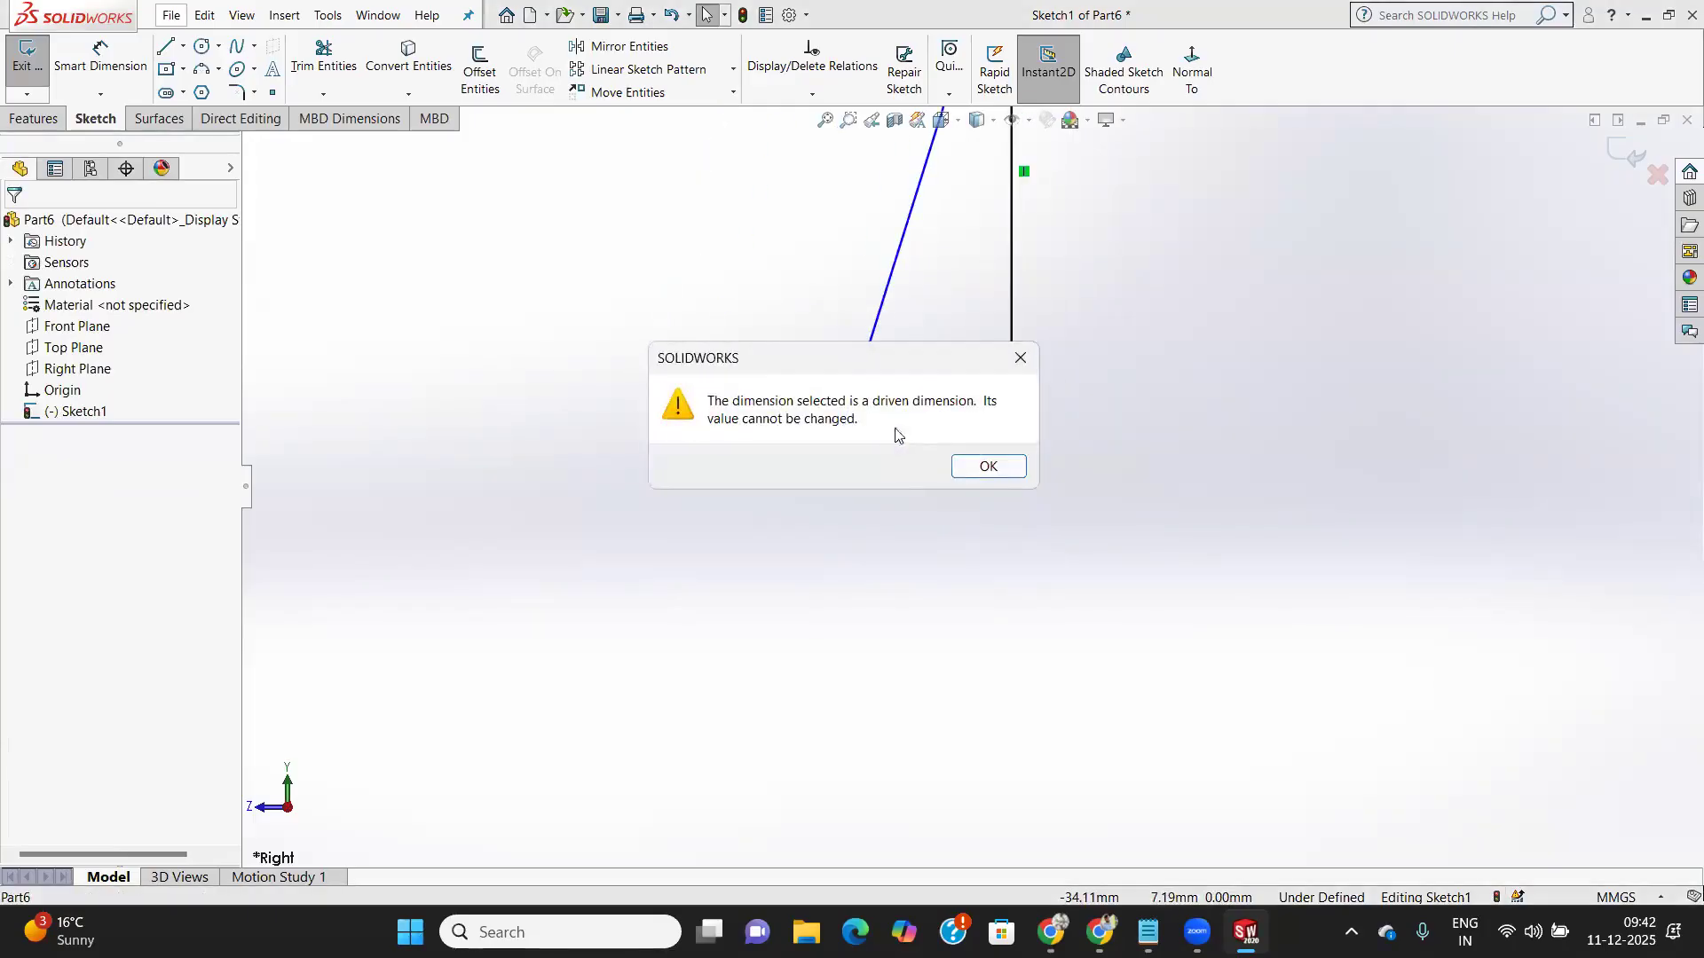
pyautogui.click(987, 466)
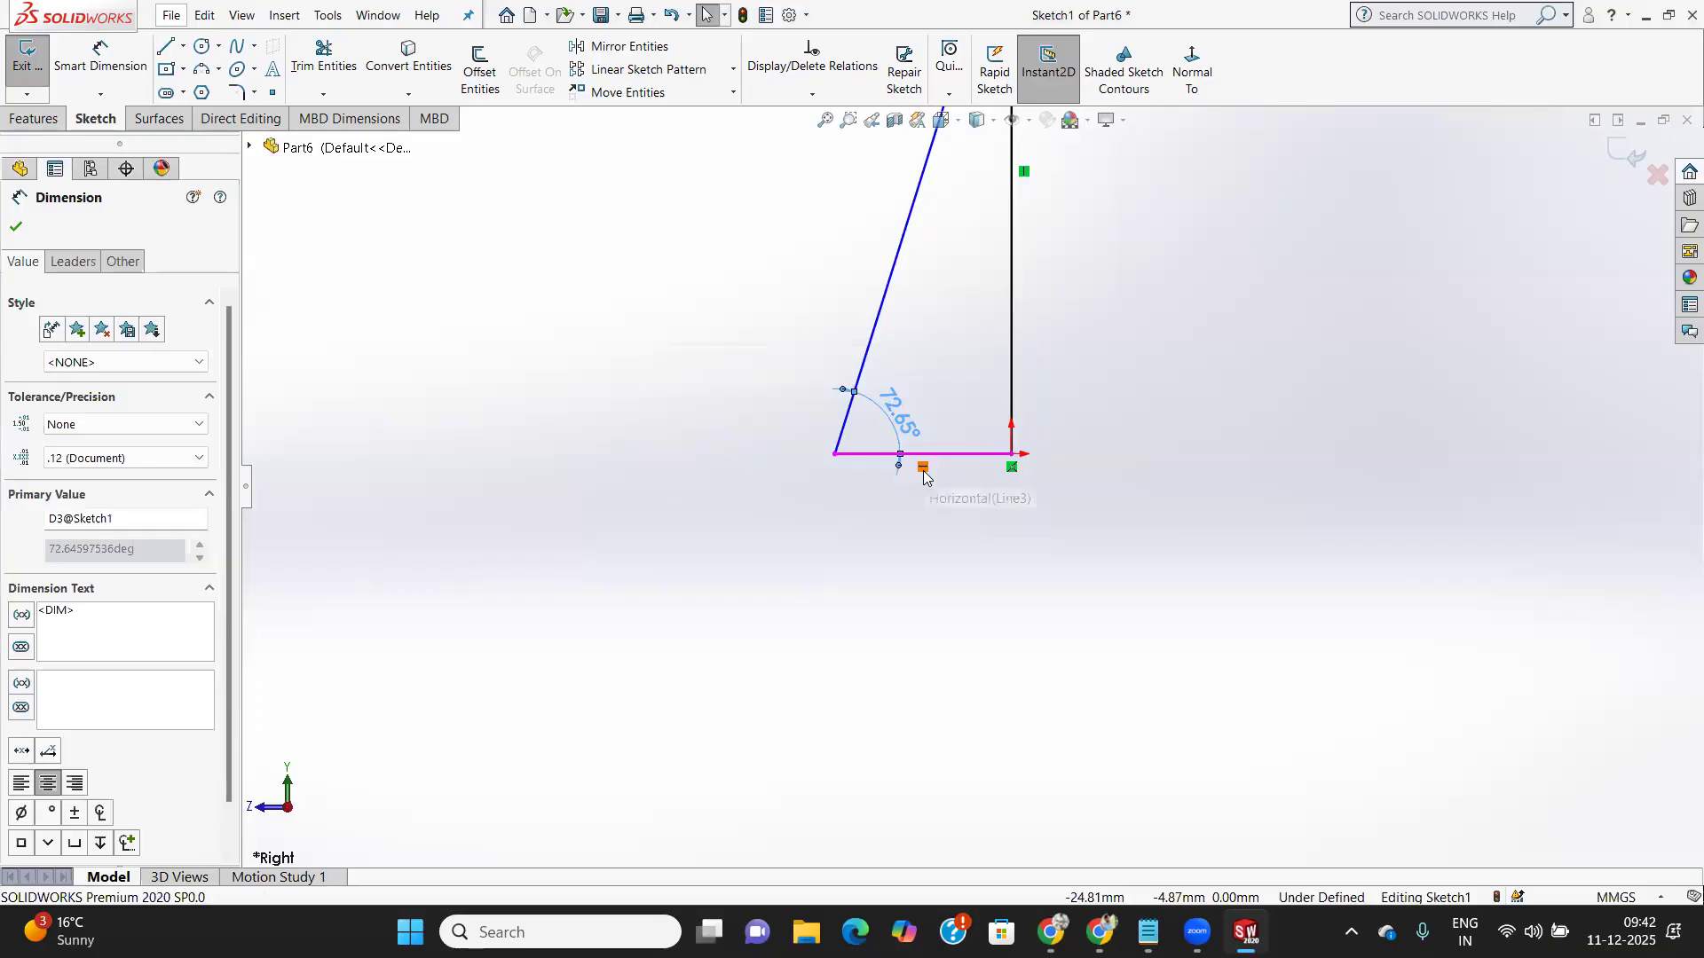
pyautogui.press('Delete')
# Dimension the angle between the triangle's base and slanted side as 75 degrees
pyautogui.click(92, 45)
pyautogui.click(885, 457)
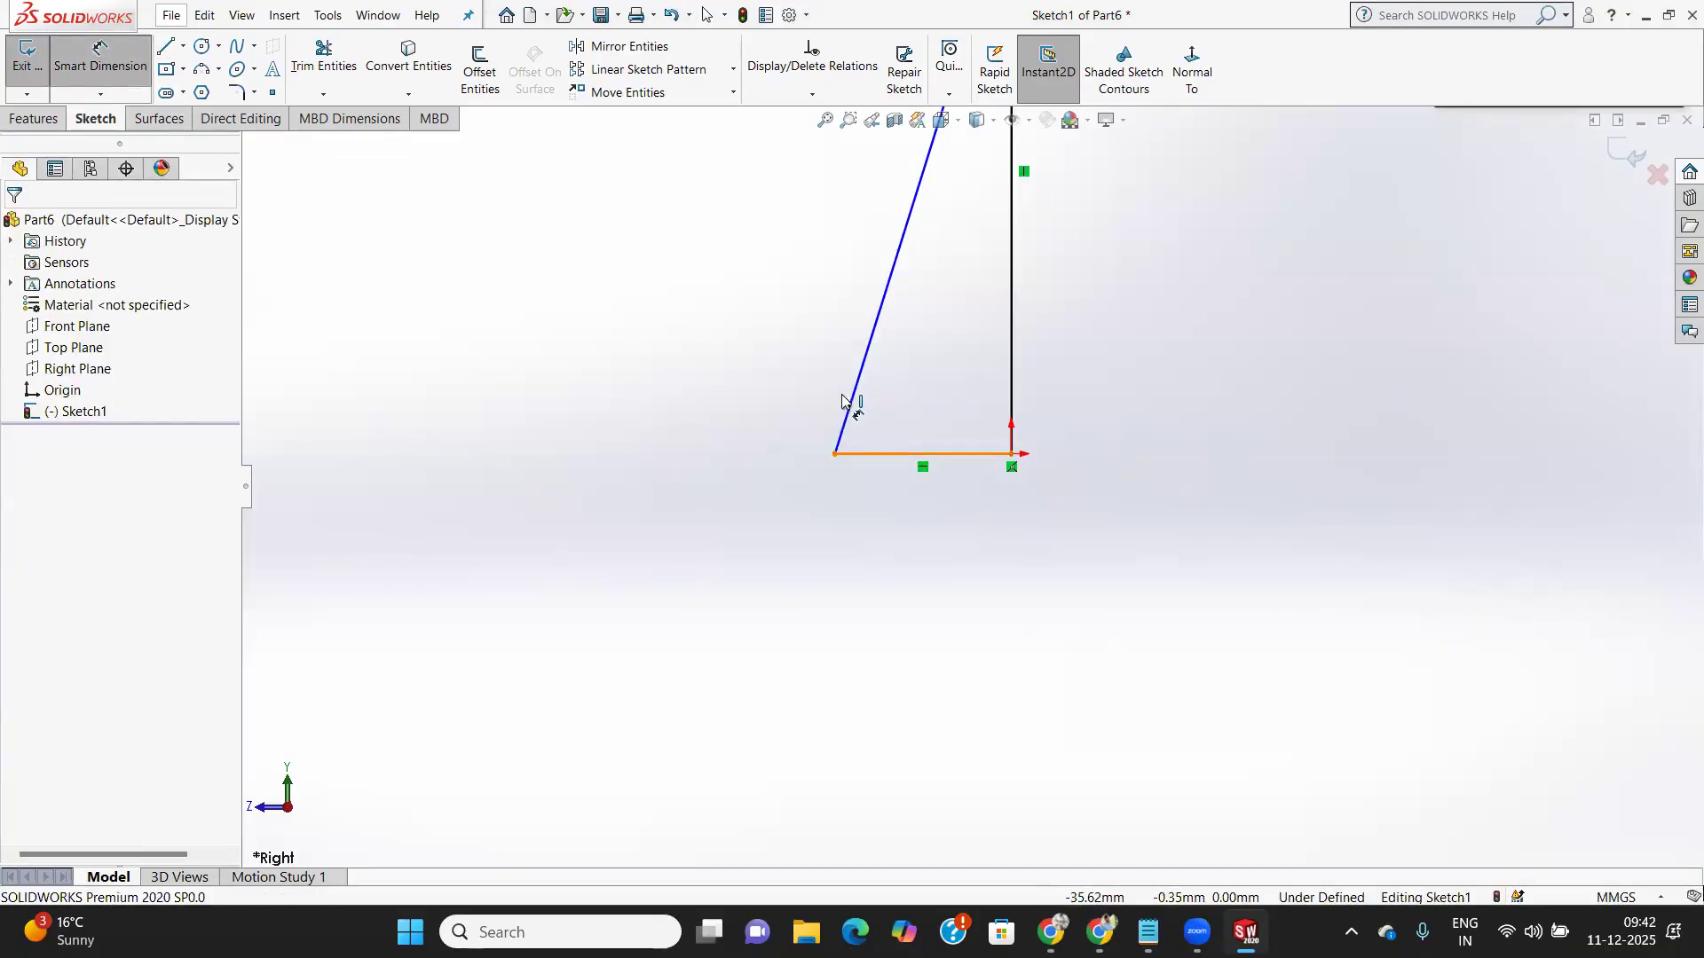
pyautogui.click(853, 406)
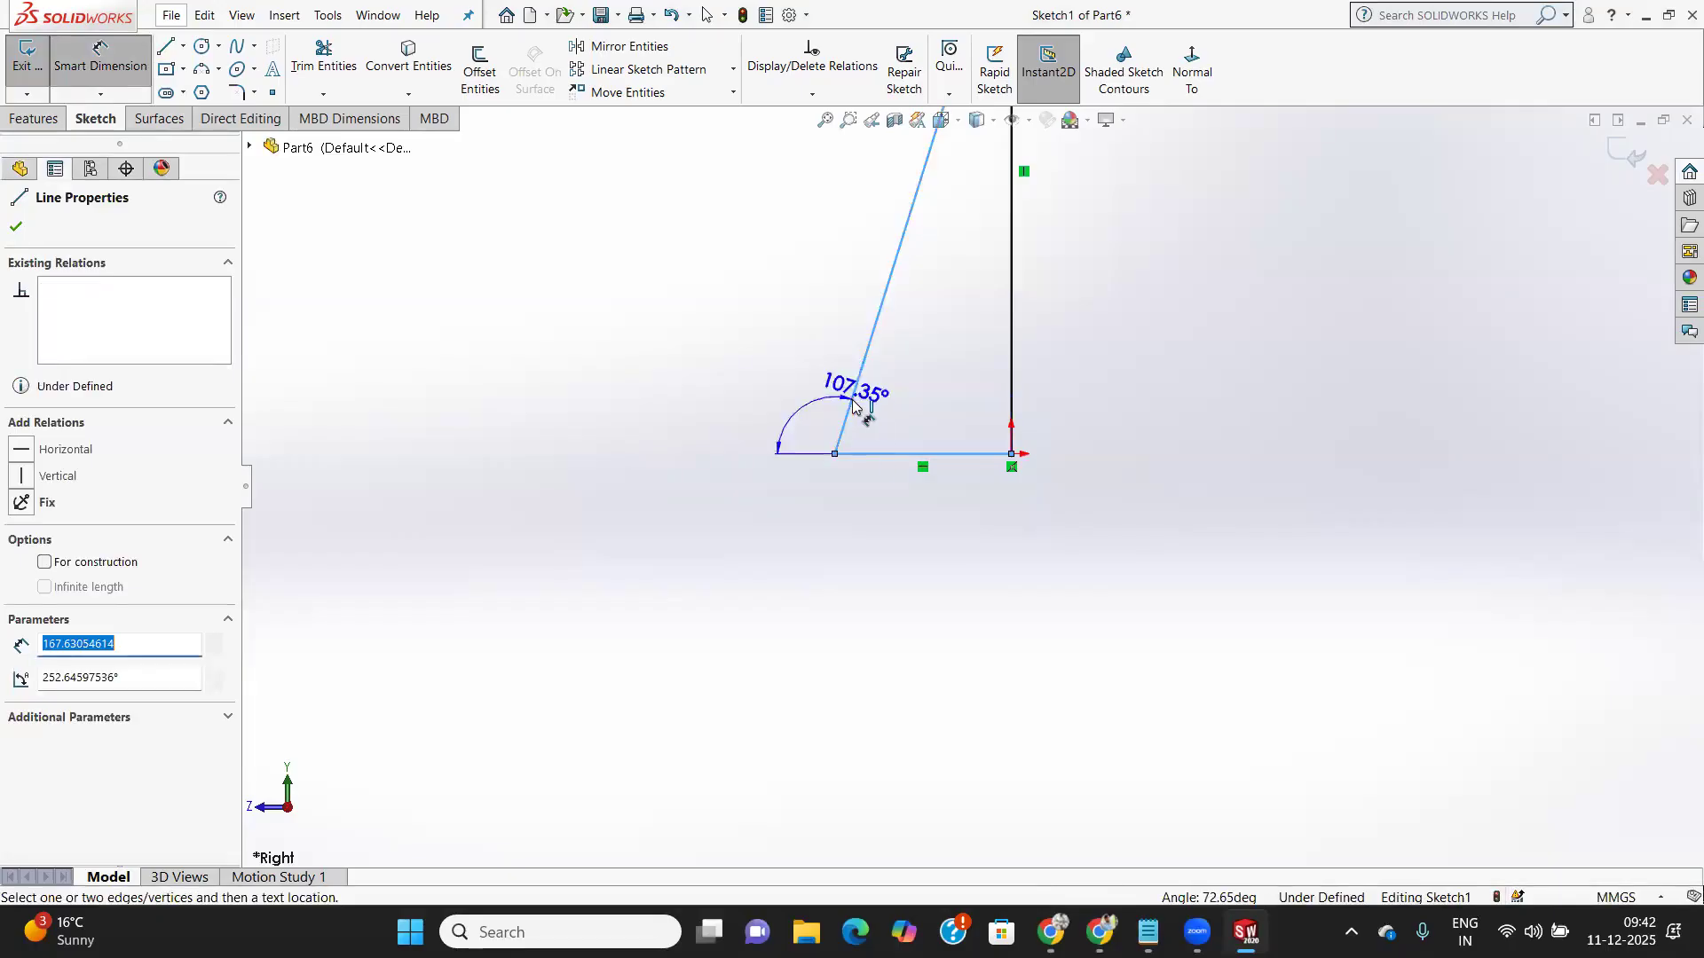
pyautogui.click(939, 431)
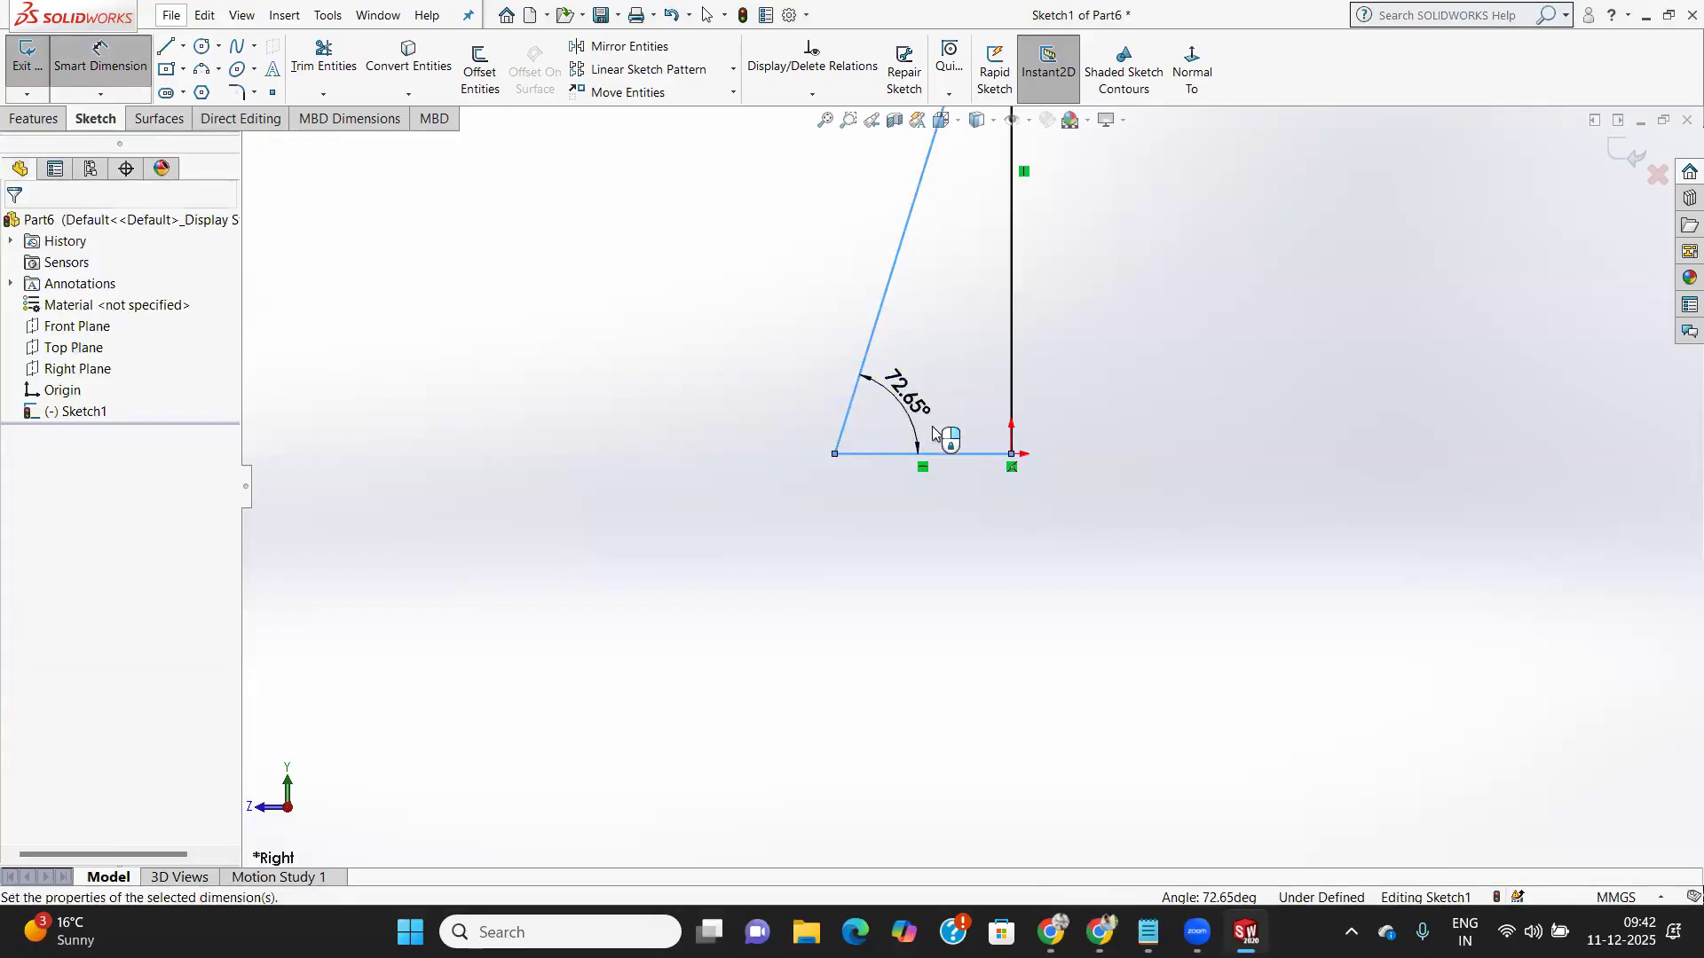
pyautogui.write('7')
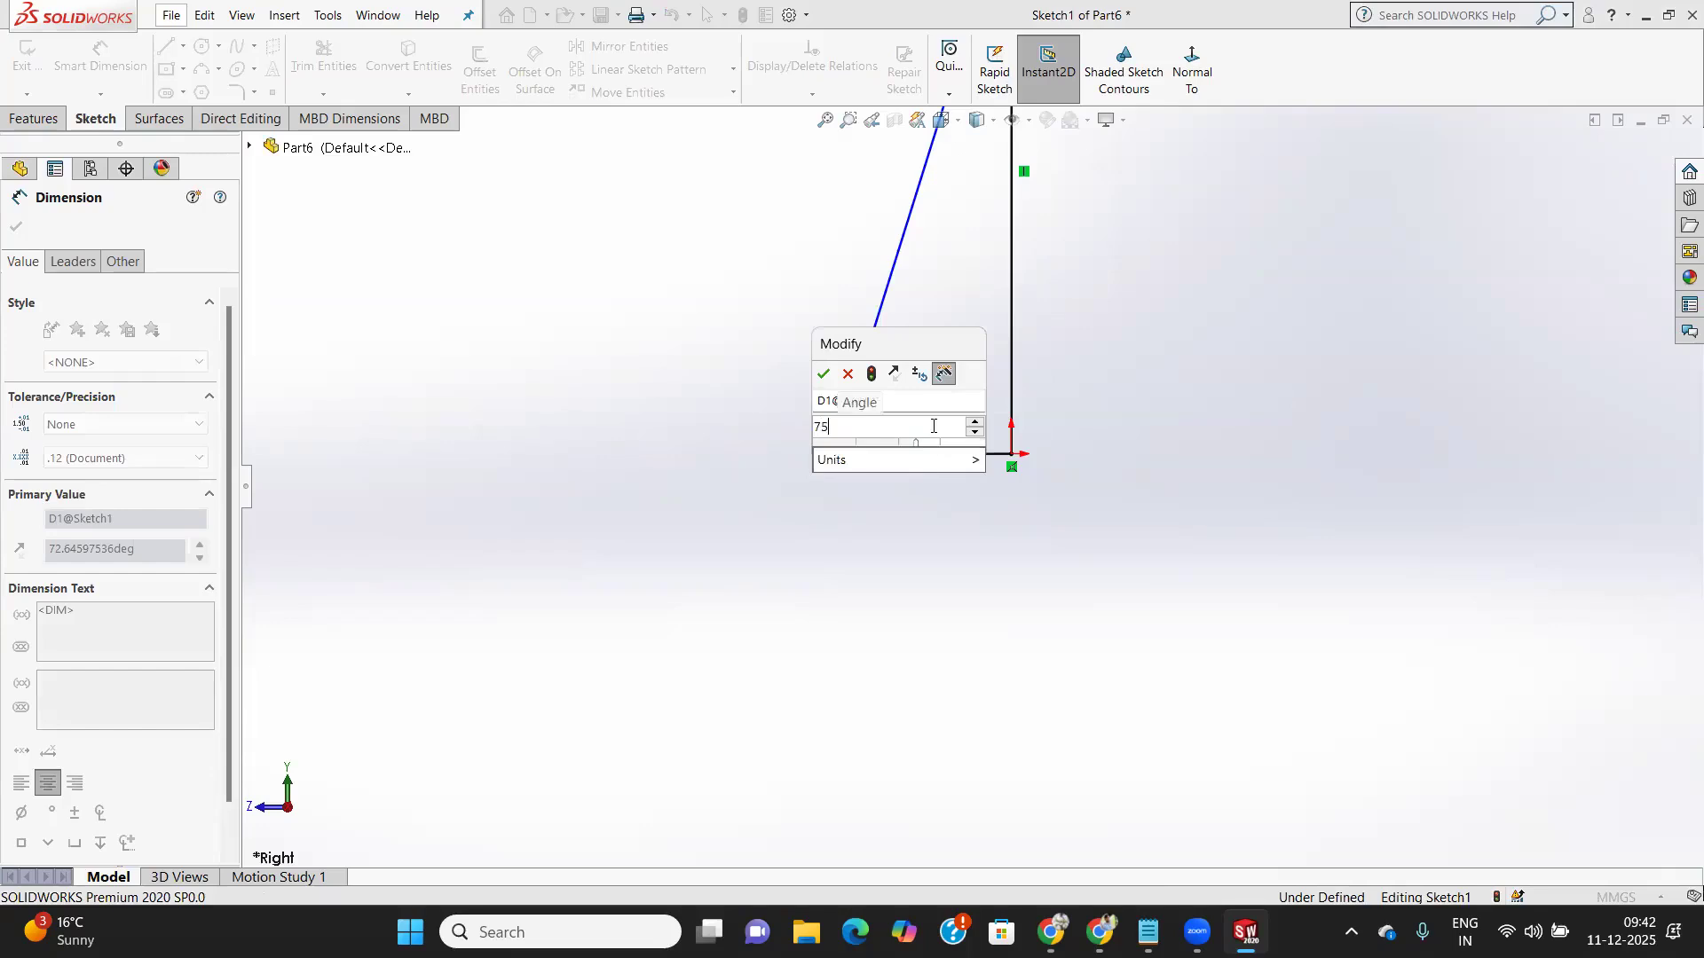
pyautogui.write('5')
pyautogui.press('Return')
# Examine the triangle's apex up close, where the slanted side meets the vertical side
pyautogui.scroll(-2, 971, 411)
pyautogui.scroll(5, 971, 417)
pyautogui.scroll(-3, 985, 171)
pyautogui.scroll(-4, 1027, 228)
pyautogui.scroll(-2, 920, 636)
pyautogui.scroll(-5, 987, 273)
pyautogui.scroll(-3, 948, 332)
pyautogui.scroll(-4, 989, 289)
pyautogui.scroll(5, 985, 472)
pyautogui.scroll(-3, 970, 476)
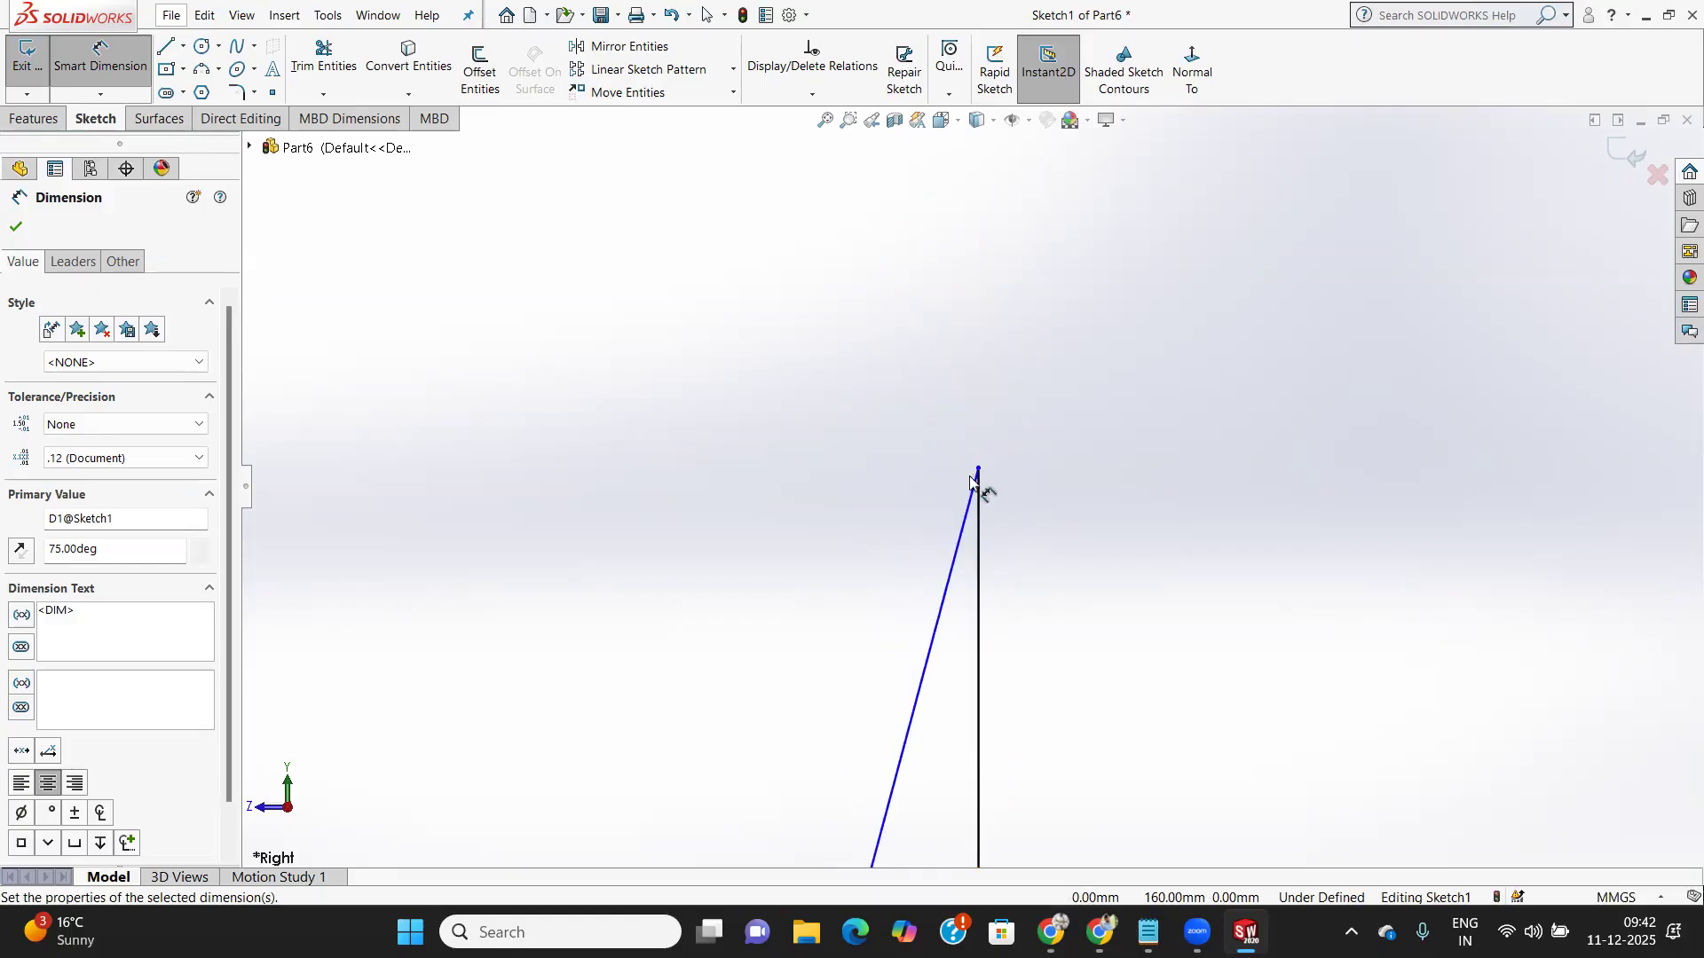
pyautogui.scroll(4, 974, 501)
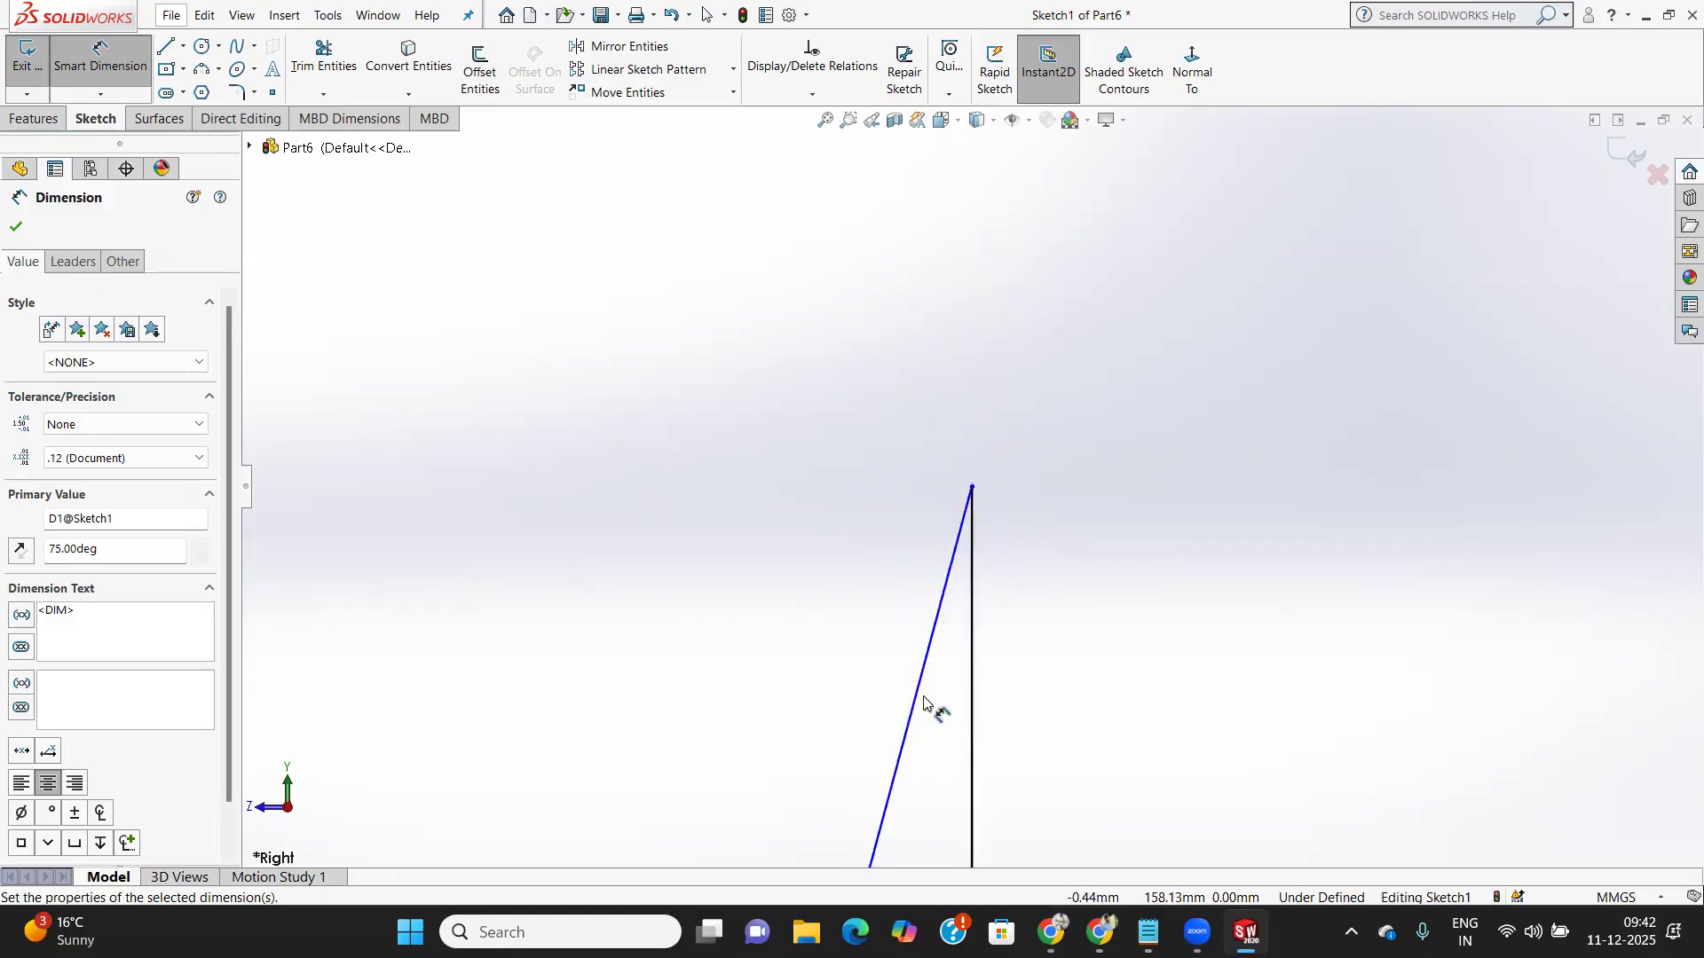
pyautogui.moveTo(922, 696); pyautogui.dragTo(926, 618, button='middle')
pyautogui.scroll(-6, 930, 720)
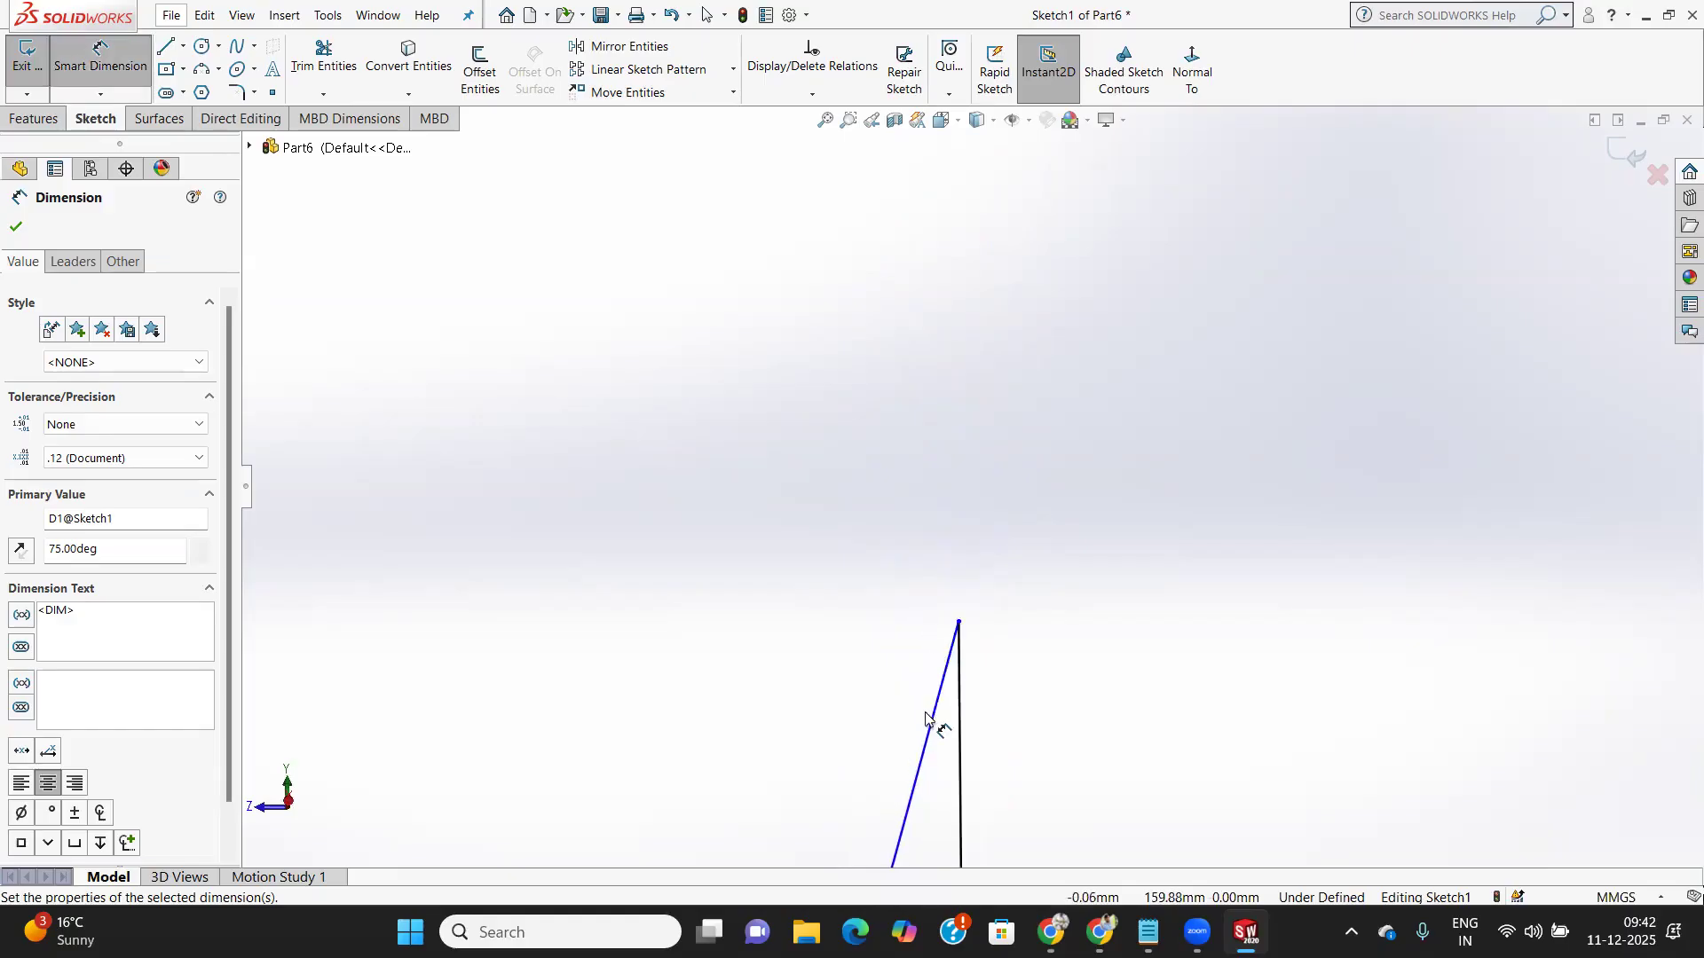
pyautogui.scroll(-1, 925, 713)
pyautogui.scroll(-3, 1027, 757)
pyautogui.scroll(7, 1026, 756)
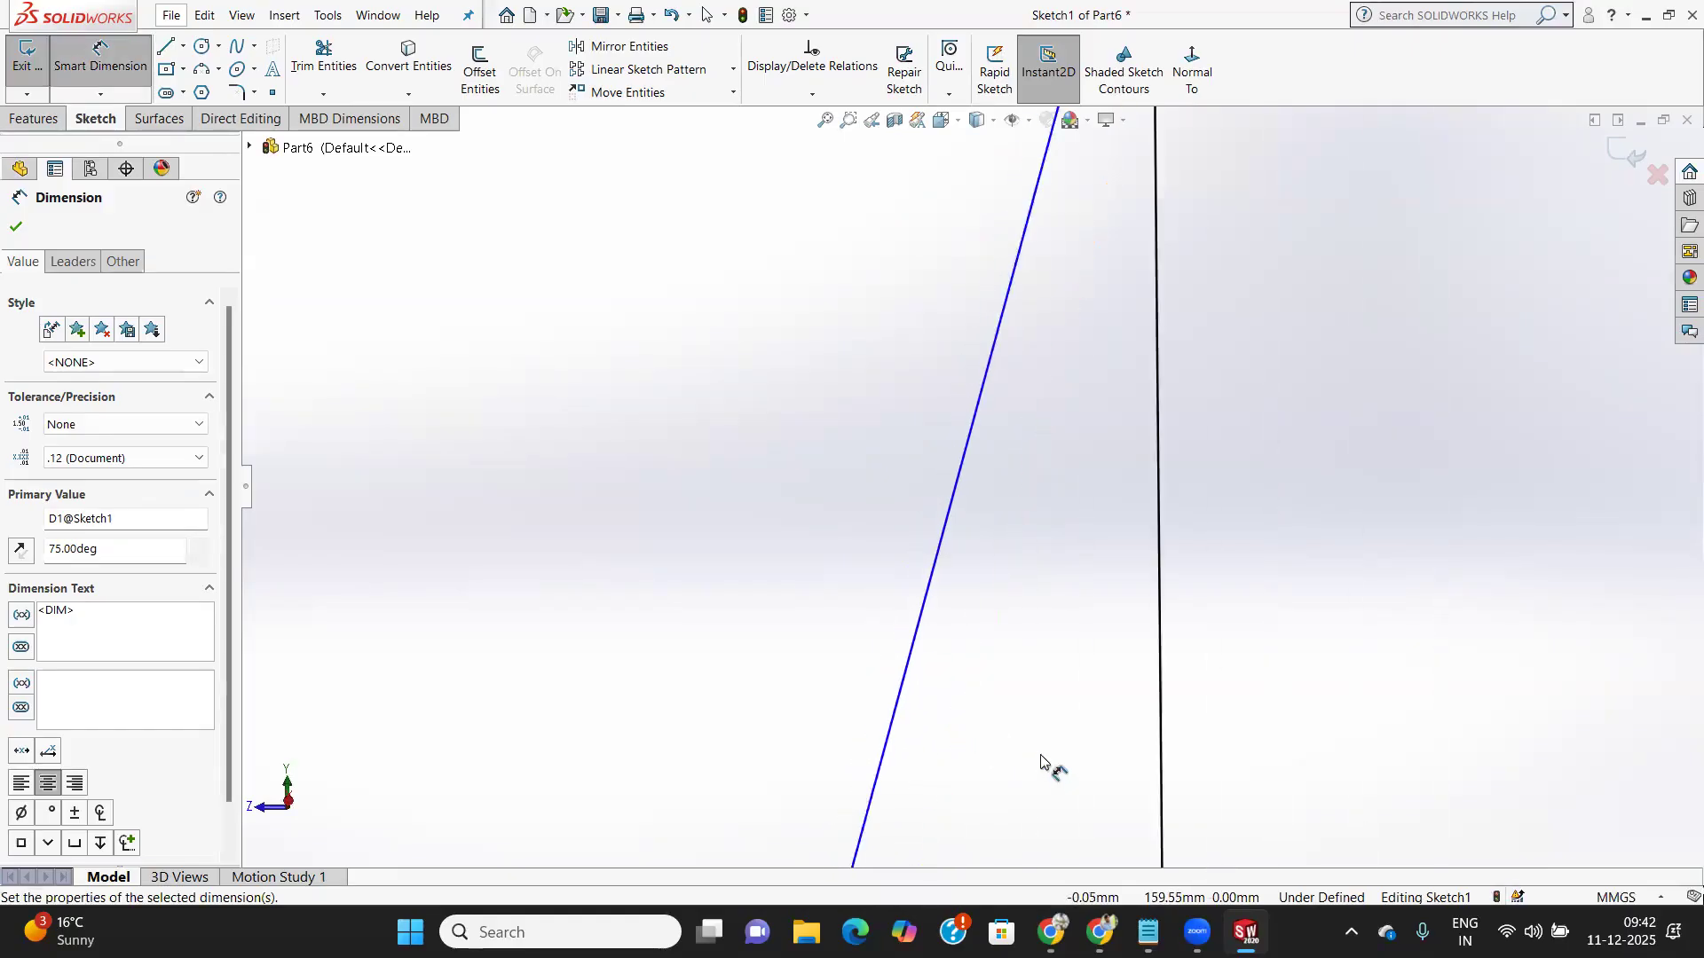
pyautogui.scroll(3, 1020, 763)
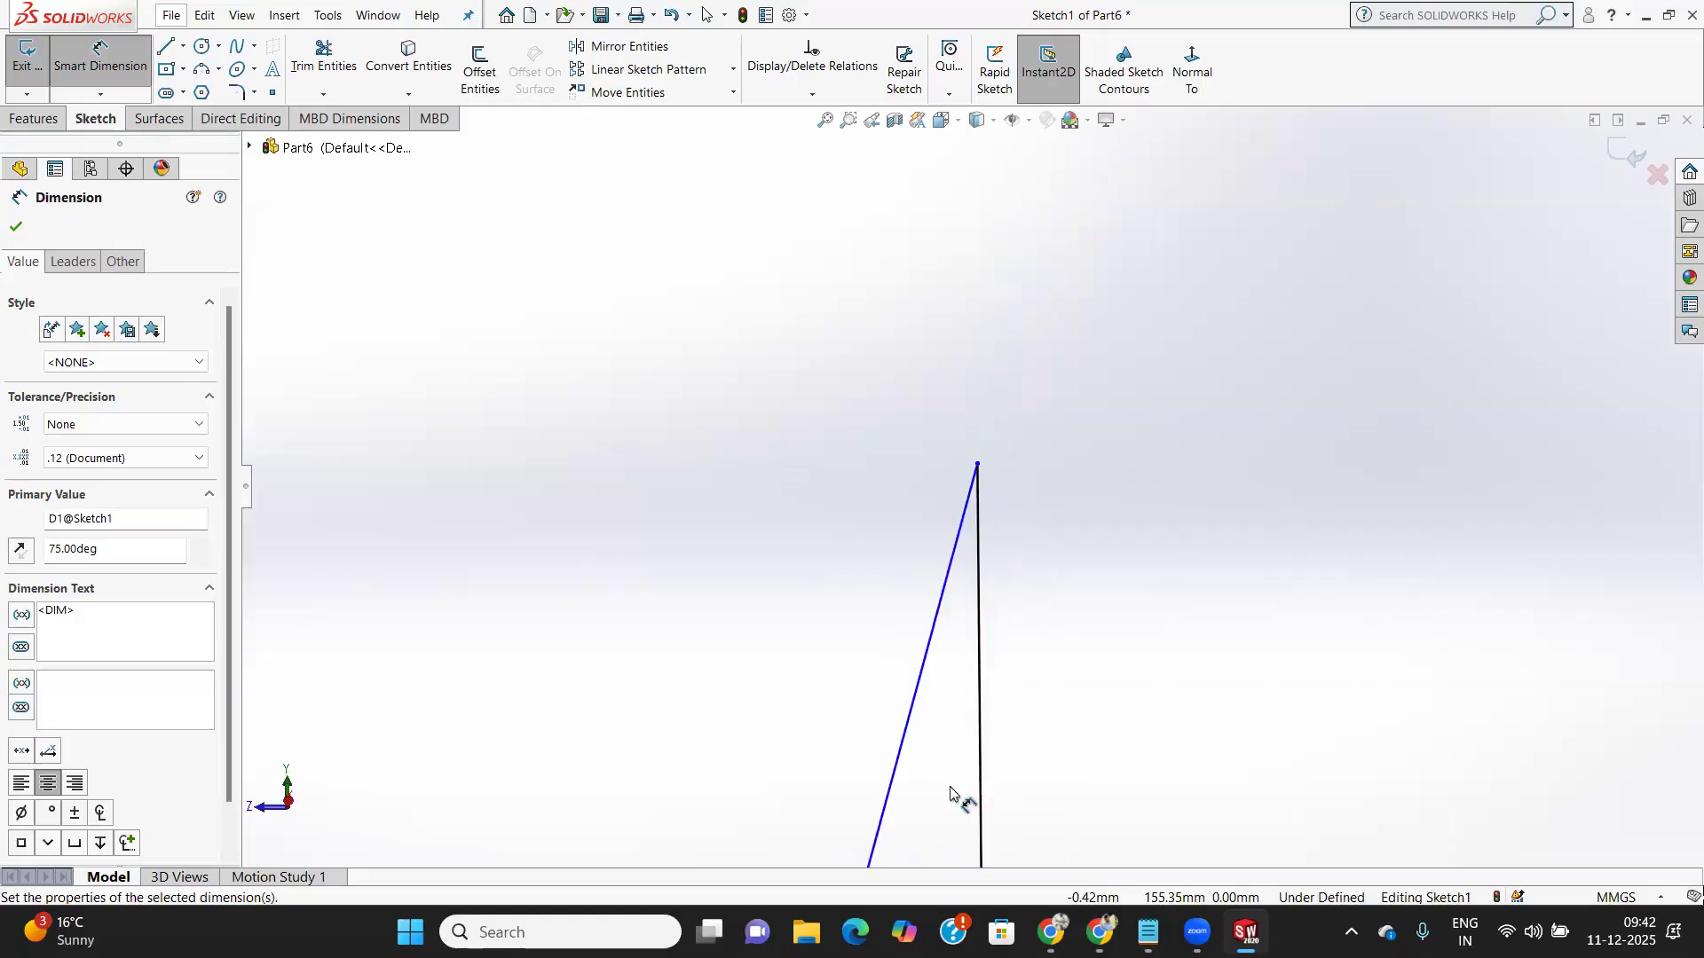
pyautogui.scroll(-4, 973, 722)
pyautogui.scroll(2, 1037, 519)
pyautogui.scroll(4, 1036, 516)
pyautogui.scroll(5, 986, 645)
# Dimension the triangle's base line as 50 mm
pyautogui.moveTo(928, 718)
pyautogui.keyDown('ctrl'); pyautogui.mouseDown(button='middle')
pyautogui.moveTo(988, 482)
pyautogui.moveTo(1013, 474)
pyautogui.moveTo(1017, 496)
pyautogui.mouseUp(button='middle'); pyautogui.keyUp('ctrl')
pyautogui.scroll(-3, 1038, 737)
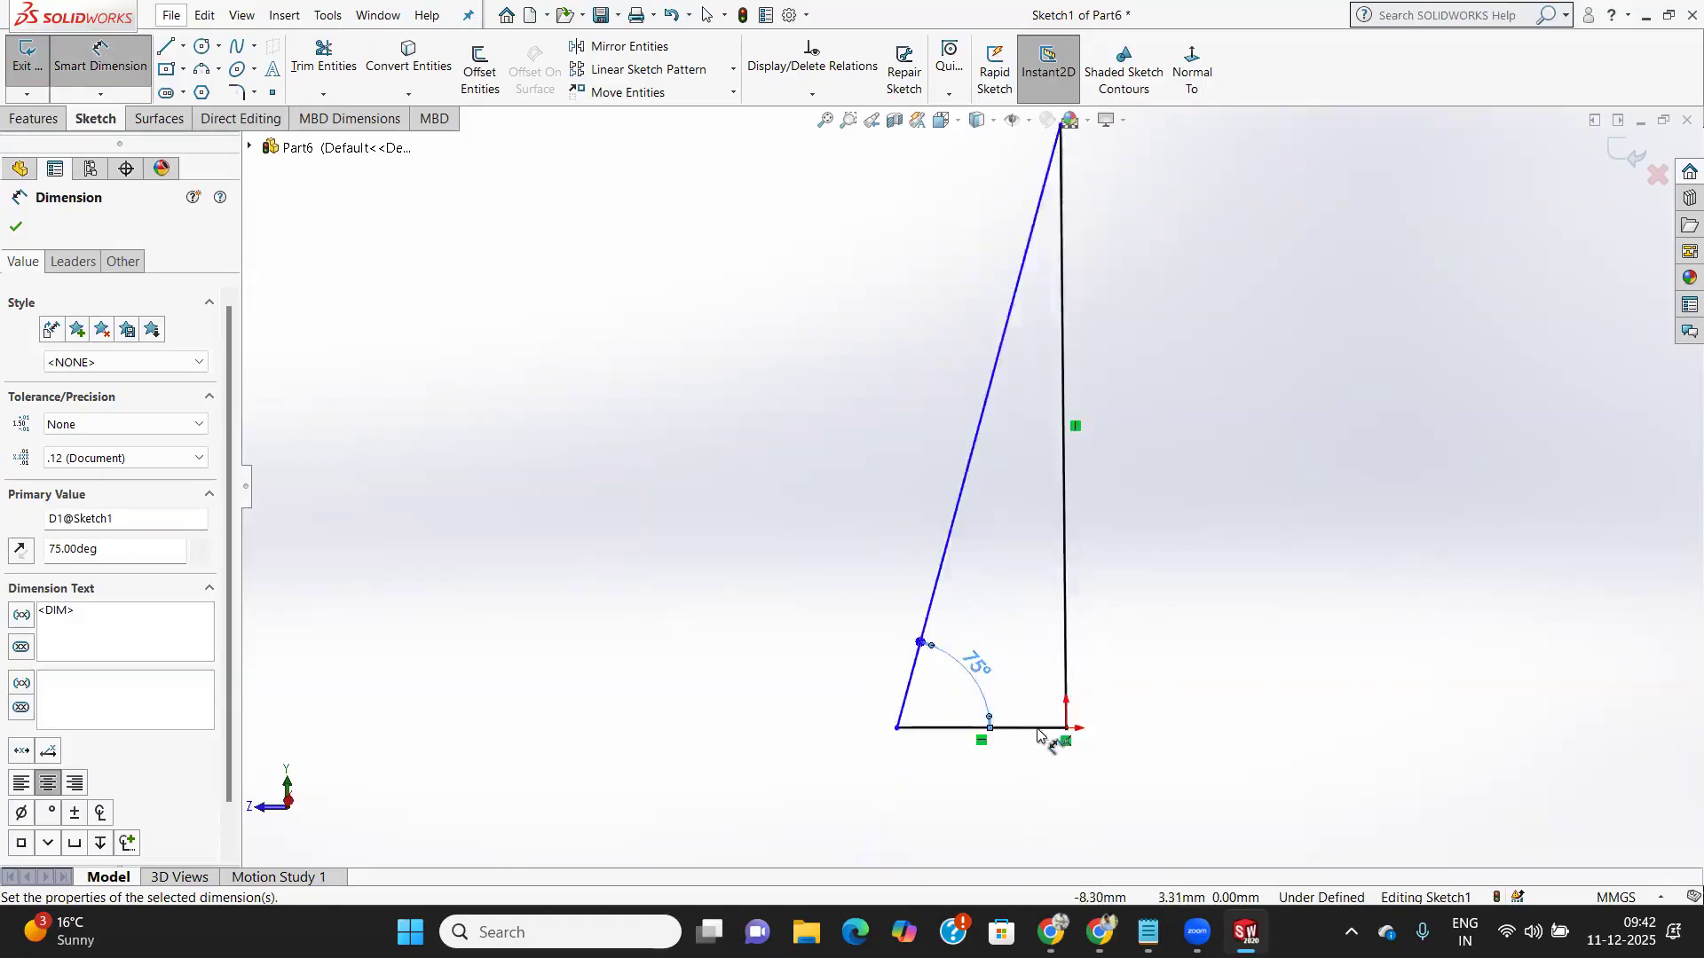
pyautogui.scroll(2, 1039, 736)
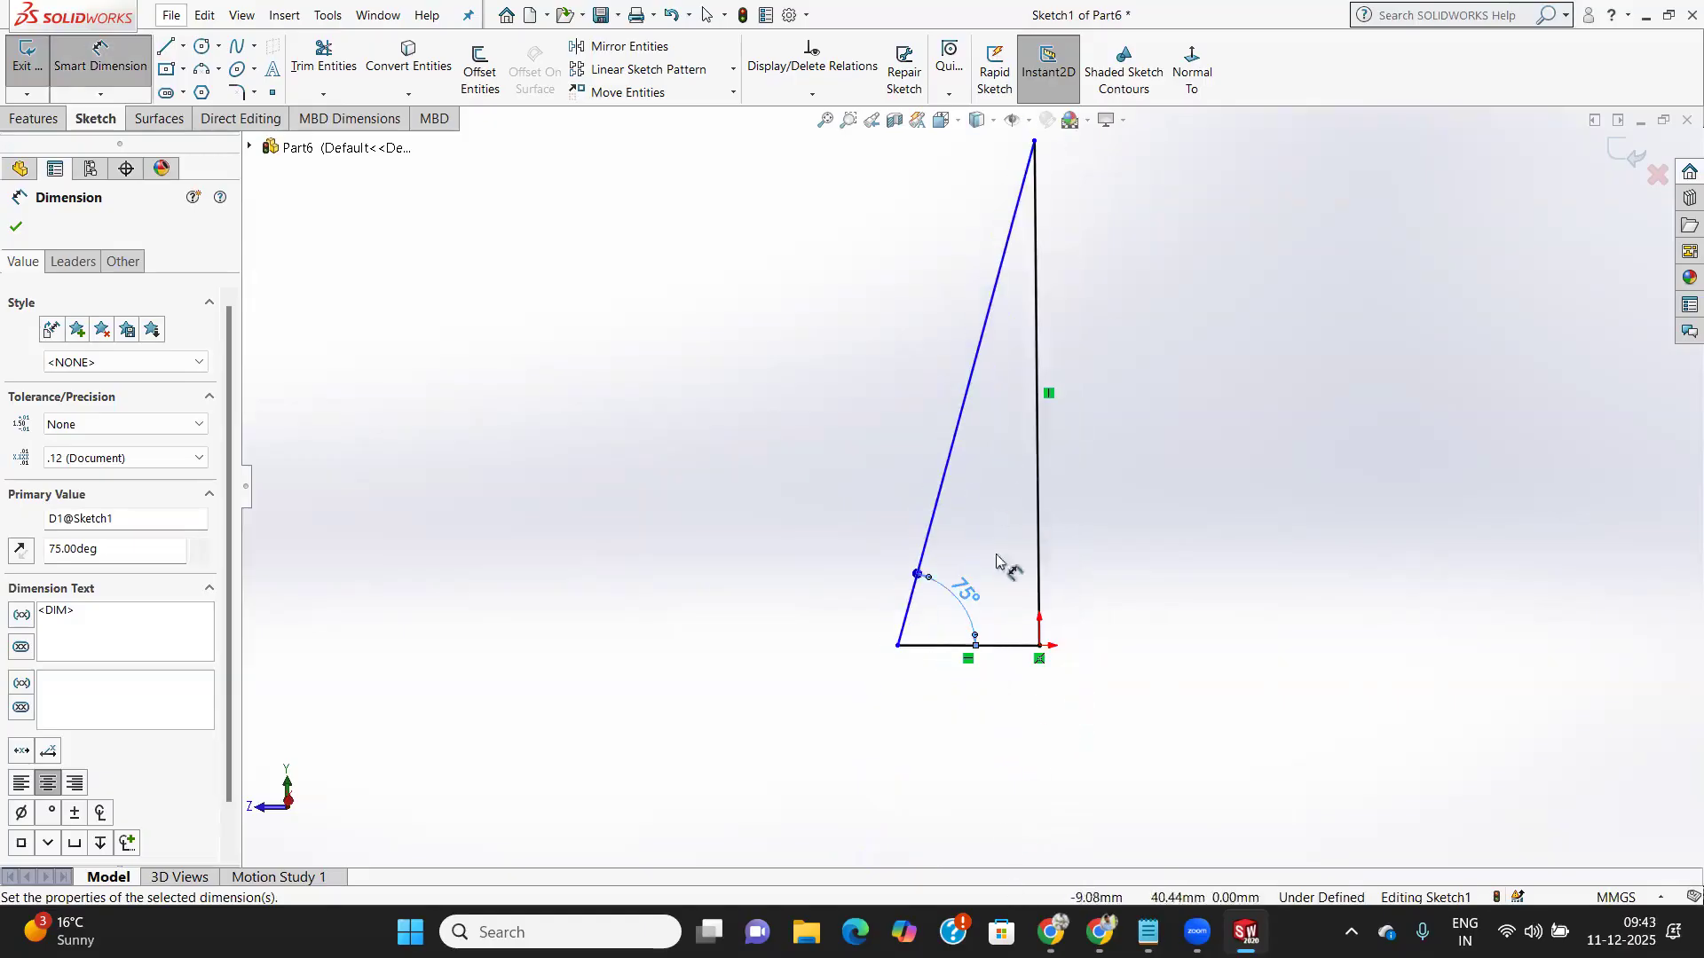
pyautogui.click(1006, 675)
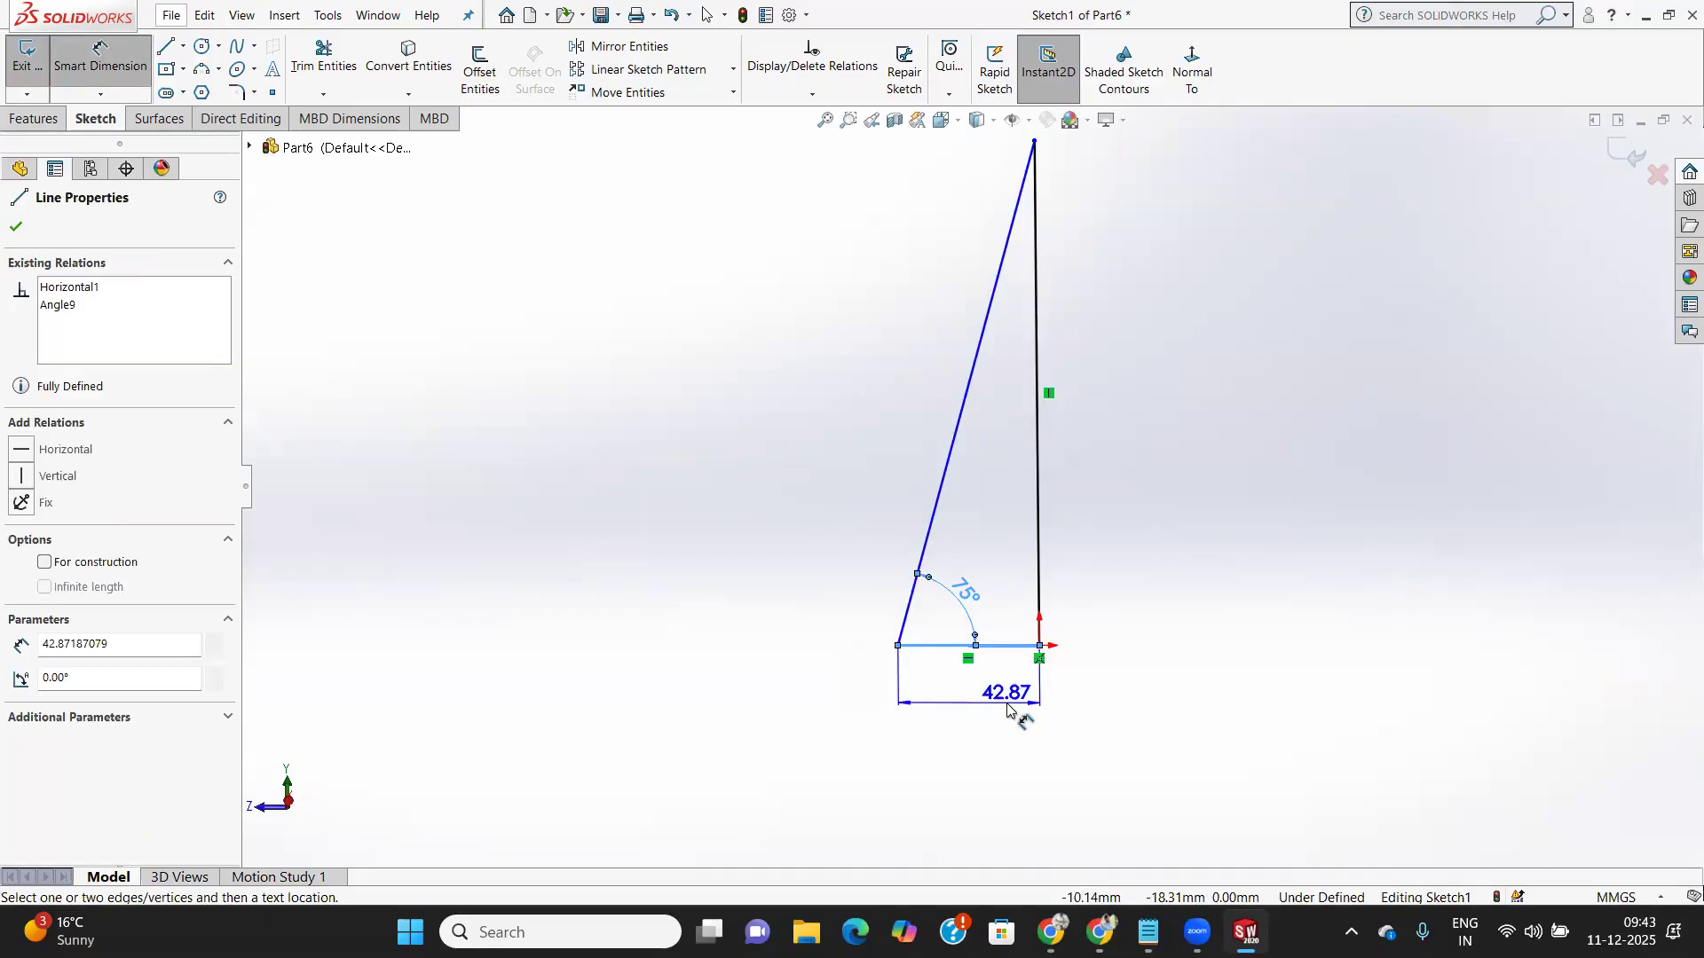
pyautogui.click(1006, 707)
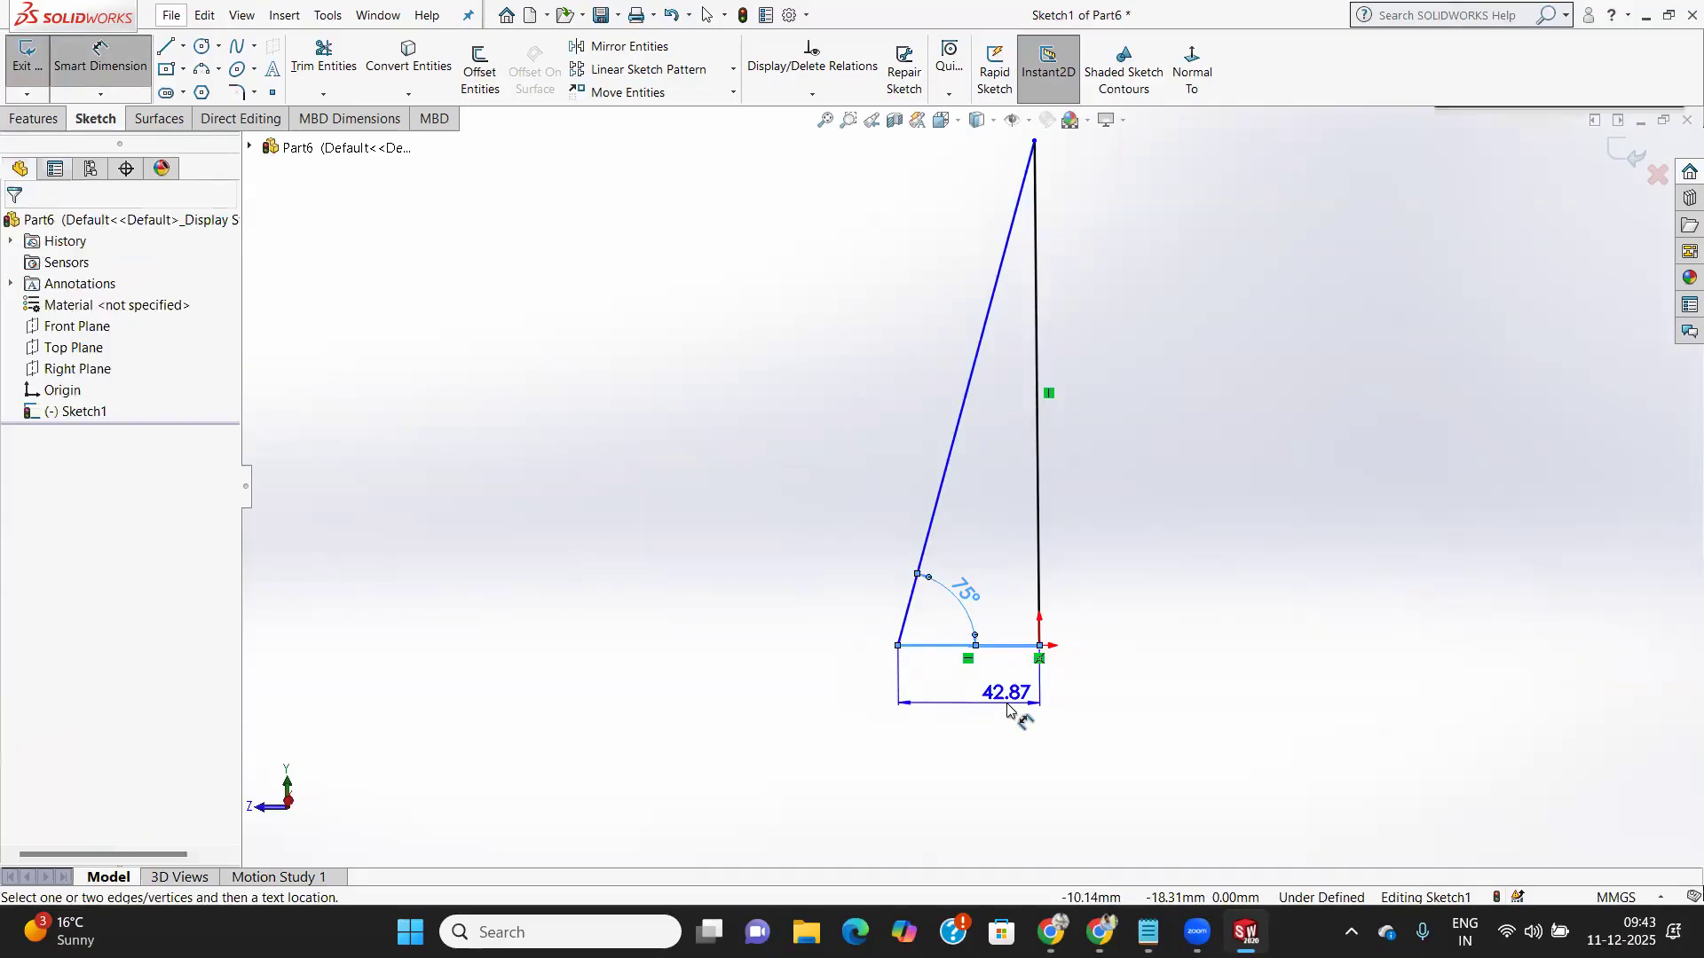
pyautogui.write('50')
pyautogui.press('Return')
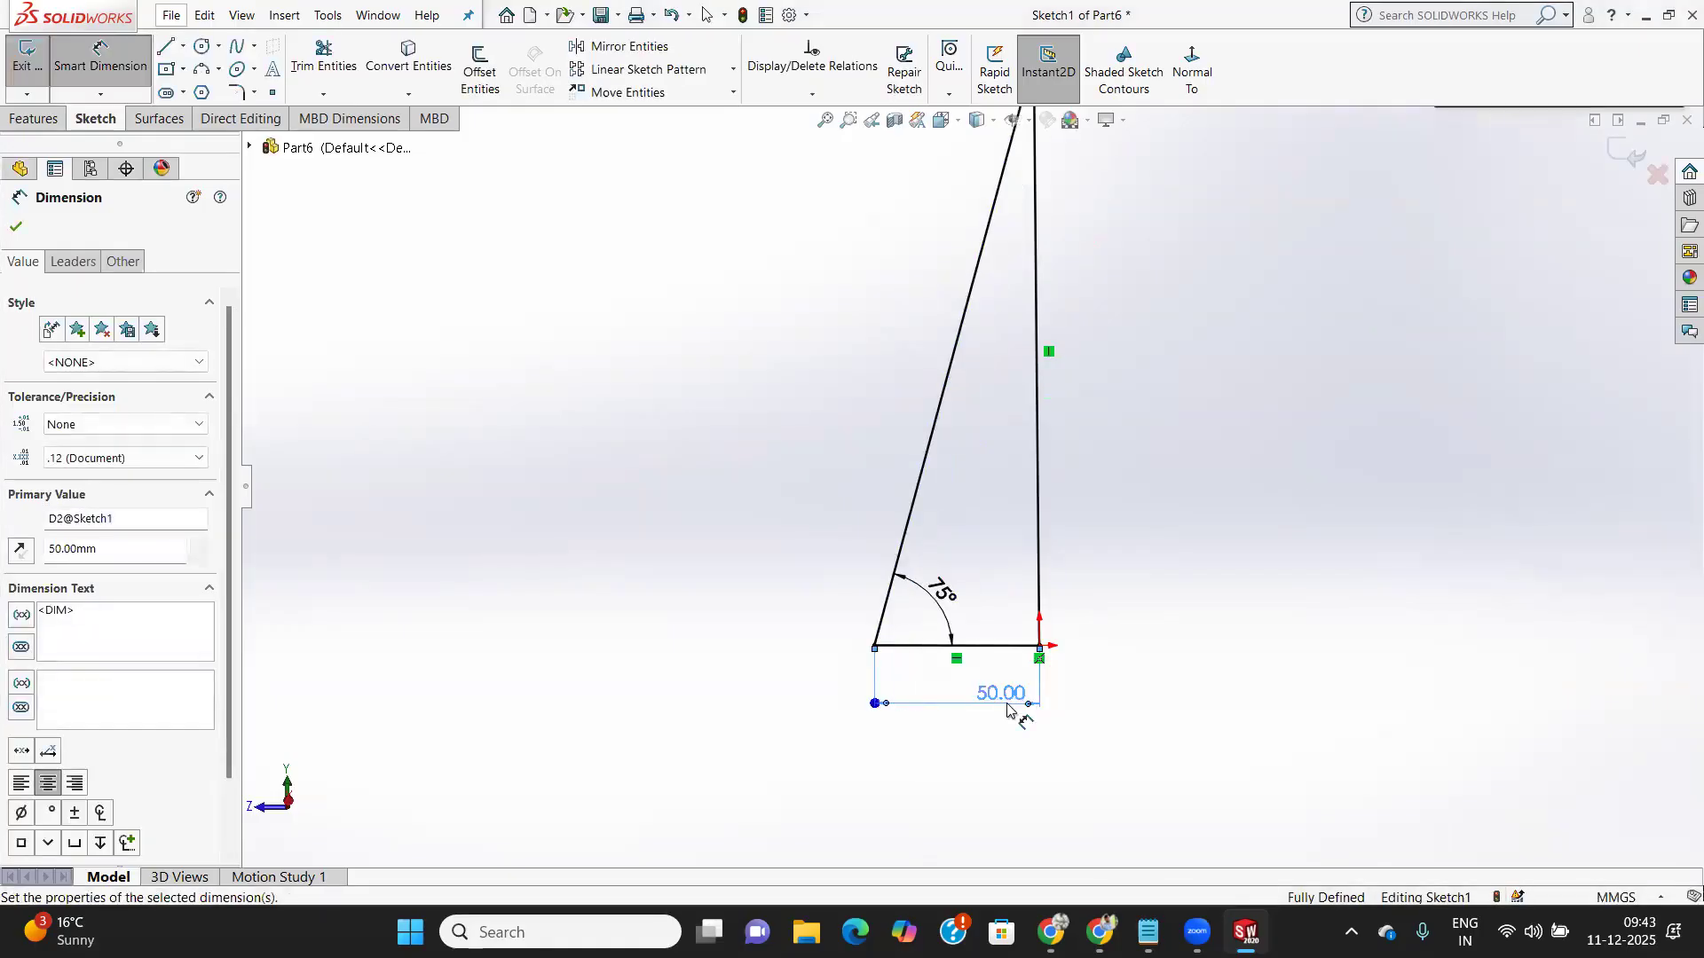
# Try to dimension the length of the triangle's vertical side and decline adding it as a driven dimension
pyautogui.scroll(-2, 982, 401)
pyautogui.scroll(4, 982, 400)
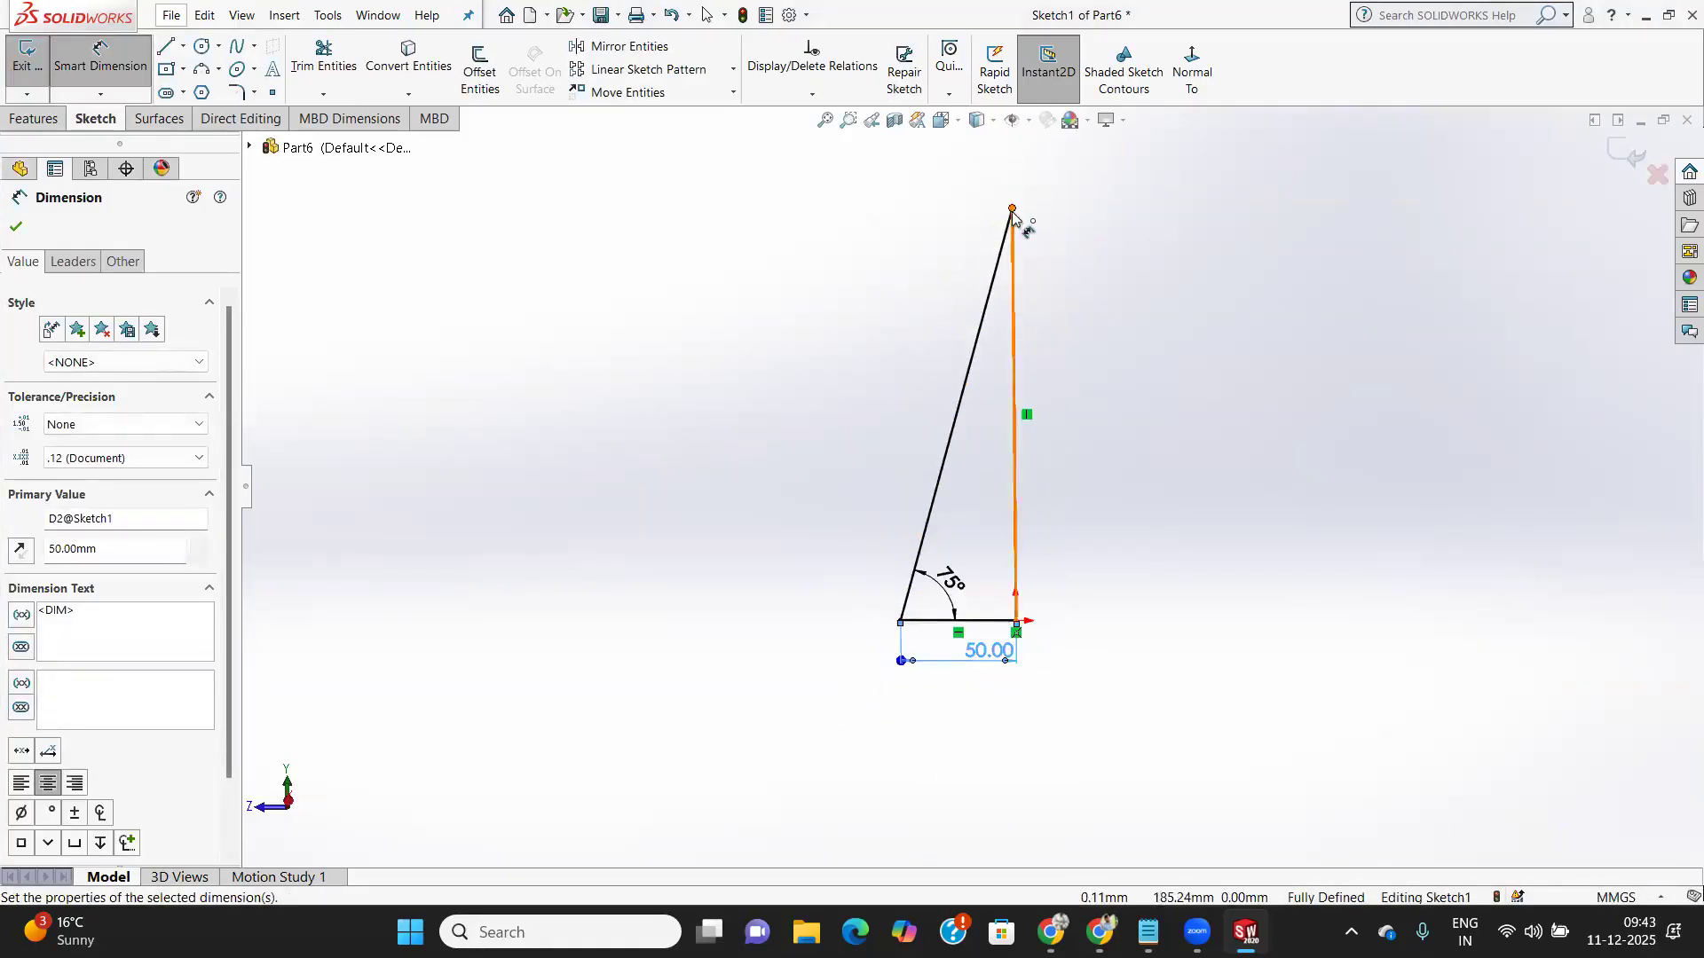
pyautogui.scroll(-3, 1021, 257)
pyautogui.scroll(3, 1009, 291)
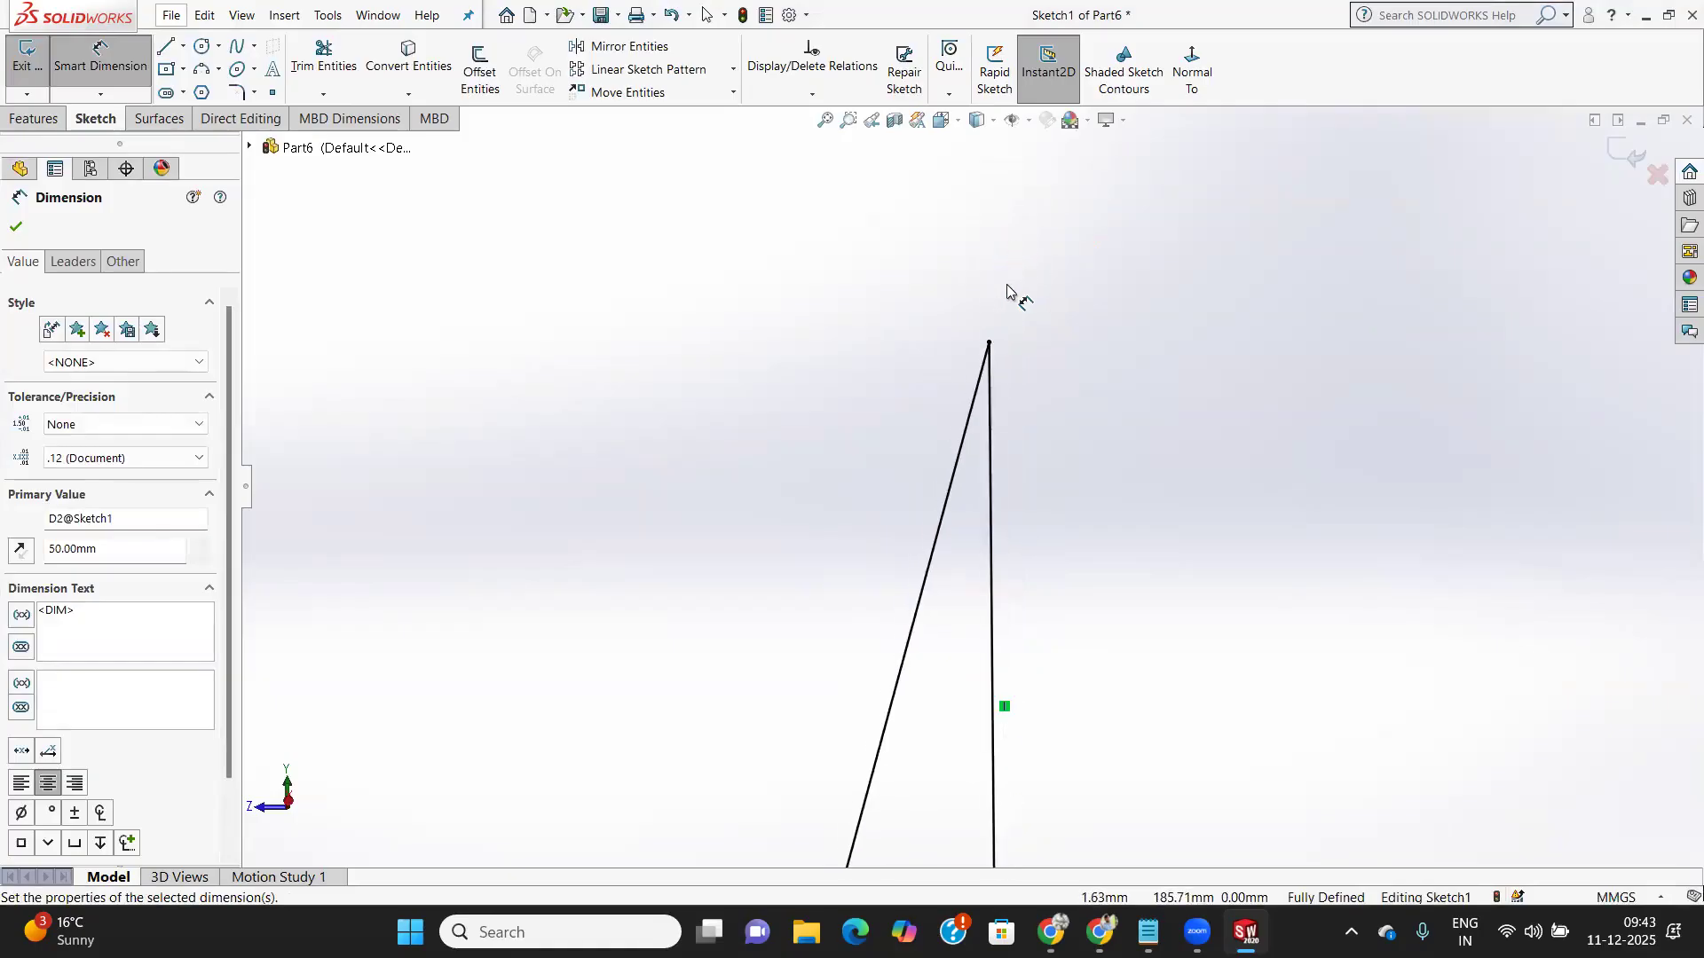
pyautogui.scroll(2, 973, 441)
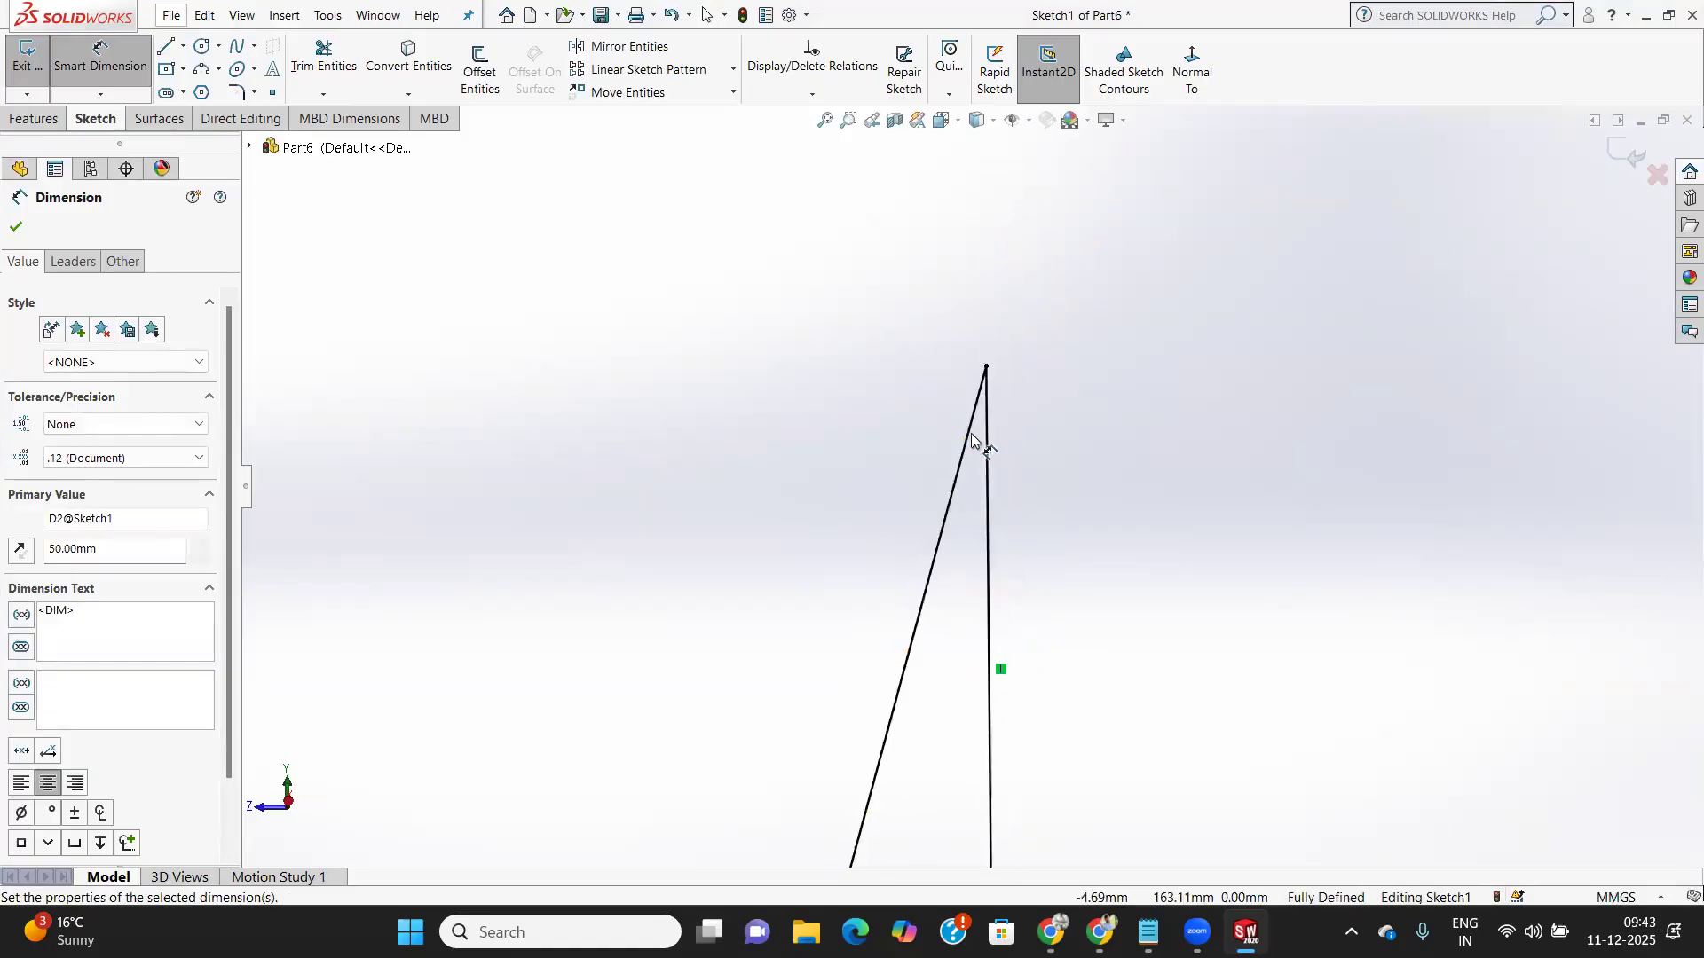
pyautogui.click(988, 536)
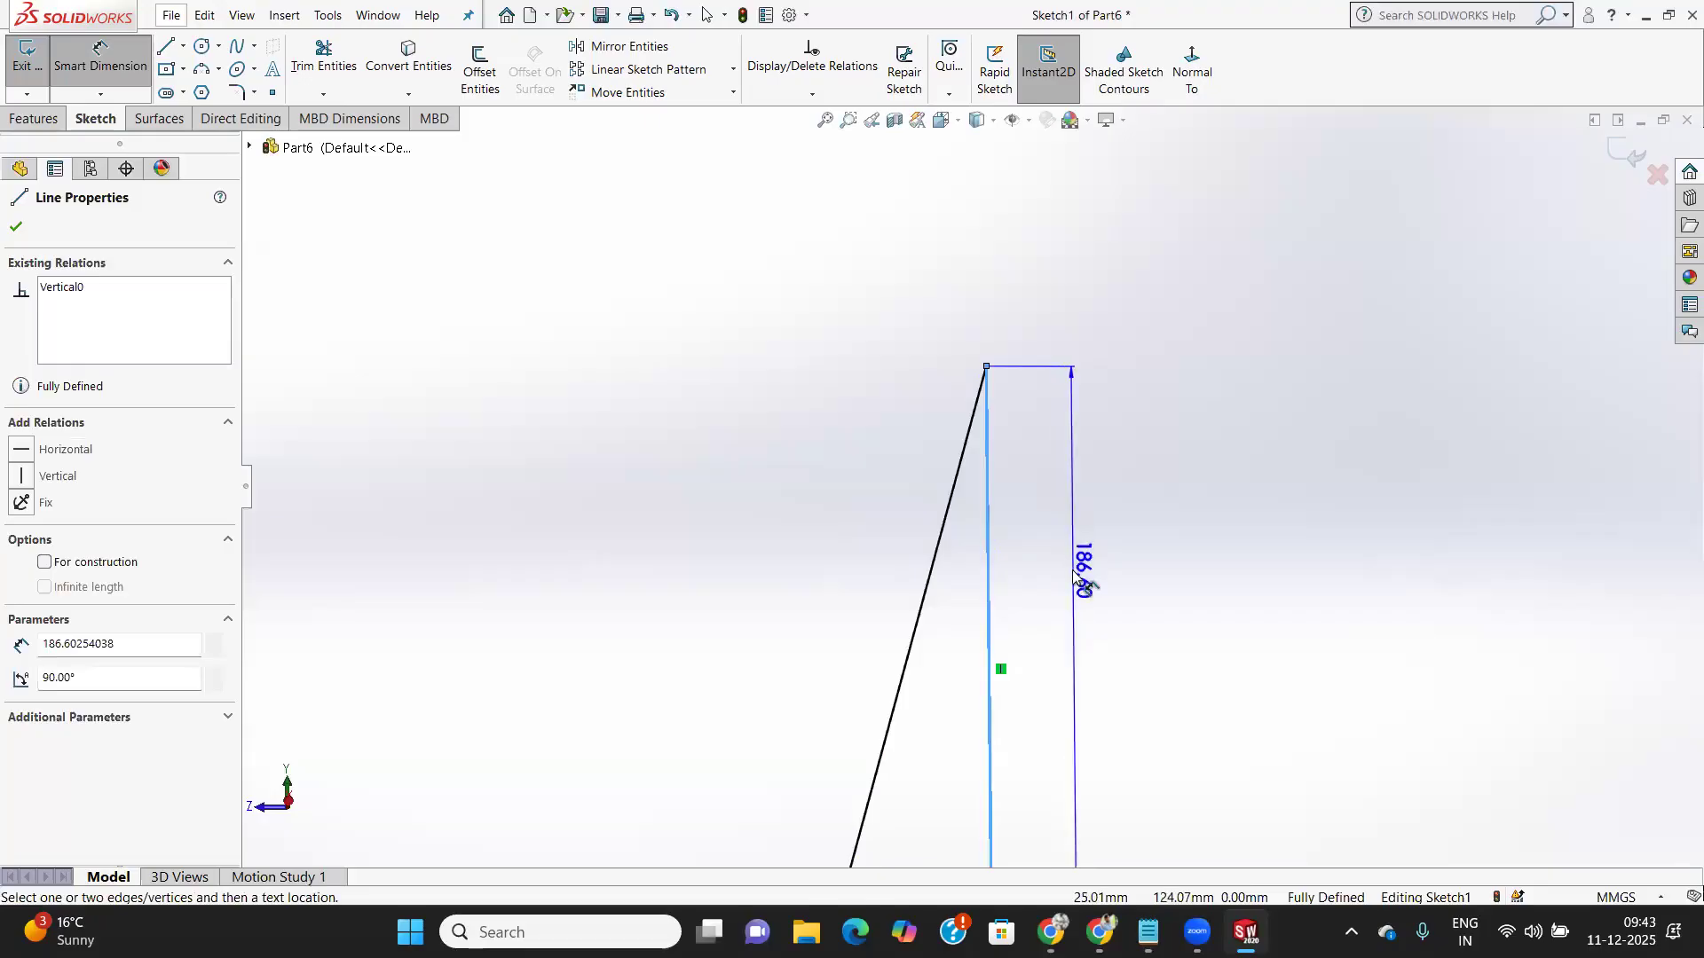
pyautogui.click(1087, 592)
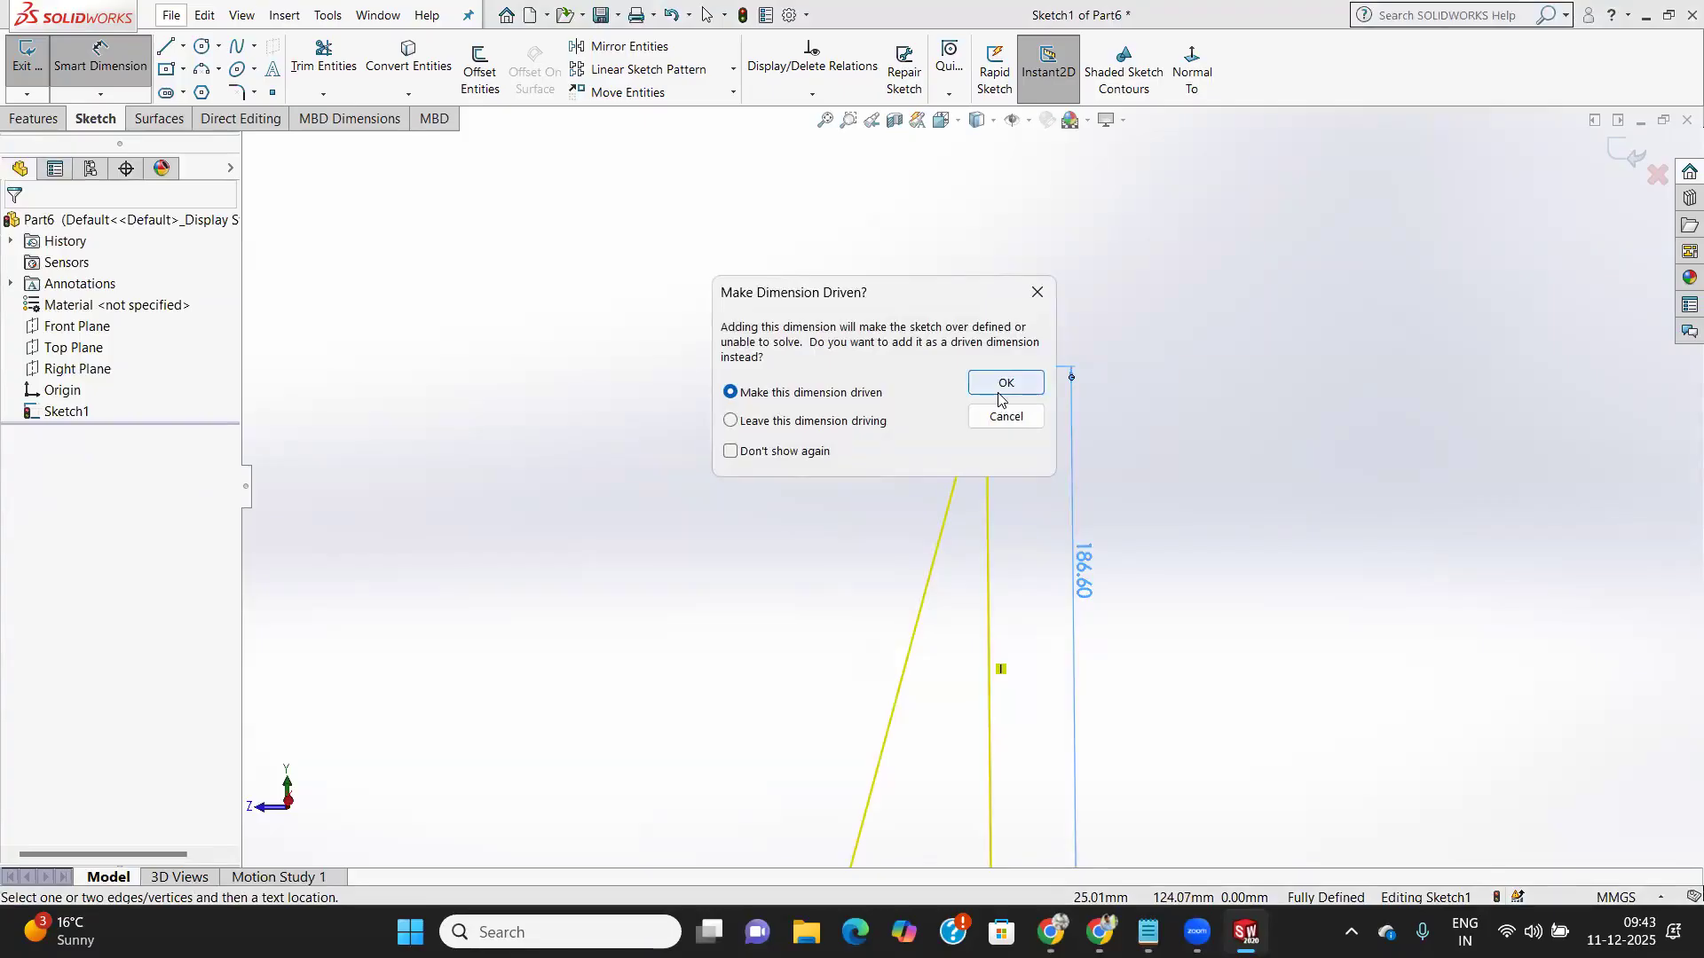
pyautogui.click(1036, 292)
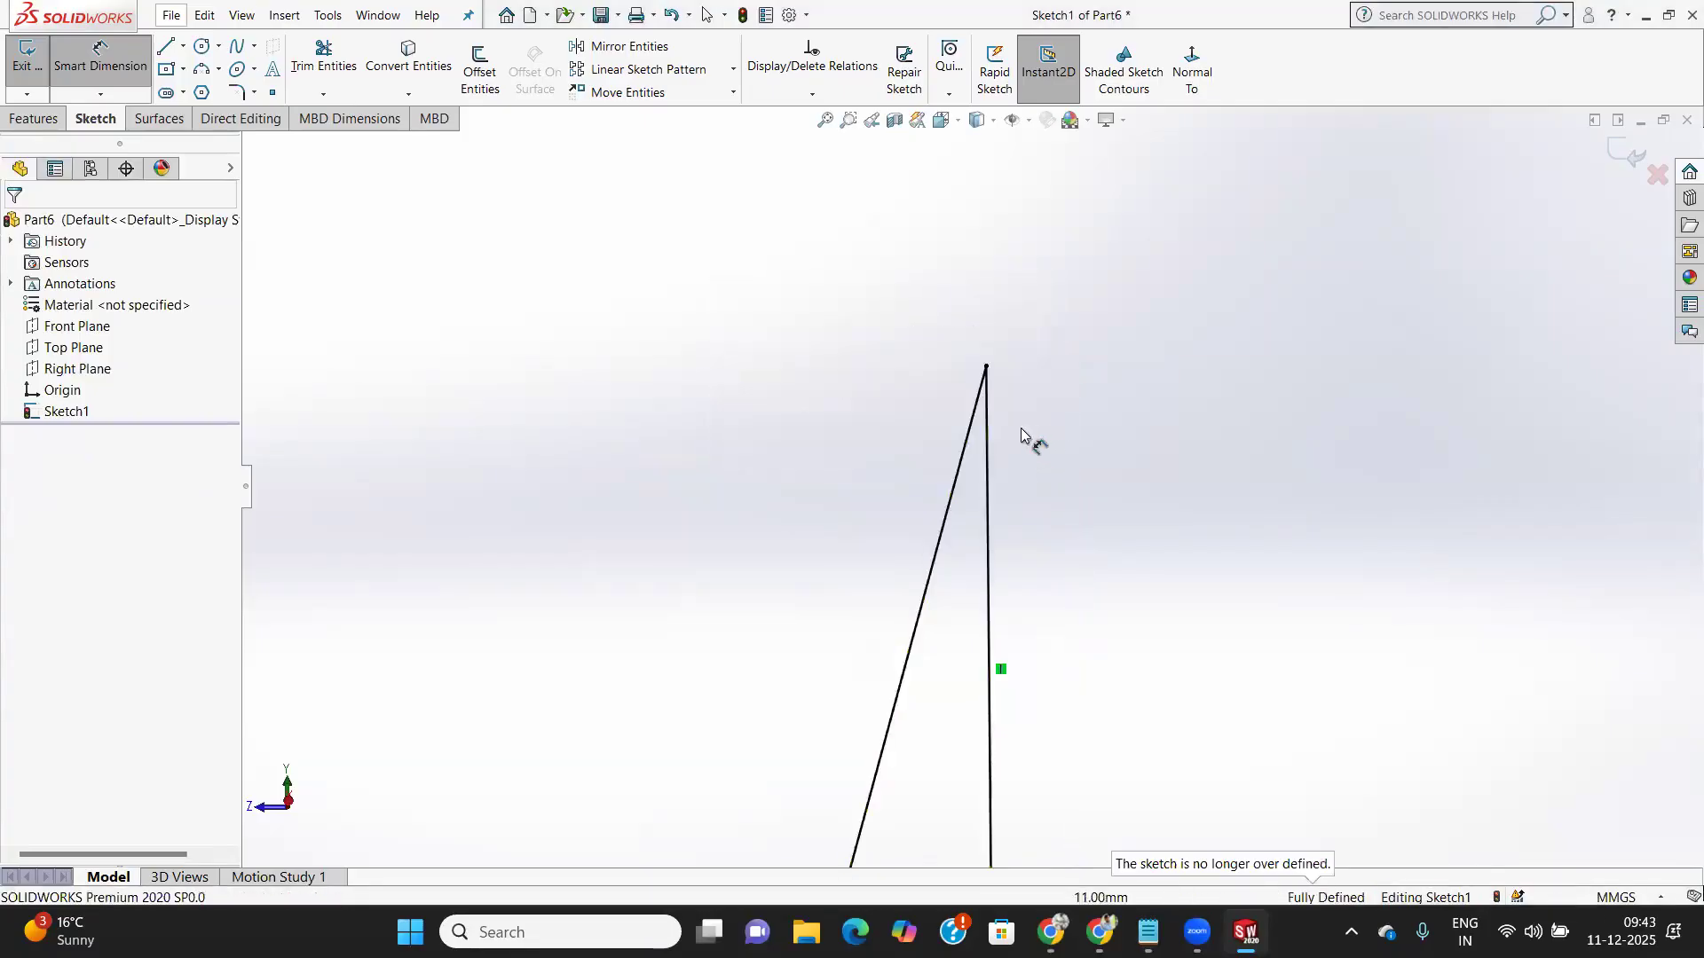
pyautogui.scroll(3, 988, 399)
pyautogui.scroll(-2, 982, 497)
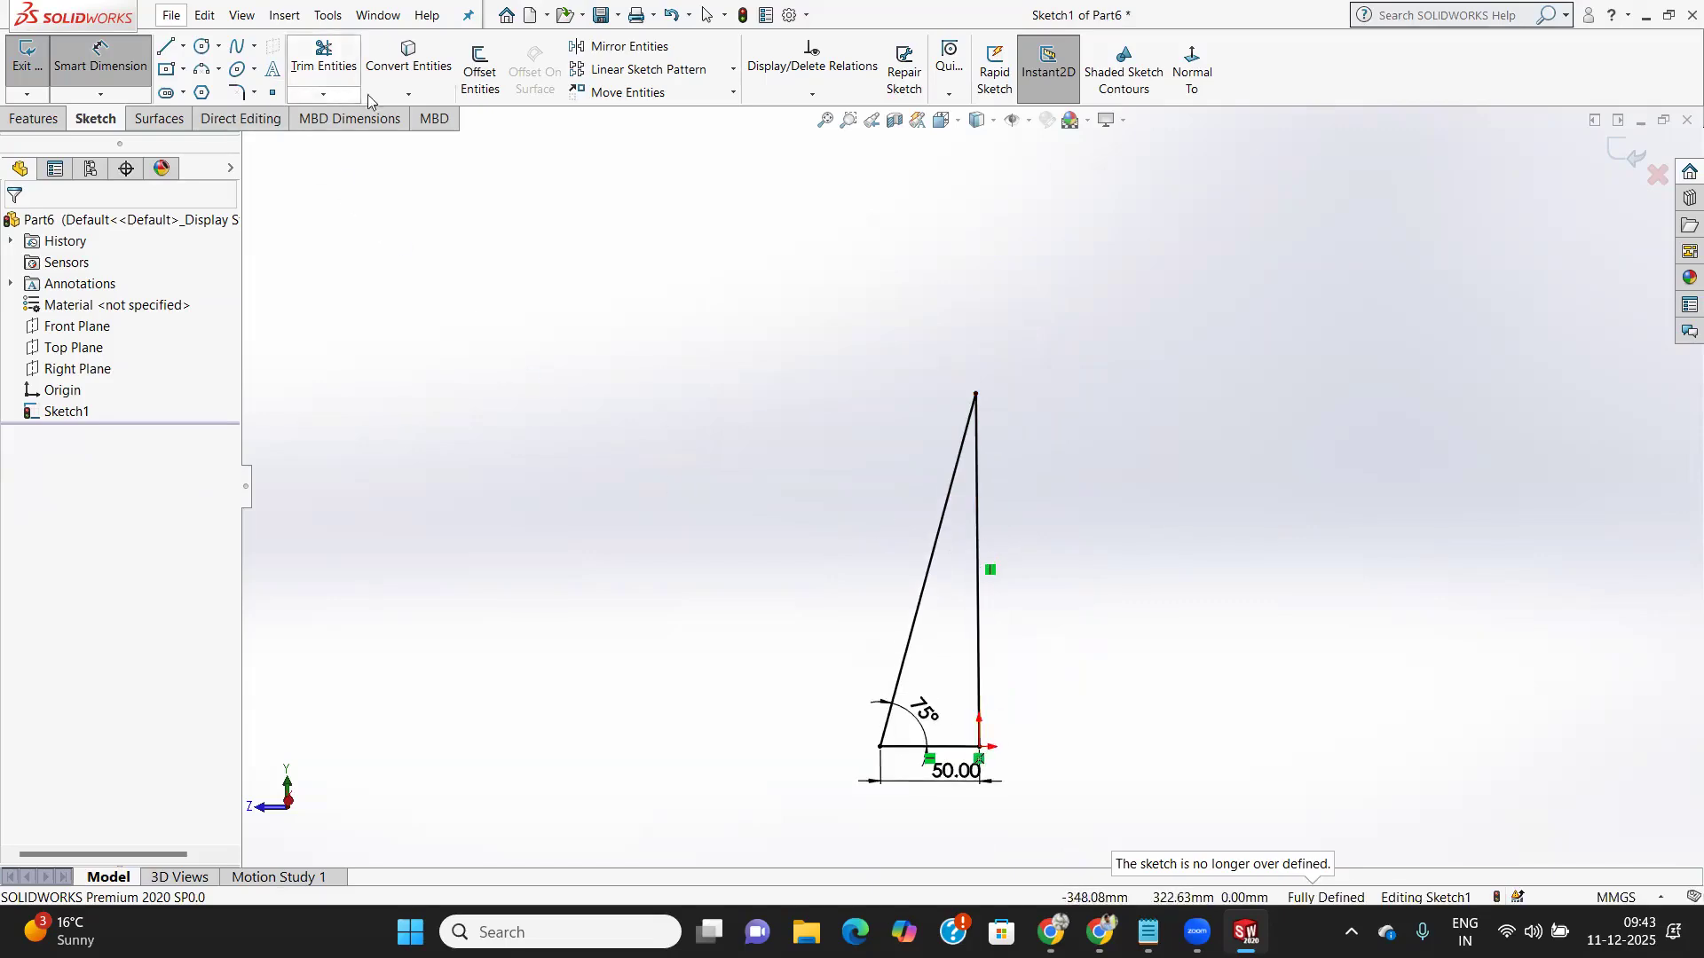
# Chamfer the corner between the base and the vertical side using angle-distance, 10 mm at 45 degrees
pyautogui.click(254, 92)
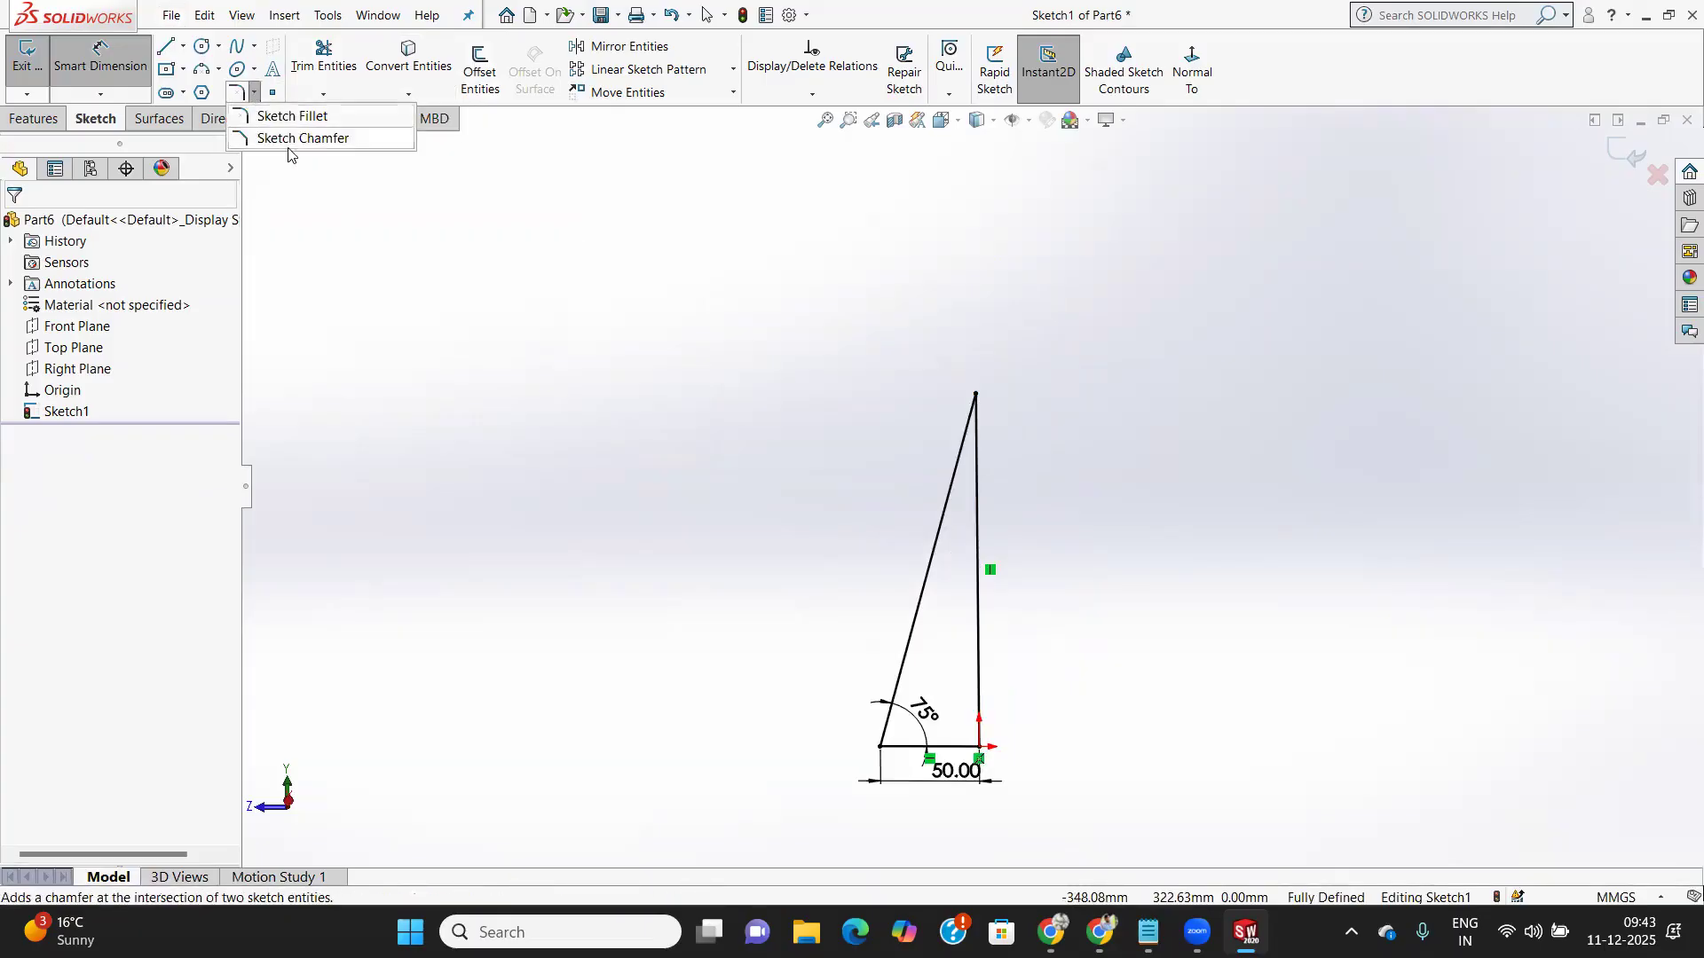
pyautogui.click(289, 142)
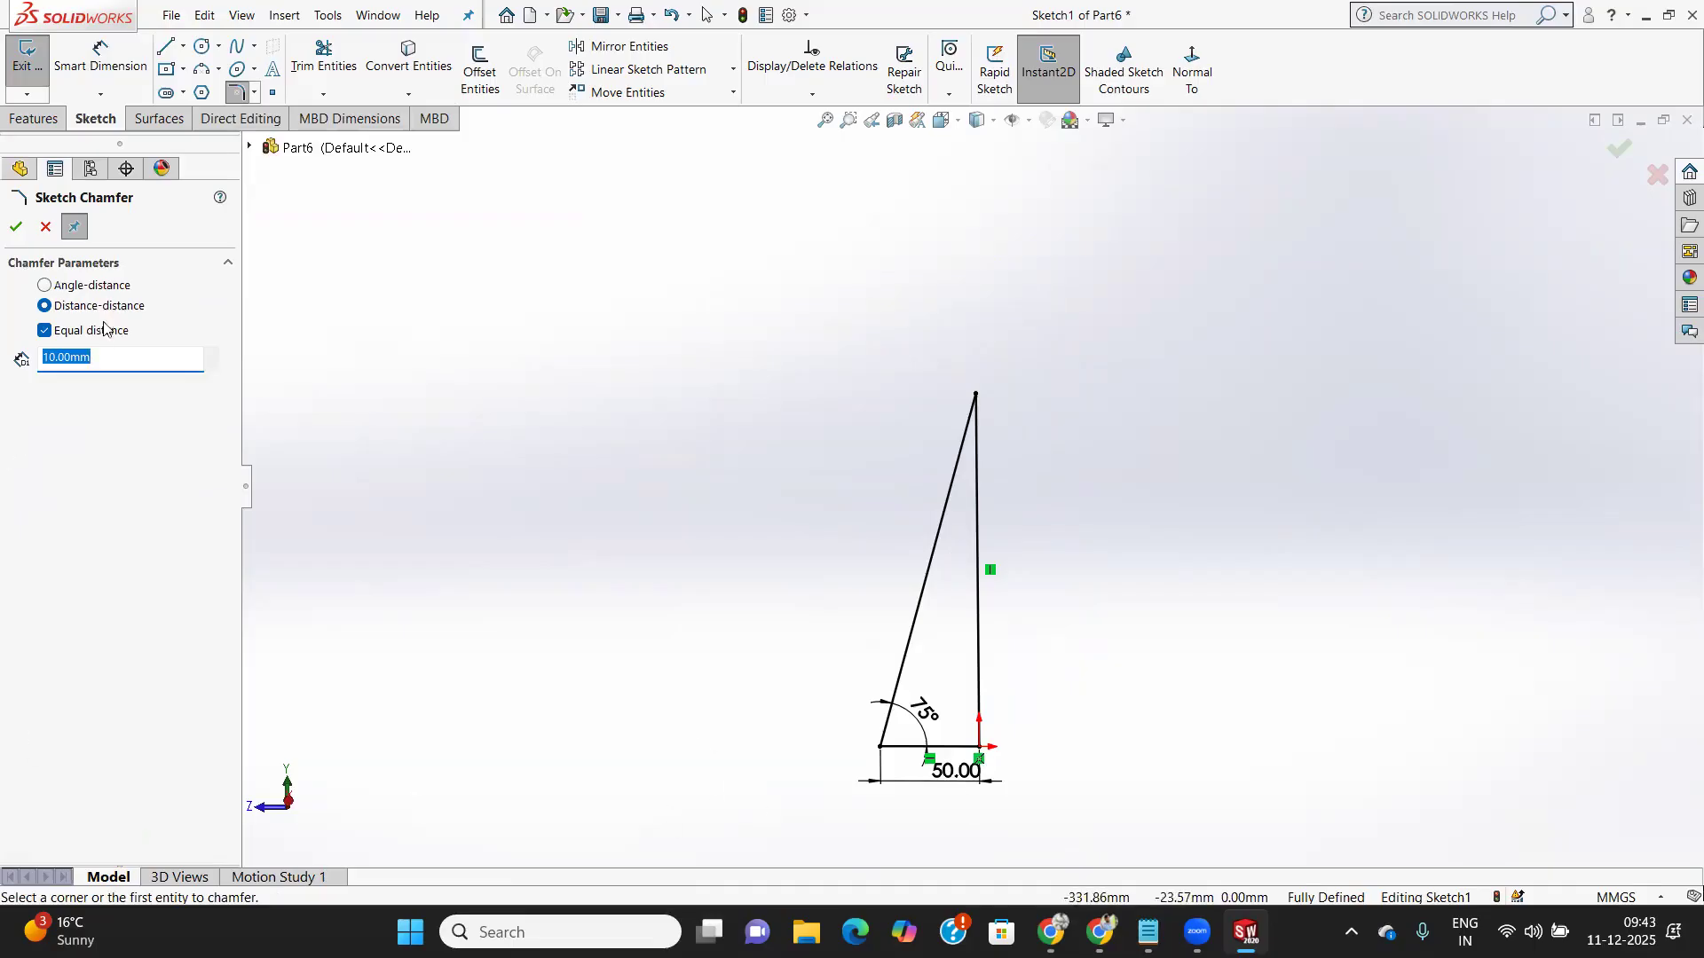
pyautogui.click(45, 288)
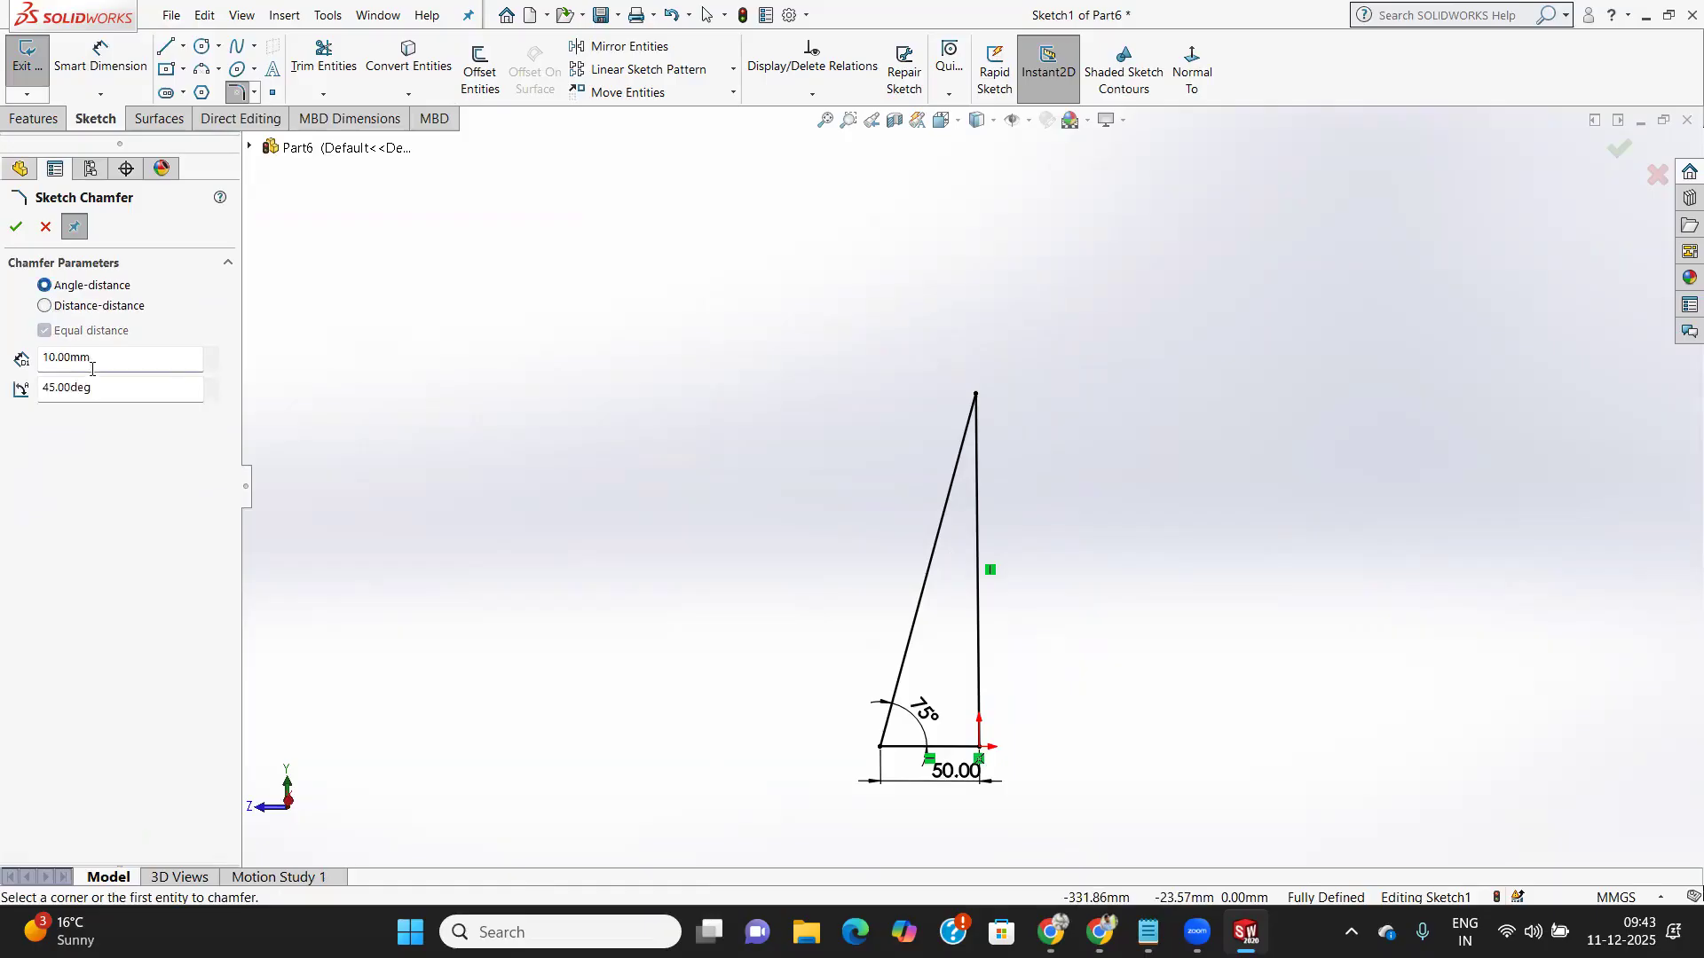
pyautogui.scroll(-2, 487, 658)
pyautogui.scroll(4, 494, 616)
pyautogui.scroll(-5, 1236, 590)
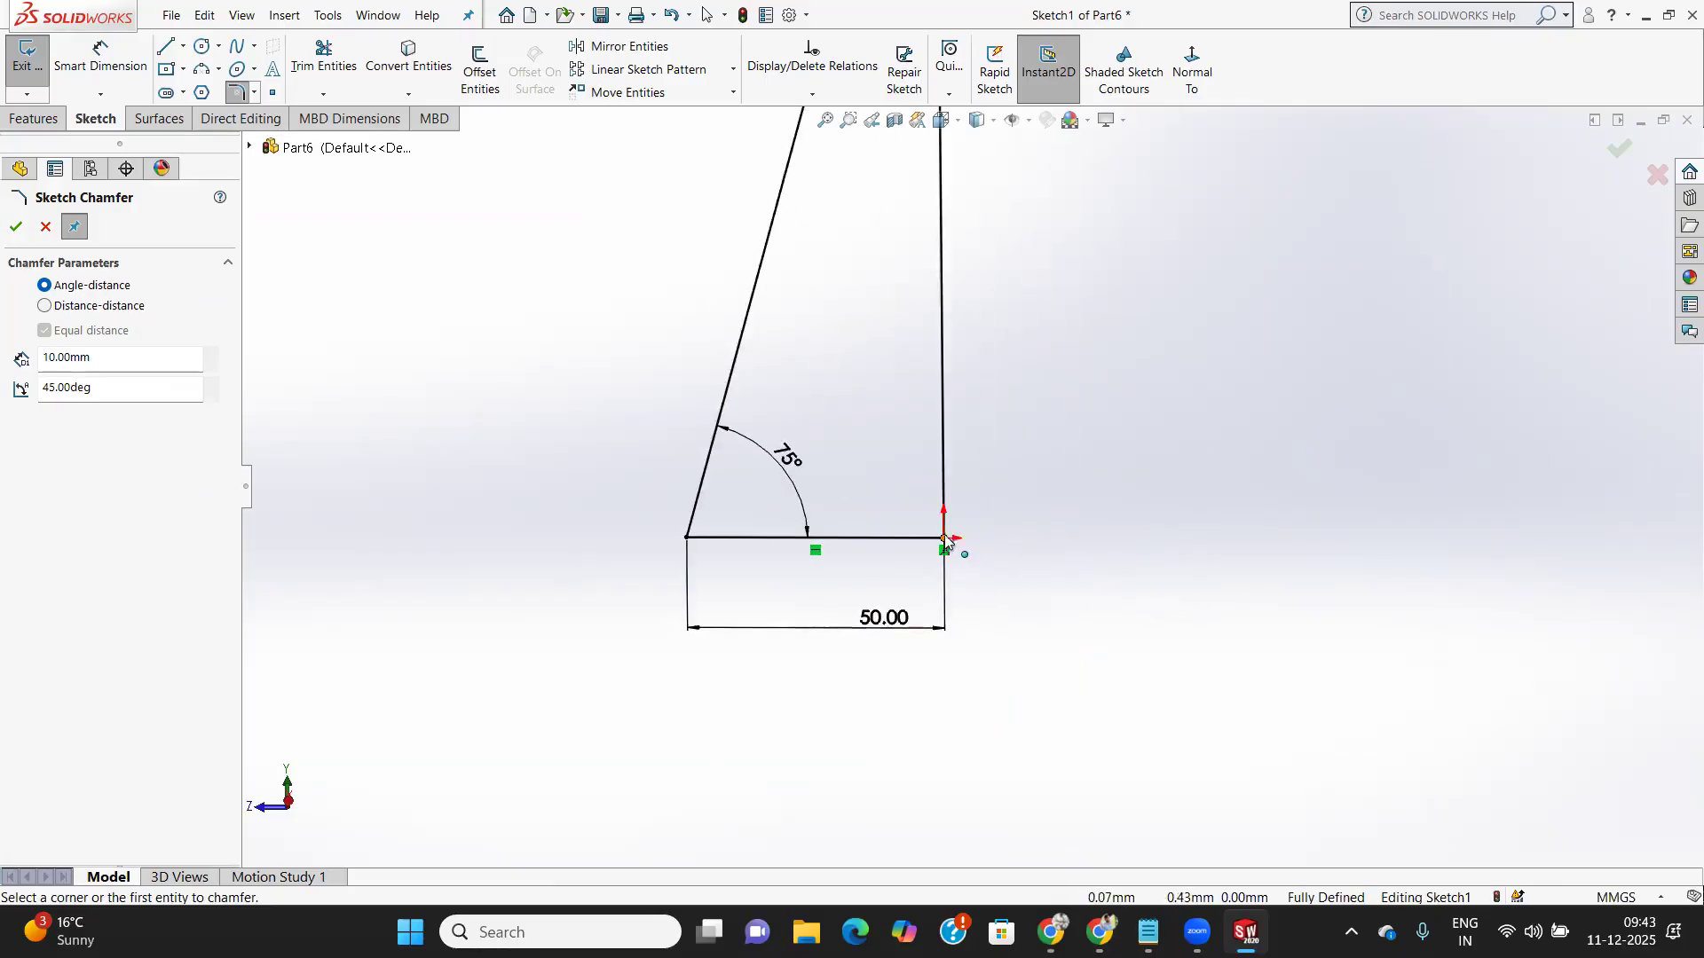
pyautogui.click(914, 537)
pyautogui.click(941, 496)
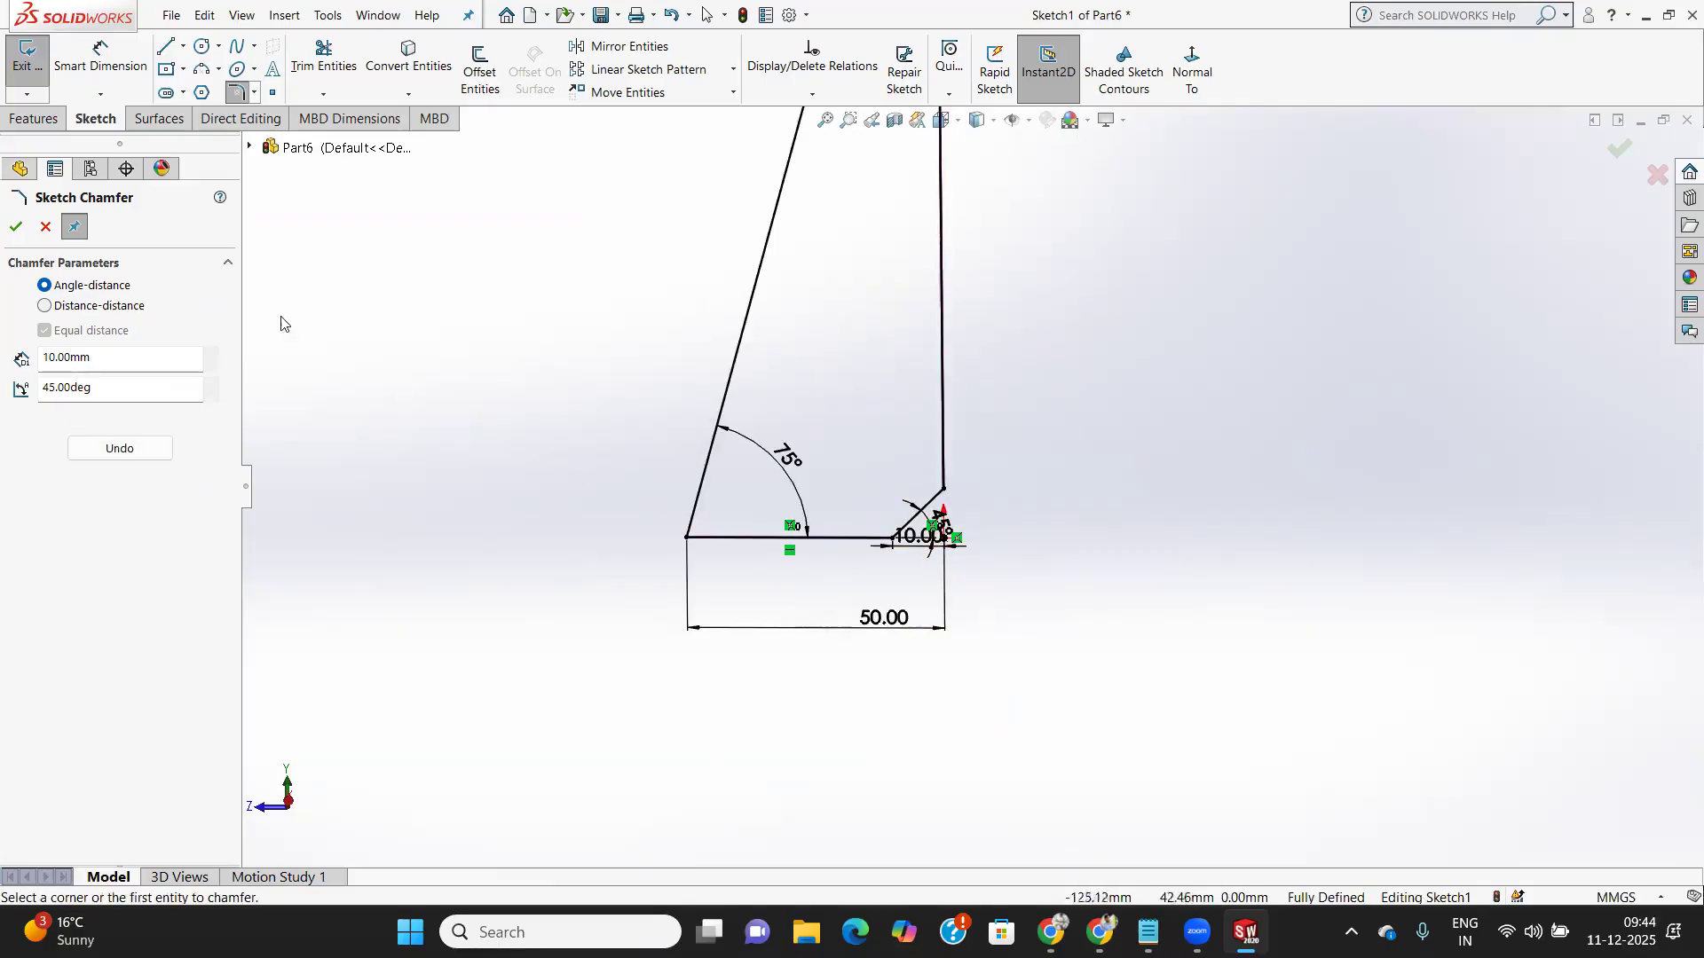
pyautogui.click(15, 228)
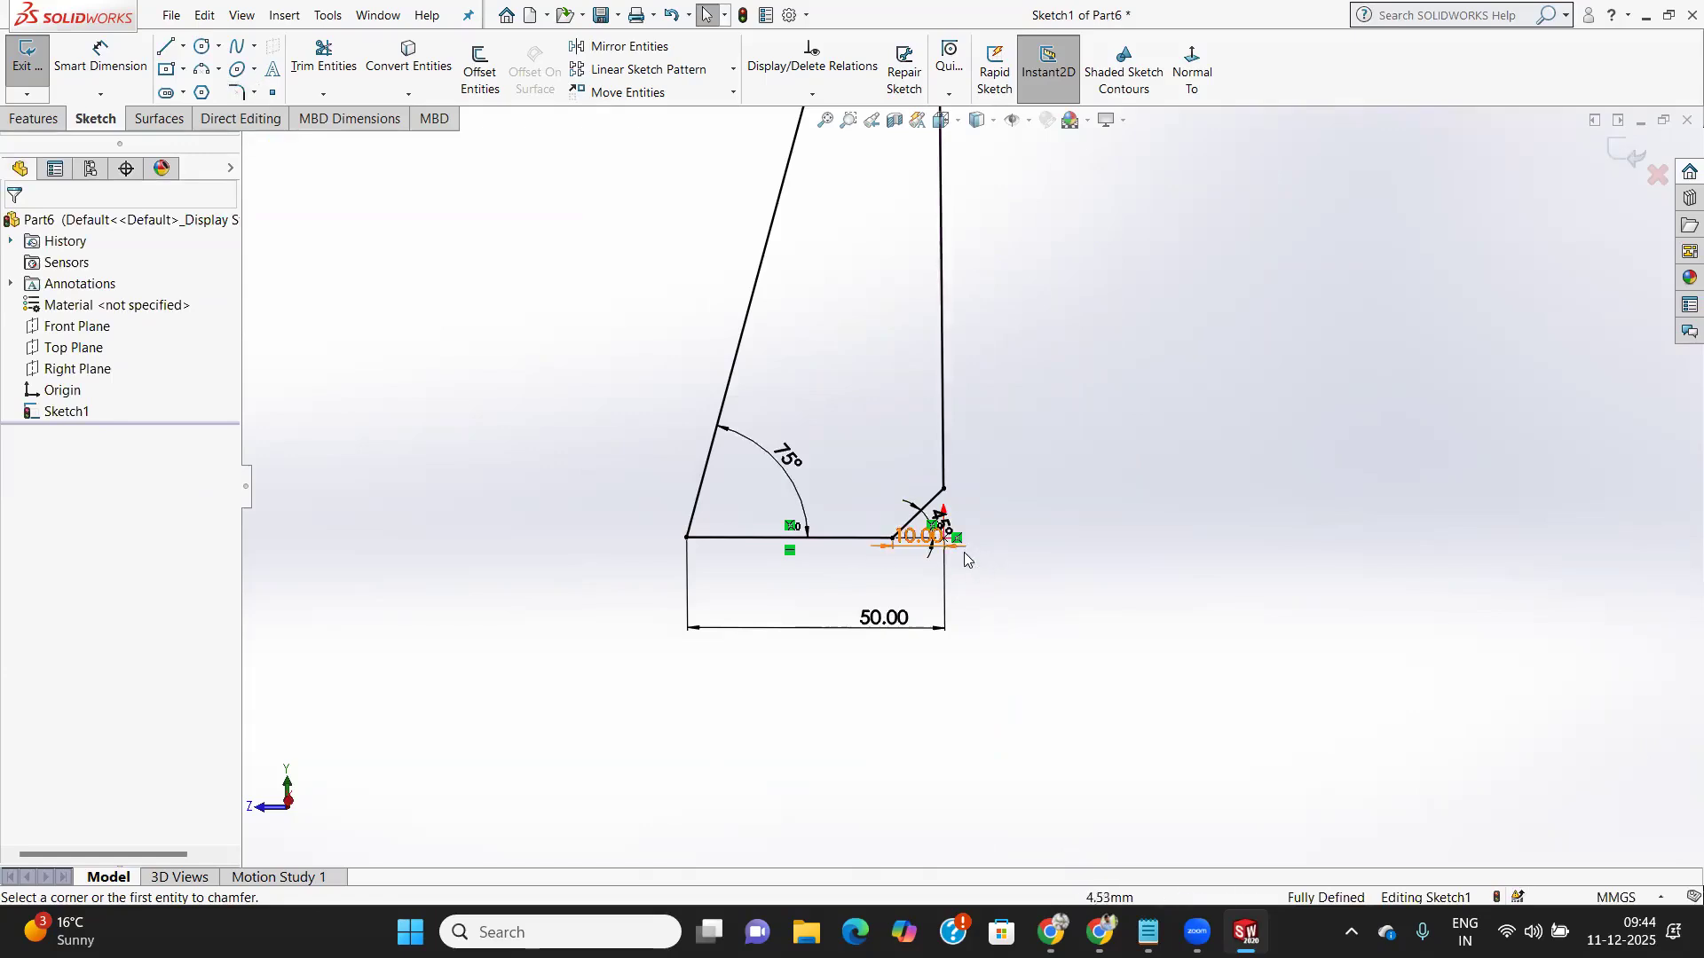
# Try a 180-degree angle-distance chamfer setting, and chamfer the triangle's apex with 10 mm at 45 degrees
pyautogui.scroll(2, 963, 552)
pyautogui.scroll(2, 932, 302)
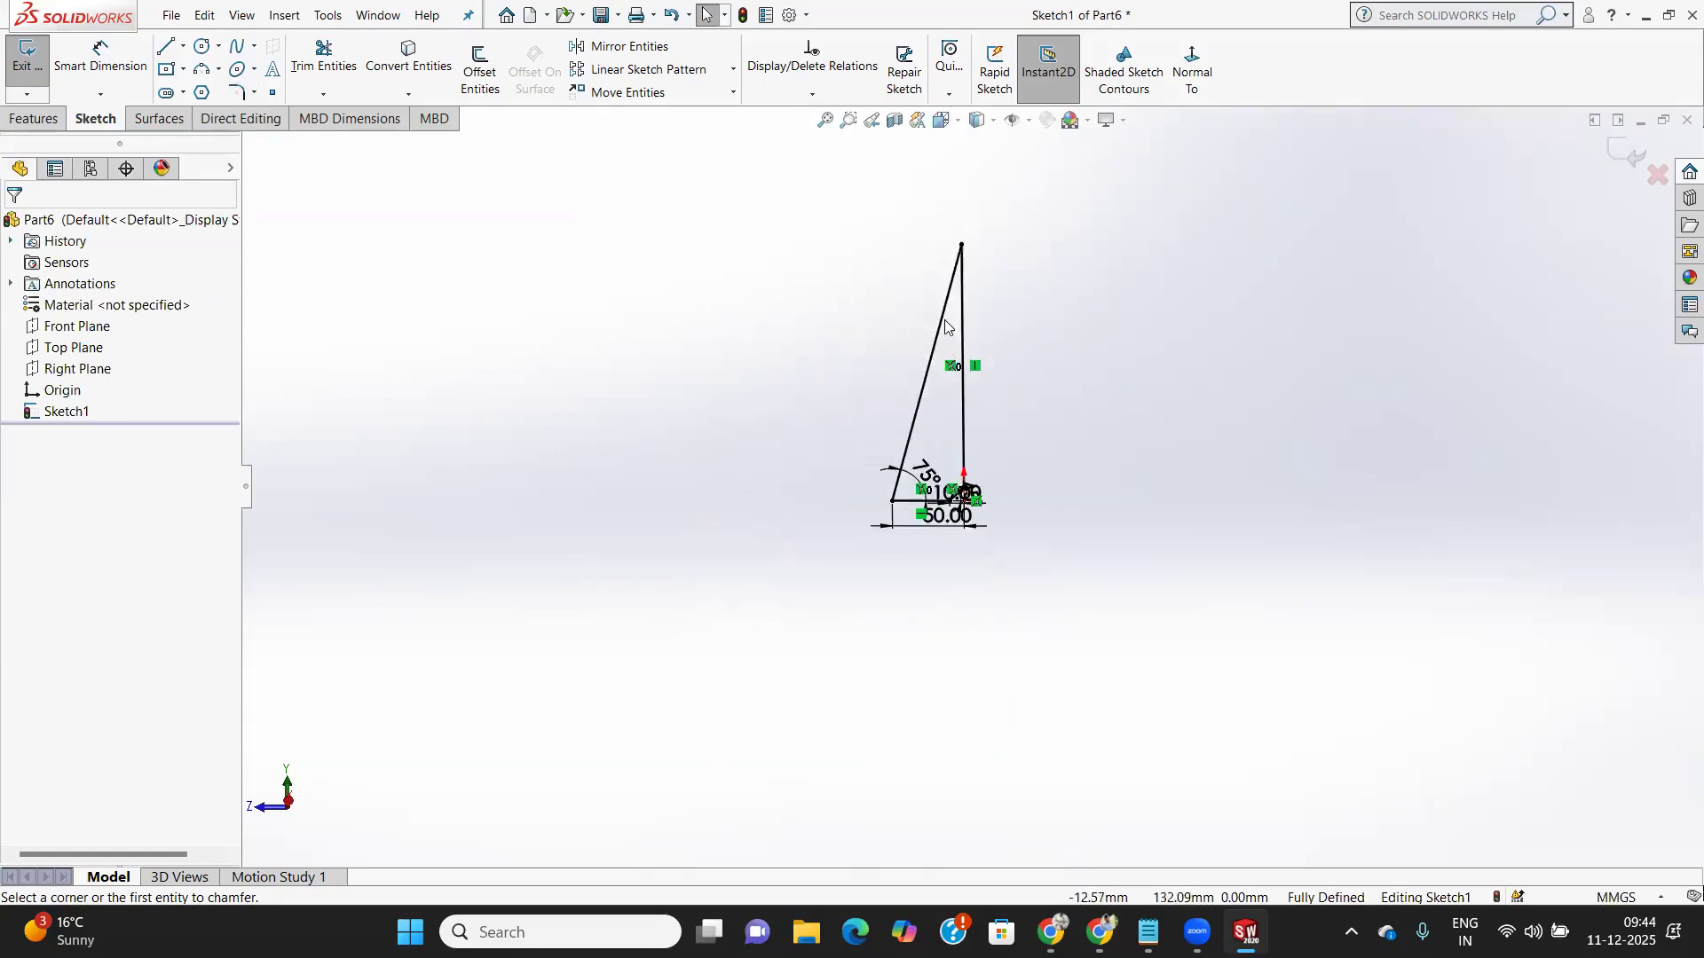
pyautogui.scroll(-2, 958, 191)
pyautogui.scroll(-2, 977, 380)
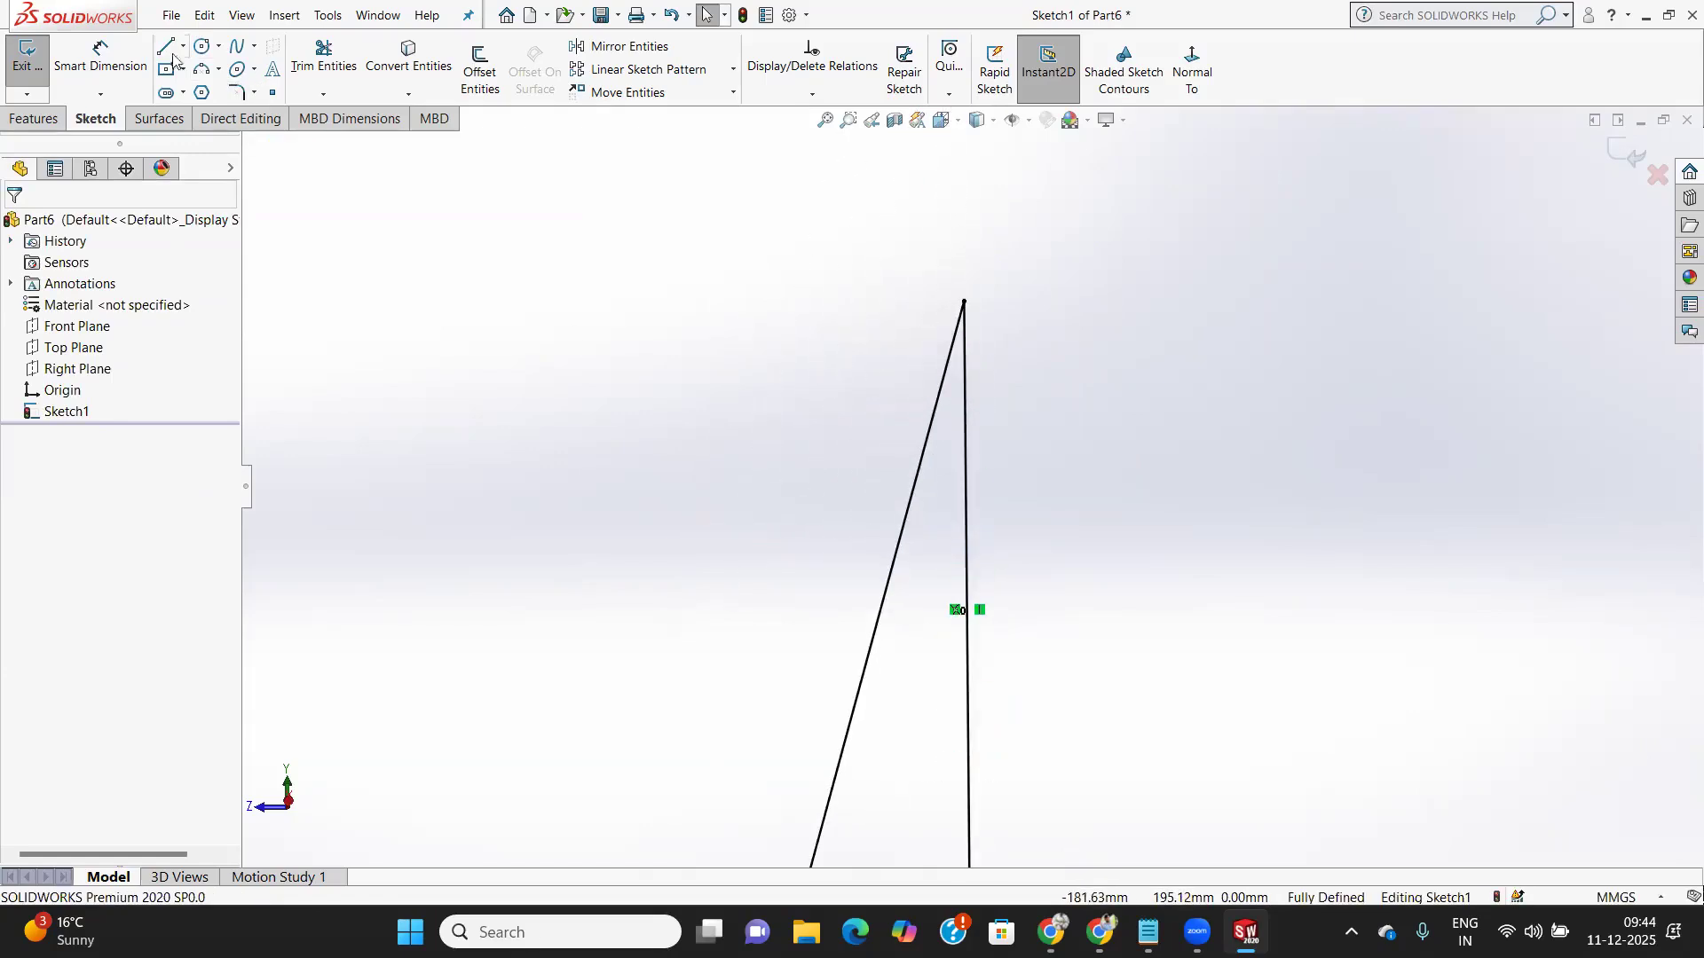
pyautogui.click(255, 93)
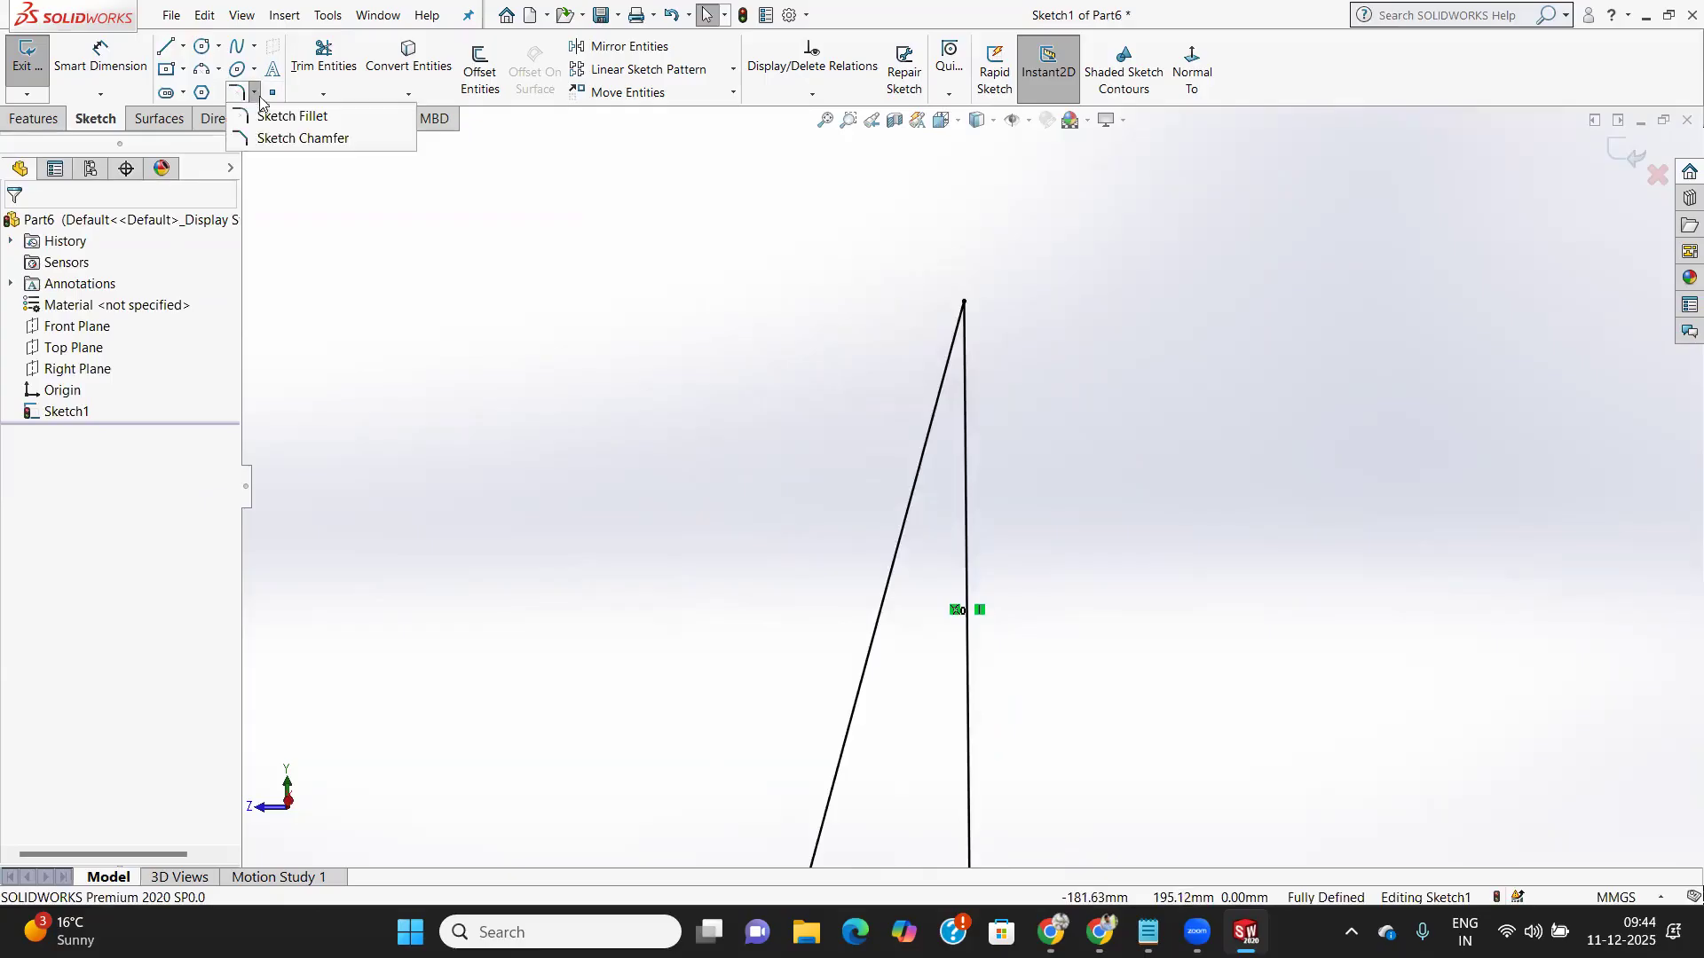
pyautogui.click(297, 140)
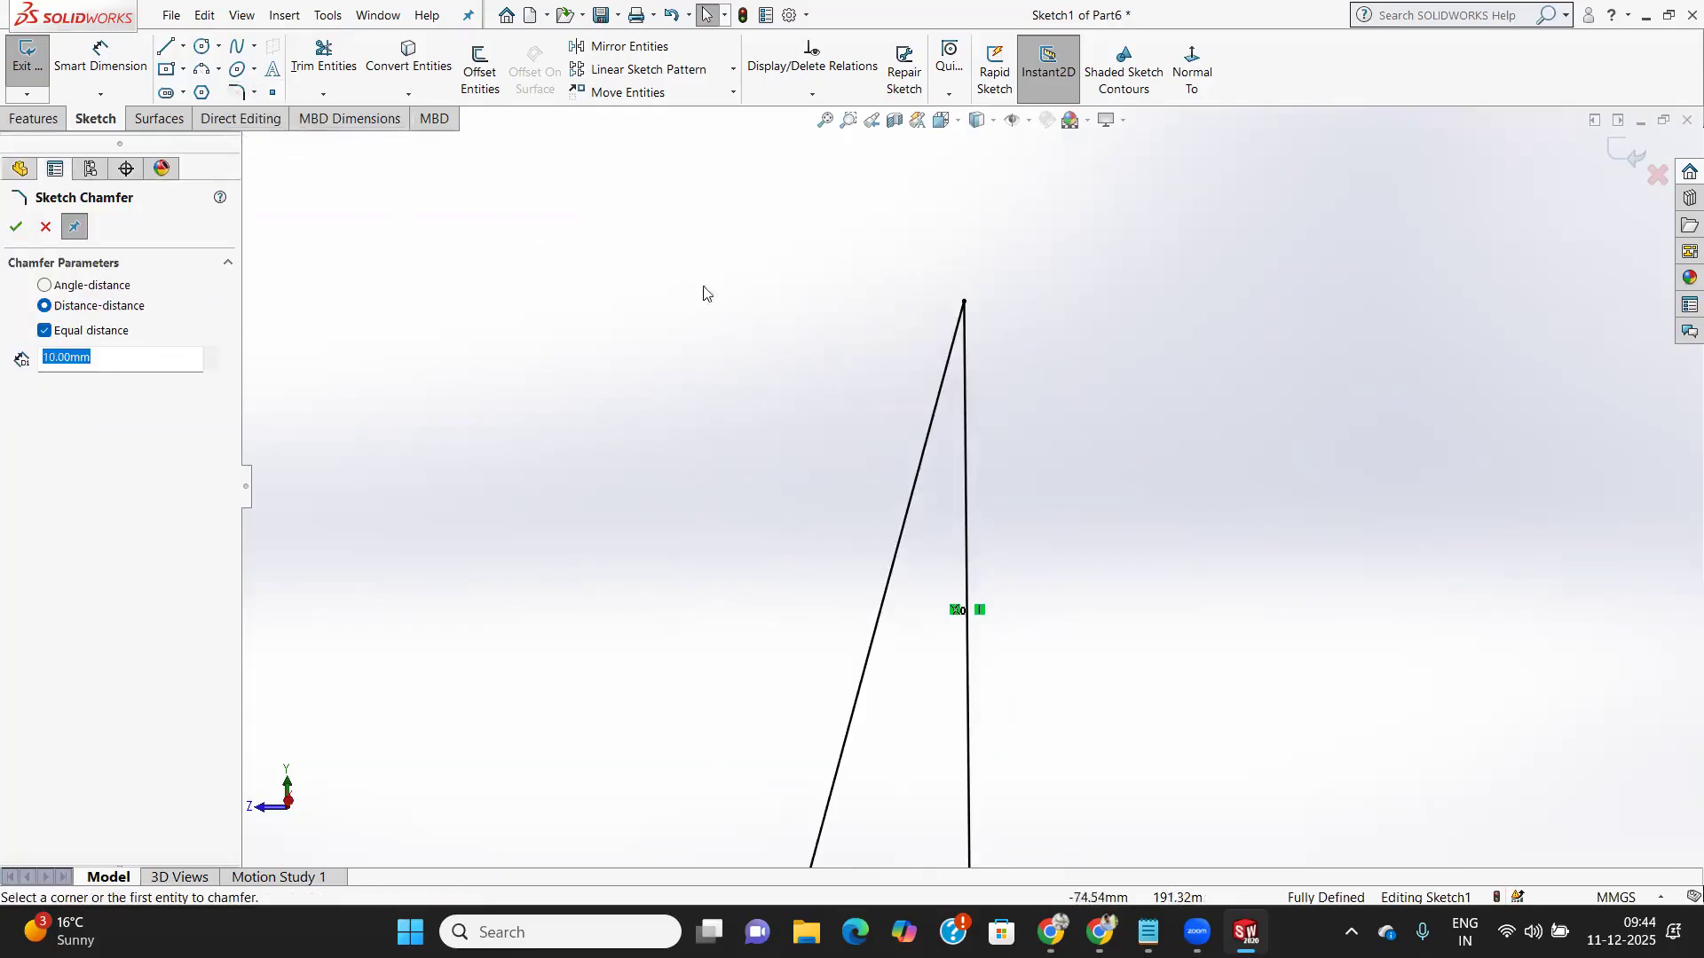
pyautogui.scroll(-2, 857, 319)
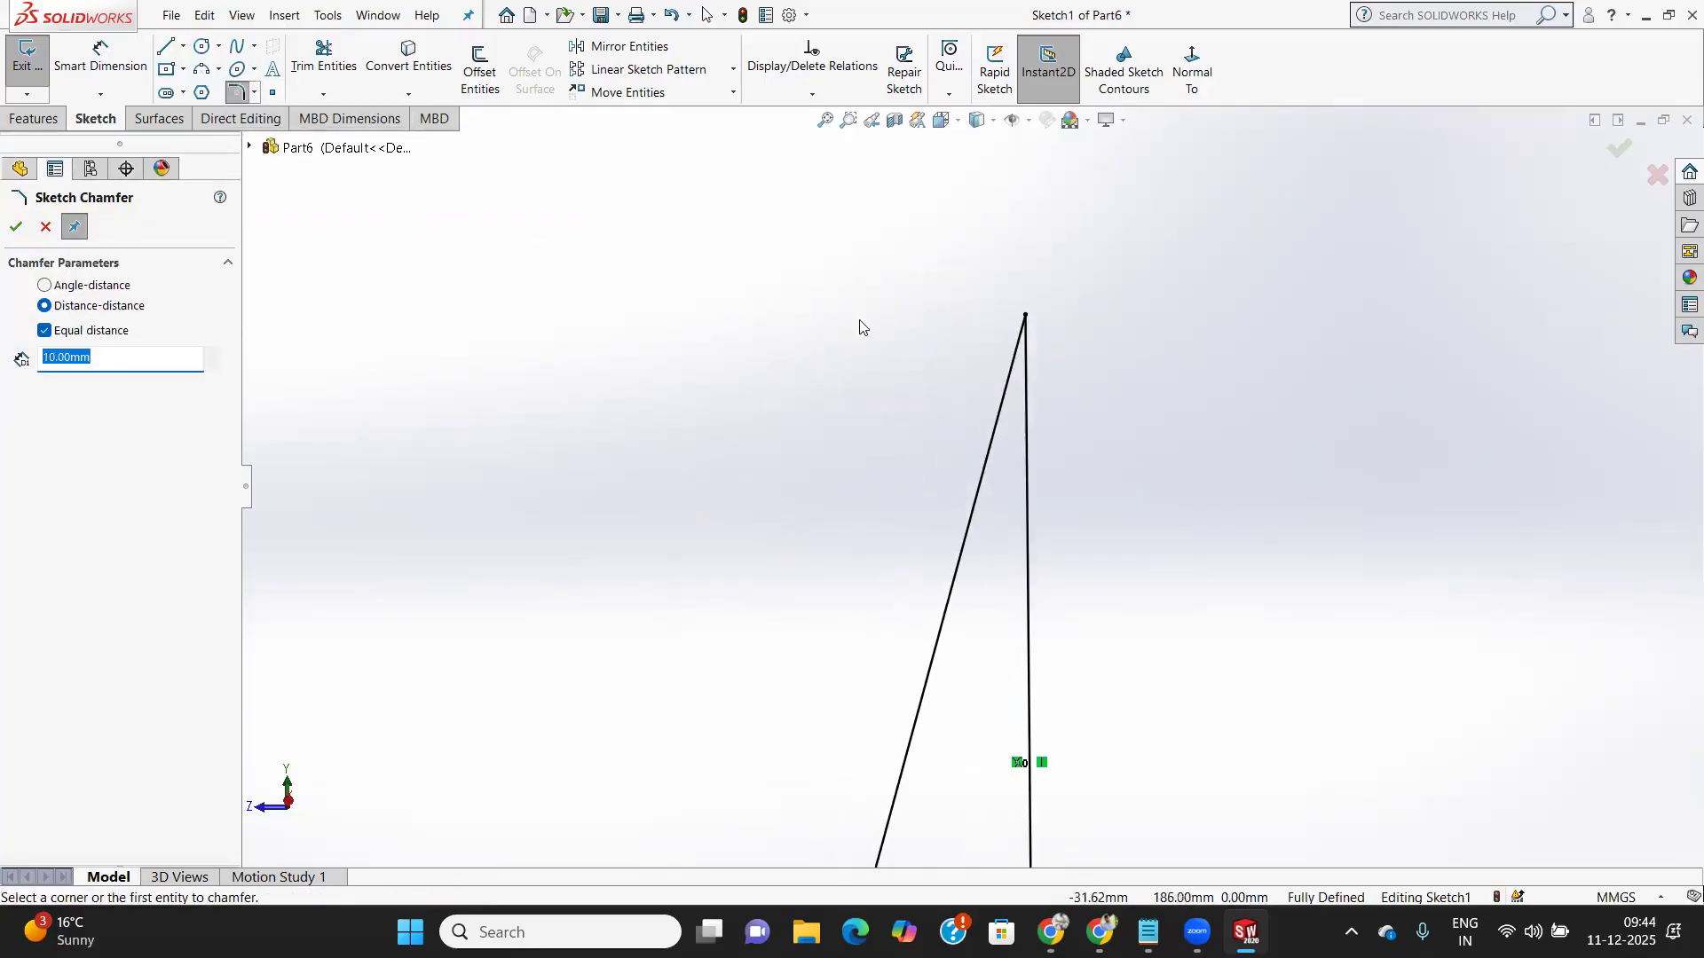
pyautogui.click(1012, 371)
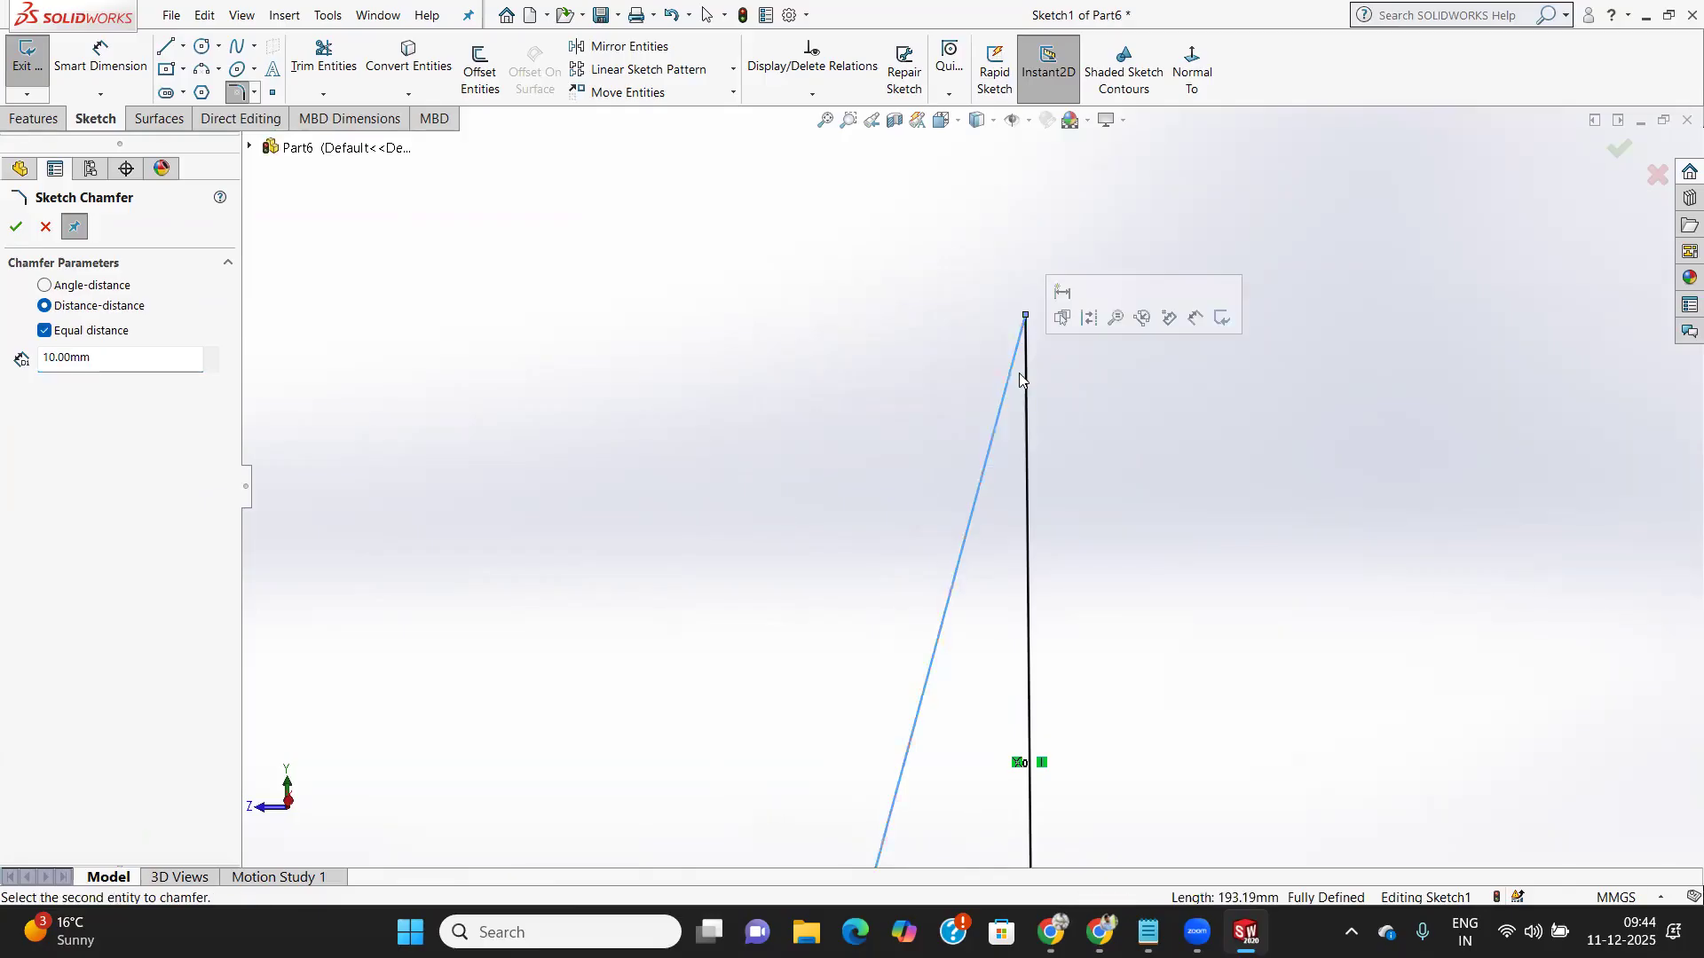
pyautogui.click(45, 286)
pyautogui.moveTo(94, 388); pyautogui.dragTo(9, 393)
pyautogui.write('180')
pyautogui.press('Return')
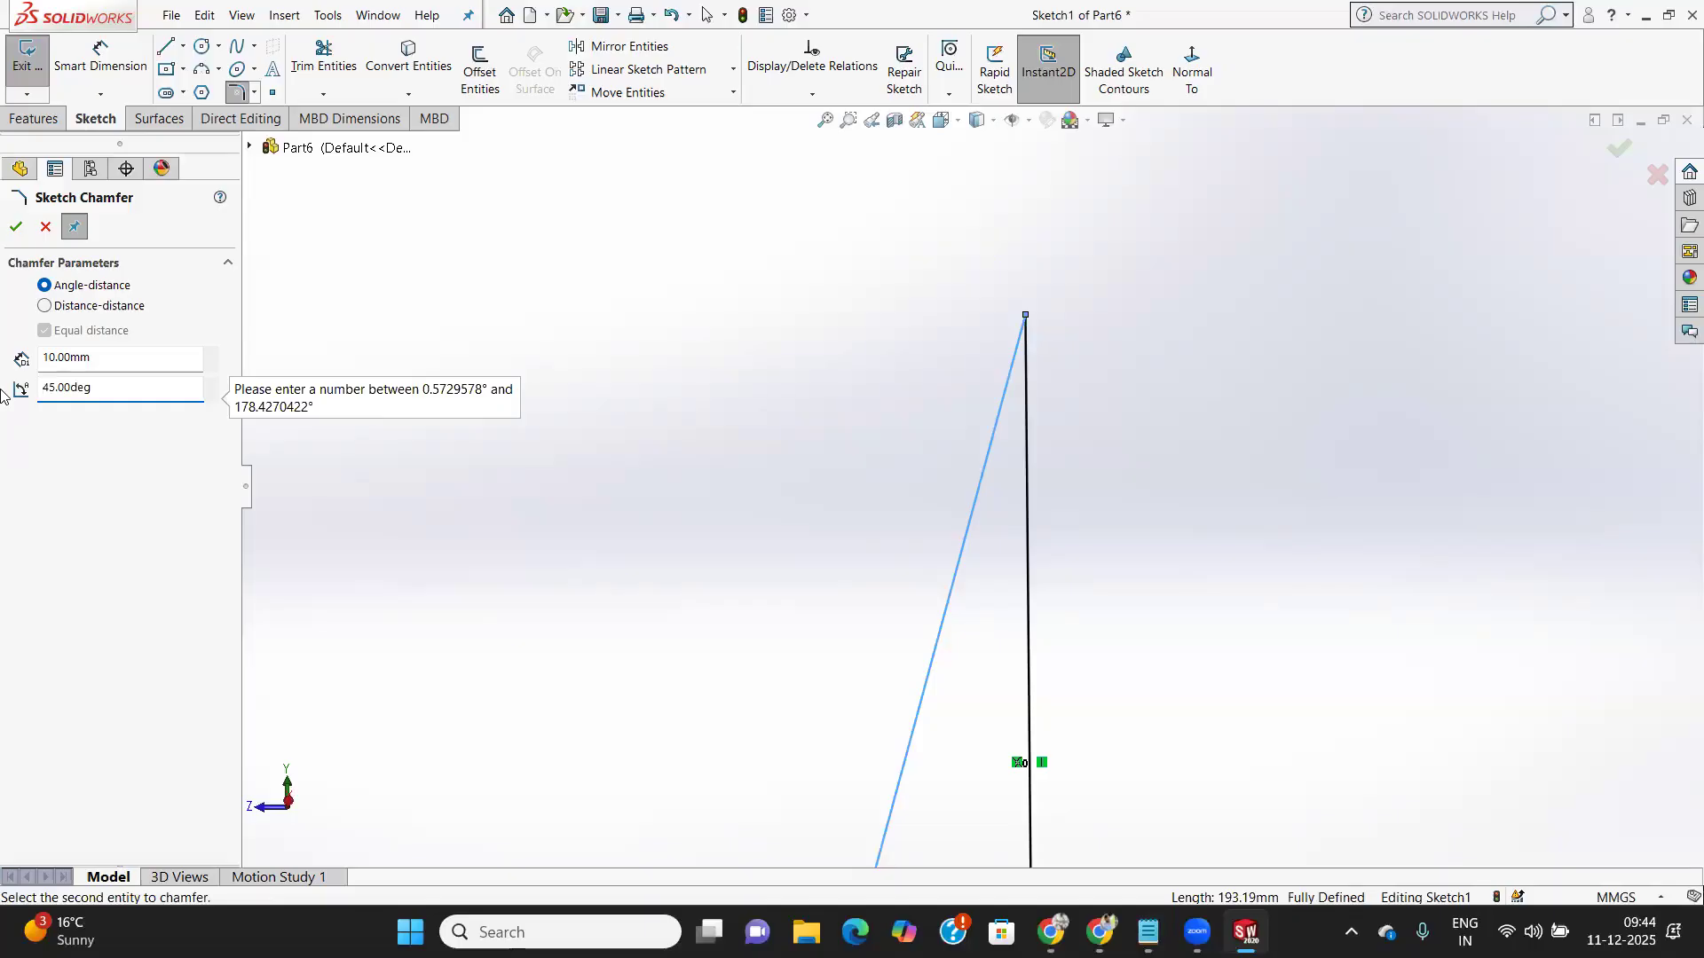
pyautogui.click(1026, 361)
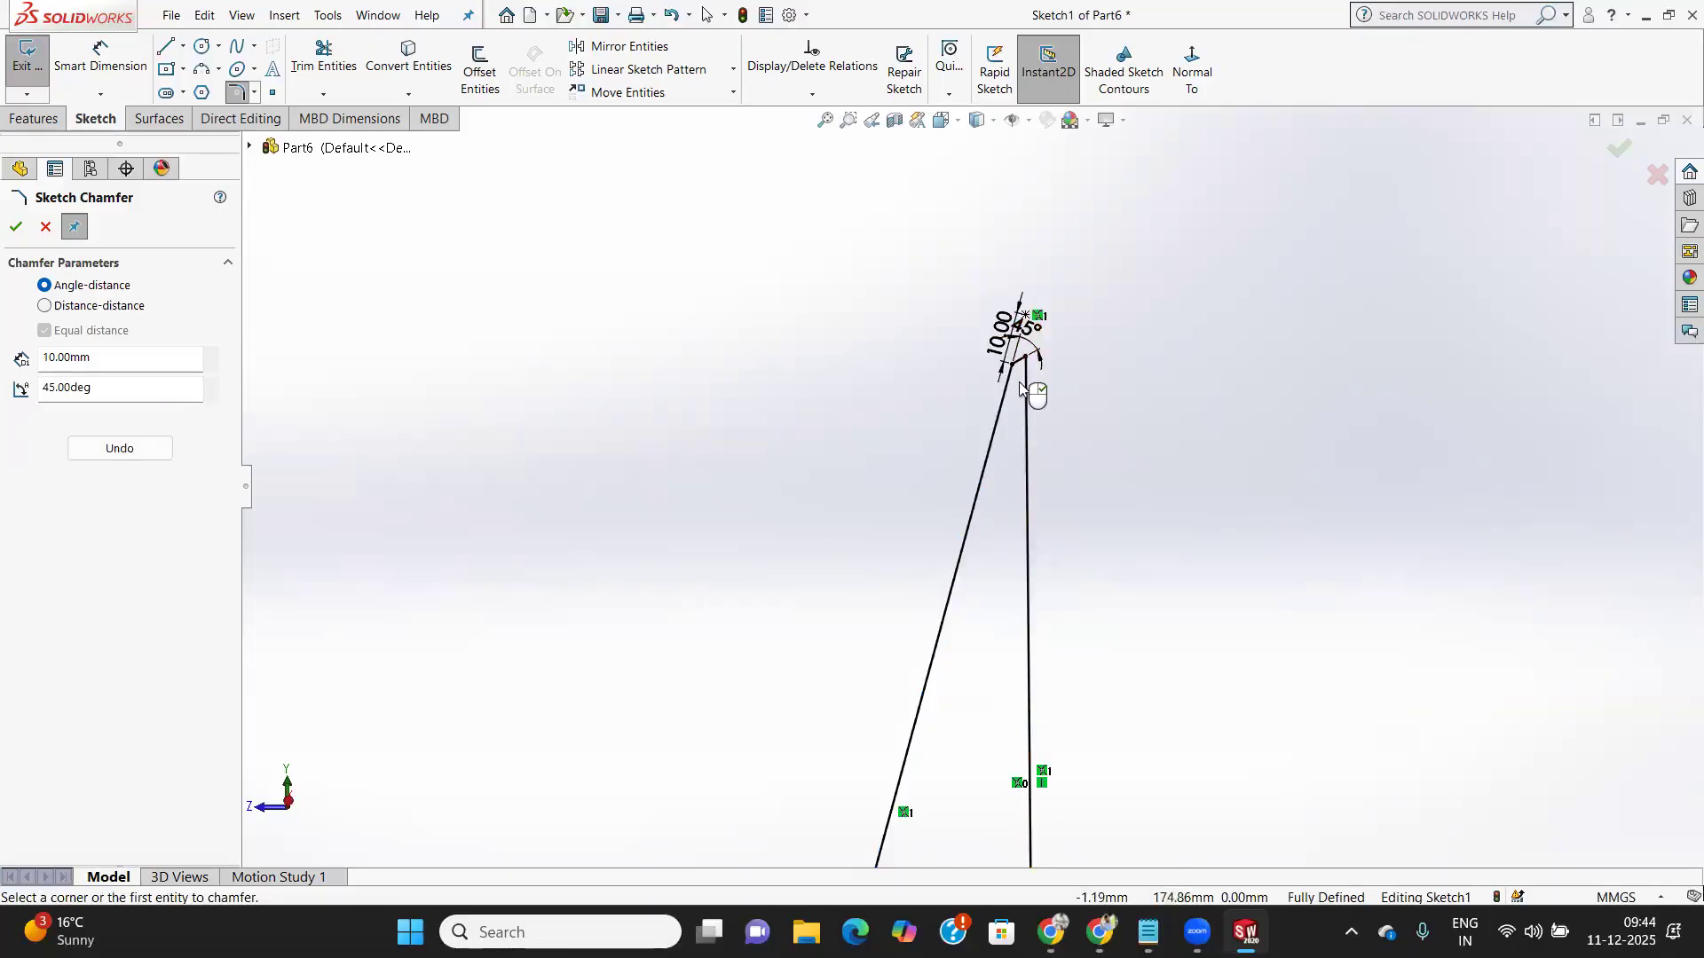
# Try chamfer angles of 180 and 0 degrees and close the Sketch Chamfer command
pyautogui.click(119, 385)
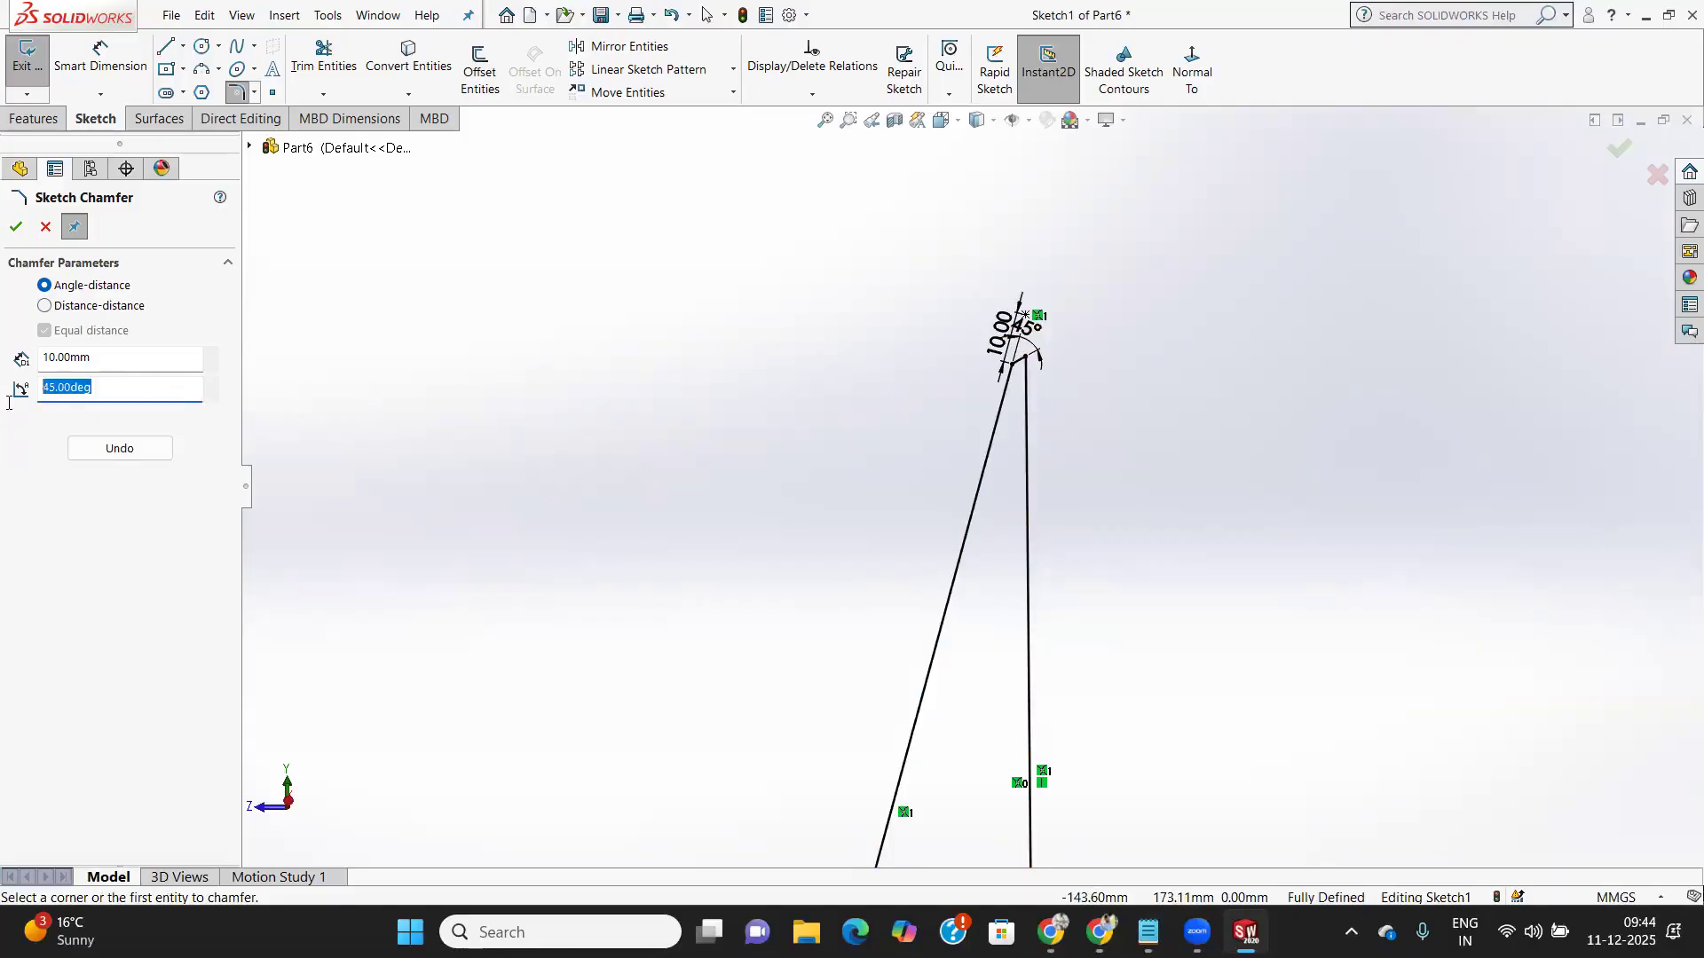
pyautogui.write('180')
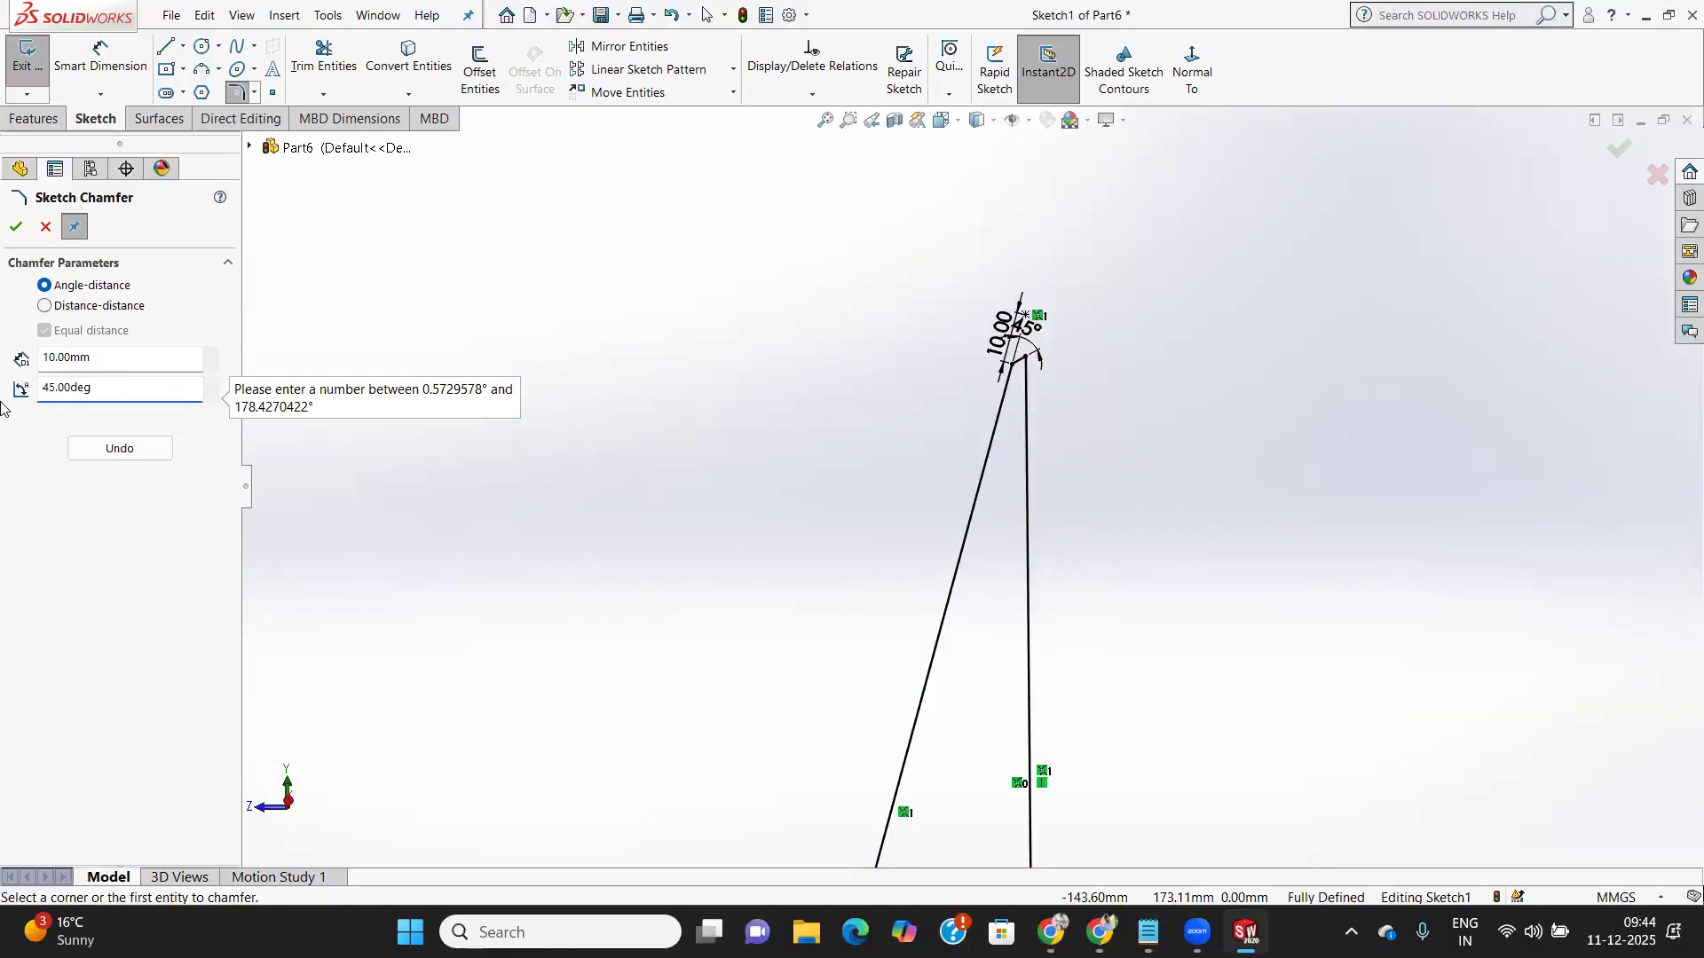
pyautogui.click(95, 385)
pyautogui.write('0')
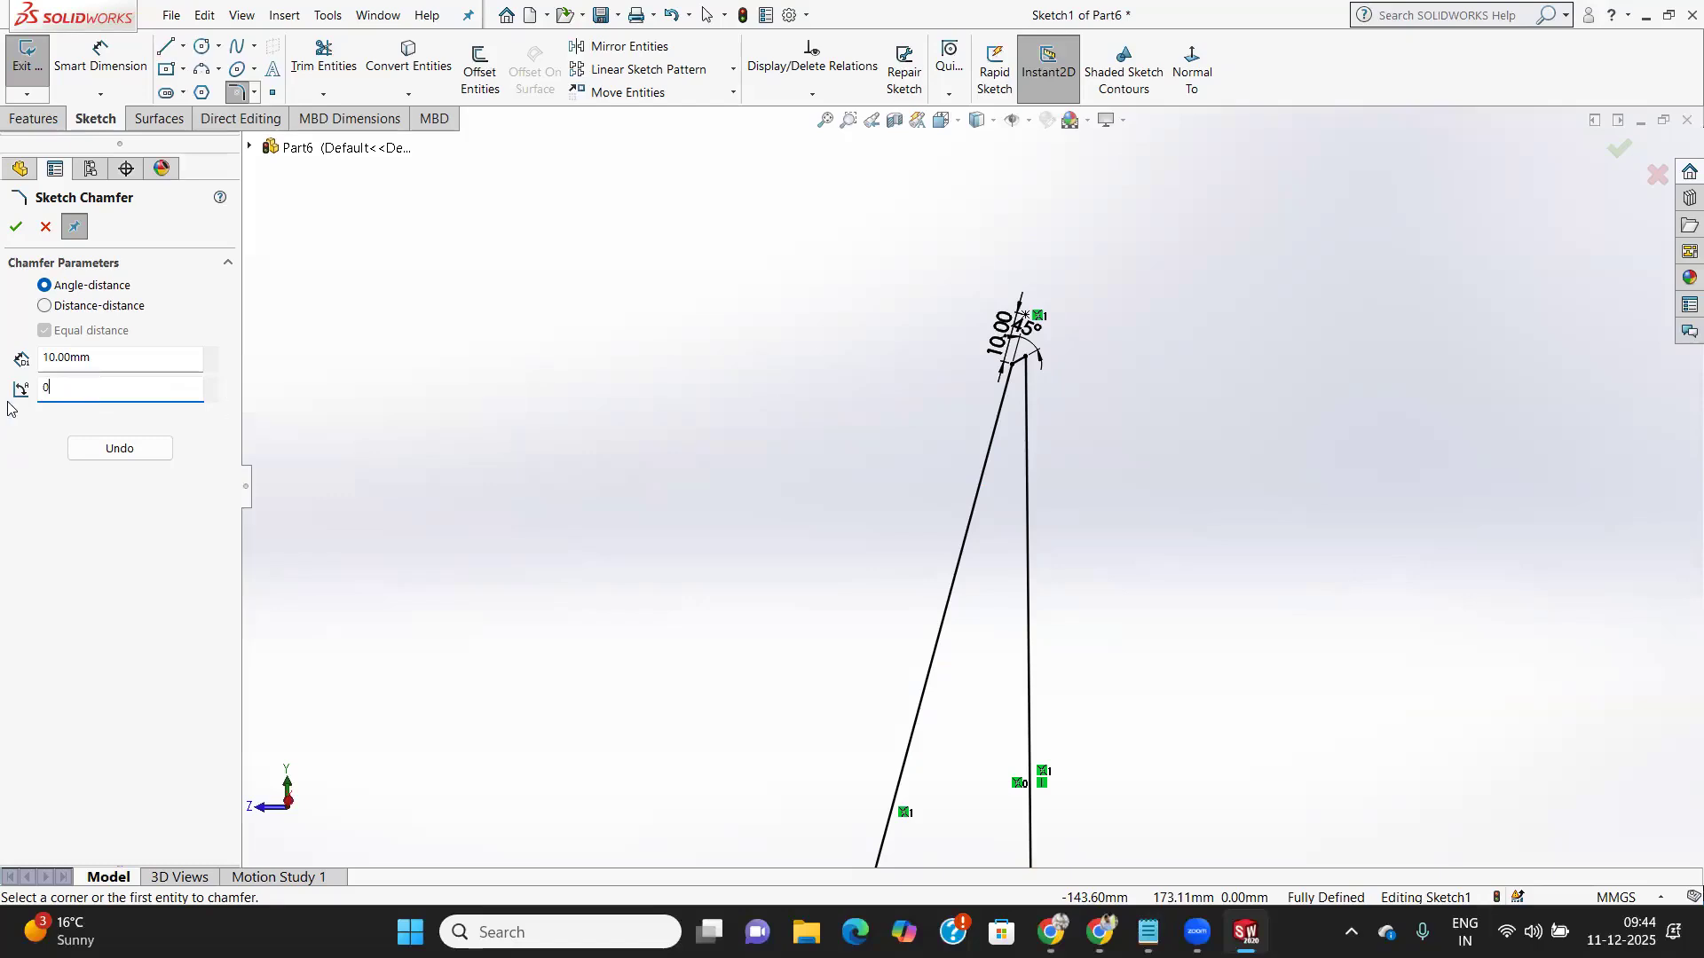
pyautogui.click(16, 226)
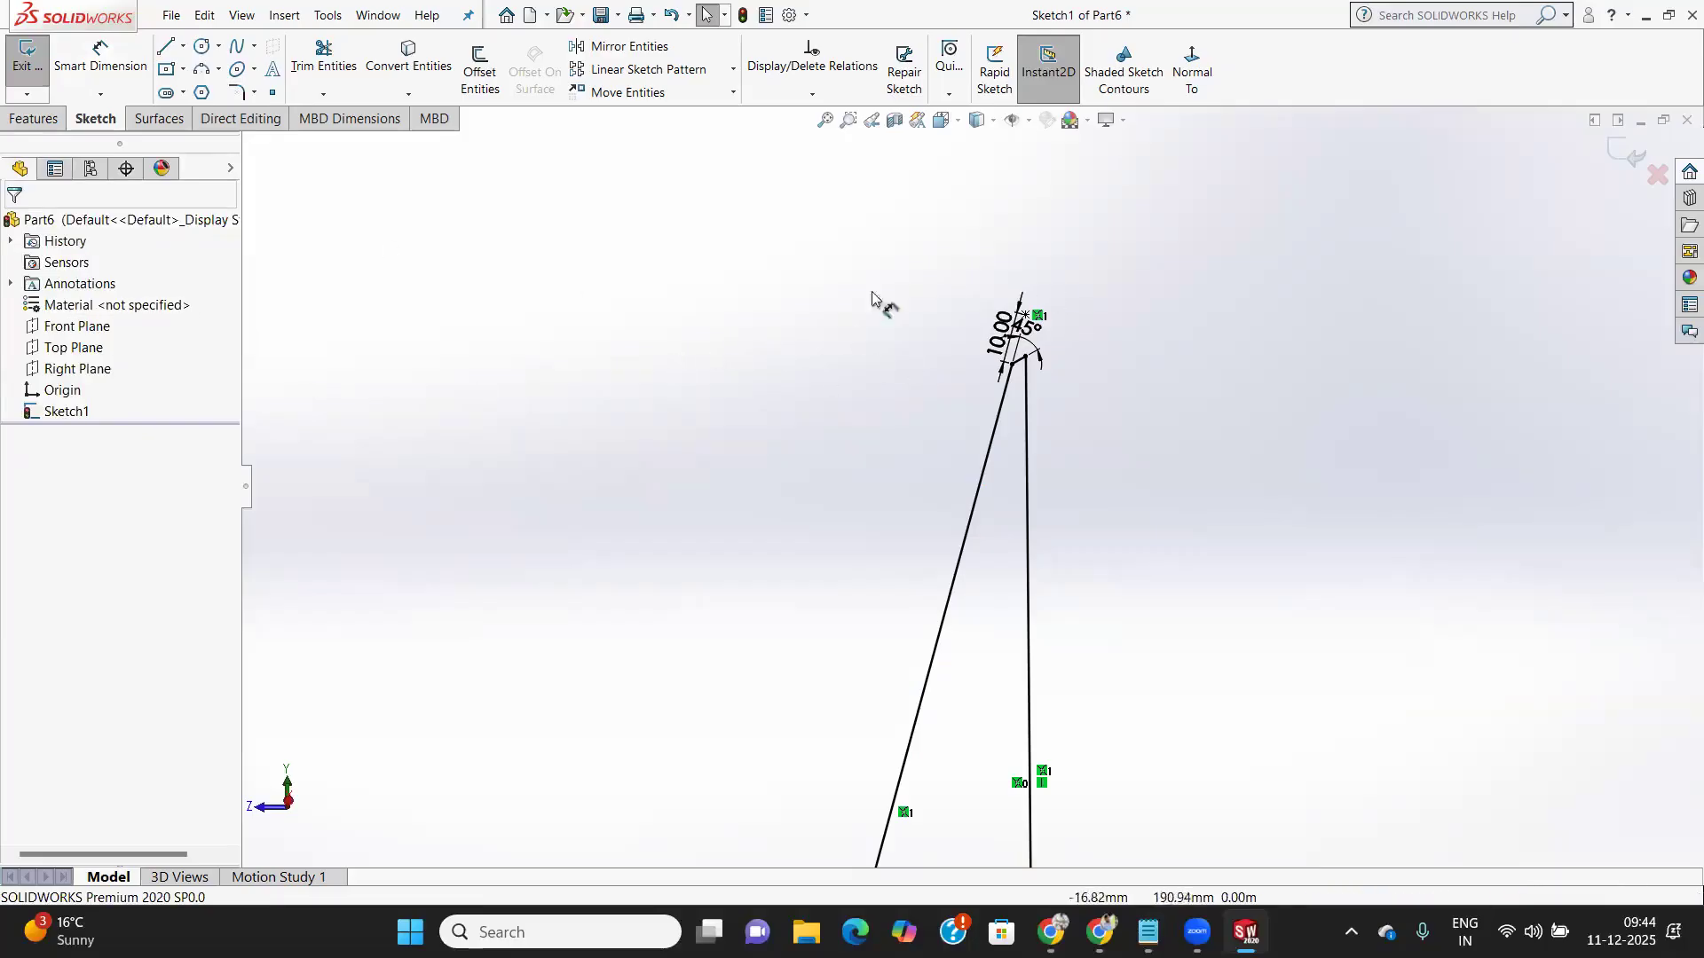
# Undo the apex chamfer and clear the selection of the two sides
pyautogui.hotkey('ctrl', 'z')
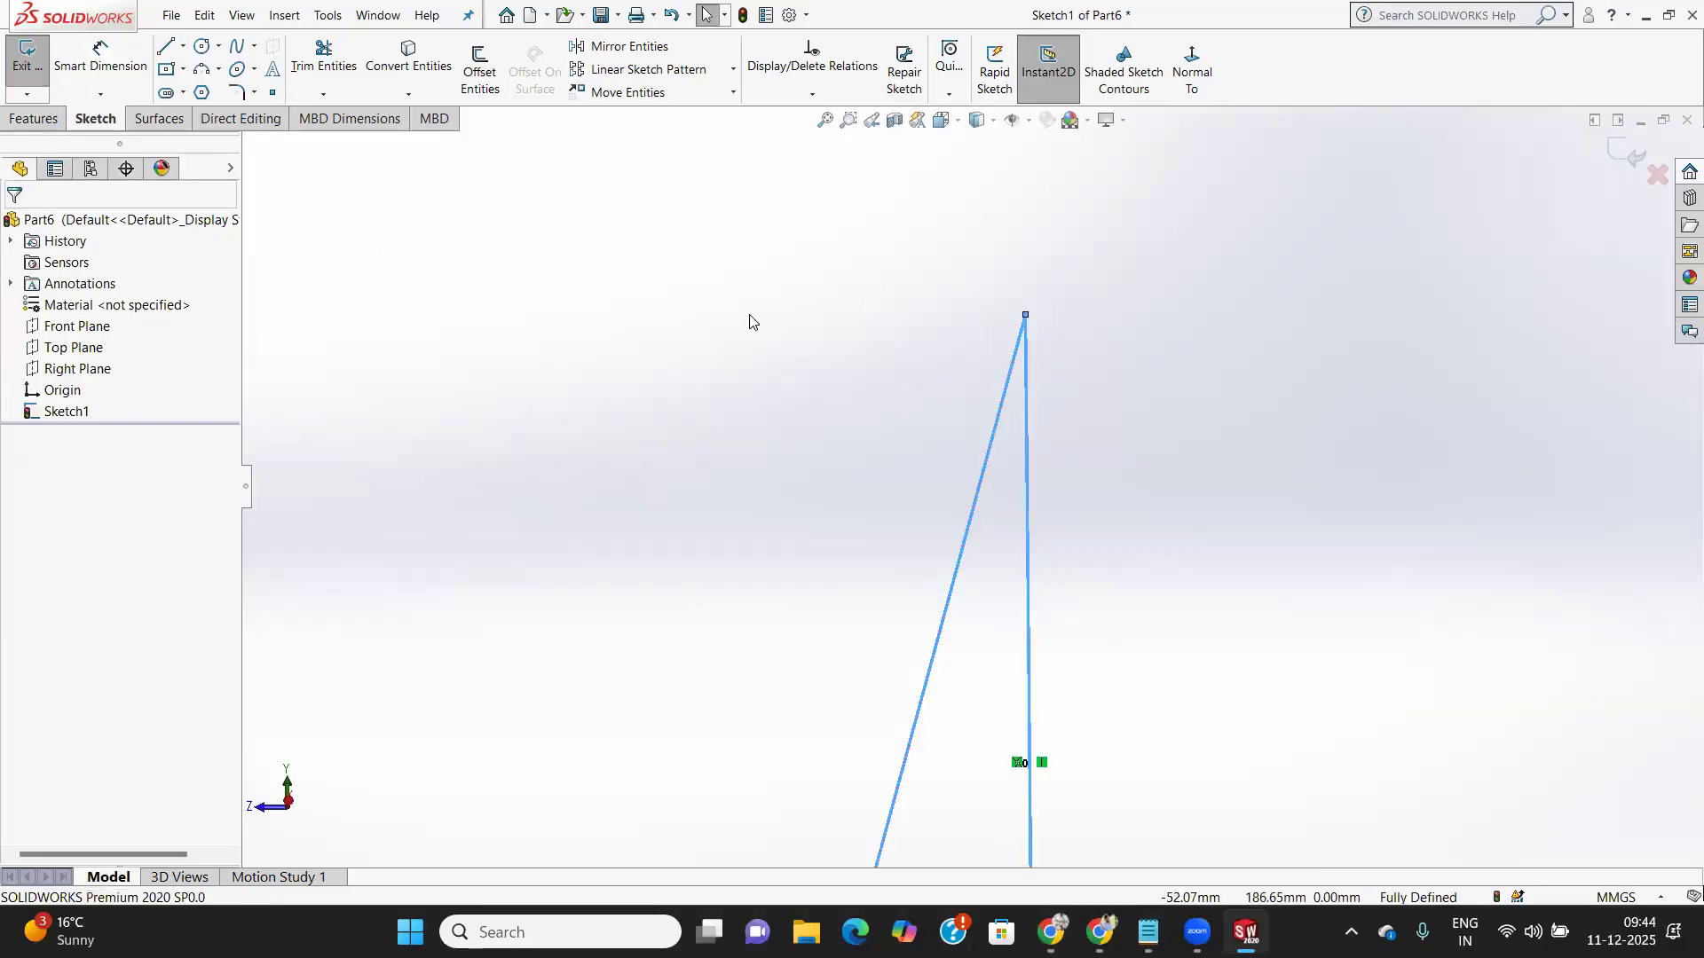
pyautogui.scroll(5, 953, 331)
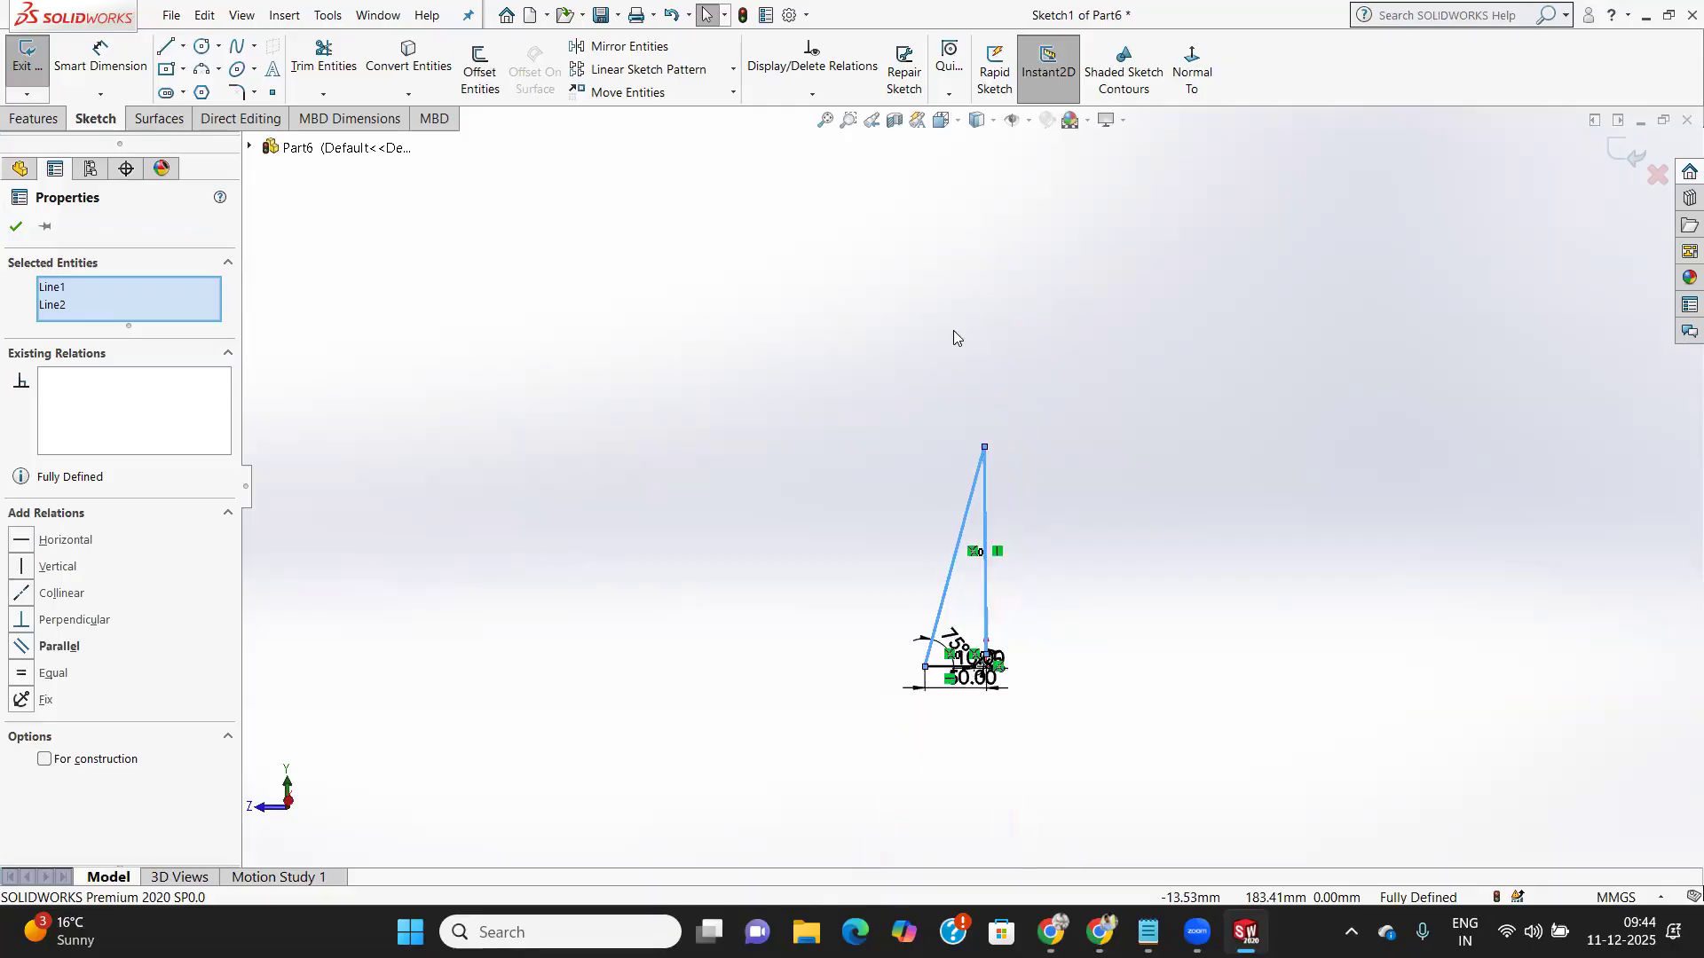
pyautogui.scroll(-2, 961, 586)
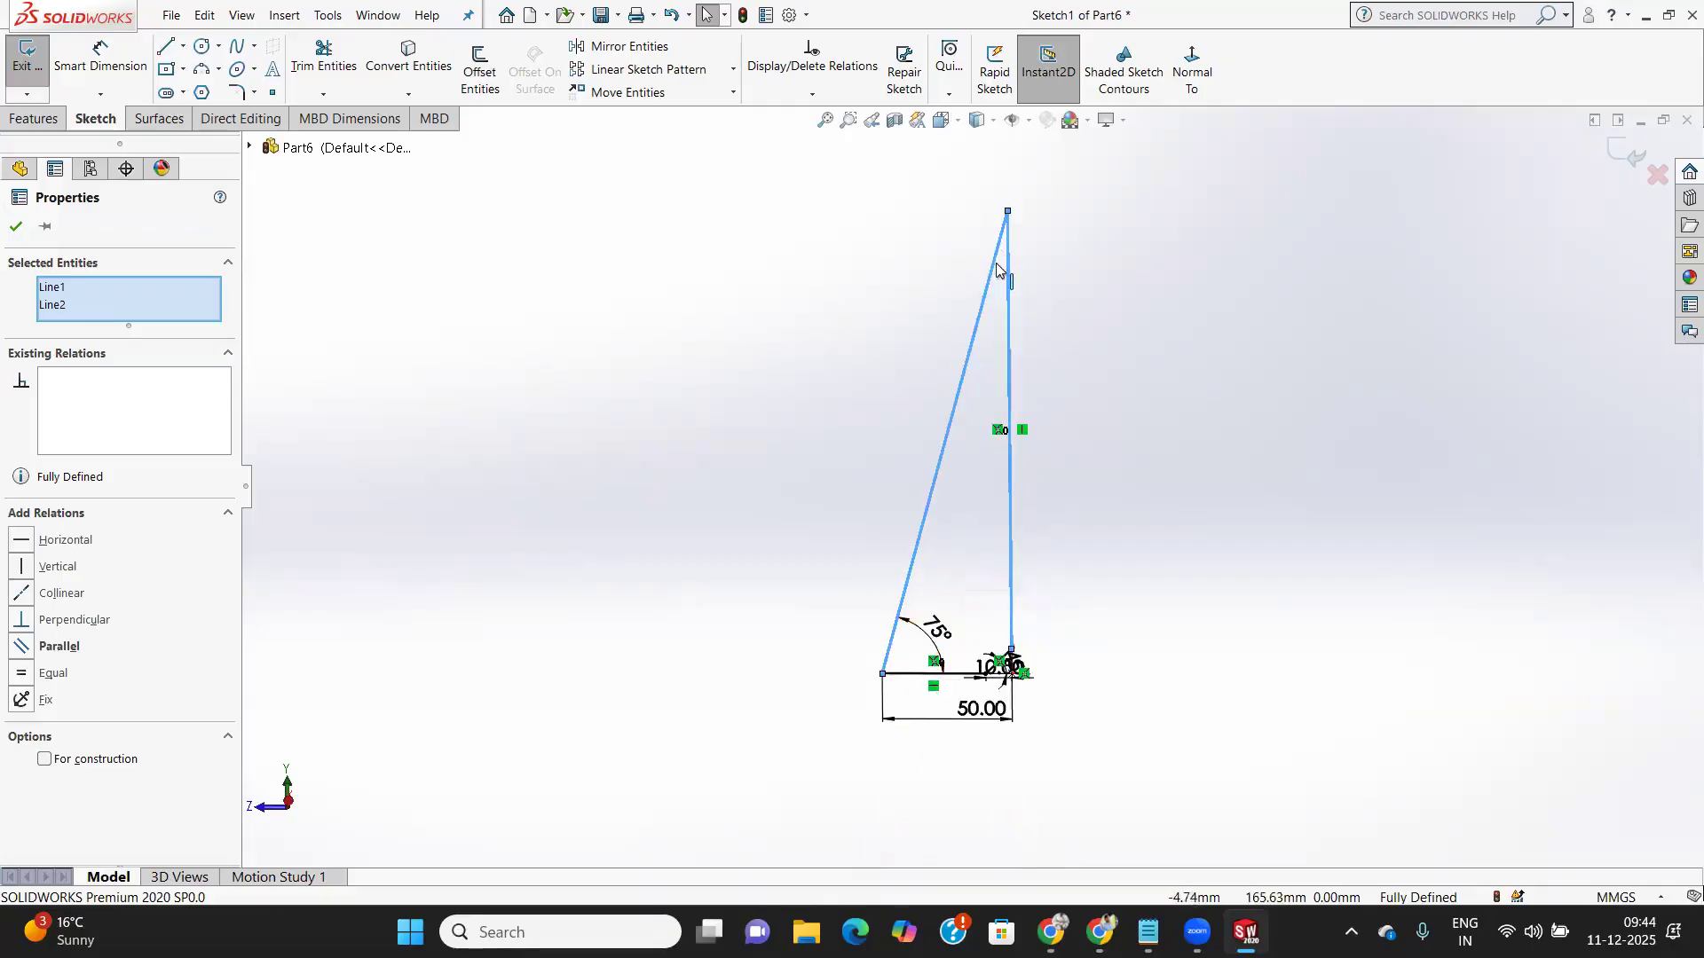
pyautogui.click(16, 224)
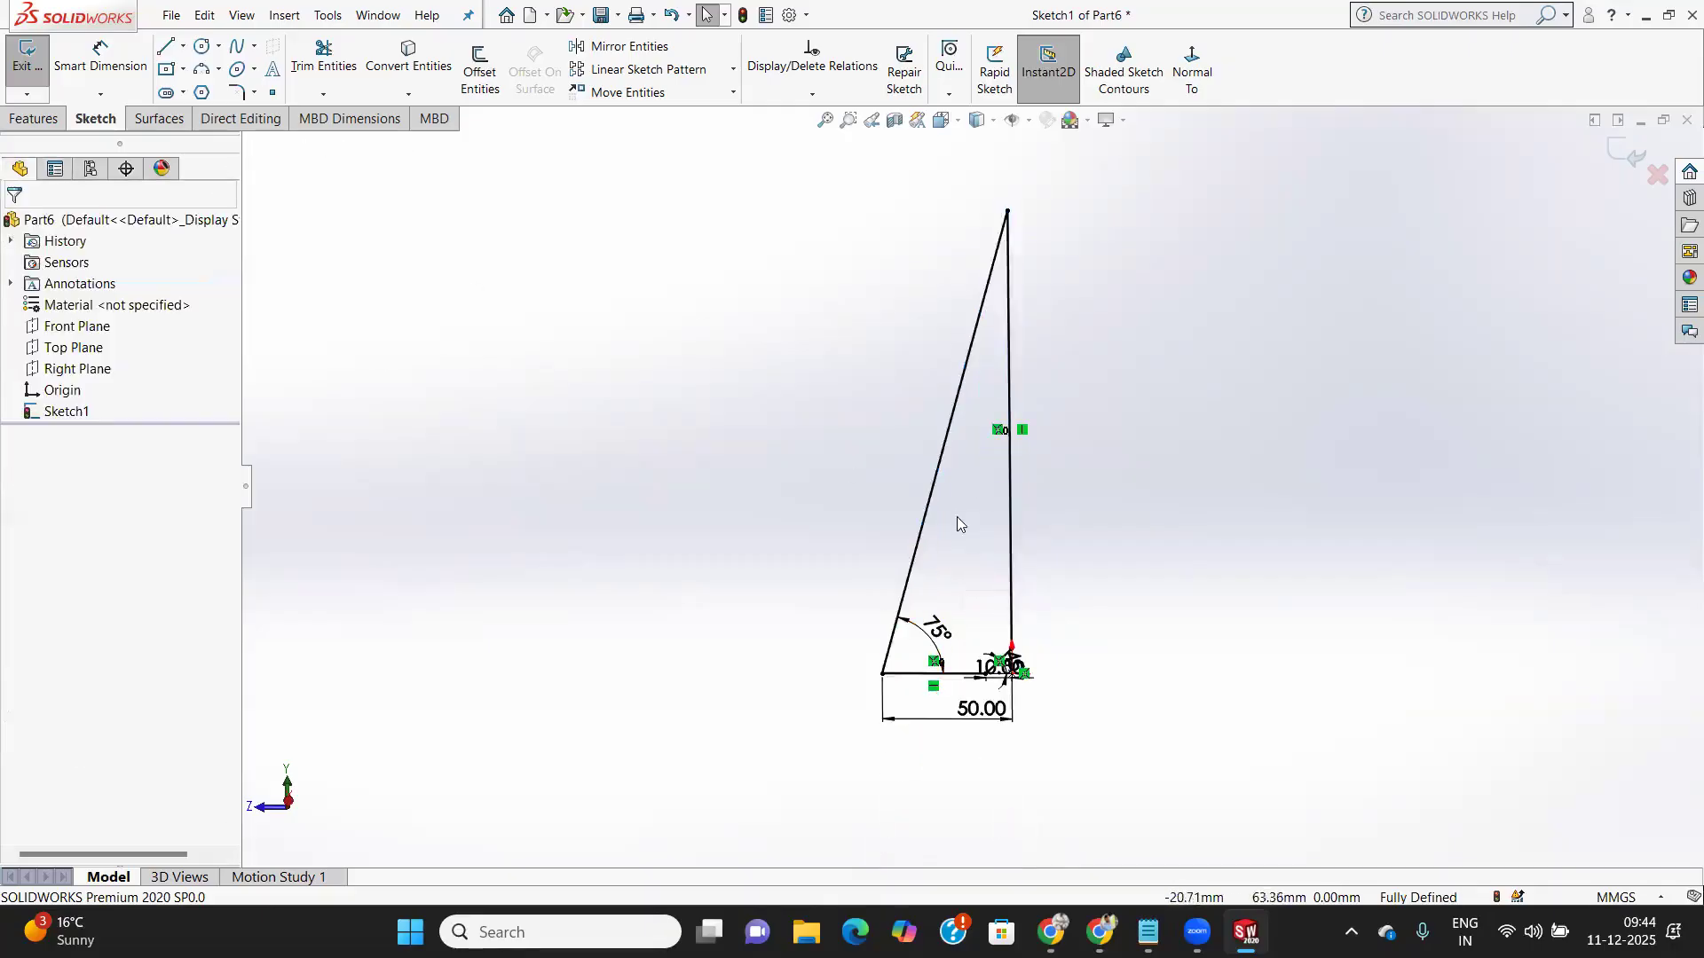
# Delete the whole triangle profile with its corner chamfer and dimensions from the sketch
pyautogui.scroll(3, 957, 517)
pyautogui.moveTo(811, 241); pyautogui.dragTo(1153, 799)
pyautogui.press('Delete')
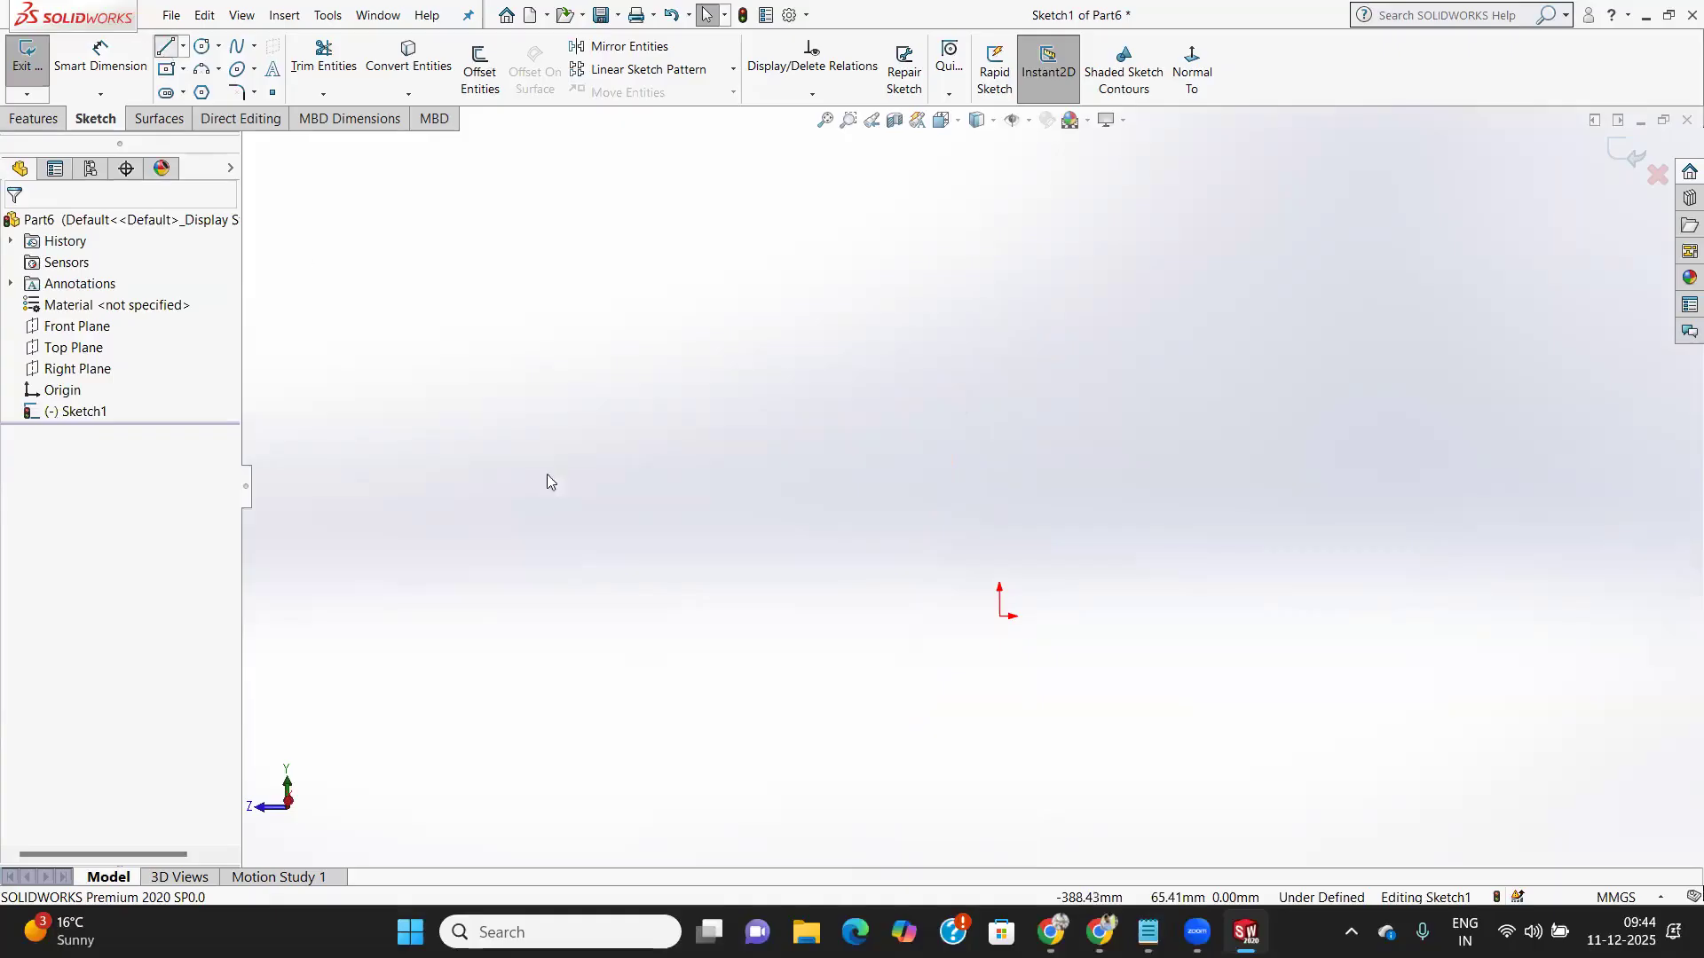
# Sketch a closed four-sided profile from the origin with a base about 104 mm long, a sloped side, a short top and a vertical side about 238 mm high
pyautogui.press('l')
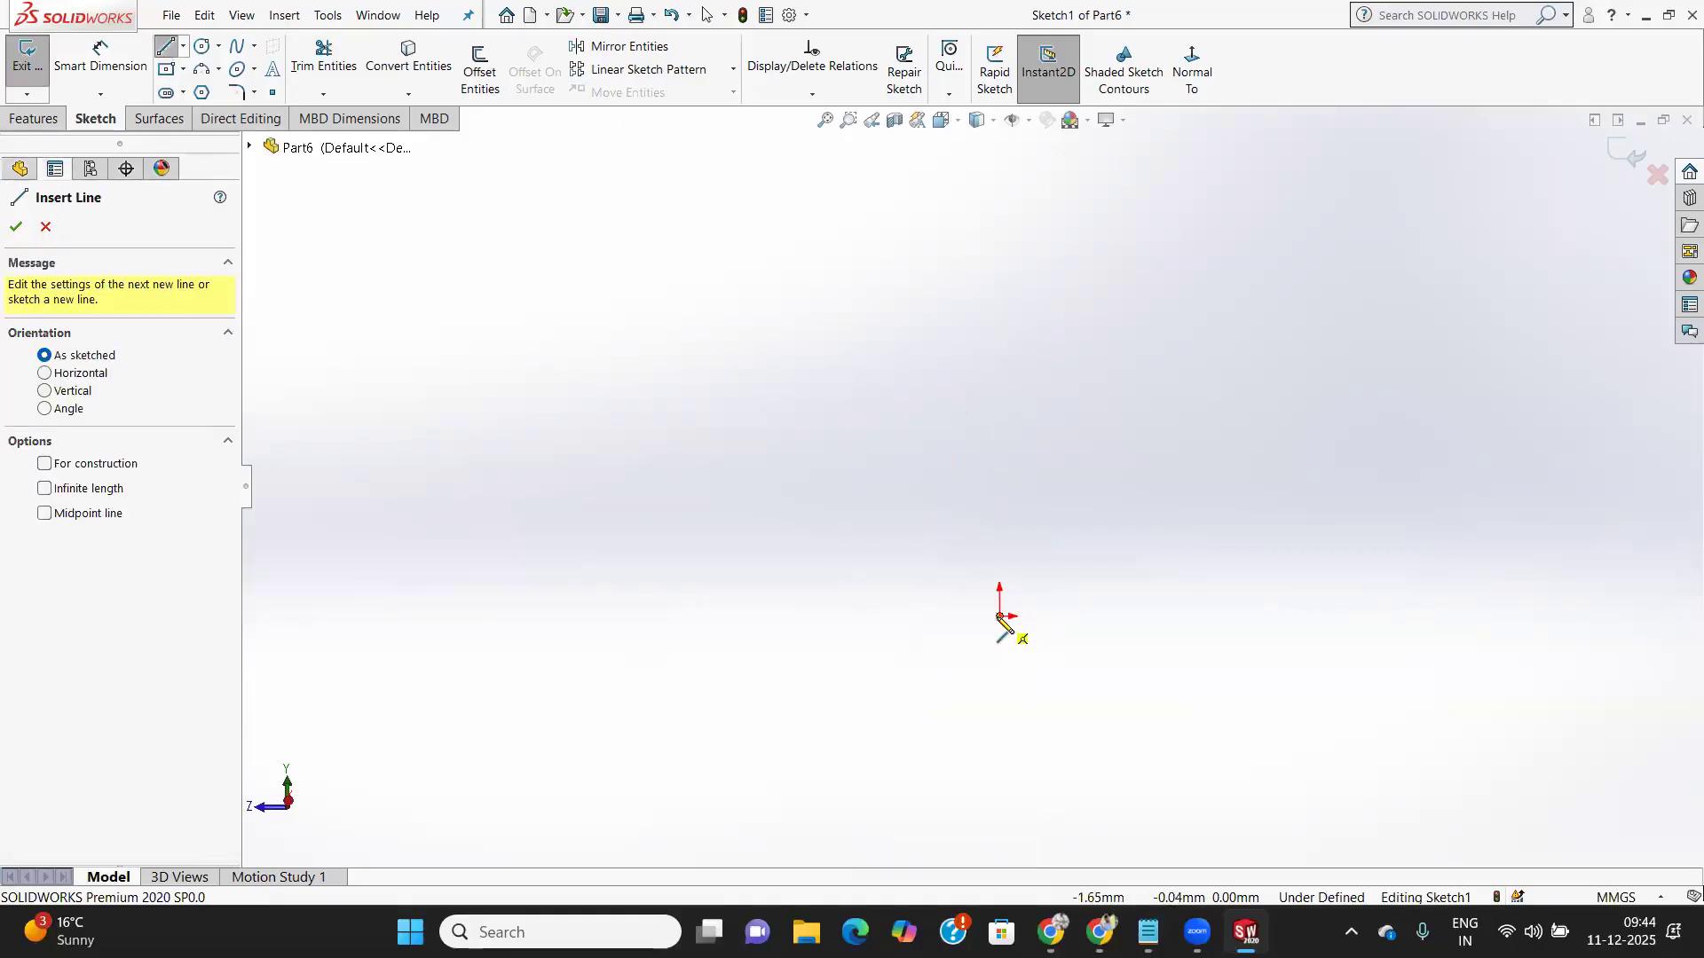
pyautogui.click(1000, 616)
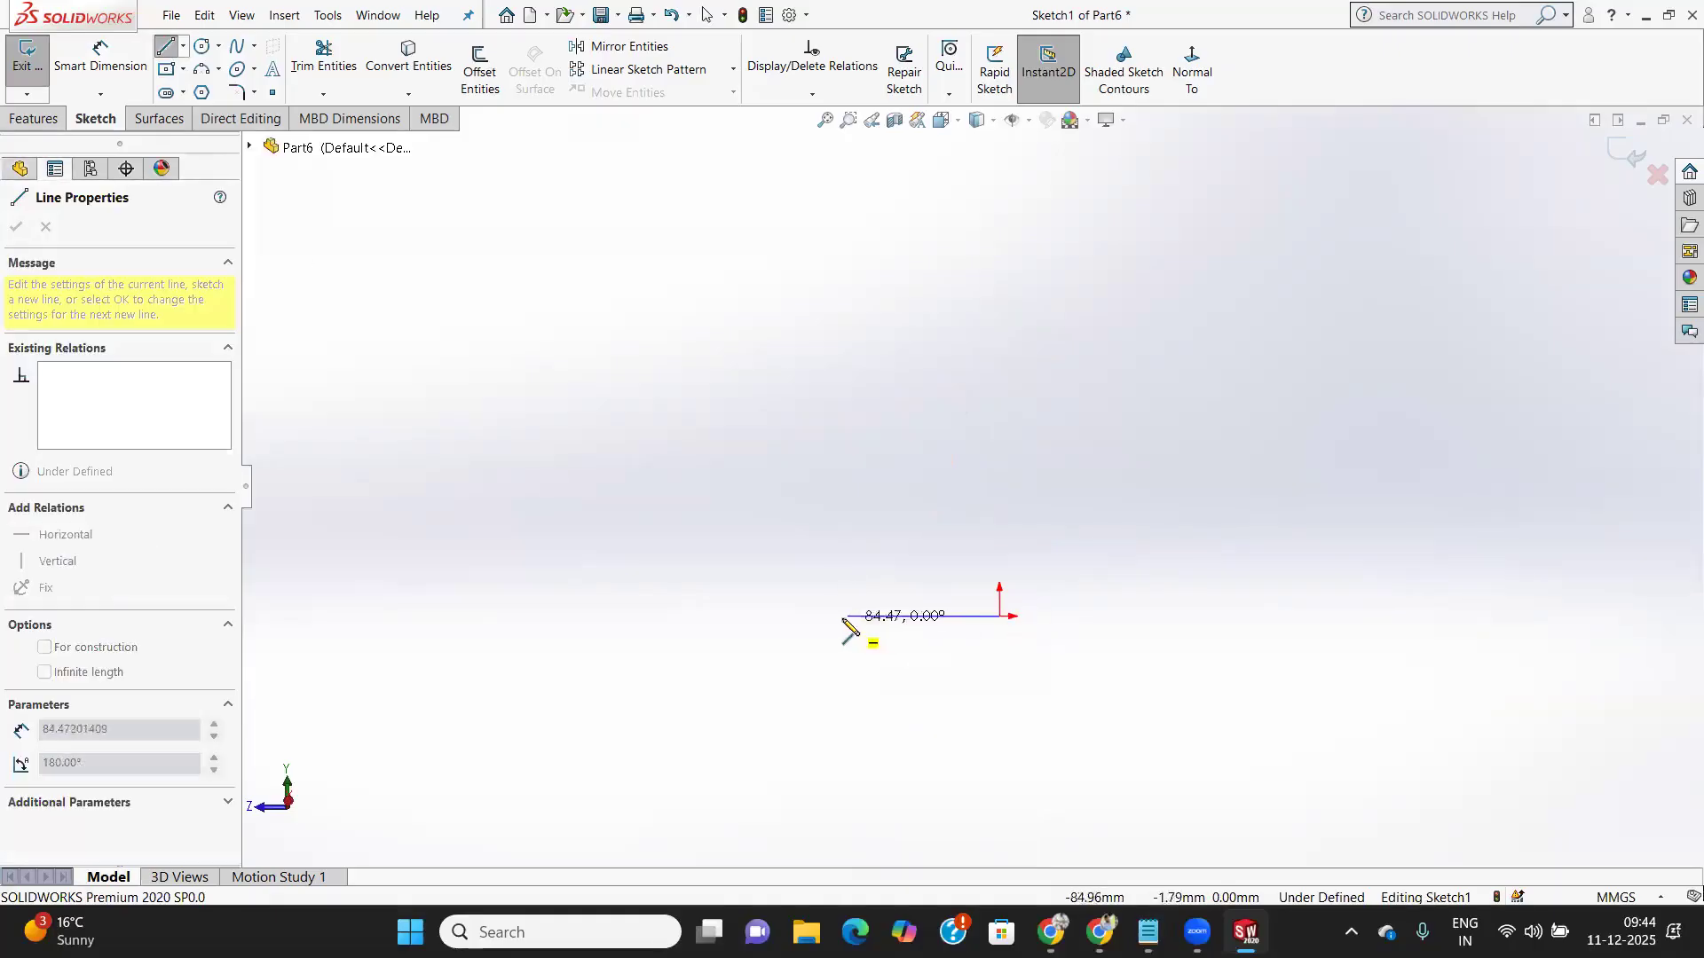
pyautogui.click(813, 616)
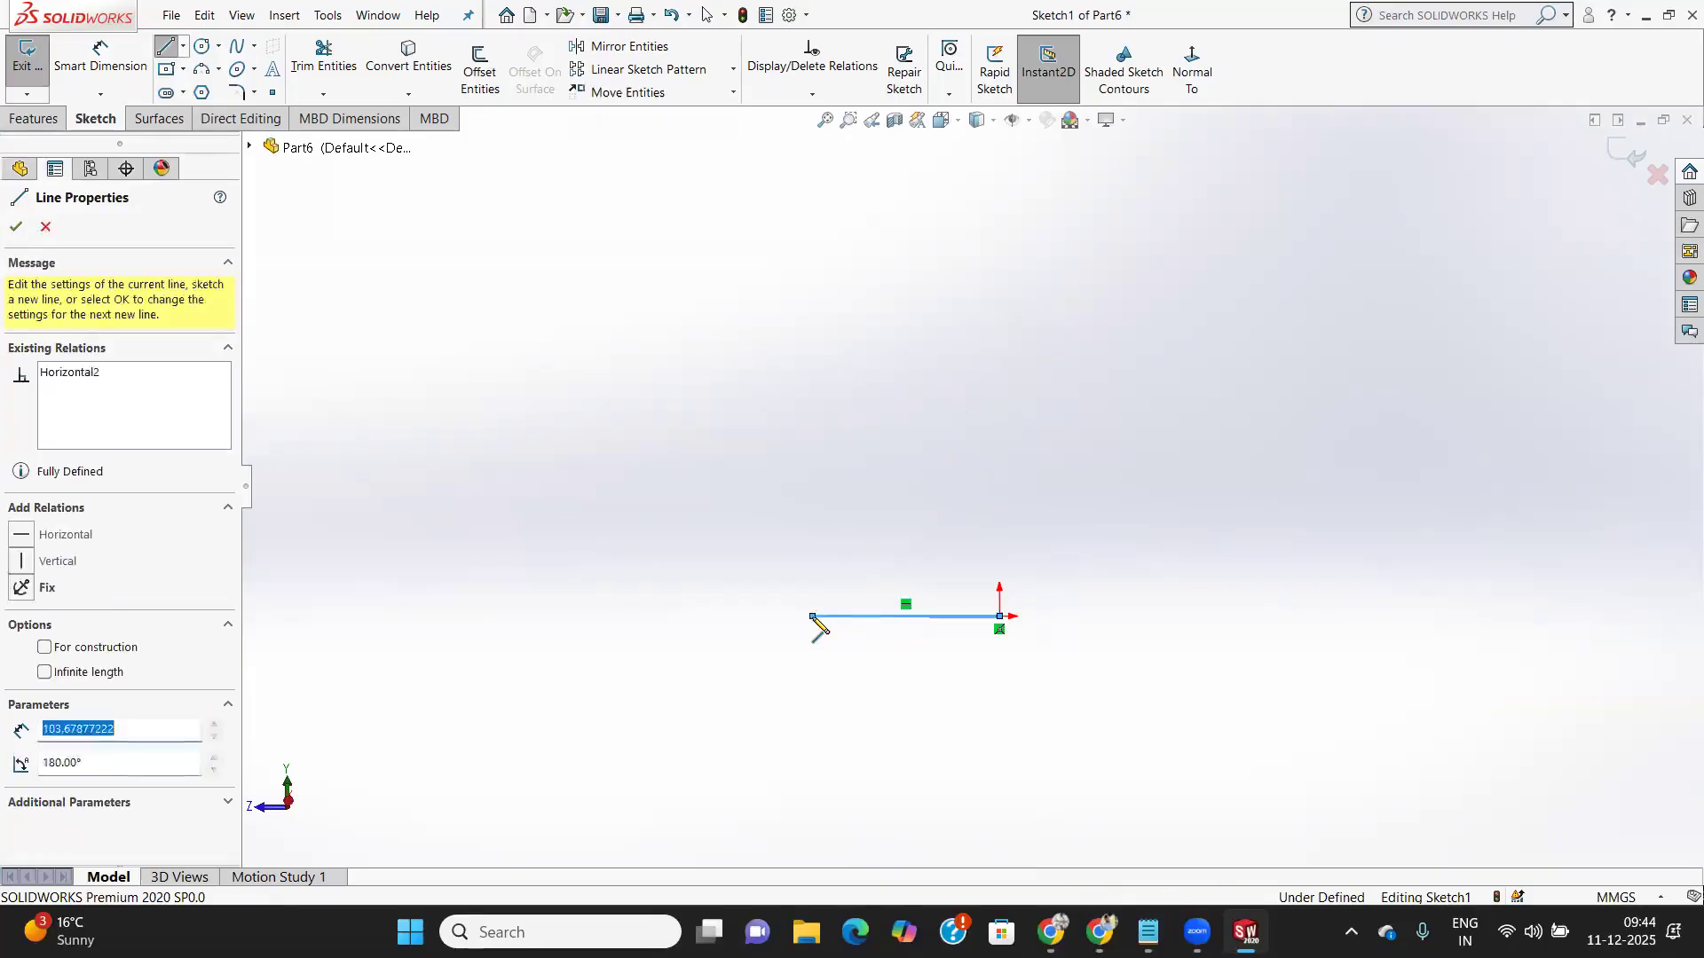
pyautogui.click(955, 205)
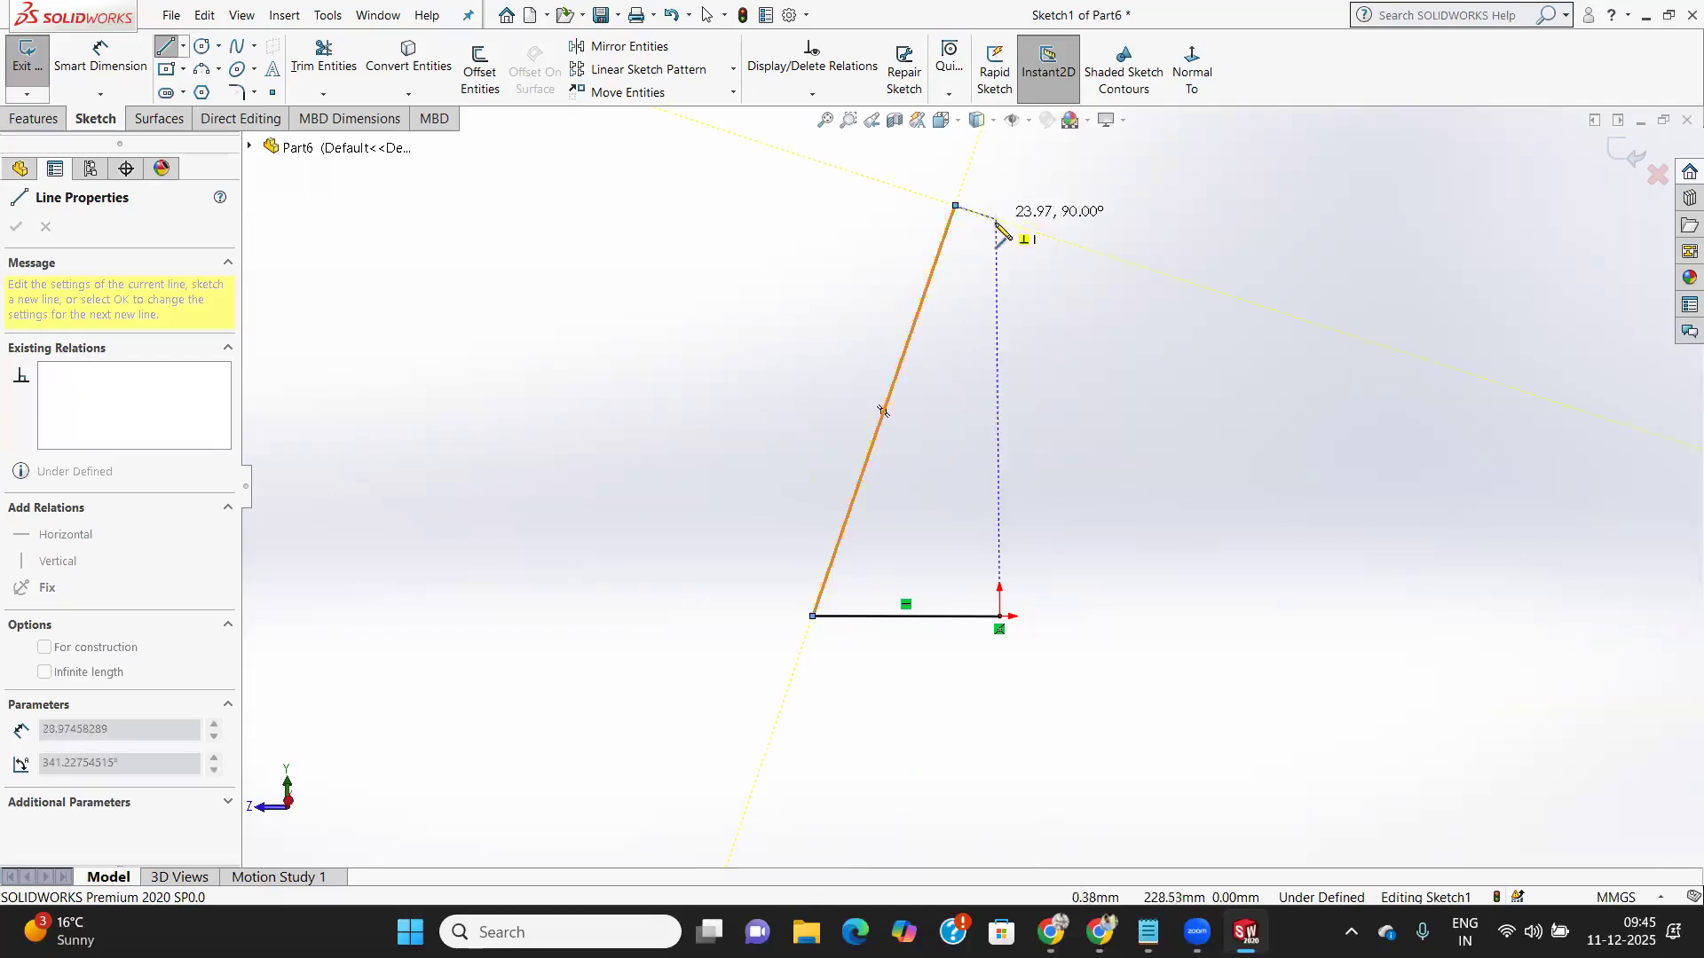
pyautogui.click(997, 206)
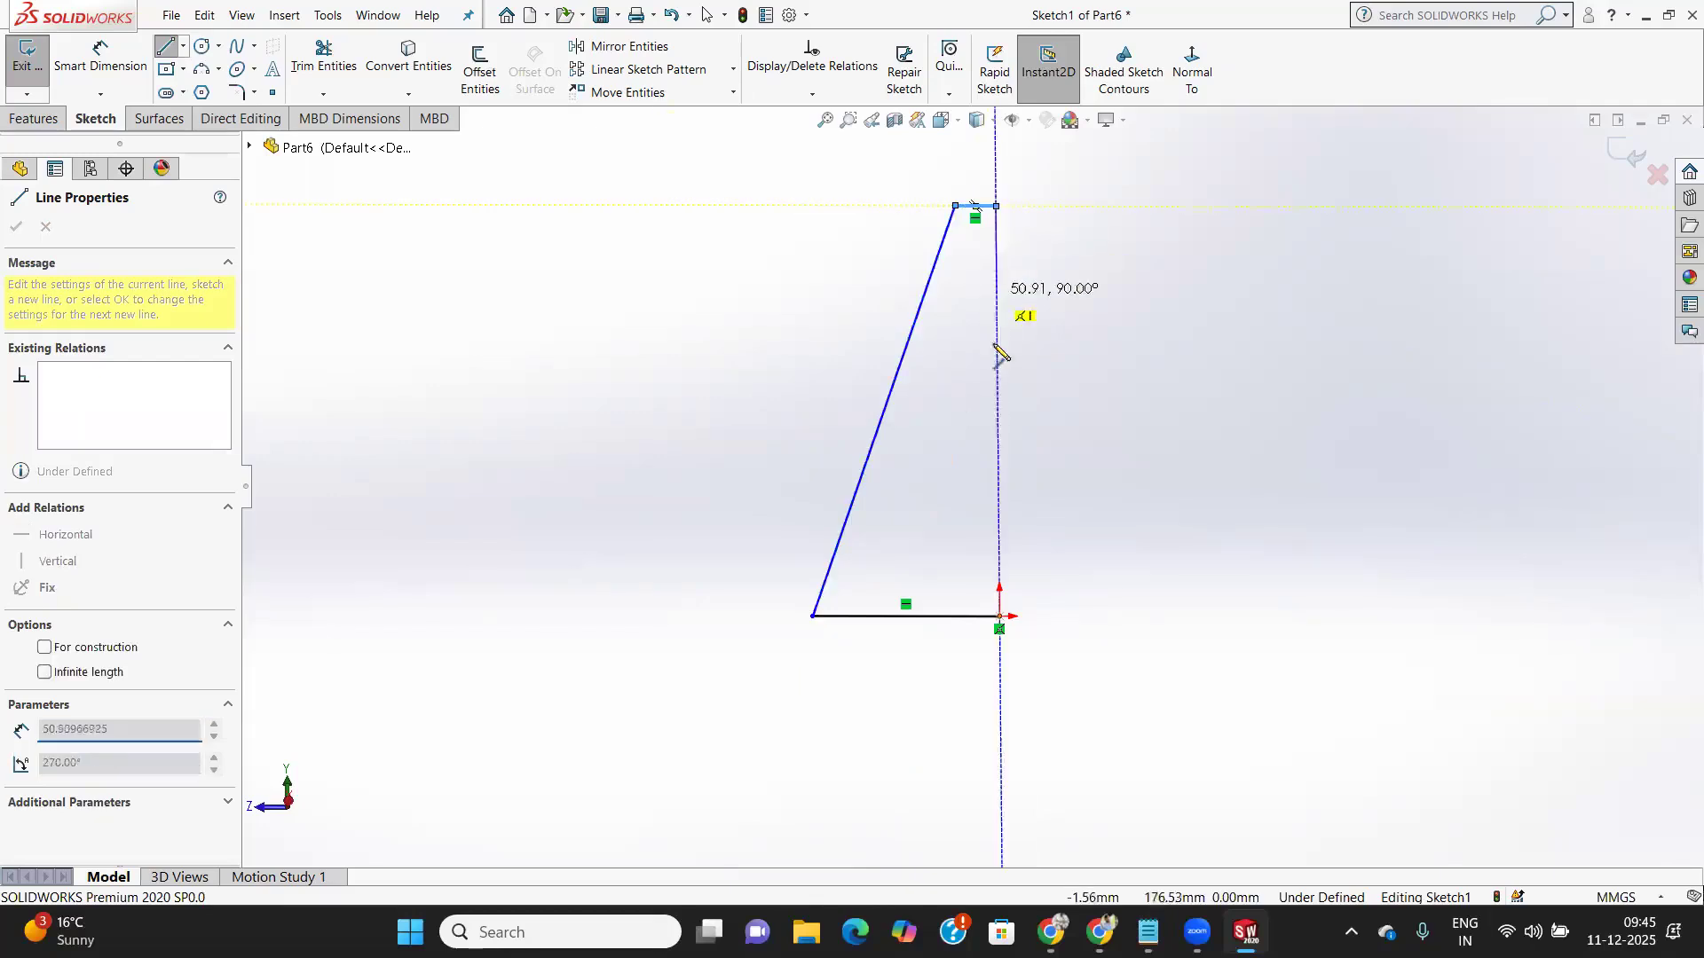
pyautogui.click(1000, 616)
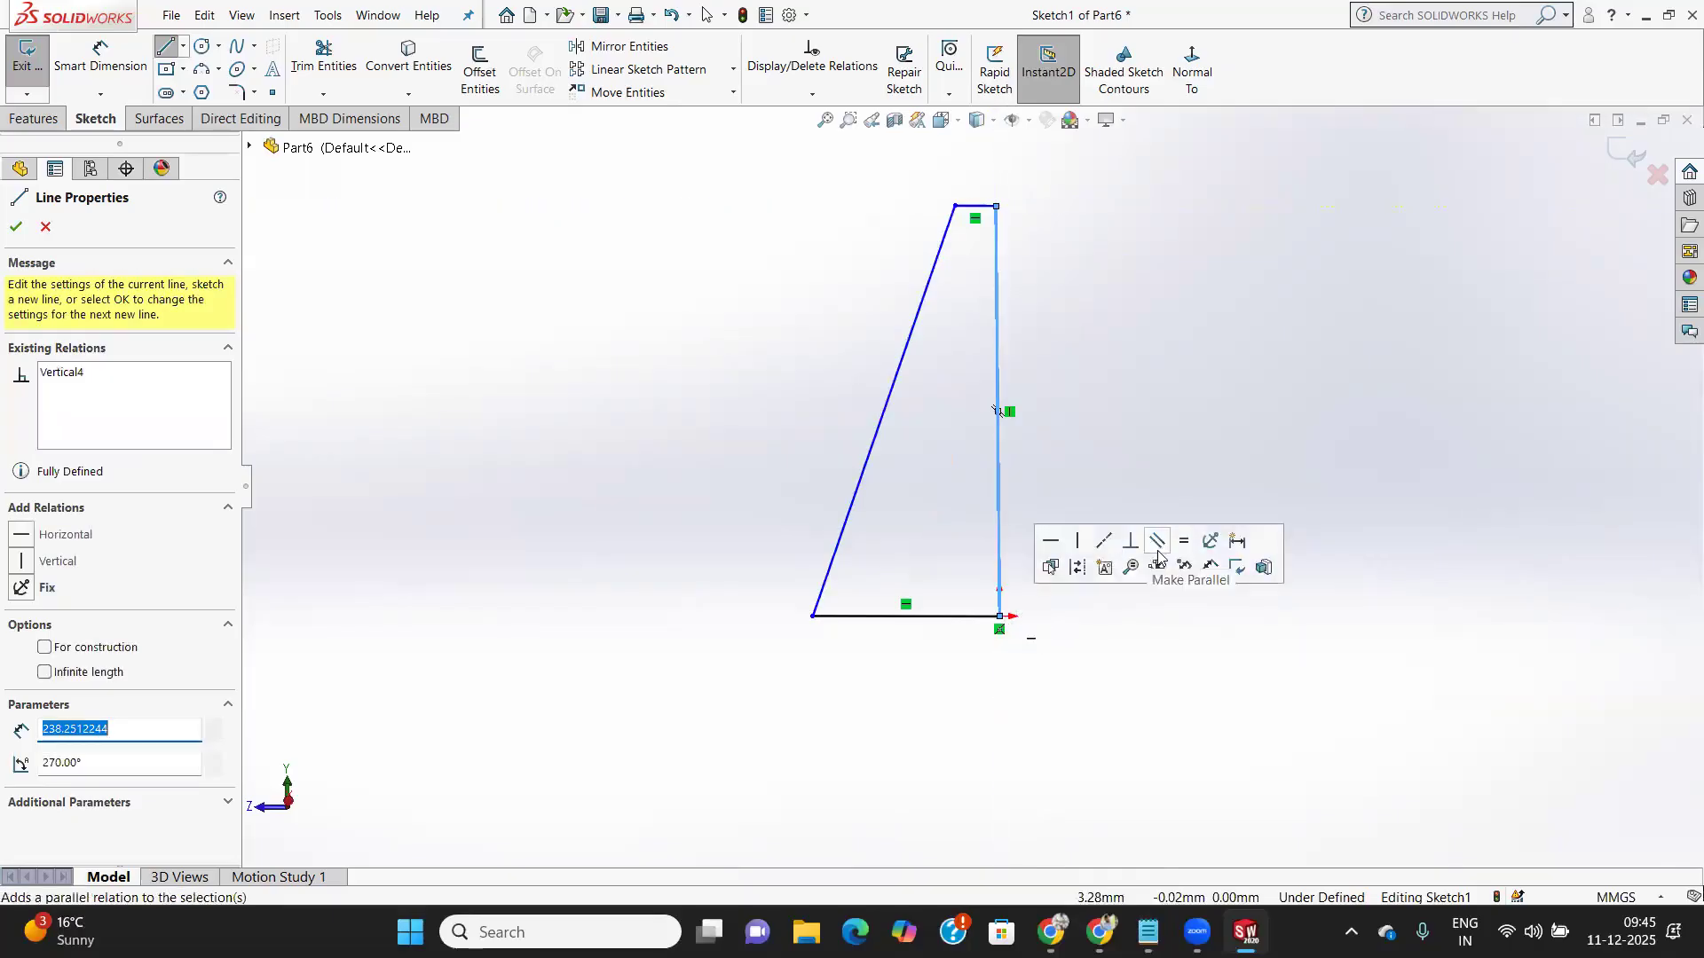
pyautogui.click(17, 228)
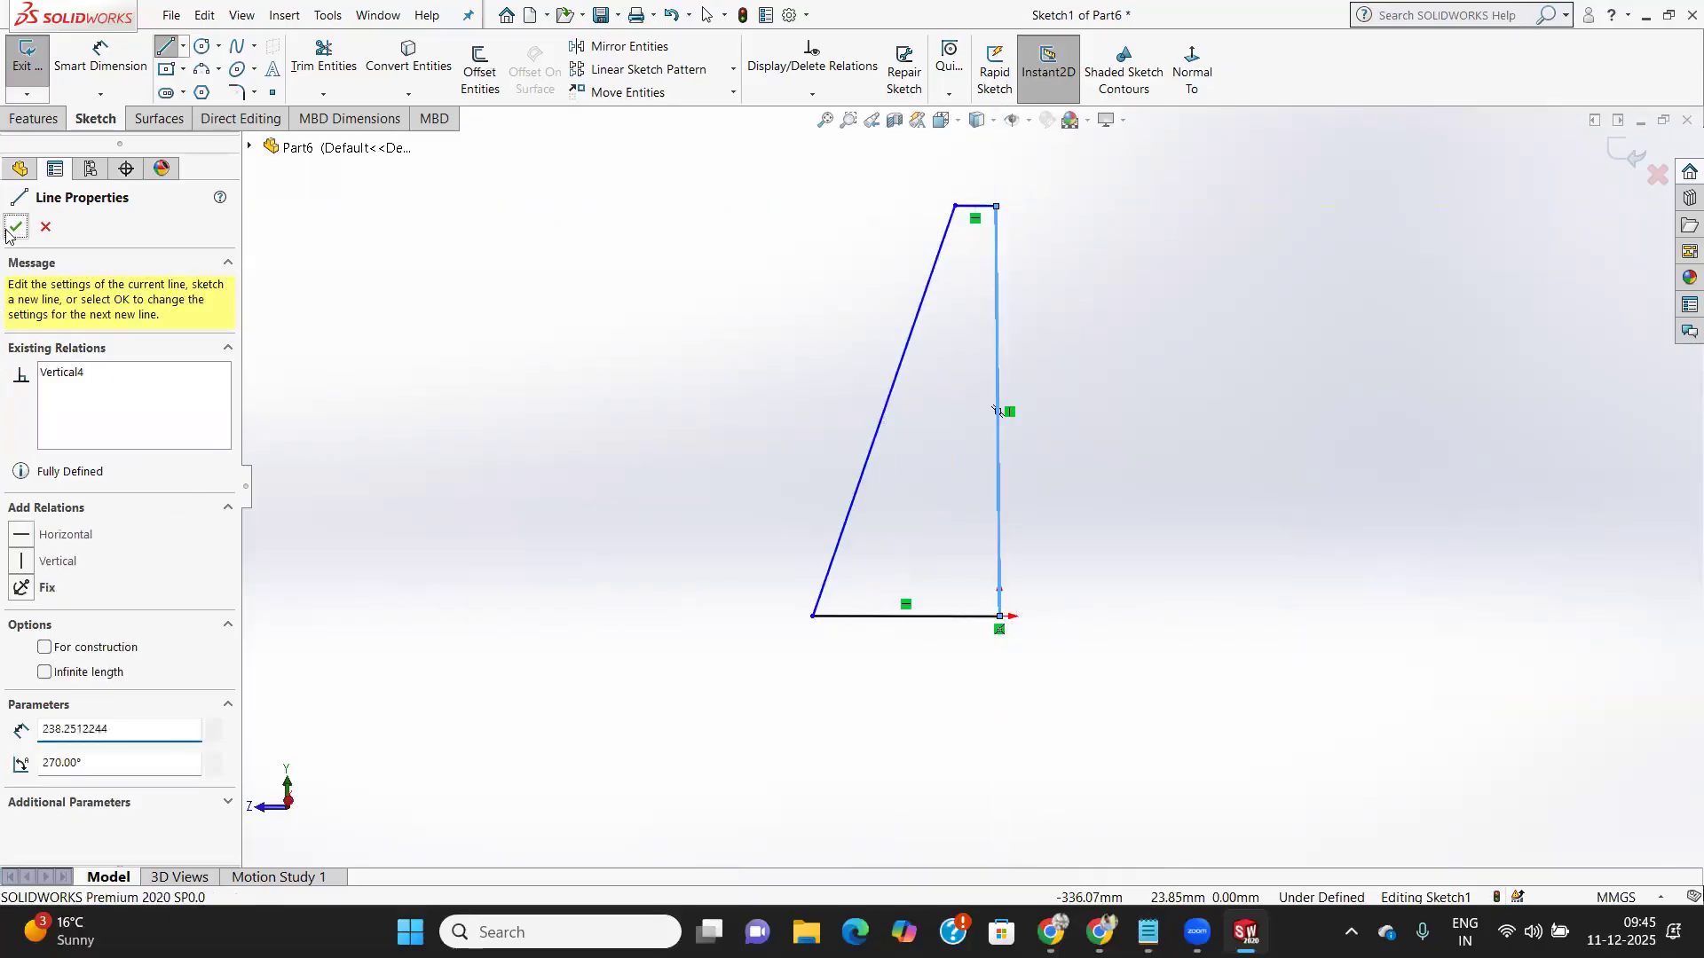
# Dimension the angle between the sloped side and the base of the profile as 75 degrees
pyautogui.click(100, 60)
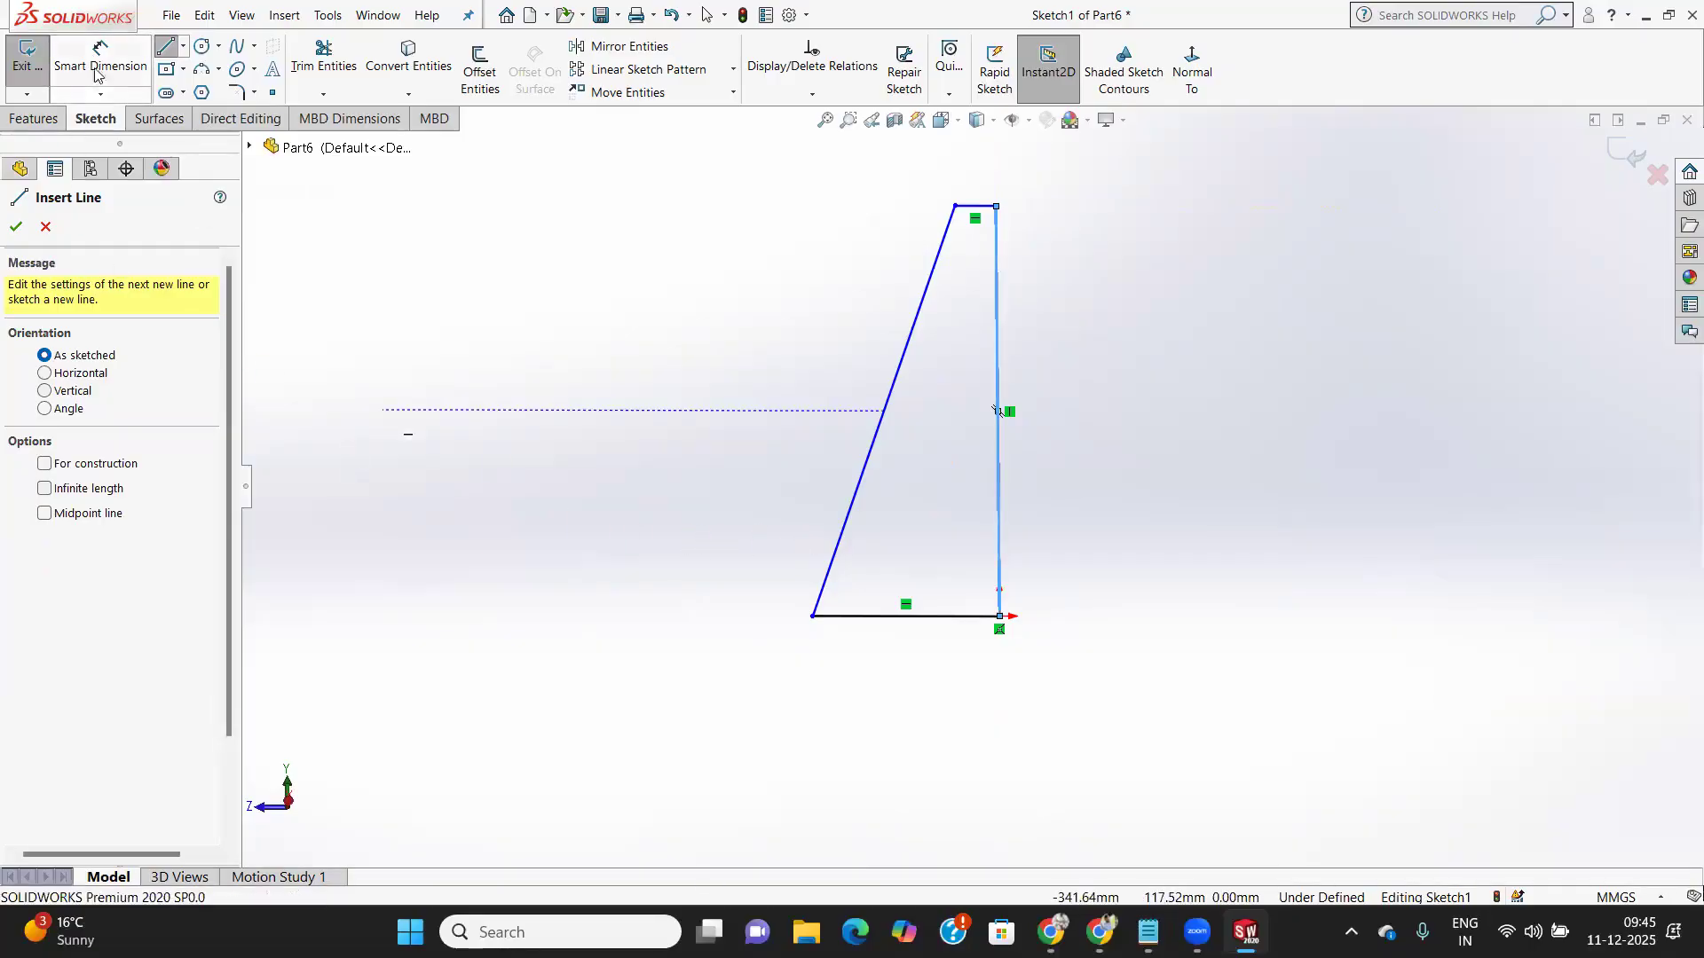
pyautogui.click(834, 579)
pyautogui.click(865, 615)
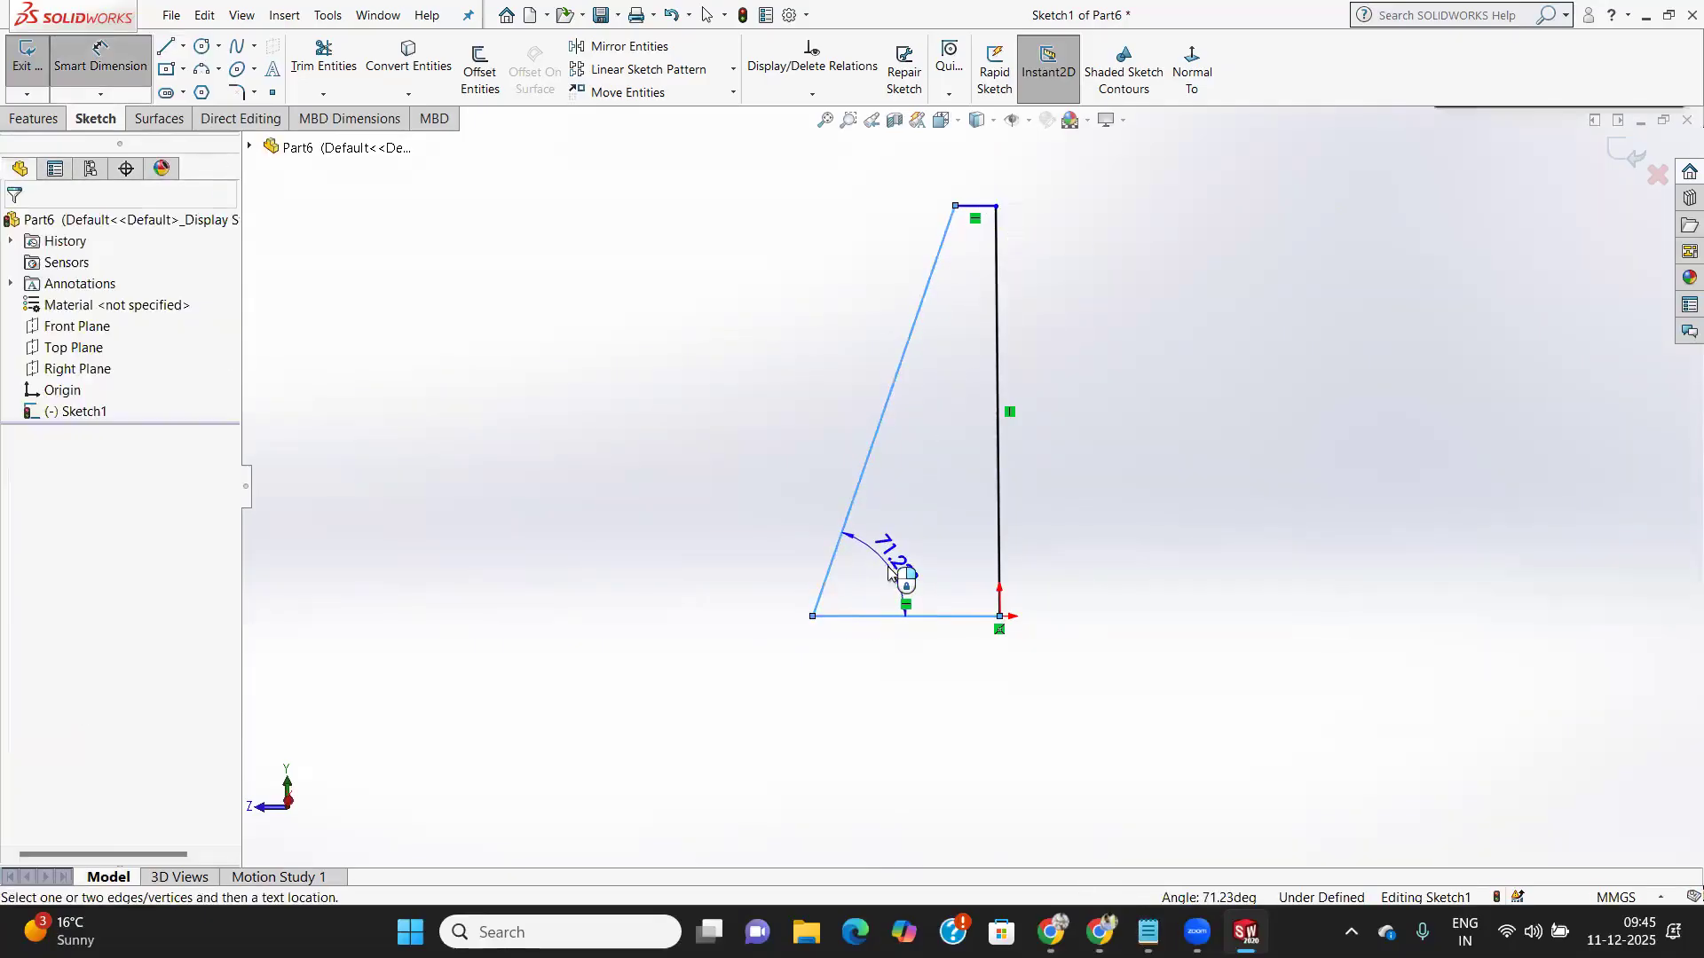
pyautogui.click(889, 569)
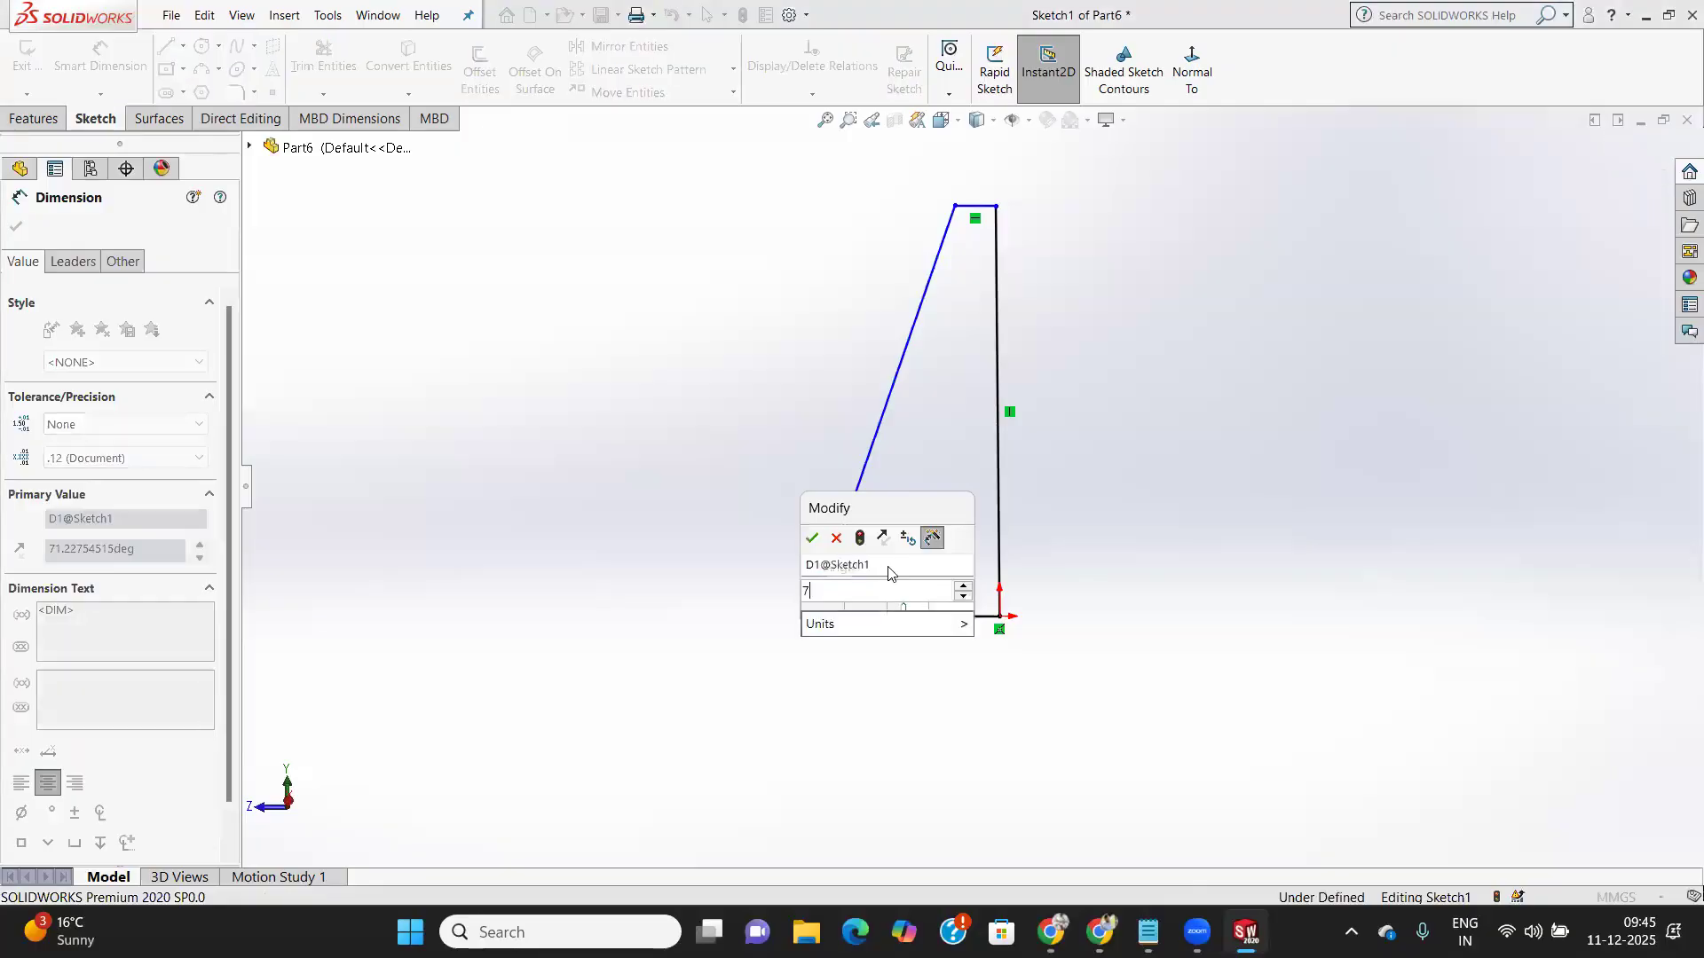
pyautogui.press('Return')
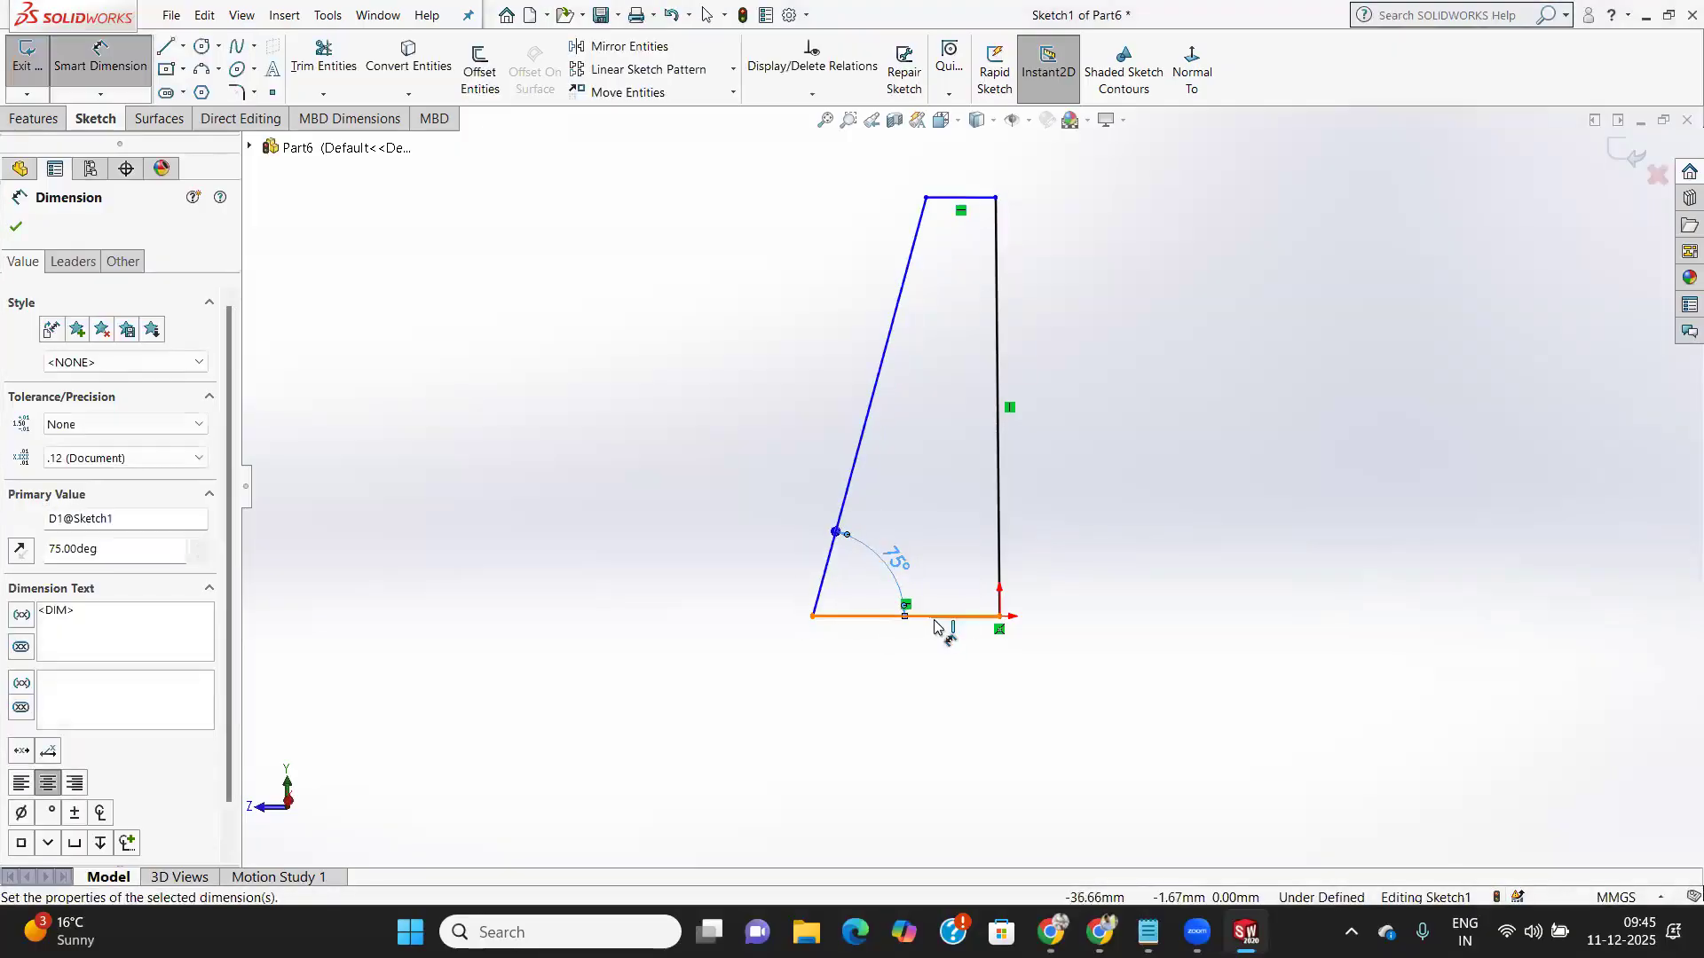
# Dimension the profile's horizontal base line to 50 mm
pyautogui.click(929, 616)
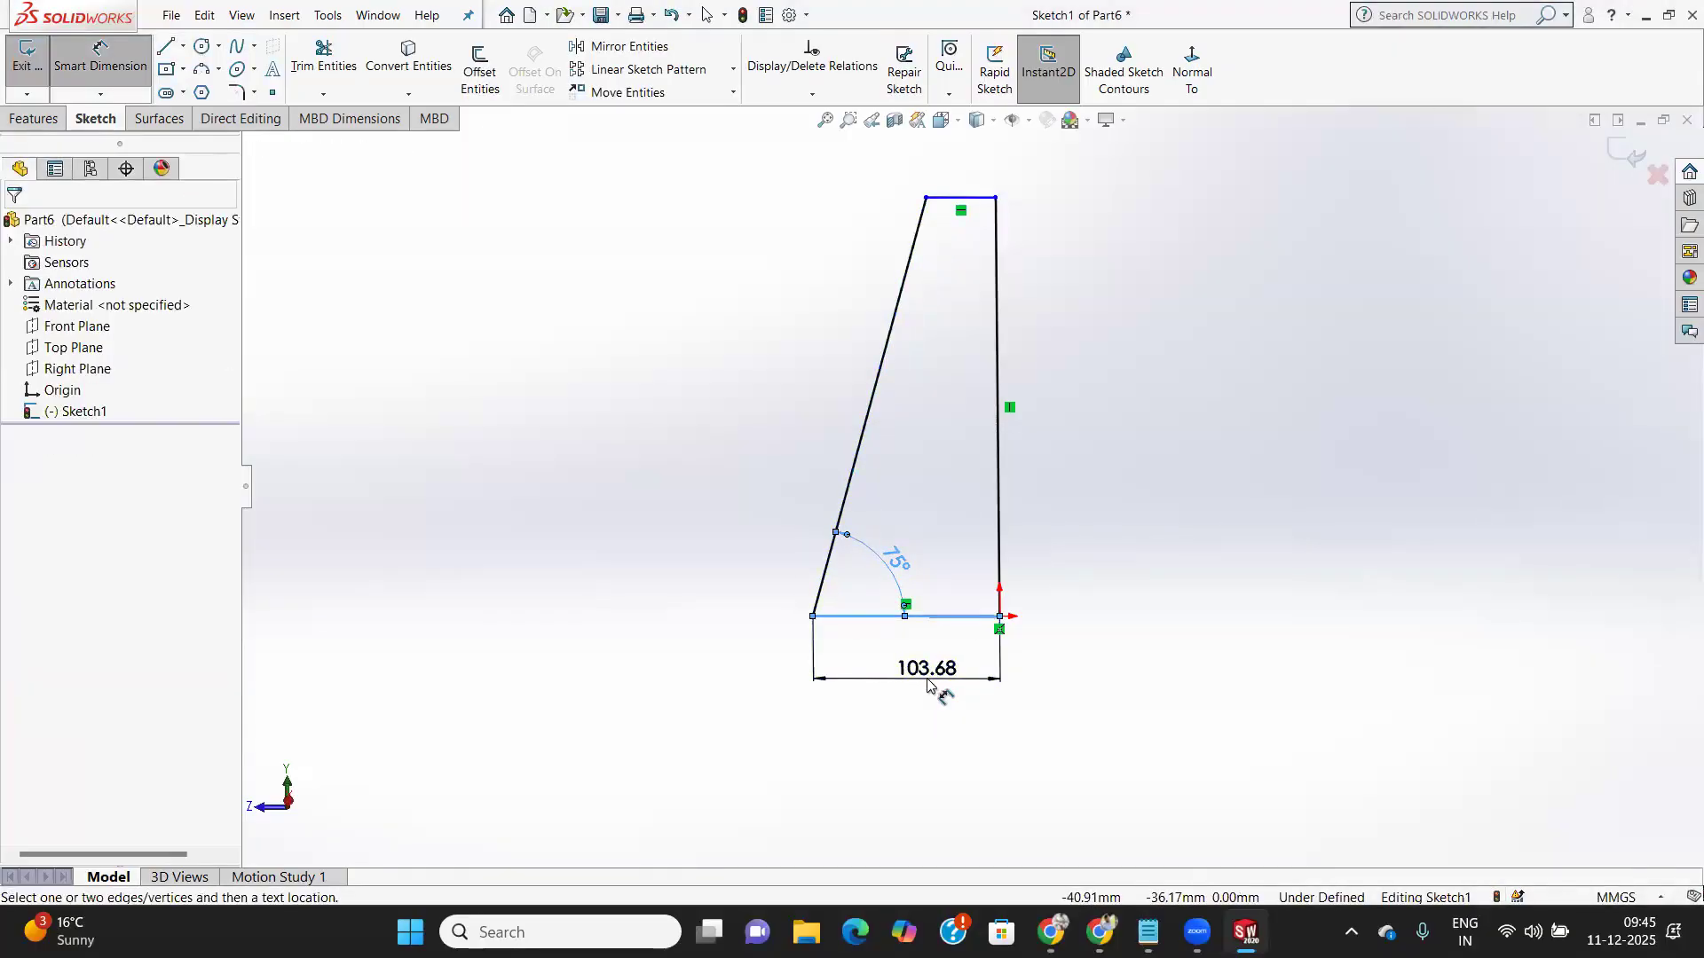
pyautogui.click(928, 683)
pyautogui.write('50')
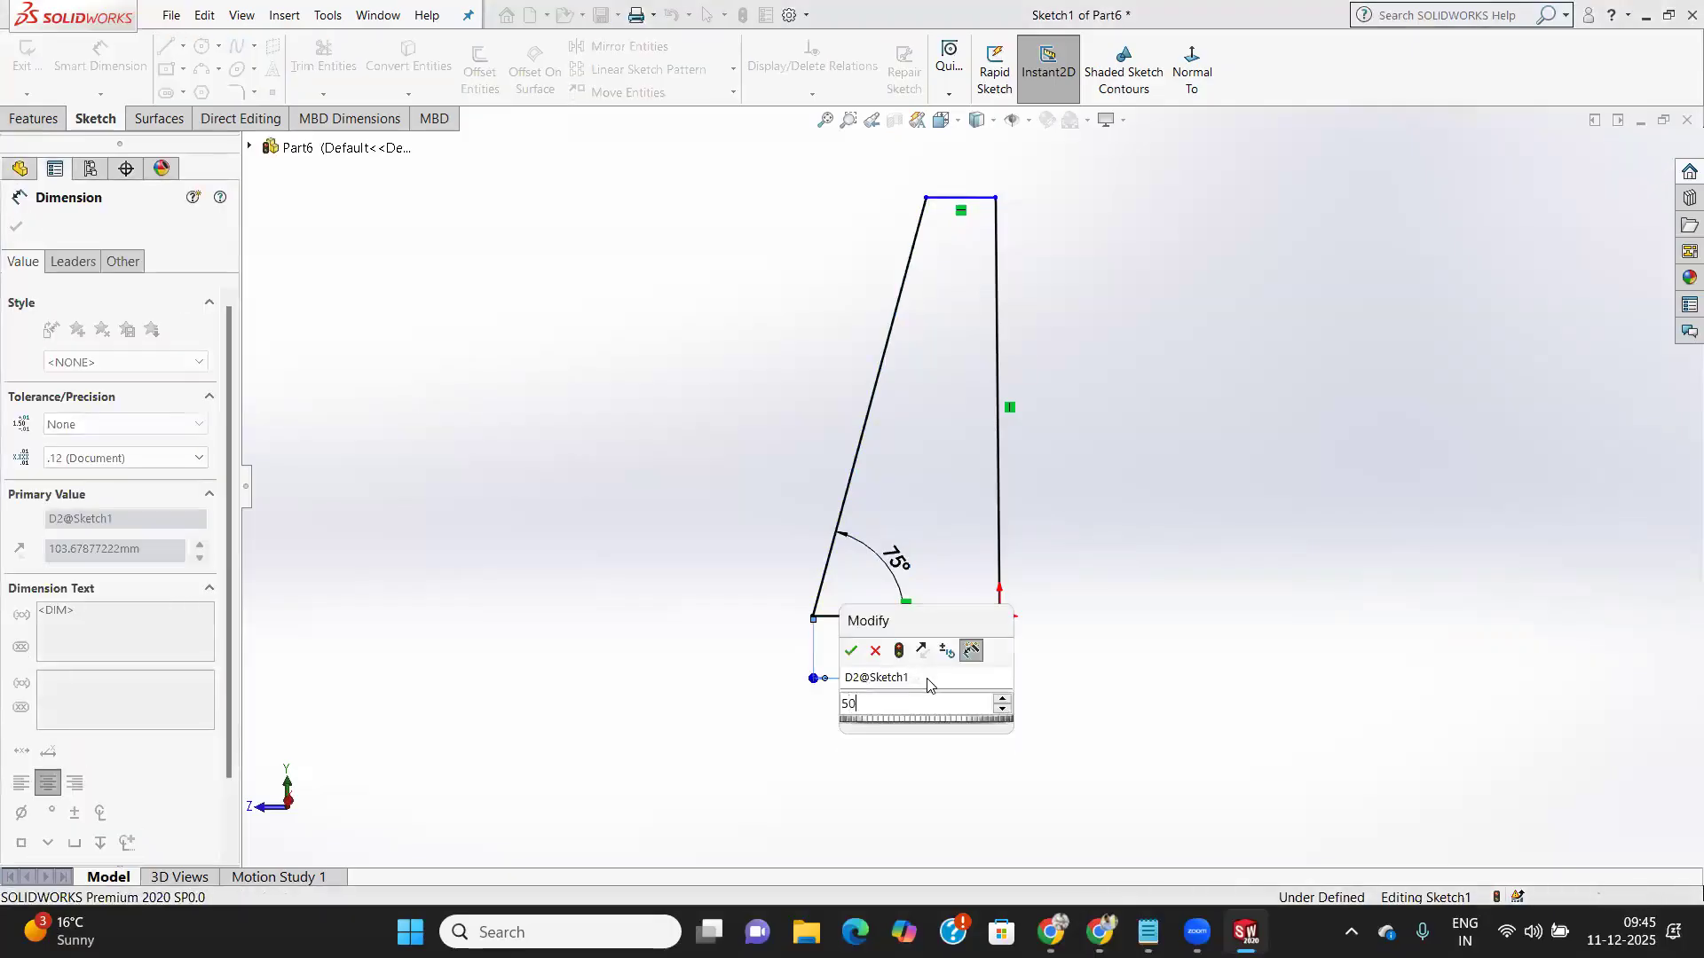
pyautogui.press('Return')
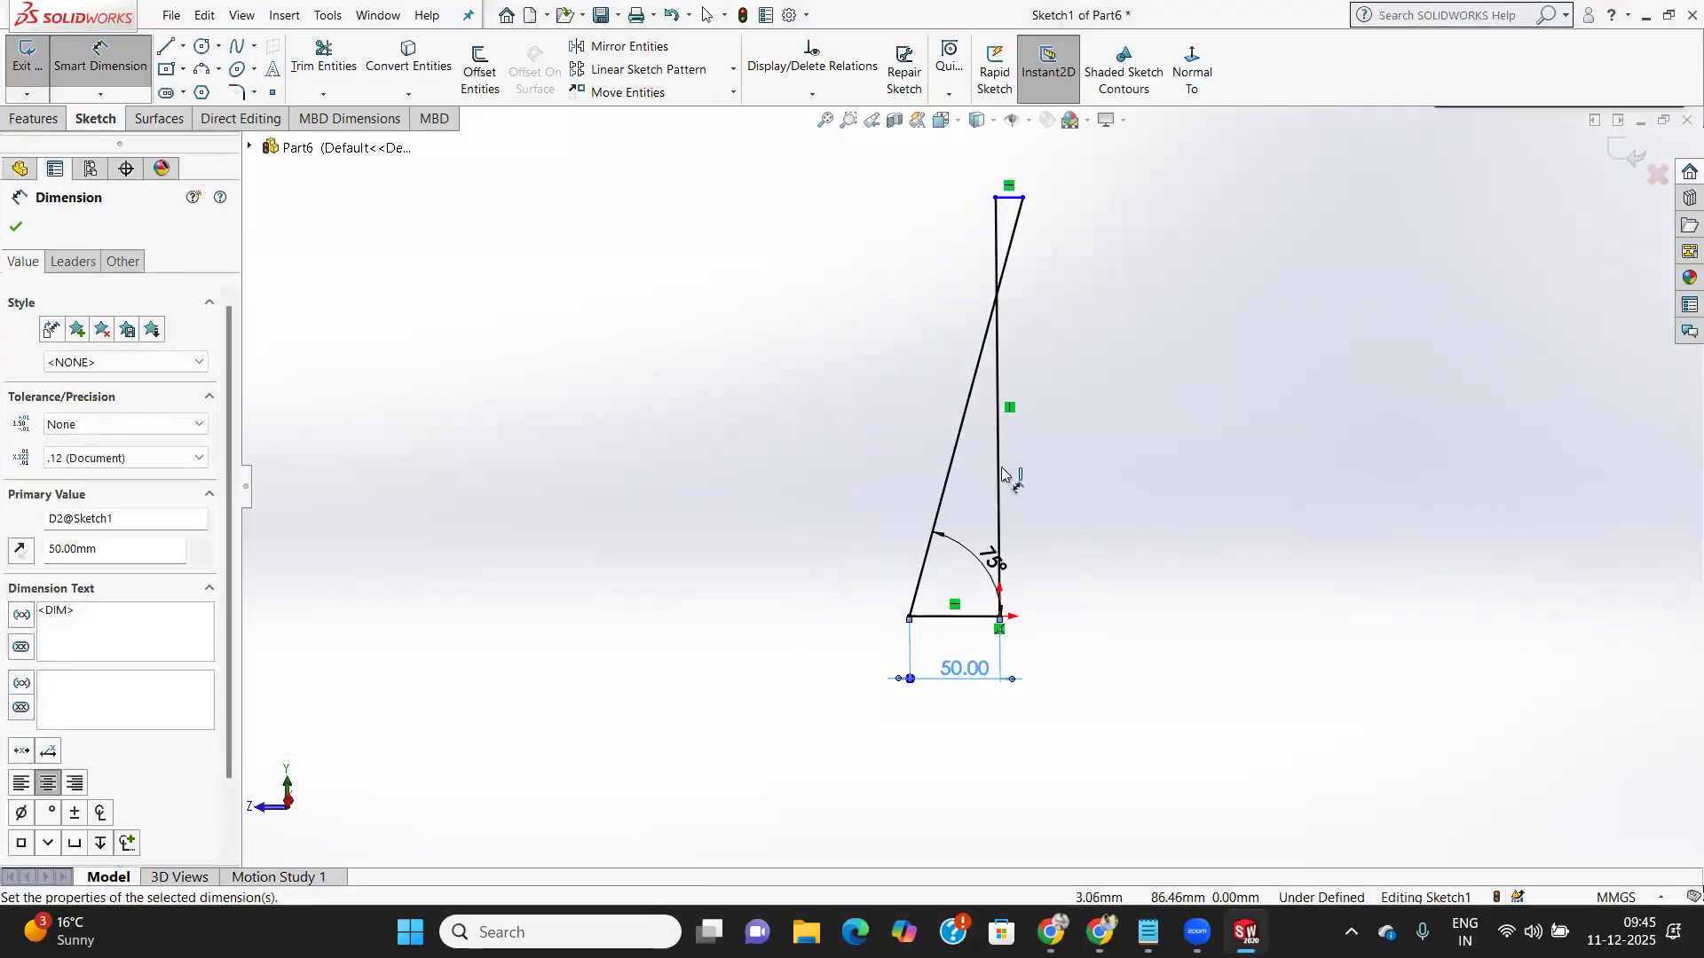
# Dimension the profile's vertical side to a height of 160 mm
pyautogui.click(1140, 470)
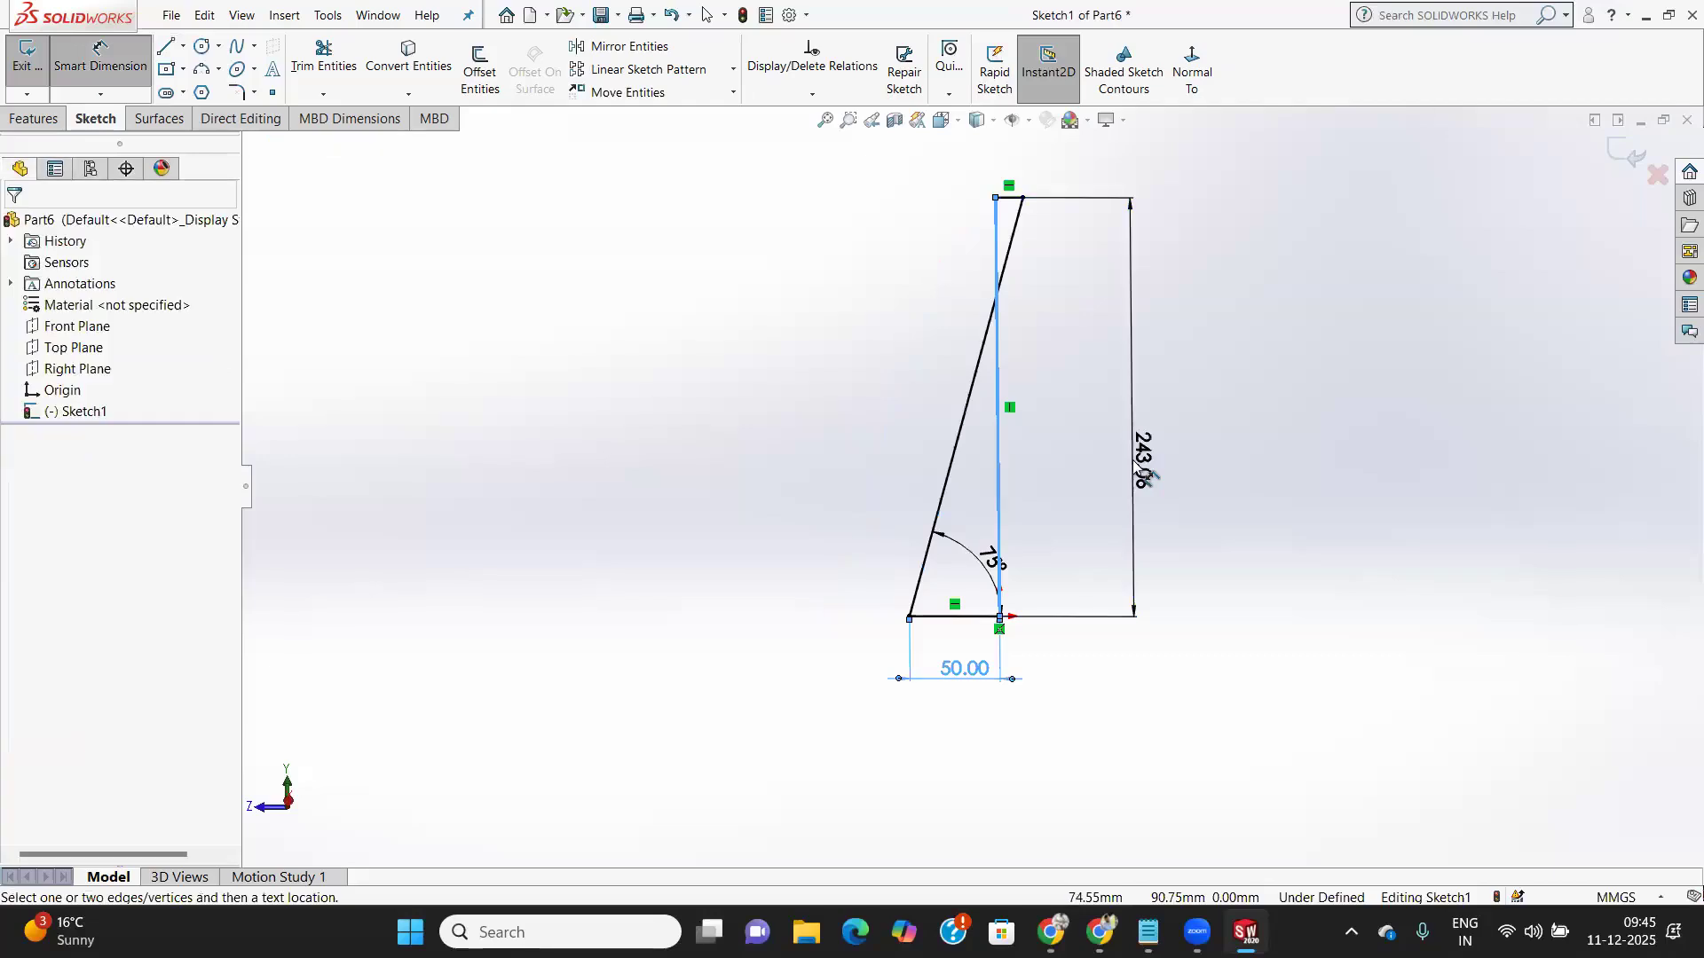
pyautogui.click(1144, 476)
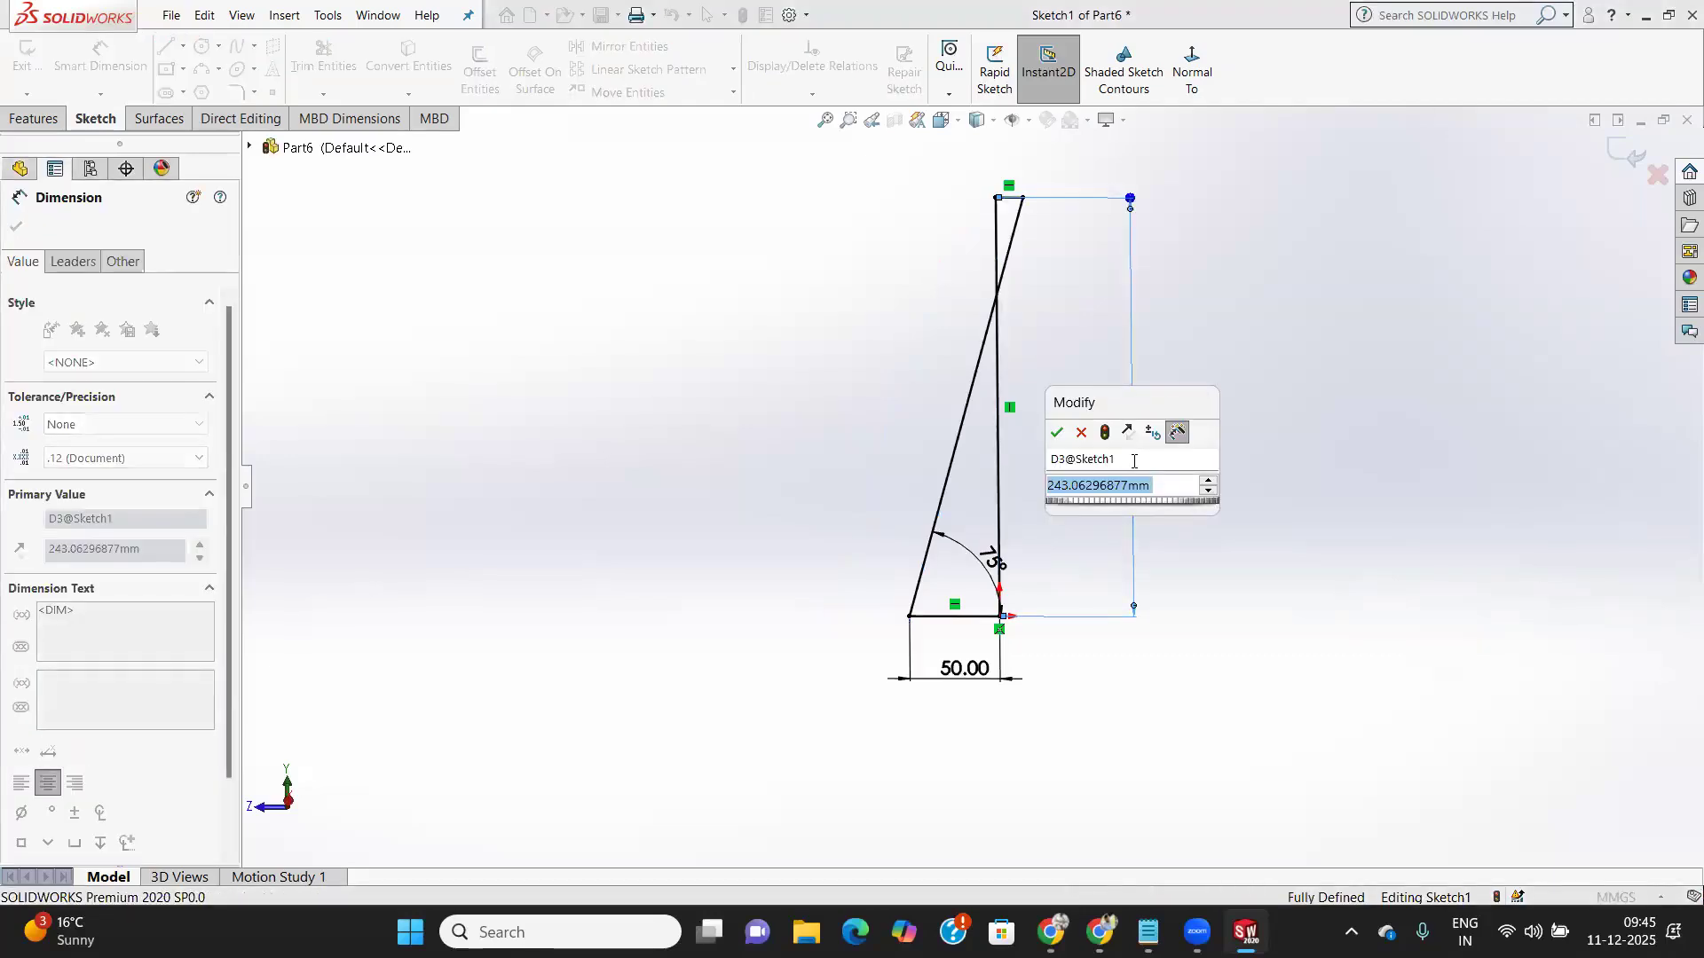
pyautogui.write('160')
pyautogui.press('Return')
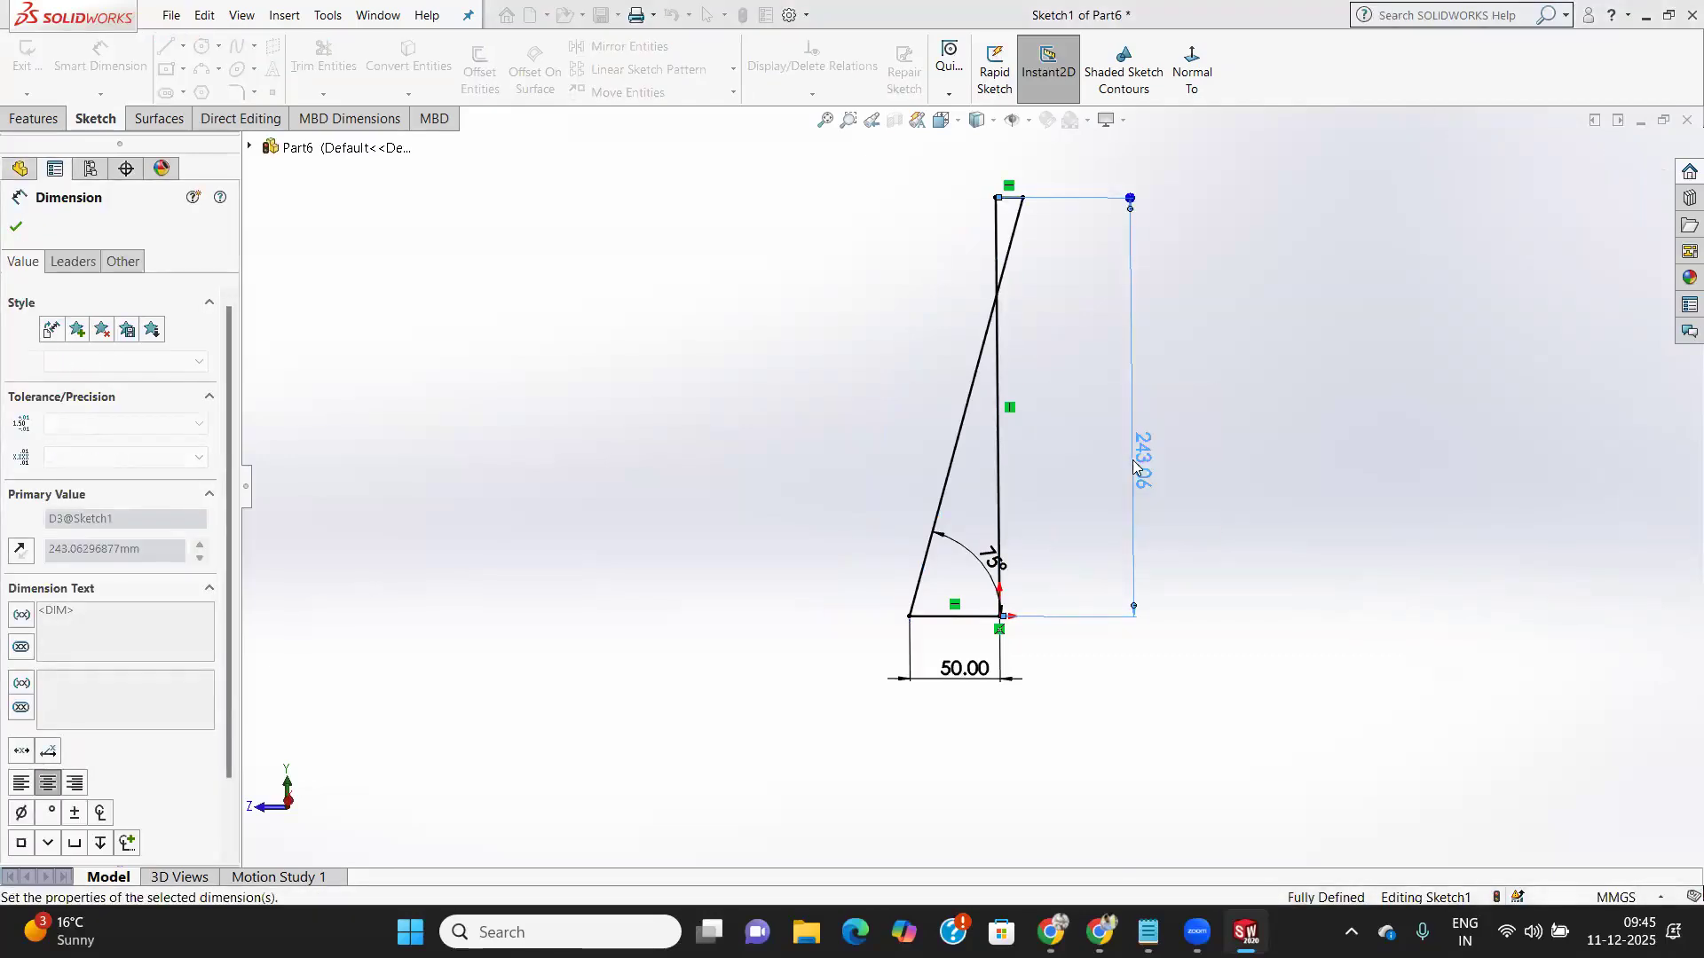
pyautogui.scroll(-4, 967, 377)
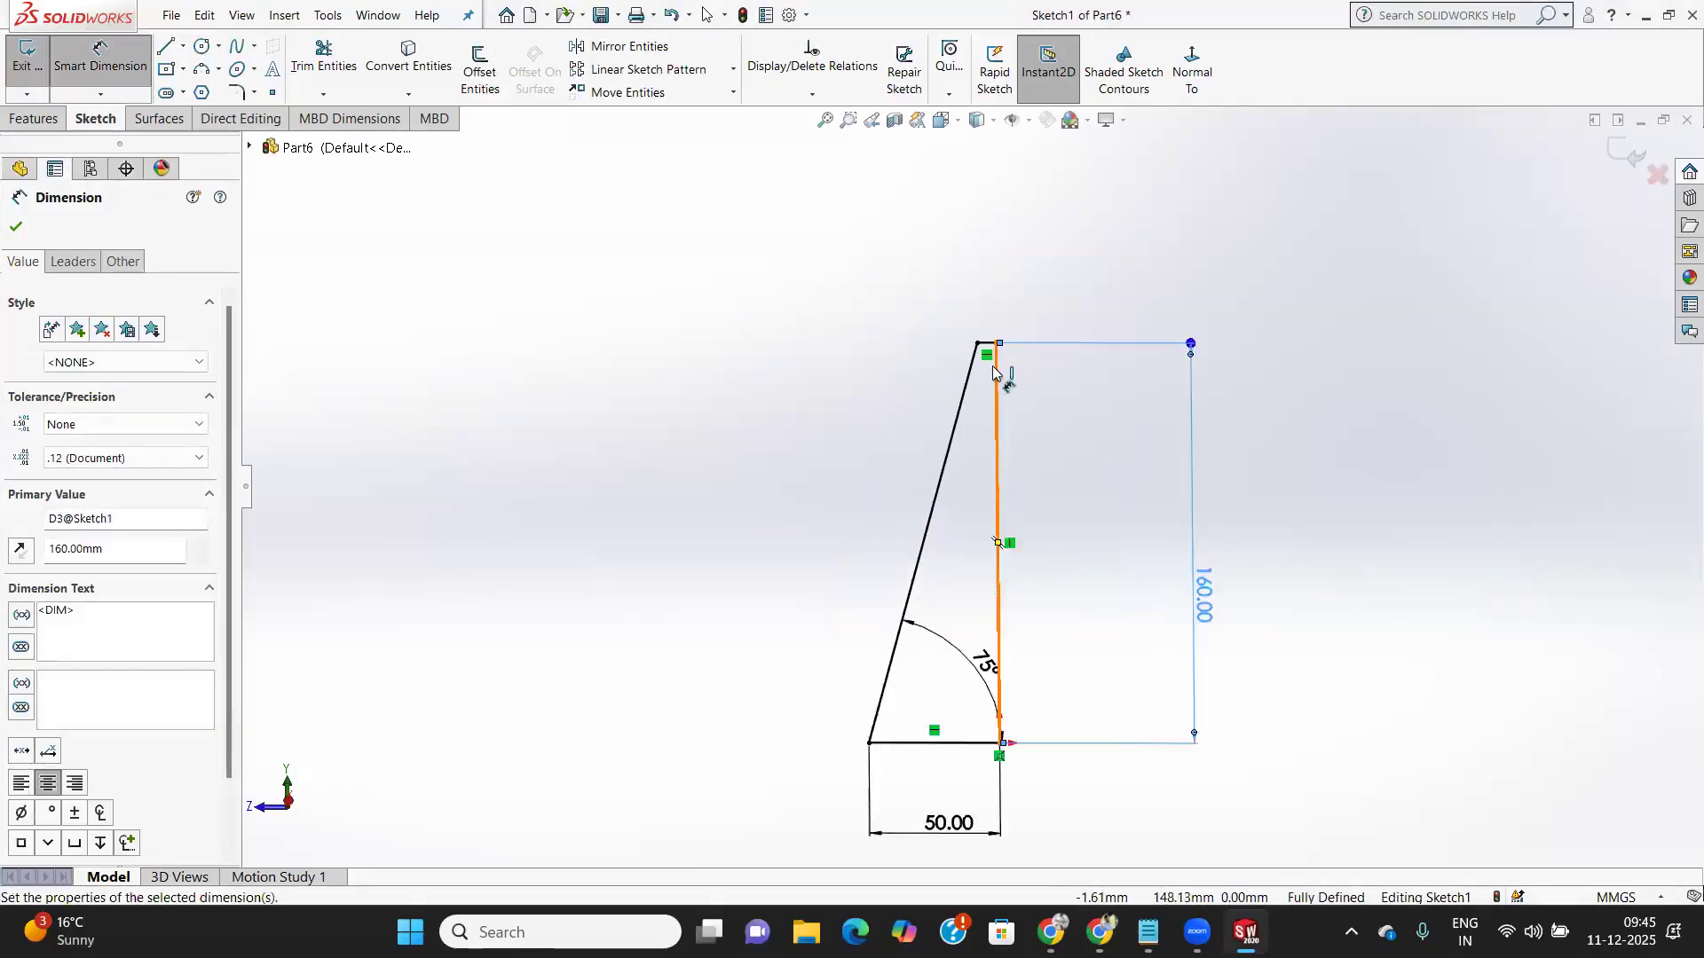
pyautogui.scroll(4, 976, 675)
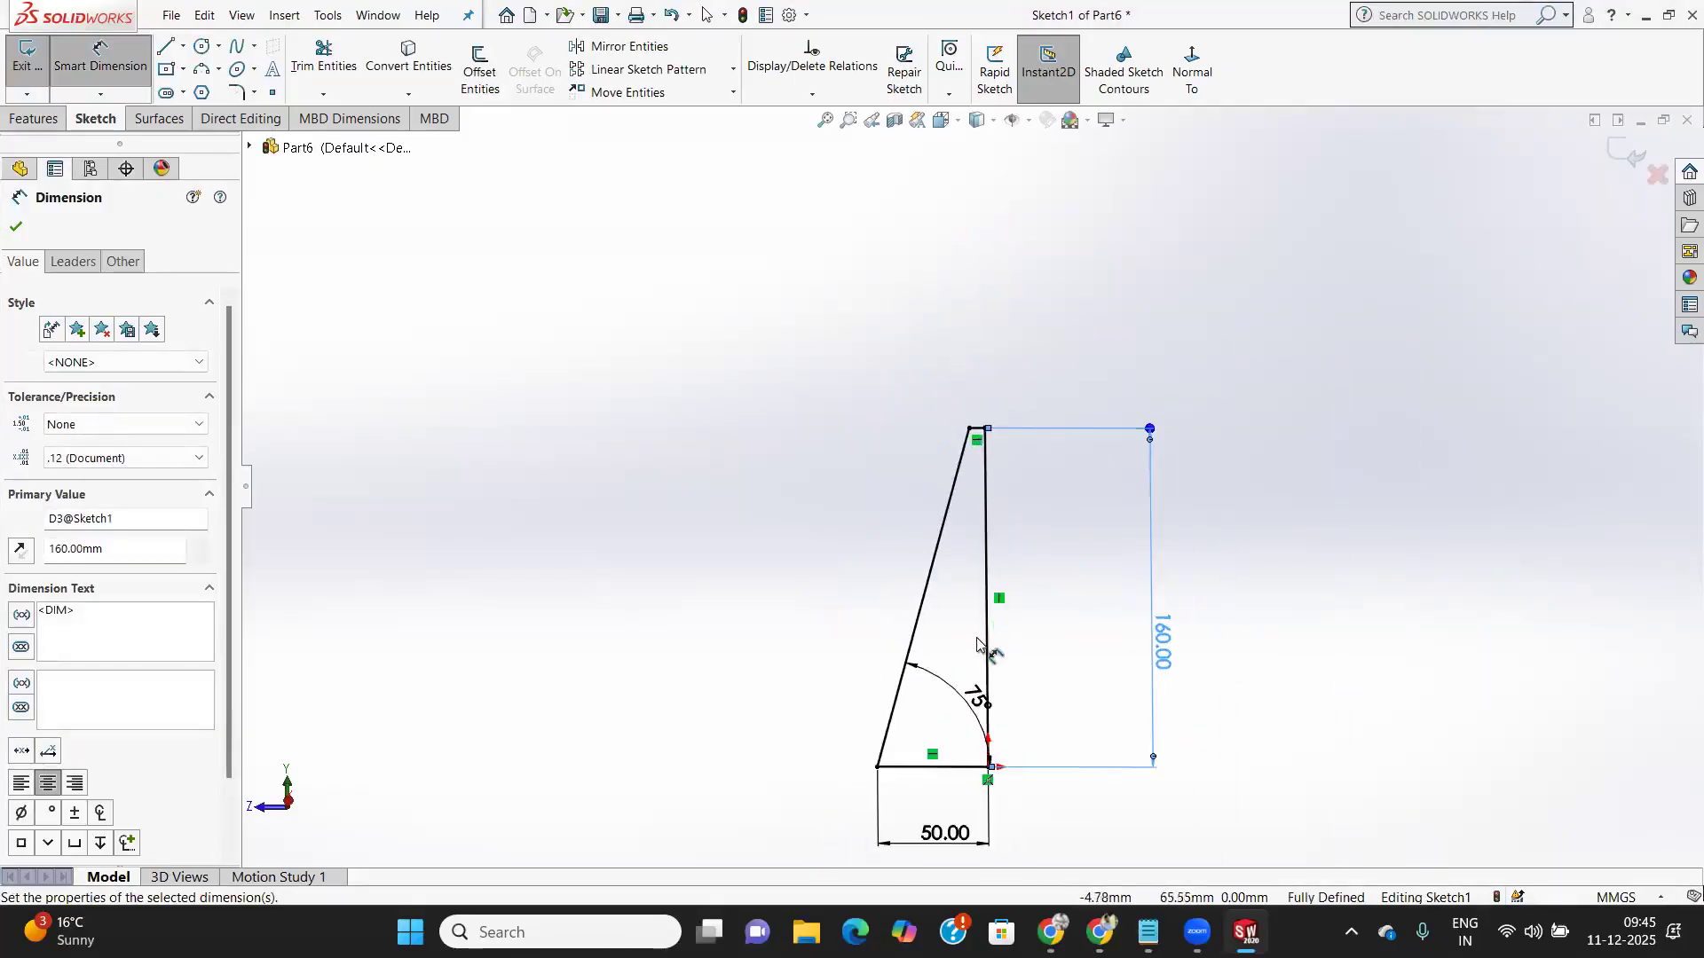
pyautogui.scroll(-3, 985, 701)
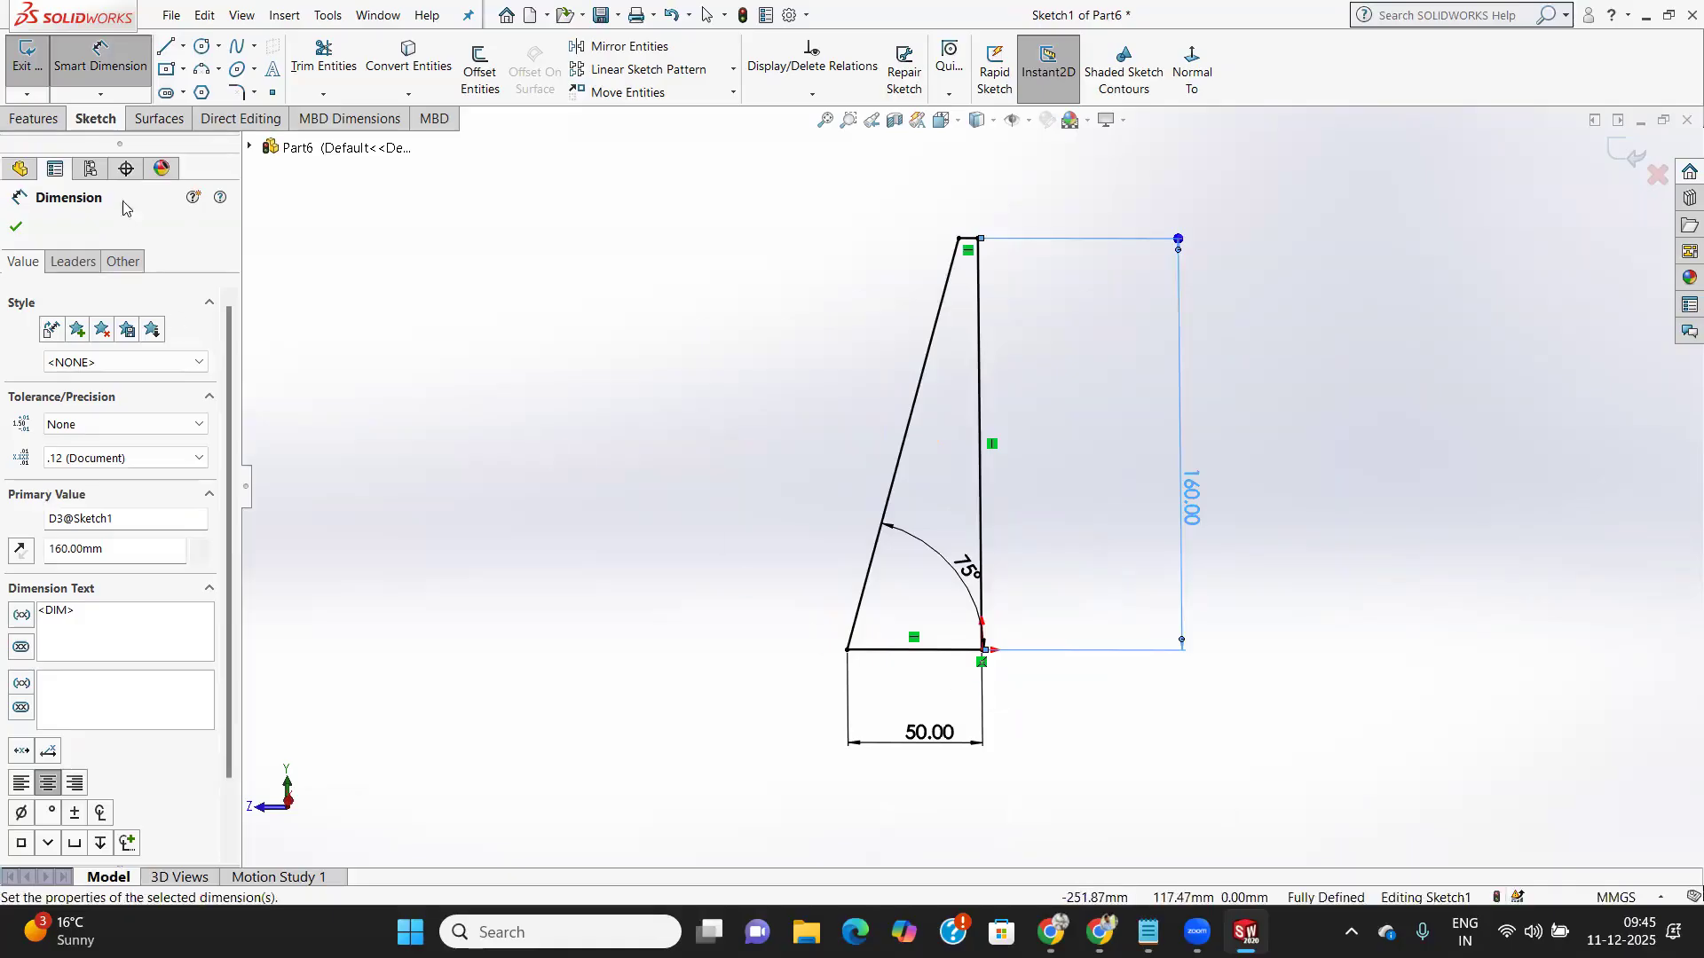
# Chamfer the profile's corner at the origin with an angle-distance Sketch Chamfer of 10 mm at 45 degrees, and exit the sketch
pyautogui.click(255, 92)
pyautogui.click(288, 138)
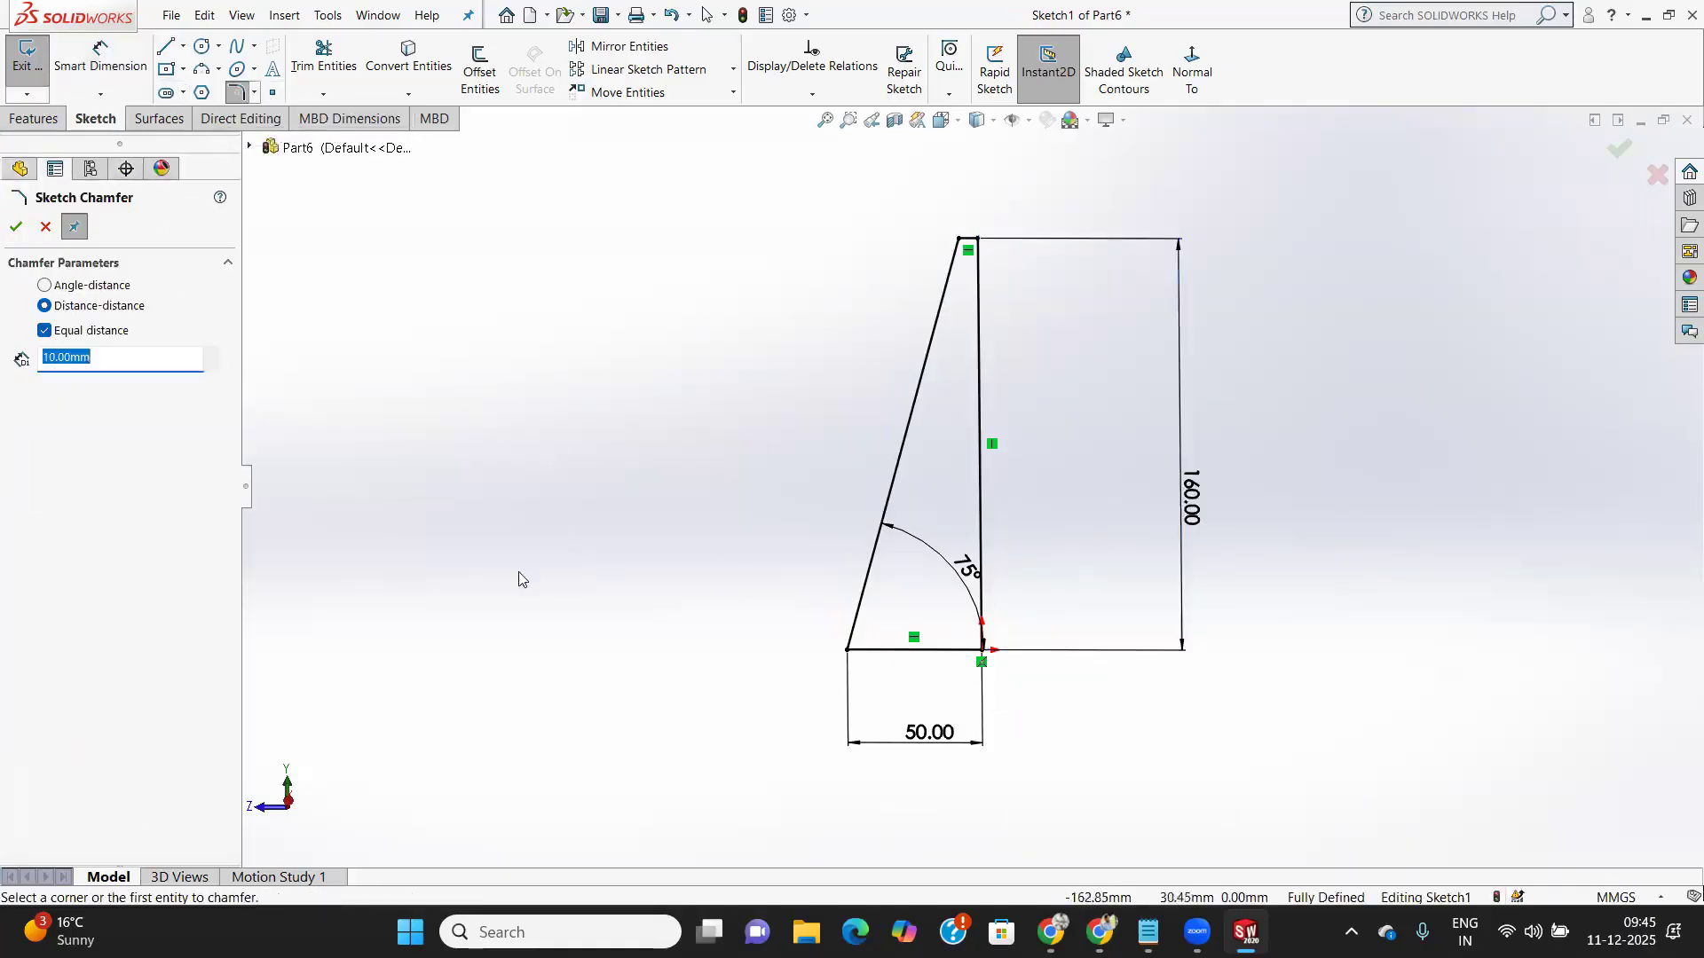
pyautogui.click(44, 286)
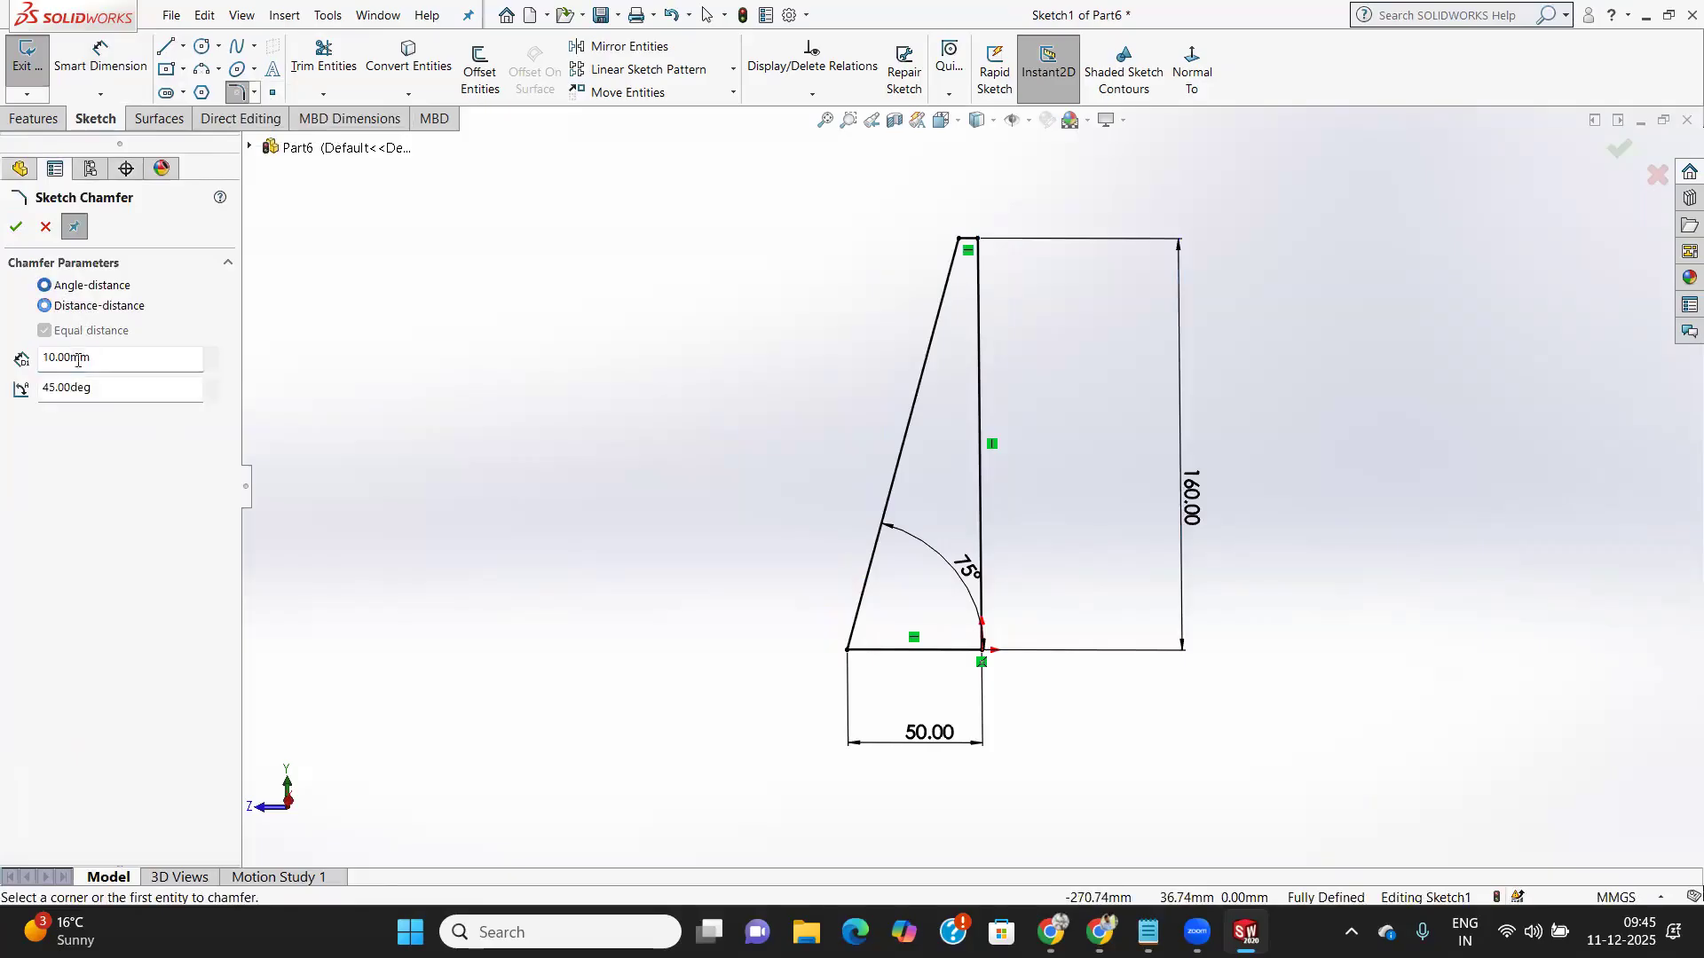
pyautogui.scroll(-5, 1015, 677)
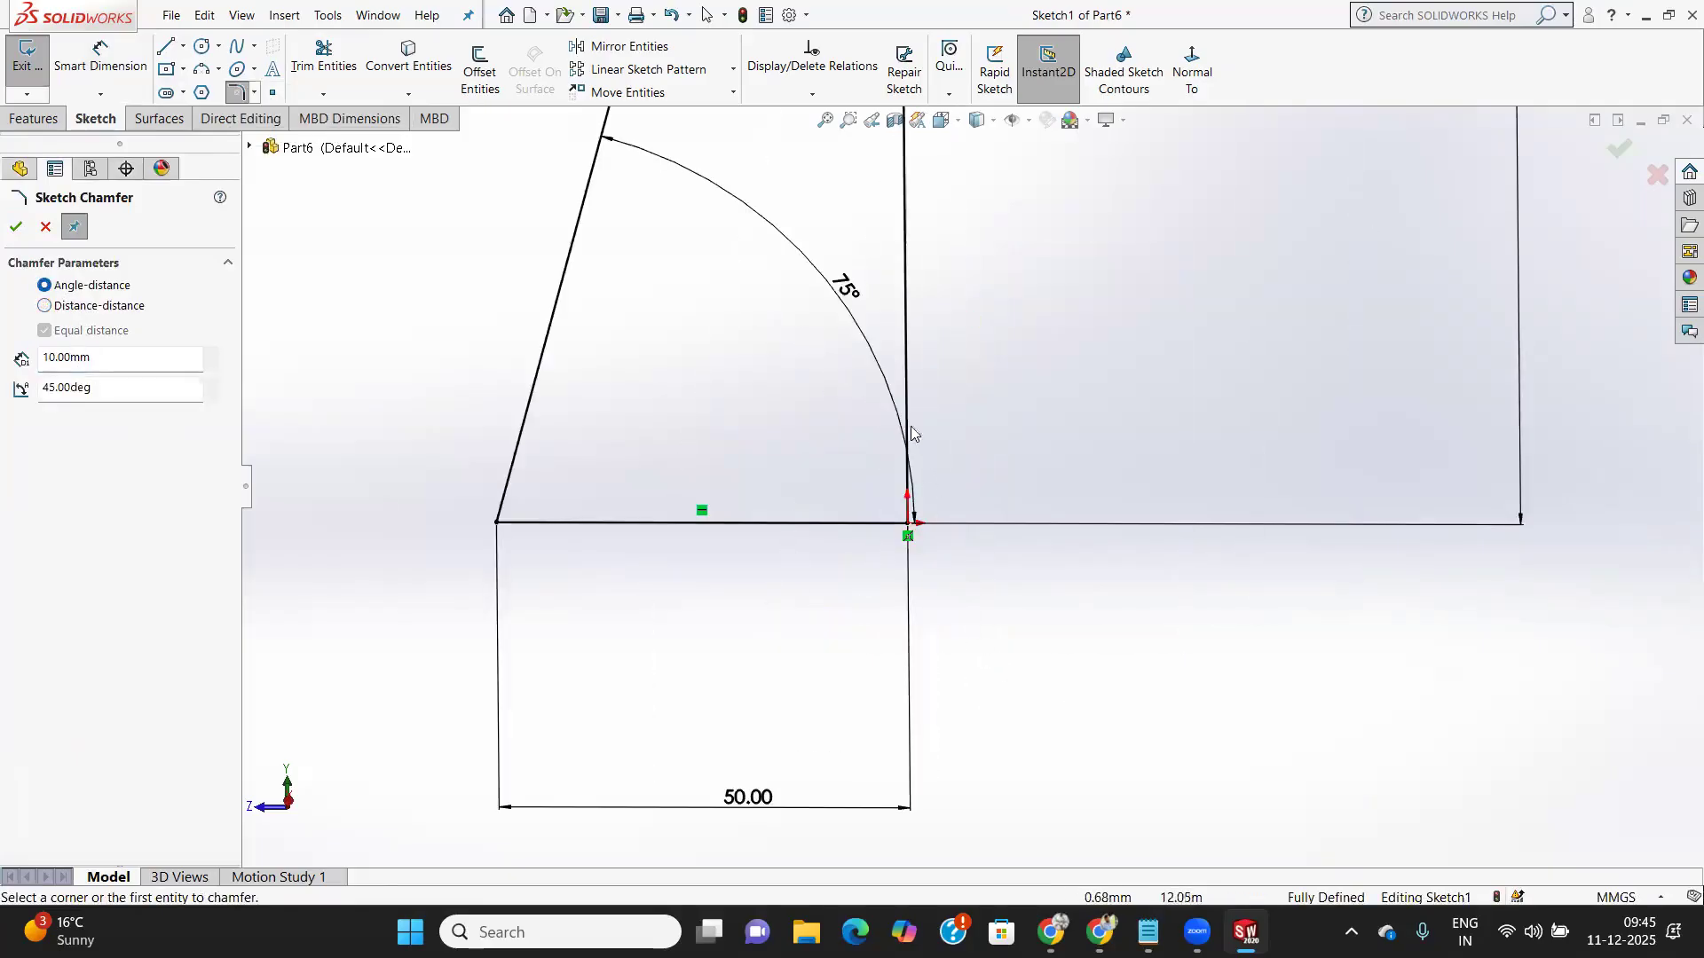
pyautogui.click(906, 497)
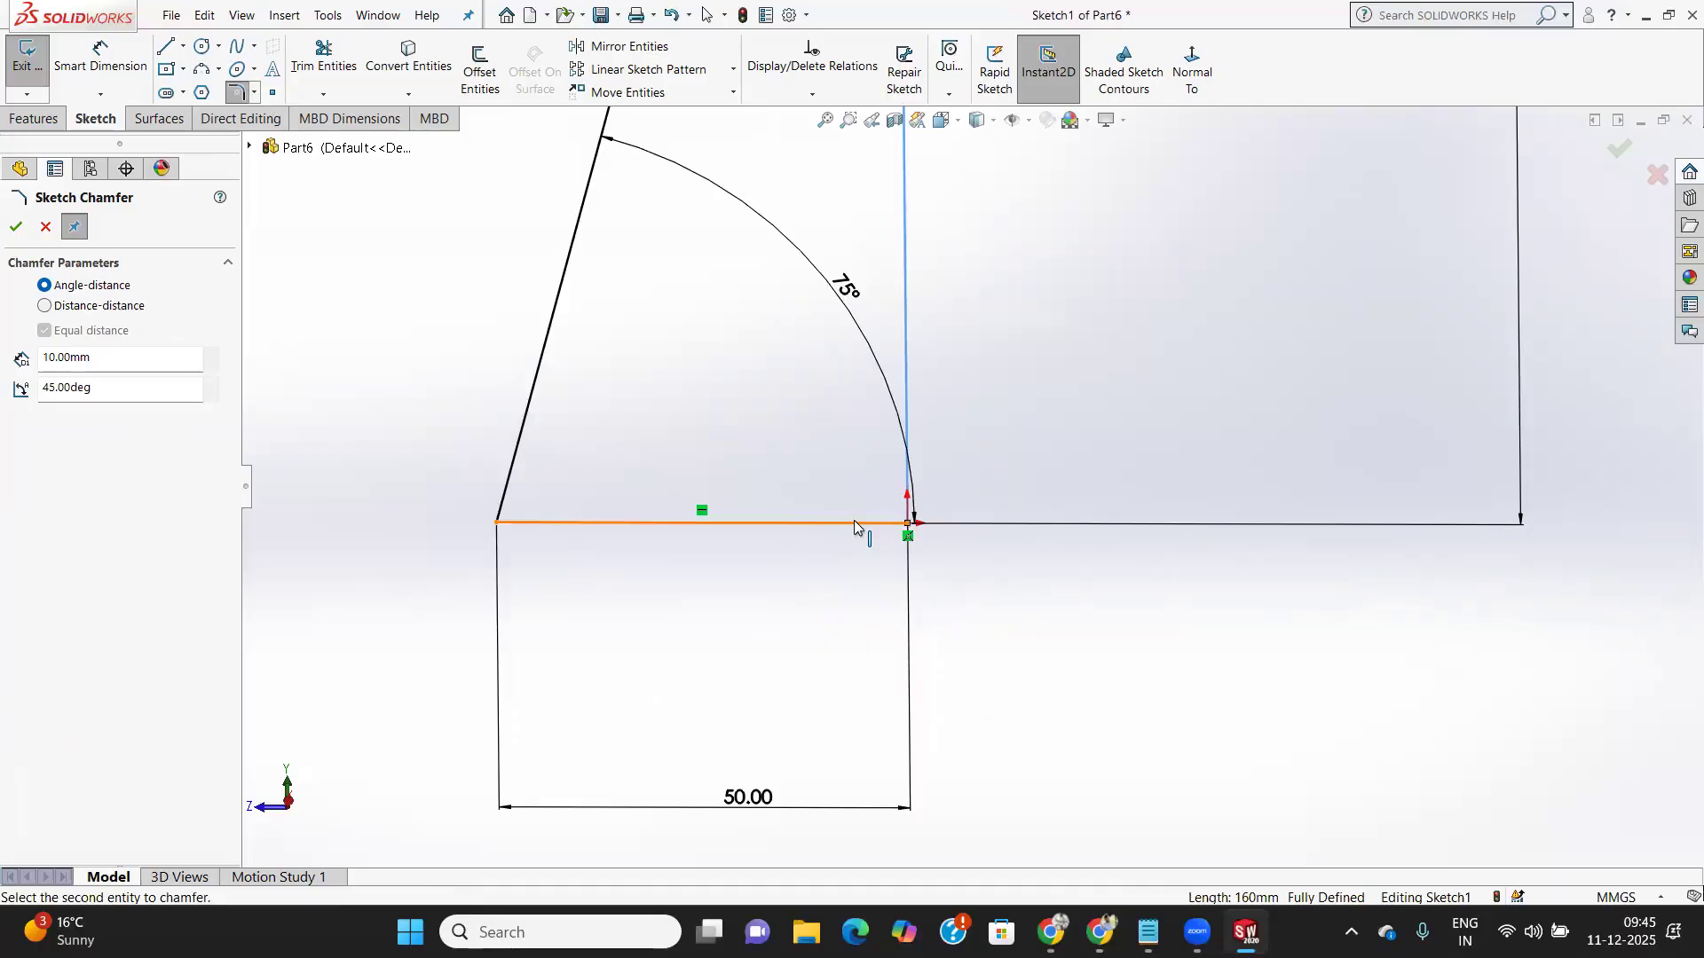
pyautogui.click(857, 525)
pyautogui.scroll(4, 962, 559)
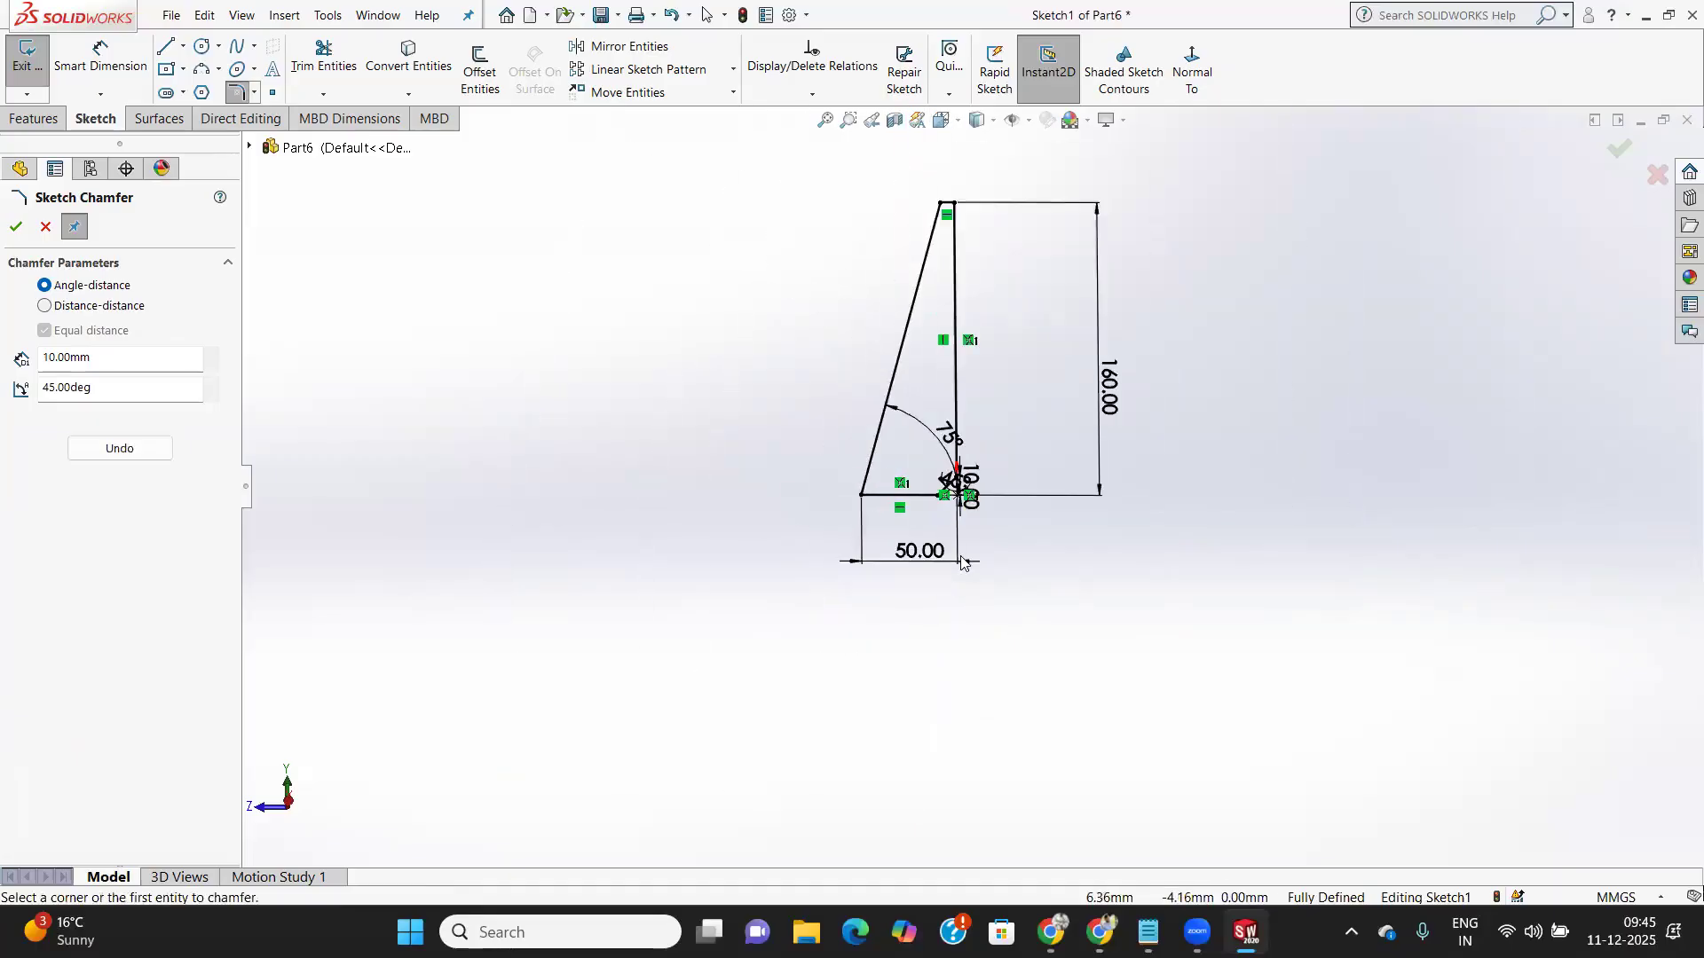
pyautogui.click(15, 224)
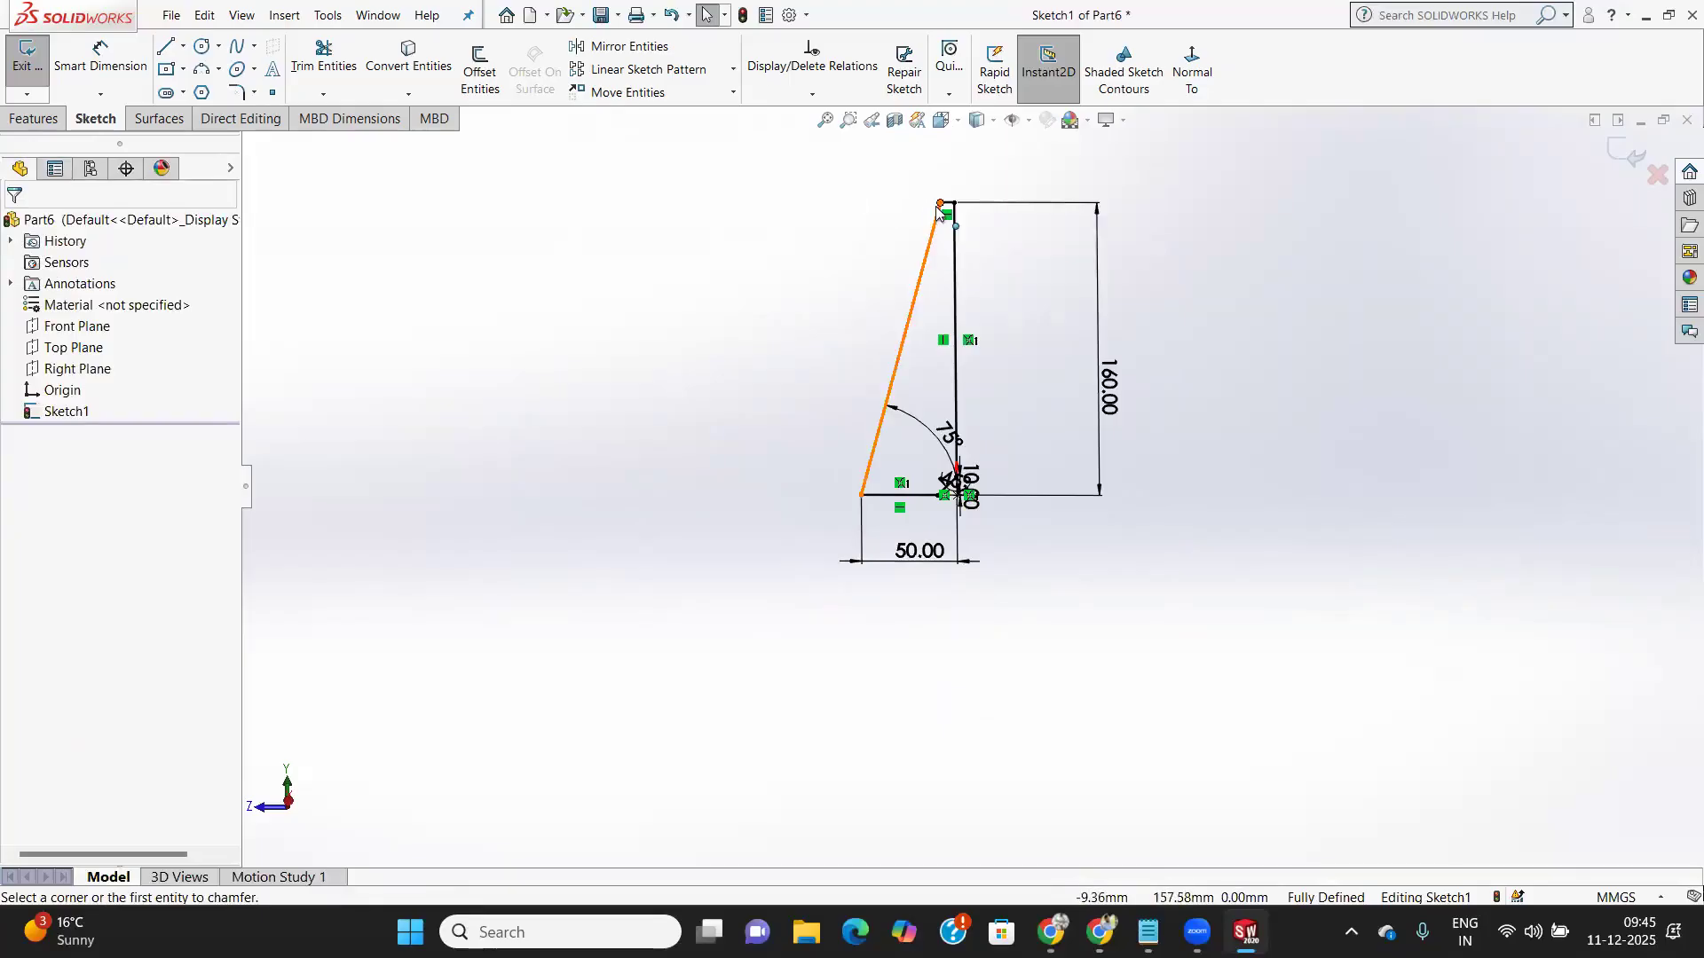
pyautogui.press('z')
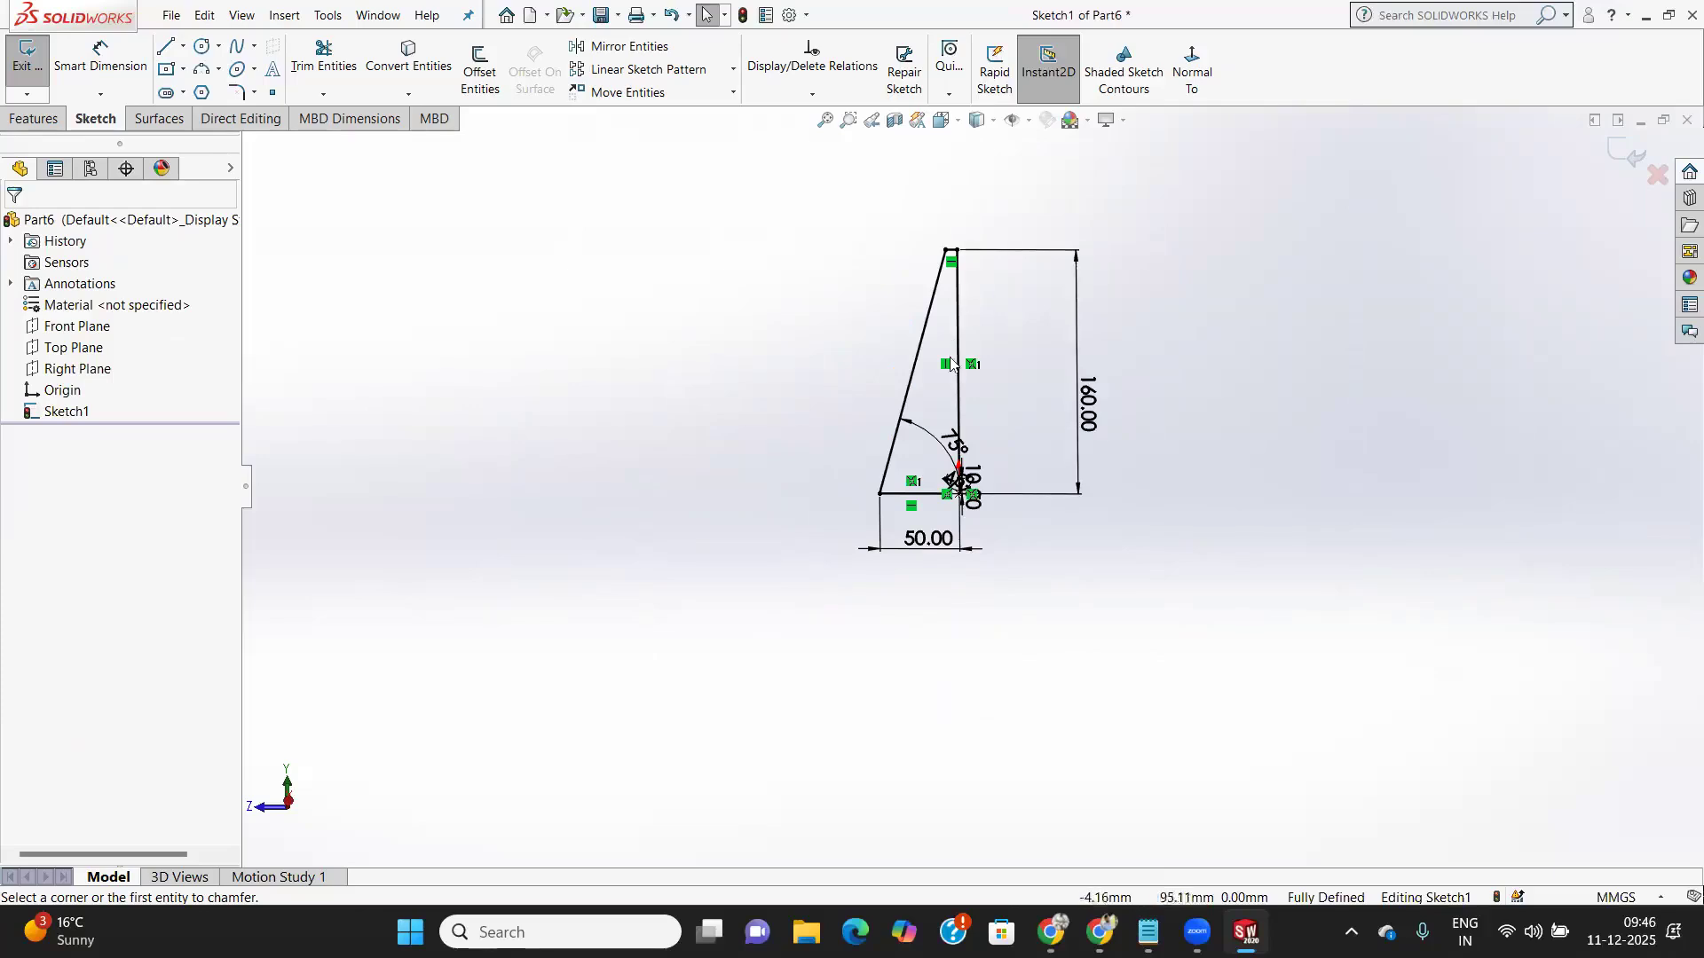
pyautogui.click(22, 69)
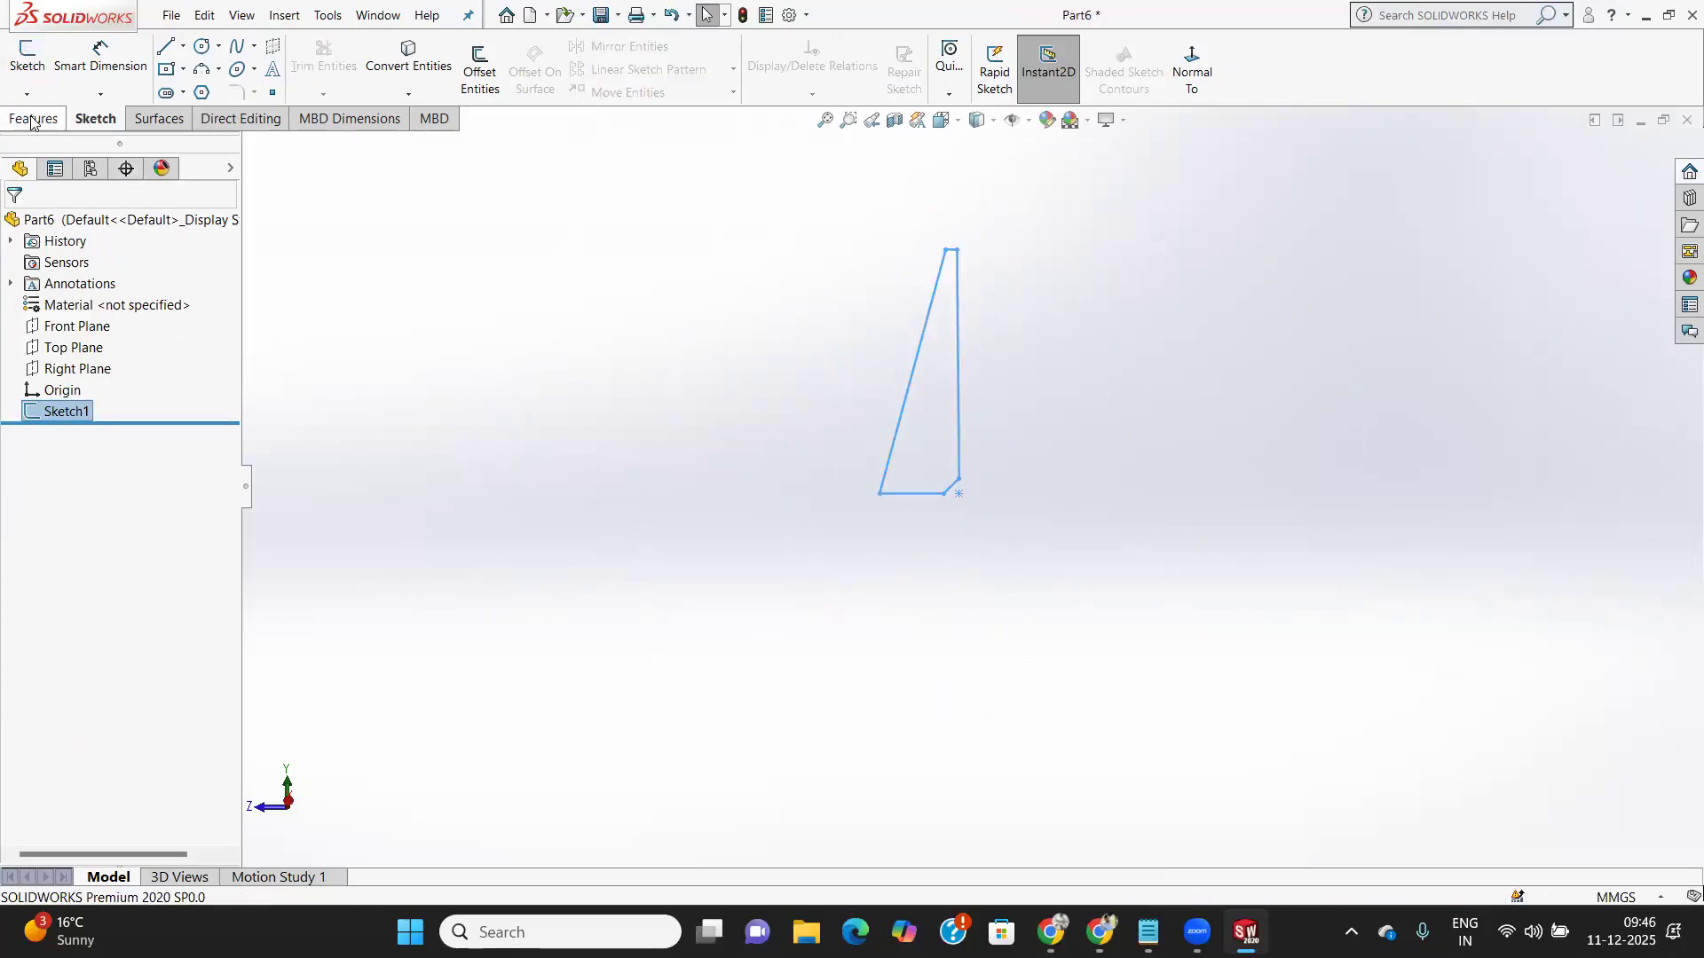
# Extrude the chamfered profile as a boss with the Mid Plane end condition and a depth of 15 mm
pyautogui.click(31, 119)
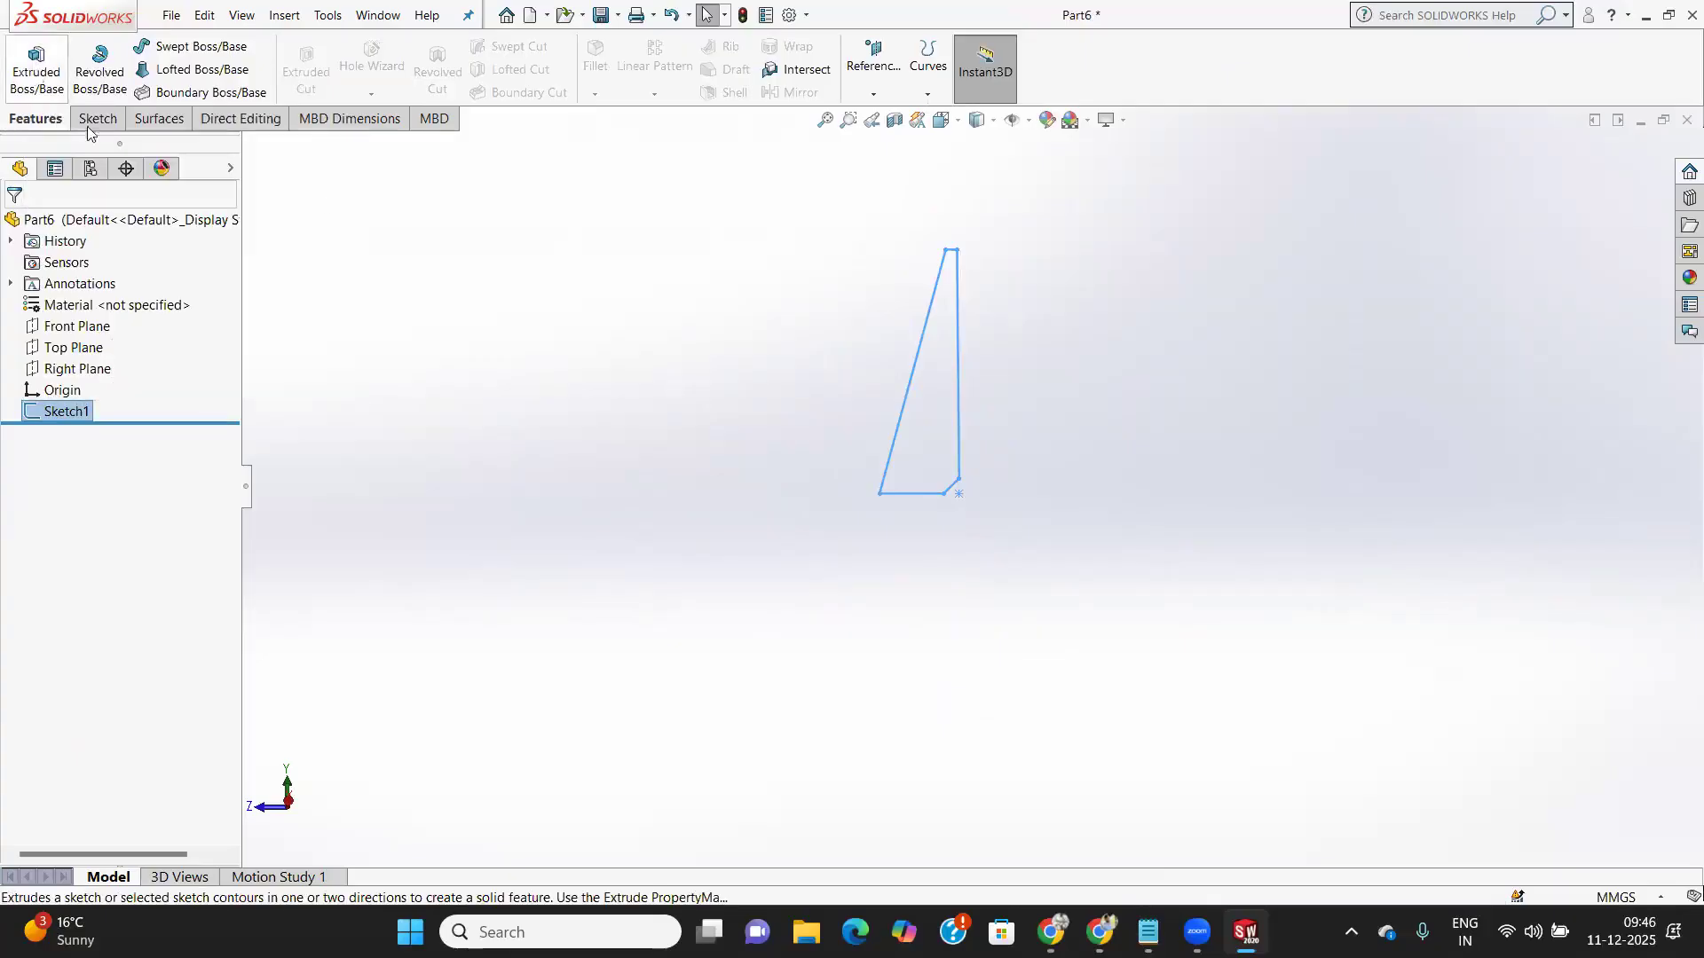
pyautogui.click(40, 78)
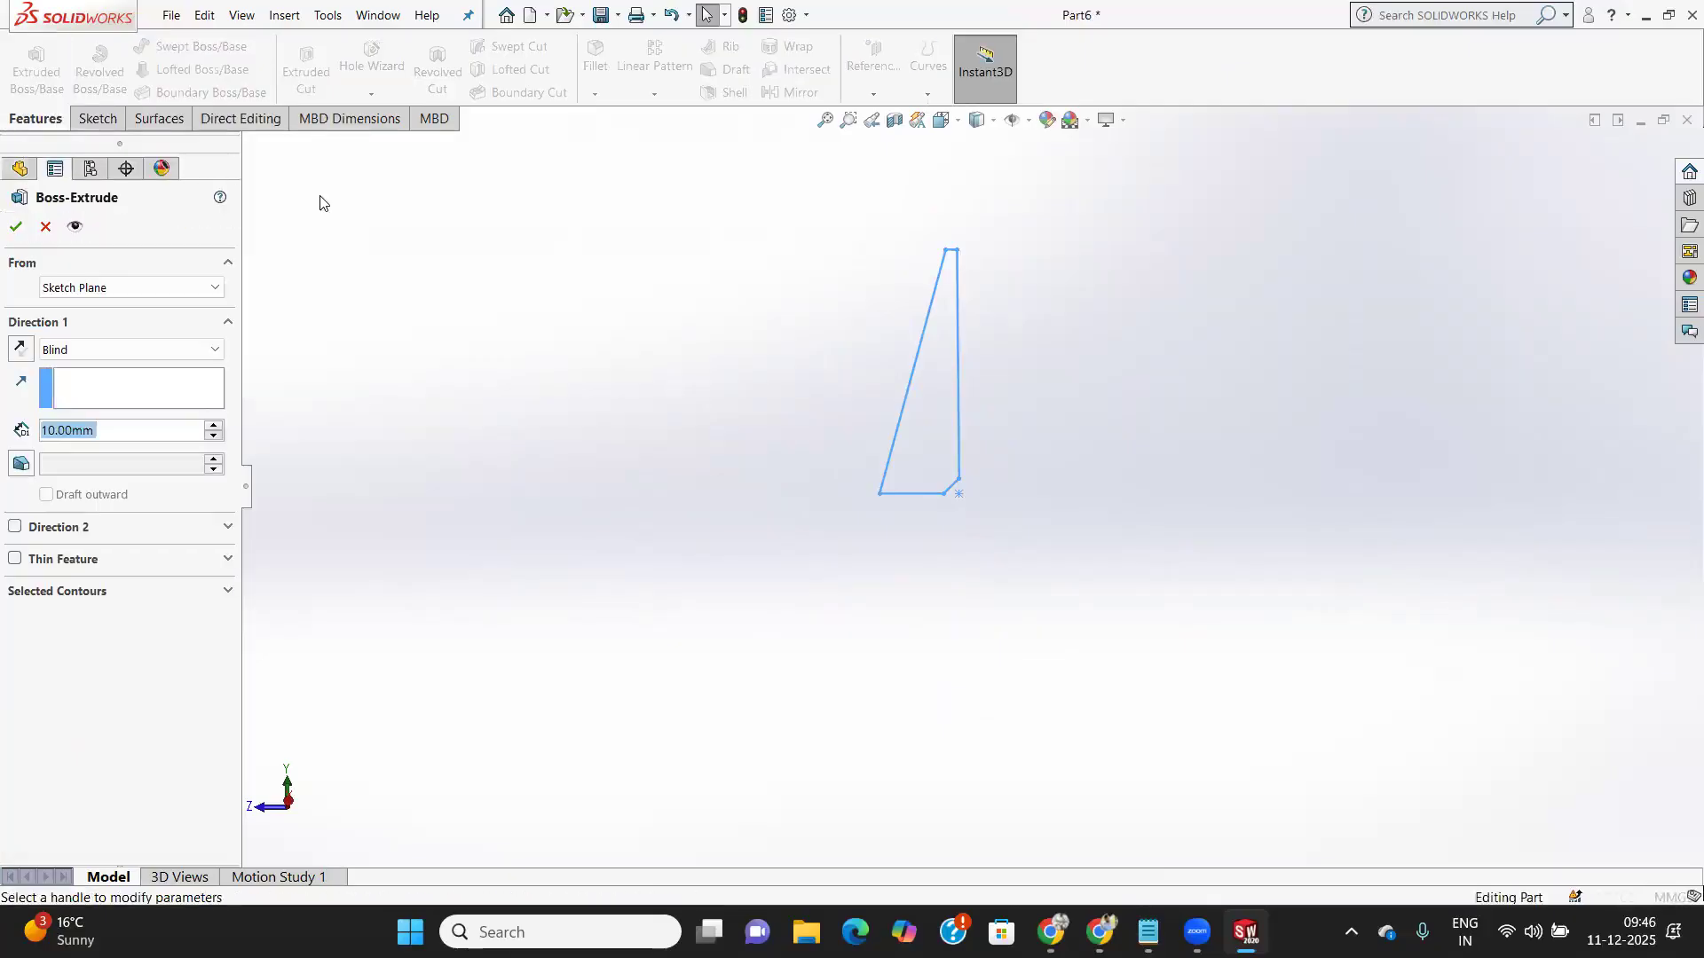
pyautogui.click(91, 350)
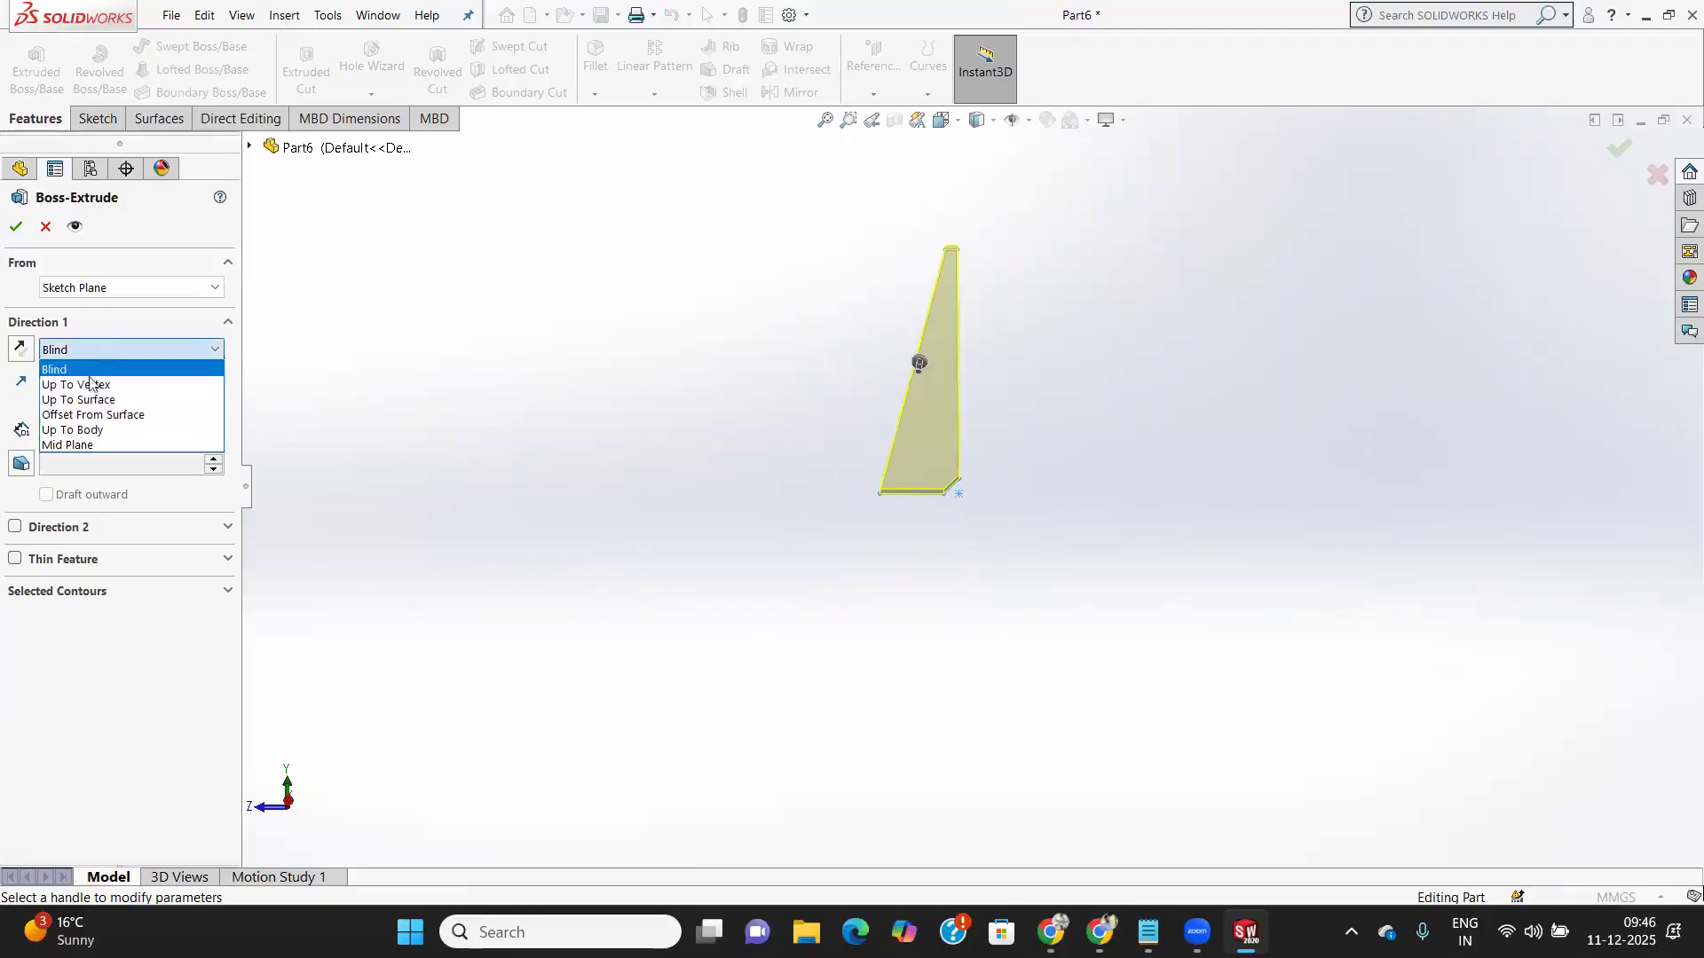
pyautogui.click(90, 446)
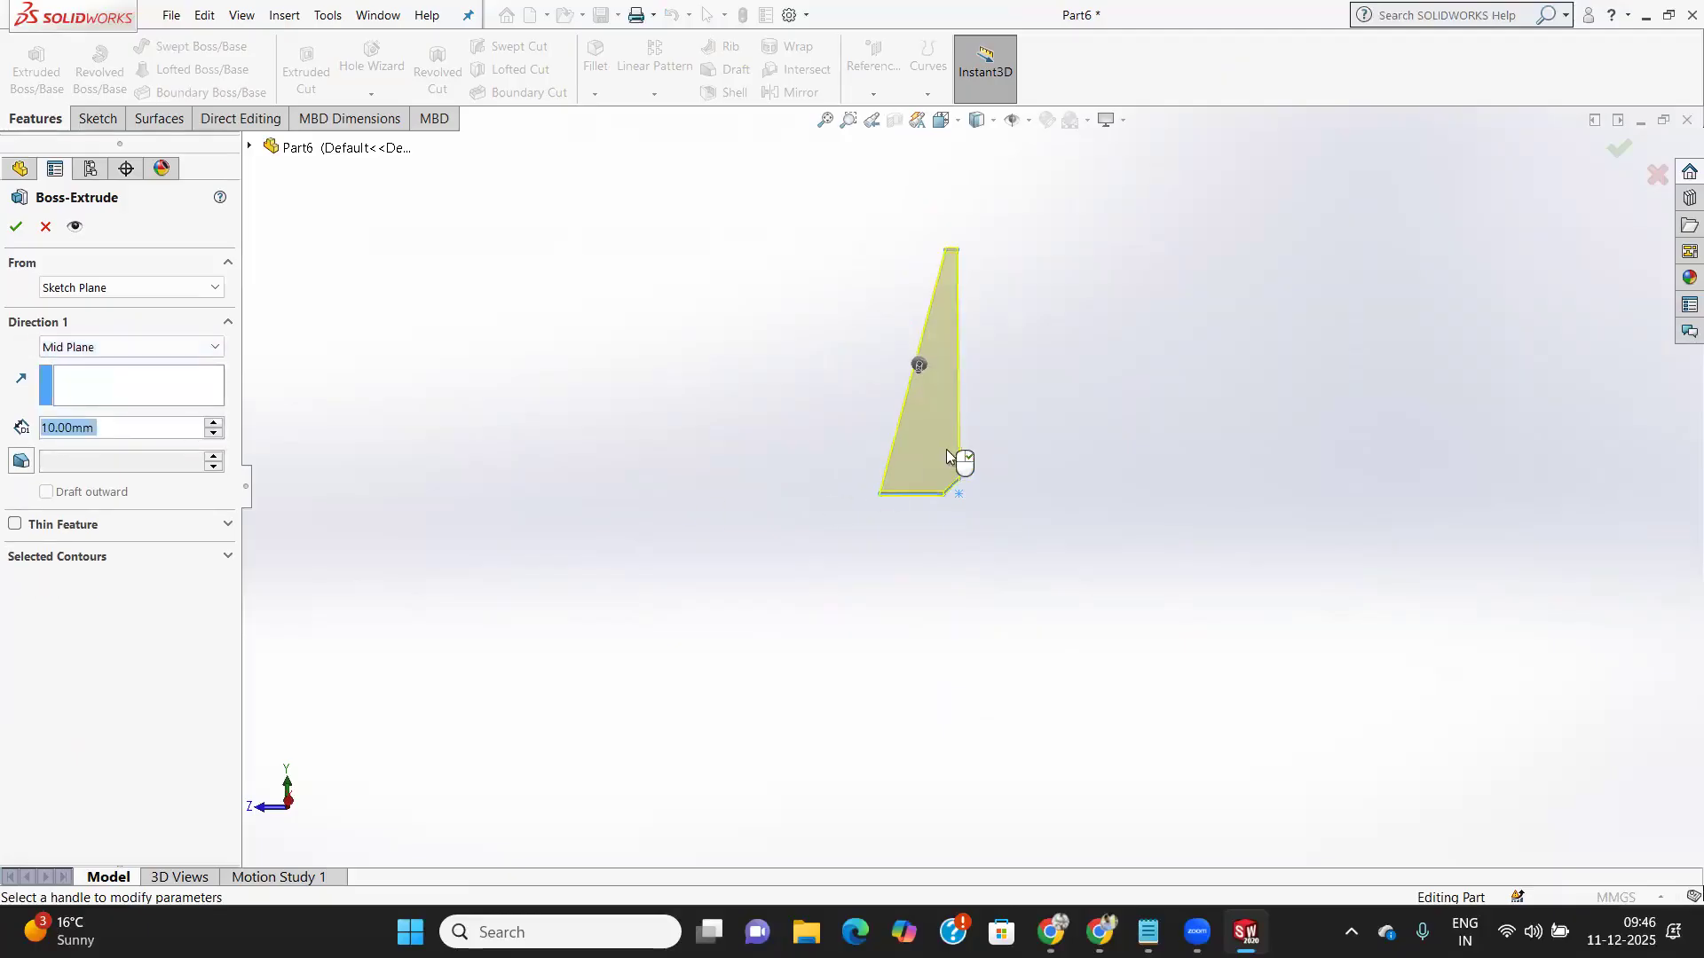
pyautogui.moveTo(923, 468); pyautogui.dragTo(783, 514, button='middle')
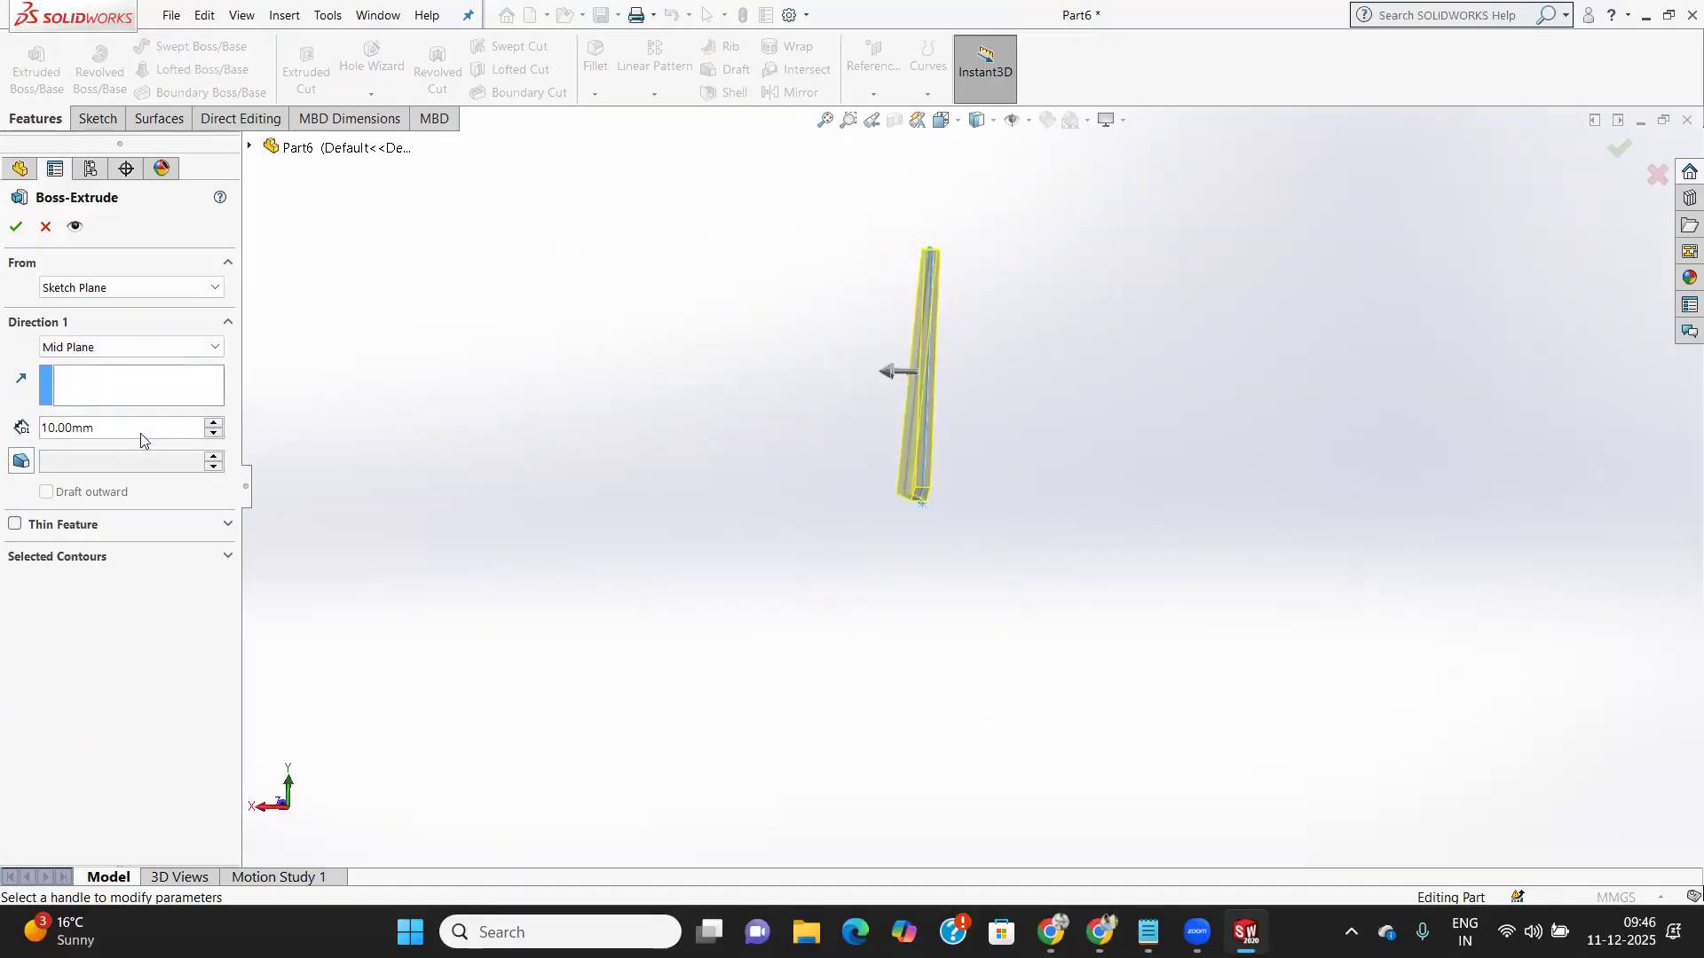
pyautogui.moveTo(135, 429); pyautogui.dragTo(9, 431)
pyautogui.write('15')
pyautogui.press('Return')
pyautogui.click(12, 221)
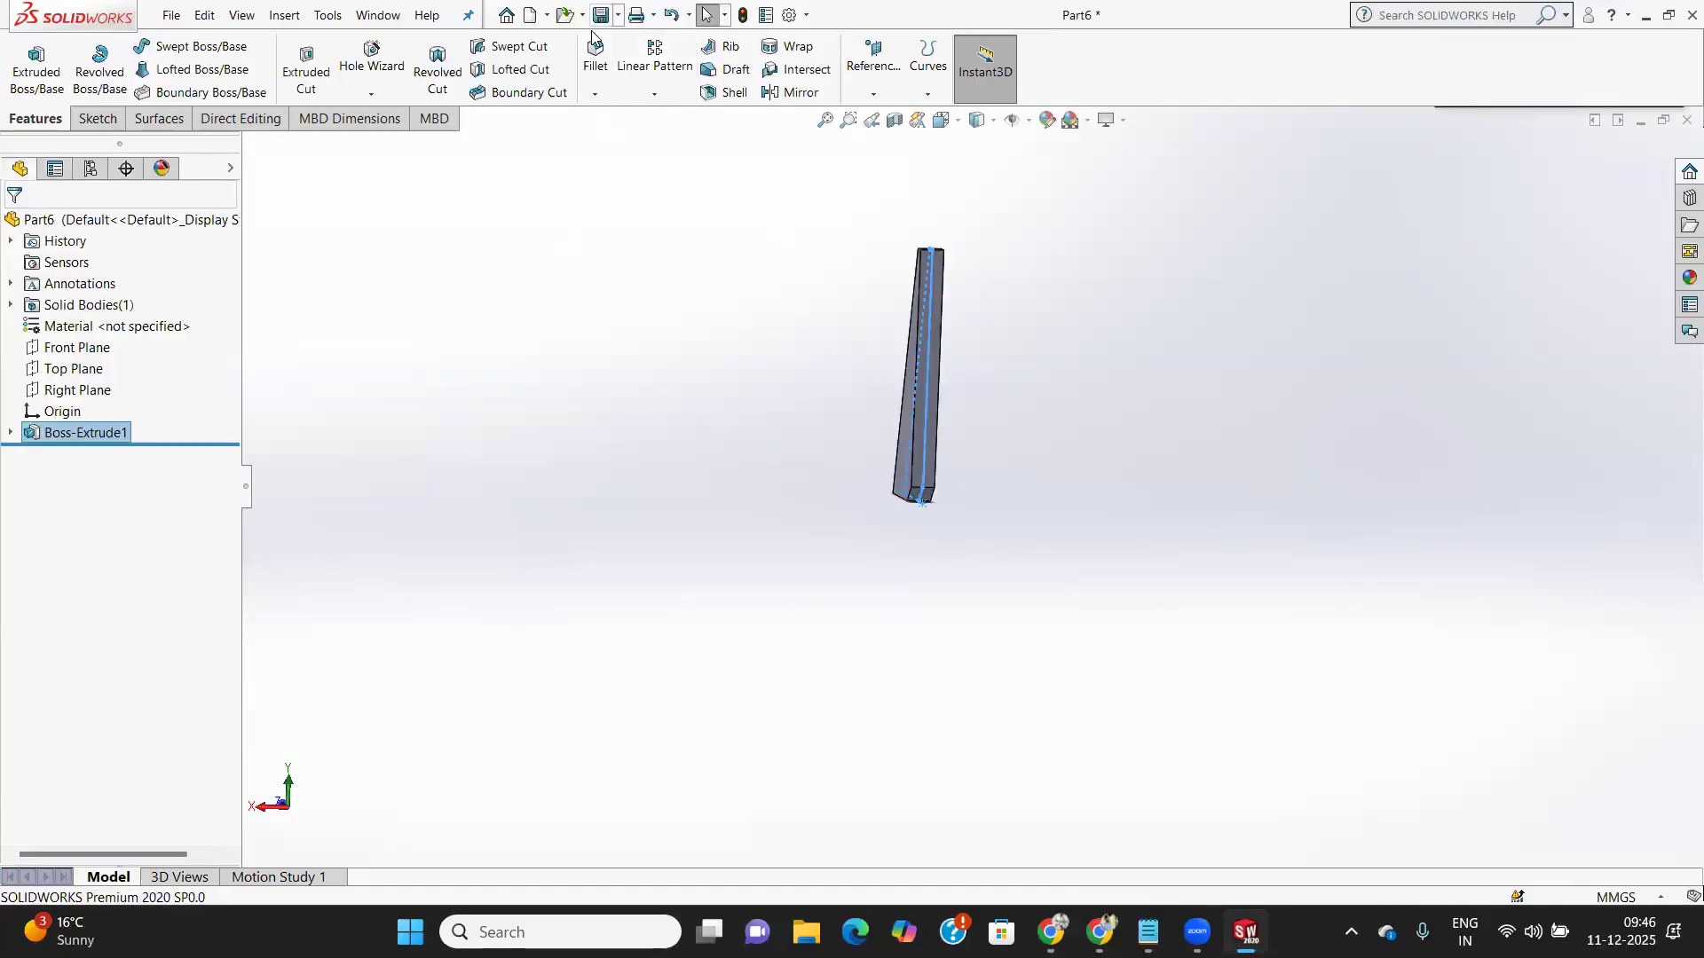
# Save the part as P4 in the Solidworks folder
pyautogui.hotkey('ctrl', 's')
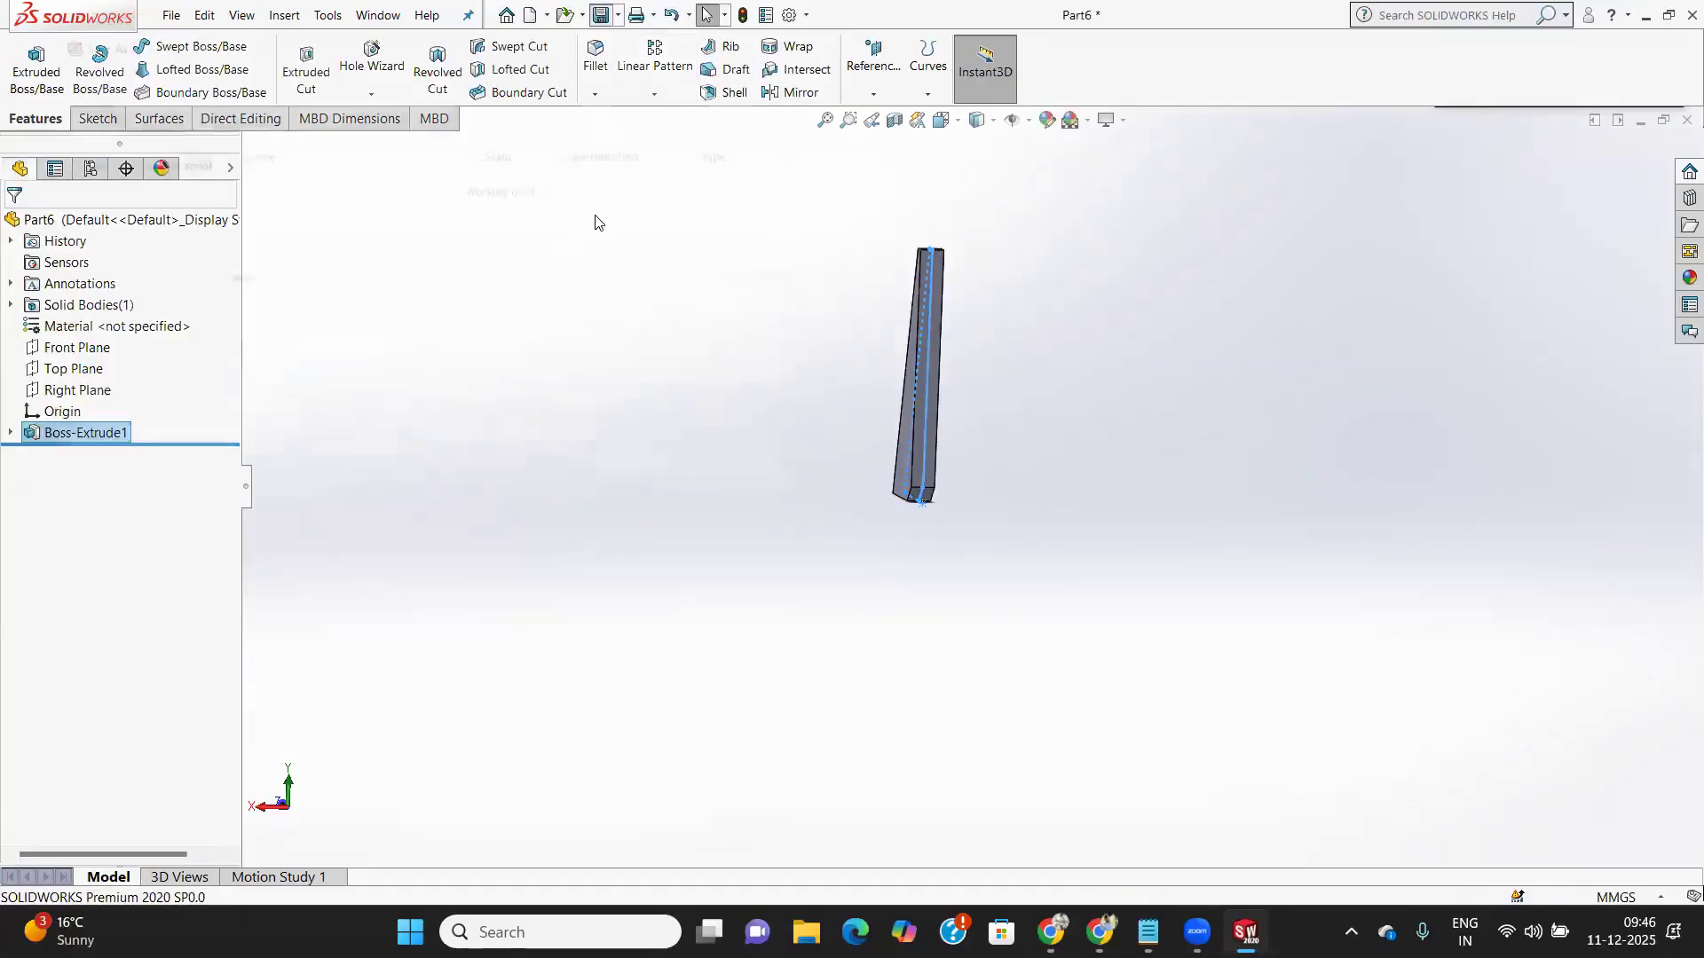
pyautogui.write('P')
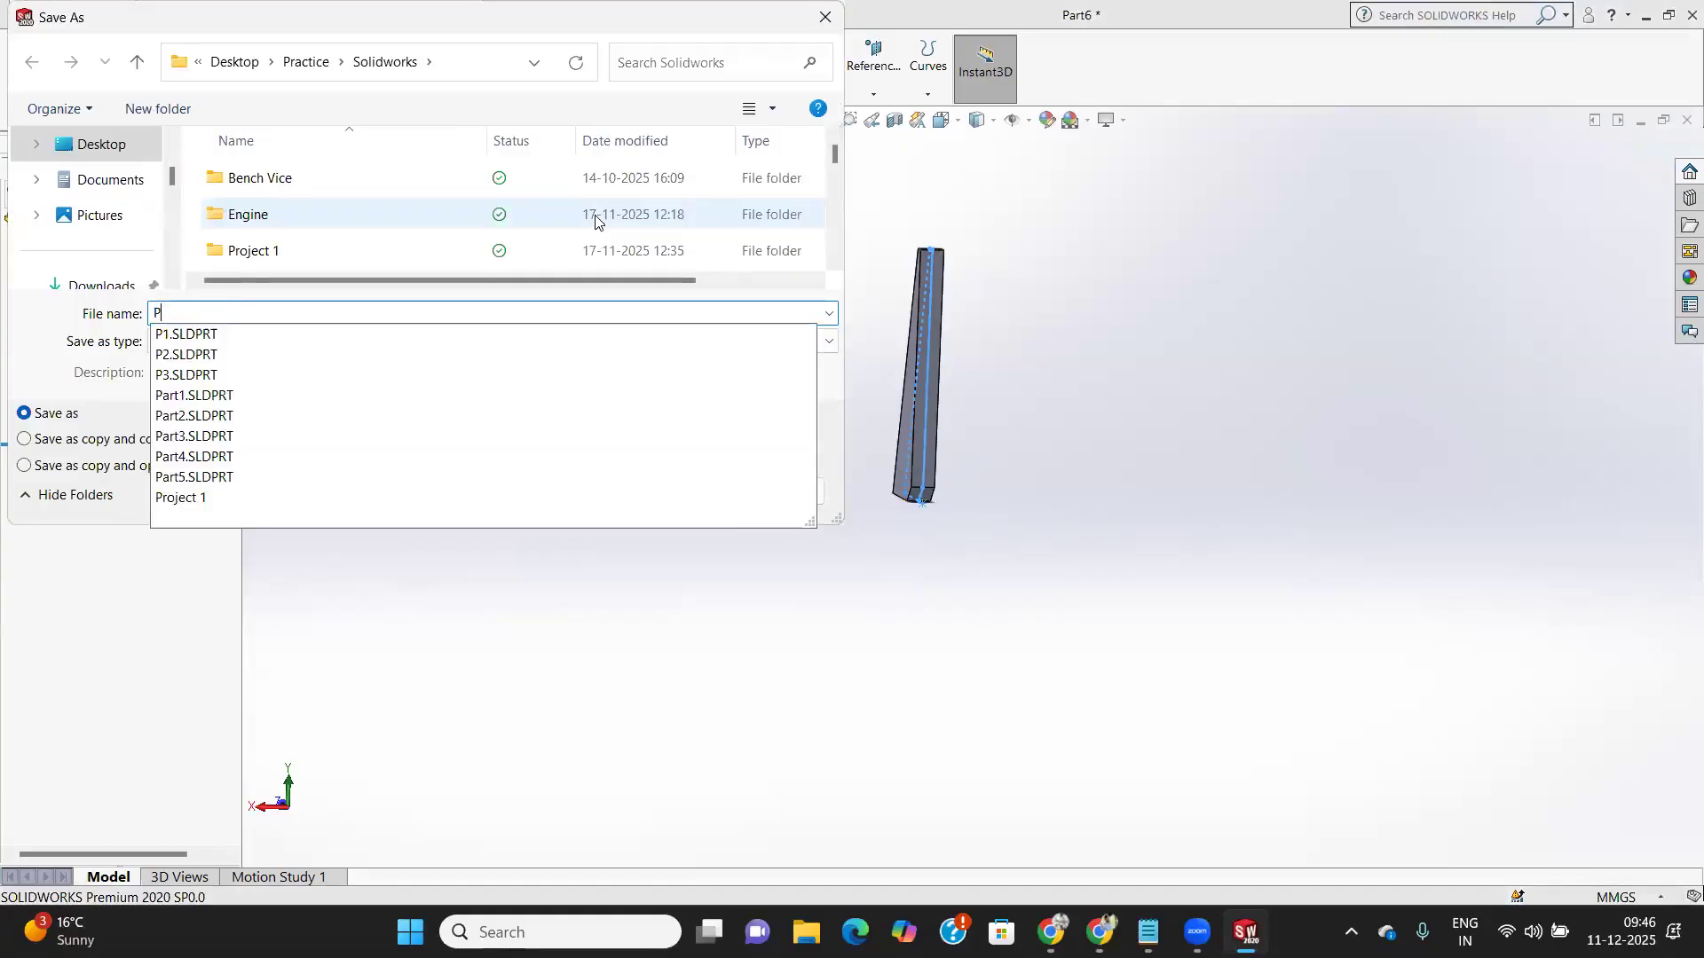
pyautogui.write('4')
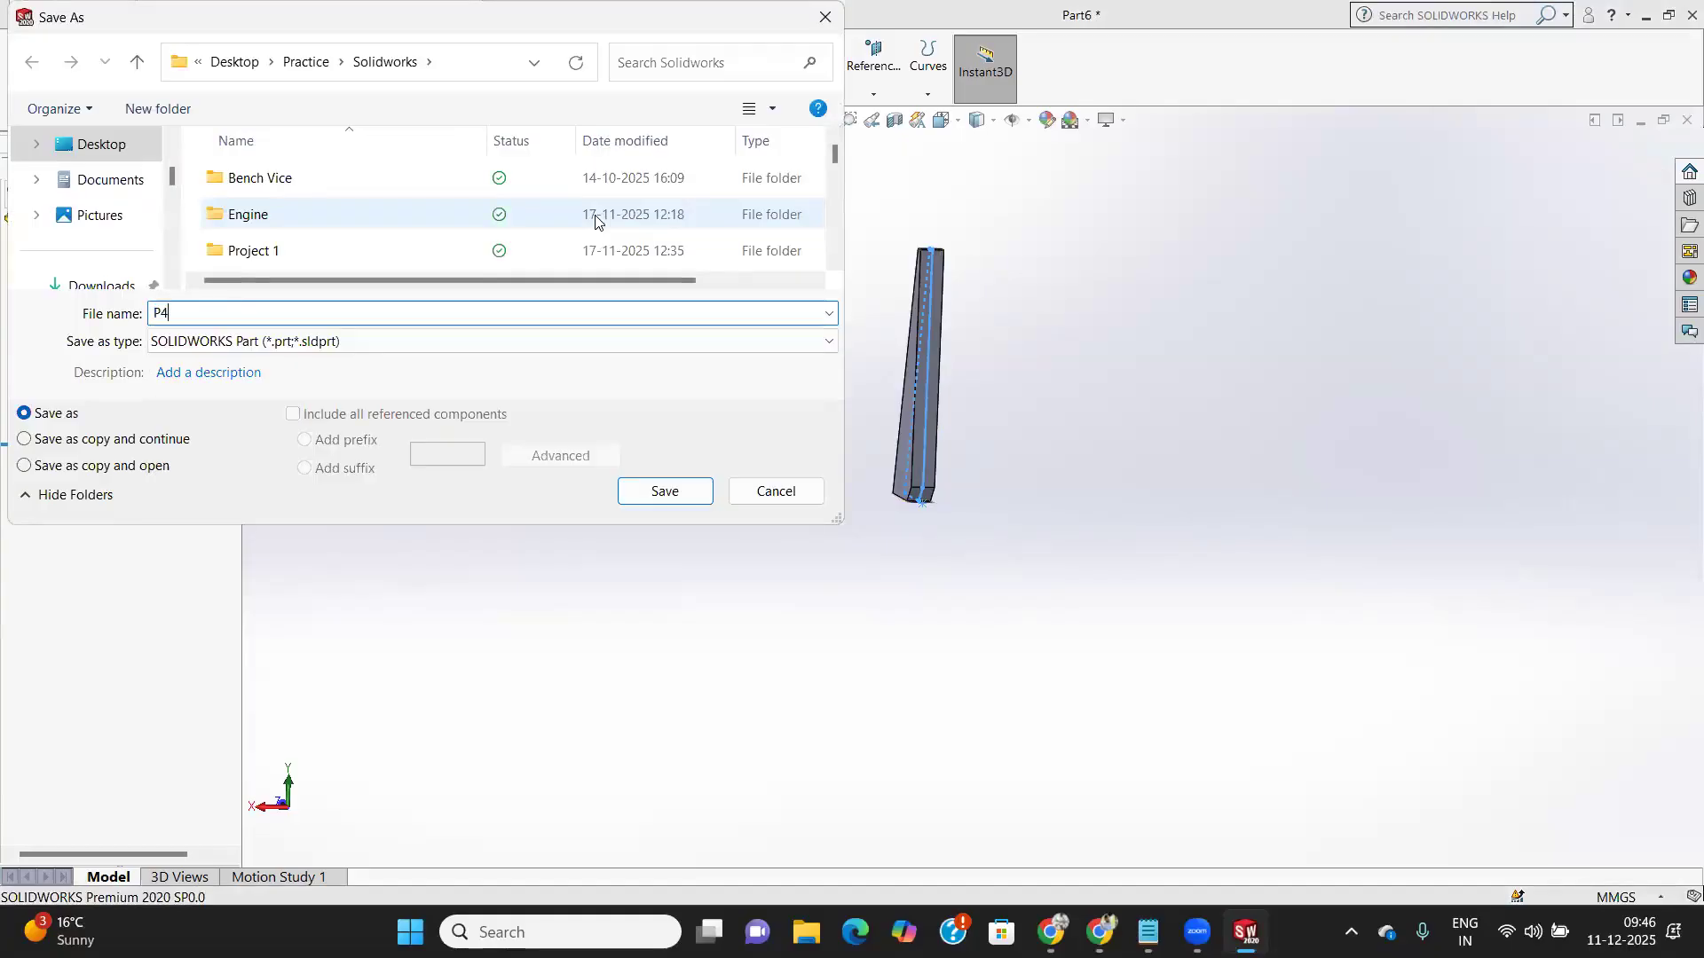
pyautogui.press('Return')
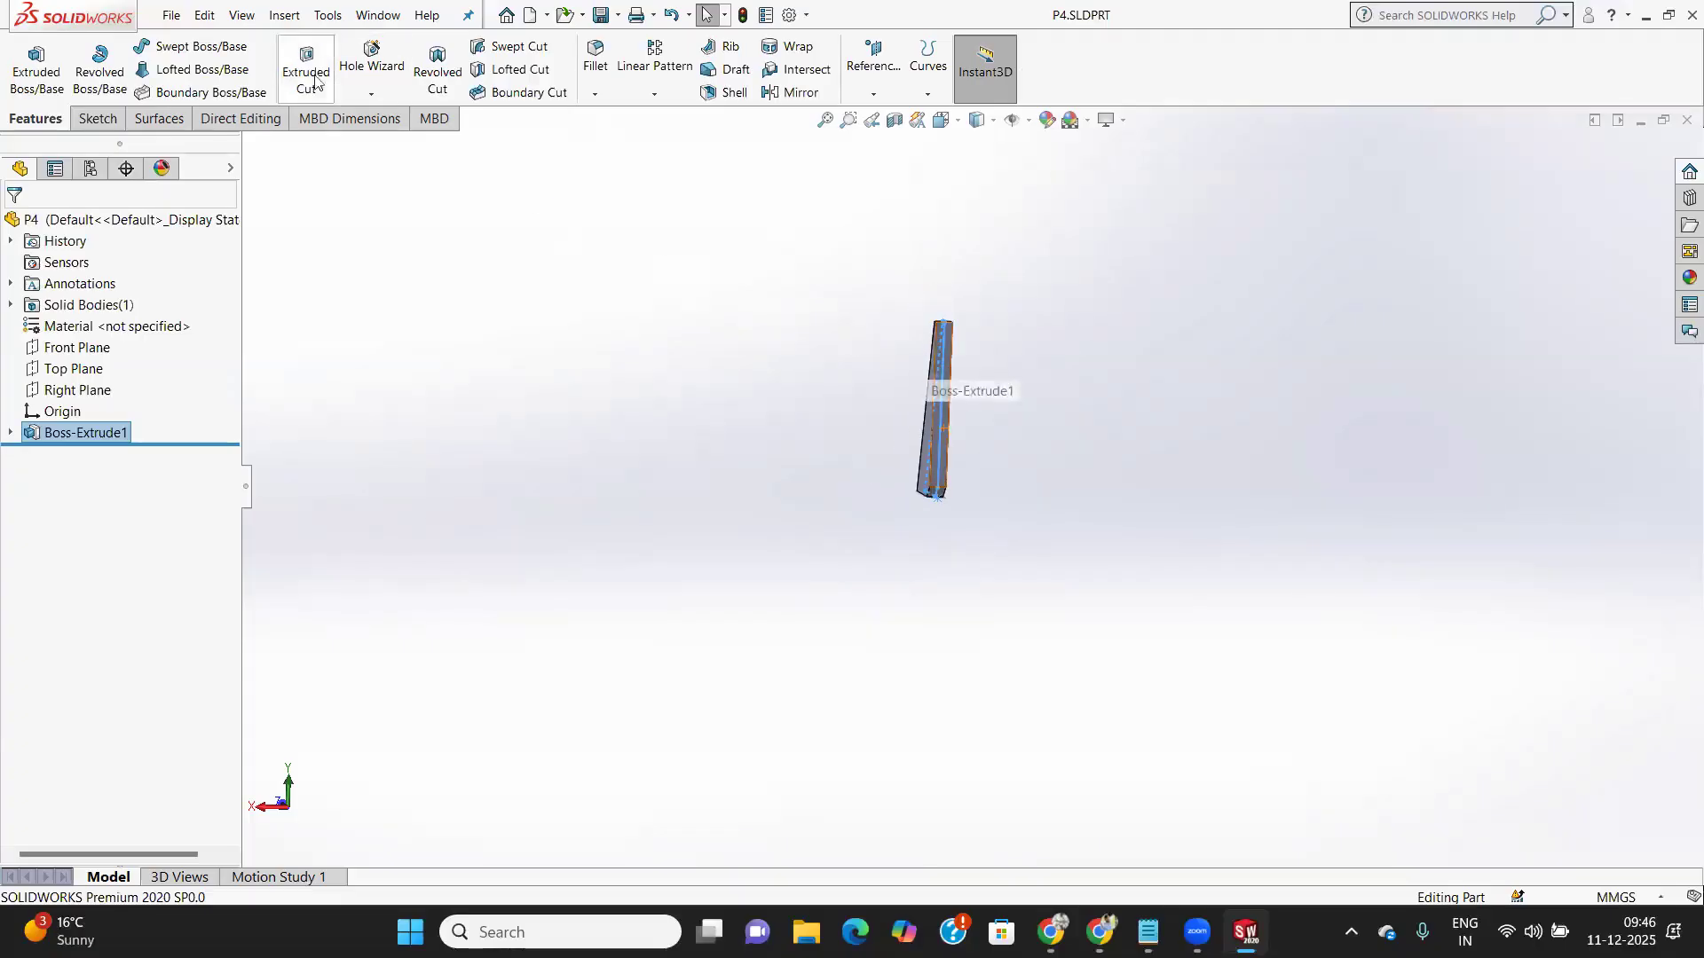
# Create a new document from the Assembly template
pyautogui.click(172, 15)
pyautogui.click(173, 15)
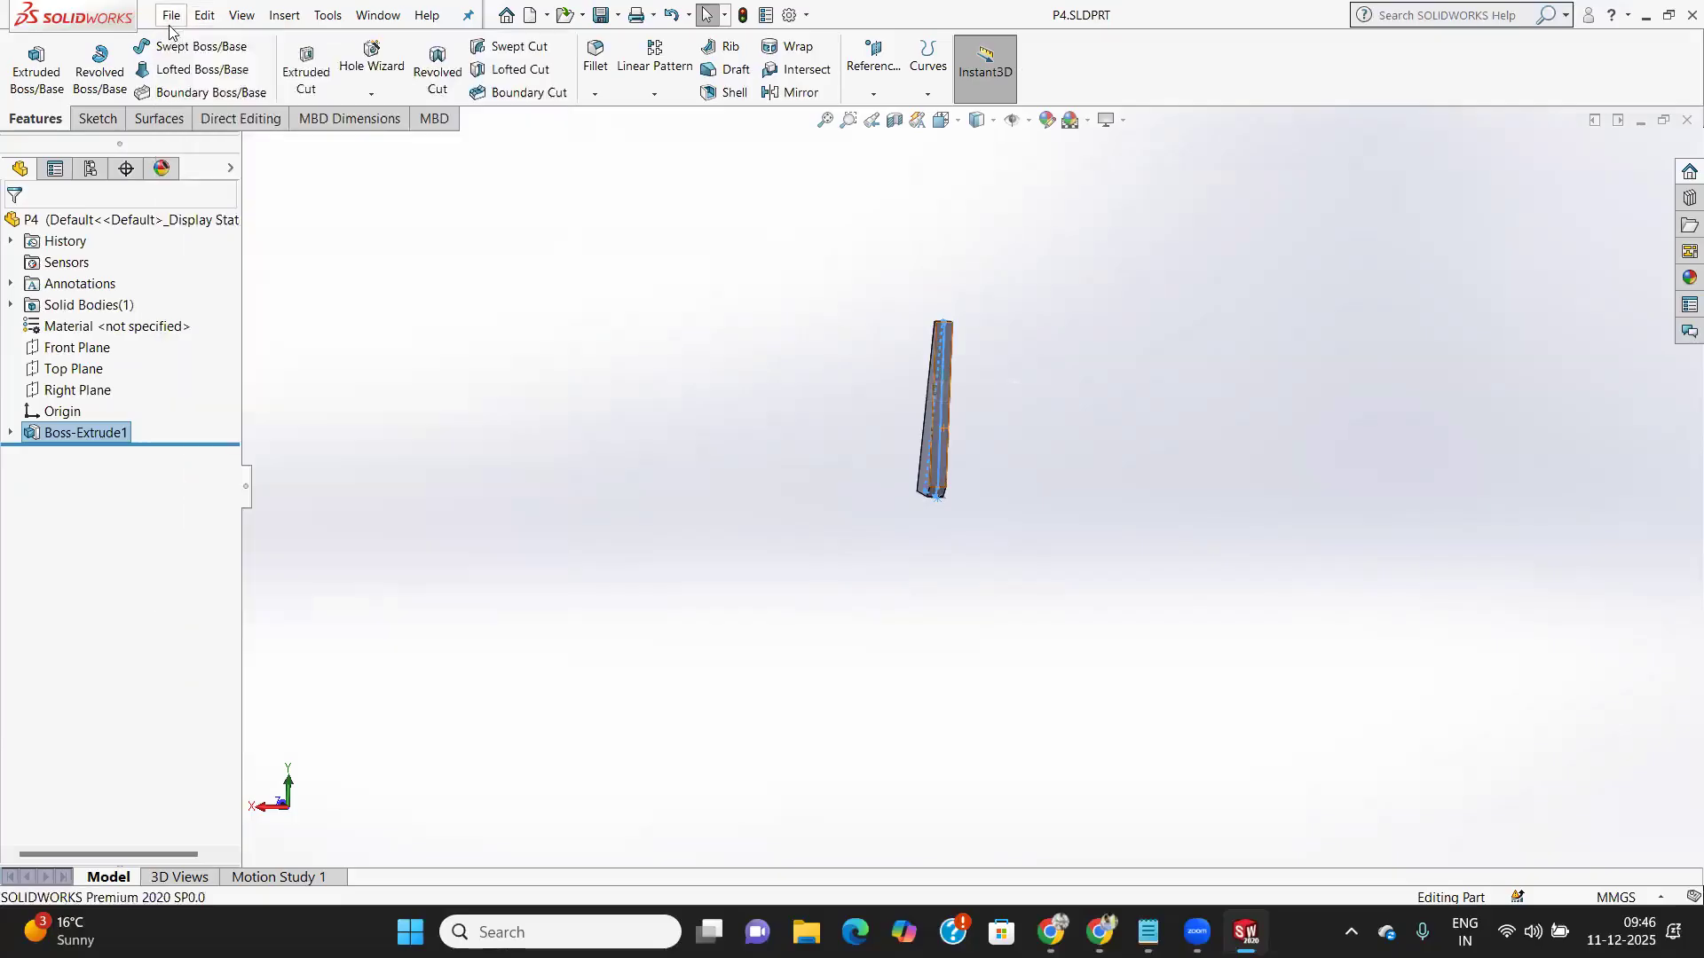
pyautogui.click(172, 15)
pyautogui.click(202, 45)
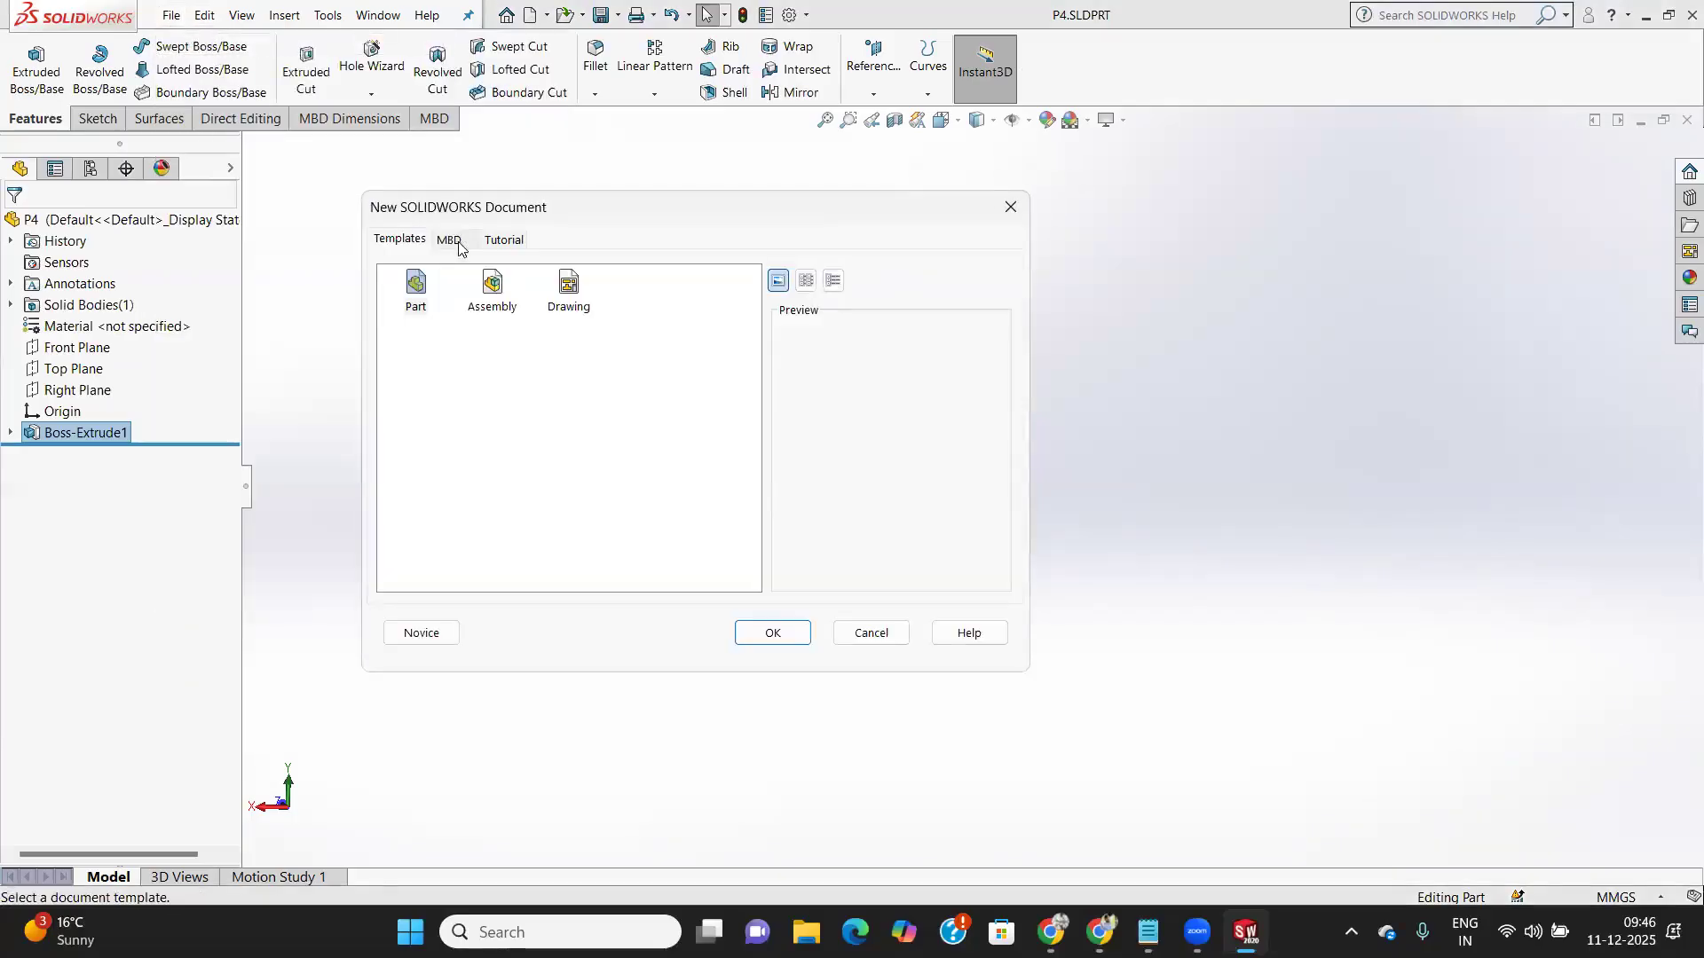
pyautogui.click(480, 284)
pyautogui.click(764, 633)
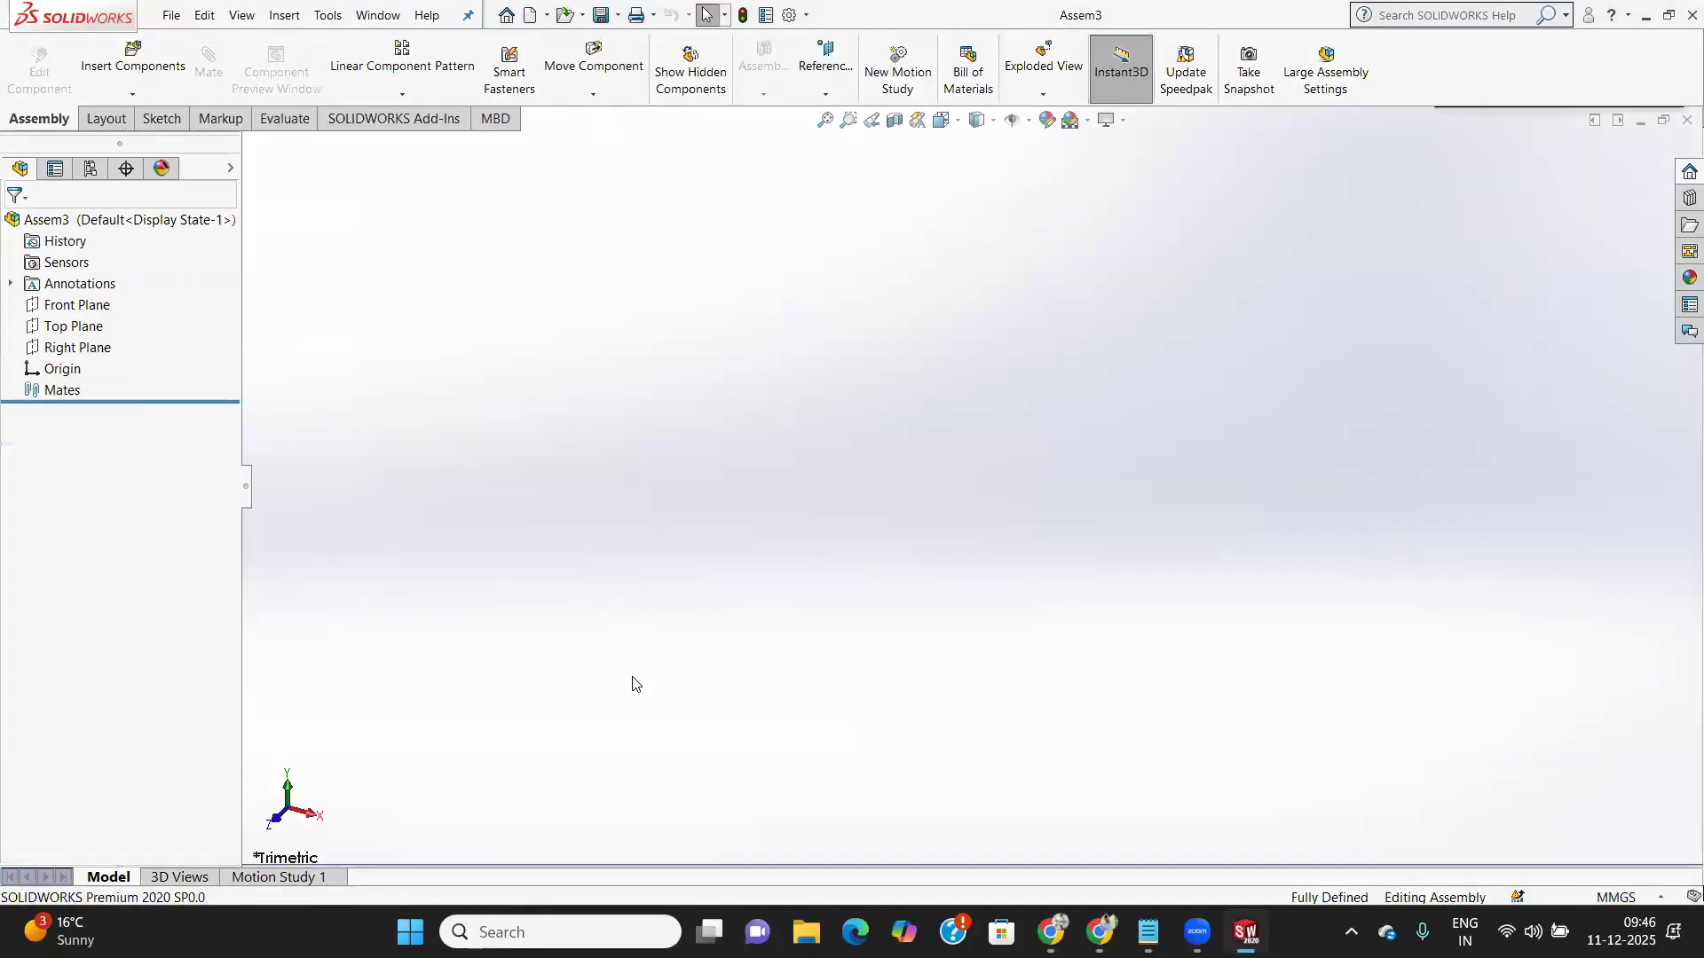
# Place the open part P3, the six-hole base plate, as the first component of the assembly
pyautogui.click(39, 530)
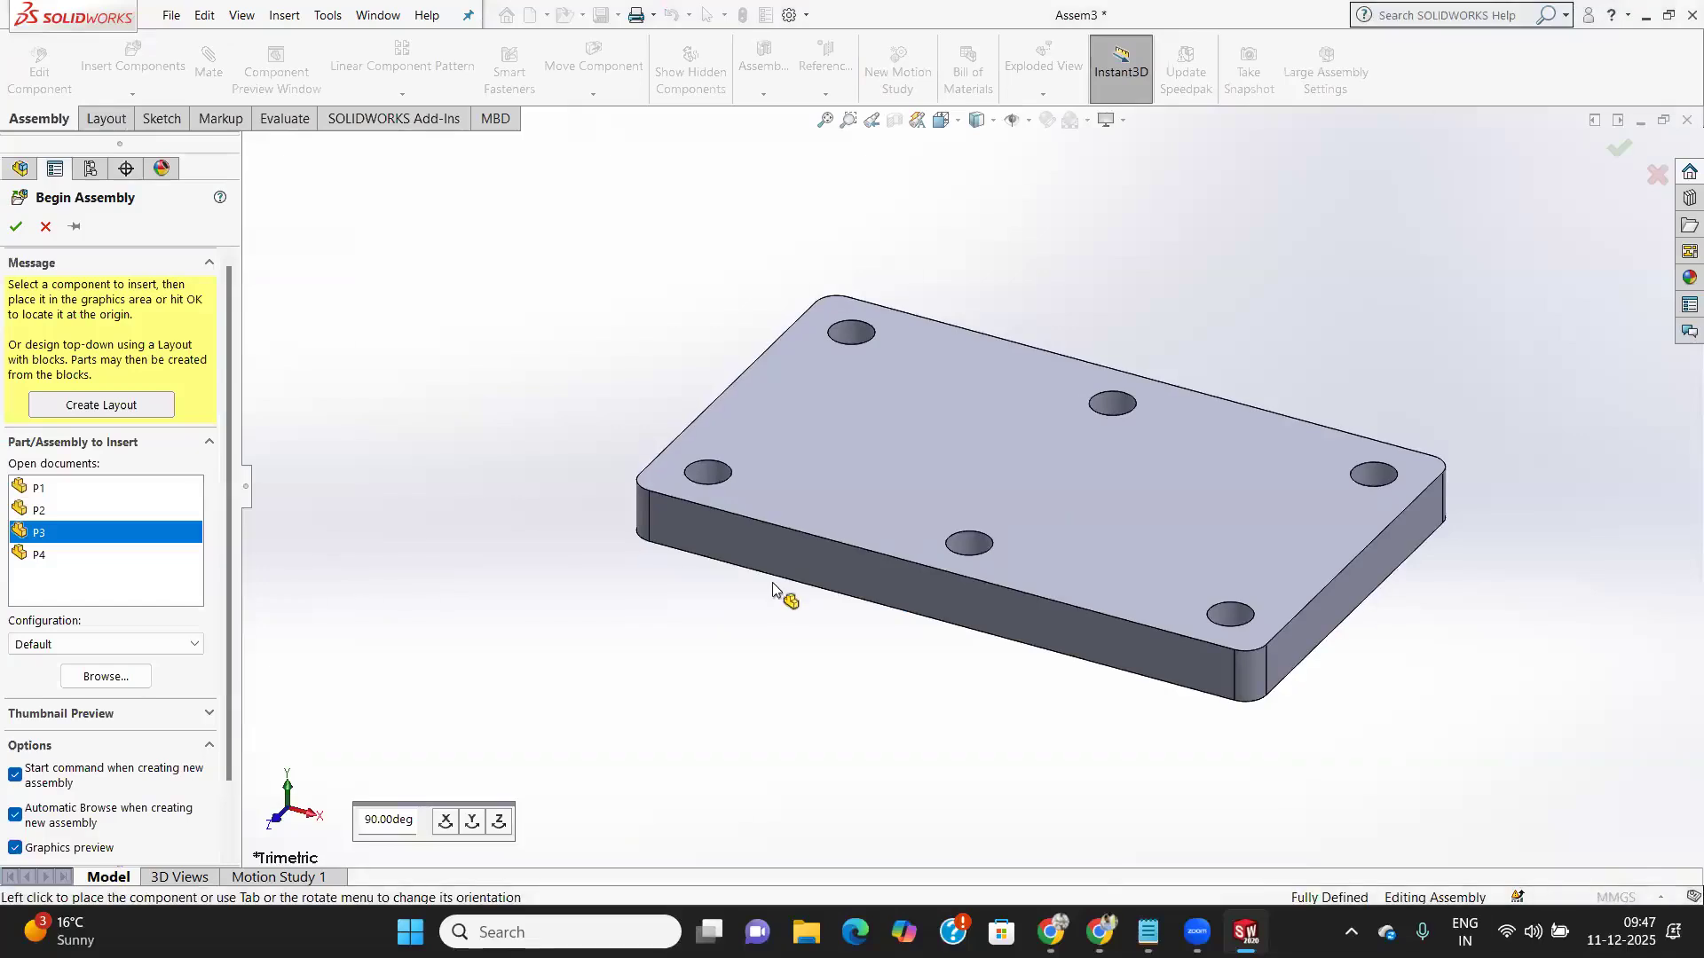
pyautogui.click(780, 590)
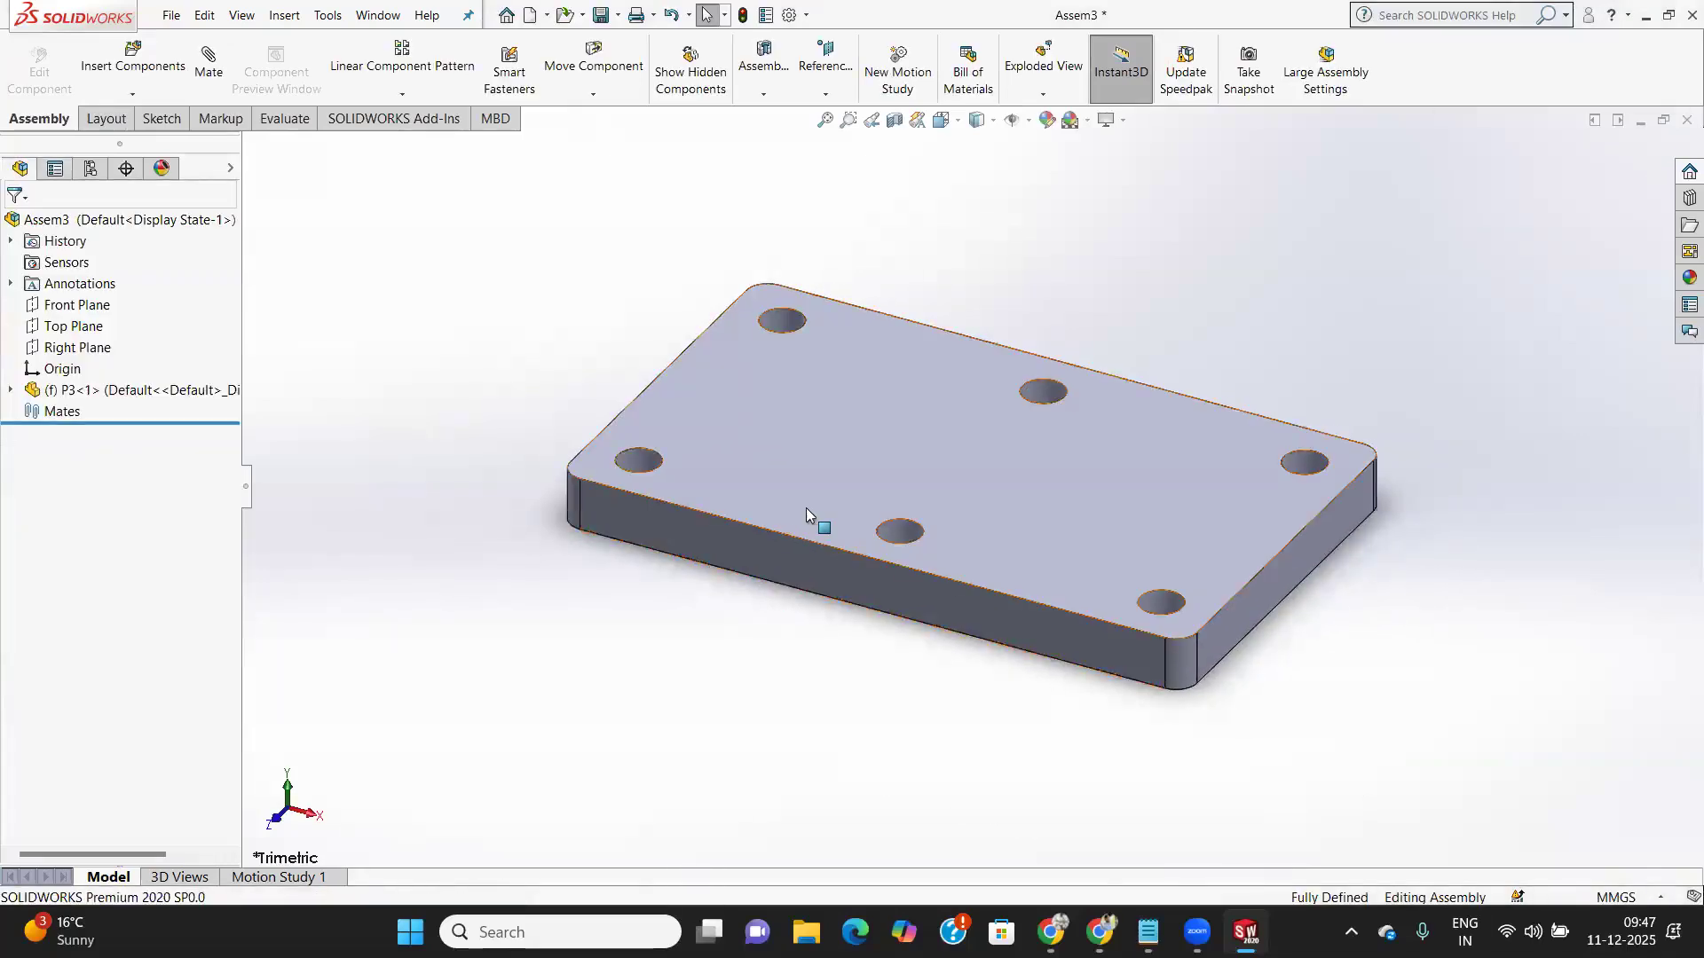
pyautogui.scroll(-3, 811, 509)
pyautogui.scroll(5, 811, 509)
pyautogui.scroll(-3, 1153, 485)
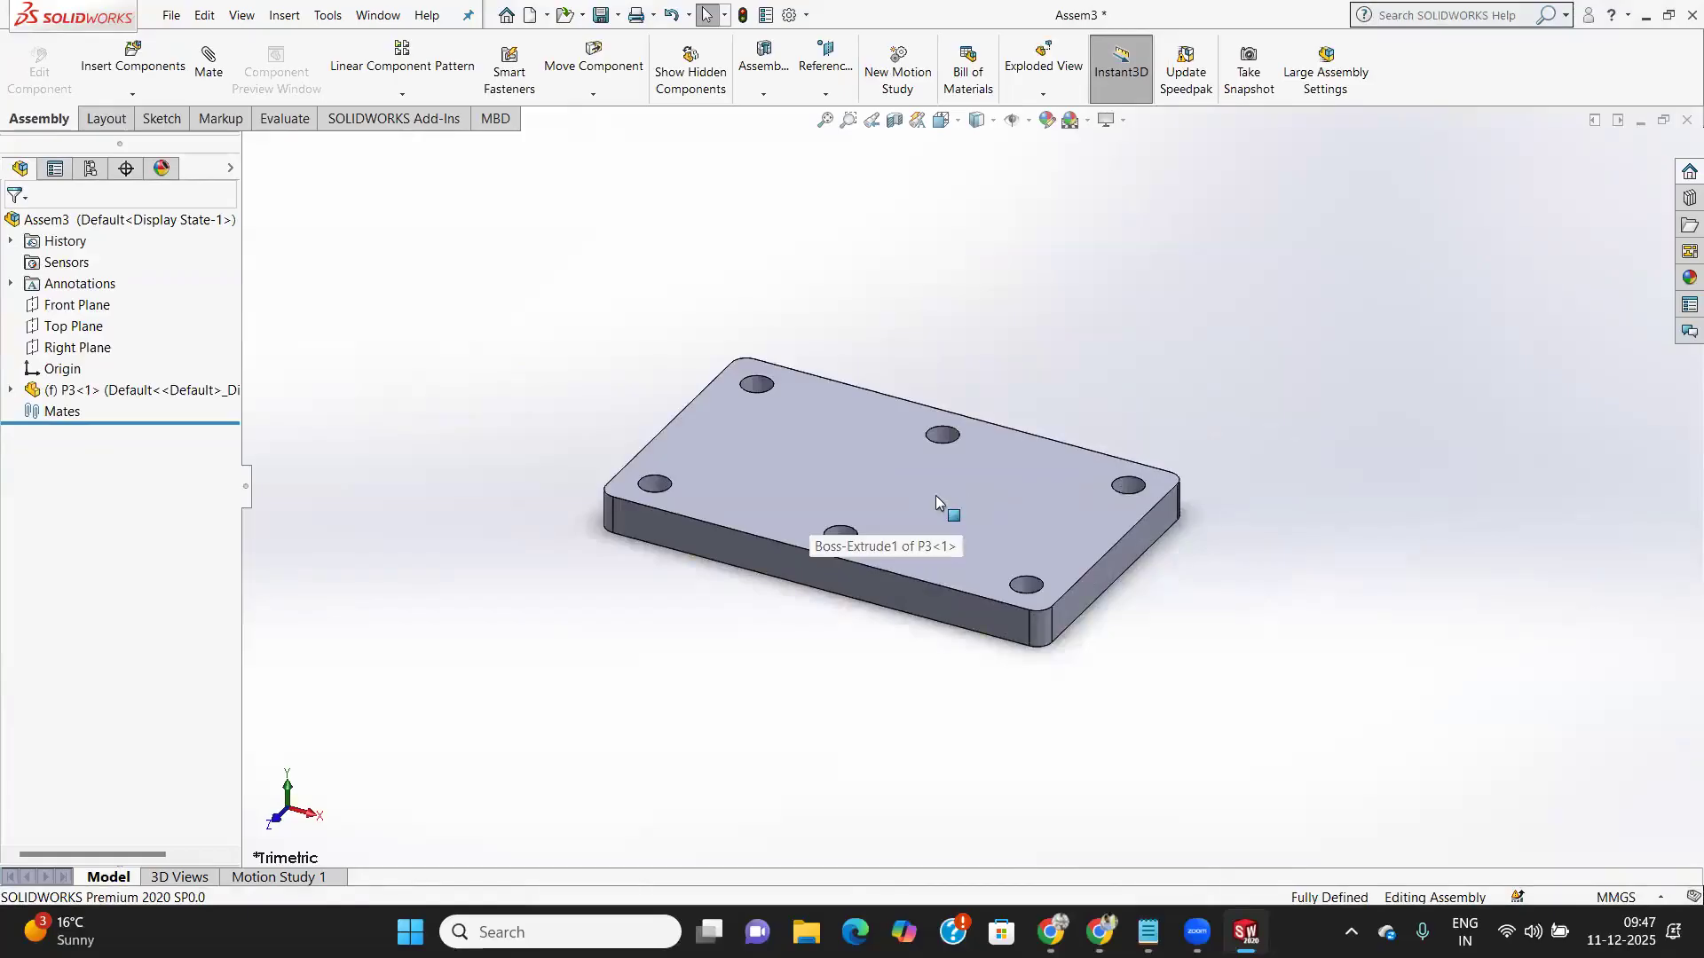
pyautogui.scroll(-3, 935, 495)
pyautogui.scroll(1, 935, 495)
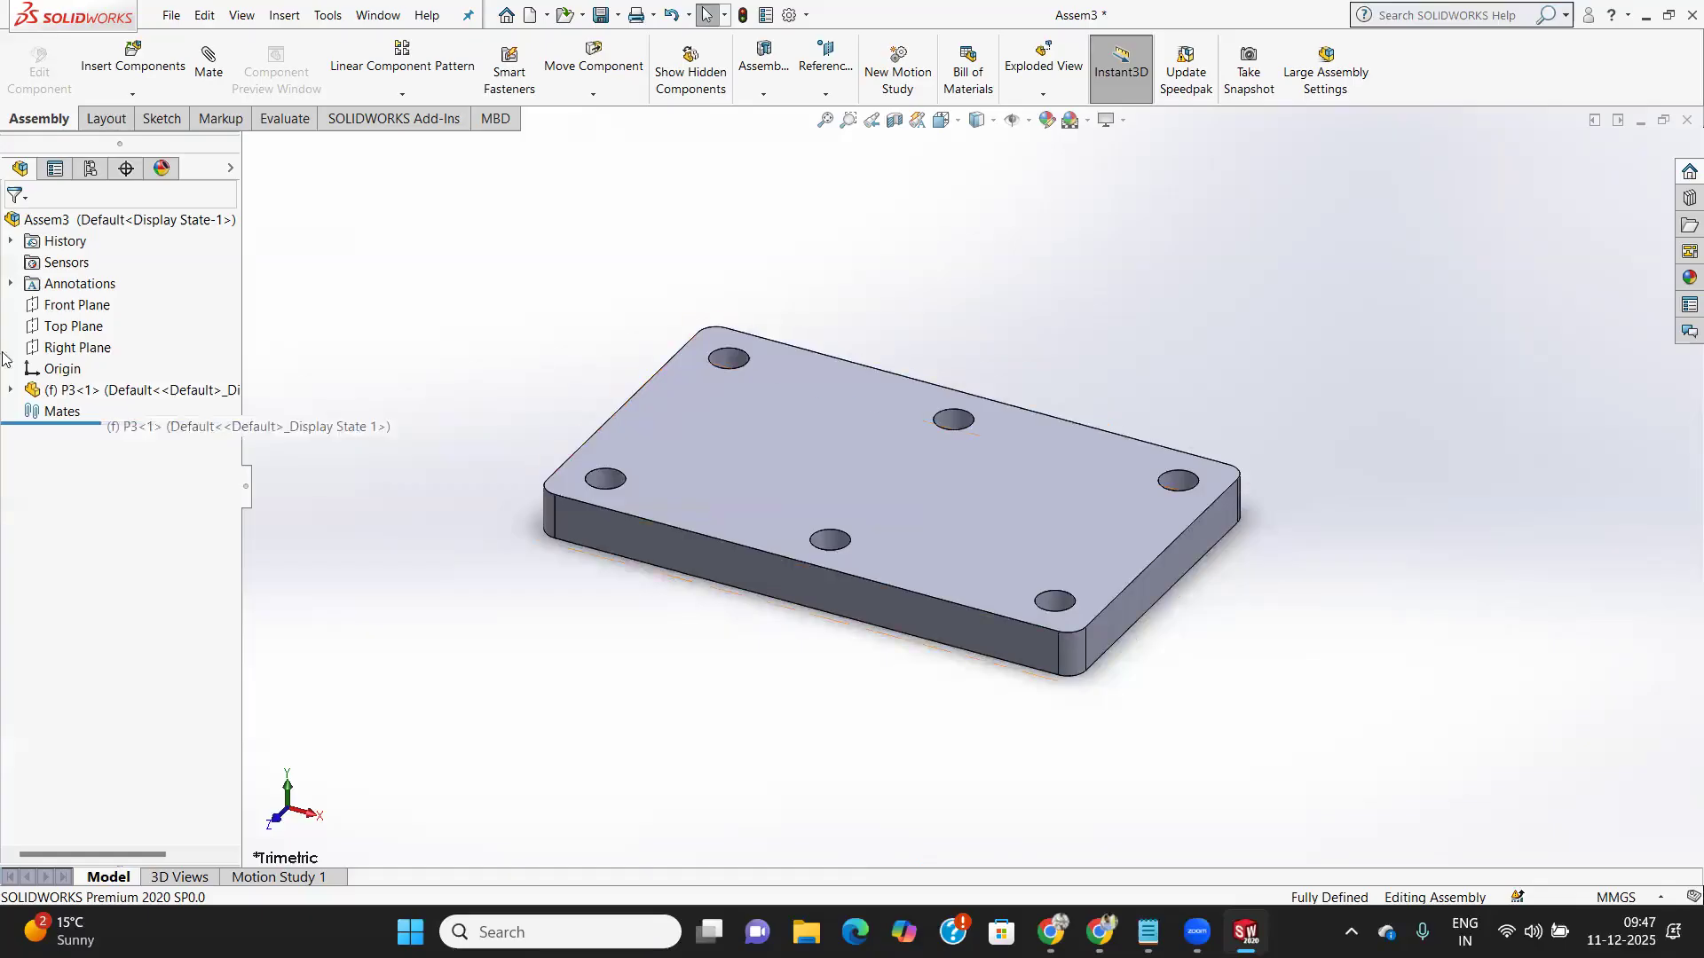
# Insert the open part P1, the bracket with the large hole, beside the near end of the base plate
pyautogui.click(118, 63)
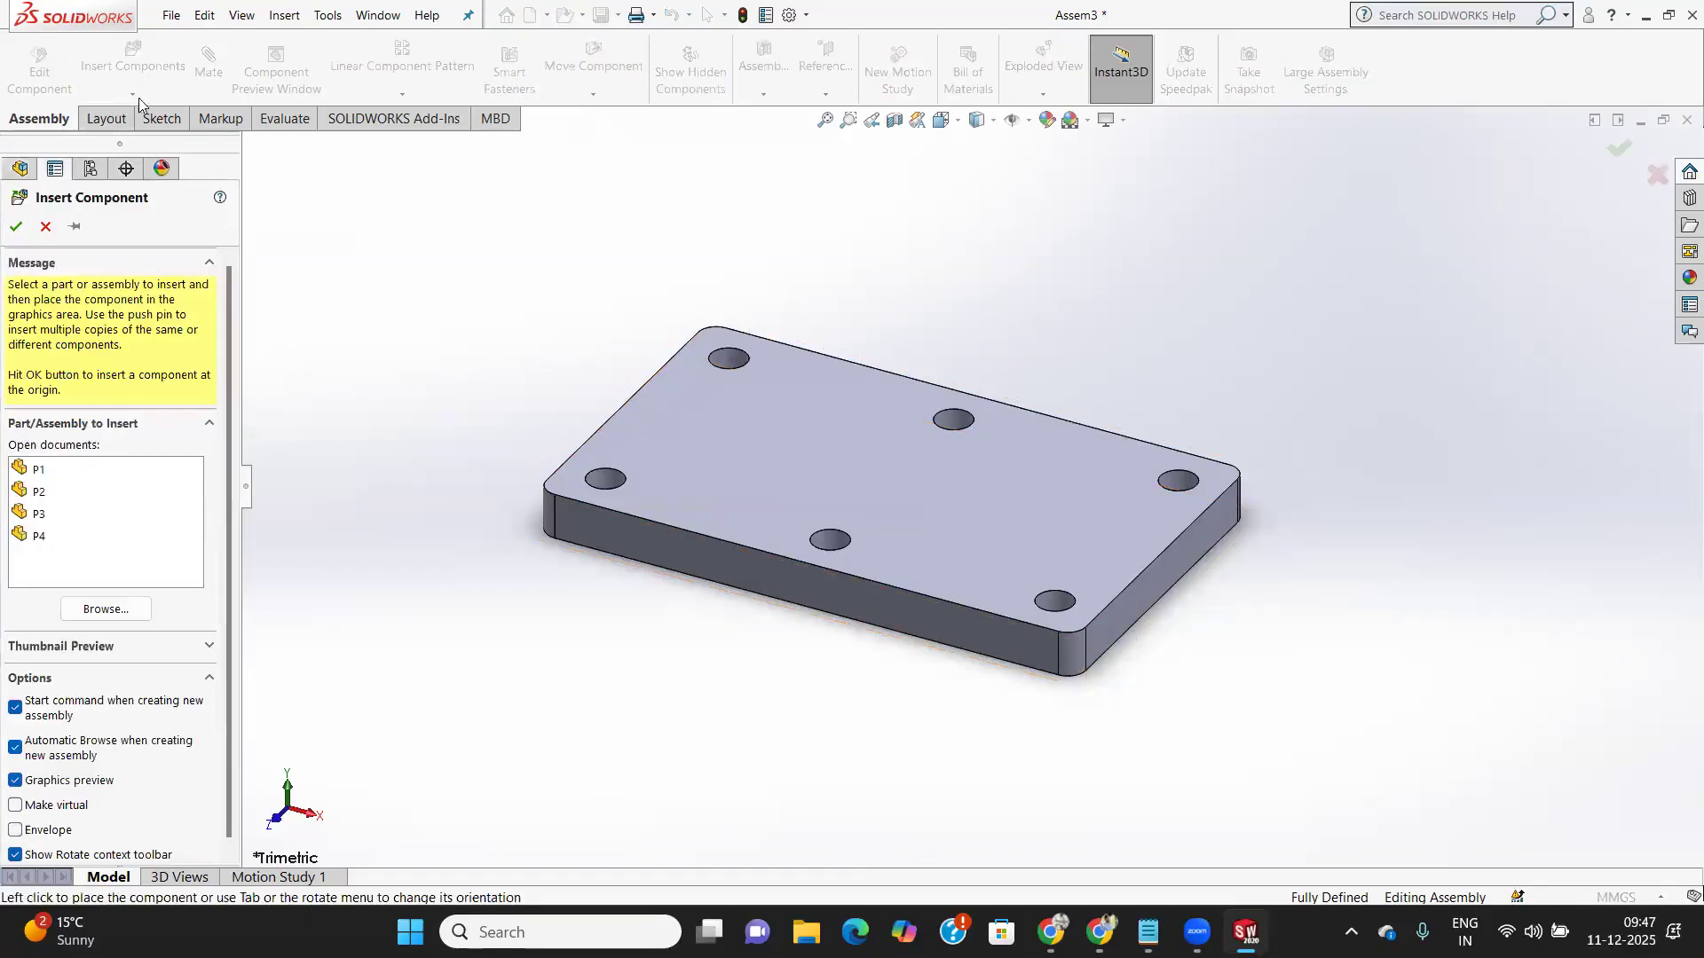
pyautogui.click(39, 470)
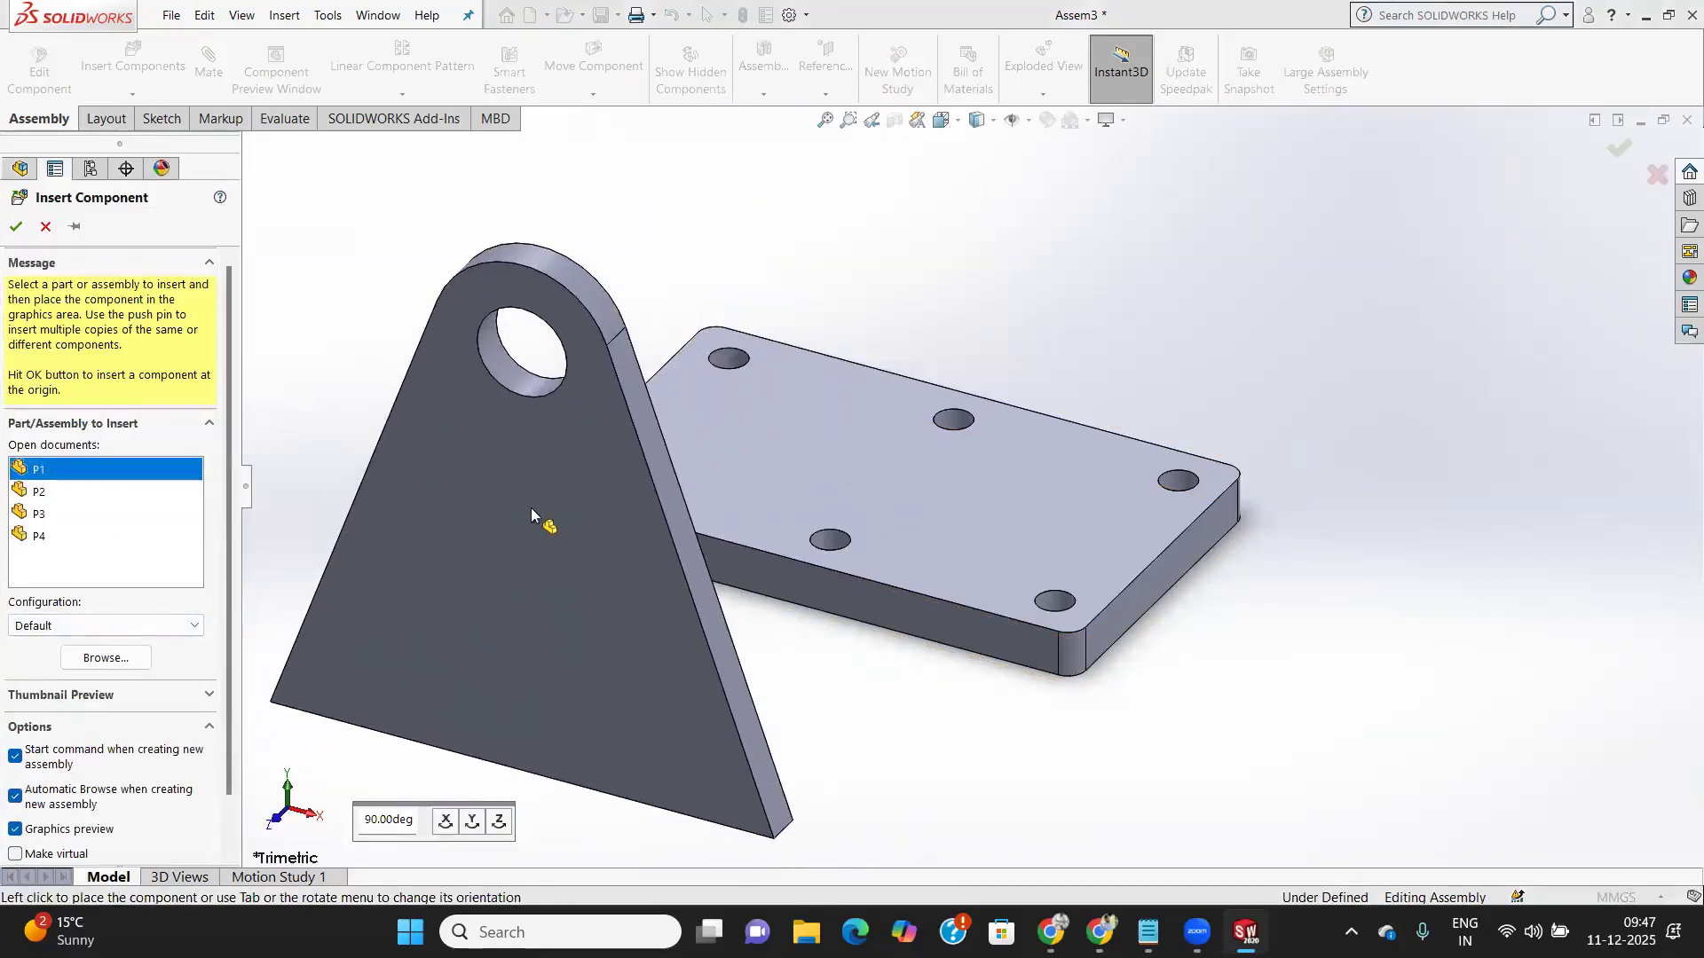
pyautogui.click(697, 548)
pyautogui.click(673, 550)
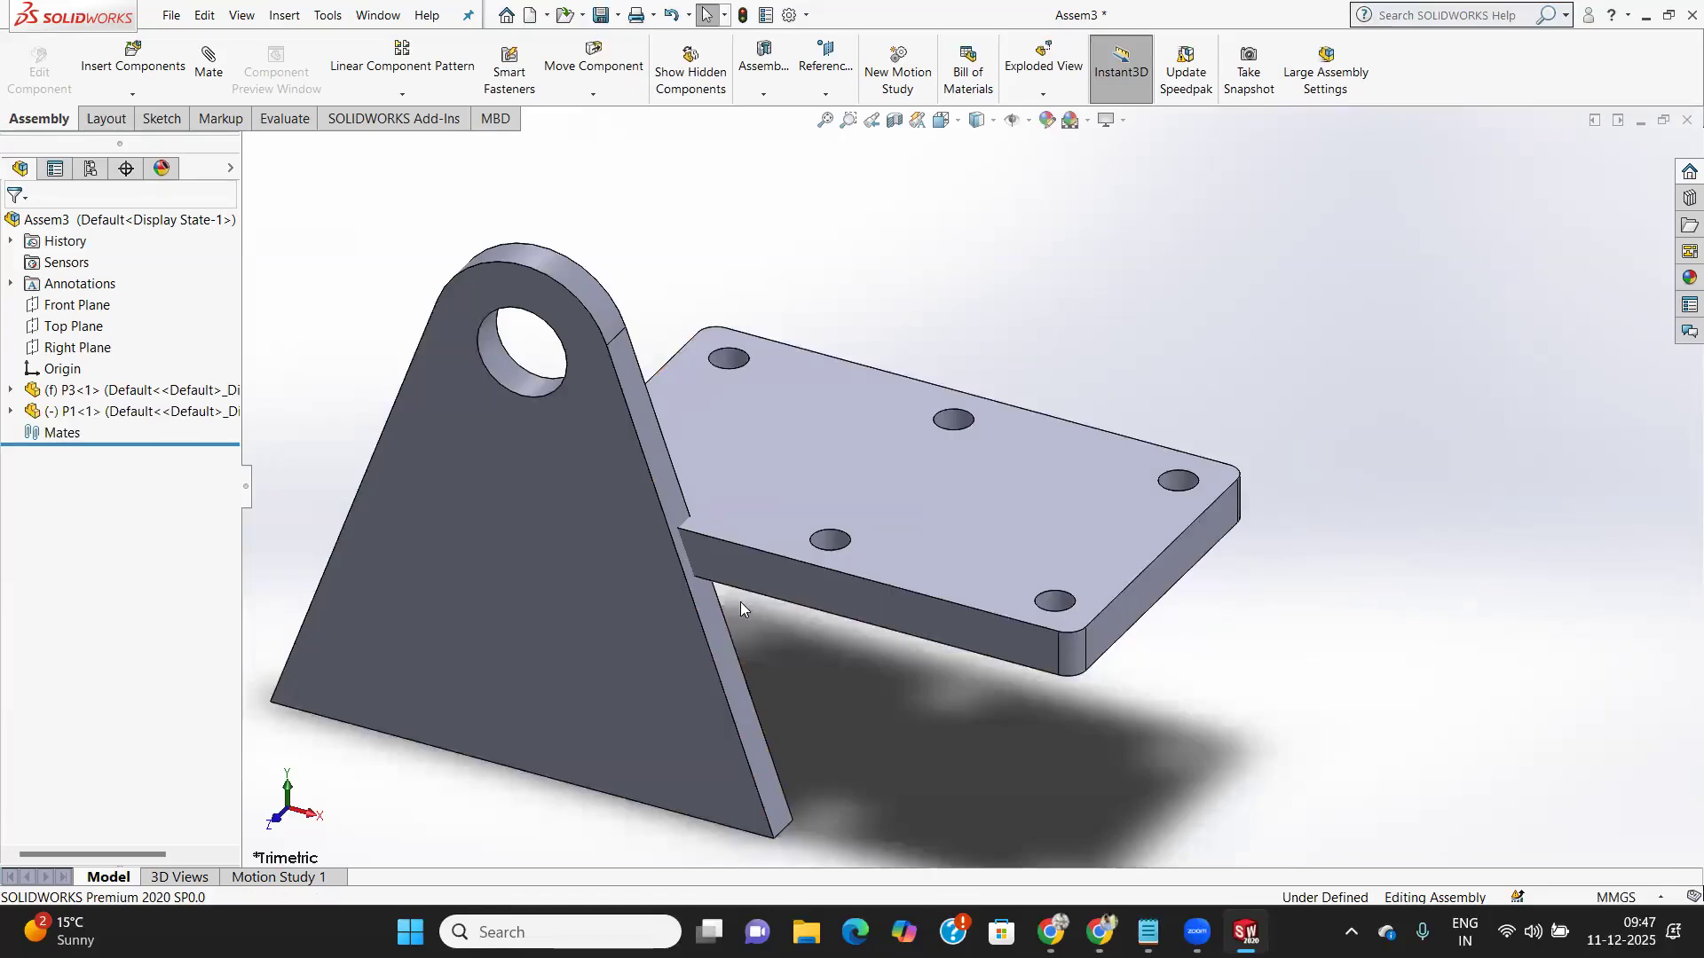
pyautogui.moveTo(740, 601); pyautogui.dragTo(894, 384, button='middle')
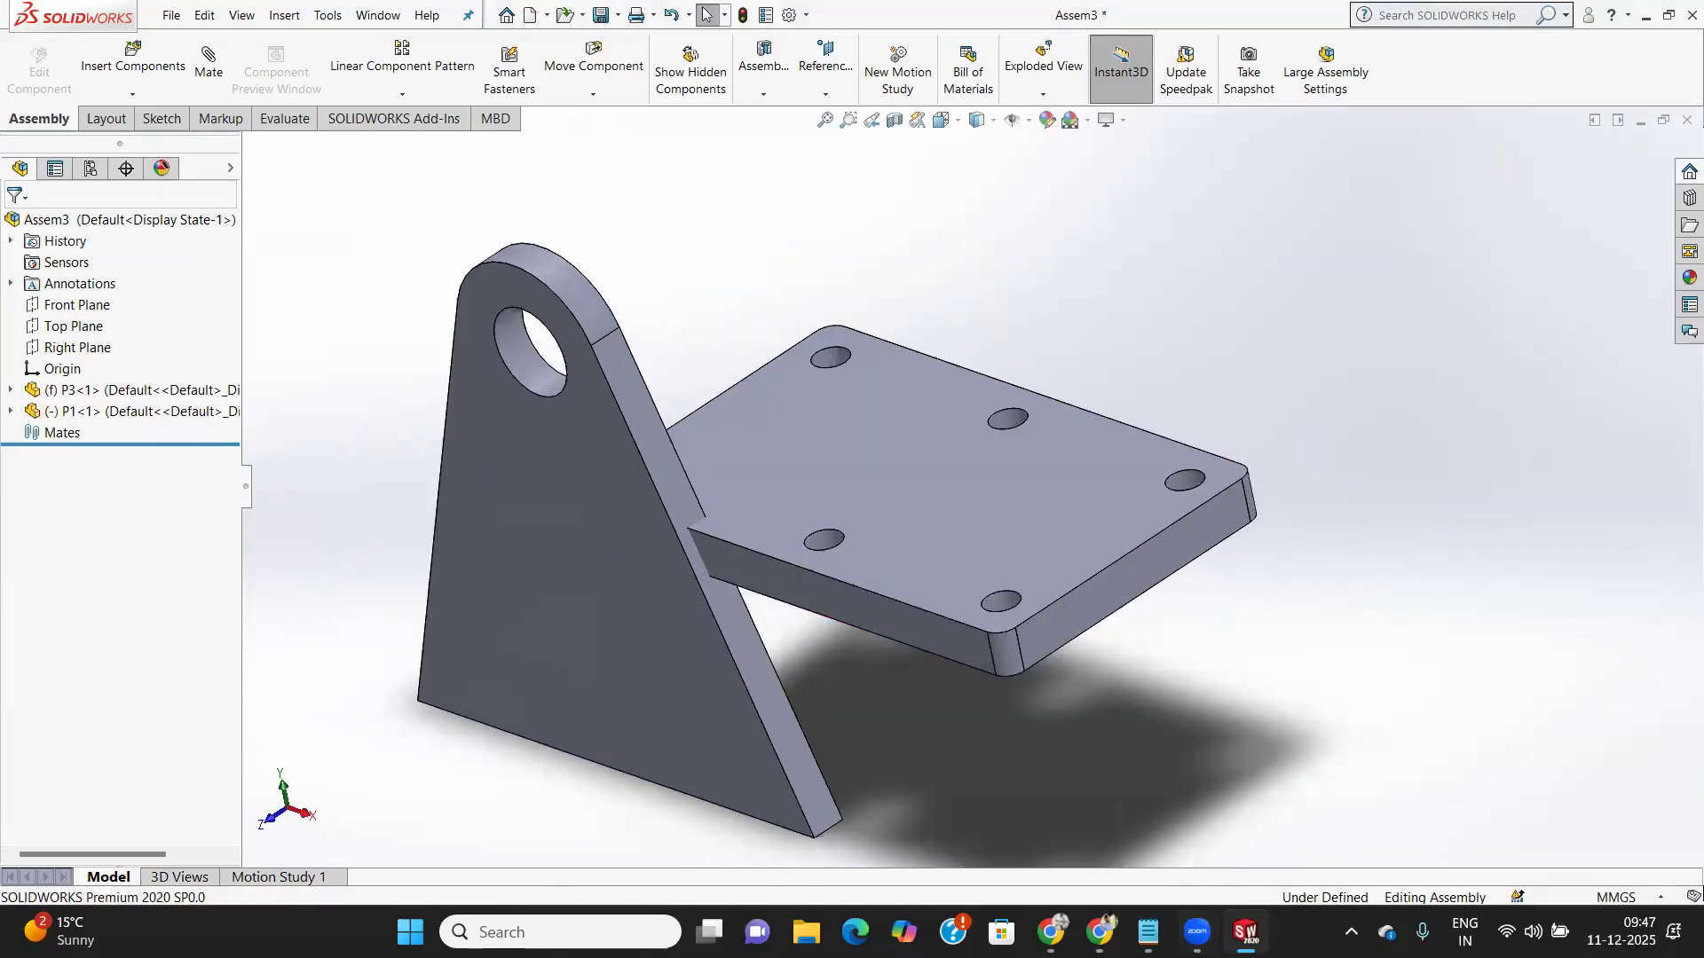
# Switch to the P3 part document and turn on the display of its primary planes
pyautogui.moveTo(1246, 931)
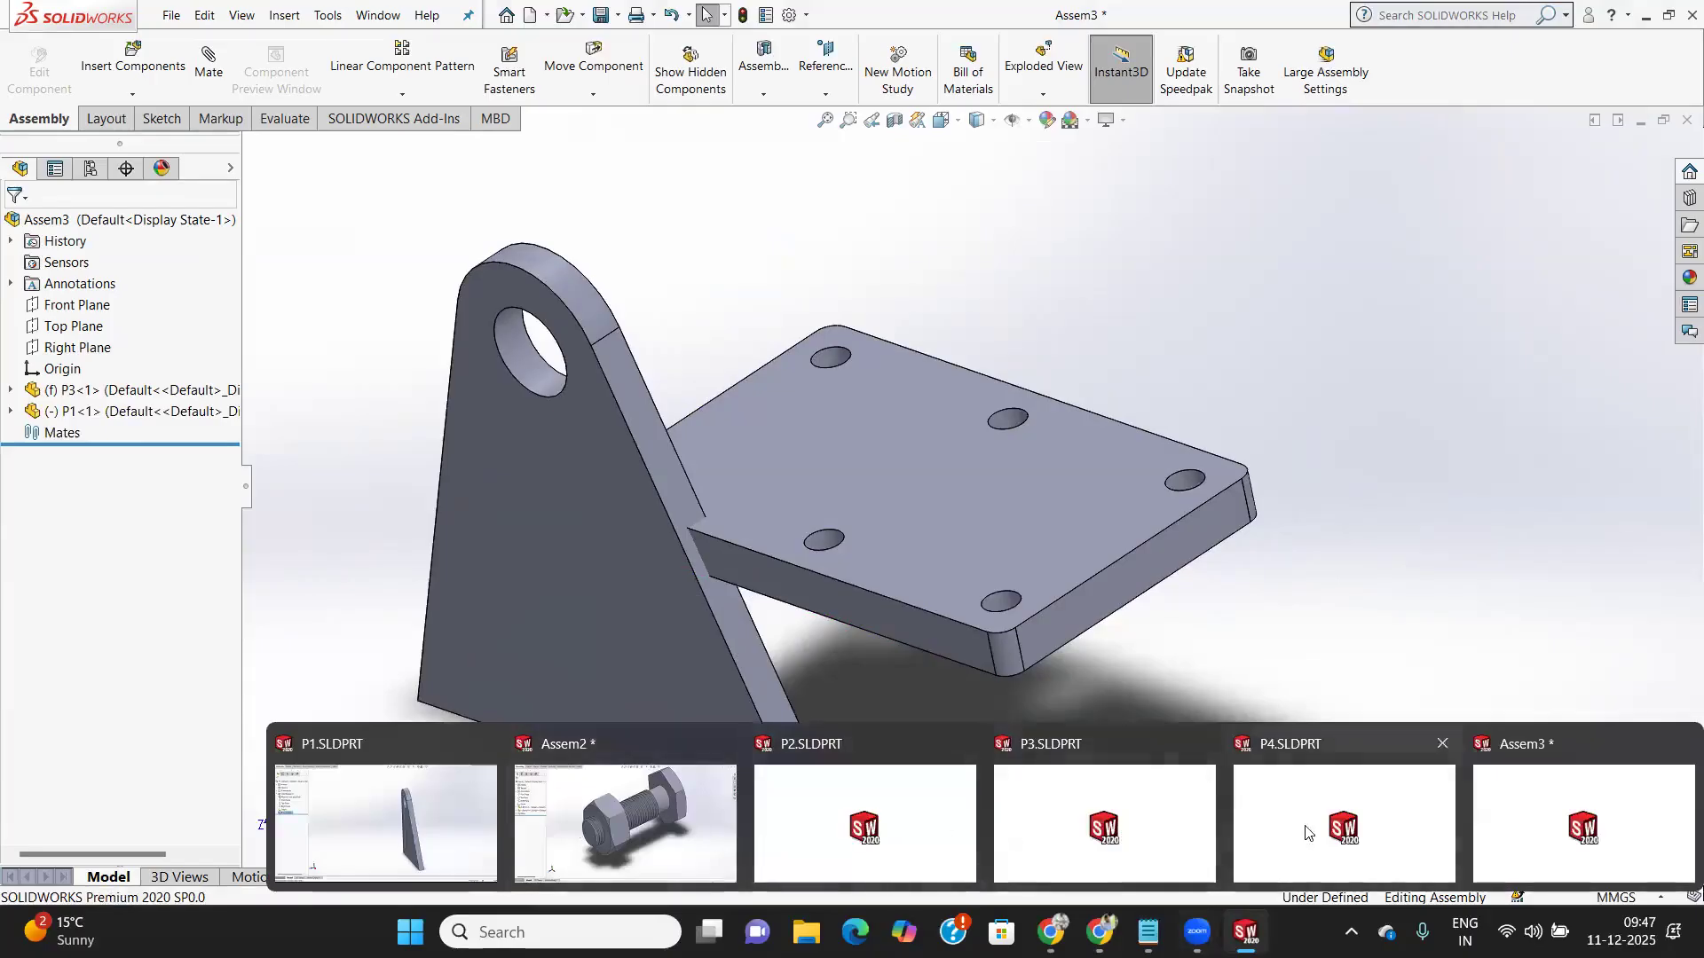
pyautogui.click(1126, 811)
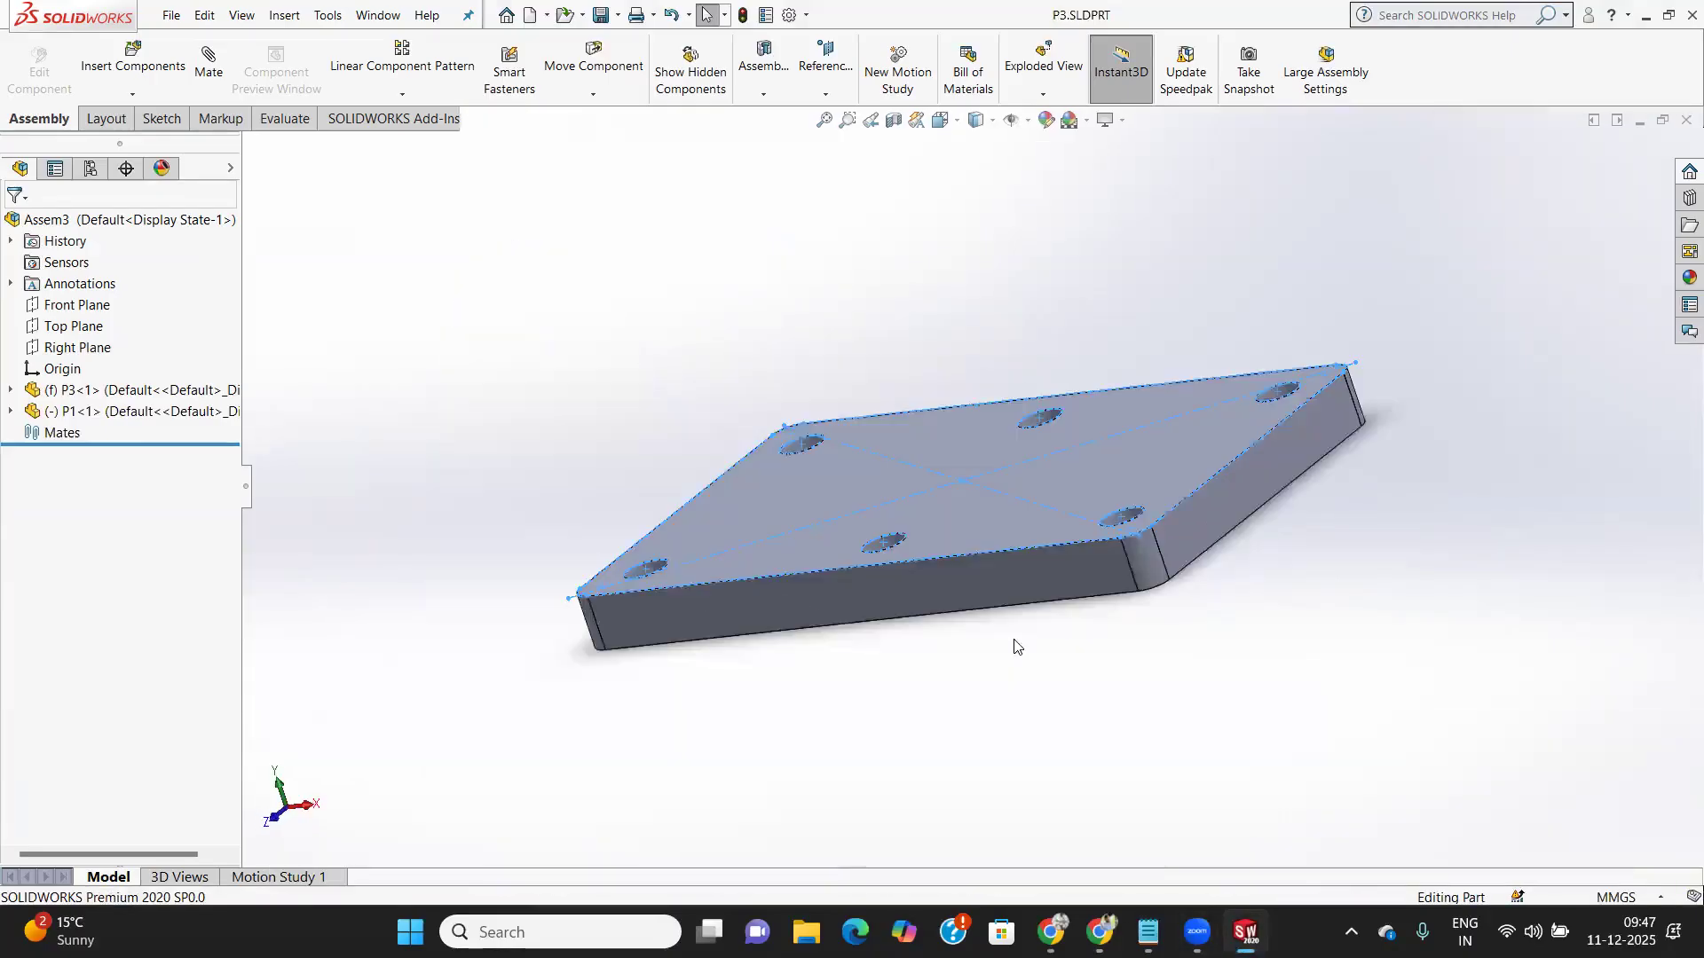
pyautogui.click(1029, 125)
pyautogui.click(1035, 146)
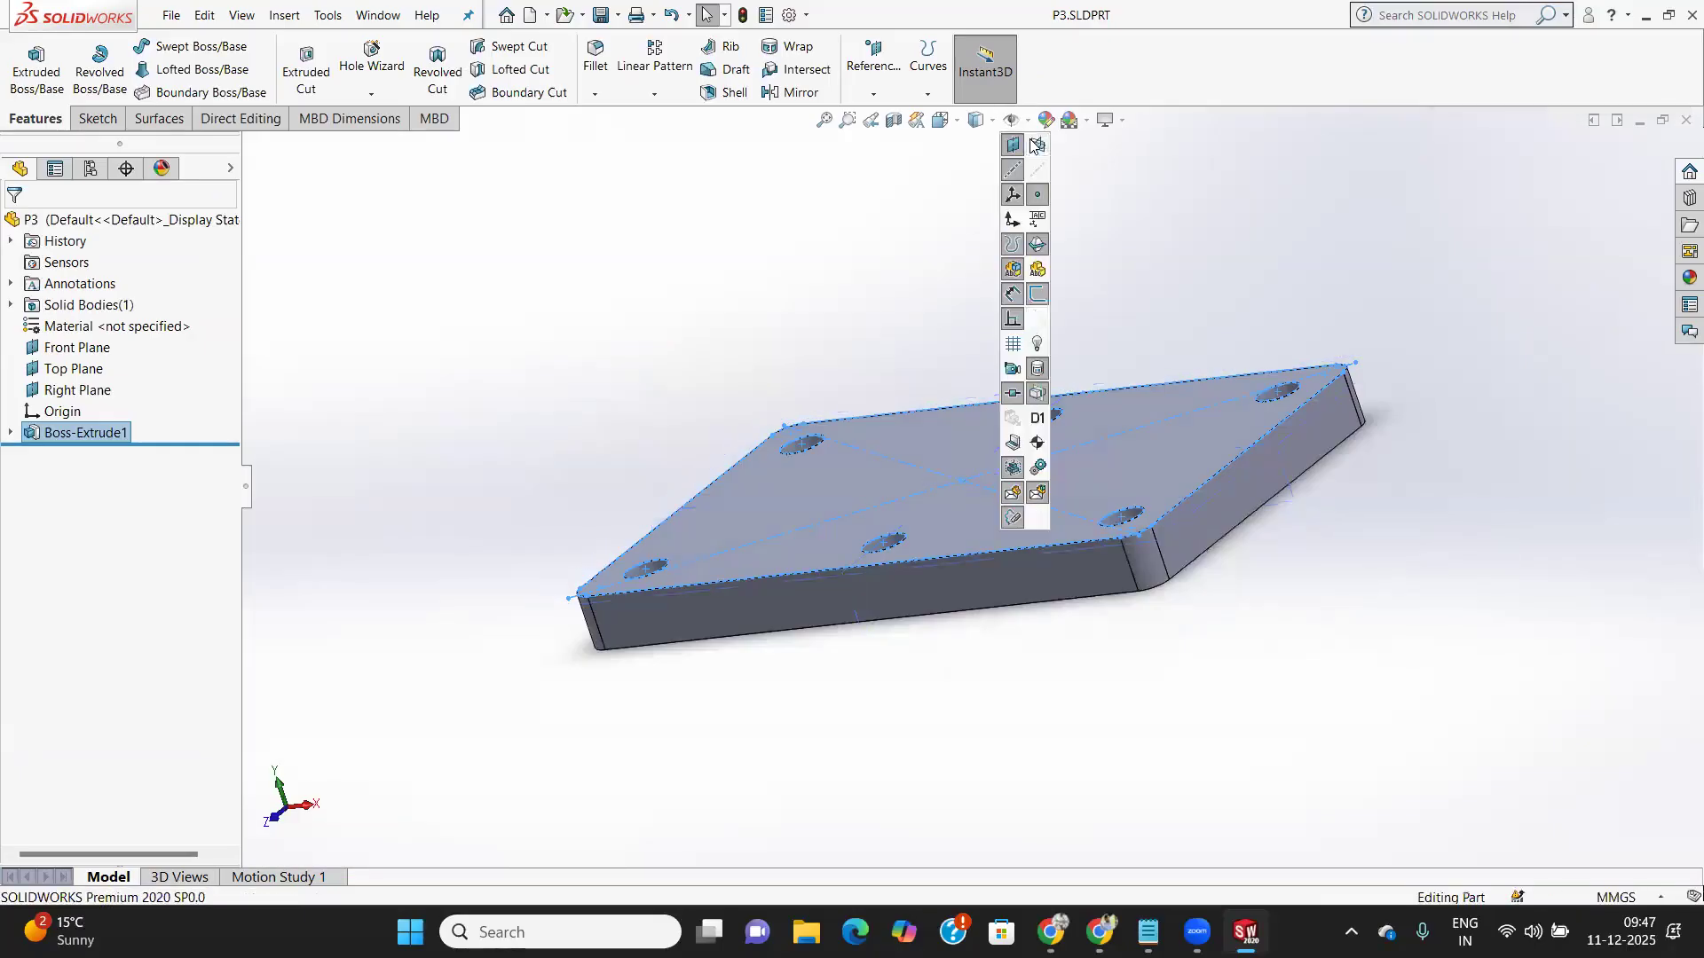
pyautogui.click(1037, 146)
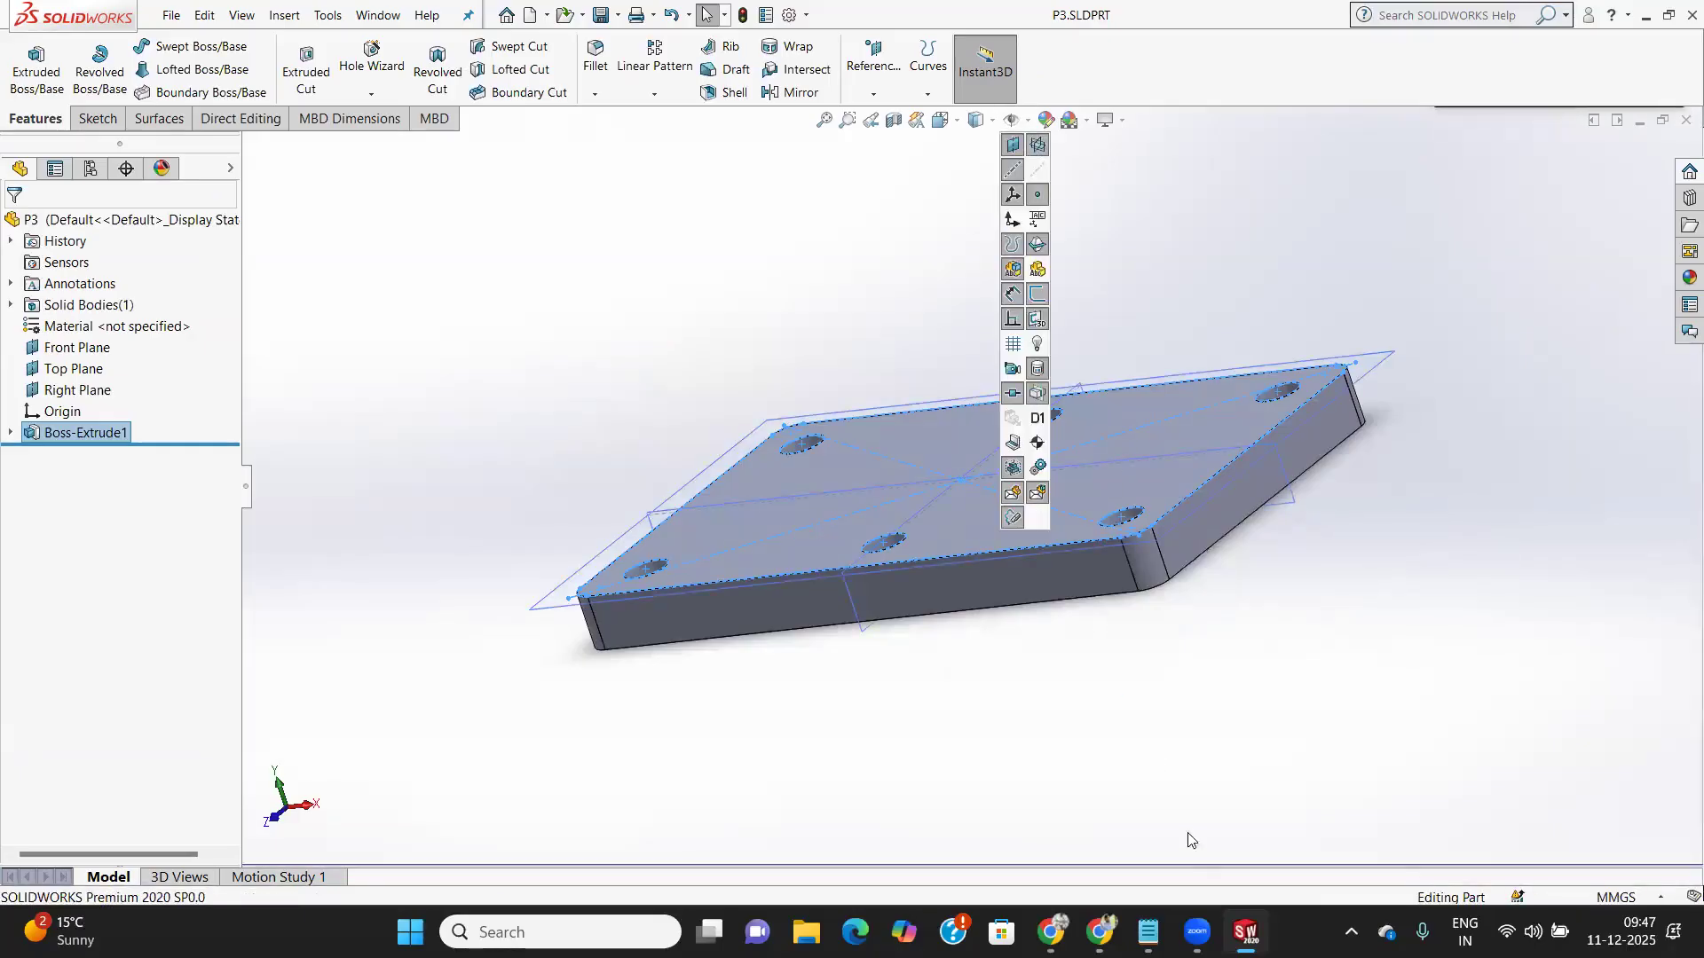
# Switch to the P1 part document and turn on the display of its primary planes
pyautogui.moveTo(1246, 932)
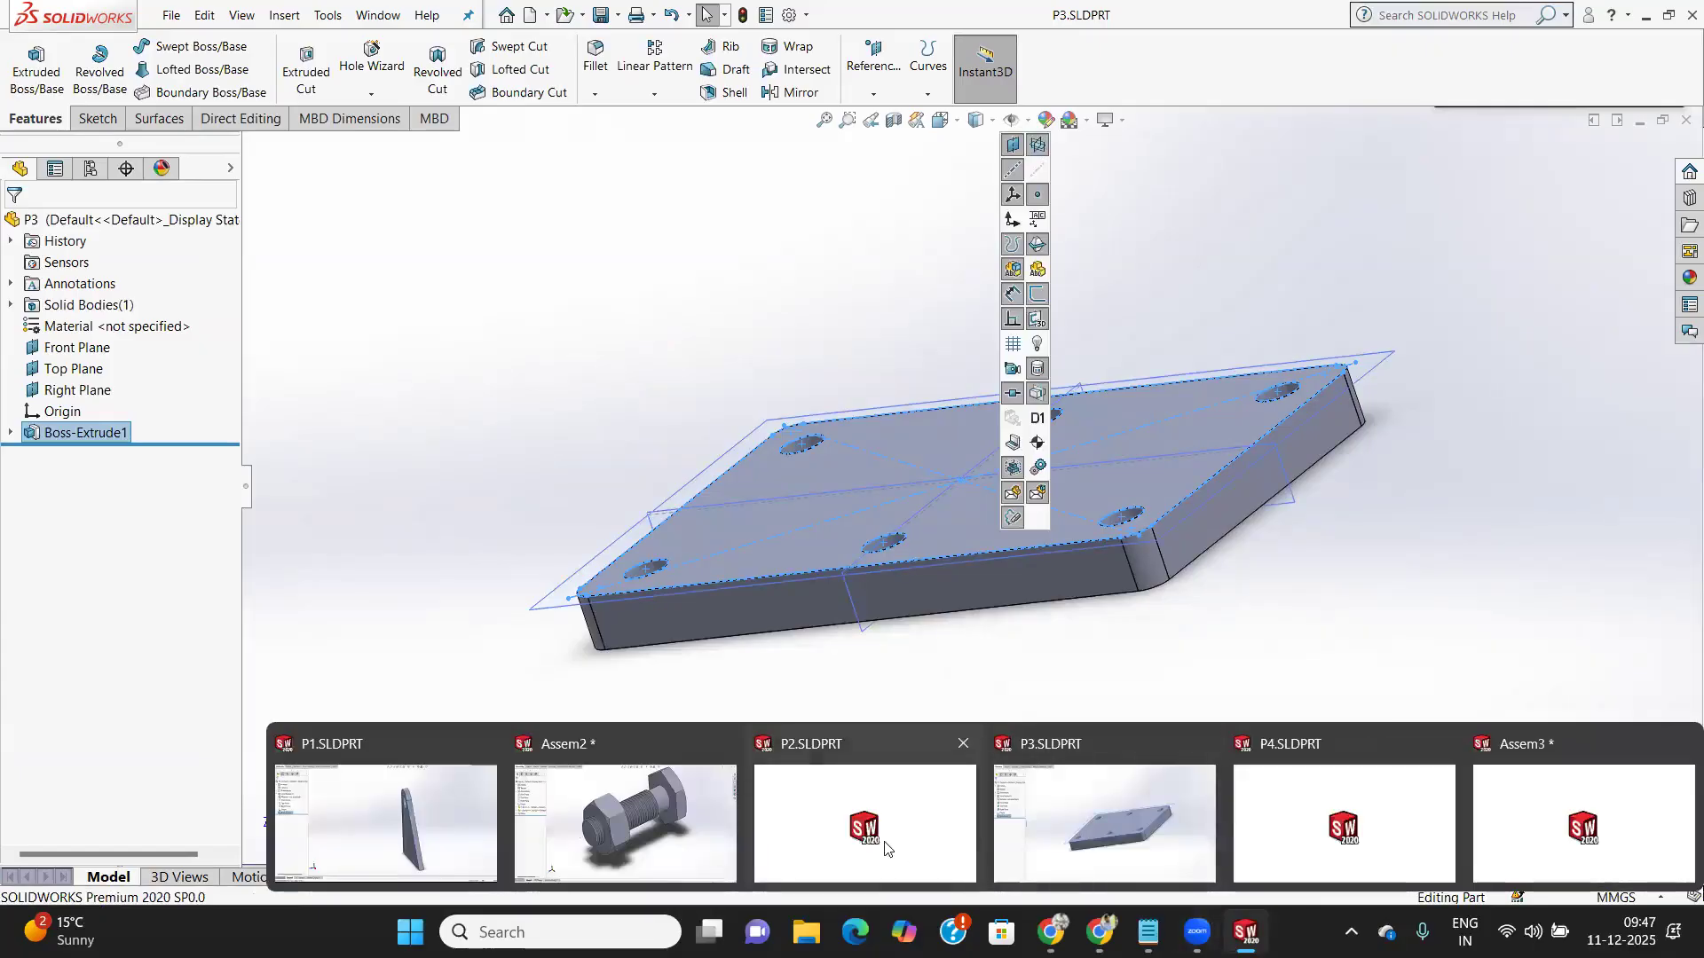
pyautogui.click(392, 830)
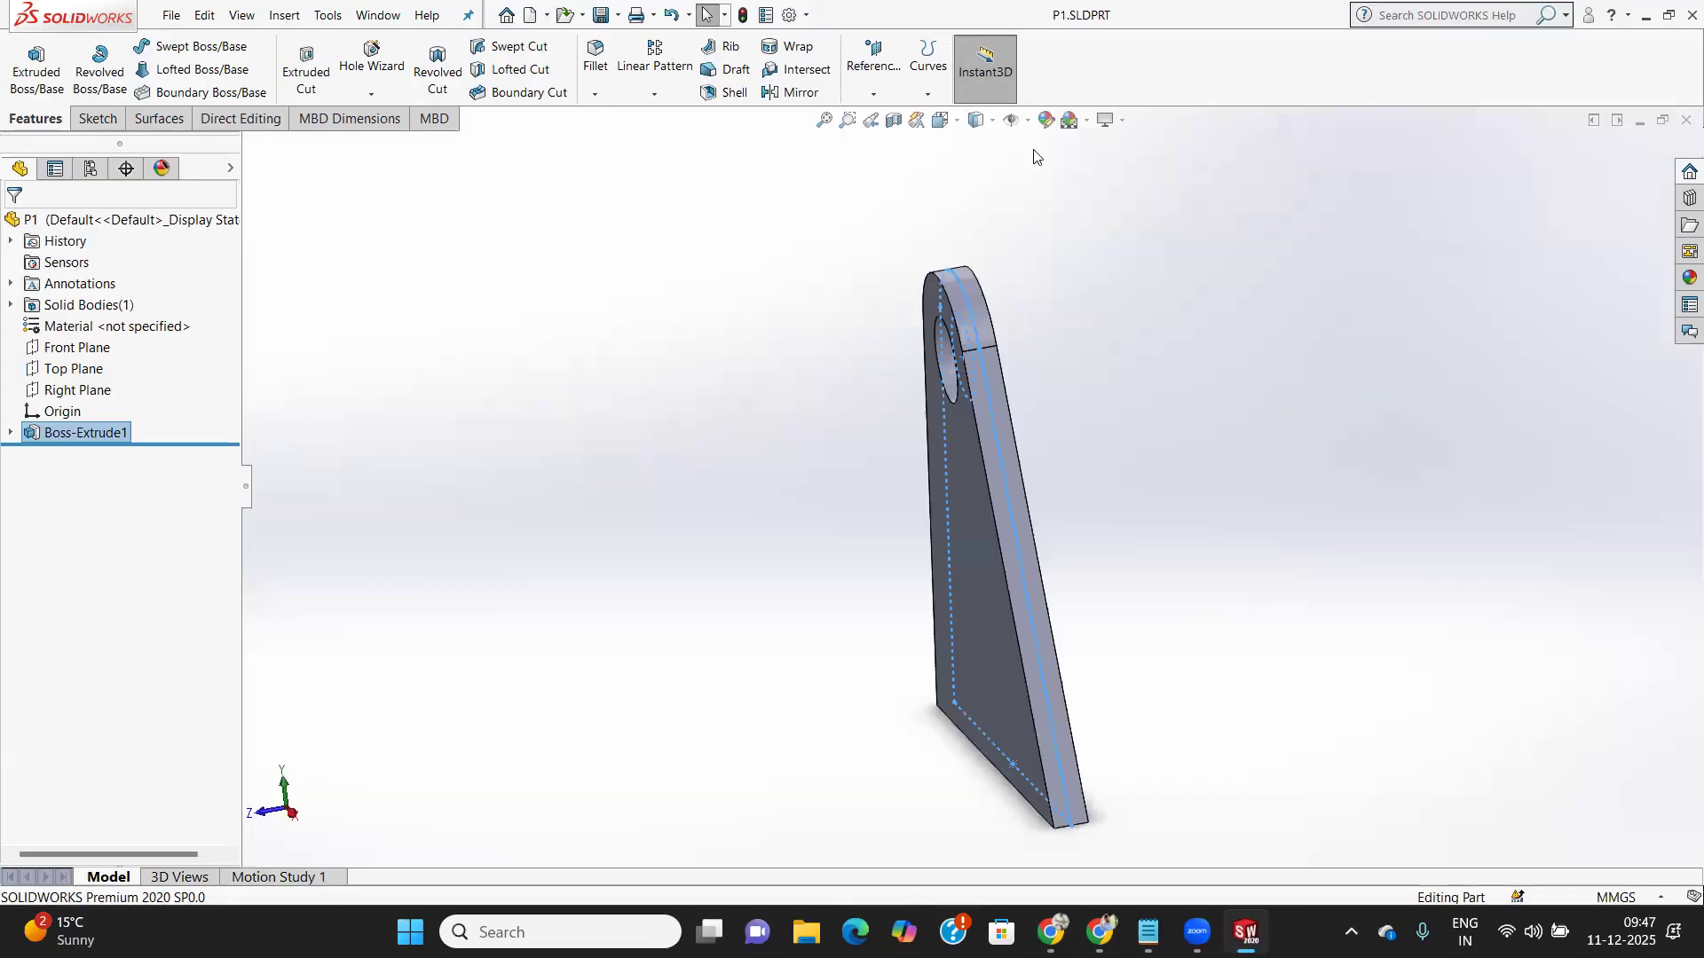
pyautogui.click(1028, 120)
pyautogui.click(1037, 145)
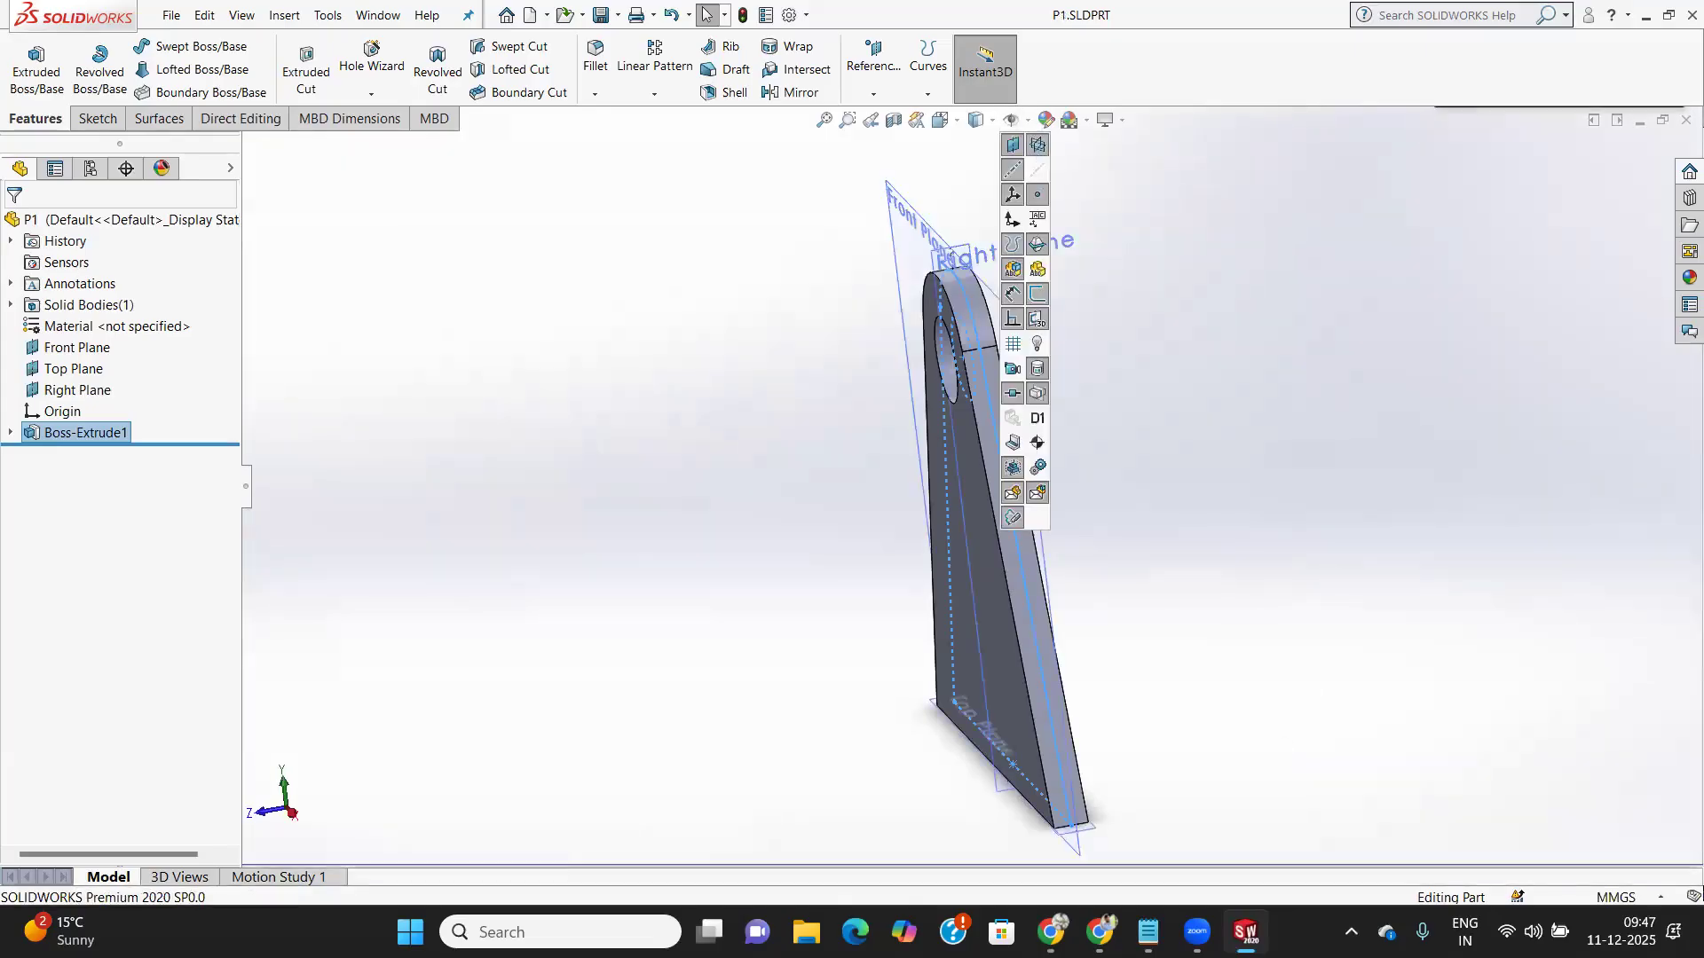
# Return to the Assem3 assembly and turn on the display of planes for the inserted components
pyautogui.moveTo(1249, 930)
pyautogui.click(1506, 809)
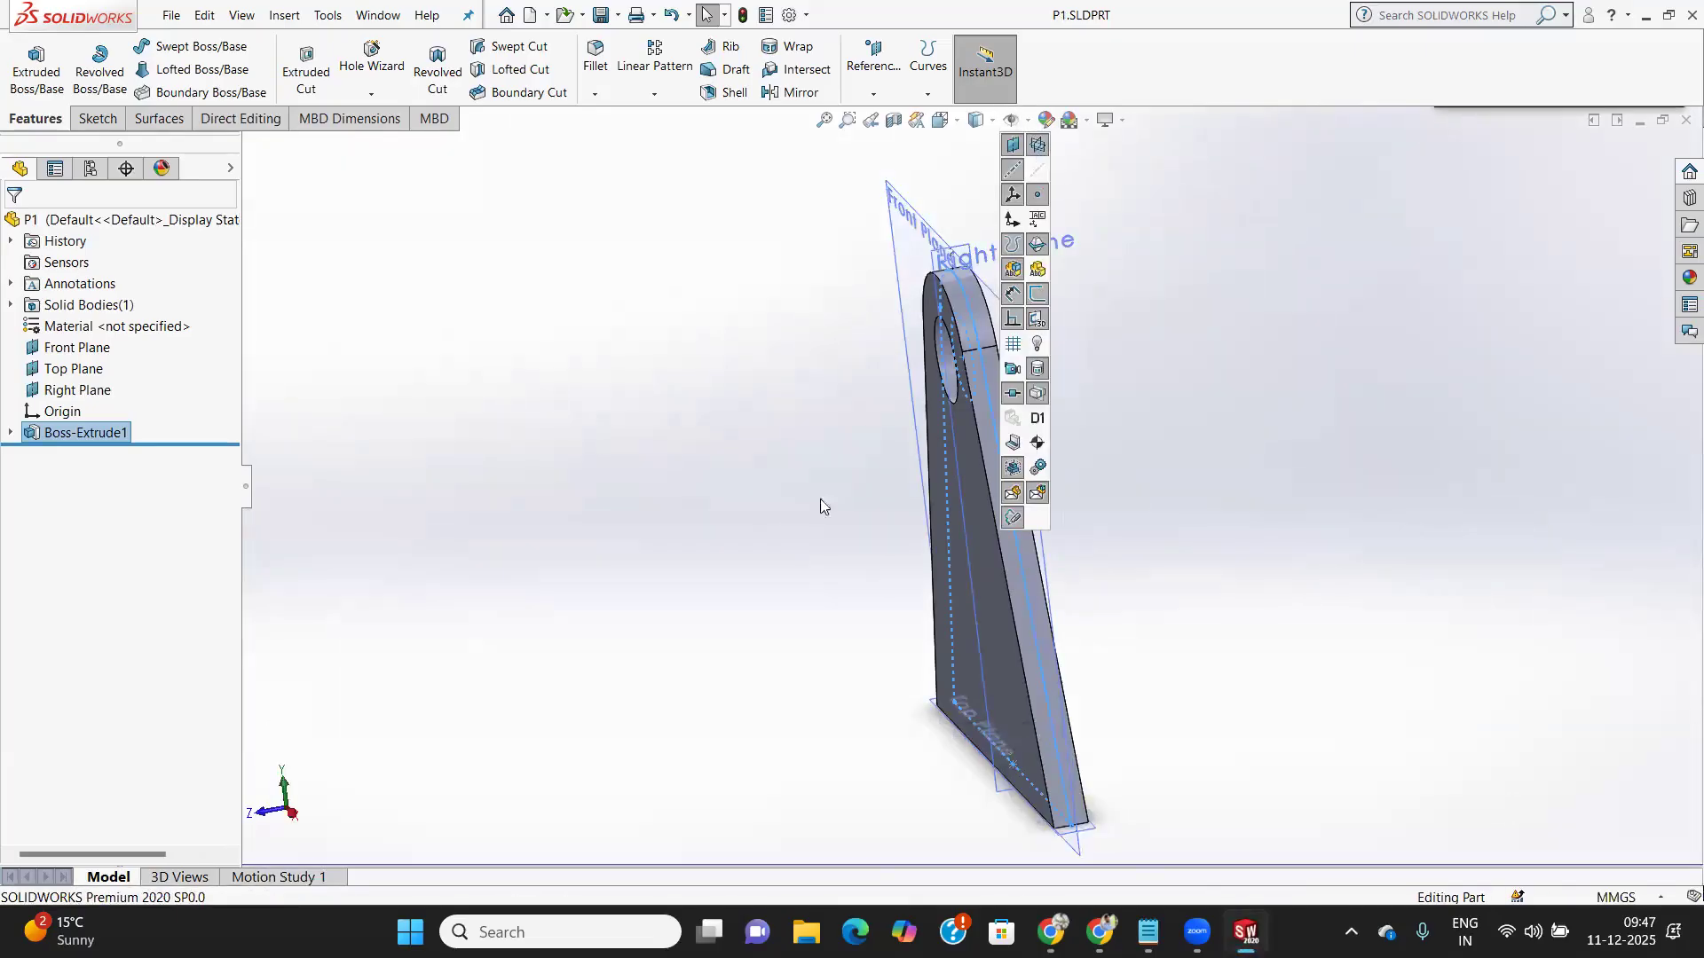
pyautogui.scroll(1, 788, 399)
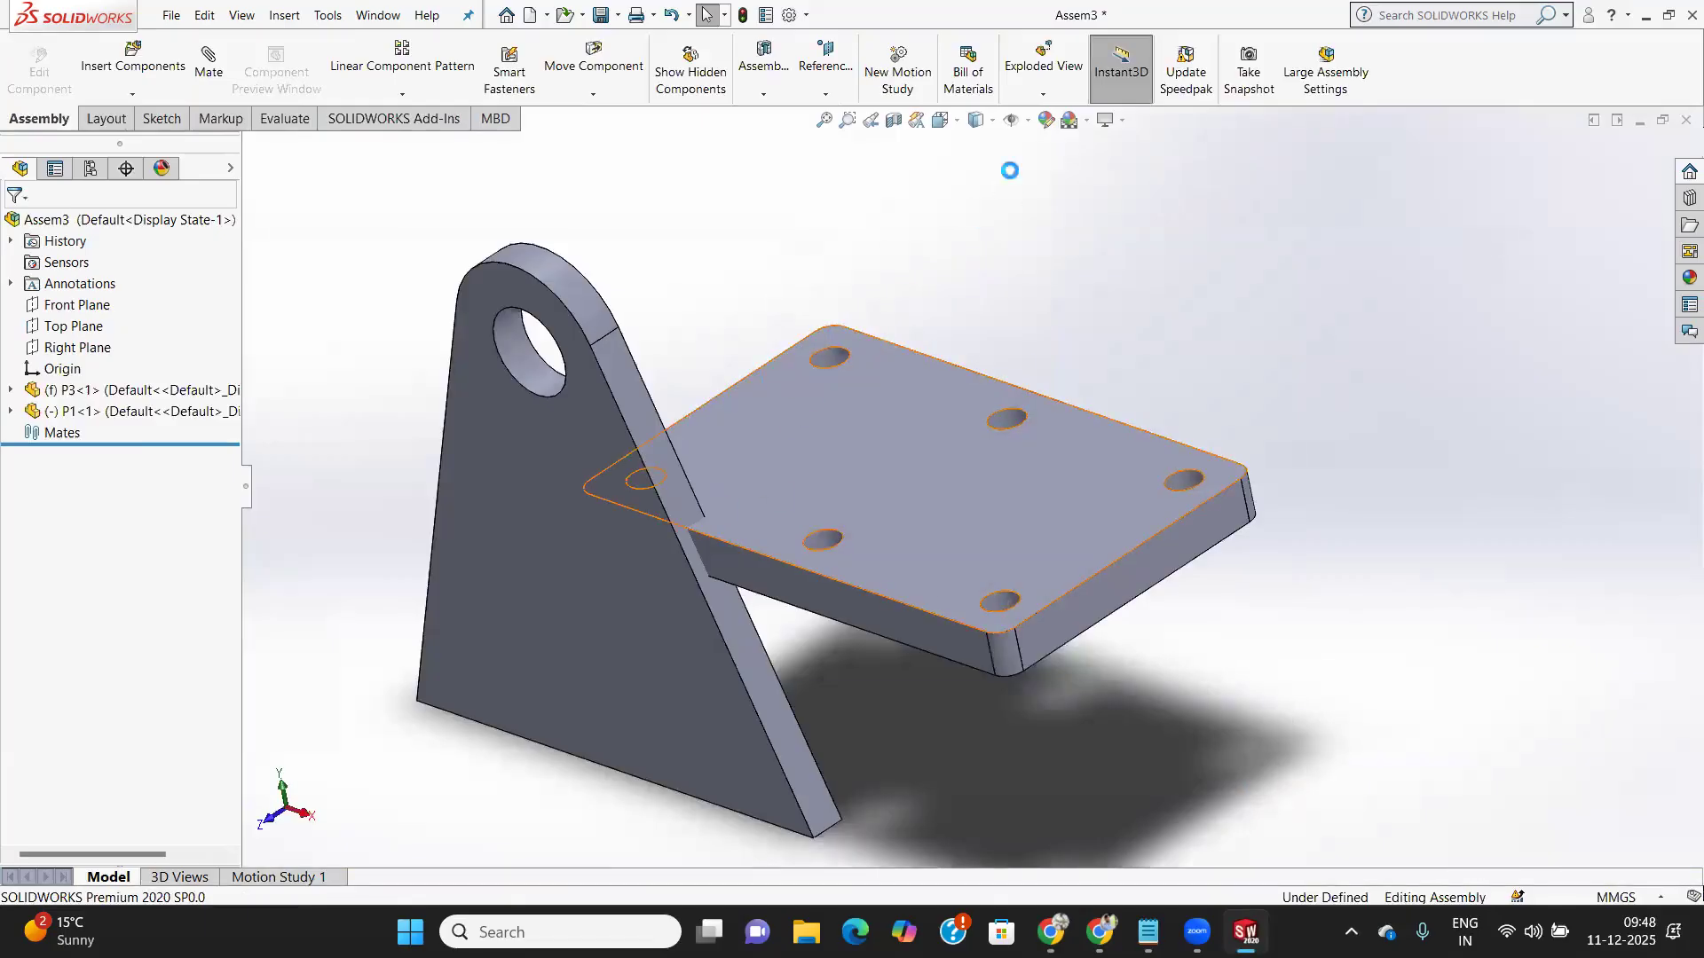
pyautogui.click(1028, 121)
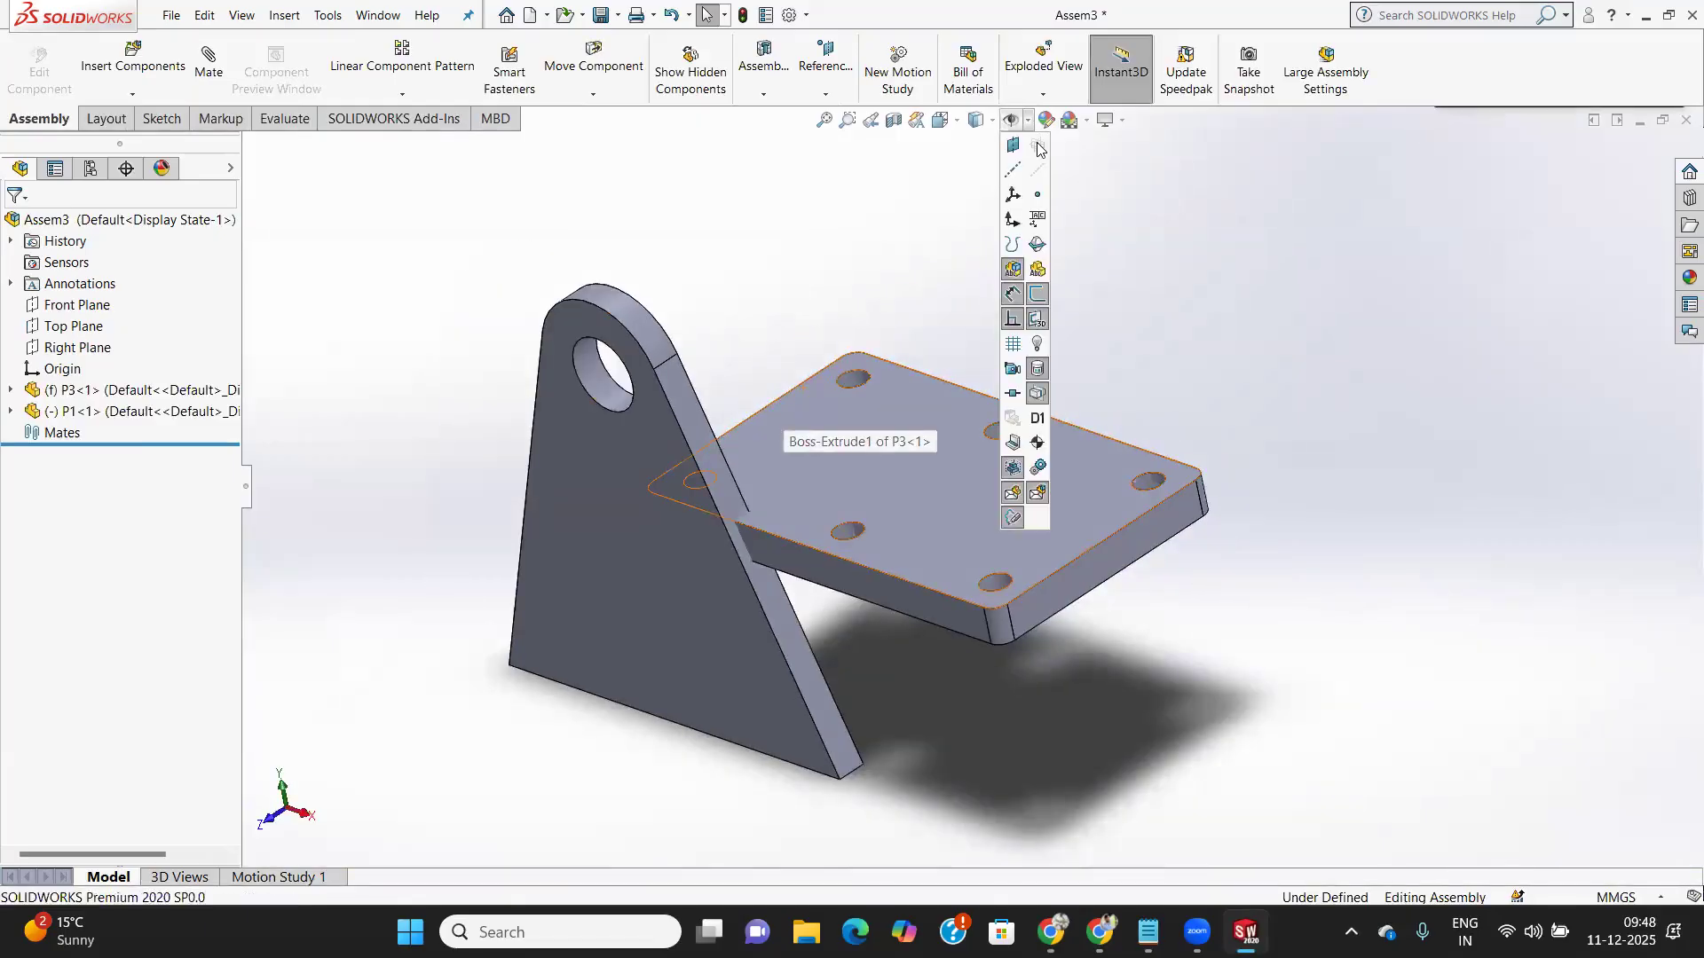
pyautogui.click(1014, 147)
pyautogui.moveTo(1248, 371); pyautogui.dragTo(933, 430, button='middle')
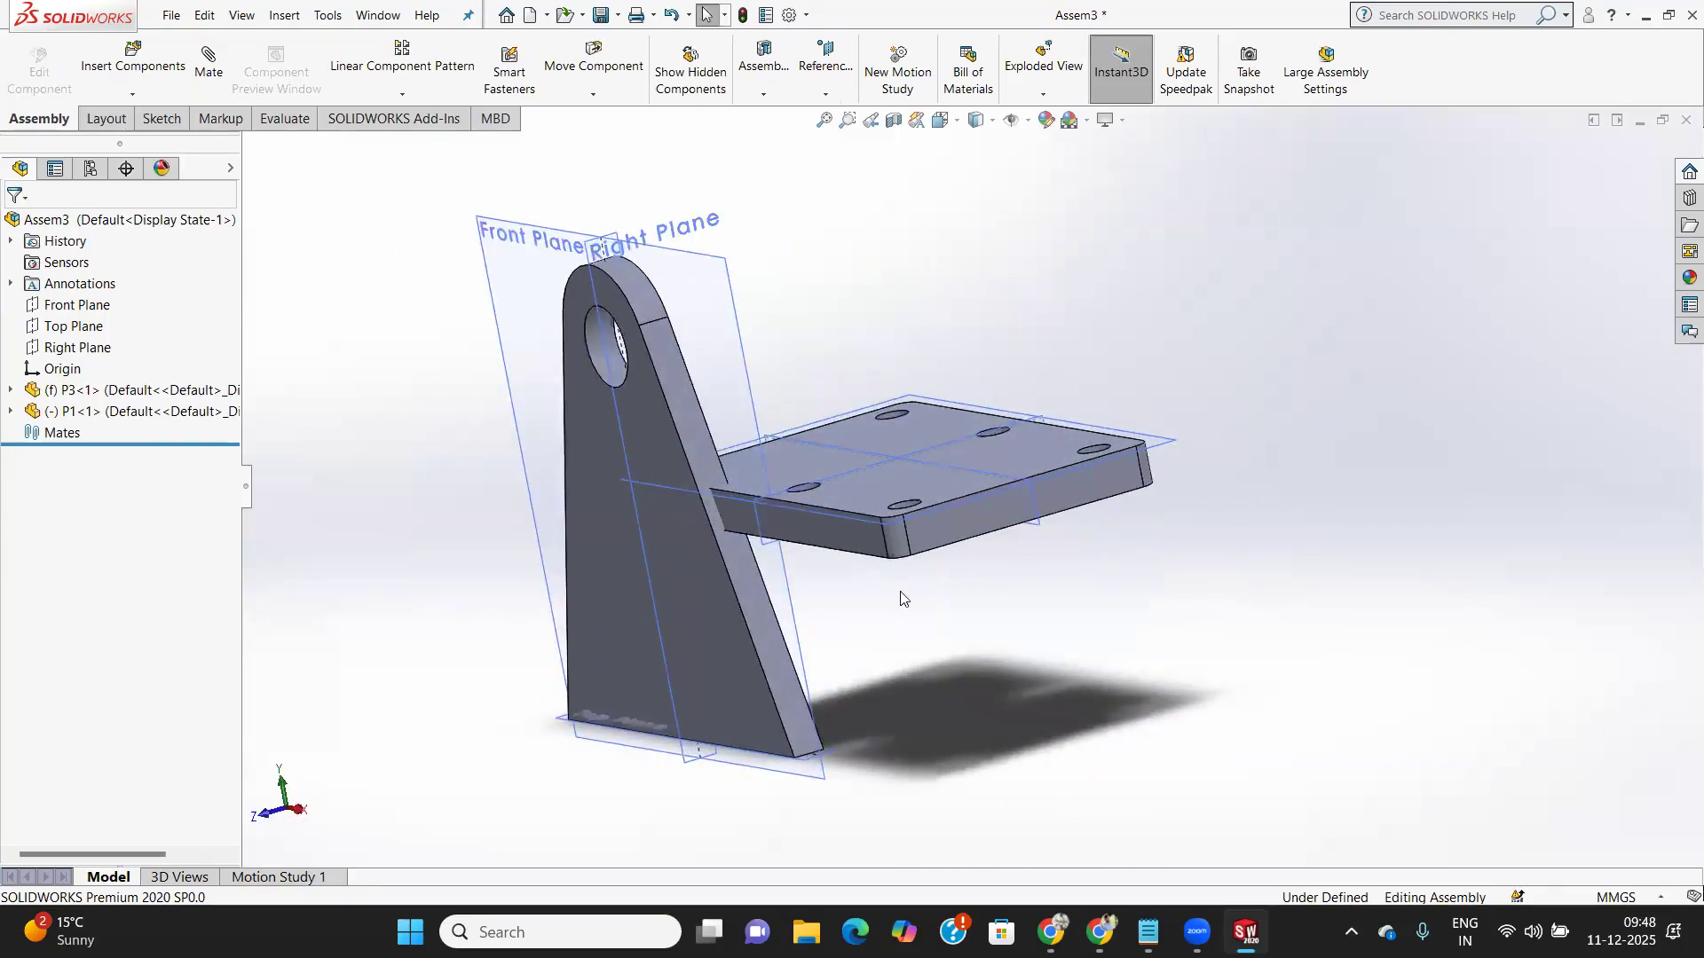
pyautogui.scroll(-2, 903, 594)
pyautogui.scroll(2, 904, 594)
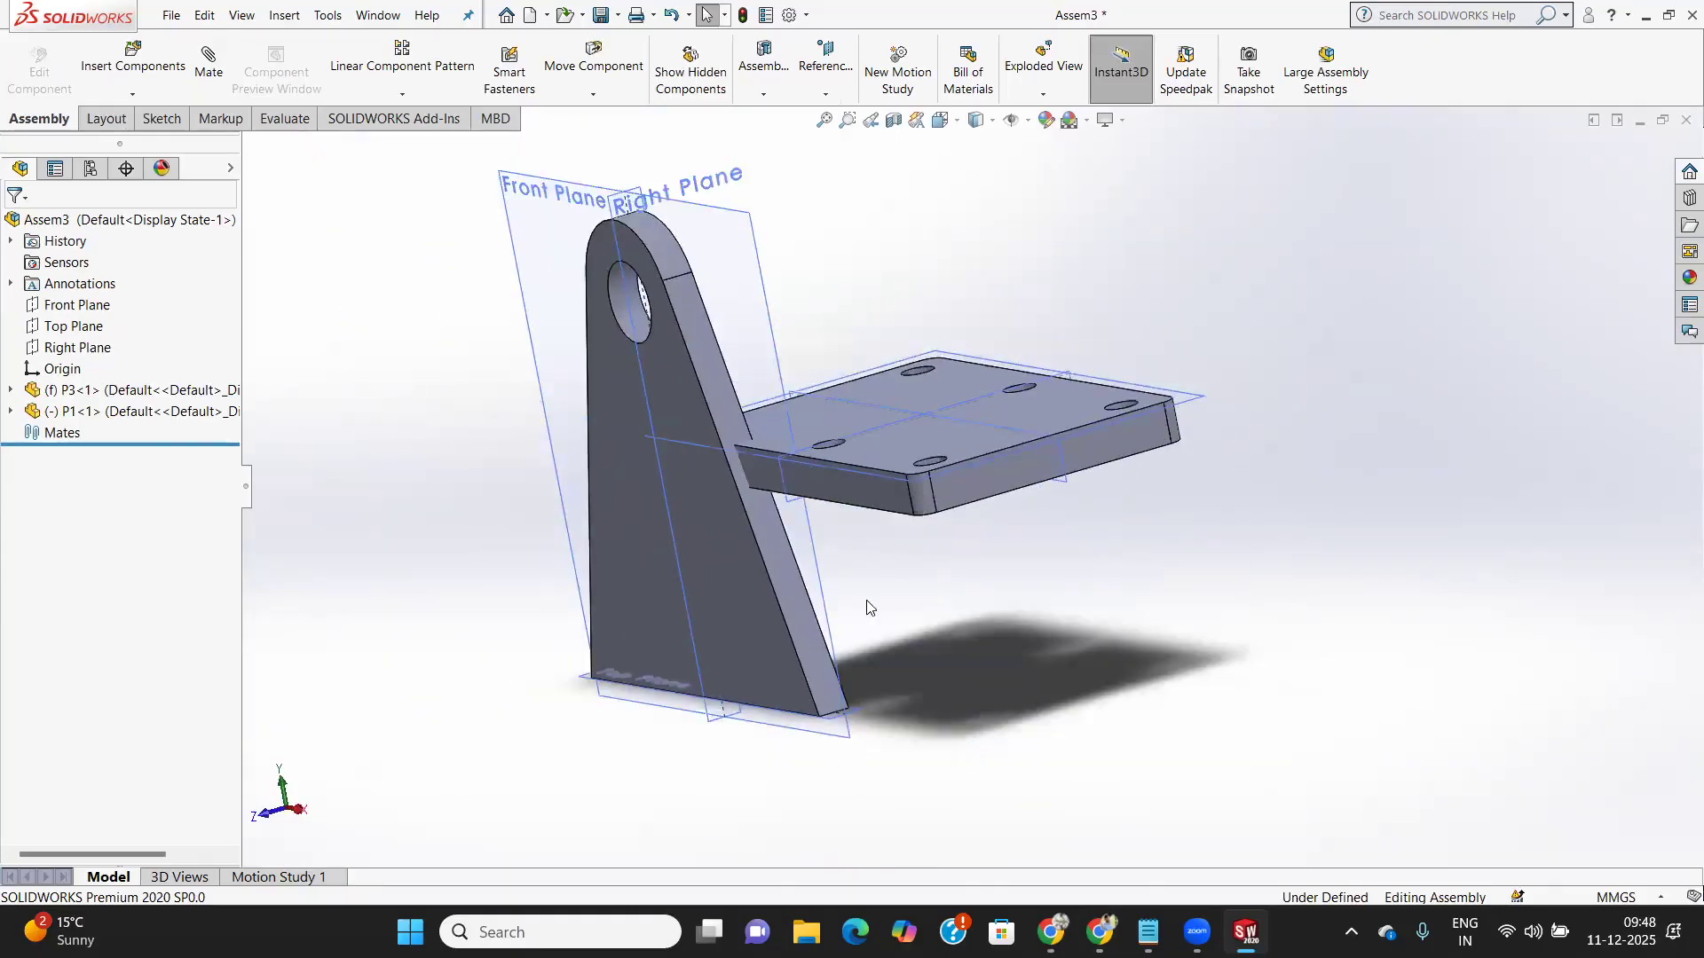
pyautogui.moveTo(866, 607); pyautogui.dragTo(949, 485, button='middle')
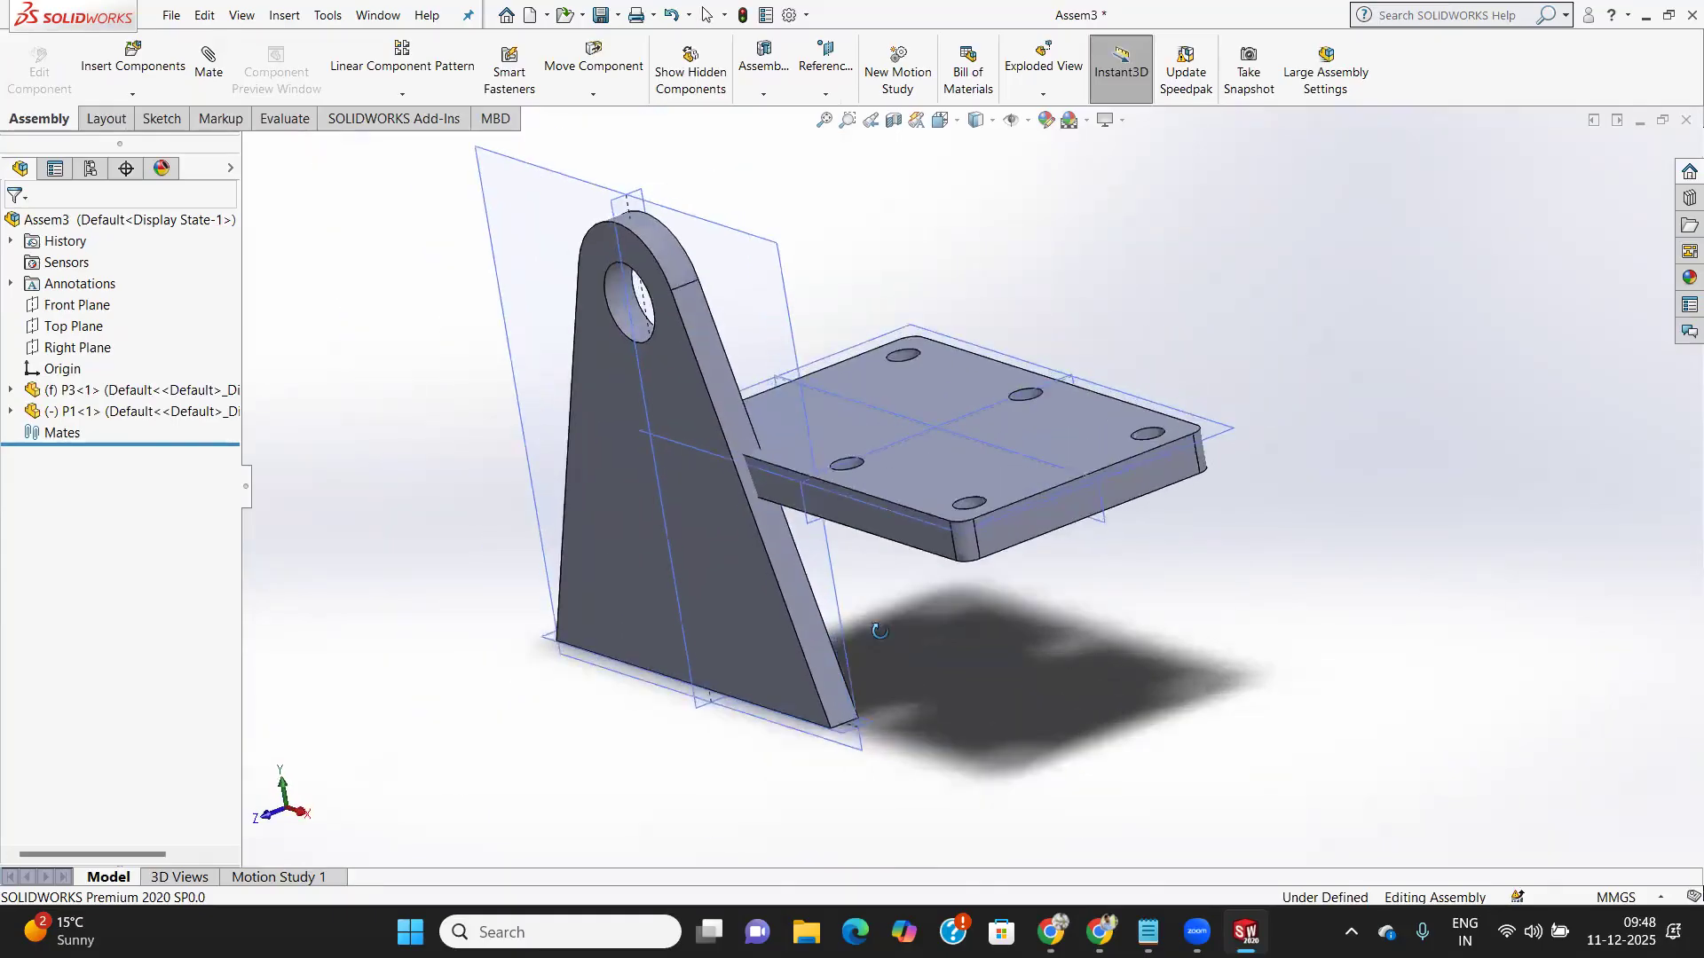
# Add a Coincident mate between the bottom face of bracket P1 and the top face of base plate P3
pyautogui.click(946, 478)
pyautogui.moveTo(883, 669); pyautogui.dragTo(879, 386, button='middle')
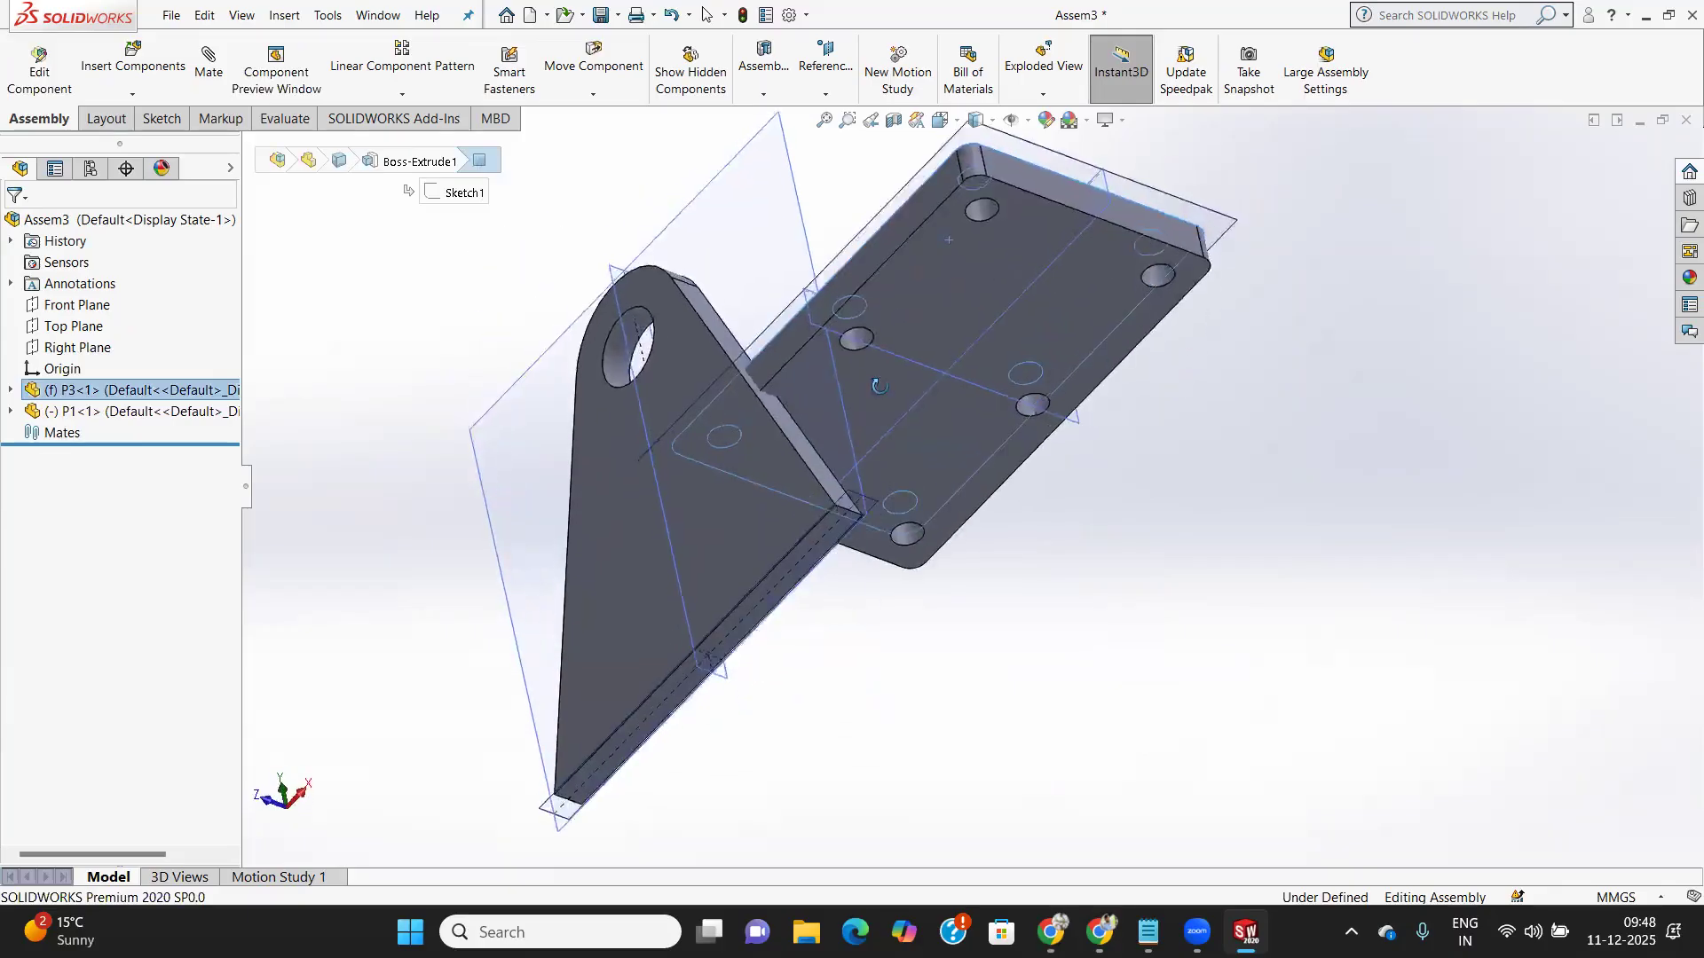
pyautogui.scroll(-3, 800, 559)
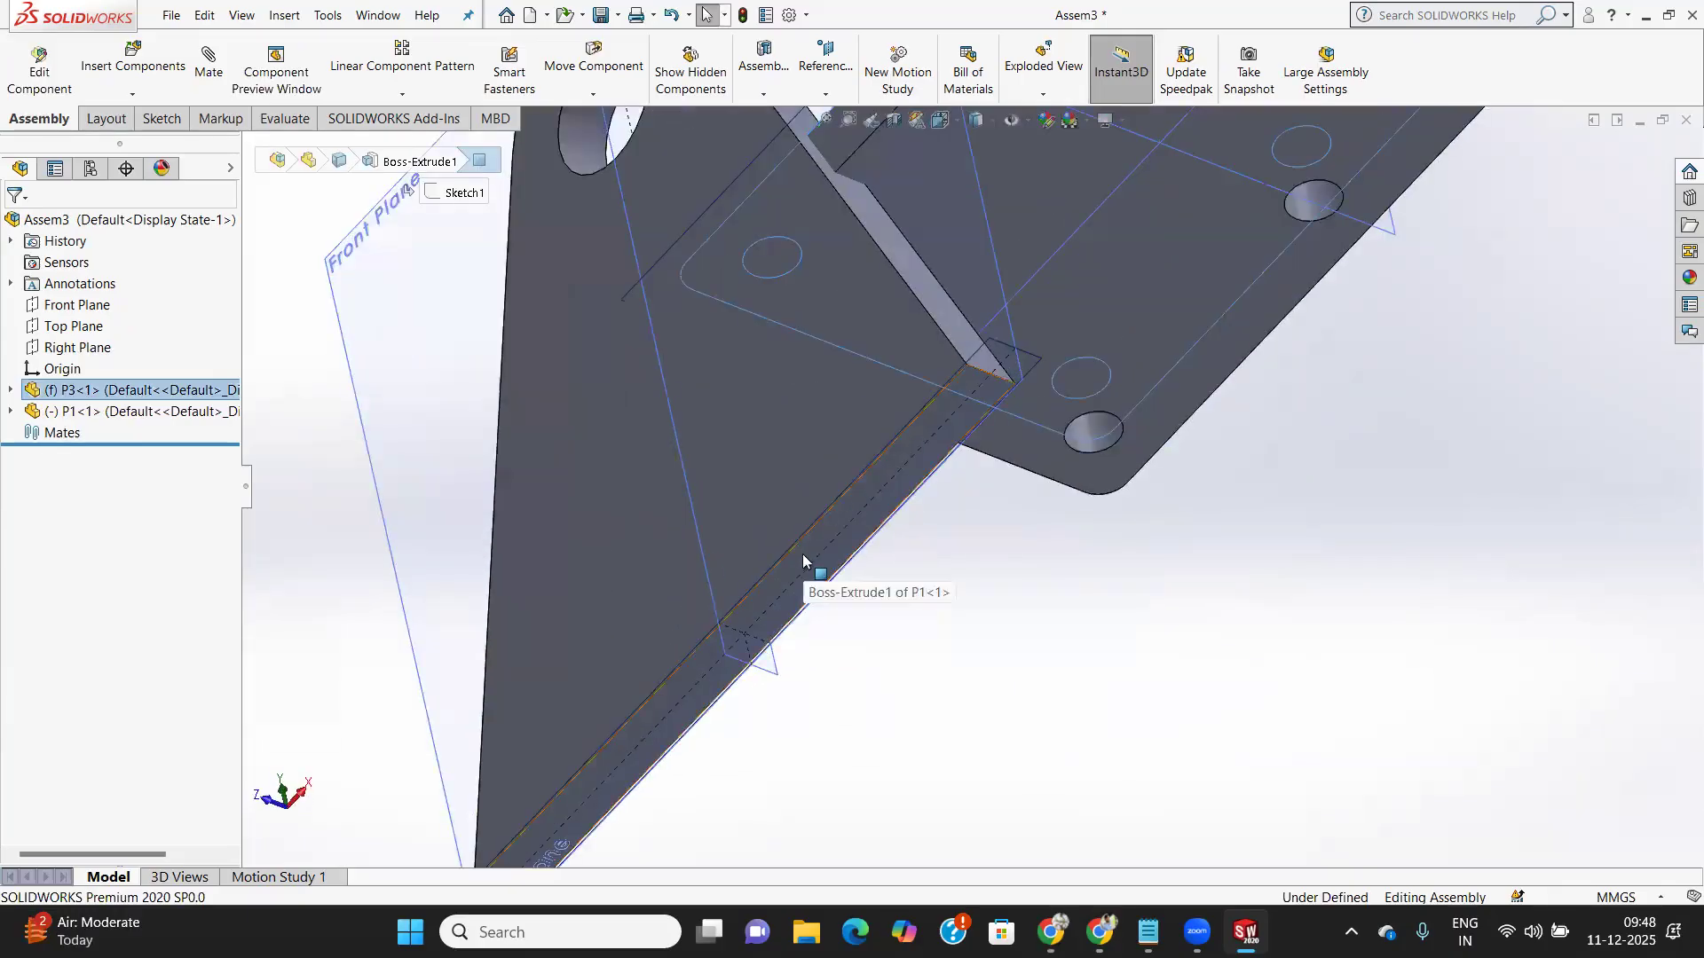
pyautogui.click(802, 554)
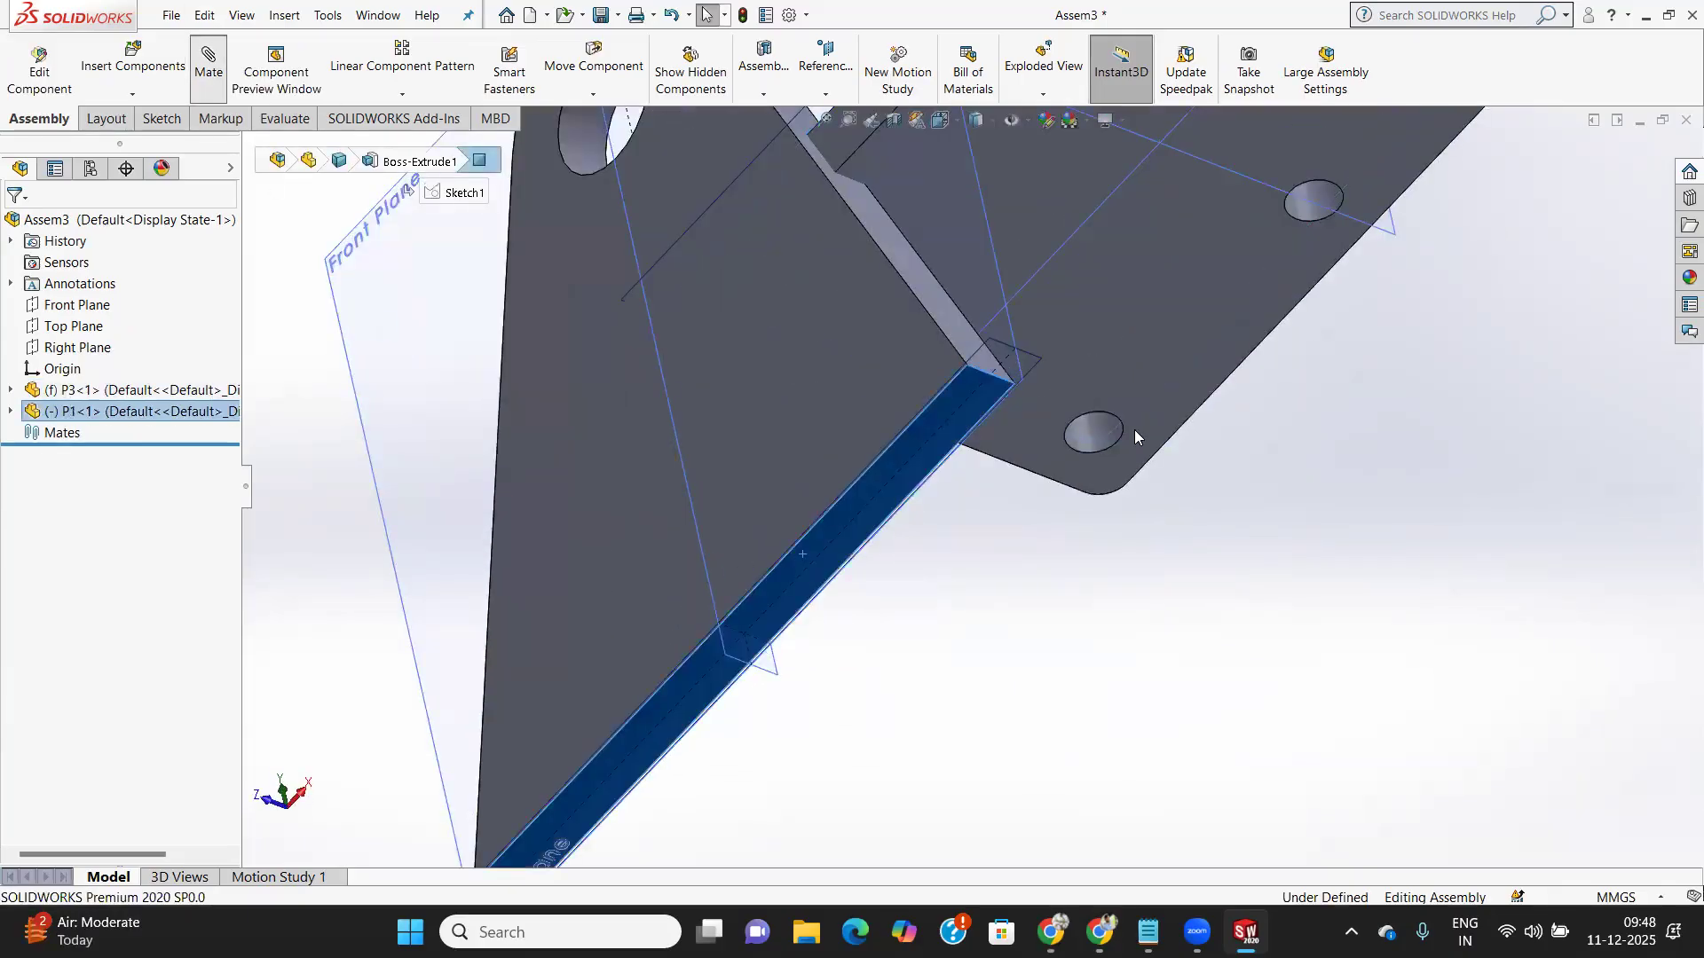
pyautogui.scroll(5, 1134, 431)
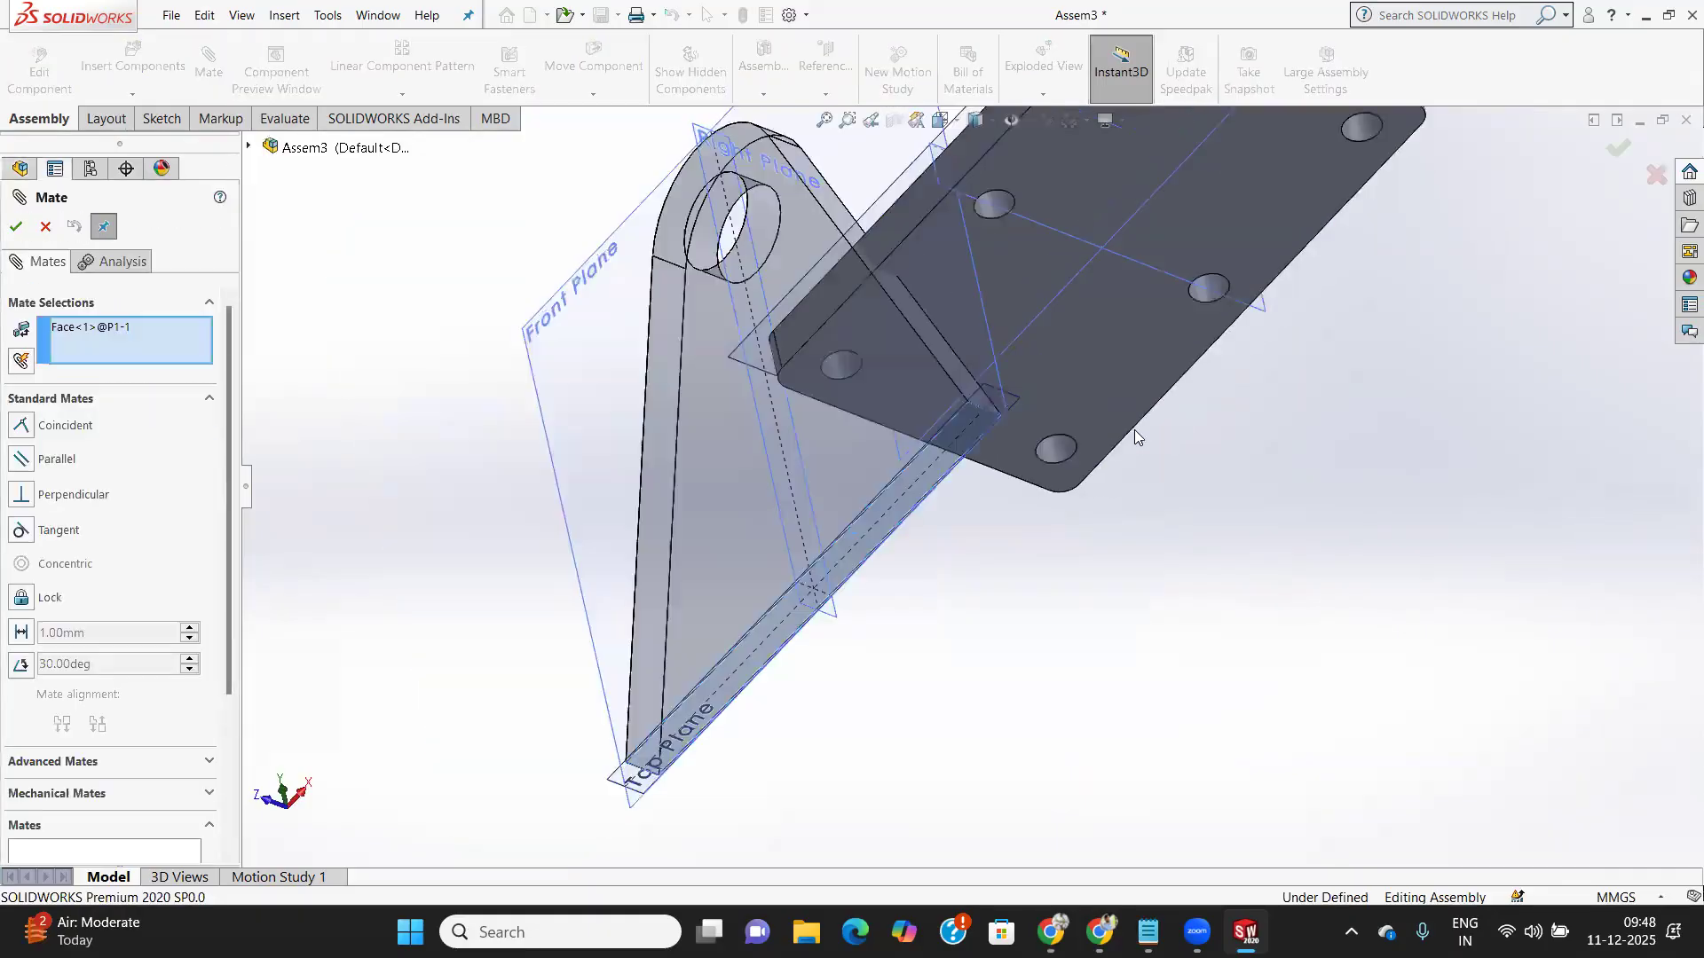
pyautogui.moveTo(1131, 451); pyautogui.dragTo(1063, 504, button='middle')
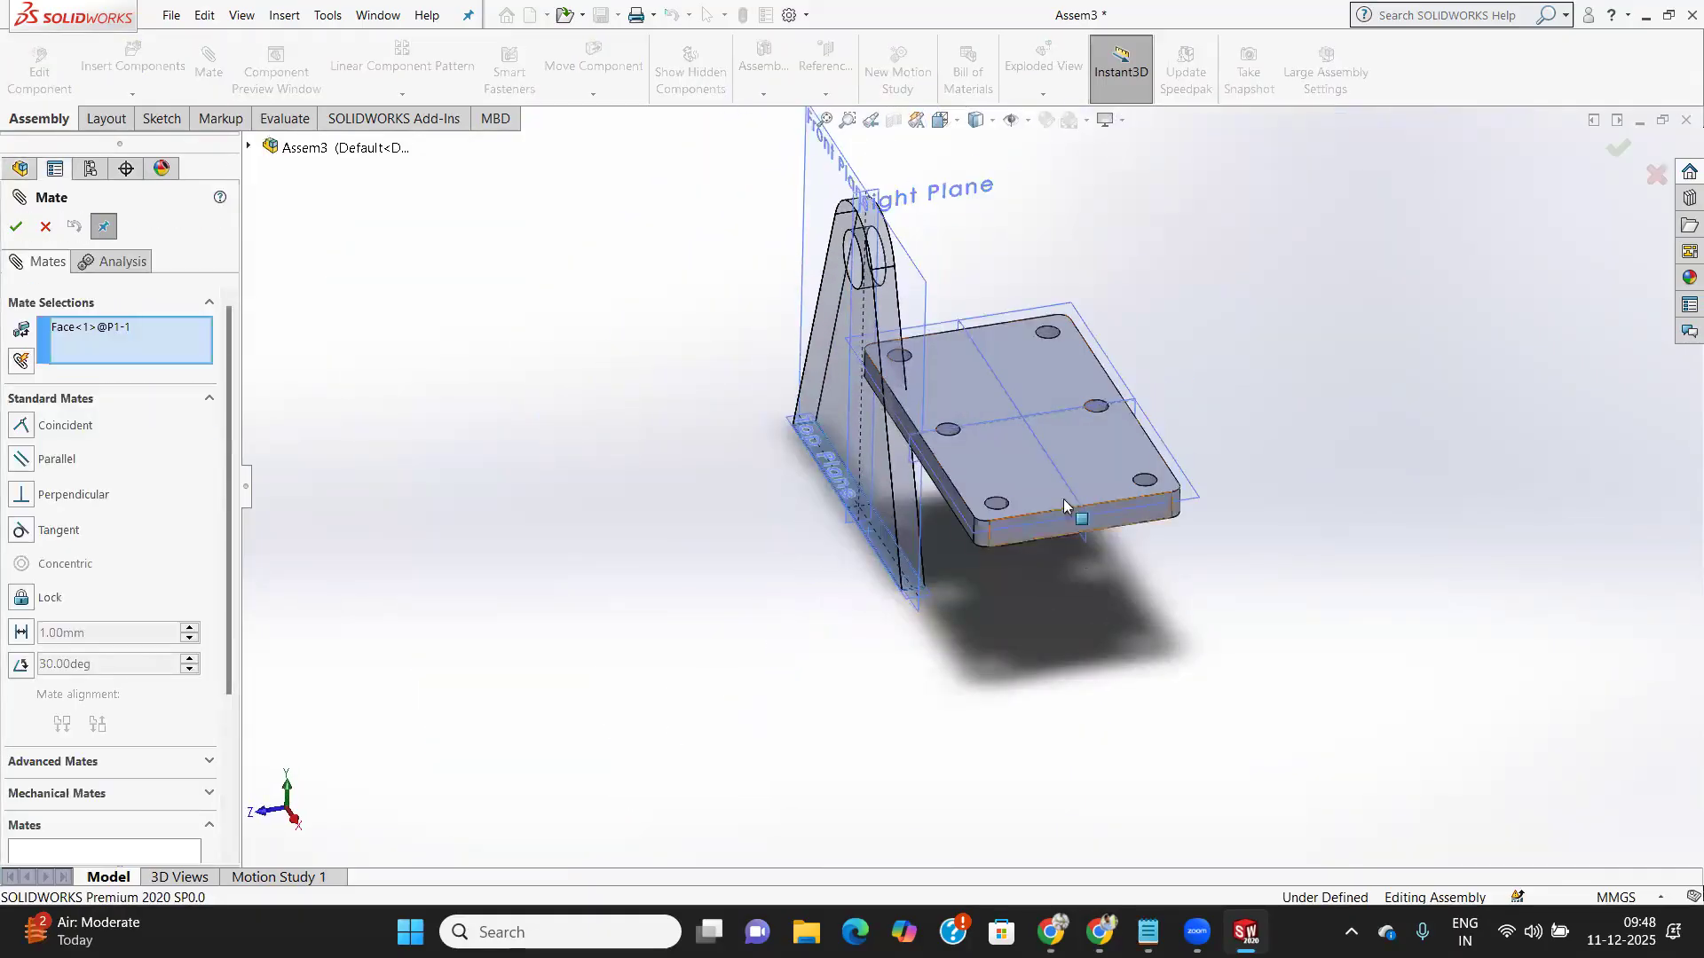
pyautogui.click(1012, 465)
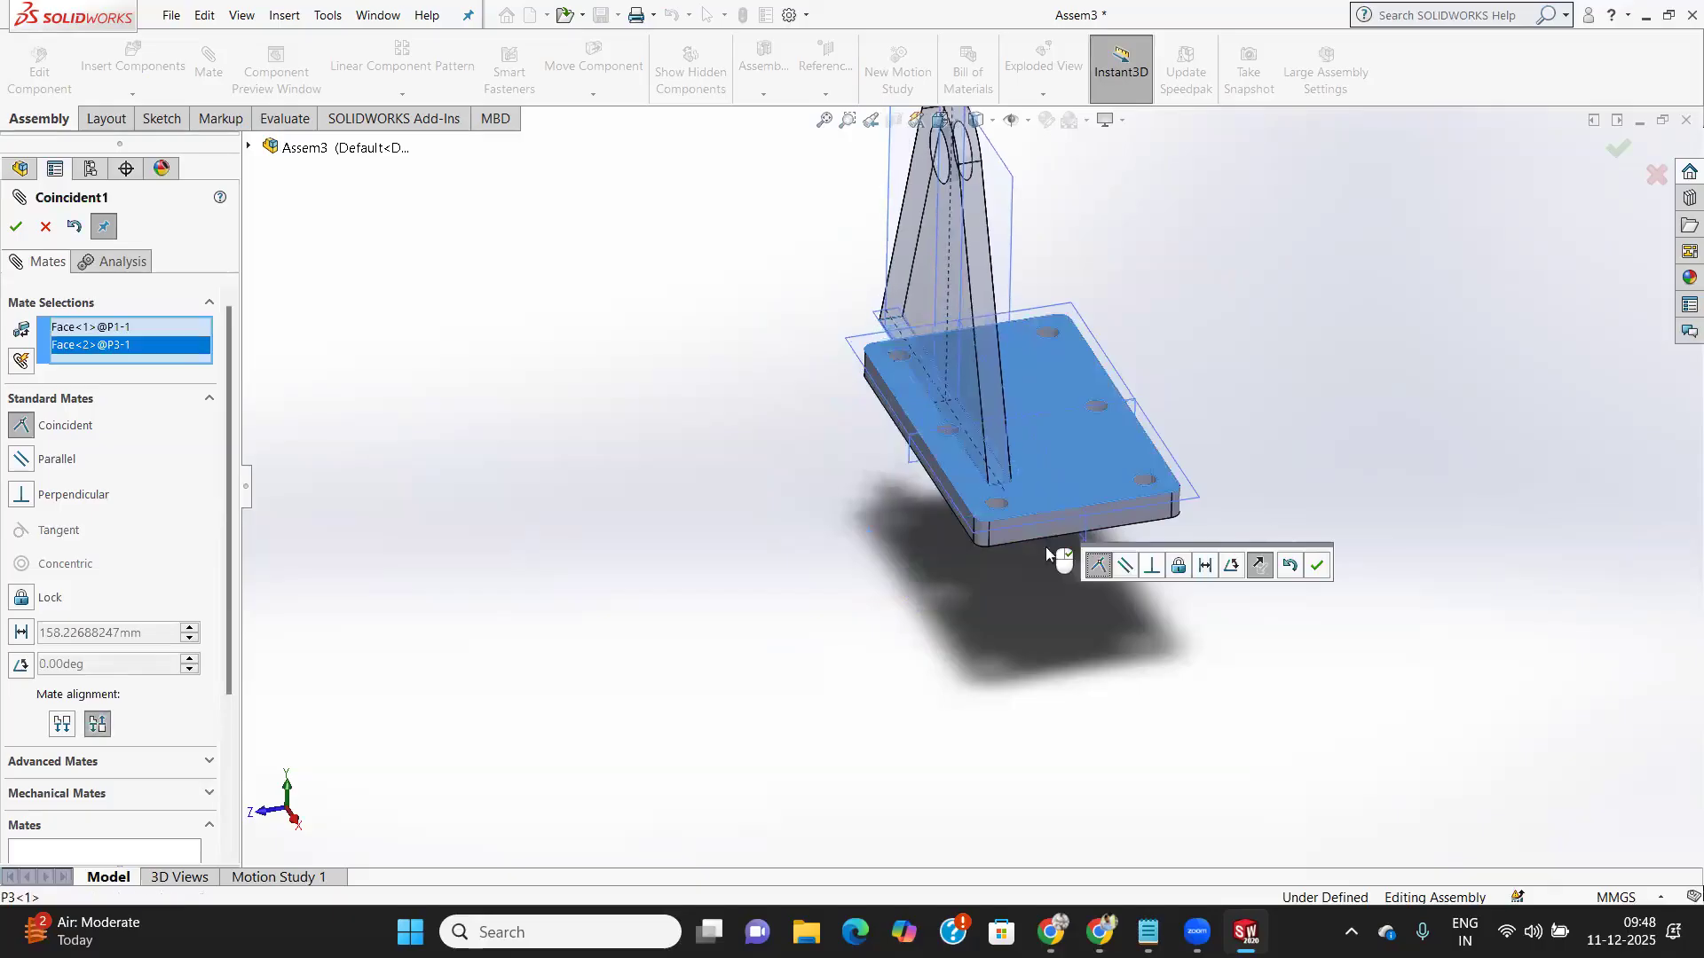
pyautogui.moveTo(1093, 541)
pyautogui.mouseDown(button='middle')
pyautogui.moveTo(1137, 533)
pyautogui.moveTo(1101, 529)
pyautogui.mouseUp(button='middle')
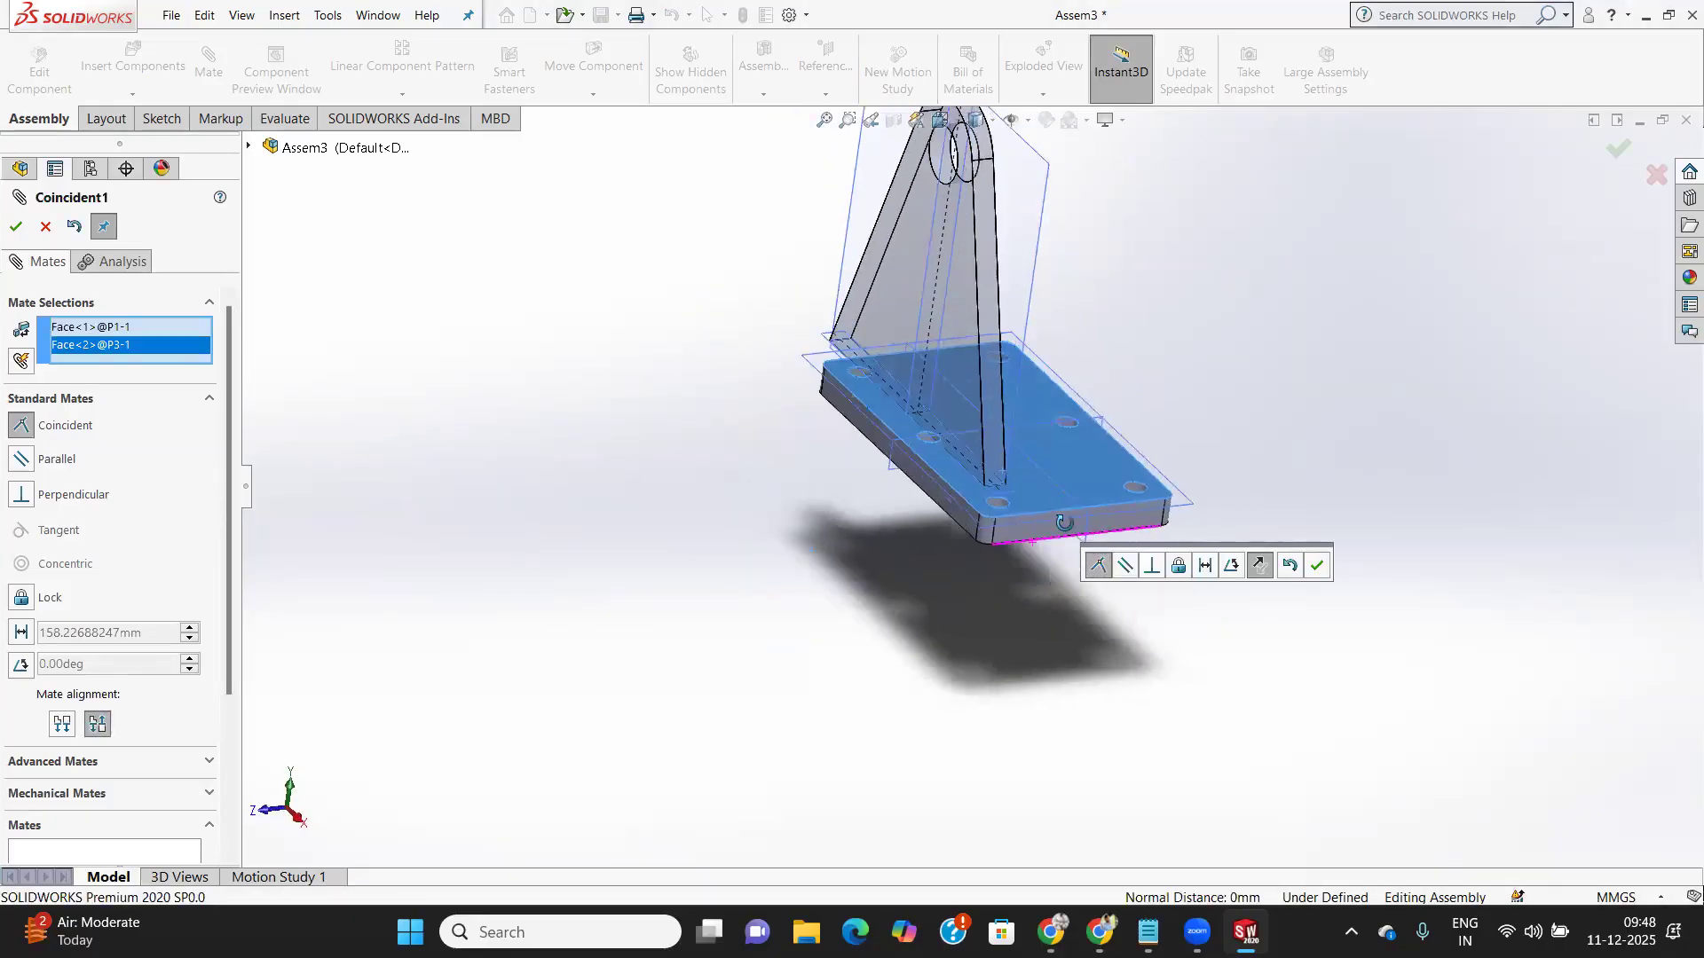
pyautogui.scroll(-3, 965, 494)
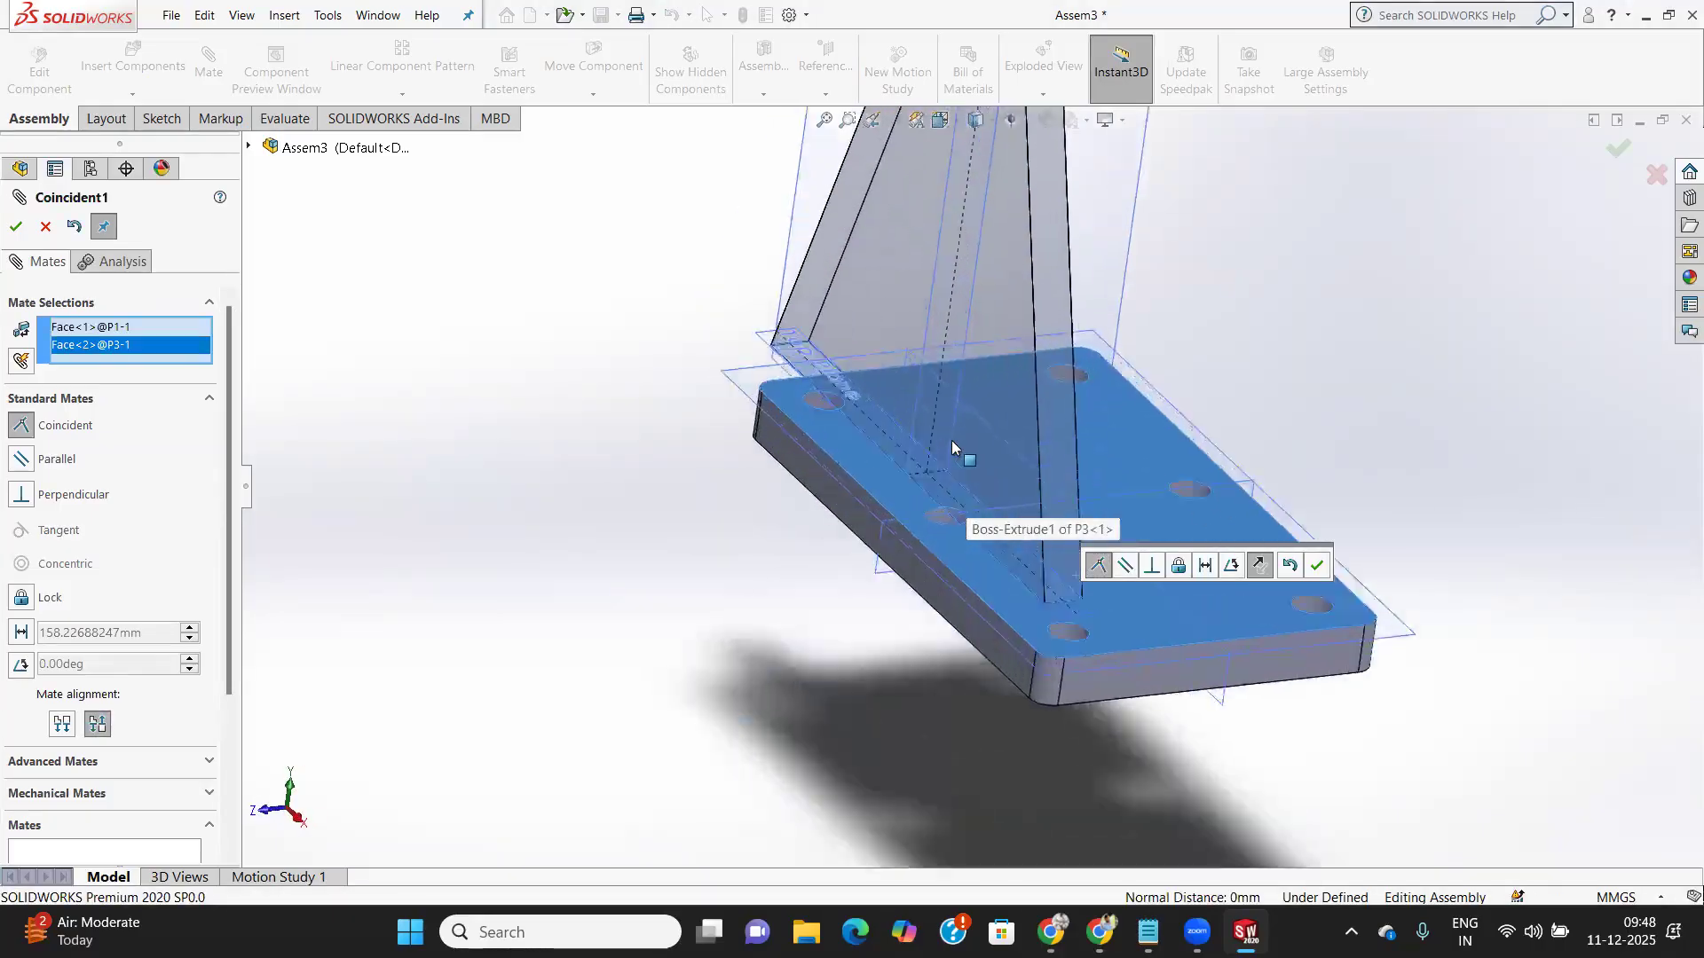
pyautogui.click(15, 227)
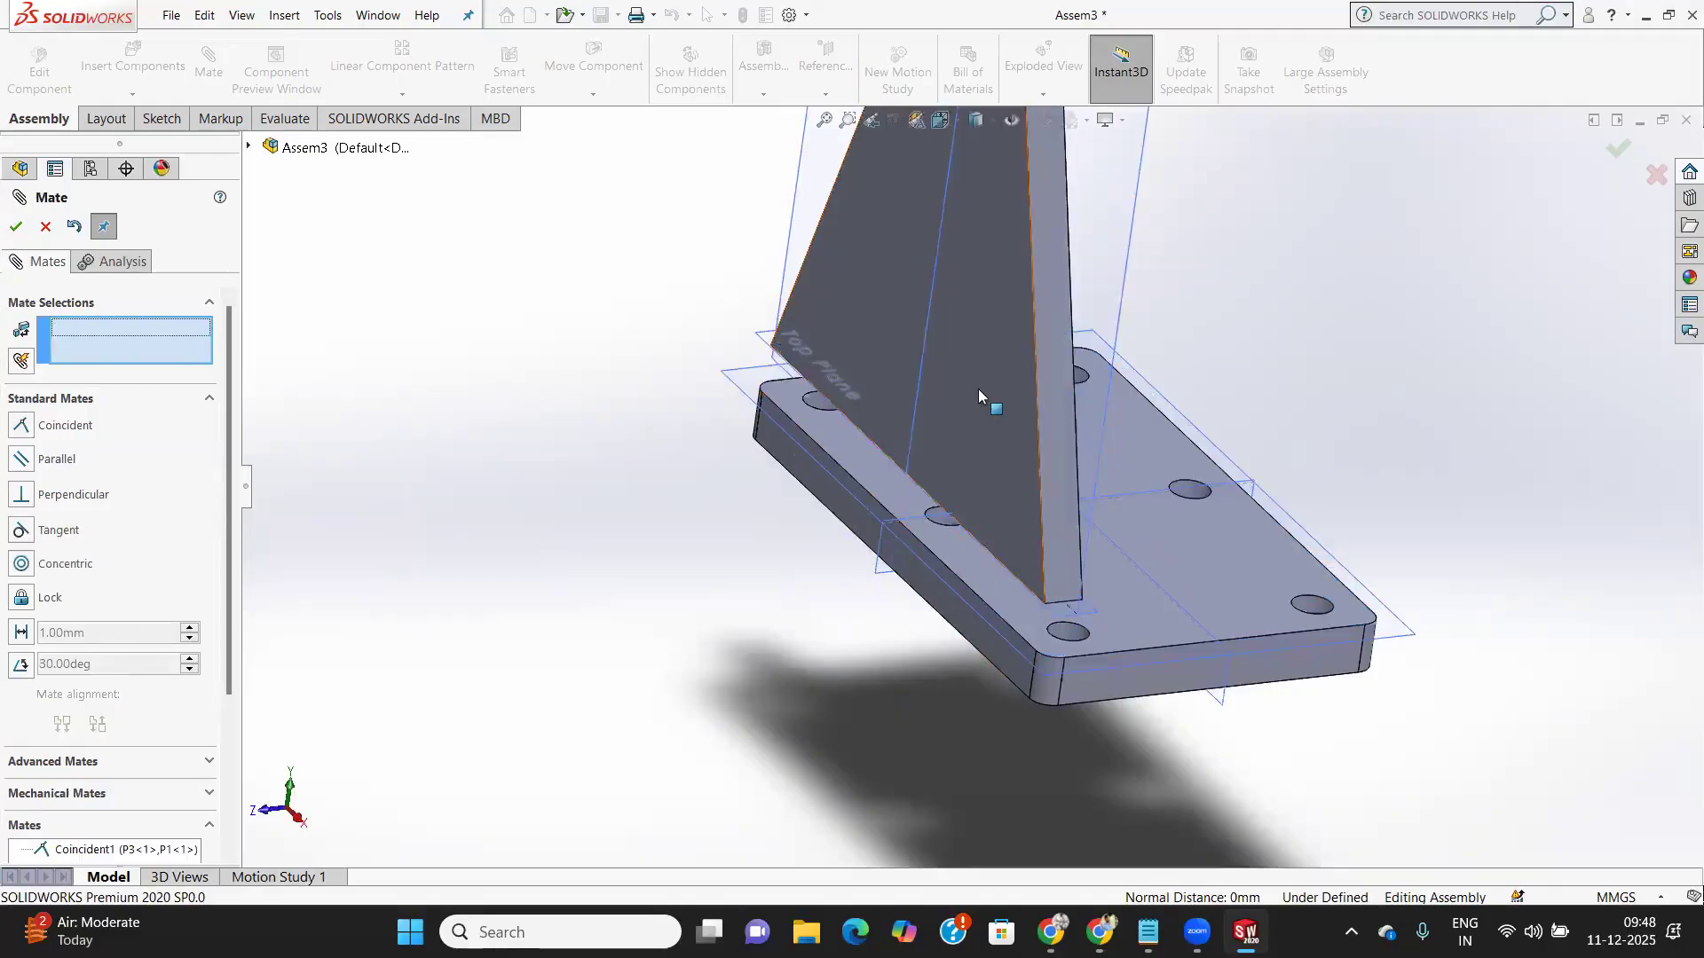
# Slide bracket P1 across the top face of the base plate and close the Mate command
pyautogui.moveTo(1044, 450); pyautogui.dragTo(1132, 492)
pyautogui.moveTo(1132, 491)
pyautogui.mouseDown(button='middle')
pyautogui.moveTo(1172, 533)
pyautogui.moveTo(1093, 505)
pyautogui.moveTo(1107, 499)
pyautogui.mouseUp(button='middle')
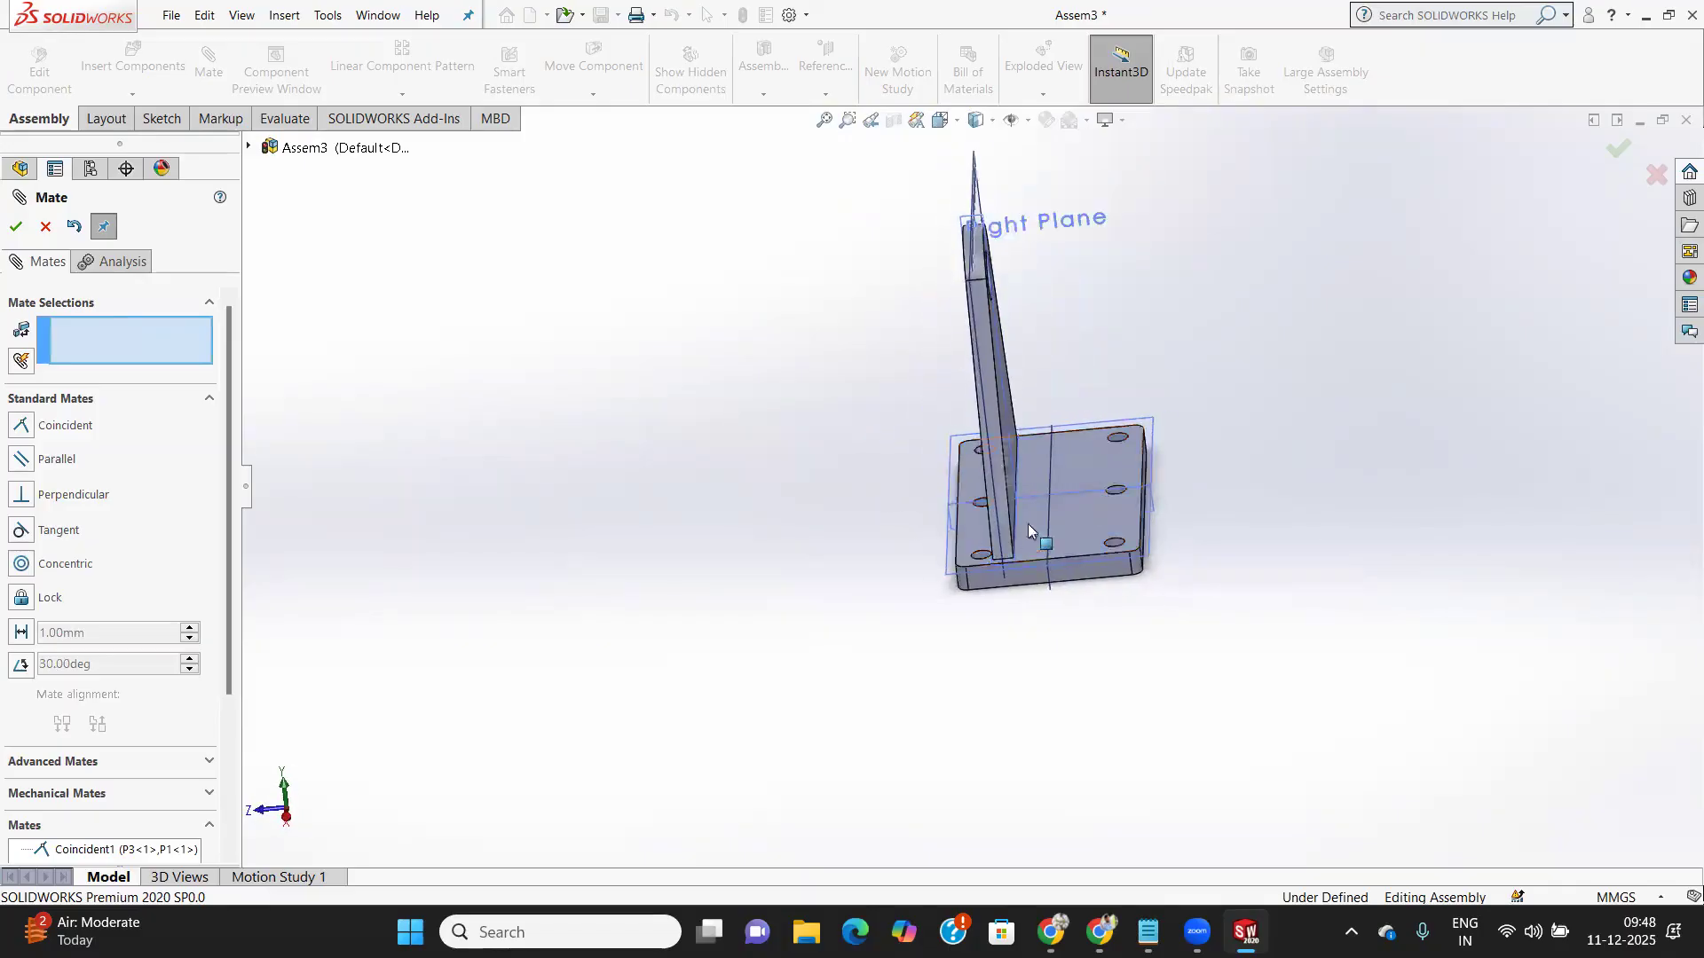
pyautogui.scroll(-2, 1020, 552)
pyautogui.click(976, 382)
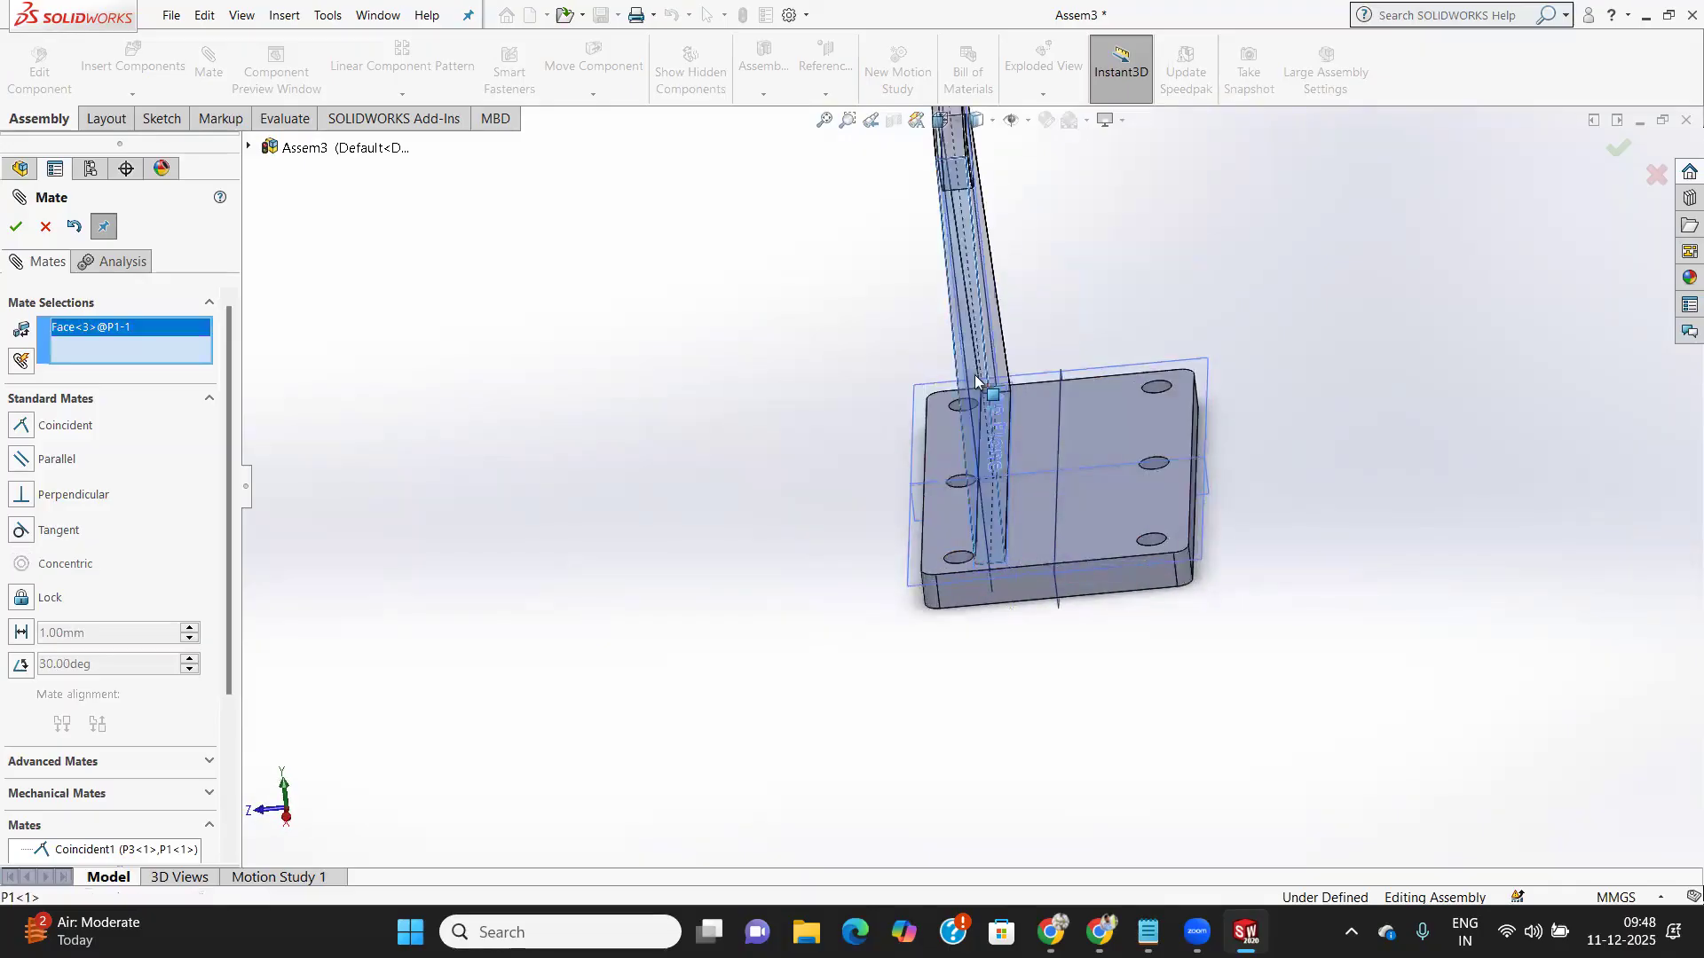
pyautogui.click(43, 228)
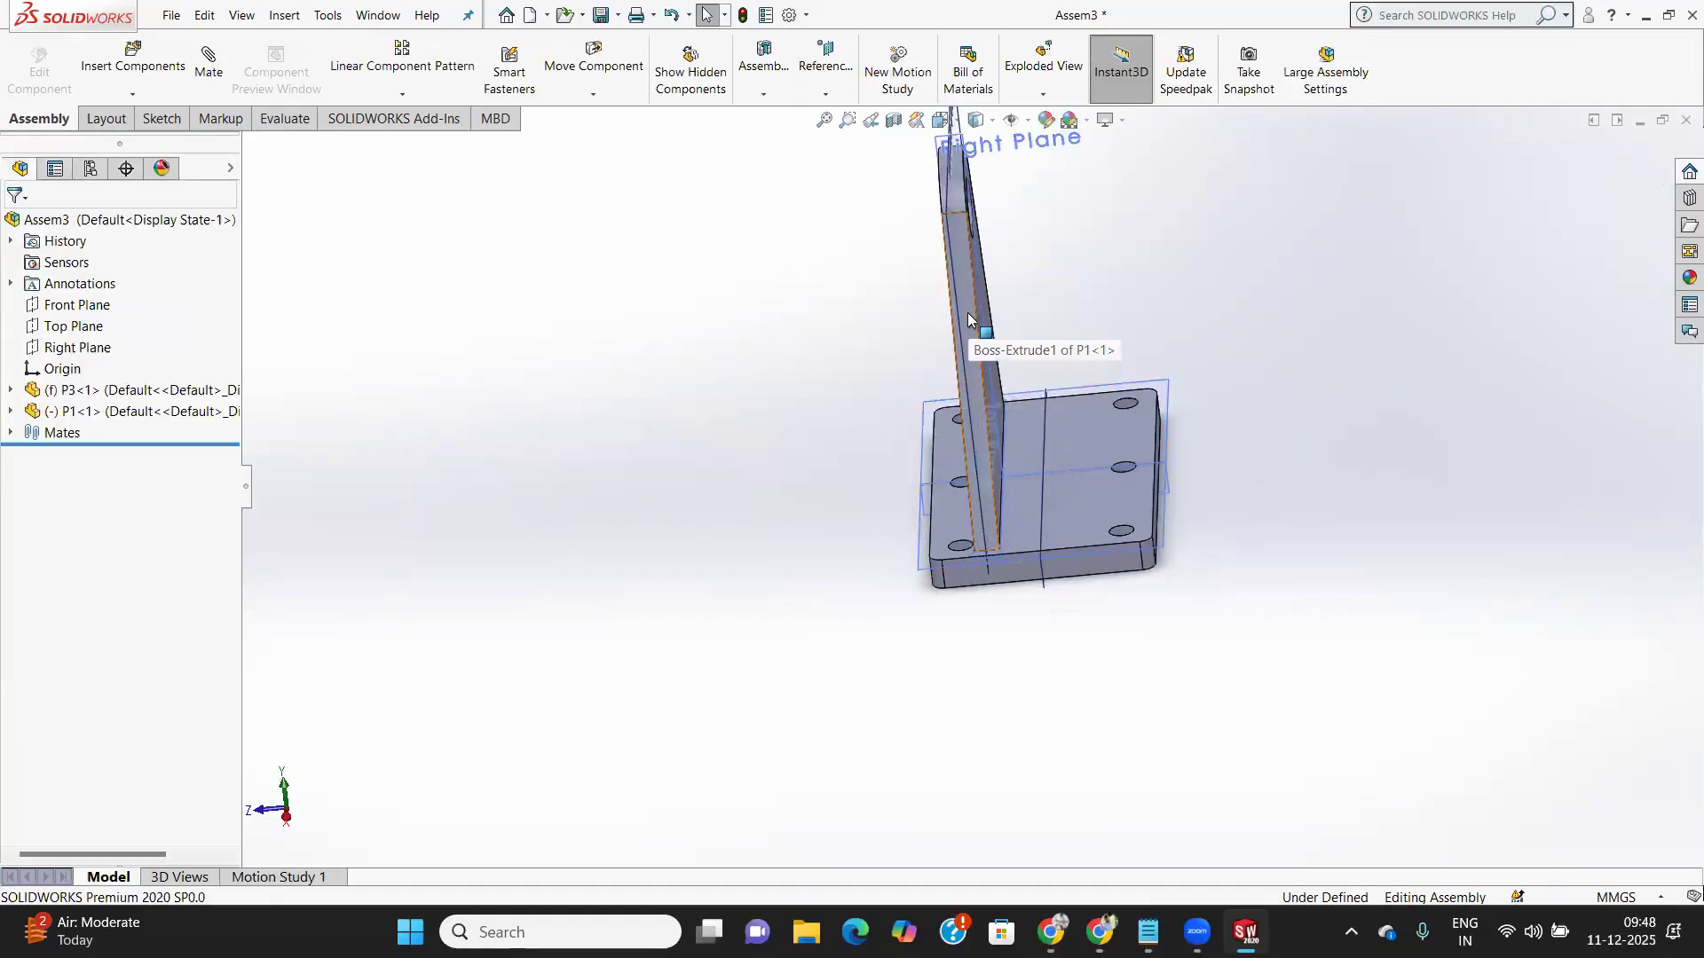
# Copy bracket P1 and place the second instance beside the first, over the other side of the base plate
pyautogui.moveTo(969, 321); pyautogui.dragTo(1170, 317)
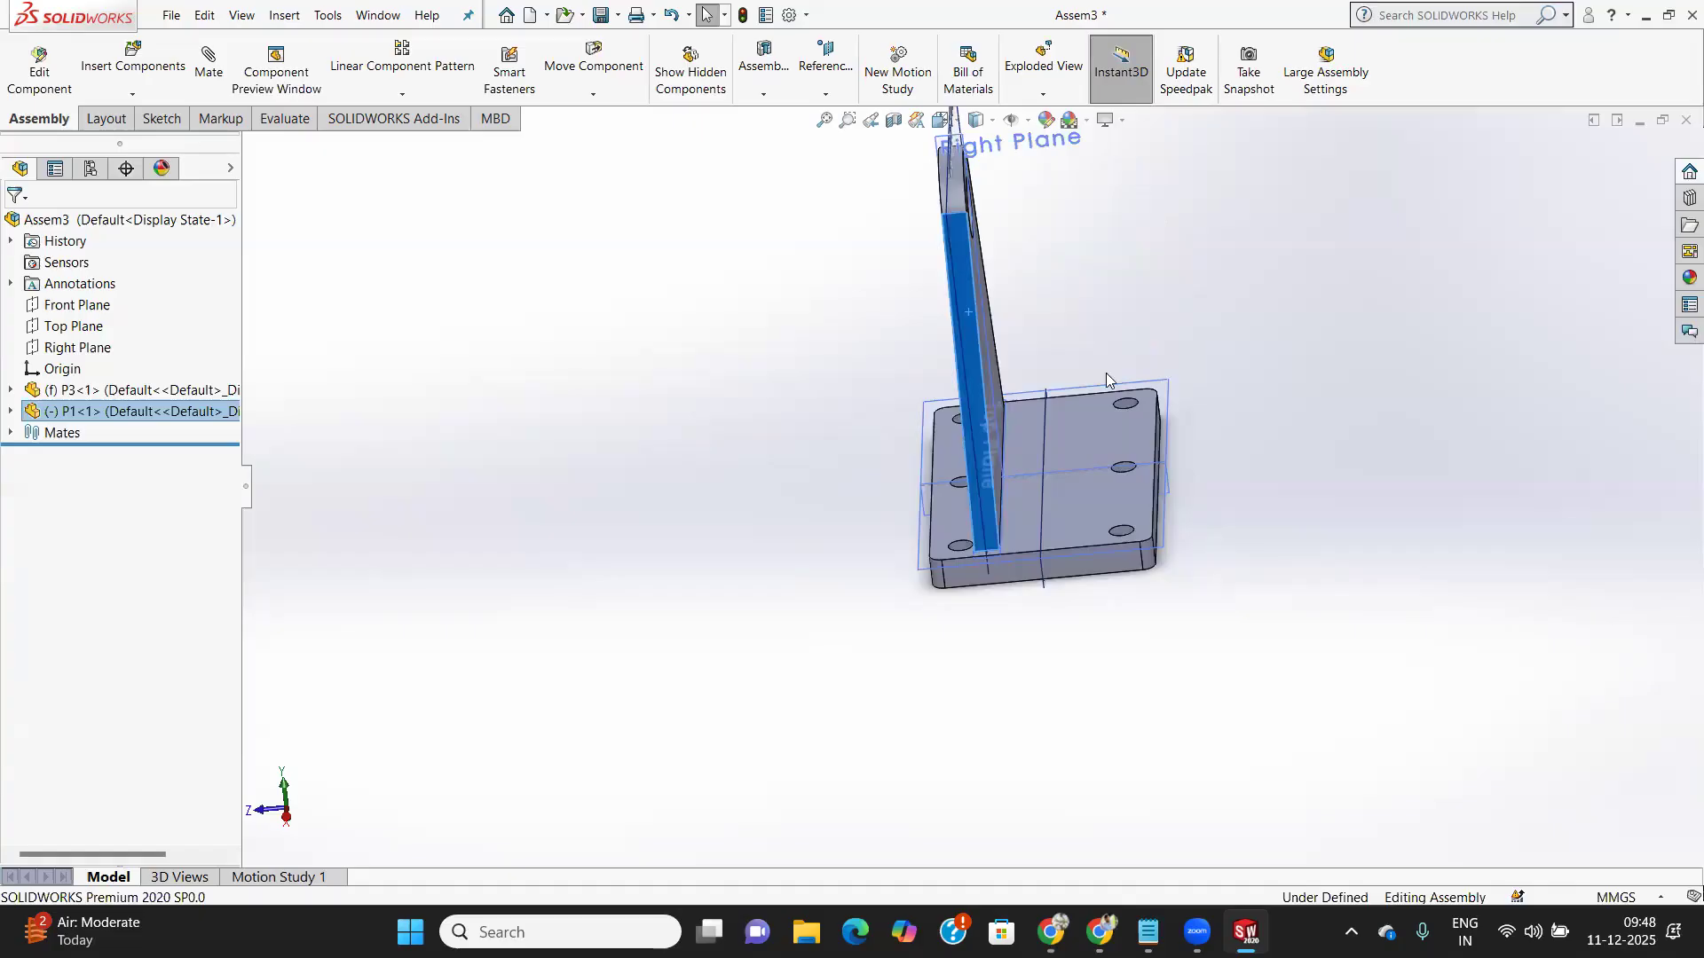
pyautogui.moveTo(981, 373); pyautogui.dragTo(1100, 326)
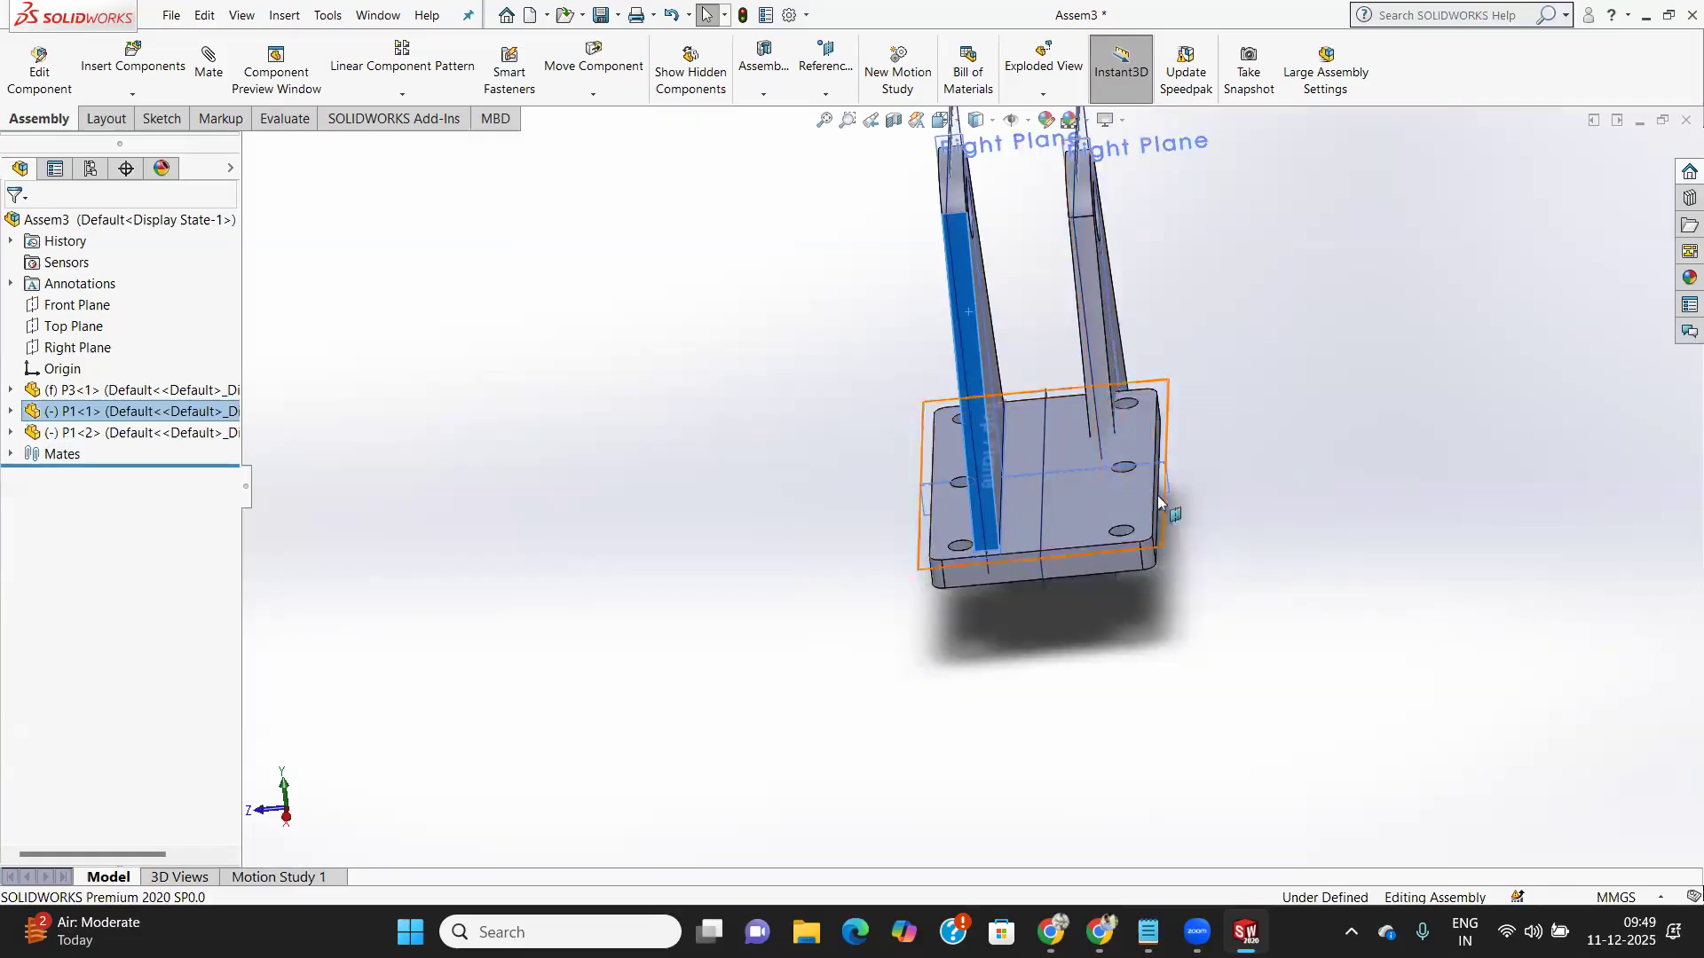
pyautogui.scroll(-2, 1157, 495)
pyautogui.moveTo(999, 512); pyautogui.dragTo(996, 360, button='middle')
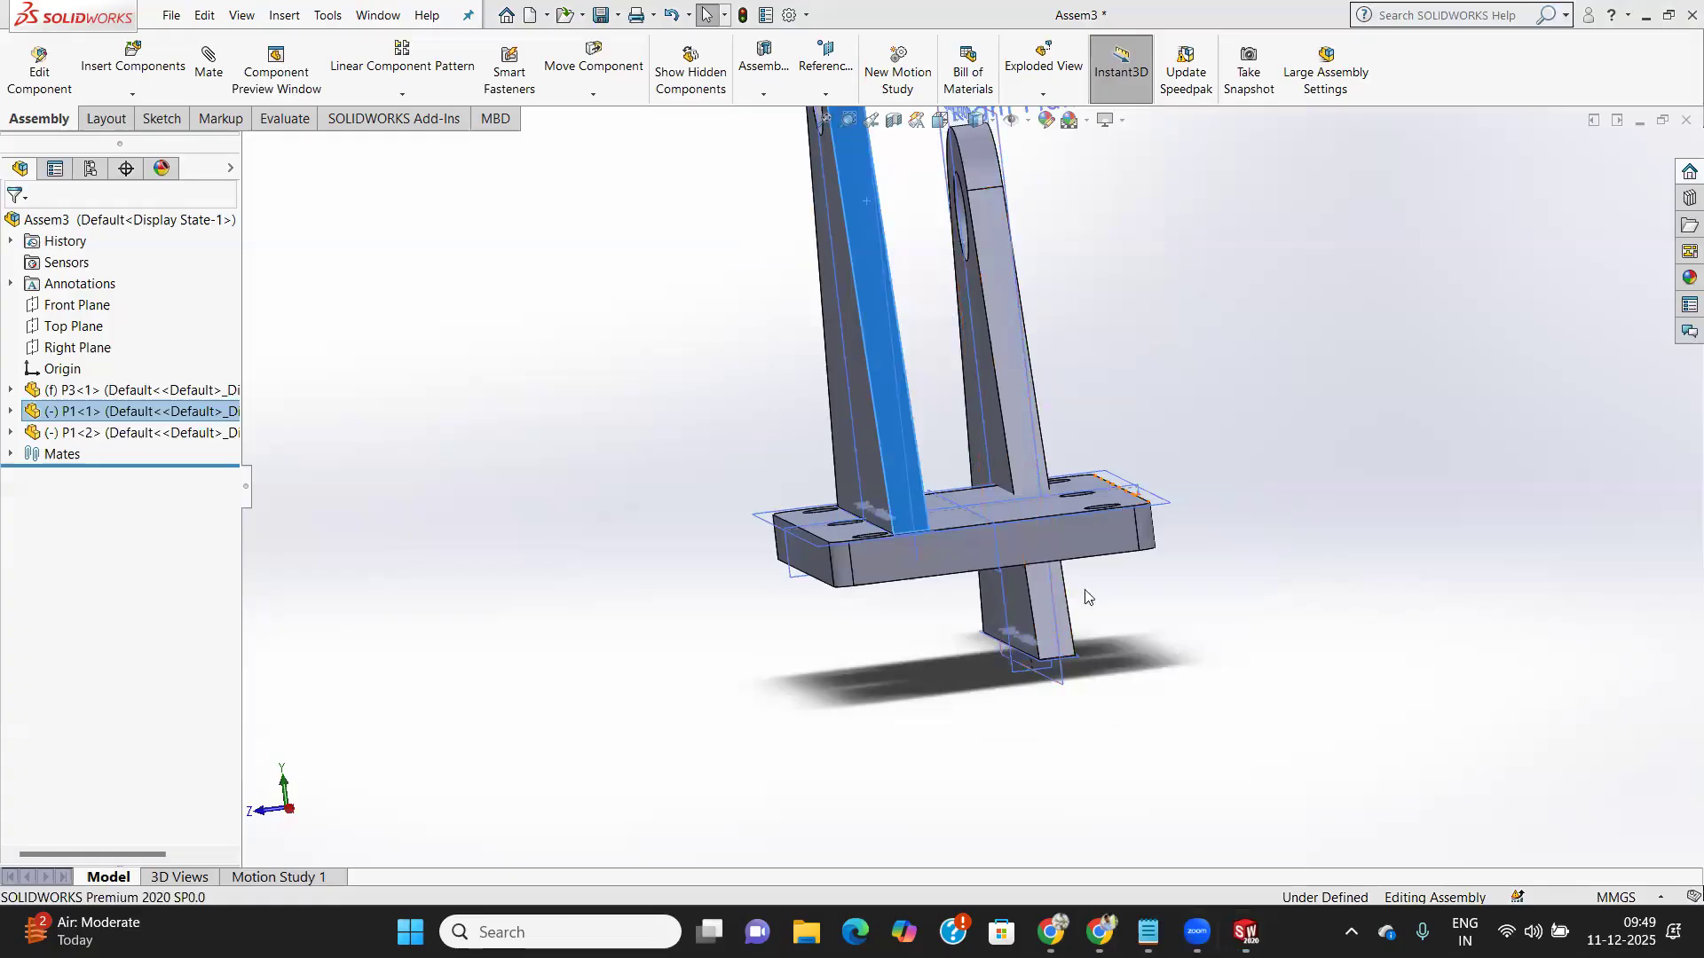
pyautogui.moveTo(1067, 628)
pyautogui.mouseDown(button='middle')
pyautogui.moveTo(1076, 571)
pyautogui.moveTo(1077, 634)
pyautogui.mouseUp(button='middle')
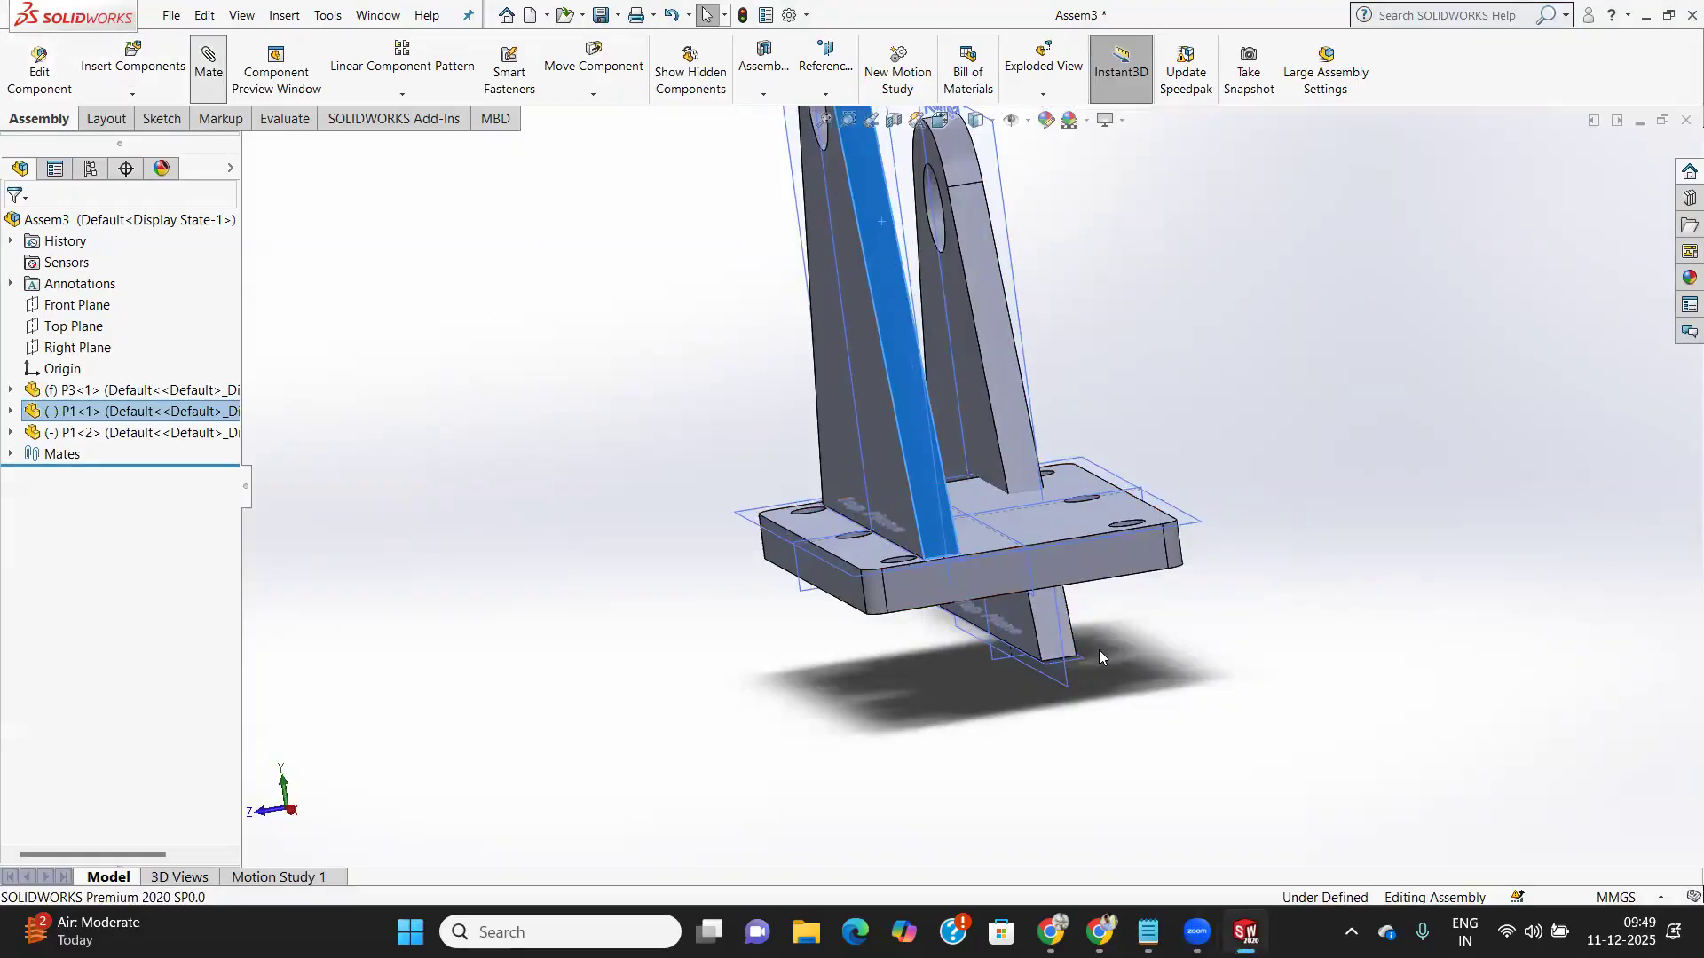
pyautogui.moveTo(1095, 578); pyautogui.dragTo(1061, 494, button='middle')
pyautogui.click(1056, 493)
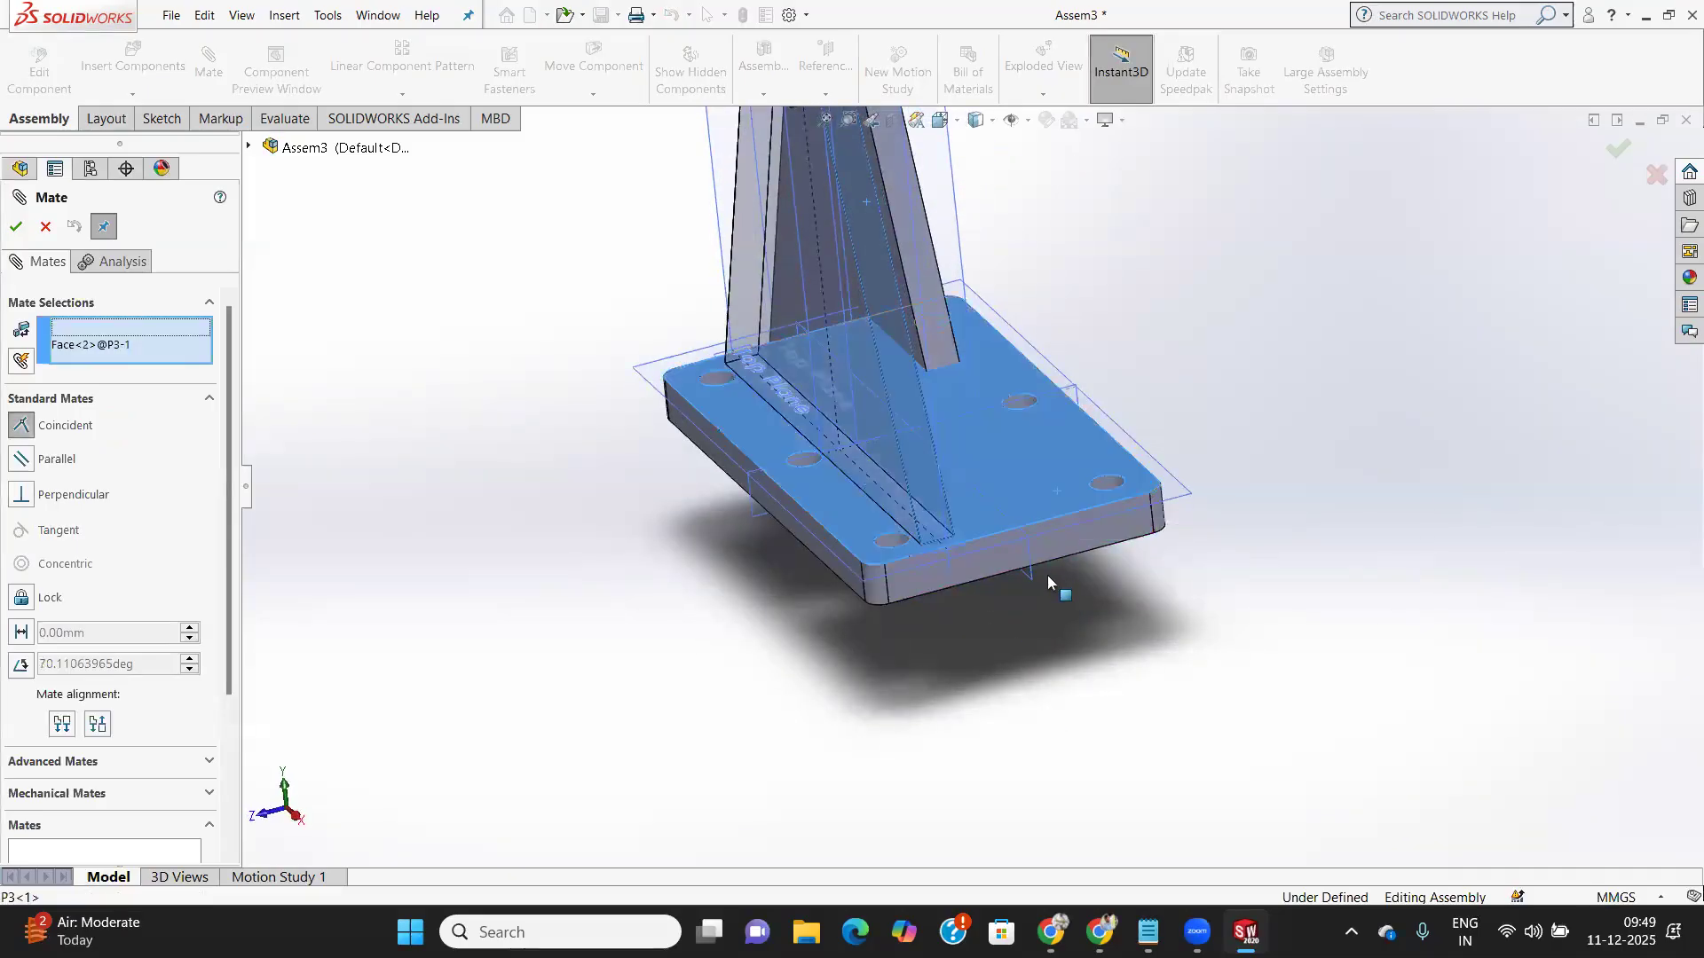
pyautogui.moveTo(1043, 564); pyautogui.dragTo(990, 273, button='middle')
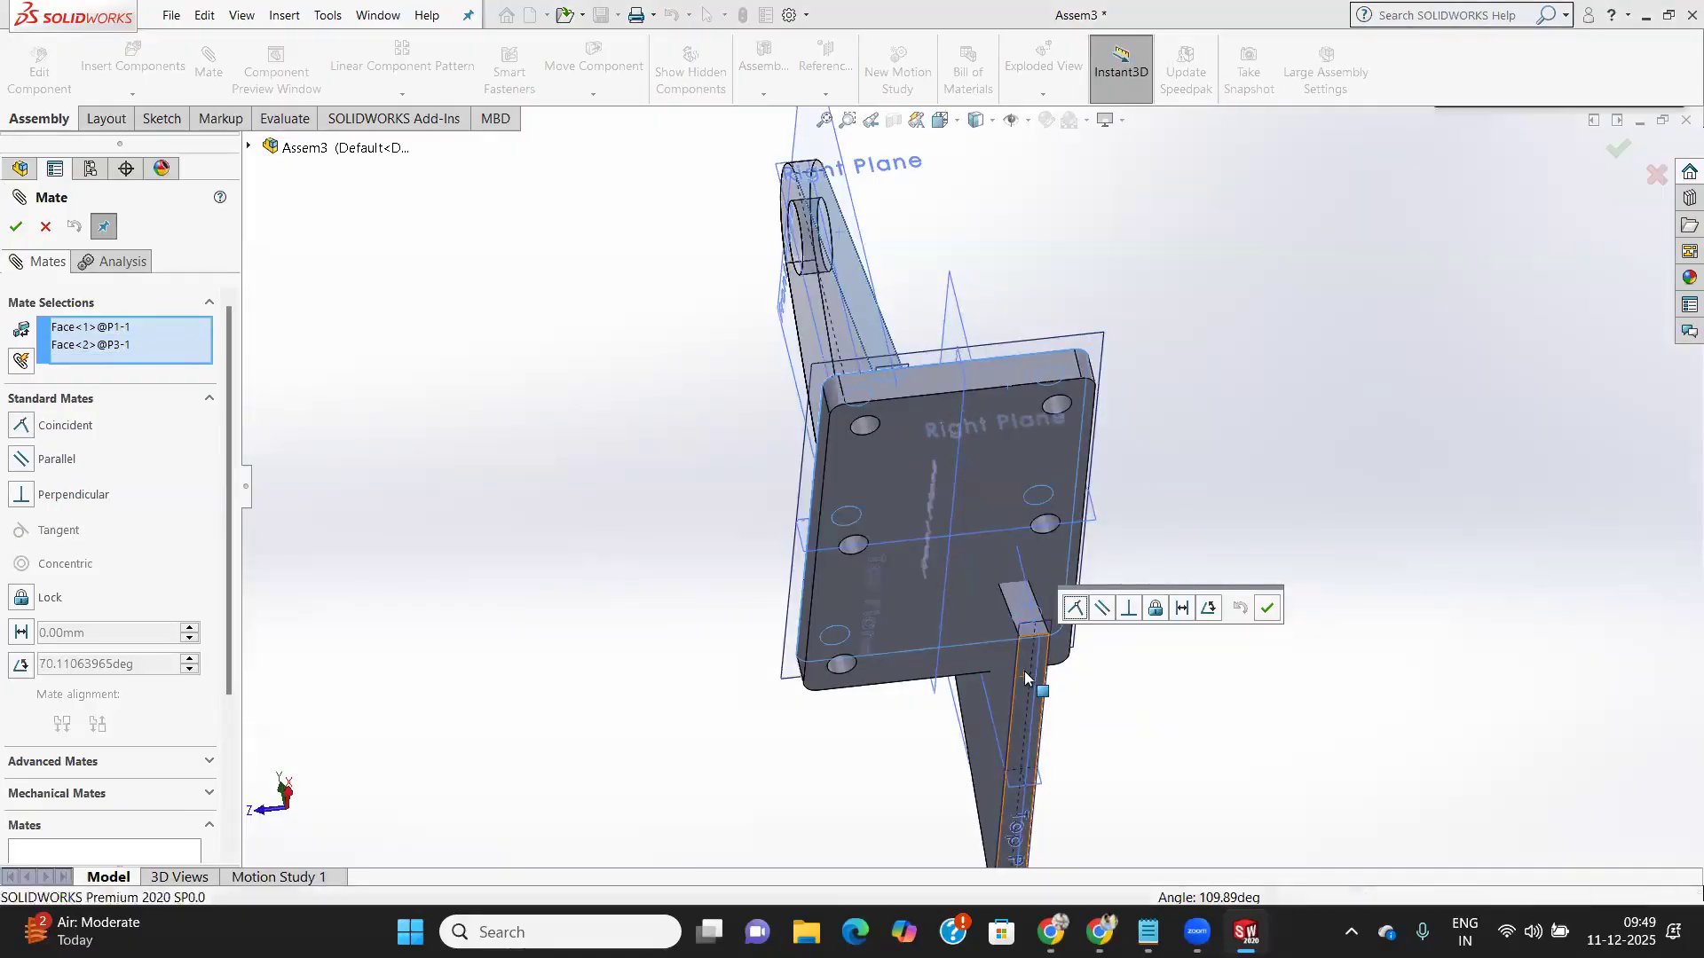
pyautogui.moveTo(1029, 582); pyautogui.dragTo(1019, 629, button='middle')
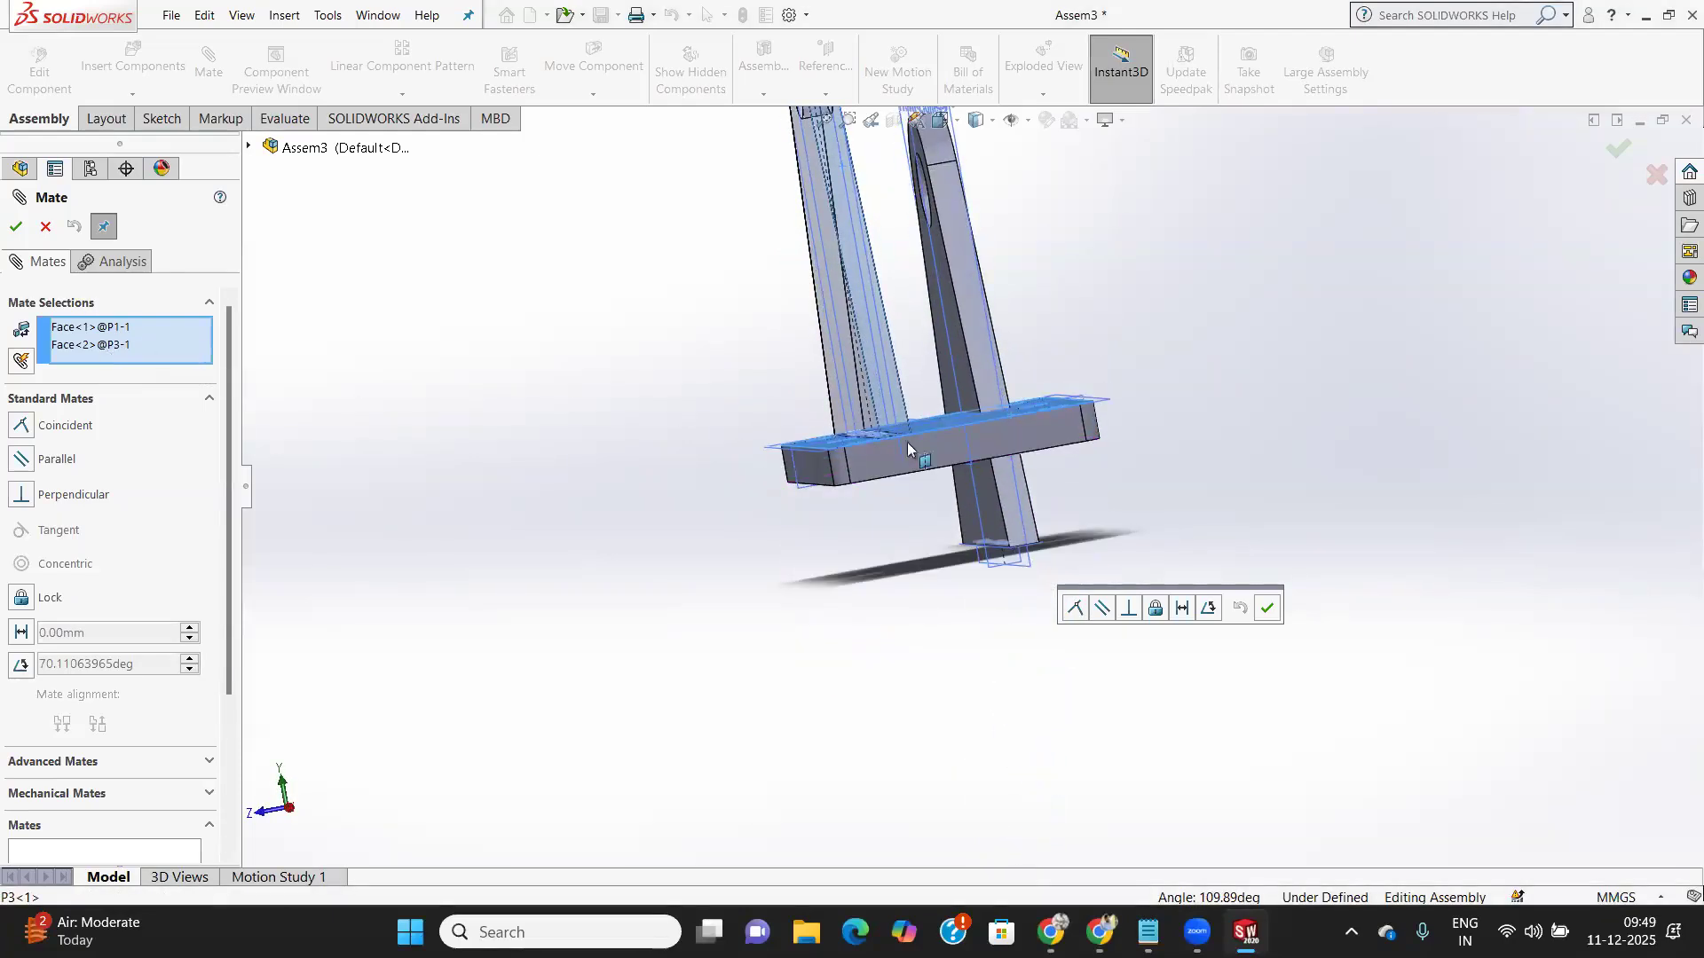
pyautogui.moveTo(967, 519); pyautogui.dragTo(1045, 406, button='middle')
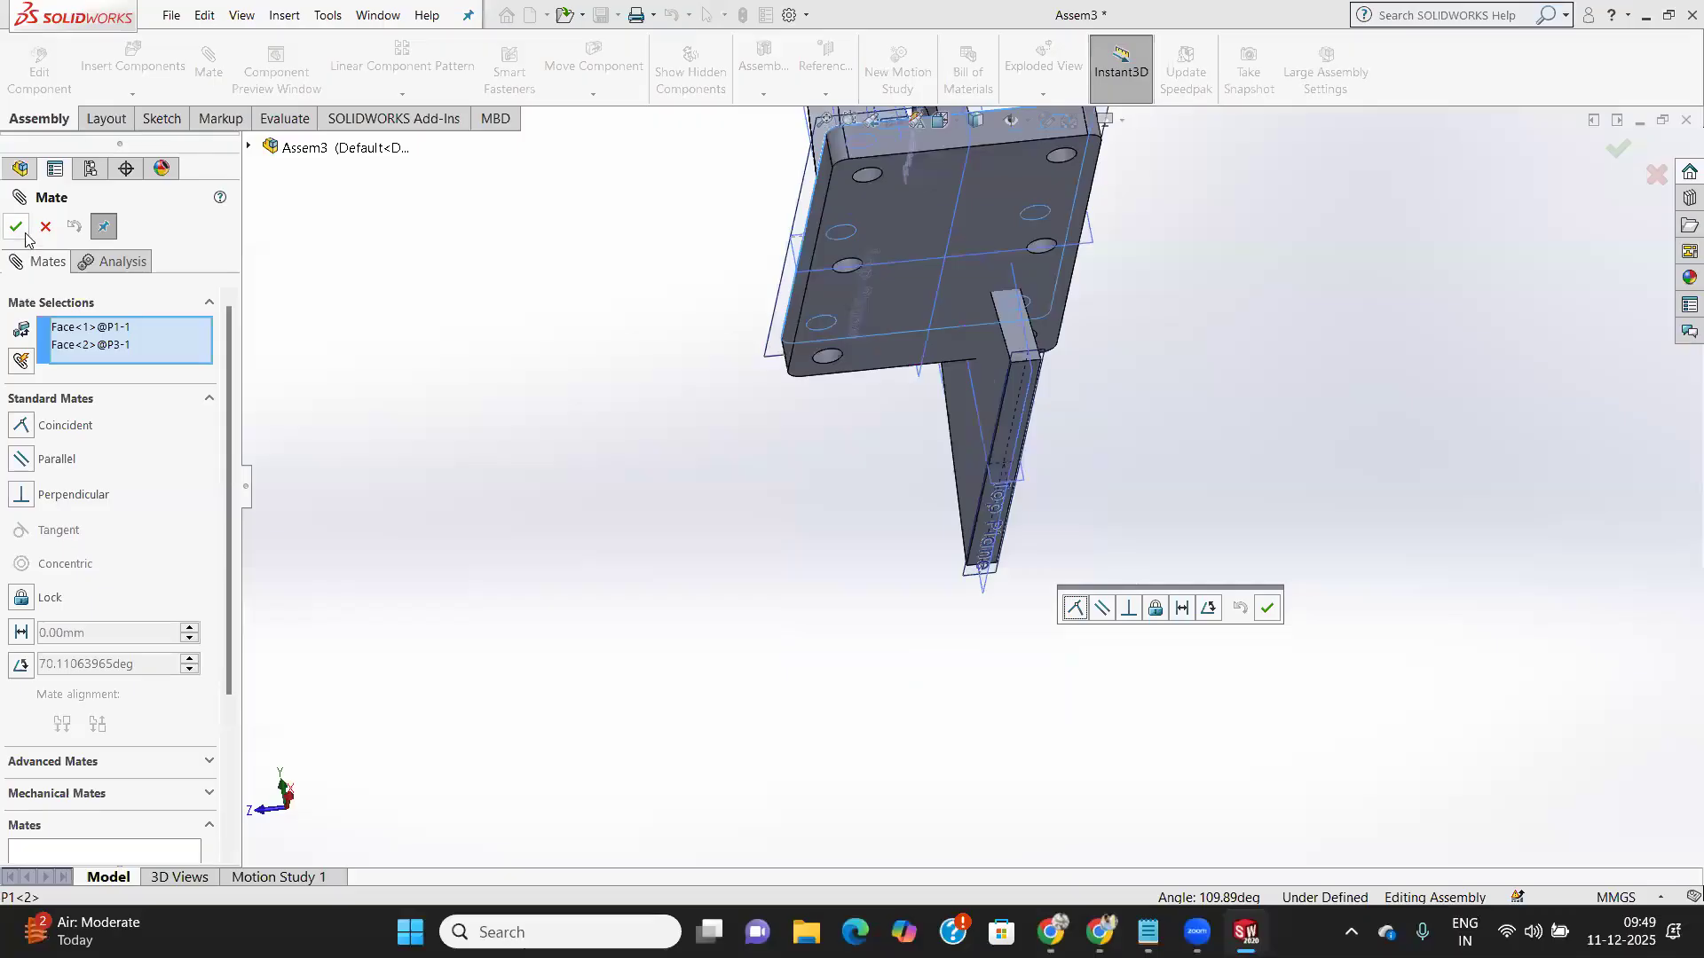
pyautogui.click(58, 435)
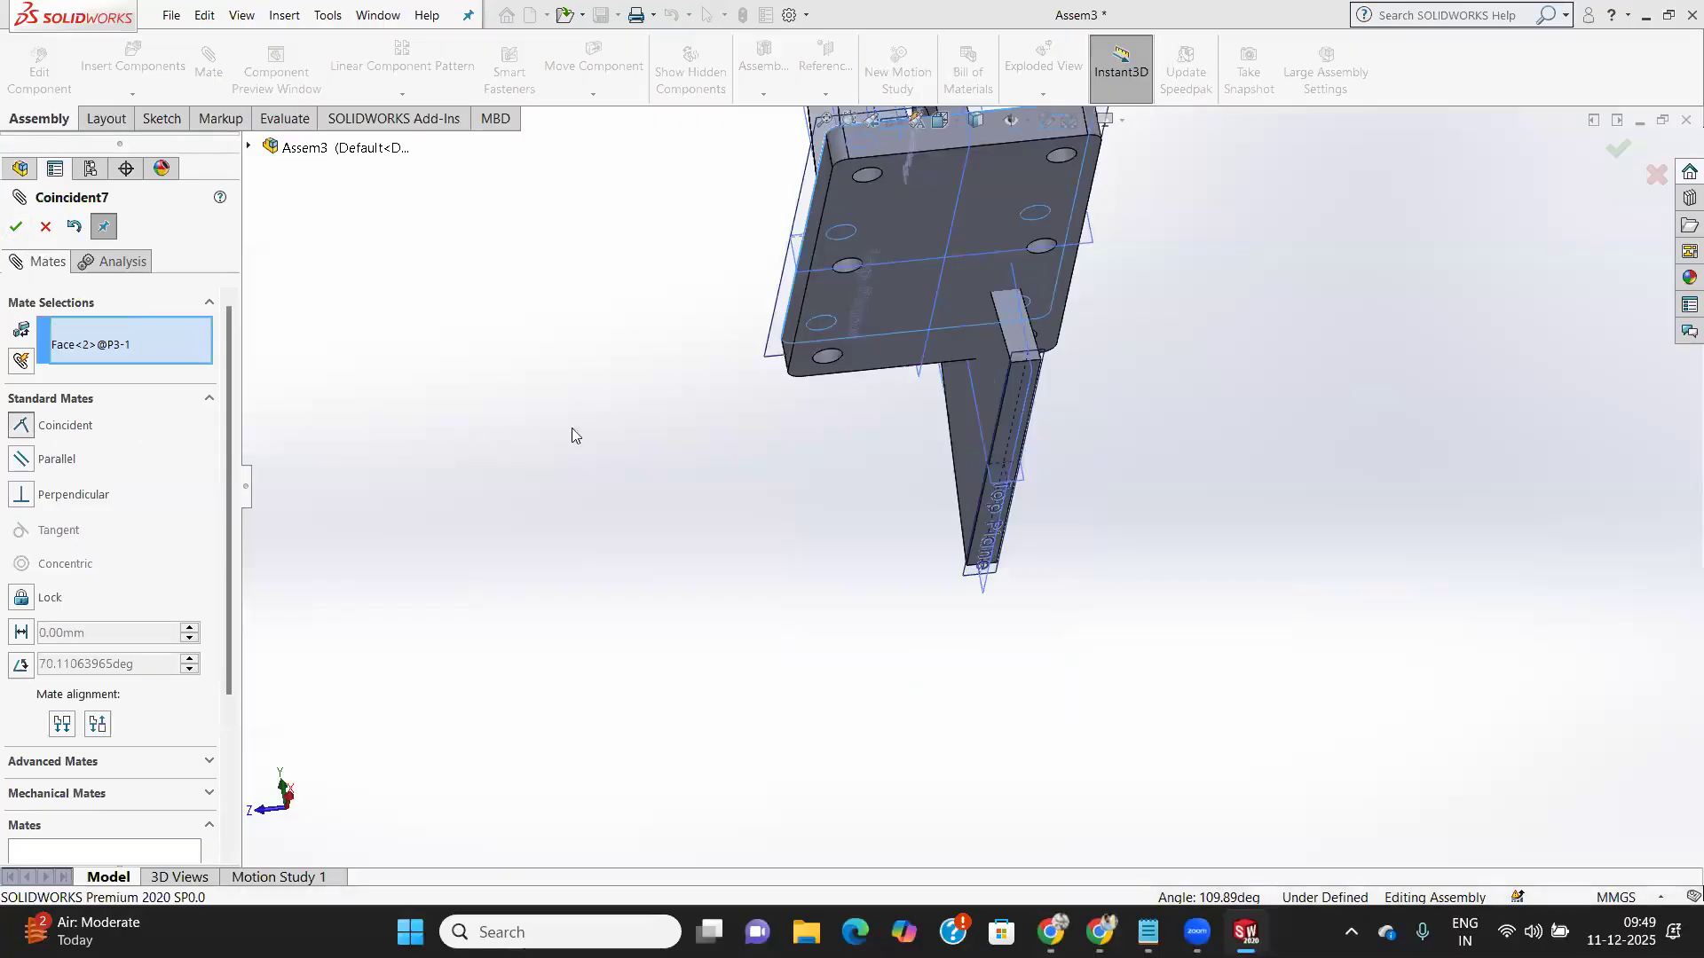
pyautogui.moveTo(883, 564); pyautogui.dragTo(801, 633, button='middle')
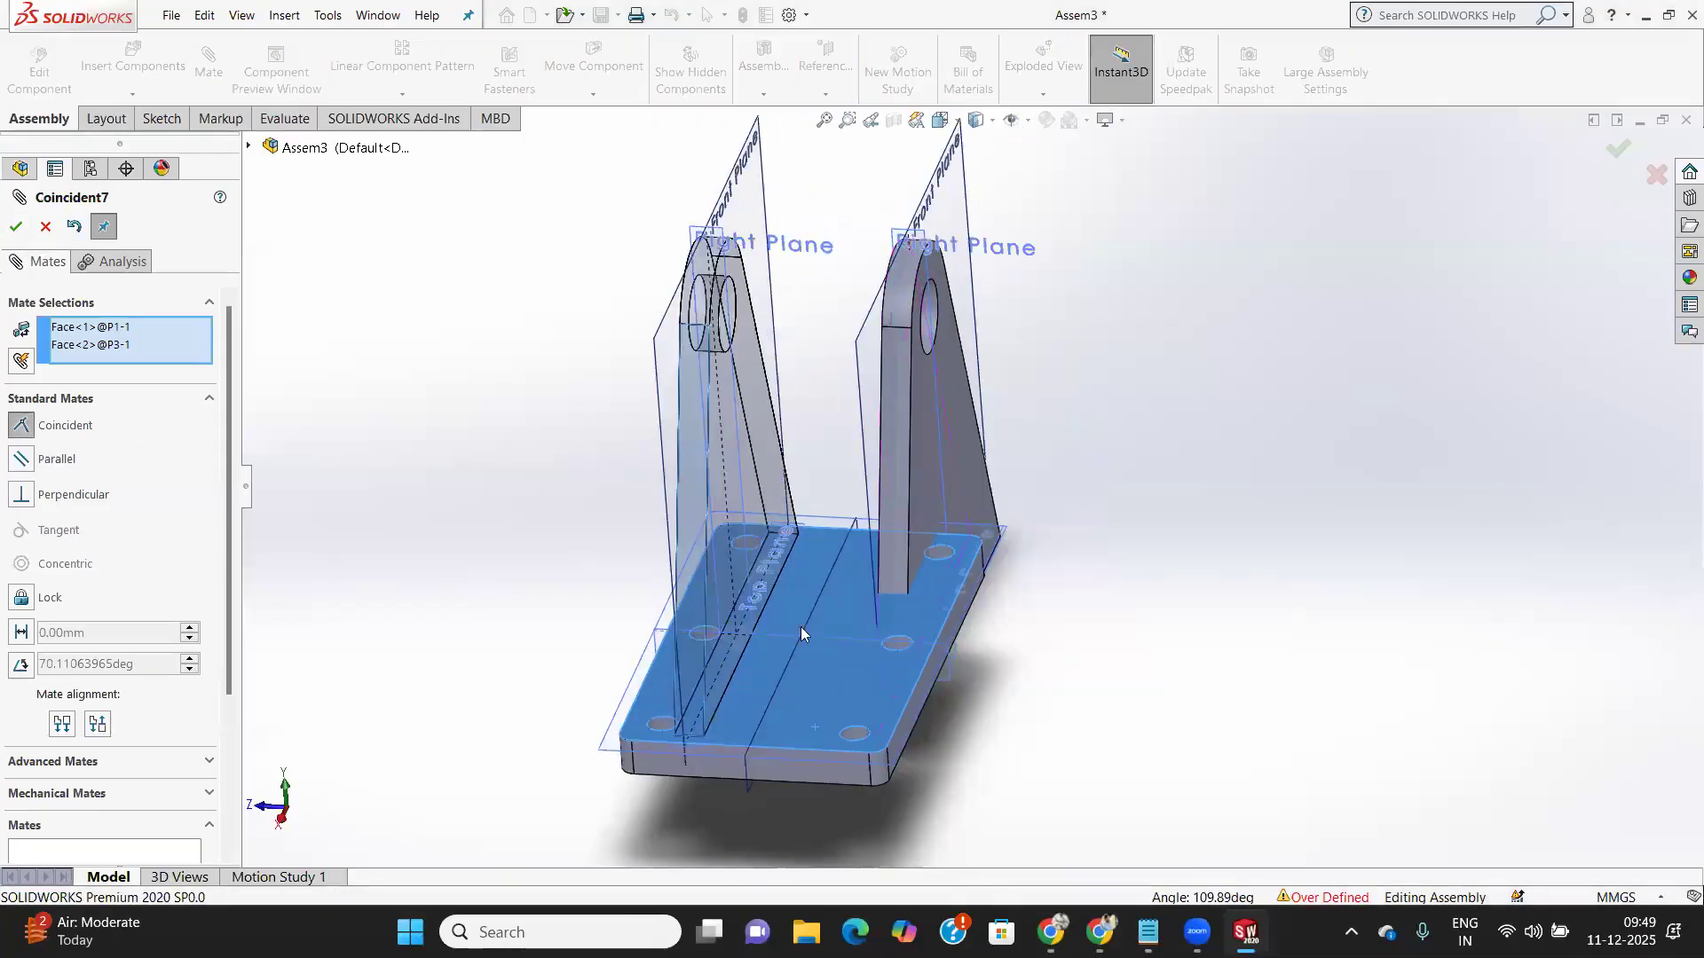
pyautogui.click(45, 228)
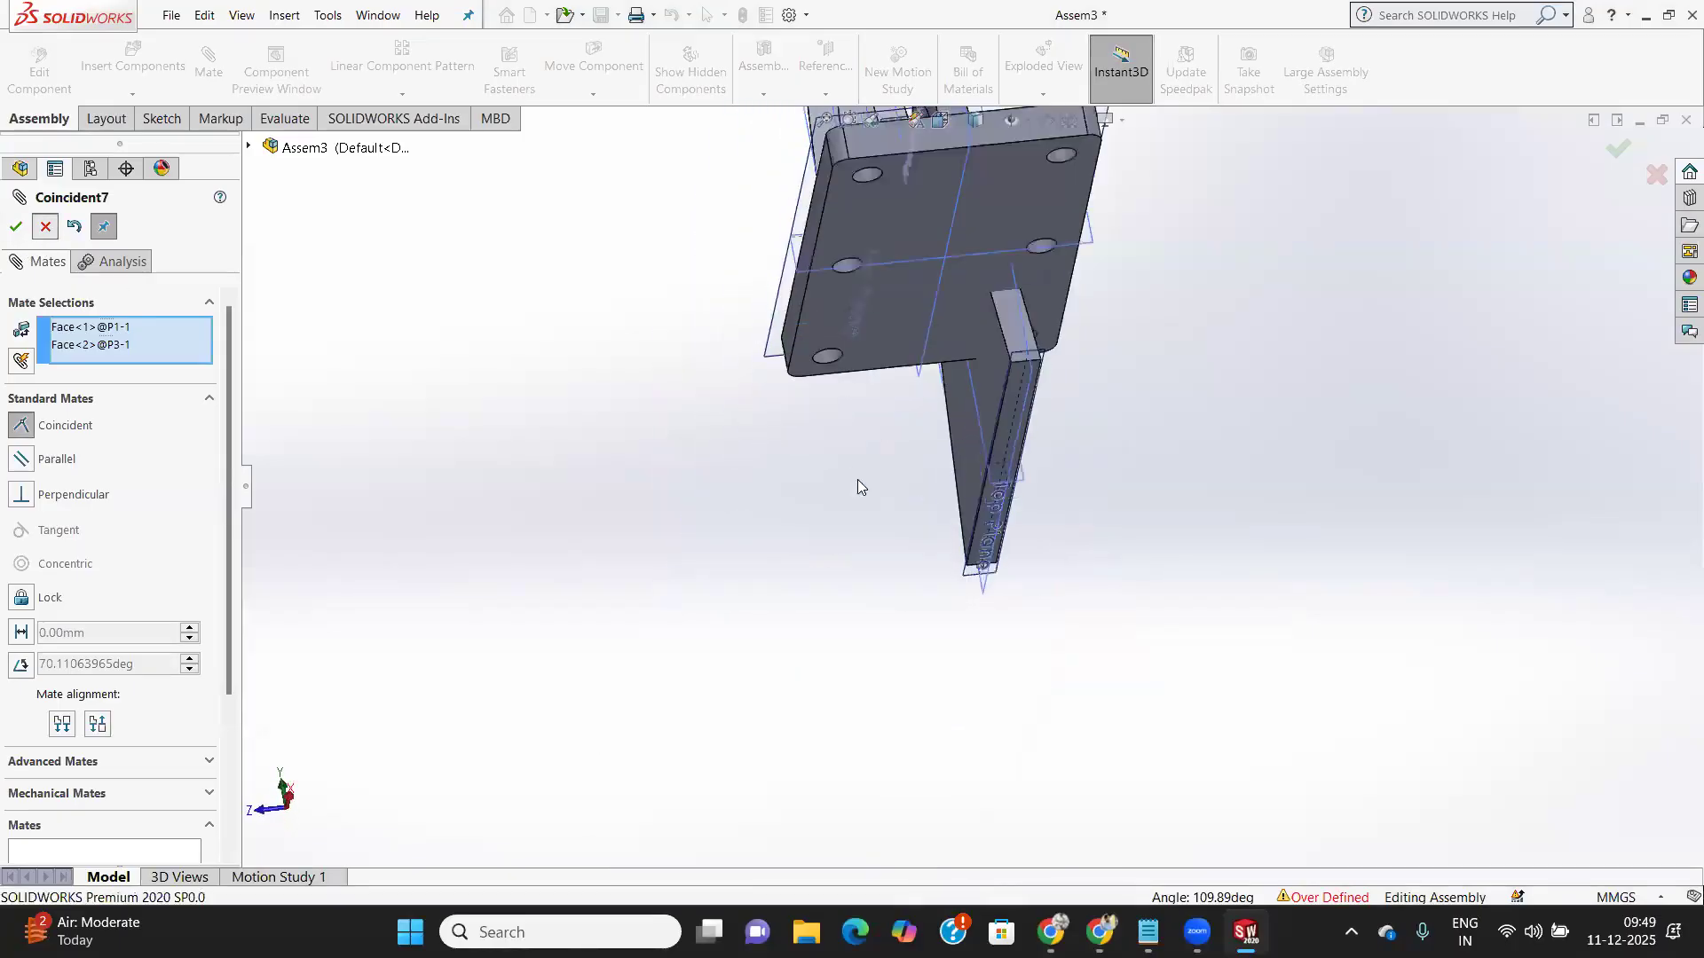
pyautogui.press('Escape')
# Add a Parallel mate between the facing large flat faces of the two P1 brackets
pyautogui.scroll(-1, 767, 415)
pyautogui.scroll(1, 818, 417)
pyautogui.scroll(-2, 923, 394)
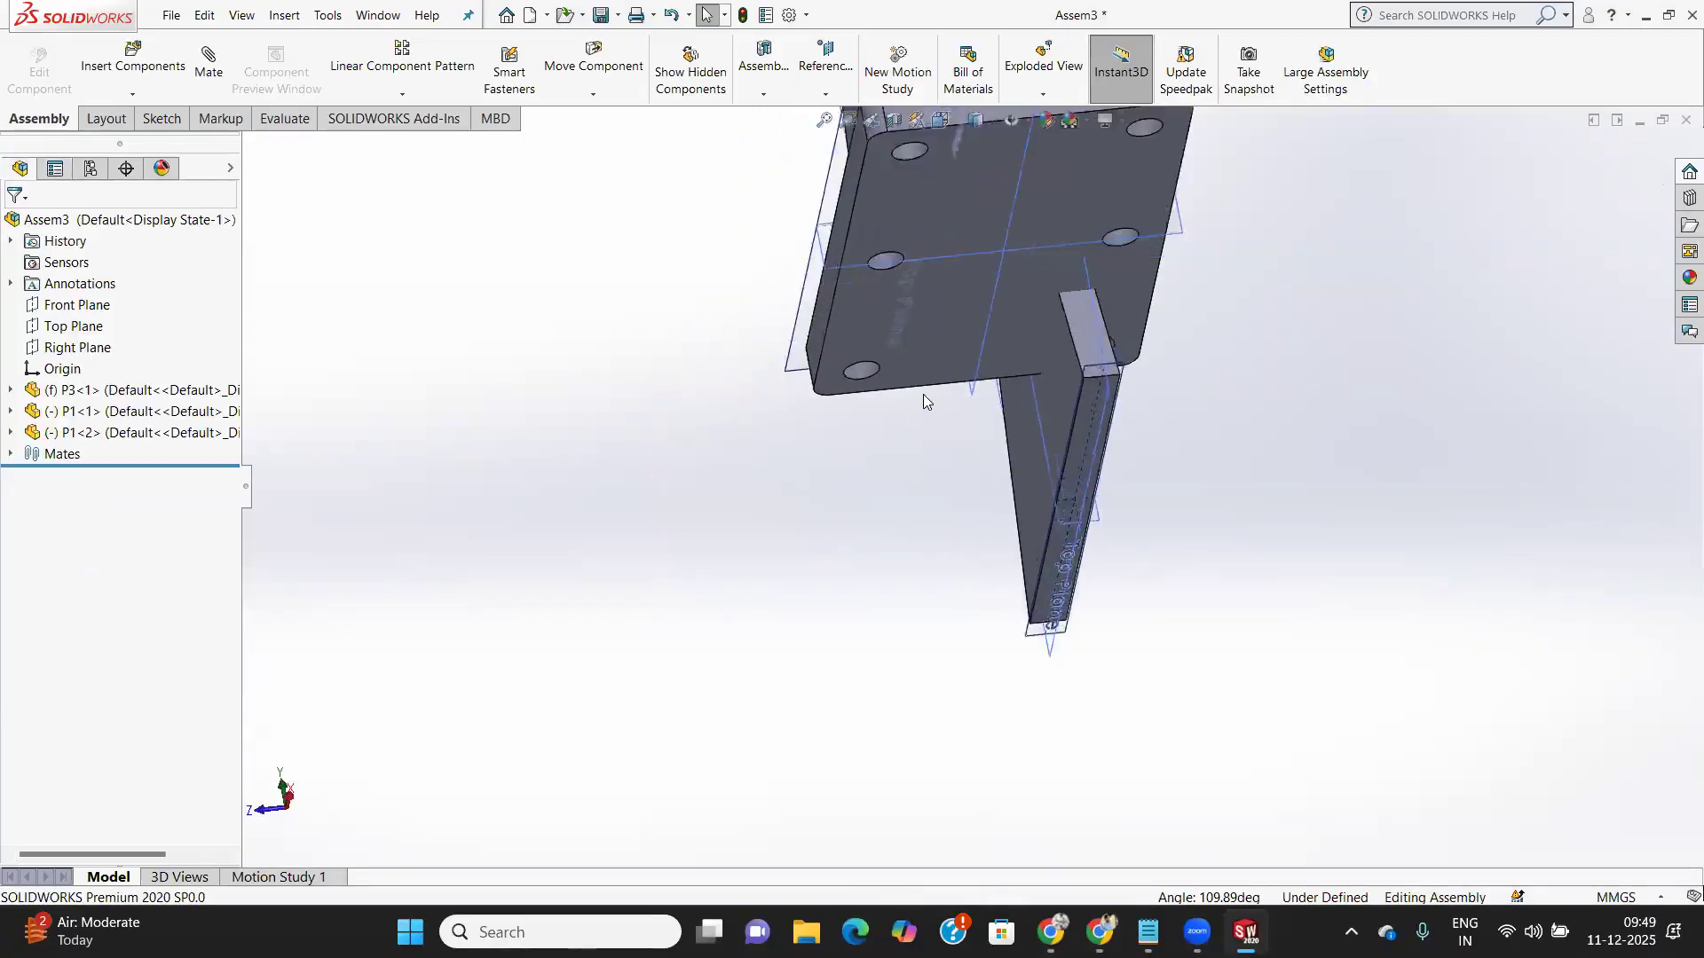
pyautogui.scroll(8, 920, 383)
pyautogui.moveTo(940, 317); pyautogui.dragTo(926, 451, button='middle')
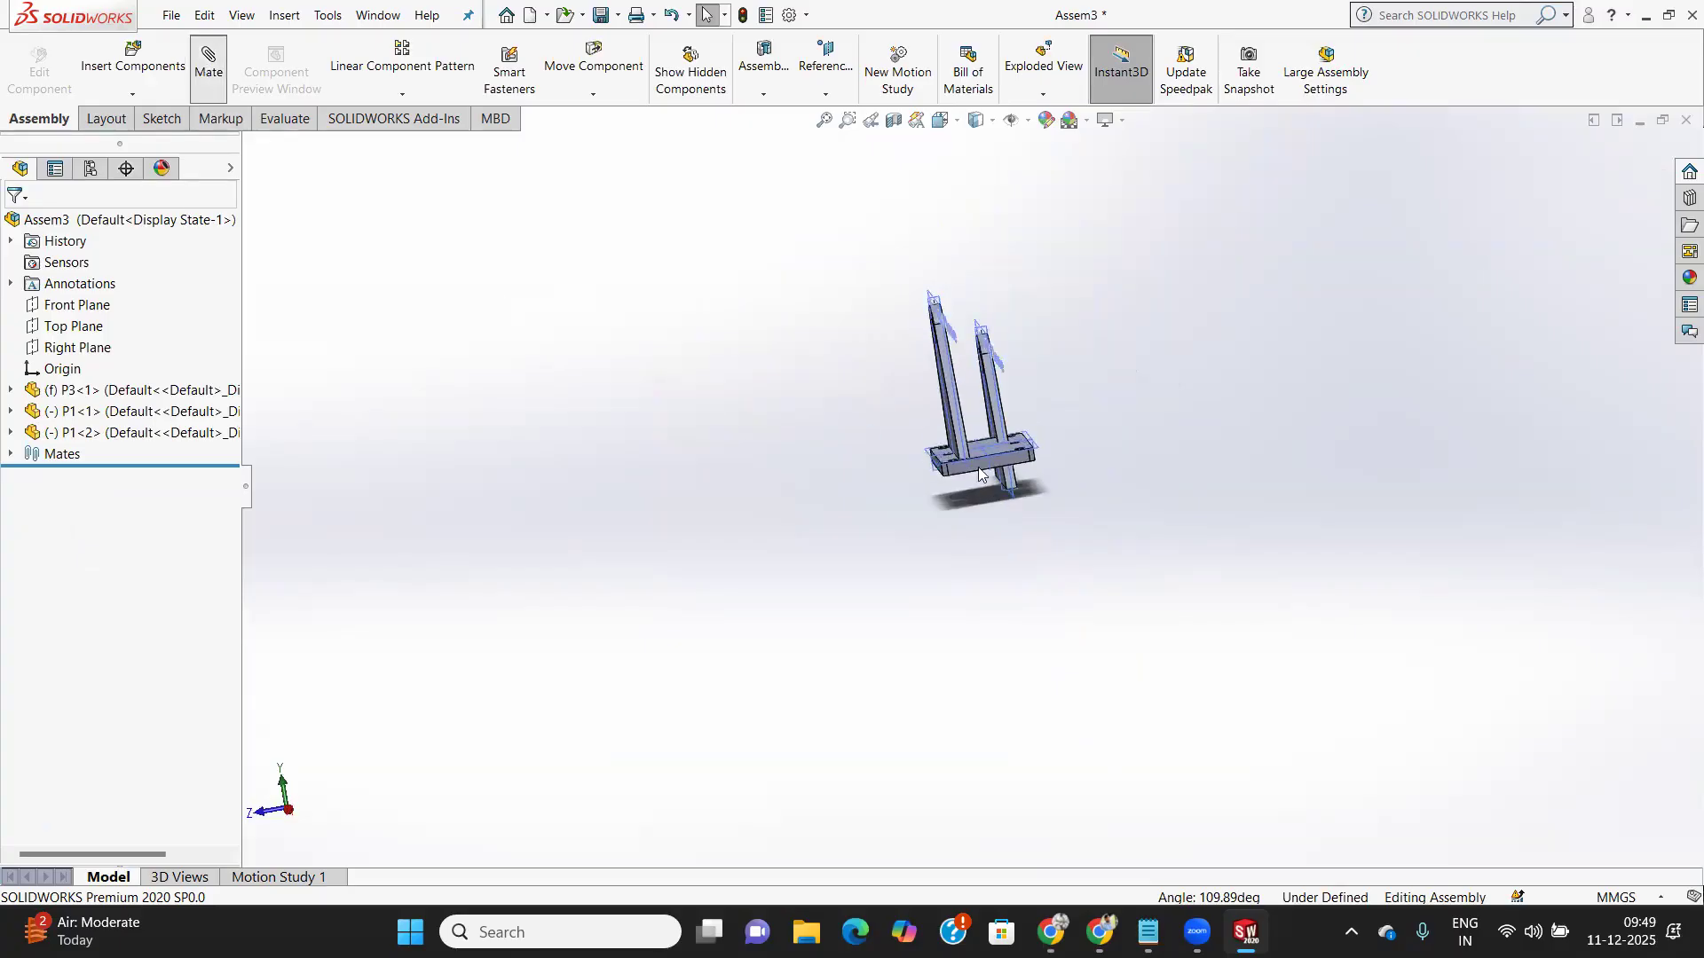
pyautogui.moveTo(1001, 448)
pyautogui.mouseDown(button='middle')
pyautogui.moveTo(944, 457)
pyautogui.moveTo(934, 431)
pyautogui.moveTo(1030, 443)
pyautogui.mouseUp(button='middle')
pyautogui.click(932, 433)
pyautogui.scroll(-4, 992, 434)
pyautogui.scroll(-4, 957, 355)
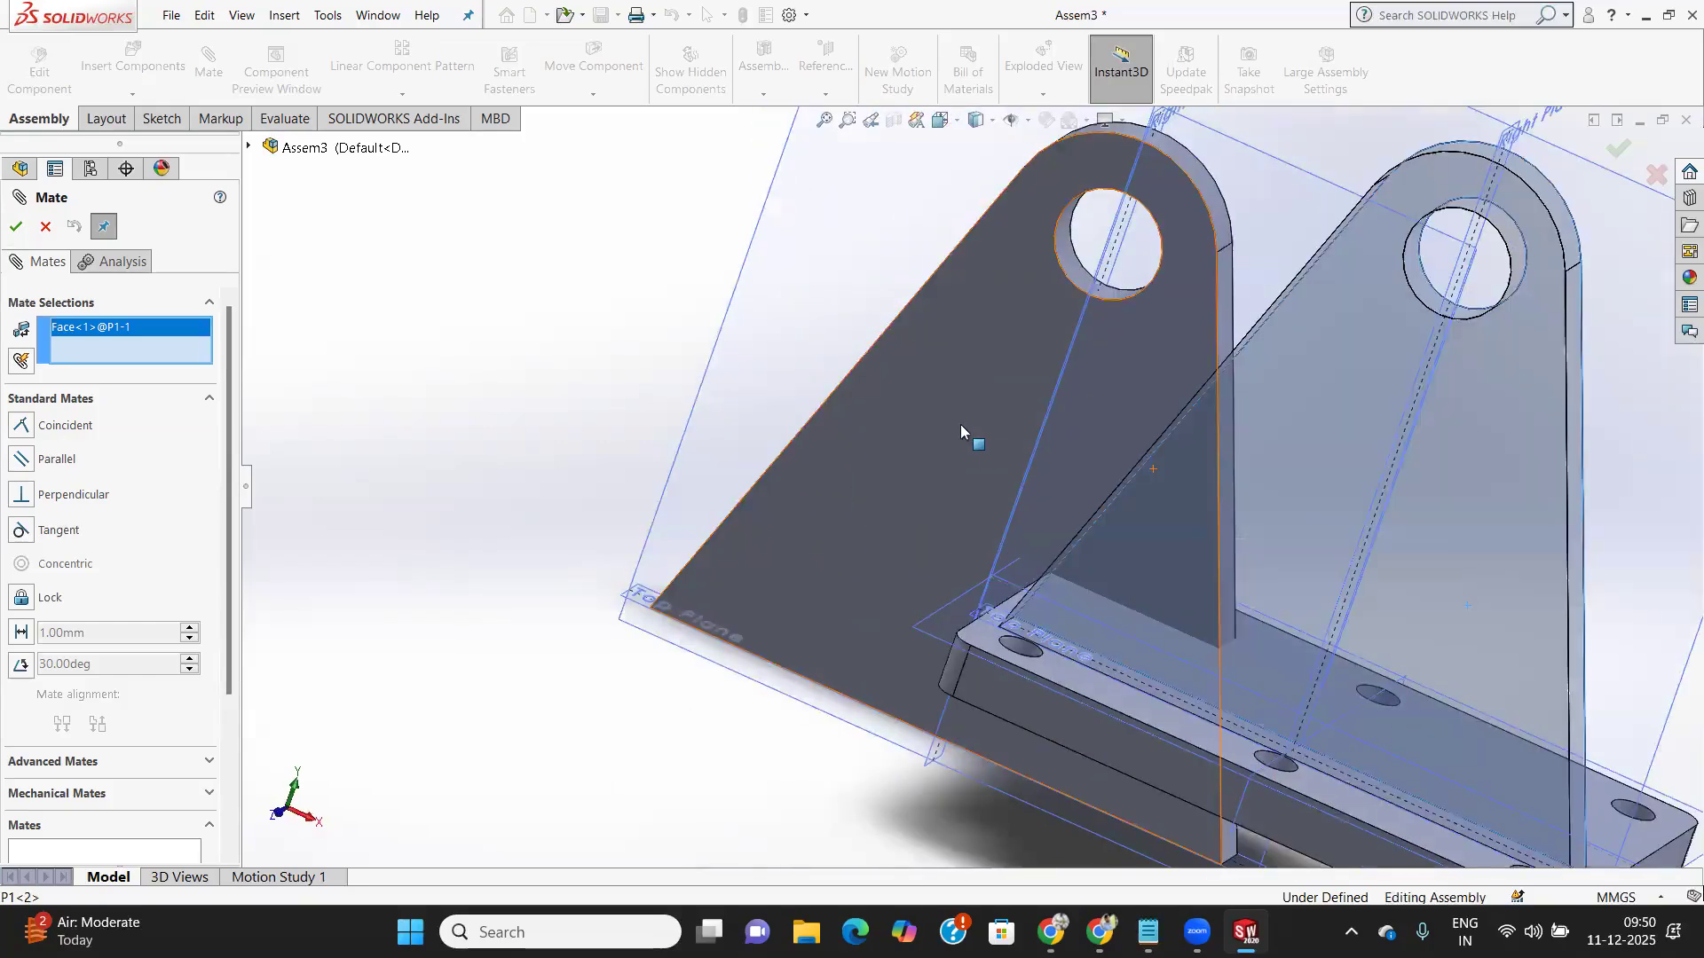
pyautogui.click(953, 412)
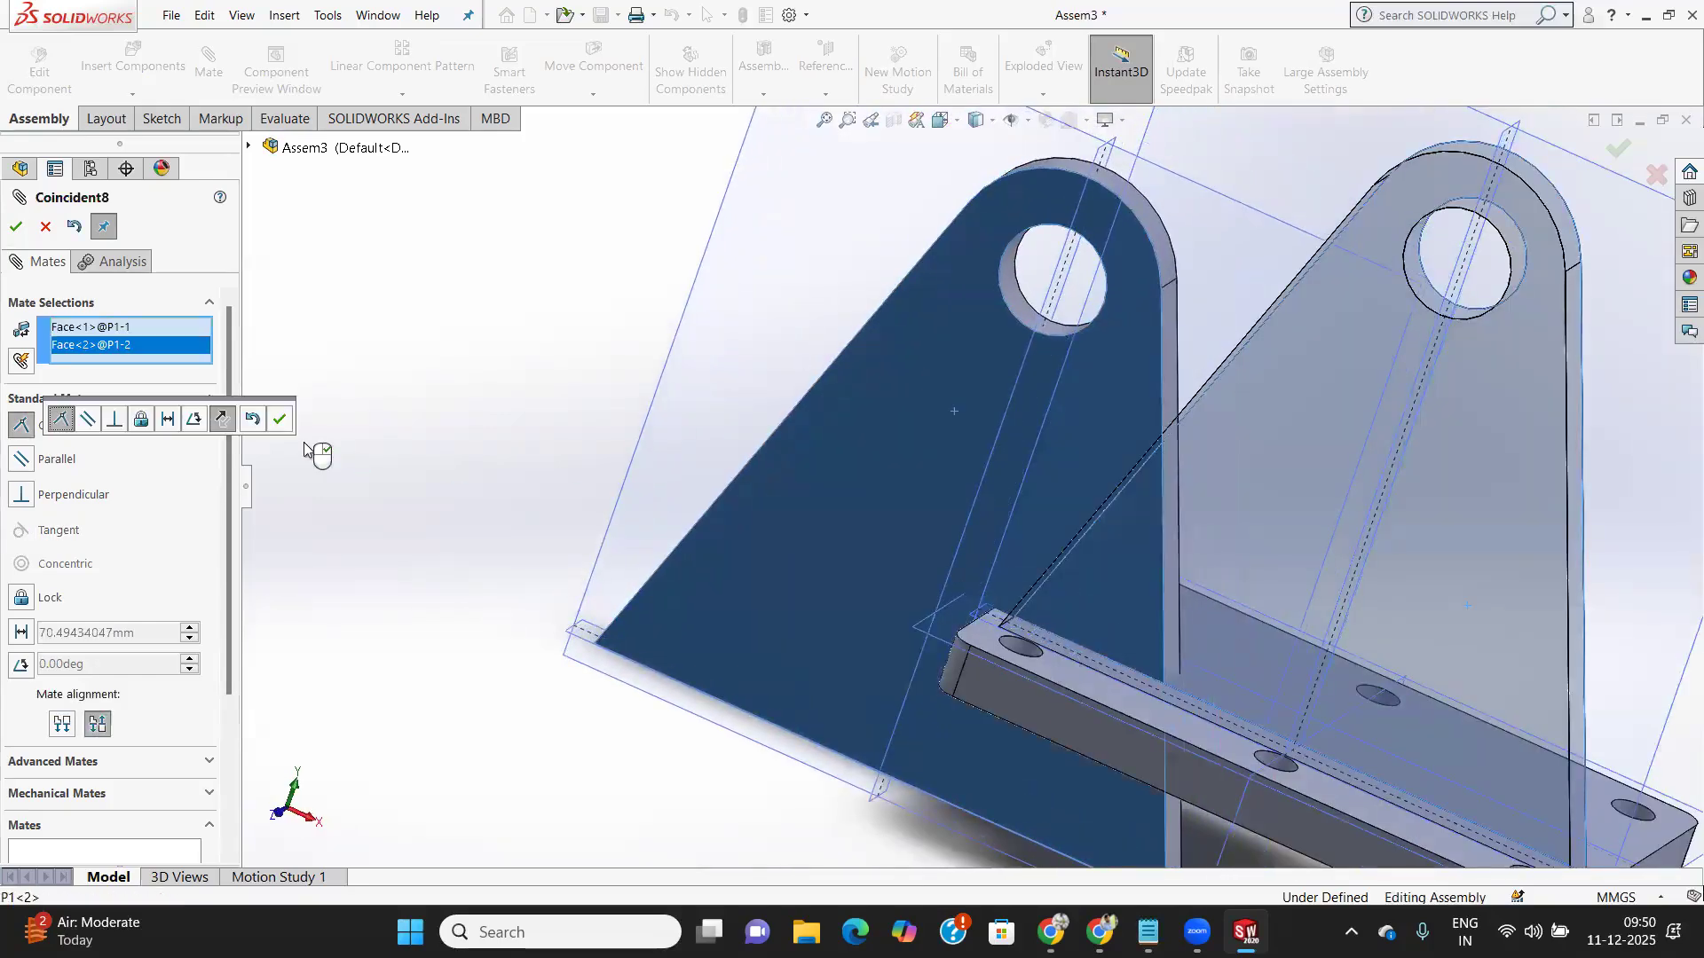
pyautogui.click(42, 460)
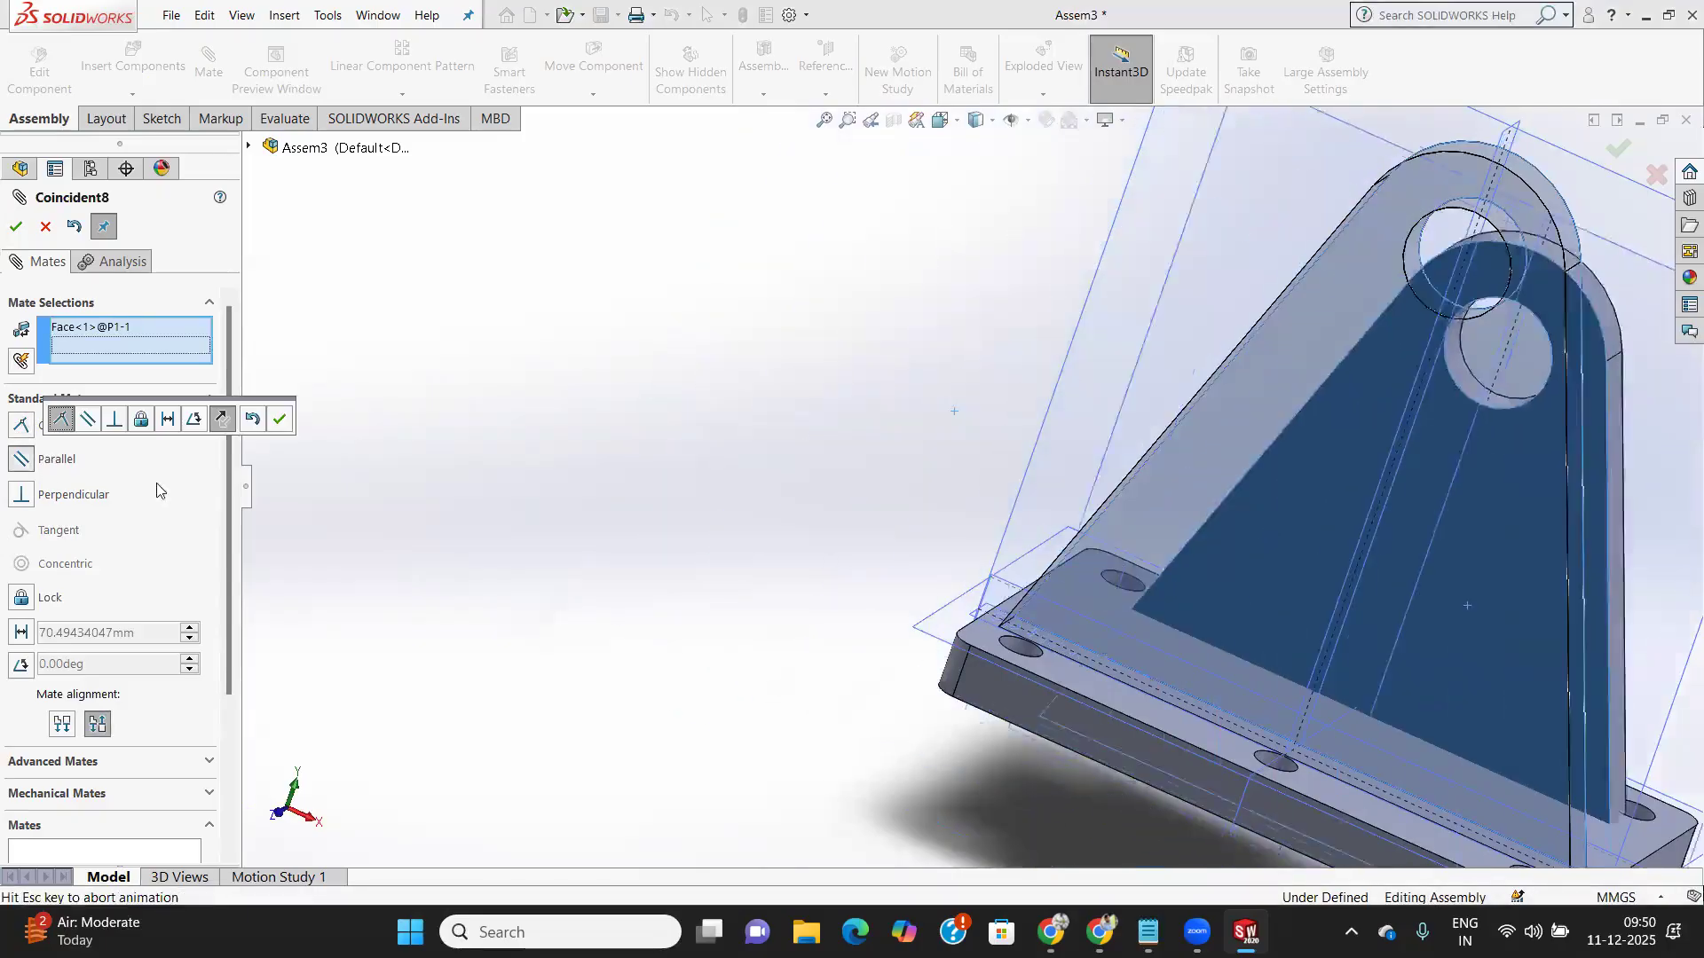
pyautogui.moveTo(810, 559); pyautogui.dragTo(722, 498, button='middle')
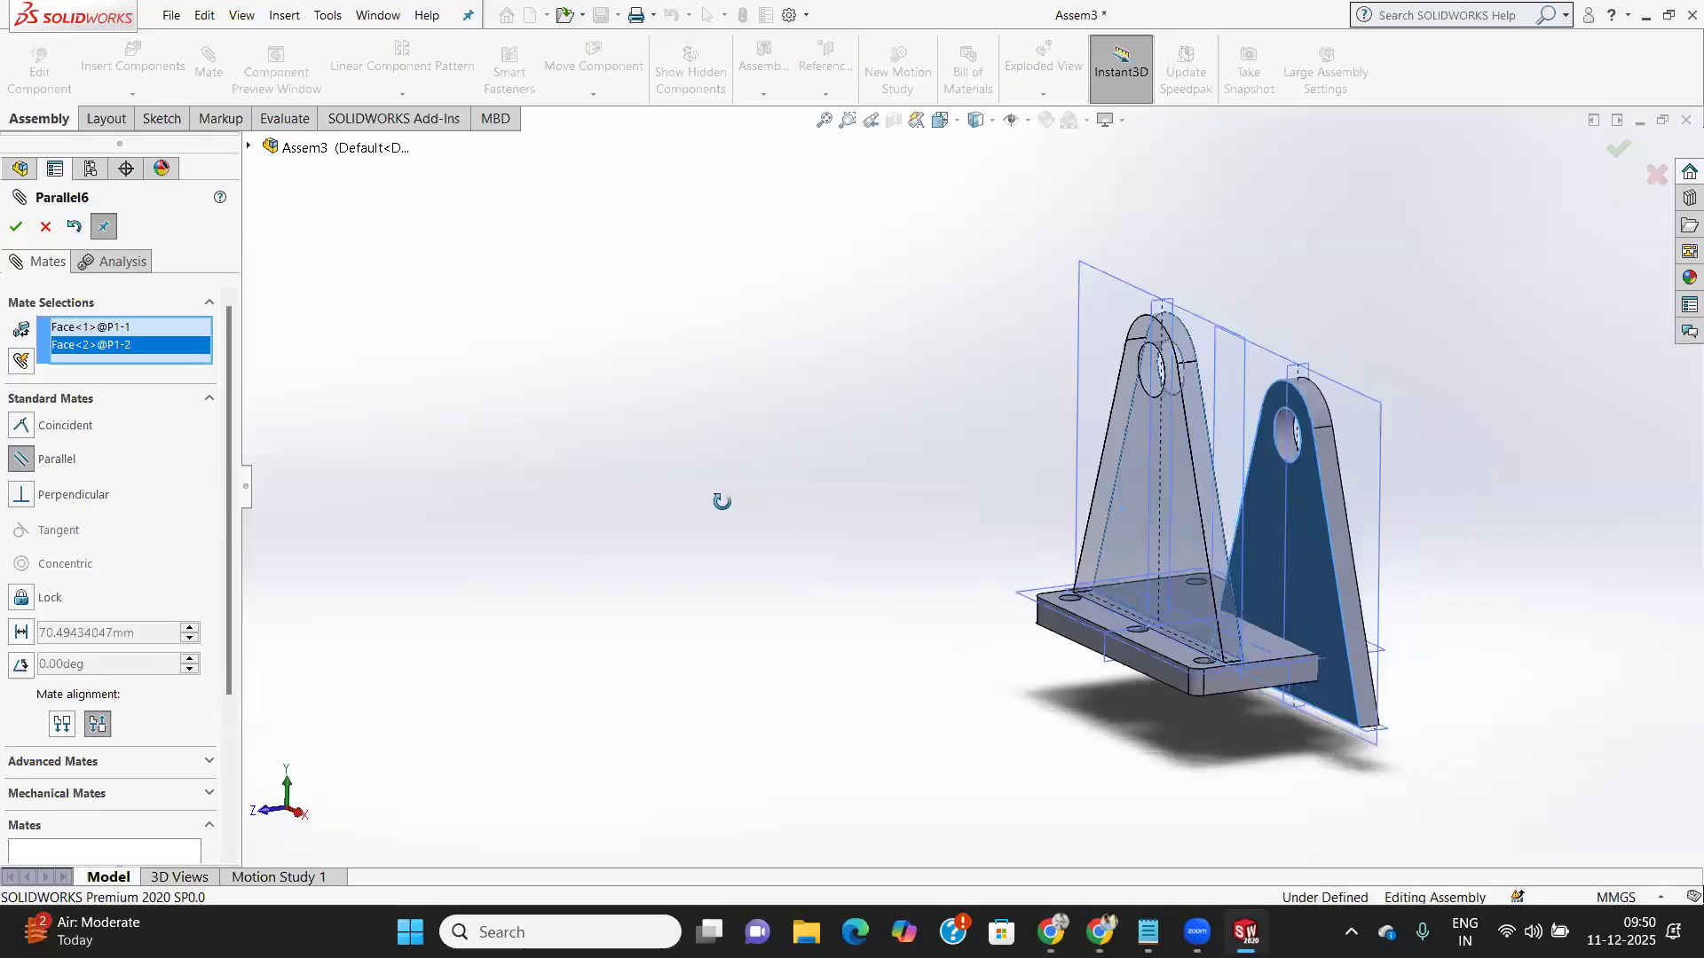
pyautogui.click(17, 227)
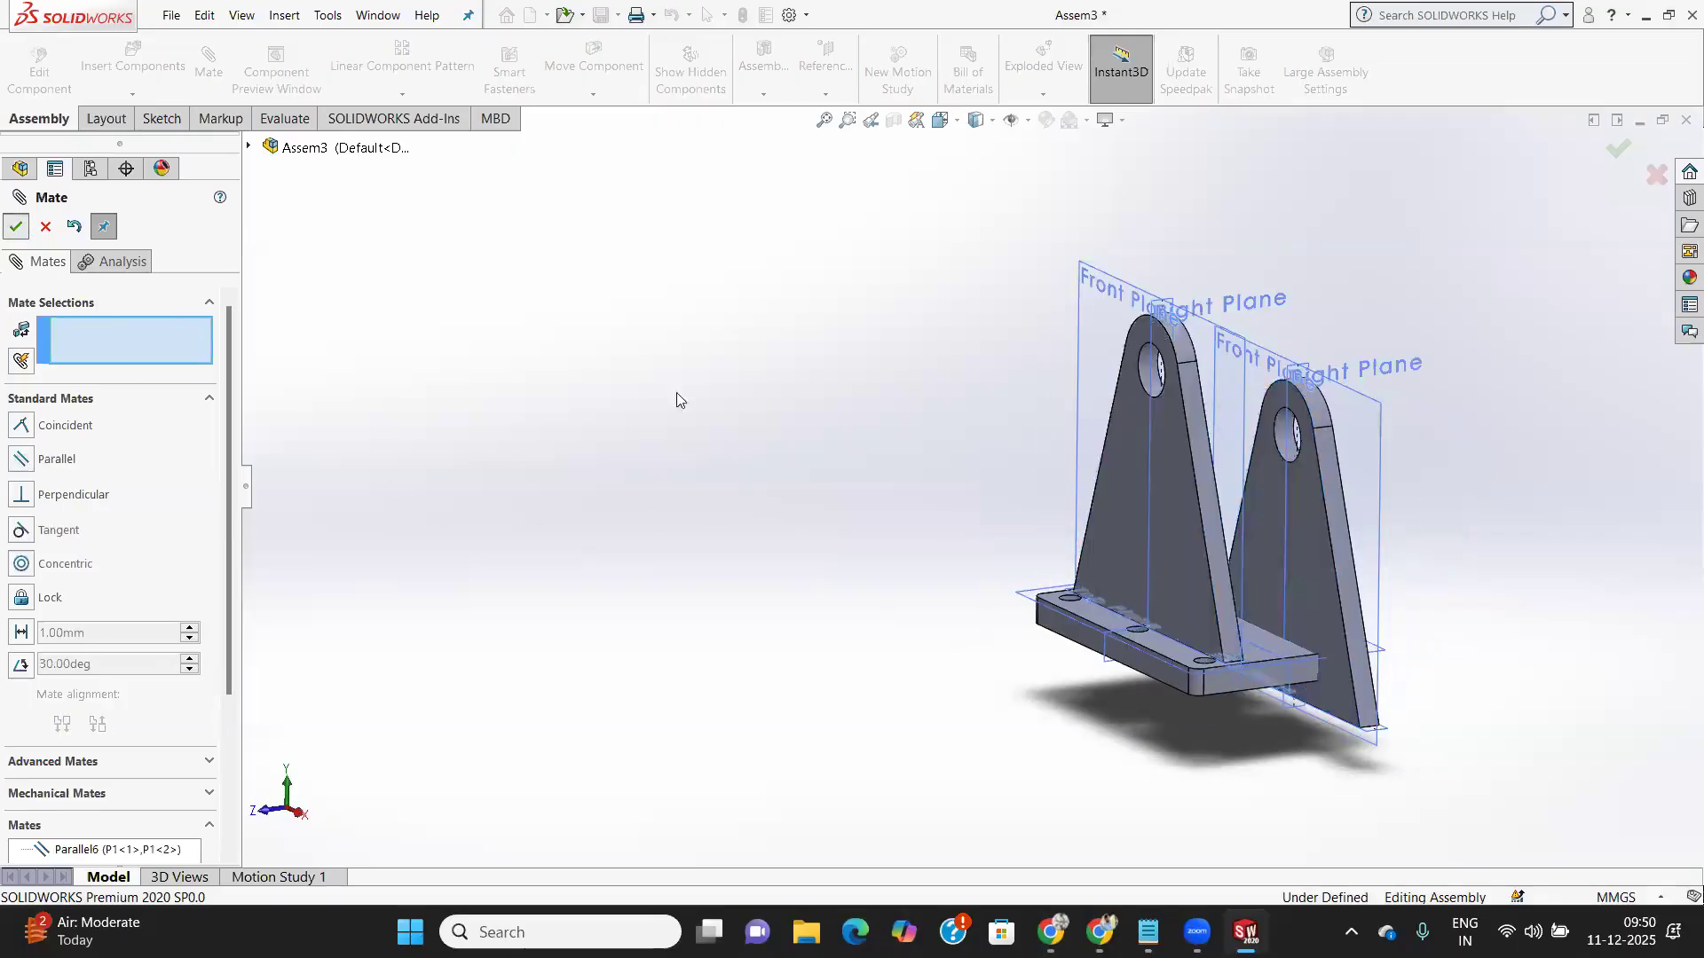
# Turn on the display of axes and temporary axes so the brackets' hole axes can be picked
pyautogui.click(1029, 120)
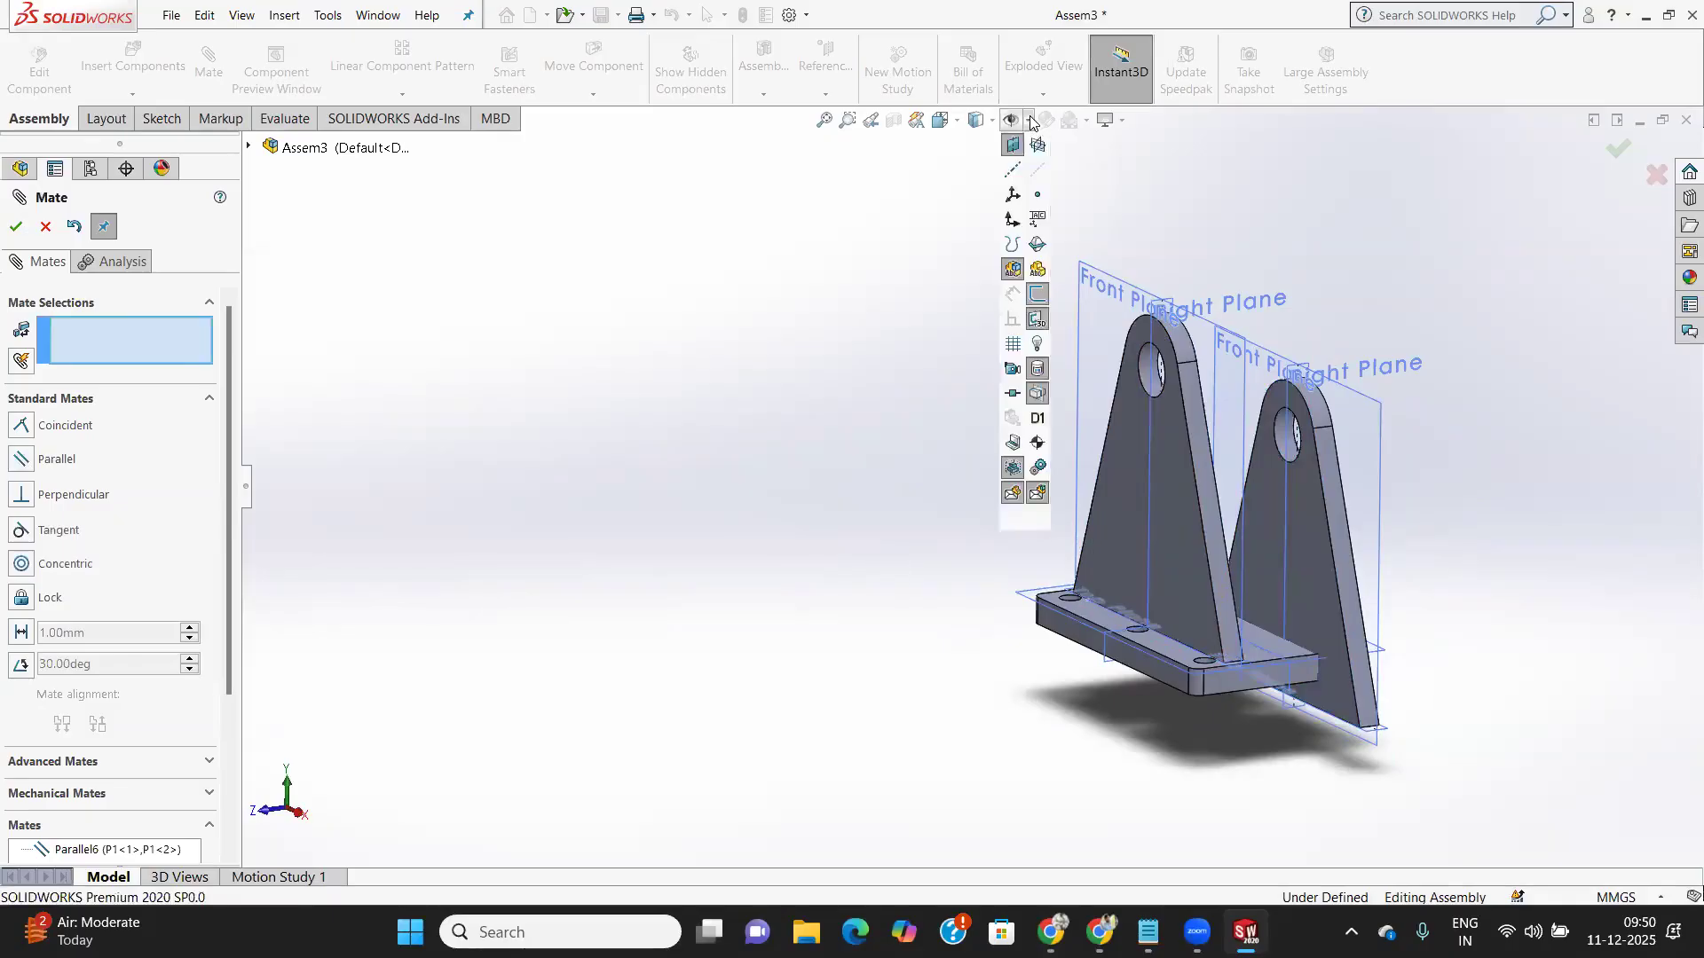
pyautogui.click(1037, 169)
pyautogui.click(1013, 171)
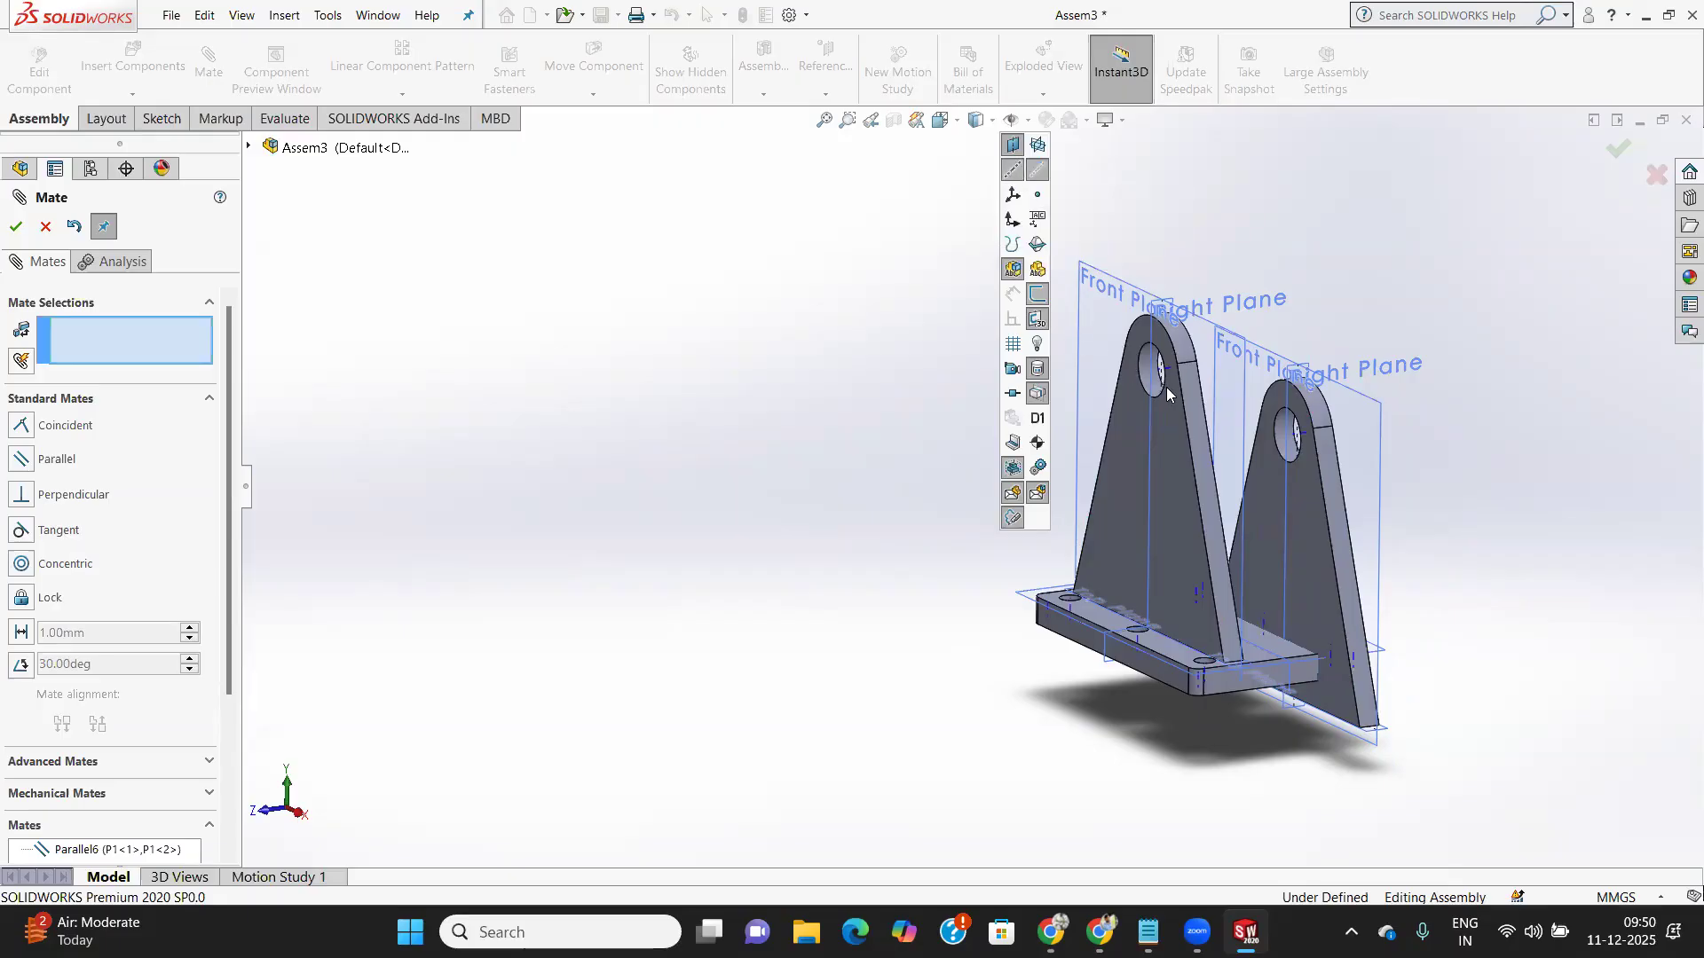
pyautogui.scroll(-8, 1223, 397)
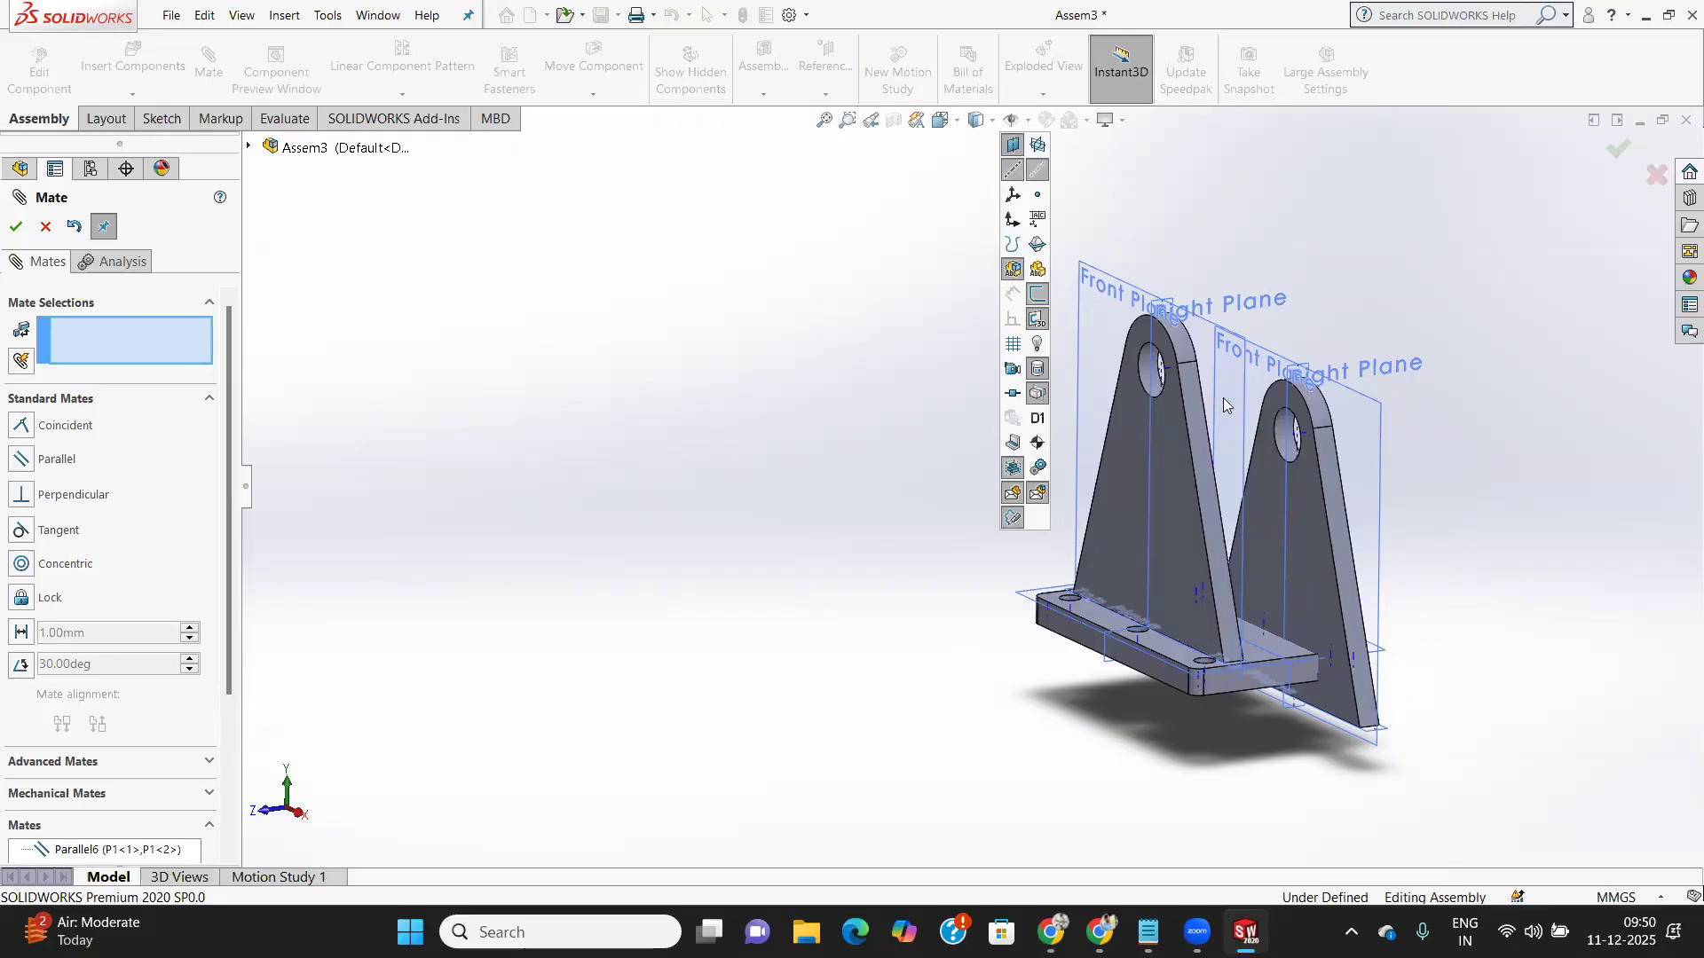
pyautogui.click(1040, 174)
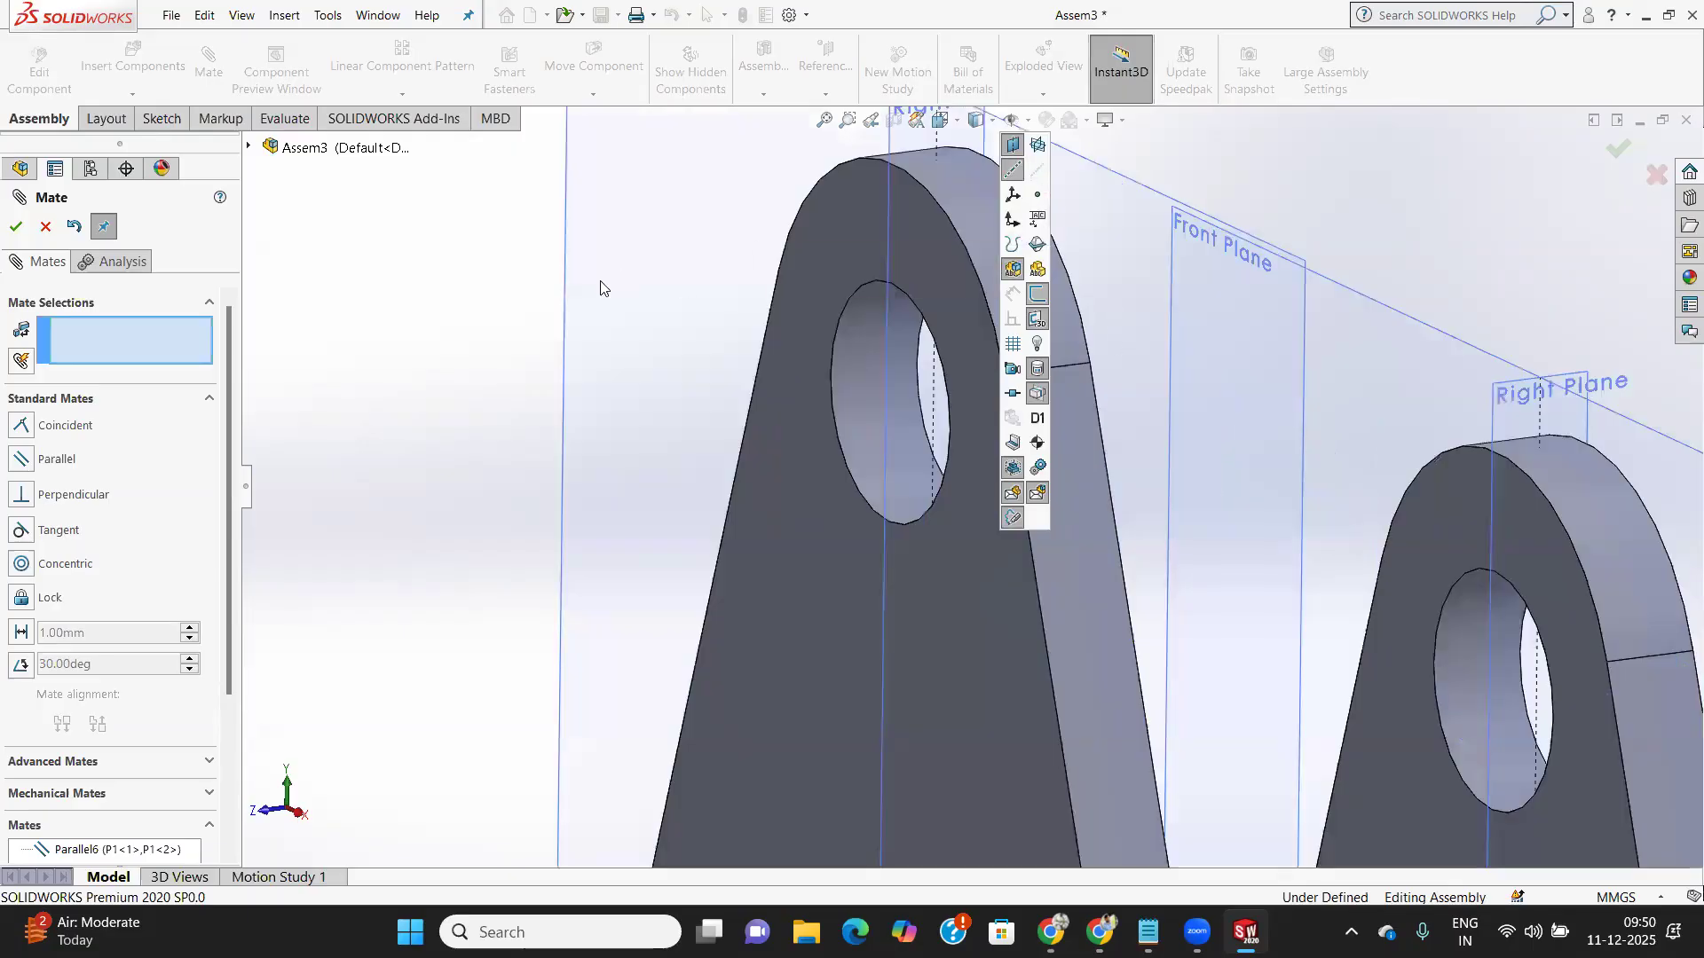
pyautogui.click(1040, 173)
pyautogui.scroll(4, 1114, 461)
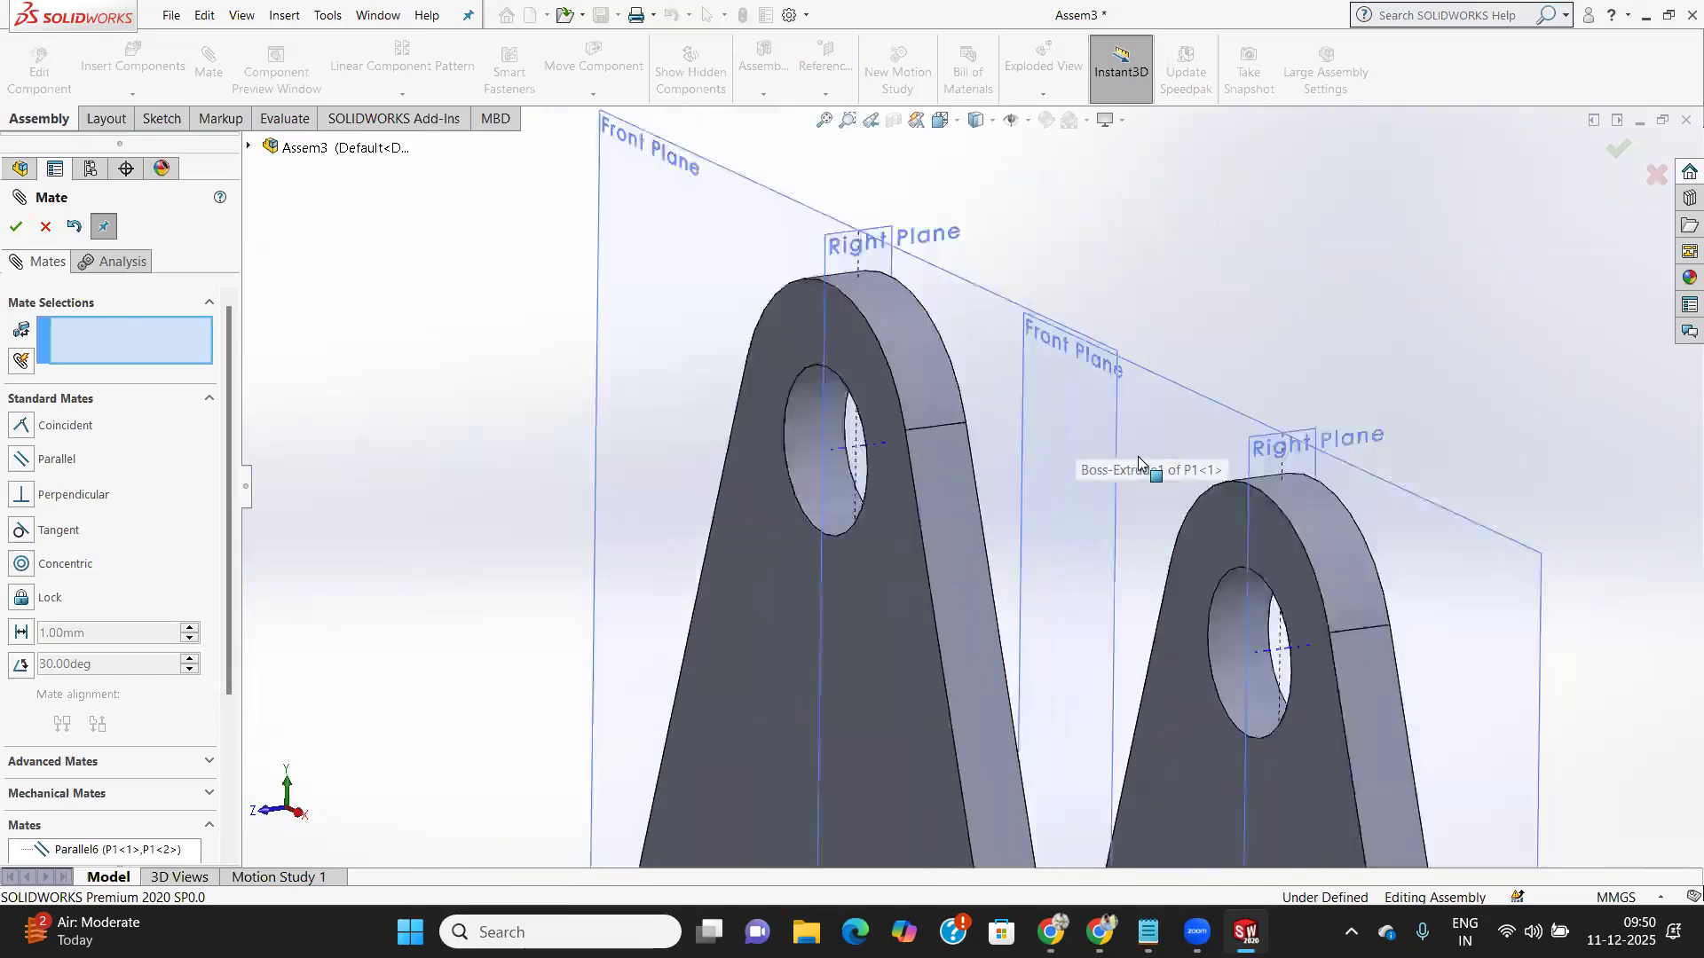
# Add a Concentric mate between the hole axis of the first P1 bracket and the cylindrical hole face of the second
pyautogui.scroll(3, 1154, 463)
pyautogui.scroll(-5, 1288, 512)
pyautogui.scroll(4, 568, 461)
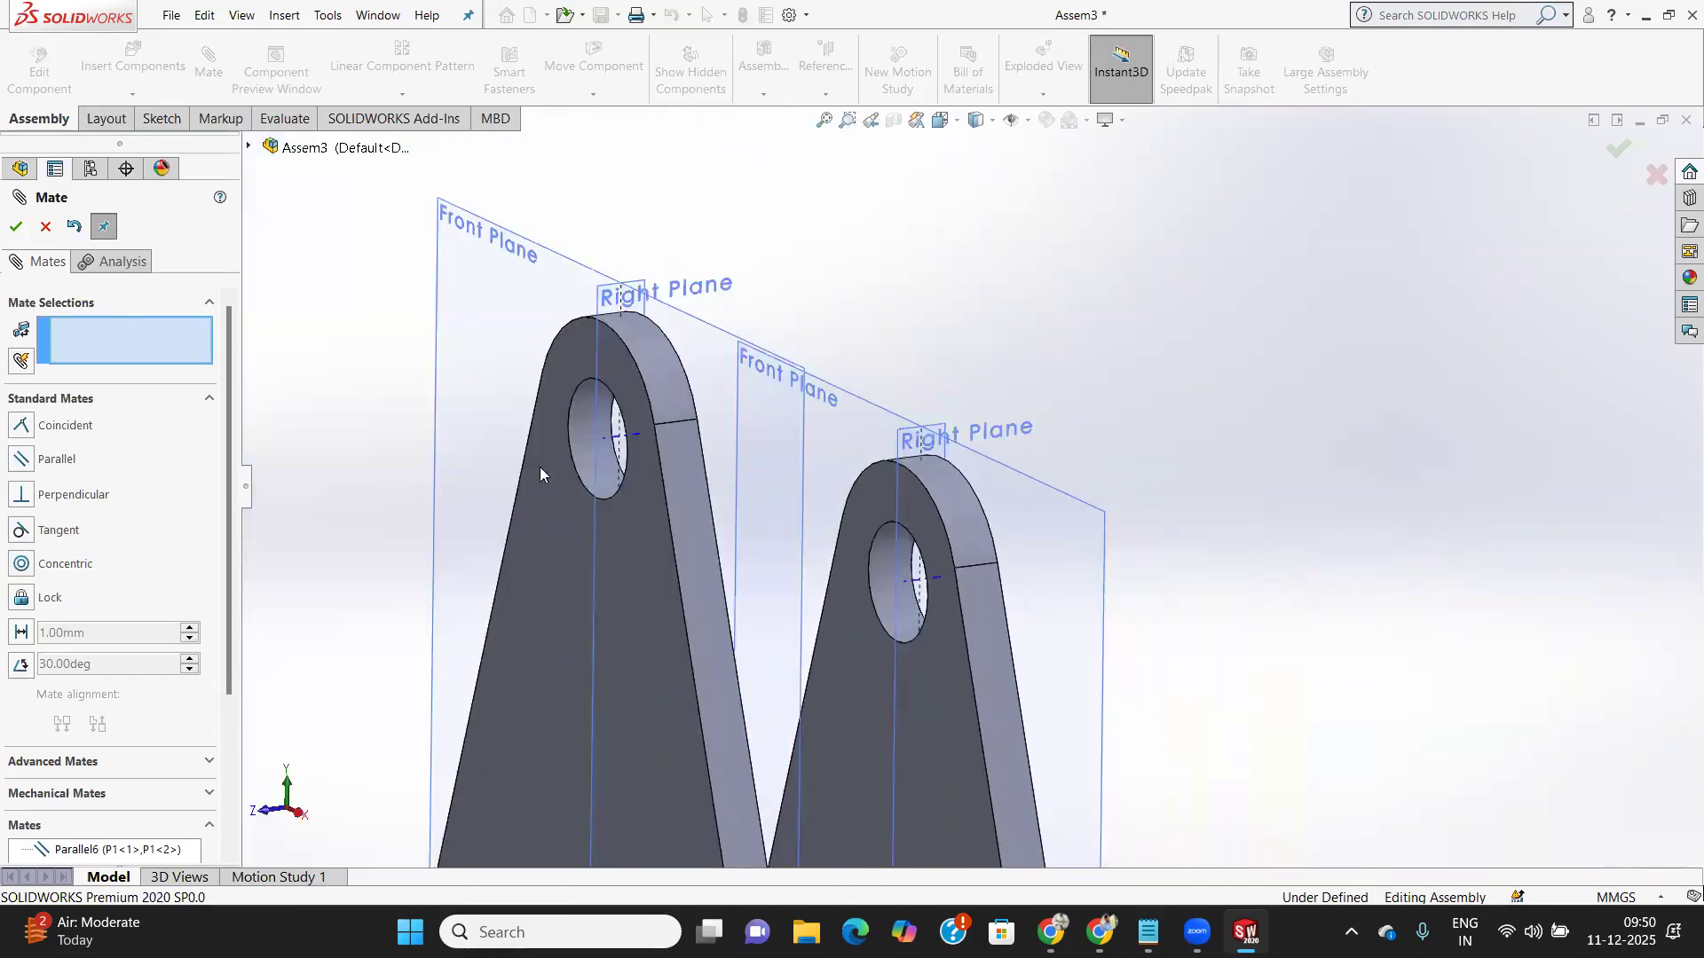
pyautogui.scroll(-2, 550, 470)
pyautogui.click(623, 451)
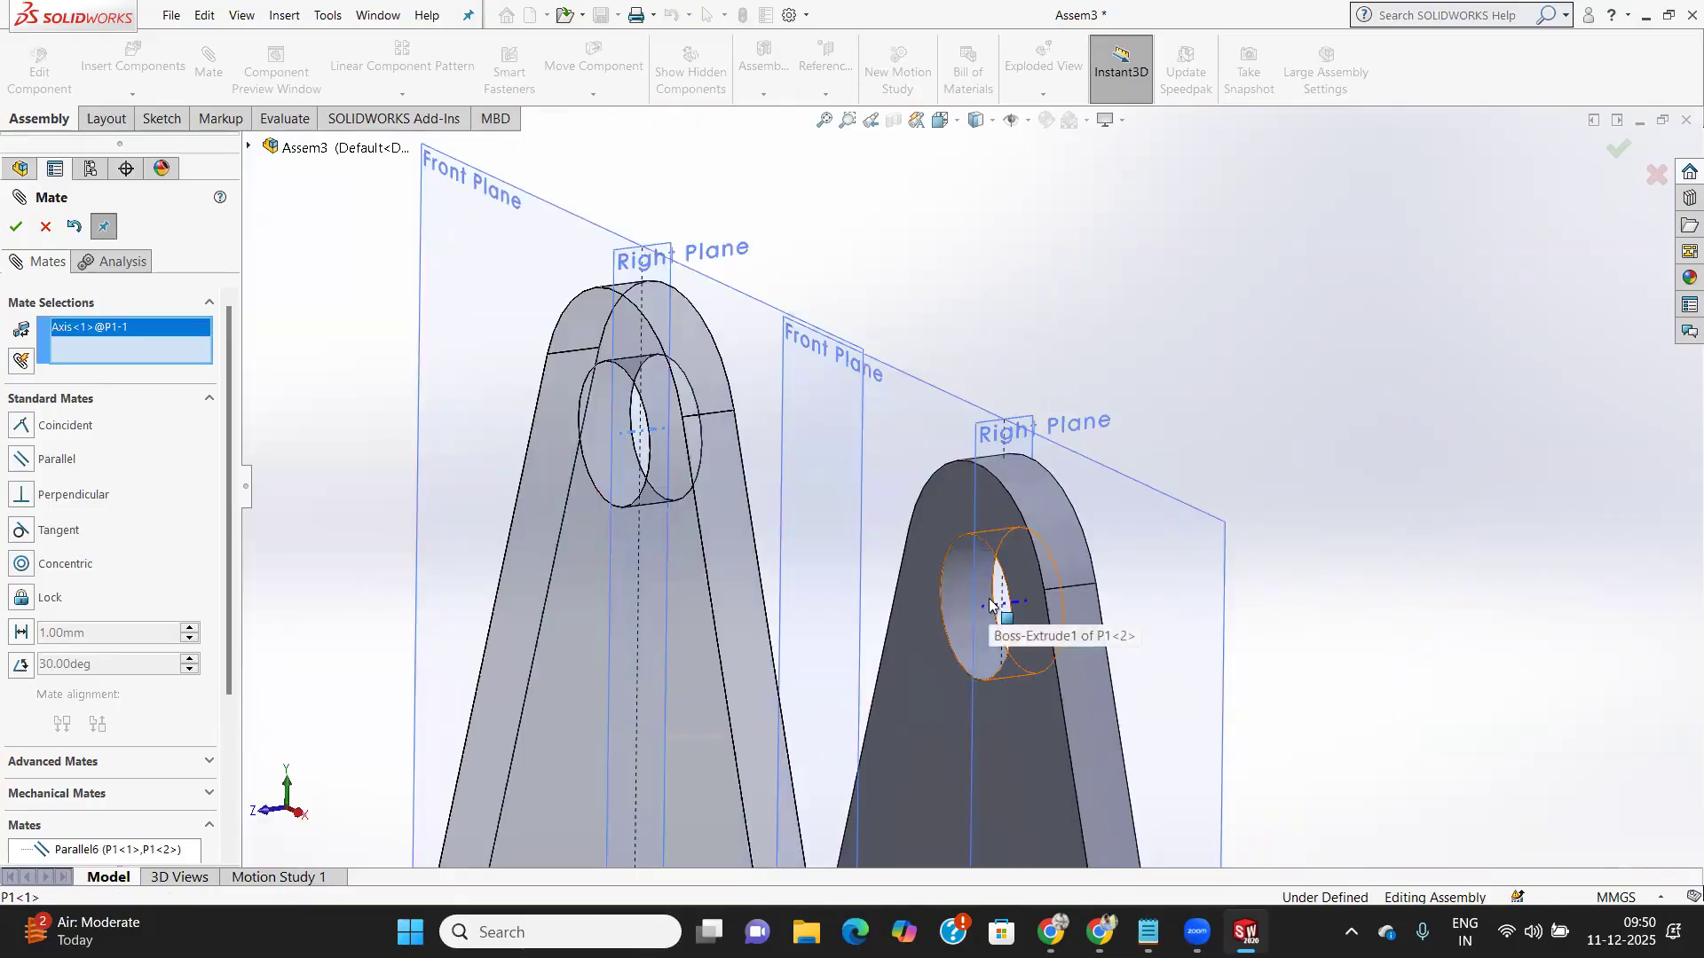
pyautogui.click(990, 604)
pyautogui.moveTo(1234, 581); pyautogui.dragTo(1182, 525, button='middle')
pyautogui.scroll(-4, 1182, 525)
pyautogui.scroll(4, 1180, 522)
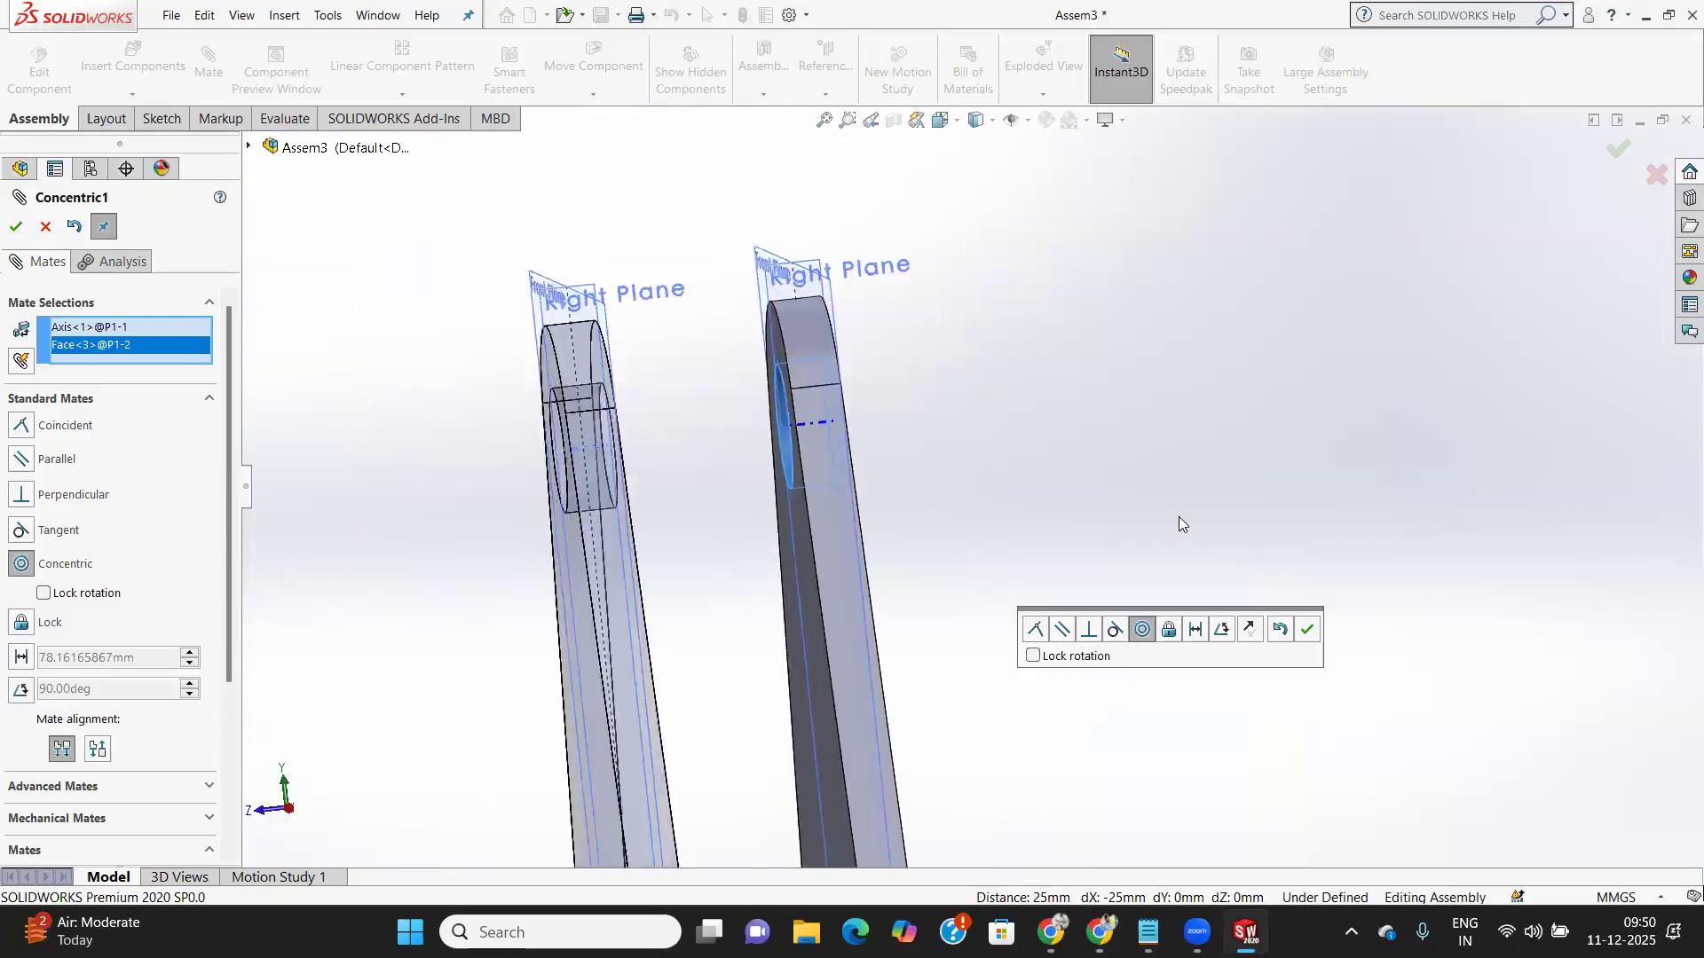
pyautogui.scroll(6, 1161, 528)
pyautogui.moveTo(1026, 608); pyautogui.dragTo(927, 702, button='middle')
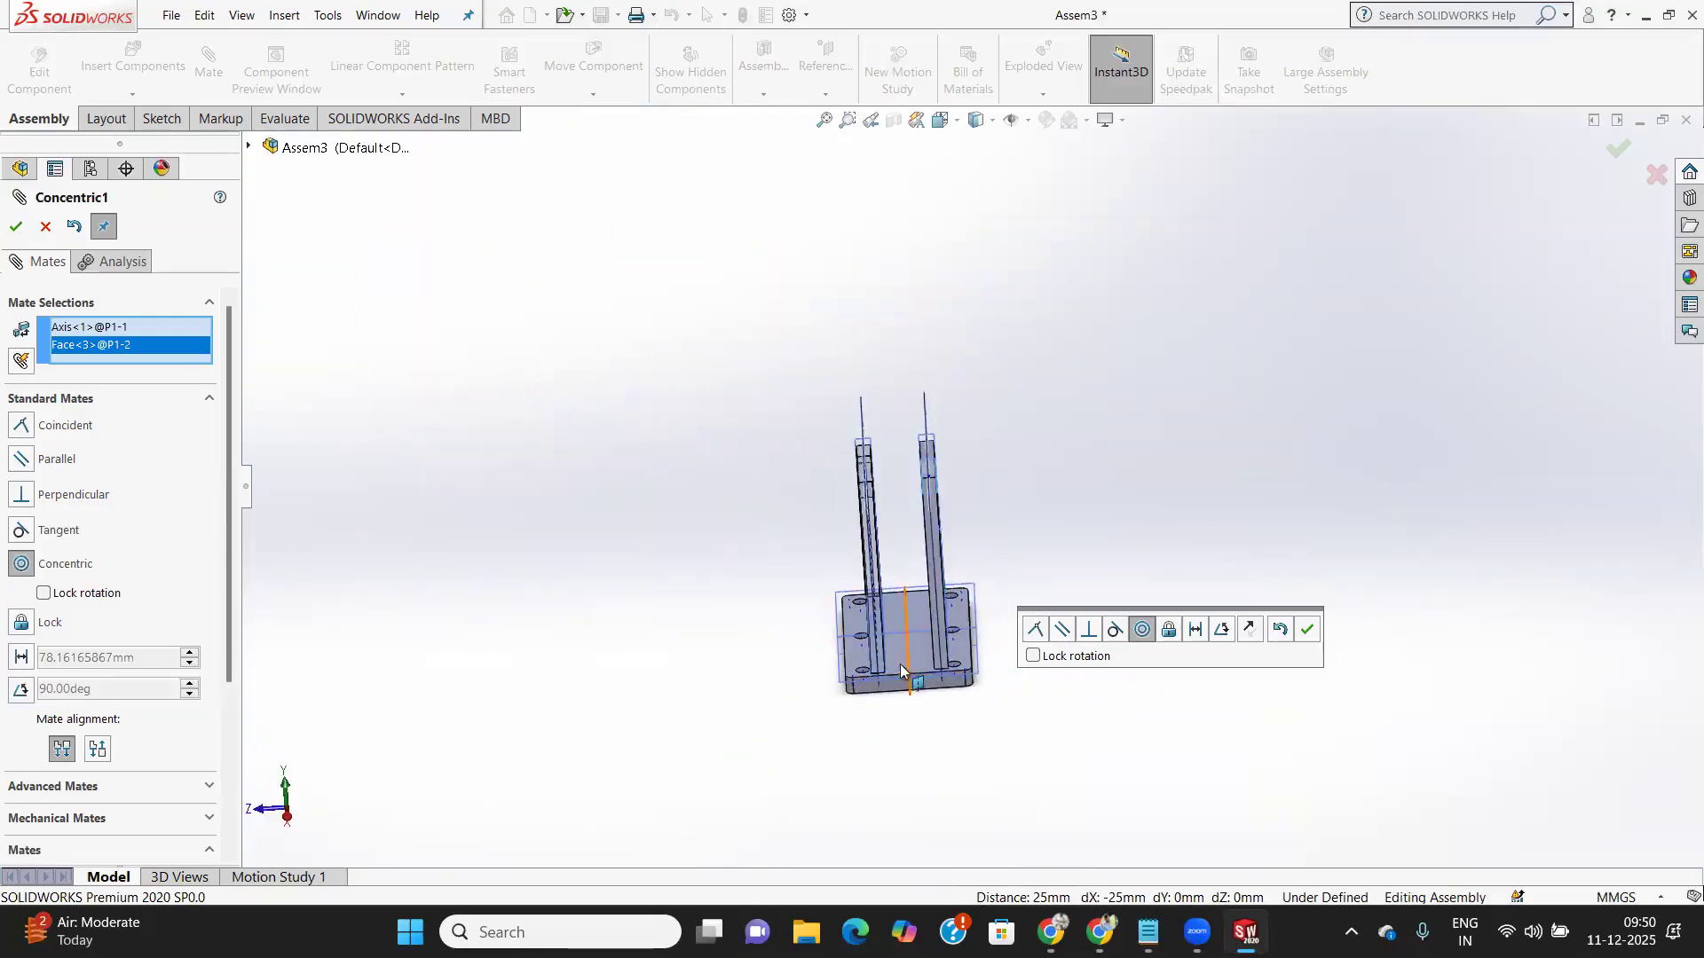
pyautogui.scroll(-1, 900, 672)
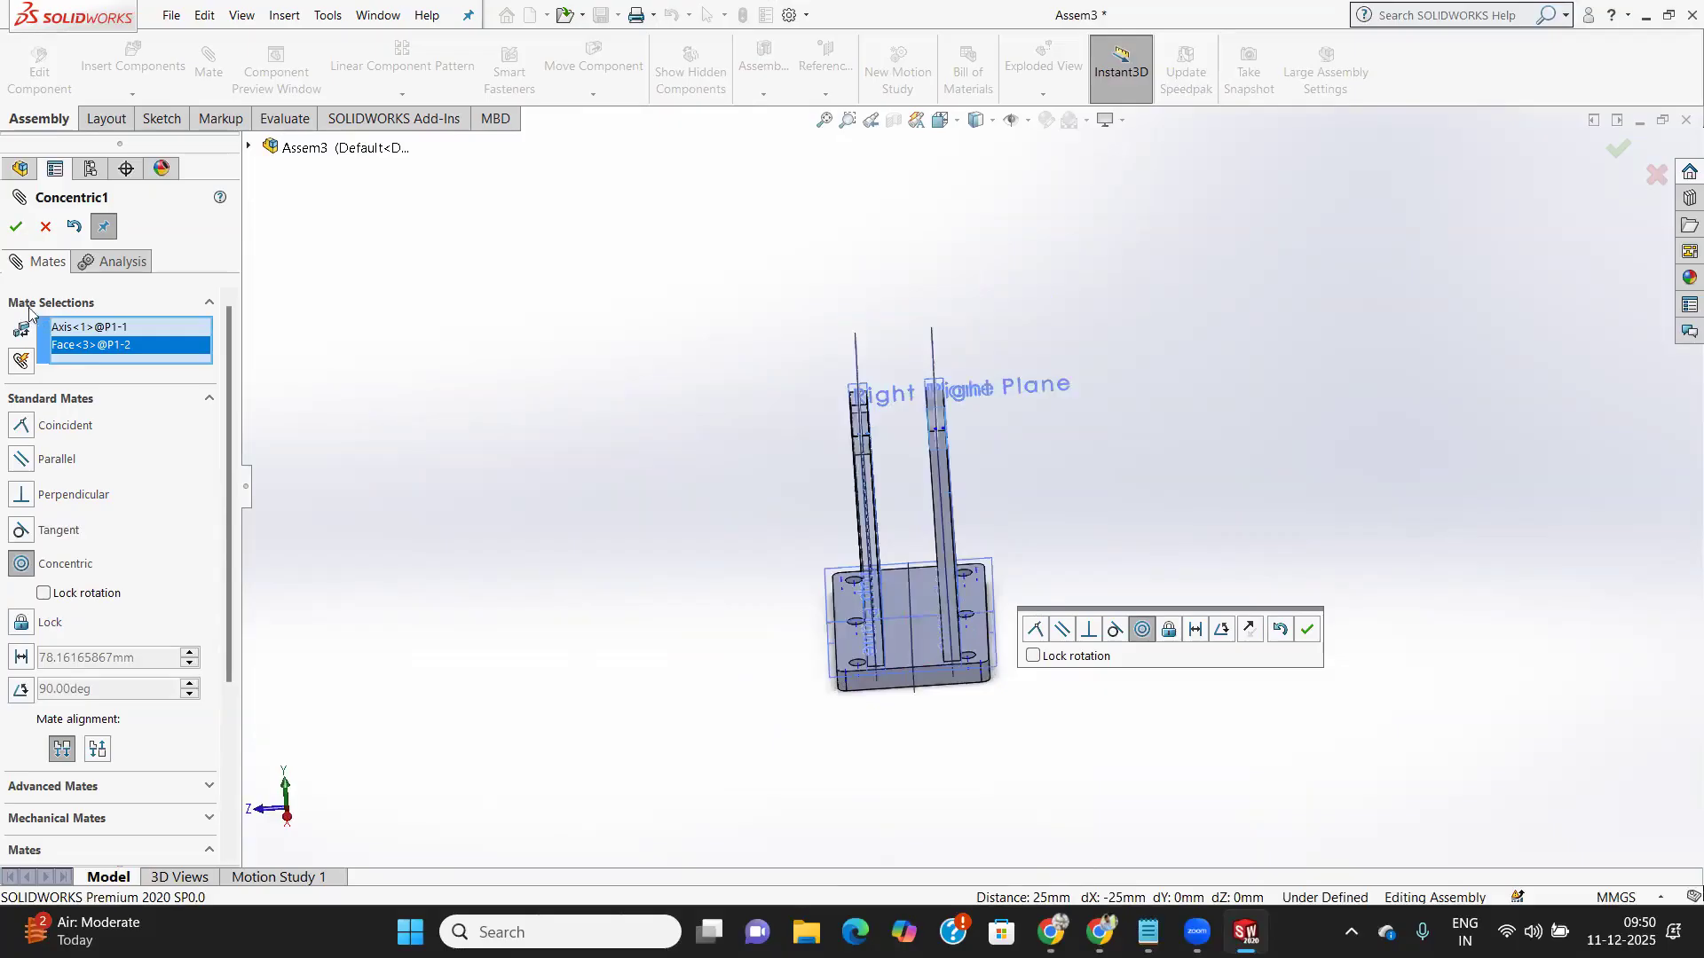
pyautogui.click(15, 227)
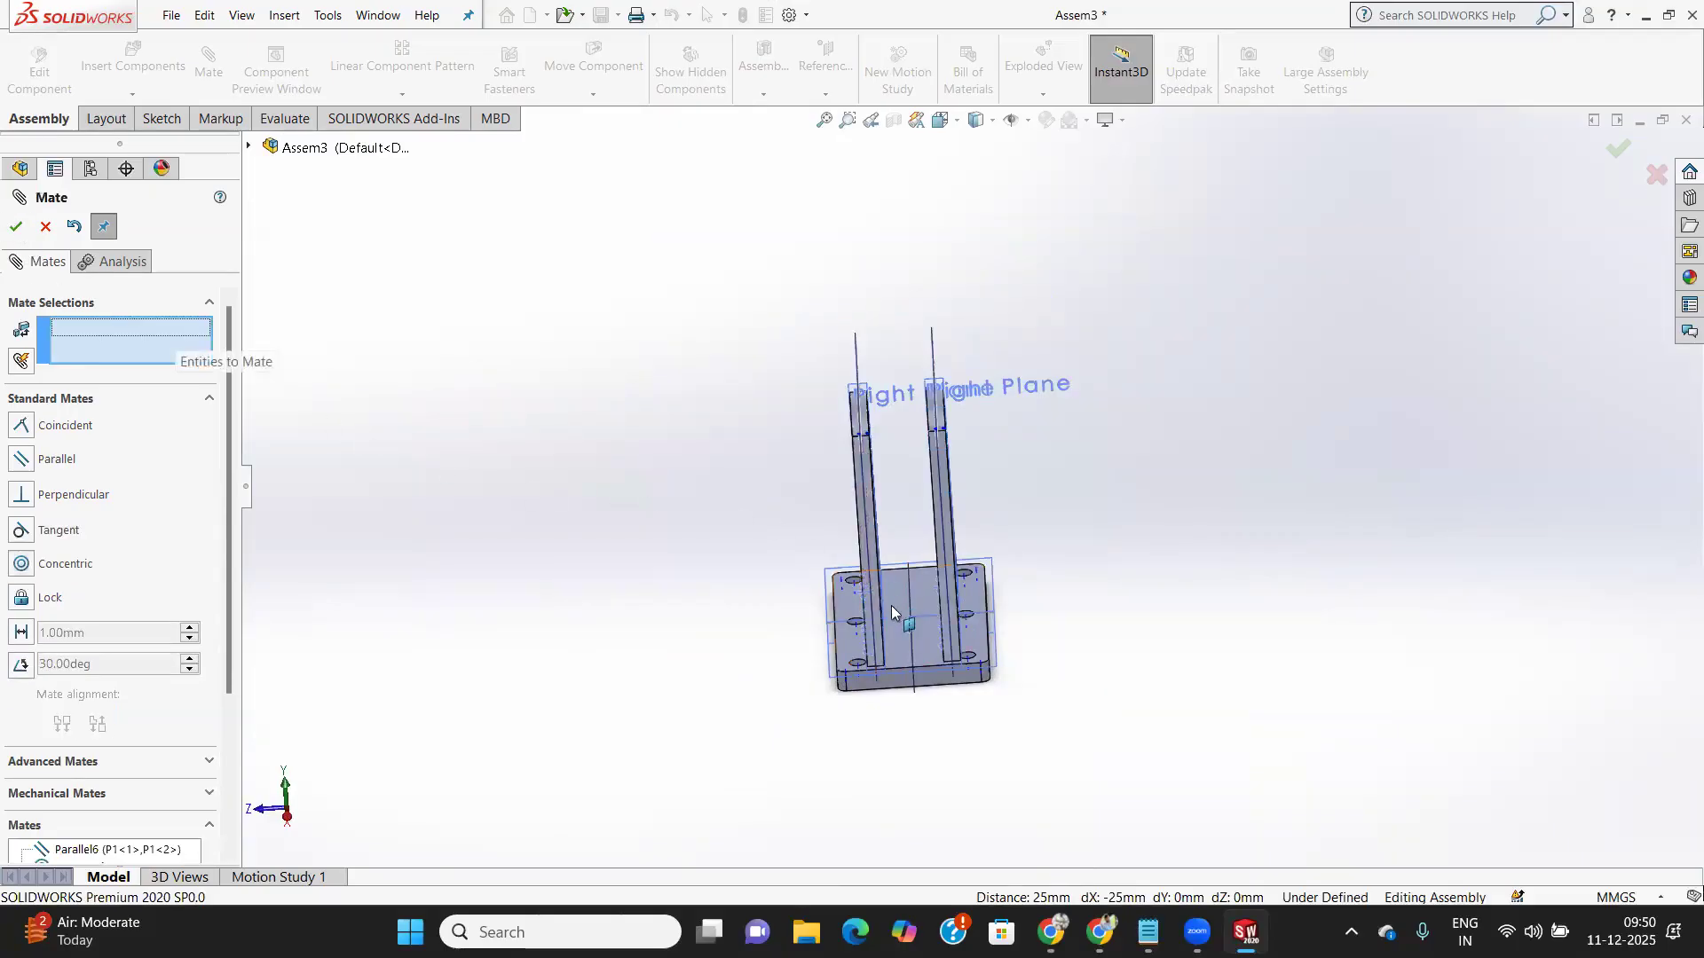
# Add a 20 mm Distance mate between the base plate's Front Plane and the first P1 bracket's Front Plane
pyautogui.scroll(-3, 892, 612)
pyautogui.moveTo(932, 639); pyautogui.dragTo(954, 524, button='middle')
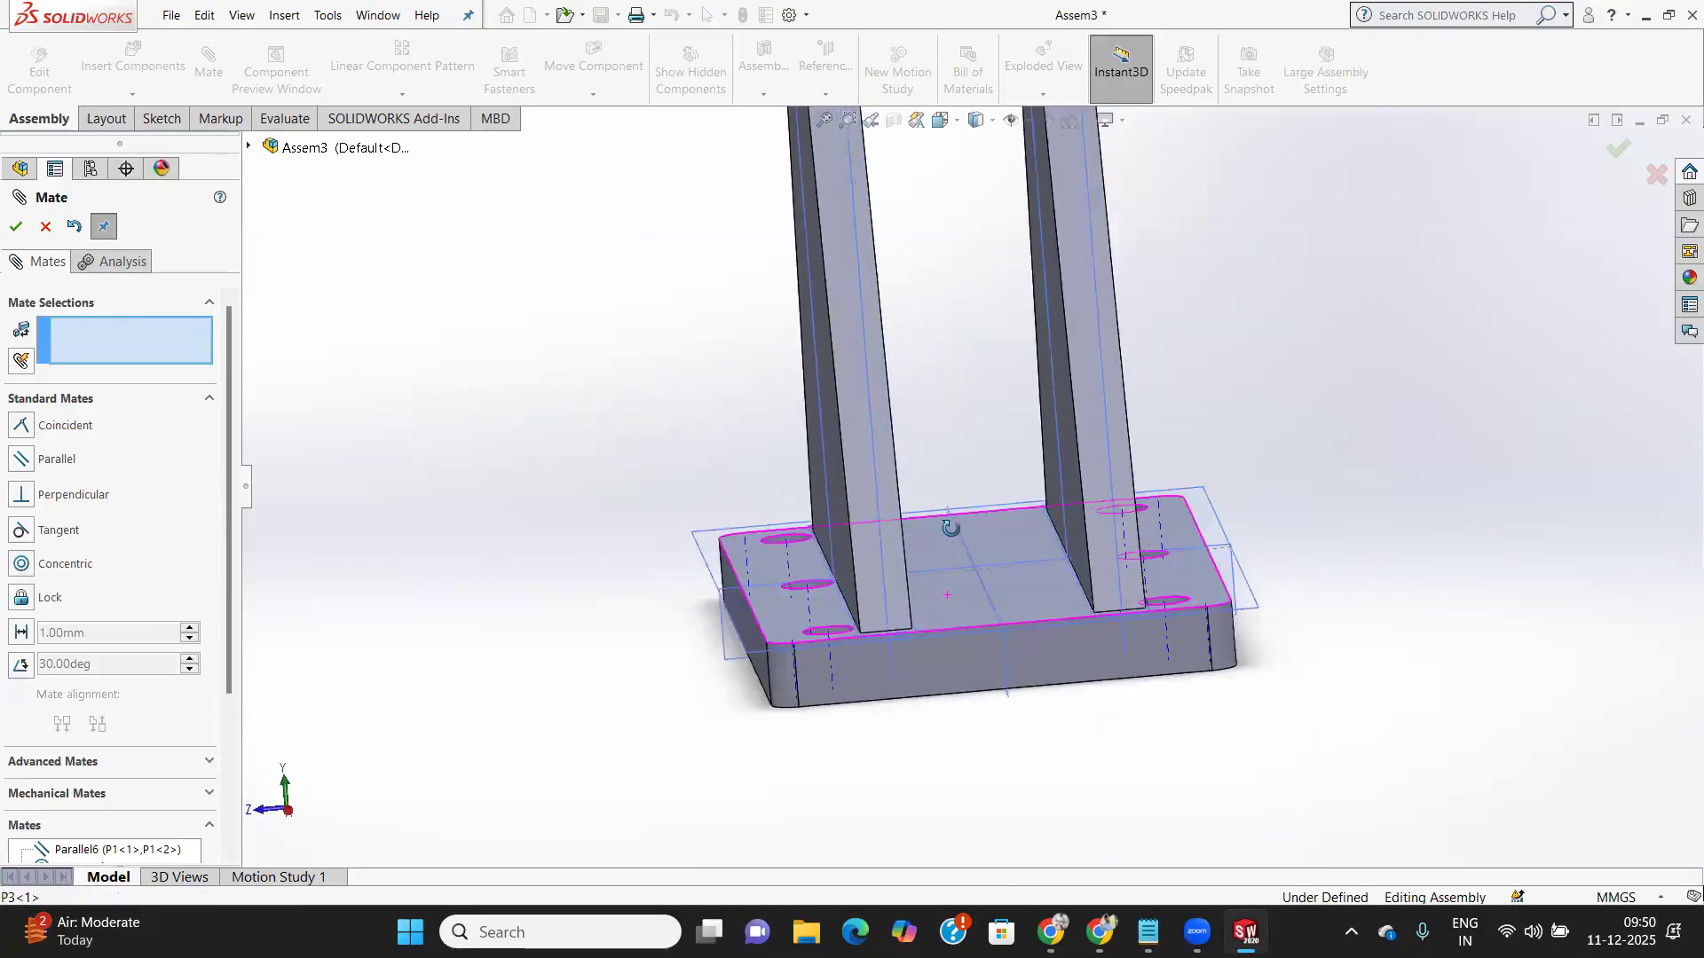
pyautogui.click(987, 616)
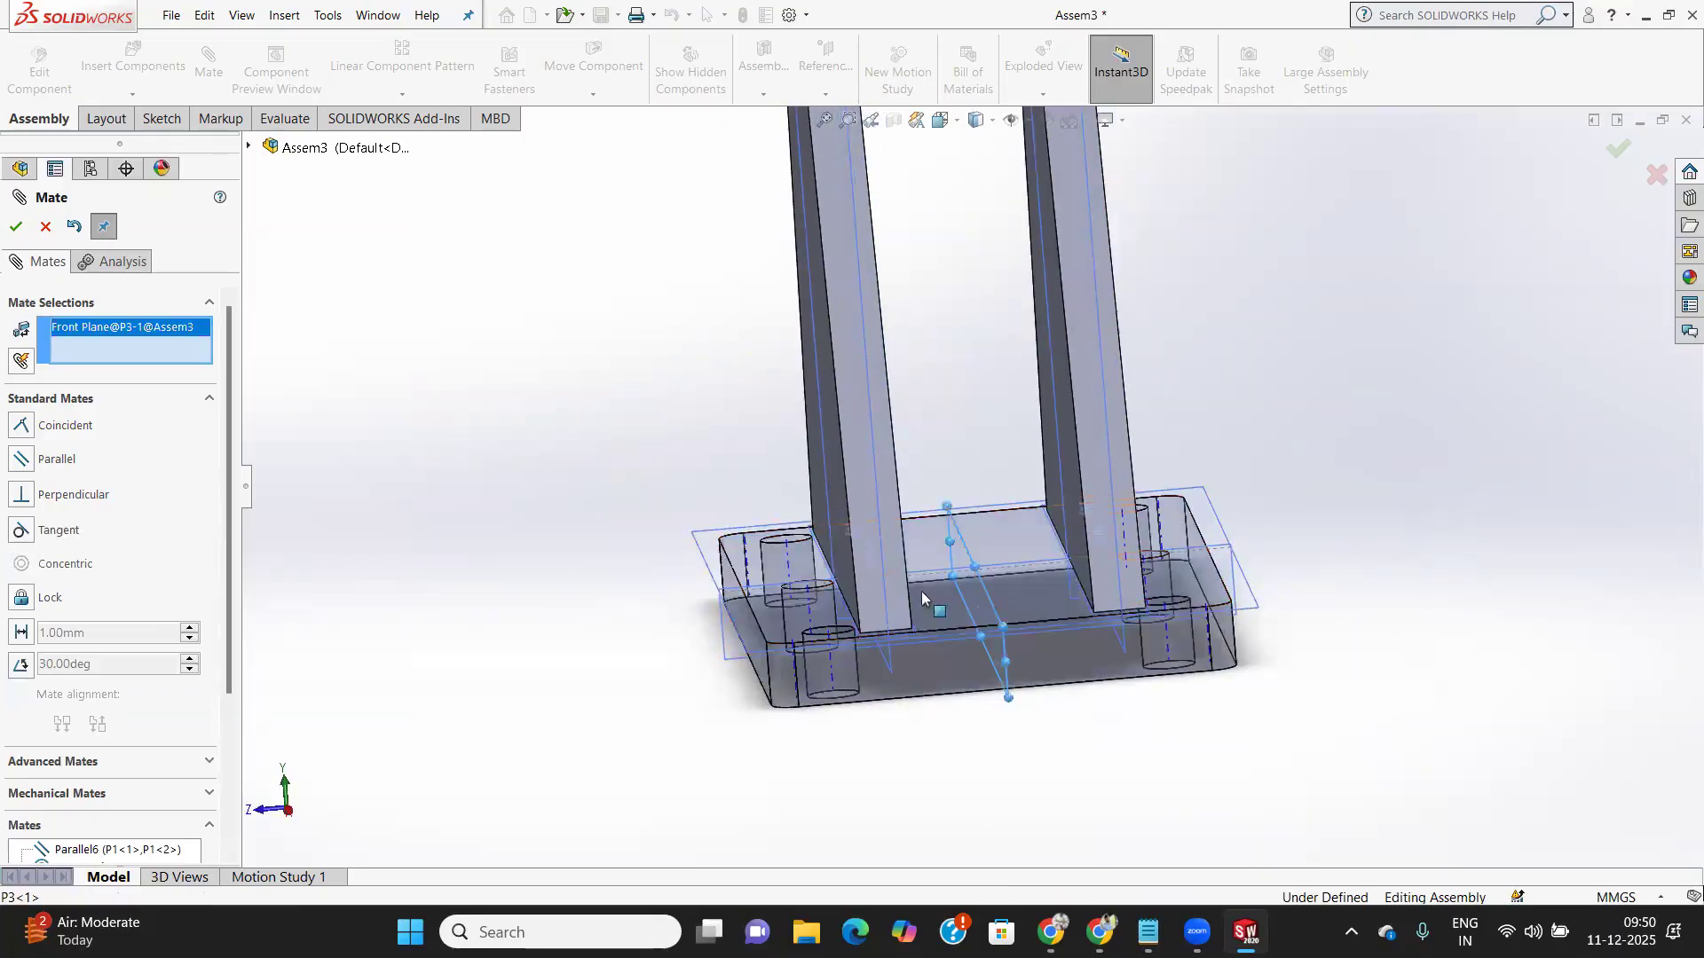
pyautogui.click(877, 552)
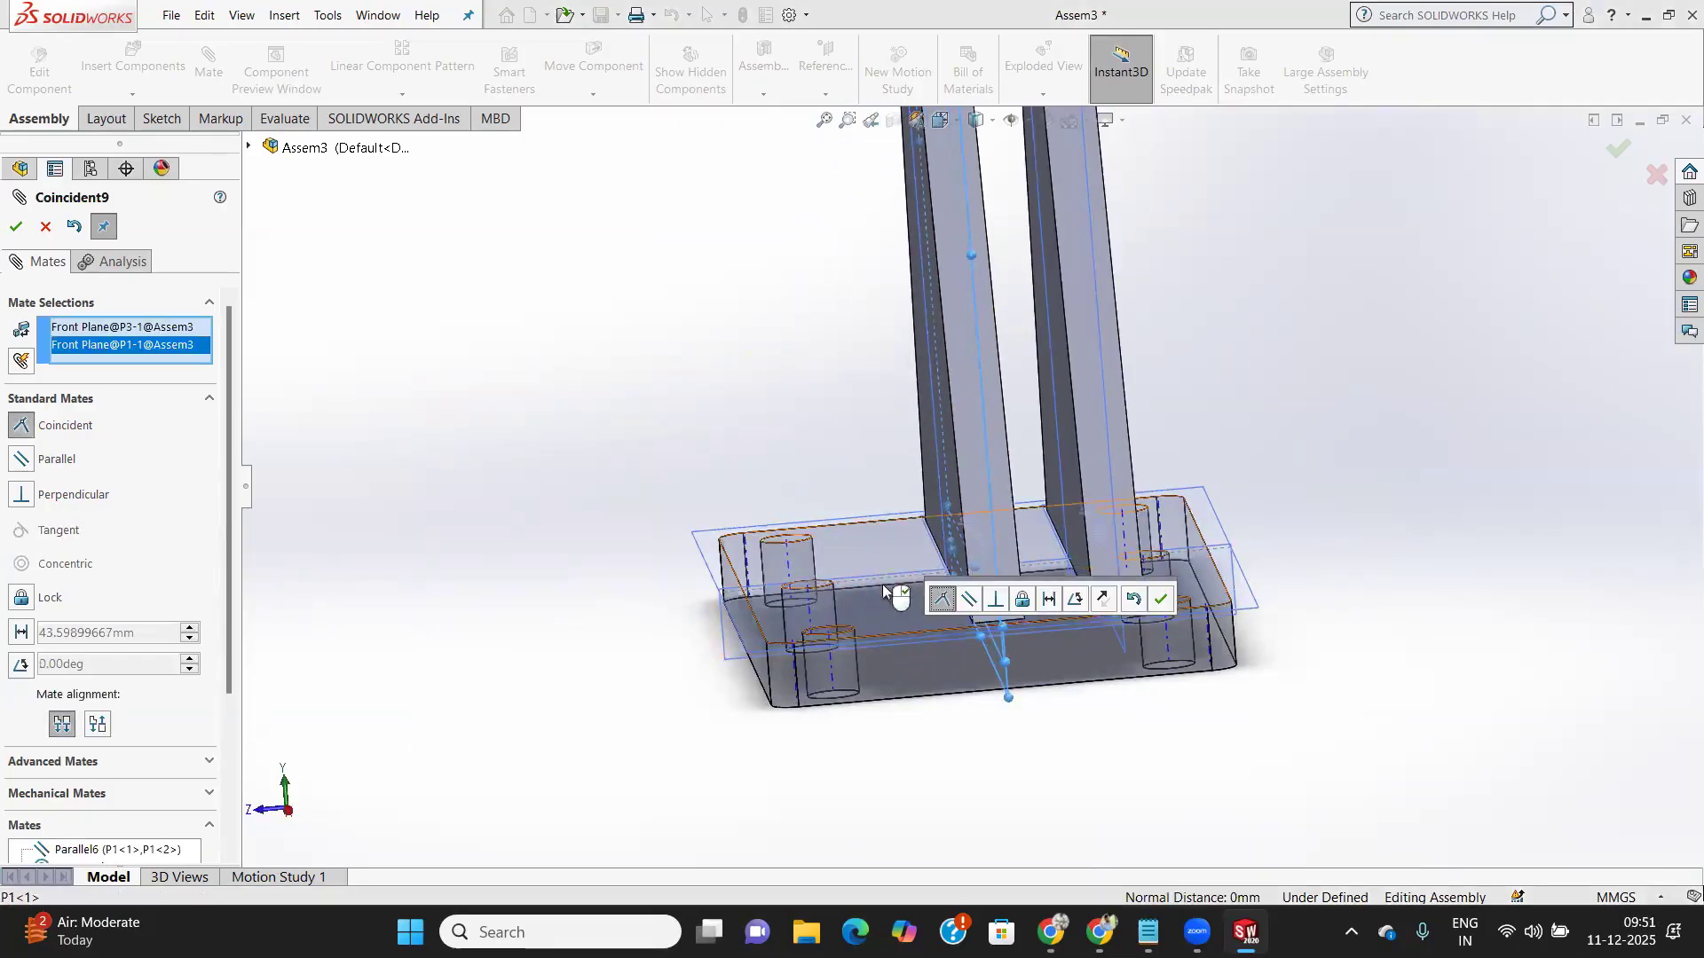
pyautogui.click(1049, 600)
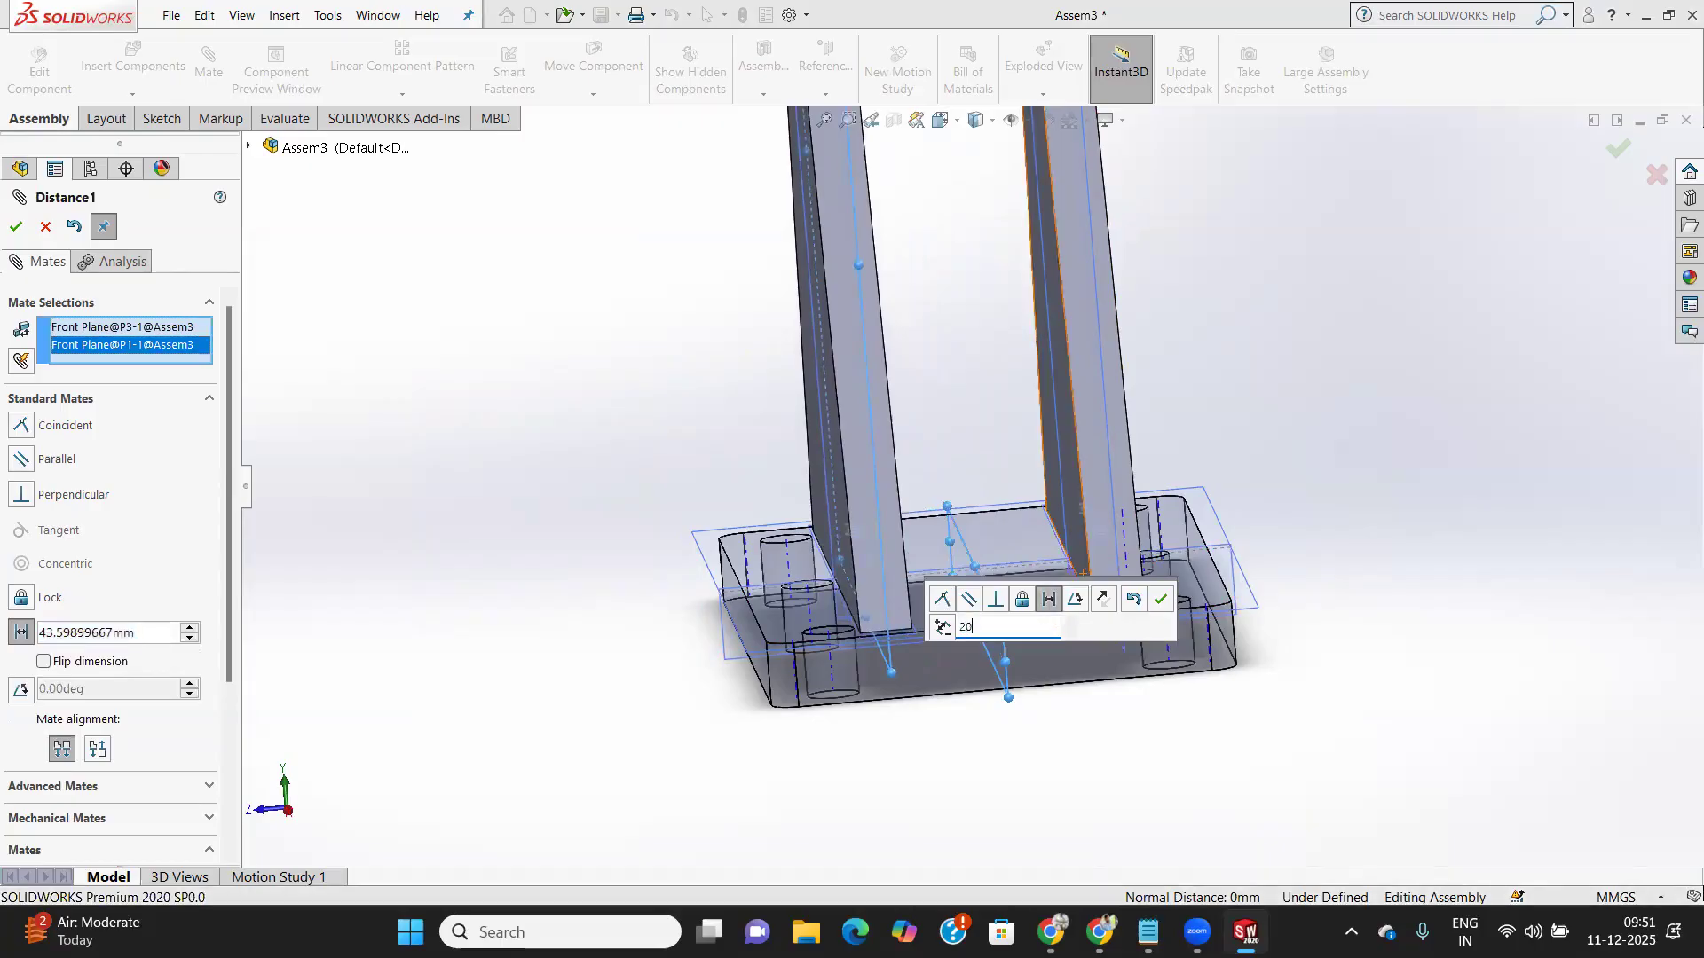
pyautogui.press('Return')
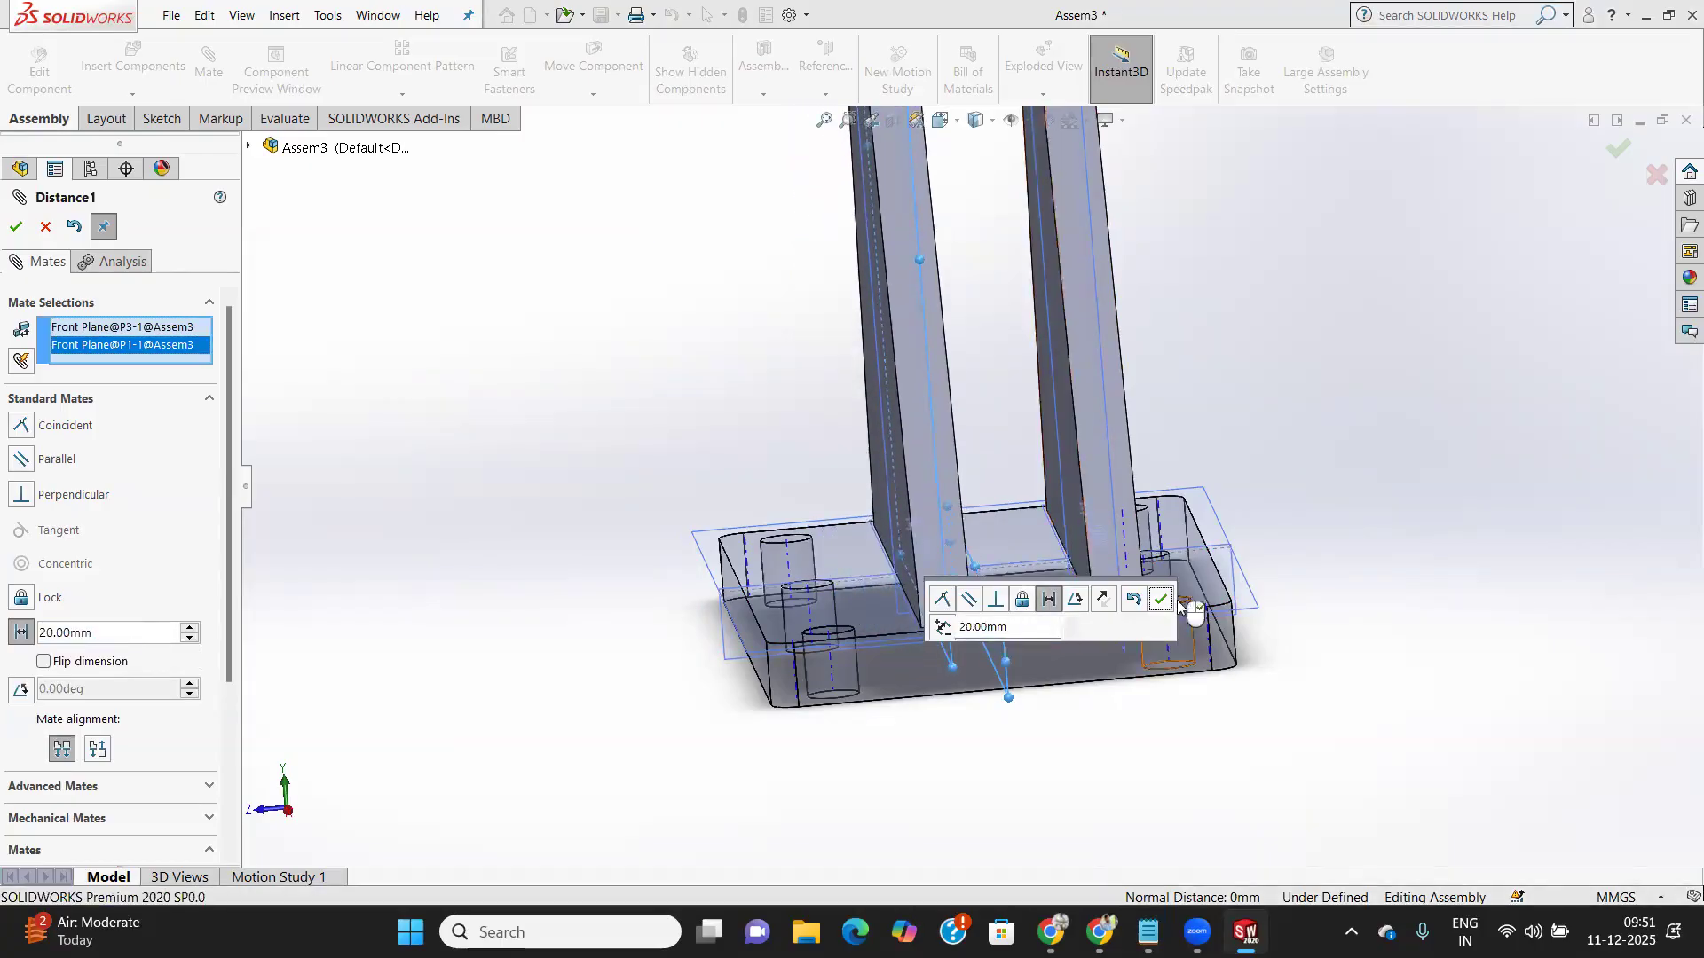
pyautogui.click(1162, 601)
# Add a flipped 20 mm Distance mate between the base plate's Front Plane and the second P1 bracket's Front Plane
pyautogui.moveTo(1091, 712)
pyautogui.mouseDown(button='middle')
pyautogui.moveTo(1077, 708)
pyautogui.moveTo(1091, 734)
pyautogui.mouseUp(button='middle')
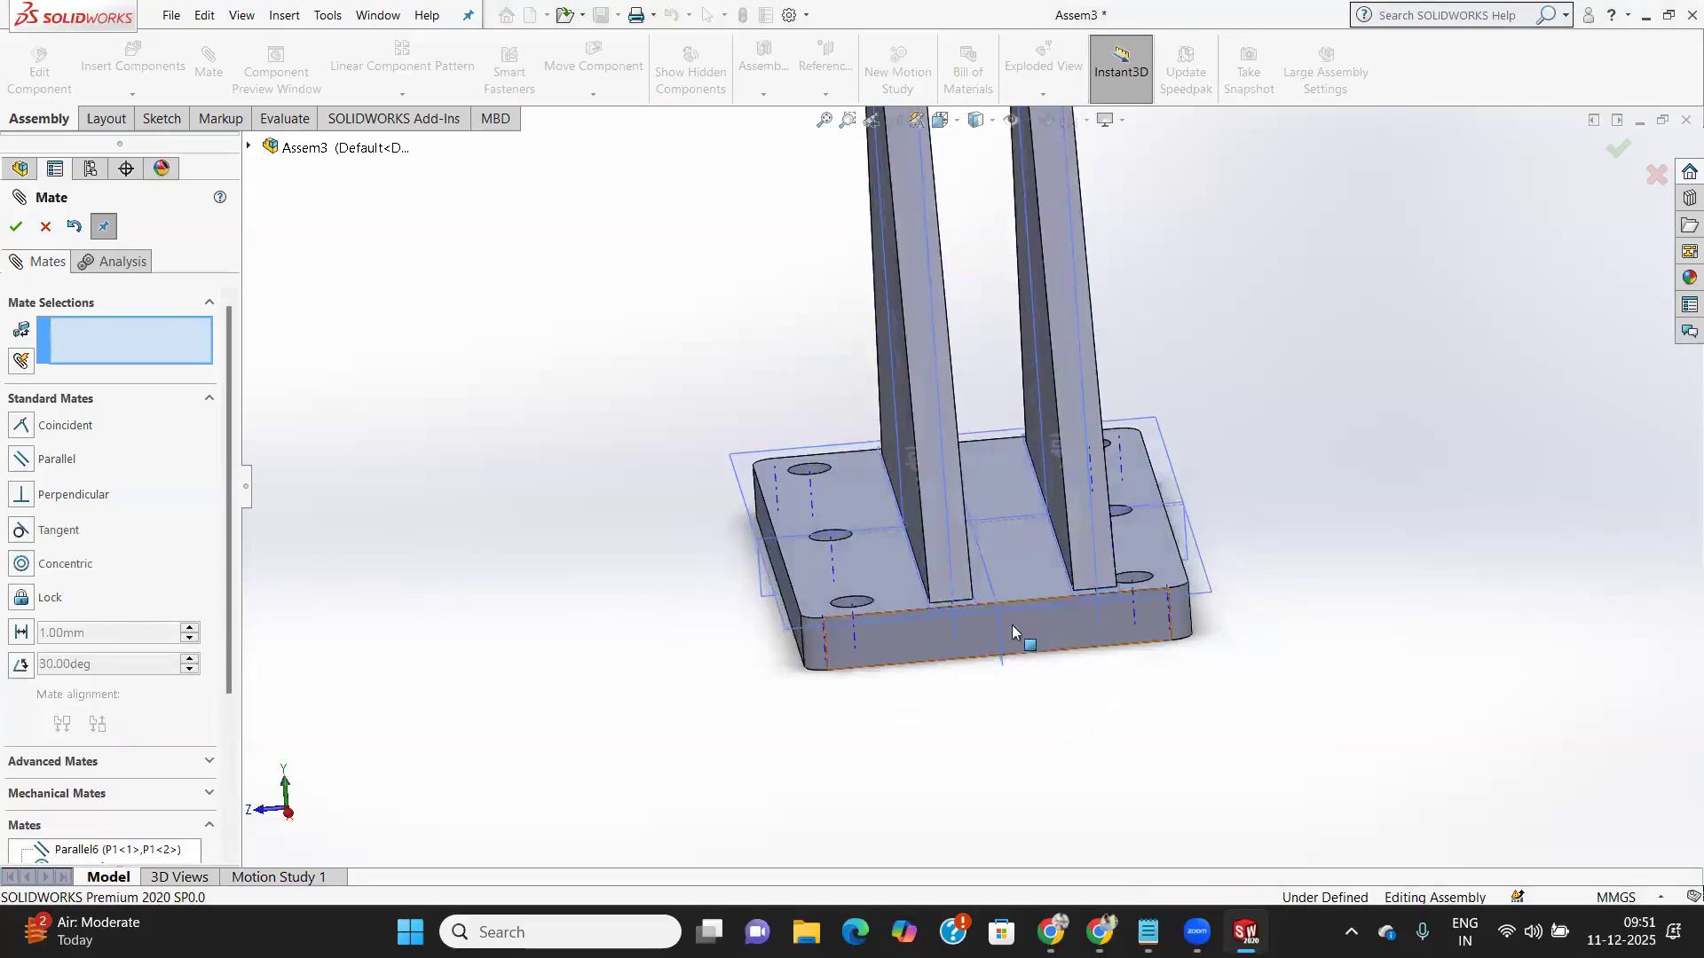
pyautogui.click(989, 593)
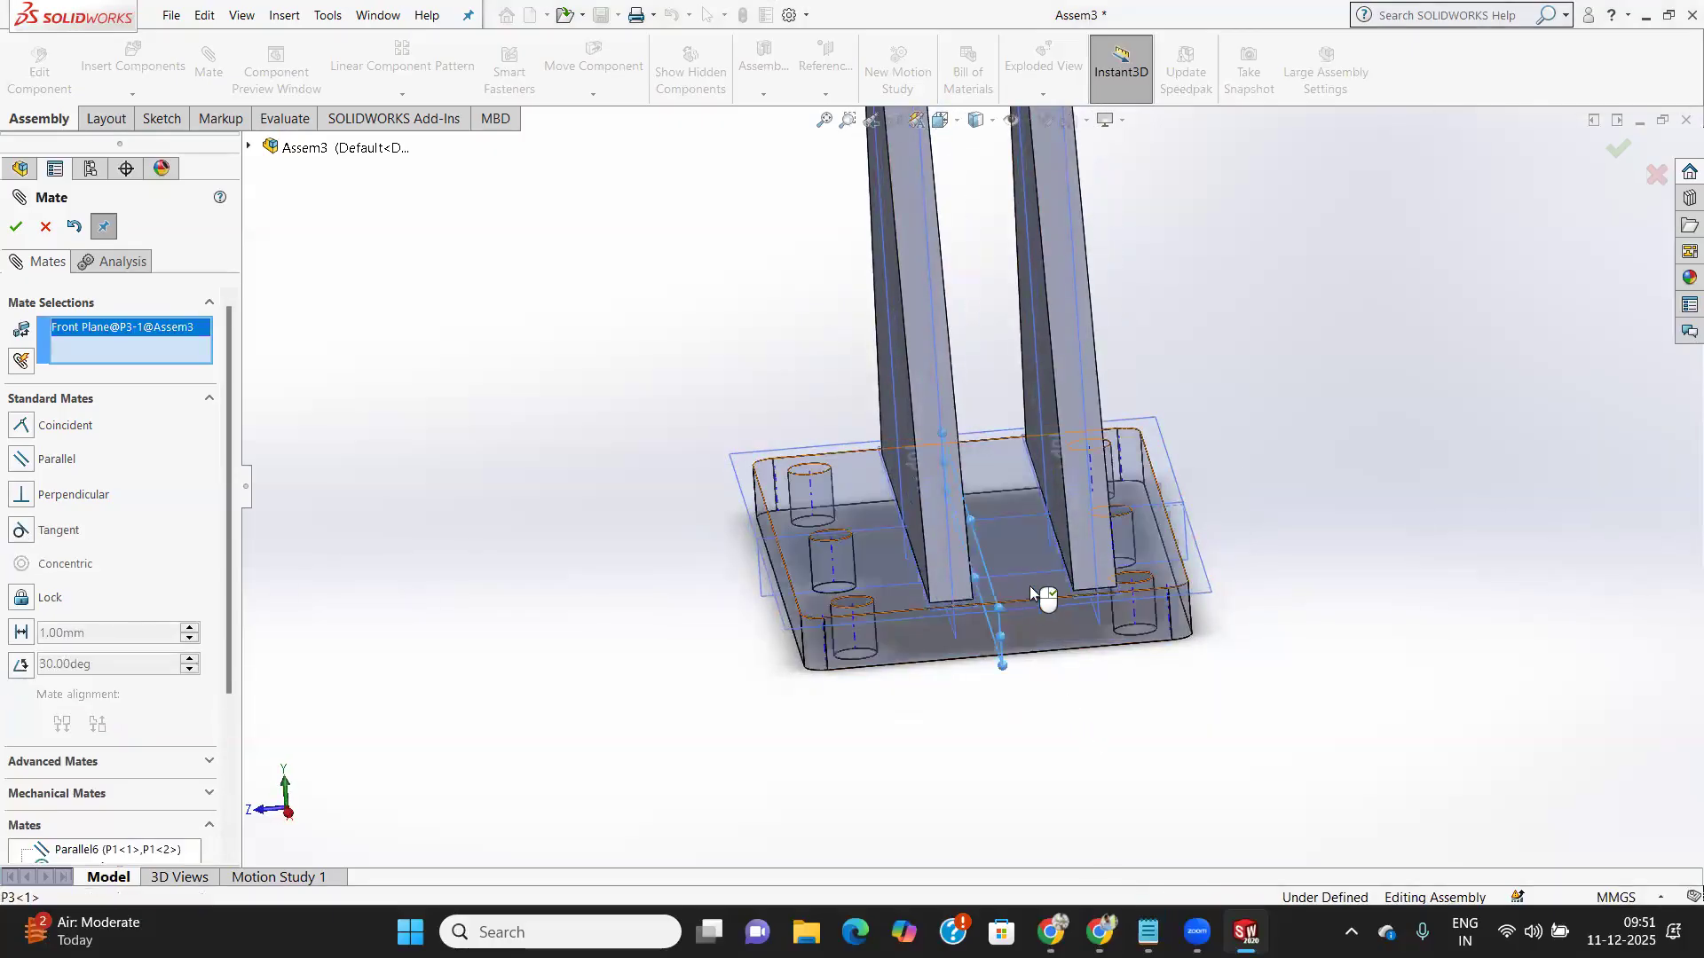
pyautogui.click(1093, 578)
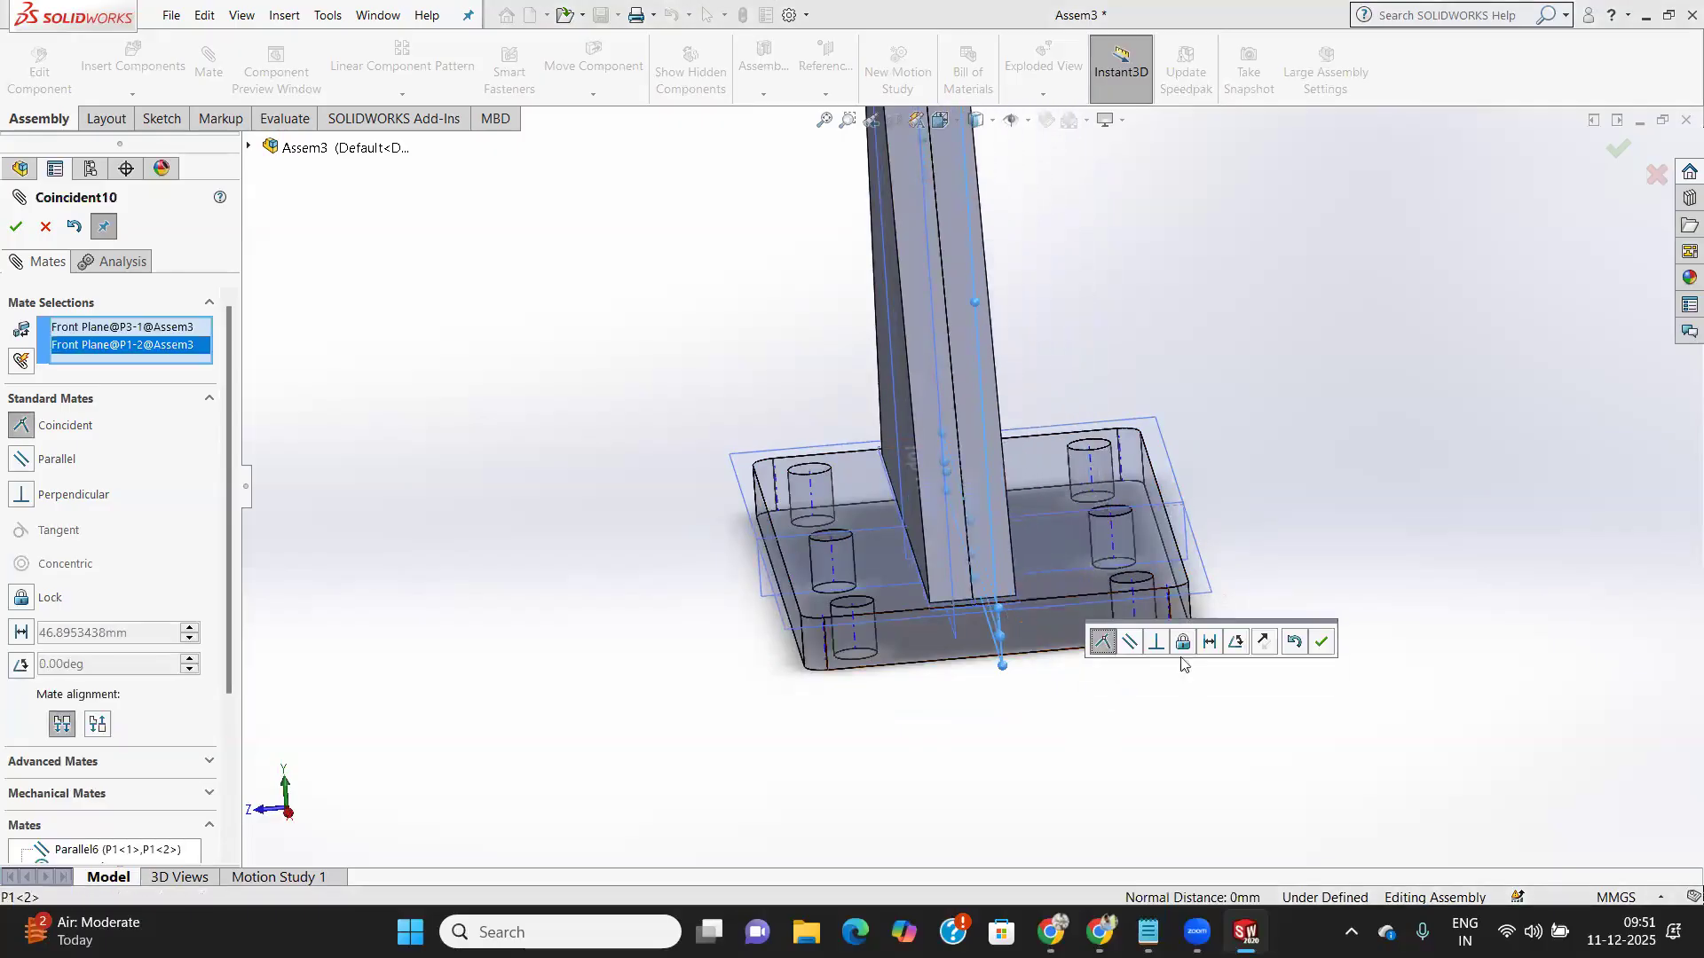
pyautogui.click(1209, 642)
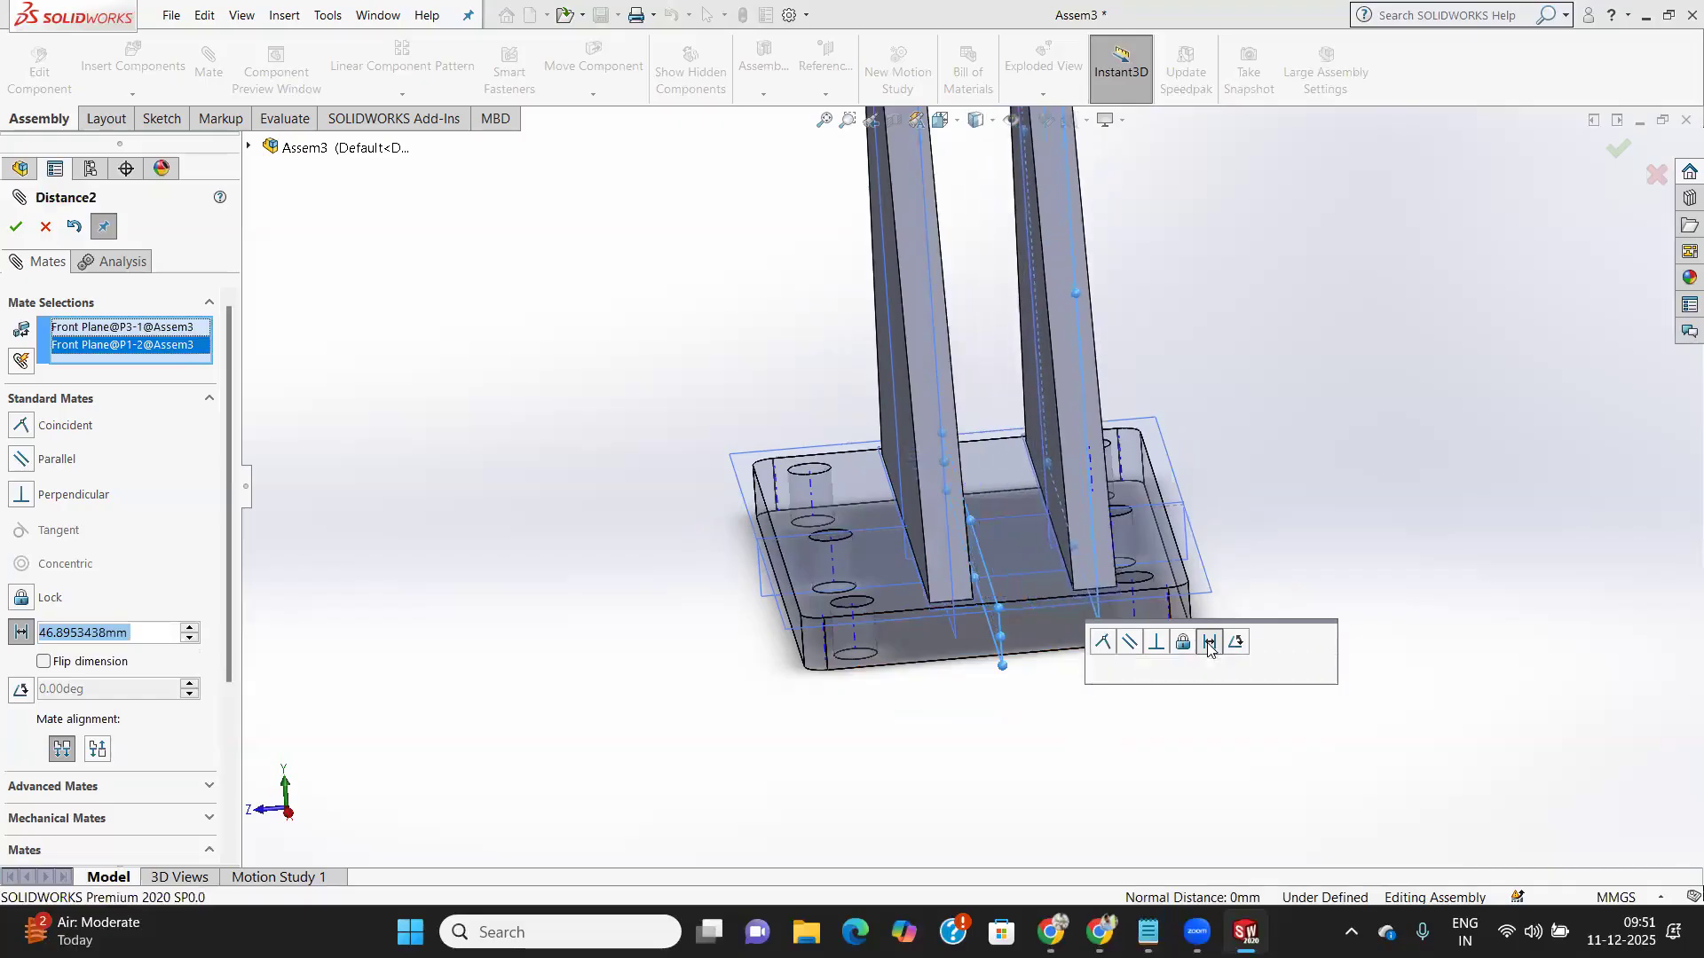
pyautogui.write('20.00mm')
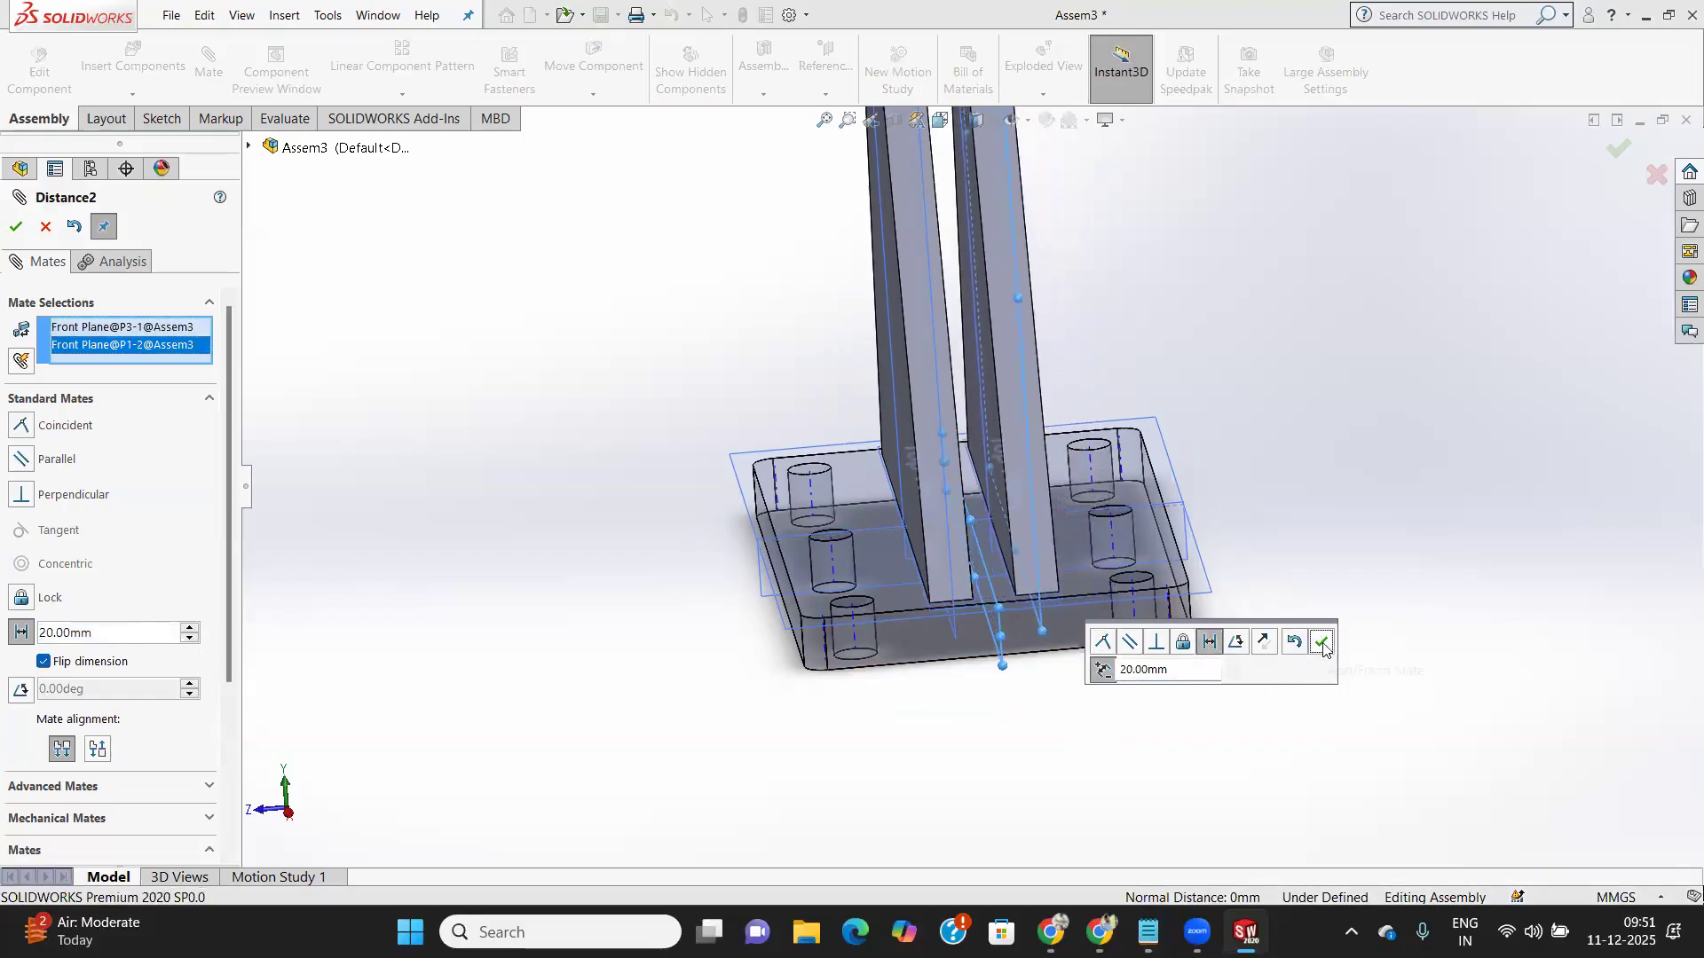
pyautogui.click(1322, 643)
# Measure between the Right Planes of the two P1 brackets with the Measure tool and close the Mate command
pyautogui.moveTo(1104, 623); pyautogui.dragTo(1018, 280, button='middle')
pyautogui.scroll(5, 1008, 204)
pyautogui.moveTo(1008, 216); pyautogui.dragTo(952, 226, button='middle')
pyautogui.scroll(-2, 903, 278)
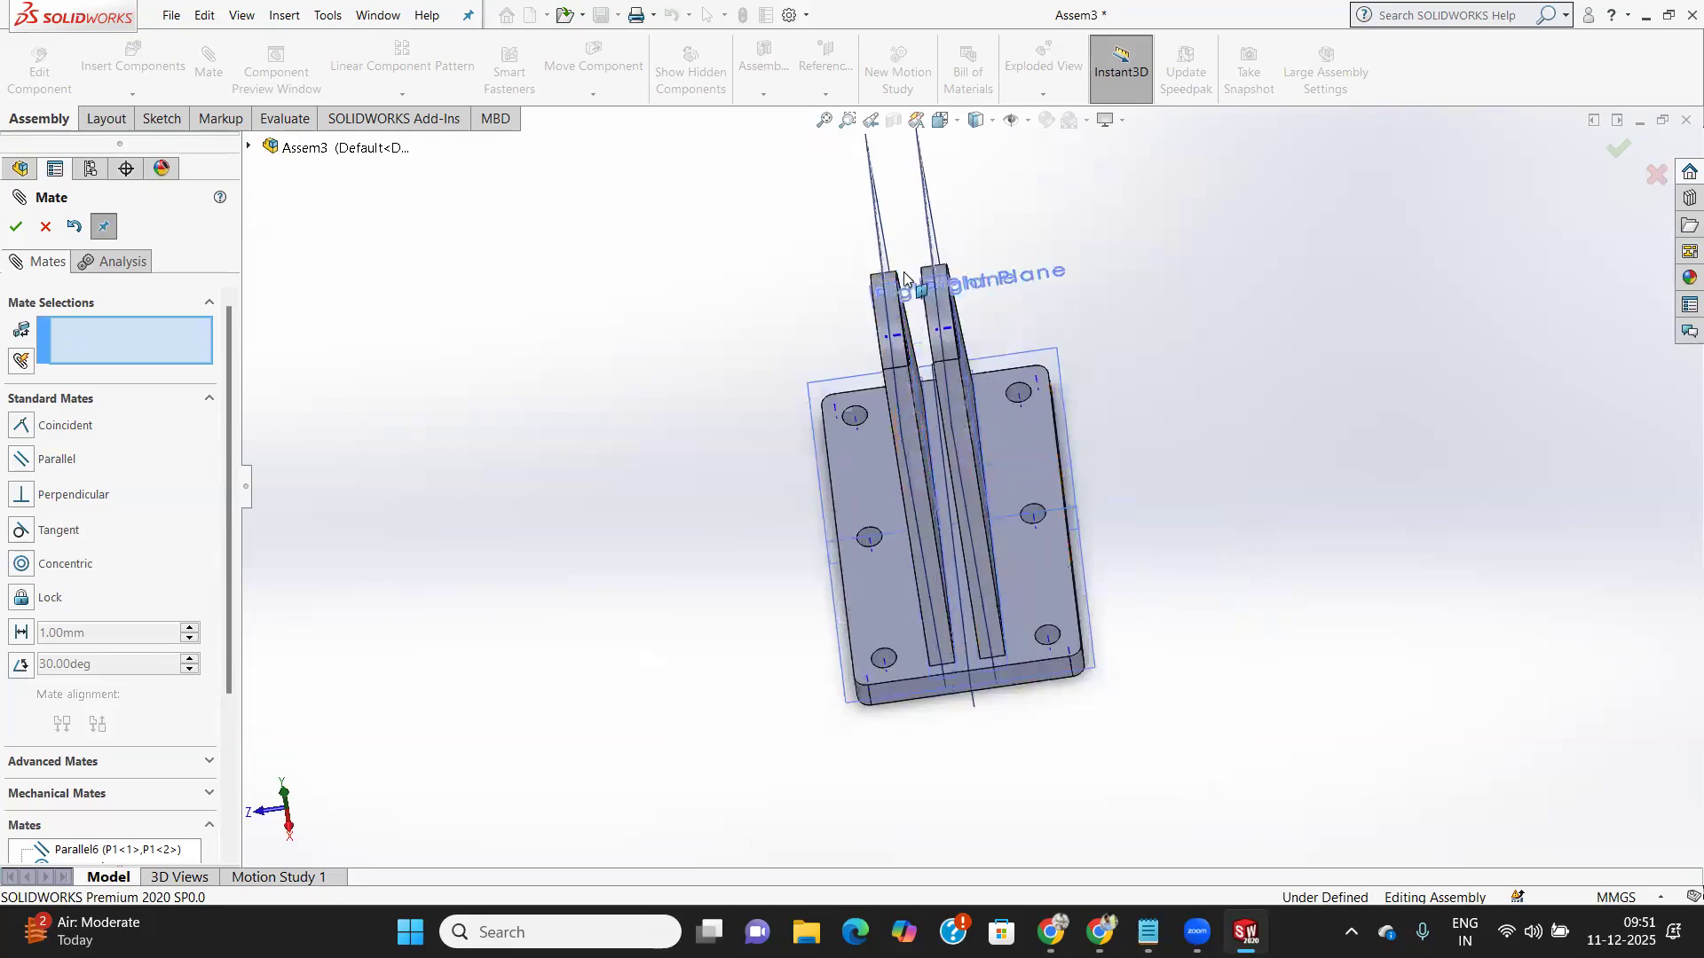
pyautogui.click(285, 120)
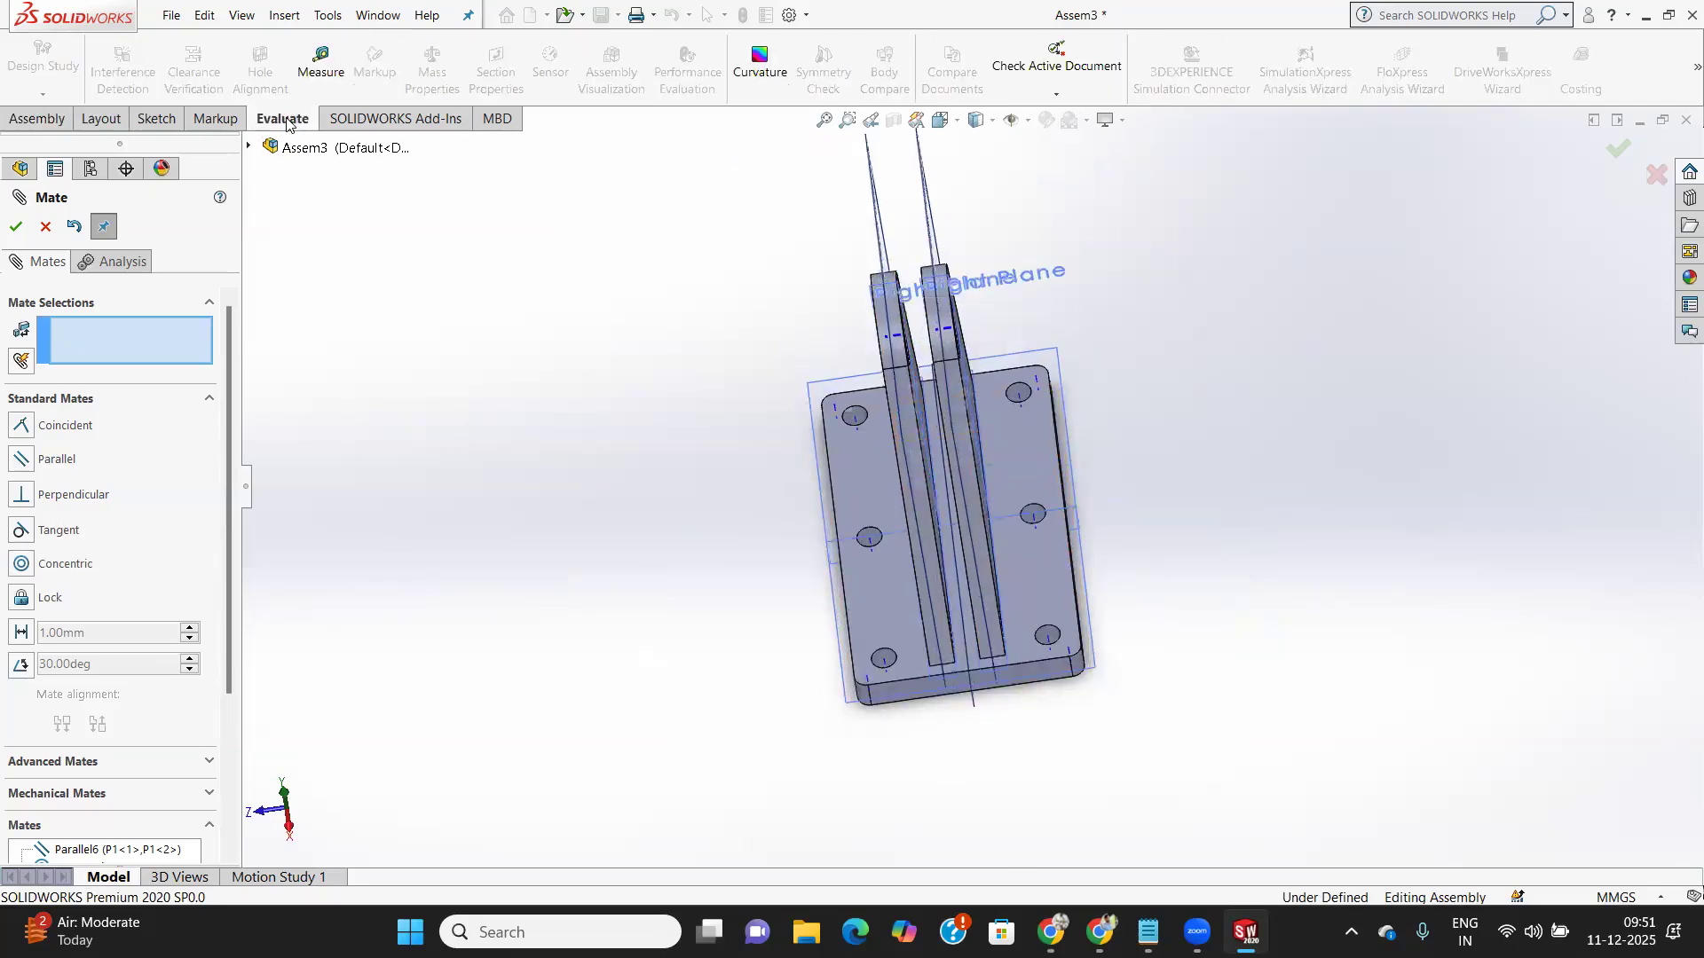
pyautogui.click(320, 64)
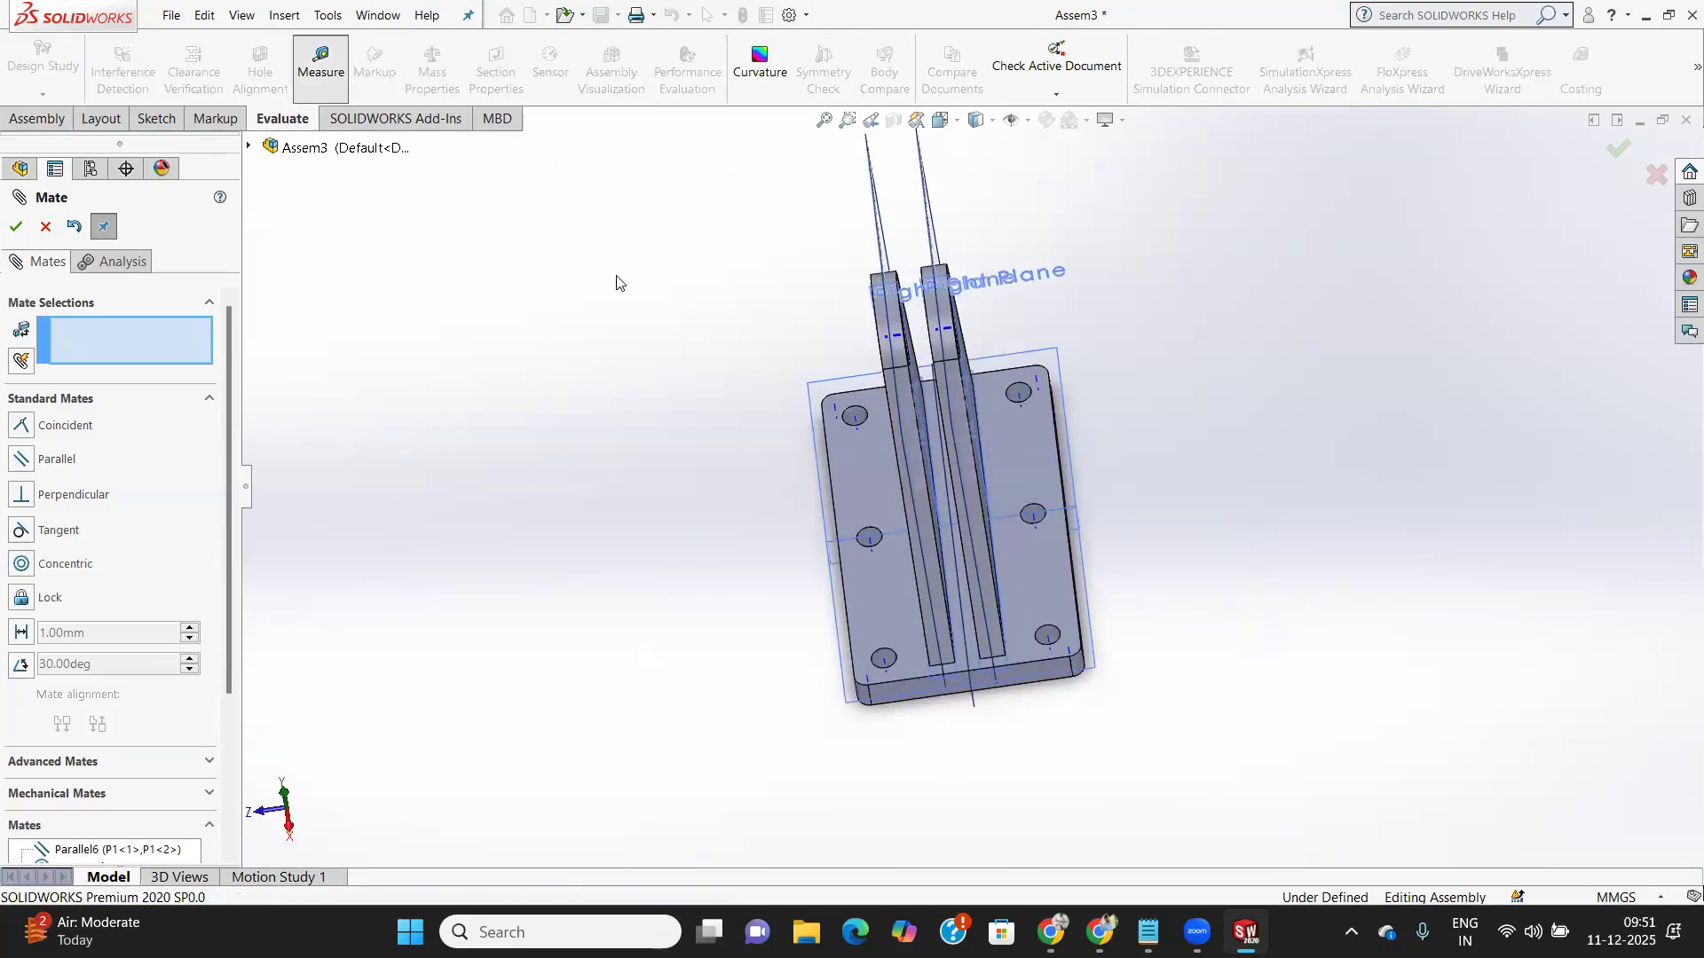
pyautogui.scroll(-3, 910, 328)
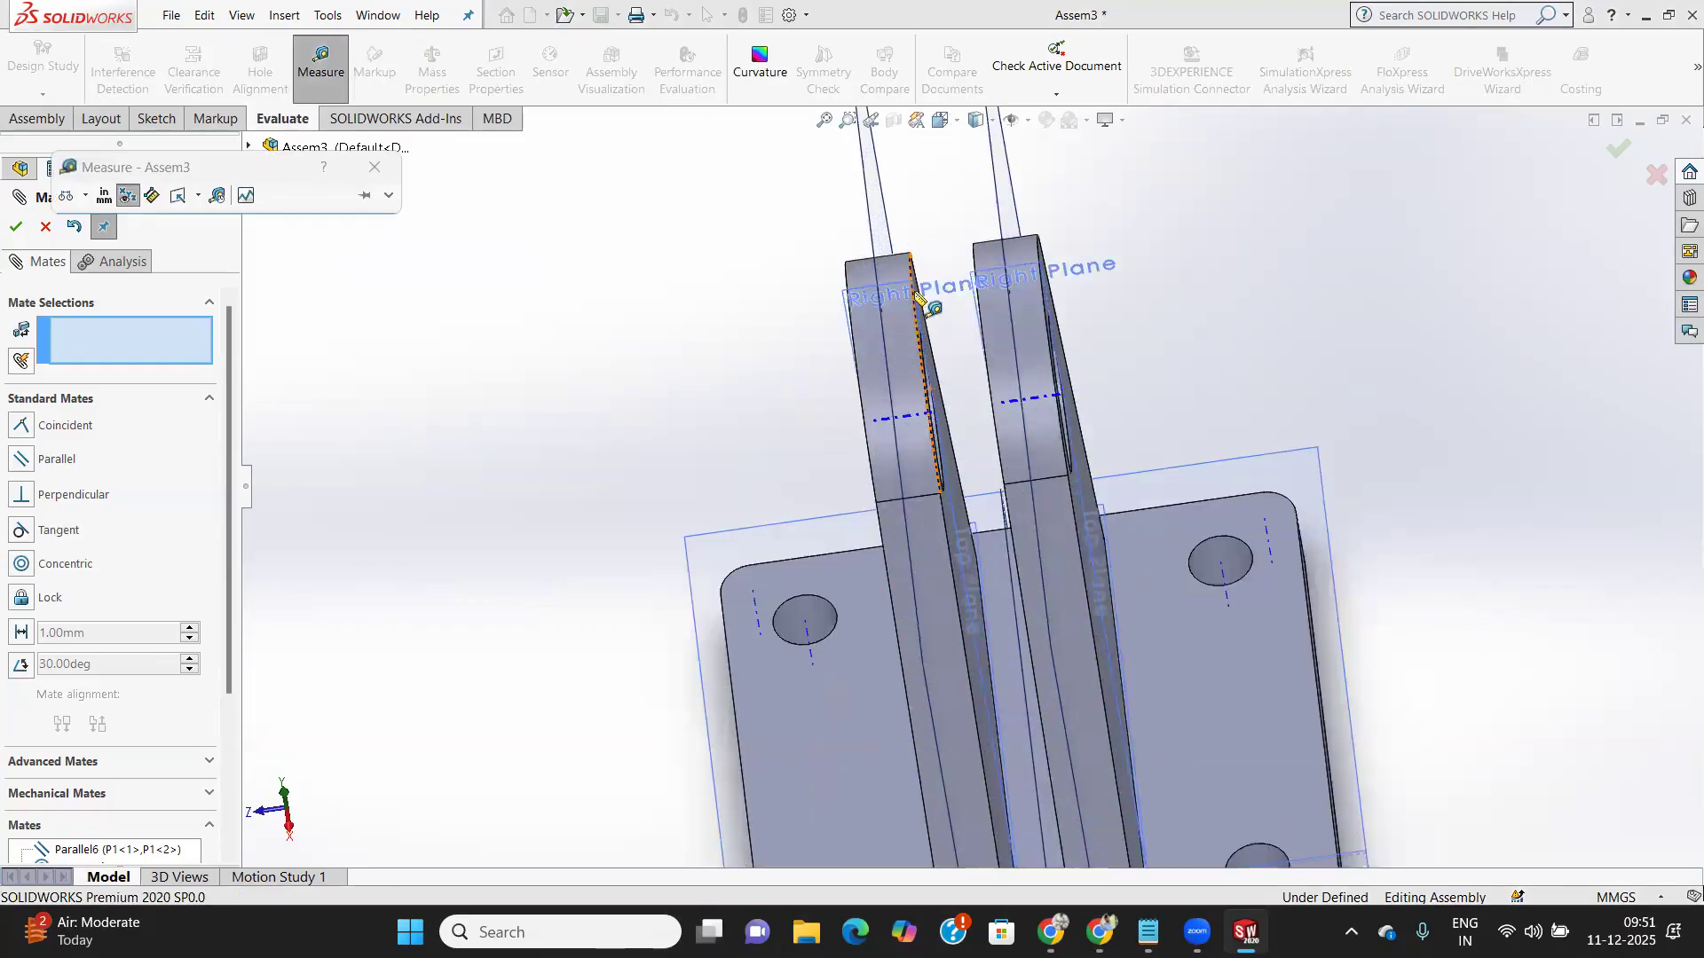
pyautogui.click(938, 298)
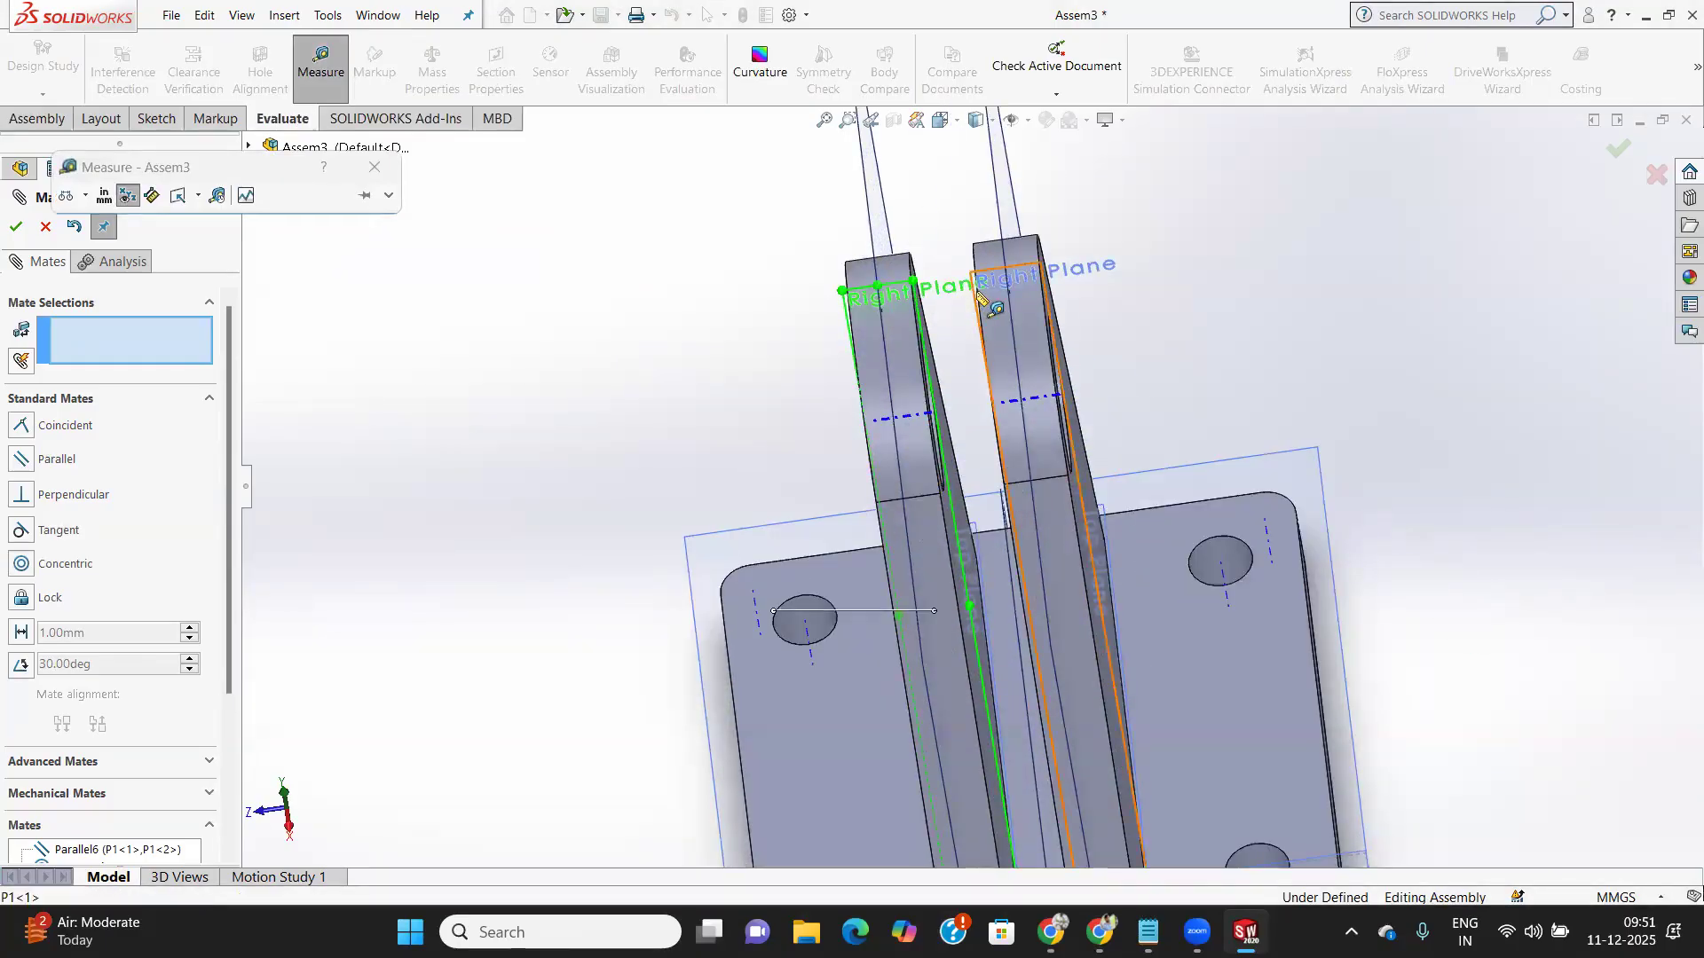
pyautogui.click(970, 295)
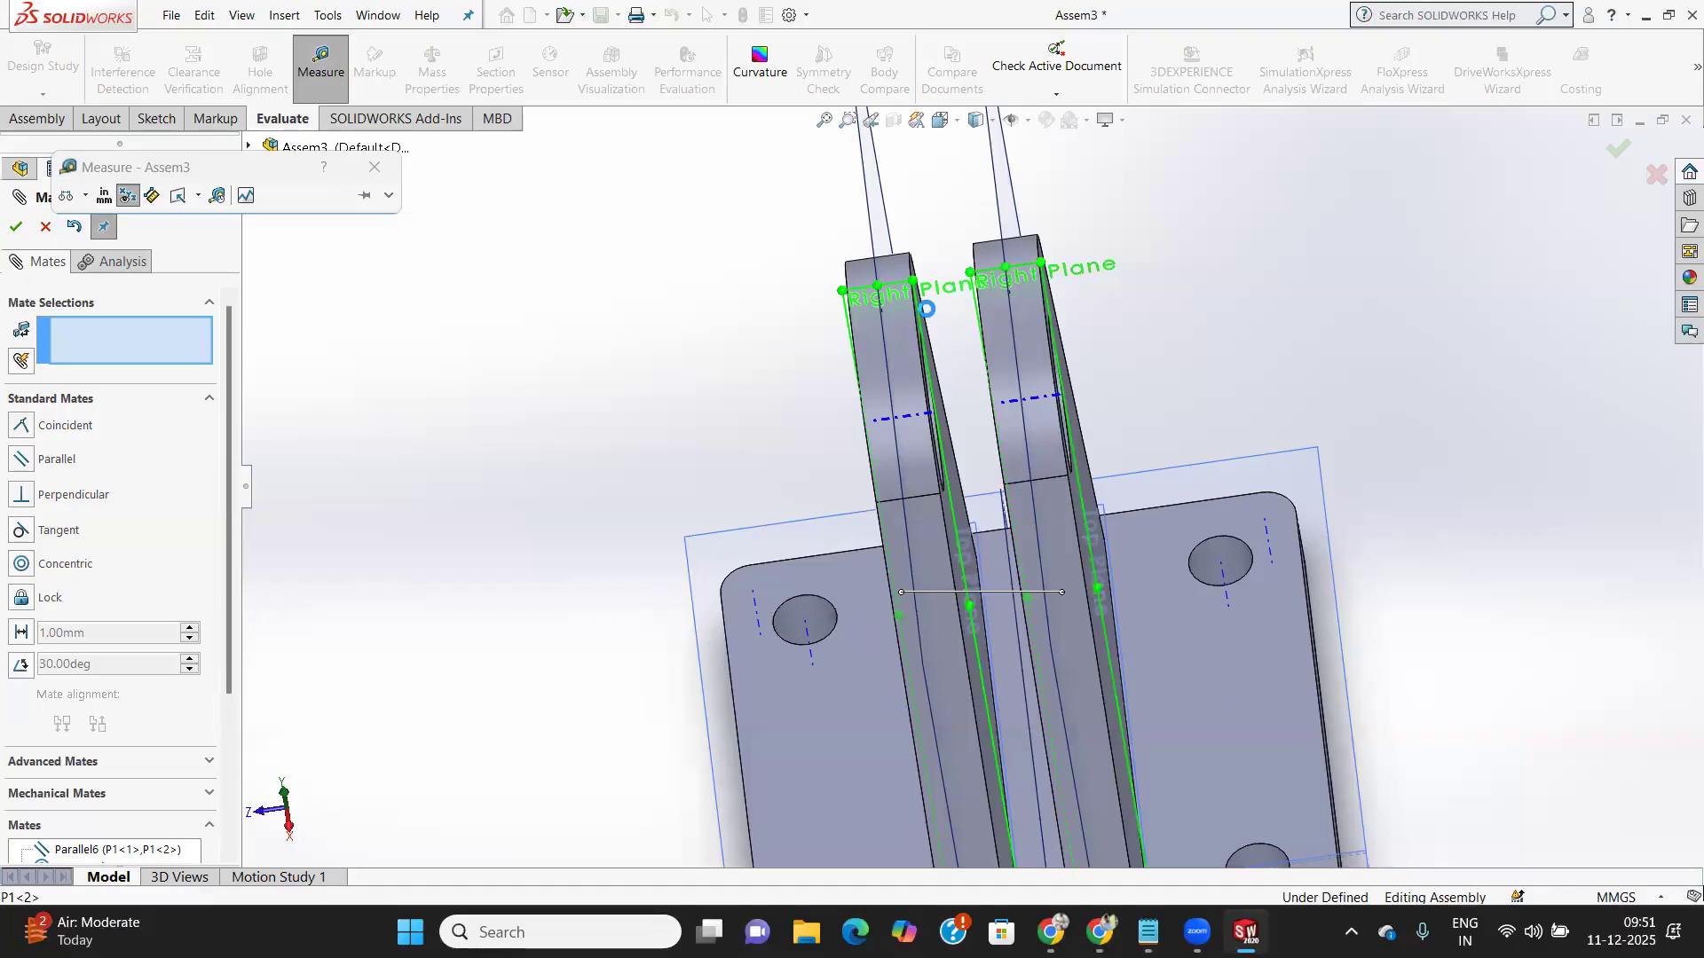
pyautogui.click(44, 226)
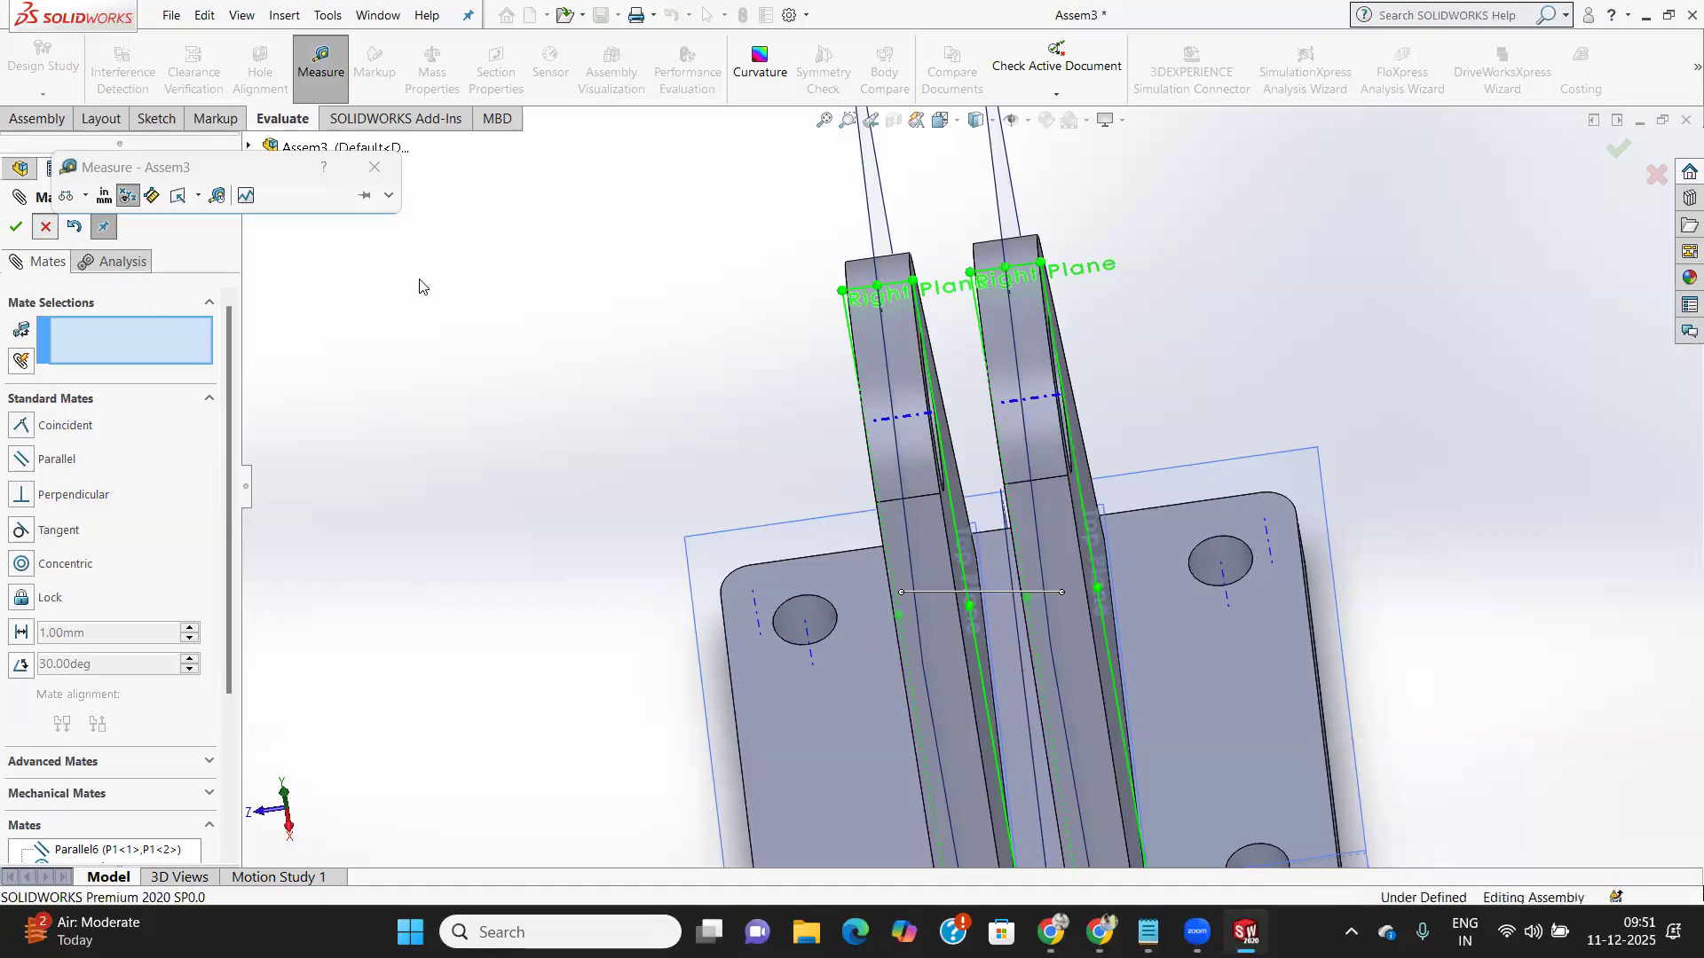
# Try to measure the spacing between the two P1 brackets from their upper edges and circular hole edges
pyautogui.scroll(-4, 920, 284)
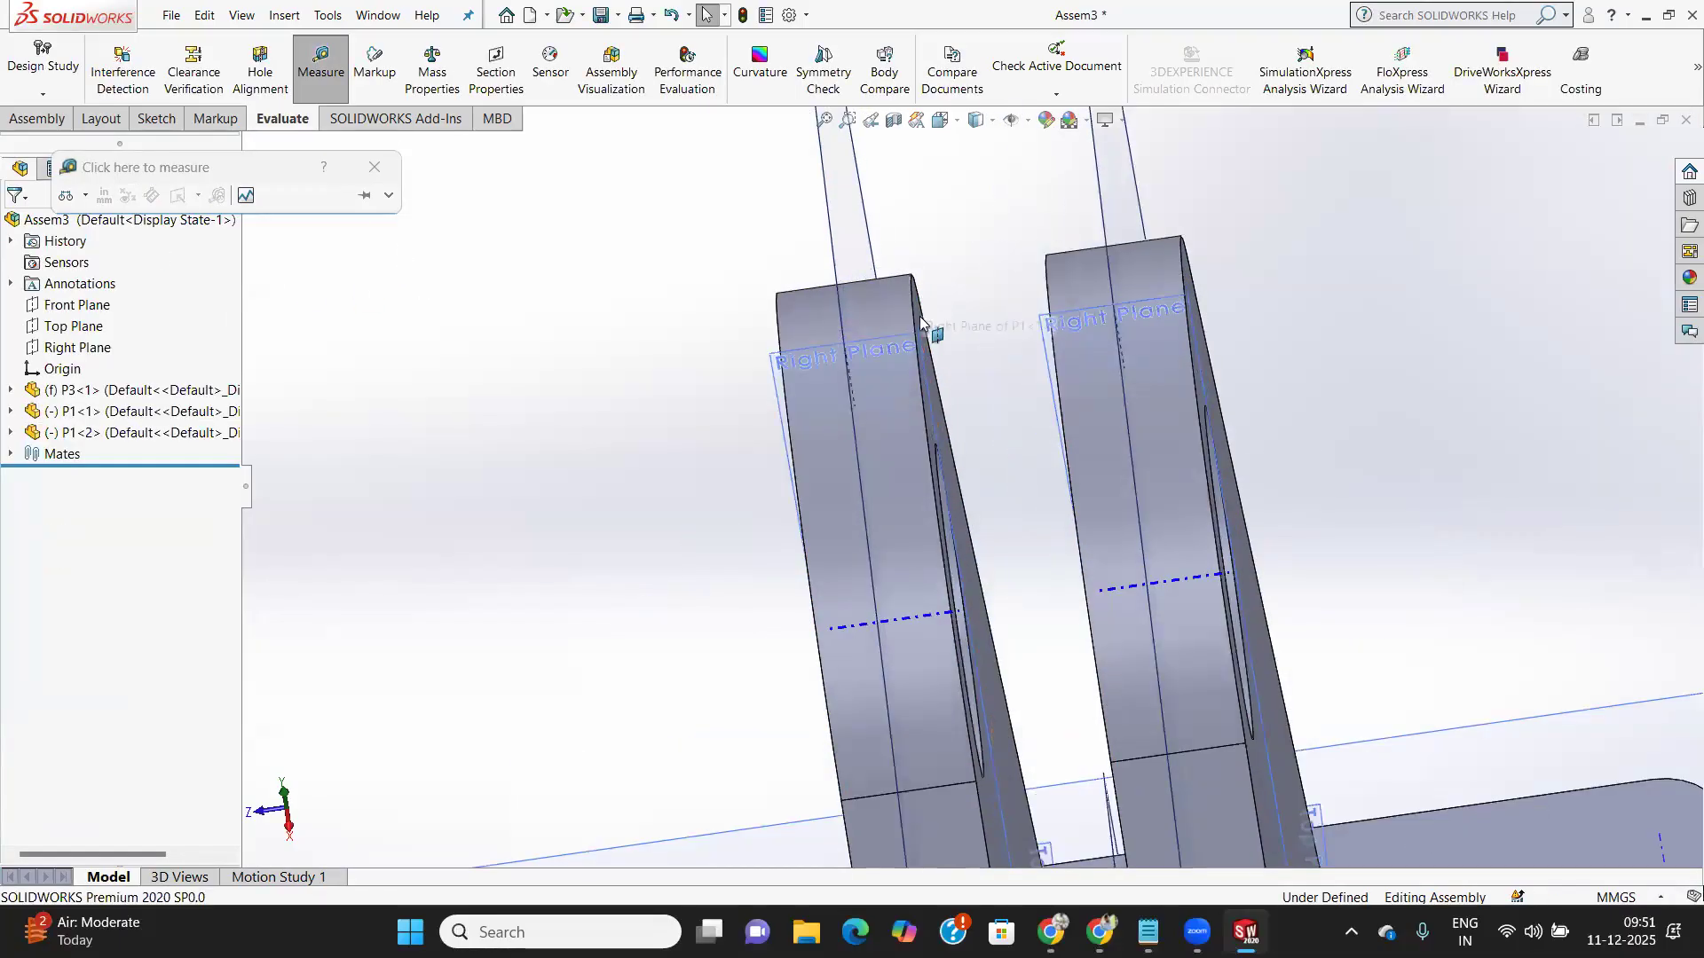
pyautogui.click(914, 303)
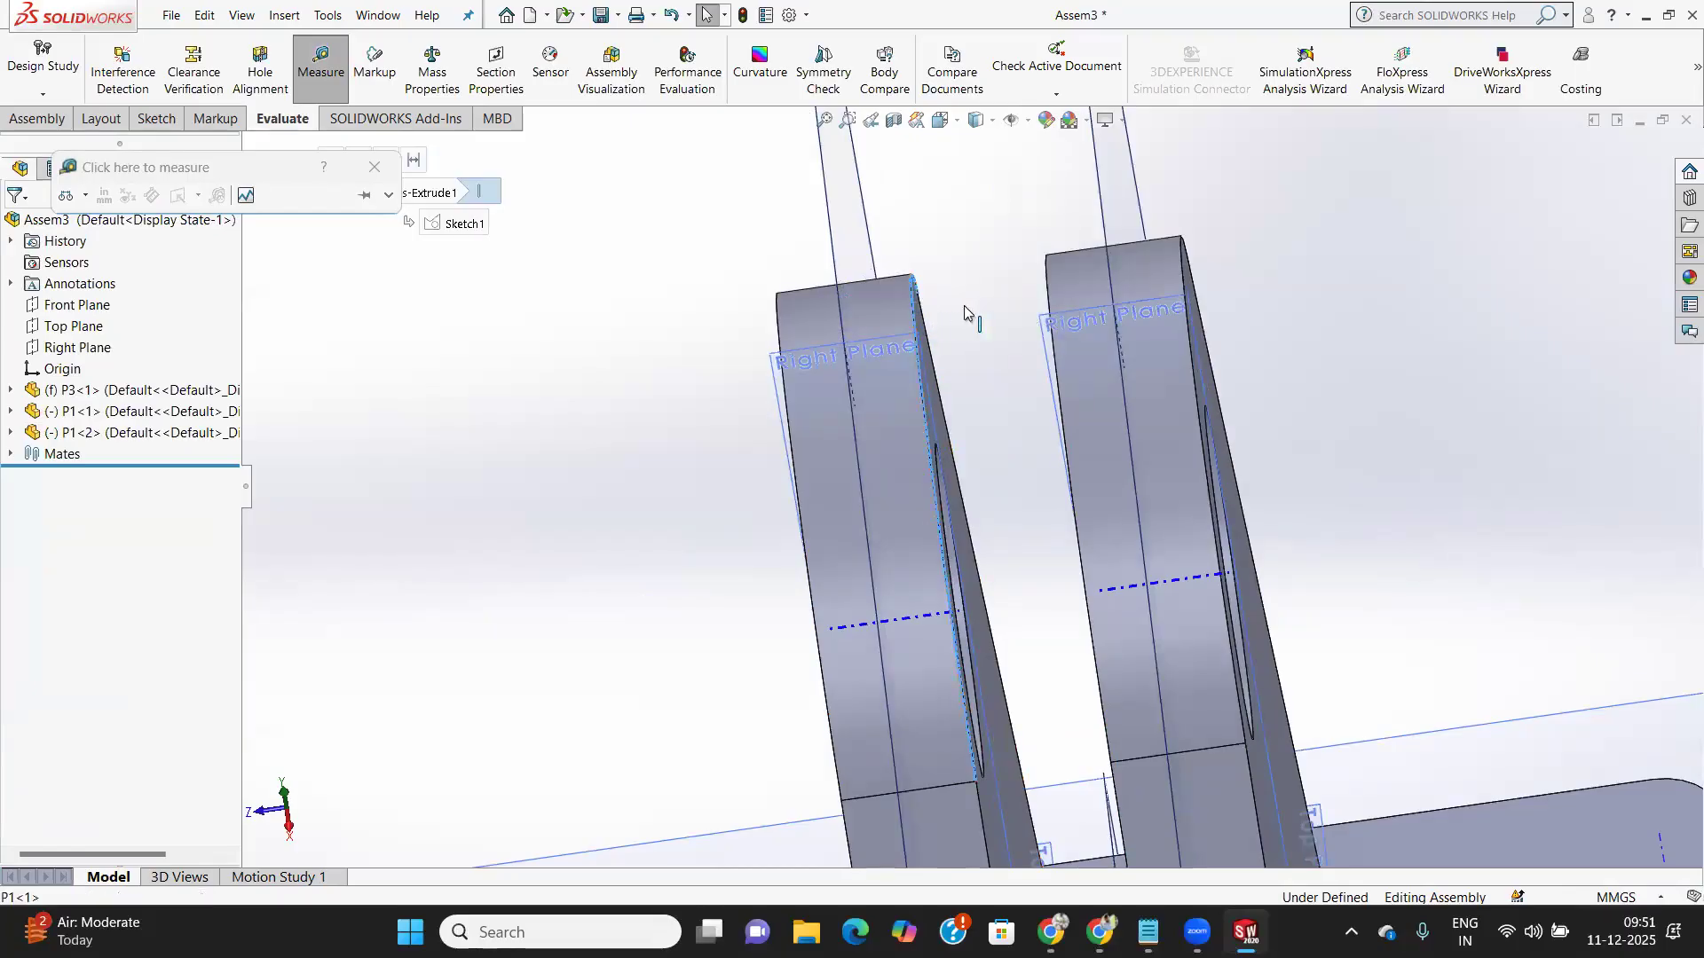
pyautogui.click(1049, 299)
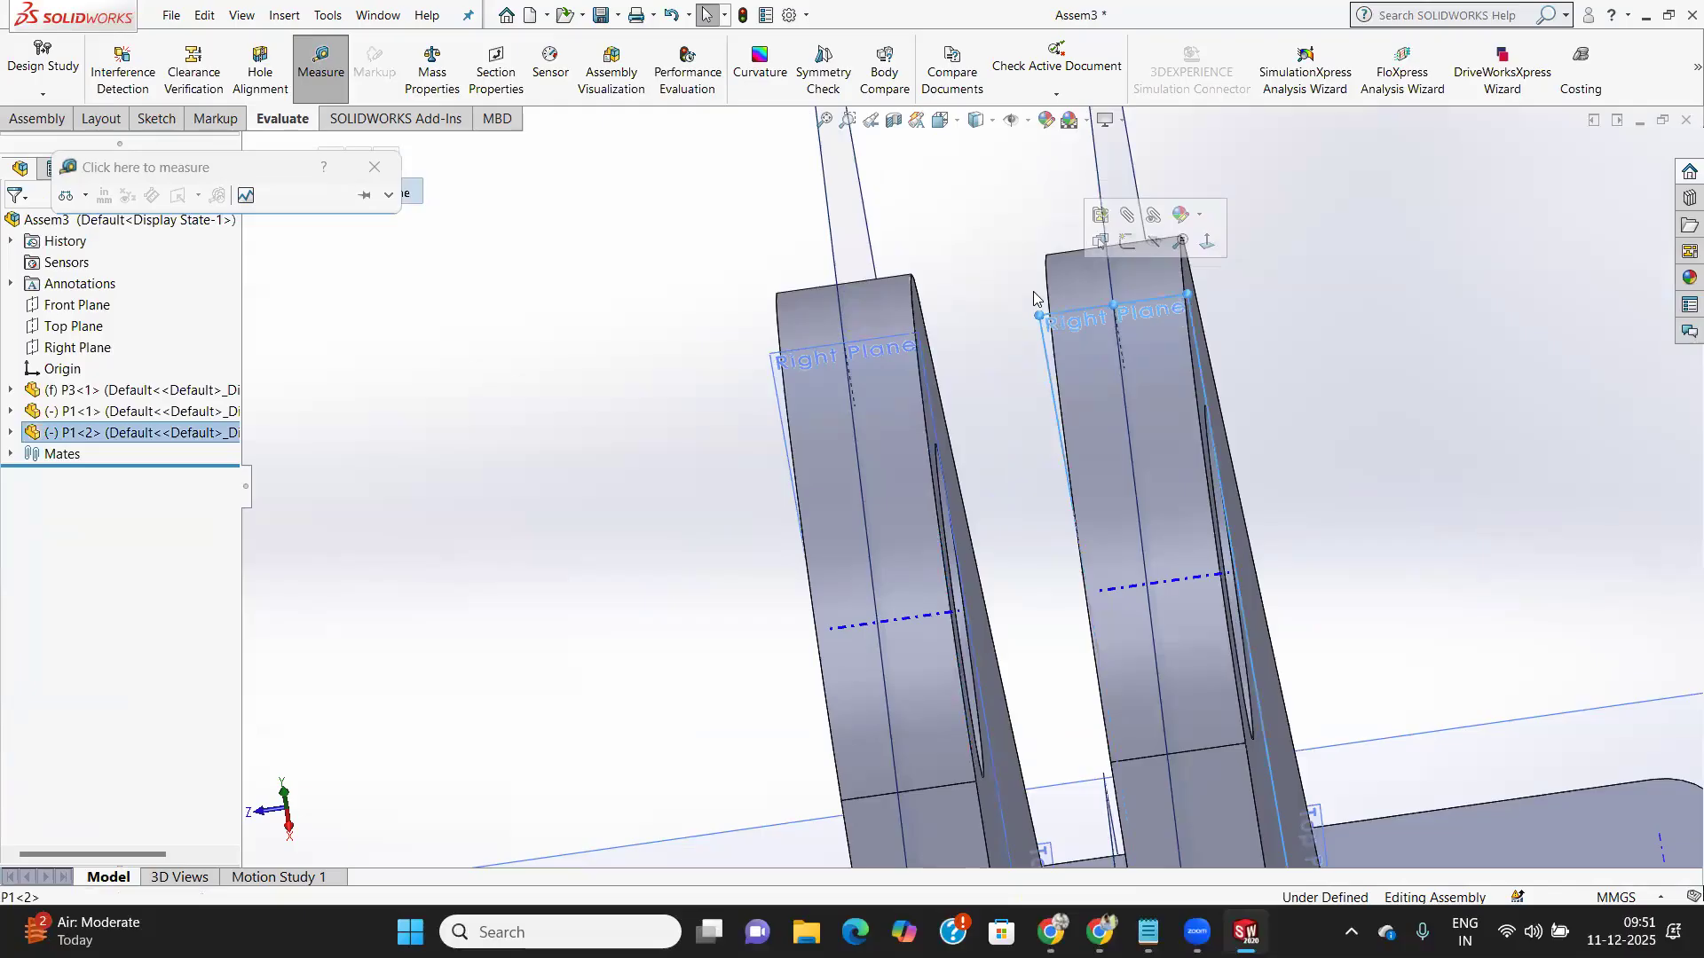
pyautogui.moveTo(974, 401); pyautogui.dragTo(943, 384, button='middle')
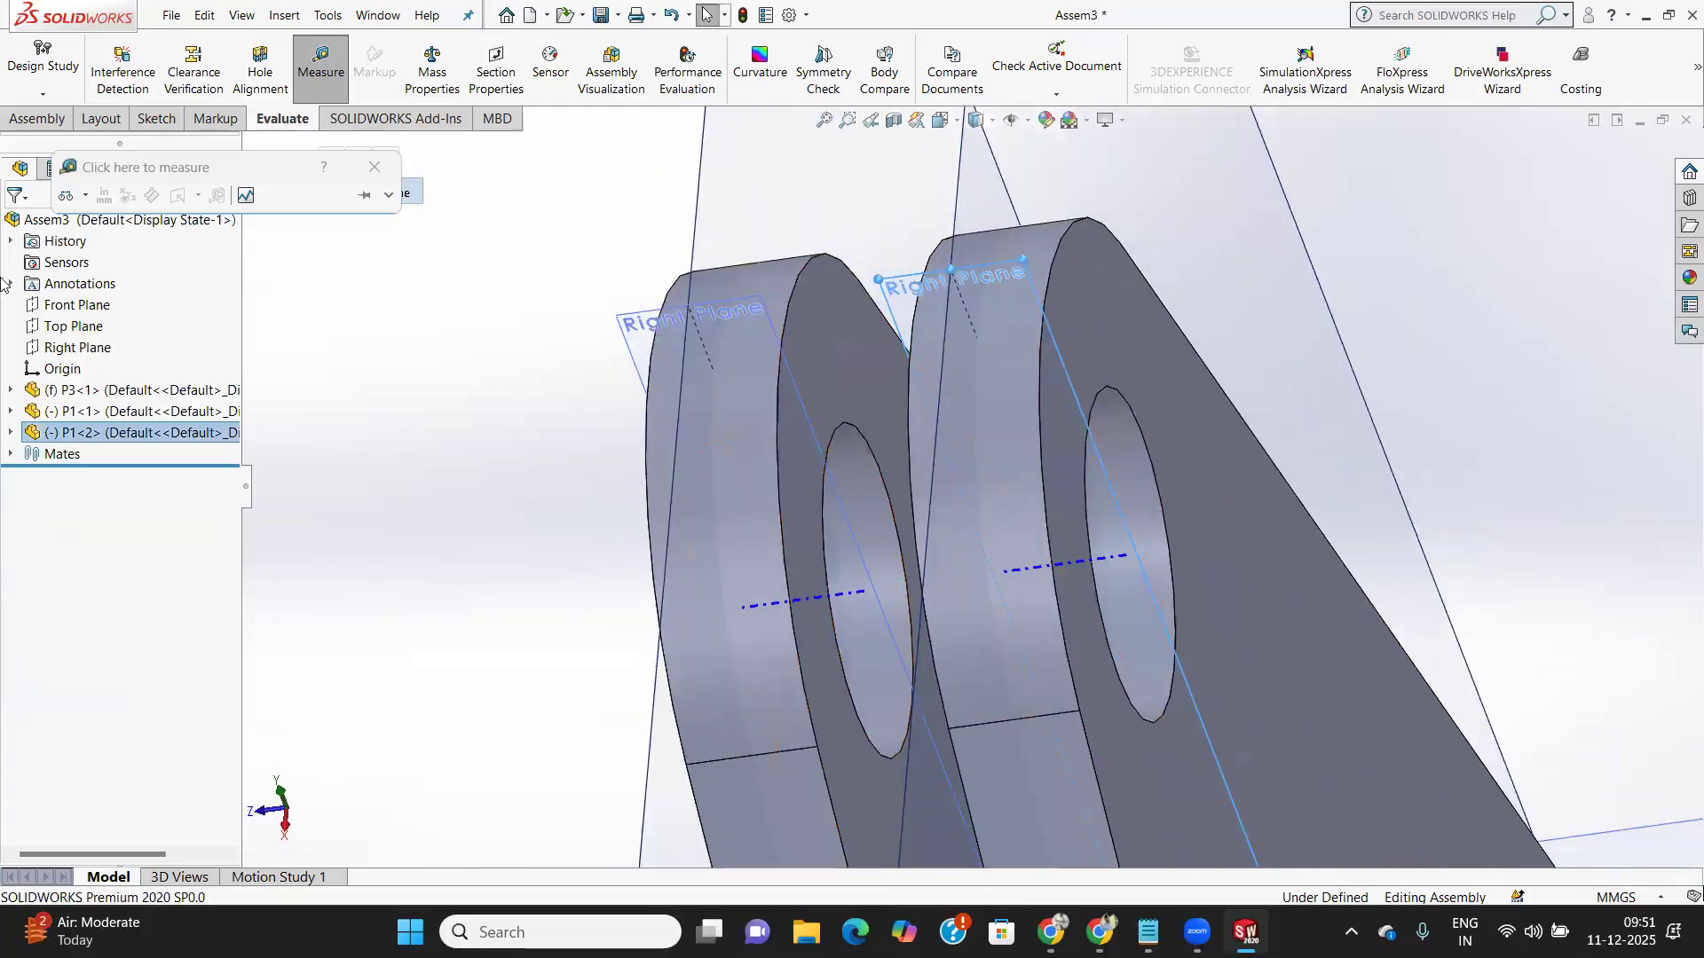
pyautogui.click(825, 552)
pyautogui.moveTo(829, 559); pyautogui.dragTo(965, 557, button='middle')
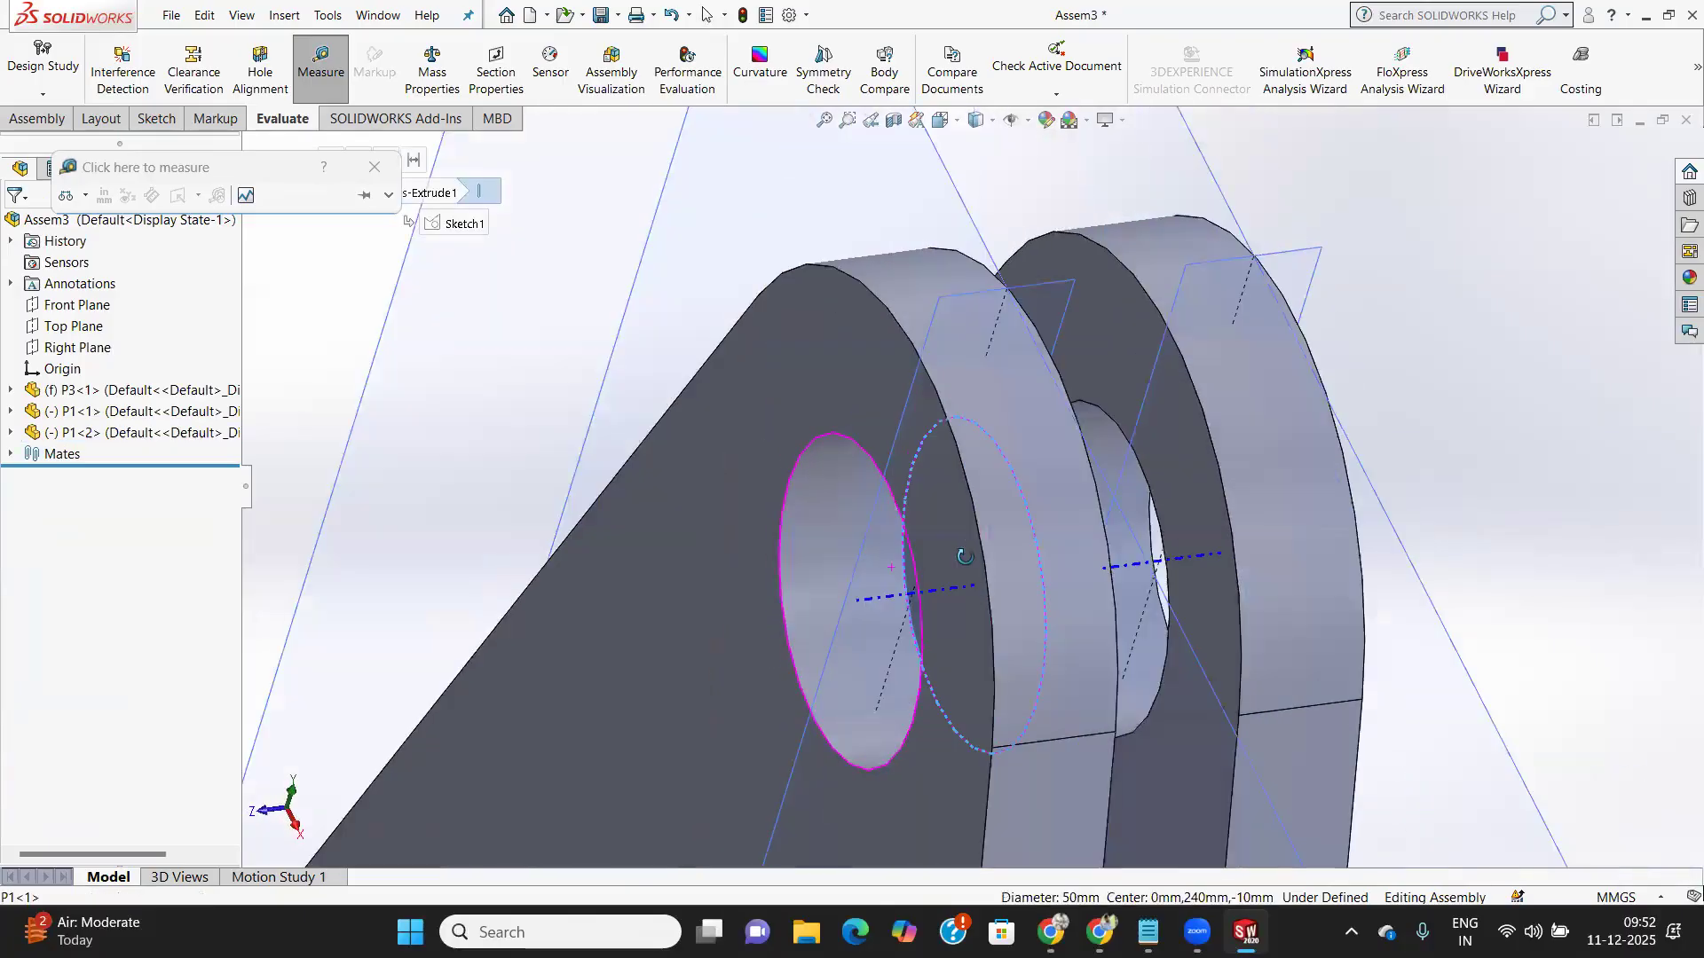
pyautogui.click(1159, 526)
pyautogui.moveTo(1145, 545); pyautogui.dragTo(1097, 530, button='middle')
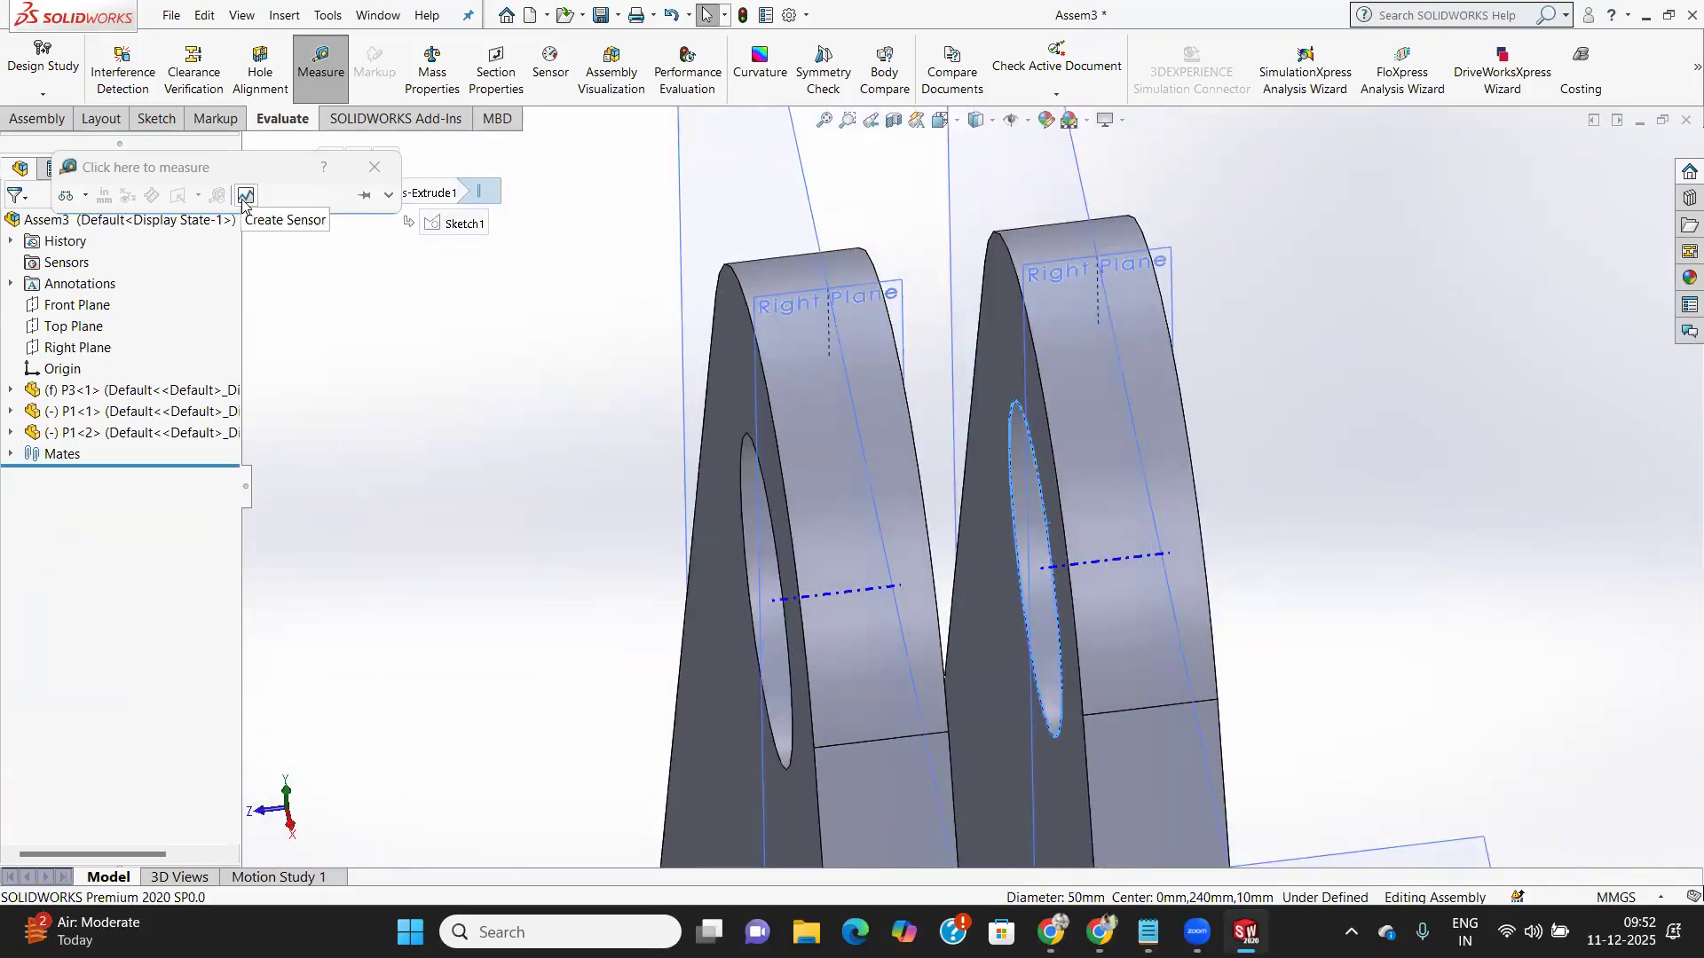
# Check the Measure tool's arc distance options, including Custom Distance, and close the tool with both brackets in view
pyautogui.click(84, 199)
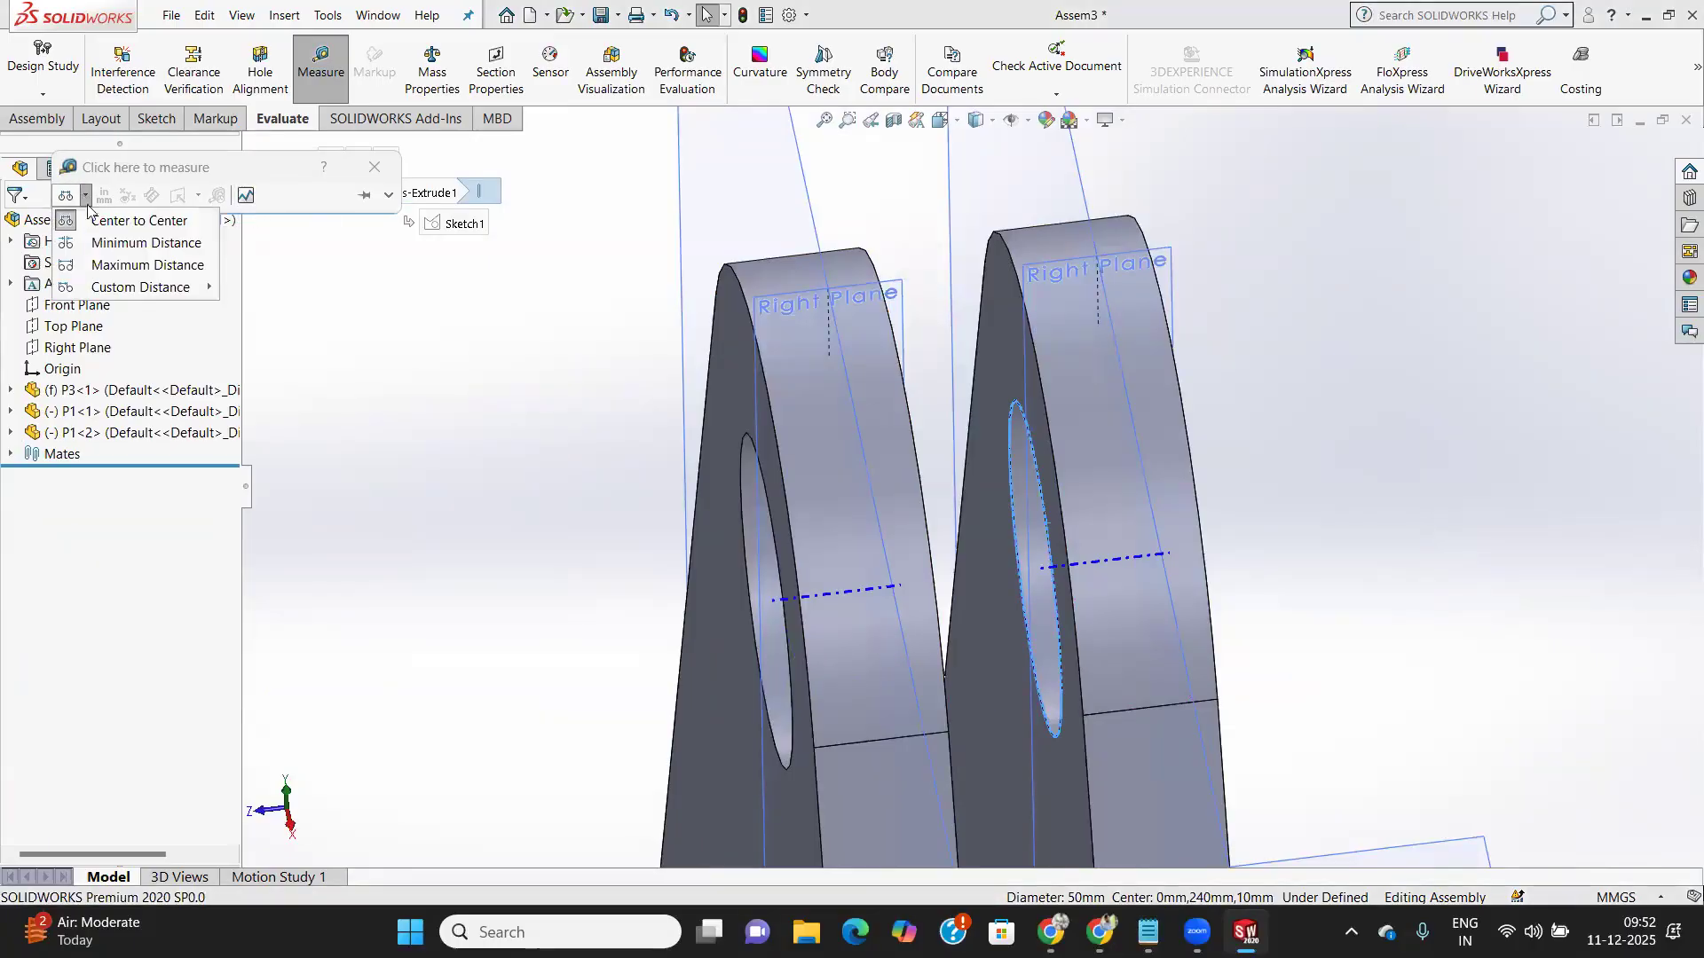
pyautogui.moveTo(134, 296)
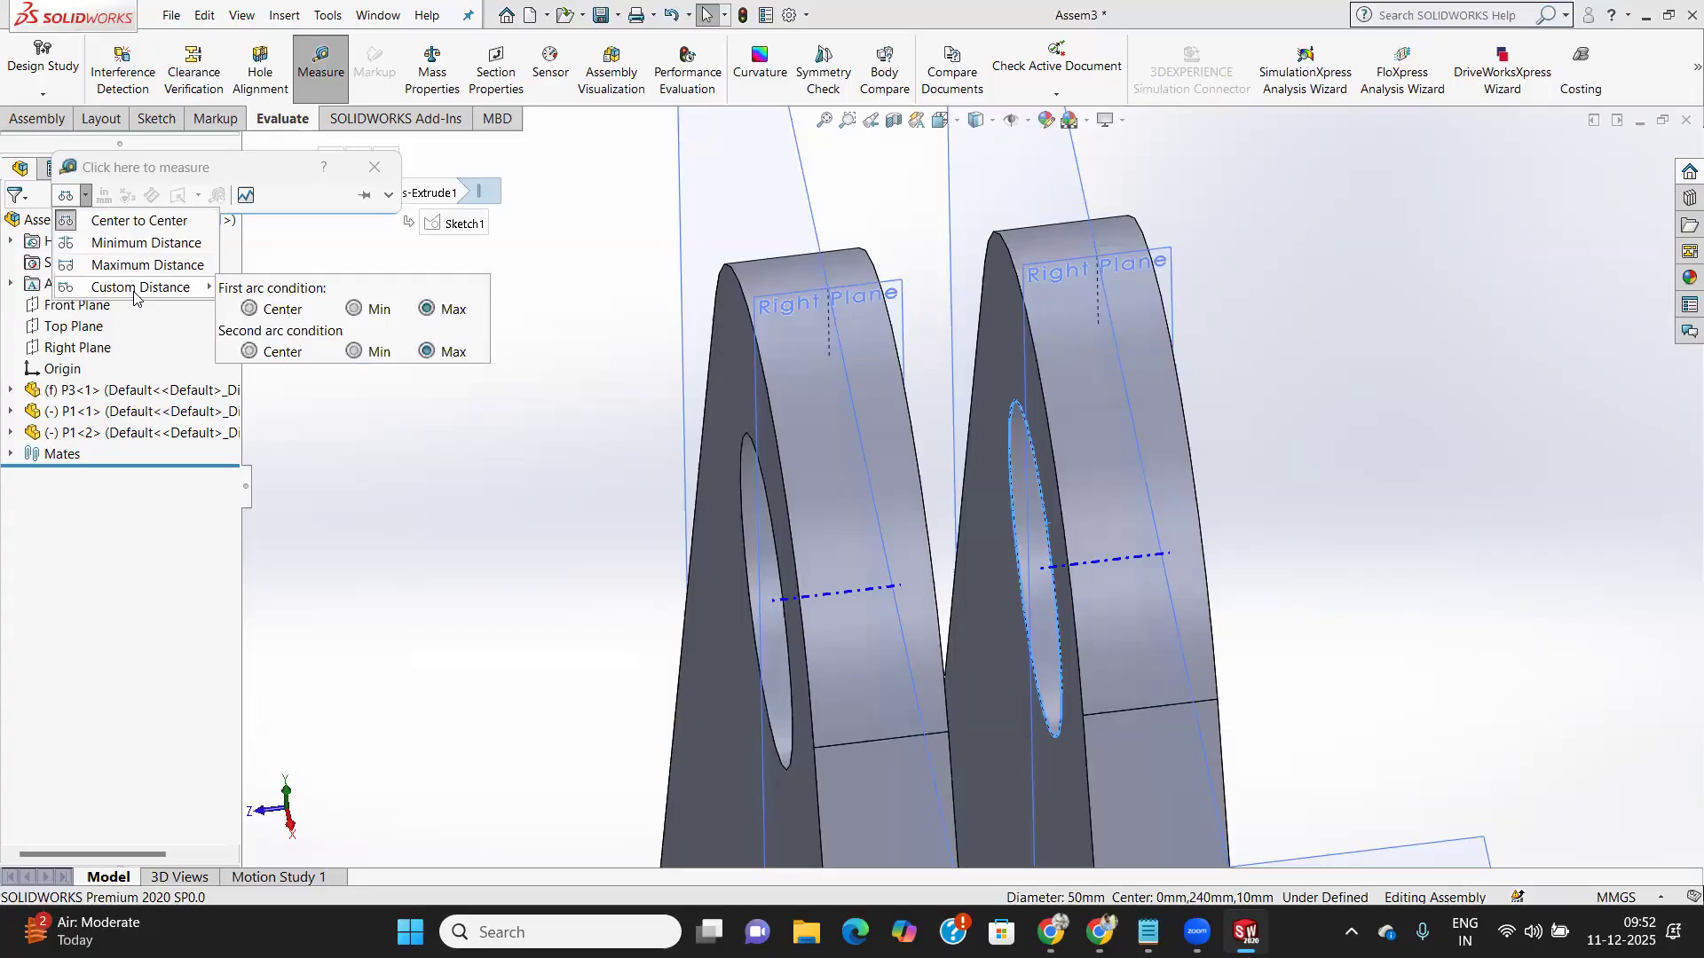
pyautogui.click(487, 477)
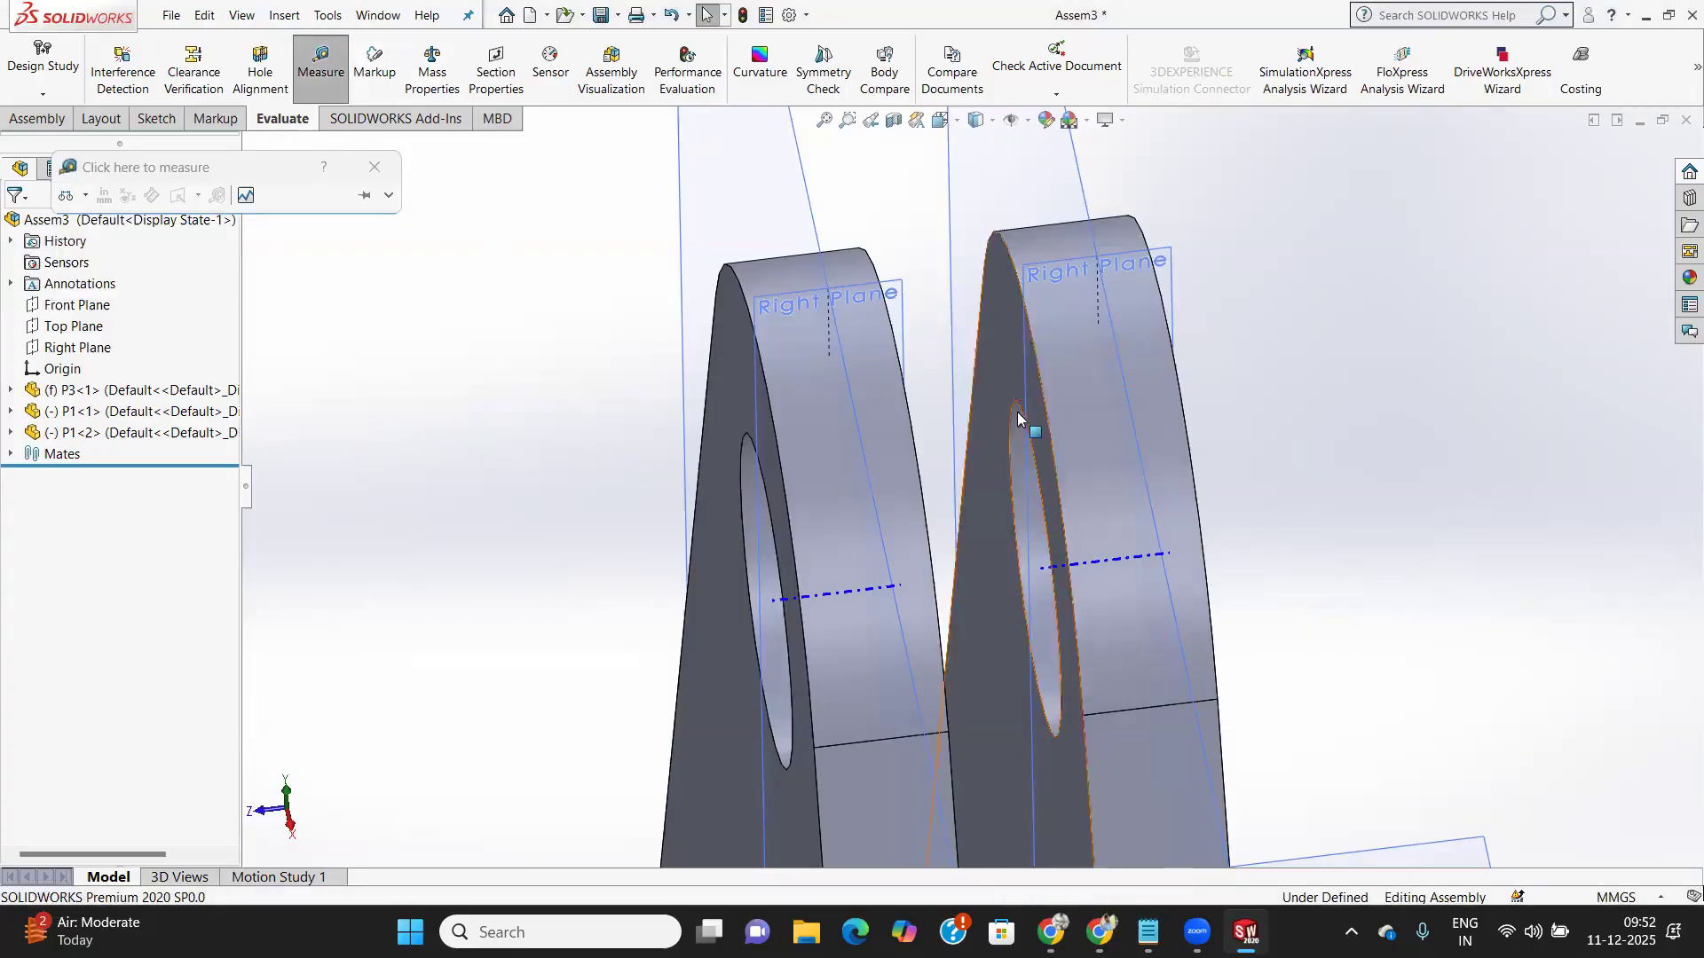
pyautogui.scroll(2, 994, 400)
pyautogui.scroll(3, 966, 376)
pyautogui.moveTo(1082, 404); pyautogui.dragTo(995, 315, button='middle')
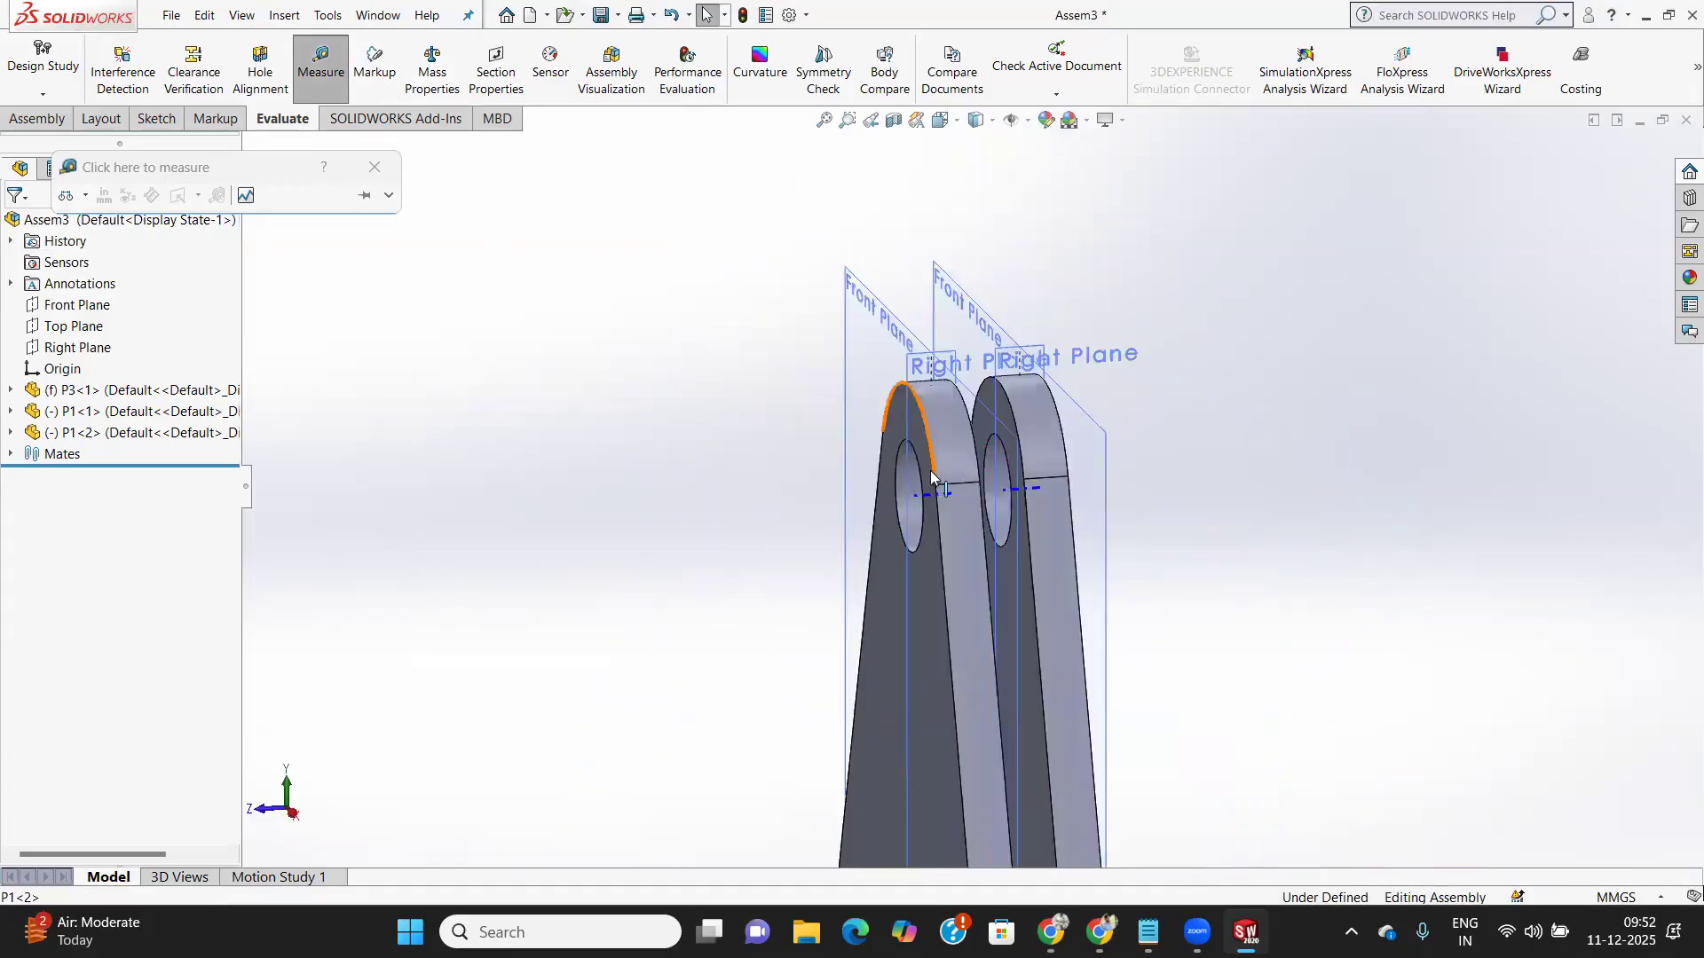
pyautogui.scroll(3, 932, 479)
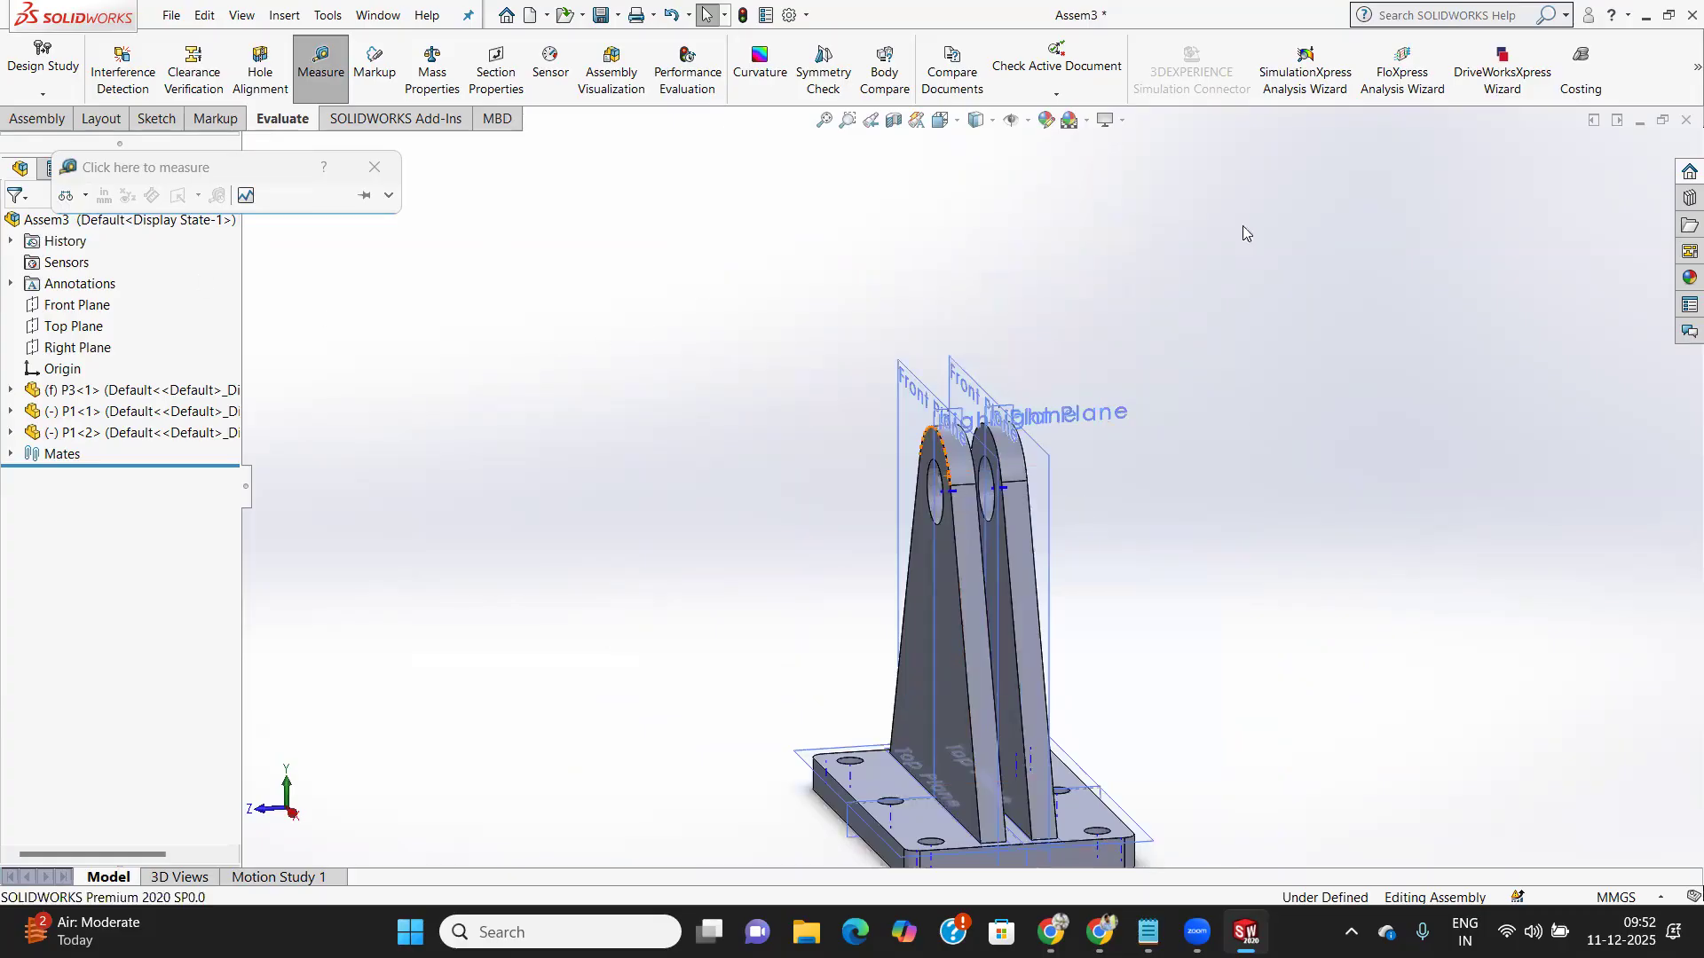
pyautogui.click(374, 166)
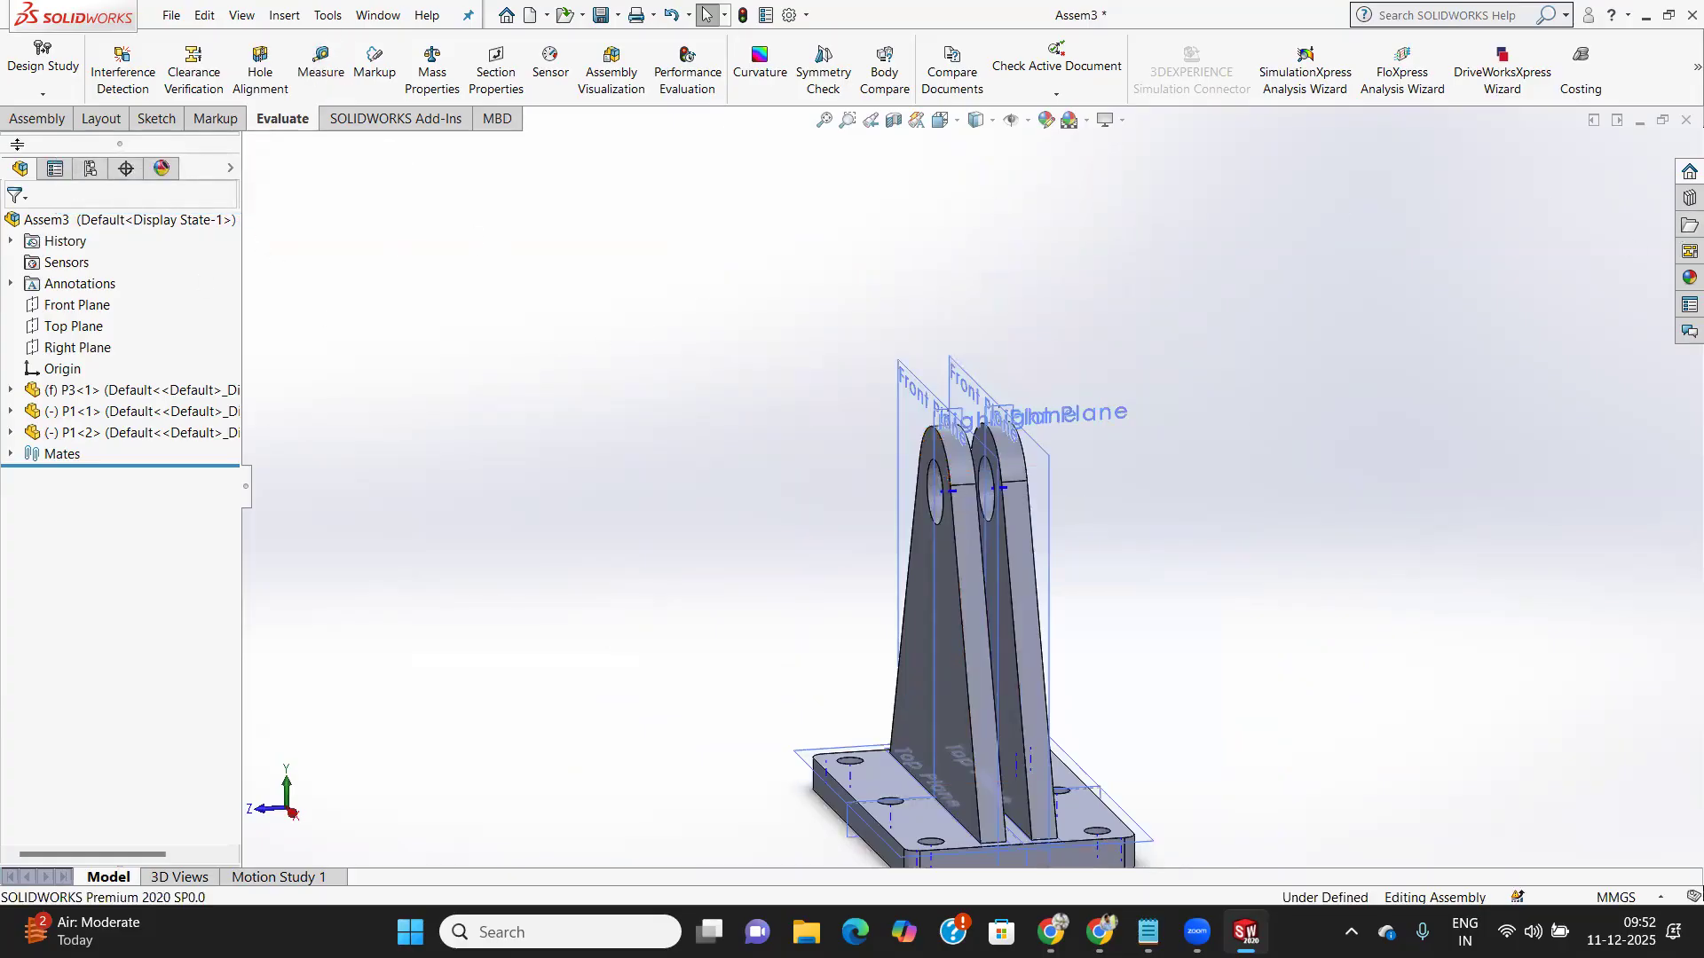
# Insert one P2 link into the assembly and place it freely beside the two P1 brackets
pyautogui.click(37, 119)
pyautogui.scroll(3, 1061, 683)
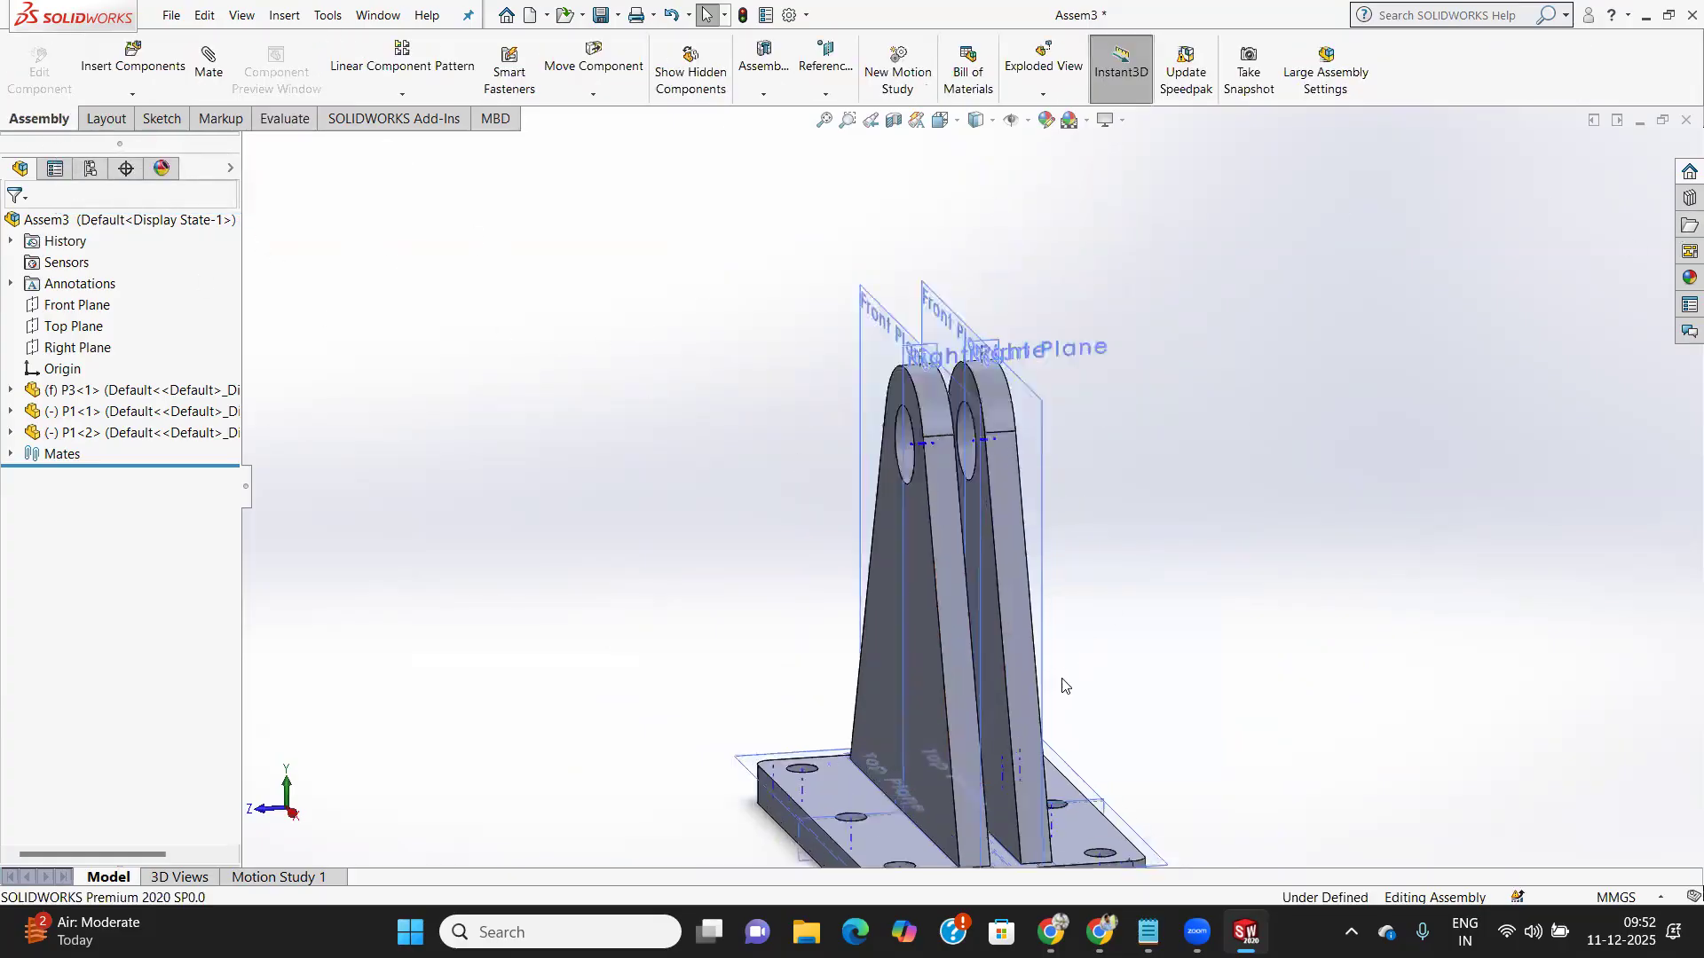
pyautogui.moveTo(957, 717)
pyautogui.keyDown('shift'); pyautogui.mouseDown(button='middle')
pyautogui.moveTo(913, 719)
pyautogui.moveTo(941, 715)
pyautogui.mouseUp(button='middle'); pyautogui.keyUp('shift')
pyautogui.scroll(-5, 1006, 533)
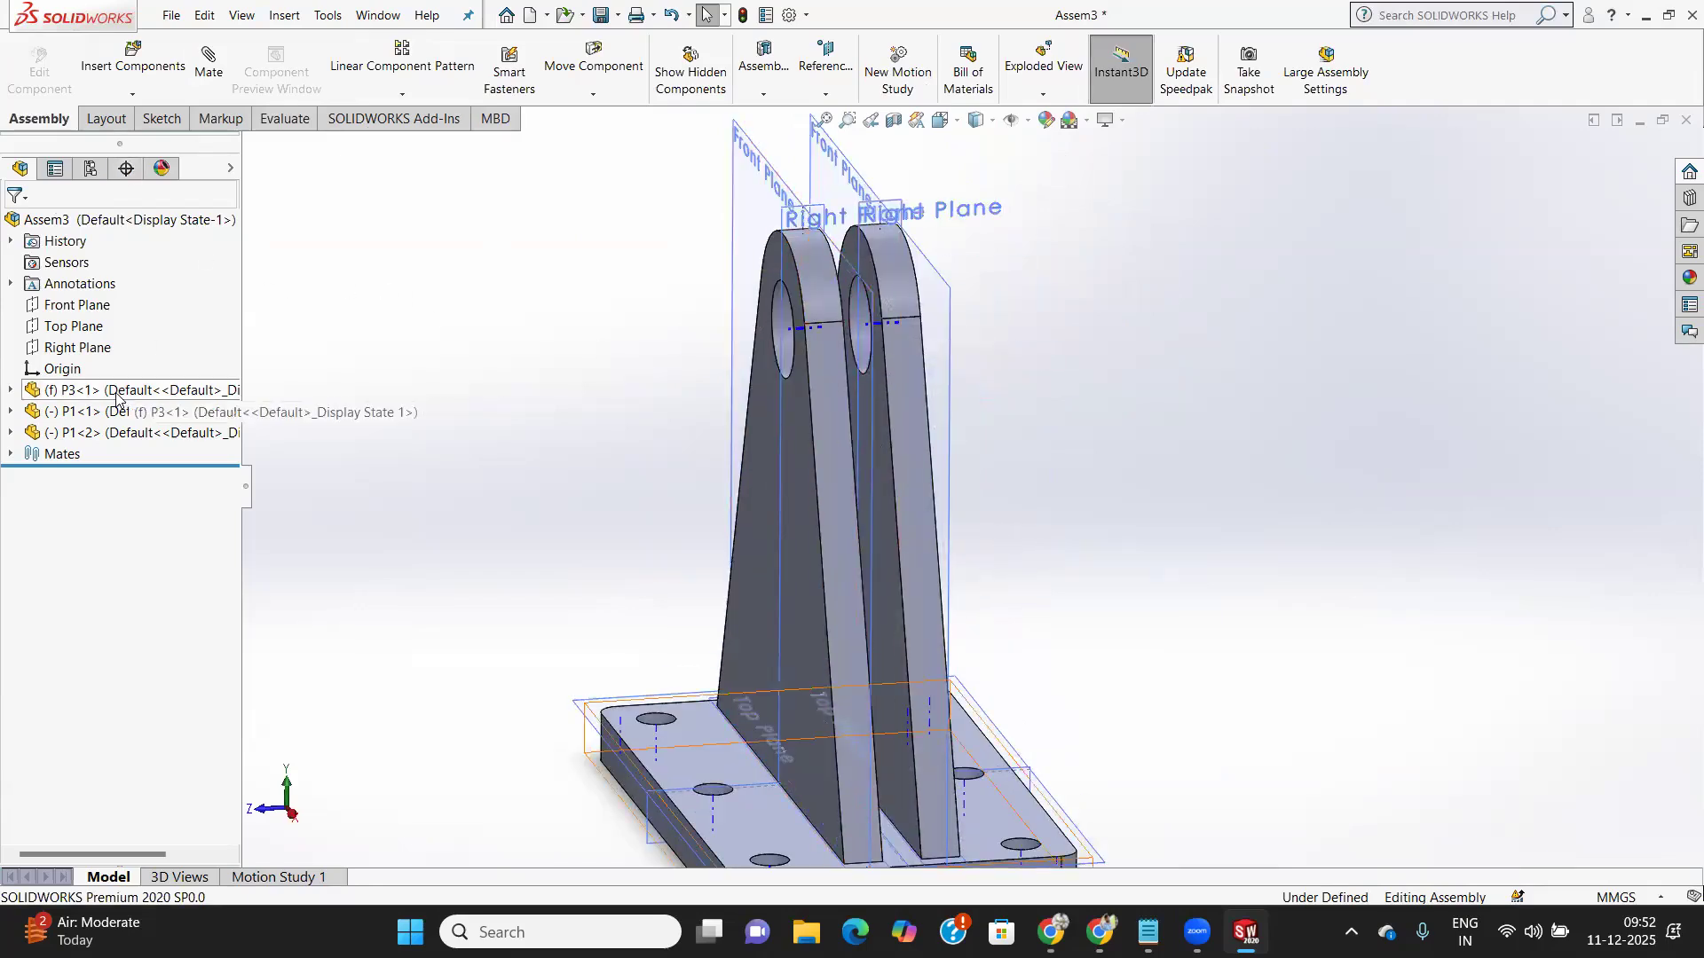
pyautogui.click(133, 62)
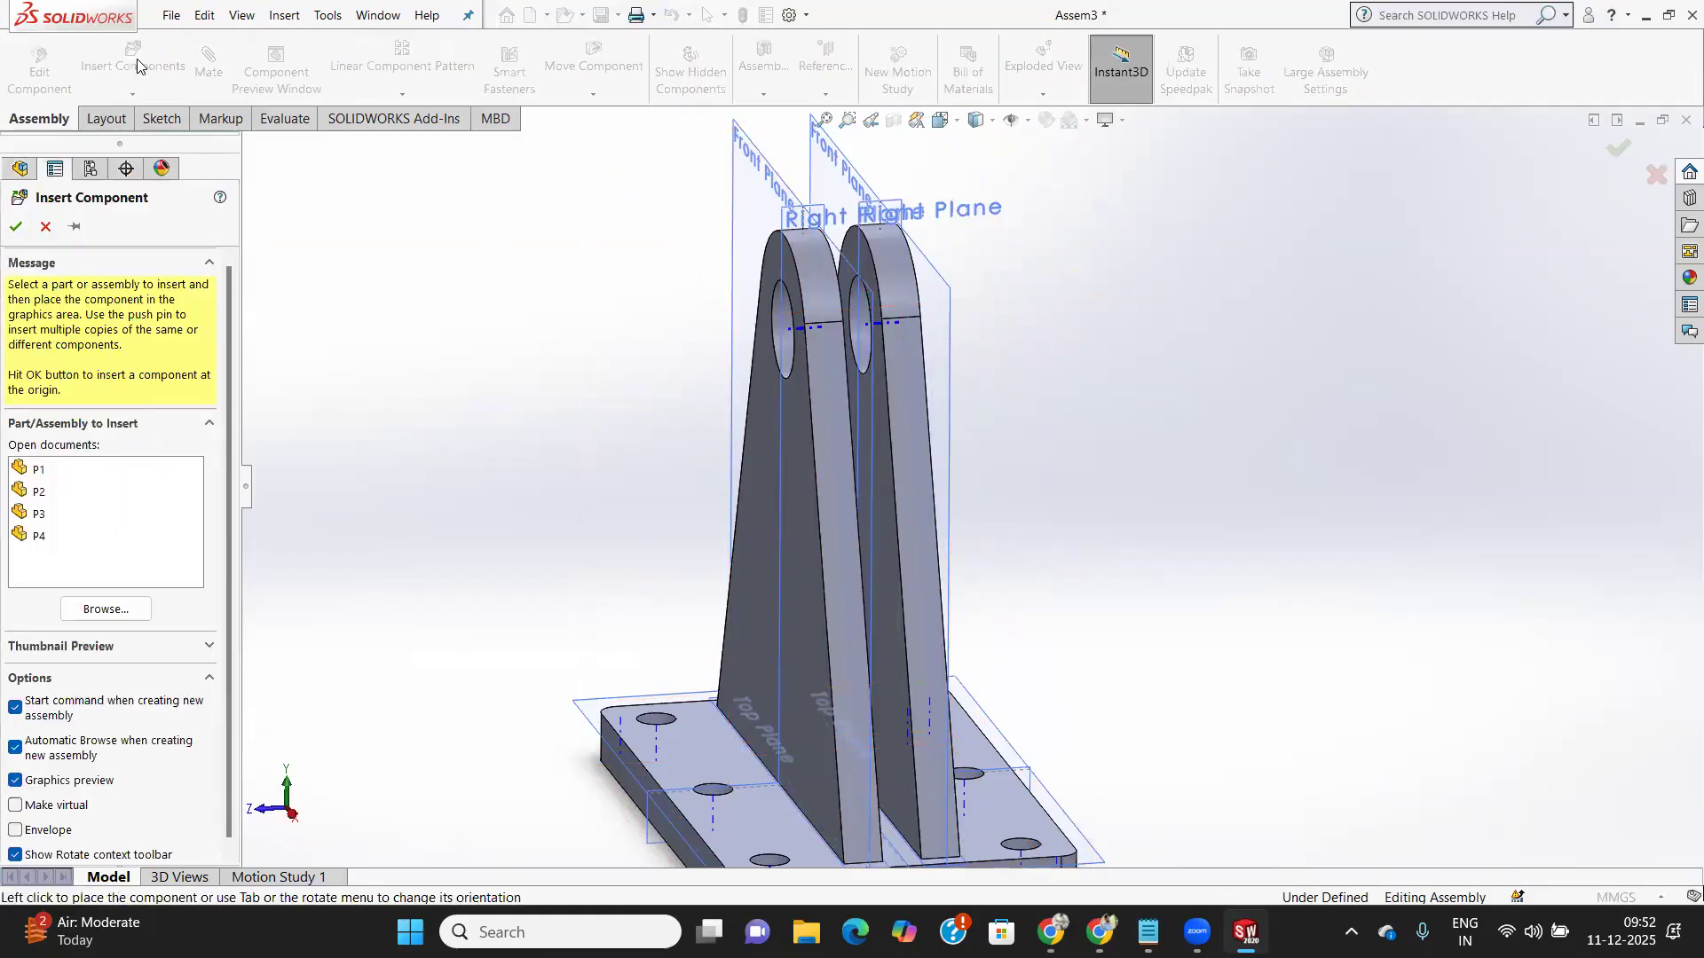
pyautogui.click(40, 493)
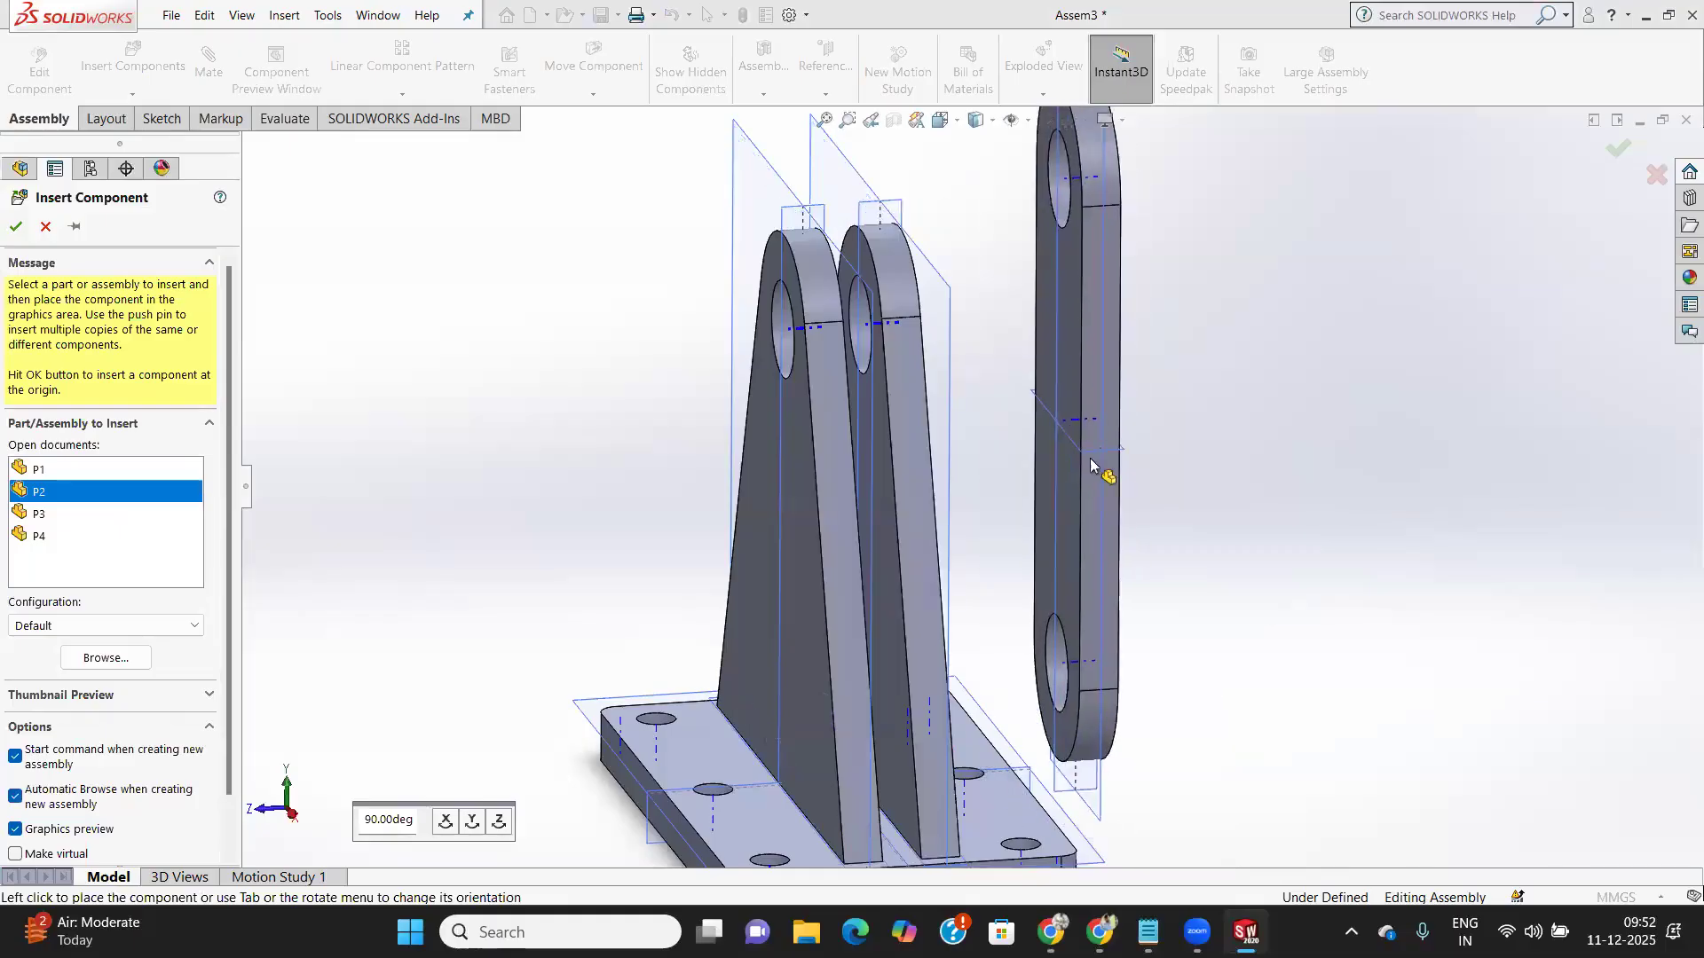
pyautogui.click(1169, 543)
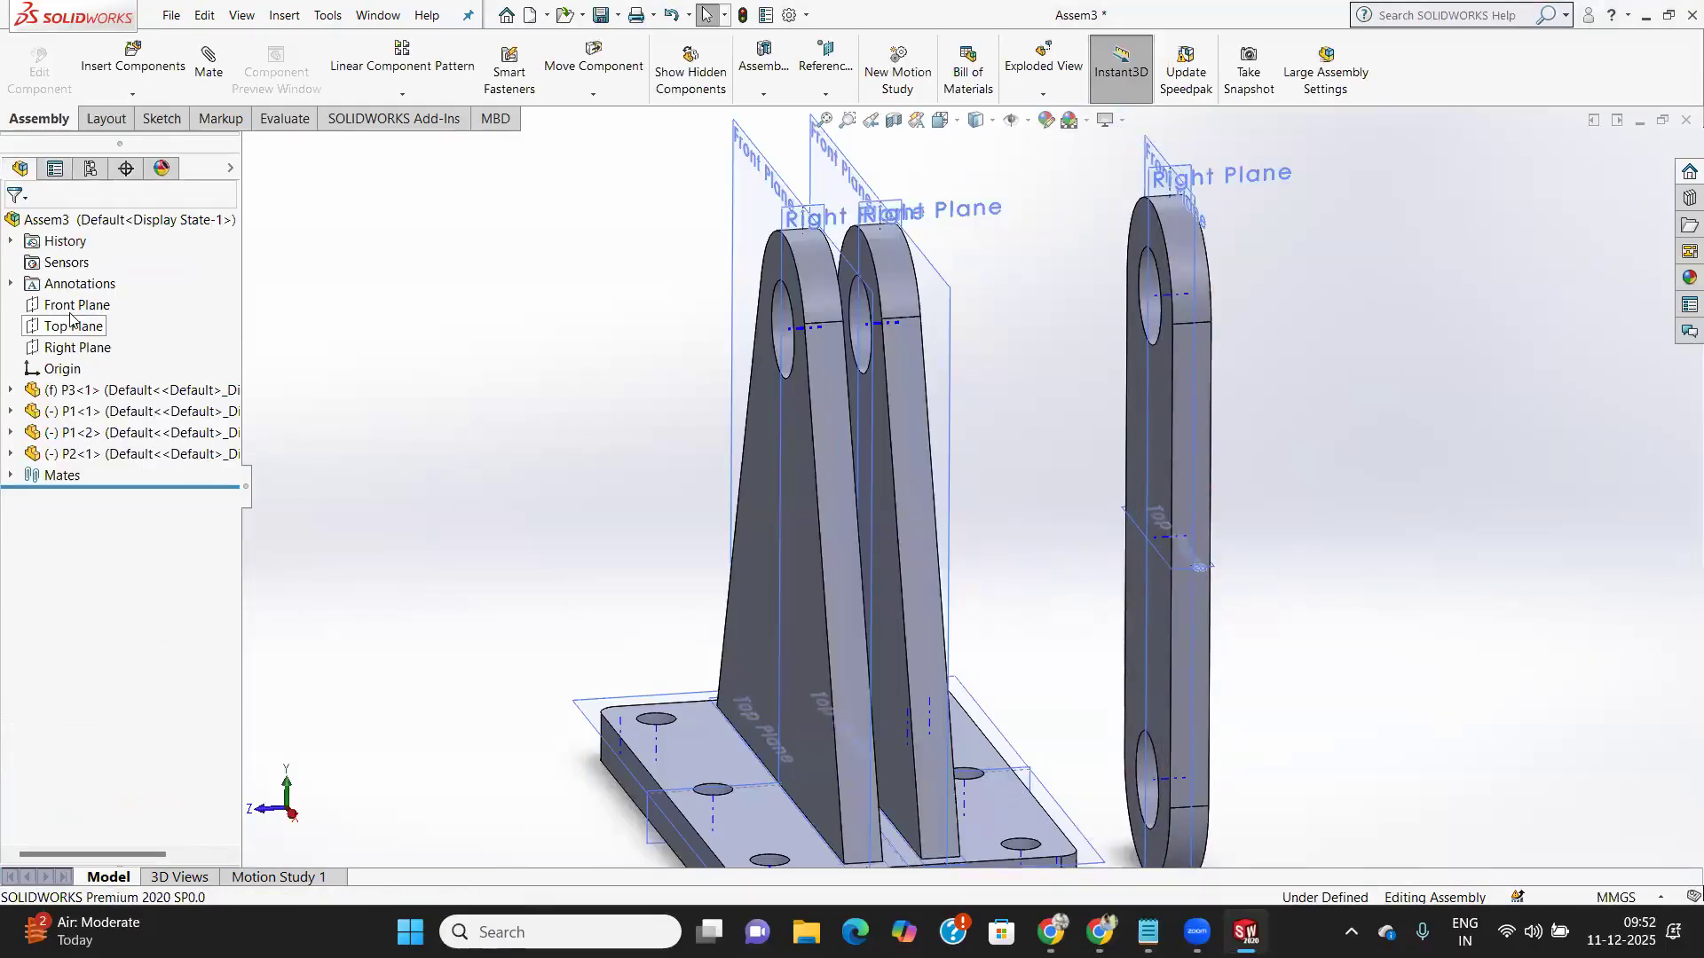
# Add a Coincident mate between the hole axis of the first P1 bracket and the upper hole axis of P2
pyautogui.moveTo(976, 442)
pyautogui.mouseDown(button='middle')
pyautogui.moveTo(946, 434)
pyautogui.moveTo(958, 417)
pyautogui.mouseUp(button='middle')
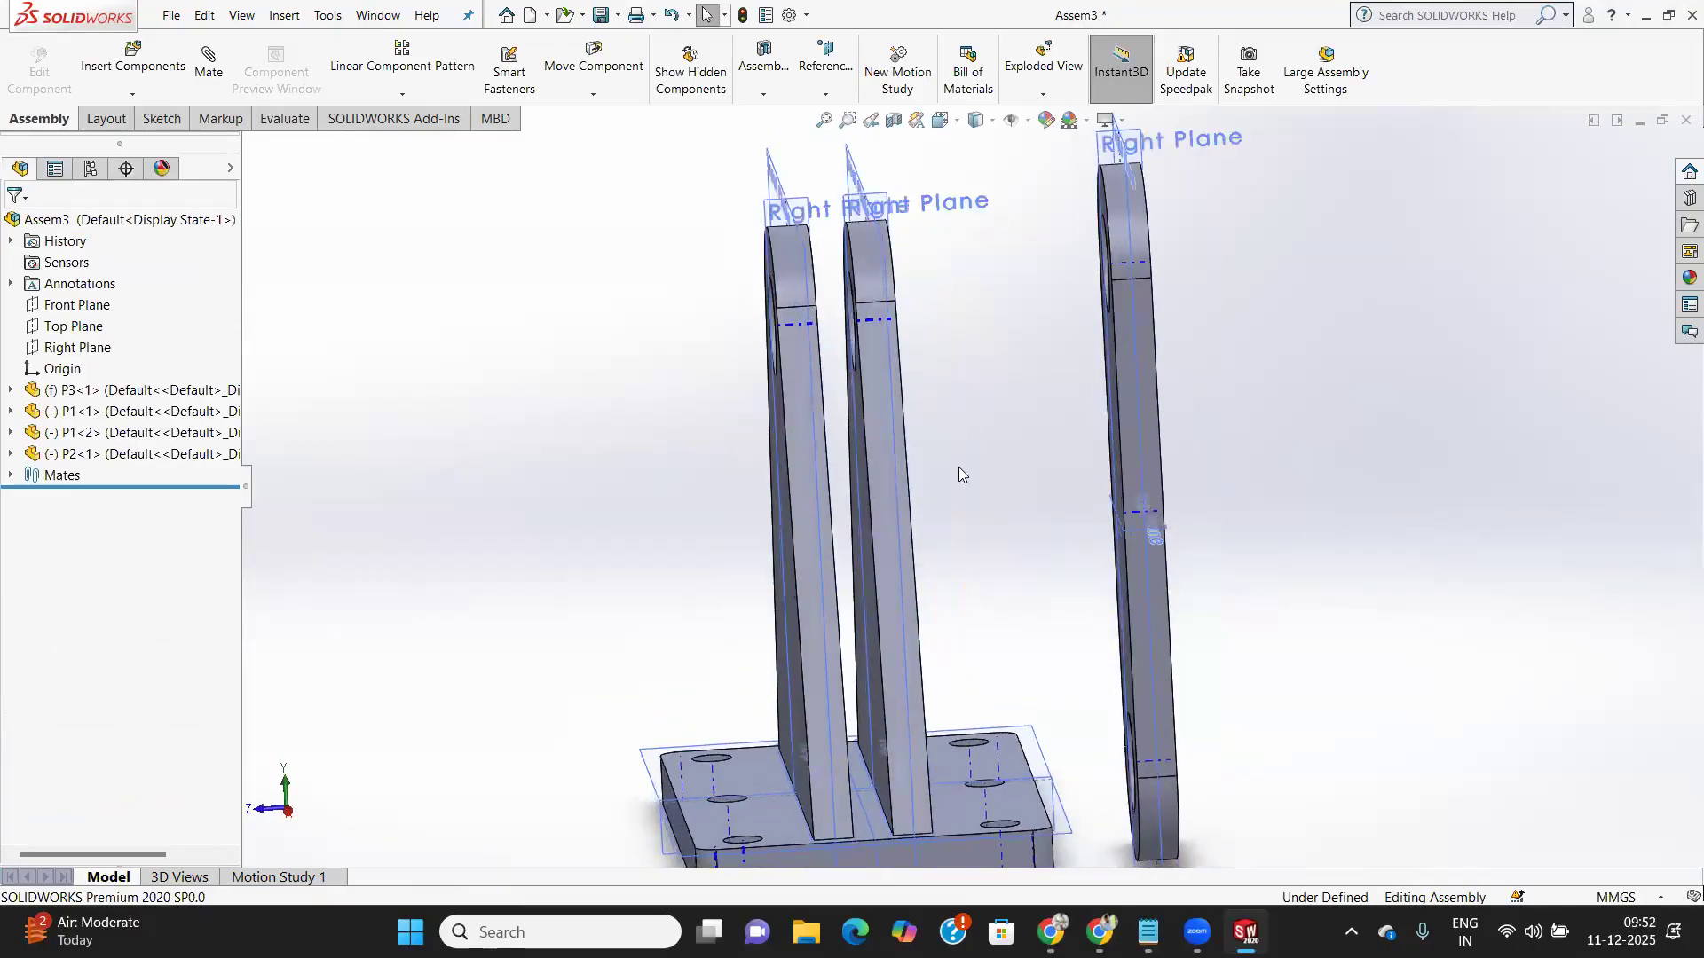
pyautogui.scroll(-5, 958, 390)
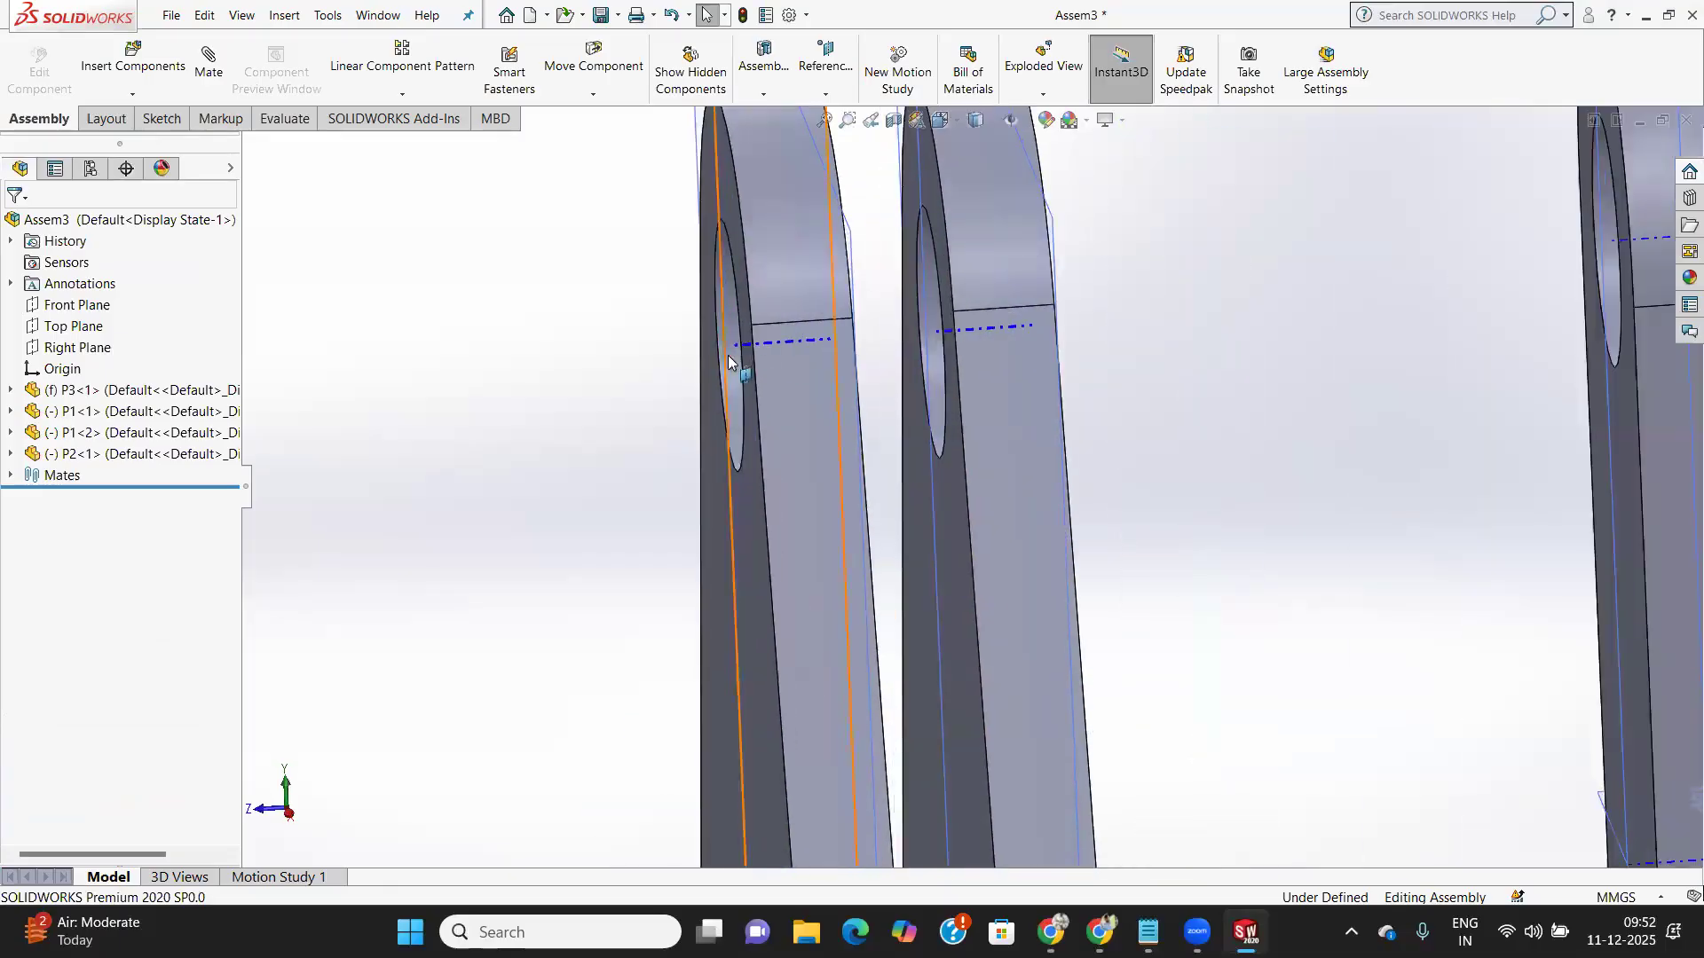
pyautogui.click(736, 343)
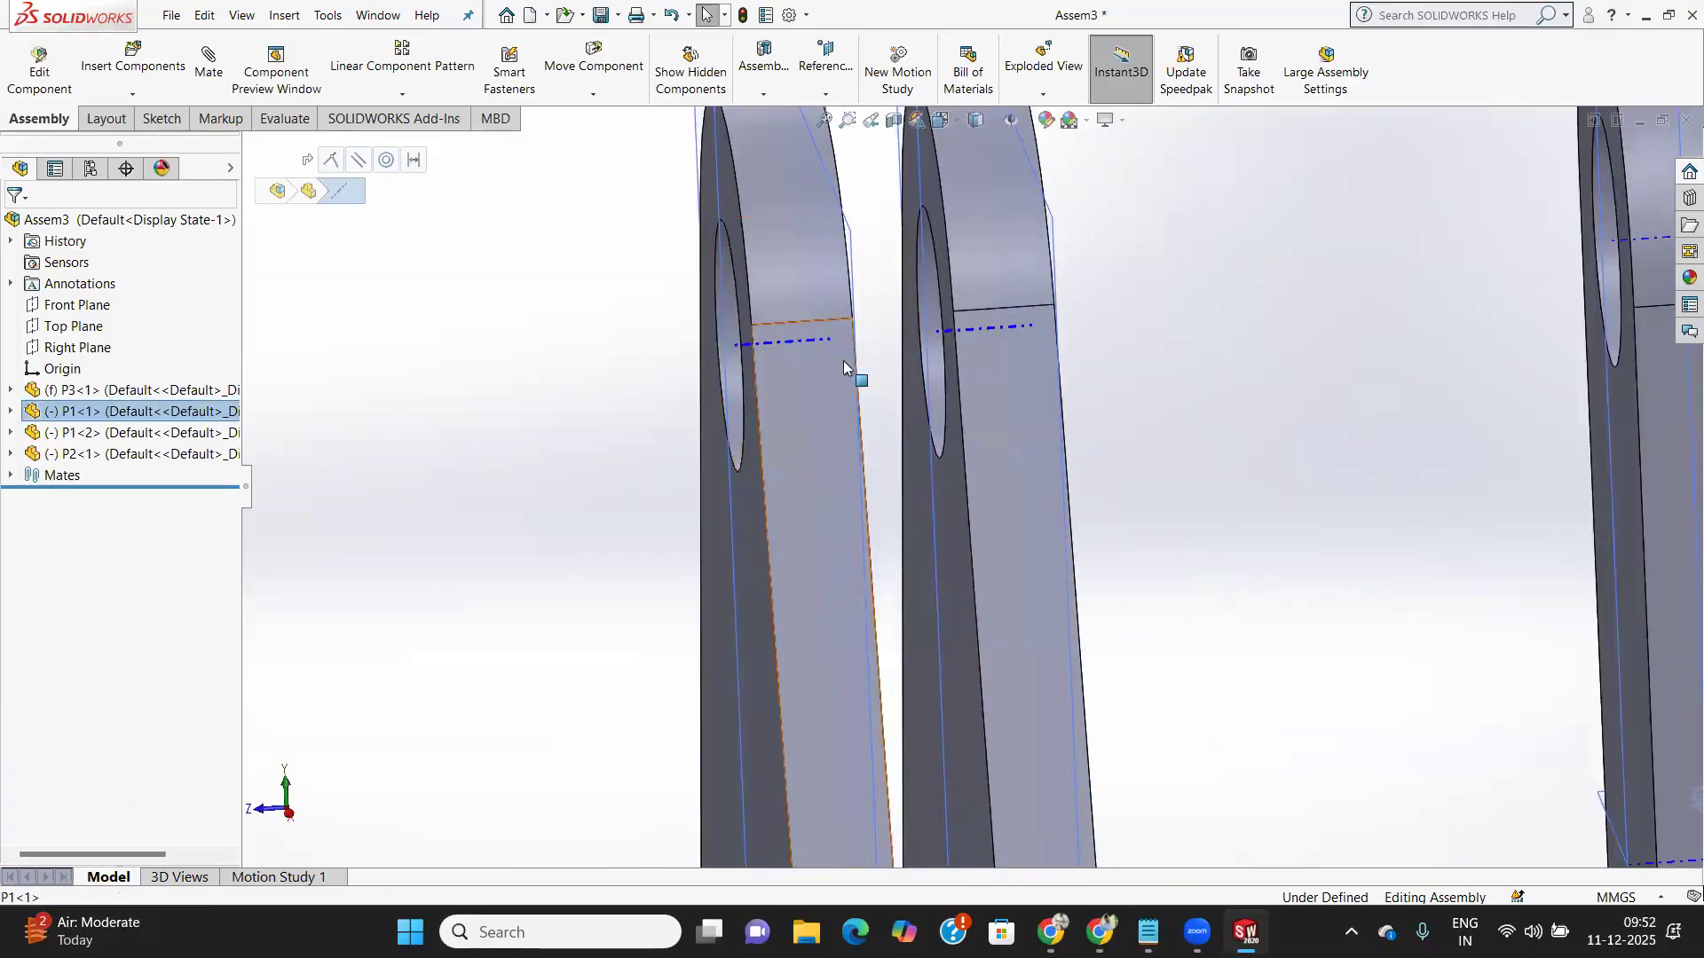
pyautogui.scroll(2, 1128, 373)
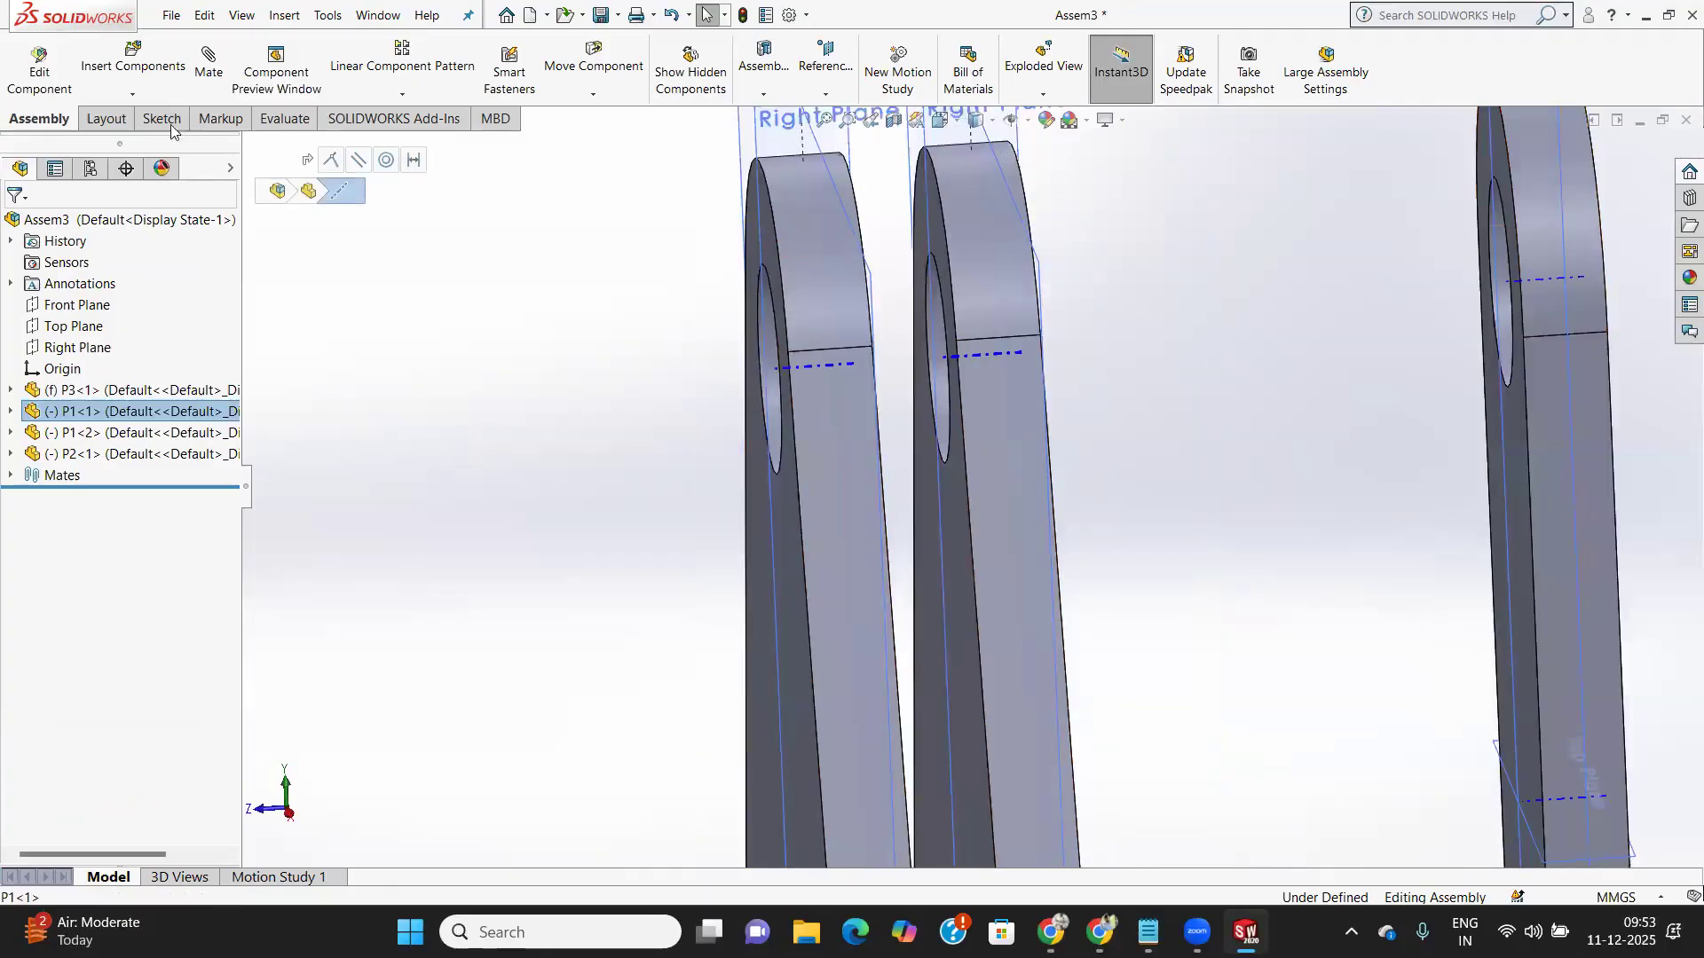
pyautogui.click(205, 64)
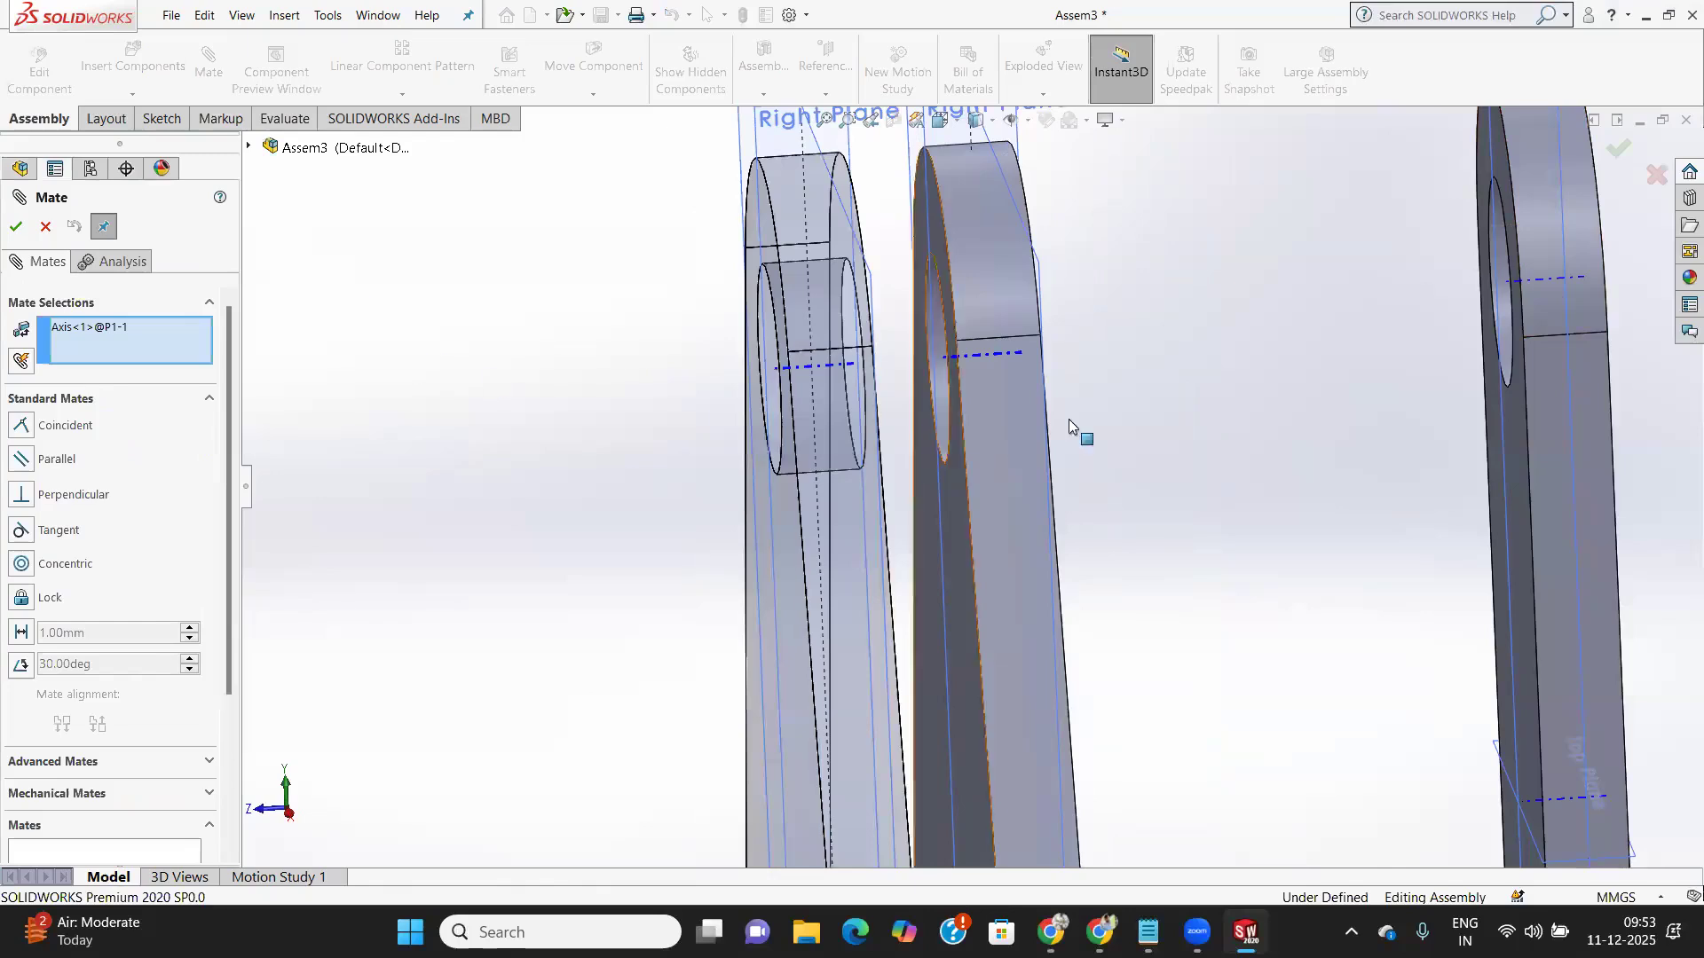
pyautogui.moveTo(1423, 321); pyautogui.dragTo(1482, 322, button='middle')
pyautogui.click(1604, 291)
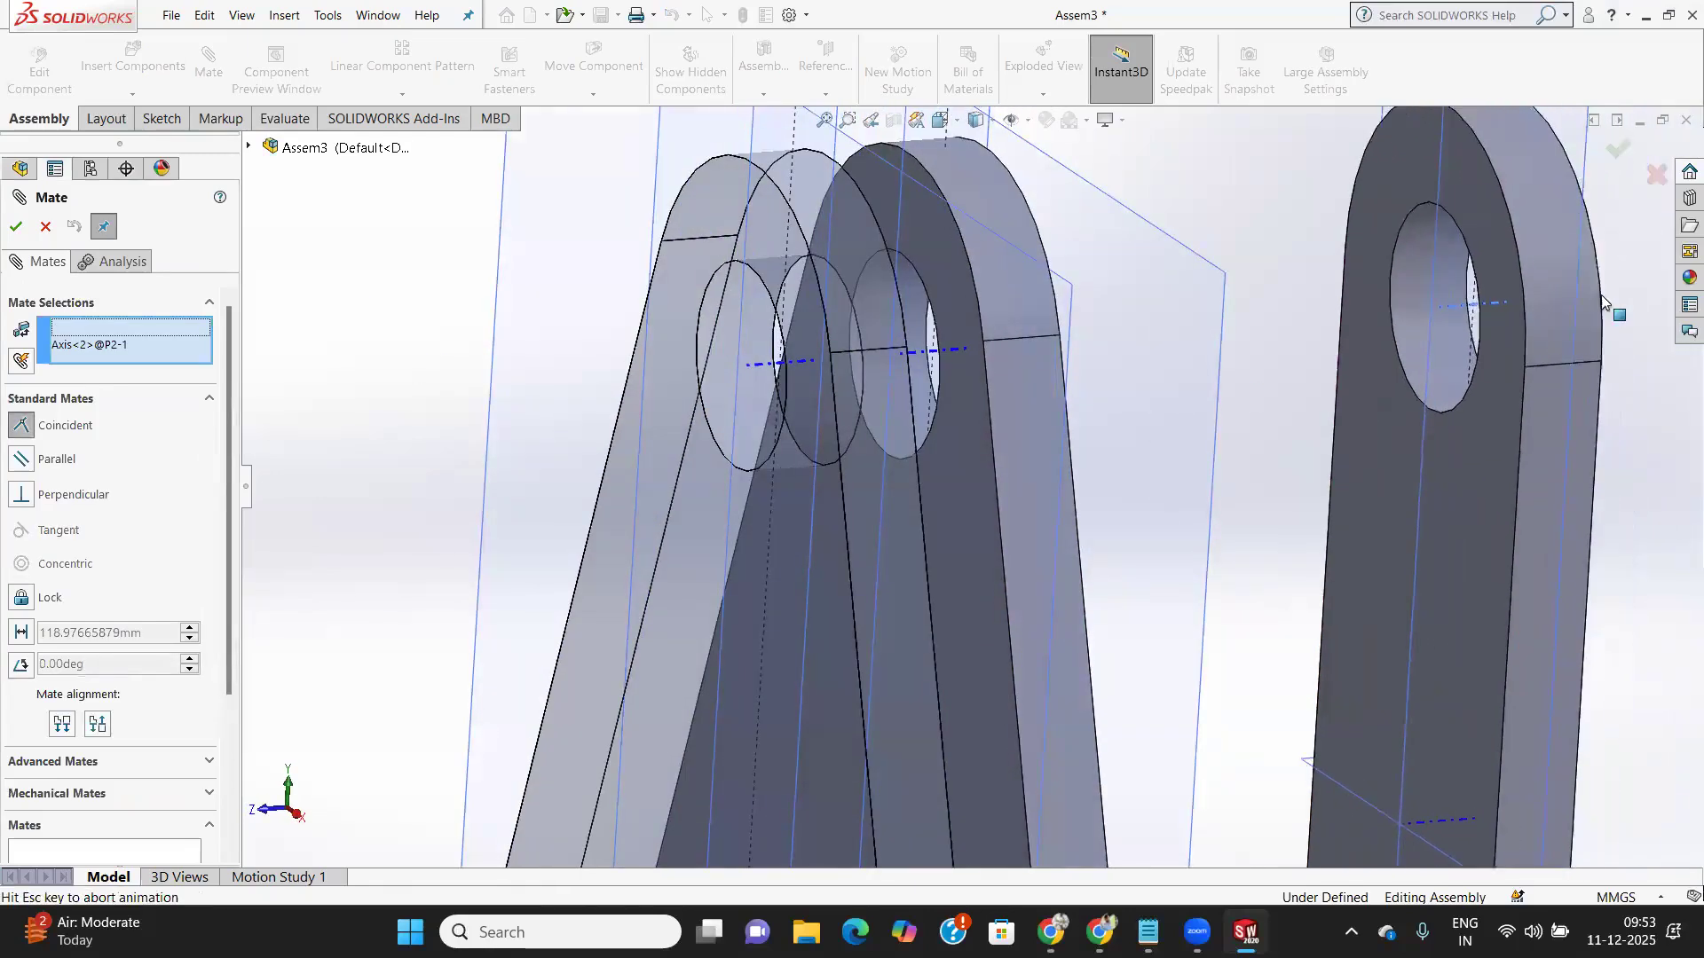
pyautogui.moveTo(1262, 360); pyautogui.dragTo(1107, 478, button='middle')
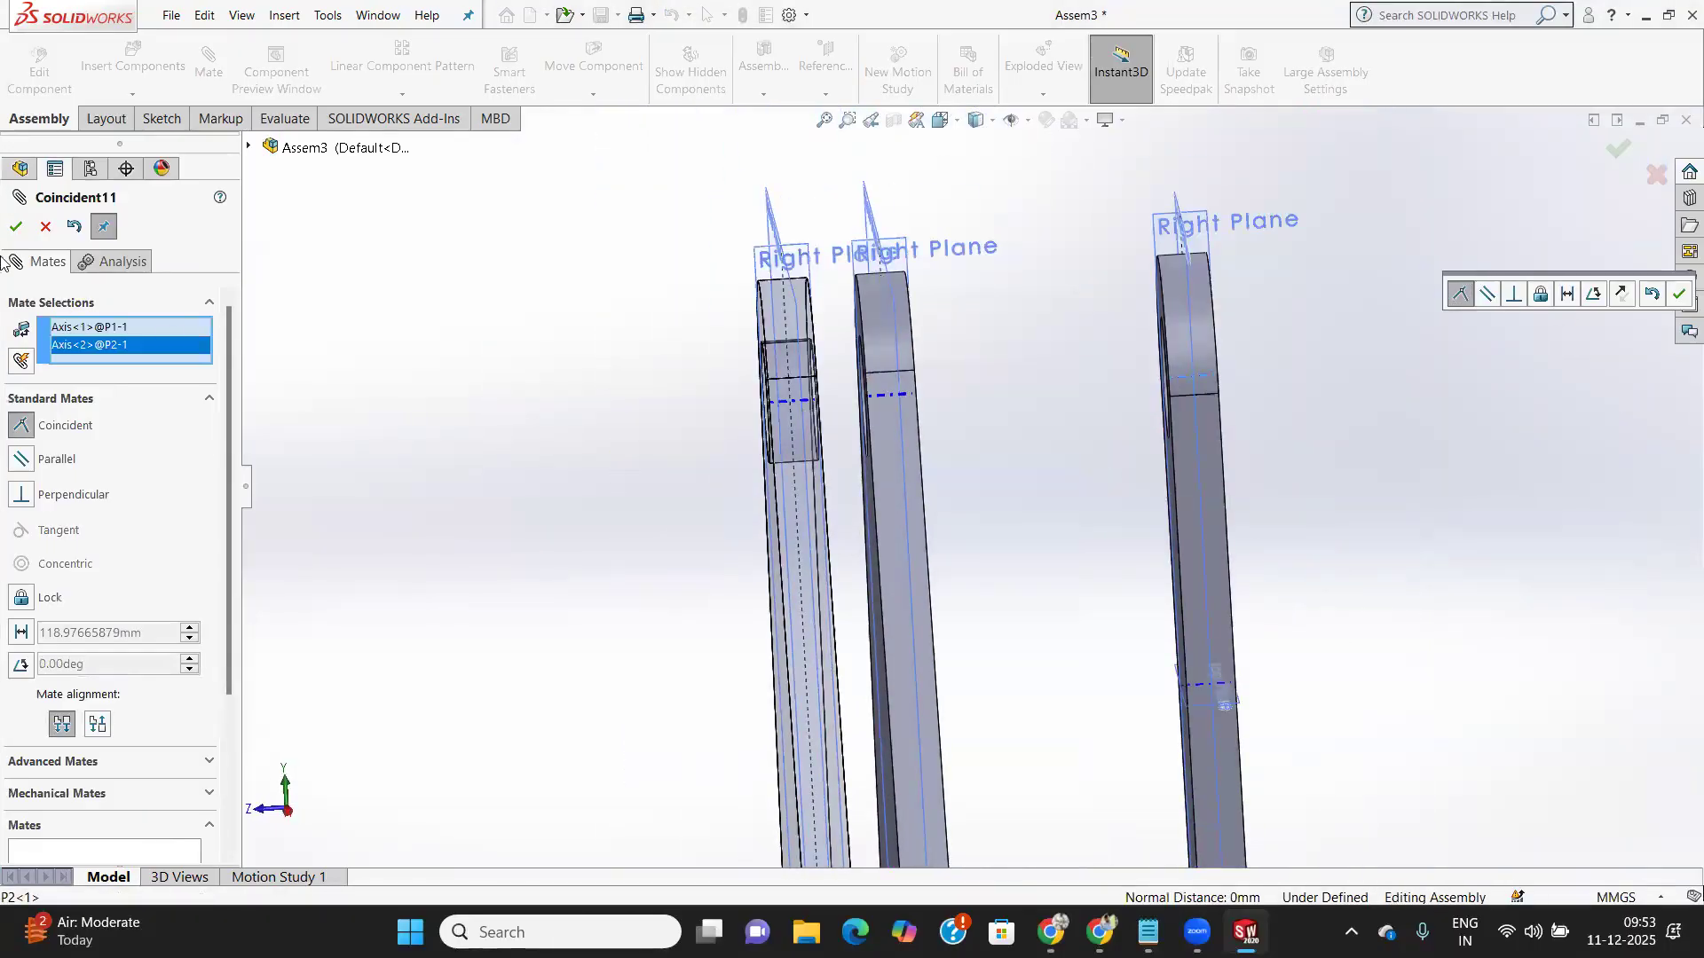
pyautogui.click(15, 226)
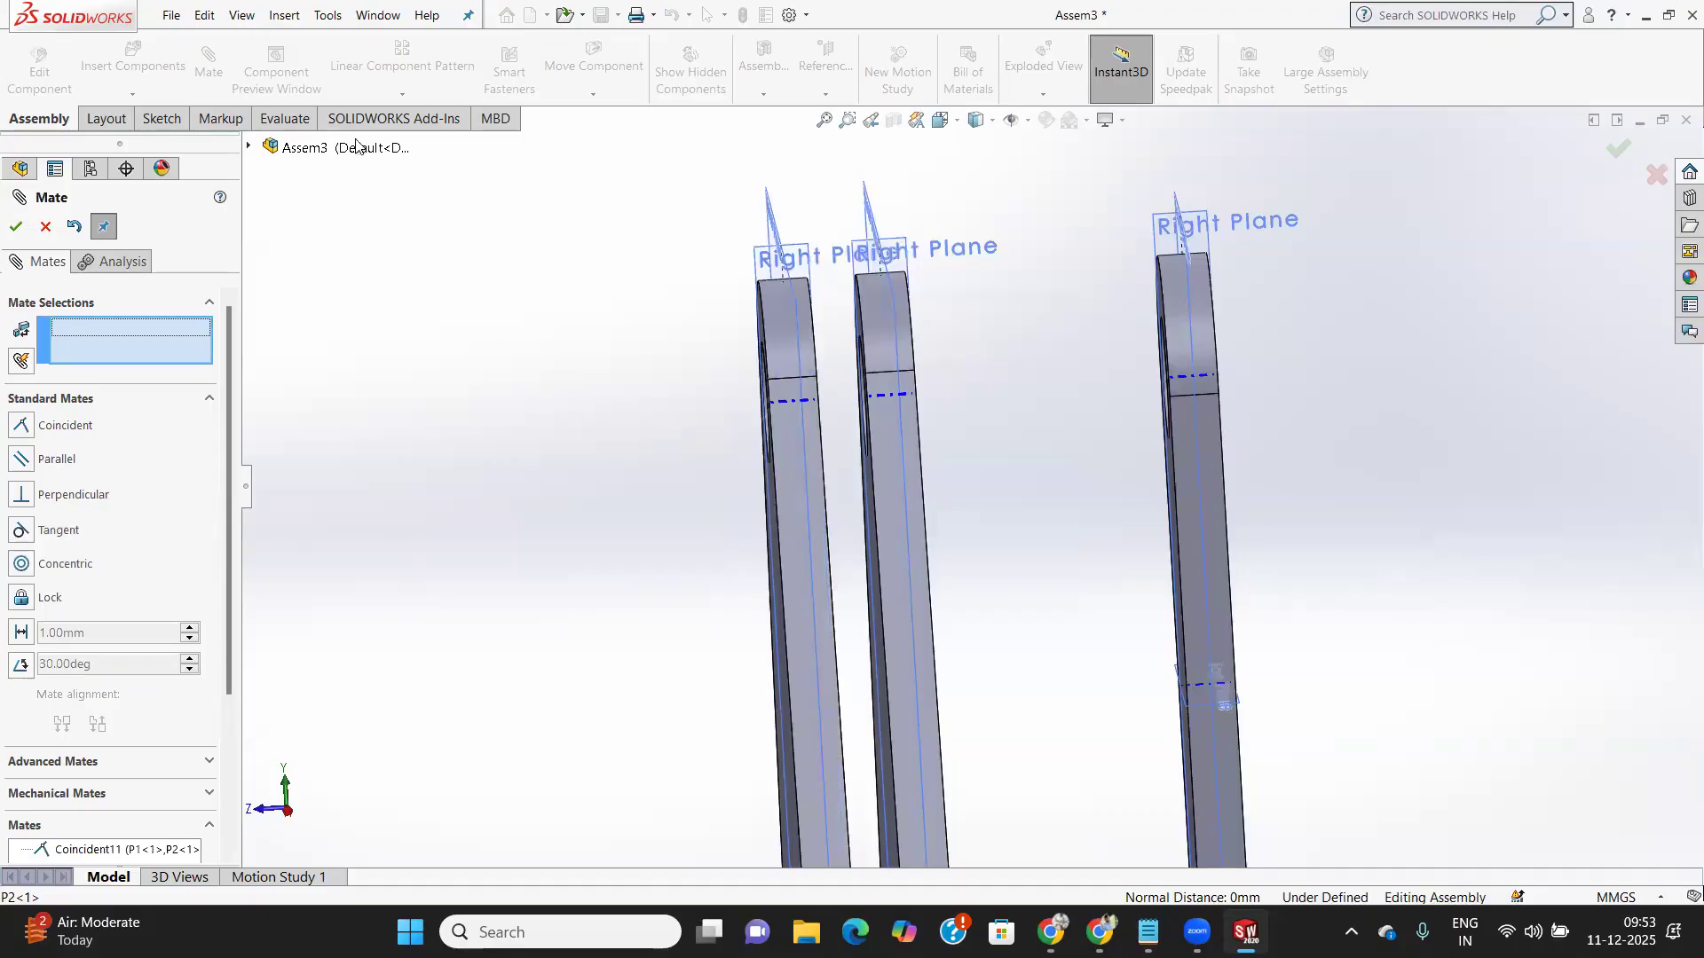
# Add a Coincident mate between base plate P3's Front Plane and link P2's Front Plane to centre the link between the brackets
pyautogui.scroll(-2, 1103, 622)
pyautogui.scroll(5, 1027, 571)
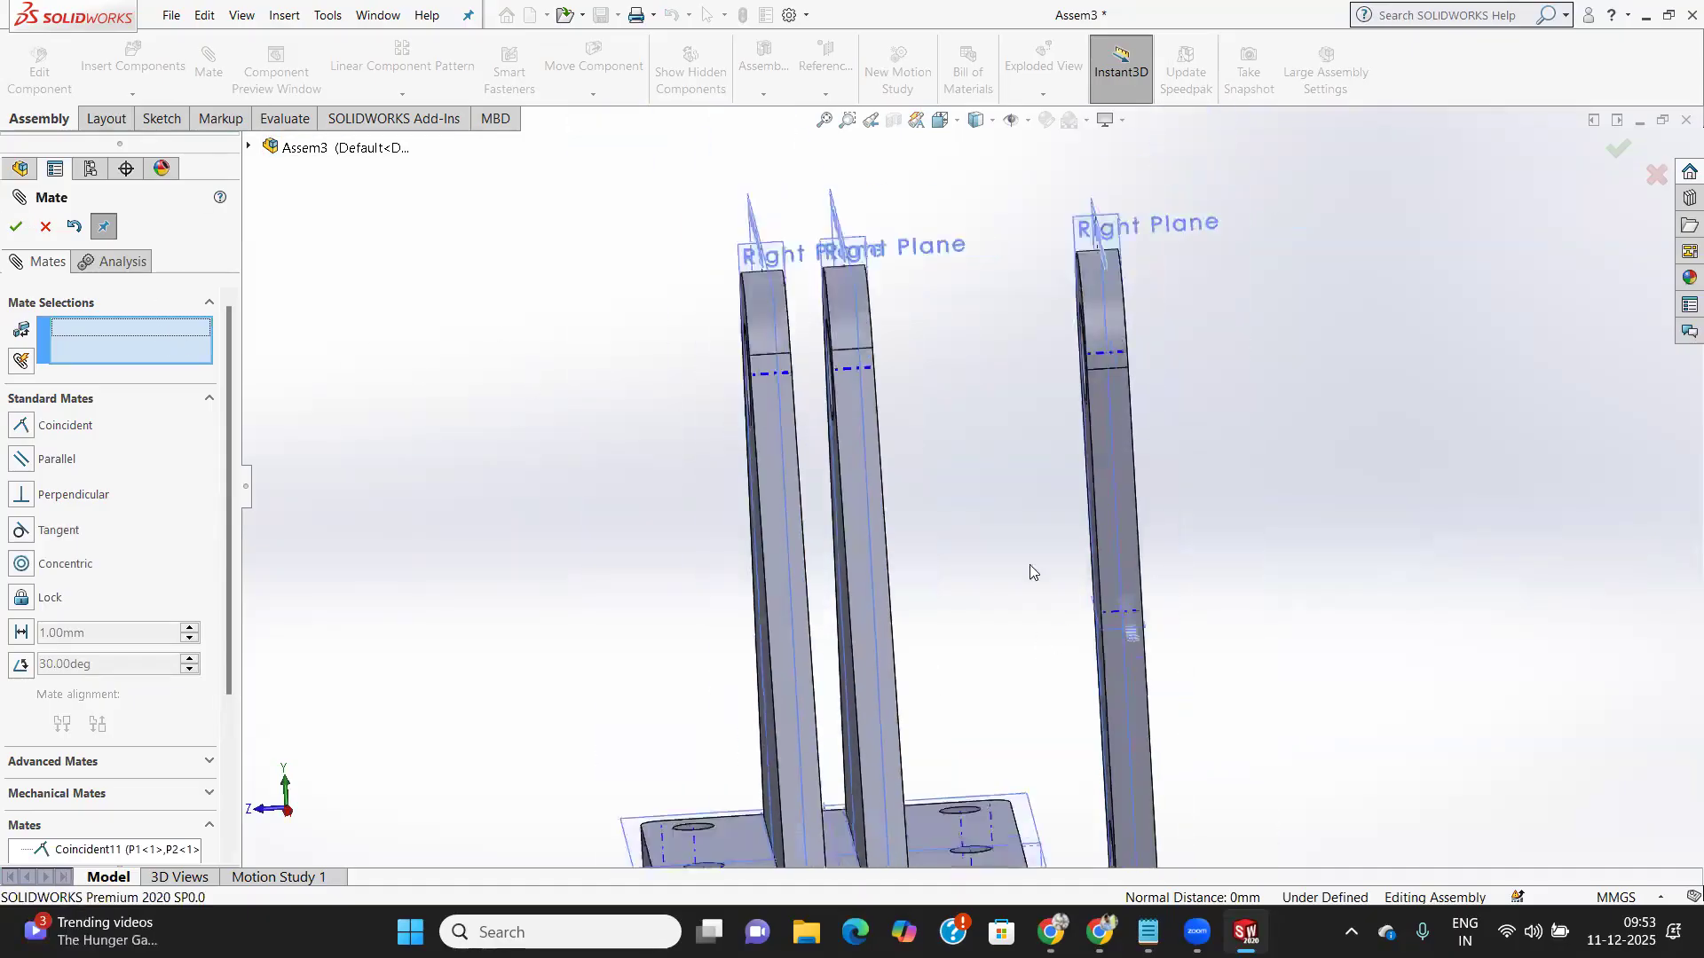
pyautogui.scroll(-2, 905, 799)
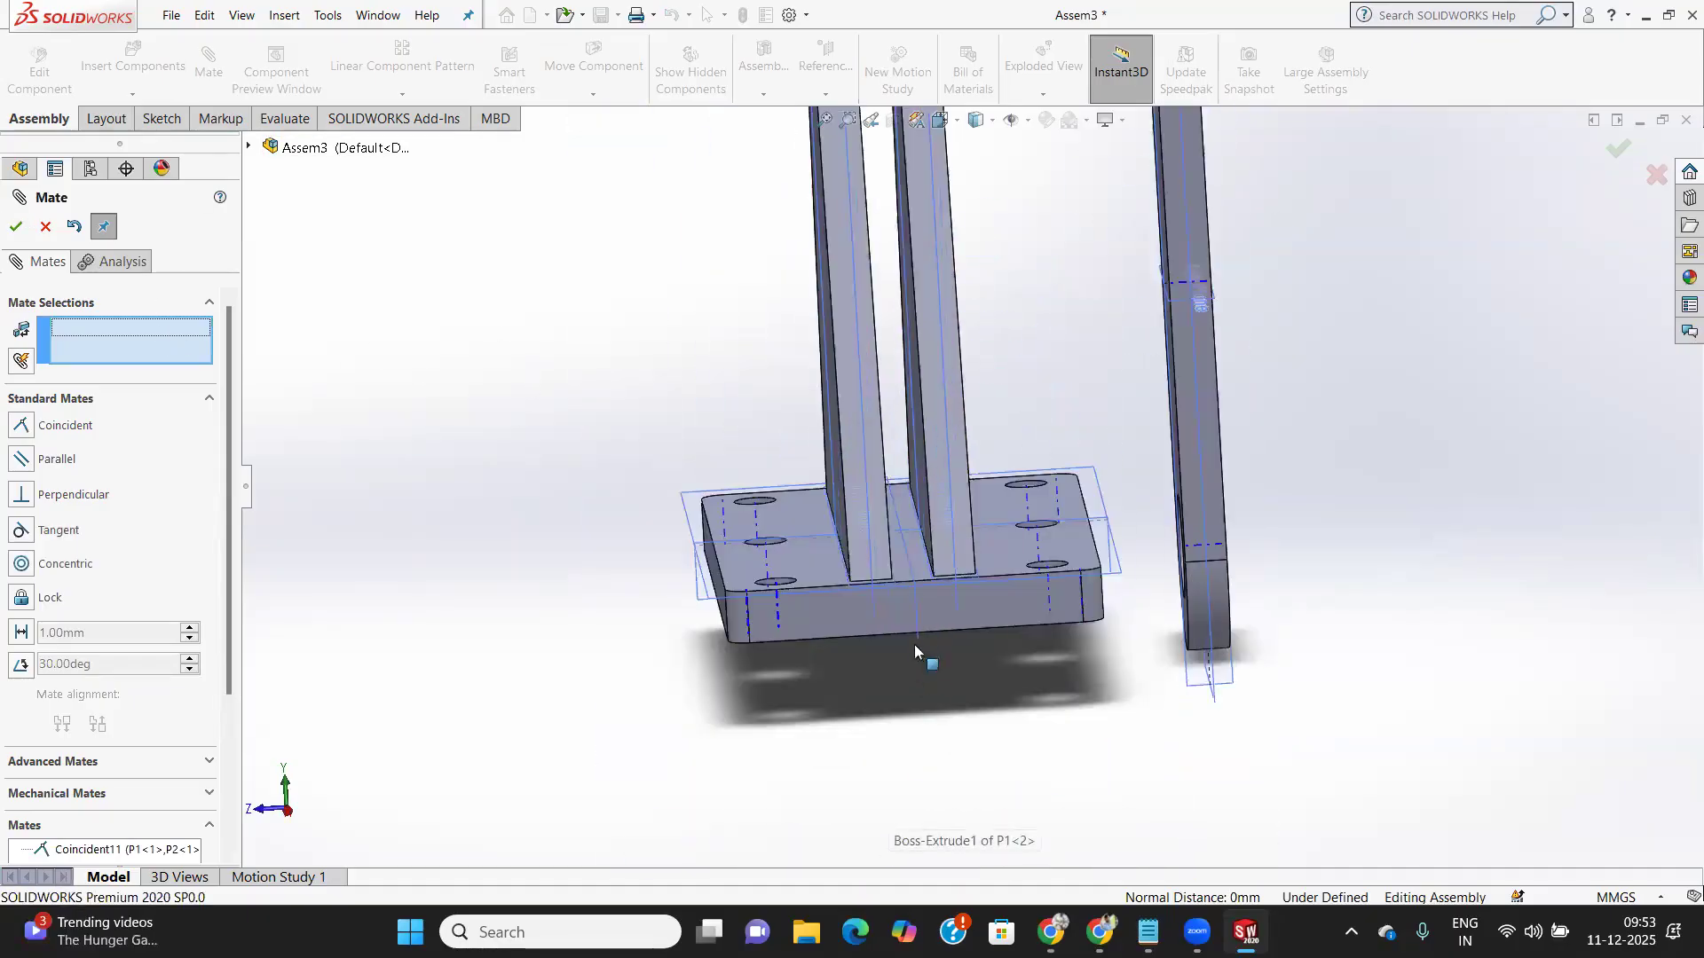
pyautogui.click(914, 618)
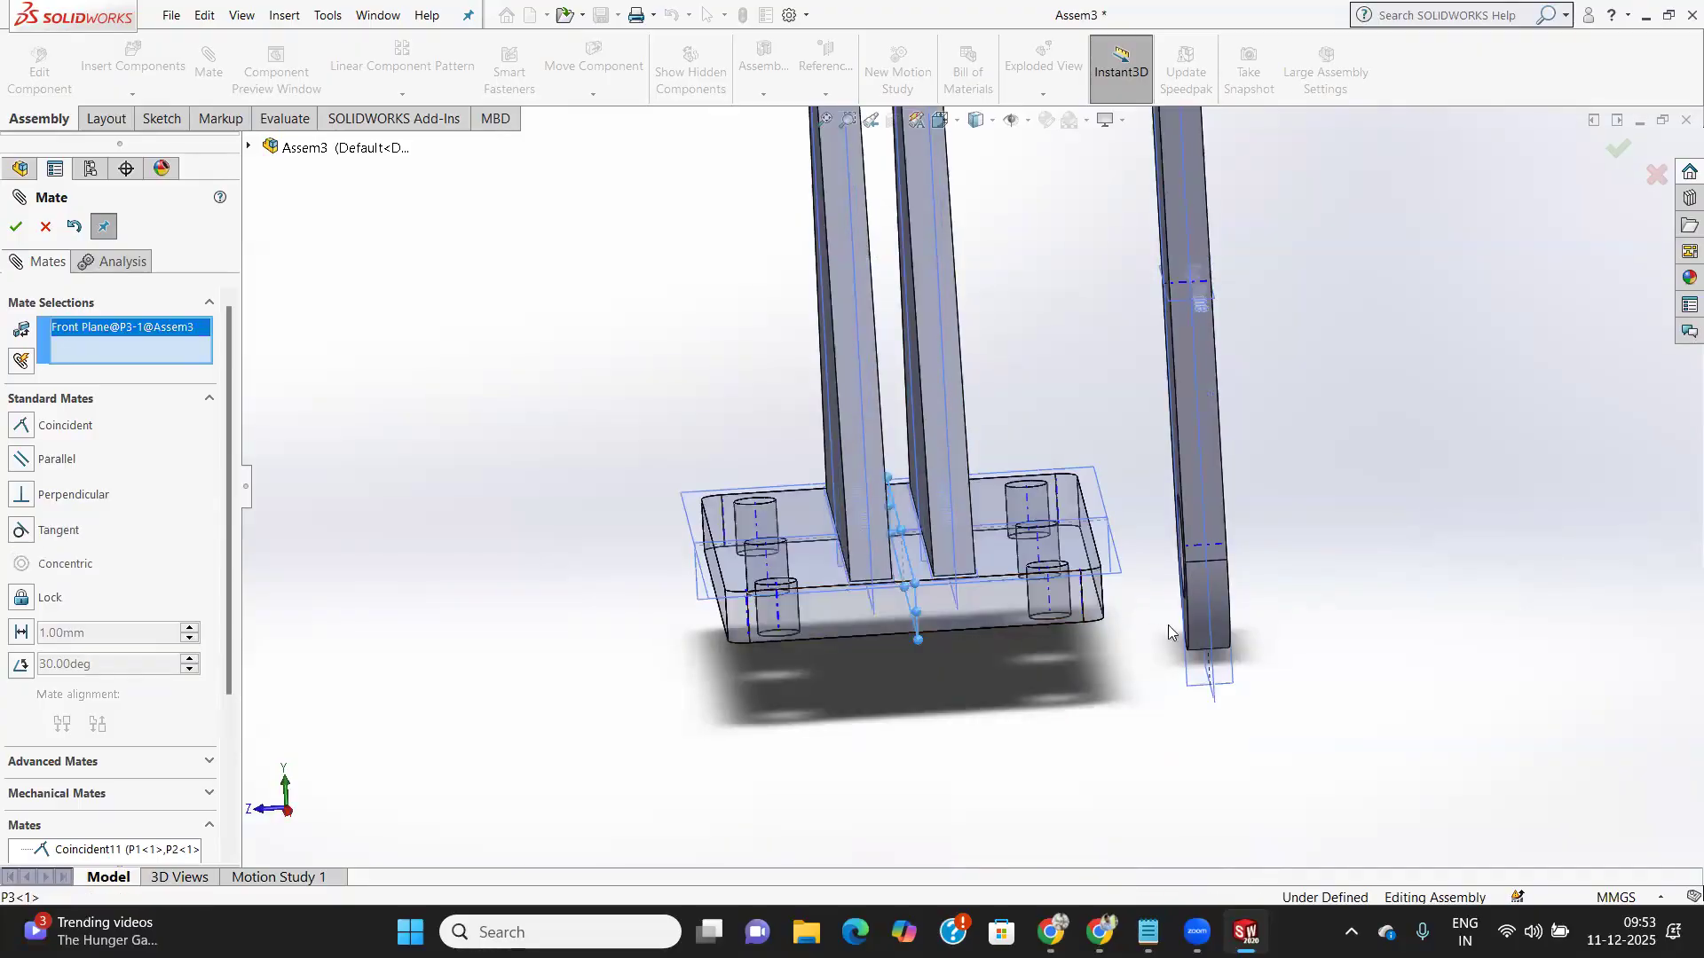
pyautogui.click(1201, 530)
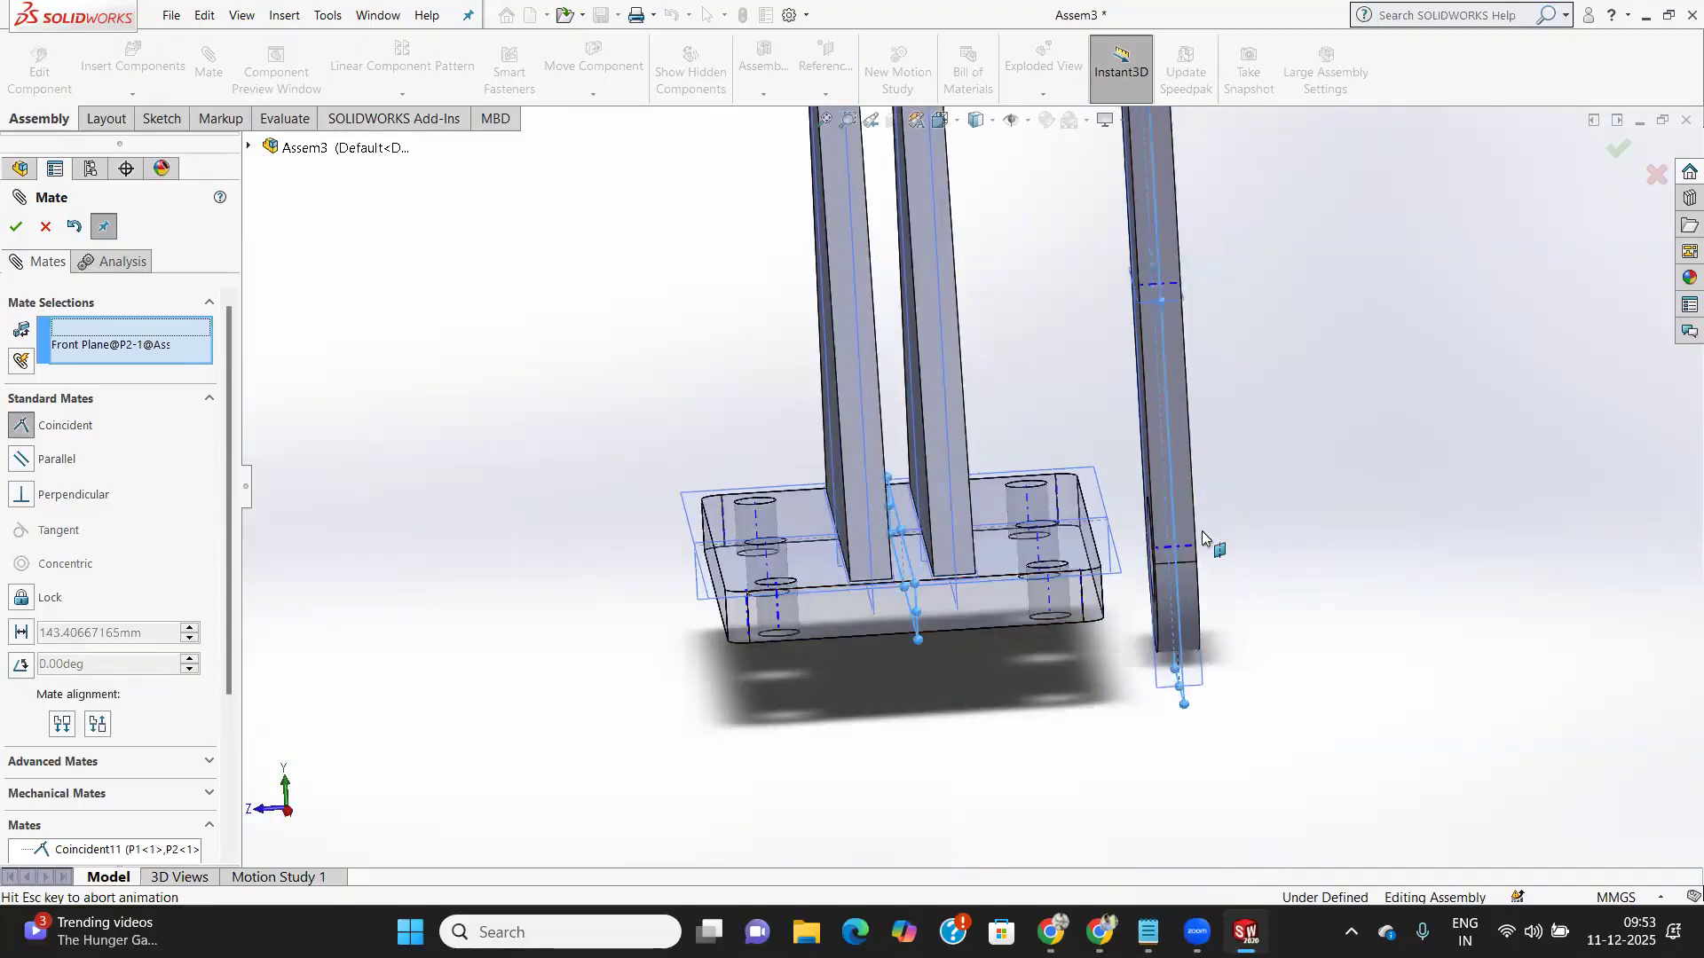
pyautogui.scroll(-3, 1047, 541)
pyautogui.scroll(5, 992, 521)
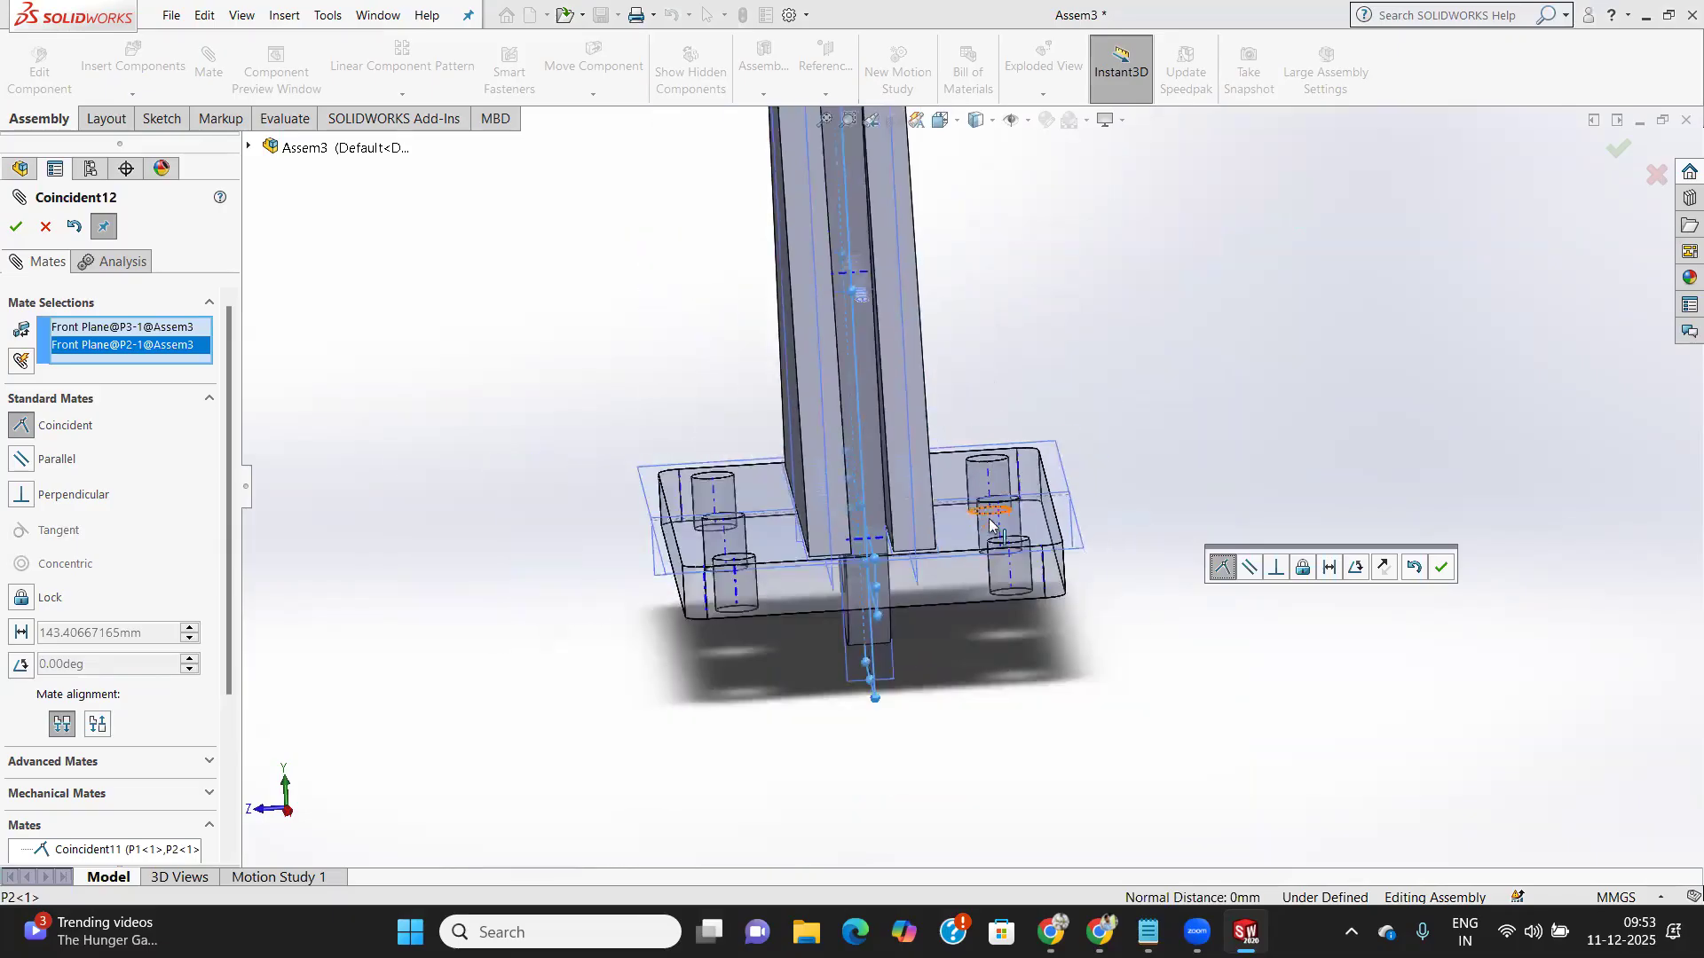
pyautogui.moveTo(636, 531); pyautogui.dragTo(256, 391, button='middle')
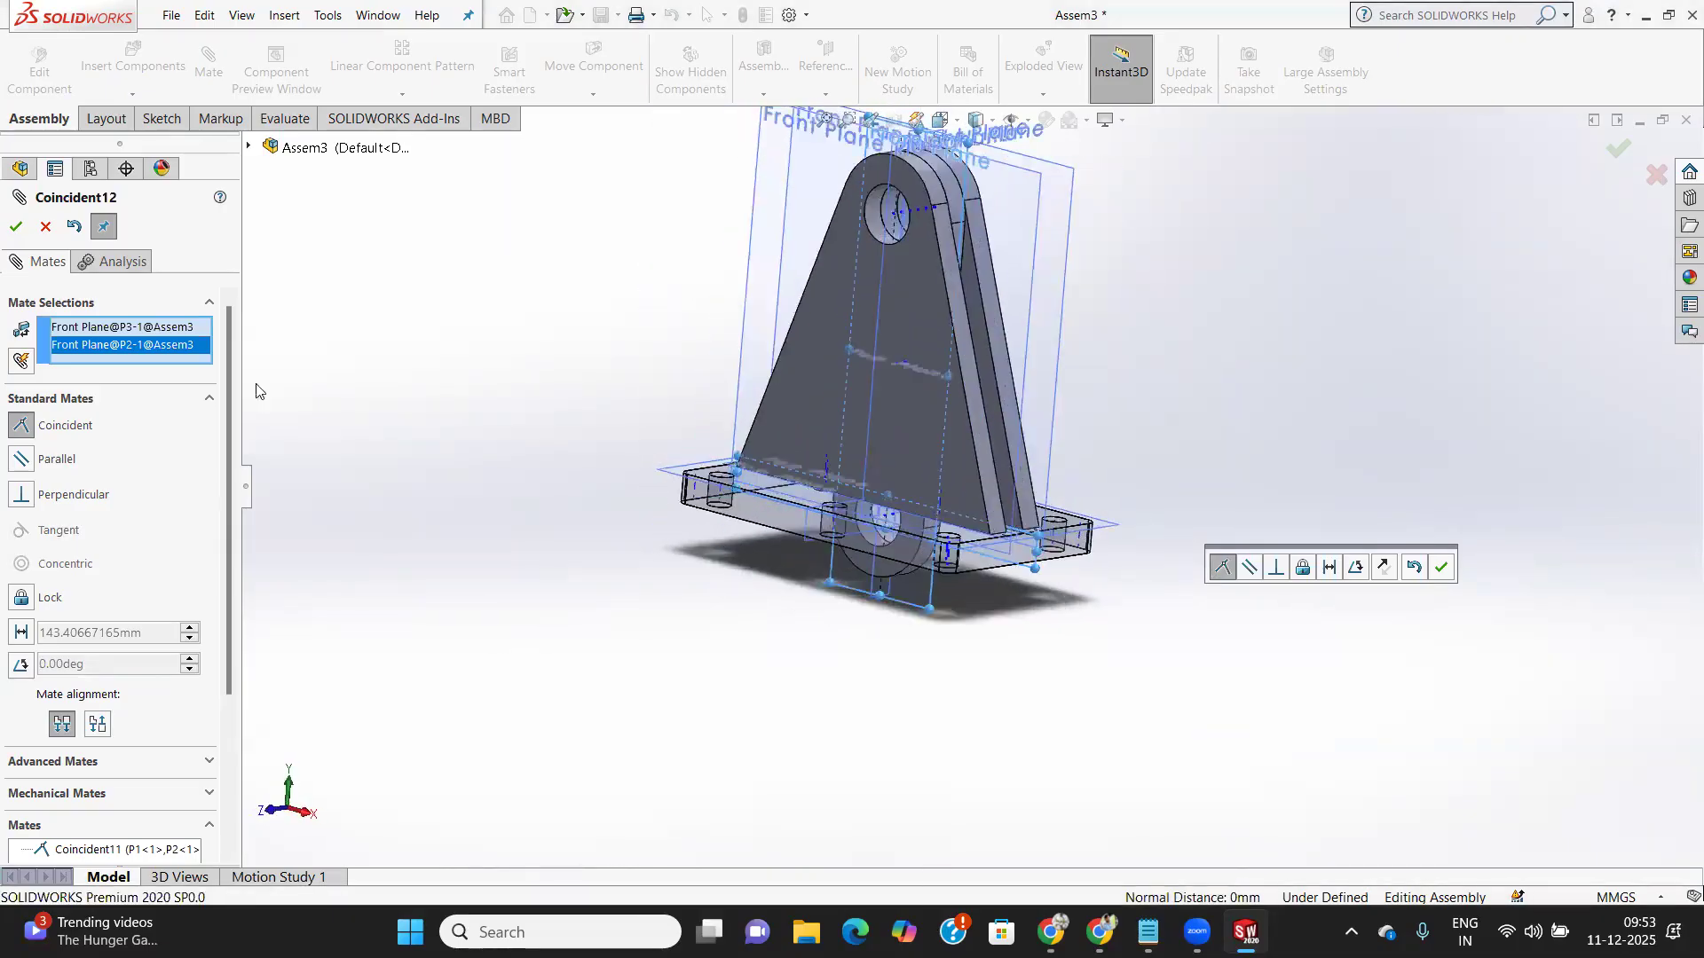
pyautogui.click(15, 228)
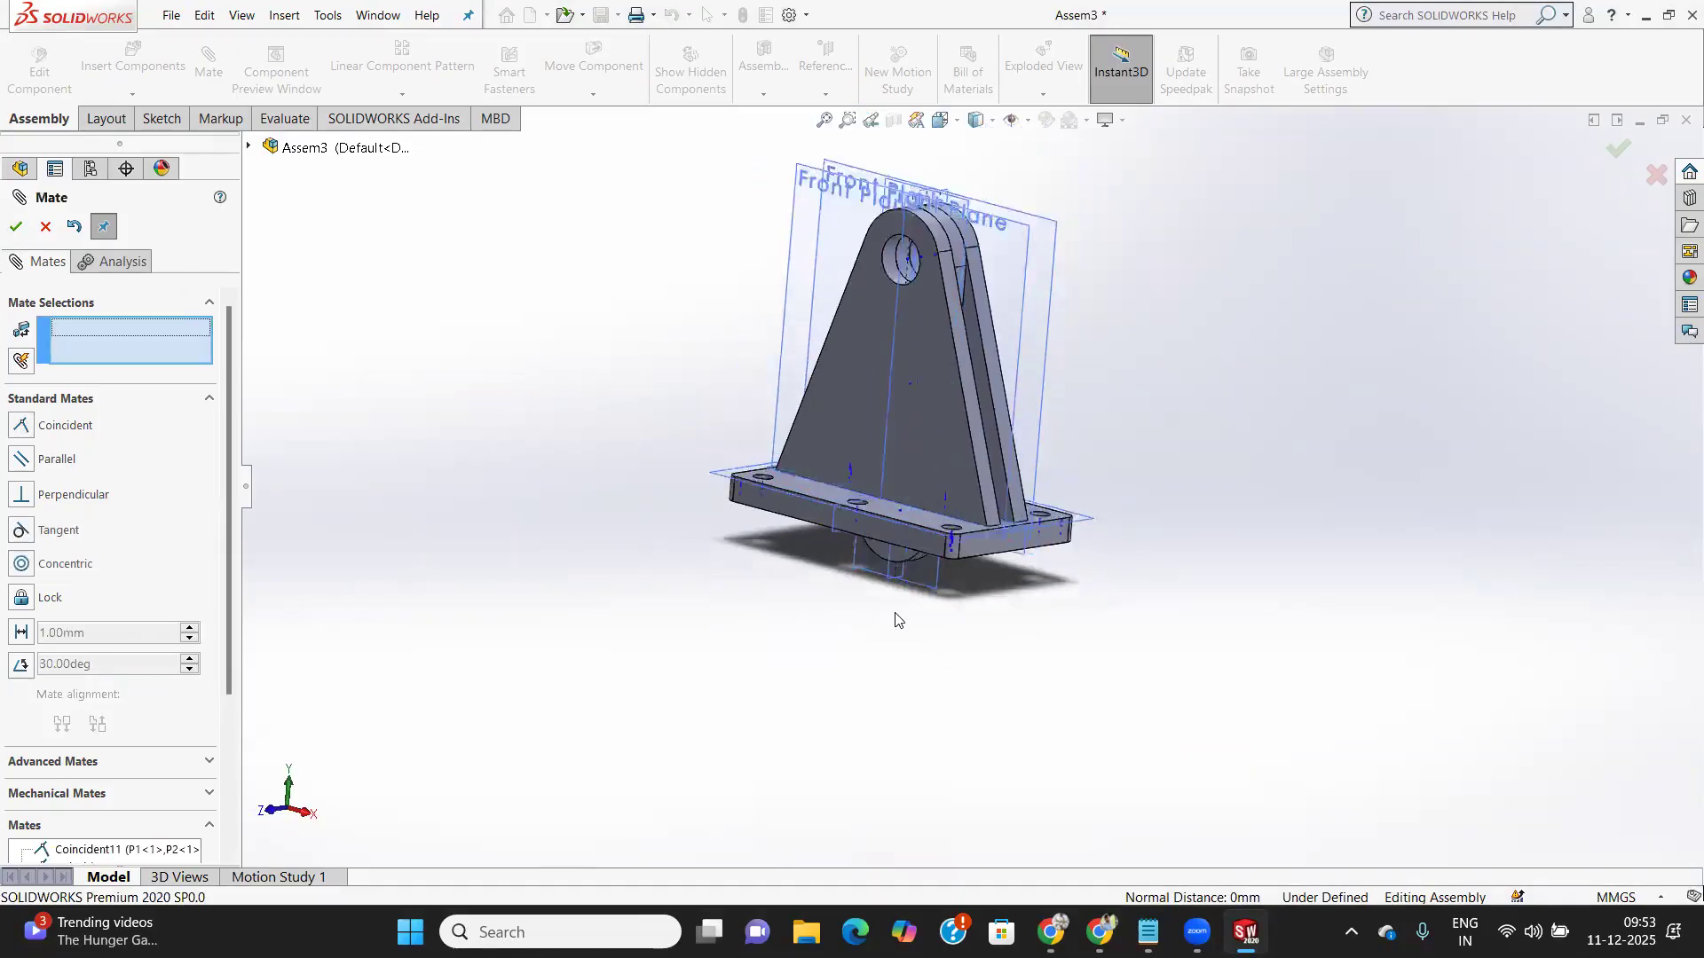
# Swing the P2 link upward about the bracket hole axis so its free end extends outside the brackets
pyautogui.scroll(-3, 897, 620)
pyautogui.moveTo(971, 413); pyautogui.dragTo(1334, 169)
pyautogui.scroll(2, 992, 417)
pyautogui.scroll(6, 969, 422)
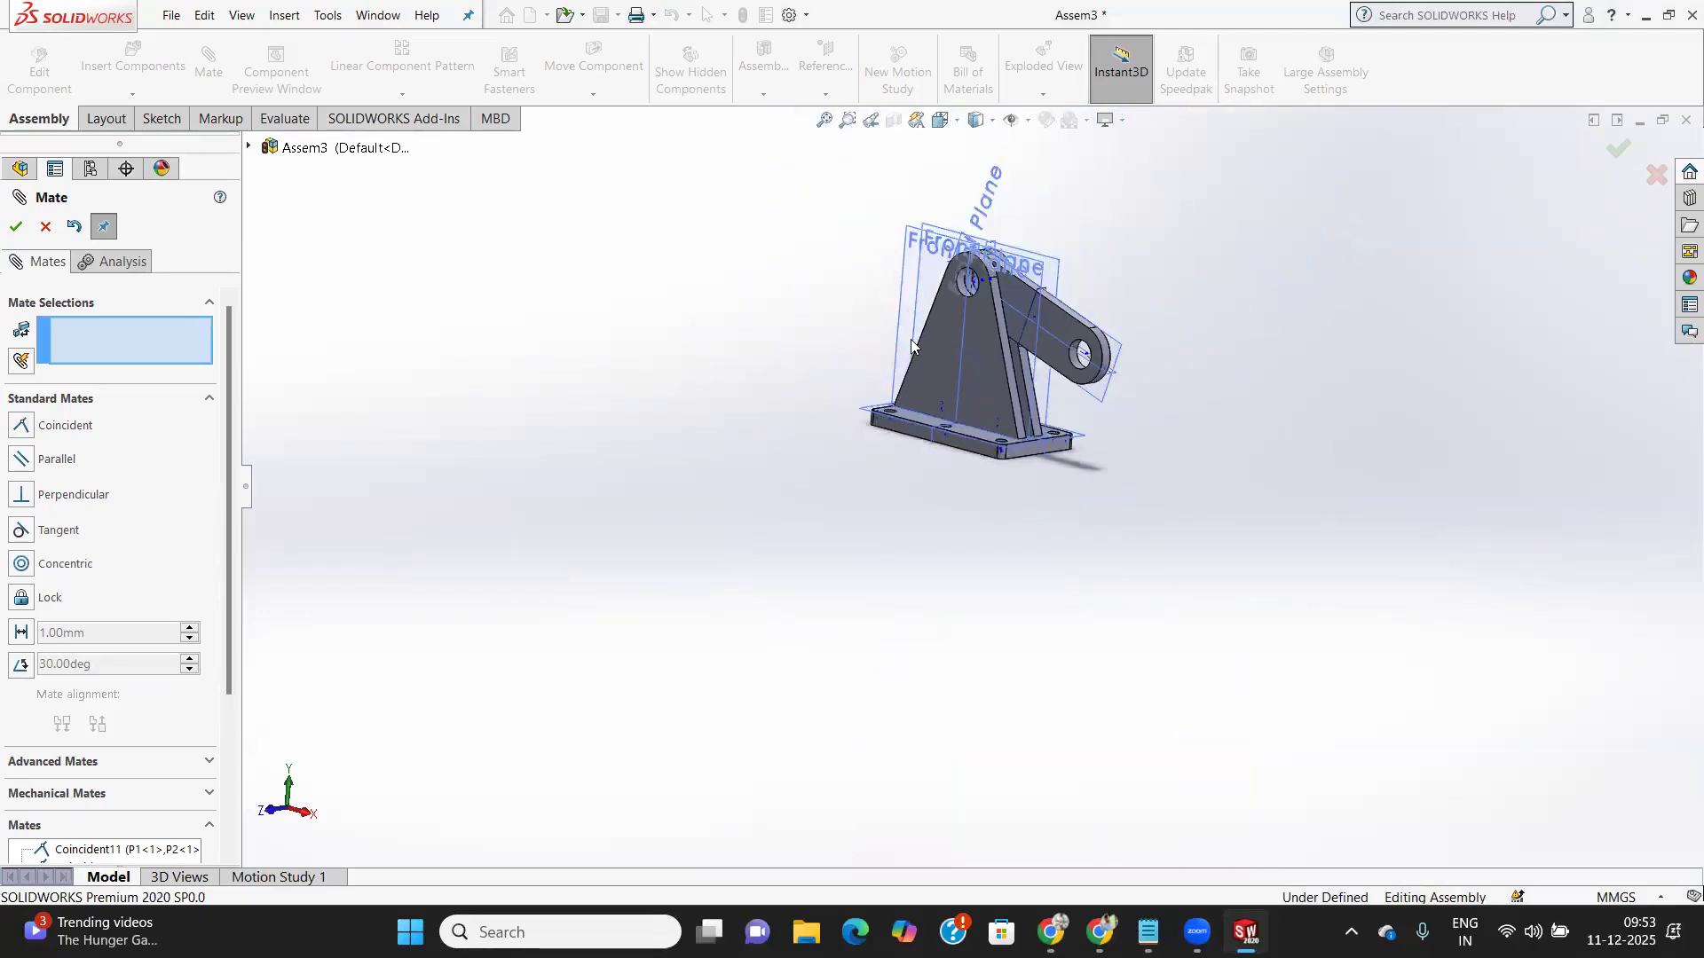
# Add a Lock mate between the outer faces of the two P1 brackets and swing the P2 link further upward
pyautogui.scroll(-5, 976, 403)
pyautogui.moveTo(1036, 519); pyautogui.dragTo(1060, 565, button='middle')
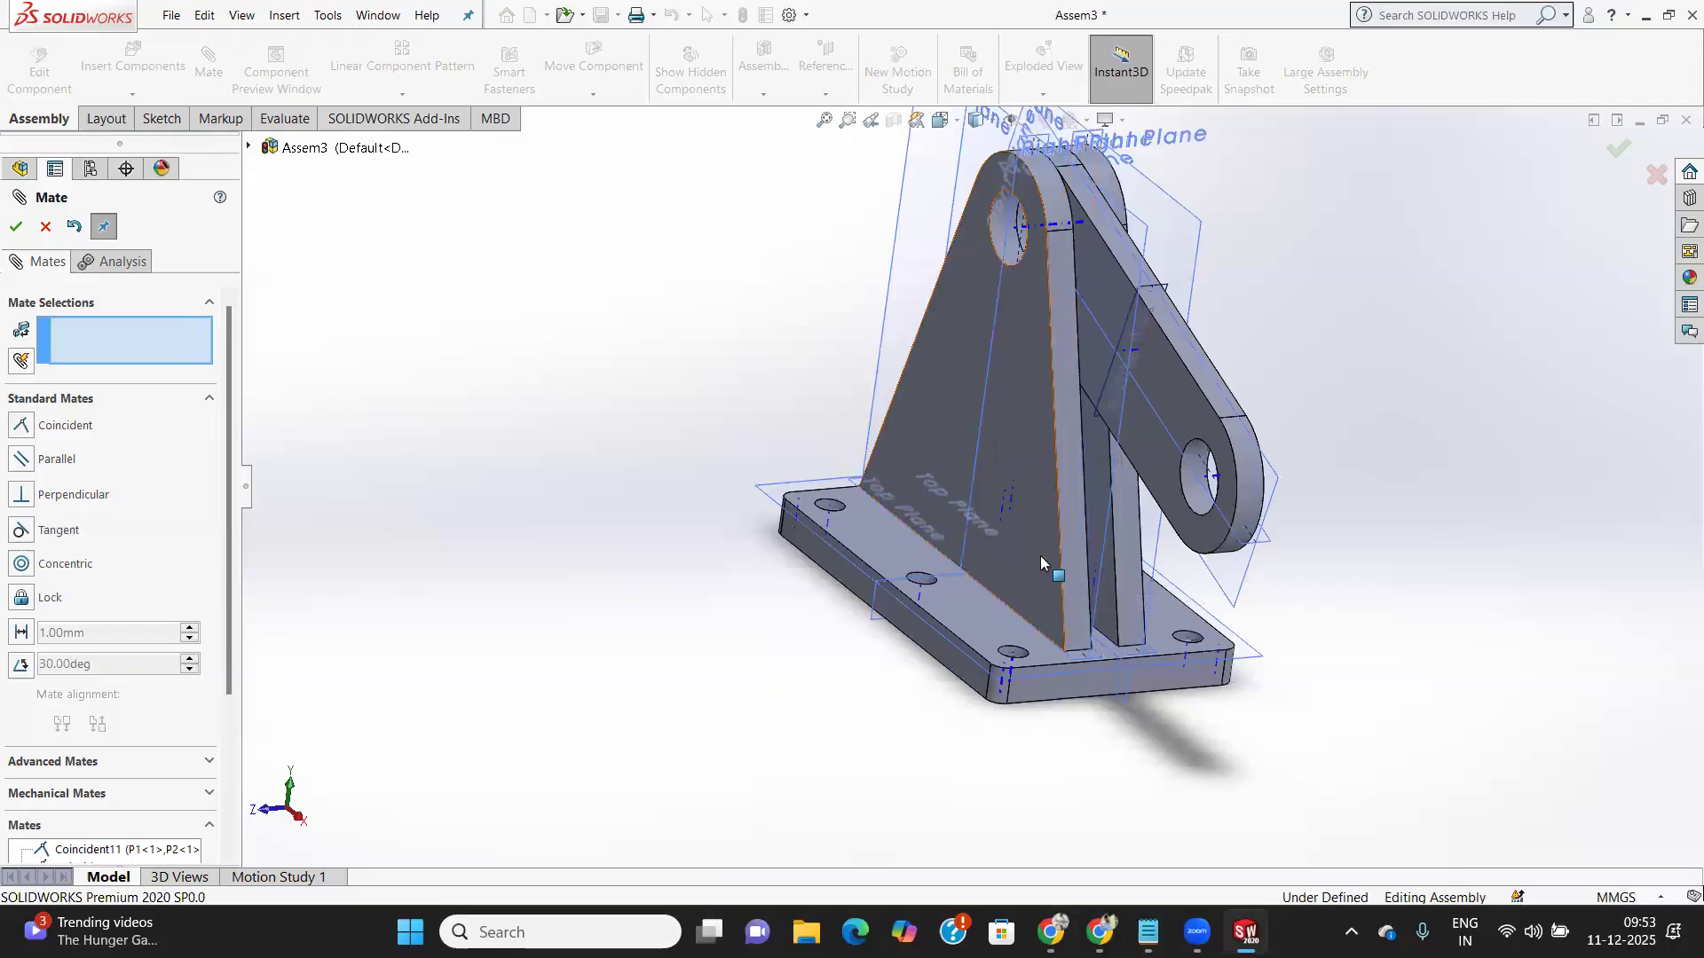
pyautogui.click(1044, 564)
pyautogui.moveTo(1044, 565); pyautogui.dragTo(1157, 583, button='middle')
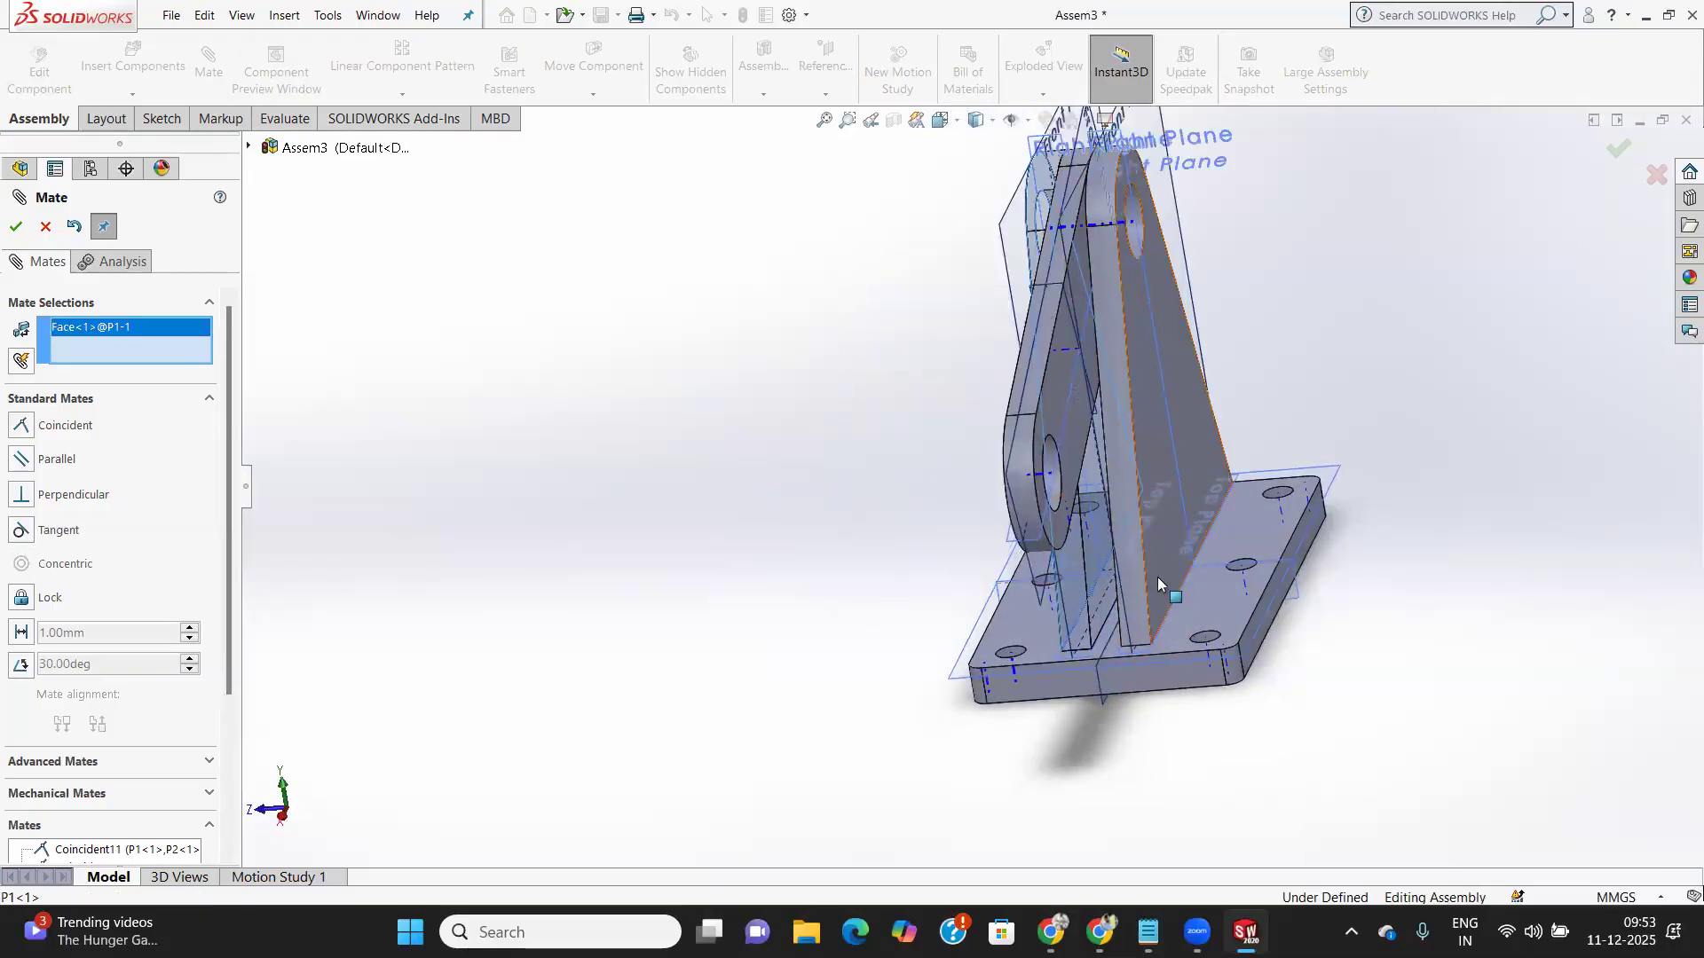
pyautogui.click(1147, 534)
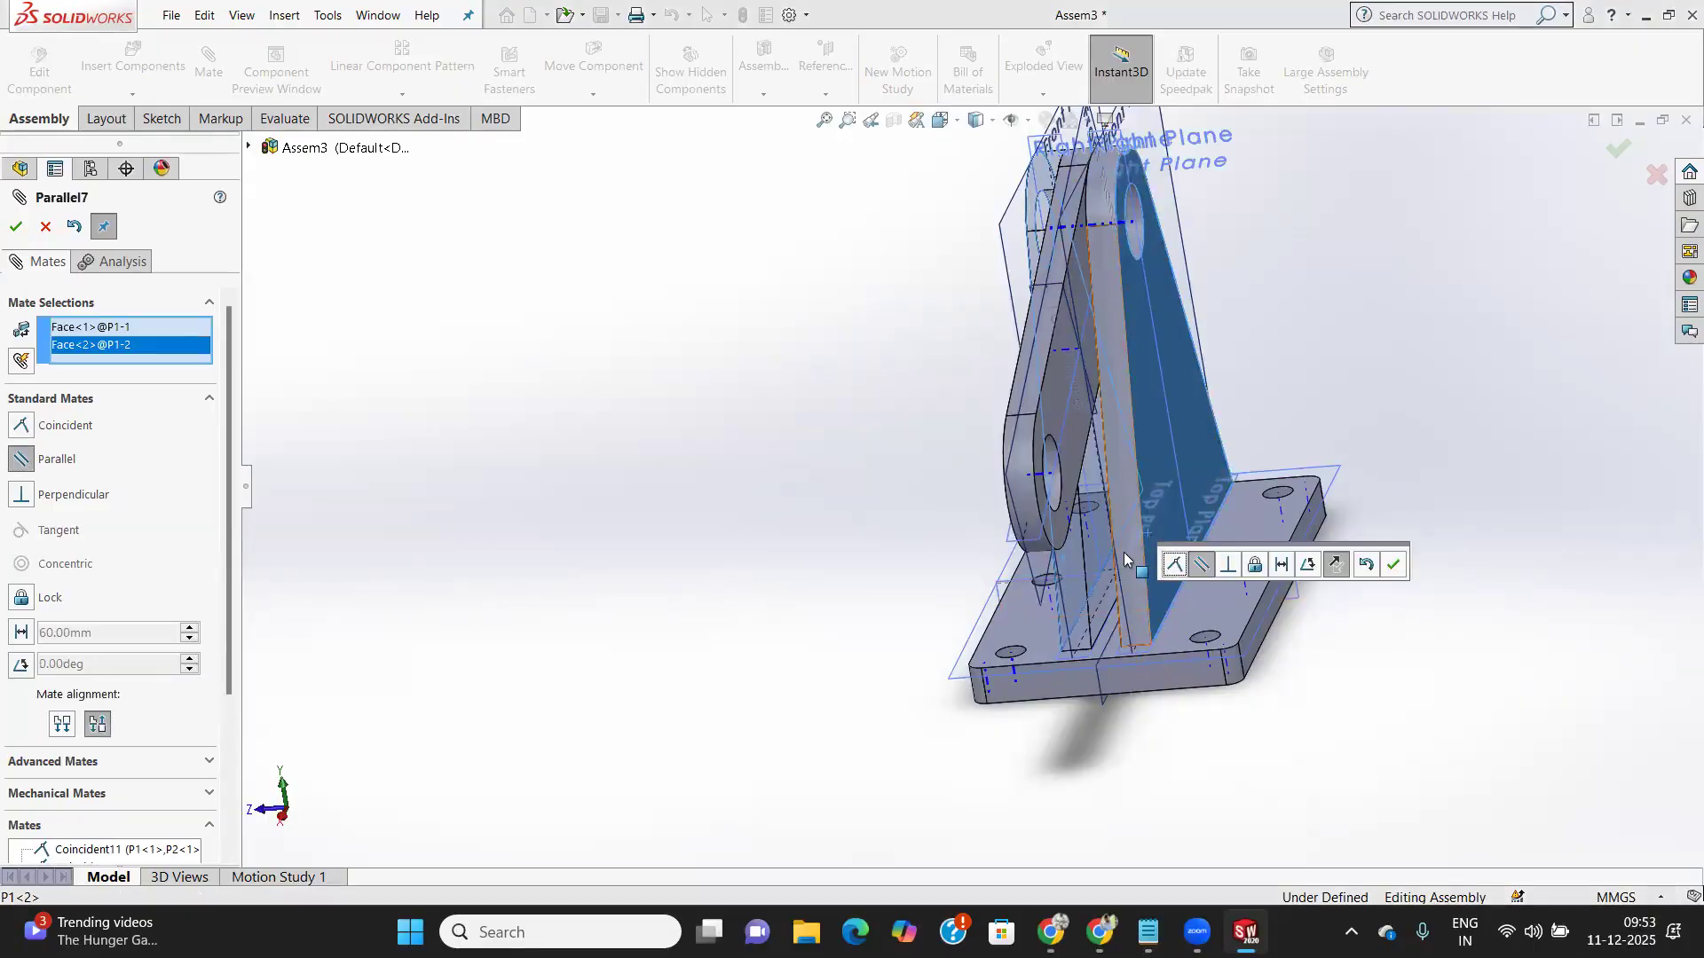
pyautogui.click(23, 600)
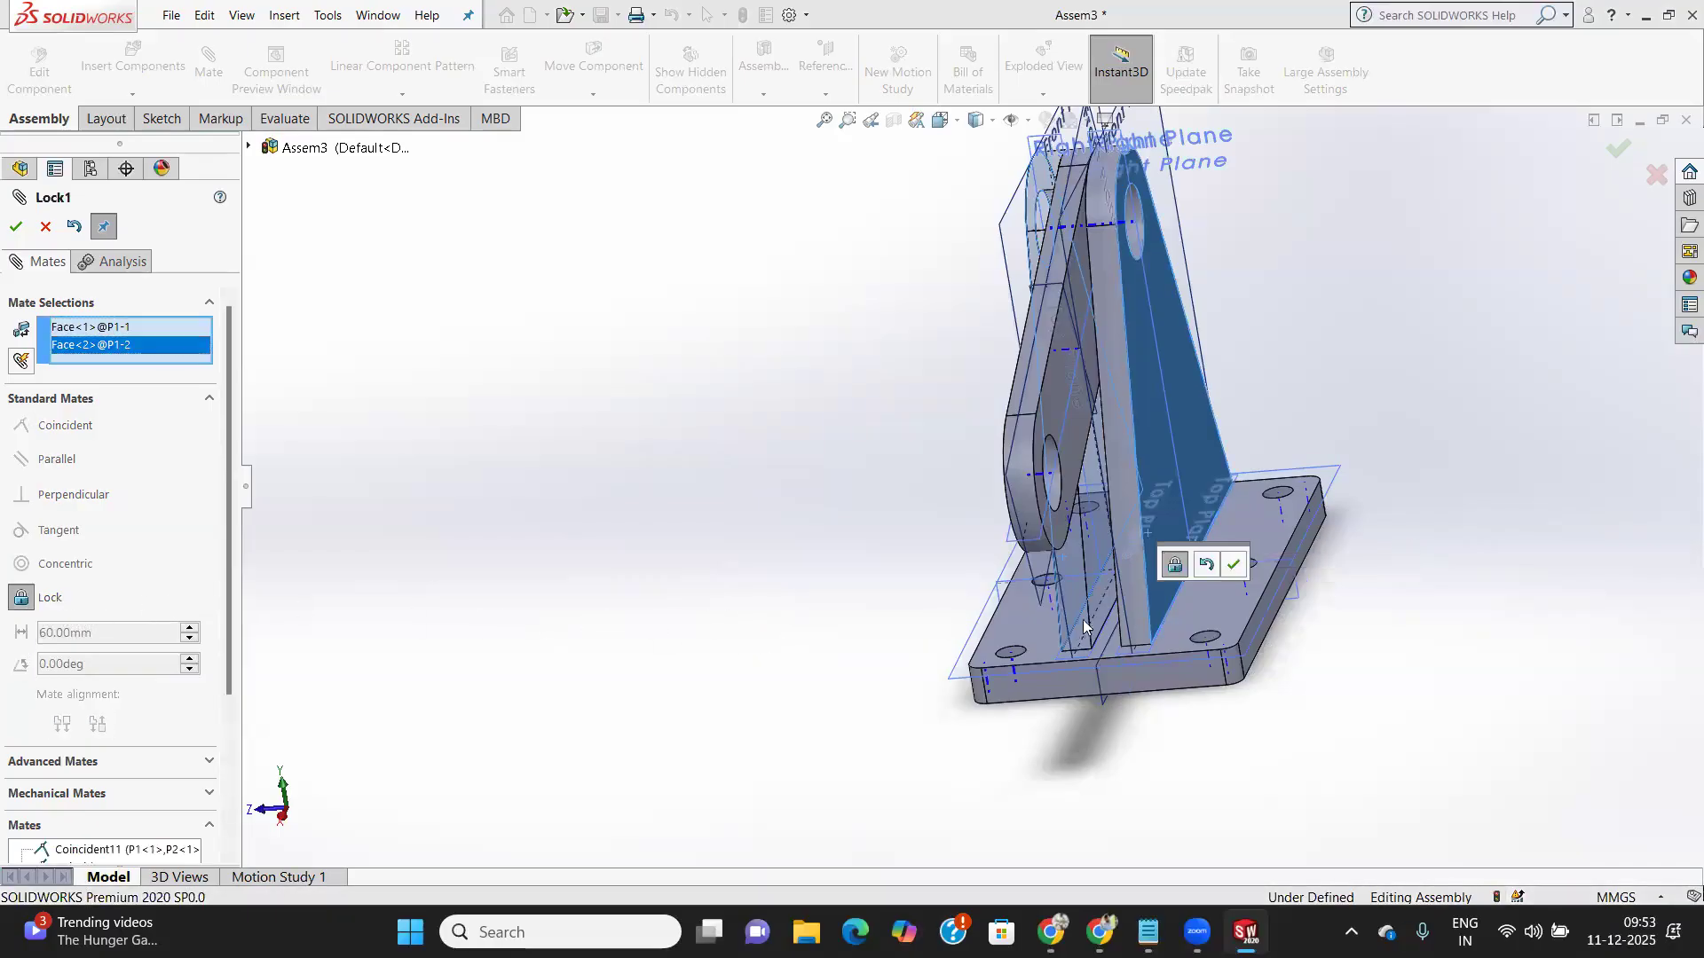
pyautogui.click(1232, 566)
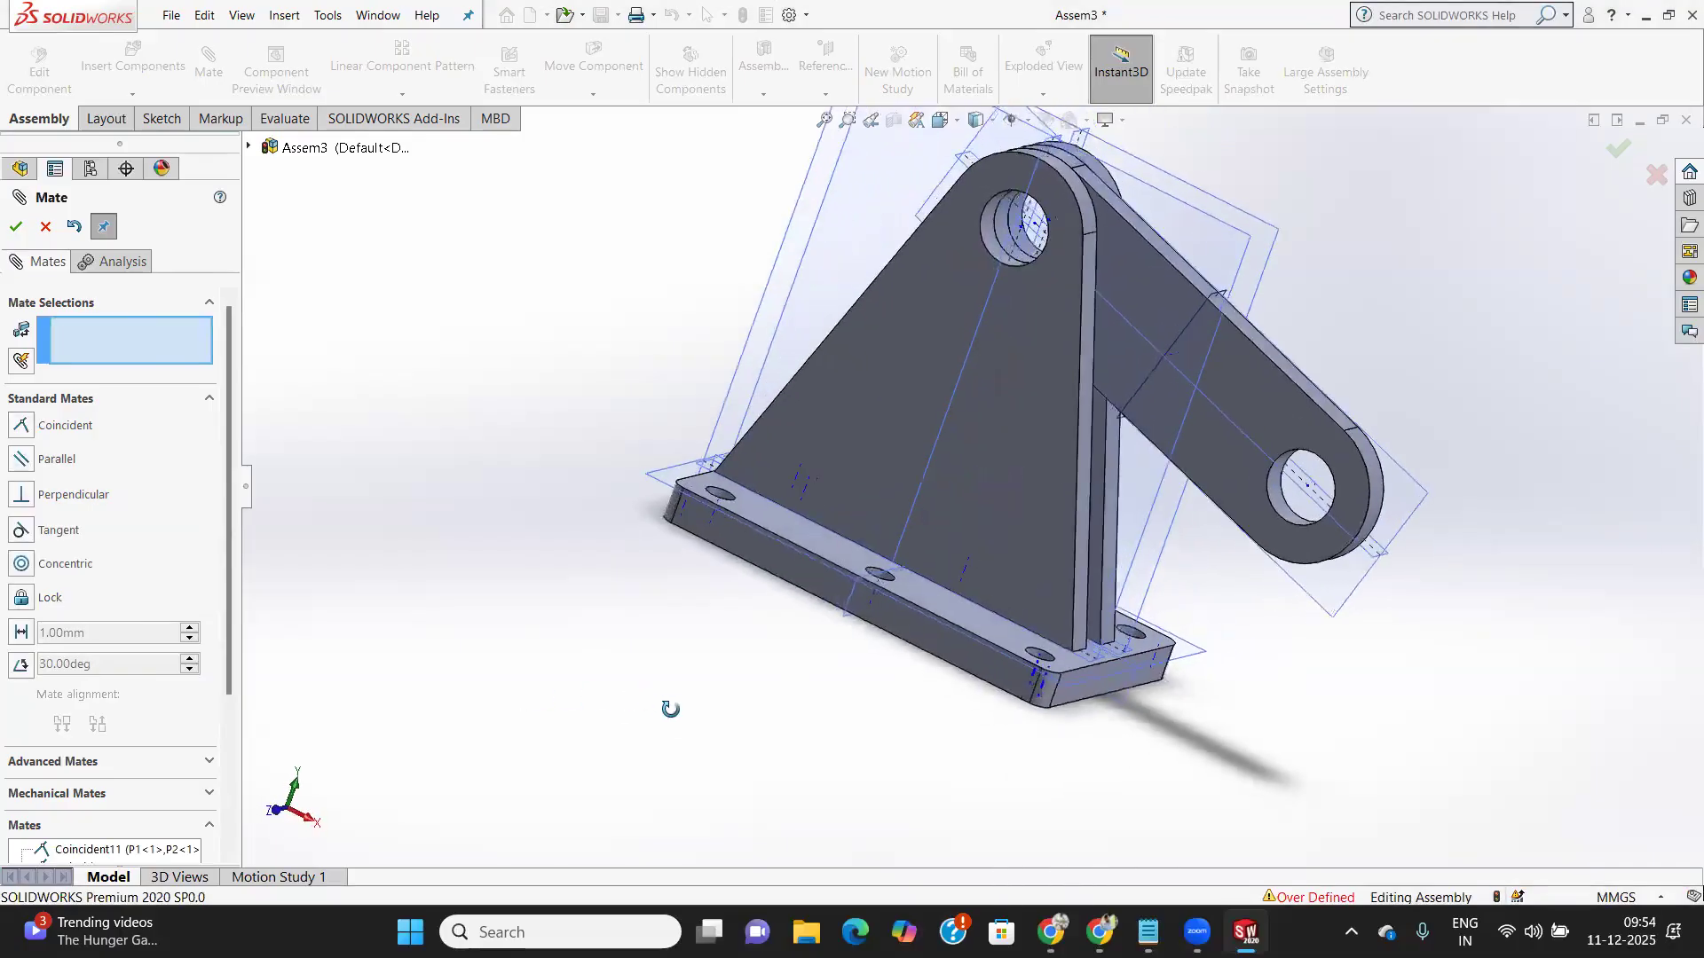
pyautogui.moveTo(1363, 479); pyautogui.dragTo(1415, 382)
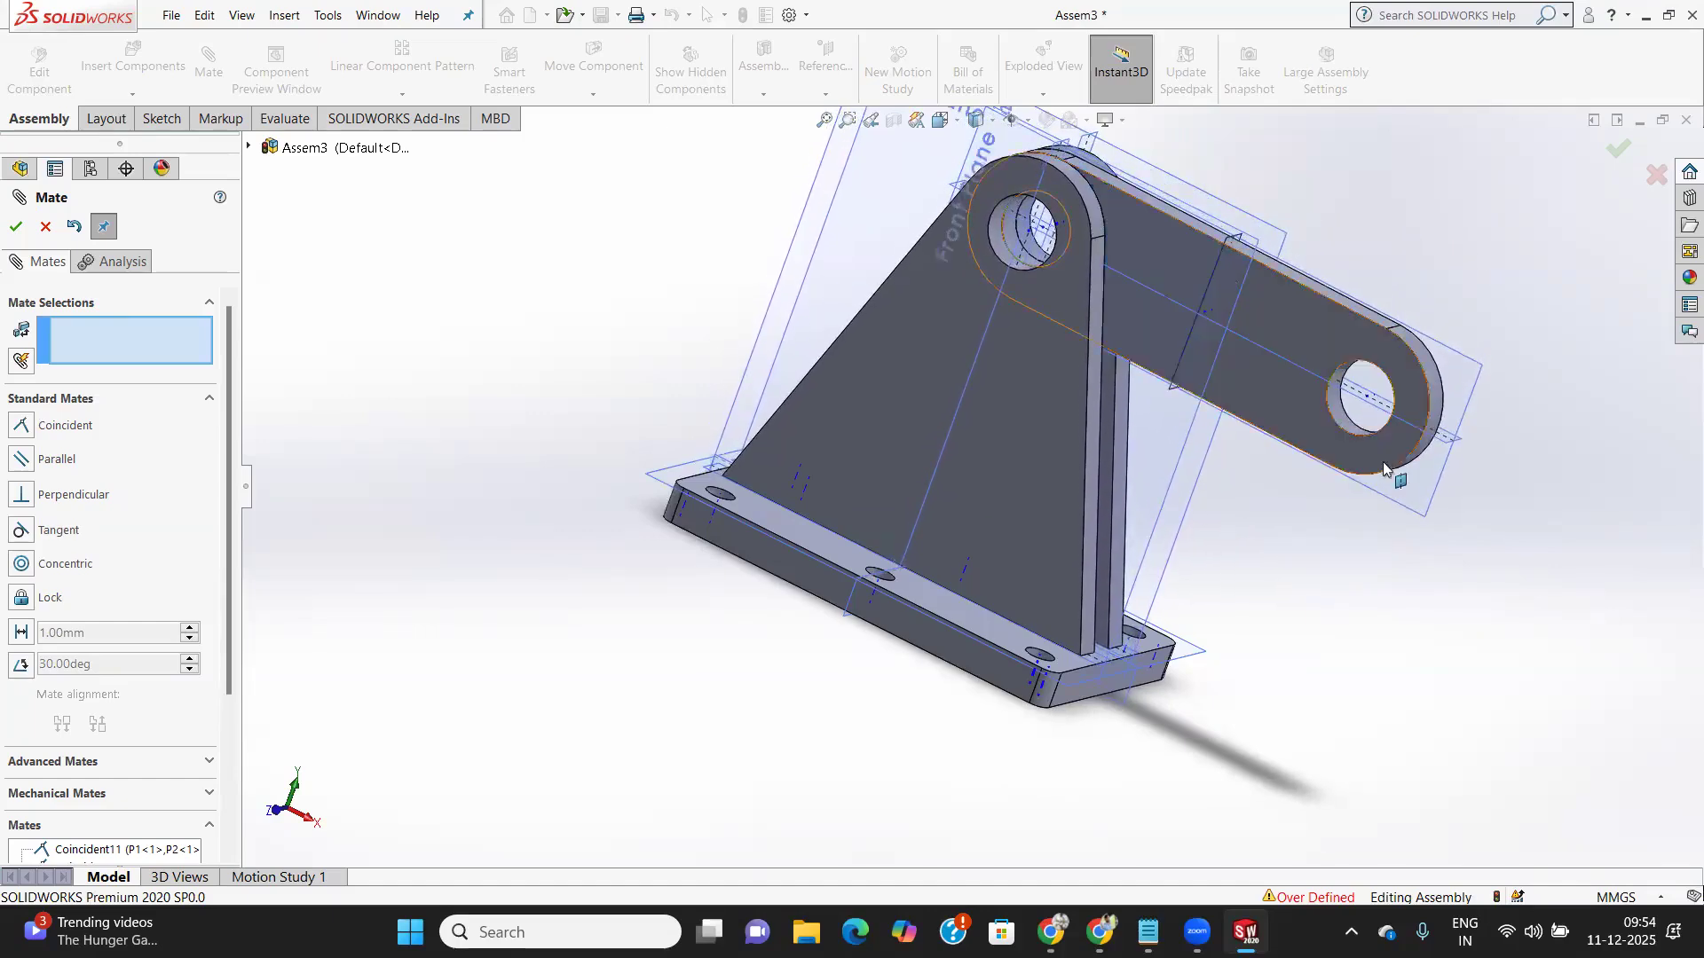
pyautogui.click(1039, 532)
pyautogui.click(1115, 508)
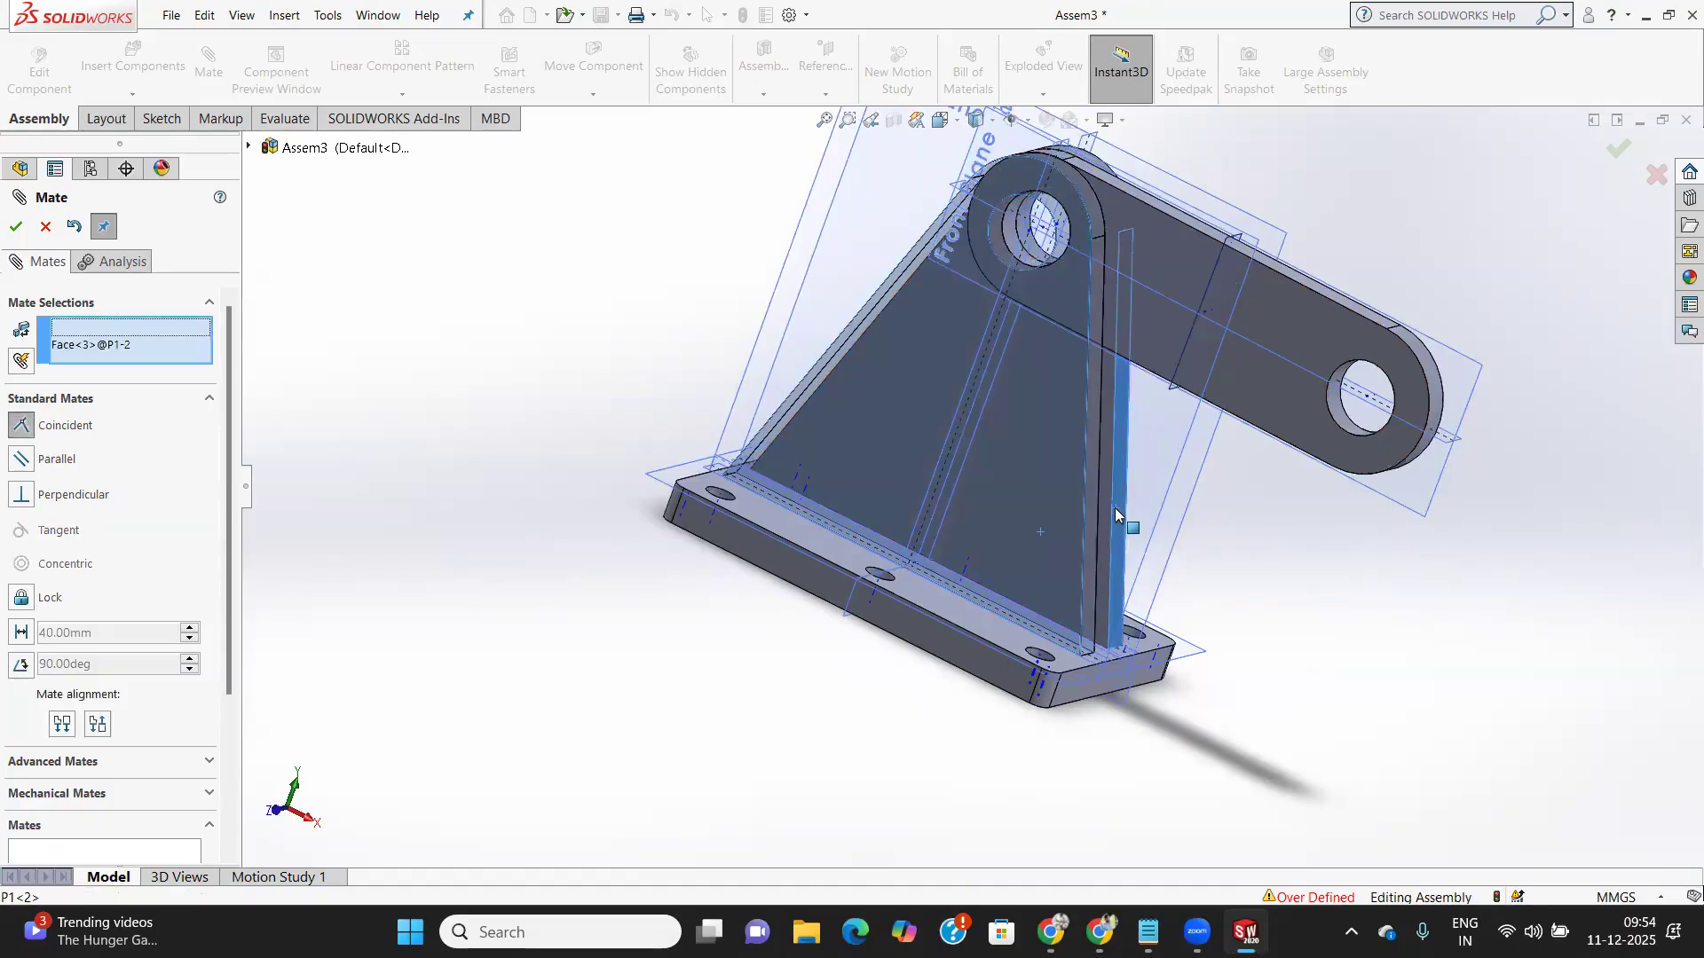
pyautogui.rightClick(1115, 508)
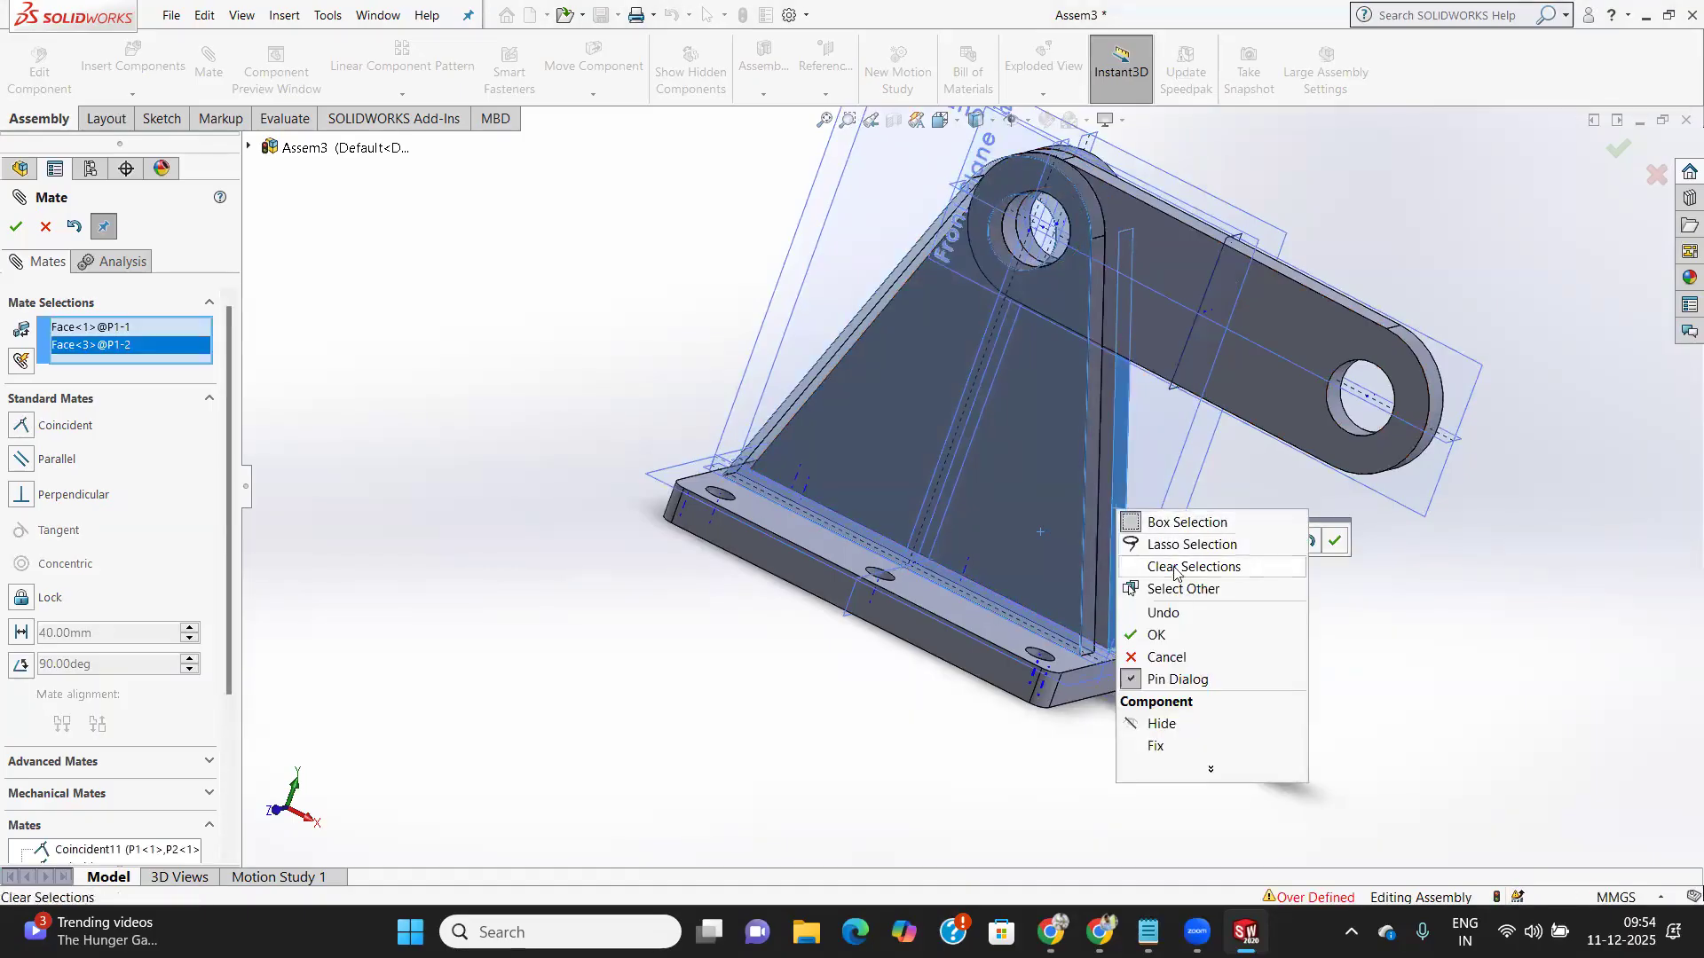
pyautogui.click(966, 677)
pyautogui.moveTo(697, 716)
pyautogui.mouseDown(button='middle')
pyautogui.moveTo(683, 714)
pyautogui.moveTo(713, 703)
pyautogui.mouseUp(button='middle')
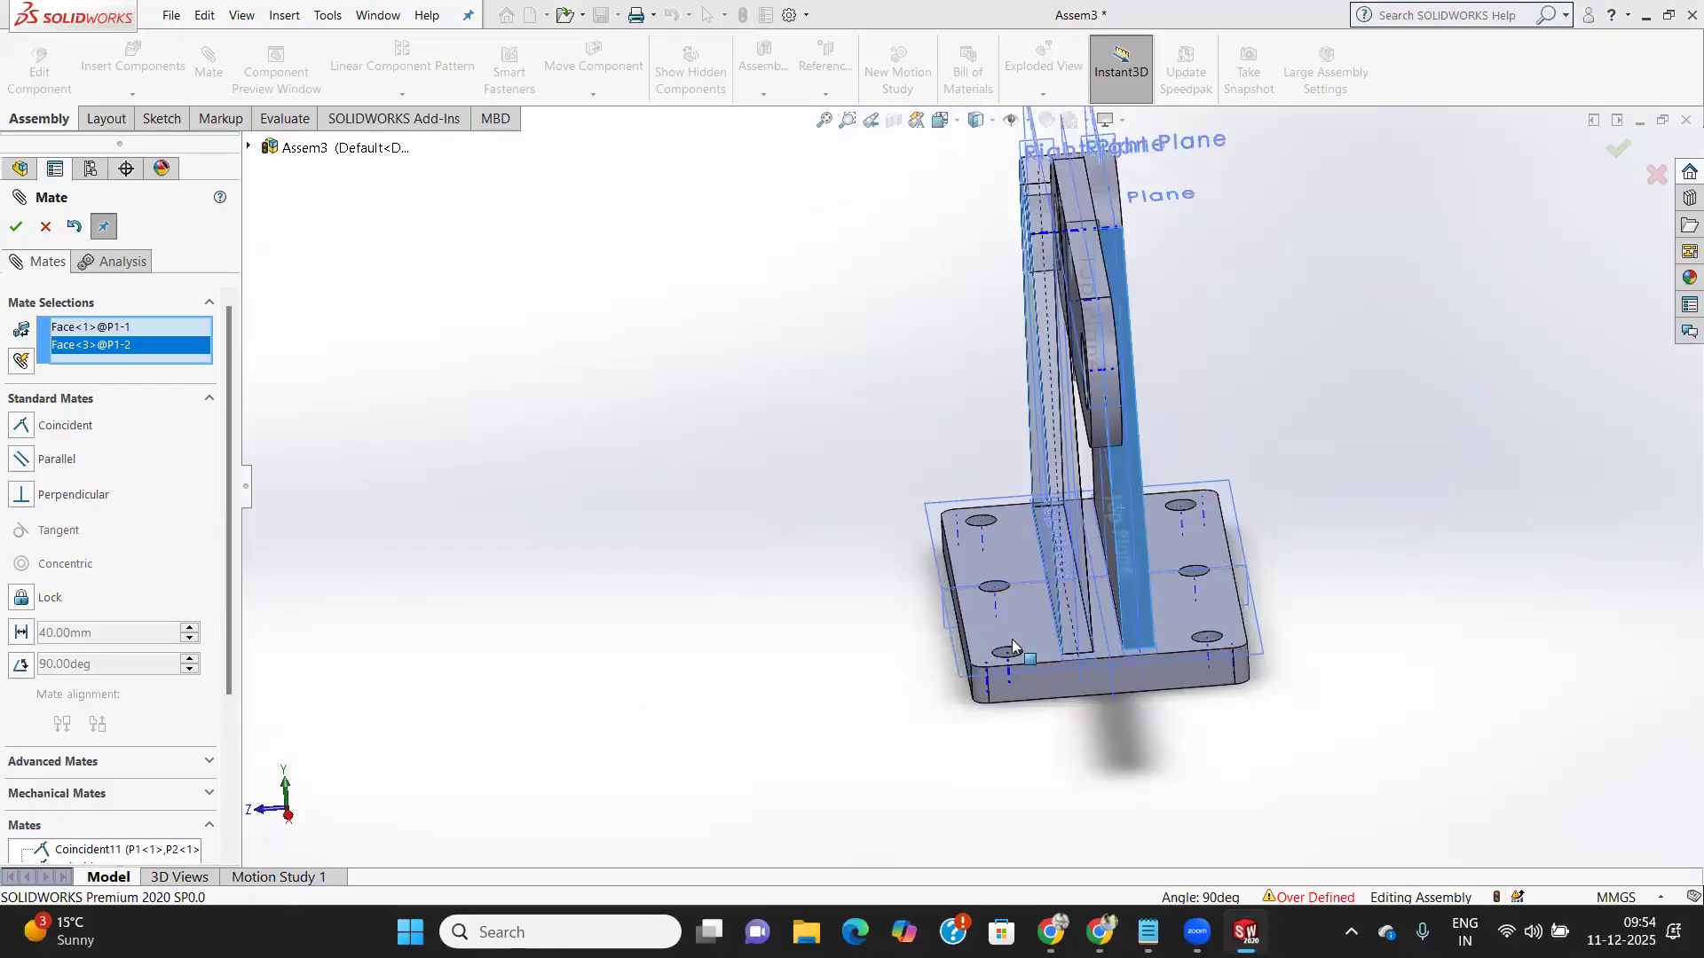
pyautogui.rightClick(1064, 554)
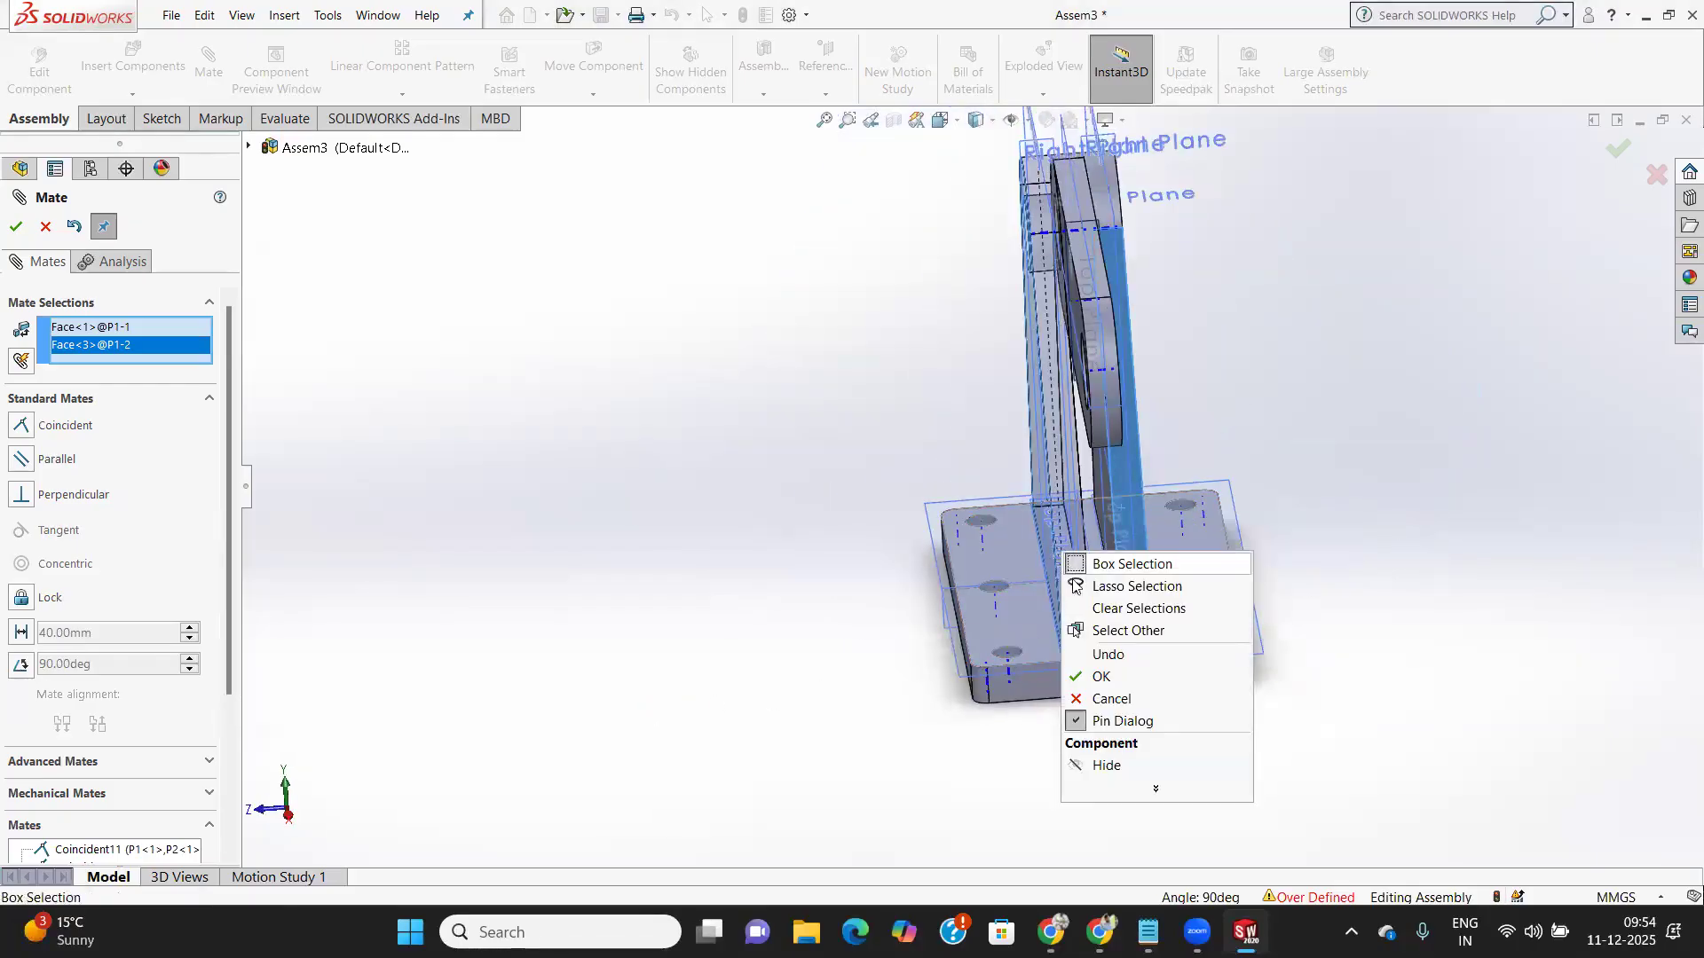
pyautogui.click(907, 712)
pyautogui.click(17, 231)
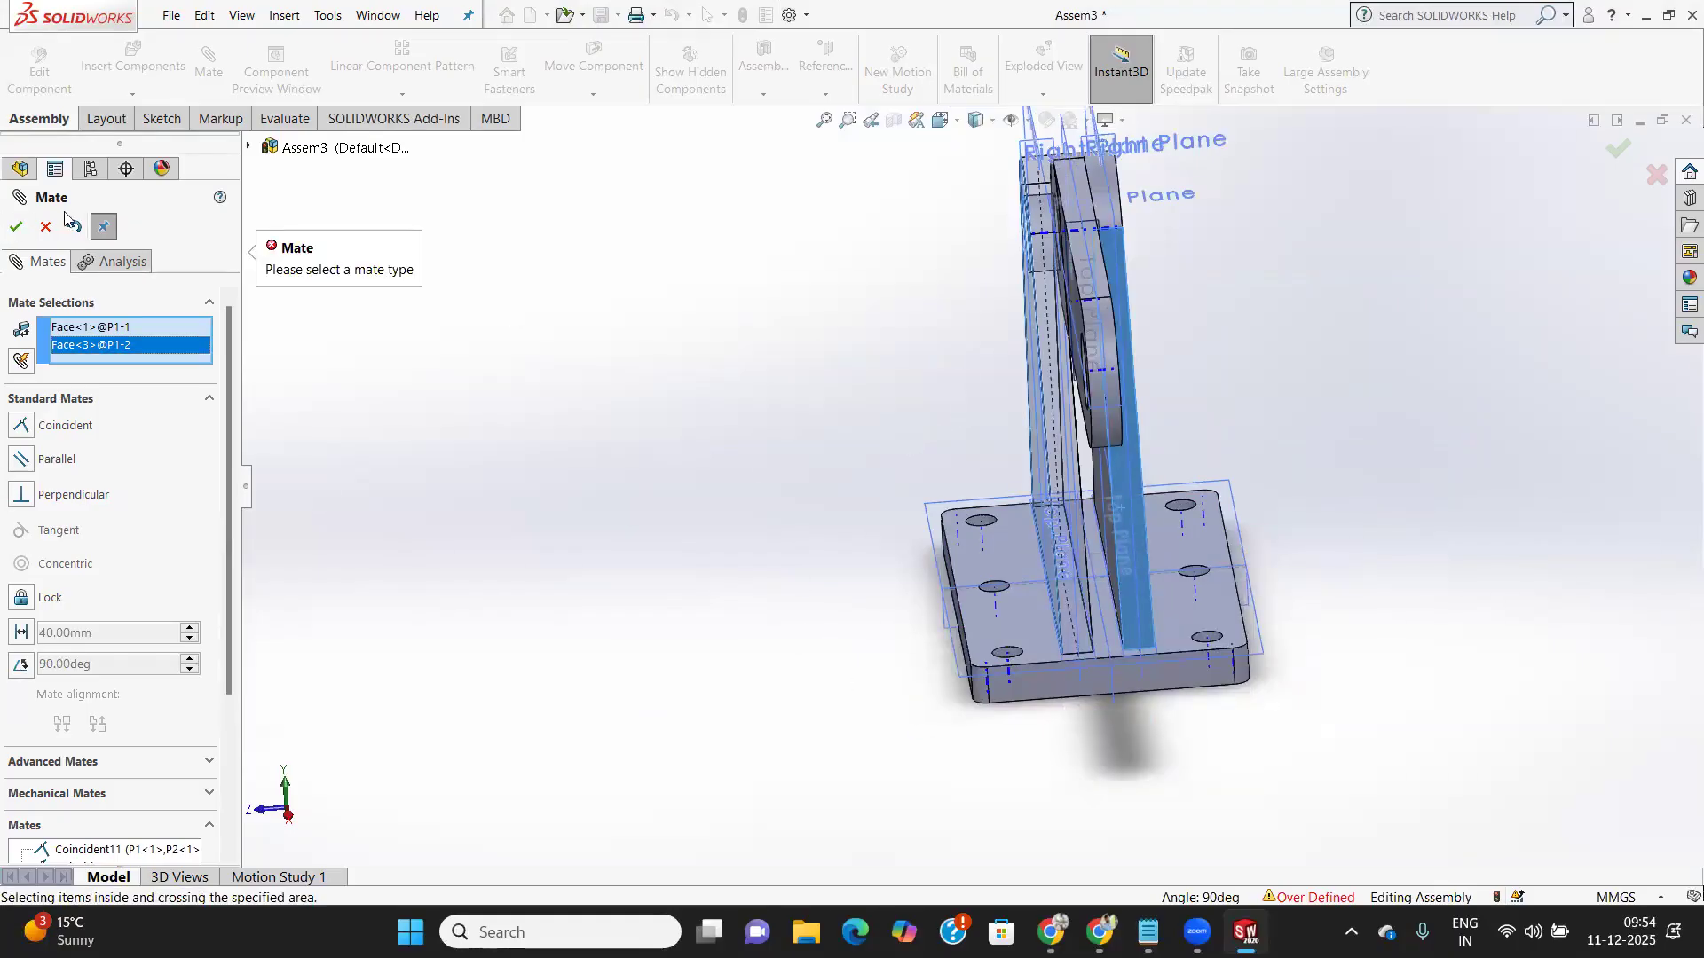
pyautogui.press('Escape')
# Examine the fit of the P2 link between the two P1 brackets and base plate from angled and front views
pyautogui.moveTo(711, 465); pyautogui.dragTo(774, 555, button='middle')
pyautogui.scroll(-1, 1016, 302)
pyautogui.scroll(2, 1000, 328)
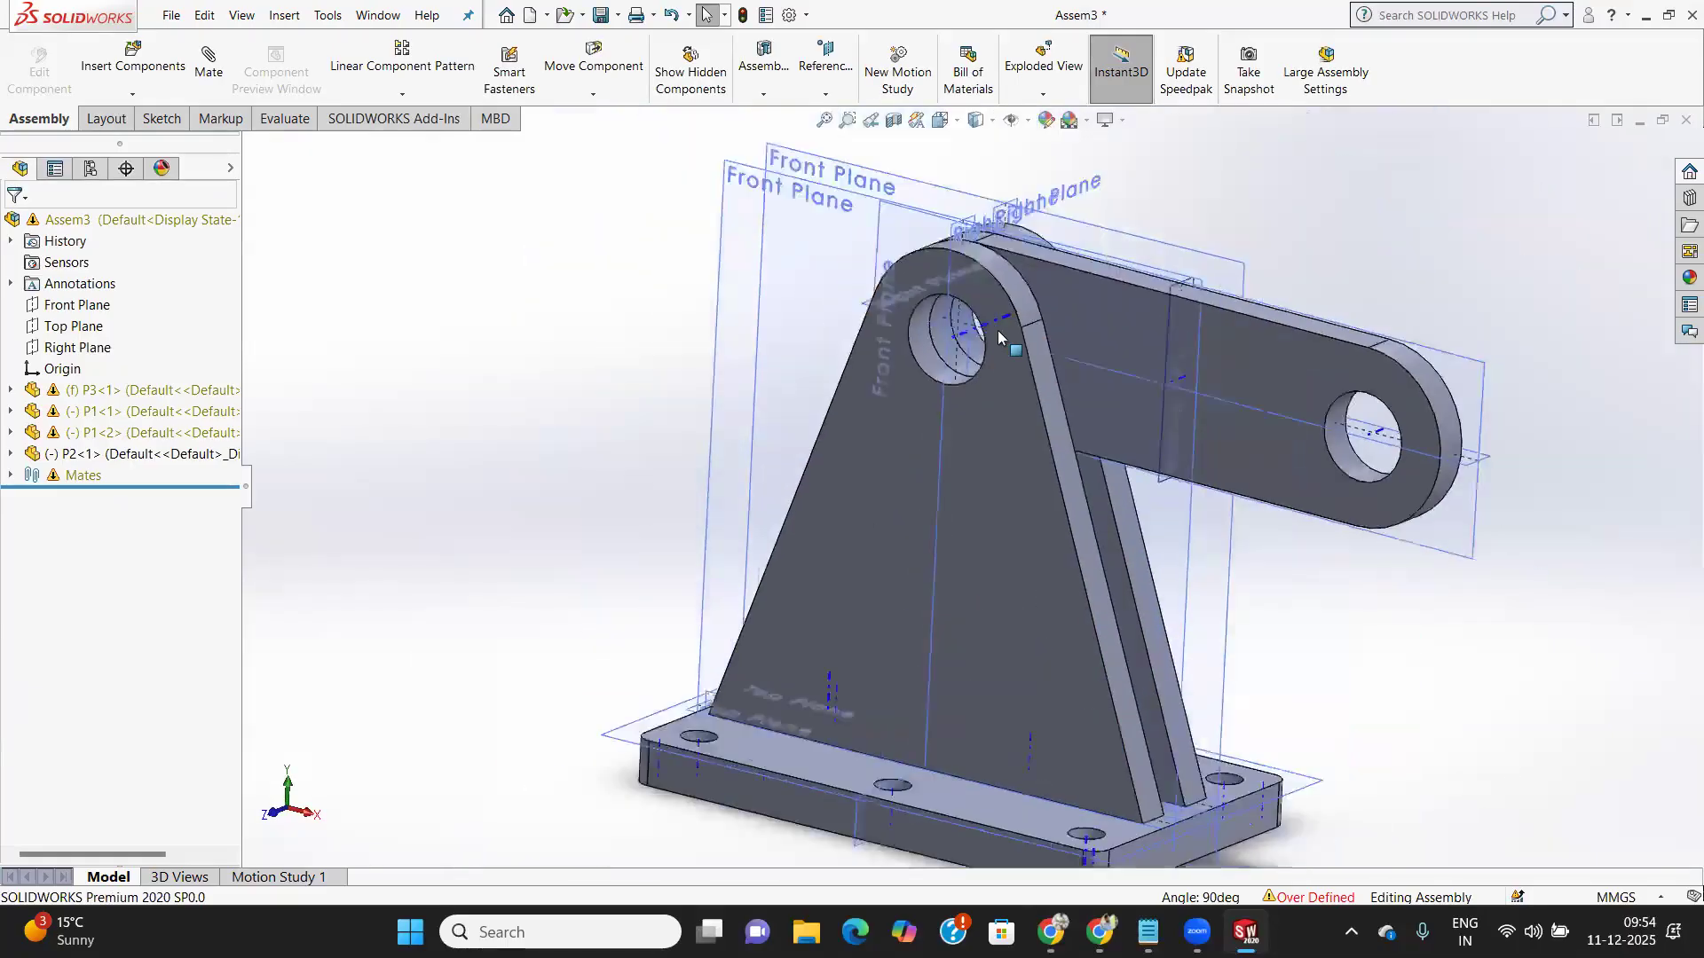
pyautogui.scroll(-3, 1011, 382)
pyautogui.scroll(3, 1015, 410)
pyautogui.moveTo(1015, 410); pyautogui.dragTo(1068, 563, button='middle')
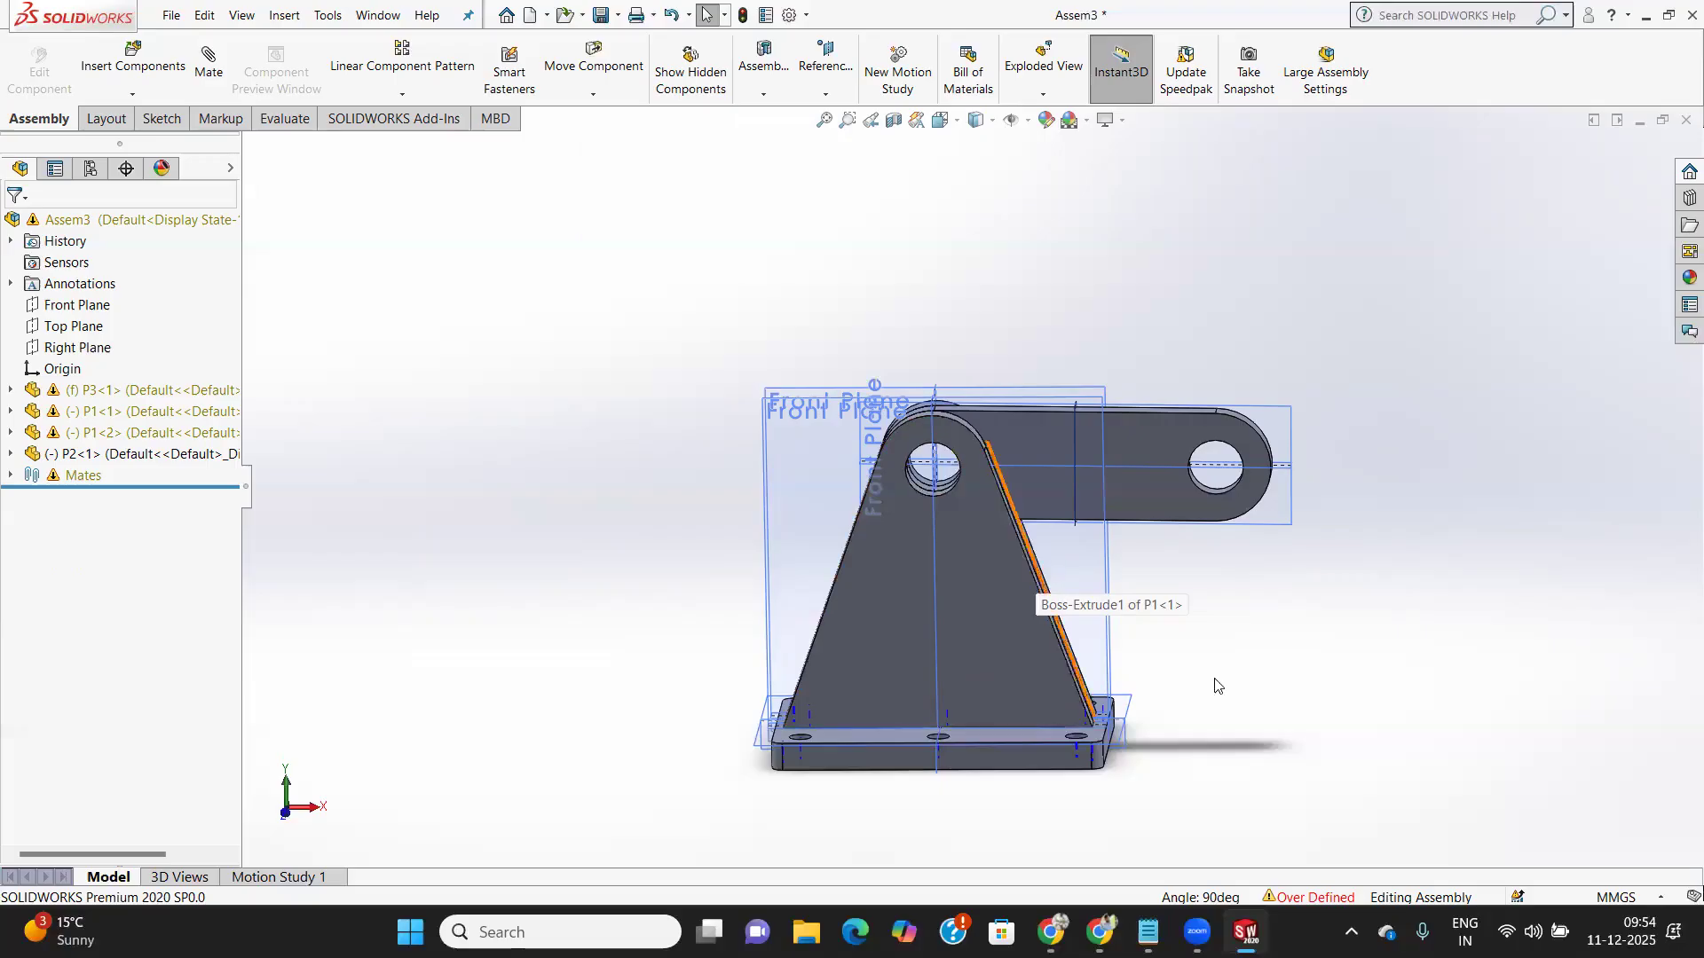
pyautogui.scroll(-4, 1038, 748)
pyautogui.scroll(3, 947, 587)
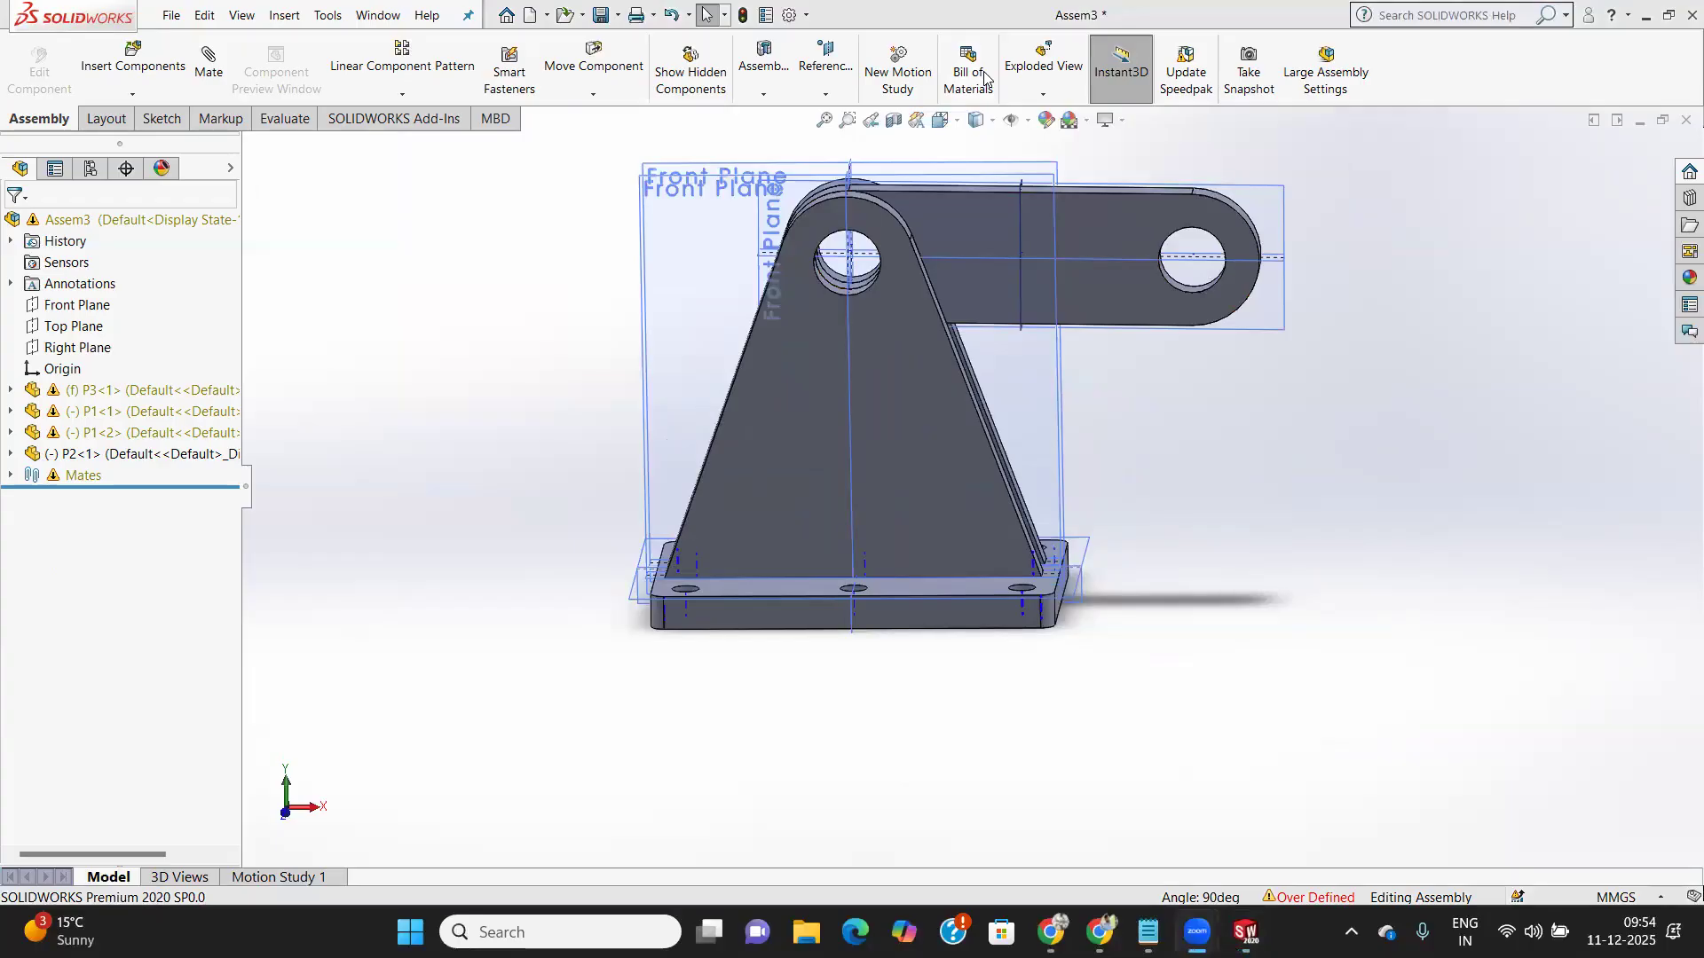
# Start the Mate command and review the available standard, advanced and mechanical mate types
pyautogui.click(204, 78)
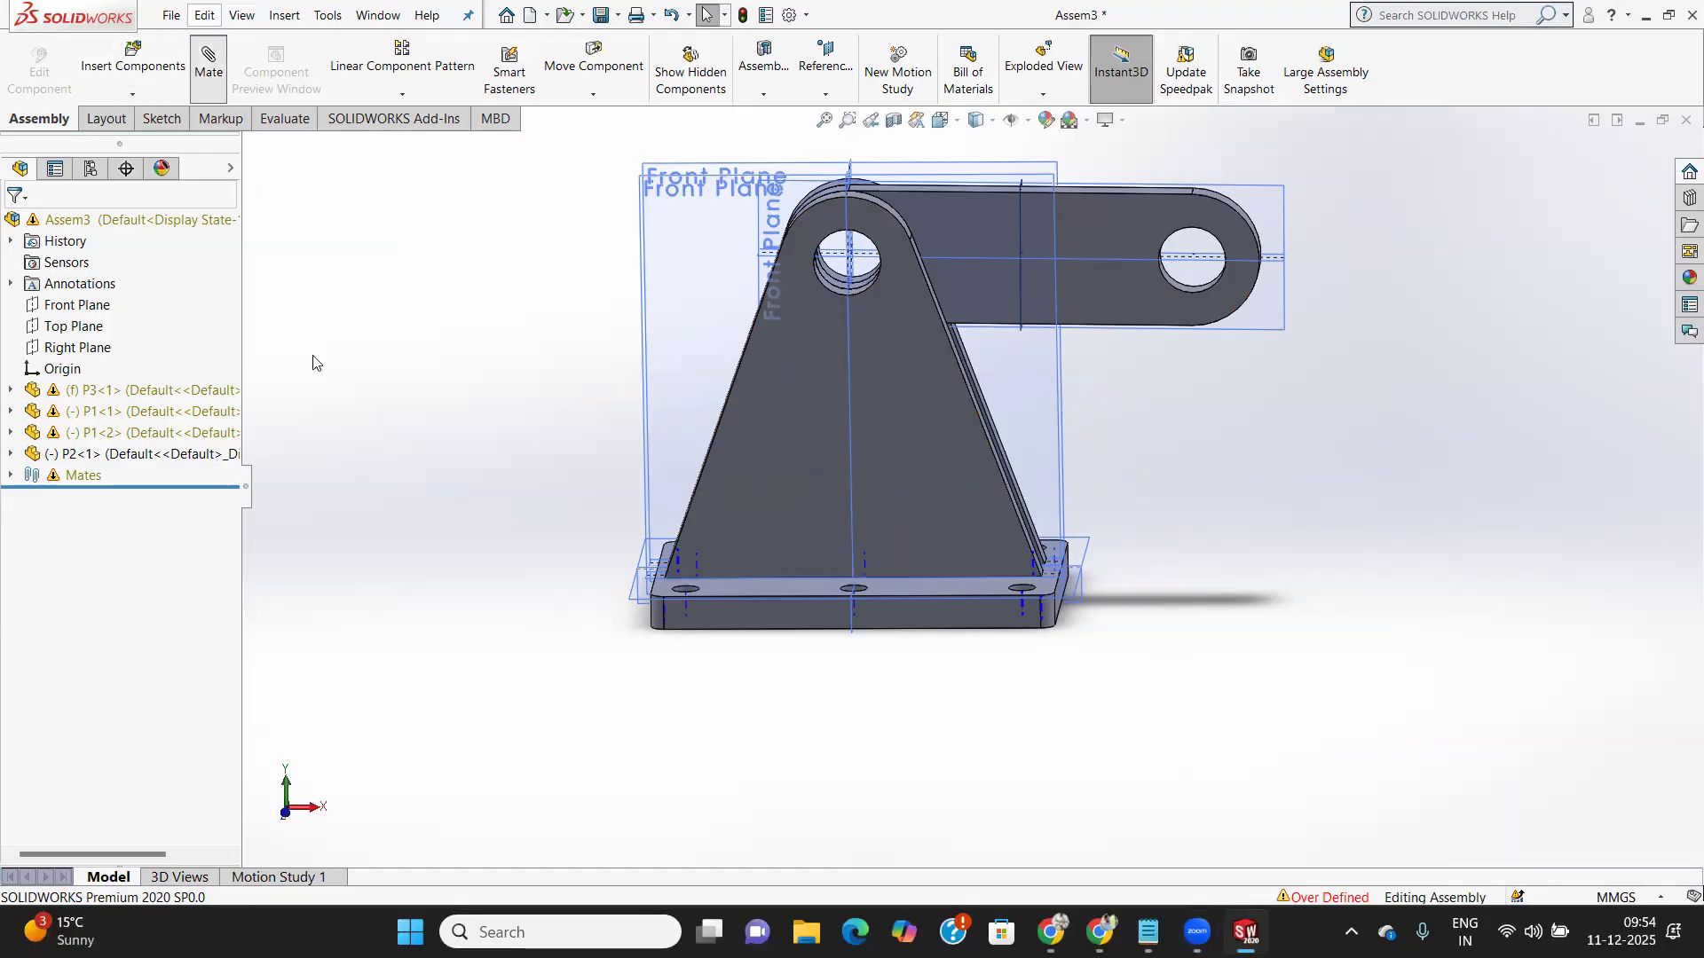
pyautogui.scroll(-3, 116, 543)
pyautogui.scroll(3, 102, 360)
pyautogui.scroll(-3, 71, 412)
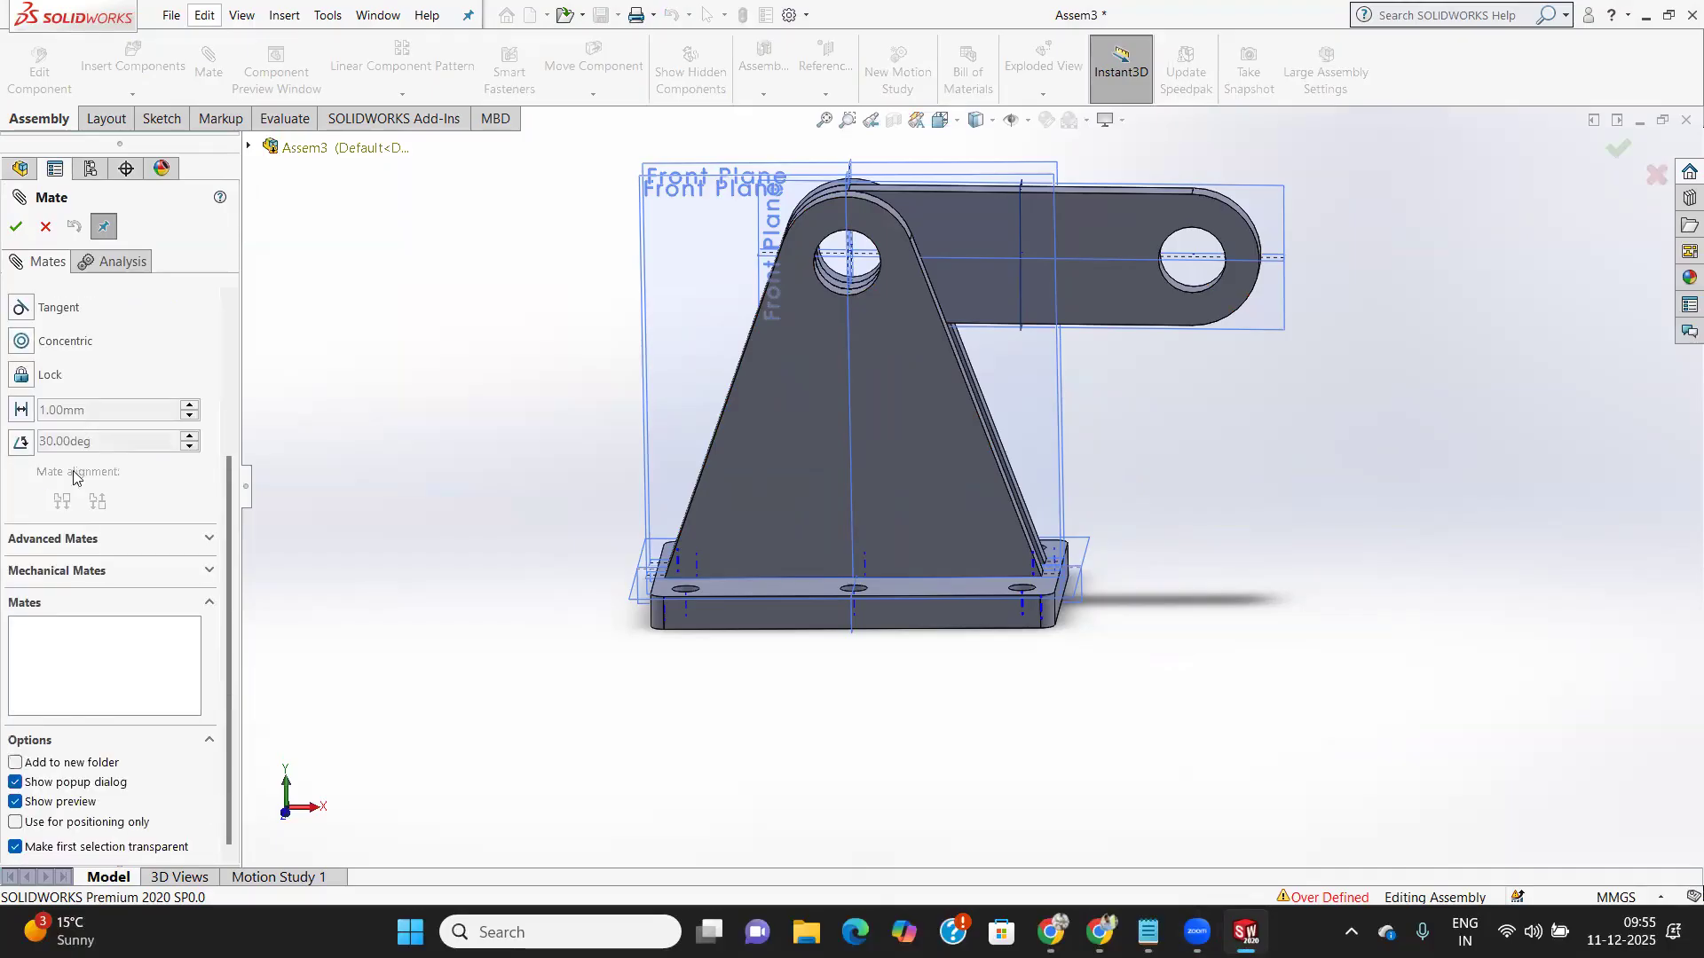
pyautogui.click(208, 538)
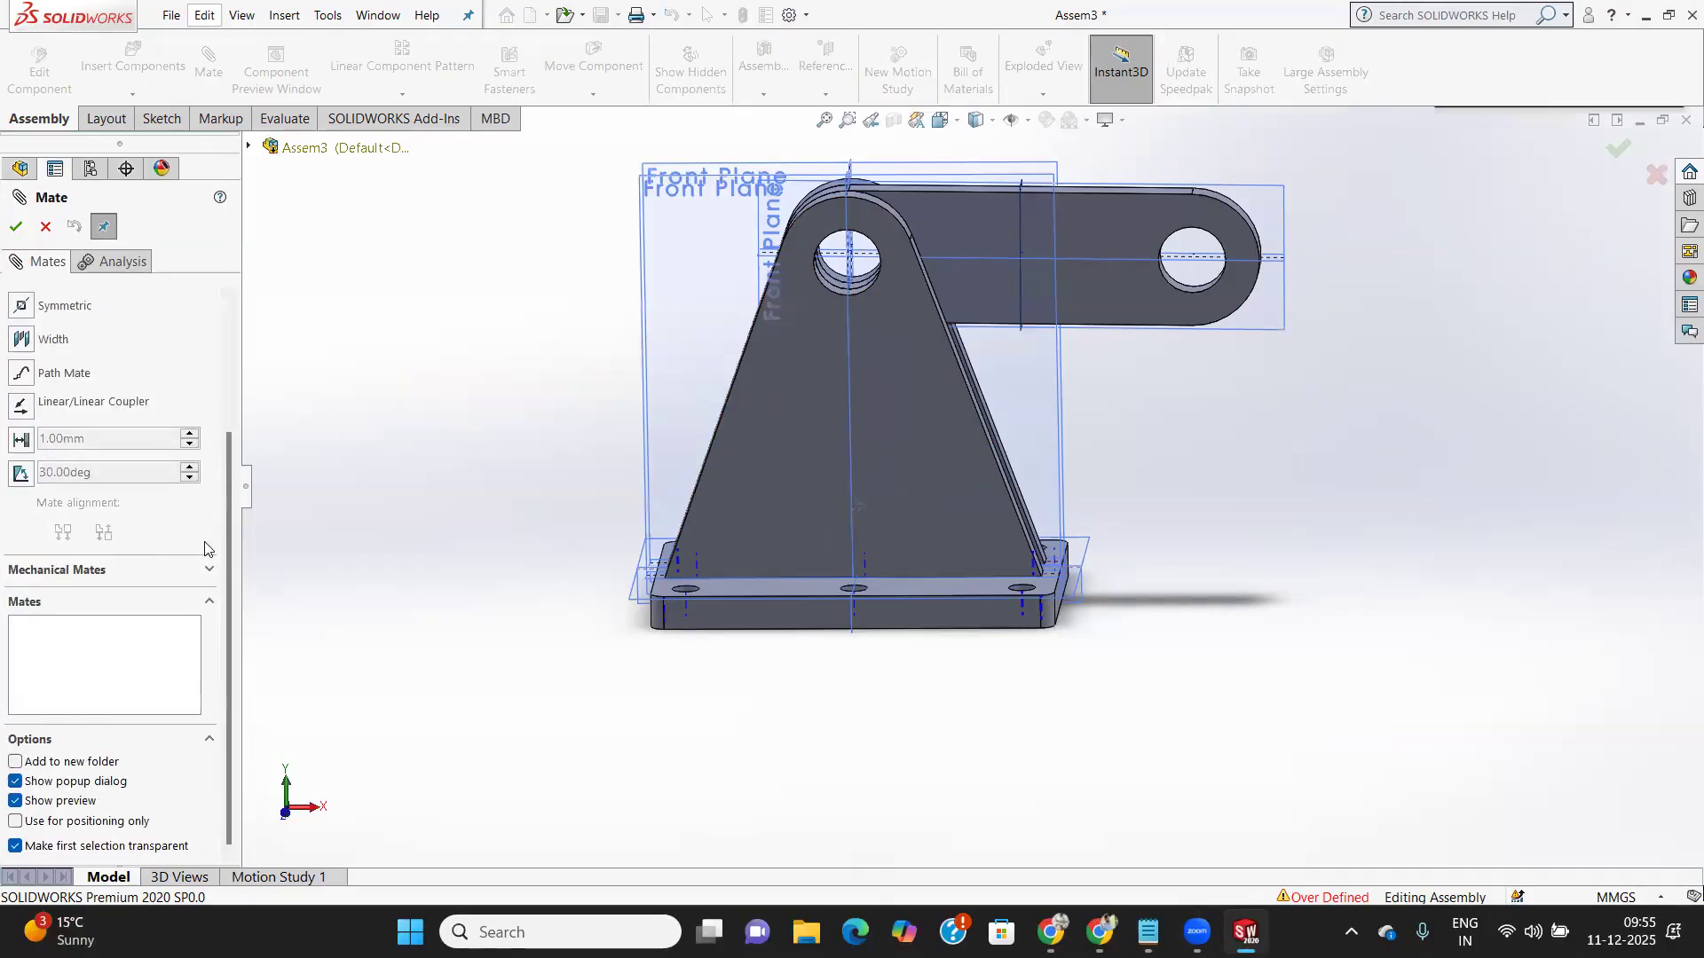
pyautogui.scroll(2, 177, 357)
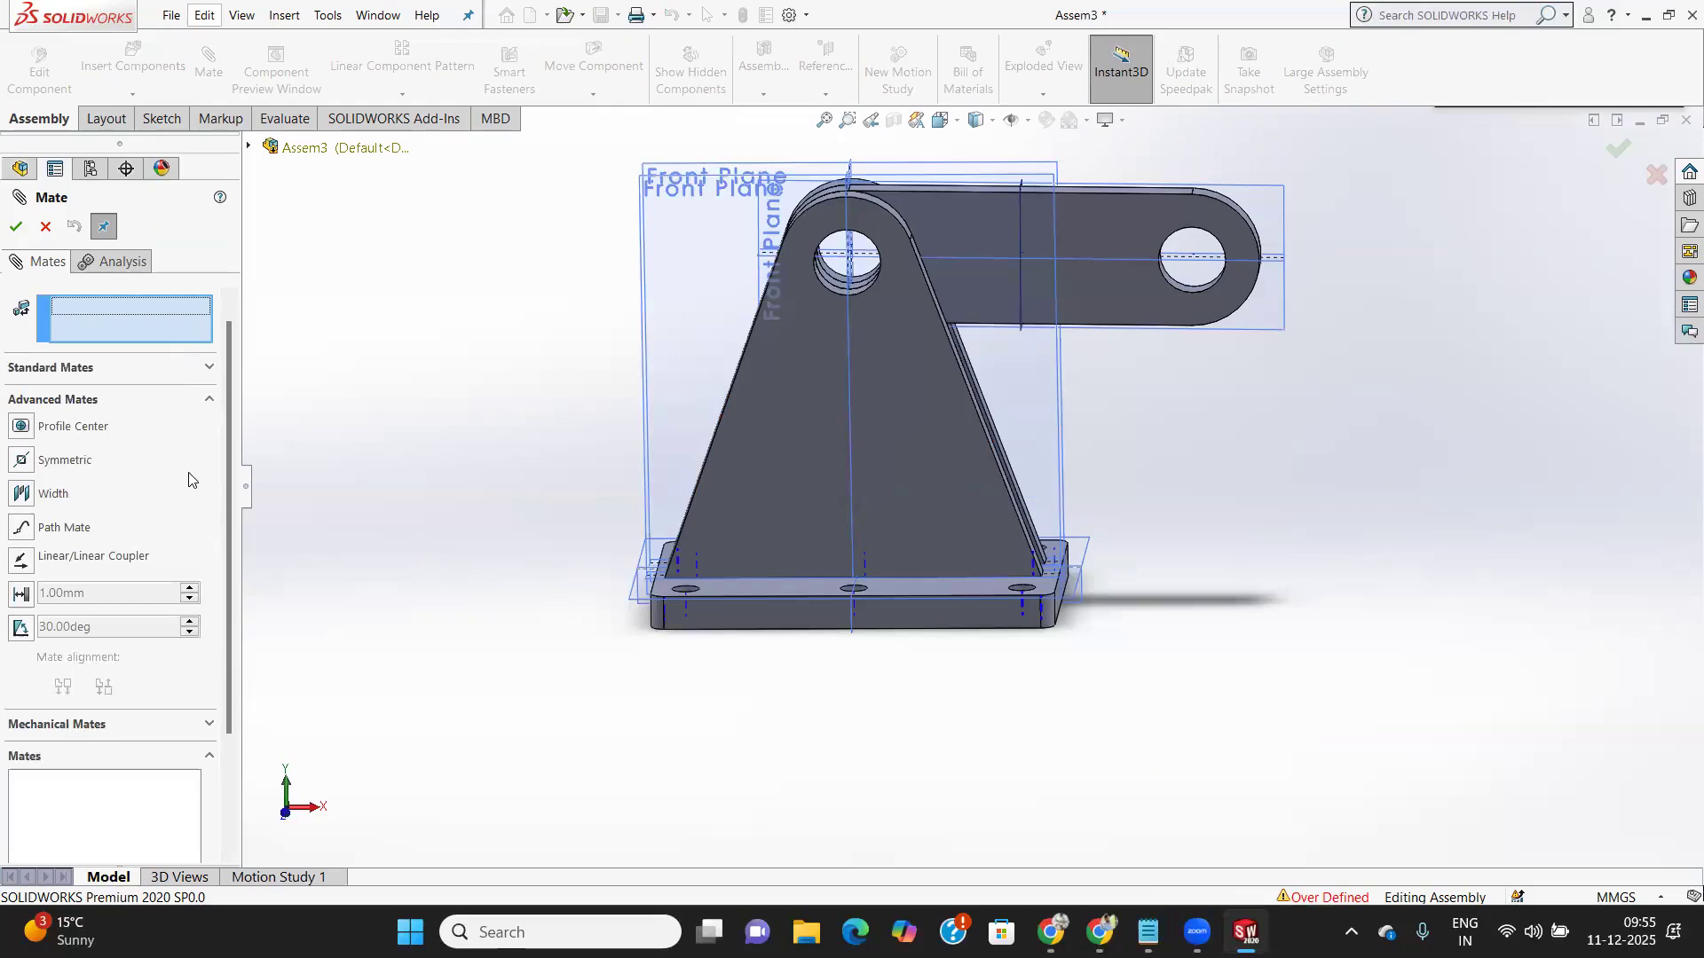
pyautogui.click(209, 404)
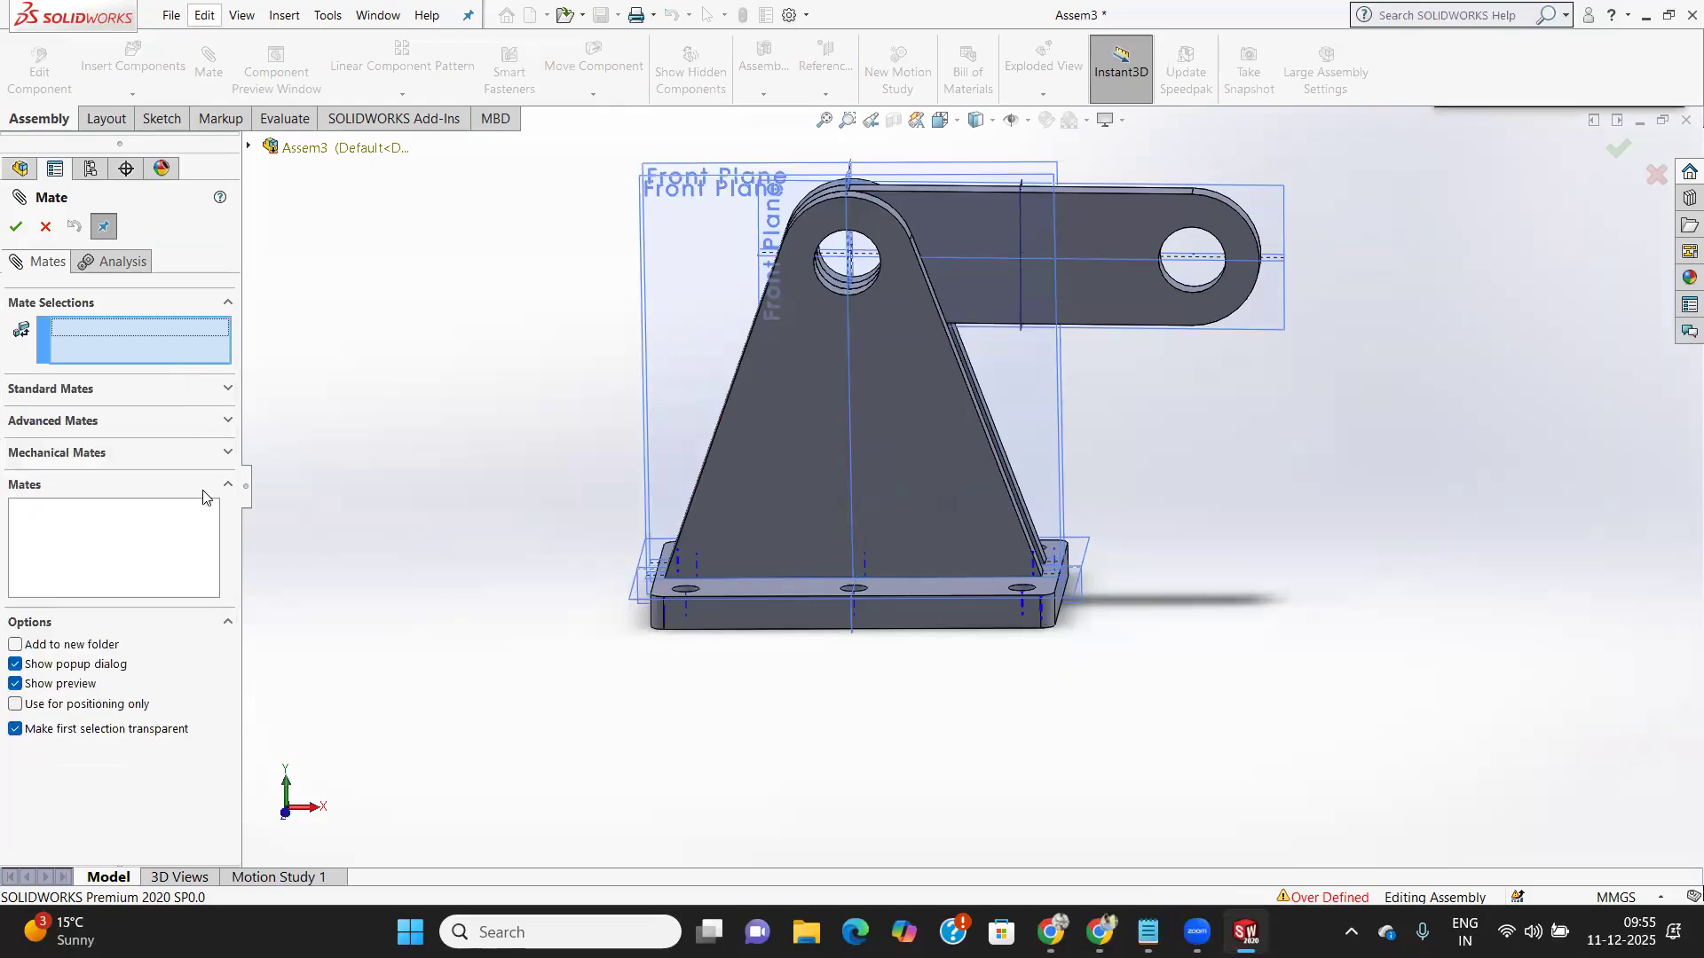
pyautogui.click(218, 456)
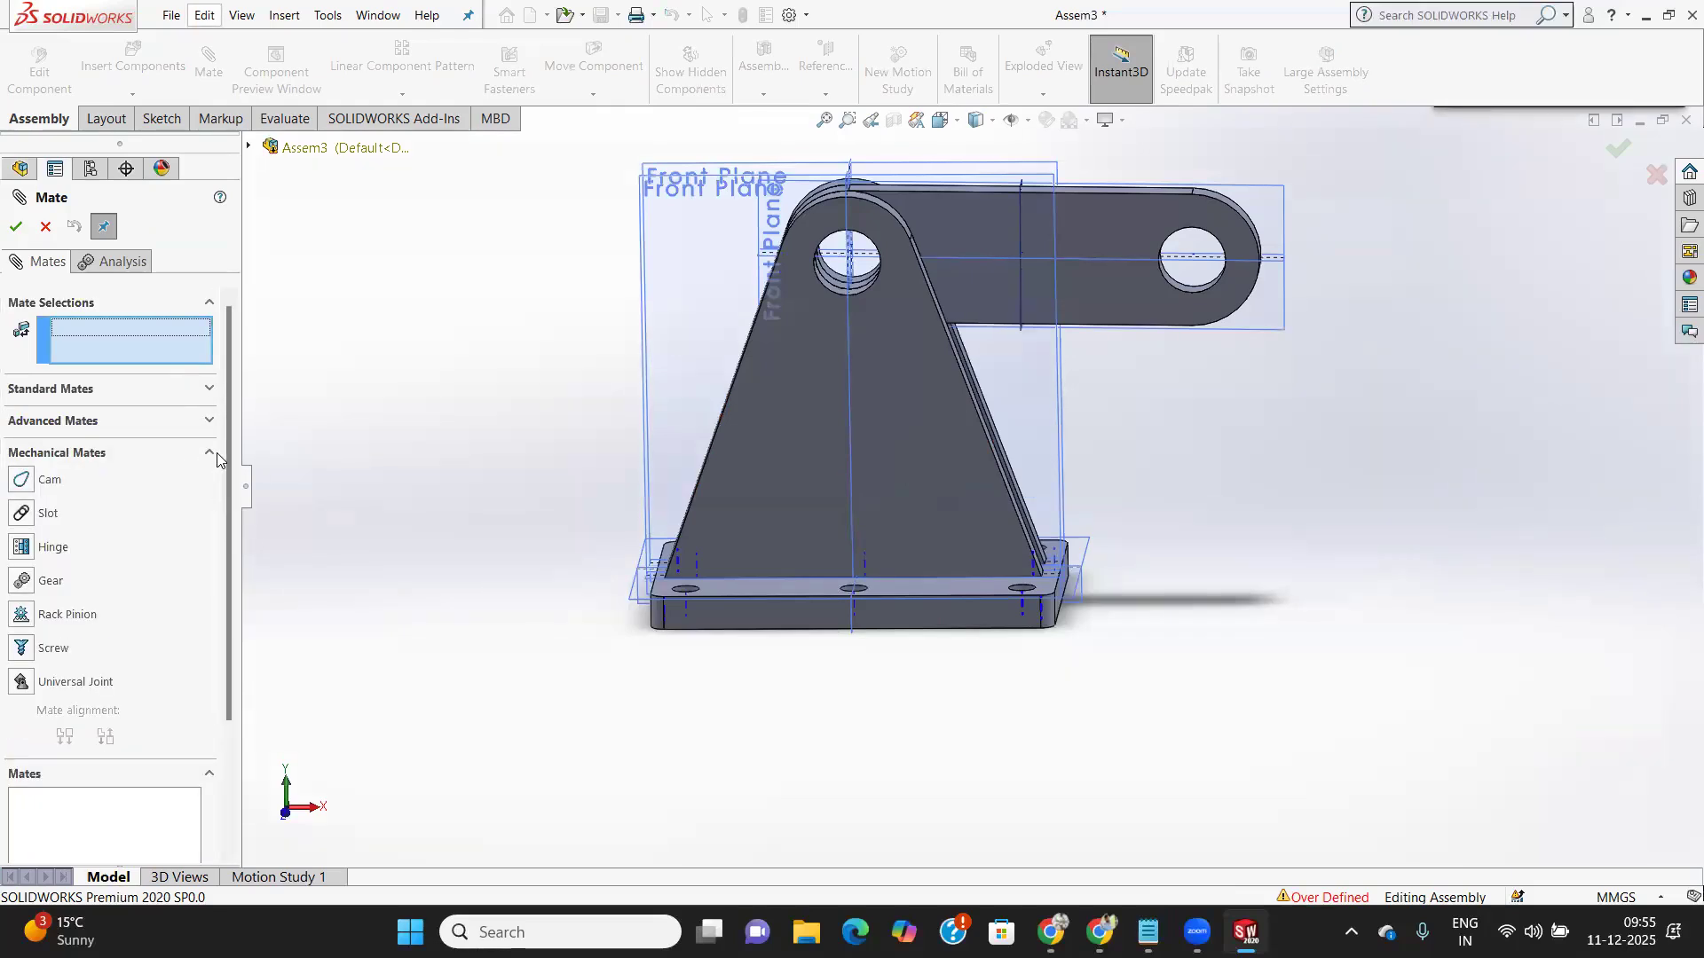
pyautogui.click(212, 456)
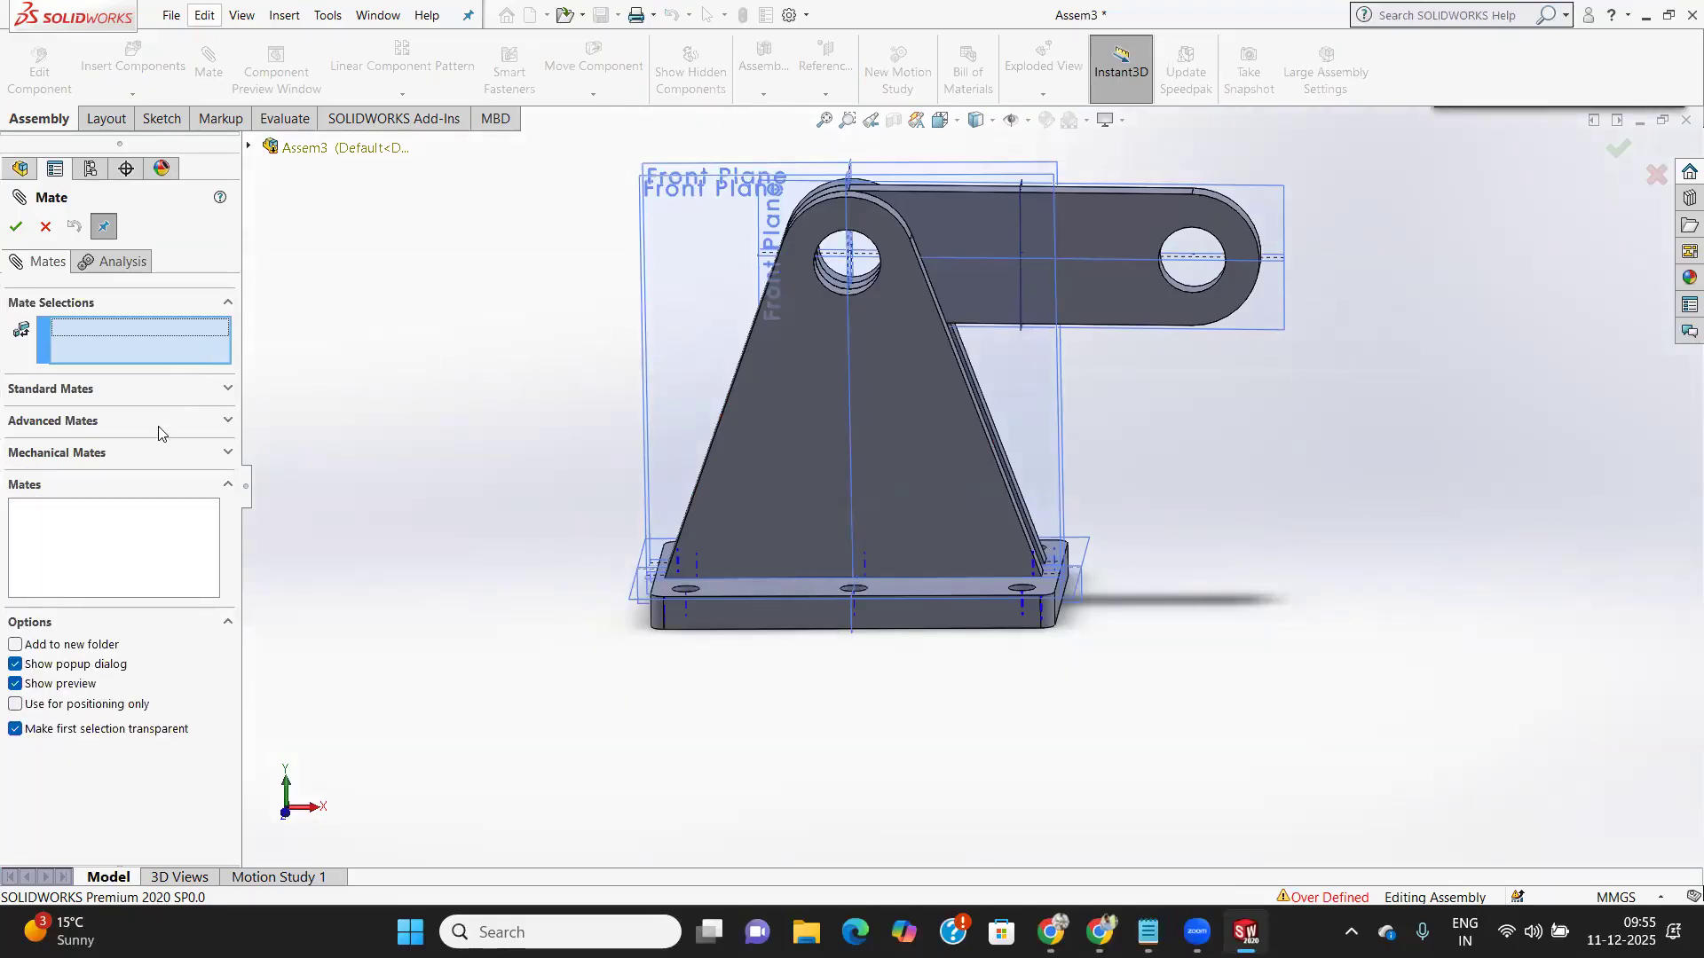
pyautogui.click(195, 392)
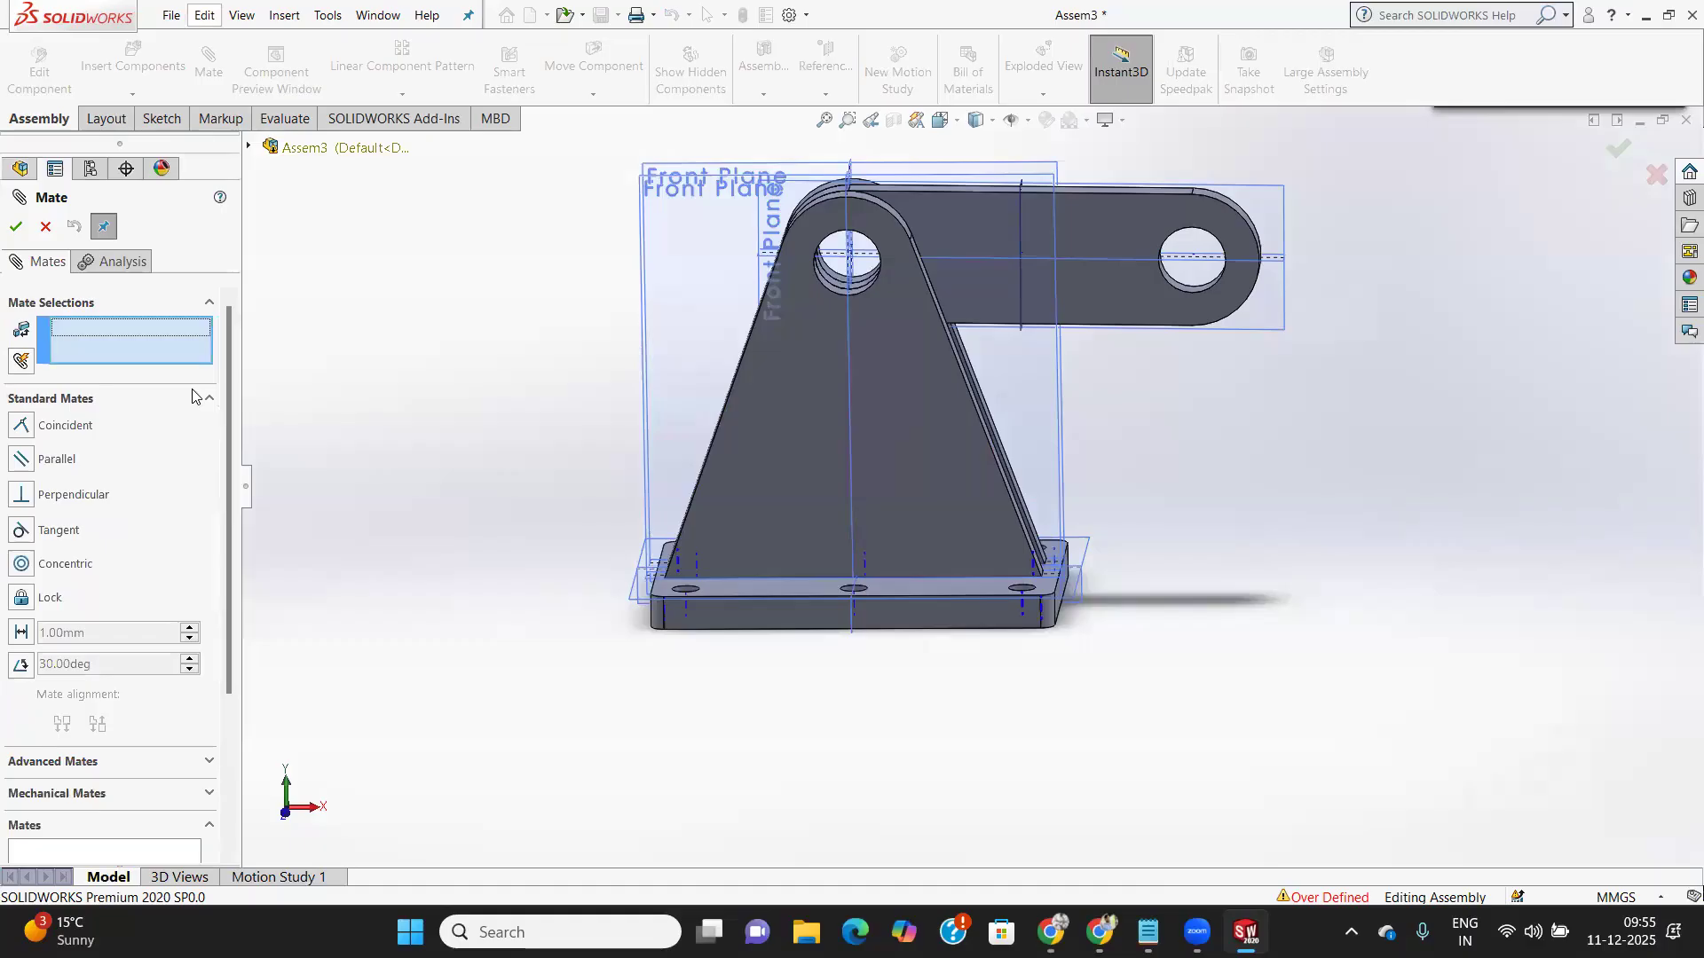